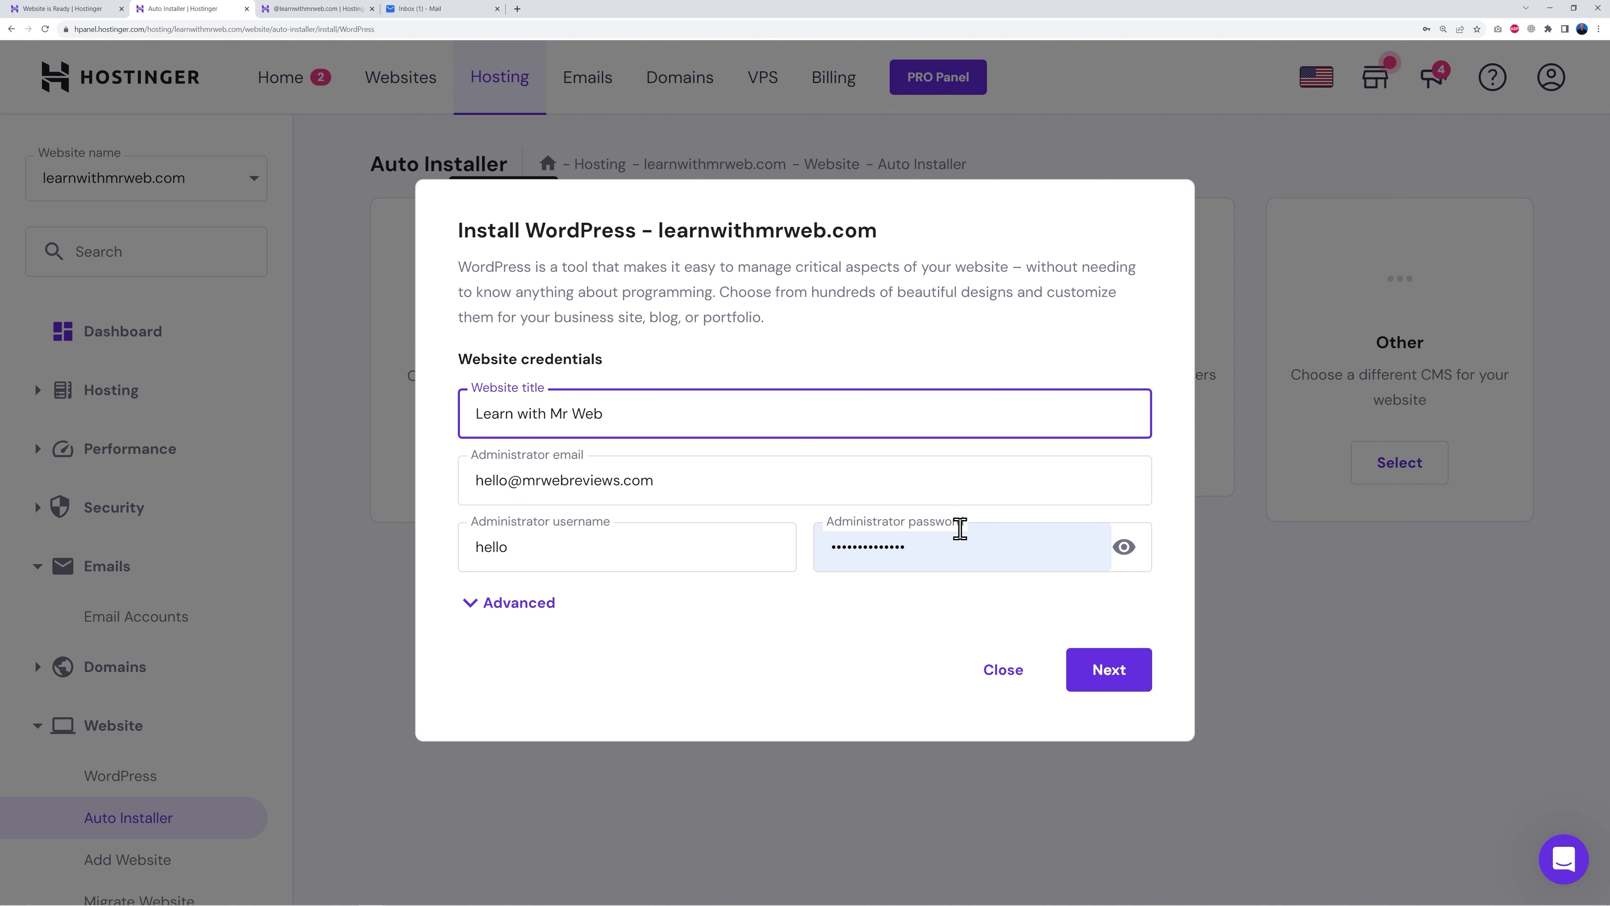
- Install WordPress on learnwithmrweb.com, set to always update to the latest available version
{"action": "left_click", "coordinate": [1110, 674]}
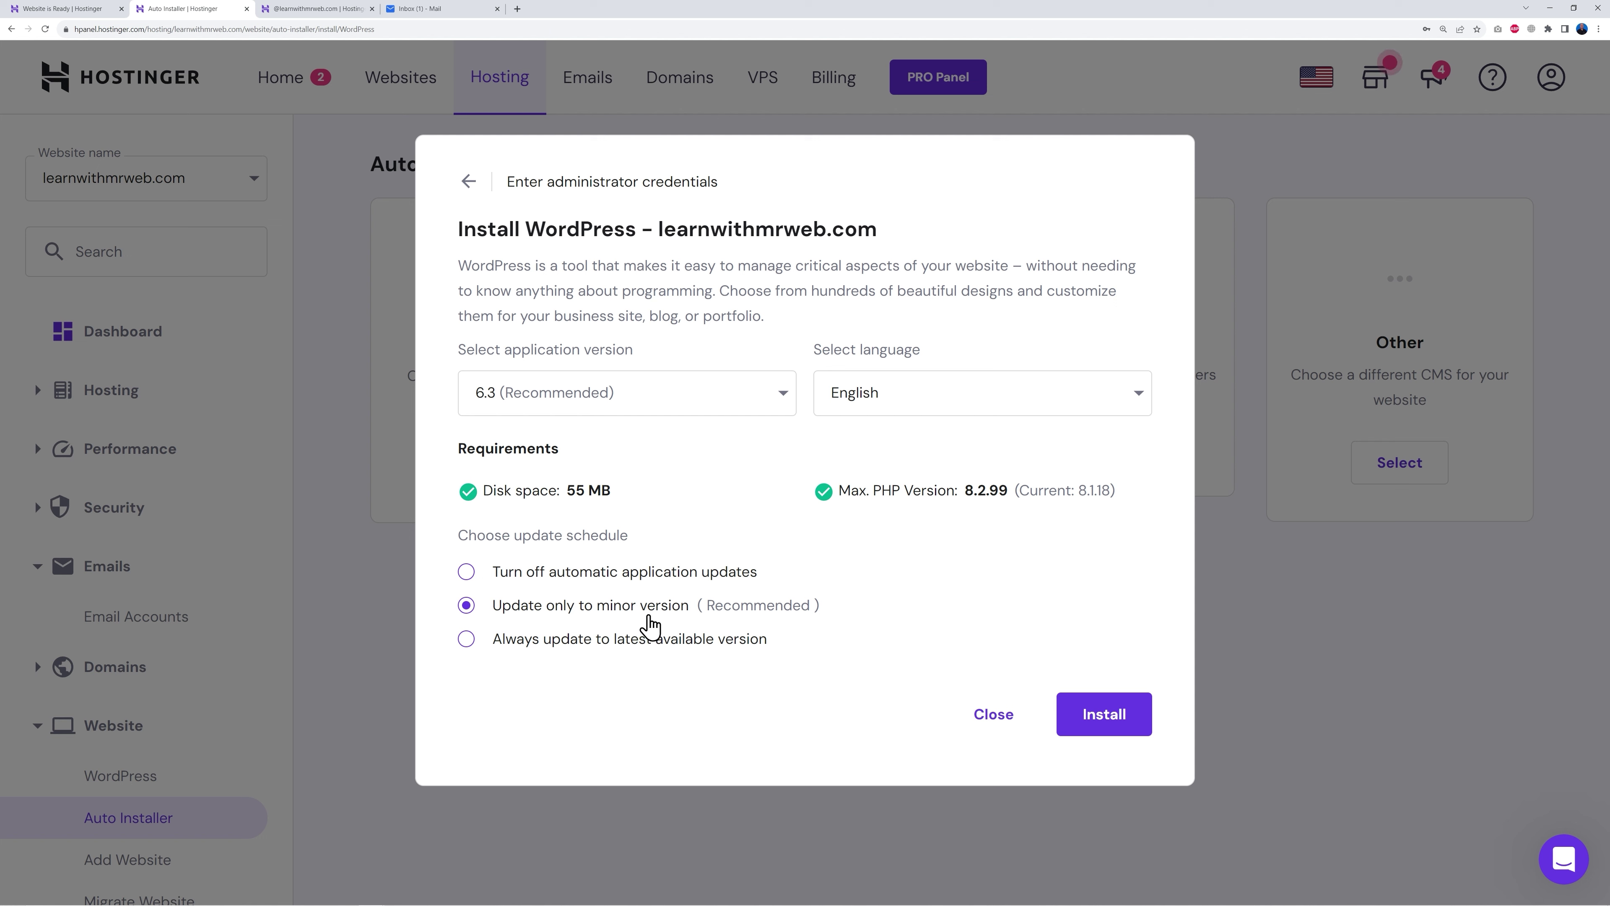
{"action": "left_click", "coordinate": [468, 640]}
{"action": "left_click", "coordinate": [1121, 719]}
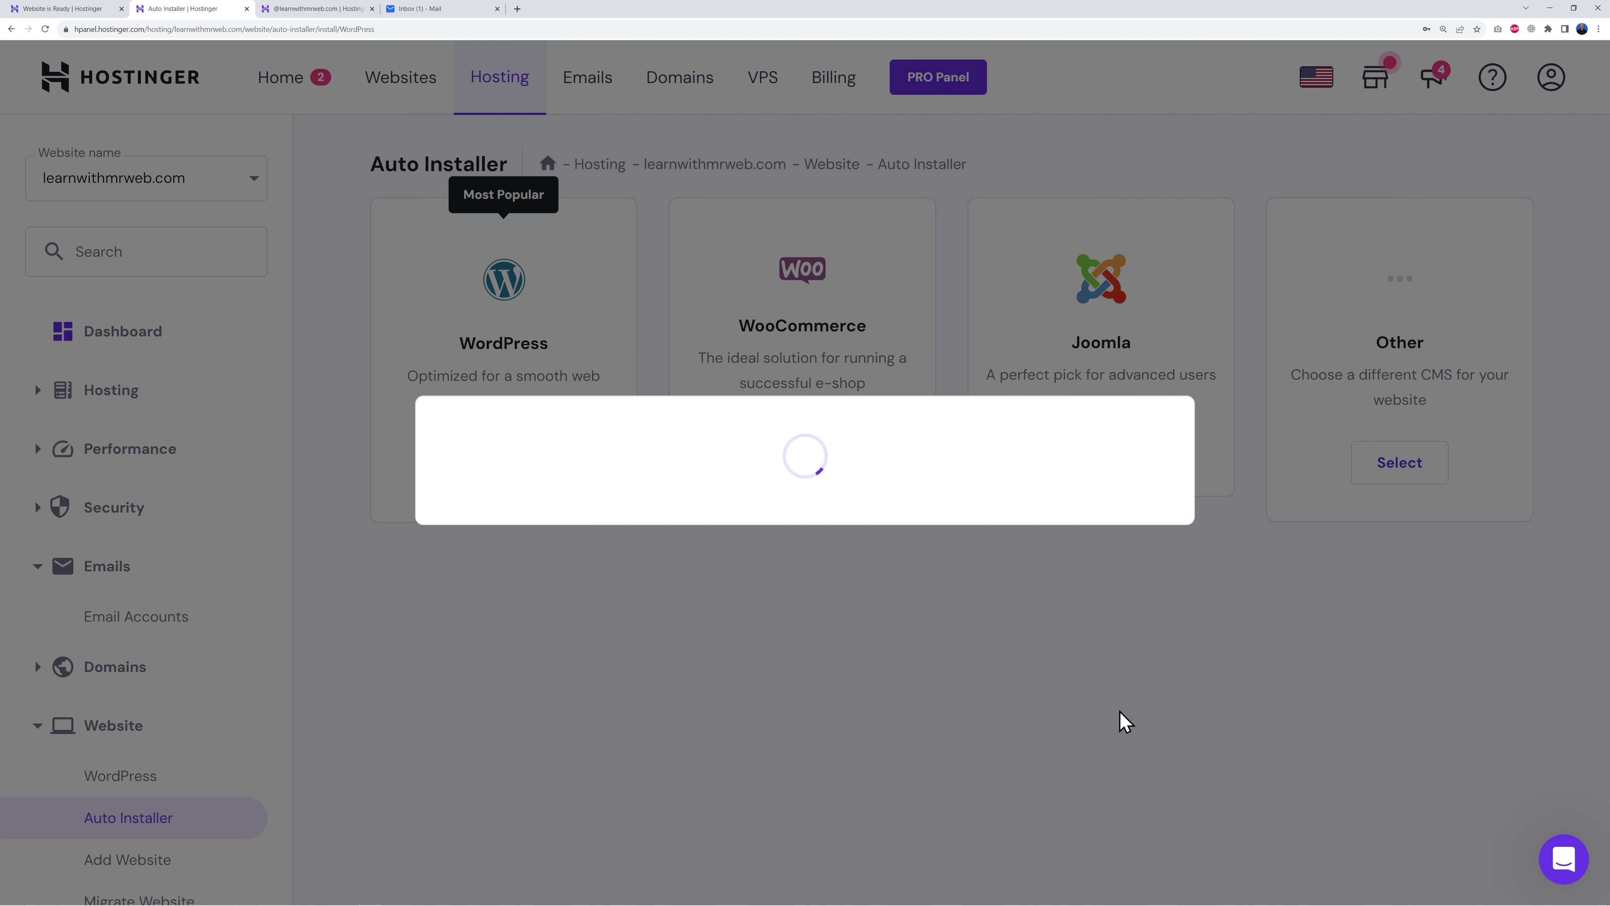
{"action": "scroll", "coordinate": [757, 517], "scroll_direction": "down", "scroll_amount": 4}
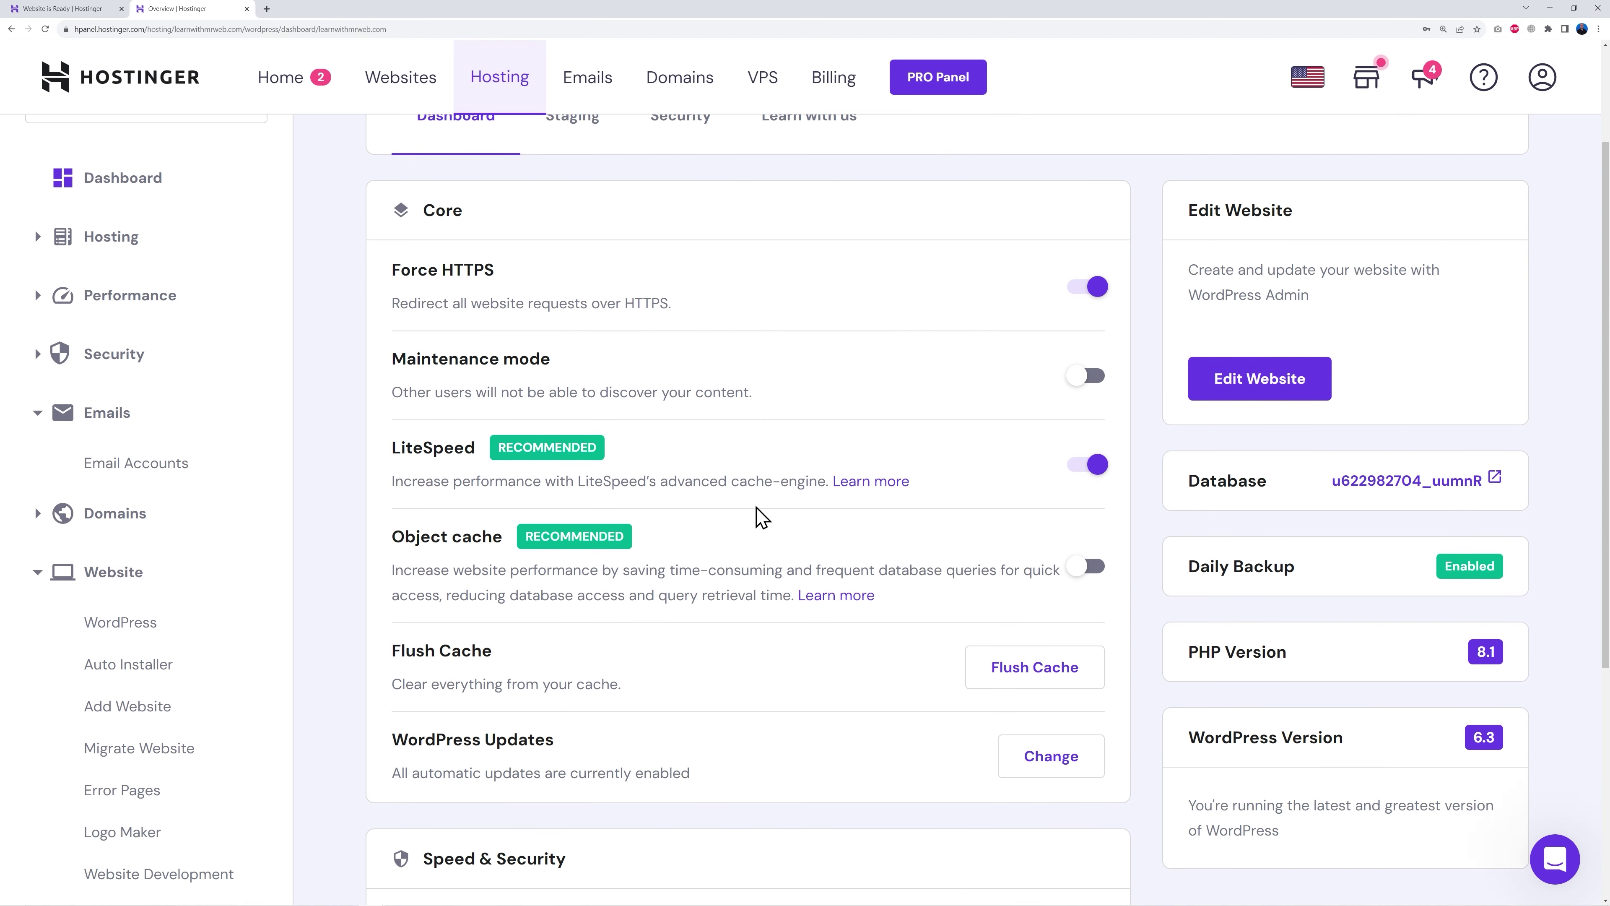
- Open the learnwithmrweb.com WordPress admin from the Overview page and go to General Settings
{"action": "scroll", "coordinate": [804, 538], "scroll_direction": "down", "scroll_amount": 2}
{"action": "scroll", "coordinate": [804, 538], "scroll_direction": "up", "scroll_amount": 4}
{"action": "scroll", "coordinate": [804, 538], "scroll_direction": "down", "scroll_amount": 2}
{"action": "scroll", "coordinate": [804, 538], "scroll_direction": "down", "scroll_amount": 2}
{"action": "scroll", "coordinate": [737, 403], "scroll_direction": "down", "scroll_amount": 2}
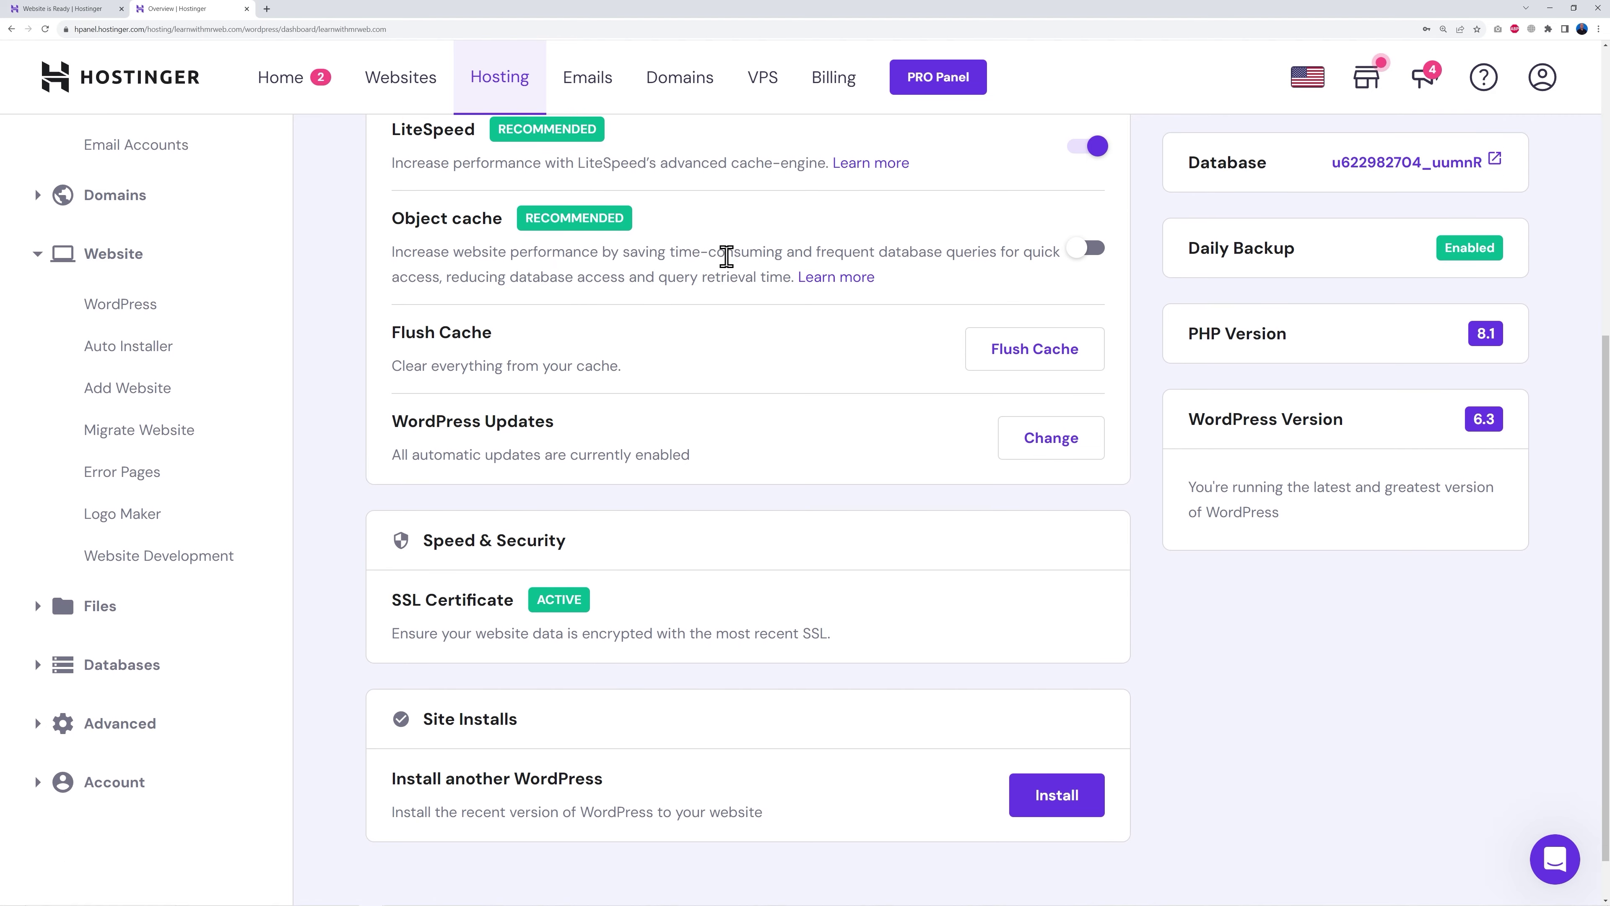
{"action": "scroll", "coordinate": [837, 650], "scroll_direction": "up", "scroll_amount": 8}
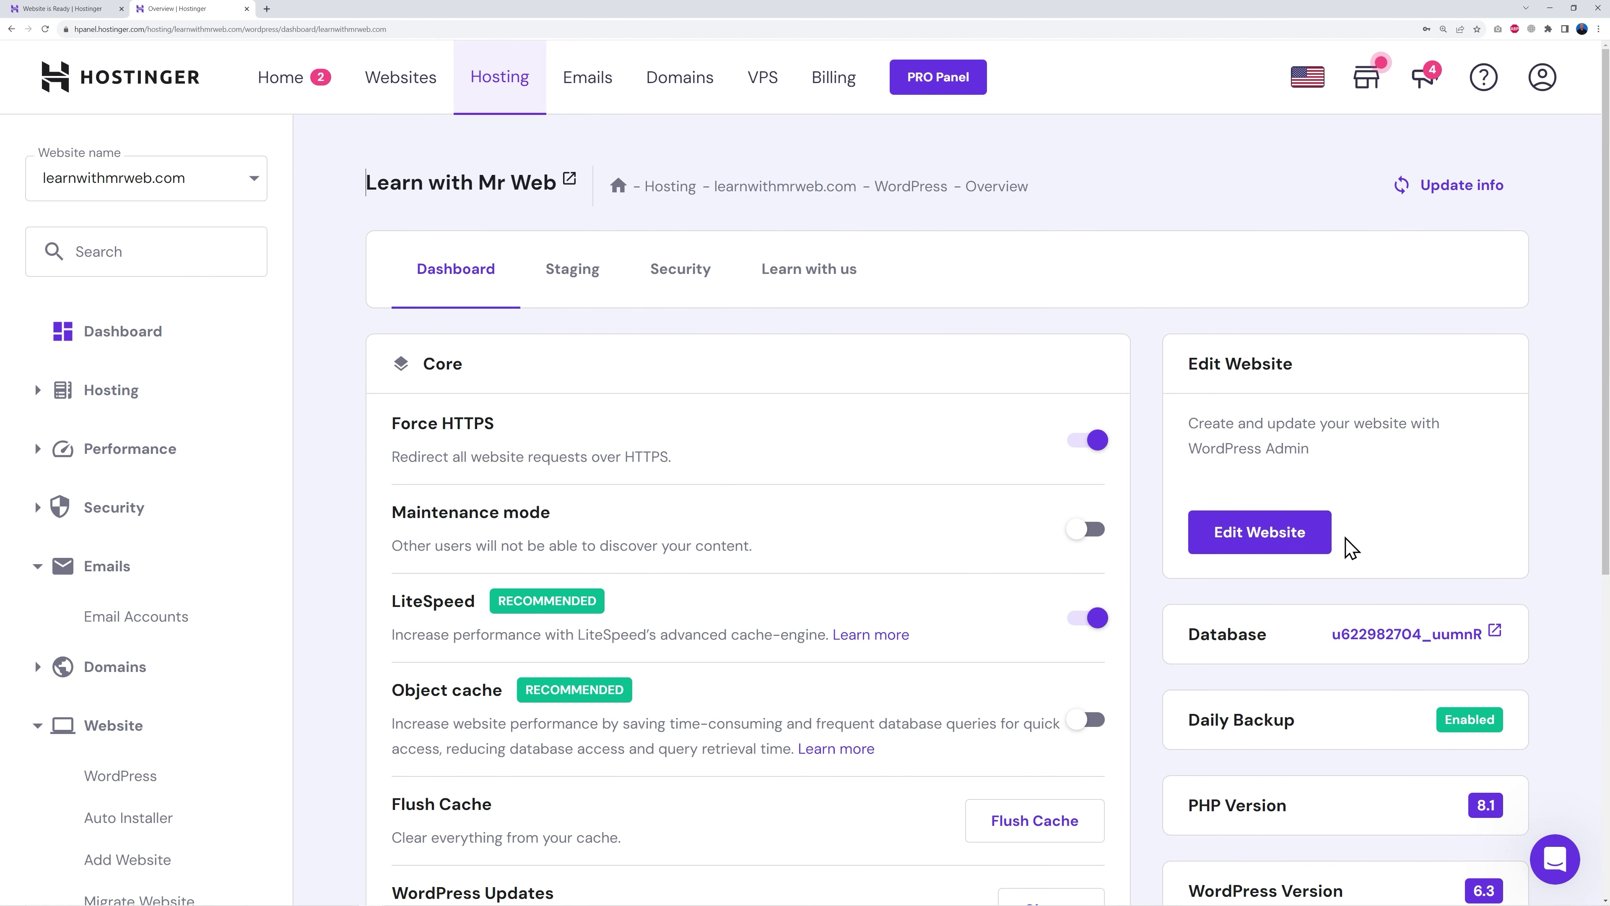
{"action": "left_click", "coordinate": [1259, 536]}
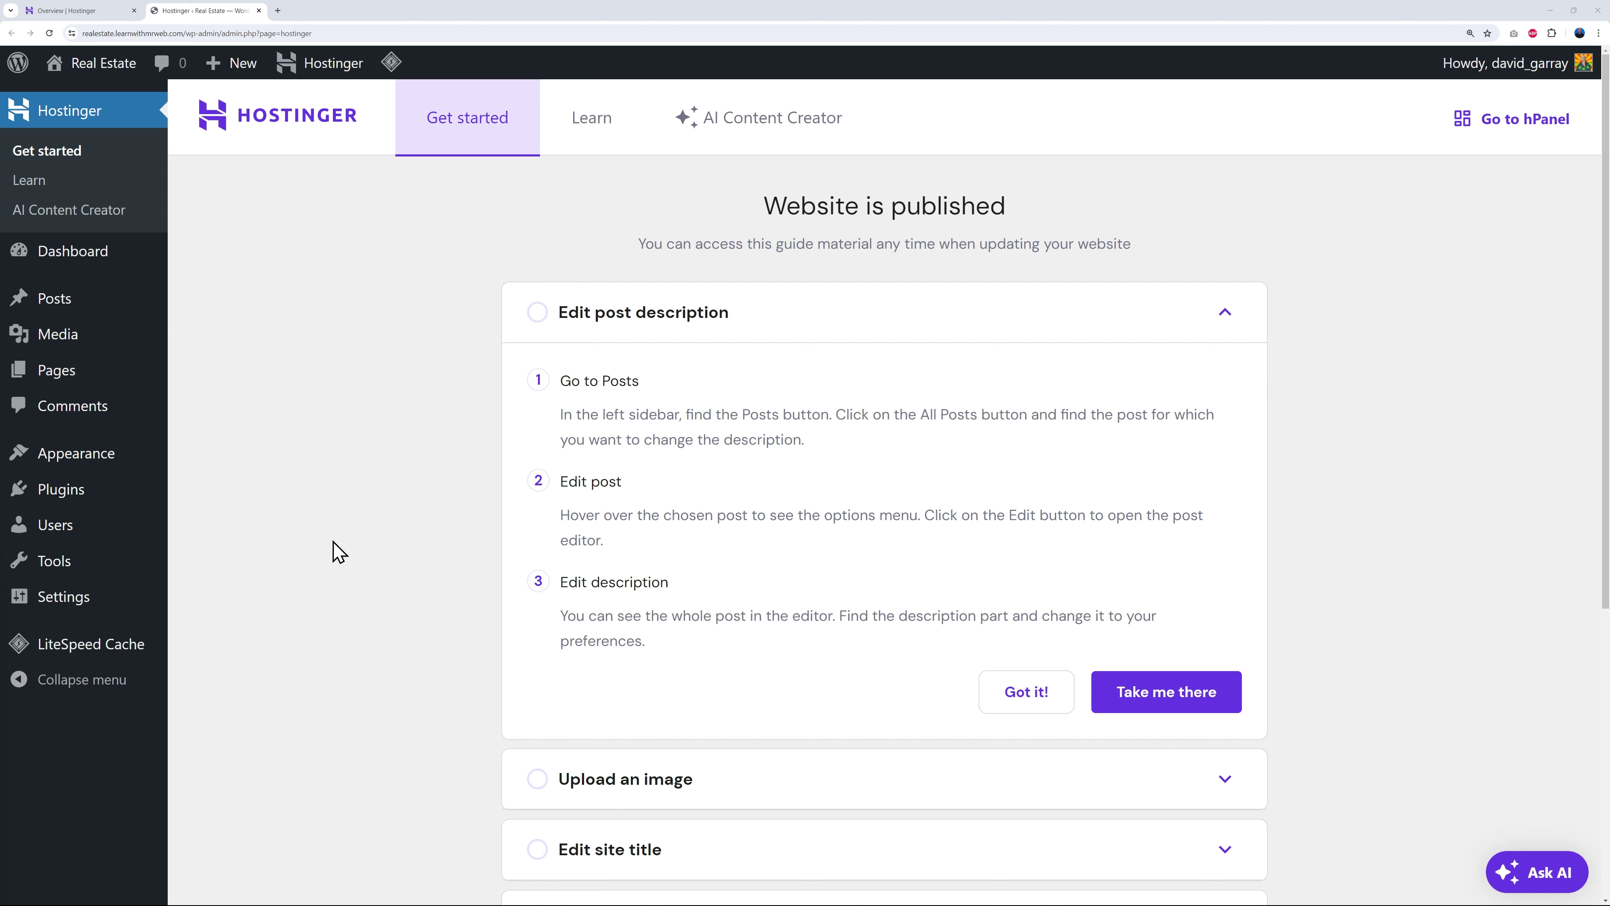
{"action": "left_click", "coordinate": [74, 611]}
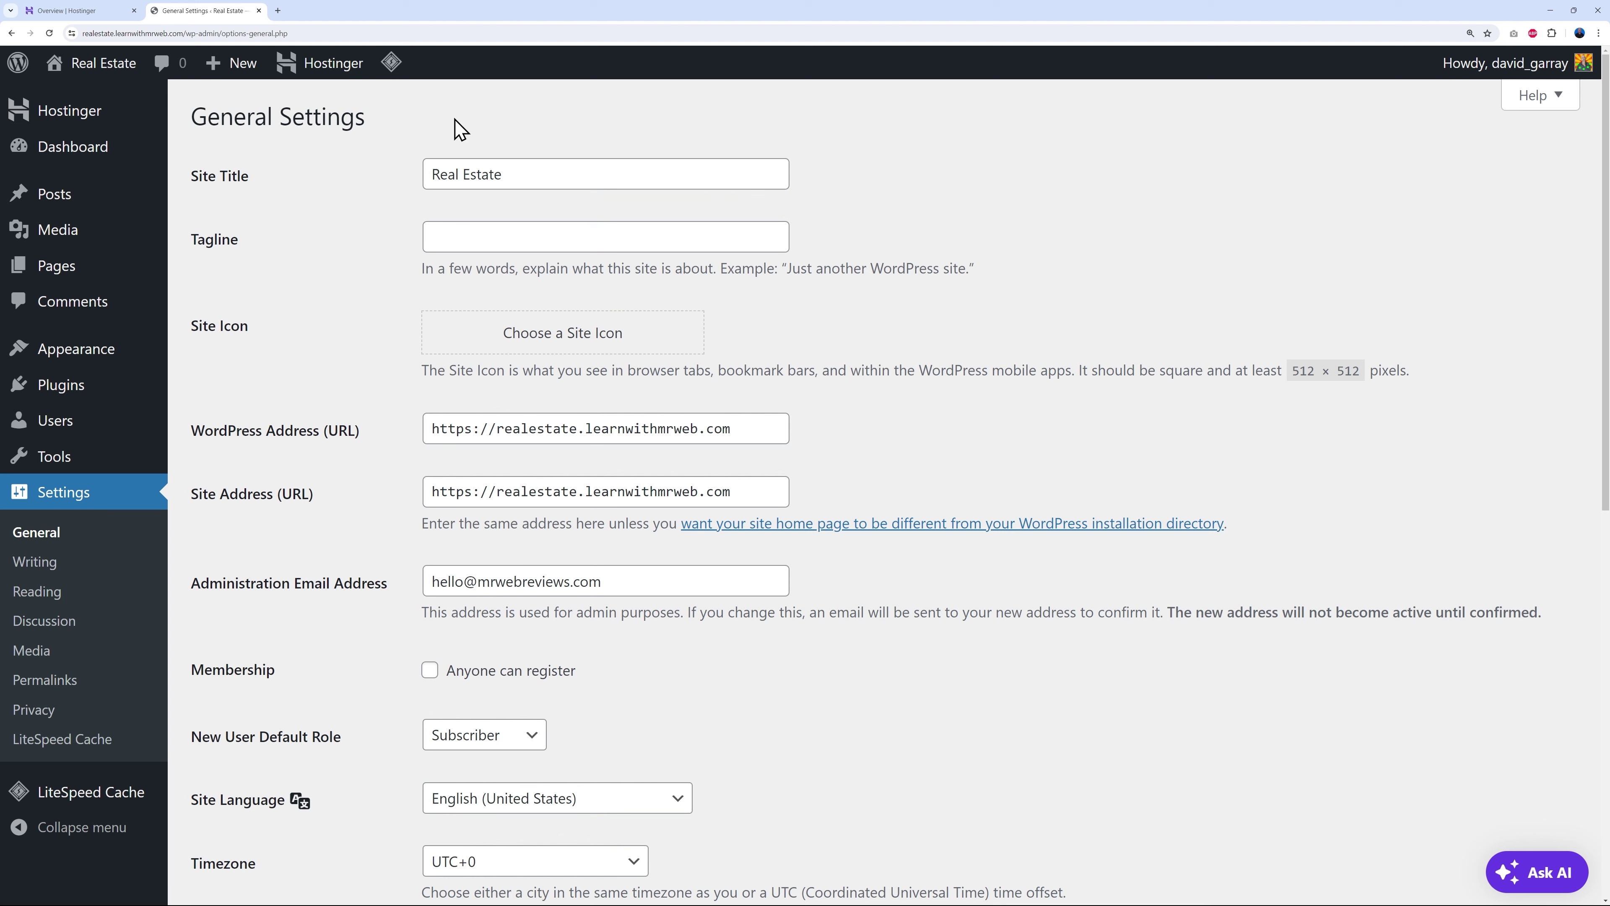
- Keep the Real Estate title and enter the tagline 'Selling Private and Commercial Properties in Texas'
{"action": "left_click_drag", "start_coordinate": [432, 178], "coordinate": [553, 179]}
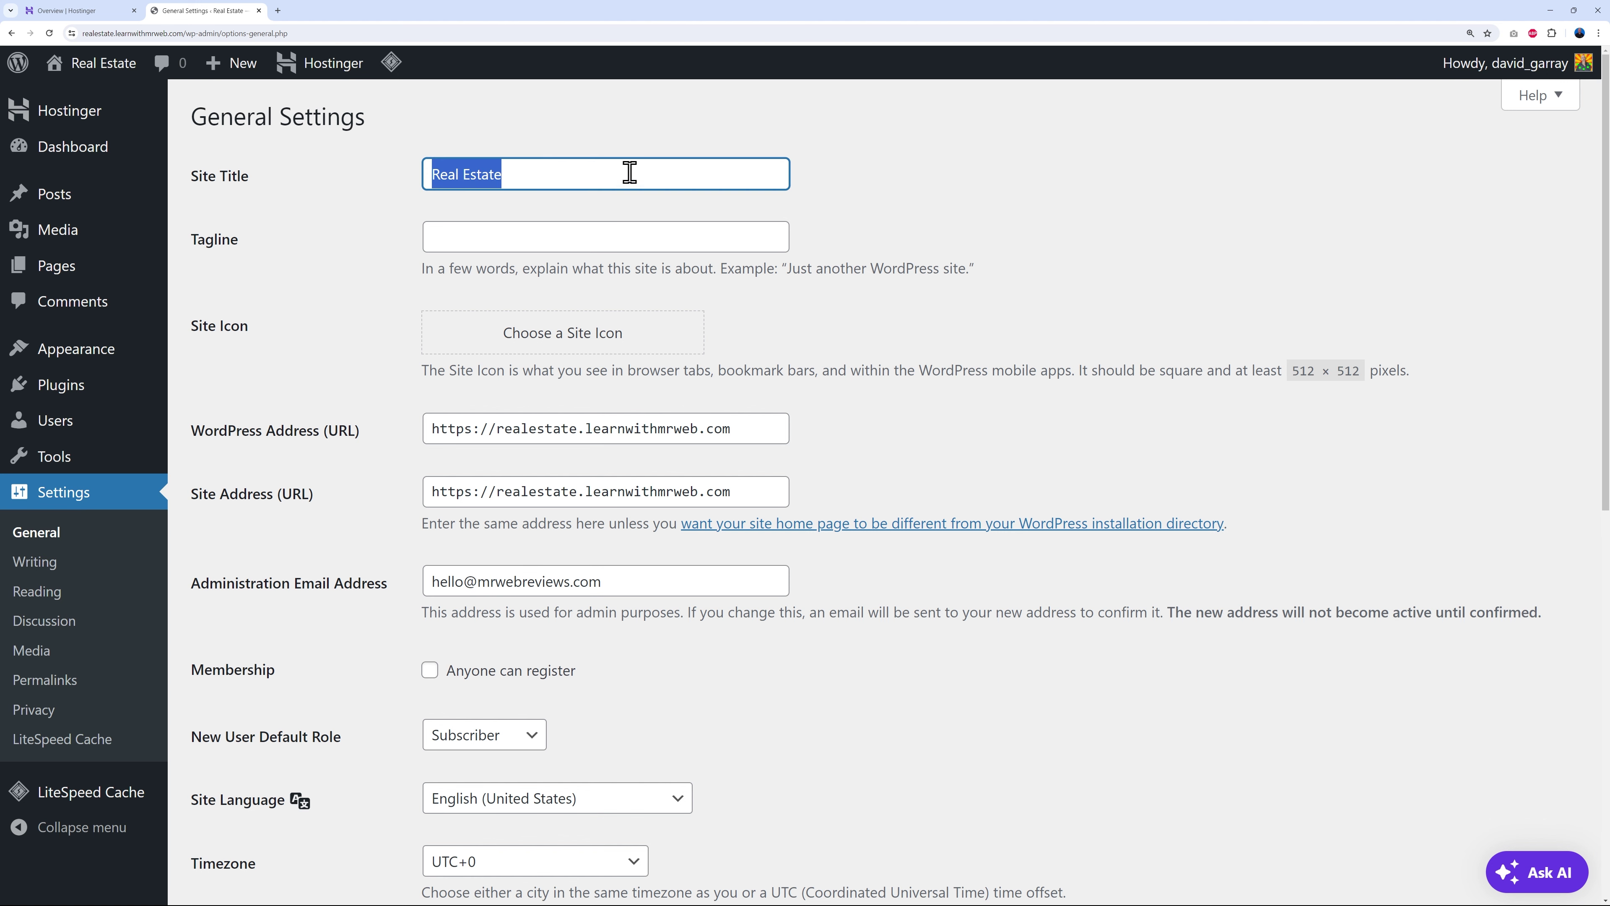
{"action": "left_click", "coordinate": [520, 183]}
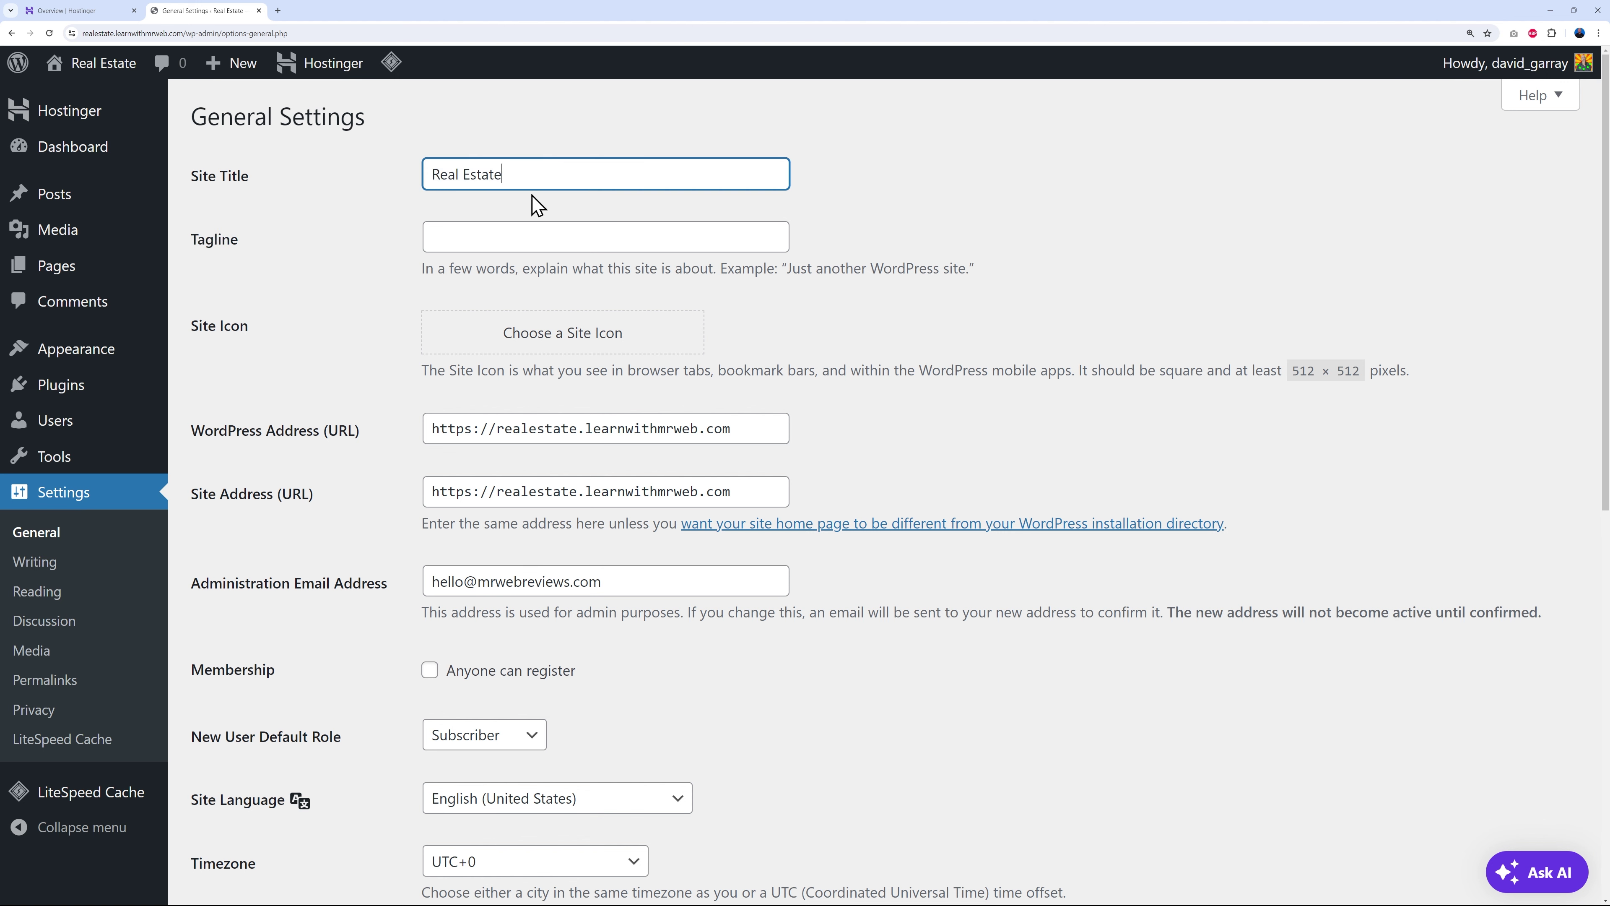
{"action": "left_click", "coordinate": [507, 236]}
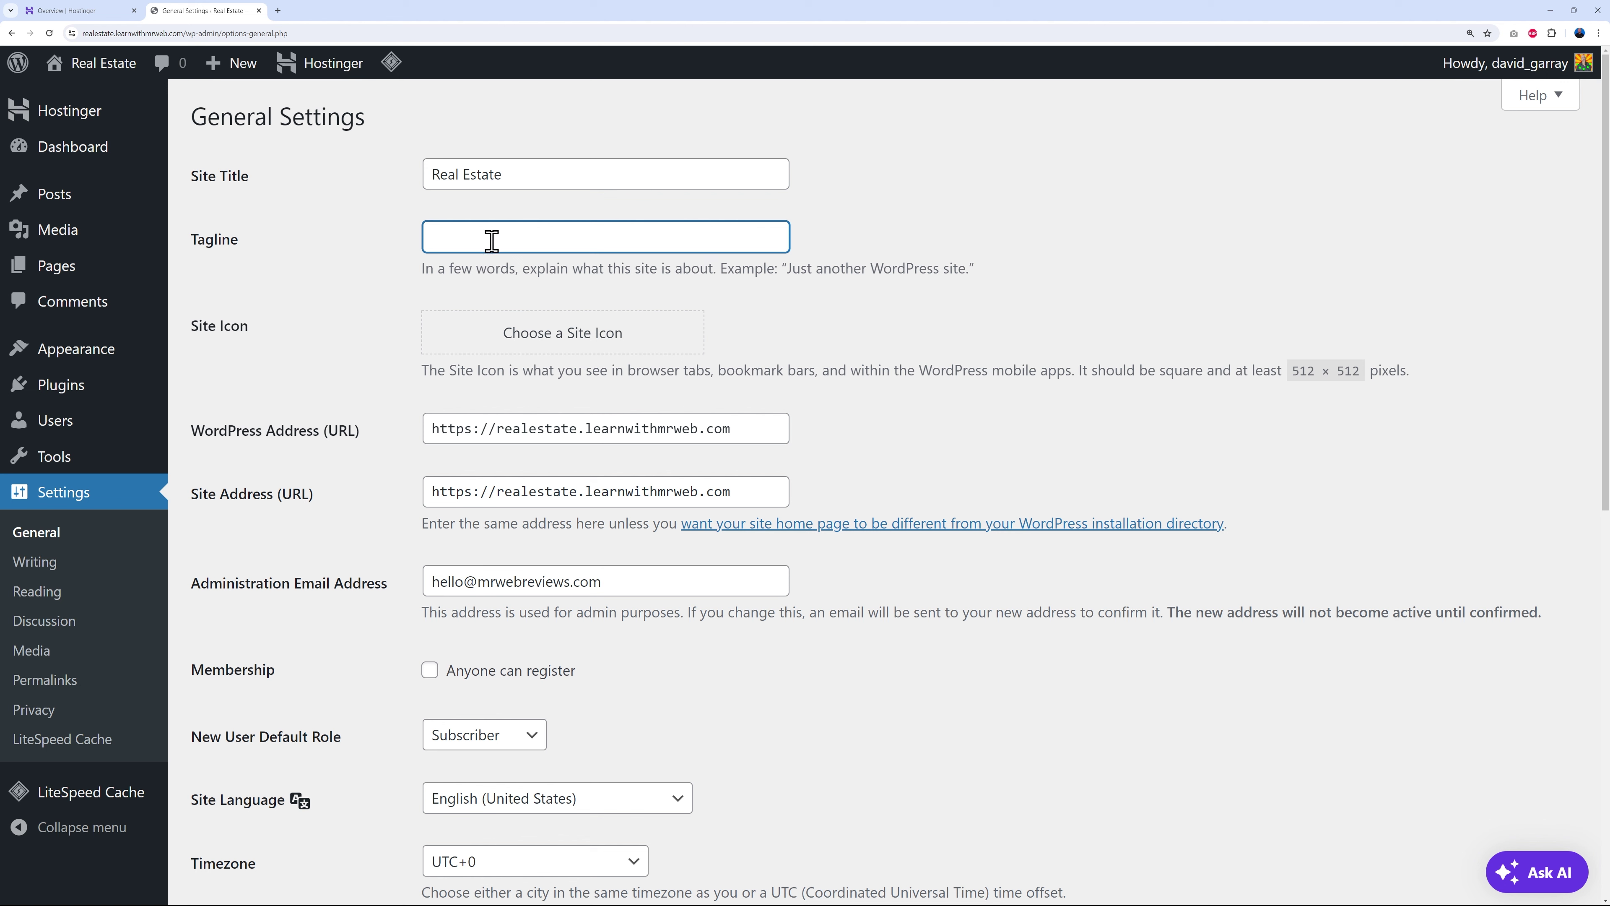
{"action": "type", "text": "Selling Private and Commercial Properties in Texas"}
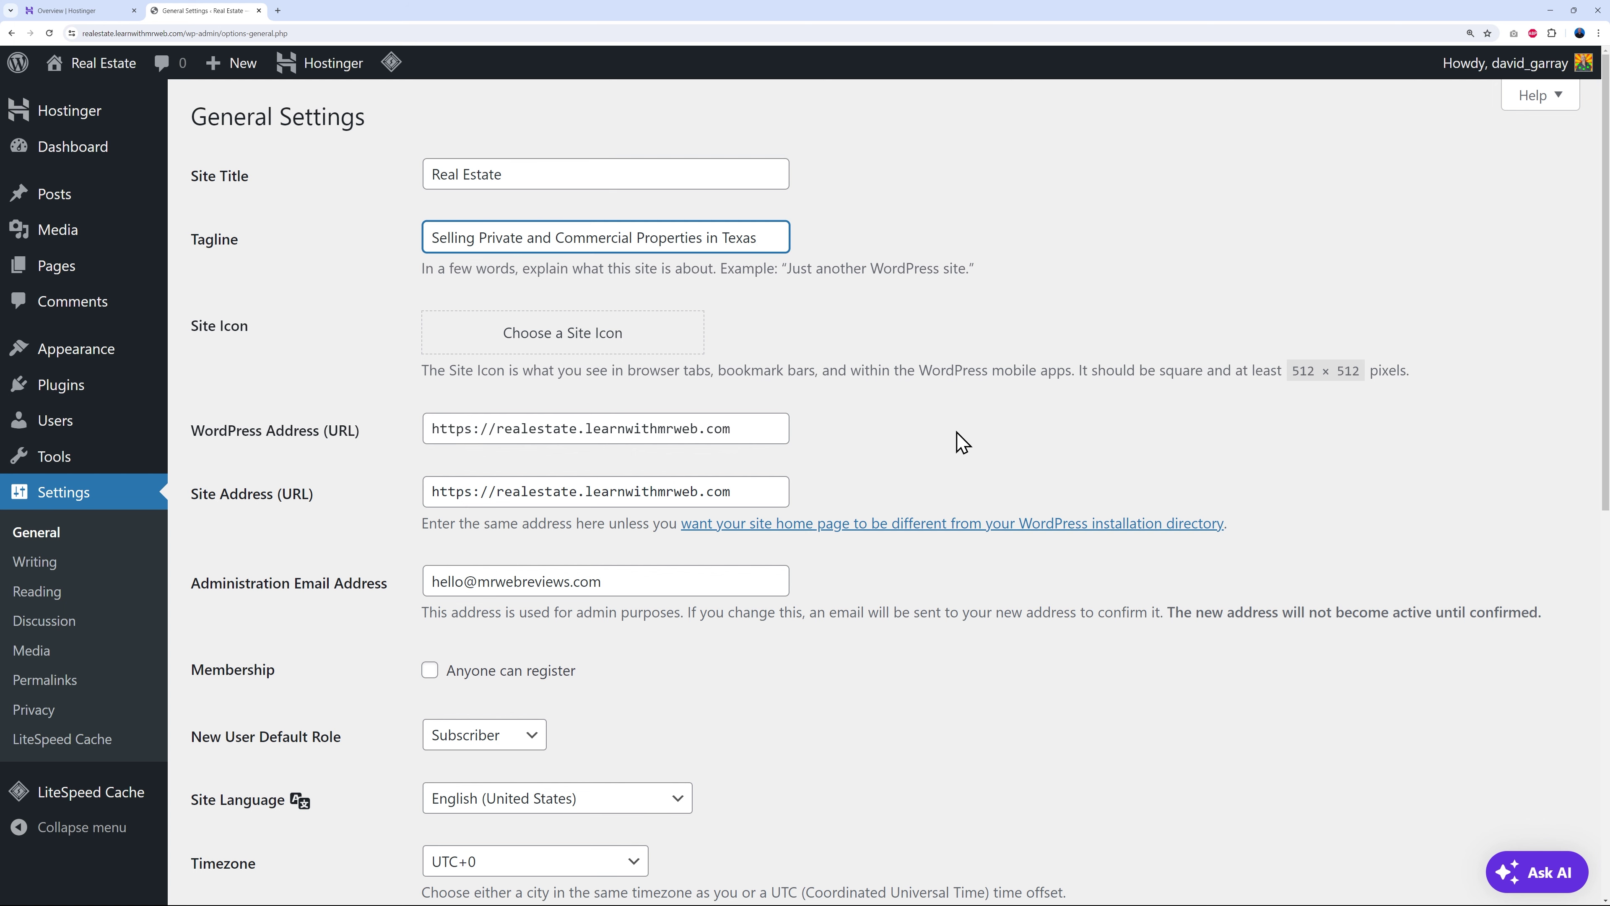
- Save the general settings, leaving the administration email address unchanged
{"action": "scroll", "coordinate": [951, 432], "scroll_direction": "down", "scroll_amount": 3}
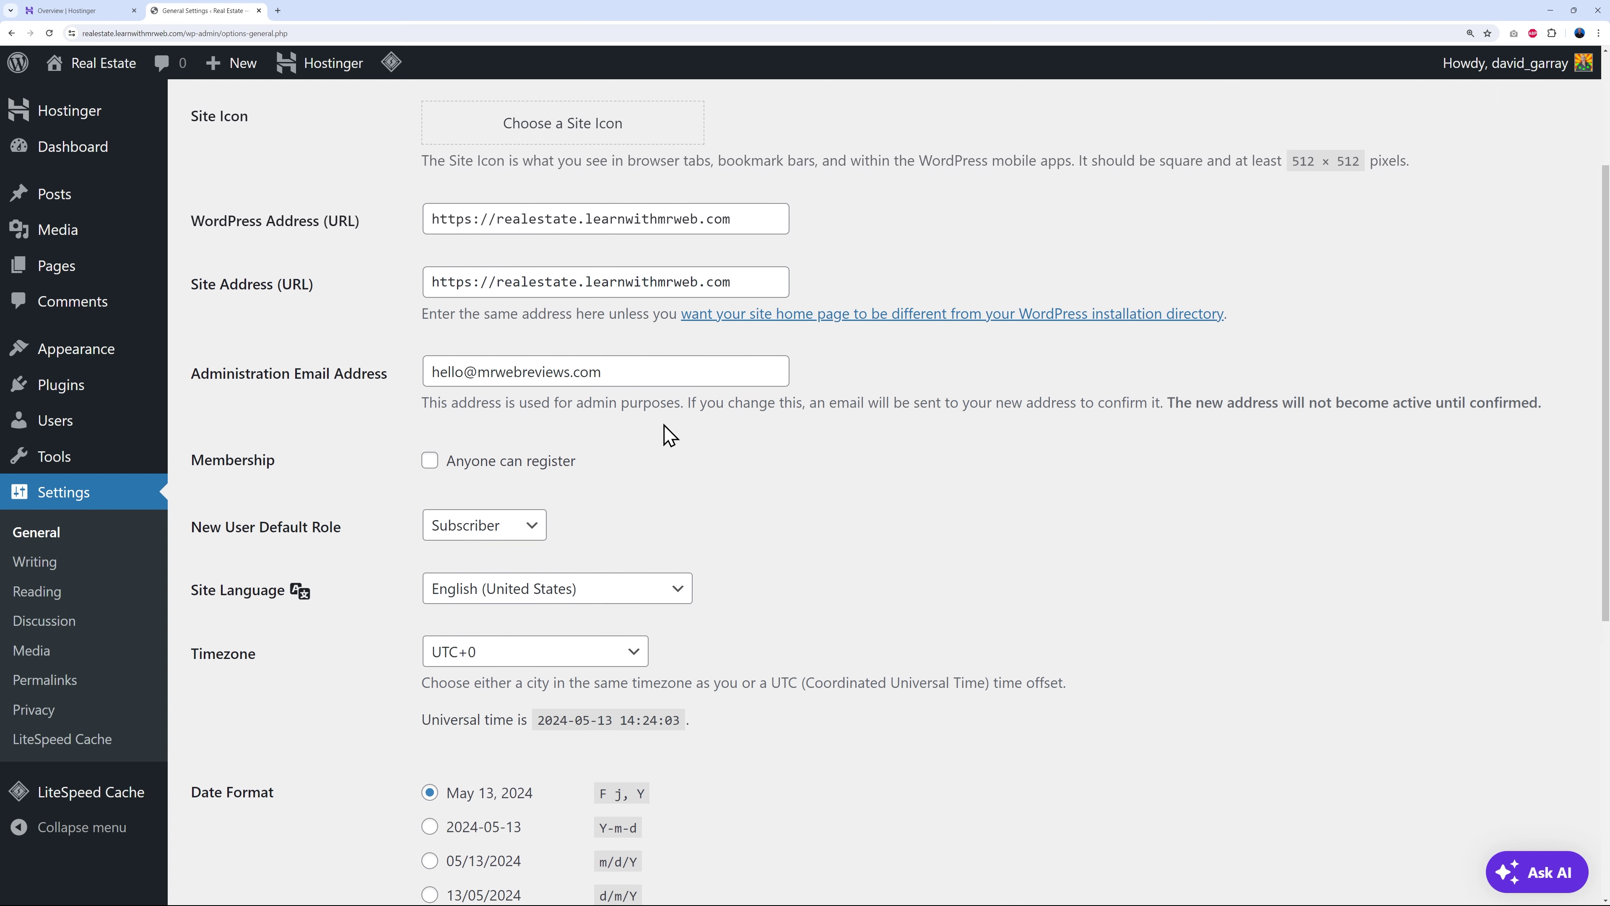
{"action": "left_click_drag", "start_coordinate": [431, 371], "coordinate": [602, 371]}
{"action": "left_click", "coordinate": [894, 466]}
{"action": "scroll", "coordinate": [1139, 525], "scroll_direction": "down", "scroll_amount": 3}
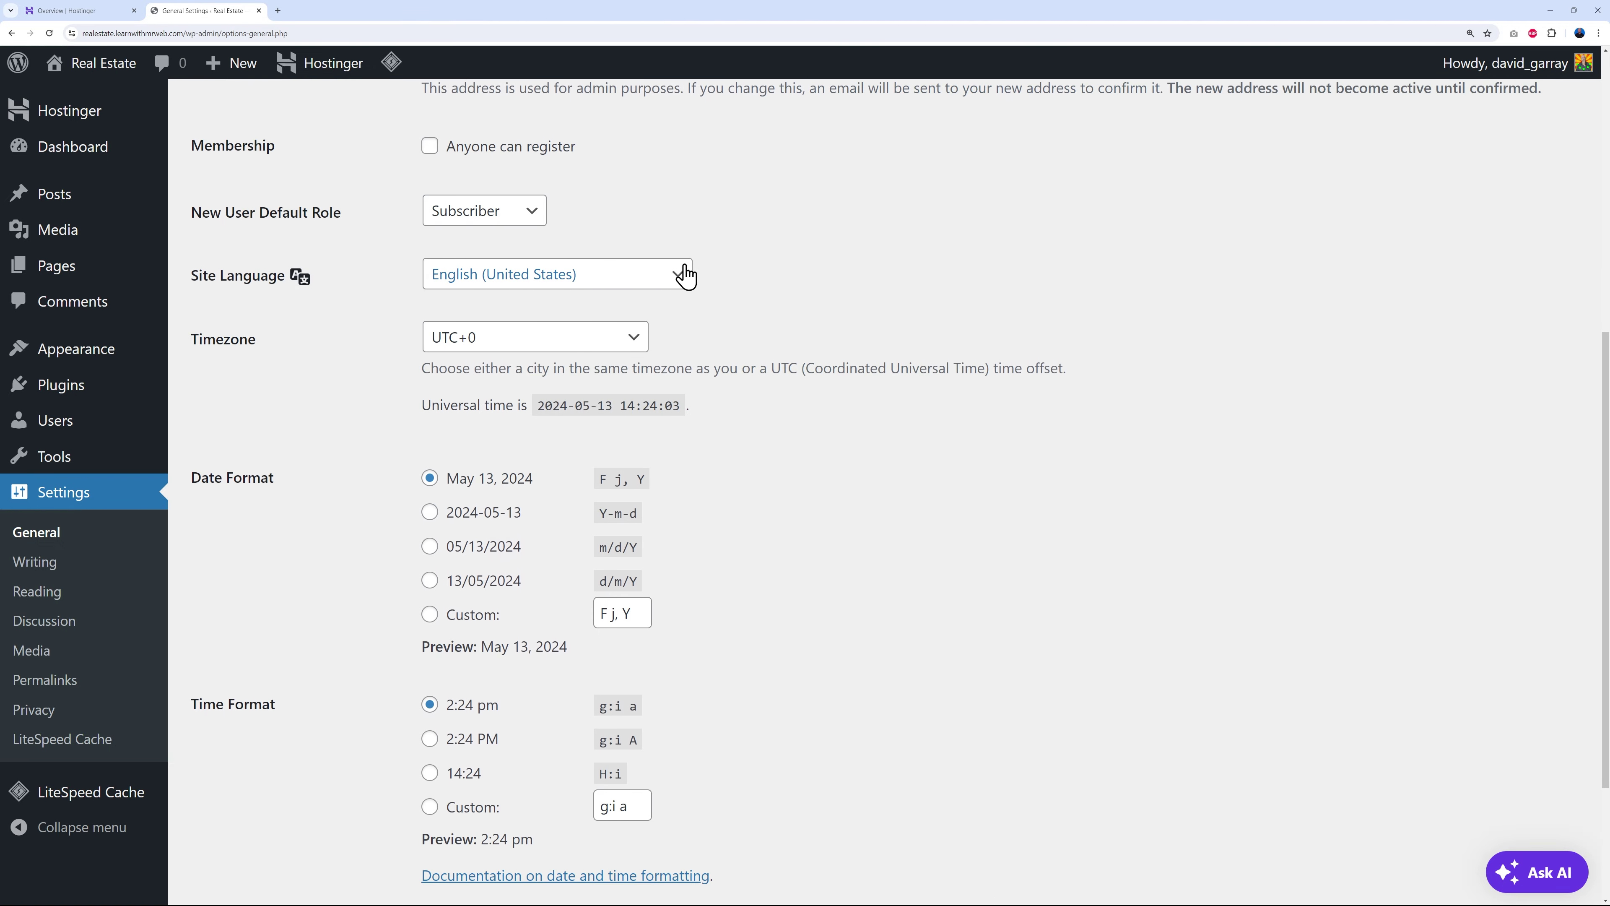
{"action": "scroll", "coordinate": [1040, 445], "scroll_direction": "down", "scroll_amount": 1}
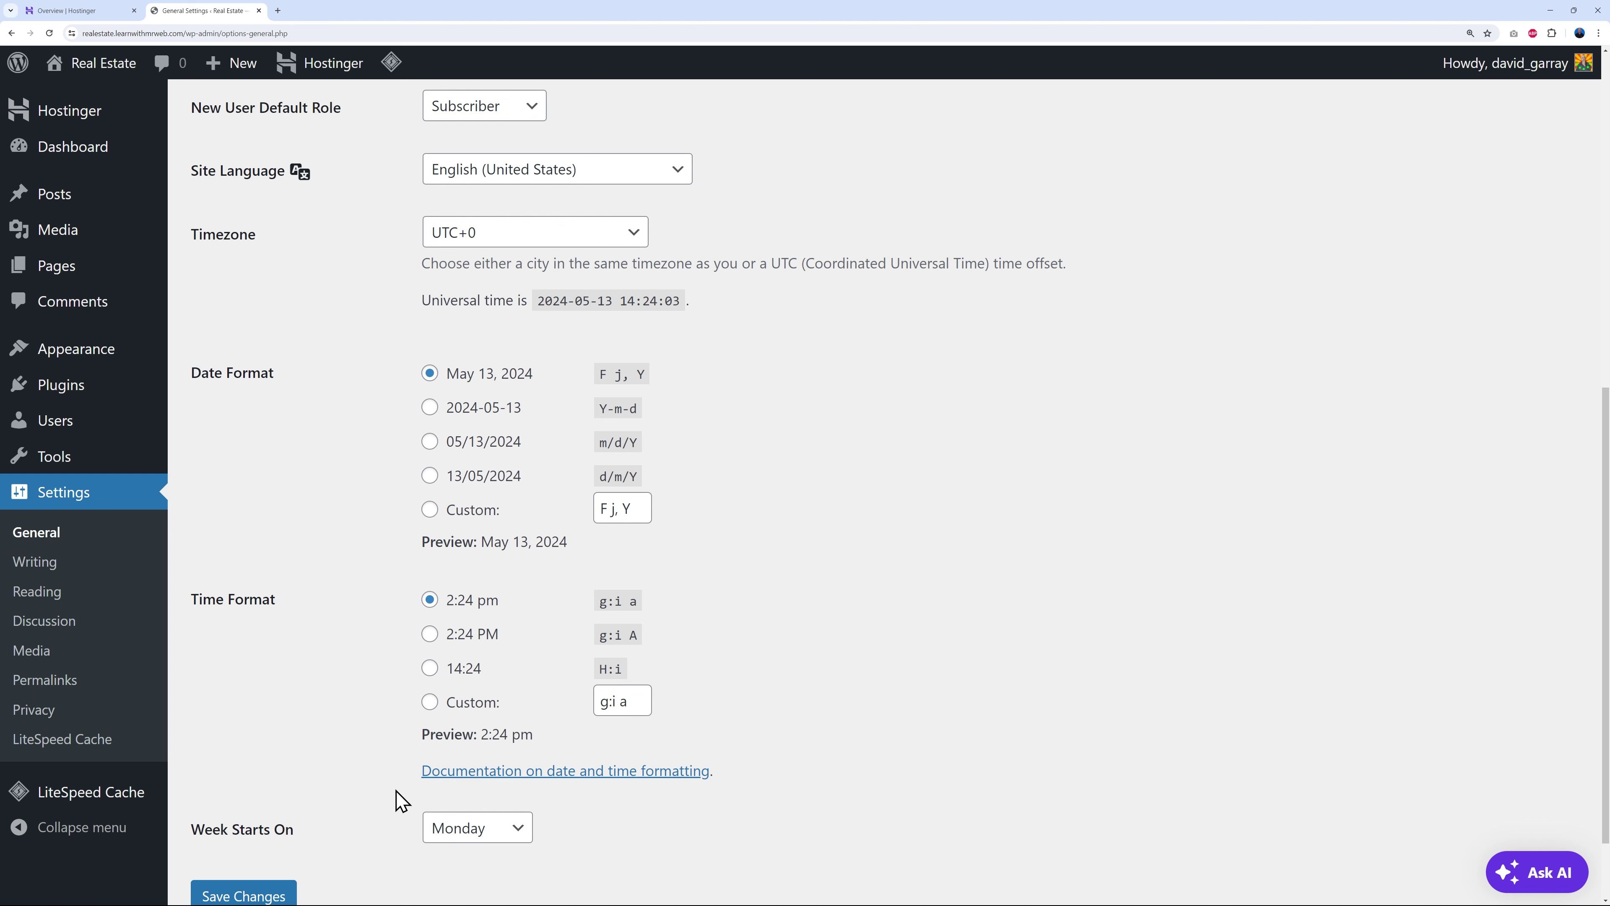
{"action": "scroll", "coordinate": [812, 672], "scroll_direction": "down", "scroll_amount": 2}
{"action": "left_click", "coordinate": [274, 804]}
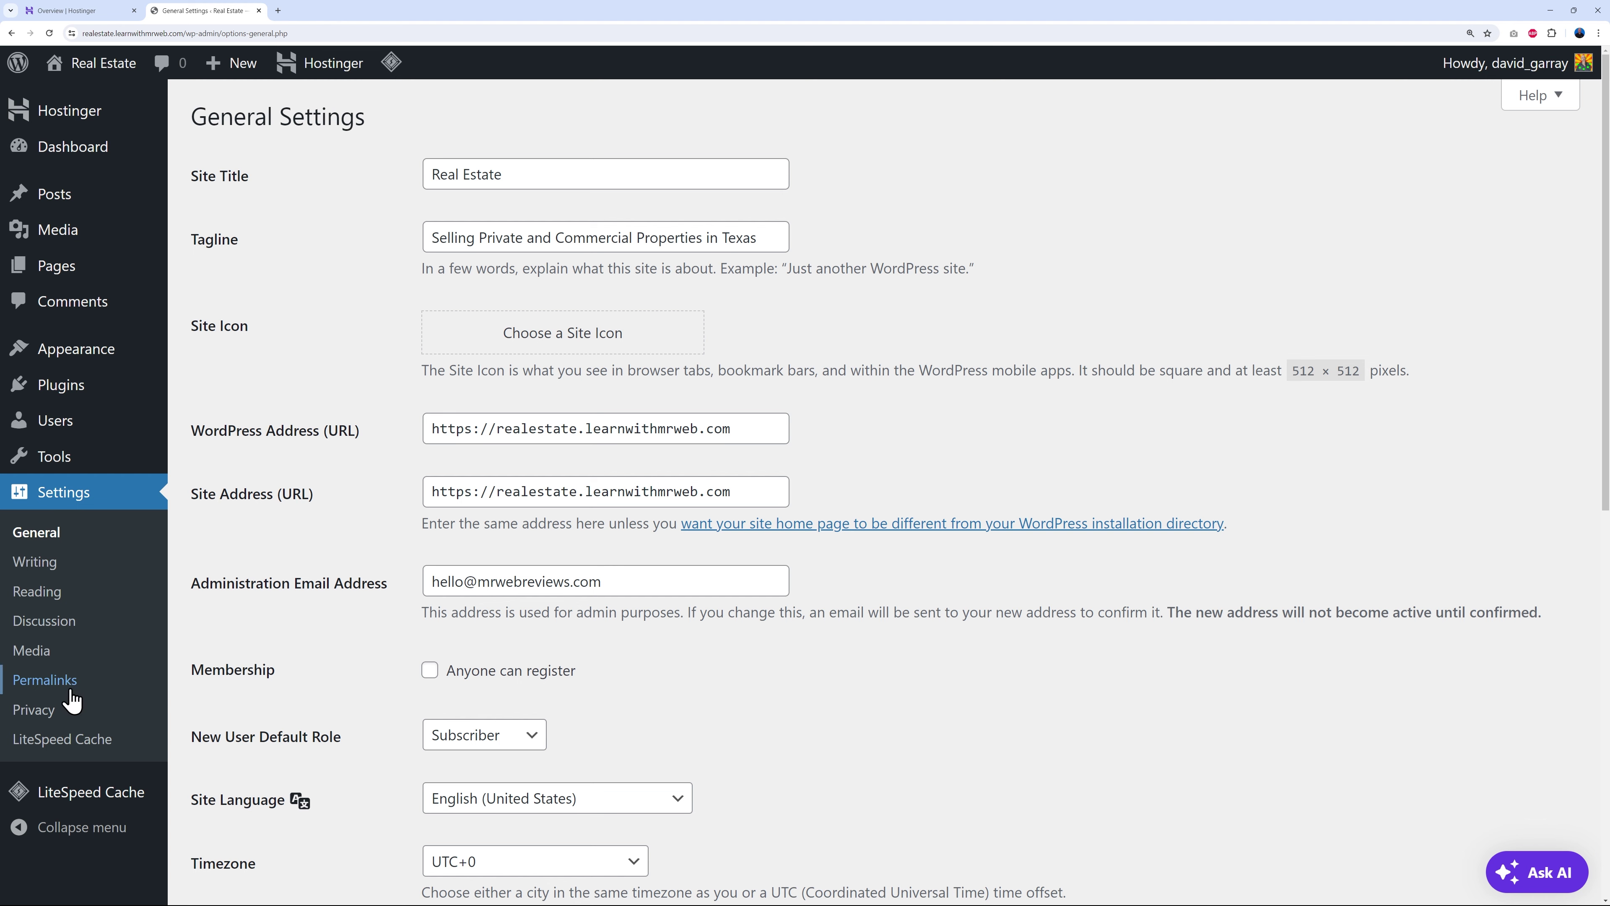
{"action": "left_click", "coordinate": [63, 683]}
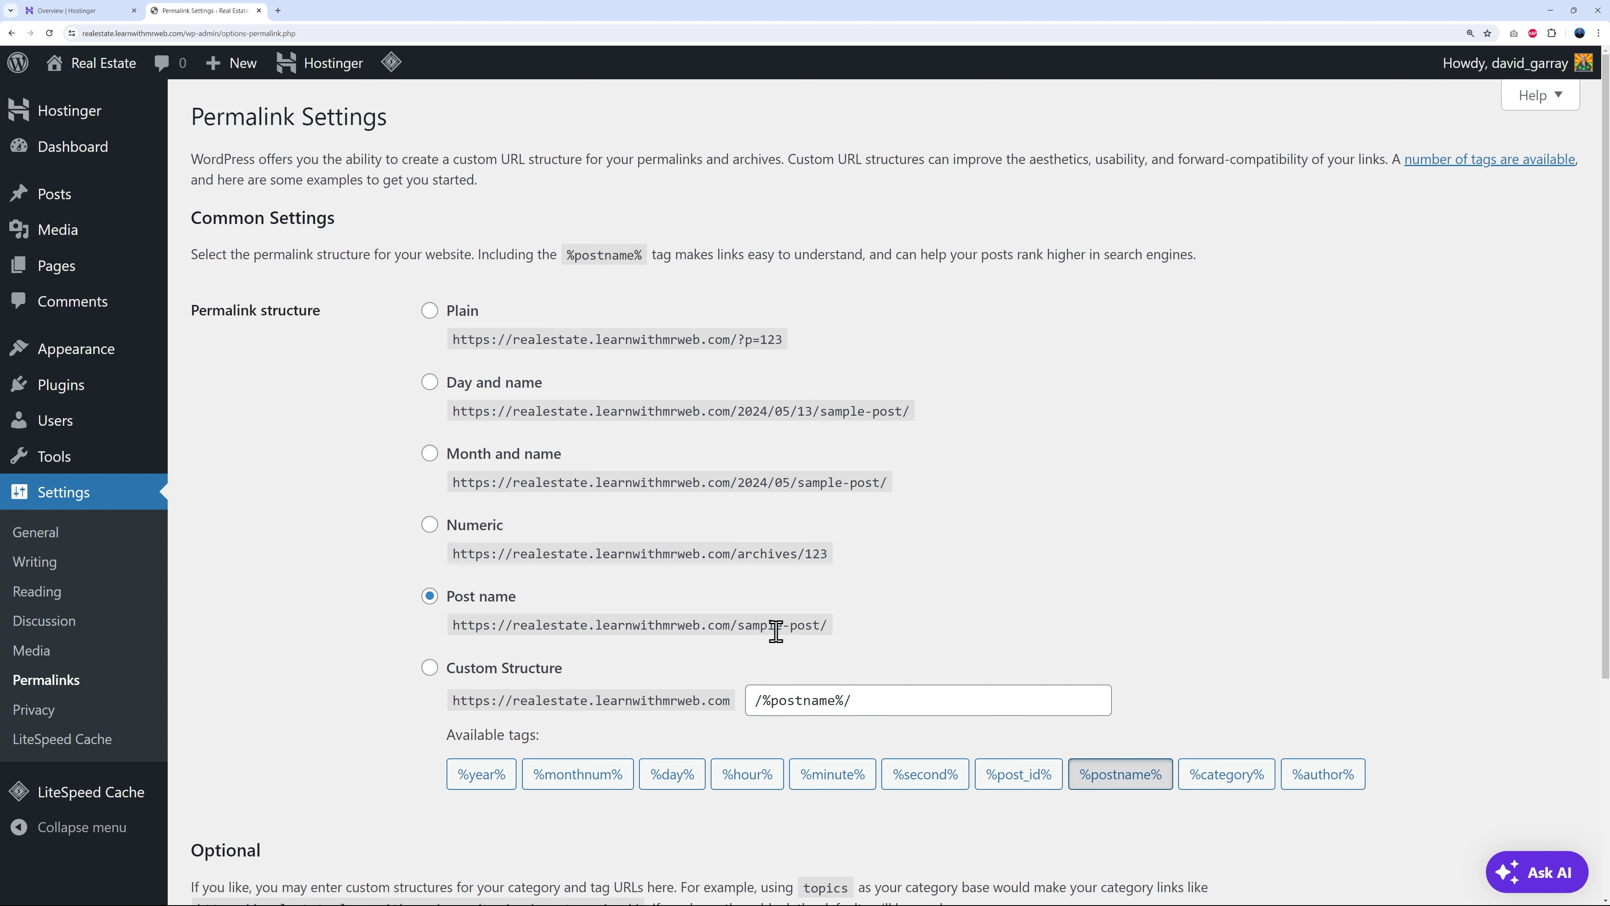
- Save the Post name permalink structure and open the live Real Estate site in a background tab
{"action": "scroll", "coordinate": [694, 618], "scroll_direction": "down", "scroll_amount": 4}
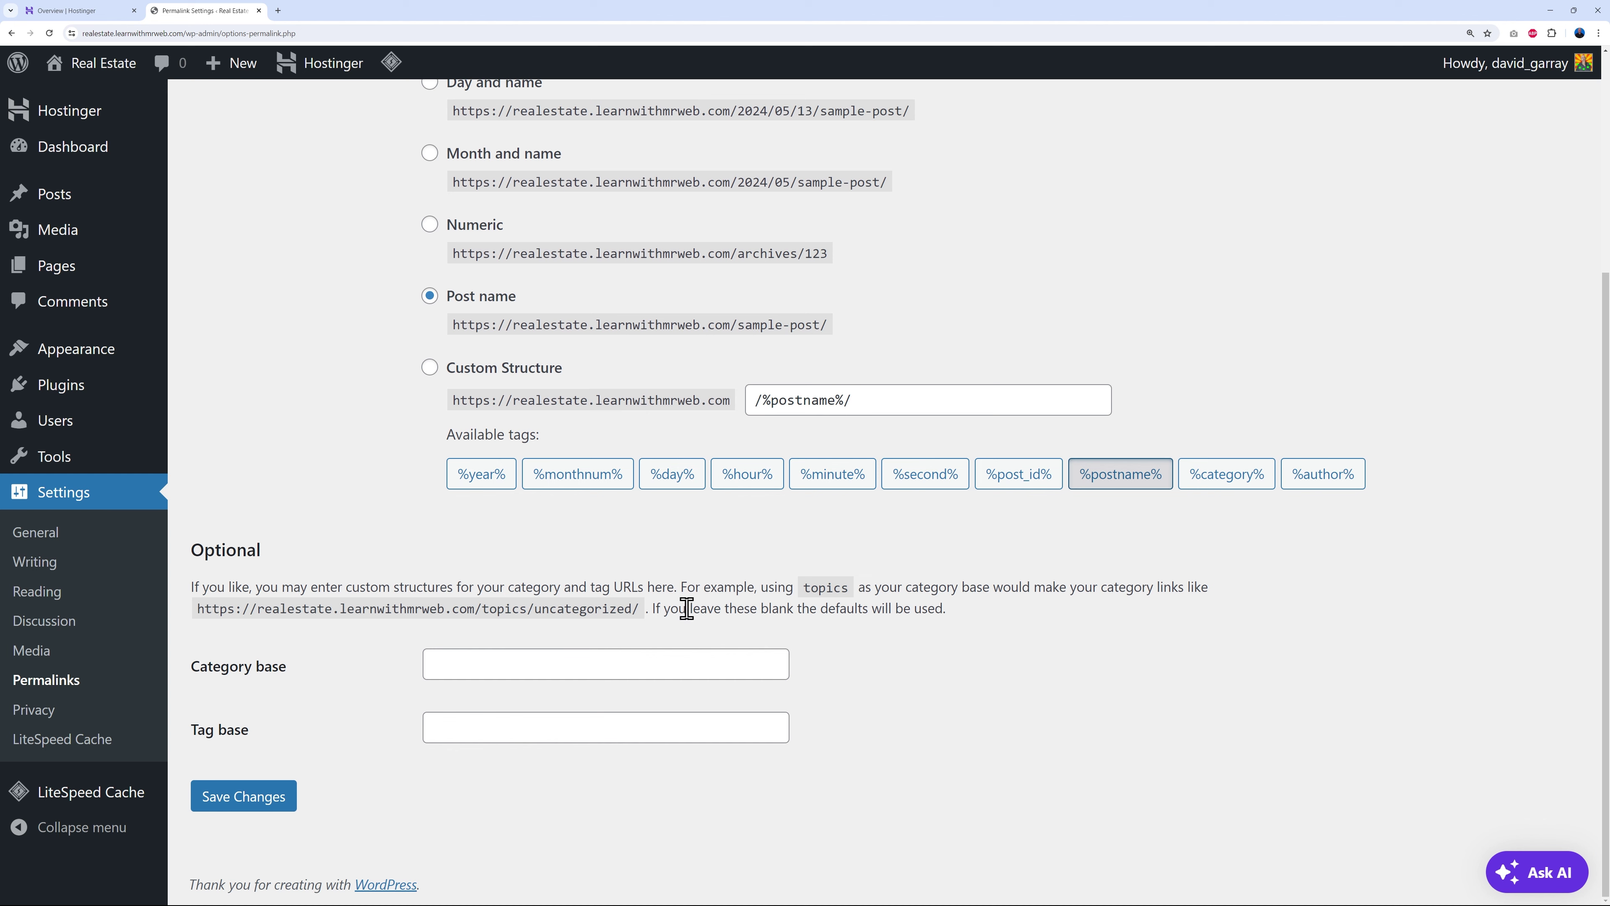
{"action": "left_click", "coordinate": [253, 800]}
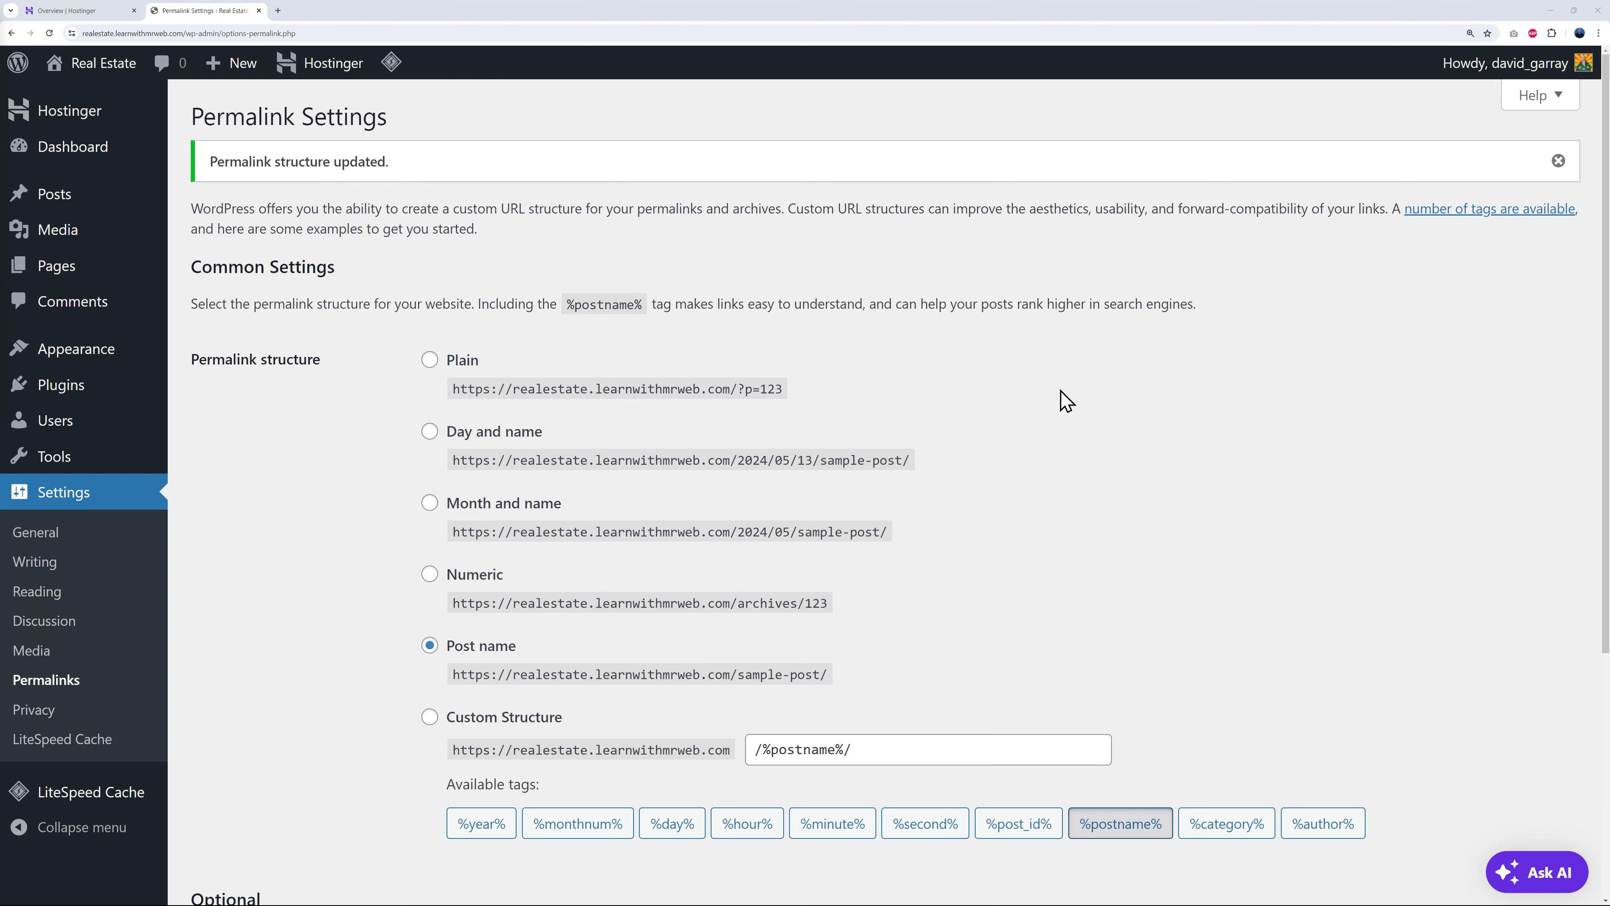
{"action": "mouse_move", "coordinate": [109, 70]}
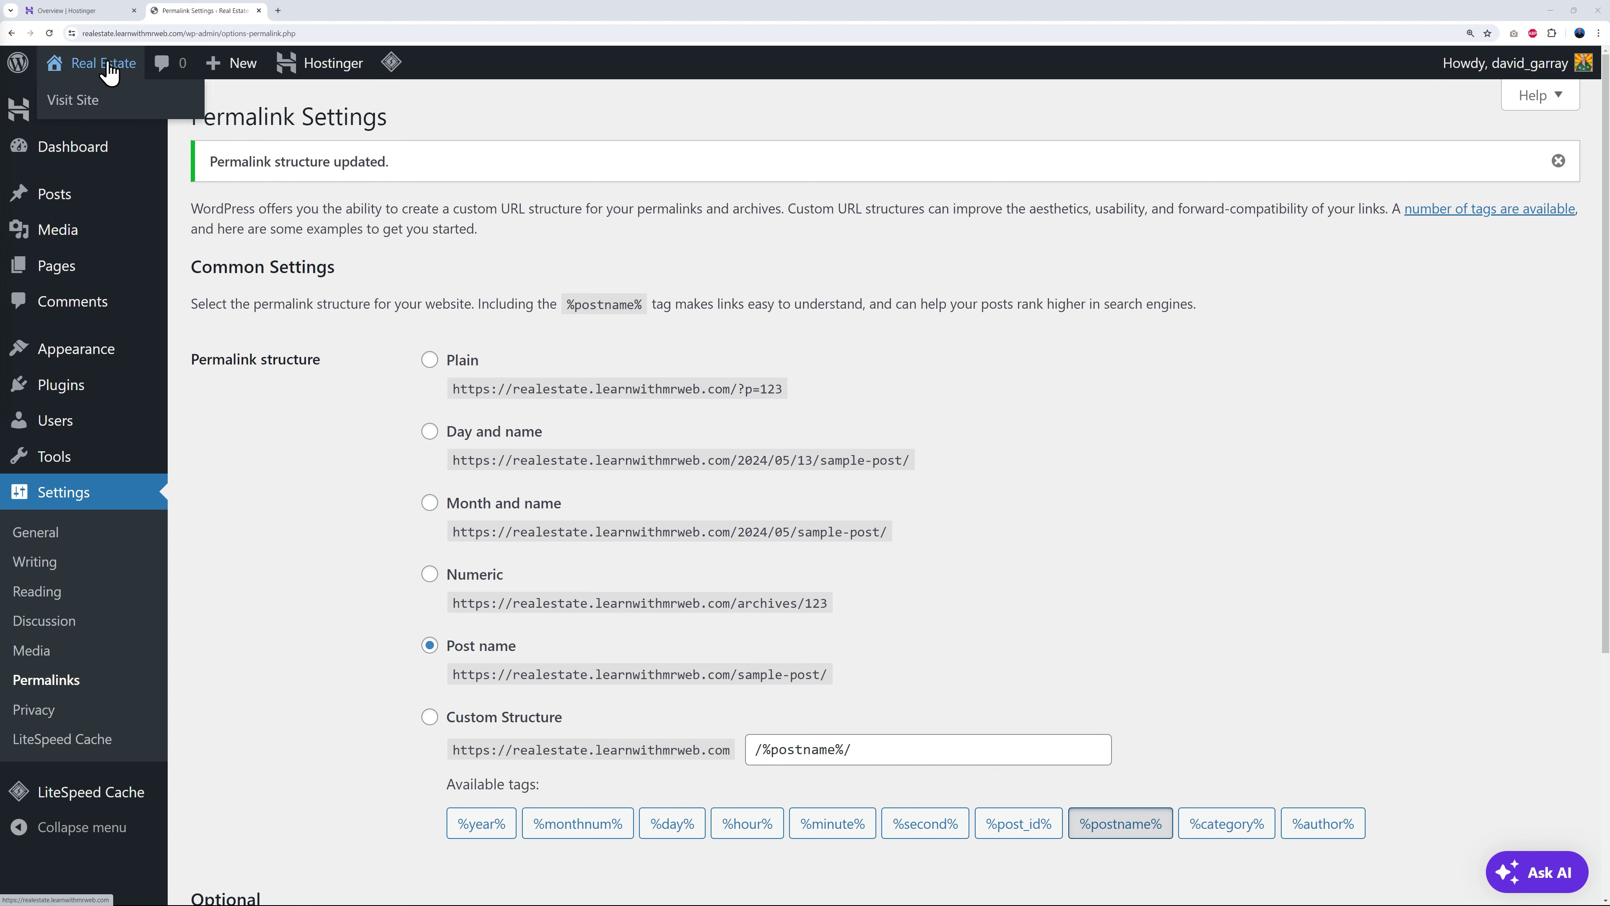
{"action": "right_click", "coordinate": [86, 101]}
{"action": "left_click", "coordinate": [124, 115]}
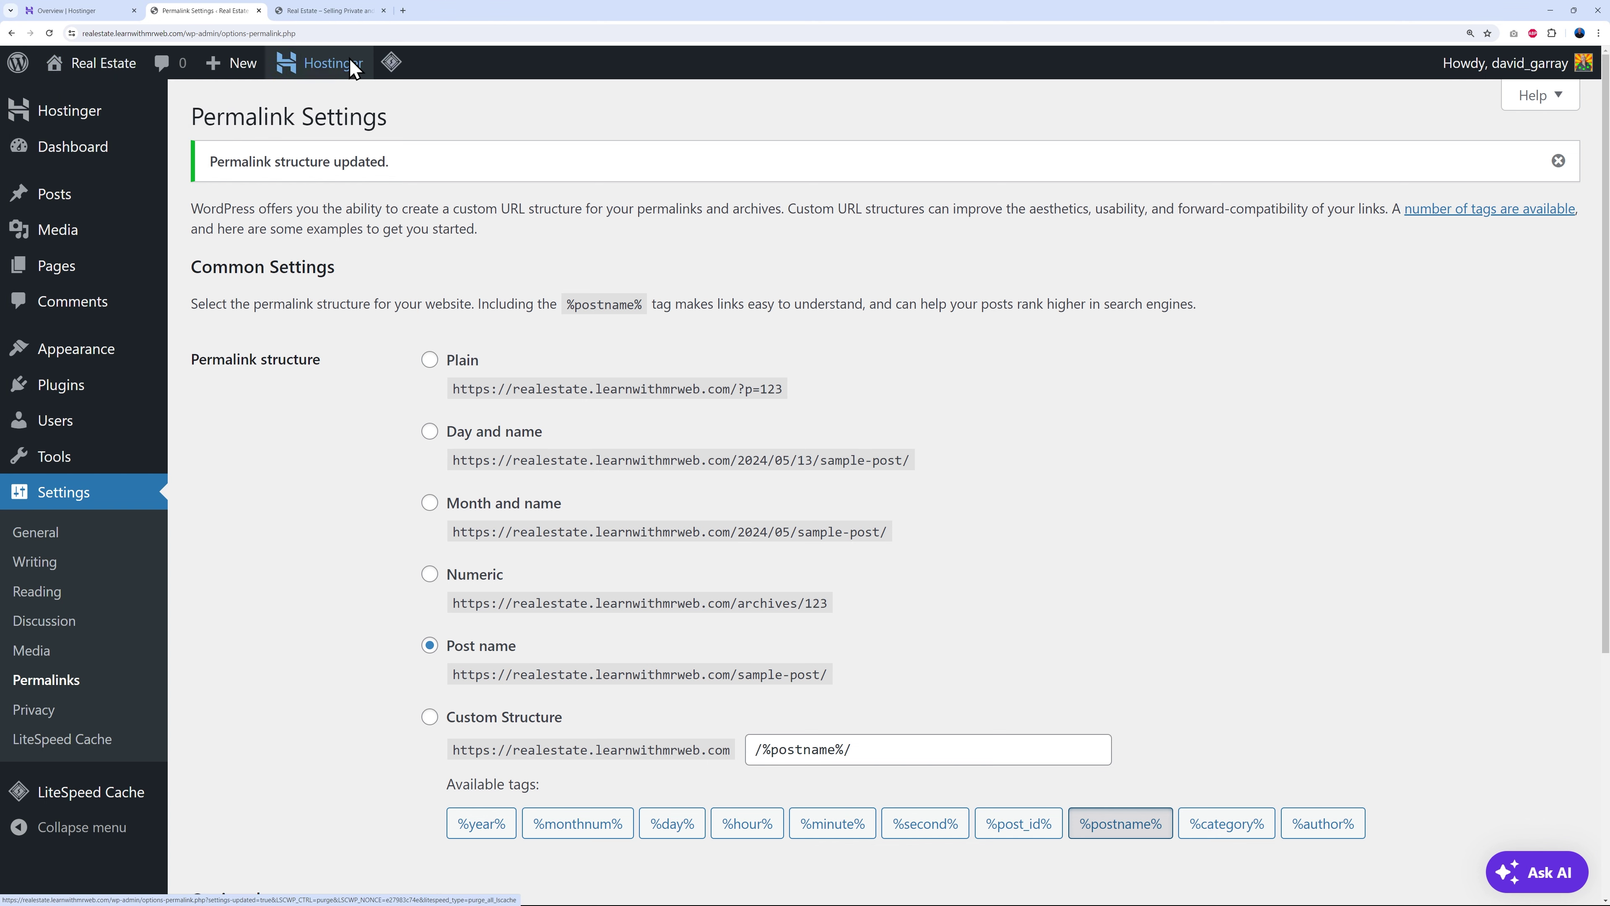
{"action": "left_click", "coordinate": [330, 12]}
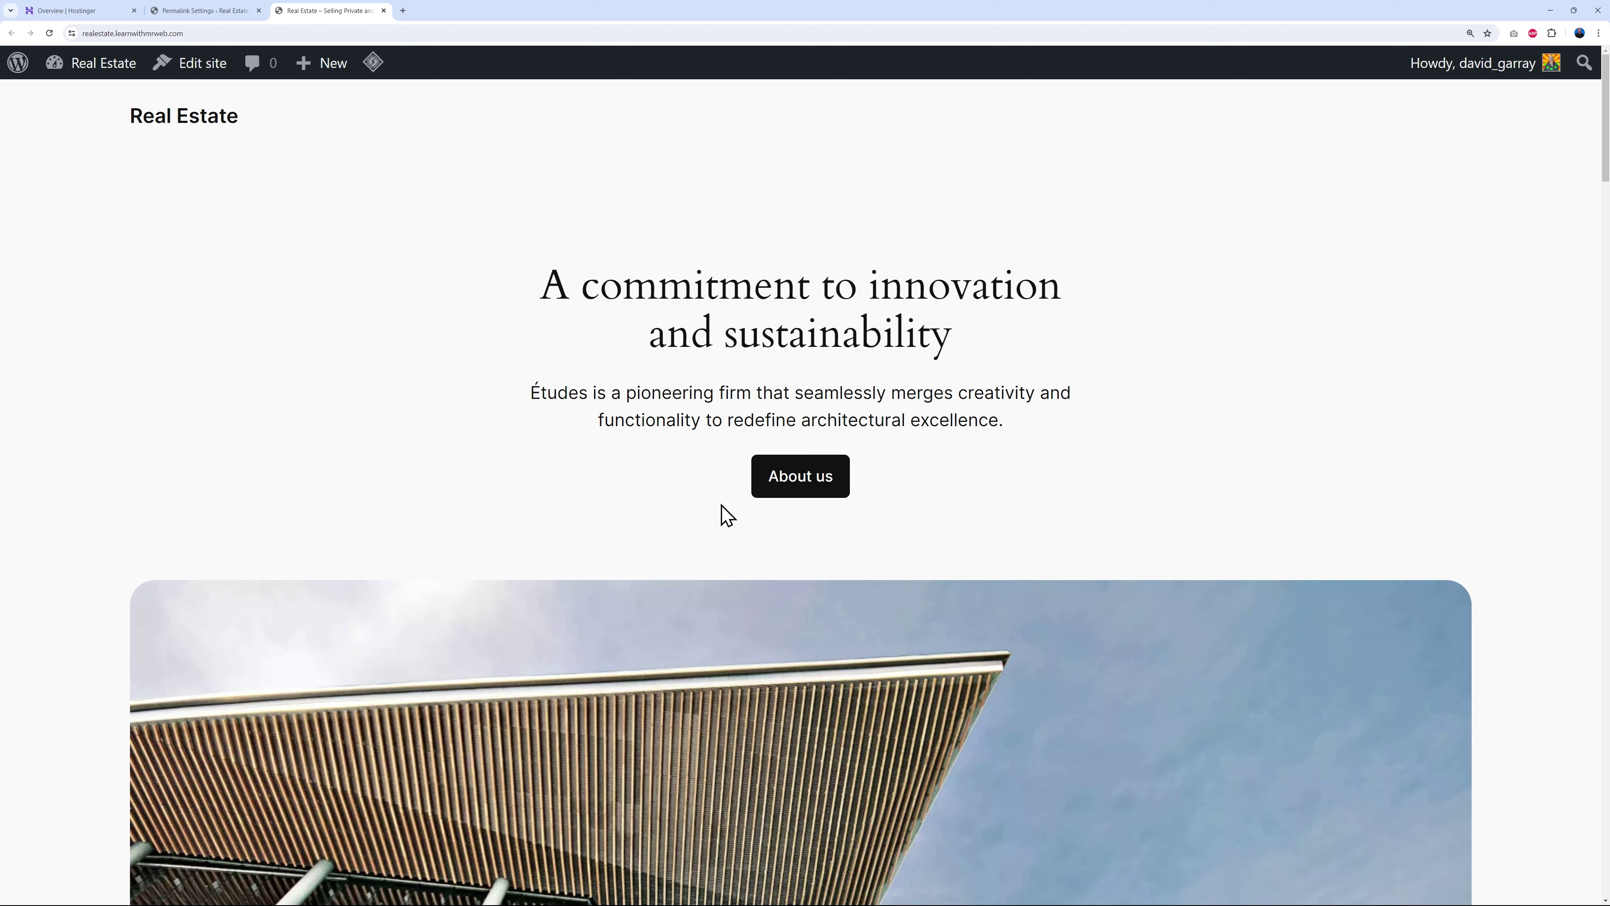
{"action": "scroll", "coordinate": [1439, 528], "scroll_direction": "down", "scroll_amount": 10}
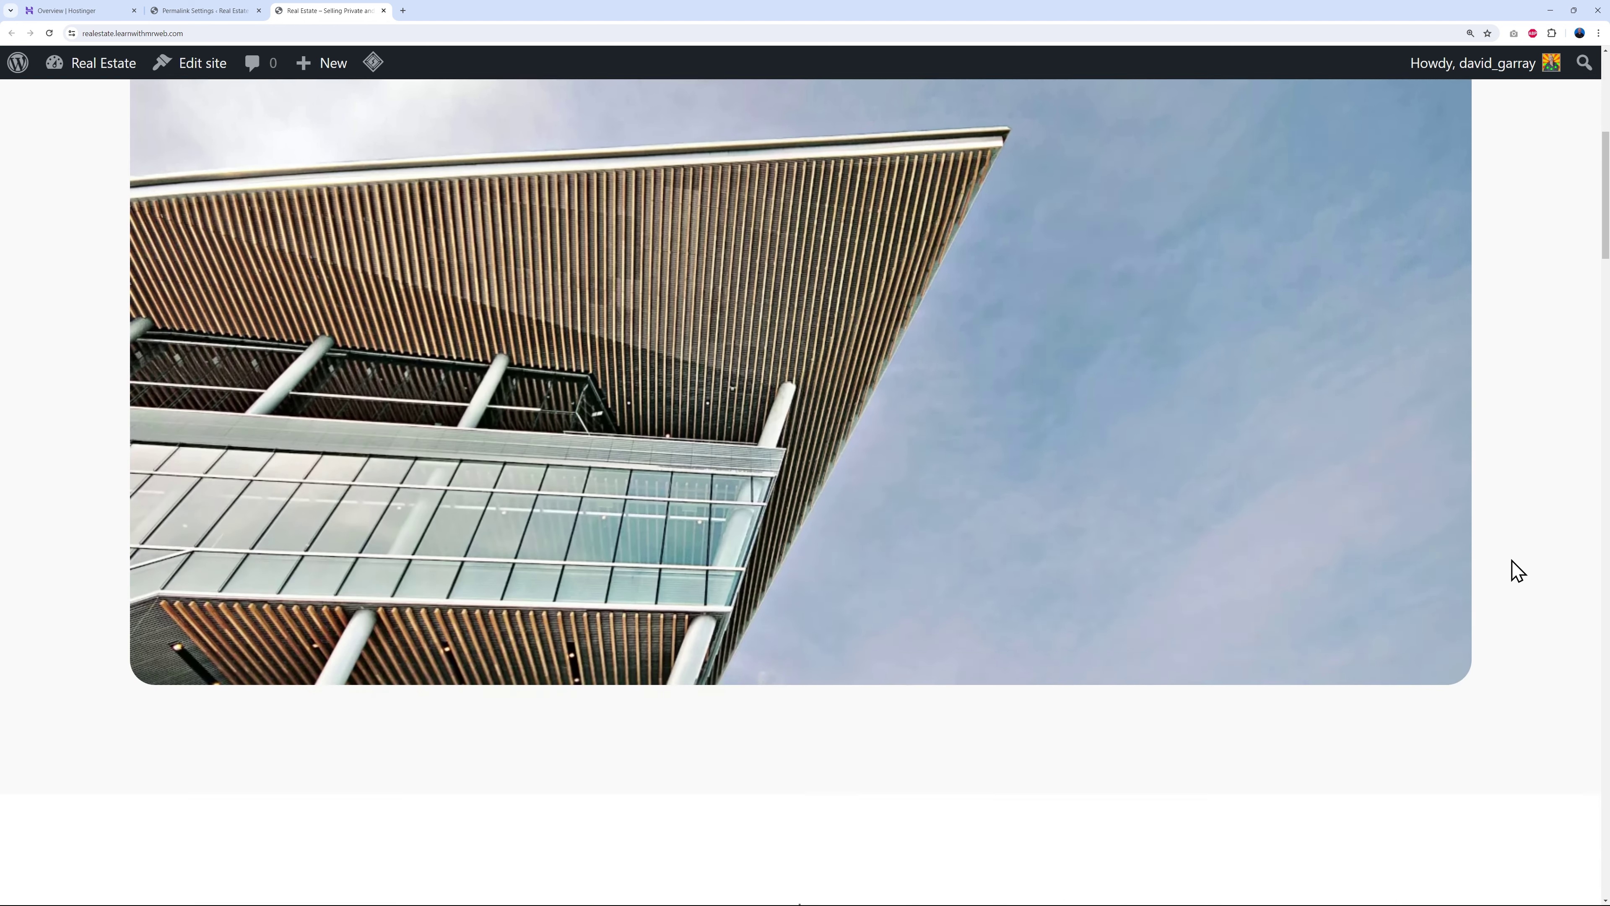
{"action": "scroll", "coordinate": [1497, 578], "scroll_direction": "down", "scroll_amount": 7}
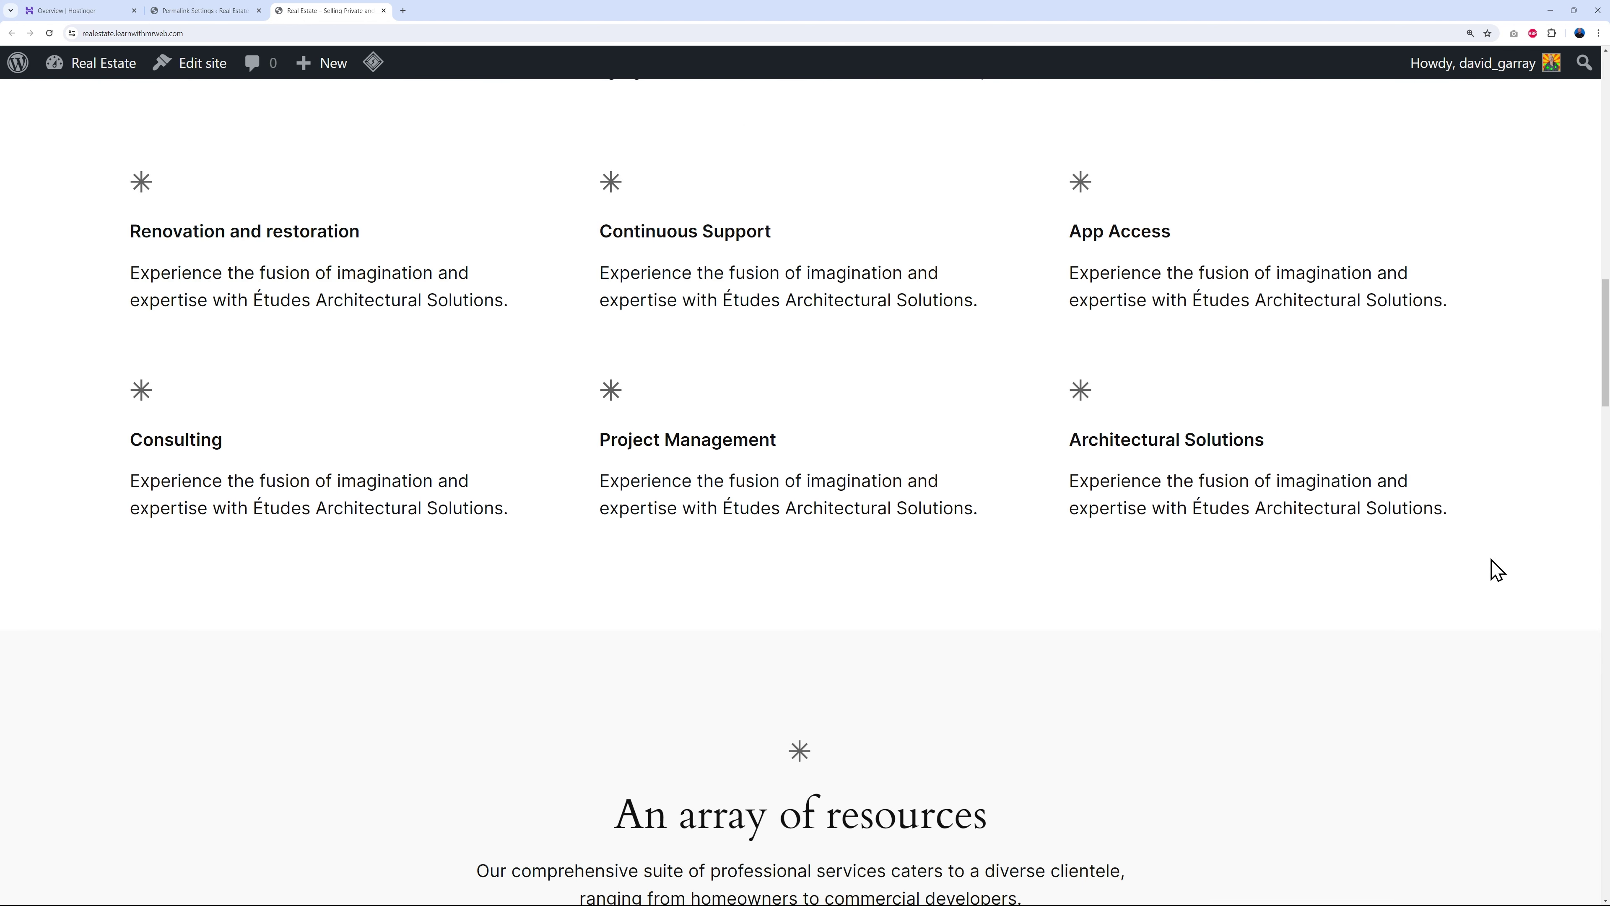
{"action": "scroll", "coordinate": [1496, 574], "scroll_direction": "down", "scroll_amount": 6}
{"action": "scroll", "coordinate": [1503, 581], "scroll_direction": "down", "scroll_amount": 12}
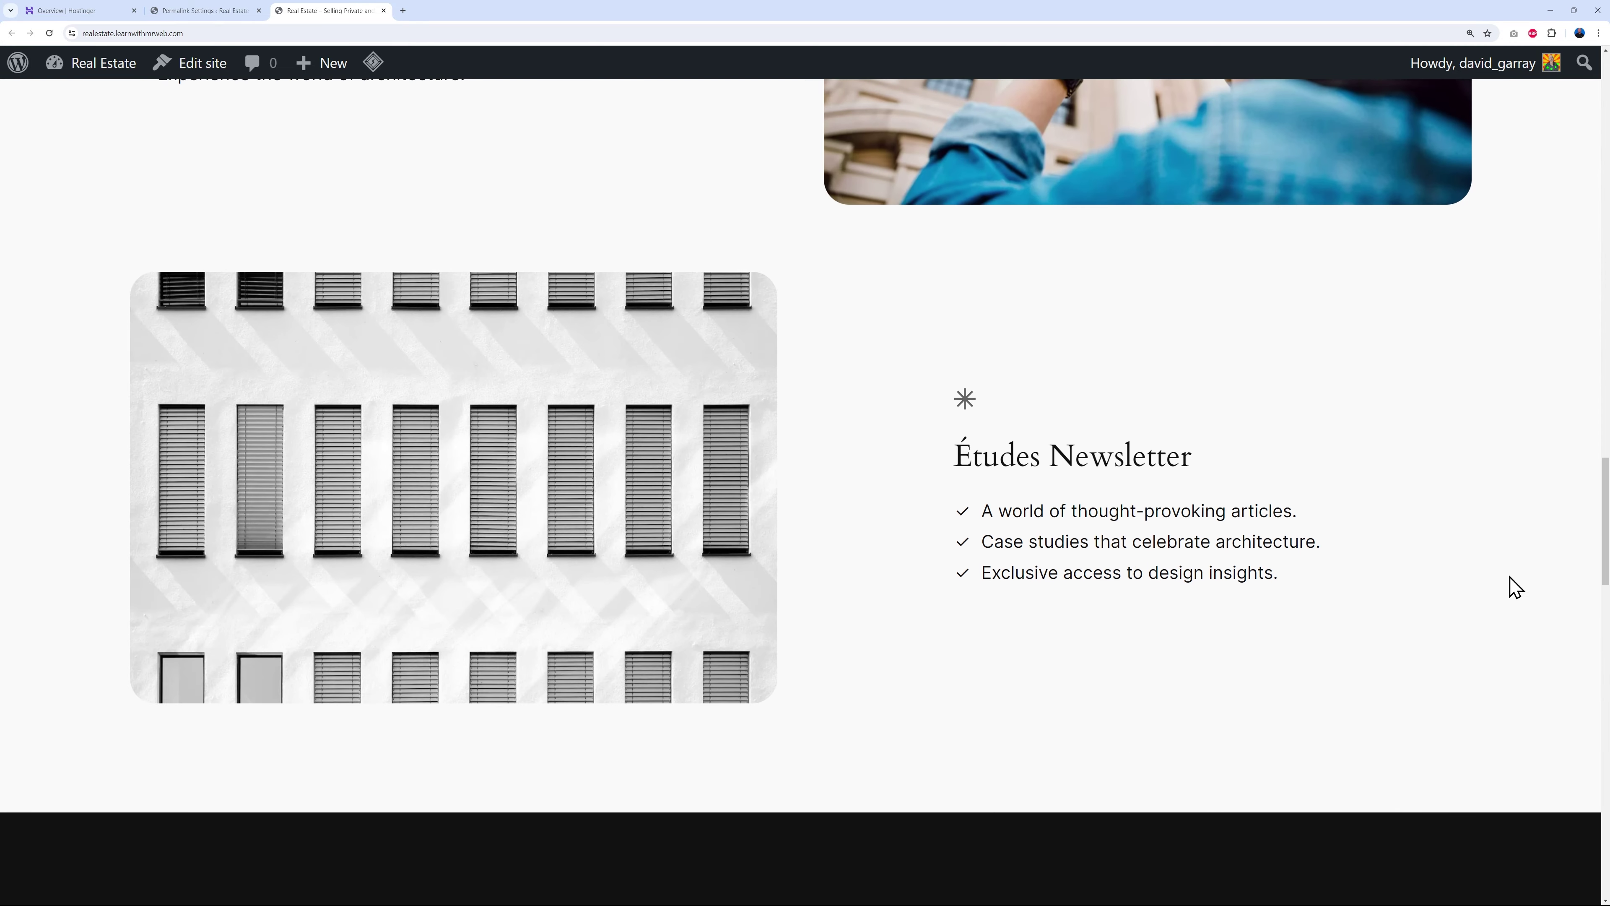
{"action": "scroll", "coordinate": [1515, 590], "scroll_direction": "up", "scroll_amount": 20}
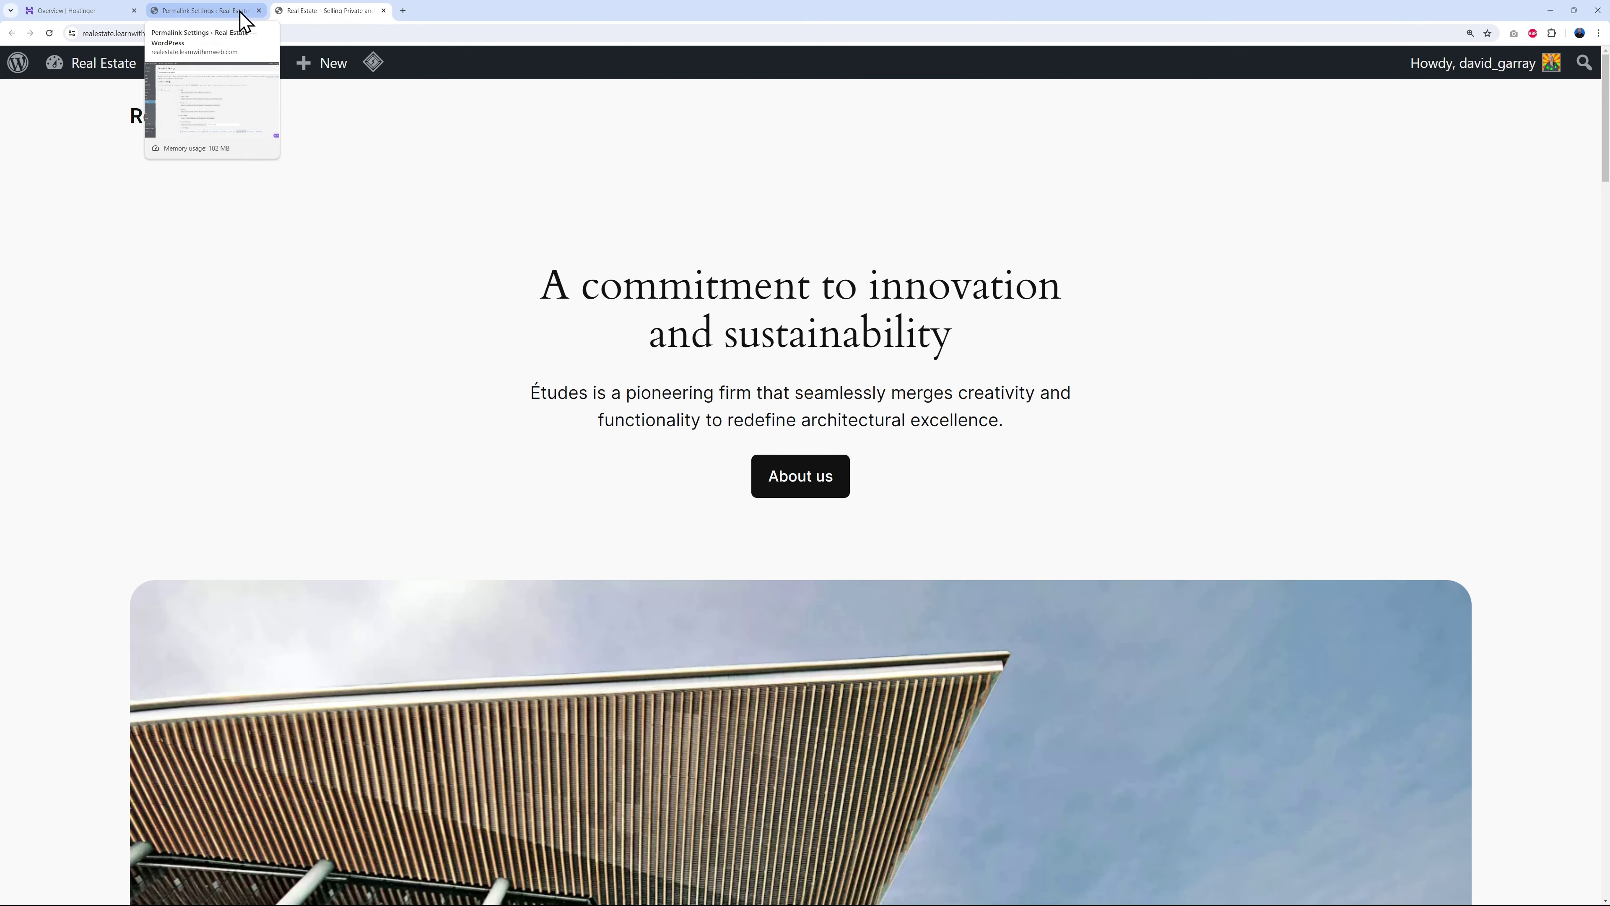
{"action": "left_click", "coordinate": [507, 26]}
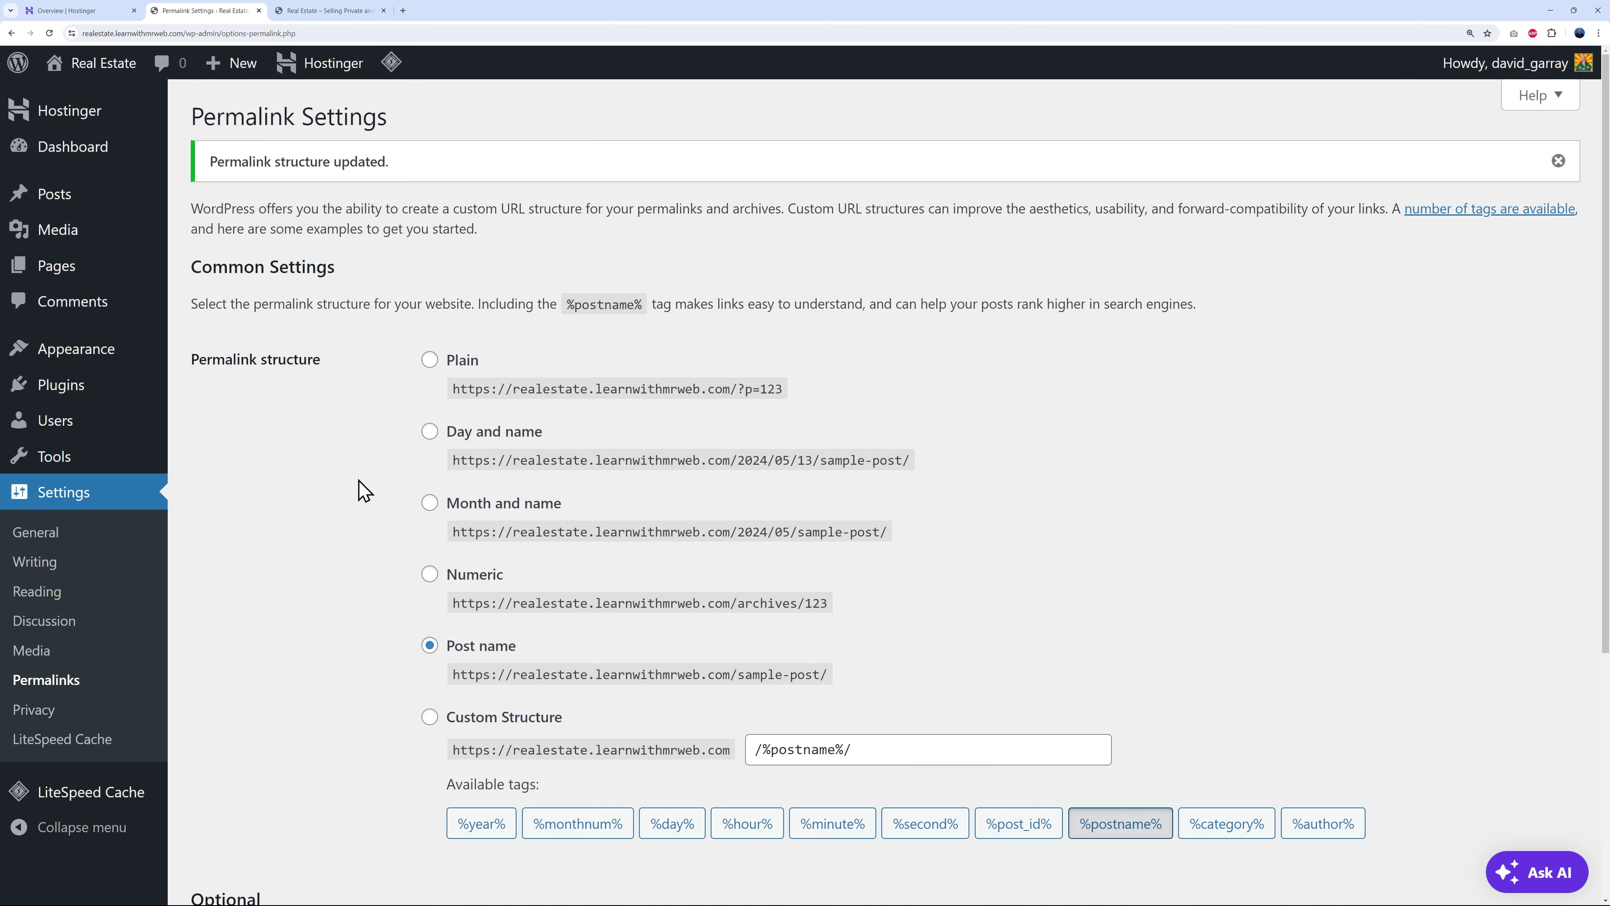
- Browse themes to add from Appearance > Themes, then go to the Real Estate Golden Theme page
{"action": "left_click", "coordinate": [116, 359]}
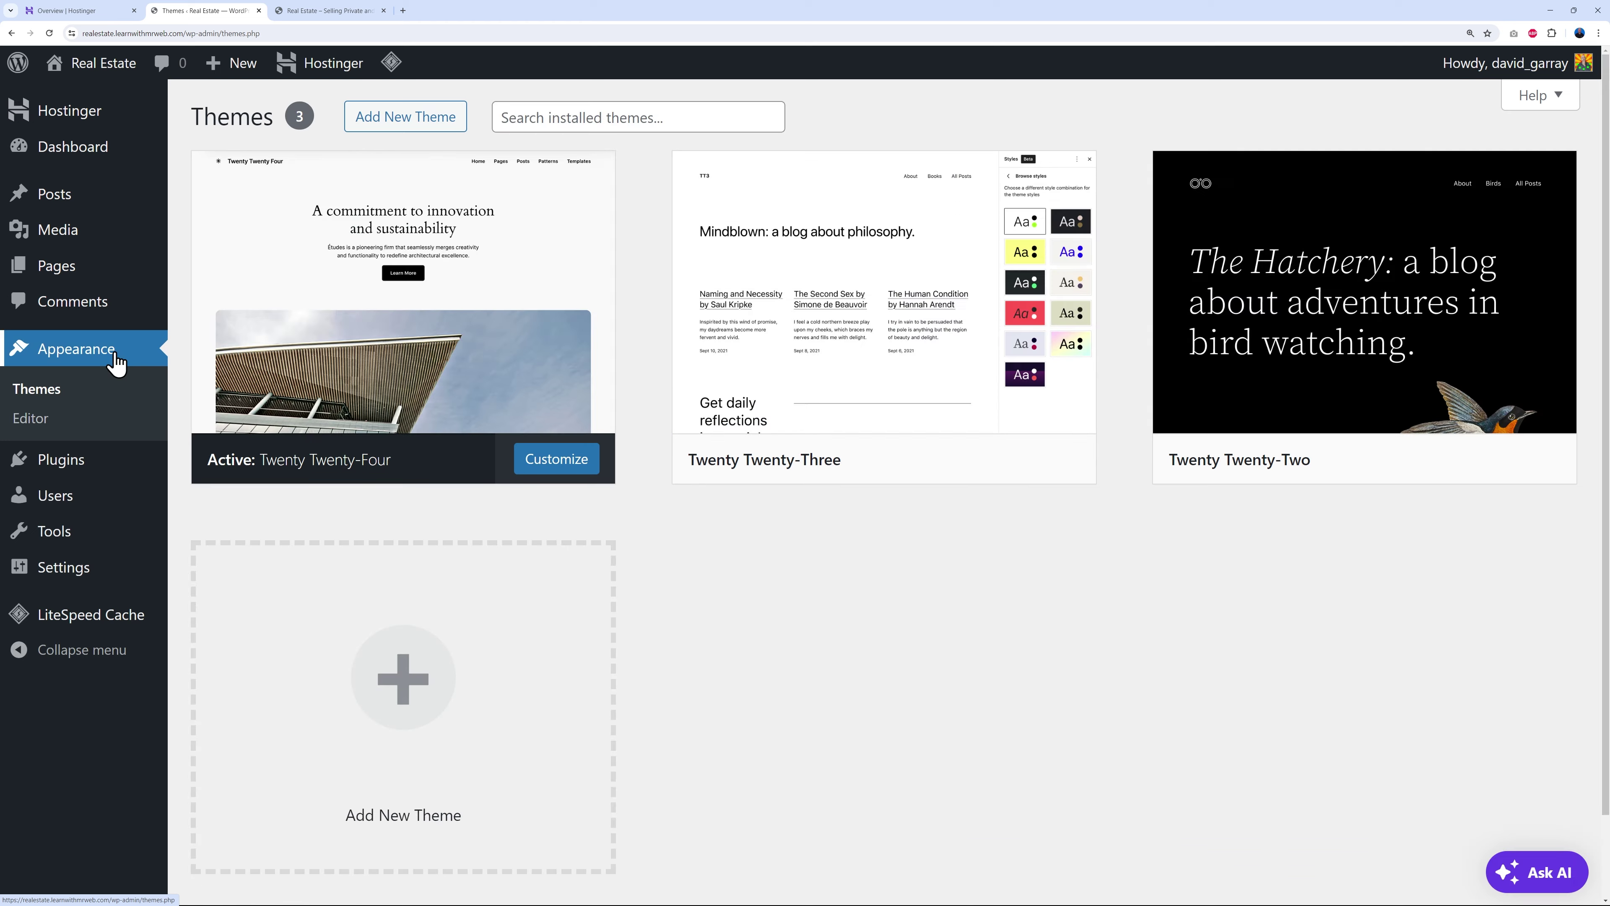
{"action": "left_click", "coordinate": [449, 119]}
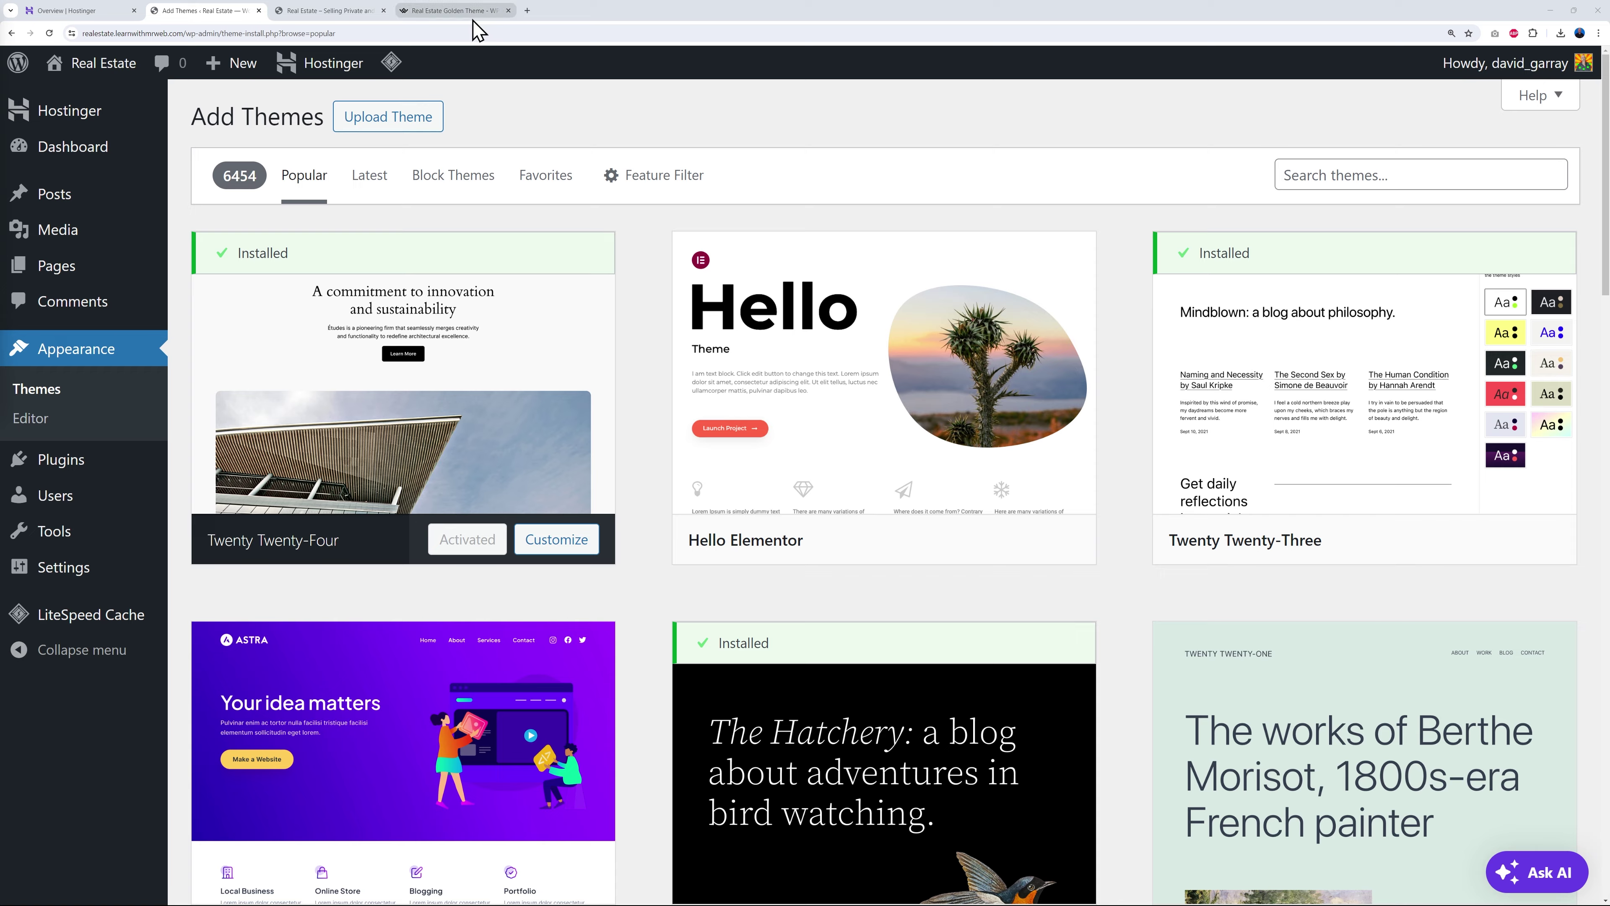
{"action": "left_click", "coordinate": [454, 11]}
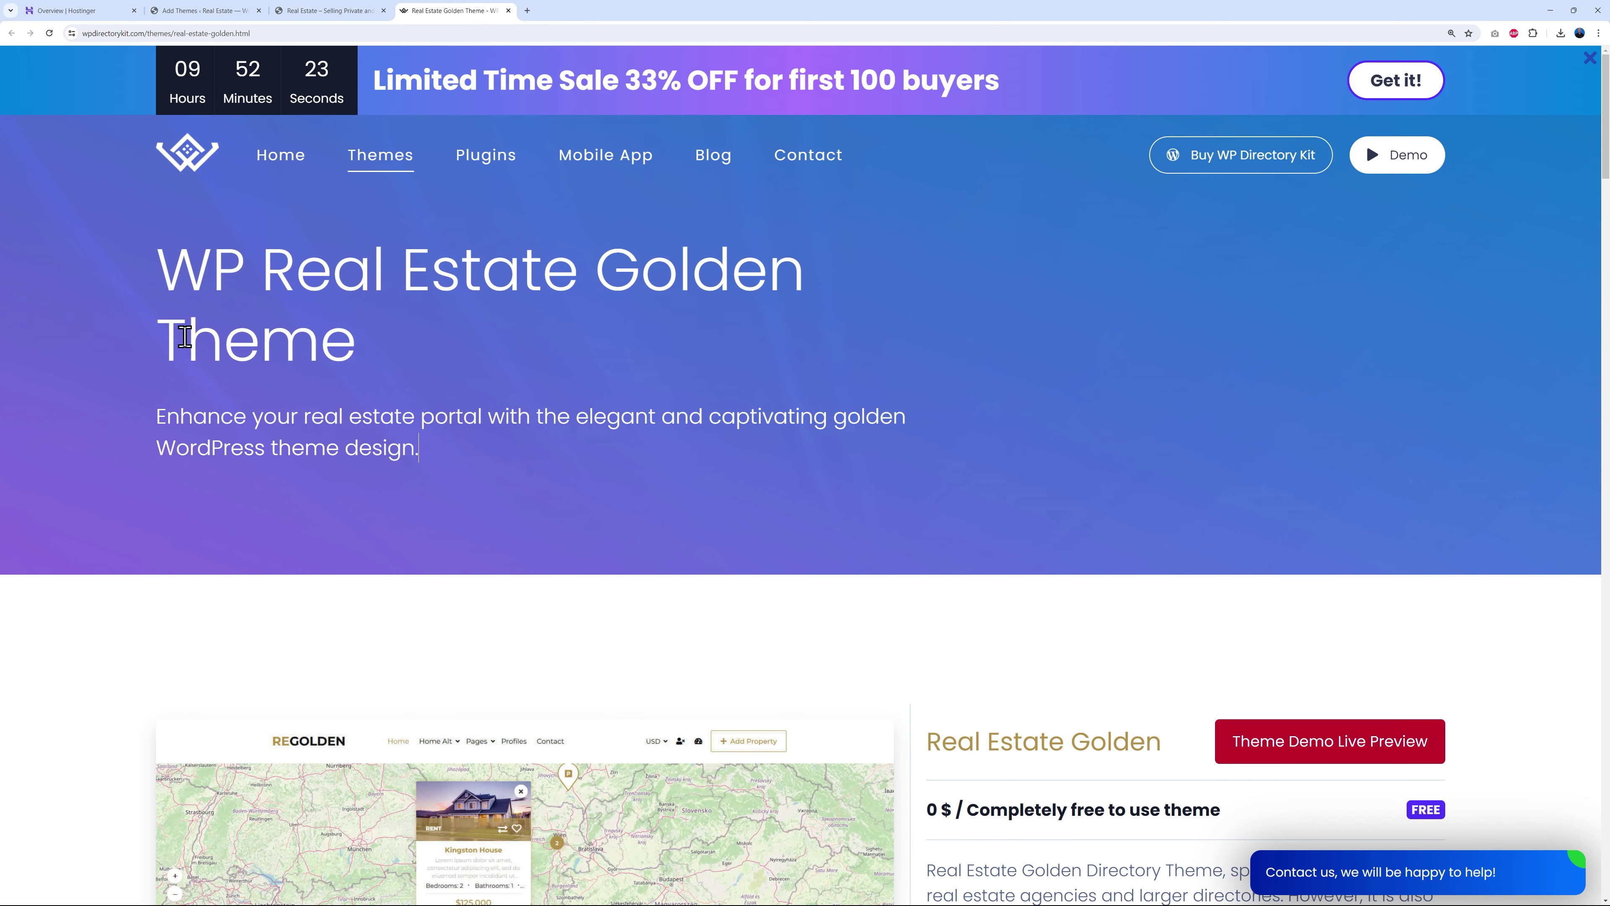
- Review the free Real Estate Golden theme page, then return to WordPress's Add Themes page
{"action": "scroll", "coordinate": [1042, 550], "scroll_direction": "down", "scroll_amount": 6}
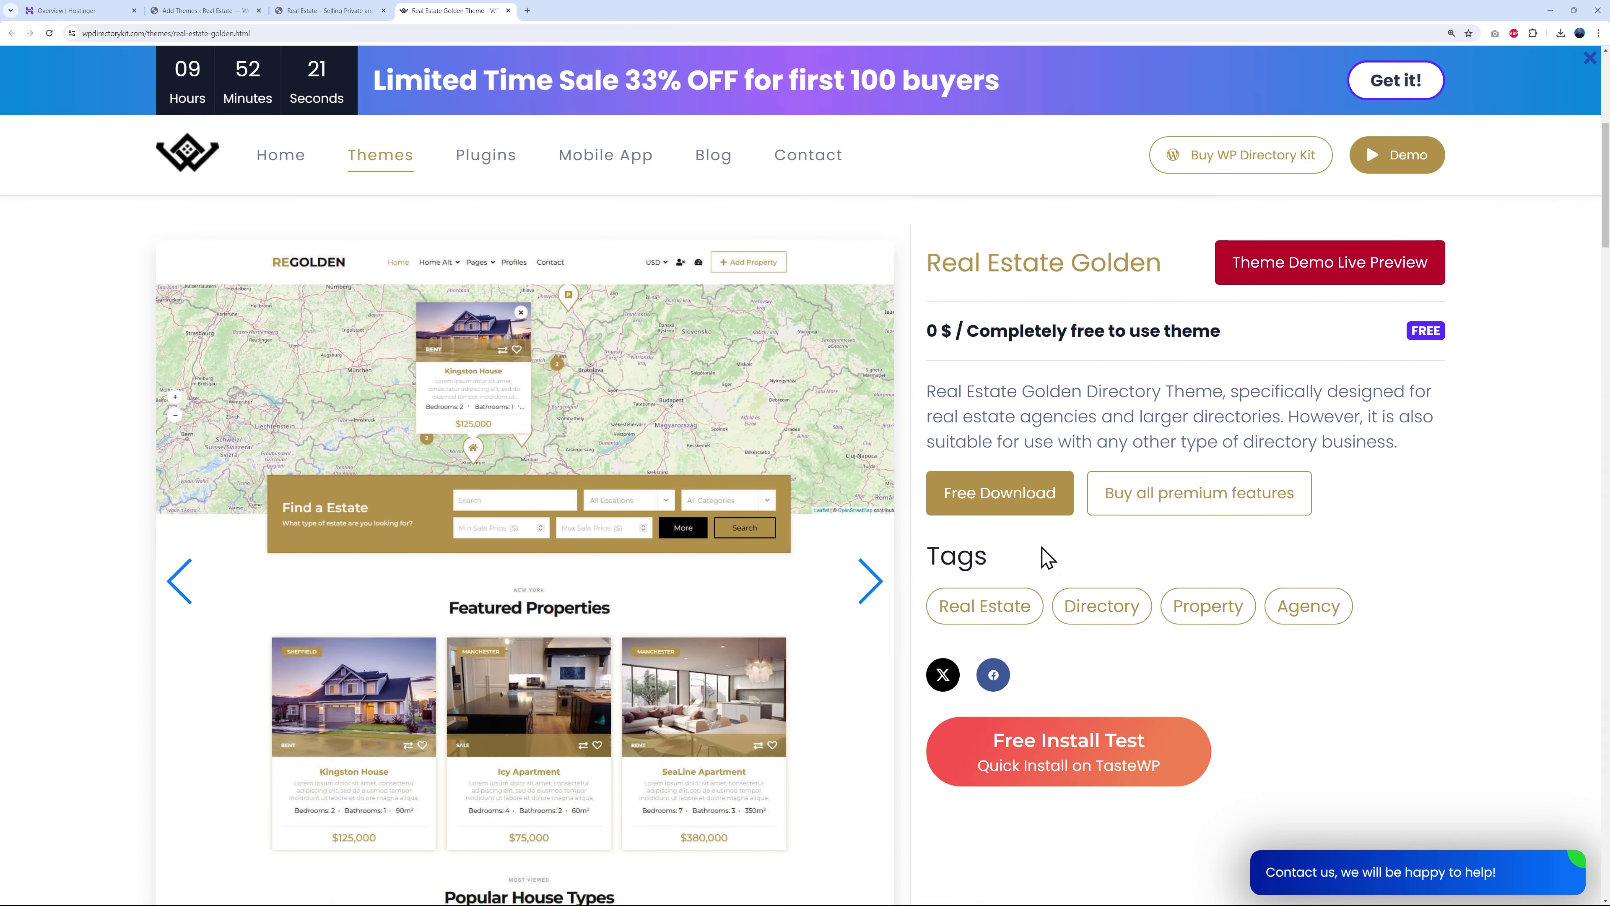
{"action": "scroll", "coordinate": [1047, 557], "scroll_direction": "down", "scroll_amount": 1}
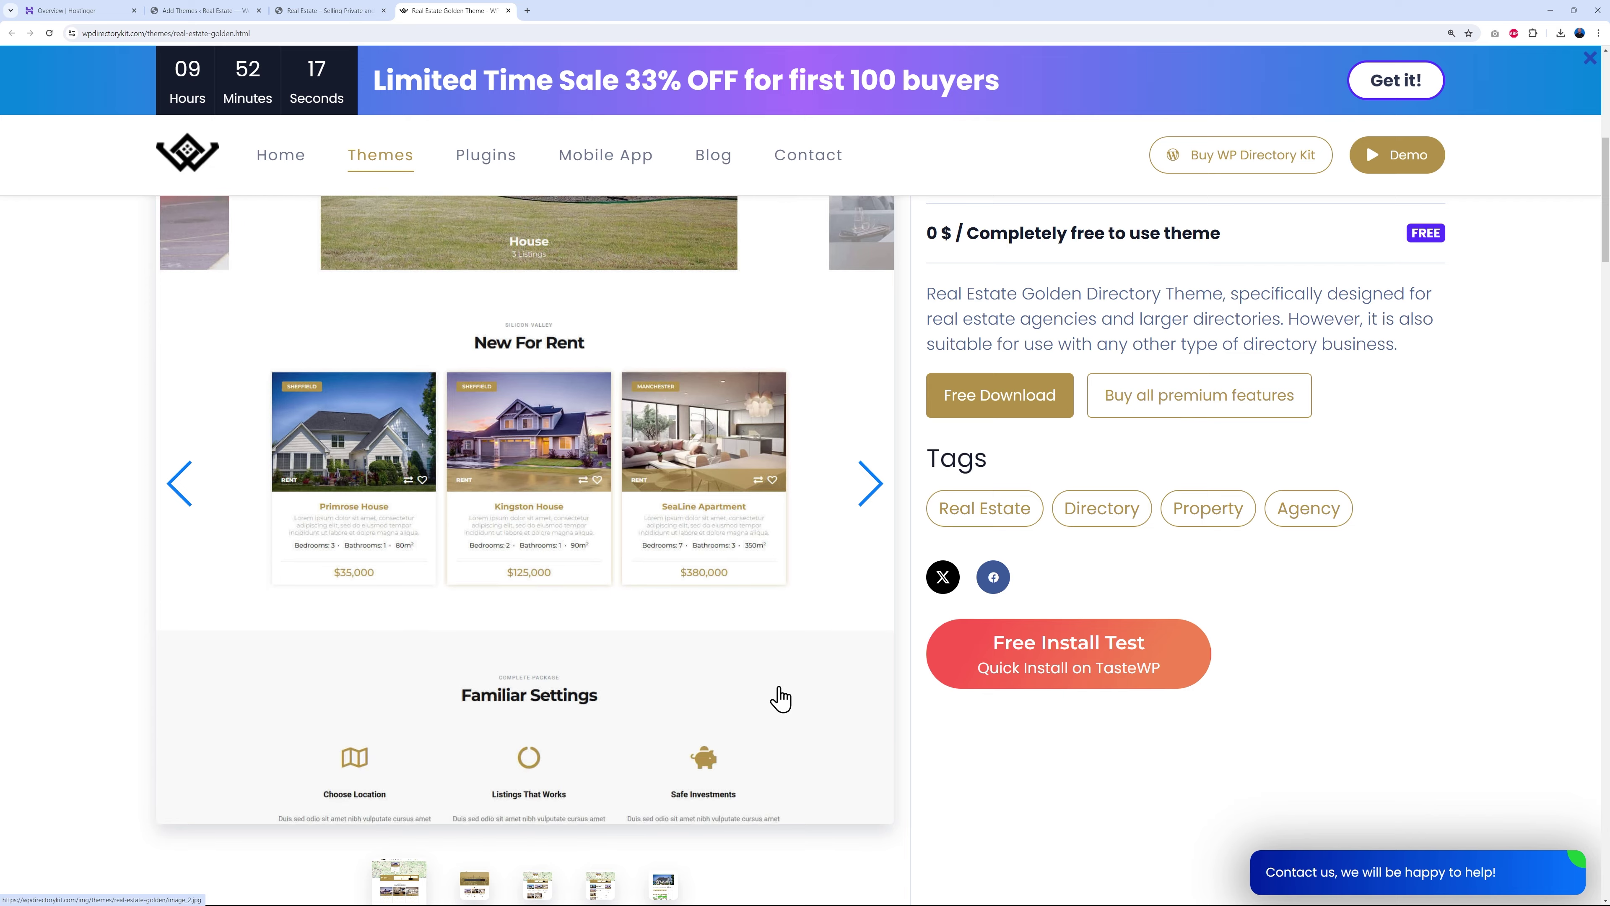
{"action": "scroll", "coordinate": [1565, 669], "scroll_direction": "up", "scroll_amount": 4}
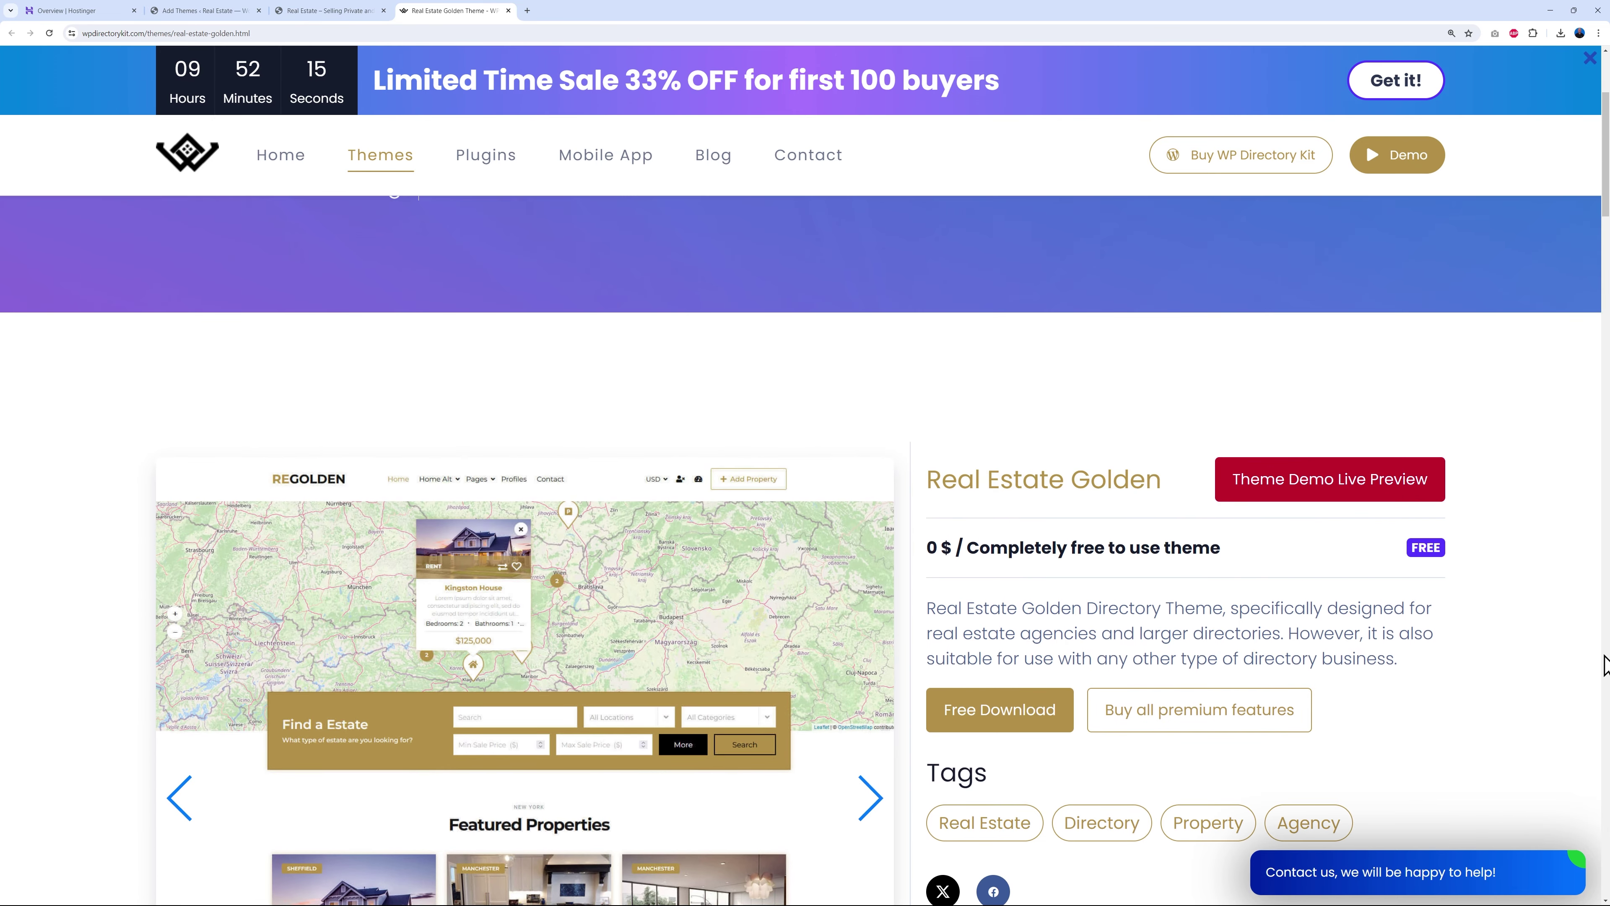
{"action": "scroll", "coordinate": [1585, 666], "scroll_direction": "down", "scroll_amount": 1}
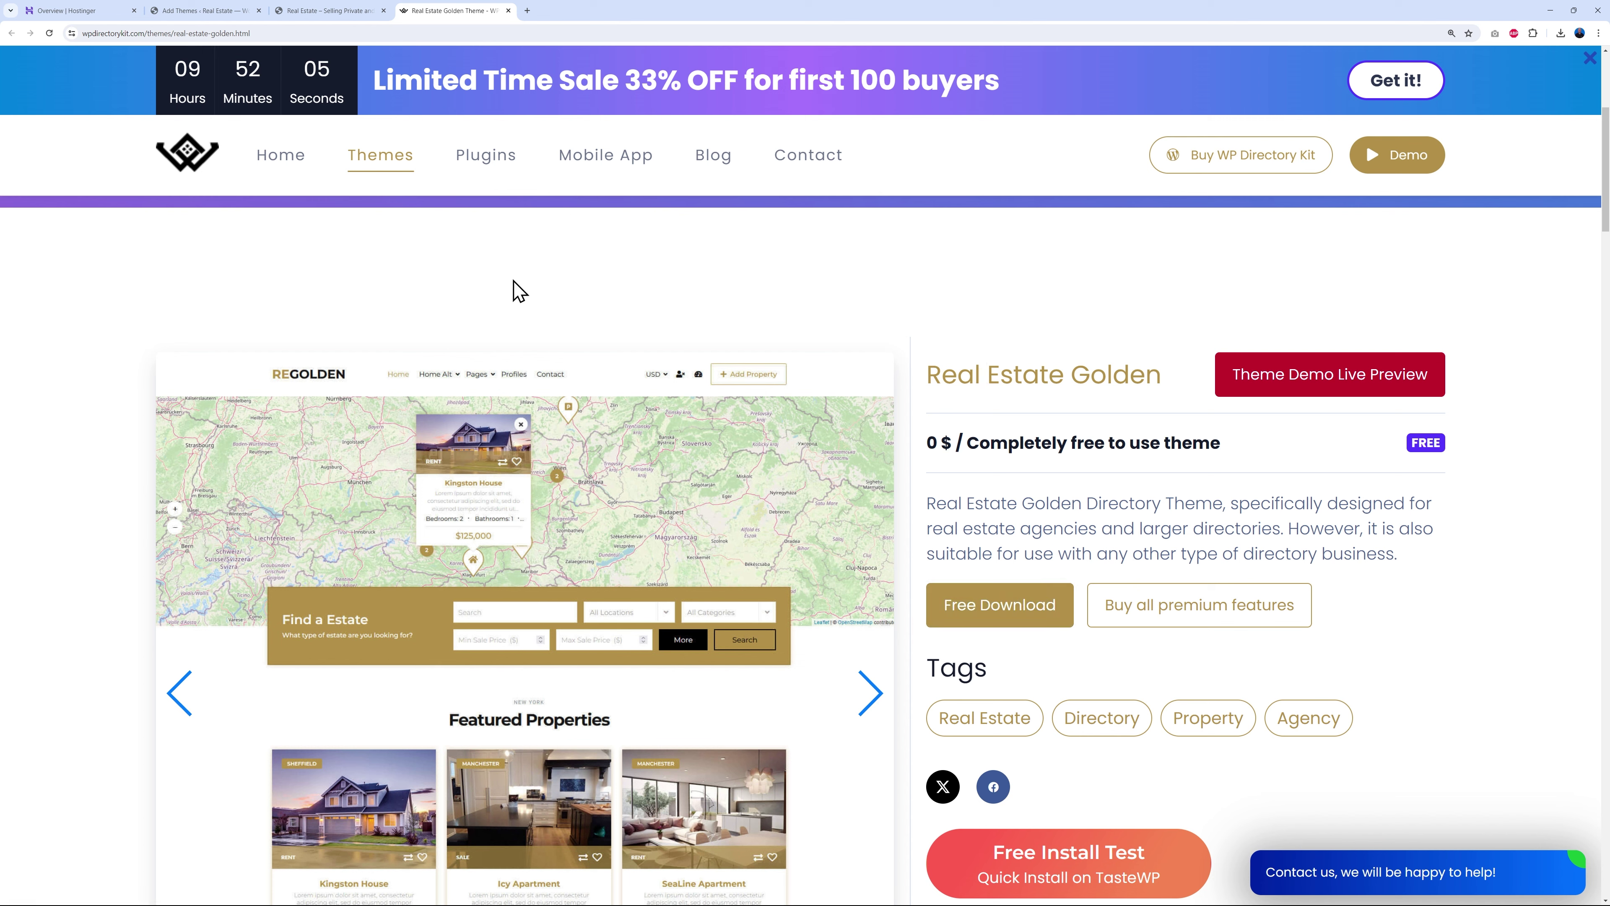
{"action": "left_click", "coordinate": [210, 11]}
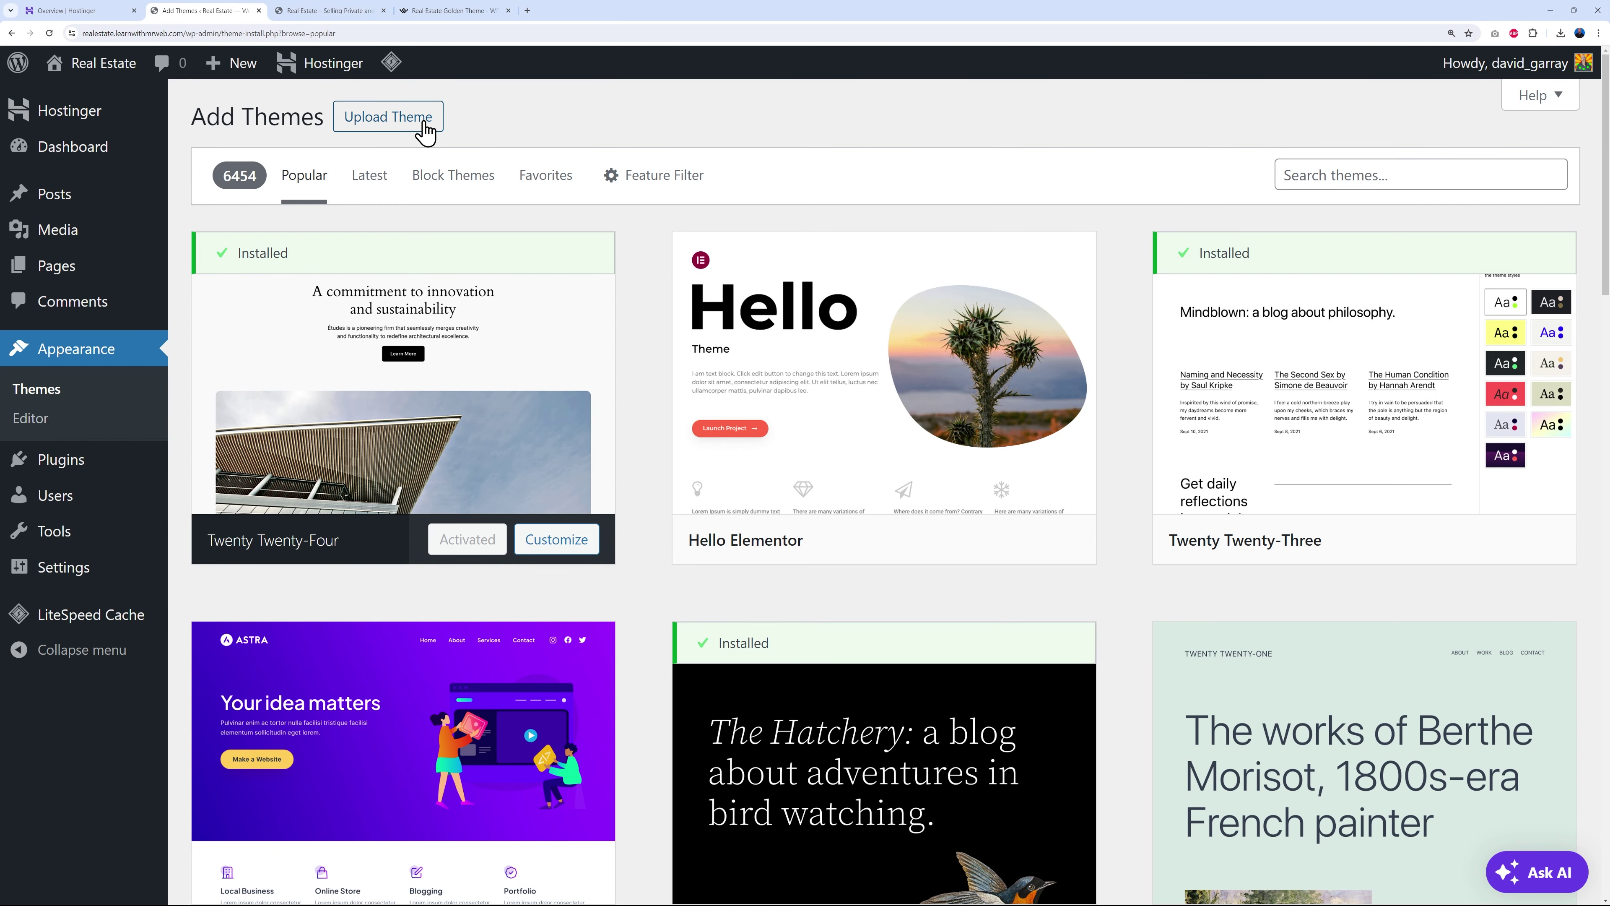
{"action": "left_click", "coordinate": [423, 125]}
- Upload and install real-estate-golden.1.1.0.zip, then activate the Real Estate Golden theme
{"action": "left_click", "coordinate": [778, 317]}
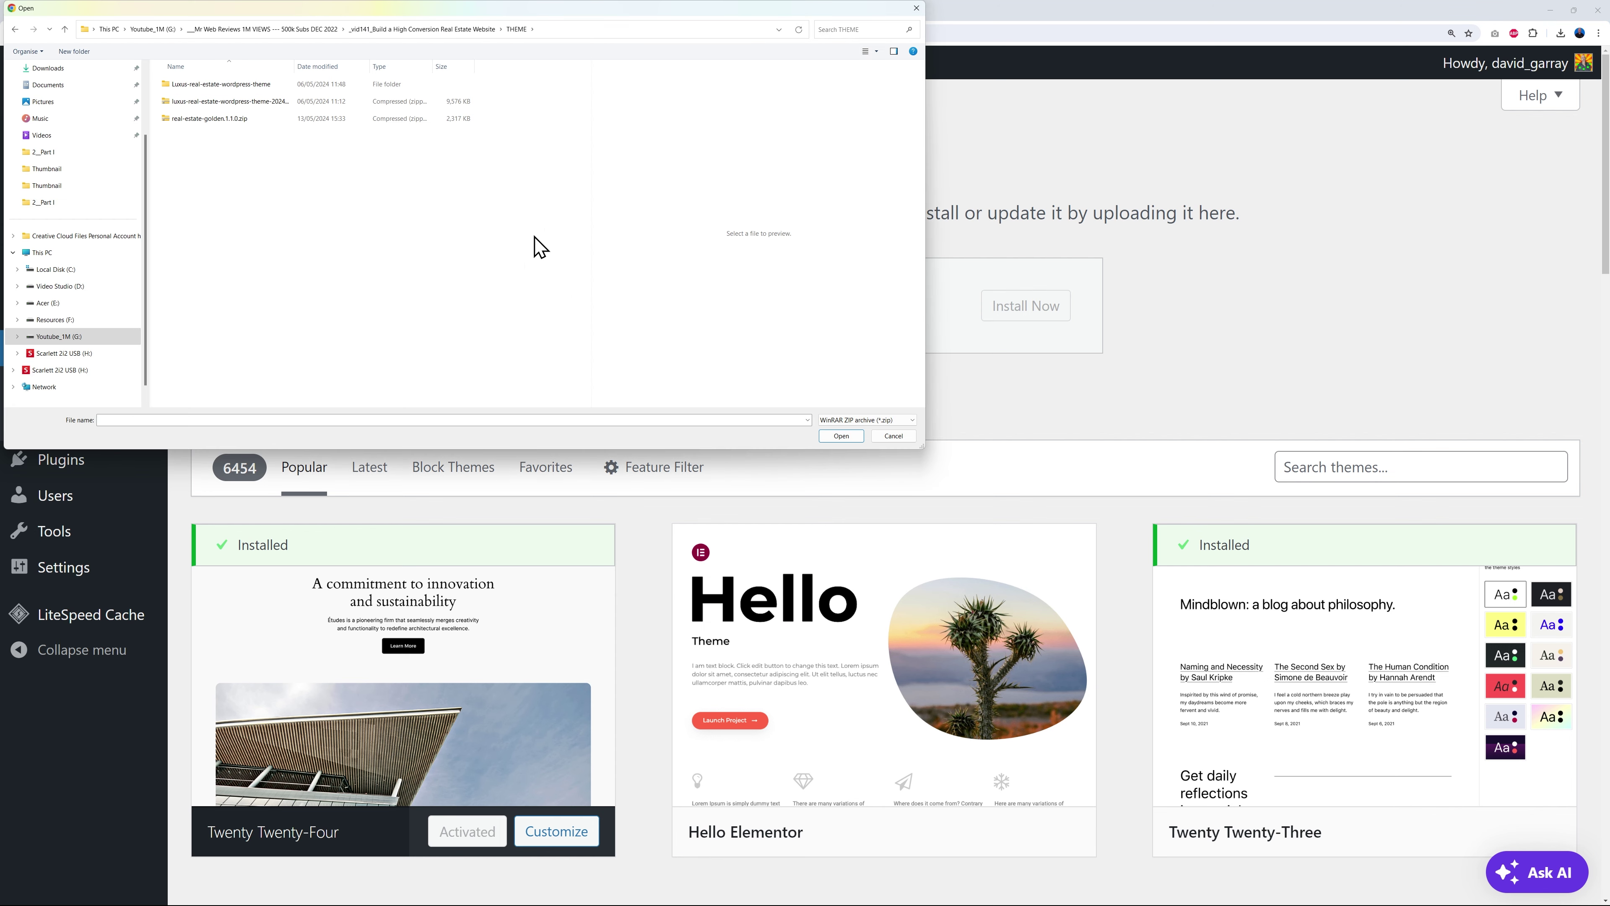
{"action": "left_click", "coordinate": [198, 121]}
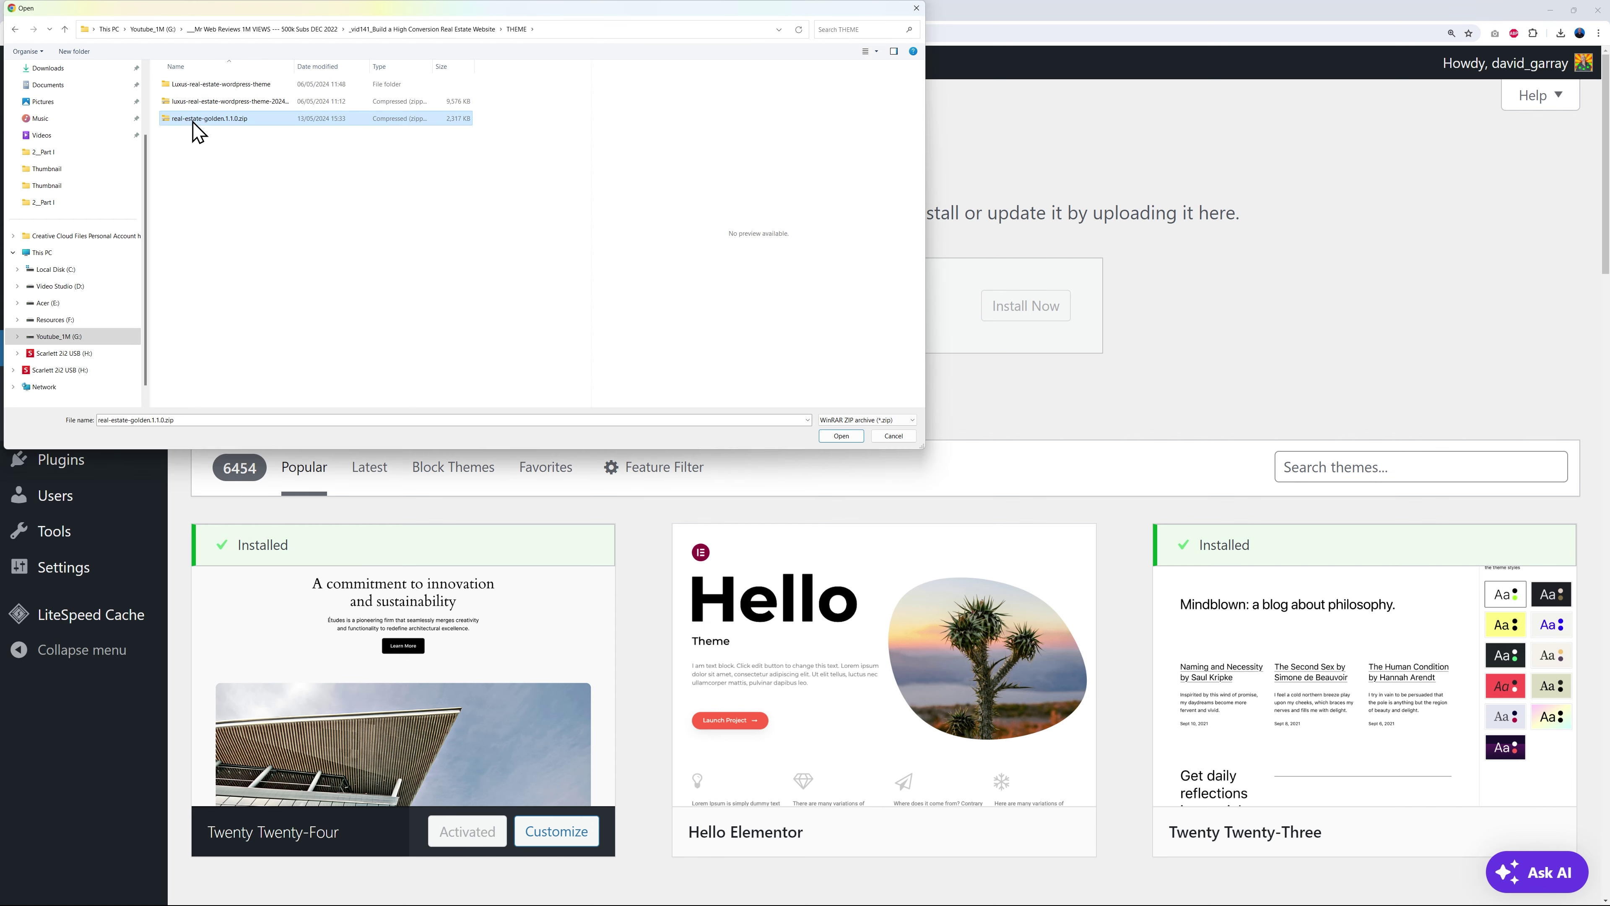
{"action": "left_click", "coordinate": [839, 436]}
{"action": "left_click", "coordinate": [1024, 326]}
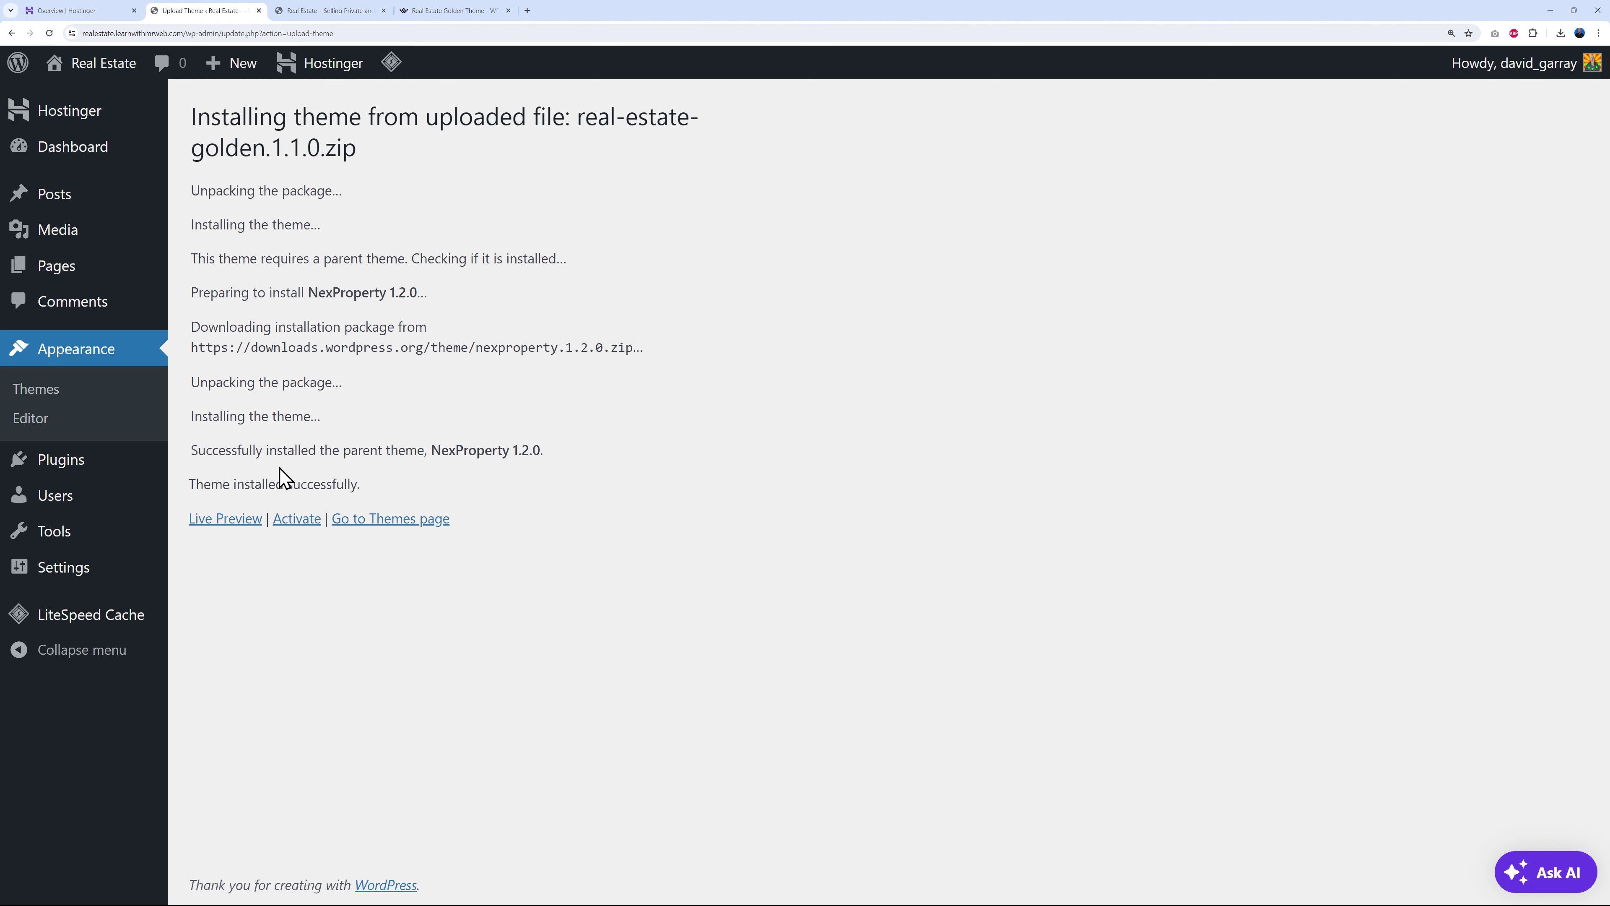
{"action": "left_click", "coordinate": [304, 523]}
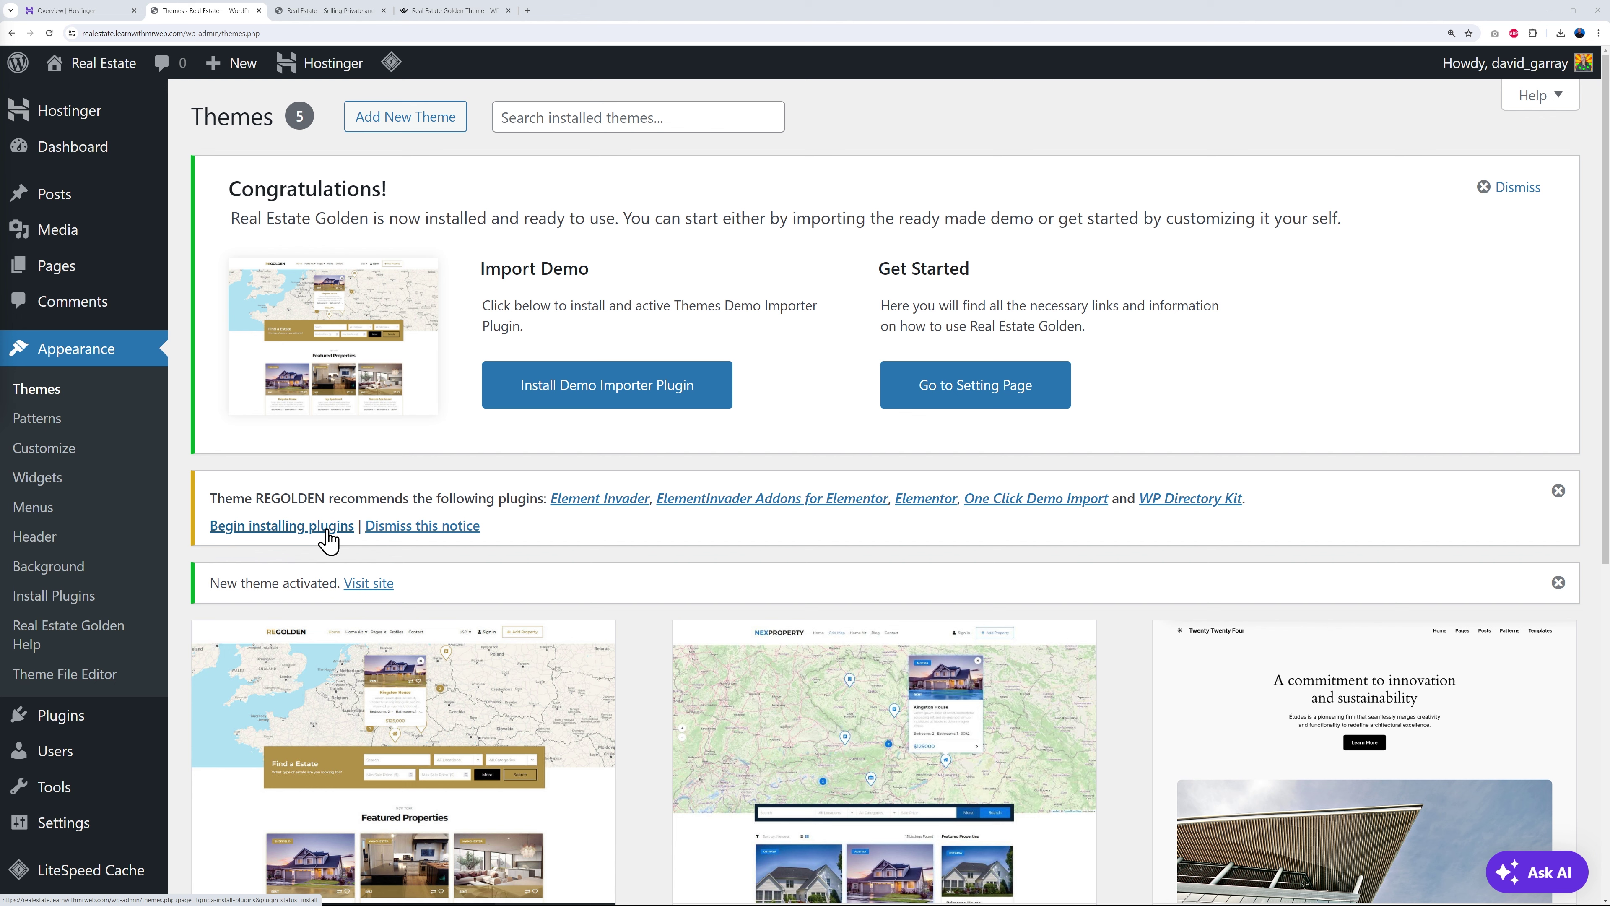
- Bulk-install all five recommended plugins, including Elementor and WP Directory Kit
{"action": "left_click", "coordinate": [285, 529]}
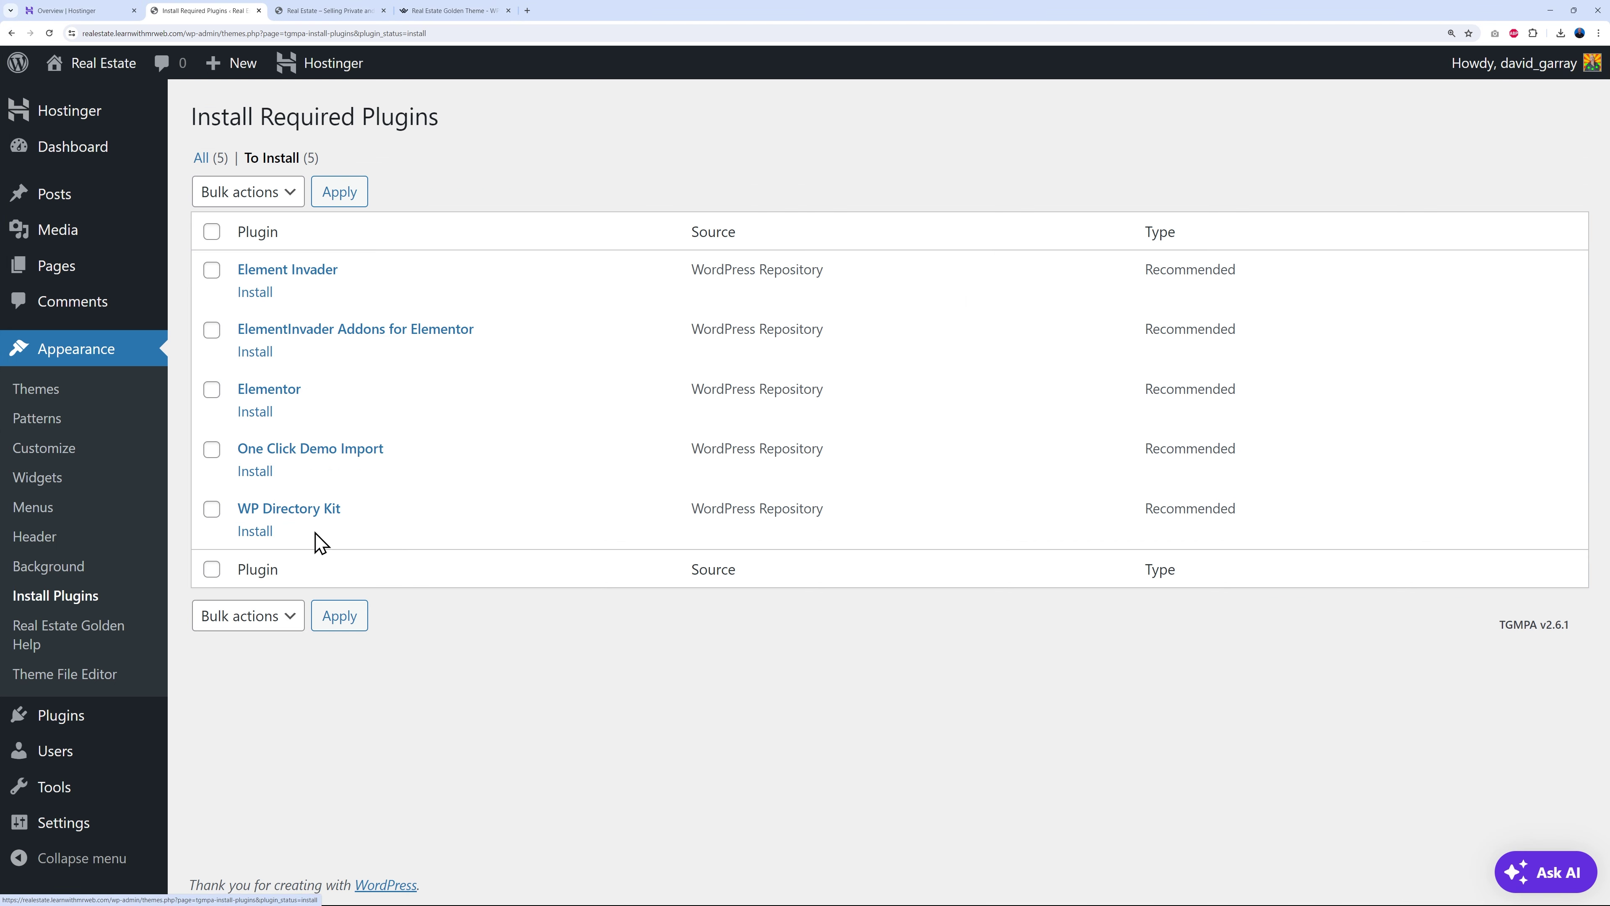
{"action": "left_click", "coordinate": [212, 232]}
{"action": "left_click", "coordinate": [253, 191]}
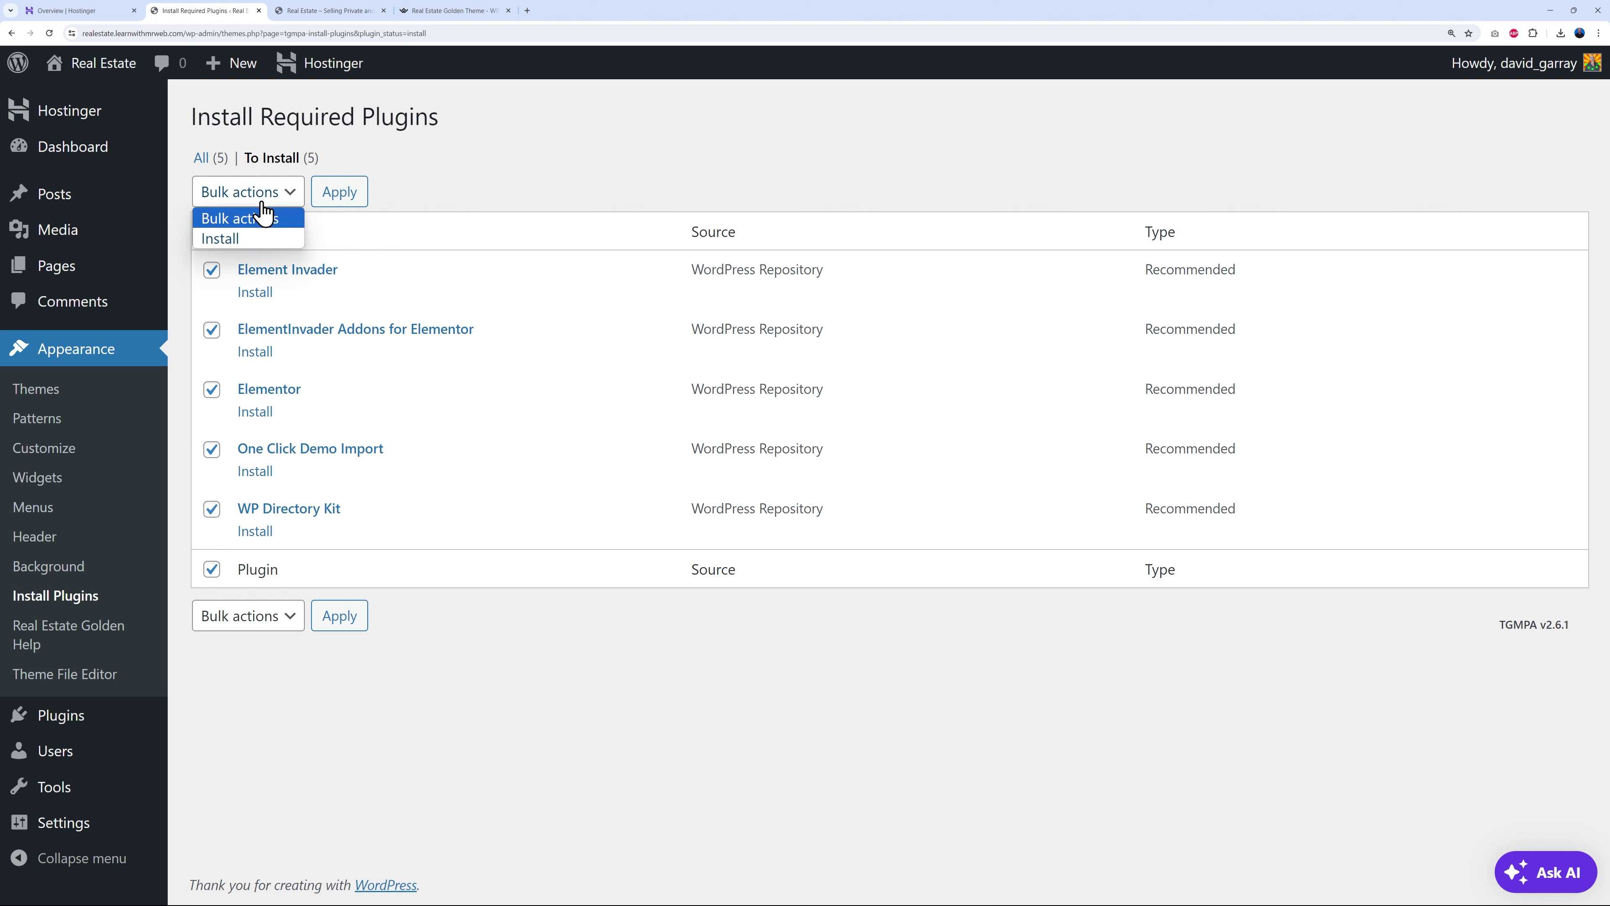
{"action": "left_click", "coordinate": [248, 240]}
{"action": "left_click", "coordinate": [340, 193]}
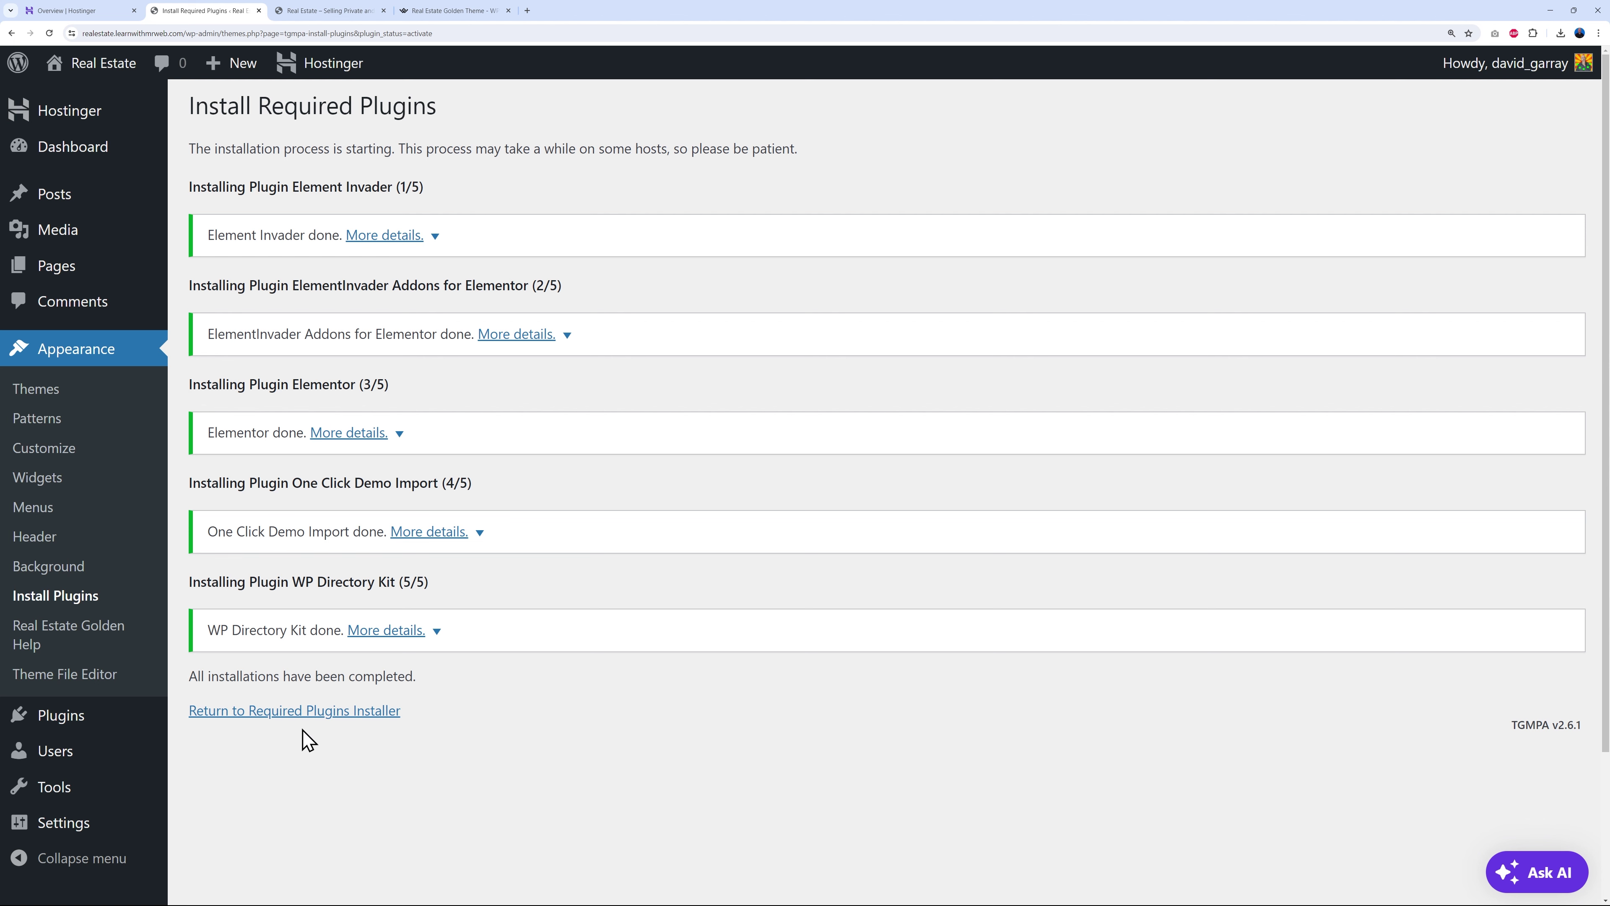
- Bulk-activate all five newly installed recommended plugins
{"action": "left_click", "coordinate": [339, 714]}
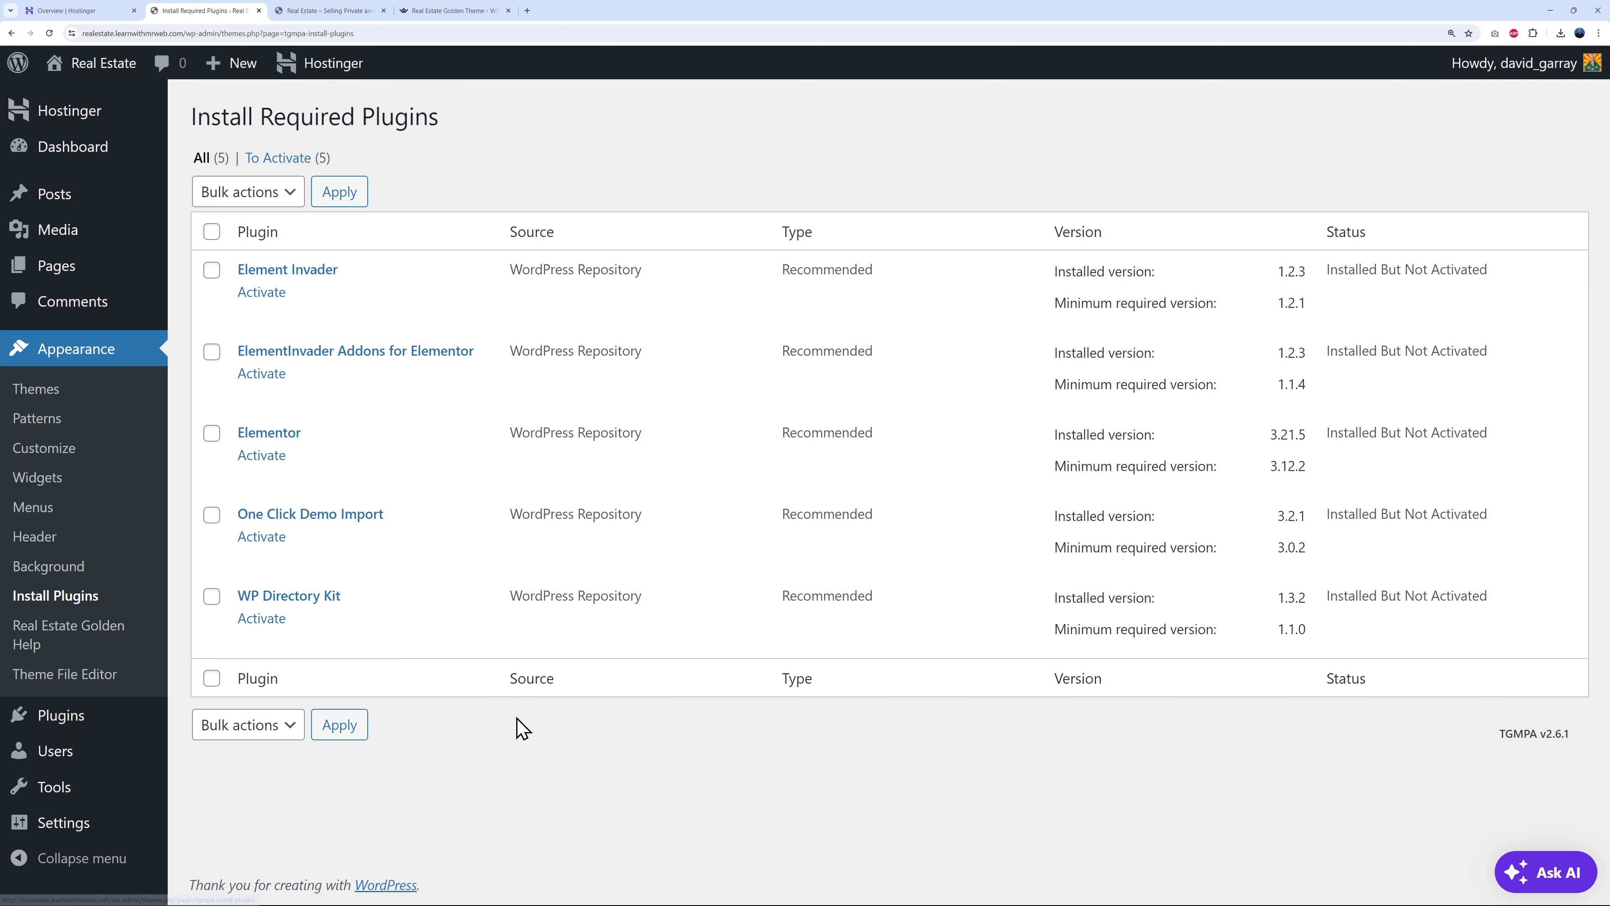
{"action": "left_click", "coordinate": [212, 231]}
{"action": "left_click", "coordinate": [279, 193]}
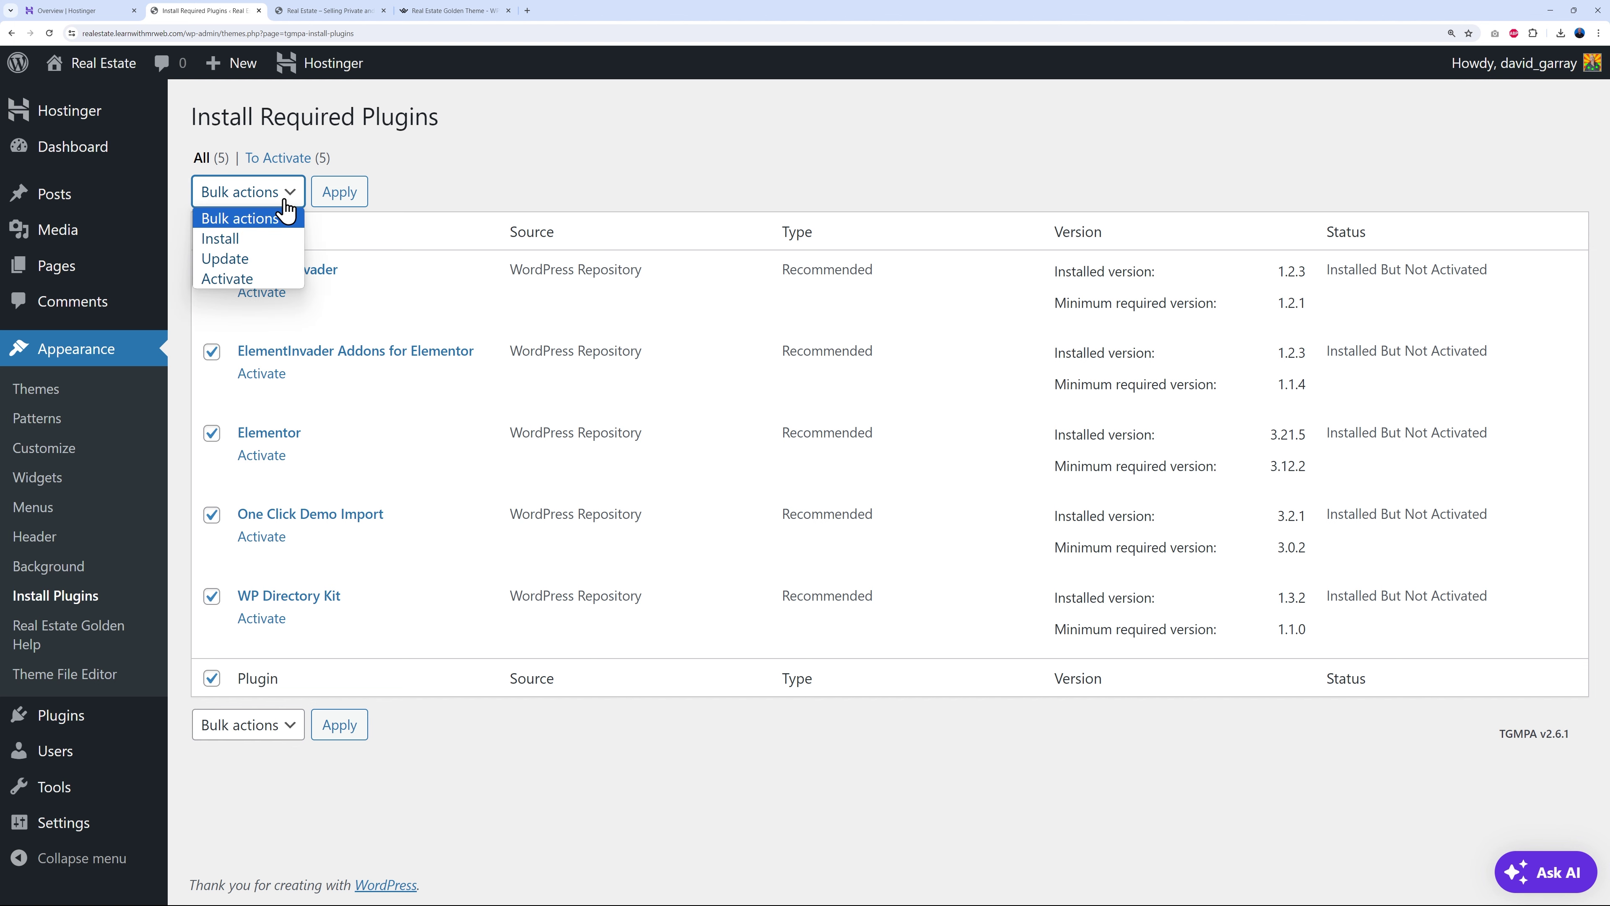
{"action": "left_click", "coordinate": [260, 278]}
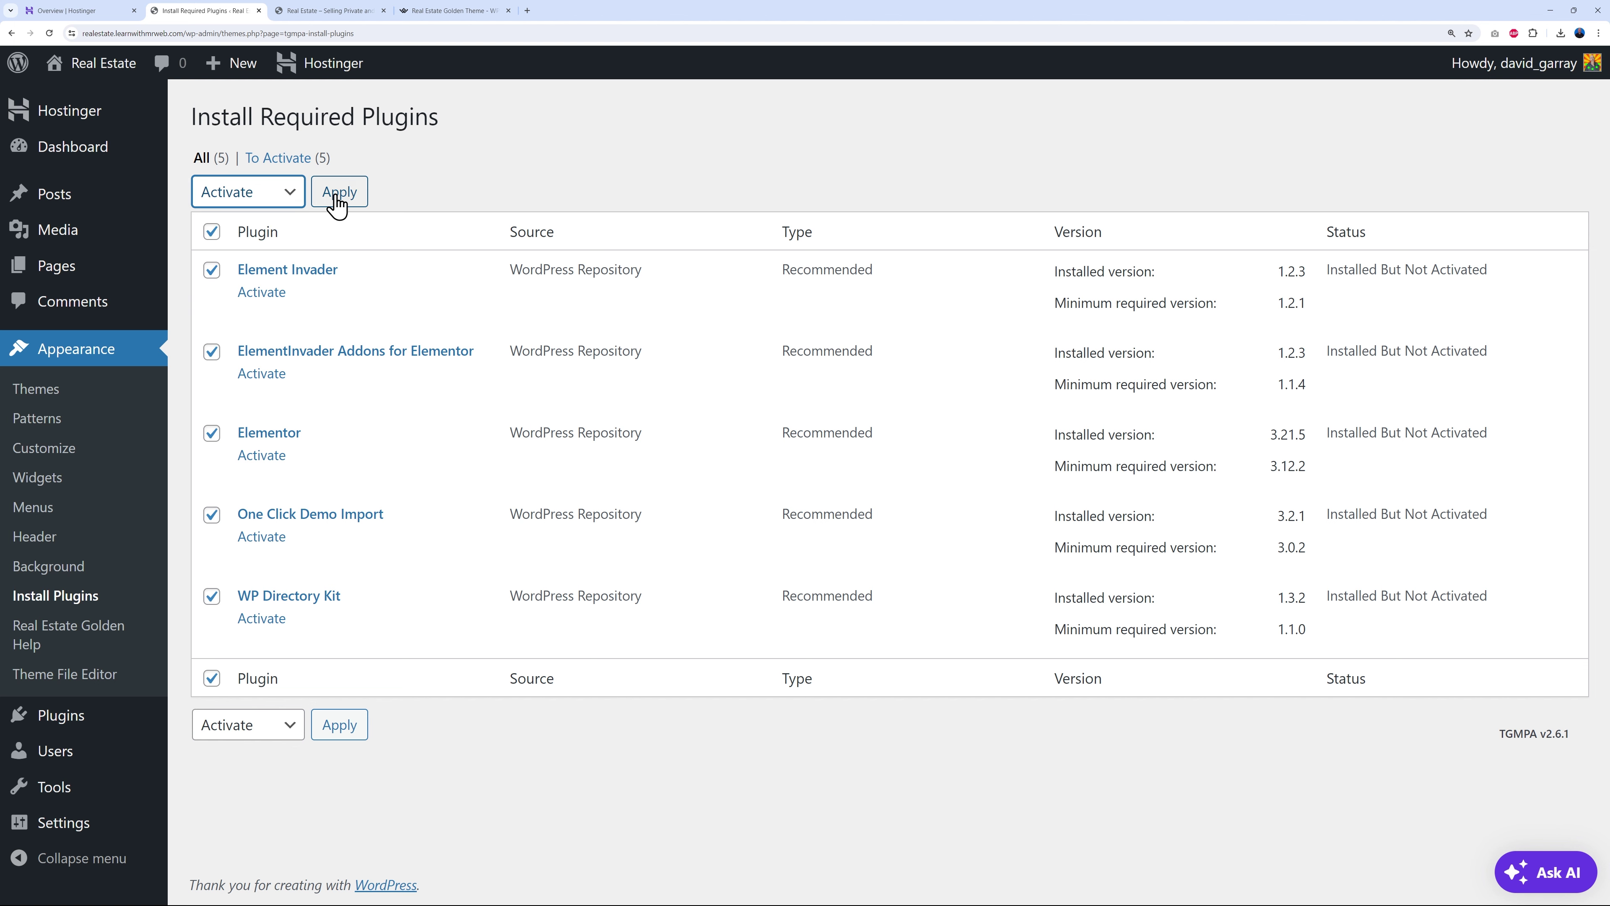
{"action": "left_click", "coordinate": [339, 192]}
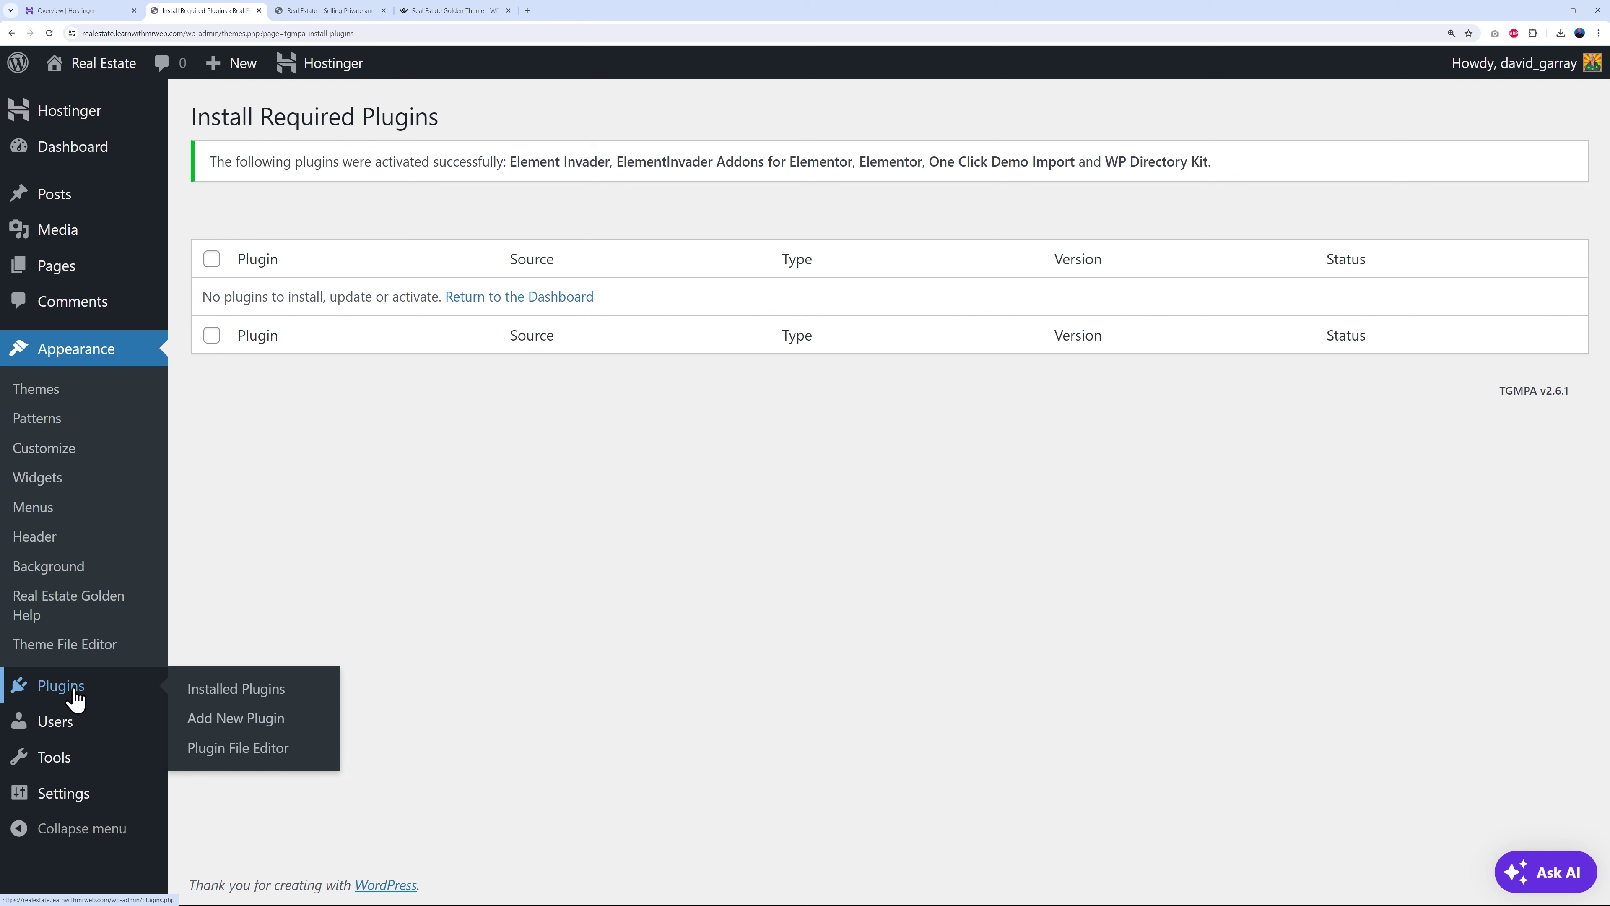
- Dismiss Elementor's onboarding and review the Installed Plugins list showing the five new plugins active
{"action": "left_click", "coordinate": [28, 693]}
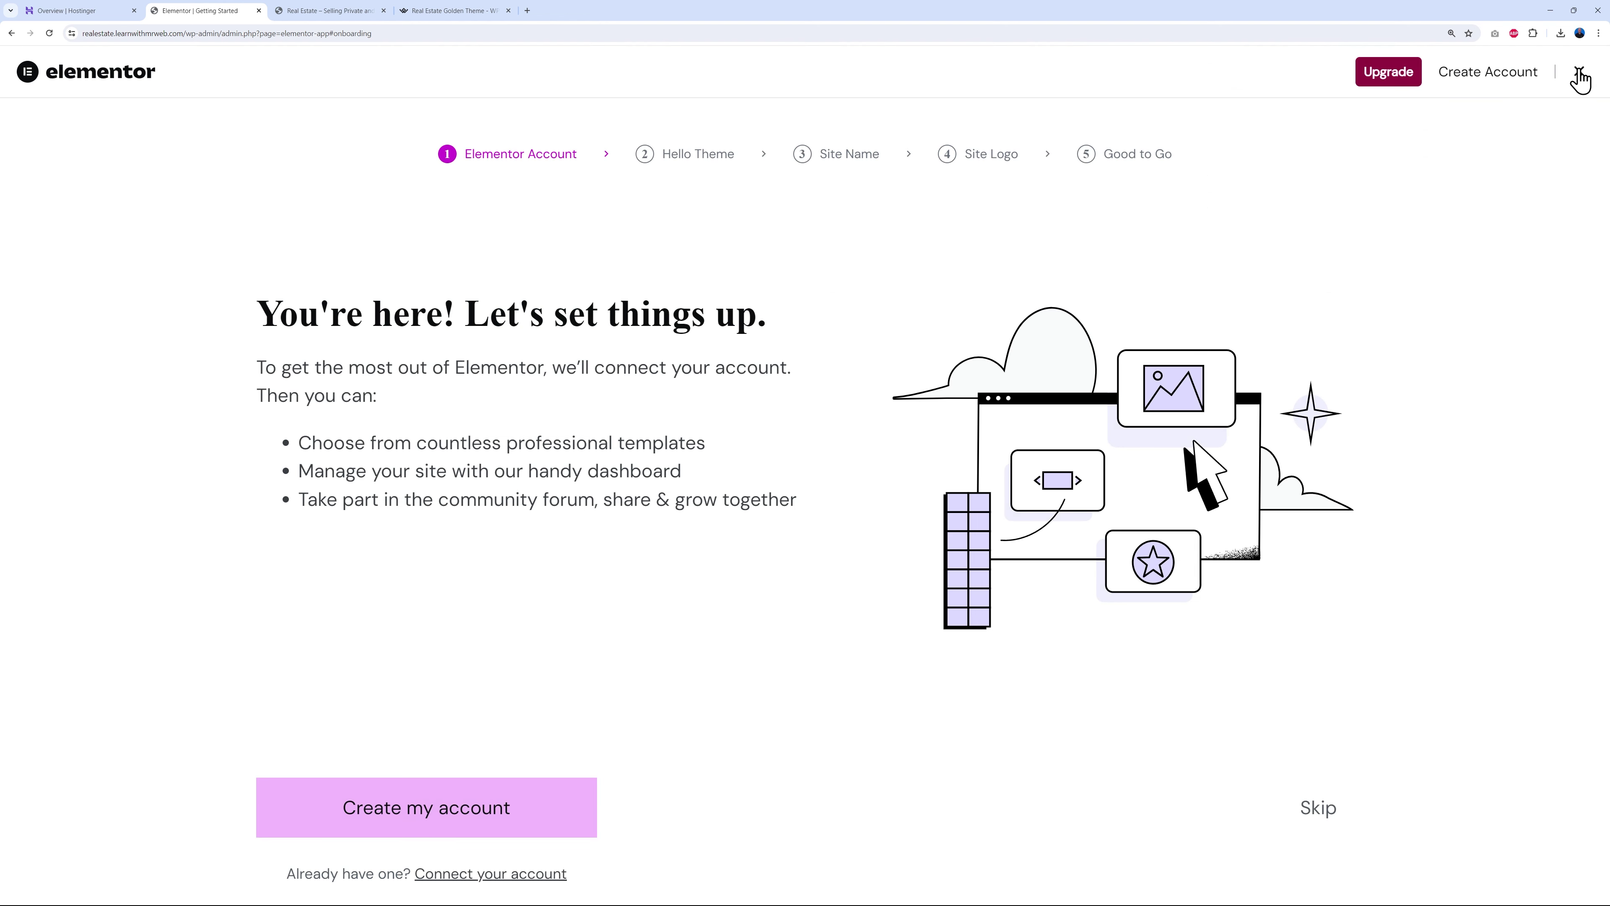
{"action": "left_click", "coordinate": [1579, 73]}
{"action": "scroll", "coordinate": [998, 603], "scroll_direction": "down", "scroll_amount": 6}
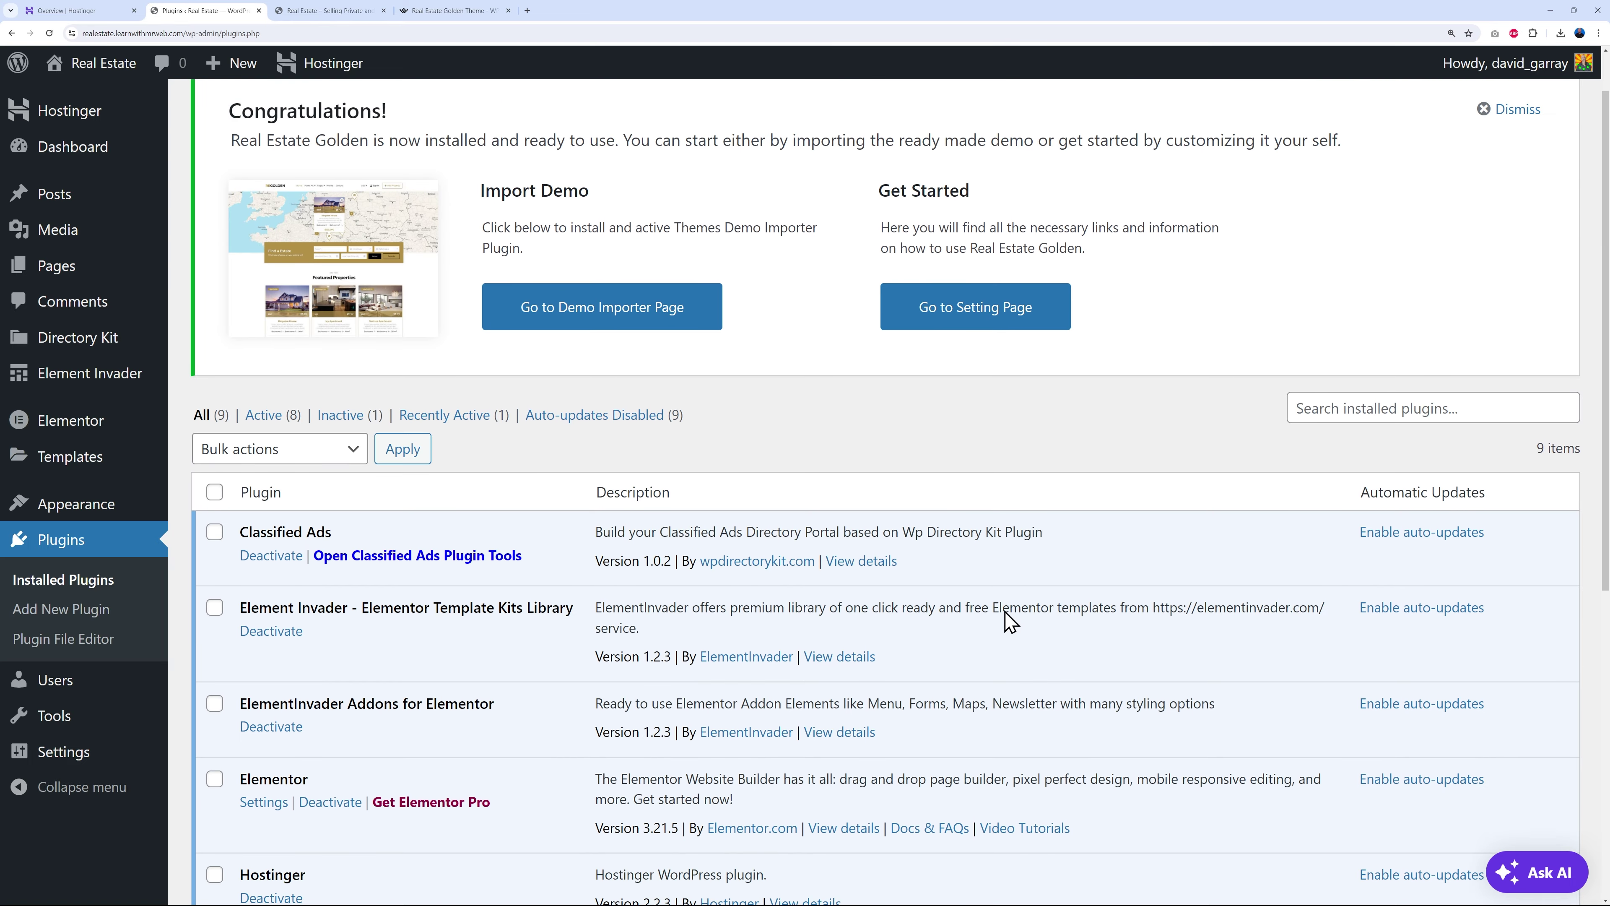
{"action": "scroll", "coordinate": [996, 602], "scroll_direction": "down", "scroll_amount": 3}
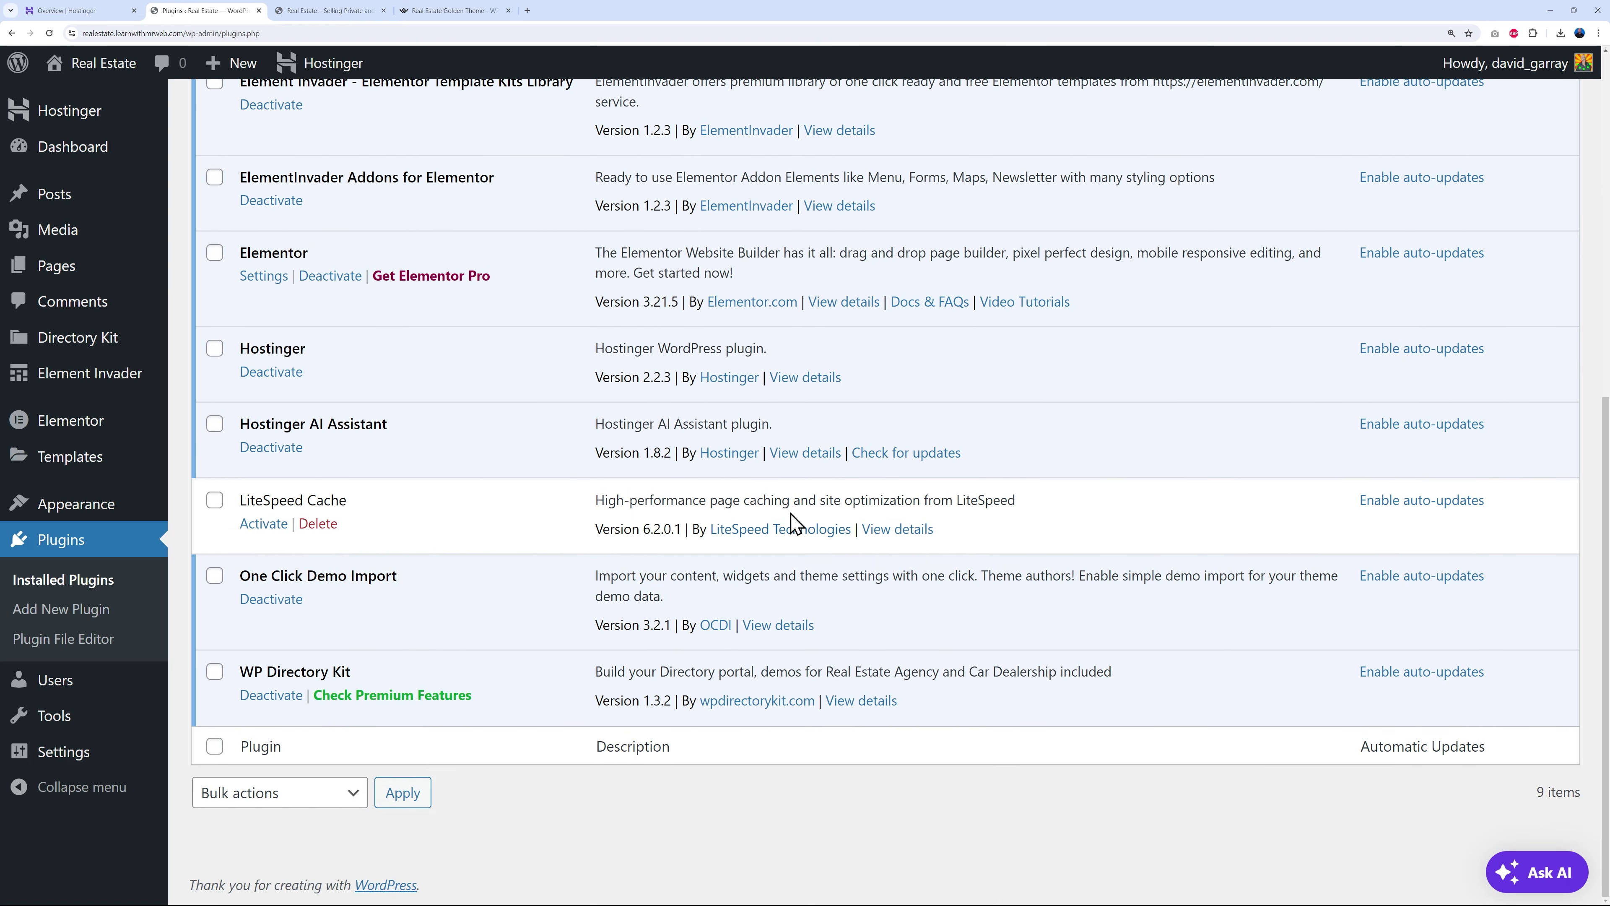
{"action": "scroll", "coordinate": [824, 722], "scroll_direction": "up", "scroll_amount": 5}
{"action": "scroll", "coordinate": [851, 713], "scroll_direction": "up", "scroll_amount": 5}
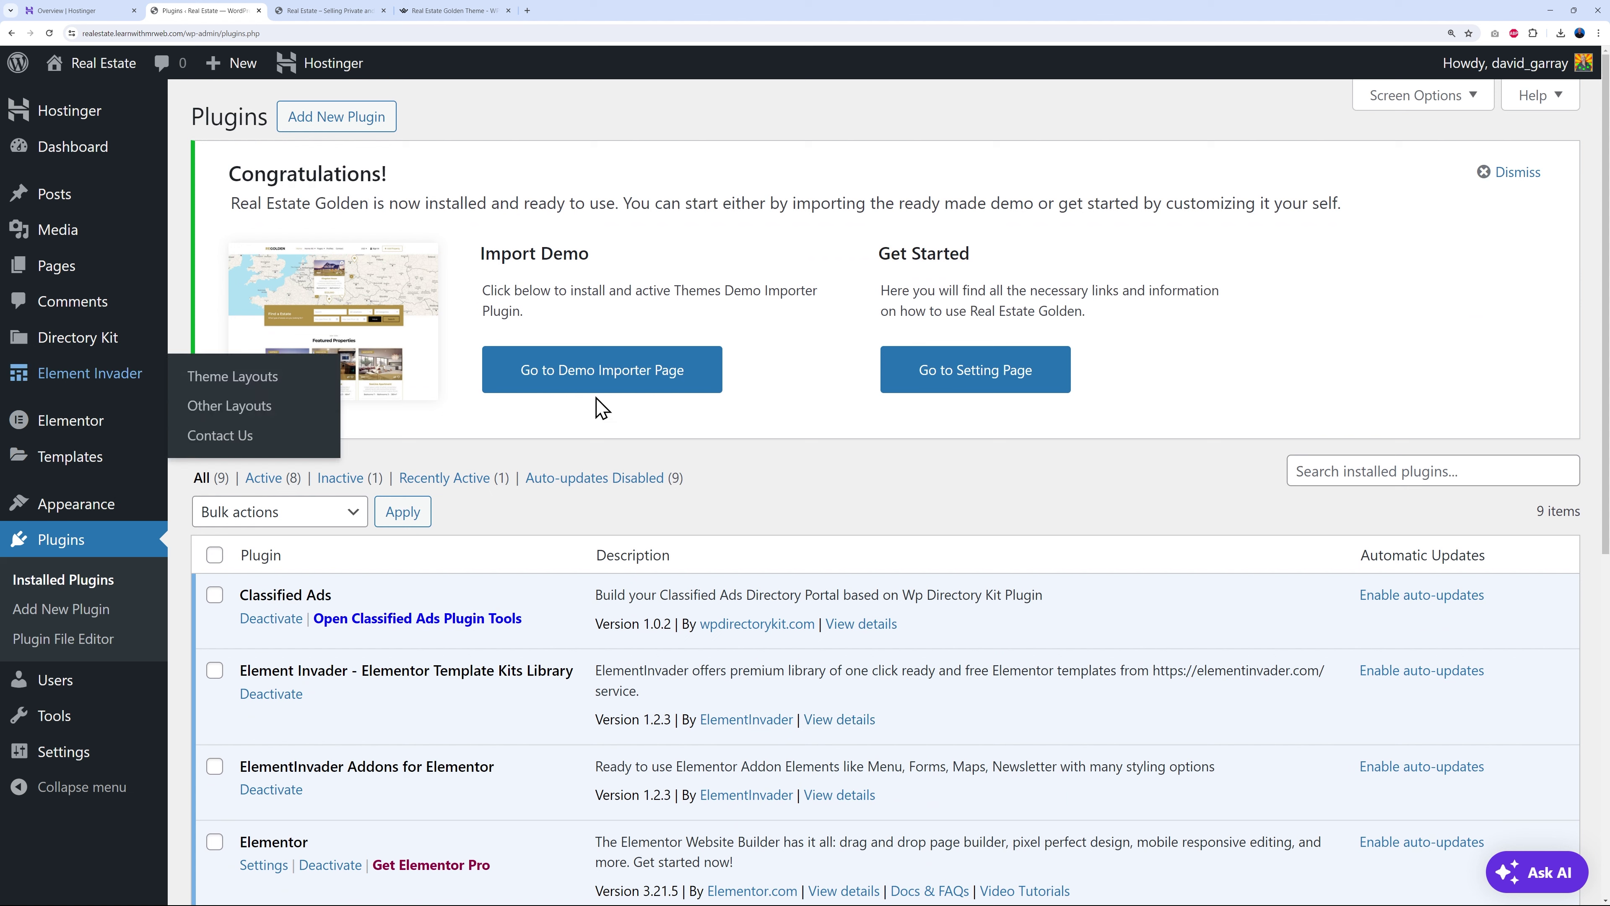
- Import the Real Estate Golden demo data with One Click Demo Import, then view the live site
{"action": "left_click", "coordinate": [618, 381]}
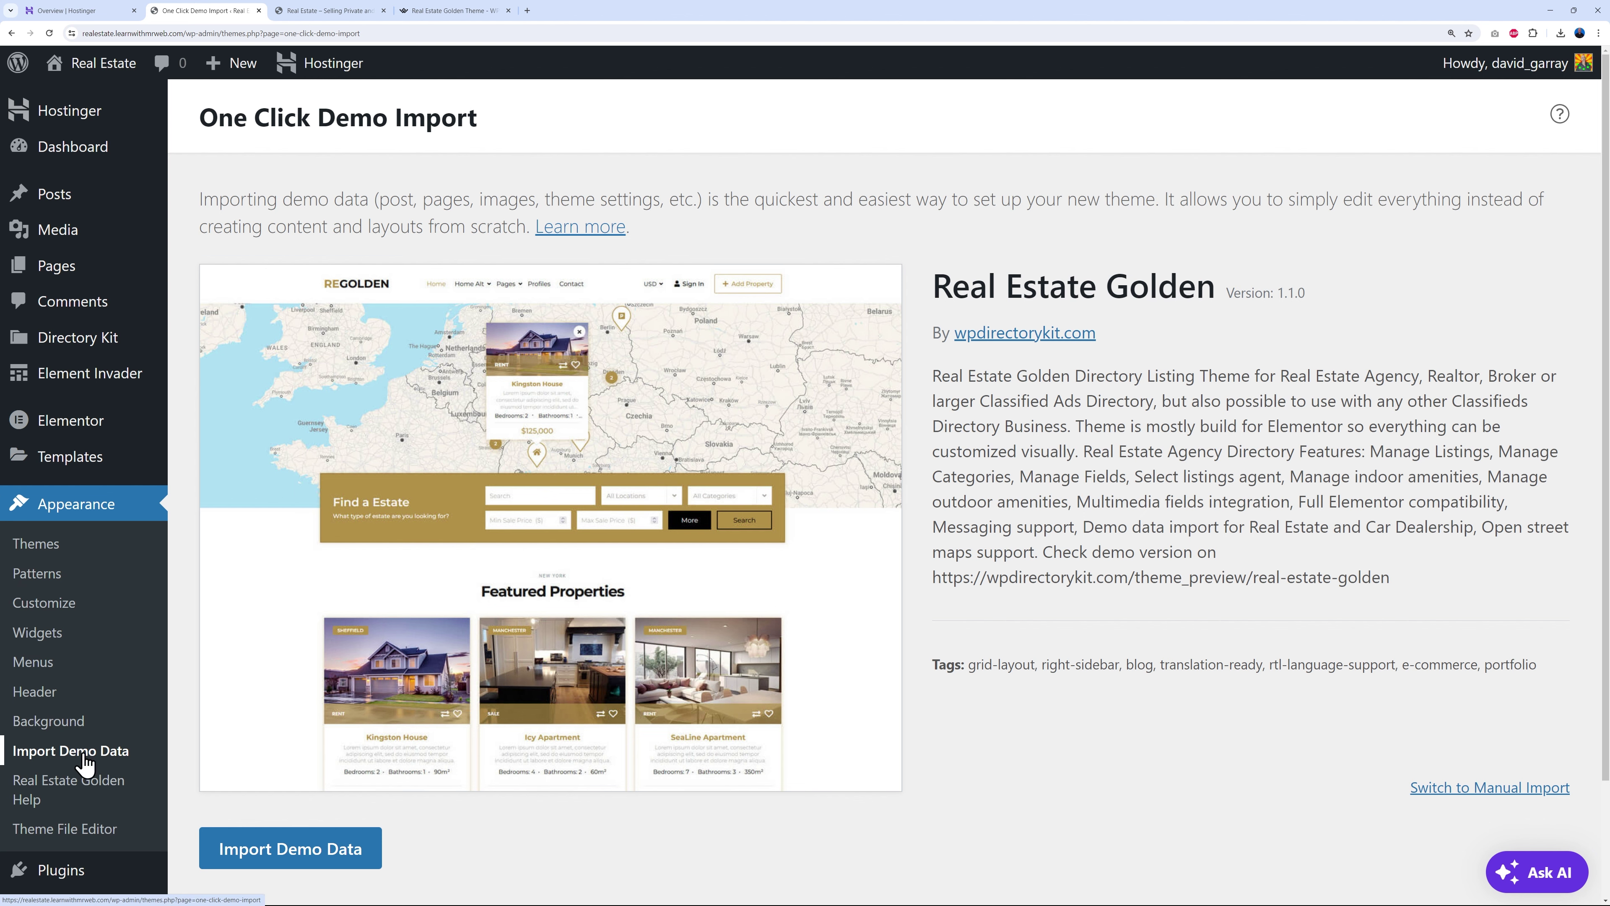
{"action": "scroll", "coordinate": [986, 574], "scroll_direction": "down", "scroll_amount": 3}
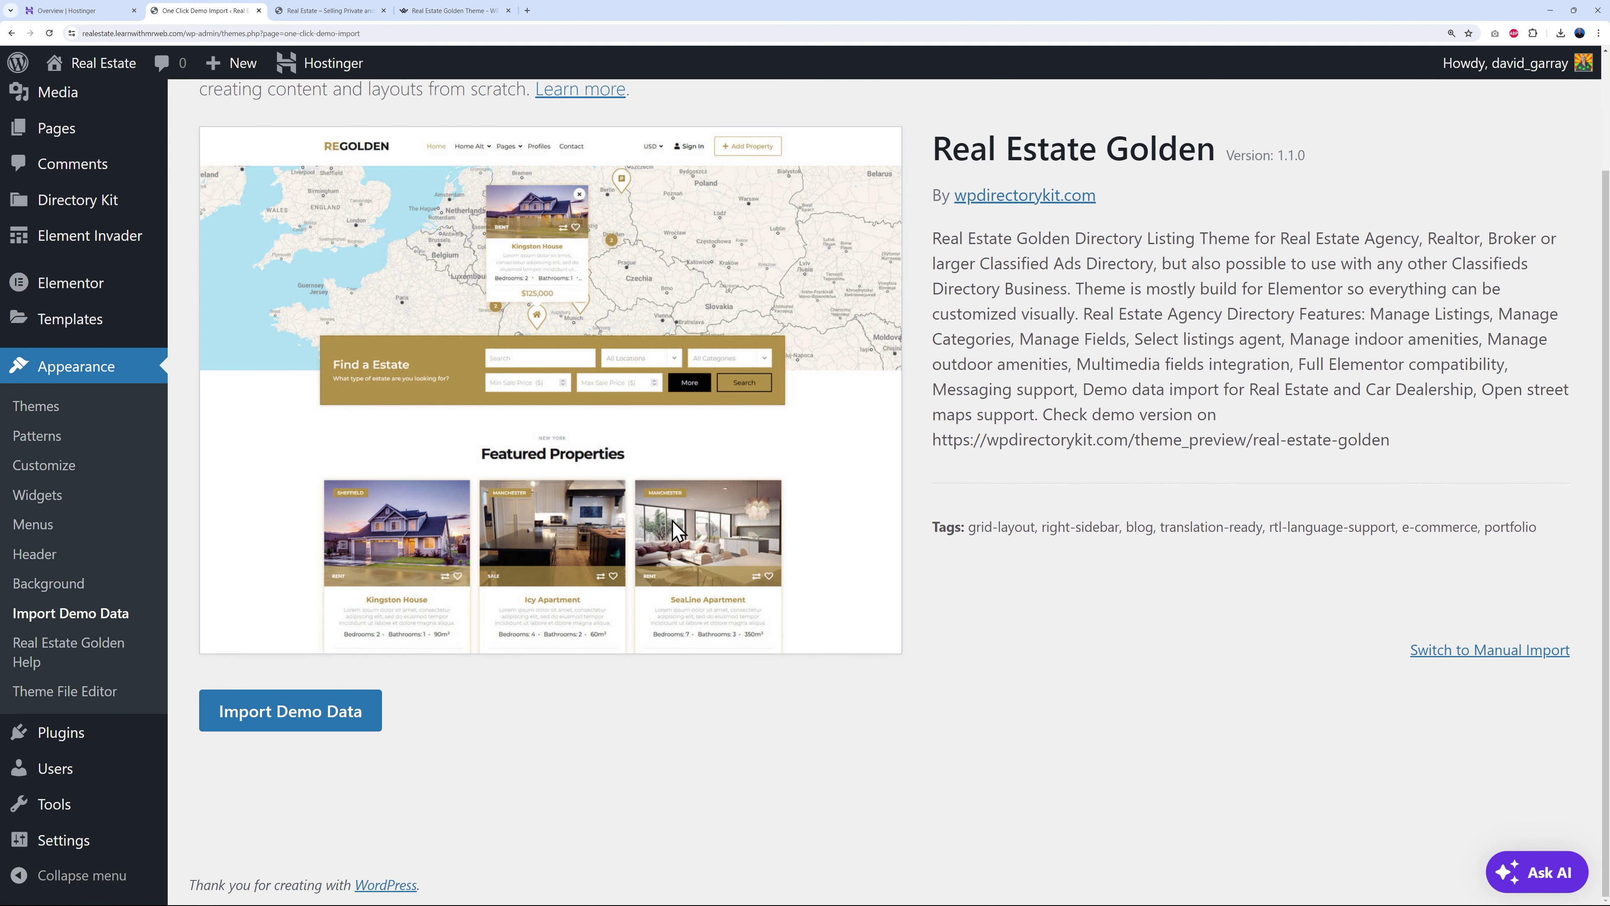
{"action": "left_click", "coordinate": [292, 714]}
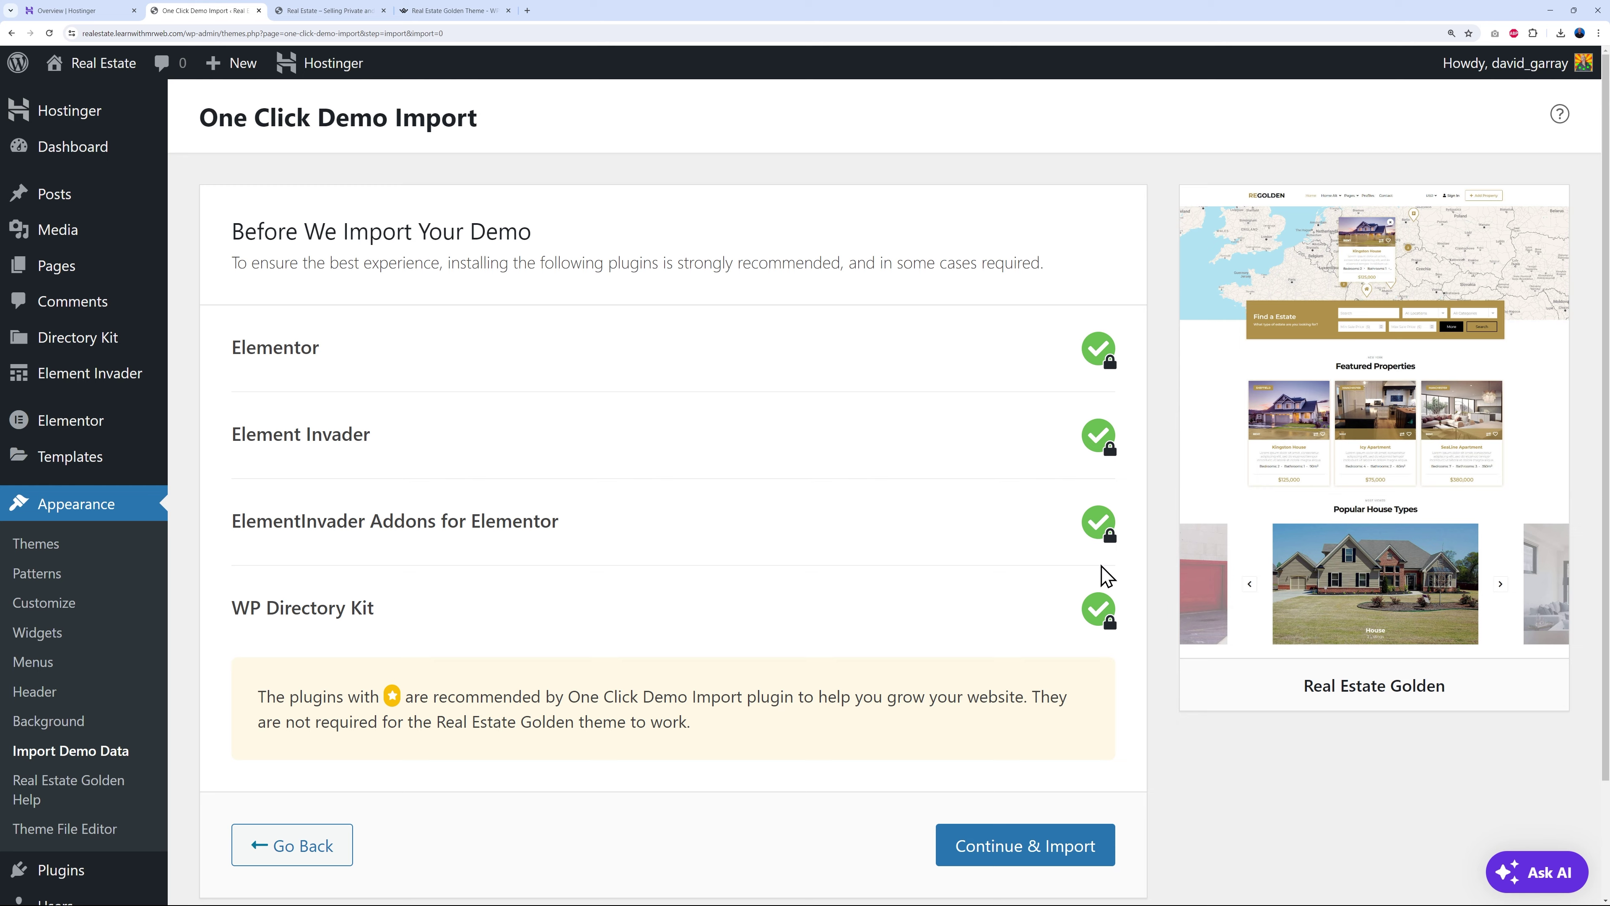
{"action": "scroll", "coordinate": [1199, 800], "scroll_direction": "down", "scroll_amount": 1}
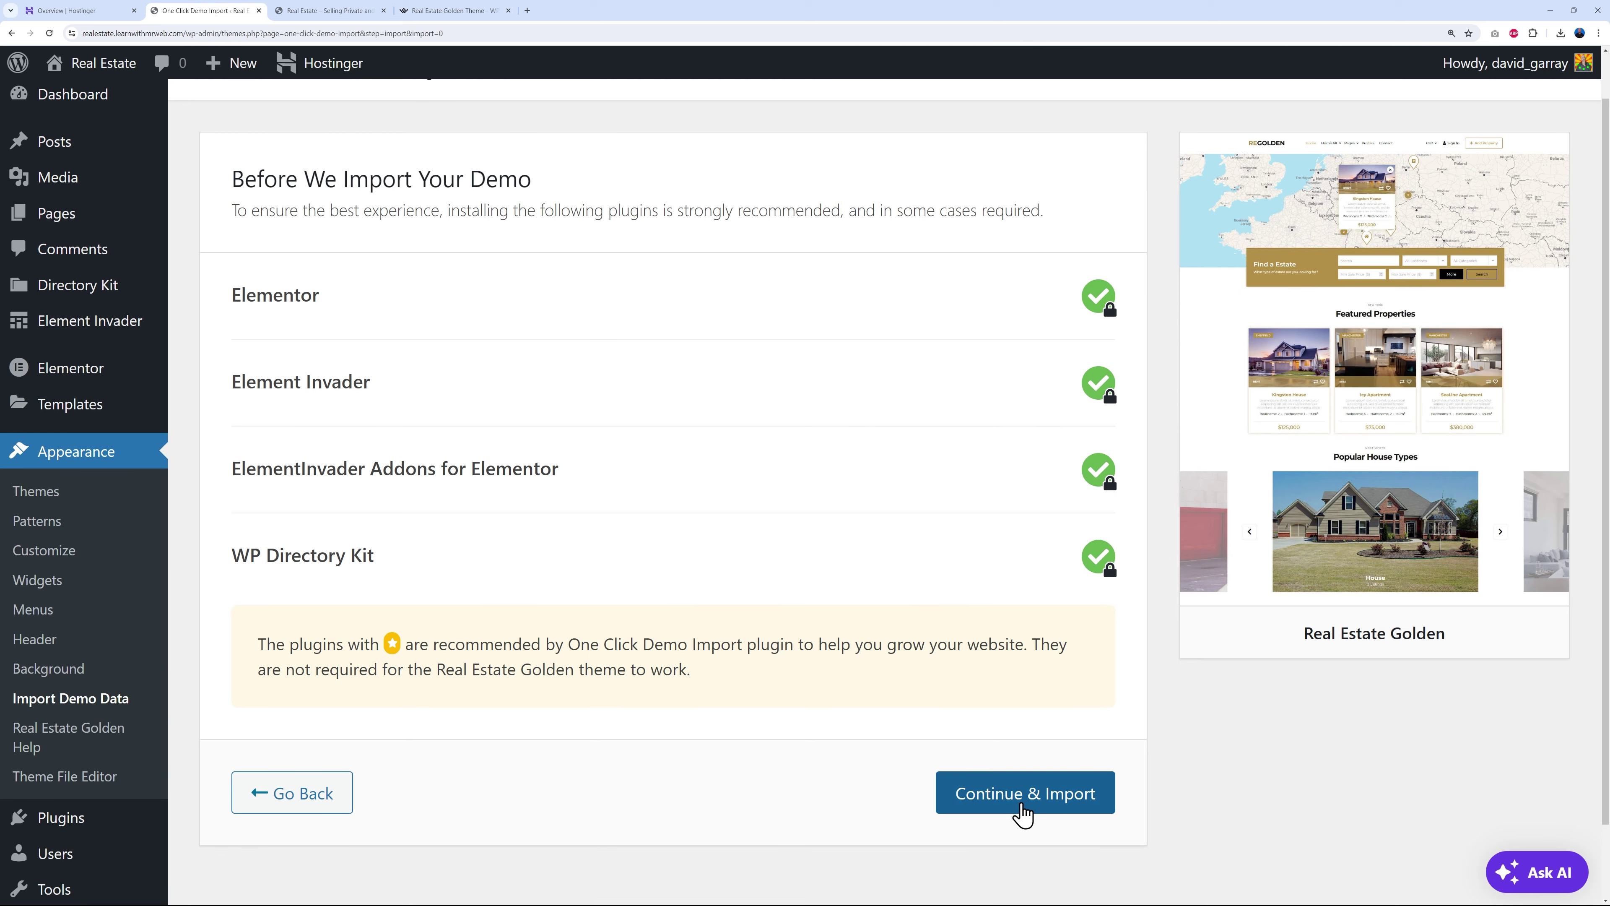
{"action": "left_click", "coordinate": [1037, 804]}
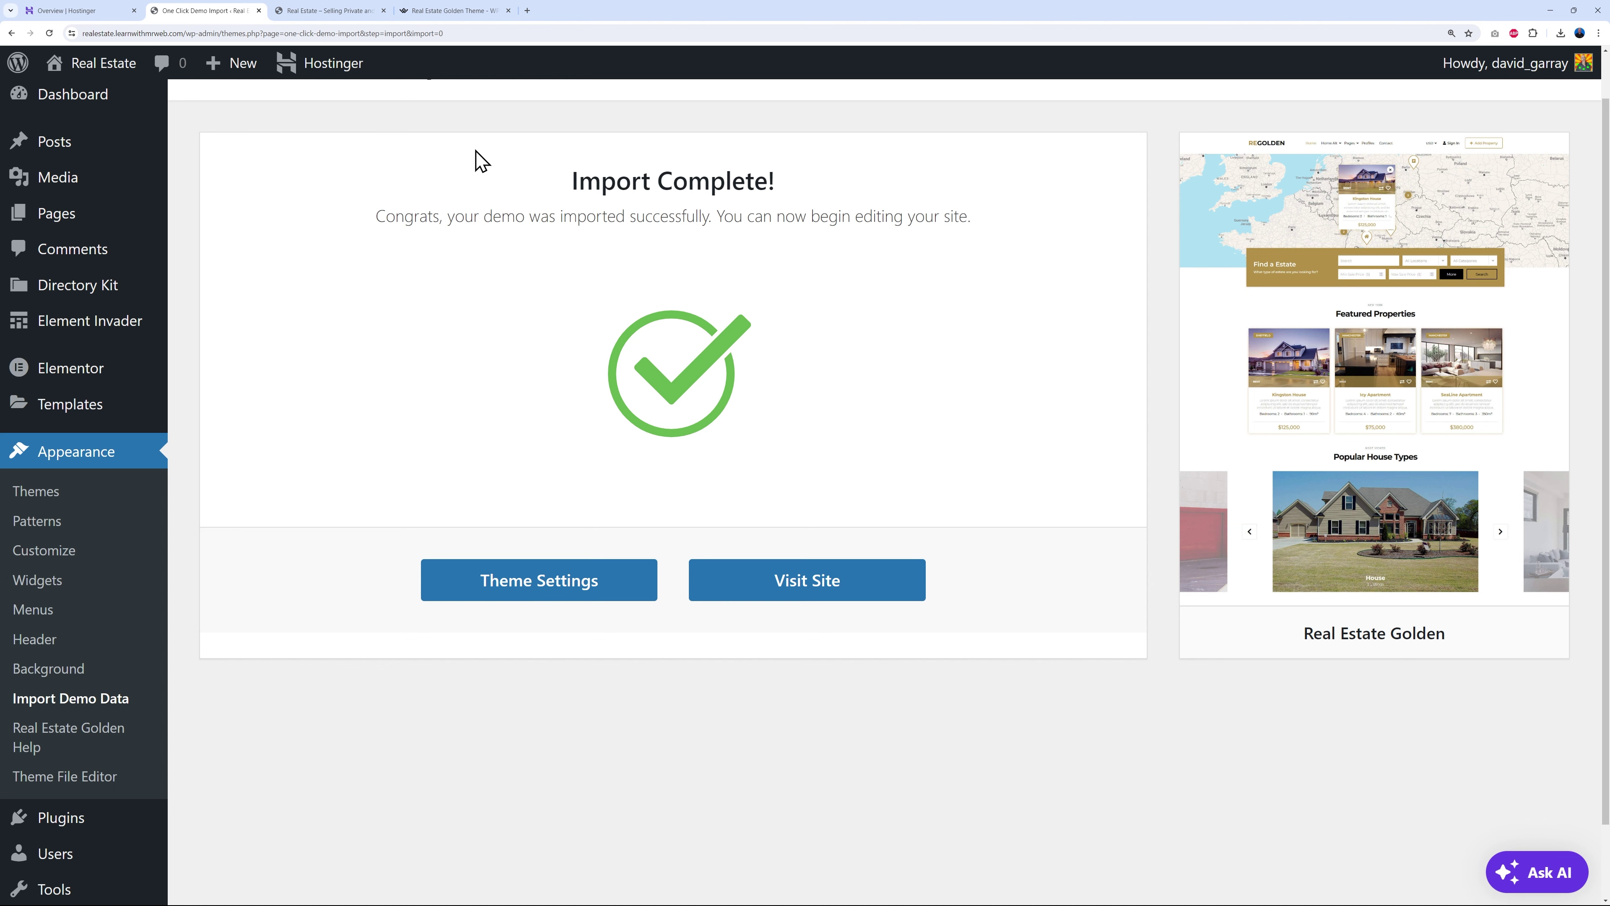
{"action": "left_click", "coordinate": [342, 13]}
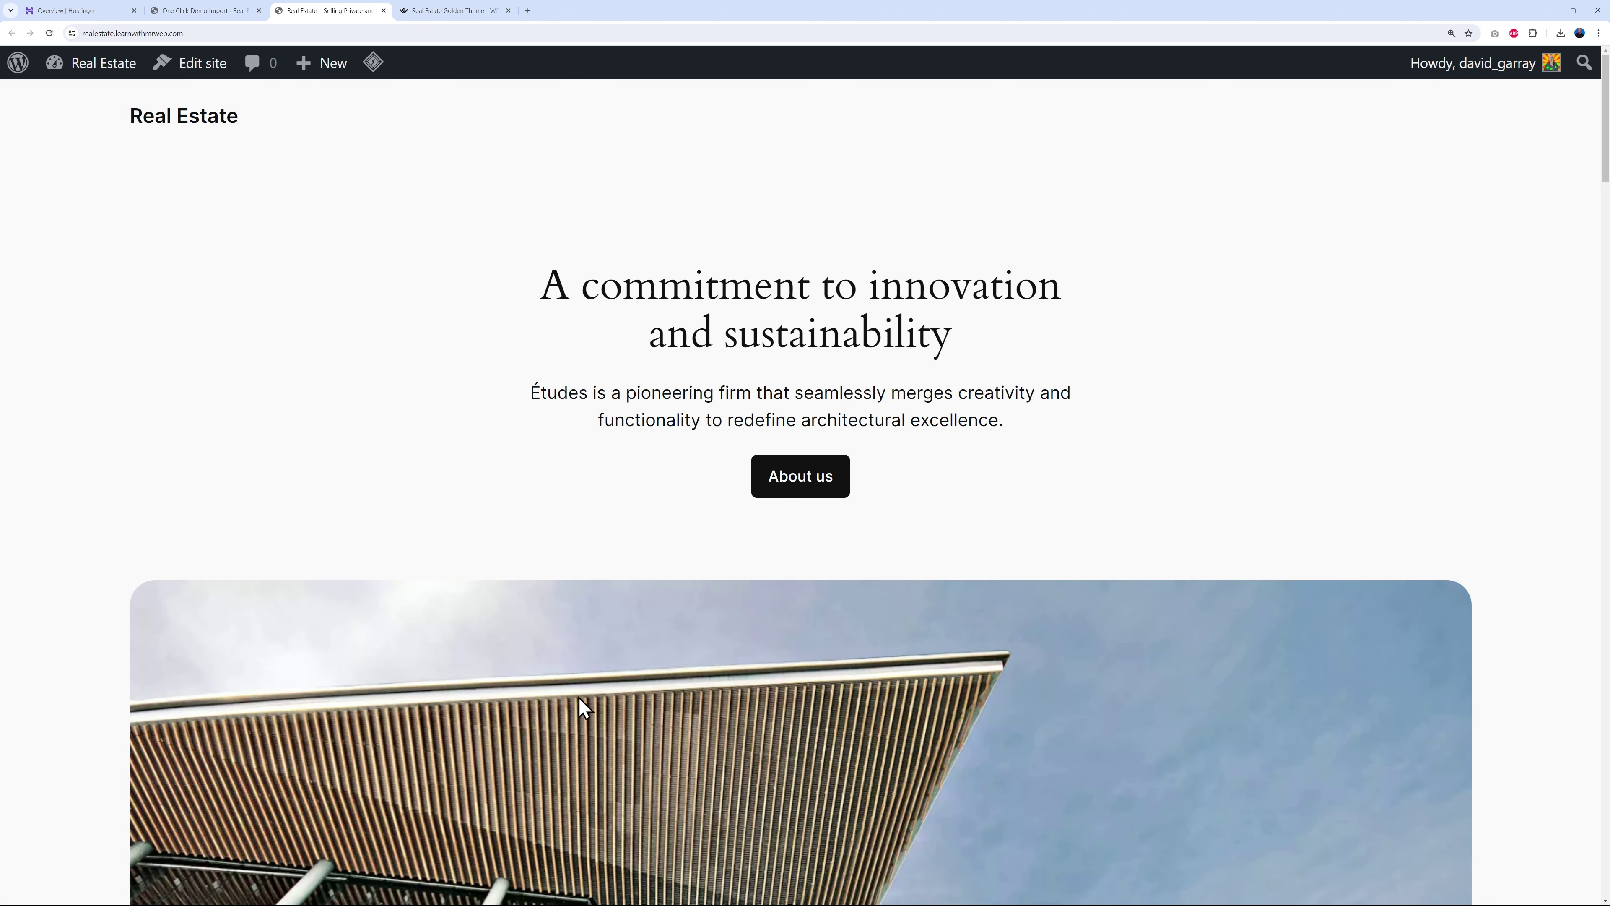
- Reload the site to show the imported REGOLDEN demo home page
{"action": "scroll", "coordinate": [1147, 557], "scroll_direction": "down", "scroll_amount": 5}
{"action": "scroll", "coordinate": [1147, 568], "scroll_direction": "up", "scroll_amount": 5}
{"action": "scroll", "coordinate": [622, 350], "scroll_direction": "down", "scroll_amount": 1}
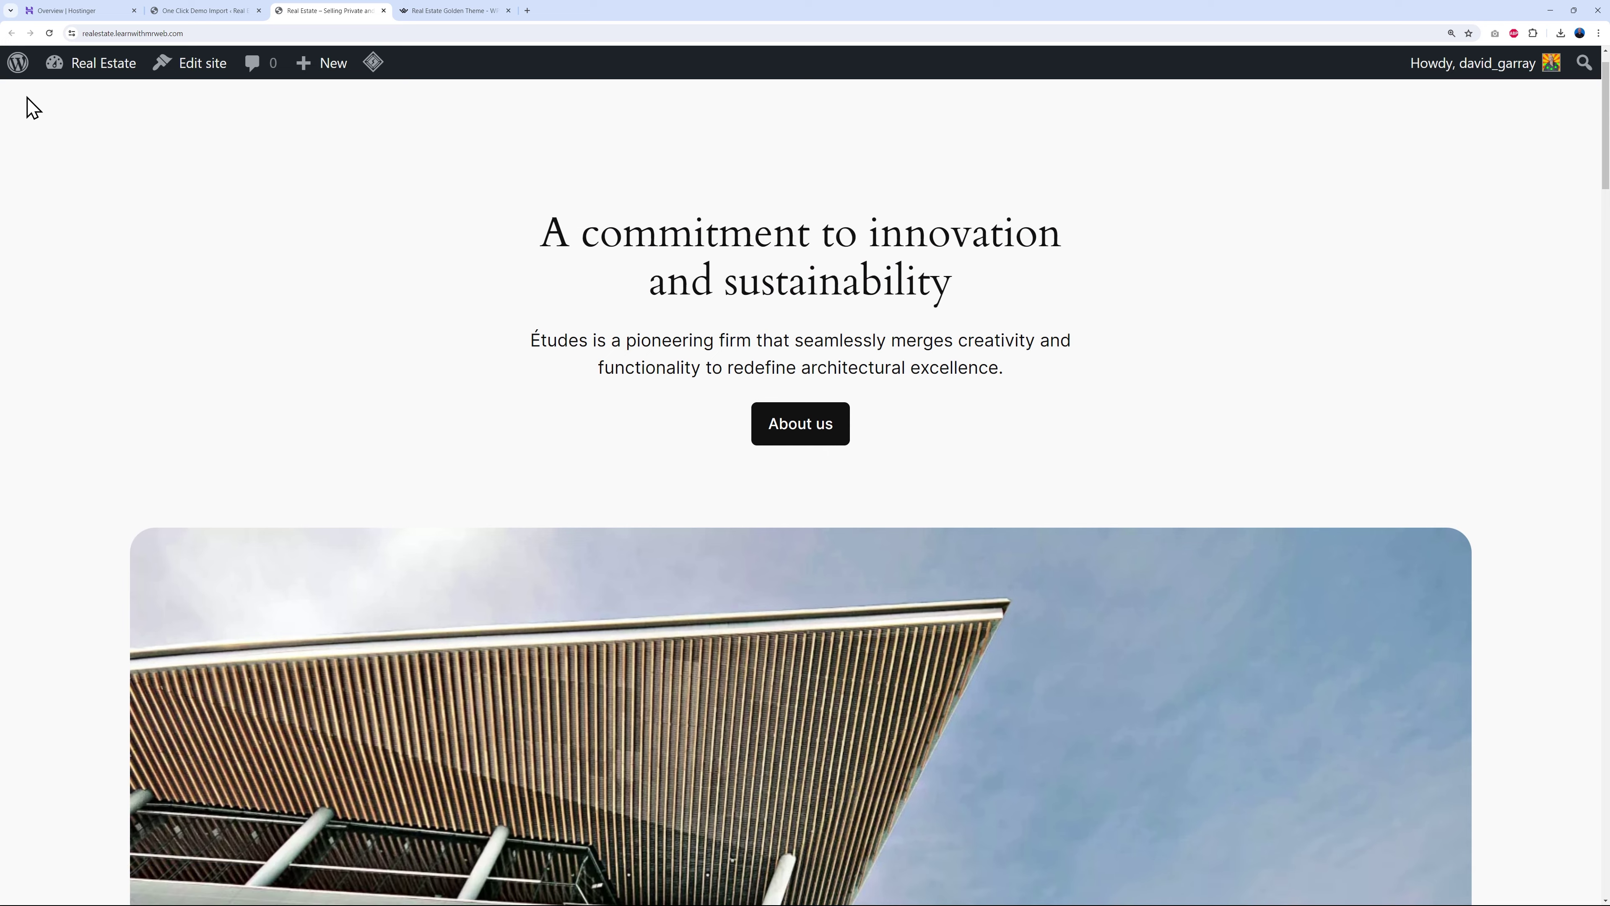
{"action": "left_click", "coordinate": [47, 34]}
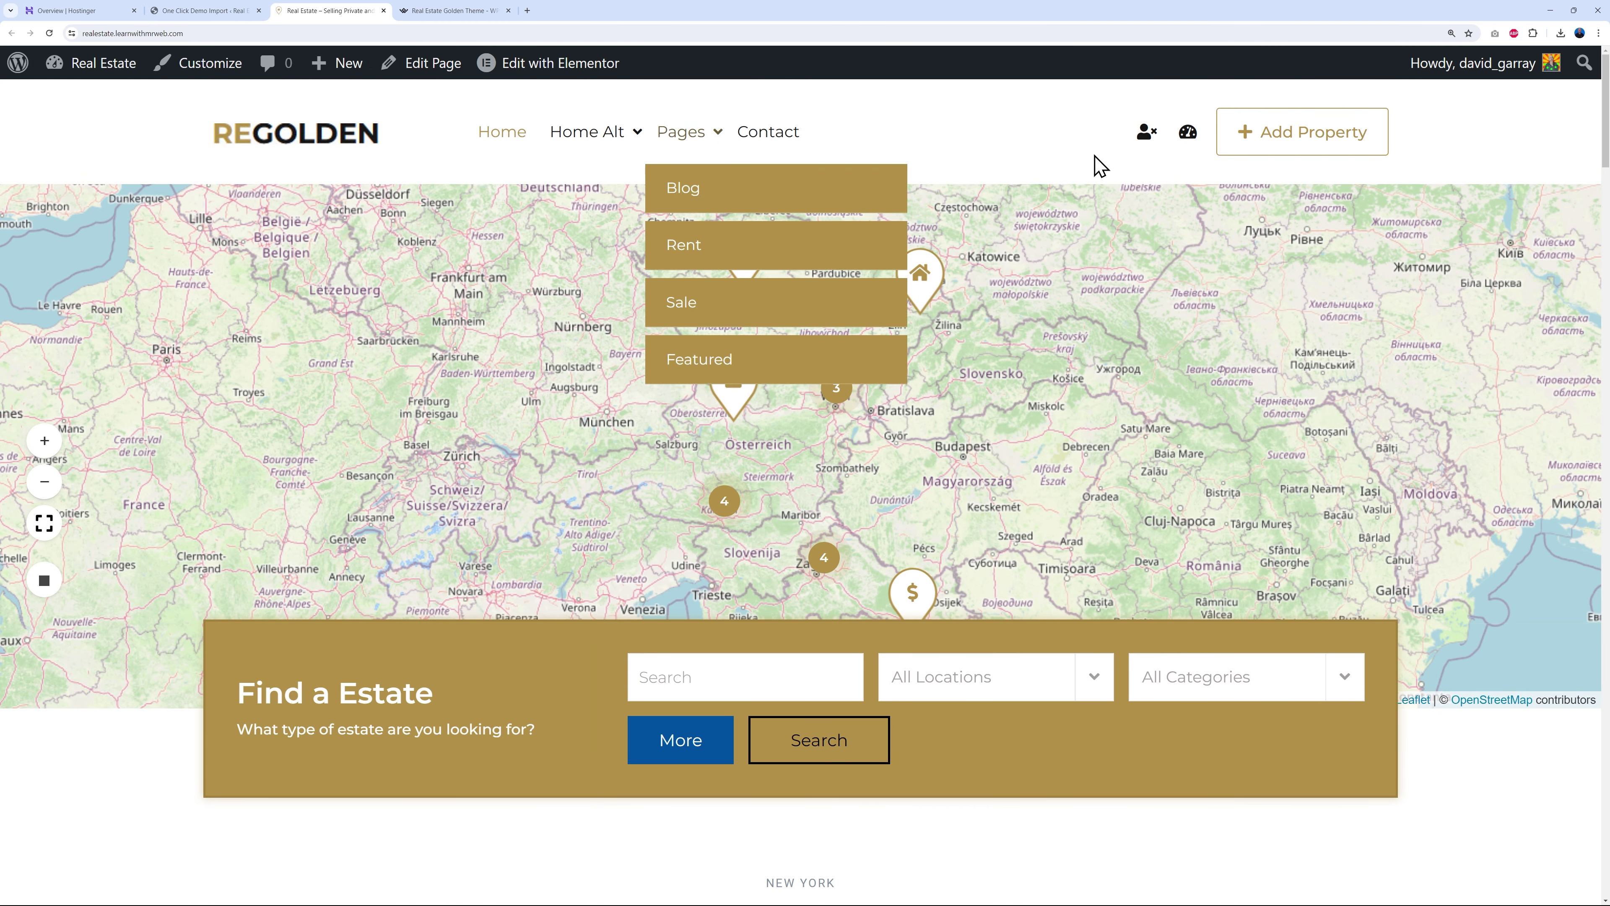
- Scroll the demo home page sections down to the footer, then bring up the WPVR virtual tours tab
{"action": "scroll", "coordinate": [1546, 618], "scroll_direction": "down", "scroll_amount": 5}
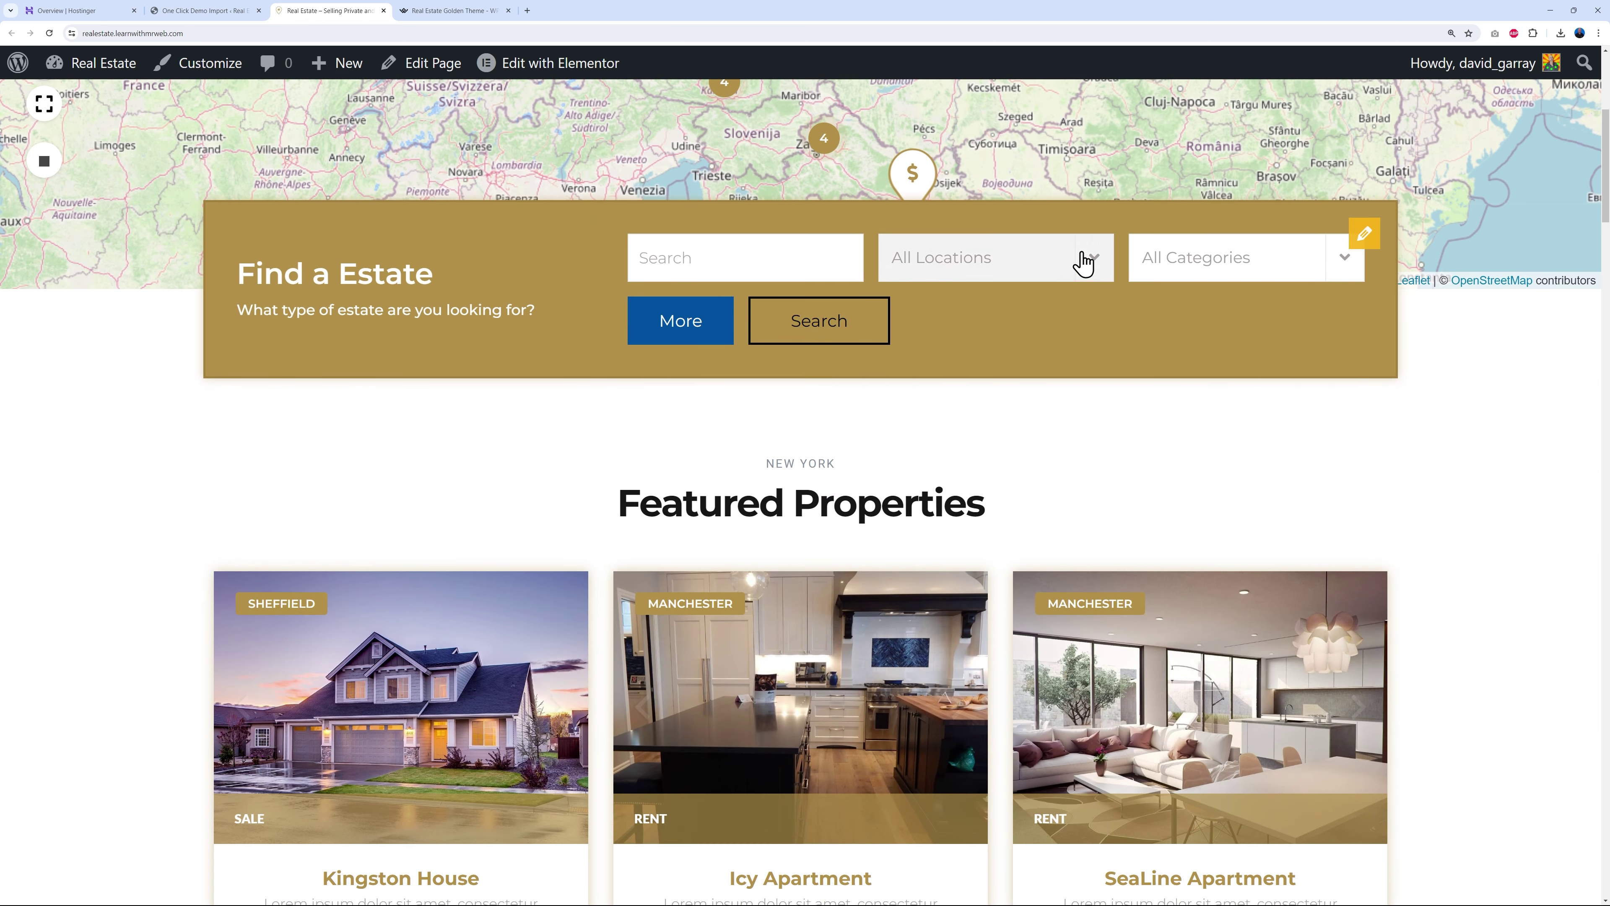
{"action": "scroll", "coordinate": [1481, 508], "scroll_direction": "down", "scroll_amount": 5}
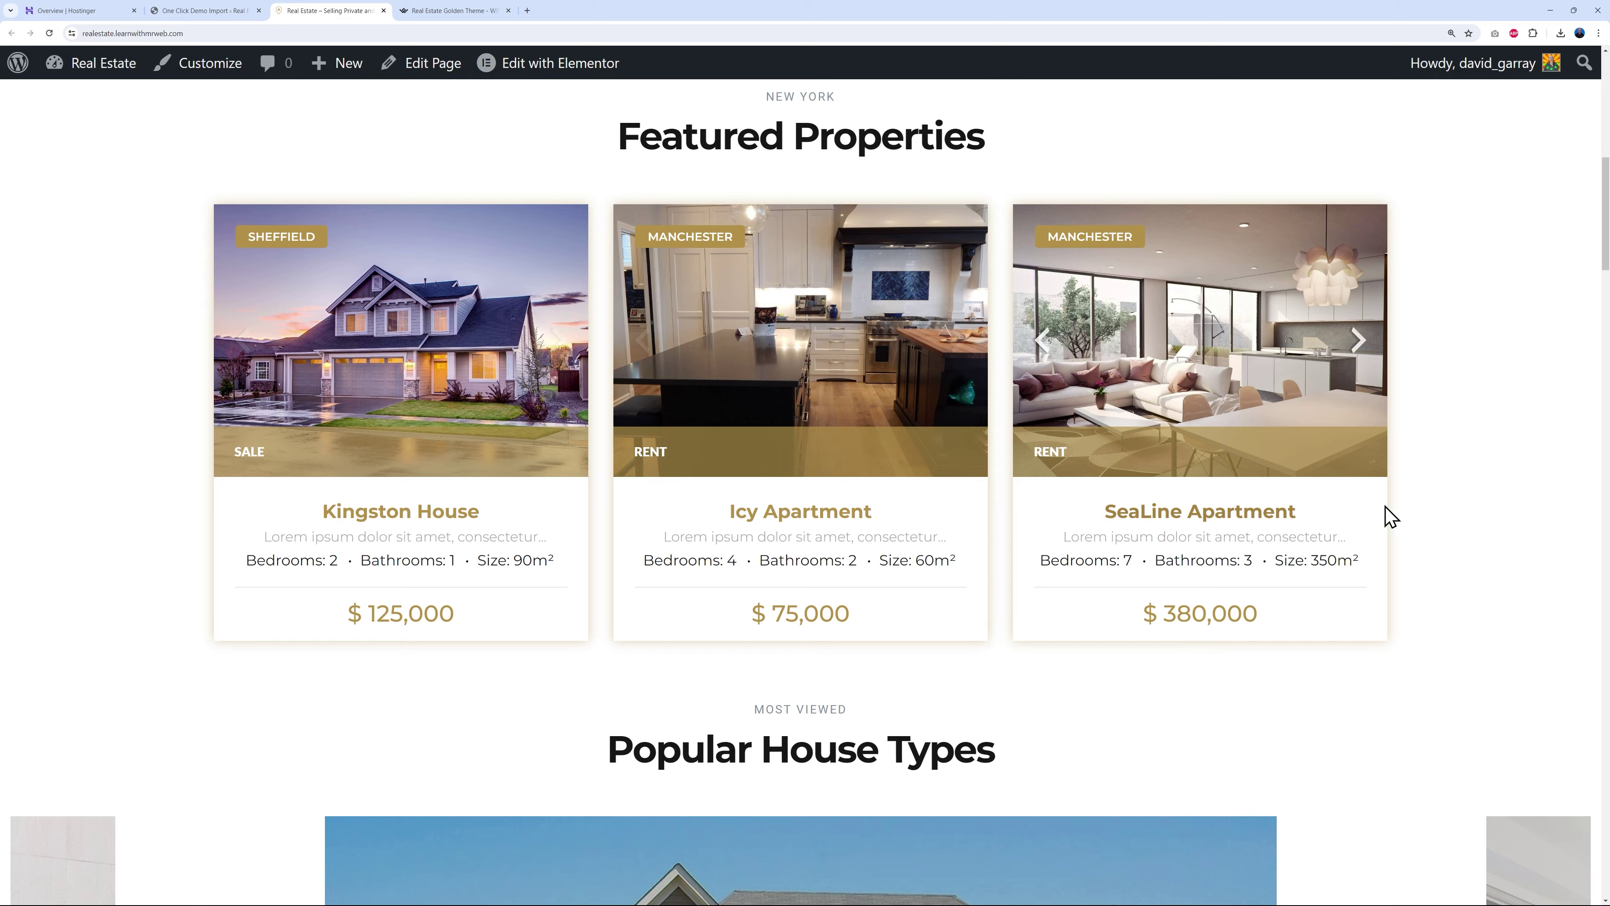
{"action": "scroll", "coordinate": [1458, 533], "scroll_direction": "down", "scroll_amount": 10}
{"action": "scroll", "coordinate": [1419, 459], "scroll_direction": "down", "scroll_amount": 18}
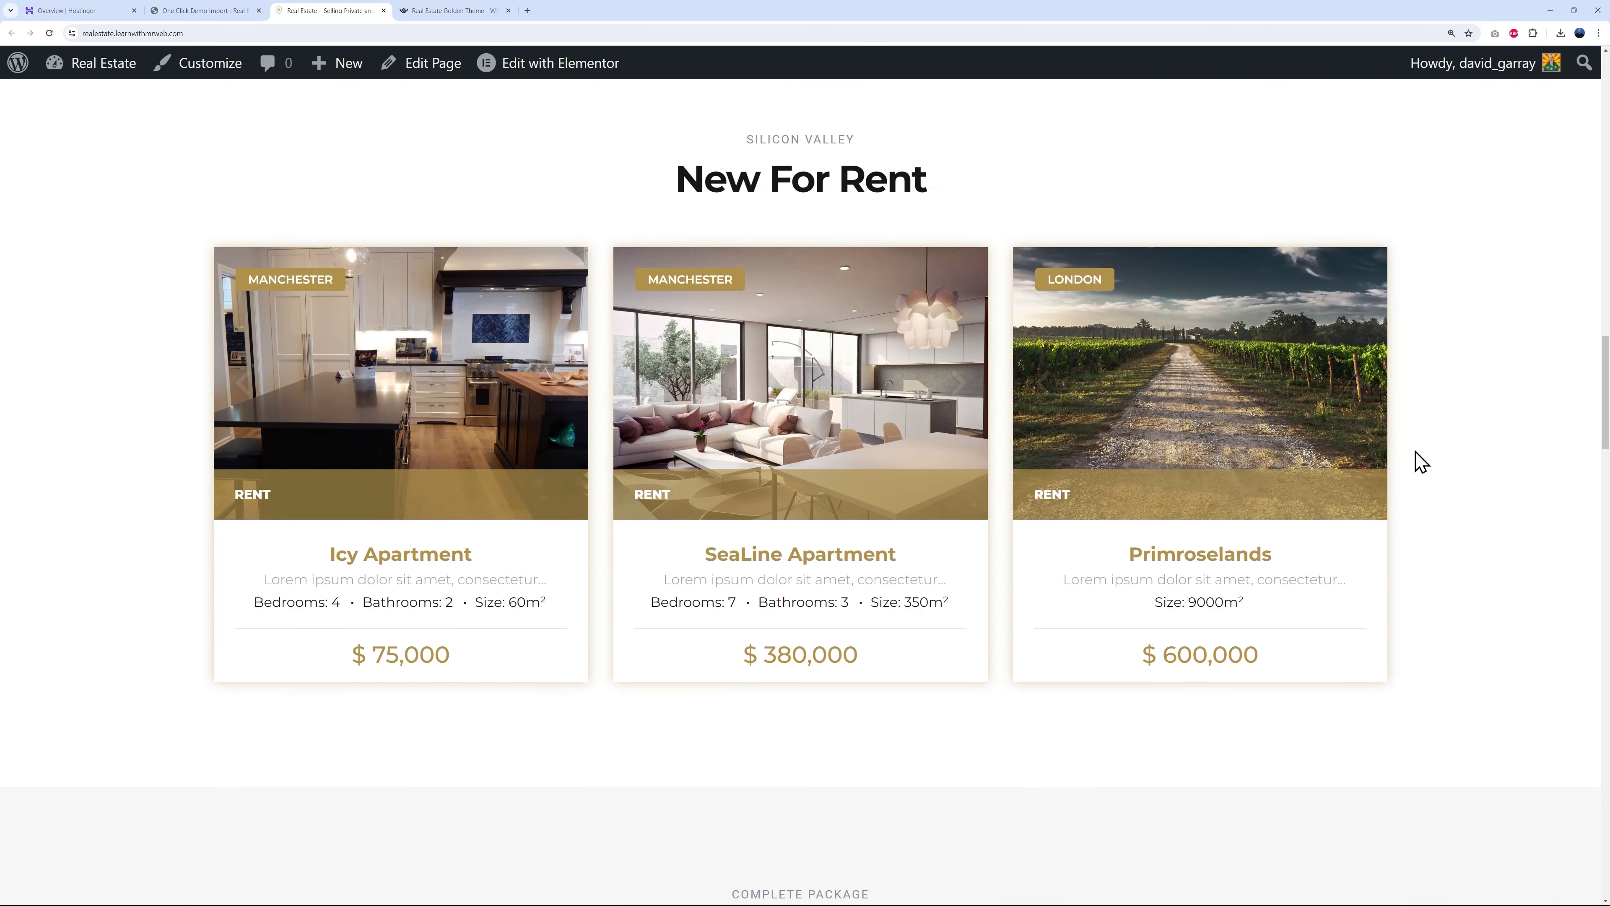
{"action": "scroll", "coordinate": [1485, 451], "scroll_direction": "down", "scroll_amount": 16}
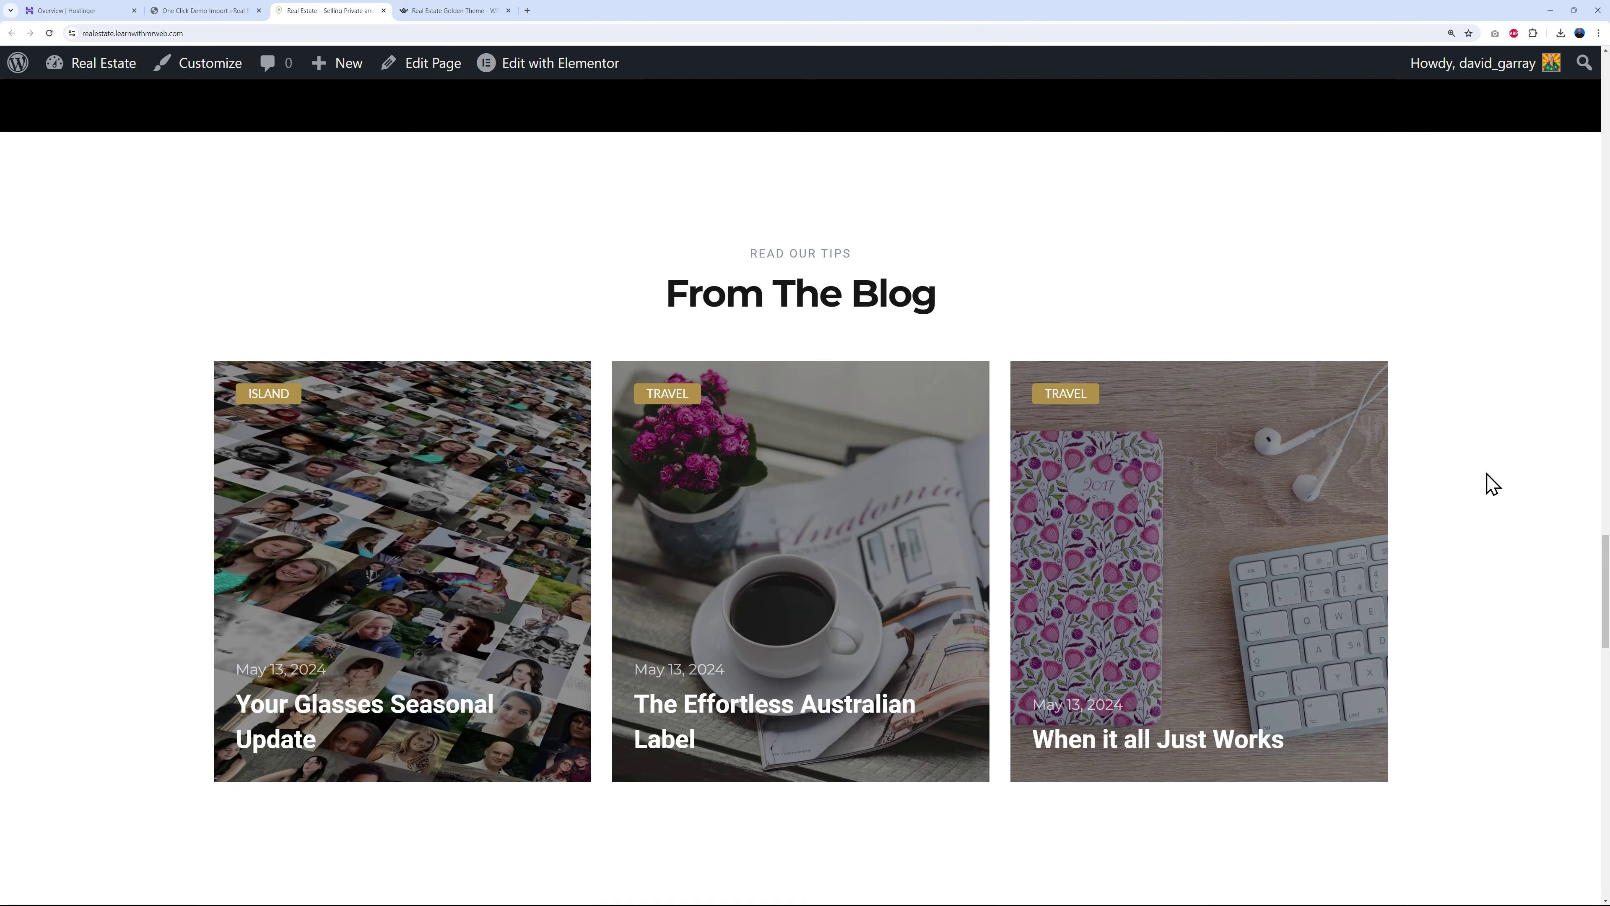
{"action": "scroll", "coordinate": [1501, 488], "scroll_direction": "down", "scroll_amount": 15}
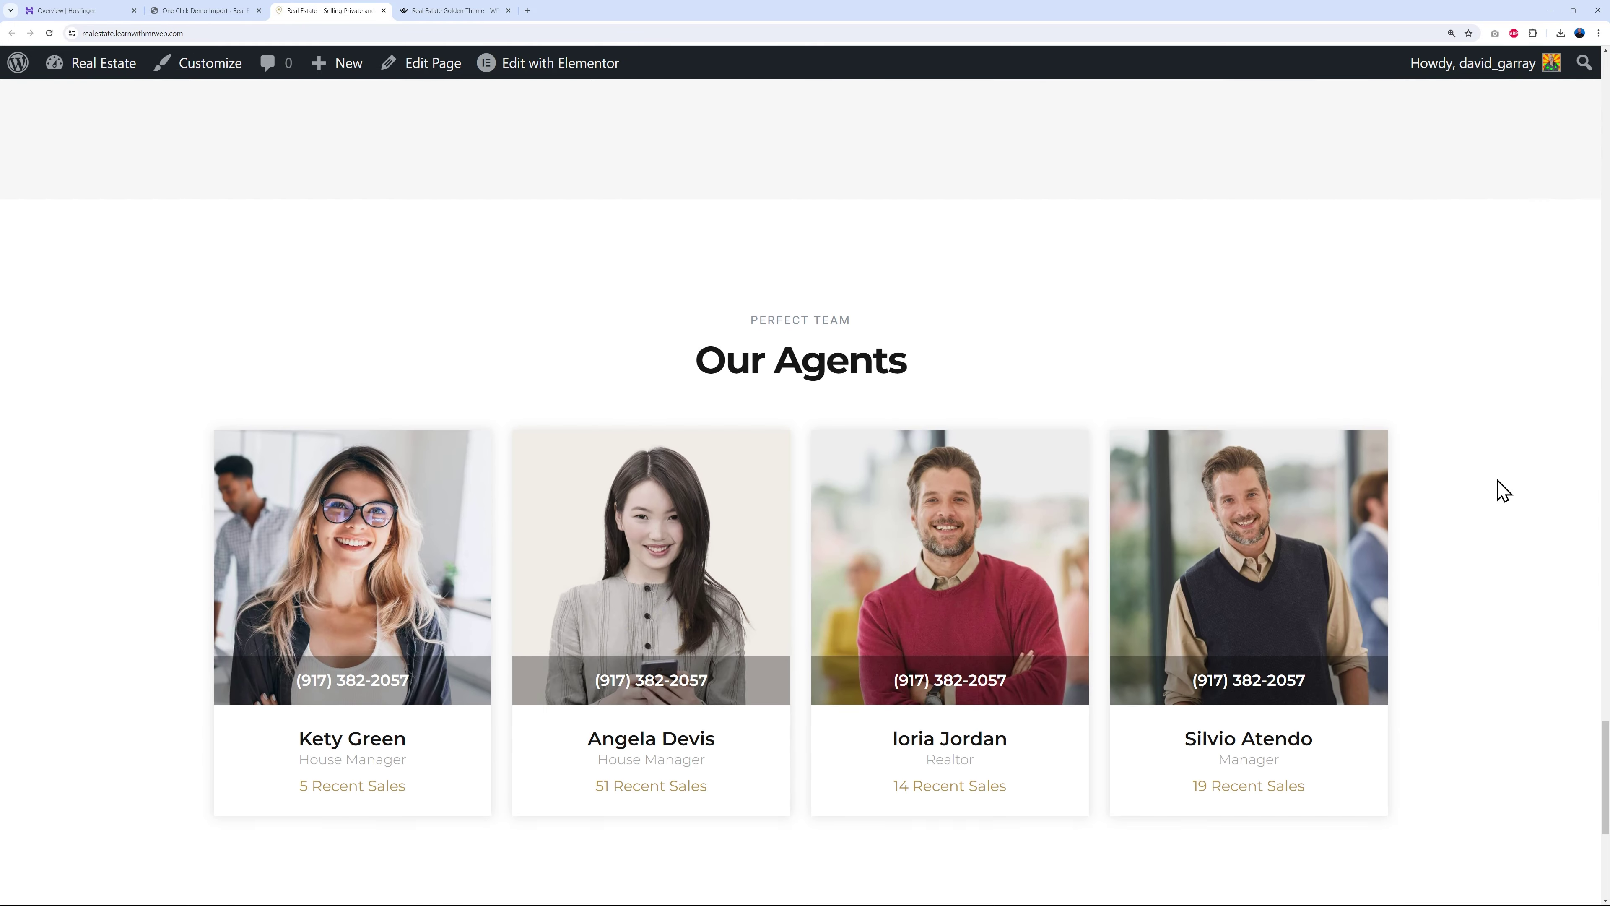
{"action": "scroll", "coordinate": [1519, 480], "scroll_direction": "up", "scroll_amount": 20}
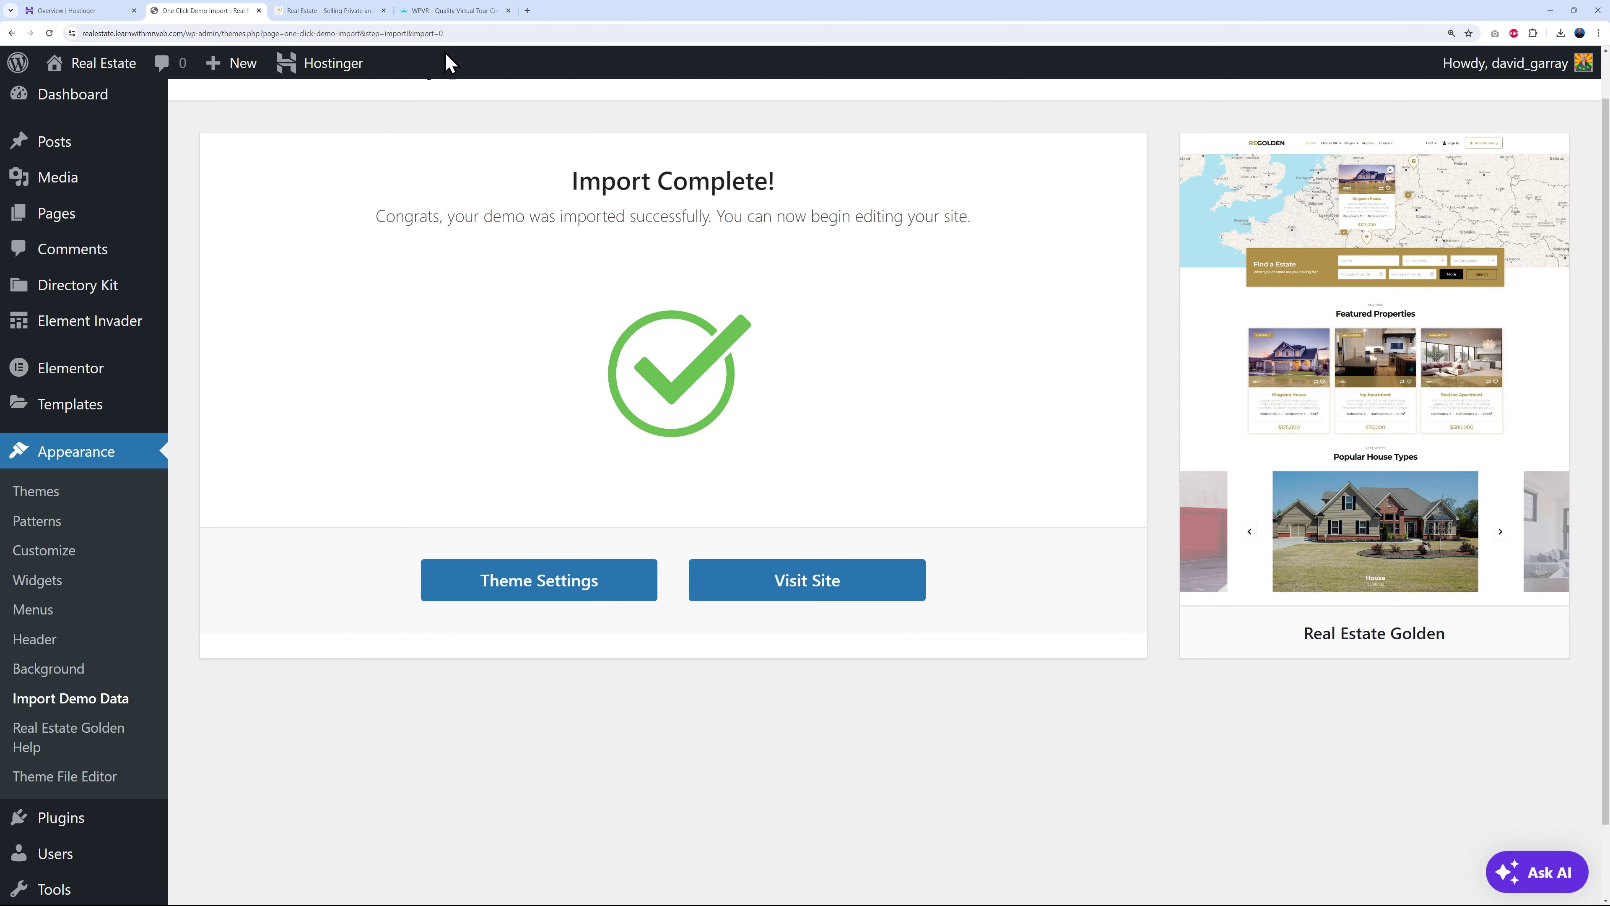
{"action": "left_click", "coordinate": [451, 11]}
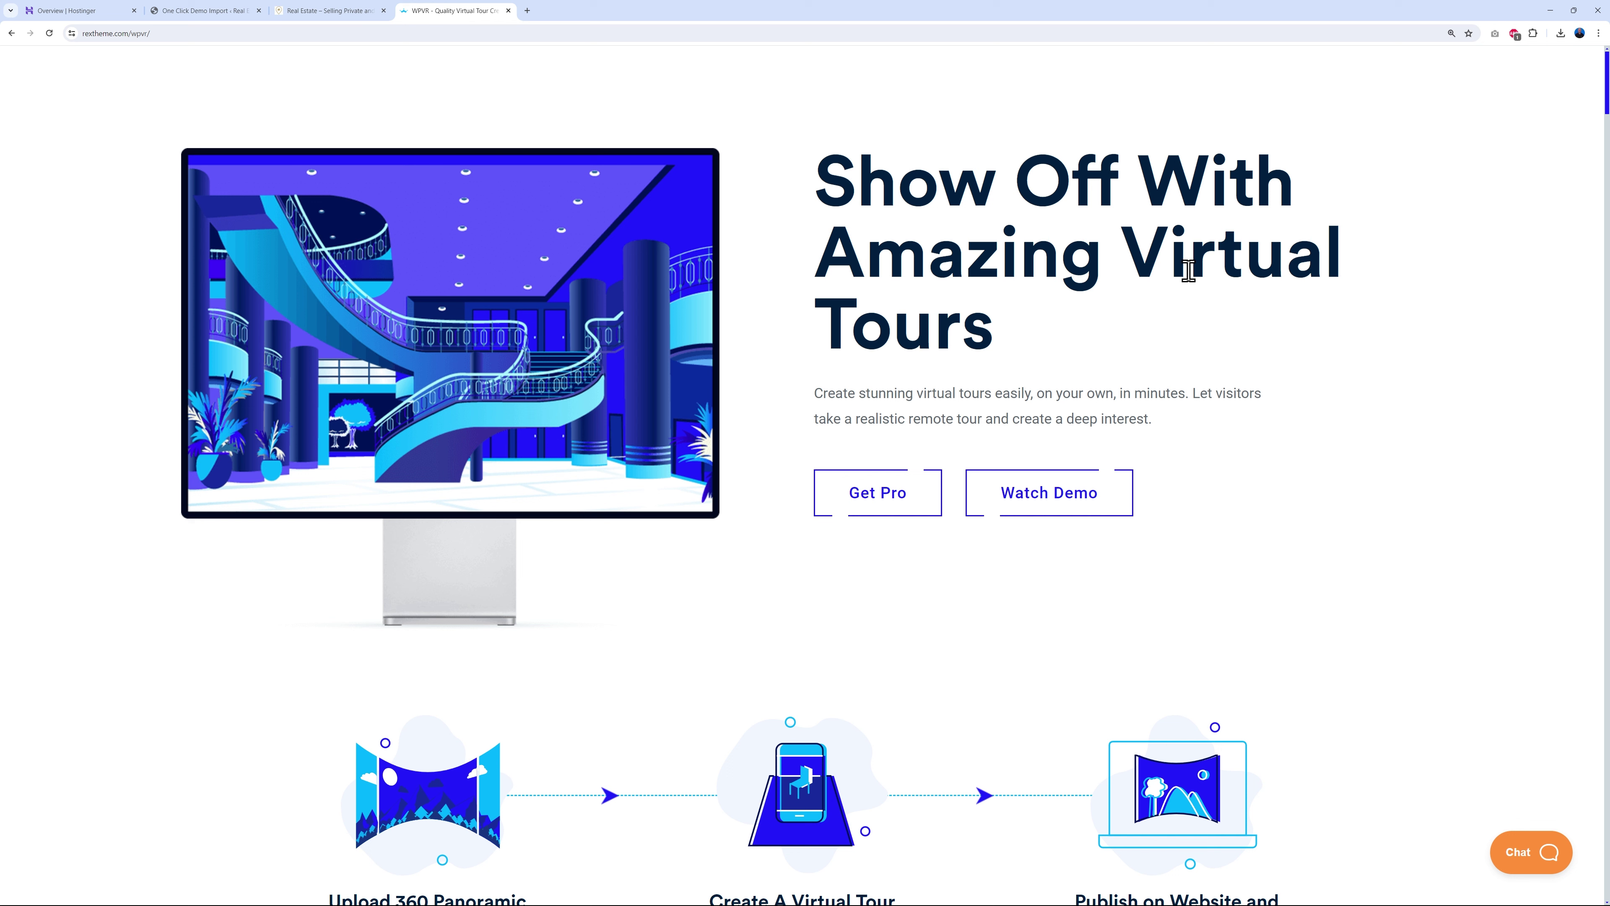
{"action": "scroll", "coordinate": [1377, 413], "scroll_direction": "down", "scroll_amount": 5}
{"action": "scroll", "coordinate": [1398, 424], "scroll_direction": "down", "scroll_amount": 1}
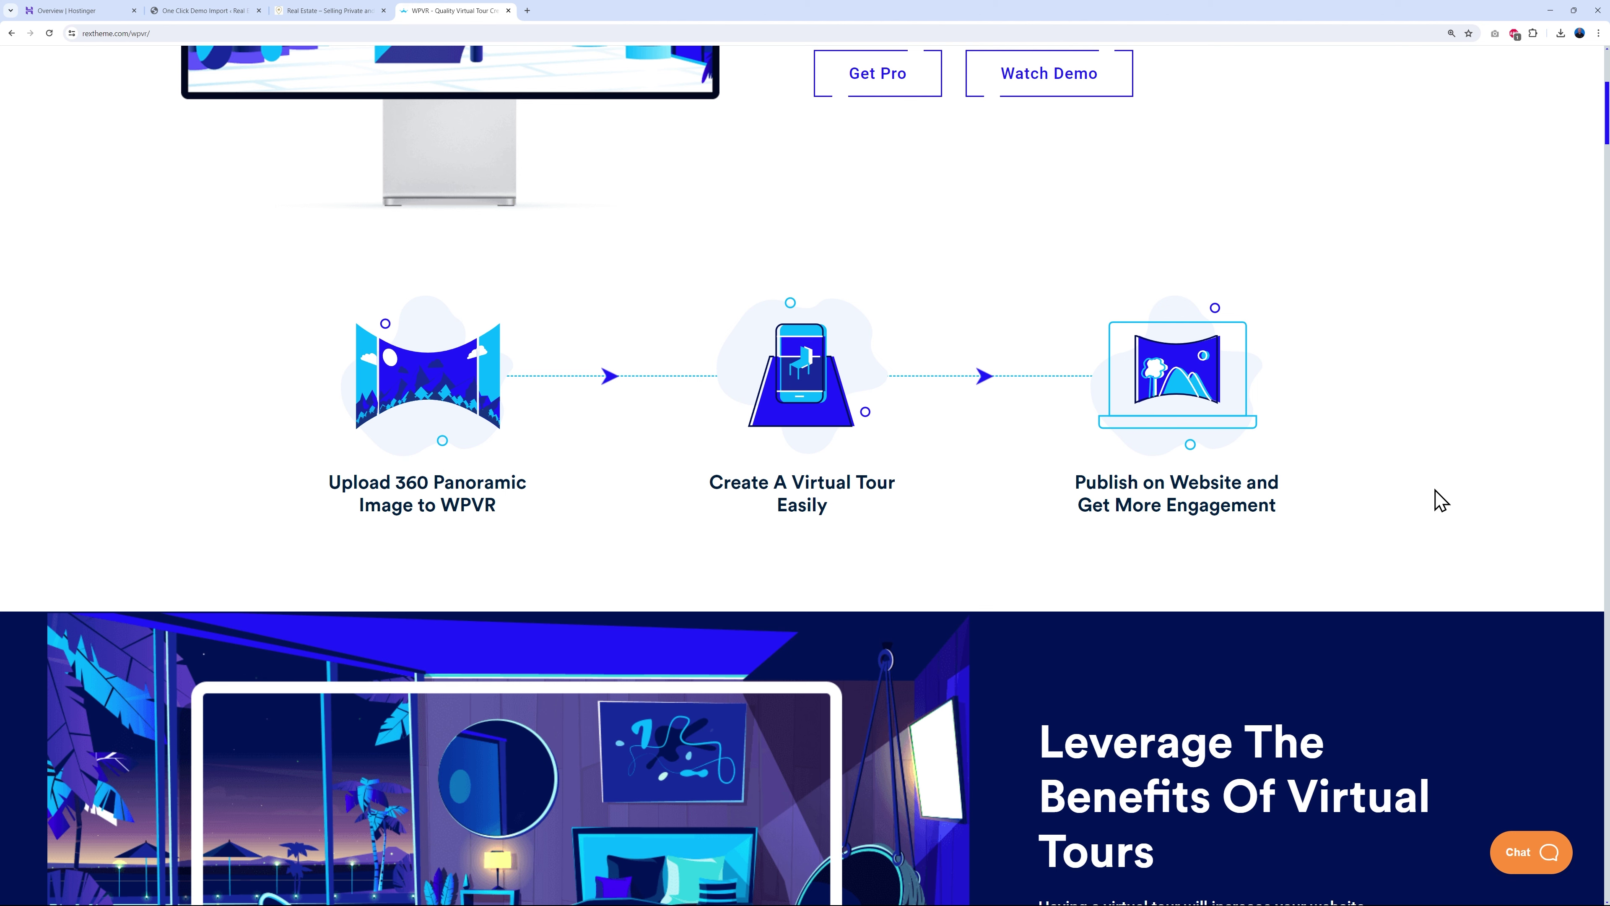
{"action": "scroll", "coordinate": [1474, 490], "scroll_direction": "down", "scroll_amount": 5}
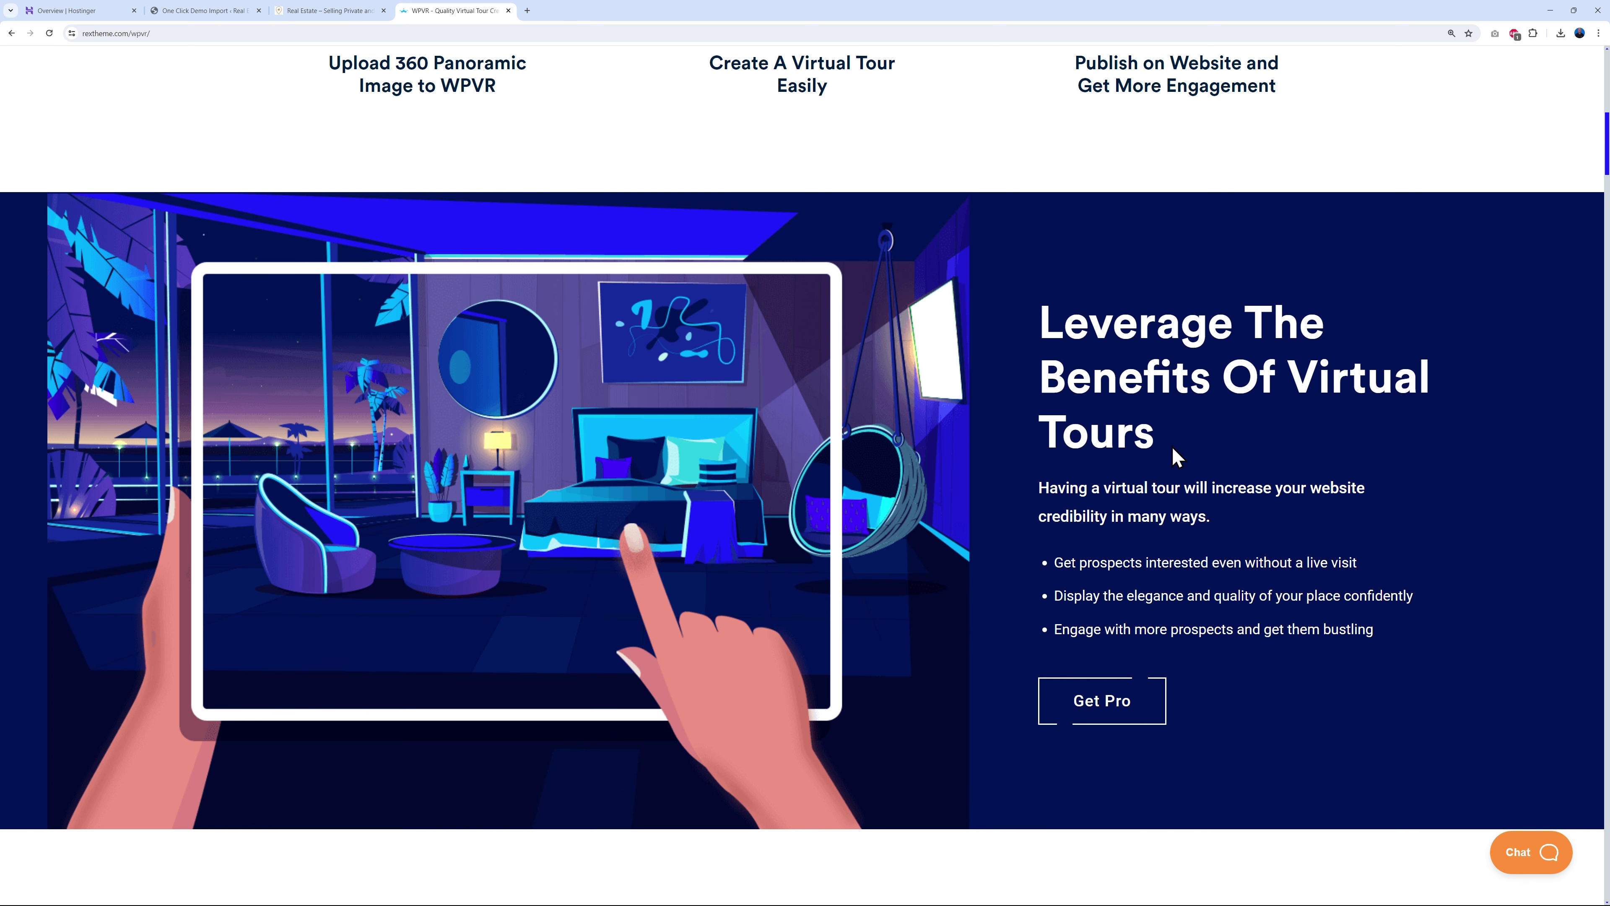
{"action": "scroll", "coordinate": [1413, 454], "scroll_direction": "down", "scroll_amount": 1}
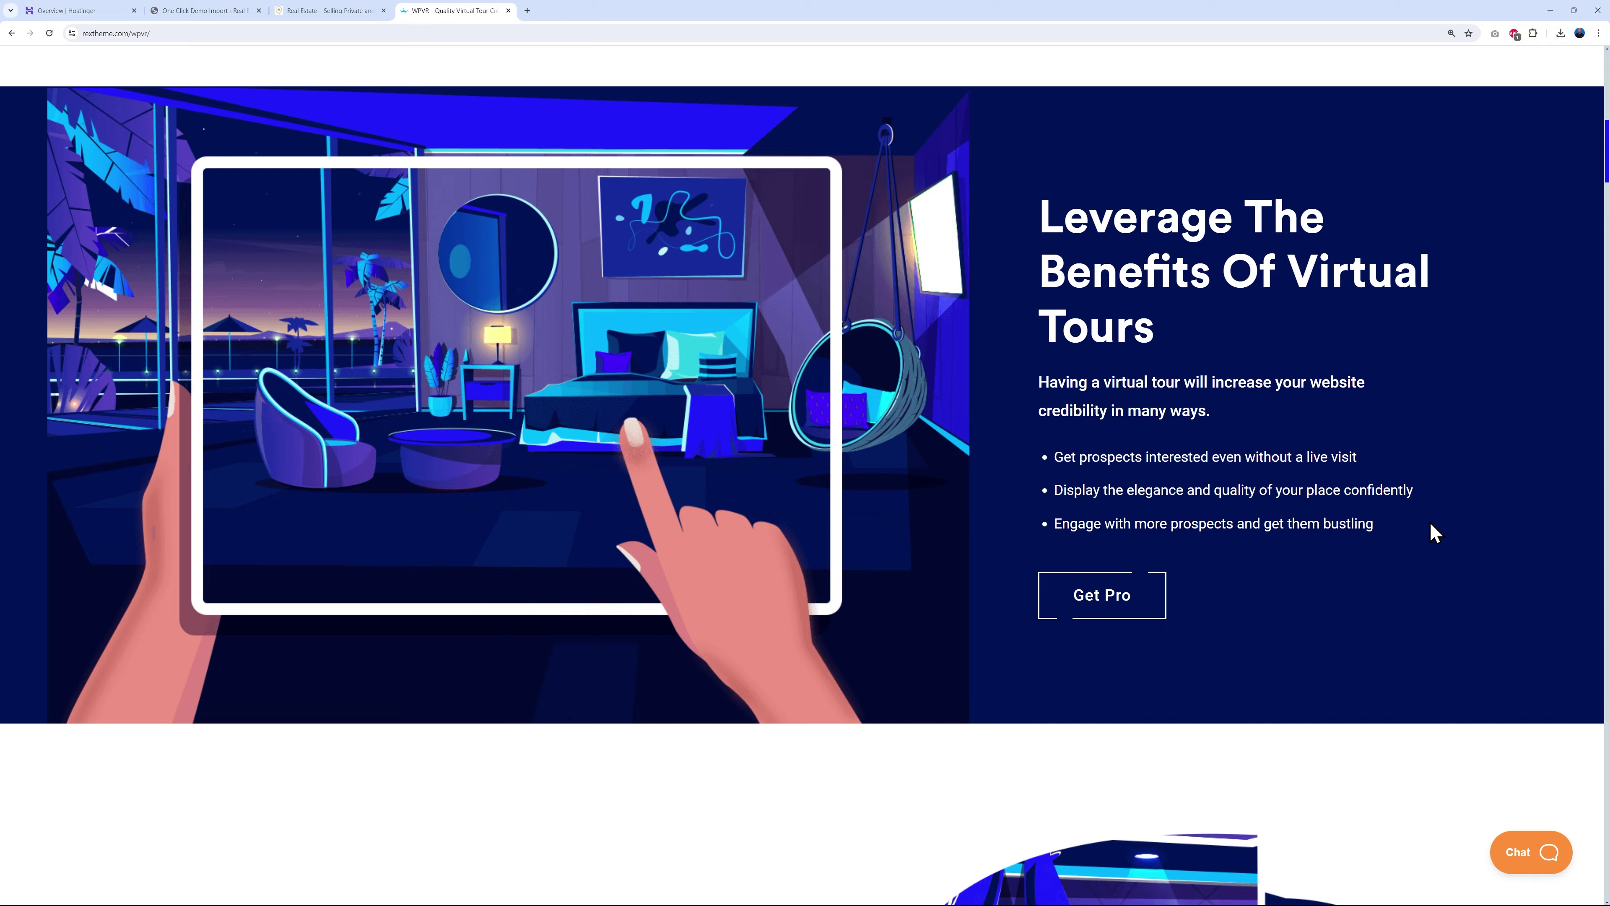
{"action": "scroll", "coordinate": [1427, 536], "scroll_direction": "down", "scroll_amount": 10}
{"action": "scroll", "coordinate": [1451, 523], "scroll_direction": "down", "scroll_amount": 2}
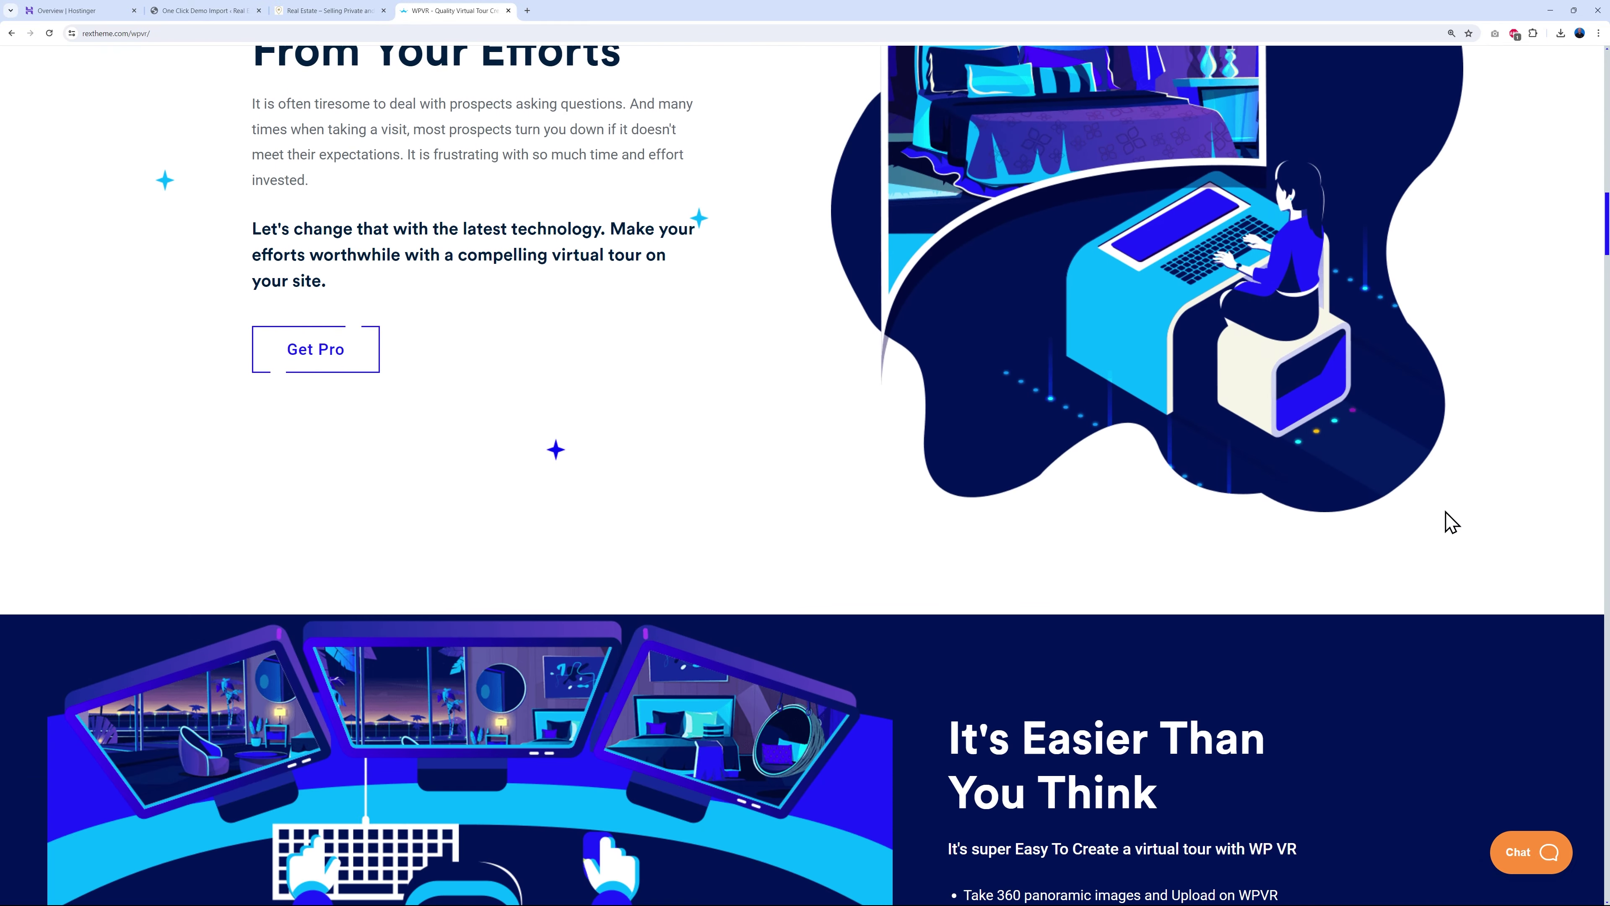
{"action": "scroll", "coordinate": [1452, 523], "scroll_direction": "up", "scroll_amount": 15}
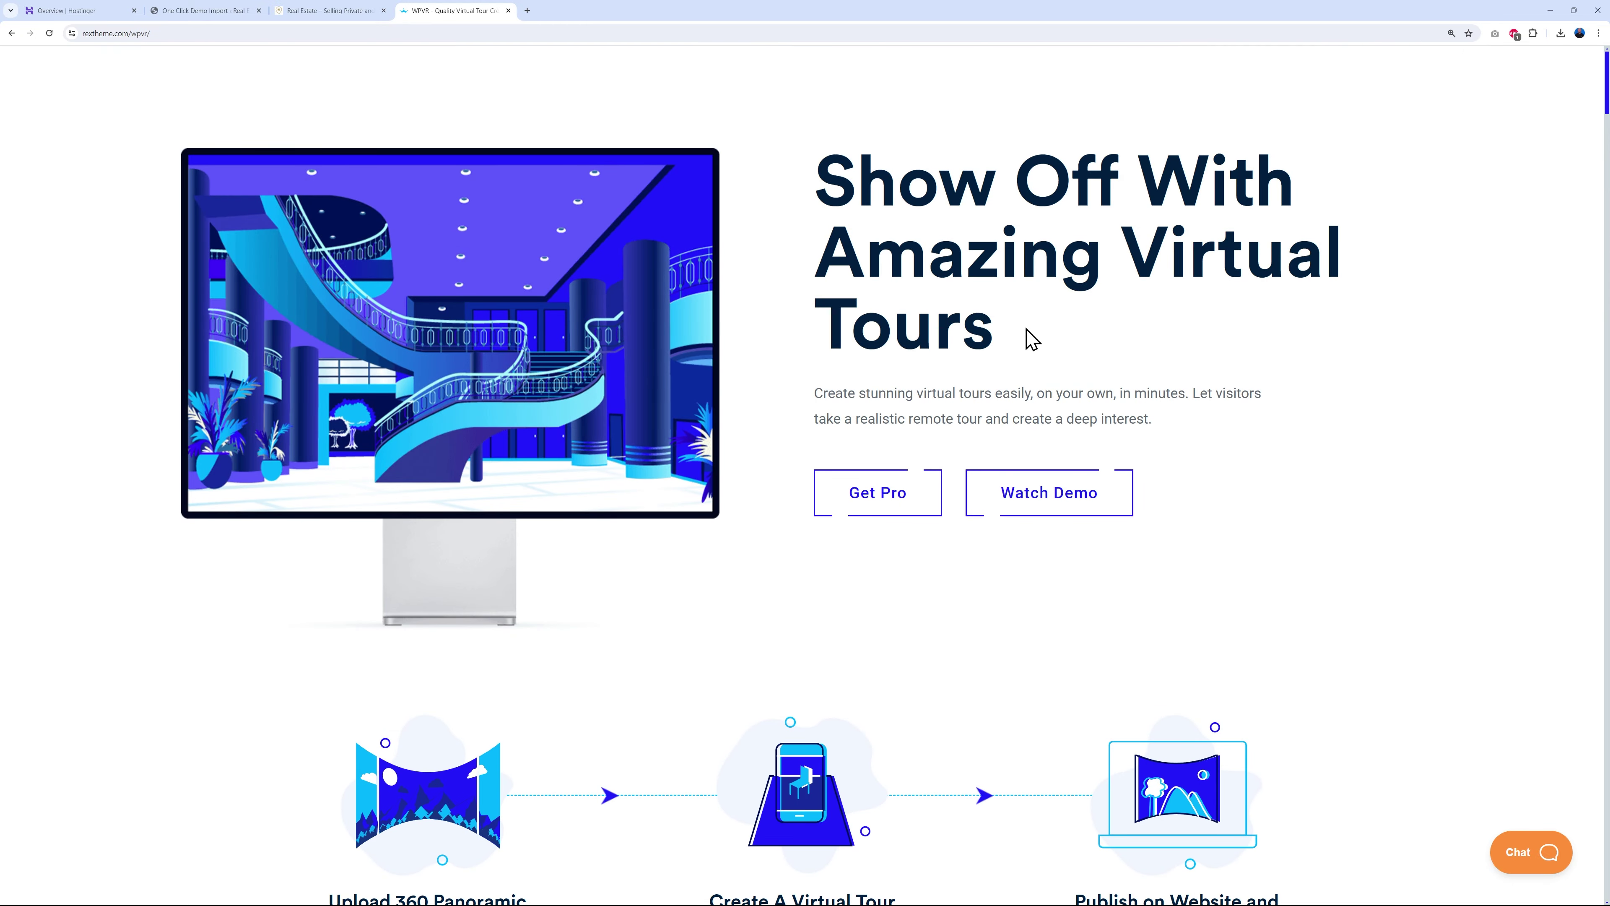
- Open the WPVR pricing plans and compare the annual and lifetime plan prices
{"action": "left_click", "coordinate": [886, 508]}
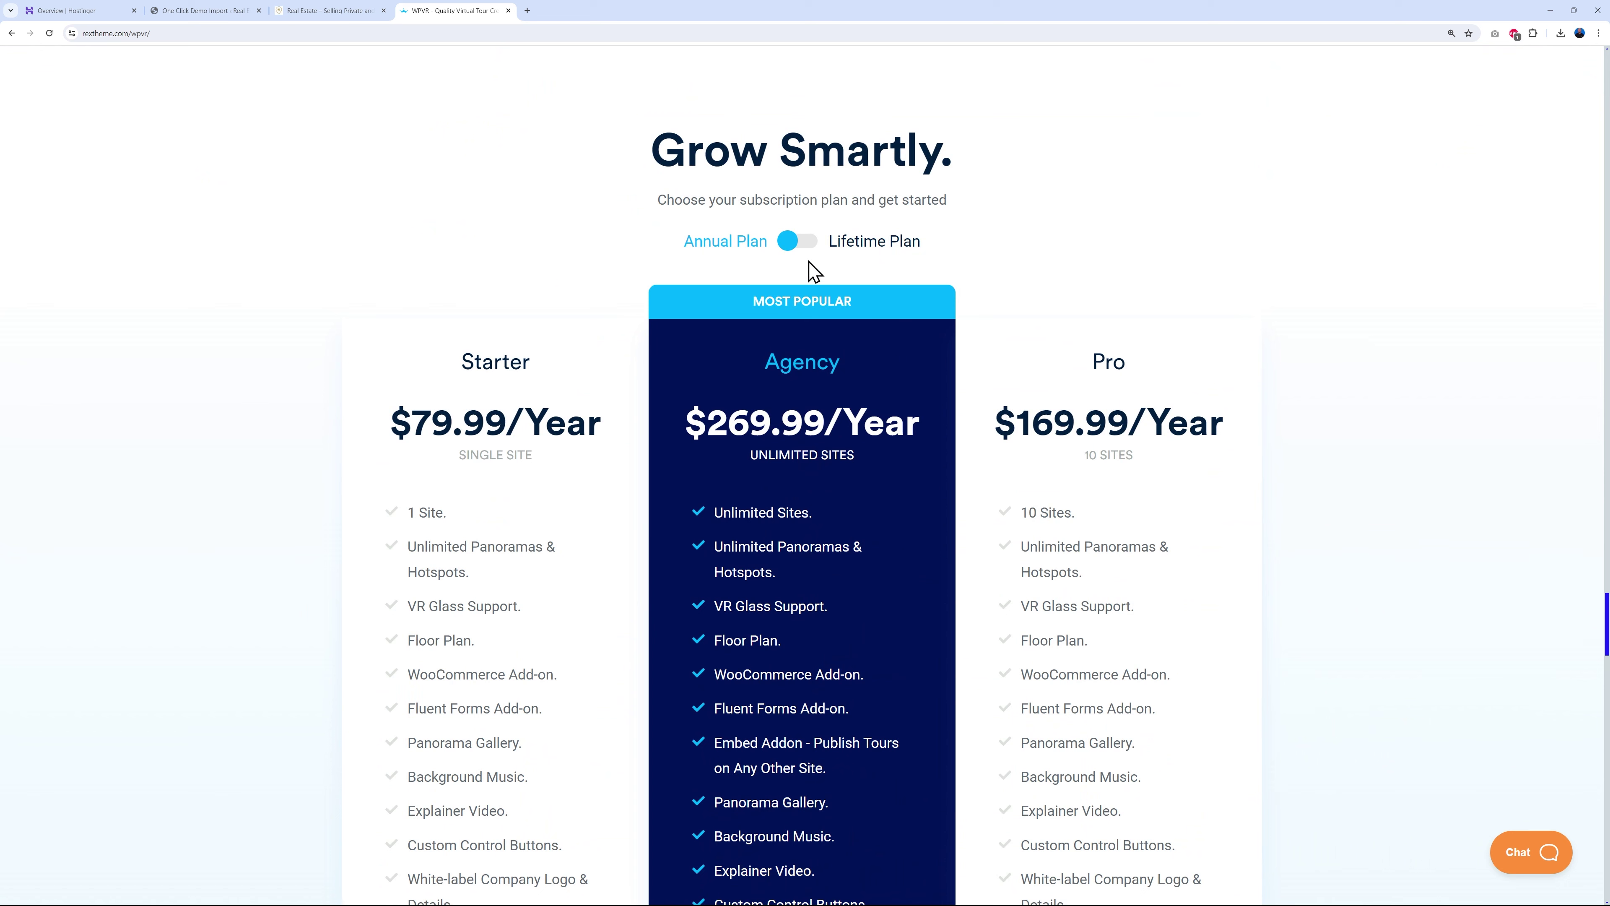
{"action": "left_click", "coordinate": [806, 244]}
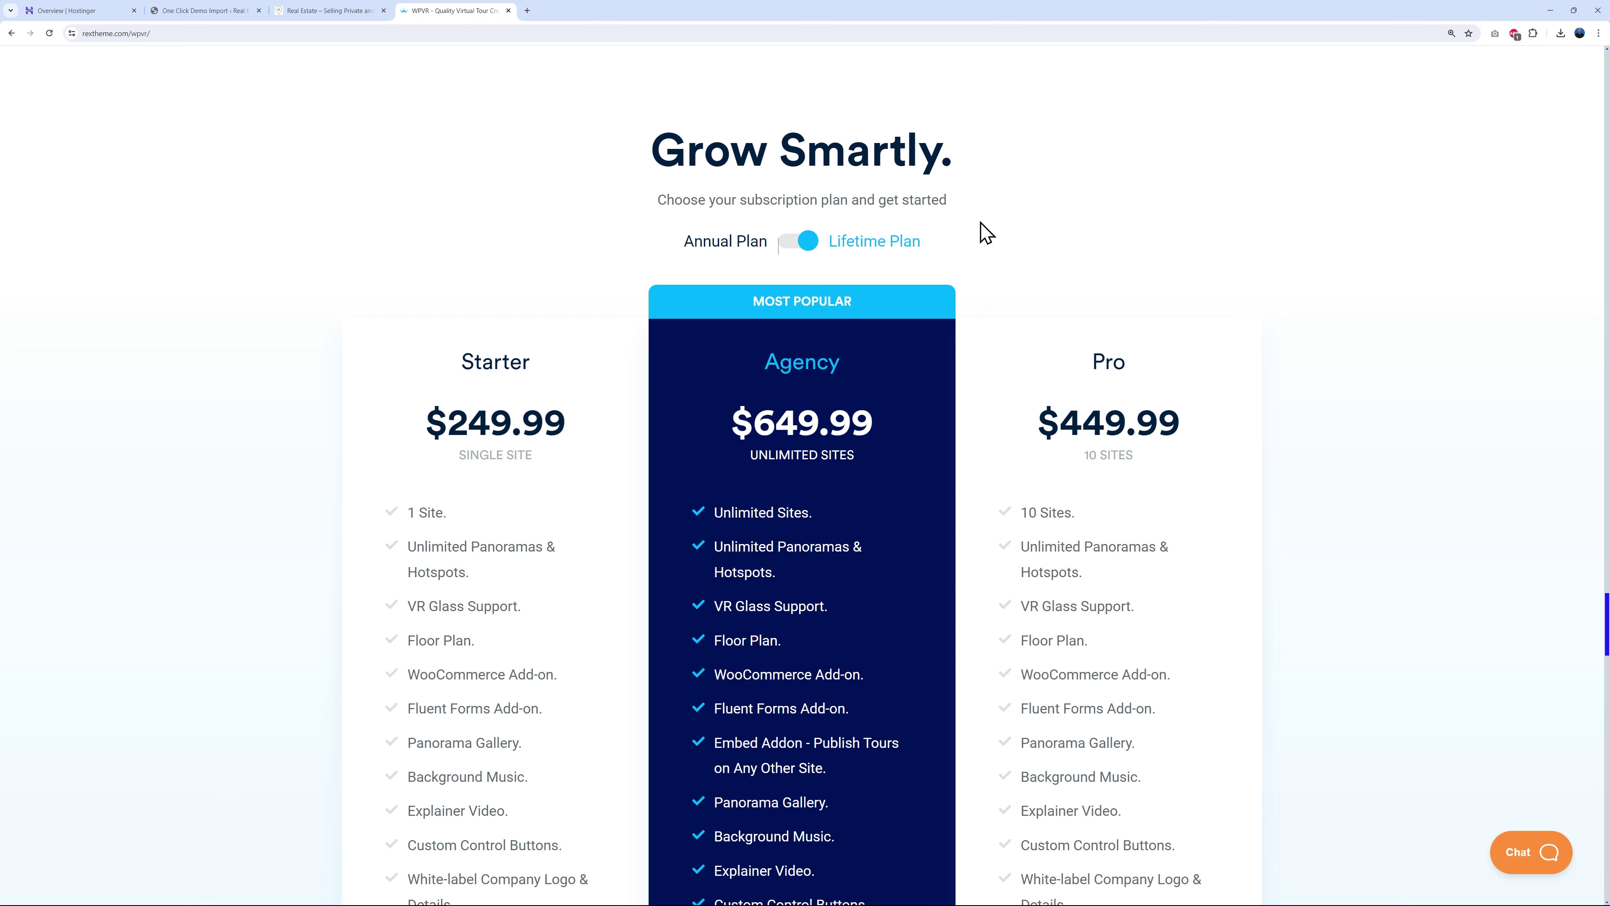
{"action": "left_click", "coordinate": [806, 243]}
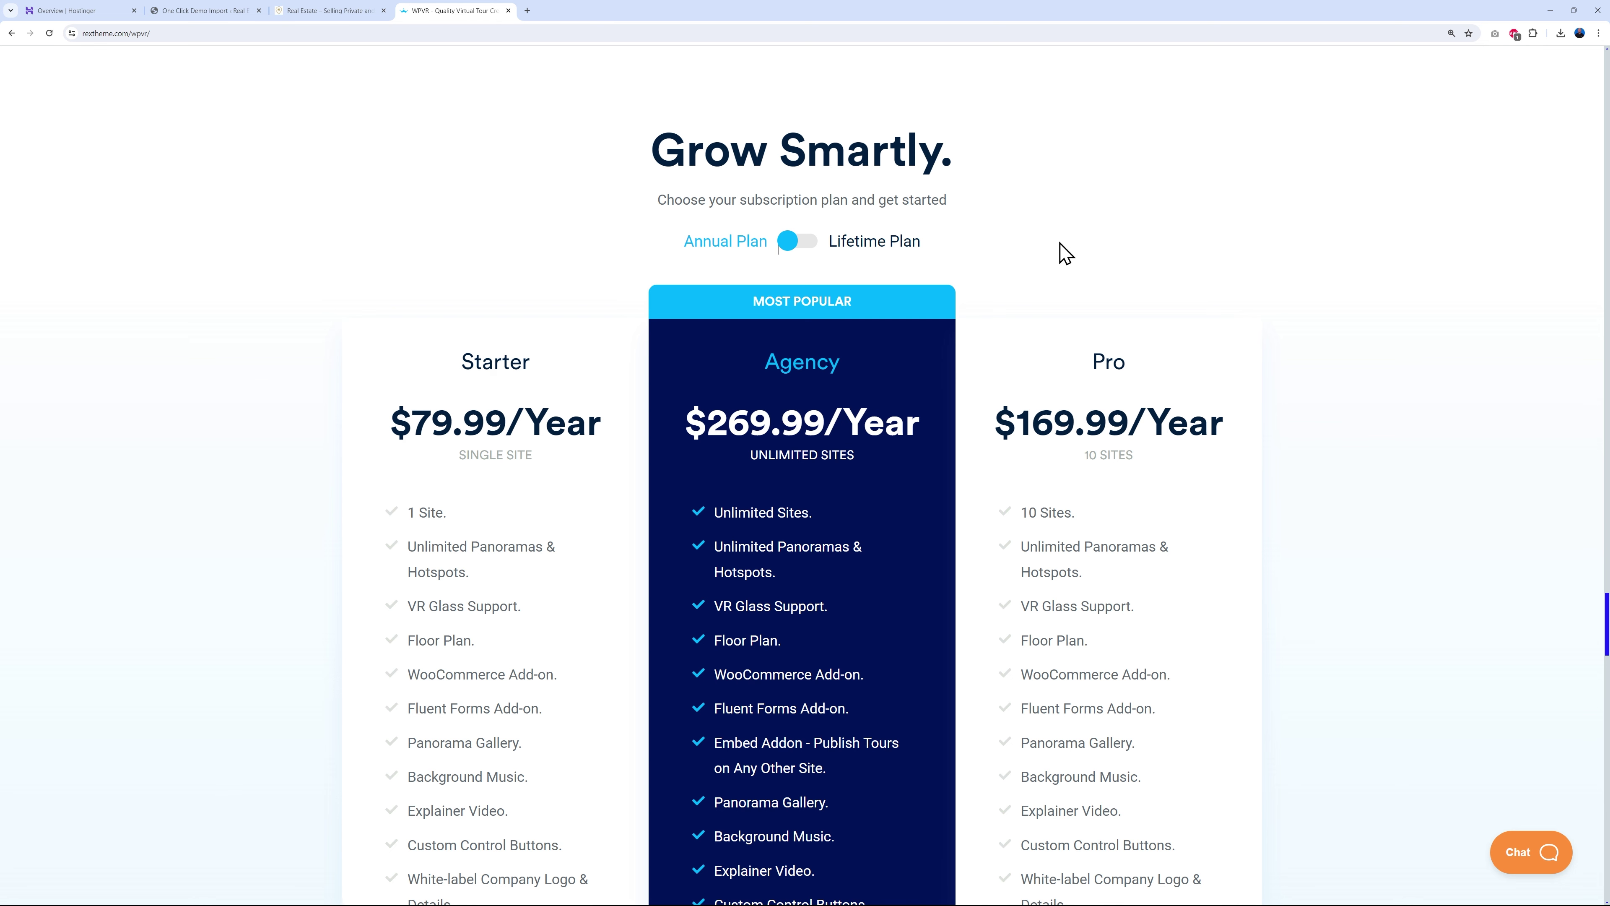
{"action": "scroll", "coordinate": [1262, 286], "scroll_direction": "down", "scroll_amount": 1}
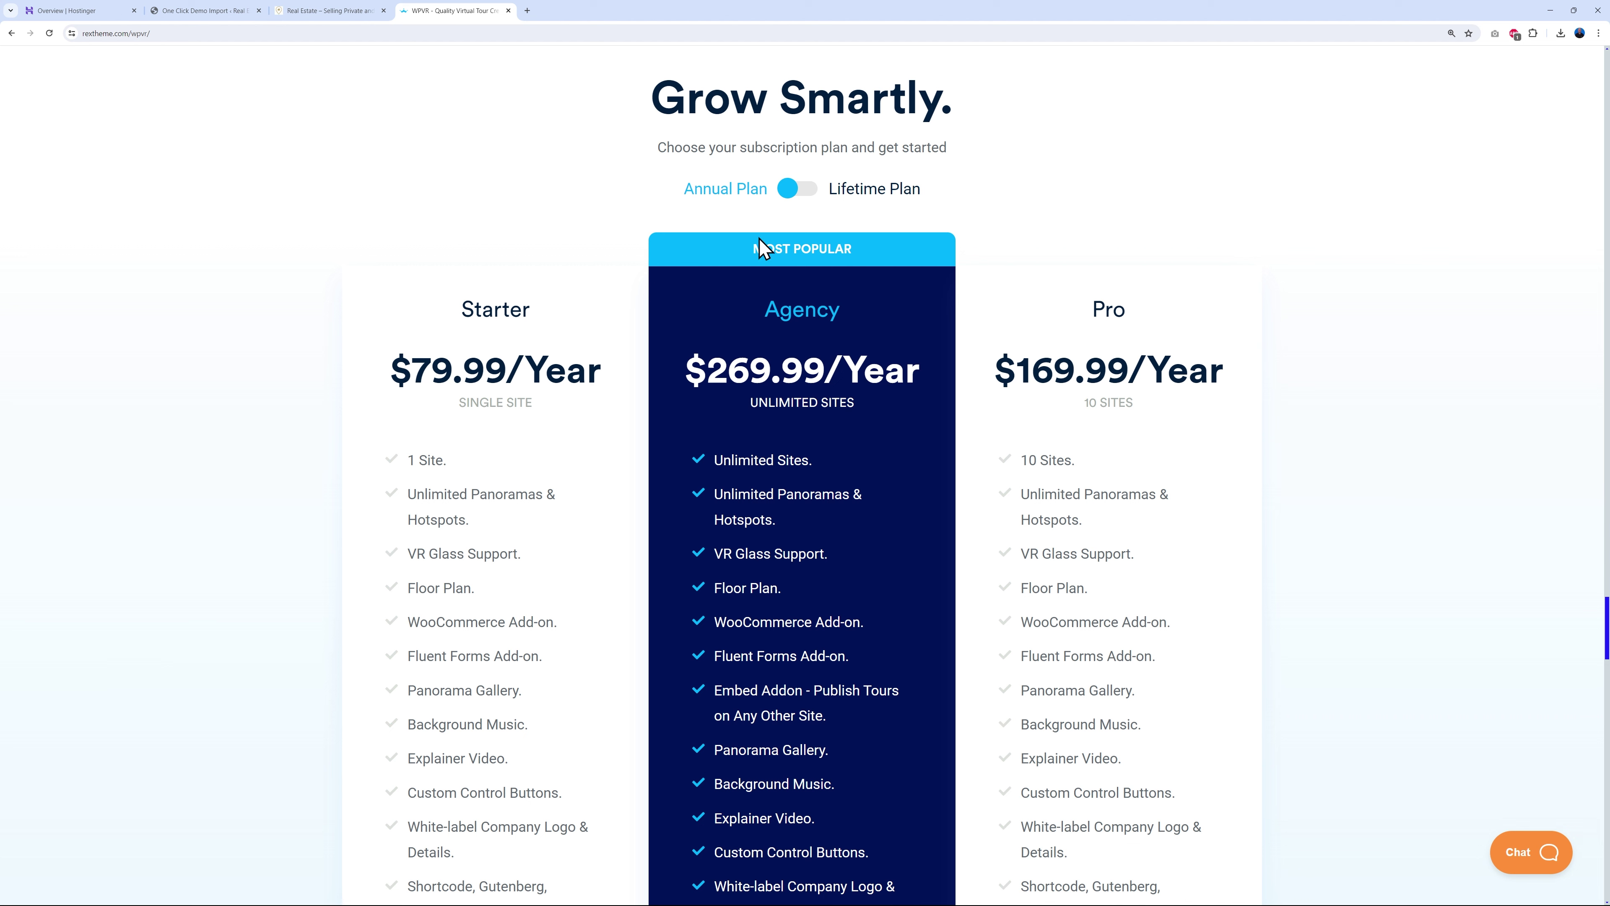
{"action": "left_click", "coordinate": [792, 201]}
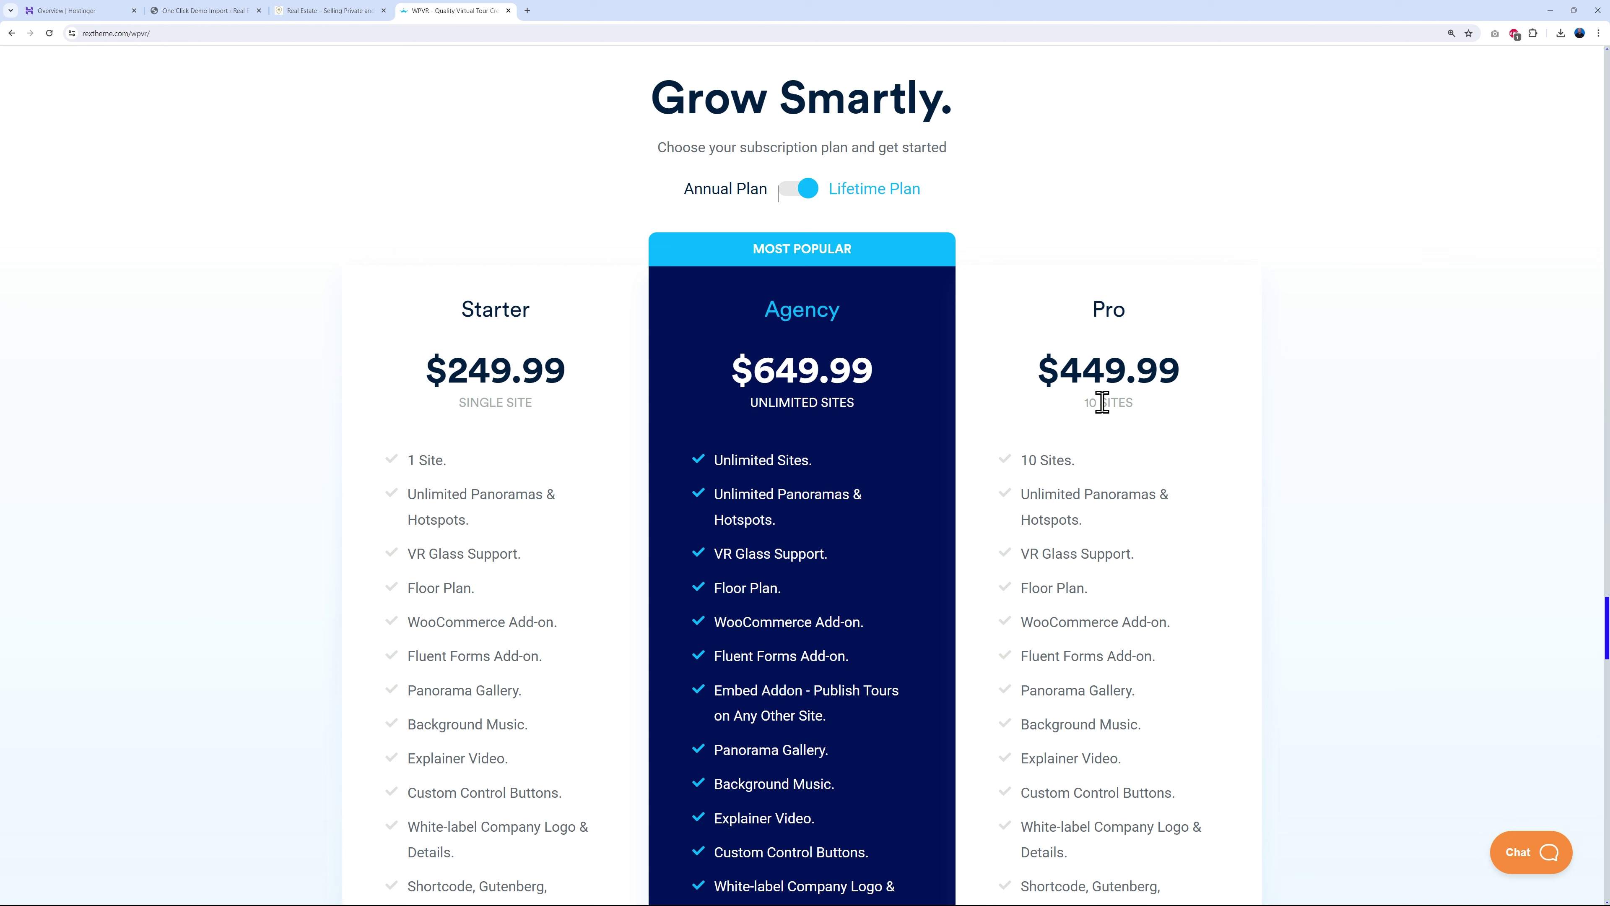
{"action": "left_click", "coordinate": [793, 193]}
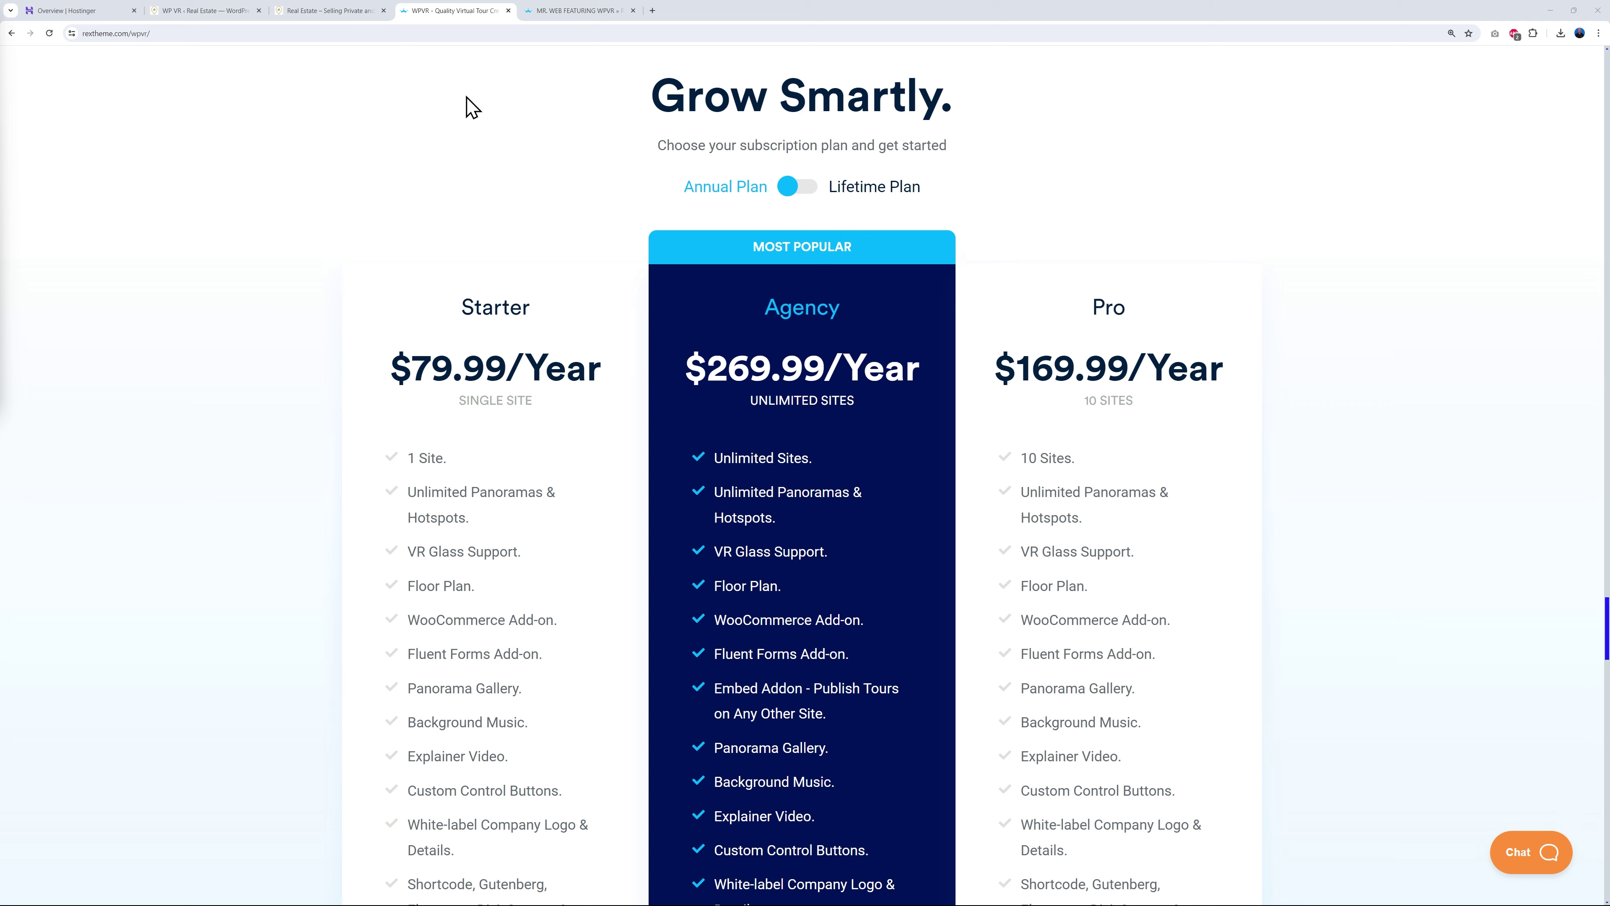
- Glance at and close the Mr Web WPVR offer, then return to WordPress's installed plugins list
{"action": "left_click", "coordinate": [567, 11]}
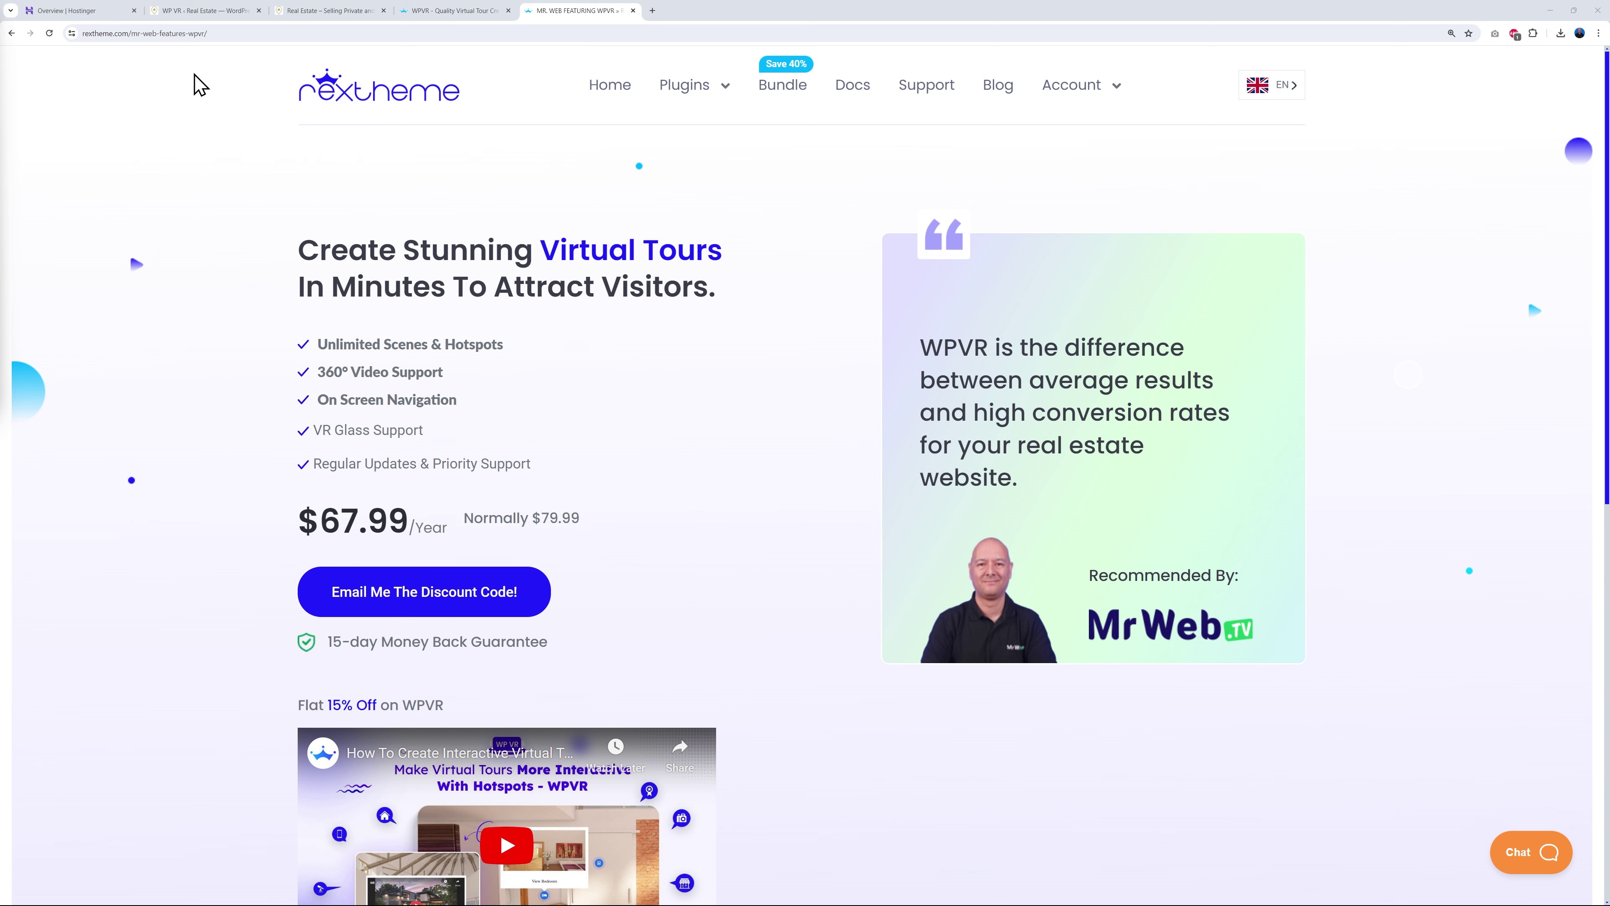
{"action": "key", "text": "ctrl+w"}
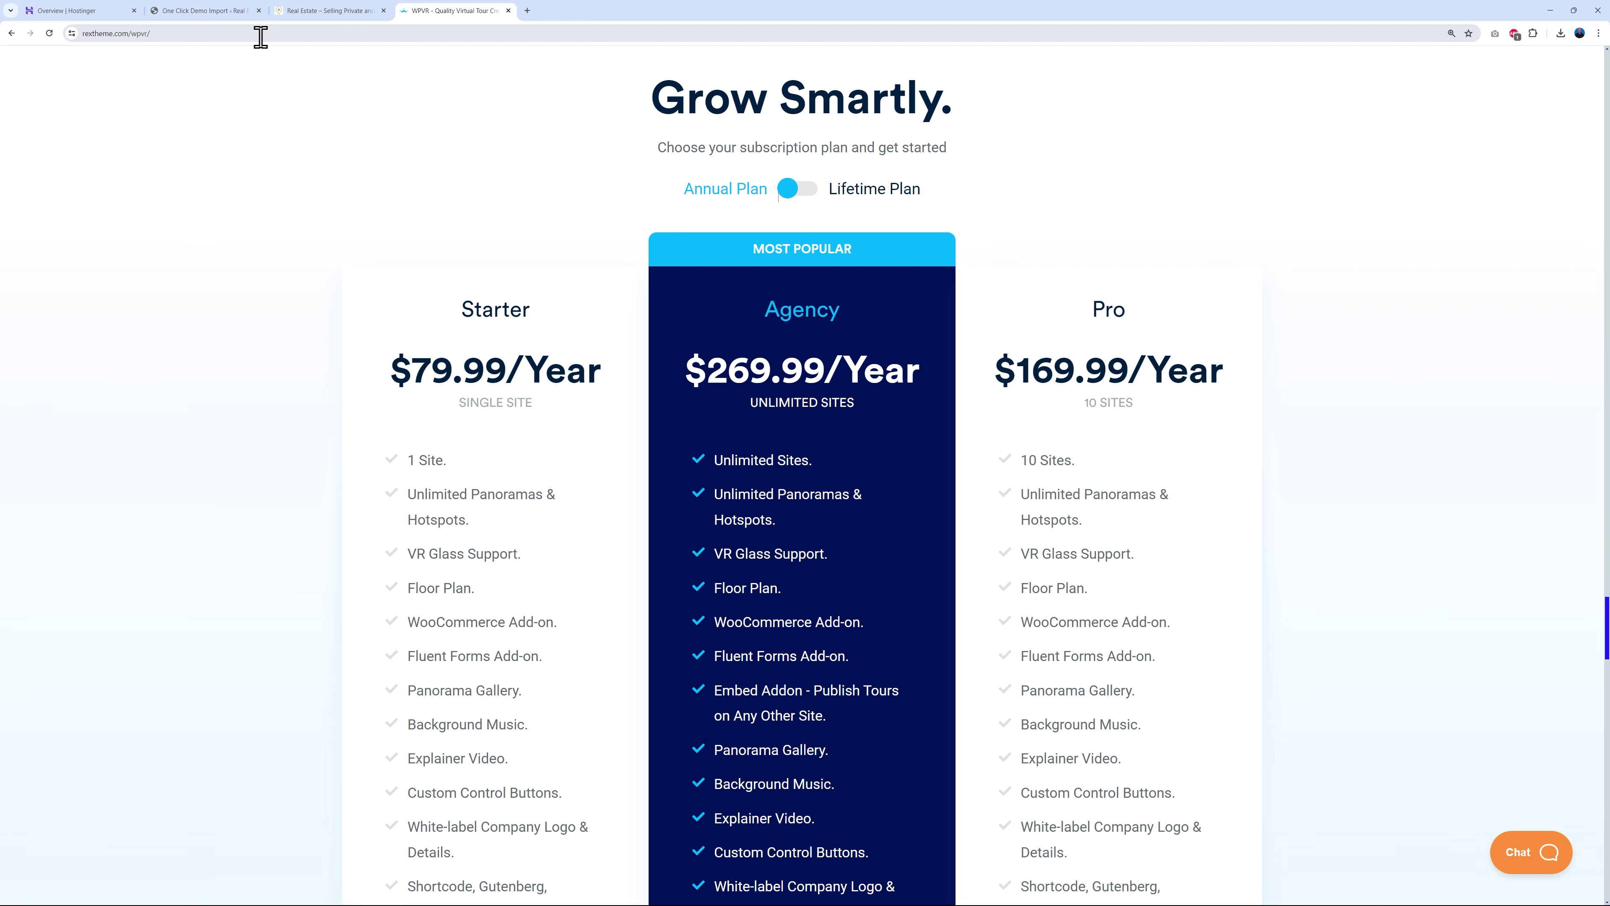
{"action": "left_click", "coordinate": [219, 11]}
{"action": "scroll", "coordinate": [144, 780], "scroll_direction": "down", "scroll_amount": 2}
{"action": "left_click", "coordinate": [65, 748]}
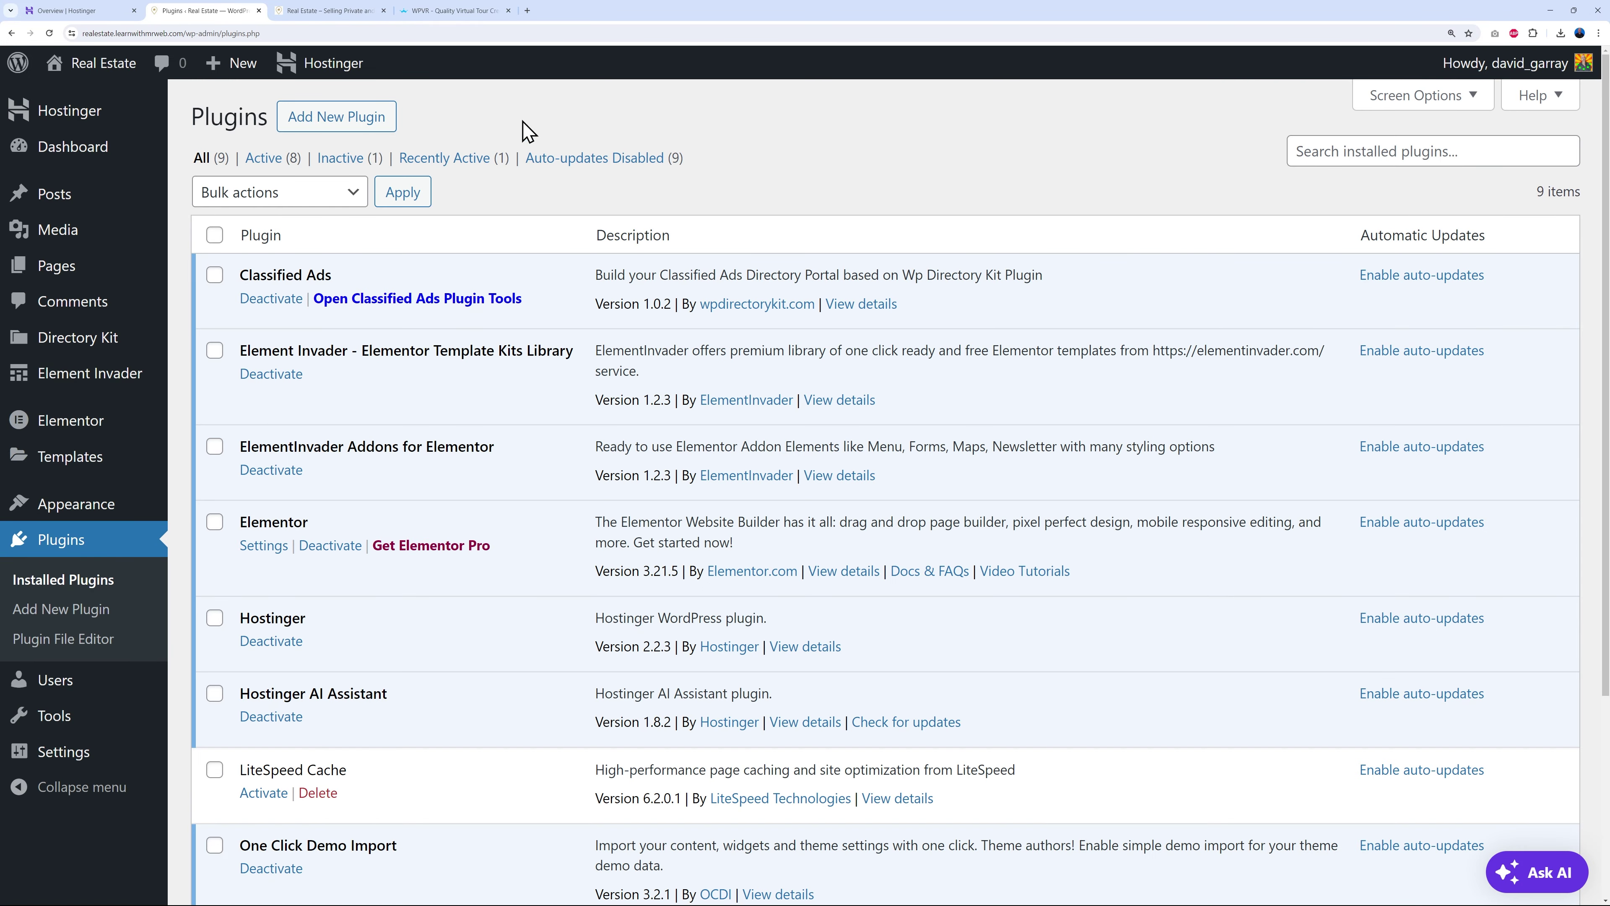
- Search for 'WP VR' in Add New Plugin, install and activate it, then refresh
{"action": "left_click", "coordinate": [366, 130]}
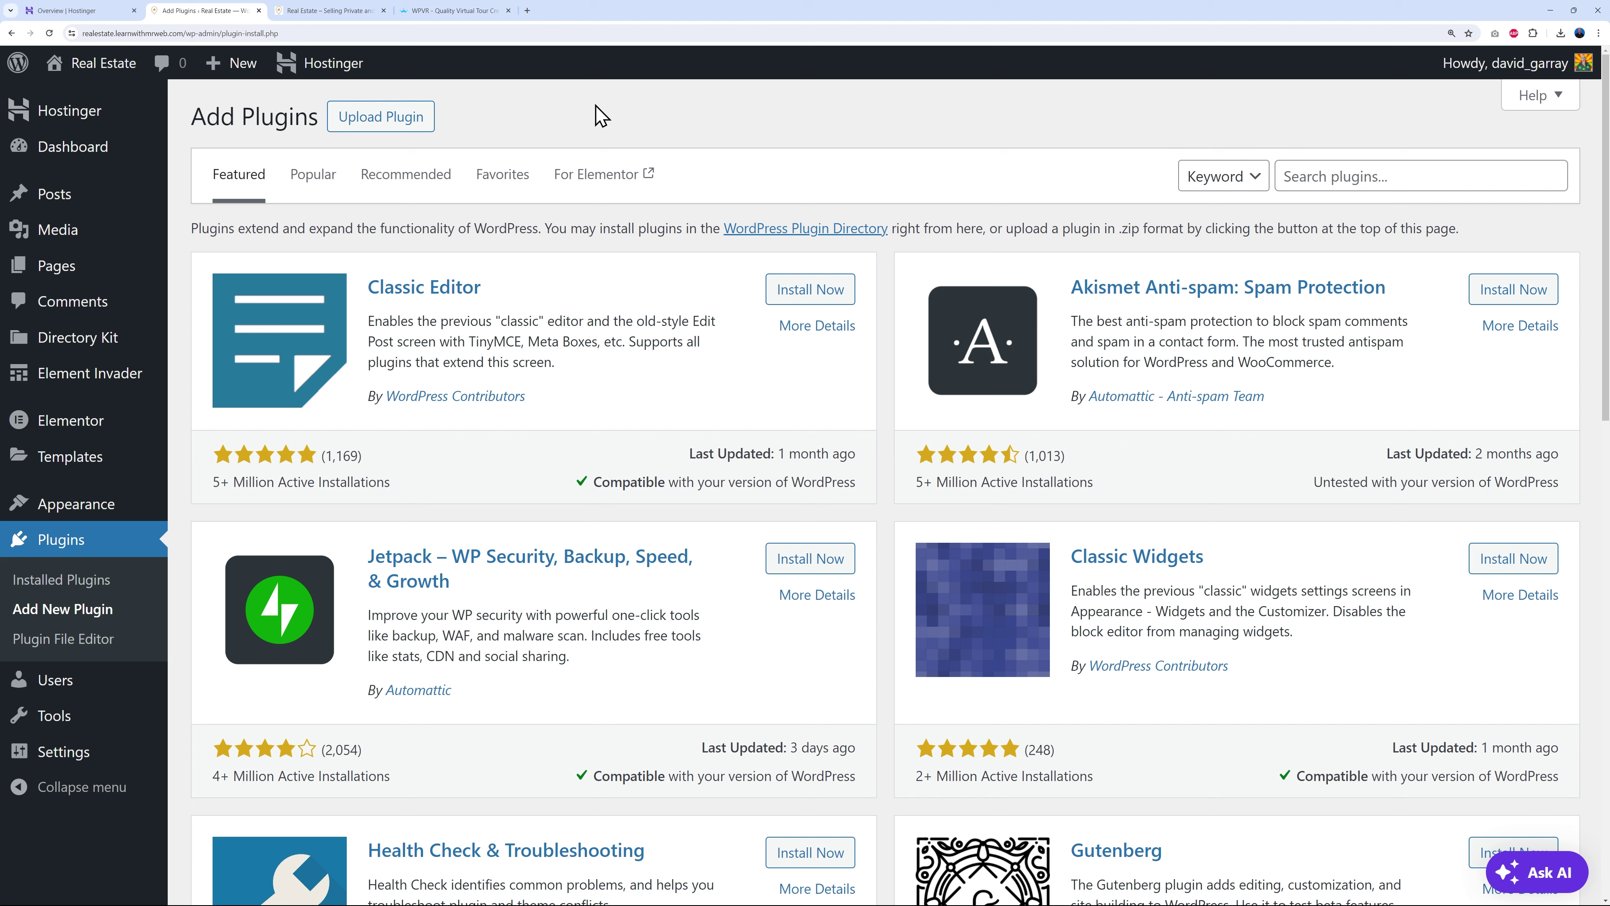
{"action": "left_click", "coordinate": [1485, 182]}
{"action": "type", "text": "WP VR"}
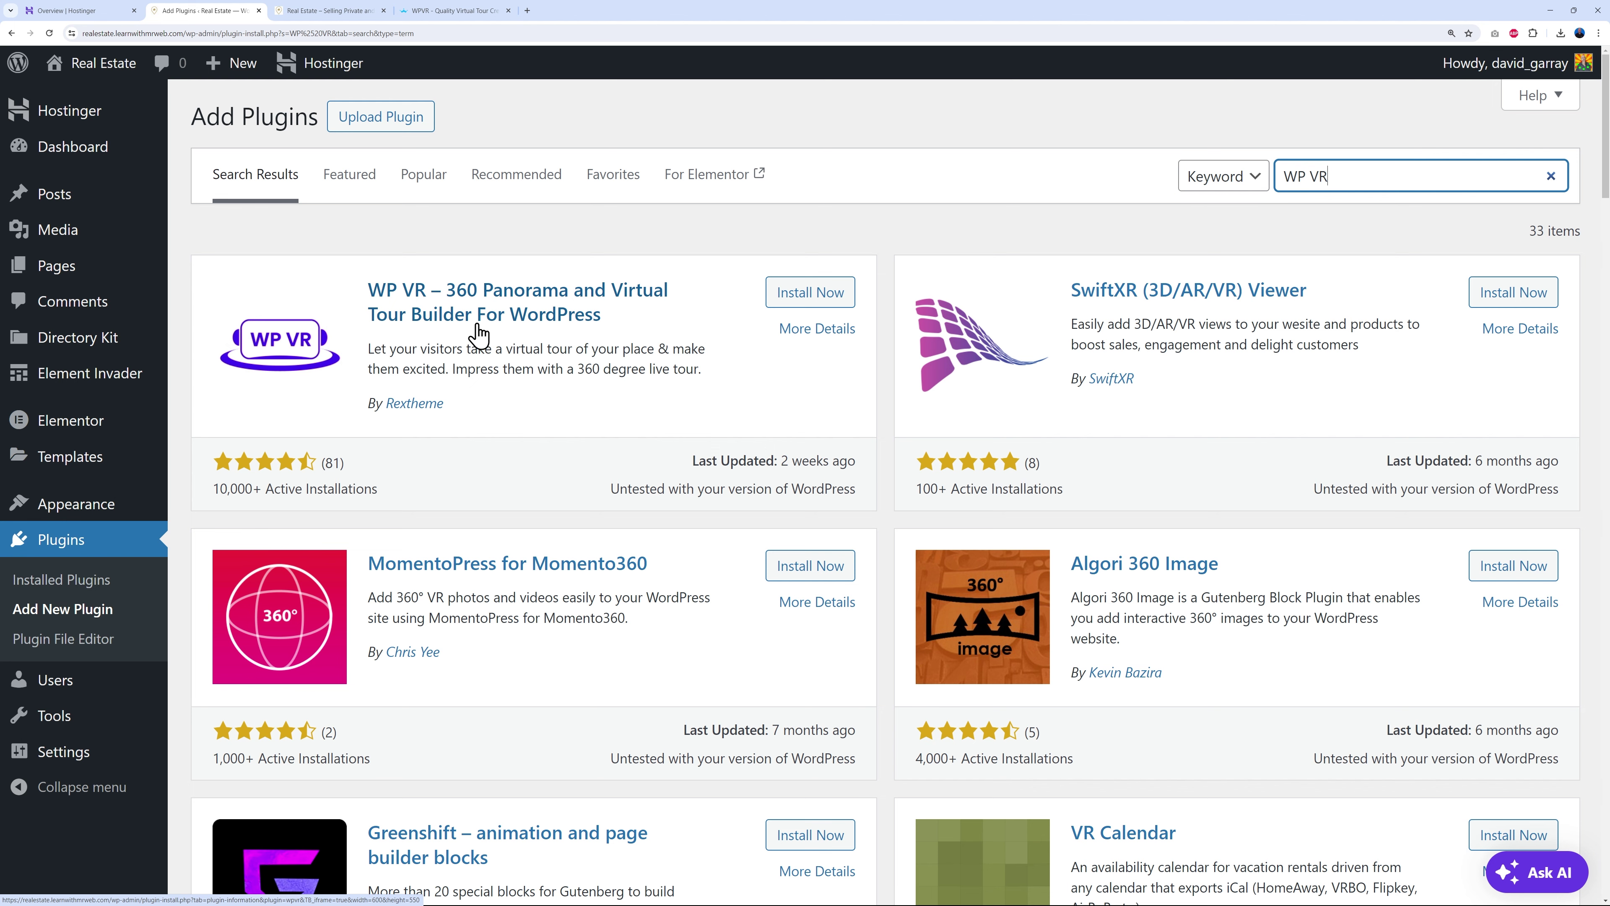
{"action": "left_click", "coordinate": [787, 298]}
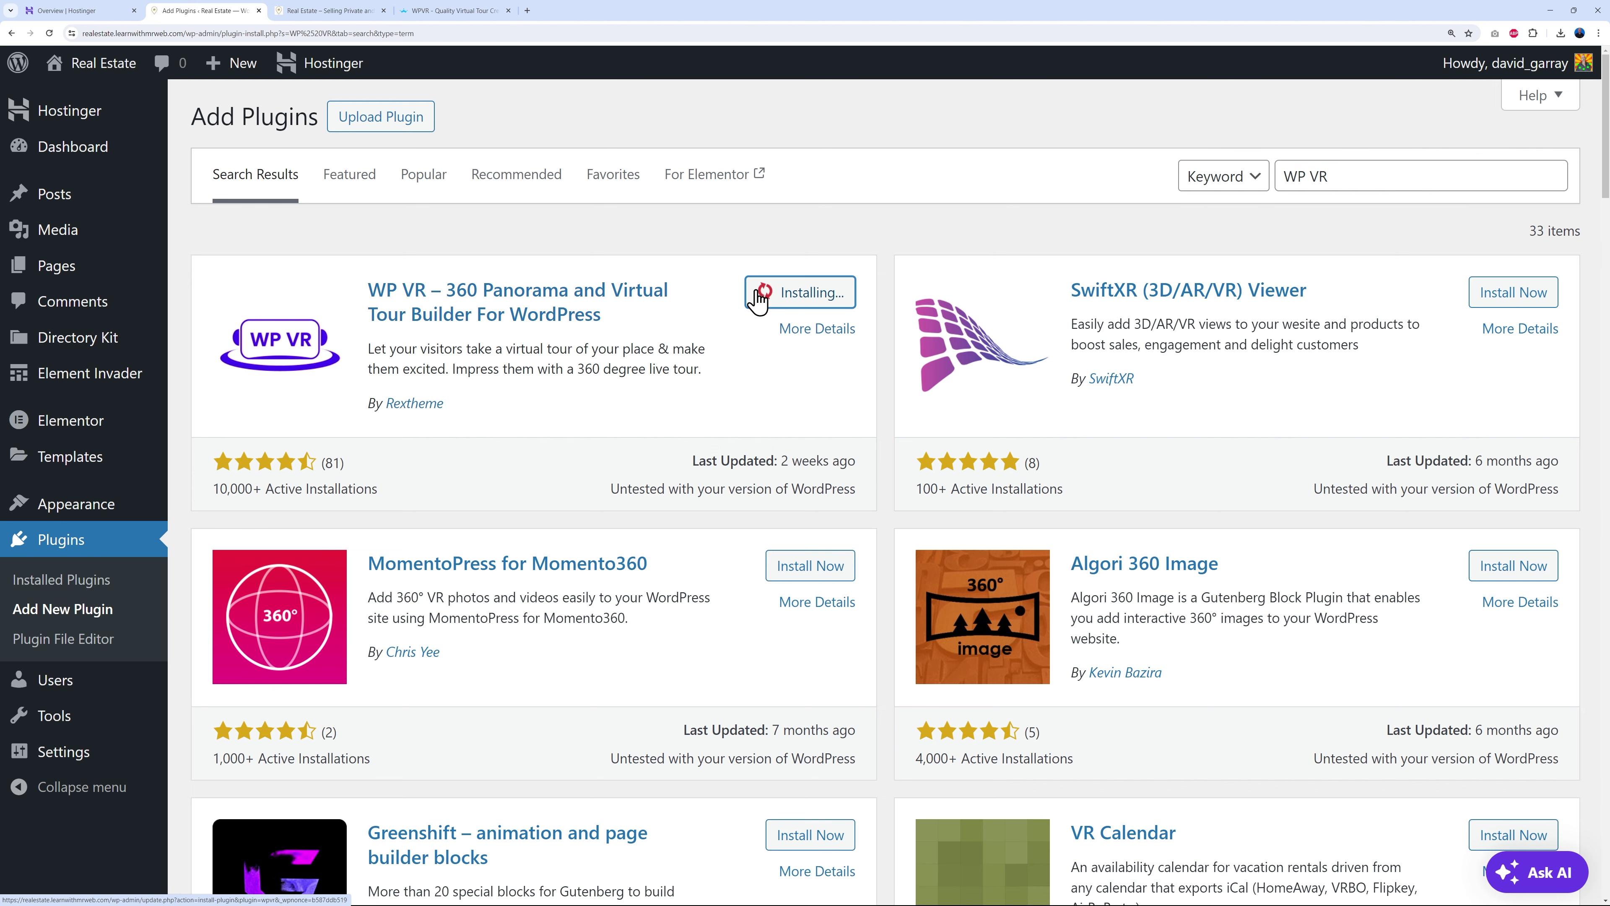
{"action": "left_click", "coordinate": [816, 299]}
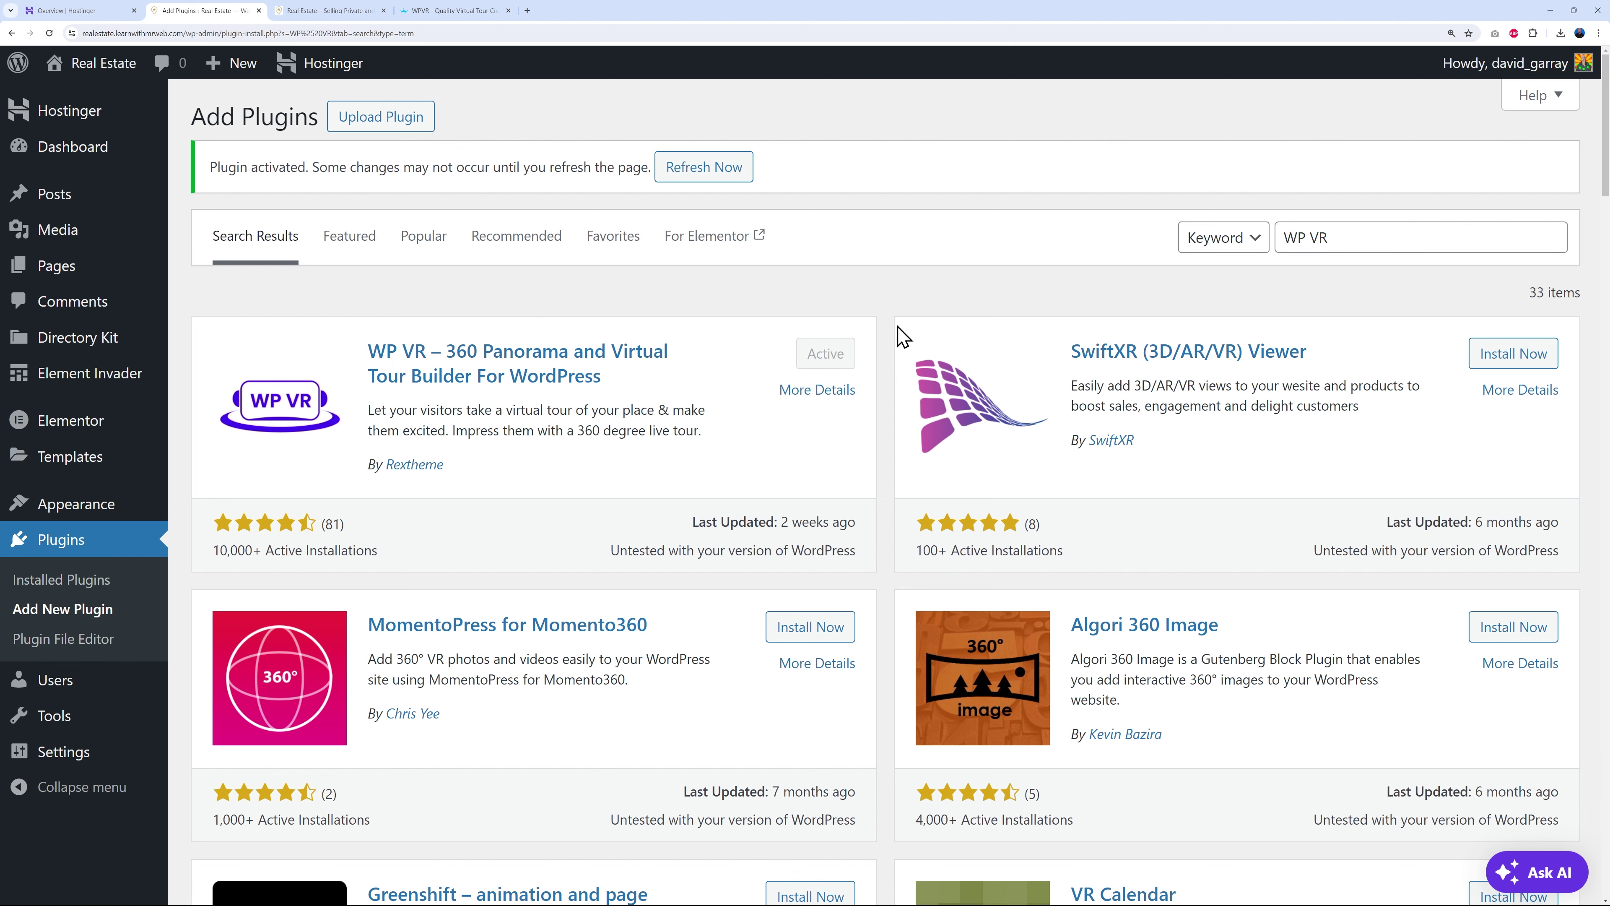
{"action": "left_click", "coordinate": [714, 173]}
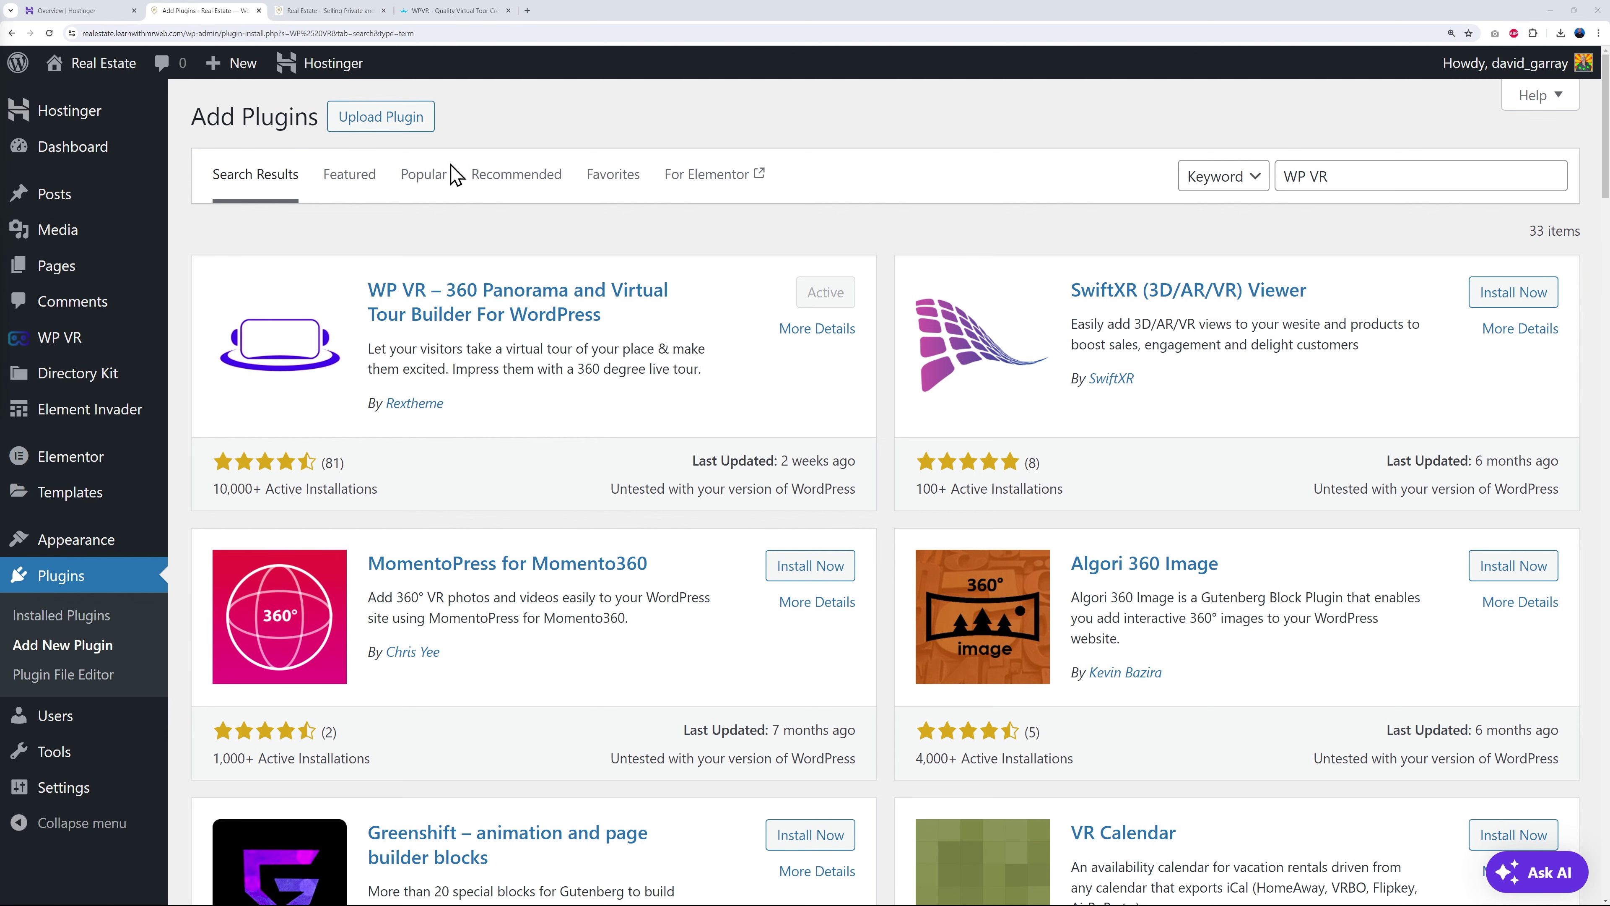
{"action": "left_click", "coordinate": [380, 118]}
- Upload wpvr-pro-v6.4.3.zip, then install and activate the WPVR Pro plugin
{"action": "left_click", "coordinate": [750, 311]}
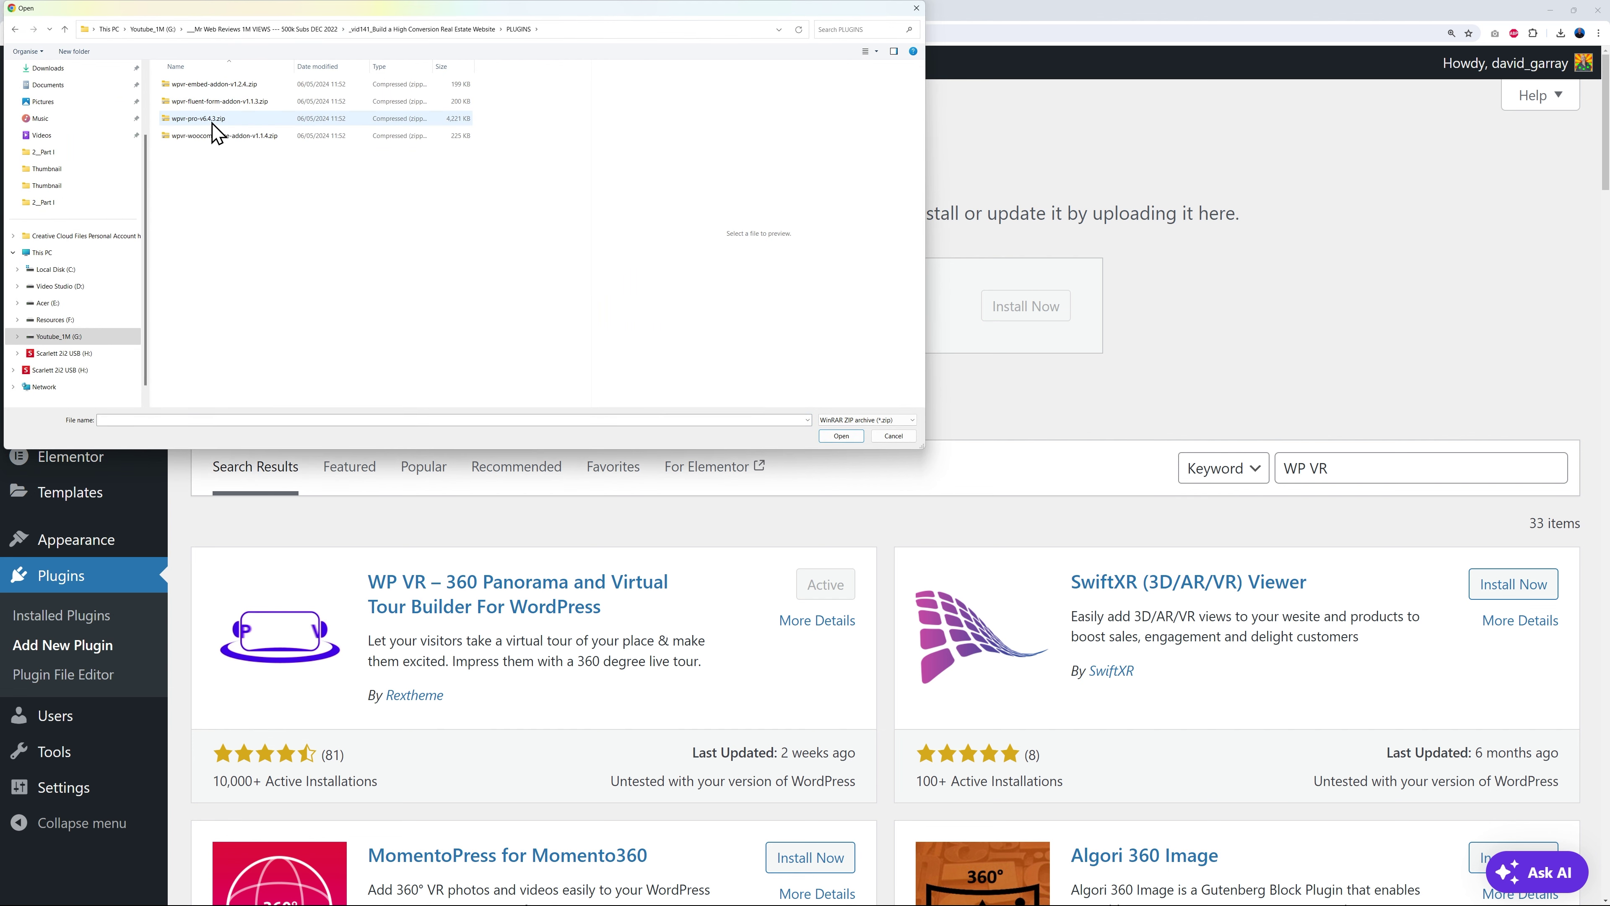
{"action": "left_click", "coordinate": [194, 119]}
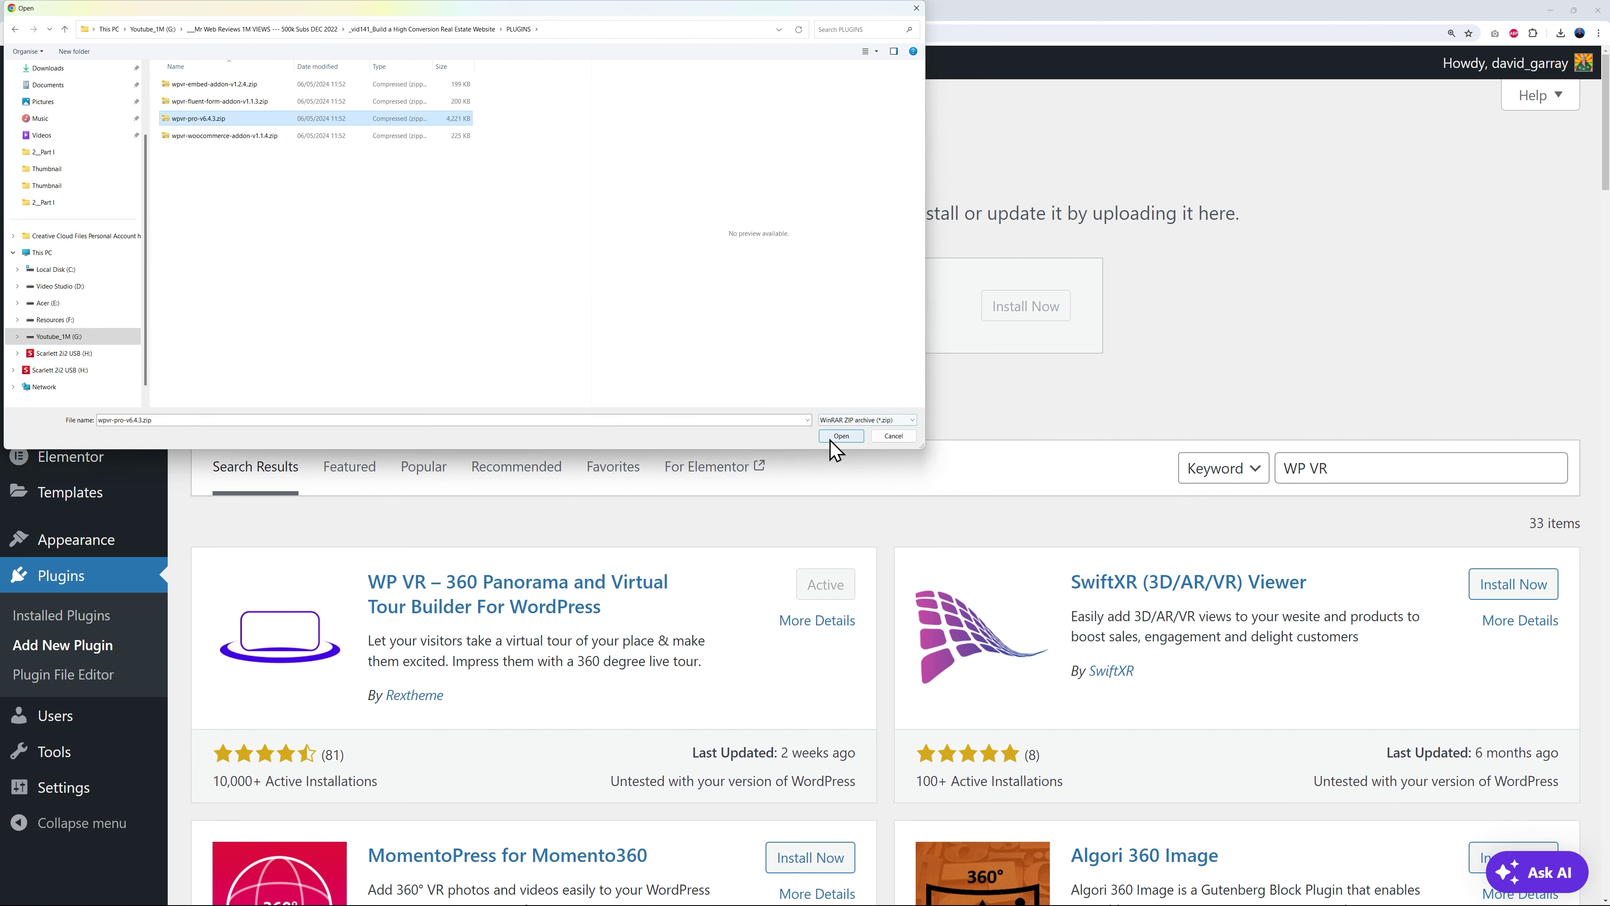
{"action": "left_click", "coordinate": [839, 436]}
{"action": "left_click", "coordinate": [1012, 312]}
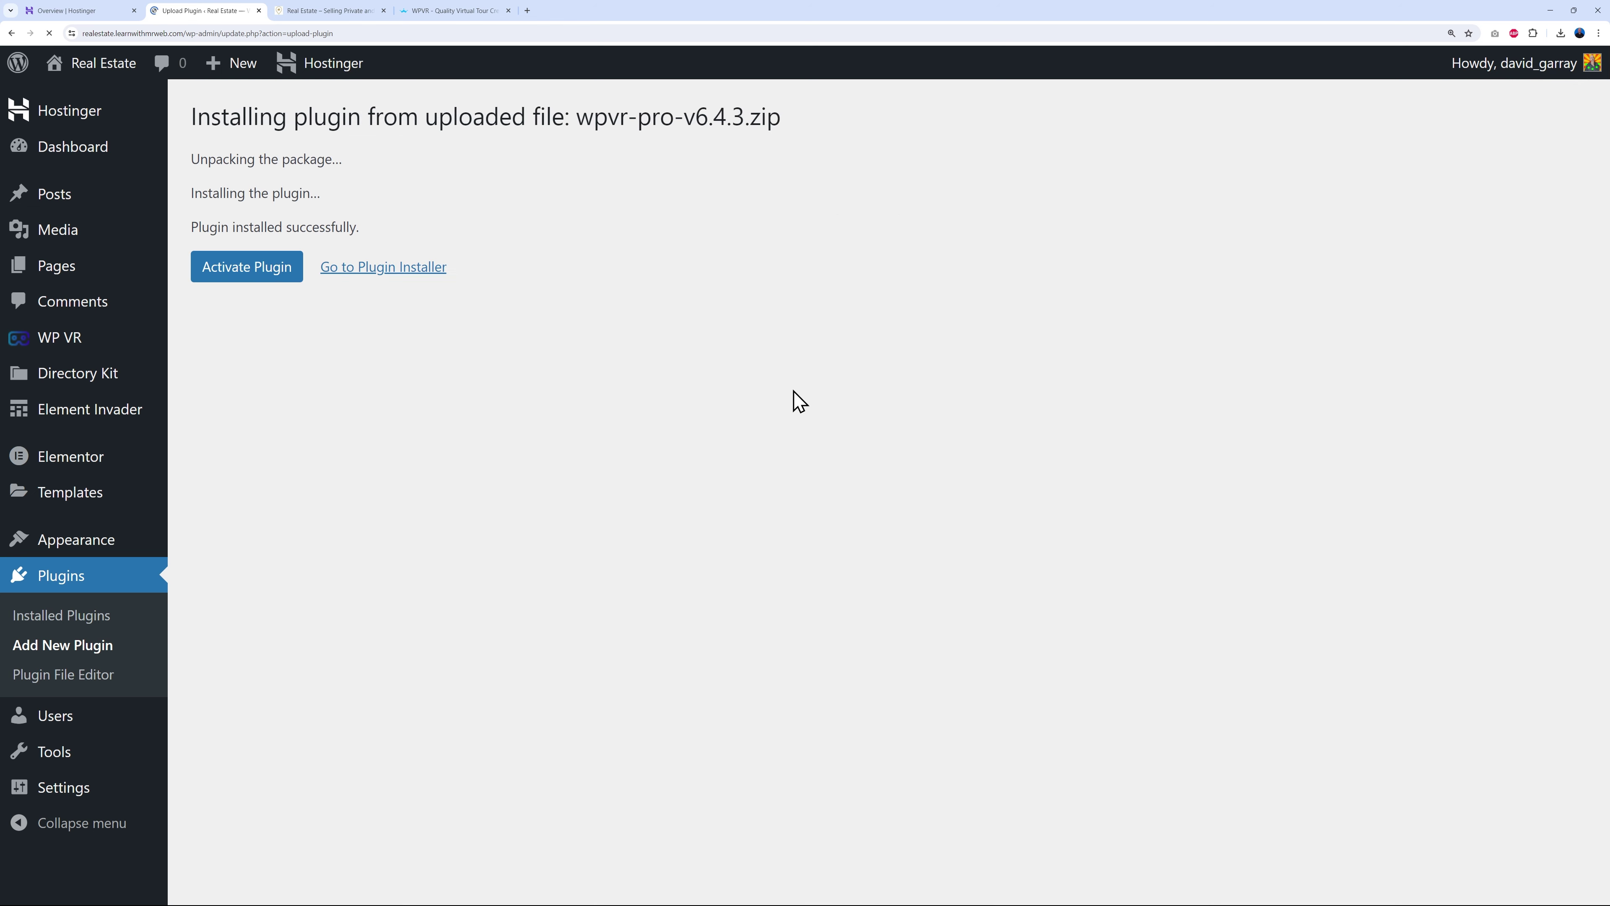
{"action": "left_click", "coordinate": [214, 273]}
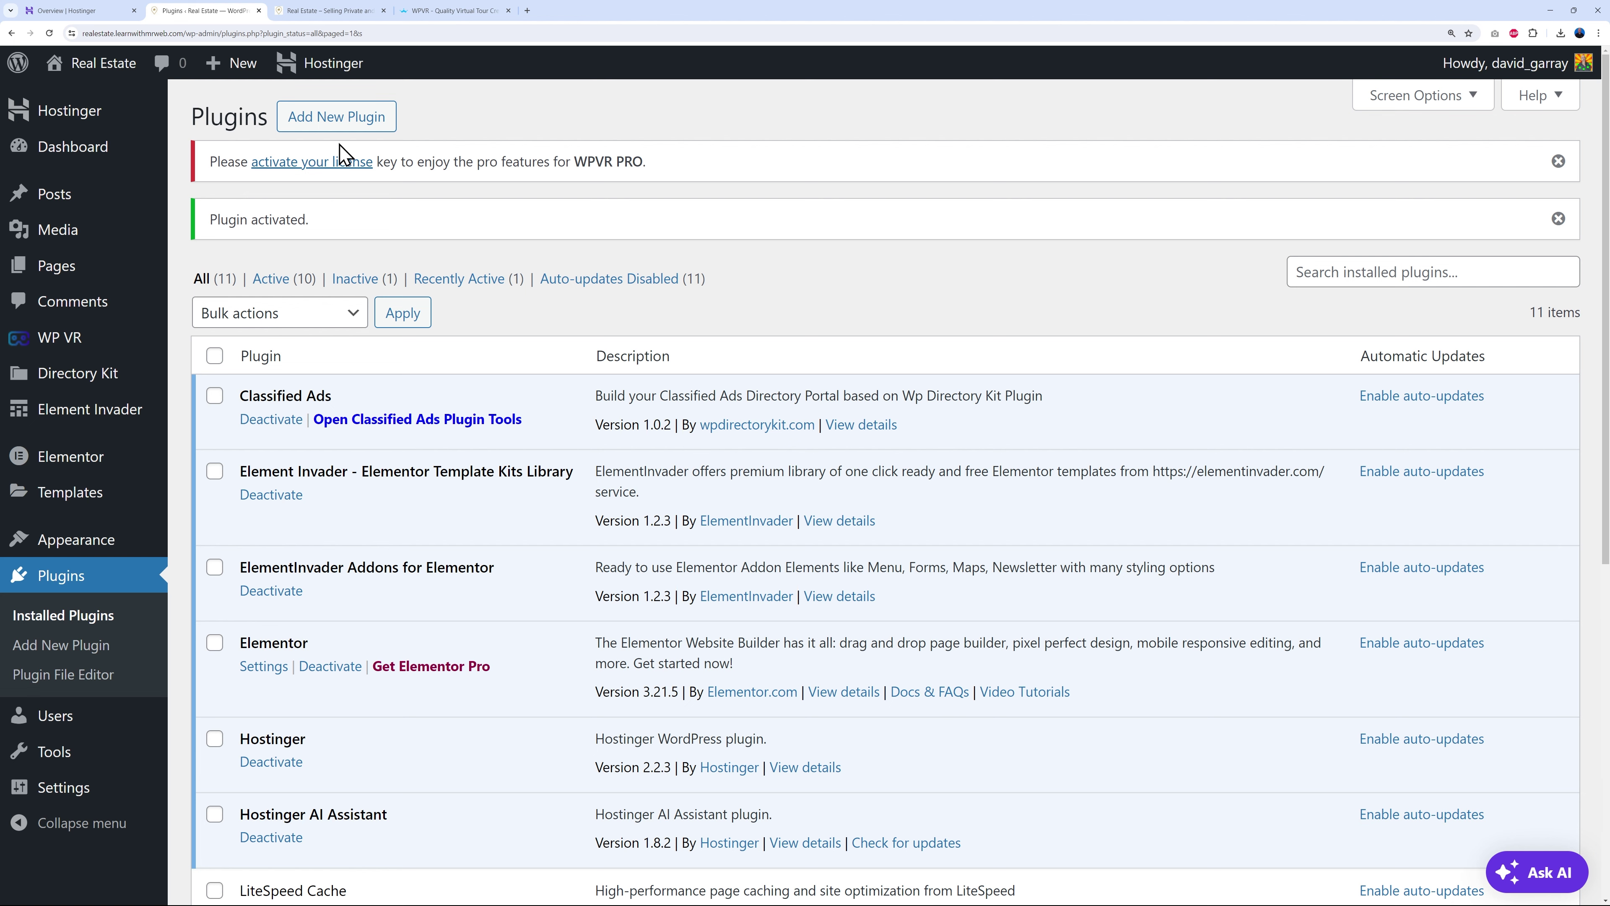
{"action": "left_click", "coordinate": [307, 166]}
- Paste and activate the WPVR Pro license key, then open Directory Kit > Locations
{"action": "left_click", "coordinate": [438, 431]}
{"action": "key", "text": "ctrl+v"}
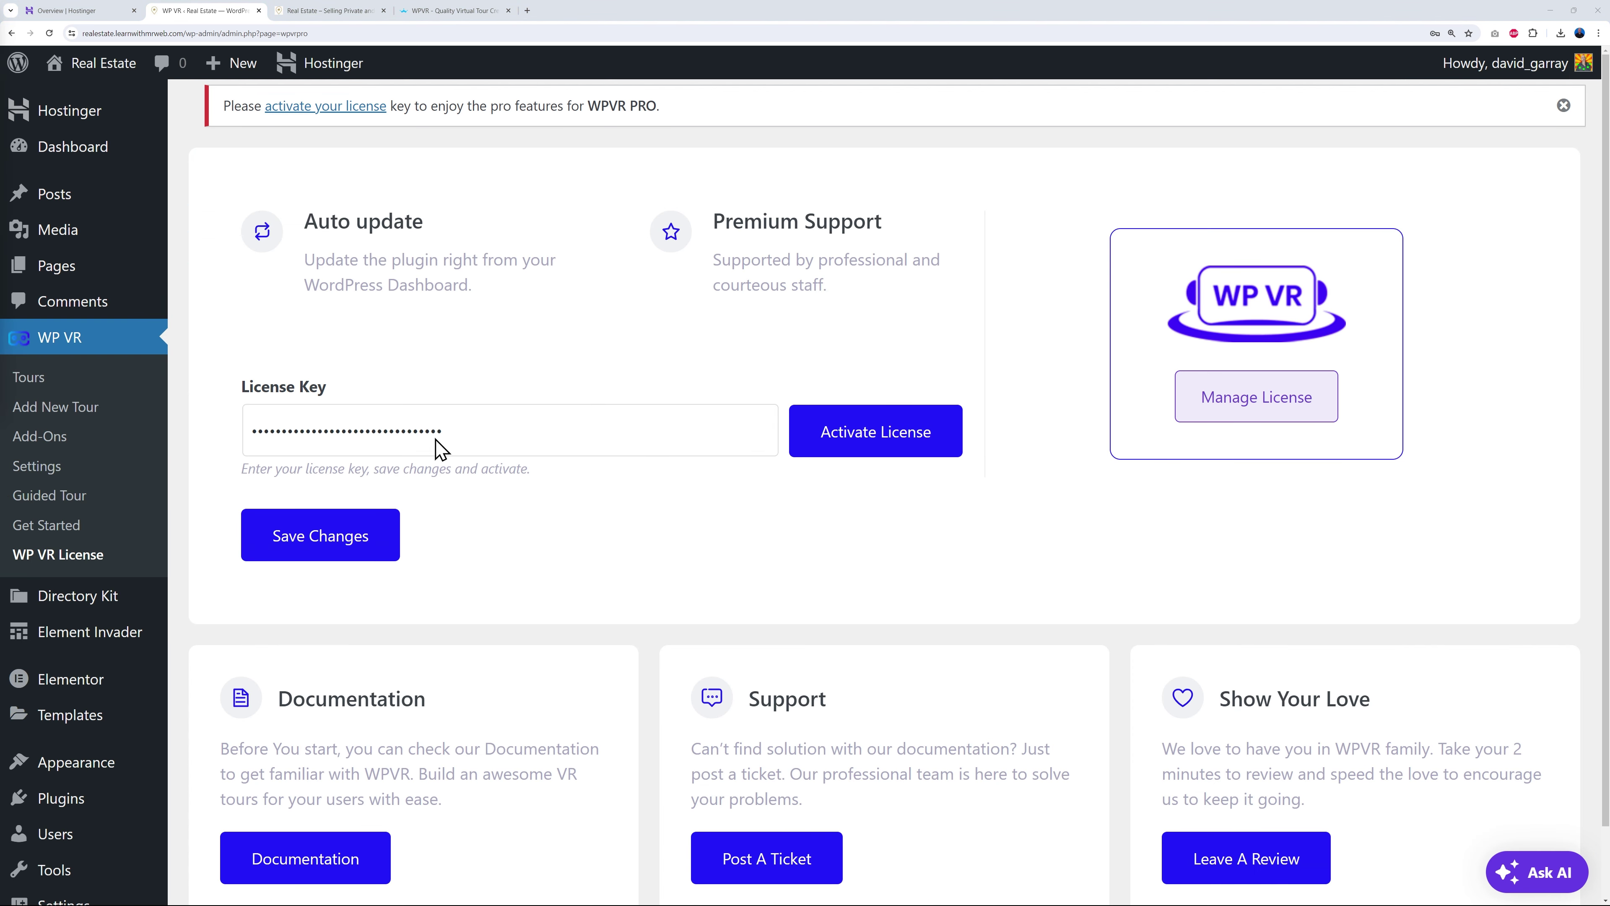
{"action": "left_click", "coordinate": [885, 444]}
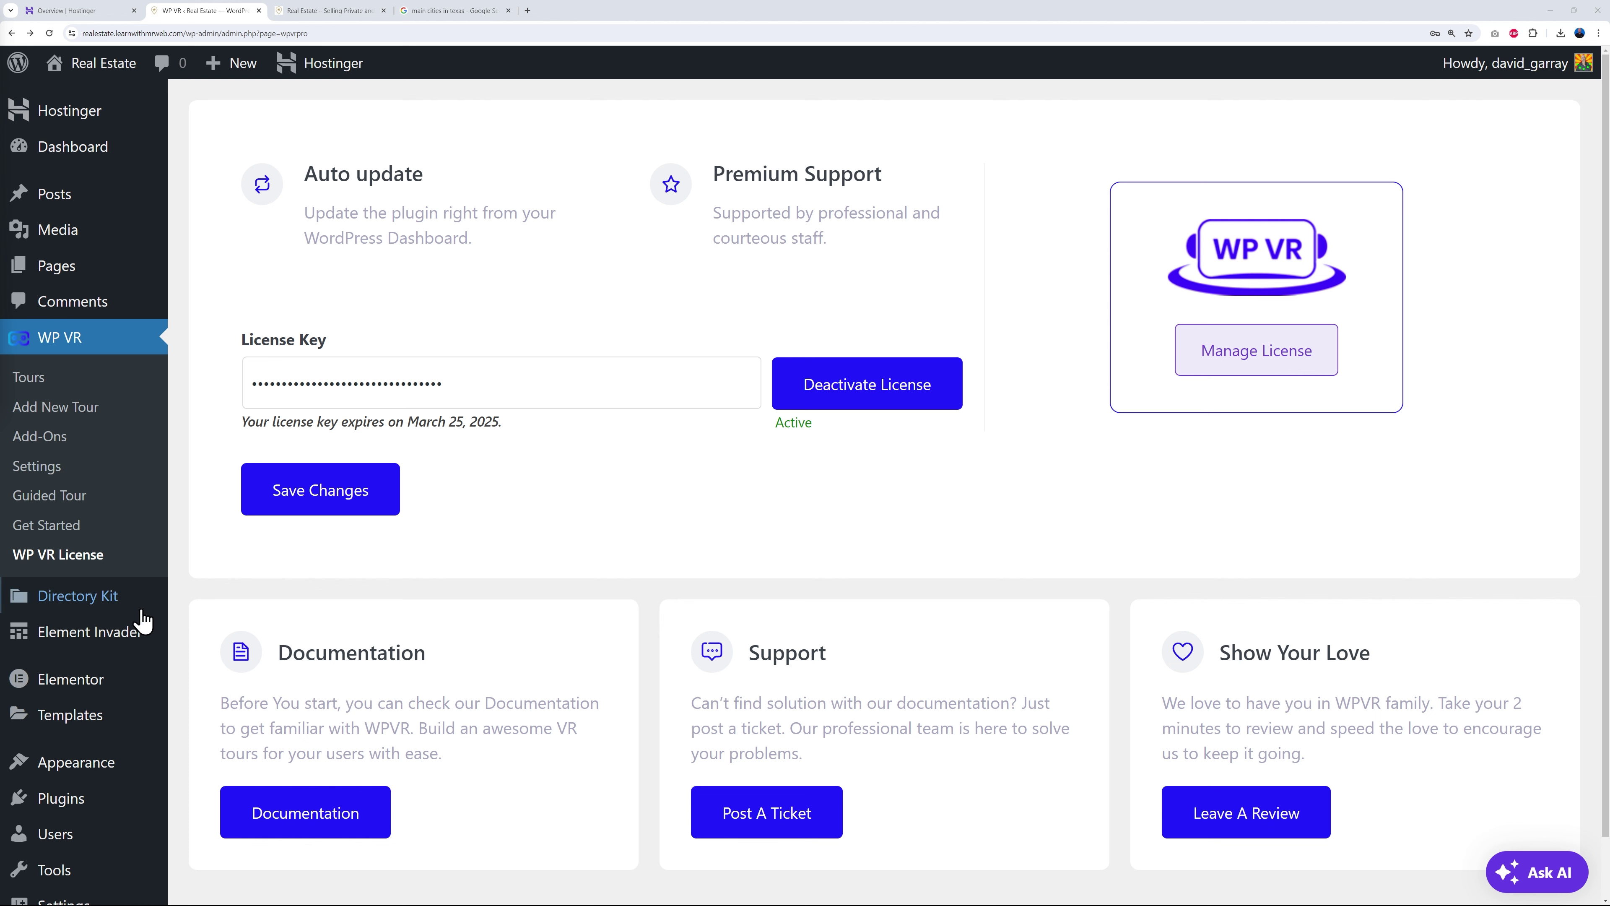
{"action": "mouse_move", "coordinate": [92, 610]}
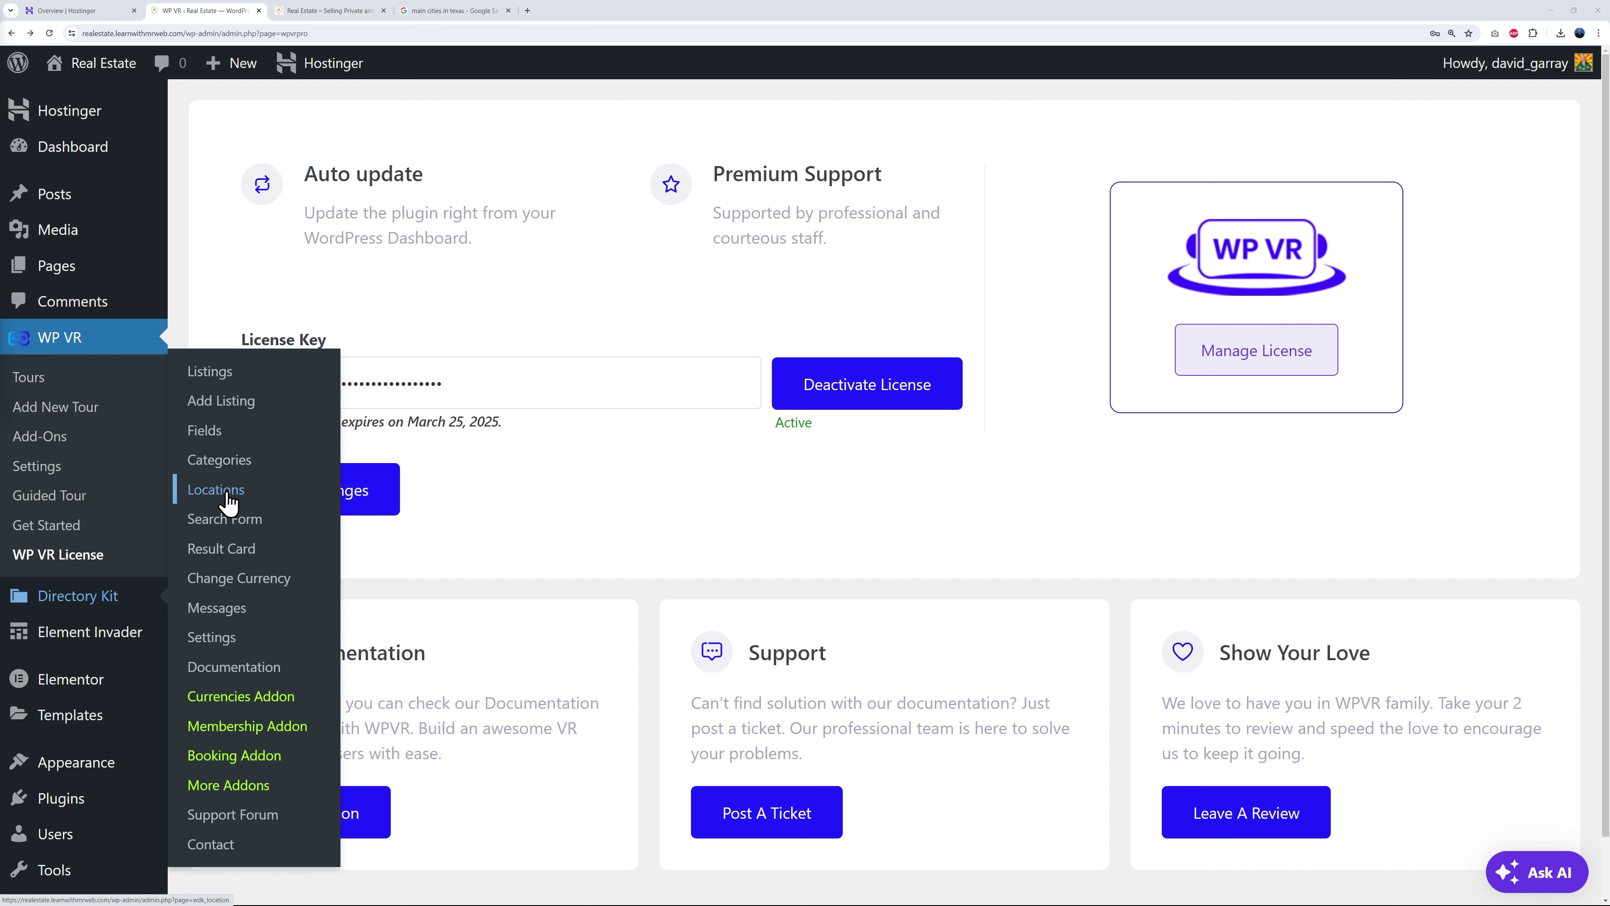
{"action": "left_click", "coordinate": [216, 489]}
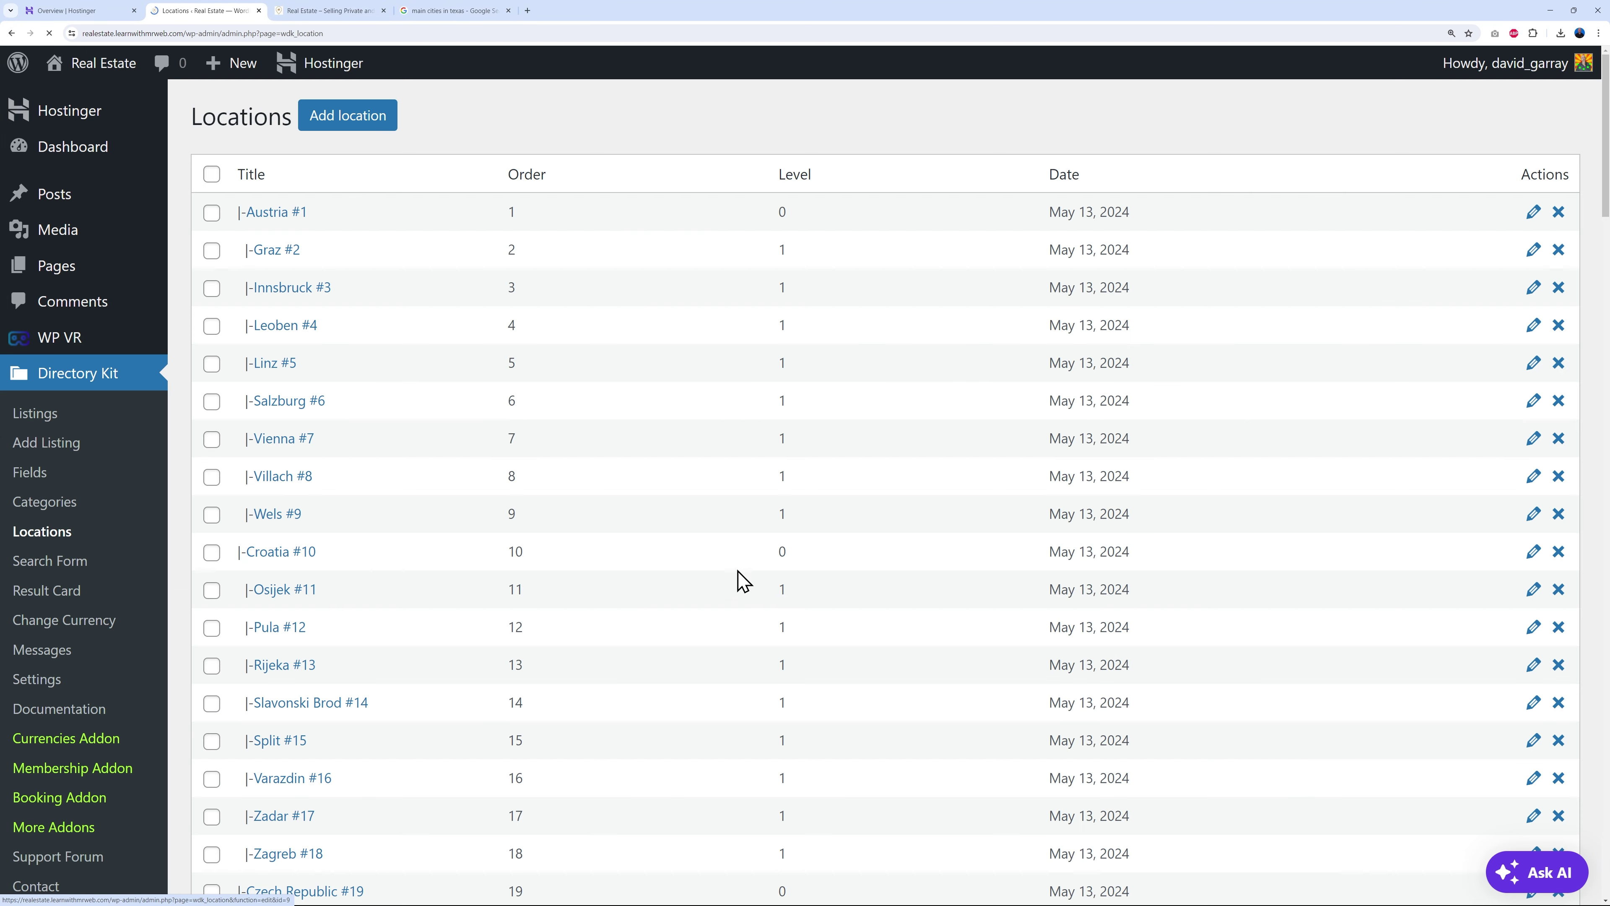
{"action": "left_click", "coordinate": [340, 11]}
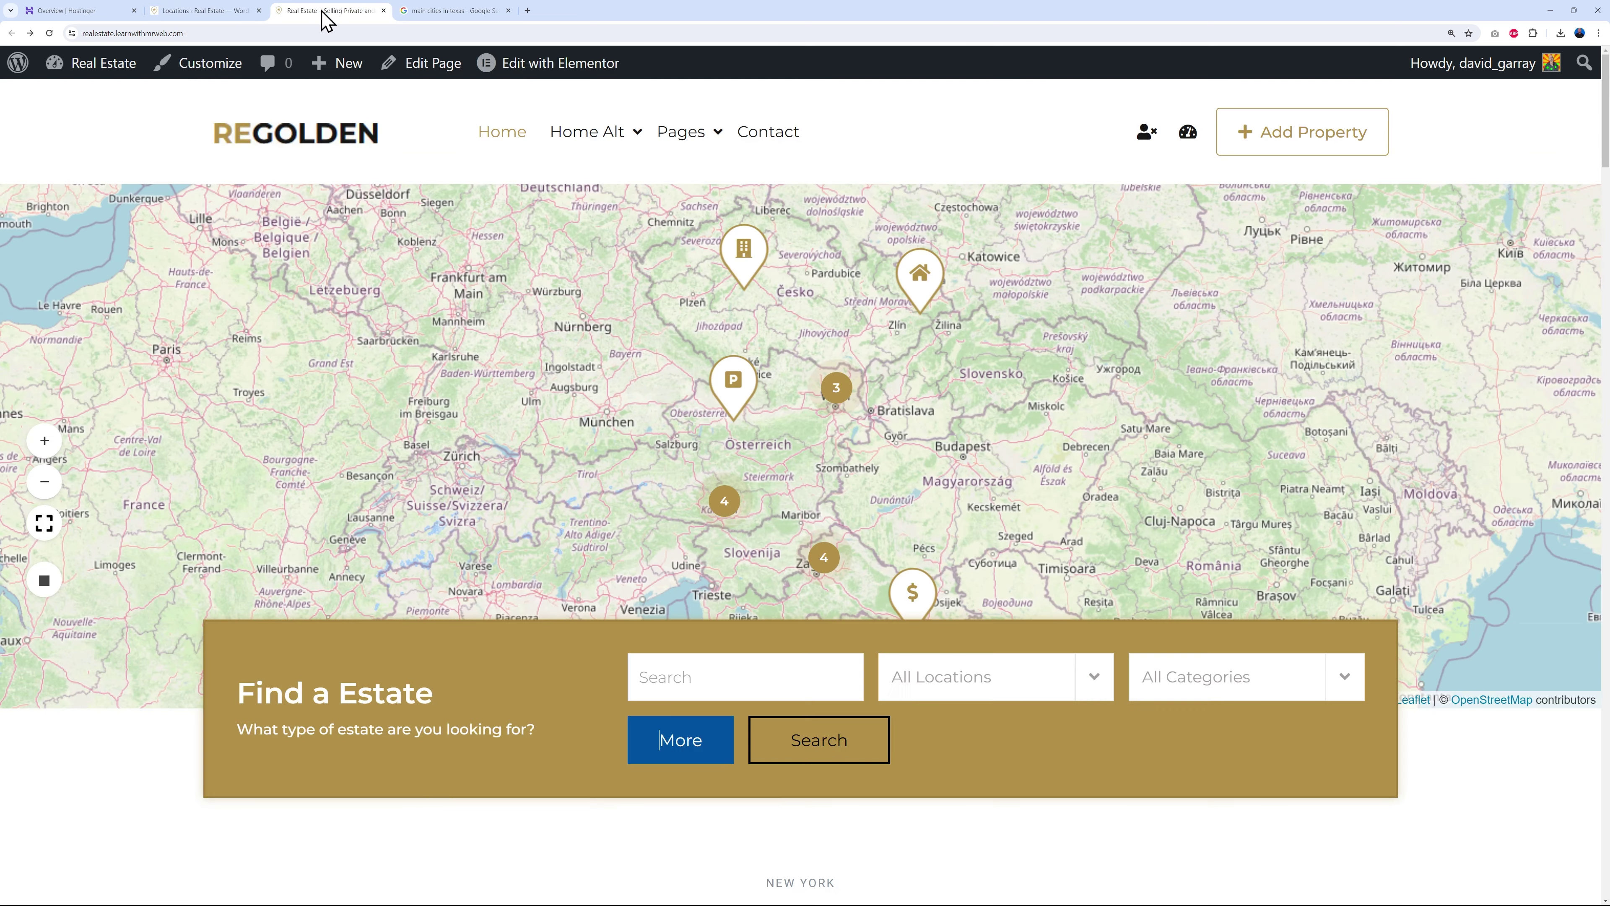
{"action": "scroll", "coordinate": [1106, 754], "scroll_direction": "down", "scroll_amount": 1}
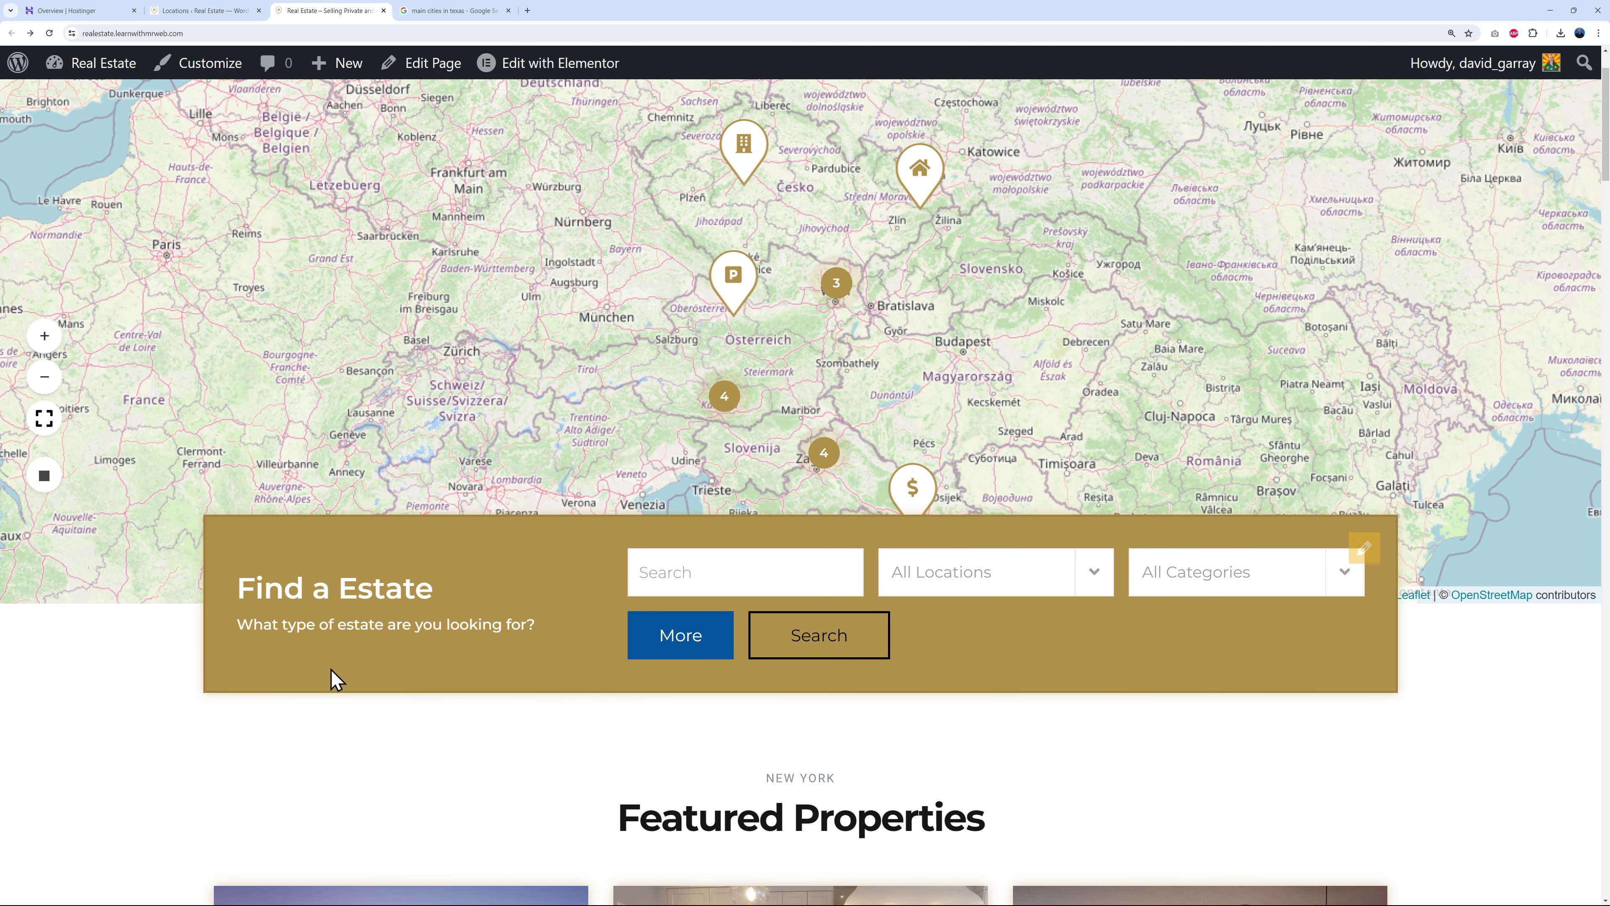
{"action": "scroll", "coordinate": [1143, 672], "scroll_direction": "down", "scroll_amount": 1}
{"action": "left_click", "coordinate": [1098, 474]}
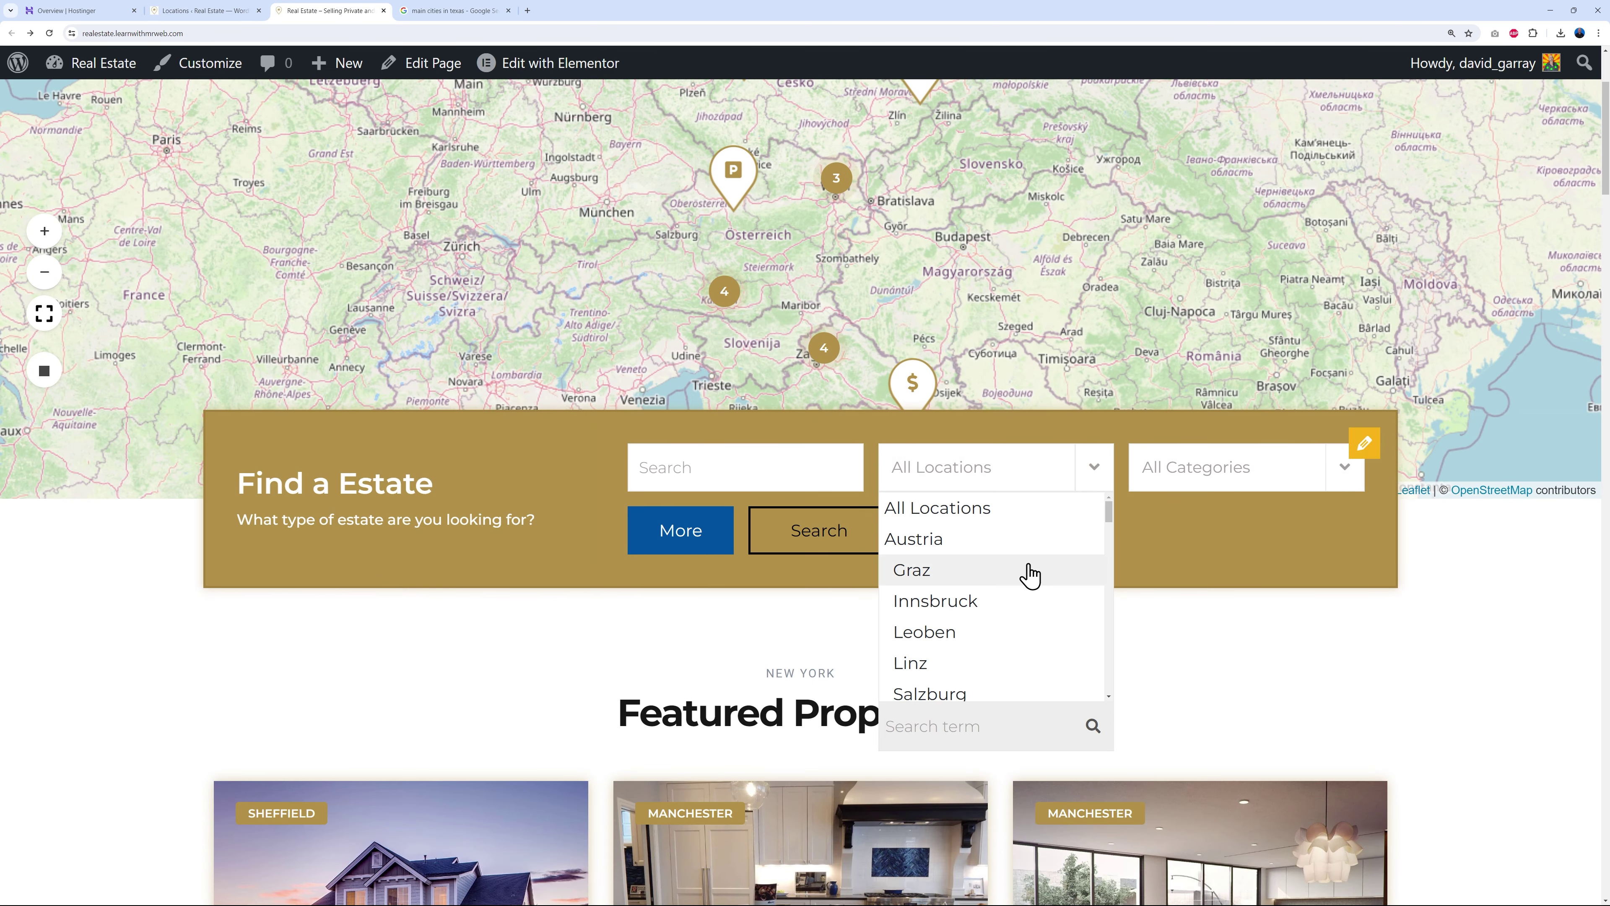
{"action": "scroll", "coordinate": [995, 596], "scroll_direction": "down", "scroll_amount": 3}
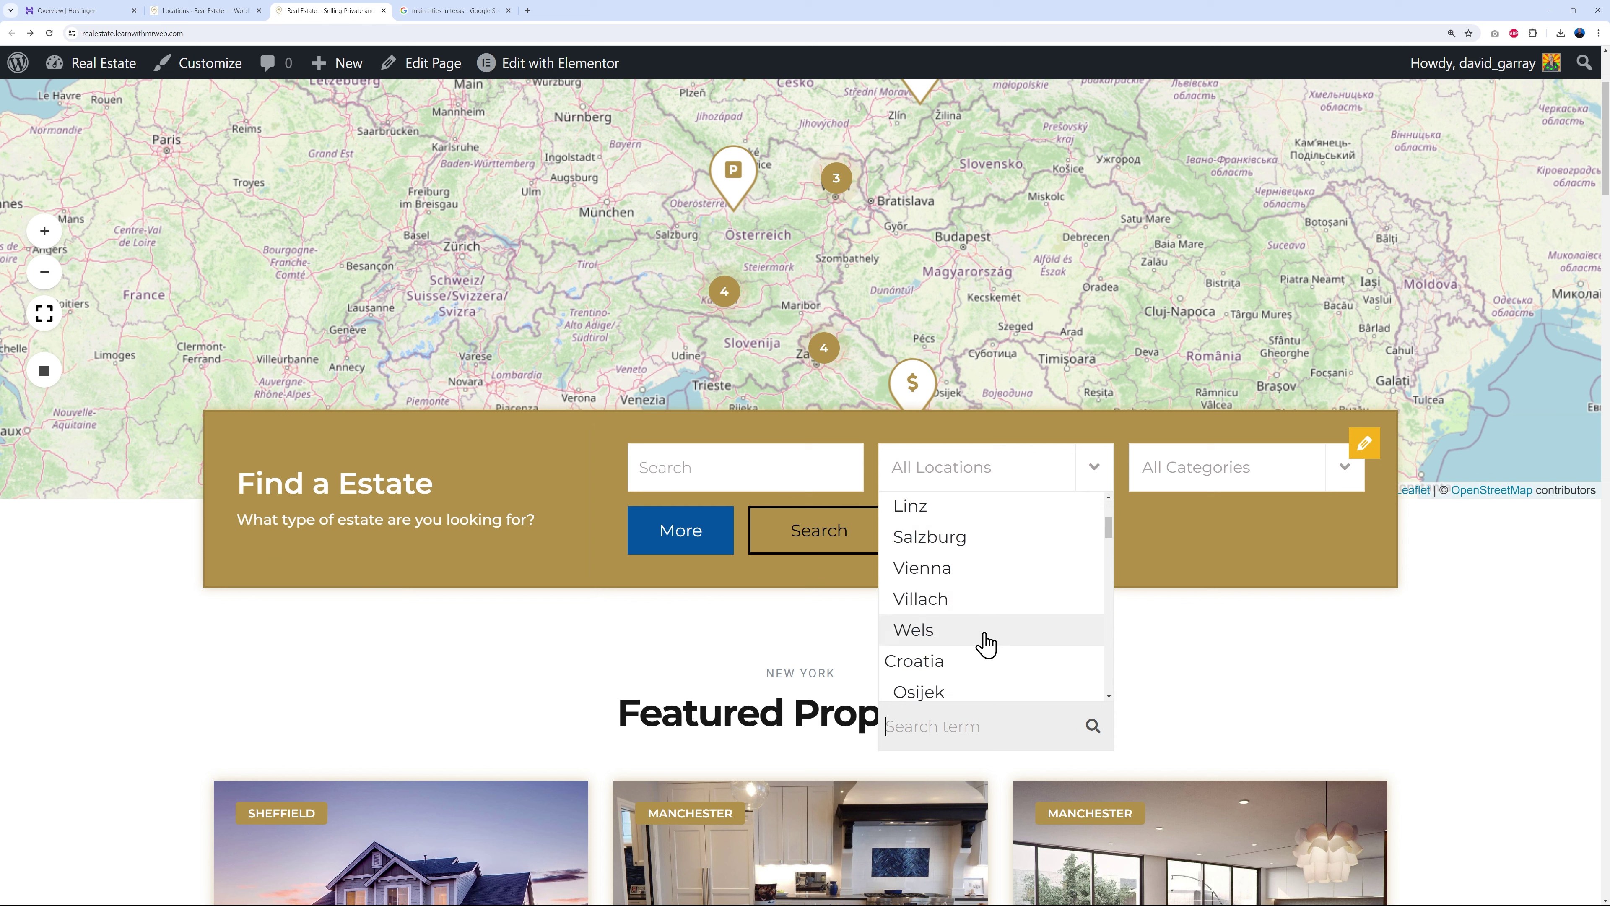
{"action": "scroll", "coordinate": [987, 647], "scroll_direction": "down", "scroll_amount": 5}
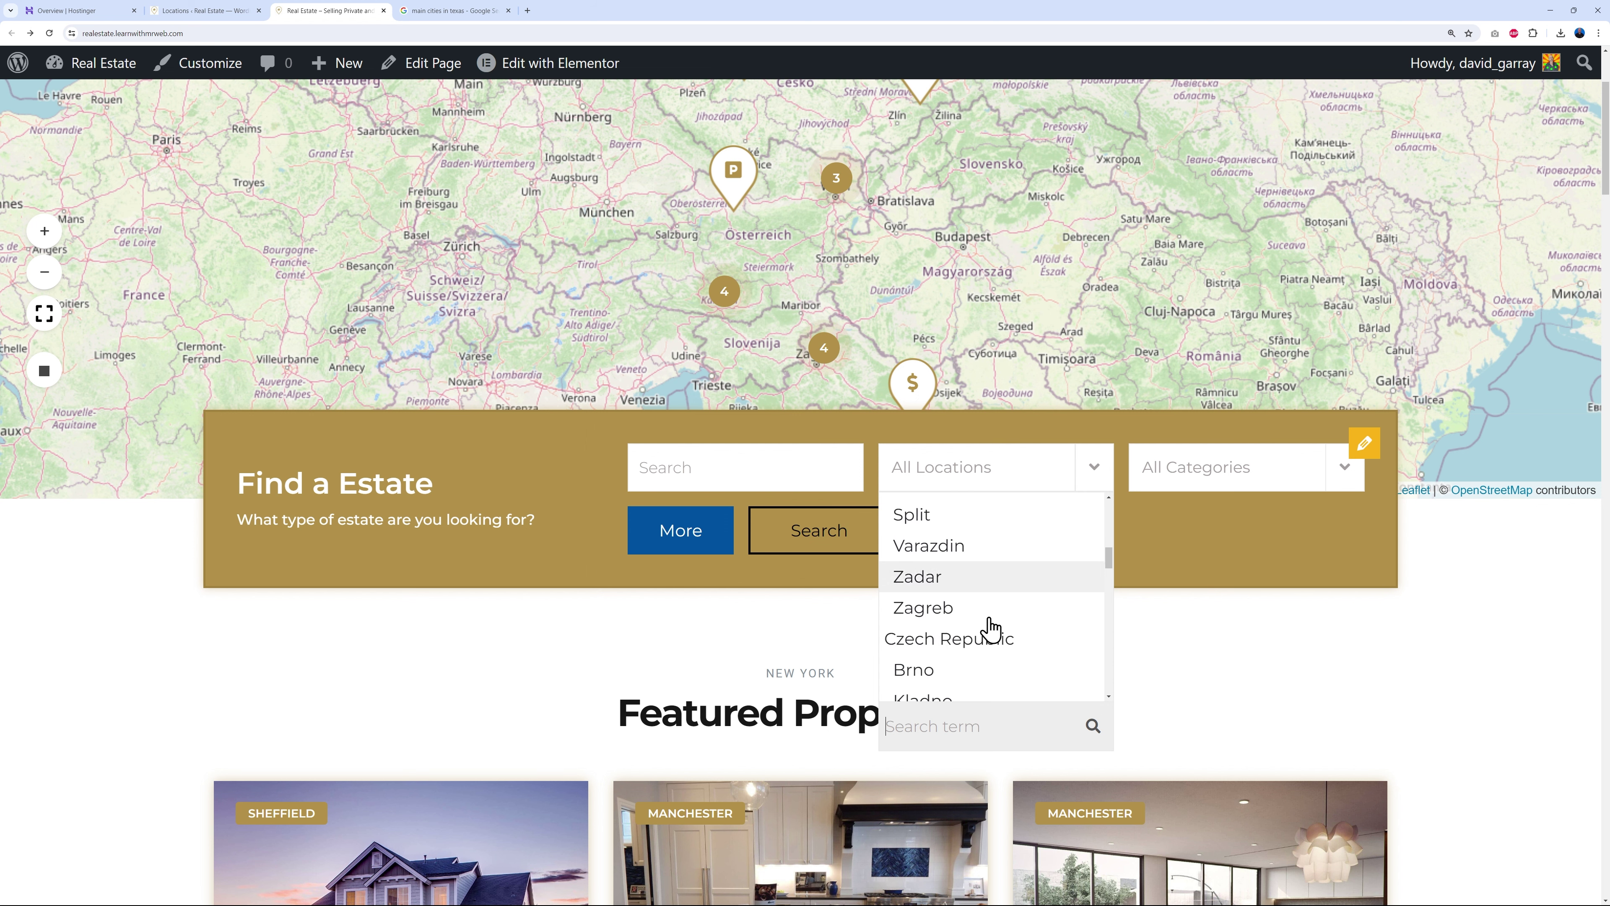
{"action": "scroll", "coordinate": [995, 586], "scroll_direction": "down", "scroll_amount": 5}
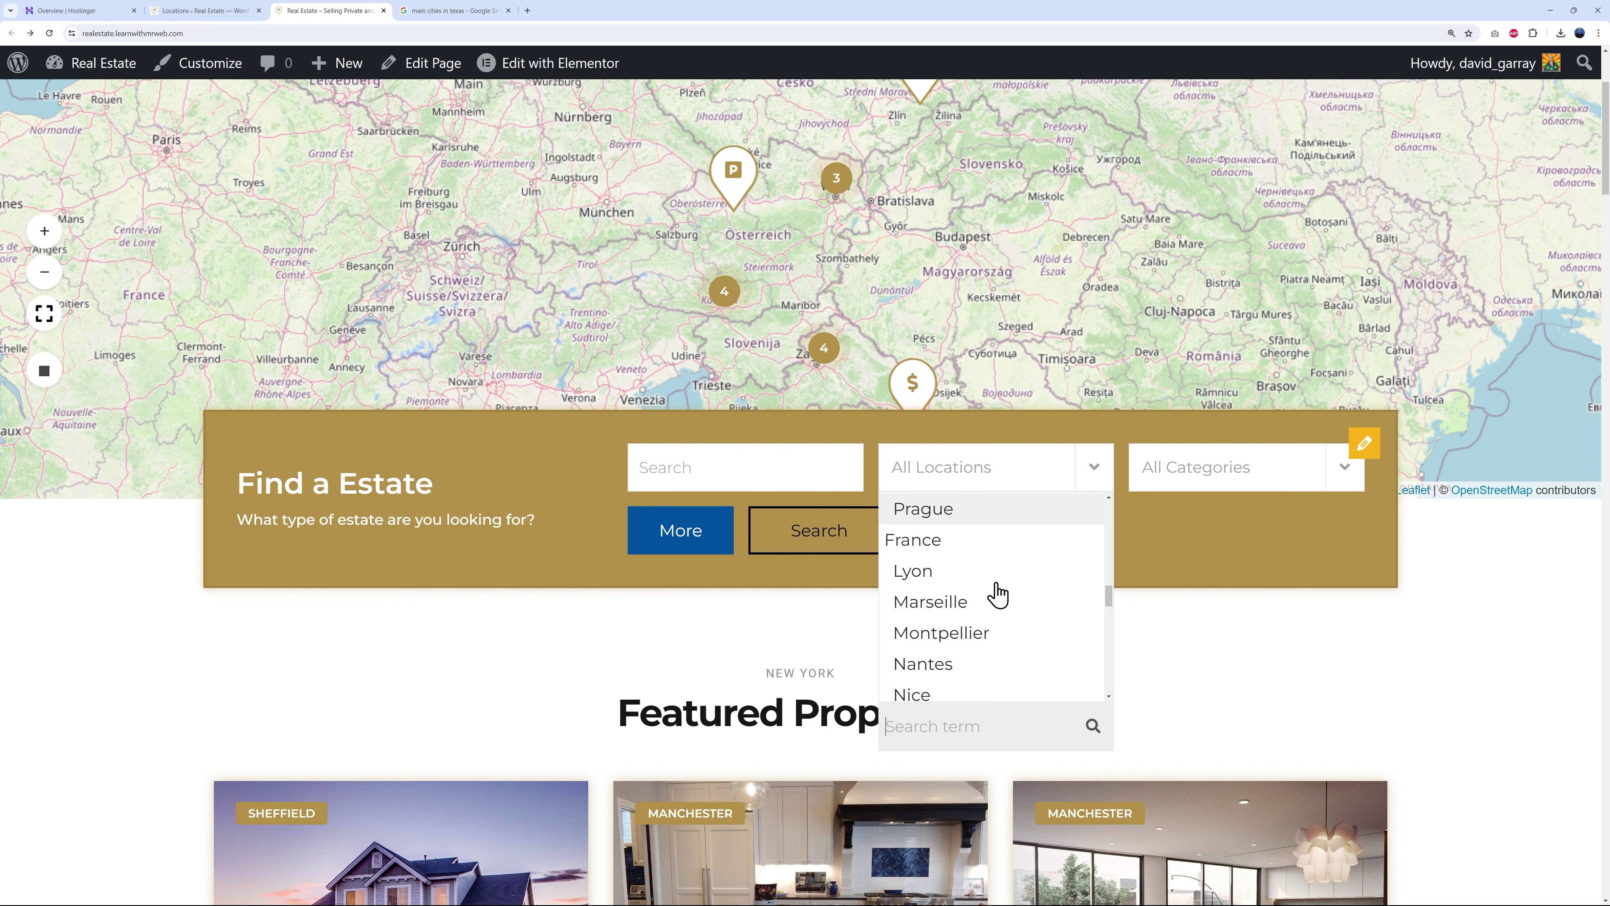
{"action": "scroll", "coordinate": [976, 580], "scroll_direction": "down", "scroll_amount": 5}
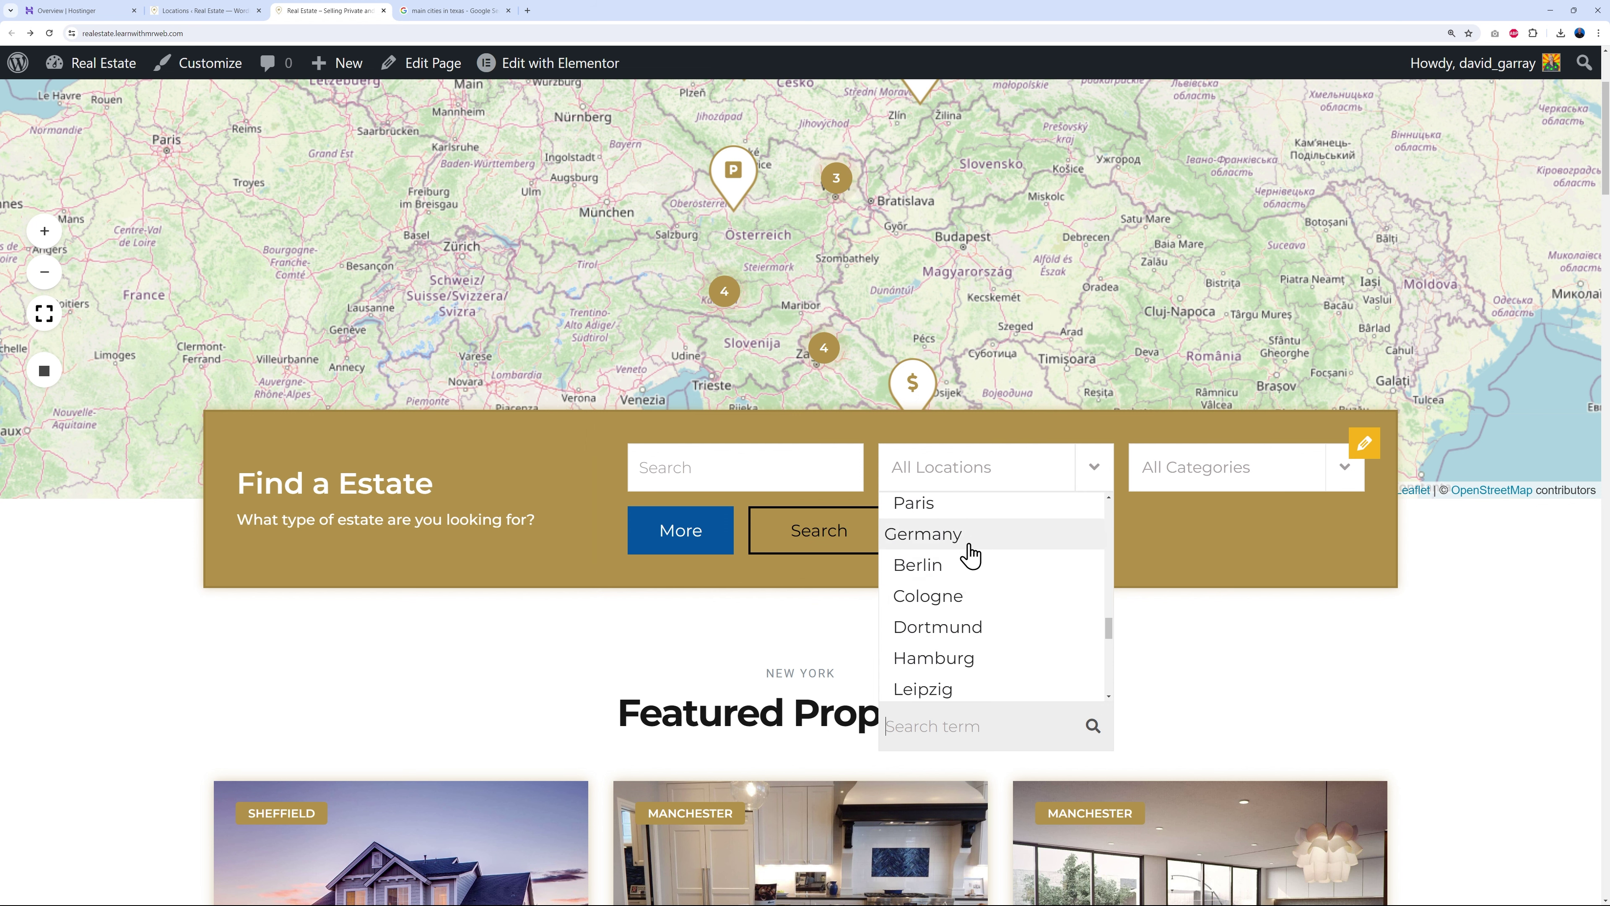
{"action": "scroll", "coordinate": [982, 586], "scroll_direction": "down", "scroll_amount": 2}
{"action": "scroll", "coordinate": [987, 584], "scroll_direction": "down", "scroll_amount": 8}
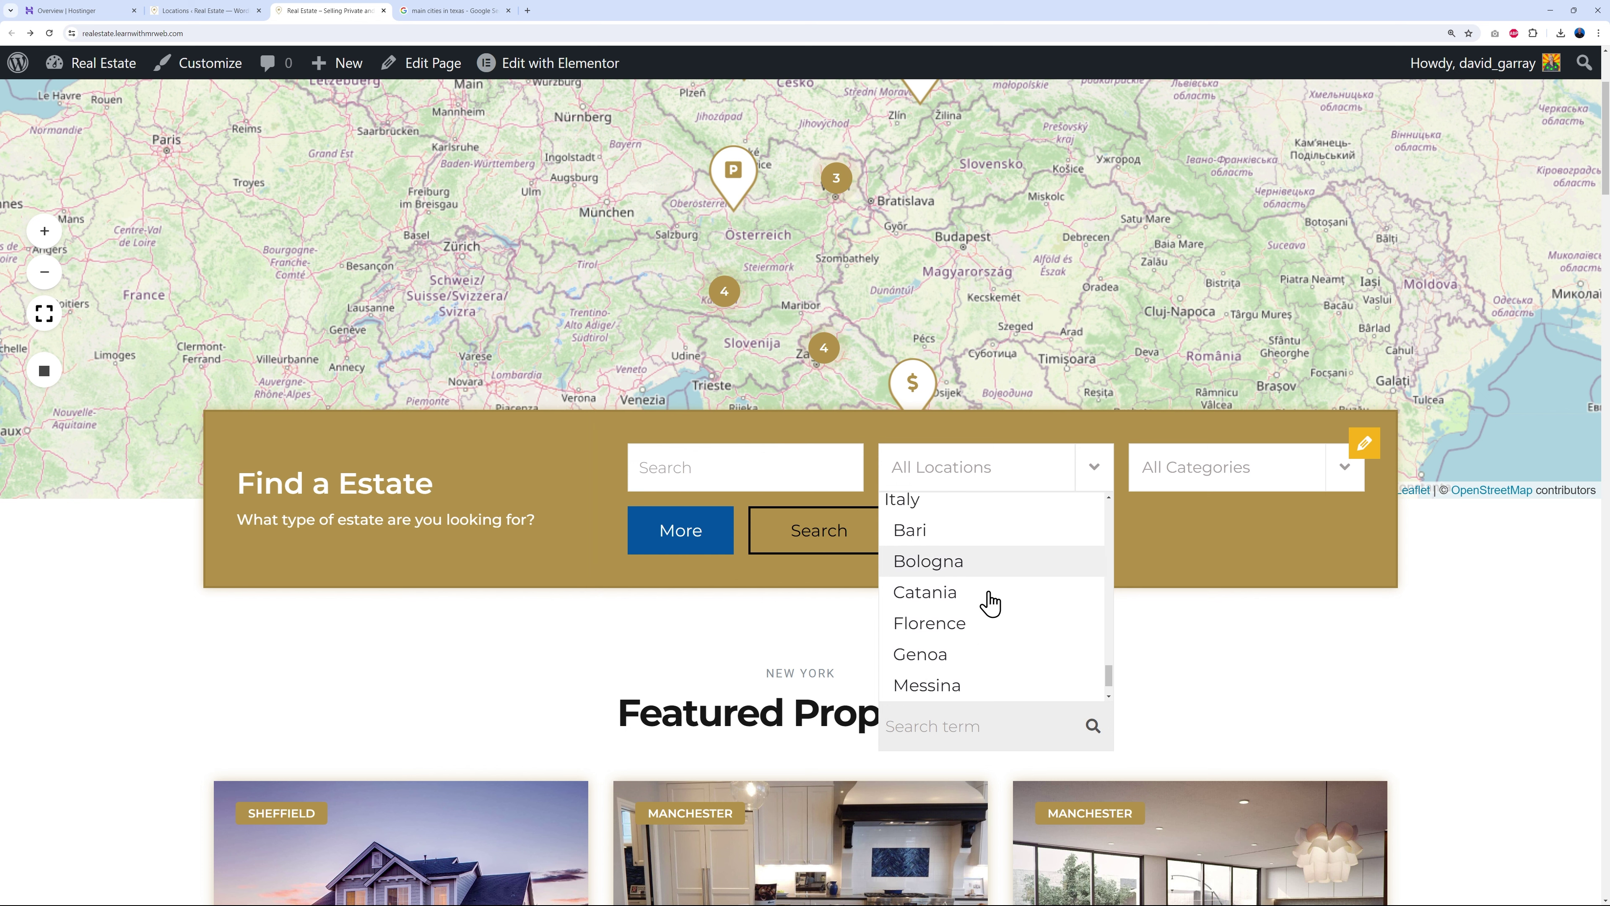
{"action": "scroll", "coordinate": [982, 606], "scroll_direction": "down", "scroll_amount": 2}
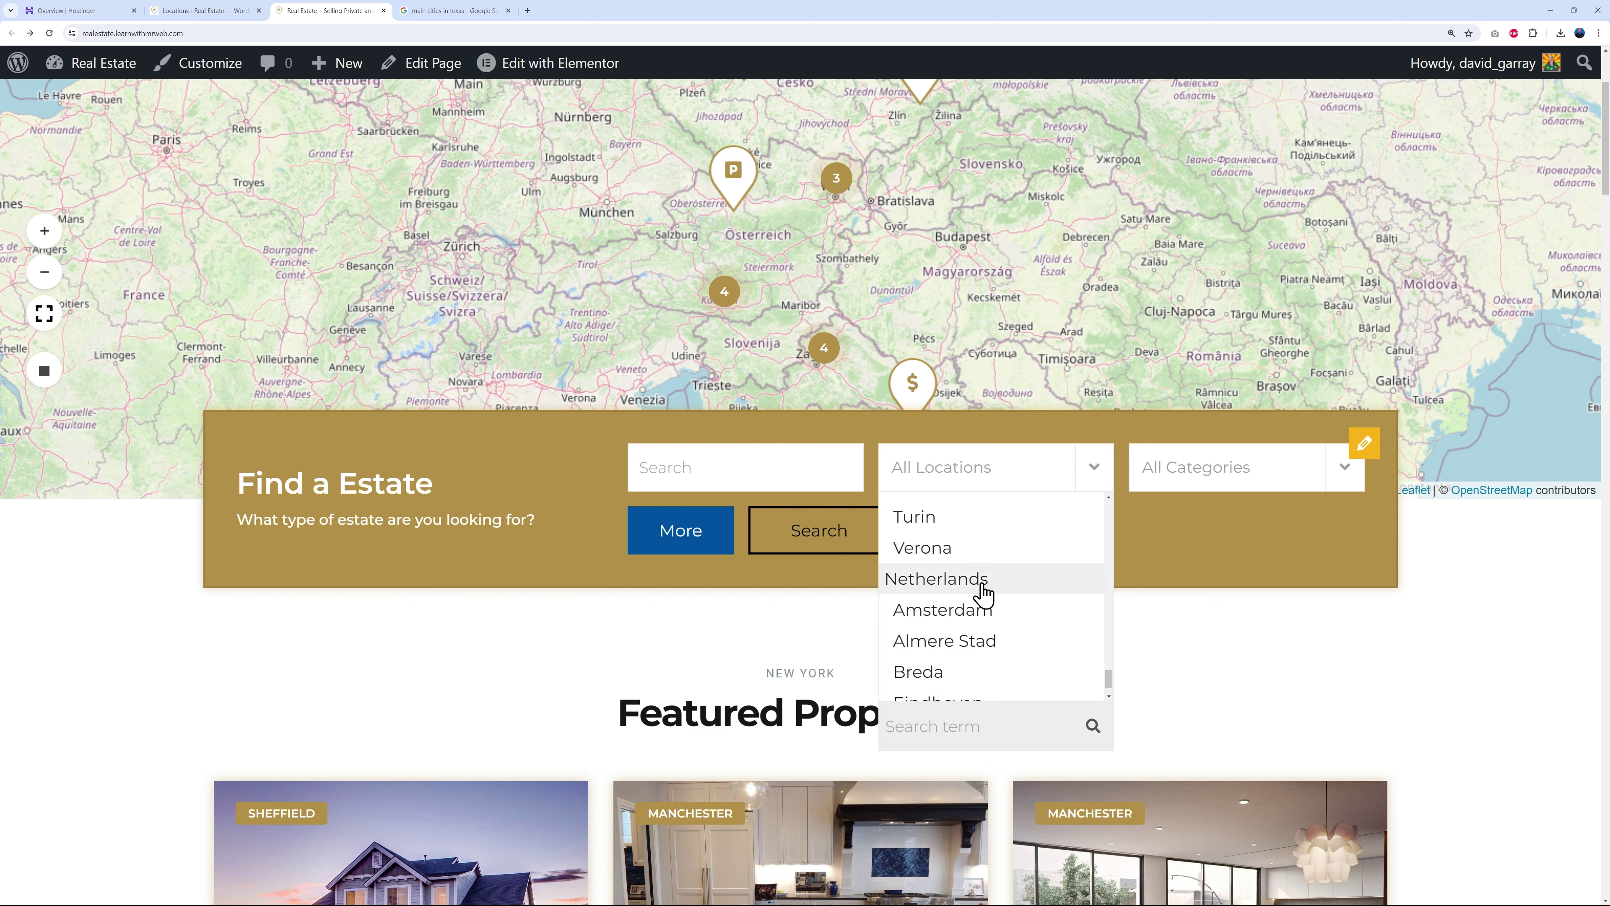
{"action": "scroll", "coordinate": [1008, 603], "scroll_direction": "down", "scroll_amount": 1}
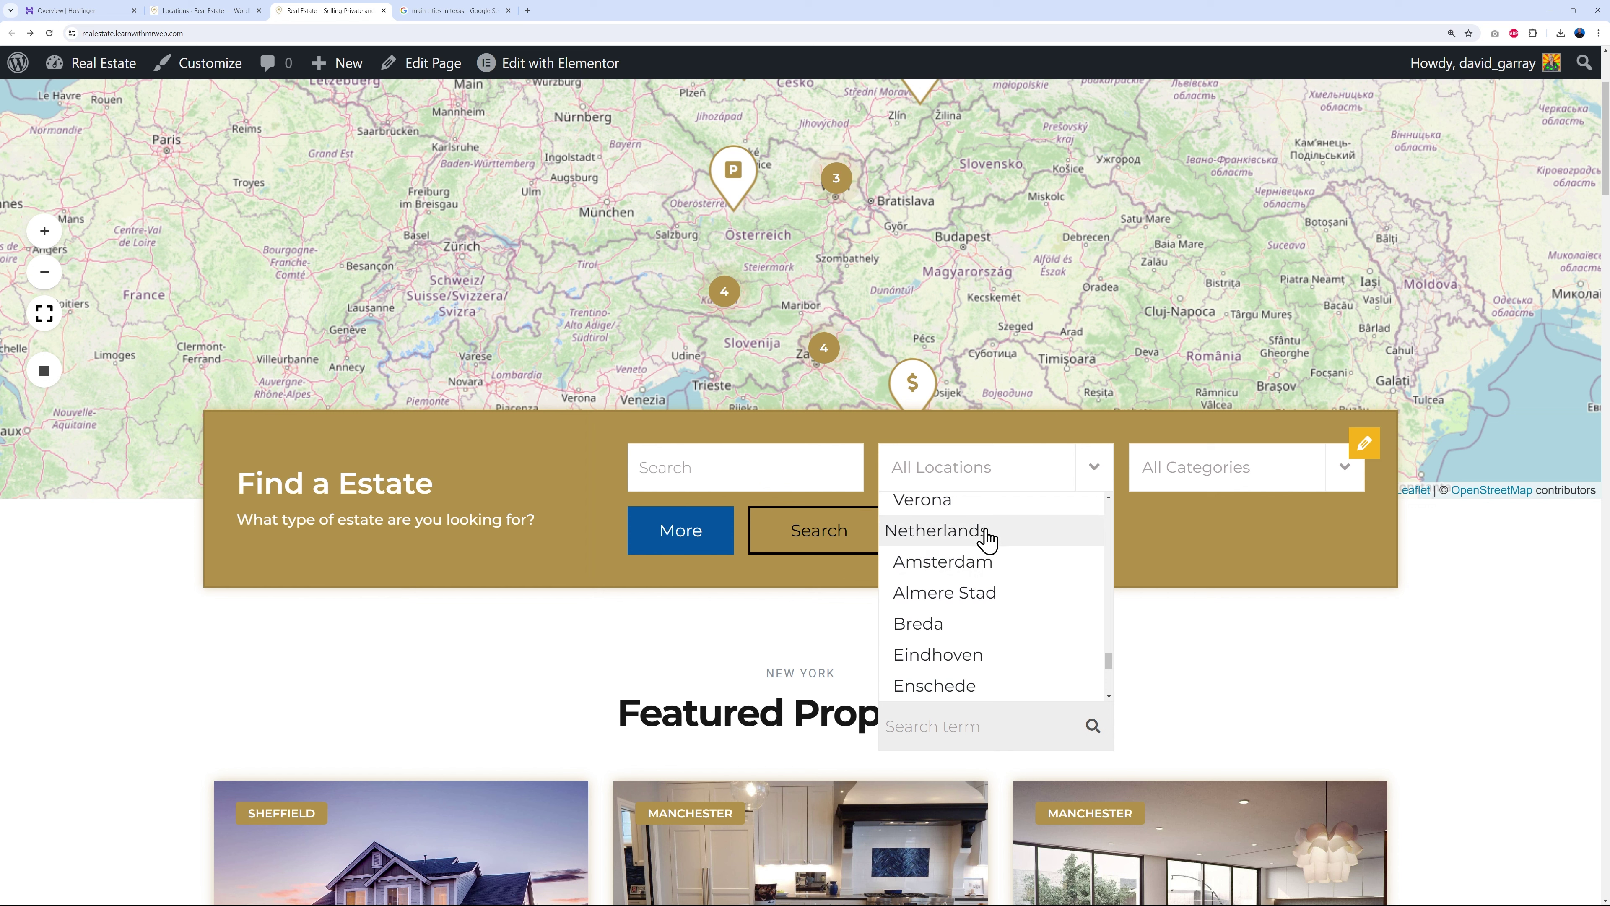
{"action": "scroll", "coordinate": [1012, 616], "scroll_direction": "down", "scroll_amount": 1}
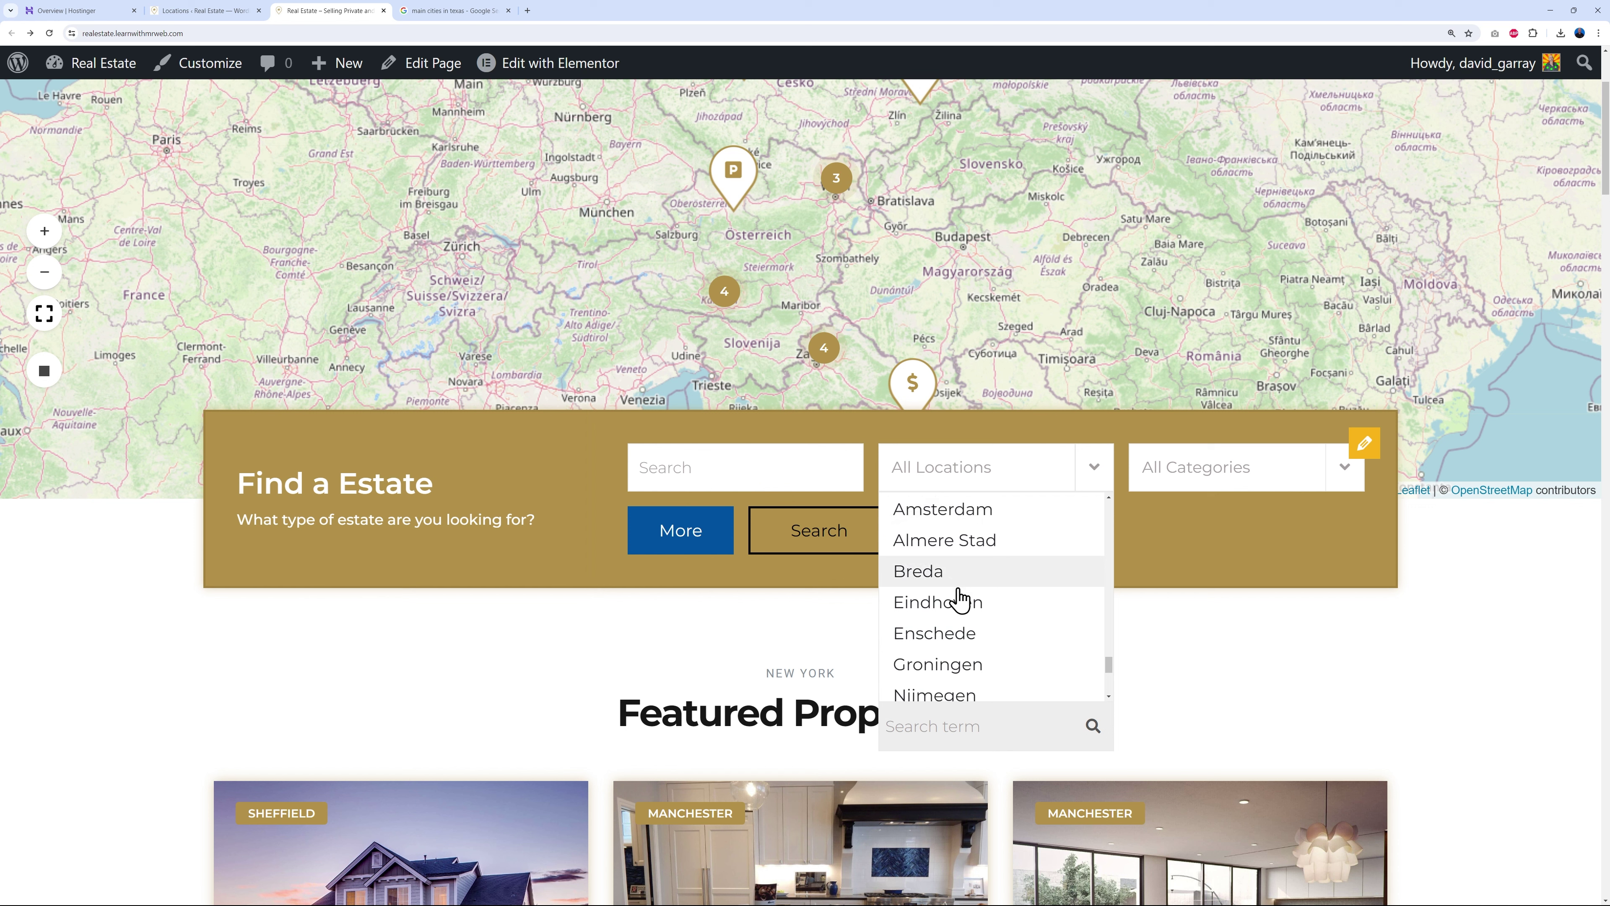
{"action": "scroll", "coordinate": [1014, 625], "scroll_direction": "down", "scroll_amount": 1}
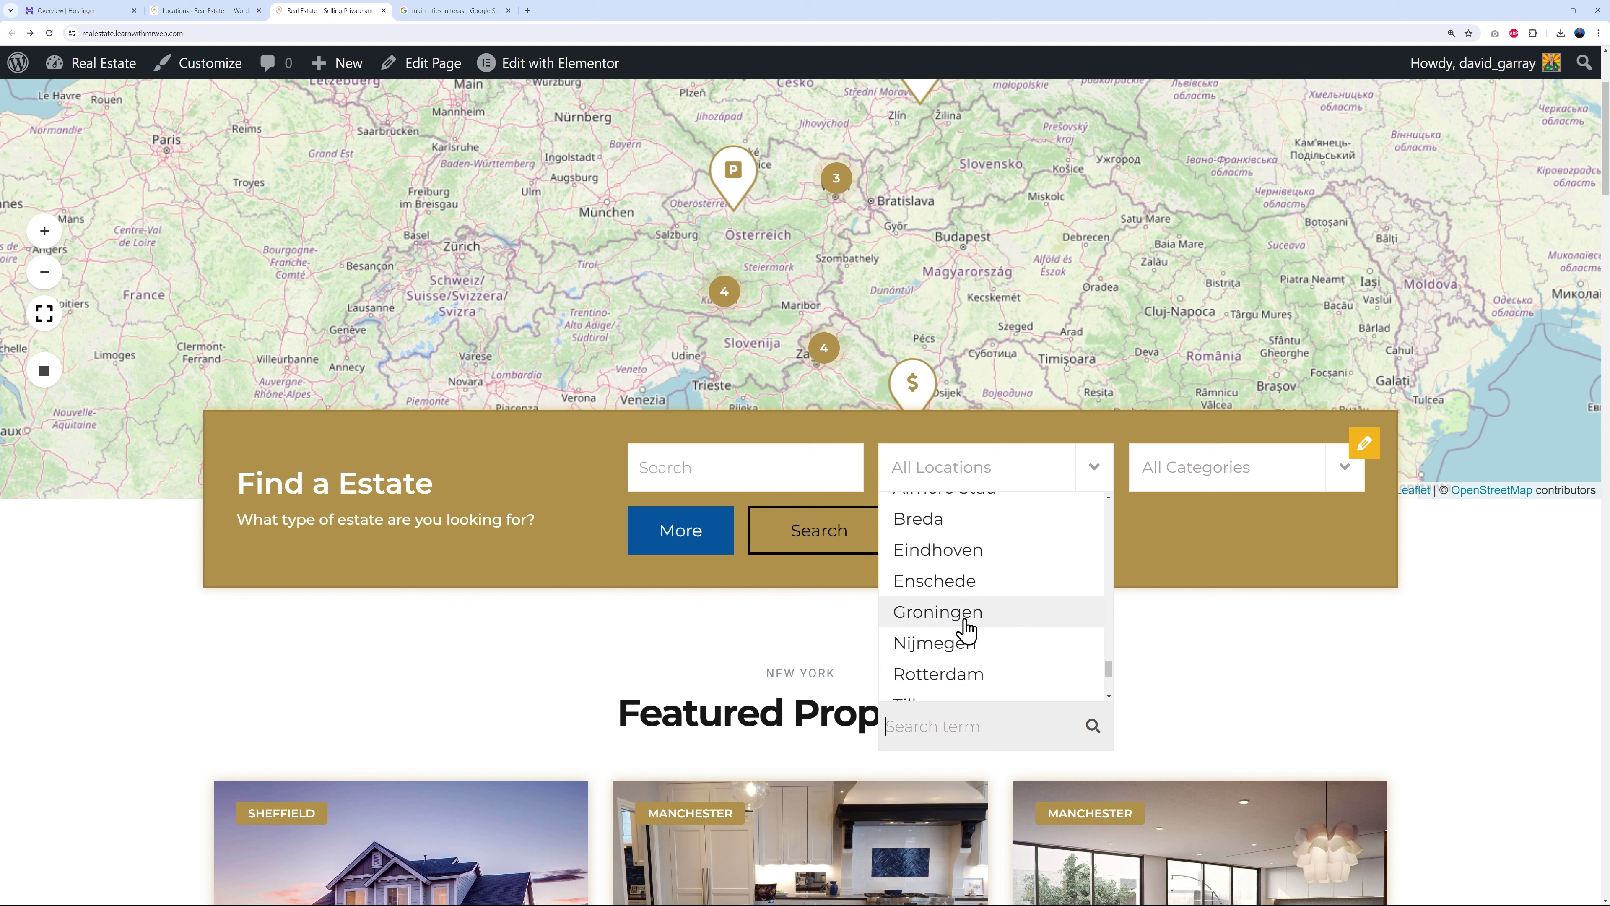
{"action": "scroll", "coordinate": [1014, 650], "scroll_direction": "down", "scroll_amount": 1}
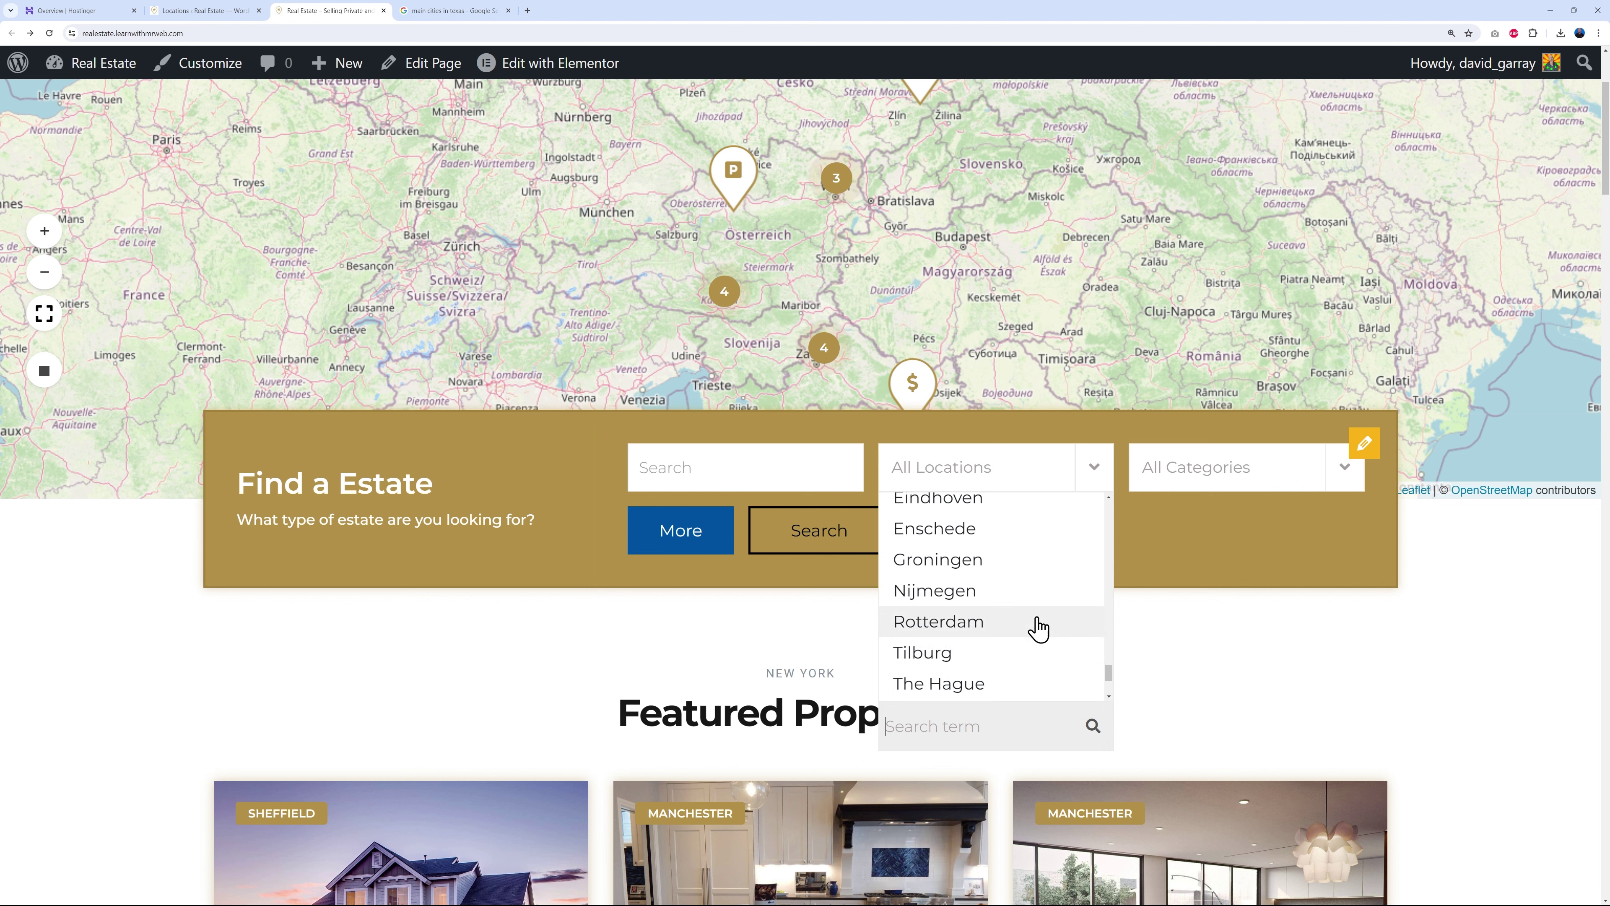
{"action": "left_click", "coordinate": [1196, 666]}
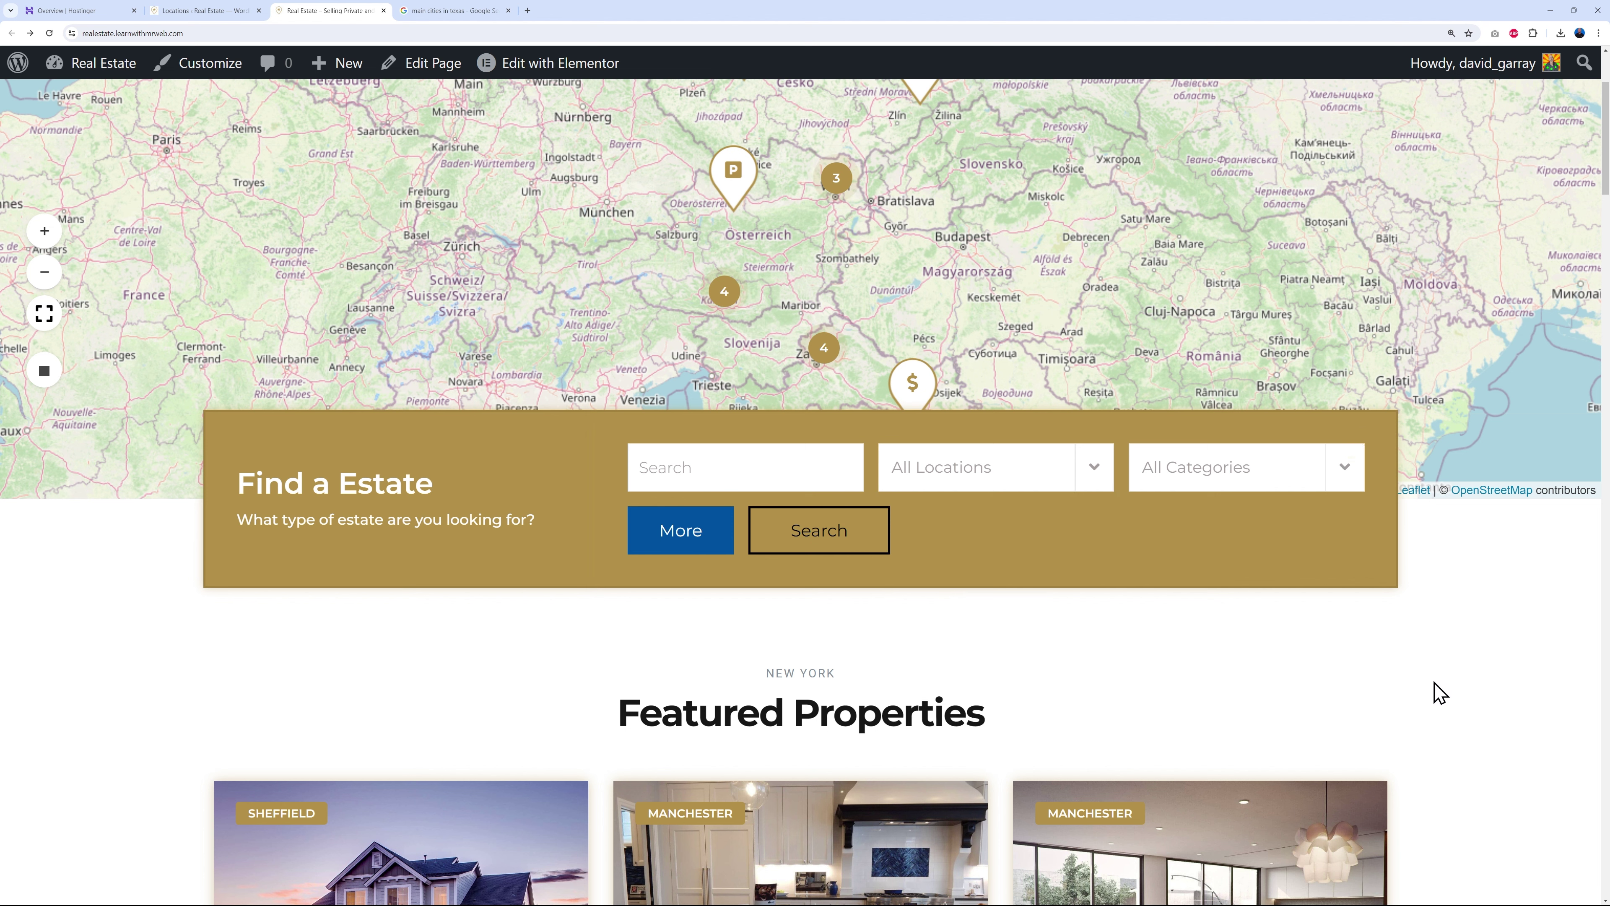
{"action": "scroll", "coordinate": [1434, 693], "scroll_direction": "up", "scroll_amount": 3}
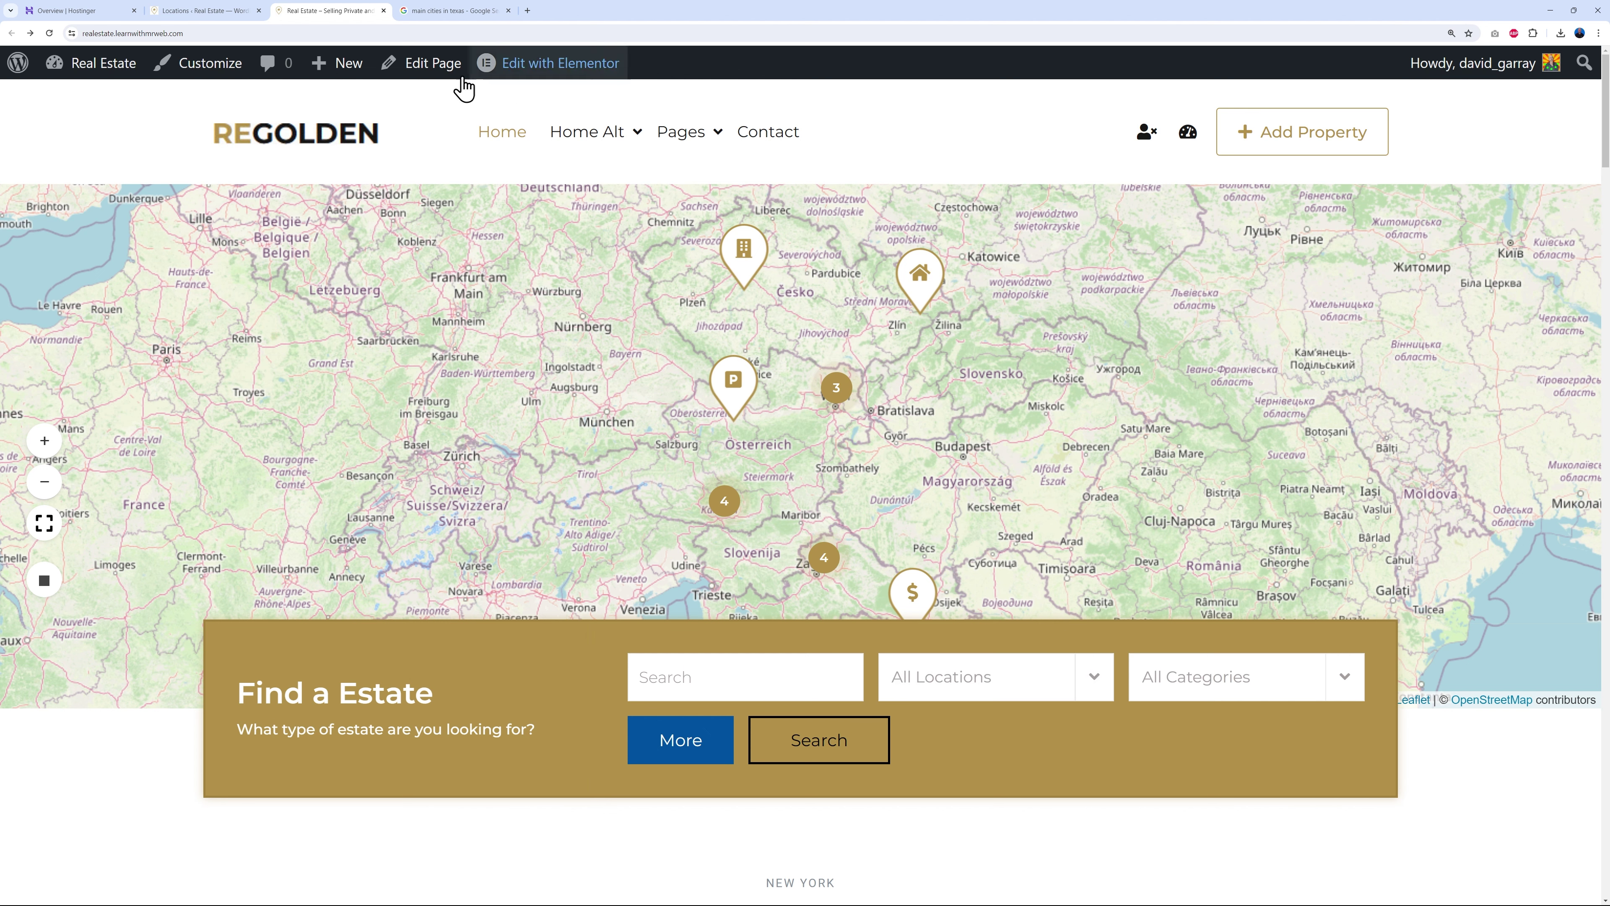
{"action": "left_click", "coordinate": [203, 11]}
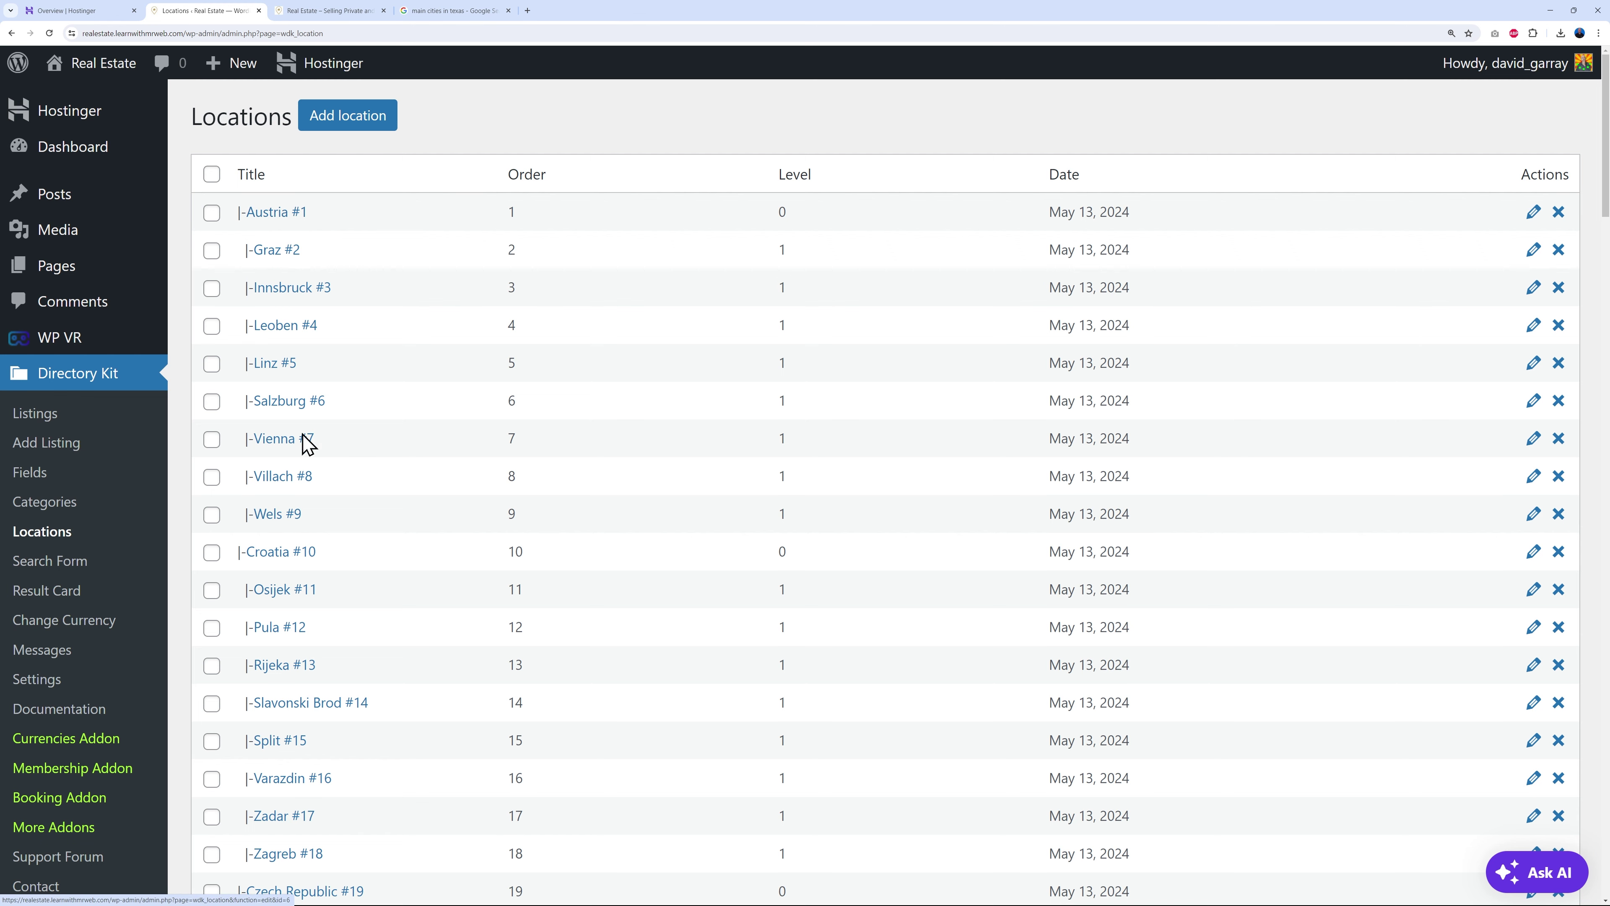
{"action": "scroll", "coordinate": [514, 471], "scroll_direction": "down", "scroll_amount": 2}
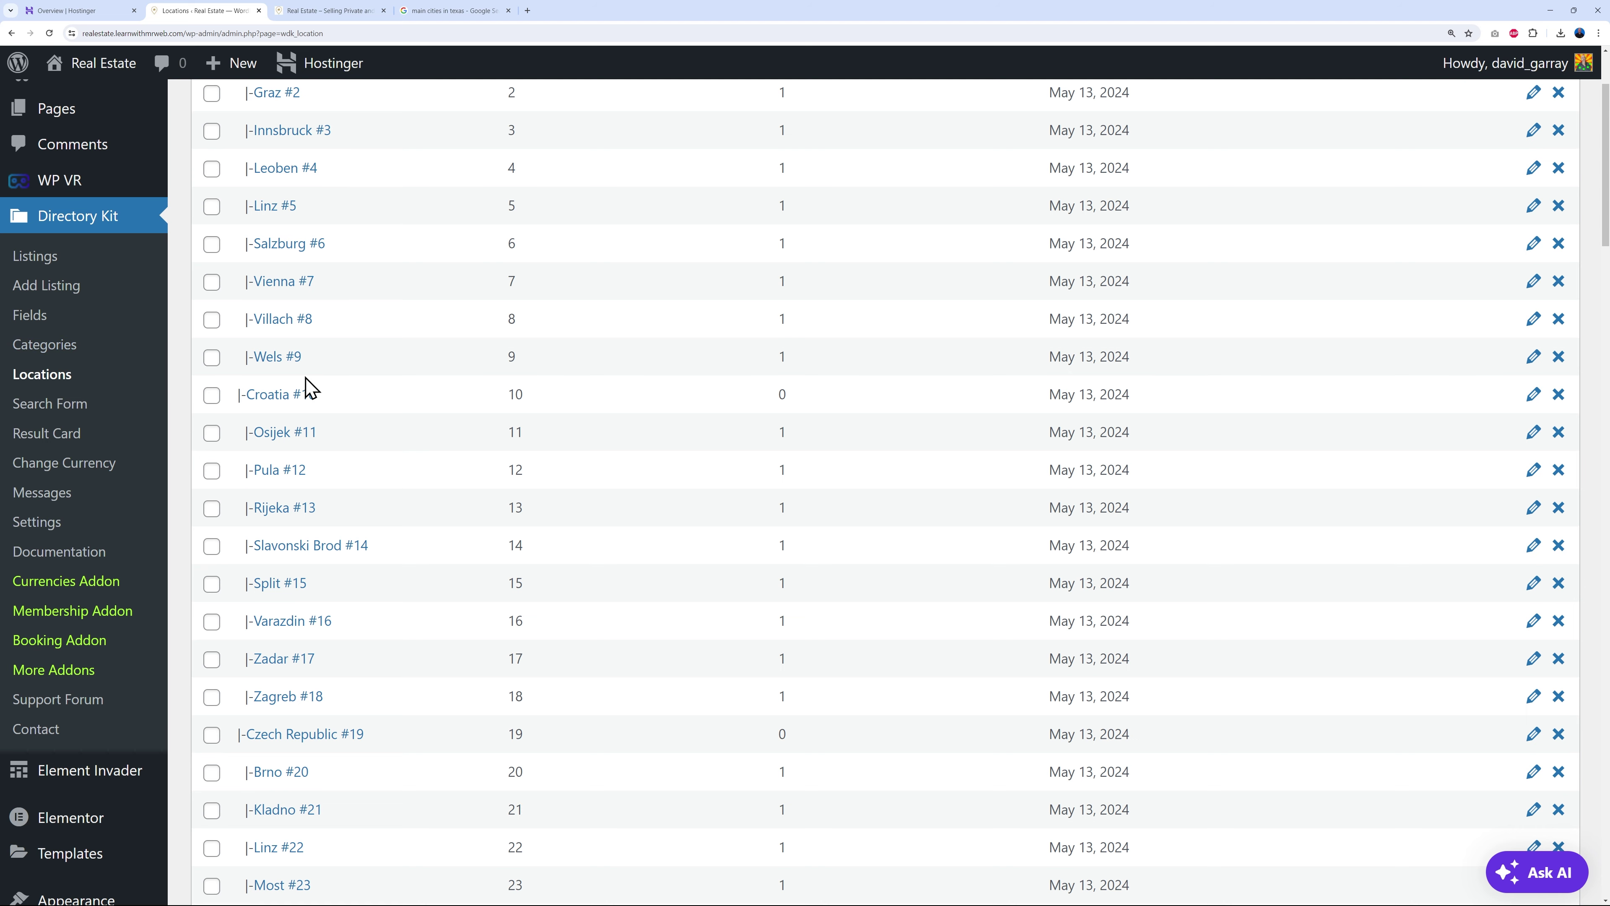
{"action": "scroll", "coordinate": [557, 345], "scroll_direction": "down", "scroll_amount": 1}
{"action": "scroll", "coordinate": [758, 424], "scroll_direction": "down", "scroll_amount": 2}
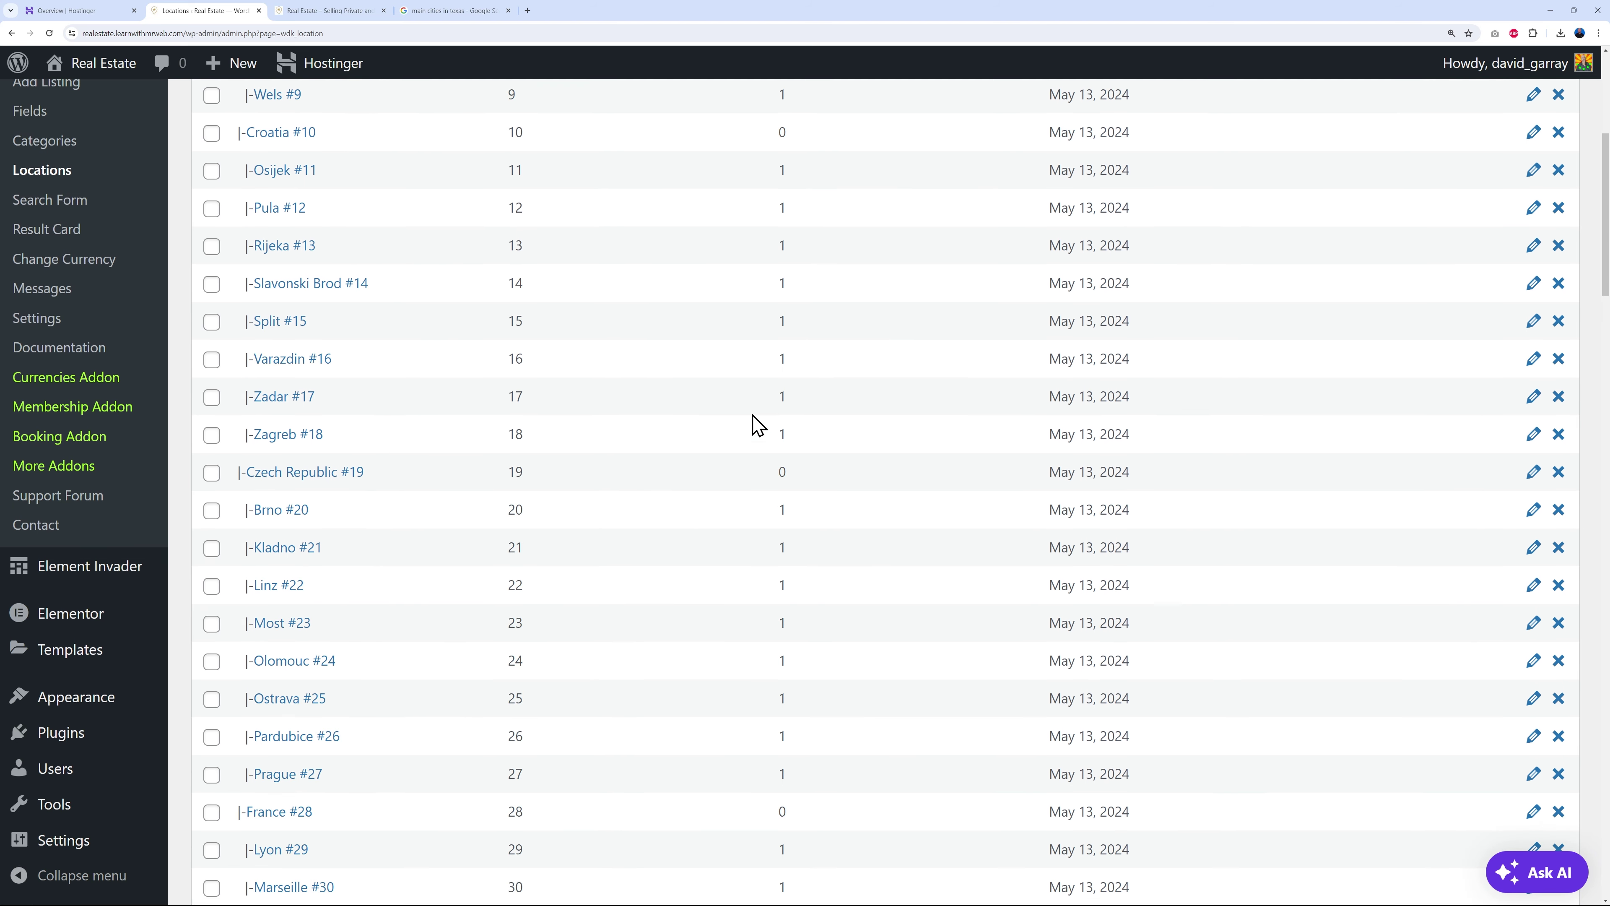
{"action": "scroll", "coordinate": [395, 540], "scroll_direction": "down", "scroll_amount": 2}
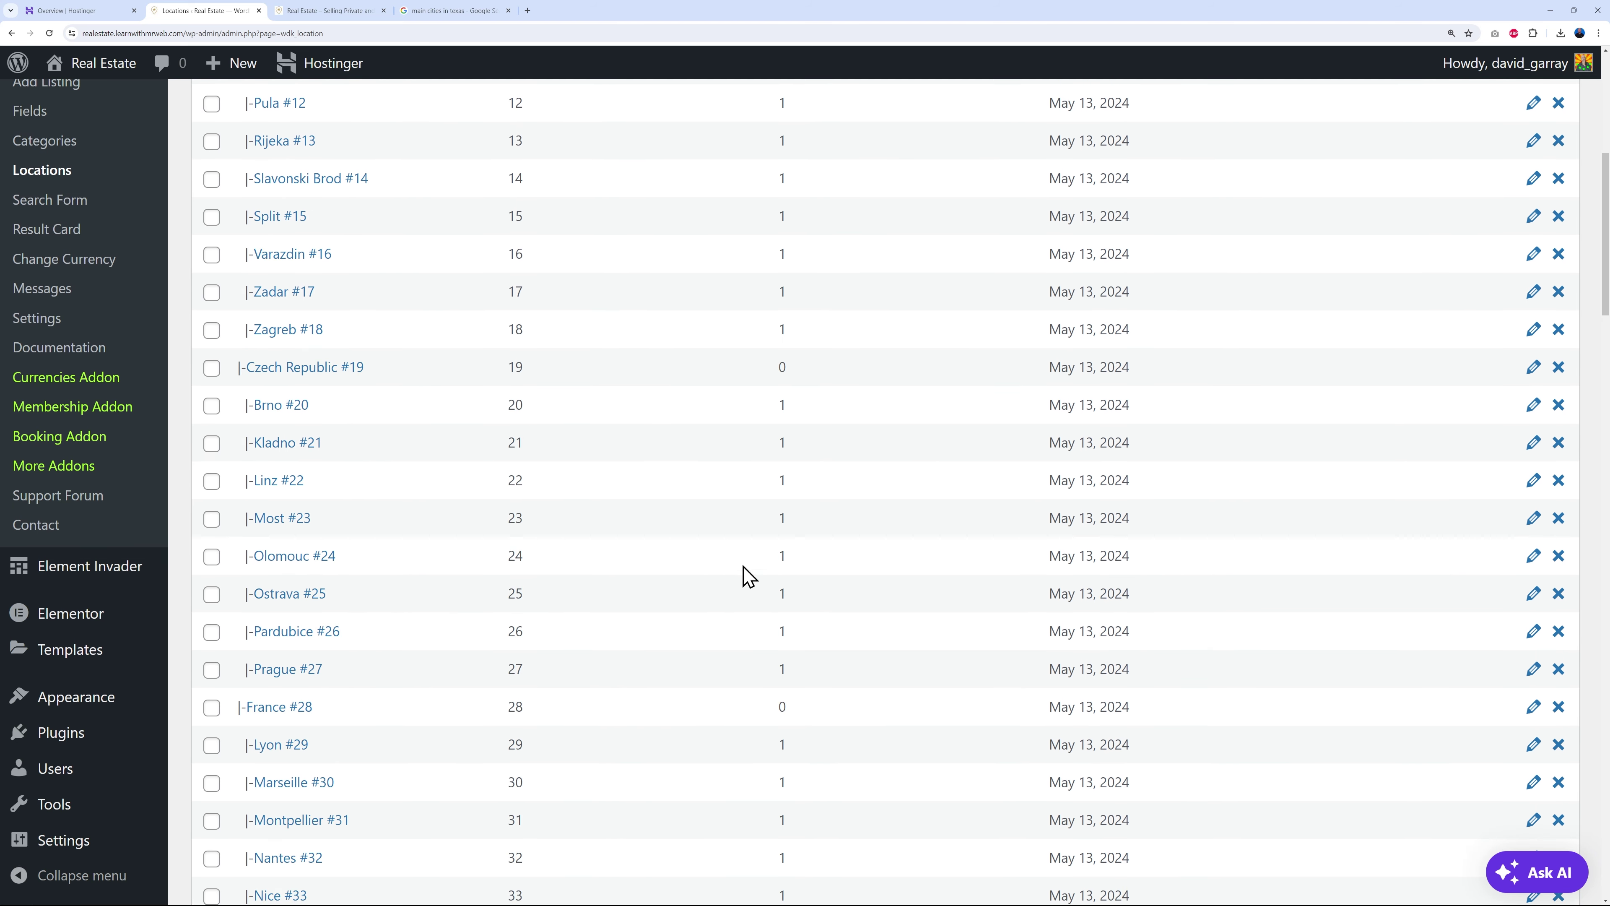
{"action": "scroll", "coordinate": [729, 570], "scroll_direction": "up", "scroll_amount": 8}
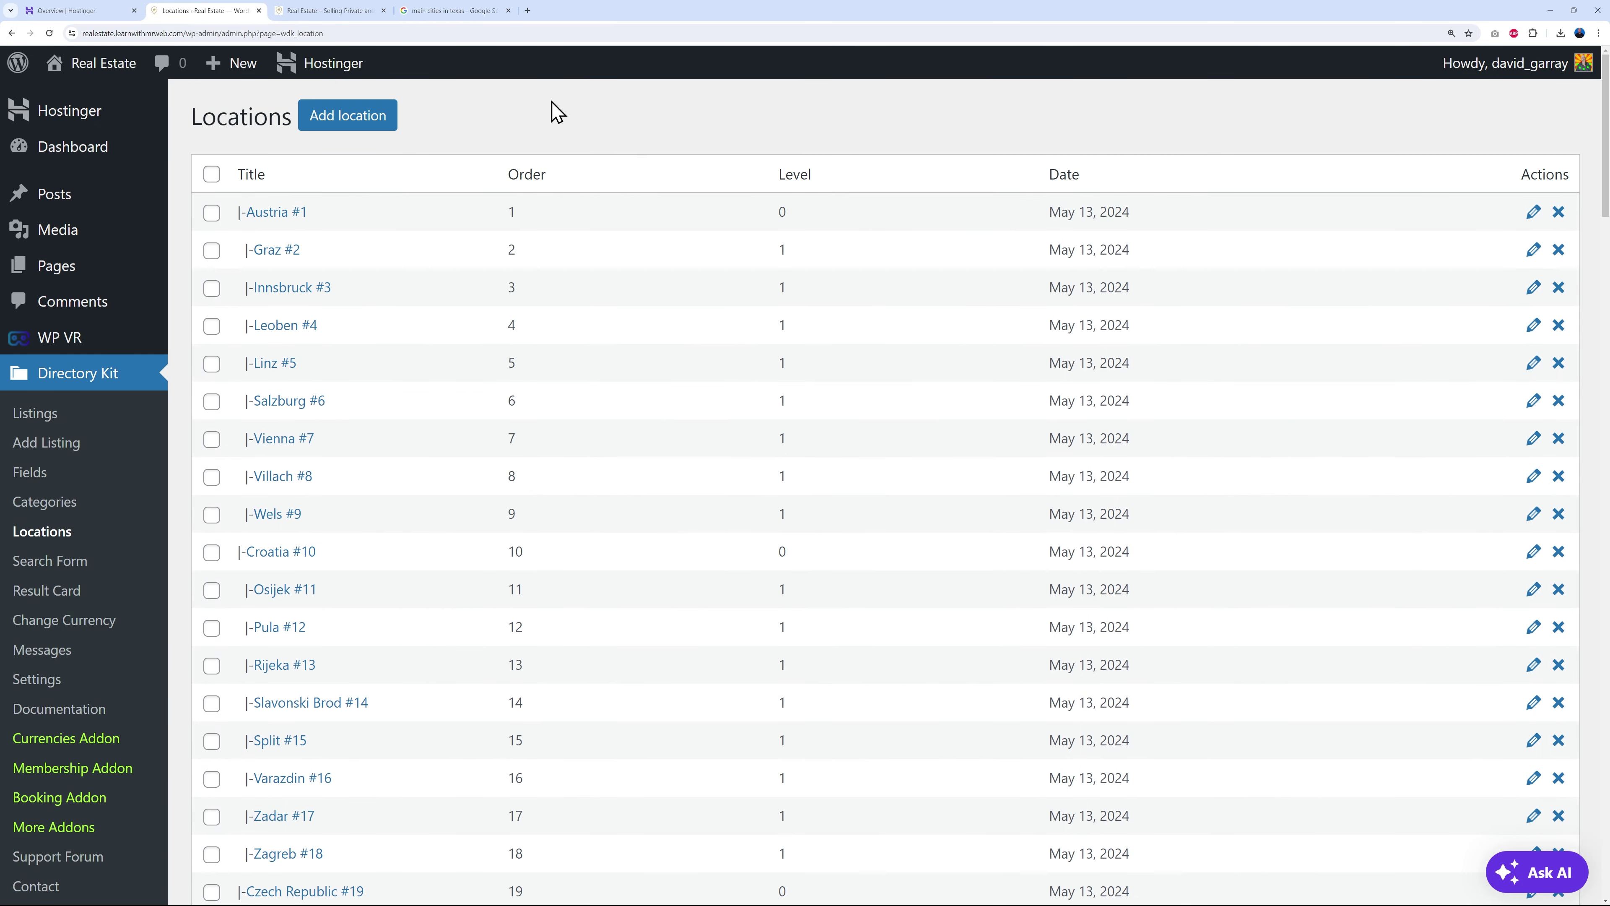
{"action": "left_click", "coordinate": [445, 11]}
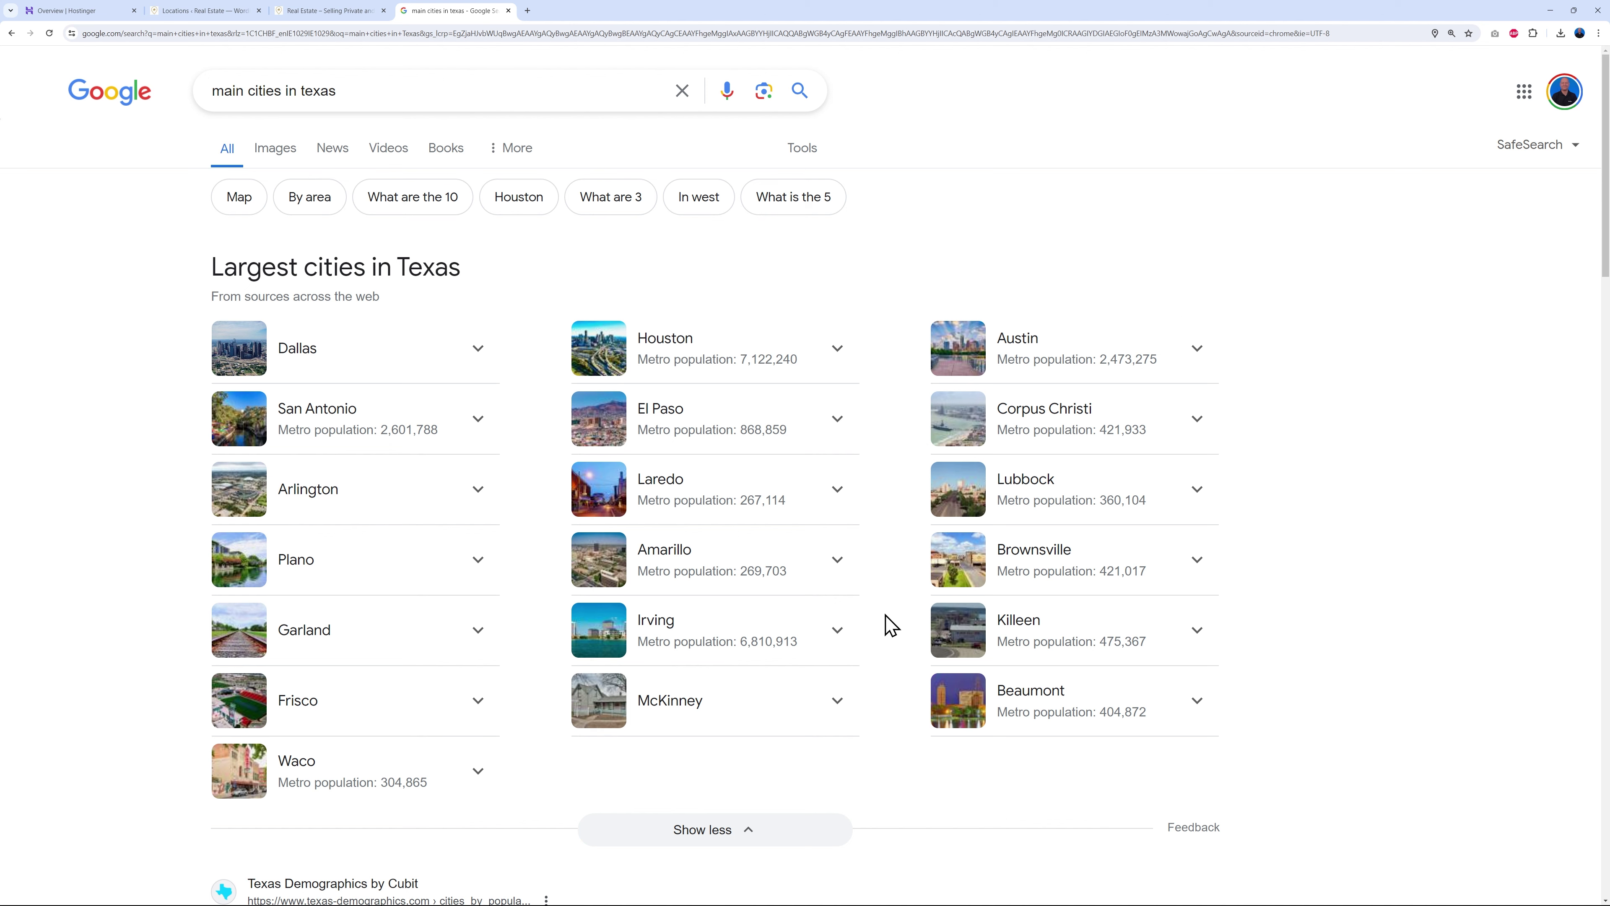
{"action": "left_click", "coordinate": [216, 11]}
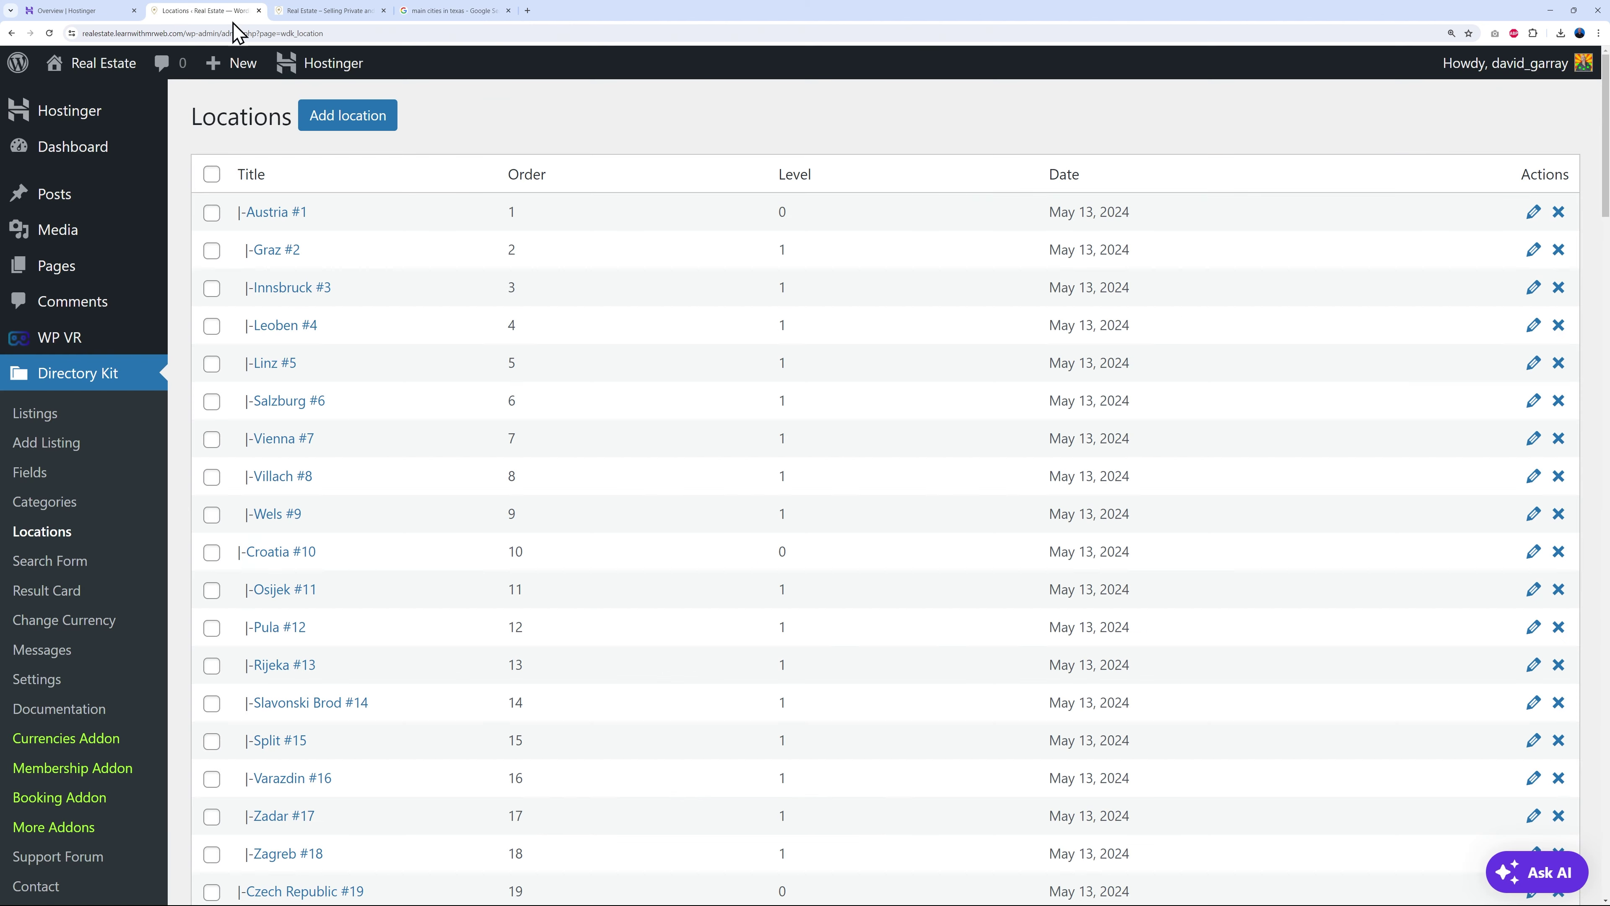
{"action": "left_click", "coordinate": [360, 121]}
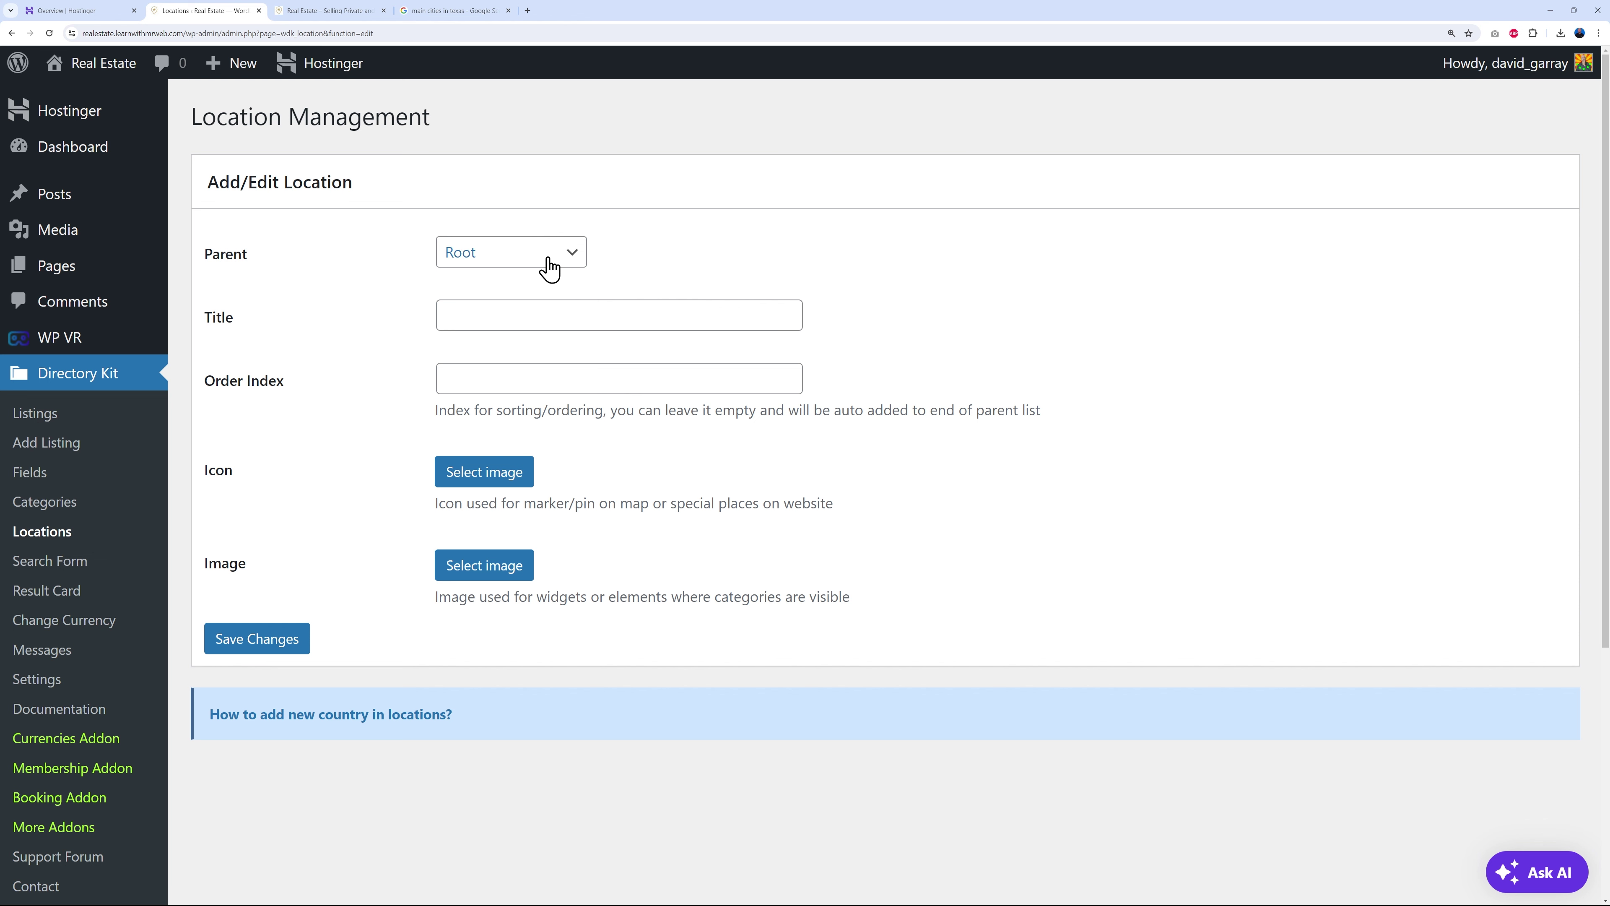
- Save a top-level 'Texas' location with Order Index 1, after checking the site's location dropdown
{"action": "left_click", "coordinate": [529, 319]}
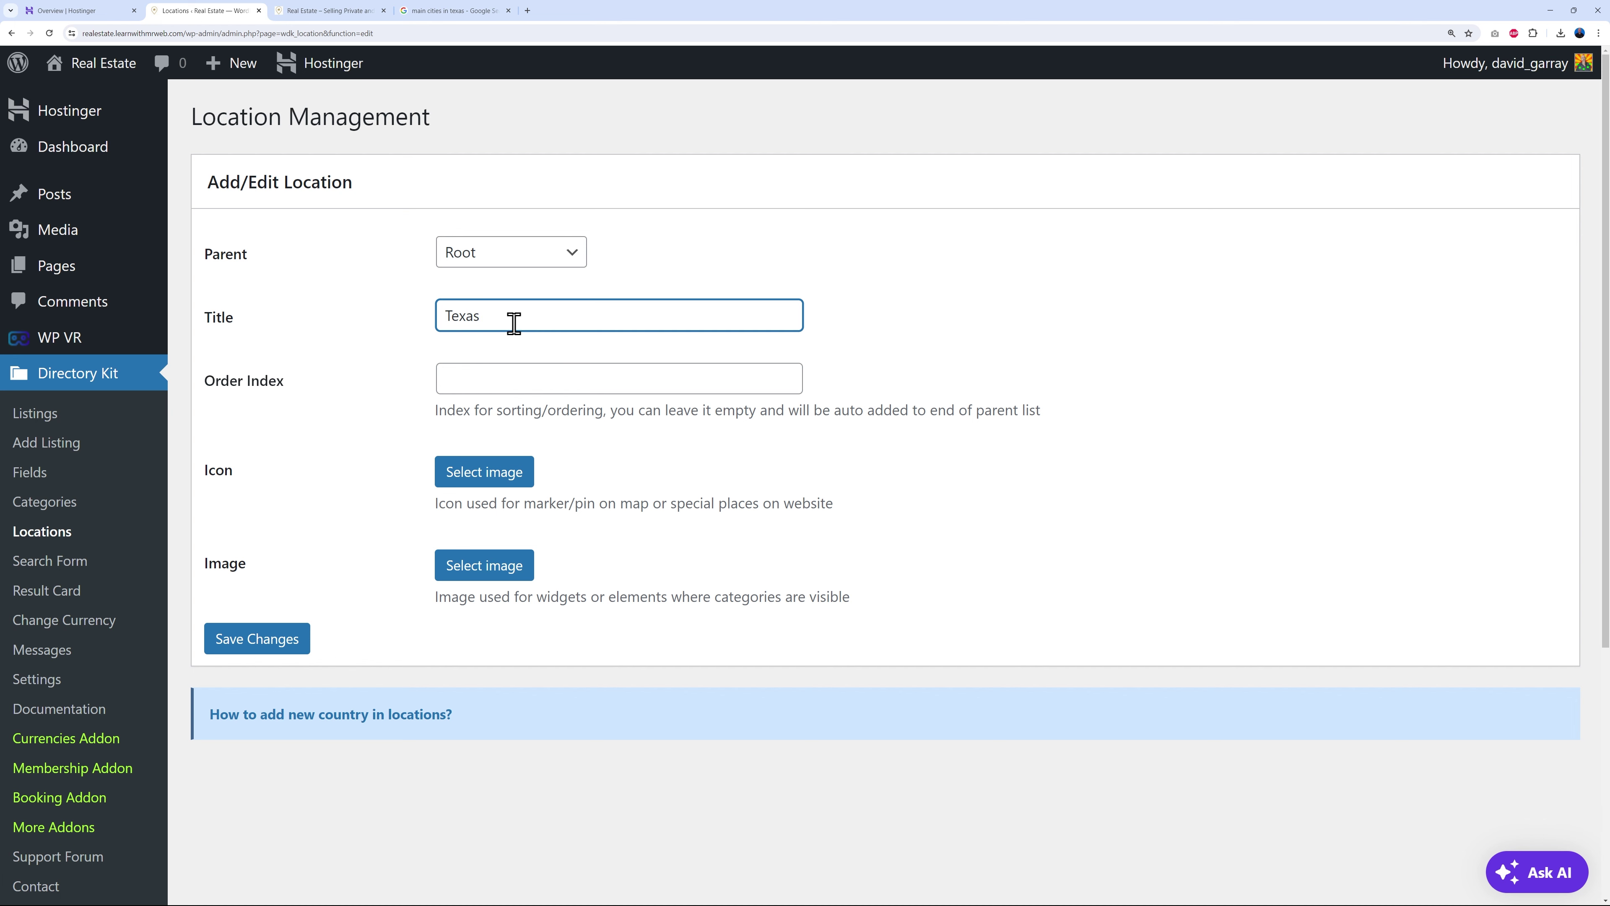
{"action": "left_click", "coordinate": [521, 379]}
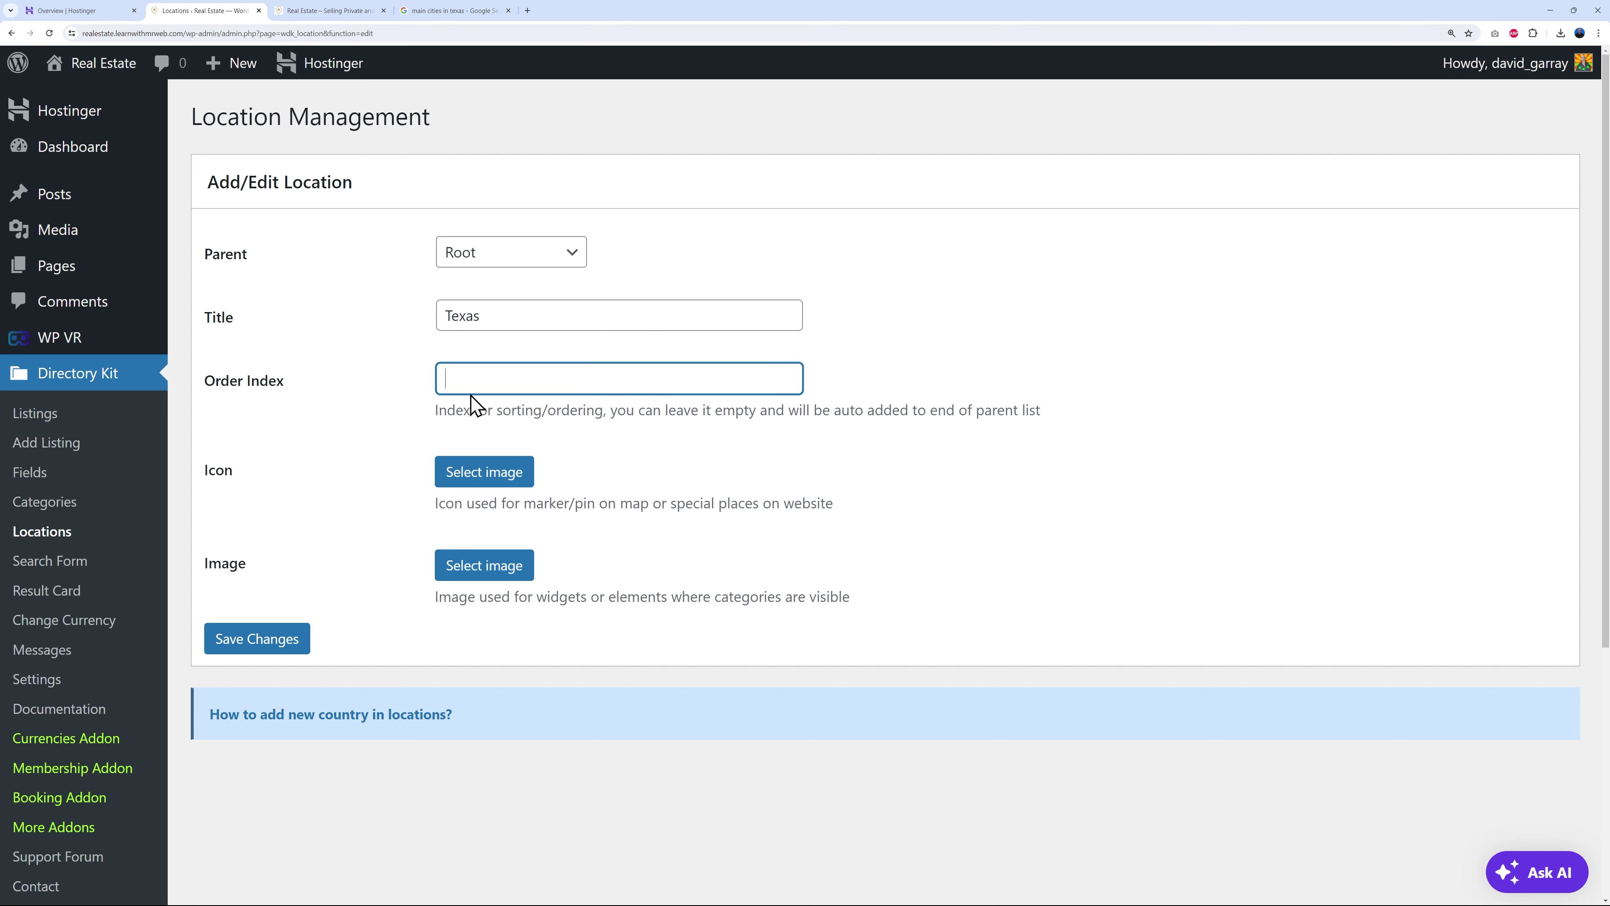
{"action": "left_click", "coordinate": [329, 11]}
{"action": "left_click", "coordinate": [1087, 677]}
{"action": "scroll", "coordinate": [1090, 685], "scroll_direction": "down", "scroll_amount": 7}
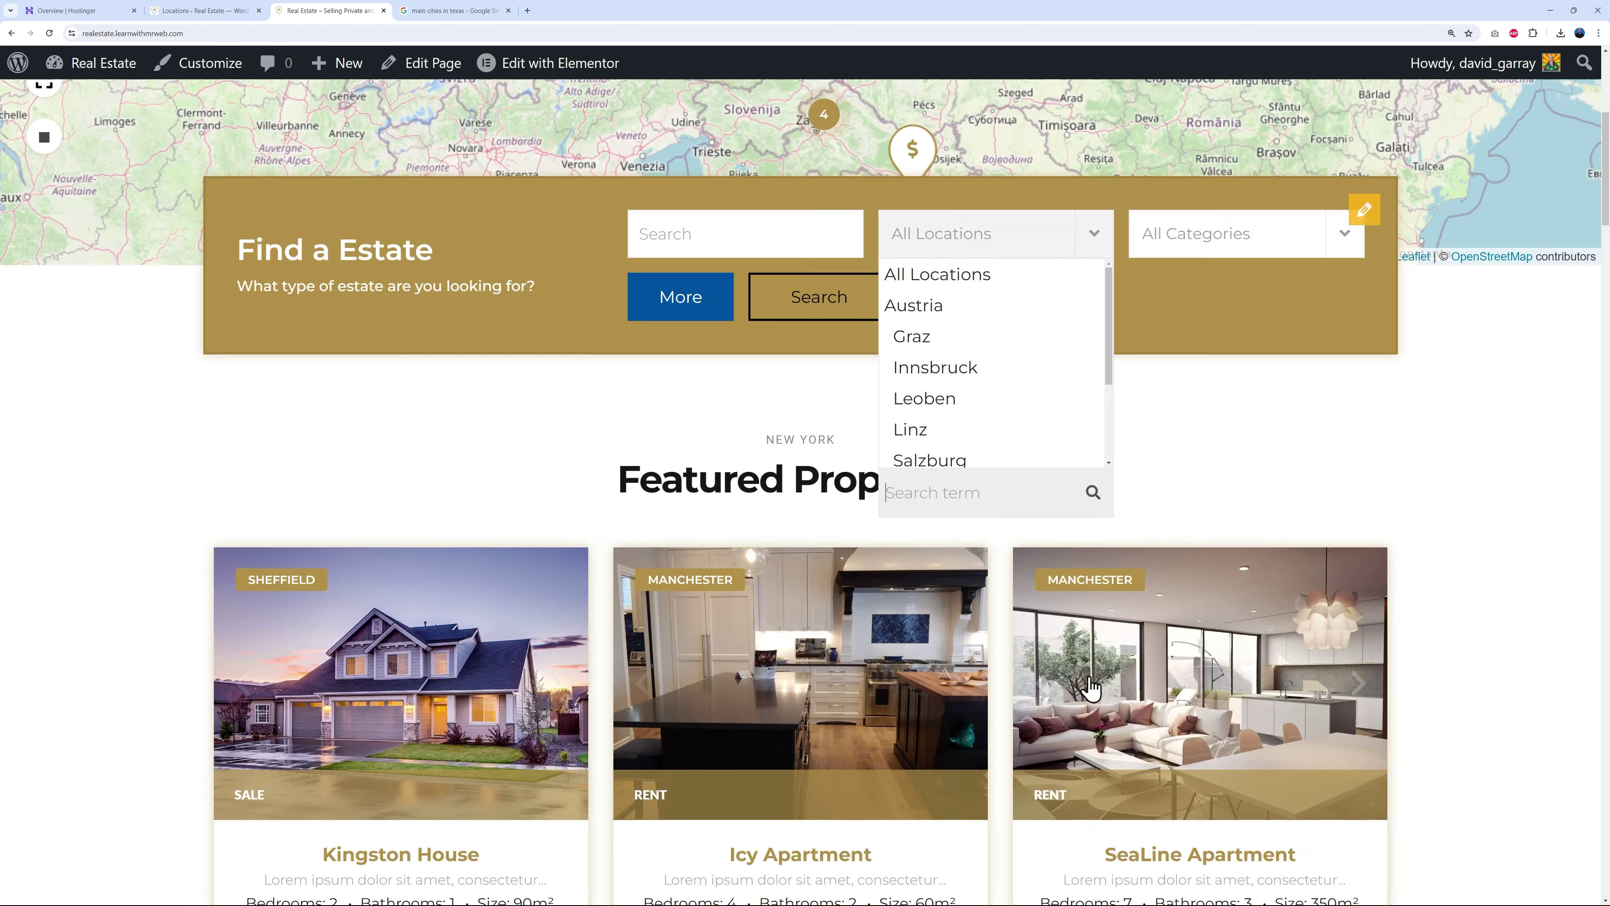
{"action": "scroll", "coordinate": [1108, 355], "scroll_direction": "down", "scroll_amount": 3}
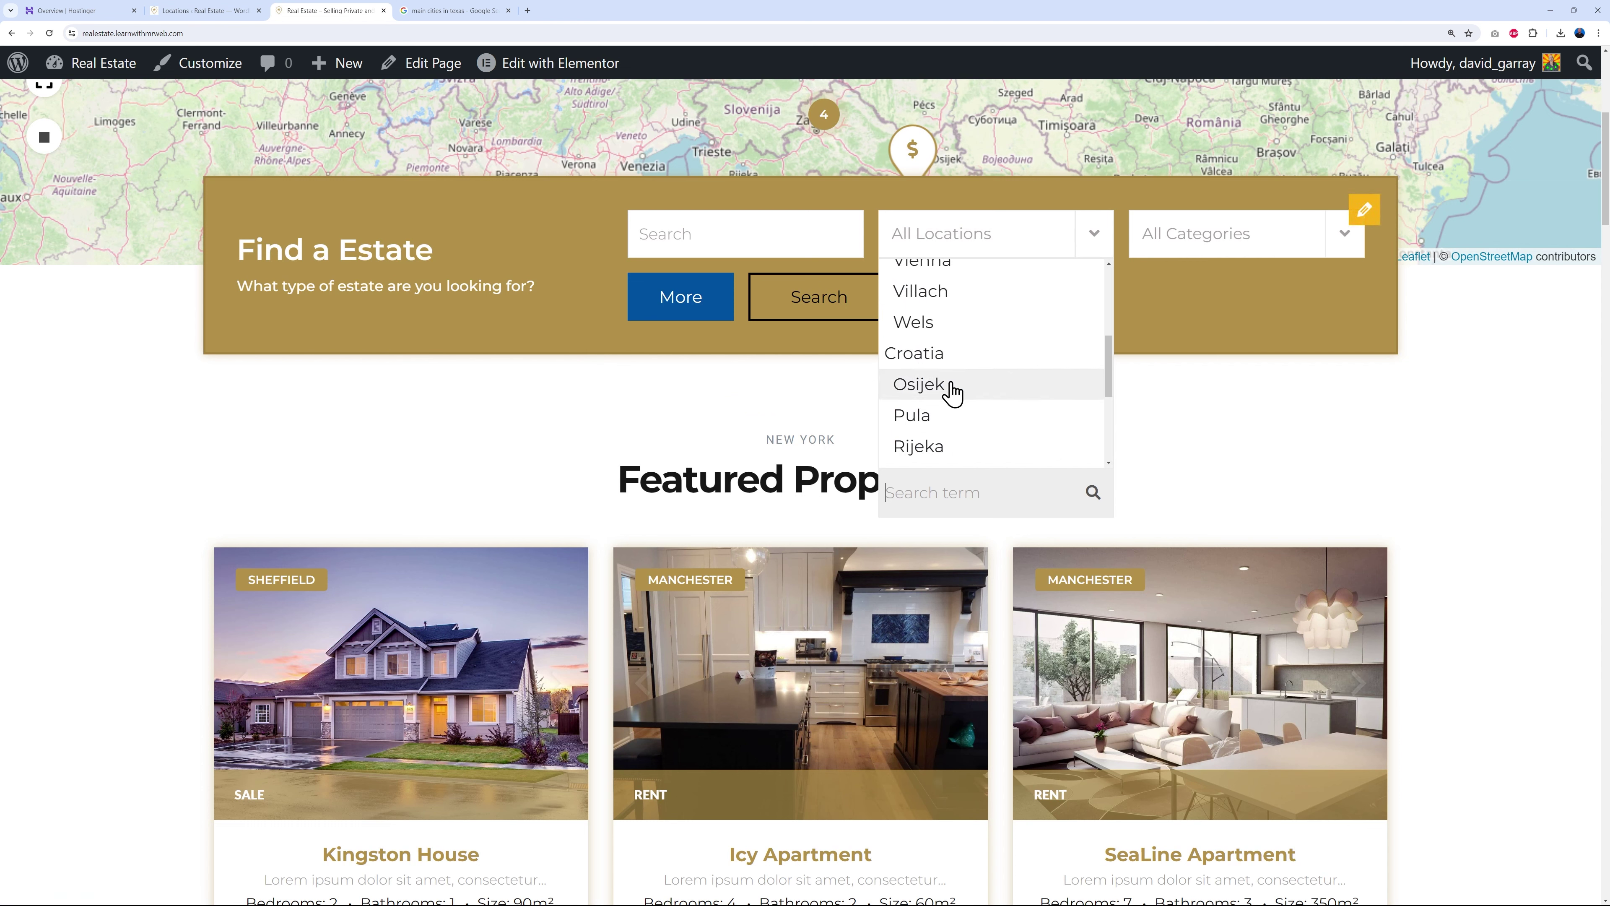
{"action": "left_click", "coordinate": [719, 136]}
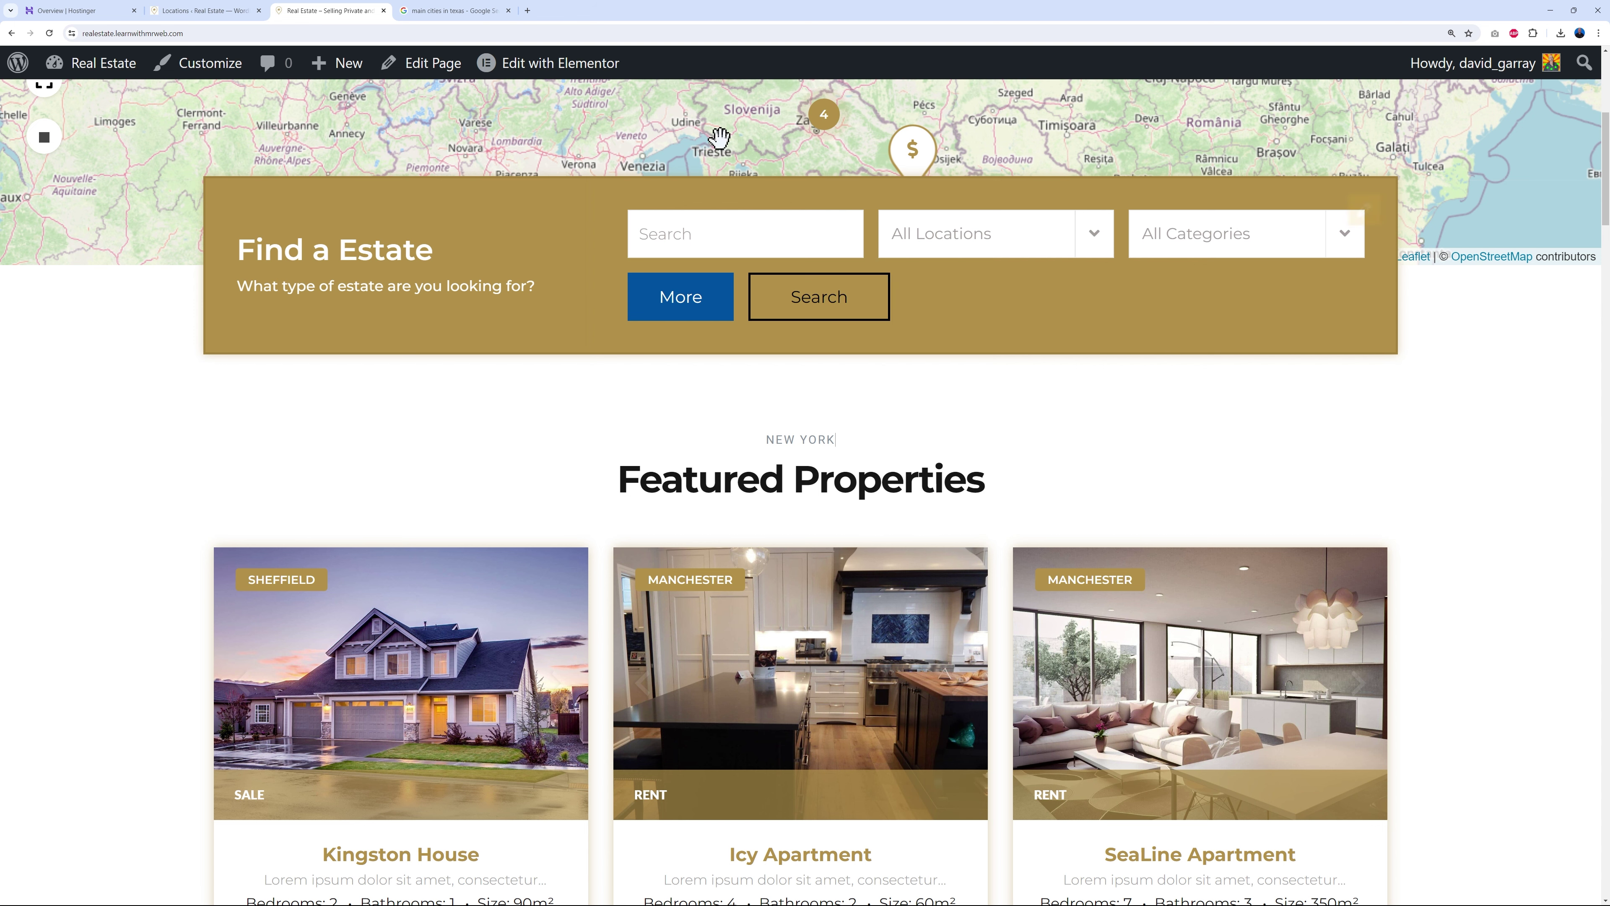
{"action": "left_click", "coordinate": [222, 12]}
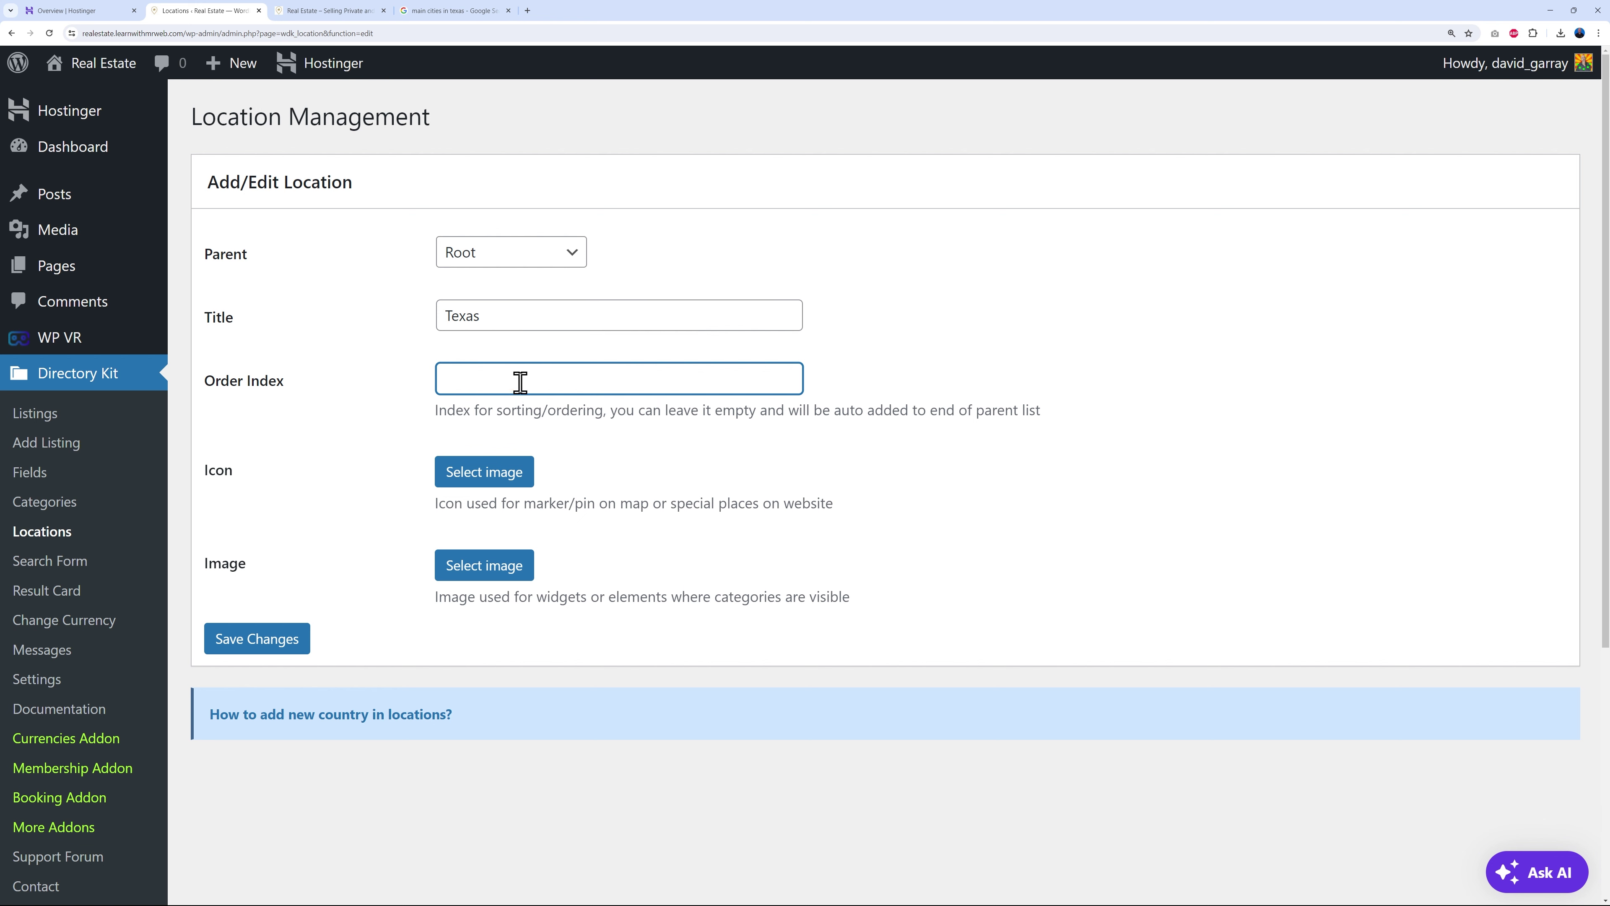
{"action": "left_click", "coordinate": [1024, 388]}
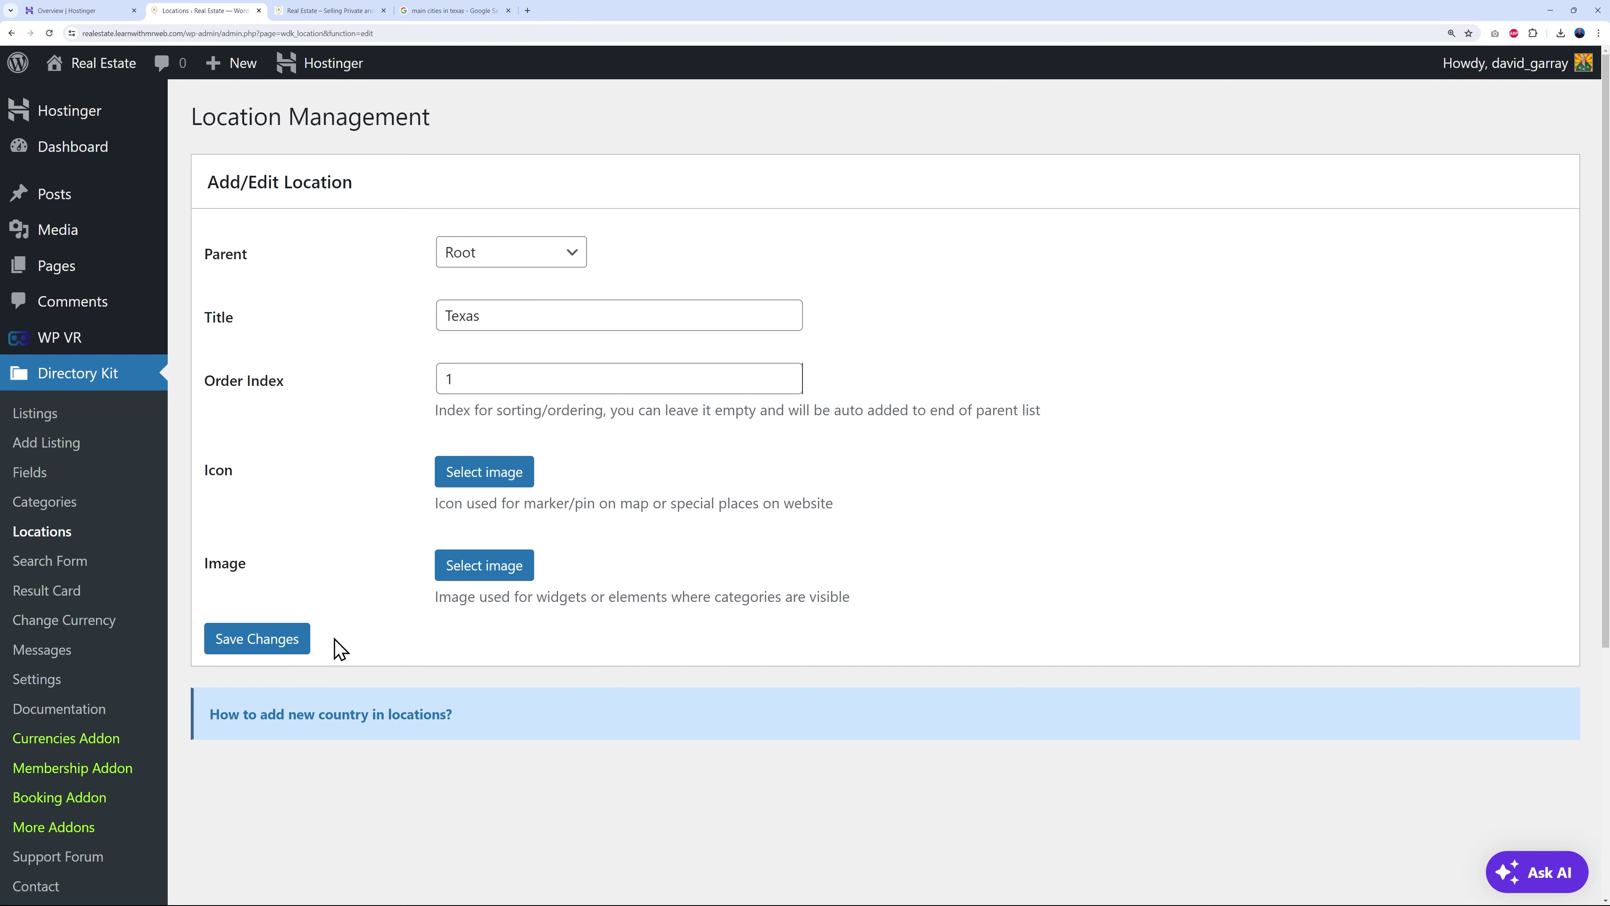
{"action": "left_click", "coordinate": [279, 653]}
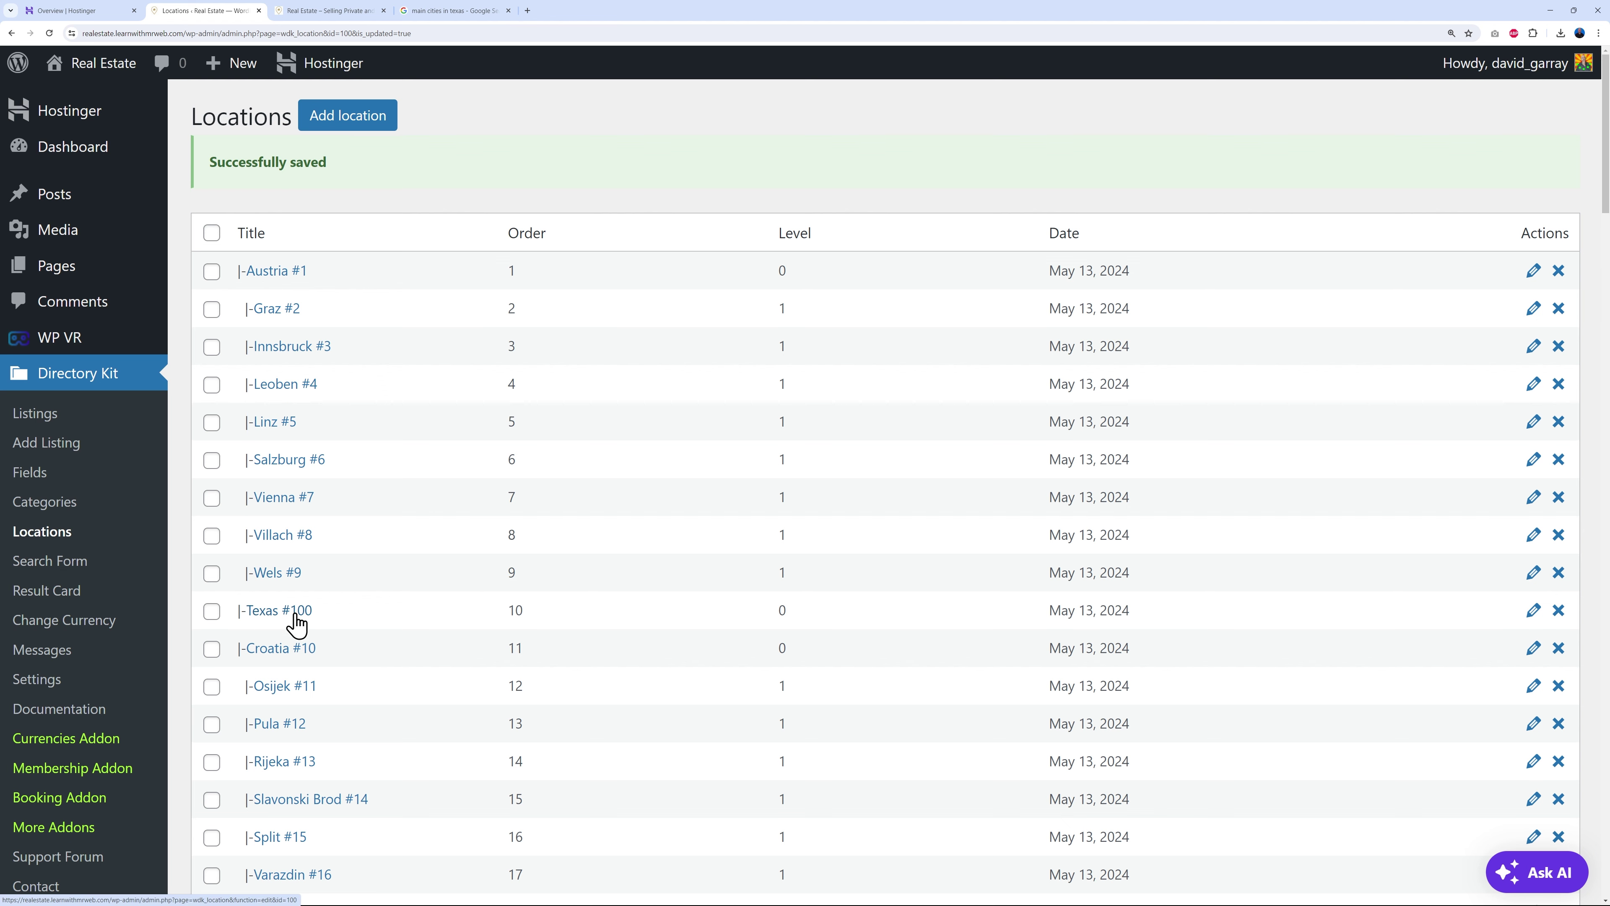
- Add Dallas as a location with Texas as its parent
{"action": "left_click", "coordinate": [467, 10]}
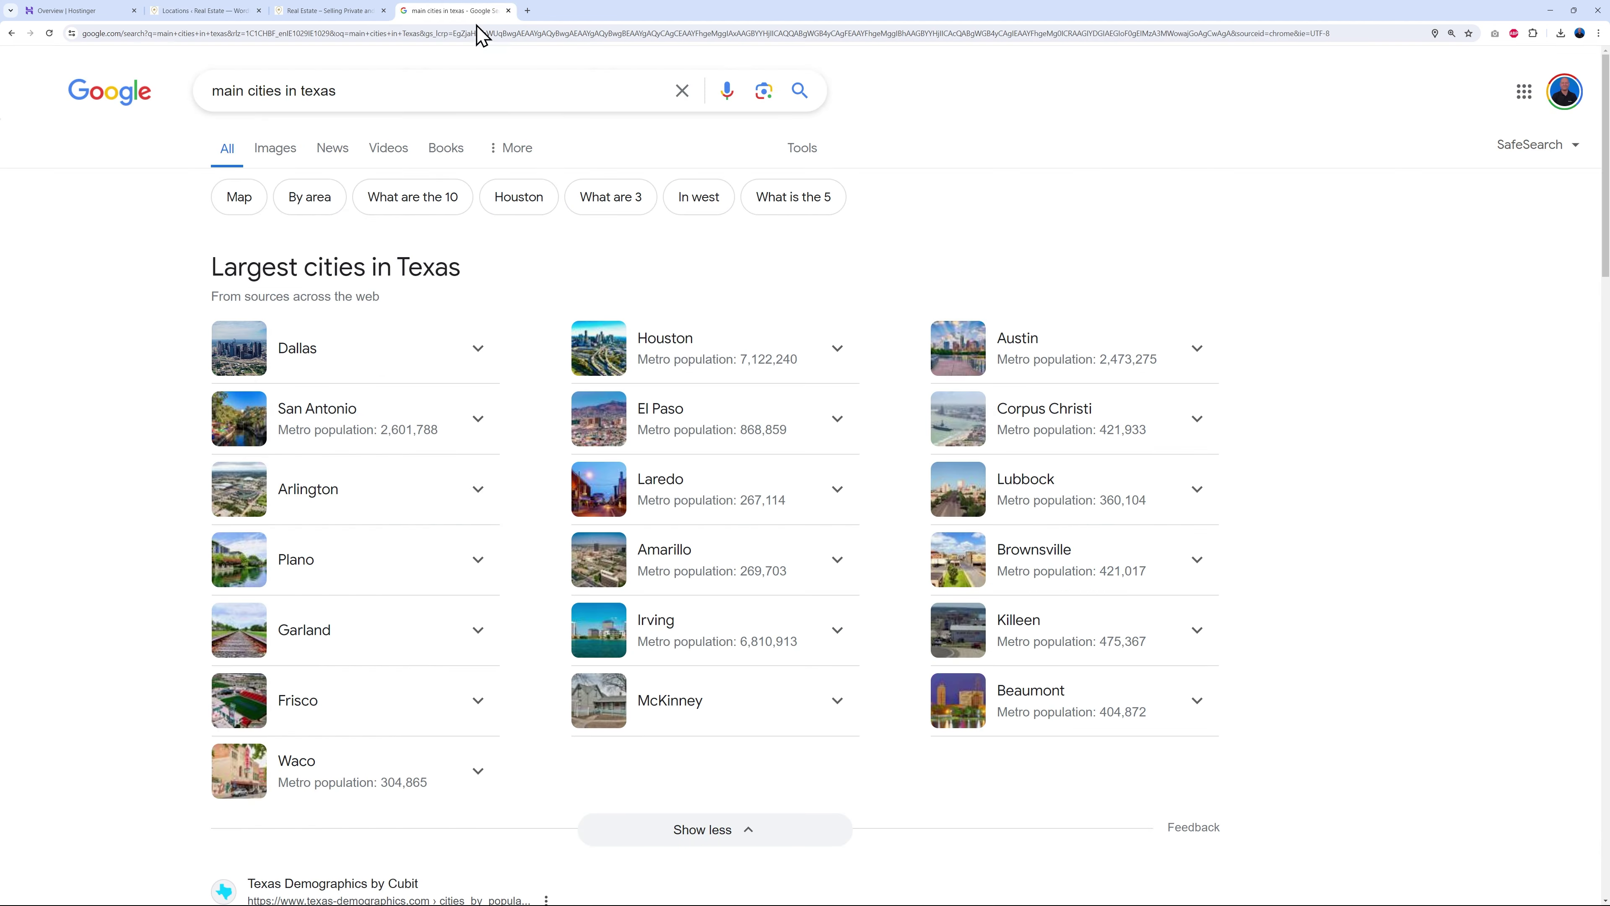
{"action": "left_click", "coordinate": [204, 11]}
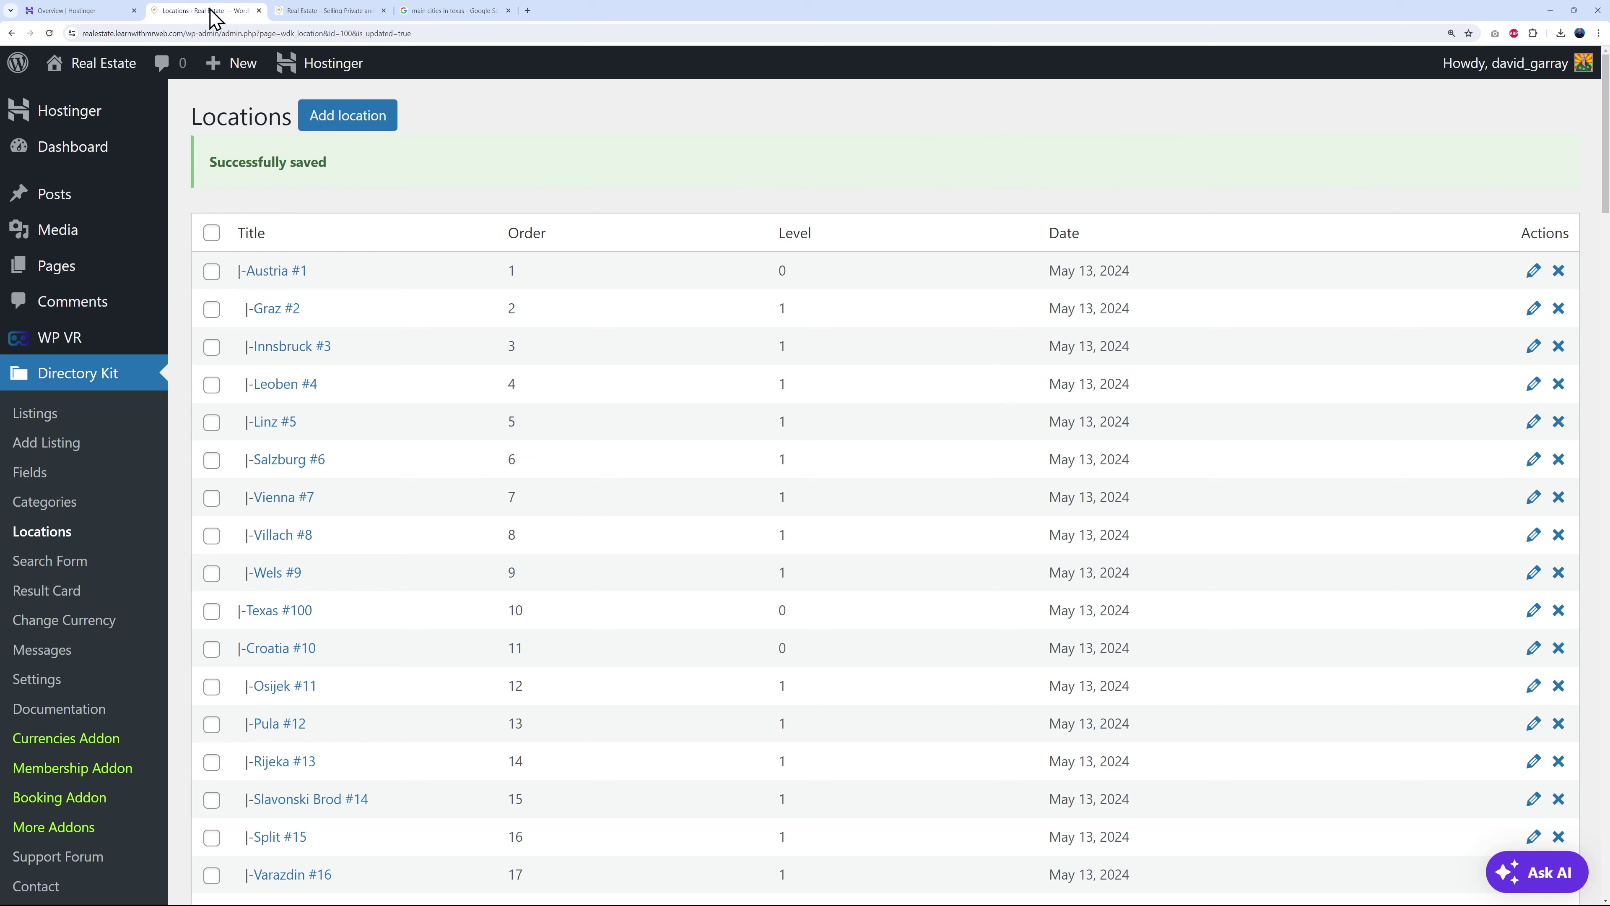
{"action": "left_click", "coordinate": [347, 116]}
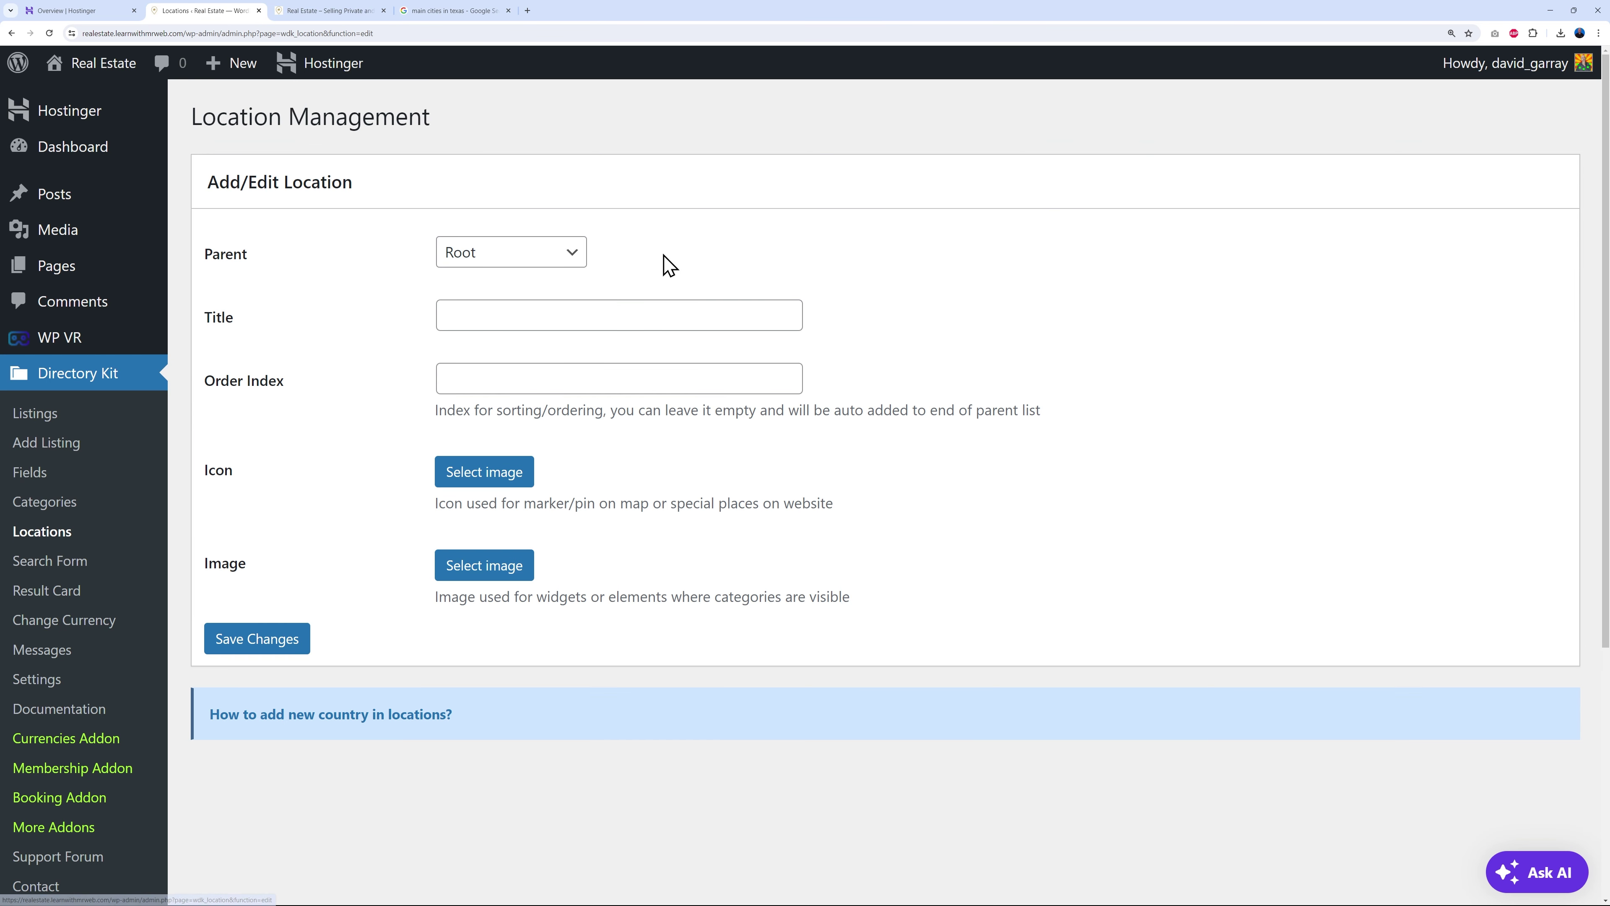
{"action": "left_click", "coordinate": [575, 257]}
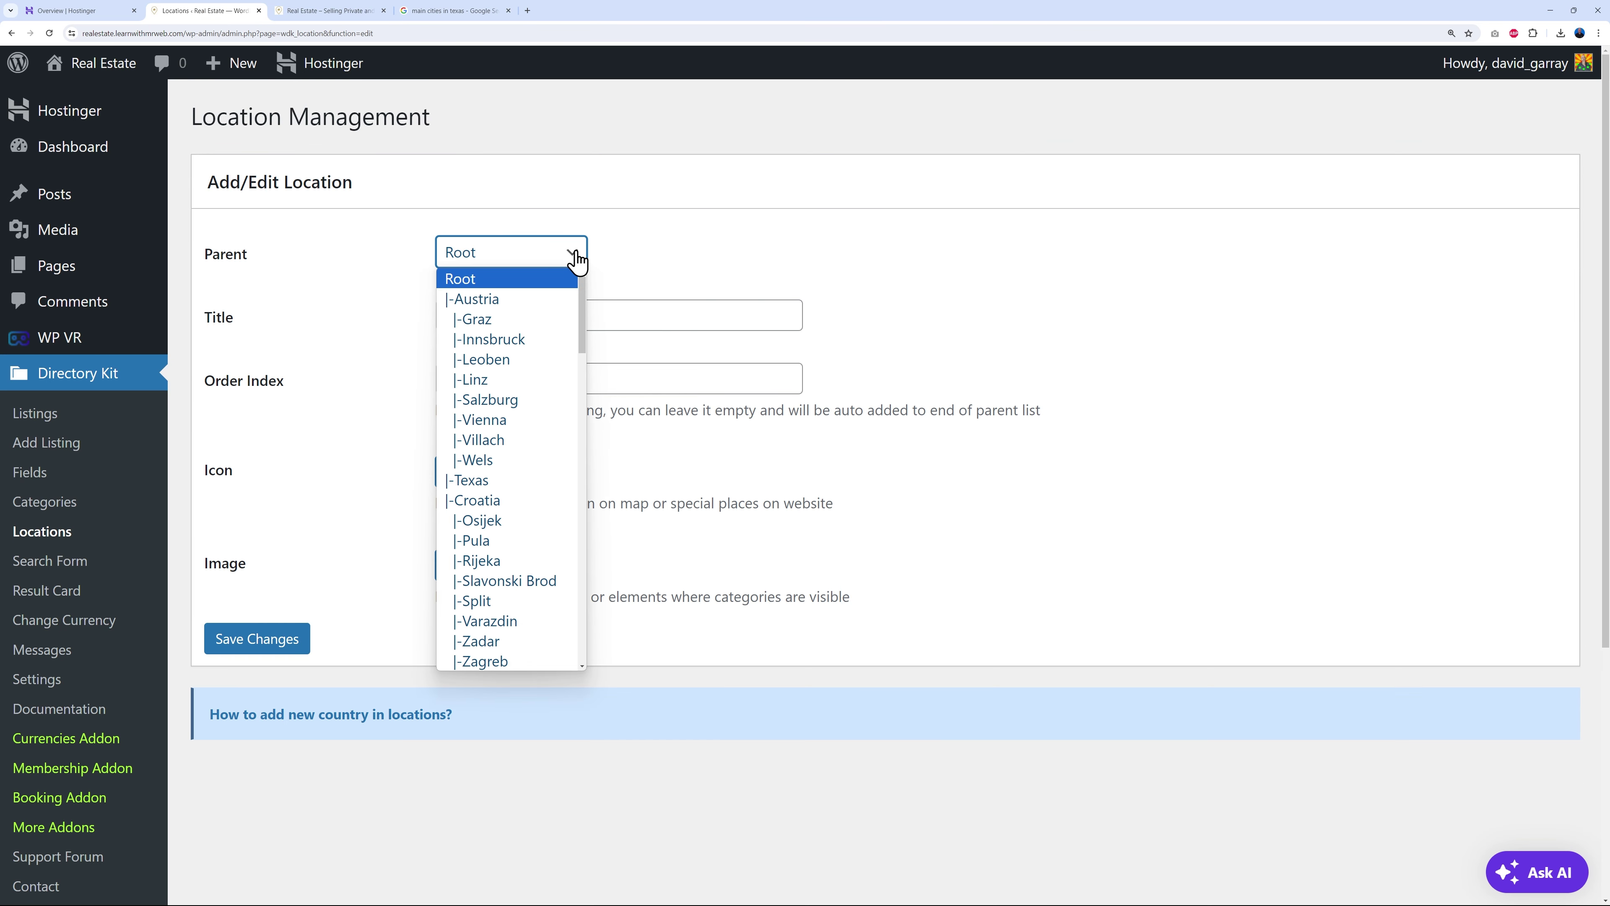
{"action": "left_click", "coordinate": [515, 483]}
{"action": "left_click", "coordinate": [532, 314]}
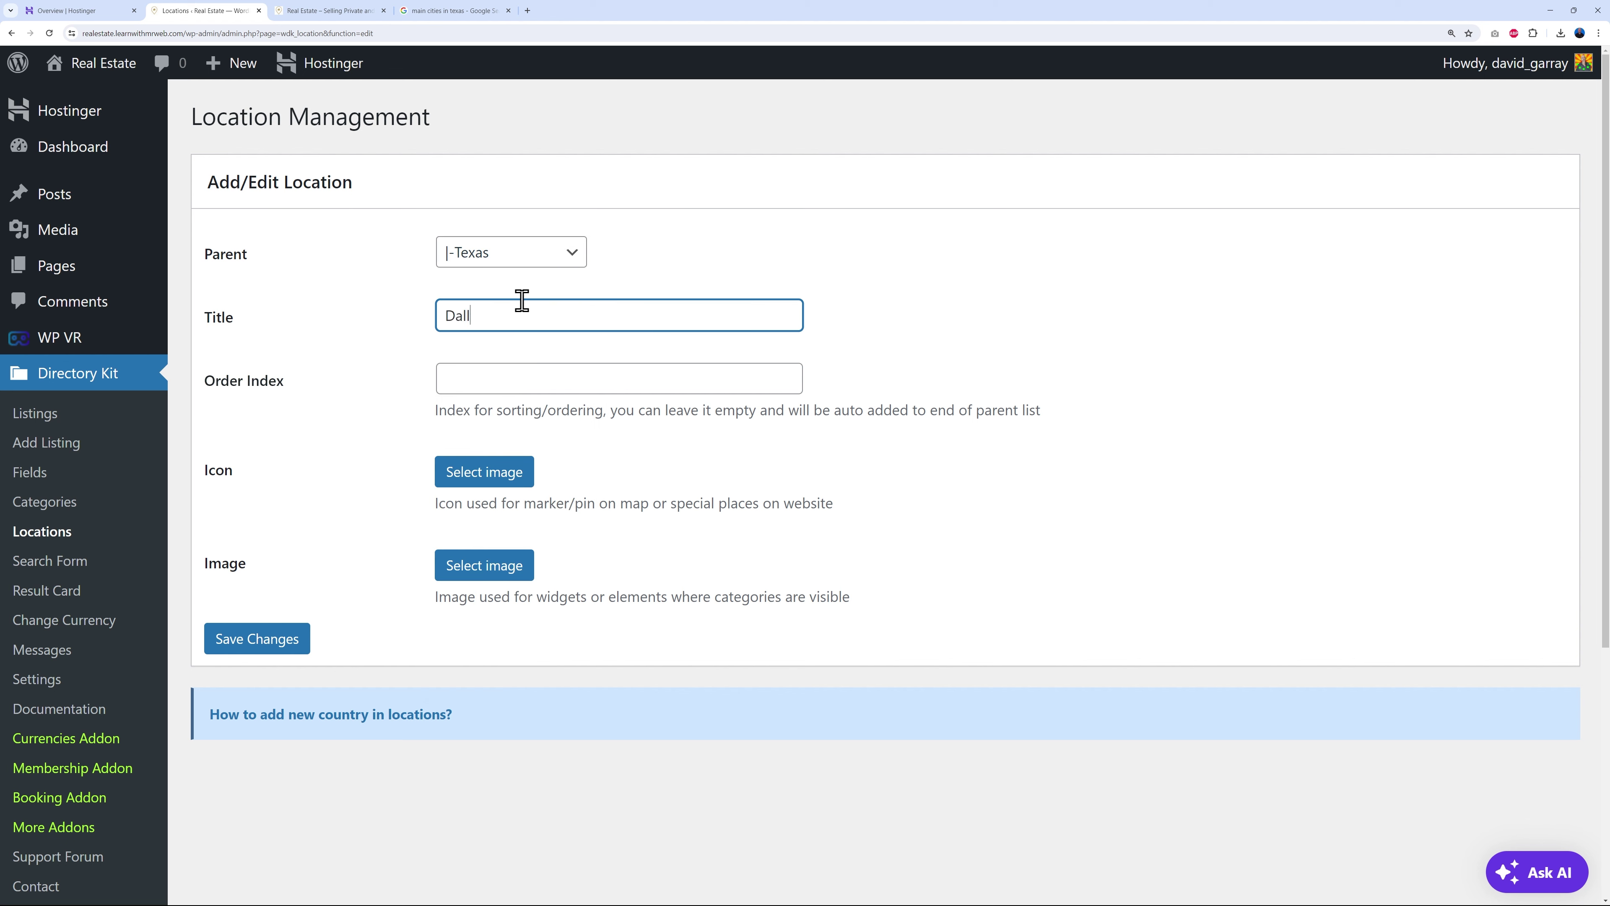
{"action": "left_click", "coordinate": [530, 372]}
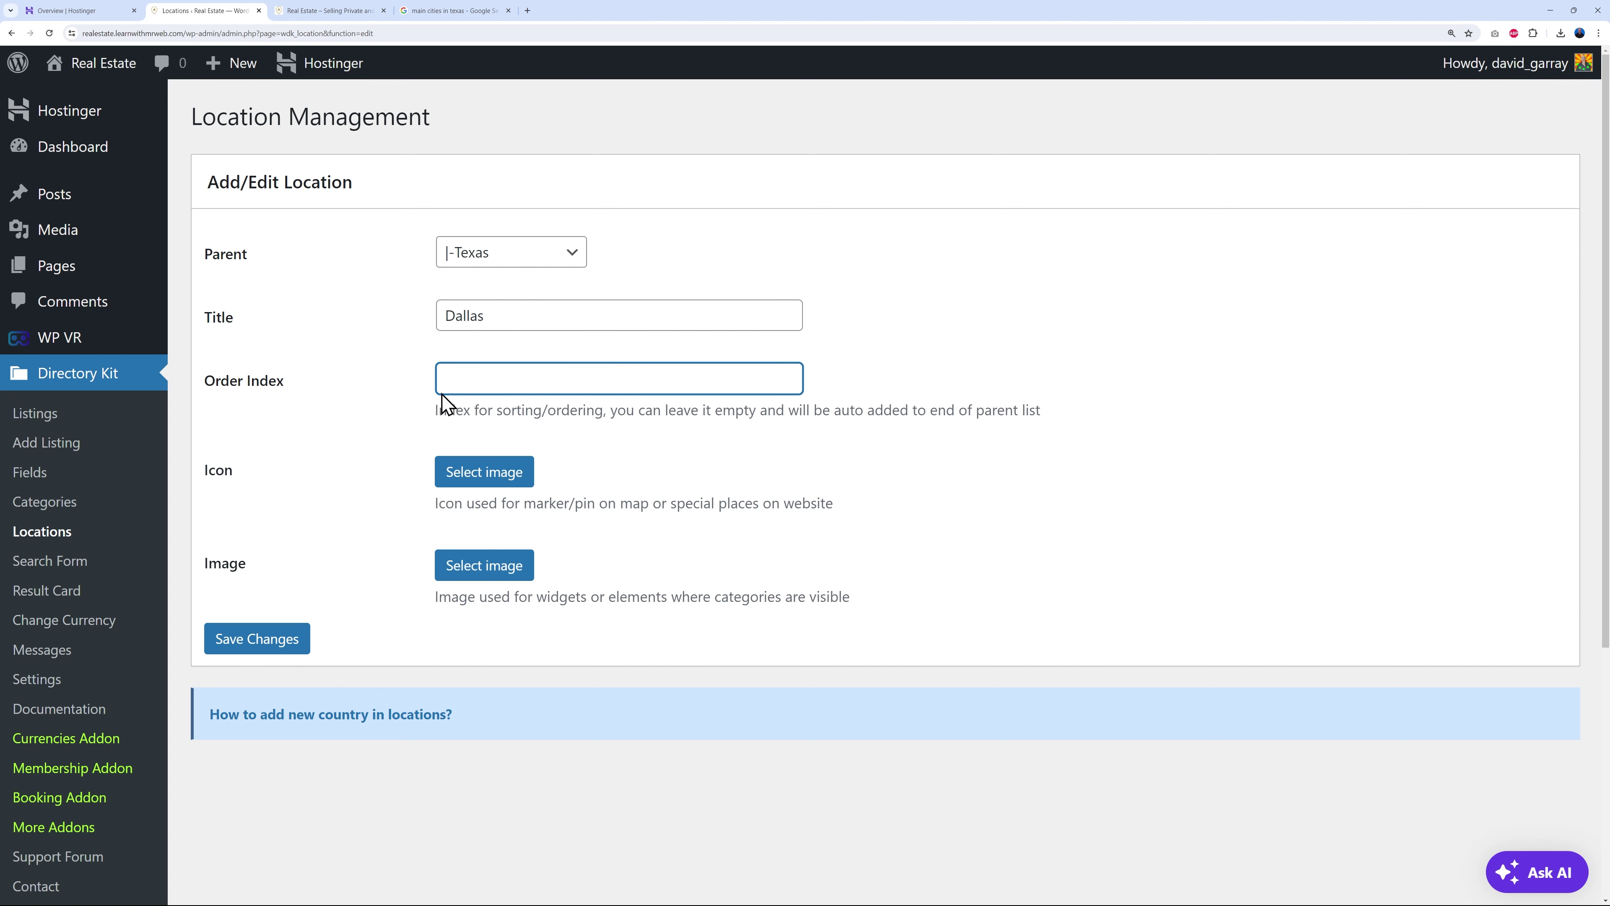
{"action": "left_click", "coordinate": [950, 388]}
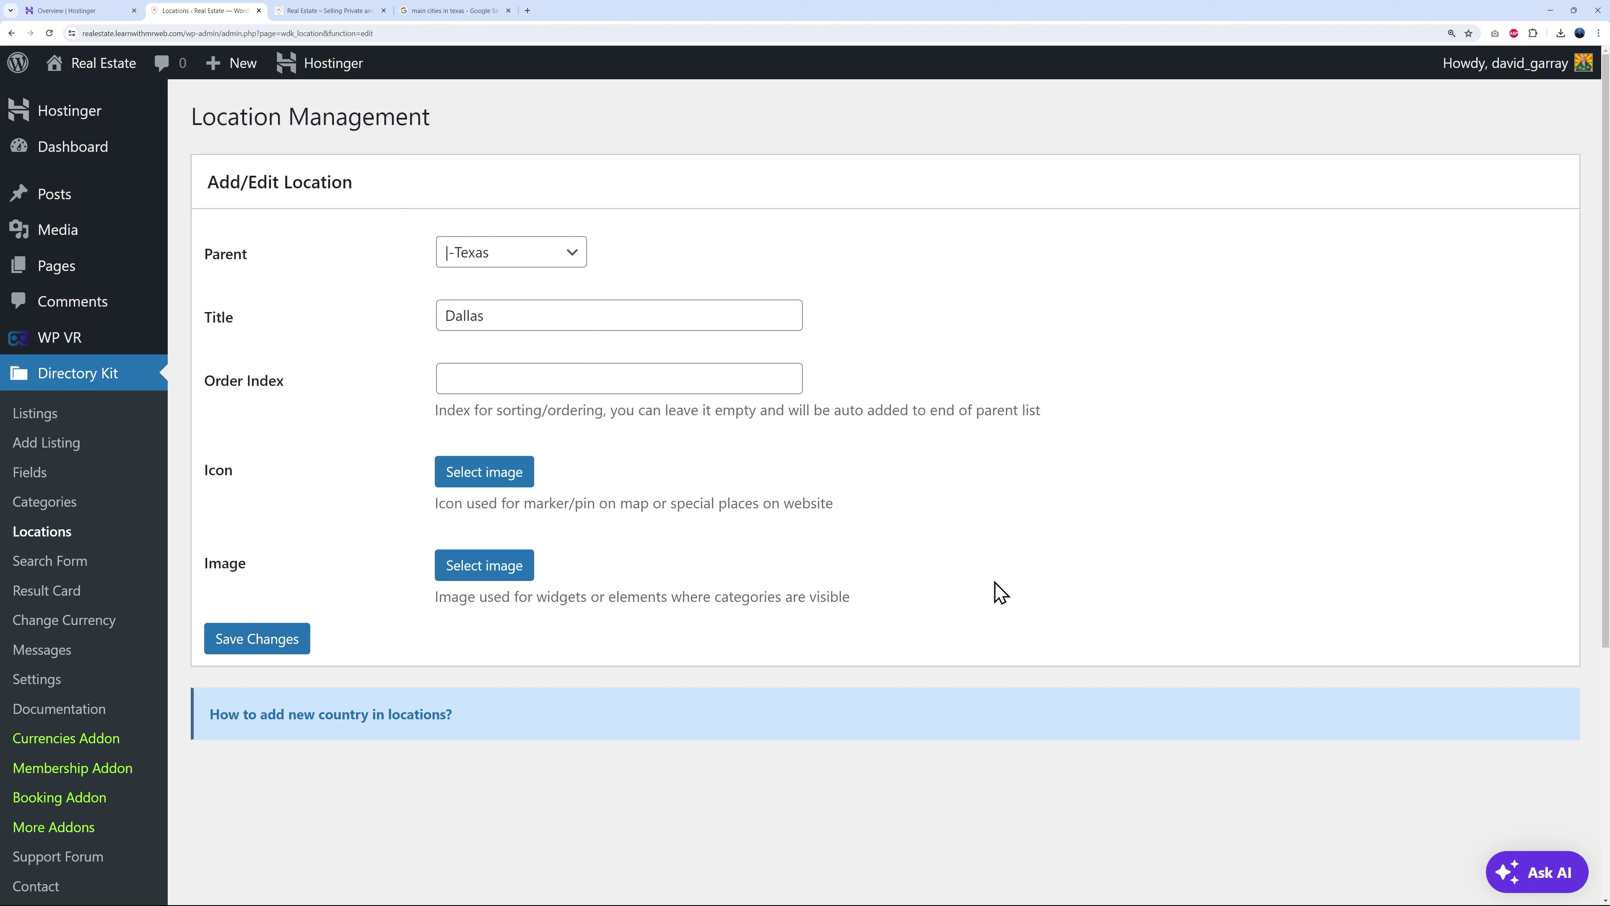
{"action": "left_click", "coordinate": [293, 647]}
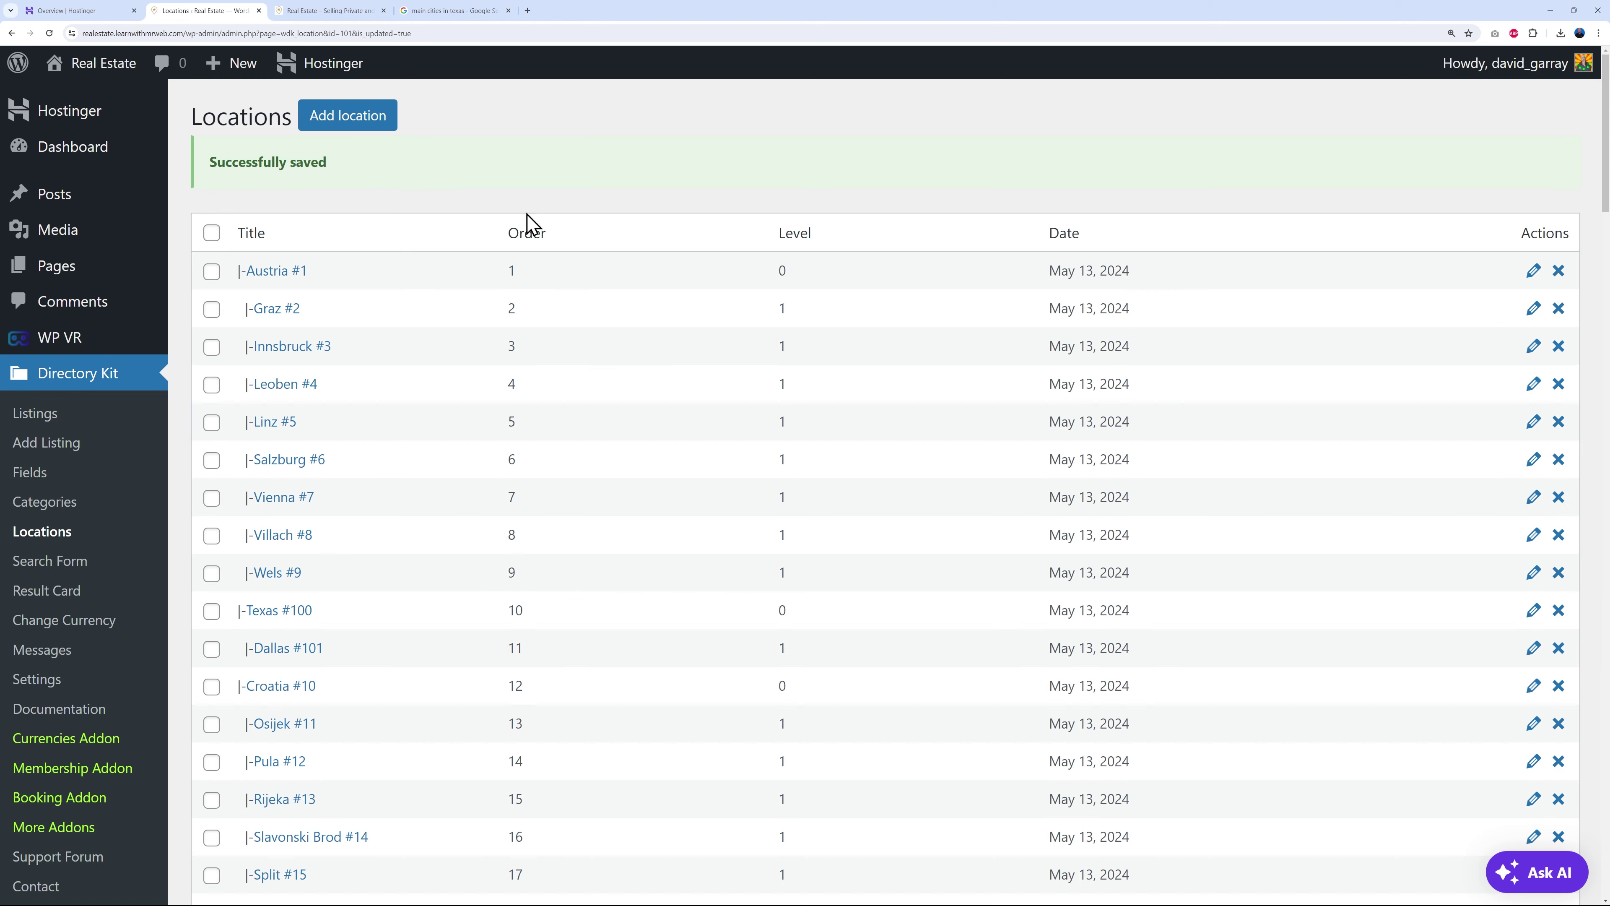
- Add Houston as a location with Texas as its parent
{"action": "left_click", "coordinate": [421, 13]}
{"action": "left_click", "coordinate": [235, 11]}
{"action": "left_click", "coordinate": [336, 120]}
{"action": "left_click", "coordinate": [558, 254]}
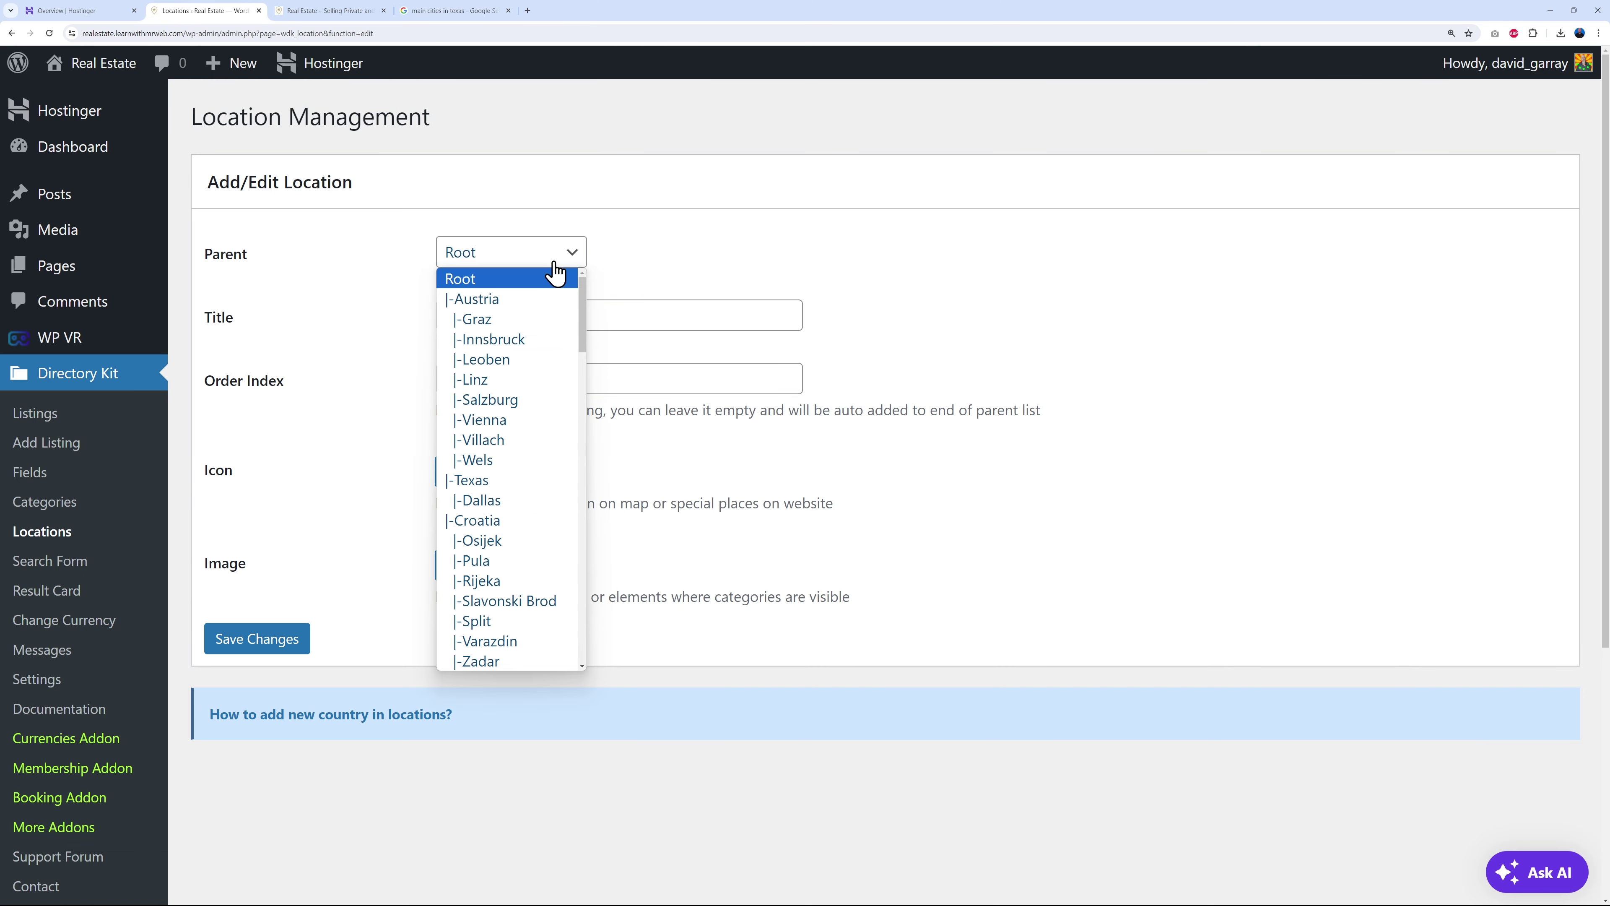
{"action": "left_click", "coordinate": [539, 480]}
{"action": "left_click", "coordinate": [534, 308]}
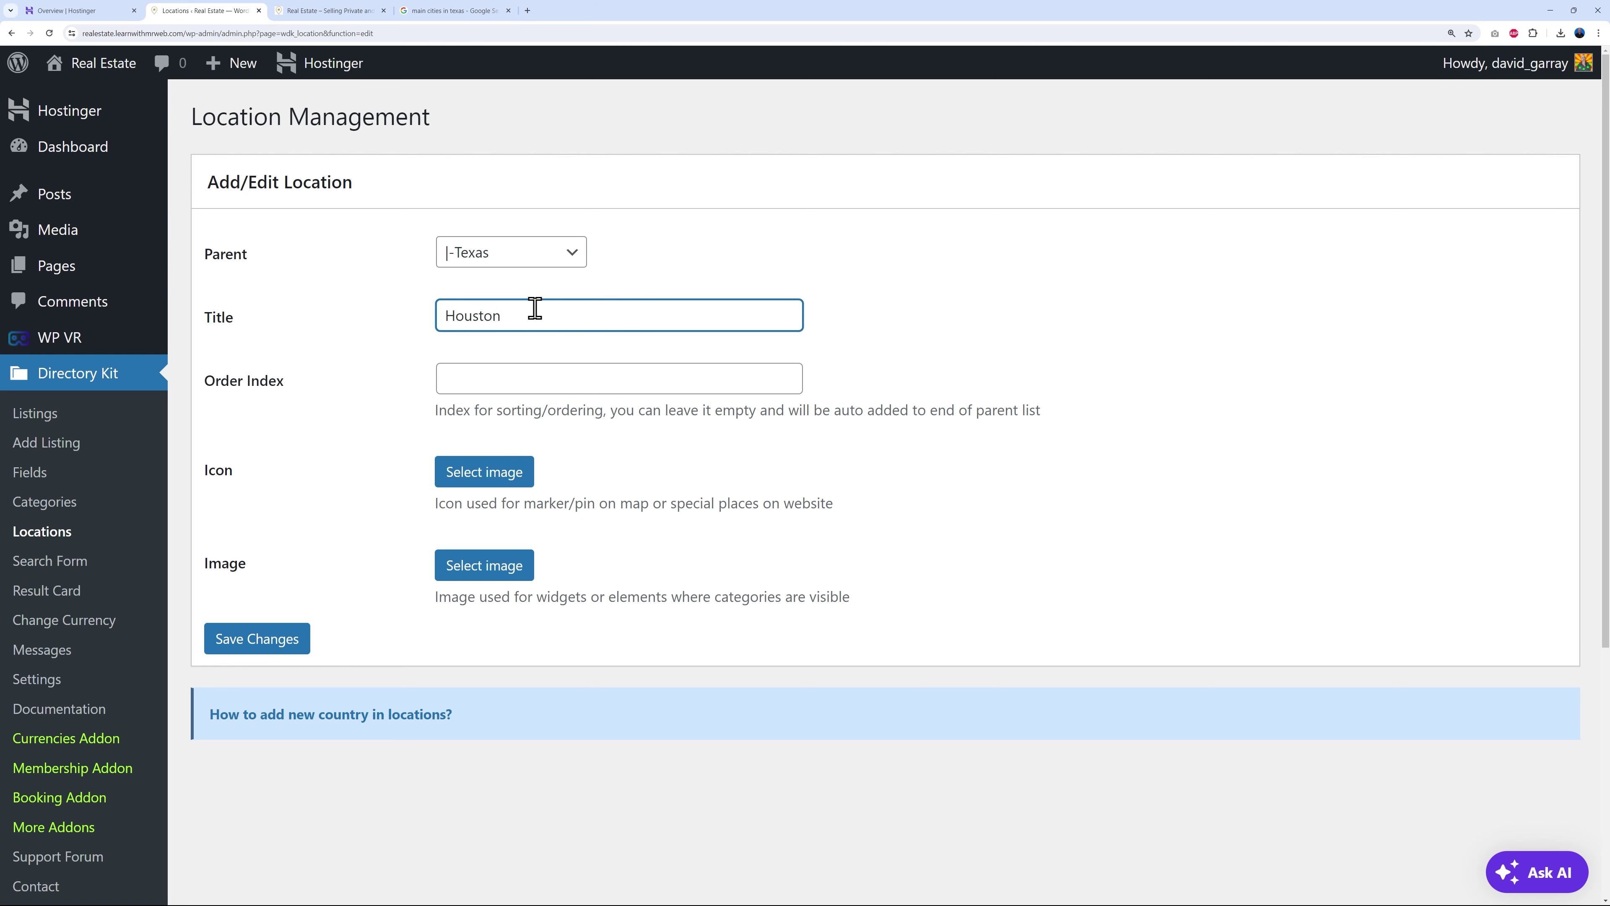
{"action": "left_click", "coordinate": [241, 637]}
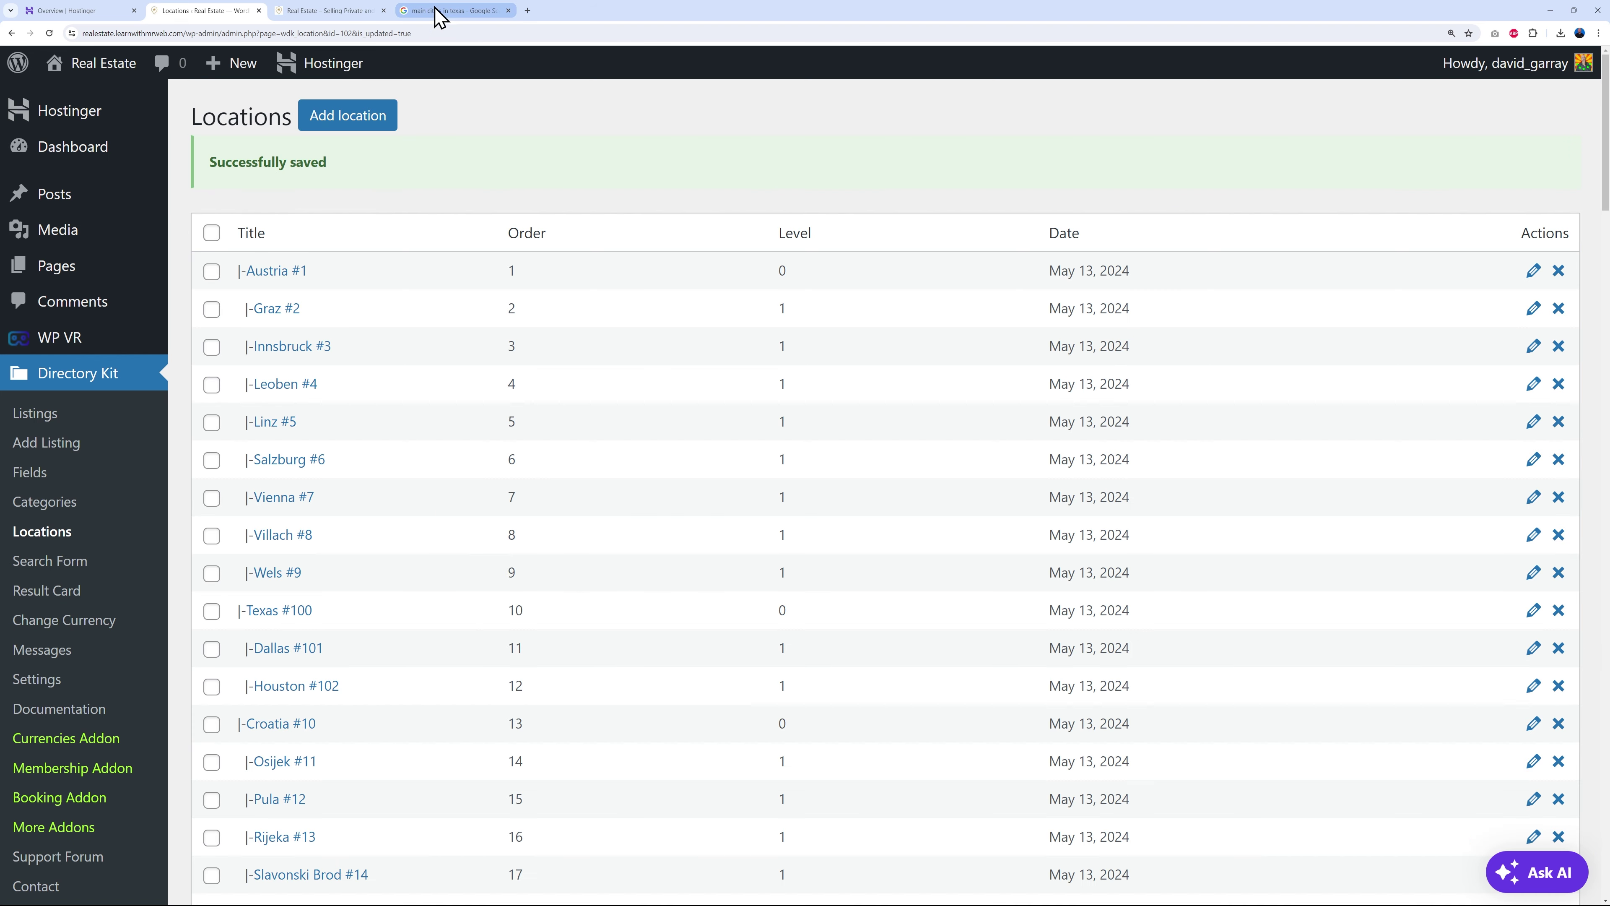
- Add Austin as a location with Texas as its parent
{"action": "left_click", "coordinate": [437, 11]}
{"action": "left_click", "coordinate": [203, 11]}
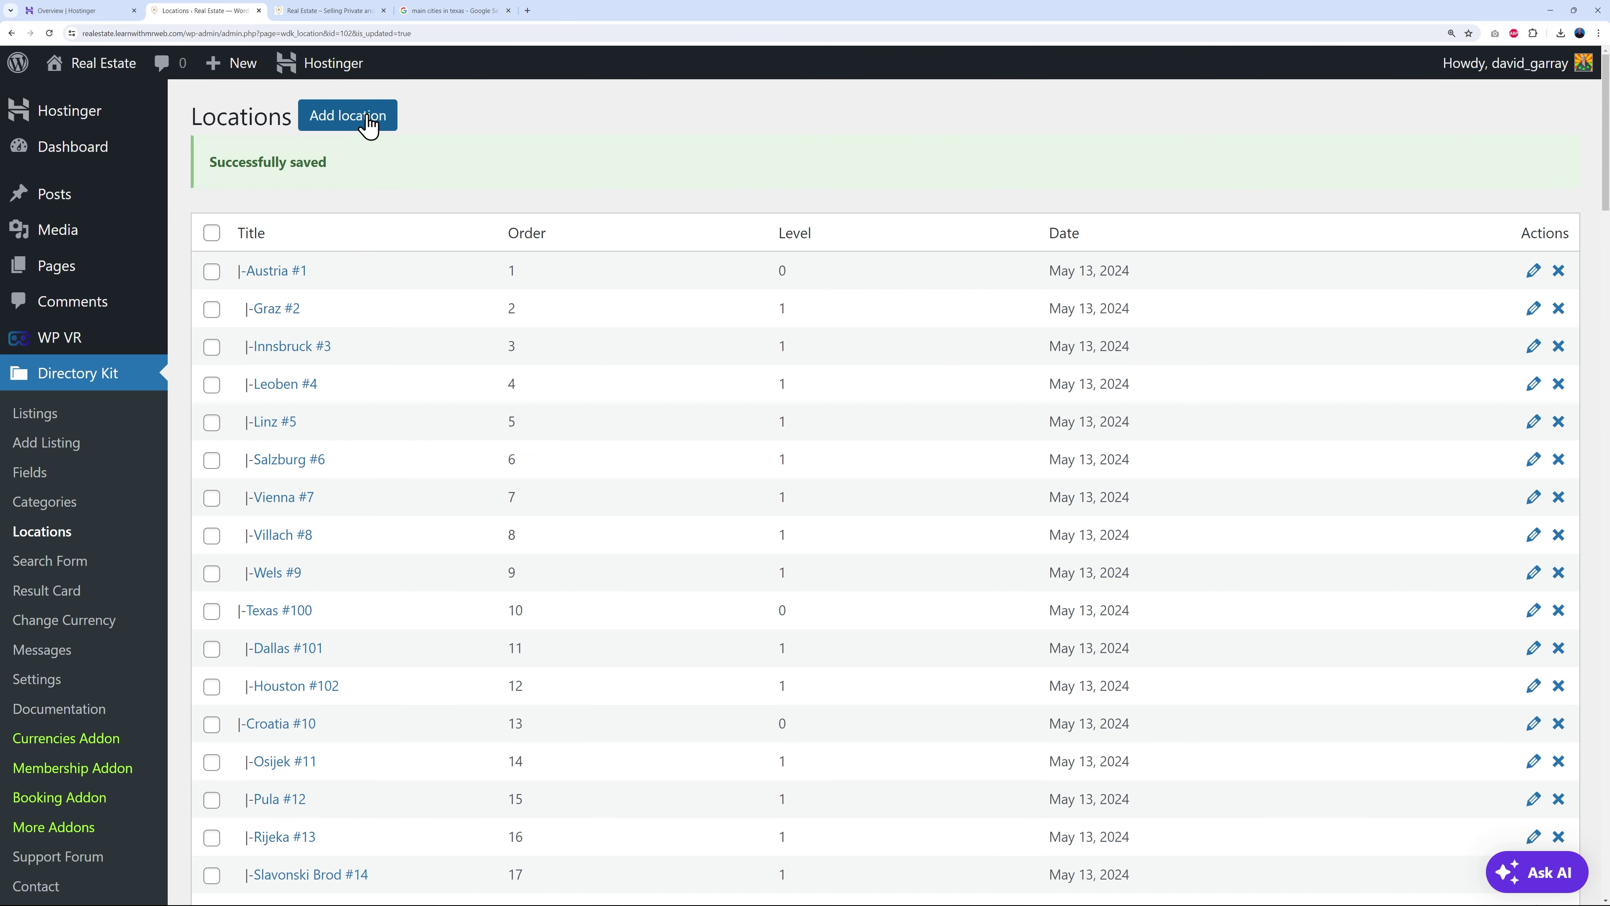
{"action": "left_click", "coordinate": [364, 118]}
{"action": "left_click", "coordinate": [536, 254]}
{"action": "left_click", "coordinate": [481, 482]}
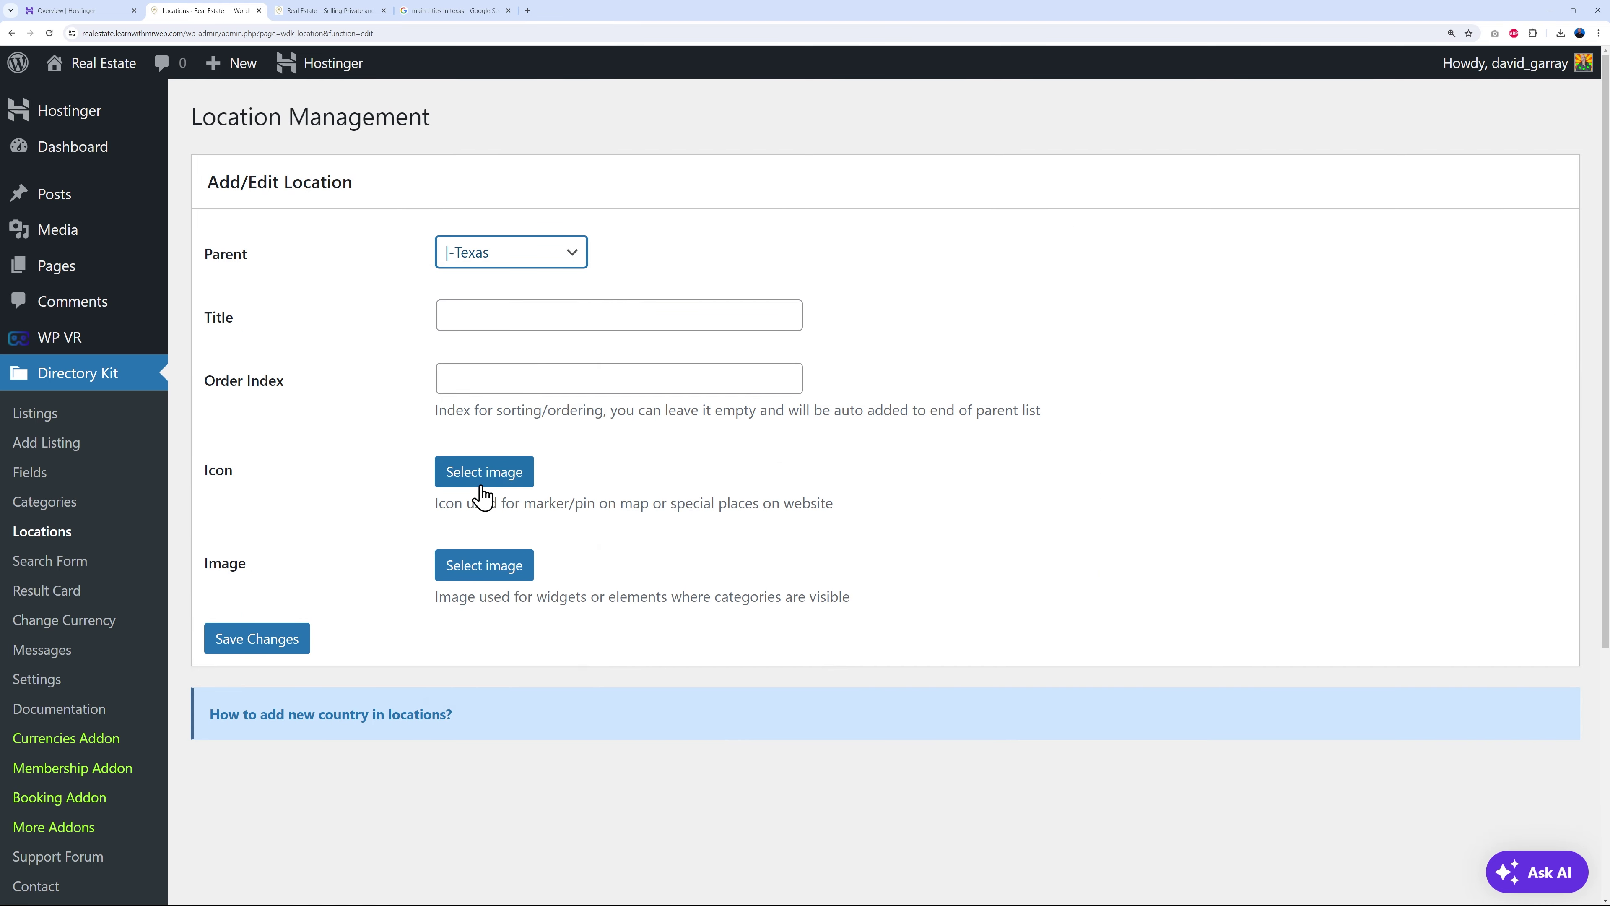
{"action": "left_click", "coordinate": [495, 318]}
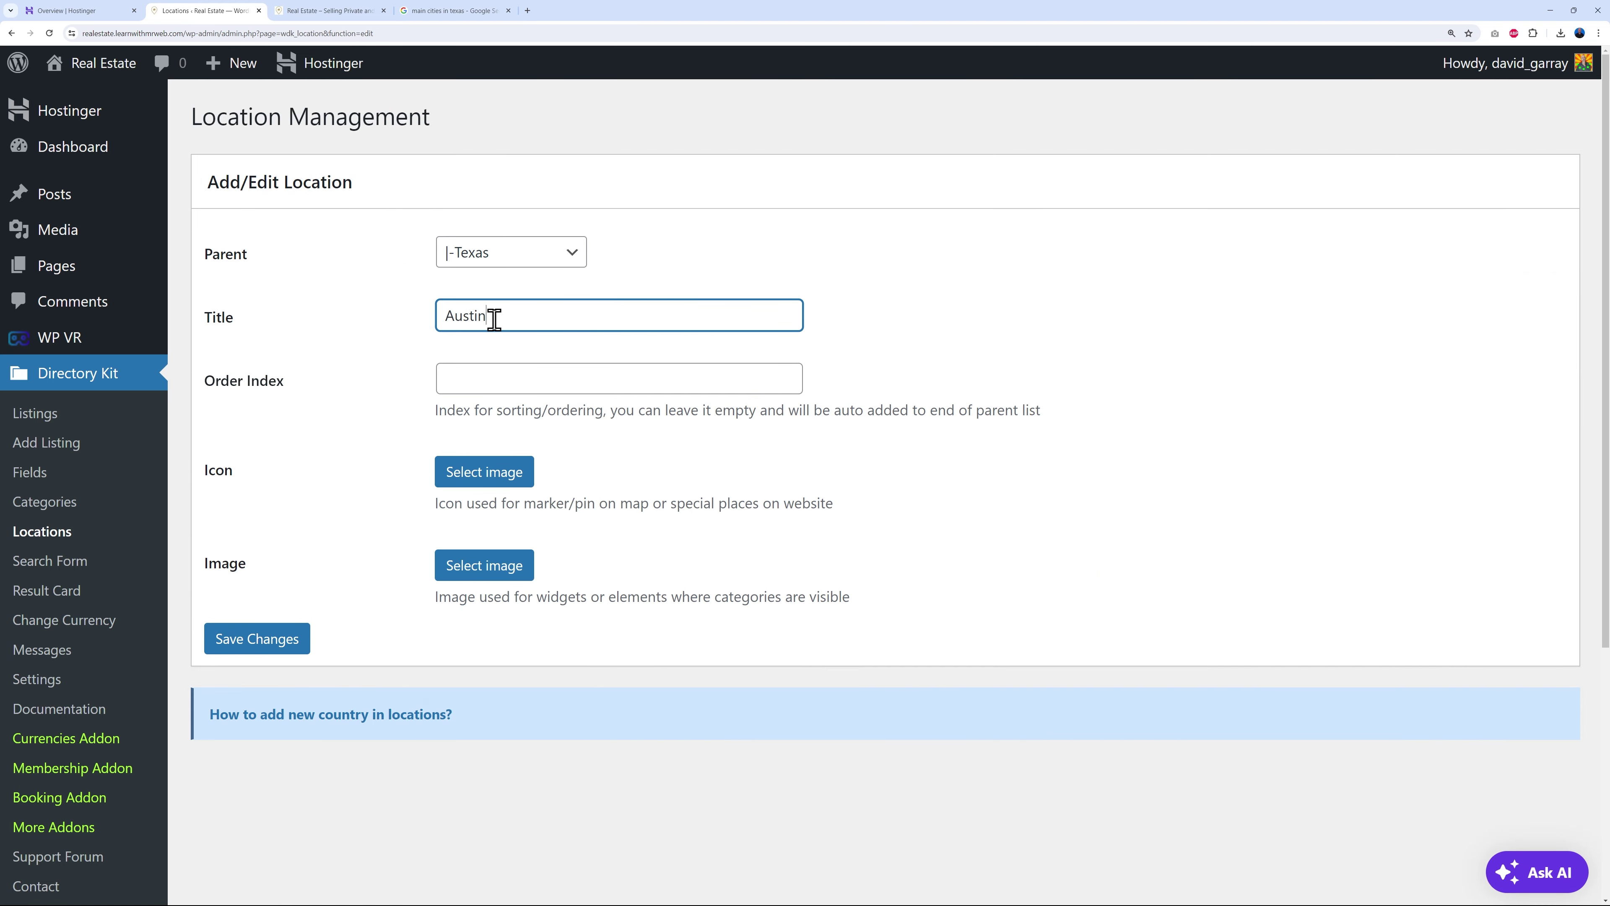
{"action": "left_click", "coordinate": [294, 639]}
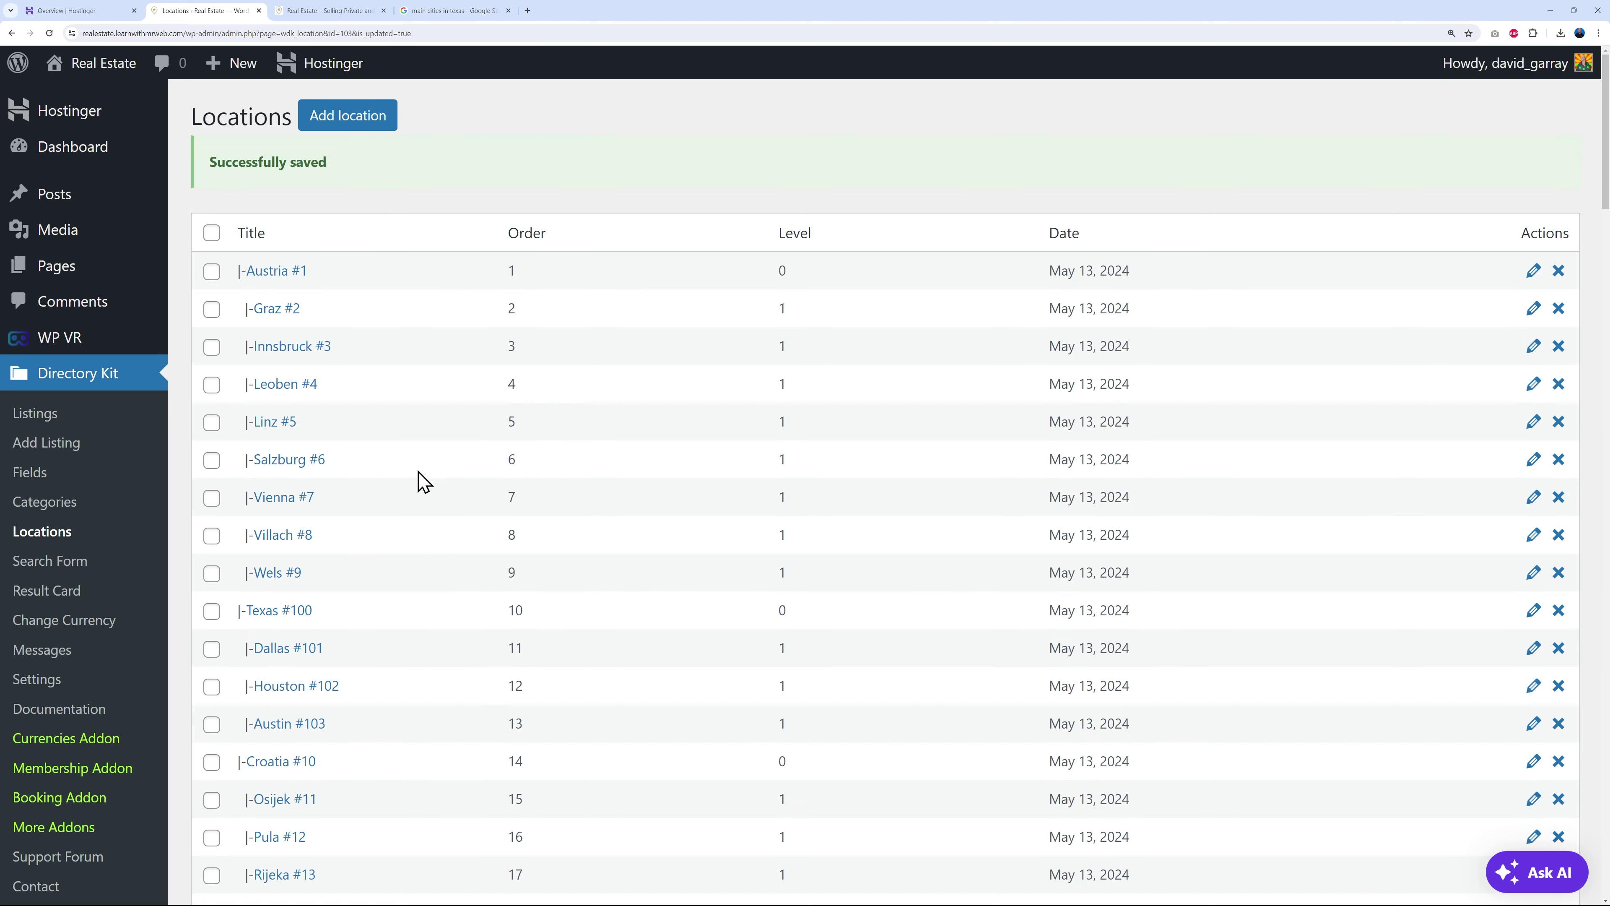
- Check the new Texas cities in the Locations list, then return to the Google Texas cities results
{"action": "scroll", "coordinate": [634, 640], "scroll_direction": "down", "scroll_amount": 2}
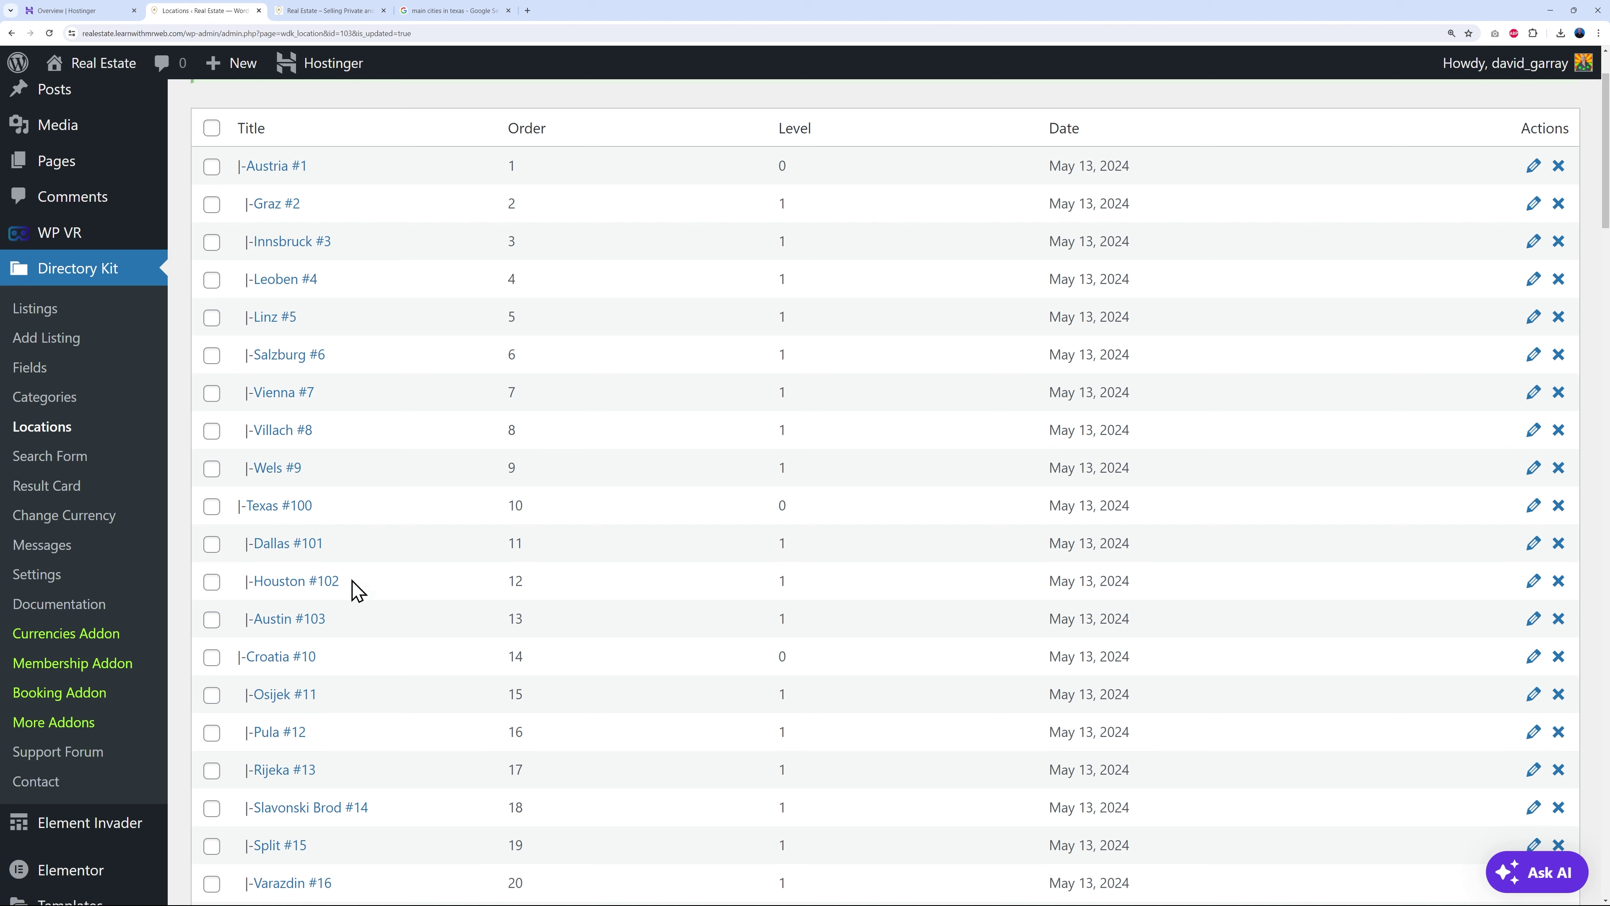
{"action": "left_click", "coordinate": [482, 11]}
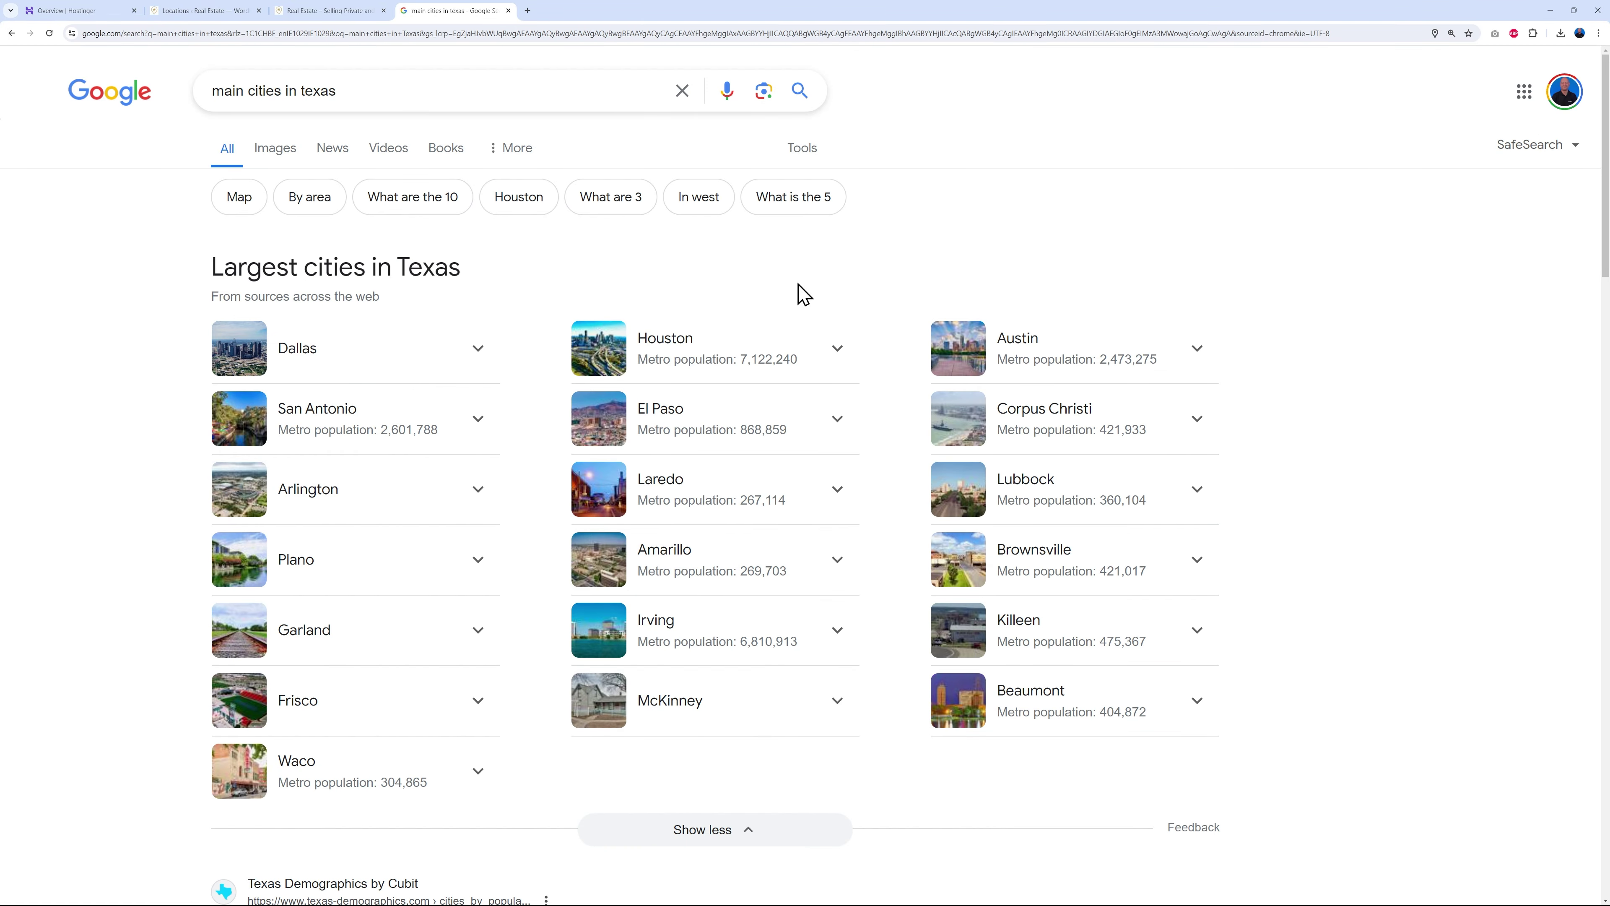
- Close the Google tab and confirm Texas and its cities appear in the site's All Locations dropdown
{"action": "left_click", "coordinate": [508, 11]}
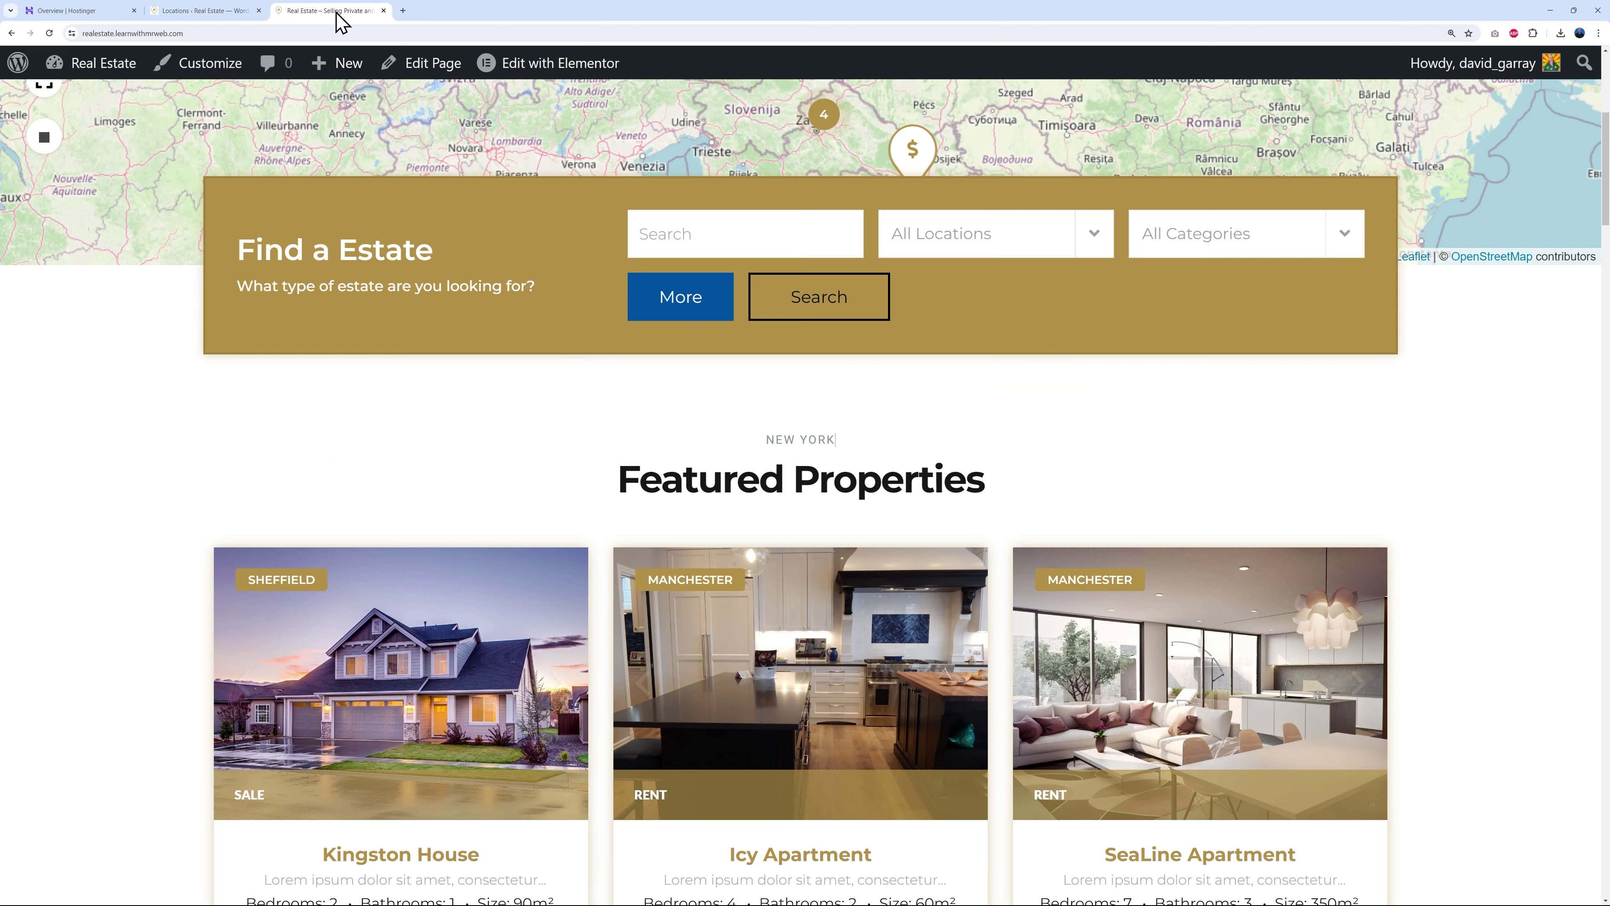
{"action": "scroll", "coordinate": [1277, 483], "scroll_direction": "up", "scroll_amount": 7}
{"action": "left_click", "coordinate": [89, 73]}
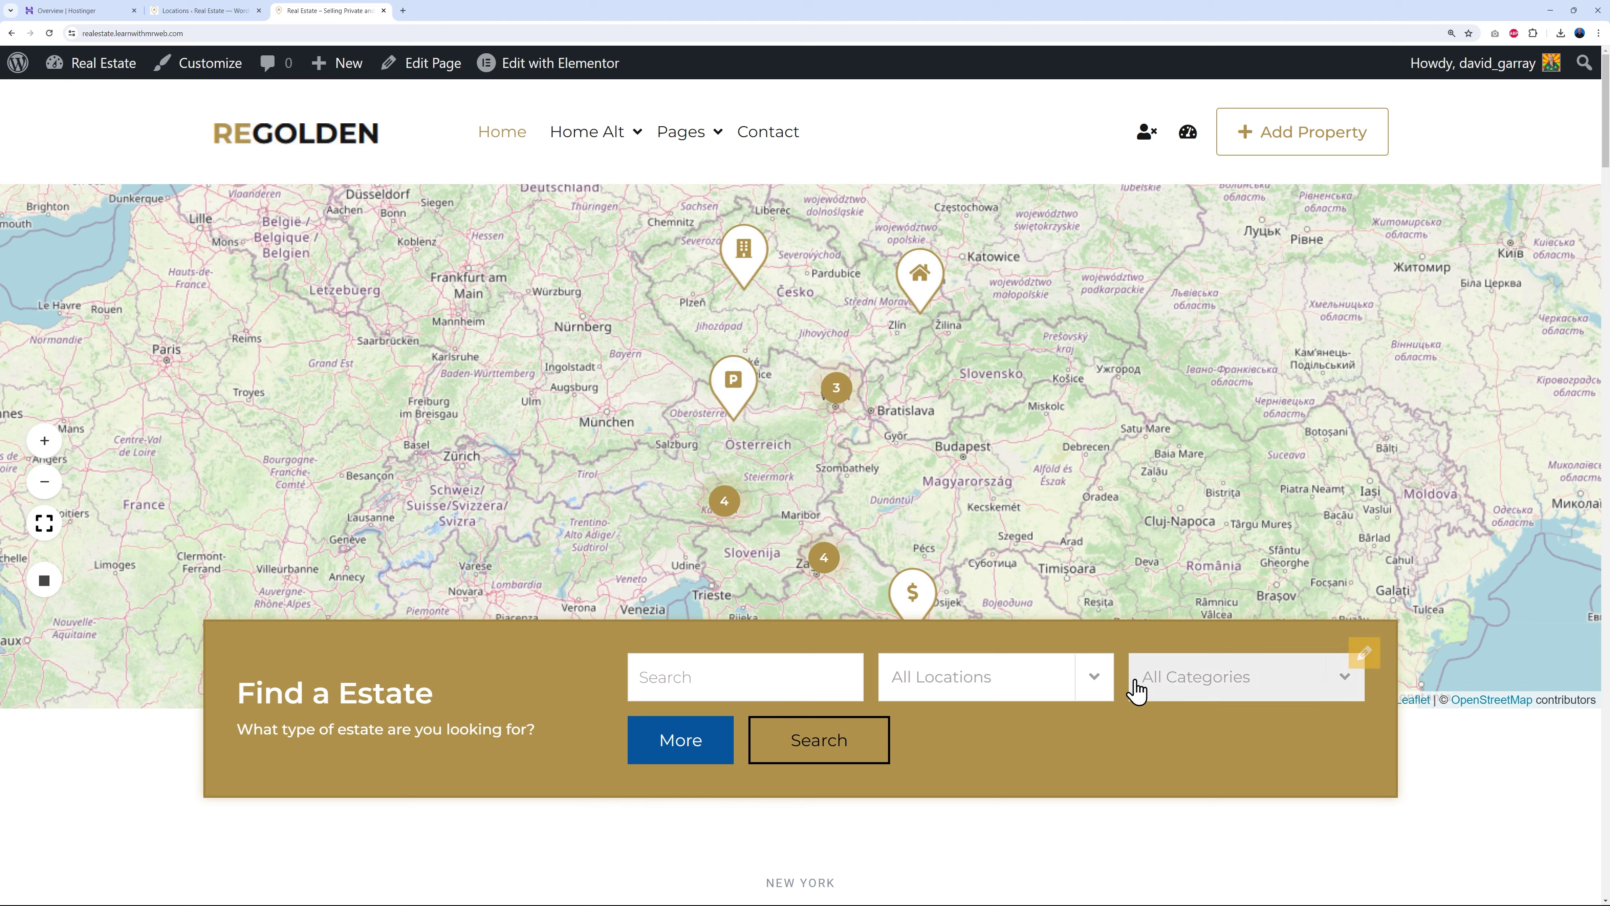
{"action": "left_click", "coordinate": [1106, 690]}
{"action": "scroll", "coordinate": [1063, 388], "scroll_direction": "down", "scroll_amount": 4}
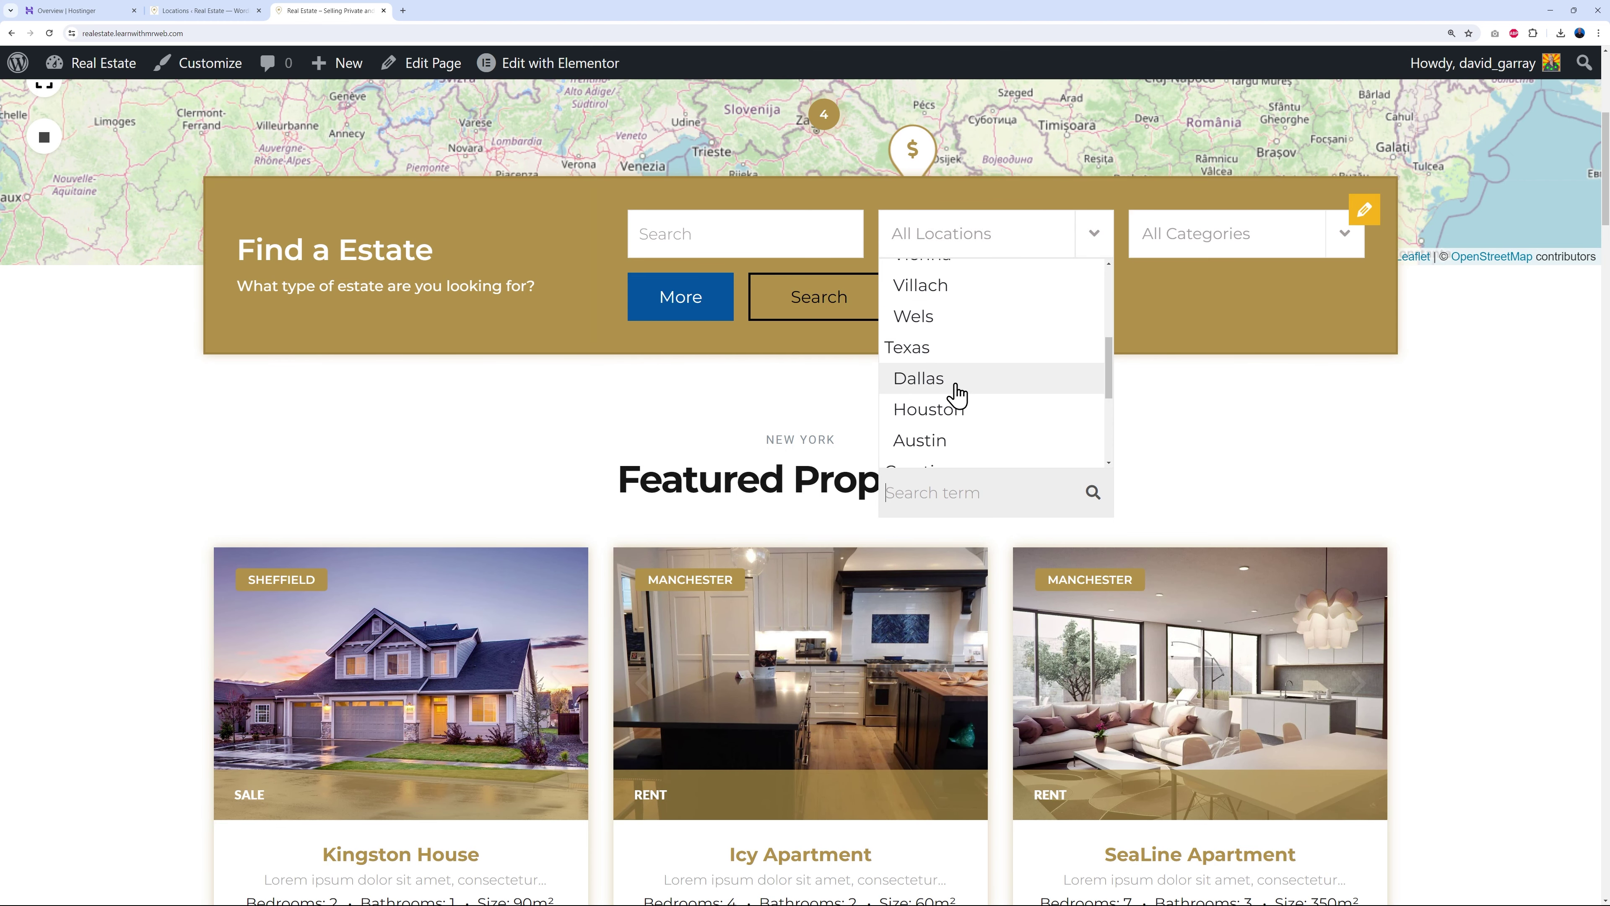
{"action": "left_click", "coordinate": [1388, 484]}
{"action": "scroll", "coordinate": [1491, 550], "scroll_direction": "up", "scroll_amount": 7}
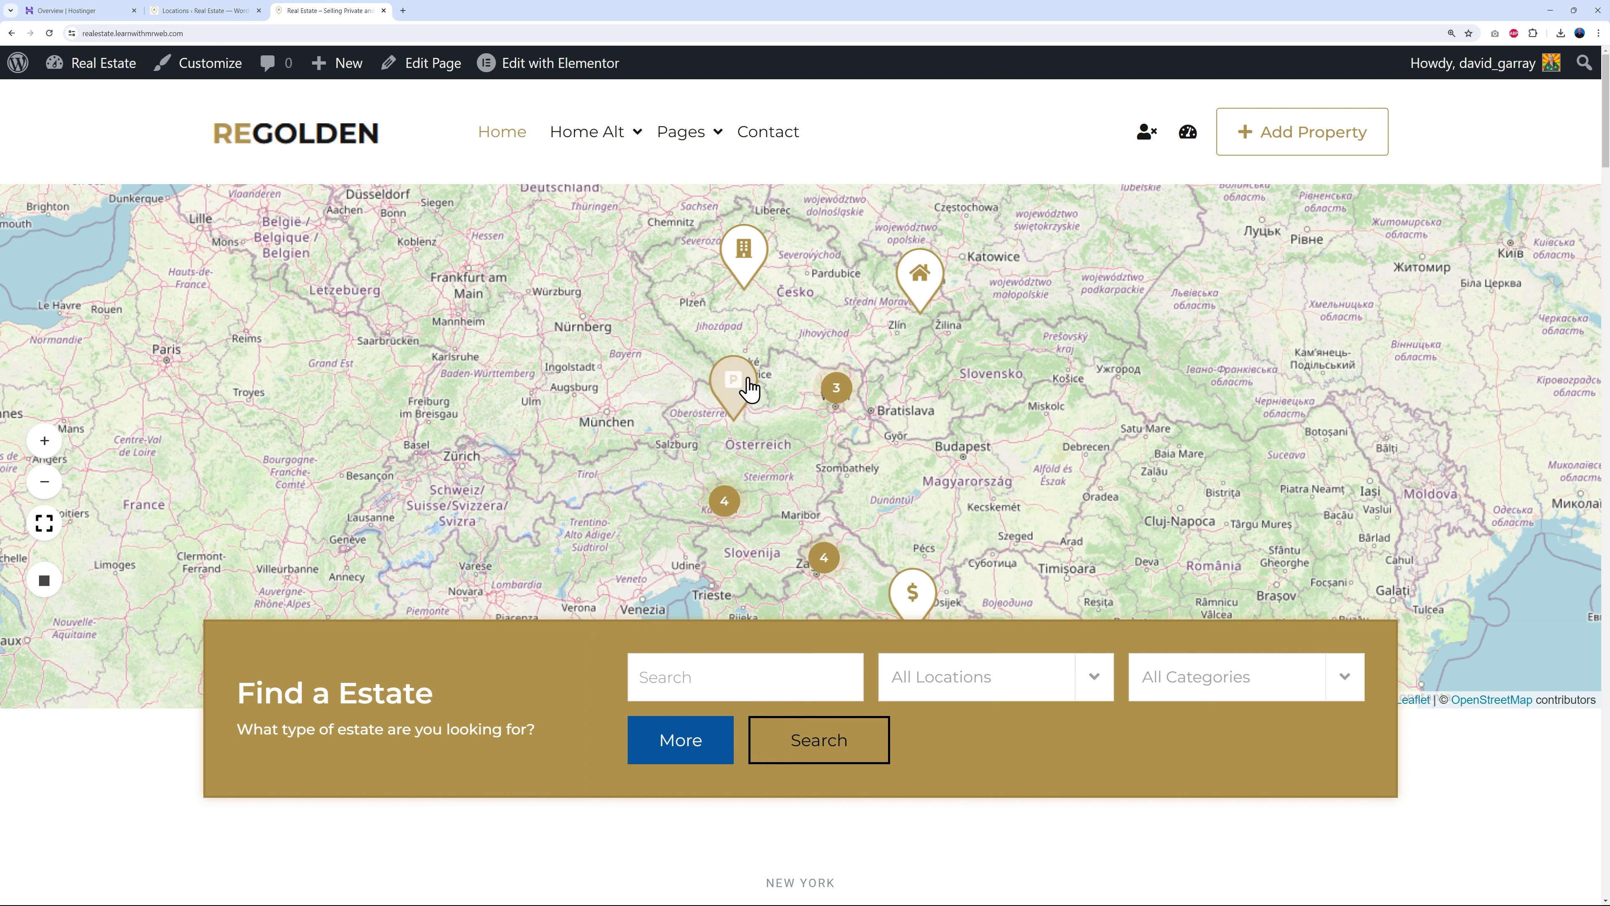
{"action": "left_click", "coordinate": [206, 10]}
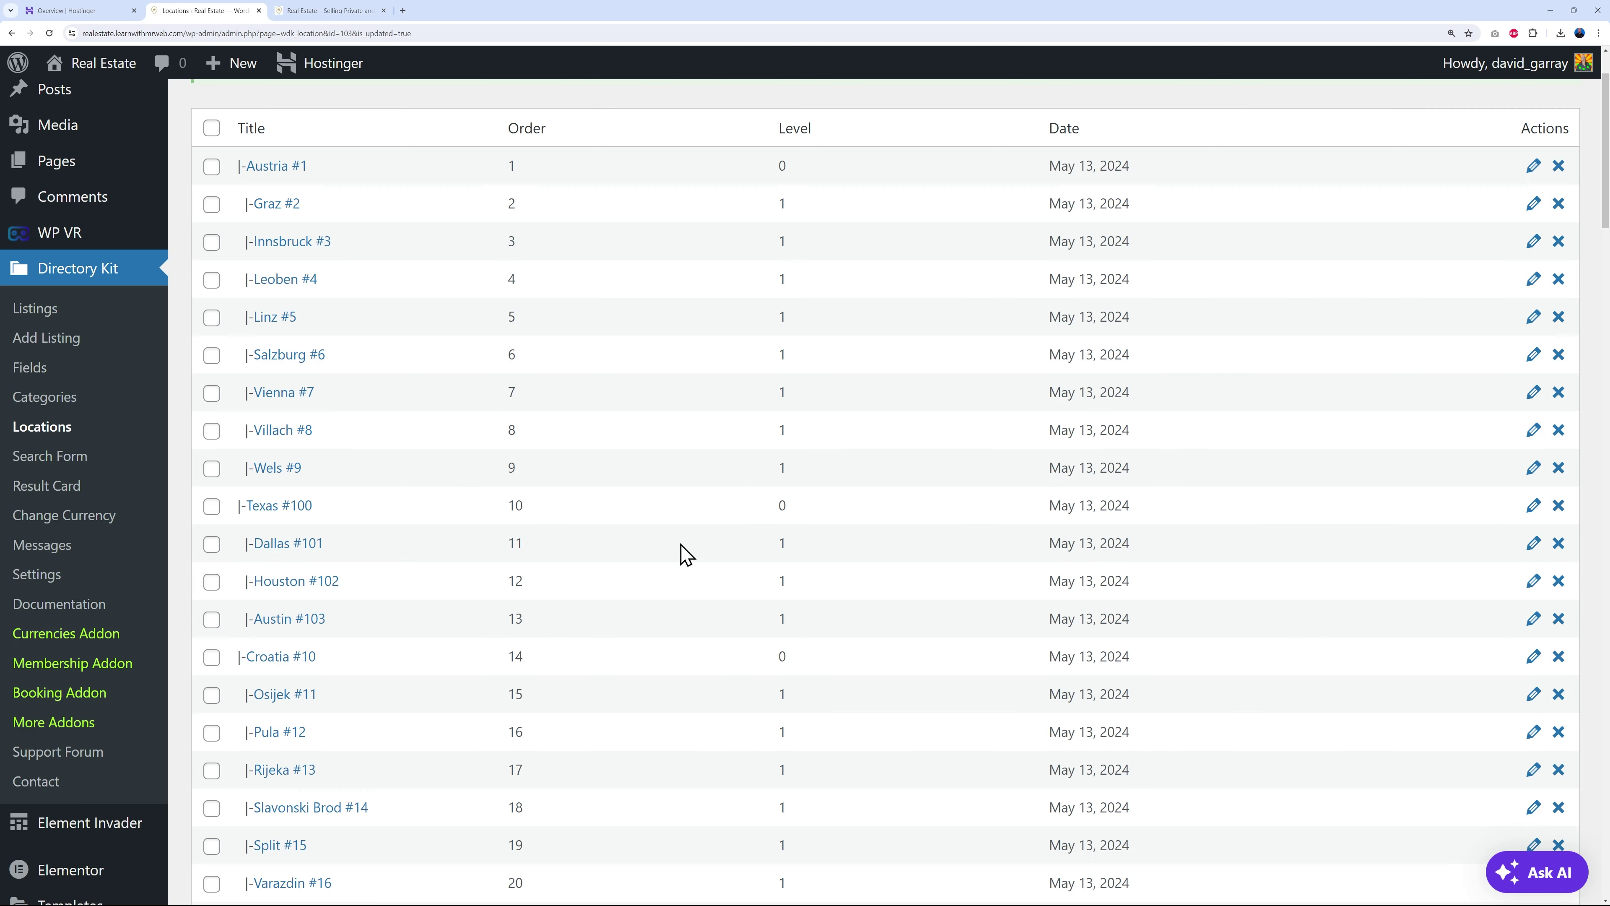
{"action": "left_click", "coordinate": [49, 404]}
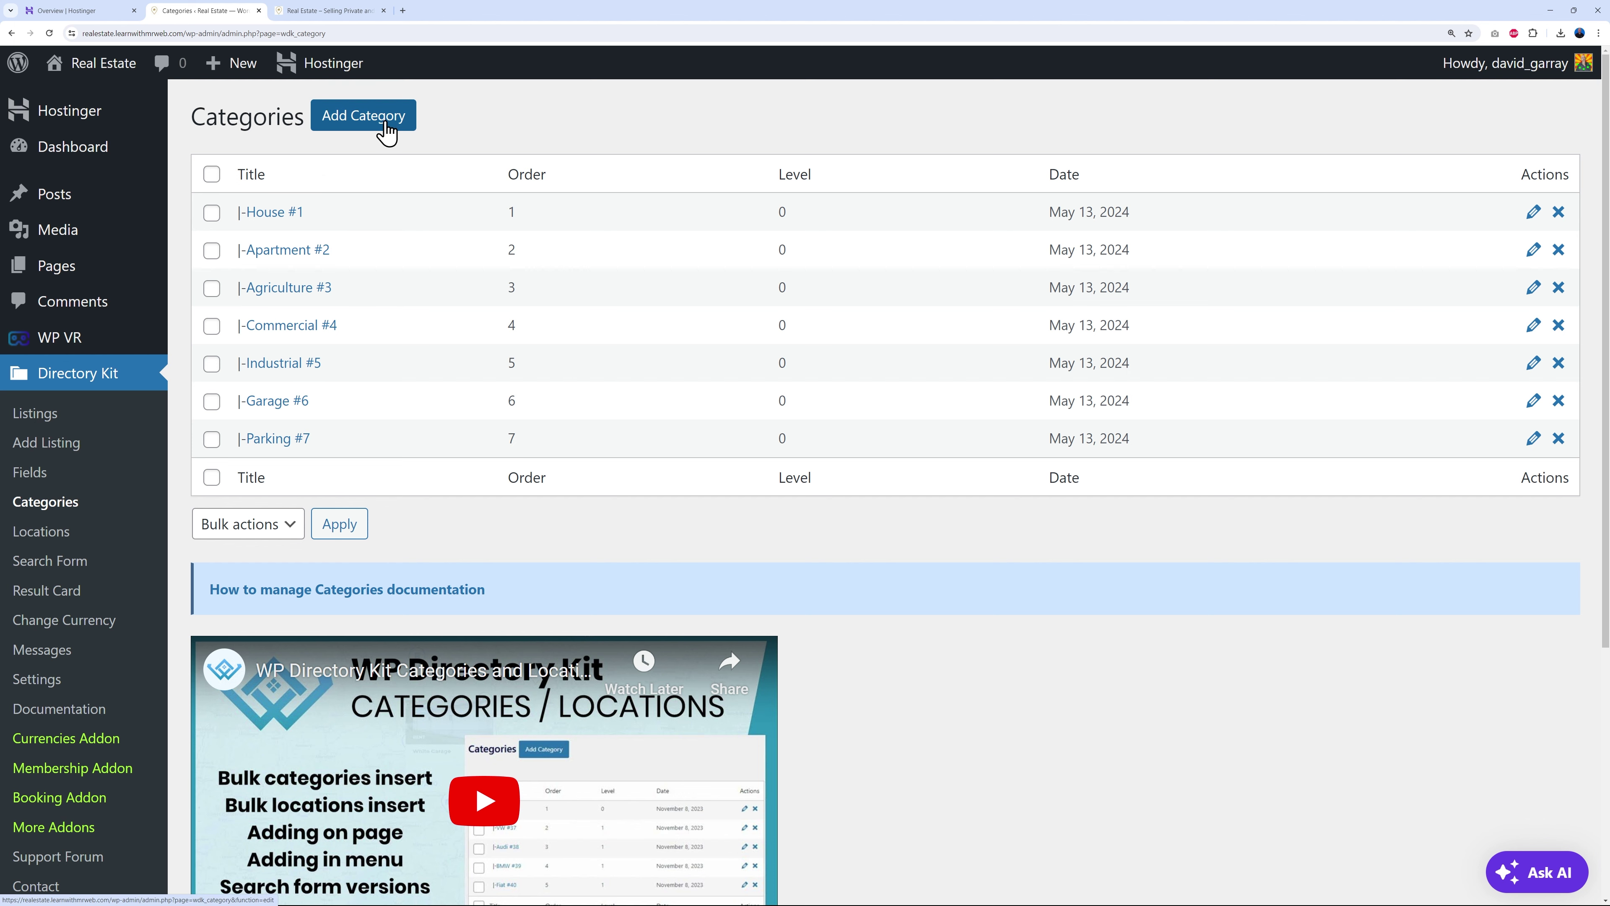
- Start a new Directory Kit category titled 'Name' and move to its Order Index field
{"action": "left_click", "coordinate": [387, 132]}
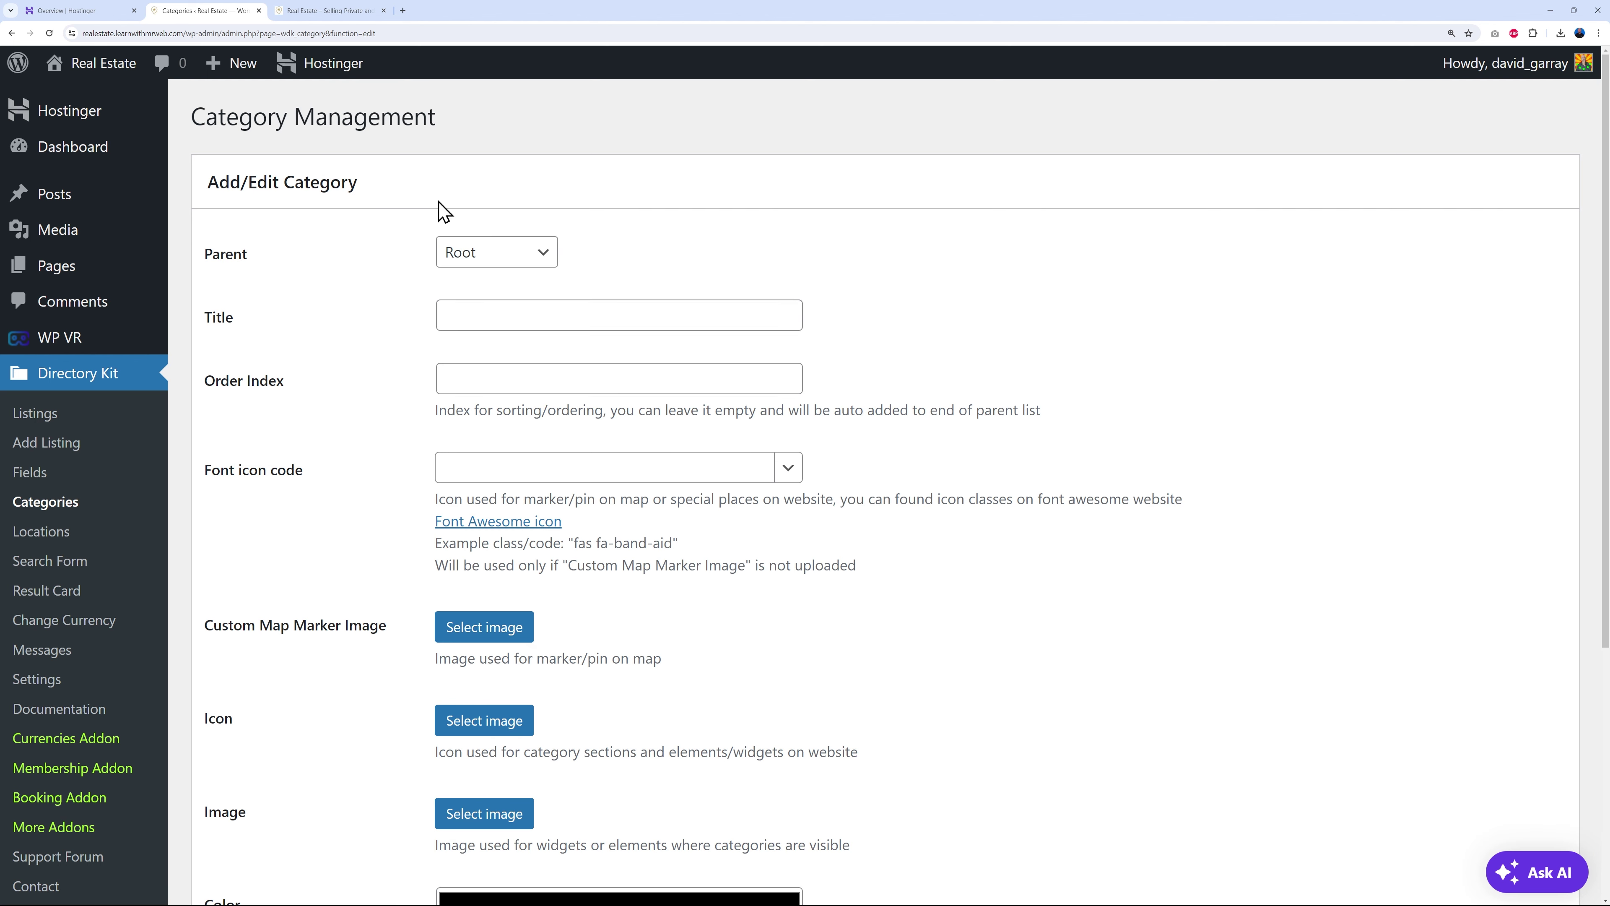
{"action": "left_click", "coordinate": [526, 316]}
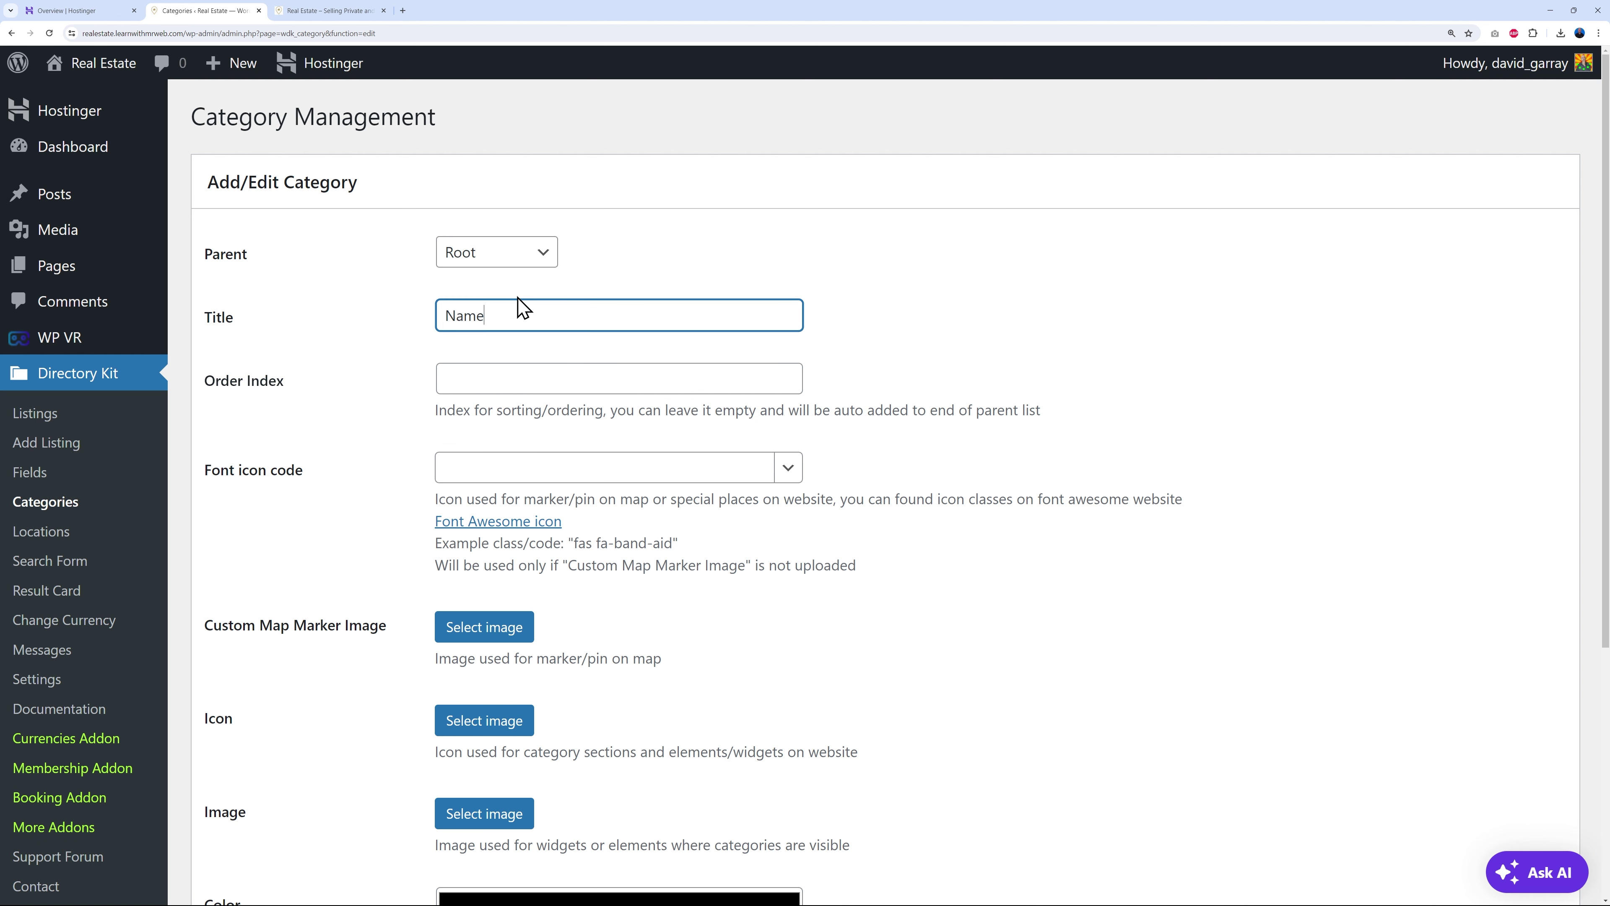
{"action": "scroll", "coordinate": [524, 307], "scroll_direction": "down", "scroll_amount": 2}
{"action": "left_click", "coordinate": [458, 272]}
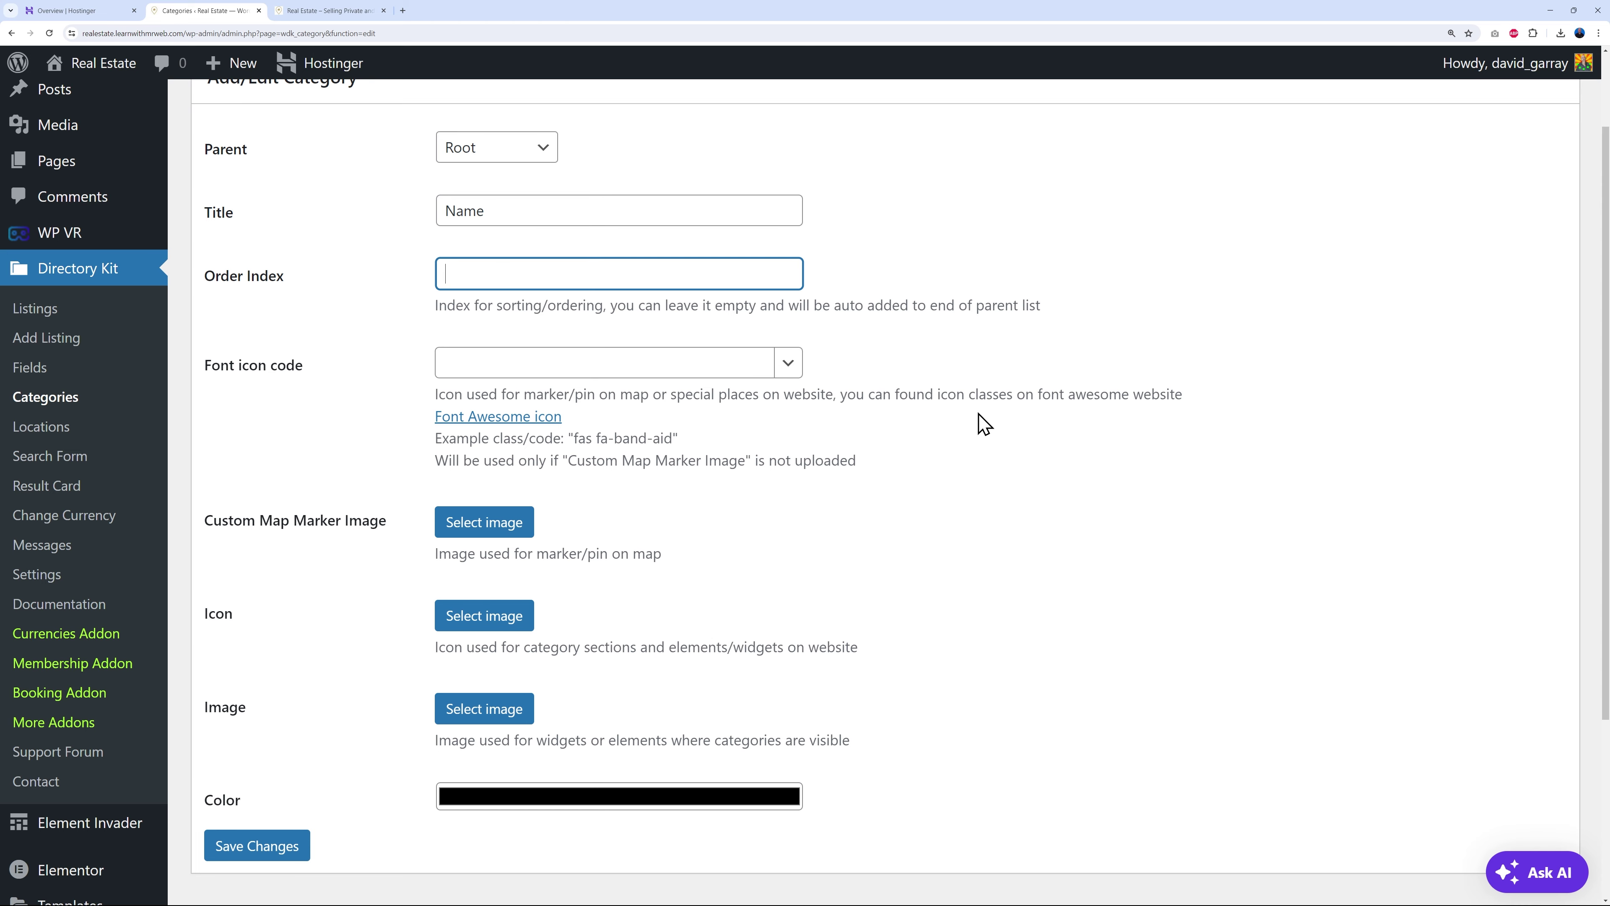
{"action": "scroll", "coordinate": [938, 412], "scroll_direction": "down", "scroll_amount": 1}
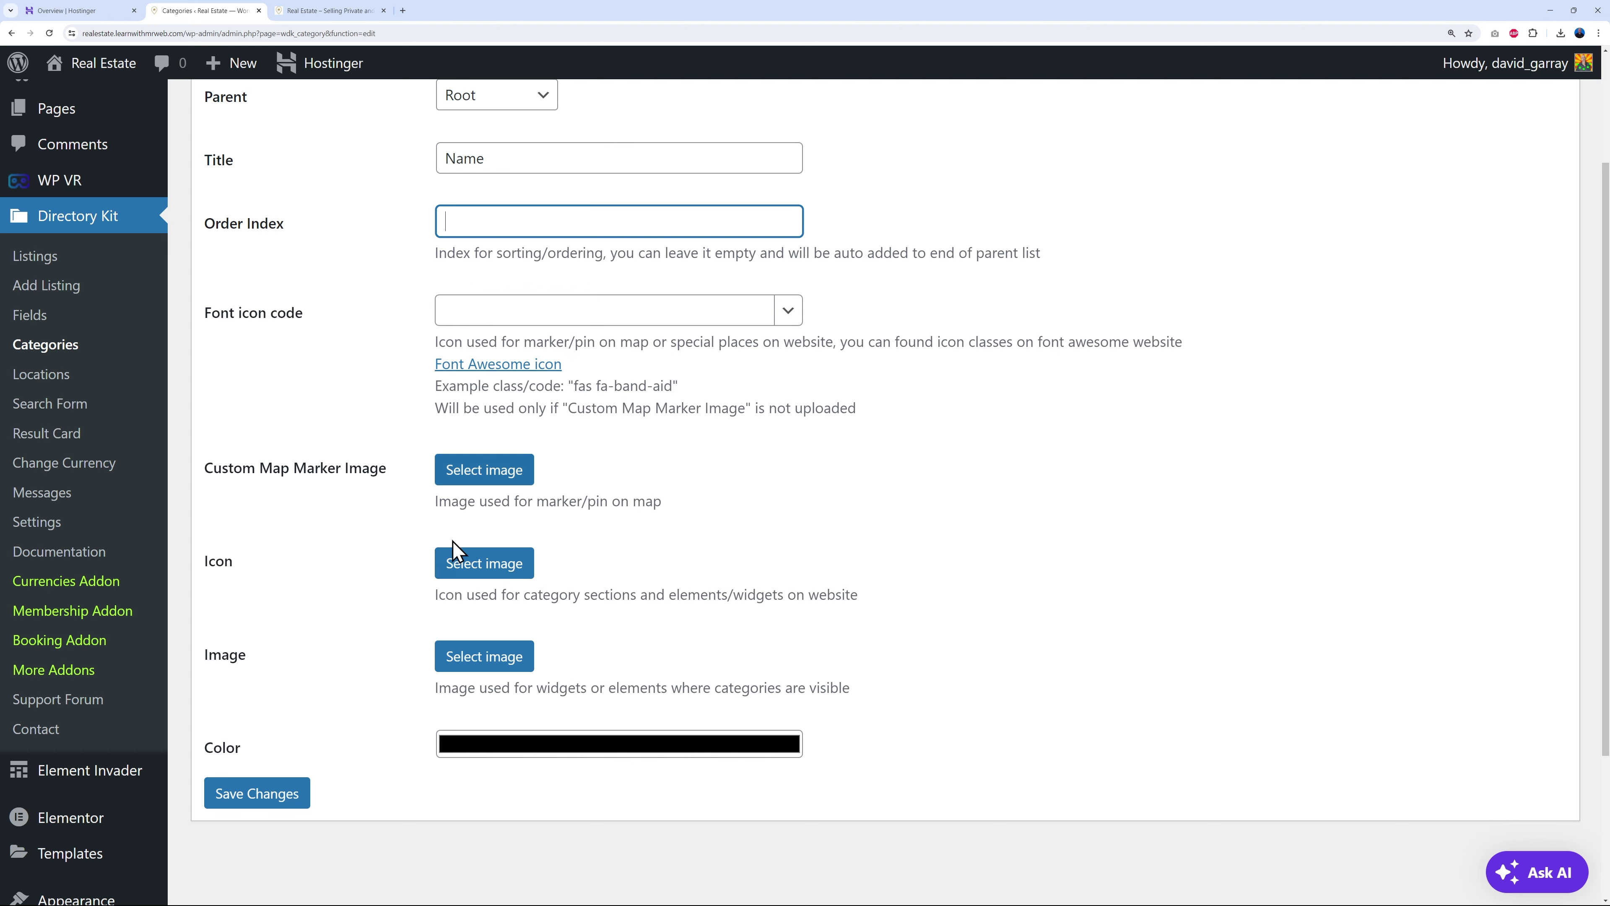
{"action": "left_click", "coordinate": [324, 11]}
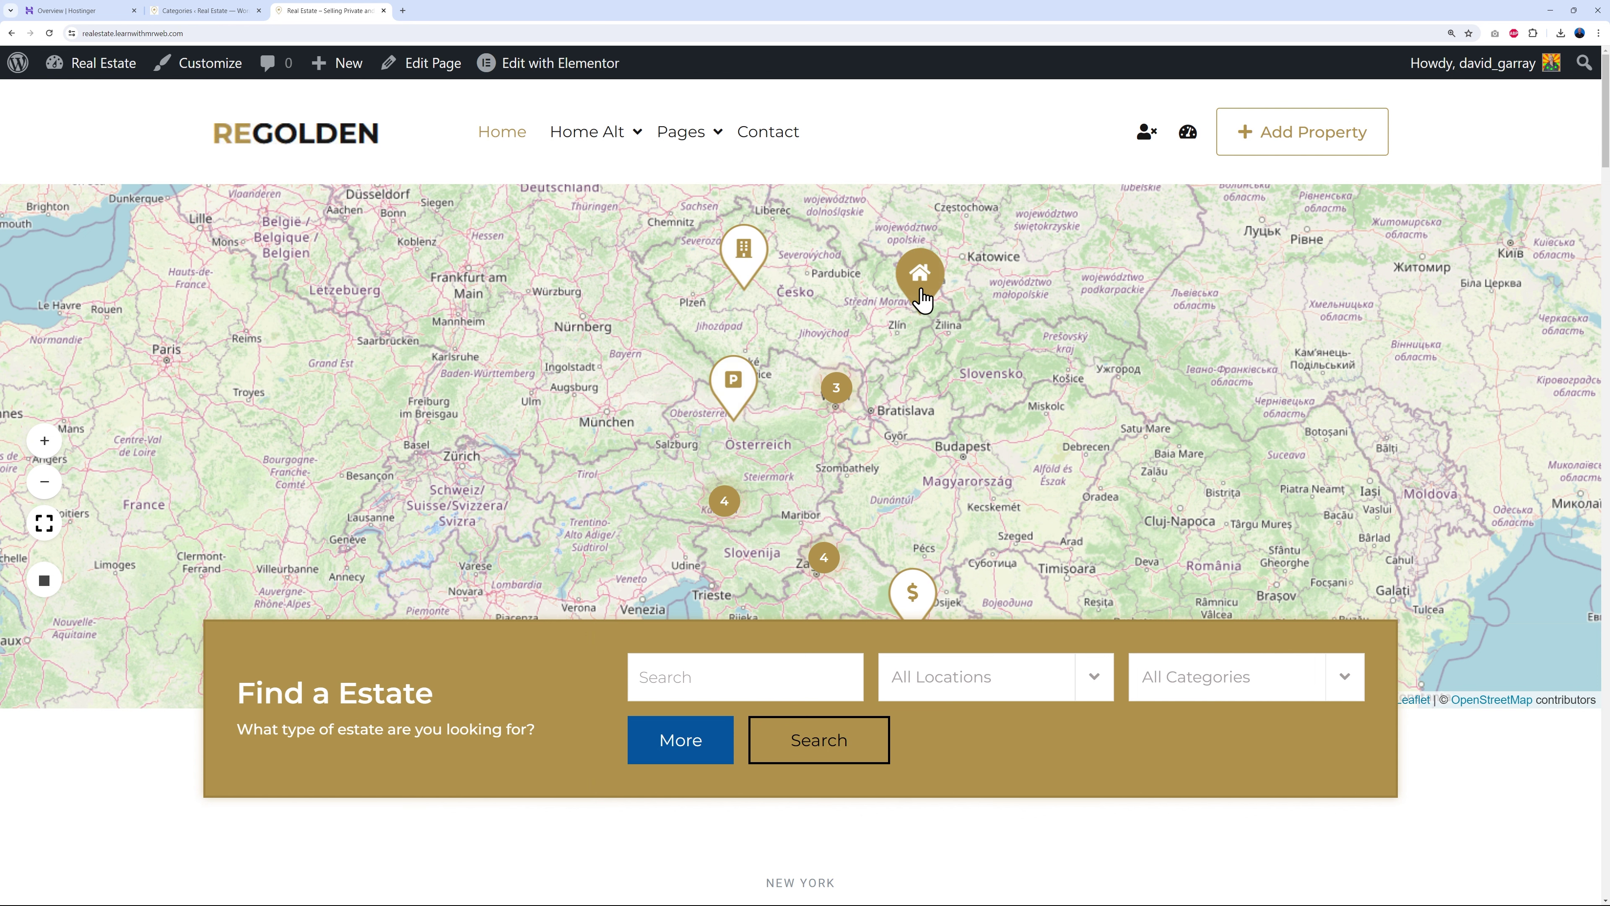
- On the live map, open a $ property marker's popup, then close the Gagarin 4-room Apartment popup
{"action": "scroll", "coordinate": [1039, 520], "scroll_direction": "down", "scroll_amount": 3}
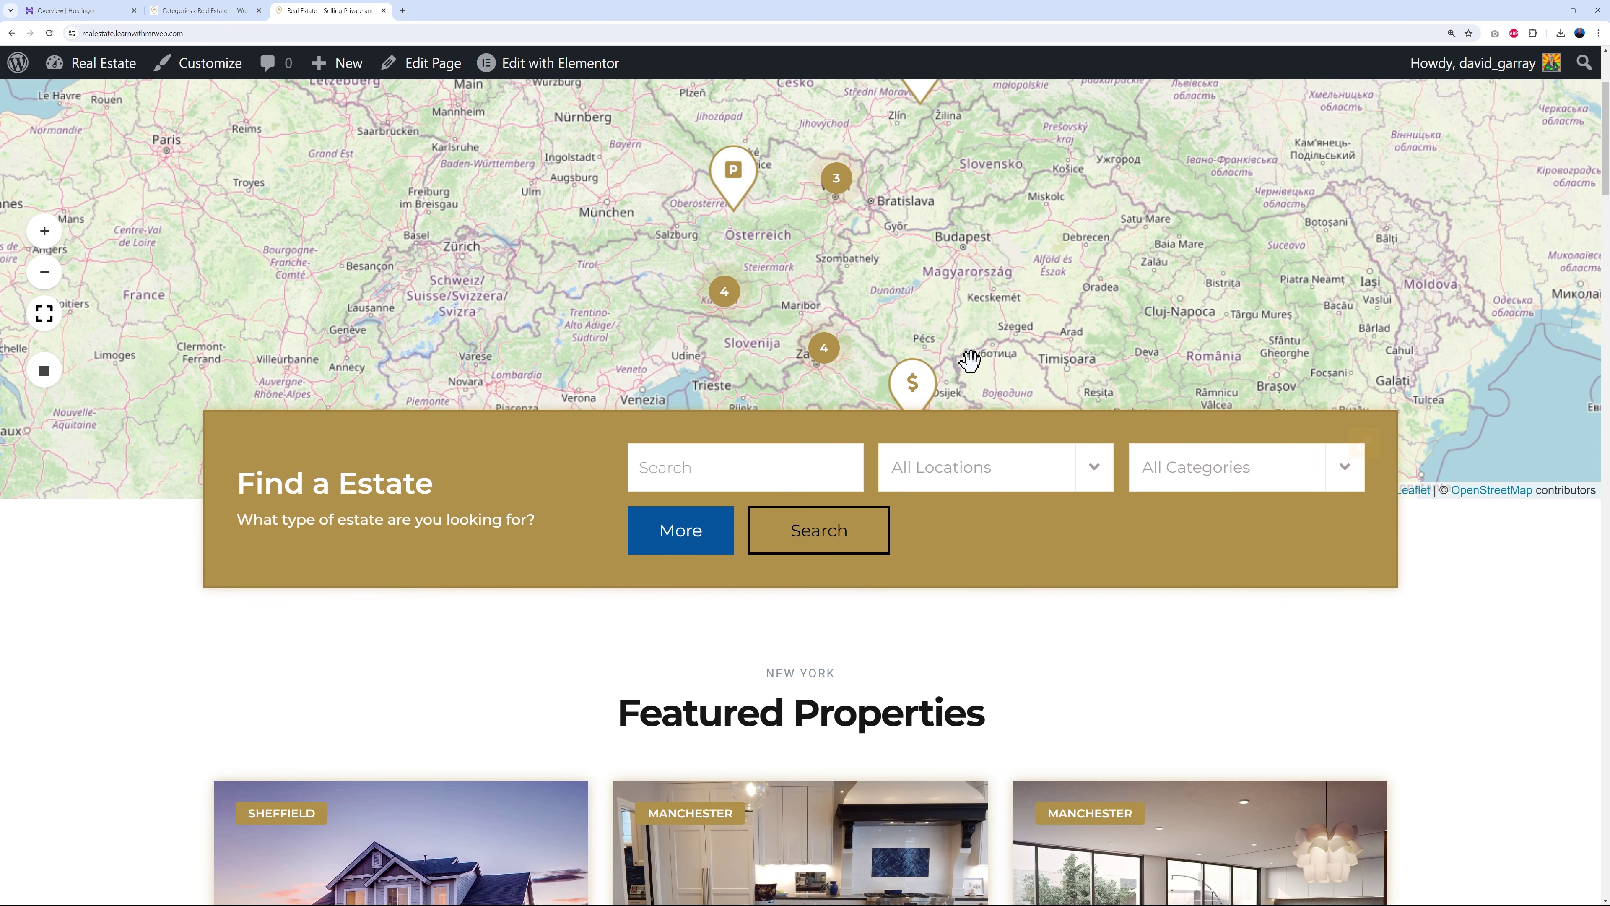
{"action": "left_click", "coordinate": [906, 238]}
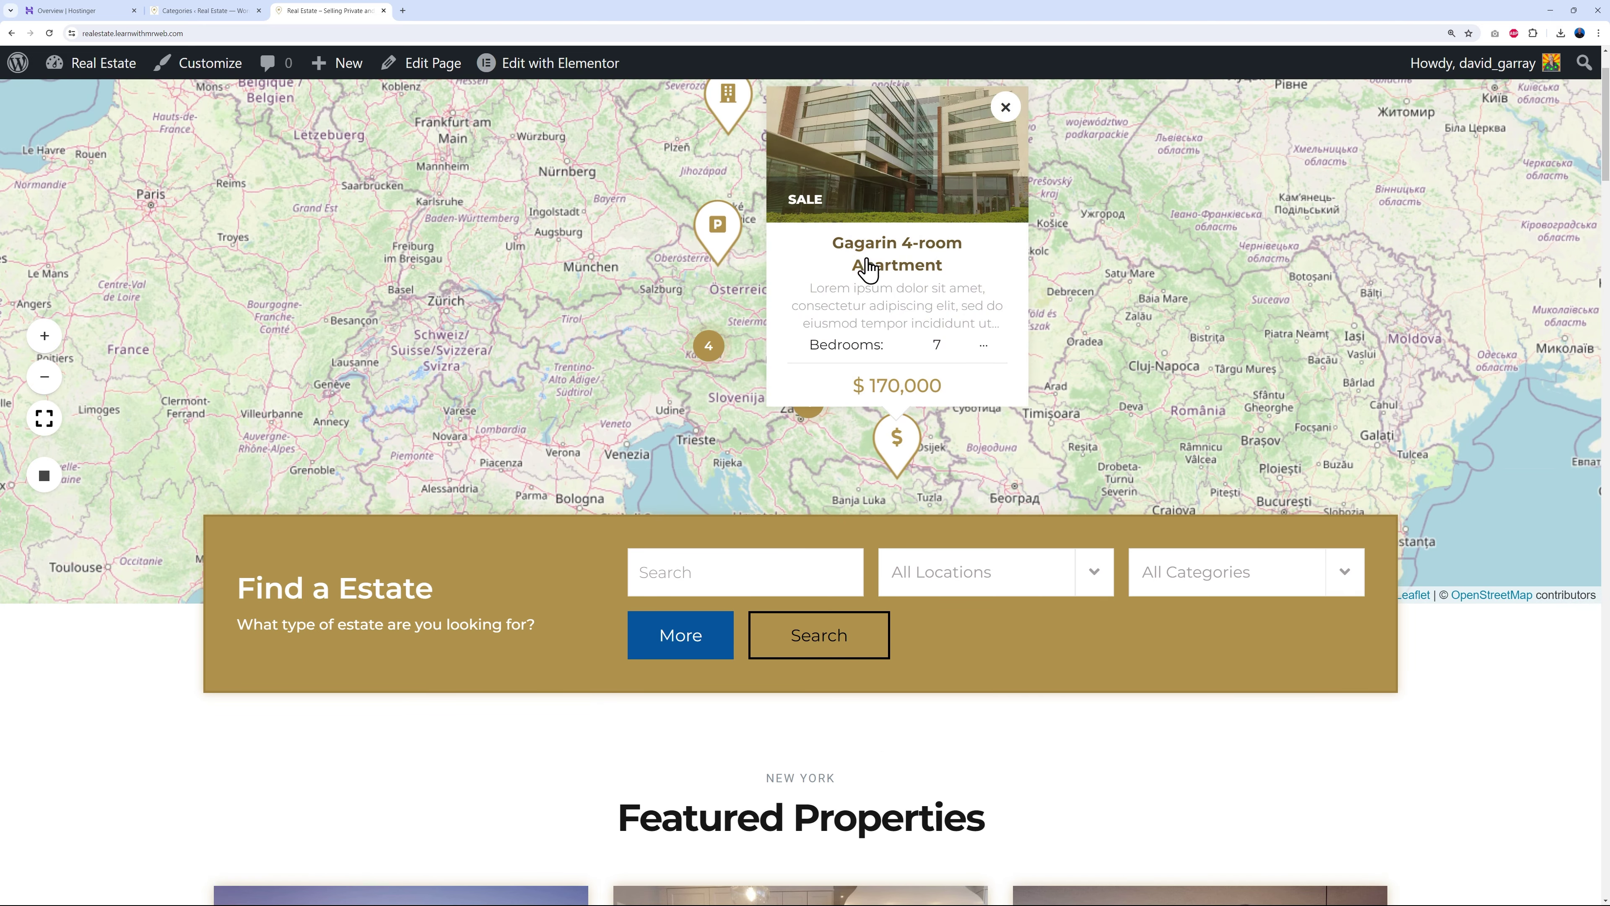
{"action": "left_click", "coordinate": [1001, 446]}
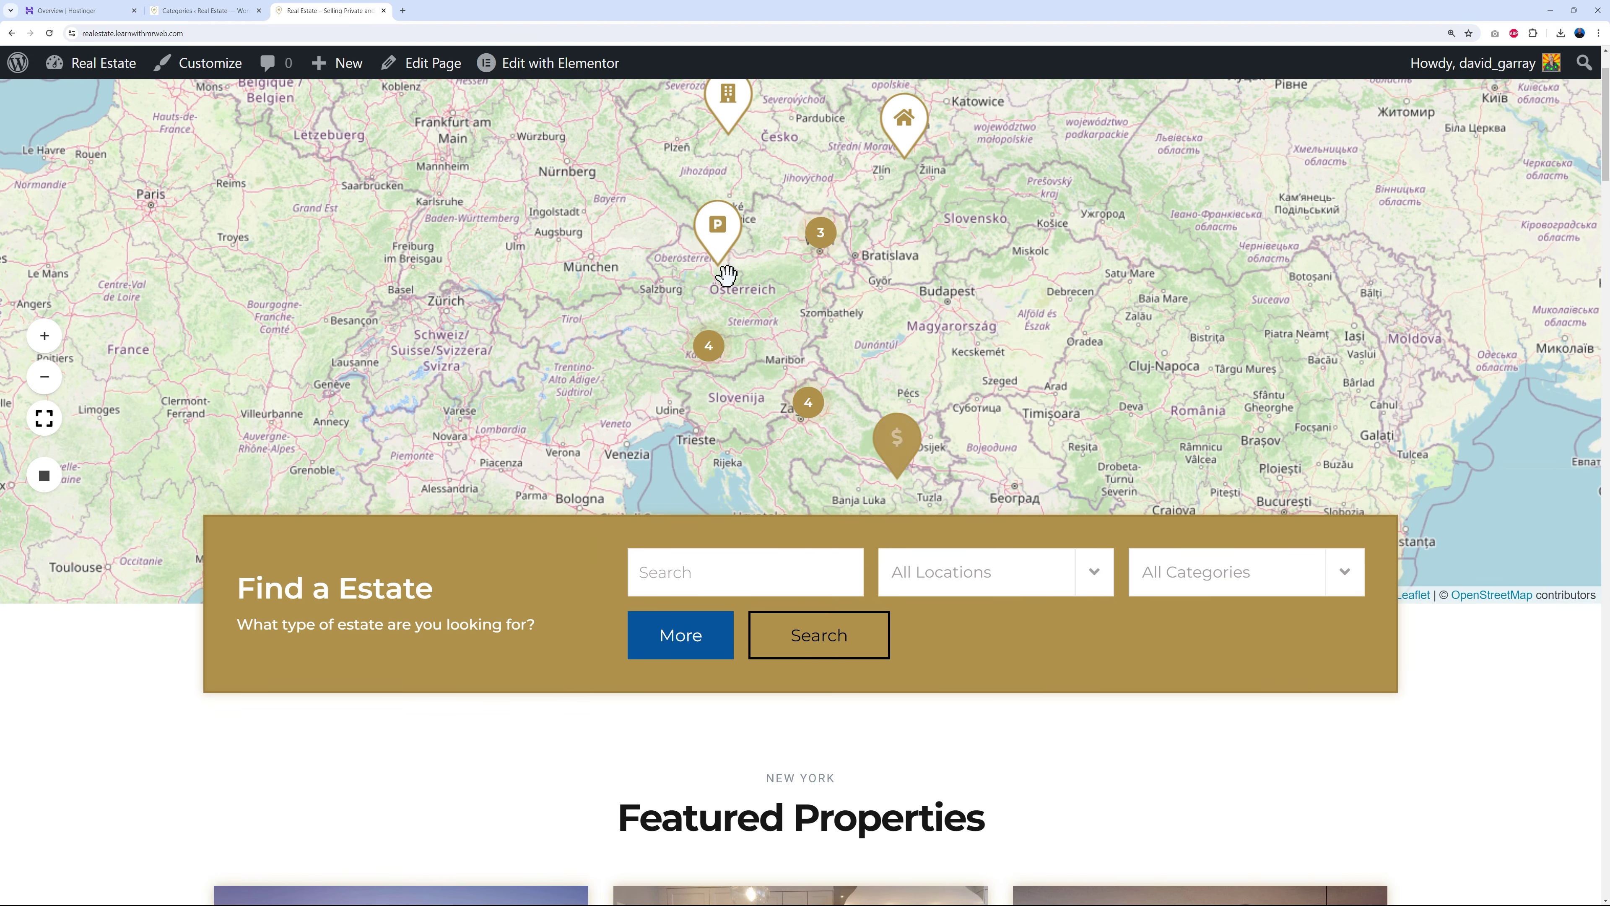
- Zoom into the four-property cluster, view the White Garage popup, then return to the category form
{"action": "scroll", "coordinate": [976, 349], "scroll_direction": "up", "scroll_amount": 2}
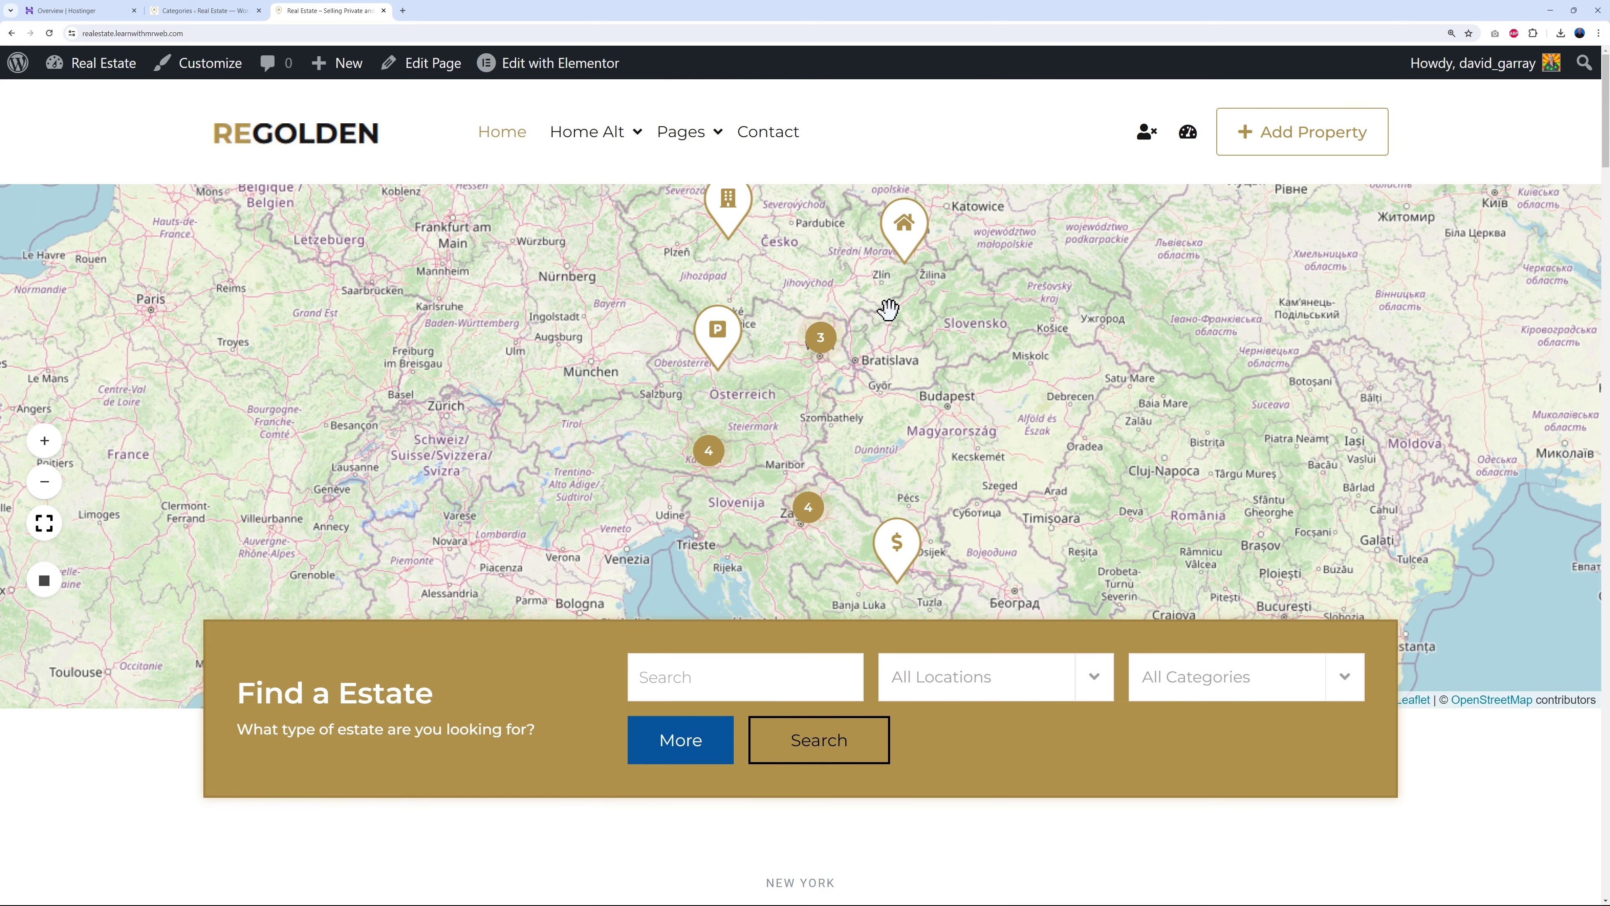
{"action": "left_click", "coordinate": [710, 462]}
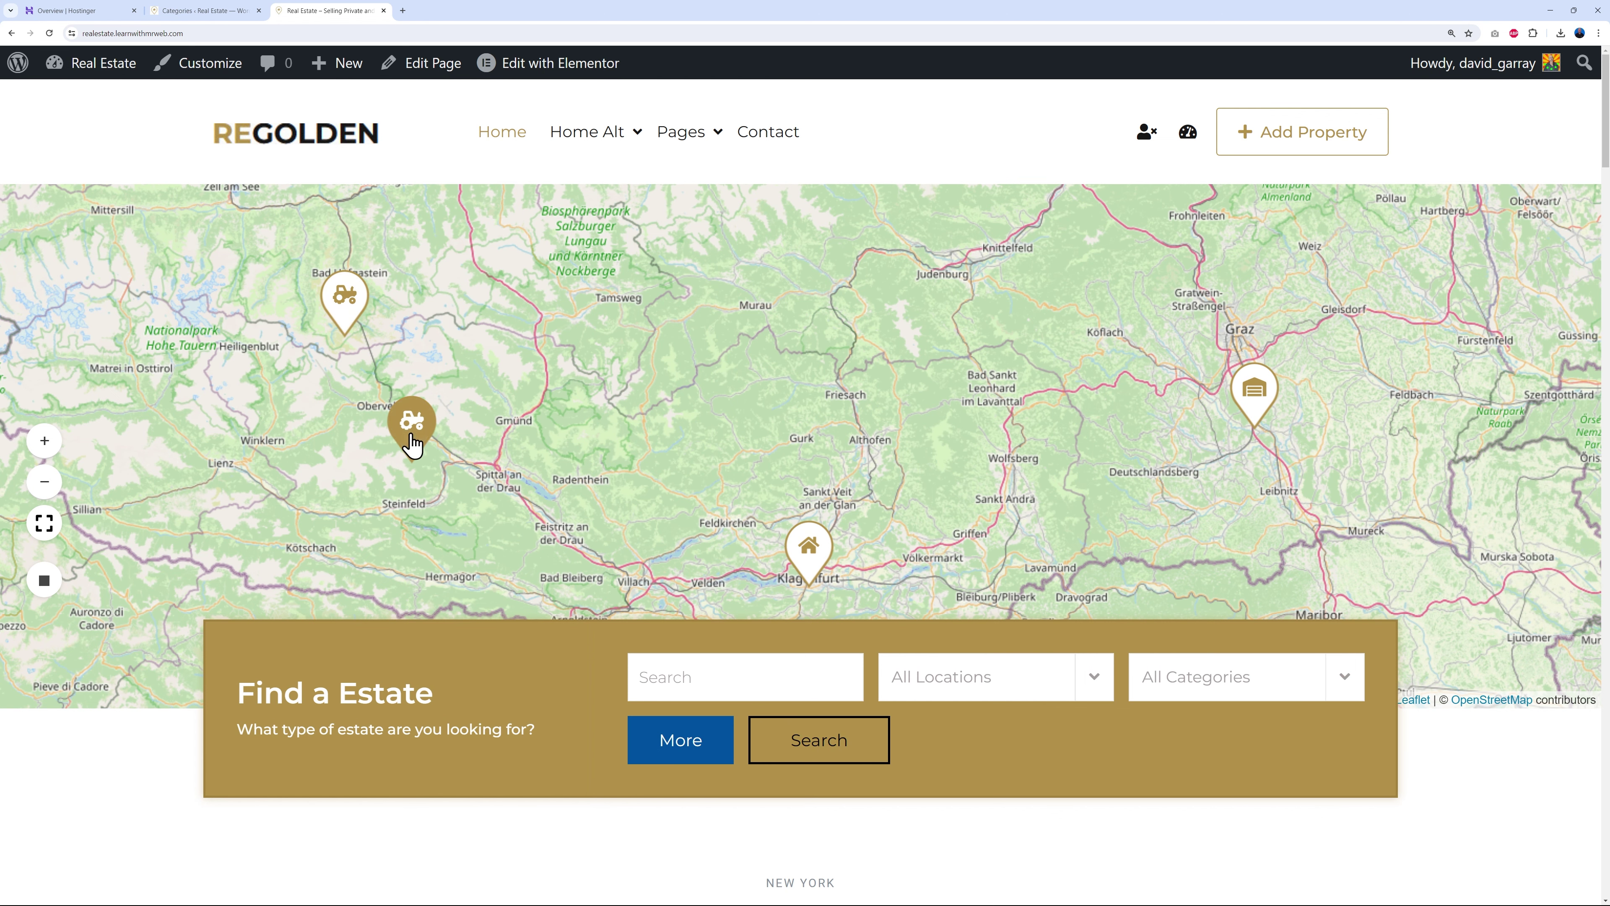
{"action": "left_click", "coordinate": [1255, 413]}
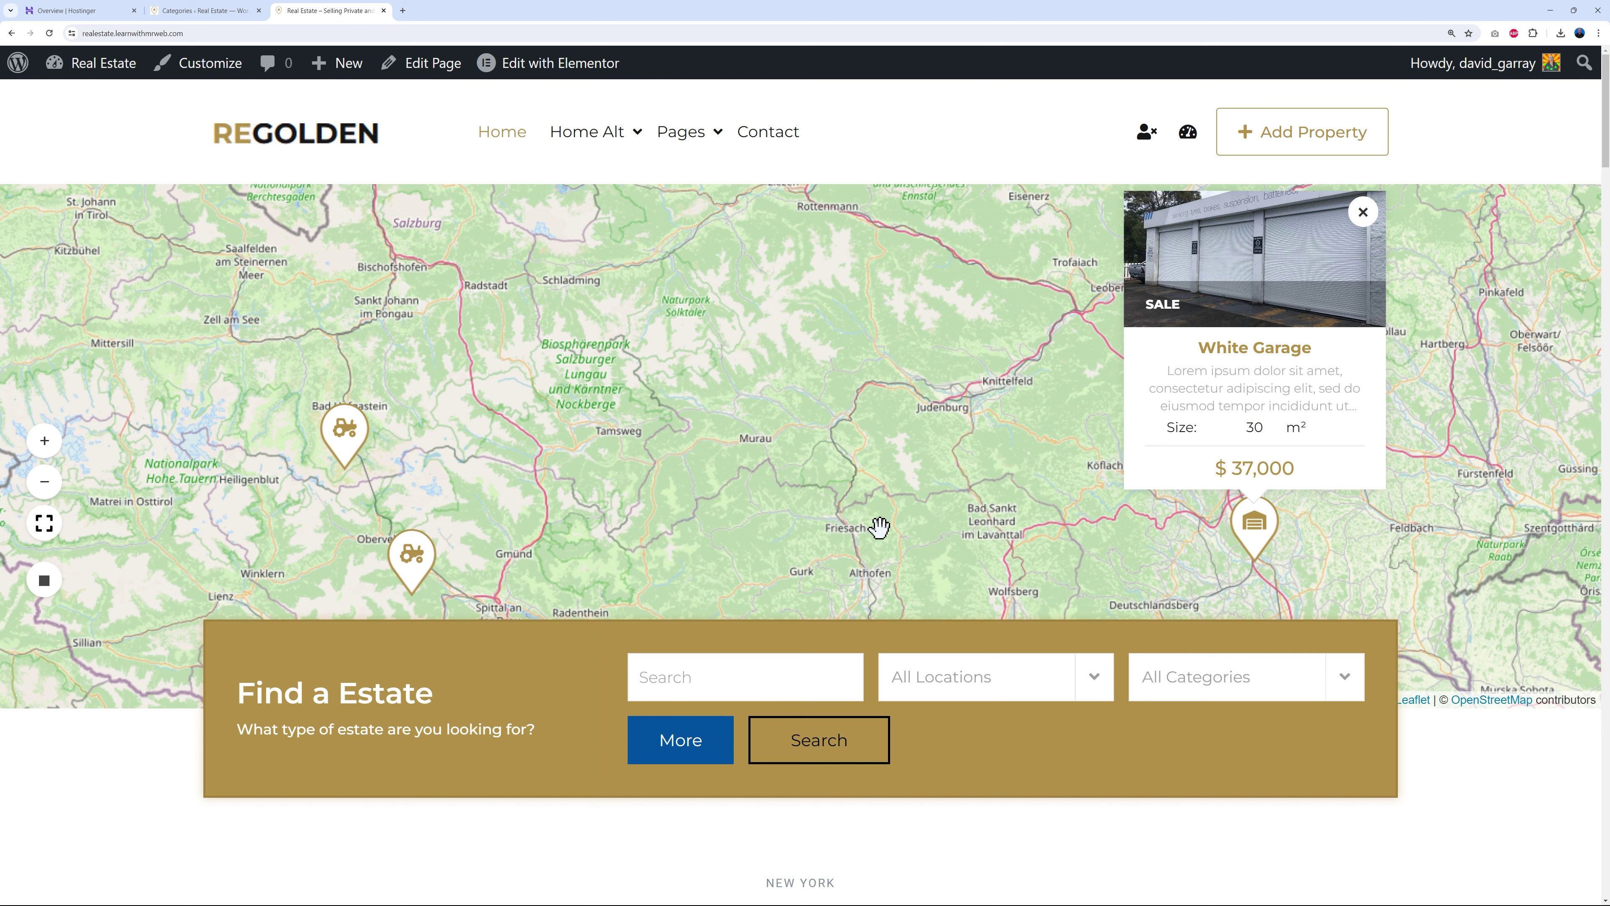
{"action": "left_click", "coordinate": [203, 11]}
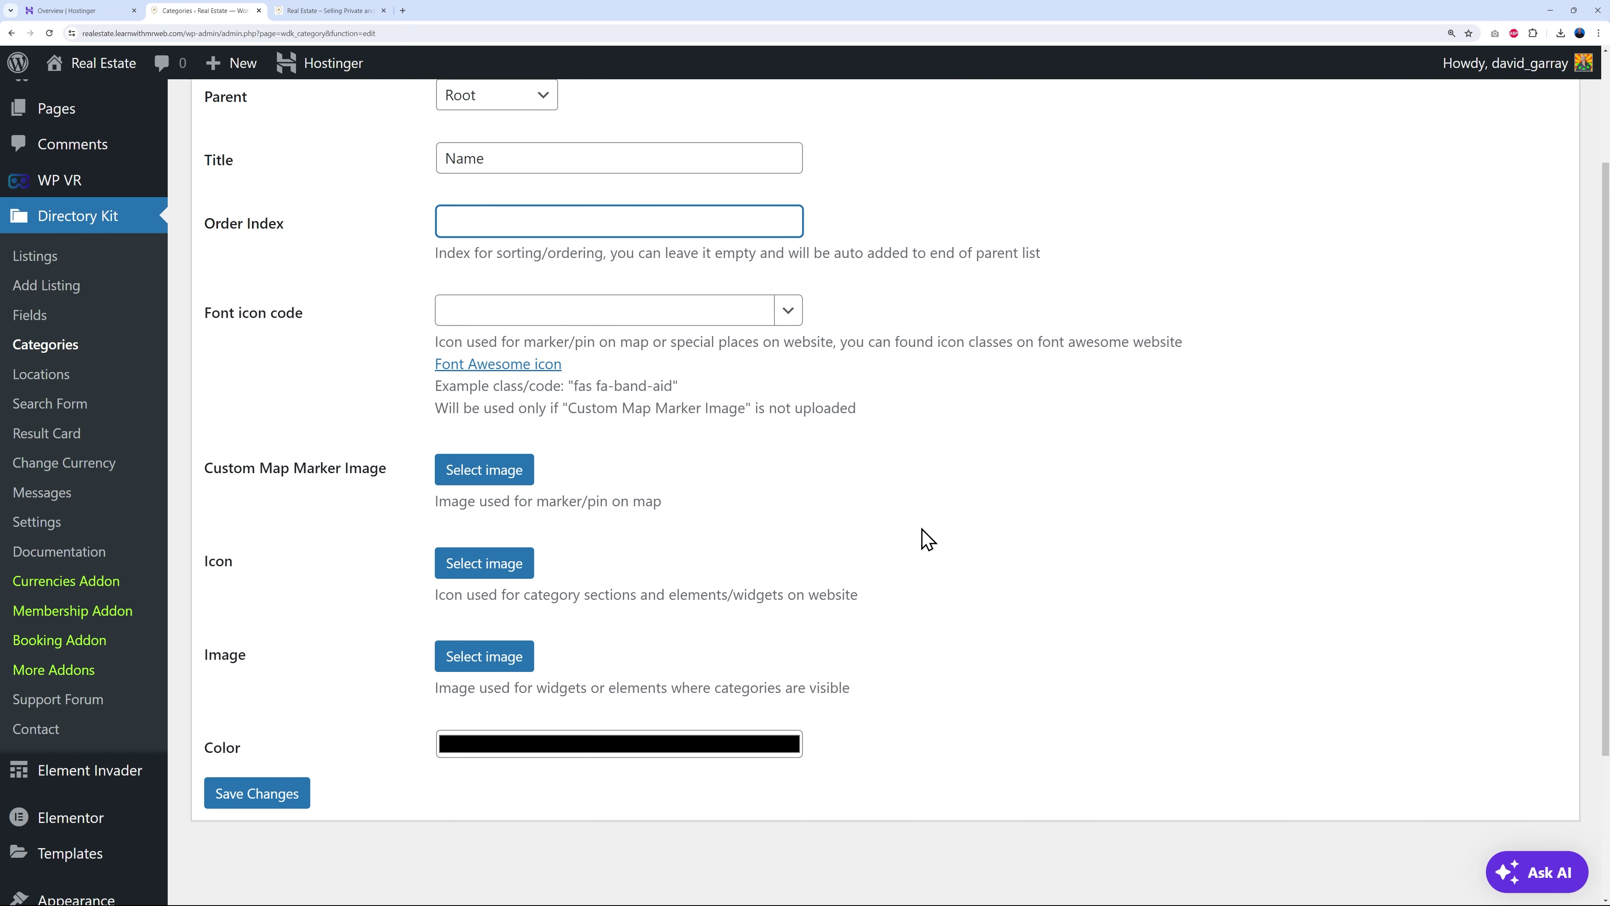
- Replace the placeholder category title with Bungalow
{"action": "double_click", "coordinate": [551, 164]}
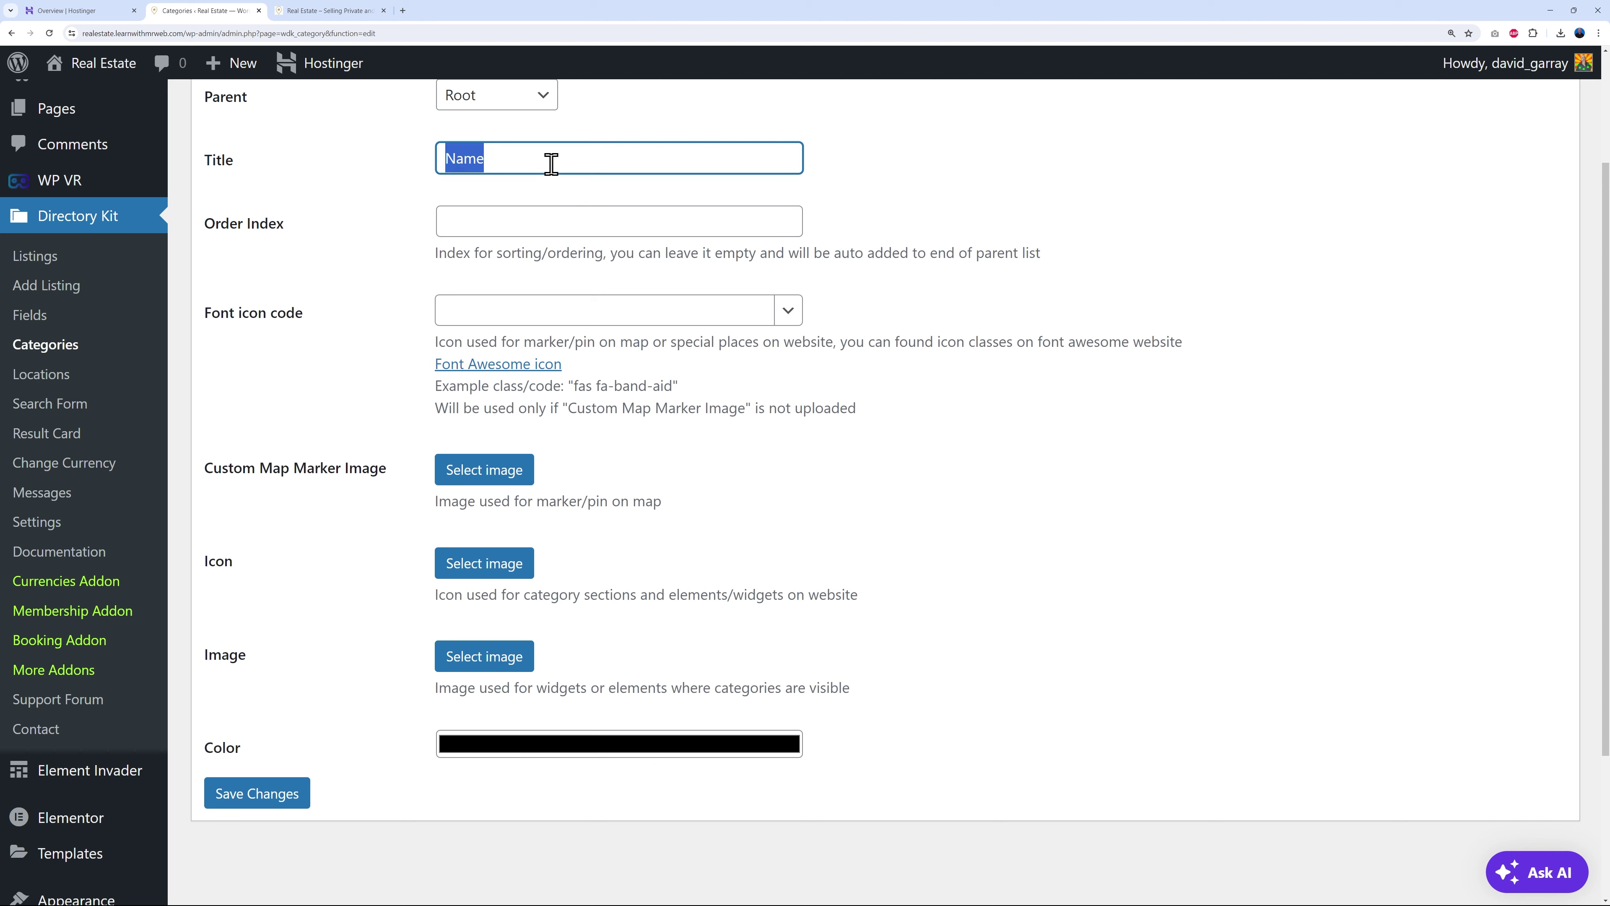
{"action": "type", "text": "Bungalow"}
{"action": "left_click", "coordinate": [379, 294]}
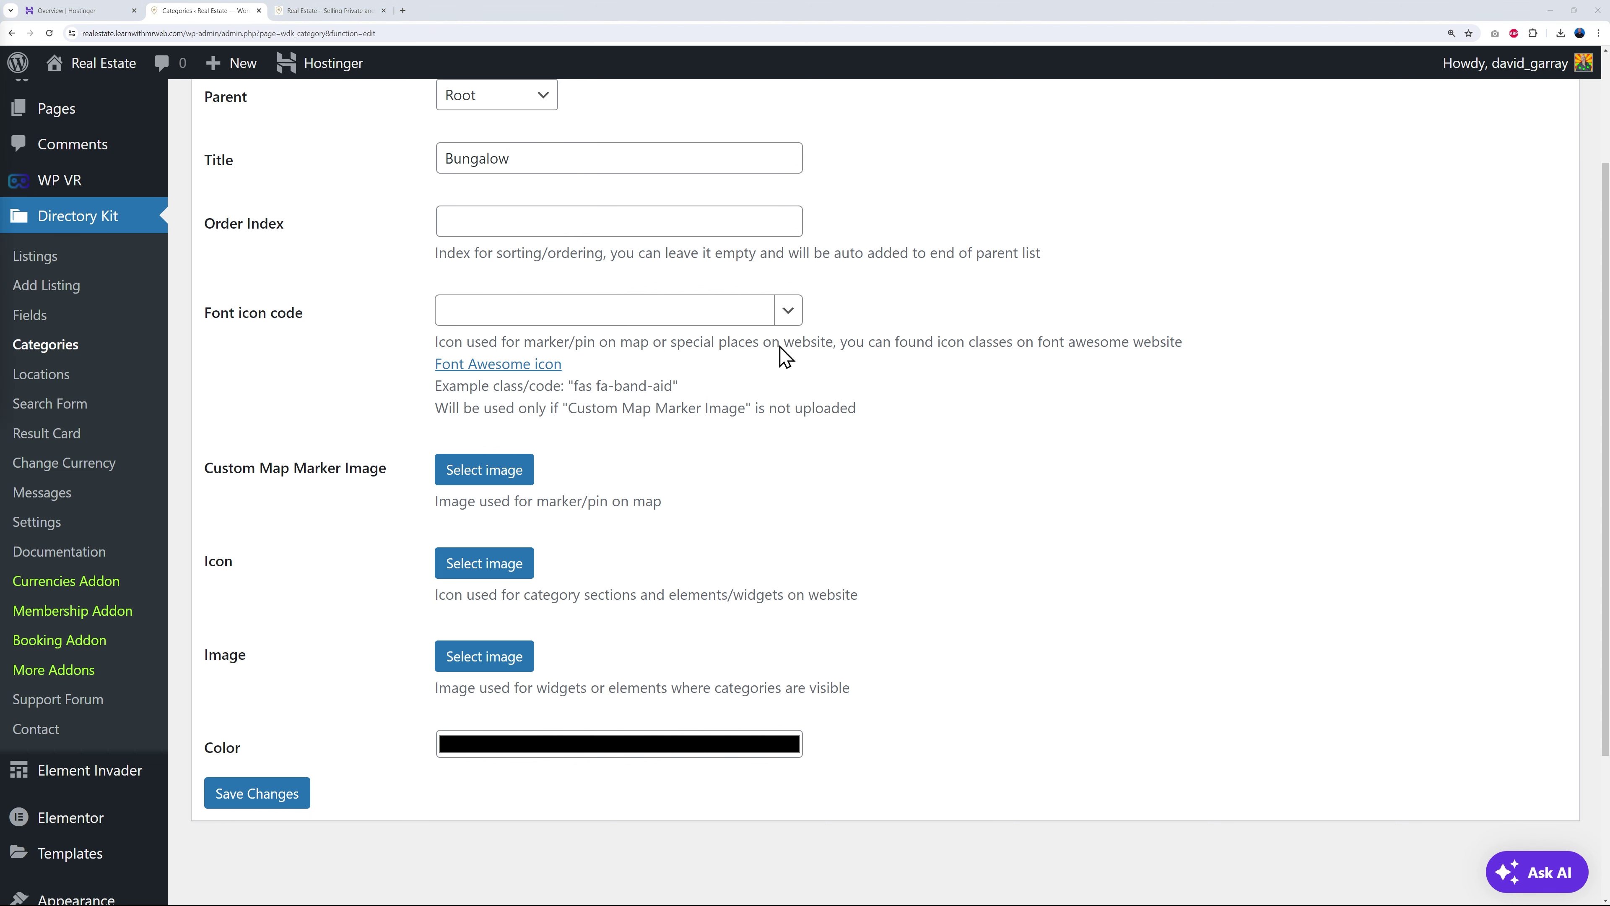
- Set the category's font icon code to fab fa-accusoft
{"action": "left_click", "coordinate": [787, 310]}
{"action": "scroll", "coordinate": [630, 442], "scroll_direction": "down", "scroll_amount": 8}
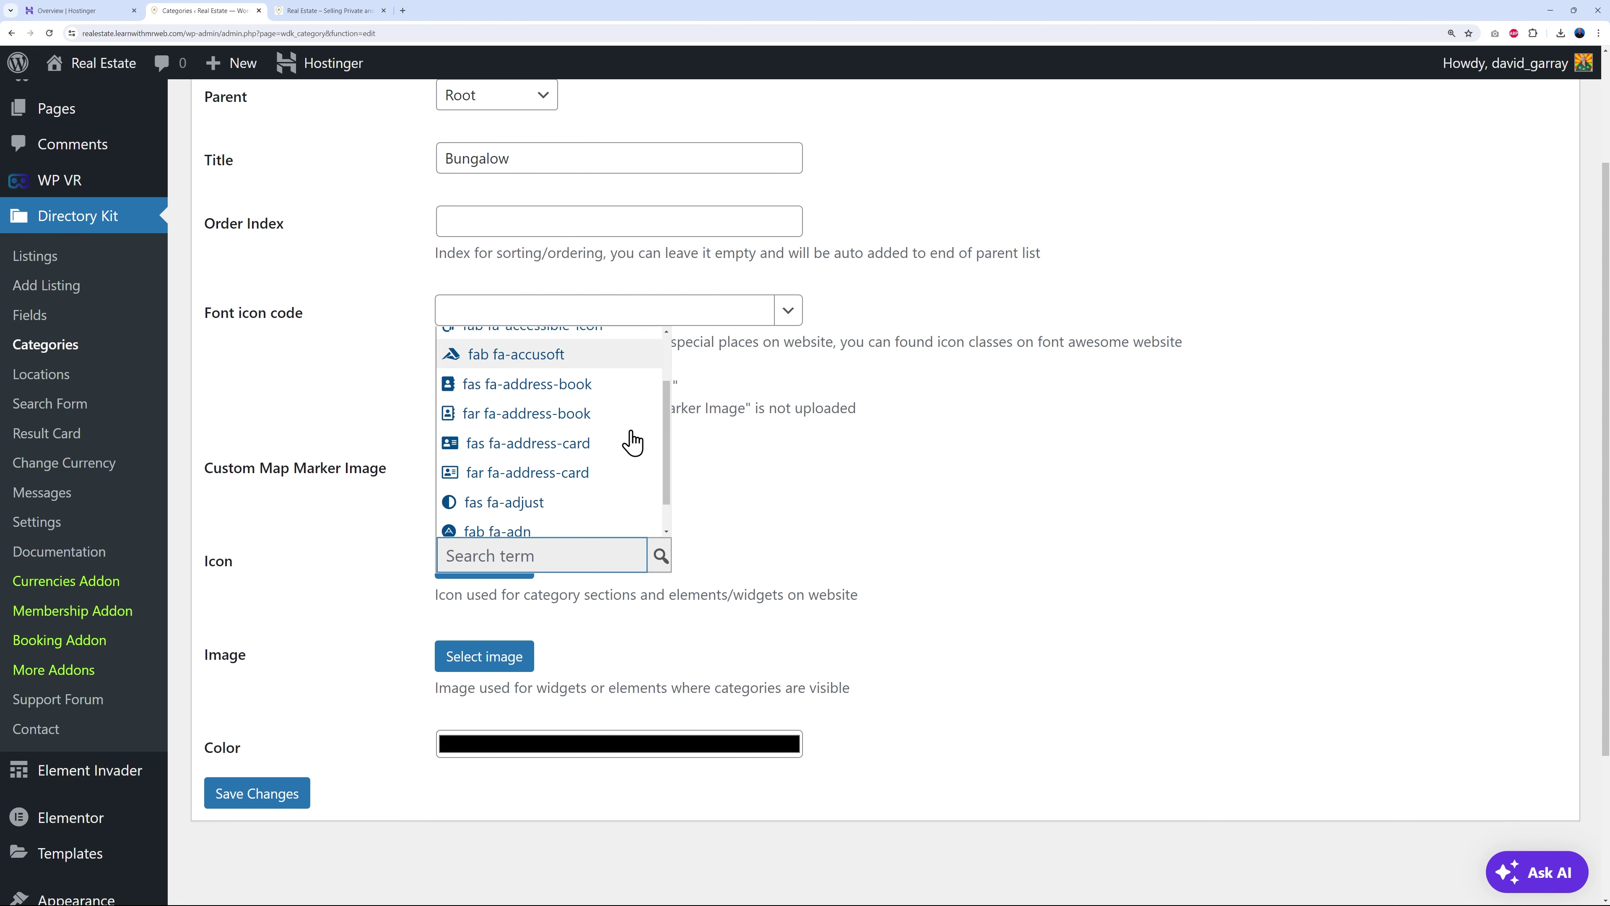
{"action": "scroll", "coordinate": [632, 449], "scroll_direction": "down", "scroll_amount": 5}
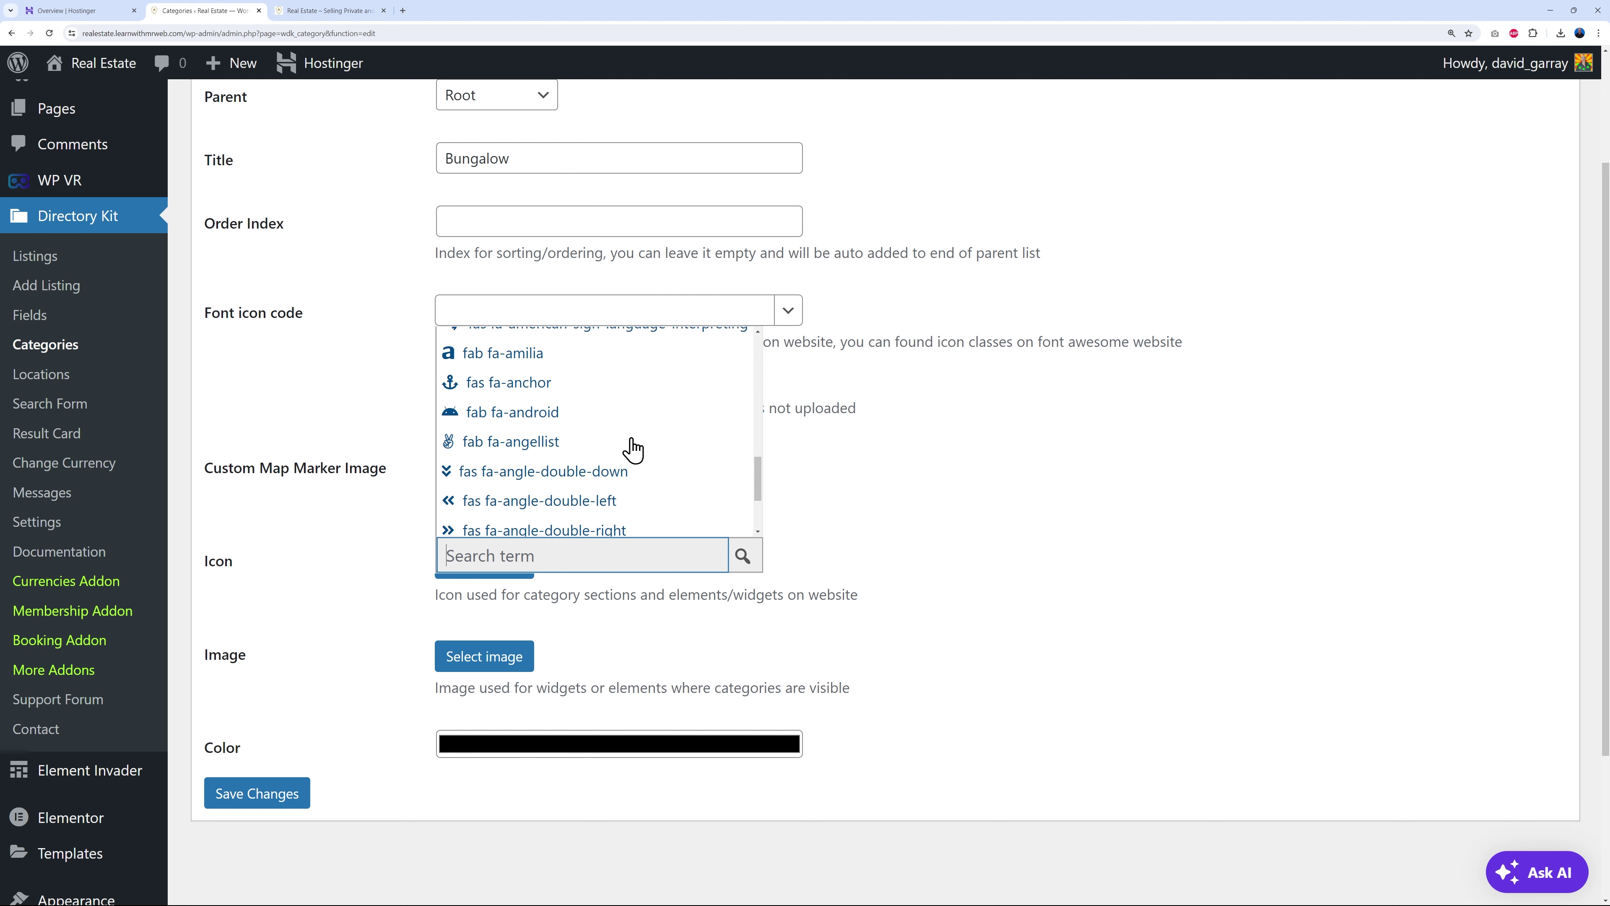
{"action": "scroll", "coordinate": [632, 451], "scroll_direction": "up", "scroll_amount": 6}
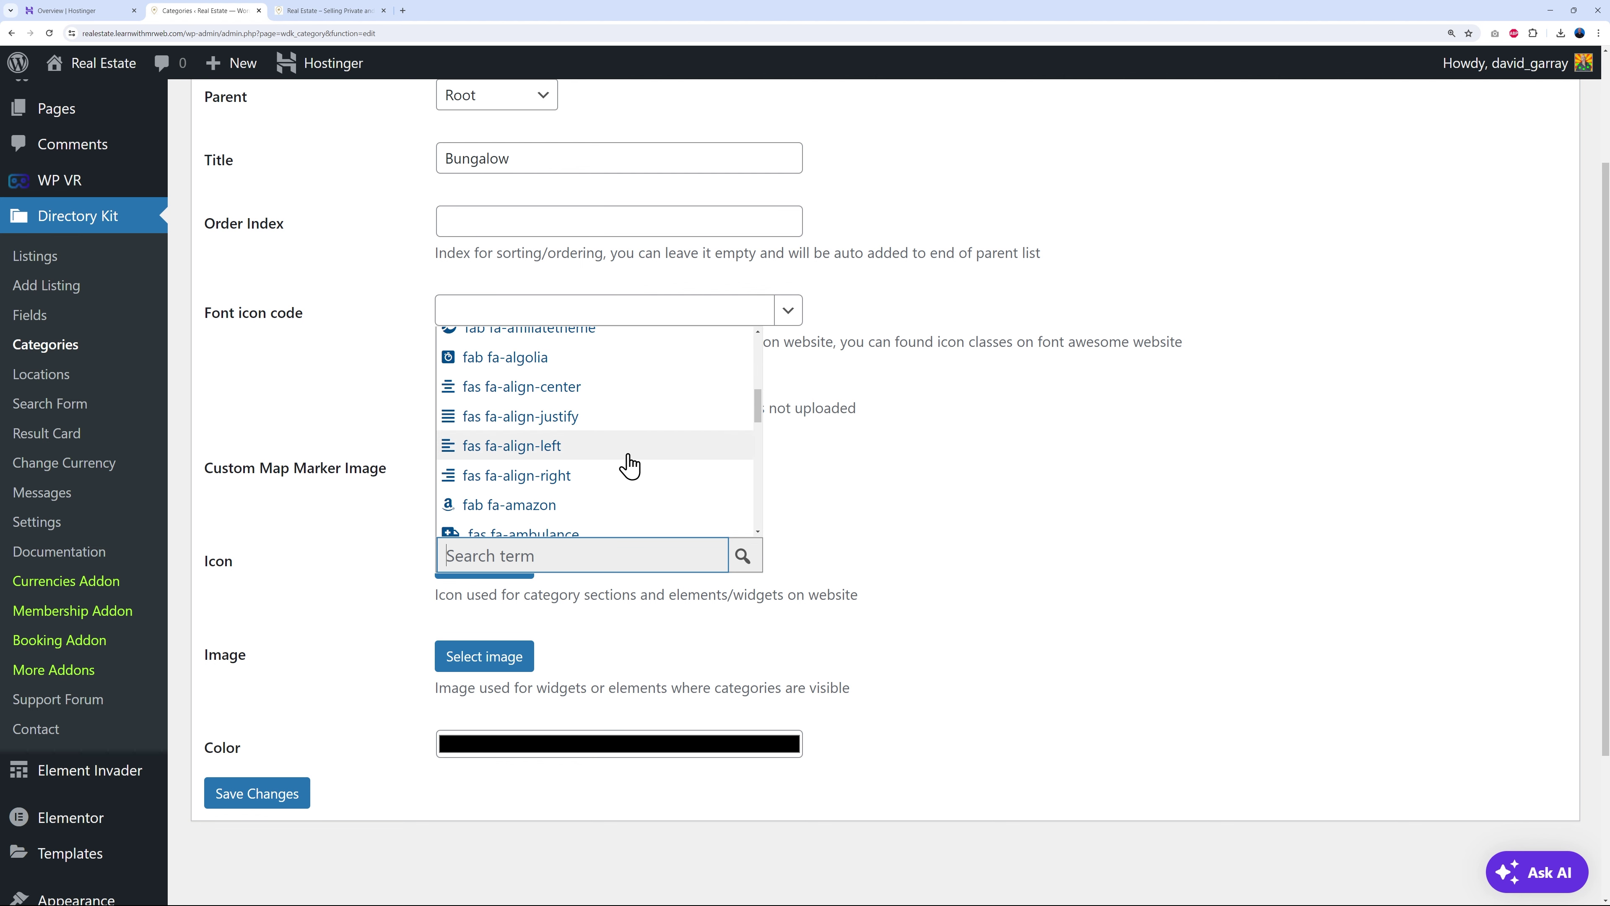
{"action": "type", "text": "home"}
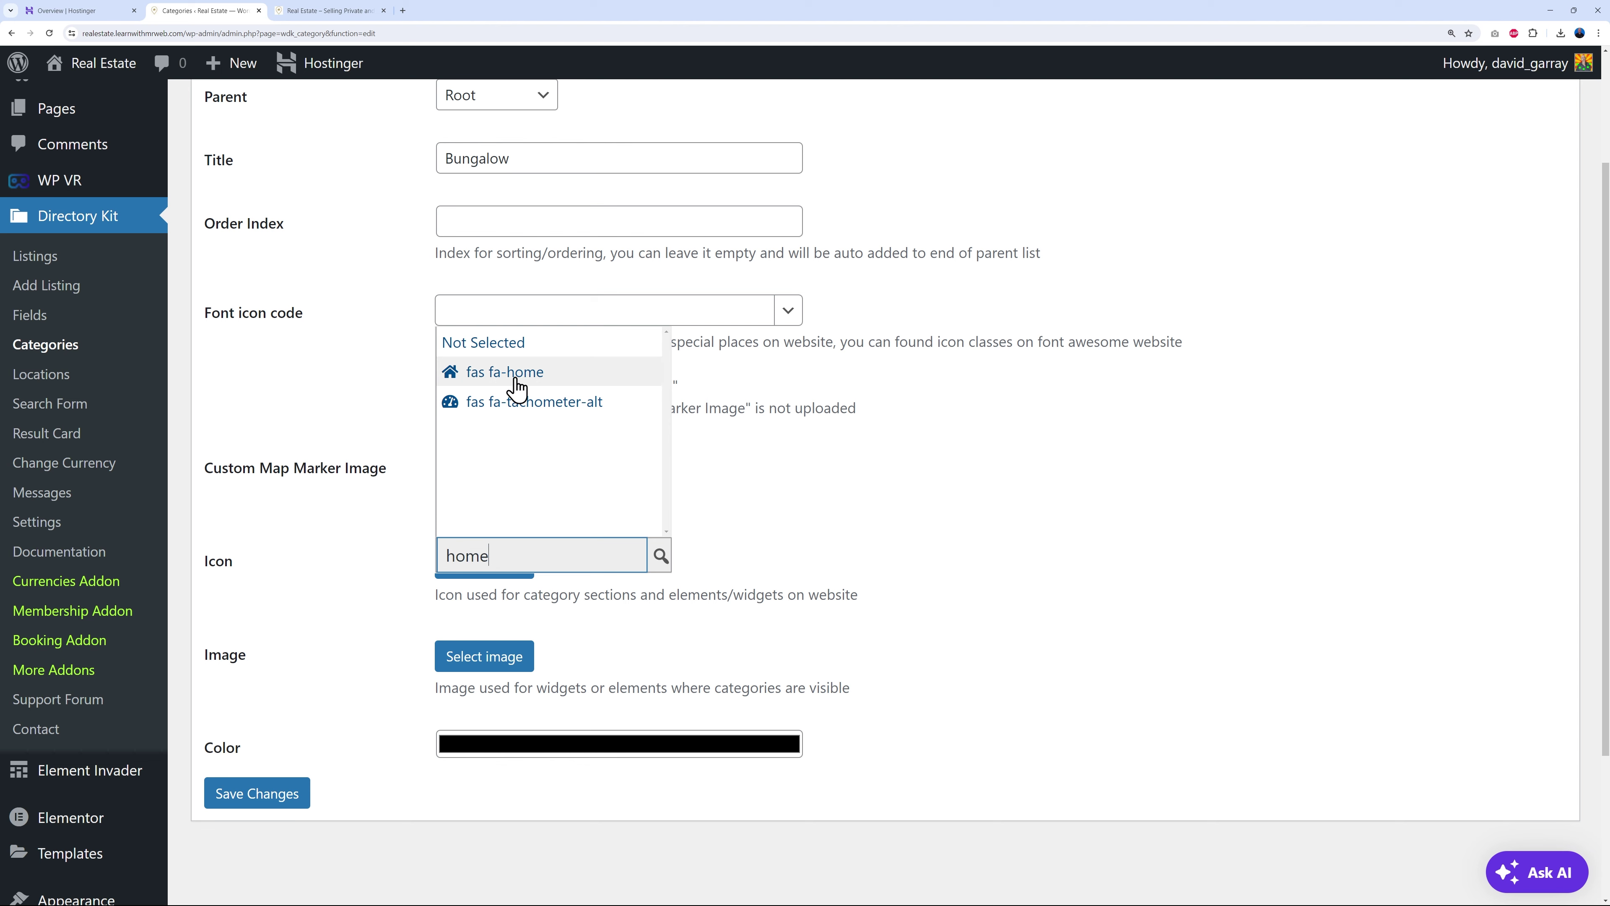
{"action": "left_click", "coordinate": [348, 11]}
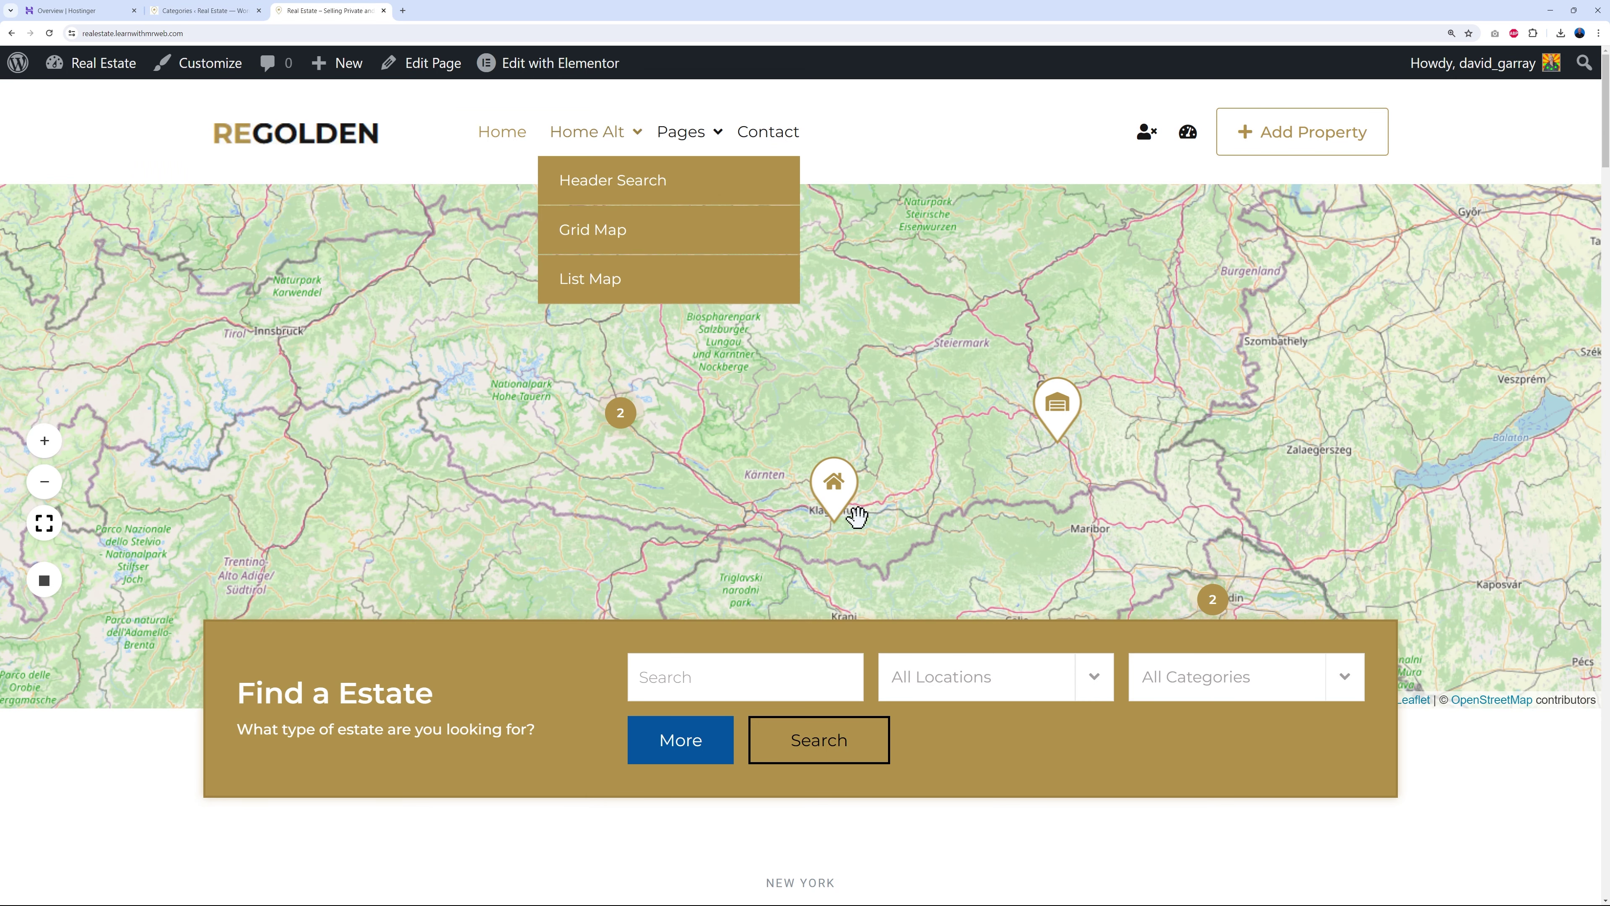
{"action": "left_click", "coordinate": [206, 11]}
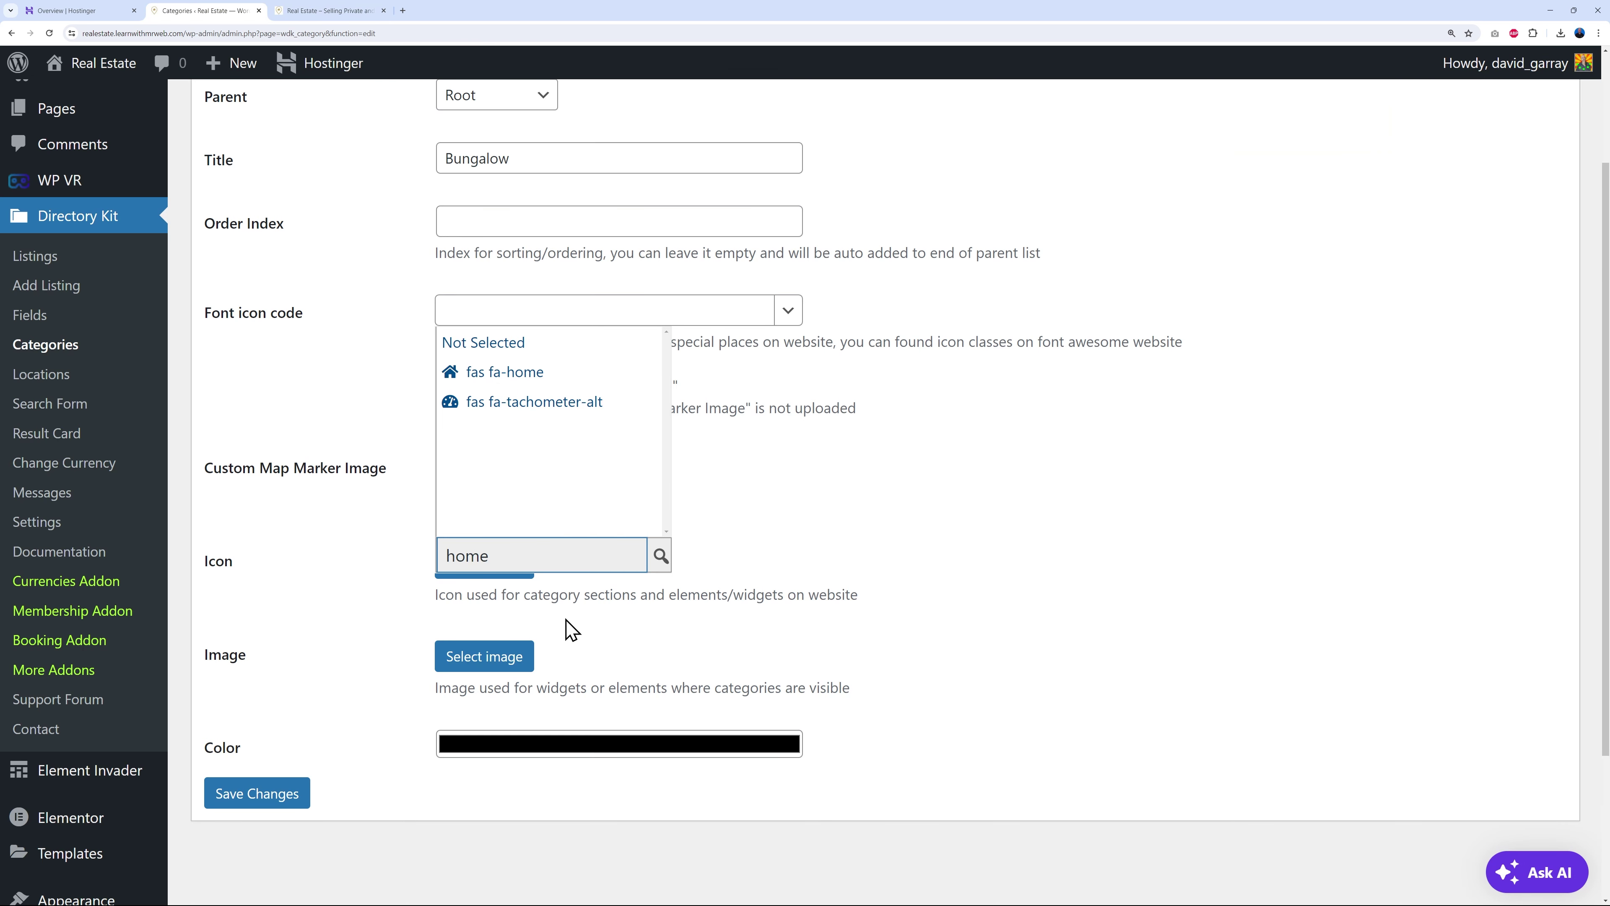
{"action": "double_click", "coordinate": [539, 561]}
{"action": "key", "text": "BackSpace"}
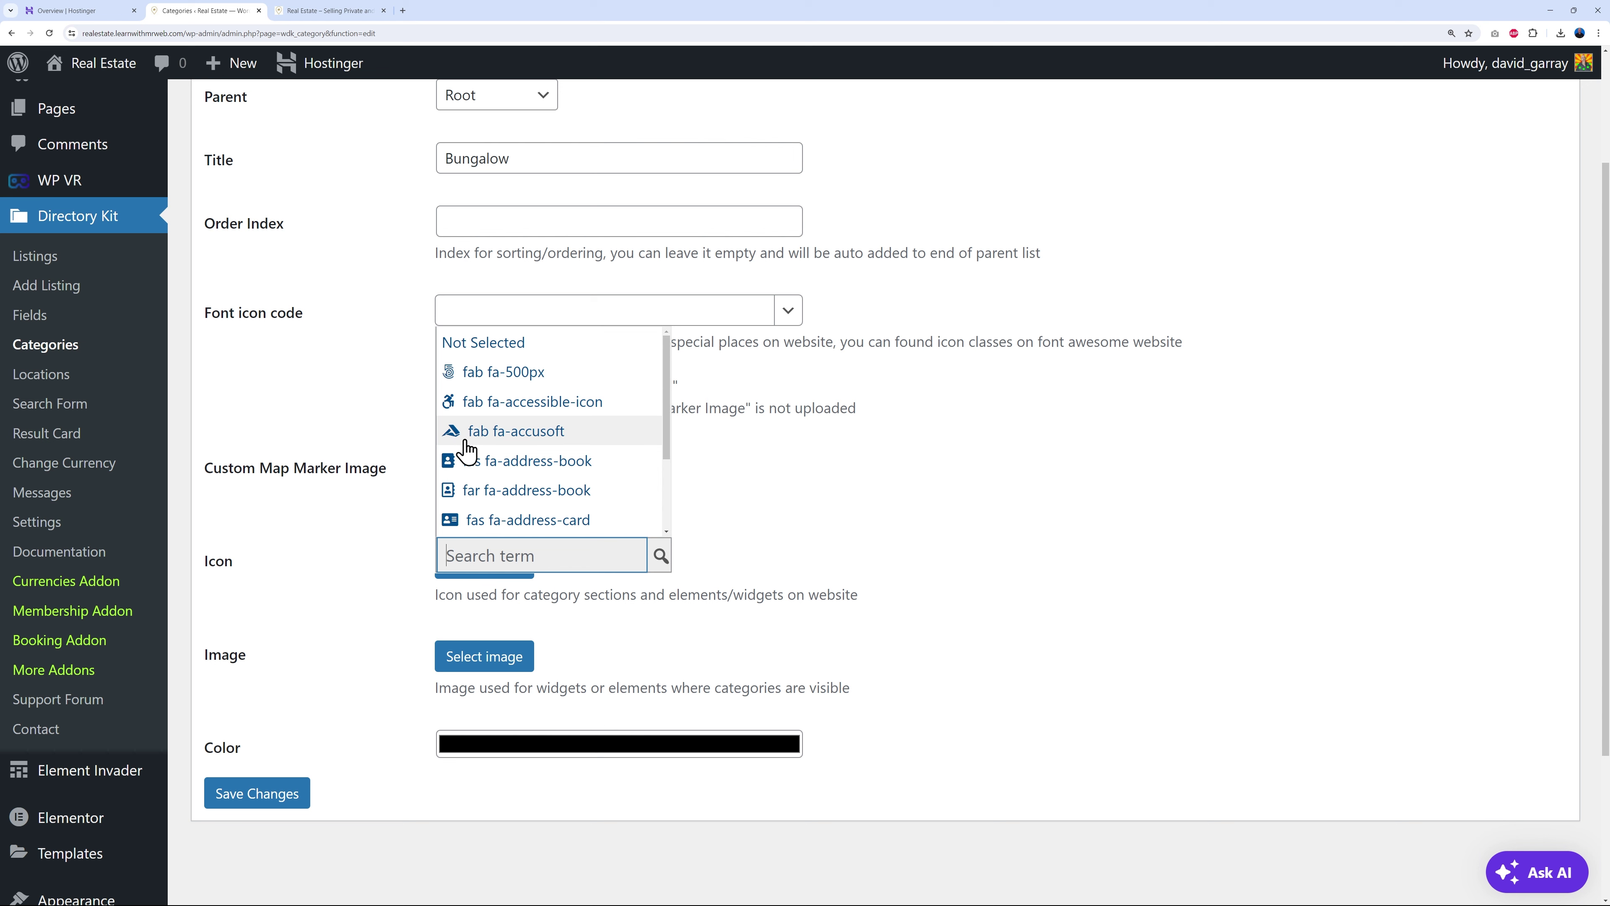
{"action": "left_click", "coordinate": [536, 447]}
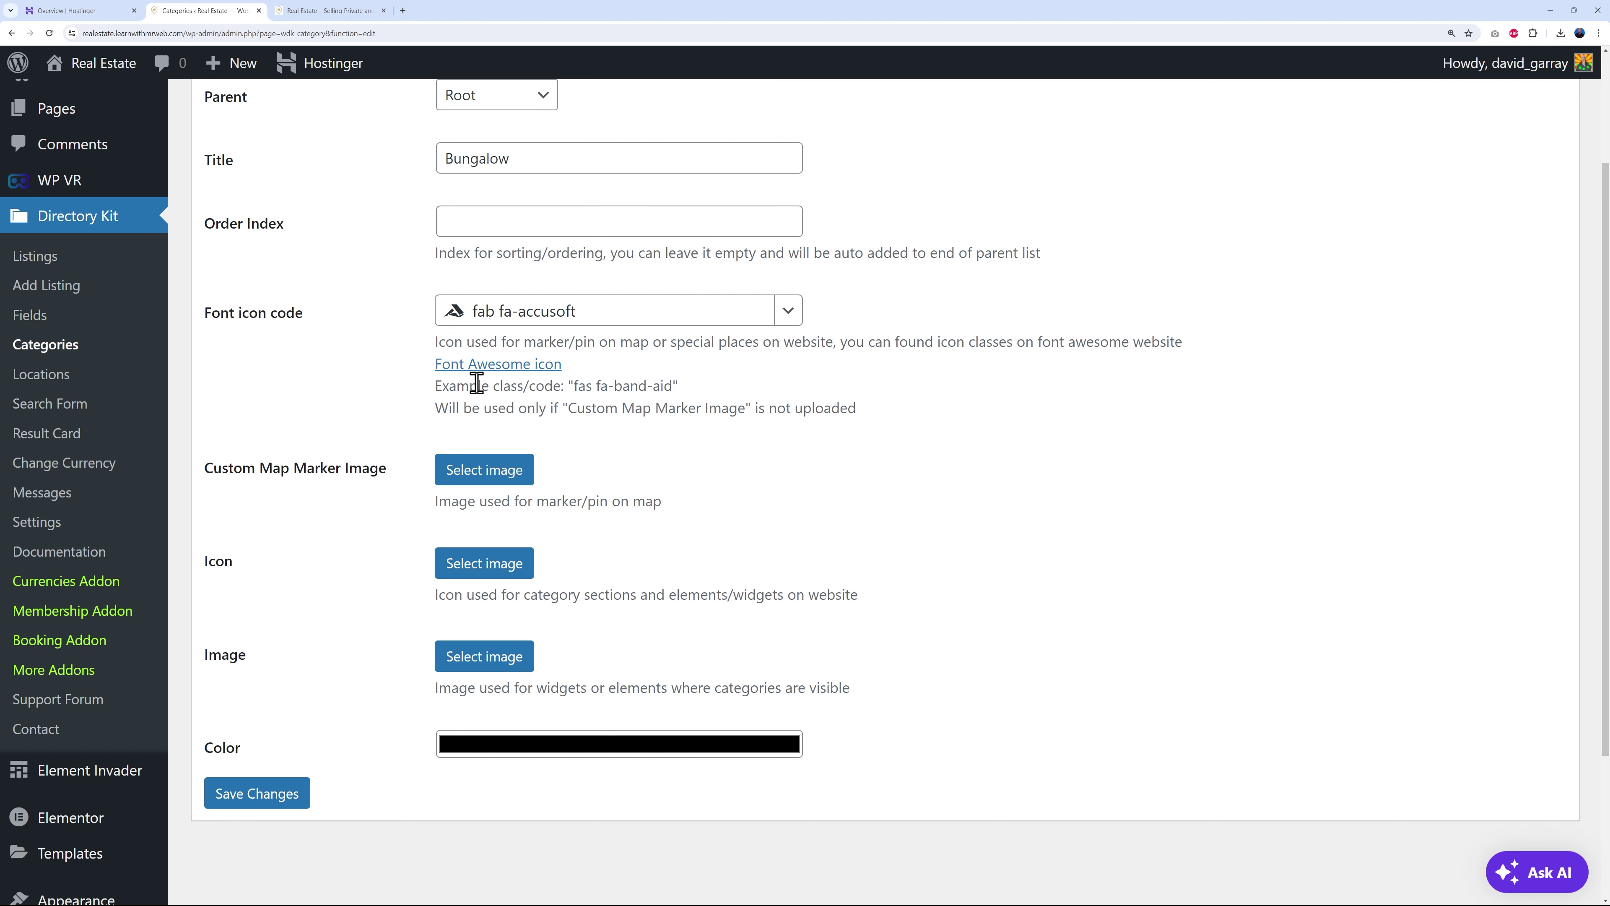
- Pan the live site's map to compare property markers, then return to the category form
{"action": "left_click", "coordinate": [317, 11]}
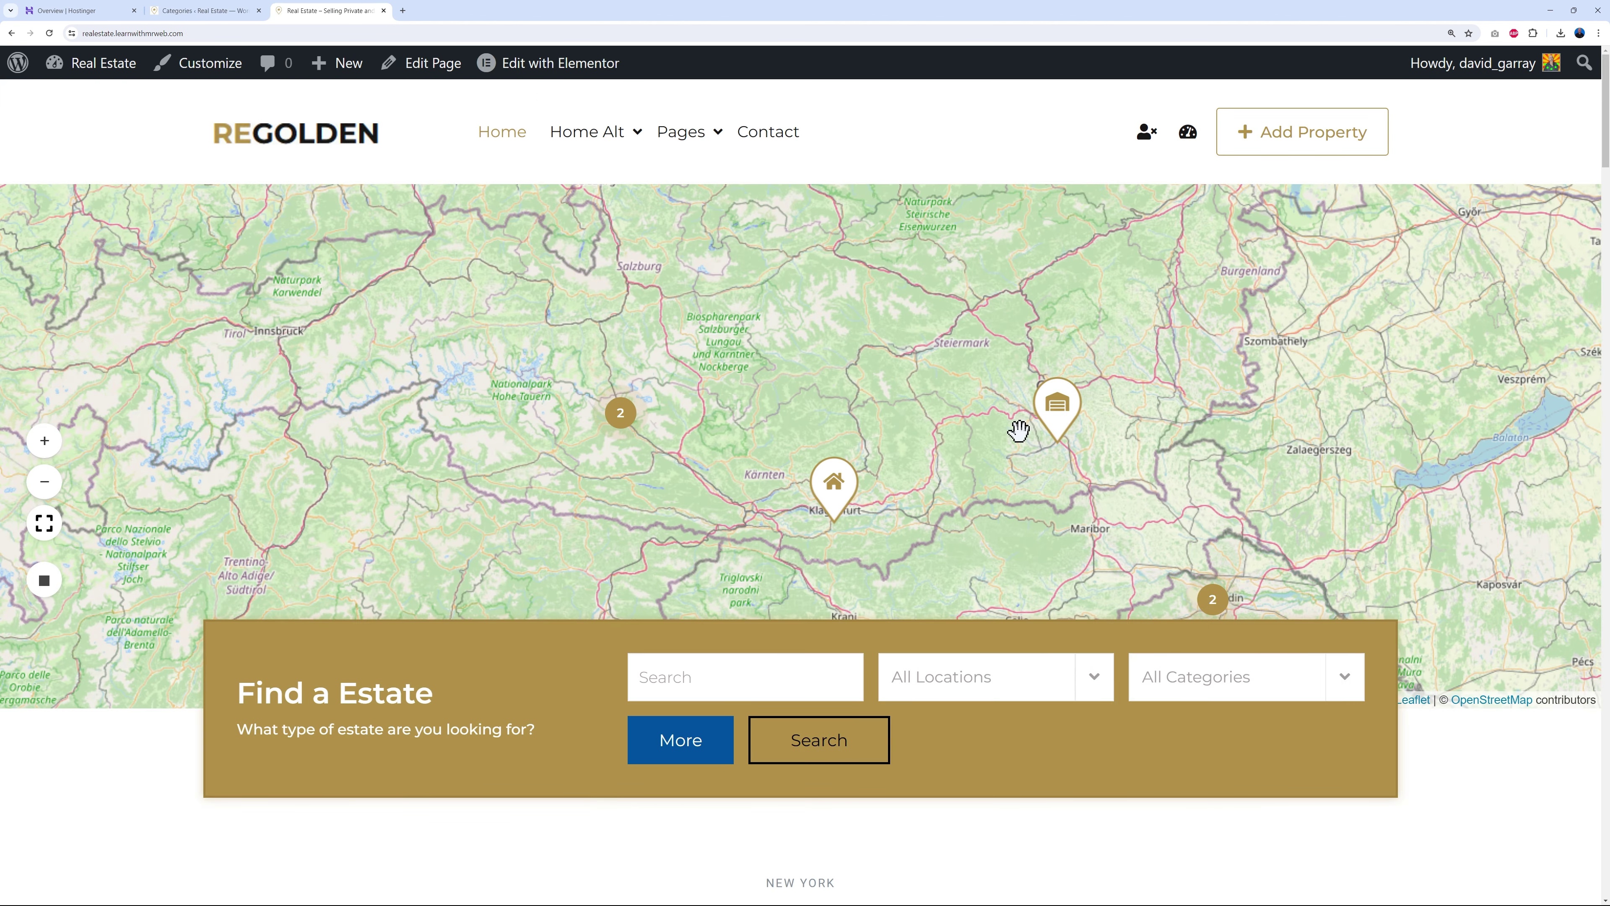
{"action": "left_click_drag", "start_coordinate": [971, 483], "coordinate": [807, 341]}
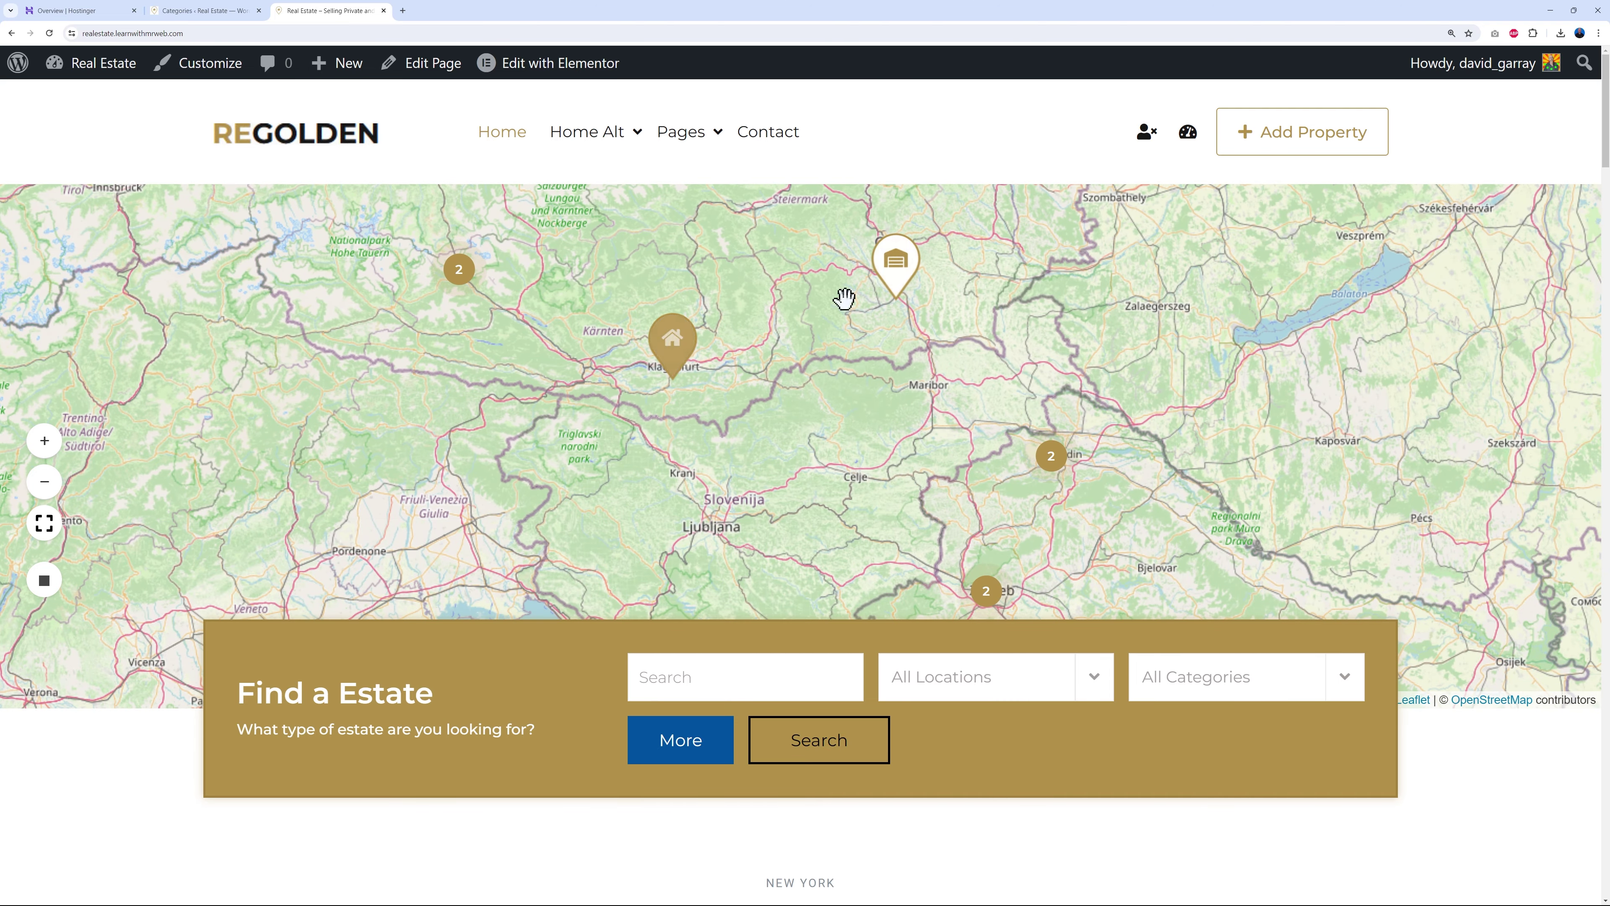
{"action": "left_click", "coordinate": [198, 11]}
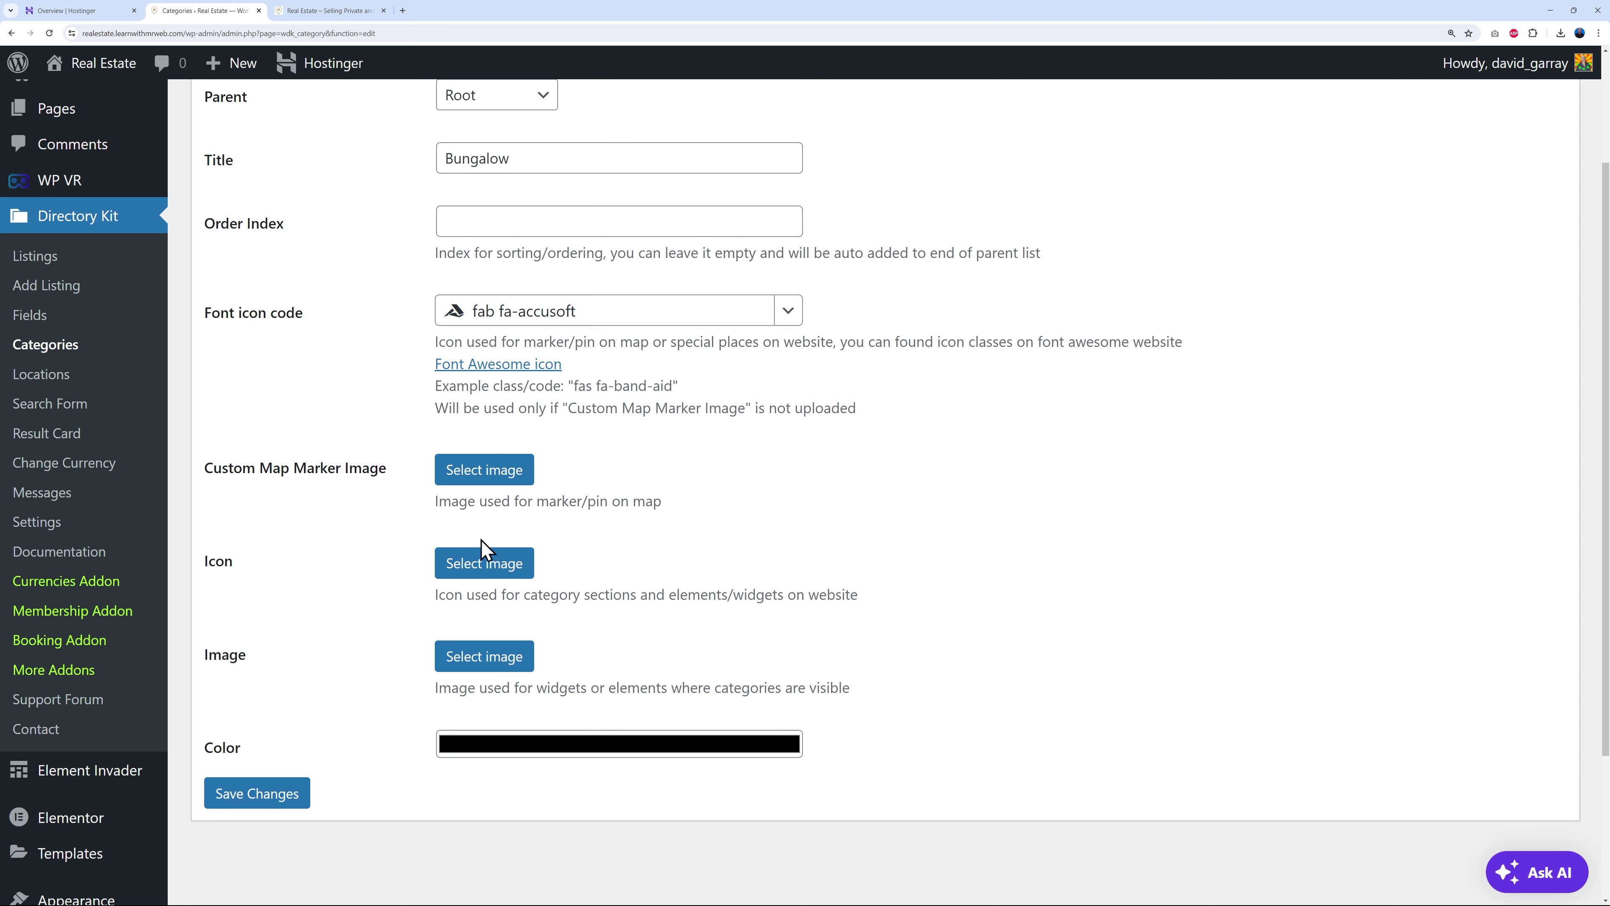
- Pick a dark grey in the Bungalow category's colour picker and save the category
{"action": "scroll", "coordinate": [970, 575], "scroll_direction": "down", "scroll_amount": 2}
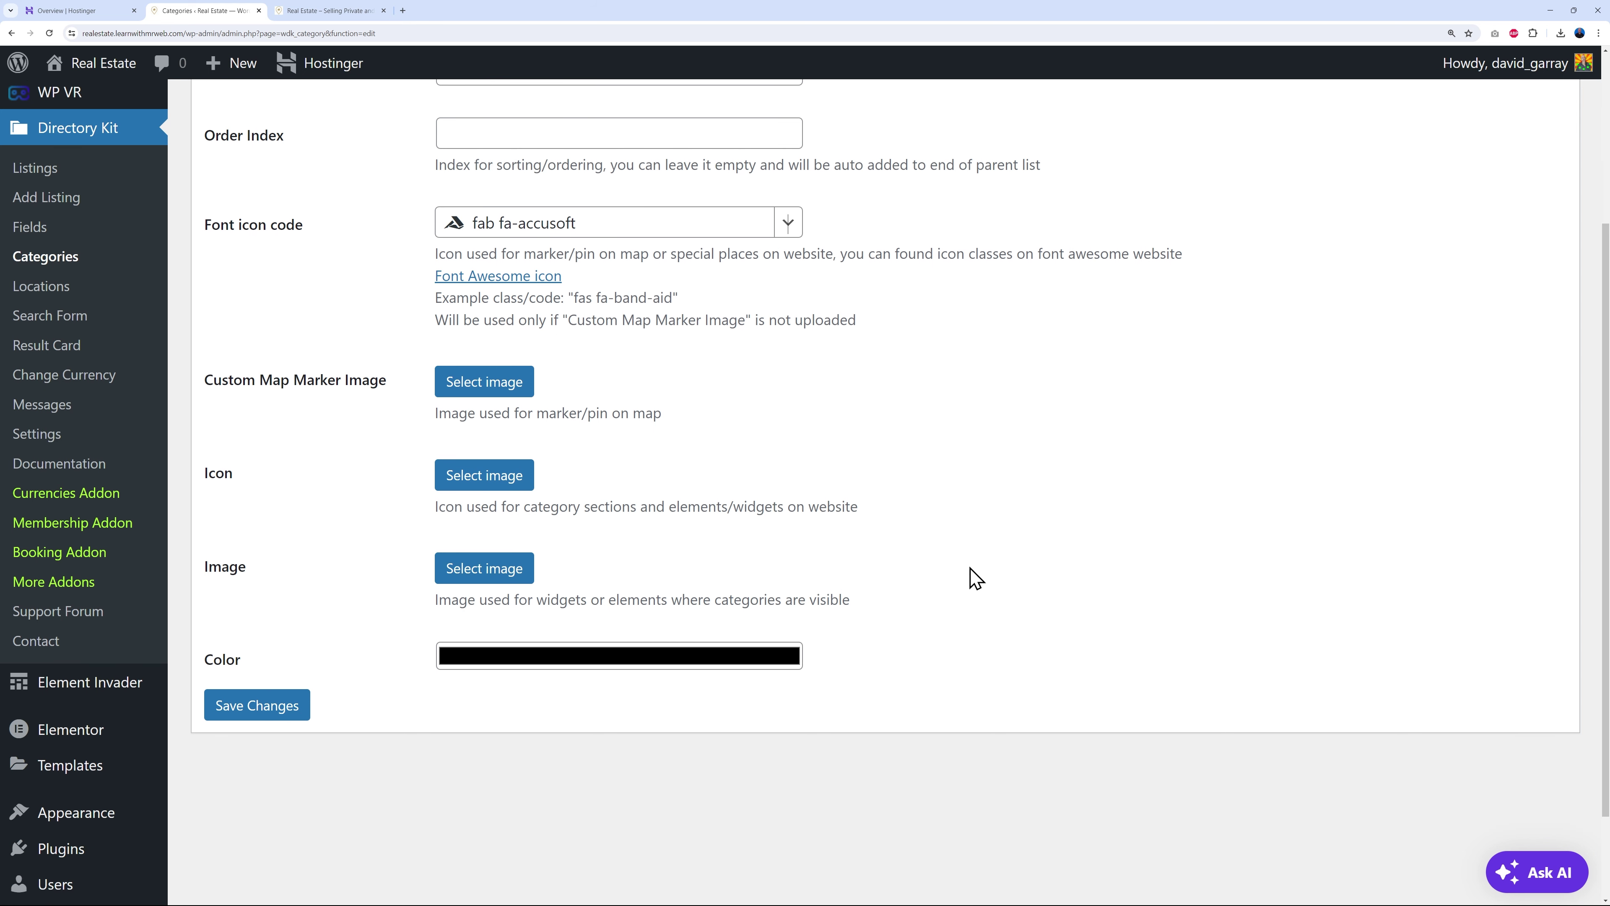
{"action": "left_click", "coordinate": [557, 640]}
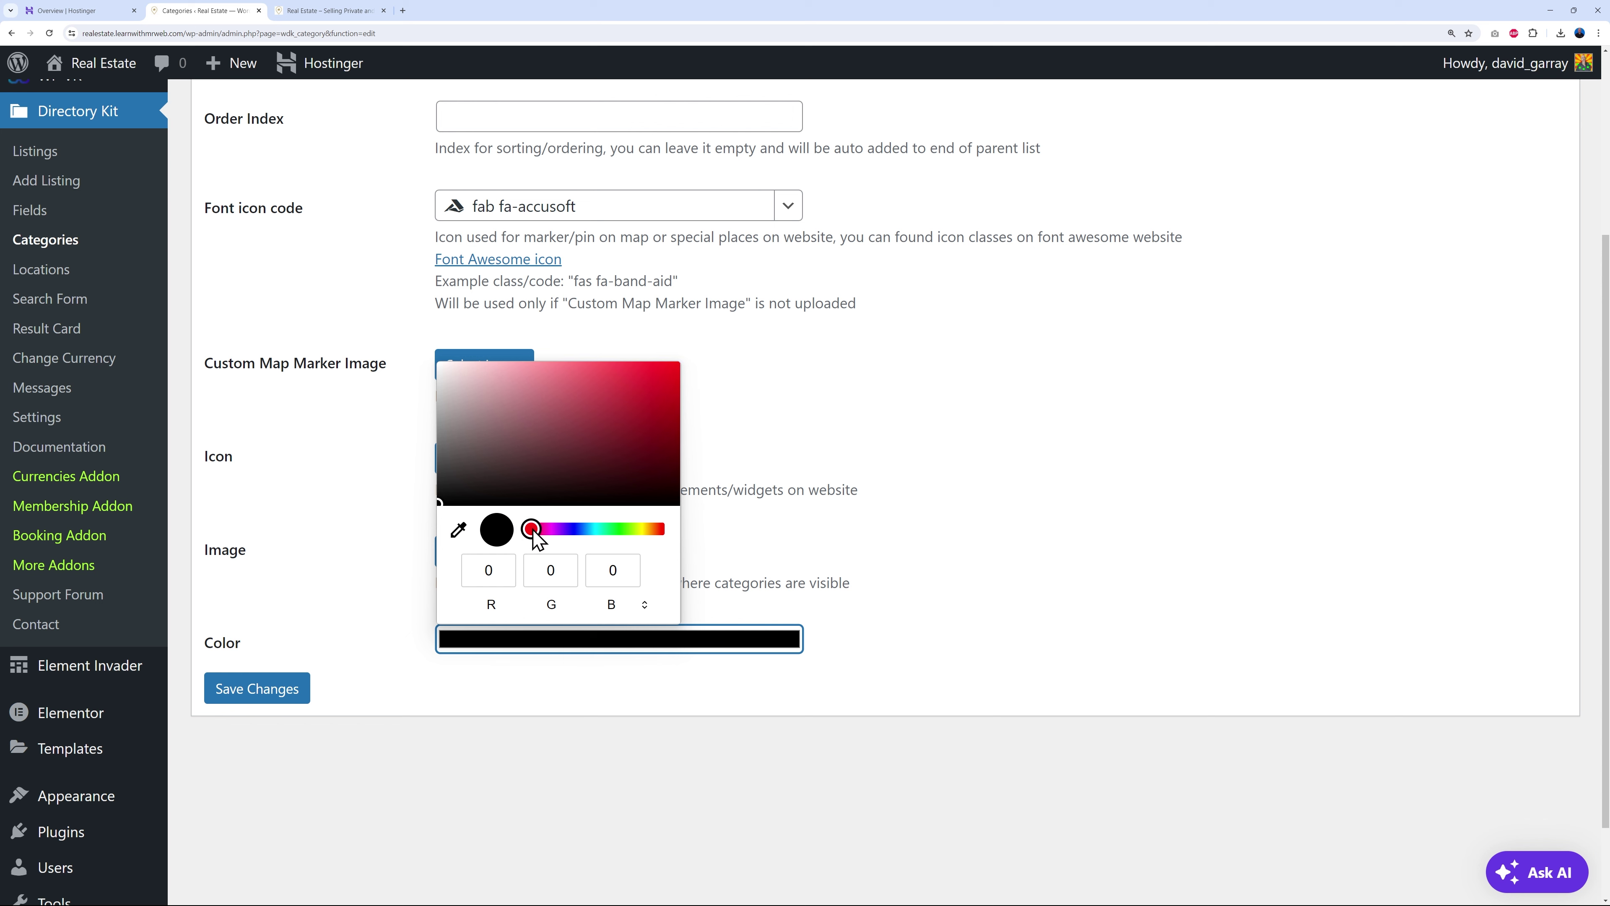
{"action": "mouse_move", "coordinate": [536, 538]}
{"action": "left_mouse_down"}
{"action": "mouse_move", "coordinate": [660, 539]}
{"action": "mouse_move", "coordinate": [530, 533]}
{"action": "left_mouse_up"}
{"action": "left_click_drag", "start_coordinate": [475, 440], "coordinate": [426, 464]}
{"action": "left_click", "coordinate": [355, 579]}
{"action": "left_click", "coordinate": [265, 702]}
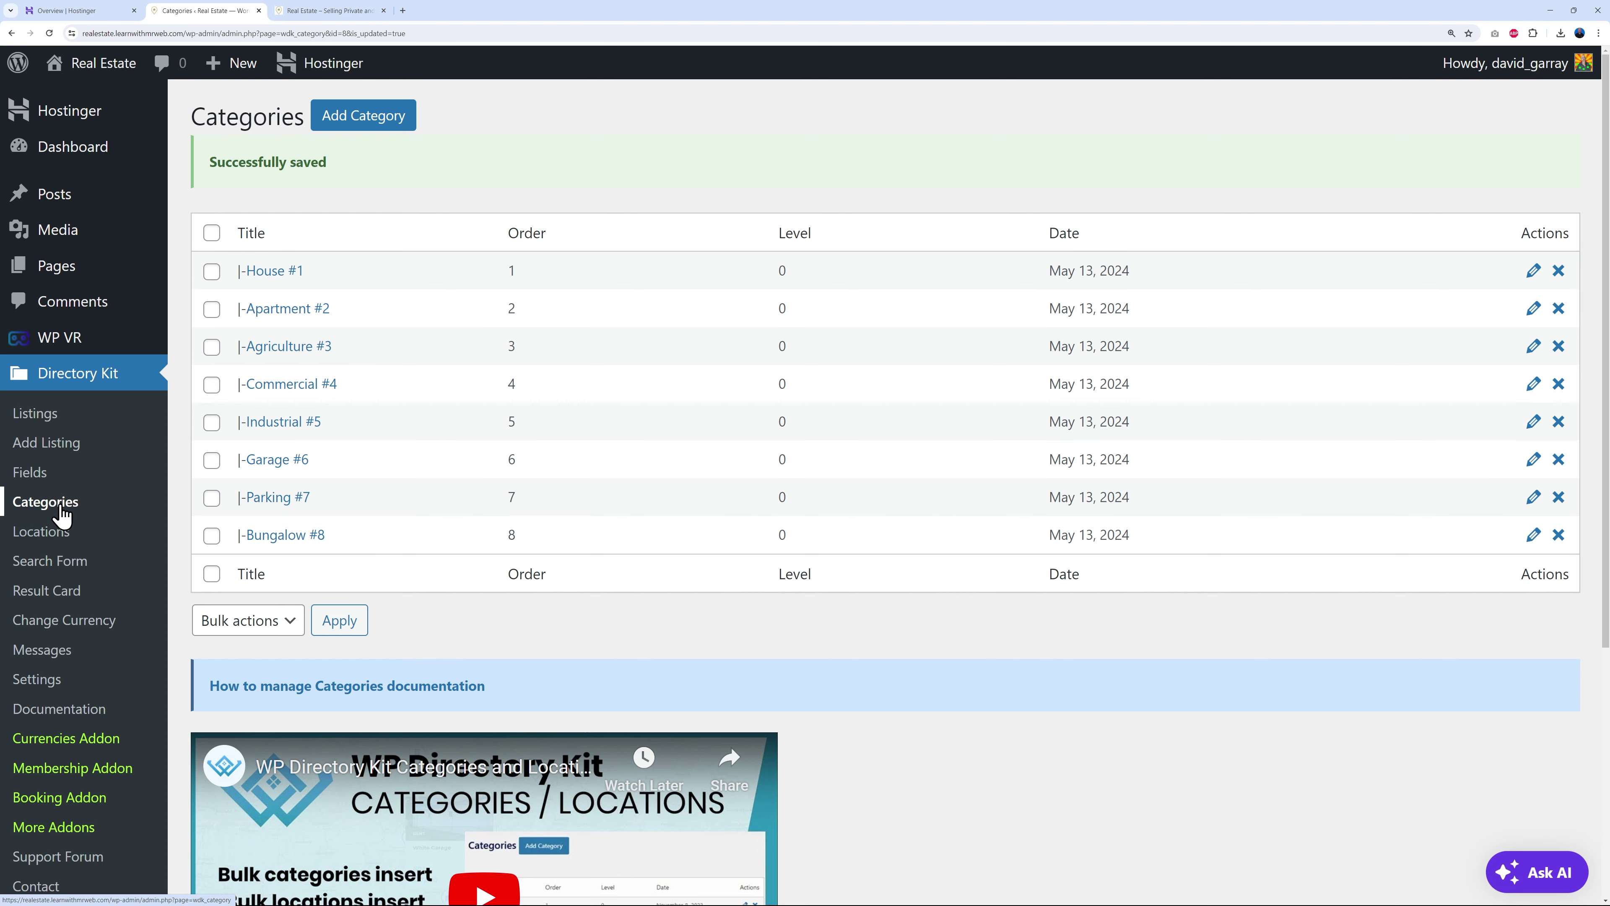
- Open Directory Fields Management and open the listings page in a new tab
{"action": "left_click", "coordinate": [40, 483]}
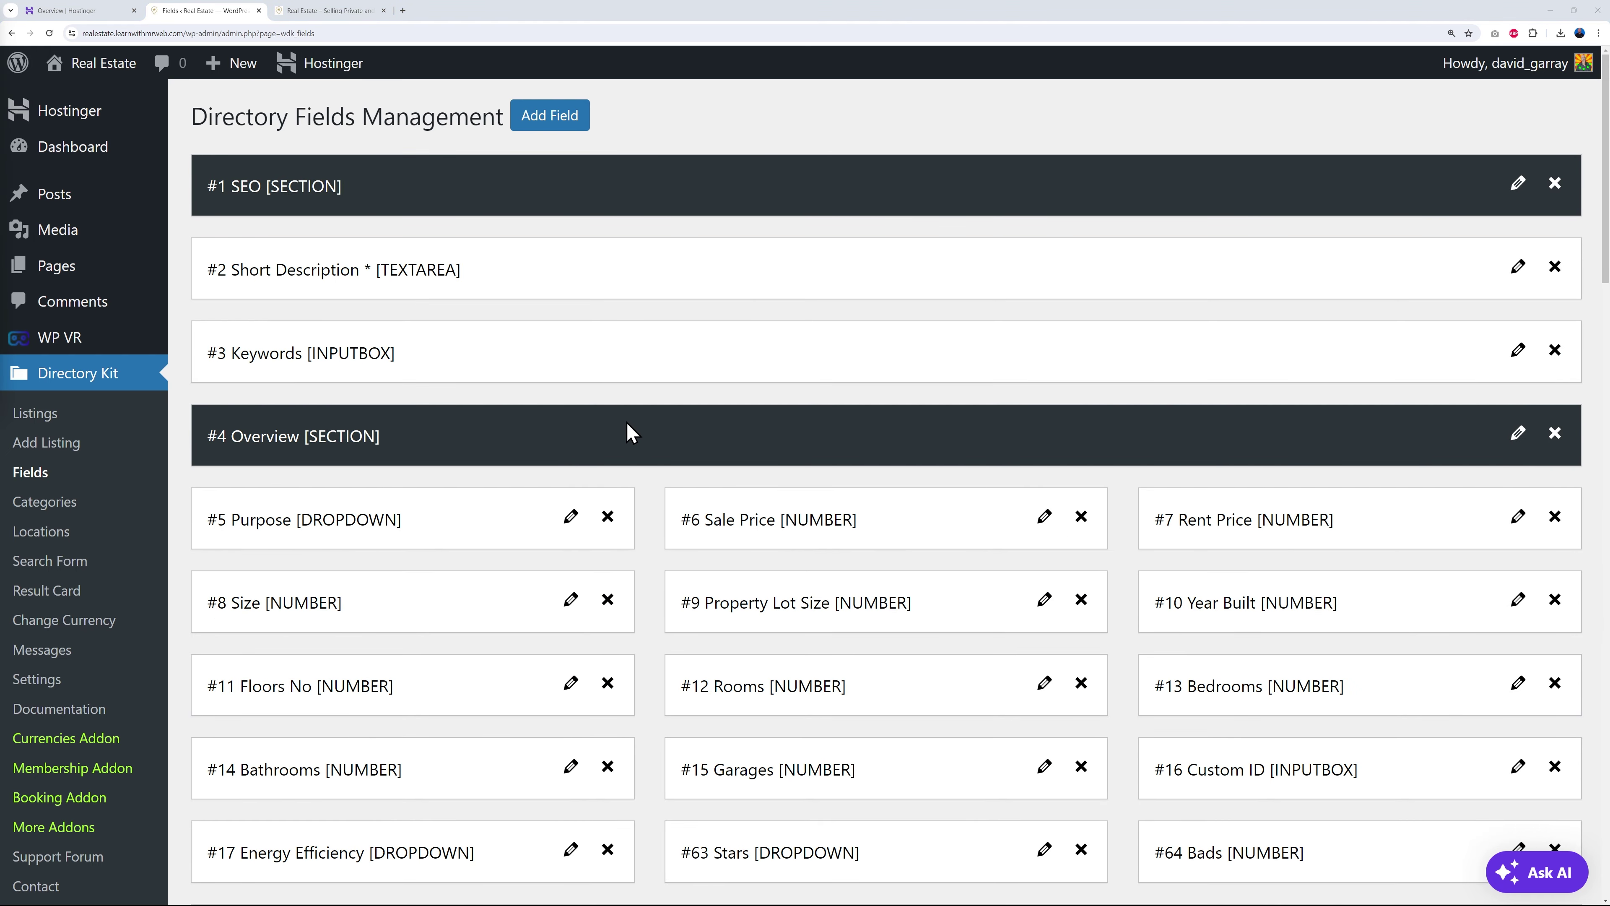
{"action": "right_click", "coordinate": [38, 417]}
{"action": "left_click", "coordinate": [90, 427]}
{"action": "left_click", "coordinate": [327, 11]}
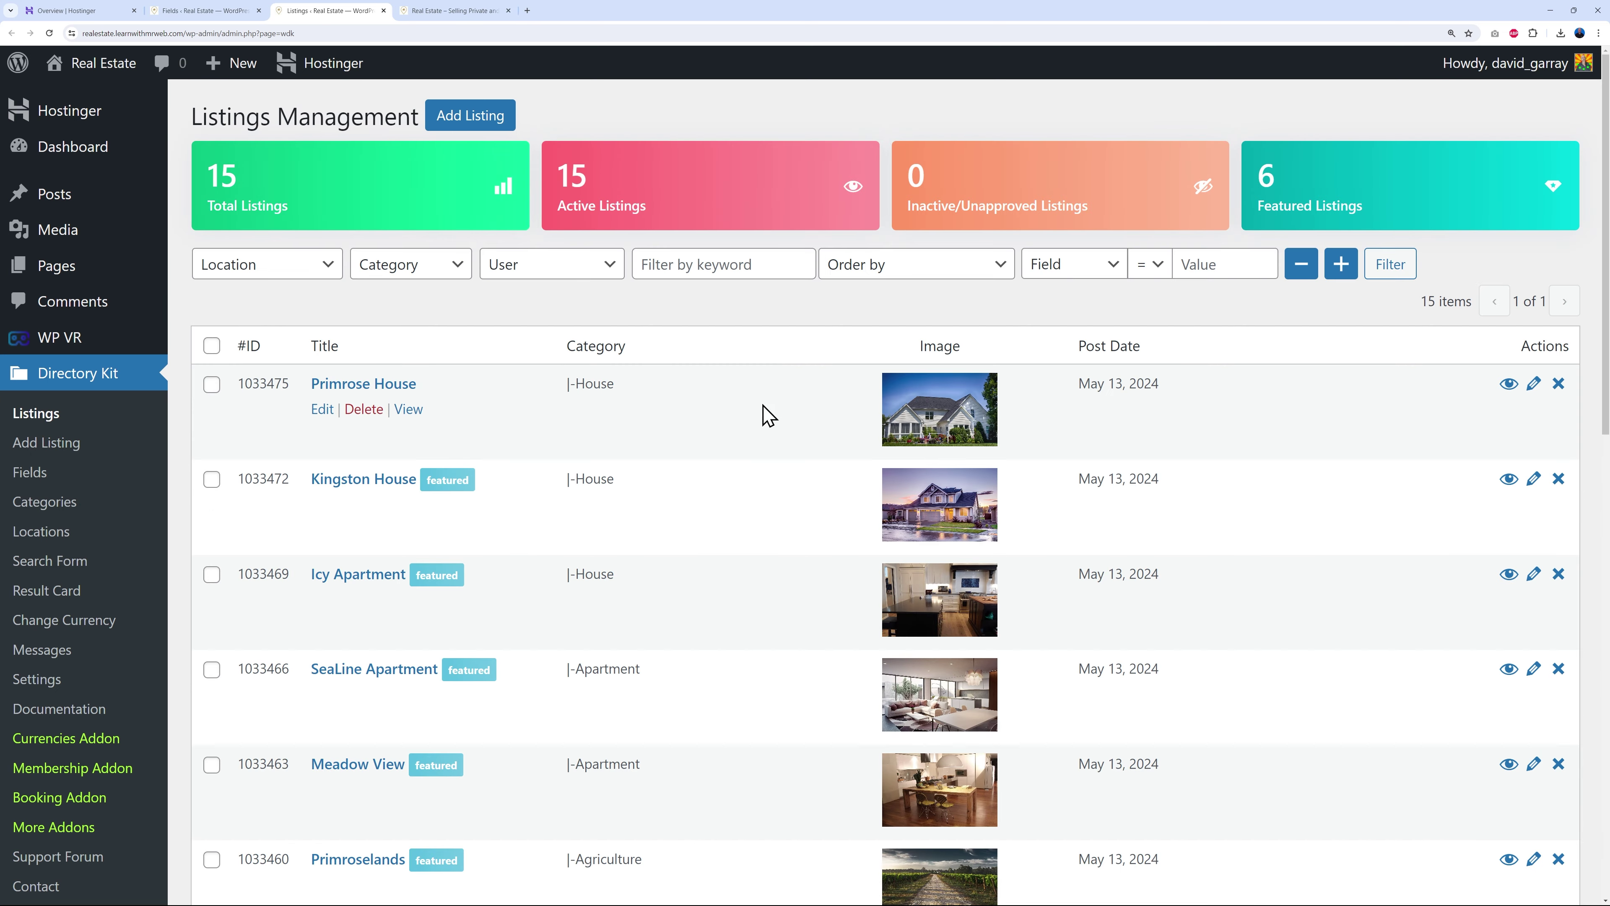
- Review the Primrose House listing's edit form, then return to the directory fields list
{"action": "left_click", "coordinate": [370, 388]}
{"action": "scroll", "coordinate": [868, 469], "scroll_direction": "down", "scroll_amount": 2}
{"action": "scroll", "coordinate": [877, 471], "scroll_direction": "down", "scroll_amount": 15}
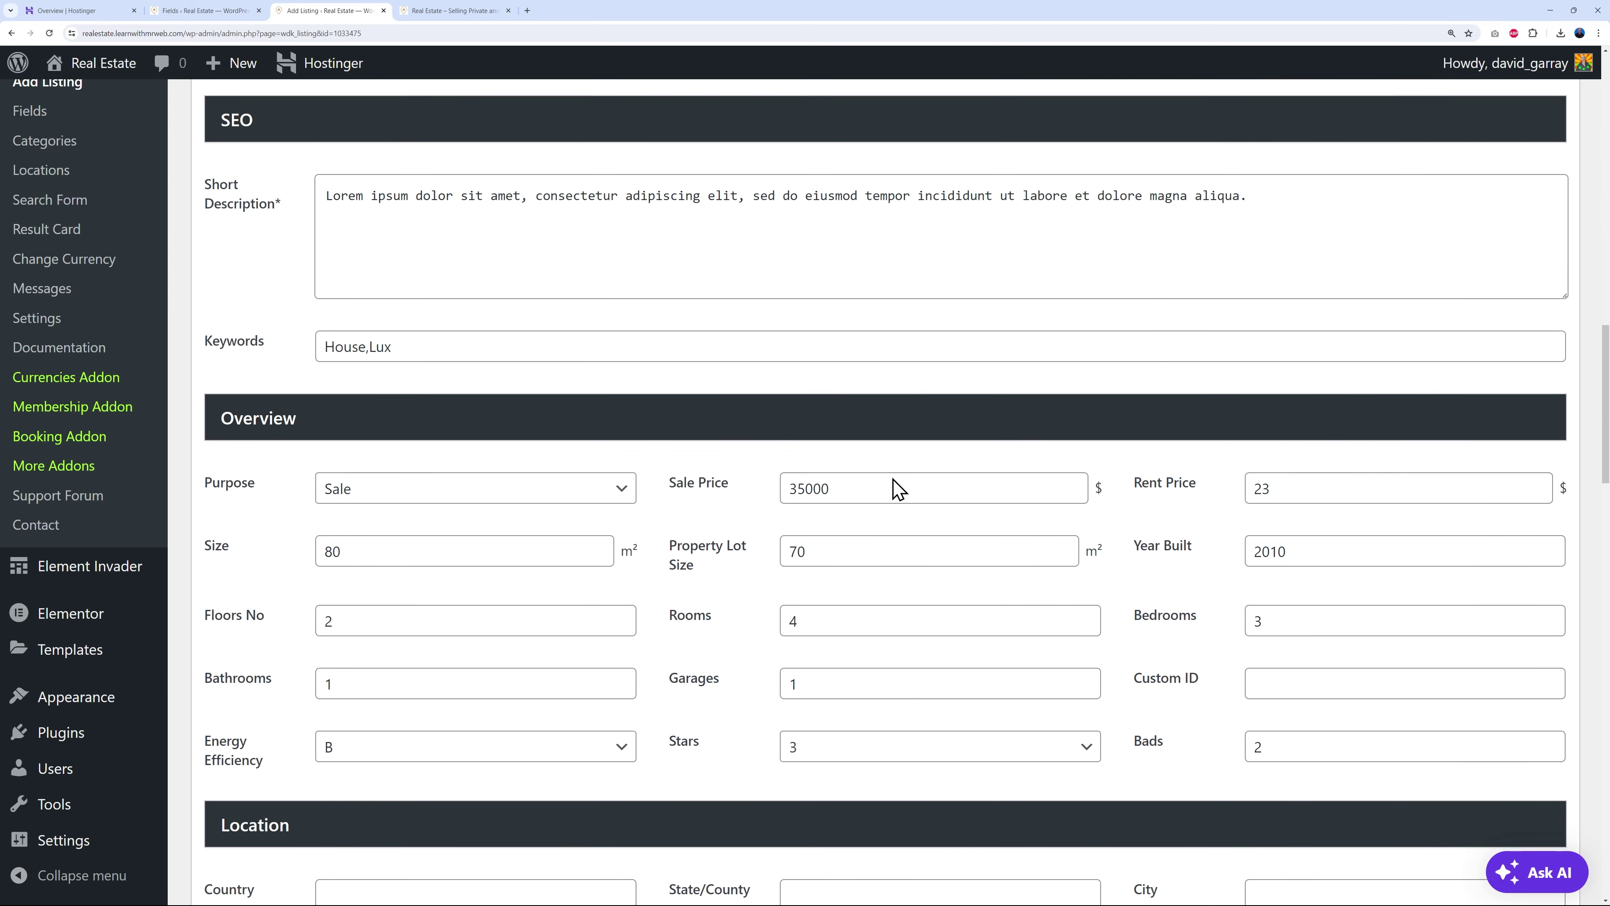
{"action": "scroll", "coordinate": [898, 490], "scroll_direction": "down", "scroll_amount": 2}
{"action": "scroll", "coordinate": [812, 539], "scroll_direction": "down", "scroll_amount": 2}
{"action": "scroll", "coordinate": [855, 439], "scroll_direction": "down", "scroll_amount": 6}
{"action": "scroll", "coordinate": [485, 383], "scroll_direction": "down", "scroll_amount": 4}
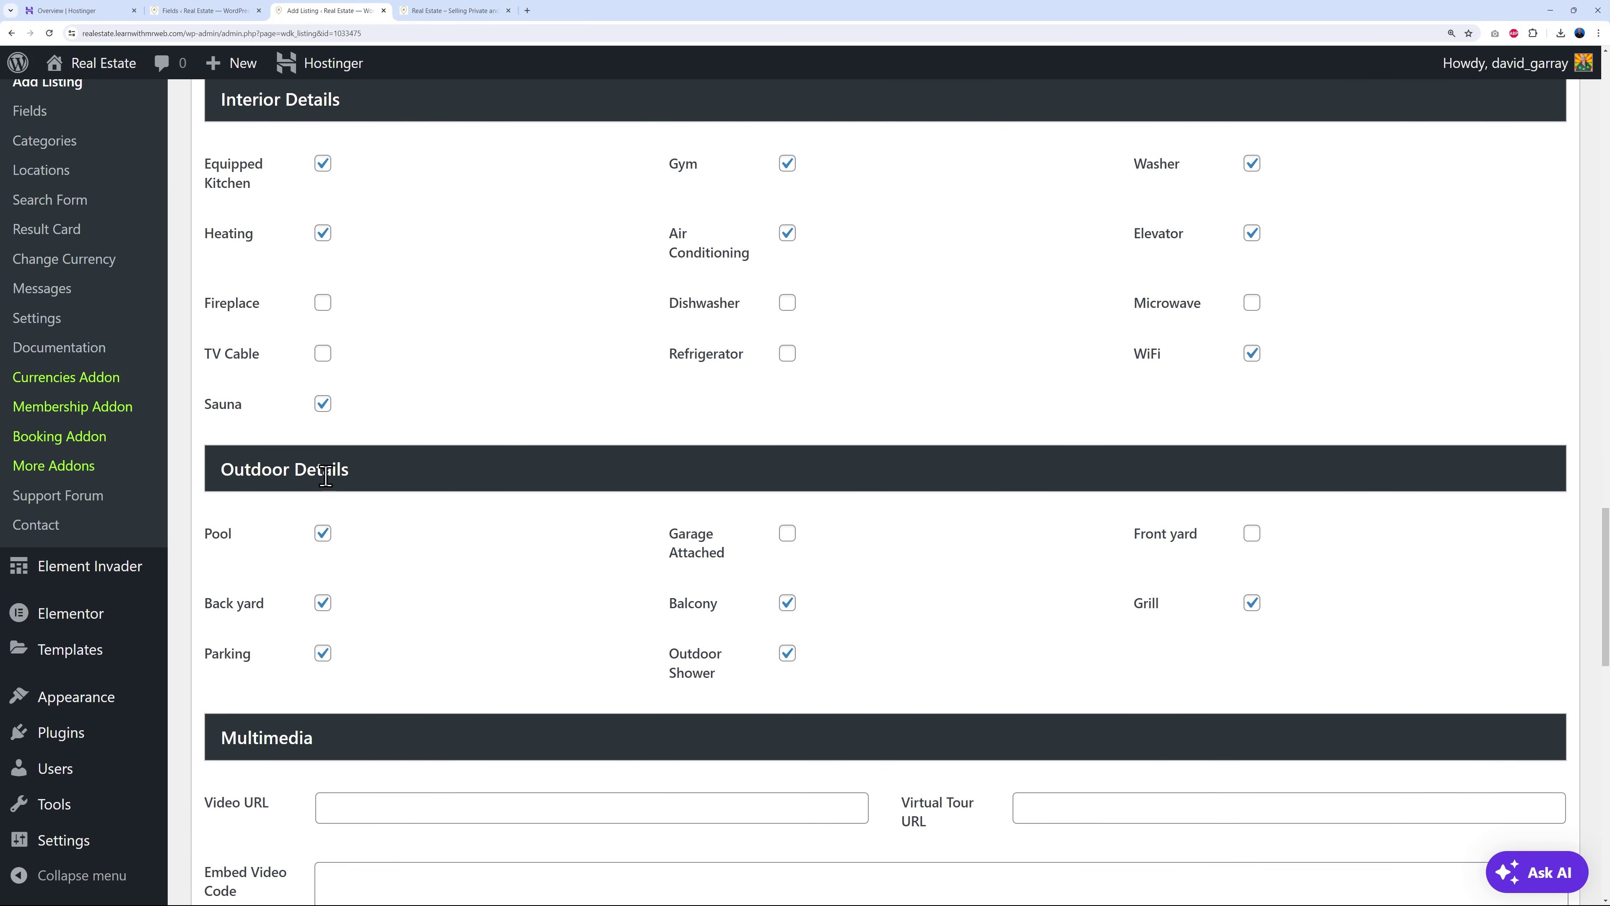
{"action": "scroll", "coordinate": [453, 468], "scroll_direction": "down", "scroll_amount": 6}
{"action": "scroll", "coordinate": [331, 474], "scroll_direction": "down", "scroll_amount": 6}
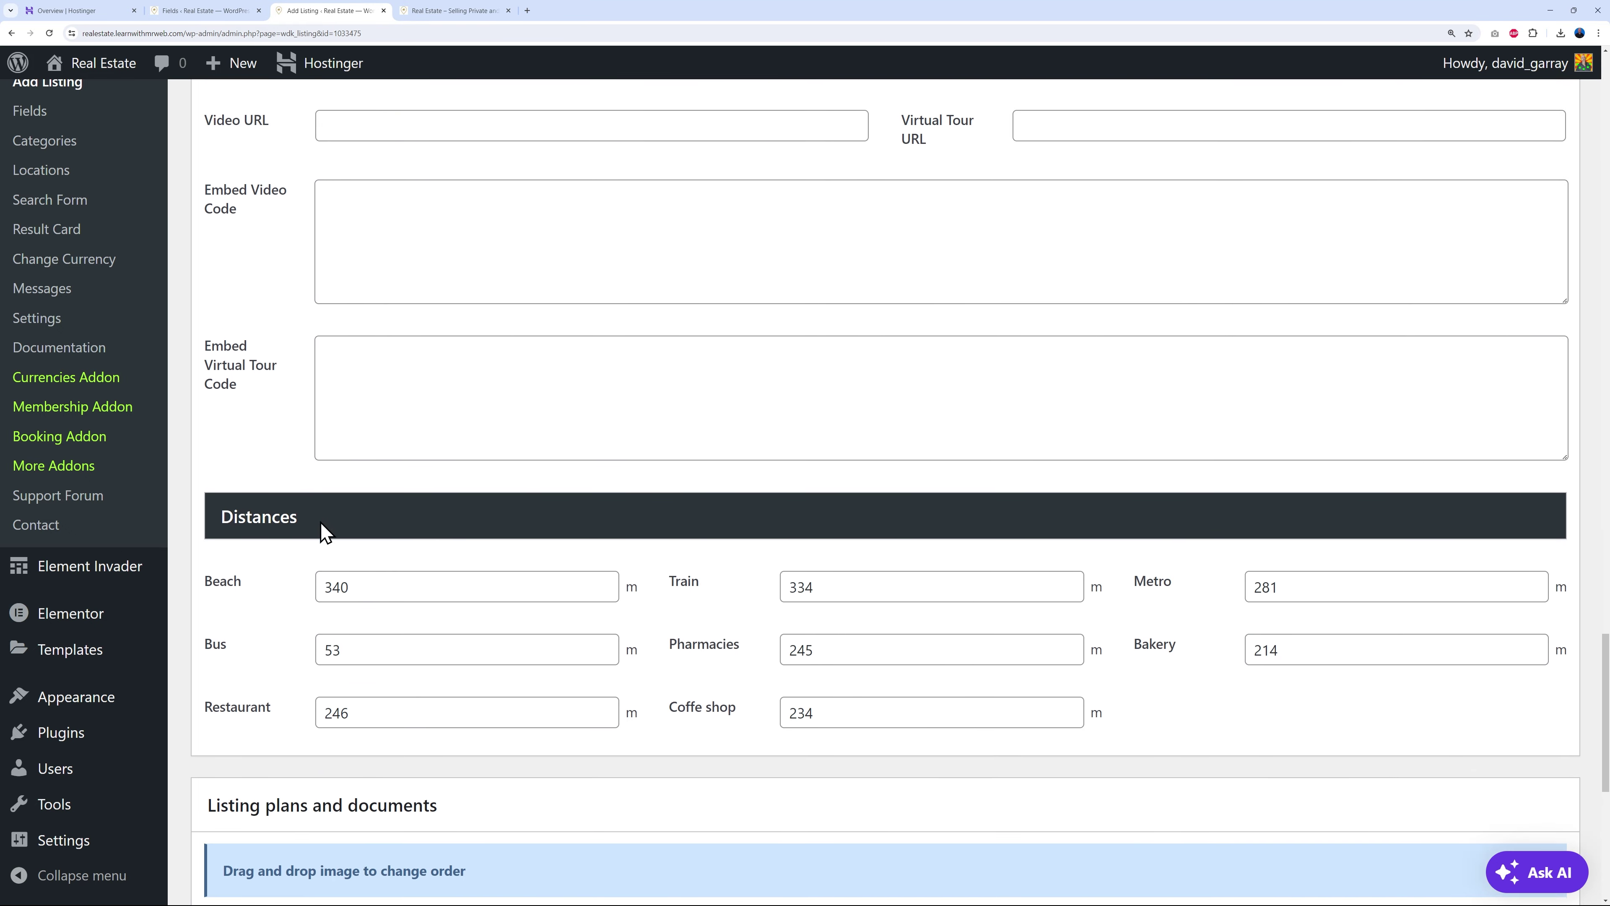
{"action": "scroll", "coordinate": [298, 430], "scroll_direction": "down", "scroll_amount": 6}
{"action": "scroll", "coordinate": [651, 618], "scroll_direction": "up", "scroll_amount": 14}
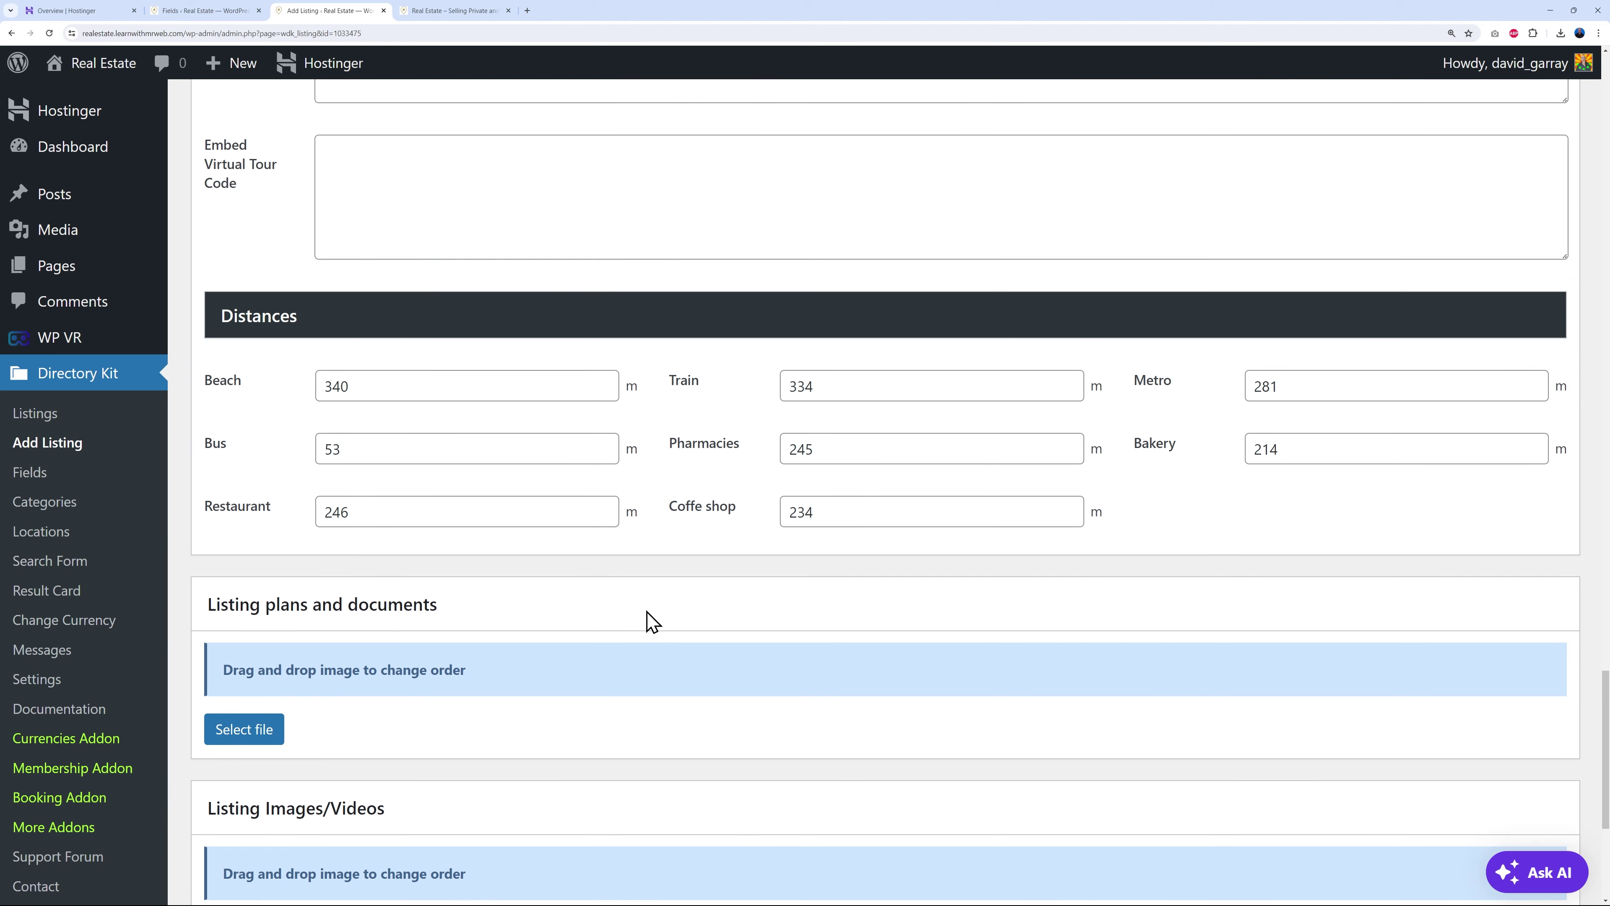
{"action": "scroll", "coordinate": [608, 587], "scroll_direction": "up", "scroll_amount": 5}
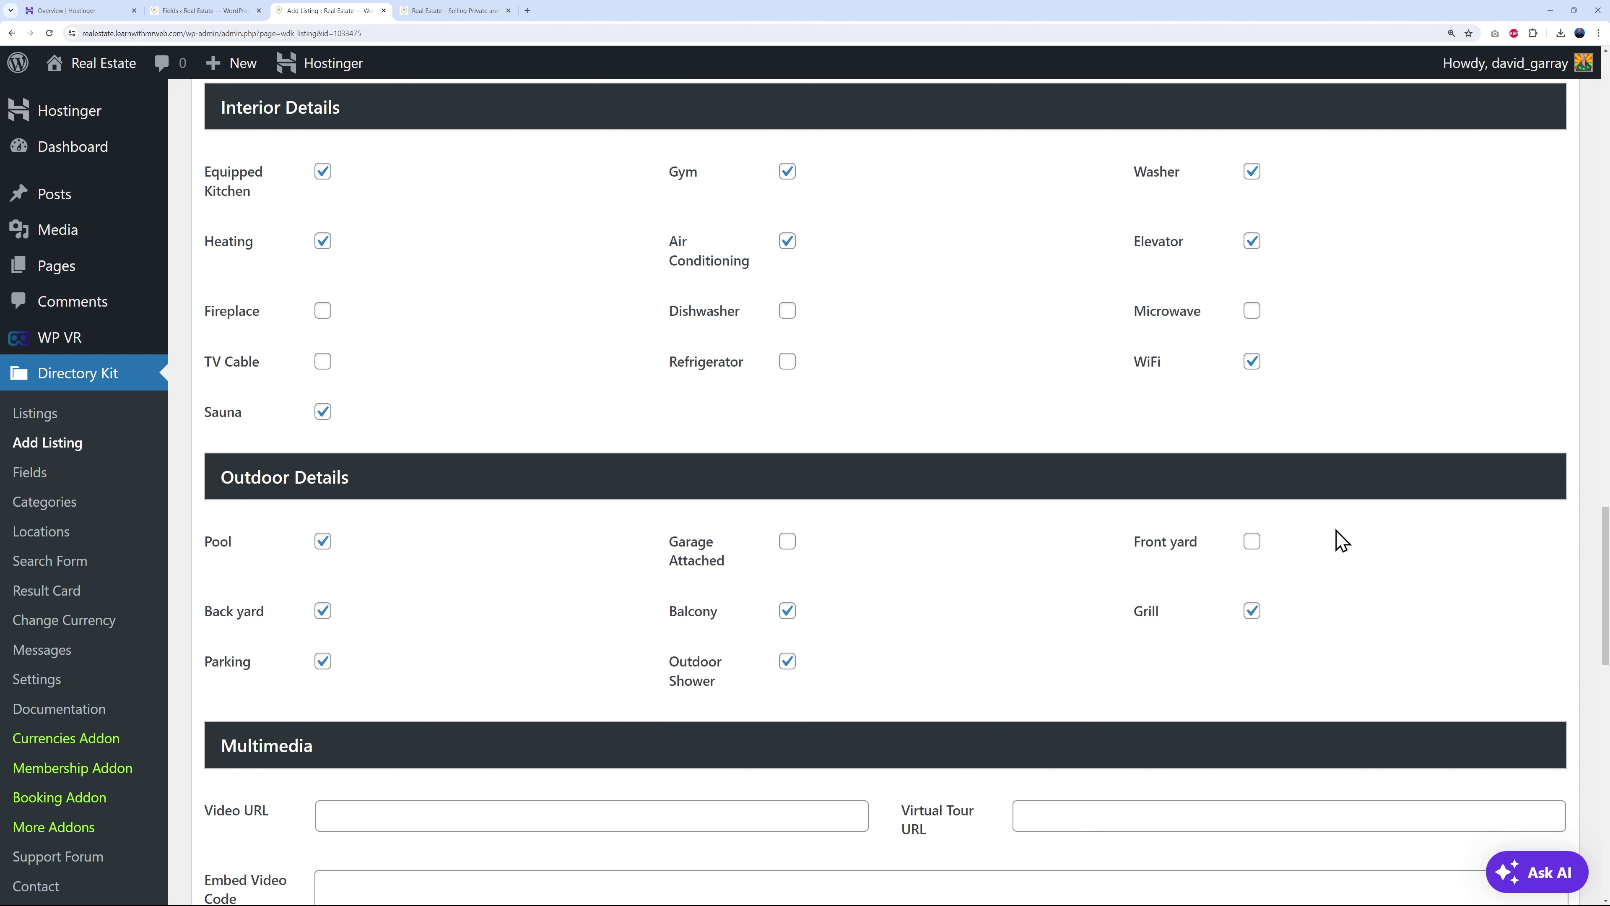
{"action": "scroll", "coordinate": [963, 675], "scroll_direction": "up", "scroll_amount": 4}
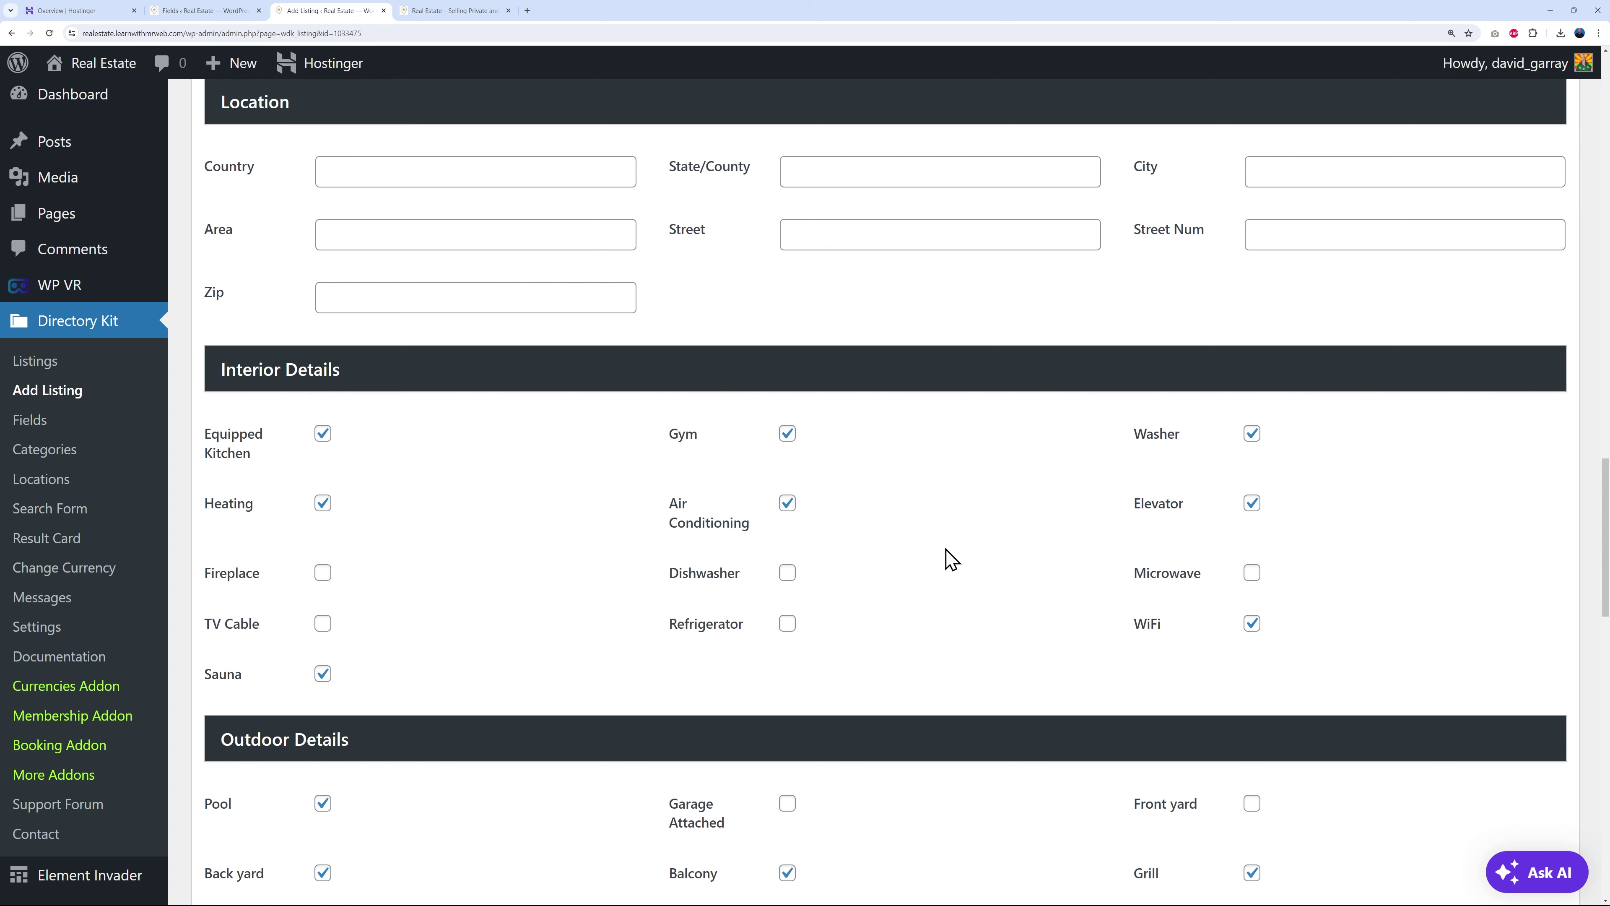
{"action": "left_click", "coordinate": [244, 11]}
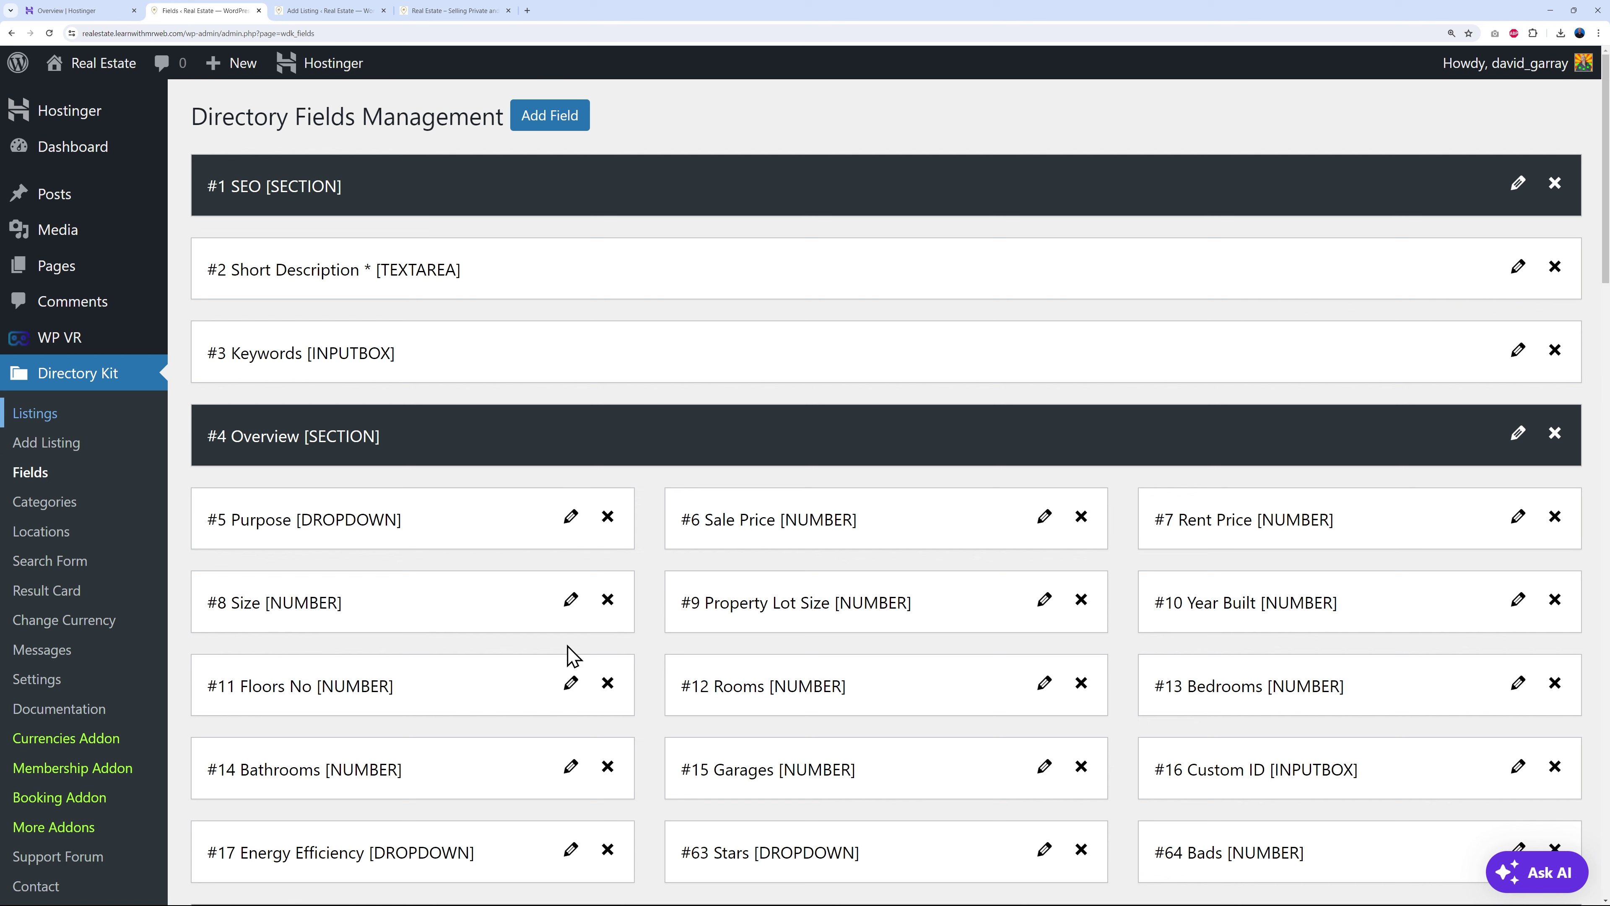
{"action": "scroll", "coordinate": [659, 532], "scroll_direction": "down", "scroll_amount": 3}
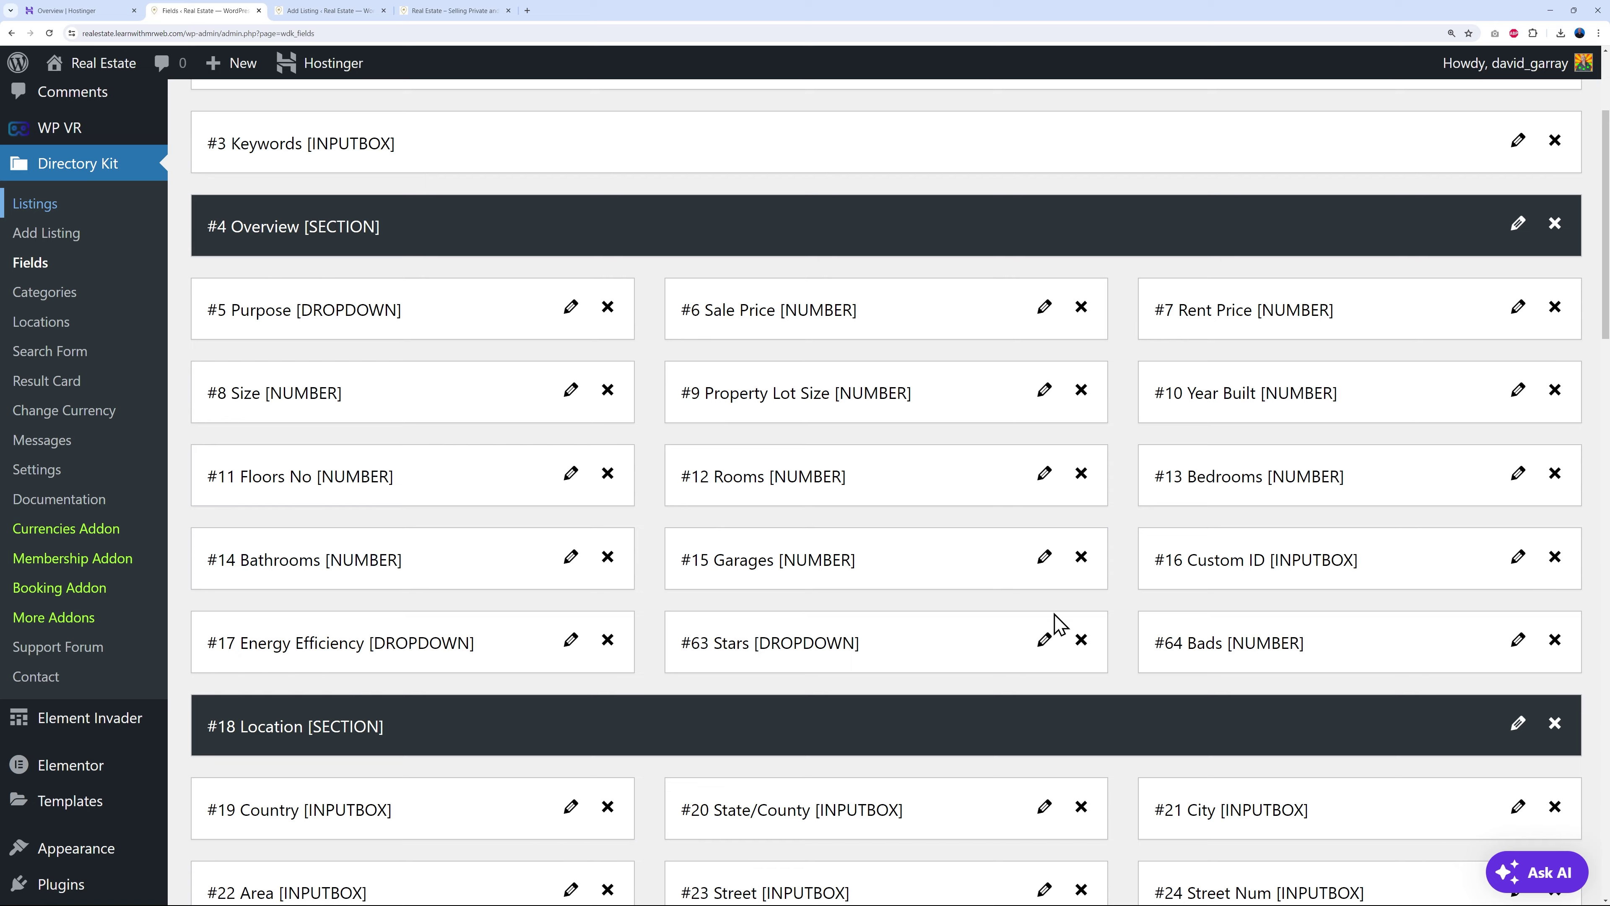
{"action": "scroll", "coordinate": [1055, 622], "scroll_direction": "down", "scroll_amount": 8}
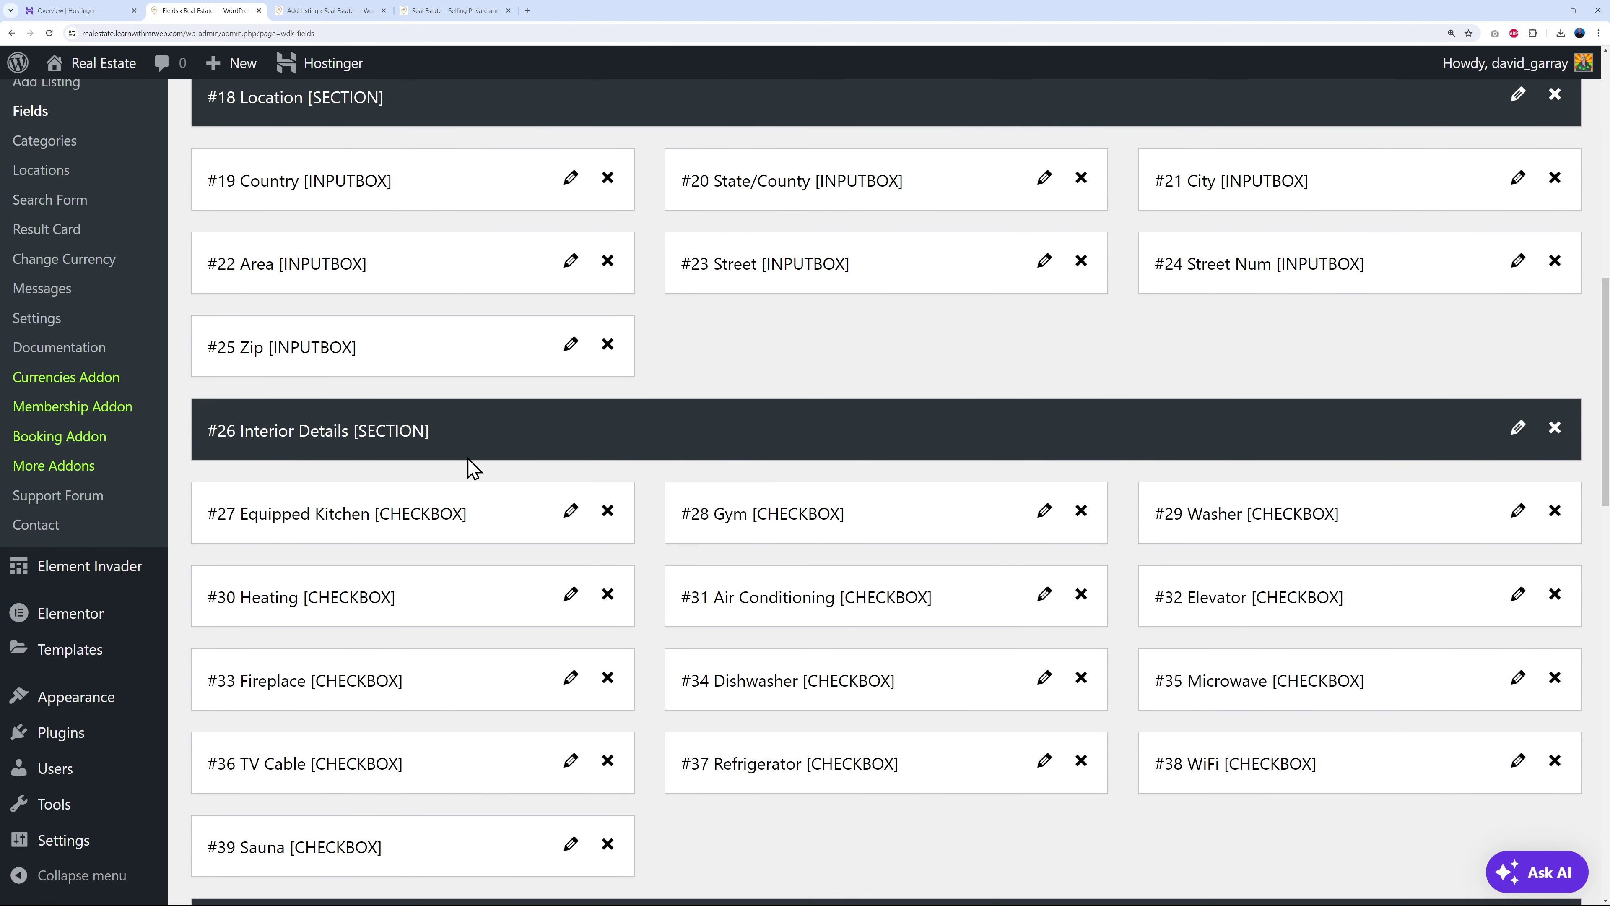
{"action": "scroll", "coordinate": [651, 444], "scroll_direction": "down", "scroll_amount": 2}
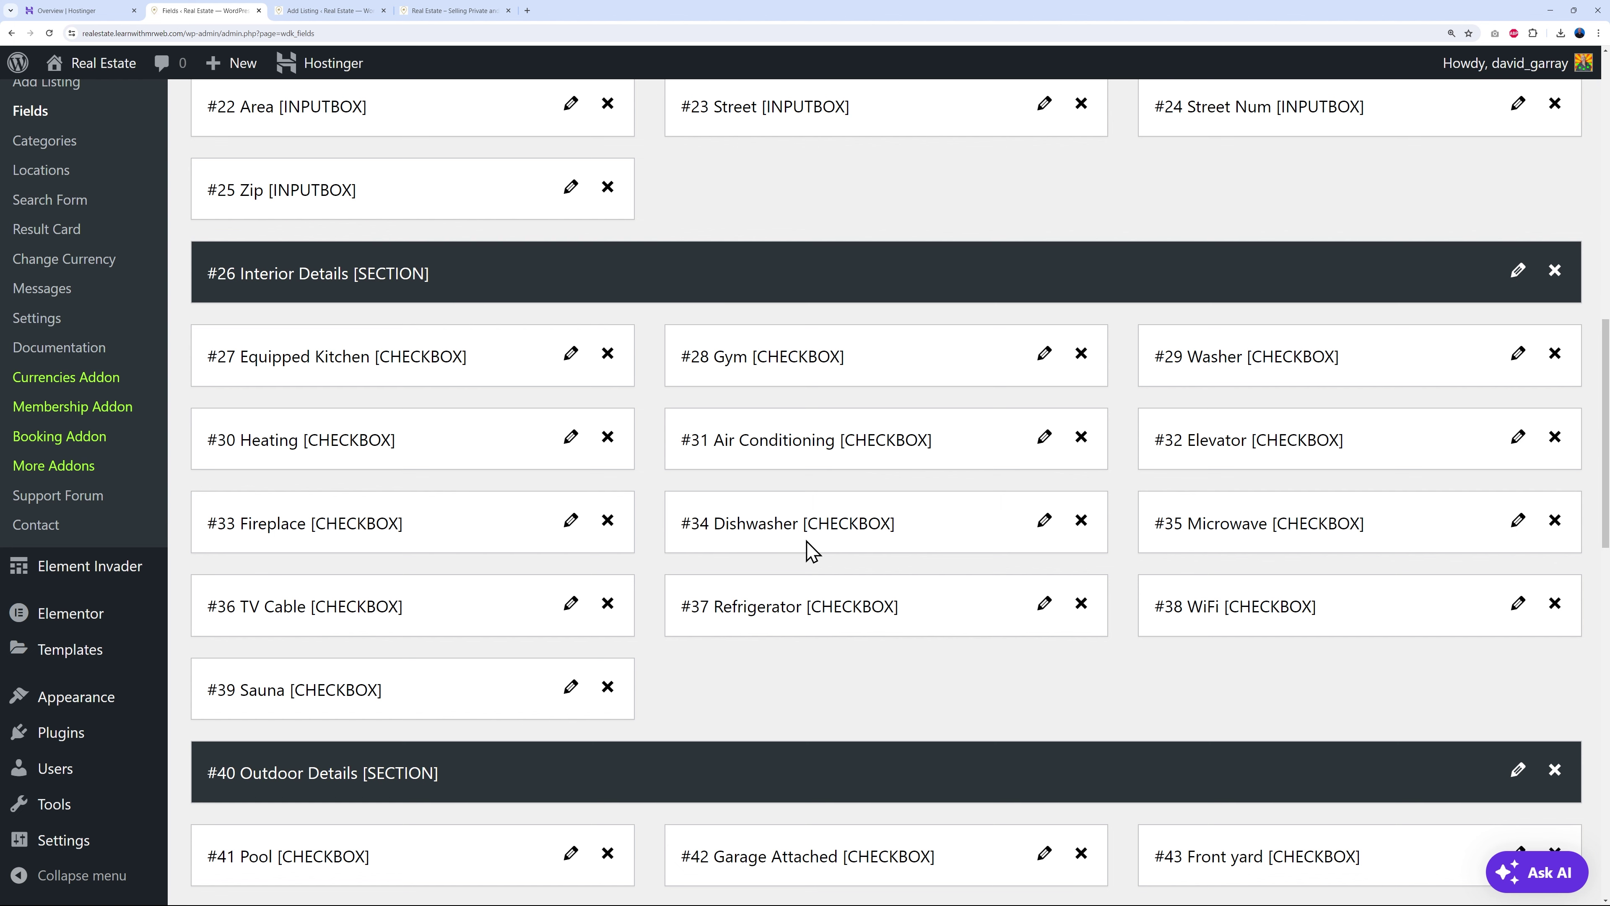
{"action": "scroll", "coordinate": [808, 547], "scroll_direction": "down", "scroll_amount": 4}
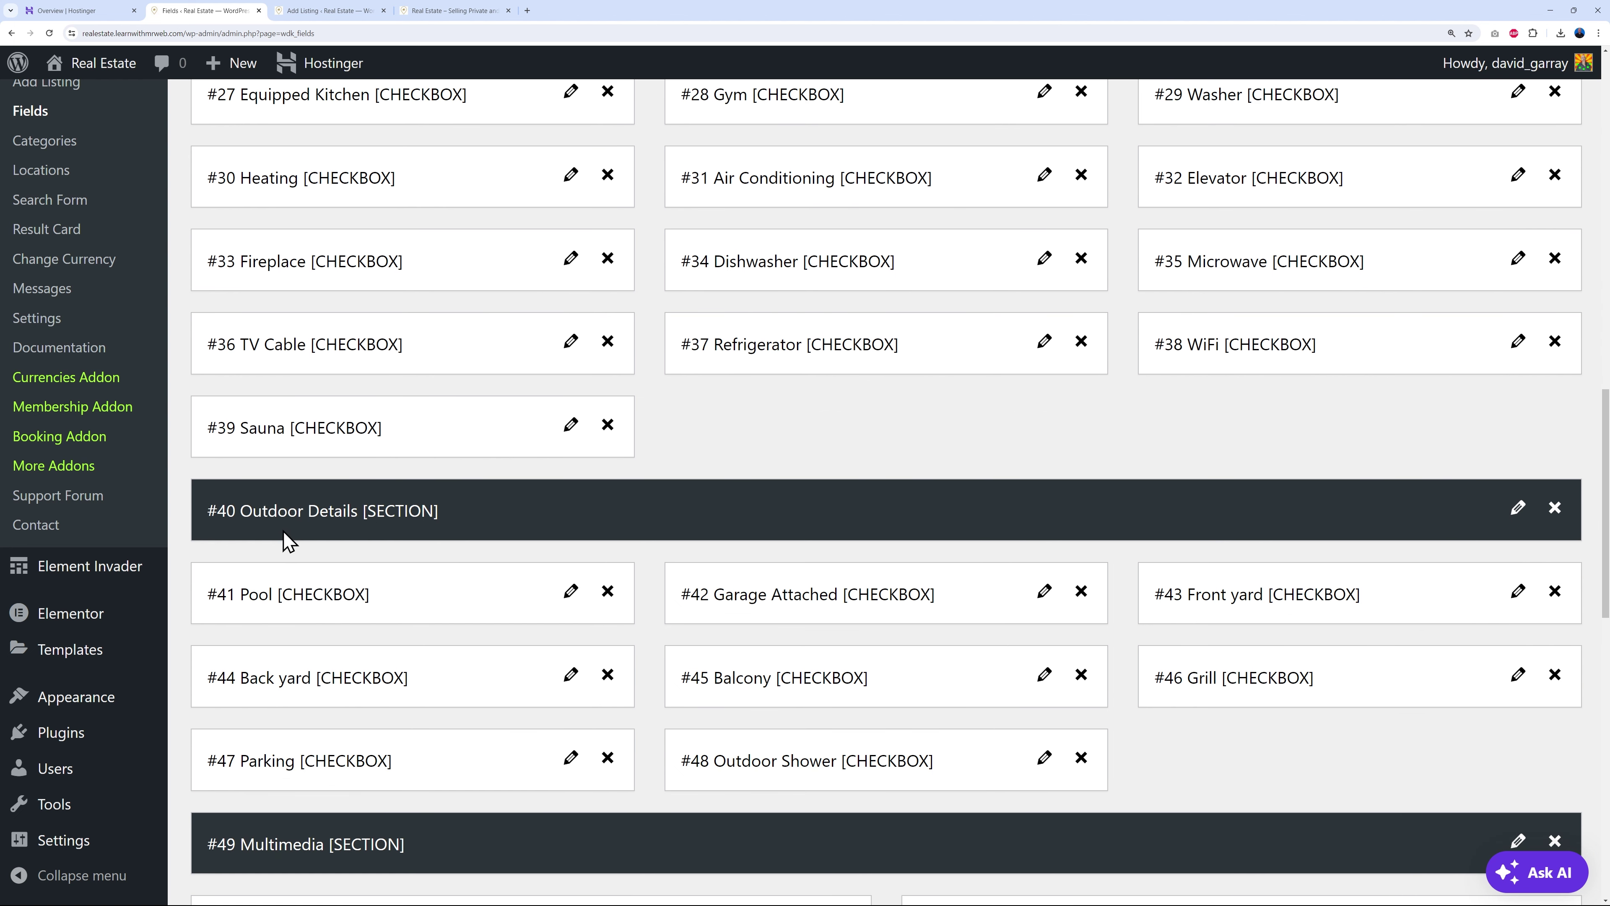
{"action": "scroll", "coordinate": [1188, 587], "scroll_direction": "down", "scroll_amount": 3}
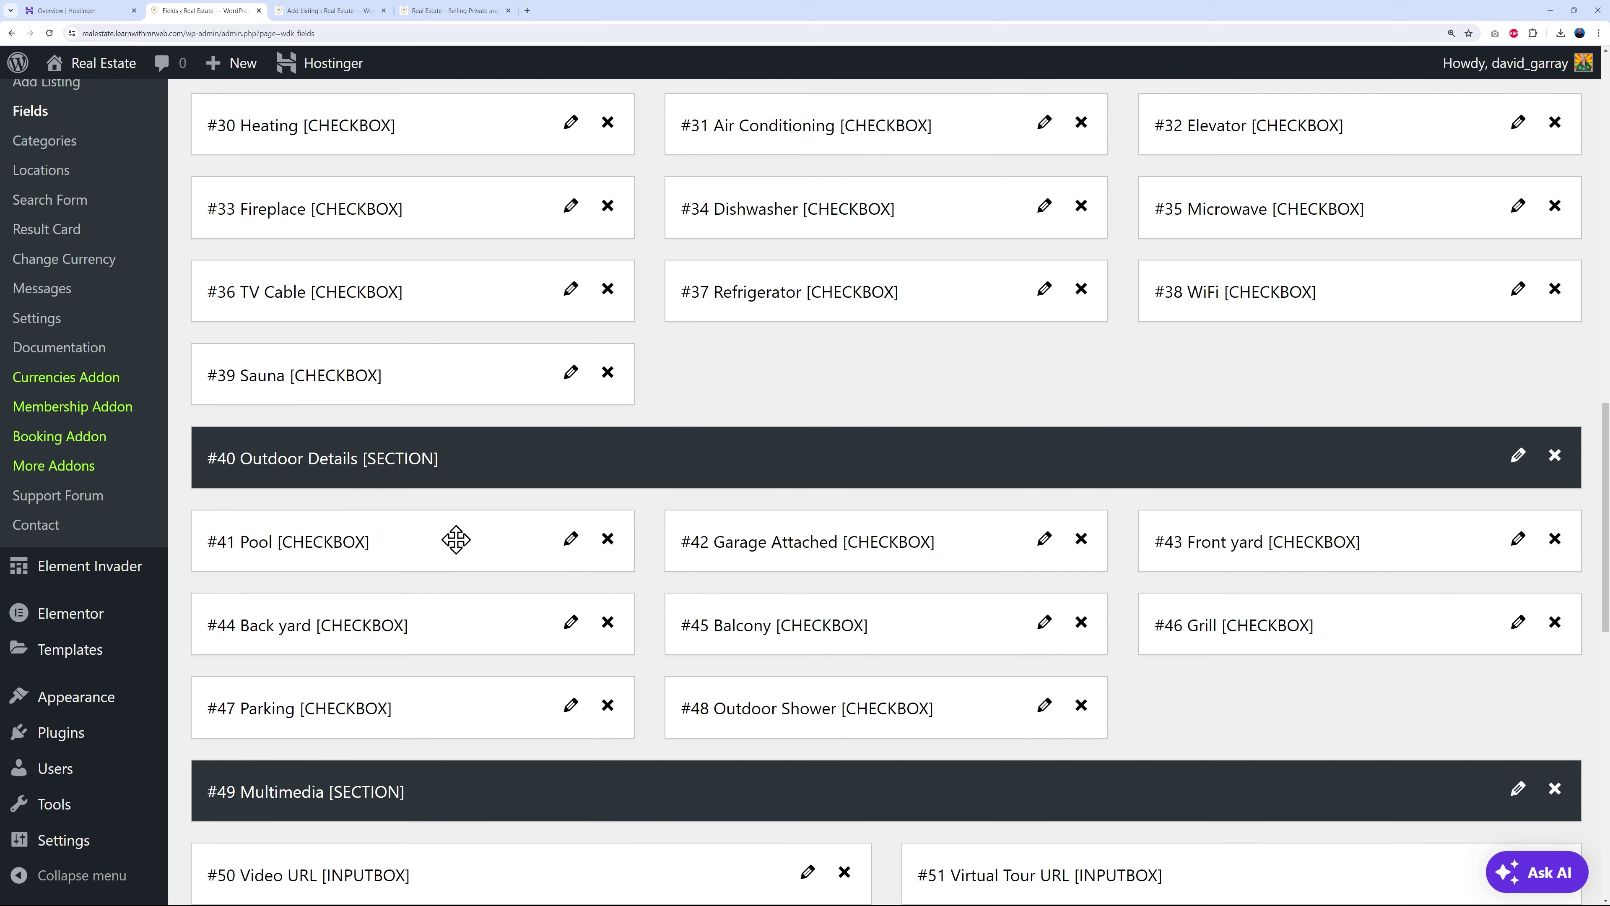
{"action": "scroll", "coordinate": [1166, 660], "scroll_direction": "up", "scroll_amount": 1}
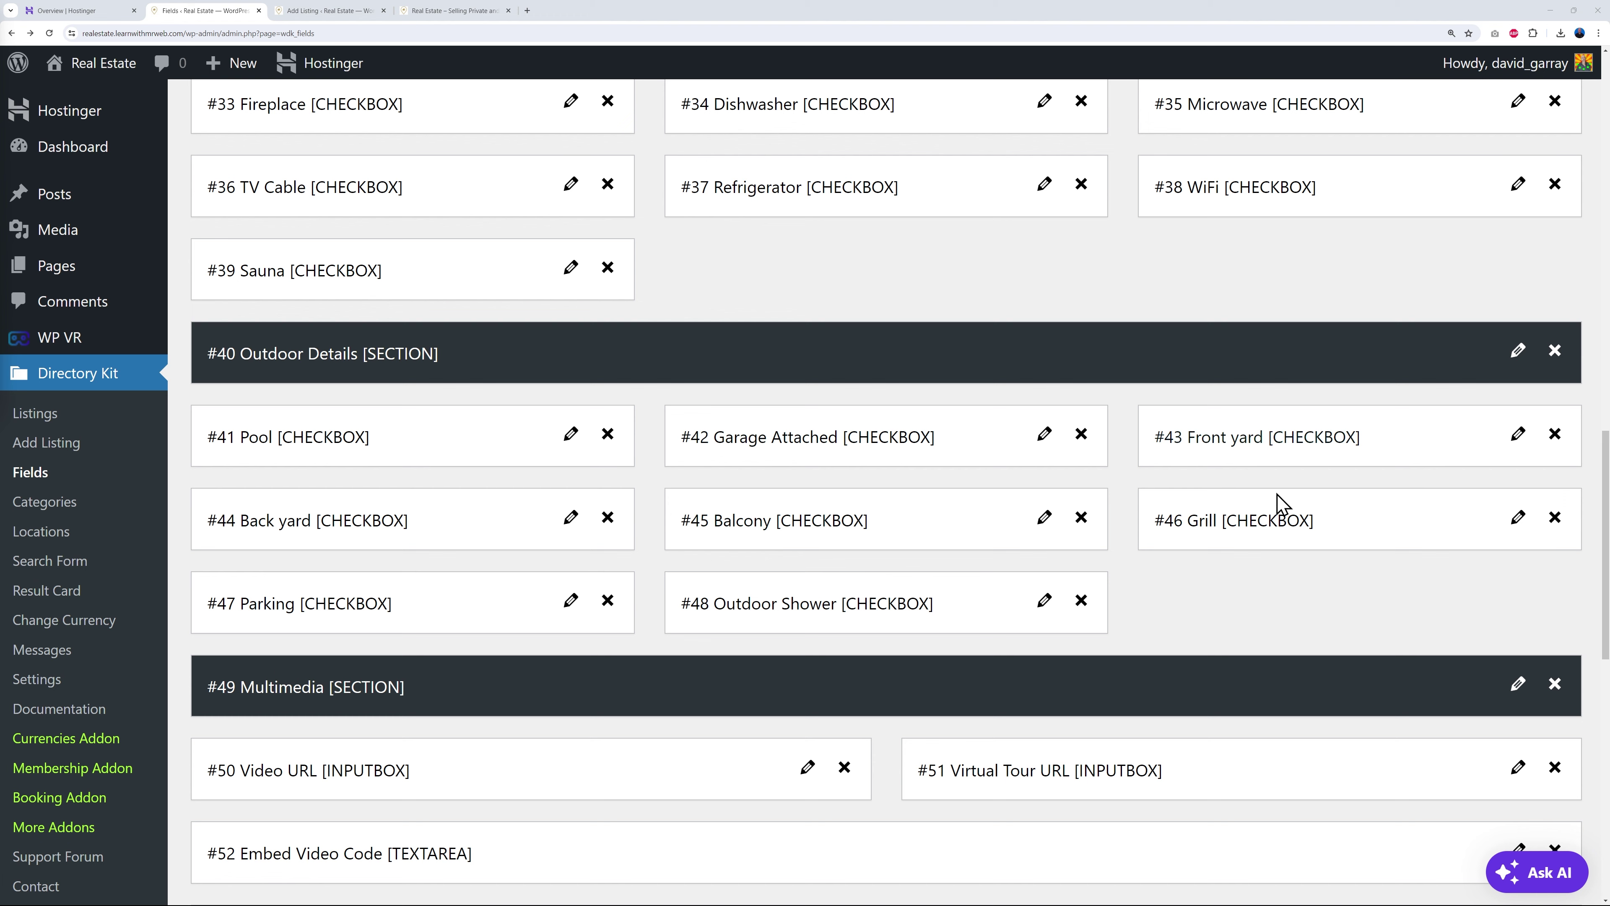
{"action": "scroll", "coordinate": [1403, 577], "scroll_direction": "up", "scroll_amount": 20}
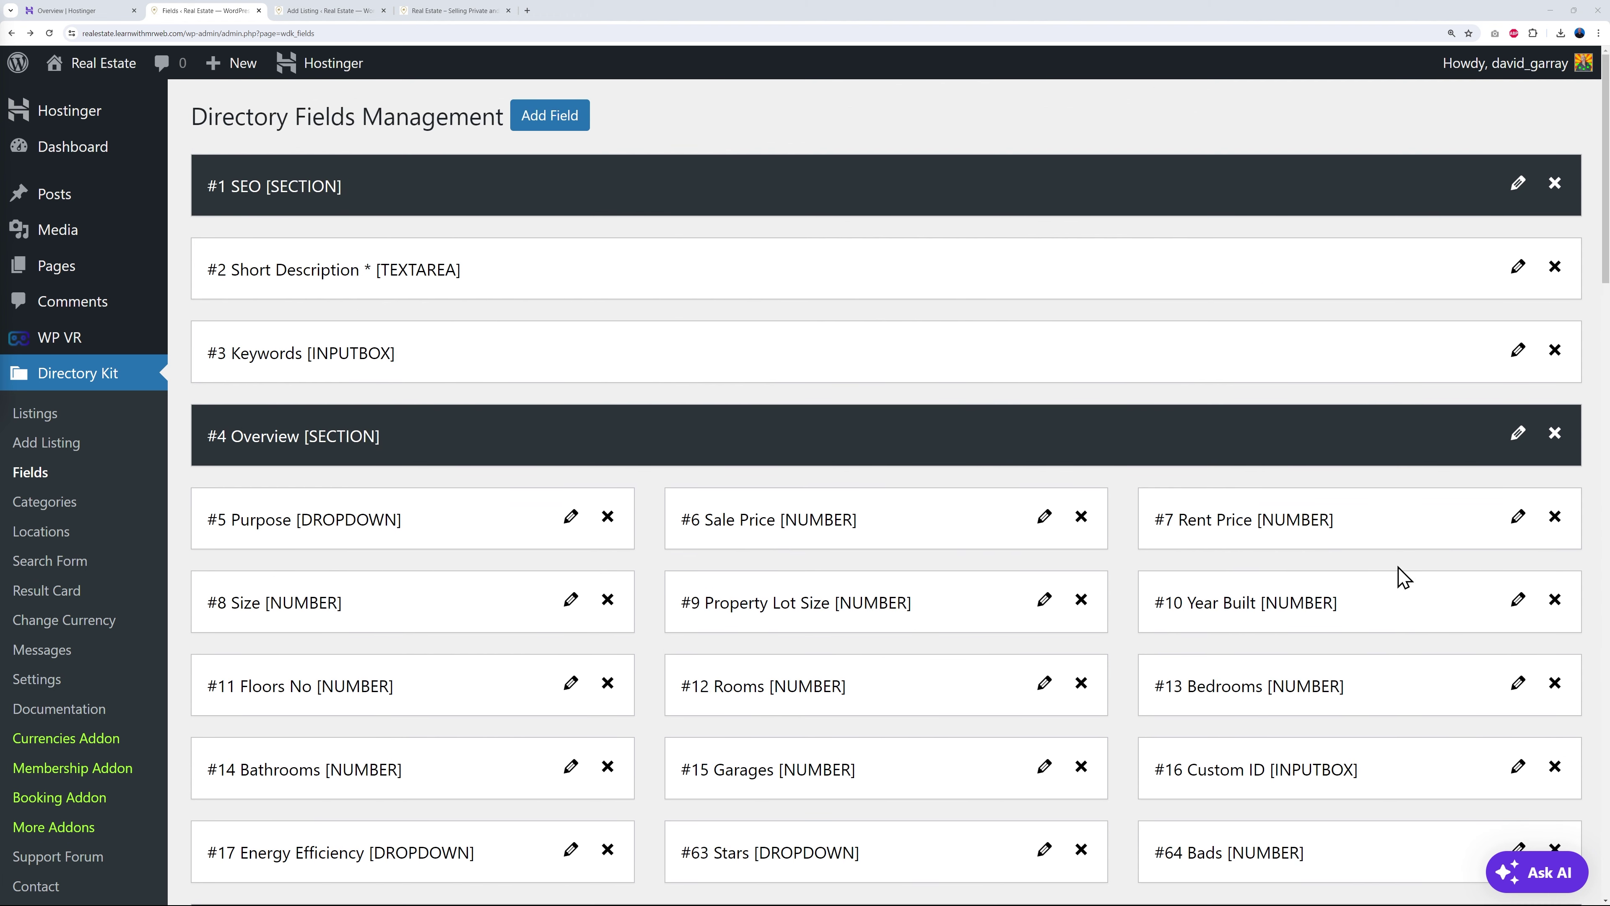
- Start a new CHECKBOX field labelled Jacuzzi in the Outdoor Details section
{"action": "left_click", "coordinate": [564, 121]}
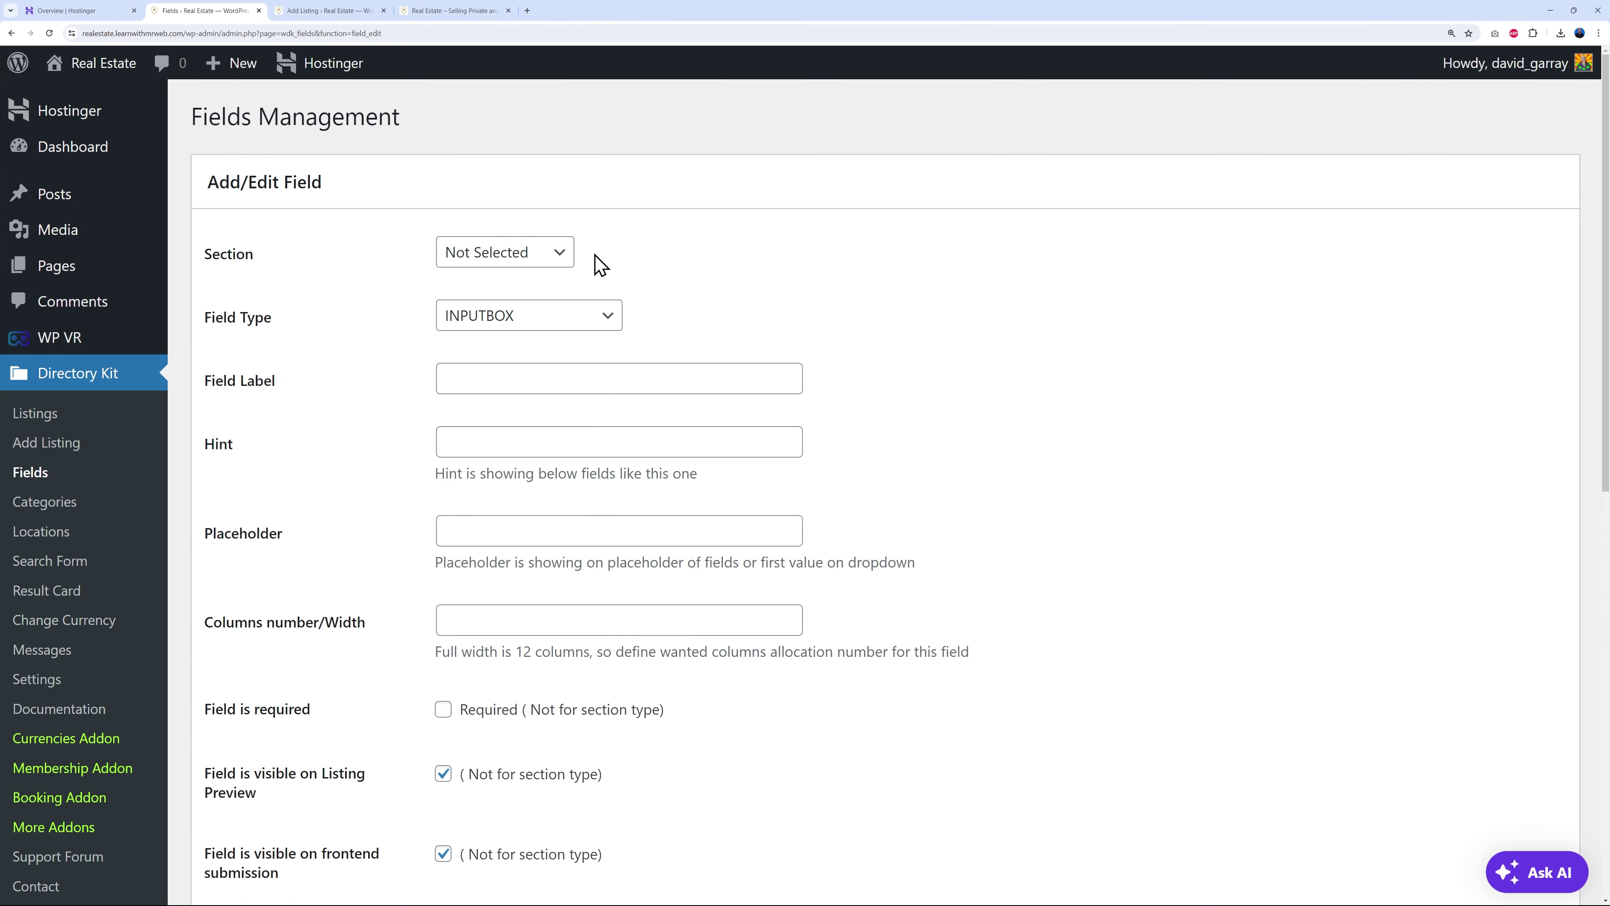
{"action": "left_click", "coordinate": [562, 257]}
{"action": "left_click", "coordinate": [512, 384]}
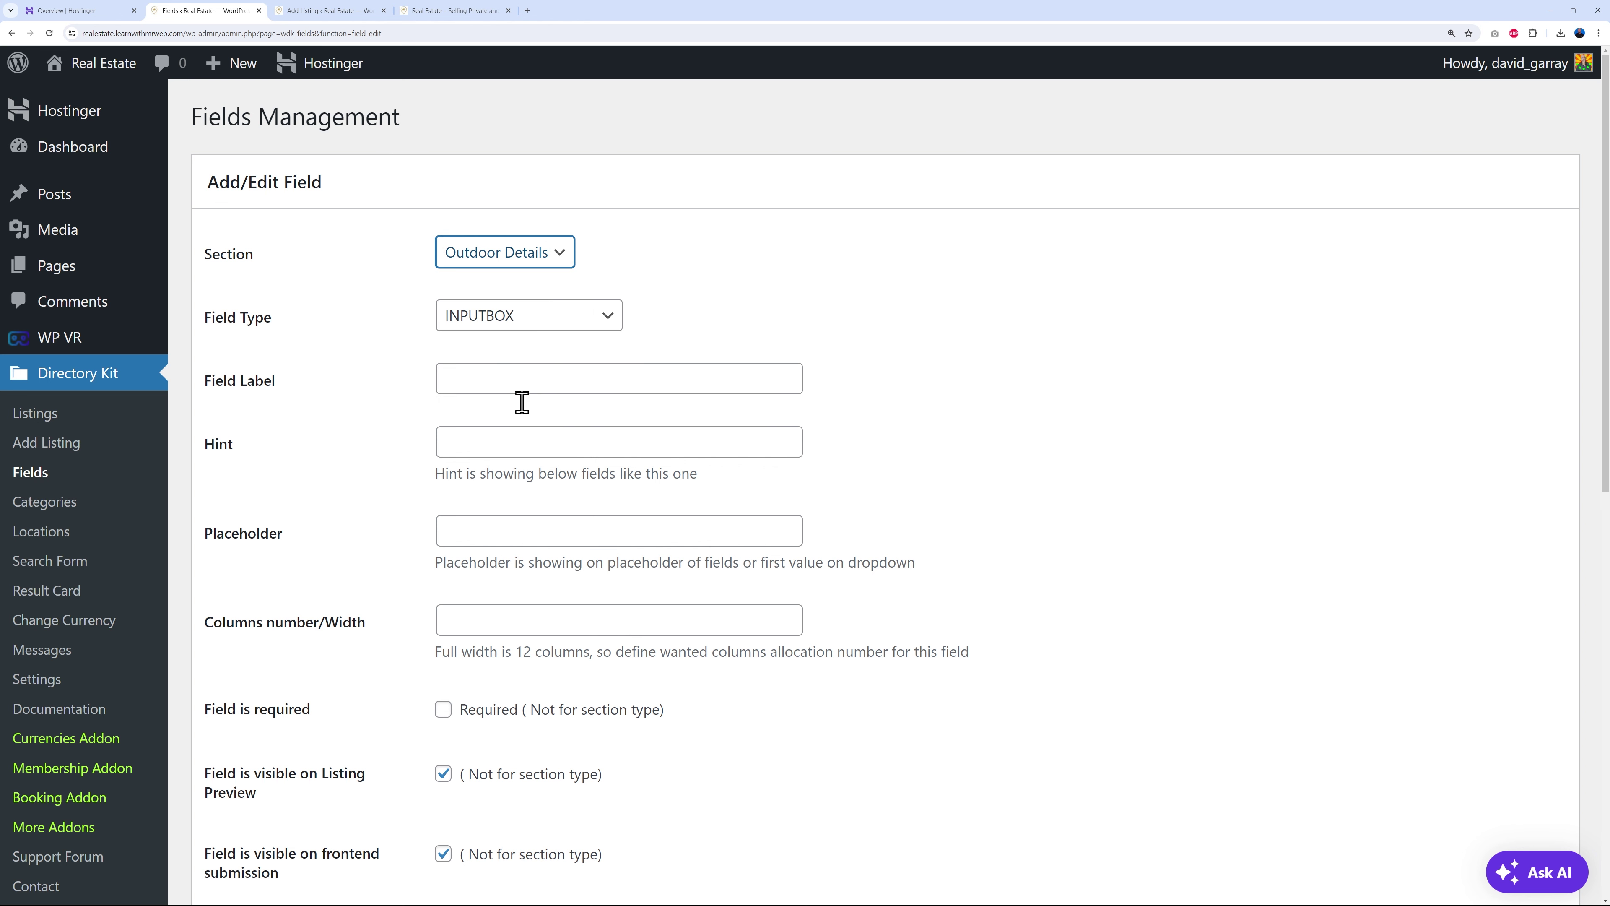
{"action": "left_click", "coordinate": [596, 326]}
{"action": "left_click", "coordinate": [515, 504]}
{"action": "left_click", "coordinate": [550, 375]}
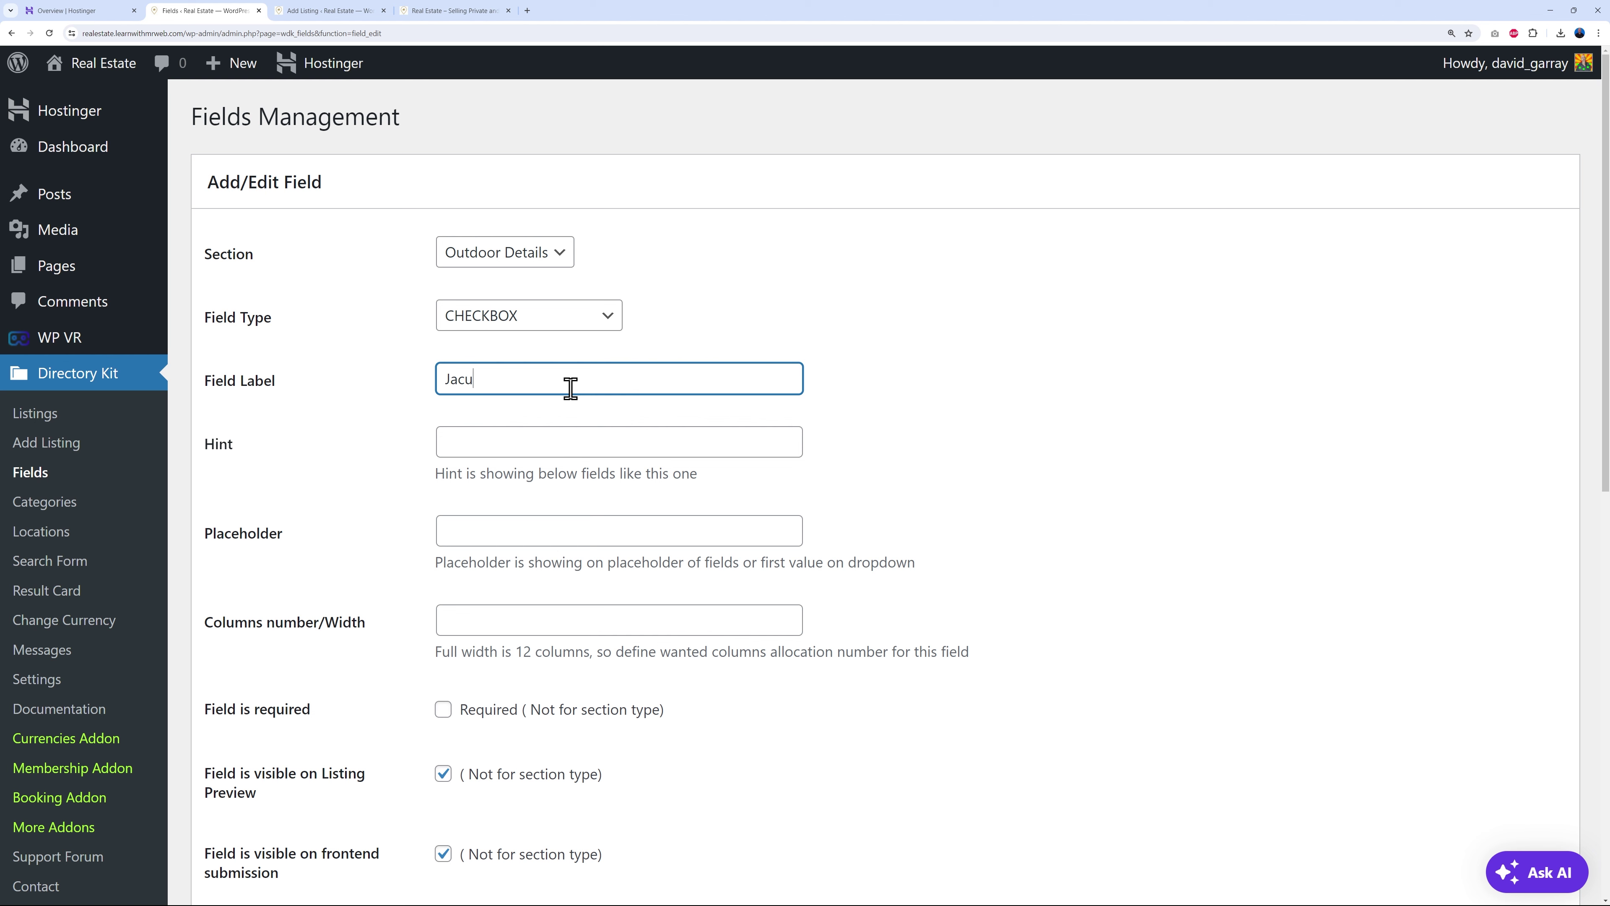
{"action": "left_click", "coordinate": [1008, 437]}
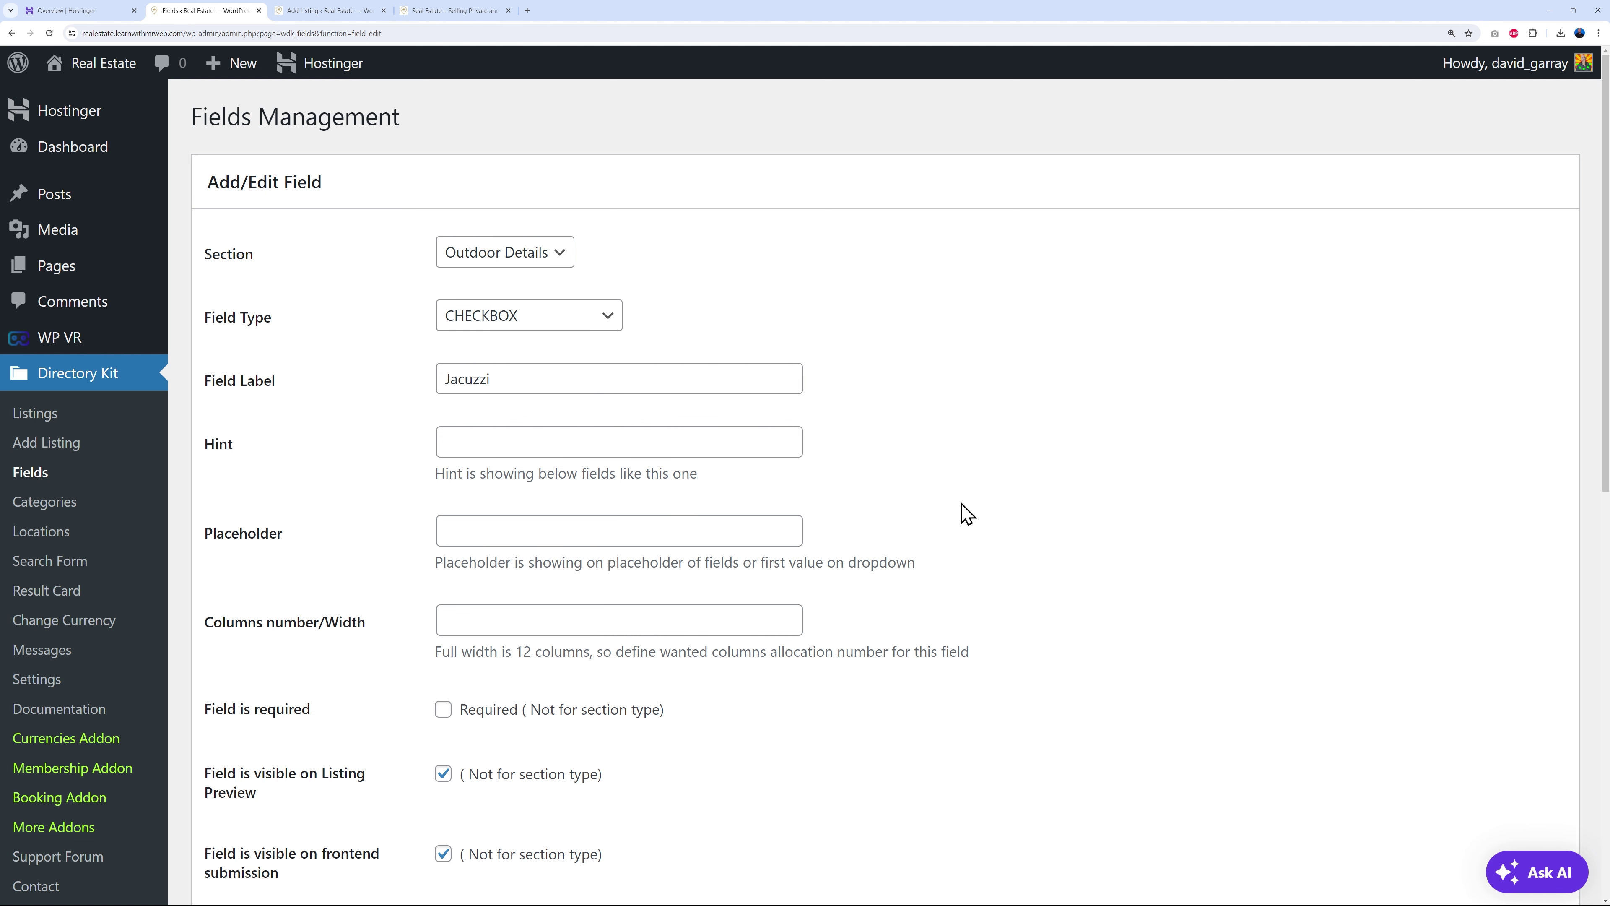
- Make the Jacuzzi field 4 columns wide, save it, and return to the fields list
{"action": "scroll", "coordinate": [948, 515], "scroll_direction": "down", "scroll_amount": 2}
{"action": "double_click", "coordinate": [786, 455]}
{"action": "left_click", "coordinate": [1053, 466]}
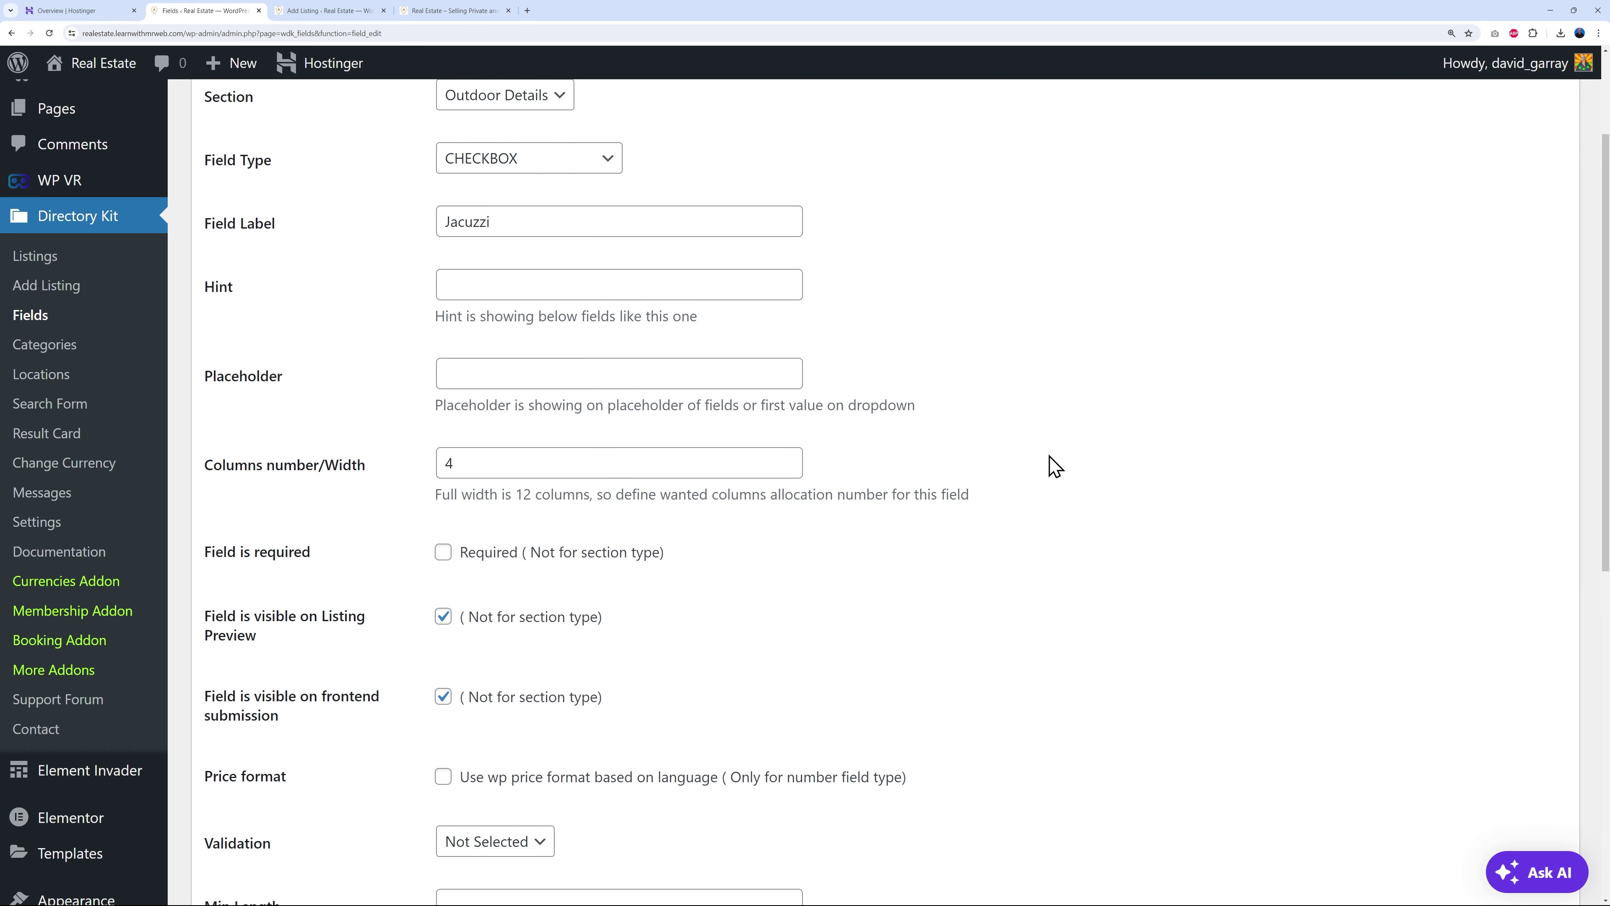
{"action": "scroll", "coordinate": [1053, 466], "scroll_direction": "down", "scroll_amount": 8}
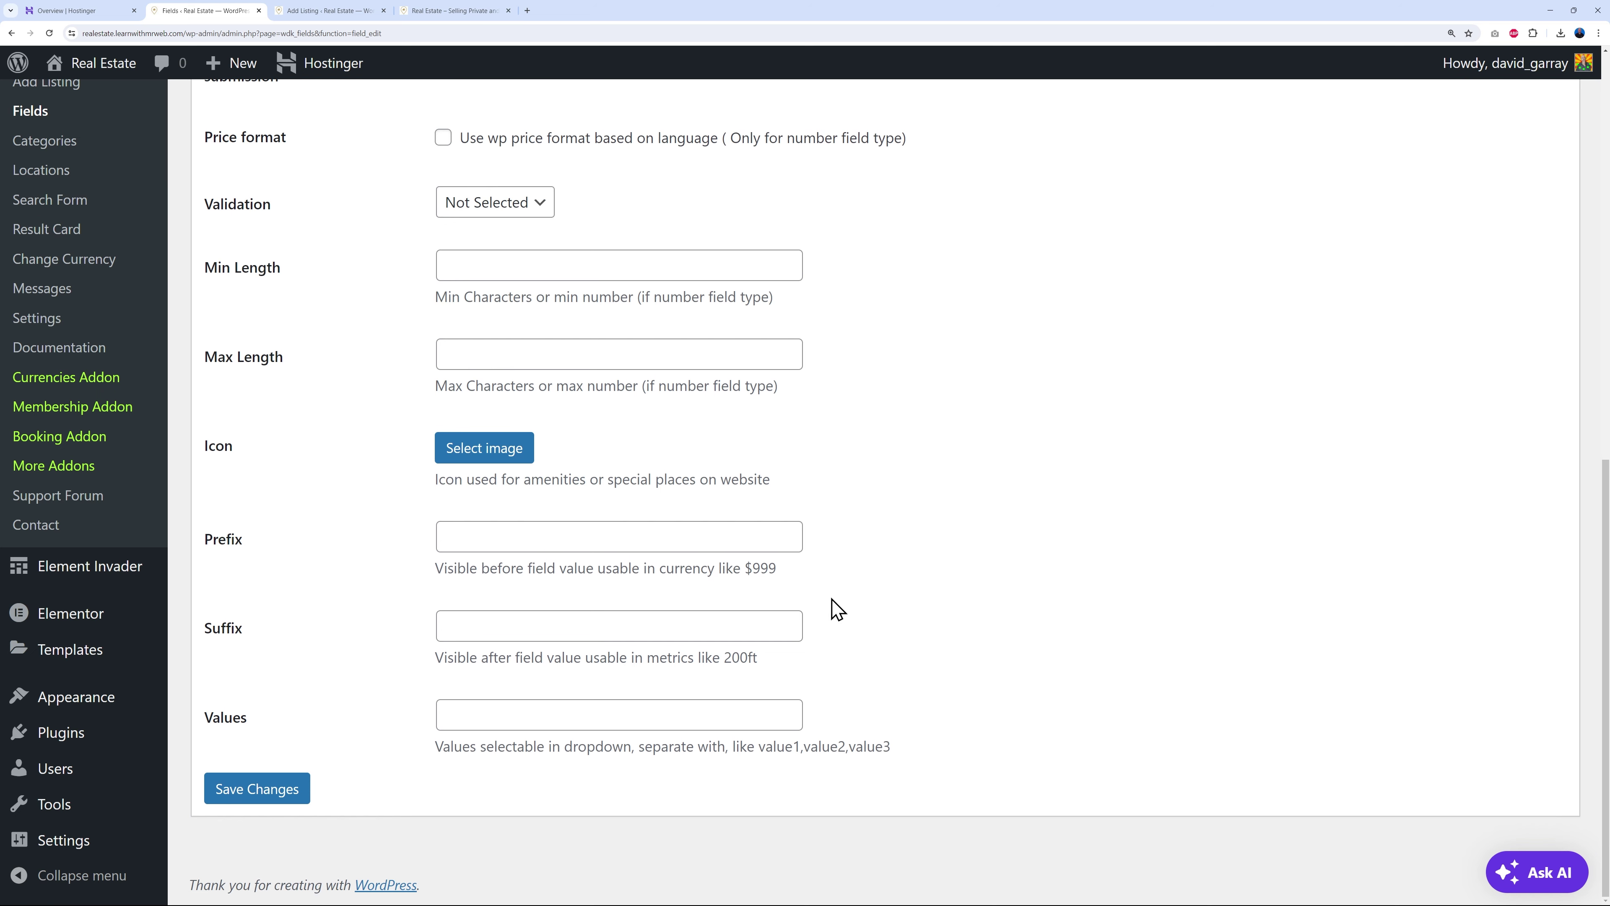
{"action": "left_click", "coordinate": [283, 800]}
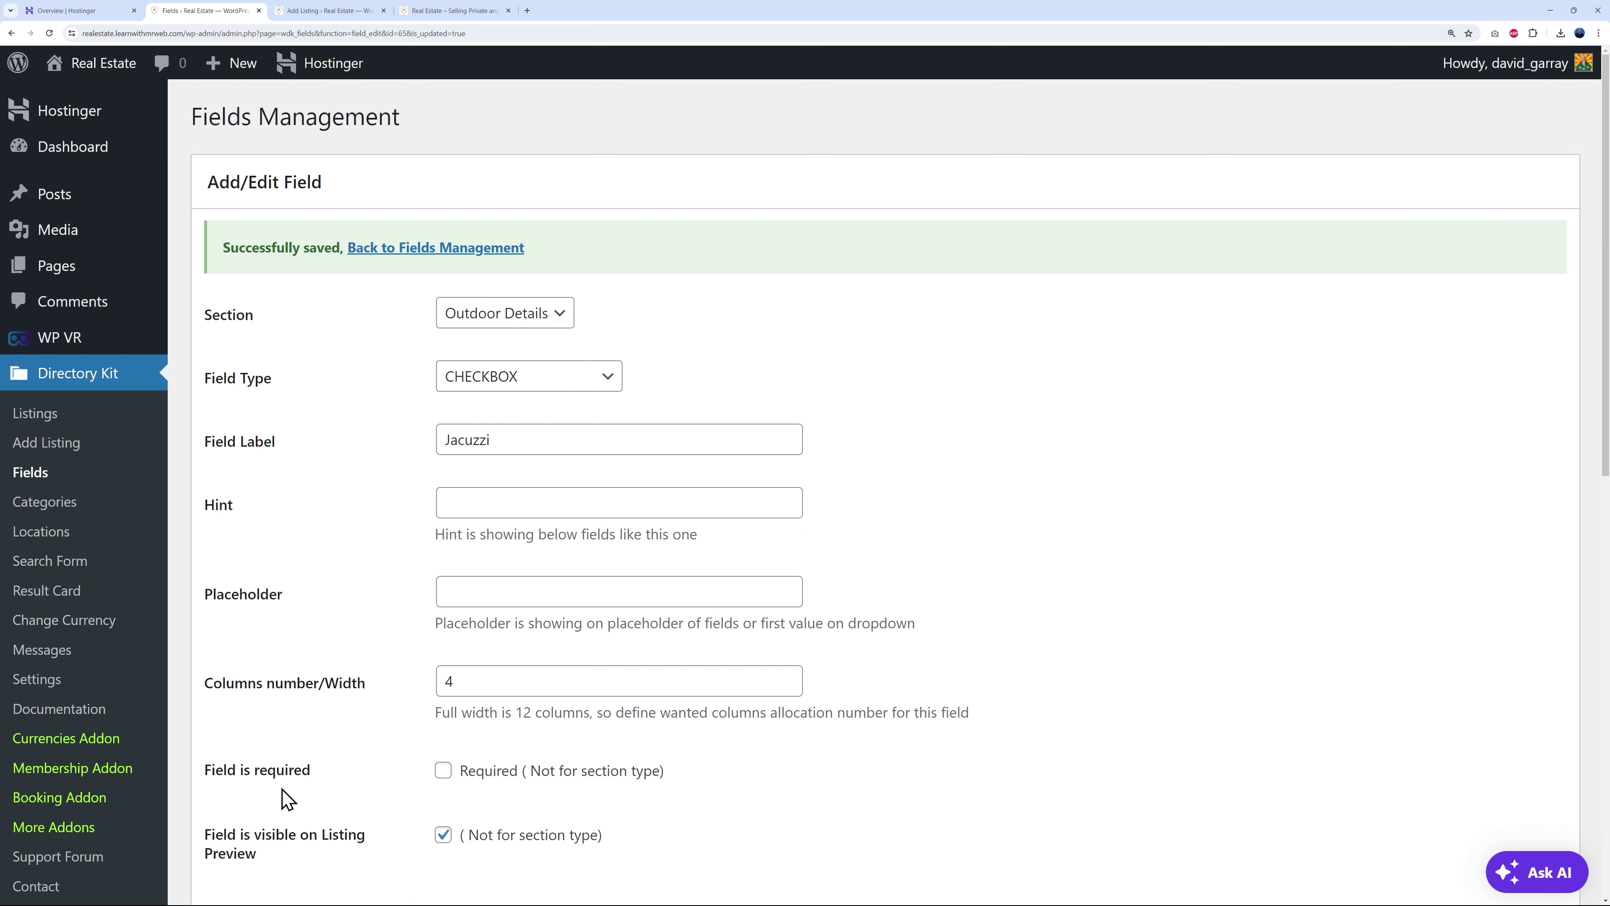
{"action": "left_click", "coordinate": [31, 472]}
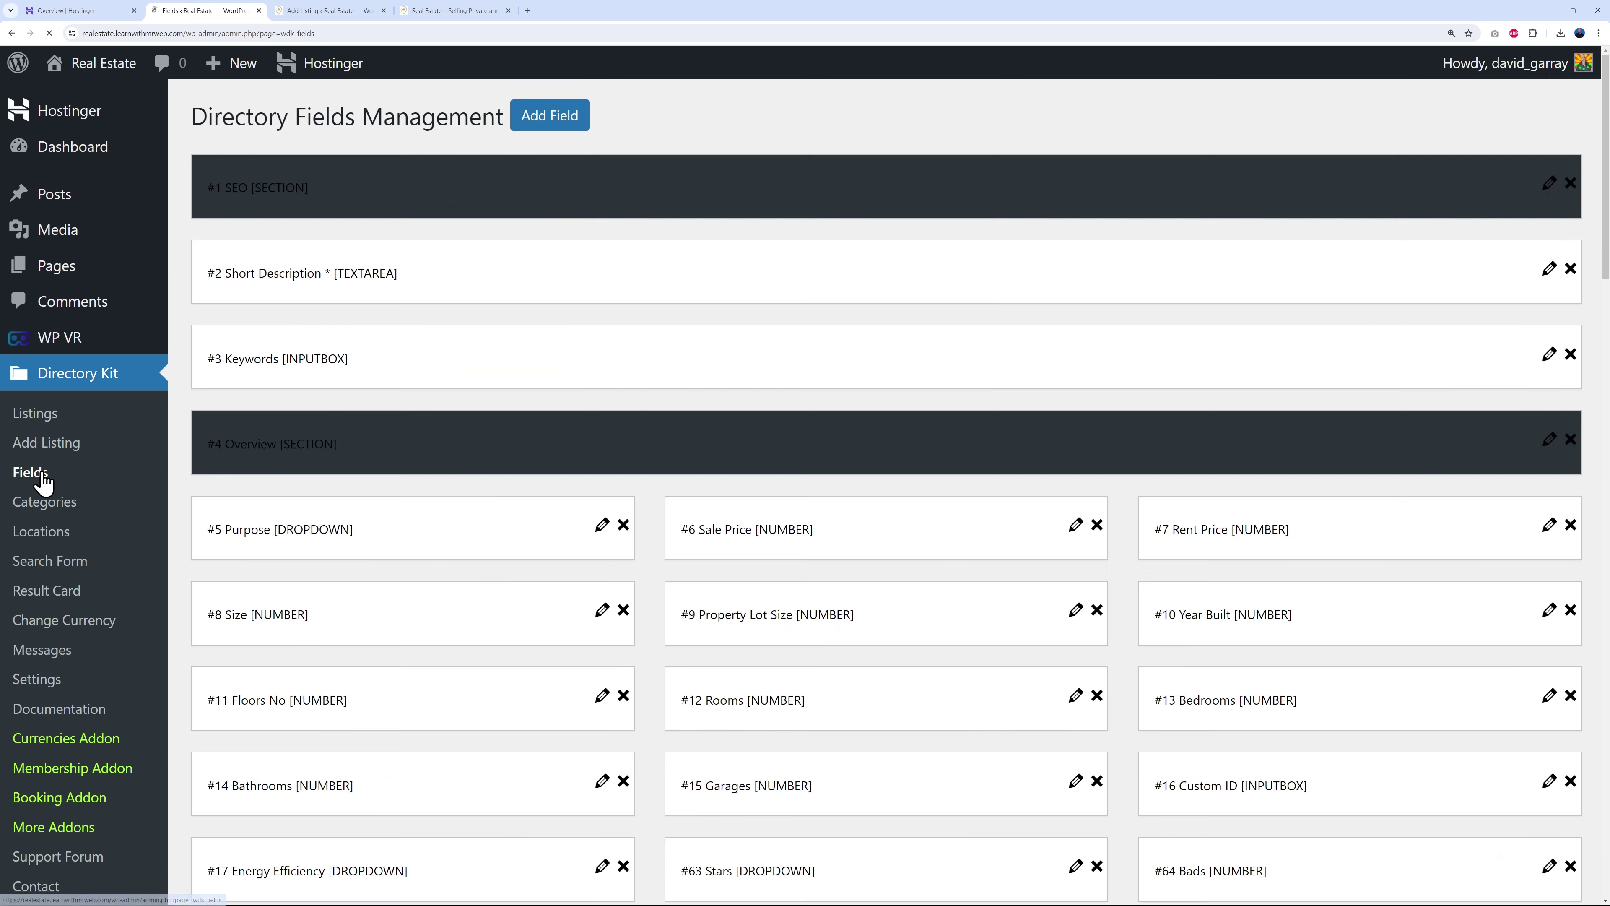
{"action": "scroll", "coordinate": [1068, 536], "scroll_direction": "down", "scroll_amount": 6}
{"action": "scroll", "coordinate": [1071, 537], "scroll_direction": "down", "scroll_amount": 12}
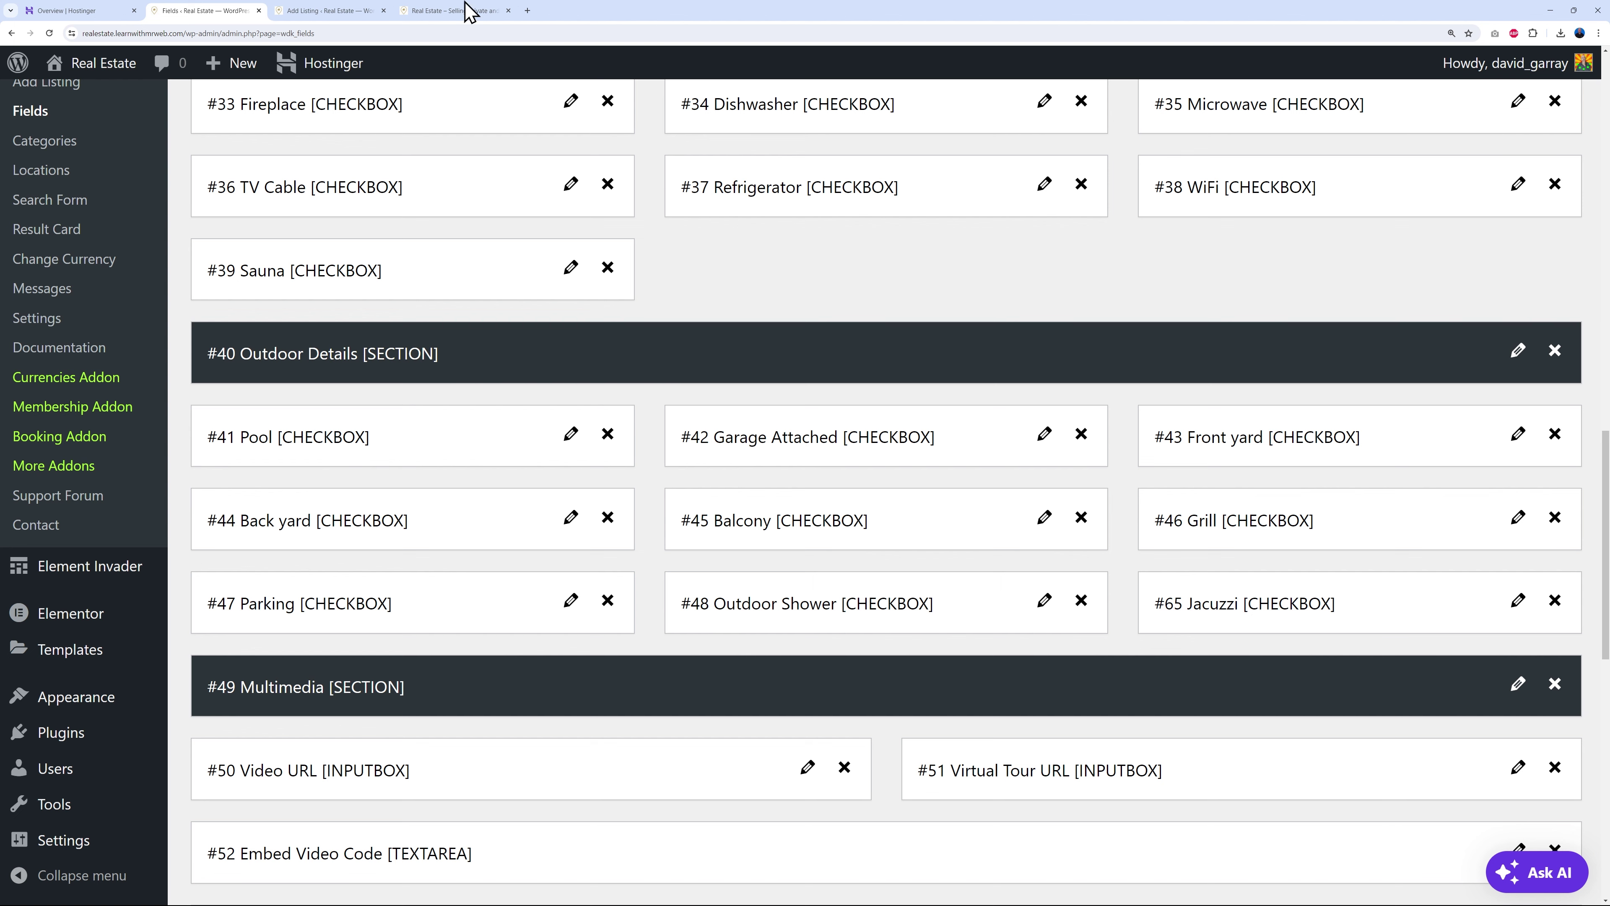
{"action": "left_click", "coordinate": [339, 11]}
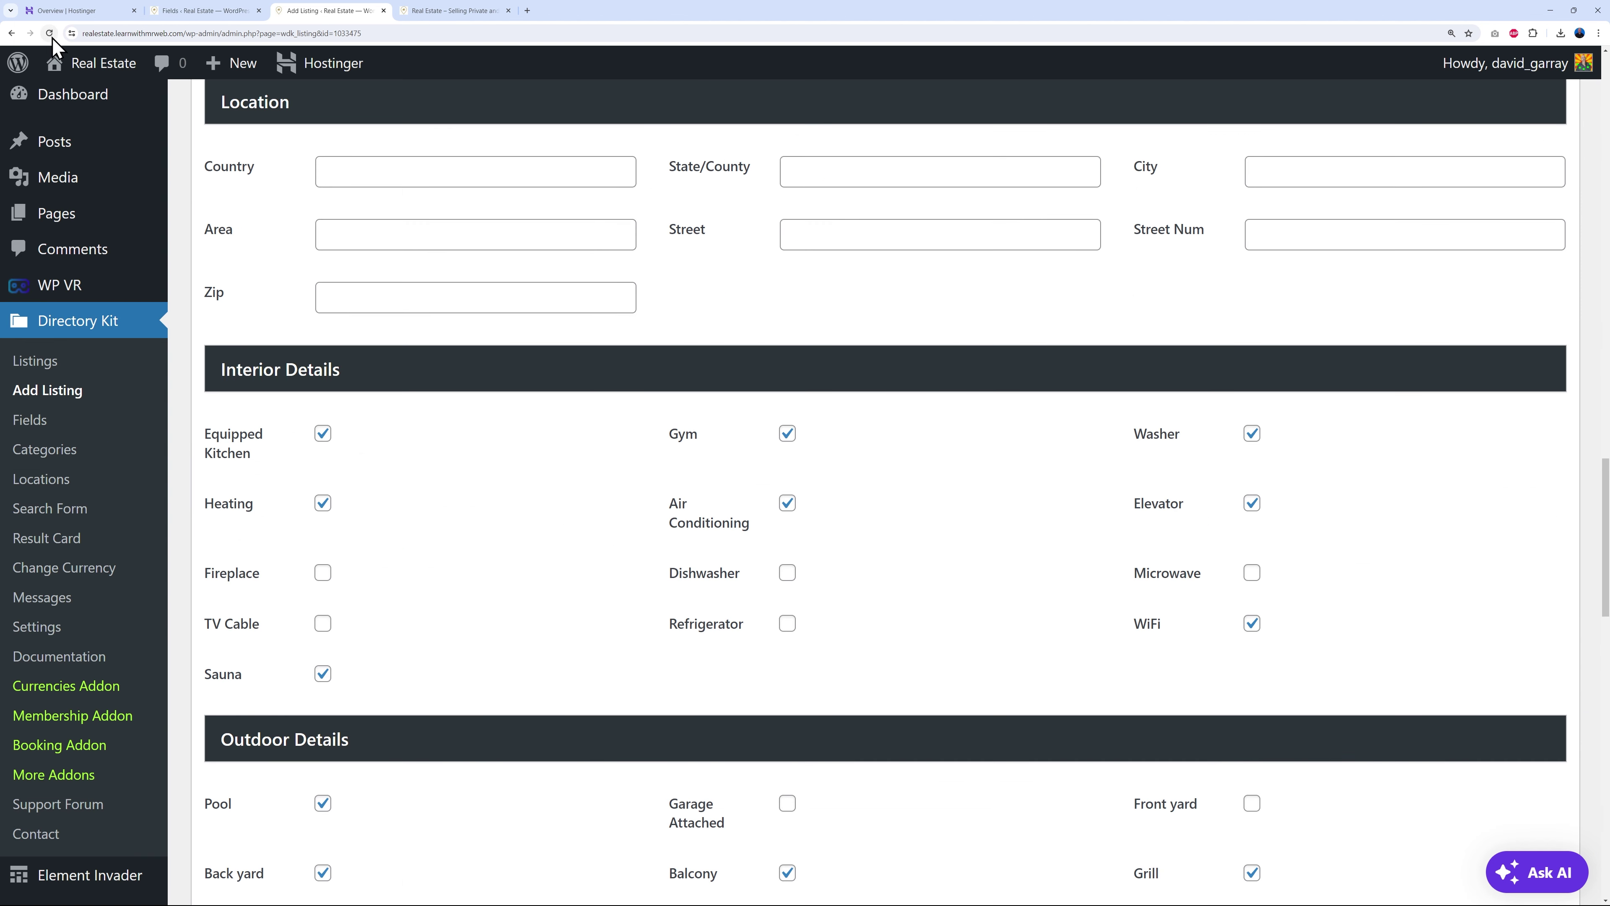
{"action": "scroll", "coordinate": [902, 445], "scroll_direction": "down", "scroll_amount": 3}
{"action": "scroll", "coordinate": [903, 438], "scroll_direction": "down", "scroll_amount": 2}
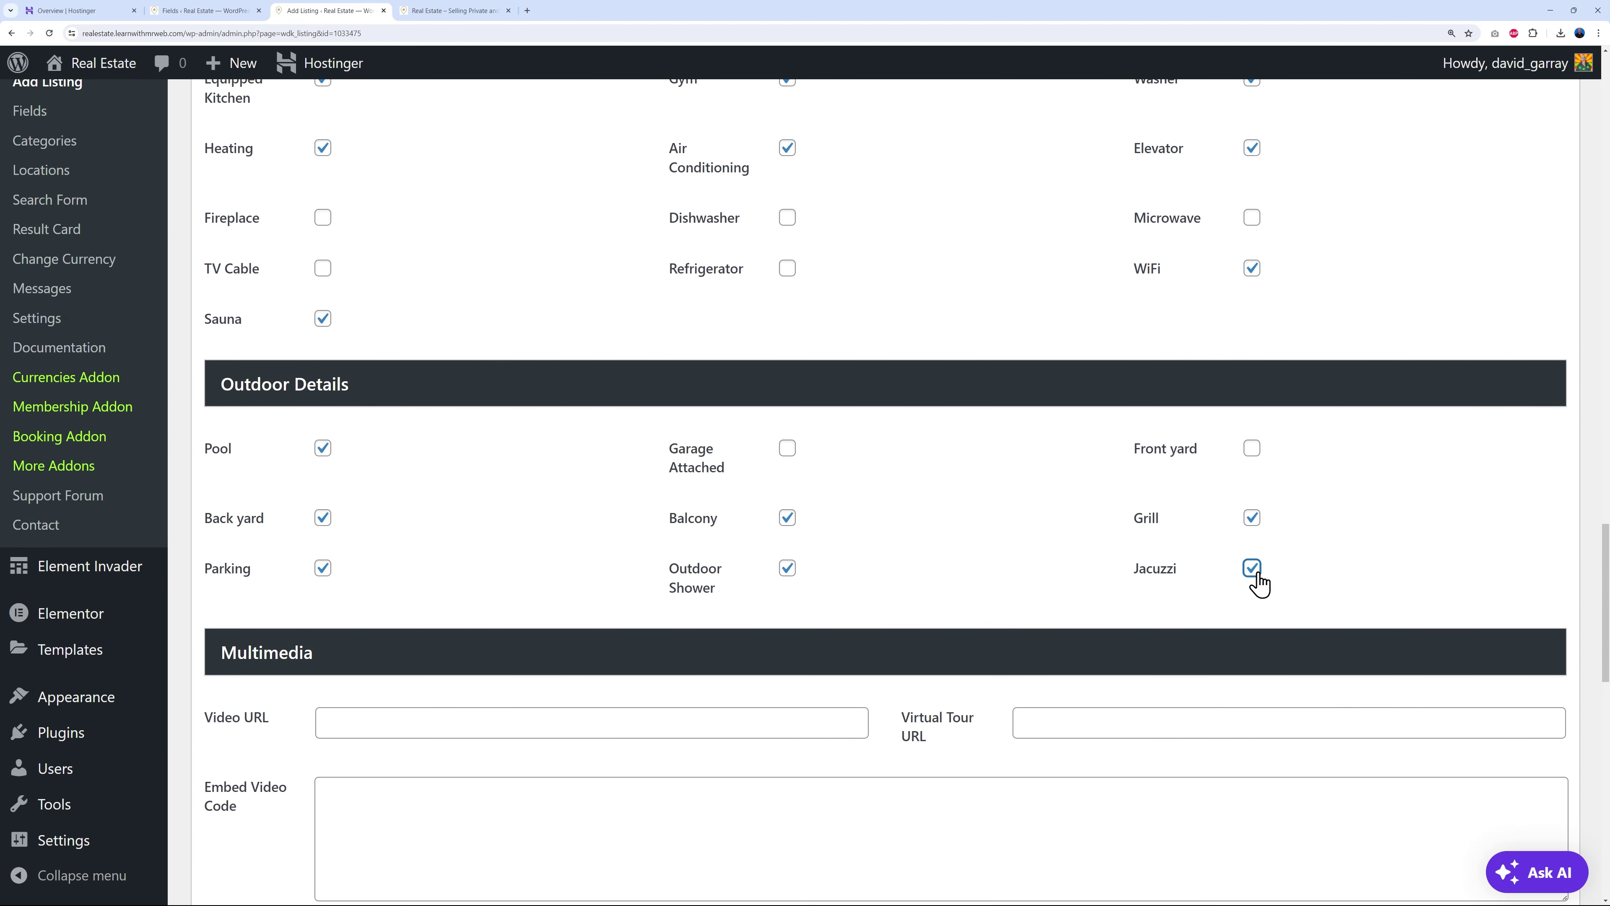
{"action": "left_click", "coordinate": [194, 11]}
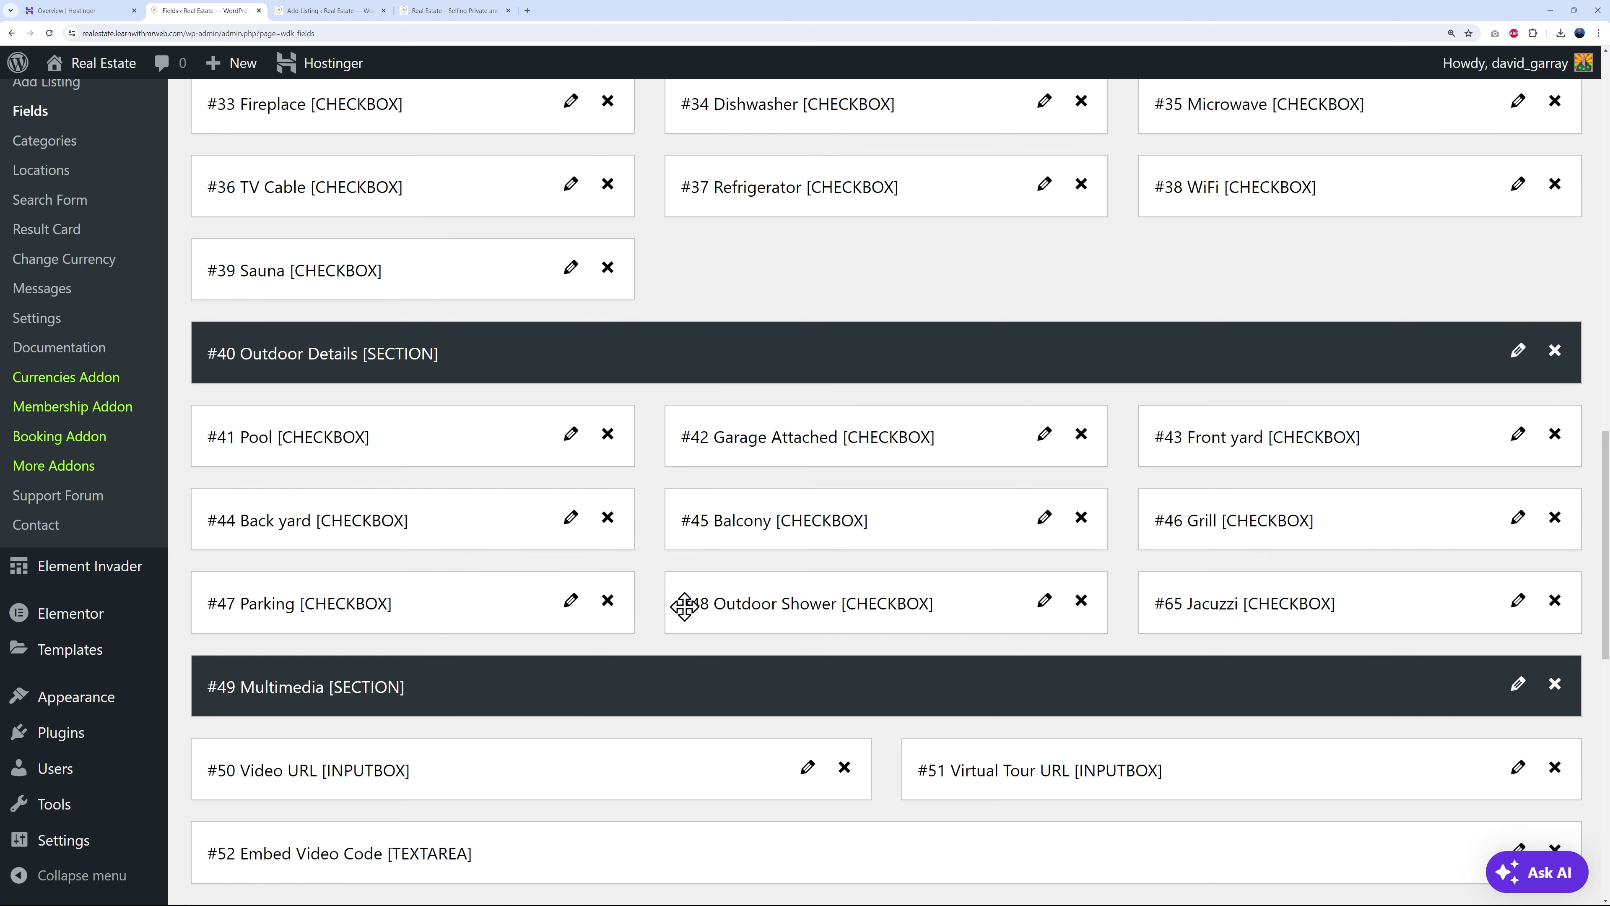
{"action": "scroll", "coordinate": [645, 606], "scroll_direction": "down", "scroll_amount": 2}
{"action": "scroll", "coordinate": [555, 591], "scroll_direction": "up", "scroll_amount": 3}
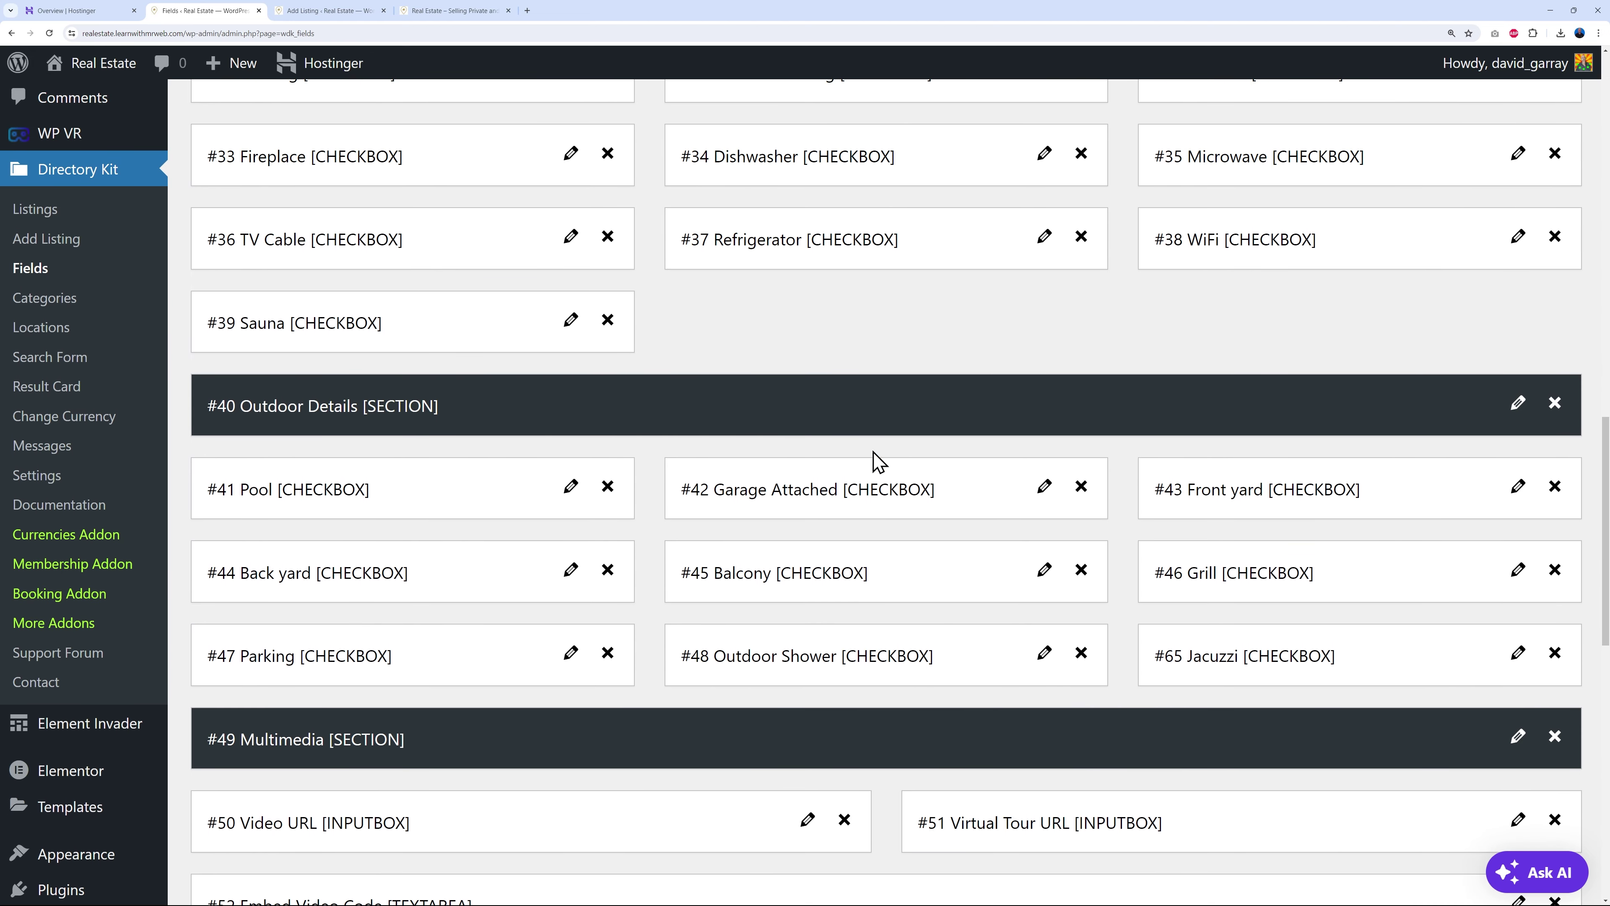
{"action": "scroll", "coordinate": [878, 460], "scroll_direction": "down", "scroll_amount": 7}
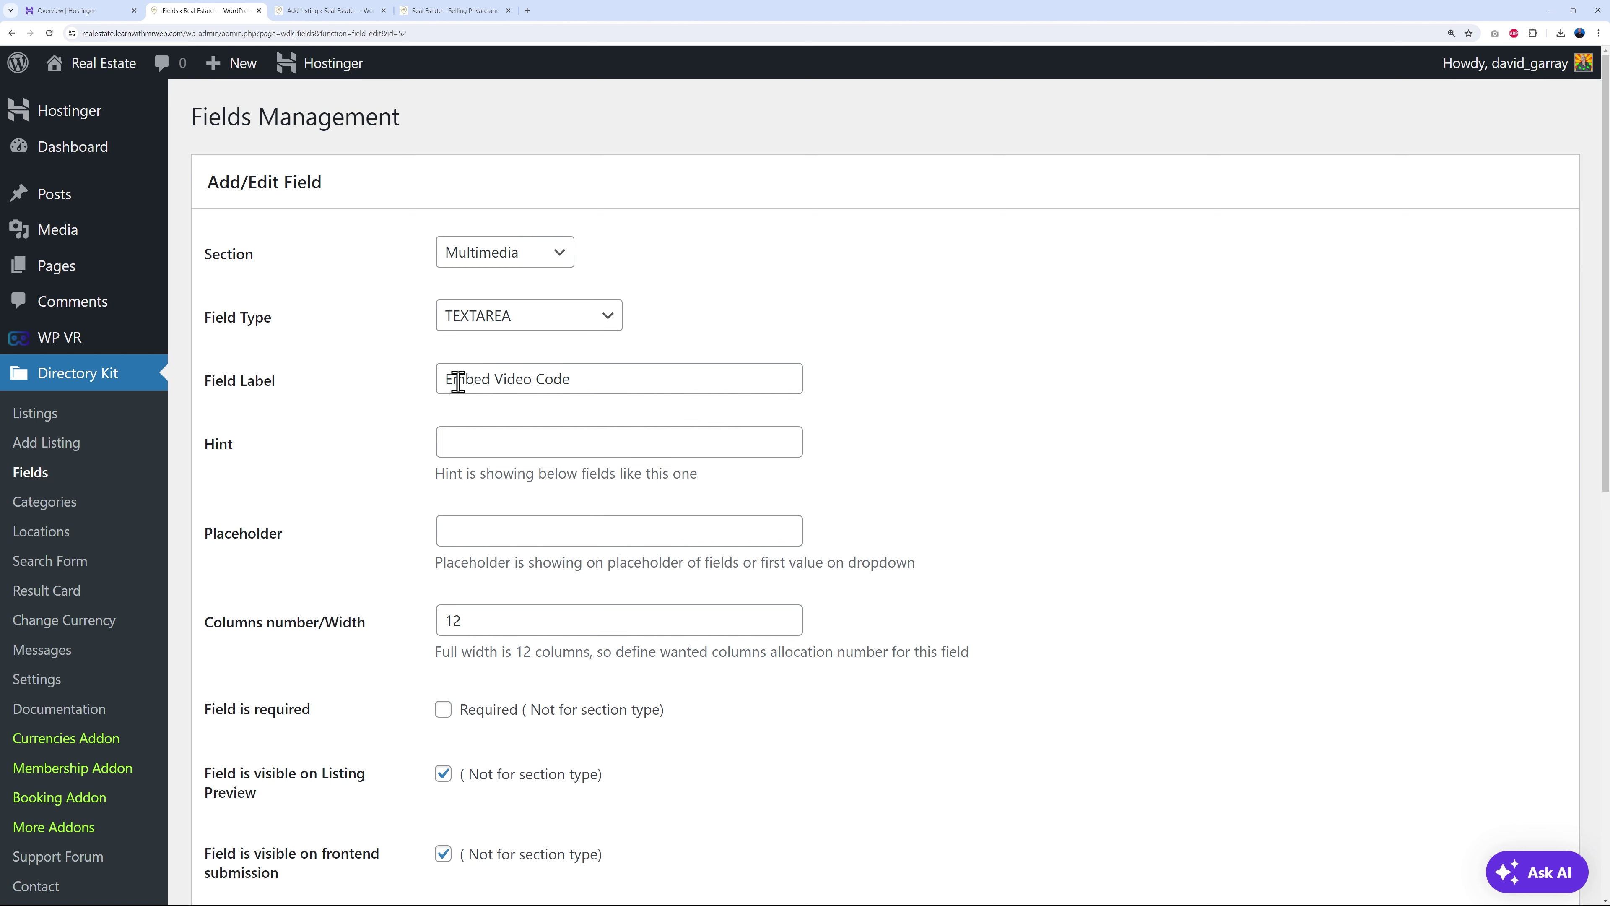
- Replace the Embed Video Code label with '360 Panorama and Virtual Tour', save, and return to the fields list
{"action": "left_click_drag", "start_coordinate": [443, 380], "coordinate": [665, 377]}
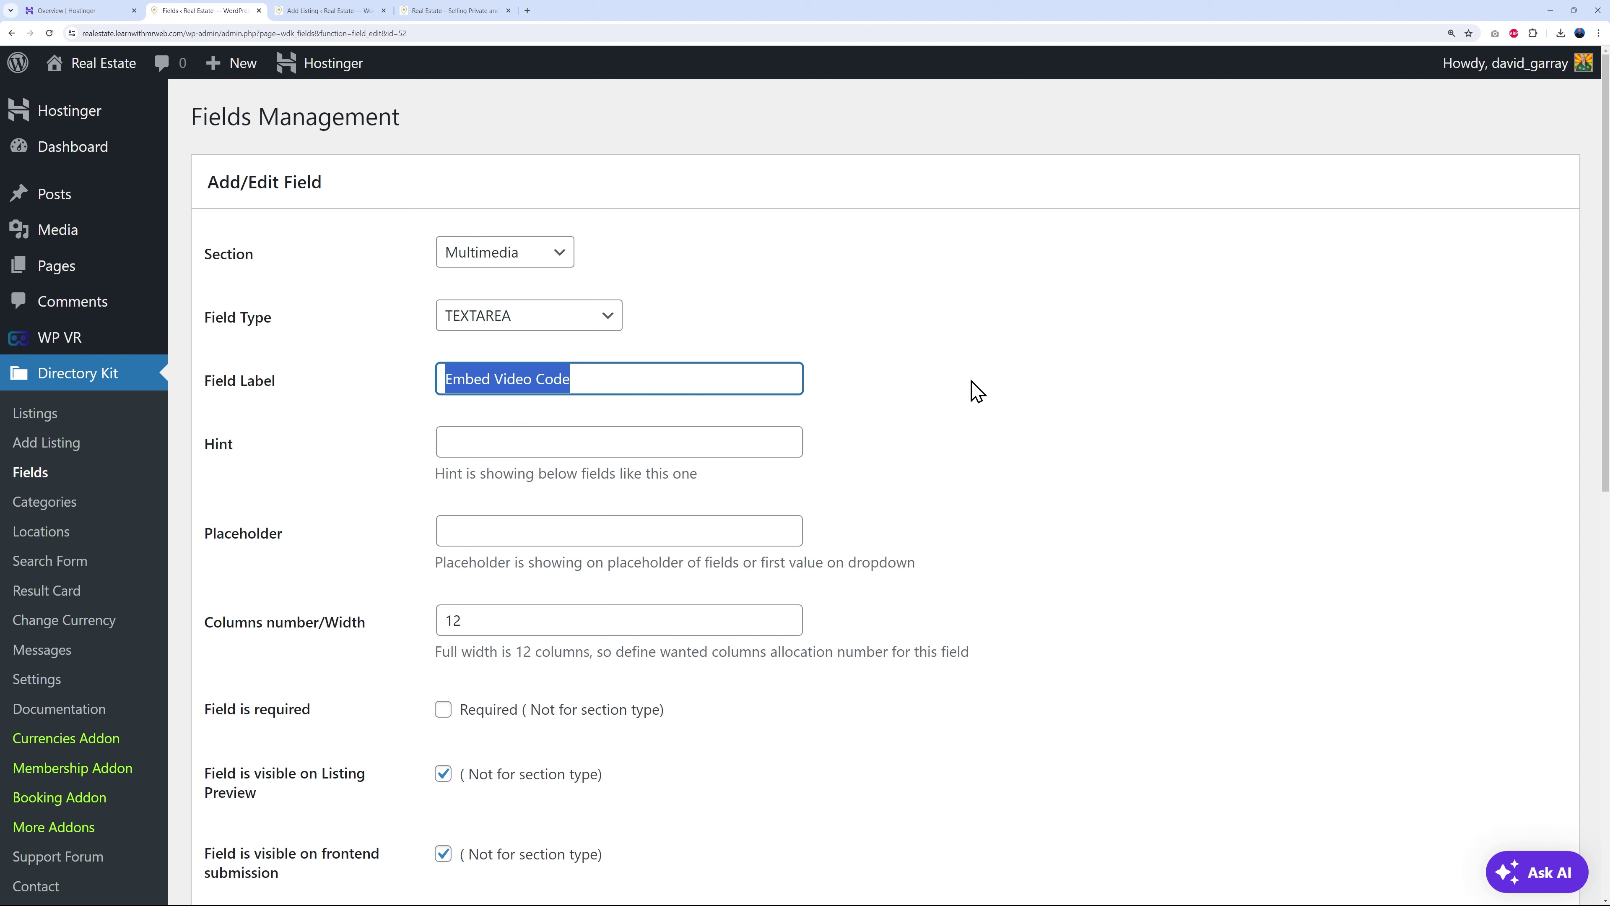
{"action": "type", "text": "360 Panorama and Virtual Tour"}
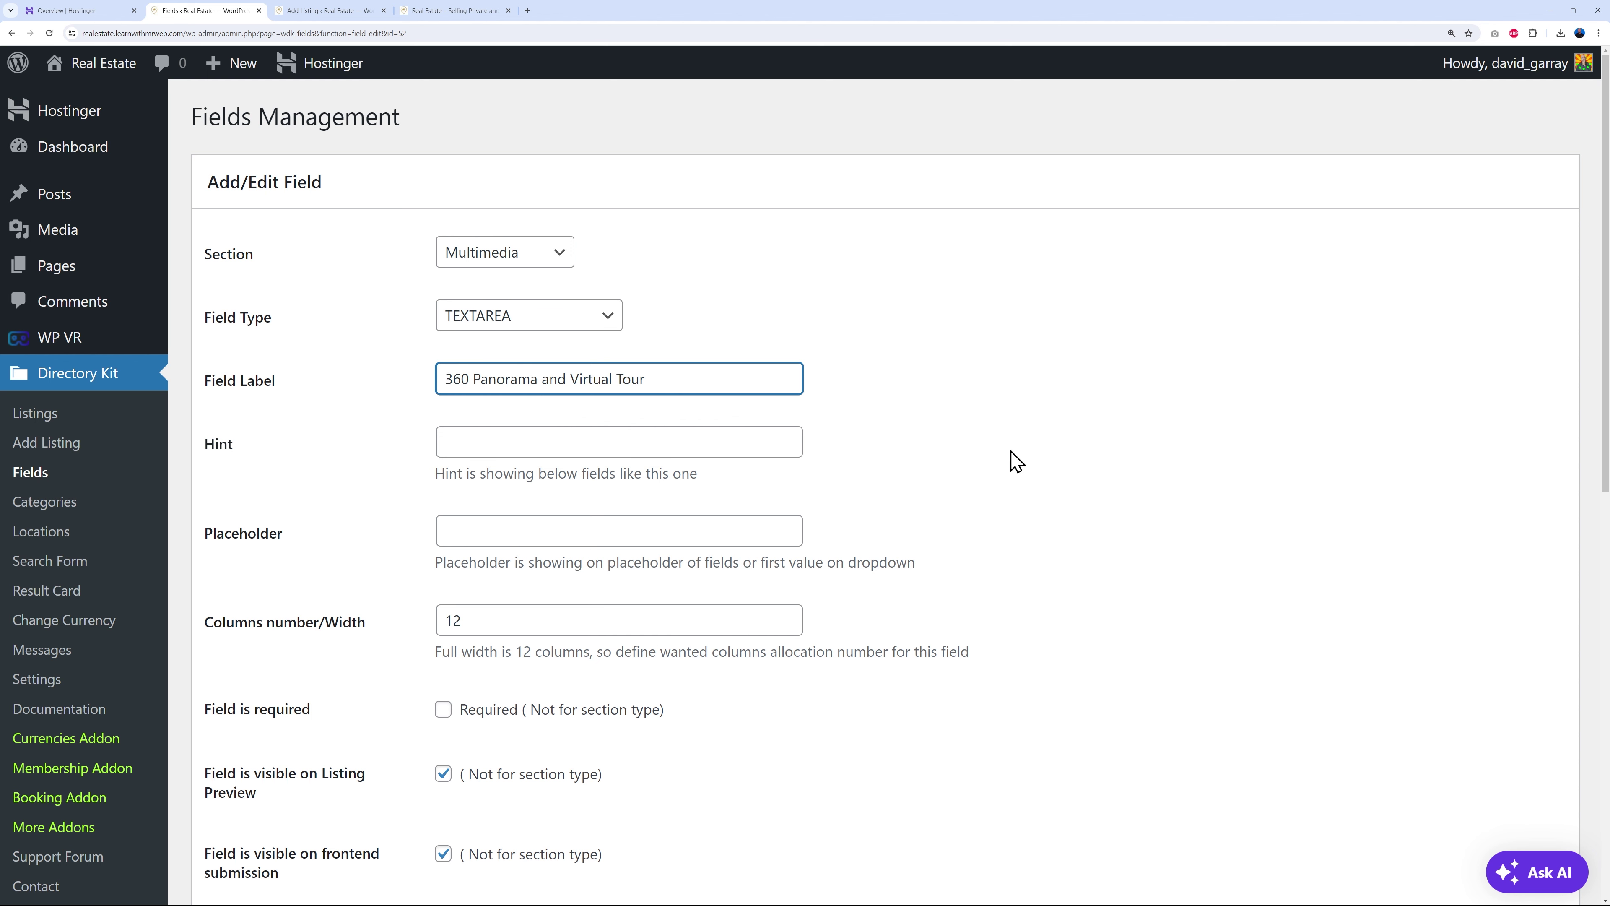
{"action": "scroll", "coordinate": [1016, 462], "scroll_direction": "down", "scroll_amount": 10}
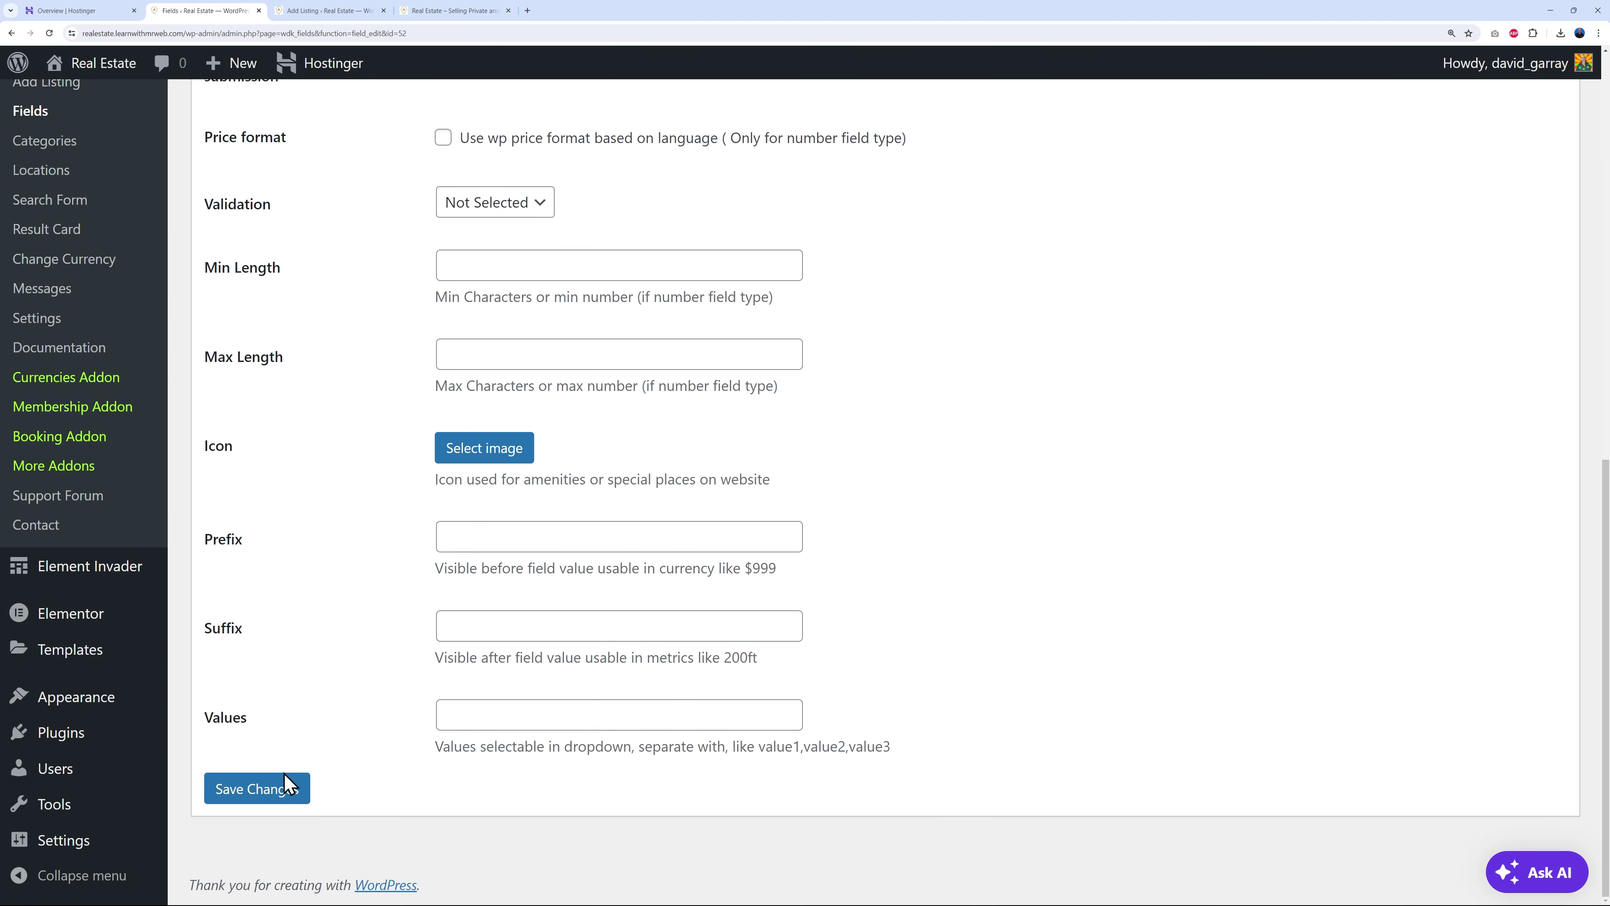
{"action": "left_click", "coordinate": [287, 787]}
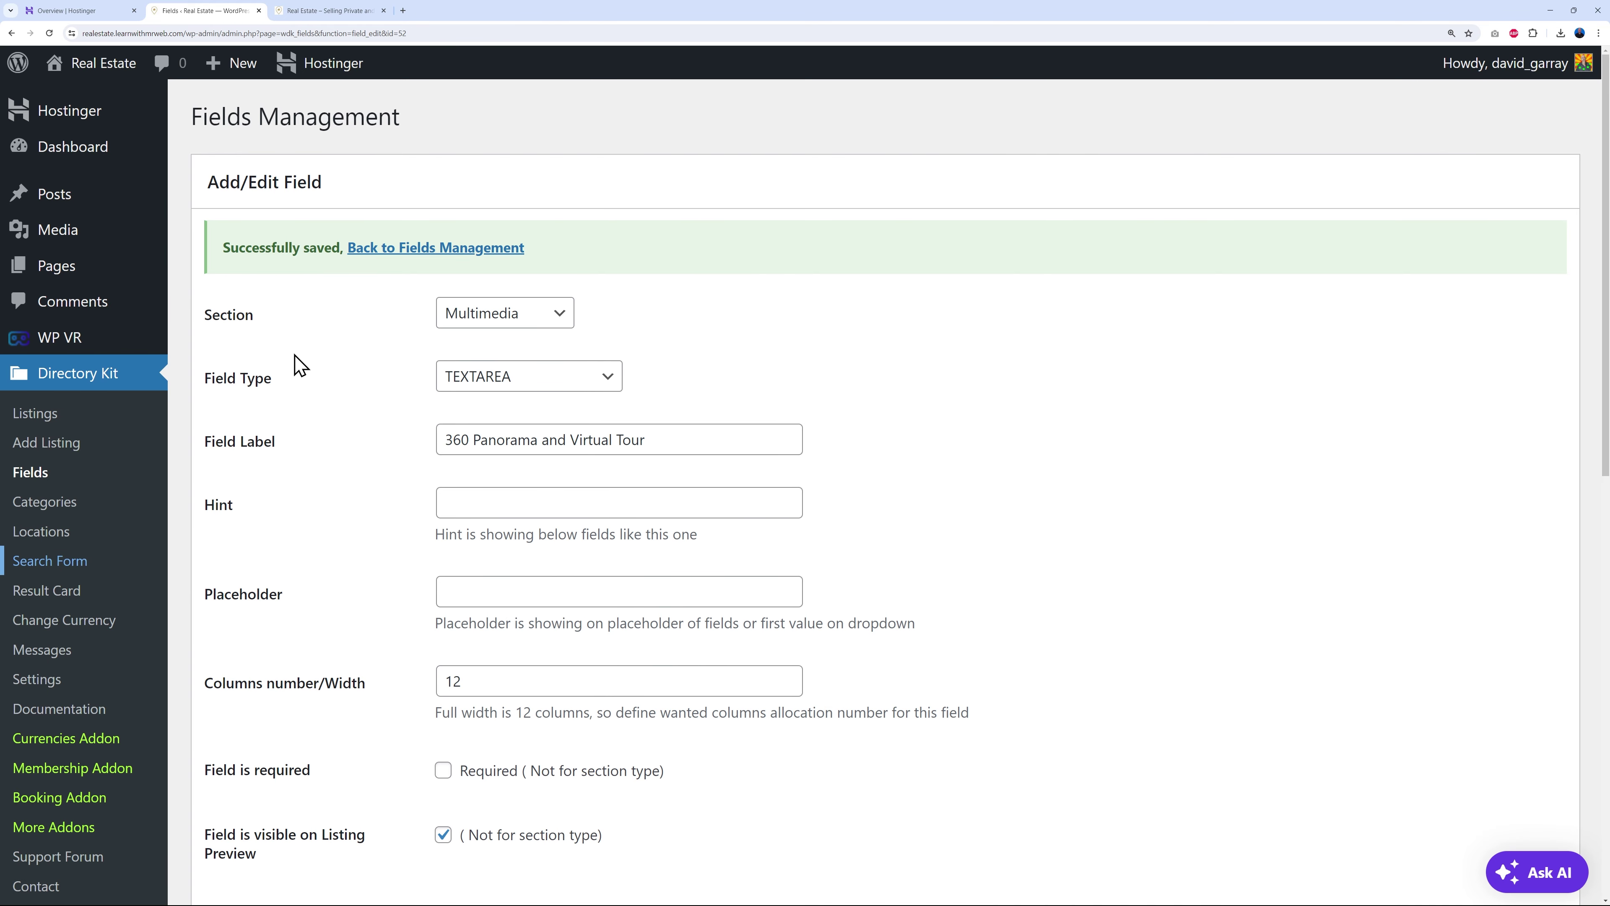
{"action": "mouse_move", "coordinate": [61, 351]}
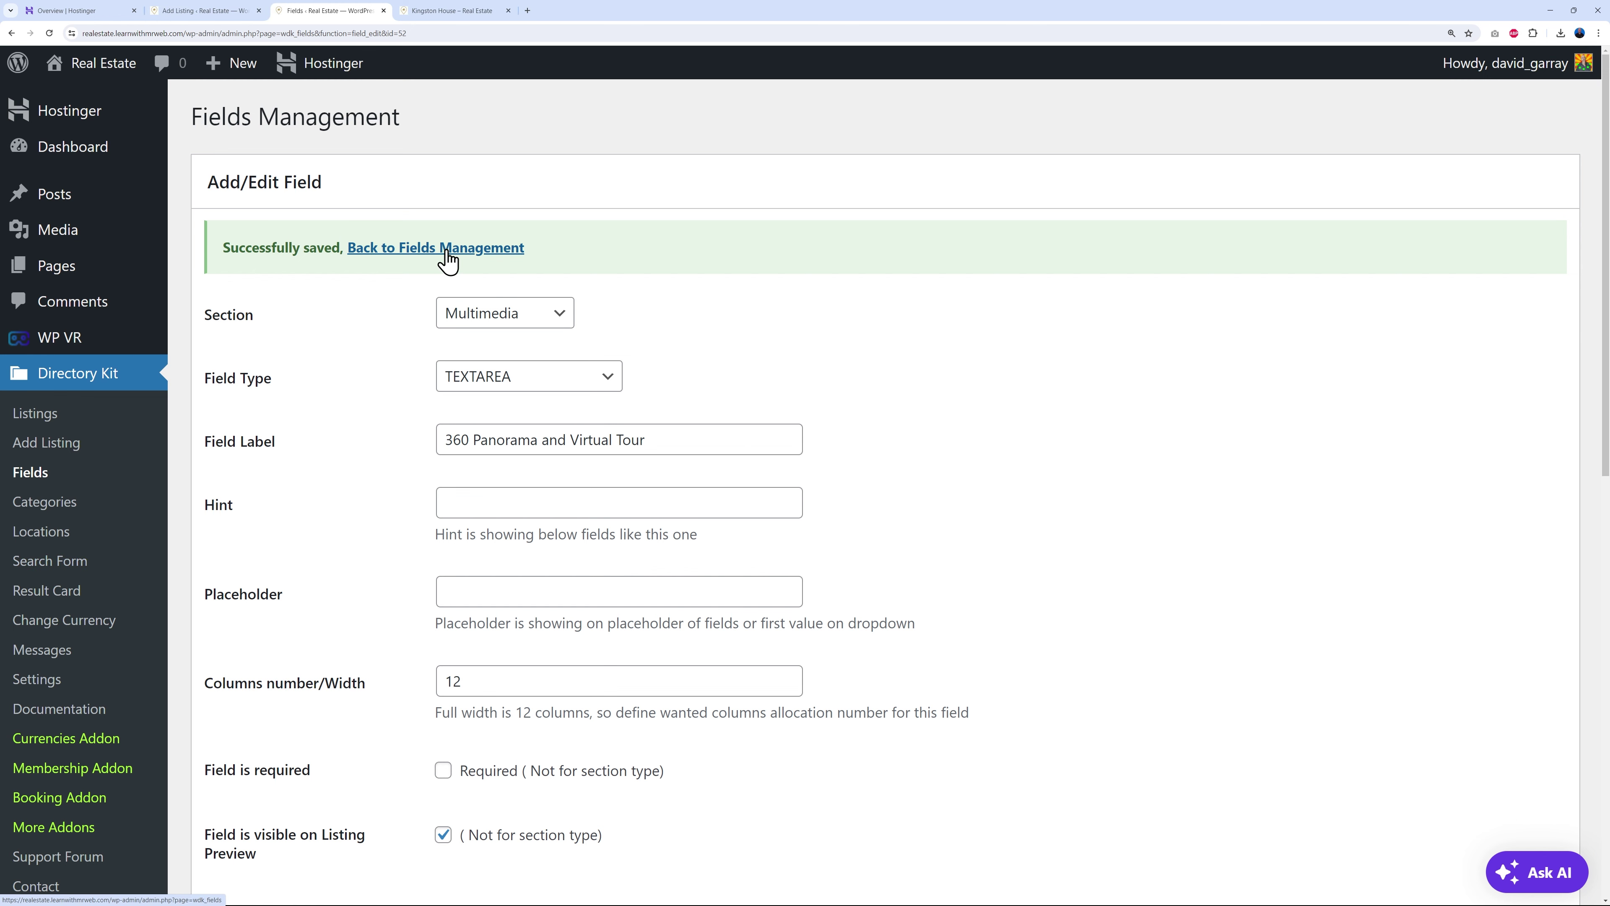
{"action": "left_click", "coordinate": [445, 252]}
- Delete field #51 Virtual Tour URL and confirm the removal
{"action": "middle_click", "coordinate": [912, 546]}
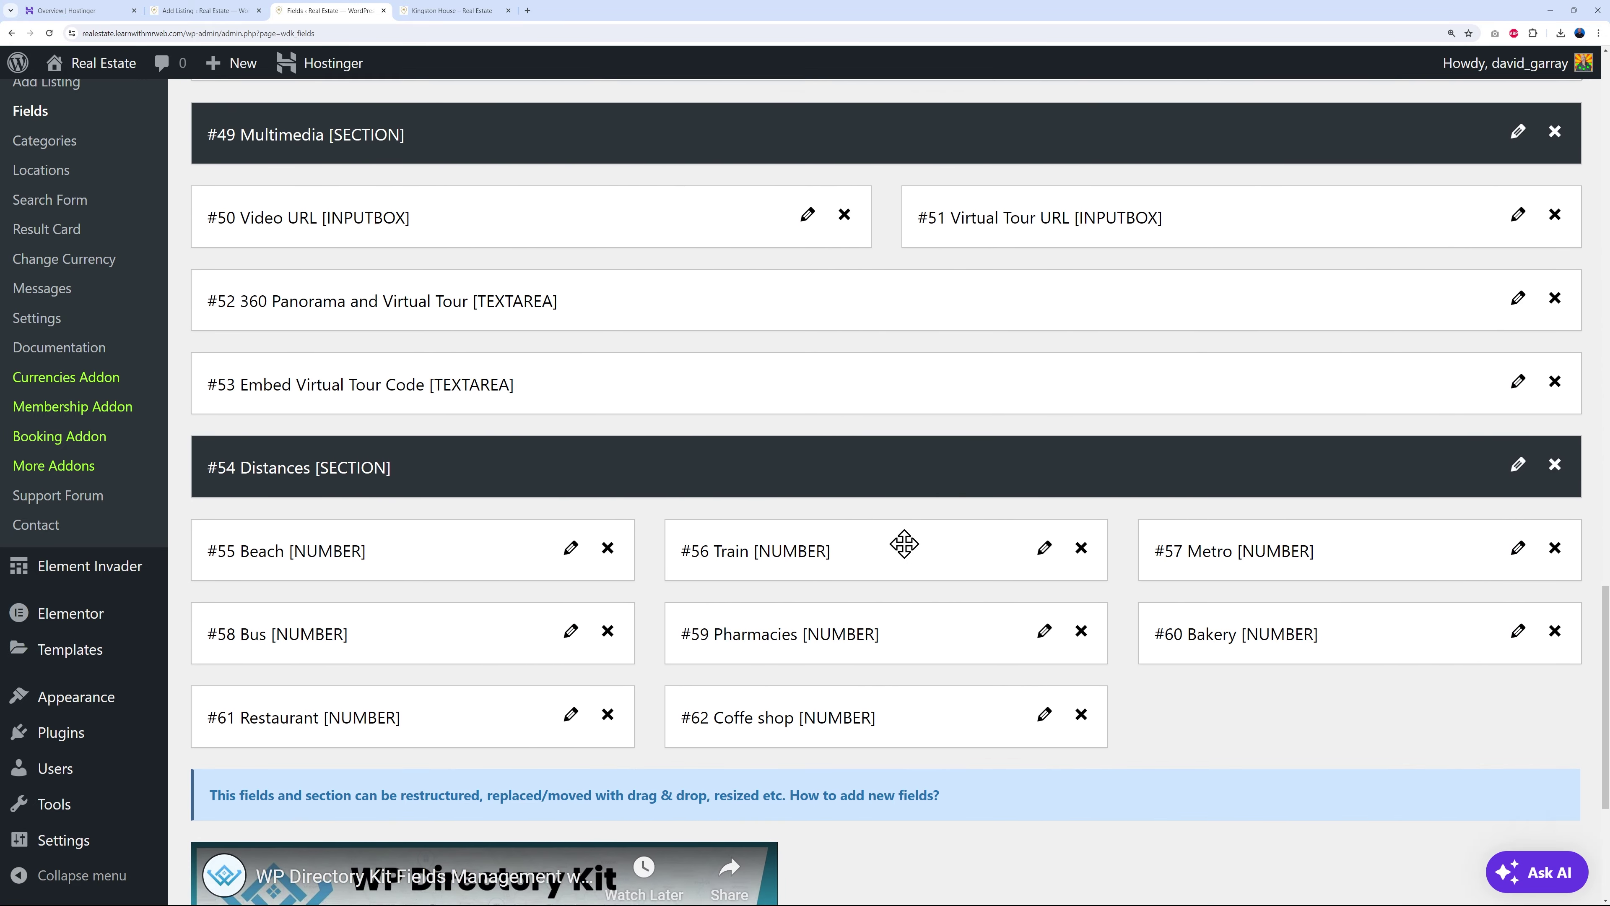
{"action": "scroll", "coordinate": [476, 400], "scroll_direction": "up", "scroll_amount": 5}
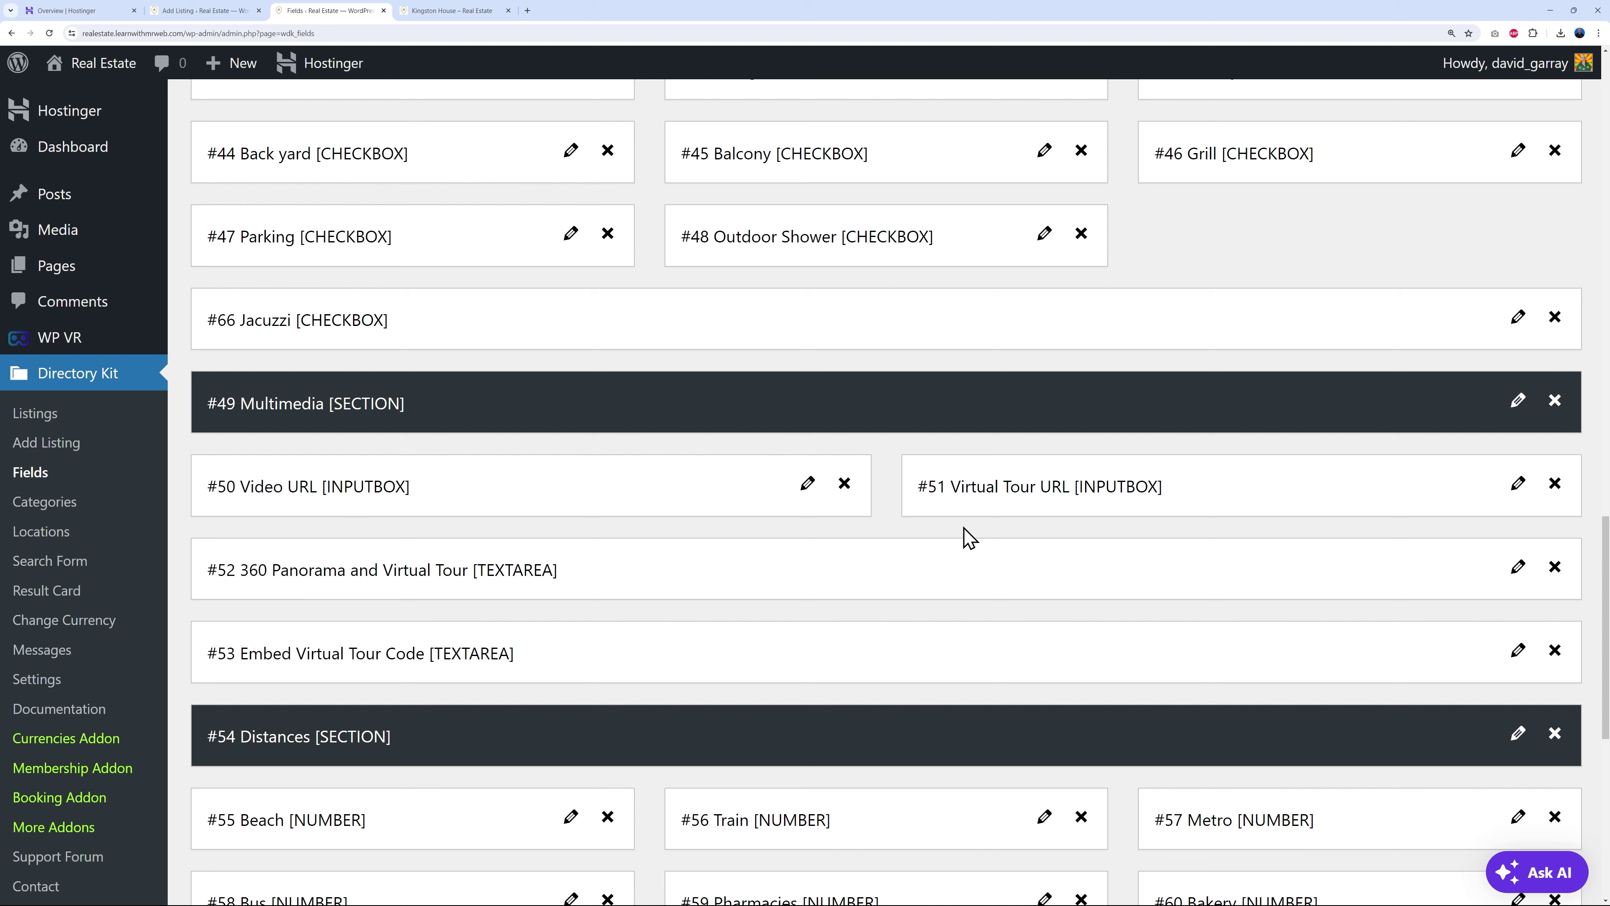
{"action": "left_click", "coordinate": [1558, 493]}
{"action": "left_click", "coordinate": [847, 97]}
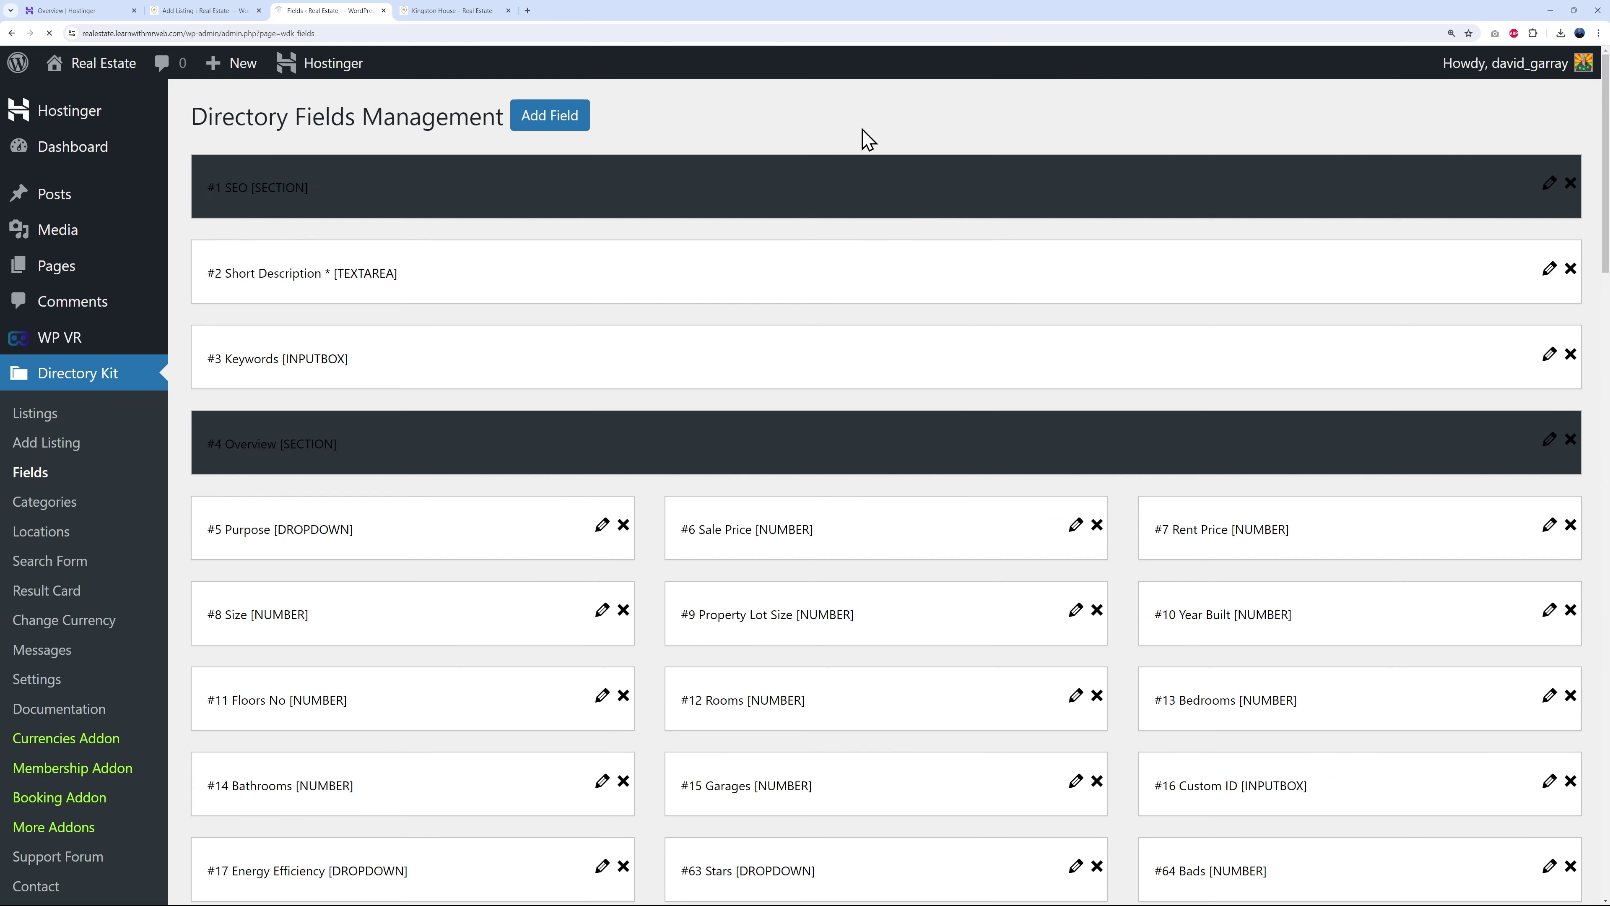
- Delete field #53 Embed Virtual Tour Code, confirm, and review the remaining fields
{"action": "scroll", "coordinate": [698, 641], "scroll_direction": "down", "scroll_amount": 20}
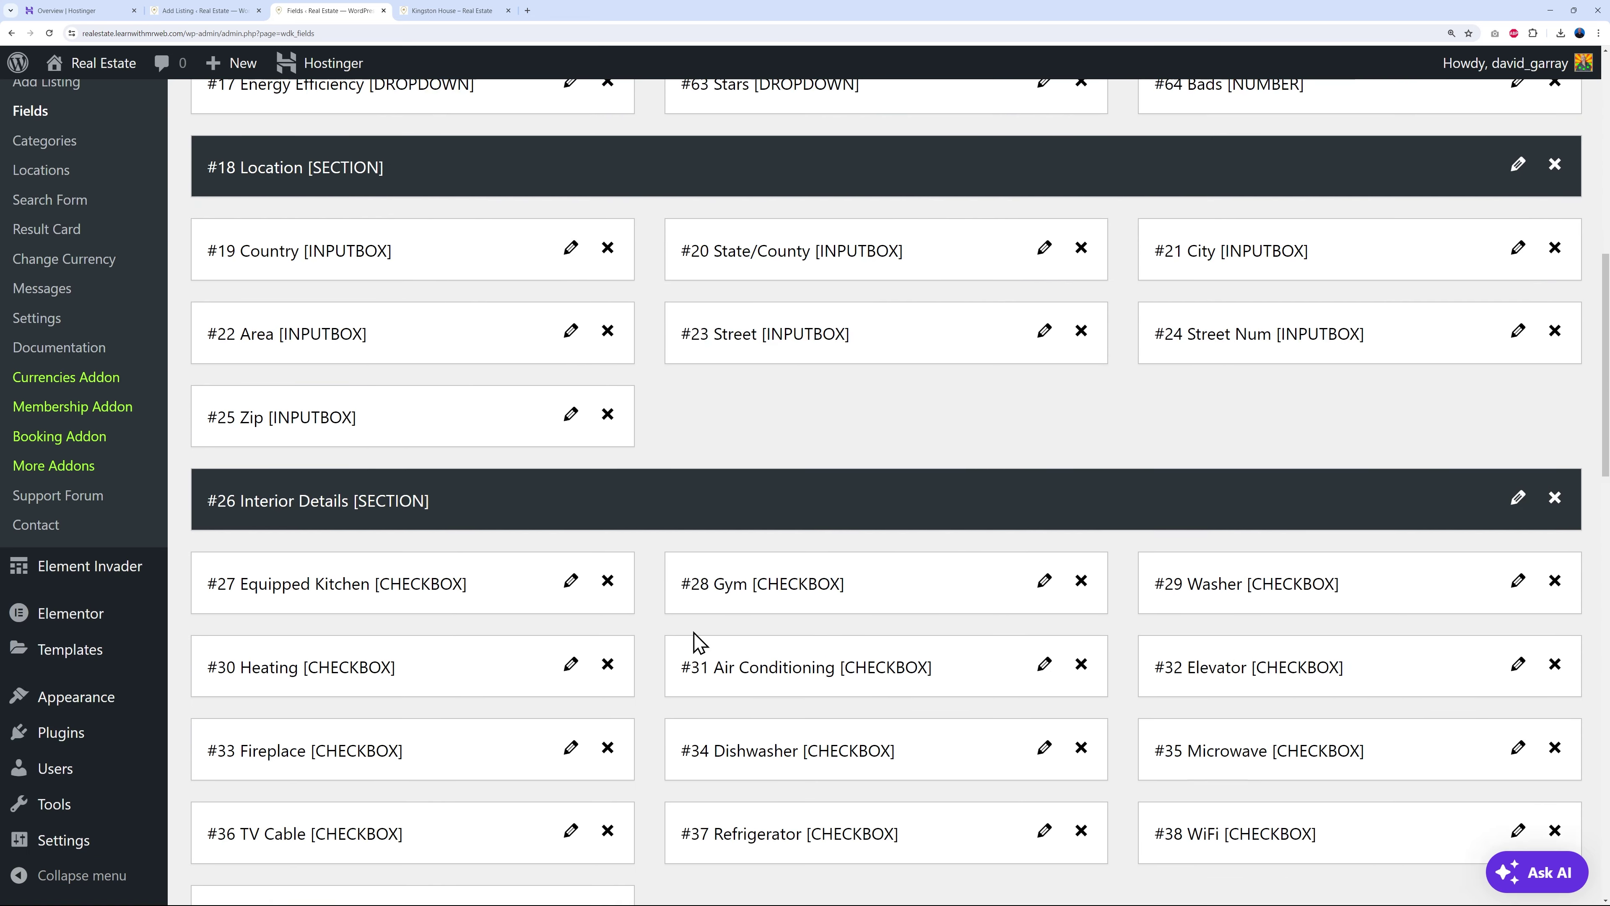
{"action": "scroll", "coordinate": [708, 637], "scroll_direction": "down", "scroll_amount": 5}
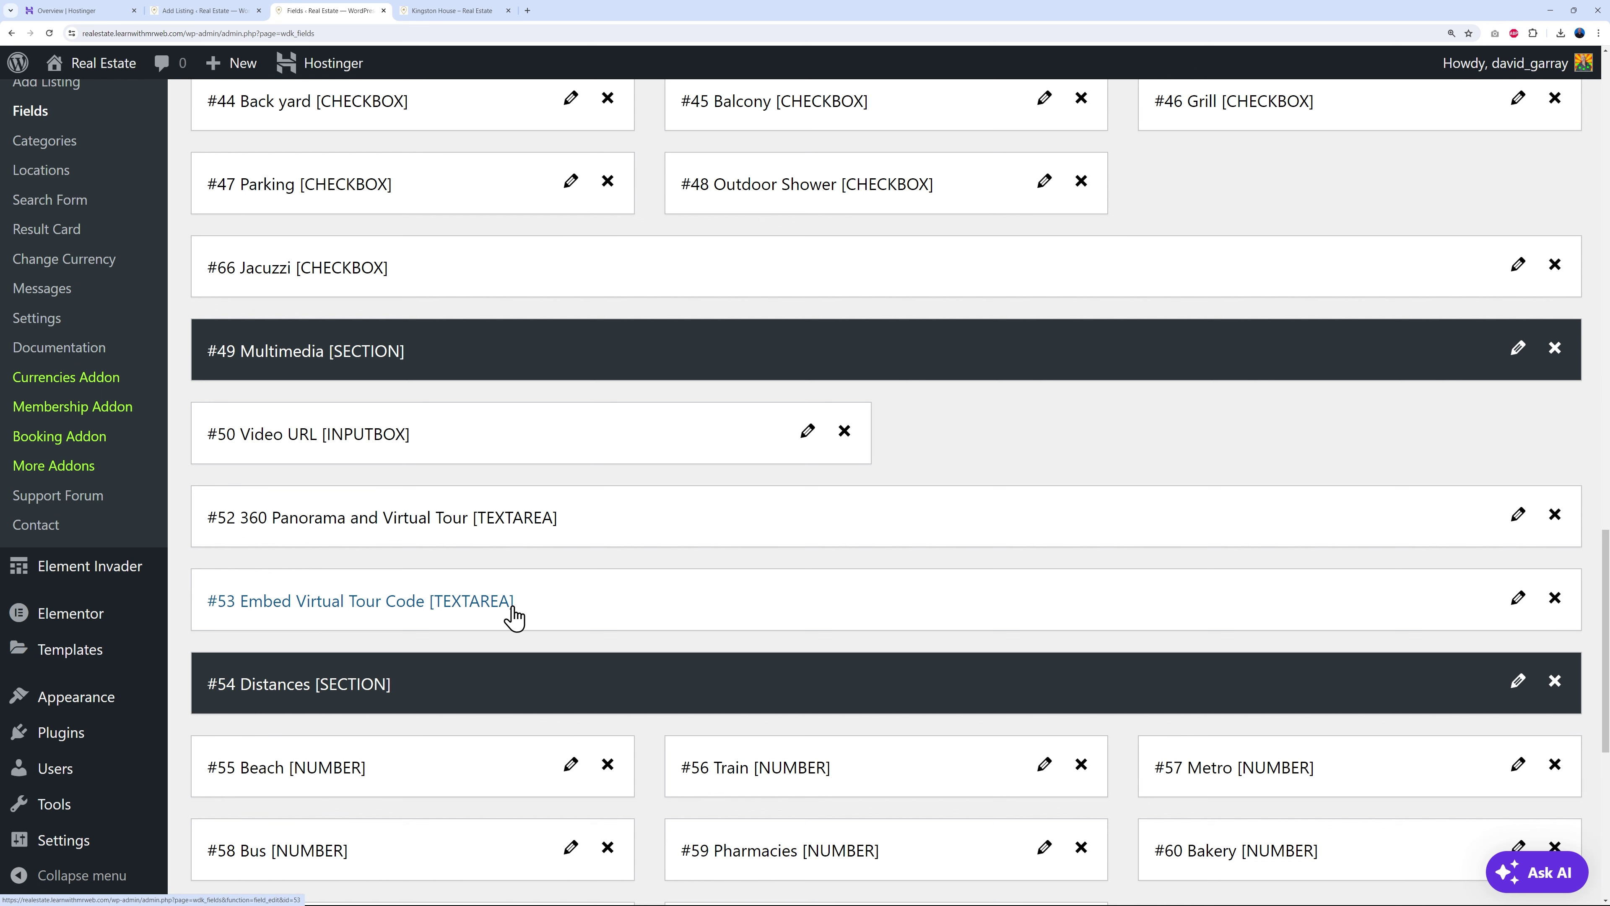
{"action": "left_click", "coordinate": [1555, 598]}
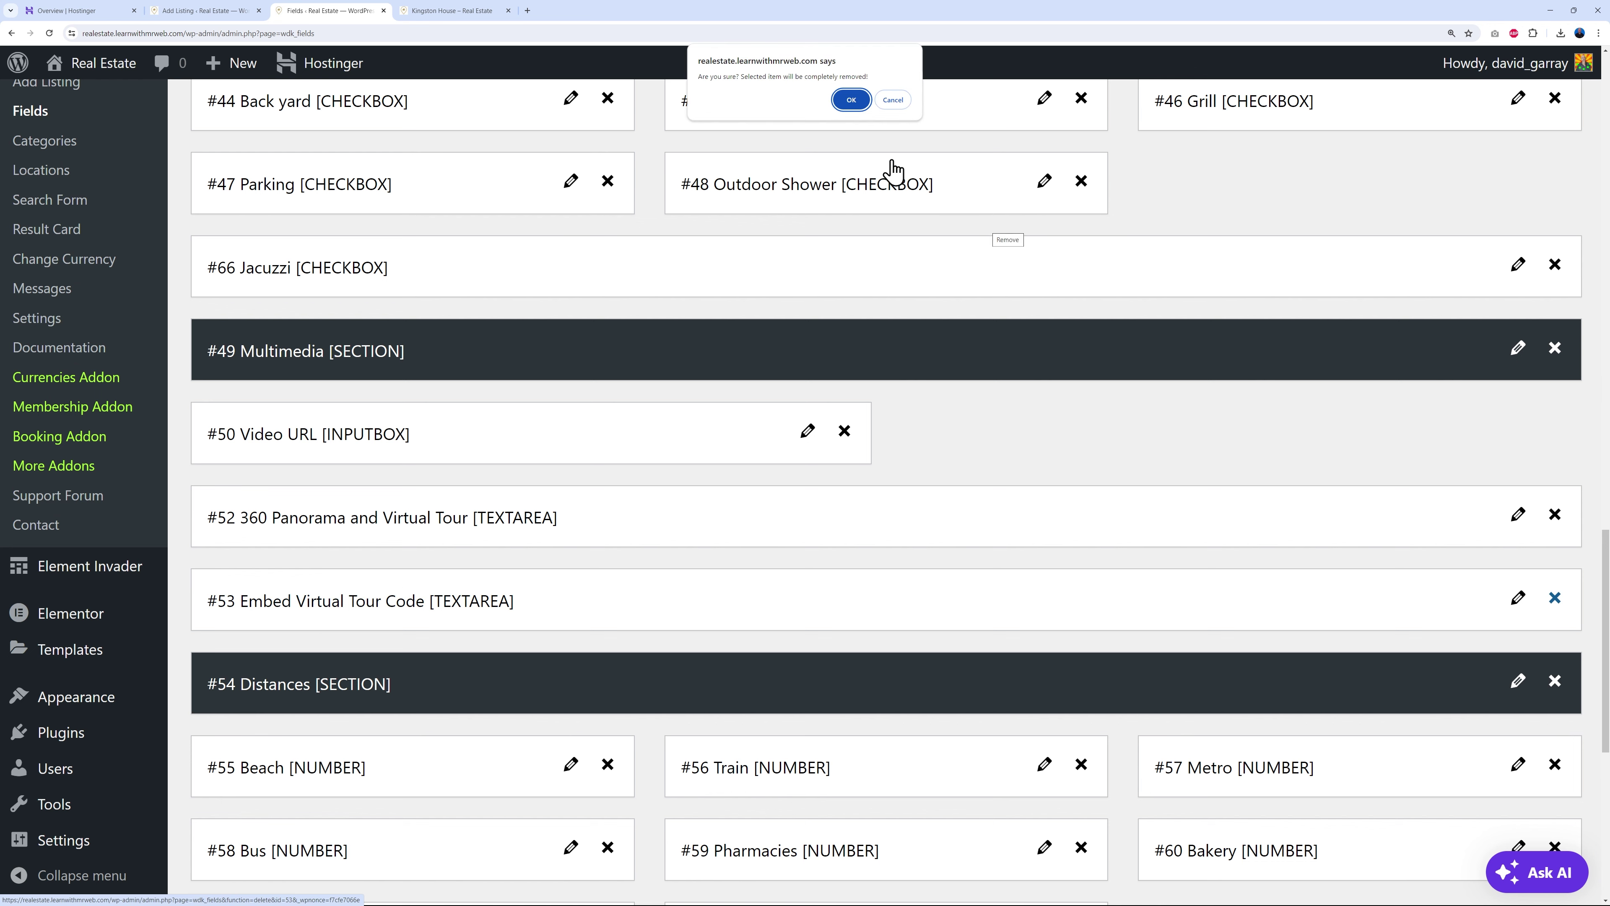
{"action": "left_click", "coordinate": [849, 102]}
{"action": "scroll", "coordinate": [936, 663], "scroll_direction": "down", "scroll_amount": 15}
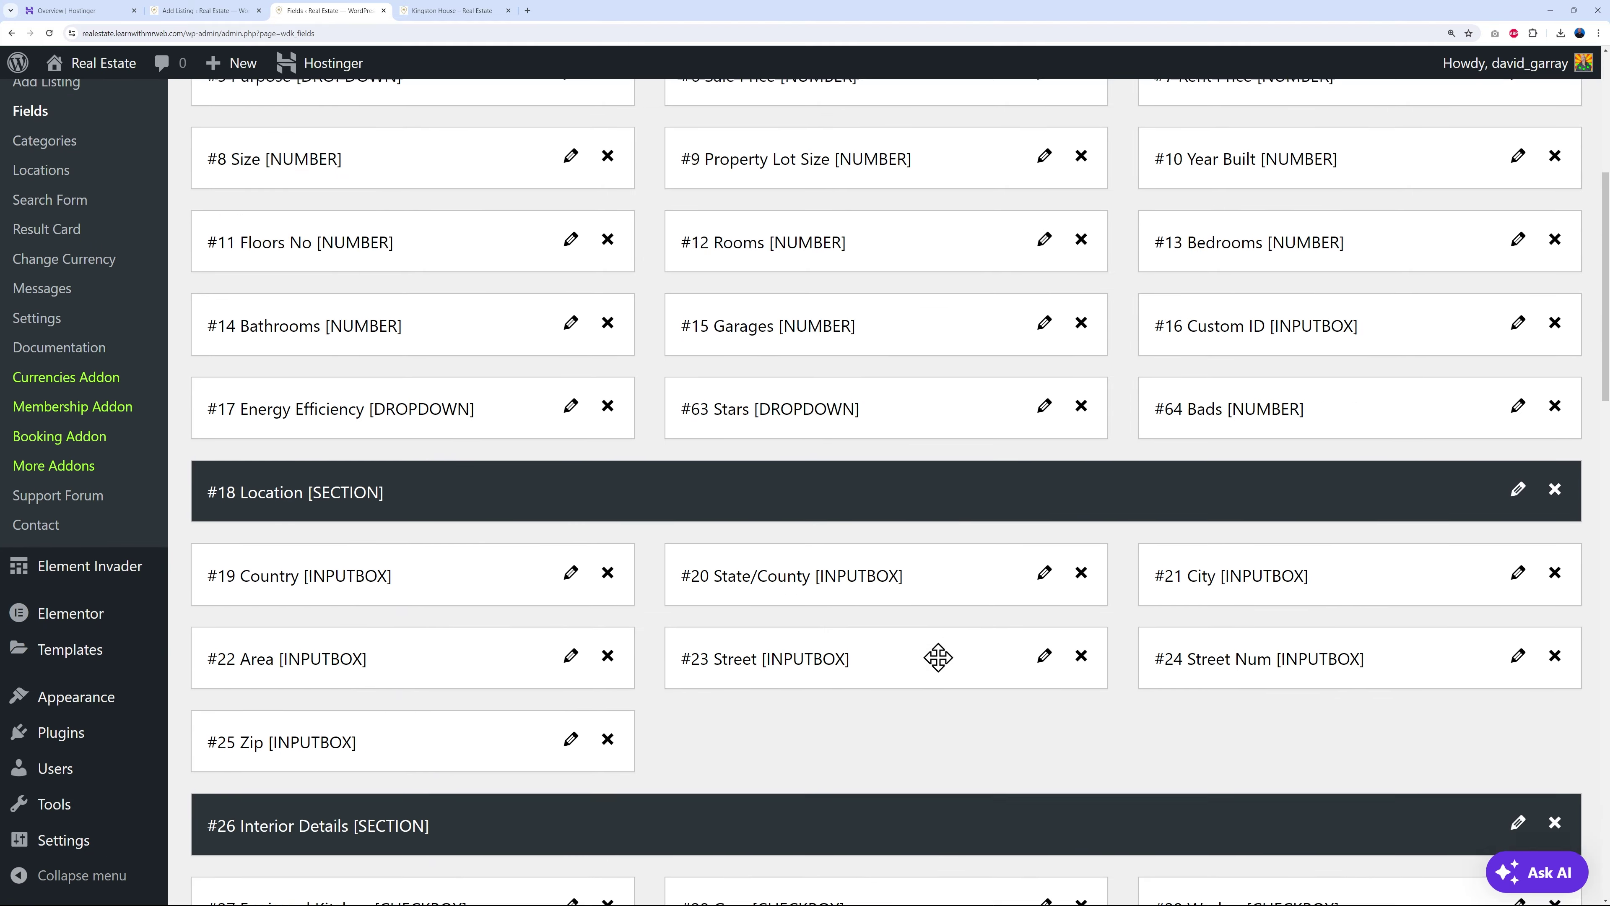
{"action": "scroll", "coordinate": [941, 665], "scroll_direction": "down", "scroll_amount": 9}
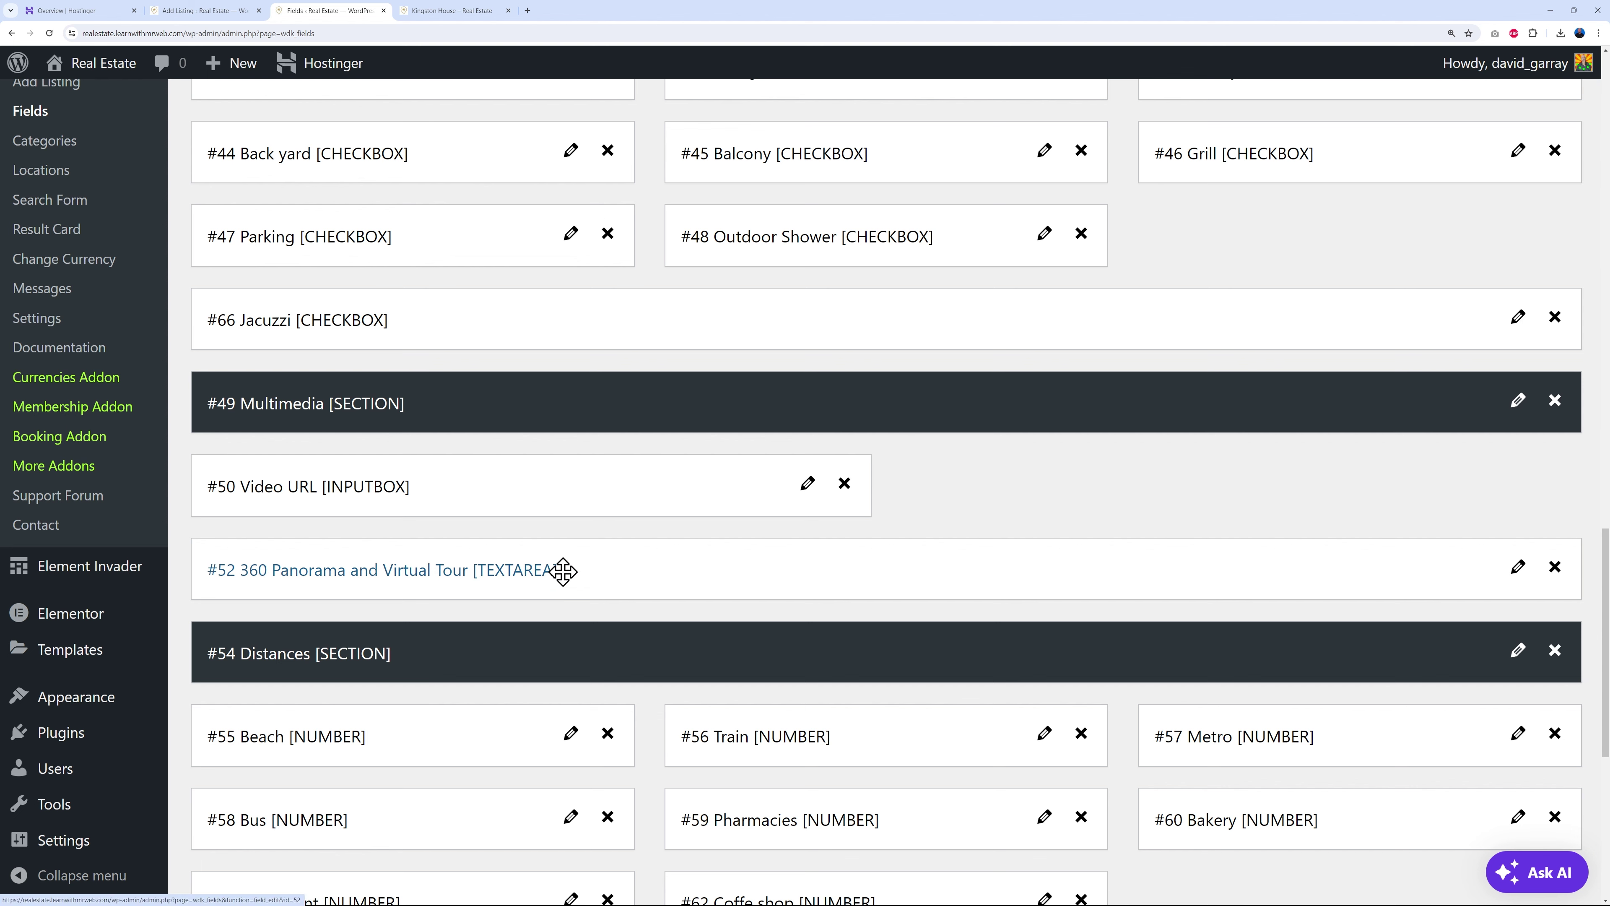
{"action": "scroll", "coordinate": [949, 552], "scroll_direction": "up", "scroll_amount": 1}
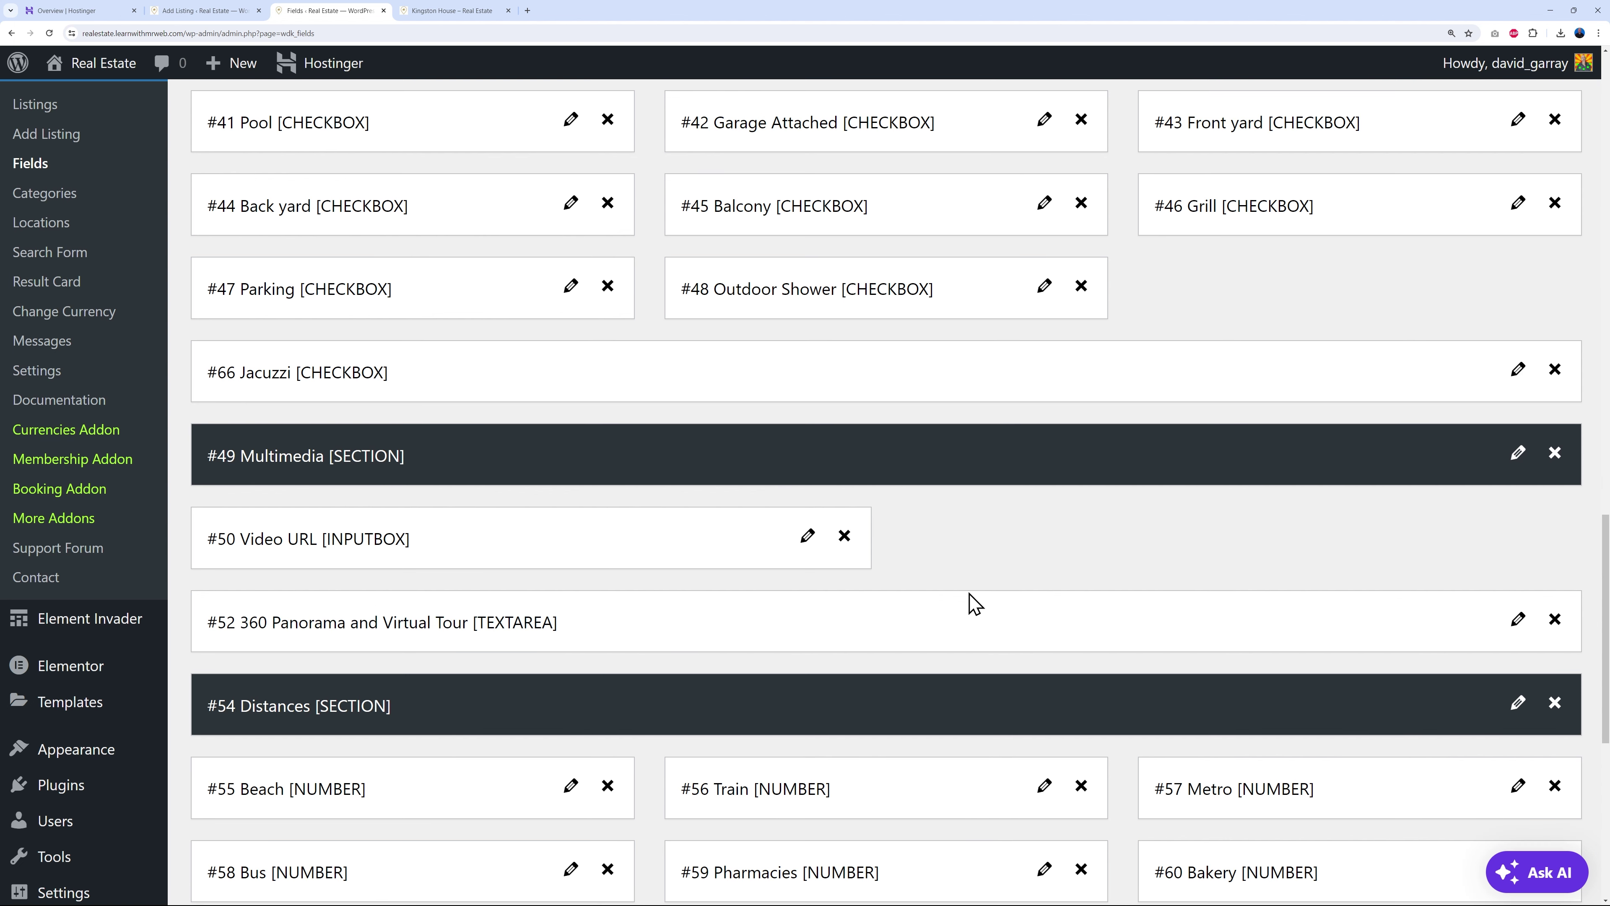
{"action": "scroll", "coordinate": [974, 604], "scroll_direction": "up", "scroll_amount": 10}
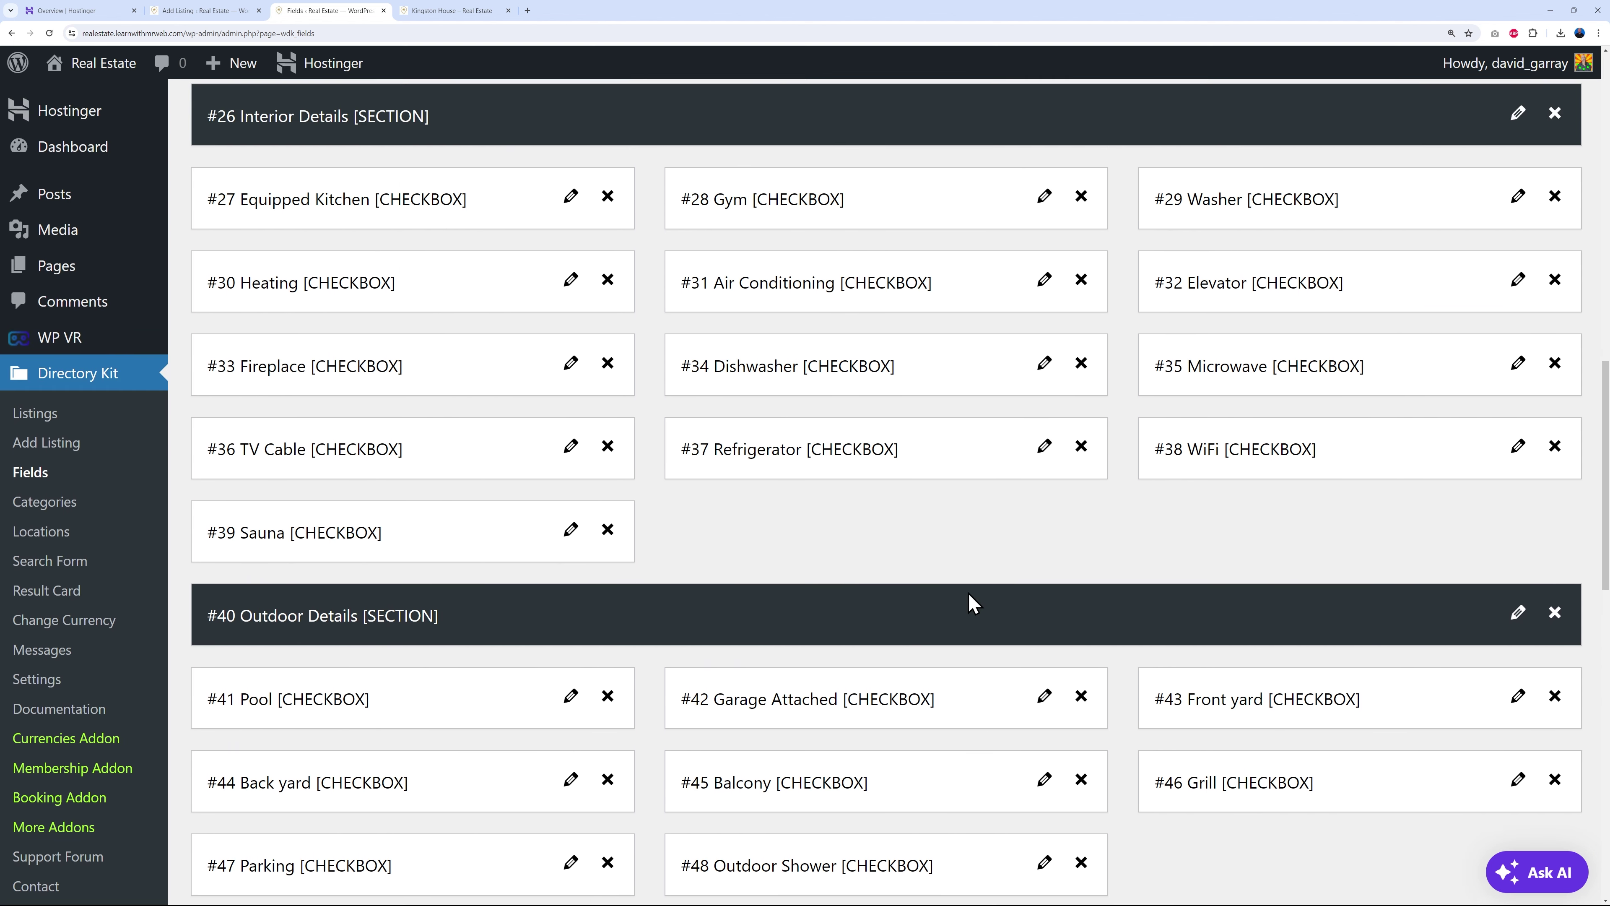
{"action": "scroll", "coordinate": [975, 603], "scroll_direction": "up", "scroll_amount": 2}
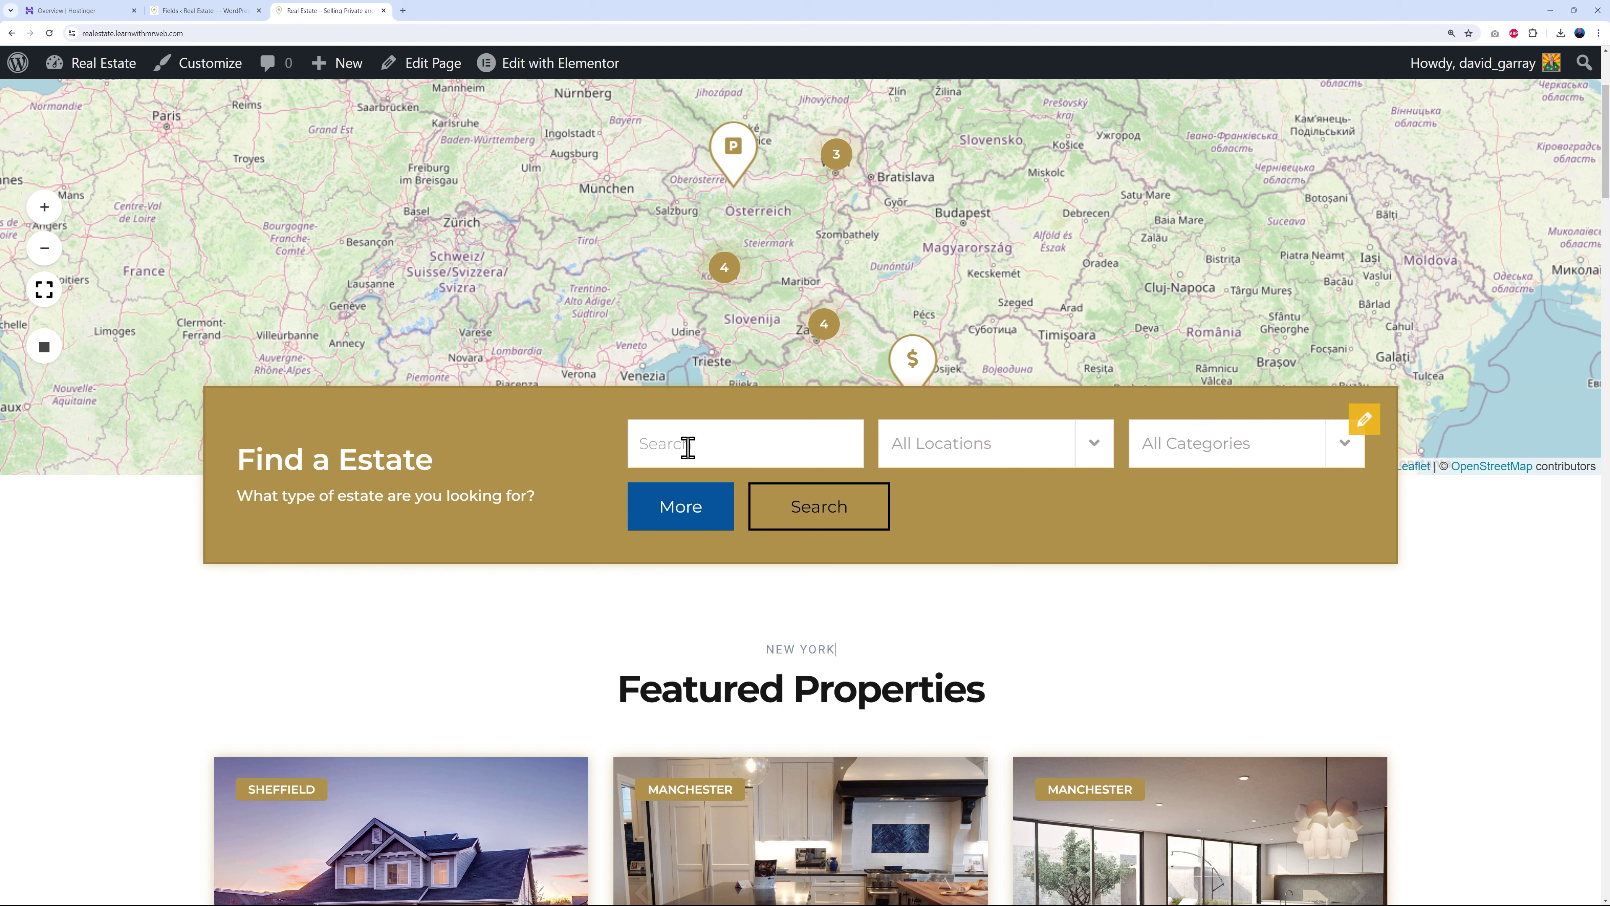
- Check the All Locations and All Categories dropdowns, then expand More to reveal sale-price and amenity filters
{"action": "left_click", "coordinate": [1094, 443]}
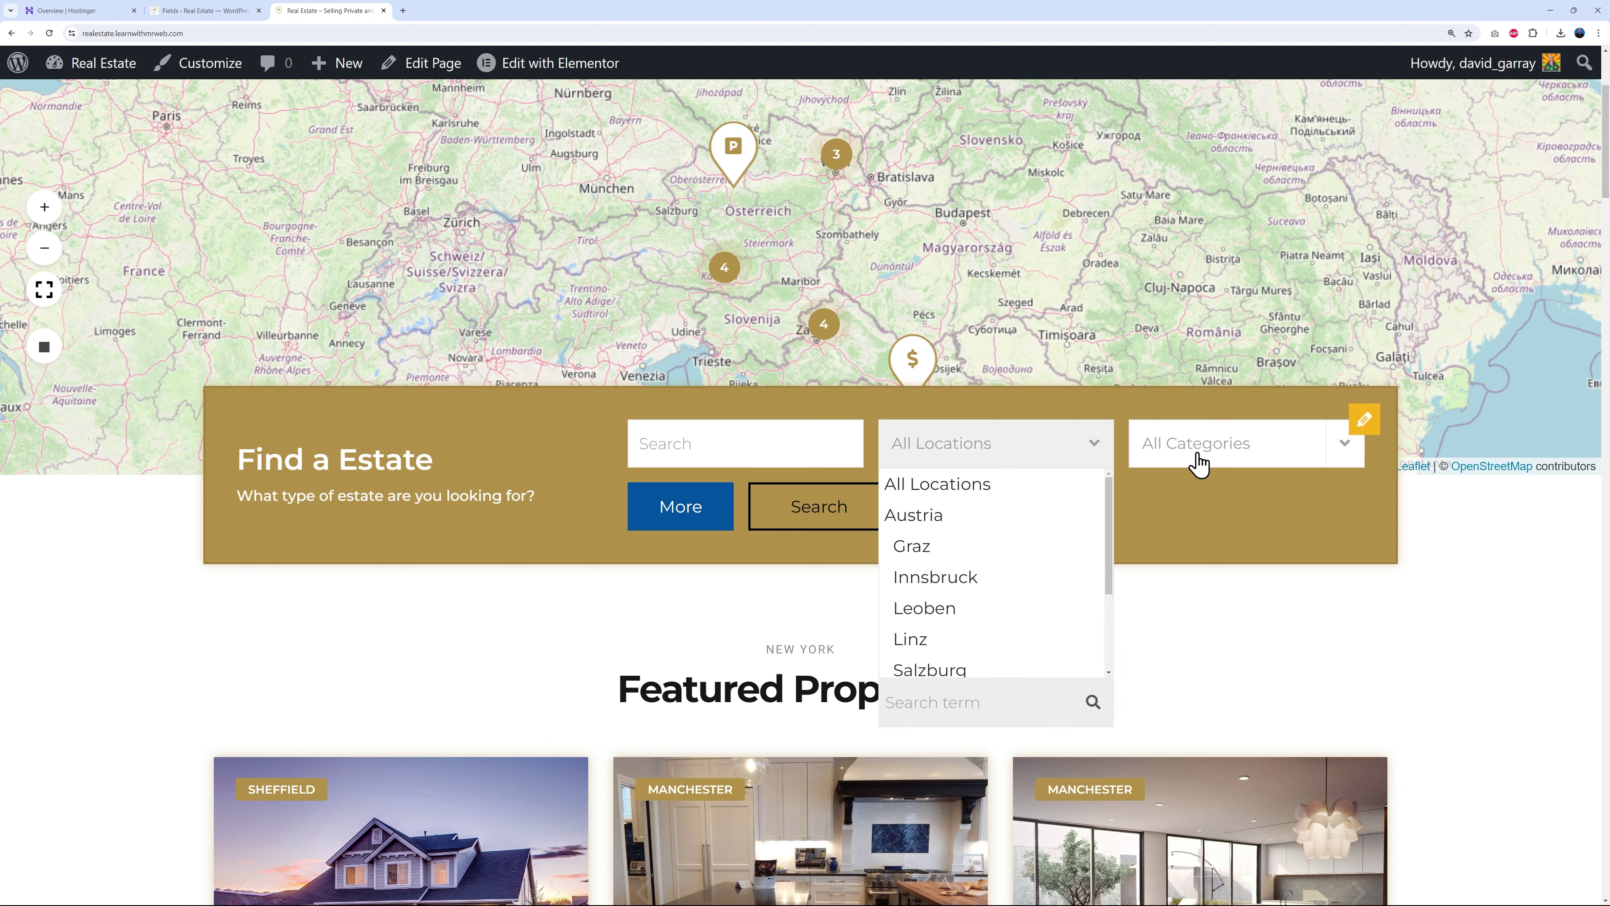
{"action": "left_click", "coordinate": [1336, 457]}
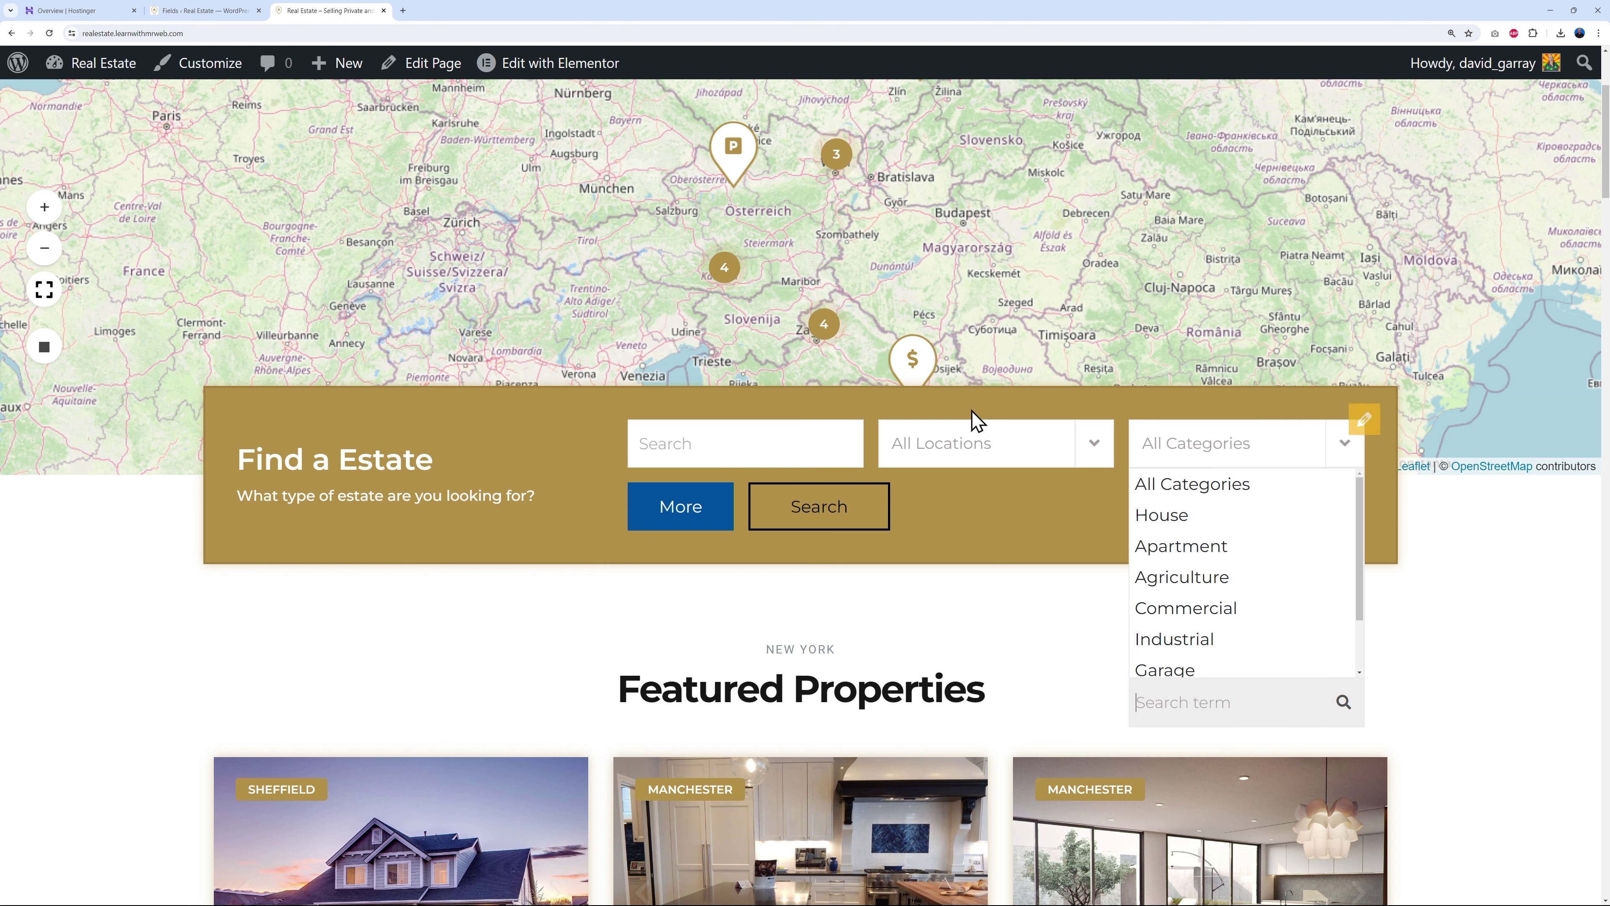
{"action": "left_click", "coordinate": [651, 504]}
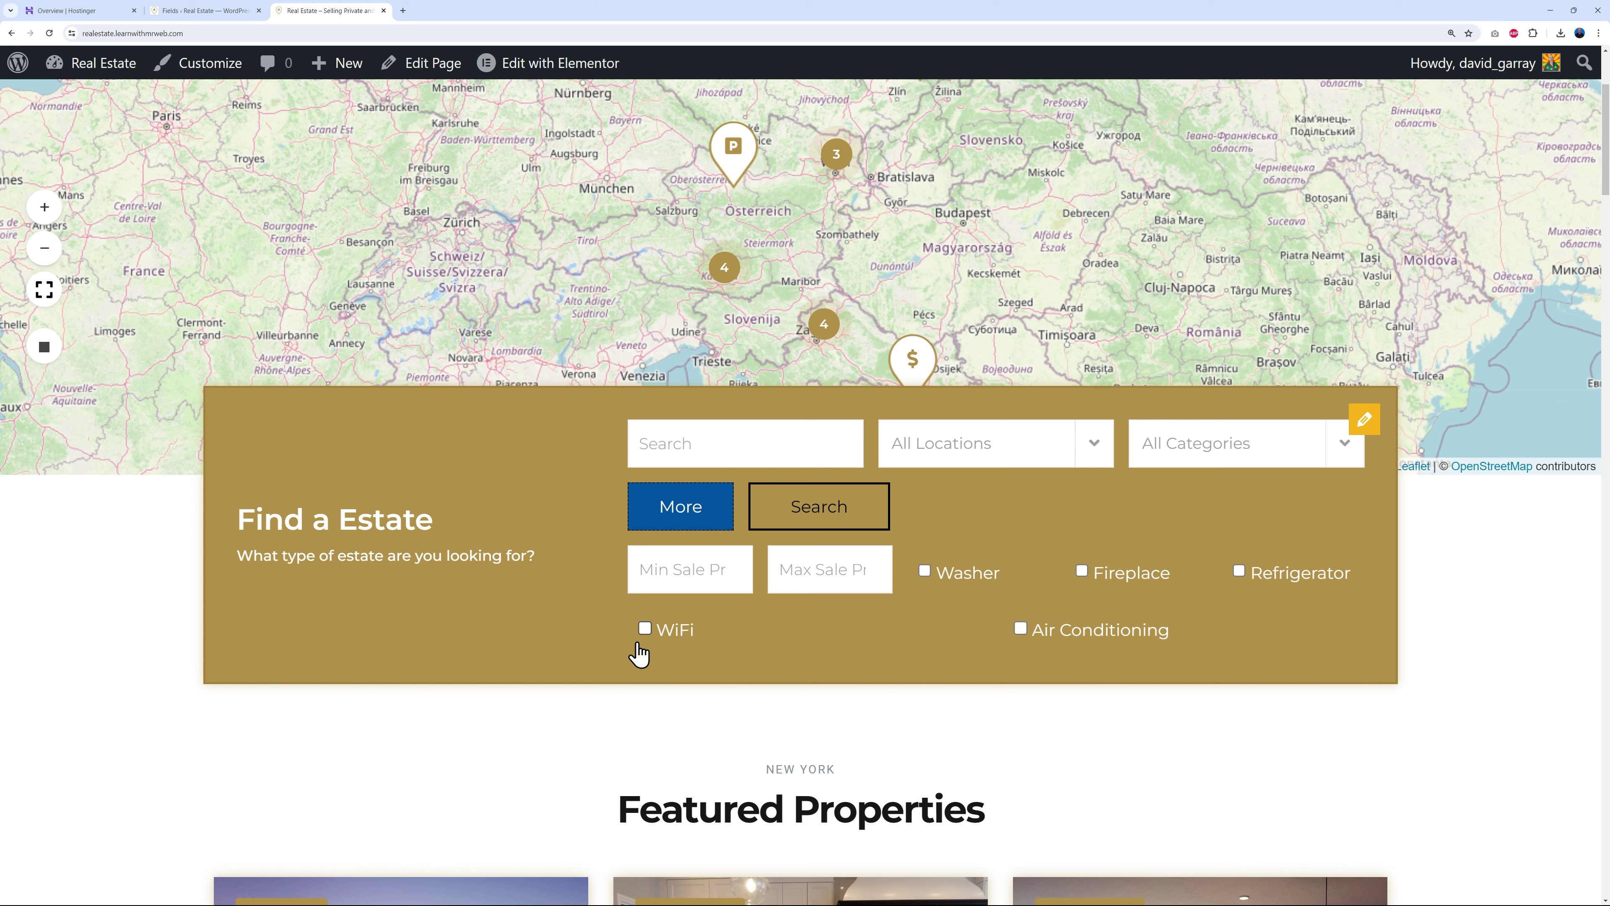
- Open Directory Kit > Search Form and review its smart search, location, category, Sale Price and amenity fields
{"action": "left_click", "coordinate": [218, 13]}
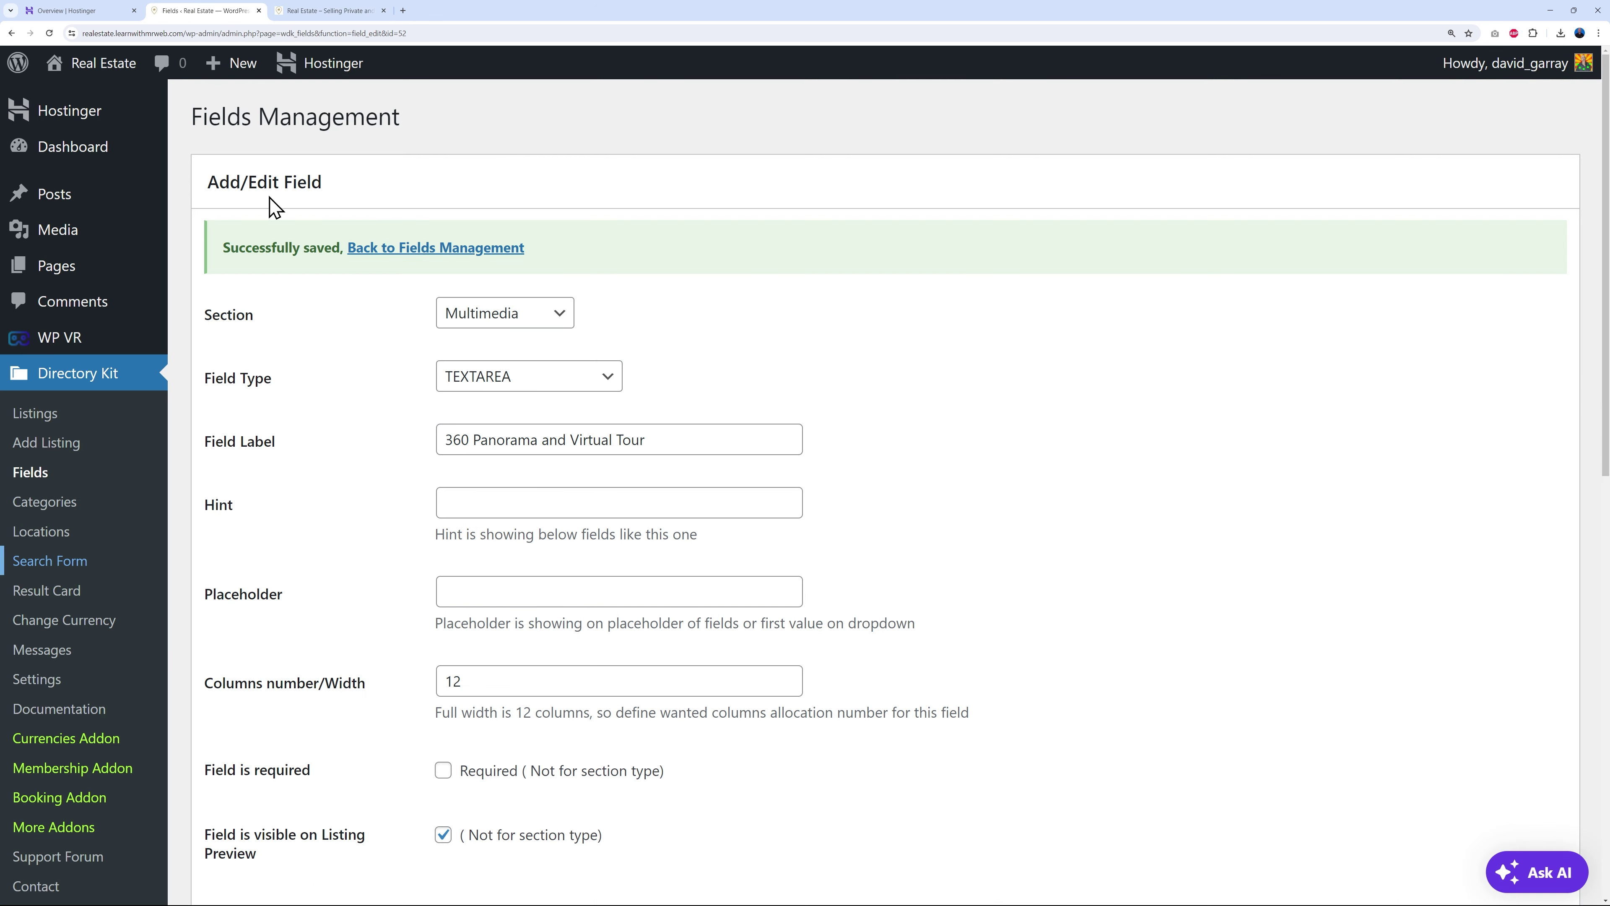
{"action": "left_click", "coordinate": [79, 566]}
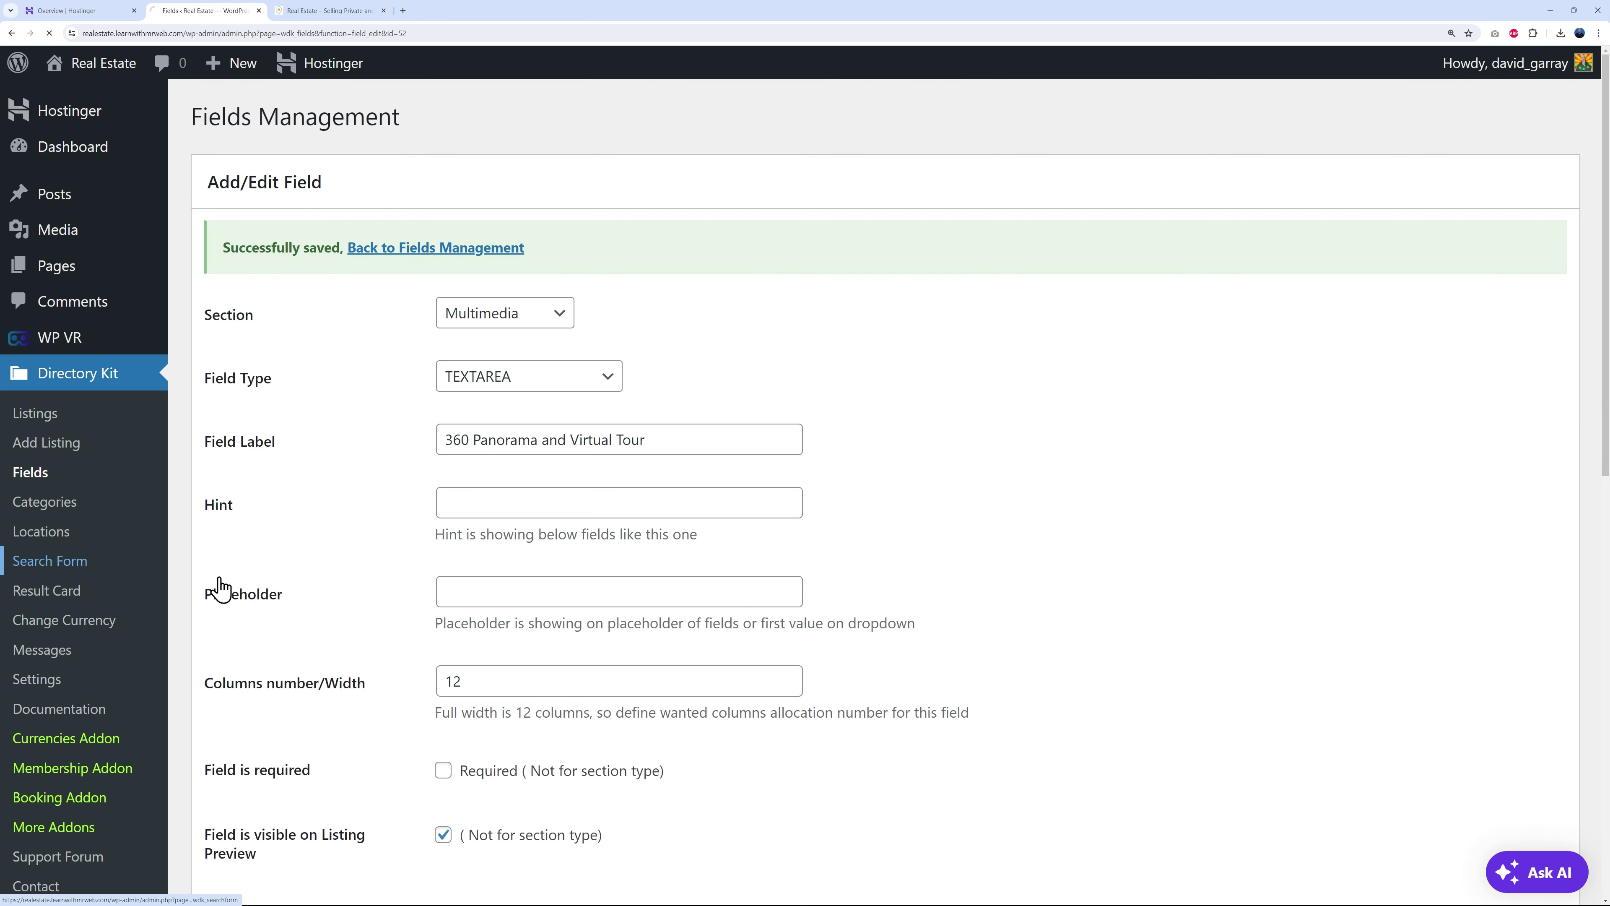
{"action": "scroll", "coordinate": [1049, 396], "scroll_direction": "down", "scroll_amount": 4}
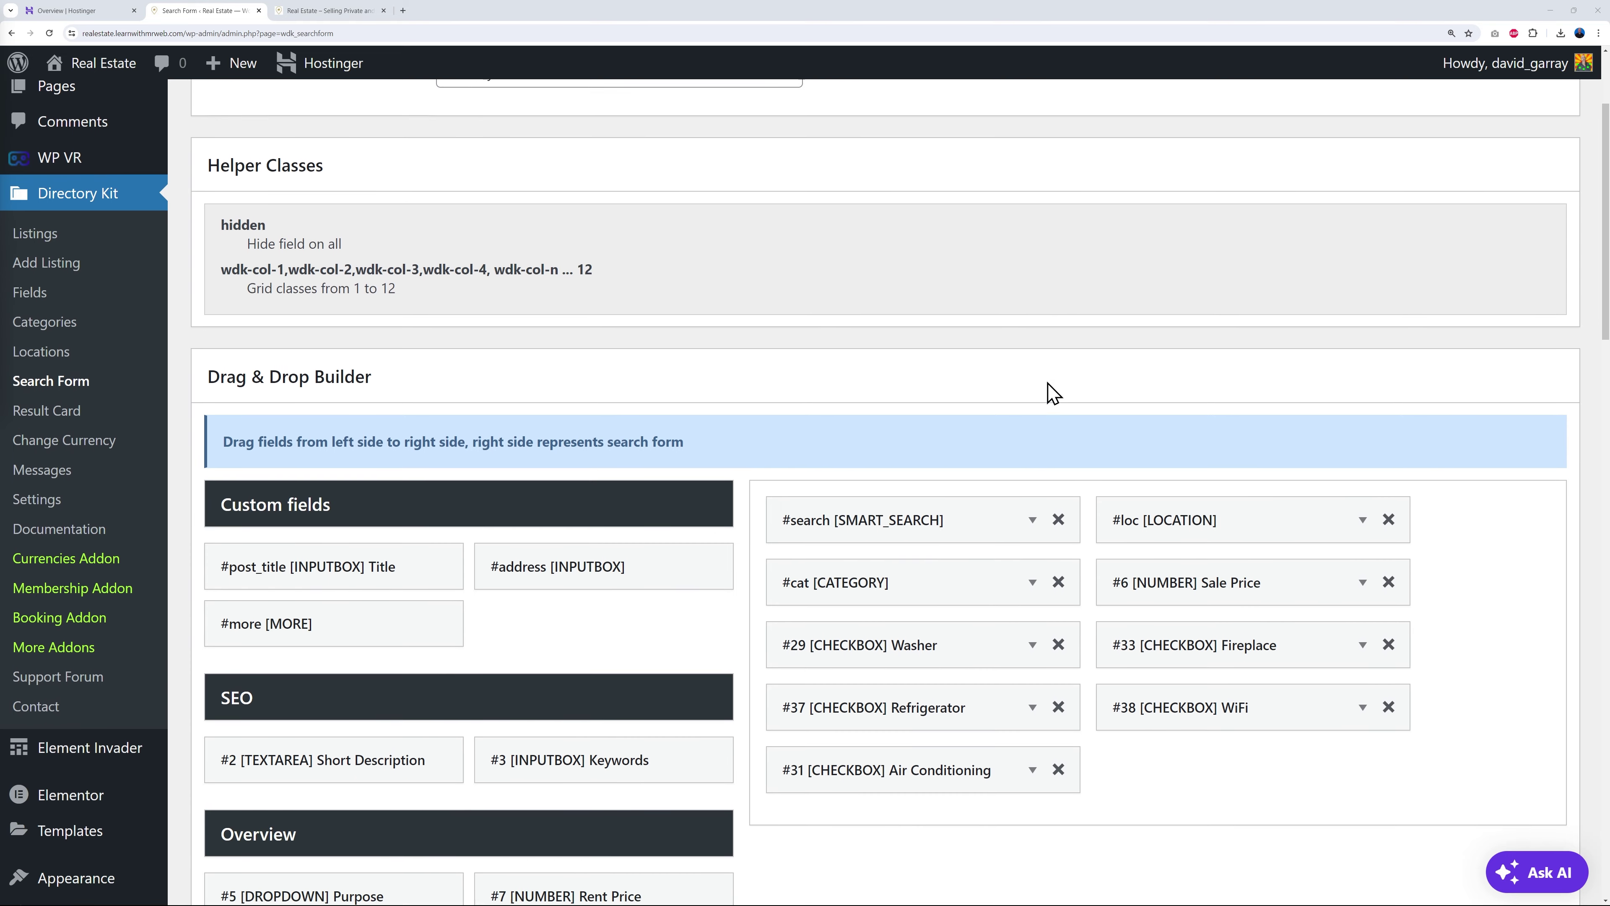
{"action": "scroll", "coordinate": [641, 656], "scroll_direction": "down", "scroll_amount": 6}
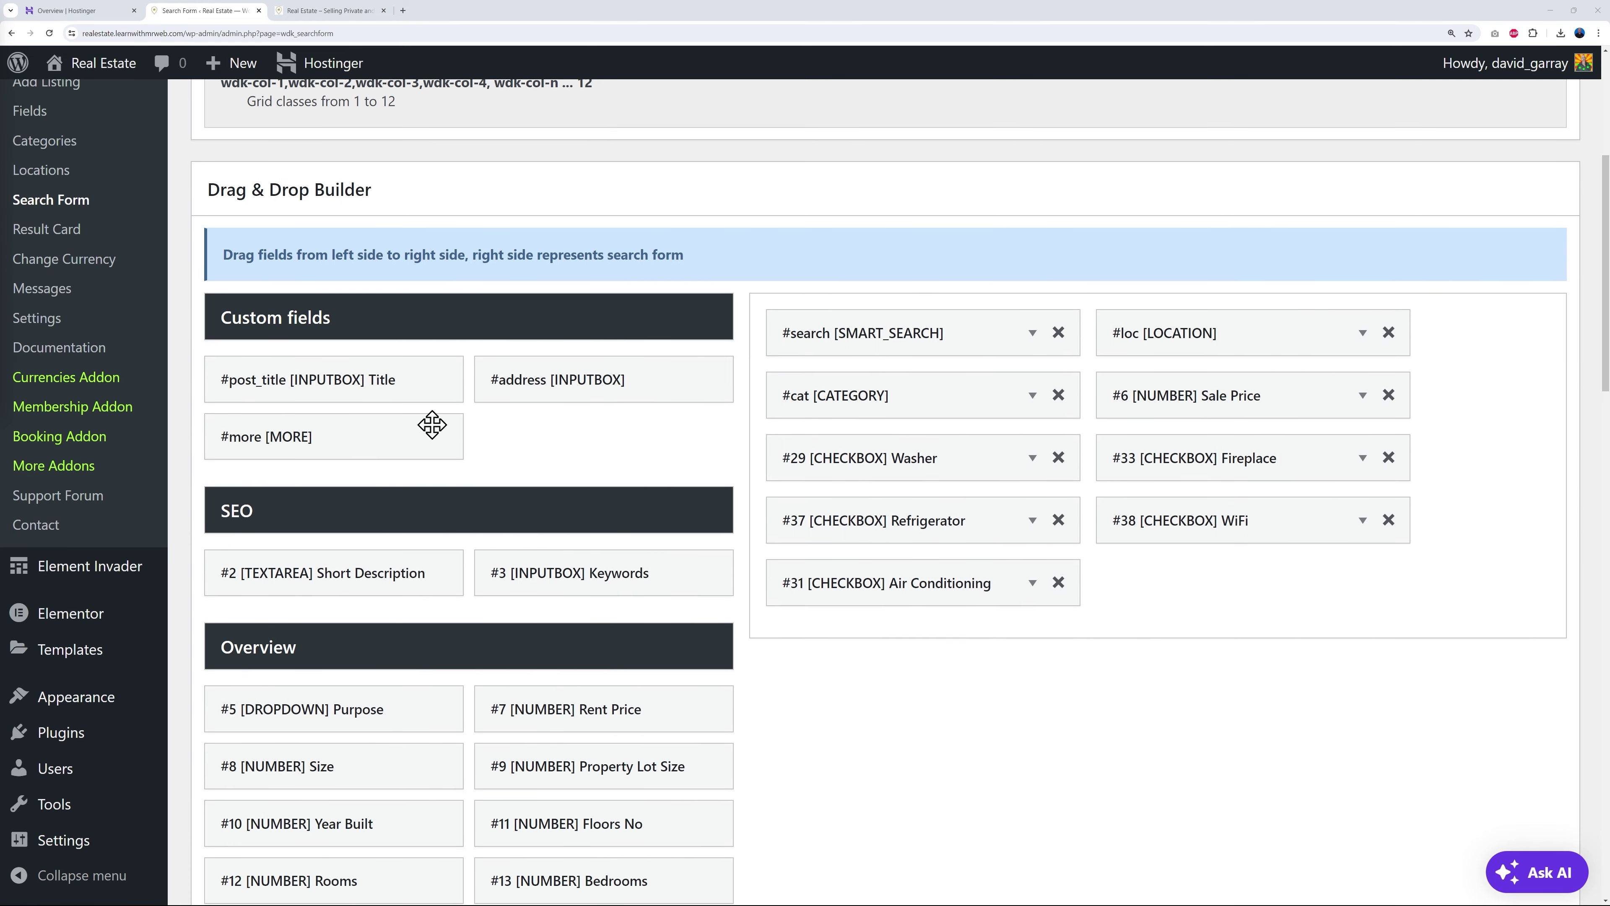
{"action": "scroll", "coordinate": [542, 494], "scroll_direction": "down", "scroll_amount": 9}
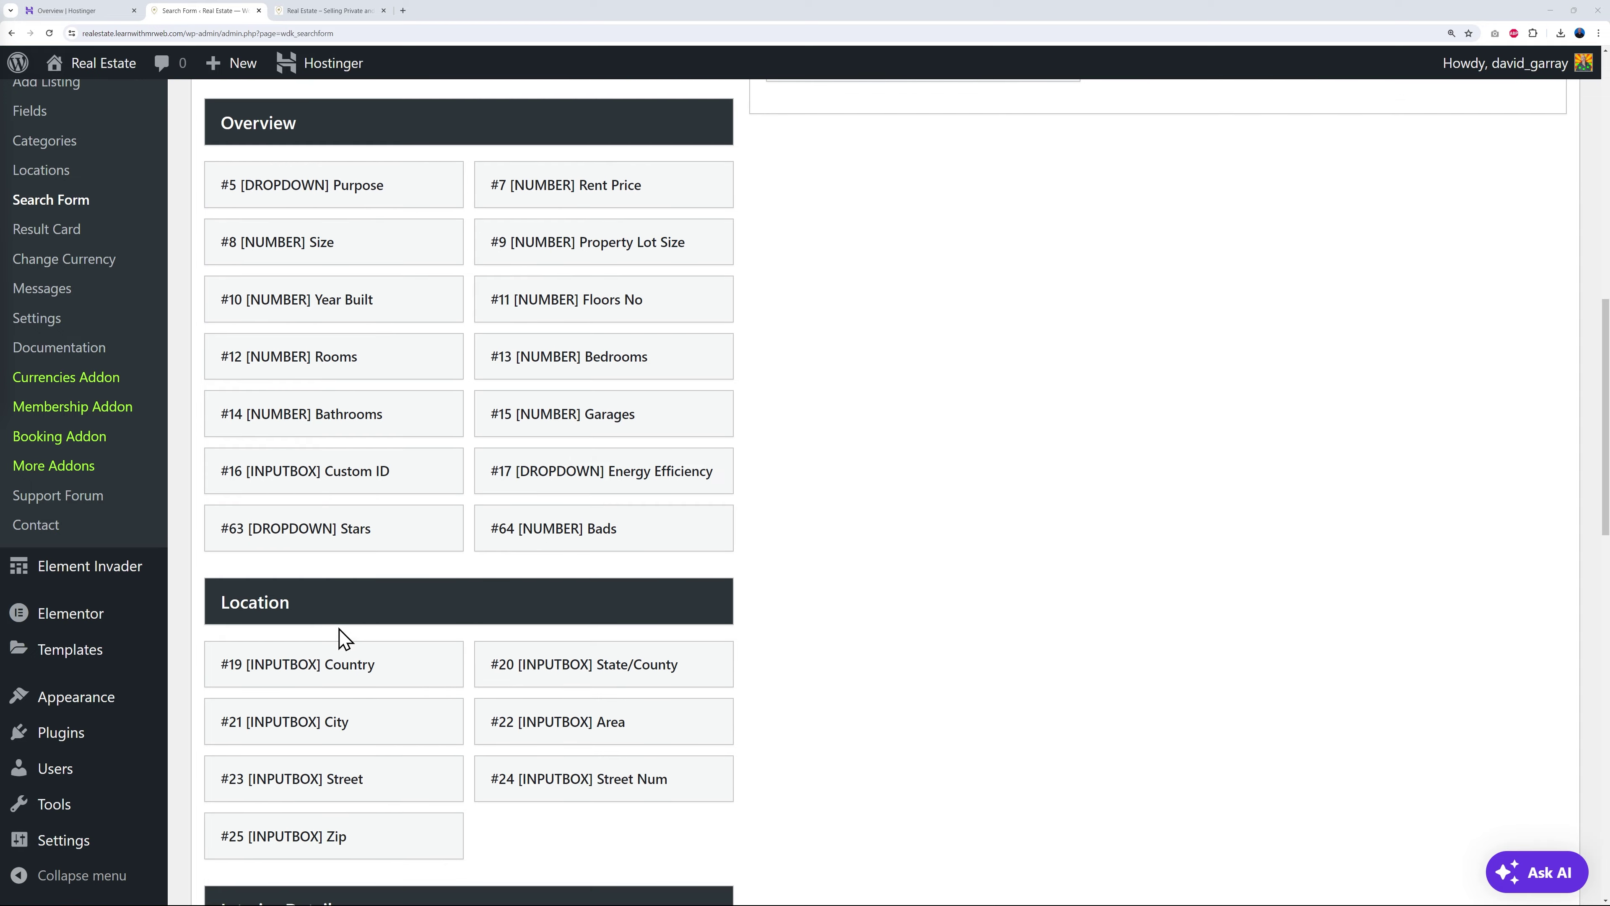
{"action": "scroll", "coordinate": [318, 603], "scroll_direction": "down", "scroll_amount": 7}
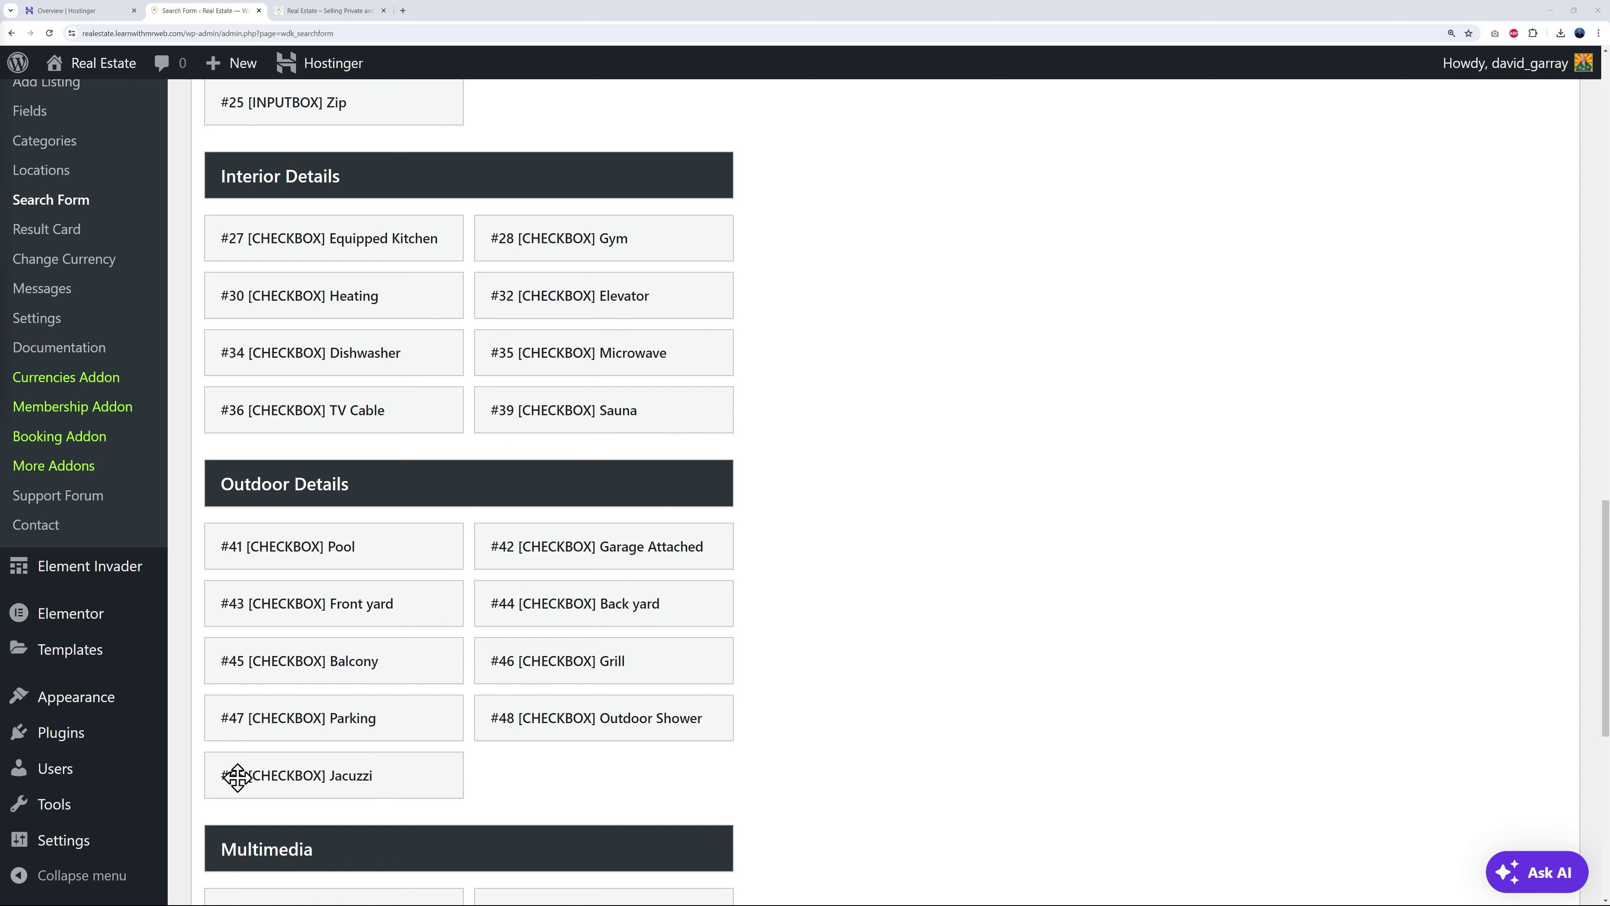
{"action": "scroll", "coordinate": [634, 729], "scroll_direction": "up", "scroll_amount": 1}
{"action": "scroll", "coordinate": [633, 721], "scroll_direction": "up", "scroll_amount": 6}
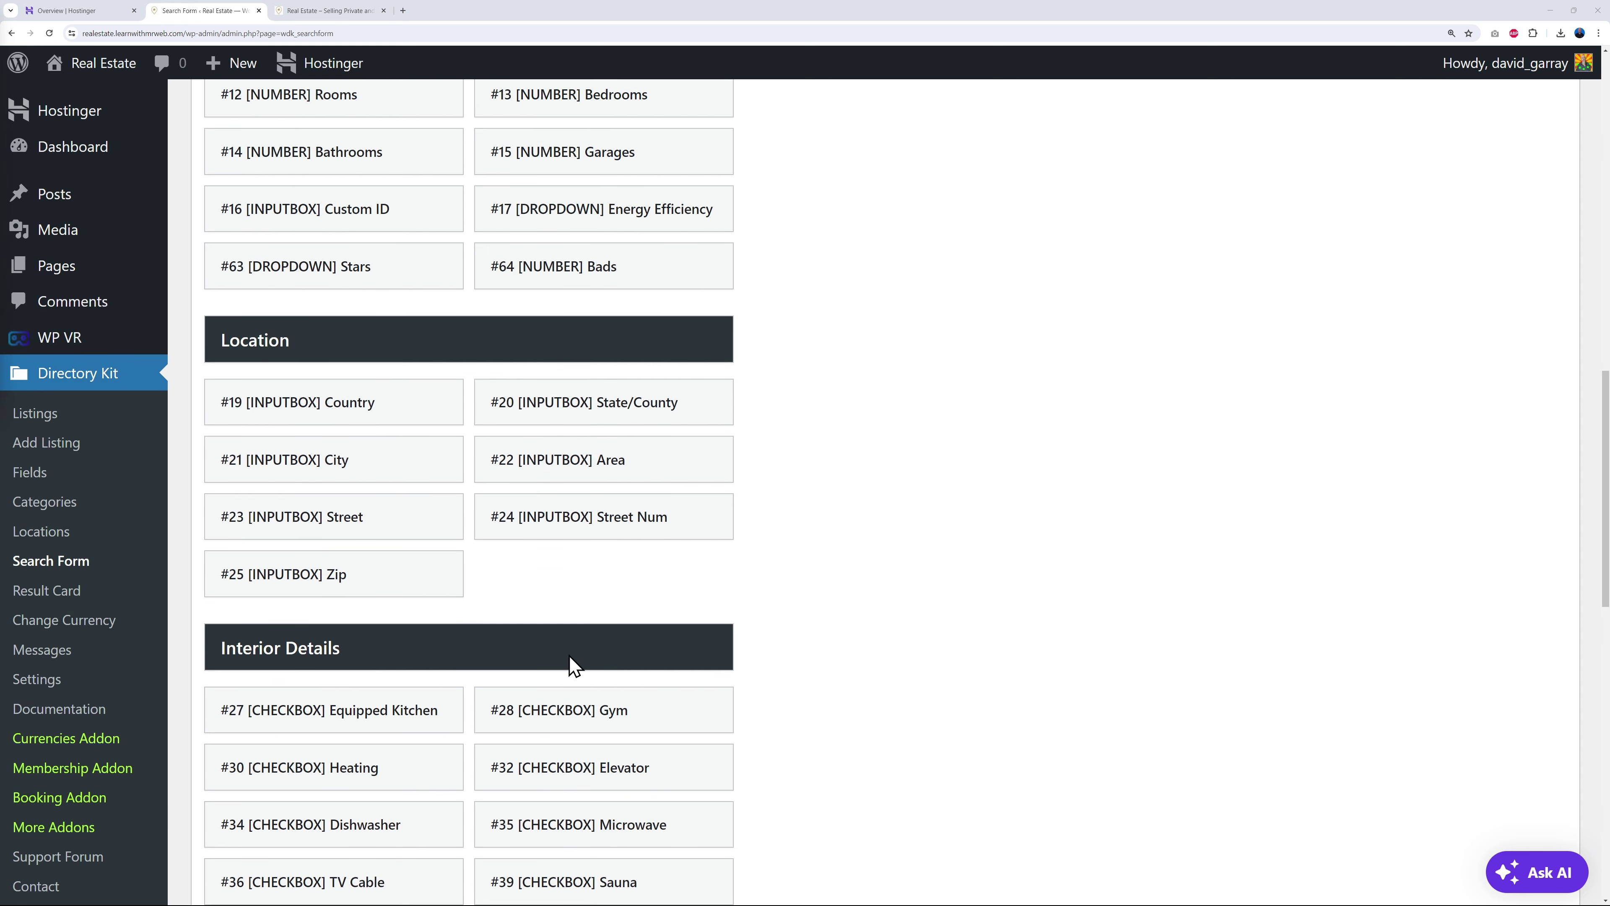
{"action": "scroll", "coordinate": [539, 713], "scroll_direction": "up", "scroll_amount": 10}
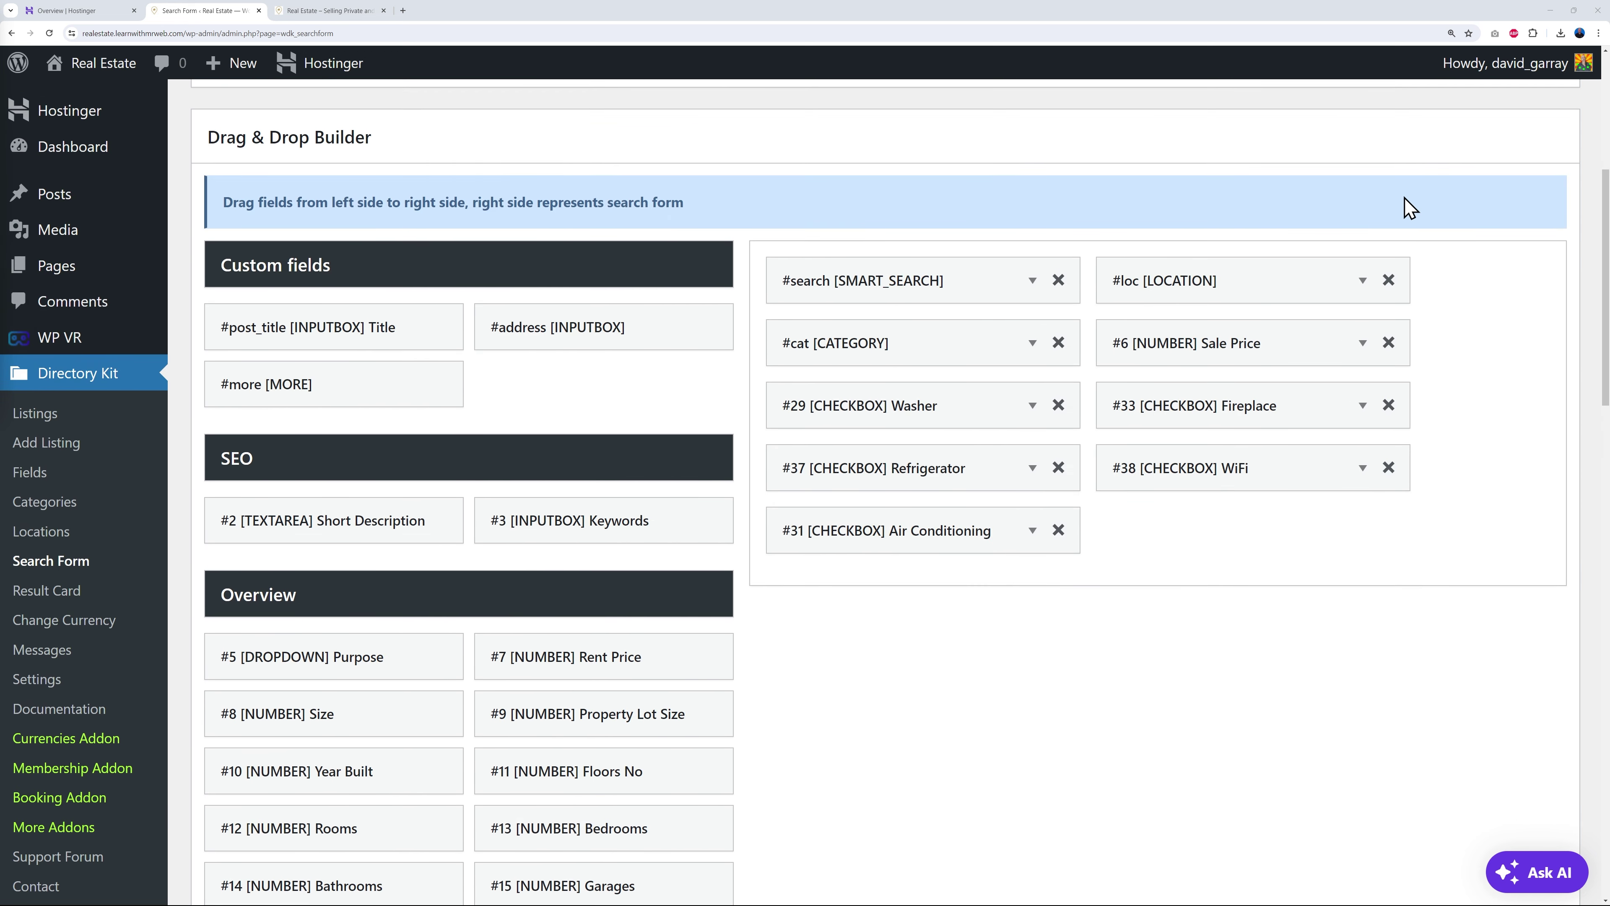
{"action": "scroll", "coordinate": [1121, 598], "scroll_direction": "up", "scroll_amount": 3}
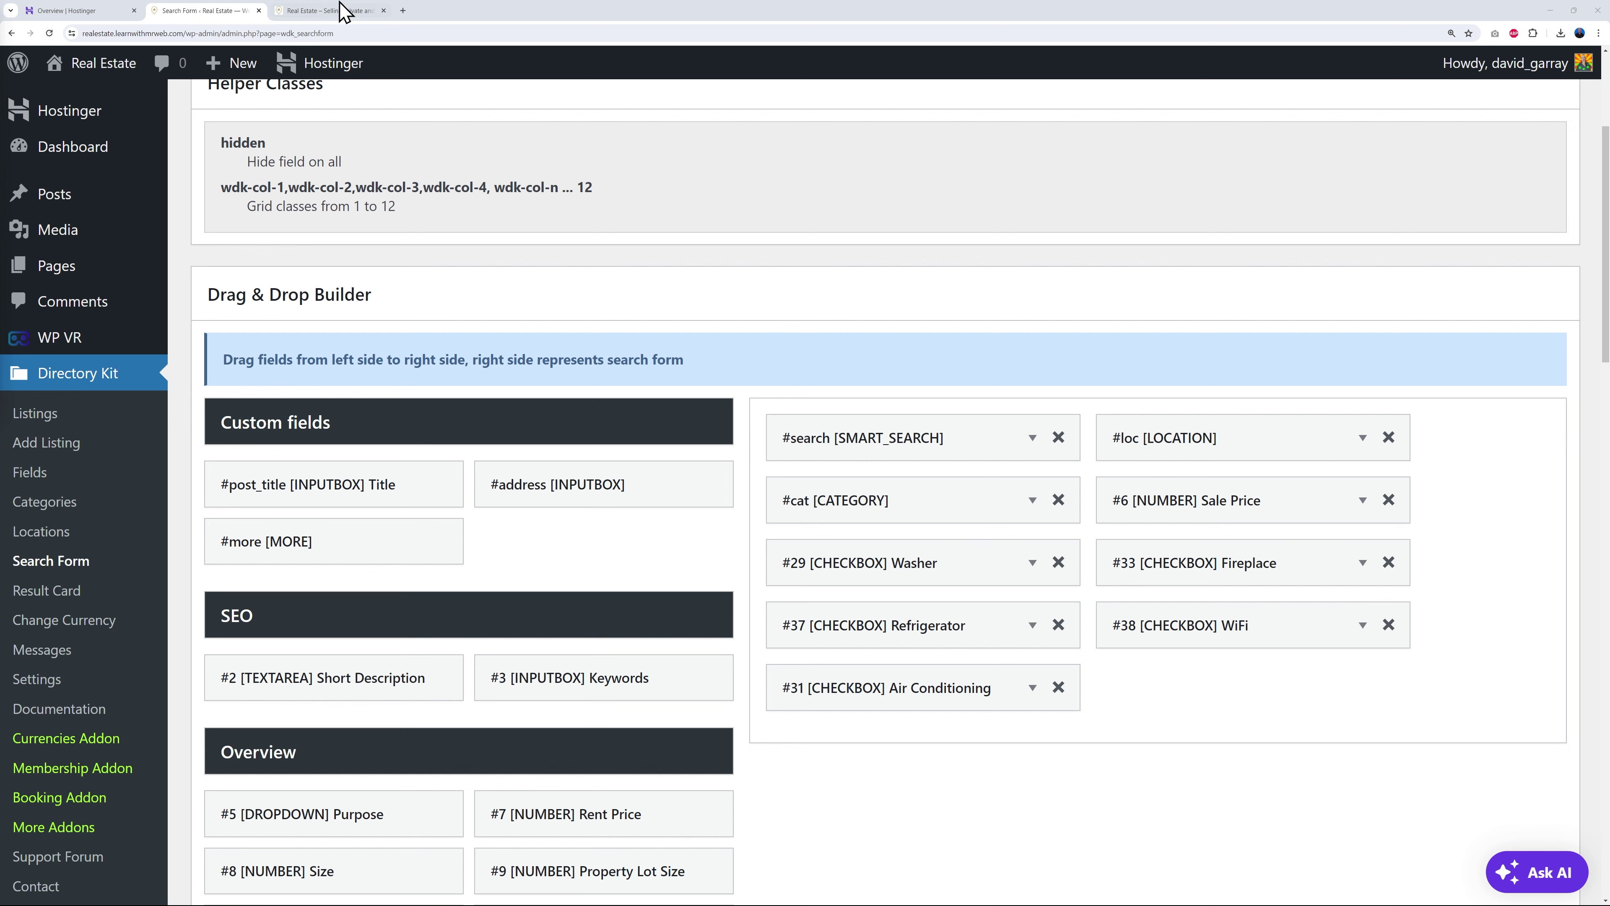
{"action": "left_click", "coordinate": [311, 13]}
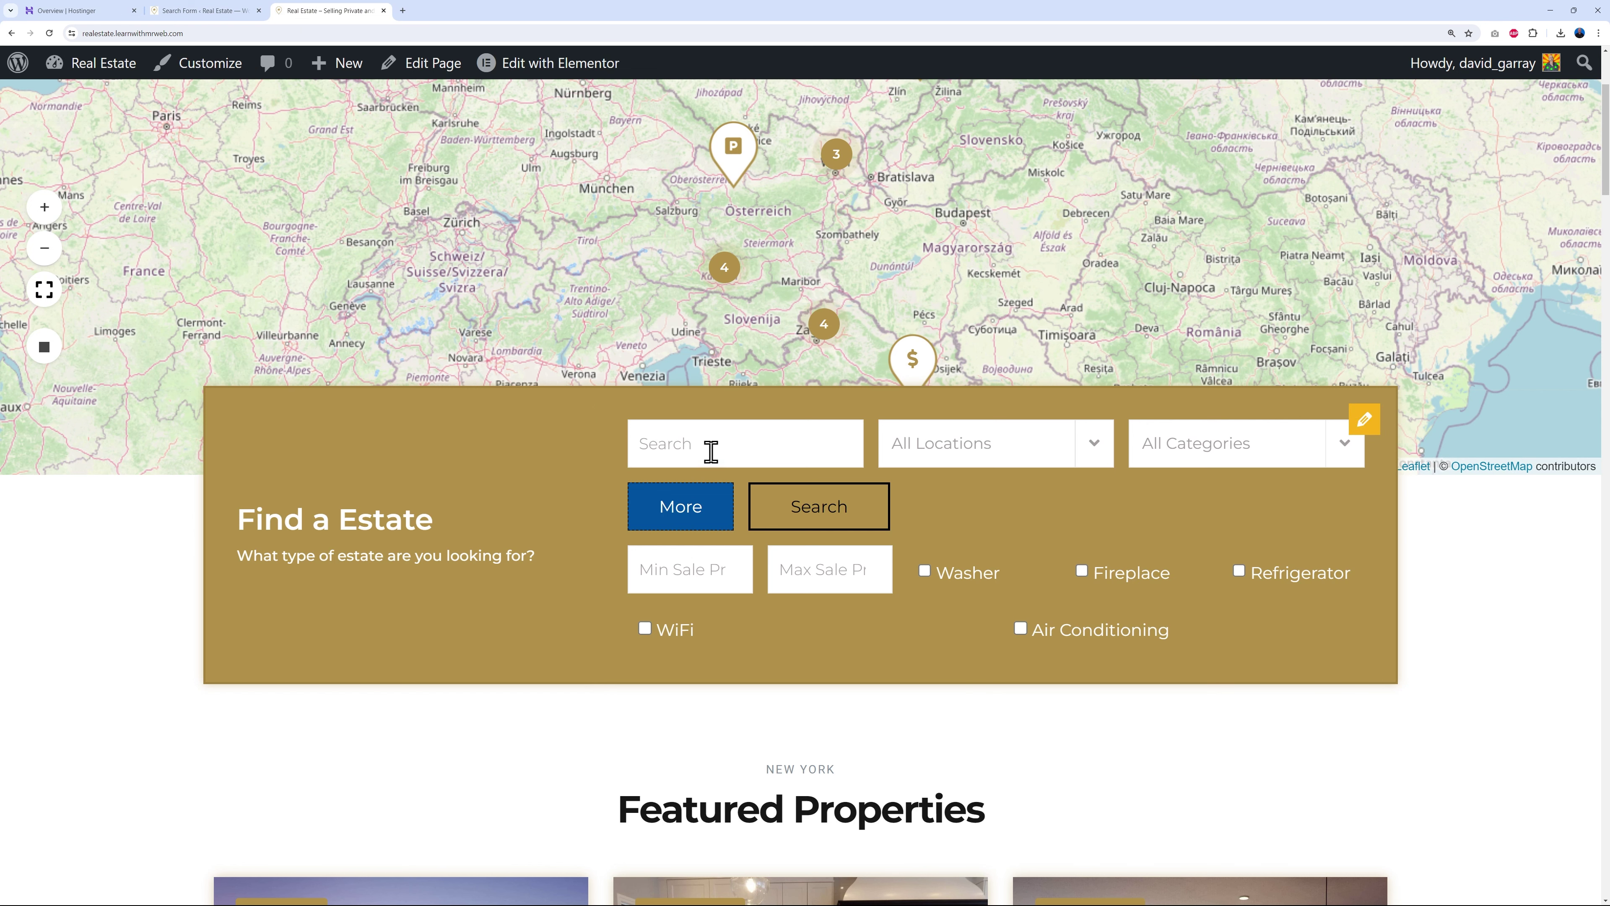
{"action": "left_click", "coordinate": [729, 514]}
{"action": "left_click", "coordinate": [684, 510]}
{"action": "left_click", "coordinate": [225, 14]}
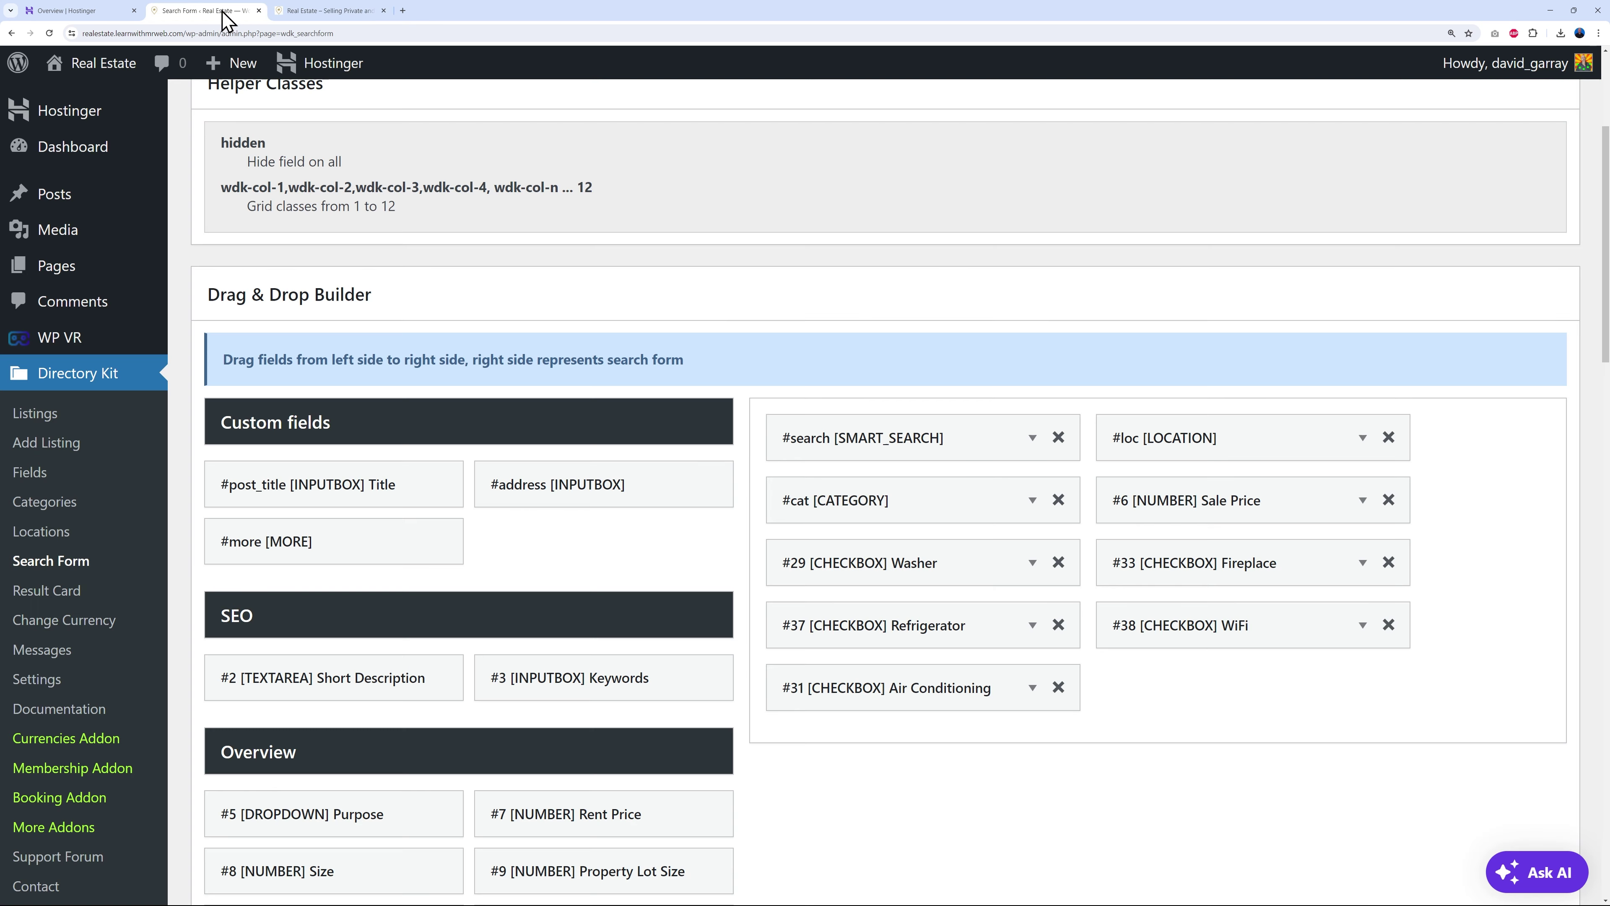
{"action": "left_click", "coordinate": [1362, 500]}
- Set Sale Price's search type to Slider Range, min 0, max 15000000, and save the form
{"action": "scroll", "coordinate": [1483, 659], "scroll_direction": "down", "scroll_amount": 2}
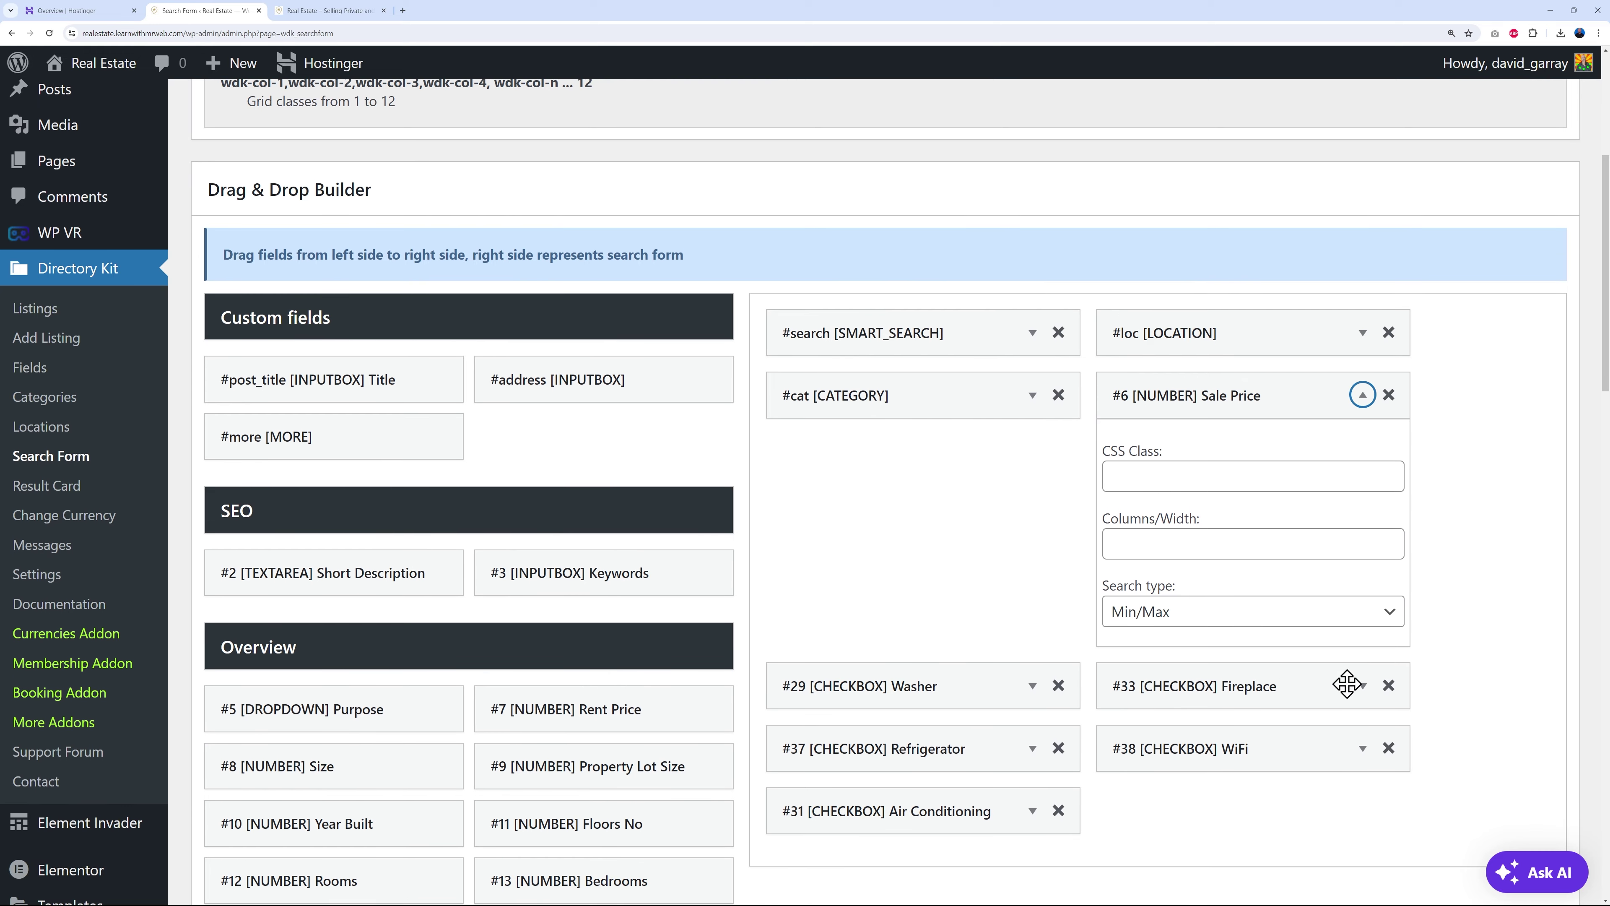
{"action": "left_click", "coordinate": [1387, 615]}
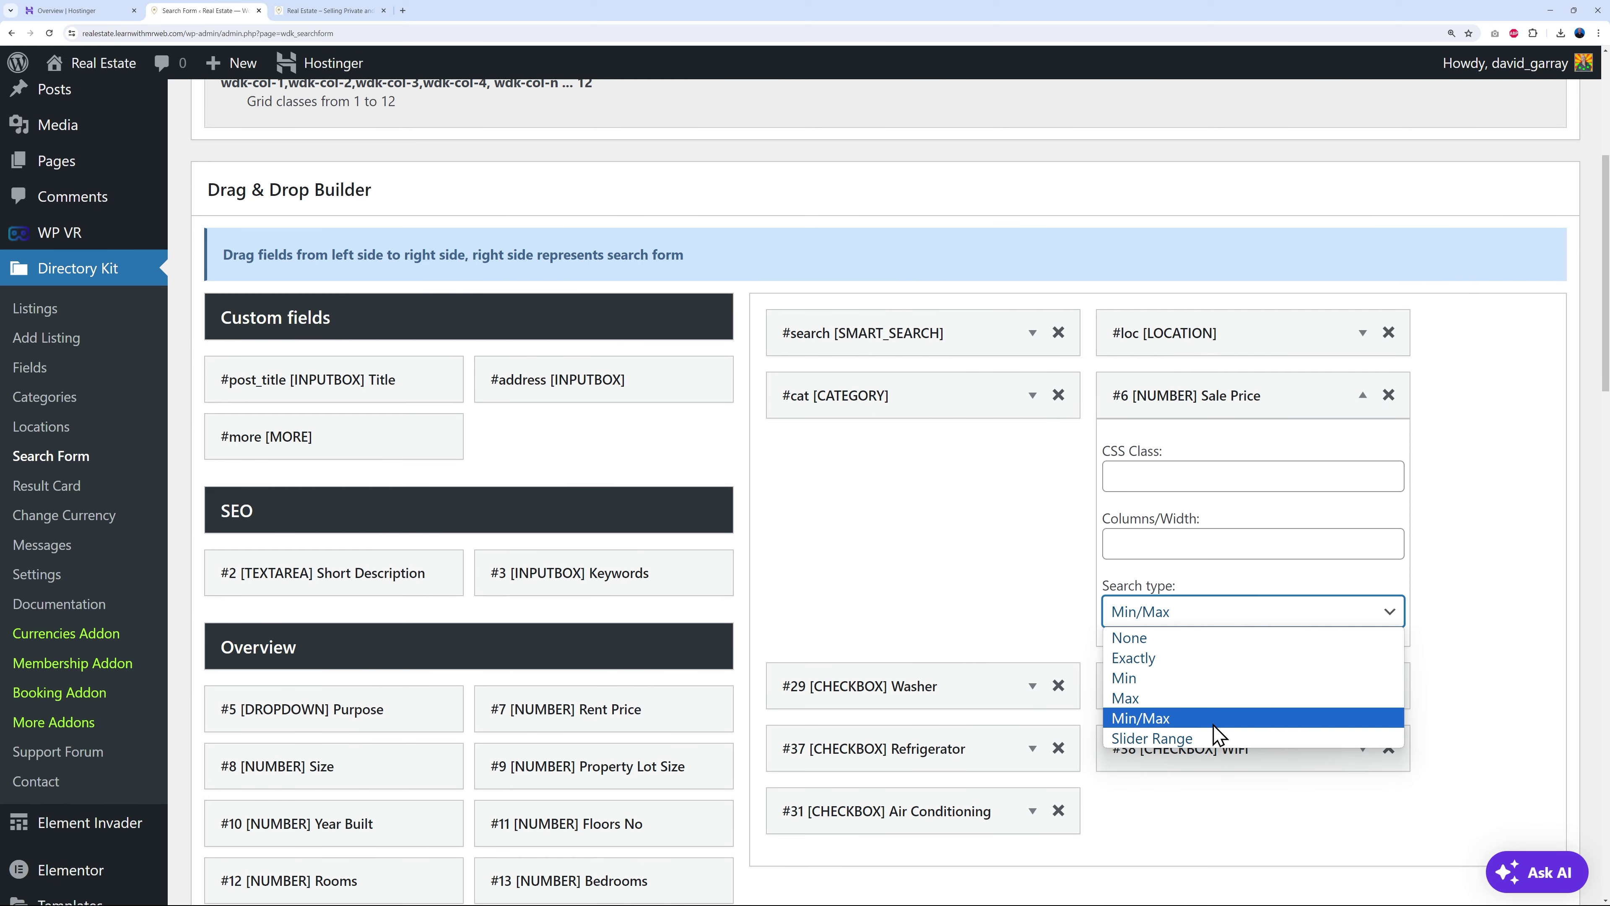
{"action": "left_click", "coordinate": [1208, 739]}
{"action": "scroll", "coordinate": [1461, 659], "scroll_direction": "down", "scroll_amount": 1}
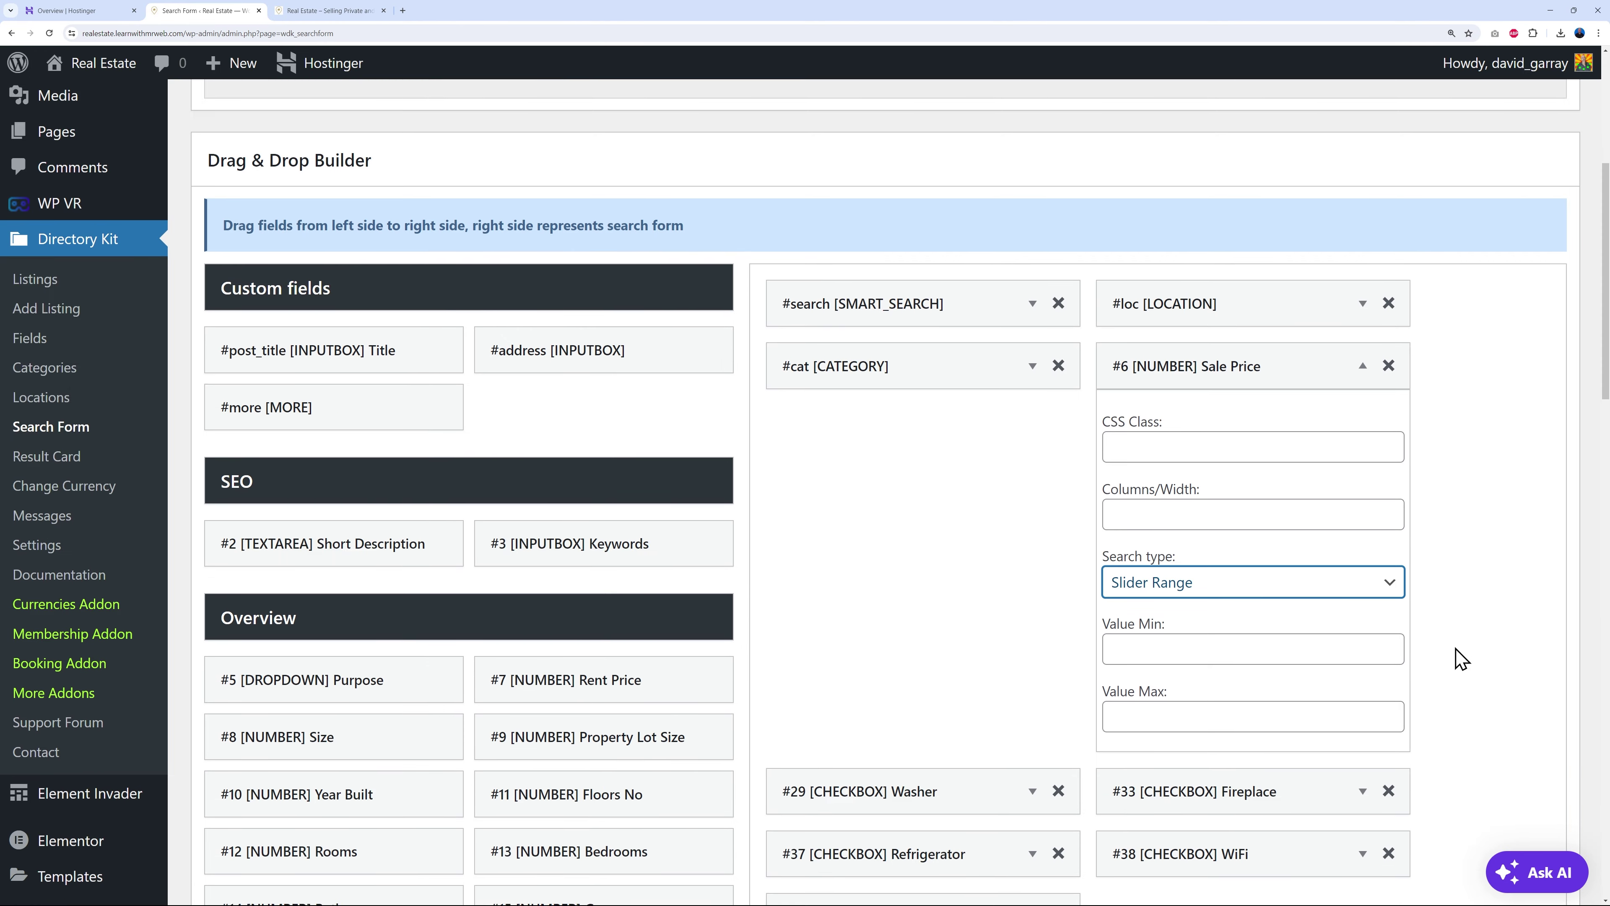
{"action": "scroll", "coordinate": [1461, 660], "scroll_direction": "down", "scroll_amount": 1}
{"action": "left_click", "coordinate": [1224, 578]}
{"action": "left_click", "coordinate": [1210, 644]}
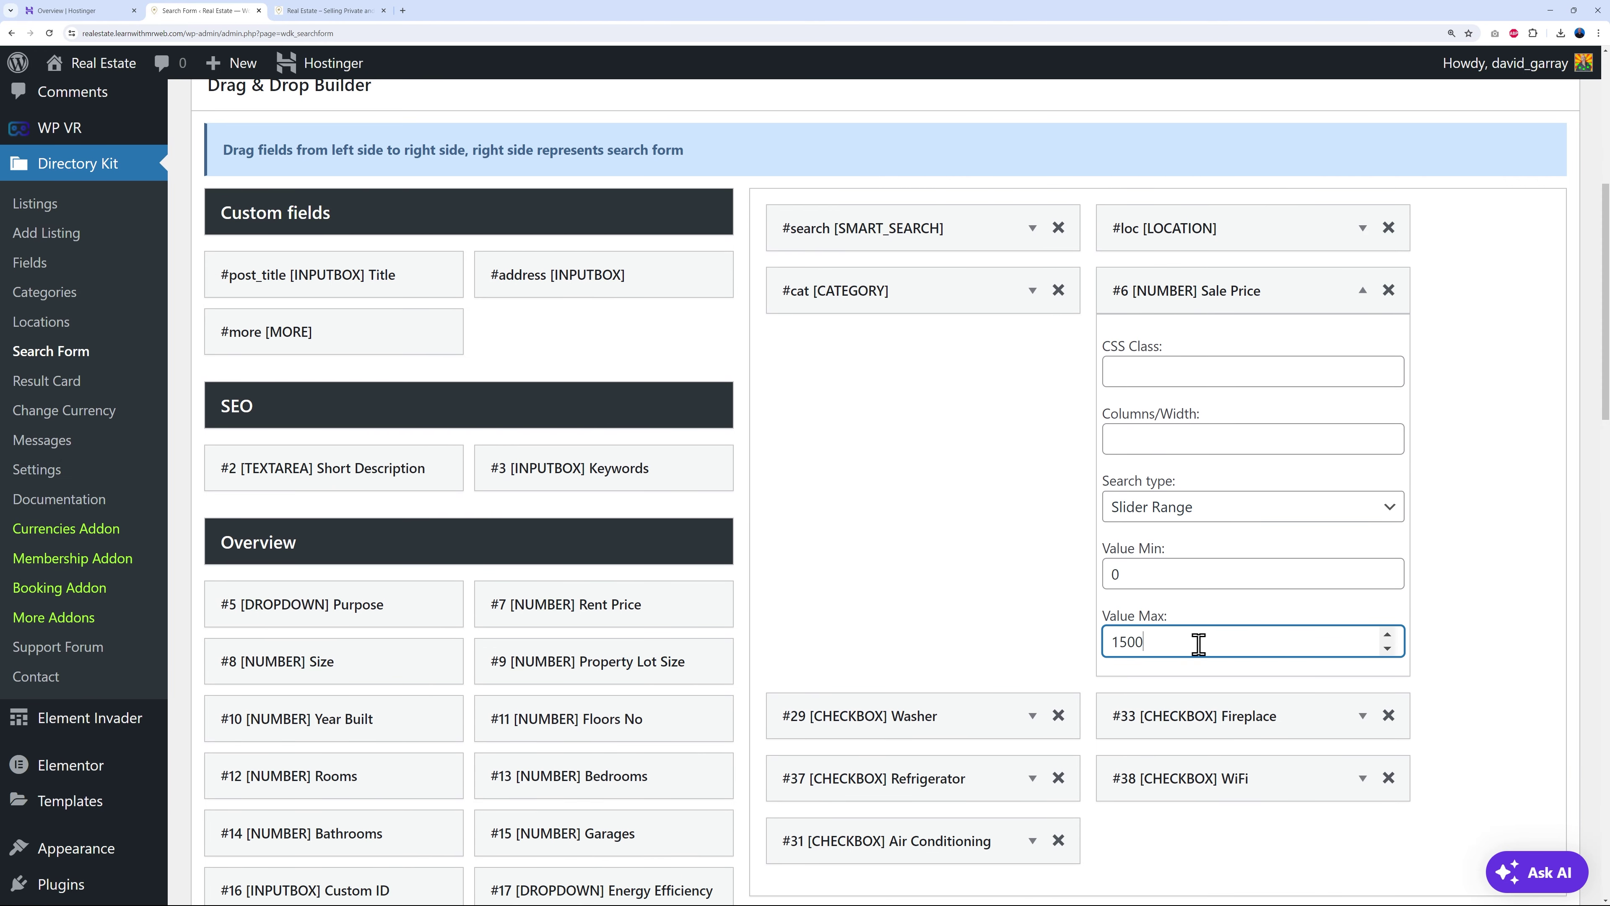
{"action": "left_click", "coordinate": [1478, 654]}
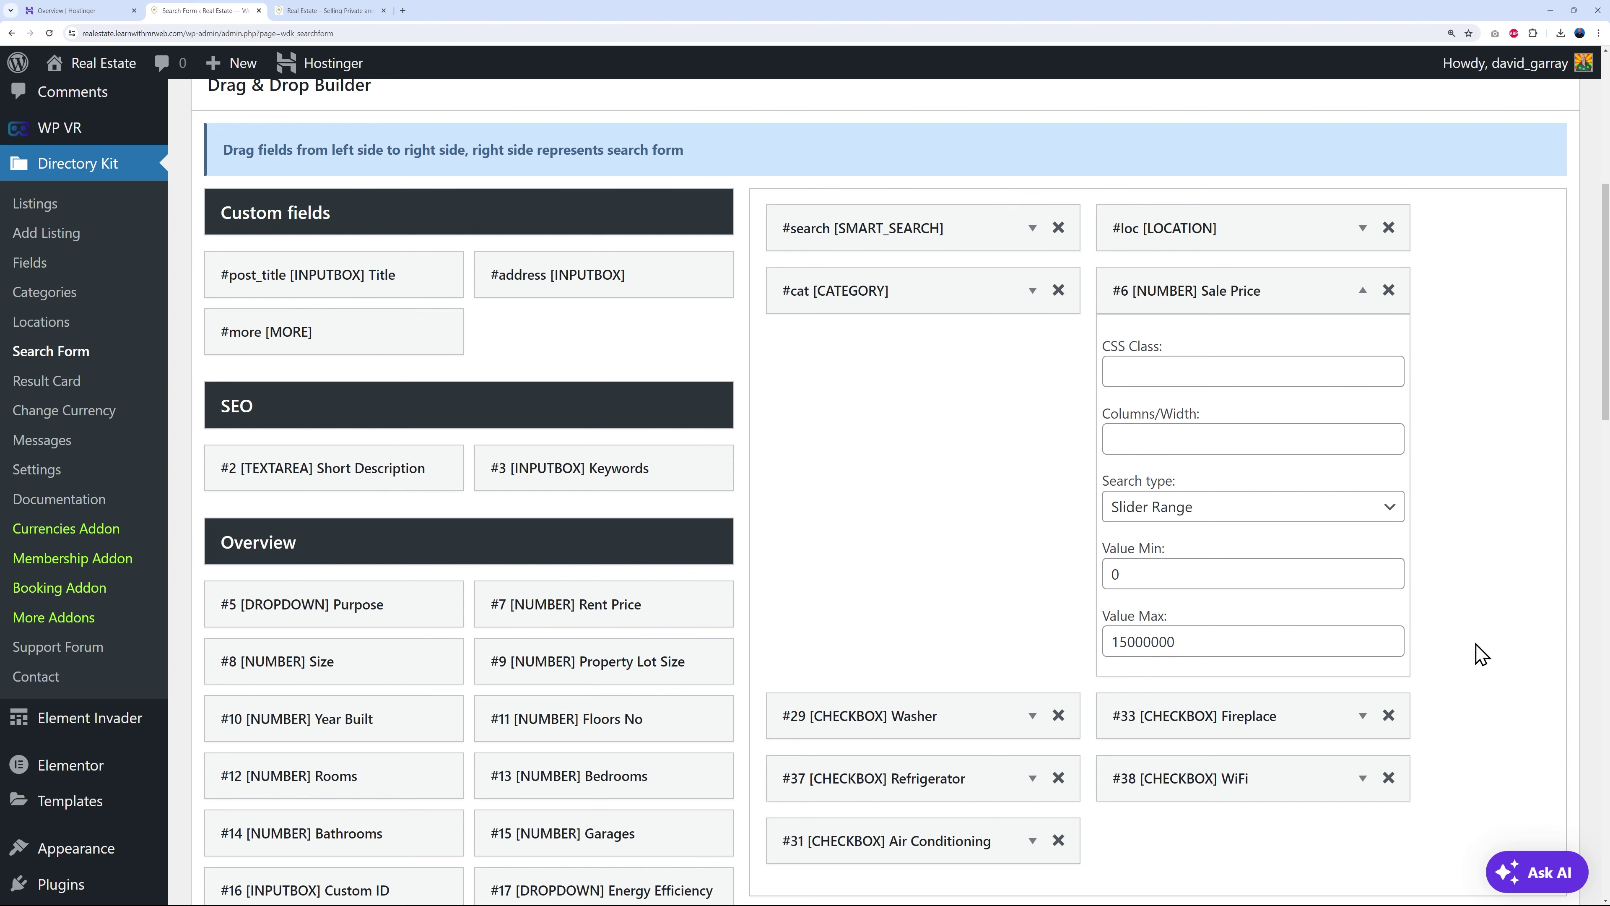
{"action": "scroll", "coordinate": [1478, 652], "scroll_direction": "down", "scroll_amount": 15}
{"action": "left_click", "coordinate": [234, 795]}
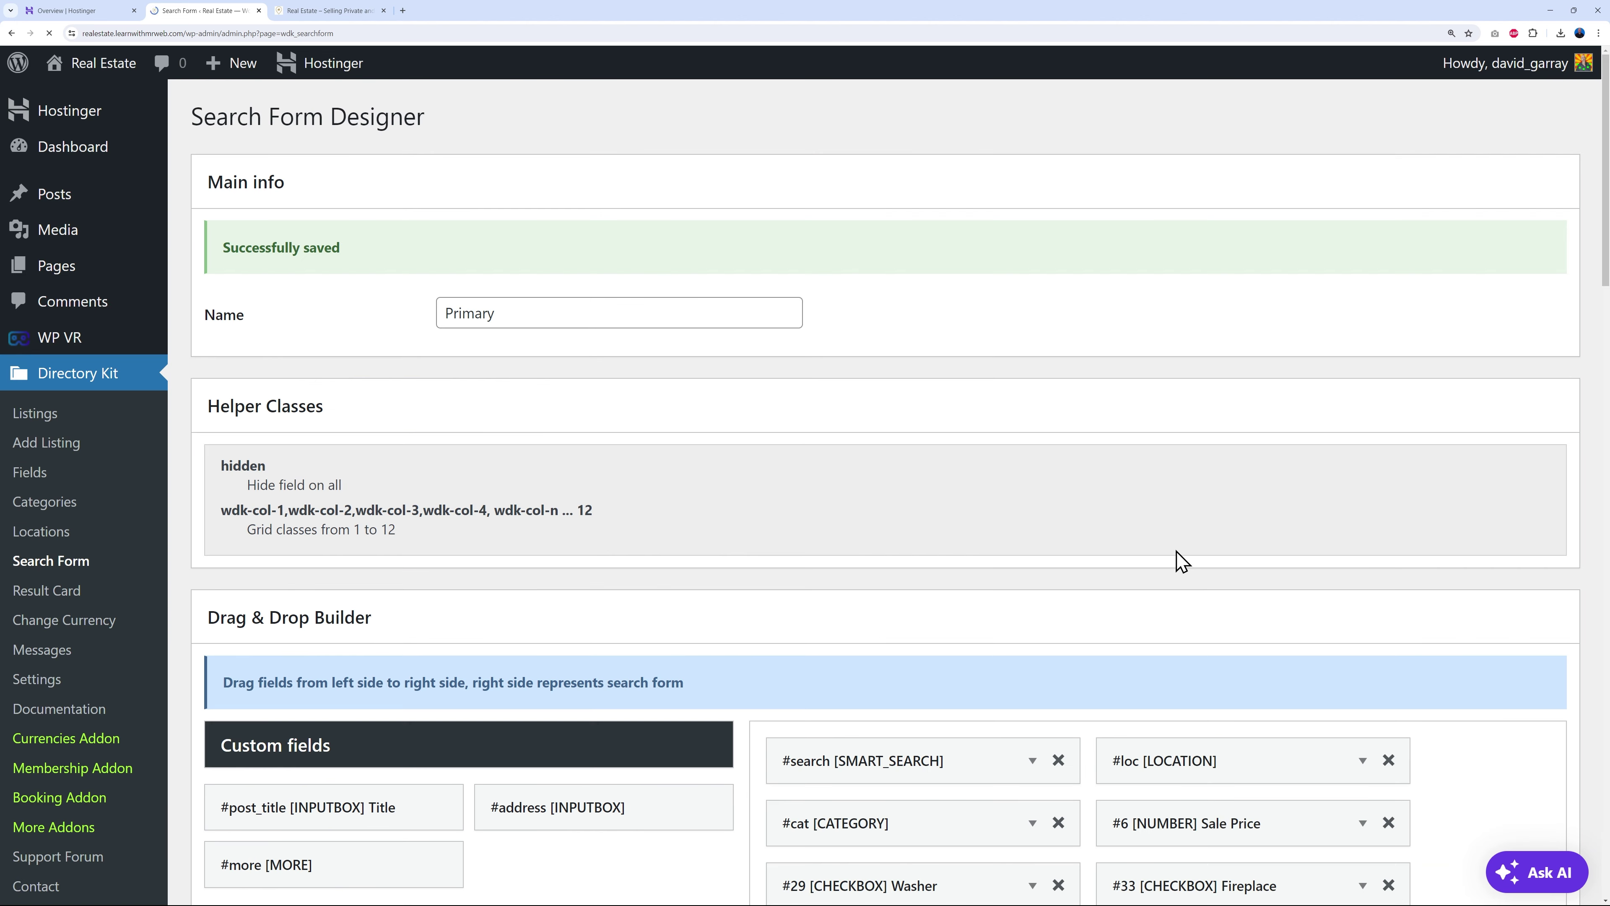
{"action": "left_click", "coordinate": [371, 11]}
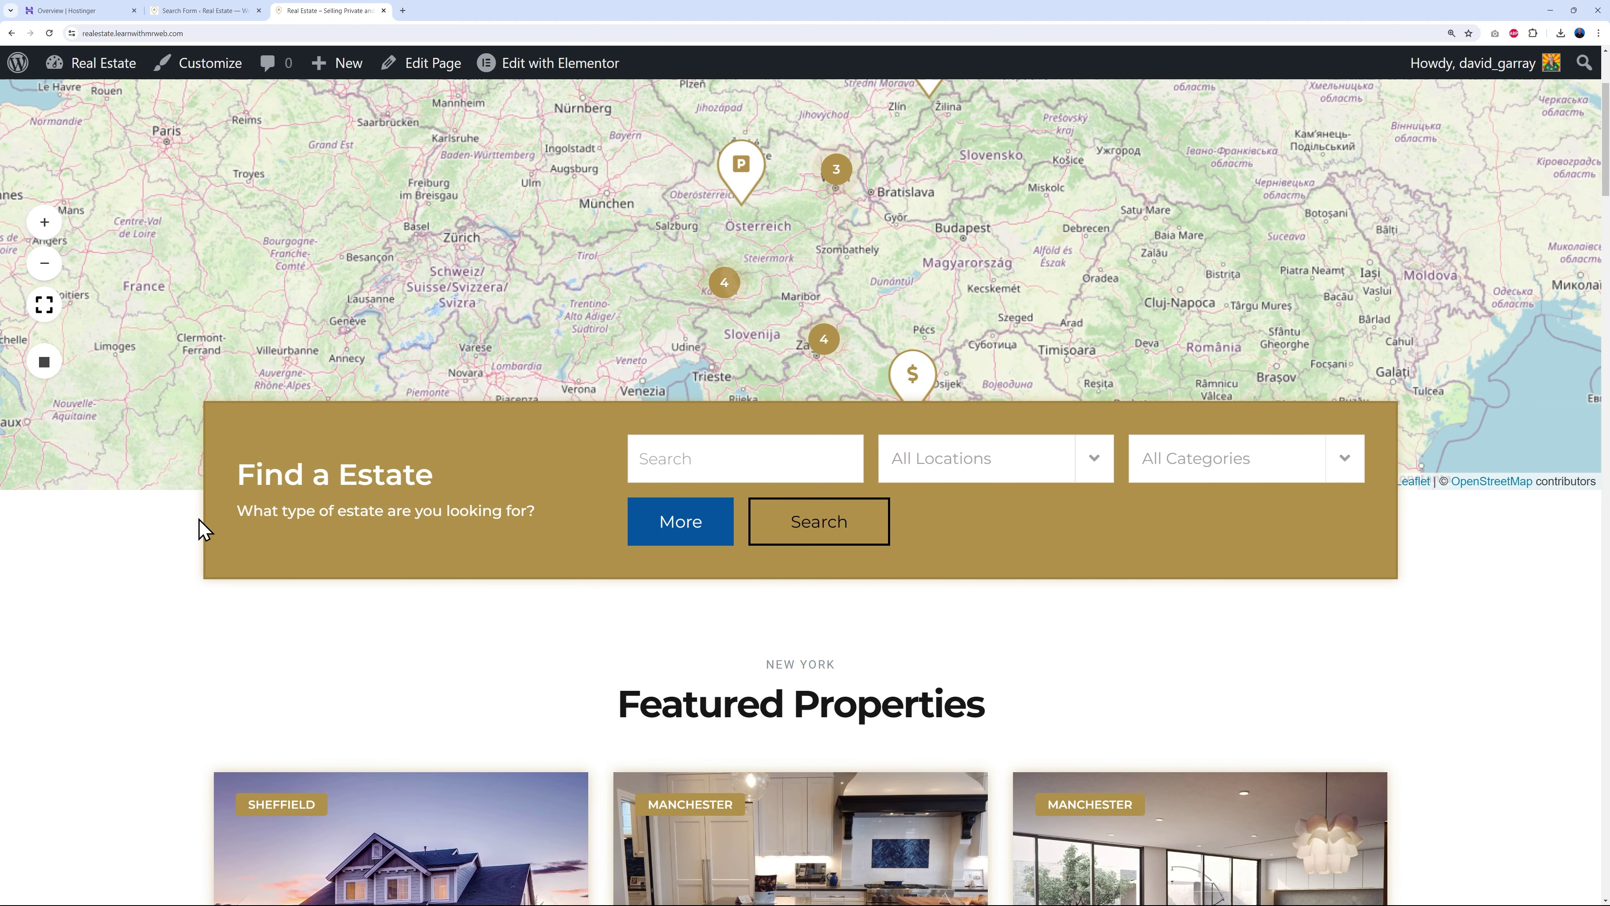
- On the live site, narrow the Sale Price slider to a 4 510 000 maximum and search
{"action": "left_click", "coordinate": [680, 521]}
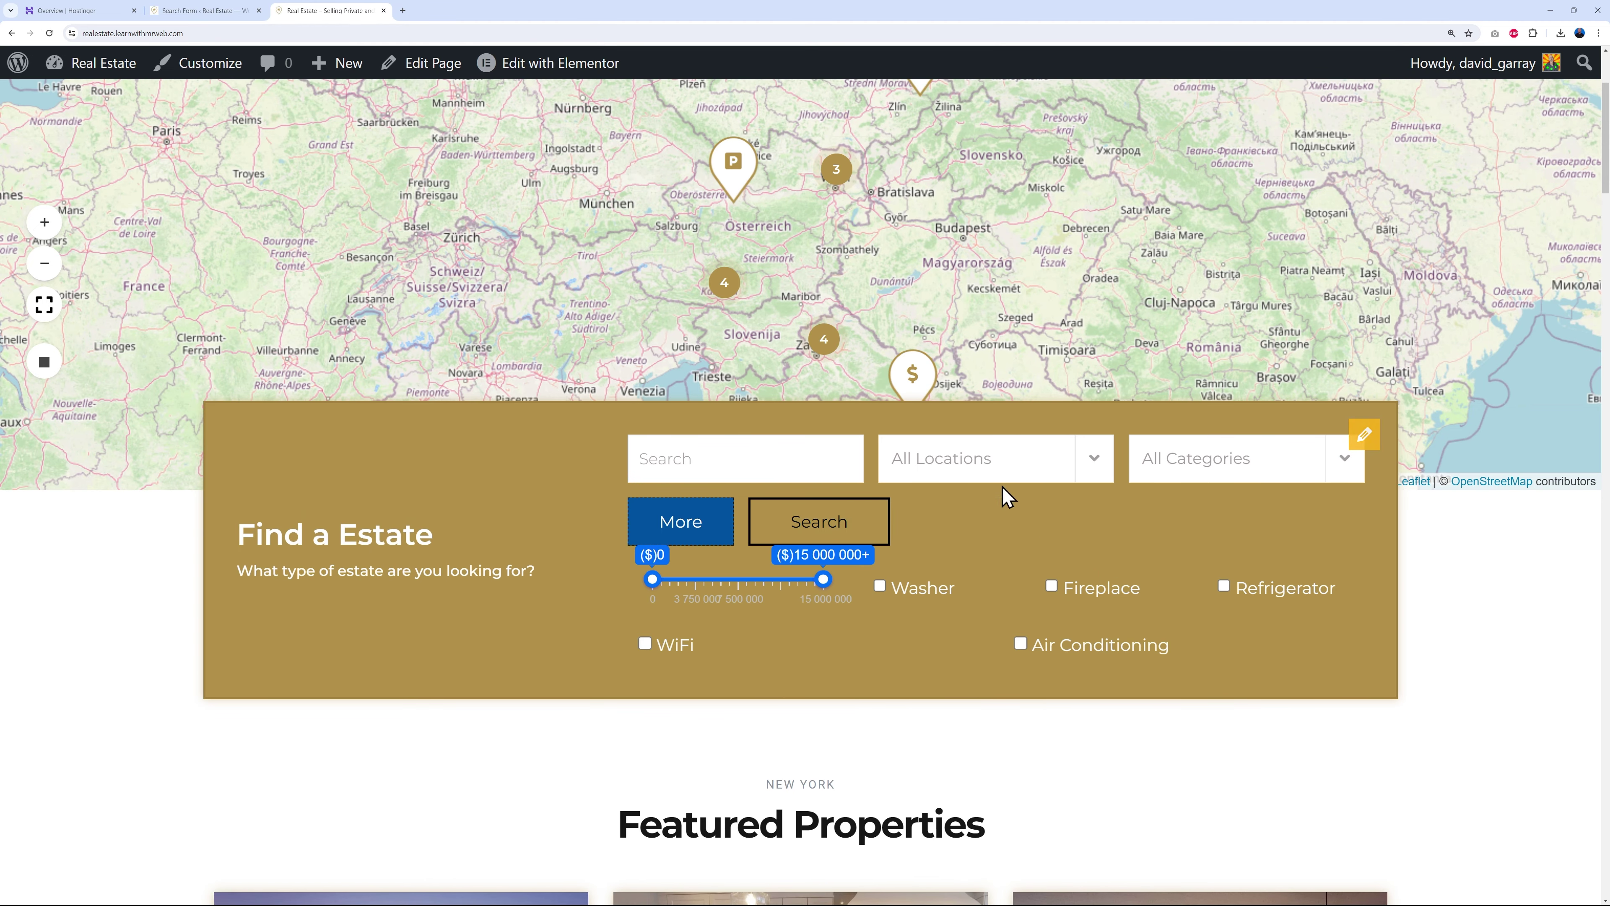
{"action": "left_click_drag", "start_coordinate": [698, 582], "coordinate": [658, 584]}
{"action": "left_click_drag", "start_coordinate": [807, 582], "coordinate": [704, 584]}
{"action": "left_click", "coordinate": [843, 526]}
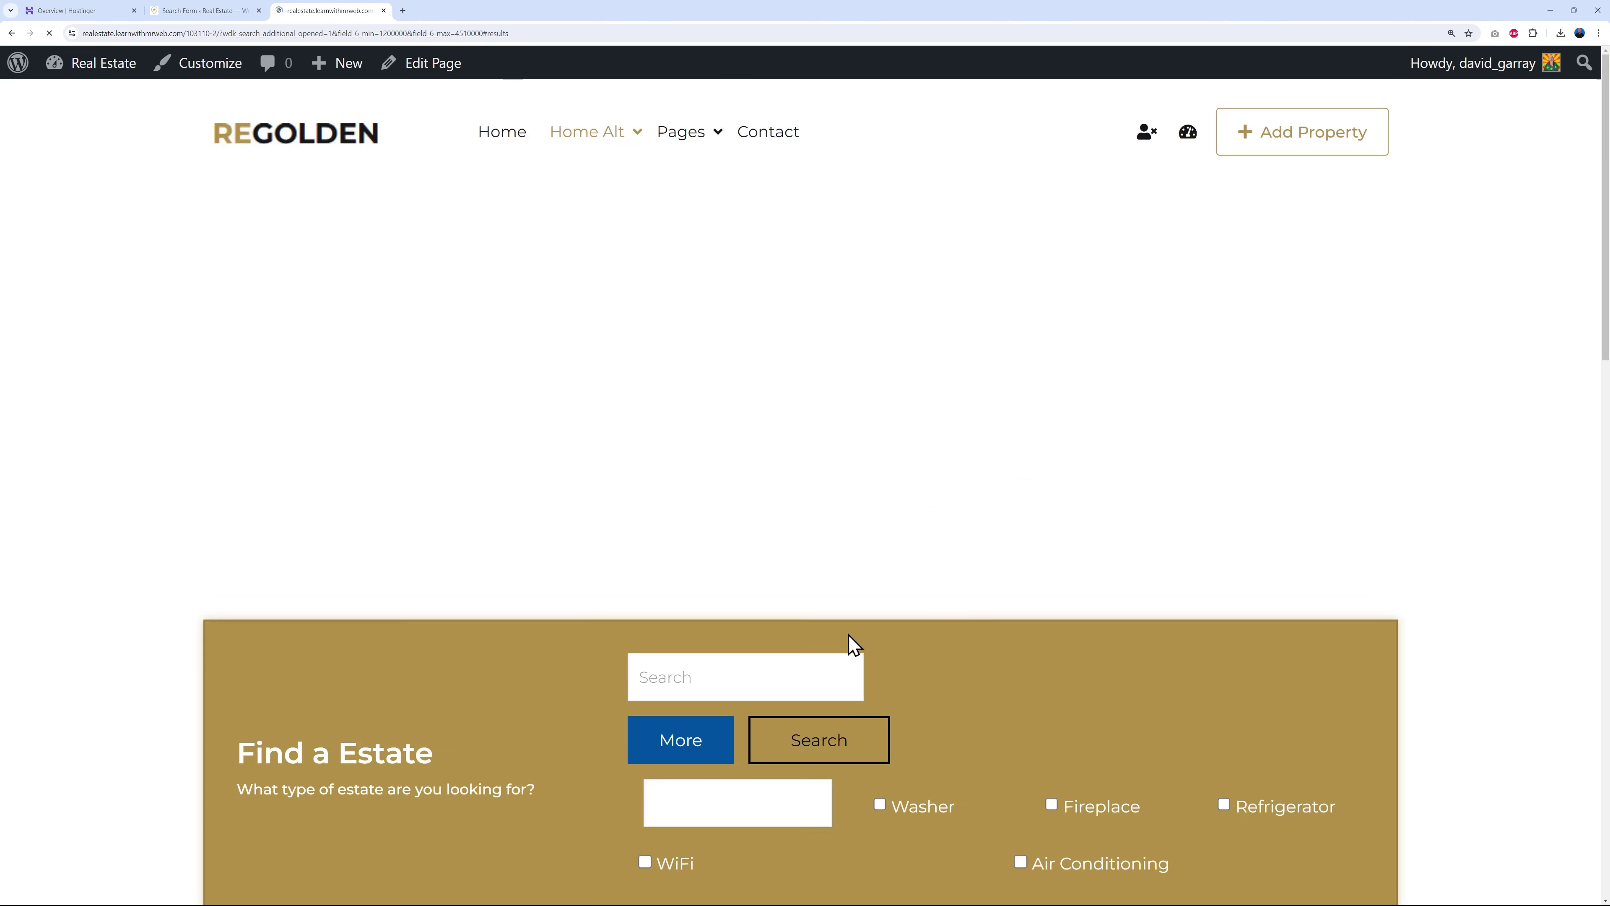
{"action": "scroll", "coordinate": [1344, 671], "scroll_direction": "up", "scroll_amount": 5}
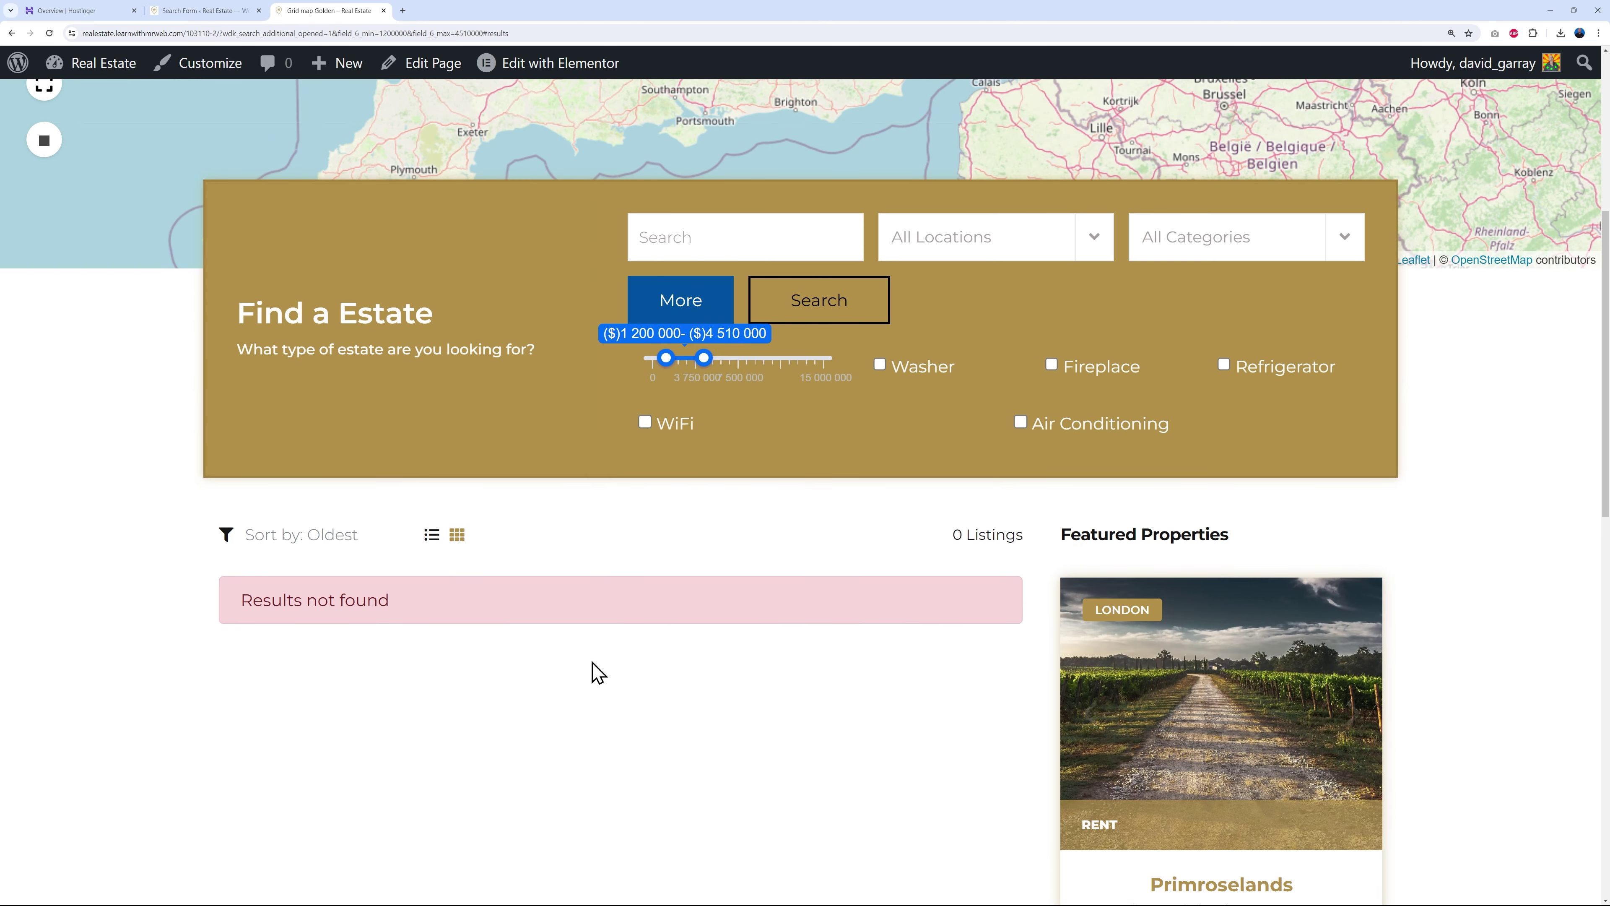
{"action": "scroll", "coordinate": [593, 672], "scroll_direction": "up", "scroll_amount": 3}
- Reset the minimum price to 0 and search again for $0–$4 510 000 listings
{"action": "left_click_drag", "start_coordinate": [666, 568], "coordinate": [611, 574]}
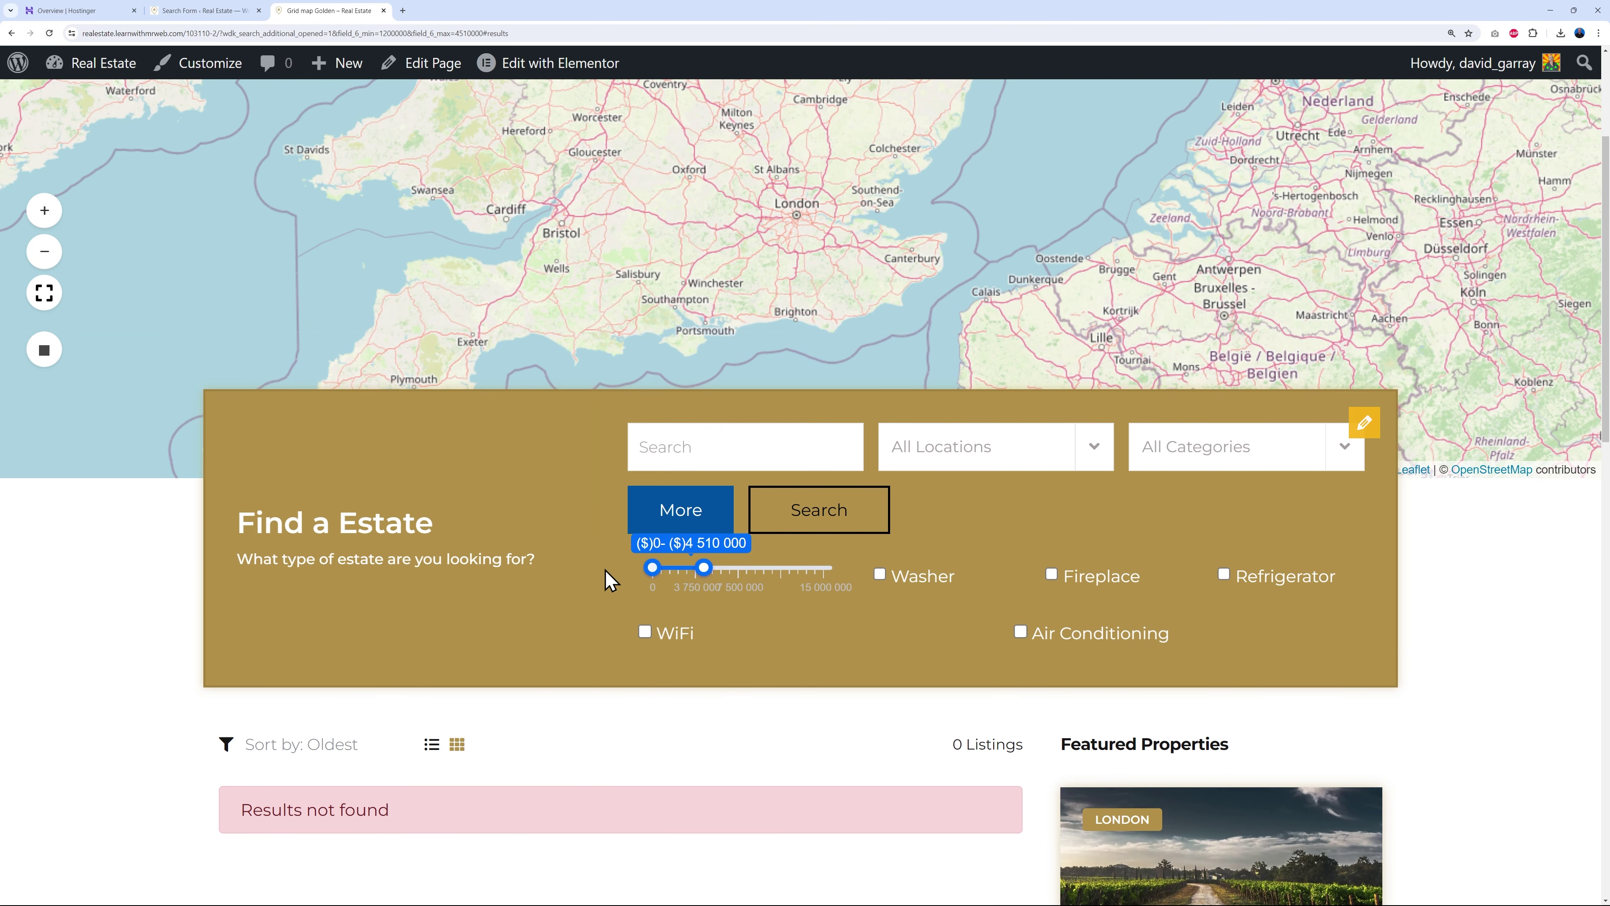
{"action": "left_click", "coordinate": [794, 525]}
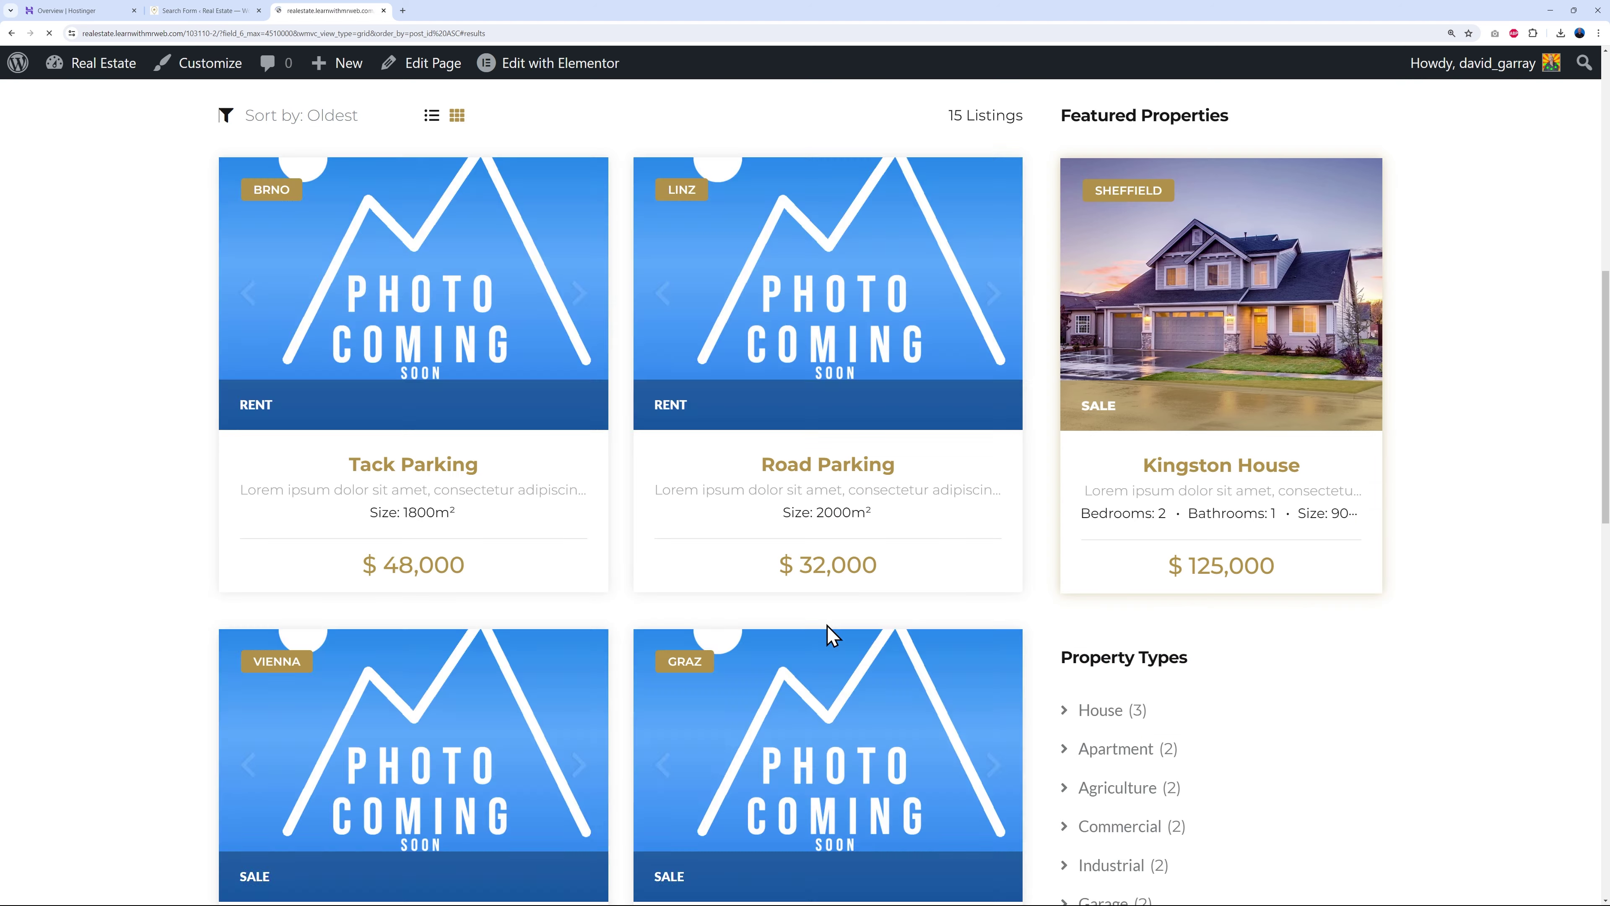
{"action": "scroll", "coordinate": [826, 628], "scroll_direction": "up", "scroll_amount": 3}
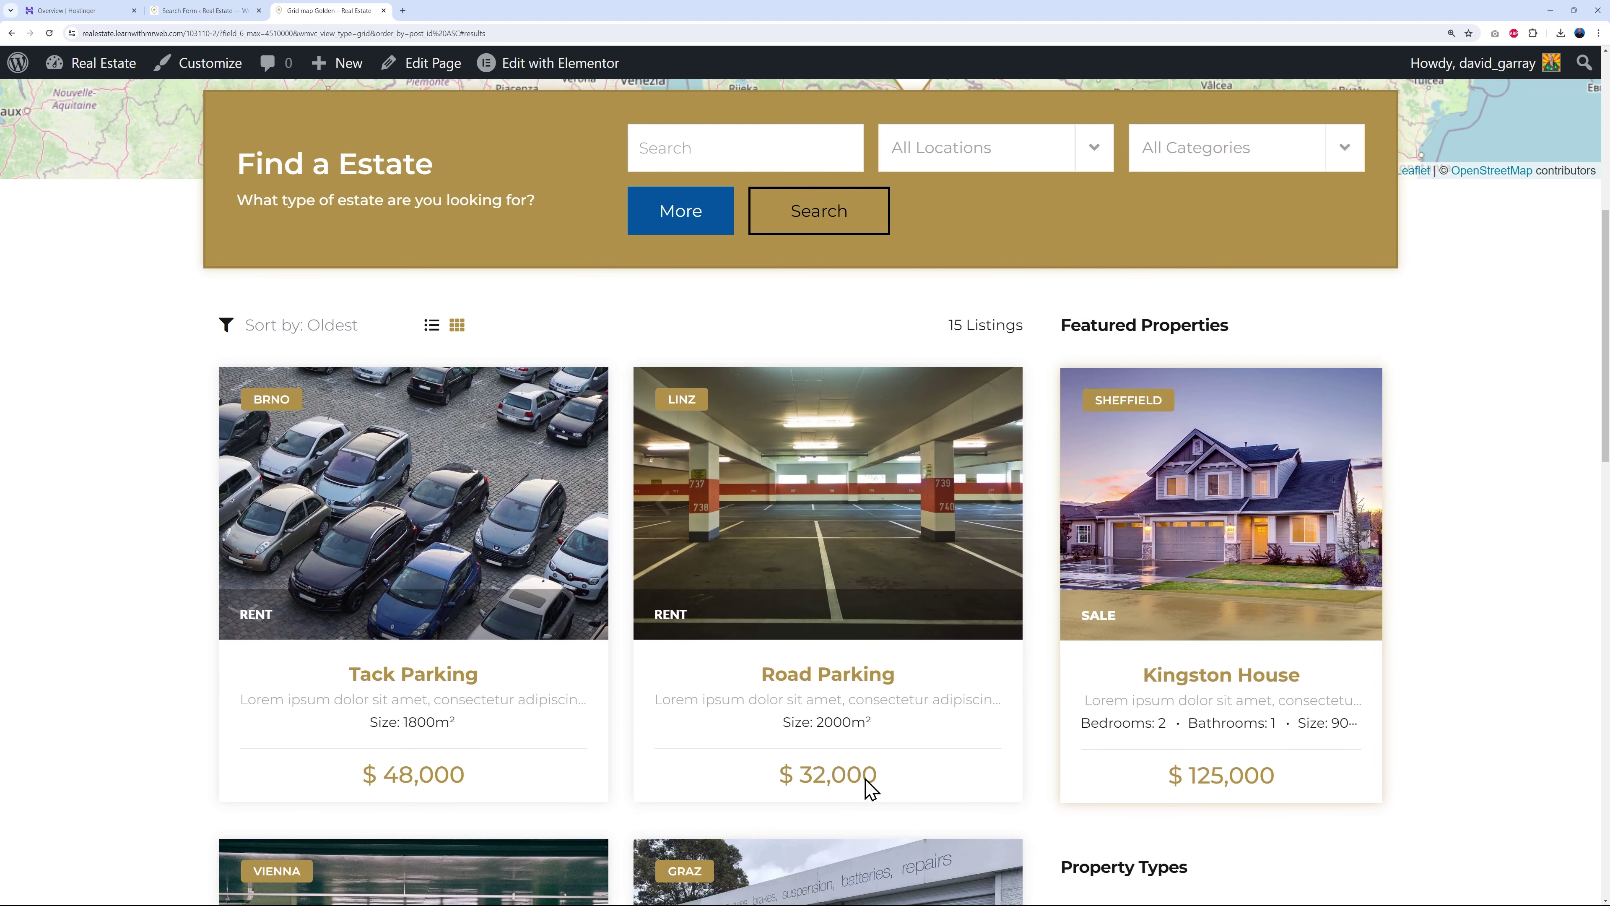
{"action": "scroll", "coordinate": [843, 751], "scroll_direction": "up", "scroll_amount": 2}
{"action": "scroll", "coordinate": [1110, 437], "scroll_direction": "up", "scroll_amount": 4}
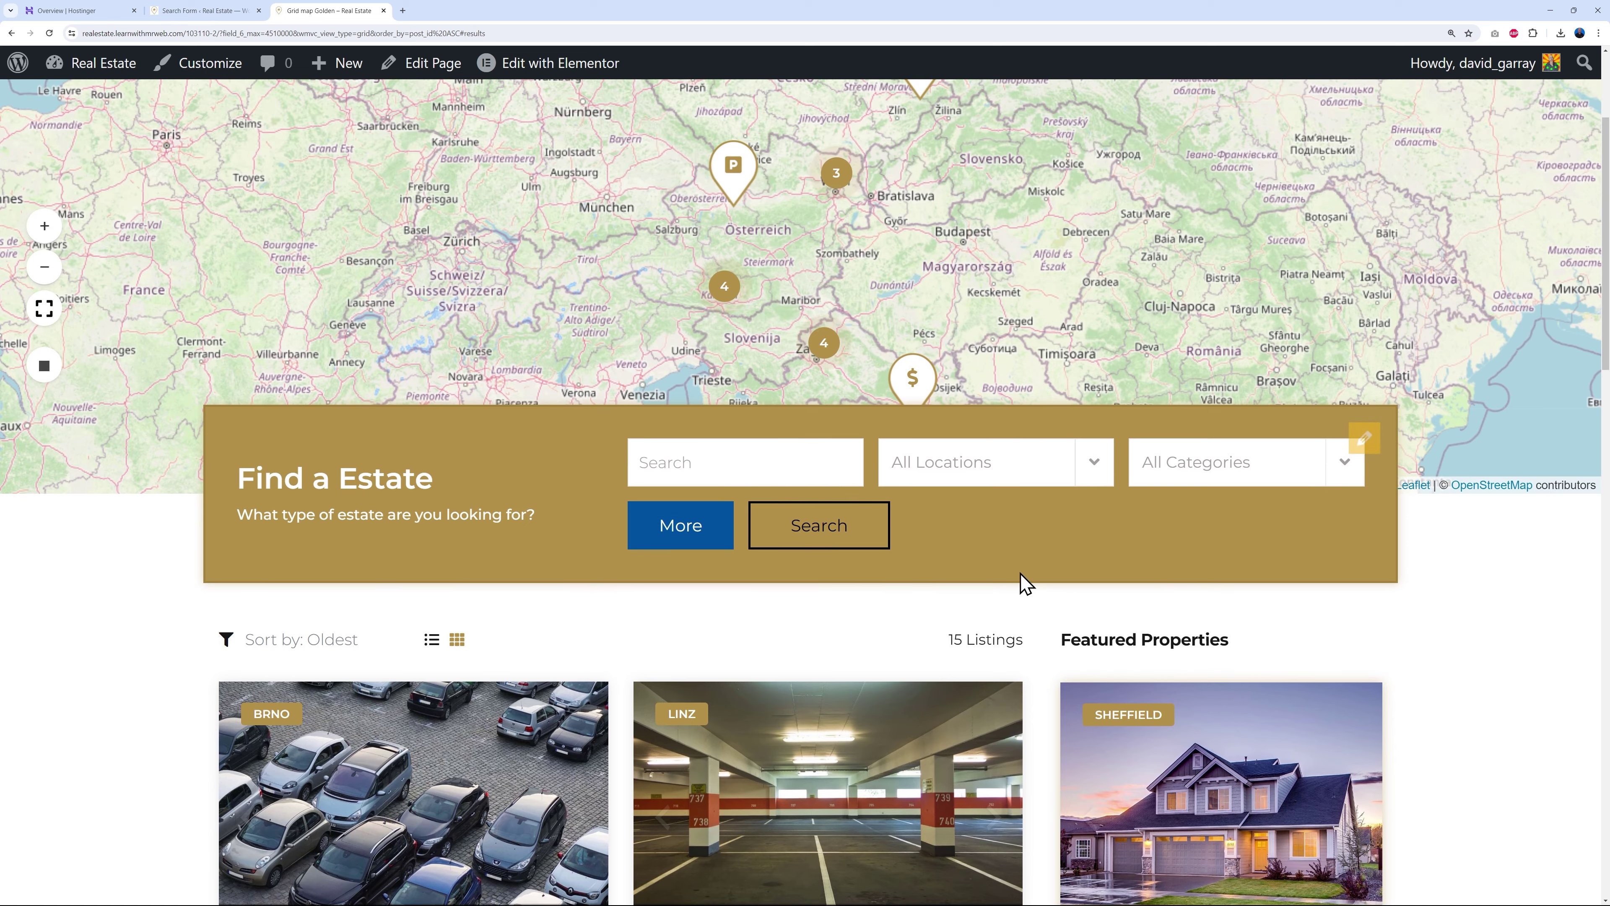
{"action": "left_click", "coordinate": [704, 532]}
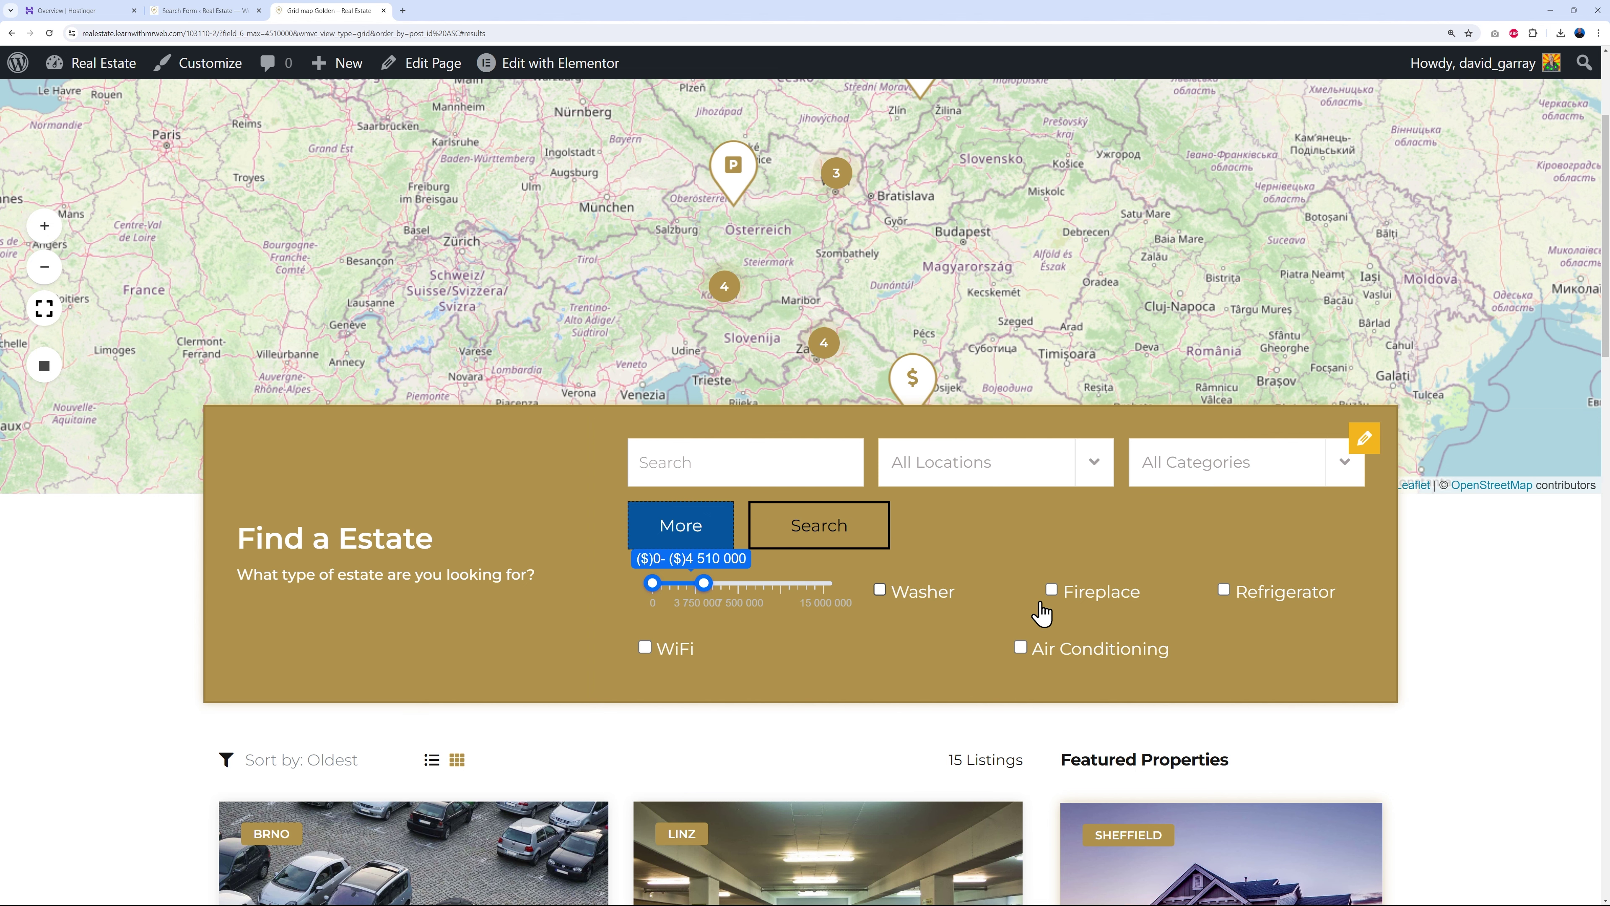
{"action": "left_click", "coordinate": [211, 14]}
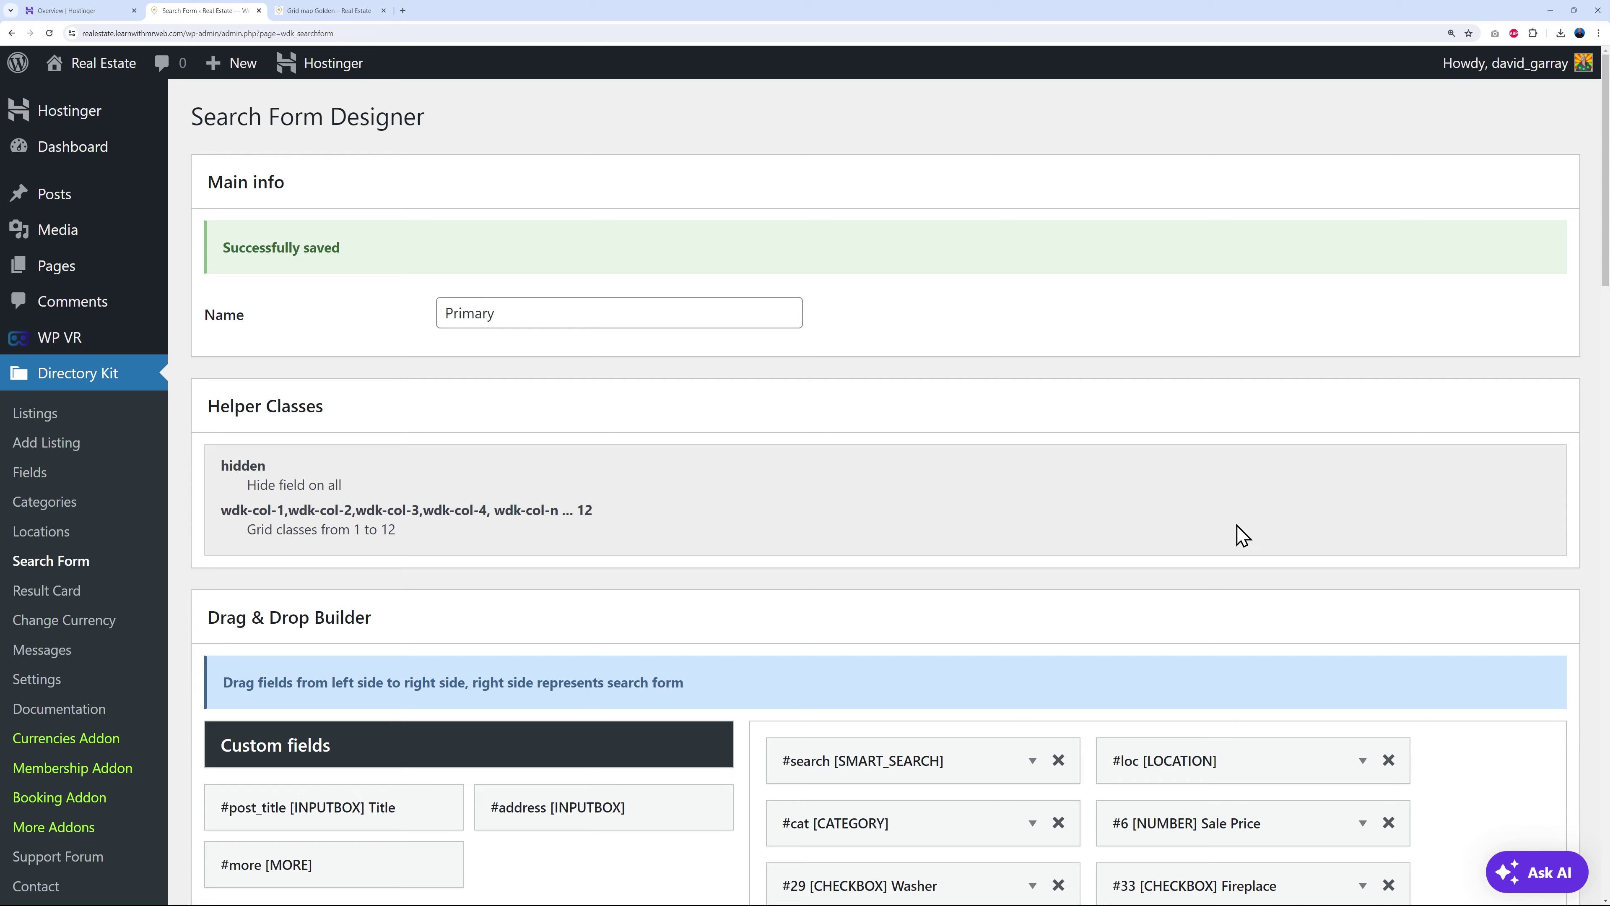
- Delete the Air Conditioning, Refrigerator, WiFi, Fireplace and Washer checkbox fields from the builder
{"action": "scroll", "coordinate": [1252, 539], "scroll_direction": "down", "scroll_amount": 5}
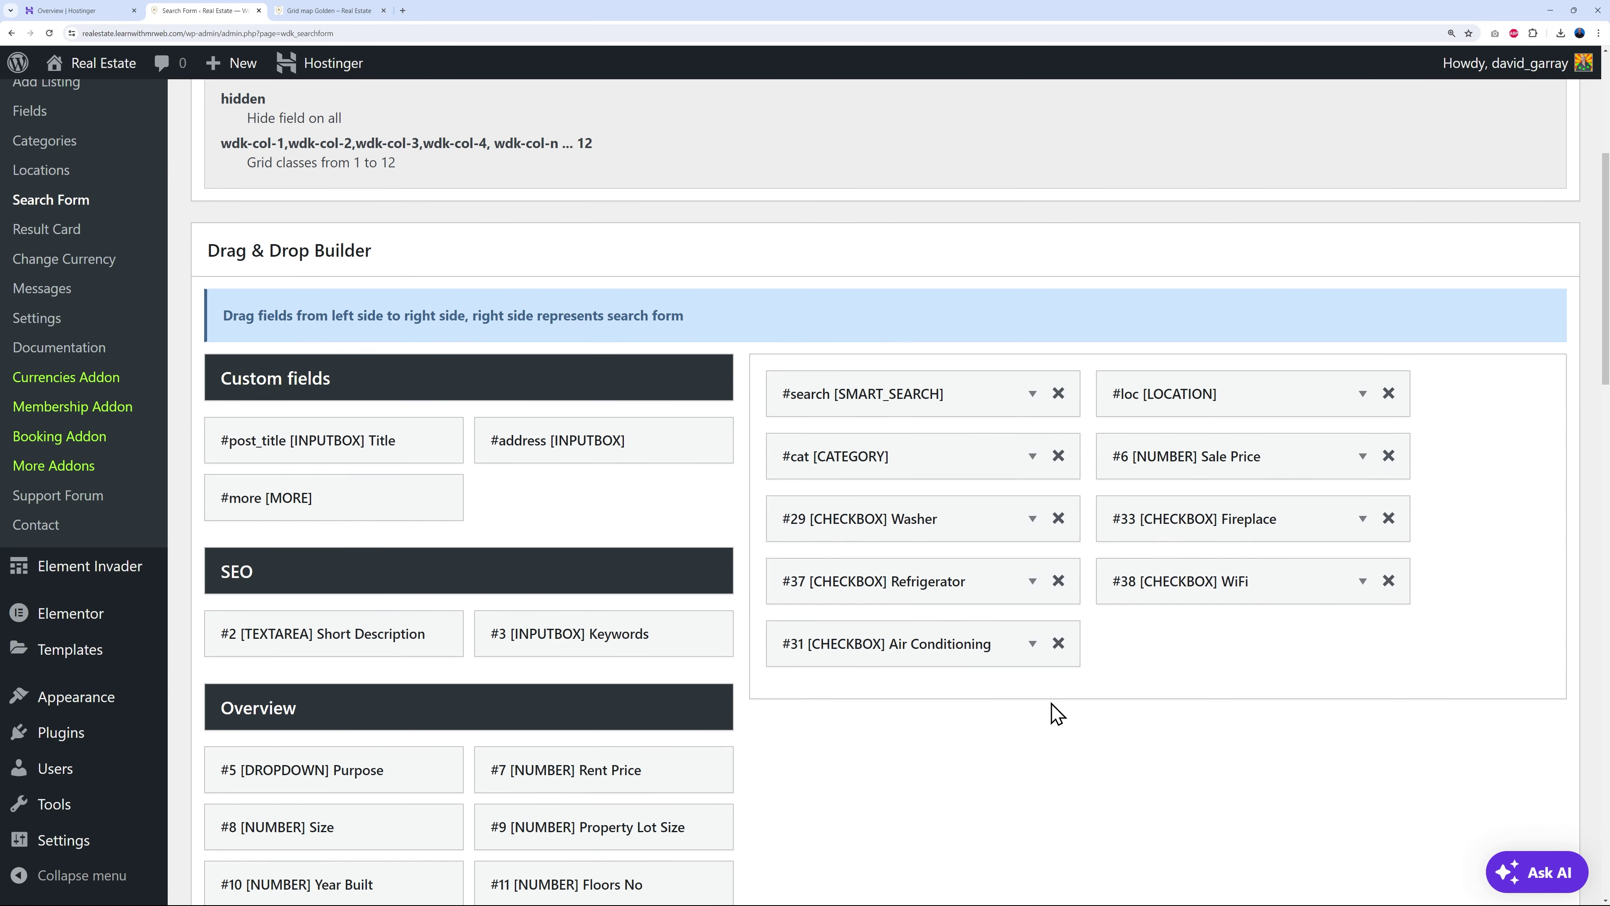
{"action": "left_click", "coordinate": [1058, 643]}
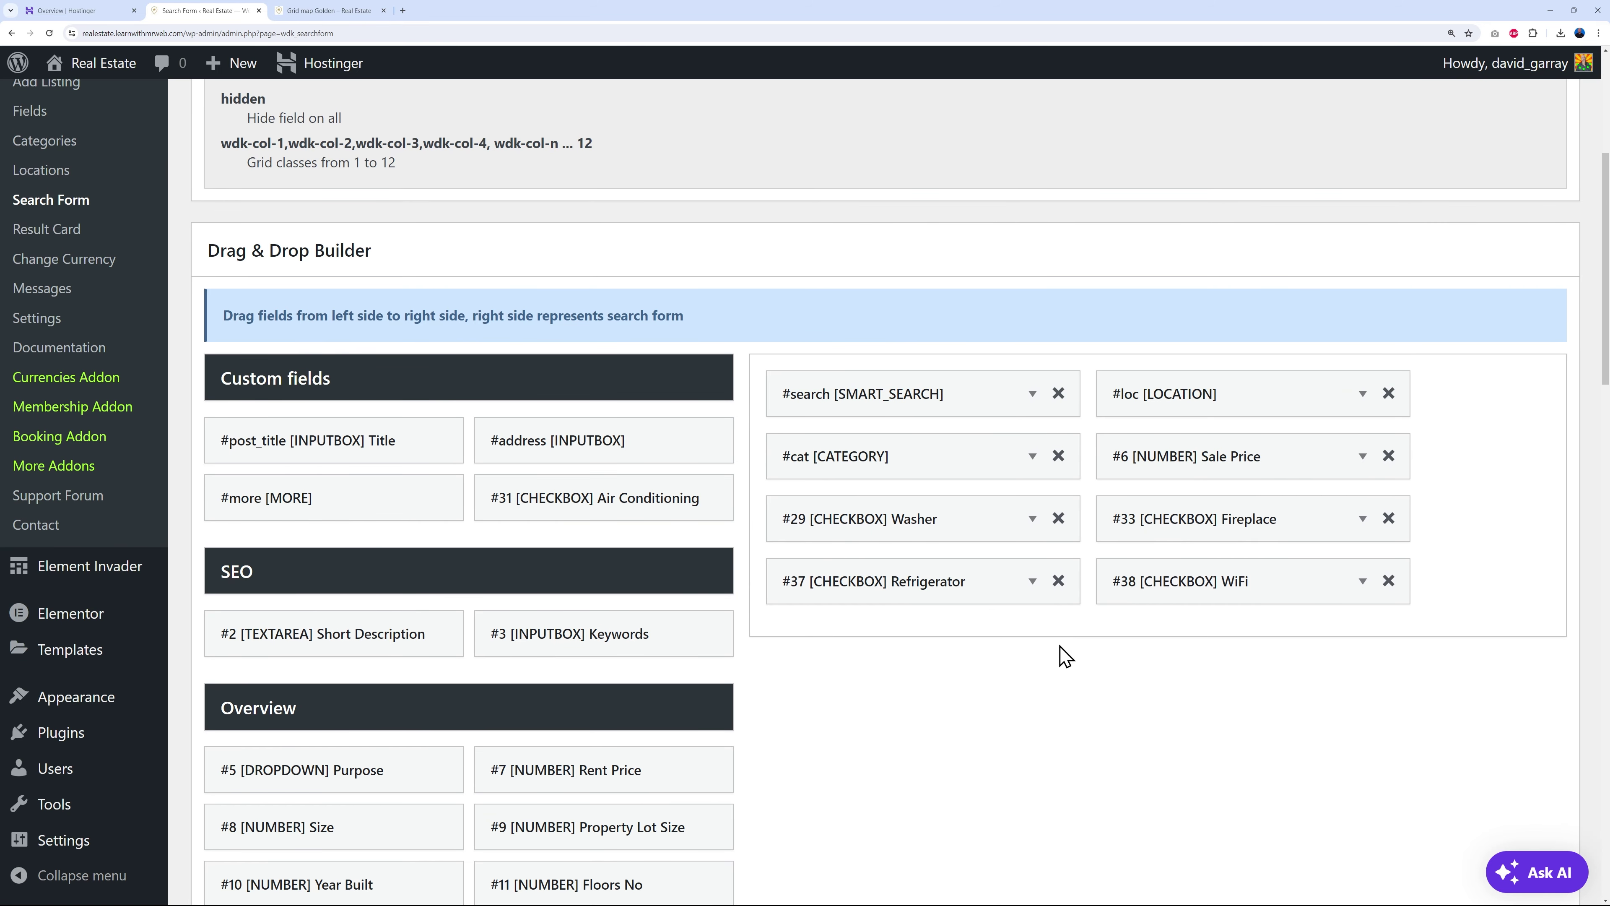
{"action": "left_click", "coordinate": [1058, 581]}
{"action": "left_click", "coordinate": [1058, 582]}
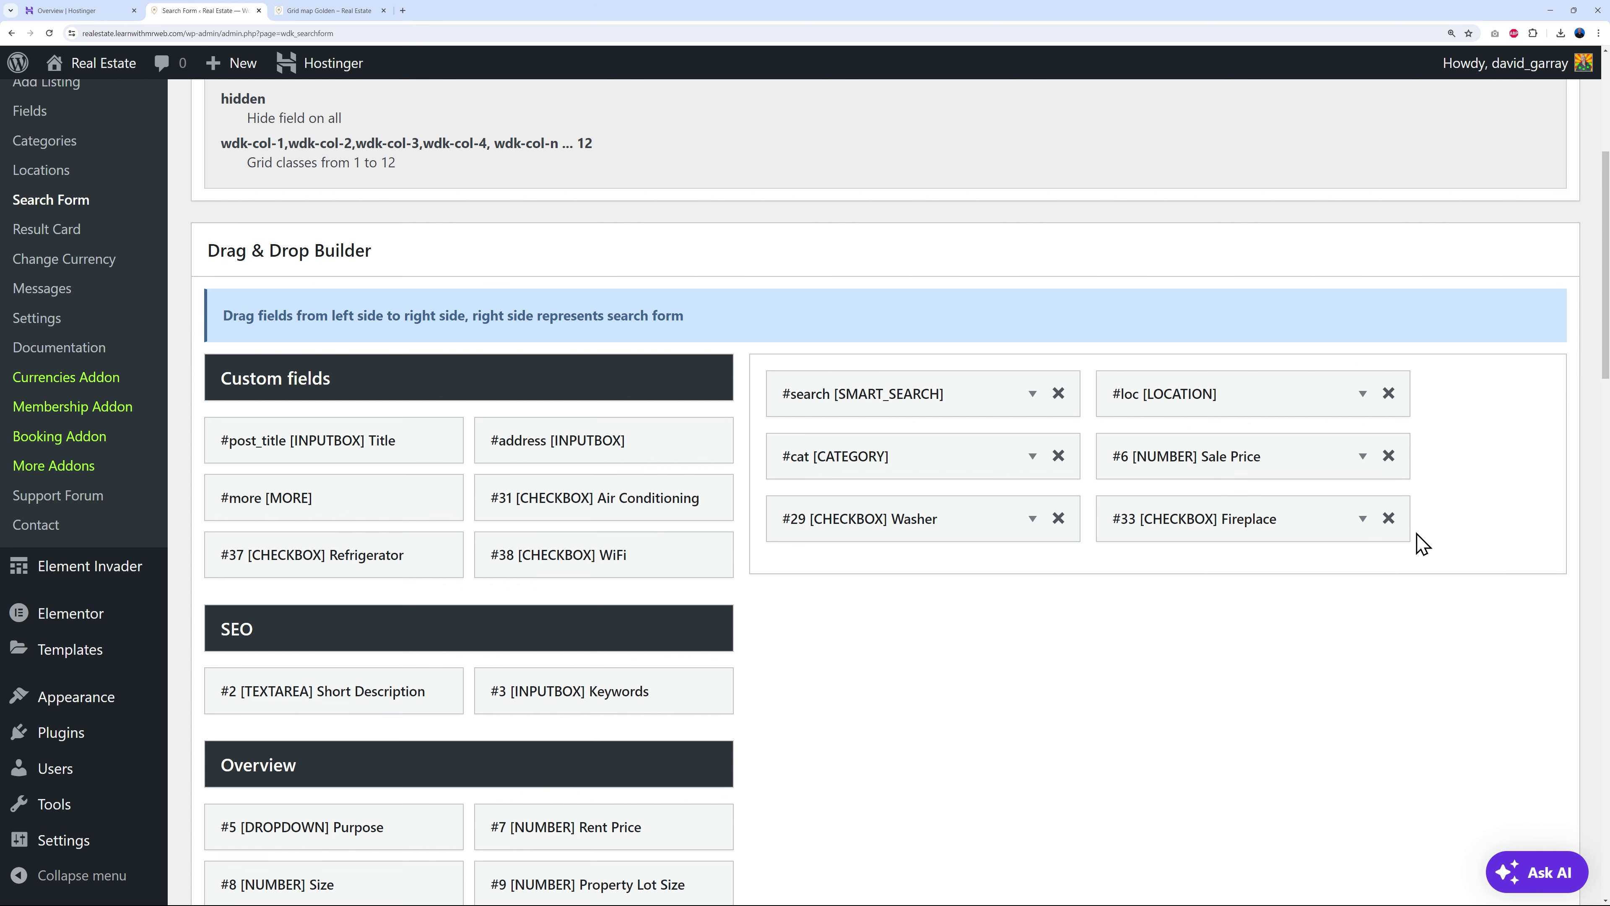
{"action": "left_click", "coordinate": [1388, 519]}
{"action": "left_click", "coordinate": [1057, 518]}
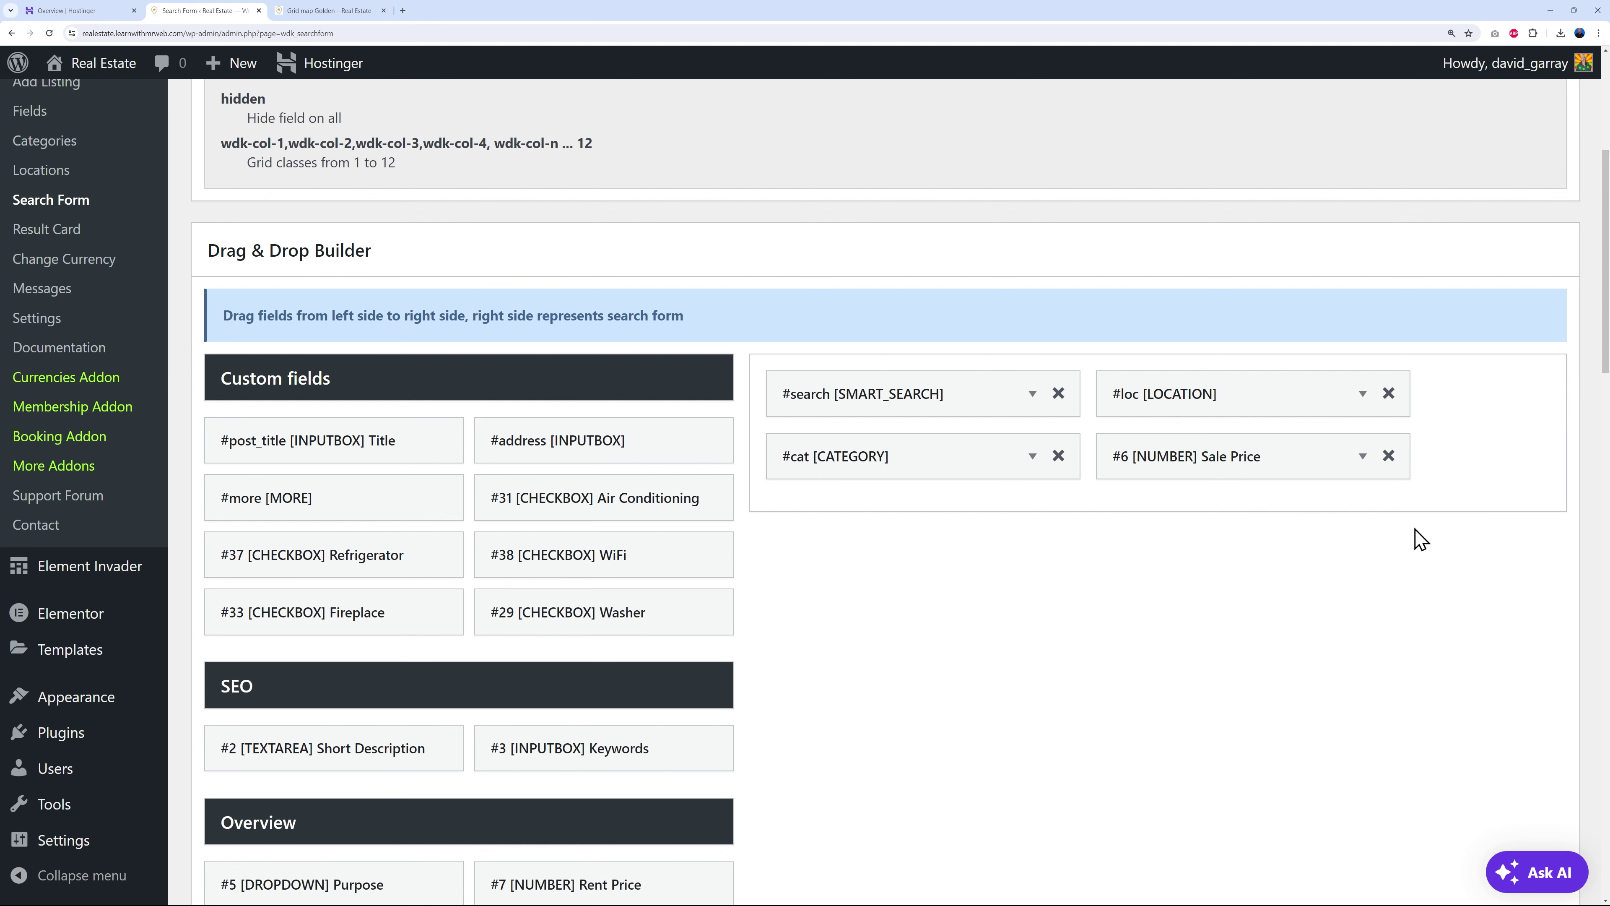
{"action": "scroll", "coordinate": [1150, 580], "scroll_direction": "down", "scroll_amount": 1}
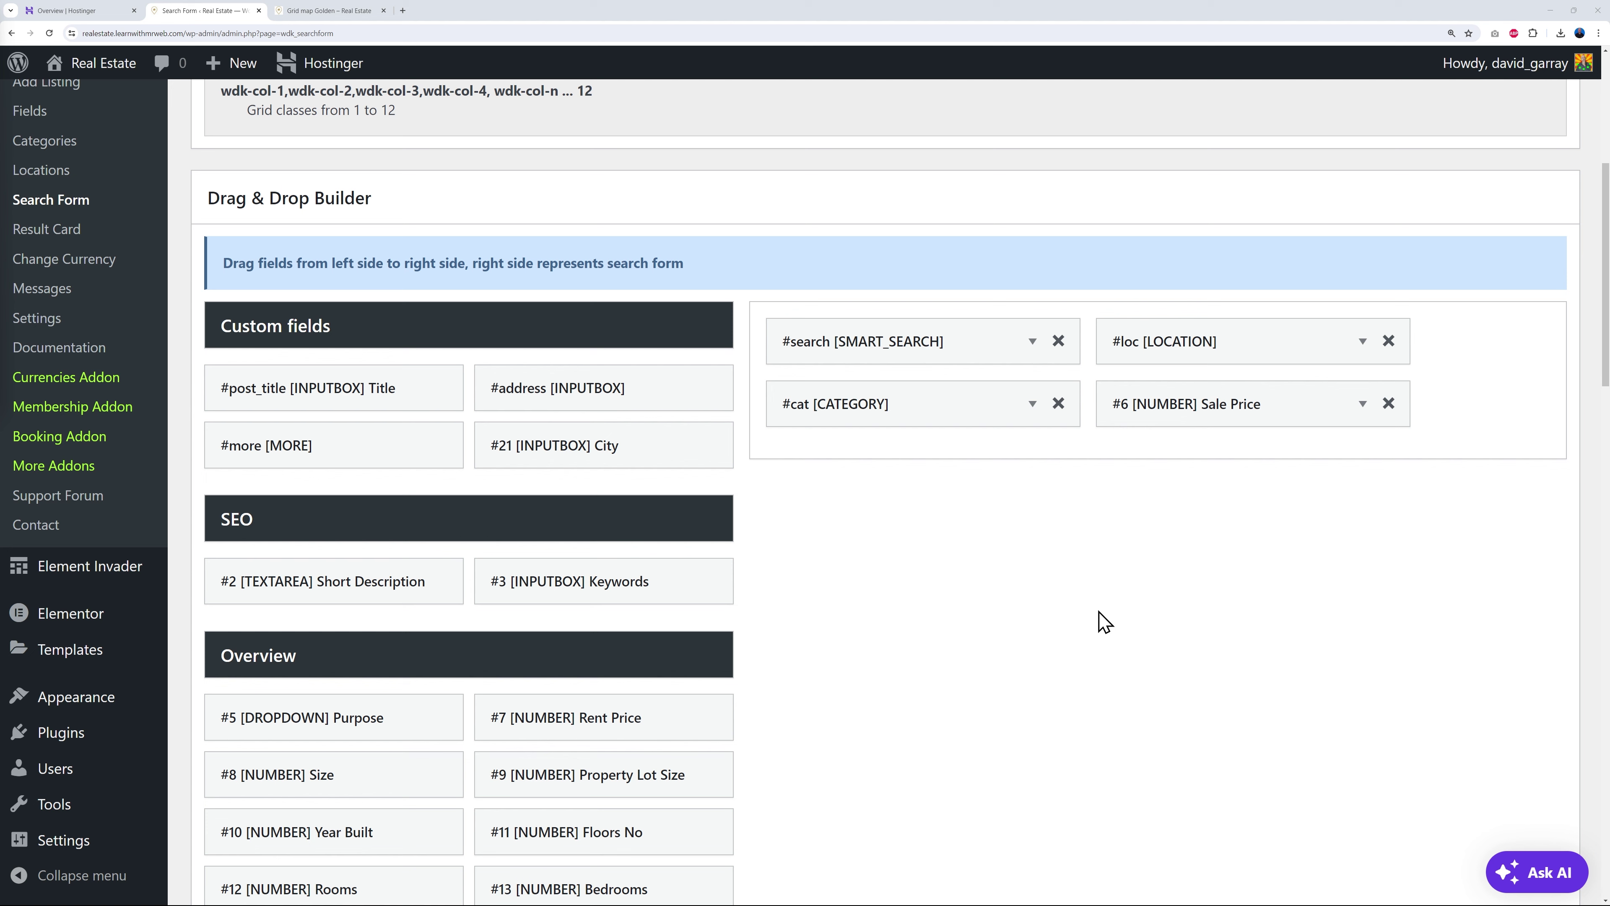
{"action": "scroll", "coordinate": [1017, 649], "scroll_direction": "down", "scroll_amount": 2}
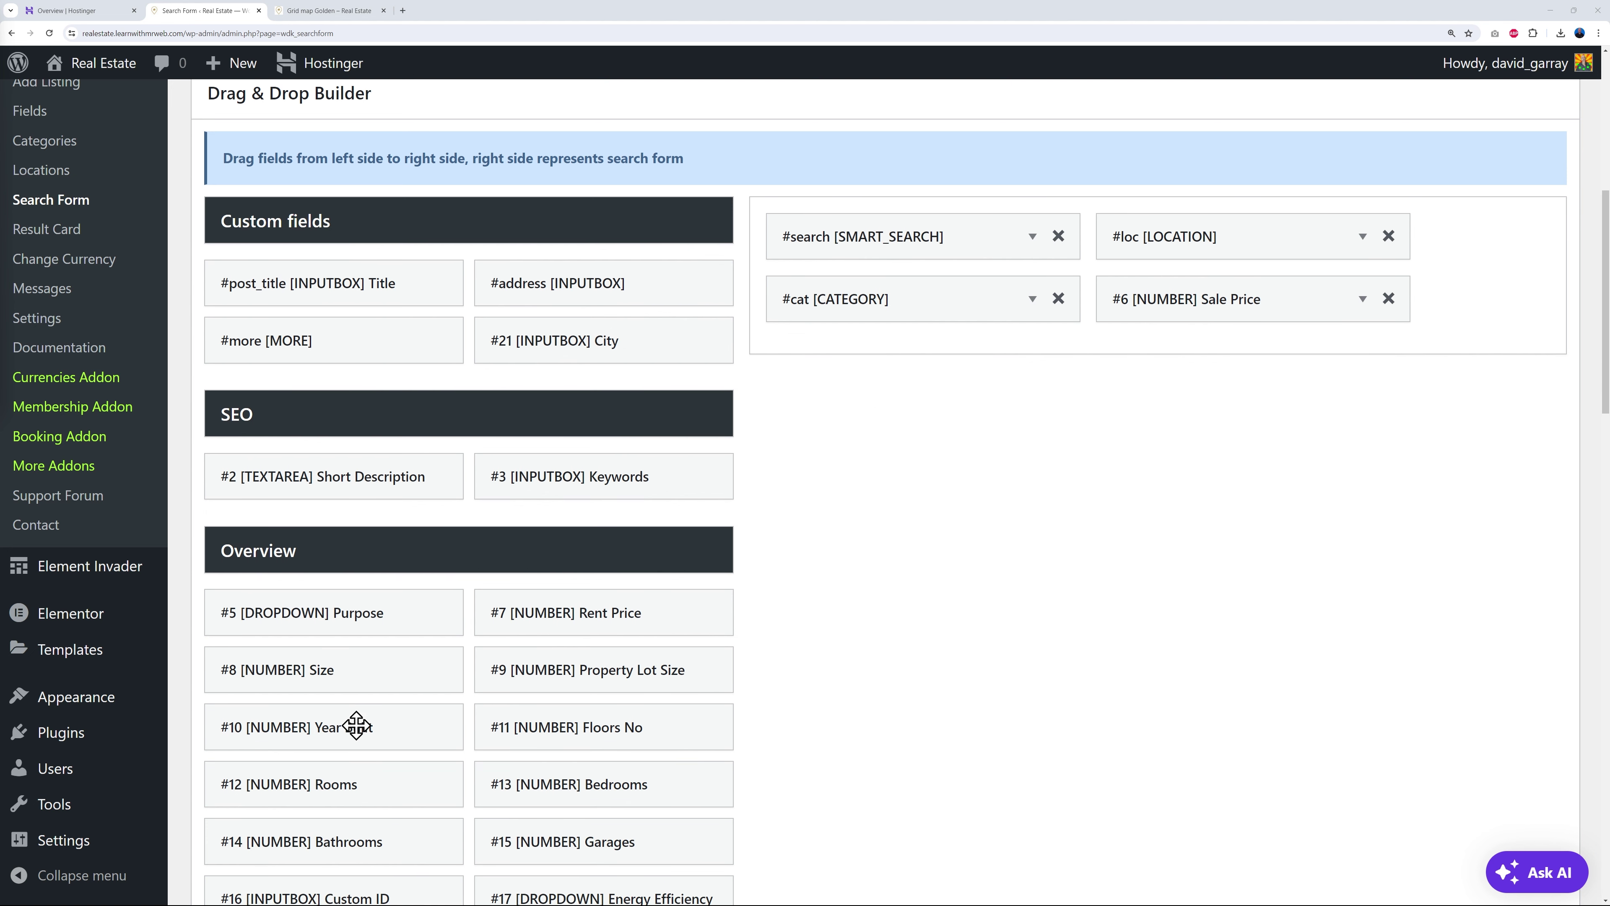
{"action": "scroll", "coordinate": [1006, 694], "scroll_direction": "down", "scroll_amount": 2}
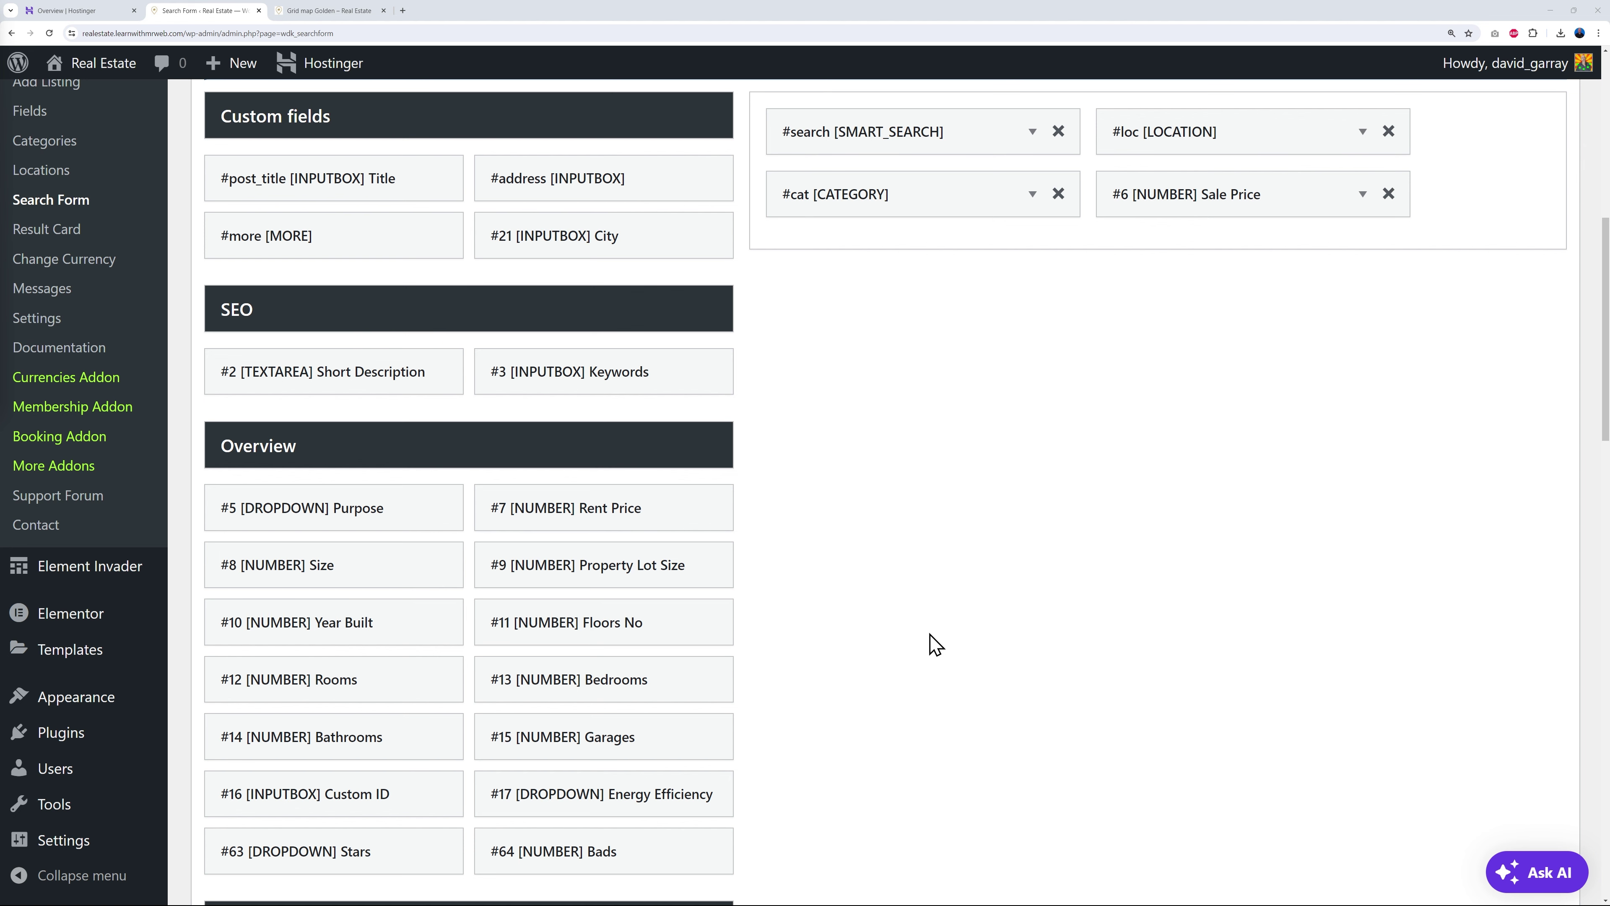
{"action": "scroll", "coordinate": [936, 645], "scroll_direction": "up", "scroll_amount": 1}
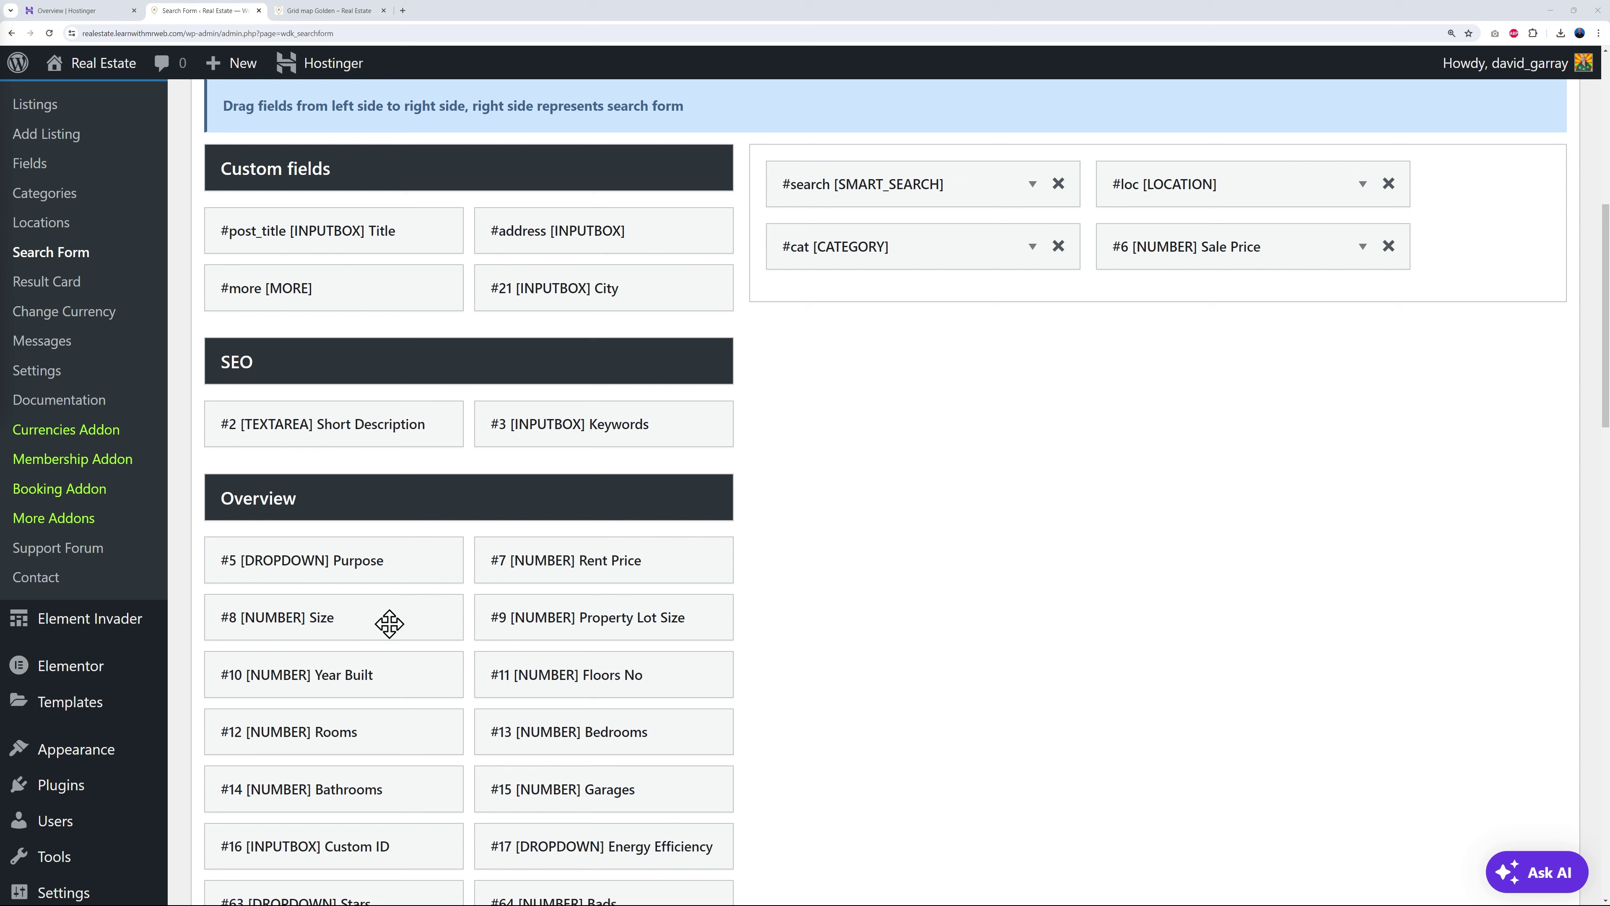
- Drag the Size, Rooms, Bathrooms and Energy Efficiency fields into the form's right column
{"action": "left_click_drag", "start_coordinate": [388, 622], "coordinate": [984, 313]}
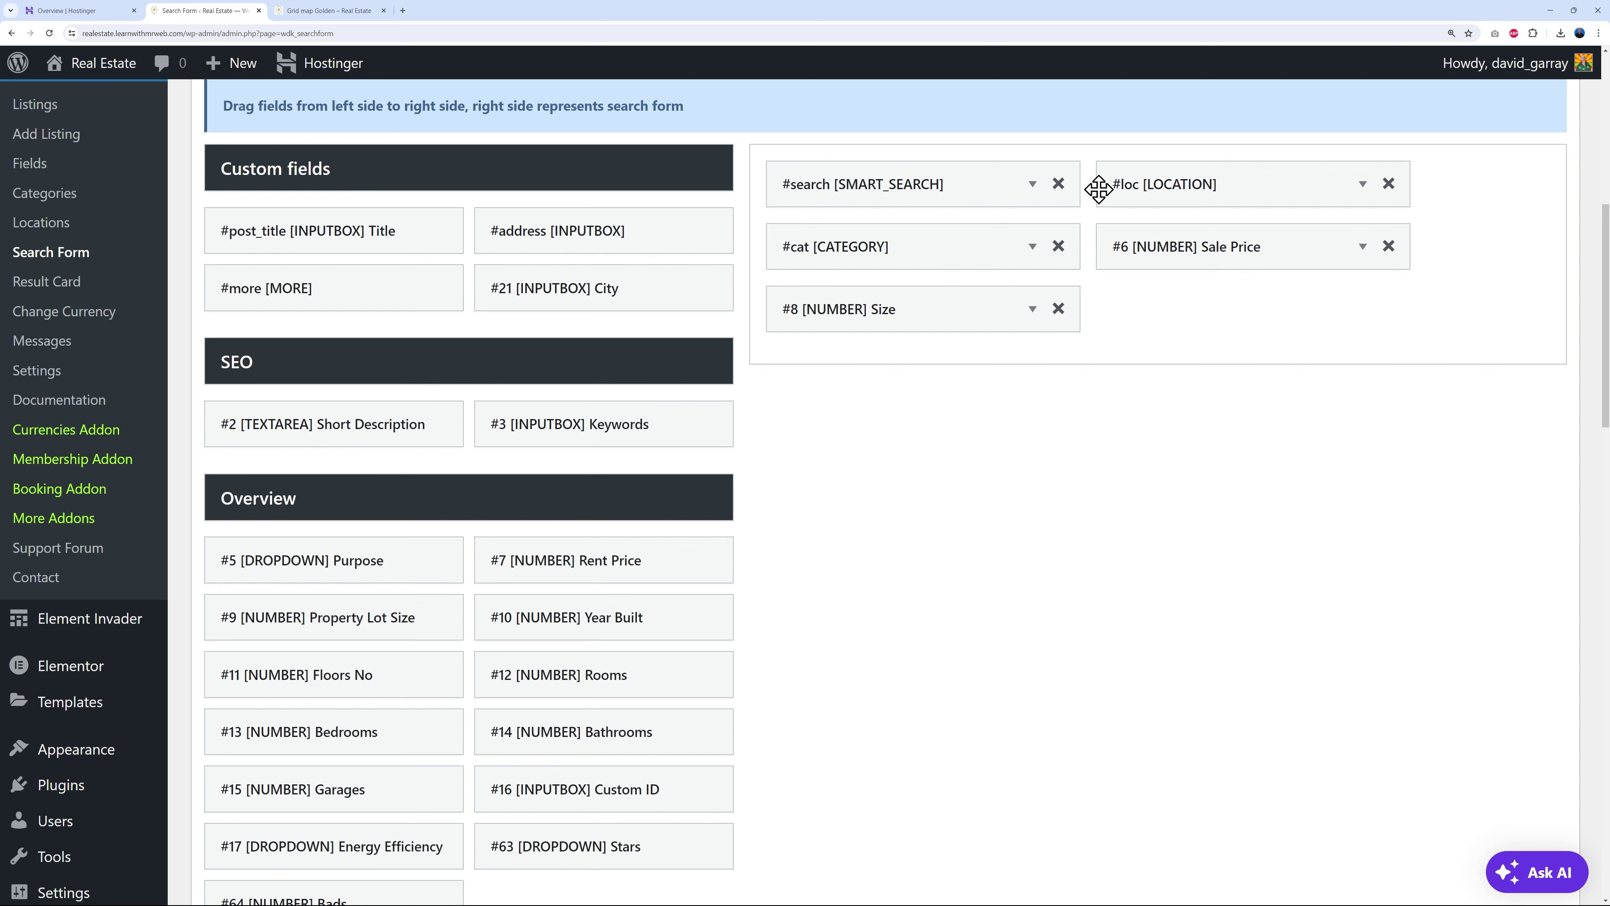
{"action": "mouse_move", "coordinate": [940, 314]}
{"action": "left_mouse_down"}
{"action": "mouse_move", "coordinate": [959, 327]}
{"action": "mouse_move", "coordinate": [804, 313]}
{"action": "mouse_move", "coordinate": [916, 315]}
{"action": "left_mouse_up"}
{"action": "left_click_drag", "start_coordinate": [574, 676], "coordinate": [1173, 343]}
{"action": "left_click_drag", "start_coordinate": [385, 731], "coordinate": [968, 366]}
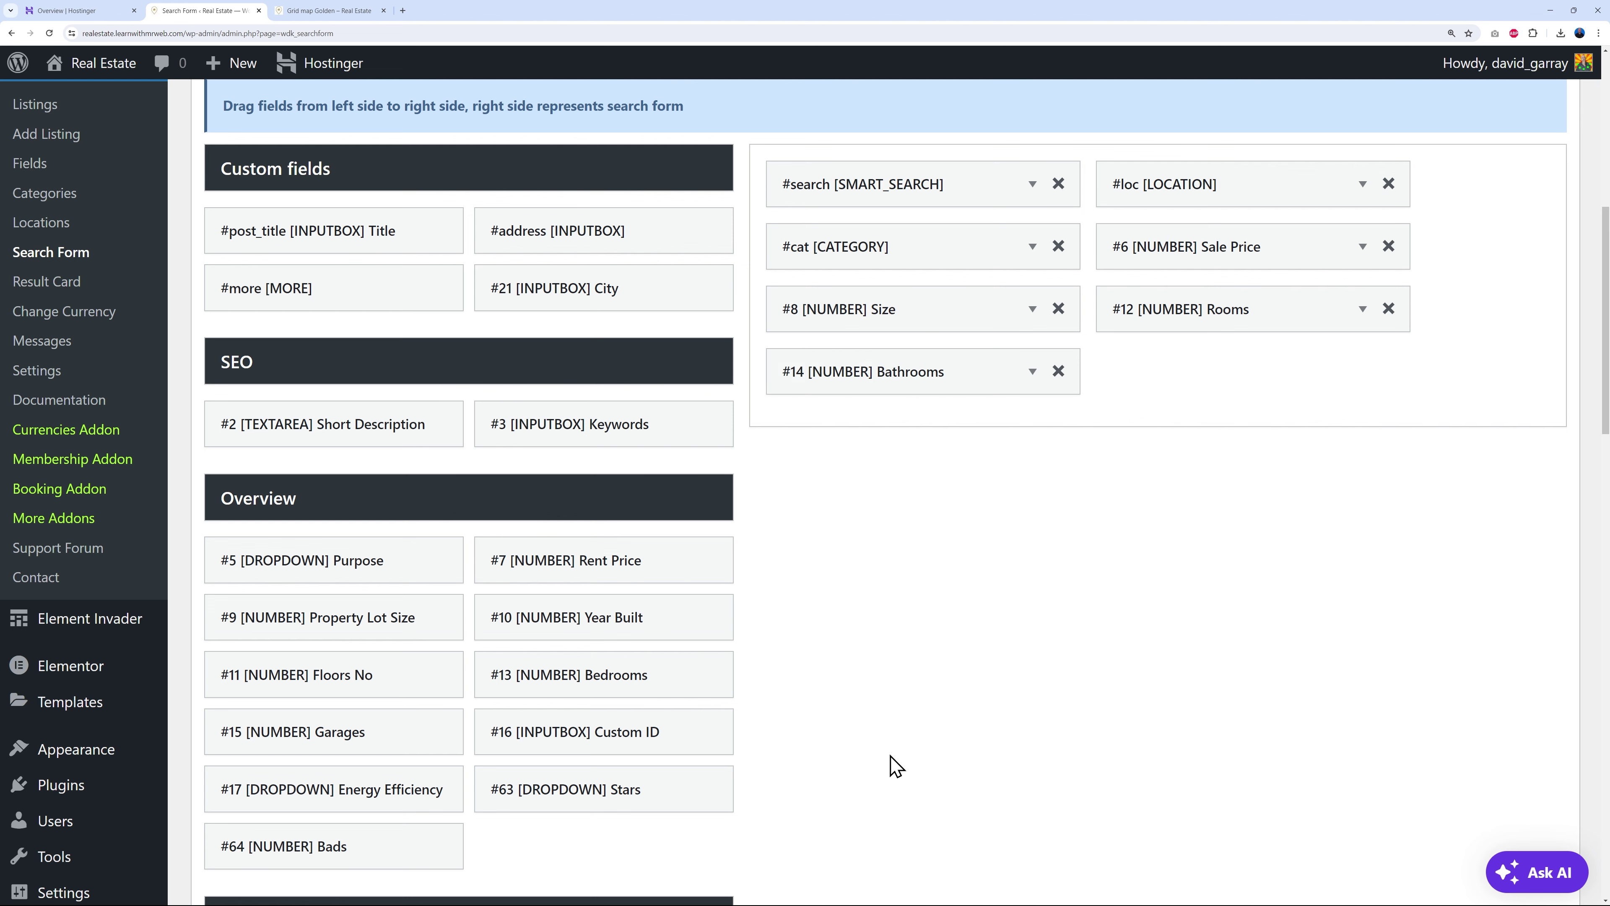
{"action": "left_click_drag", "start_coordinate": [420, 791], "coordinate": [1256, 390]}
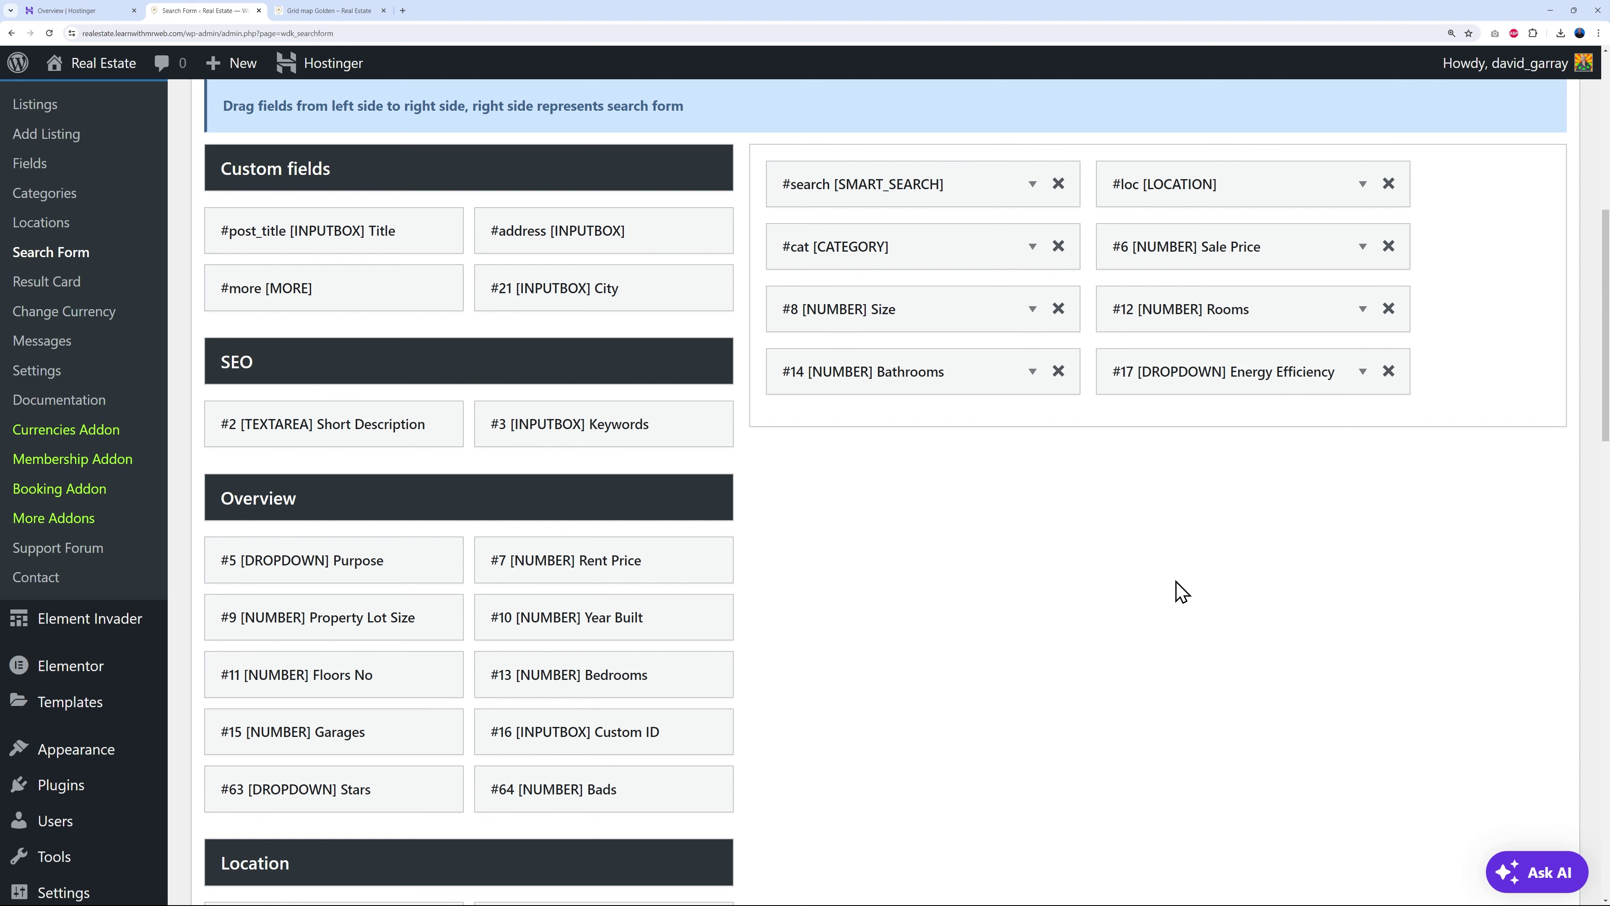
- Save the updated search form
{"action": "scroll", "coordinate": [1172, 587], "scroll_direction": "down", "scroll_amount": 15}
{"action": "left_click", "coordinate": [256, 785]}
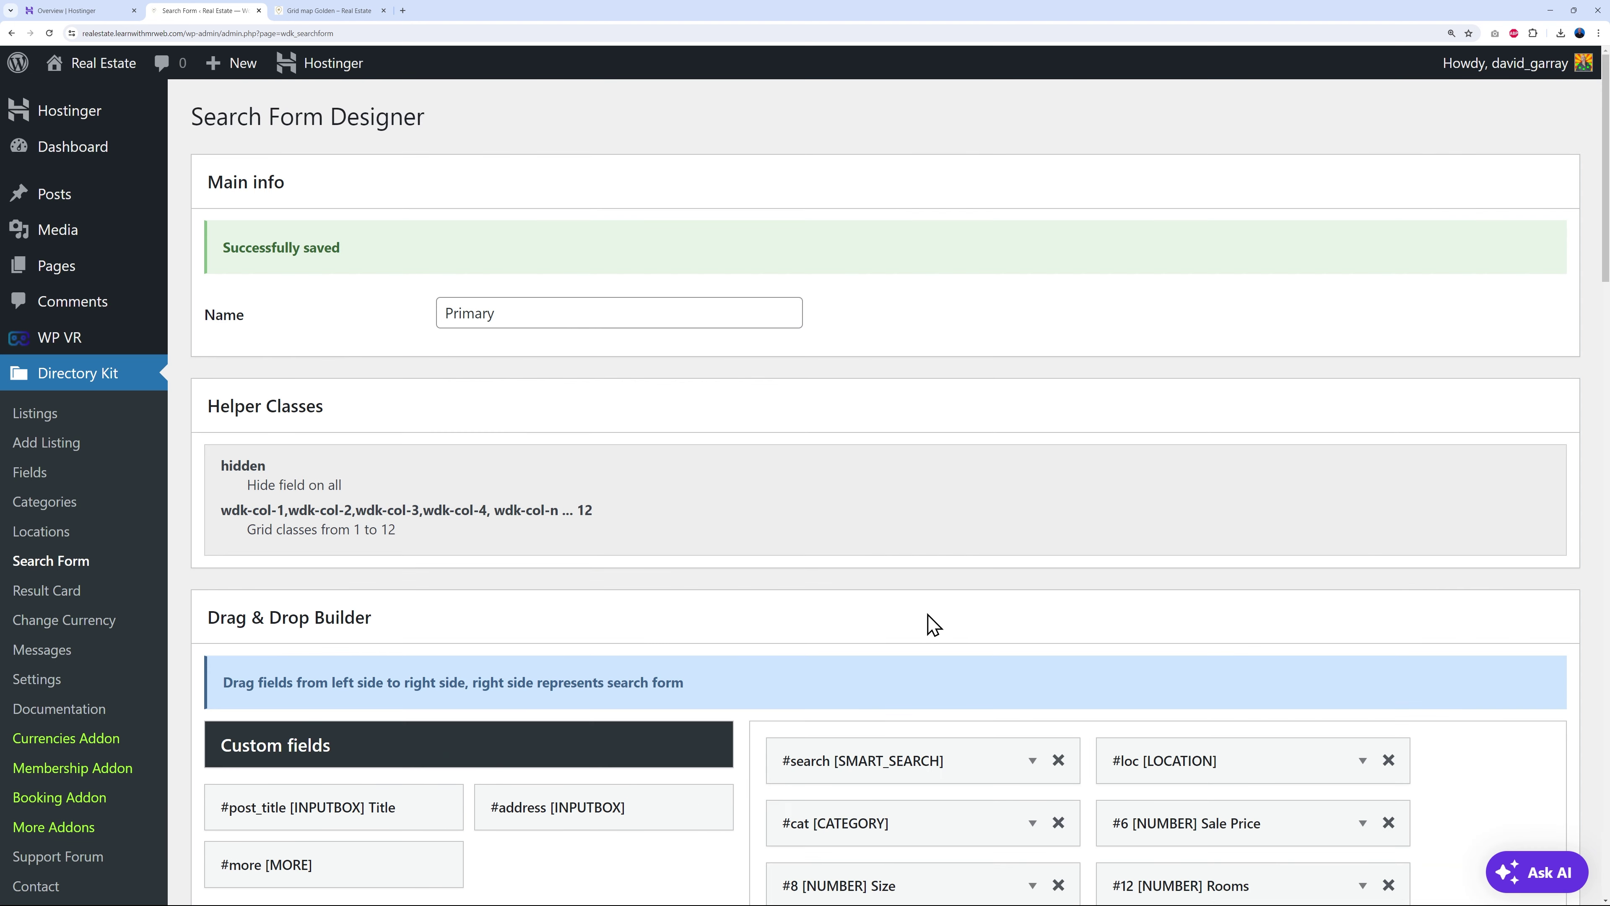
{"action": "left_click", "coordinate": [304, 11]}
- Reload the live listings page and check that the extra filters show Size, Rooms, Bathrooms and Energy Efficiency
{"action": "left_click", "coordinate": [49, 33]}
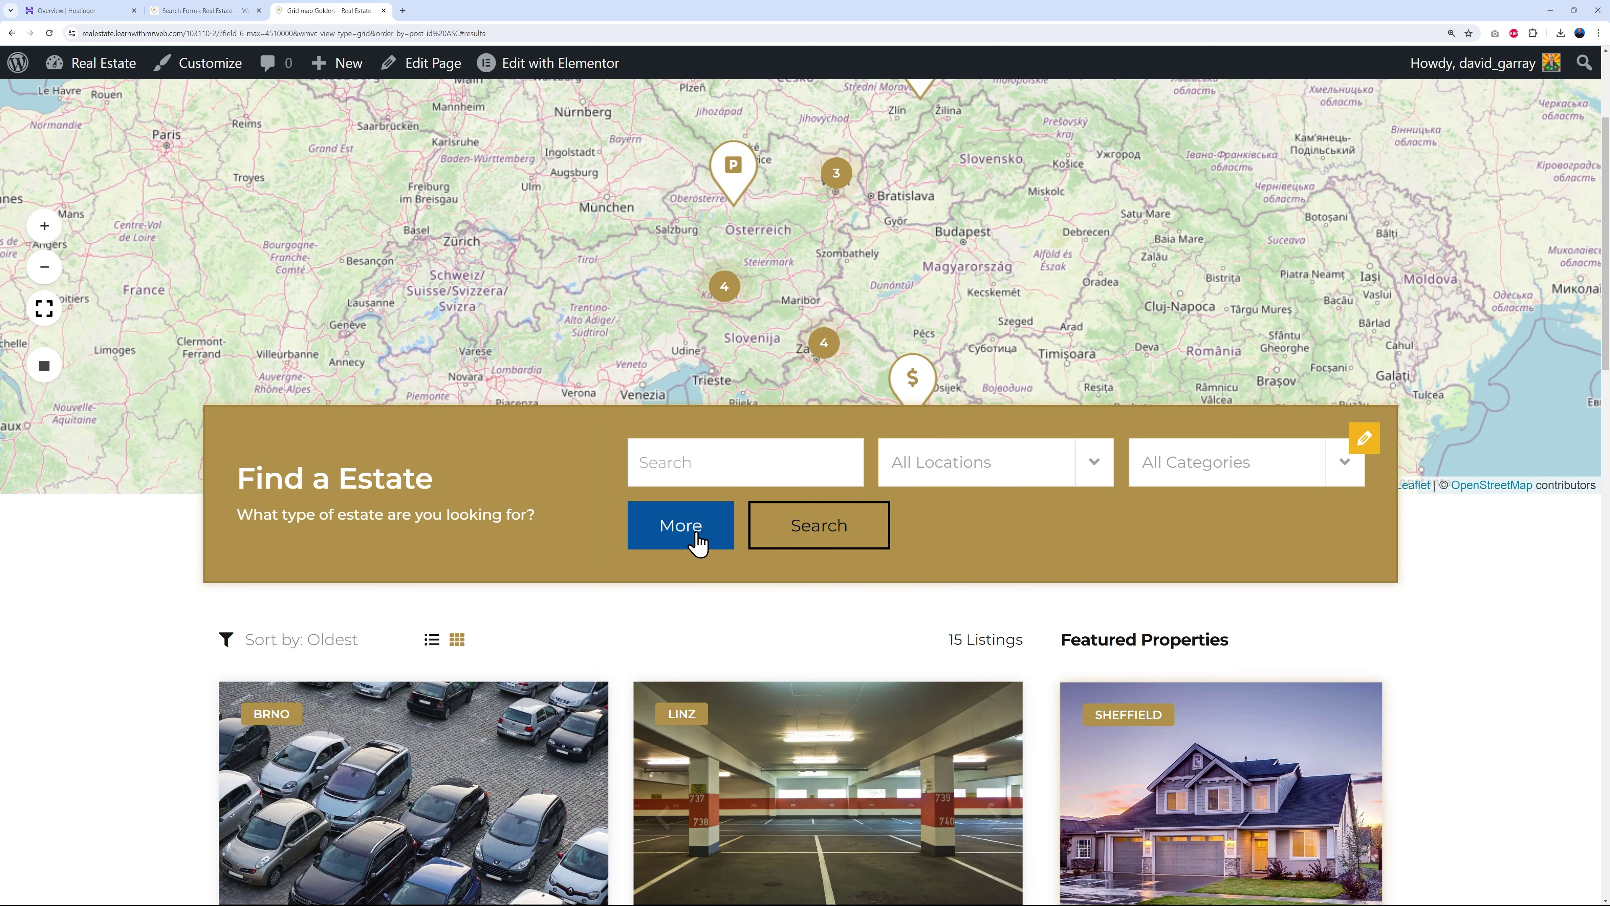
{"action": "left_click", "coordinate": [698, 542]}
{"action": "scroll", "coordinate": [1489, 612], "scroll_direction": "down", "scroll_amount": 1}
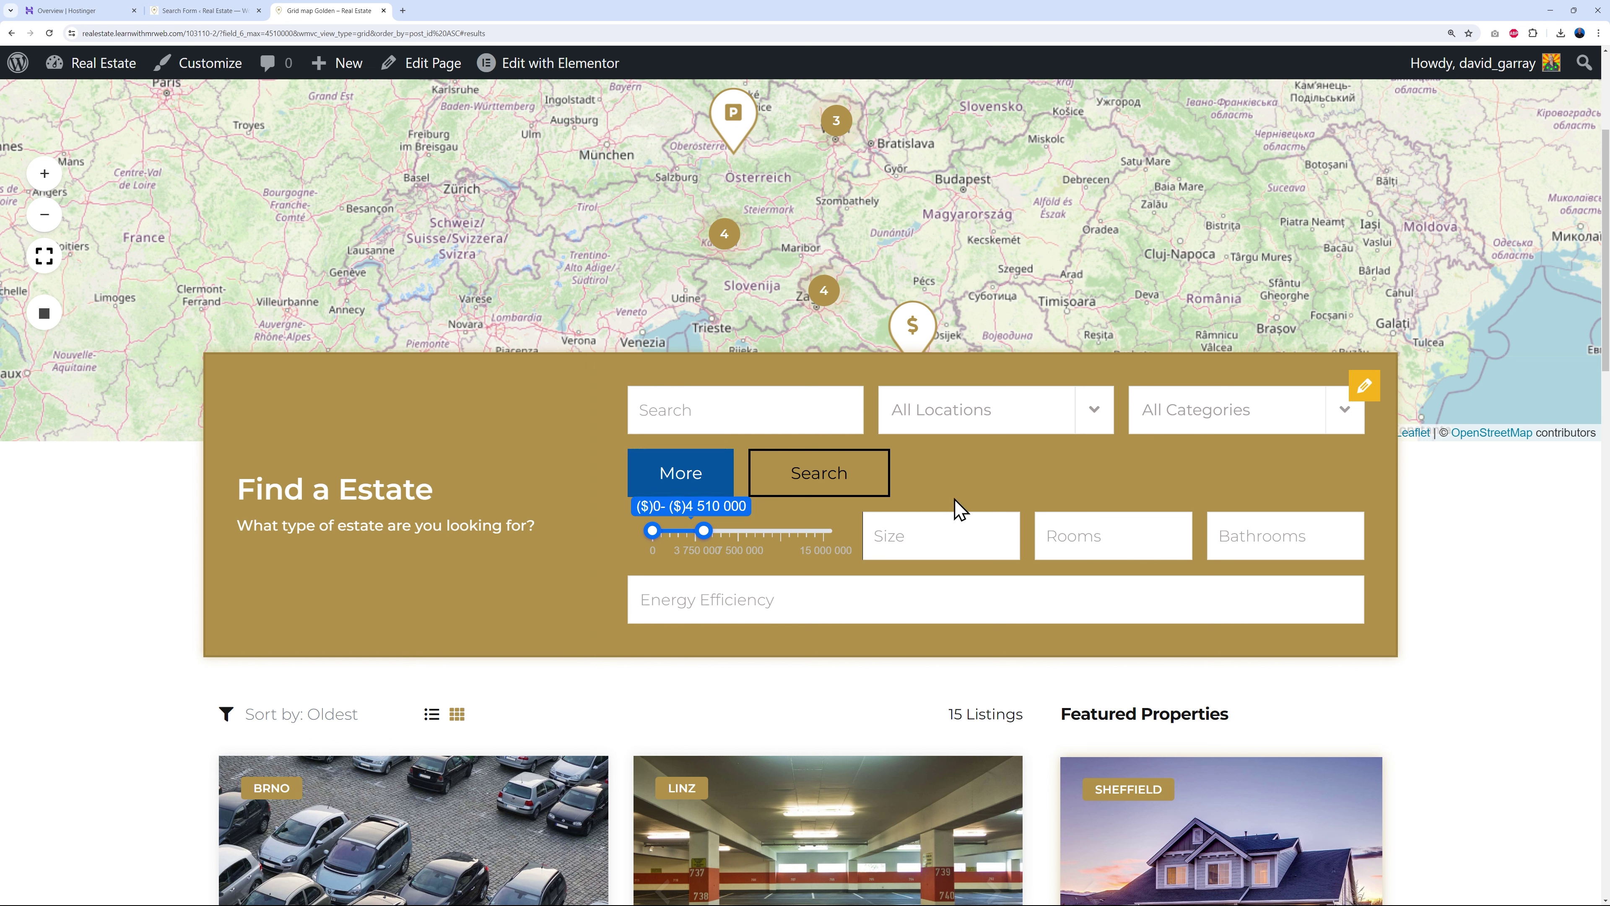
{"action": "left_click", "coordinate": [709, 487]}
{"action": "scroll", "coordinate": [1428, 590], "scroll_direction": "down", "scroll_amount": 4}
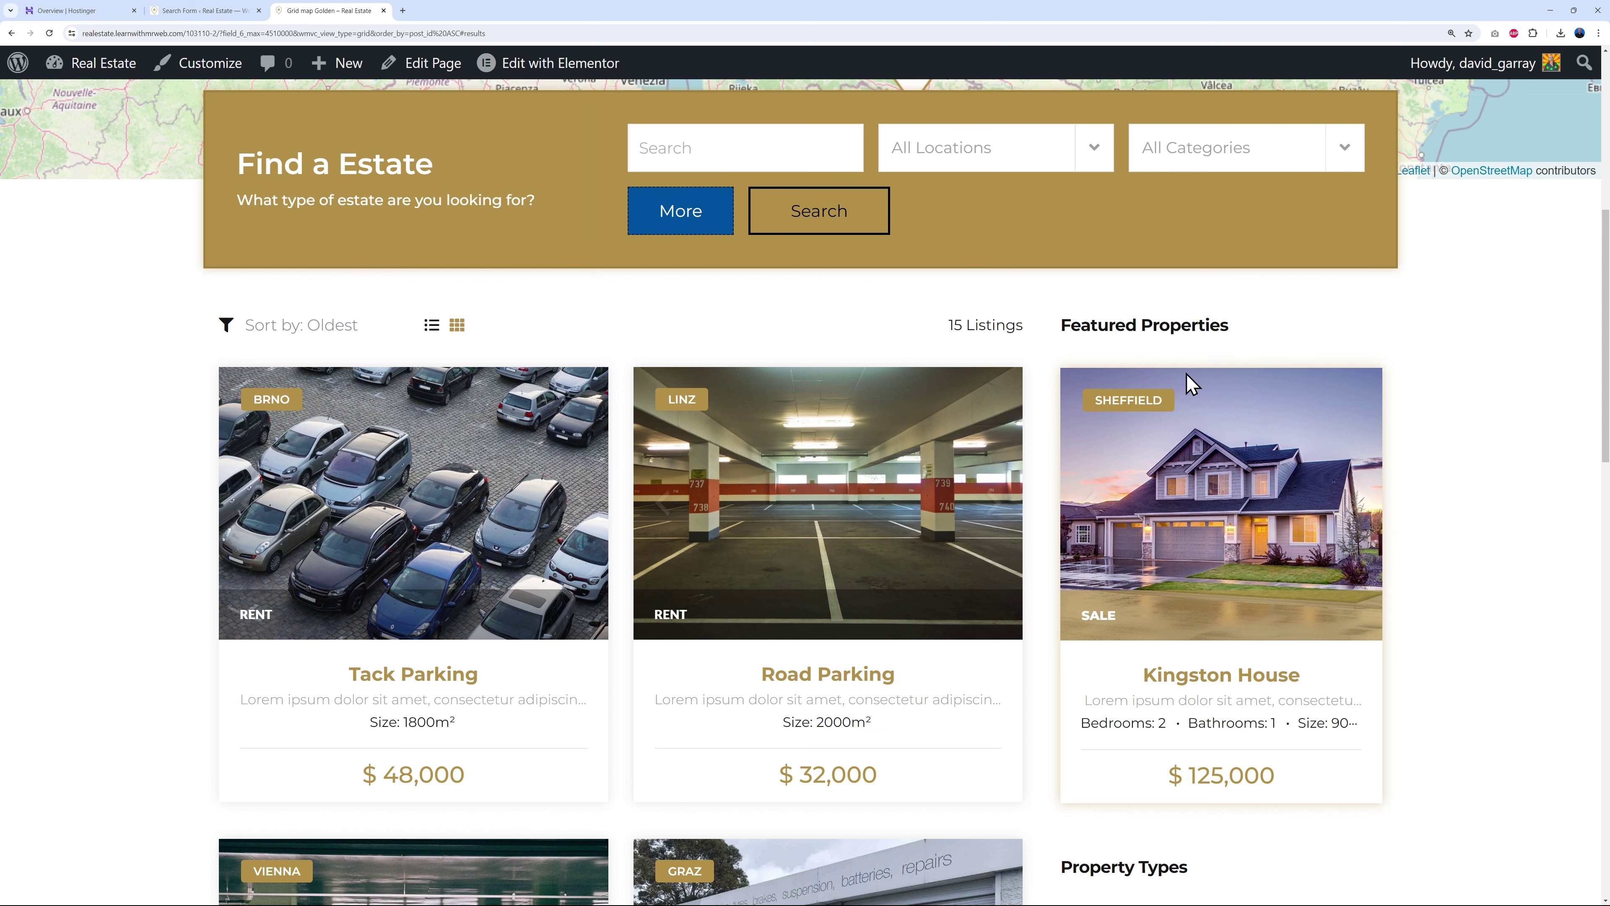
{"action": "scroll", "coordinate": [1490, 590], "scroll_direction": "down", "scroll_amount": 2}
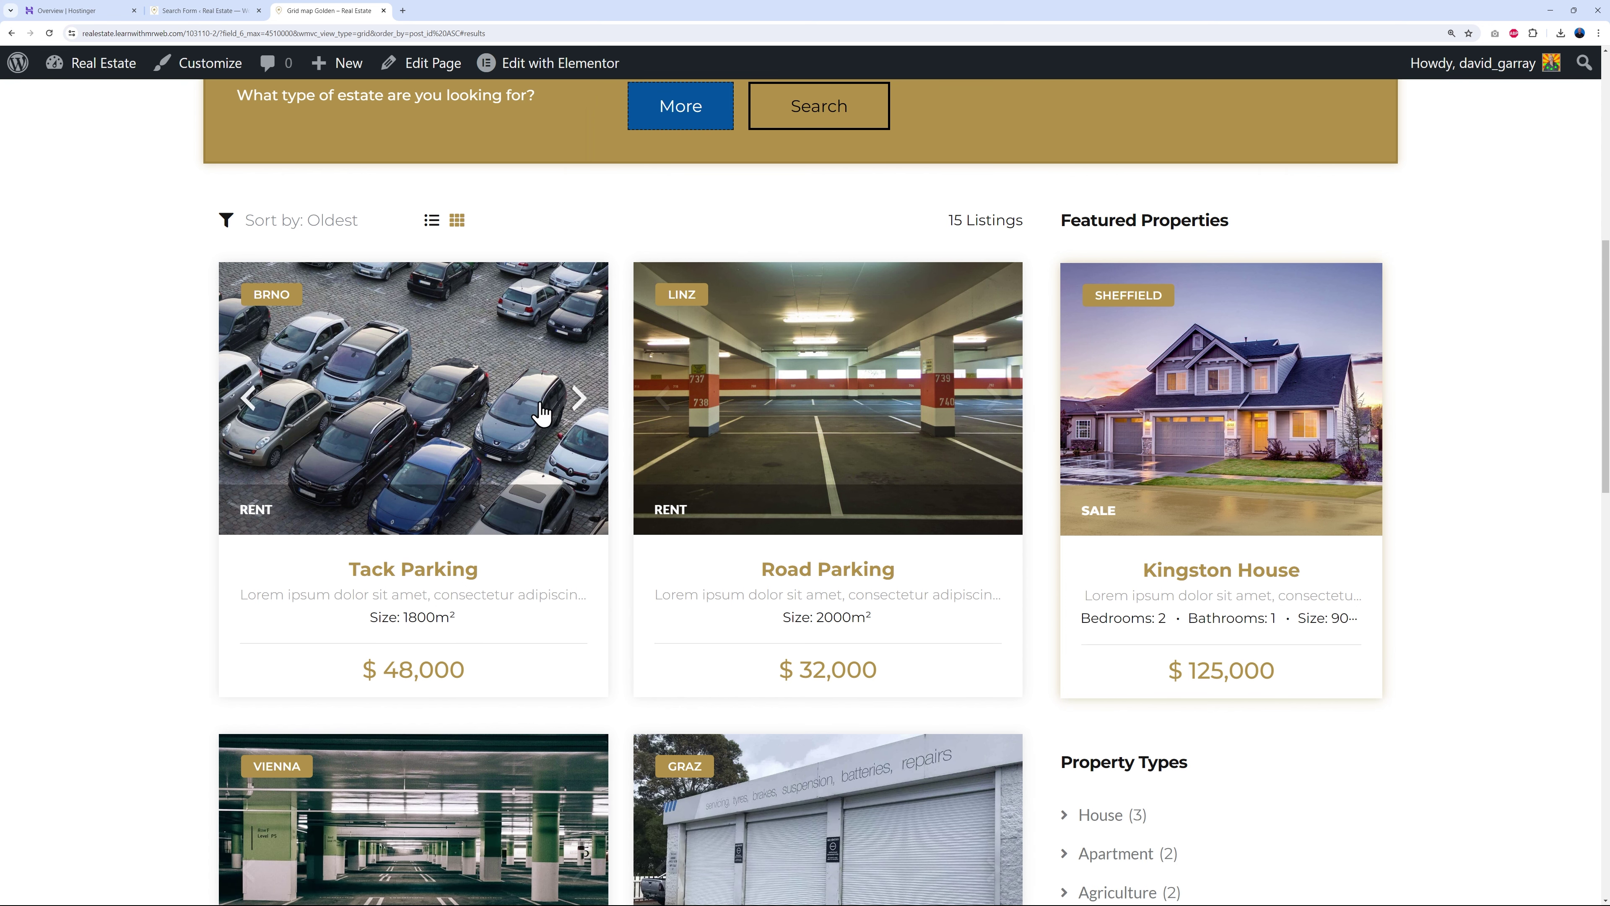
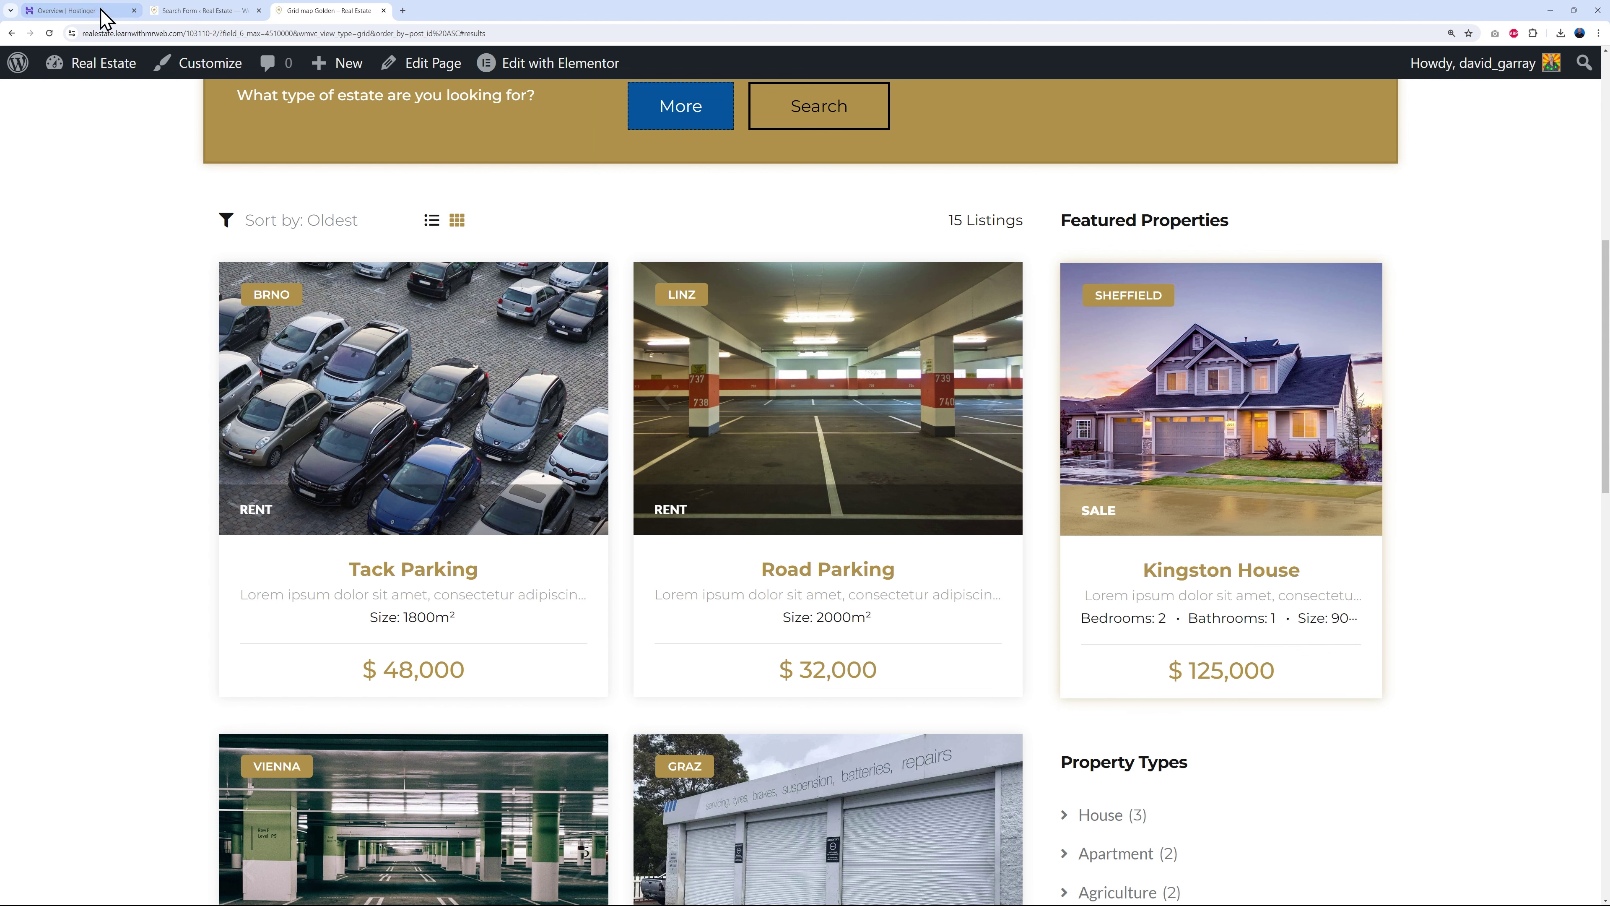
- Place the #10 Year Built field in the result card's Over Image Top area and save
{"action": "left_click", "coordinate": [190, 12]}
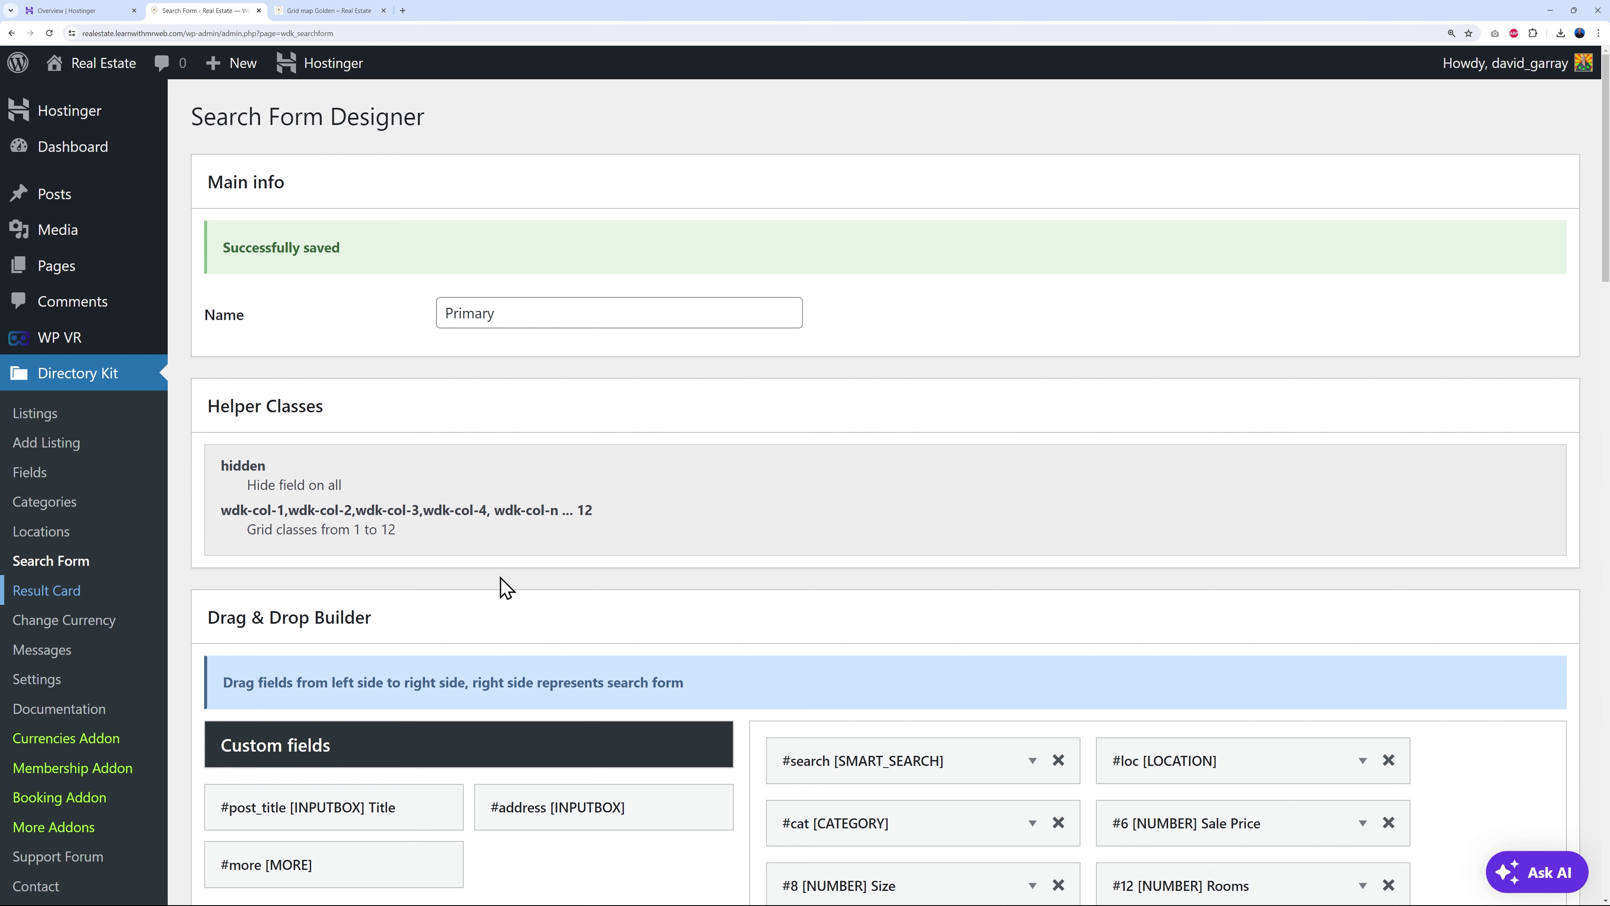
{"action": "left_click", "coordinate": [63, 592]}
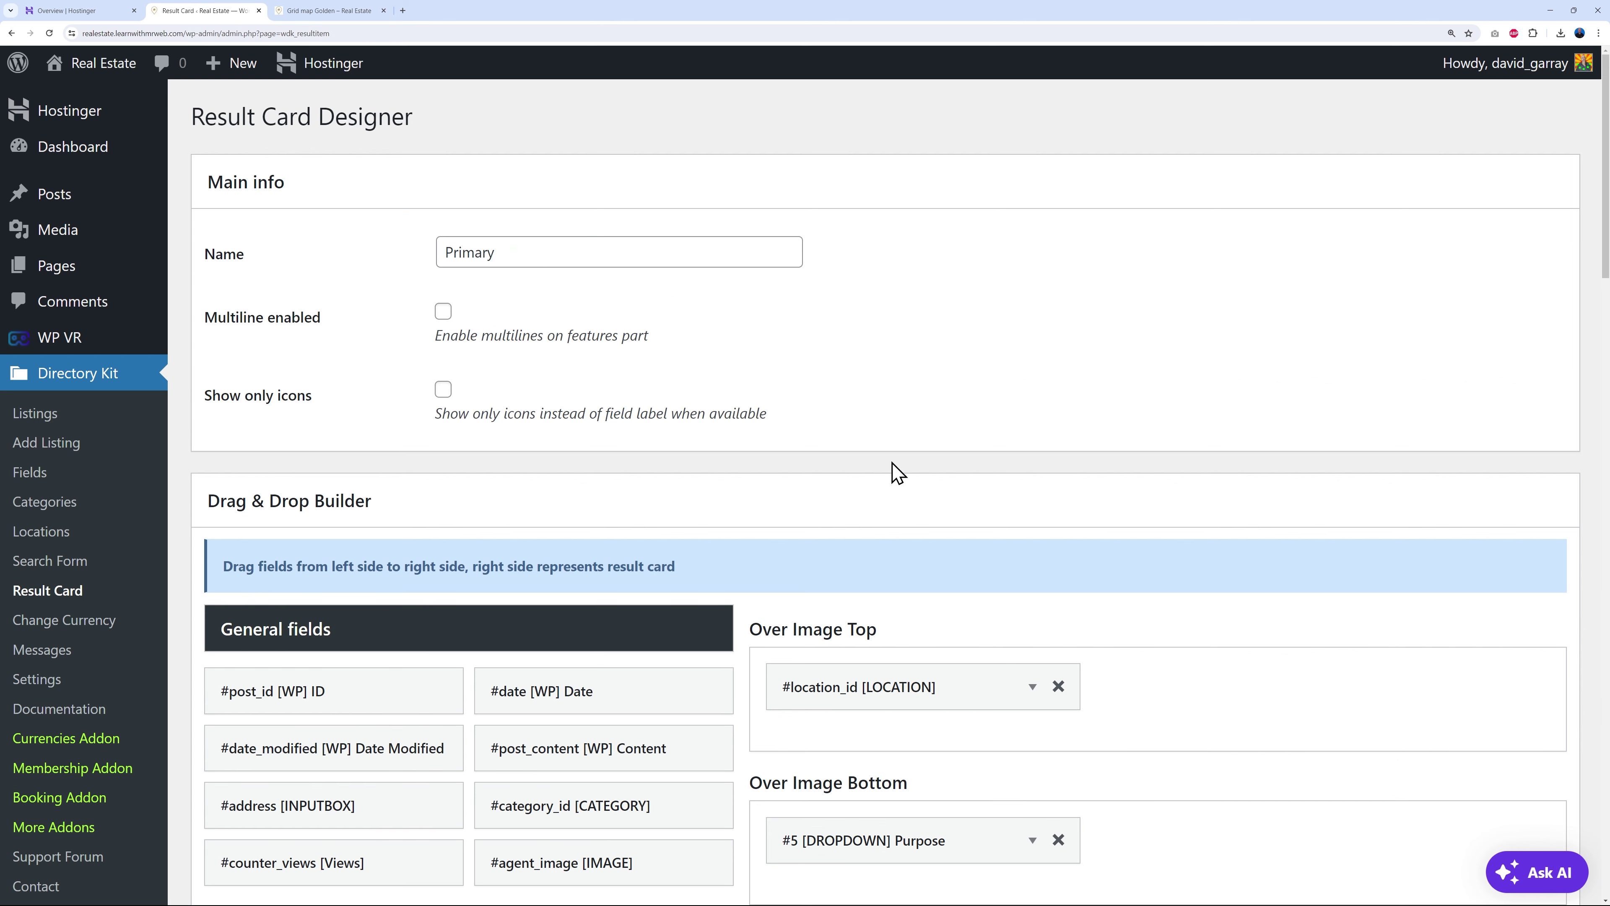
{"action": "scroll", "coordinate": [1197, 425], "scroll_direction": "down", "scroll_amount": 5}
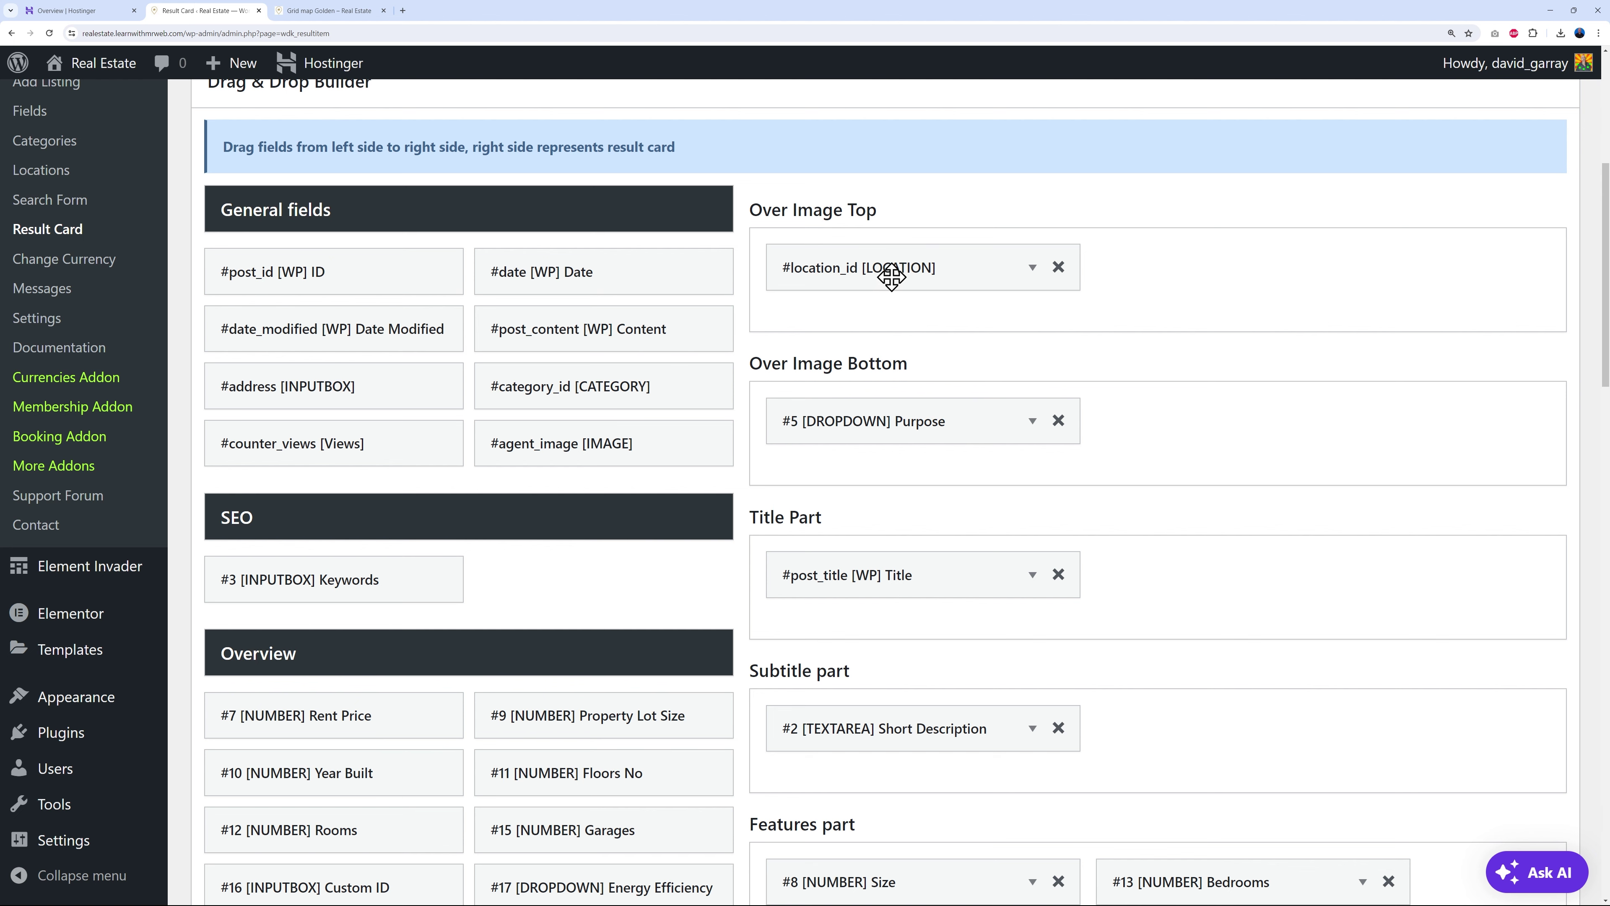
{"action": "scroll", "coordinate": [546, 589], "scroll_direction": "down", "scroll_amount": 1}
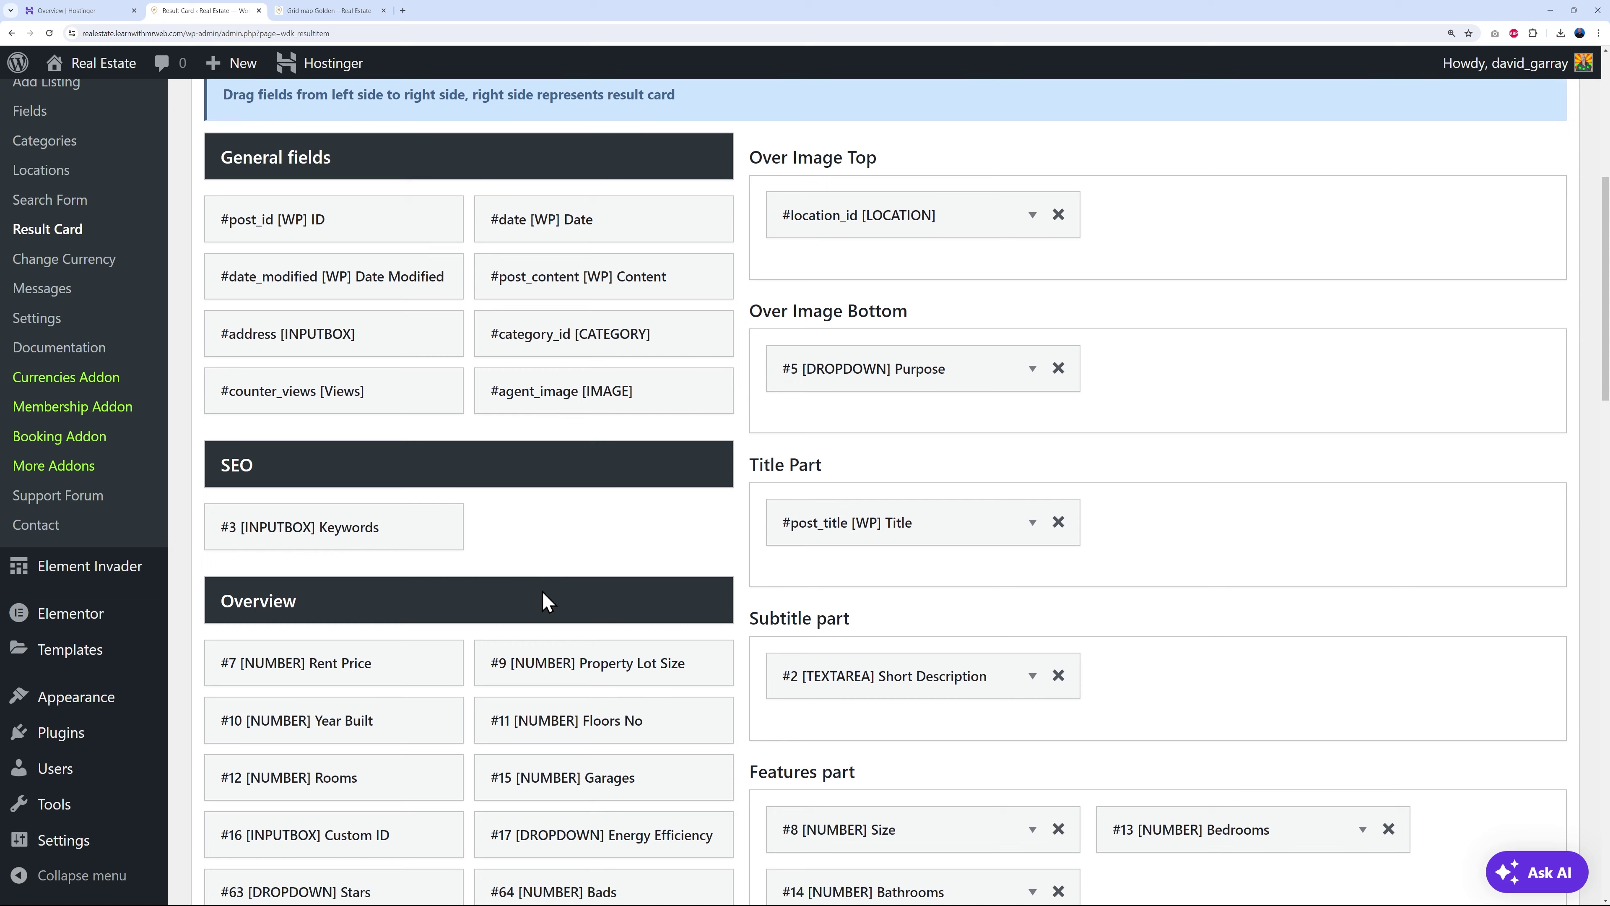
{"action": "left_click_drag", "start_coordinate": [413, 726], "coordinate": [1268, 222]}
{"action": "scroll", "coordinate": [1180, 501], "scroll_direction": "down", "scroll_amount": 15}
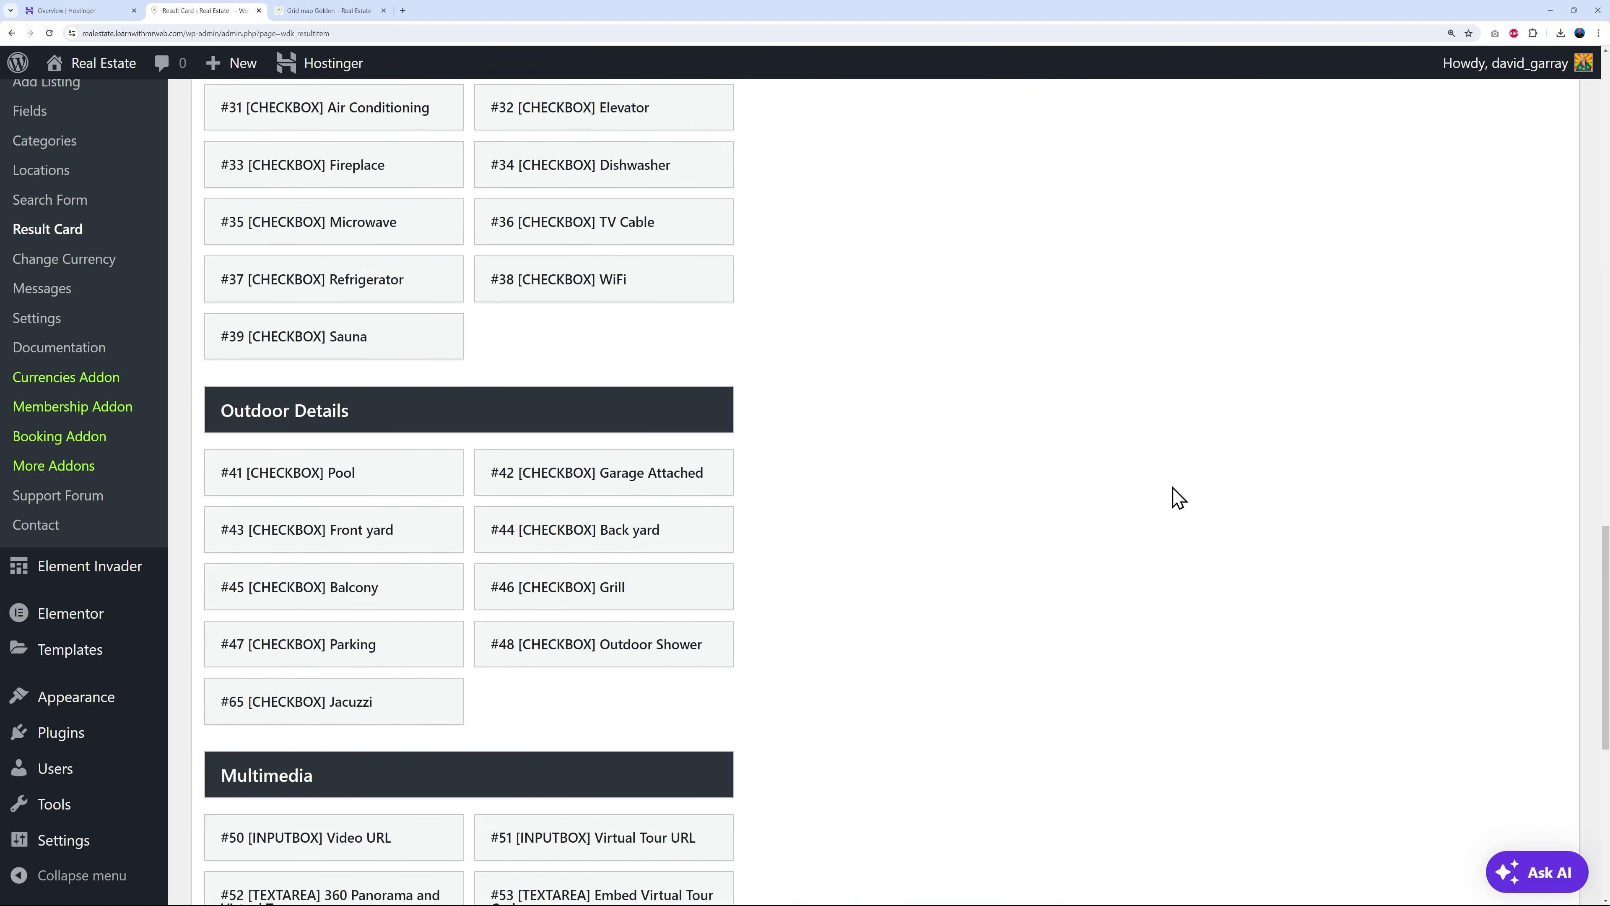
{"action": "left_click", "coordinate": [298, 795]}
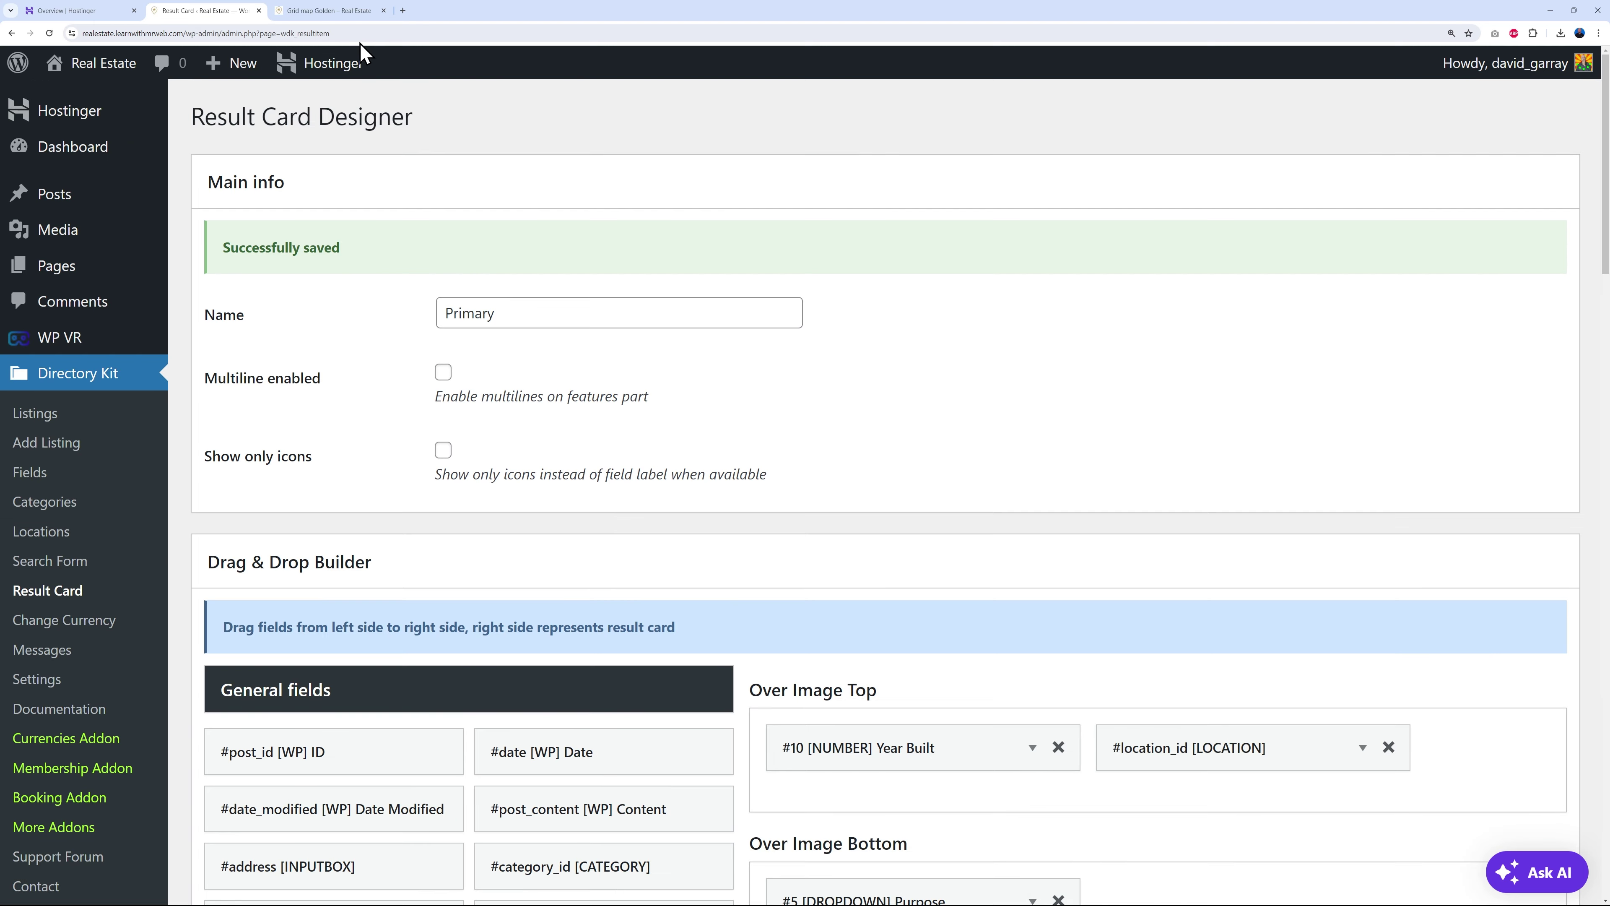
- Reload the listings grid to check the new year badges, then return to the card designer
{"action": "left_click", "coordinate": [336, 11]}
{"action": "left_click", "coordinate": [49, 34]}
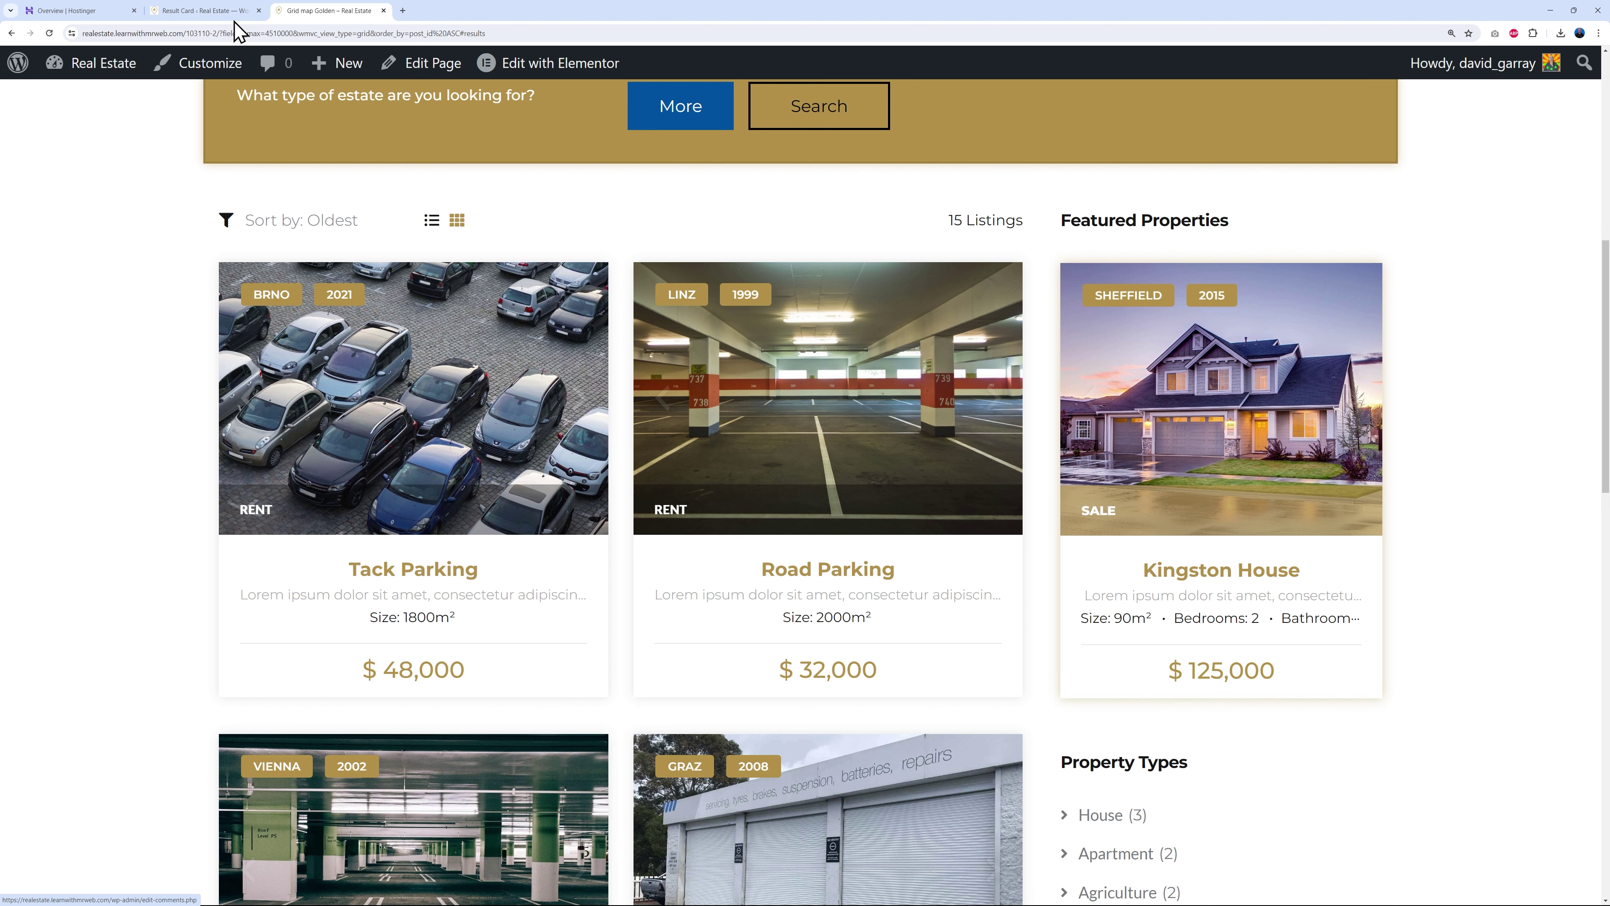
{"action": "left_click", "coordinate": [221, 12]}
- Compare the card layout, with Year Built and location over the image, against the Grid map Golden listings
{"action": "scroll", "coordinate": [1129, 616], "scroll_direction": "down", "scroll_amount": 6}
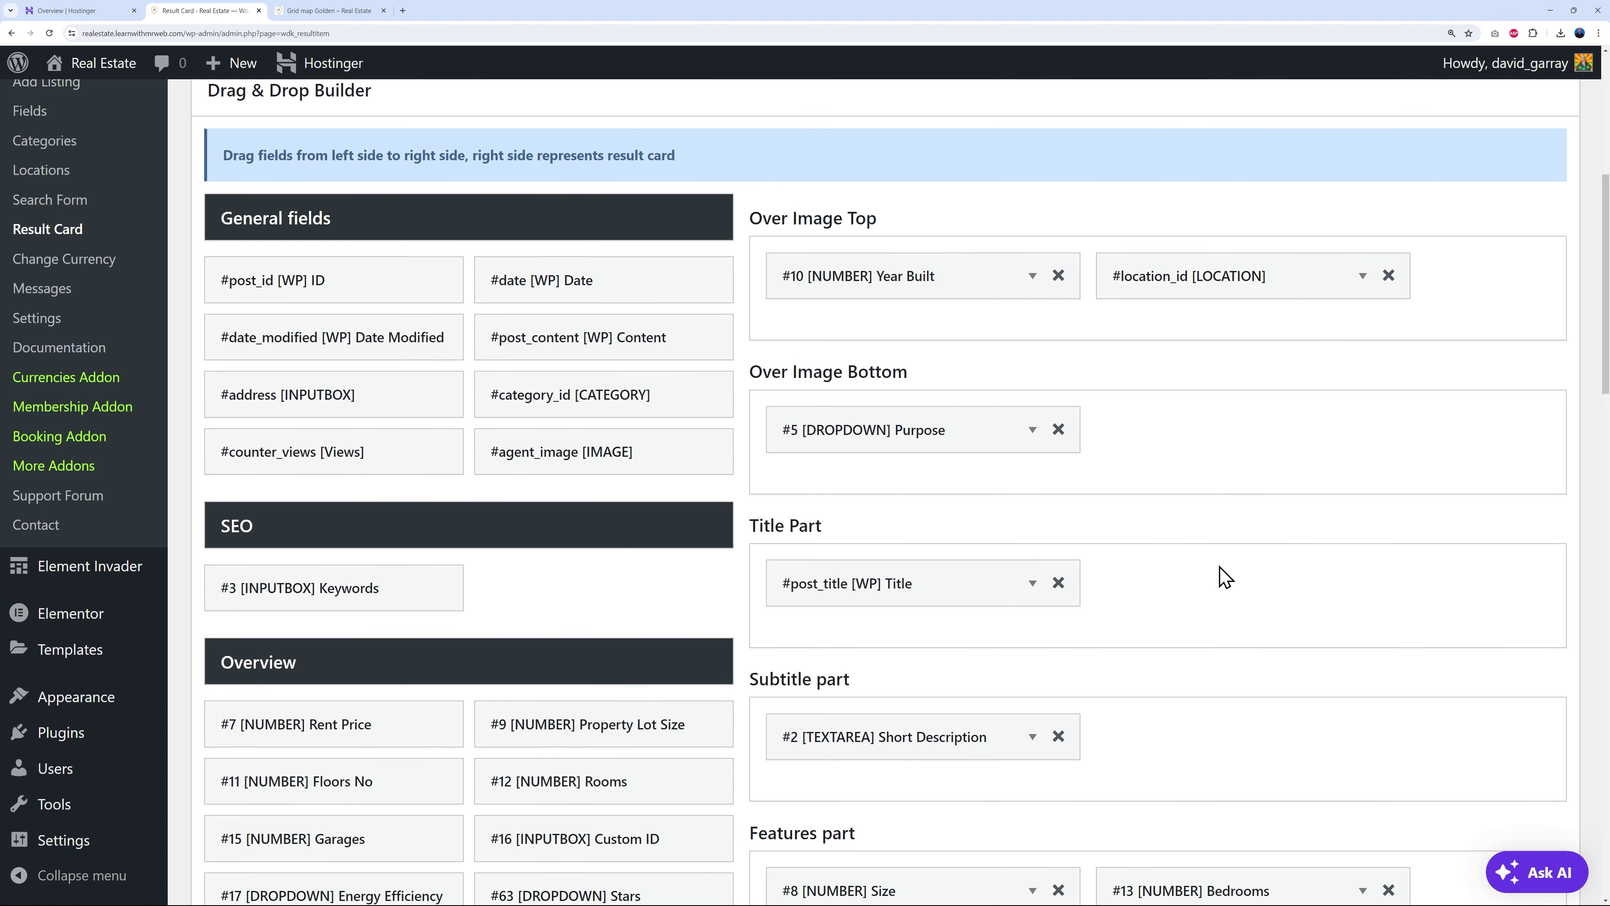
{"action": "scroll", "coordinate": [1283, 450], "scroll_direction": "down", "scroll_amount": 2}
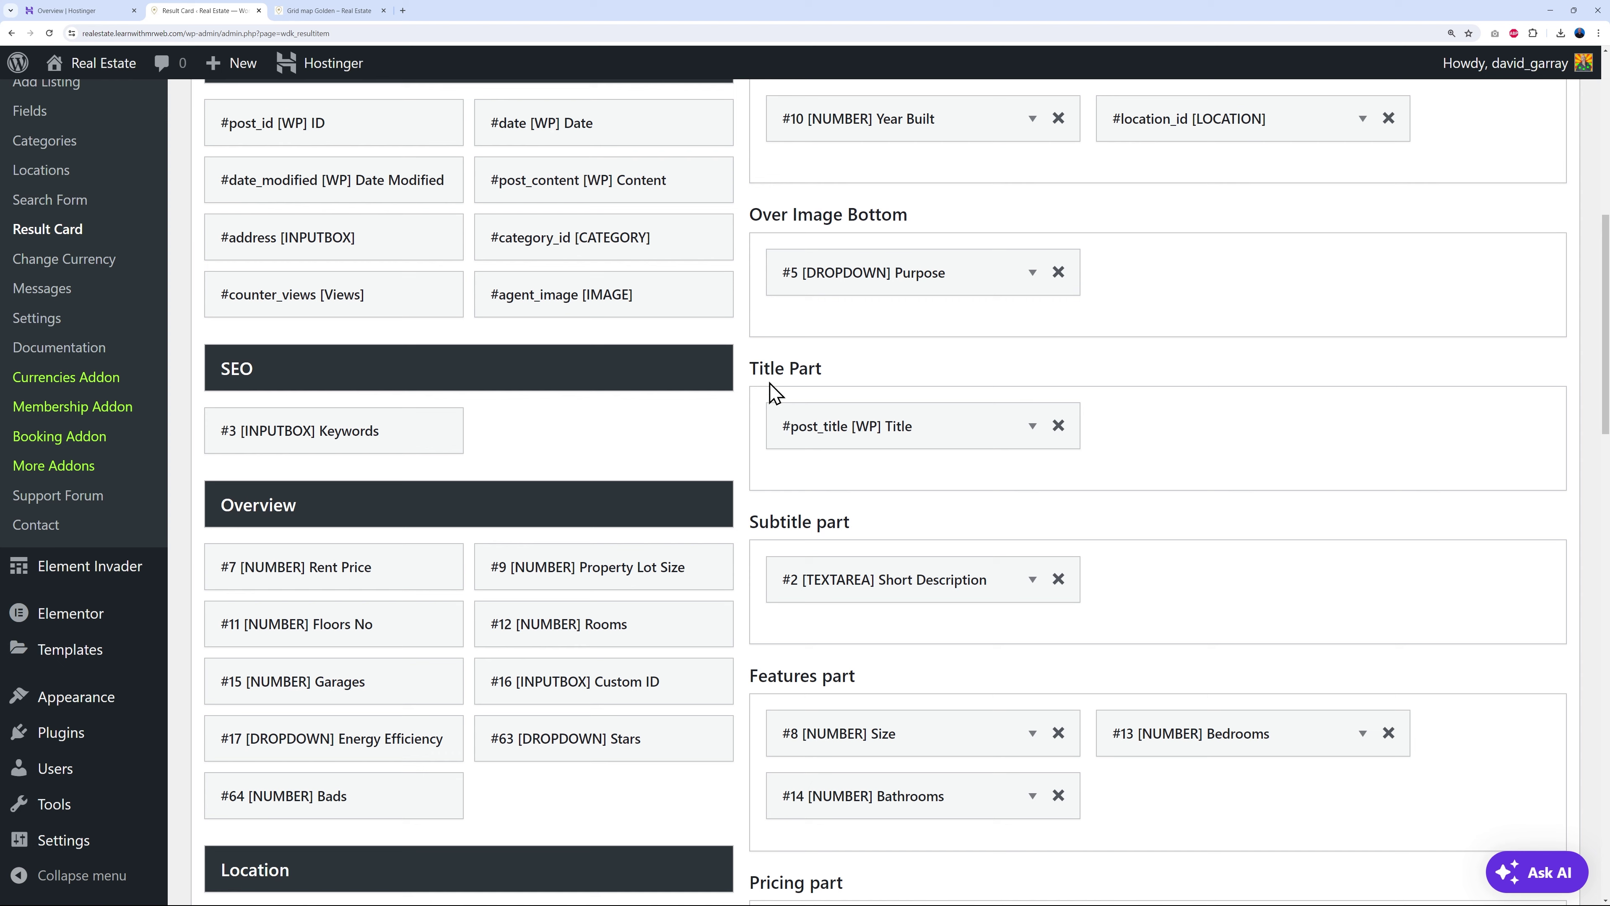
{"action": "scroll", "coordinate": [1251, 515], "scroll_direction": "down", "scroll_amount": 2}
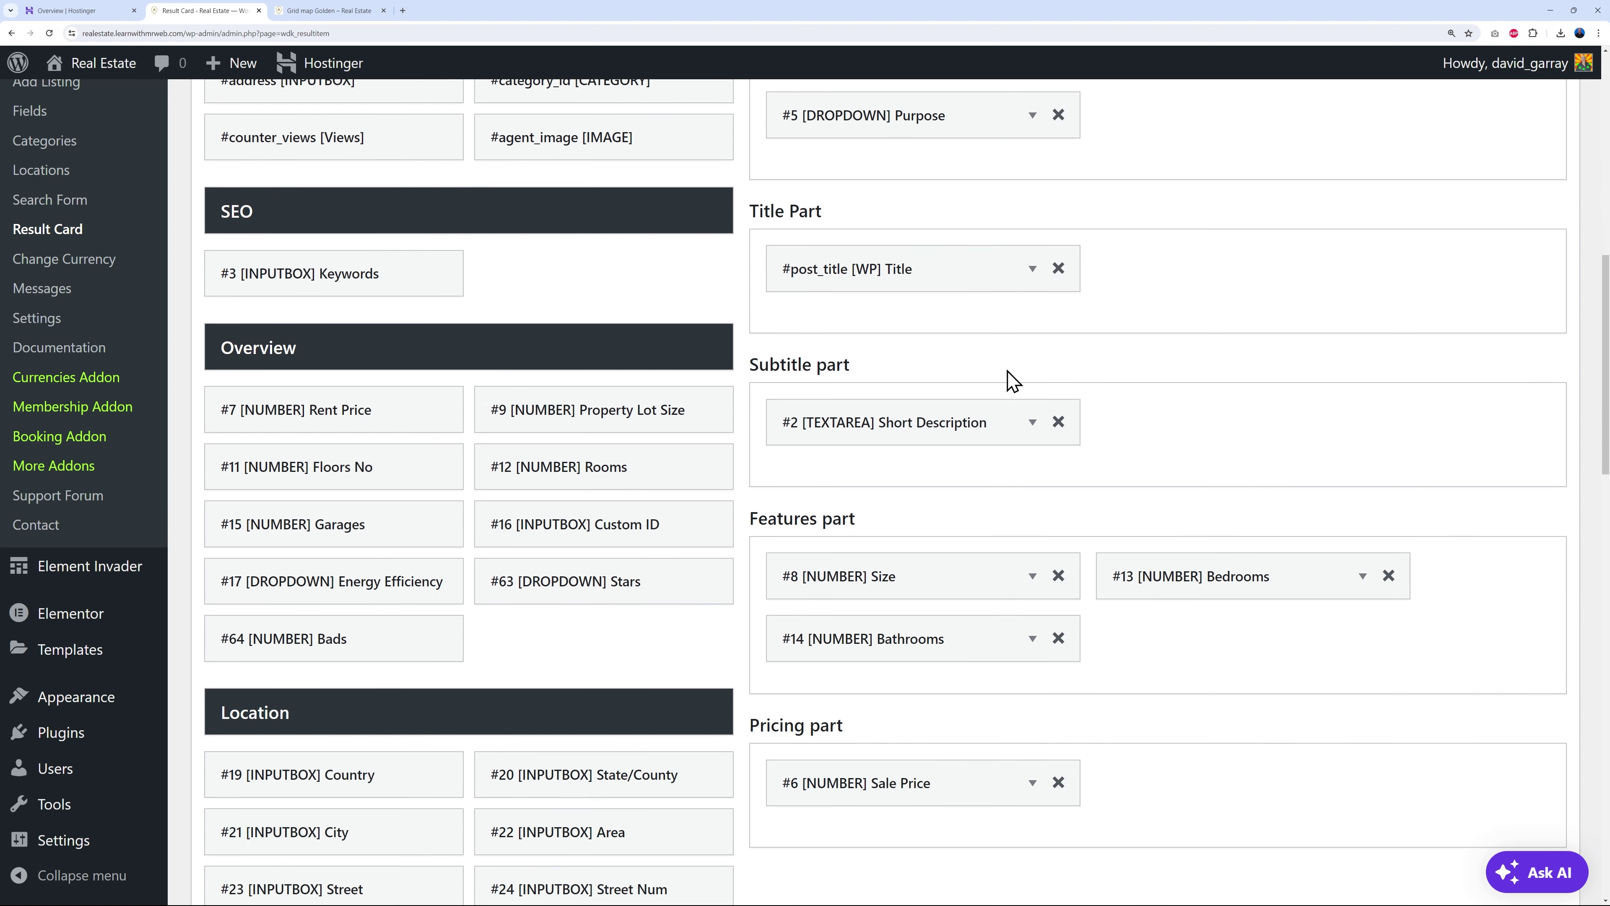
{"action": "scroll", "coordinate": [1012, 379], "scroll_direction": "down", "scroll_amount": 1}
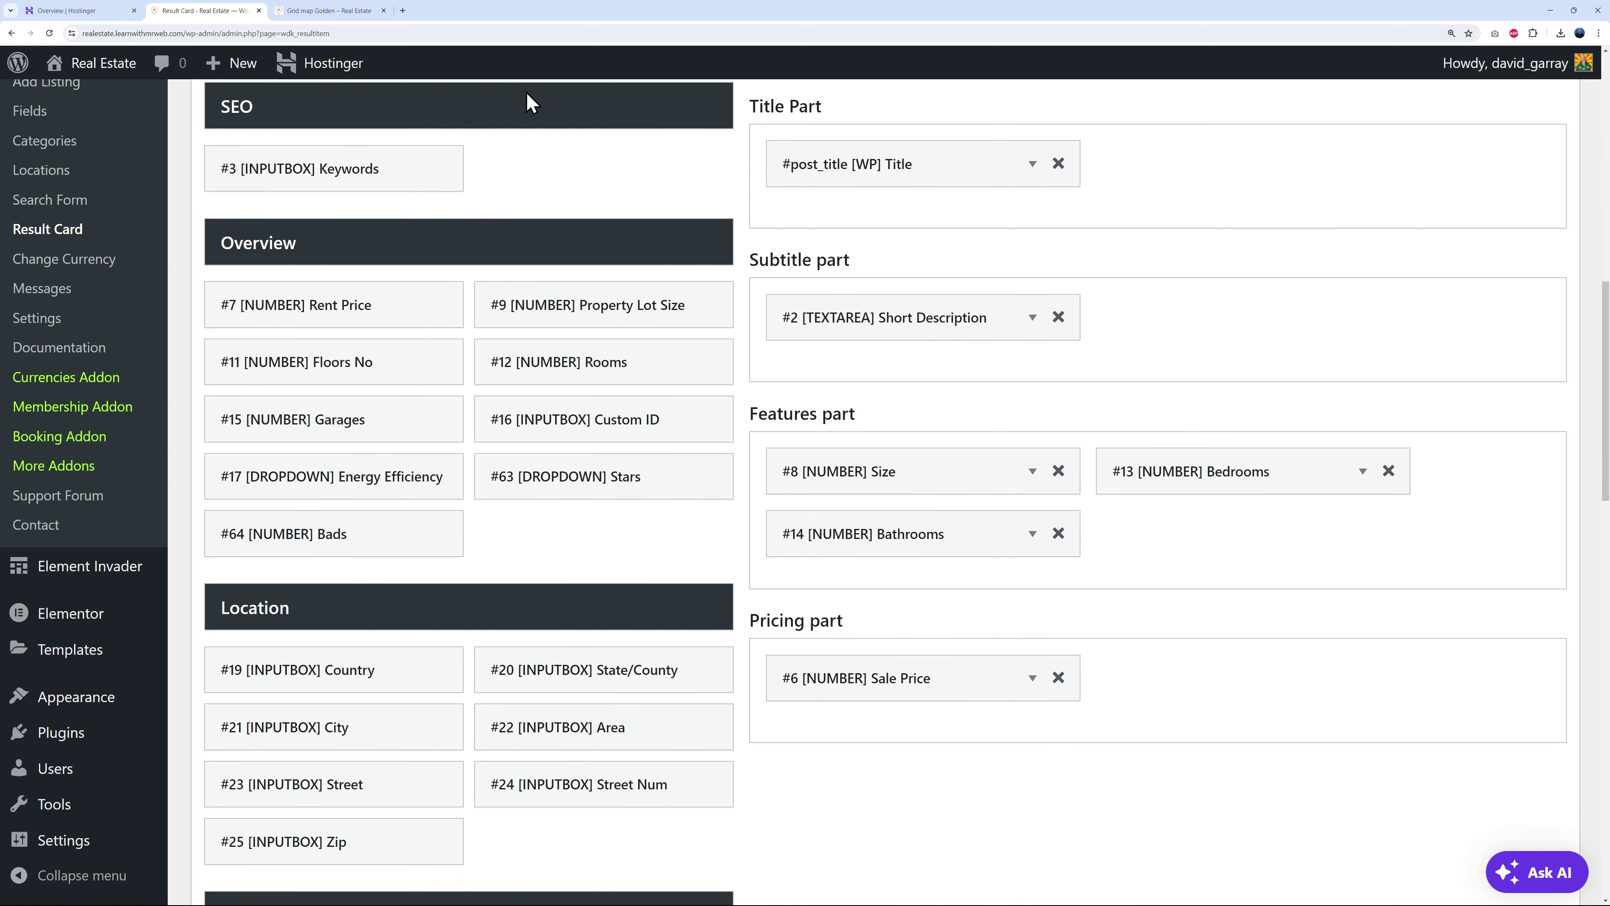
{"action": "left_click", "coordinate": [328, 11]}
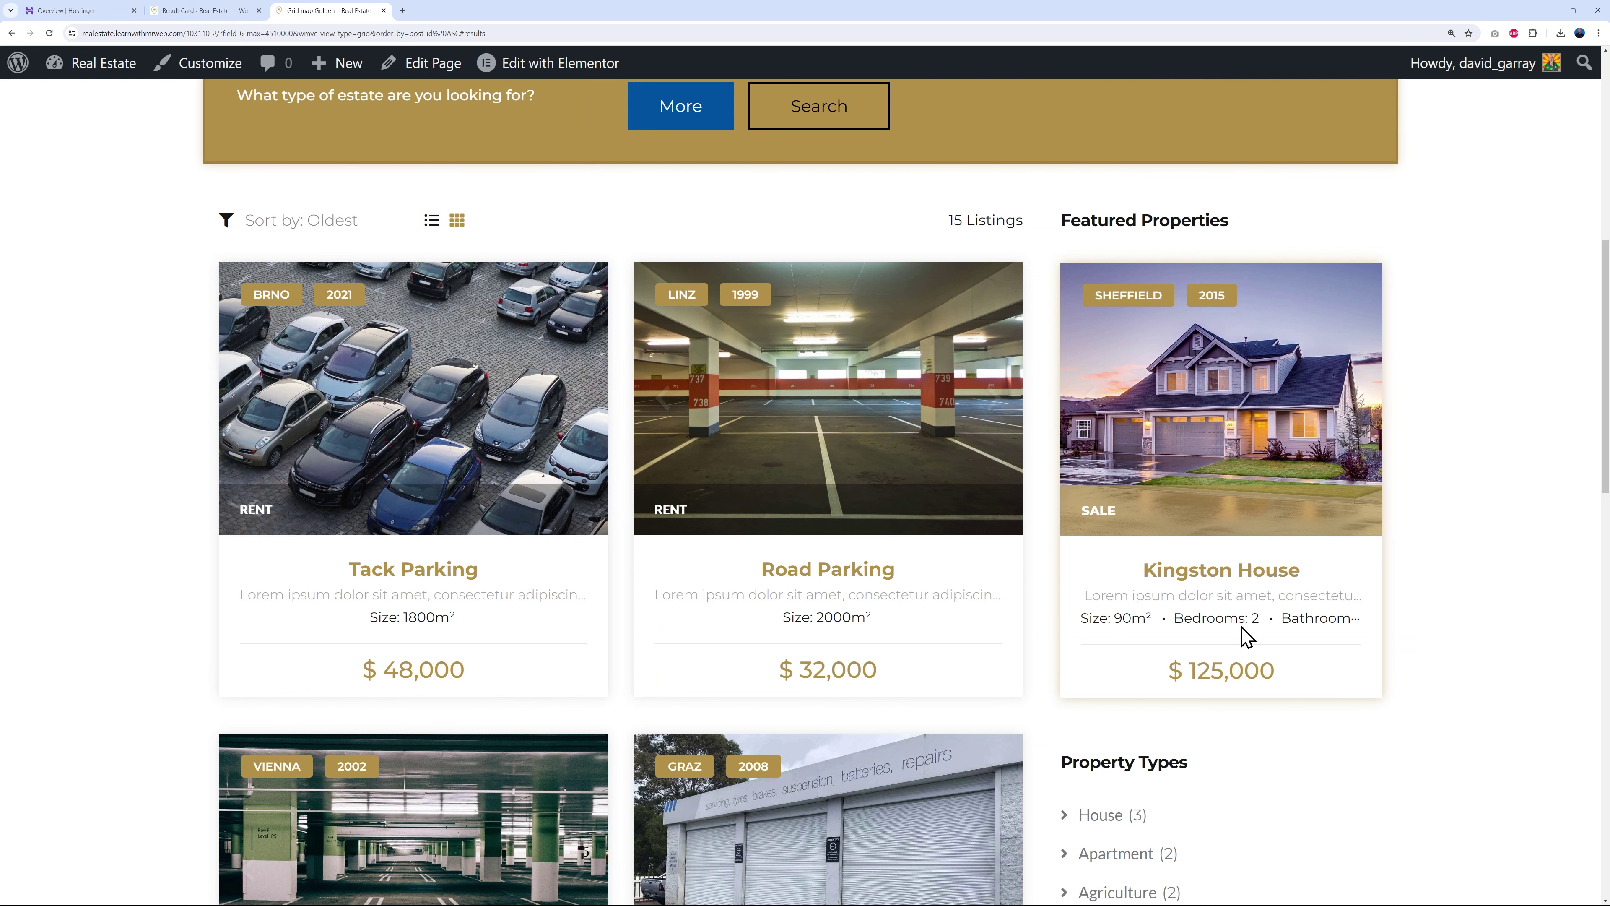
{"action": "left_click", "coordinate": [235, 15]}
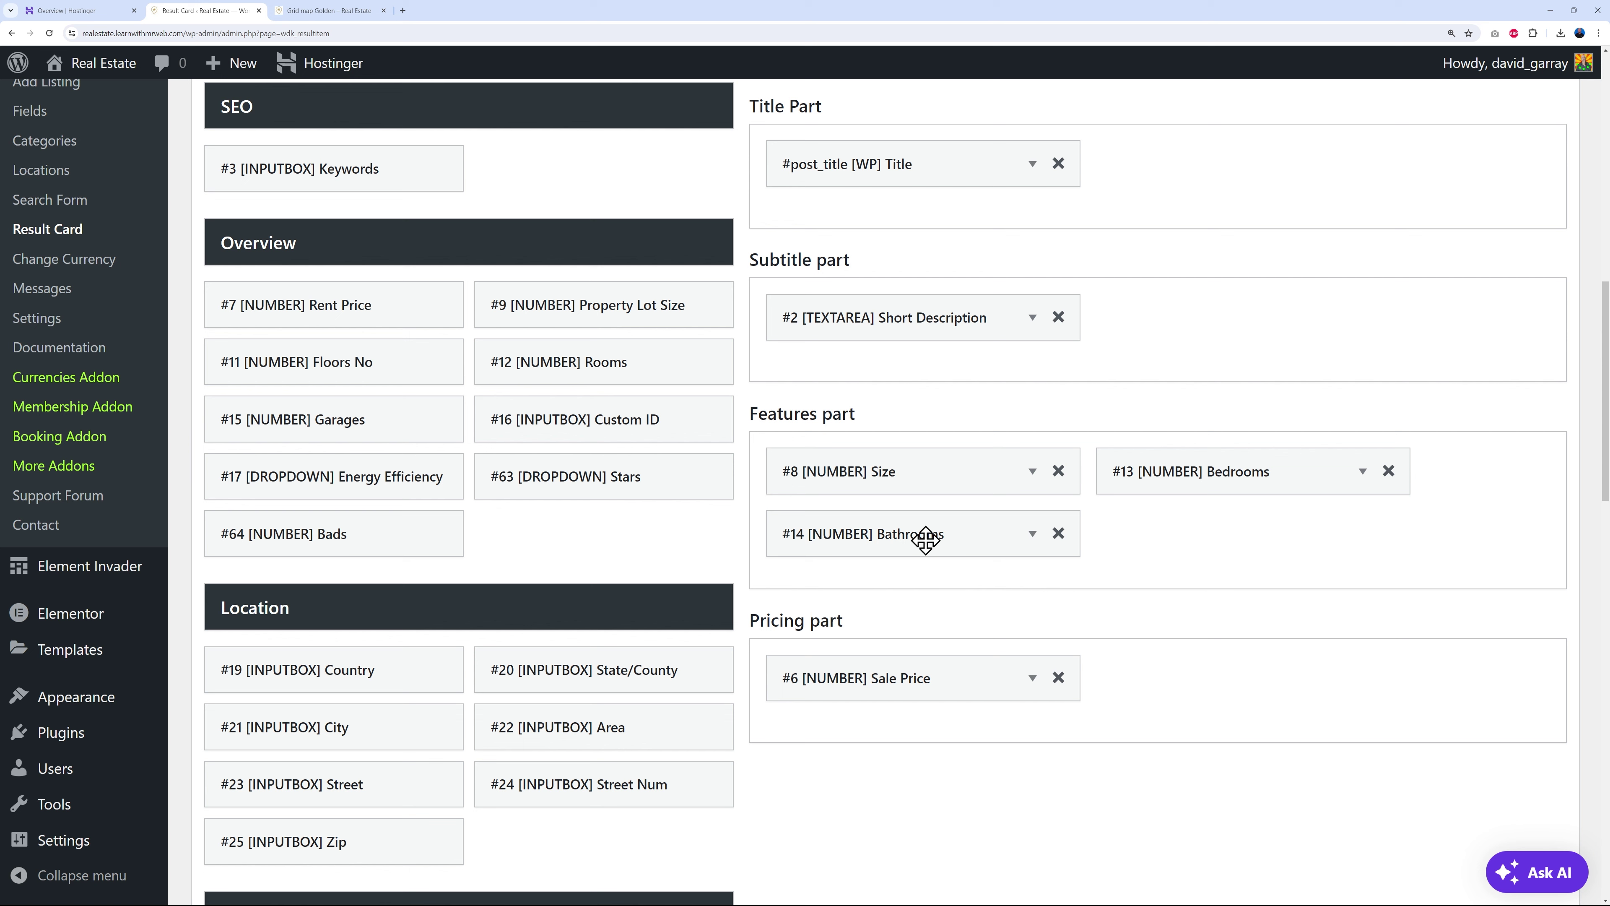
{"action": "left_click", "coordinate": [335, 11]}
{"action": "mouse_move", "coordinate": [458, 495]}
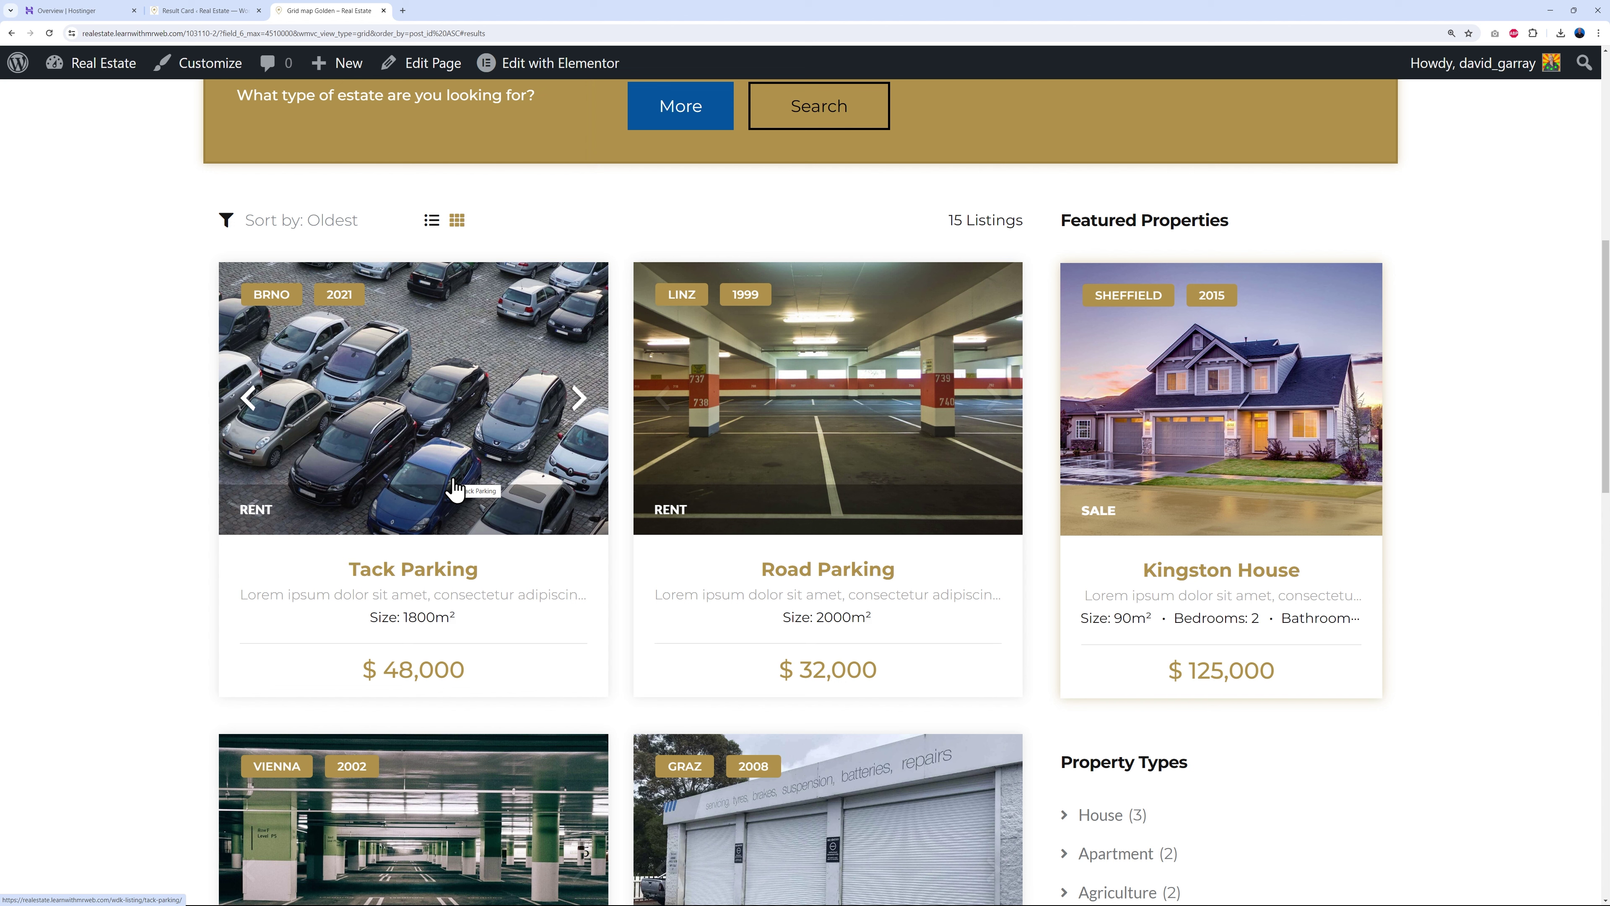
{"action": "mouse_move", "coordinate": [1369, 494]}
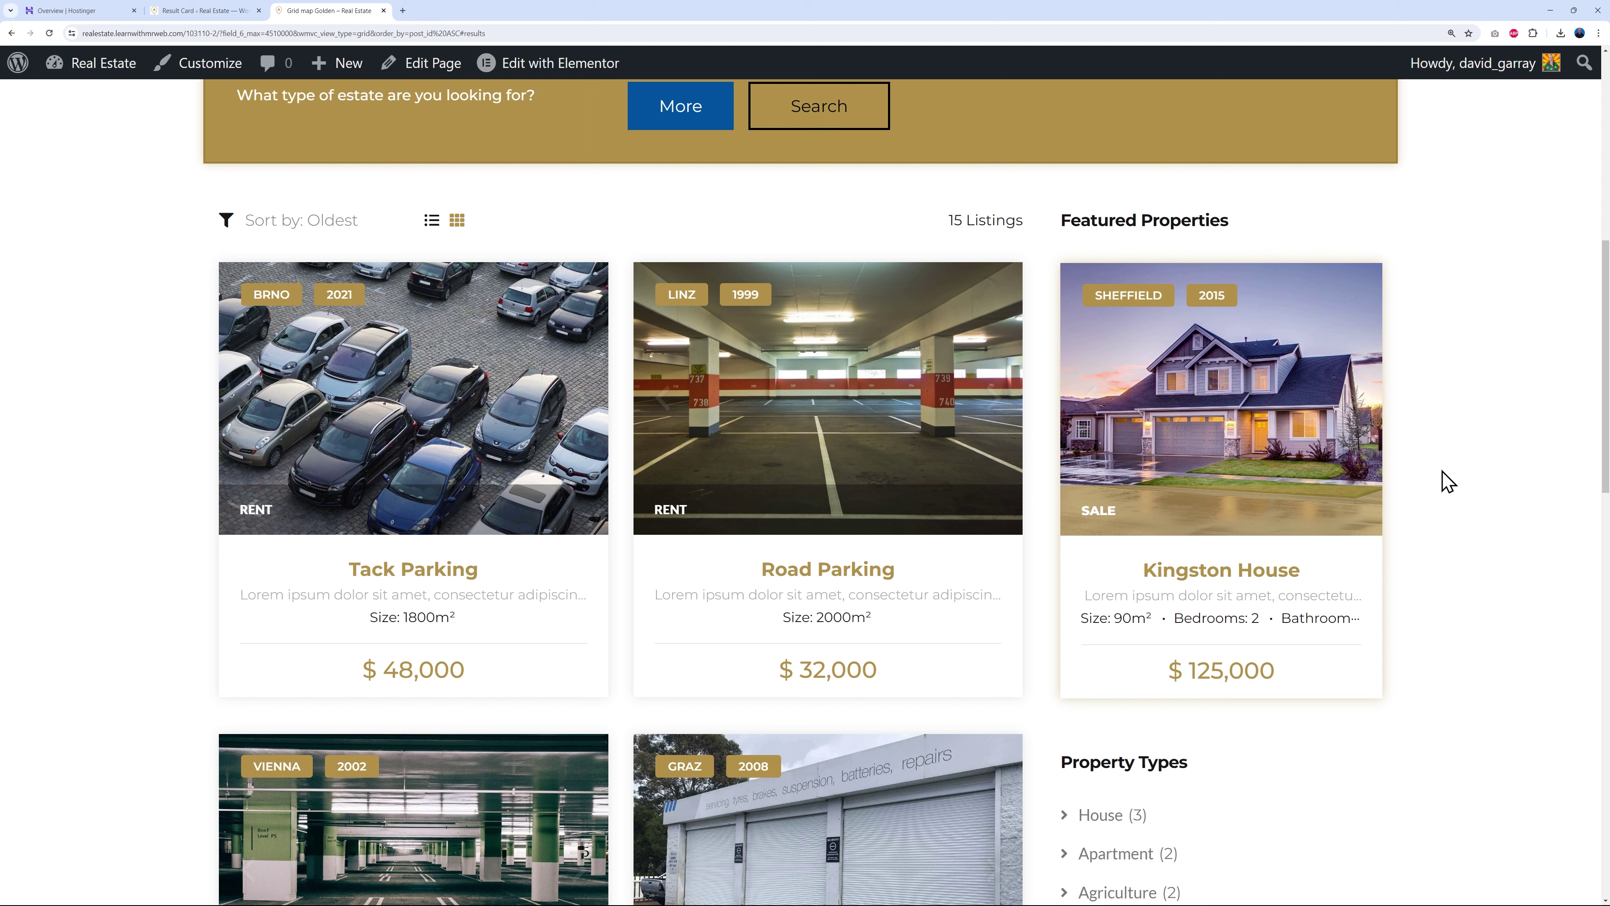
{"action": "left_click", "coordinate": [206, 13]}
{"action": "scroll", "coordinate": [634, 337], "scroll_direction": "up", "scroll_amount": 3}
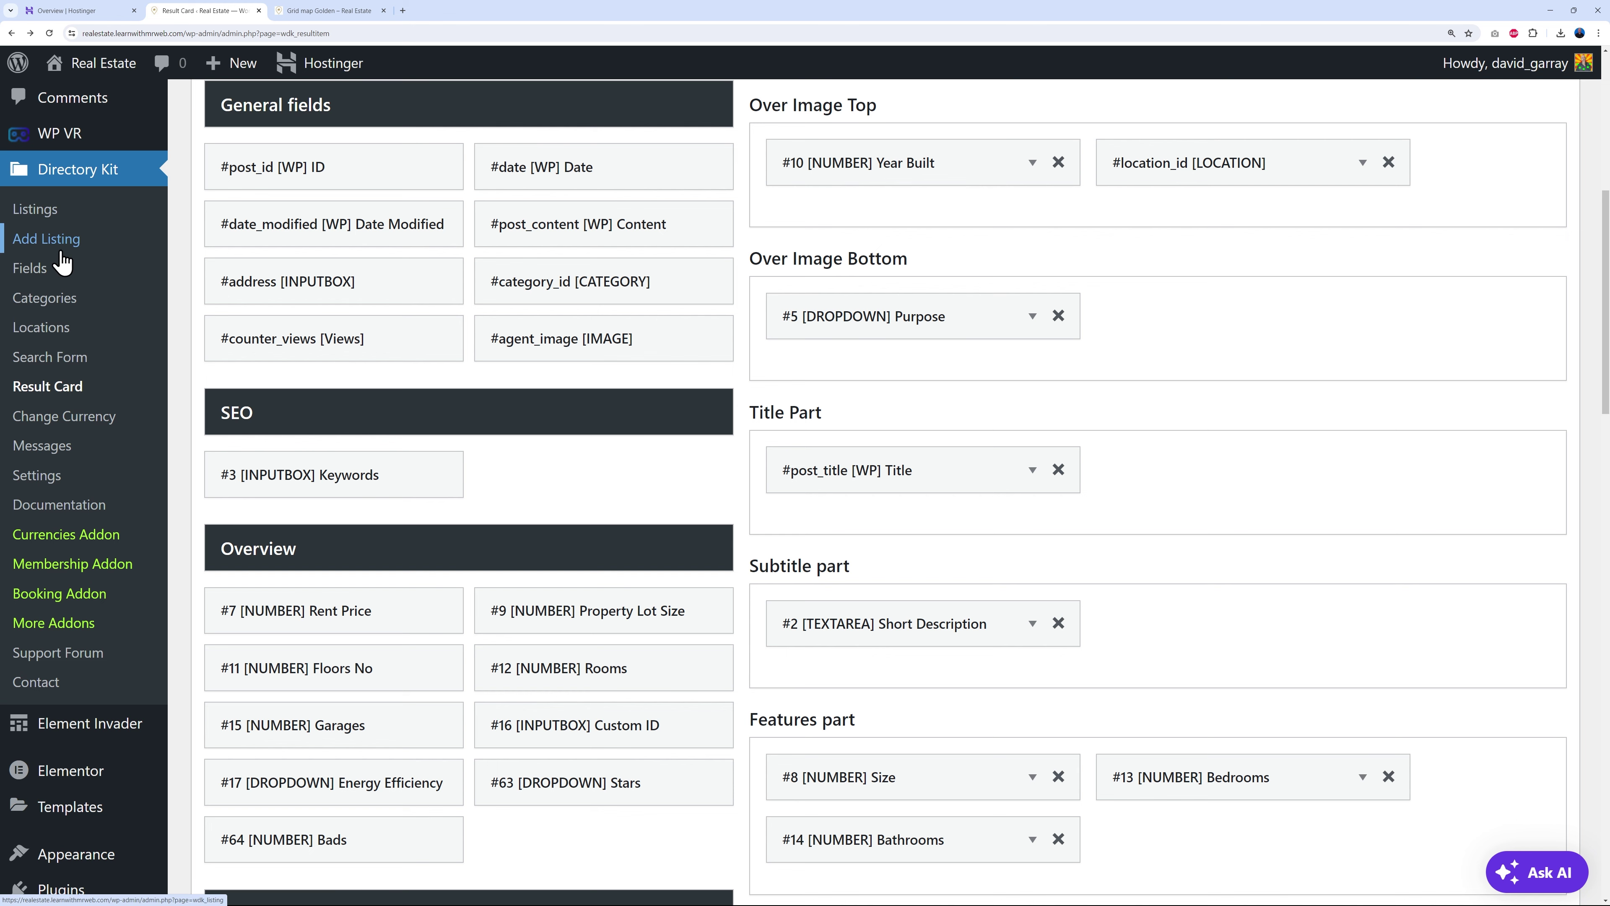
- Filter Listings by the Dallas location, which returns none of 15, and start a new listing
{"action": "left_click", "coordinate": [56, 215]}
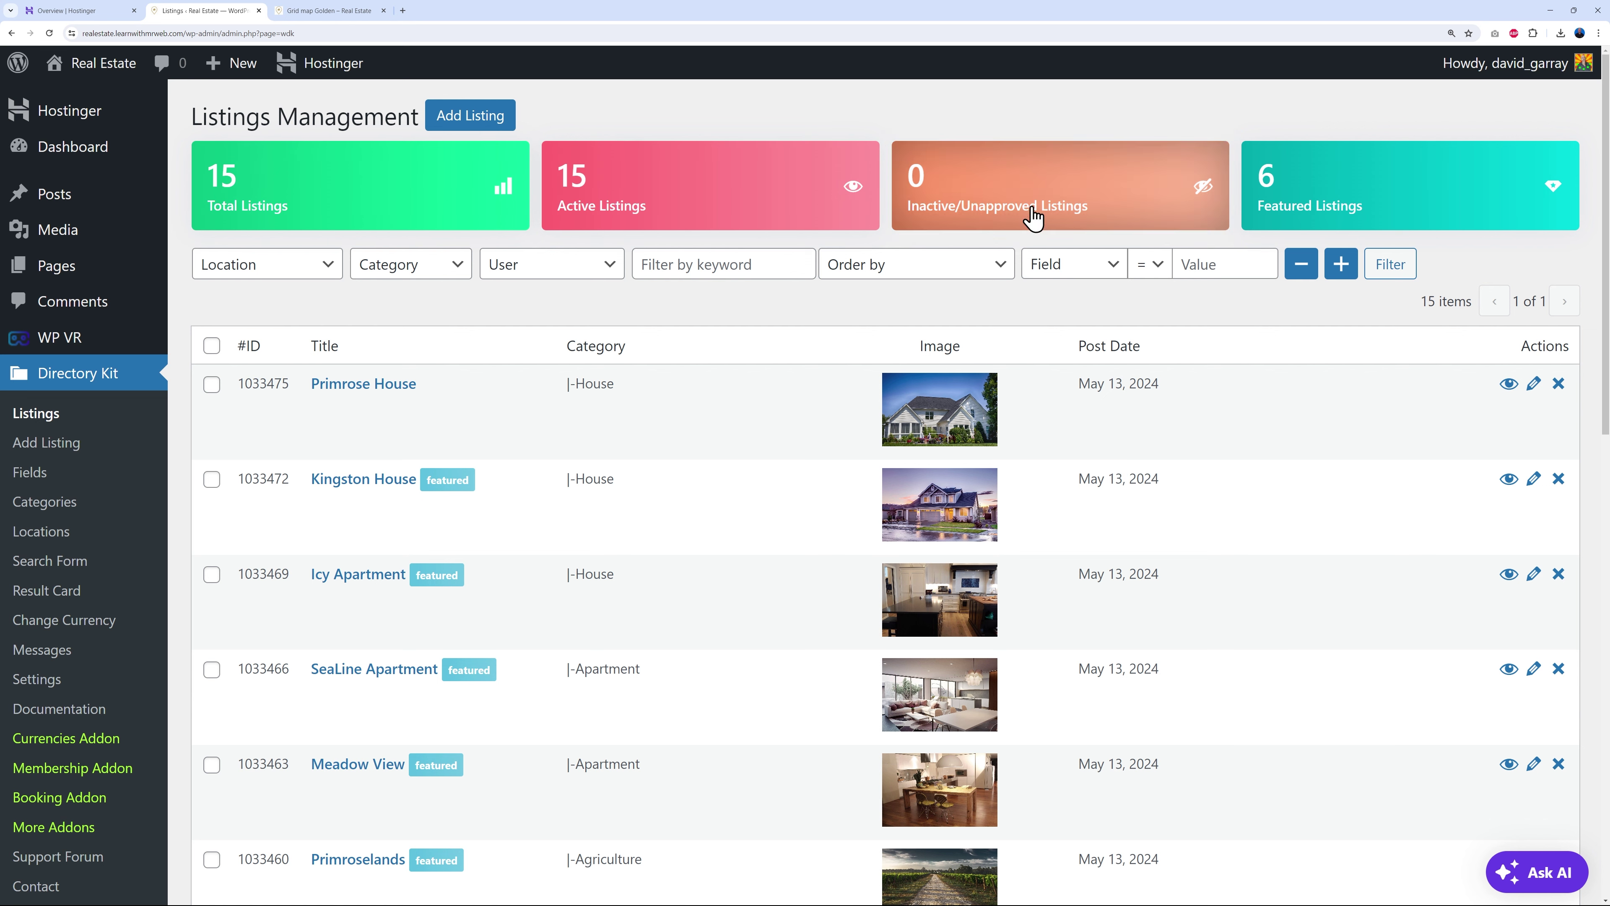
{"action": "left_click", "coordinate": [325, 273]}
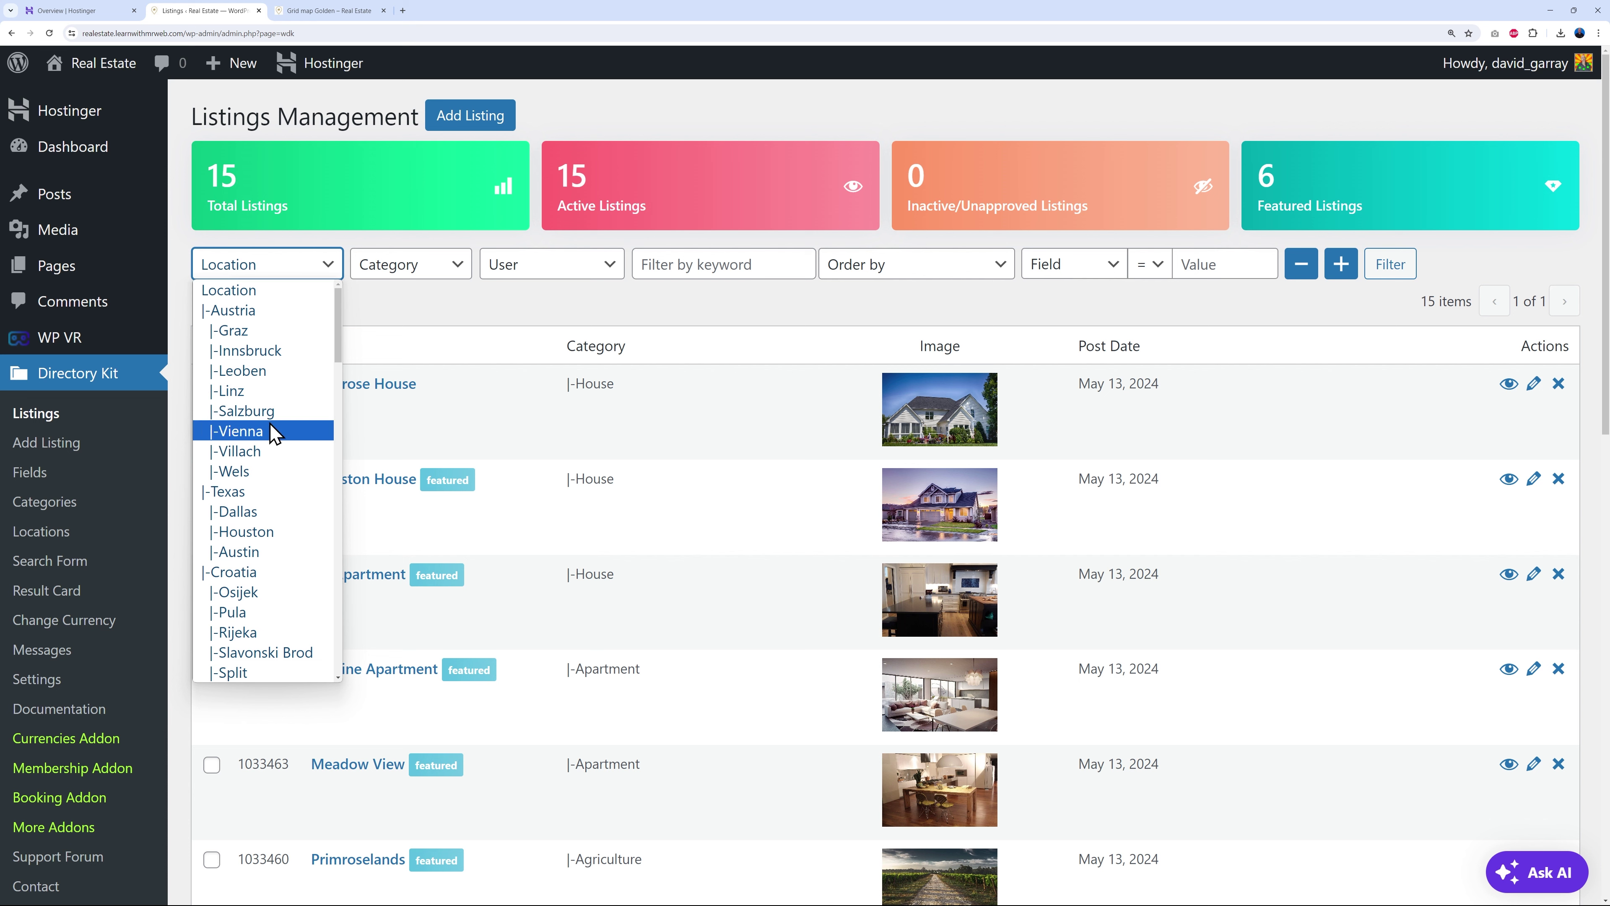
{"action": "left_click", "coordinate": [269, 511]}
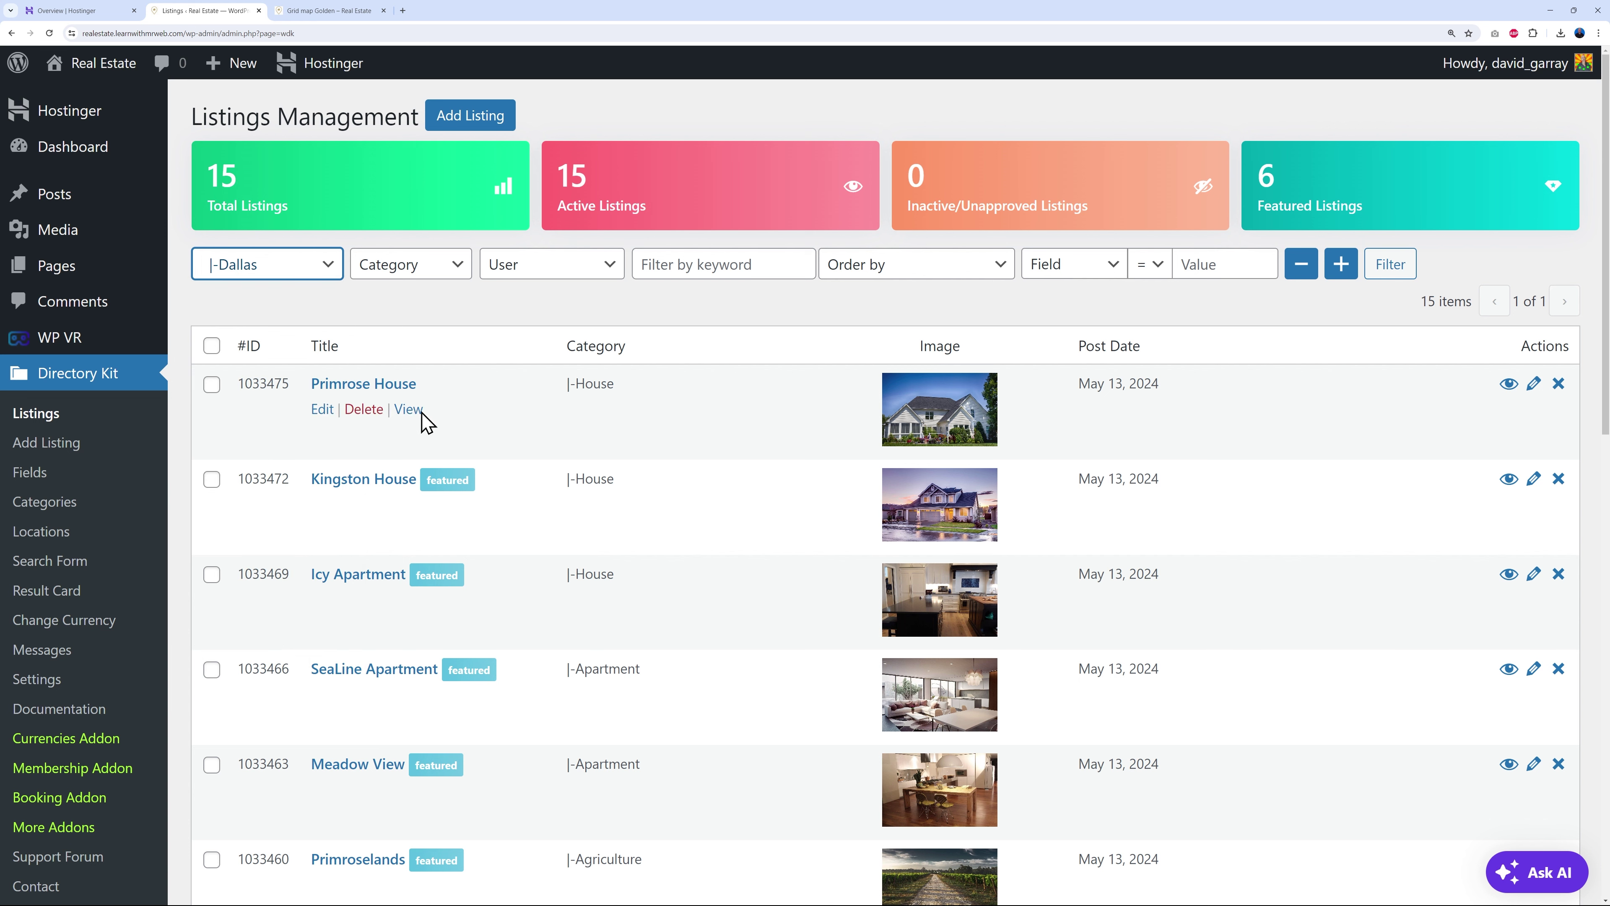
{"action": "left_click", "coordinate": [1390, 274]}
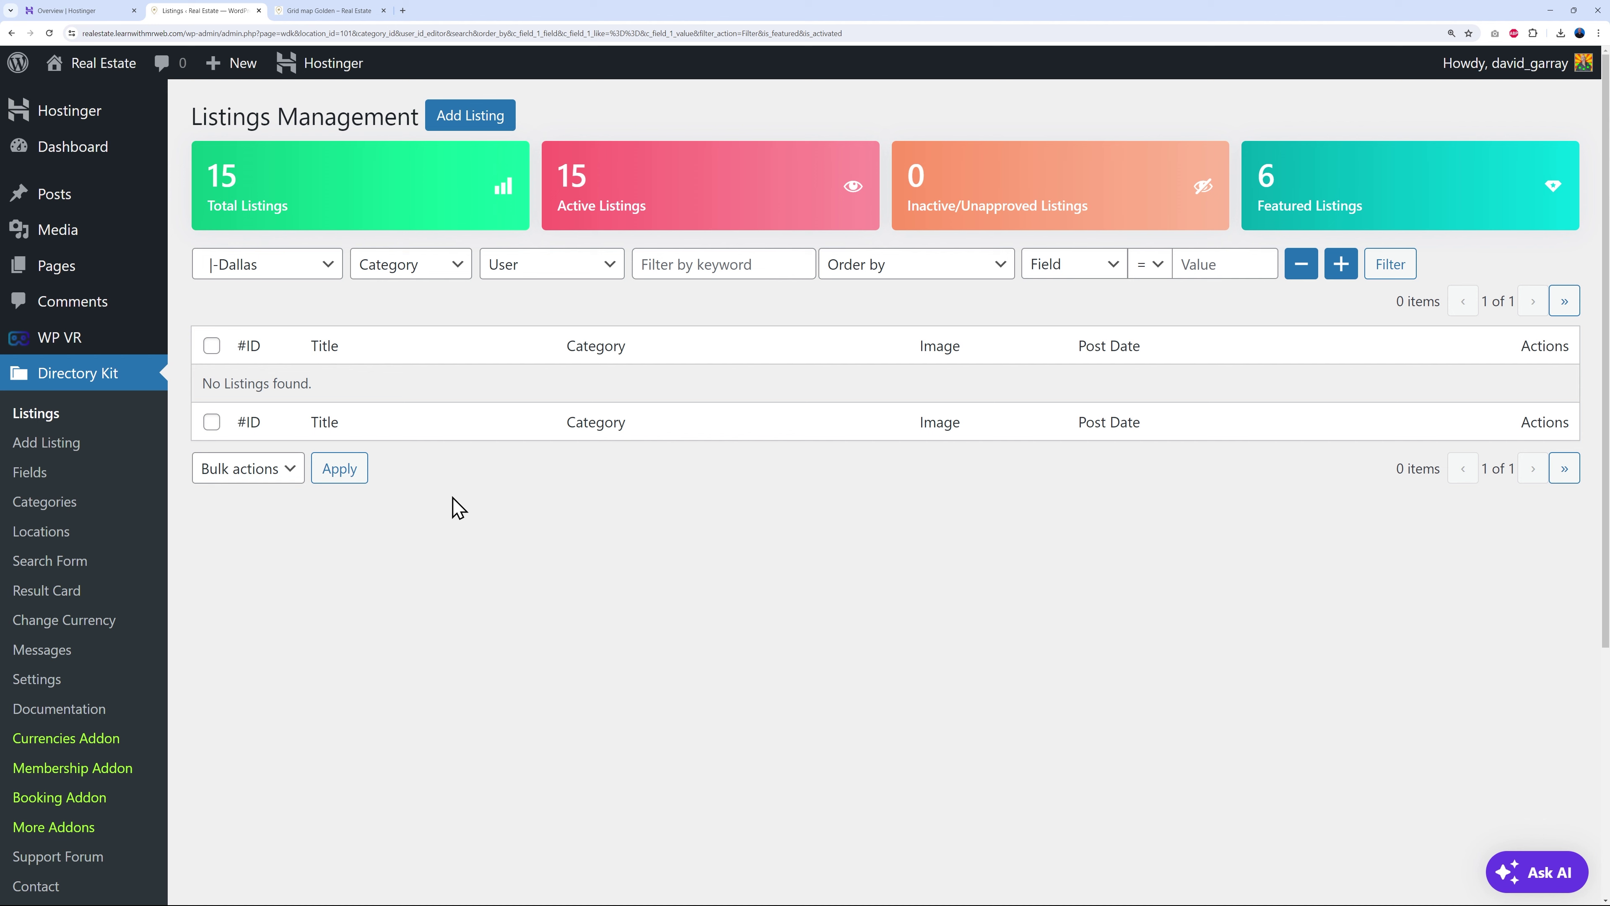
{"action": "left_click", "coordinate": [468, 121]}
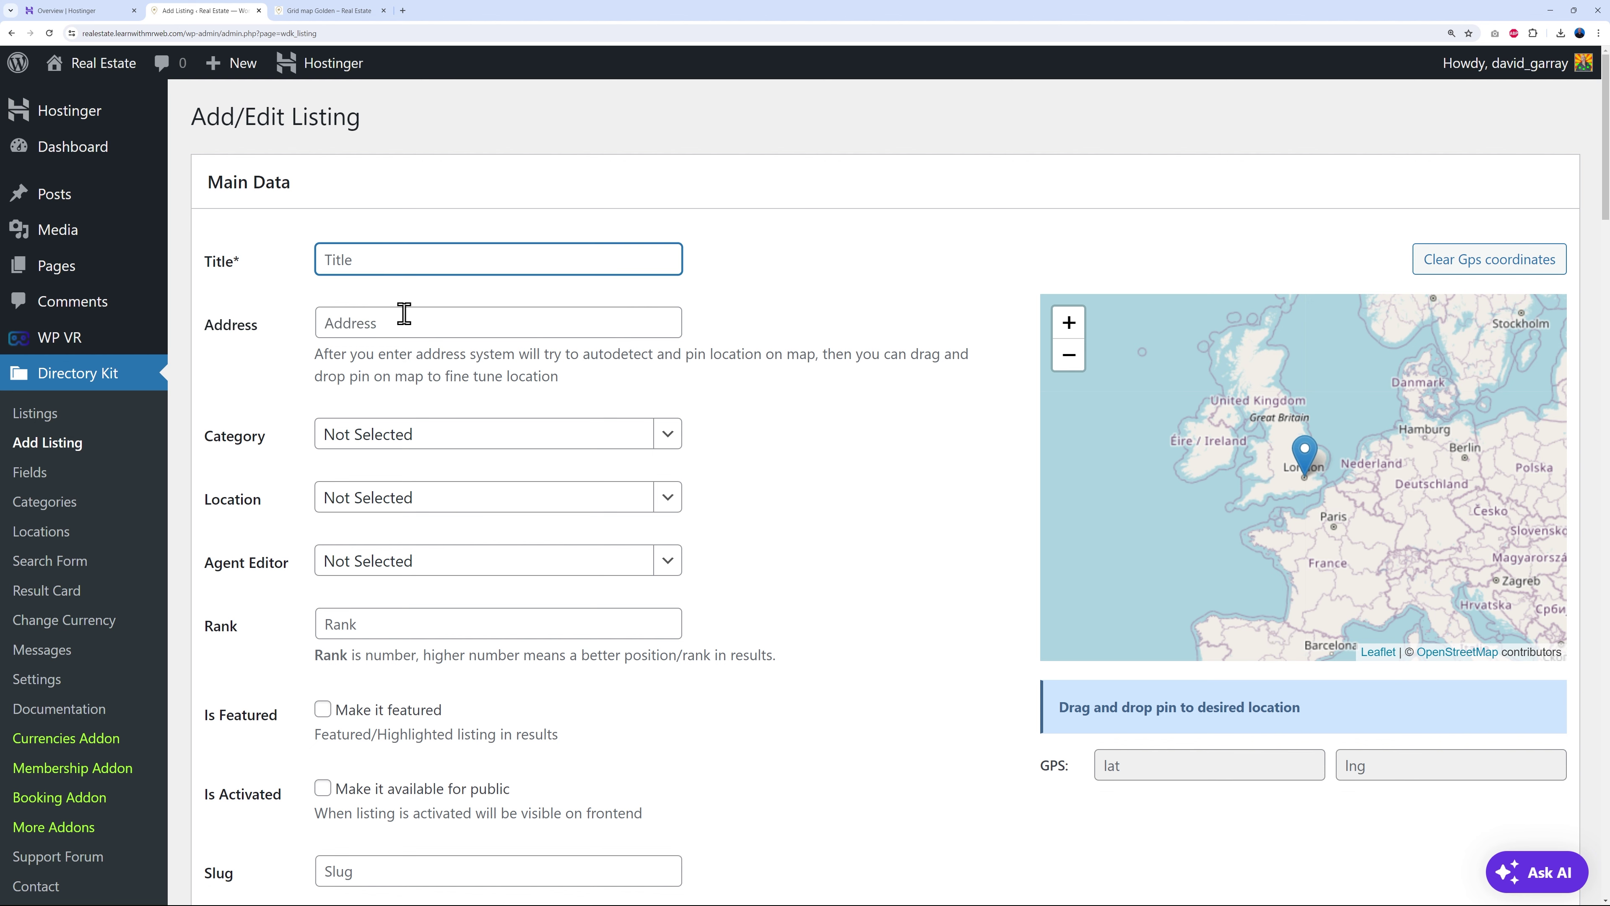
- Set the new listing's category to House and its location to Dallas
{"action": "left_click", "coordinate": [404, 312]}
{"action": "scroll", "coordinate": [905, 435], "scroll_direction": "down", "scroll_amount": 2}
{"action": "left_click", "coordinate": [667, 286]}
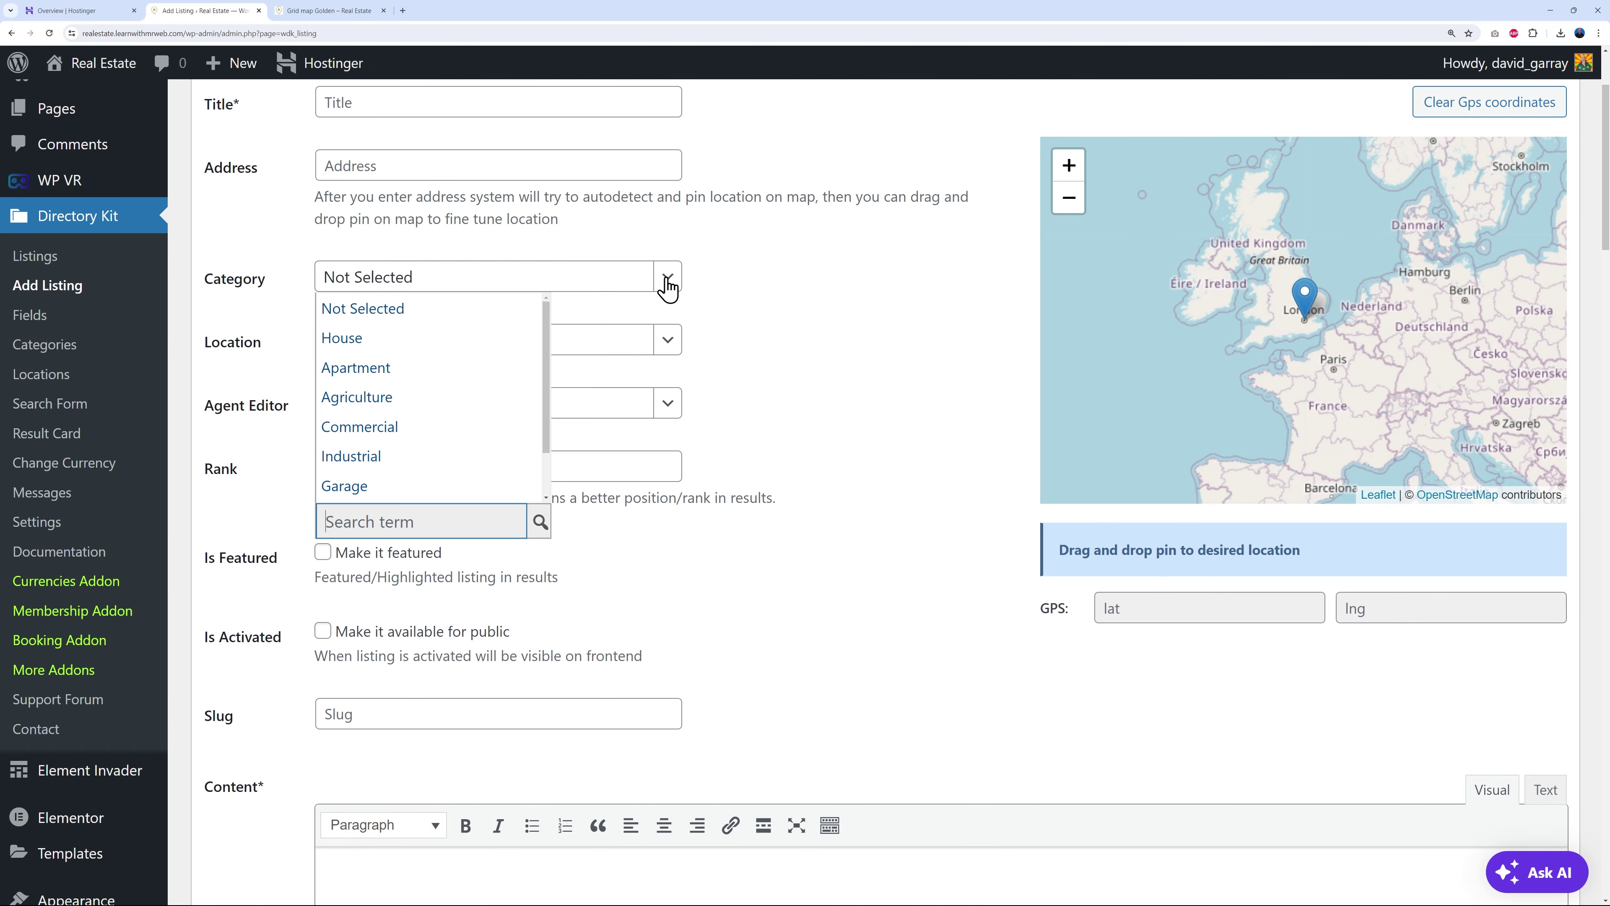
{"action": "left_click", "coordinate": [422, 341]}
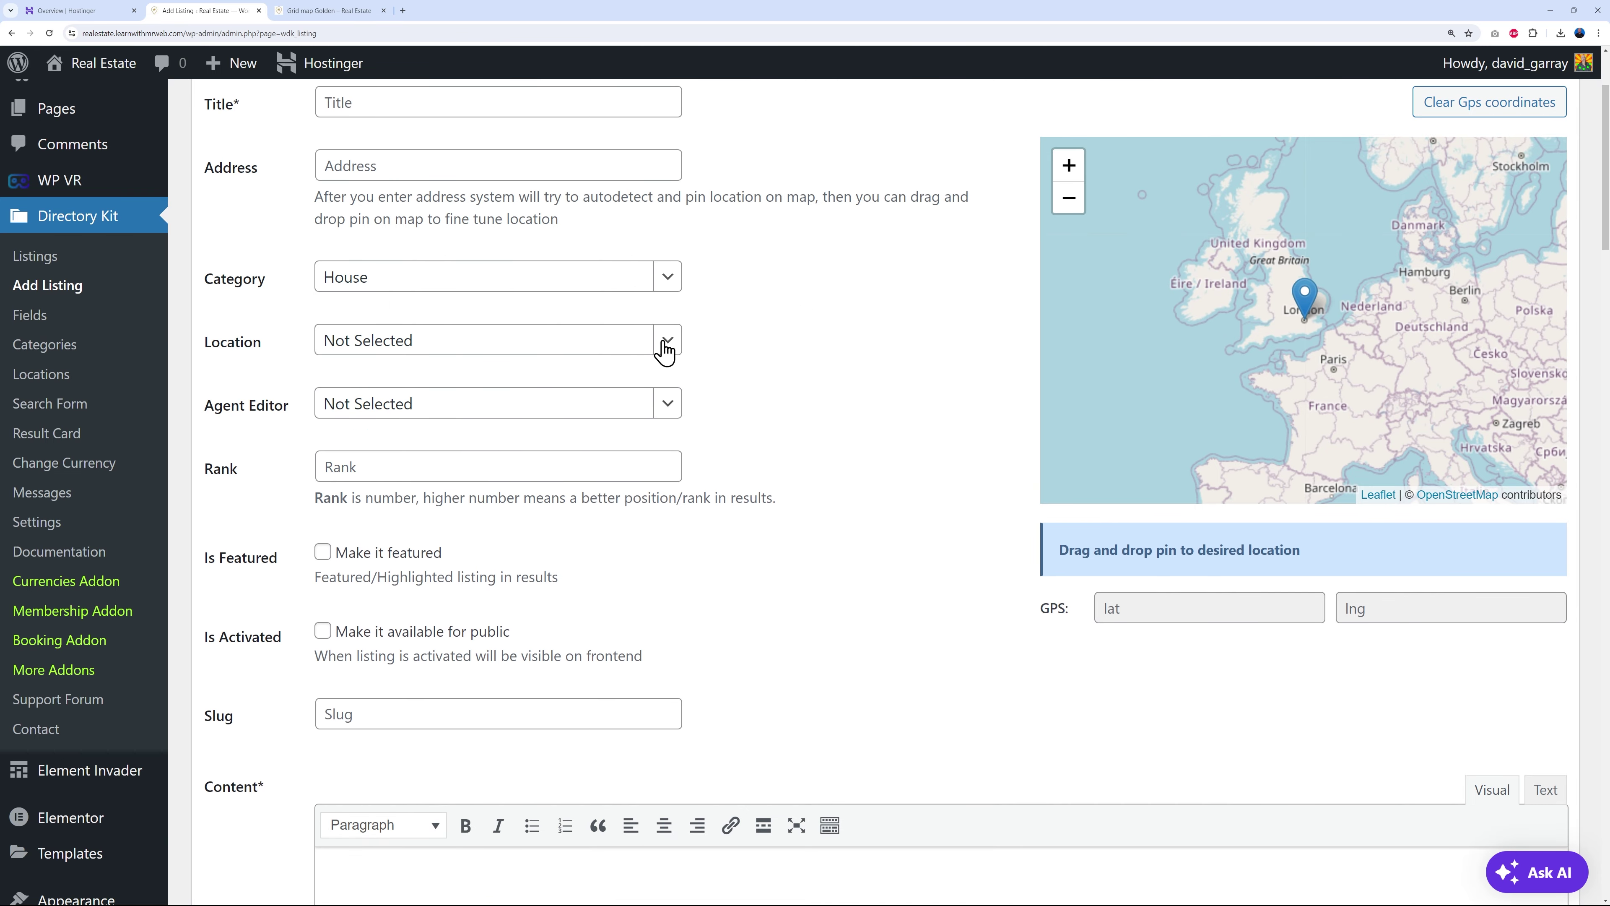
{"action": "left_click", "coordinate": [664, 343]}
{"action": "scroll", "coordinate": [437, 469], "scroll_direction": "down", "scroll_amount": 5}
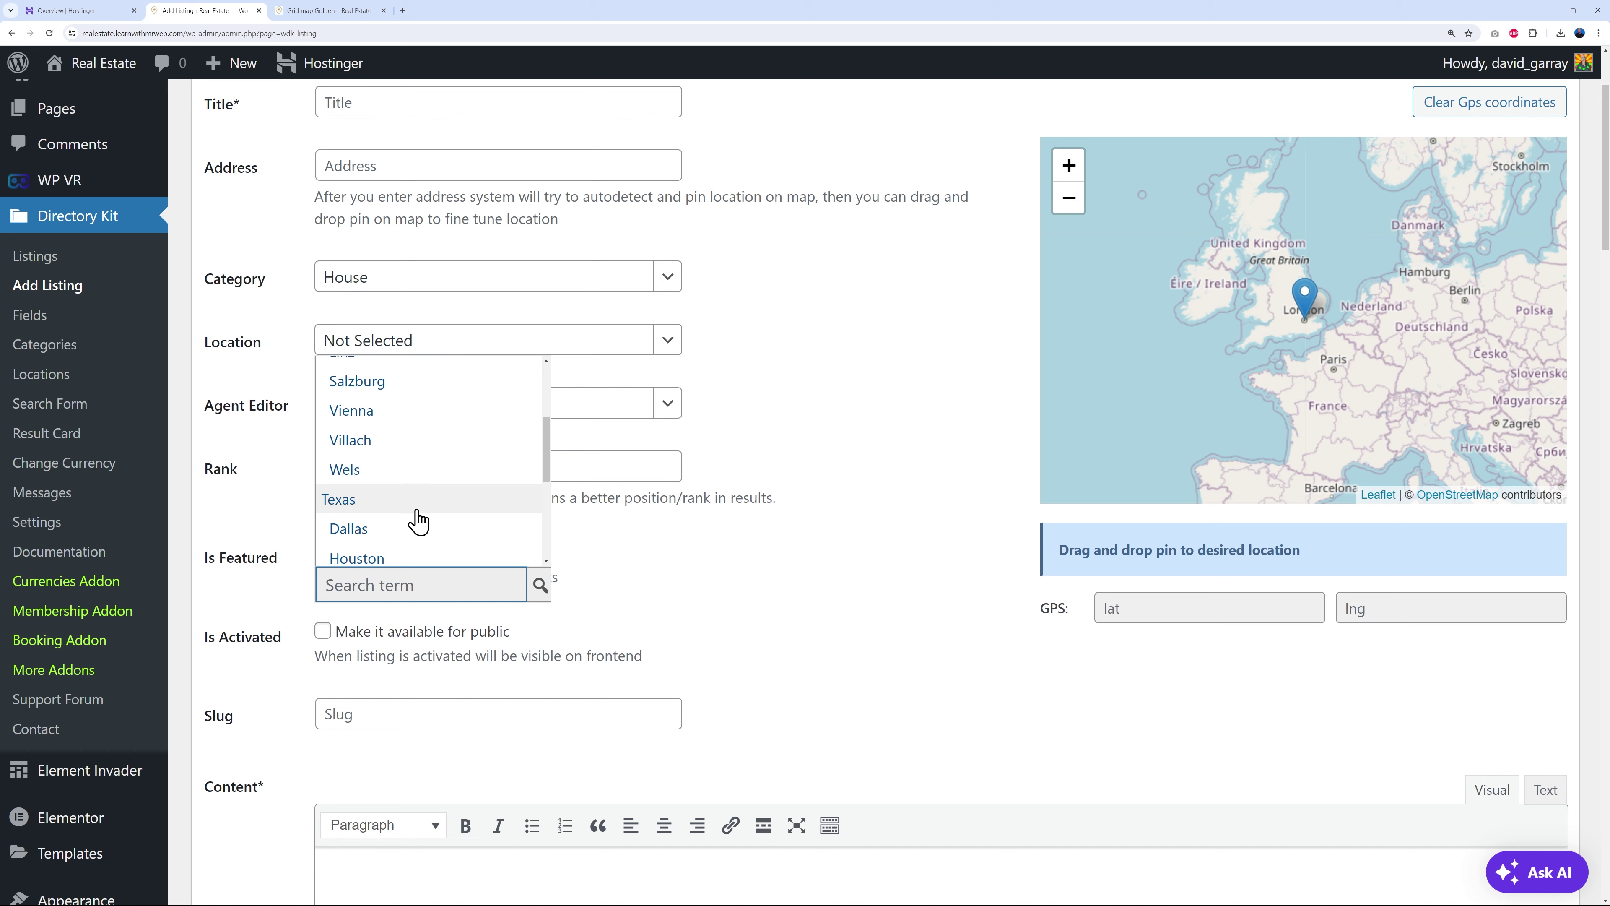
{"action": "left_click", "coordinate": [398, 532]}
- Leave the listing's agent unassigned and open the Users list in a new tab
{"action": "left_click", "coordinate": [667, 406]}
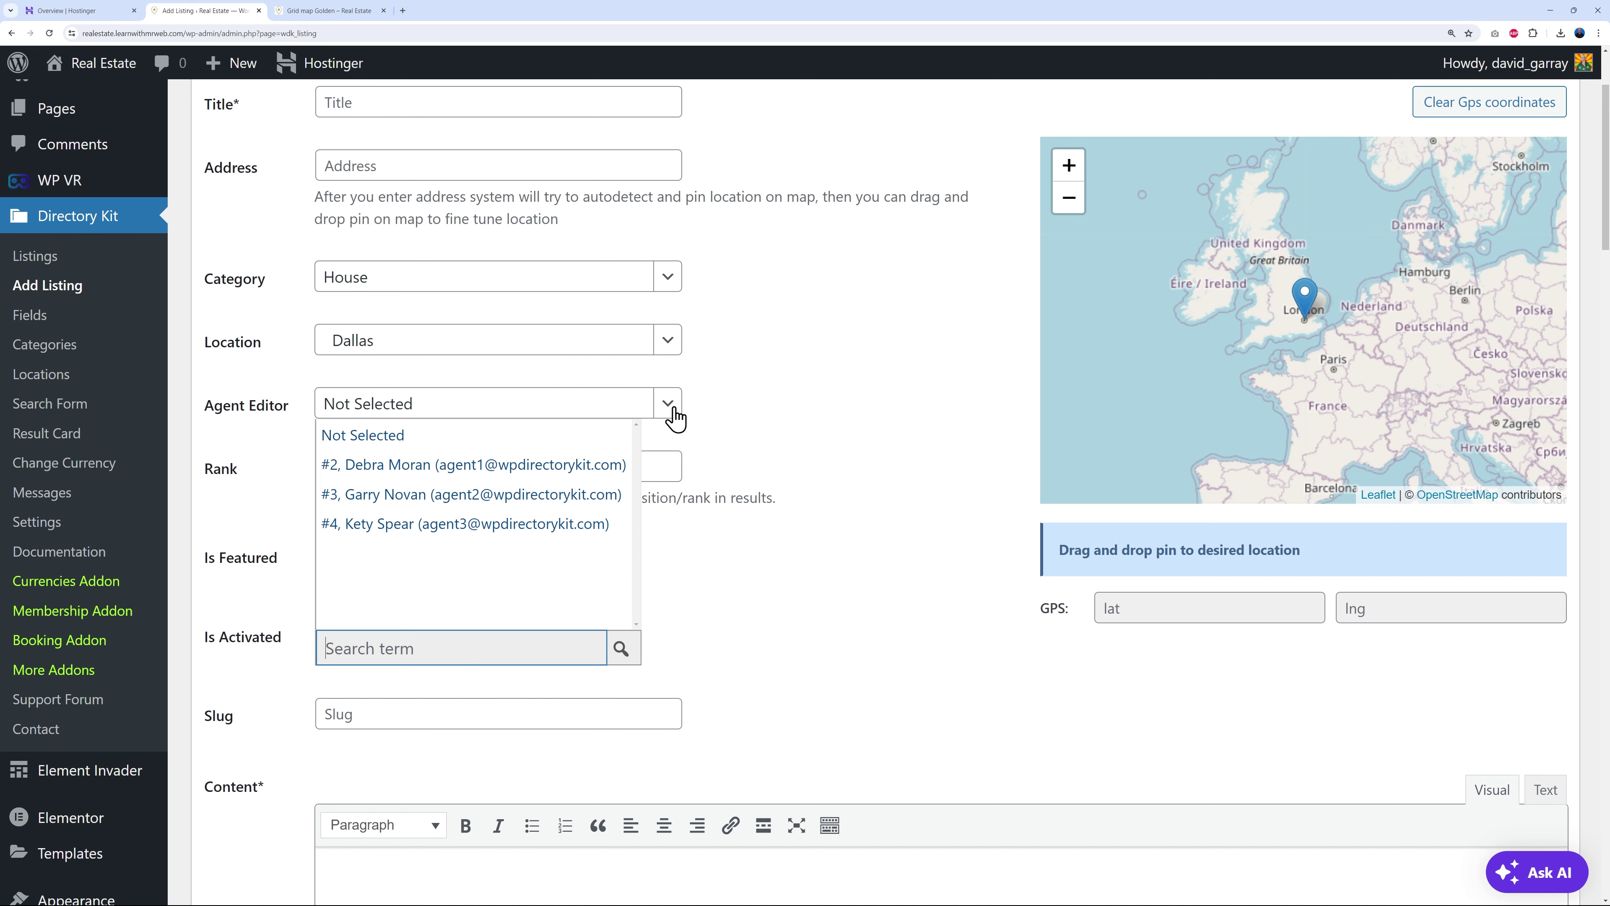
{"action": "left_click", "coordinate": [762, 421]}
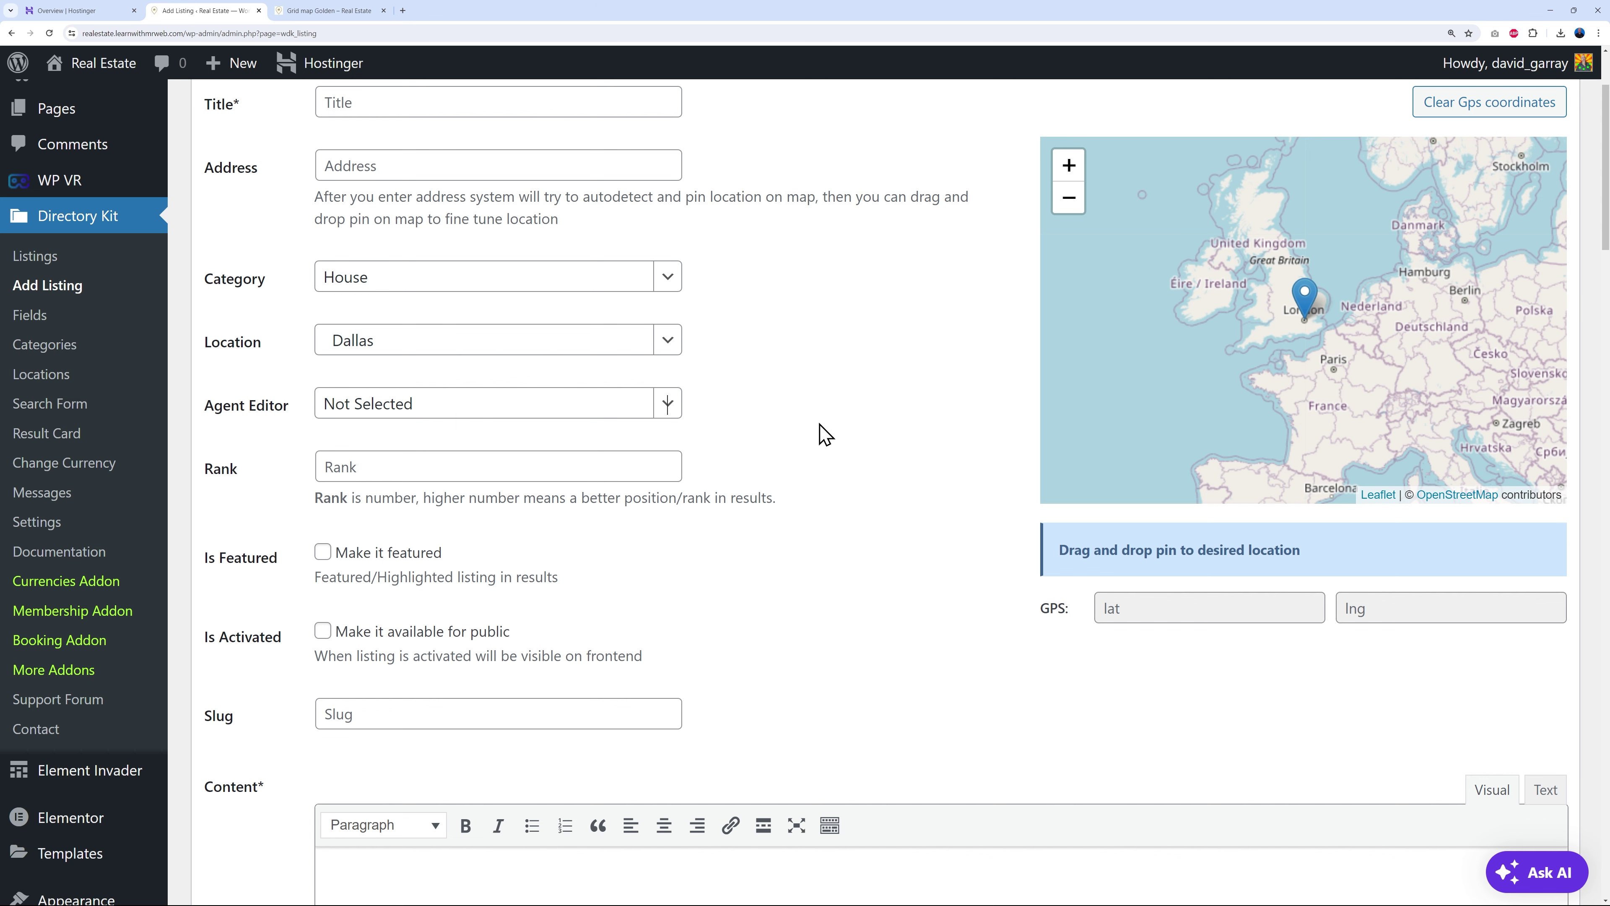
{"action": "scroll", "coordinate": [38, 812], "scroll_direction": "down", "scroll_amount": 5}
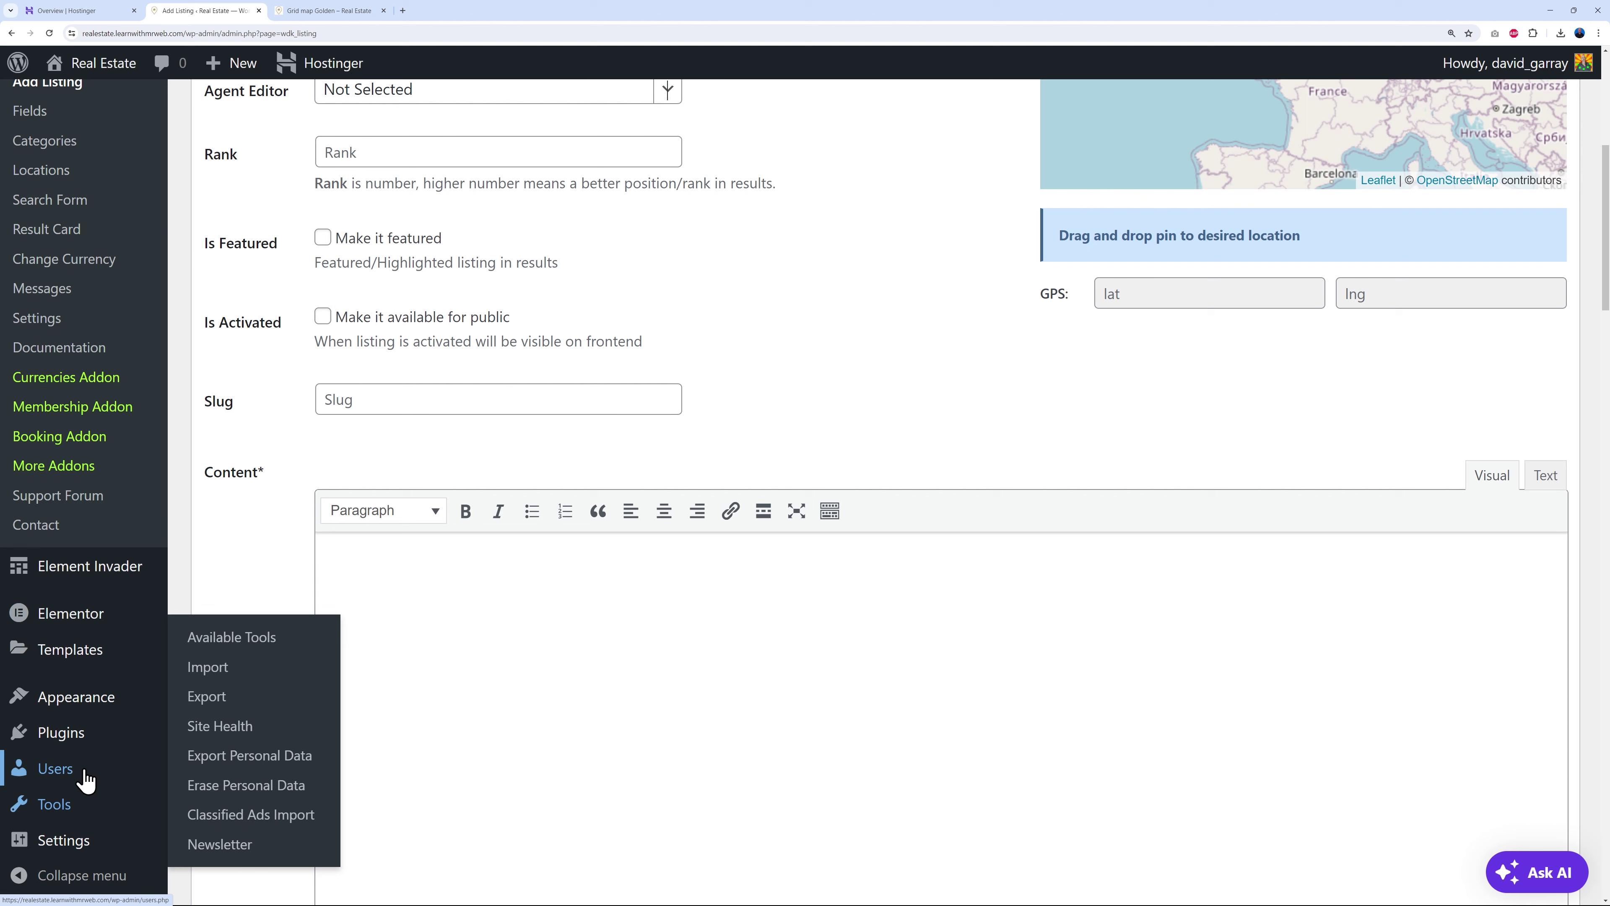
{"action": "right_click", "coordinate": [66, 766]}
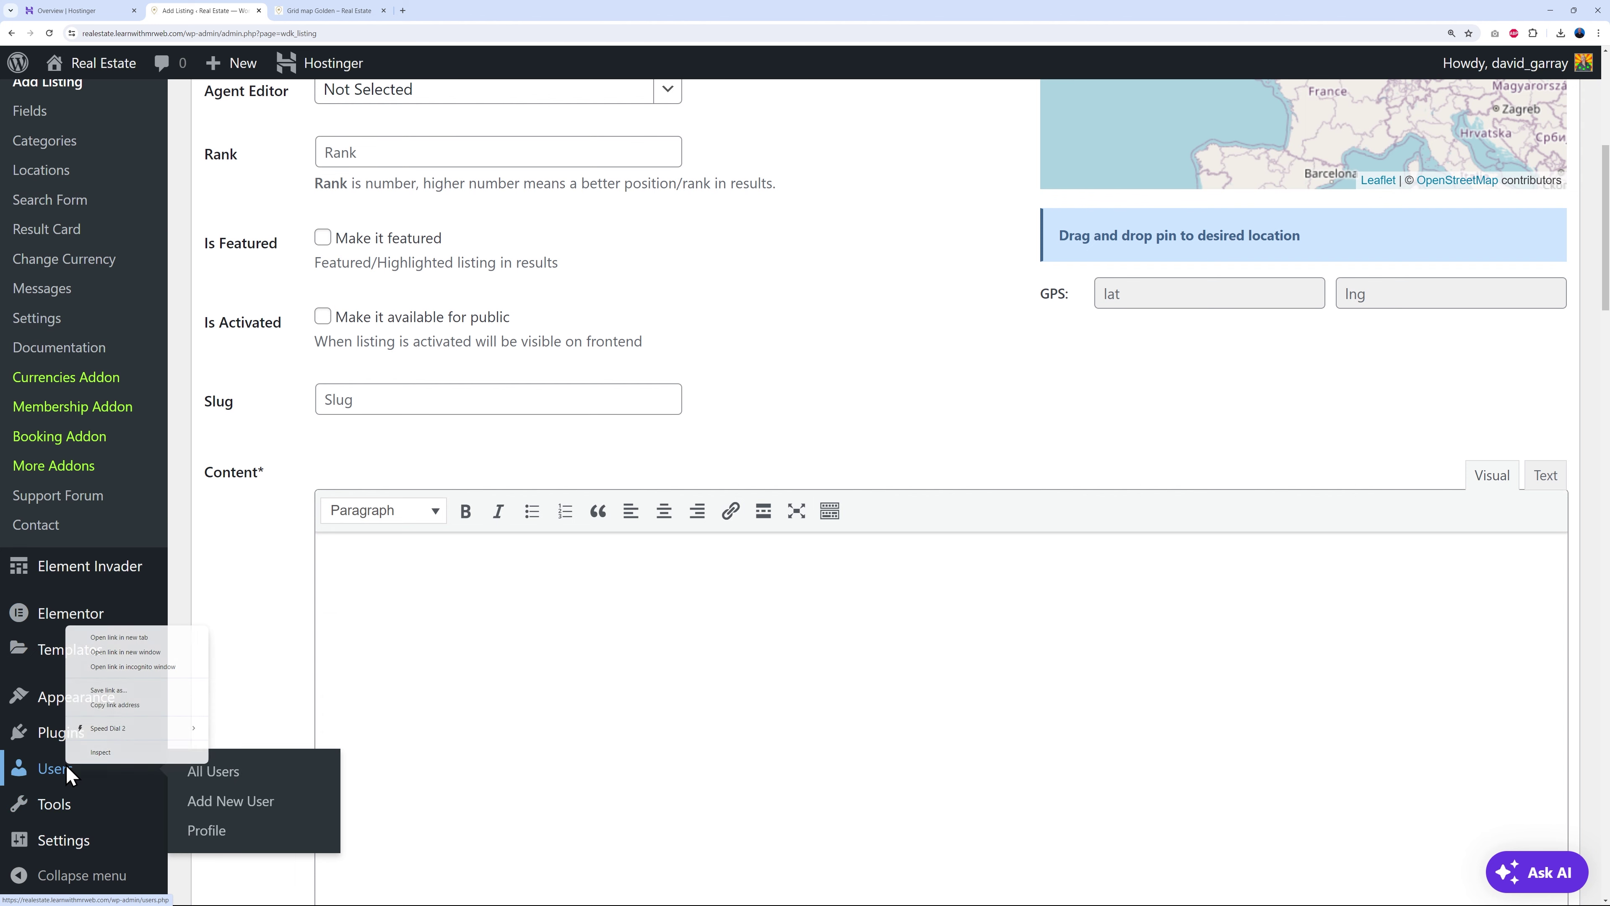
{"action": "left_click", "coordinate": [139, 638]}
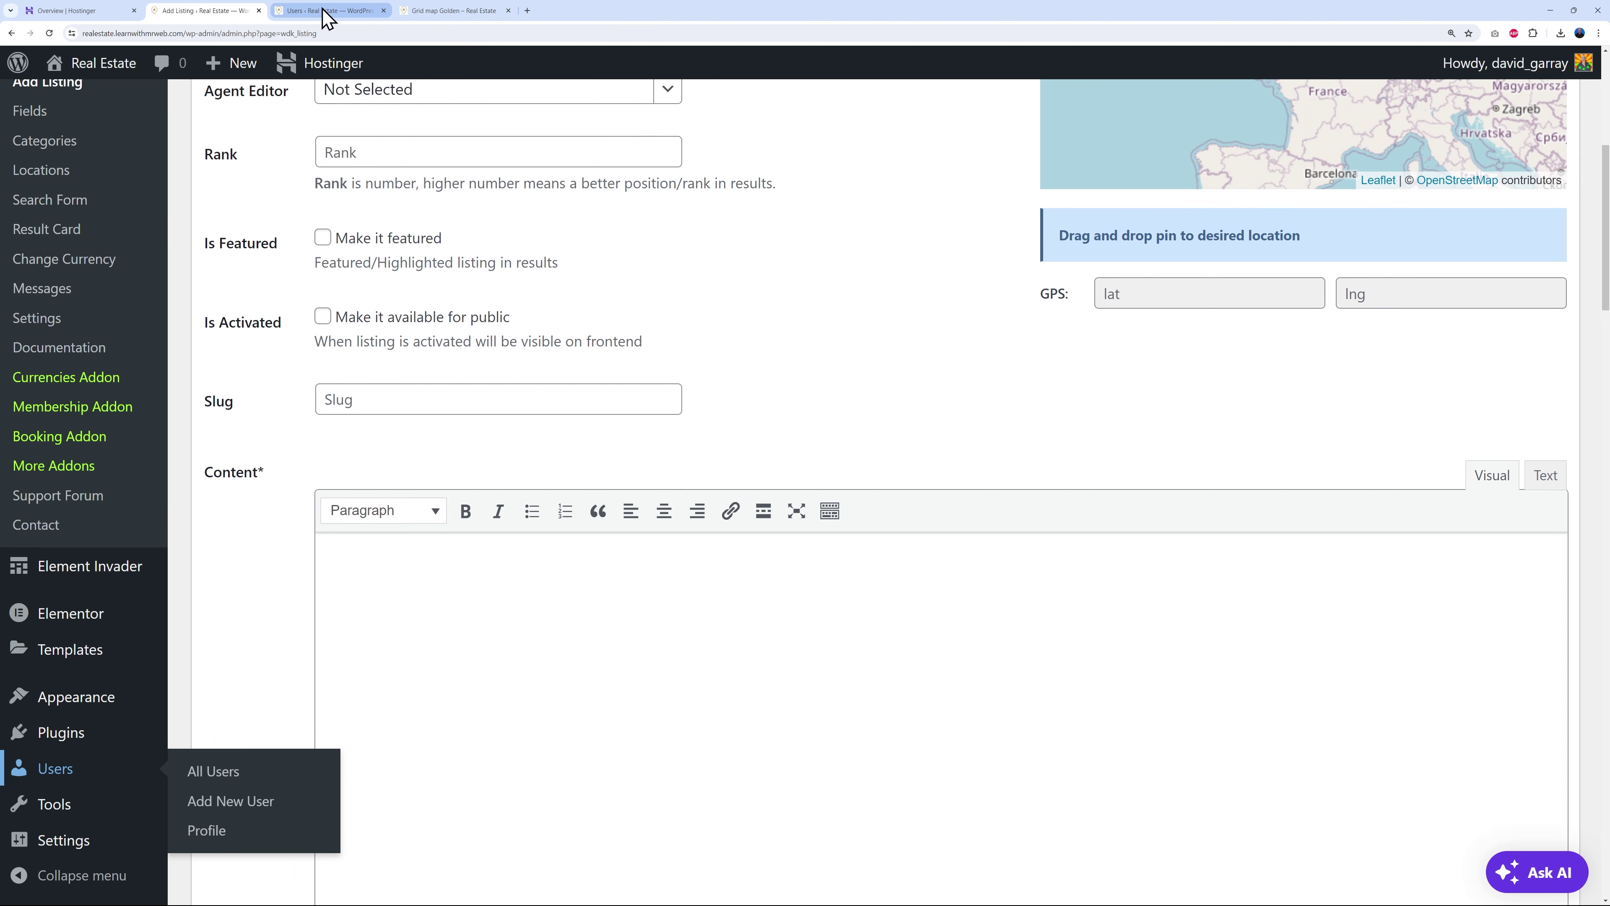
{"action": "left_click", "coordinate": [323, 11]}
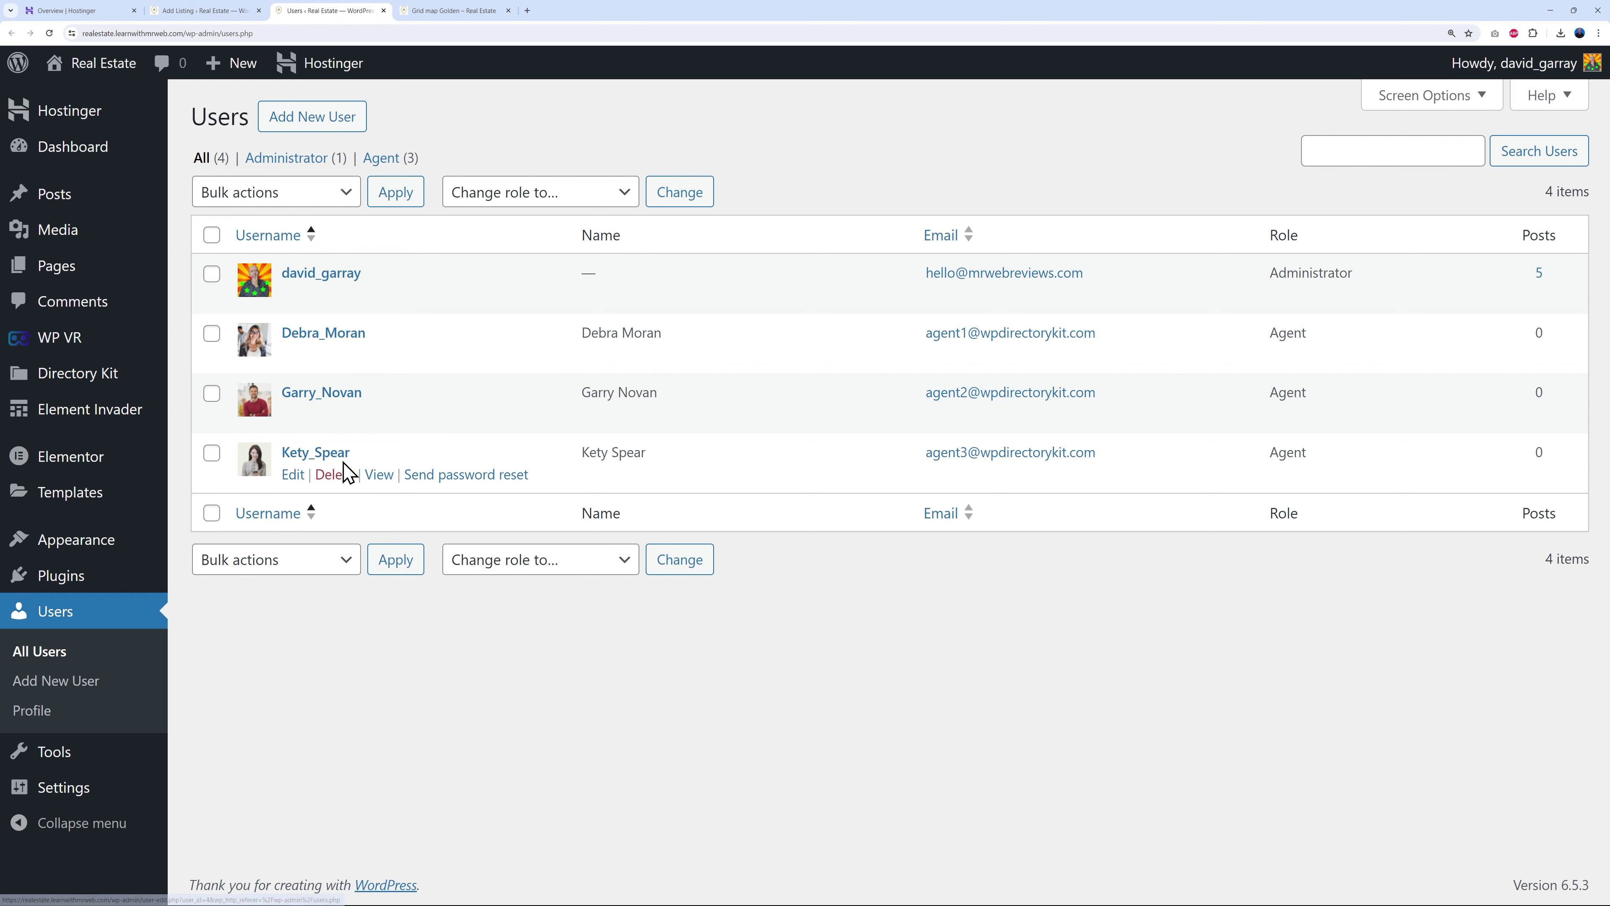
- Recheck that no agent is available for the listing, then begin adding a new user
{"action": "left_click", "coordinate": [201, 12]}
{"action": "scroll", "coordinate": [827, 388], "scroll_direction": "up", "scroll_amount": 5}
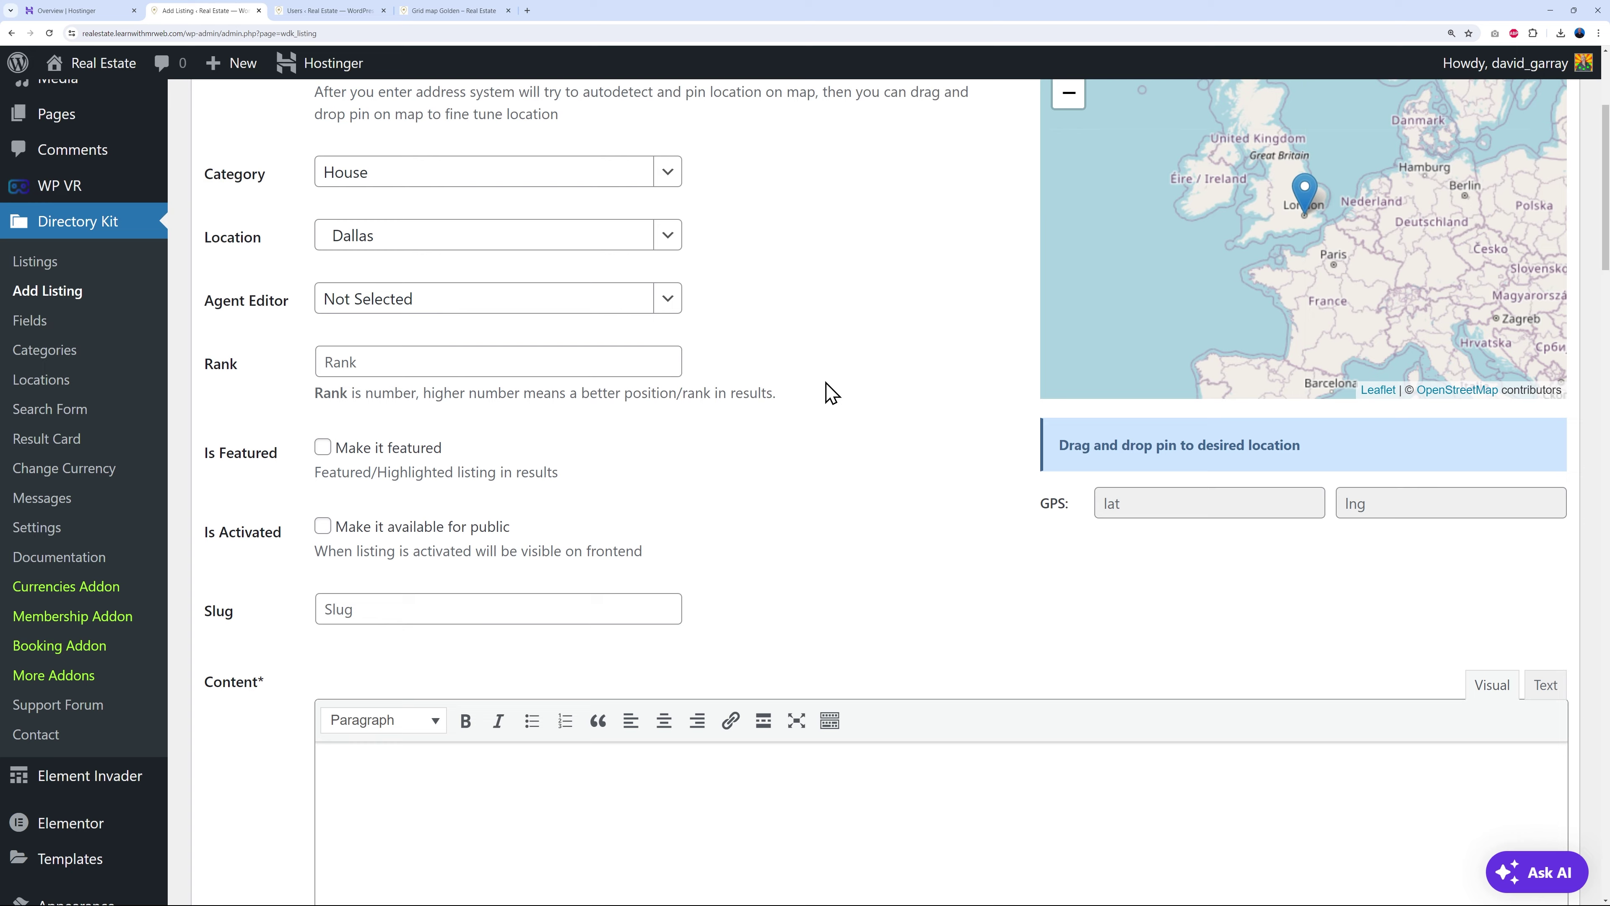
{"action": "left_click", "coordinate": [673, 359]}
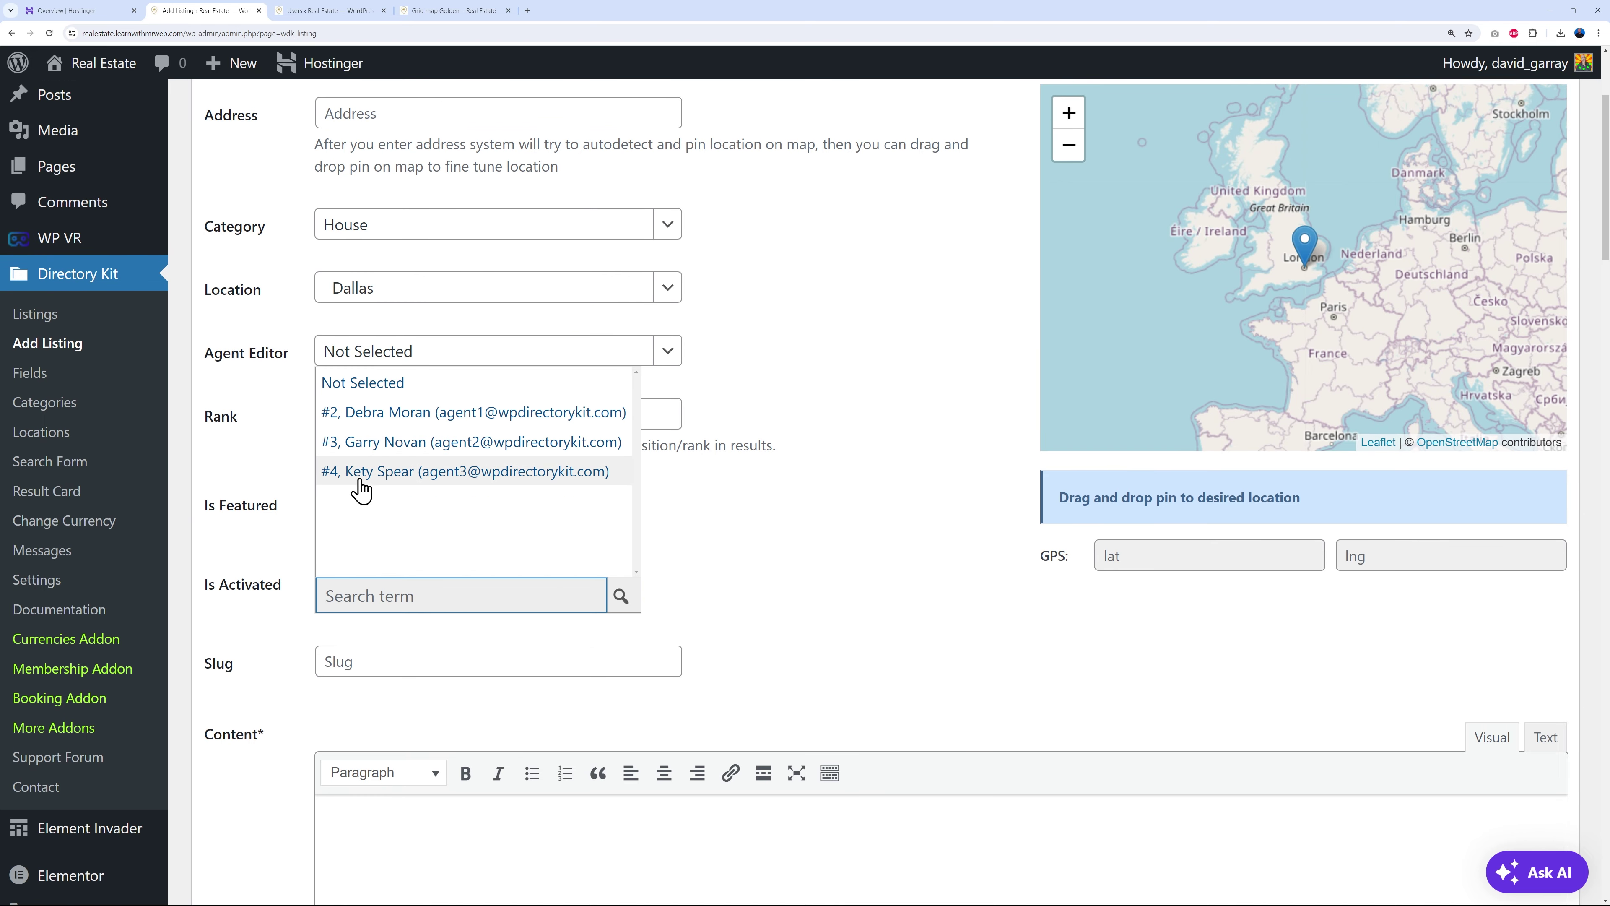
{"action": "left_click", "coordinate": [913, 367]}
{"action": "left_click", "coordinate": [330, 11]}
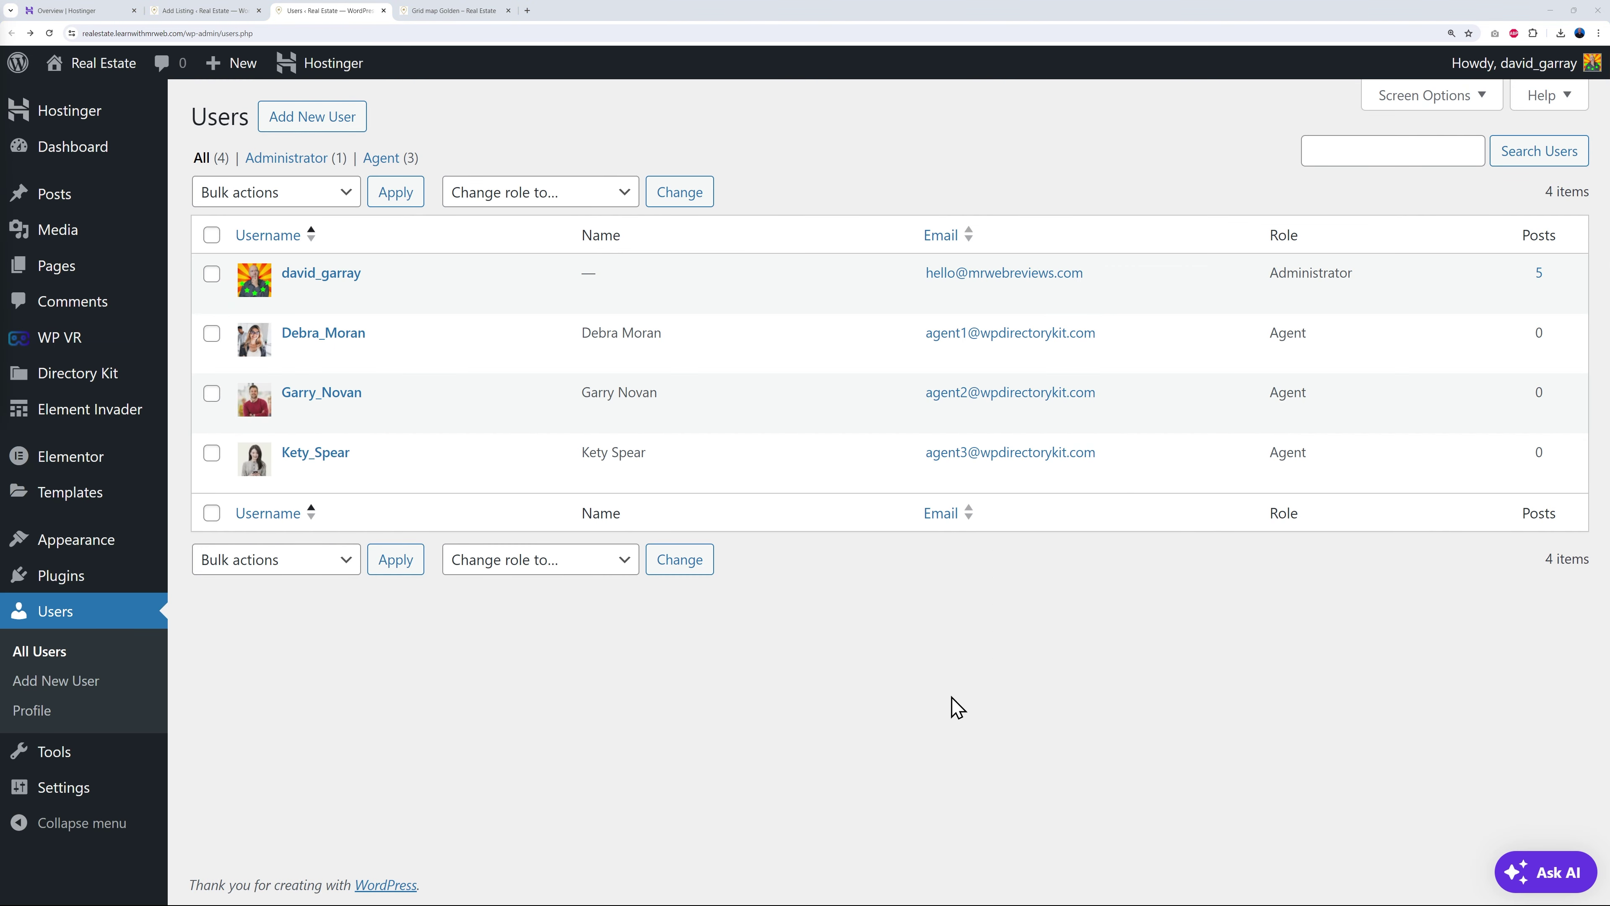
{"action": "left_click", "coordinate": [349, 127]}
- Fill in the new user's username, email, first name, last name and website
{"action": "left_click", "coordinate": [568, 223]}
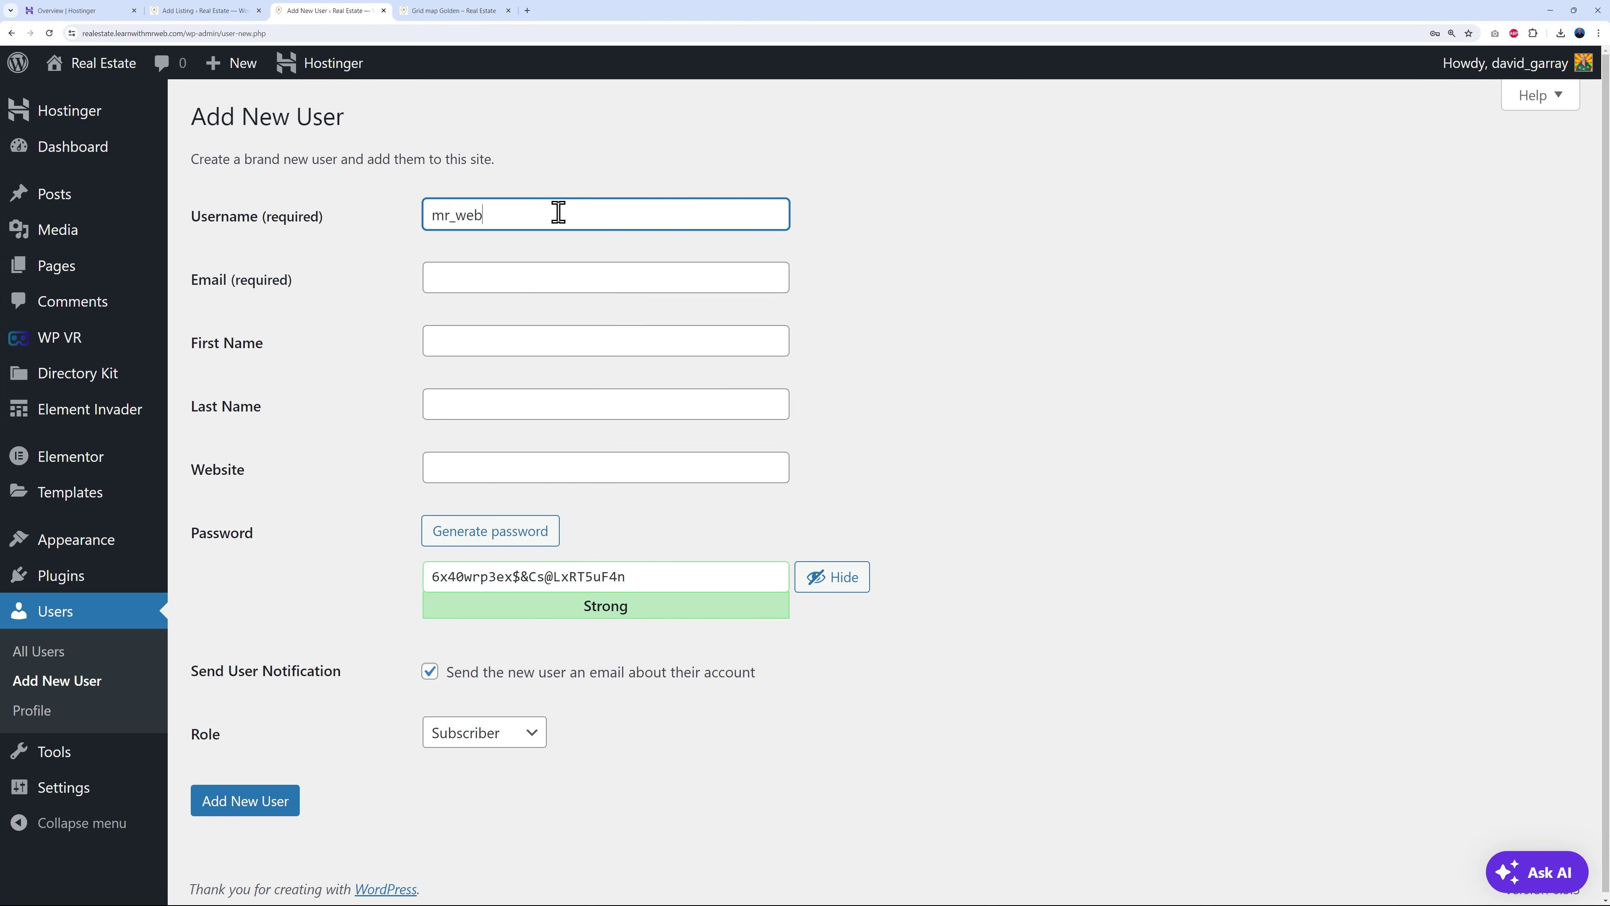
{"action": "left_click", "coordinate": [564, 268]}
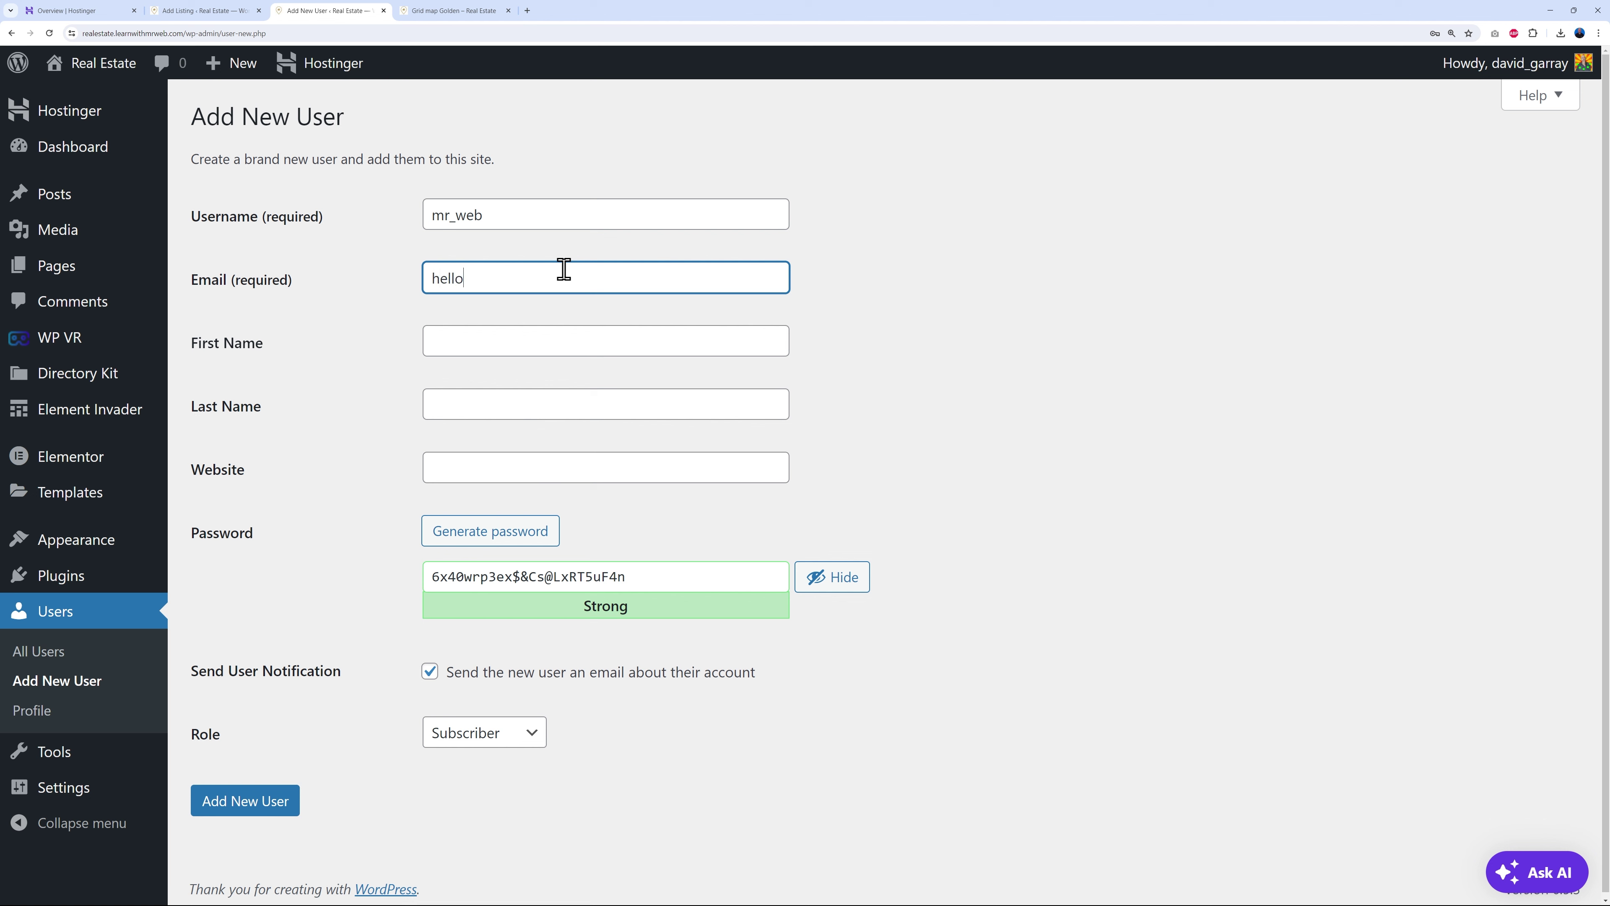
{"action": "left_click", "coordinate": [530, 352]}
{"action": "key", "text": "Tab"}
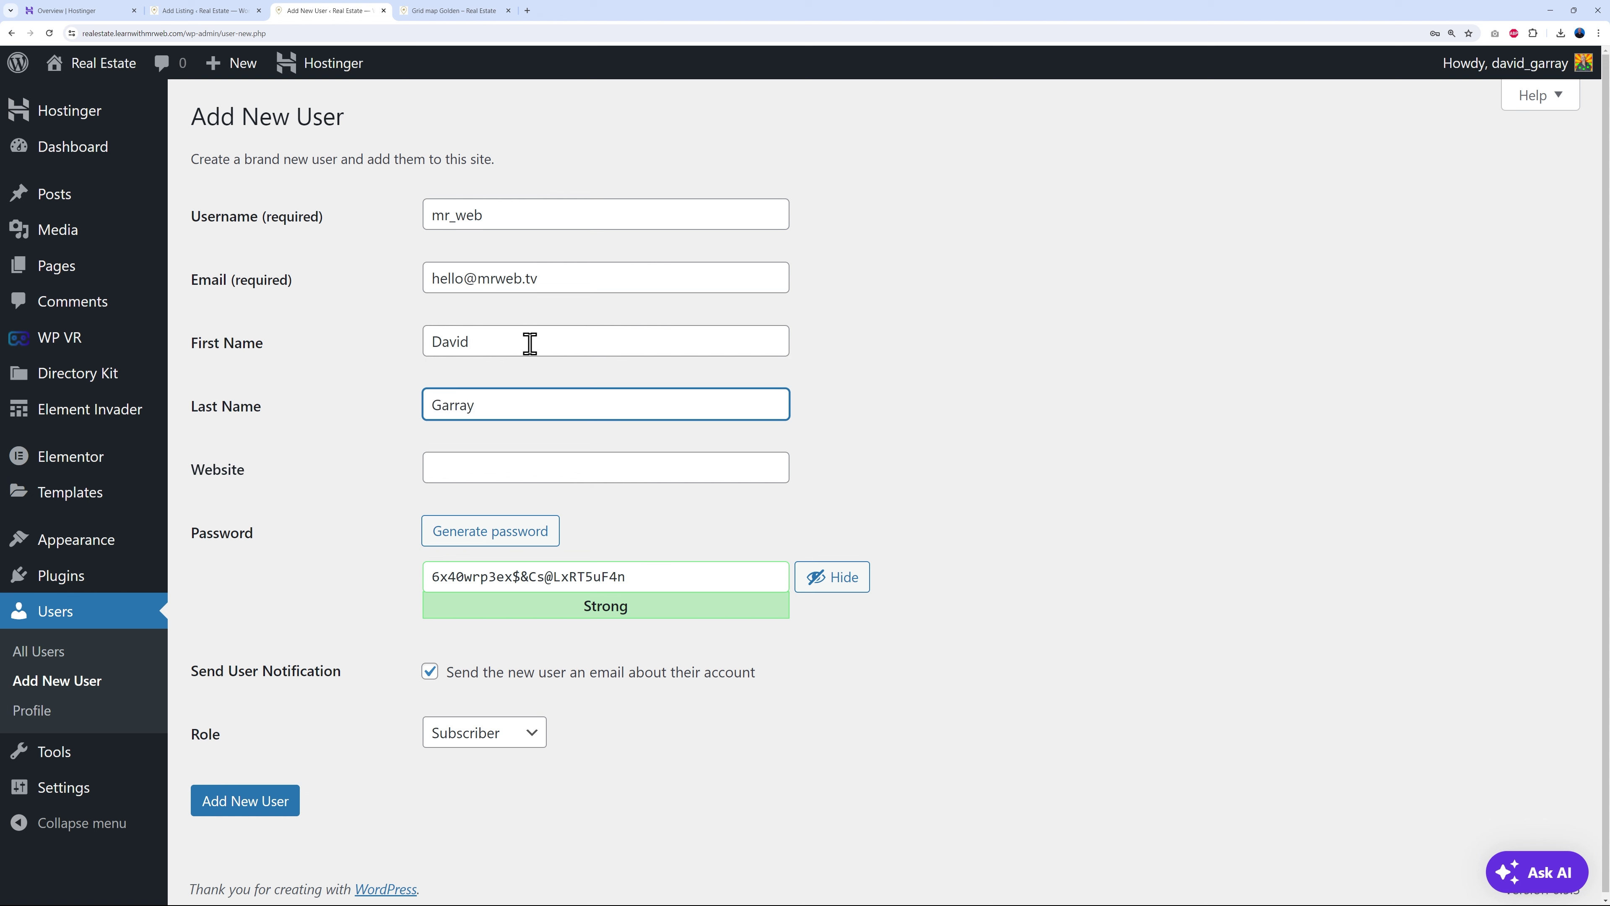
{"action": "left_click", "coordinate": [559, 459]}
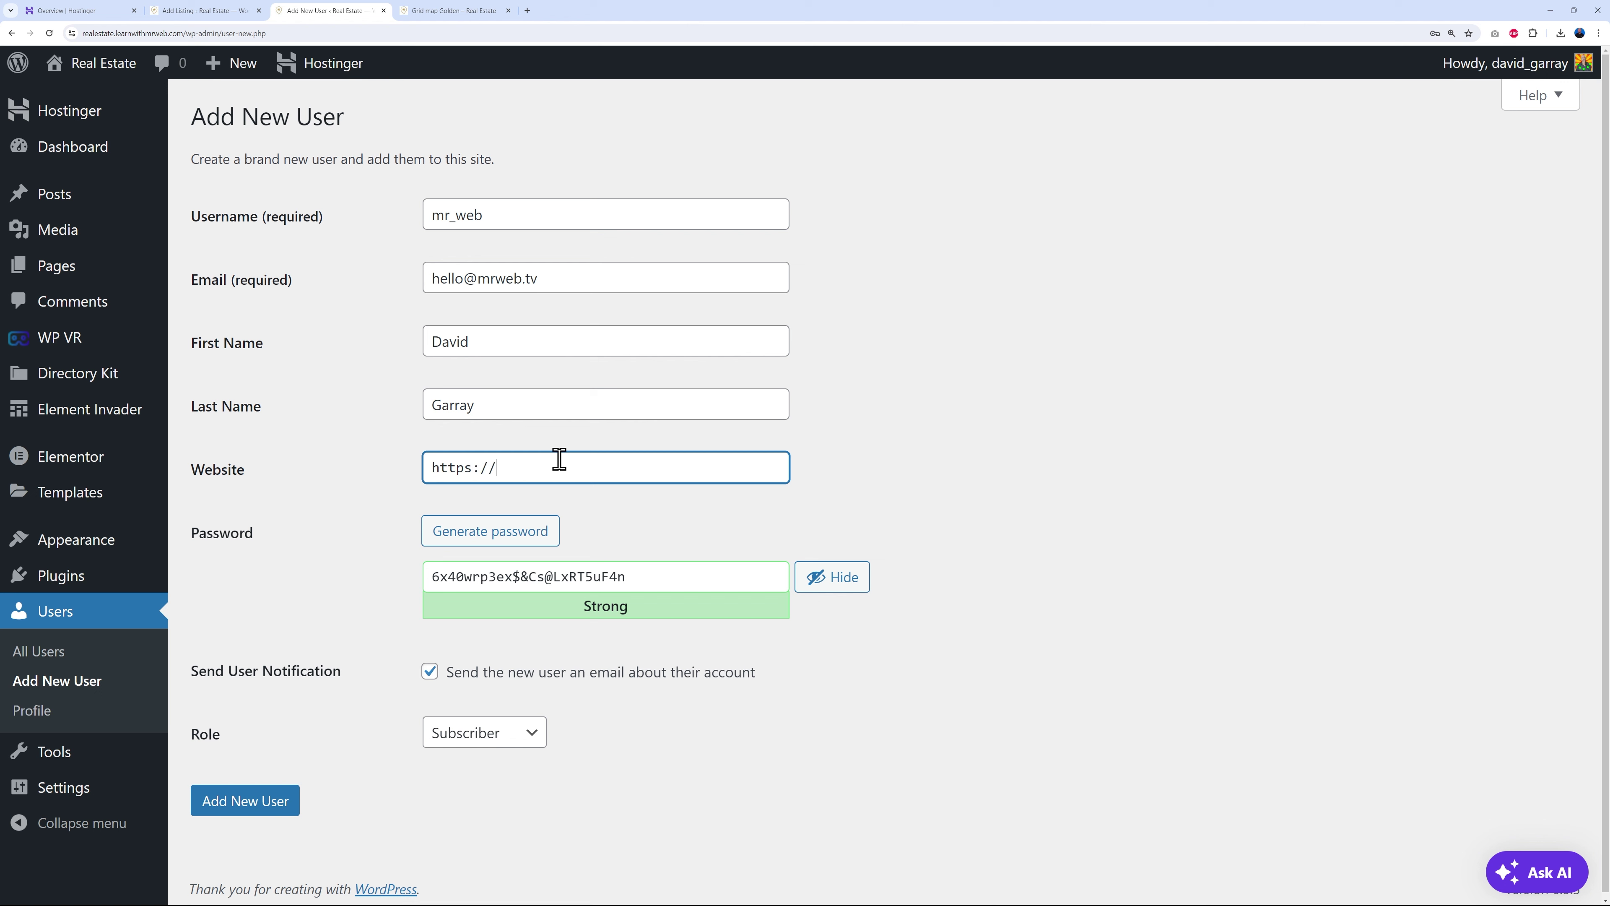
- Generate a strong random password, review the entered email, and open the Role options
{"action": "left_click", "coordinate": [957, 431]}
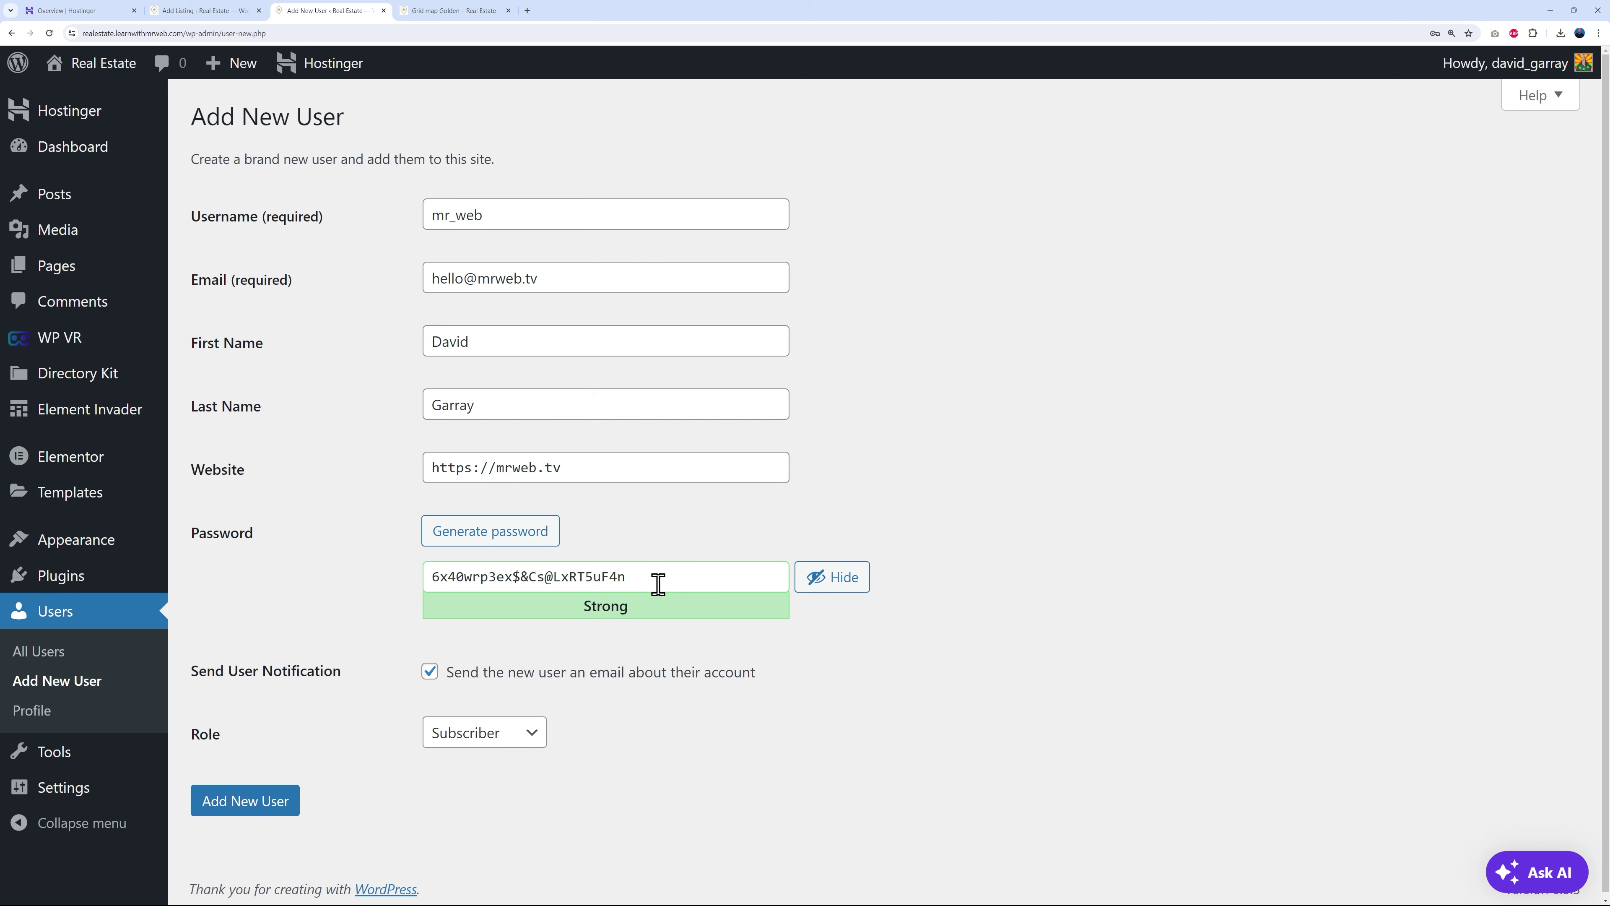
{"action": "left_click", "coordinate": [510, 534]}
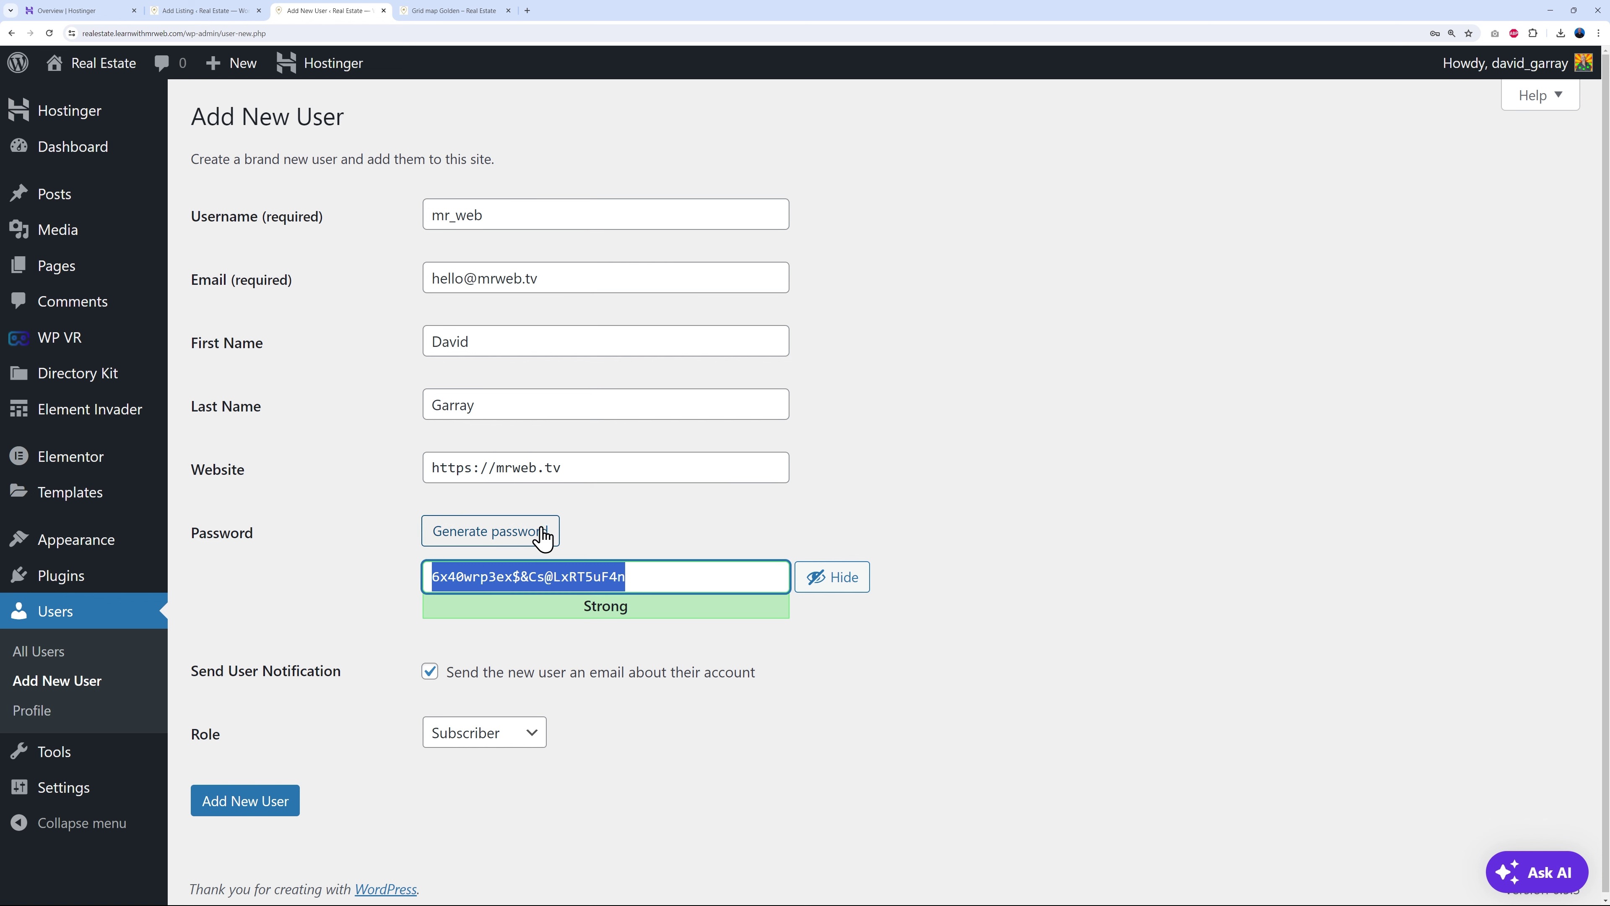
{"action": "left_click", "coordinate": [509, 535]}
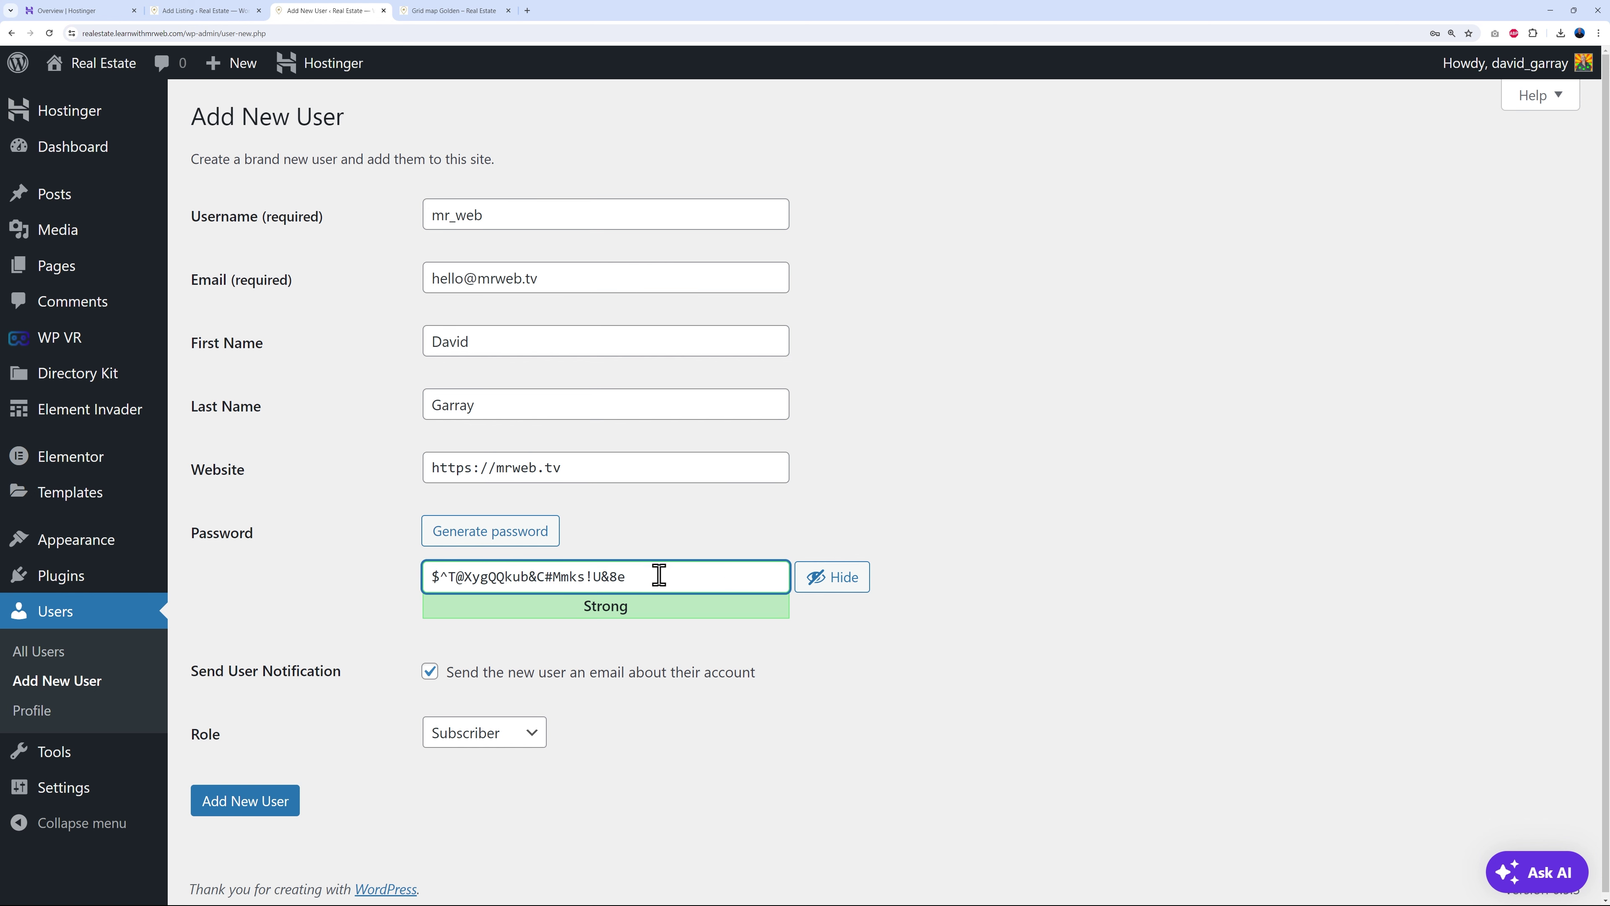
{"action": "left_click", "coordinate": [838, 676]}
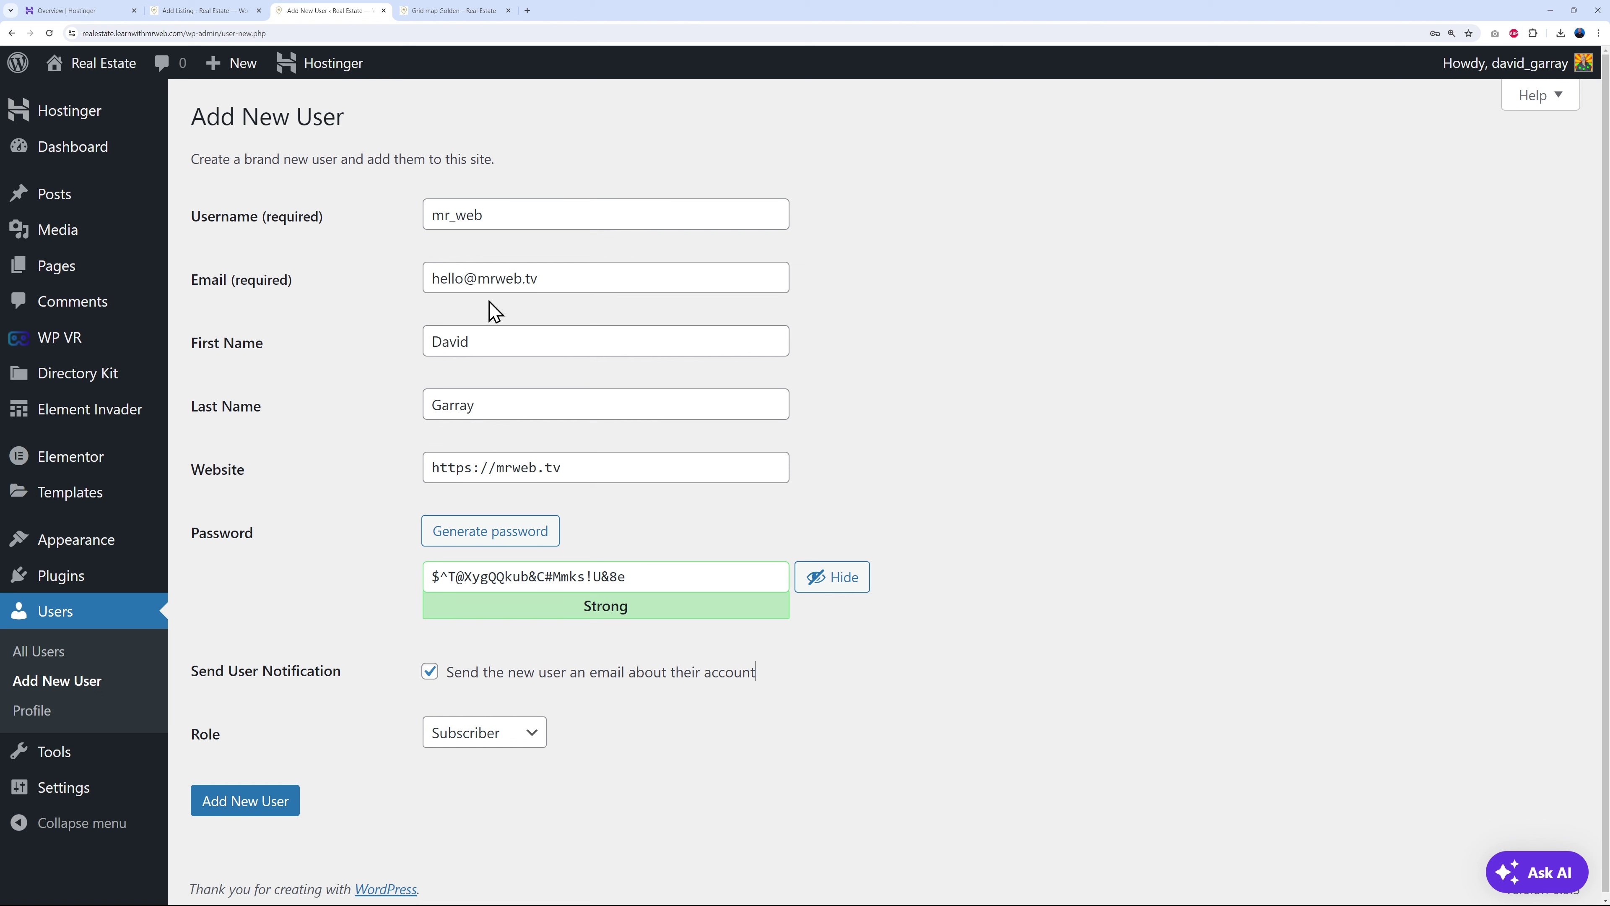
{"action": "left_click_drag", "start_coordinate": [431, 276], "coordinate": [585, 273]}
{"action": "left_click", "coordinate": [980, 332]}
{"action": "left_click", "coordinate": [544, 733]}
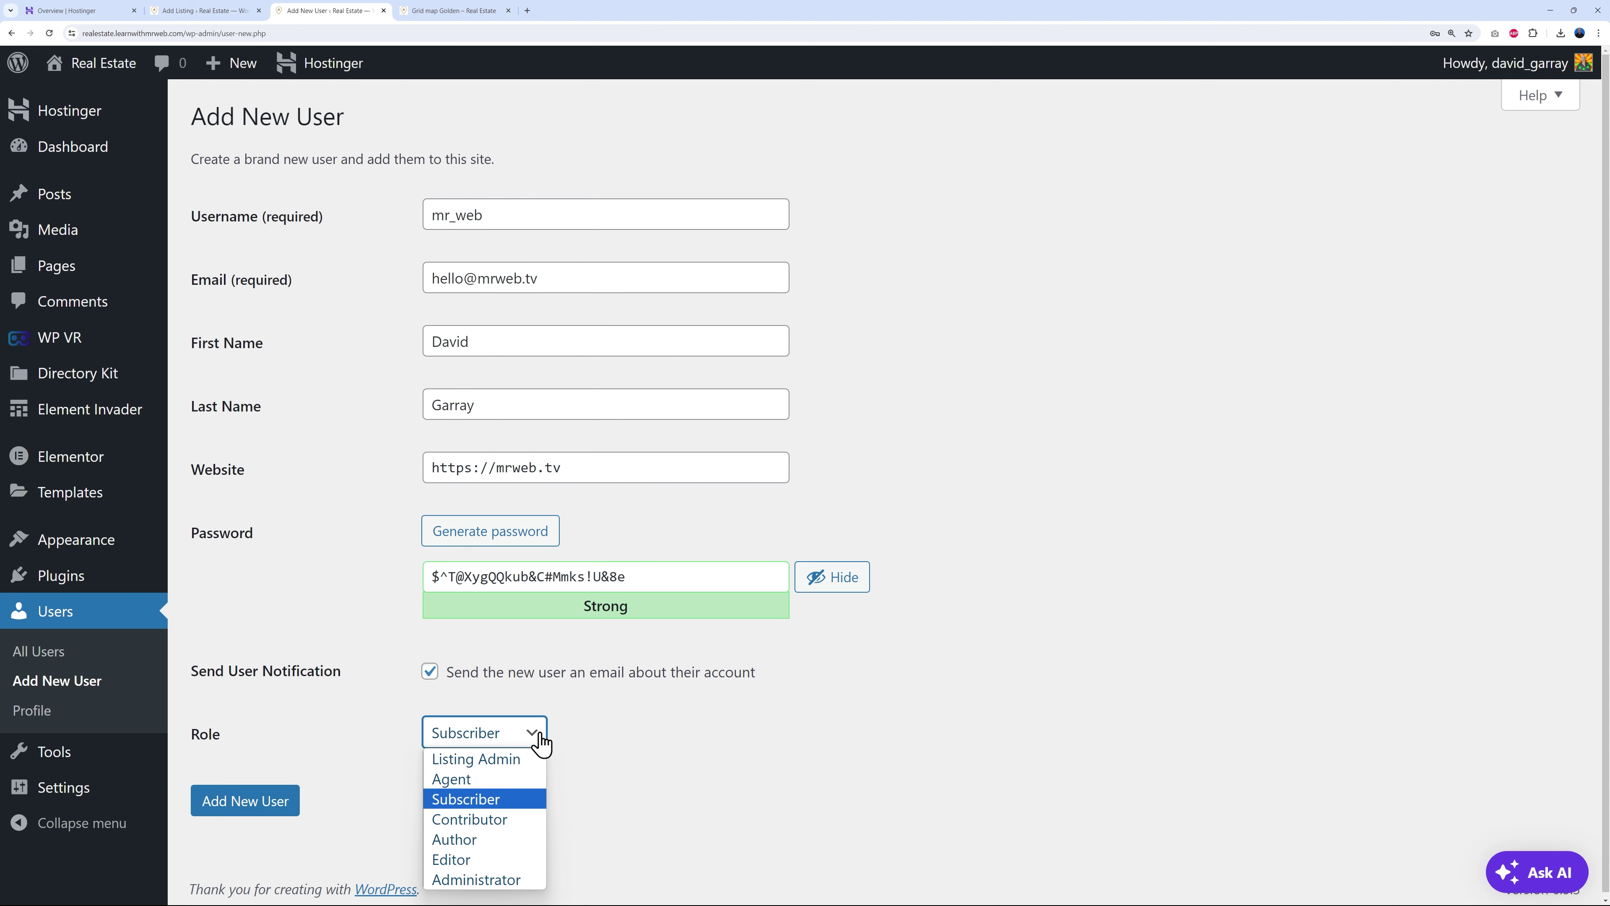
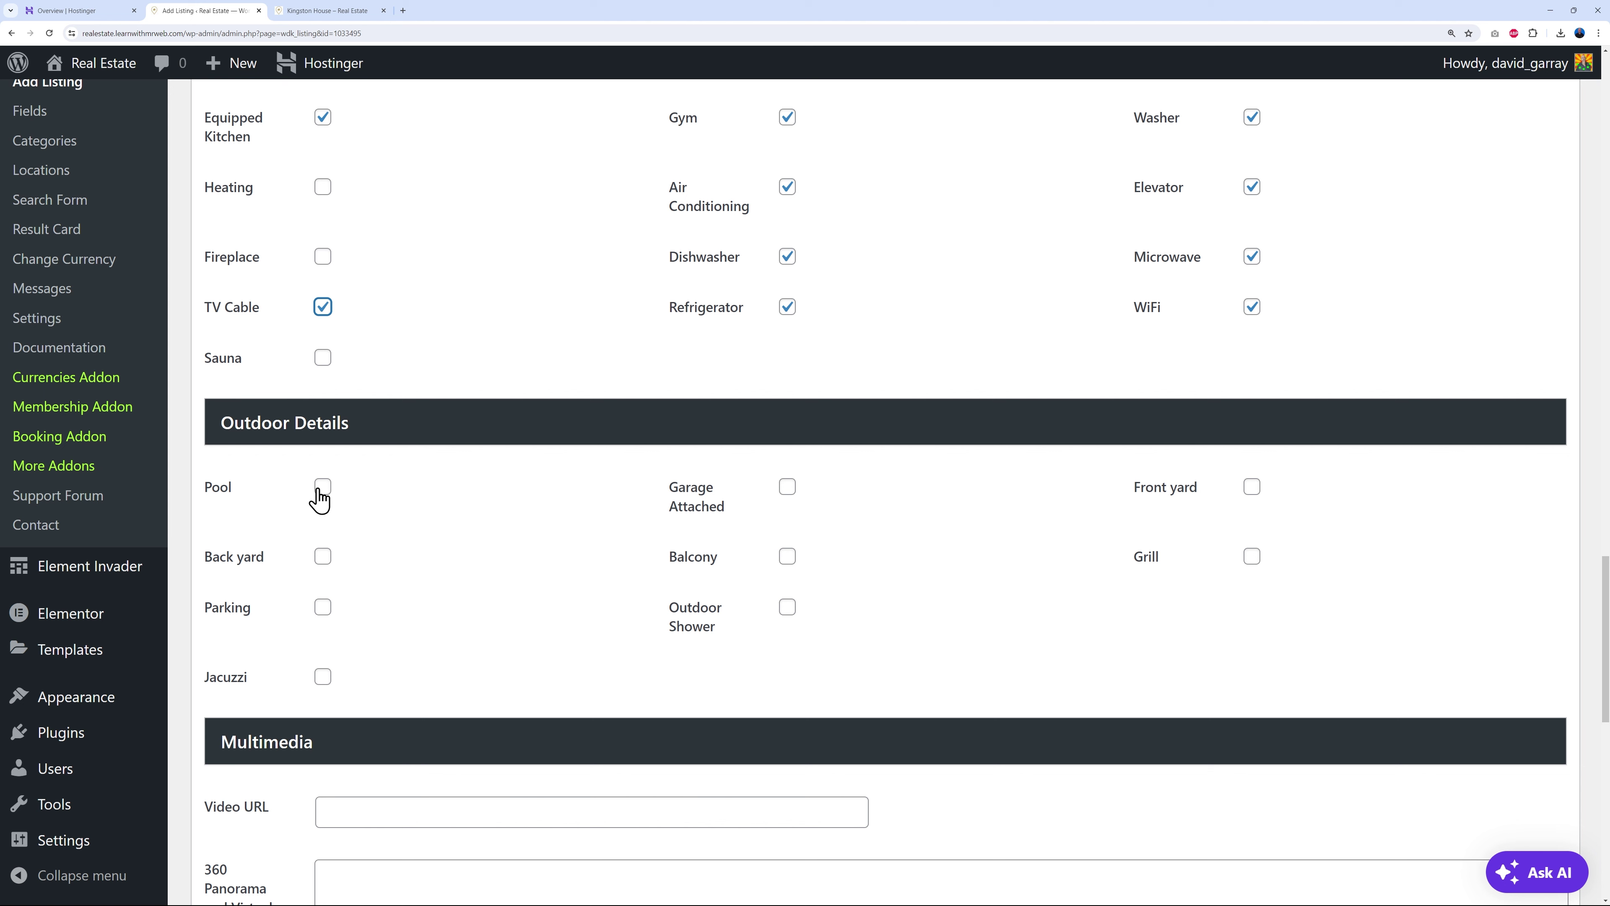
- Check Pool, Parking, Jacuzzi, Outdoor Shower, Balcony, Front yard, Grill and Garage Attached
{"action": "left_click", "coordinate": [322, 608]}
{"action": "left_click", "coordinate": [323, 677]}
{"action": "left_click", "coordinate": [788, 608]}
{"action": "left_click", "coordinate": [787, 557]}
{"action": "left_click", "coordinate": [1251, 488]}
{"action": "left_click", "coordinate": [1258, 556]}
{"action": "left_click", "coordinate": [788, 488]}
- In Multimedia, leave the video URL blank and move to the 360 panorama / virtual tour field
{"action": "scroll", "coordinate": [1168, 554], "scroll_direction": "down", "scroll_amount": 7}
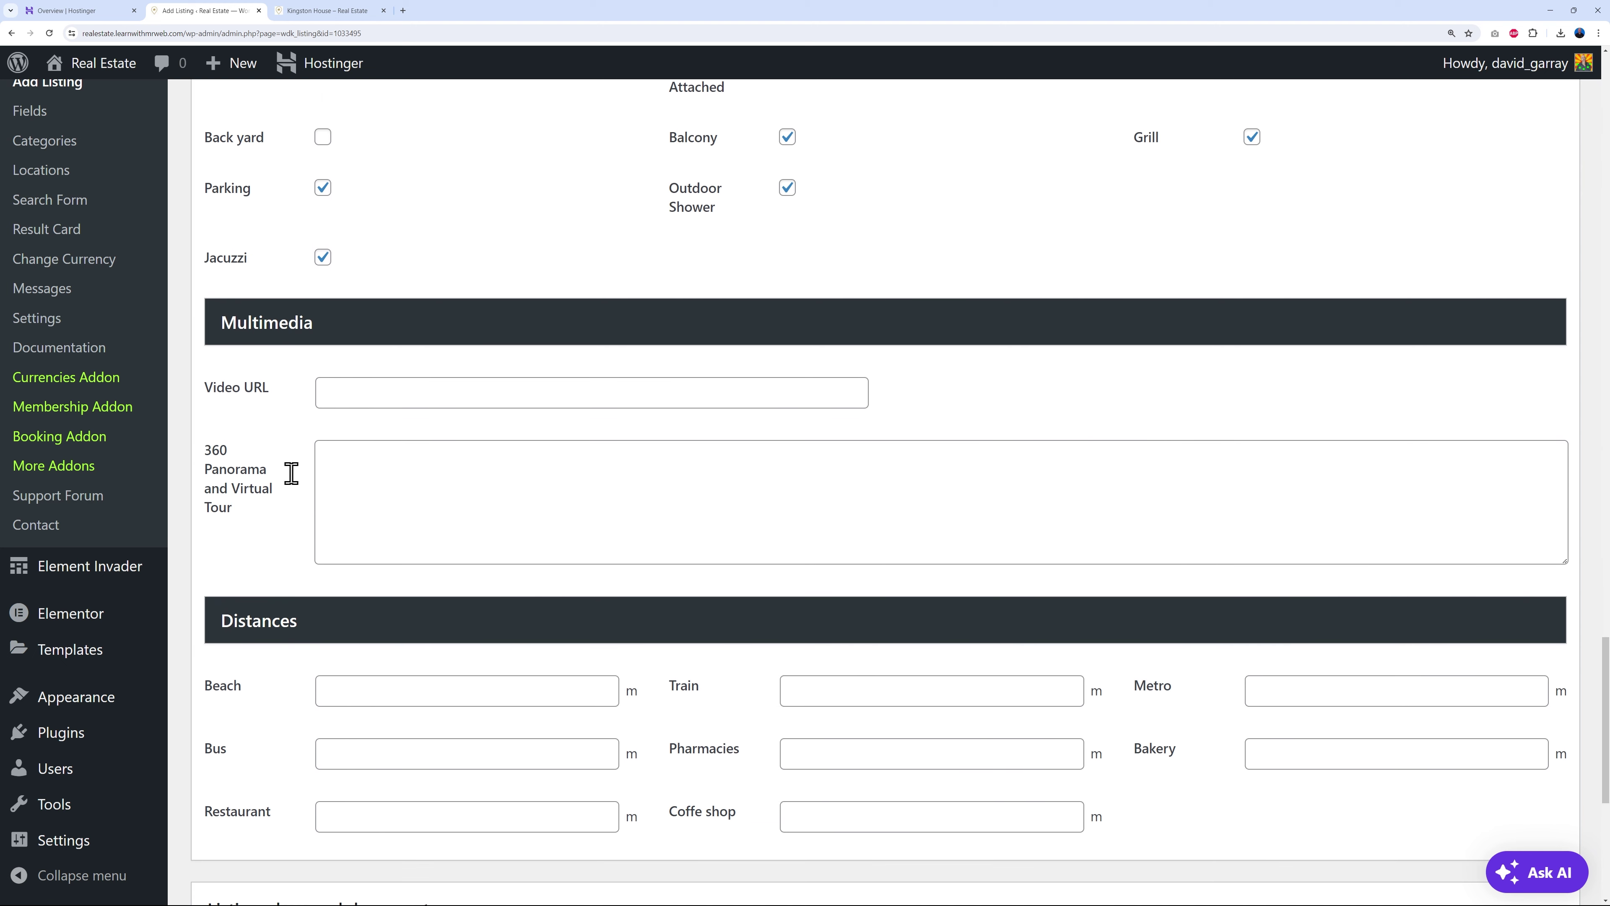
{"action": "left_click", "coordinate": [359, 397]}
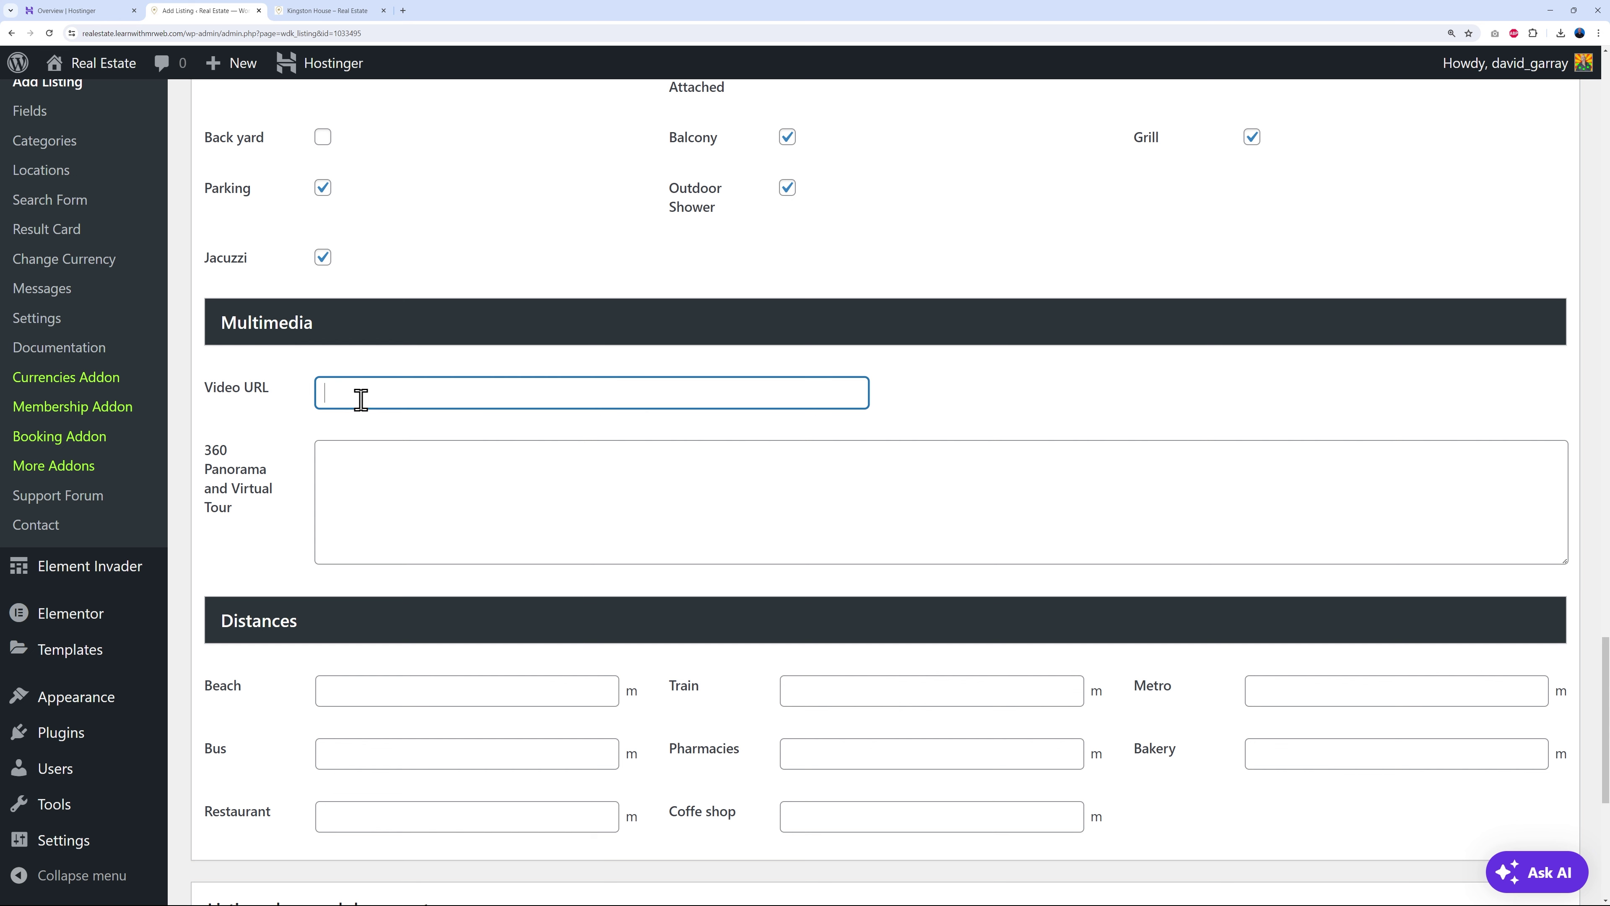
{"action": "left_click", "coordinate": [955, 401]}
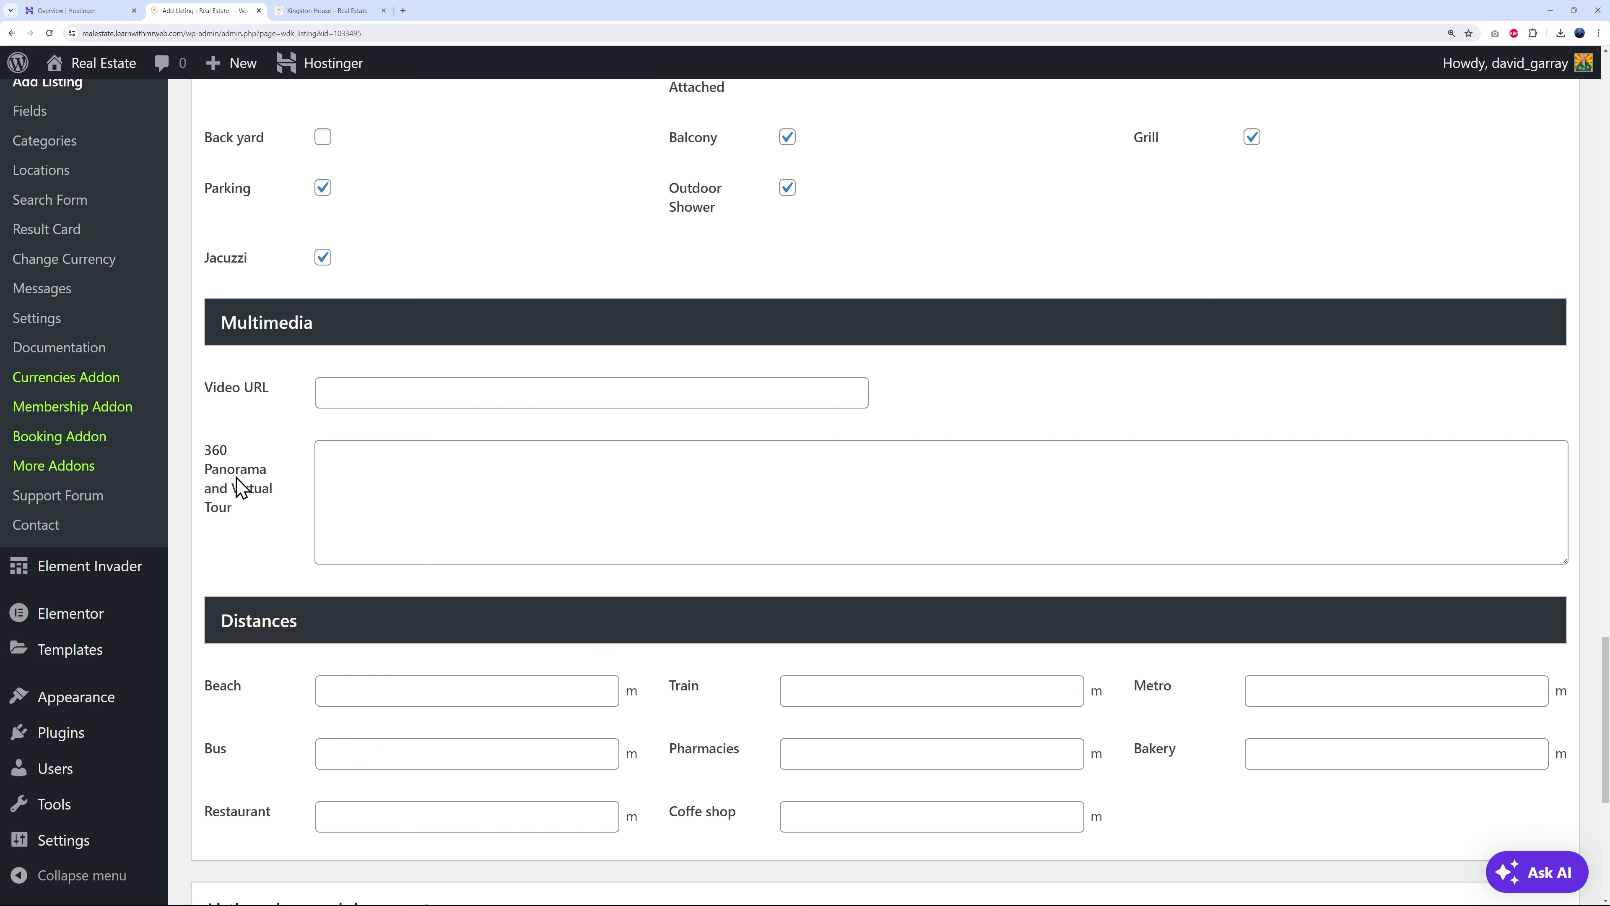
{"action": "left_click", "coordinate": [445, 495]}
- Scroll past the Distances and add the twilight house photo real-estate-20.jpg to the listing images
{"action": "scroll", "coordinate": [612, 530], "scroll_direction": "down", "scroll_amount": 3}
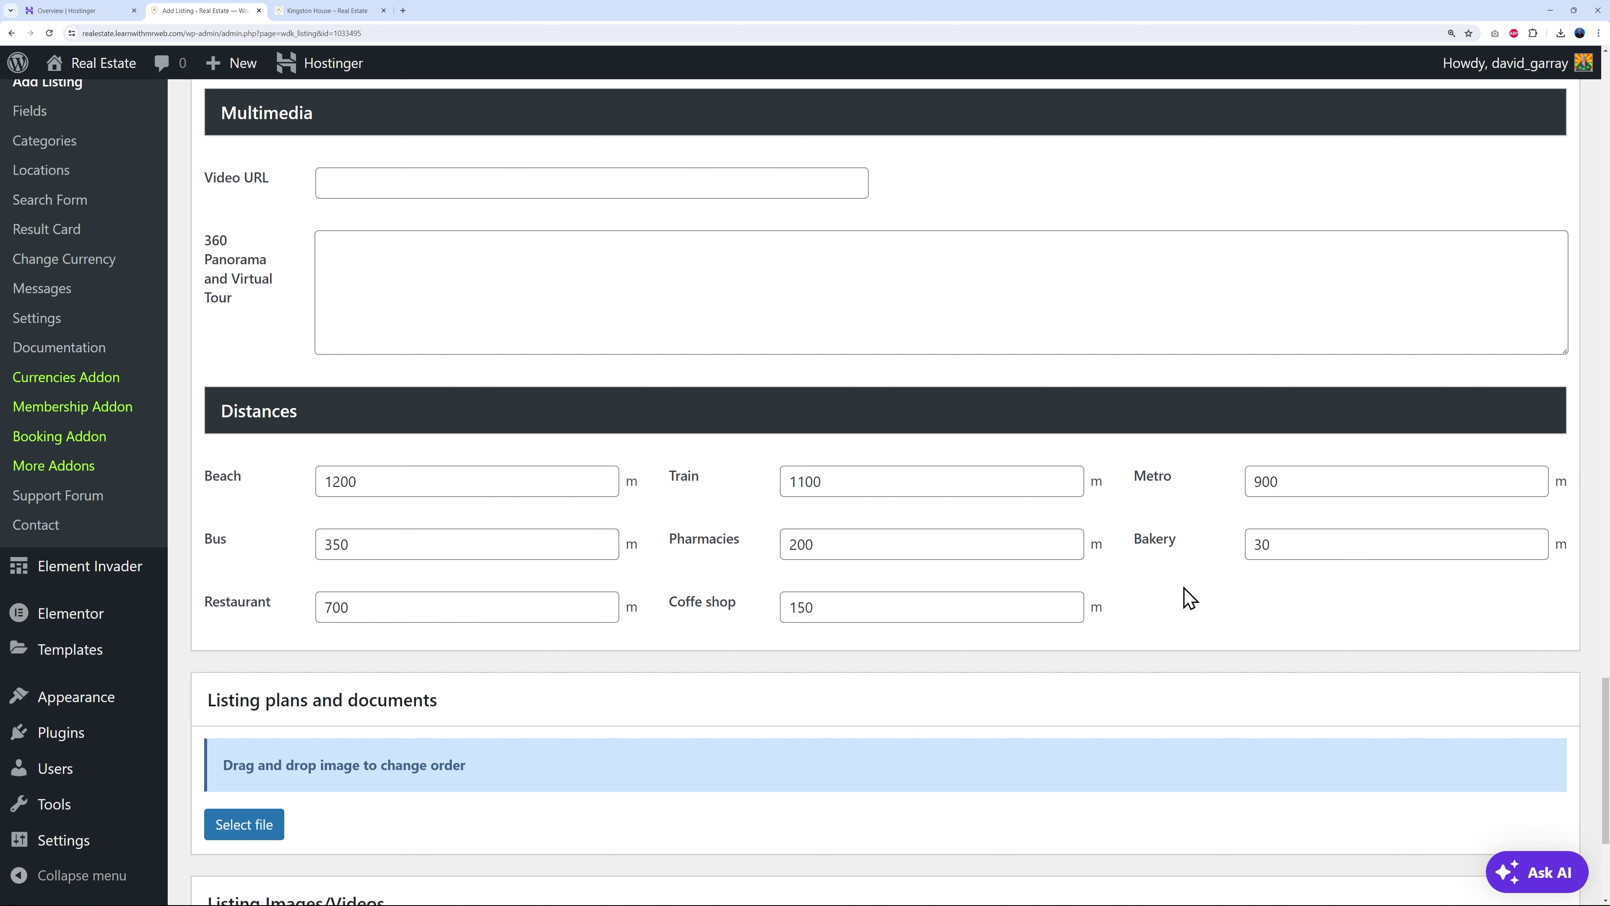
{"action": "scroll", "coordinate": [1204, 596], "scroll_direction": "down", "scroll_amount": 4}
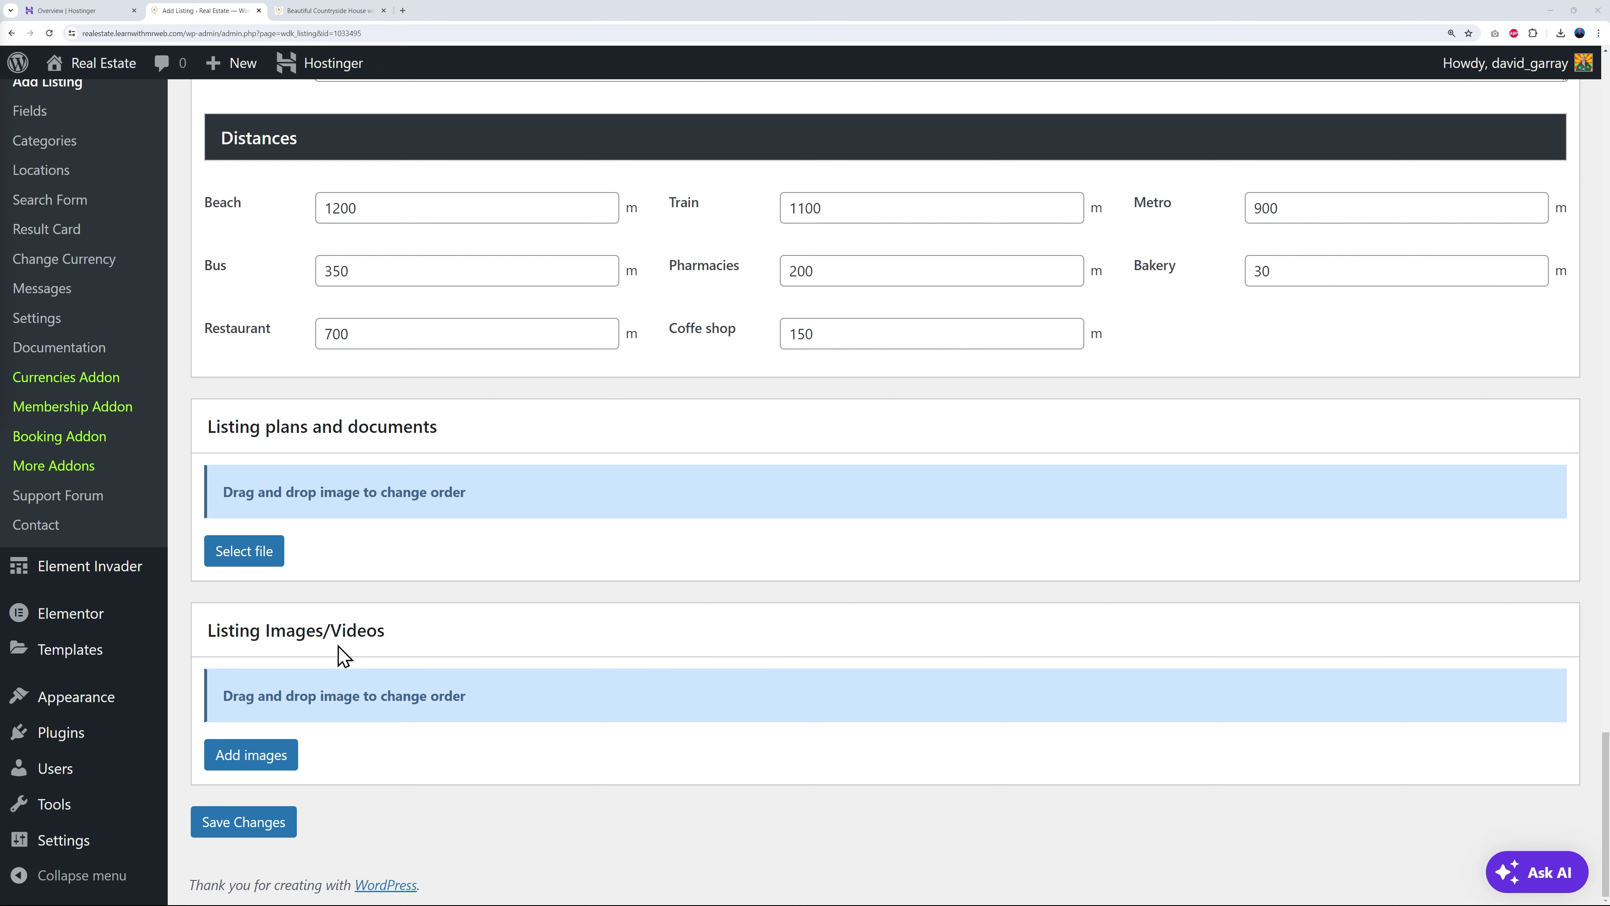
{"action": "left_click", "coordinate": [279, 763]}
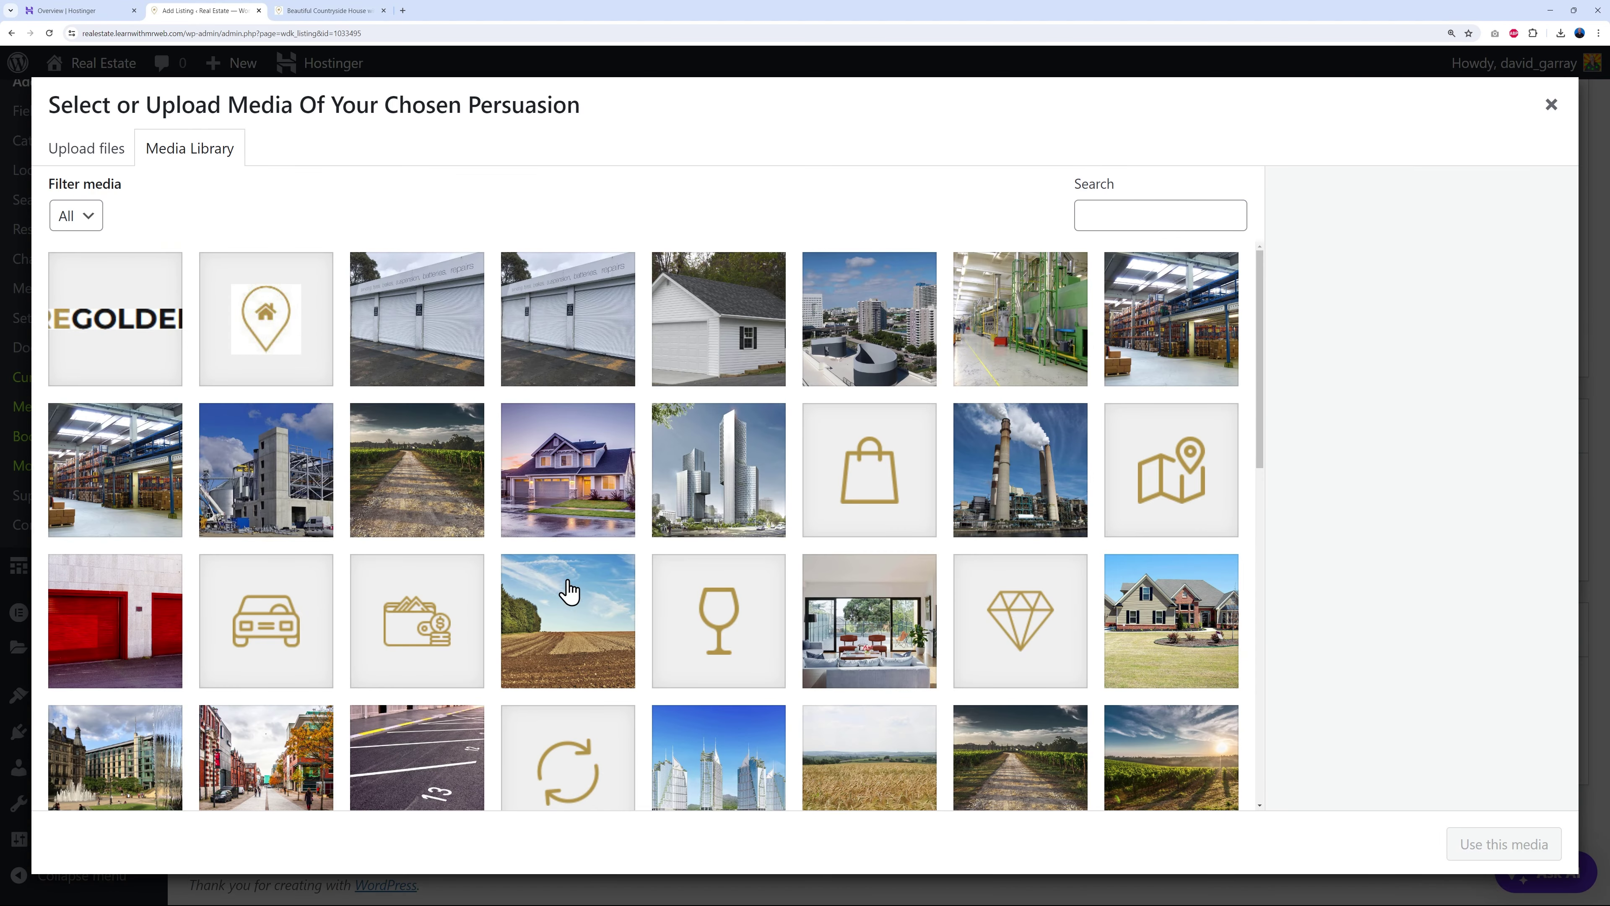
{"action": "left_click", "coordinate": [577, 497]}
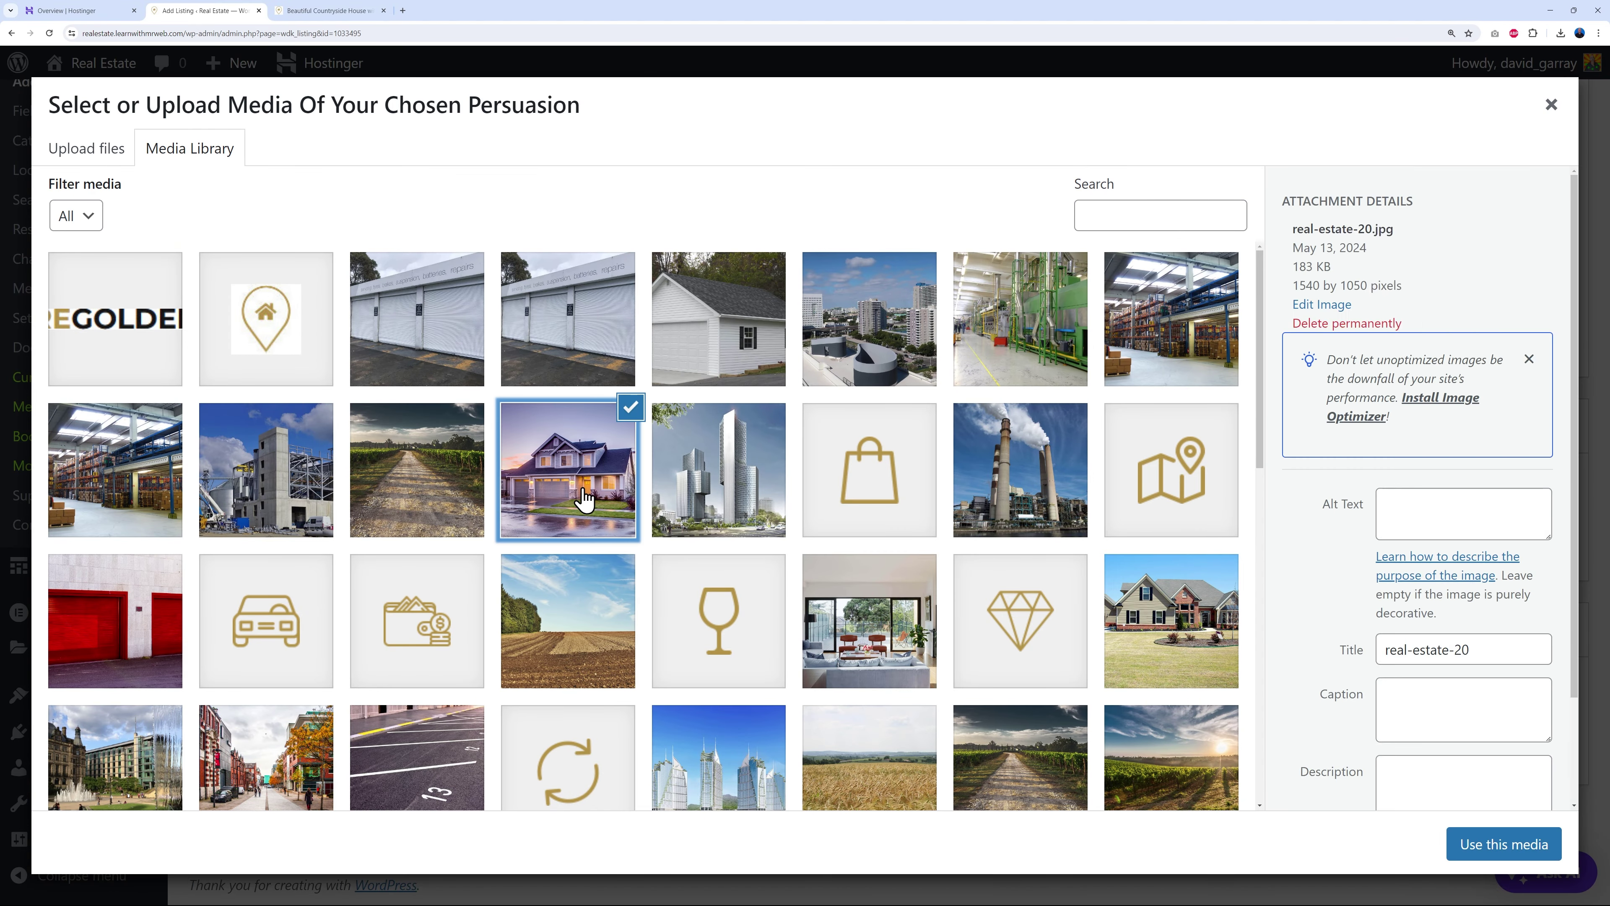
{"action": "left_click", "coordinate": [1477, 848]}
- Save the listing changes and go to the live site
{"action": "scroll", "coordinate": [666, 778], "scroll_direction": "down", "scroll_amount": 1}
{"action": "scroll", "coordinate": [673, 748], "scroll_direction": "down", "scroll_amount": 2}
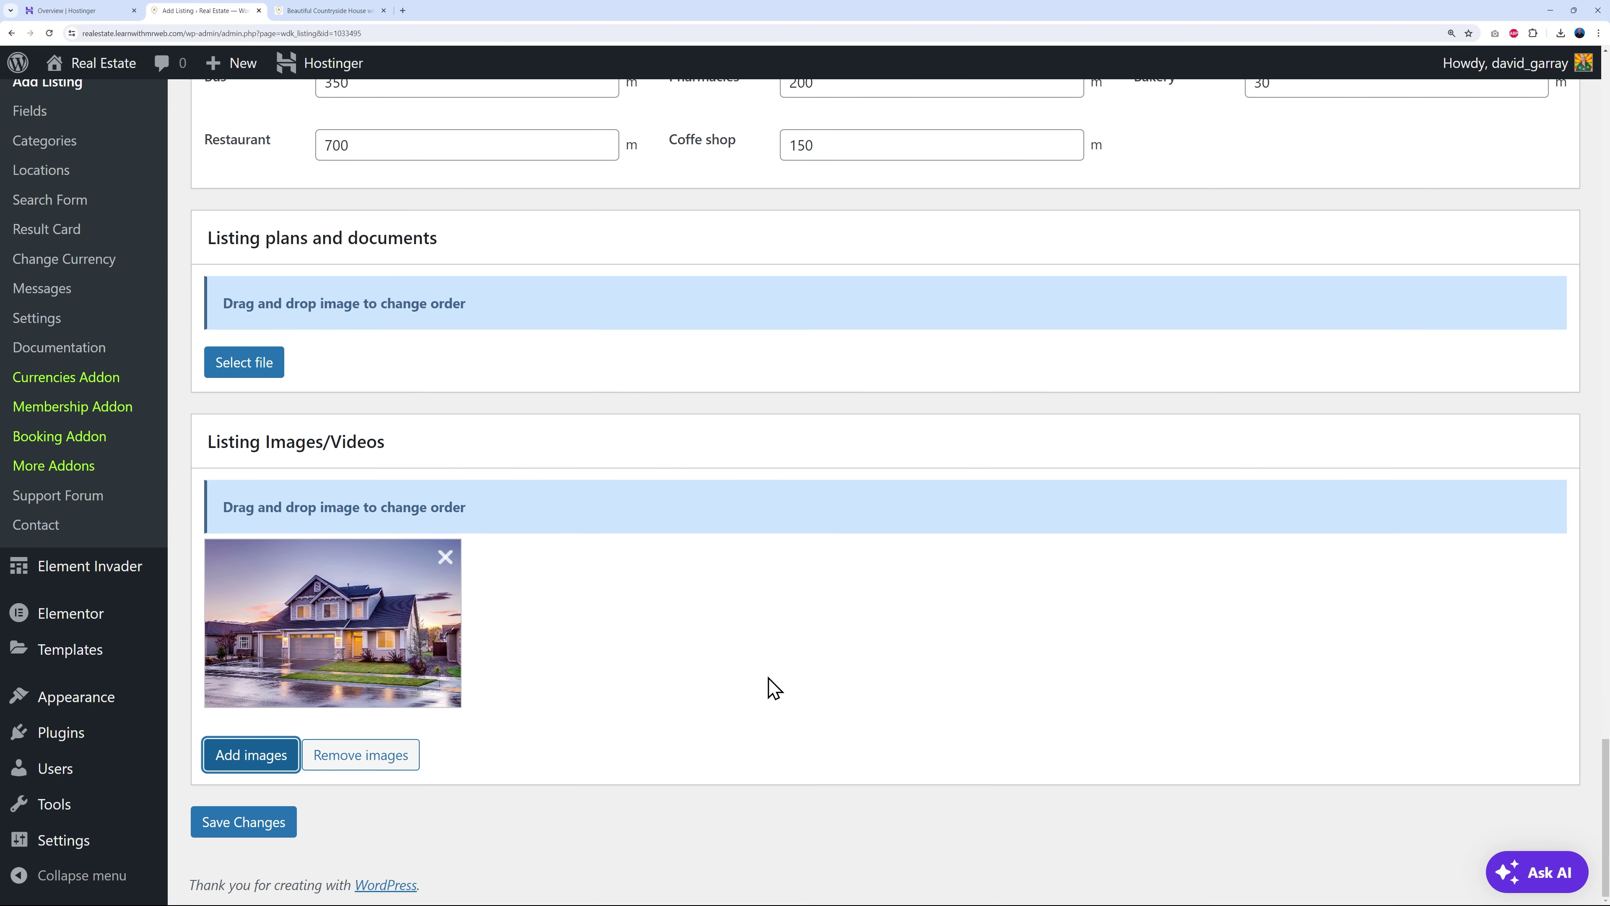
{"action": "left_click", "coordinate": [248, 822]}
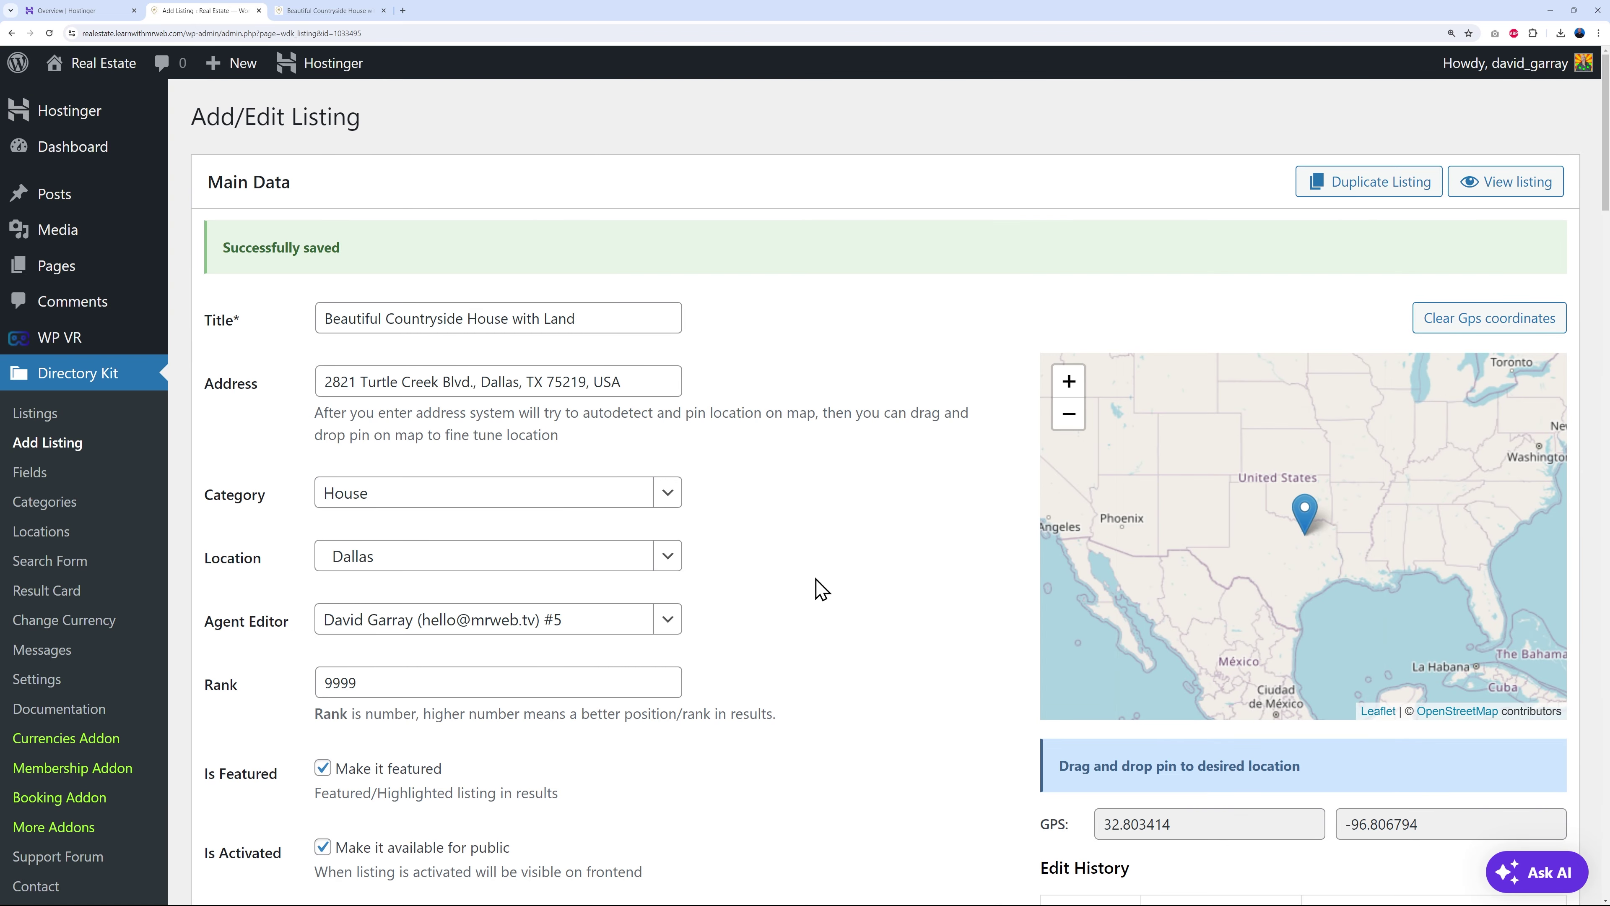
{"action": "left_click", "coordinate": [352, 12]}
- From the home page map, open the Beautiful Countryside House with Land listing via the Dallas marker
{"action": "left_click", "coordinate": [332, 154]}
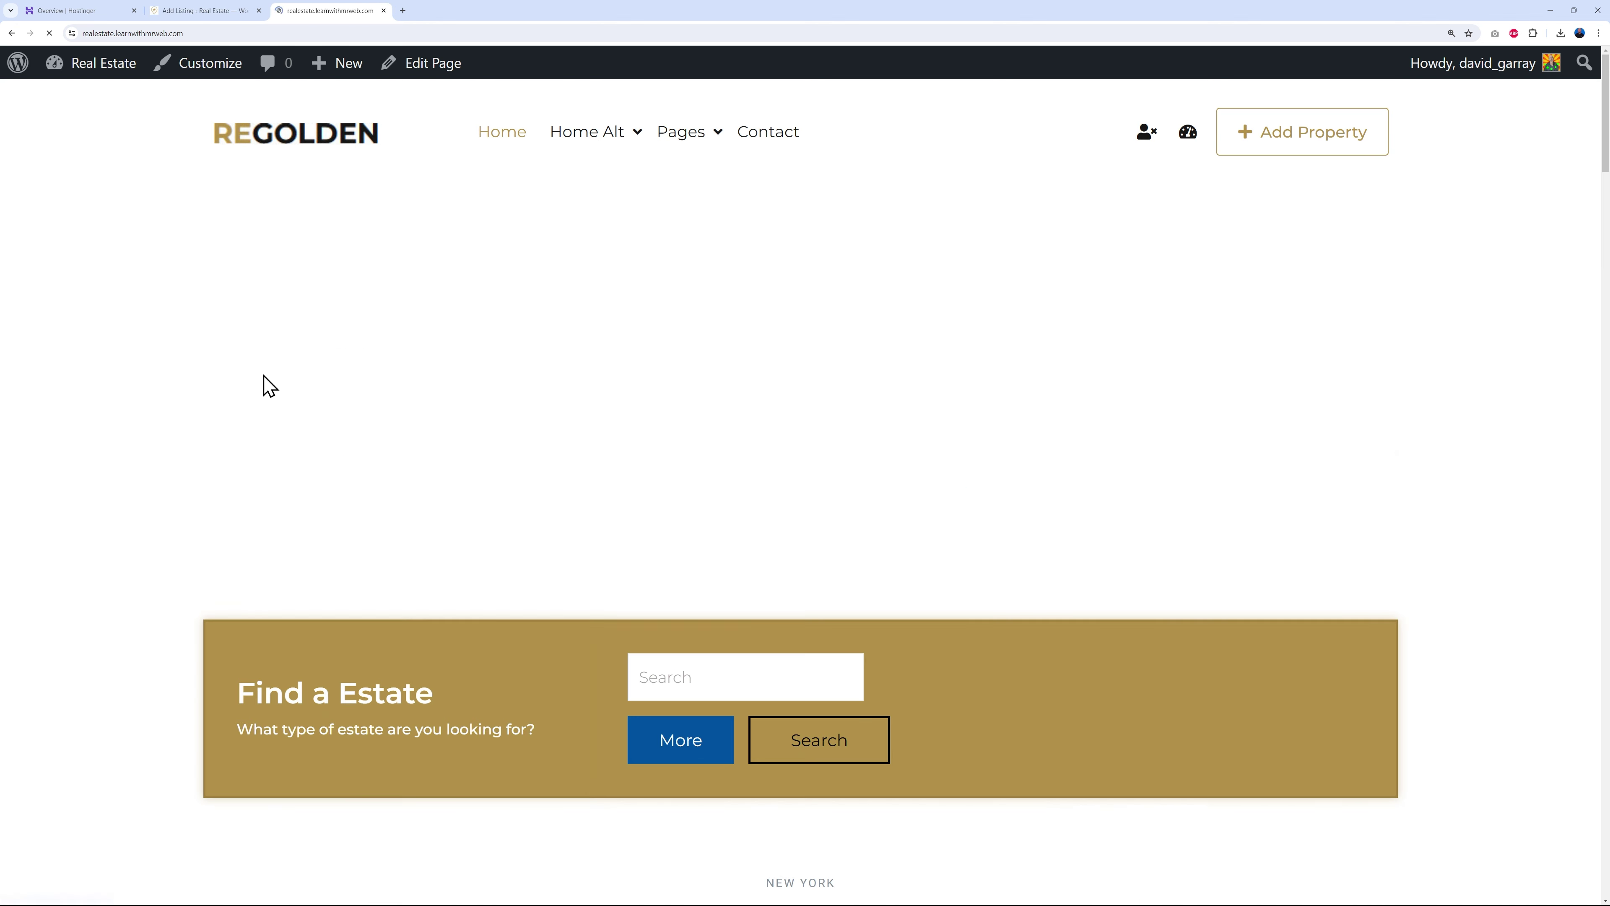
{"action": "scroll", "coordinate": [460, 622], "scroll_direction": "down", "scroll_amount": 5}
{"action": "scroll", "coordinate": [460, 623], "scroll_direction": "up", "scroll_amount": 4}
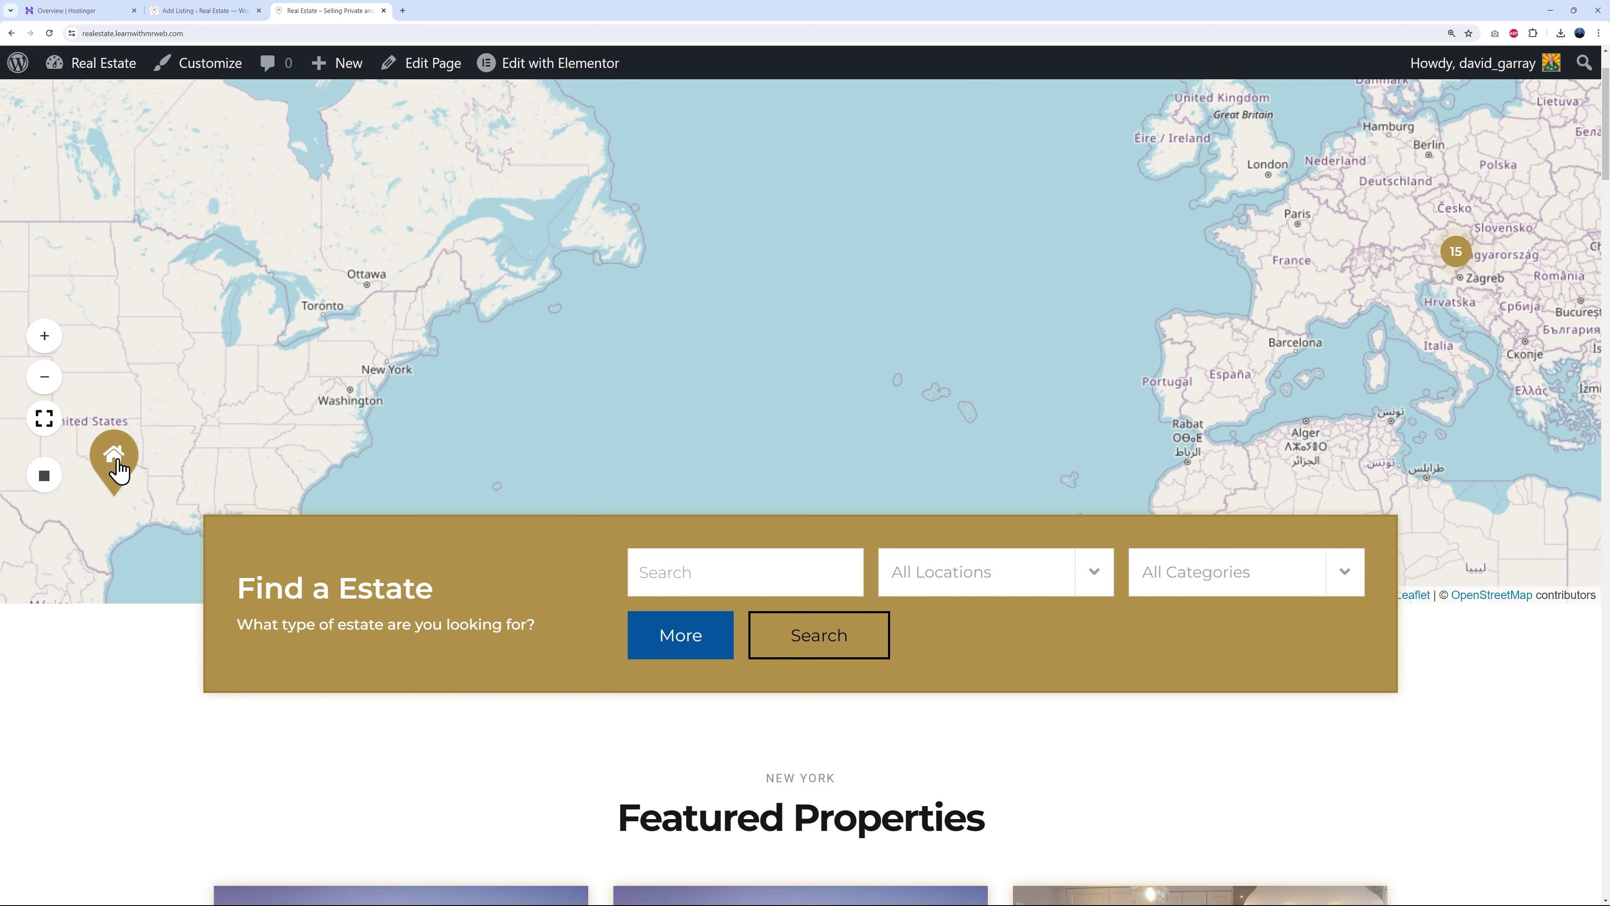
{"action": "left_click", "coordinate": [117, 477]}
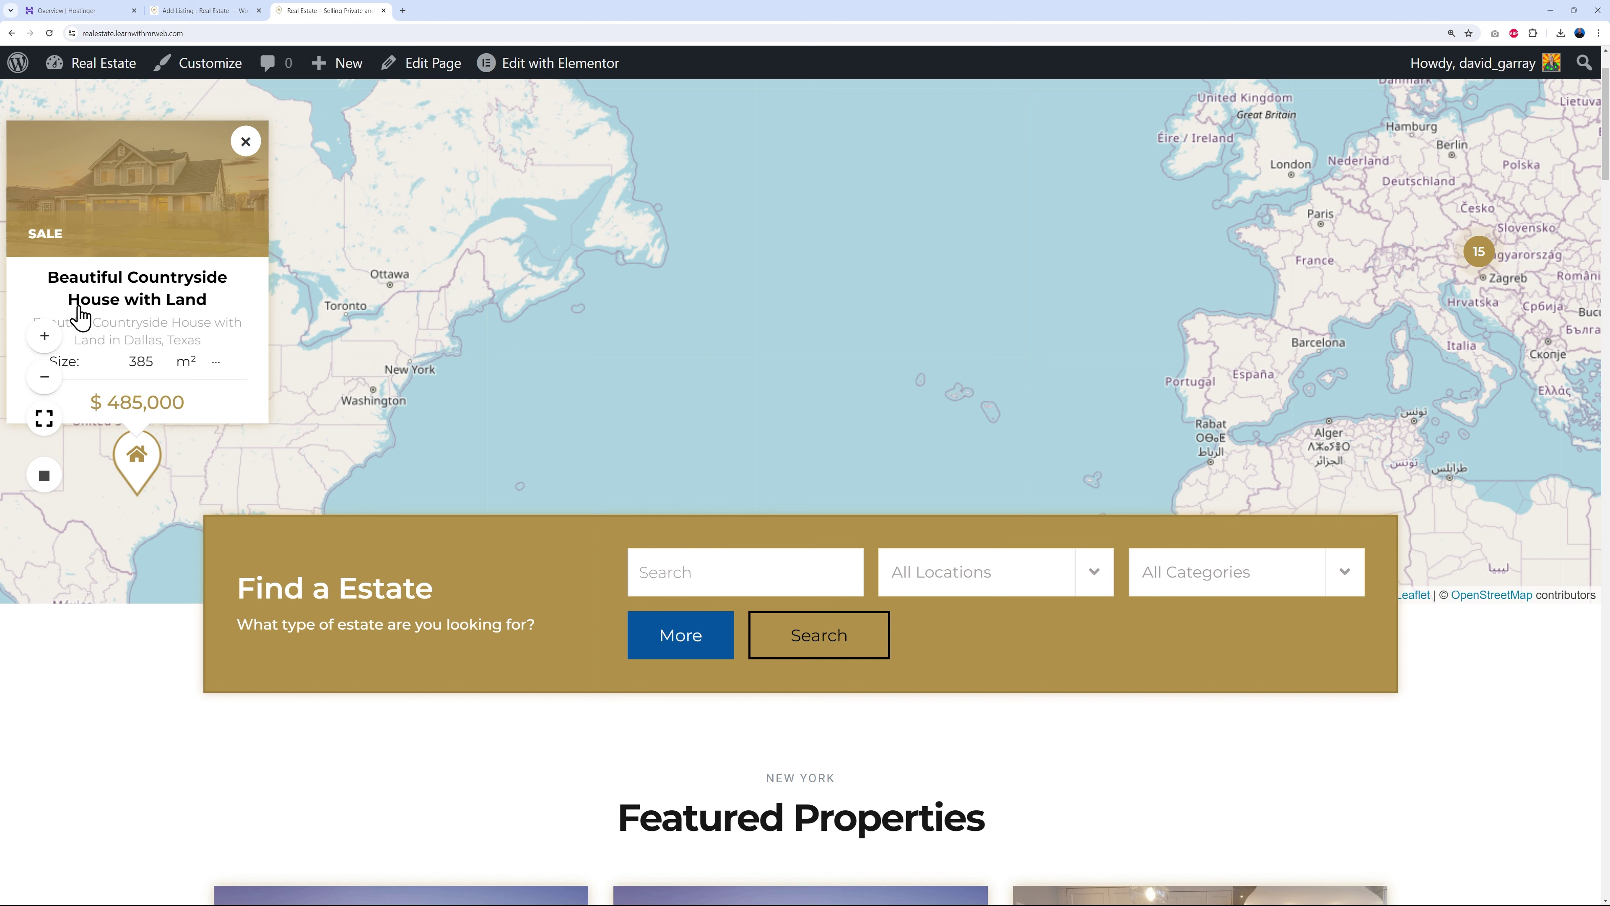
{"action": "left_click", "coordinate": [146, 307]}
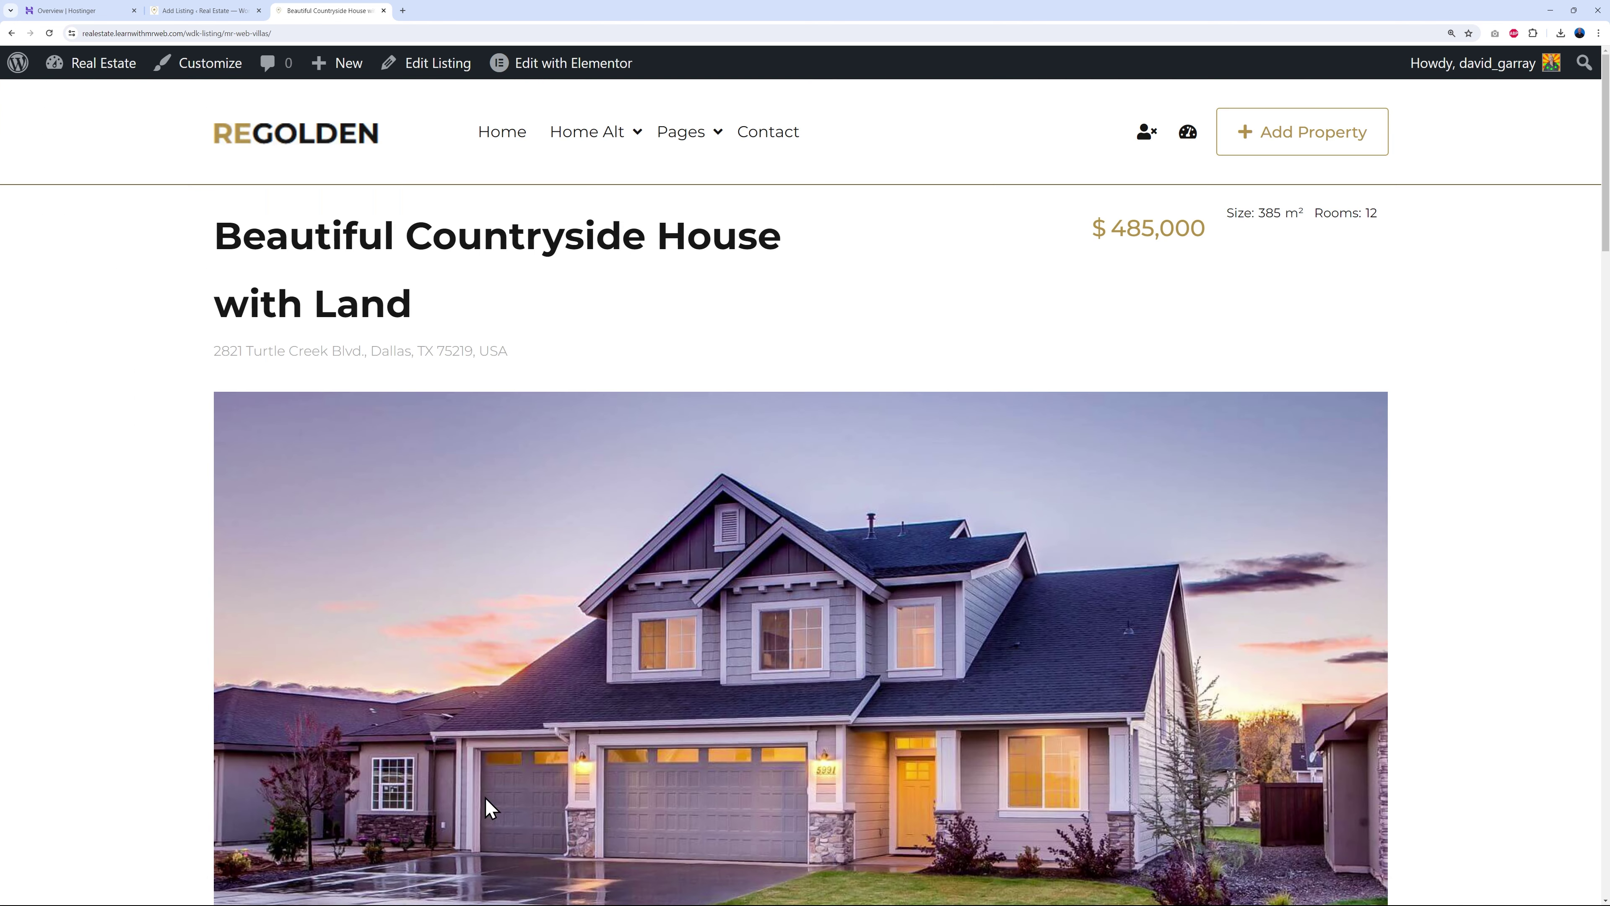
- Scroll through the listing page to review its details and Dallas map location
{"action": "scroll", "coordinate": [1521, 672], "scroll_direction": "down", "scroll_amount": 10}
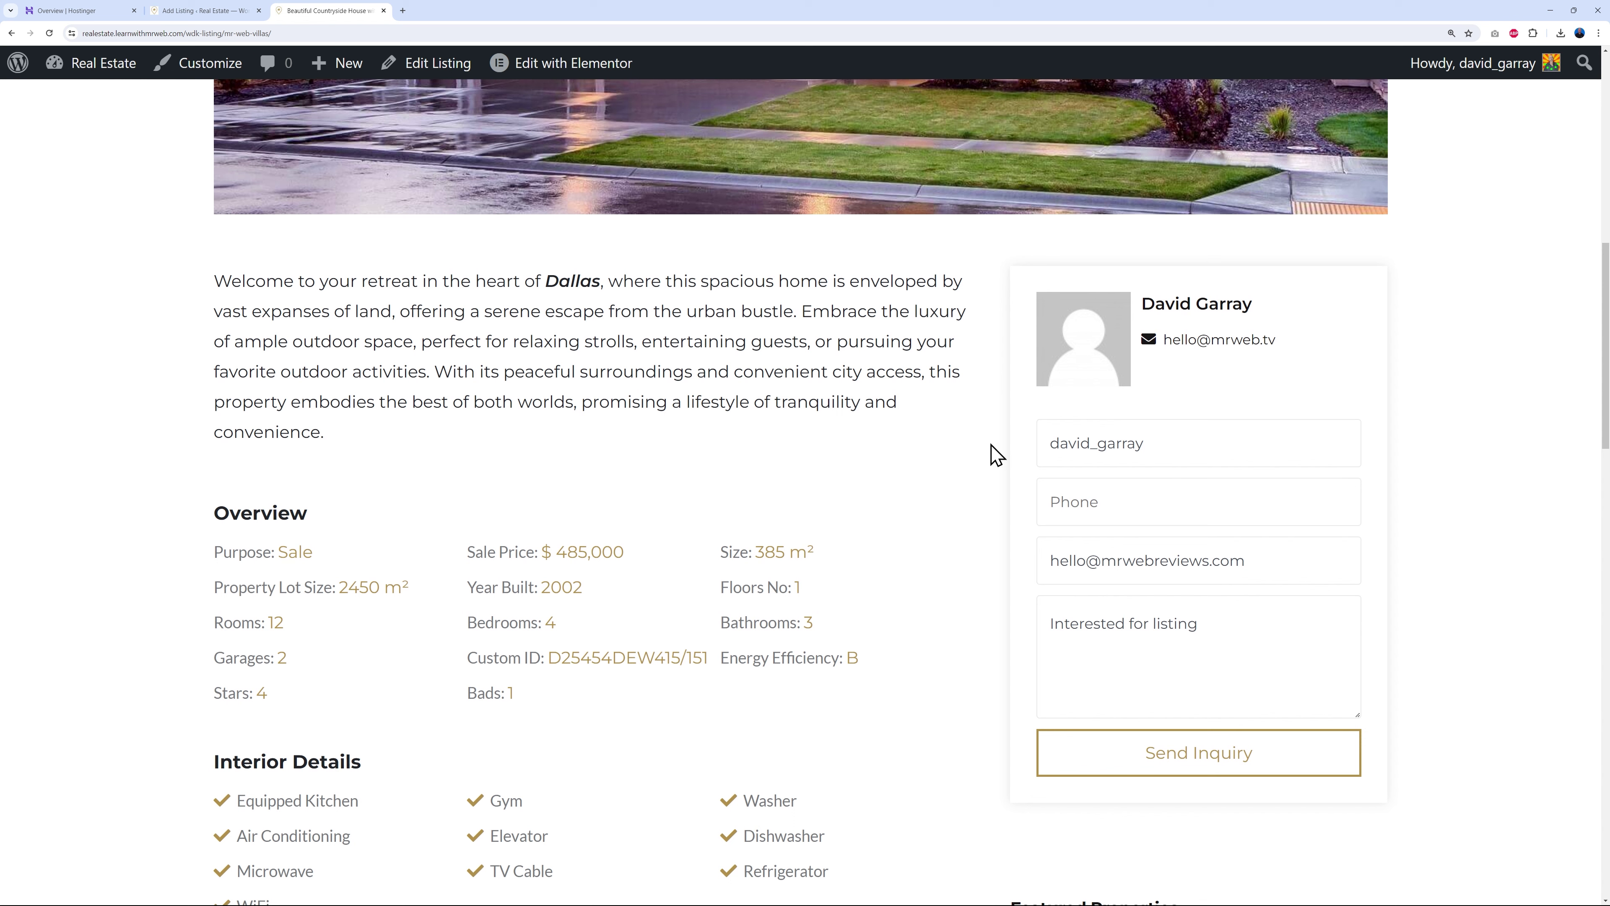
{"action": "scroll", "coordinate": [575, 647], "scroll_direction": "down", "scroll_amount": 1}
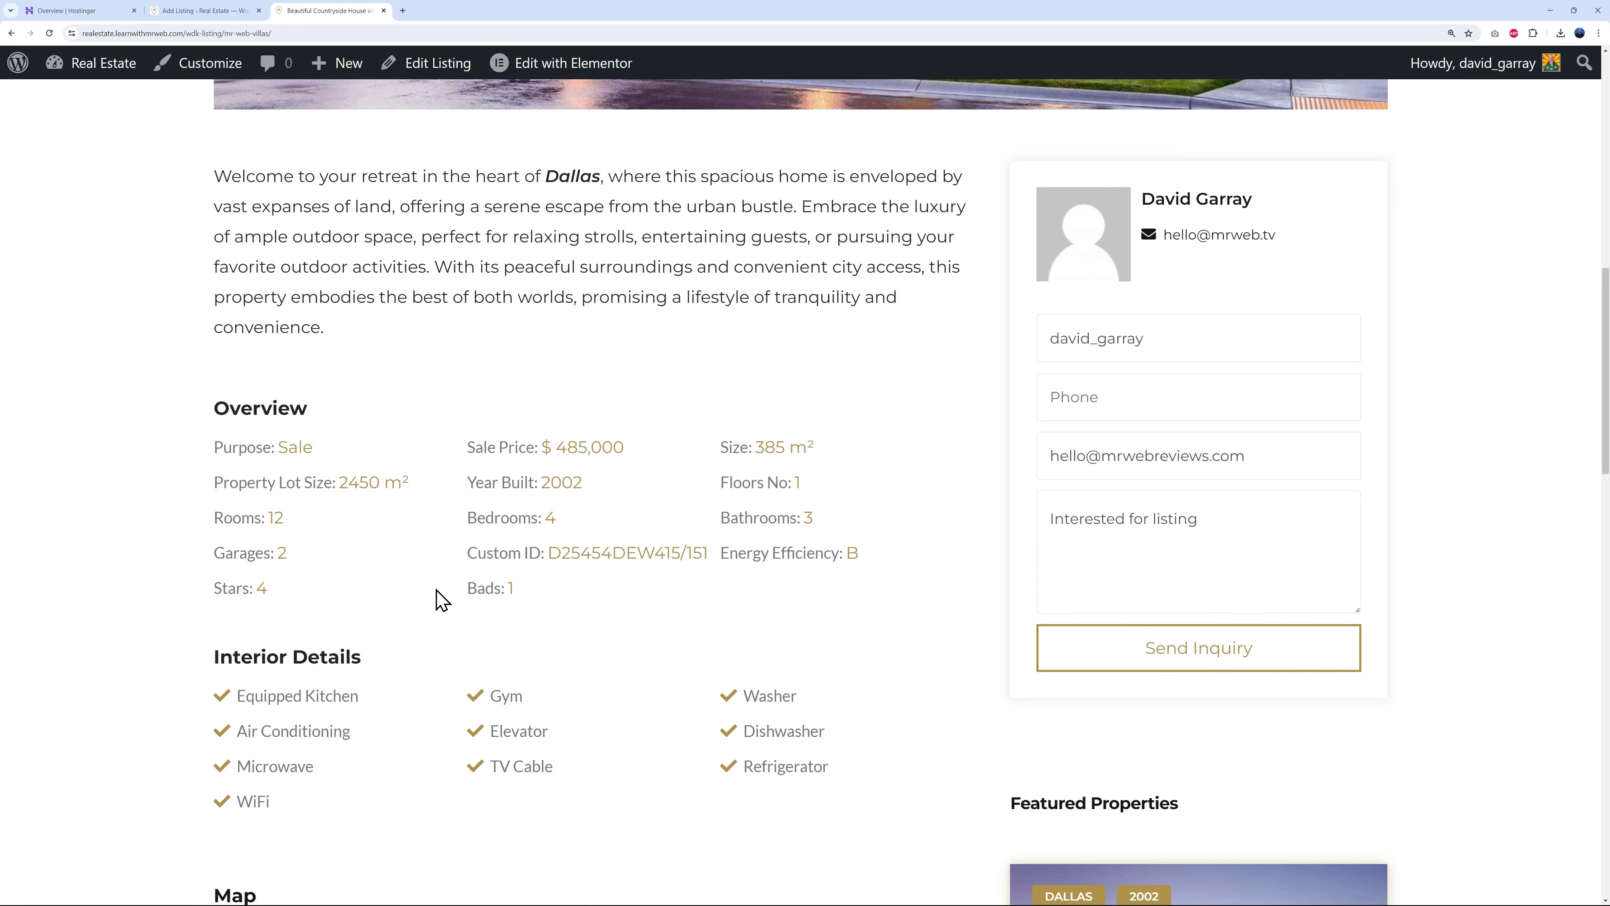
{"action": "scroll", "coordinate": [676, 621], "scroll_direction": "down", "scroll_amount": 10}
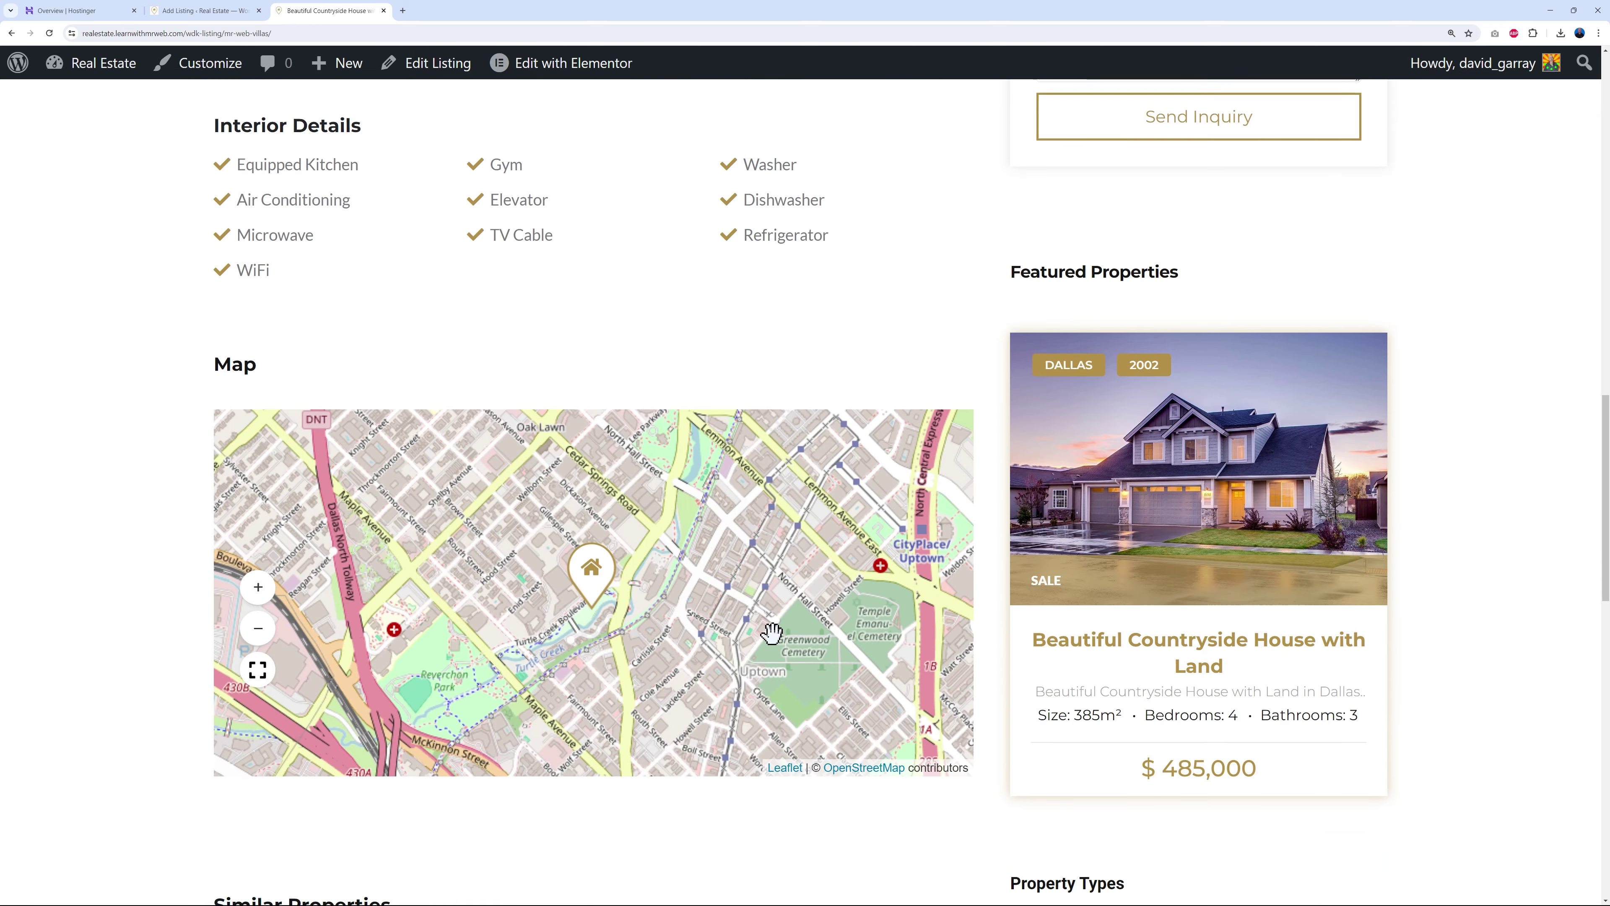
{"action": "scroll", "coordinate": [989, 672], "scroll_direction": "down", "scroll_amount": 2}
{"action": "scroll", "coordinate": [1546, 550], "scroll_direction": "up", "scroll_amount": 9}
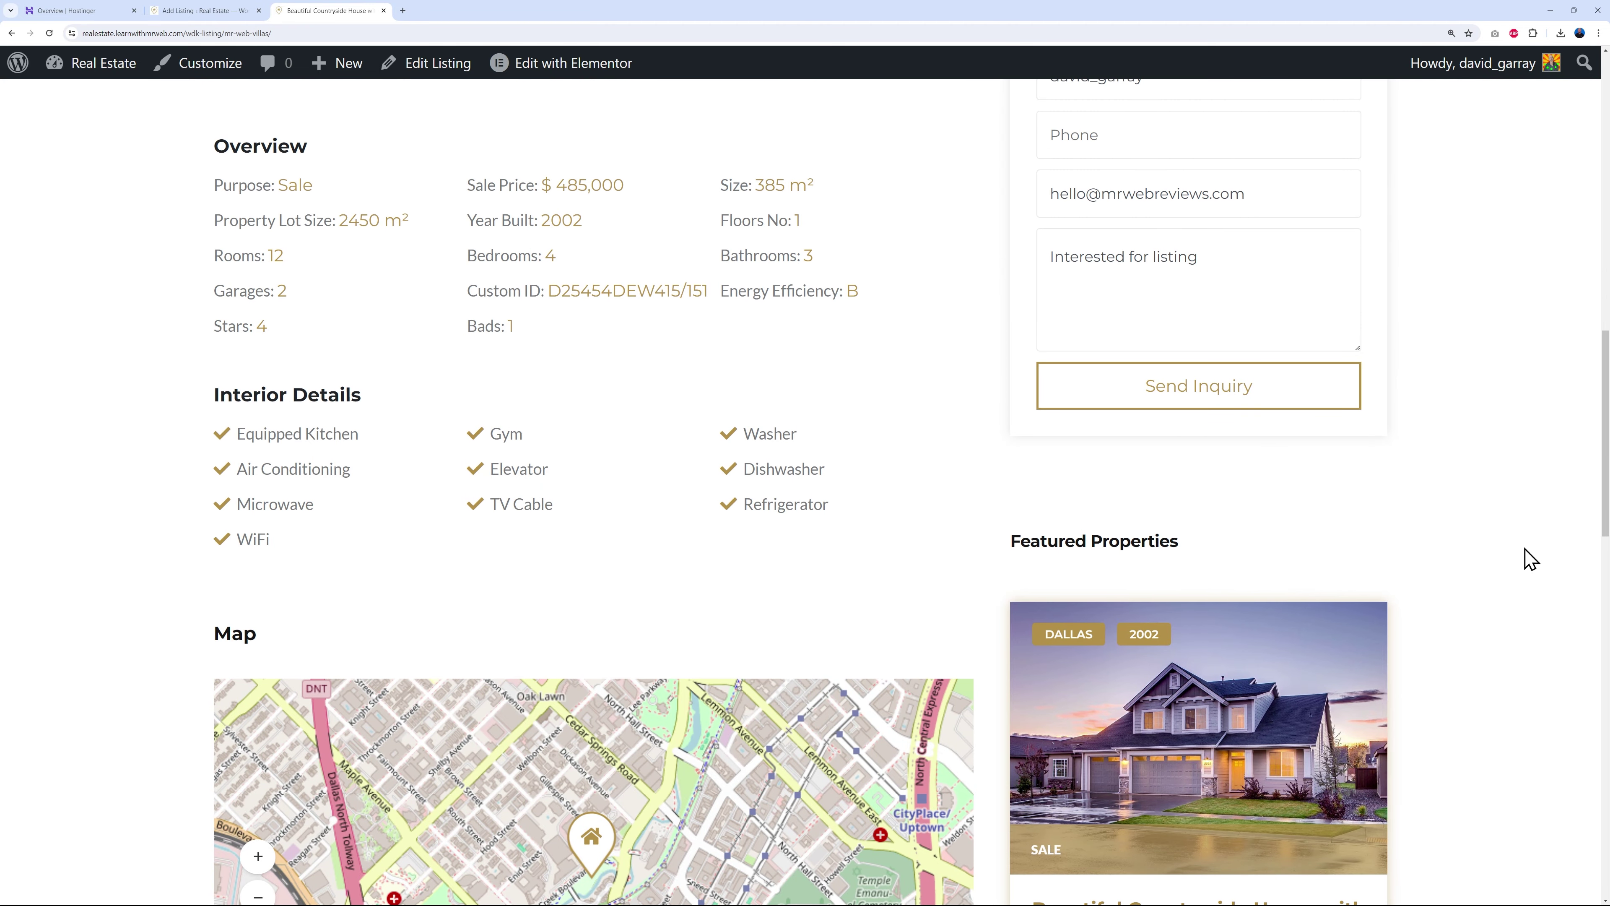
{"action": "scroll", "coordinate": [1526, 558], "scroll_direction": "down", "scroll_amount": 4}
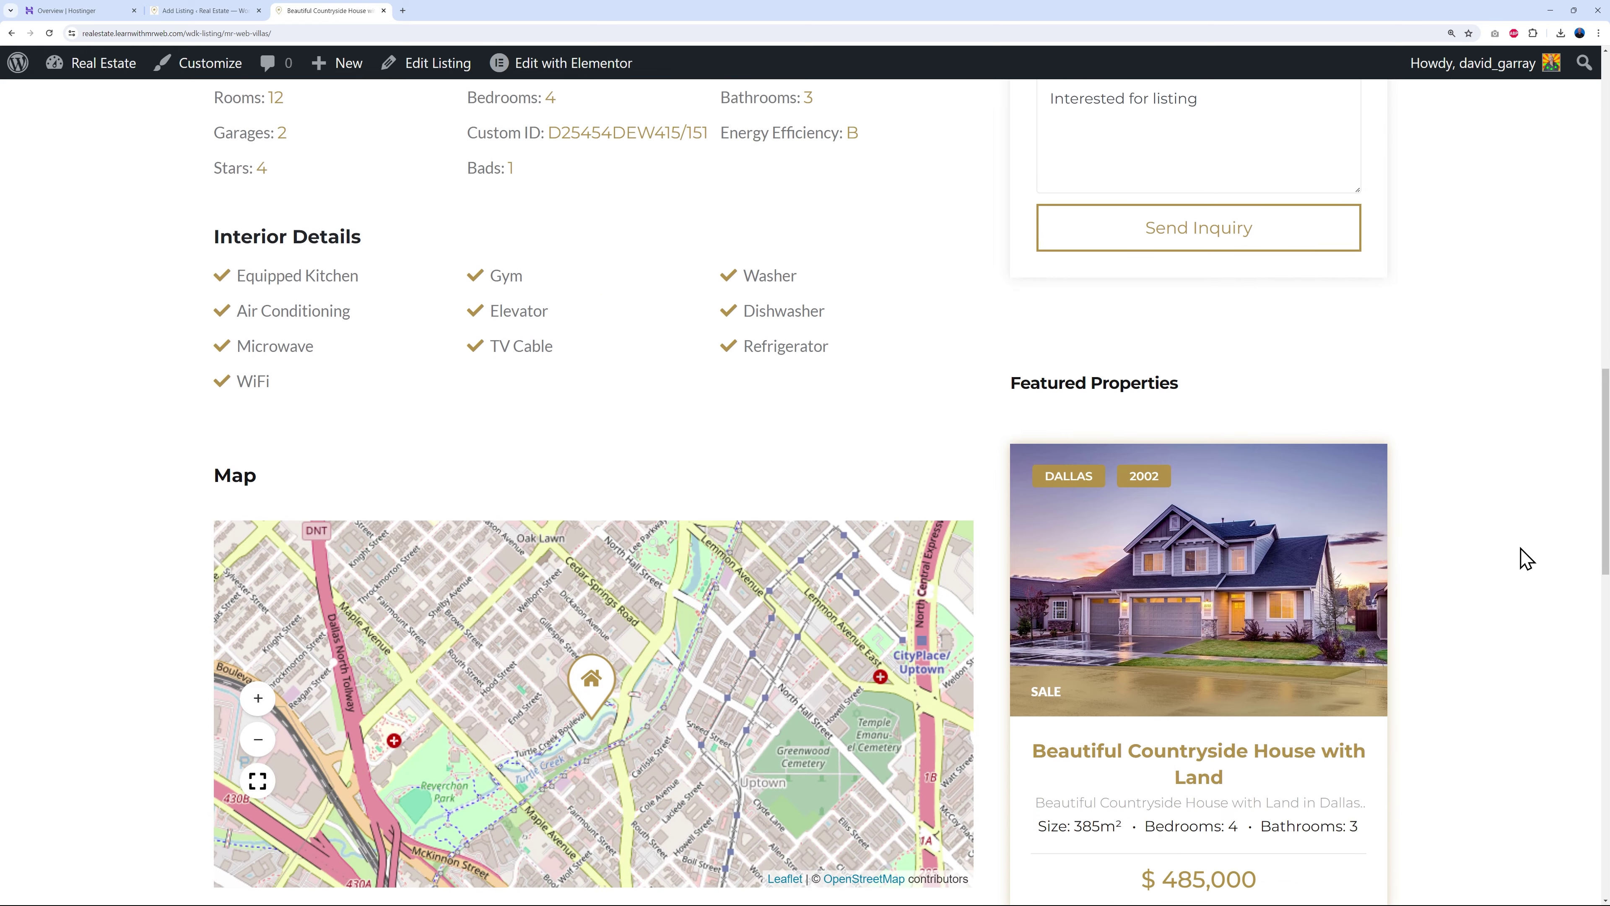
{"action": "scroll", "coordinate": [926, 538], "scroll_direction": "down", "scroll_amount": 2}
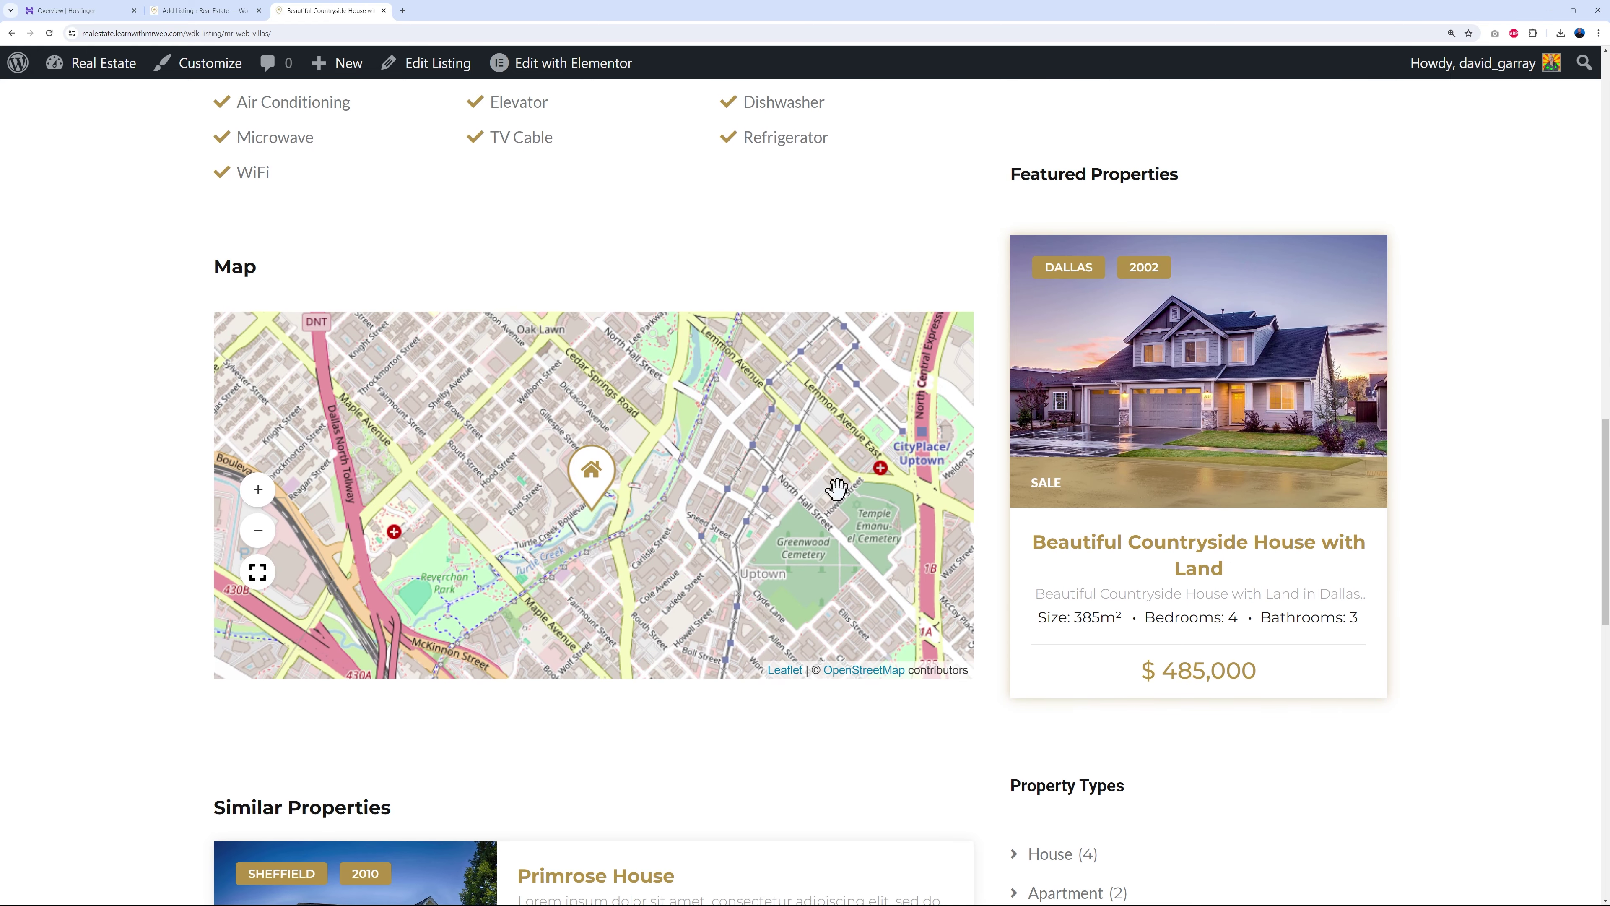
{"action": "scroll", "coordinate": [682, 552], "scroll_direction": "down", "scroll_amount": 2}
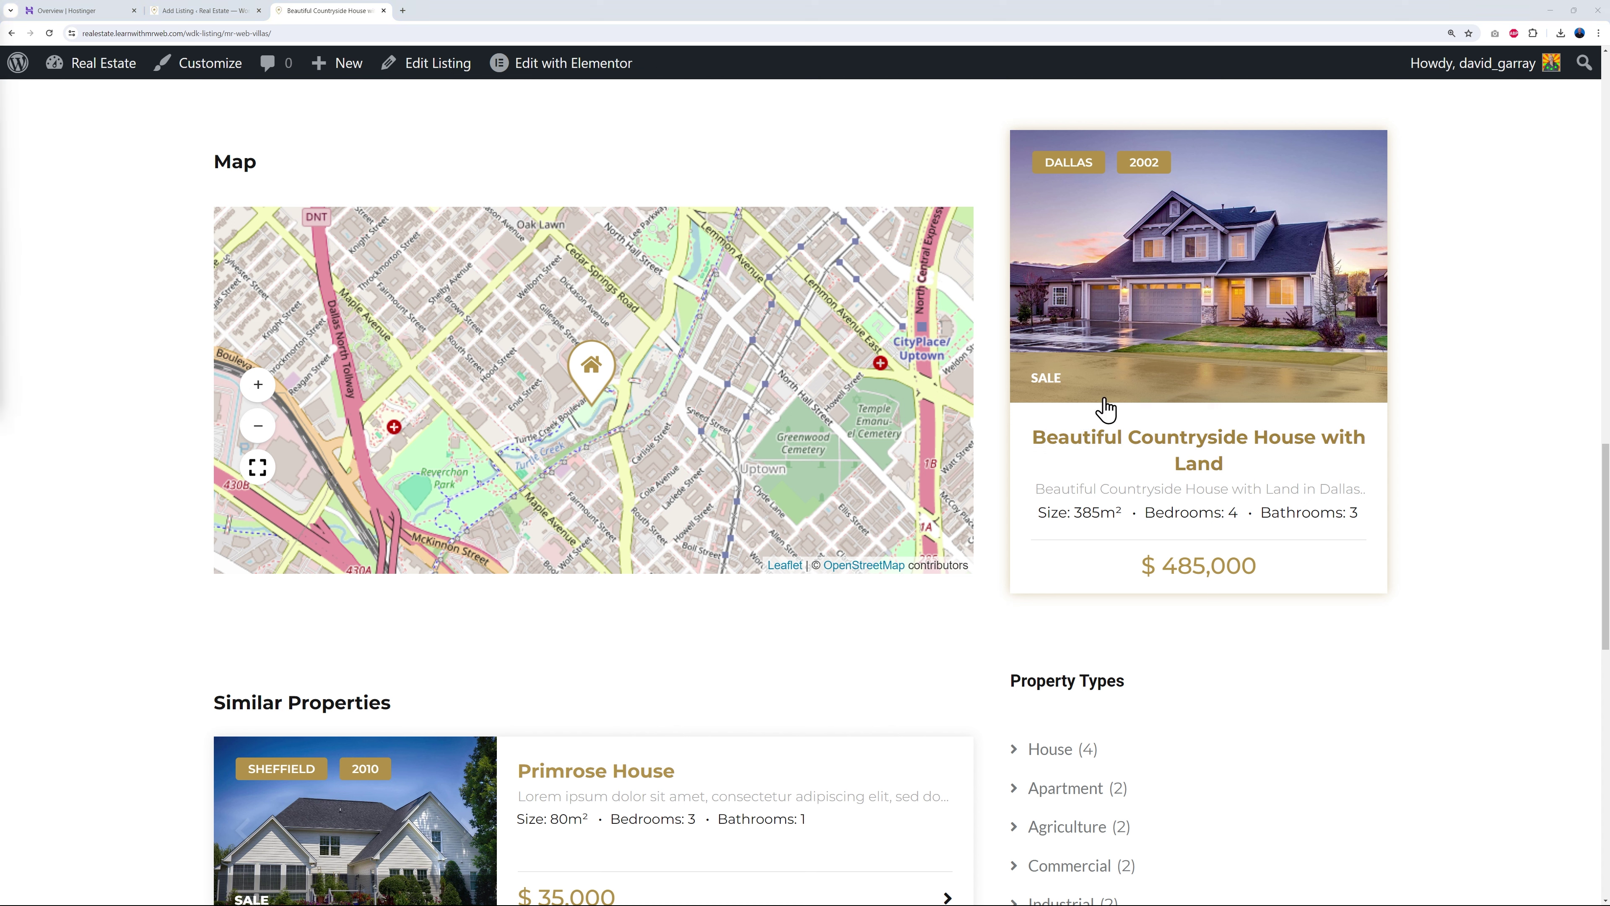
- In the dashboard, start a new virtual tour with WP VR > Add New Tour
{"action": "left_click", "coordinate": [201, 15]}
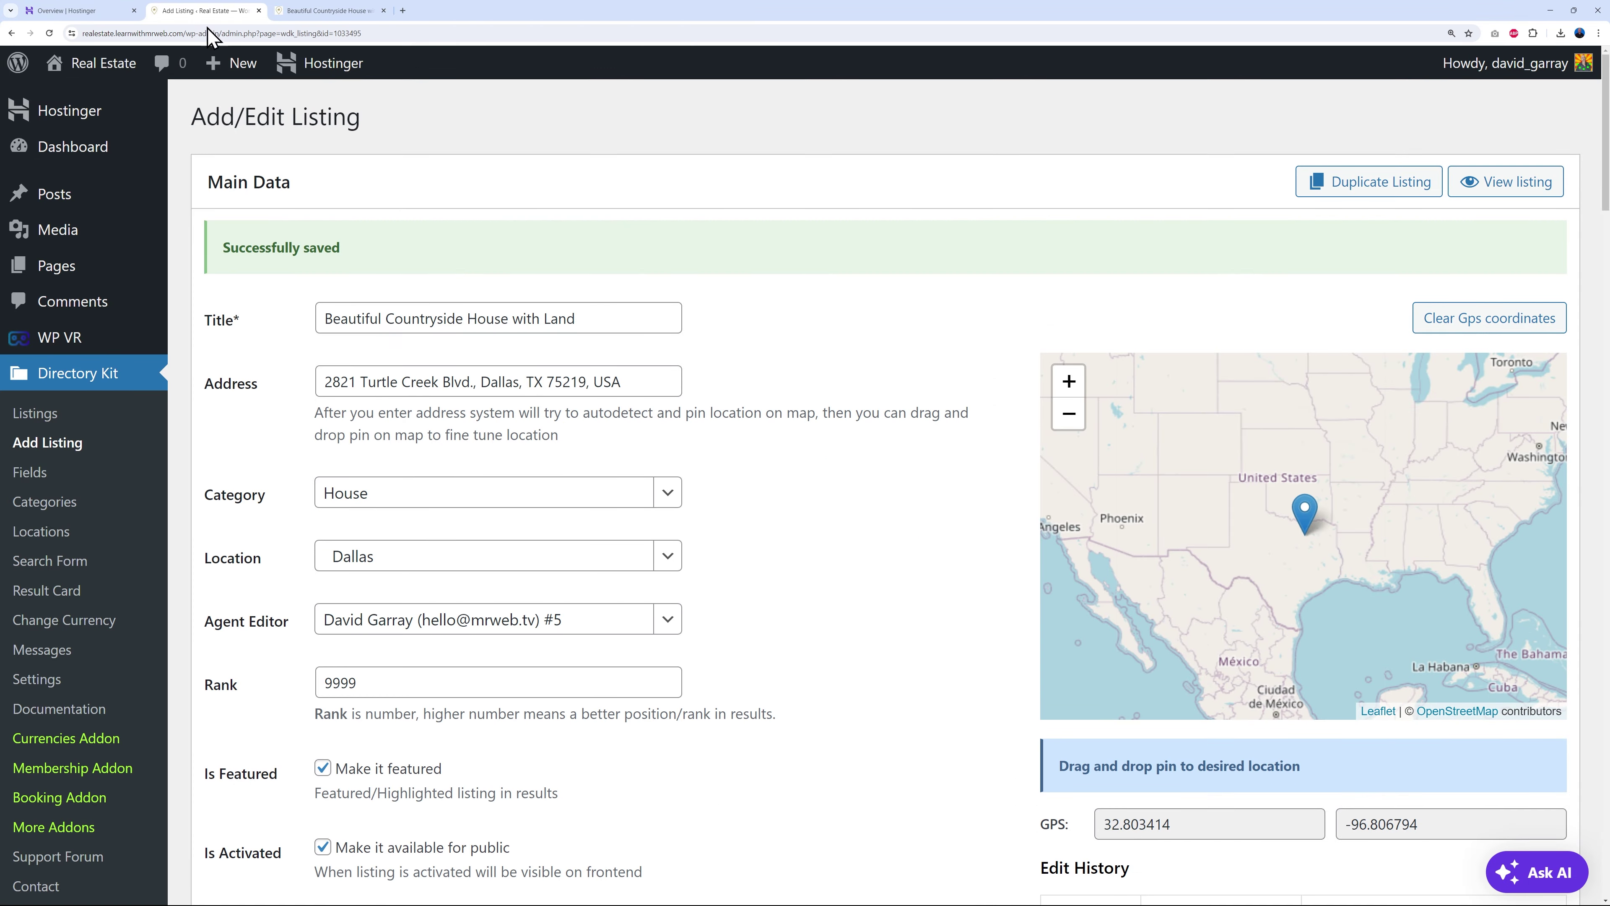
{"action": "mouse_move", "coordinate": [67, 342]}
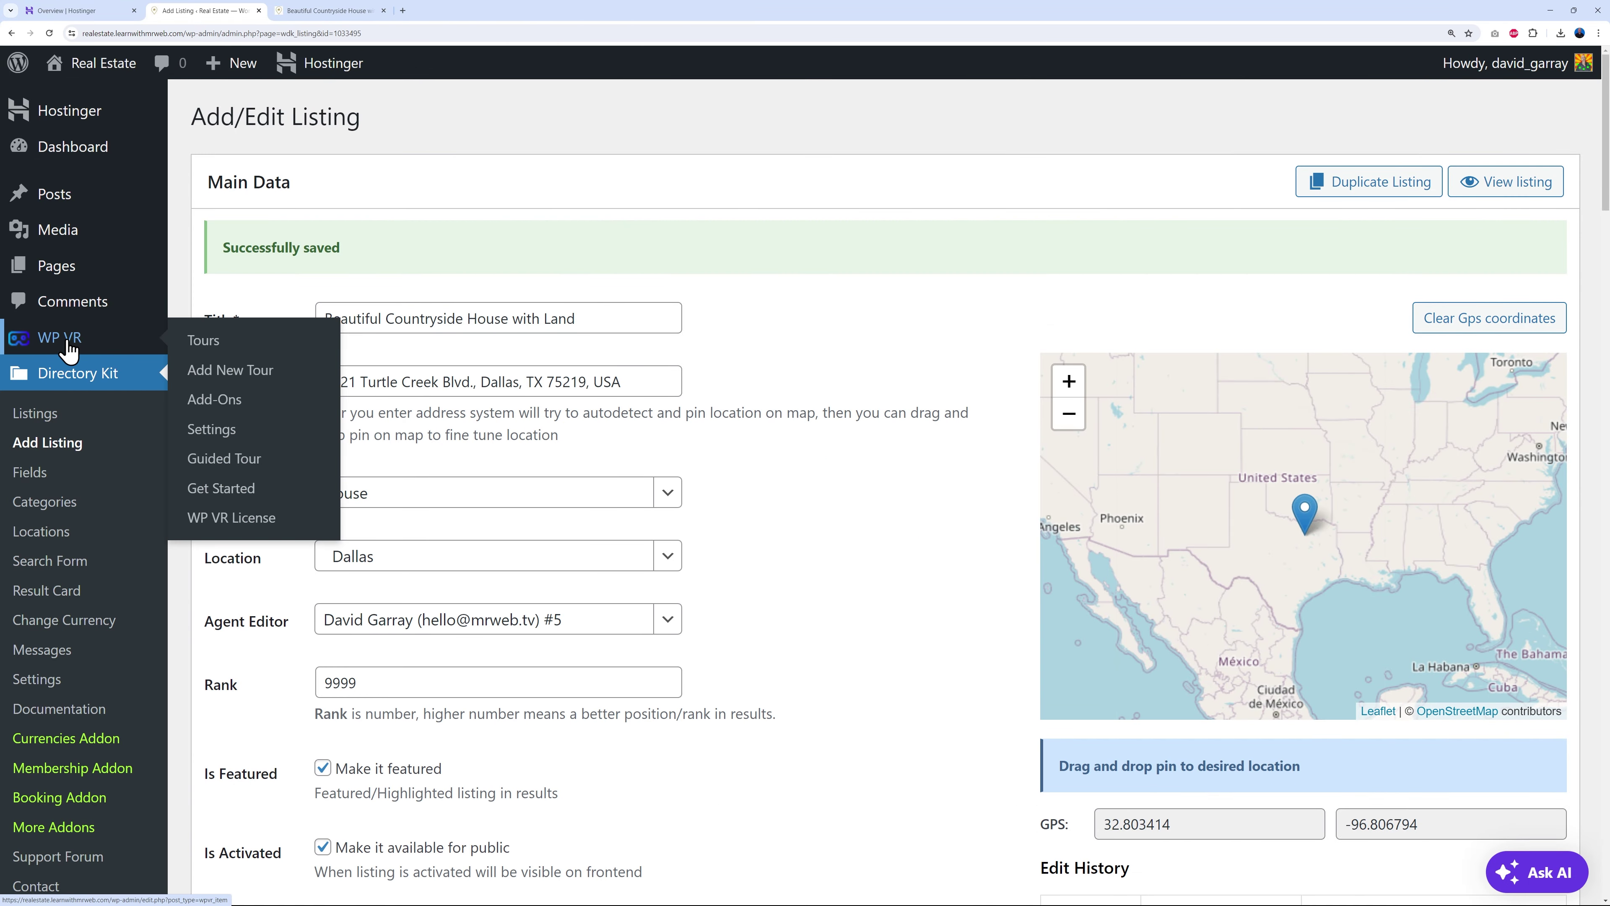
{"action": "left_click", "coordinate": [67, 342]}
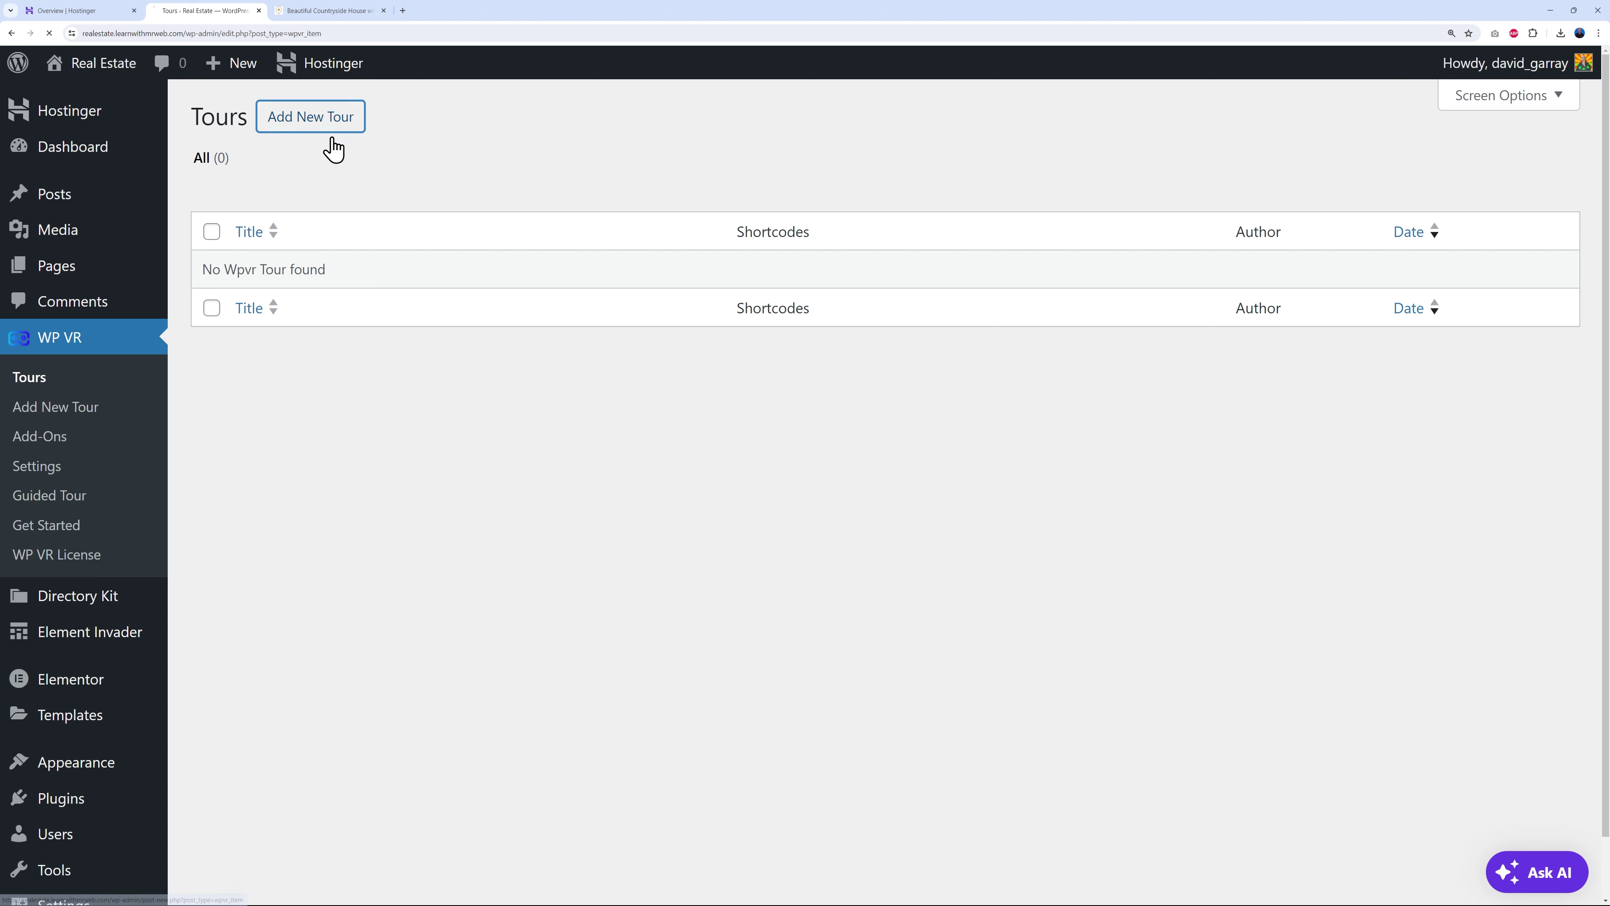
{"action": "left_click", "coordinate": [325, 125]}
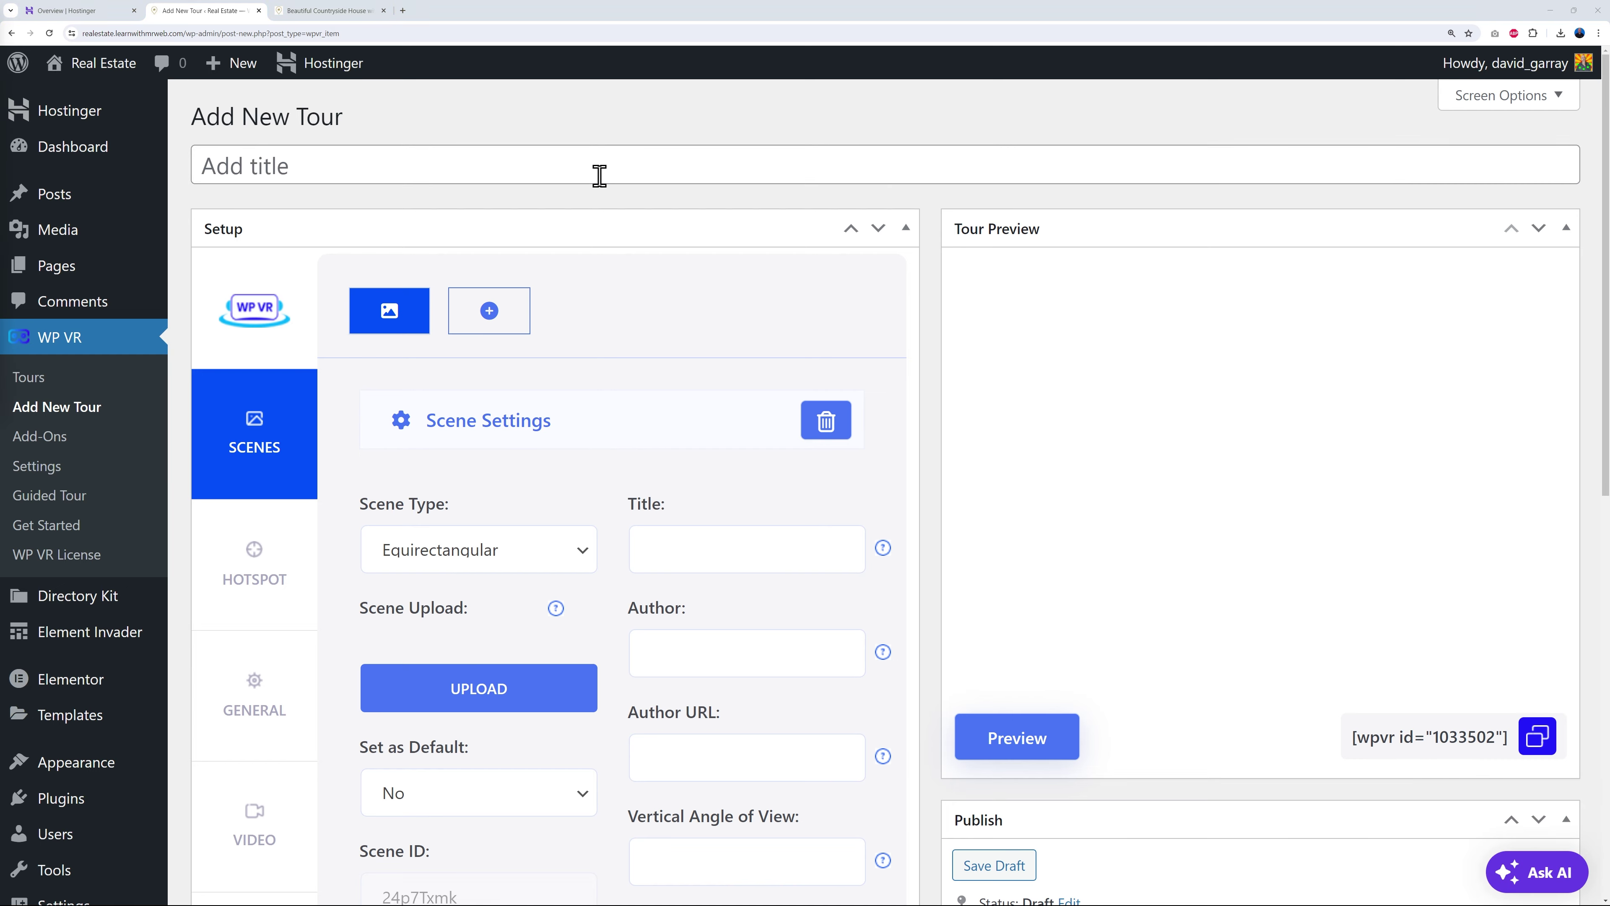
- Select the listing's full title on the live page and return to the new tour editor
{"action": "left_click", "coordinate": [359, 14]}
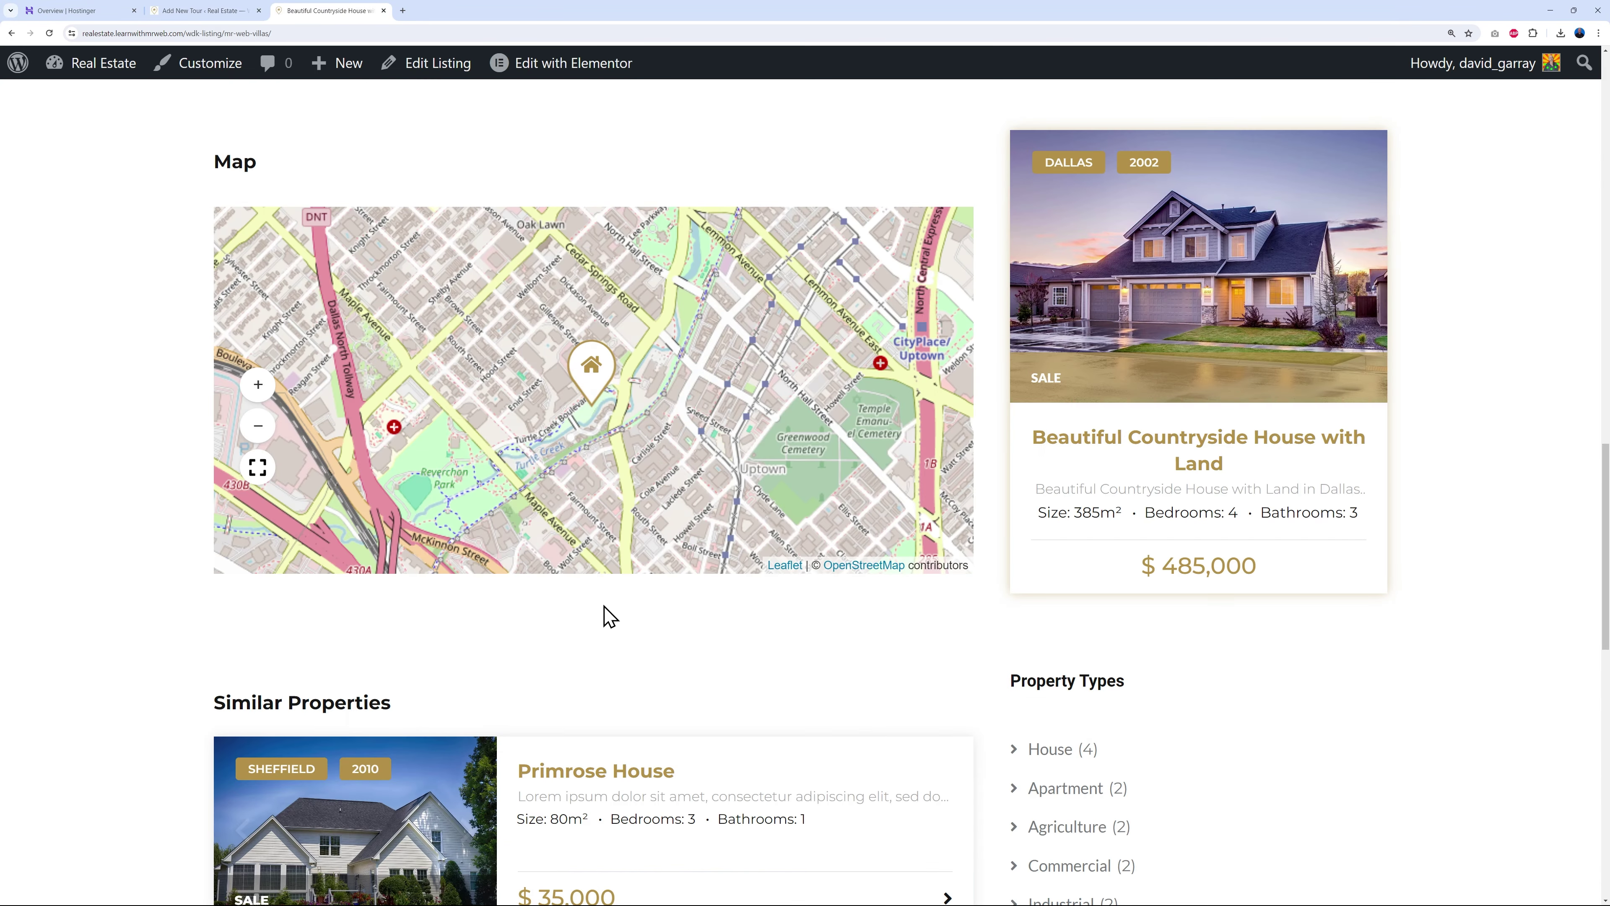
{"action": "scroll", "coordinate": [608, 615], "scroll_direction": "up", "scroll_amount": 15}
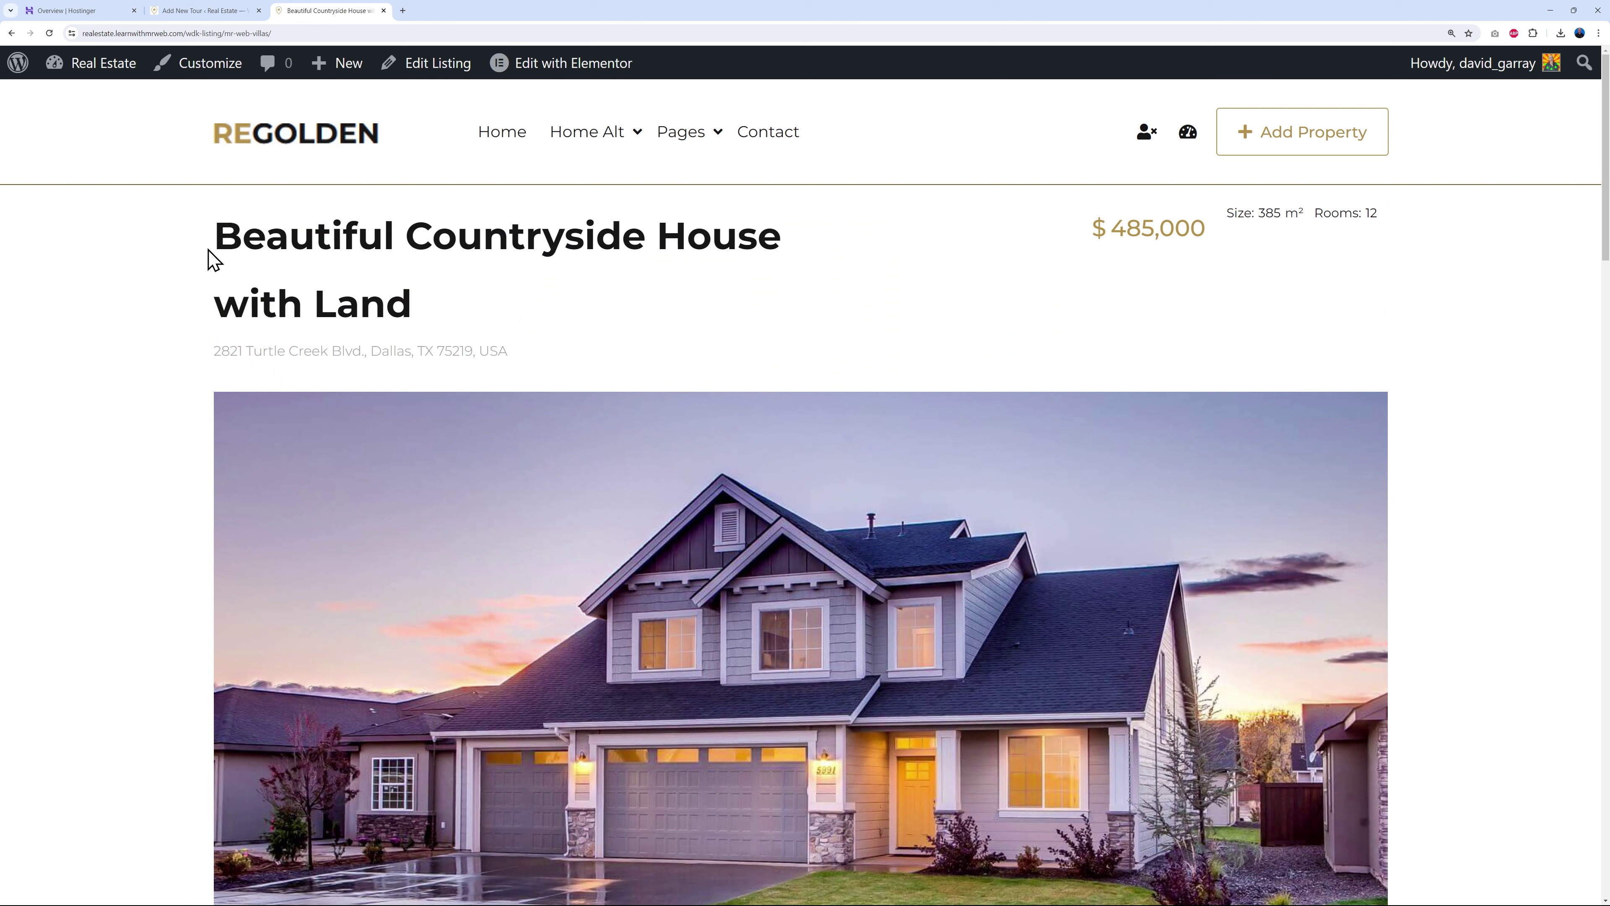
{"action": "left_click_drag", "start_coordinate": [214, 236], "coordinate": [721, 299]}
{"action": "key", "text": "ctrl+c"}
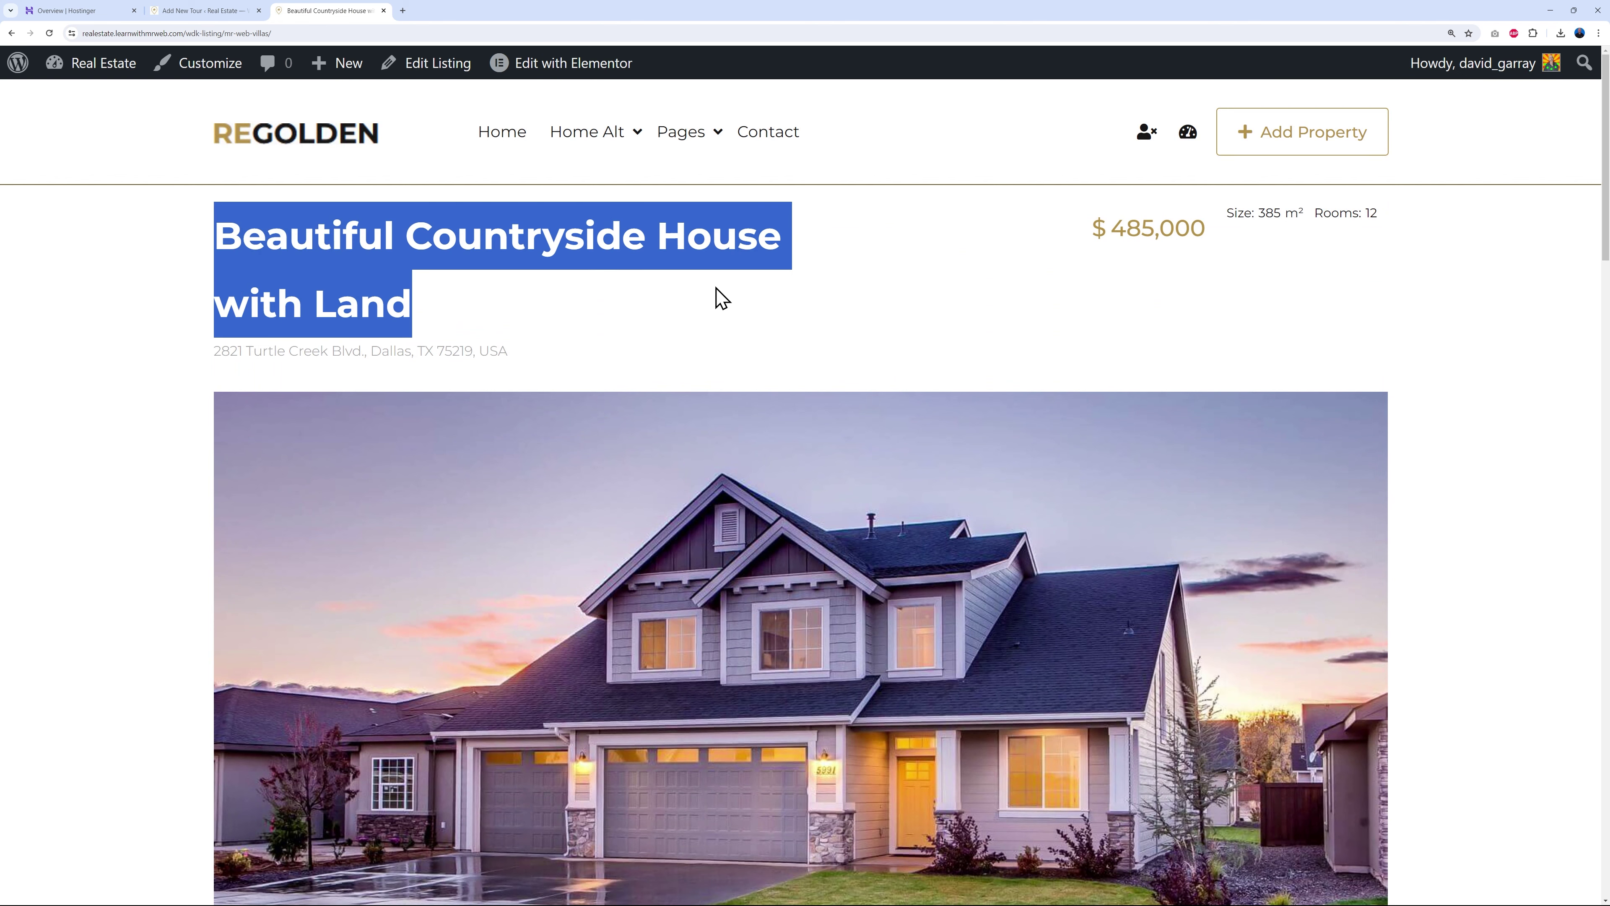
{"action": "left_click", "coordinate": [798, 309]}
{"action": "left_click", "coordinate": [208, 11]}
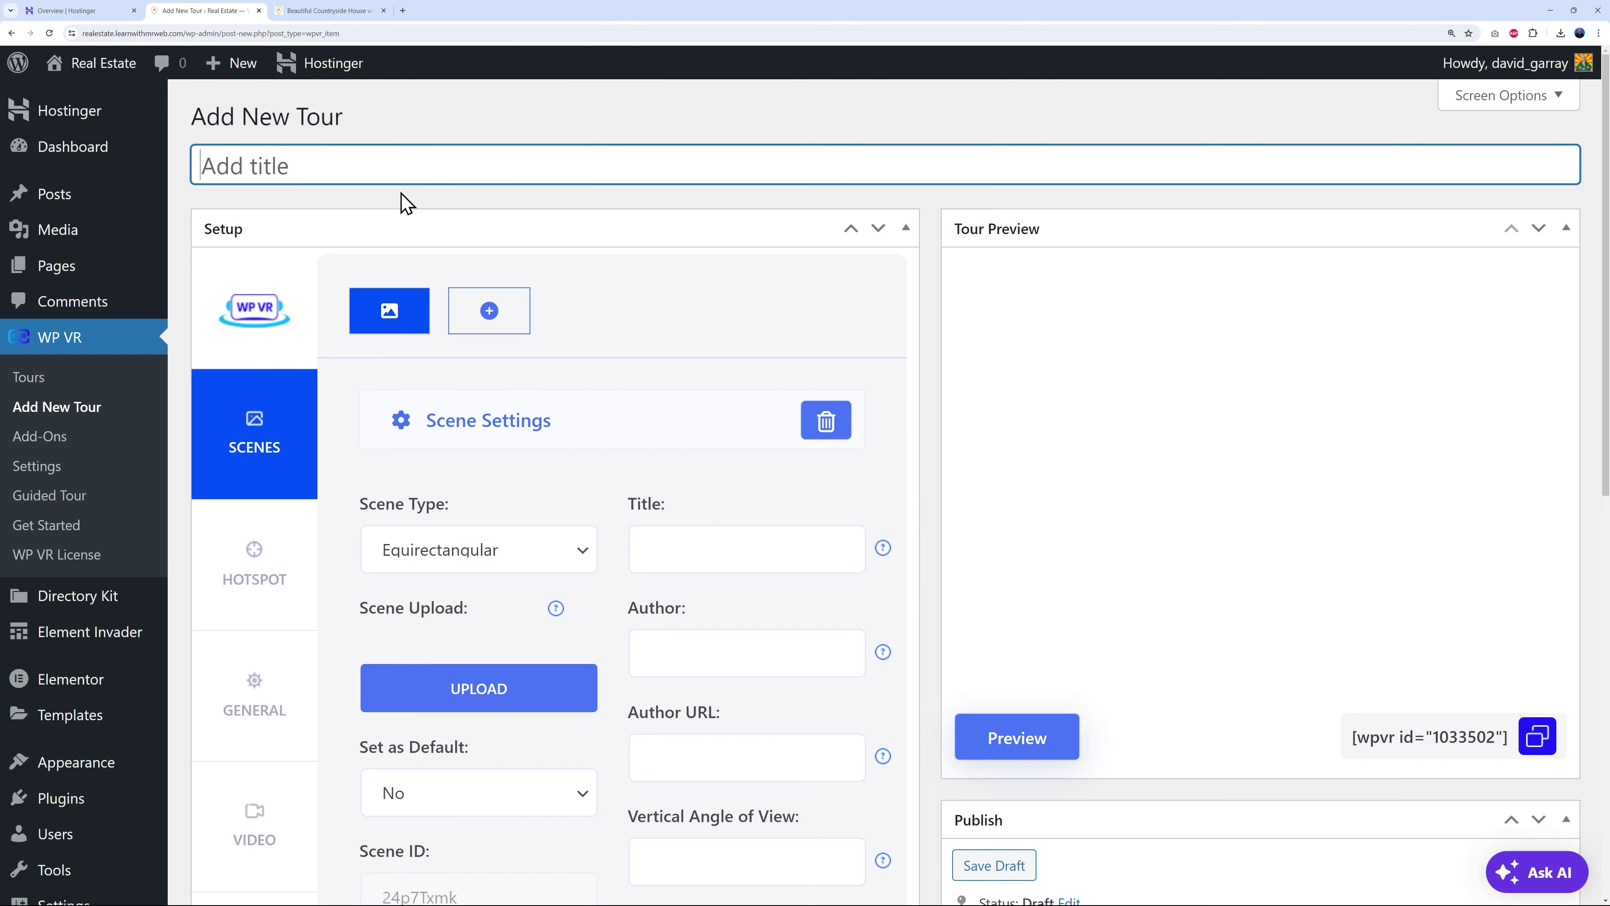
{"action": "key", "text": "ctrl+v"}
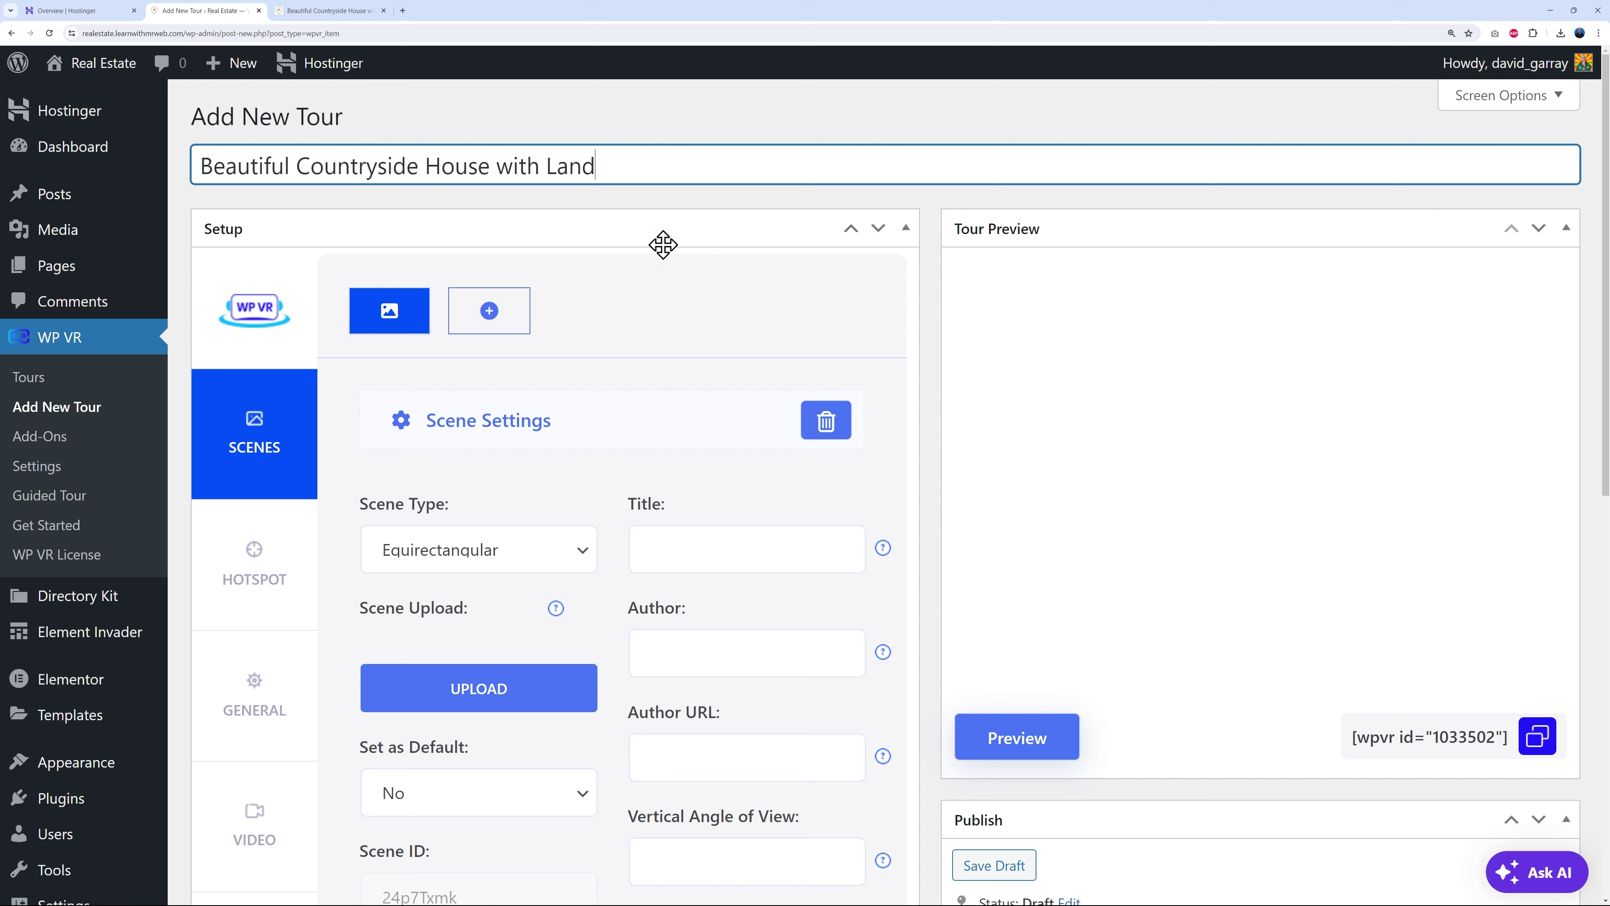
{"action": "left_click", "coordinate": [909, 535]}
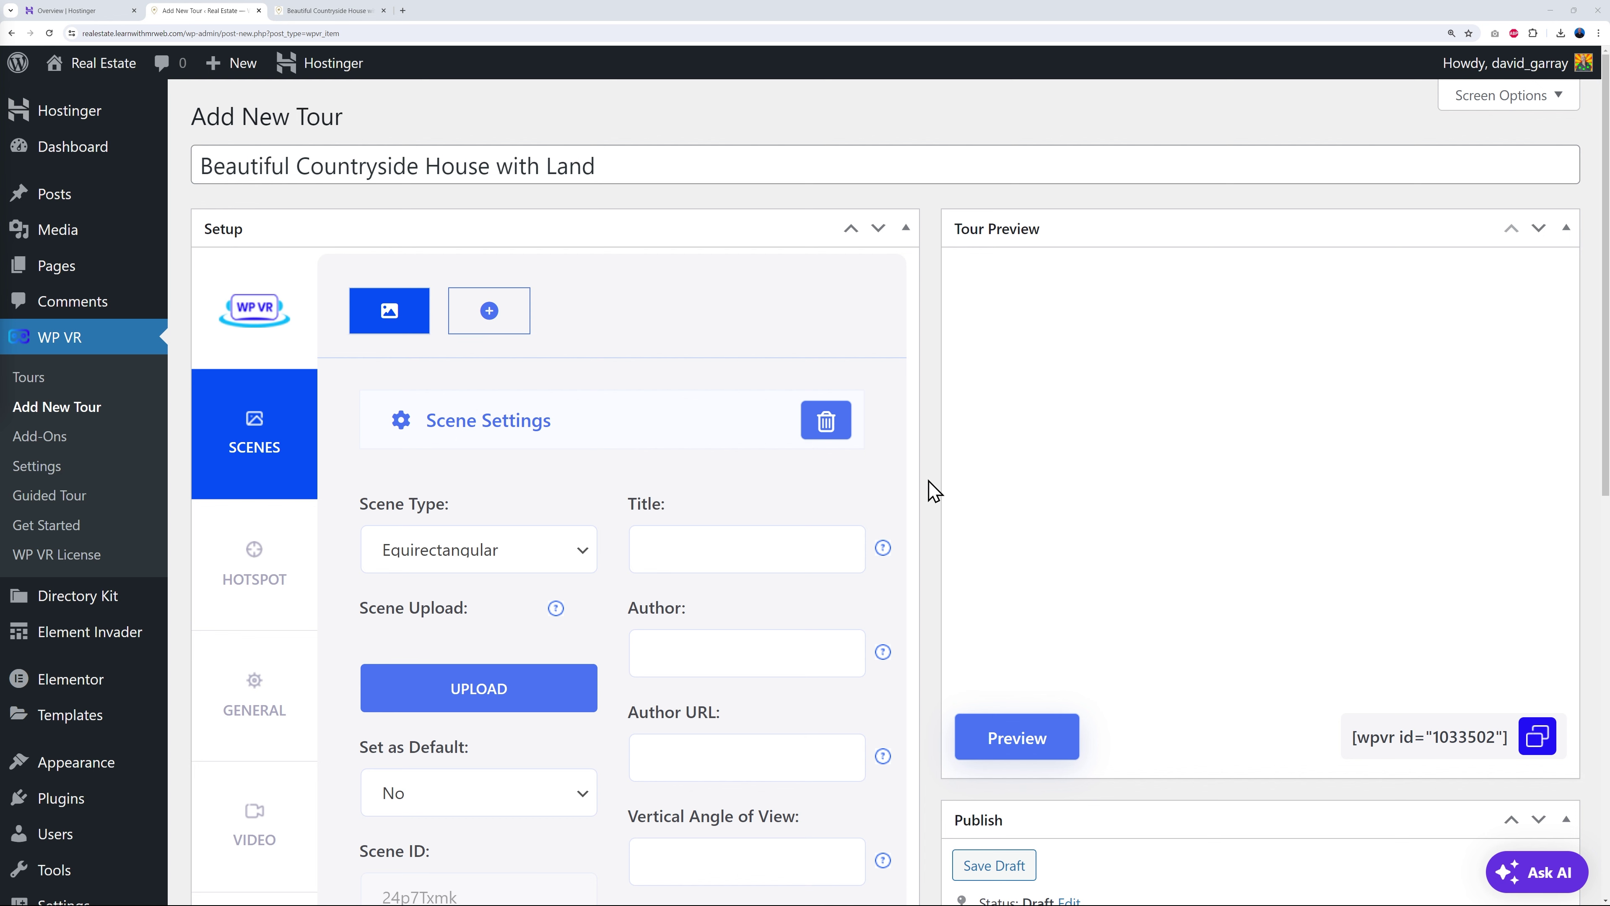
{"action": "scroll", "coordinate": [938, 494], "scroll_direction": "down", "scroll_amount": 3}
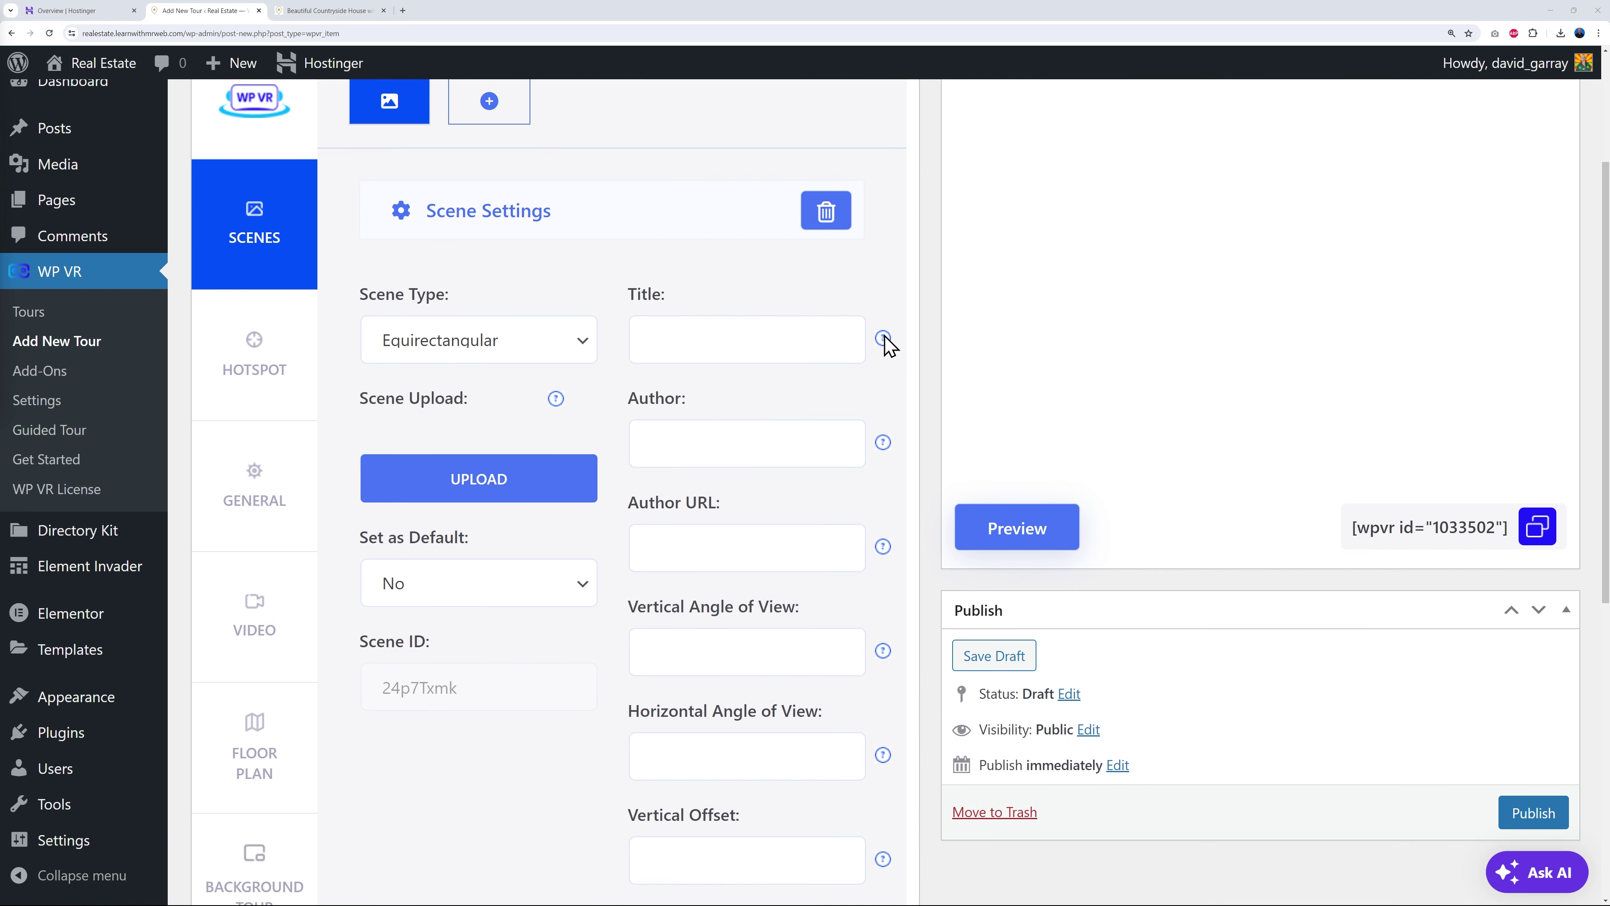
{"action": "left_click", "coordinate": [583, 345]}
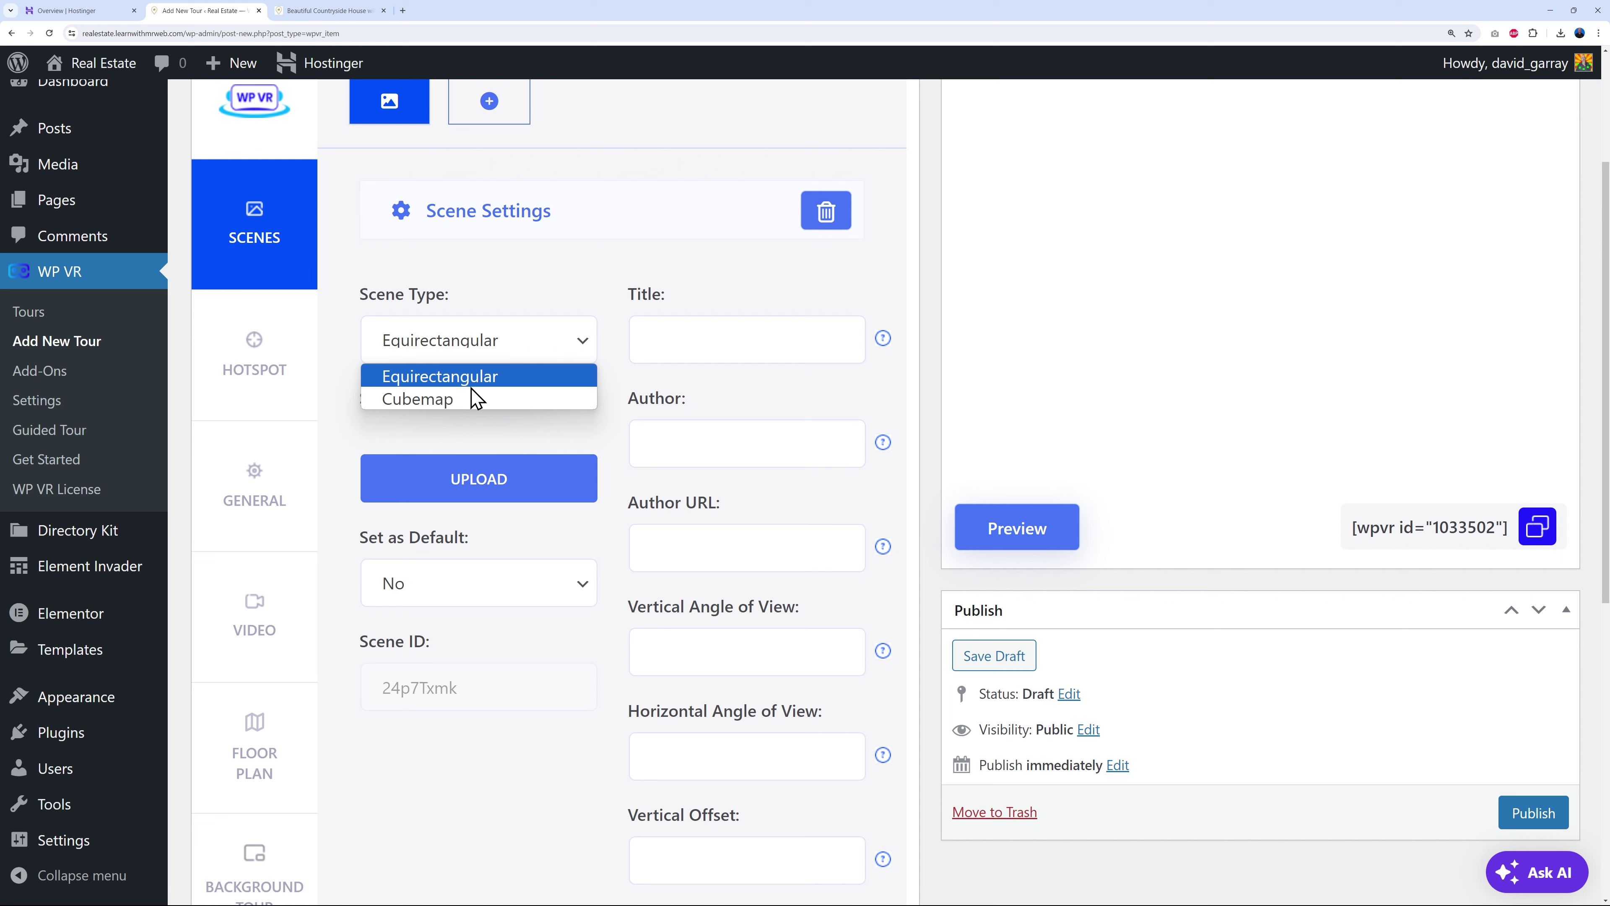
{"action": "left_click", "coordinate": [474, 389]}
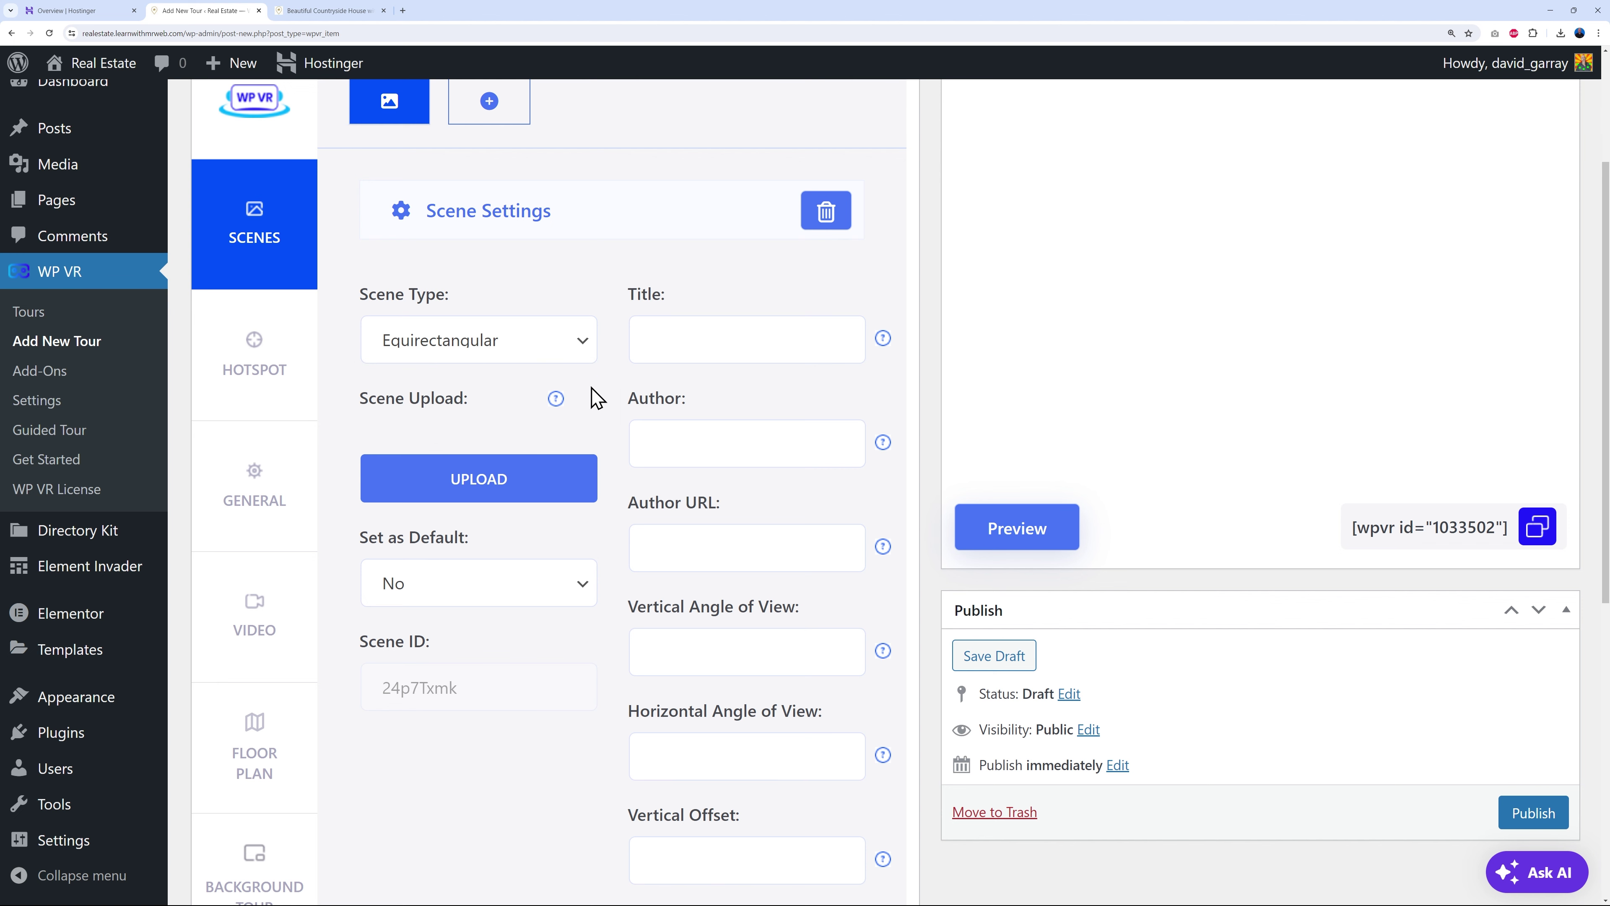
- Upload Real-Estate-Virtual-Tour-Living-Room.webp and use it as the scene's panorama image
{"action": "left_click", "coordinate": [496, 499]}
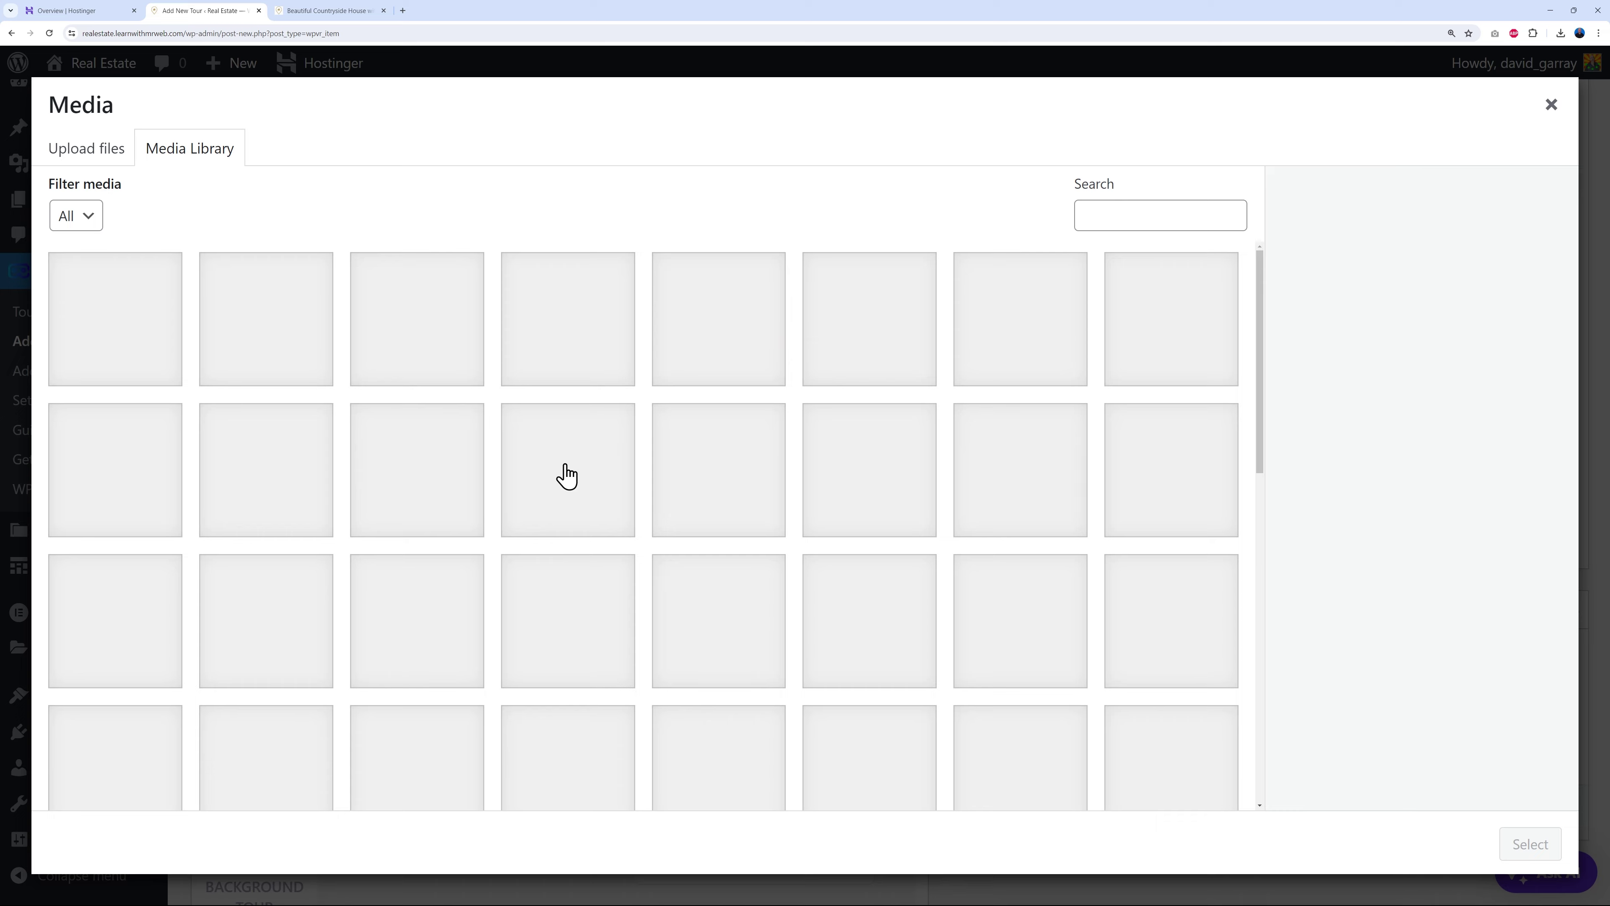
{"action": "left_click", "coordinate": [108, 166]}
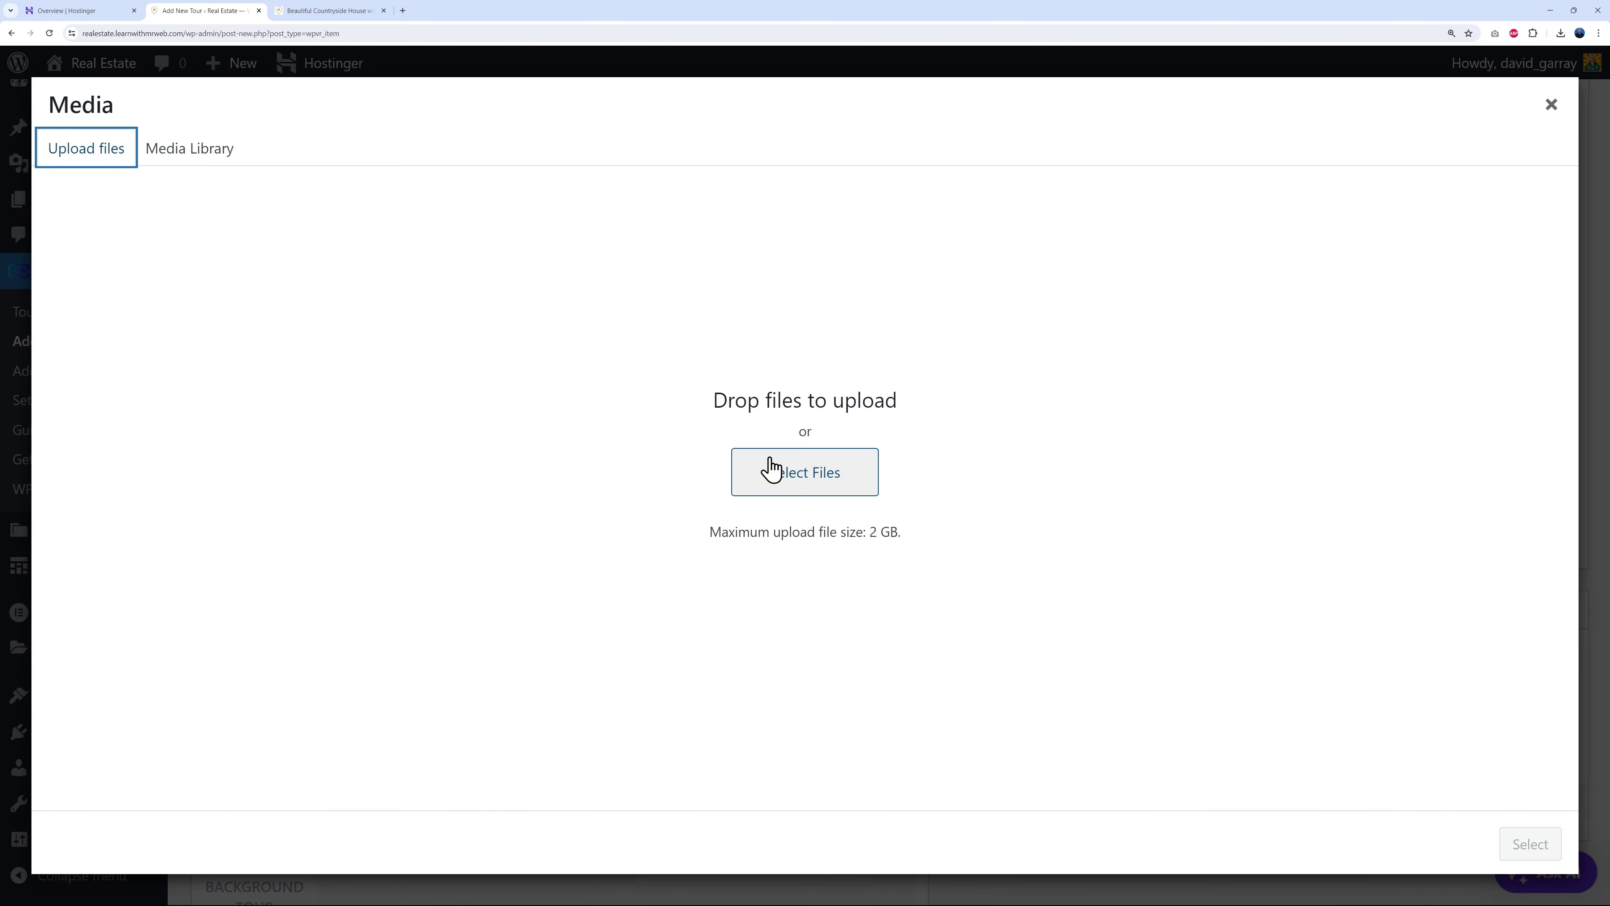
{"action": "left_click", "coordinate": [805, 477]}
{"action": "left_click", "coordinate": [190, 107]}
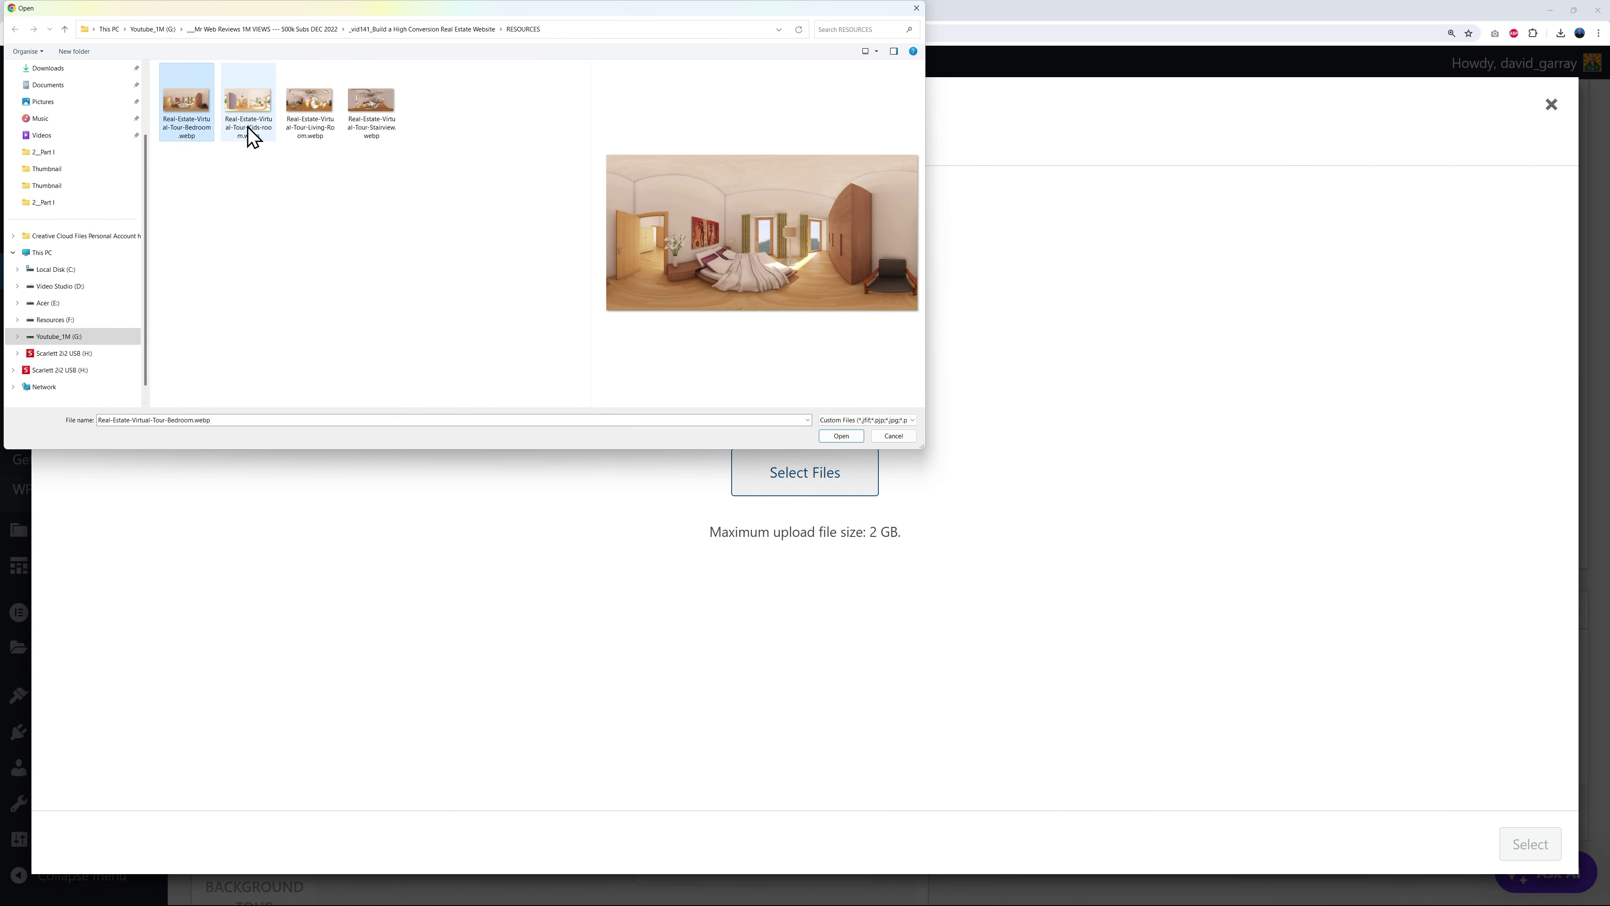
{"action": "left_click", "coordinate": [240, 109]}
{"action": "left_click", "coordinate": [305, 103]}
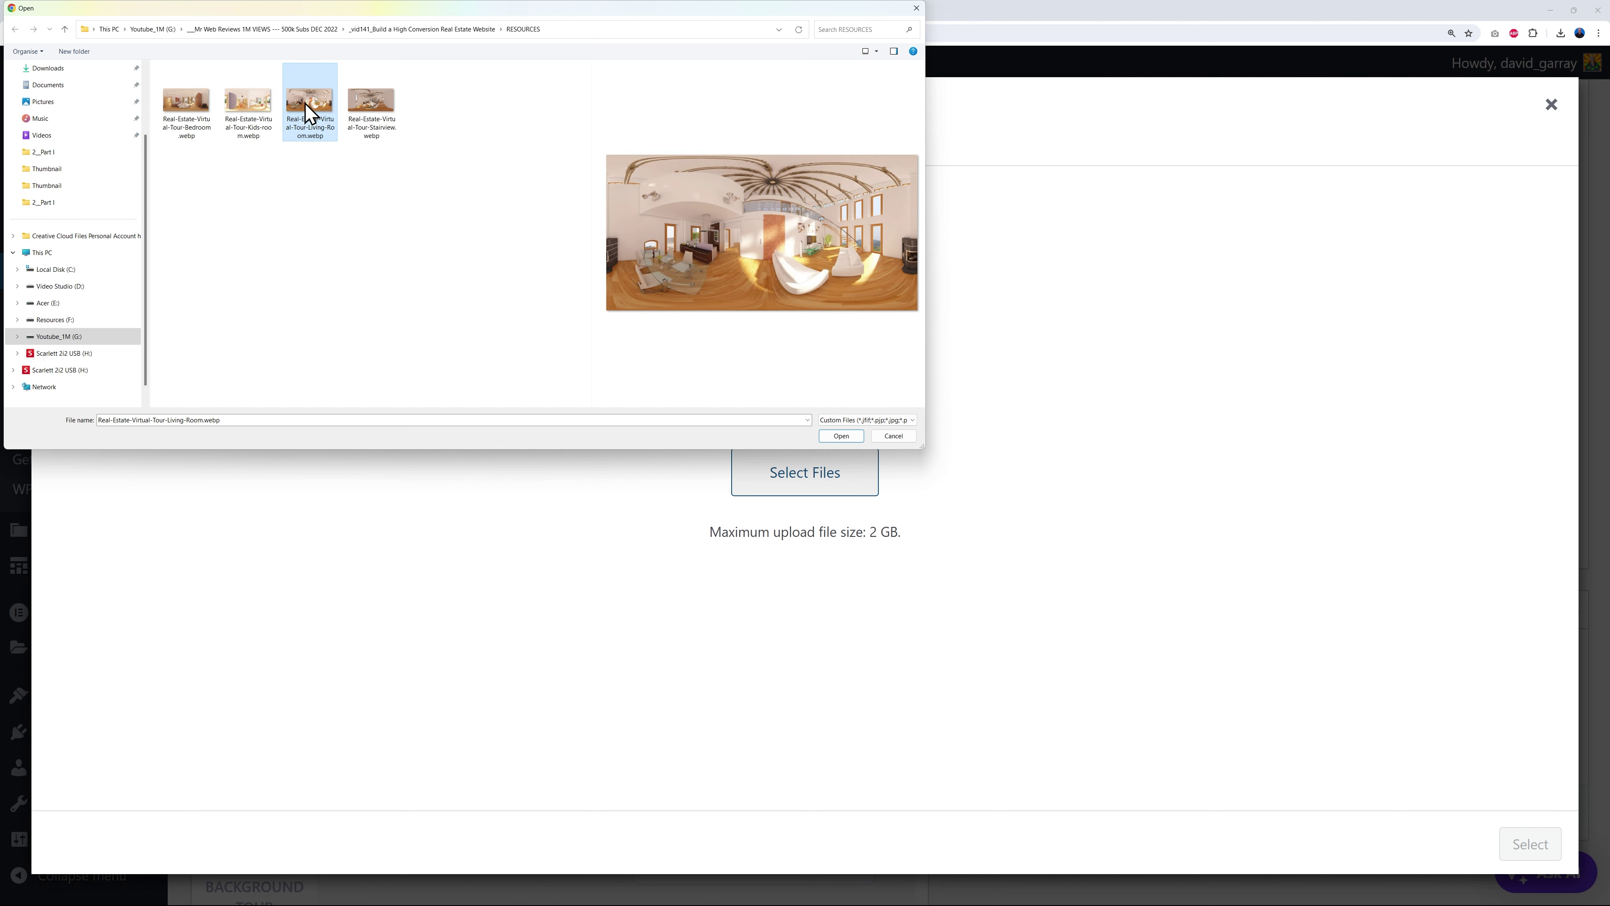
{"action": "left_click", "coordinate": [360, 105]}
{"action": "left_click", "coordinate": [320, 109]}
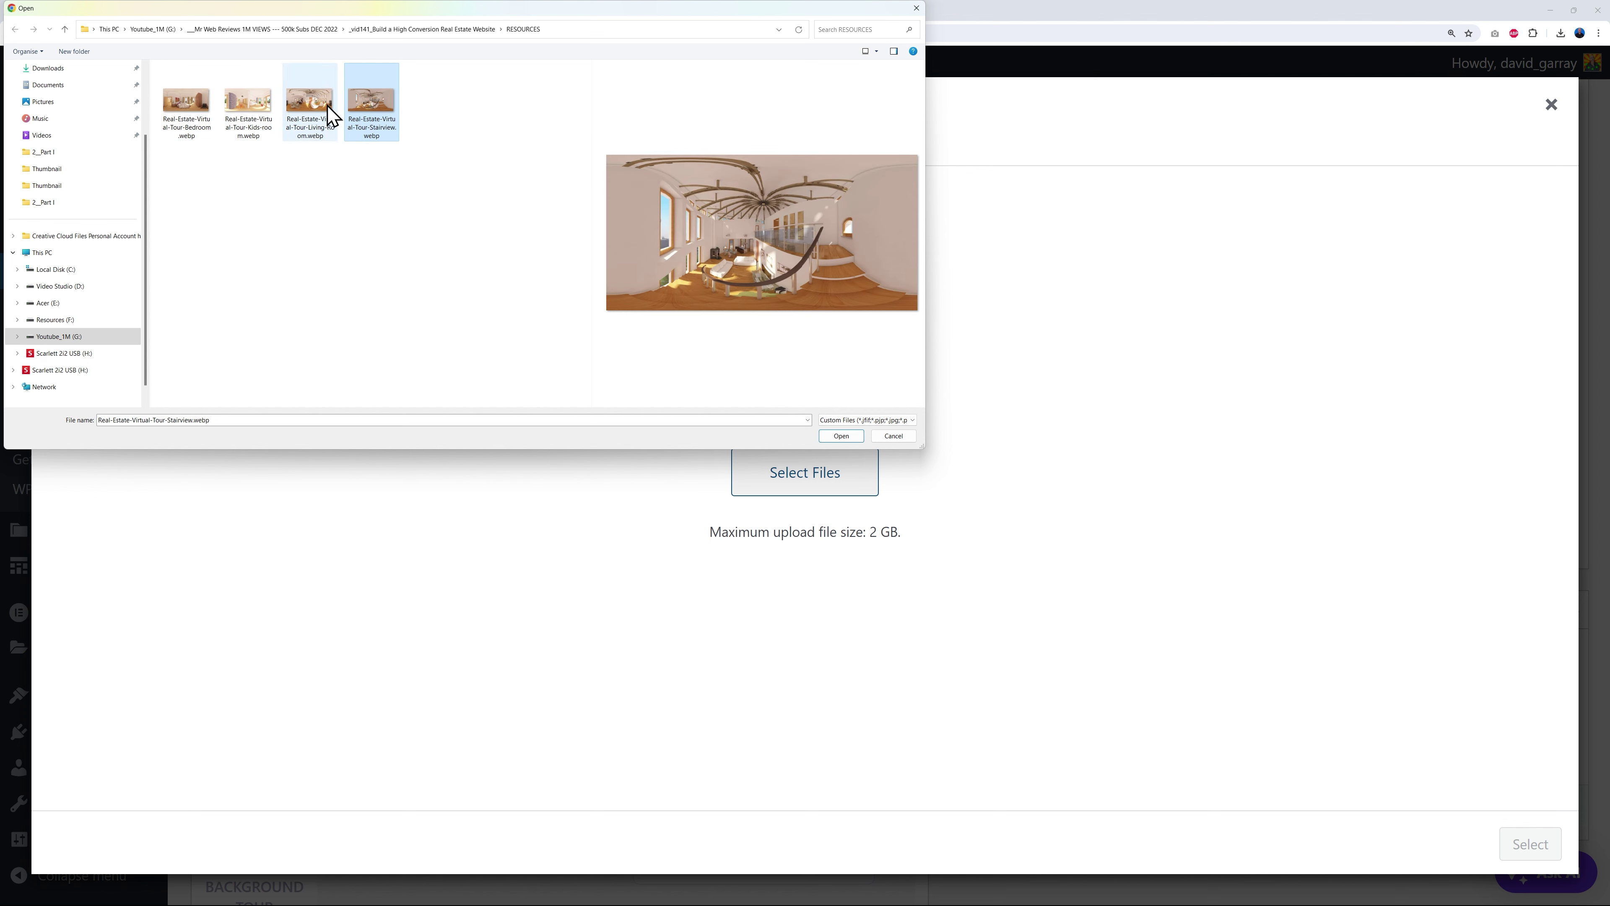
{"action": "left_click", "coordinate": [845, 438]}
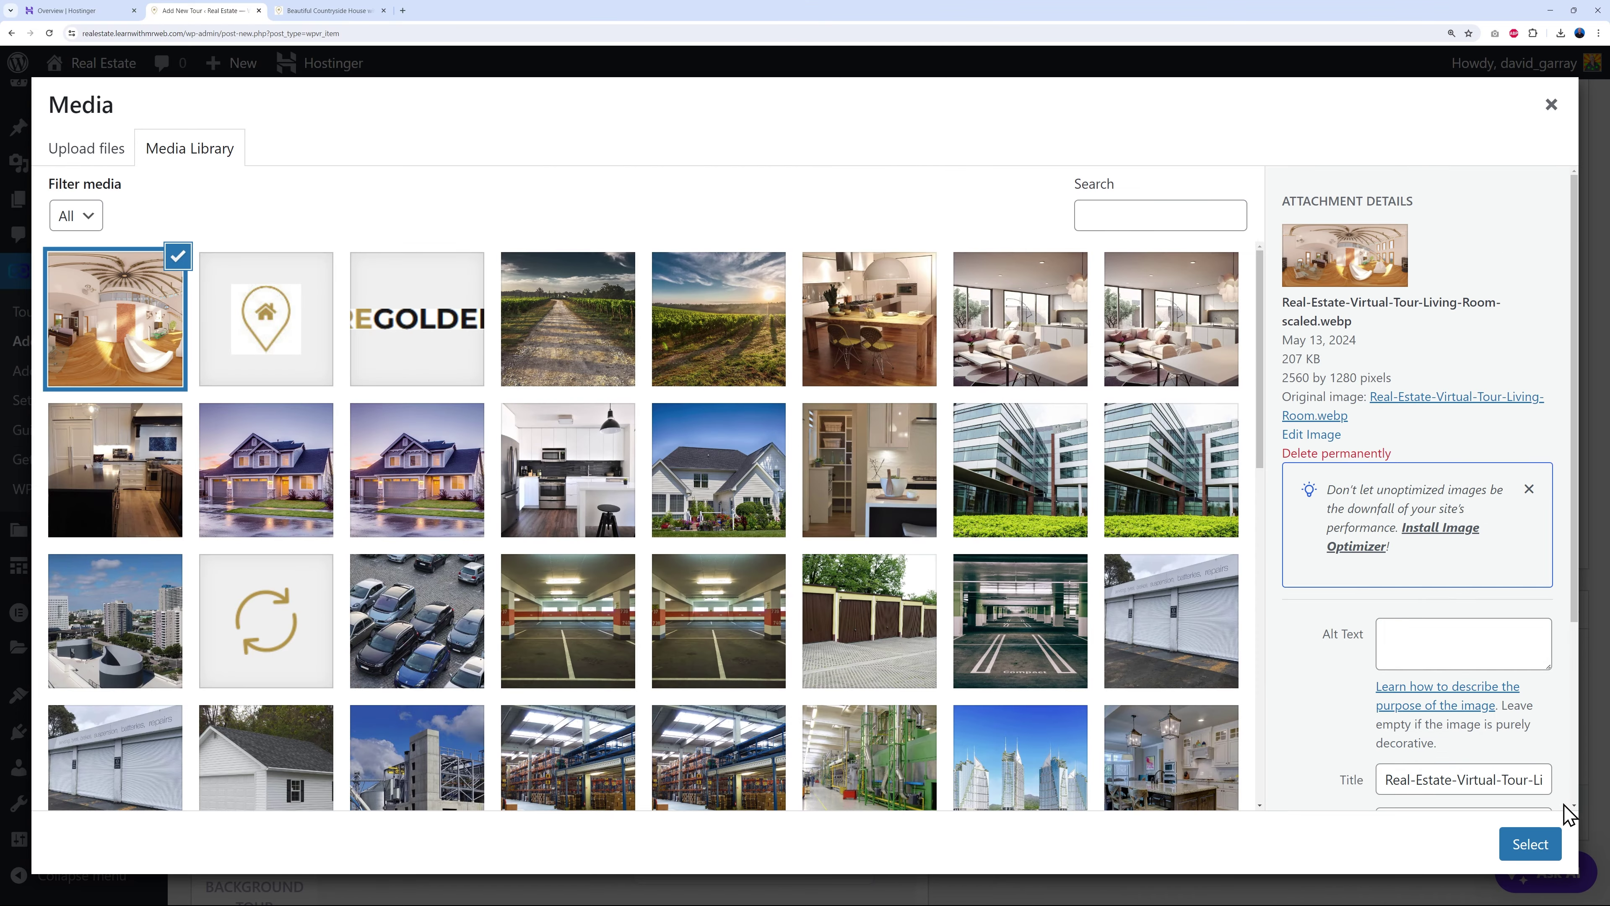
{"action": "left_click", "coordinate": [1530, 843]}
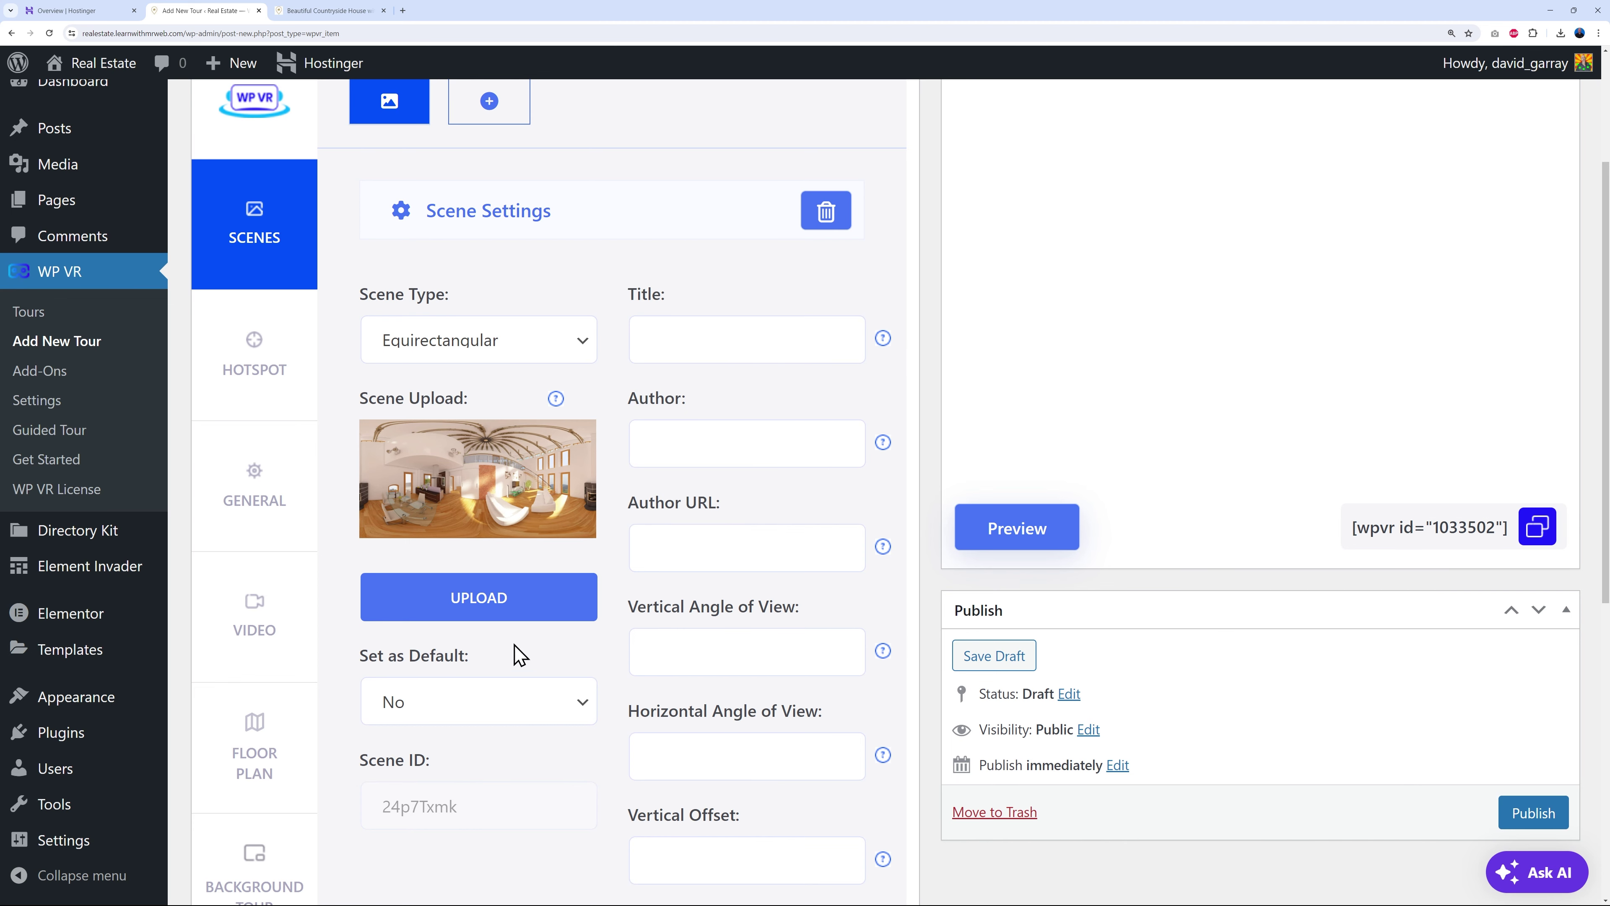
- Set 'Set as Default' to Yes for this scene
{"action": "left_click", "coordinate": [568, 710]}
{"action": "left_click", "coordinate": [495, 737]}
{"action": "scroll", "coordinate": [612, 758], "scroll_direction": "up", "scroll_amount": 1}
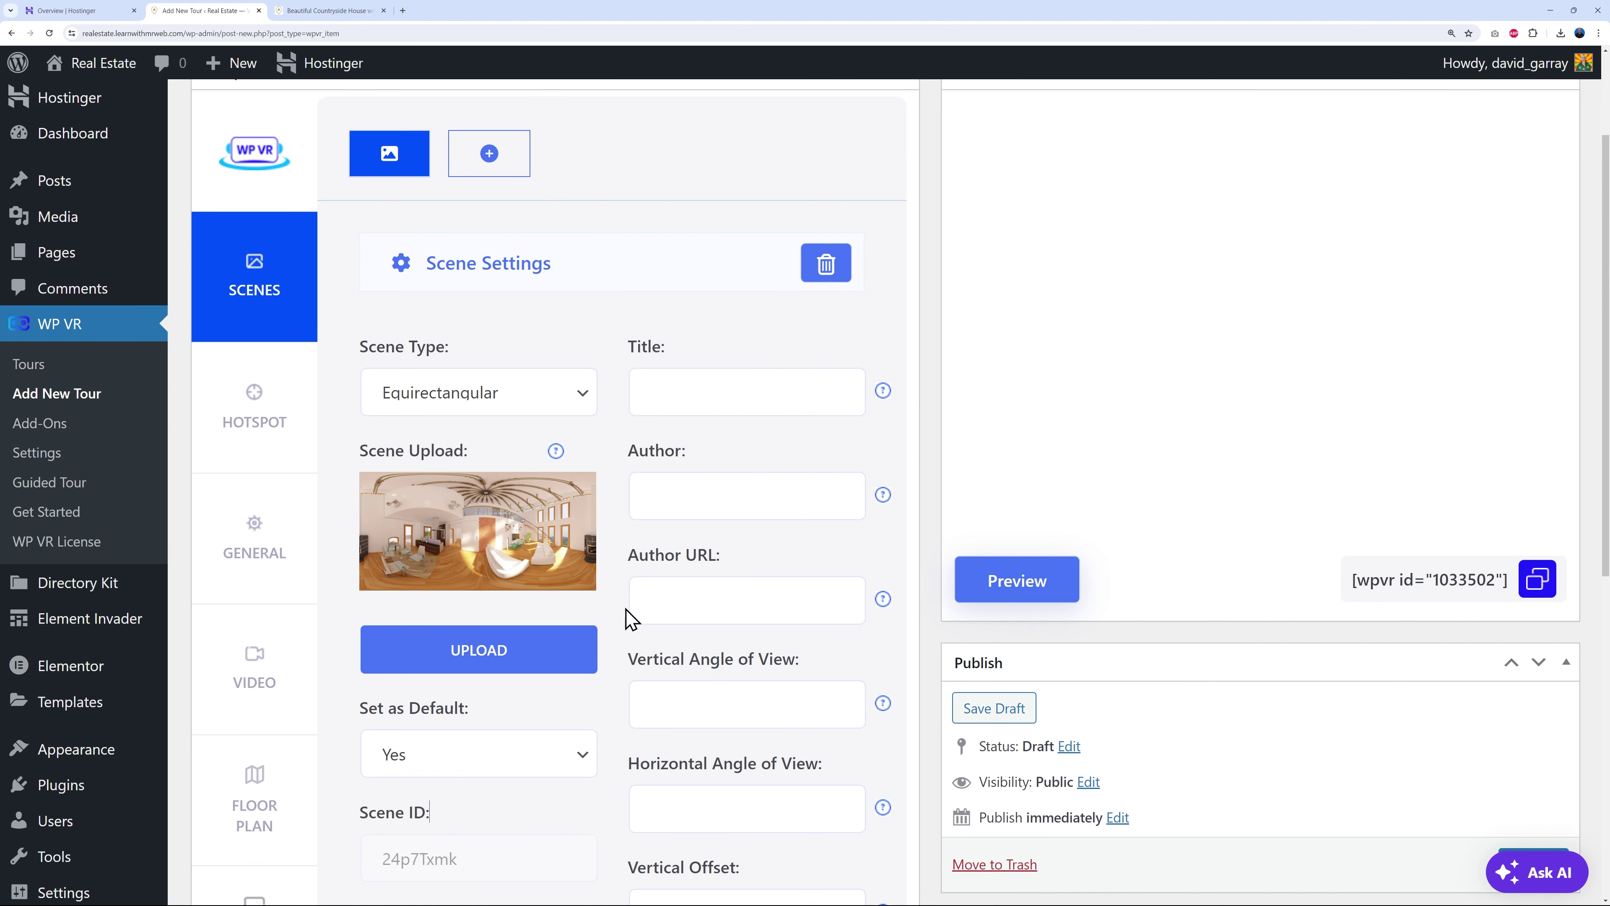
{"action": "scroll", "coordinate": [630, 687], "scroll_direction": "down", "scroll_amount": 2}
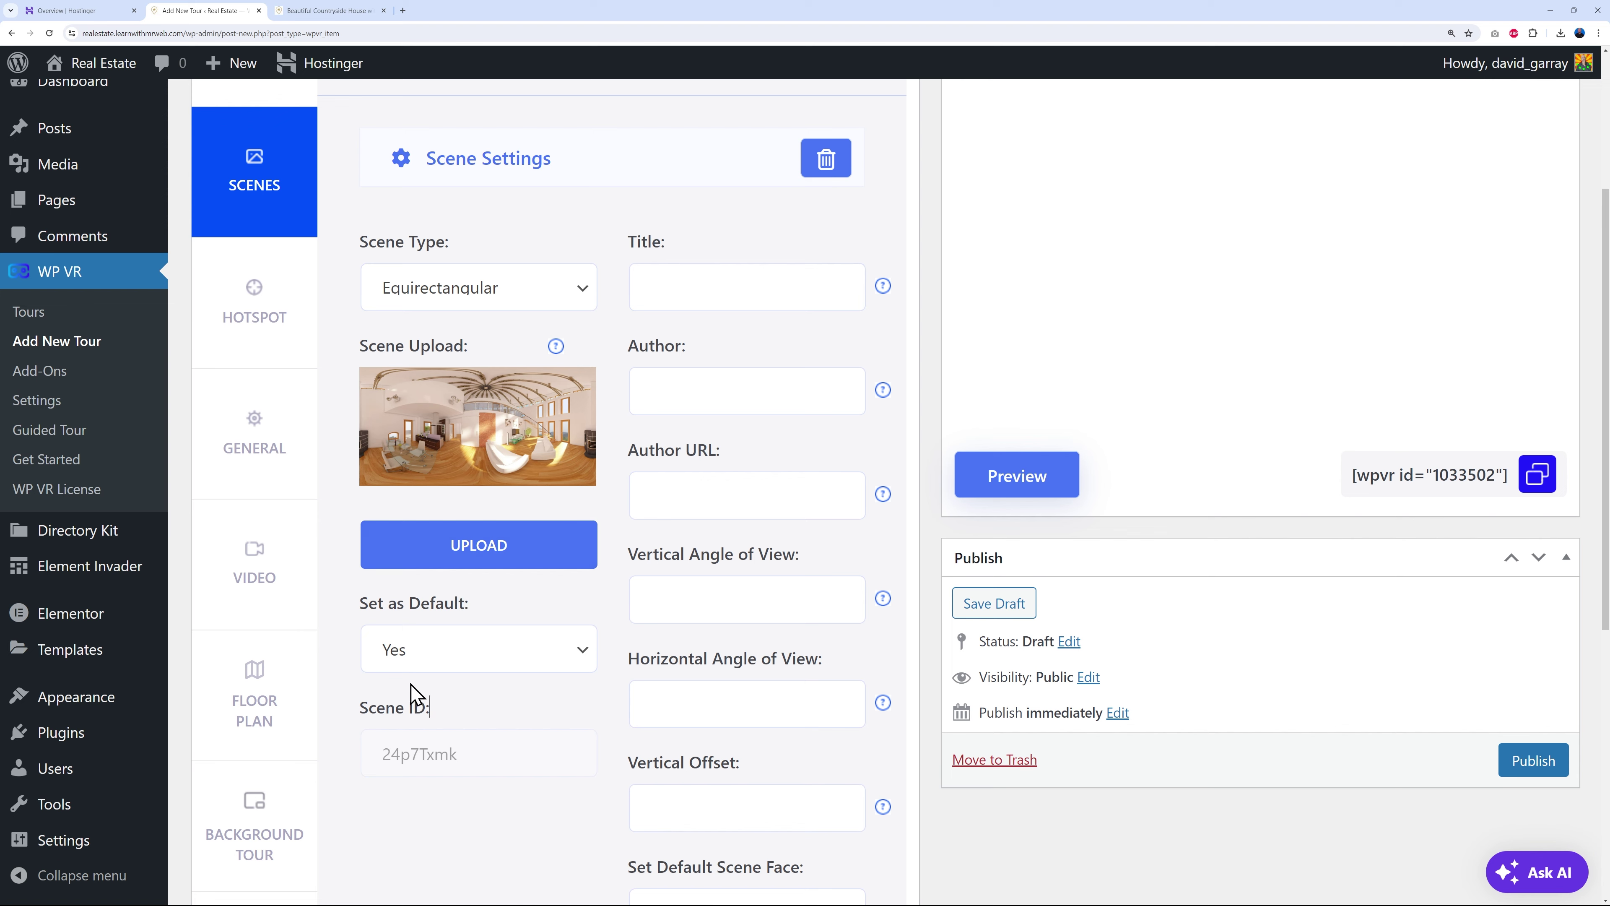
- Enter the author's name for the Country Side House scene and review the scene settings
{"action": "scroll", "coordinate": [503, 722], "scroll_direction": "up", "scroll_amount": 1}
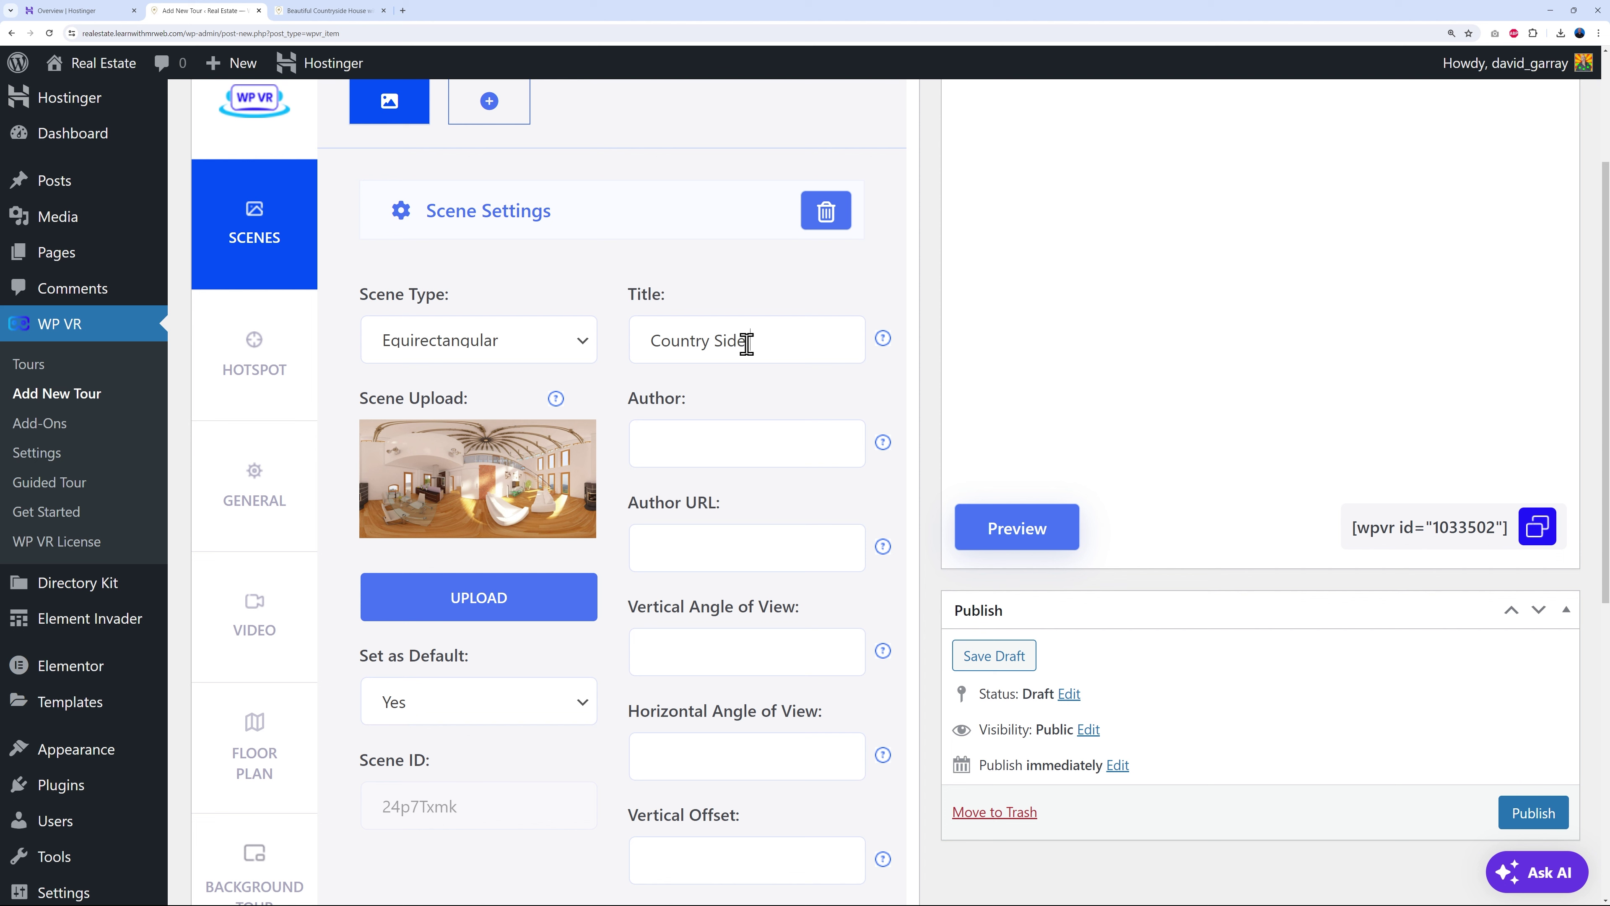
{"action": "left_click", "coordinate": [724, 434]}
{"action": "type", "text": "D"}
{"action": "left_click", "coordinate": [736, 552]}
{"action": "scroll", "coordinate": [929, 520], "scroll_direction": "down", "scroll_amount": 1}
{"action": "scroll", "coordinate": [929, 520], "scroll_direction": "down", "scroll_amount": 1}
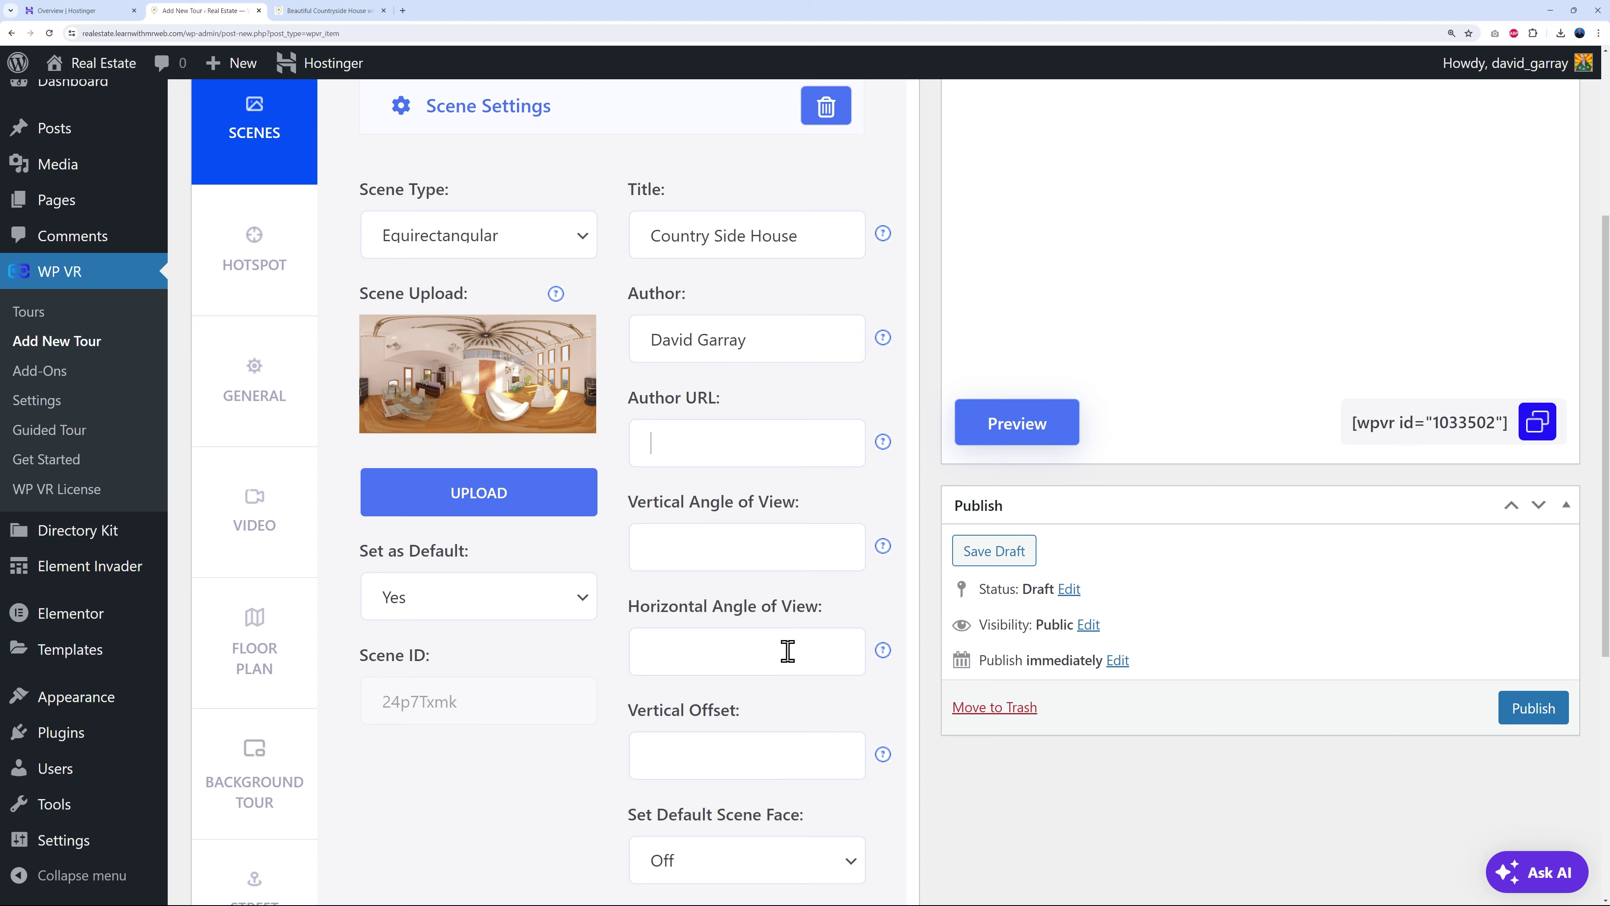
{"action": "scroll", "coordinate": [783, 650], "scroll_direction": "down", "scroll_amount": 2}
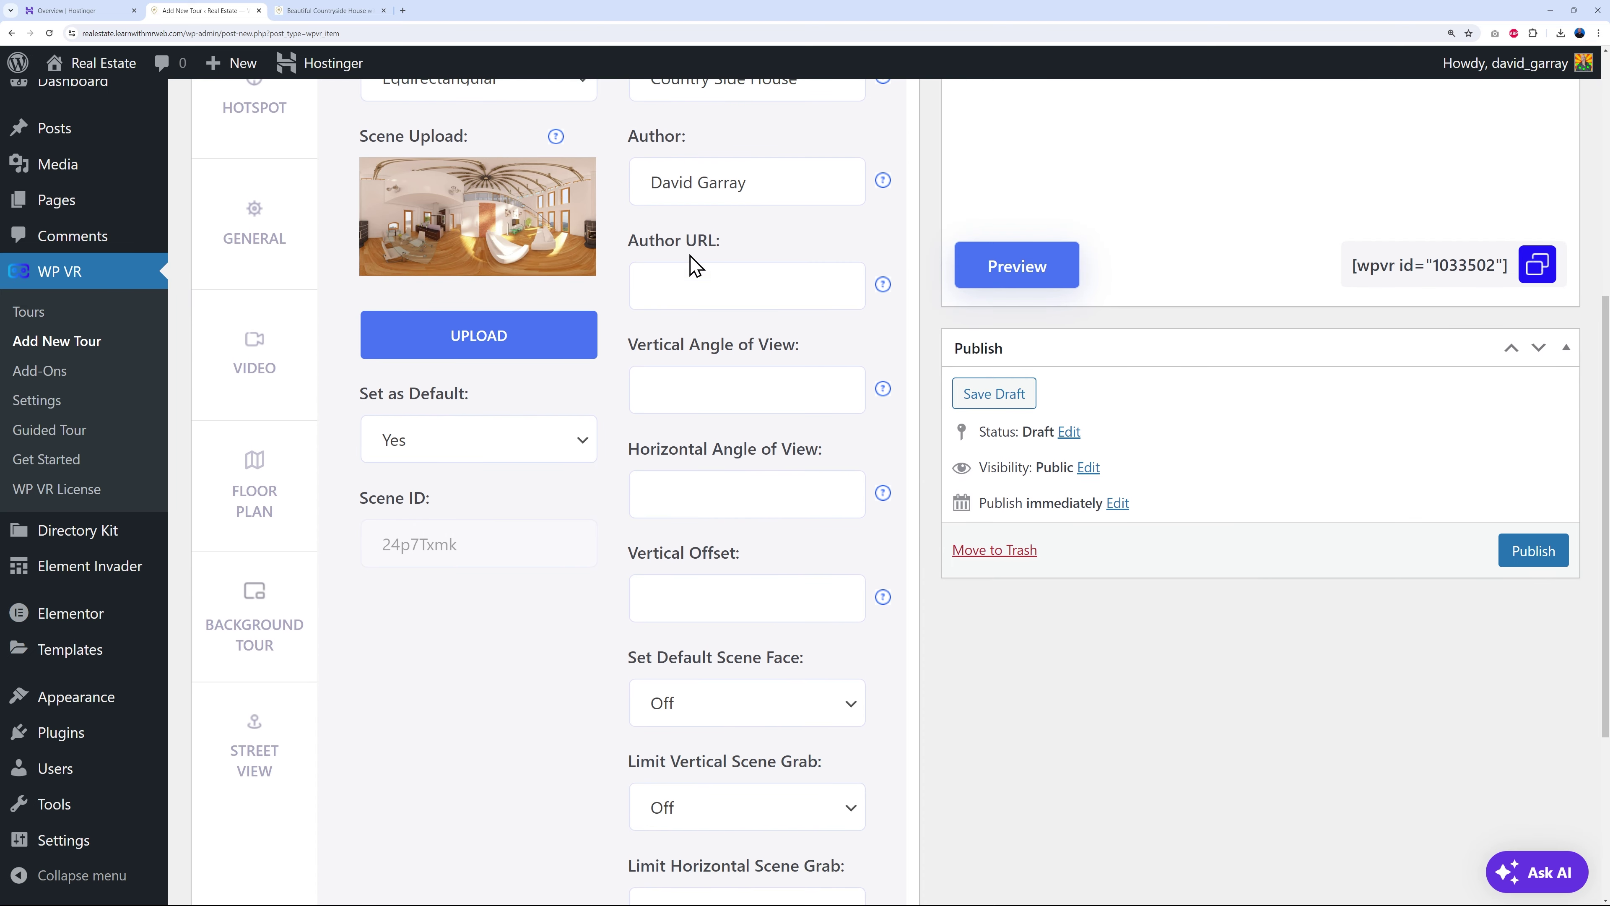
{"action": "scroll", "coordinate": [925, 751], "scroll_direction": "up", "scroll_amount": 2}
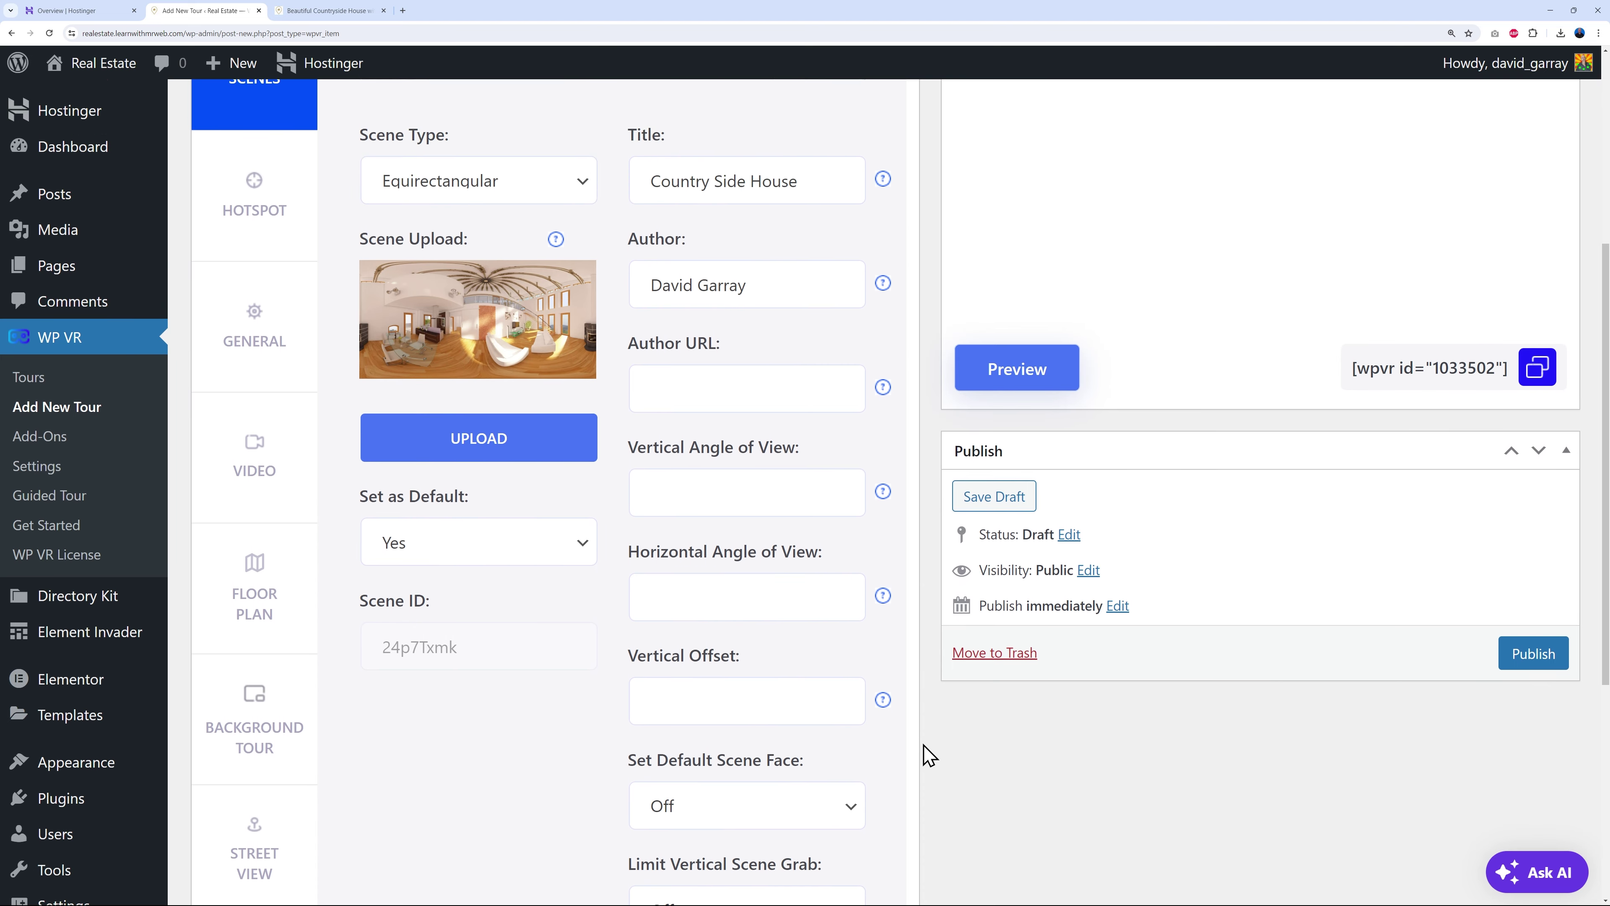
{"action": "scroll", "coordinate": [903, 764], "scroll_direction": "up", "scroll_amount": 2}
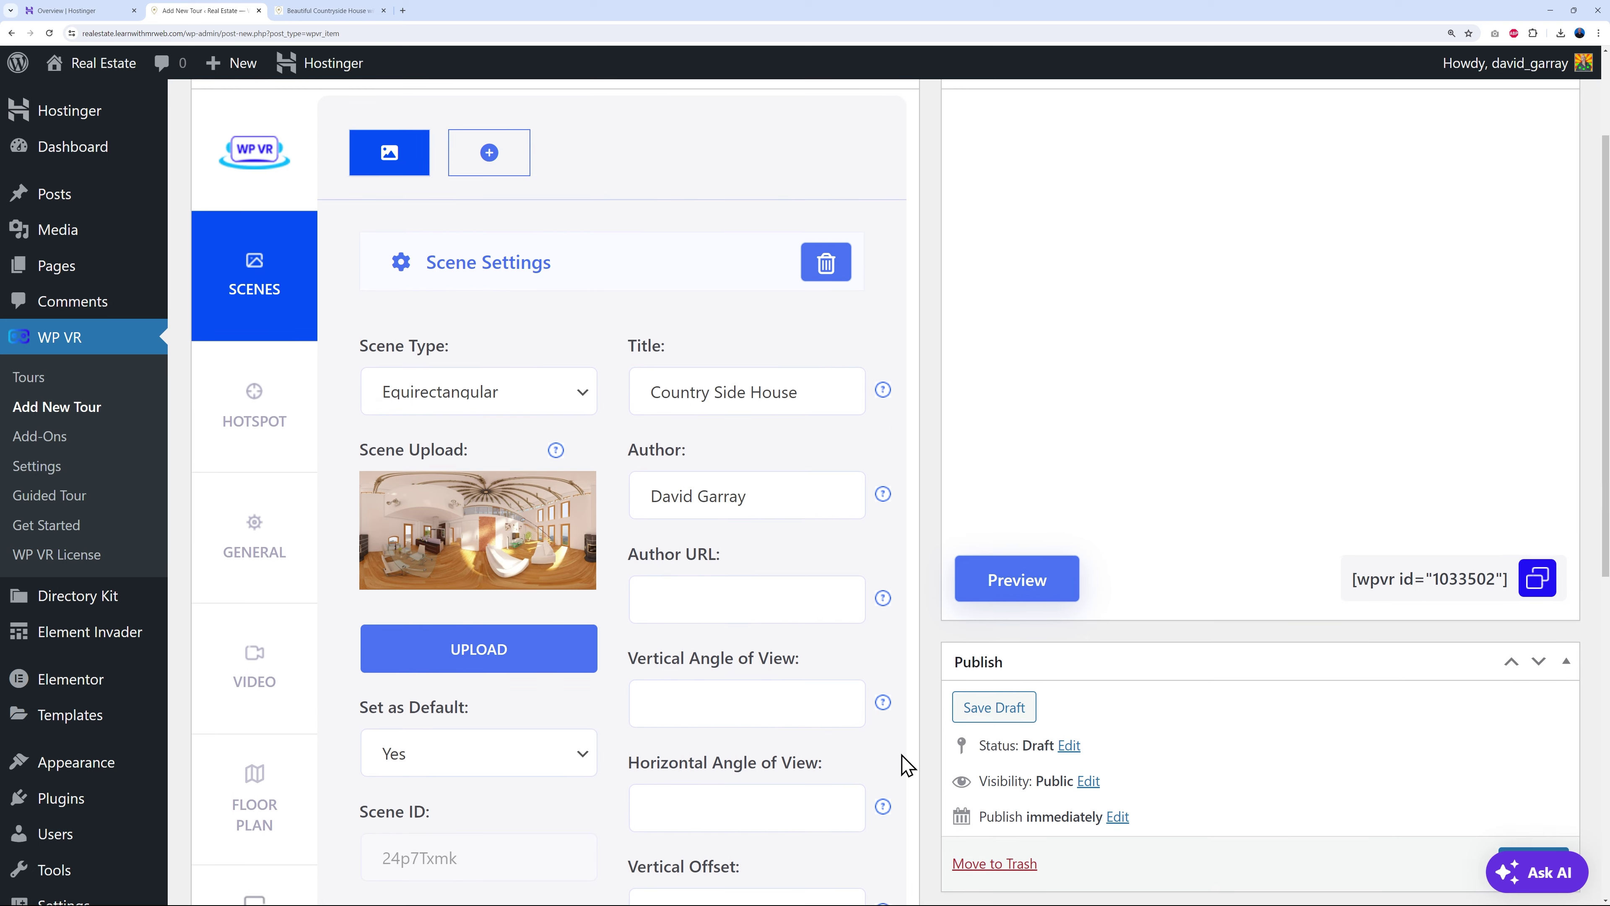
{"action": "scroll", "coordinate": [909, 762], "scroll_direction": "up", "scroll_amount": 2}
- Load the Country Side House scene into the Tour Preview
{"action": "left_click", "coordinate": [987, 758]}
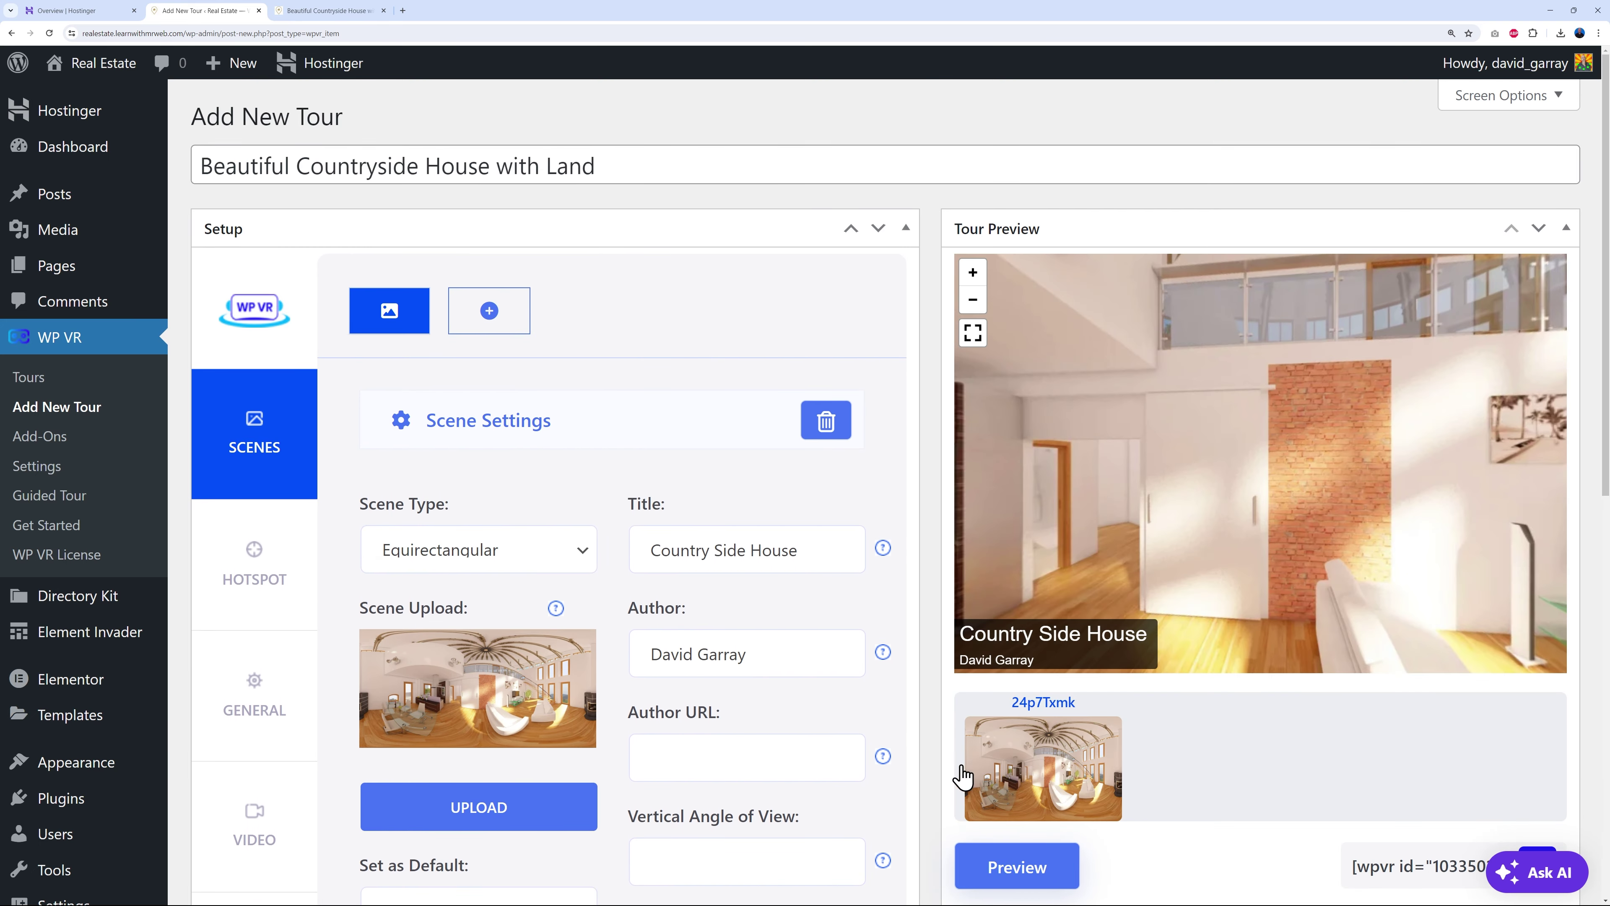
{"action": "scroll", "coordinate": [1204, 635], "scroll_direction": "down", "scroll_amount": 2}
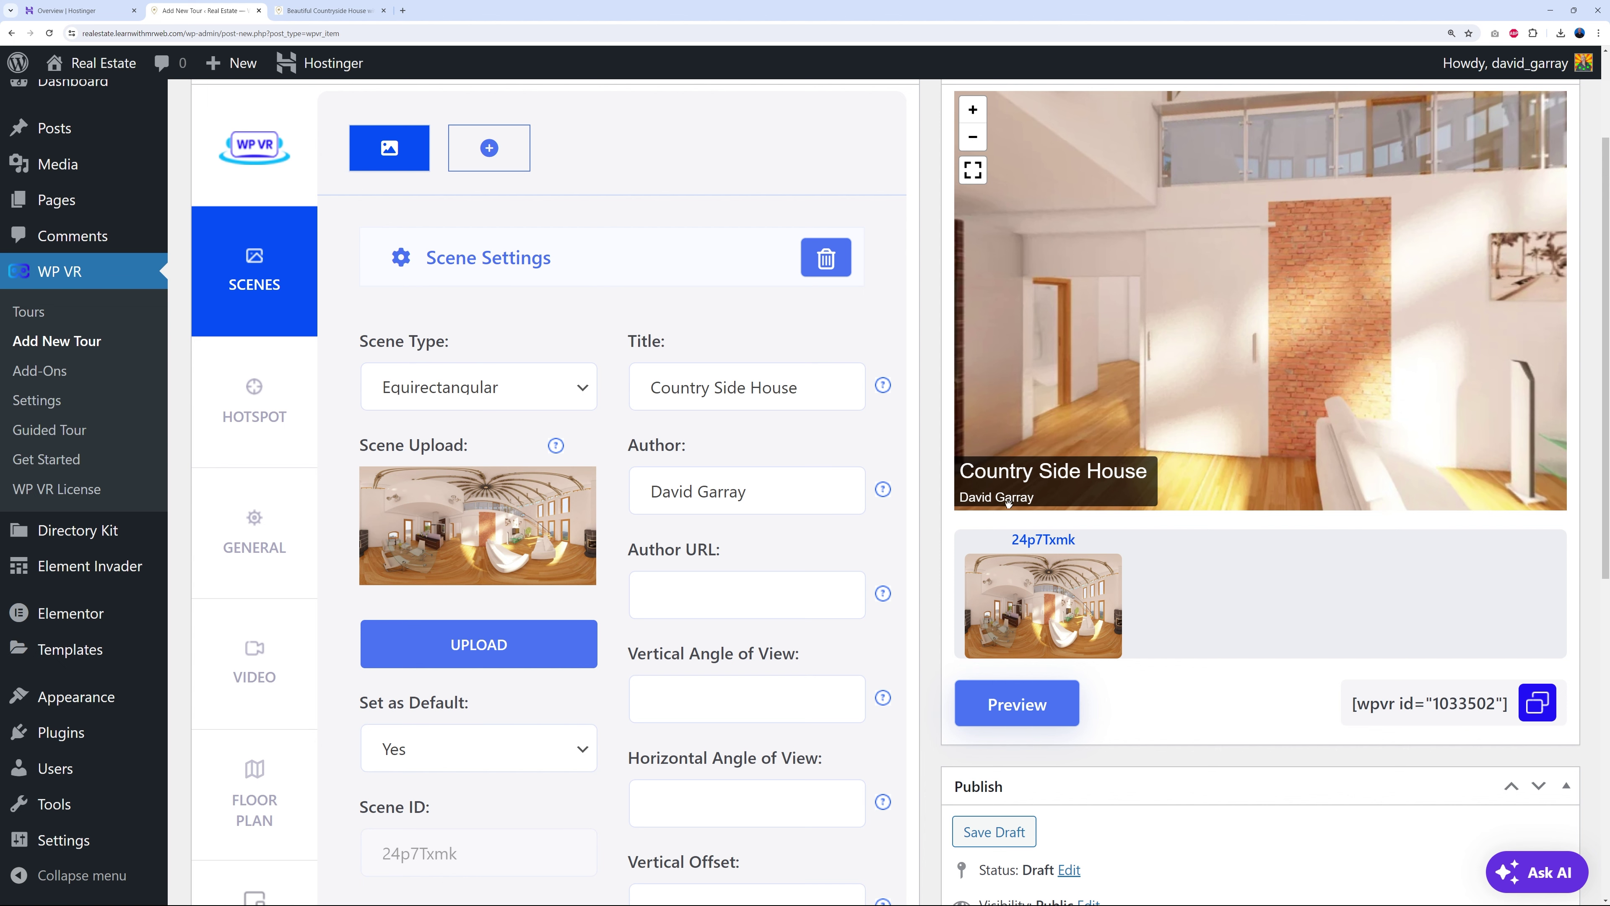
{"action": "scroll", "coordinate": [1175, 529], "scroll_direction": "down", "scroll_amount": 1}
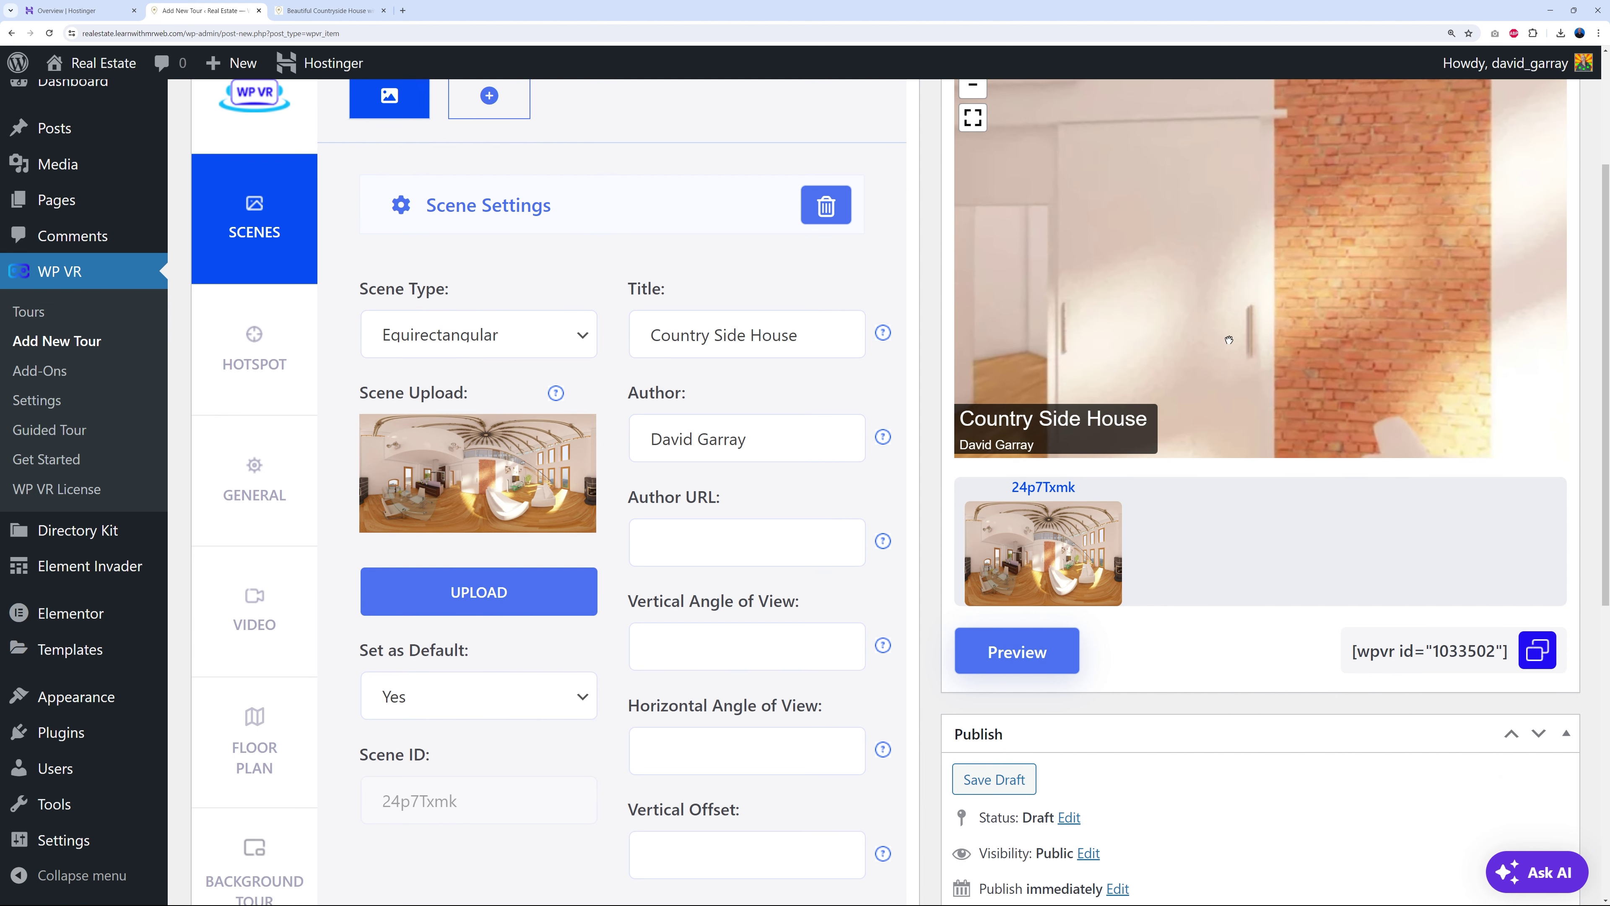
{"action": "scroll", "coordinate": [1231, 336], "scroll_direction": "down", "scroll_amount": 4}
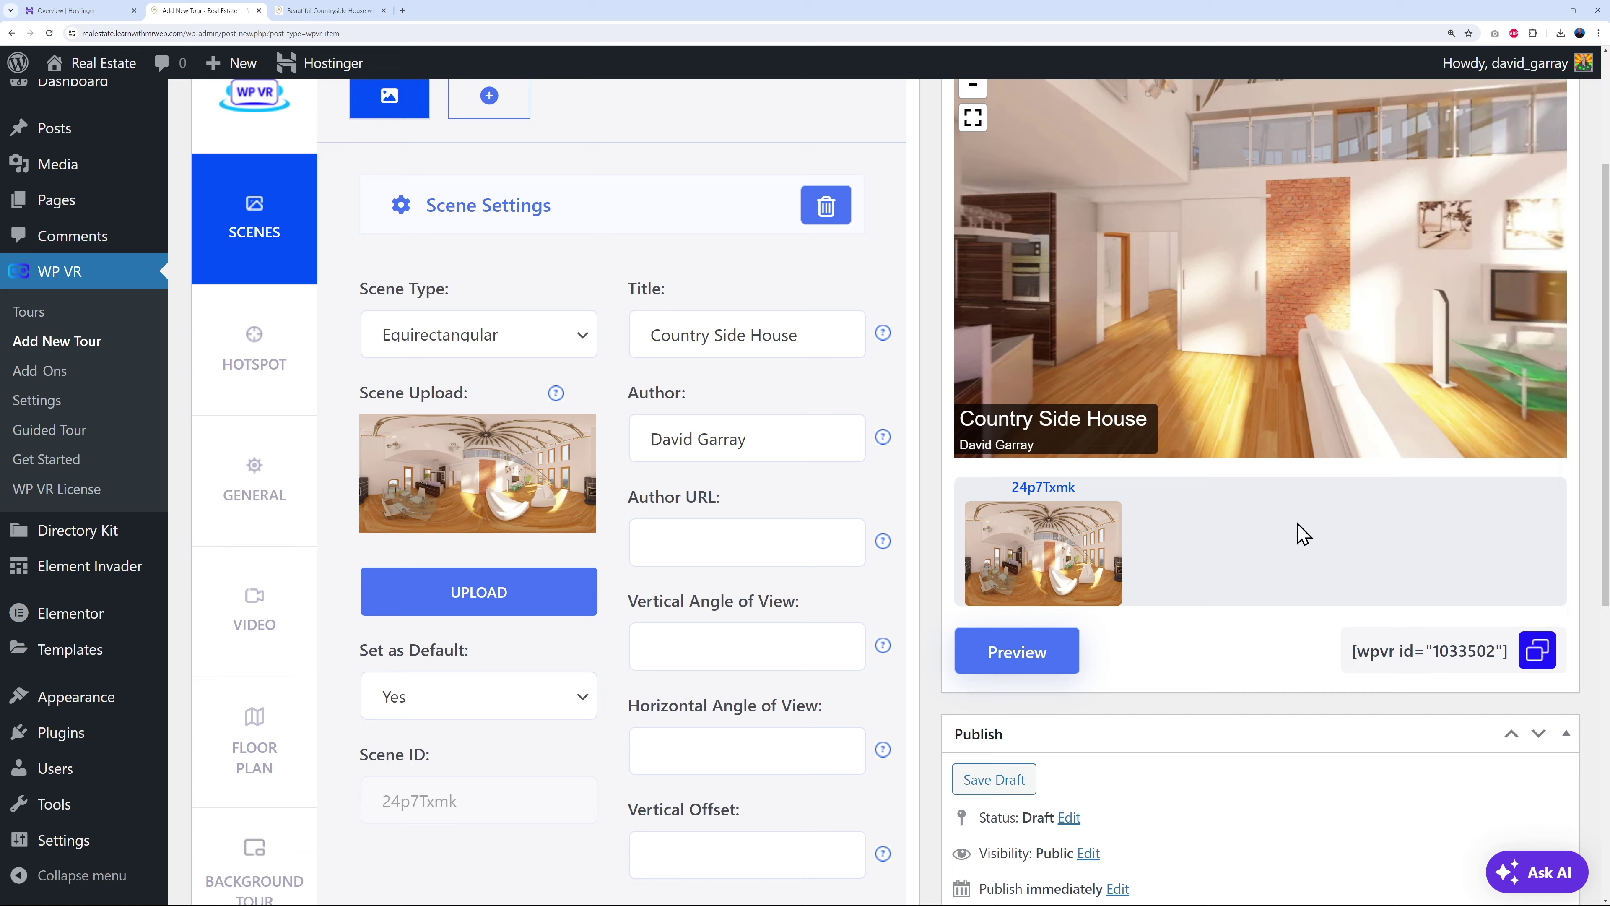
{"action": "scroll", "coordinate": [1299, 533], "scroll_direction": "up", "scroll_amount": 3}
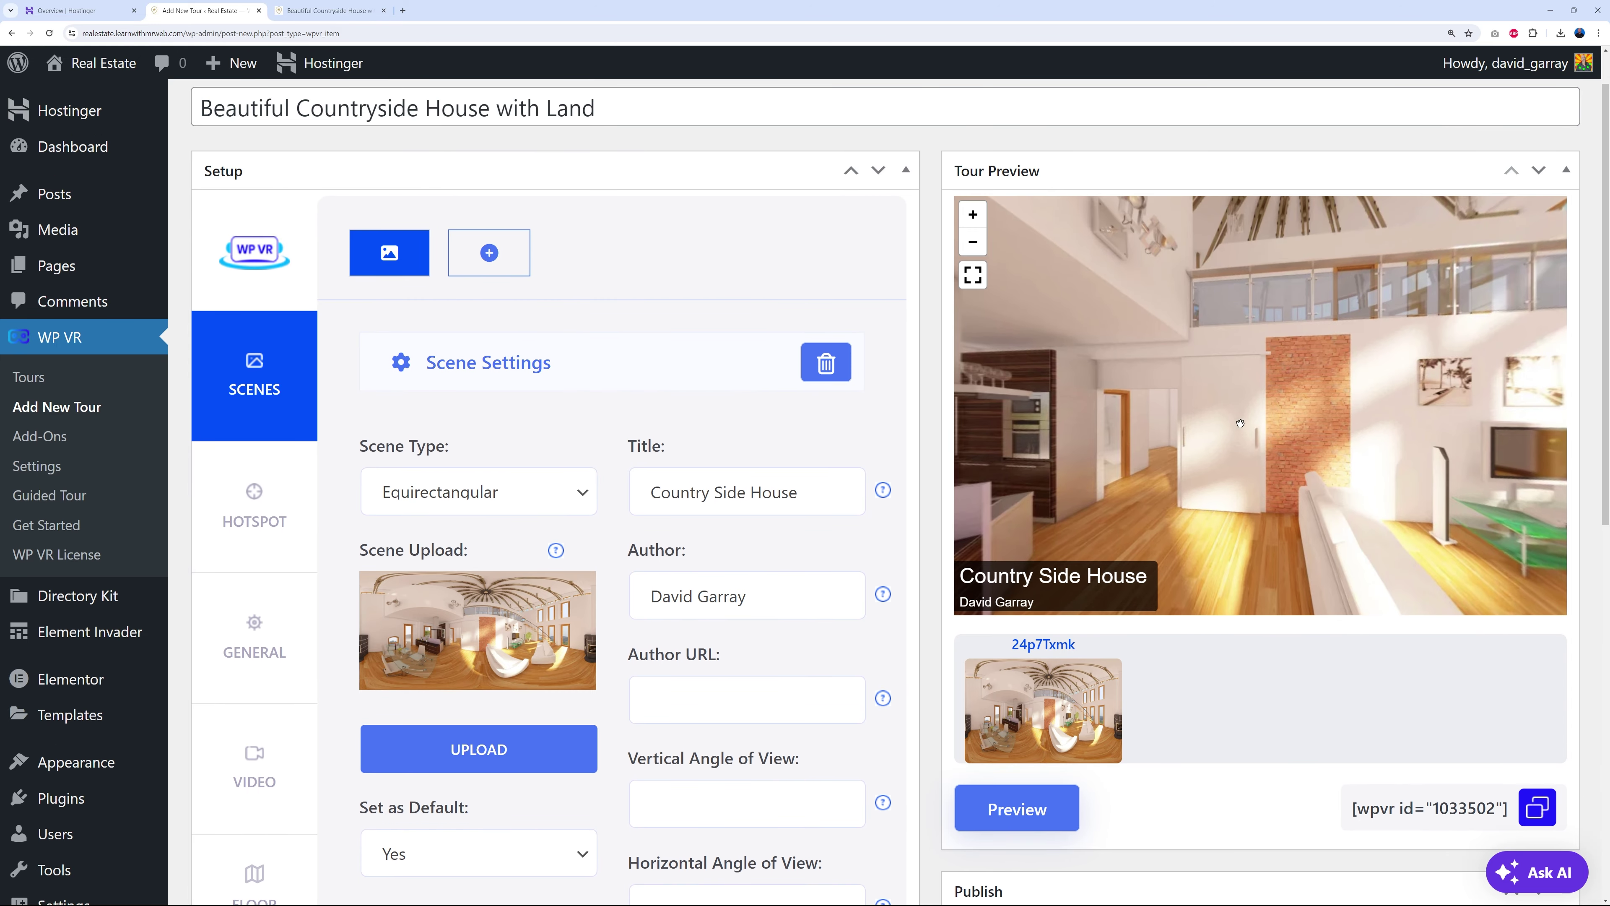
- Rotate the 360 living-room view toward the stove, ceiling, TV wall and brick wall
{"action": "left_click_drag", "start_coordinate": [1371, 433], "coordinate": [1341, 380]}
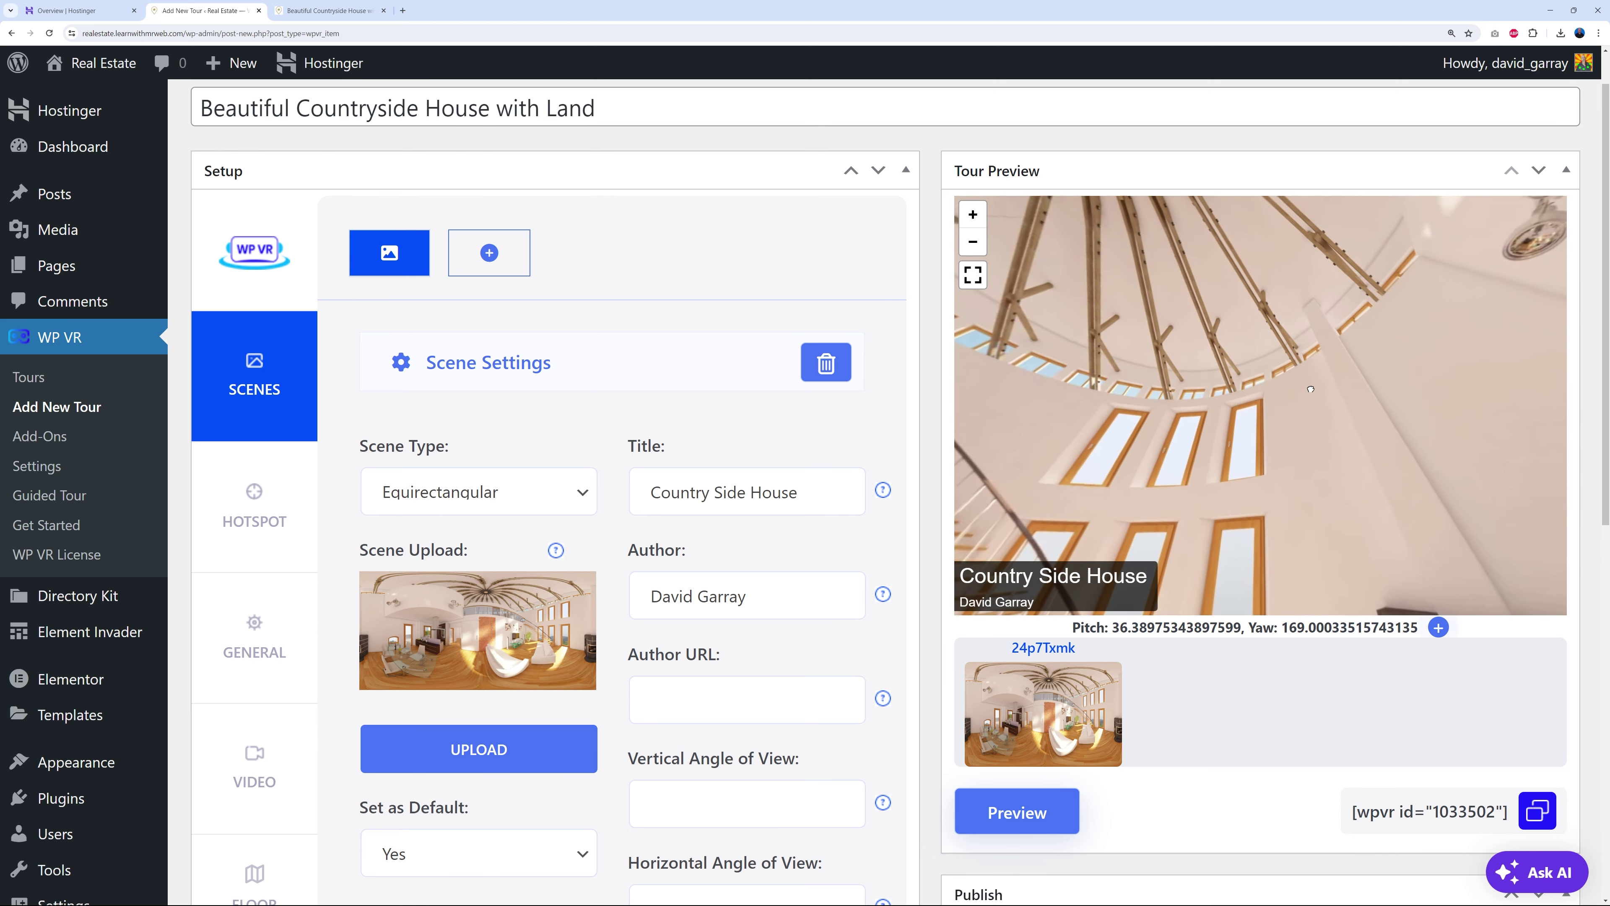
{"action": "left_click_drag", "start_coordinate": [1238, 424], "coordinate": [1222, 420]}
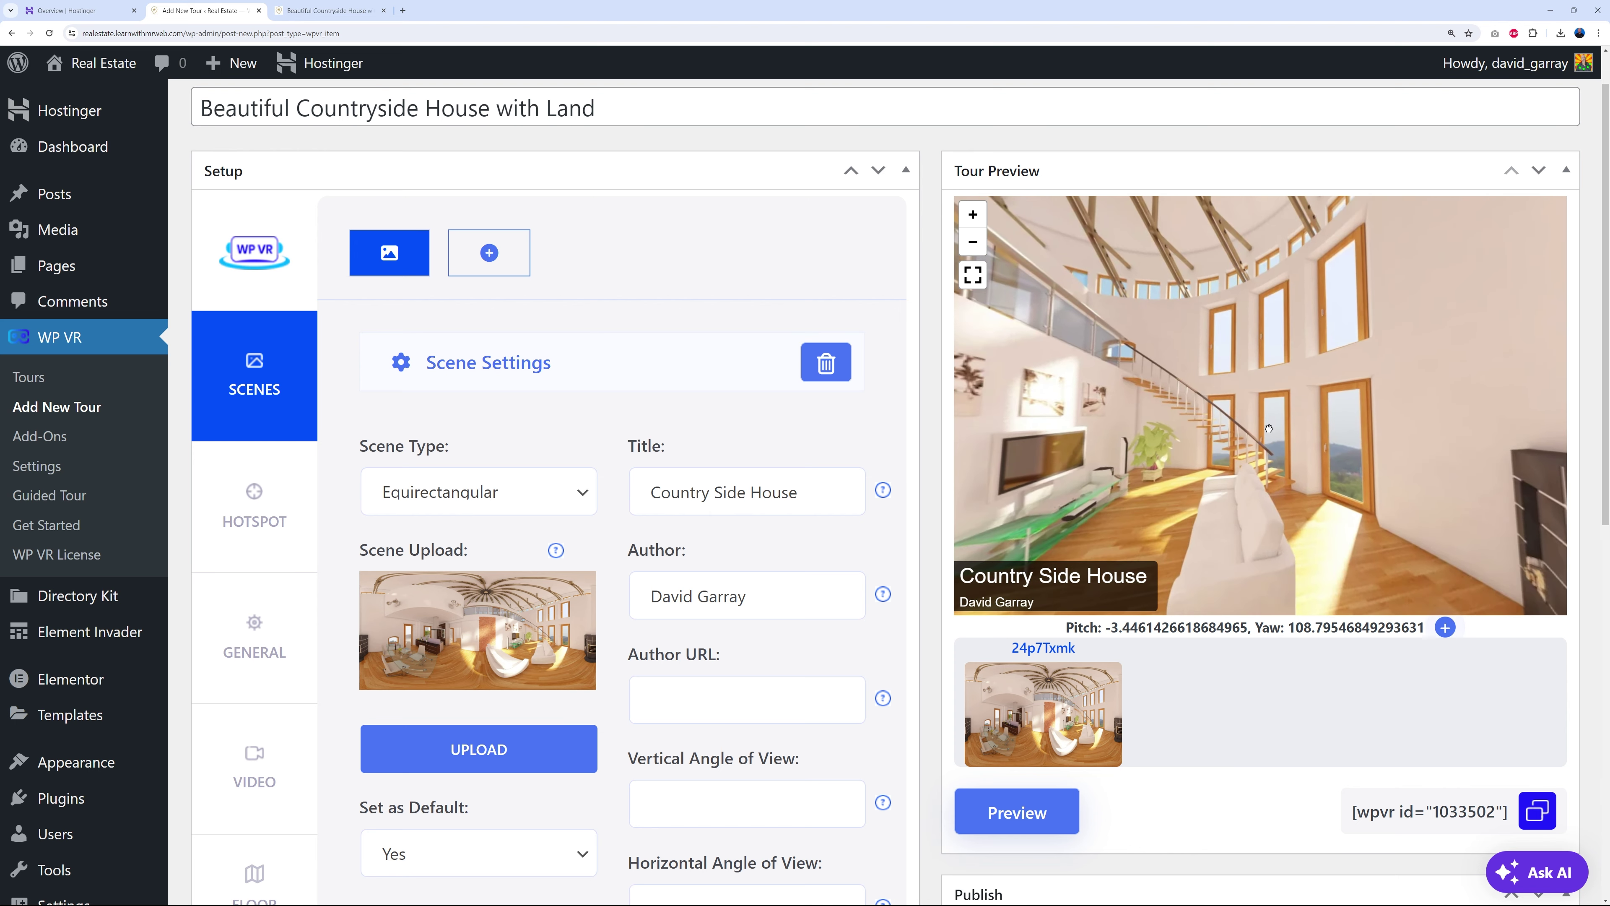
{"action": "left_click_drag", "start_coordinate": [1042, 458], "coordinate": [1208, 467]}
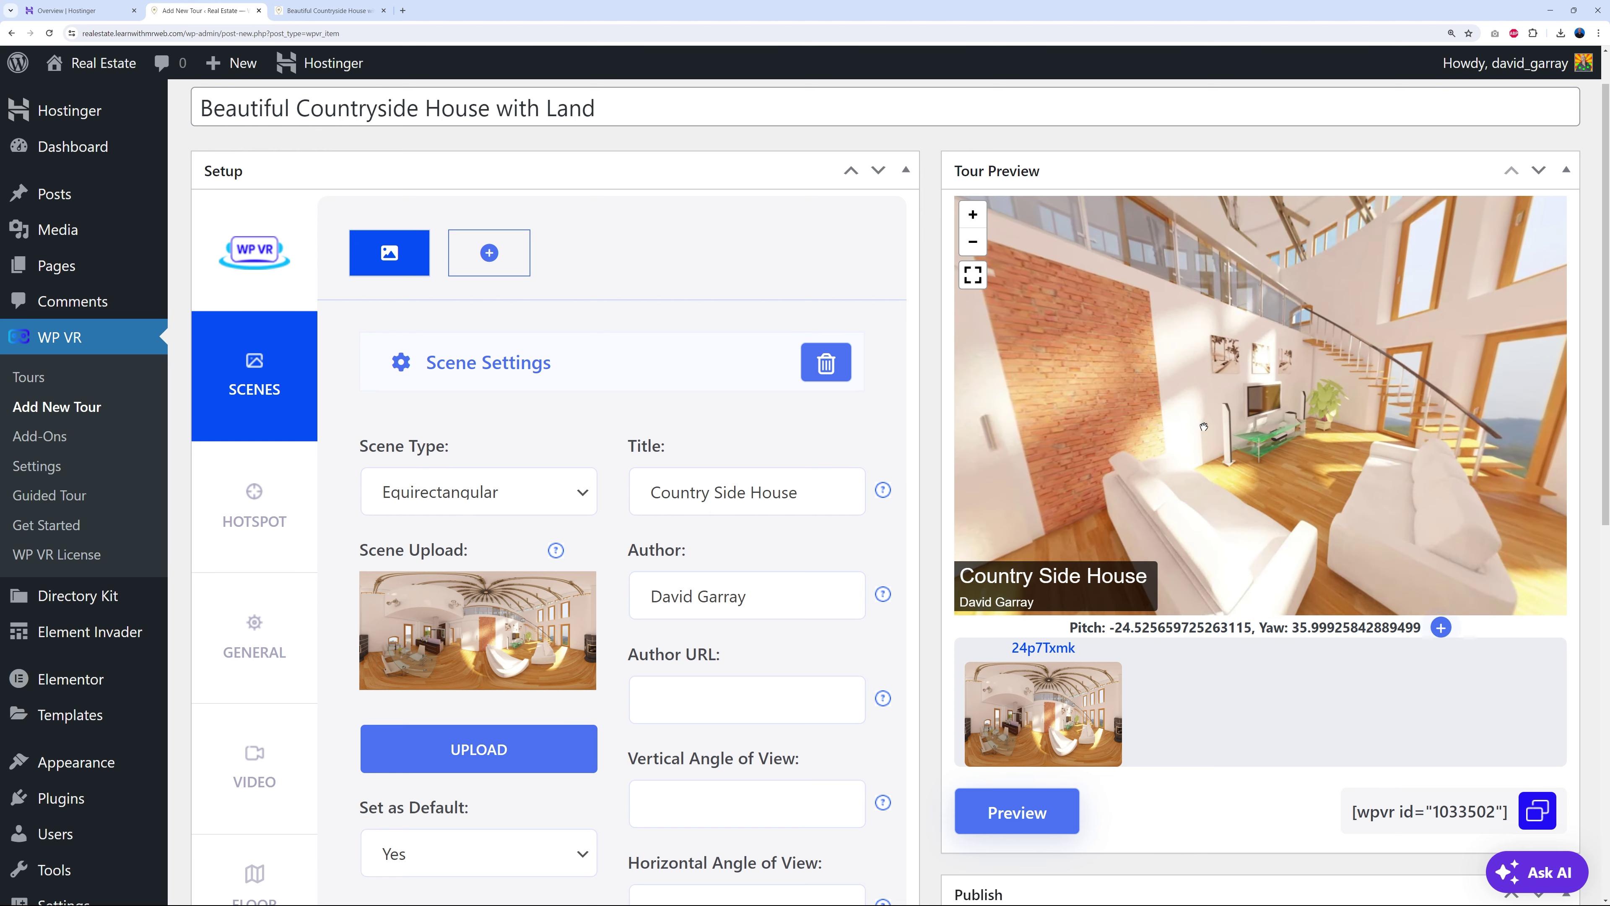
{"action": "left_click_drag", "start_coordinate": [1204, 430], "coordinate": [1291, 450]}
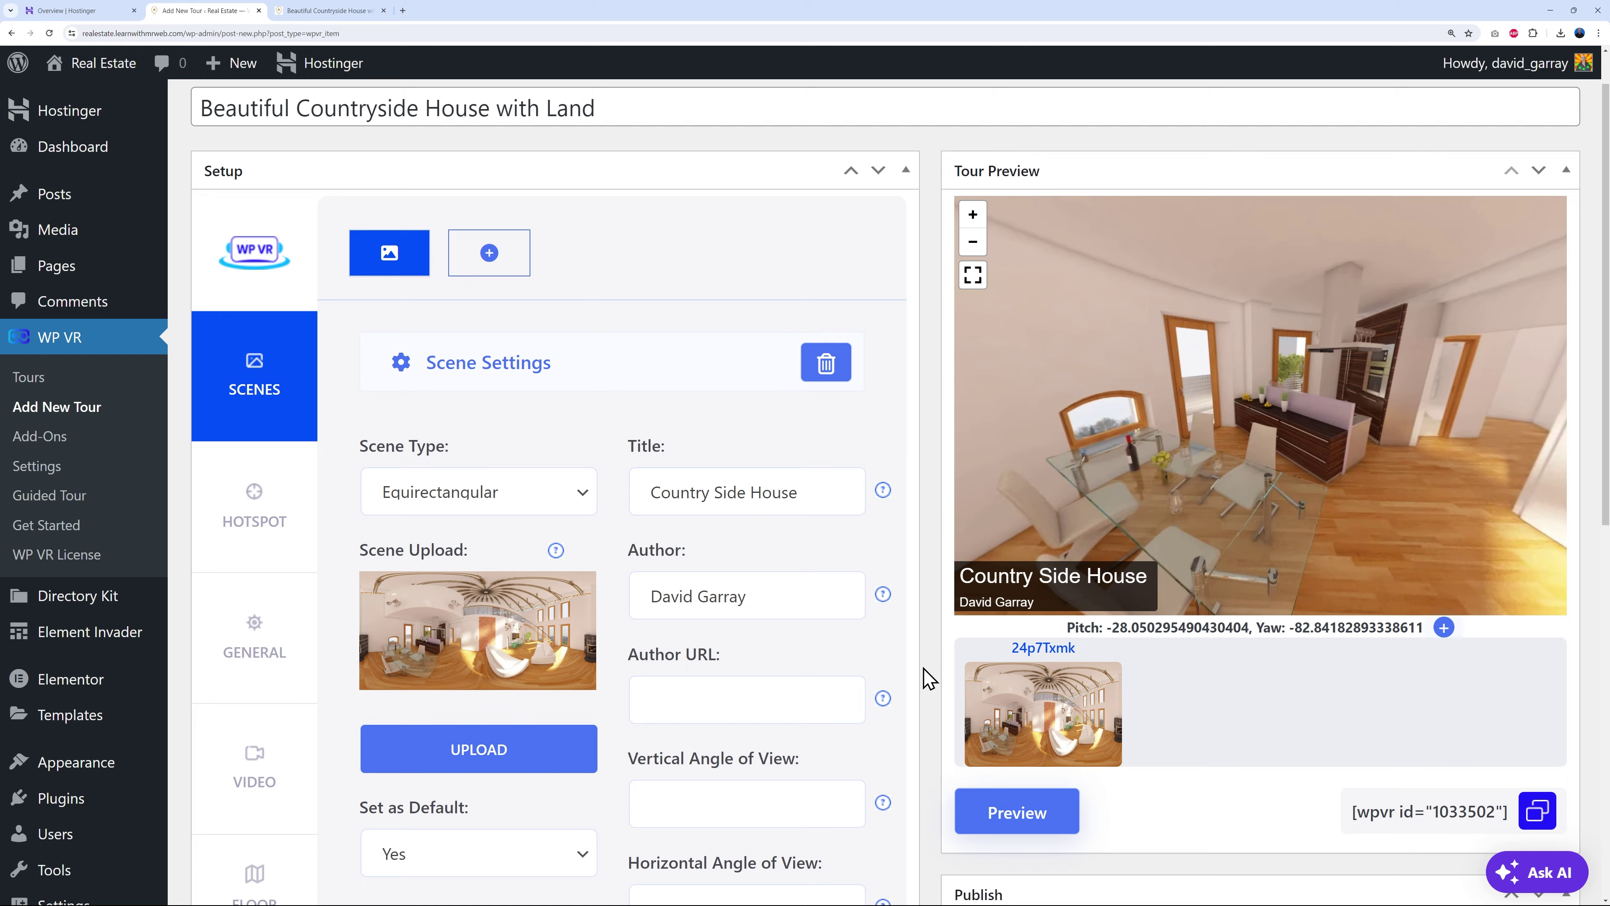
{"action": "scroll", "coordinate": [925, 675], "scroll_direction": "down", "scroll_amount": 2}
{"action": "scroll", "coordinate": [925, 674], "scroll_direction": "down", "scroll_amount": 6}
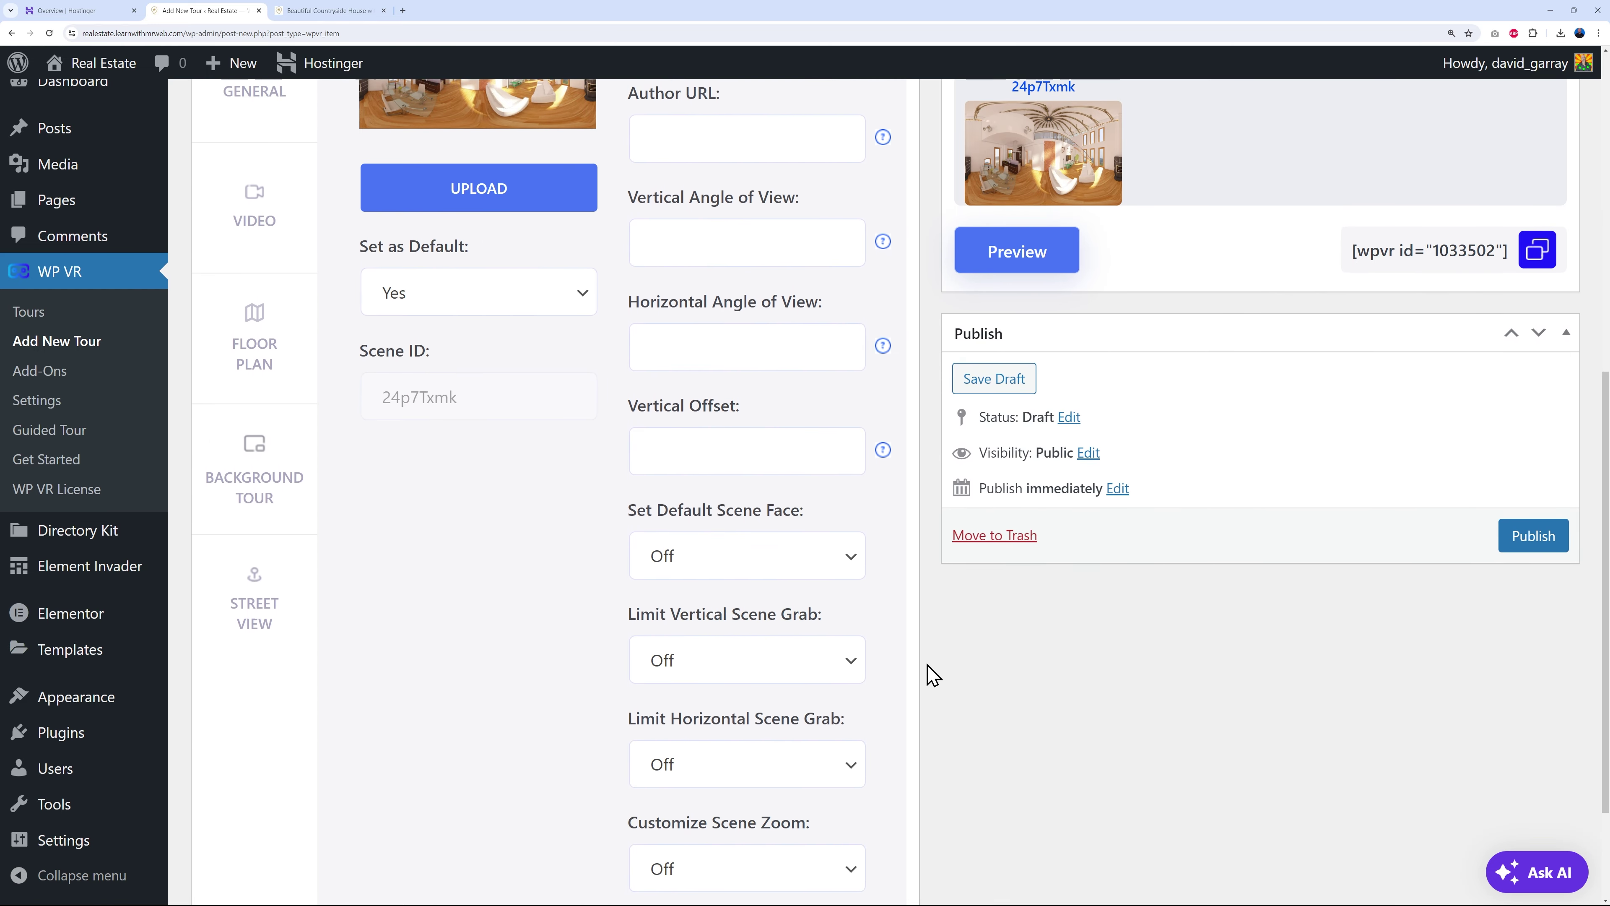
{"action": "scroll", "coordinate": [922, 669], "scroll_direction": "down", "scroll_amount": 2}
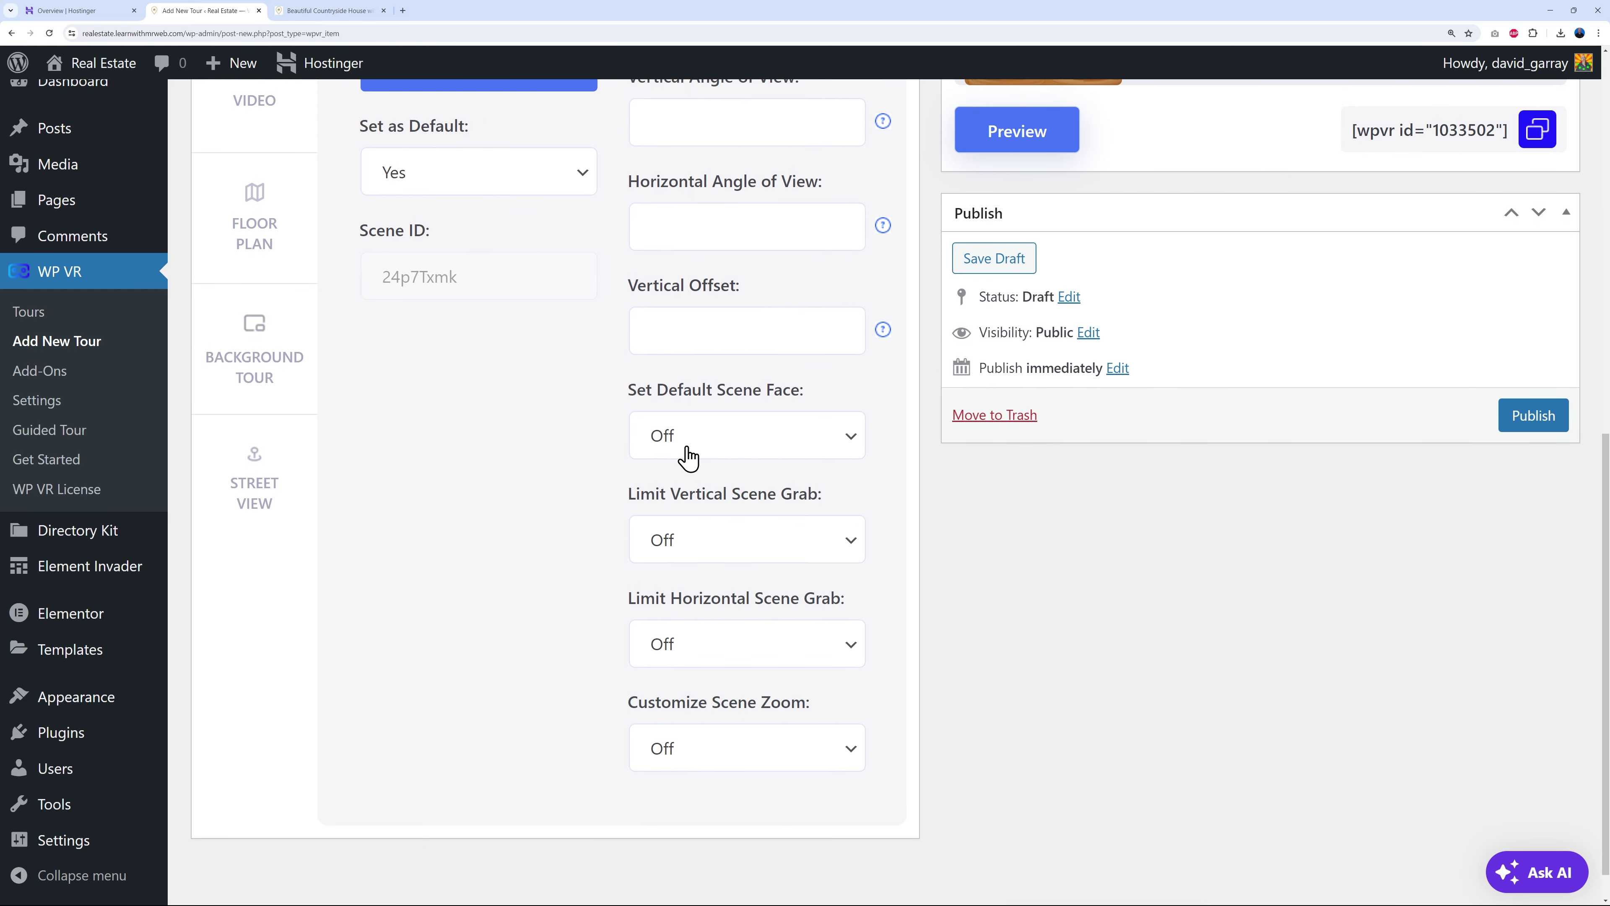
{"action": "left_click", "coordinate": [847, 444]}
{"action": "left_click", "coordinate": [849, 456]}
{"action": "scroll", "coordinate": [922, 637], "scroll_direction": "up", "scroll_amount": 3}
{"action": "scroll", "coordinate": [925, 637], "scroll_direction": "up", "scroll_amount": 8}
{"action": "left_click_drag", "start_coordinate": [1043, 495], "coordinate": [1118, 488]}
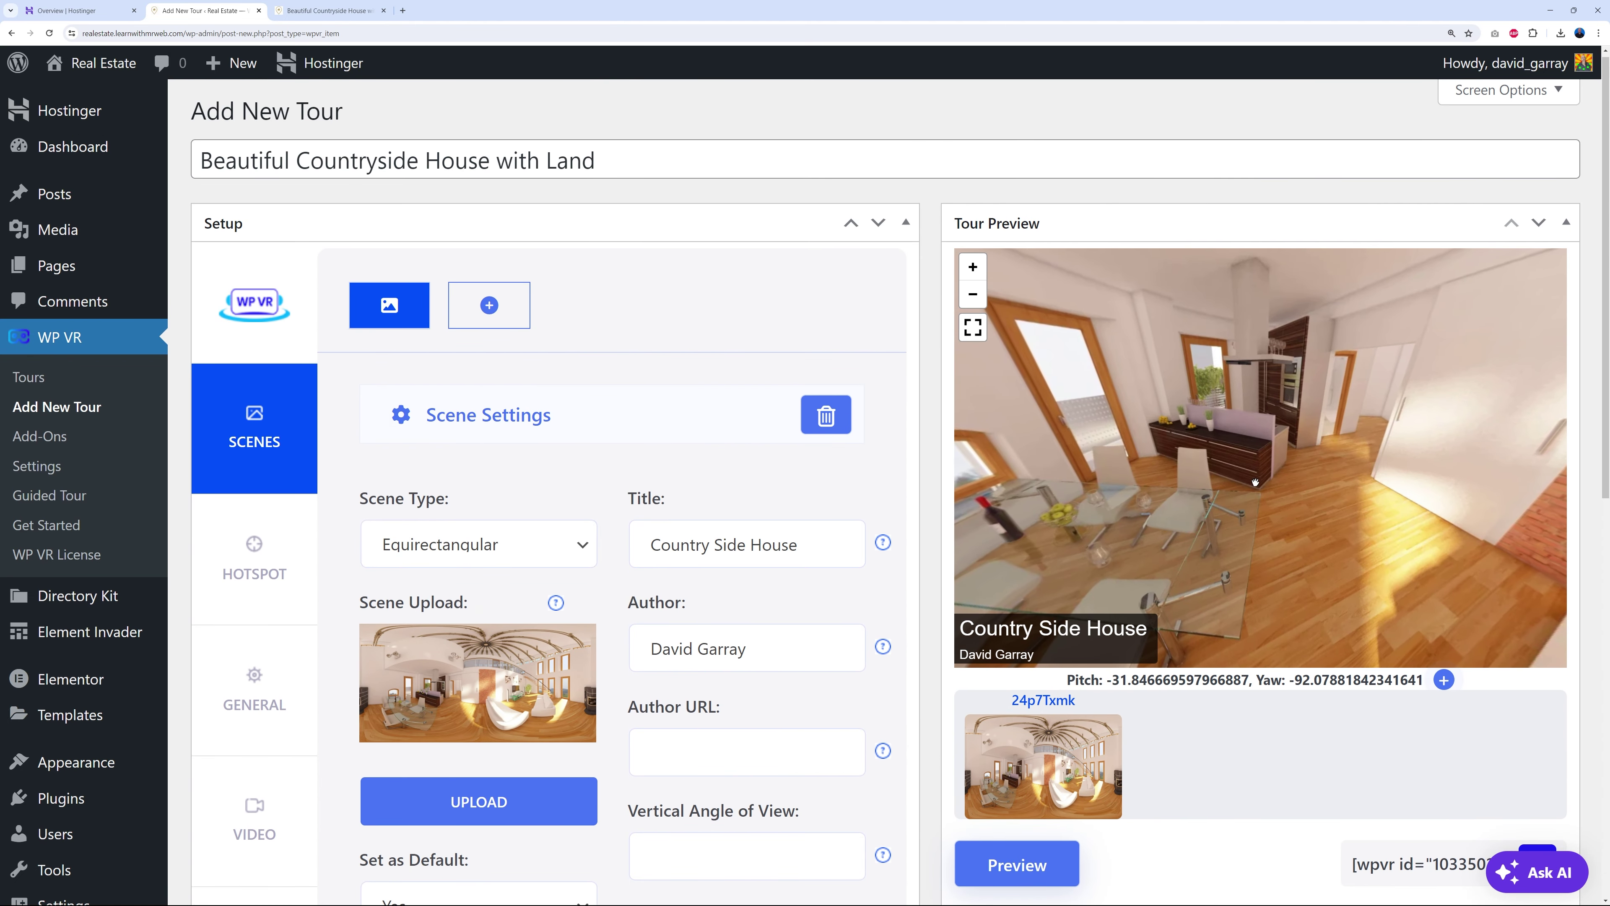
{"action": "scroll", "coordinate": [936, 633], "scroll_direction": "down", "scroll_amount": 5}
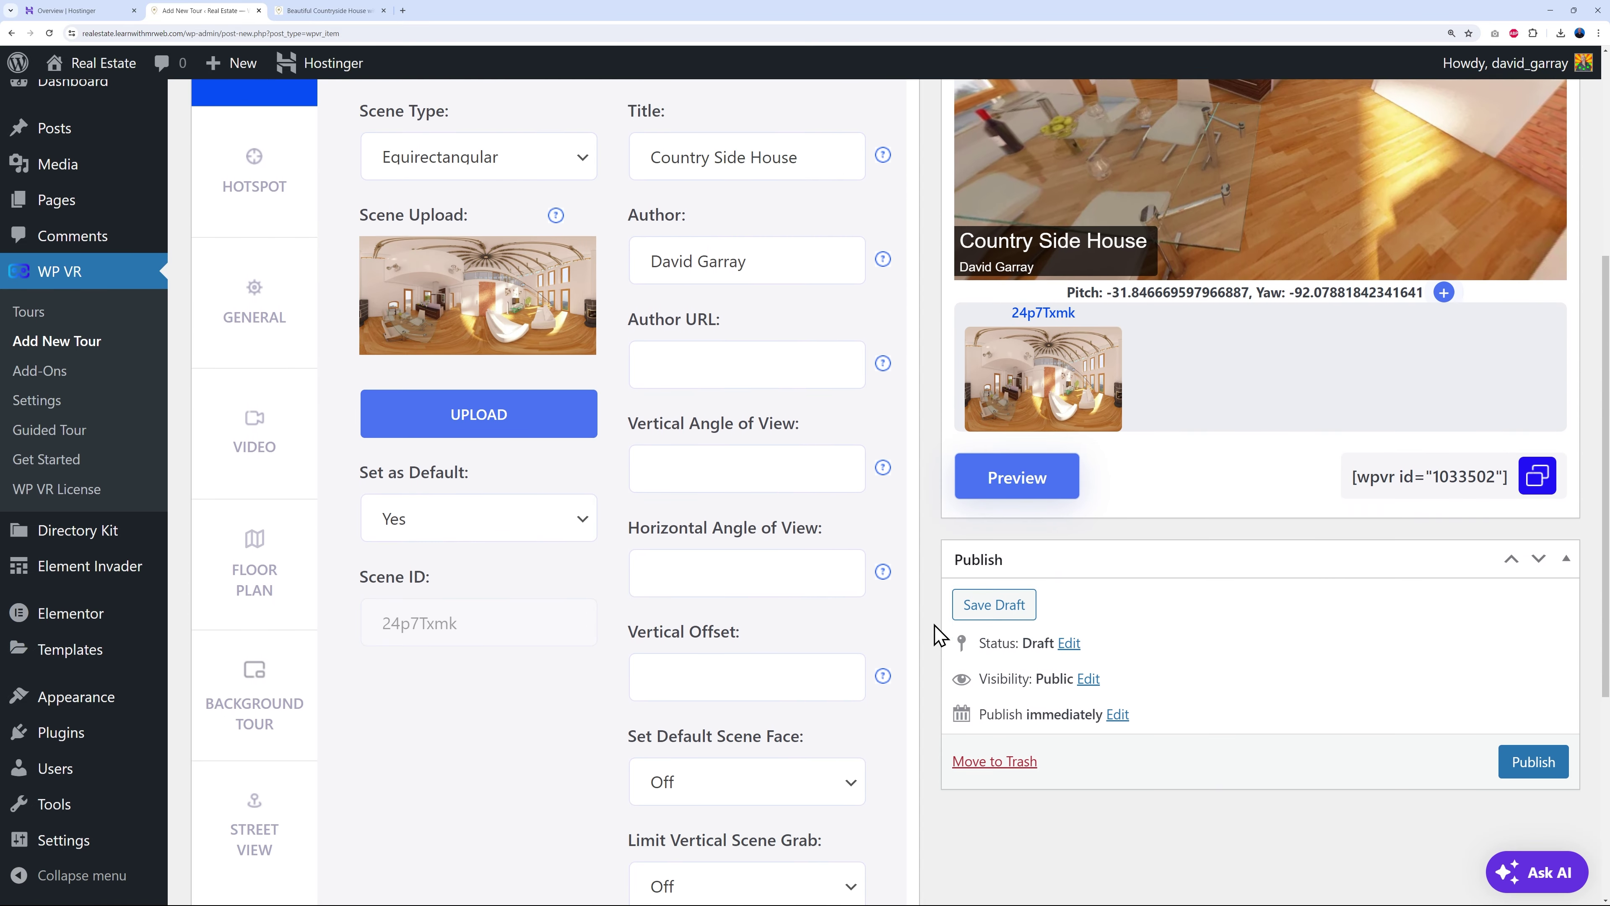
{"action": "scroll", "coordinate": [936, 633], "scroll_direction": "up", "scroll_amount": 3}
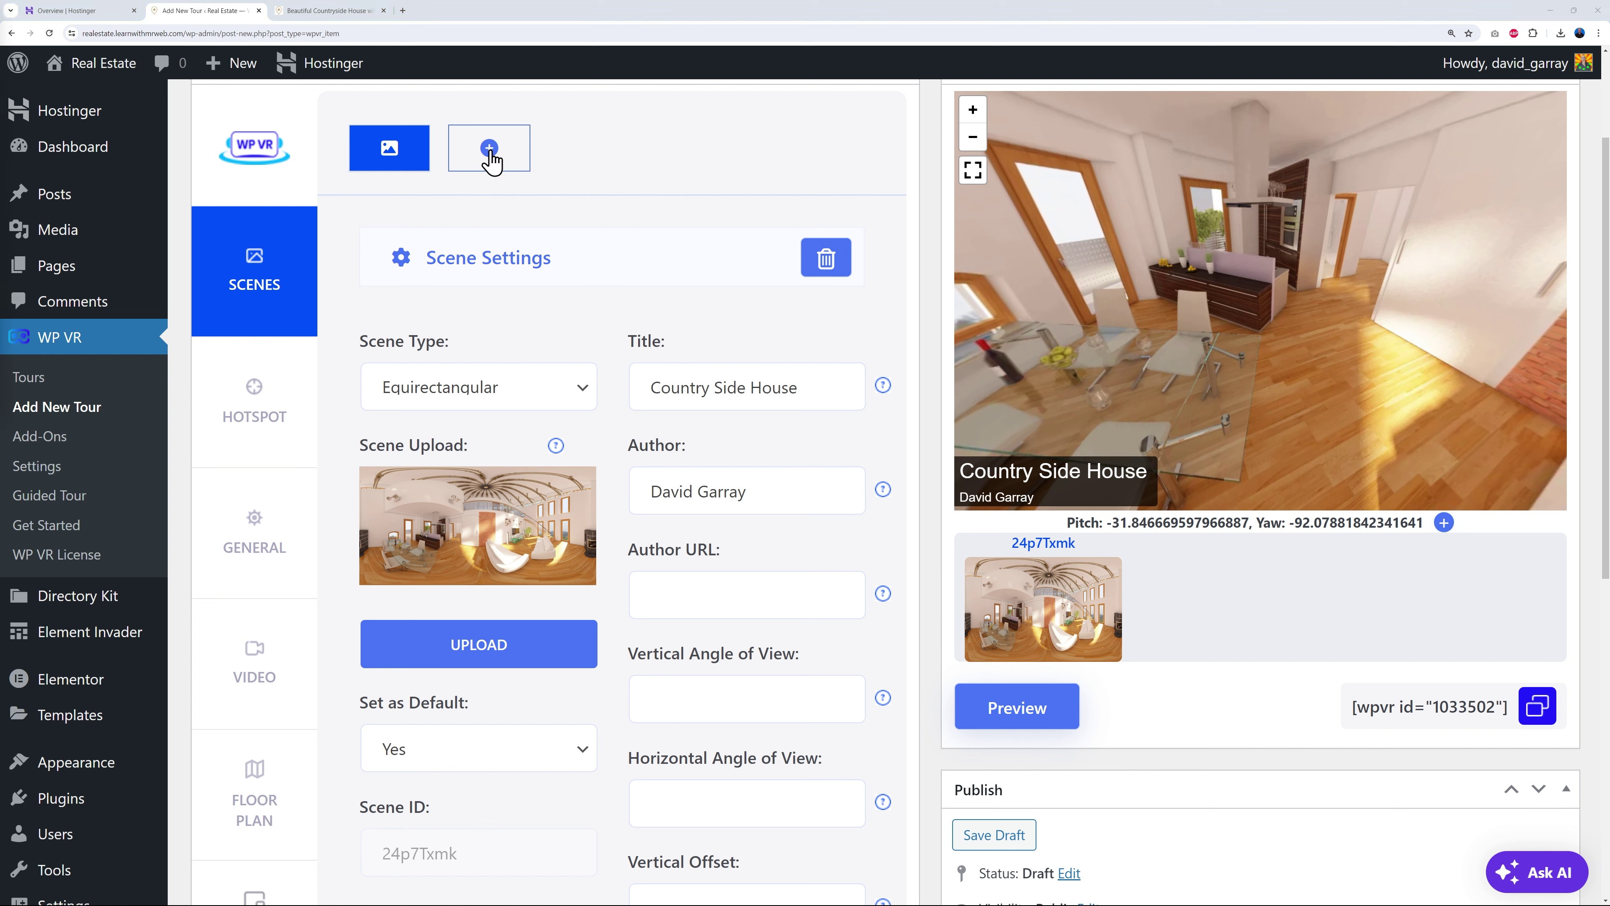
{"action": "left_click", "coordinate": [583, 754]}
{"action": "left_click", "coordinate": [583, 756]}
- Switch to the HOTSPOT tab and pan the panorama across kitchen, stairs, windows and TV
{"action": "left_click", "coordinate": [250, 414]}
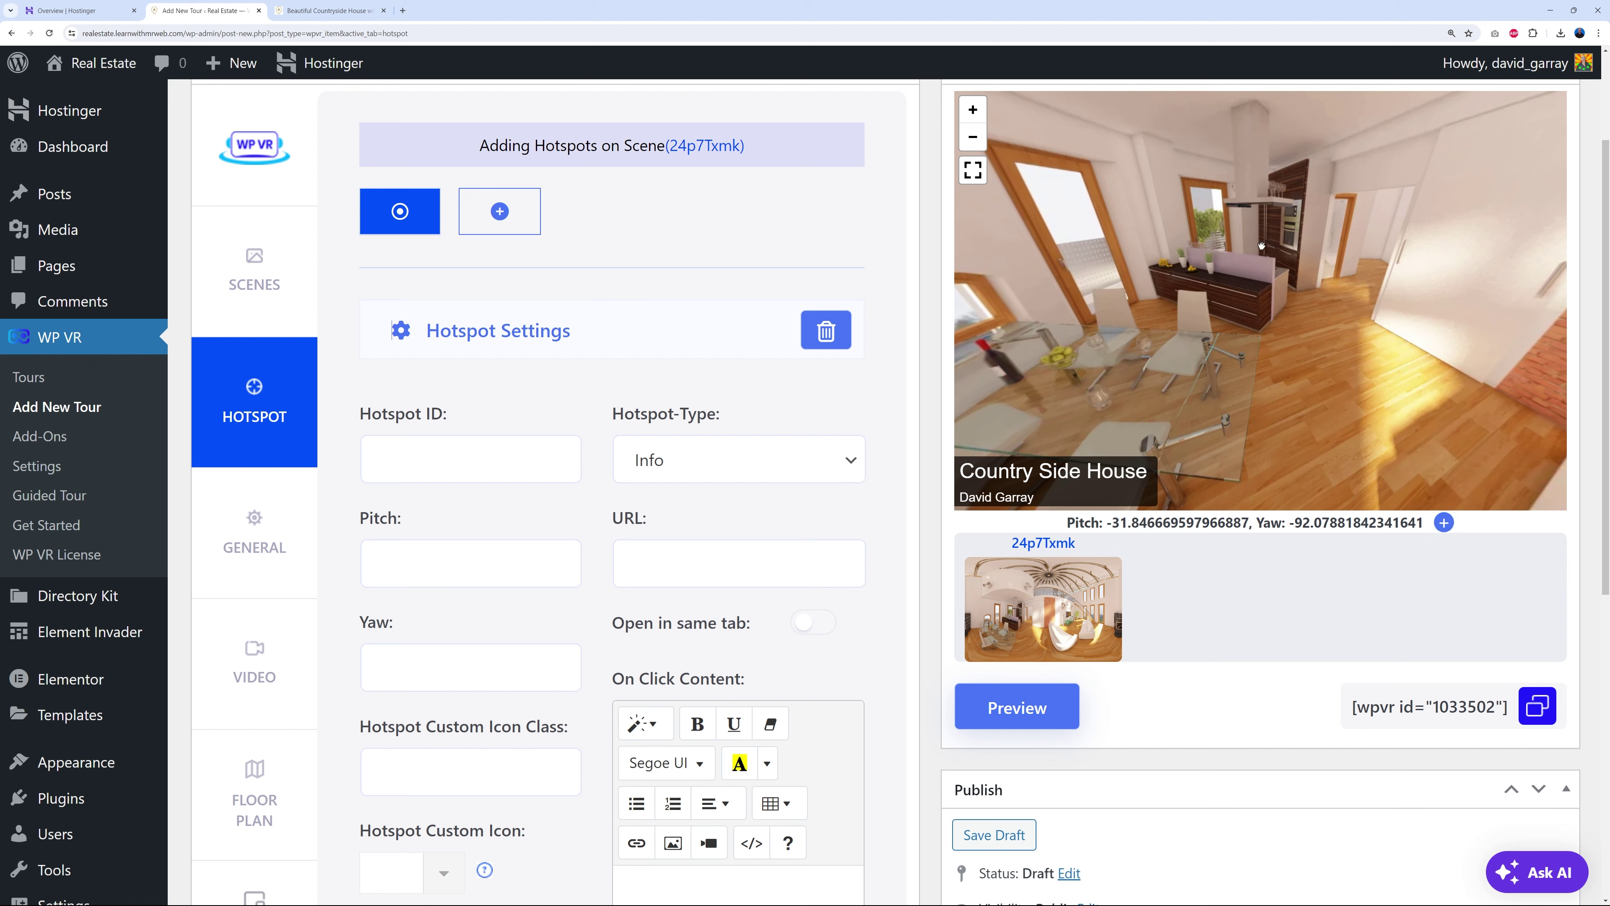
{"action": "left_click_drag", "start_coordinate": [1329, 270], "coordinate": [1245, 332]}
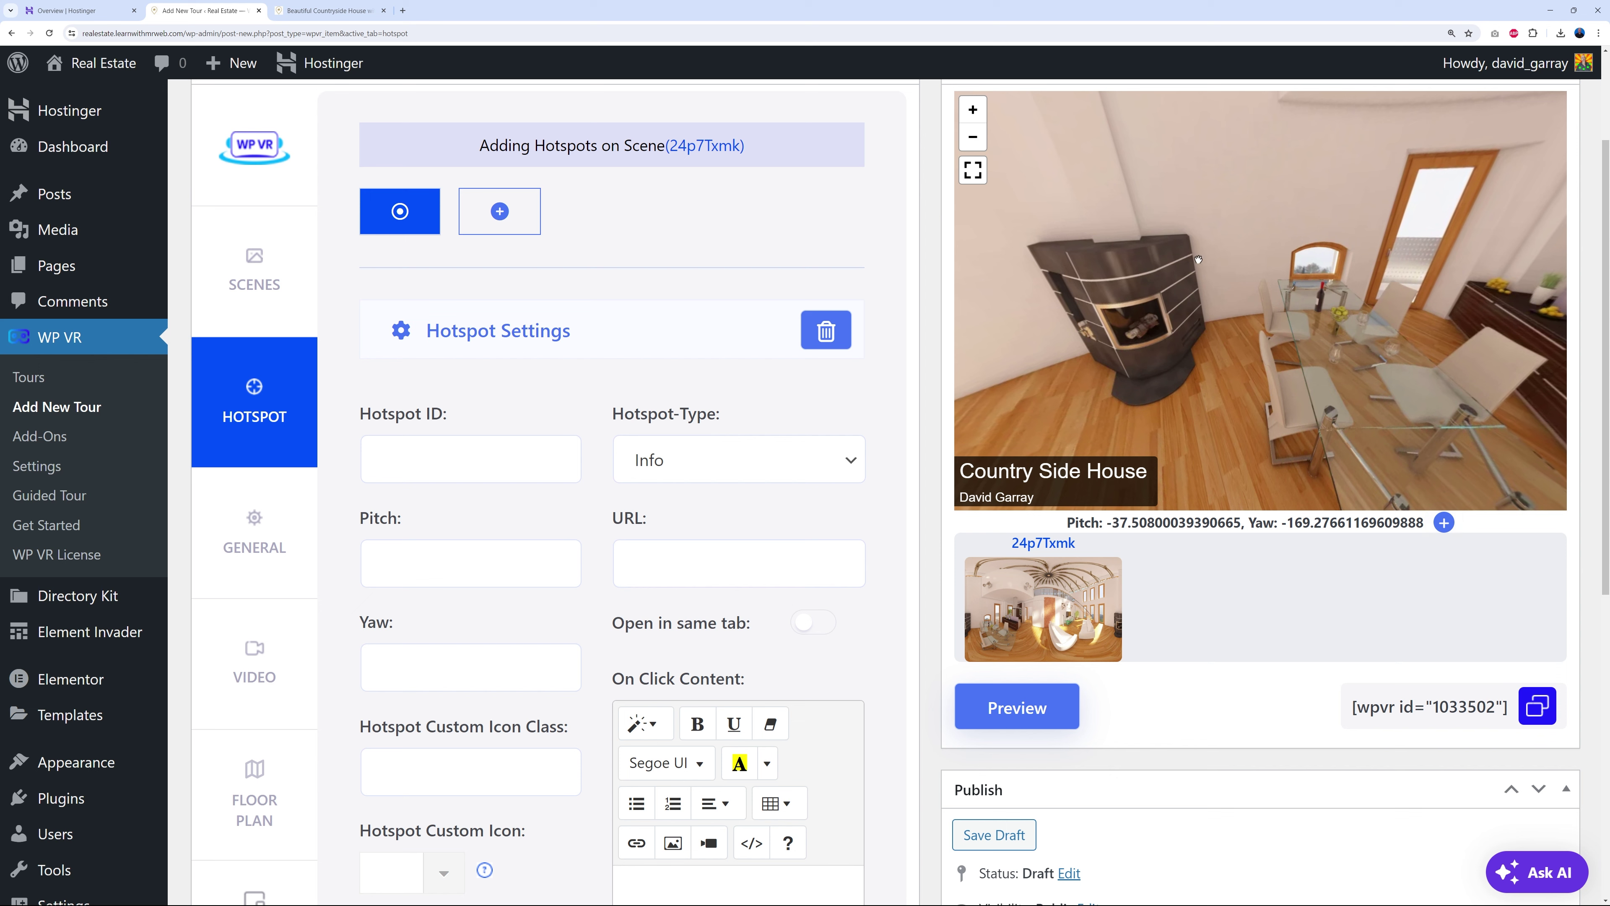
{"action": "left_click_drag", "start_coordinate": [1334, 304], "coordinate": [1102, 268]}
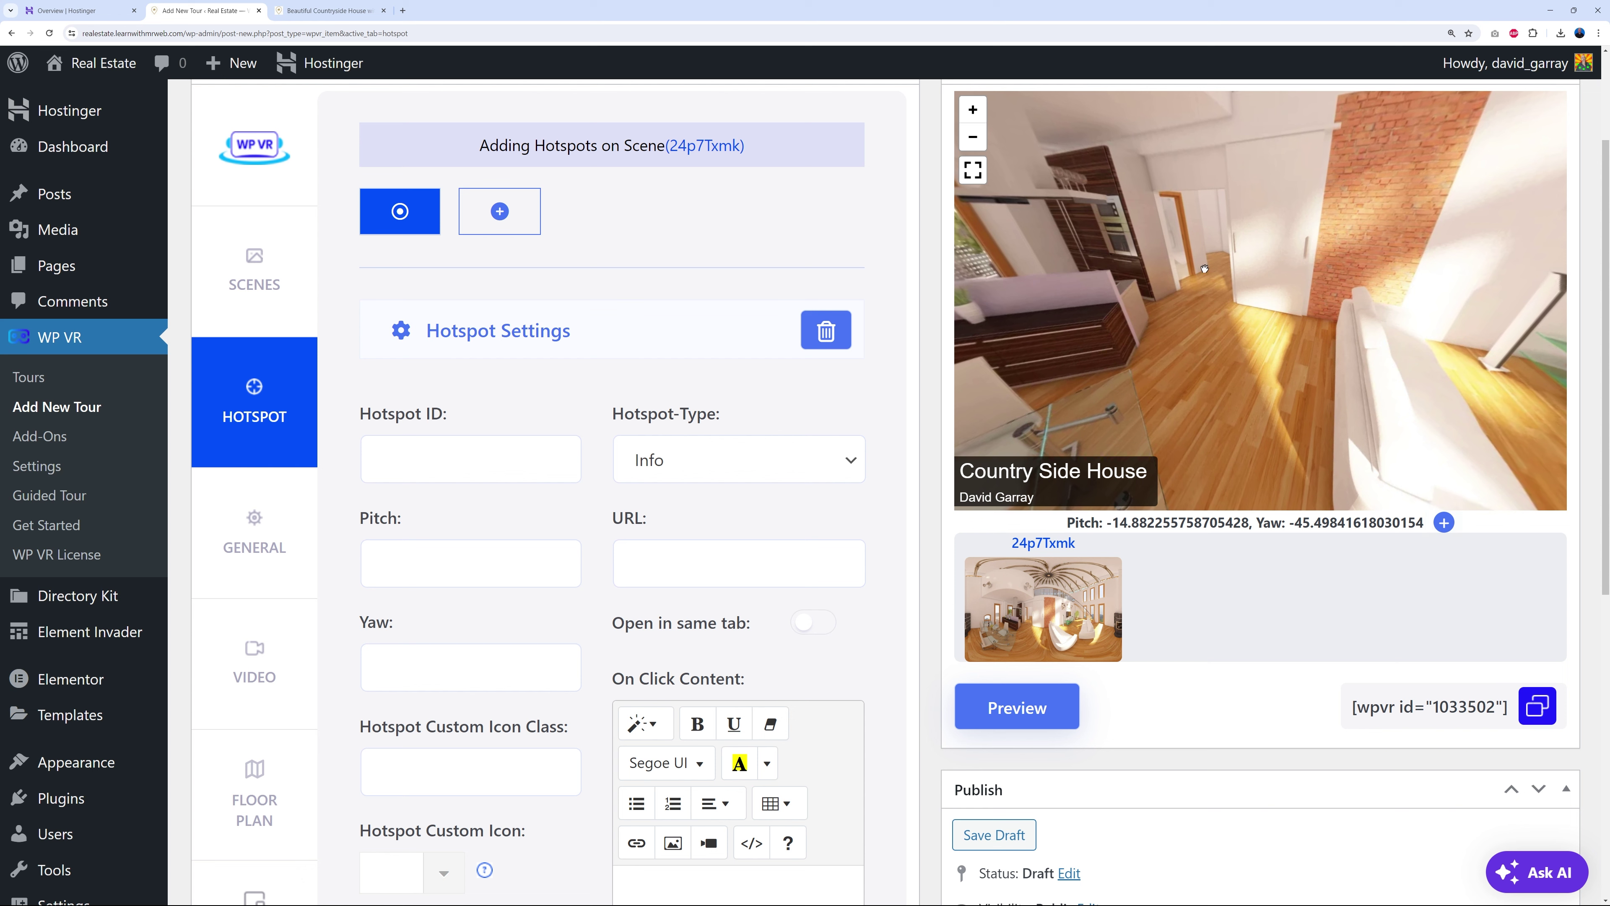
{"action": "left_click_drag", "start_coordinate": [1209, 261], "coordinate": [1167, 258]}
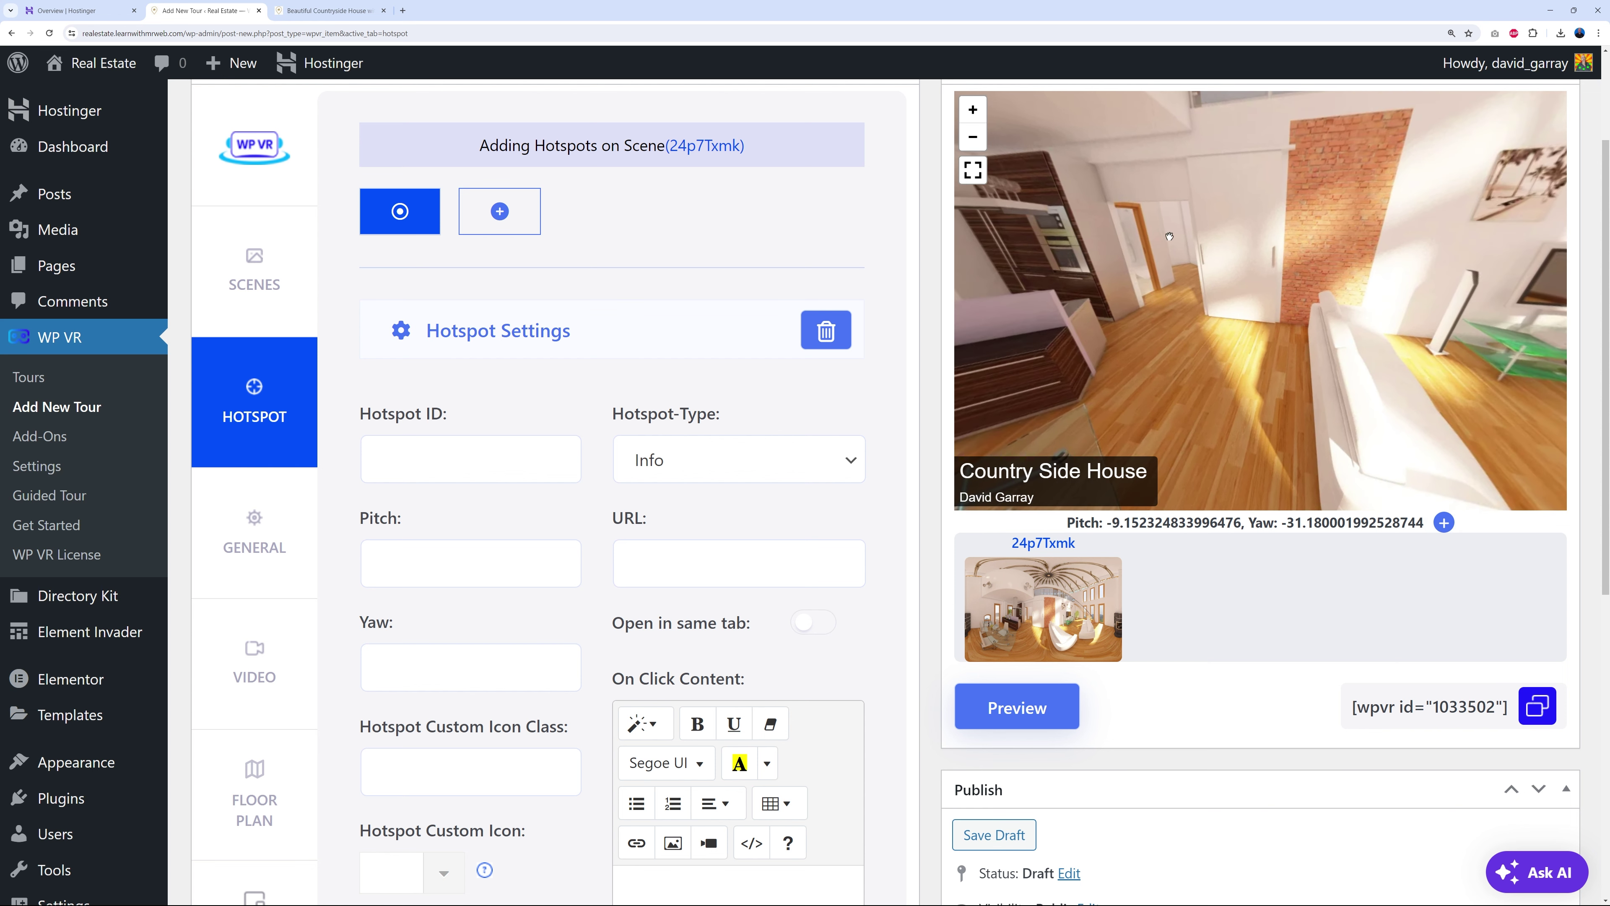
{"action": "left_click_drag", "start_coordinate": [1187, 235], "coordinate": [1330, 248]}
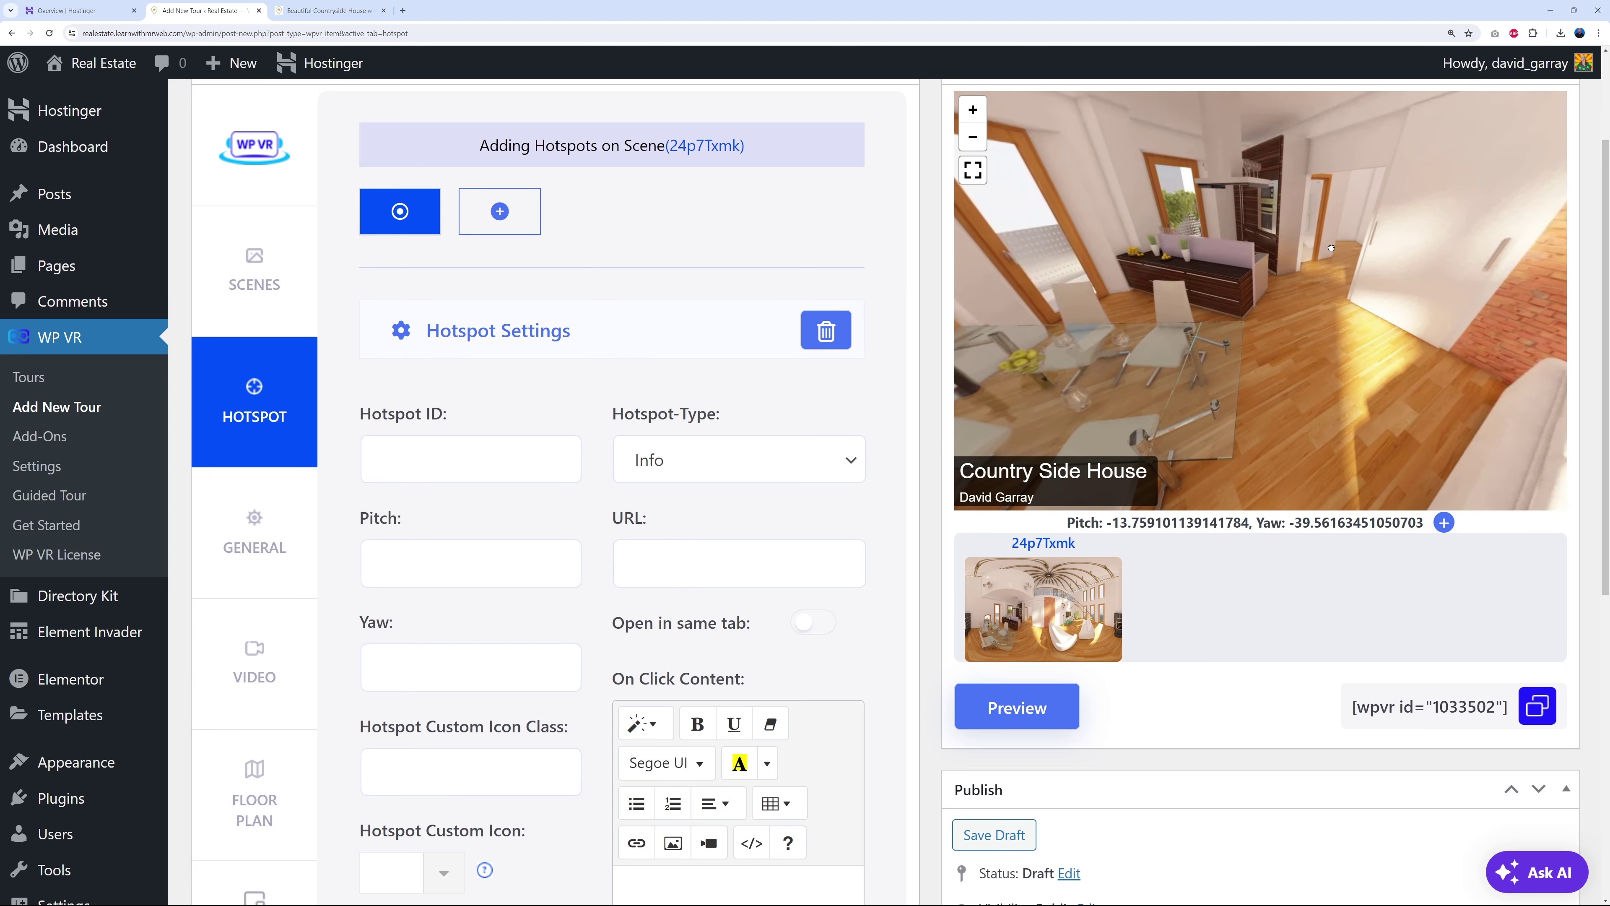
{"action": "left_click_drag", "start_coordinate": [1205, 253], "coordinate": [1448, 400]}
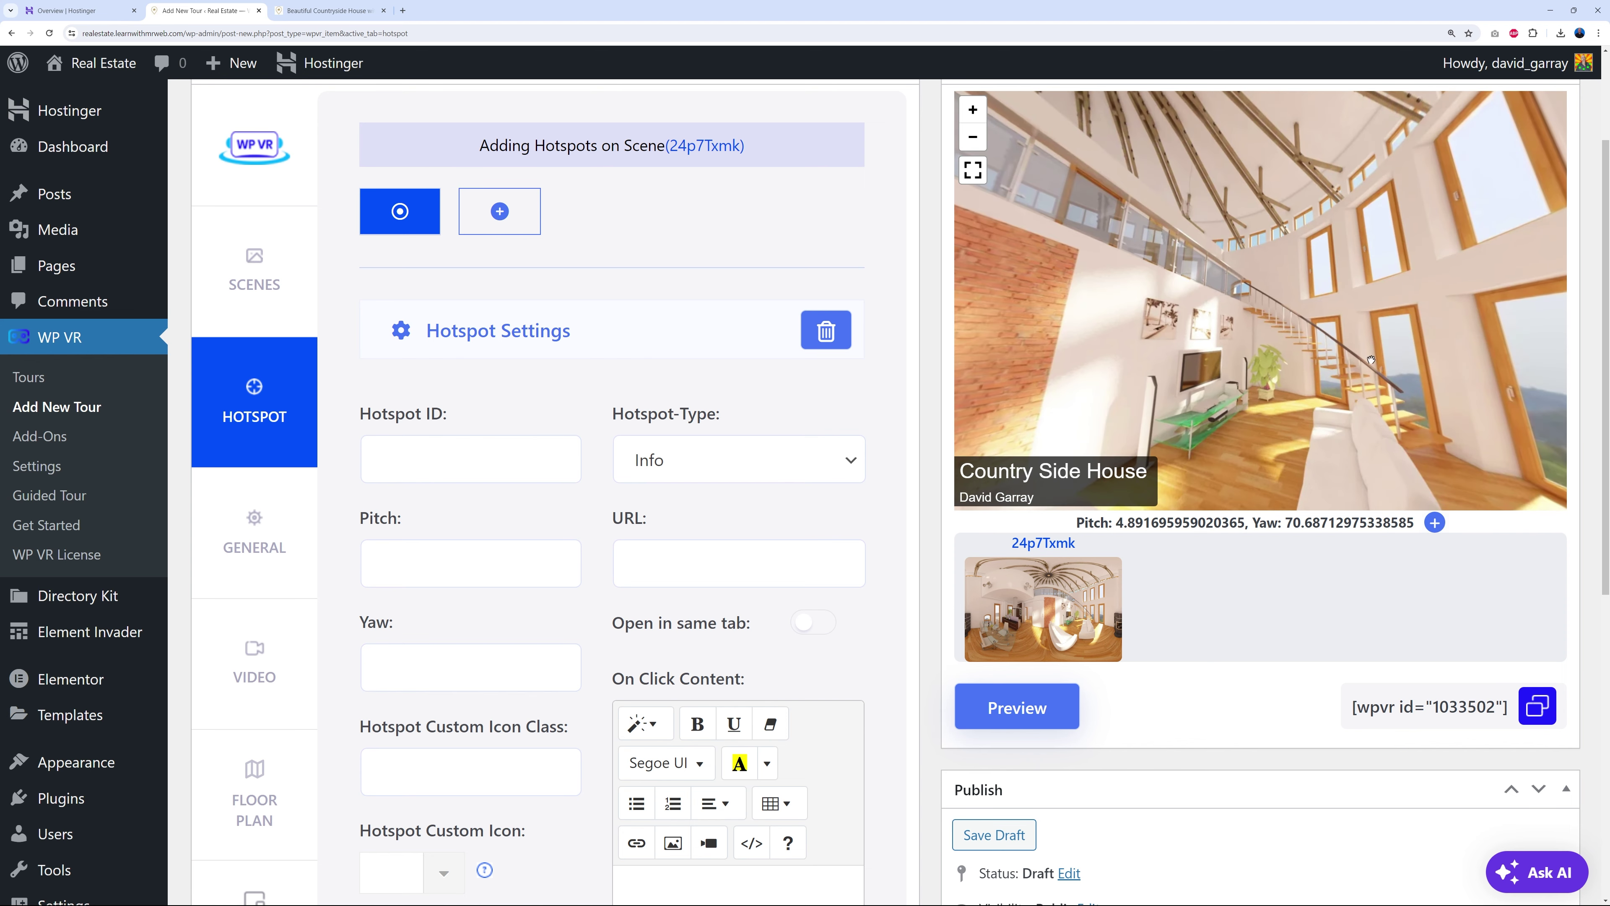
{"action": "left_click_drag", "start_coordinate": [1155, 243], "coordinate": [1239, 259]}
{"action": "left_click_drag", "start_coordinate": [1374, 277], "coordinate": [1225, 326]}
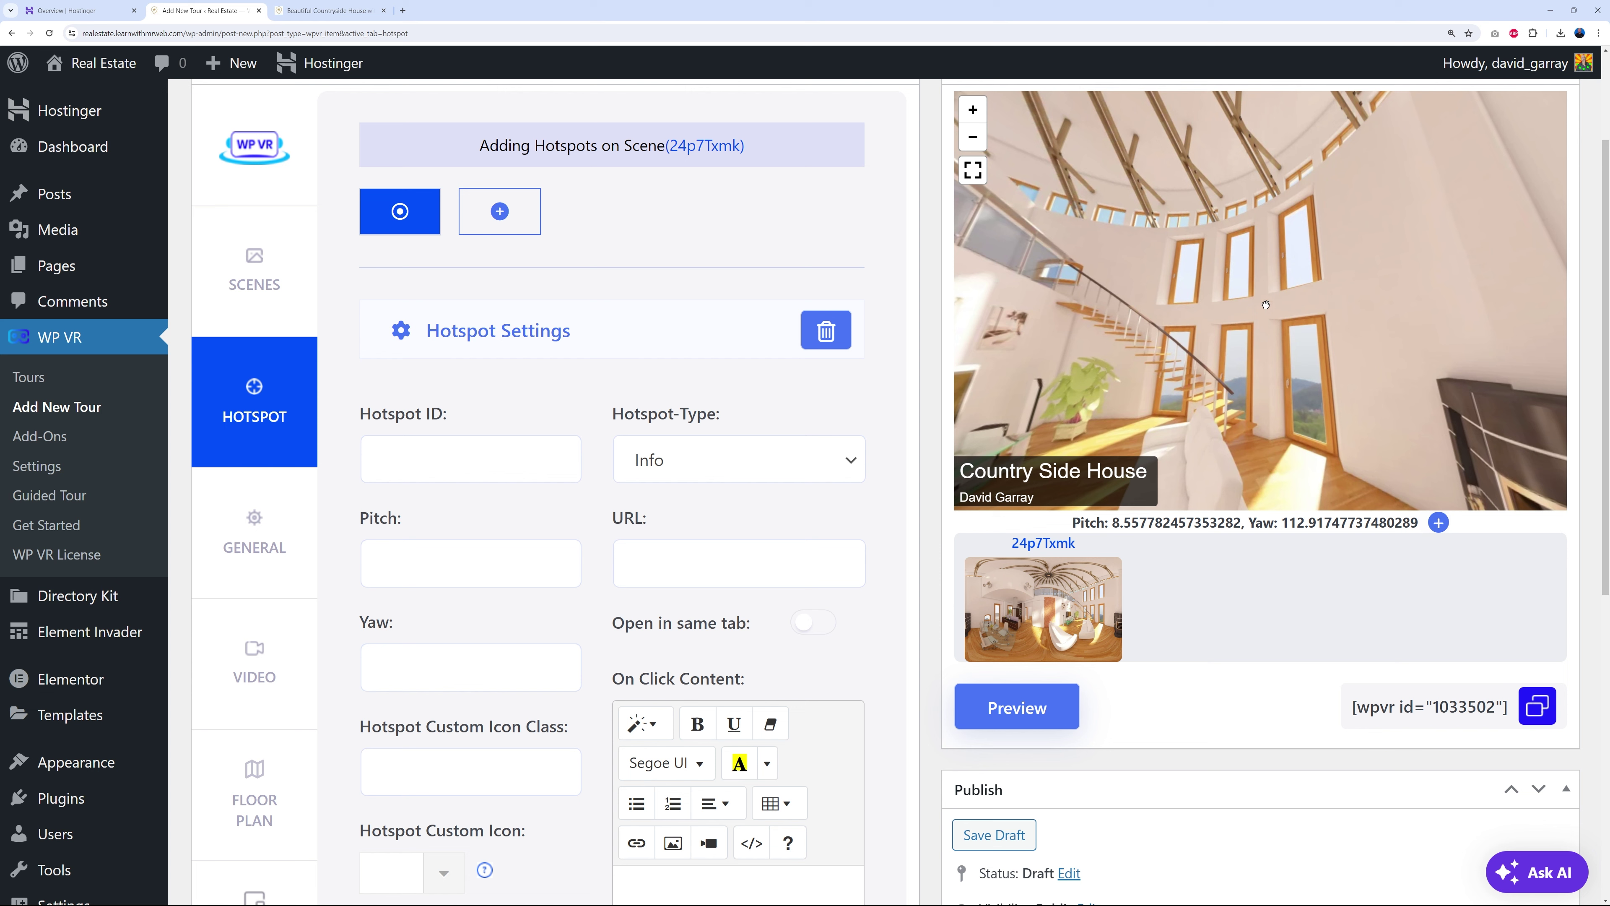
{"action": "left_click_drag", "start_coordinate": [1265, 305], "coordinate": [1421, 304]}
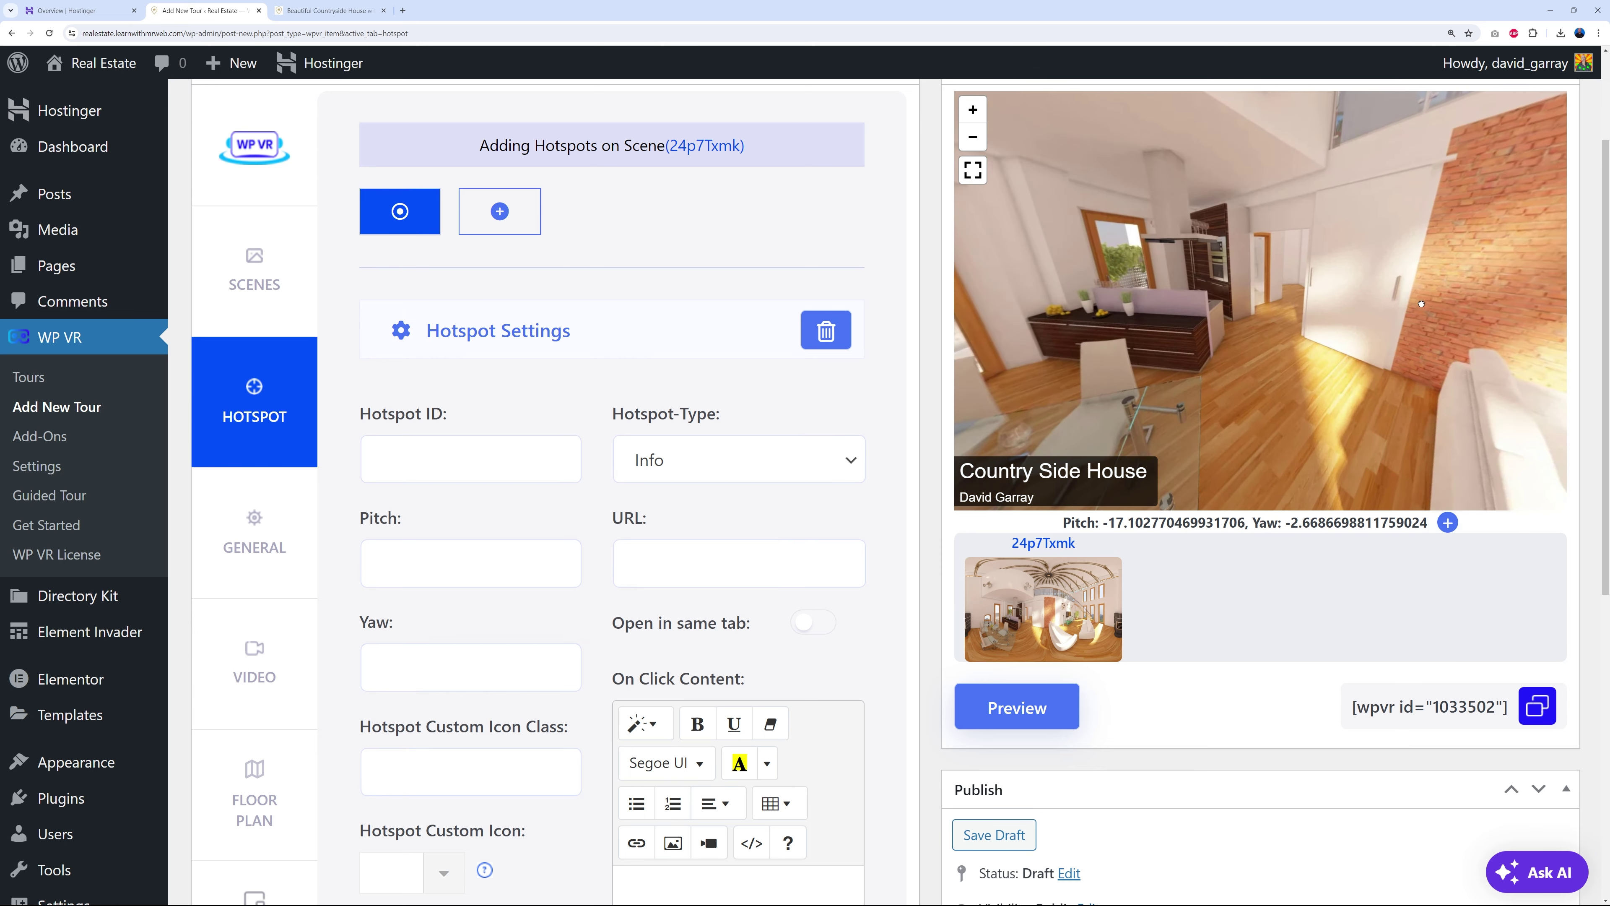
{"action": "left_click_drag", "start_coordinate": [1249, 357], "coordinate": [1223, 287]}
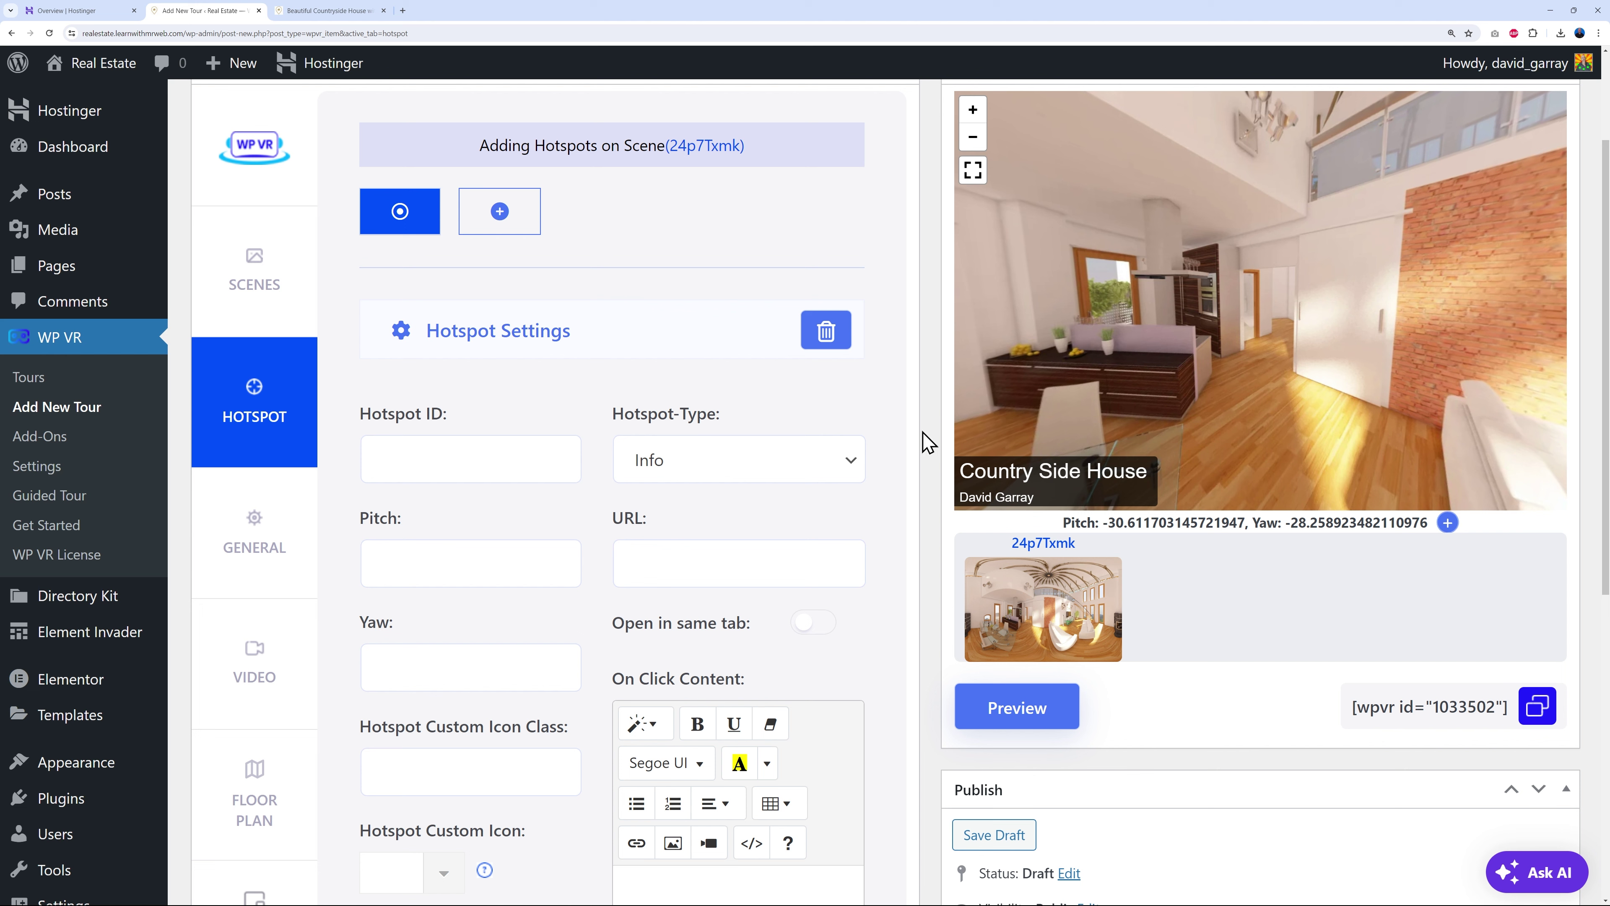
- Give the hotspot the ID KITCHEN and keep its type as Info
{"action": "left_click", "coordinate": [449, 468]}
{"action": "type", "text": "KITCHEN"}
{"action": "left_click", "coordinate": [838, 477]}
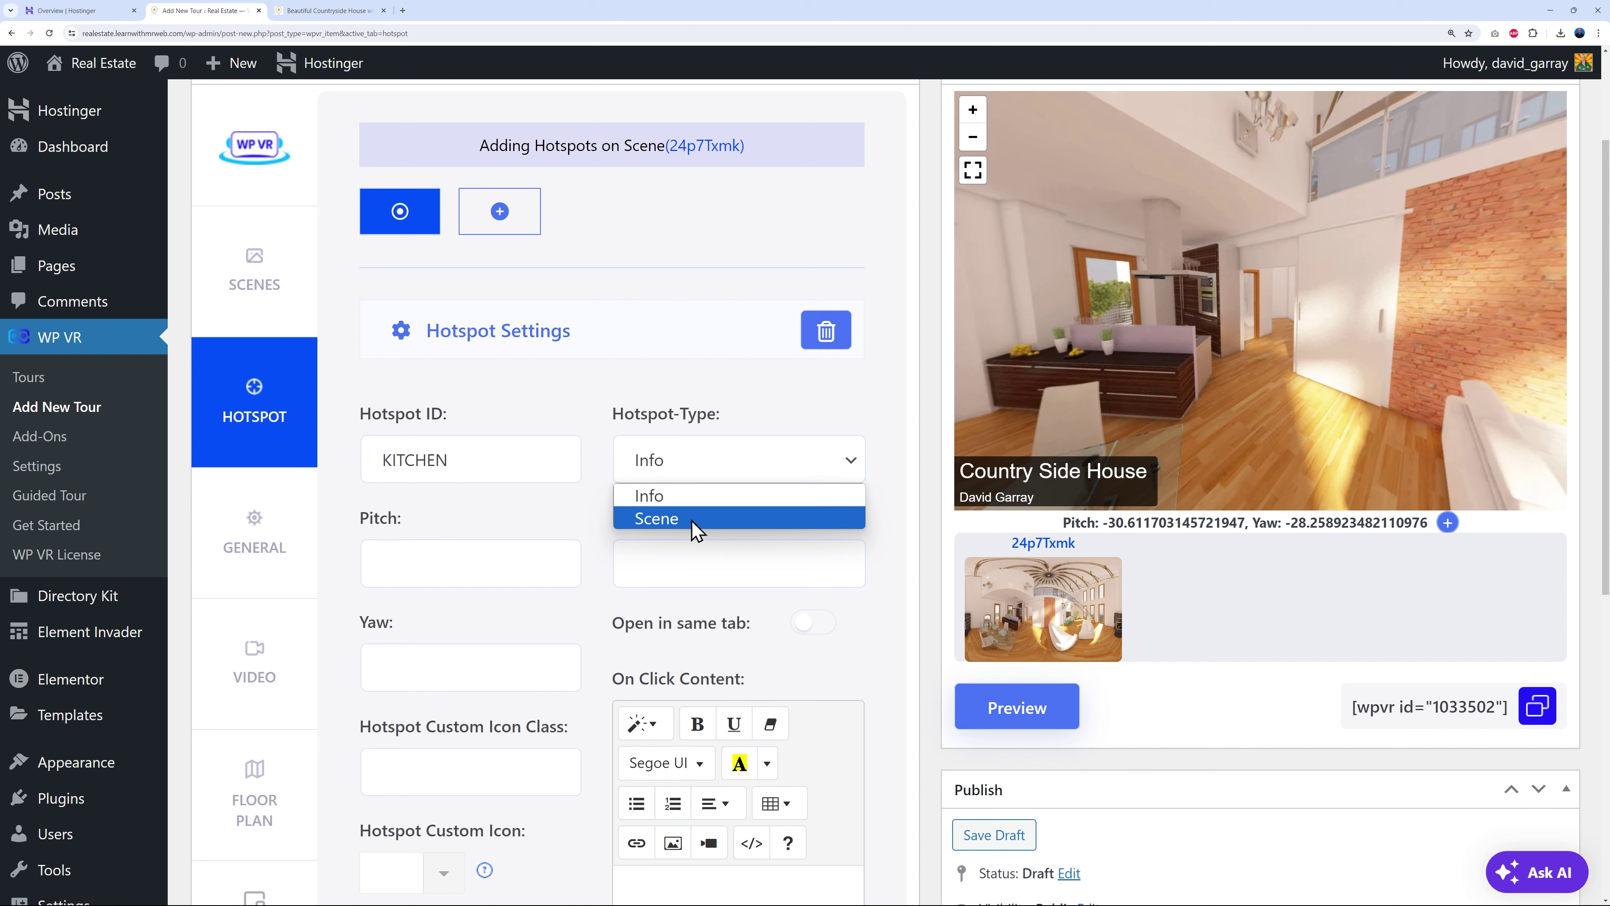
{"action": "left_click", "coordinate": [687, 503]}
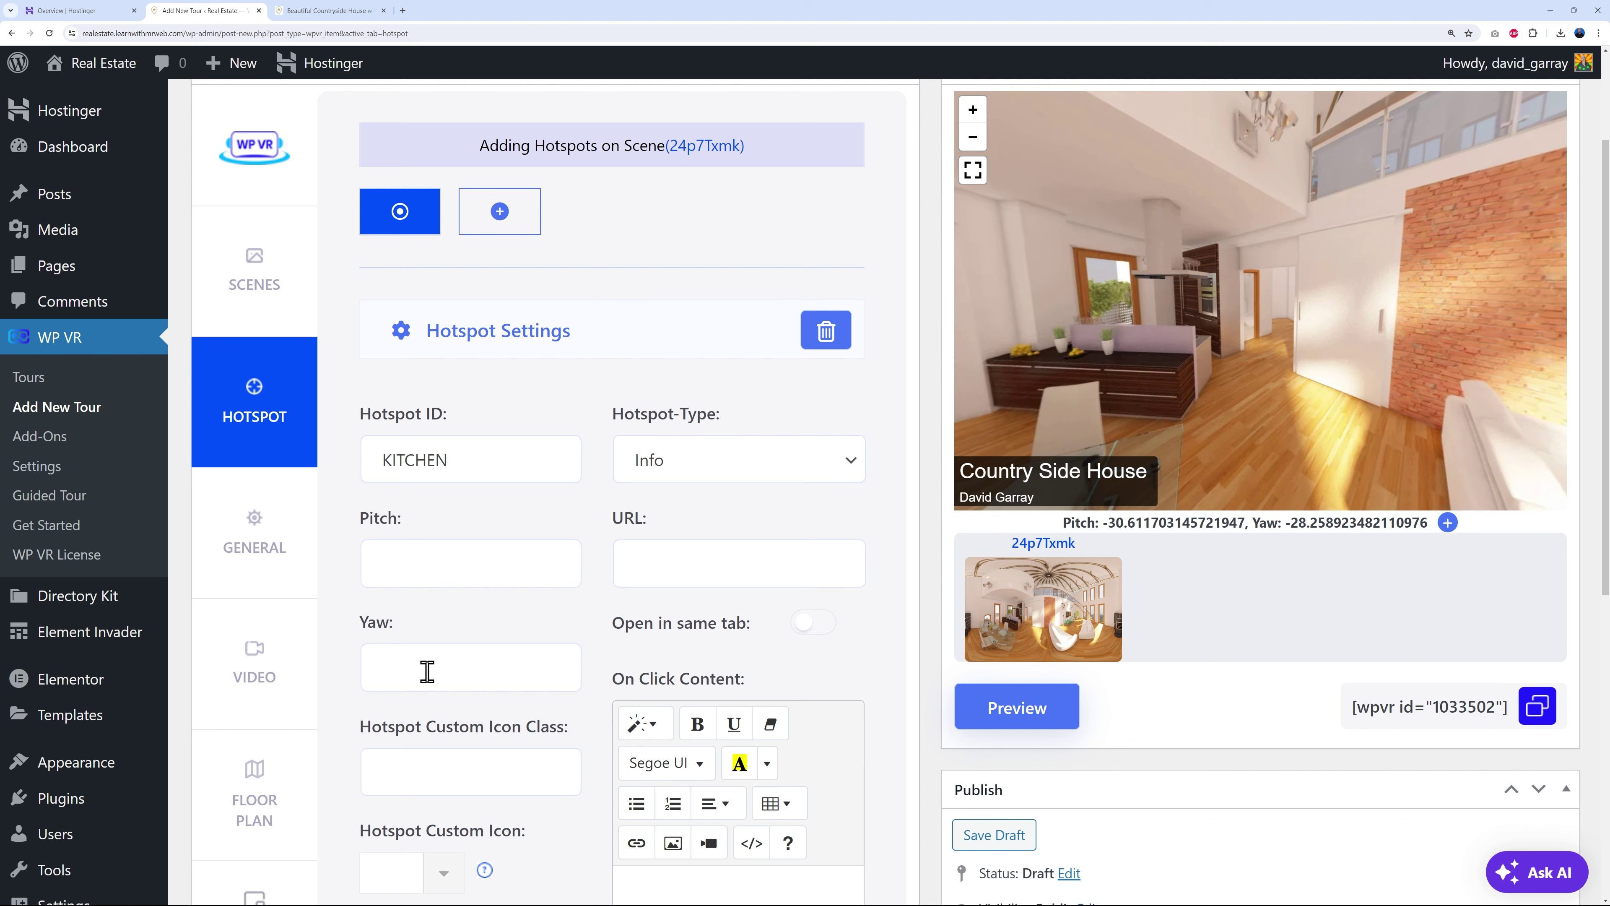
- Face the kitchen in the panorama and enter Pitch 26 and Yaw -58
{"action": "left_click_drag", "start_coordinate": [1358, 378], "coordinate": [1535, 393]}
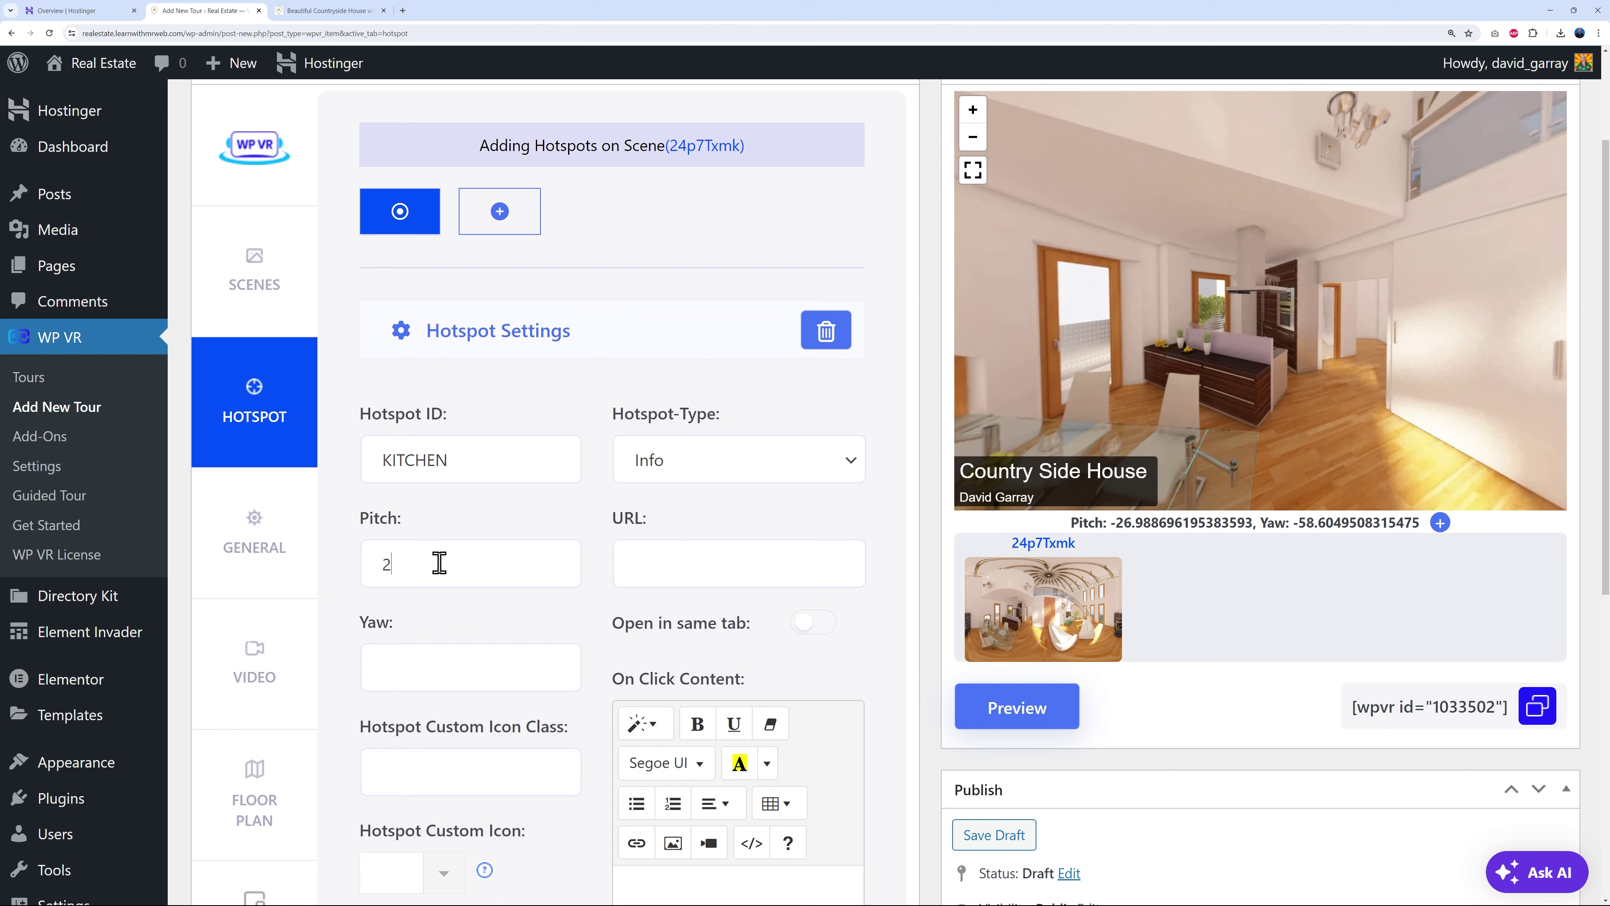
{"action": "left_click", "coordinate": [439, 562]}
{"action": "type", "text": "26"}
{"action": "left_click", "coordinate": [434, 653]}
{"action": "type", "text": "-58"}
{"action": "scroll", "coordinate": [595, 633], "scroll_direction": "down", "scroll_amount": 1}
{"action": "scroll", "coordinate": [594, 633], "scroll_direction": "down", "scroll_amount": 1}
{"action": "scroll", "coordinate": [586, 666], "scroll_direction": "down", "scroll_amount": 1}
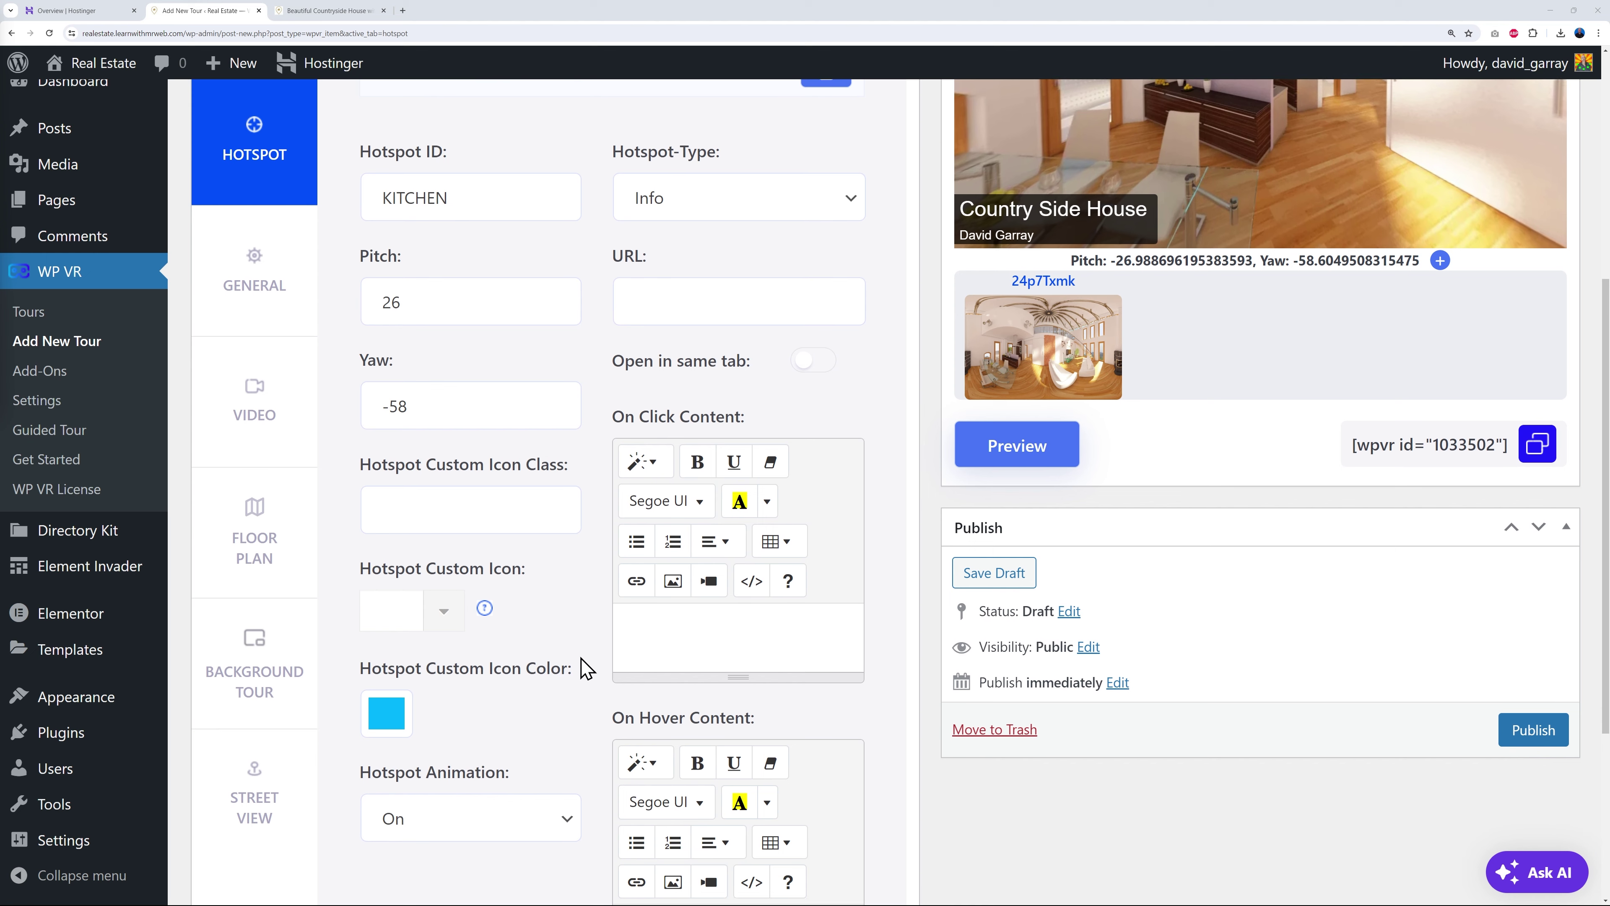
- Search the icon picker for 'spoo' and choose the spoon as the hotspot's custom icon
{"action": "left_click", "coordinate": [443, 611]}
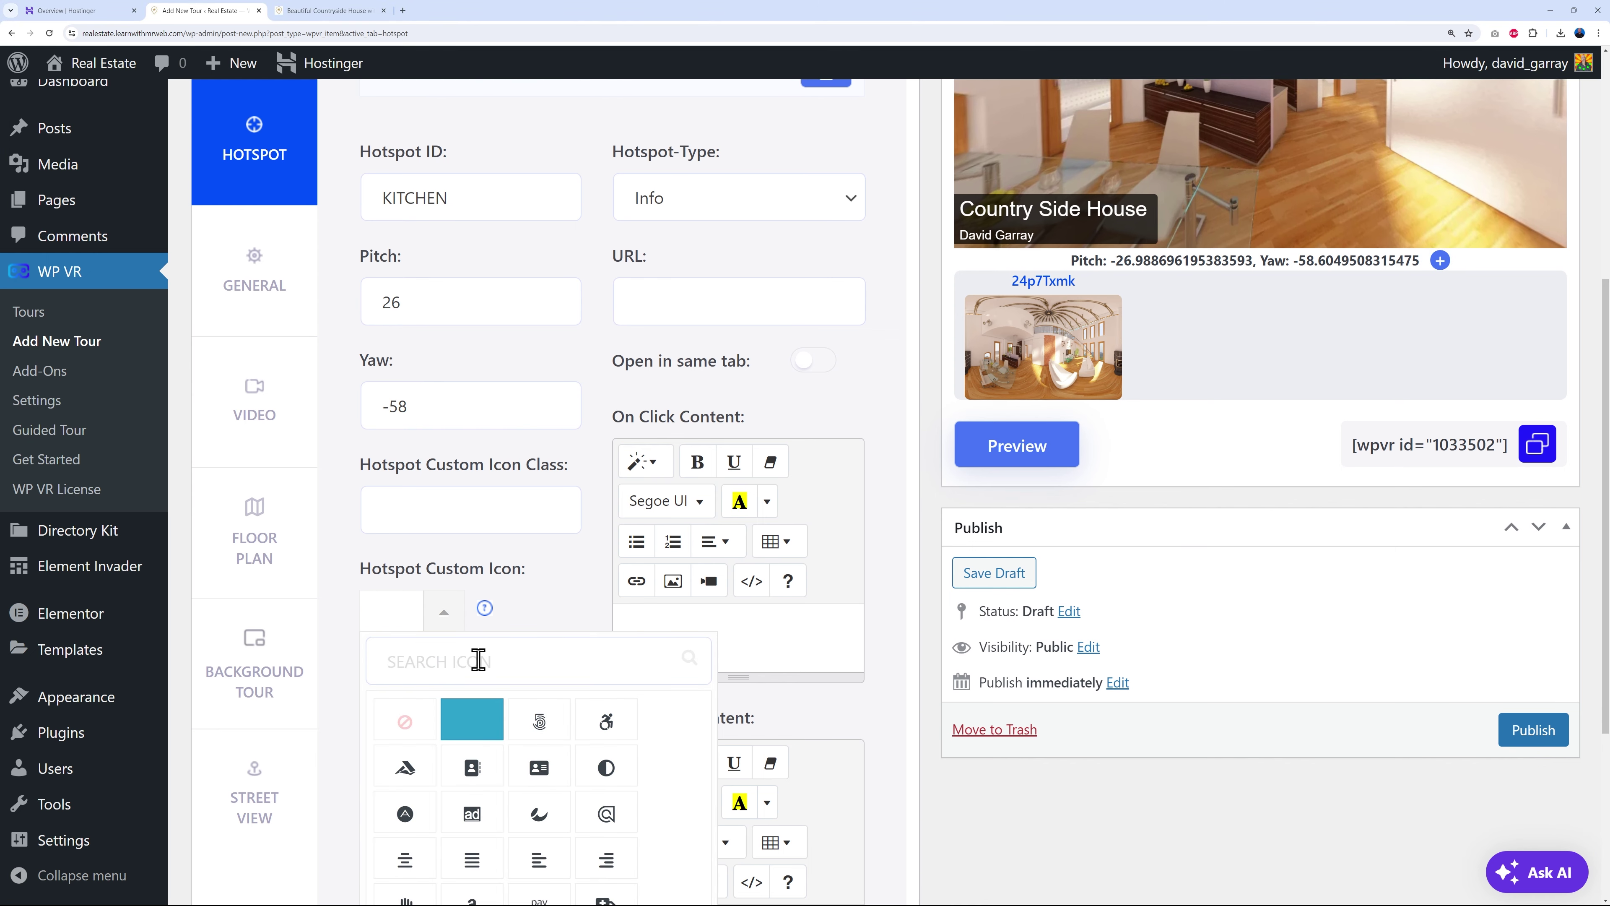
{"action": "type", "text": "kitch"}
{"action": "key", "text": "BackSpace"}
{"action": "key", "text": "BackSpace"}
{"action": "key", "text": "BackSpace"}
{"action": "key", "text": "BackSpace"}
{"action": "key", "text": "BackSpace"}
{"action": "type", "text": "fork"}
{"action": "key", "text": "BackSpace"}
{"action": "key", "text": "BackSpace"}
{"action": "key", "text": "BackSpace"}
{"action": "key", "text": "BackSpace"}
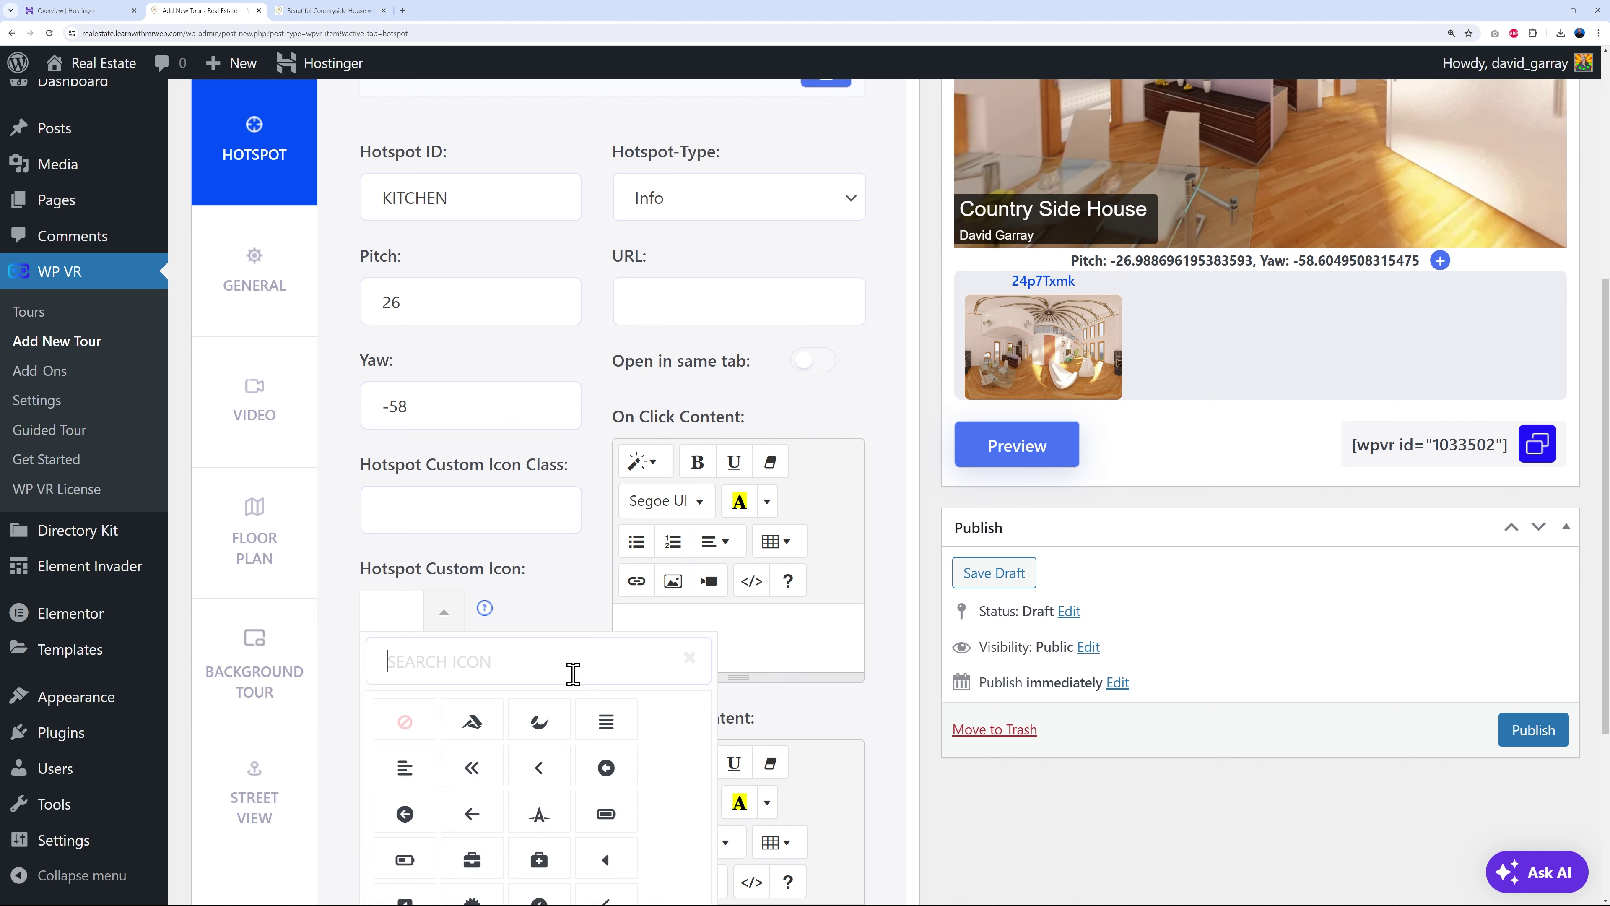
{"action": "type", "text": "spoo"}
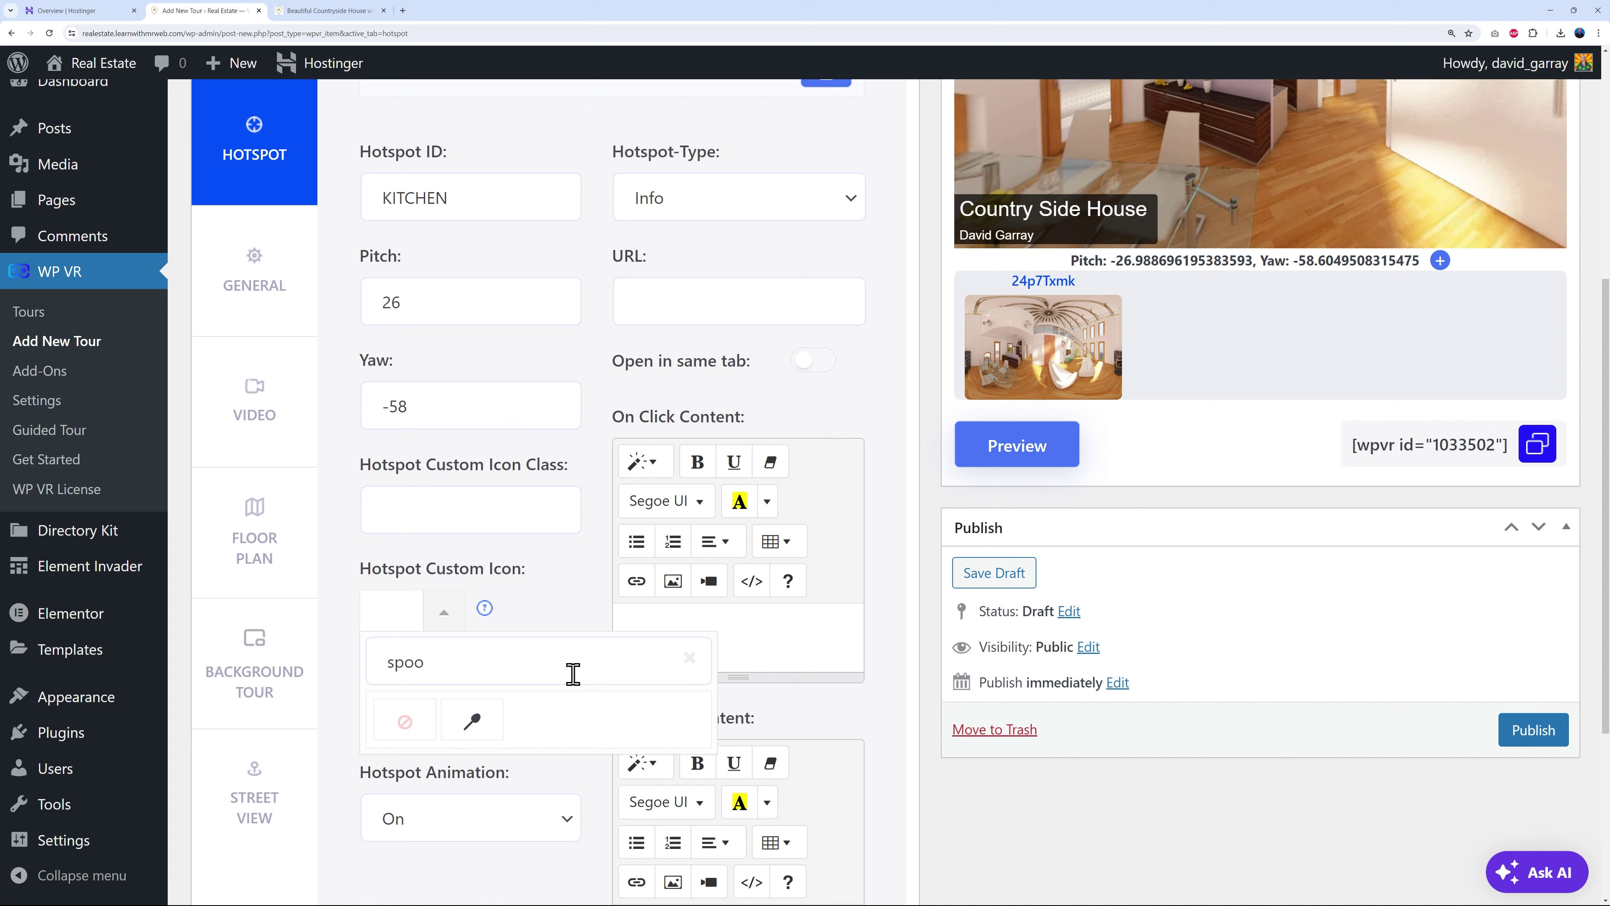
{"action": "left_click", "coordinate": [474, 721]}
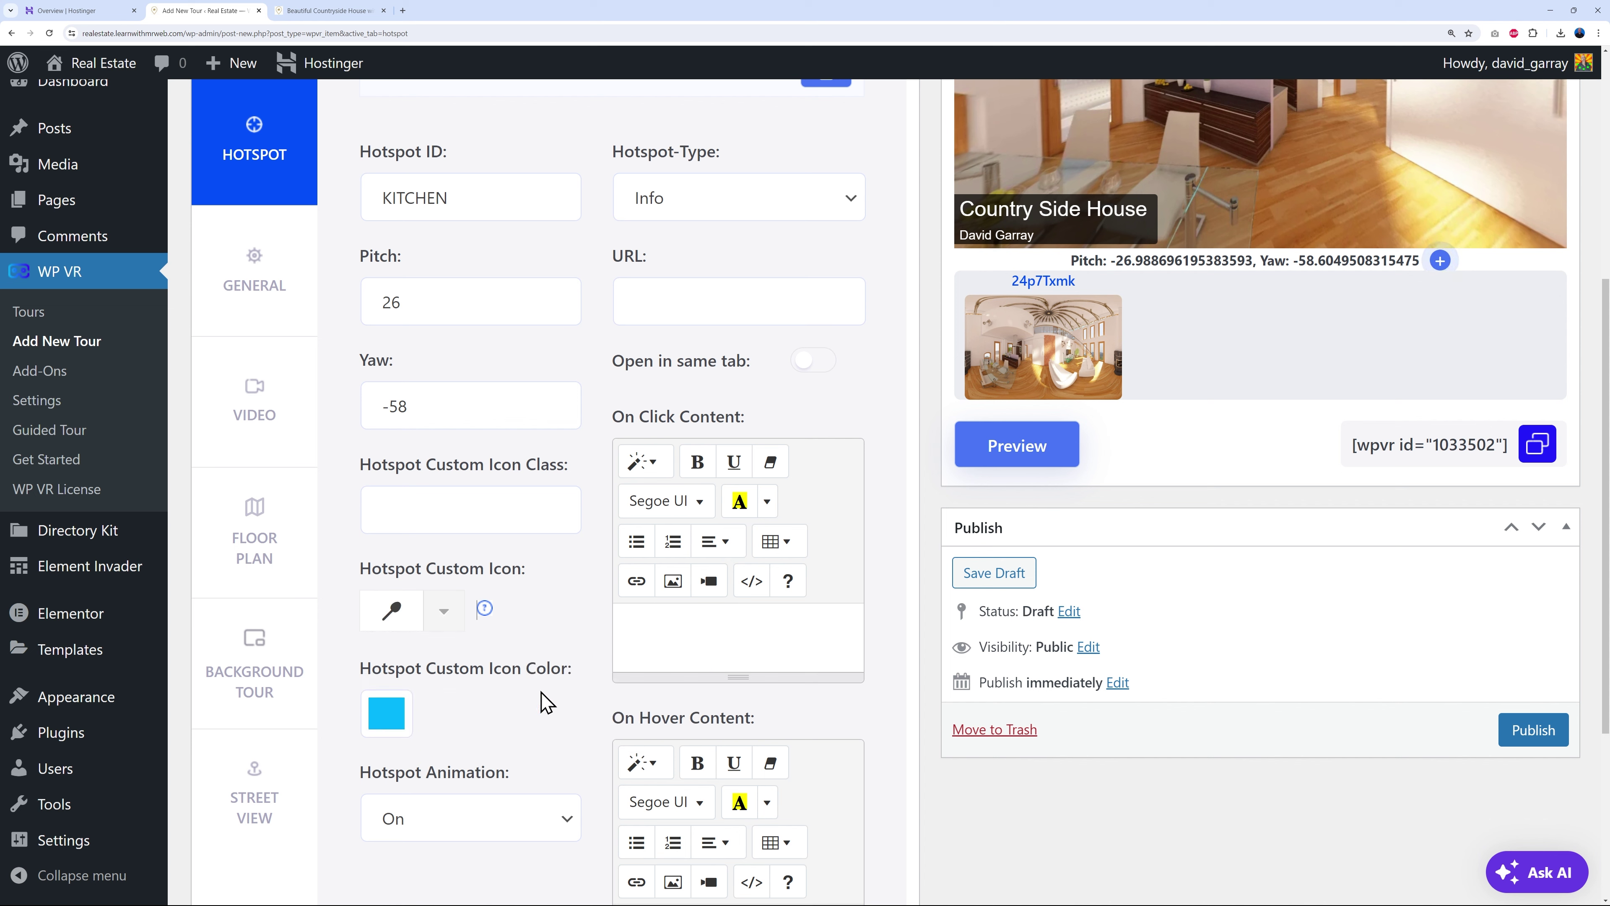
- Colour the hotspot icon bright blue (0, 110, 255) and keep Hotspot Animation on
{"action": "left_click", "coordinate": [409, 714]}
{"action": "mouse_move", "coordinate": [493, 594]}
{"action": "left_mouse_down"}
{"action": "mouse_move", "coordinate": [454, 597]}
{"action": "mouse_move", "coordinate": [525, 596]}
{"action": "mouse_move", "coordinate": [508, 594]}
{"action": "left_mouse_up"}
{"action": "left_click_drag", "start_coordinate": [580, 489], "coordinate": [602, 426]}
{"action": "left_click", "coordinate": [514, 716]}
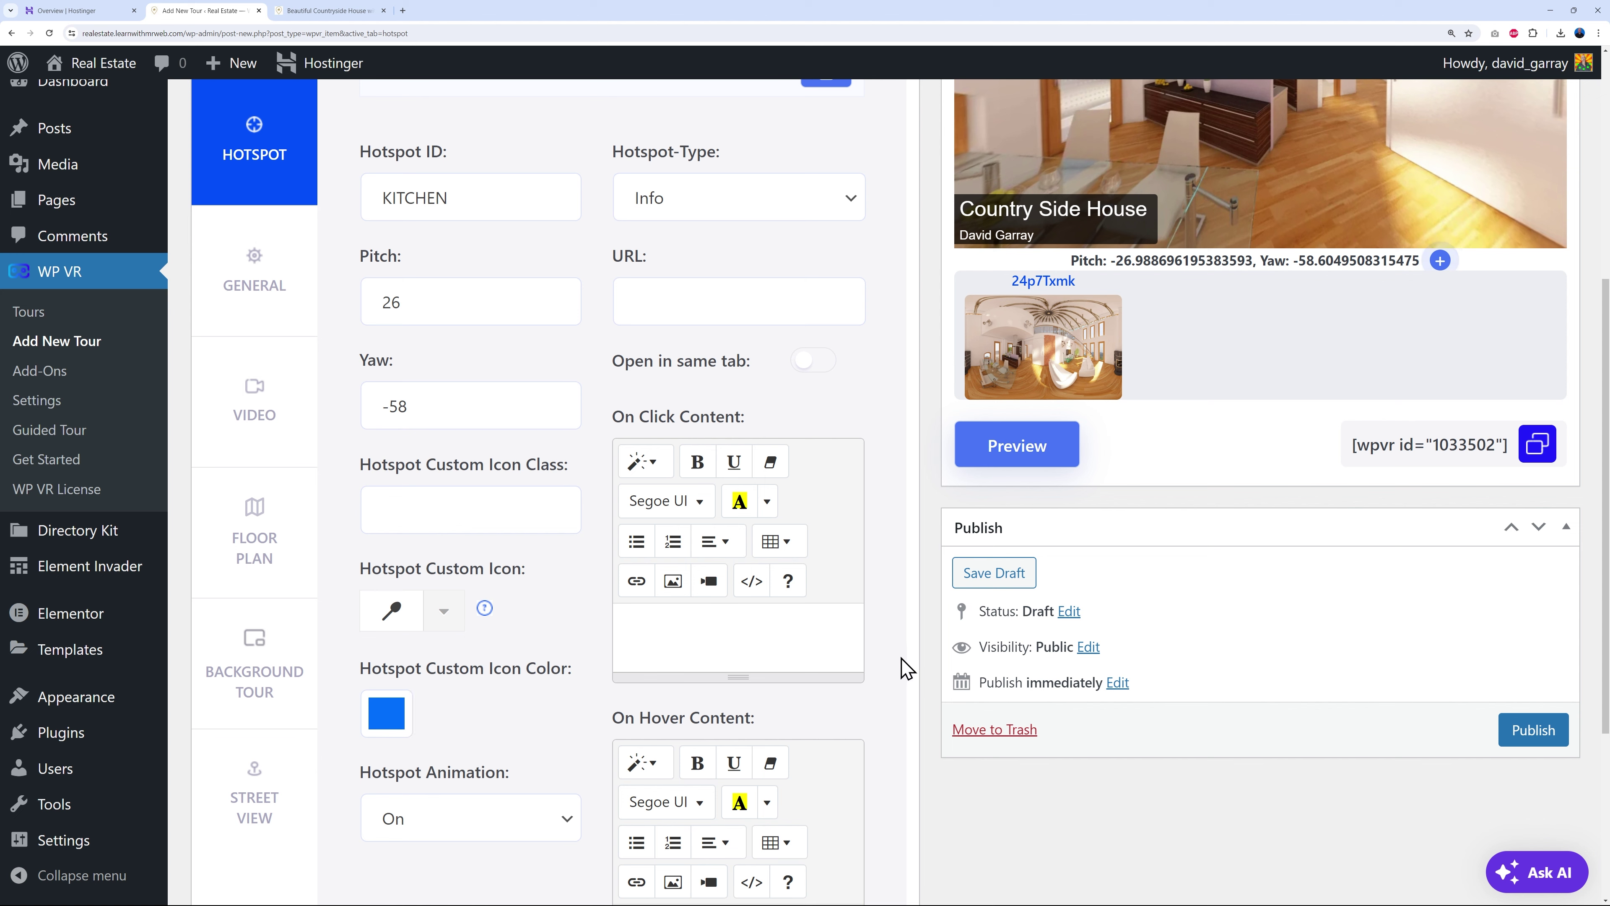
{"action": "scroll", "coordinate": [824, 781], "scroll_direction": "down", "scroll_amount": 1}
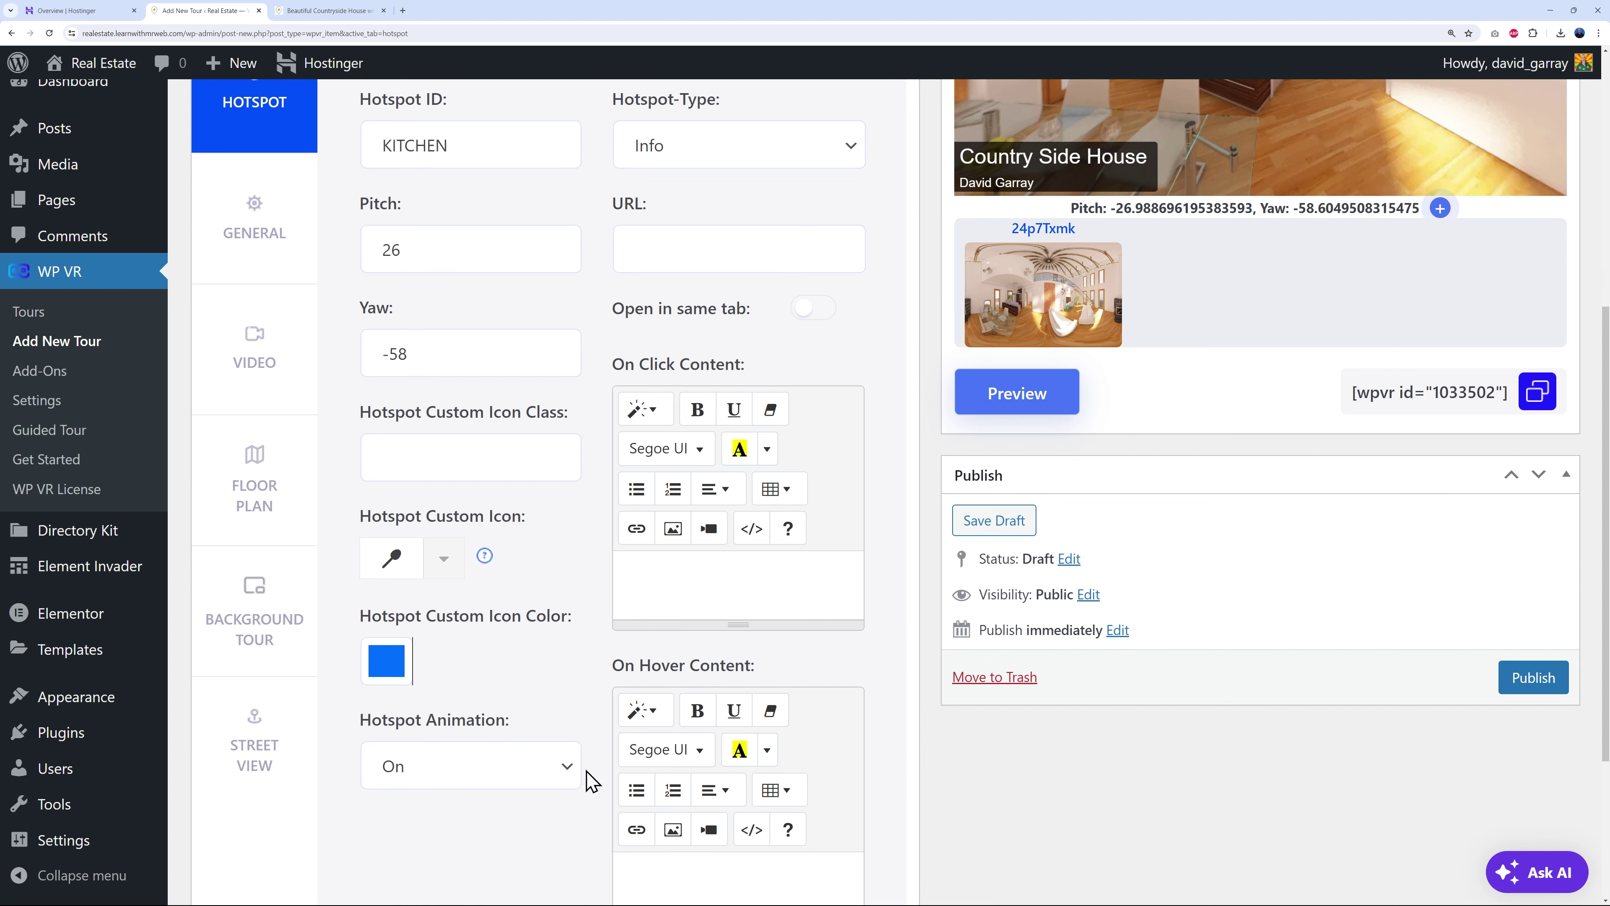
{"action": "left_click", "coordinate": [564, 767]}
{"action": "left_click", "coordinate": [564, 774]}
{"action": "scroll", "coordinate": [921, 710], "scroll_direction": "up", "scroll_amount": 5}
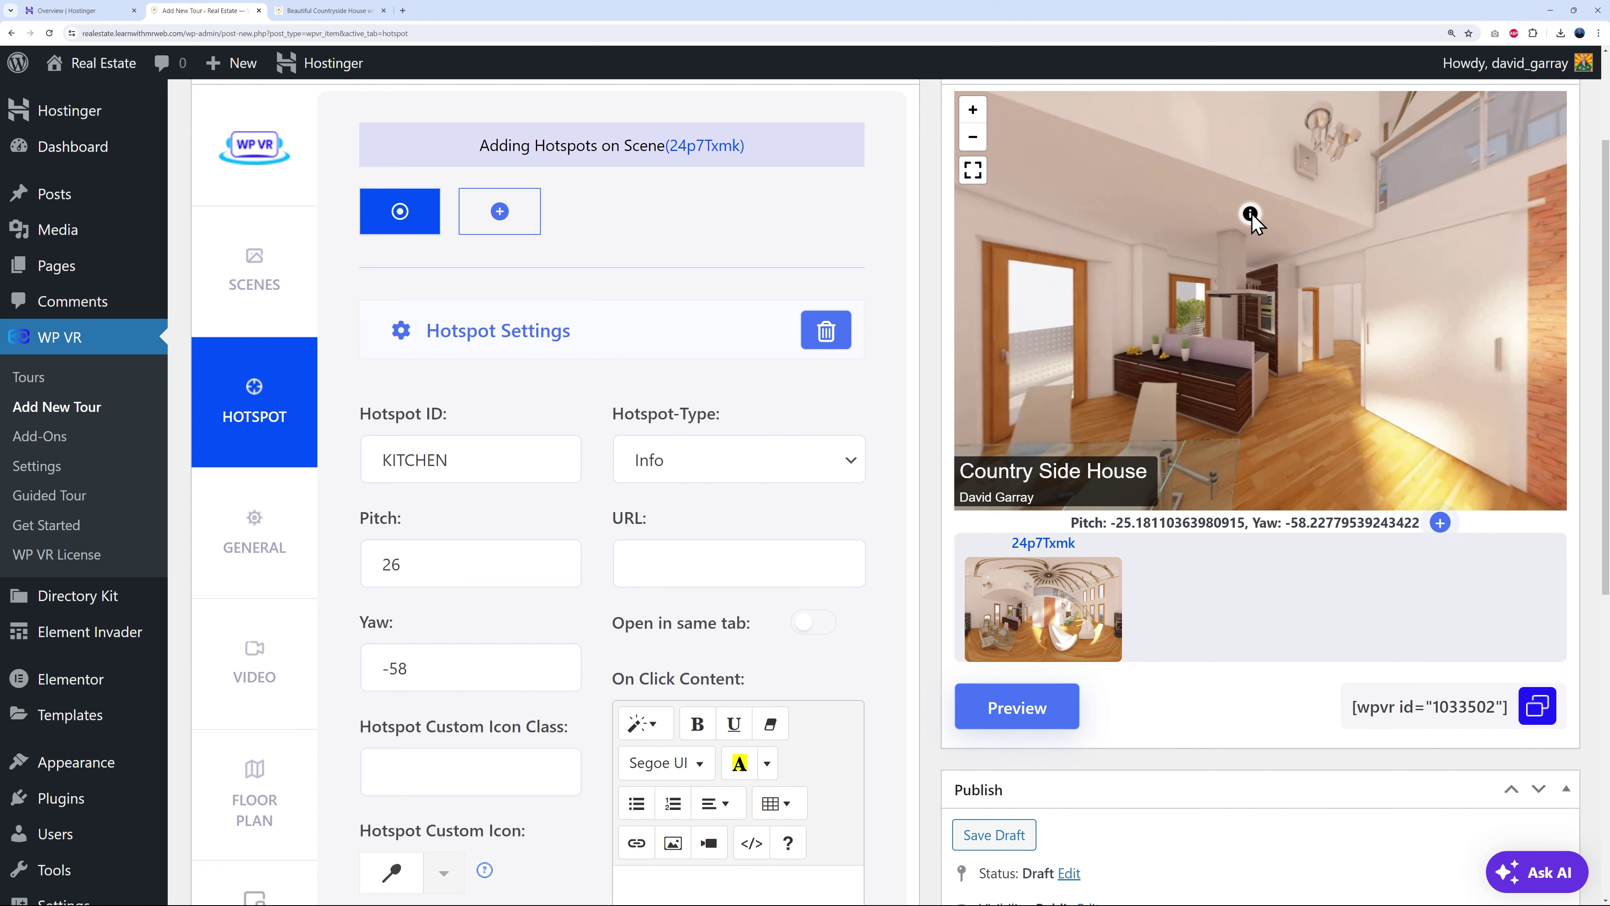
- Return to the tour preview and turn the panorama to find the KITCHEN hotspot at pitch 26, yaw -58
{"action": "left_click", "coordinate": [1236, 285]}
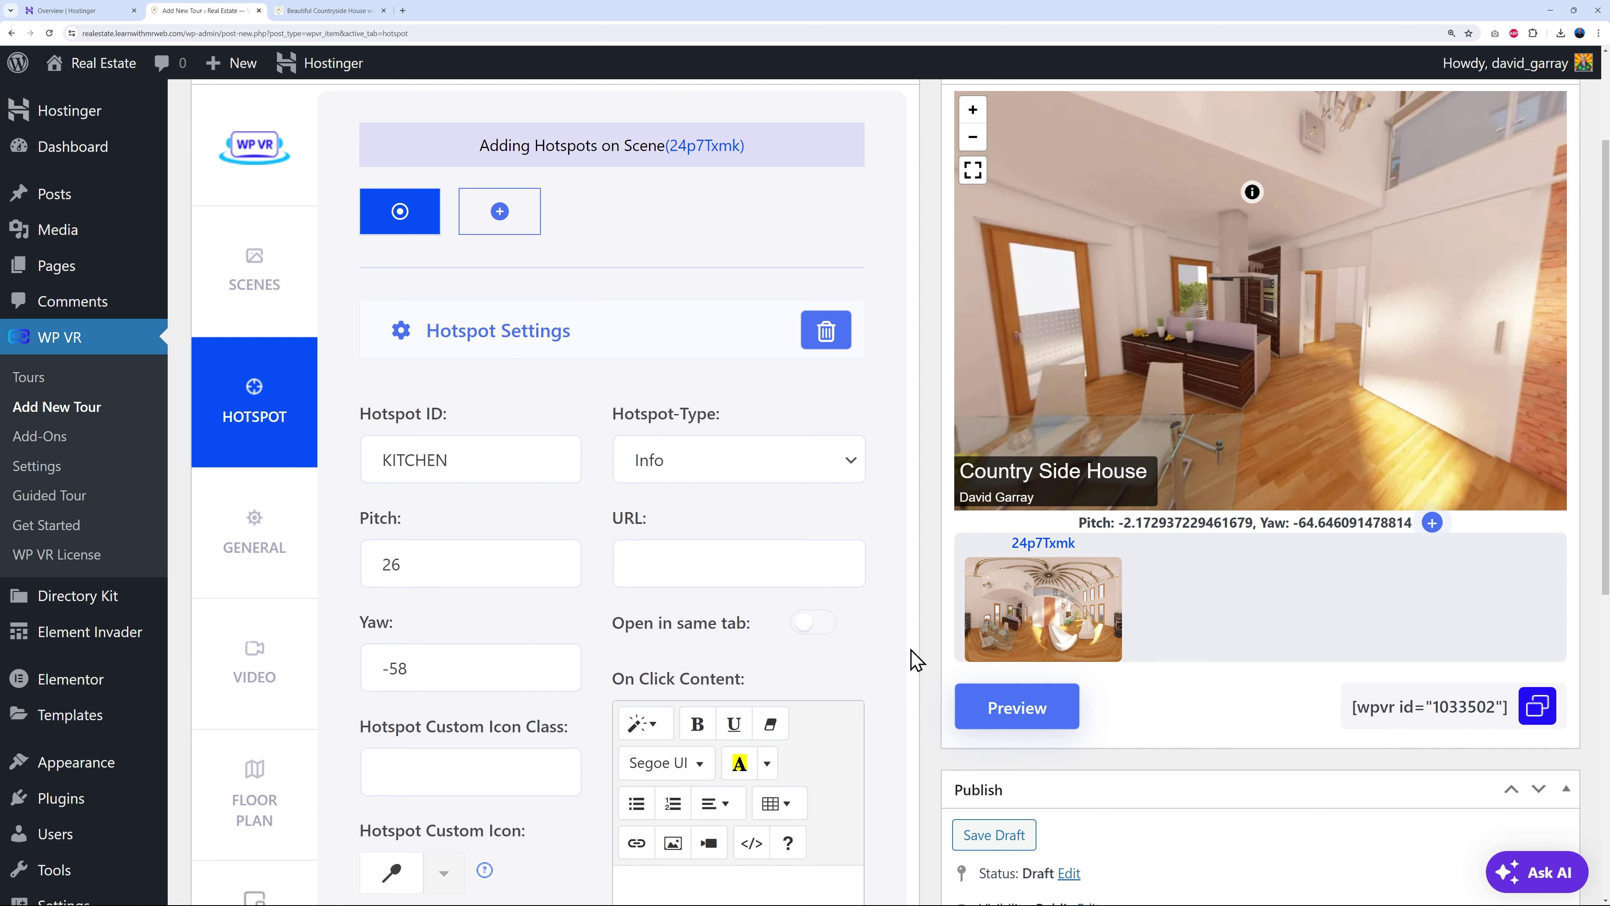
{"action": "scroll", "coordinate": [912, 659], "scroll_direction": "down", "scroll_amount": 1}
{"action": "scroll", "coordinate": [913, 659], "scroll_direction": "down", "scroll_amount": 1}
{"action": "scroll", "coordinate": [761, 590], "scroll_direction": "down", "scroll_amount": 3}
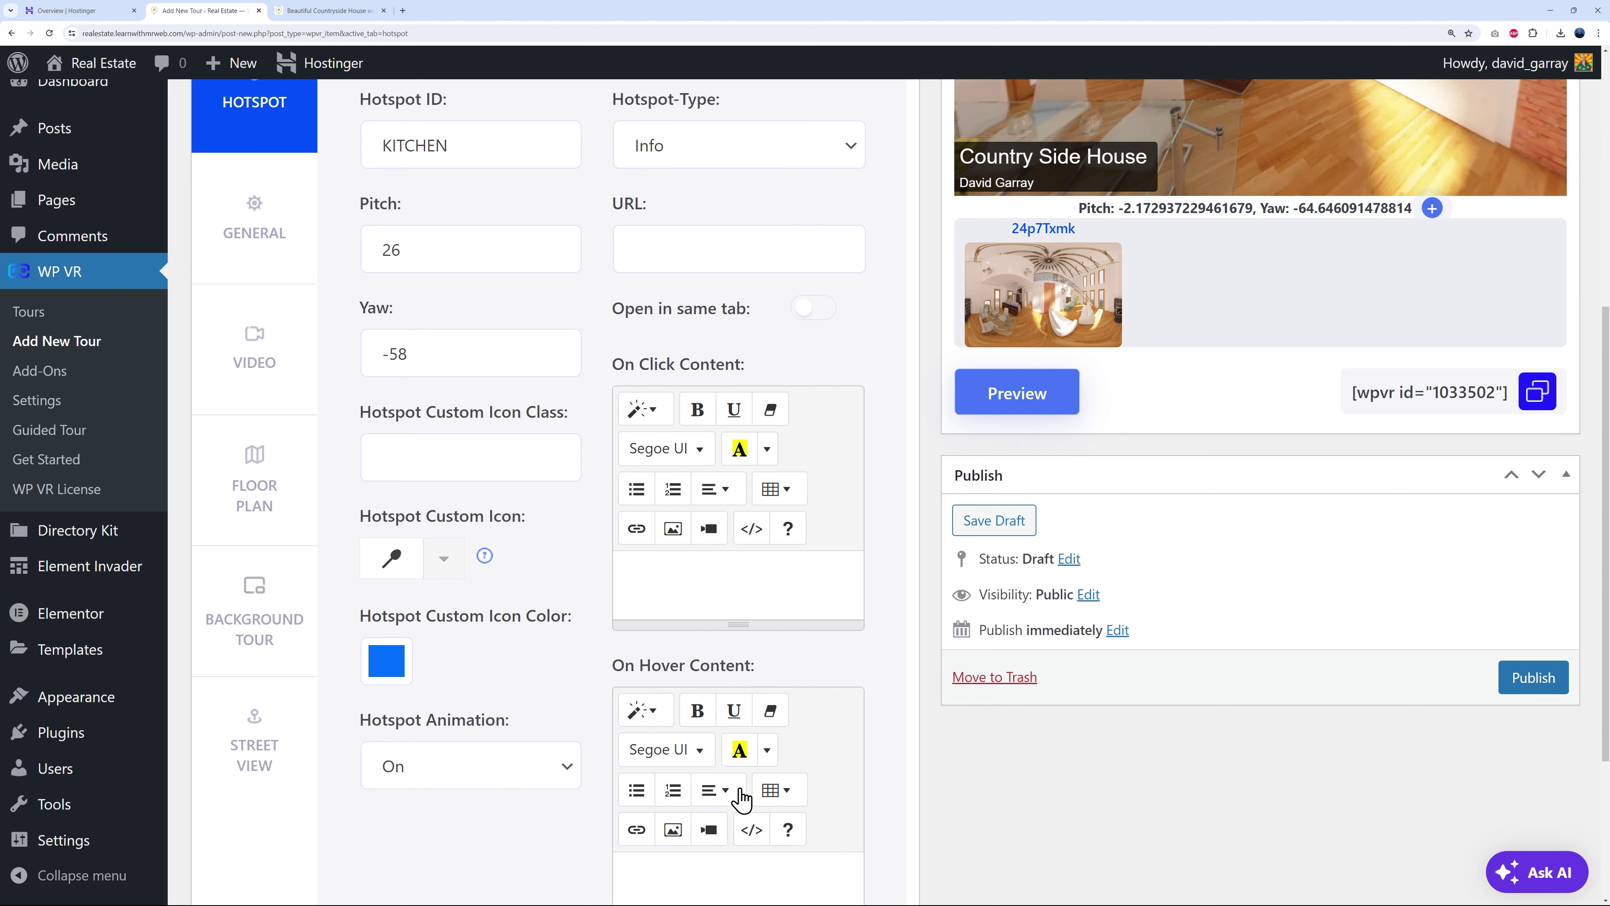
{"action": "scroll", "coordinate": [877, 648], "scroll_direction": "up", "scroll_amount": 2}
{"action": "scroll", "coordinate": [876, 648], "scroll_direction": "up", "scroll_amount": 1}
{"action": "left_click_drag", "start_coordinate": [1303, 96], "coordinate": [1263, 230]}
{"action": "scroll", "coordinate": [925, 298], "scroll_direction": "up", "scroll_amount": 2}
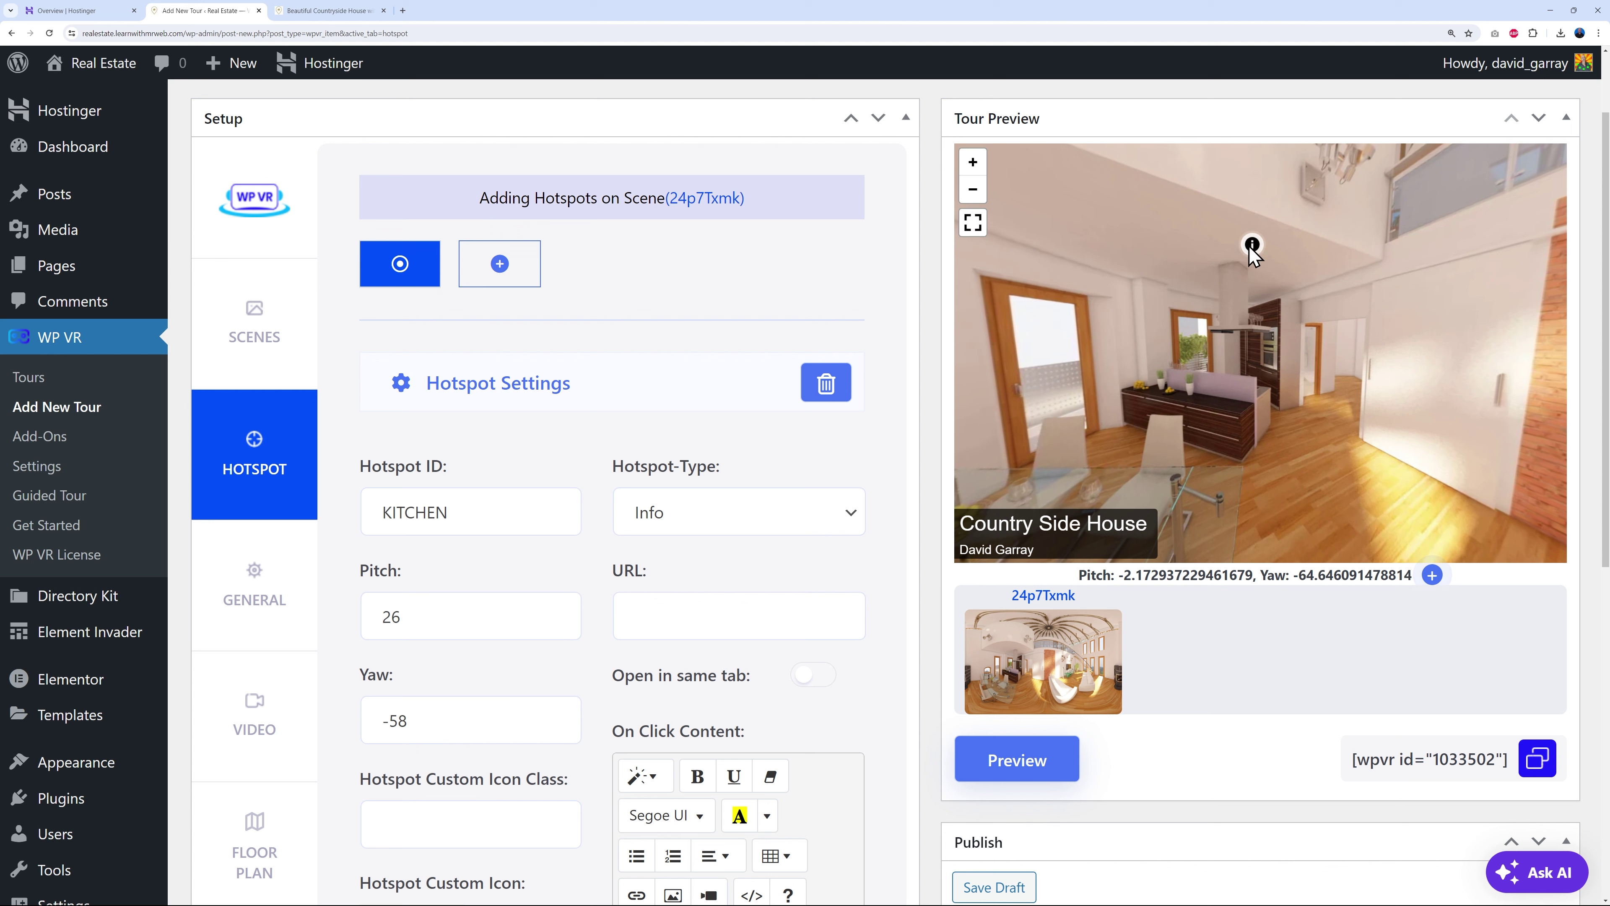
- Change the KITCHEN hotspot's yaw from -58 to -65
{"action": "left_click", "coordinate": [437, 720]}
{"action": "double_click", "coordinate": [396, 720]}
{"action": "type", "text": "65"}
{"action": "left_click_drag", "start_coordinate": [1239, 386], "coordinate": [1226, 346]}
{"action": "scroll", "coordinate": [1334, 352], "scroll_direction": "down", "scroll_amount": 1}
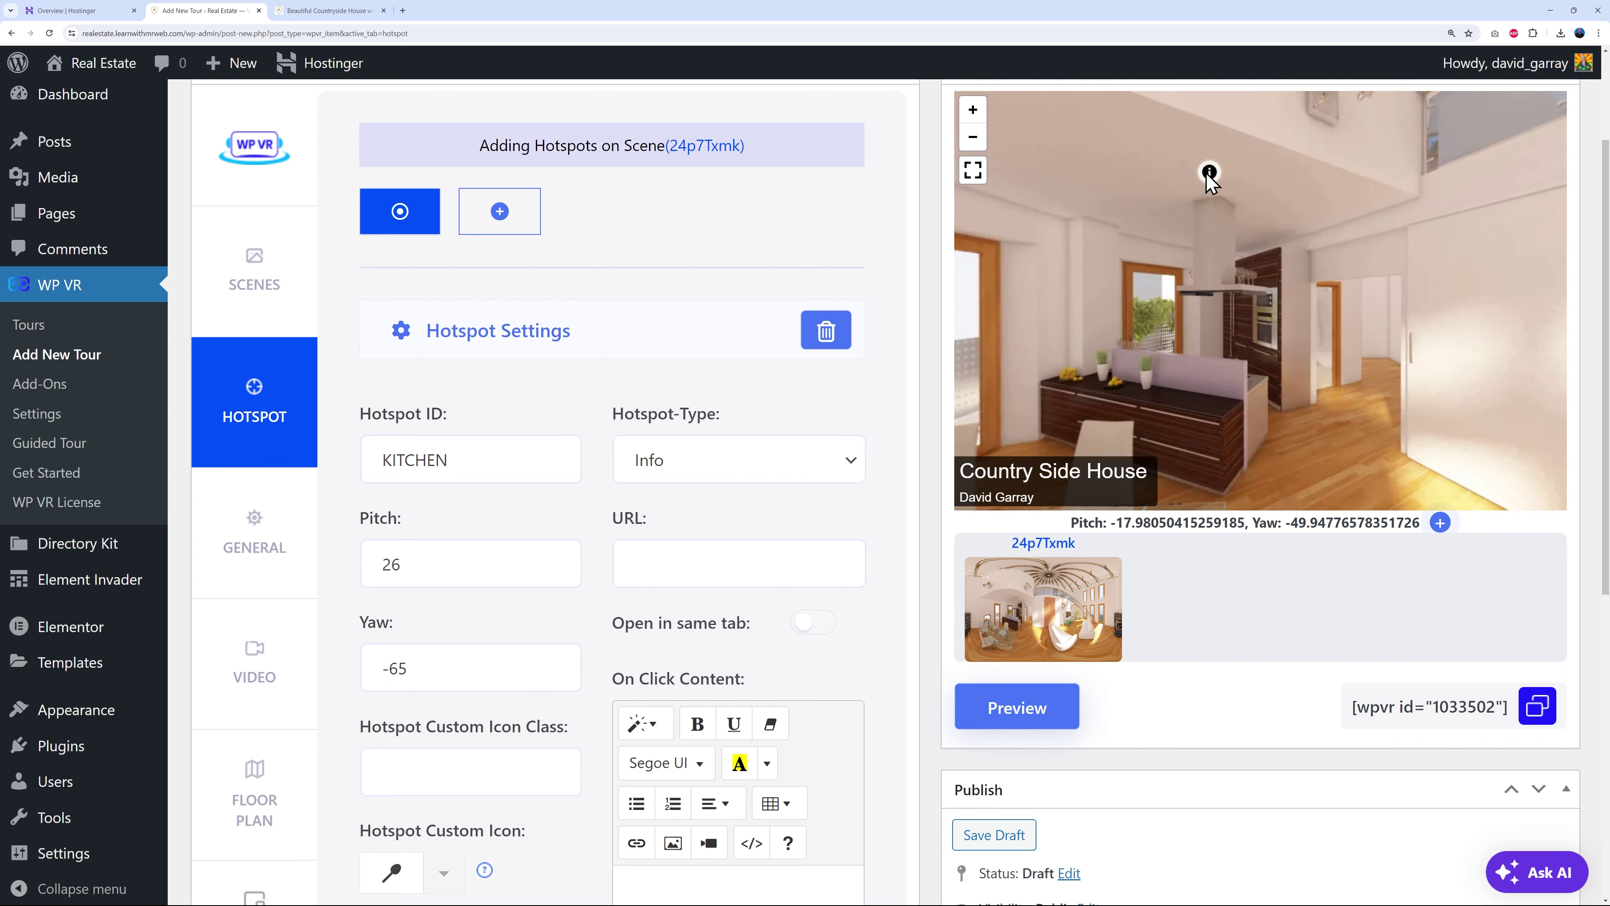
- Set the hotspot pitch to -10 and reload the preview to check it sits on the kitchen counter
{"action": "double_click", "coordinate": [387, 564]}
{"action": "left_click", "coordinate": [980, 728]}
{"action": "left_click", "coordinate": [1102, 421]}
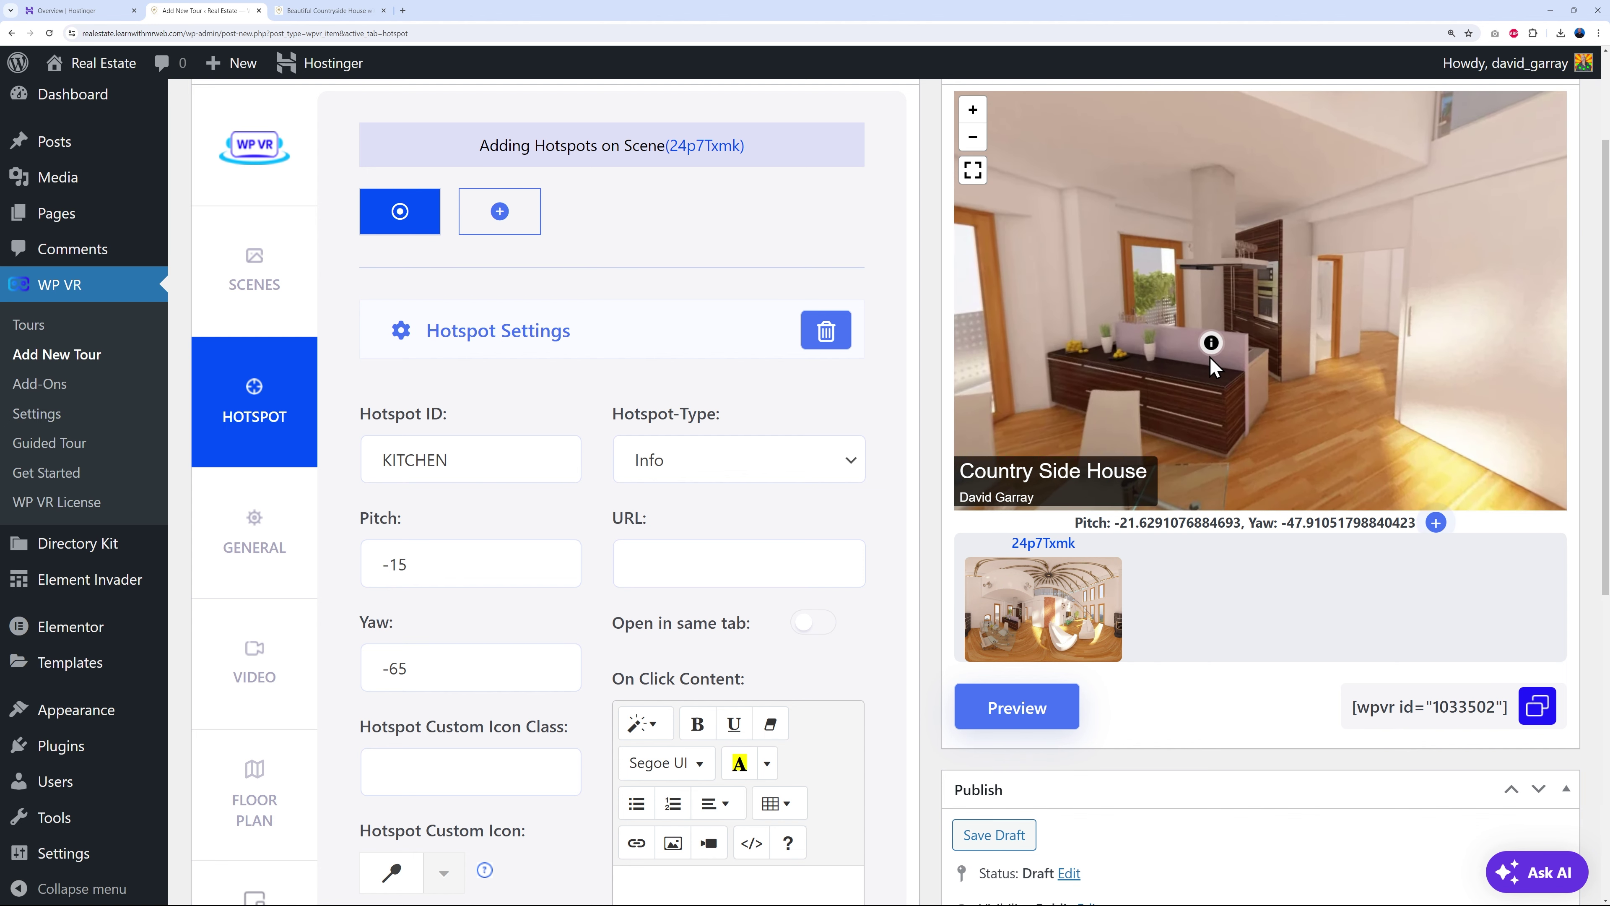
{"action": "left_click_drag", "start_coordinate": [406, 566], "coordinate": [398, 565]}
{"action": "left_click", "coordinate": [1017, 706]}
{"action": "left_click_drag", "start_coordinate": [1262, 355], "coordinate": [1339, 385]}
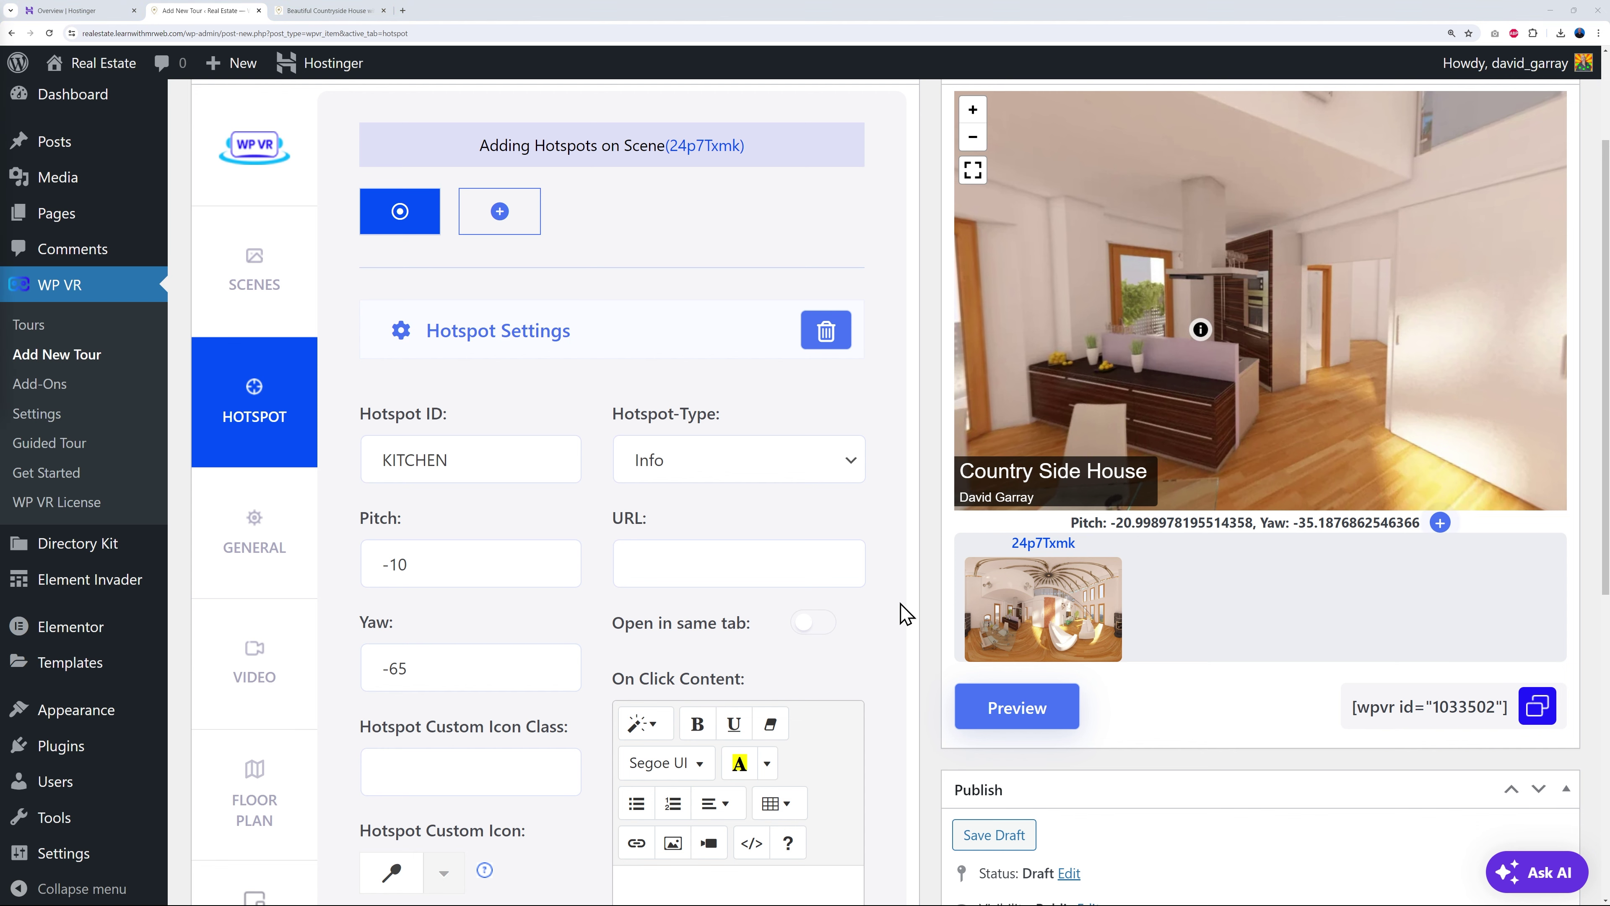
{"action": "scroll", "coordinate": [903, 615], "scroll_direction": "down", "scroll_amount": 3}
{"action": "scroll", "coordinate": [903, 622], "scroll_direction": "down", "scroll_amount": 5}
{"action": "left_click", "coordinate": [746, 625]}
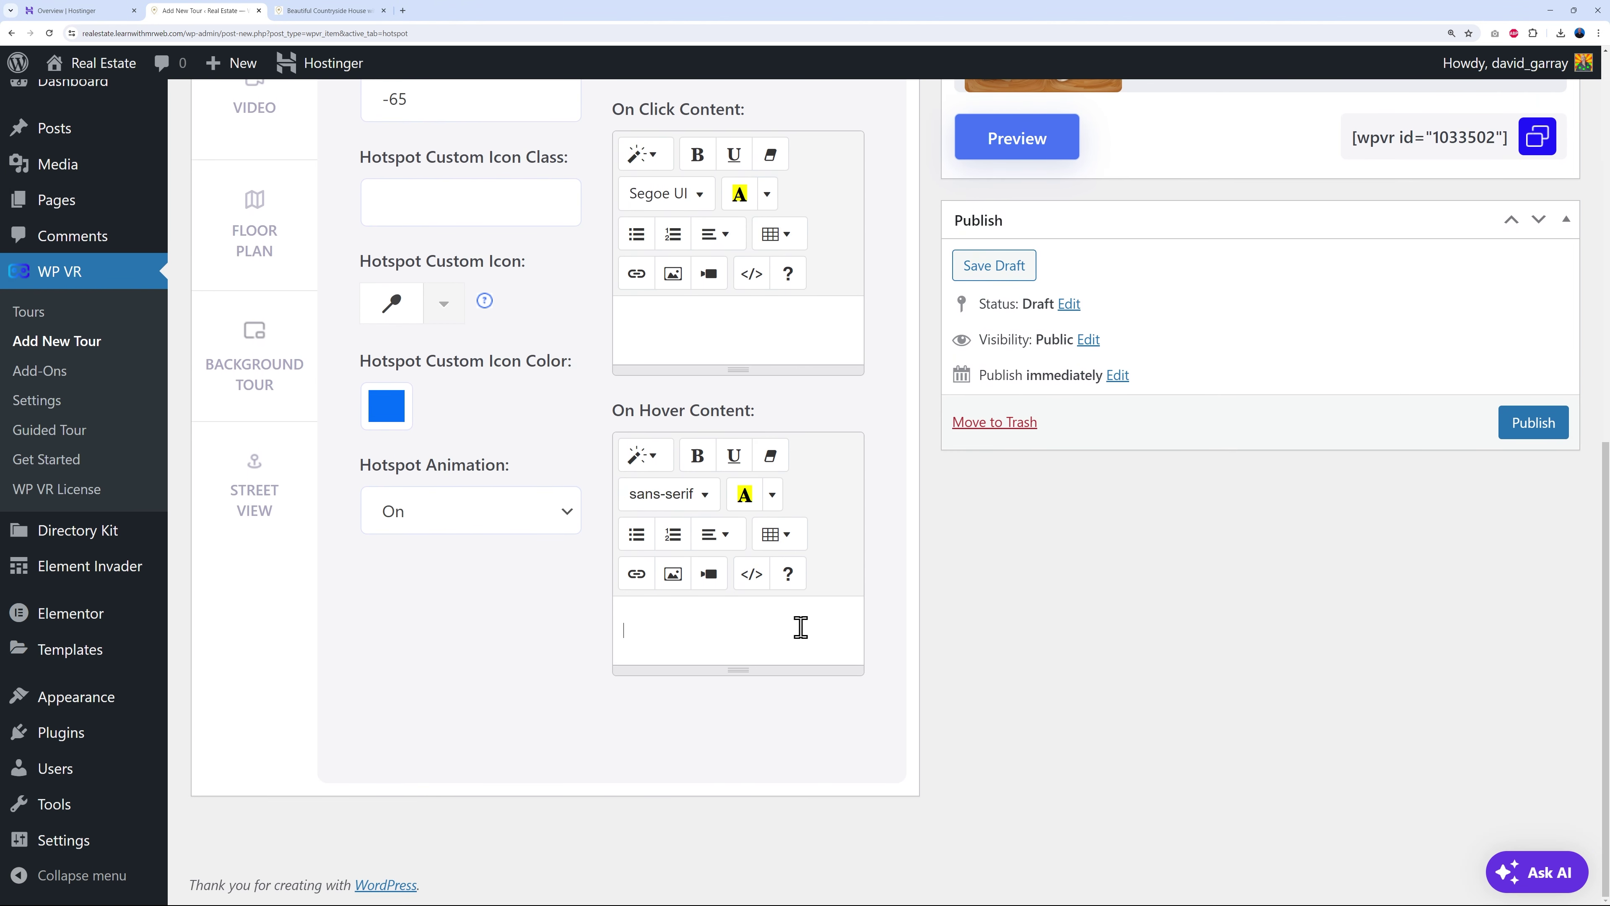
{"action": "type", "text": "Kitchen area, granite counter top, hob, full electrical appliances with cupboards and storage"}
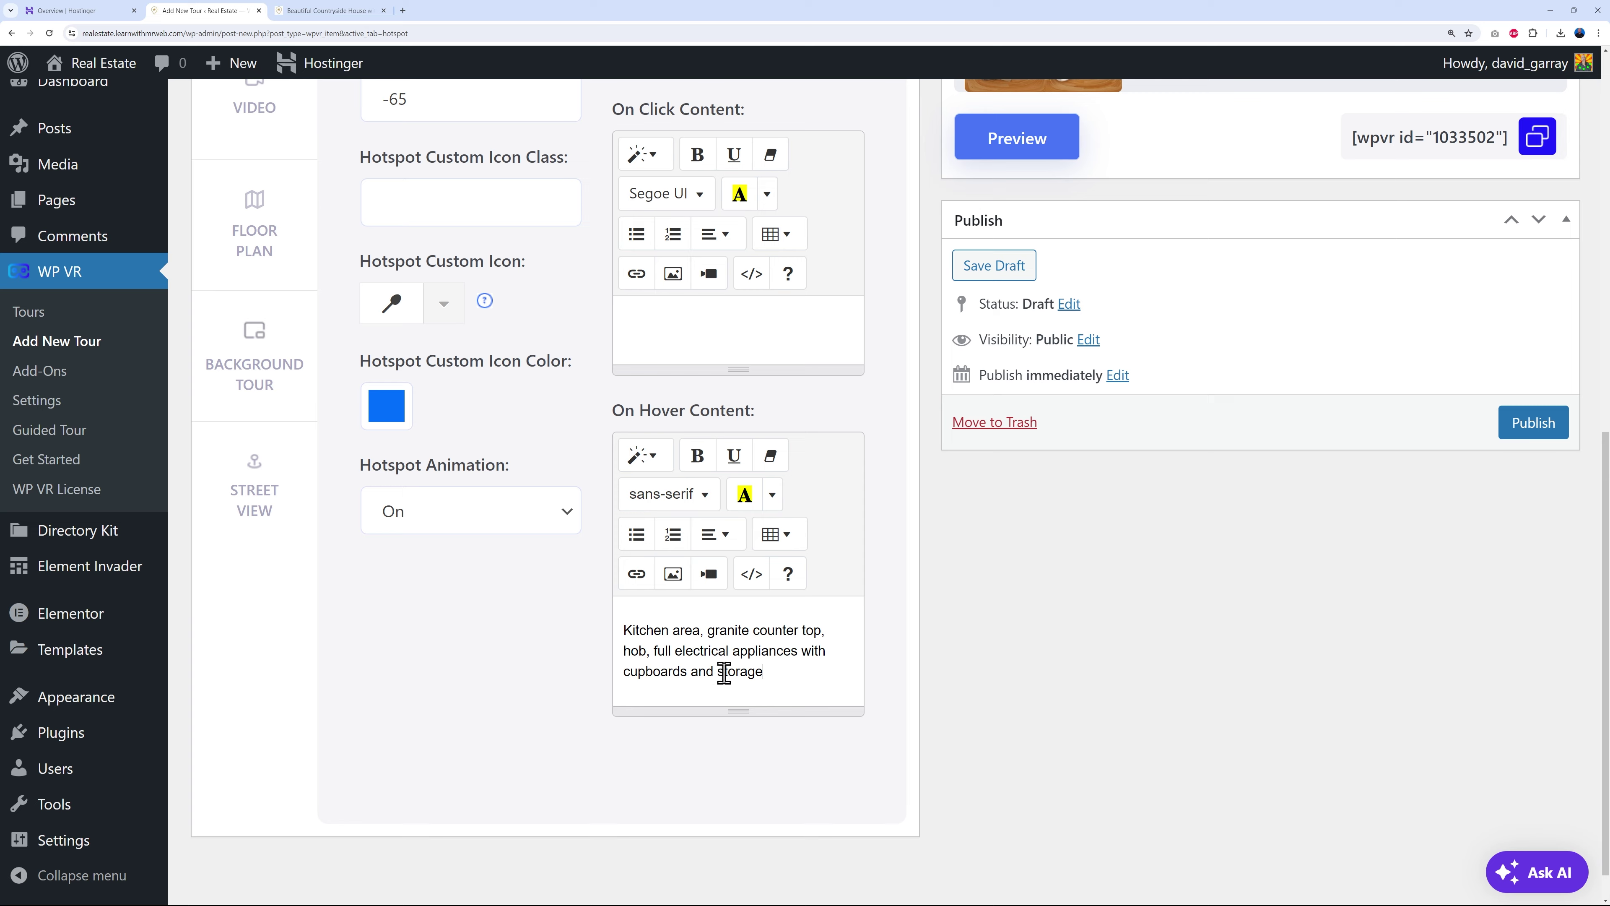
{"action": "scroll", "coordinate": [898, 683], "scroll_direction": "up", "scroll_amount": 6}
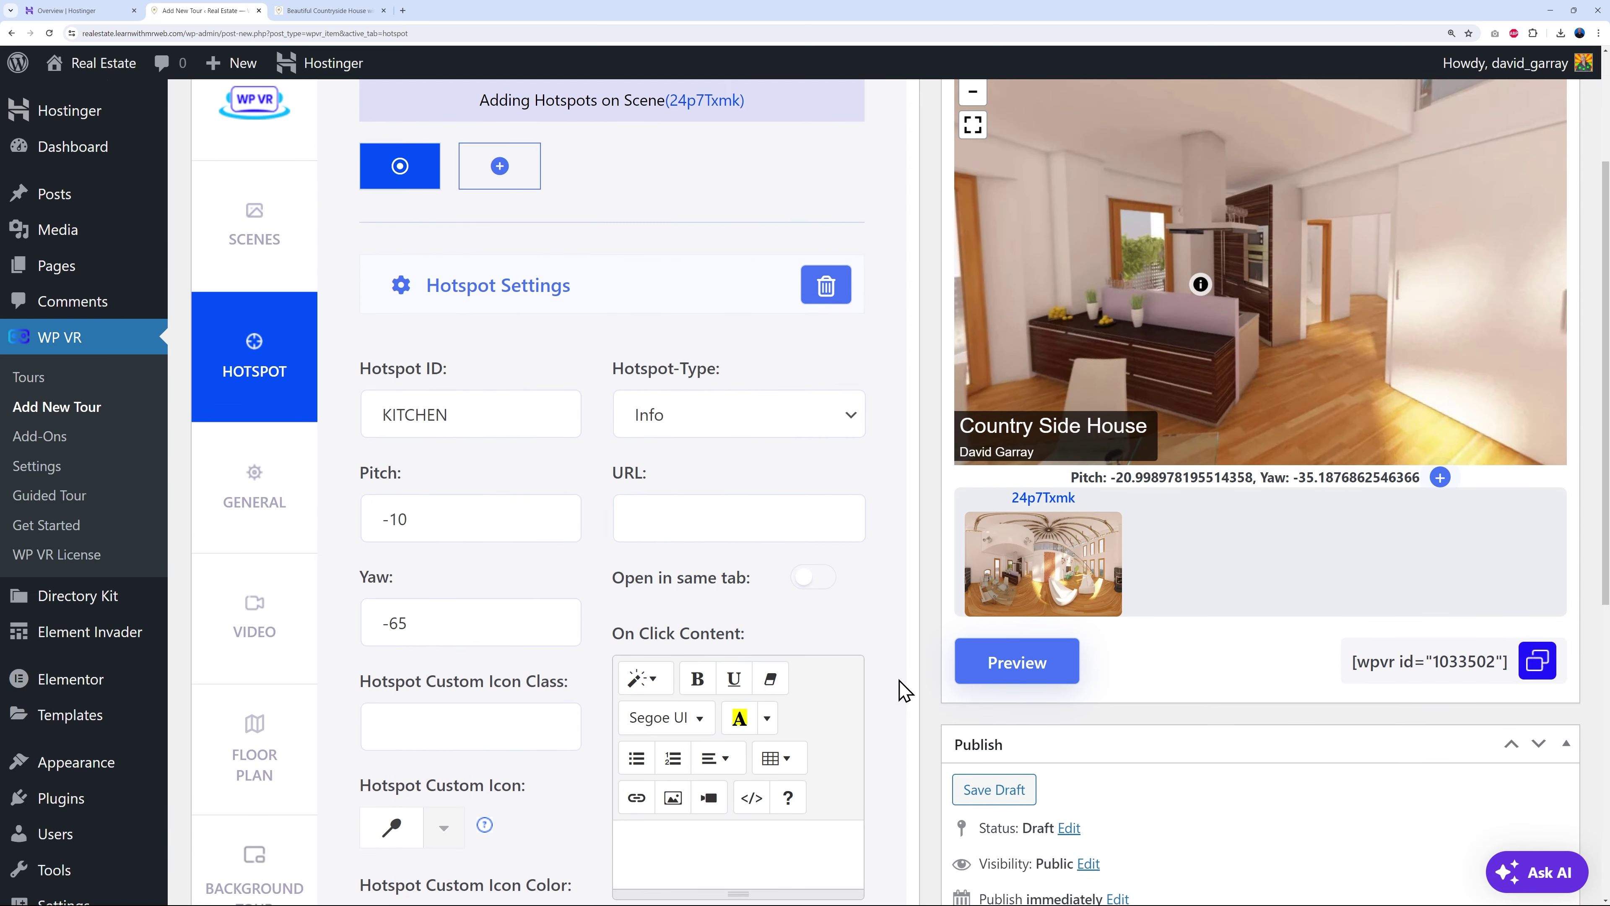
{"action": "left_click", "coordinate": [1015, 672]}
{"action": "scroll", "coordinate": [1045, 634], "scroll_direction": "up", "scroll_amount": 1}
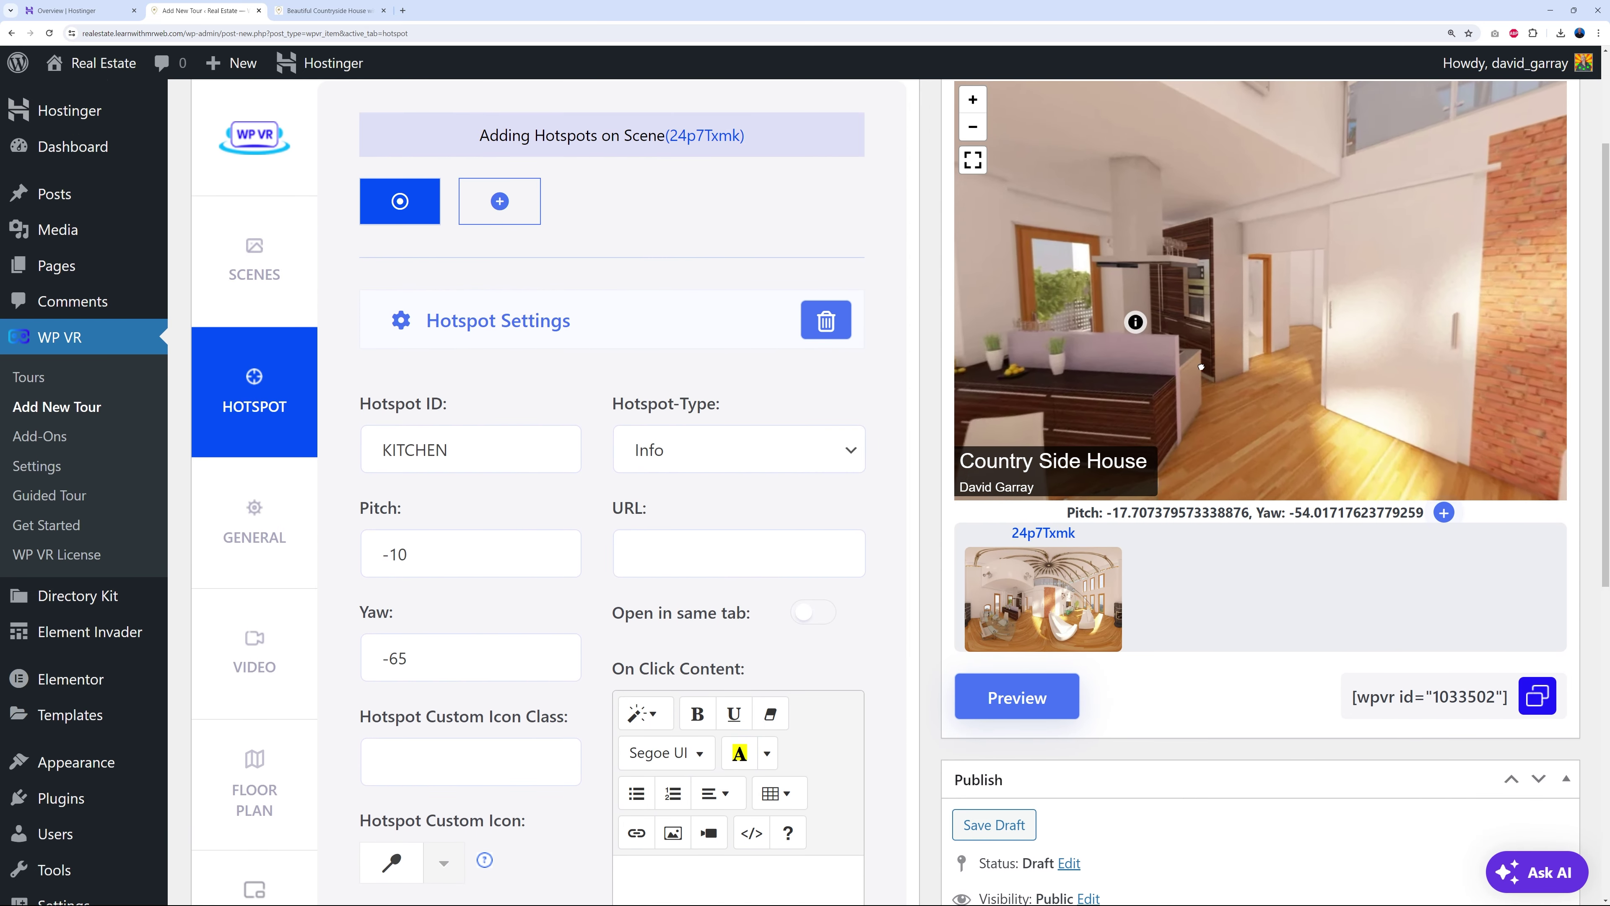
{"action": "mouse_move", "coordinate": [1144, 329]}
{"action": "left_click_drag", "start_coordinate": [1145, 325], "coordinate": [1253, 346]}
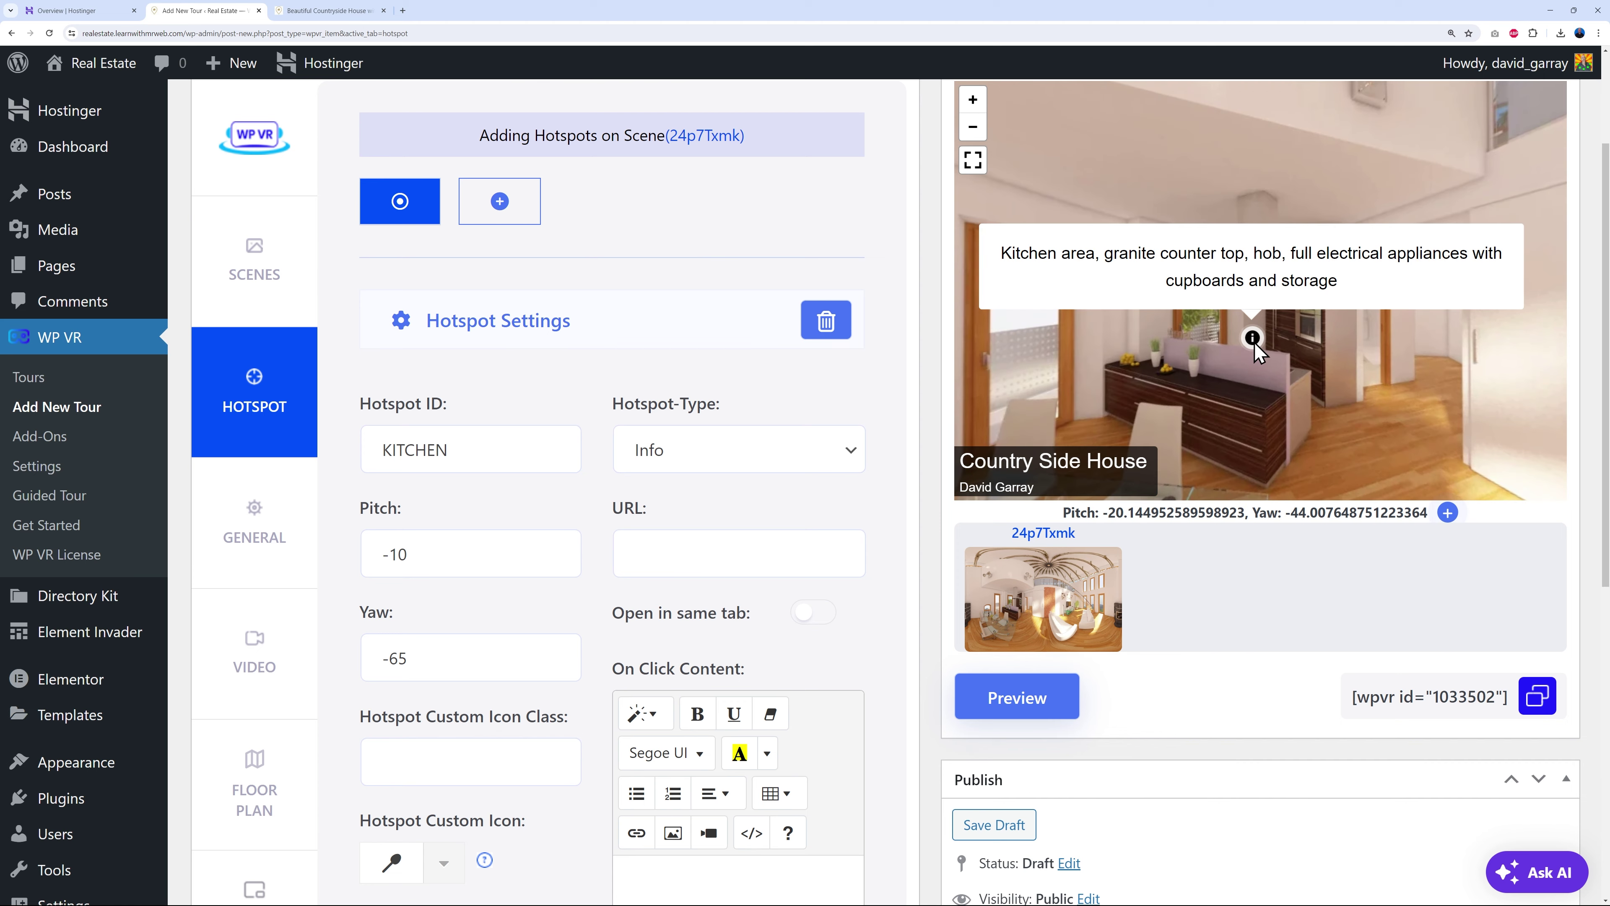
{"action": "scroll", "coordinate": [1255, 347], "scroll_direction": "up", "scroll_amount": 1}
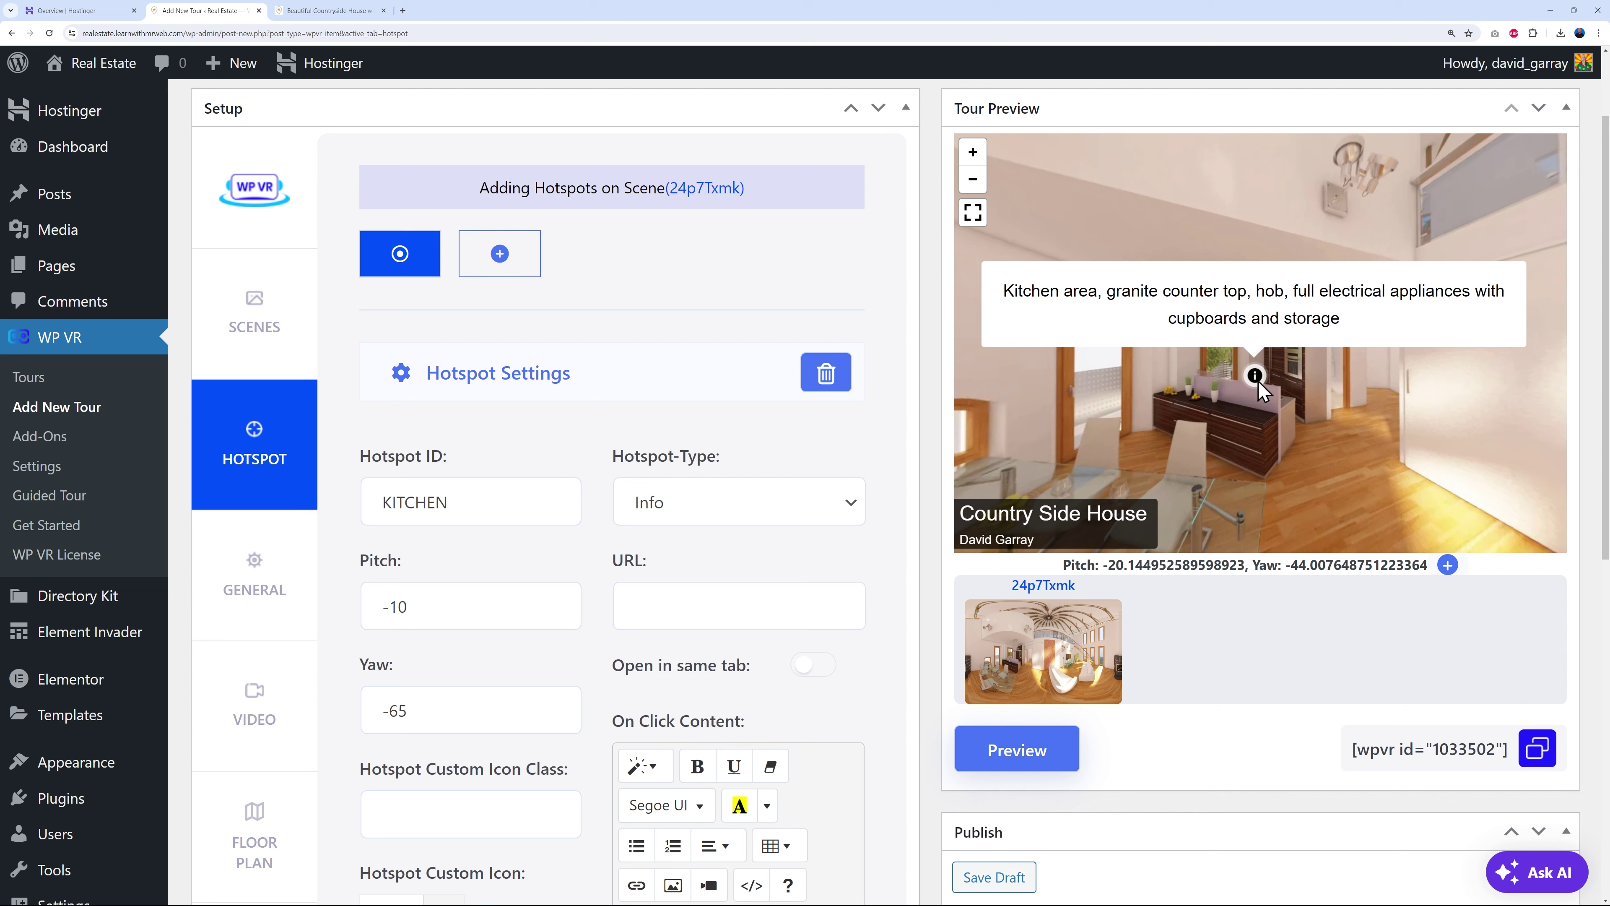
{"action": "left_click", "coordinate": [1253, 426]}
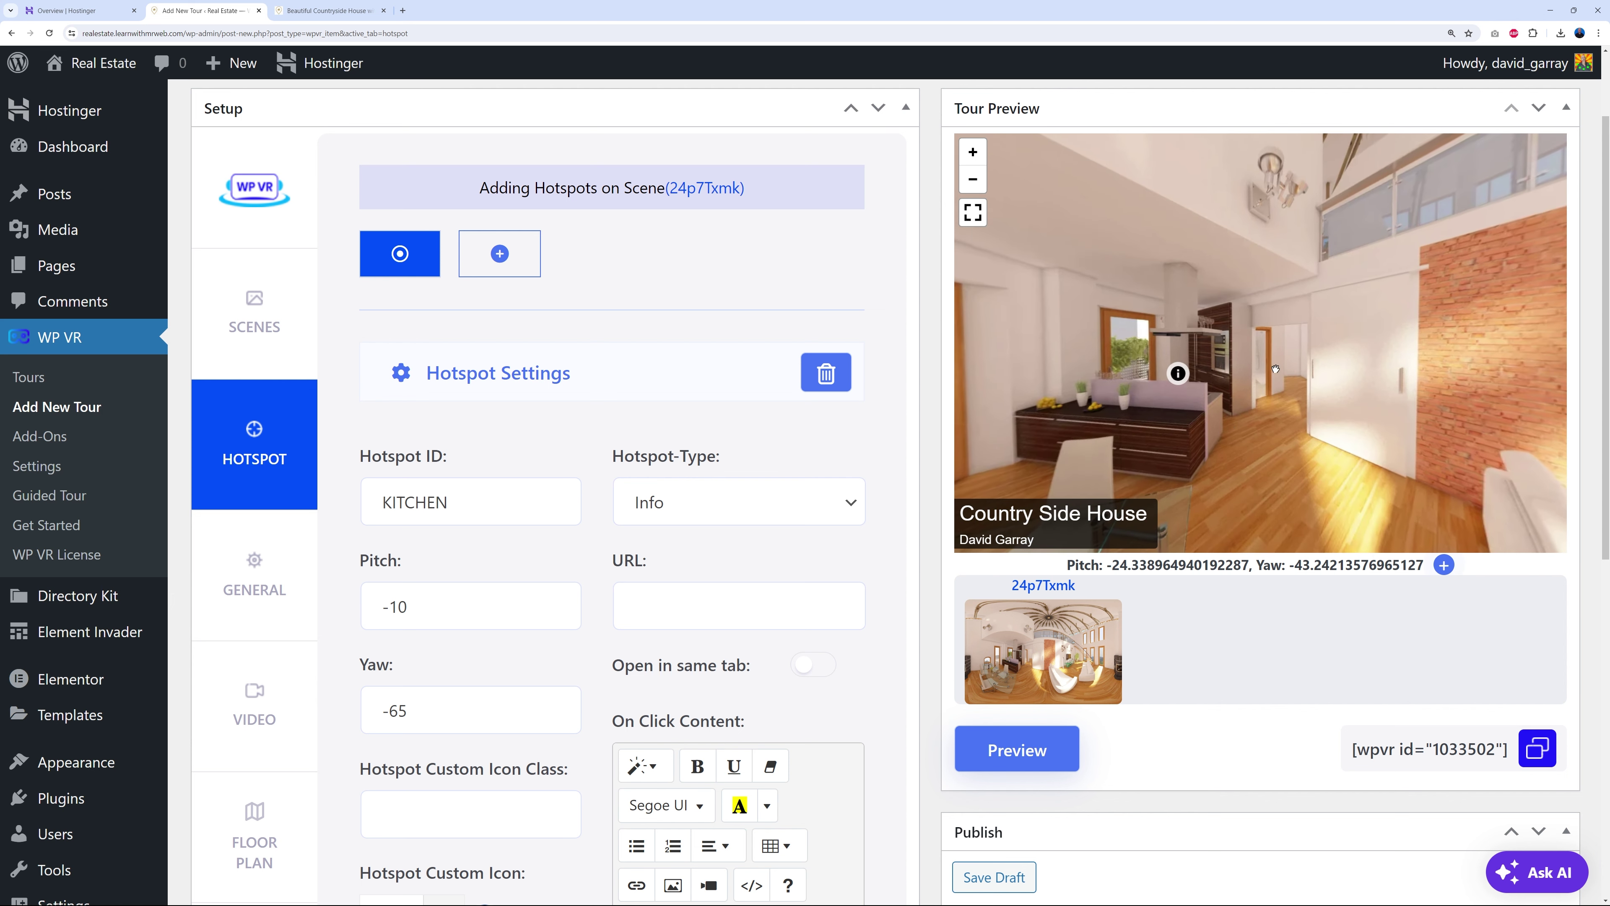
{"action": "left_click_drag", "start_coordinate": [1278, 379], "coordinate": [1302, 327]}
{"action": "left_click_drag", "start_coordinate": [1335, 379], "coordinate": [1154, 415]}
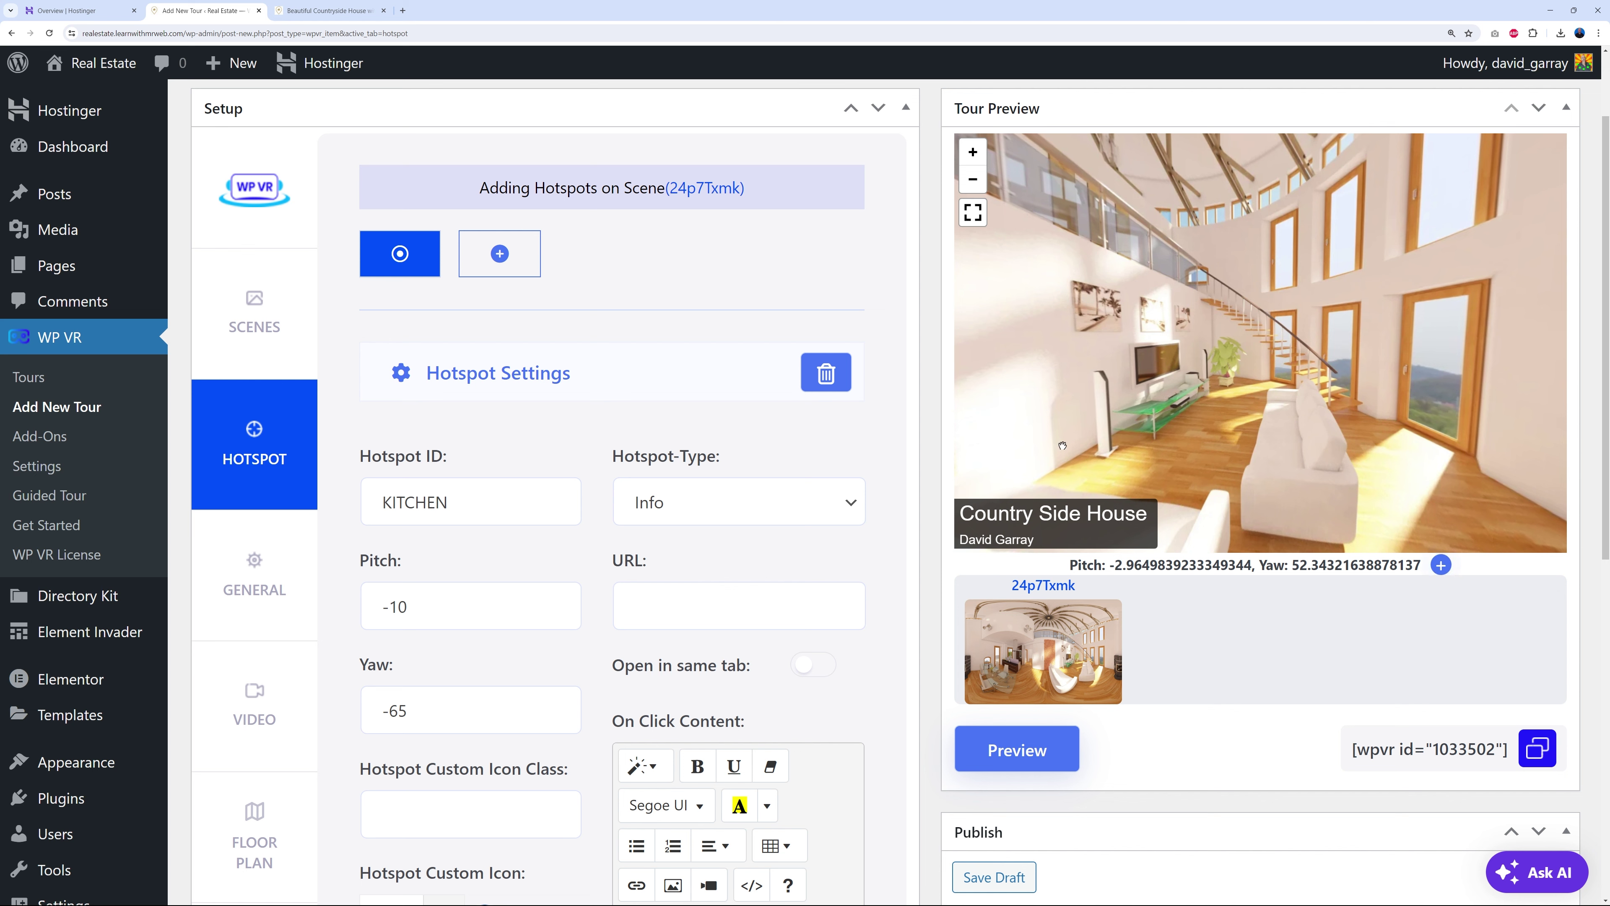
{"action": "left_click_drag", "start_coordinate": [1181, 417], "coordinate": [672, 330]}
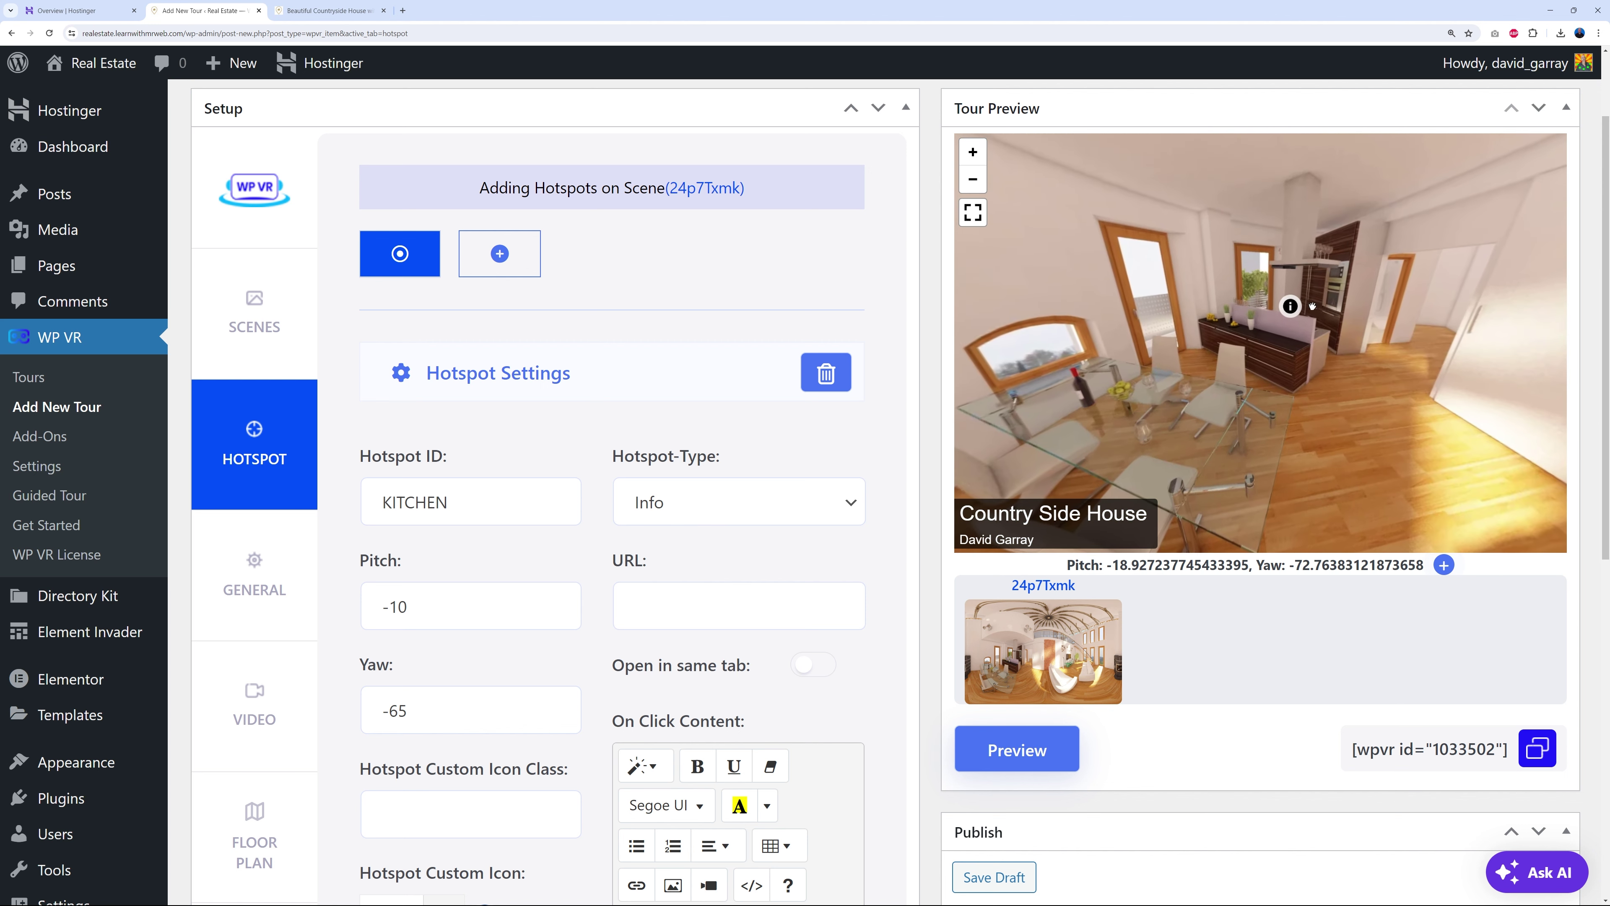
{"action": "mouse_move", "coordinate": [1286, 310]}
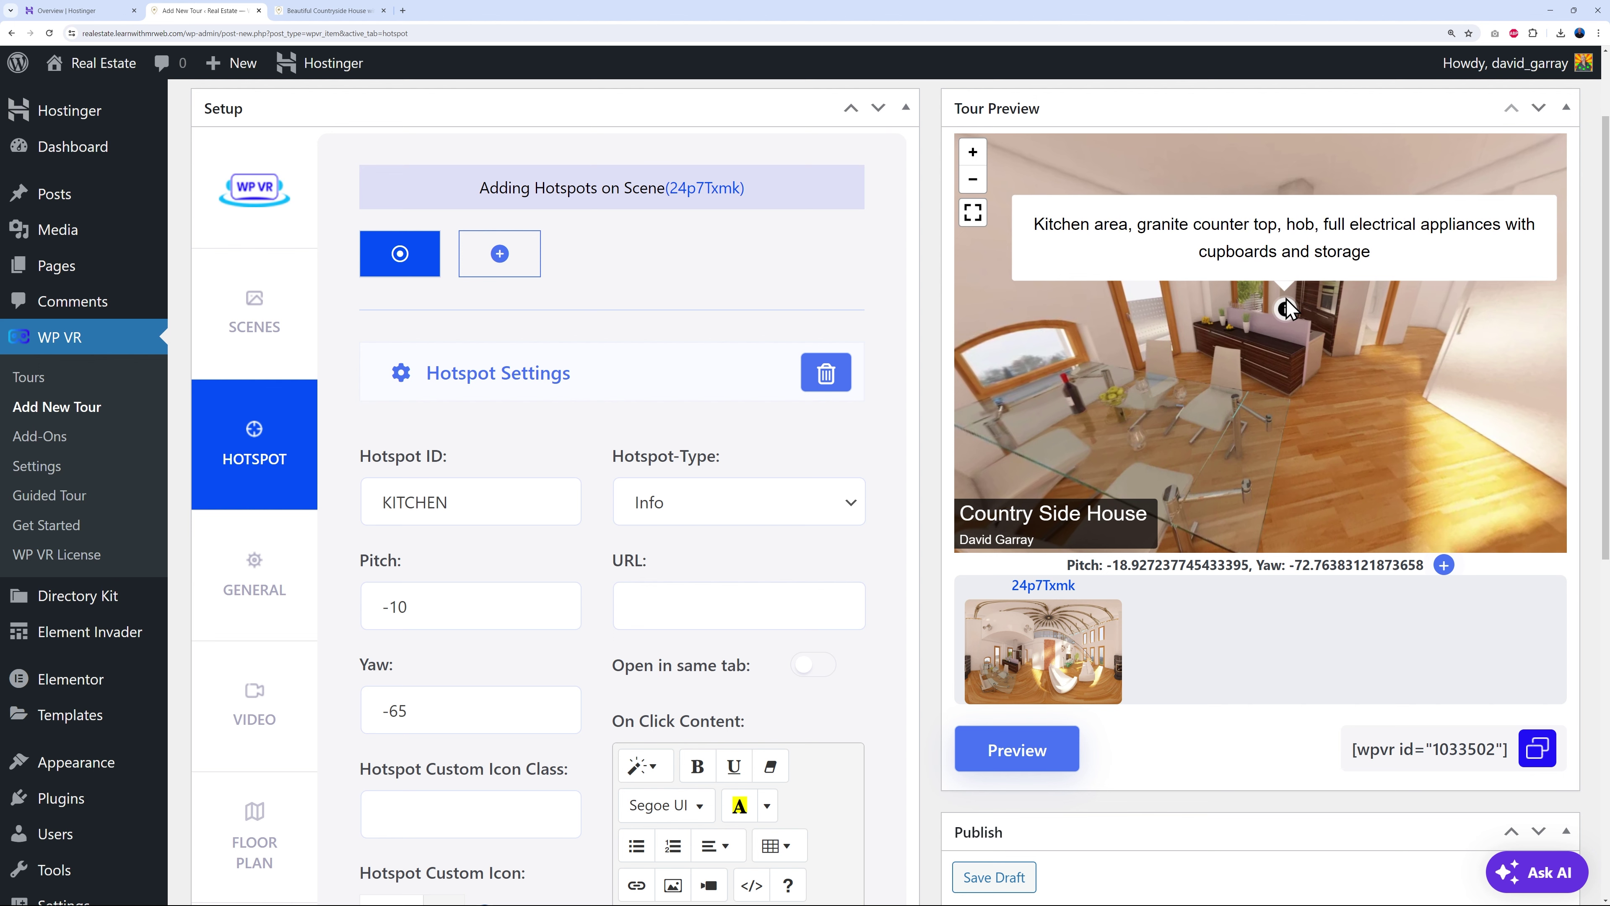
{"action": "scroll", "coordinate": [927, 605], "scroll_direction": "down", "scroll_amount": 9}
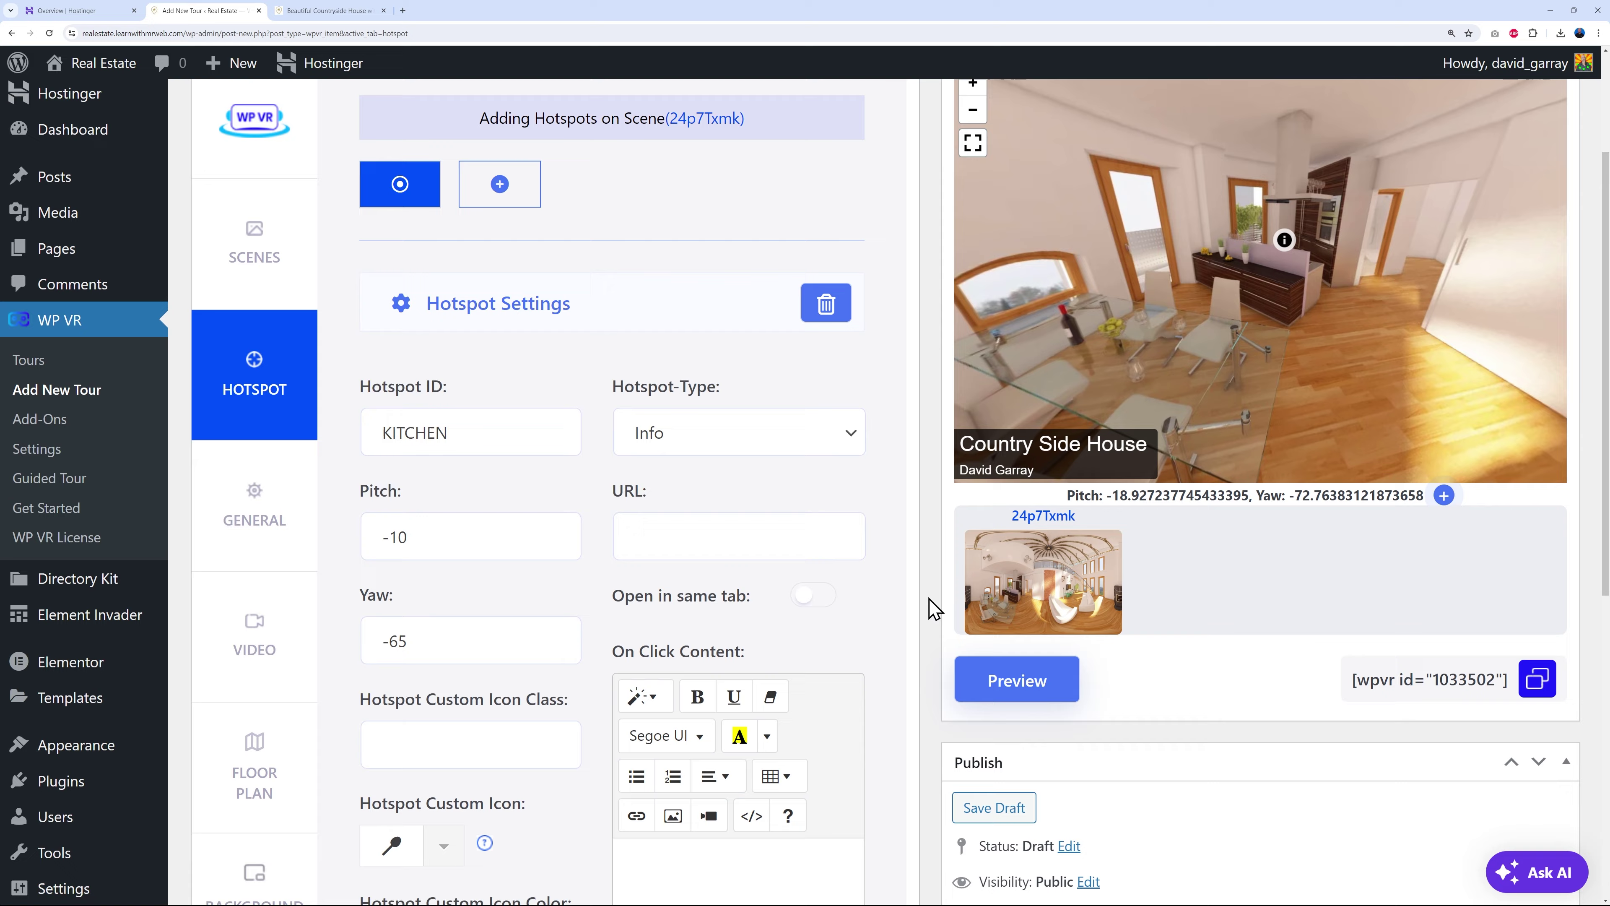
- Publish the Beautiful Countryside House with Land tour and show its General settings
{"action": "left_click", "coordinate": [1545, 467]}
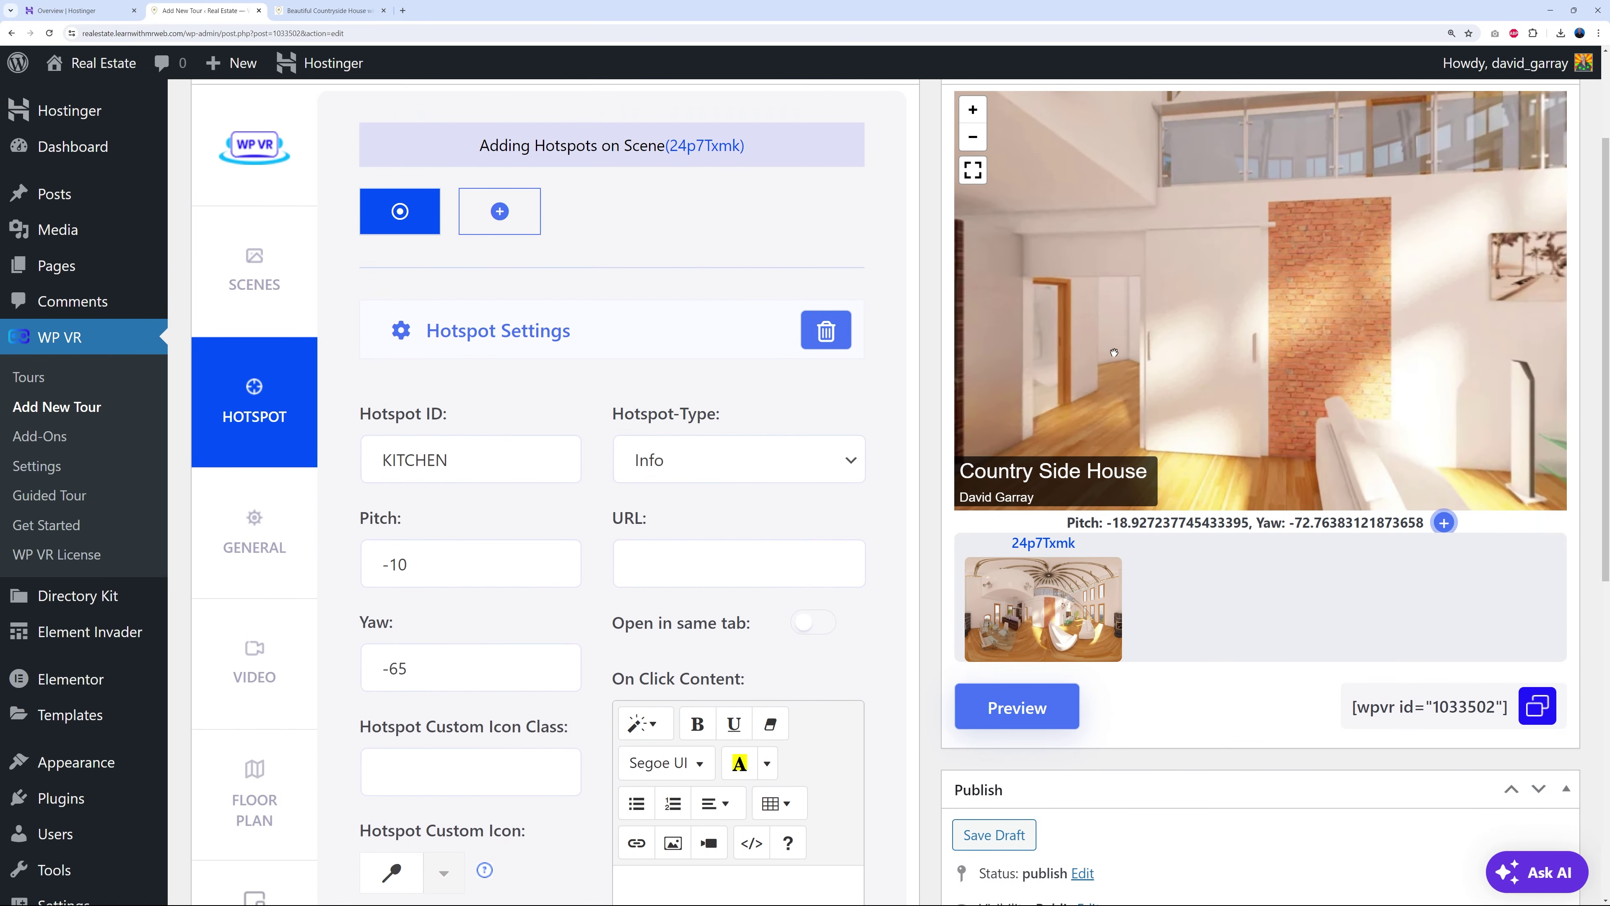
{"action": "left_click_drag", "start_coordinate": [1162, 366], "coordinate": [1264, 345]}
{"action": "scroll", "coordinate": [931, 469], "scroll_direction": "down", "scroll_amount": 1}
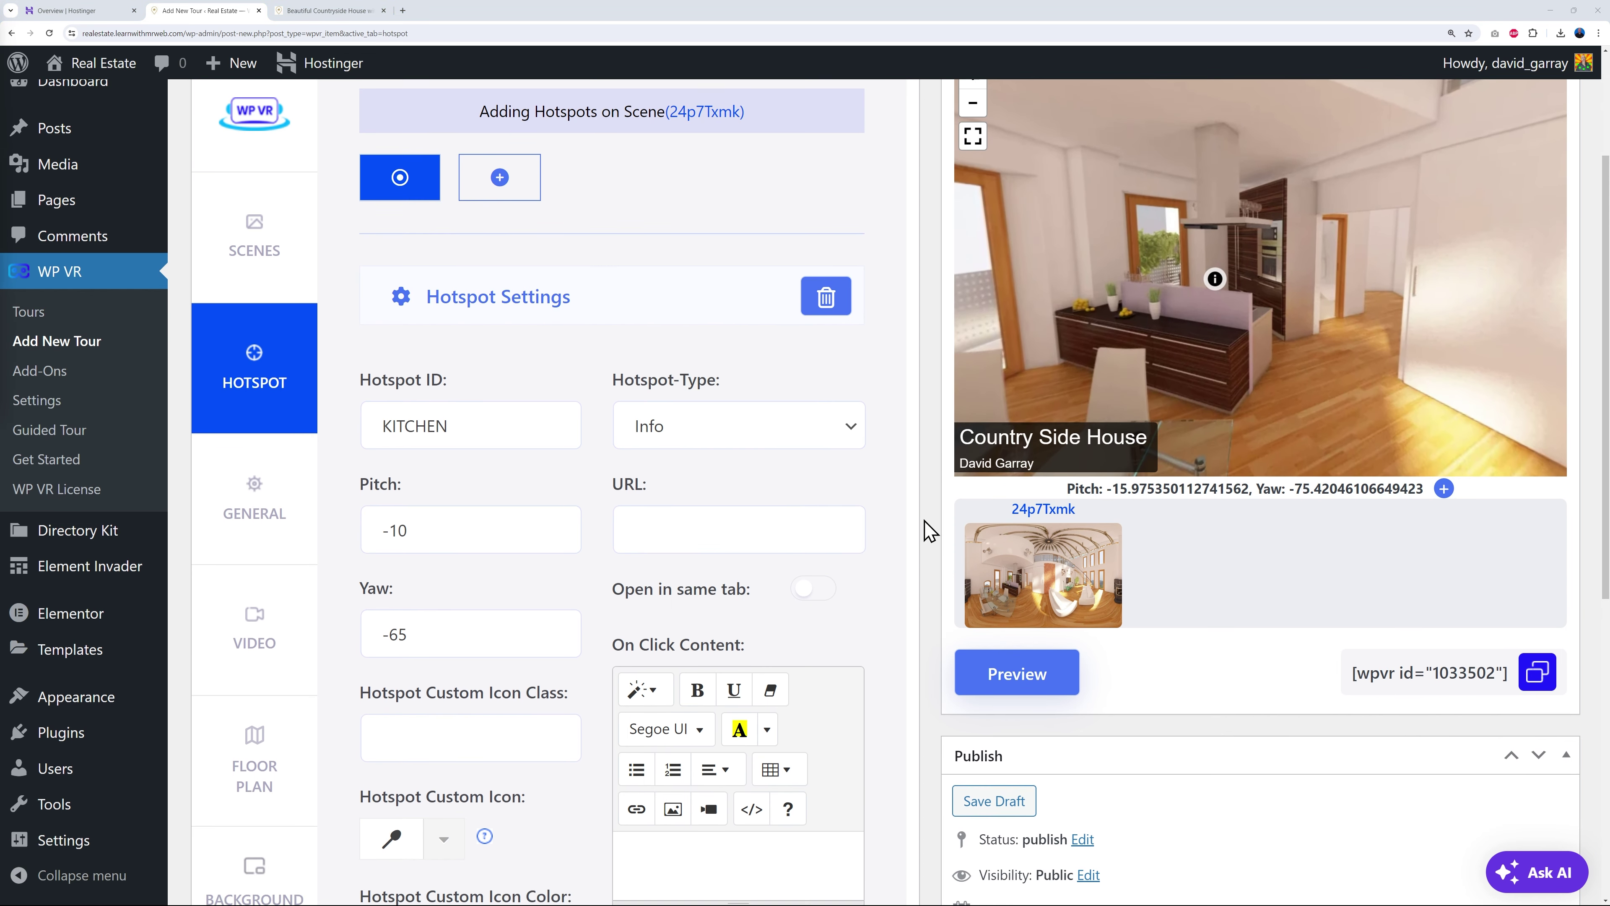
{"action": "left_click", "coordinate": [240, 458]}
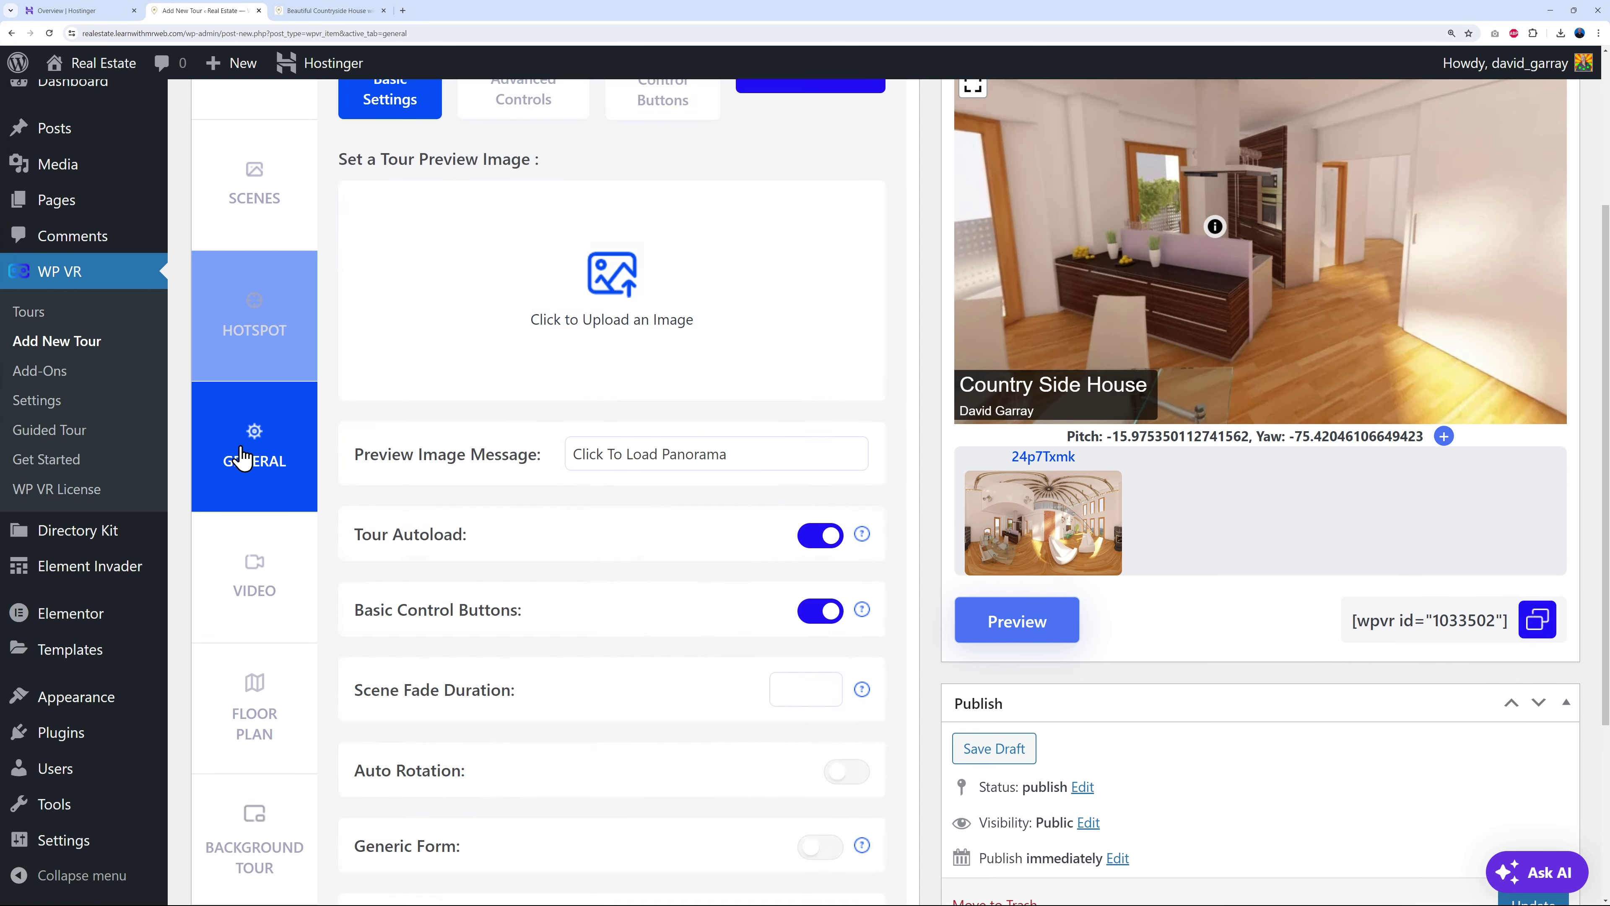
{"action": "scroll", "coordinate": [855, 424], "scroll_direction": "up", "scroll_amount": 3}
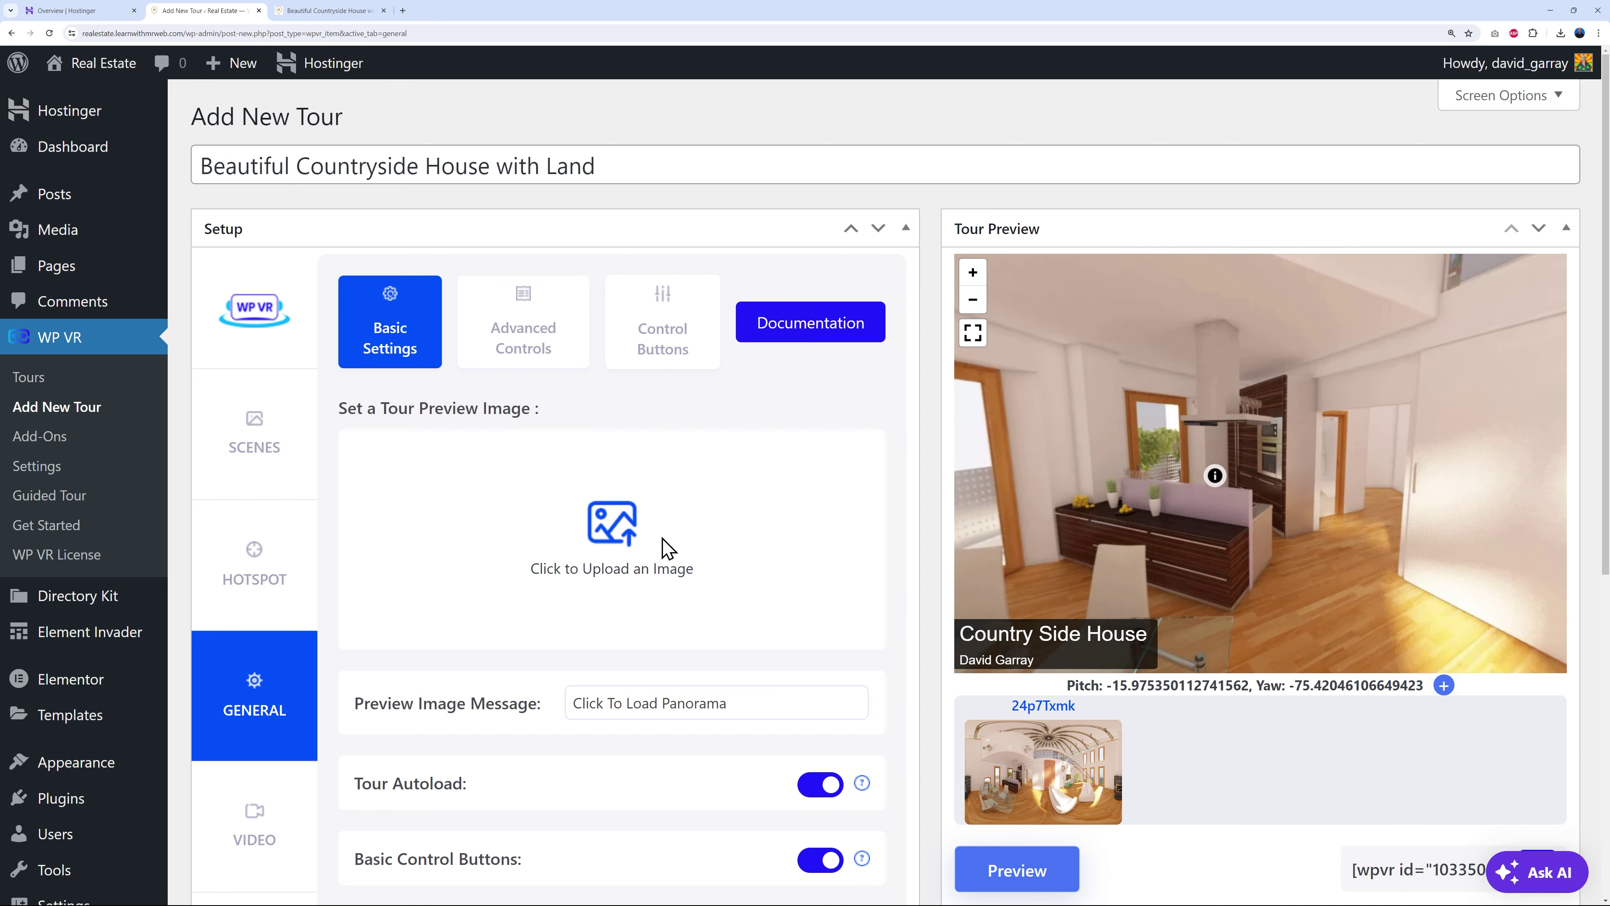
- Choose real-estate-20.jpg from the Media Library as the tour's preview image
{"action": "left_click", "coordinate": [623, 539]}
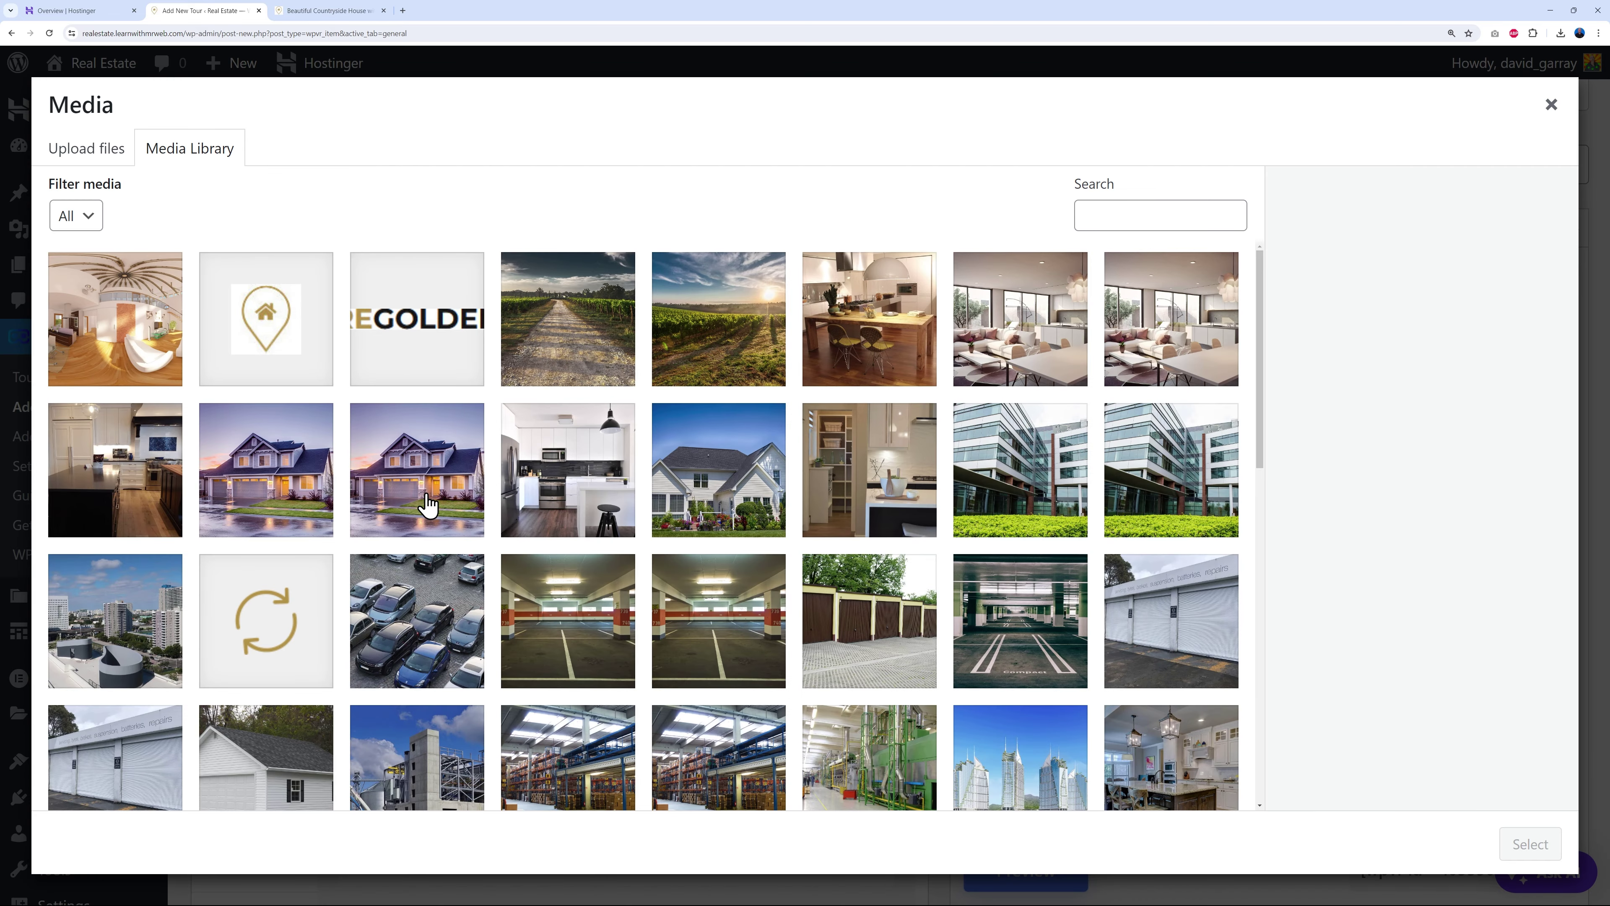
{"action": "left_click", "coordinate": [427, 504]}
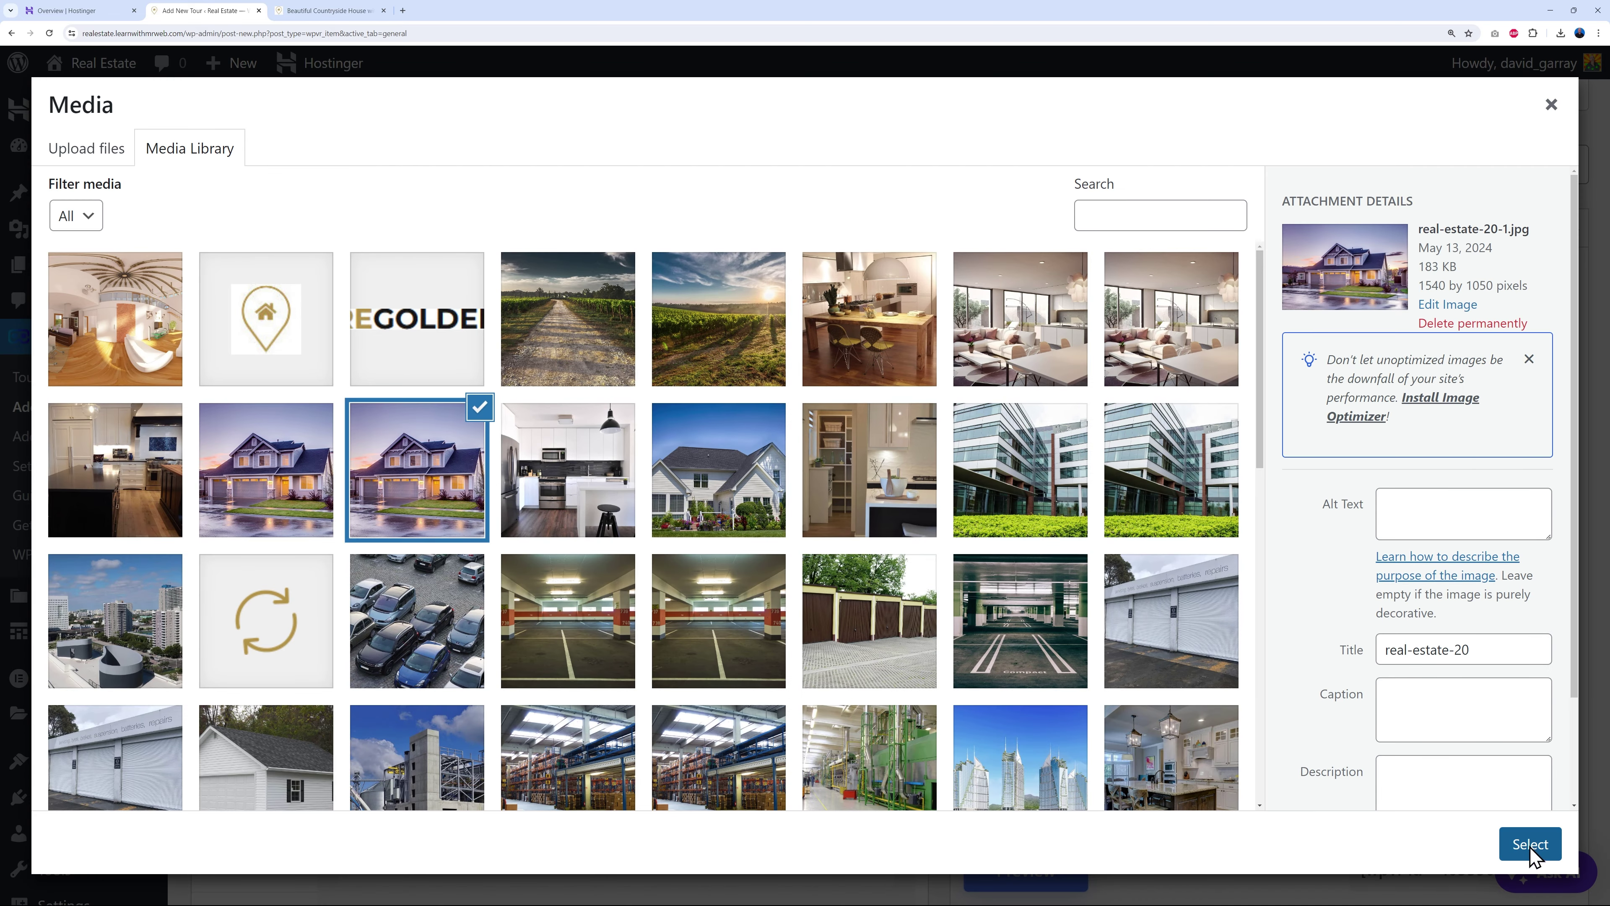
{"action": "left_click", "coordinate": [1530, 844]}
{"action": "scroll", "coordinate": [891, 668], "scroll_direction": "down", "scroll_amount": 3}
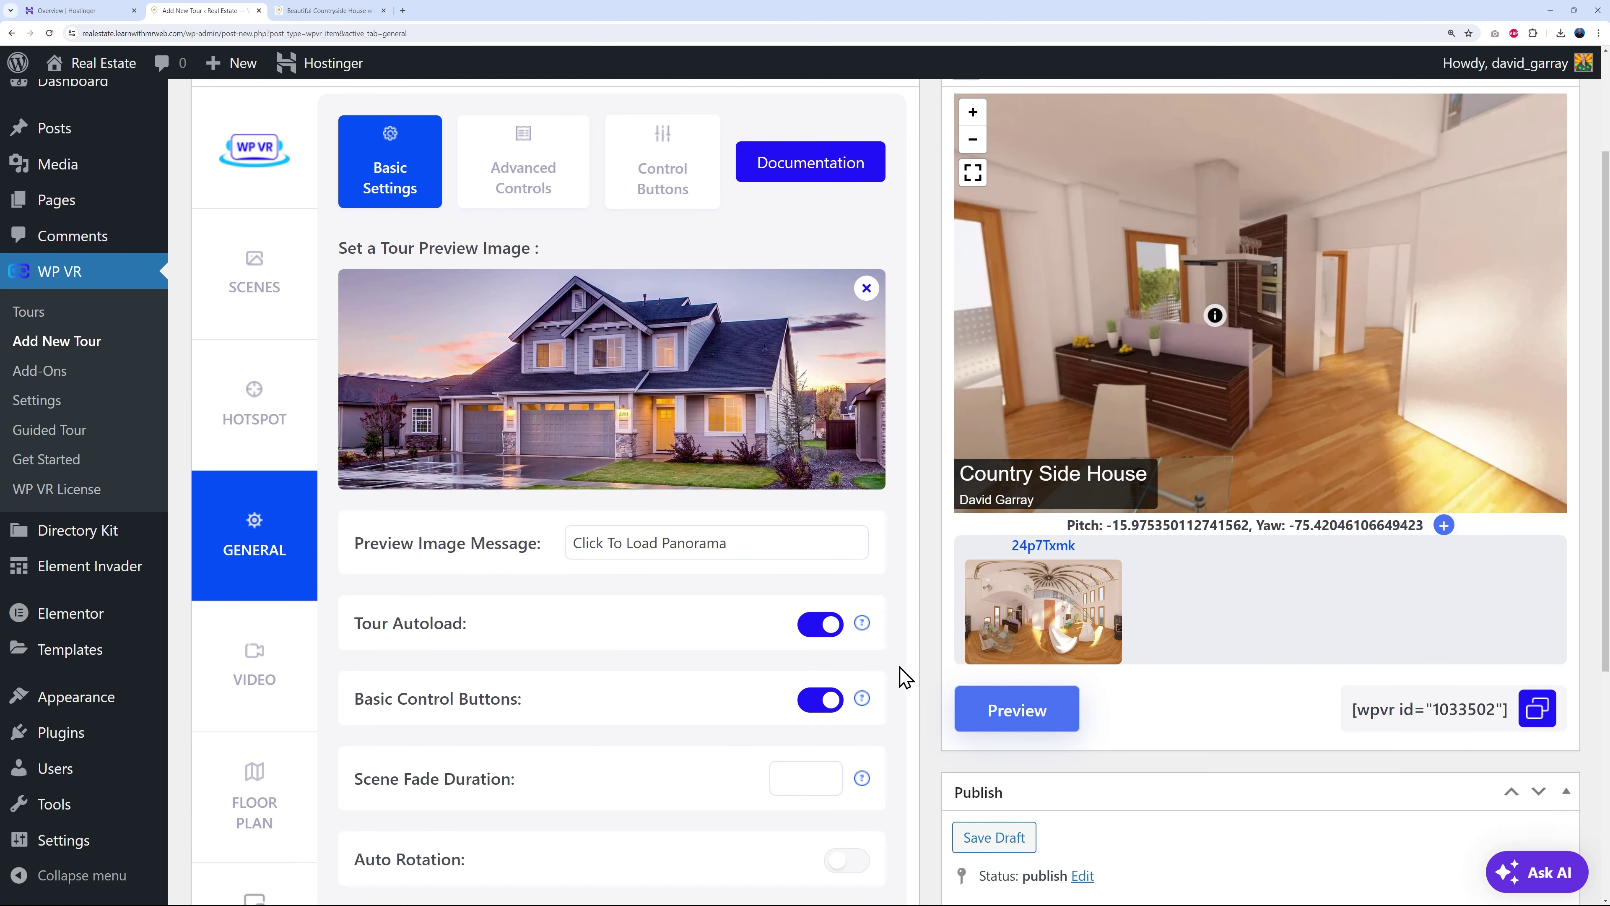
{"action": "scroll", "coordinate": [900, 676], "scroll_direction": "down", "scroll_amount": 1}
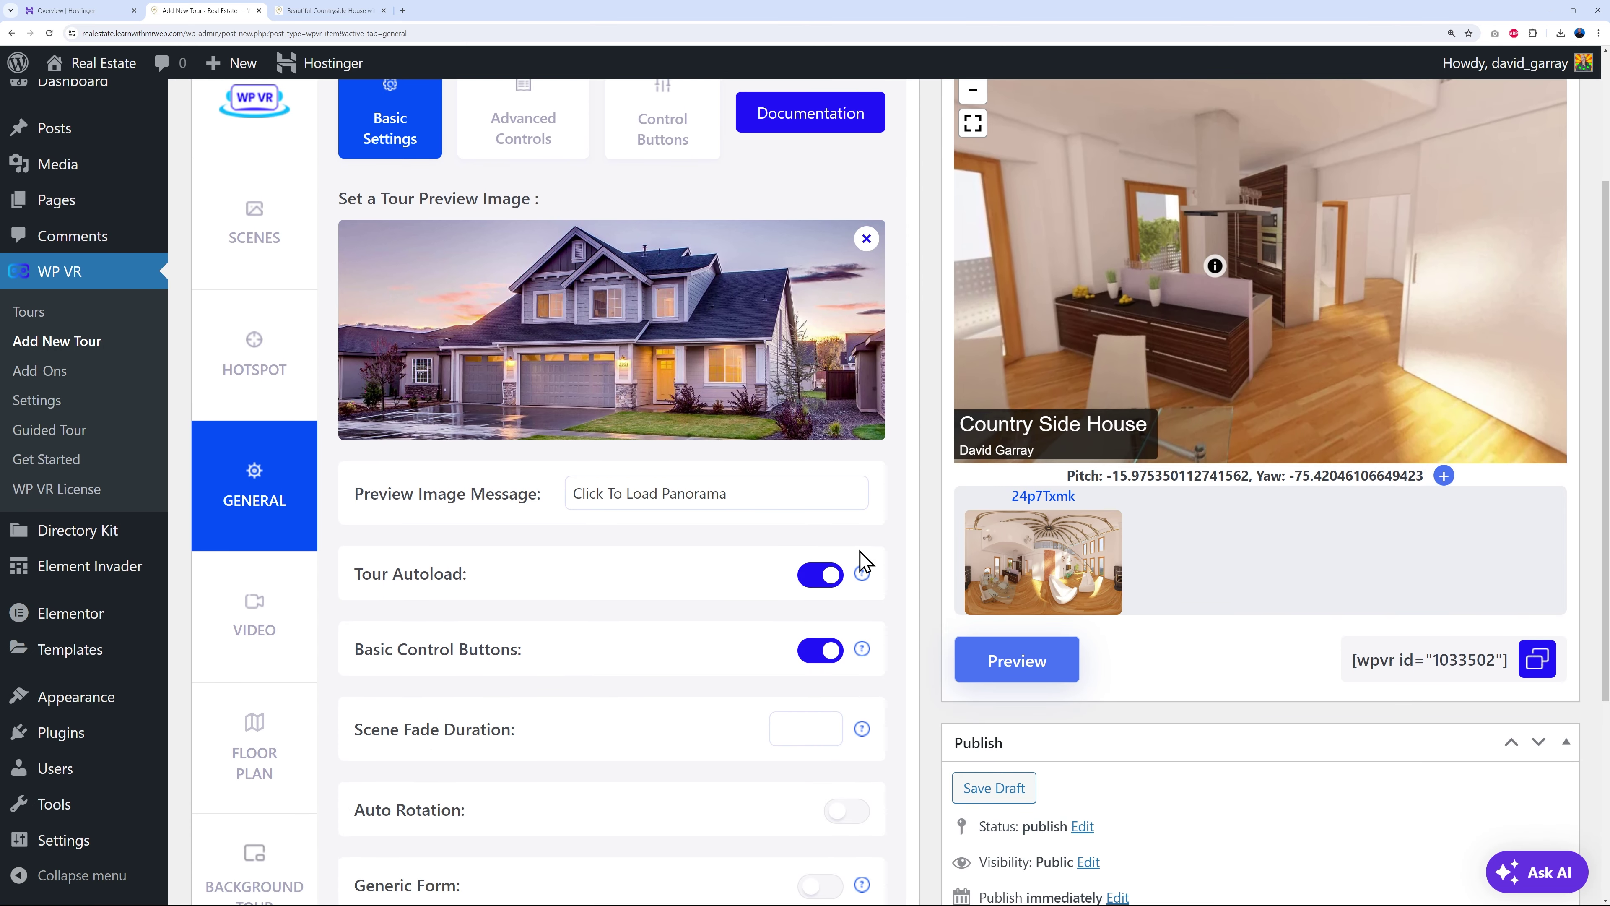
{"action": "scroll", "coordinate": [875, 635], "scroll_direction": "down", "scroll_amount": 2}
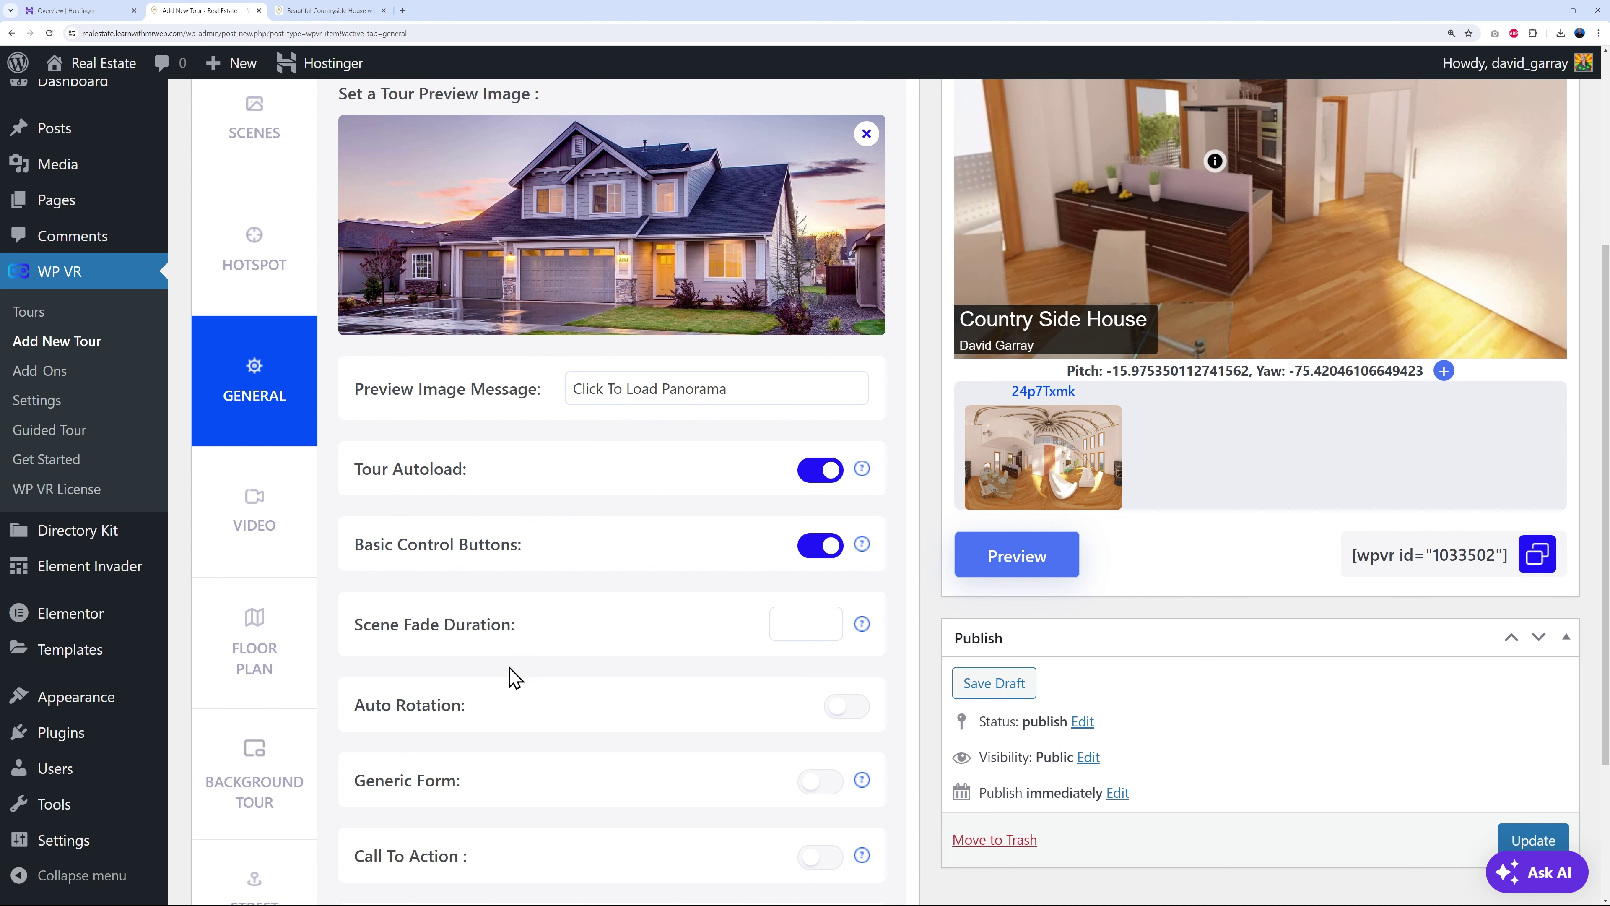
{"action": "scroll", "coordinate": [571, 675], "scroll_direction": "down", "scroll_amount": 2}
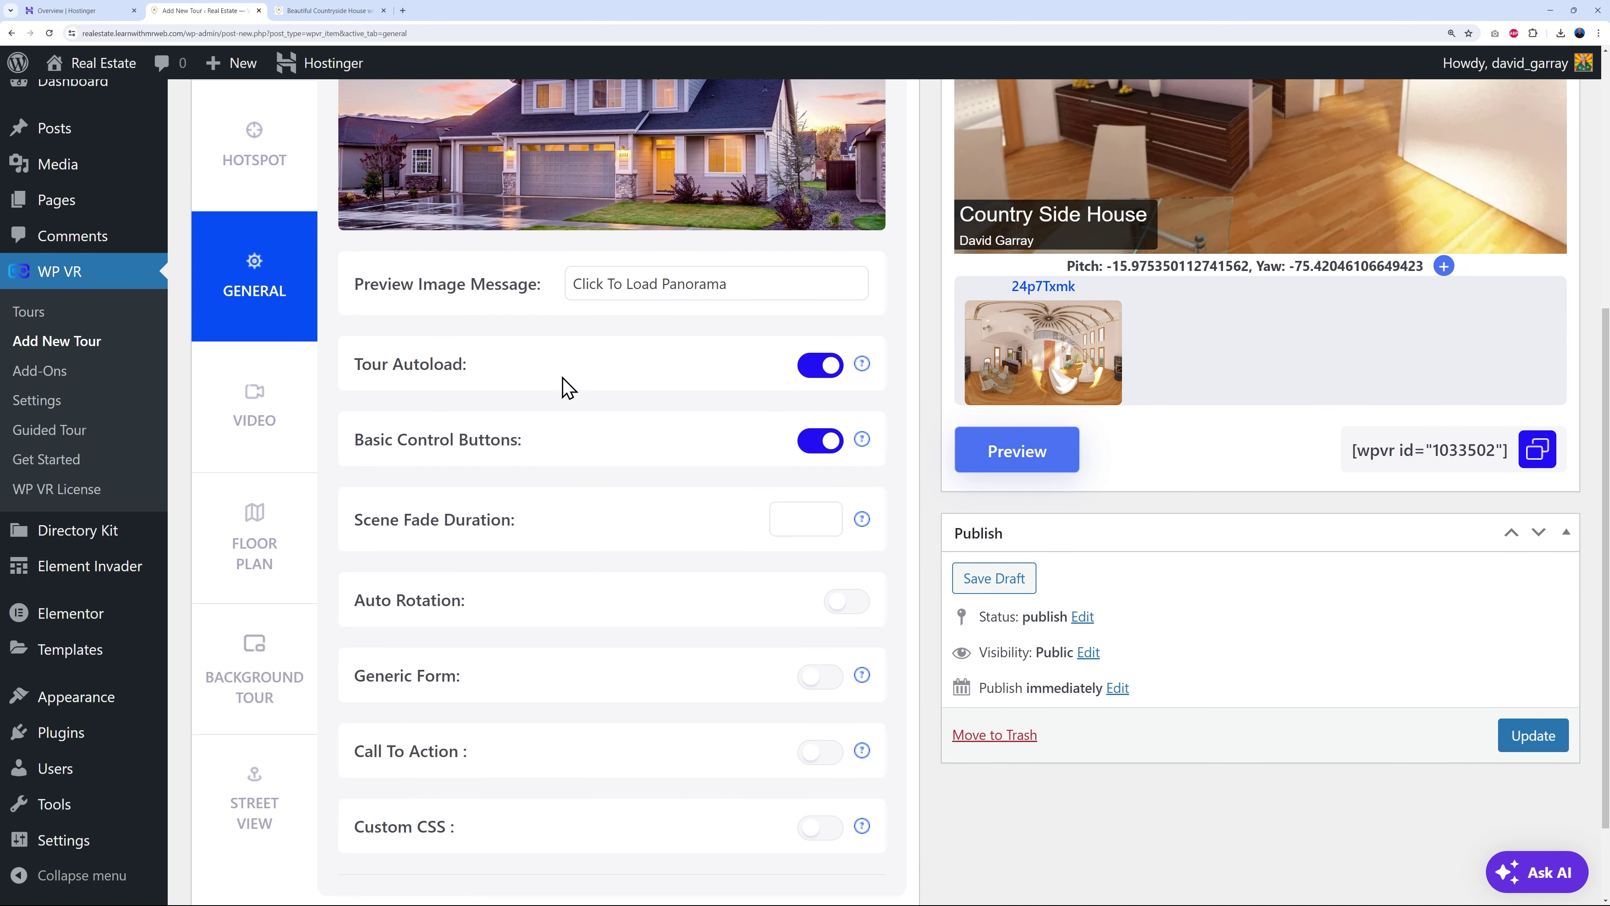
{"action": "scroll", "coordinate": [881, 720], "scroll_direction": "up", "scroll_amount": 8}
- Show the Advanced Controls tab and review its Keyboard Zoom, Mouse Drag and Mouse Zoom toggles
{"action": "left_click", "coordinate": [548, 357]}
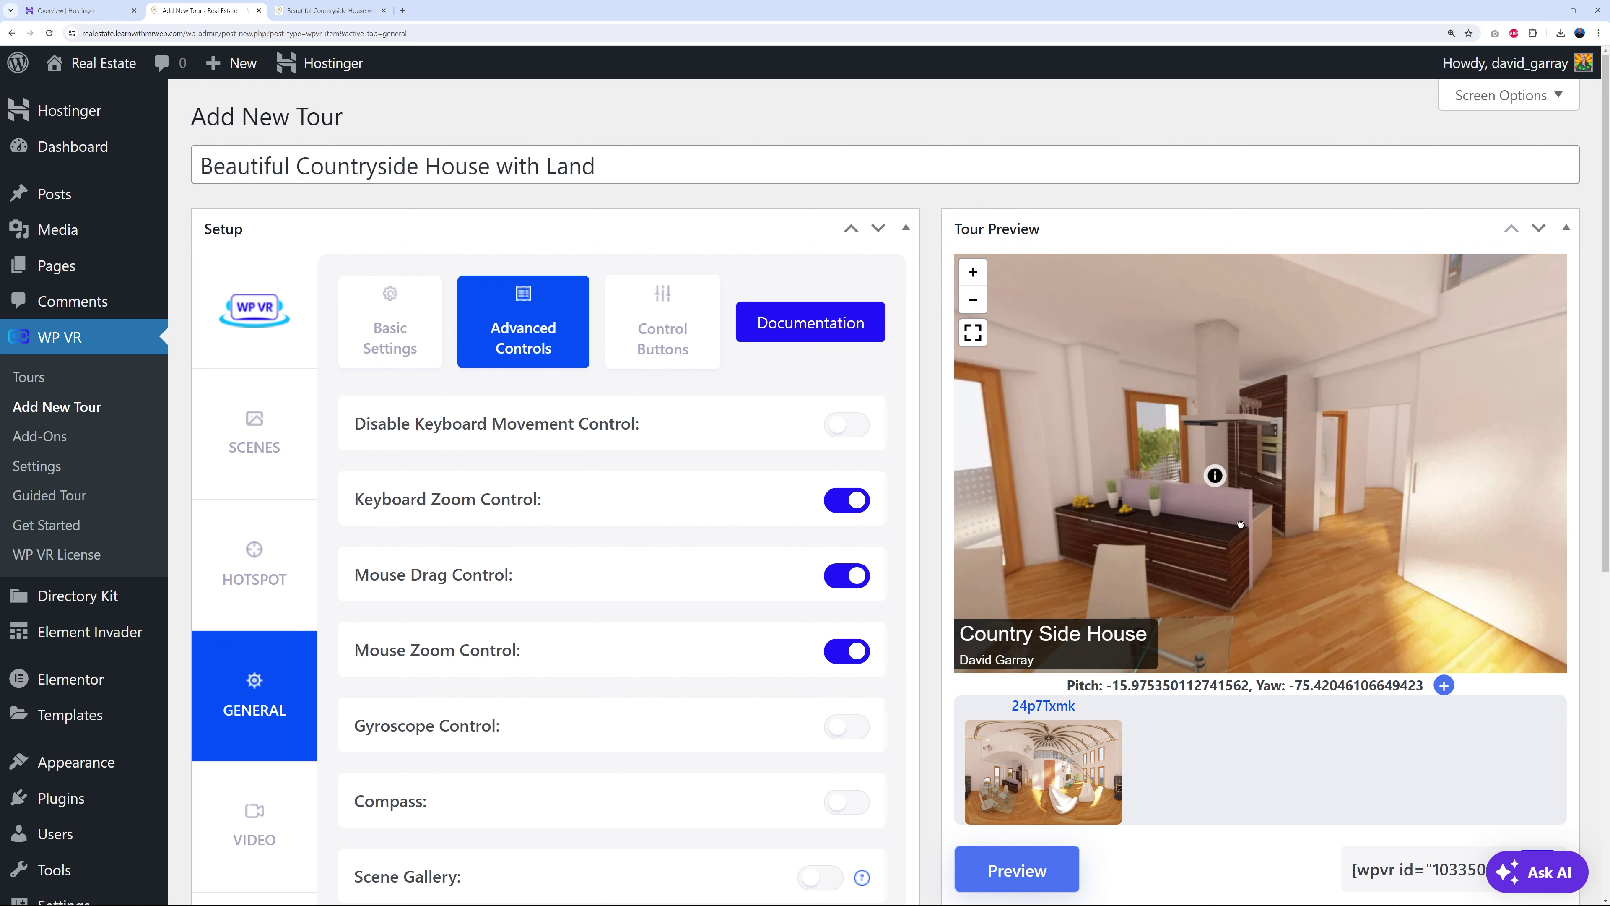
{"action": "left_click_drag", "start_coordinate": [1236, 524], "coordinate": [1225, 519]}
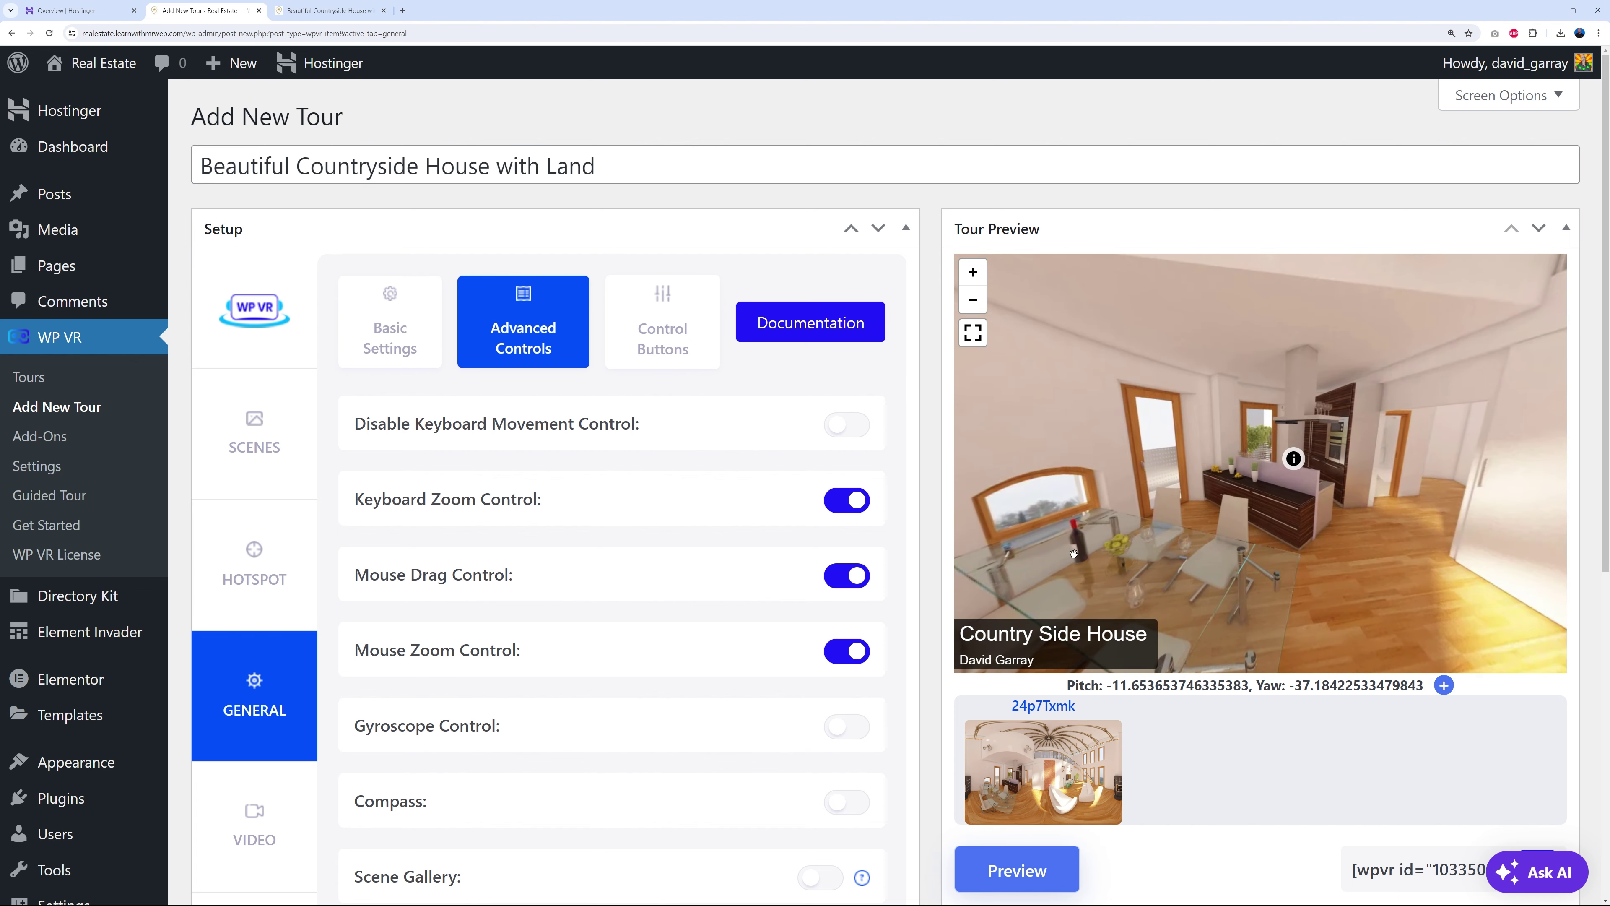
{"action": "scroll", "coordinate": [923, 603], "scroll_direction": "down", "scroll_amount": 2}
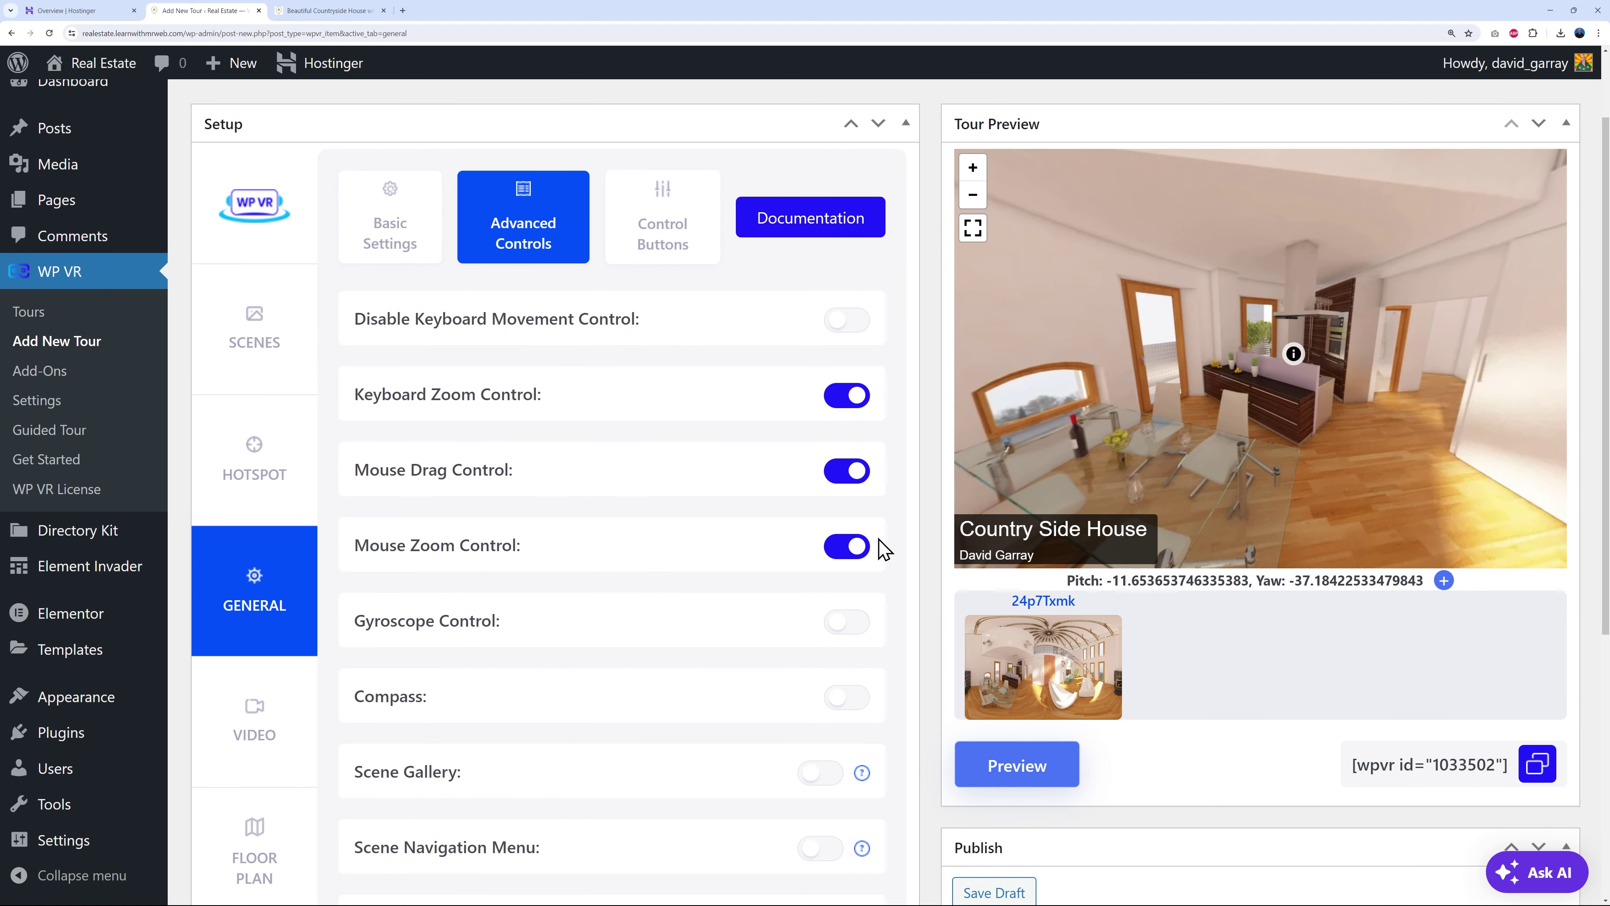
{"action": "scroll", "coordinate": [888, 562], "scroll_direction": "down", "scroll_amount": 2}
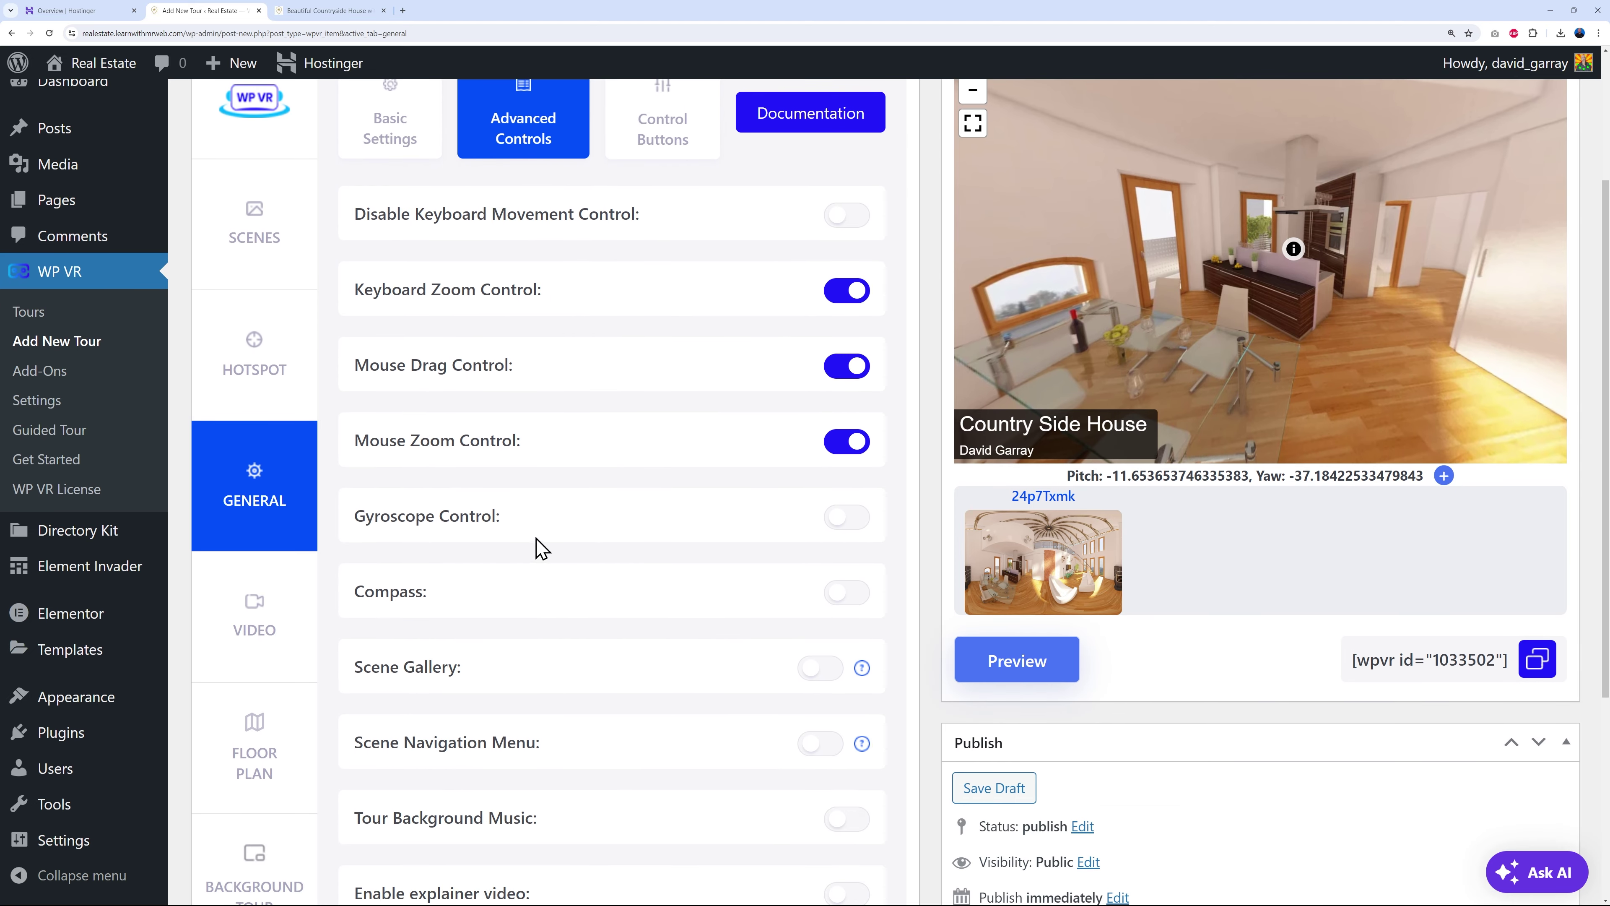
{"action": "scroll", "coordinate": [590, 599], "scroll_direction": "down", "scroll_amount": 2}
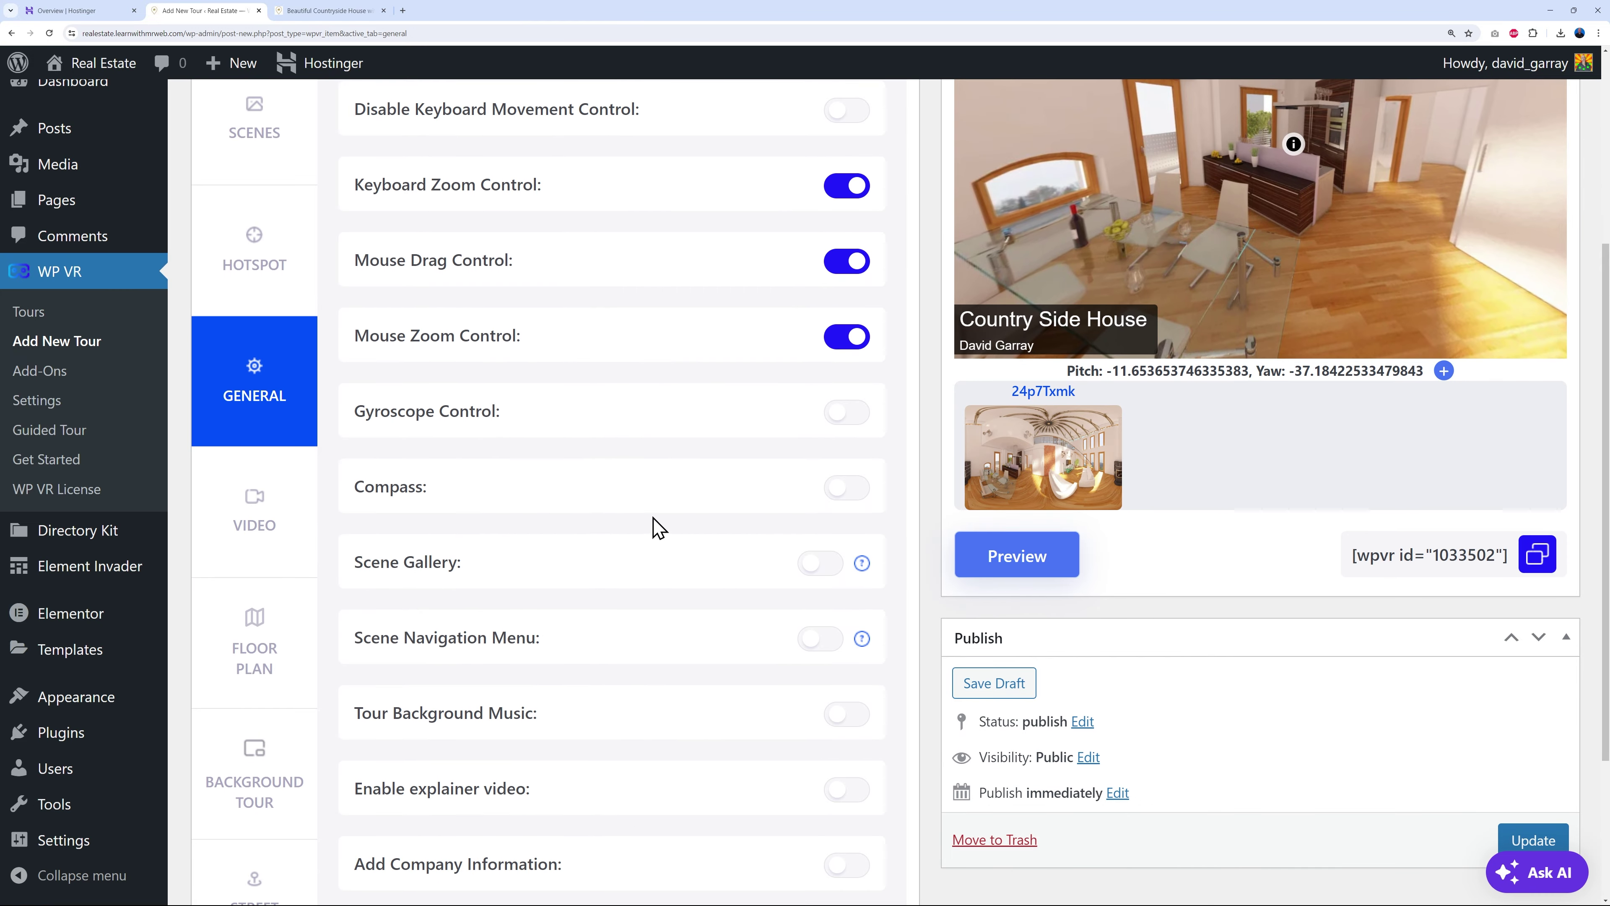
{"action": "scroll", "coordinate": [571, 603], "scroll_direction": "down", "scroll_amount": 1}
{"action": "scroll", "coordinate": [476, 691], "scroll_direction": "down", "scroll_amount": 1}
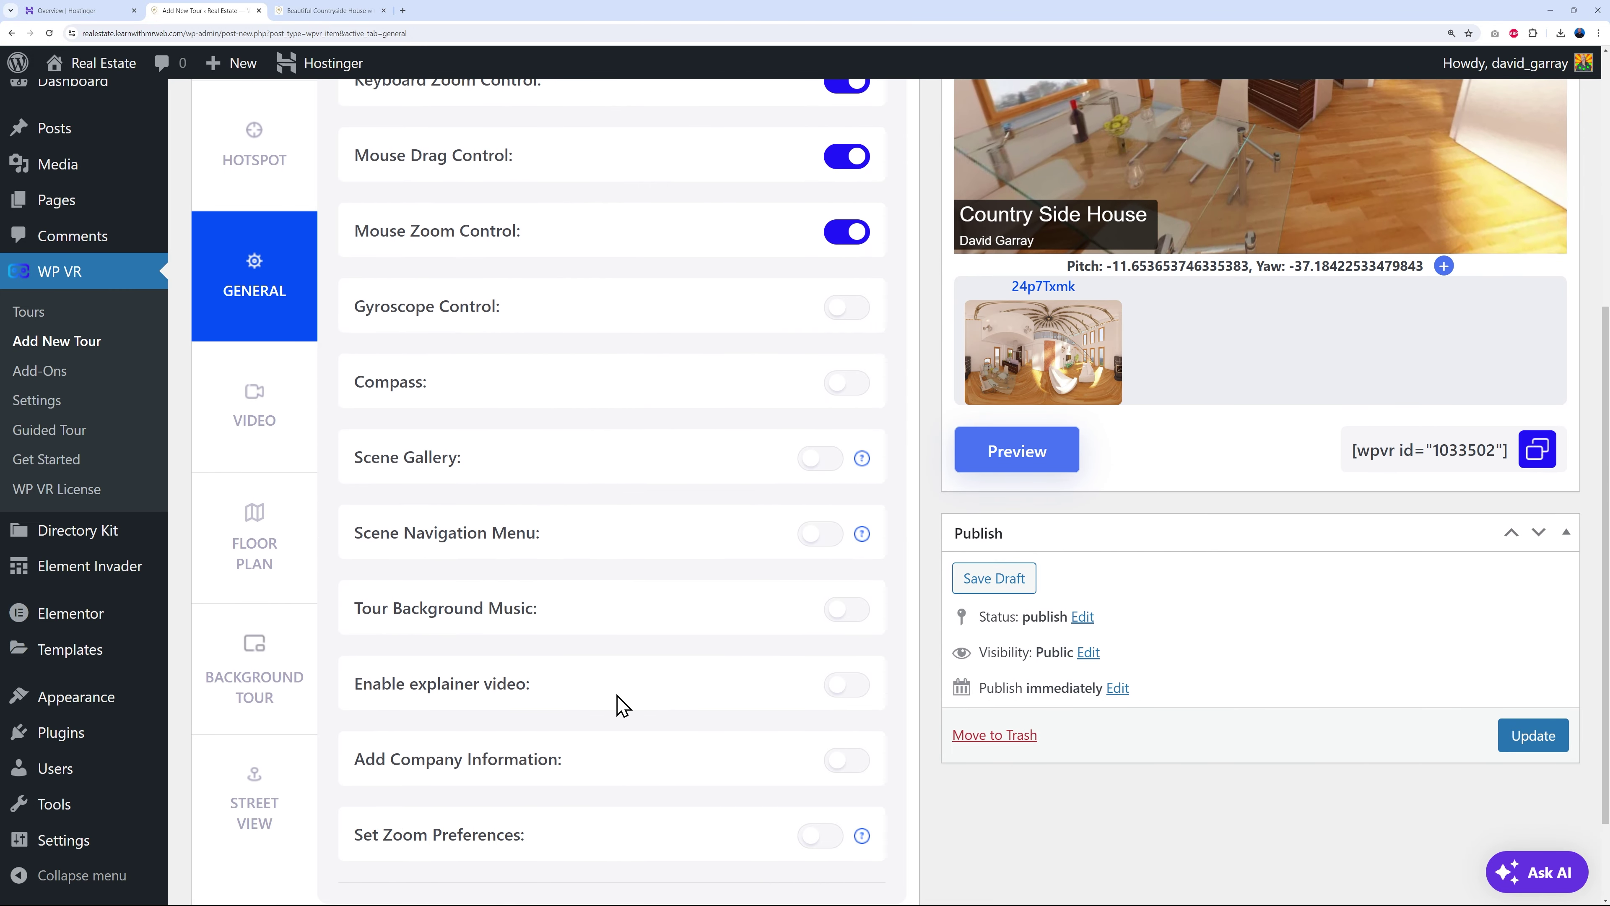
{"action": "scroll", "coordinate": [621, 704], "scroll_direction": "up", "scroll_amount": 3}
{"action": "scroll", "coordinate": [622, 704], "scroll_direction": "up", "scroll_amount": 5}
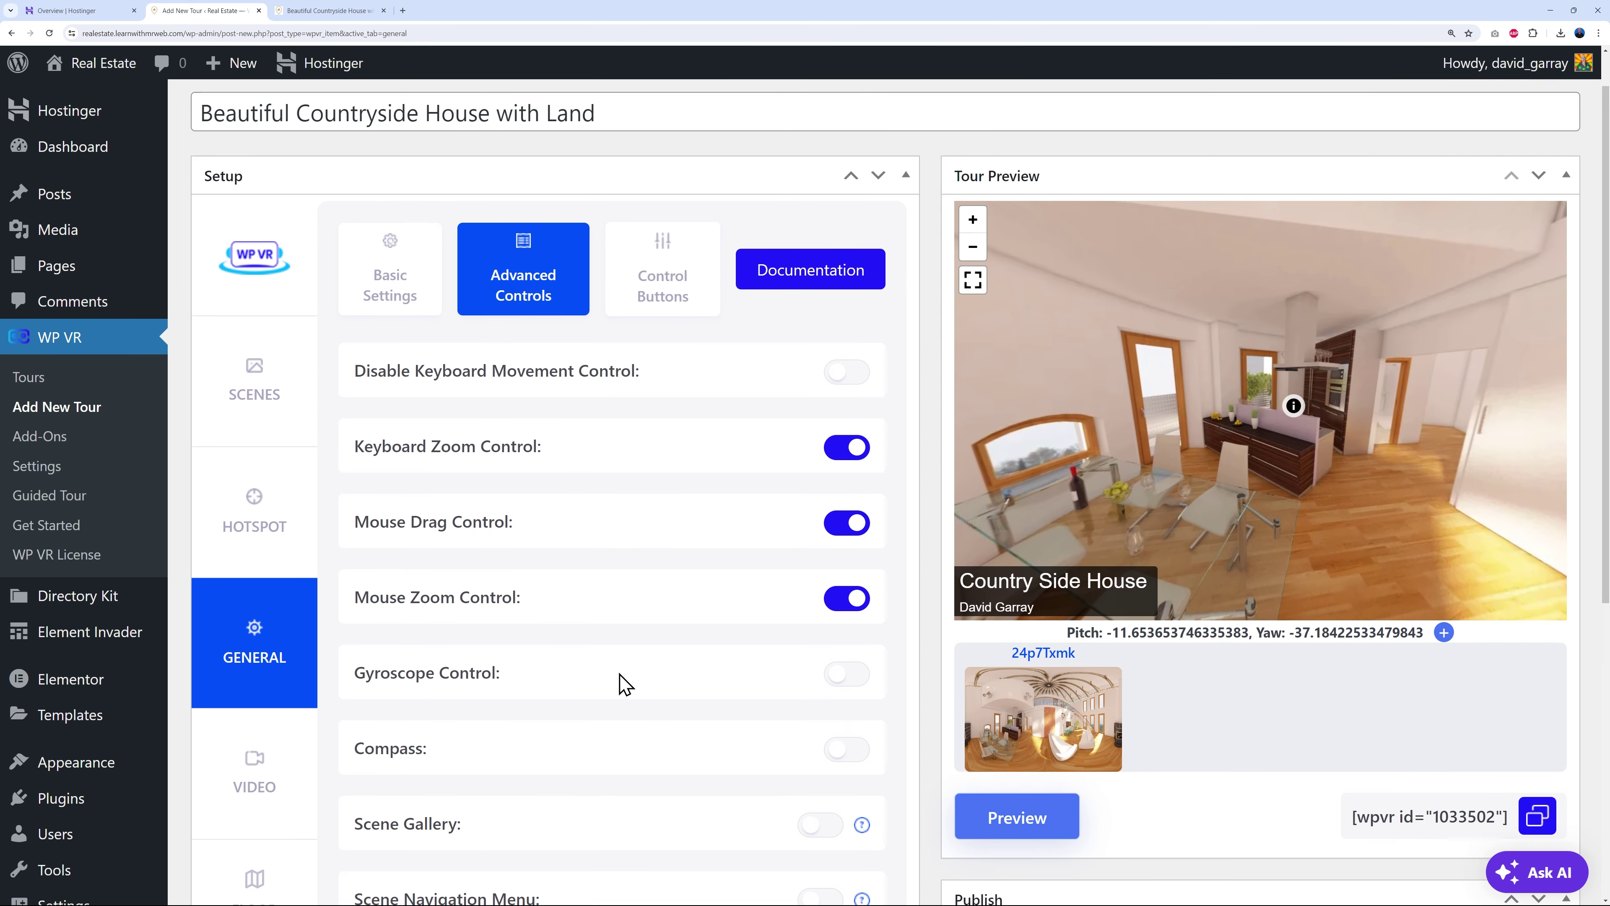
- Show the Control Buttons settings and browse the Move Up icon list without changing it
{"action": "left_click", "coordinate": [670, 352]}
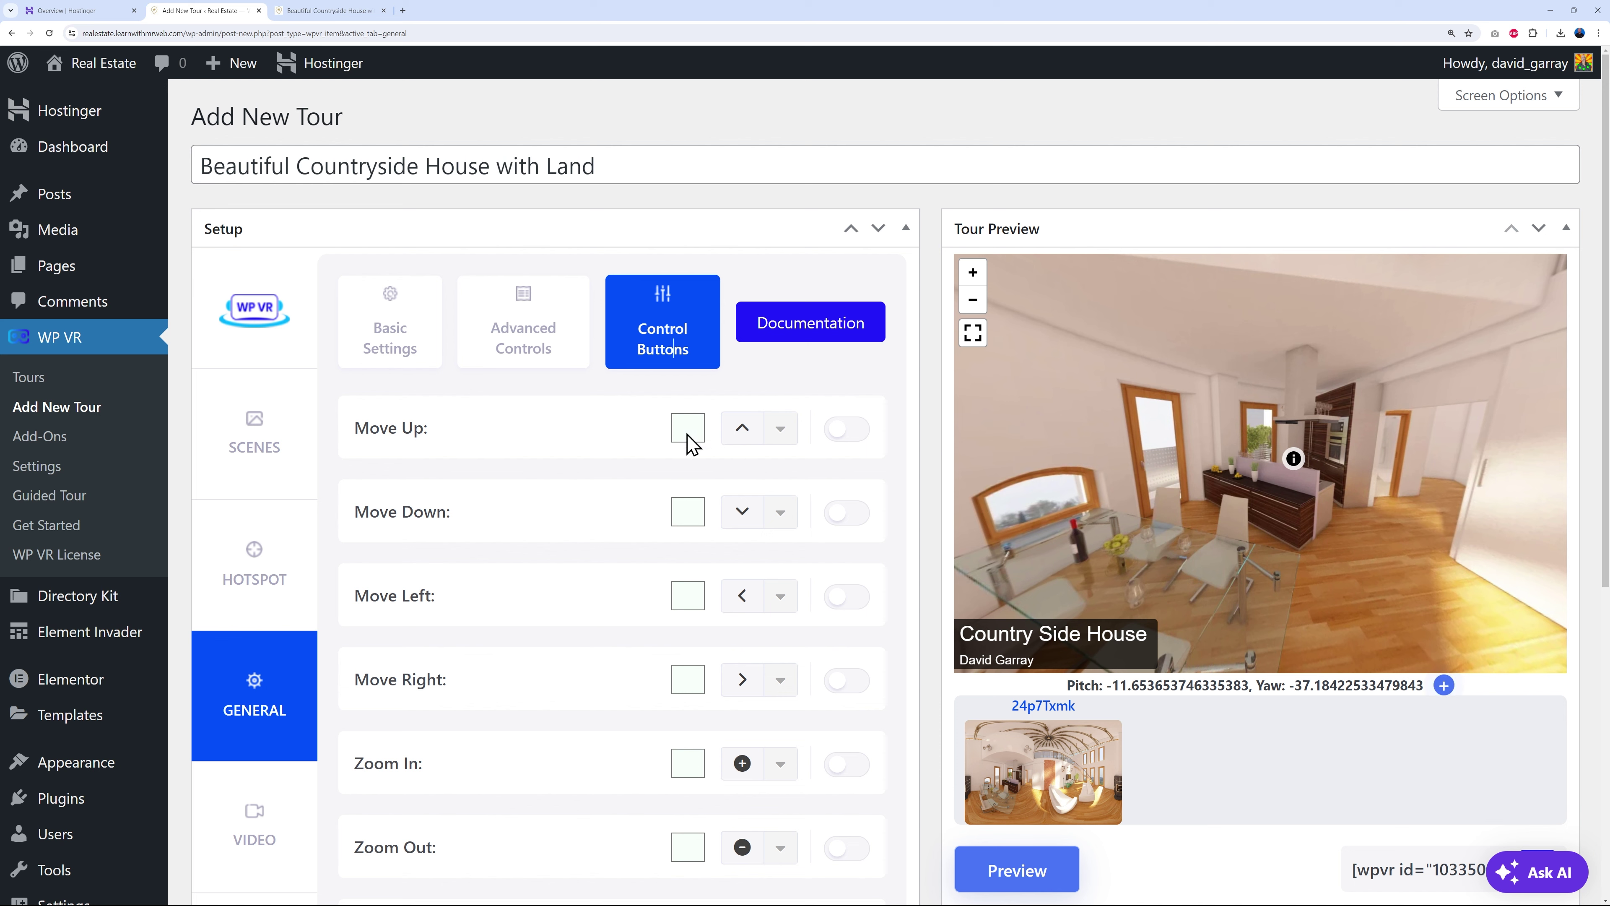
{"action": "left_click", "coordinate": [779, 436]}
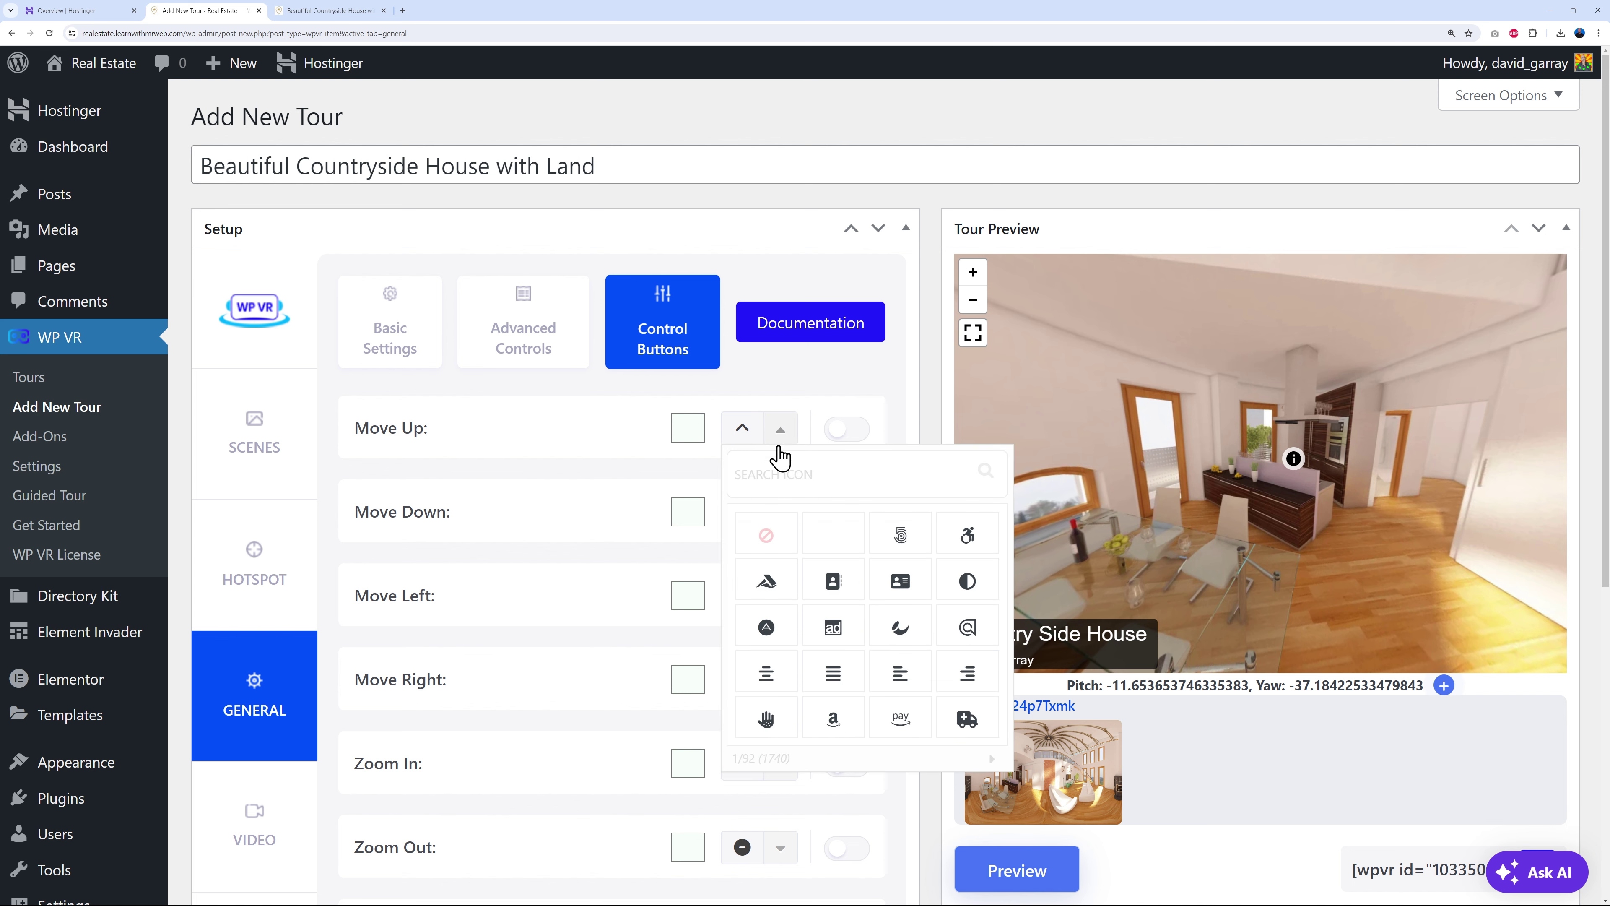
{"action": "left_click", "coordinate": [943, 431]}
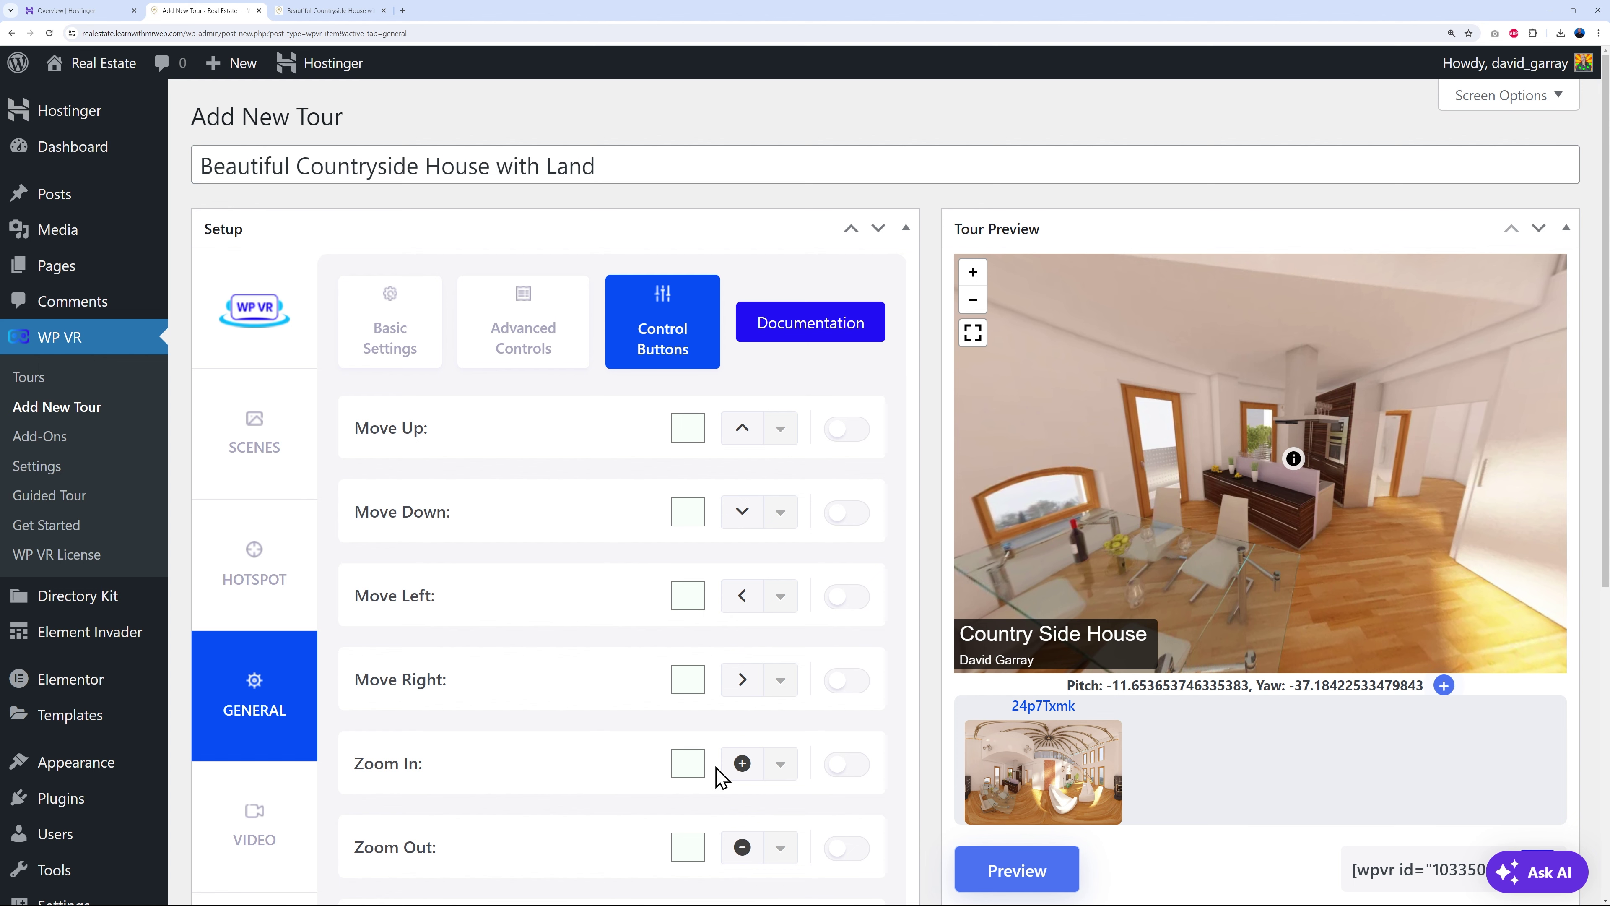
{"action": "scroll", "coordinate": [887, 658], "scroll_direction": "down", "scroll_amount": 4}
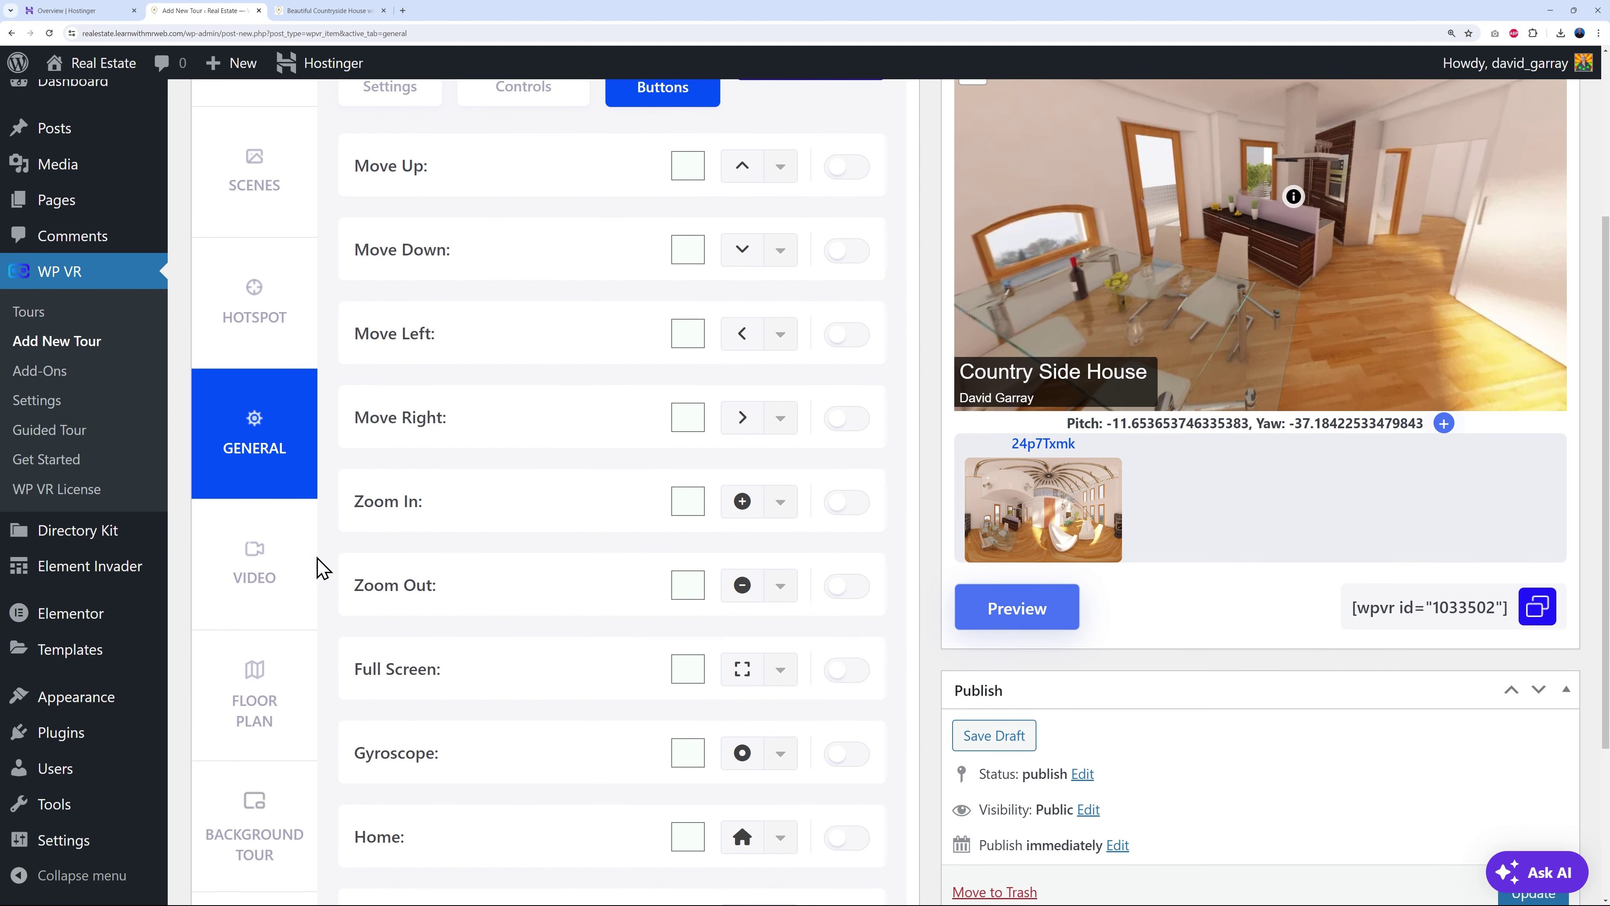
- In the Video tab, decline switching to video mode so the tour data is kept
{"action": "left_click", "coordinate": [267, 579]}
{"action": "scroll", "coordinate": [866, 553], "scroll_direction": "up", "scroll_amount": 3}
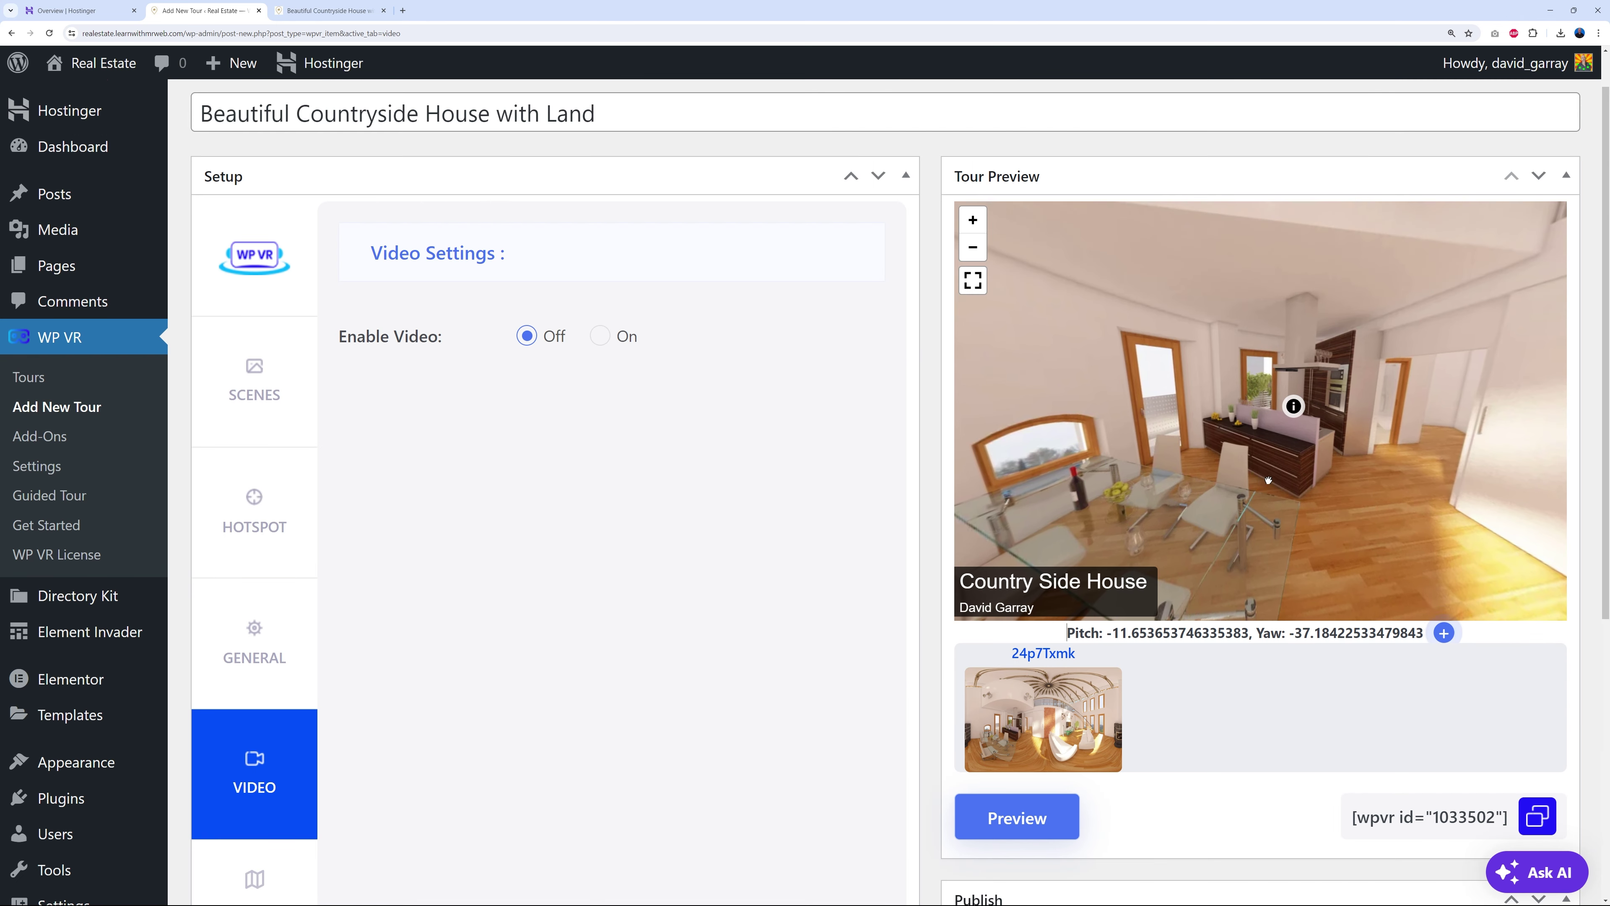
{"action": "left_click_drag", "start_coordinate": [1337, 499], "coordinate": [1167, 406]}
{"action": "left_click_drag", "start_coordinate": [1490, 393], "coordinate": [1078, 444]}
{"action": "left_click_drag", "start_coordinate": [1457, 438], "coordinate": [1320, 447]}
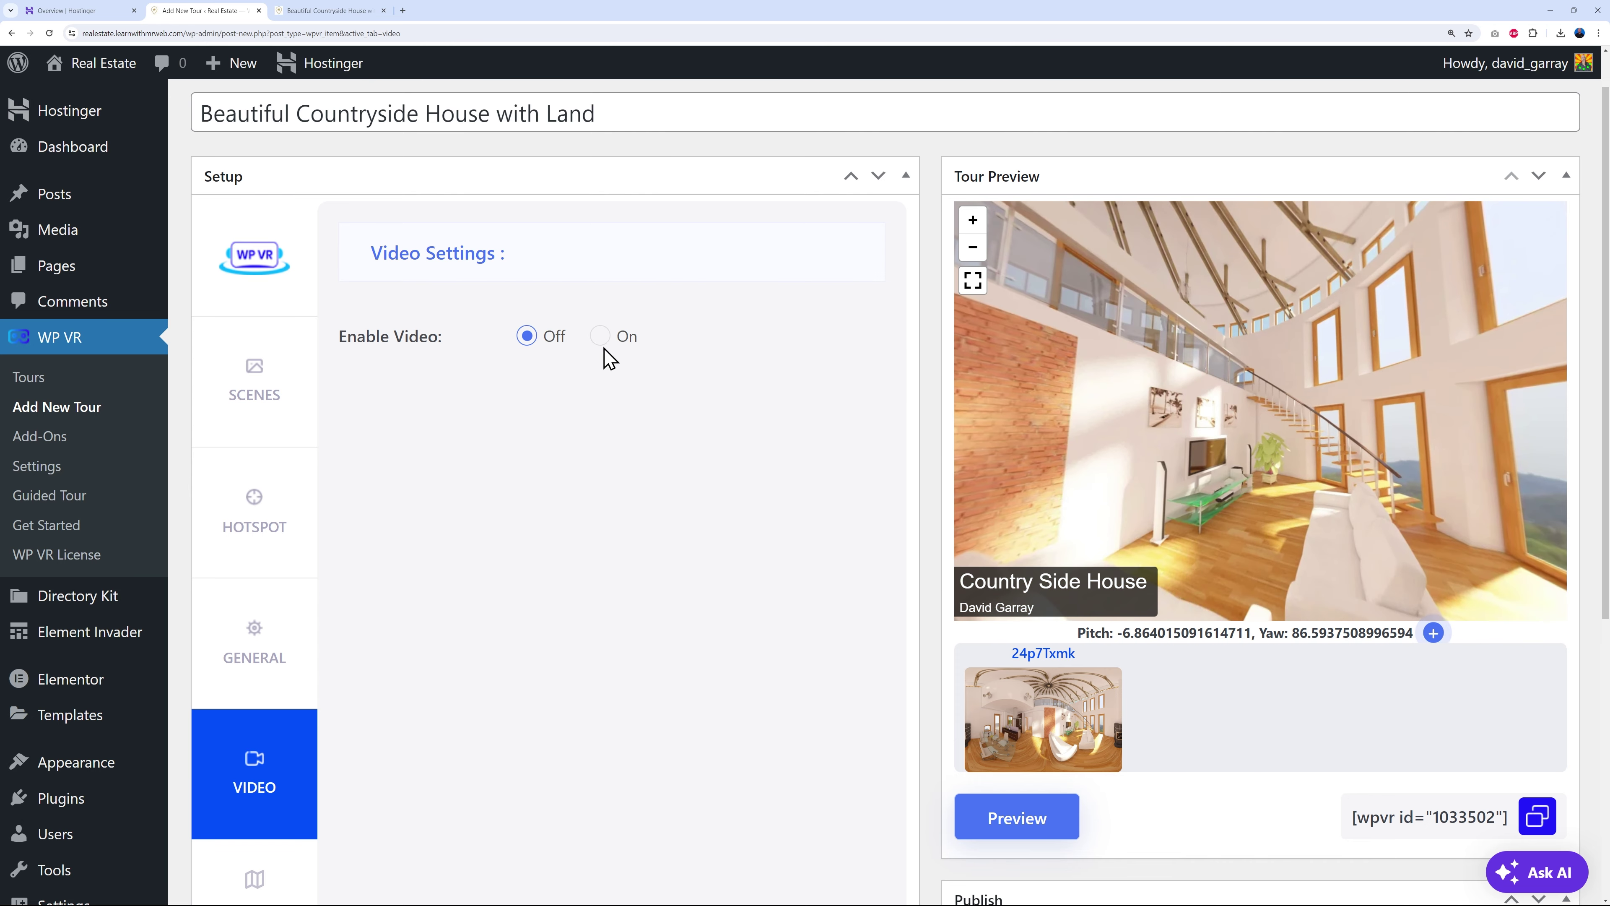
{"action": "left_click", "coordinate": [599, 336]}
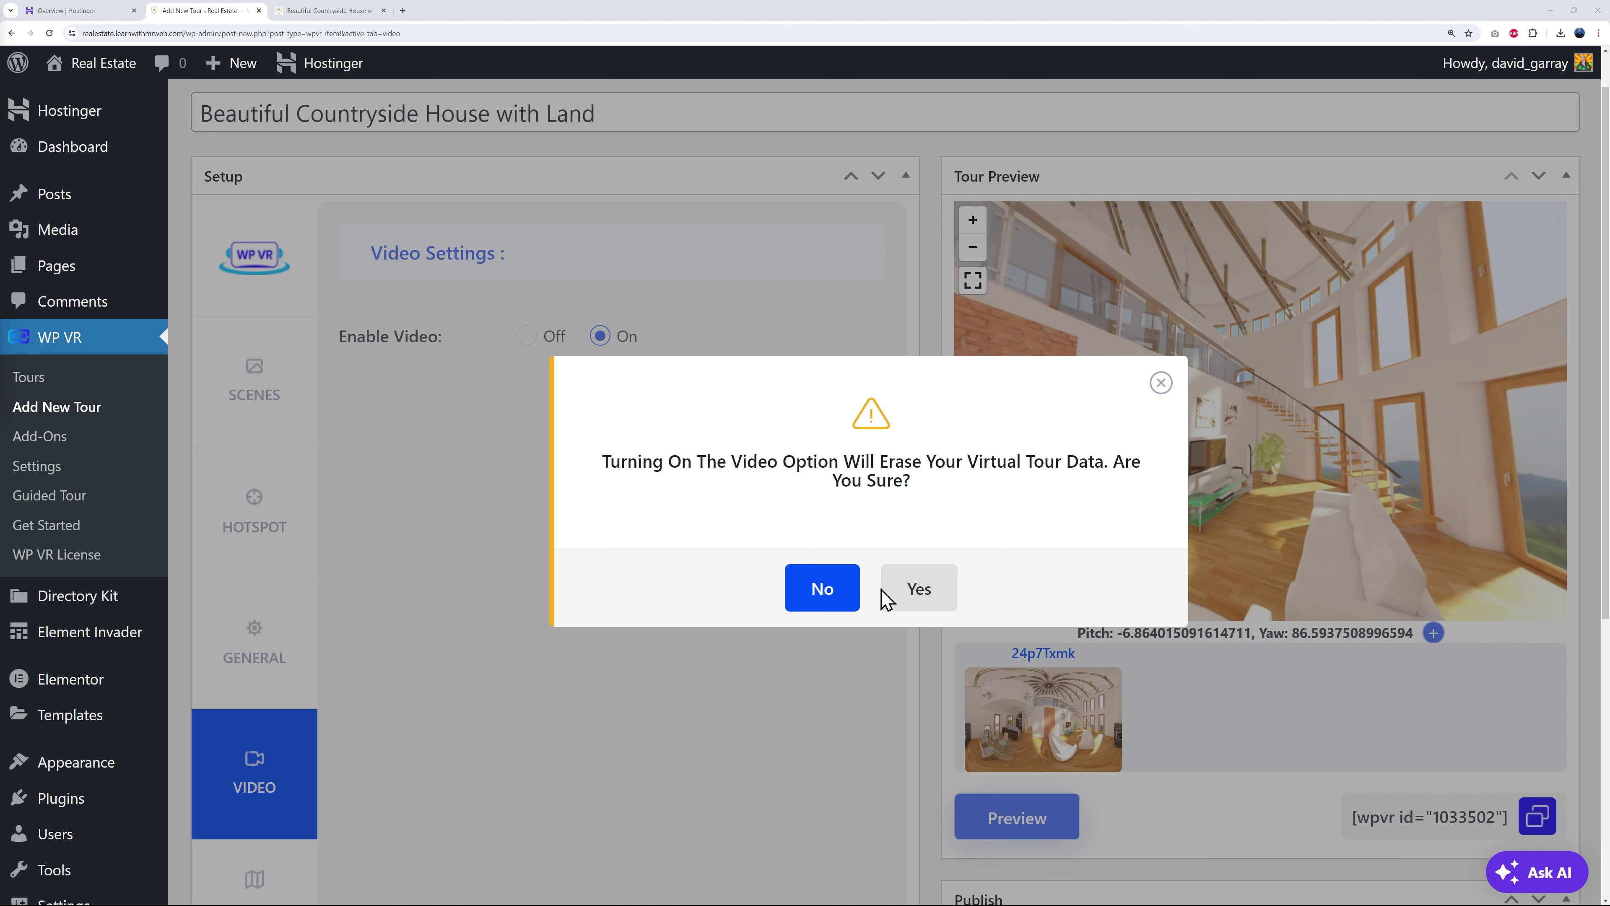
{"action": "left_click", "coordinate": [1159, 384]}
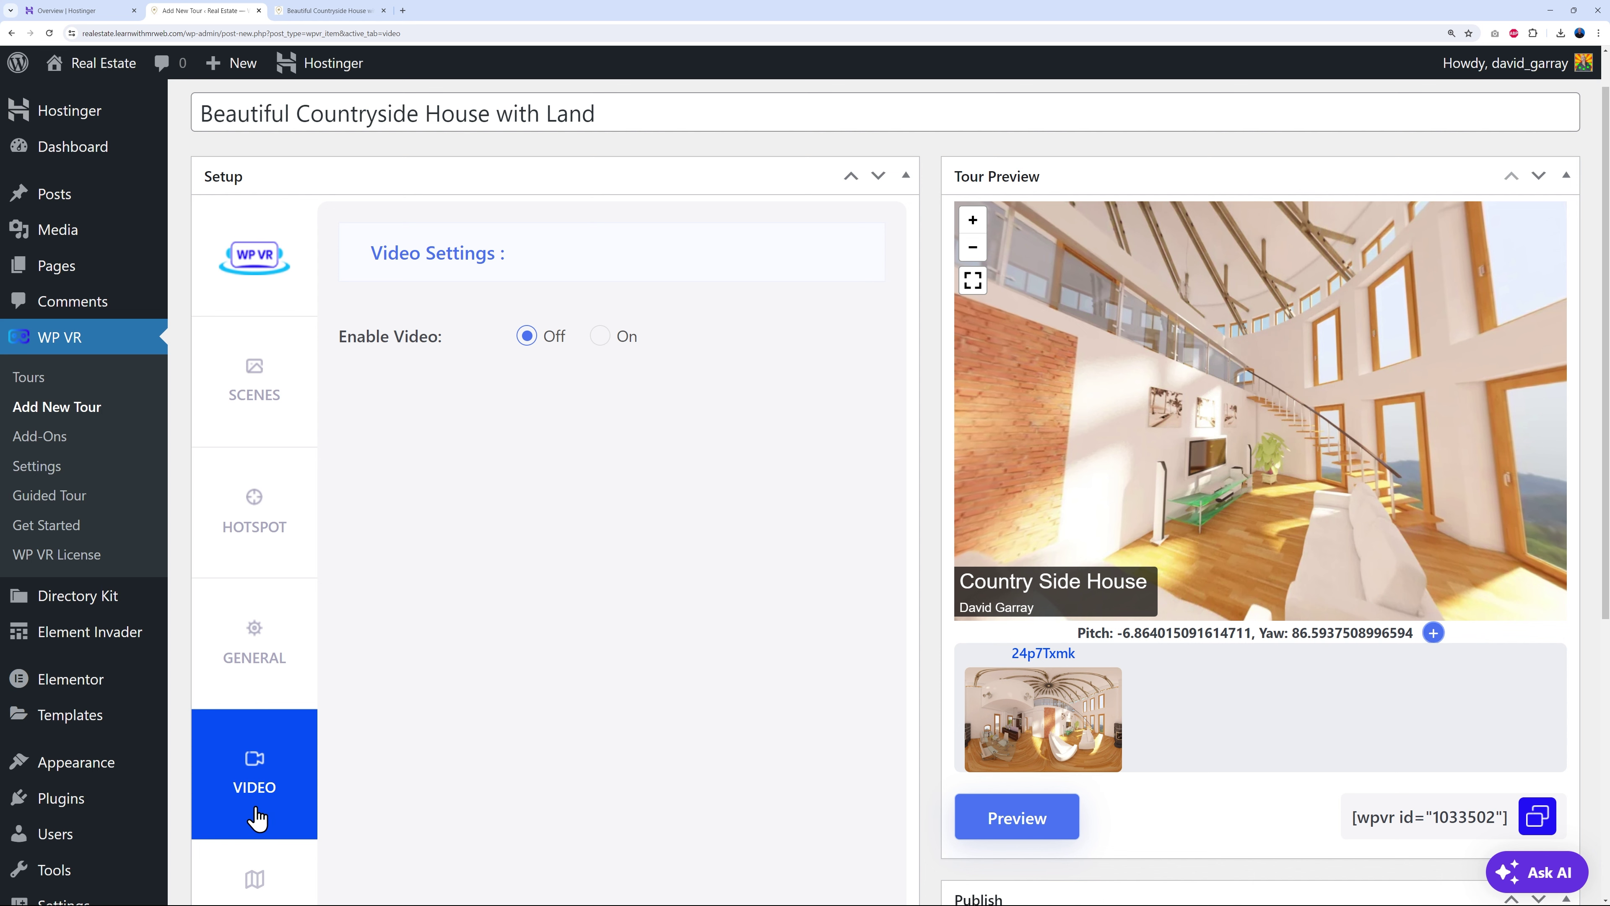
- Rotate the panorama preview around the room and show the Floor Plan settings
{"action": "left_click", "coordinate": [266, 387]}
{"action": "left_click_drag", "start_coordinate": [1255, 473], "coordinate": [1521, 304]}
{"action": "left_click_drag", "start_coordinate": [1262, 457], "coordinate": [1356, 468]}
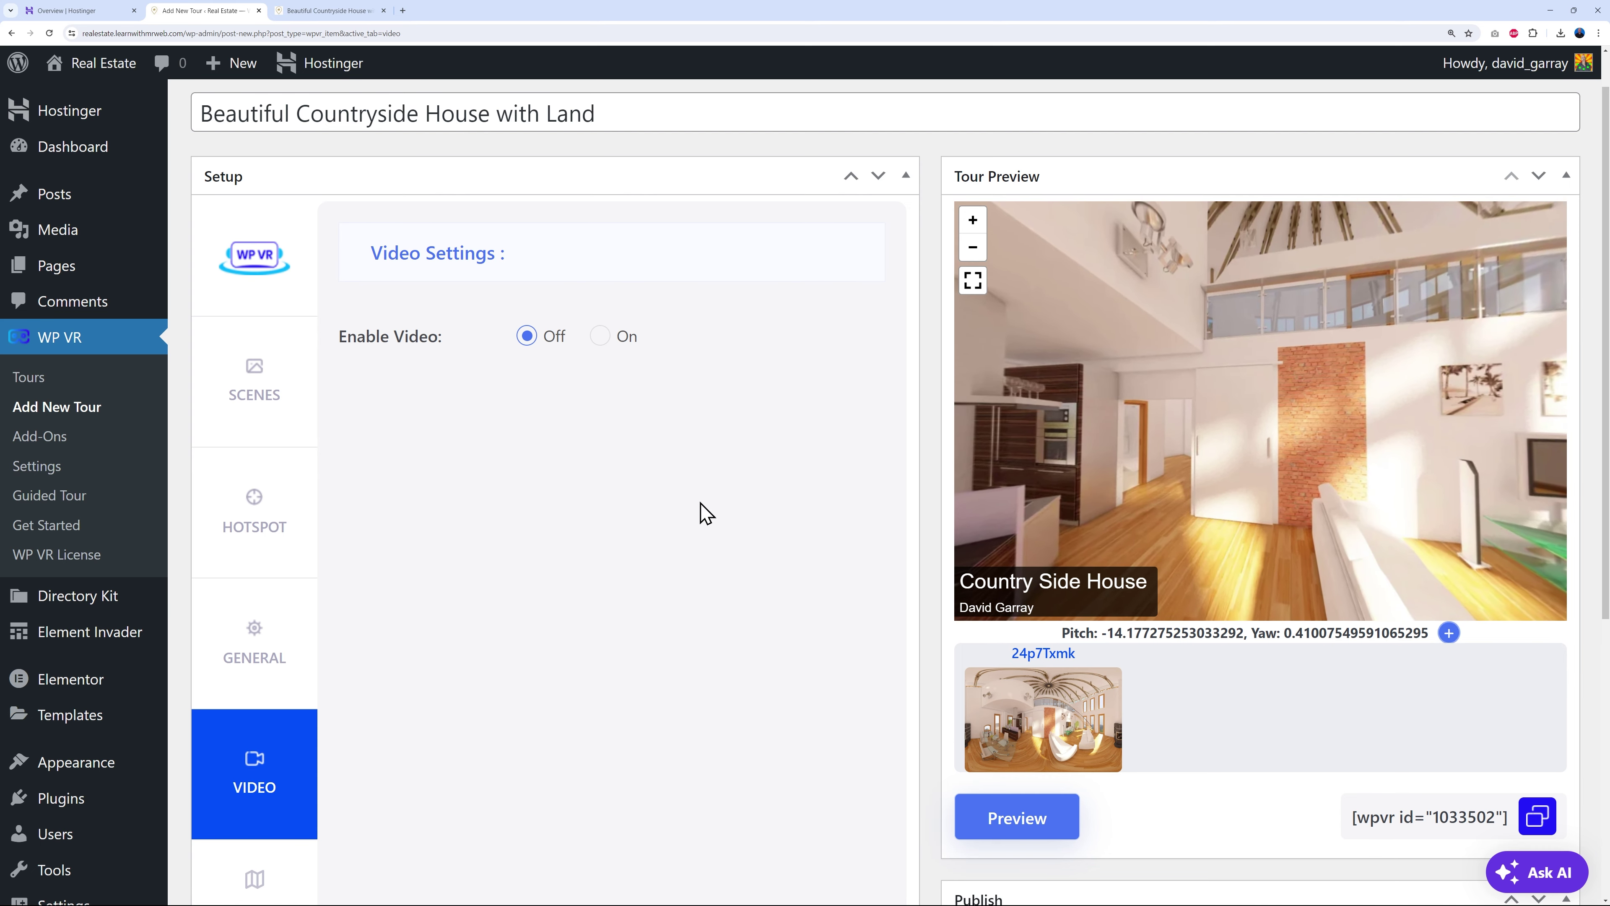
{"action": "scroll", "coordinate": [748, 515], "scroll_direction": "down", "scroll_amount": 2}
{"action": "scroll", "coordinate": [751, 519], "scroll_direction": "down", "scroll_amount": 4}
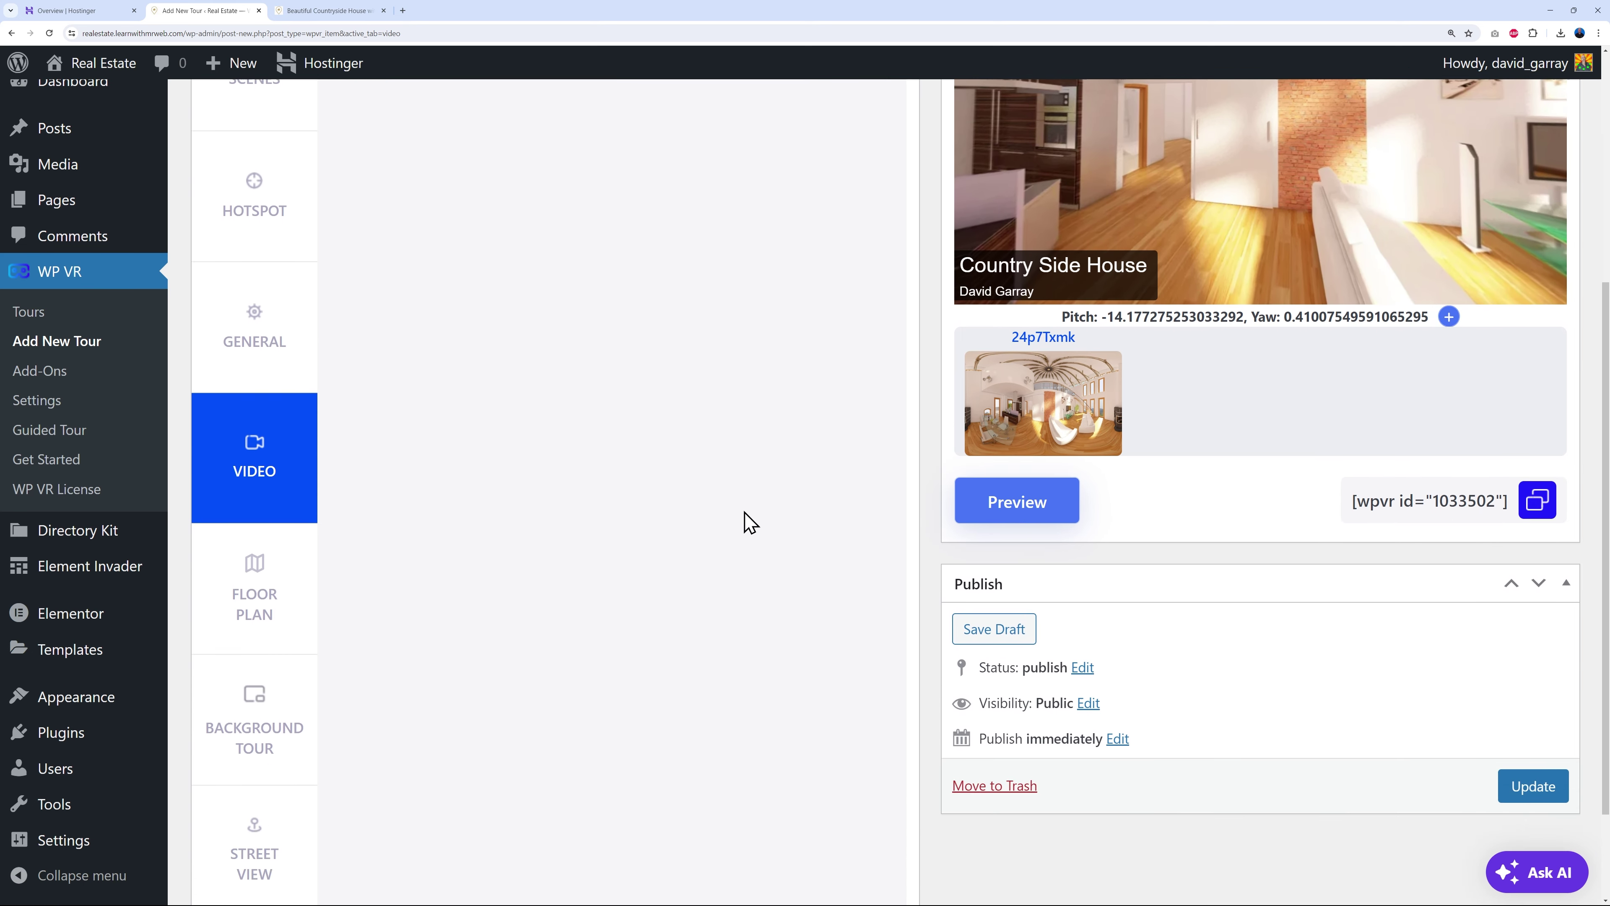
{"action": "left_click", "coordinate": [270, 497]}
{"action": "scroll", "coordinate": [688, 520], "scroll_direction": "up", "scroll_amount": 7}
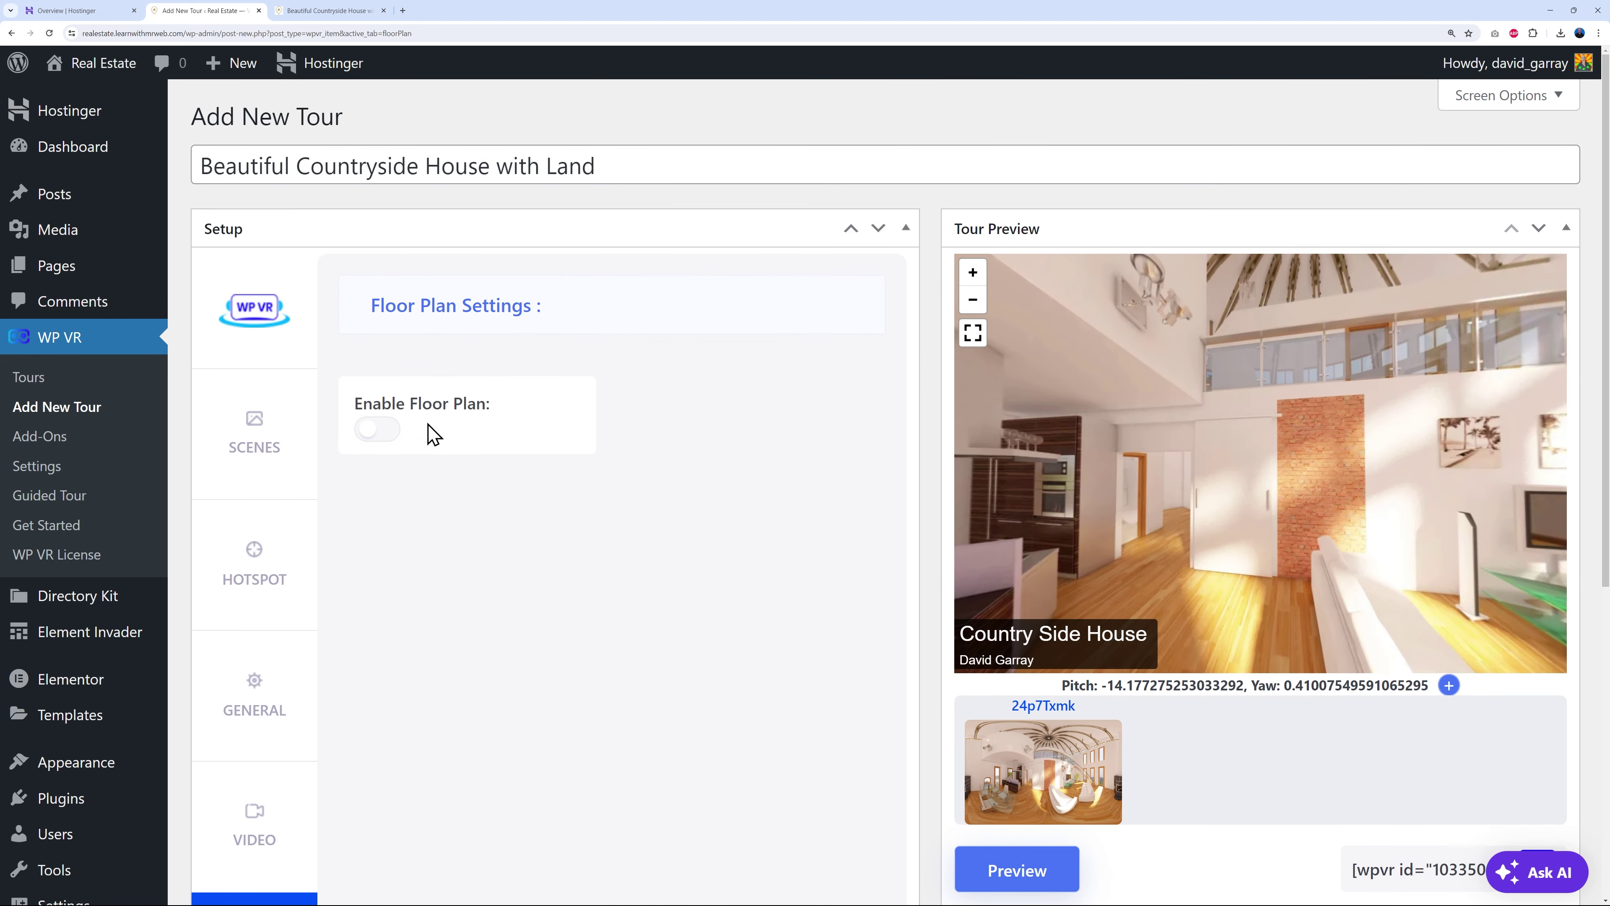
- Enable the floor plan and upload the floor-plan PNG as its image
{"action": "left_click", "coordinate": [385, 432]}
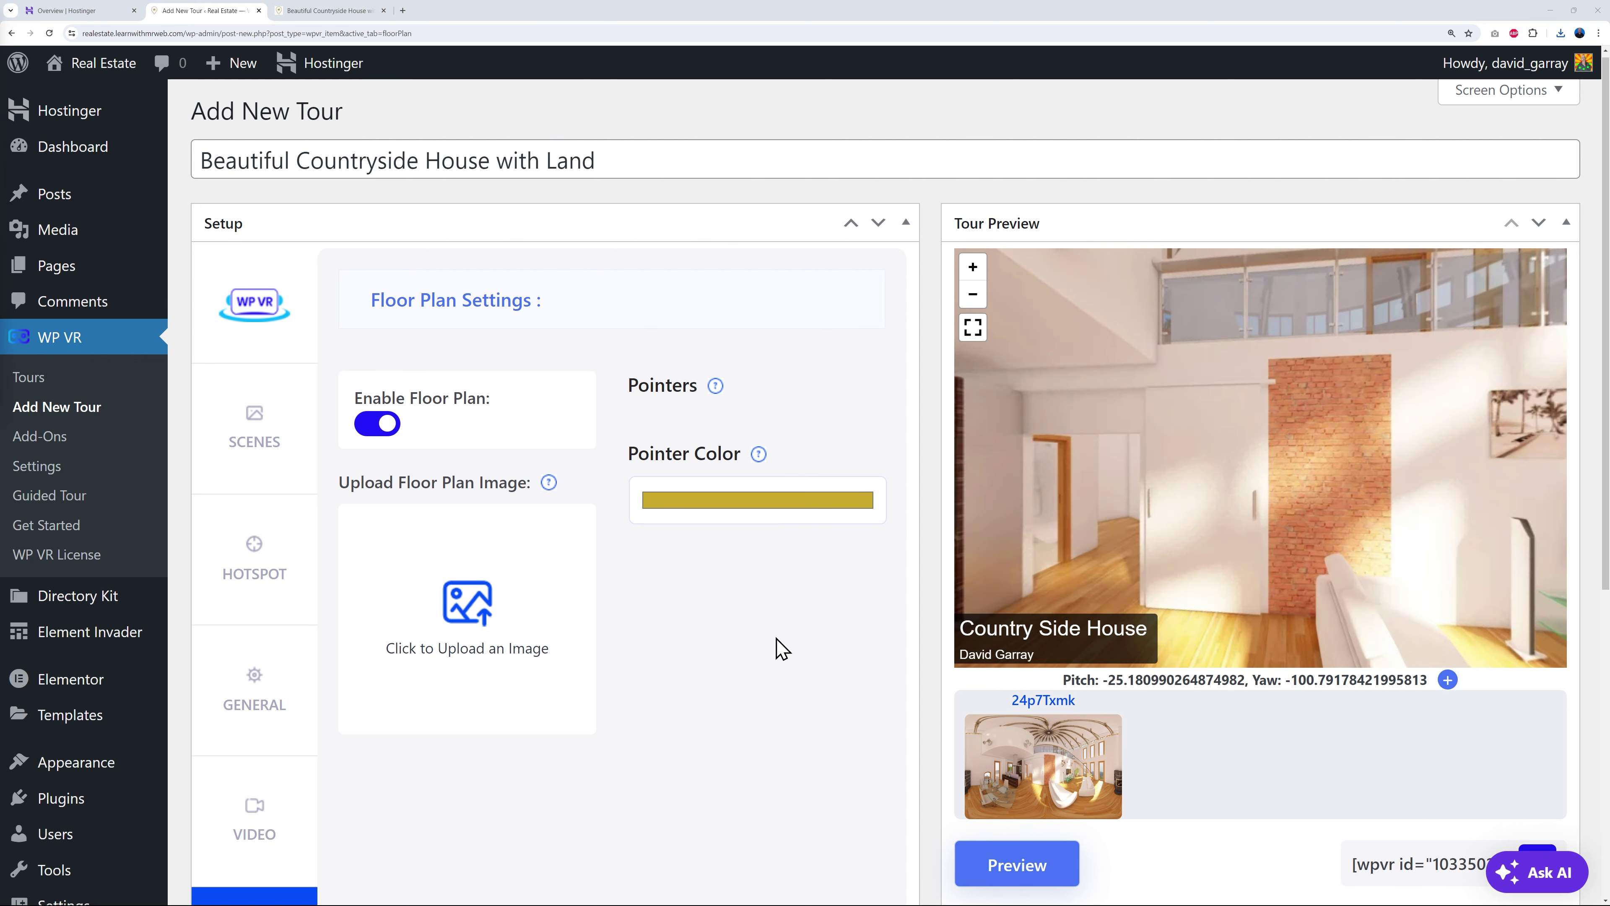
{"action": "left_click", "coordinate": [484, 621]}
{"action": "left_click", "coordinate": [81, 155]}
{"action": "left_click", "coordinate": [803, 475]}
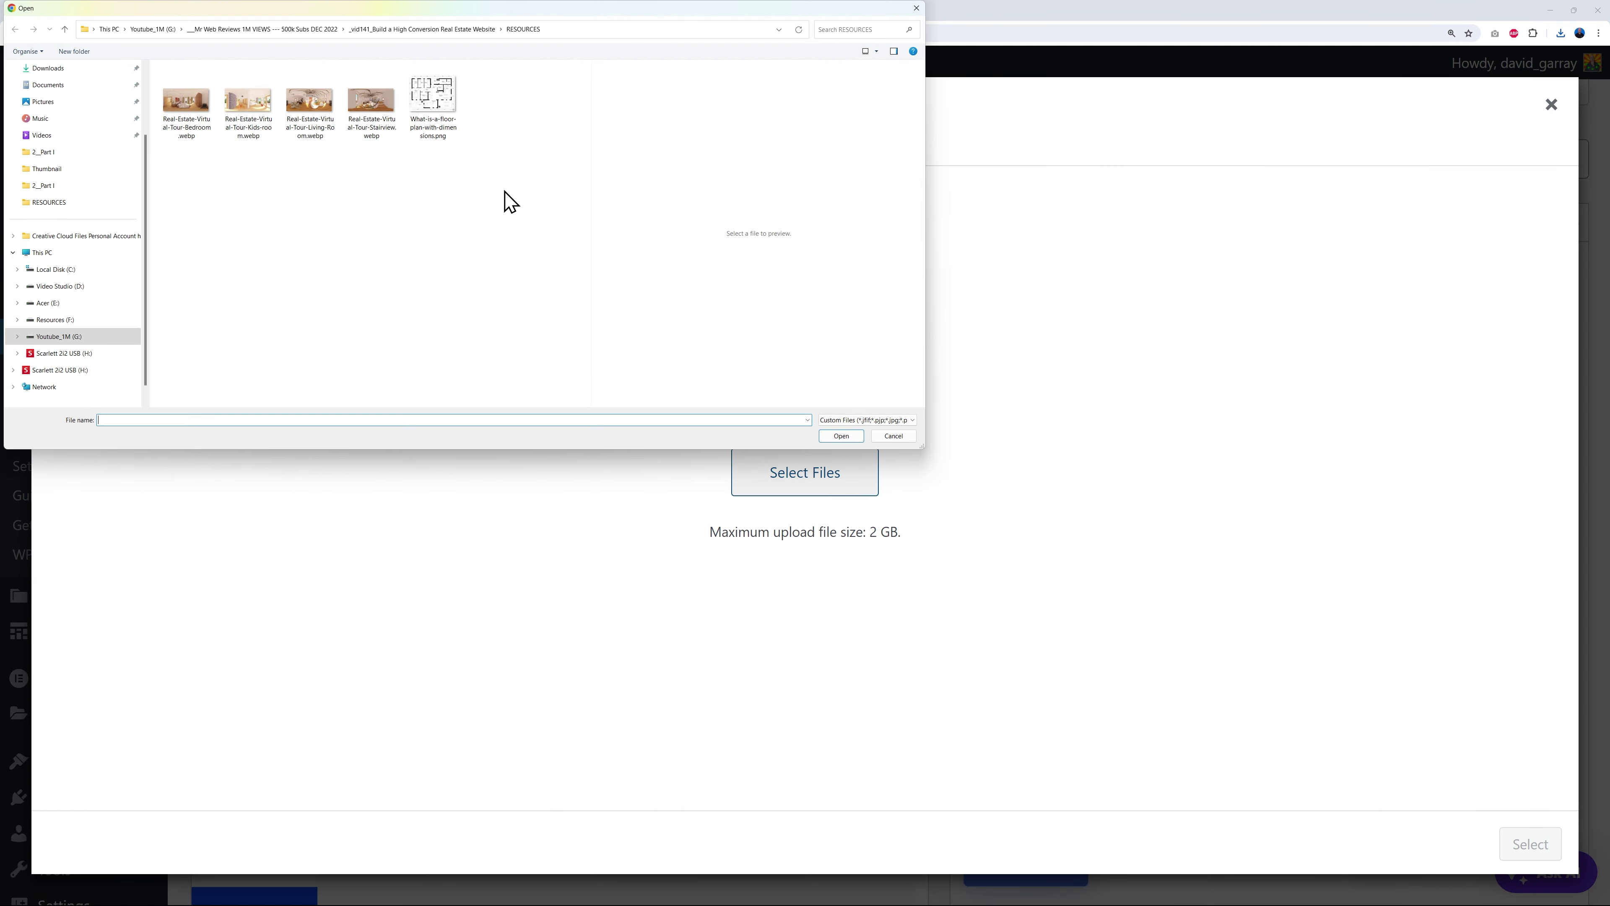
{"action": "left_click", "coordinate": [437, 120]}
{"action": "left_click", "coordinate": [844, 437]}
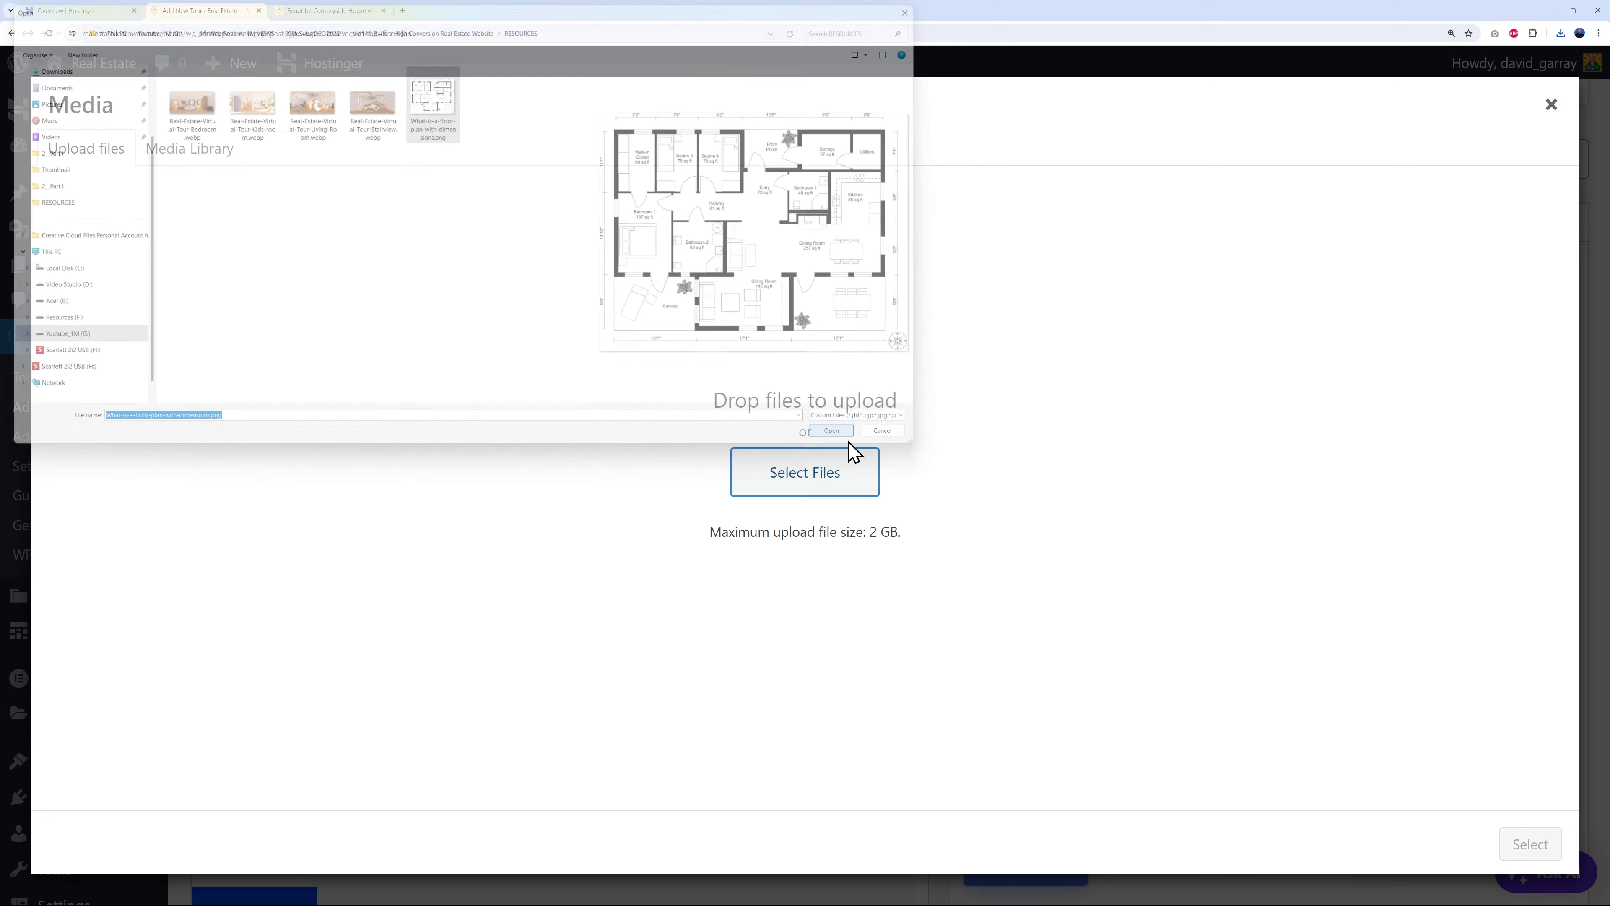
{"action": "left_click", "coordinate": [1507, 848]}
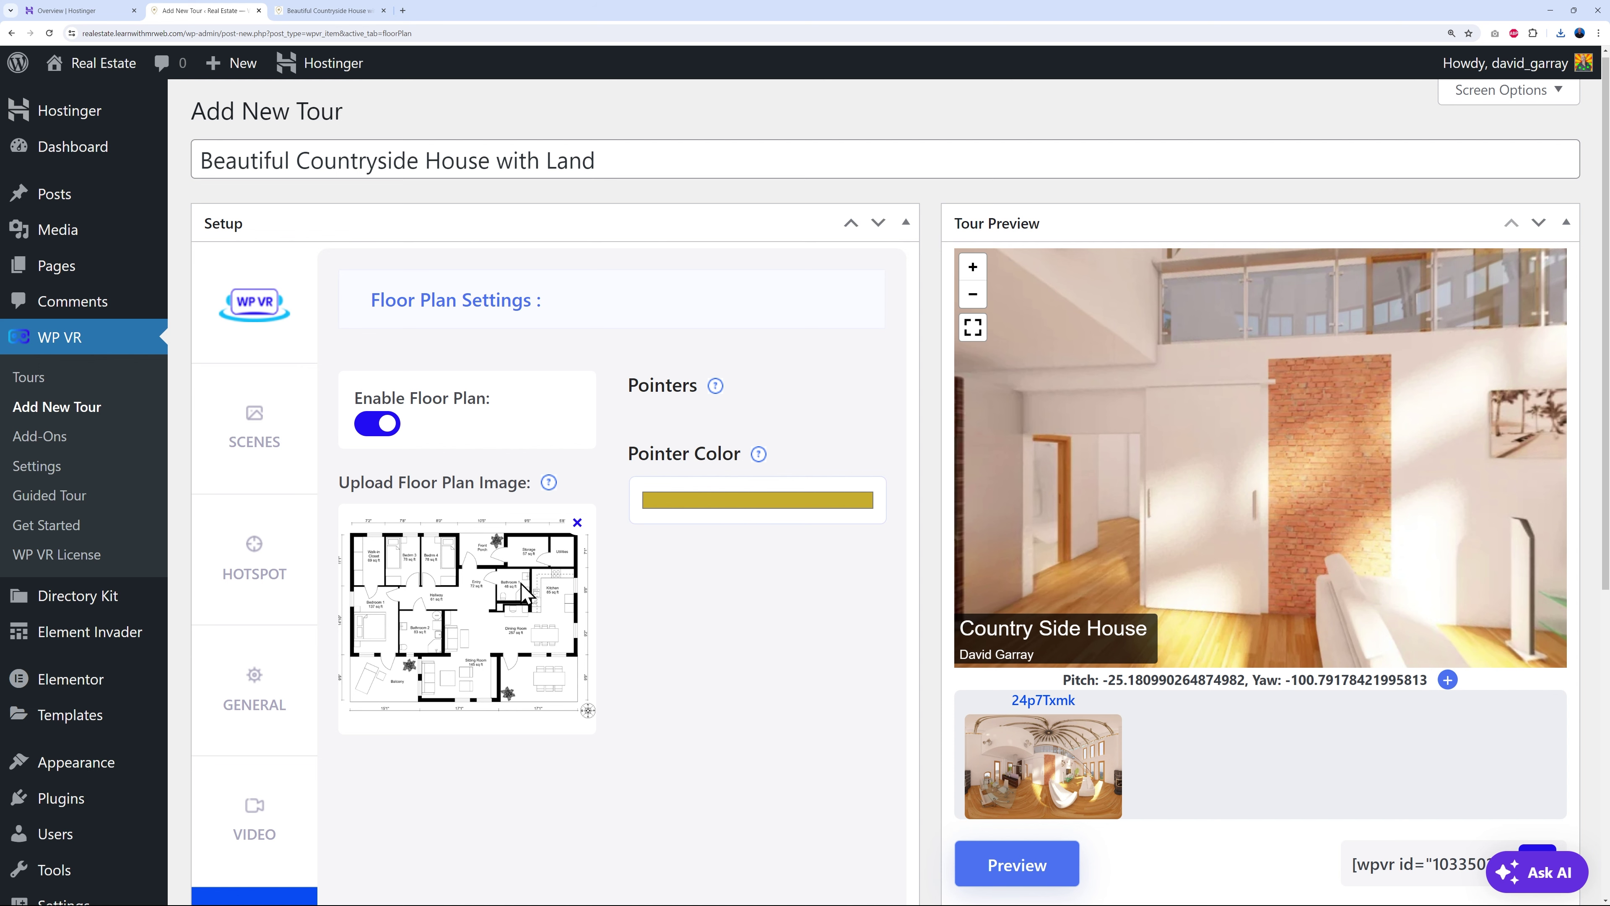
{"action": "scroll", "coordinate": [824, 632], "scroll_direction": "down", "scroll_amount": 7}
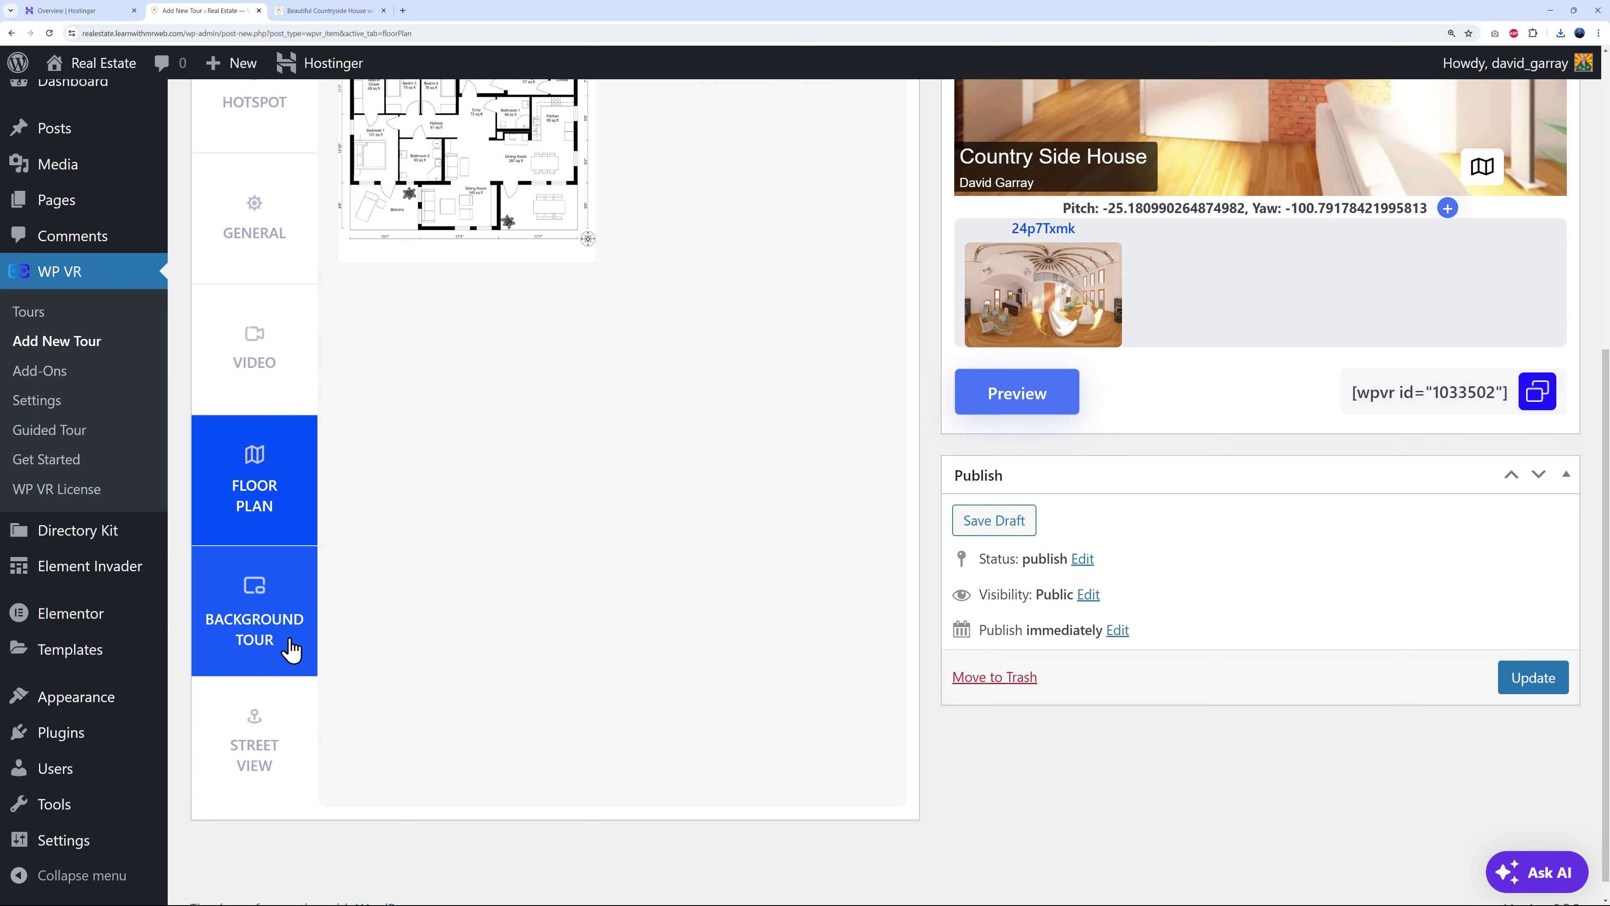
- Toggle Background Tour on and back off, leaving it disabled
{"action": "left_click", "coordinate": [295, 654]}
{"action": "scroll", "coordinate": [848, 669], "scroll_direction": "up", "scroll_amount": 7}
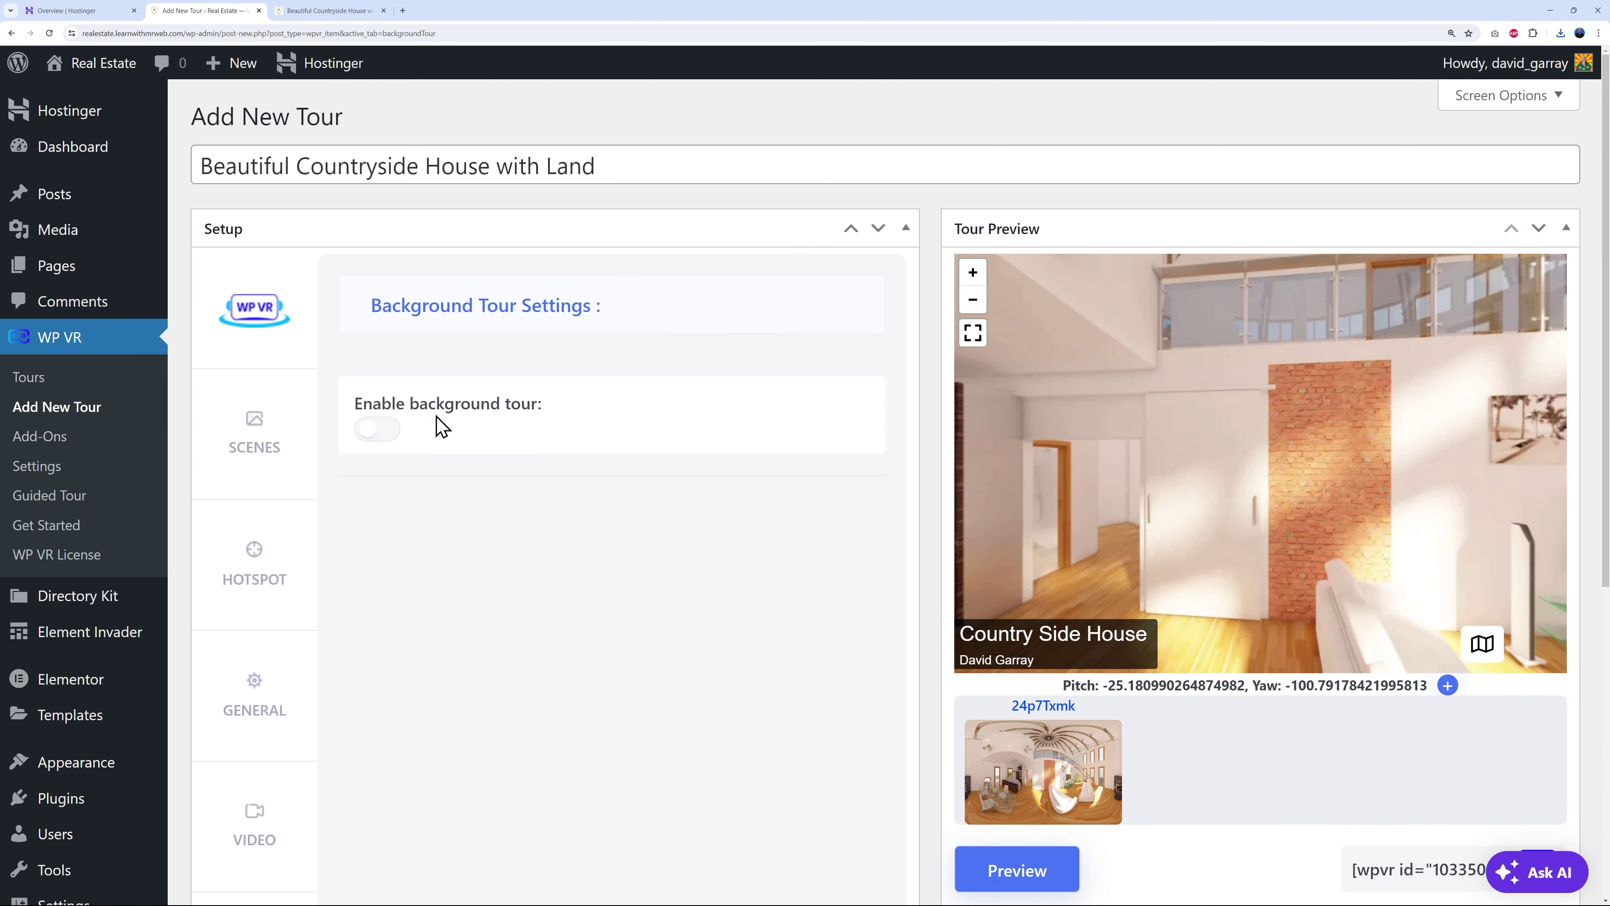
{"action": "left_click", "coordinate": [380, 431]}
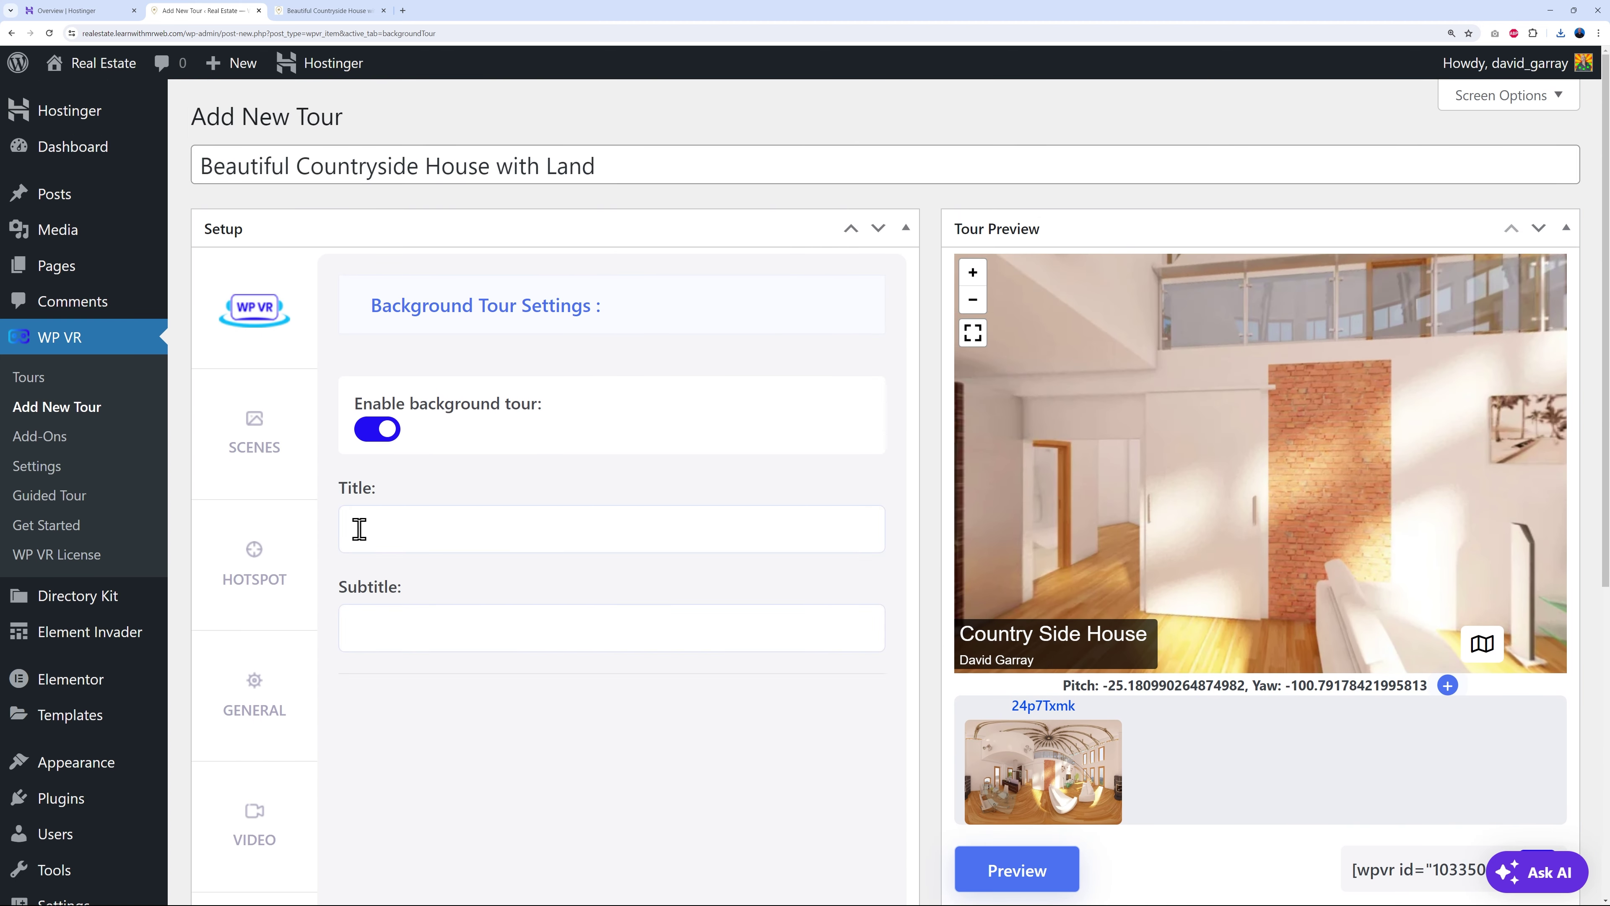
{"action": "left_click", "coordinate": [385, 444]}
{"action": "scroll", "coordinate": [580, 707], "scroll_direction": "down", "scroll_amount": 6}
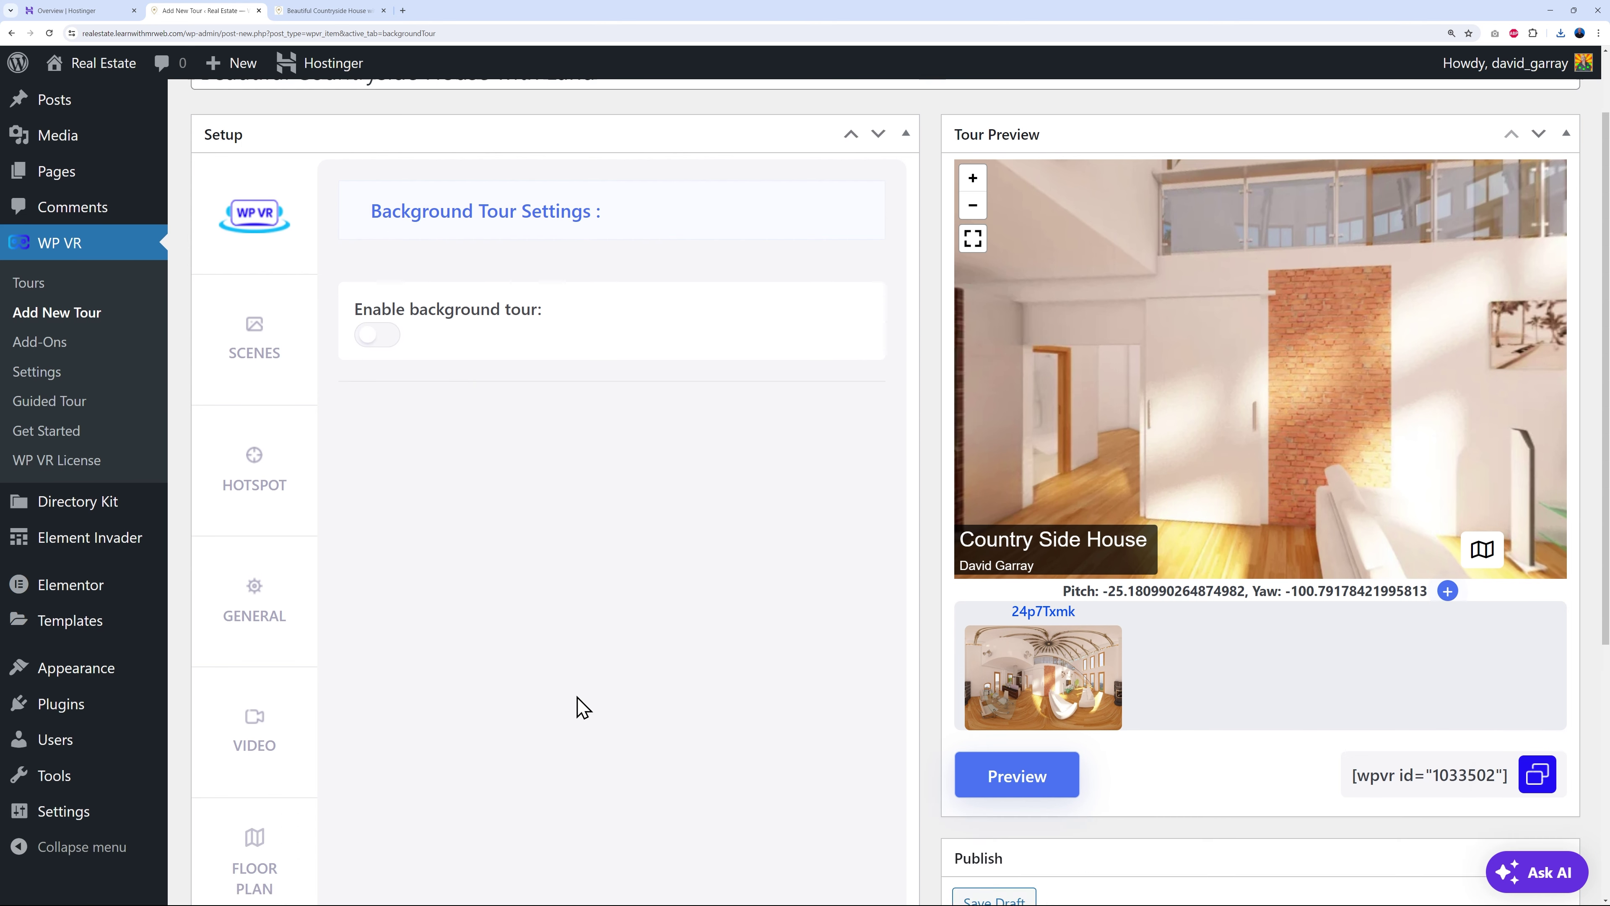
{"action": "scroll", "coordinate": [444, 707], "scroll_direction": "down", "scroll_amount": 2}
- Try enabling Street View, then dismiss the warning so it stays Off
{"action": "left_click", "coordinate": [253, 736]}
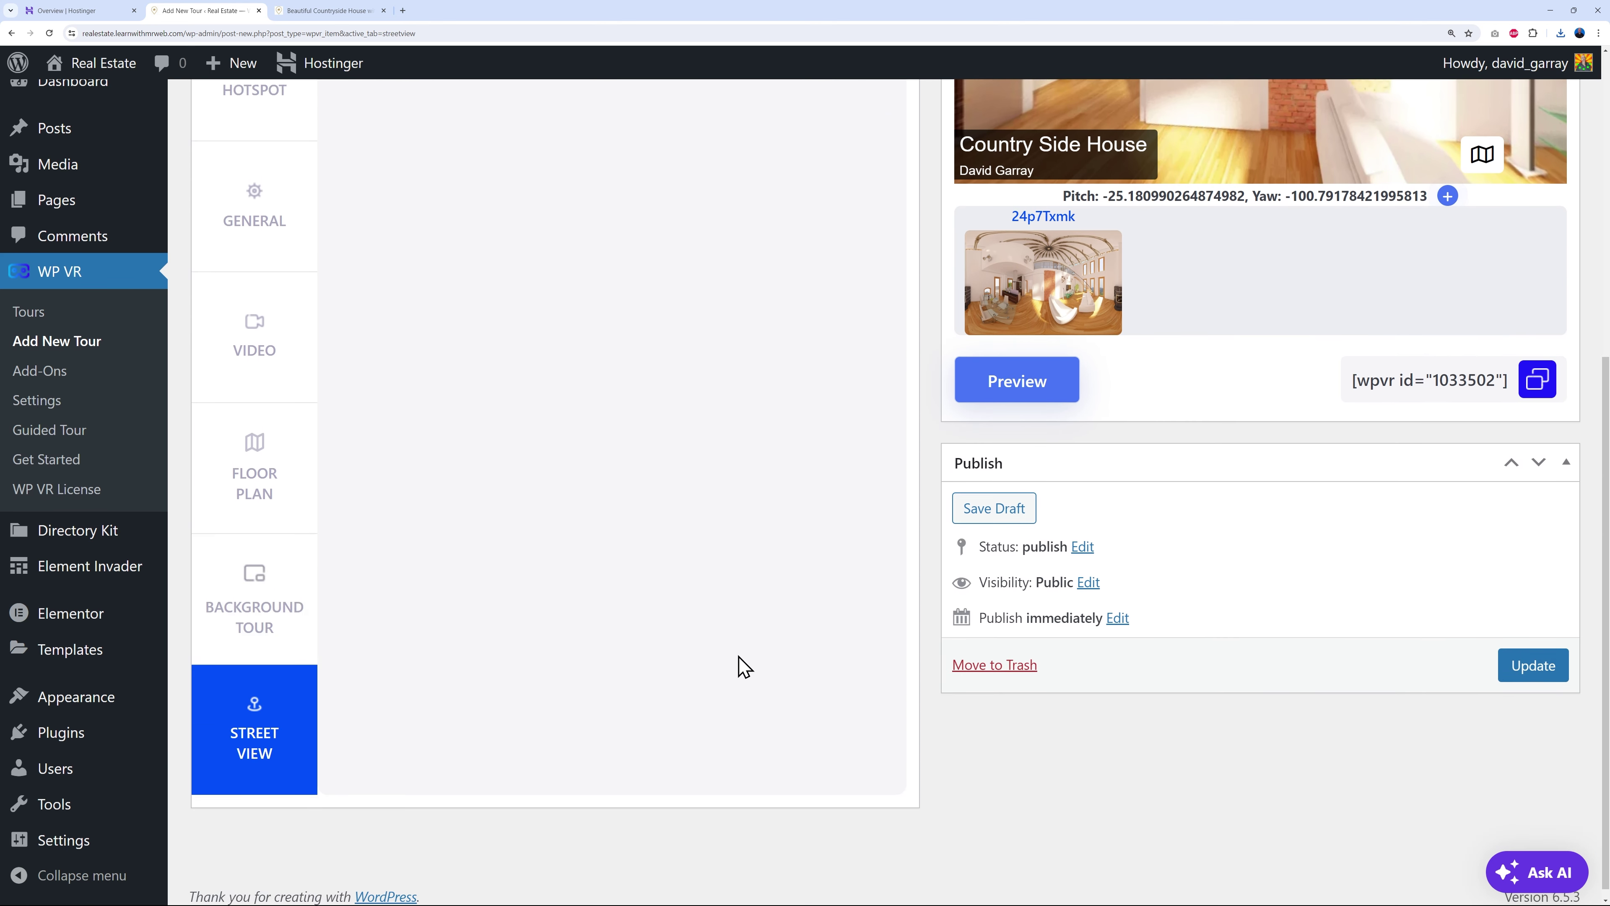
{"action": "scroll", "coordinate": [691, 640], "scroll_direction": "up", "scroll_amount": 1}
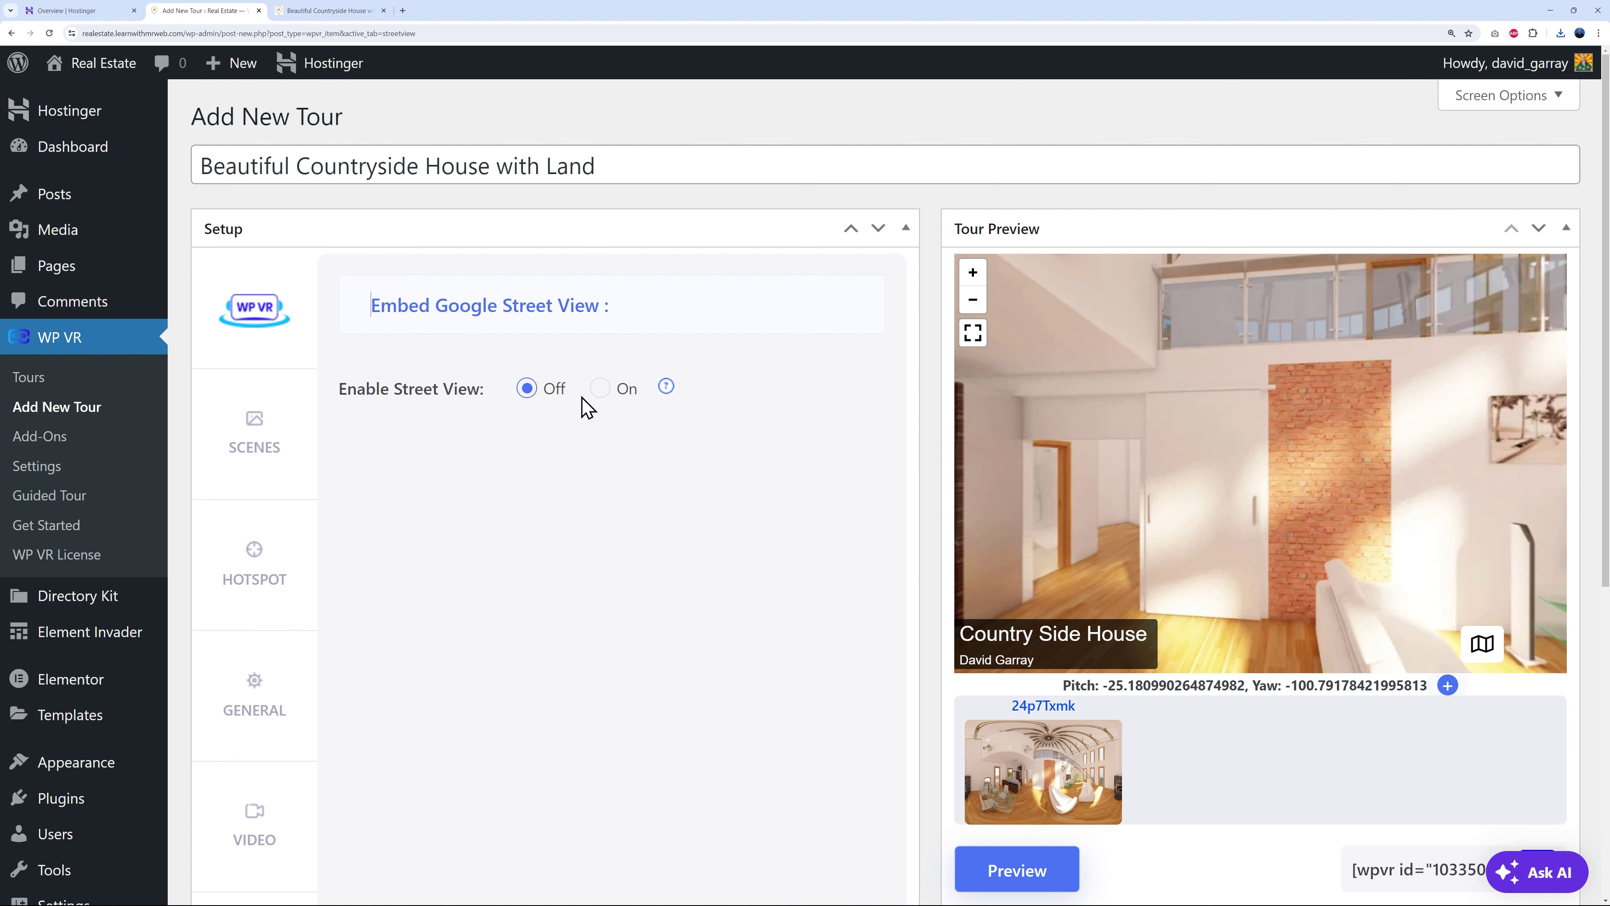
{"action": "left_click", "coordinate": [599, 388]}
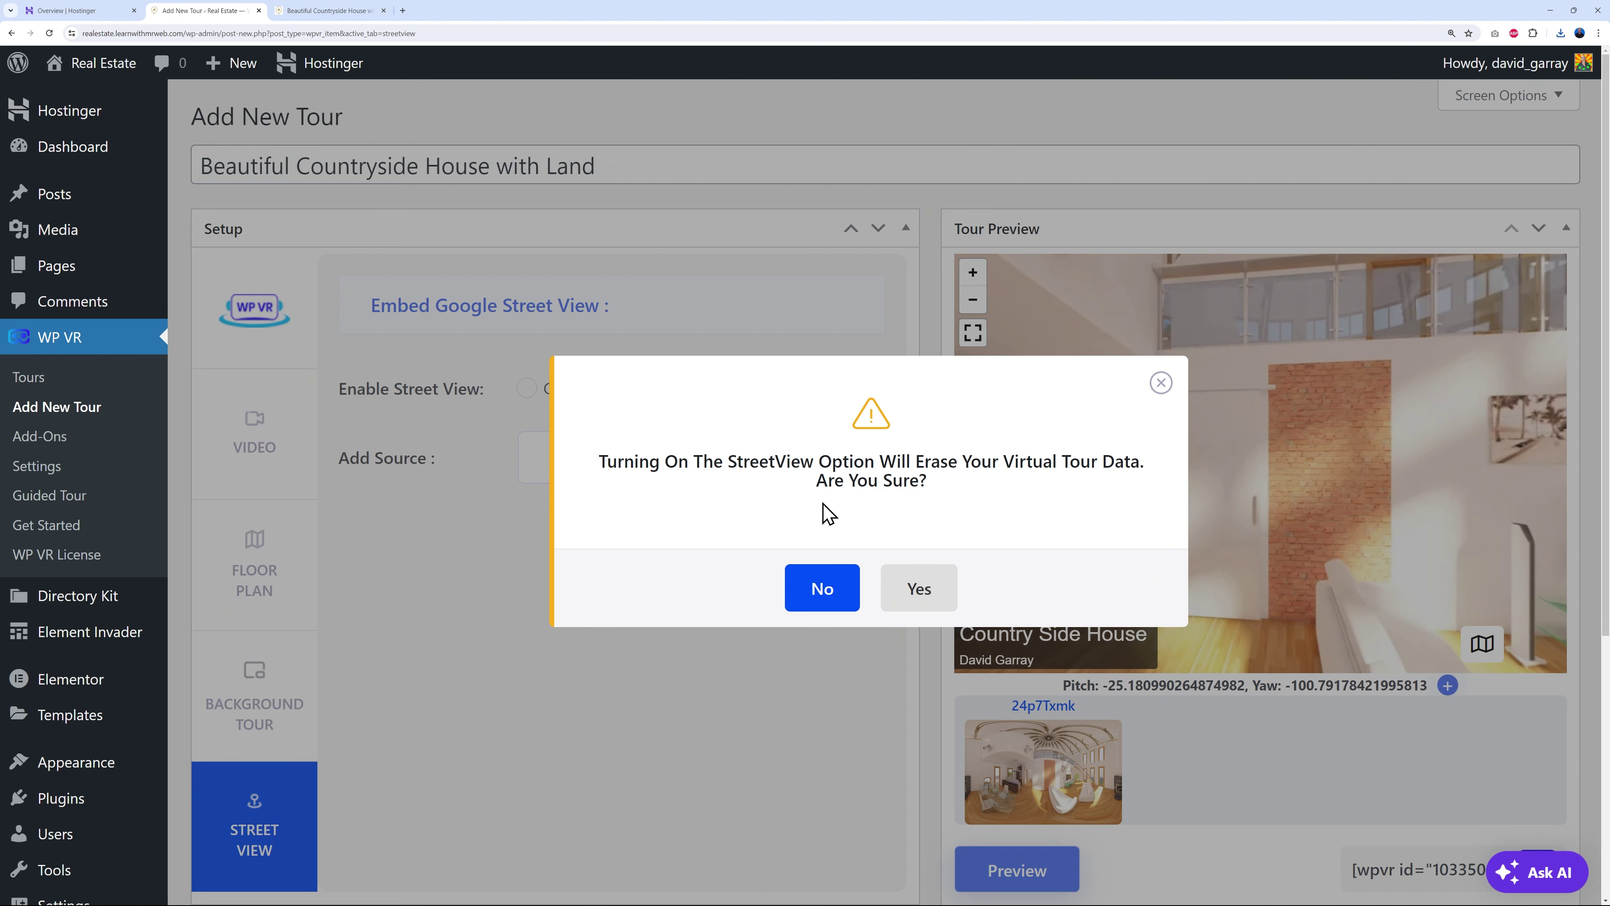
{"action": "left_click", "coordinate": [1160, 385]}
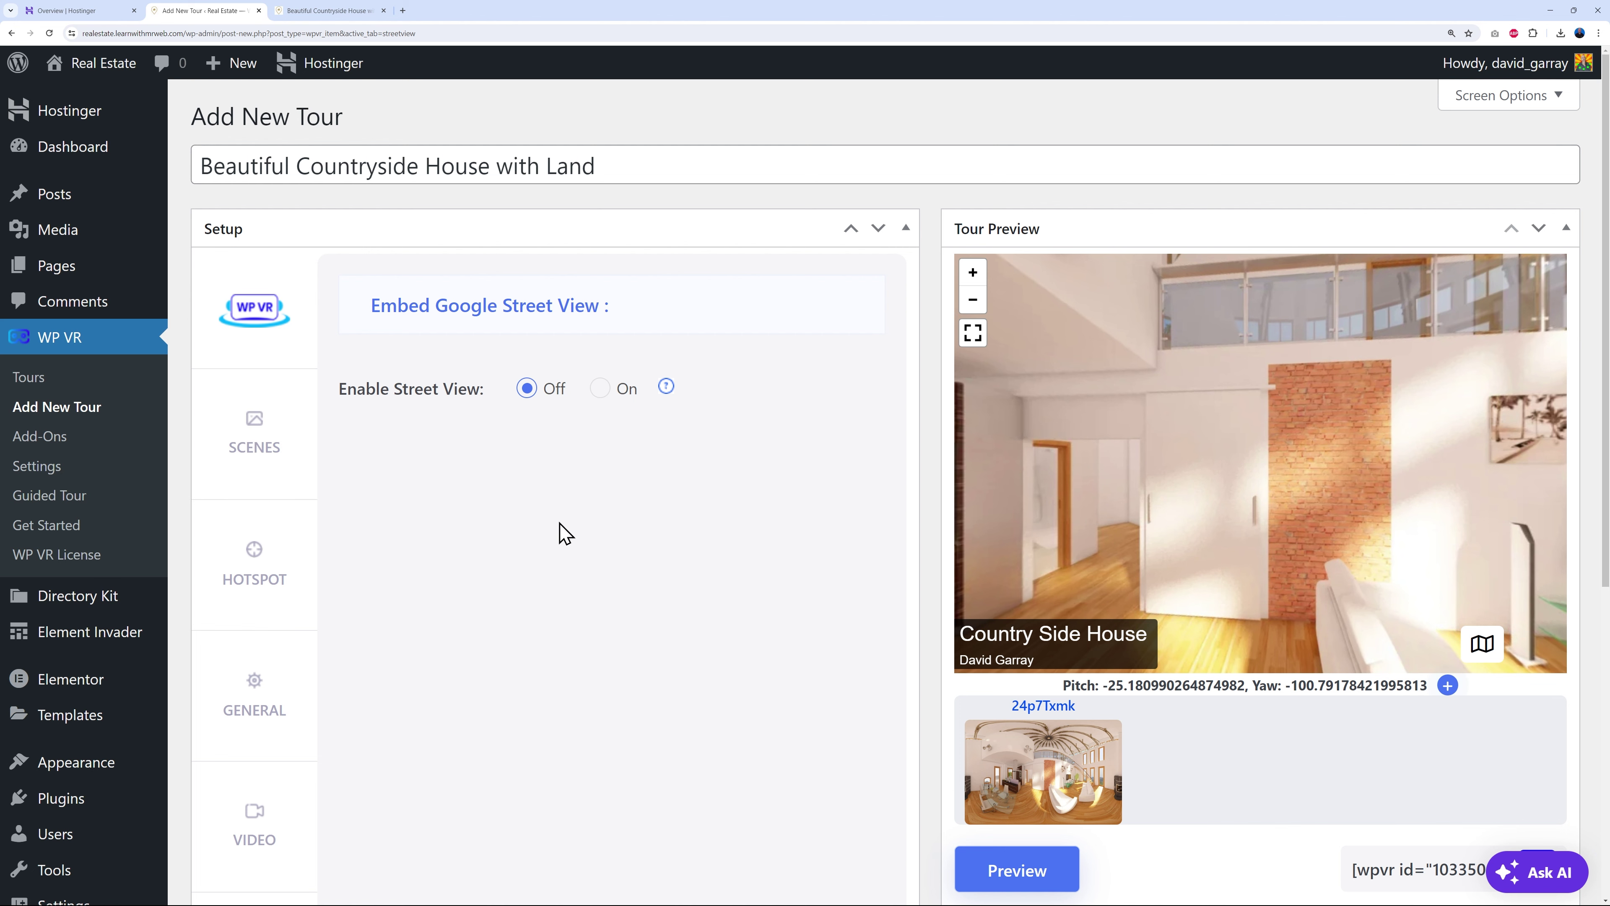
{"action": "scroll", "coordinate": [564, 533], "scroll_direction": "down", "scroll_amount": 5}
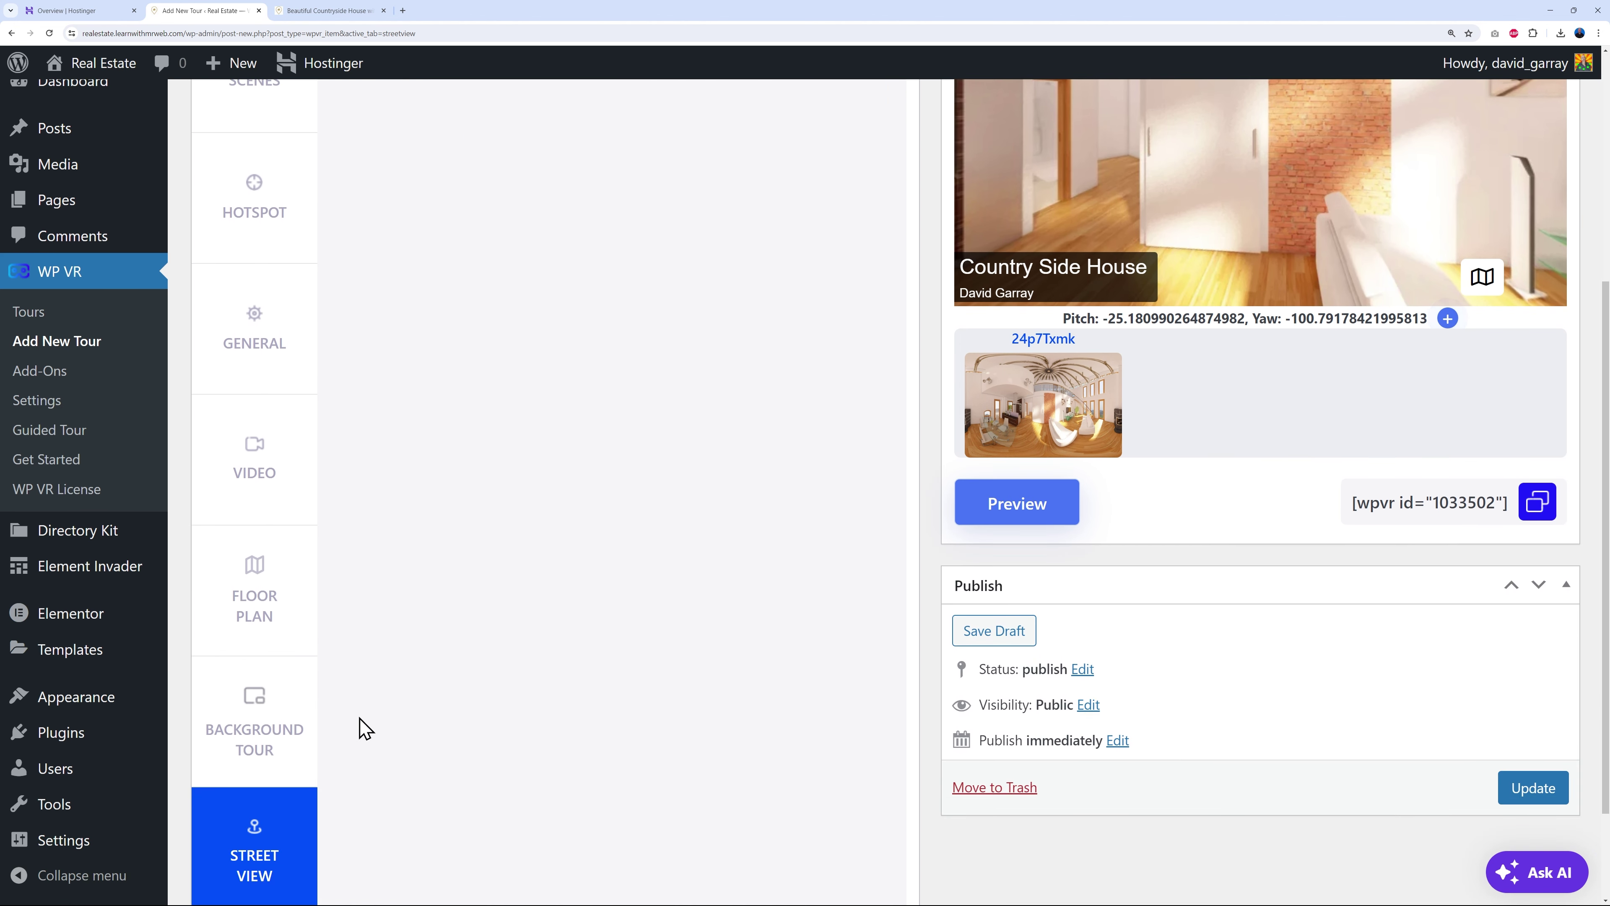
{"action": "scroll", "coordinate": [677, 687], "scroll_direction": "up", "scroll_amount": 5}
{"action": "scroll", "coordinate": [675, 687], "scroll_direction": "down", "scroll_amount": 6}
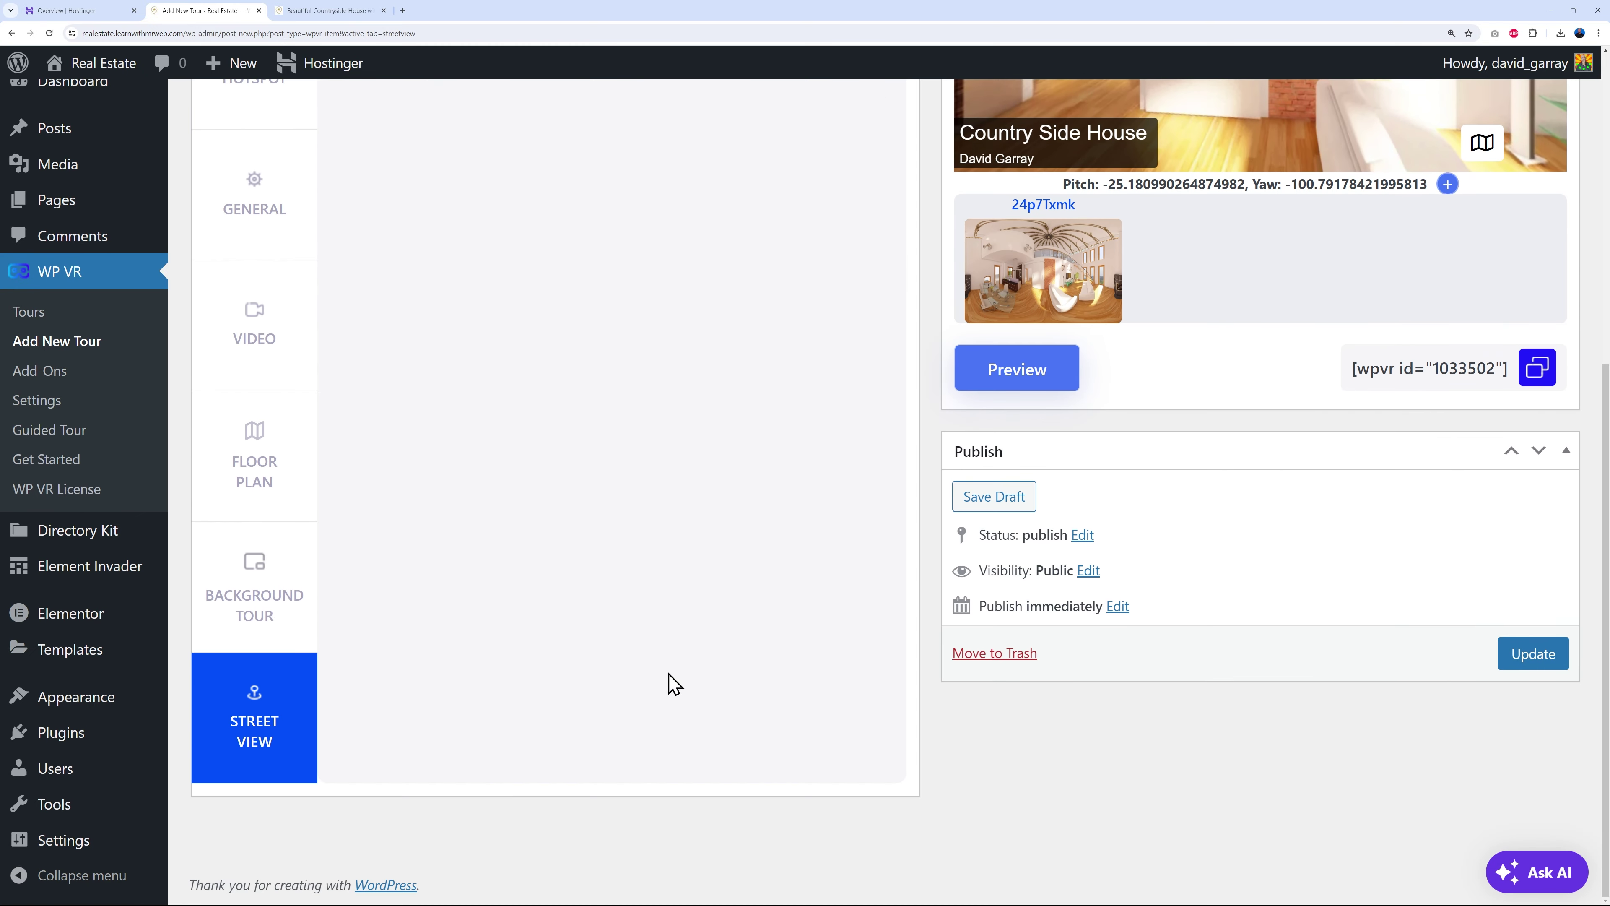
- Update the tour, copy its [wpvr id="1033502"] shortcode from Tours, then go to Directory Kit listings
{"action": "left_click", "coordinate": [1521, 653]}
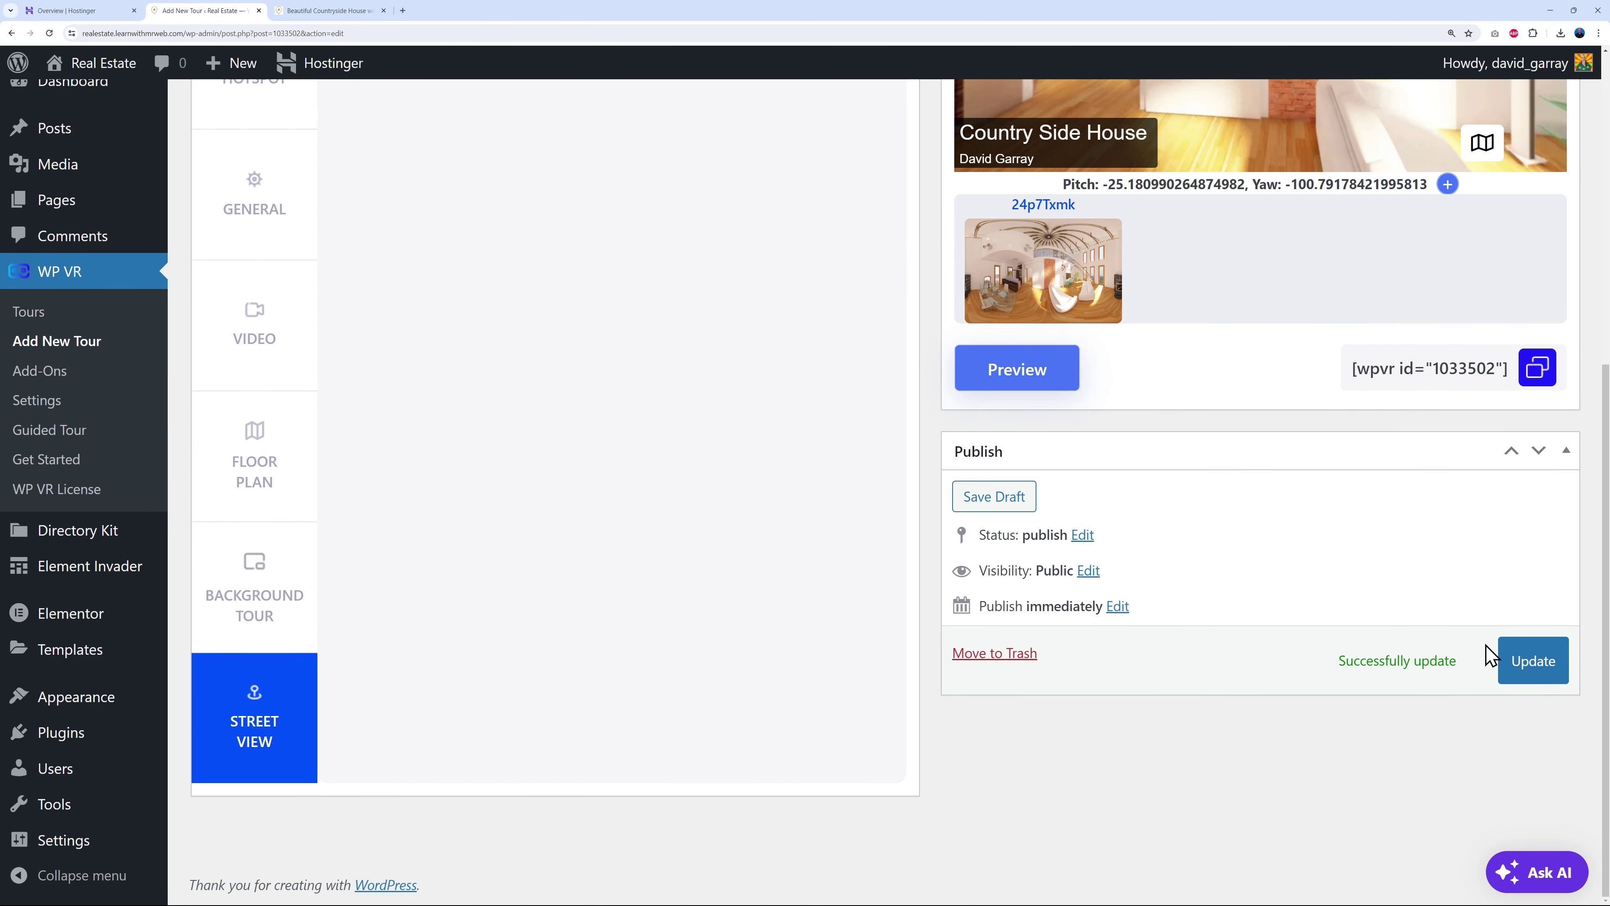
{"action": "scroll", "coordinate": [557, 543], "scroll_direction": "up", "scroll_amount": 5}
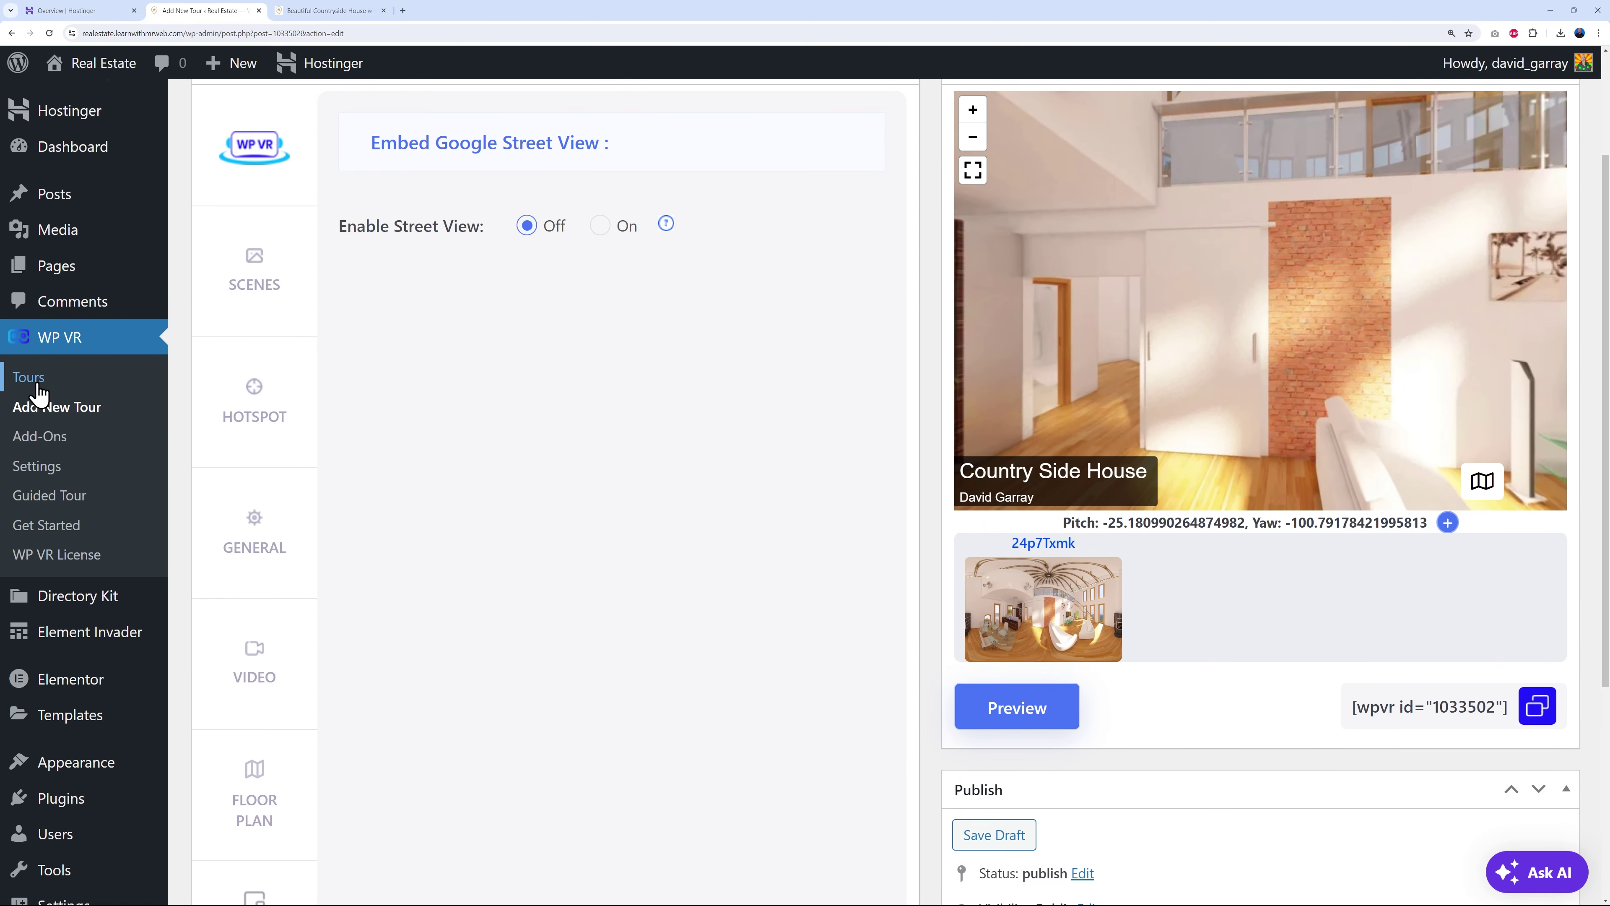
{"action": "left_click", "coordinate": [38, 387]}
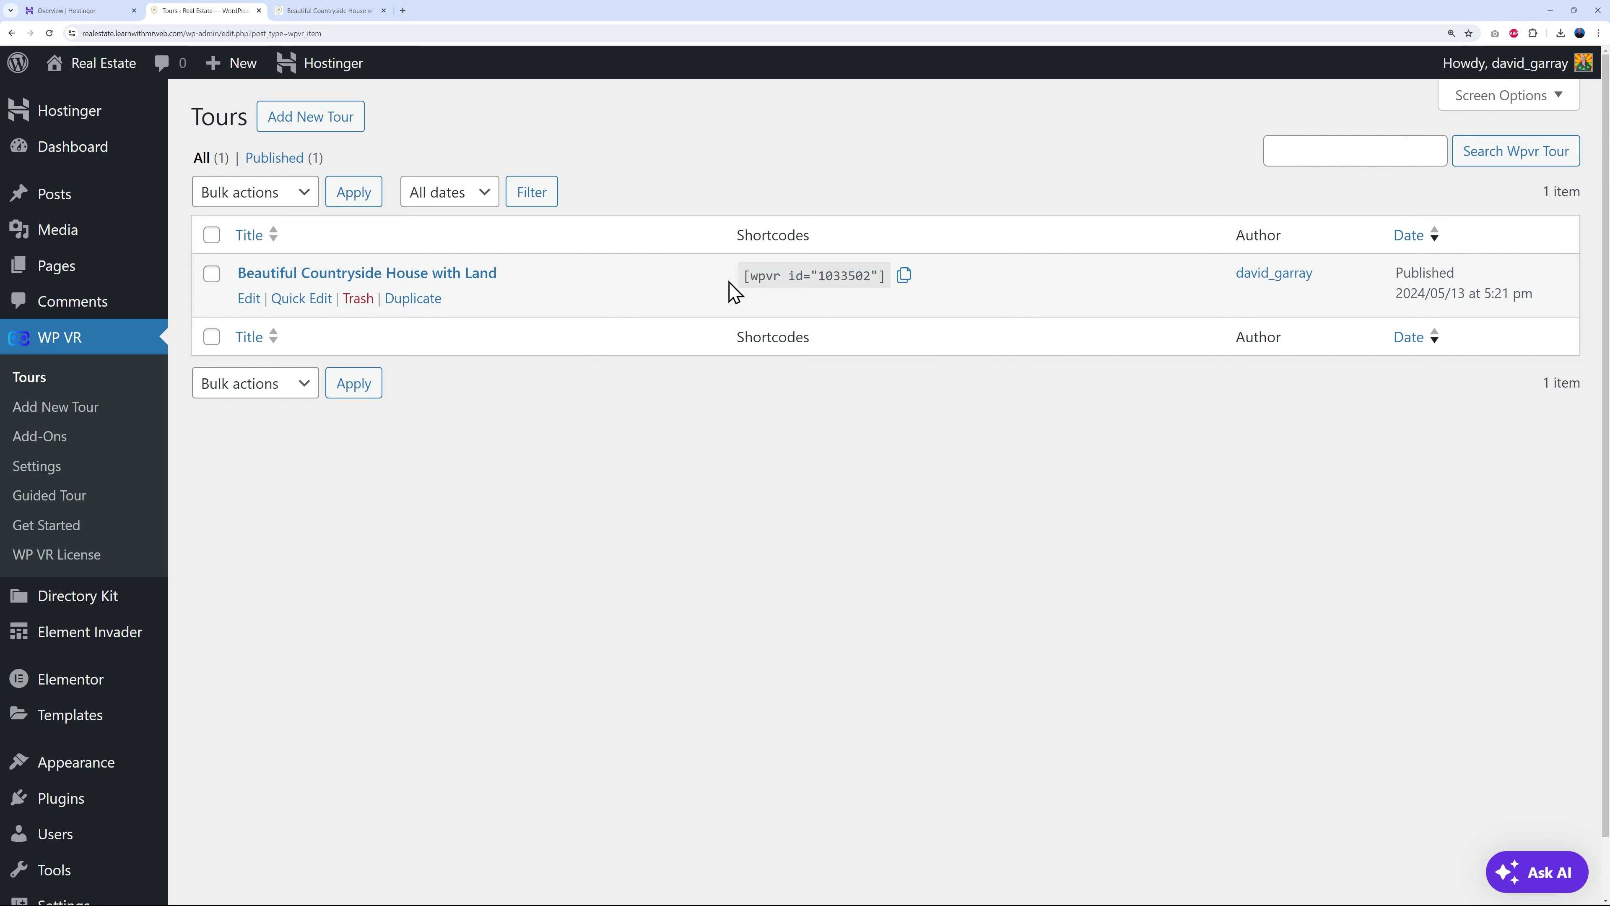
{"action": "left_click", "coordinate": [904, 278]}
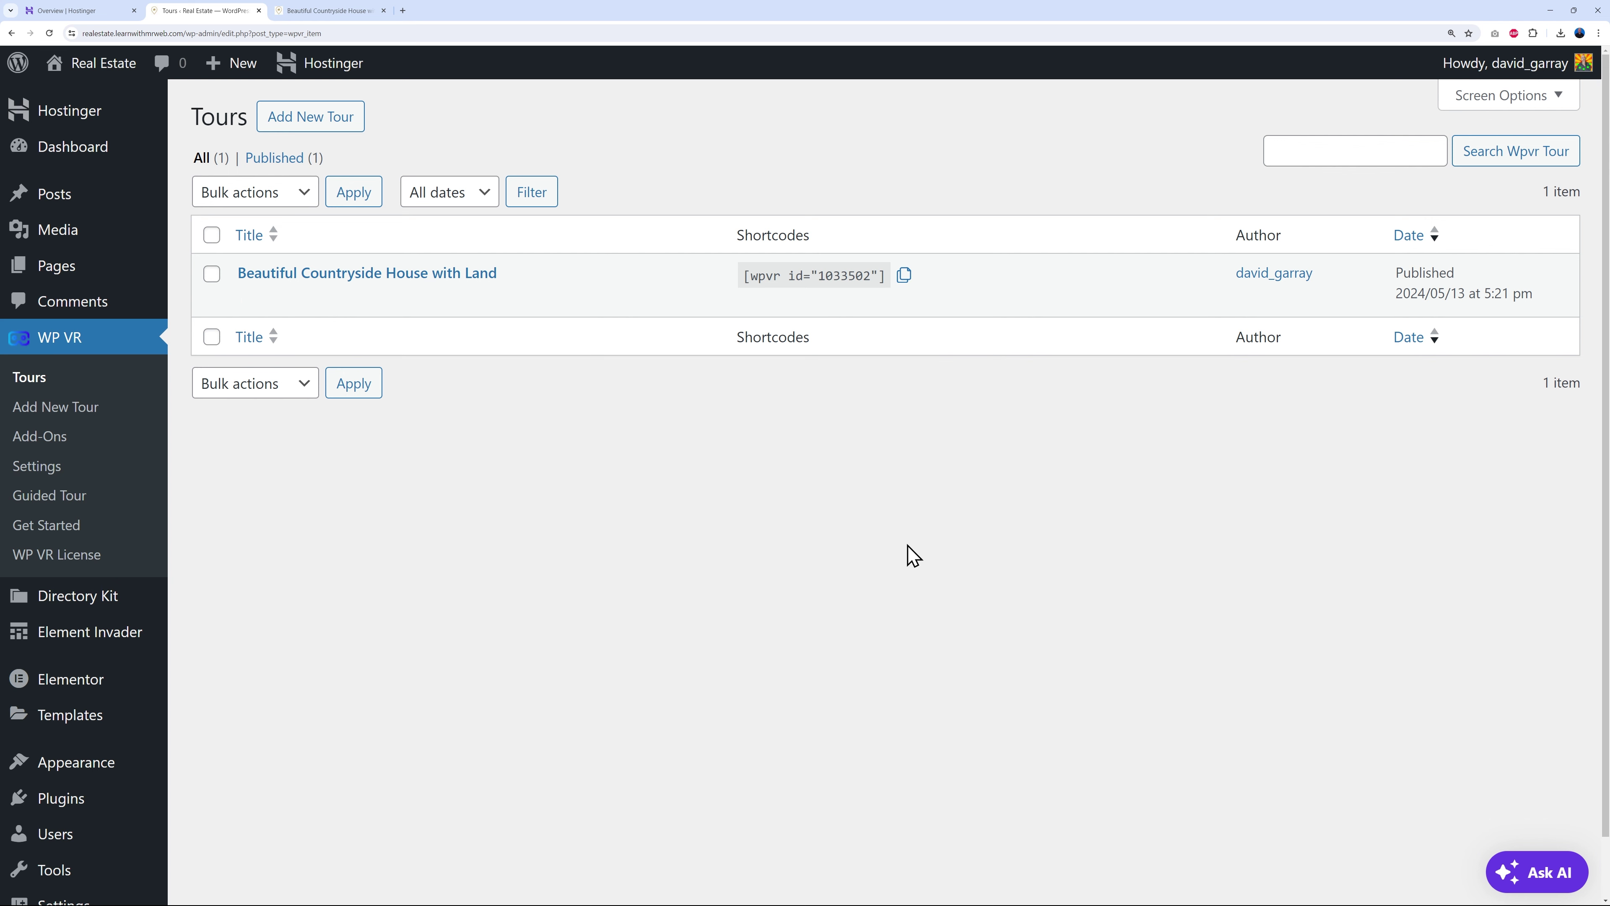
{"action": "left_click", "coordinate": [98, 601]}
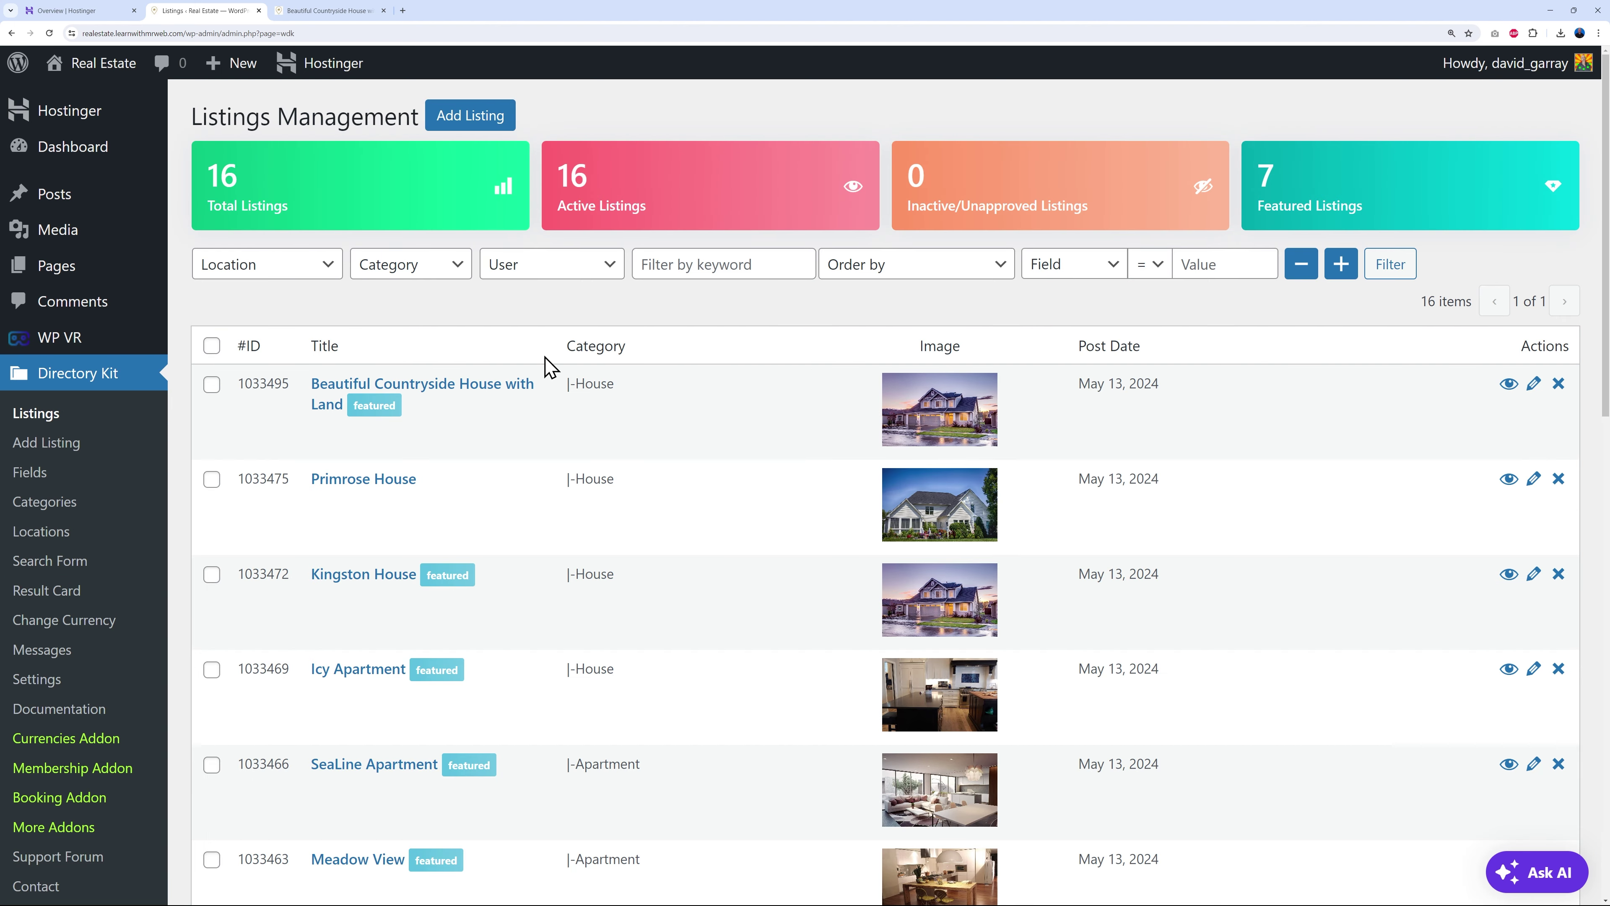
- Paste the [wpvr id="1033502"] shortcode into the Beautiful Countryside House listing's 360 Panorama field and save
{"action": "left_click", "coordinate": [469, 396]}
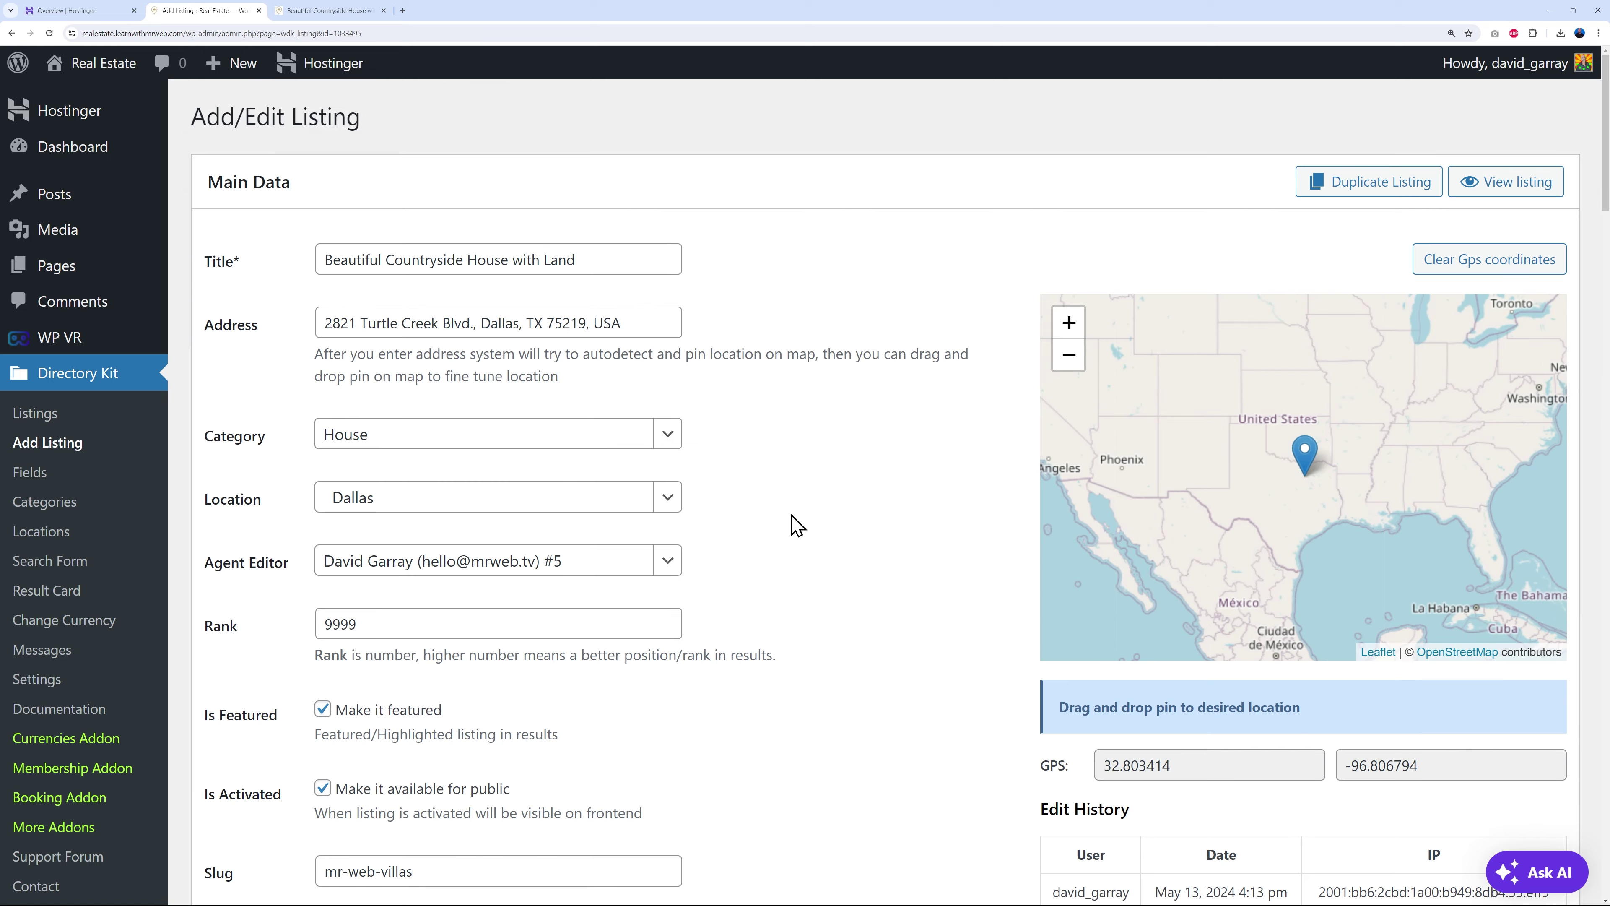
{"action": "scroll", "coordinate": [824, 520], "scroll_direction": "down", "scroll_amount": 1}
{"action": "scroll", "coordinate": [927, 512], "scroll_direction": "down", "scroll_amount": 15}
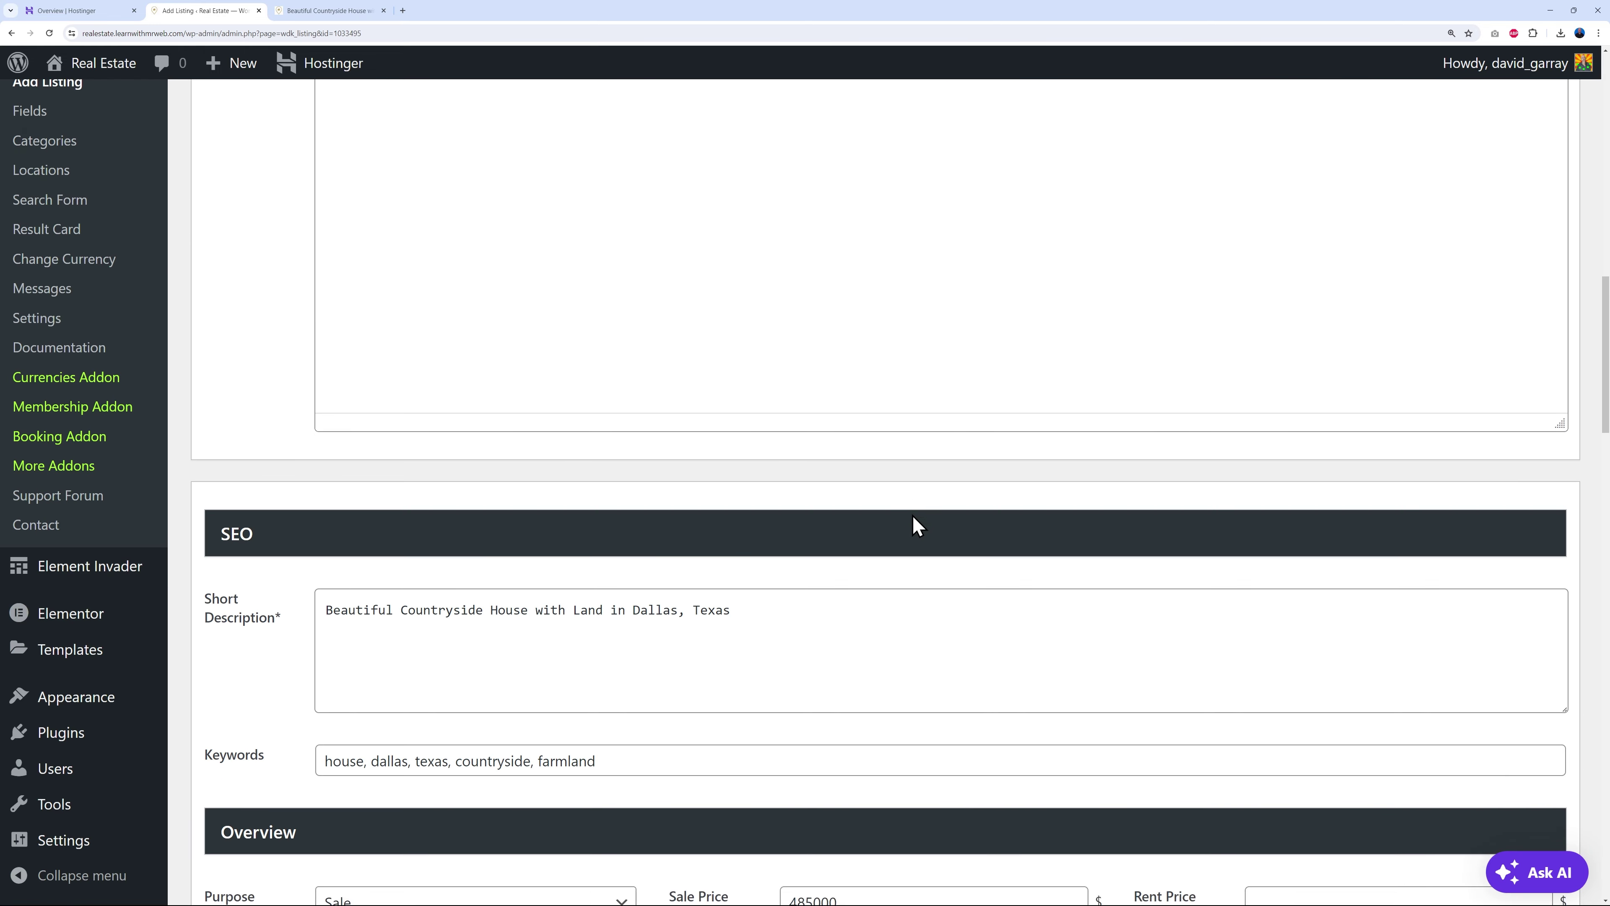
{"action": "scroll", "coordinate": [920, 530], "scroll_direction": "down", "scroll_amount": 15}
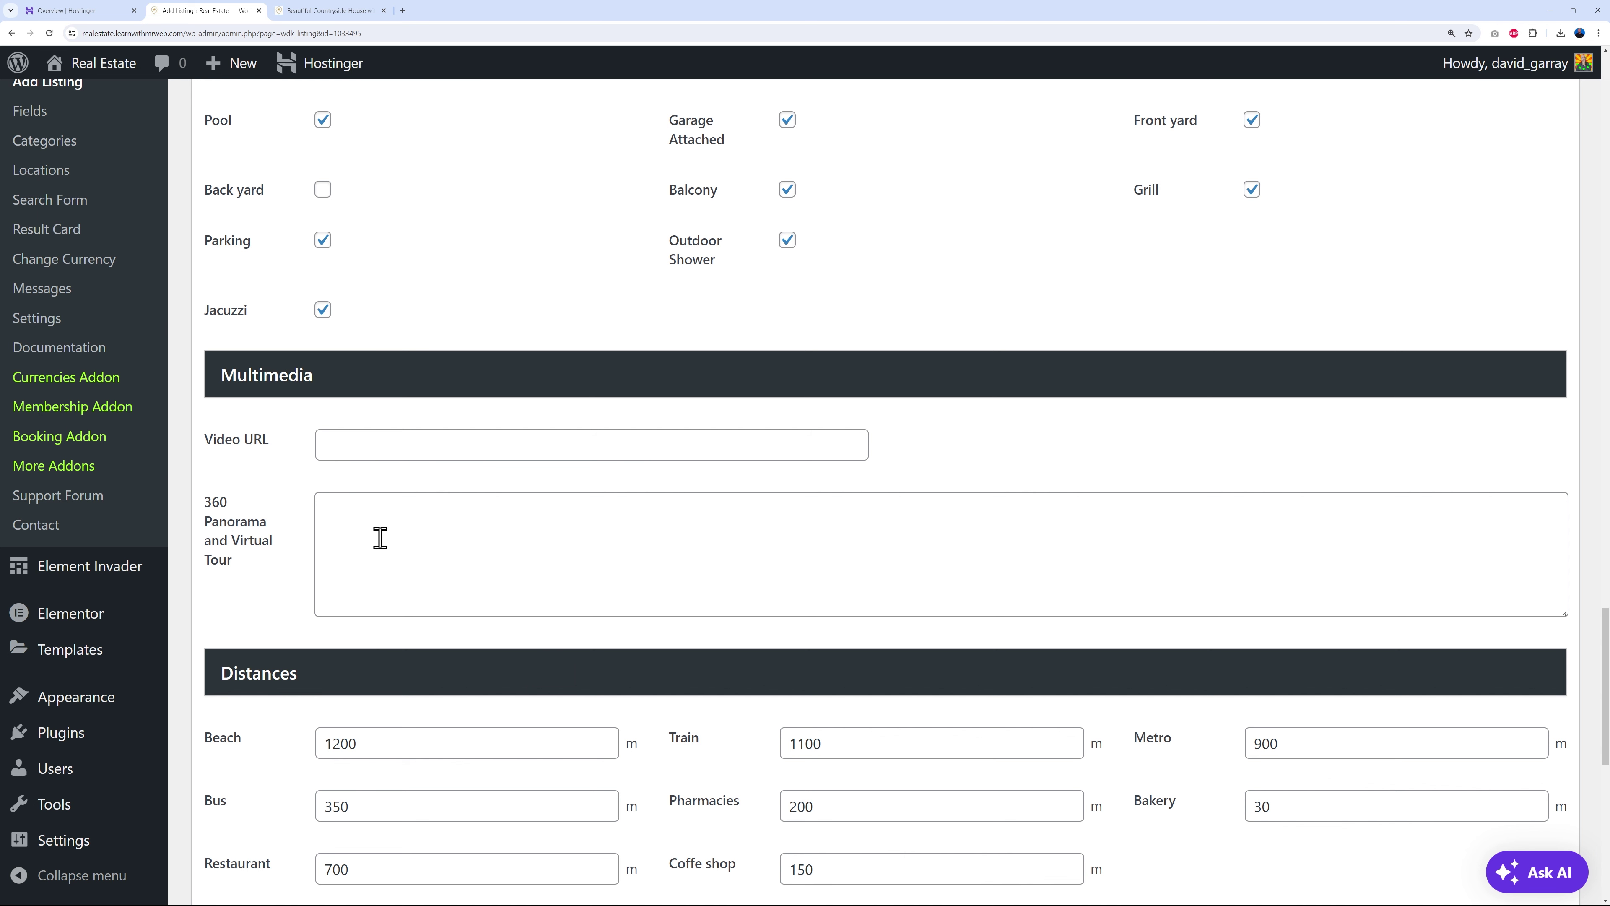
{"action": "left_click", "coordinate": [674, 579]}
{"action": "key", "text": "ctrl+v"}
{"action": "scroll", "coordinate": [738, 625], "scroll_direction": "down", "scroll_amount": 10}
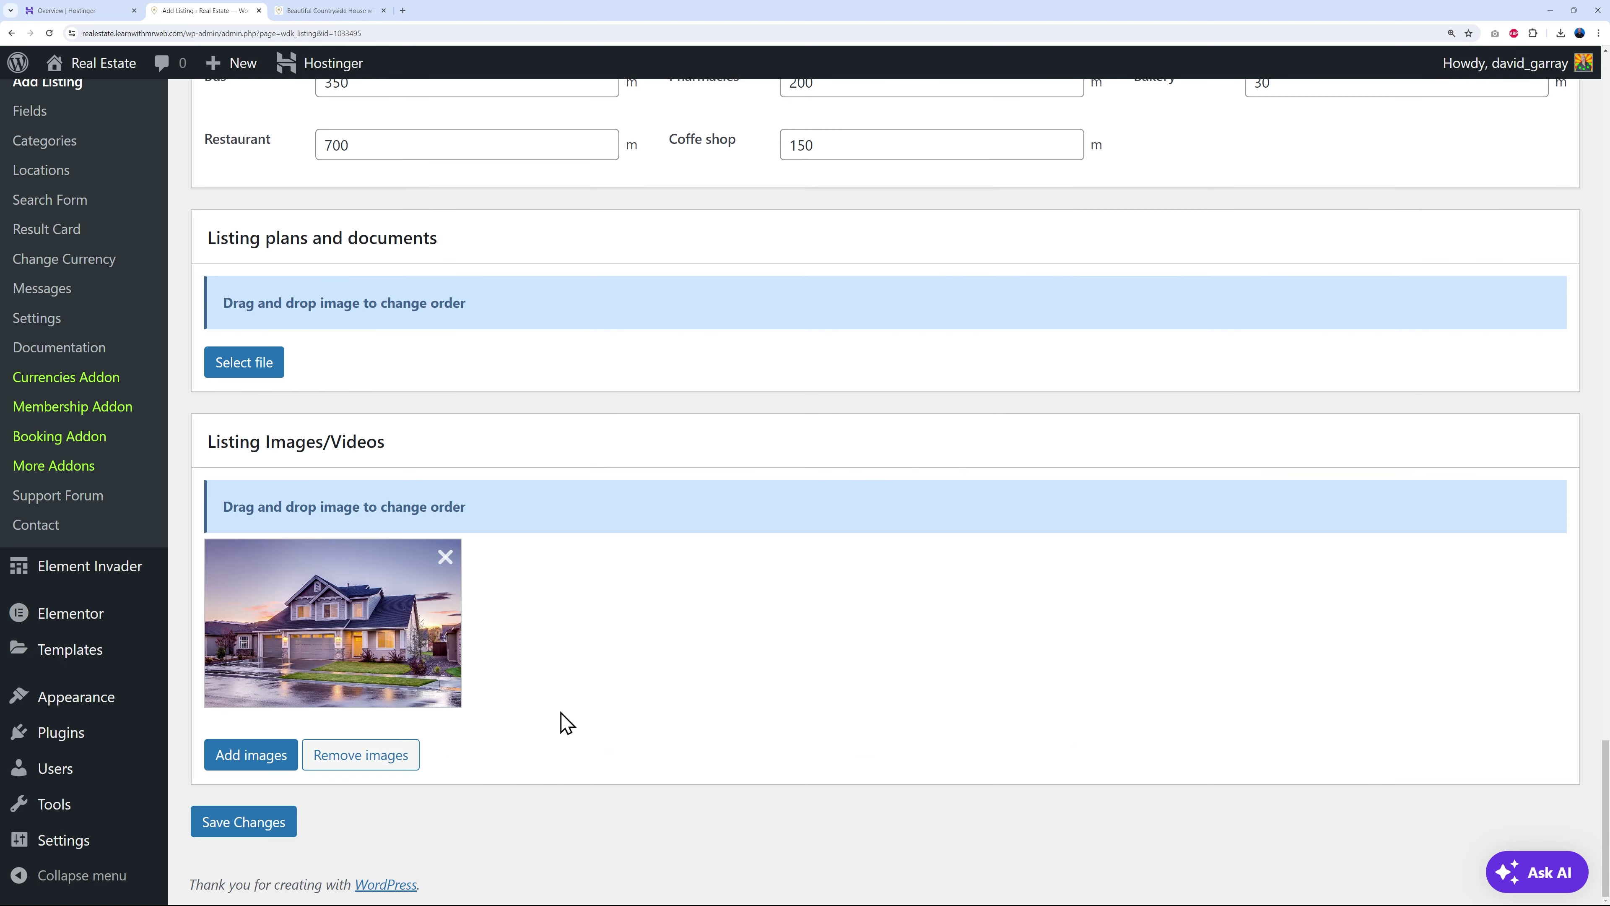
{"action": "left_click", "coordinate": [286, 823]}
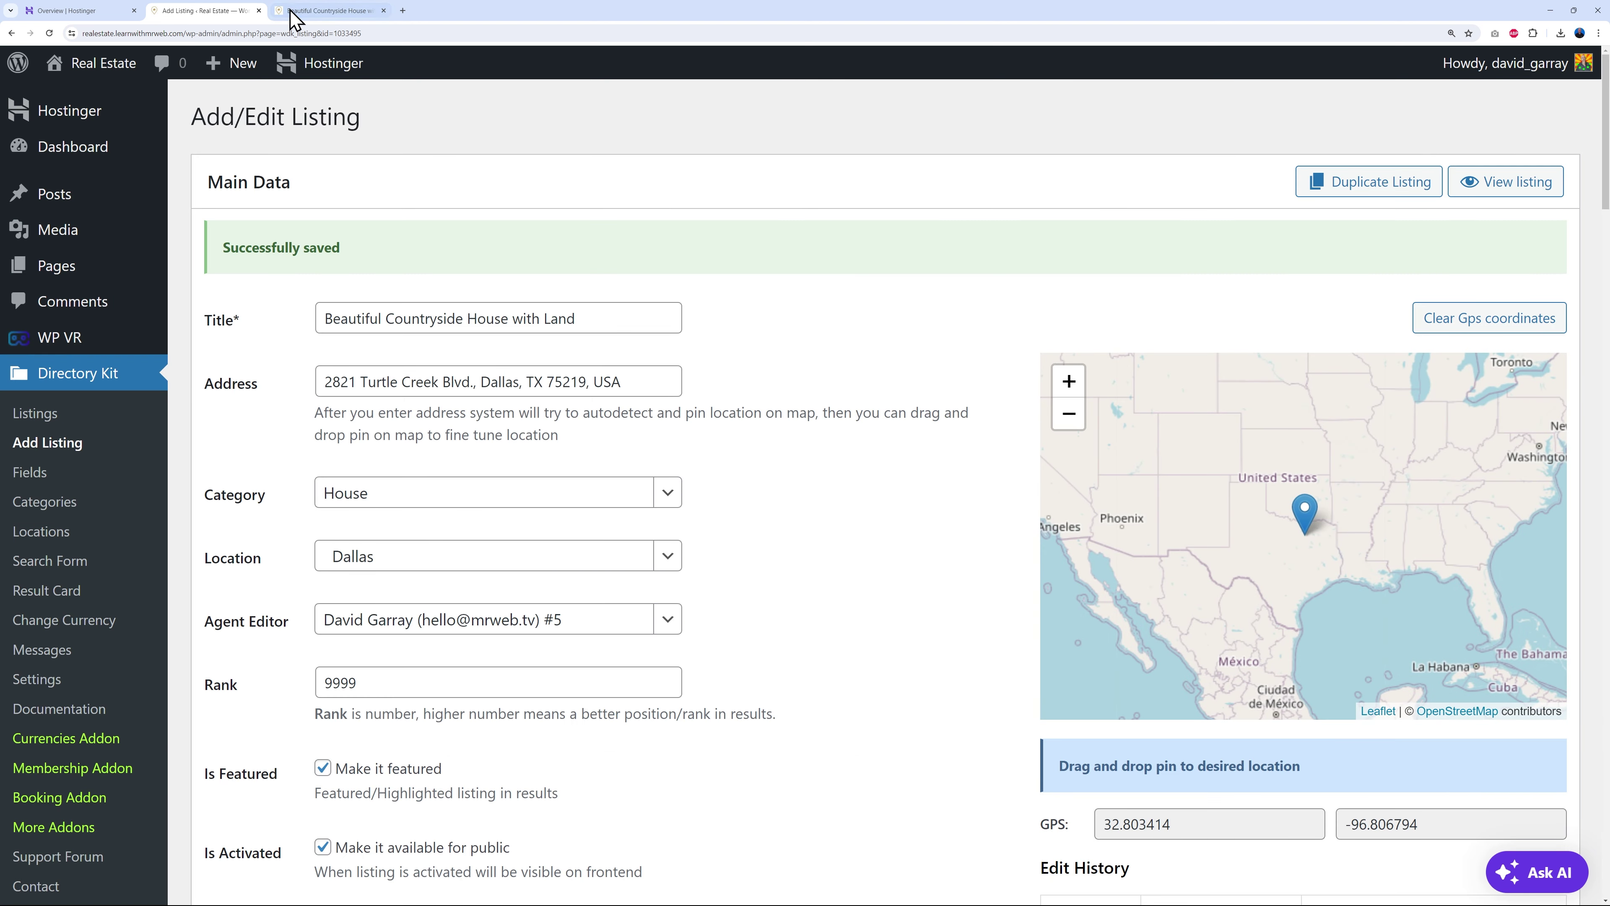
{"action": "left_click", "coordinate": [304, 12]}
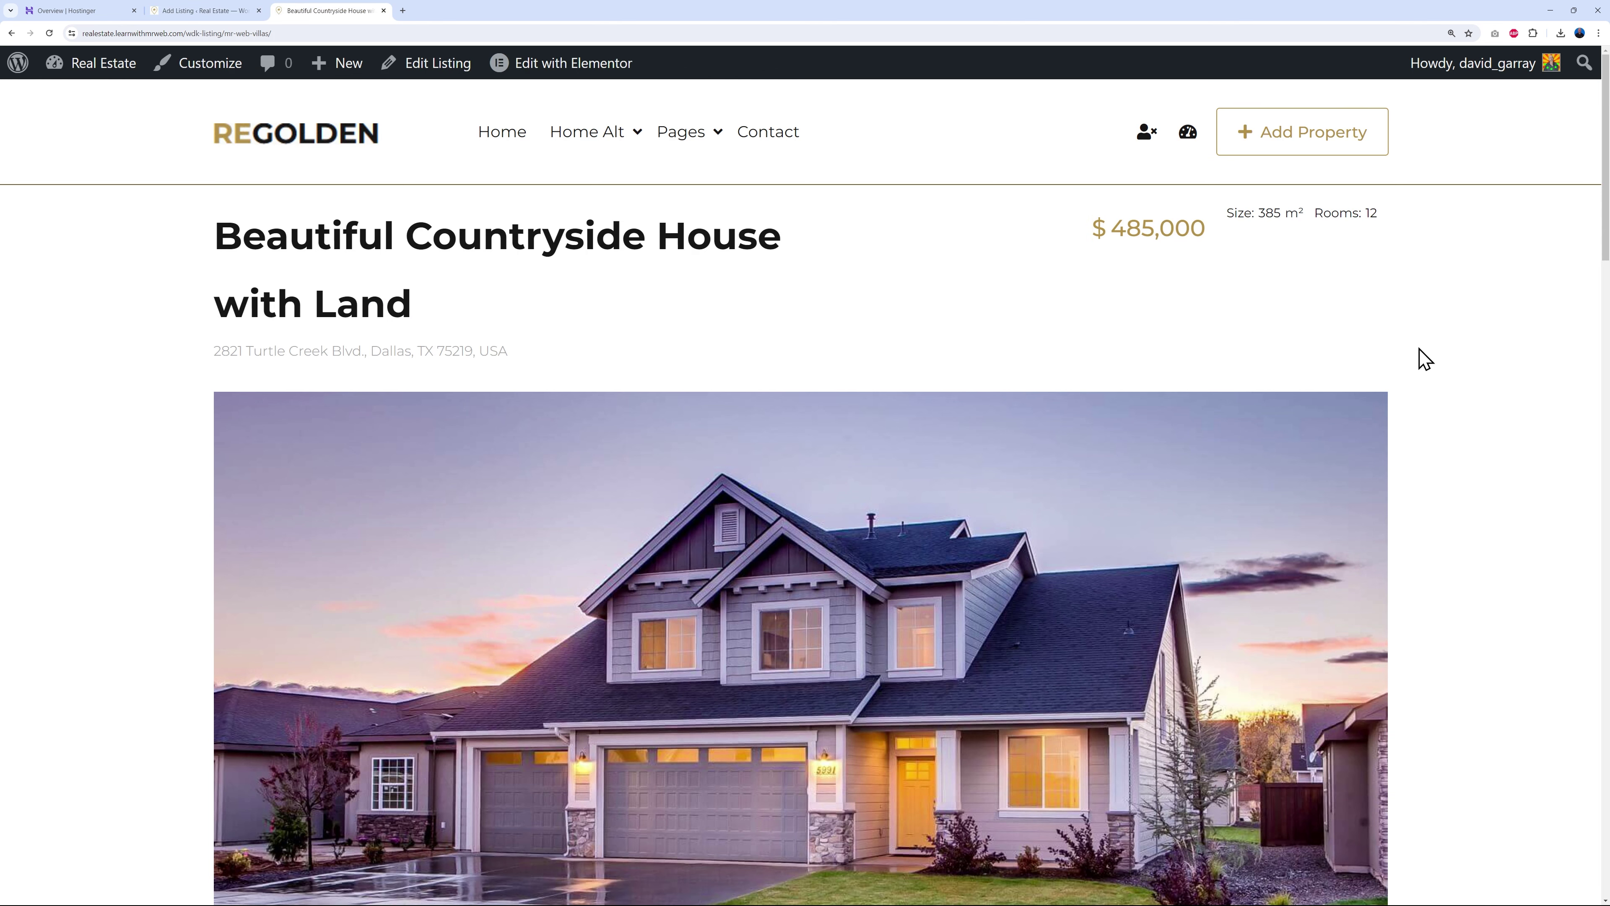
- Reload the live listing page and scroll to its Multimedia section with the embedded tour
{"action": "left_click", "coordinate": [49, 34]}
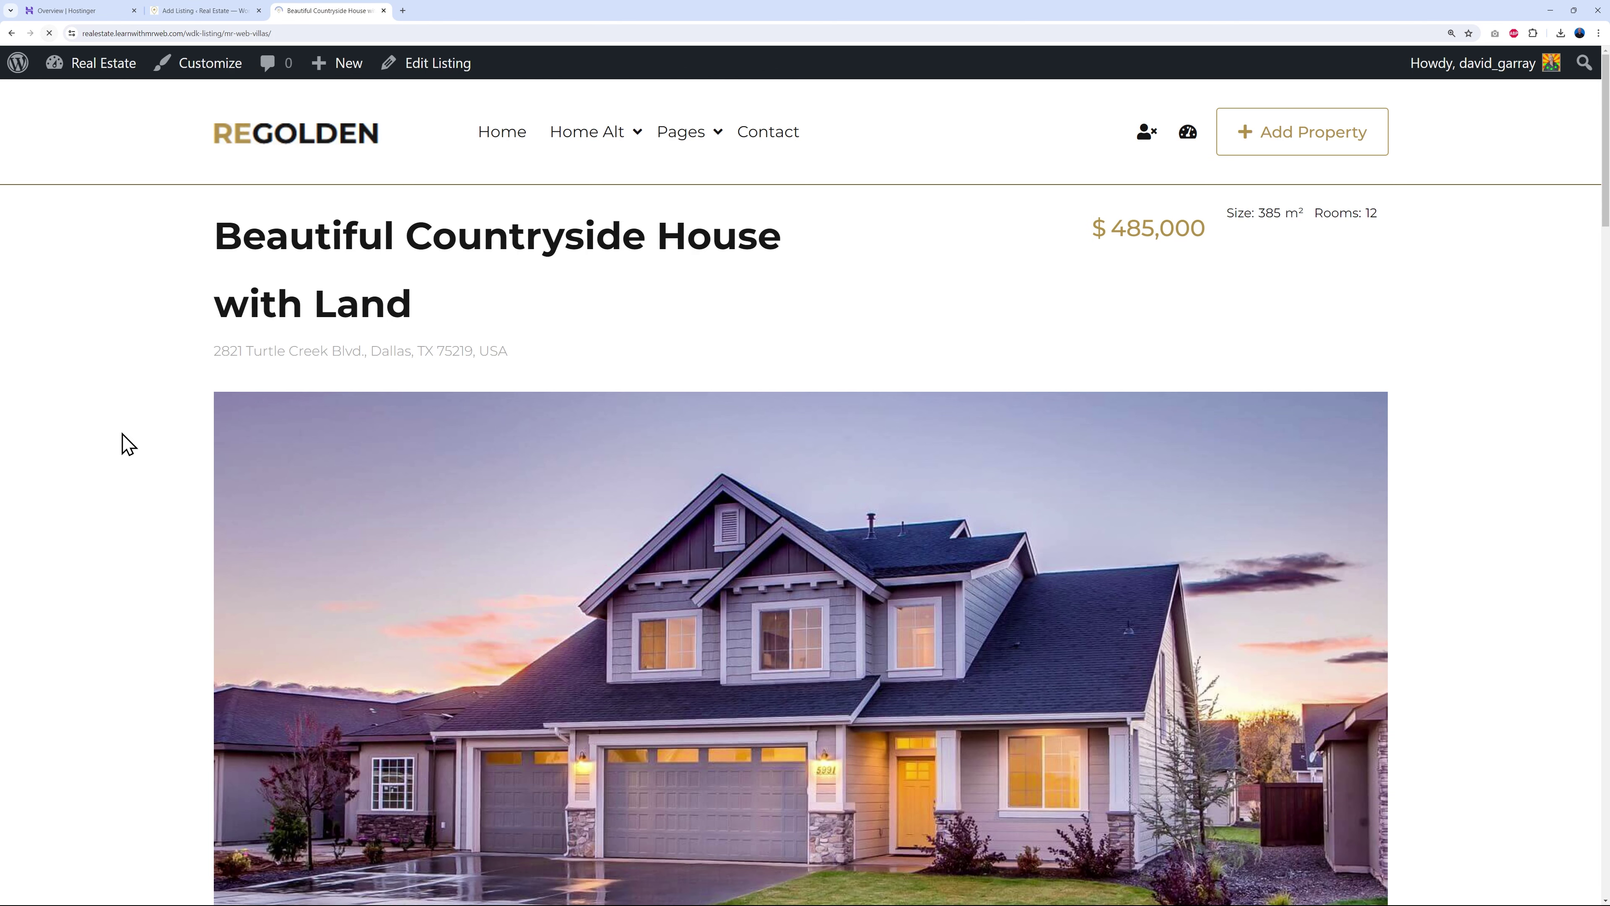
{"action": "scroll", "coordinate": [1485, 423], "scroll_direction": "down", "scroll_amount": 15}
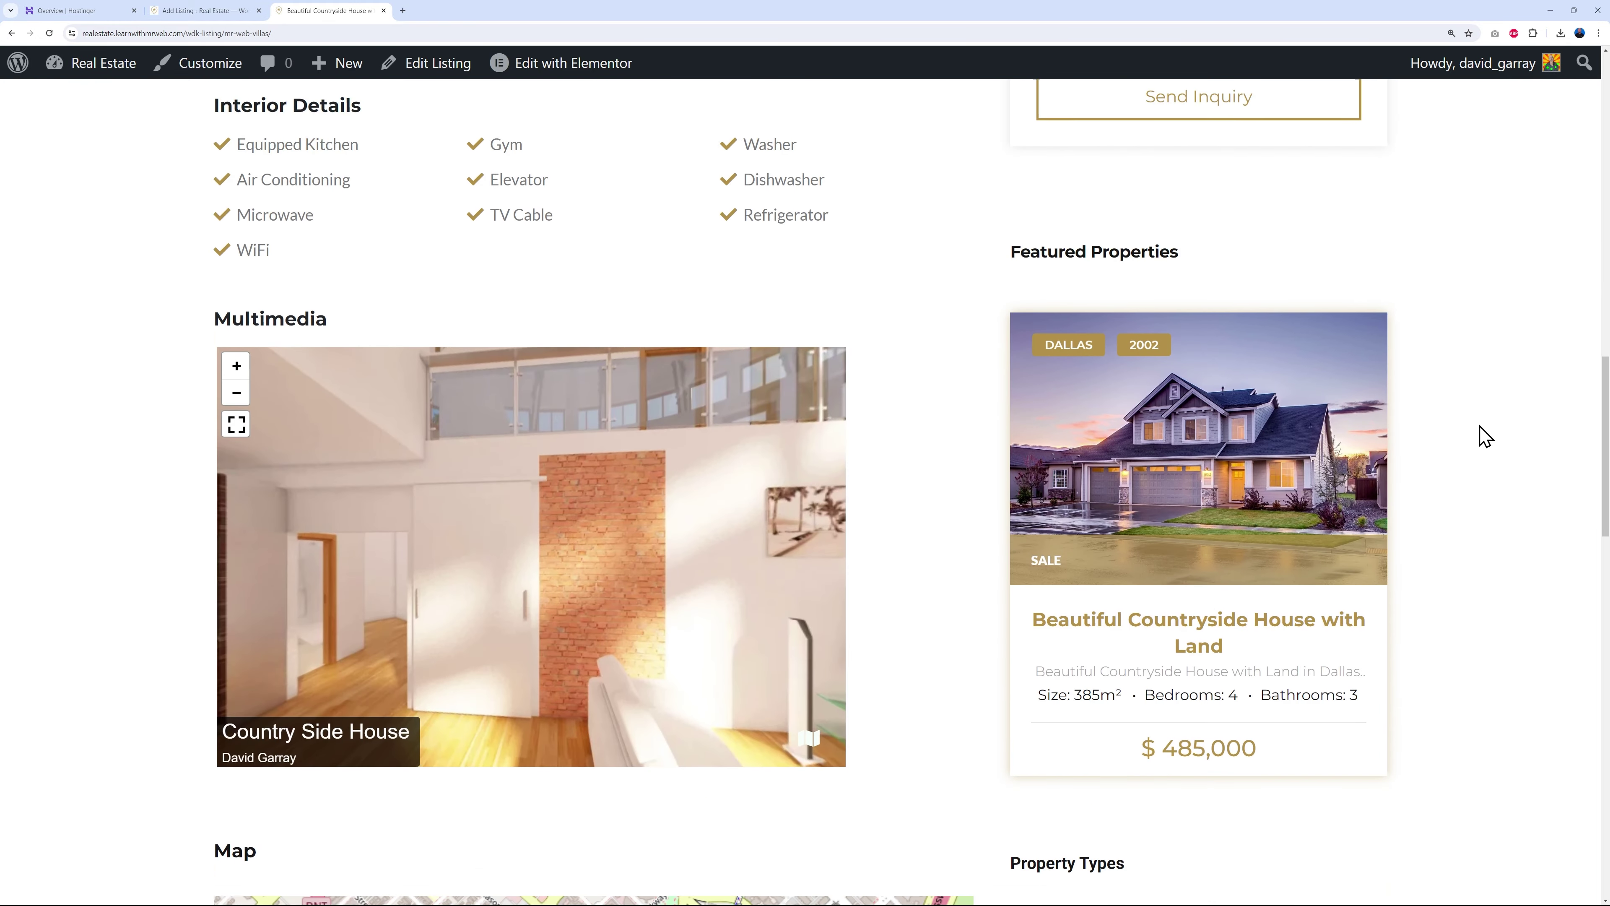
{"action": "scroll", "coordinate": [1477, 436], "scroll_direction": "down", "scroll_amount": 1}
{"action": "scroll", "coordinate": [1477, 435], "scroll_direction": "up", "scroll_amount": 1}
{"action": "scroll", "coordinate": [1477, 435], "scroll_direction": "down", "scroll_amount": 1}
{"action": "scroll", "coordinate": [1477, 435], "scroll_direction": "up", "scroll_amount": 2}
- Explore the 360° tour: turn to the staircase and kitchen, jump to the living room, tilt up to the beams
{"action": "left_click_drag", "start_coordinate": [701, 634], "coordinate": [589, 606]}
{"action": "left_click_drag", "start_coordinate": [477, 650], "coordinate": [449, 617]}
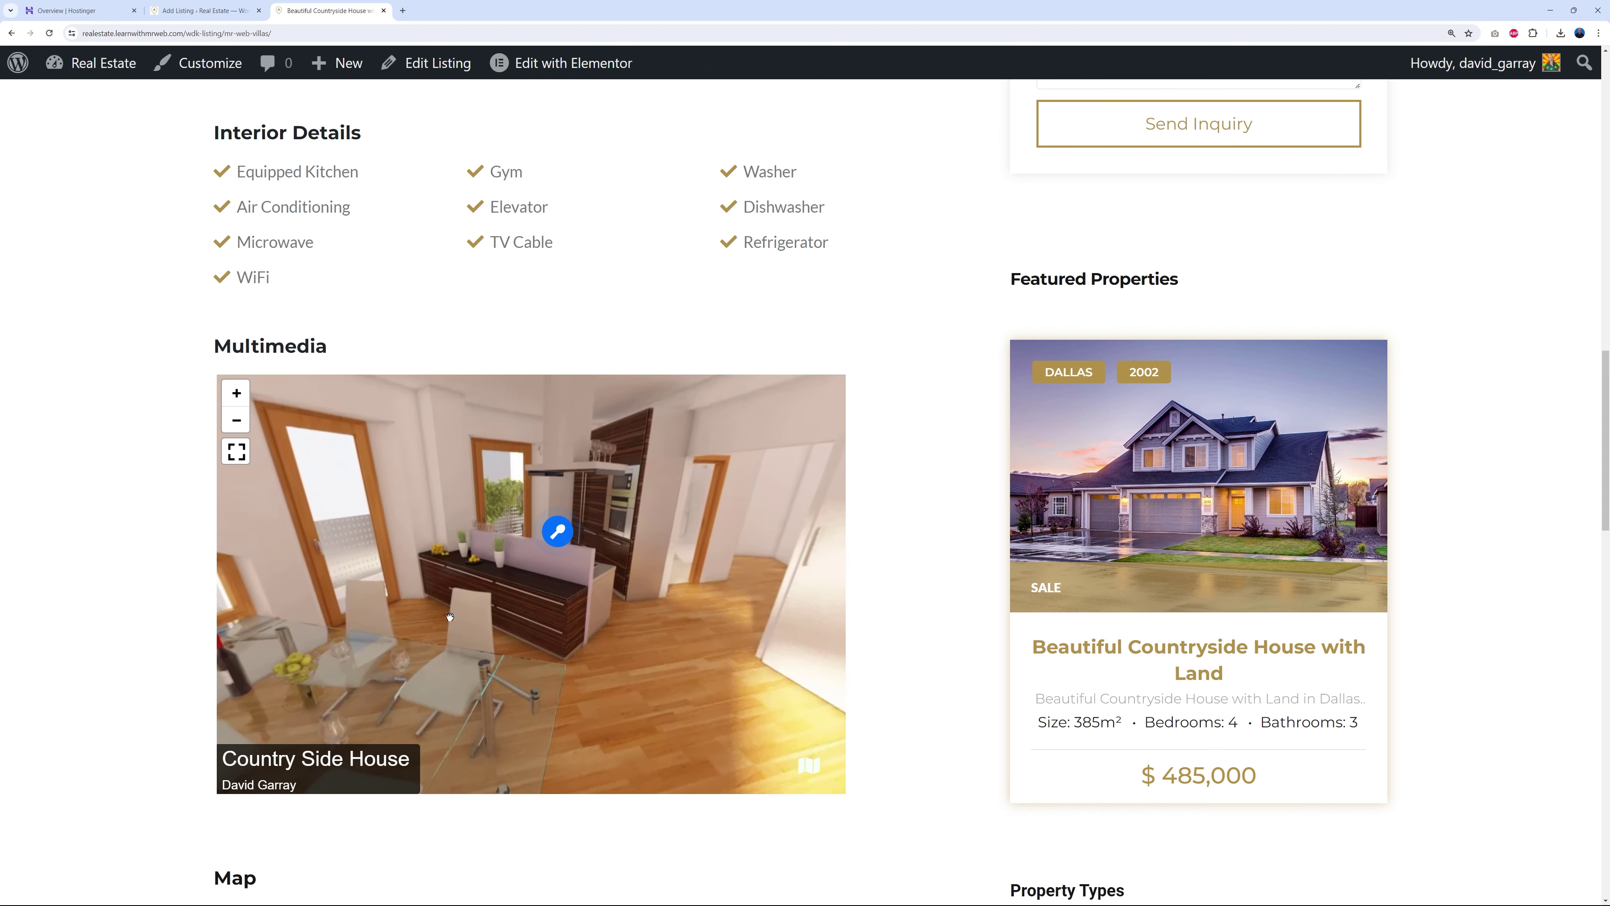
{"action": "mouse_move", "coordinate": [505, 576]}
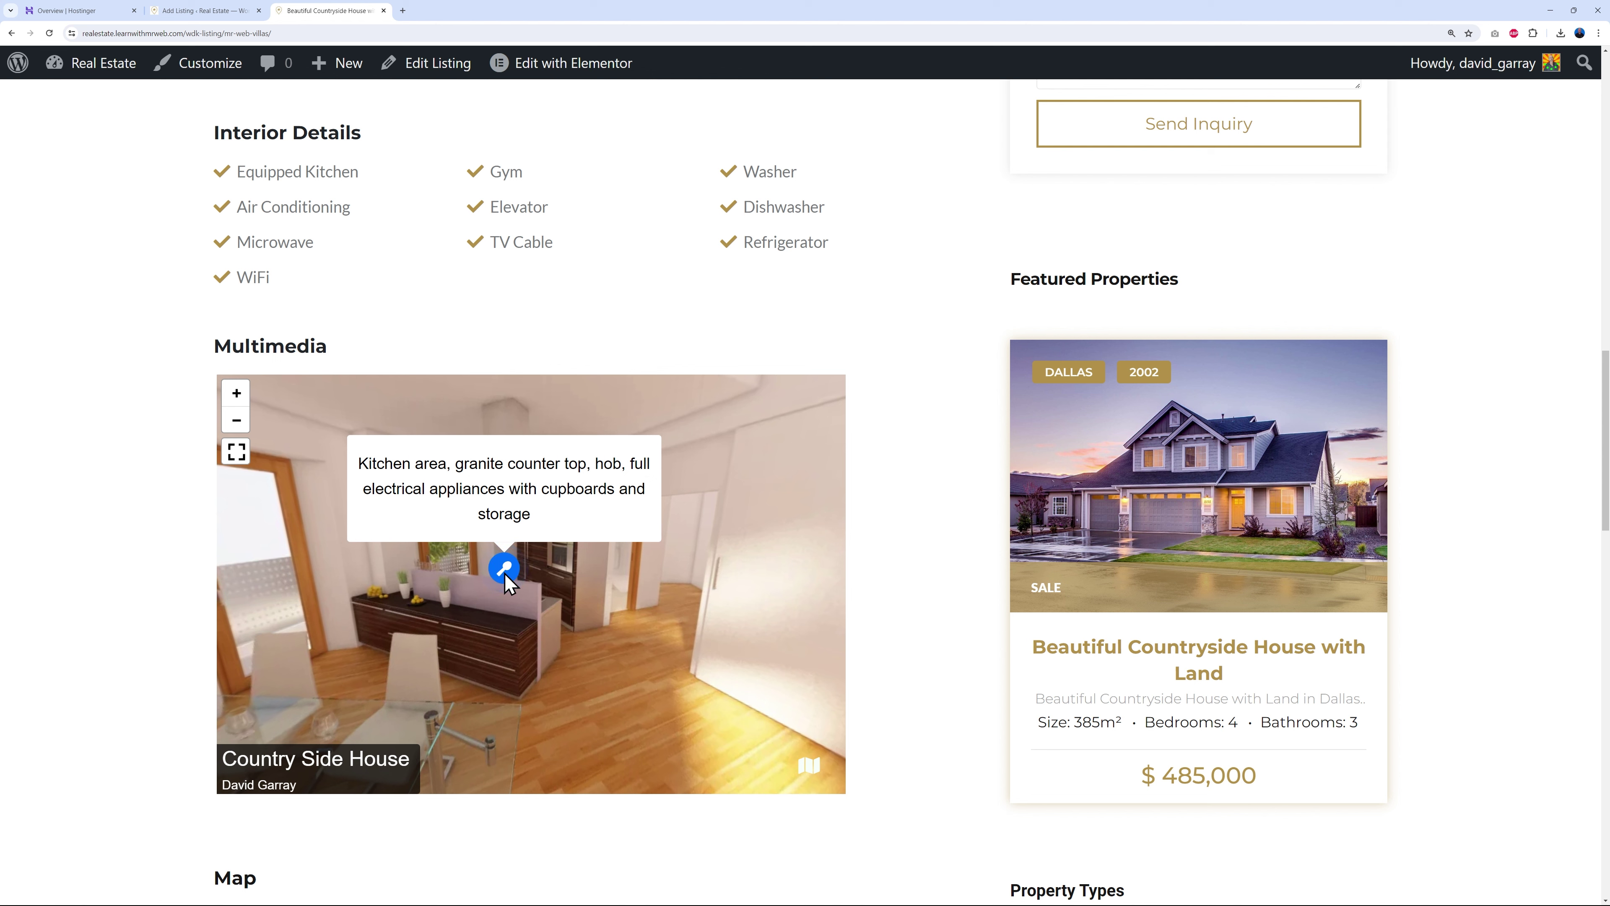
{"action": "left_click", "coordinate": [504, 573]}
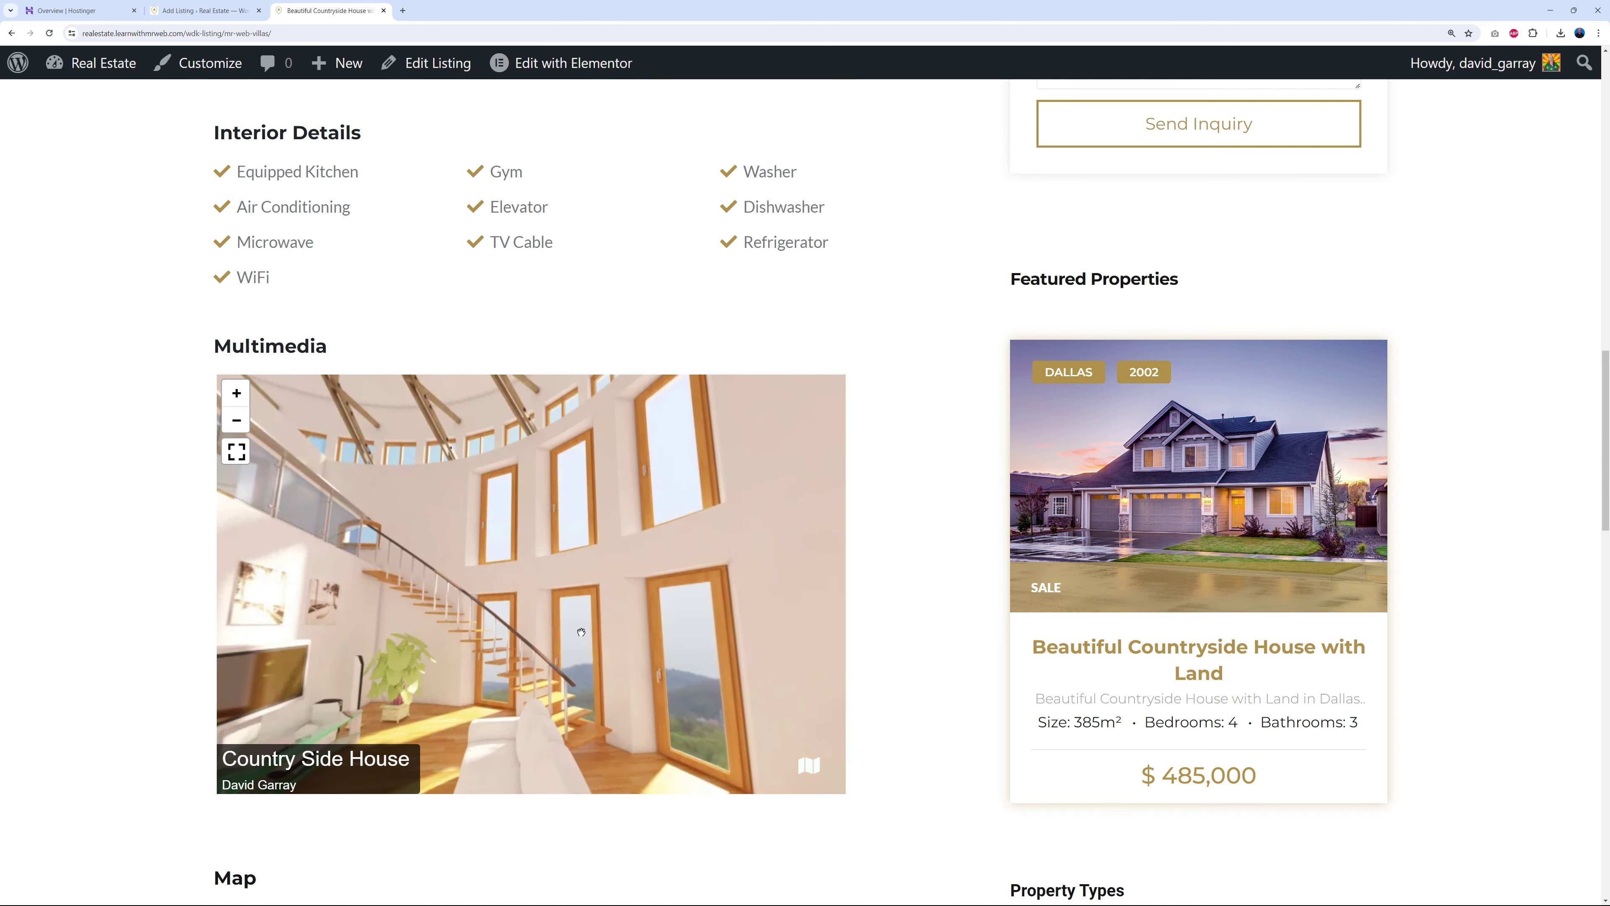
{"action": "left_click_drag", "start_coordinate": [580, 632], "coordinate": [618, 645]}
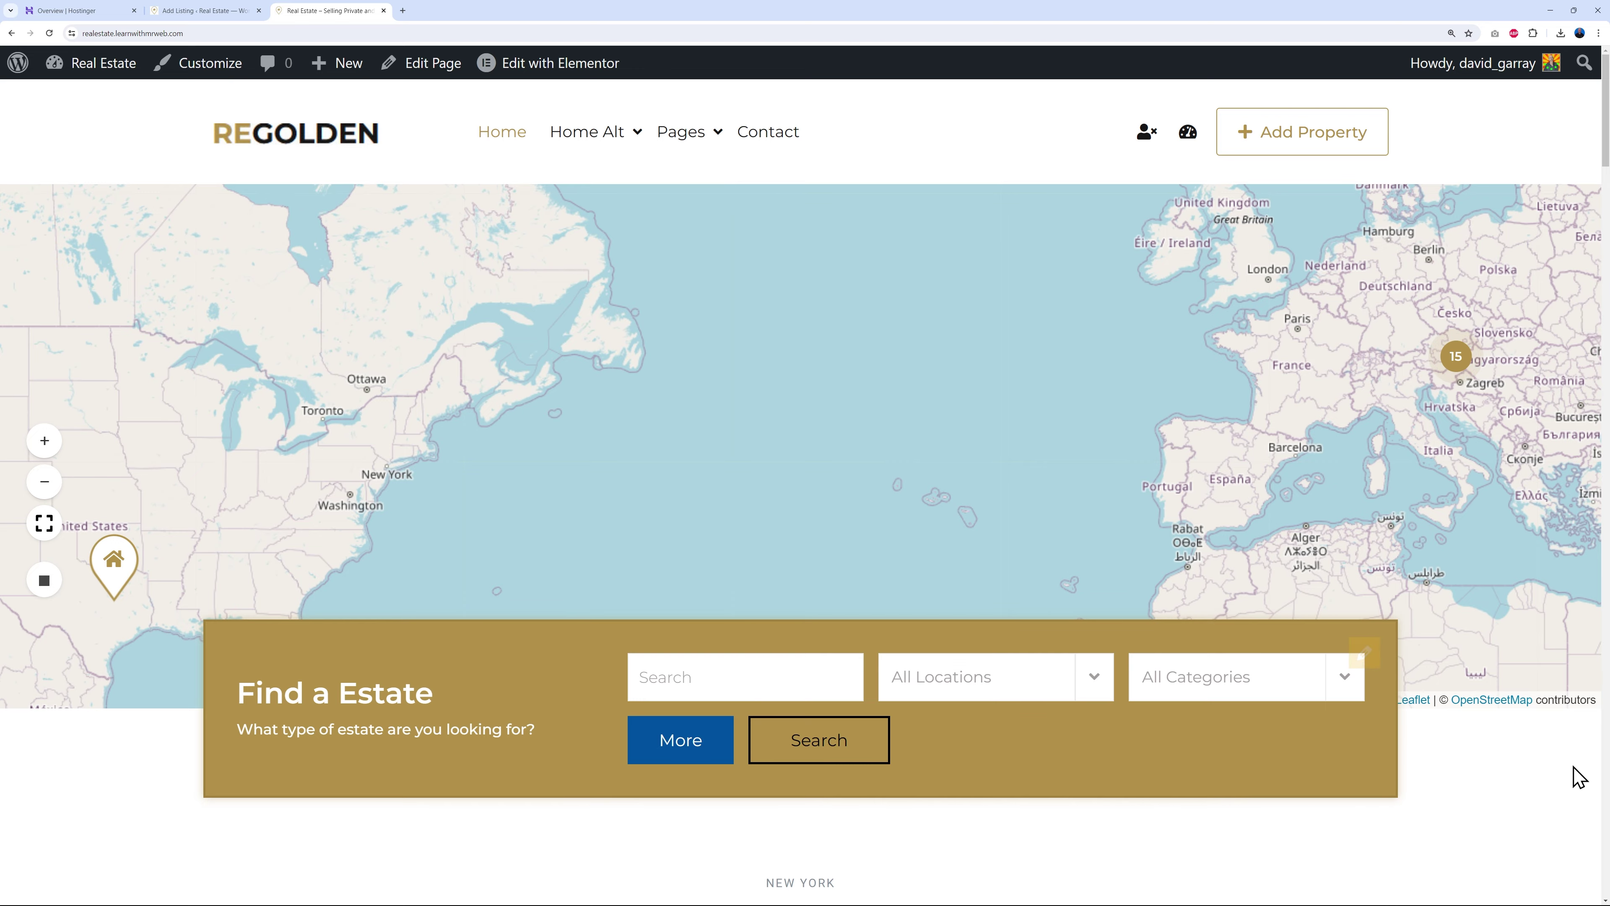
- Scroll the home page down to the Popular Properties footer, then go back to the admin dashboard
{"action": "scroll", "coordinate": [1559, 726], "scroll_direction": "down", "scroll_amount": 5}
{"action": "scroll", "coordinate": [1559, 726], "scroll_direction": "down", "scroll_amount": 15}
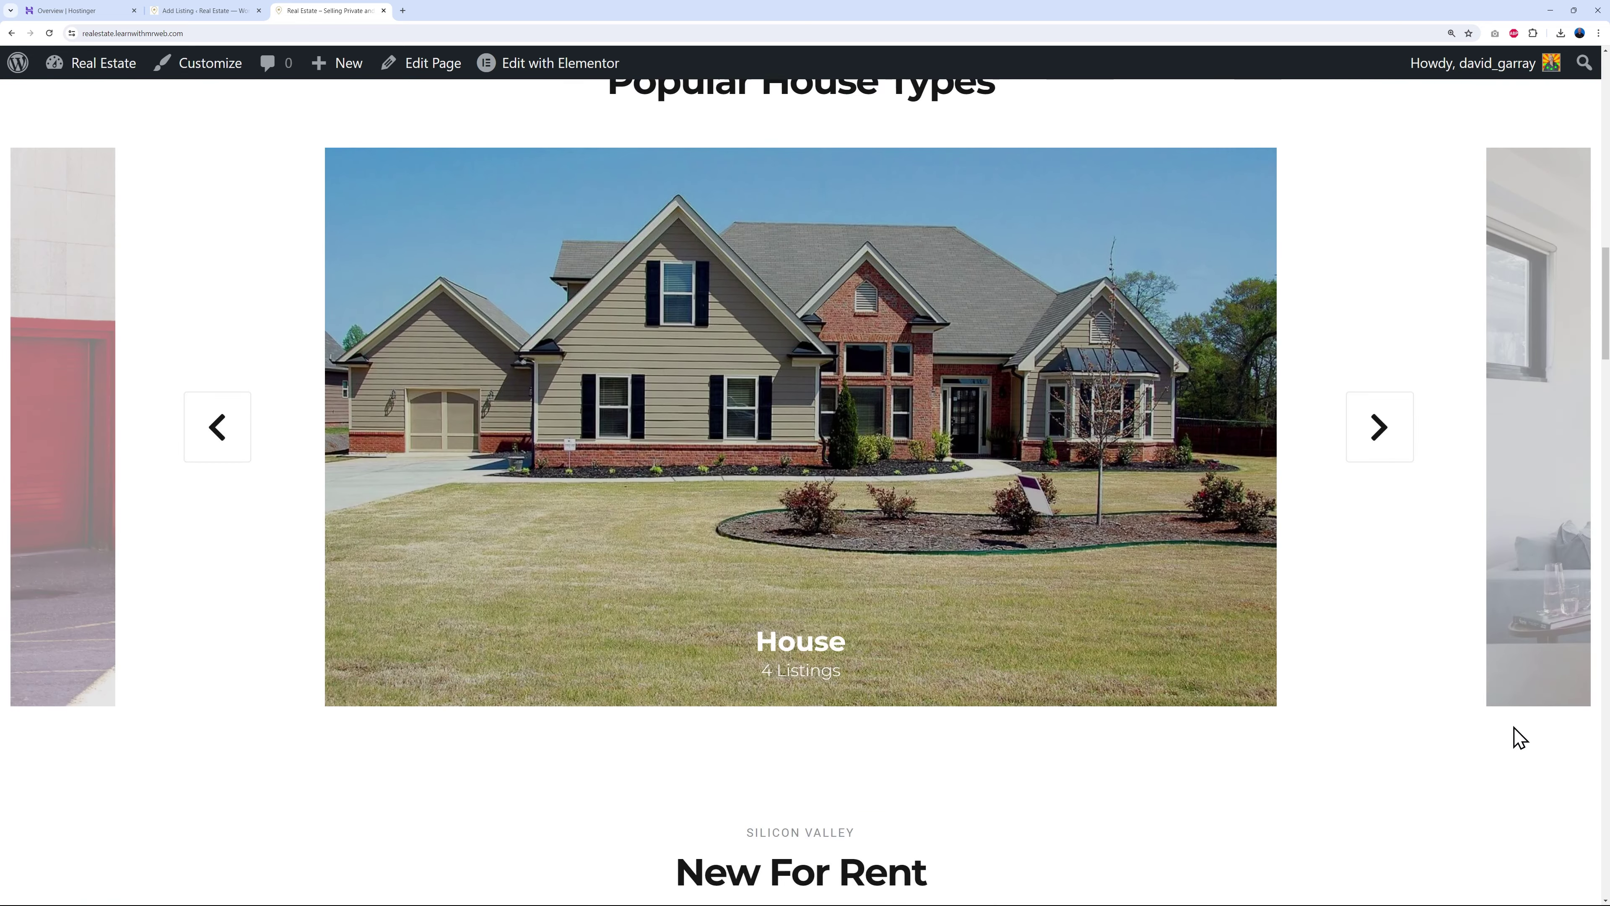
{"action": "scroll", "coordinate": [1520, 737], "scroll_direction": "down", "scroll_amount": 13}
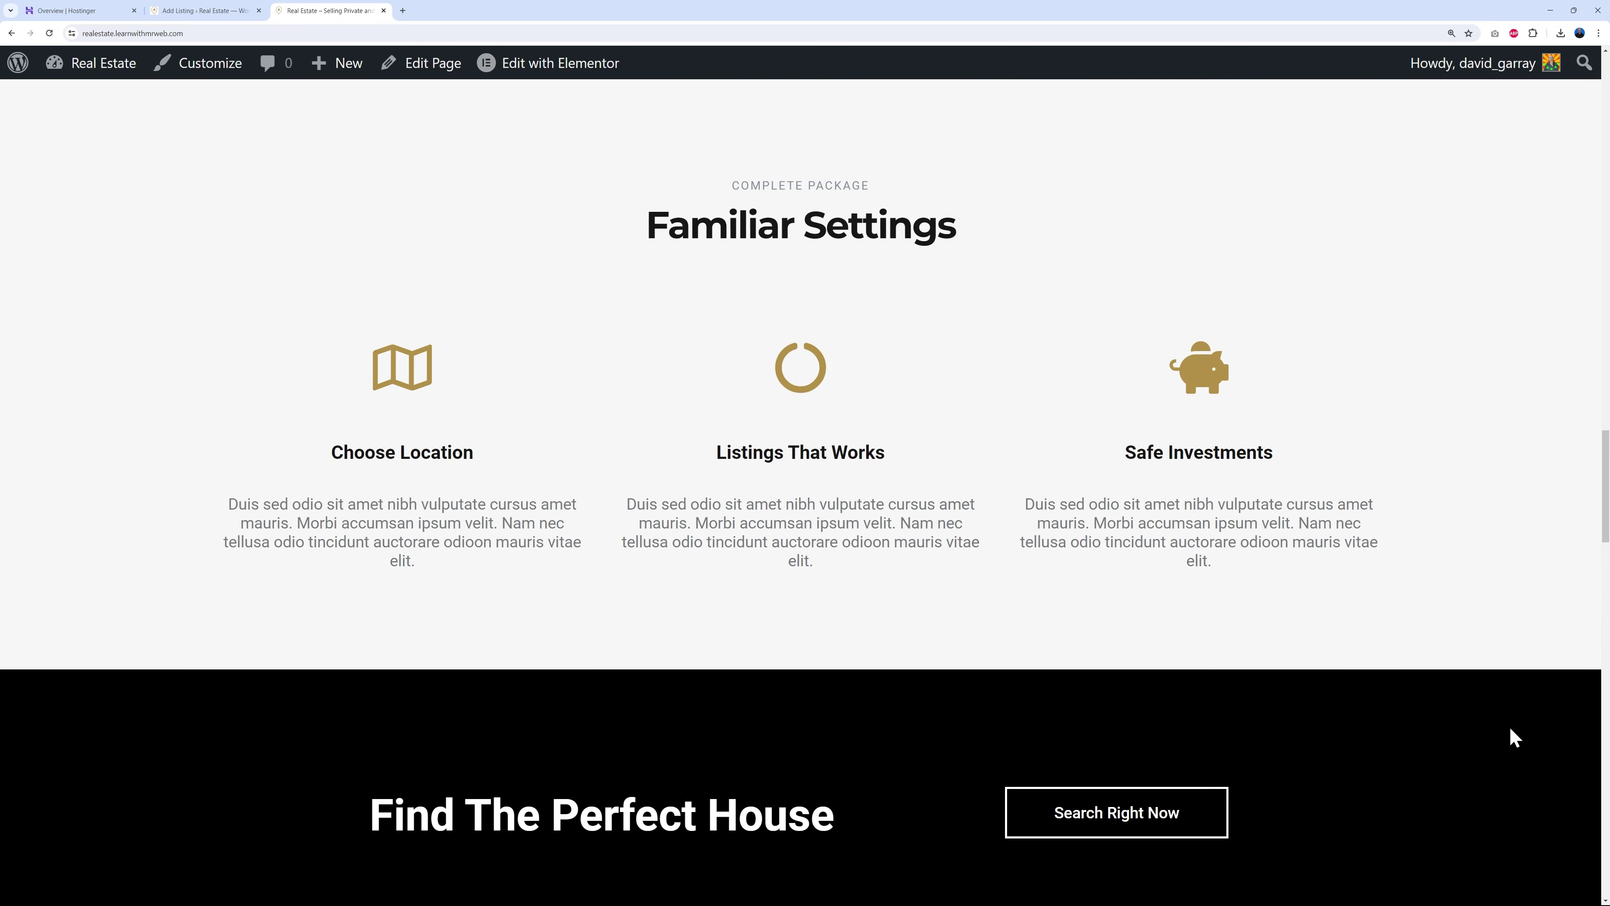
{"action": "scroll", "coordinate": [1515, 737], "scroll_direction": "down", "scroll_amount": 15}
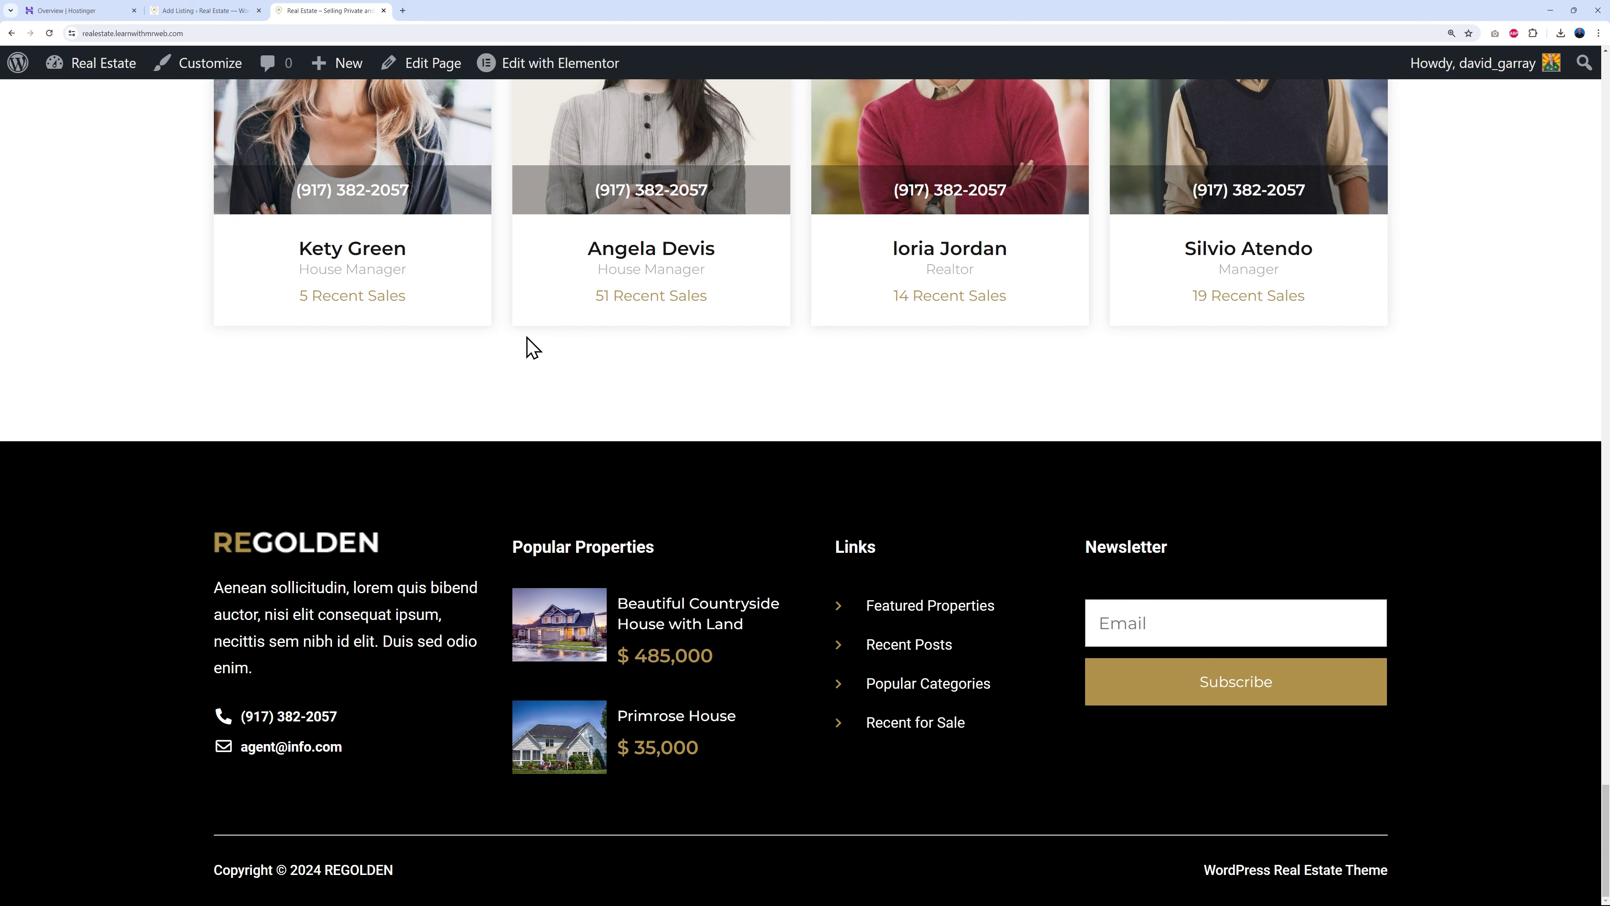
{"action": "left_click", "coordinate": [203, 11]}
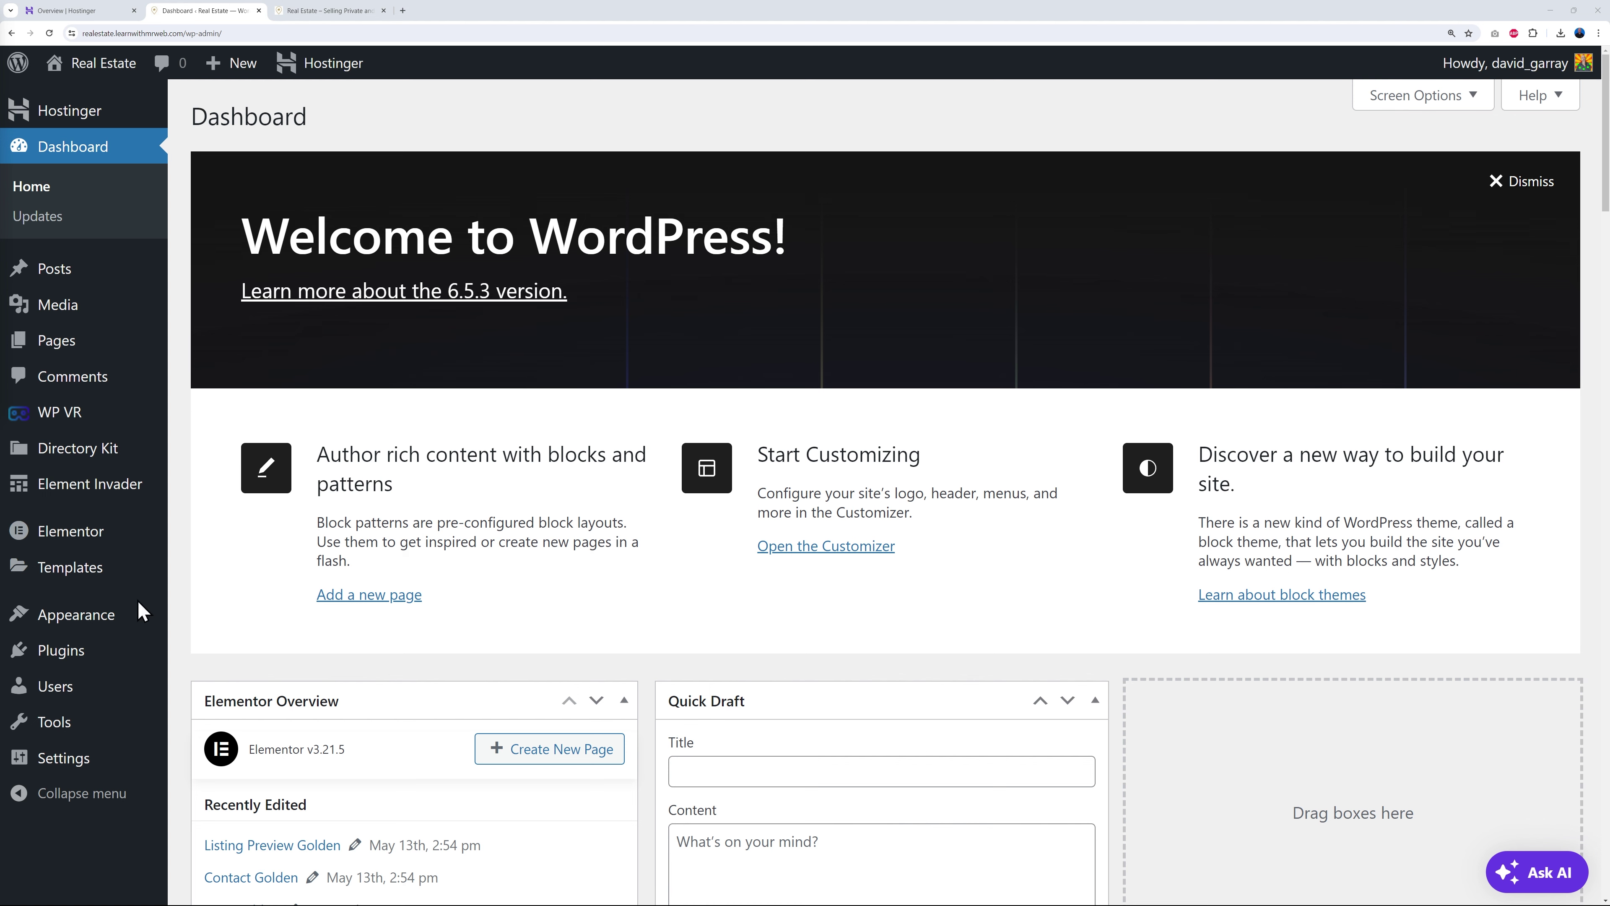
- Open Site Identity in the Customizer and start uploading a replacement site logo
{"action": "mouse_move", "coordinate": [117, 624]}
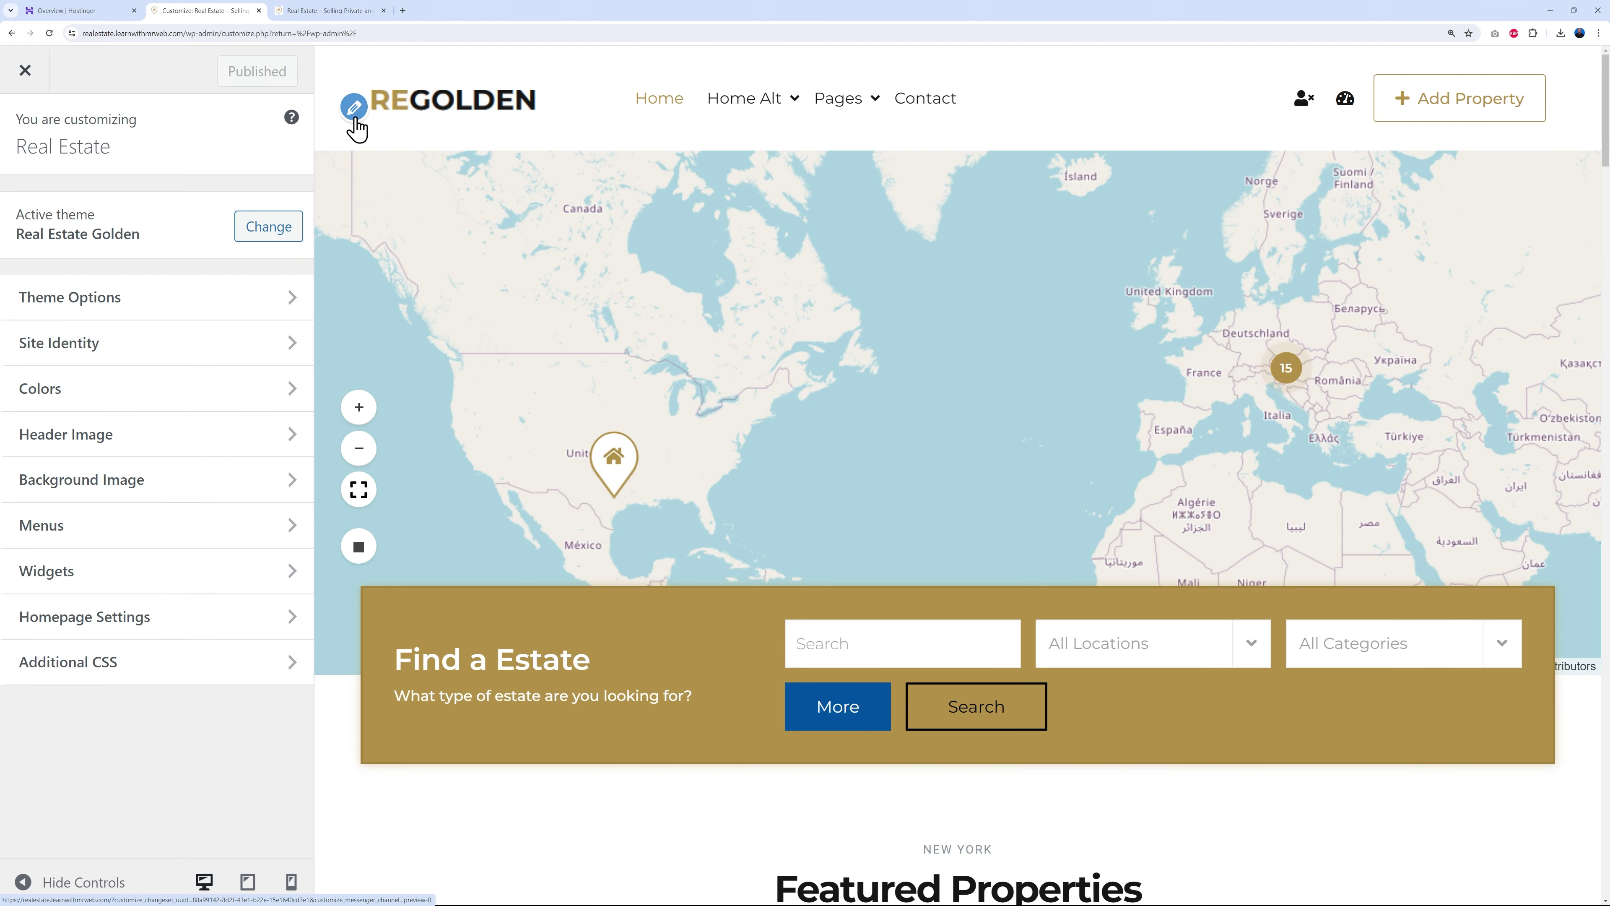
{"action": "left_click", "coordinate": [355, 109]}
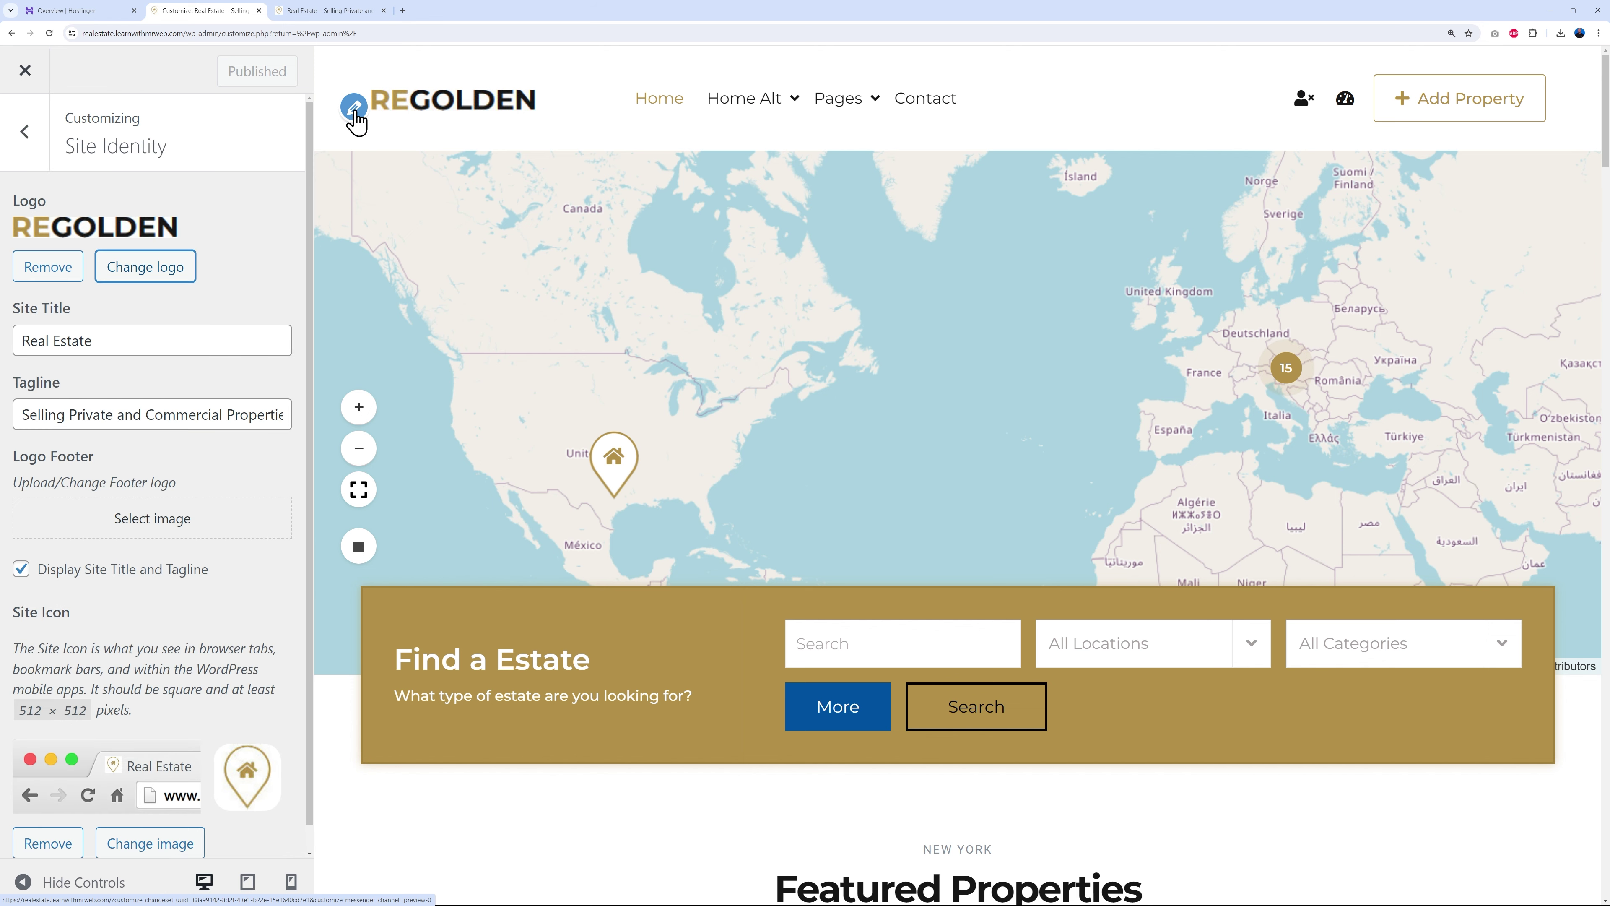
{"action": "left_click", "coordinate": [147, 270]}
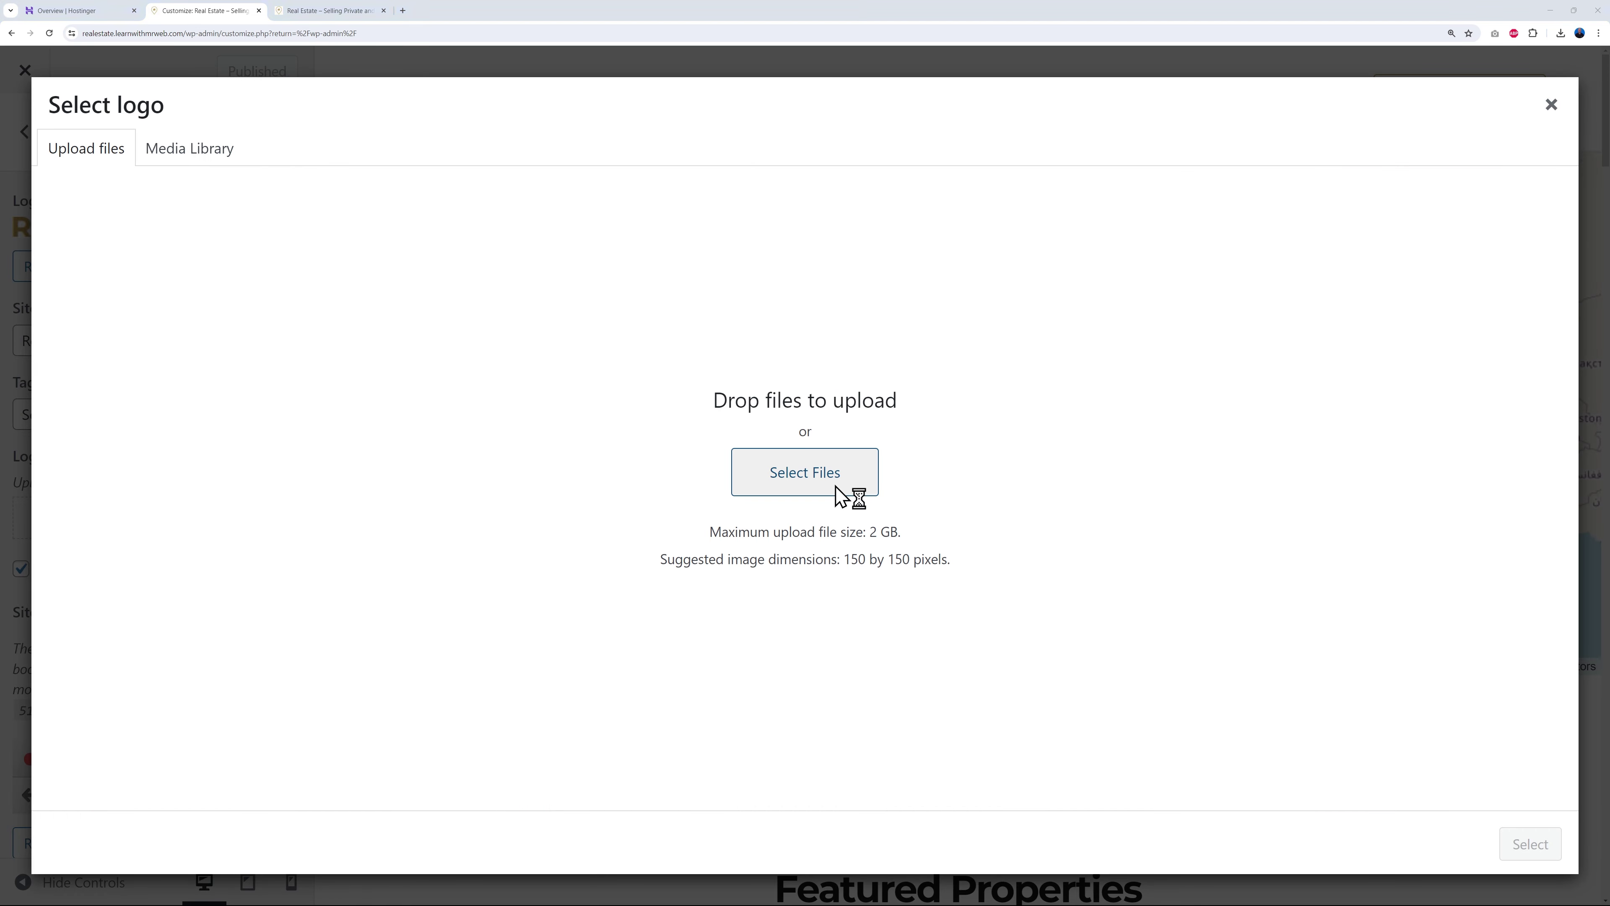
{"action": "left_click", "coordinate": [829, 487]}
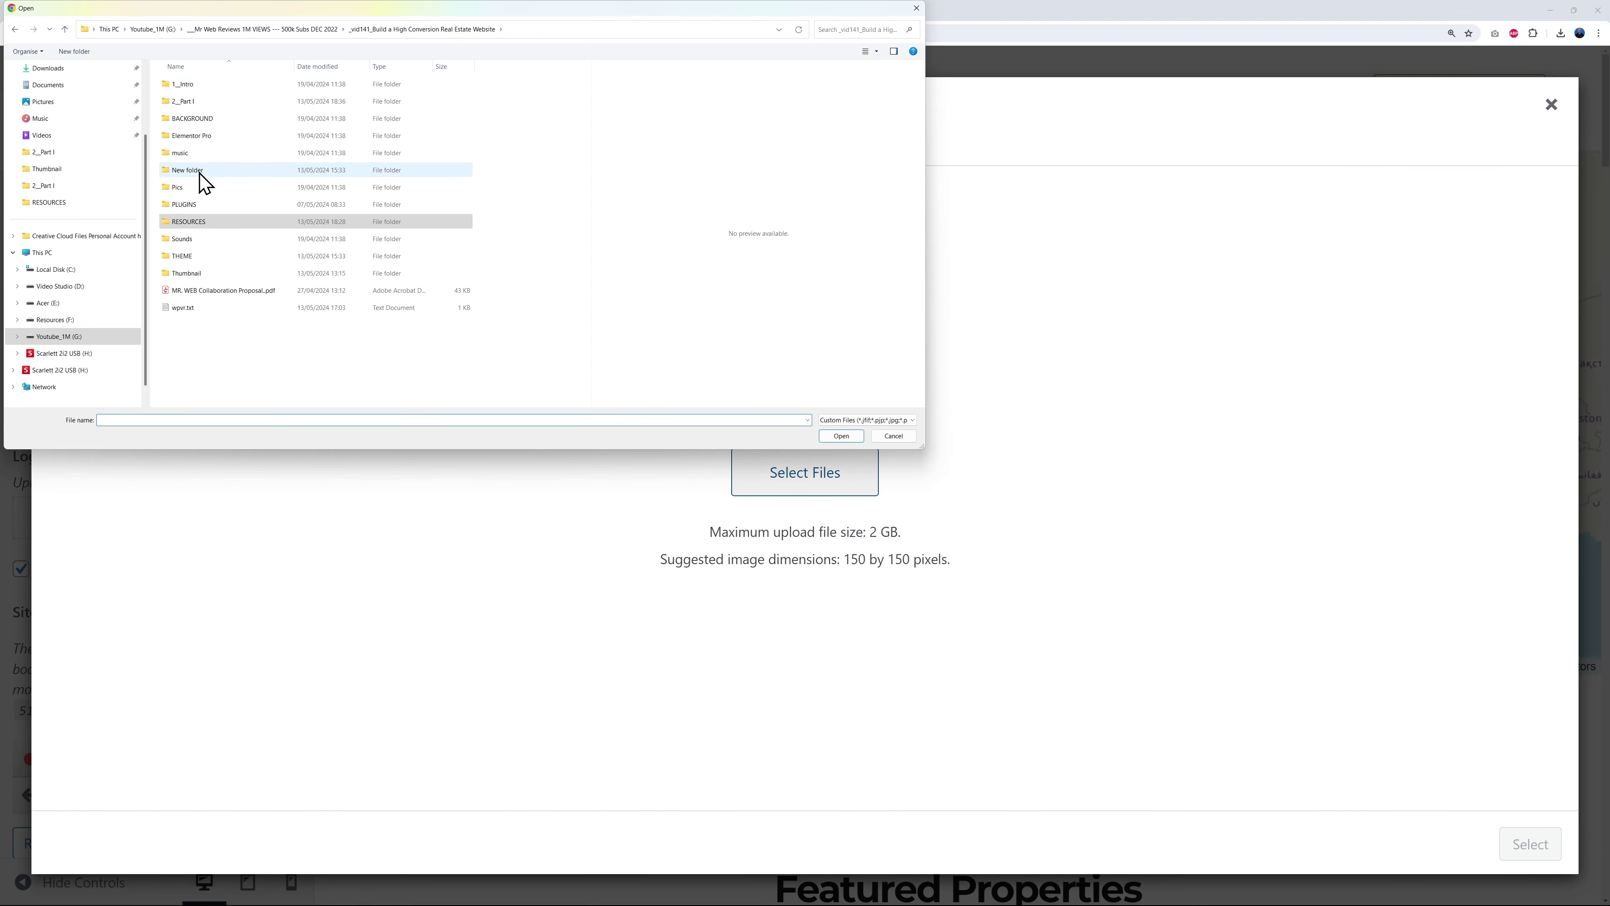
- Upload both MrWeb logo PNGs from the Pics folder and set the blue-font one as logo, uncropped
{"action": "double_click", "coordinate": [201, 189]}
{"action": "left_click", "coordinate": [265, 130]}
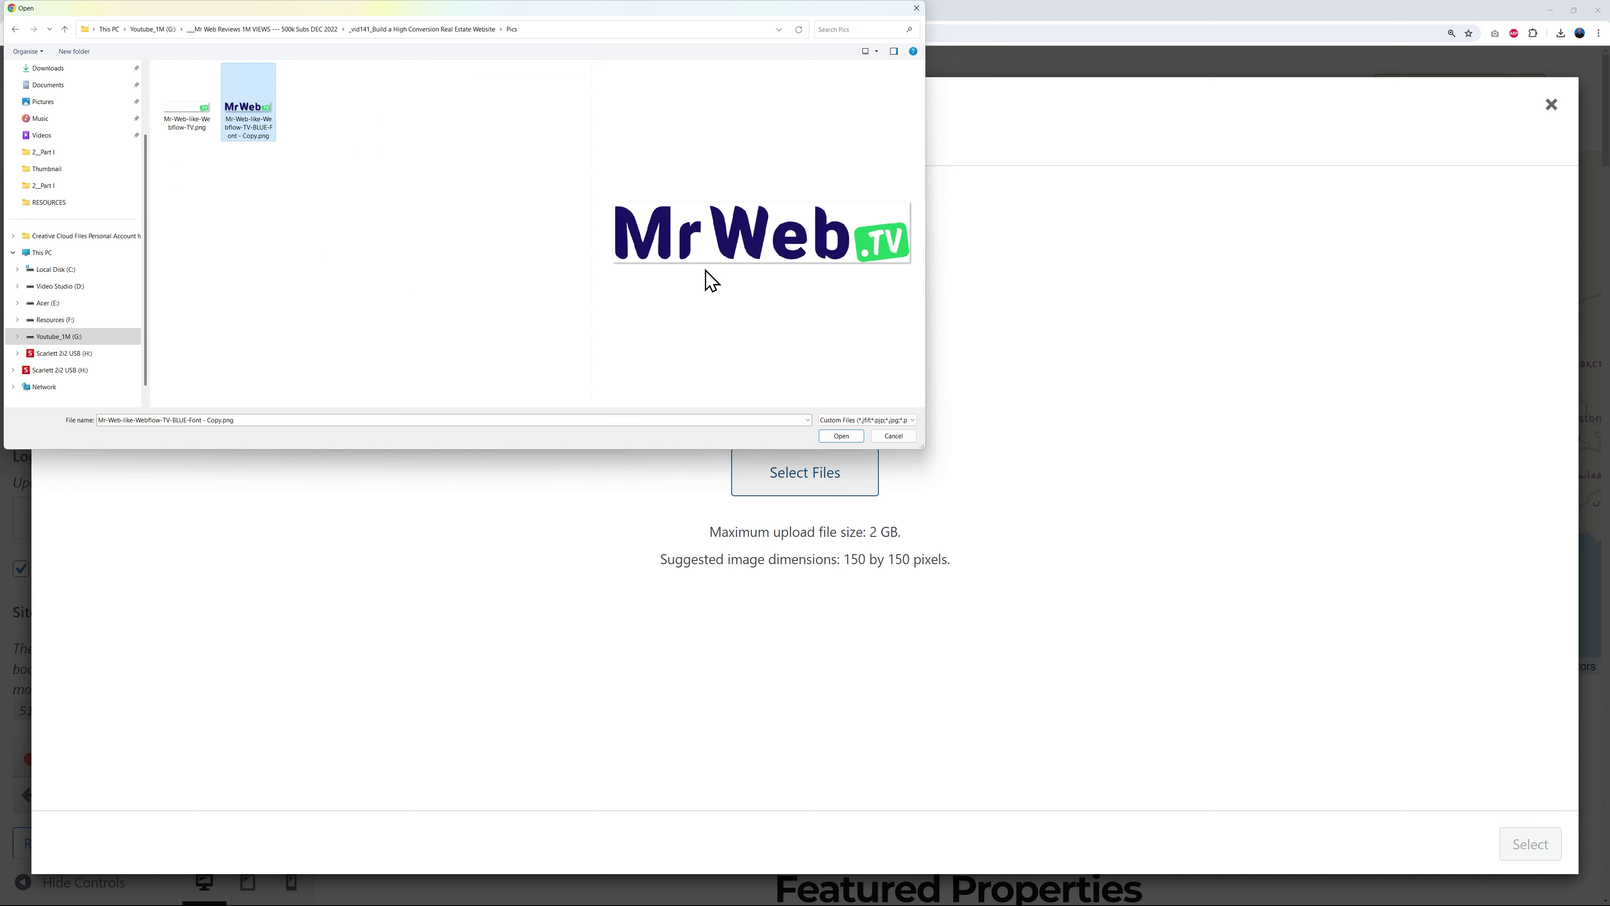
{"action": "left_click", "coordinate": [184, 119]}
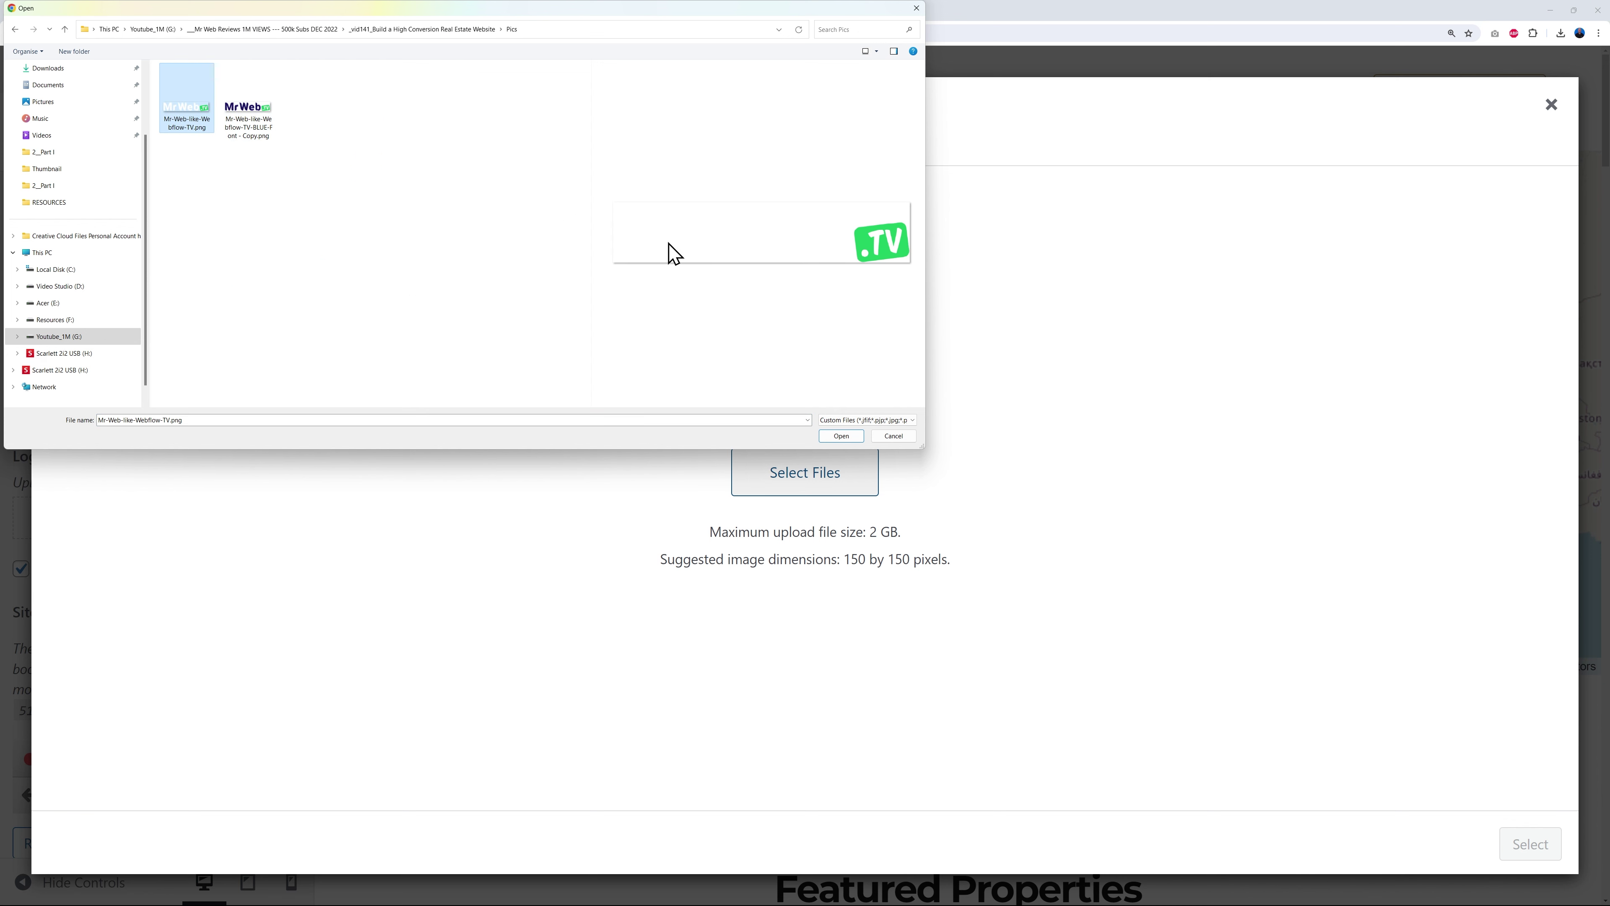
{"action": "left_click", "coordinate": [256, 140]}
{"action": "left_click", "coordinate": [190, 127], "text": "ctrl"}
{"action": "left_click", "coordinate": [839, 437]}
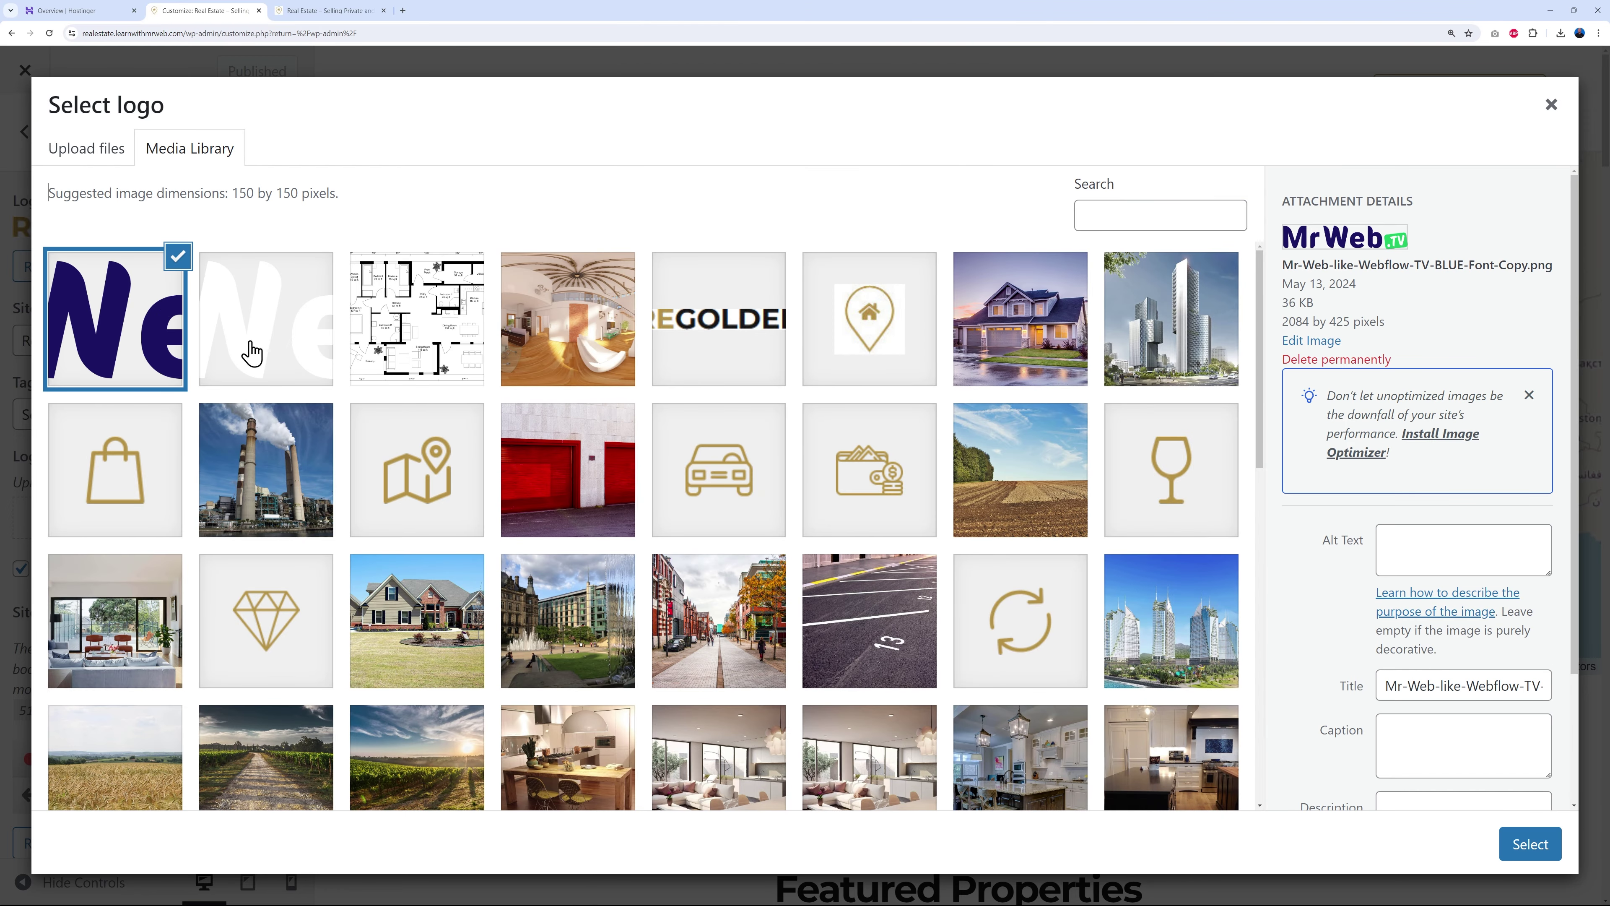
{"action": "left_click", "coordinate": [1529, 844]}
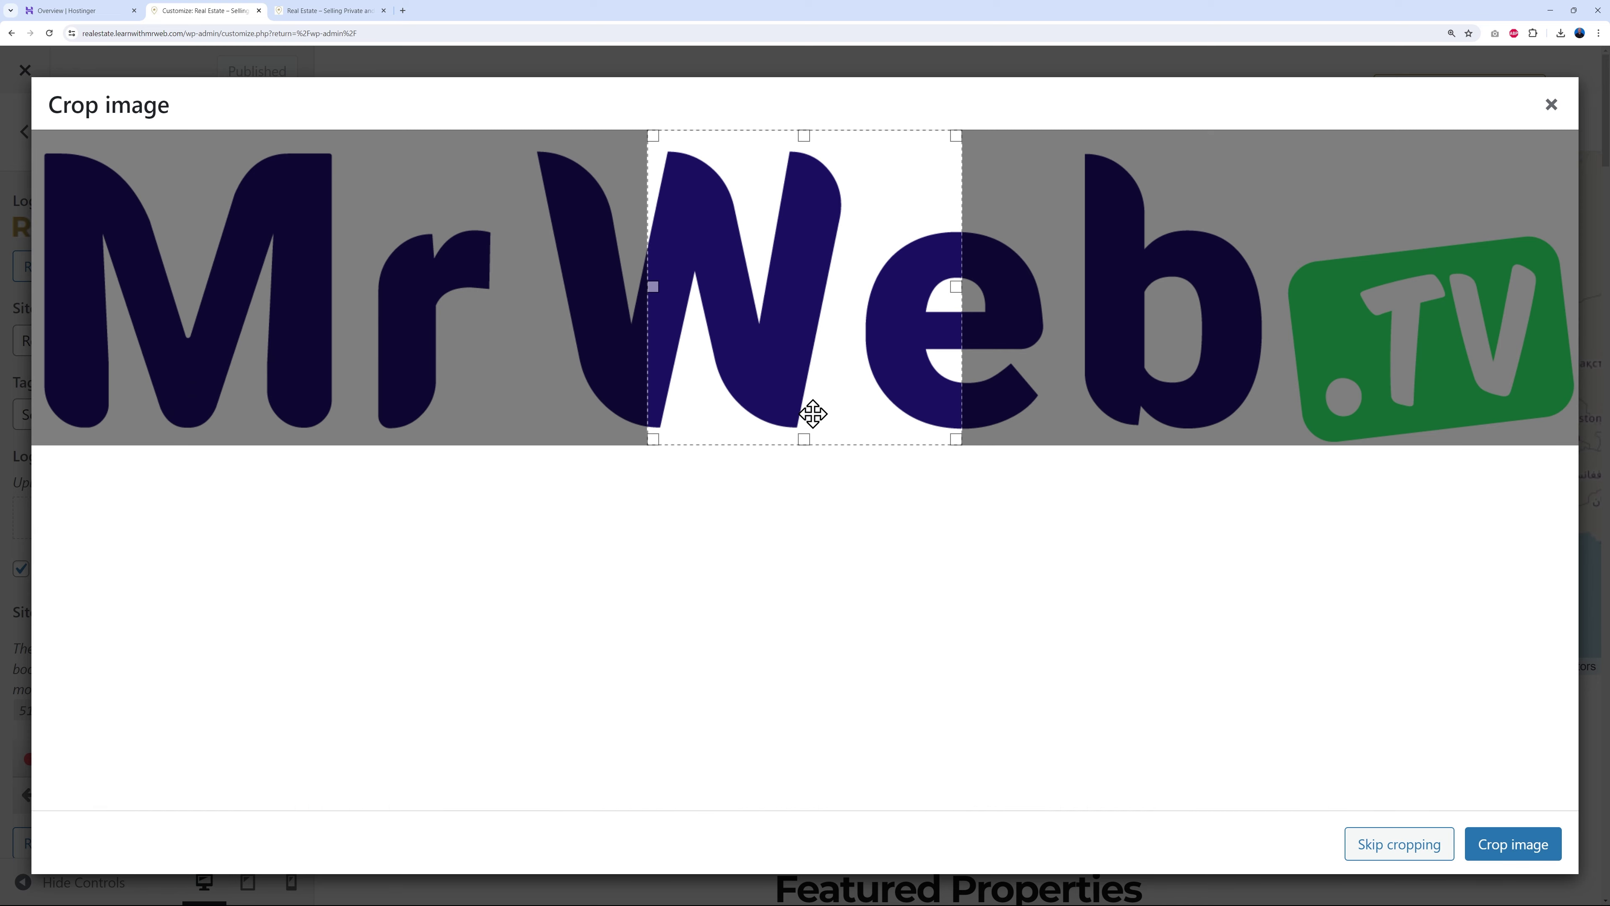
{"action": "left_click", "coordinate": [1398, 847]}
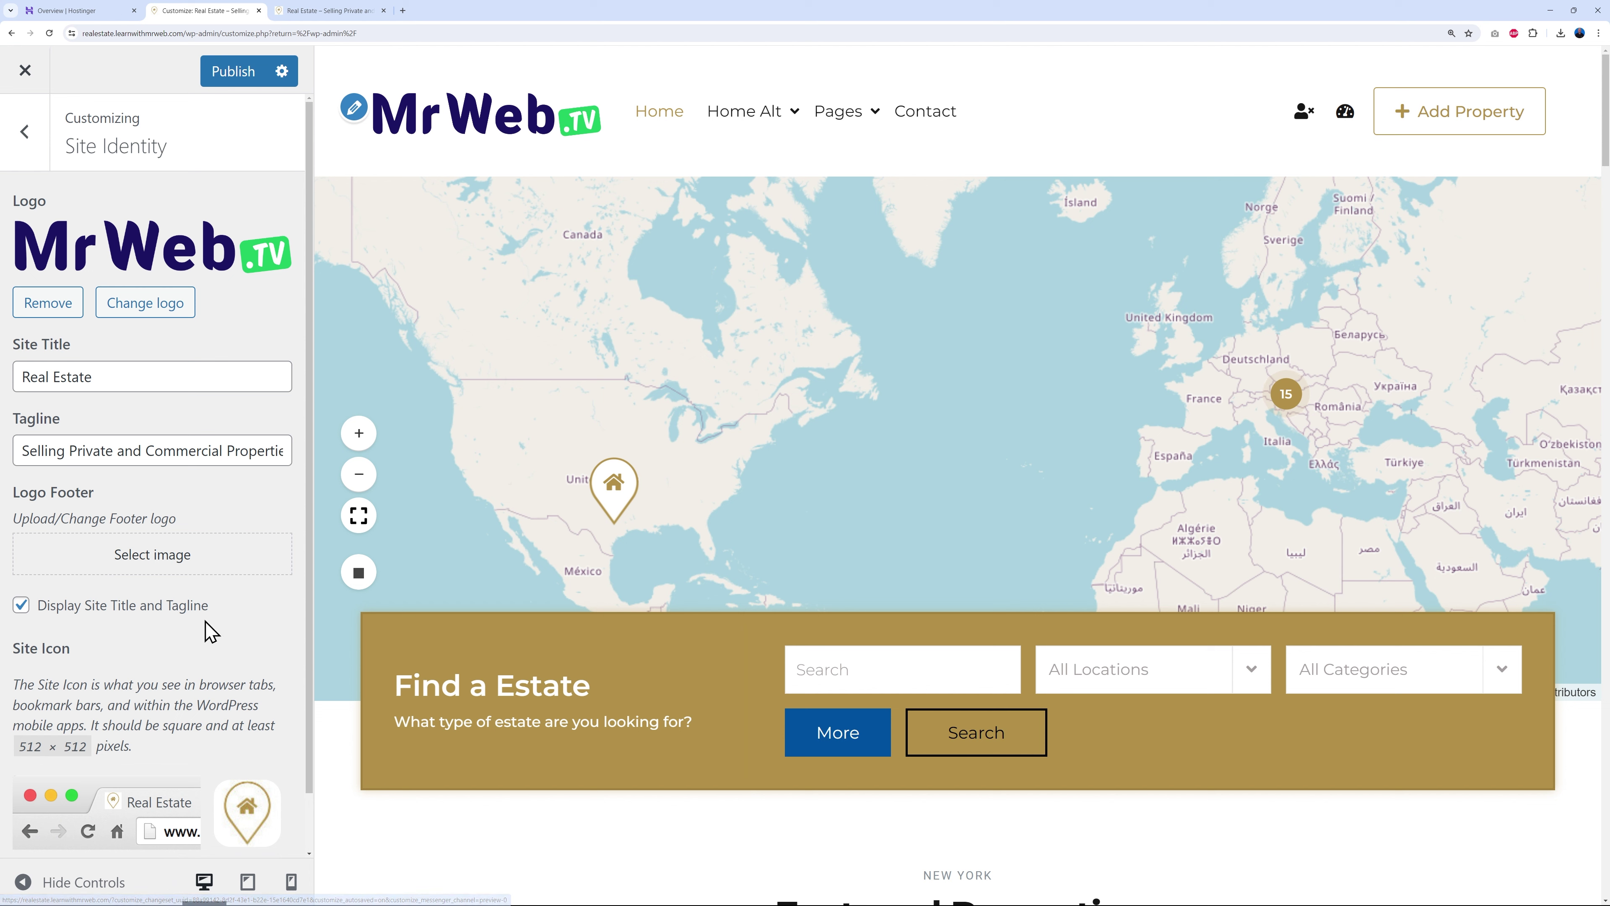
{"action": "scroll", "coordinate": [223, 691], "scroll_direction": "down", "scroll_amount": 1}
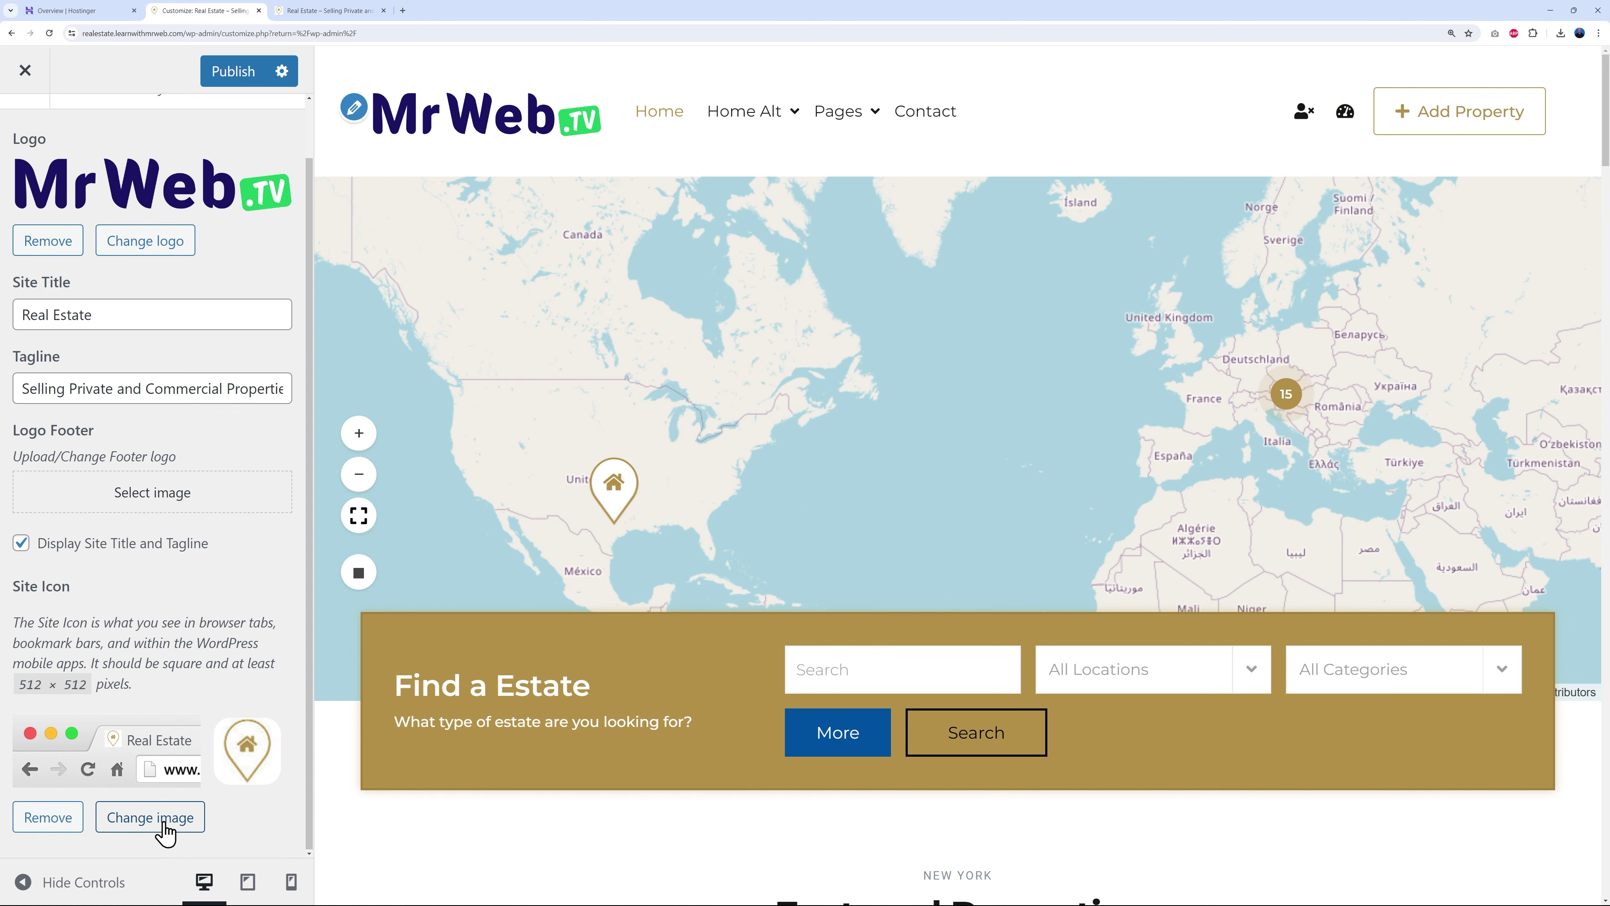
- Upload the blue-font MrWeb logo file as a new site icon image
{"action": "left_click", "coordinate": [150, 818]}
{"action": "left_click", "coordinate": [104, 153]}
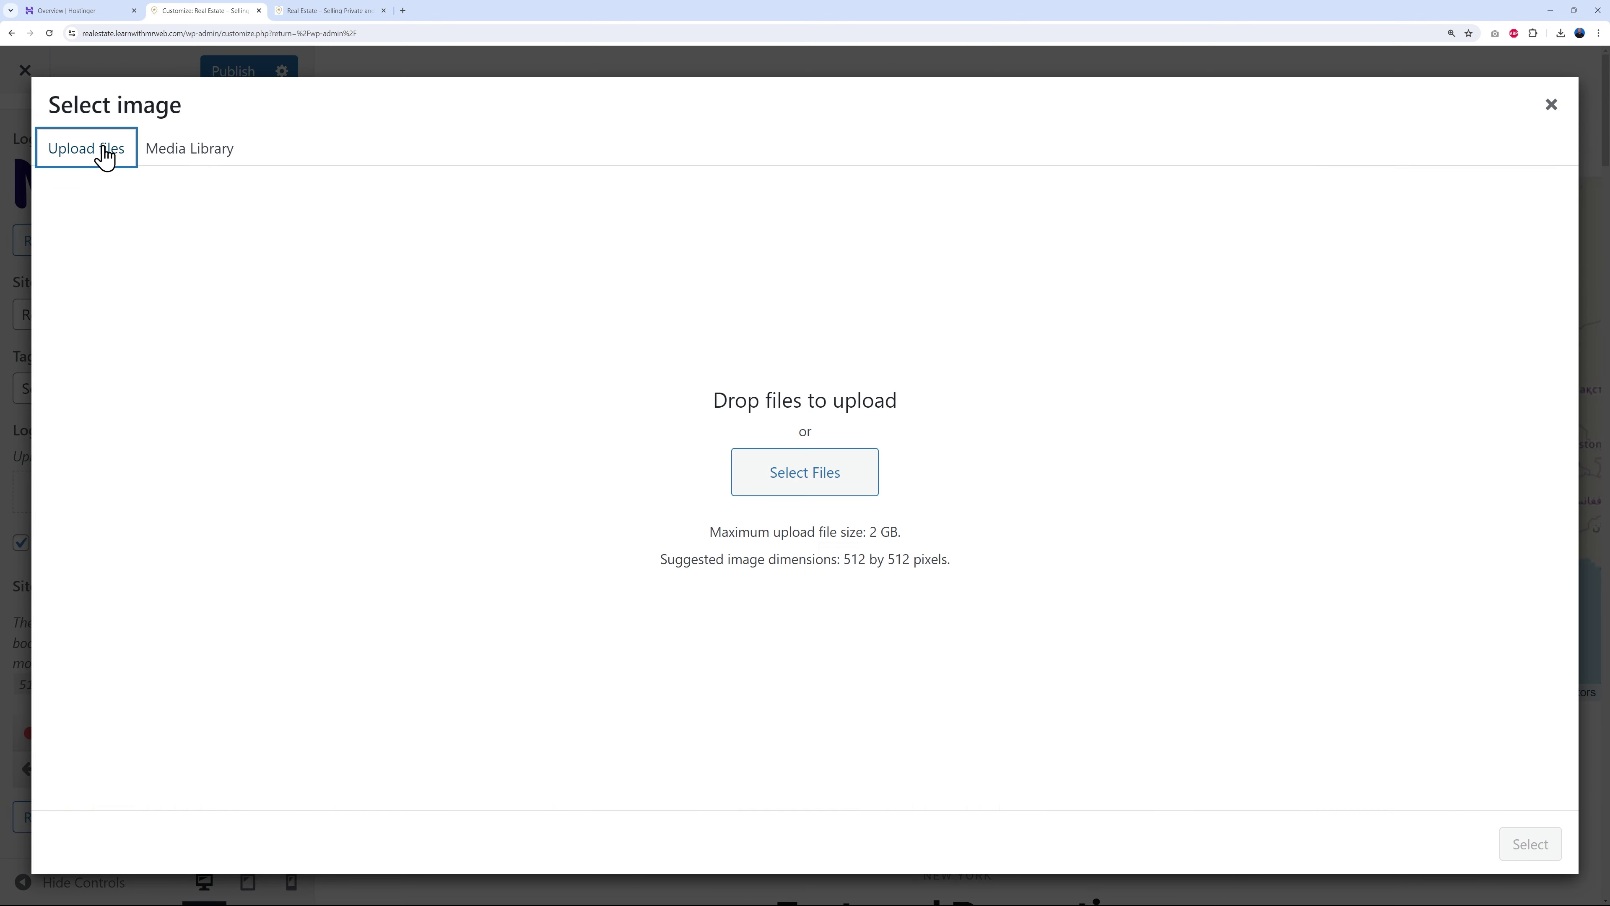
{"action": "left_click", "coordinate": [812, 490]}
{"action": "left_click", "coordinate": [257, 141]}
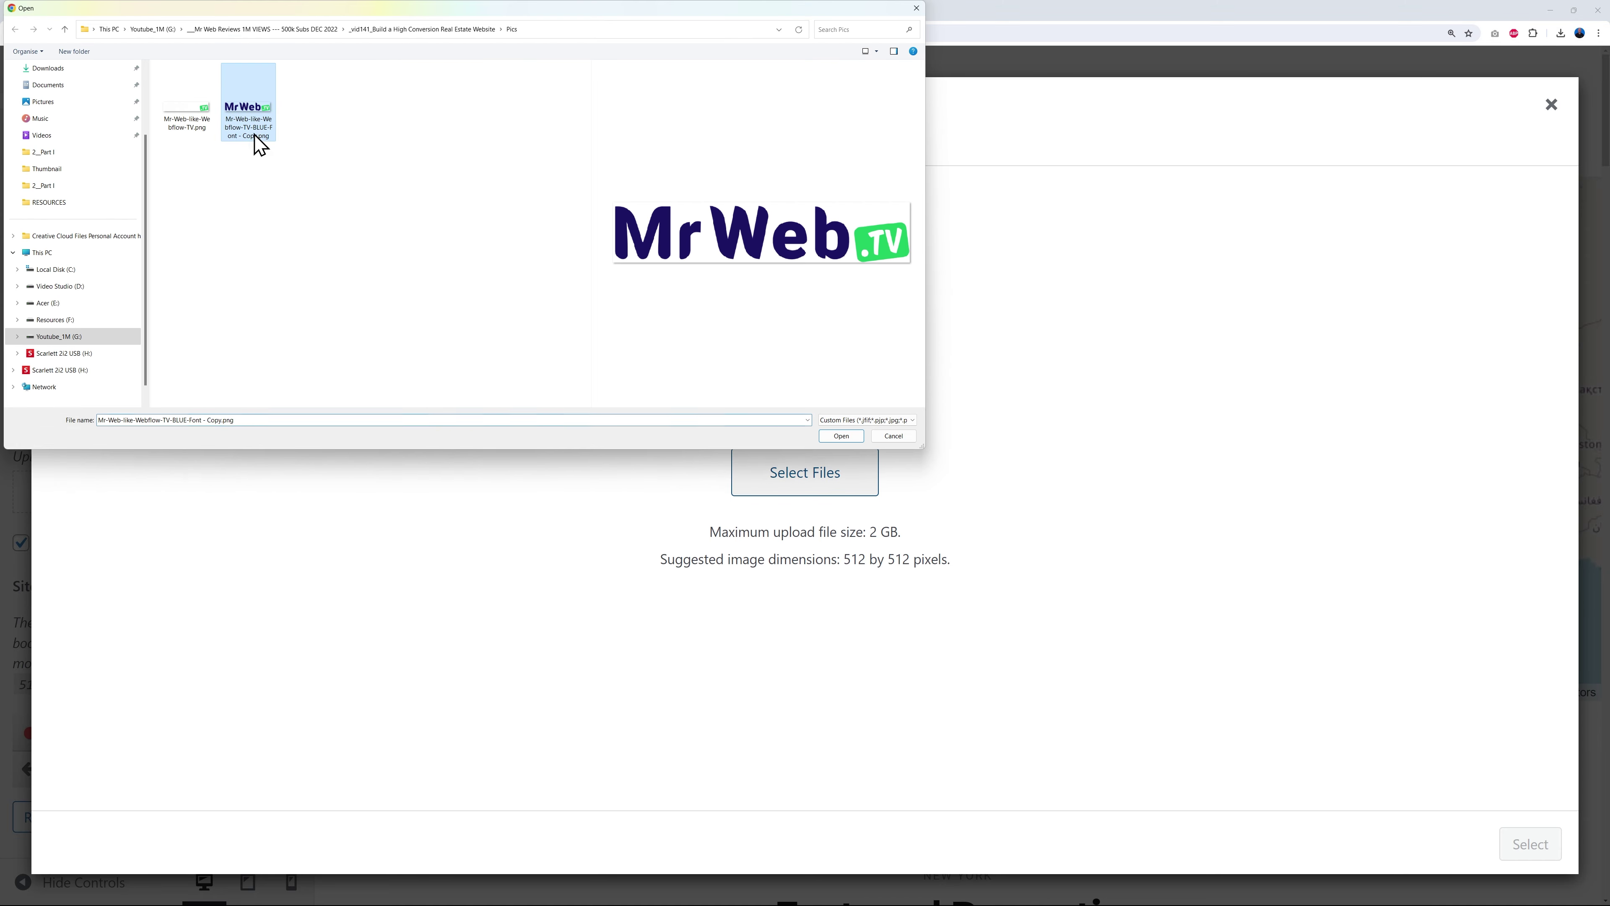
{"action": "left_click", "coordinate": [841, 436]}
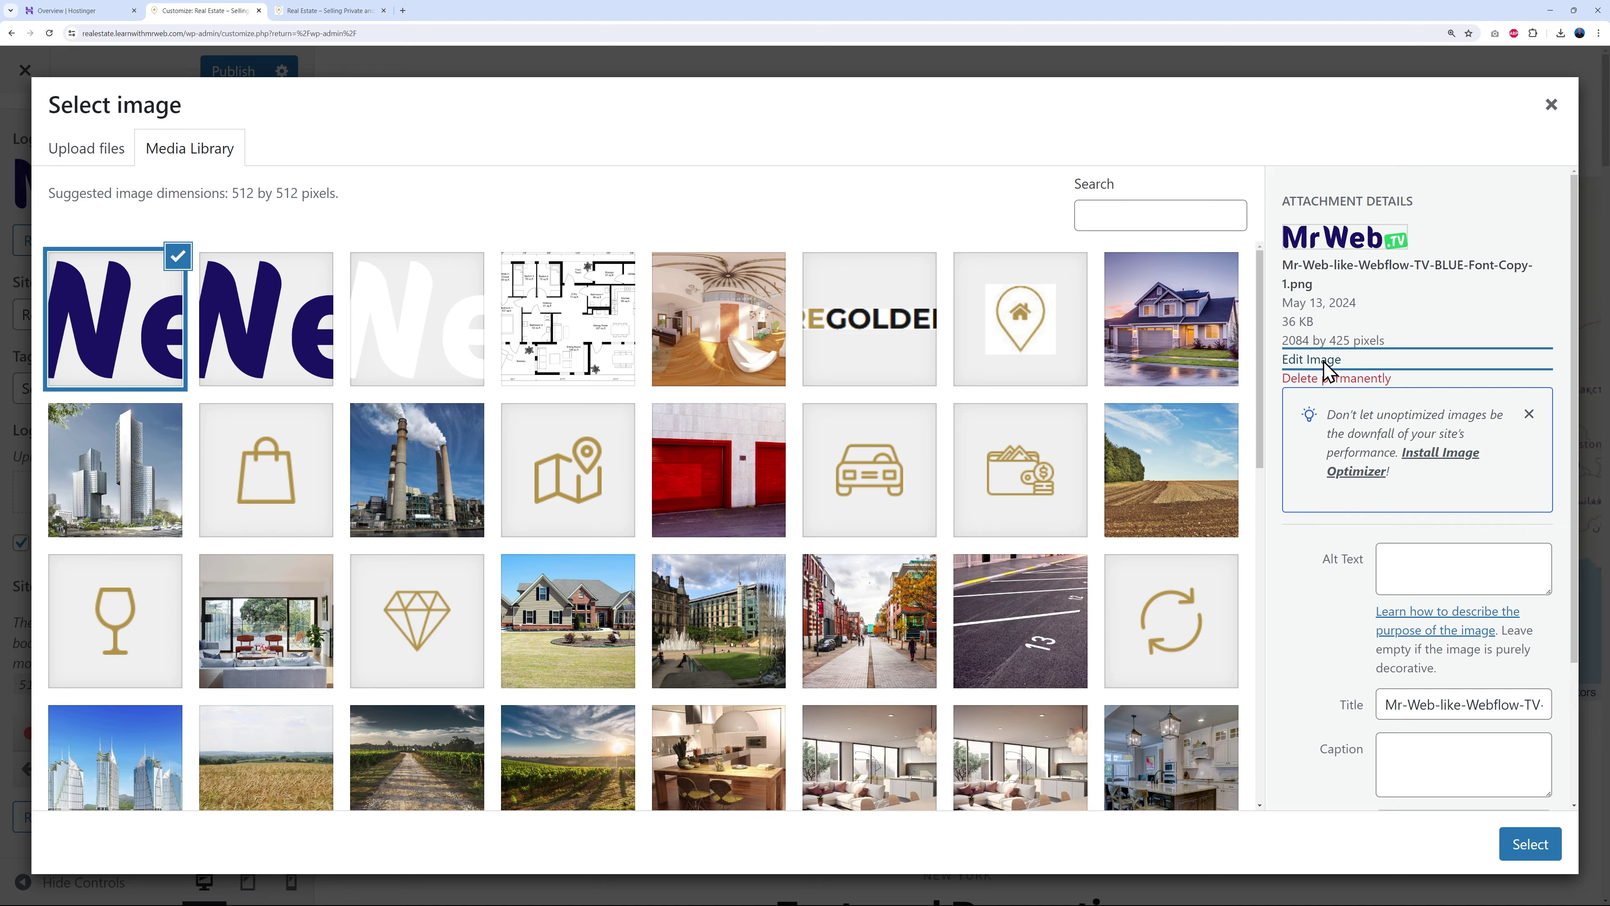
- Crop the uploaded image down to just the letter M and save it
{"action": "left_click", "coordinate": [1315, 360]}
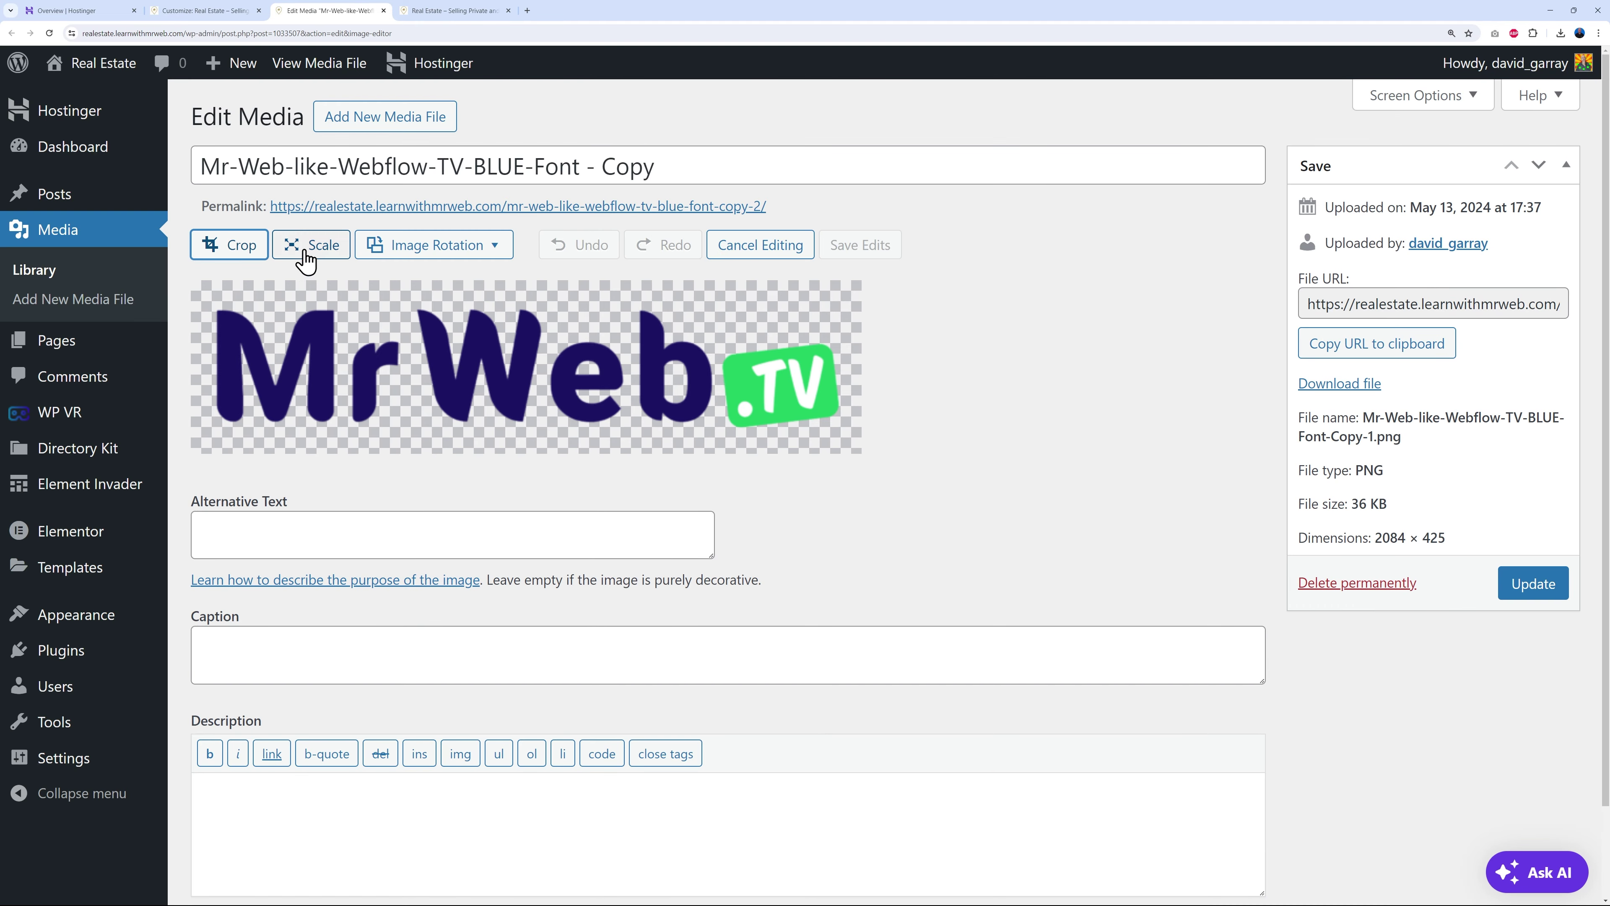
{"action": "left_click", "coordinate": [229, 249]}
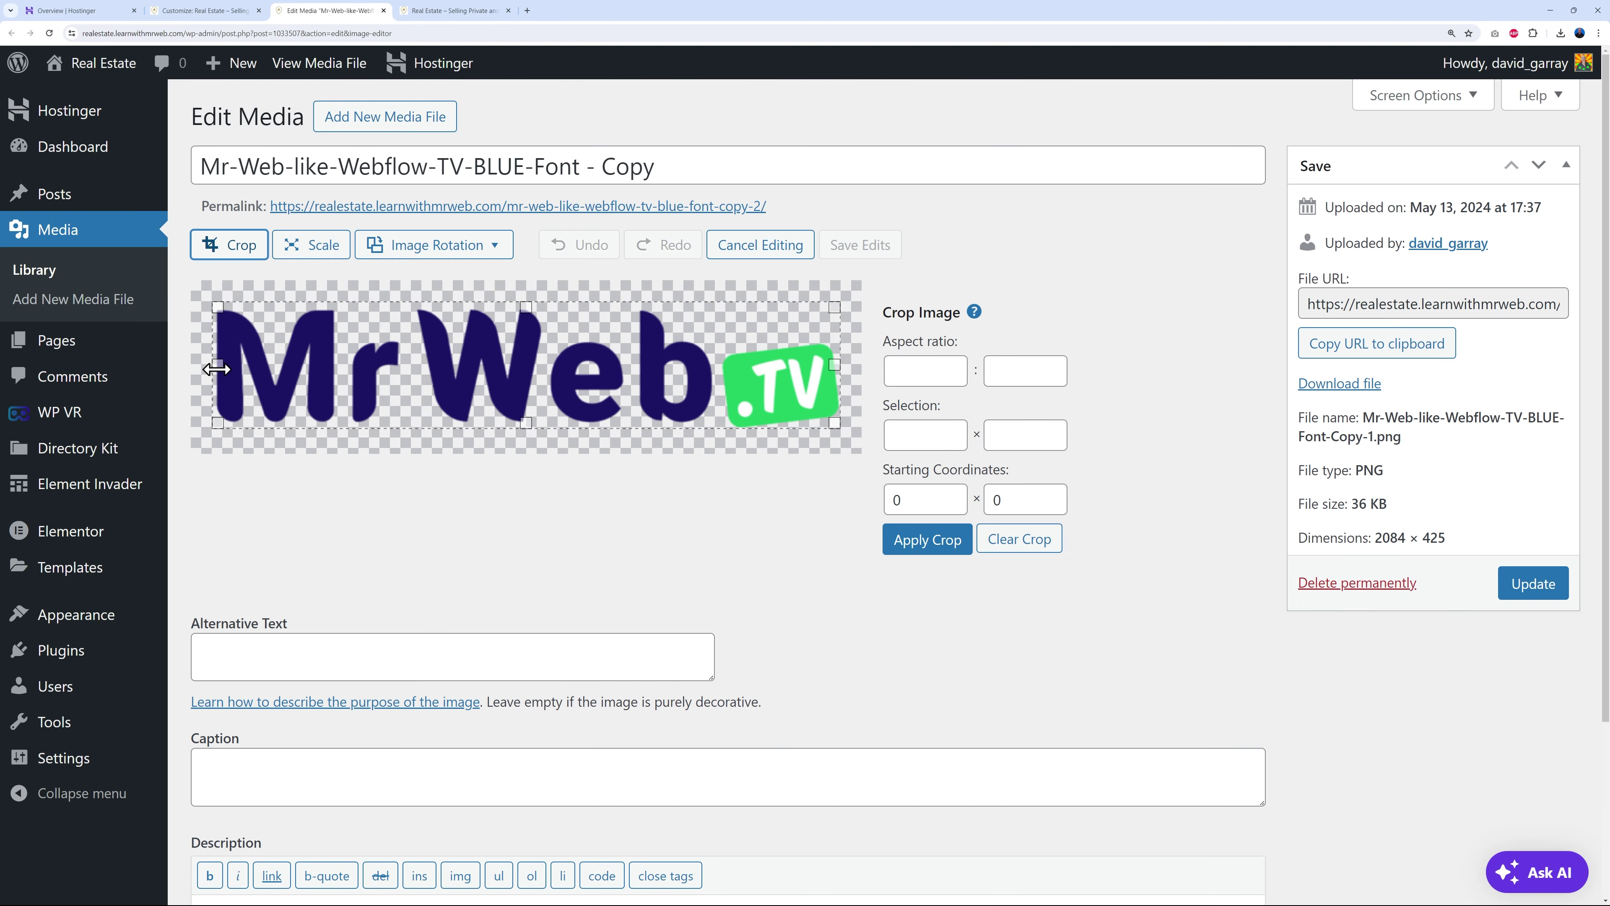
{"action": "left_click_drag", "start_coordinate": [835, 366], "coordinate": [342, 376]}
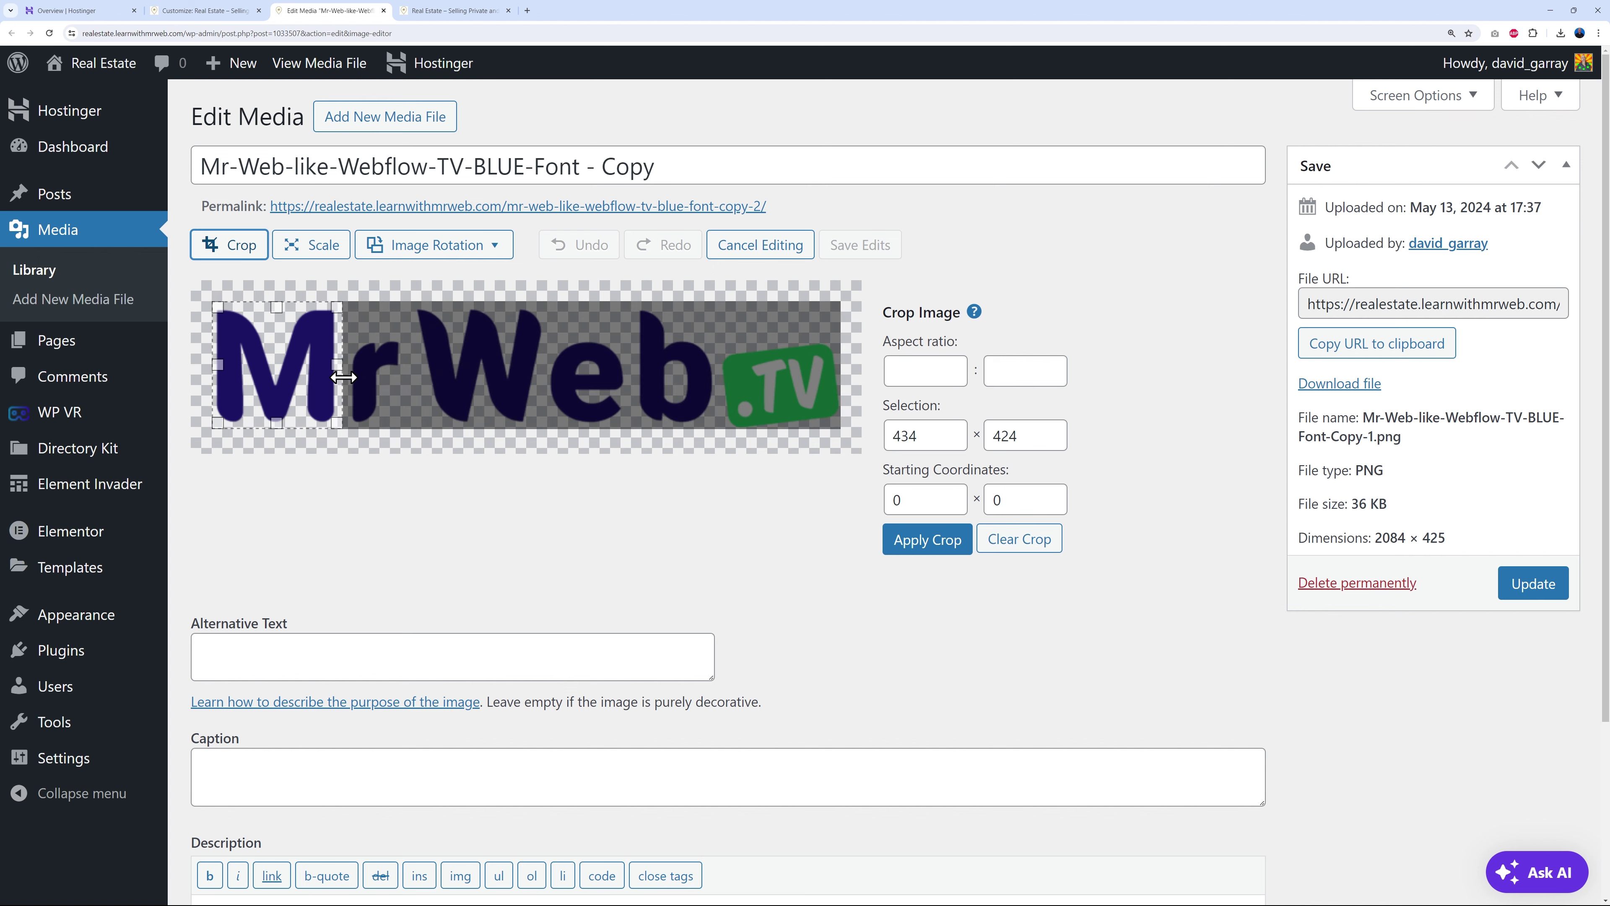
{"action": "left_click", "coordinate": [905, 546]}
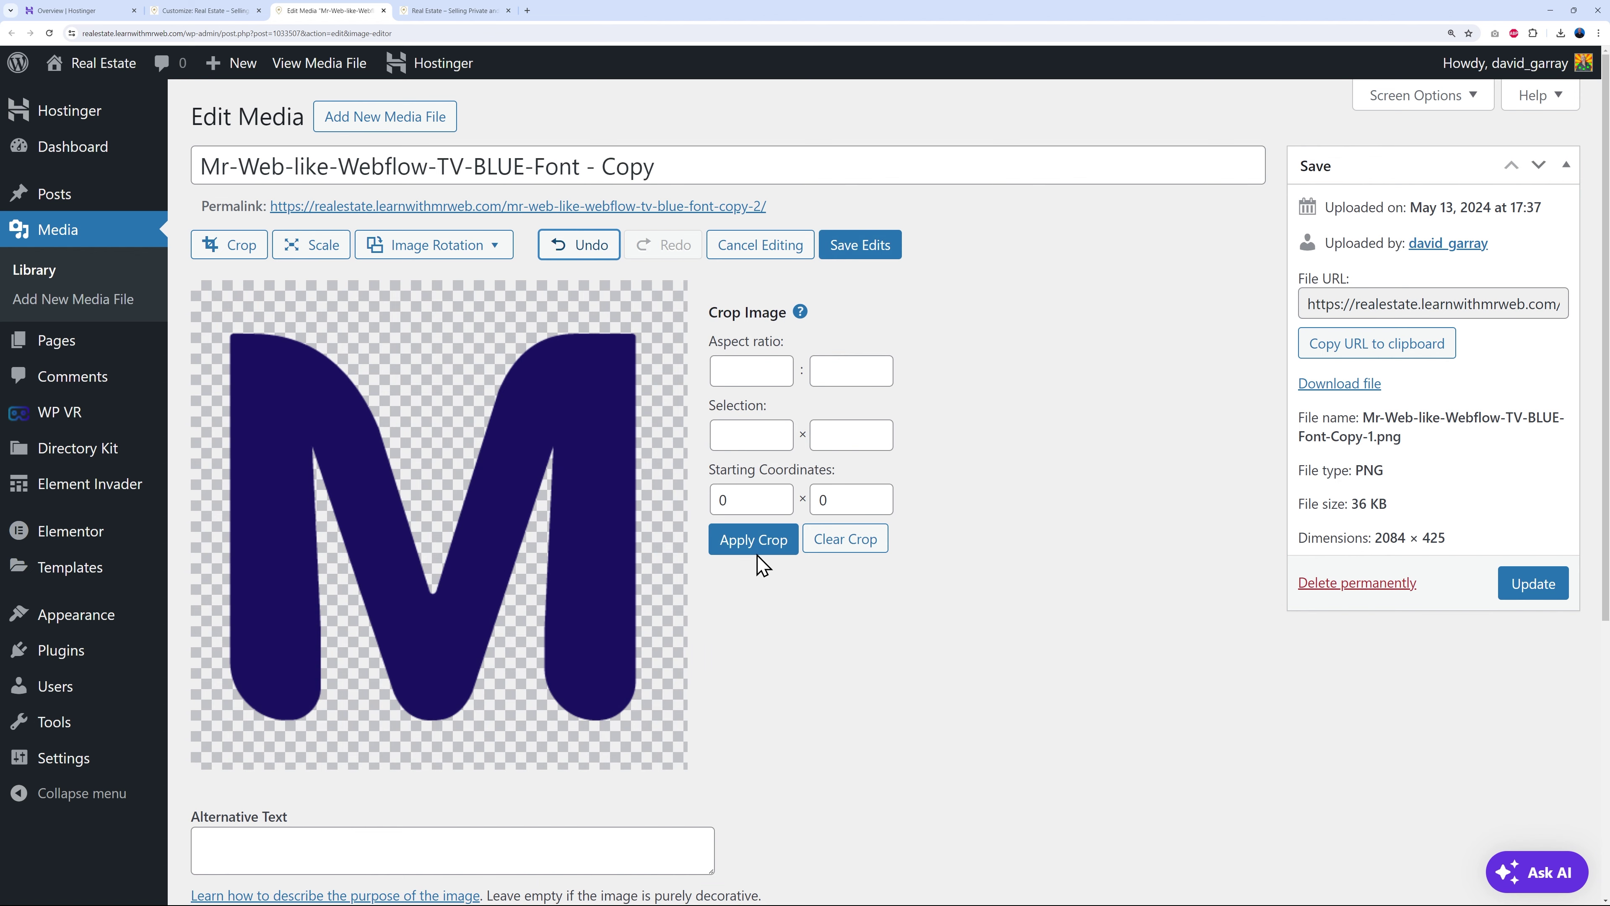
{"action": "left_click", "coordinate": [878, 252]}
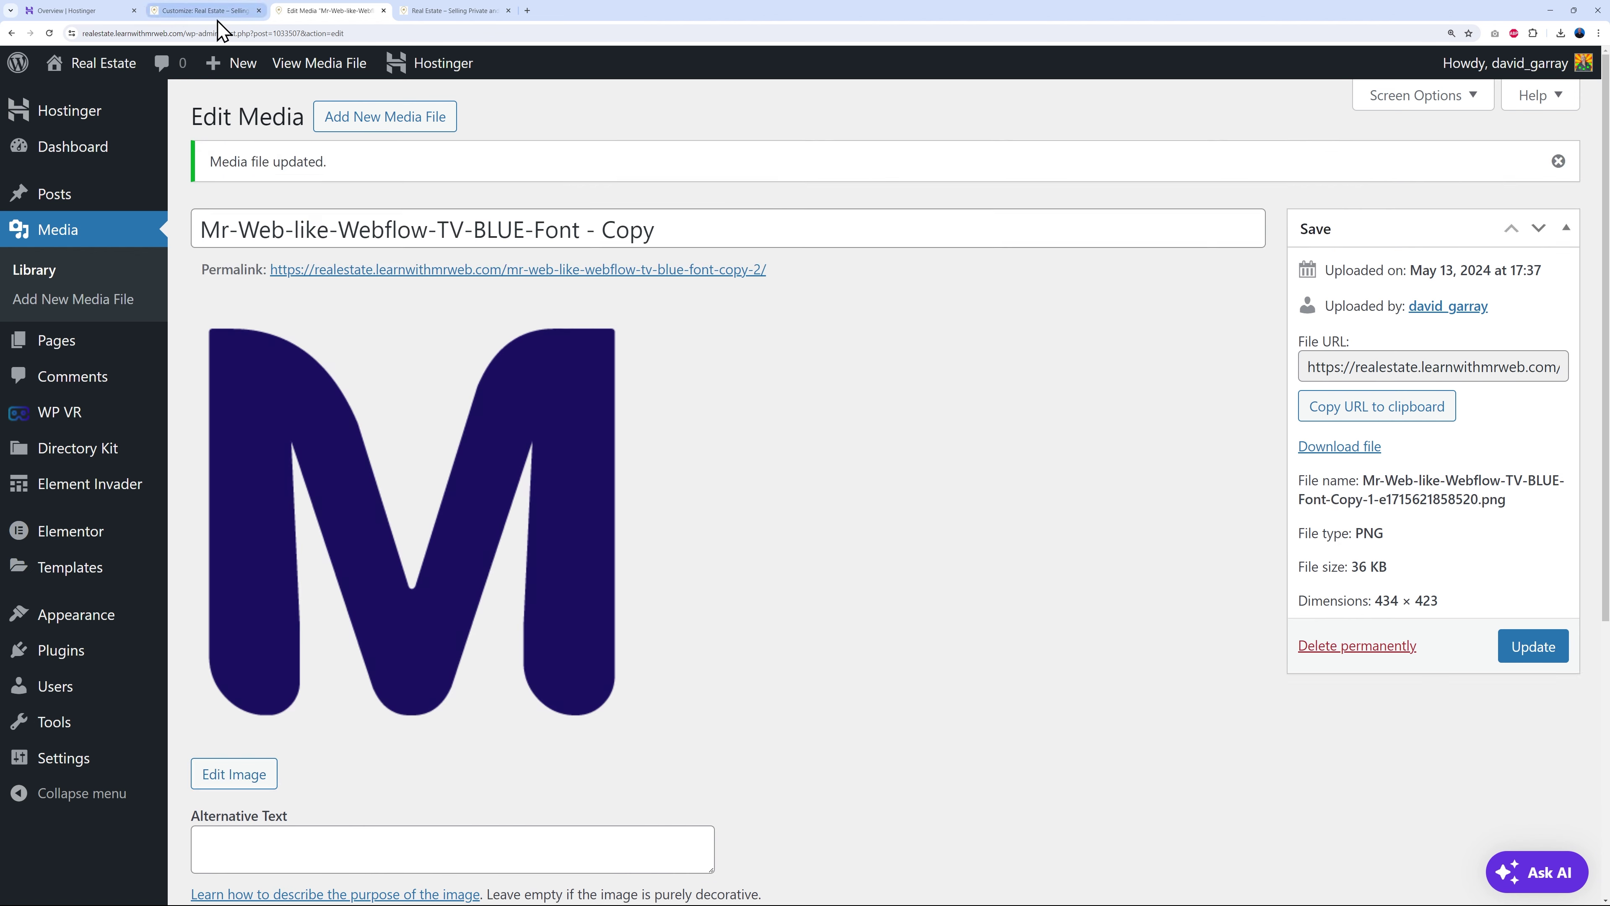
- Set the M image as the site icon without cropping and publish the Customizer changes
{"action": "left_click", "coordinate": [209, 12]}
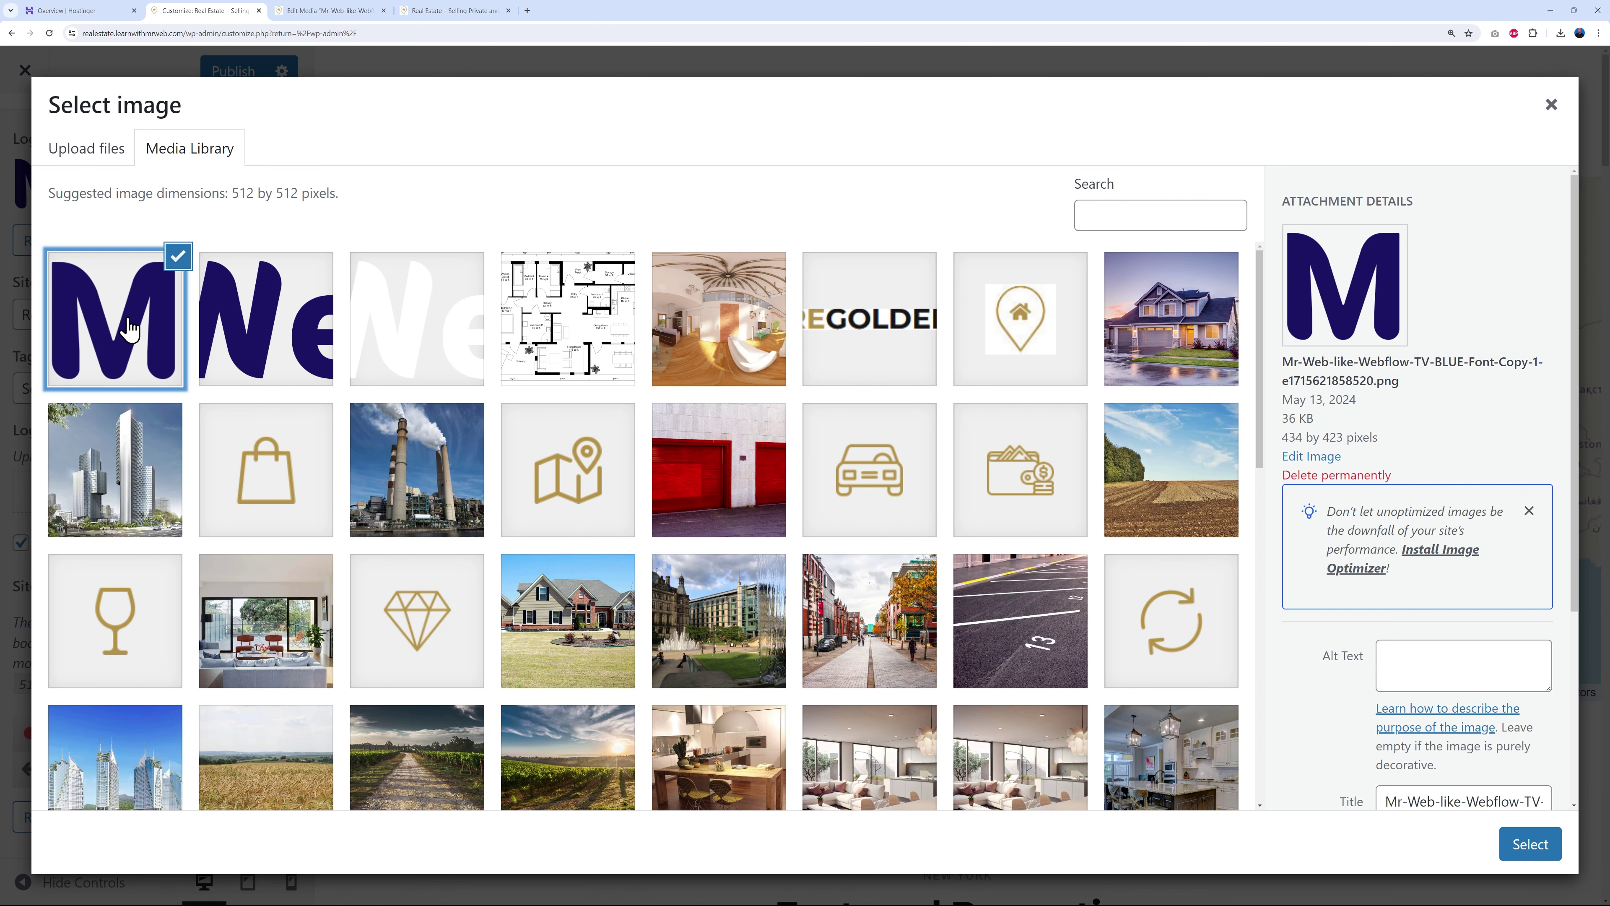
{"action": "left_click", "coordinate": [1502, 851]}
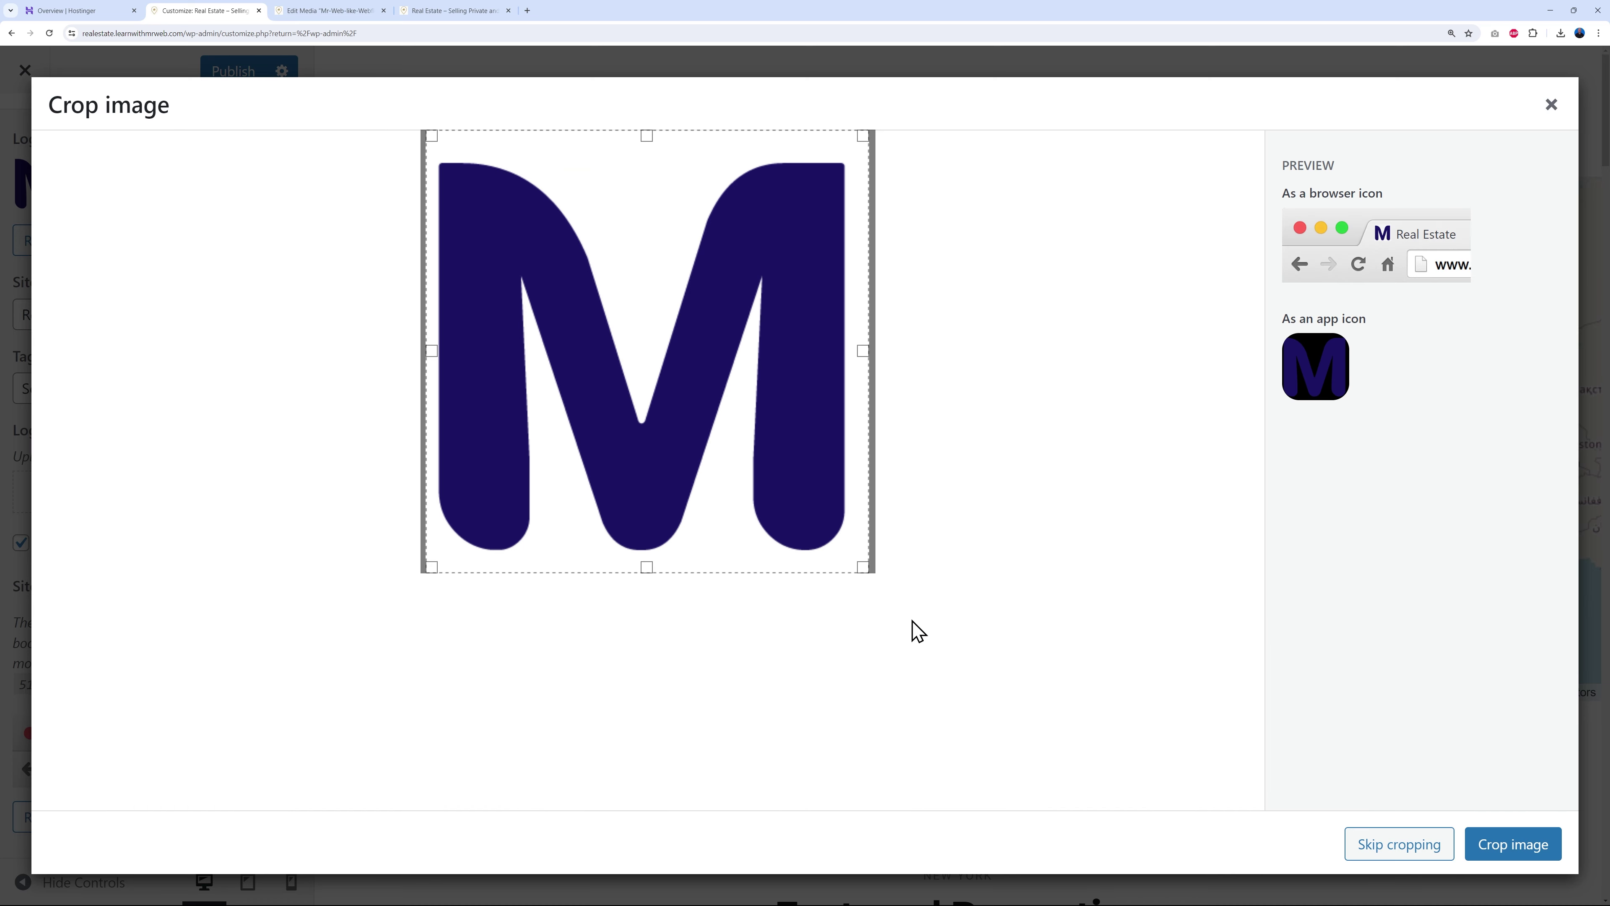
{"action": "left_click", "coordinate": [1432, 852]}
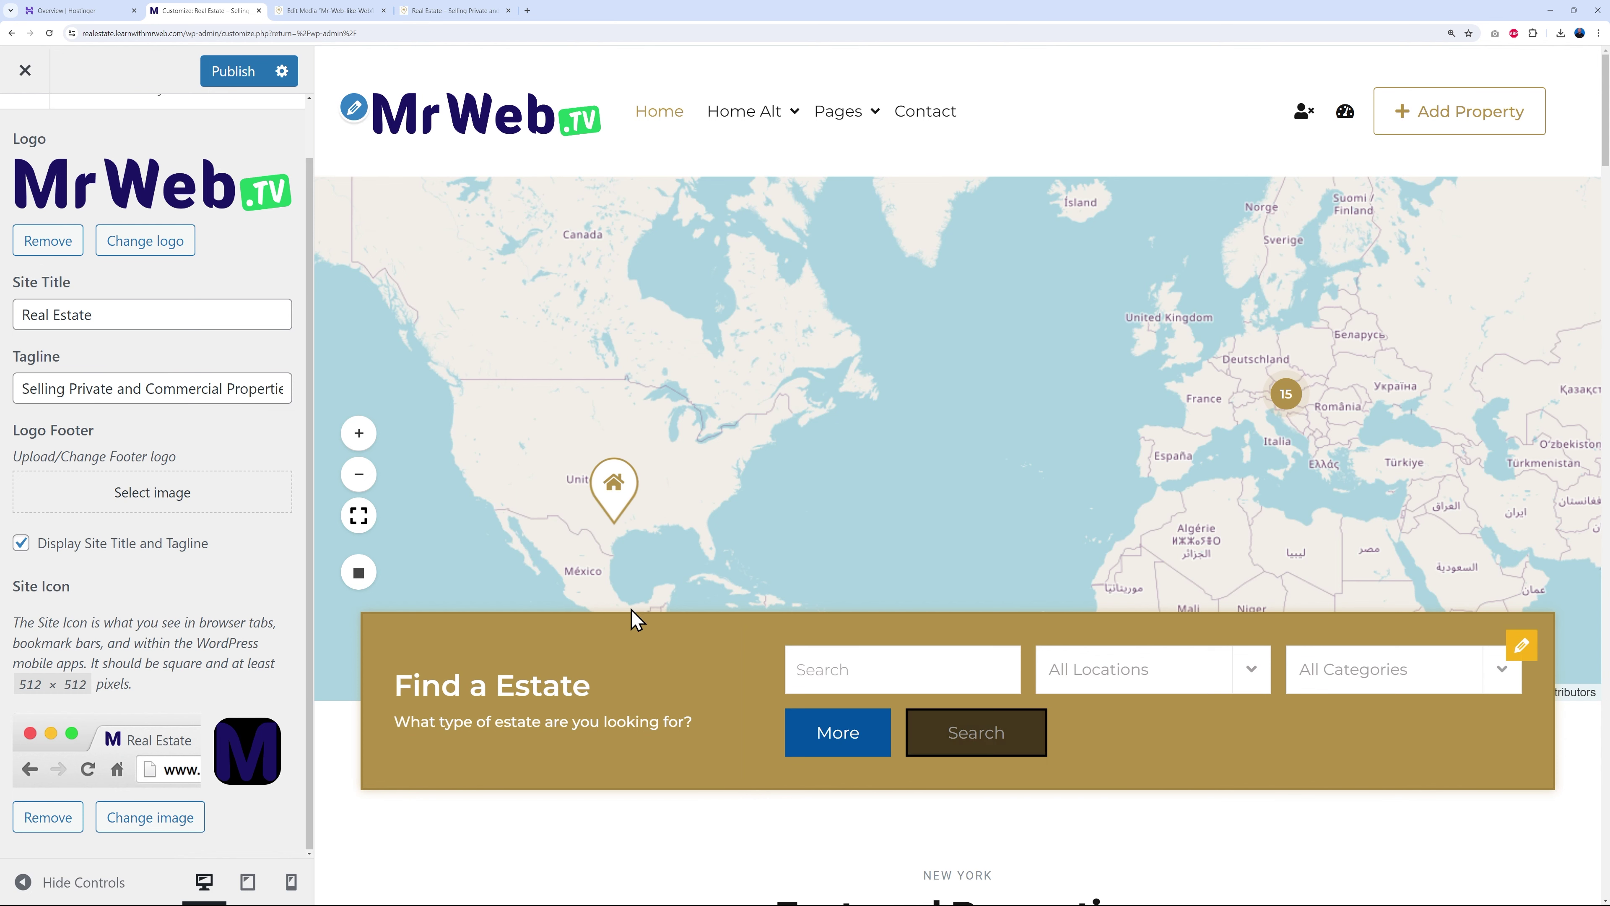
{"action": "left_click", "coordinate": [222, 72]}
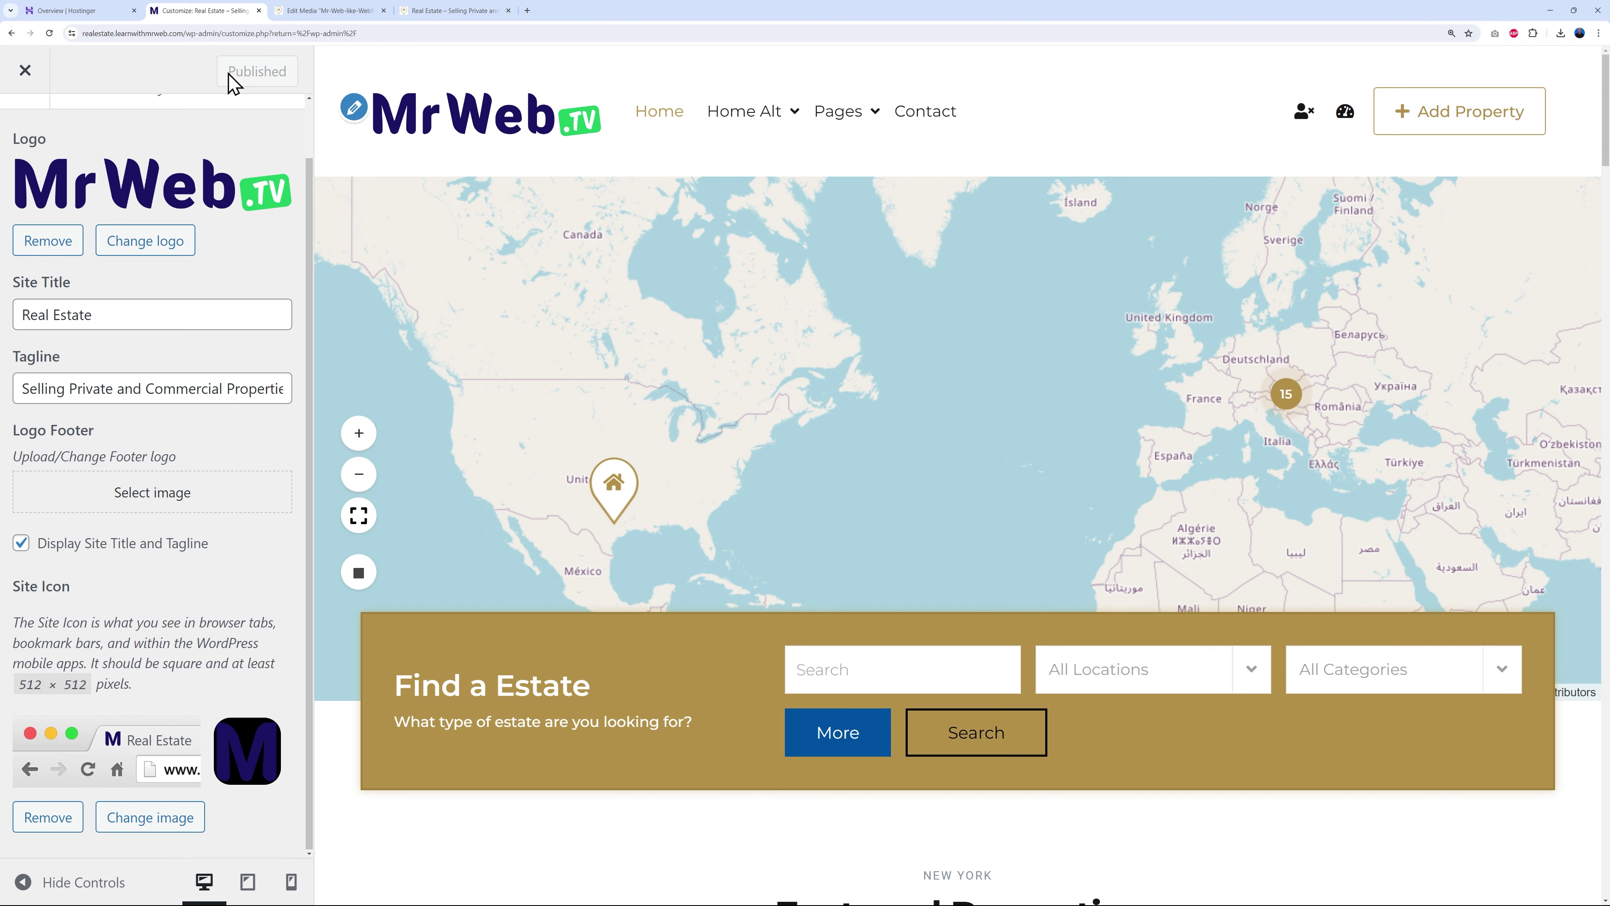
{"action": "left_click", "coordinate": [457, 11]}
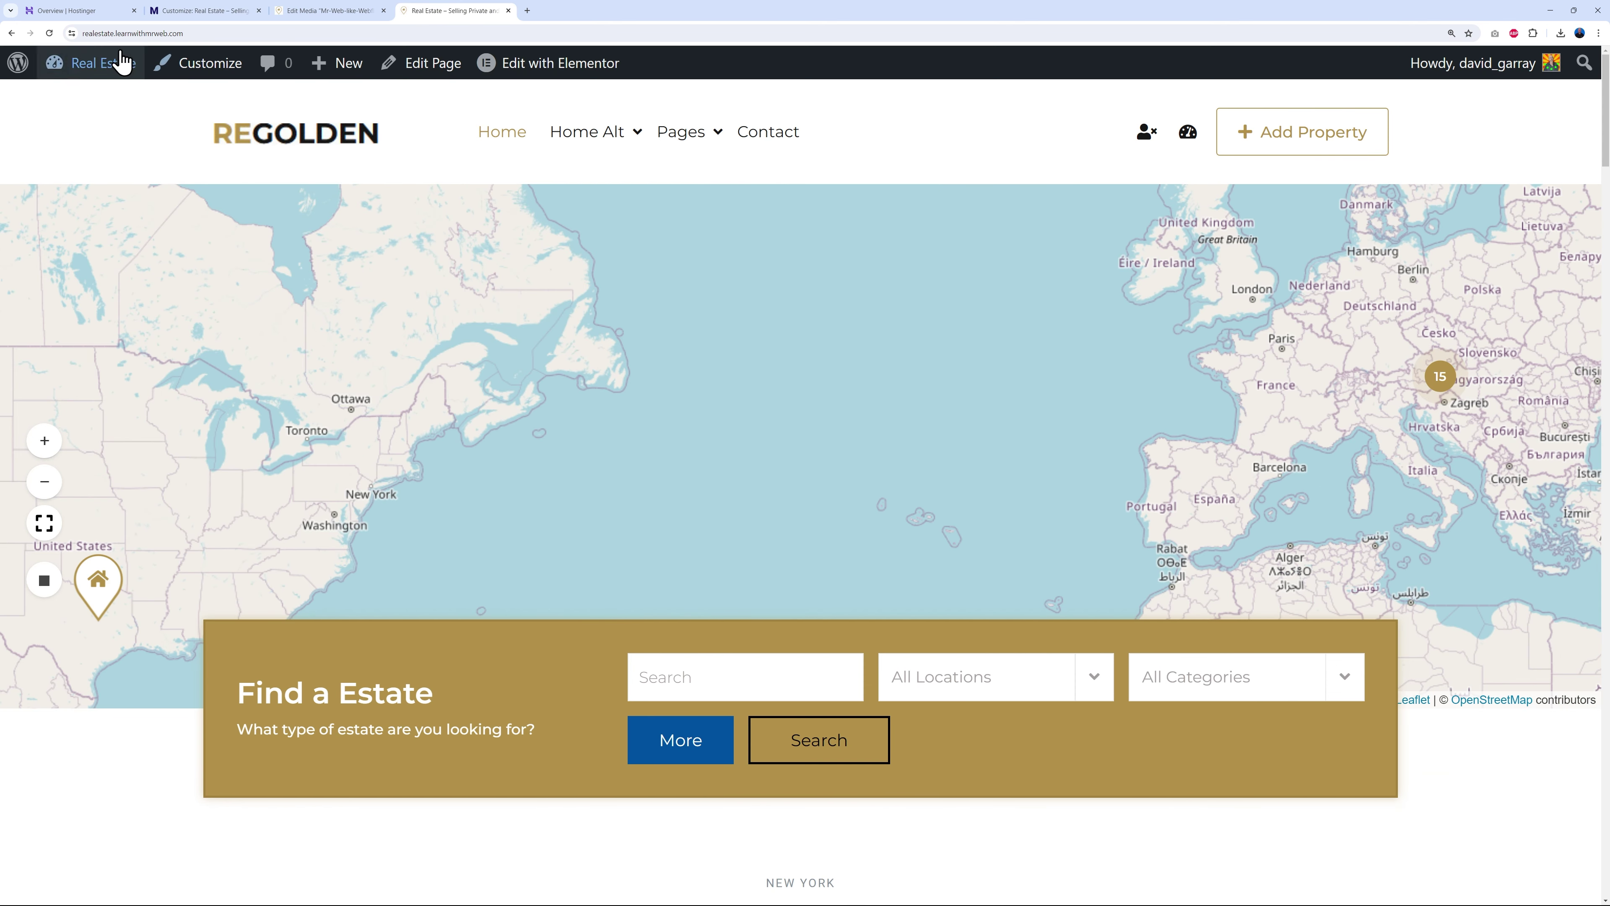
- Reload the live front page to see the new MrWeb.TV logo, then close the Customizer
{"action": "left_click", "coordinate": [48, 33]}
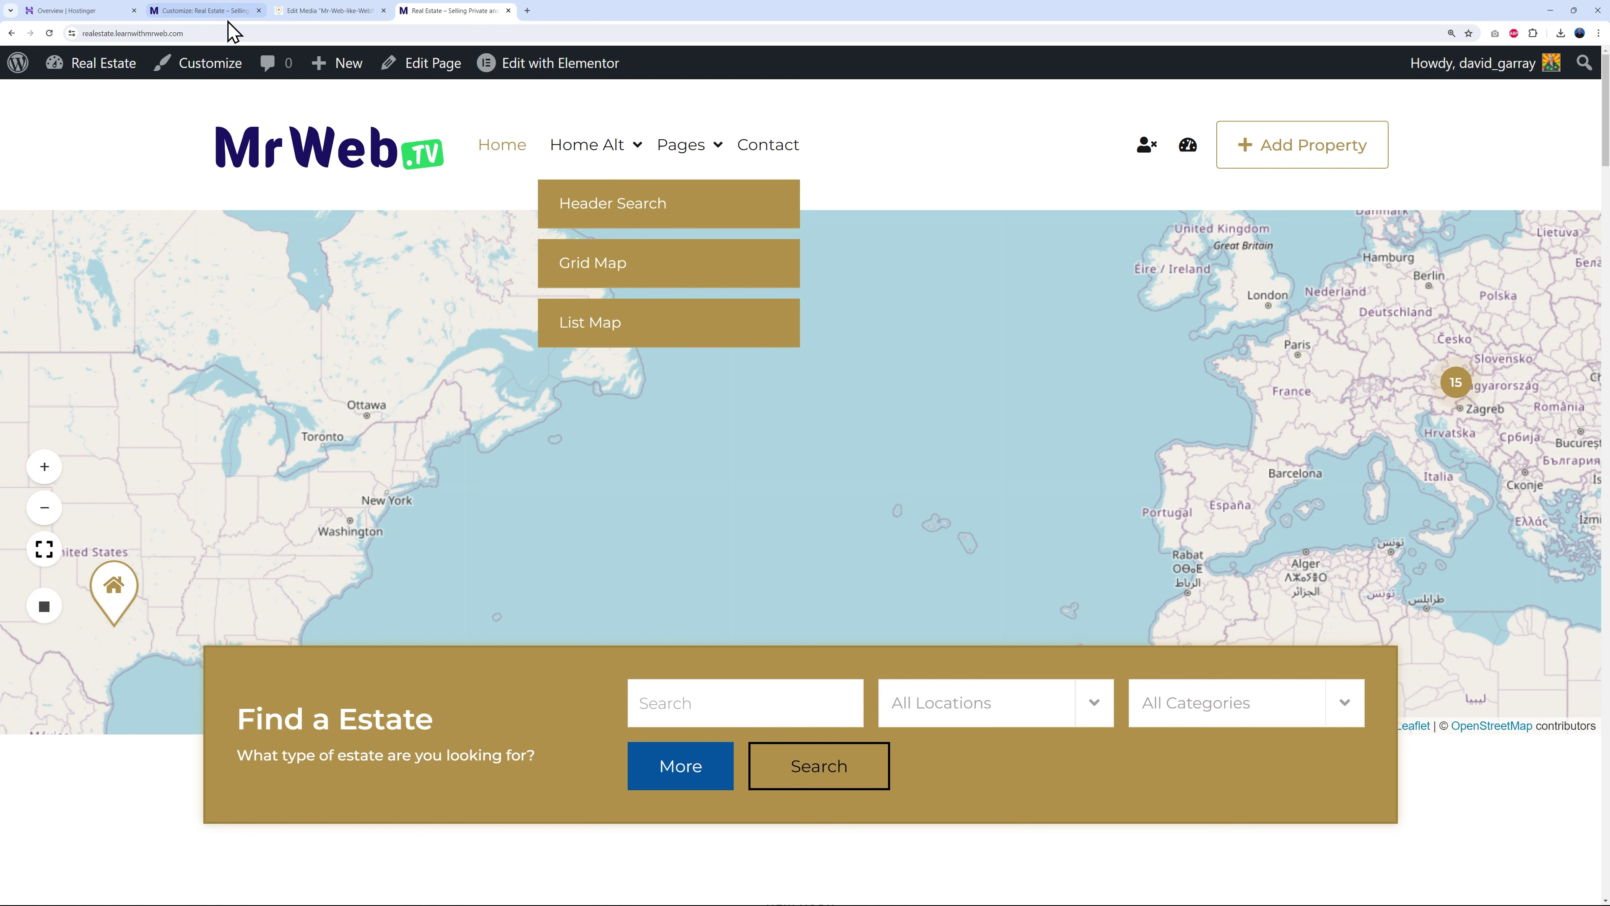
{"action": "left_click", "coordinate": [198, 12]}
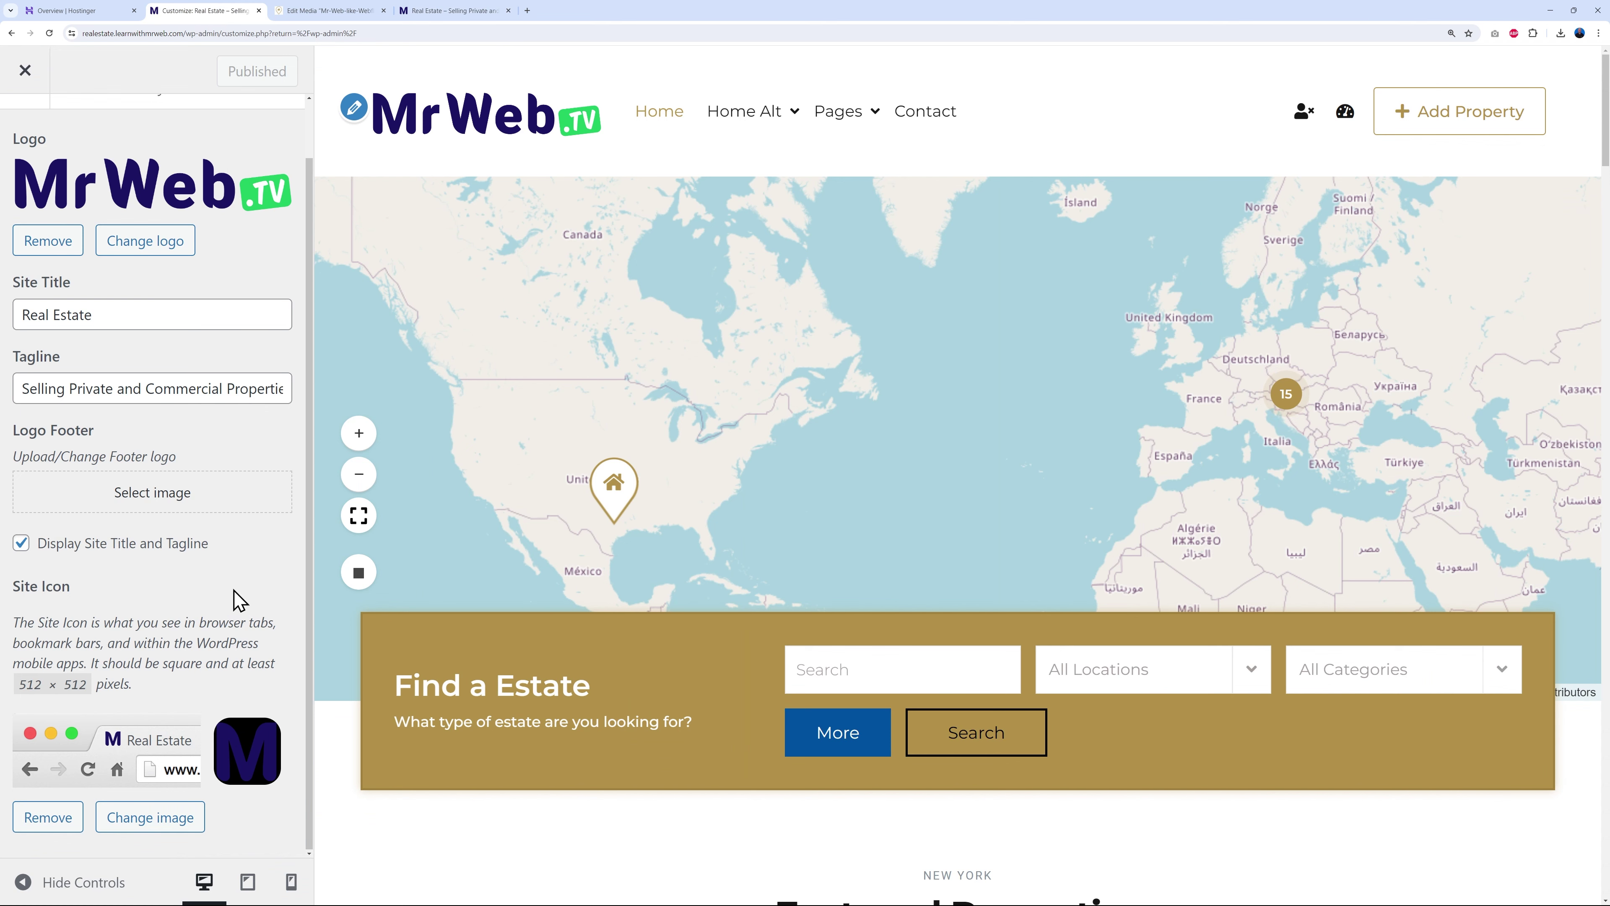
{"action": "left_click", "coordinate": [23, 71]}
- From All Pages, open Home Alt Golden's View link in a new tab and switch to it
{"action": "mouse_move", "coordinate": [20, 76]}
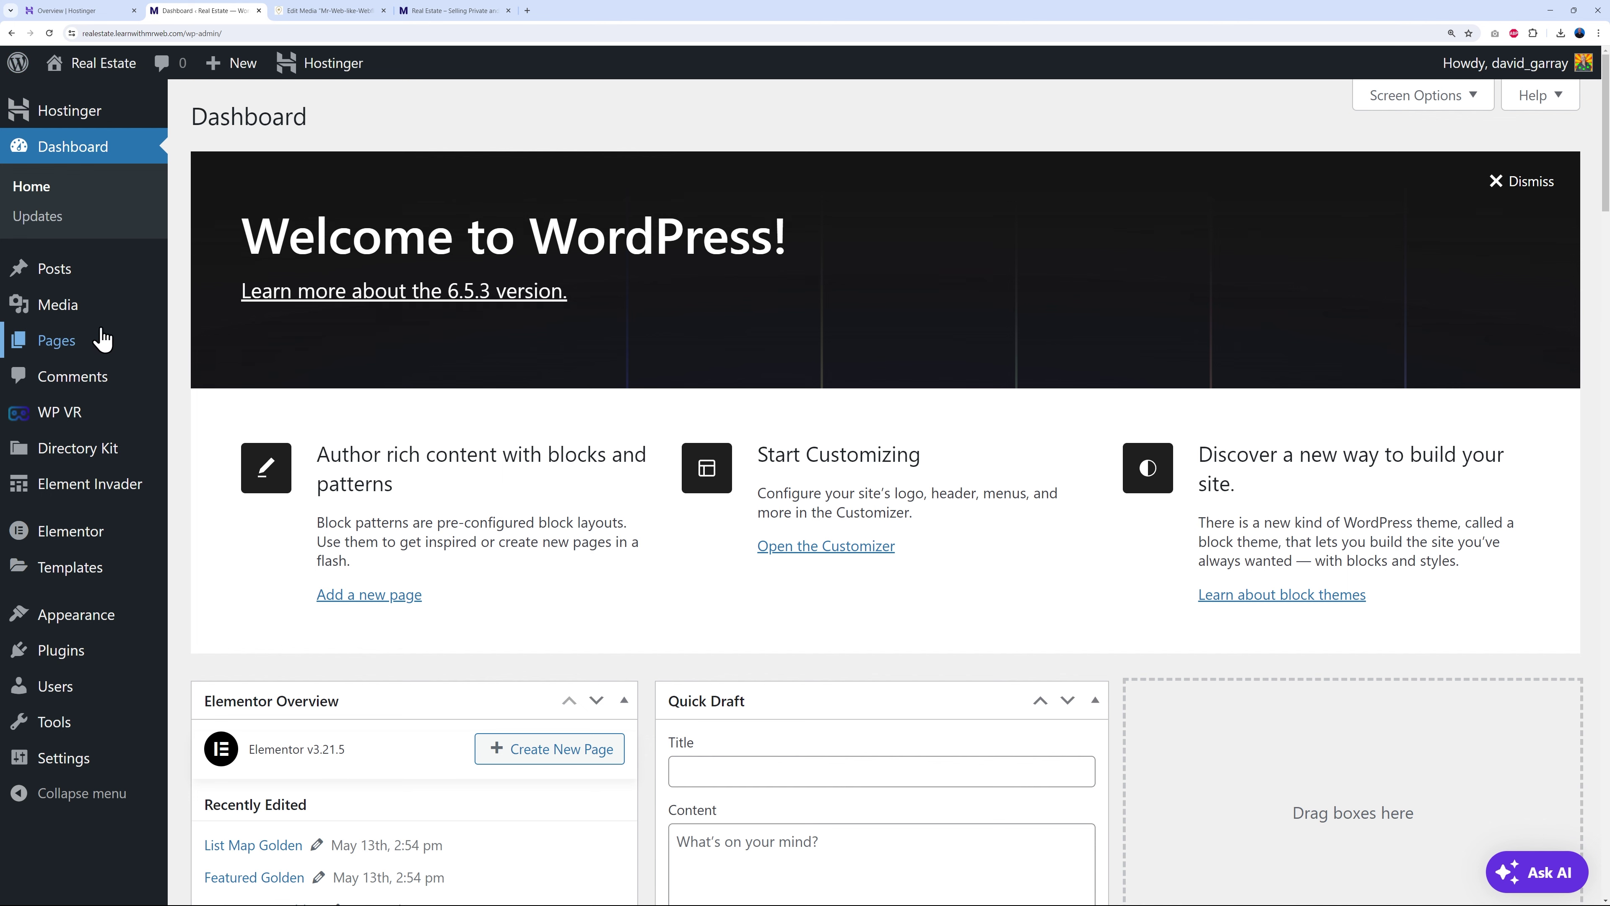
{"action": "mouse_move", "coordinate": [54, 349]}
{"action": "left_click", "coordinate": [209, 355]}
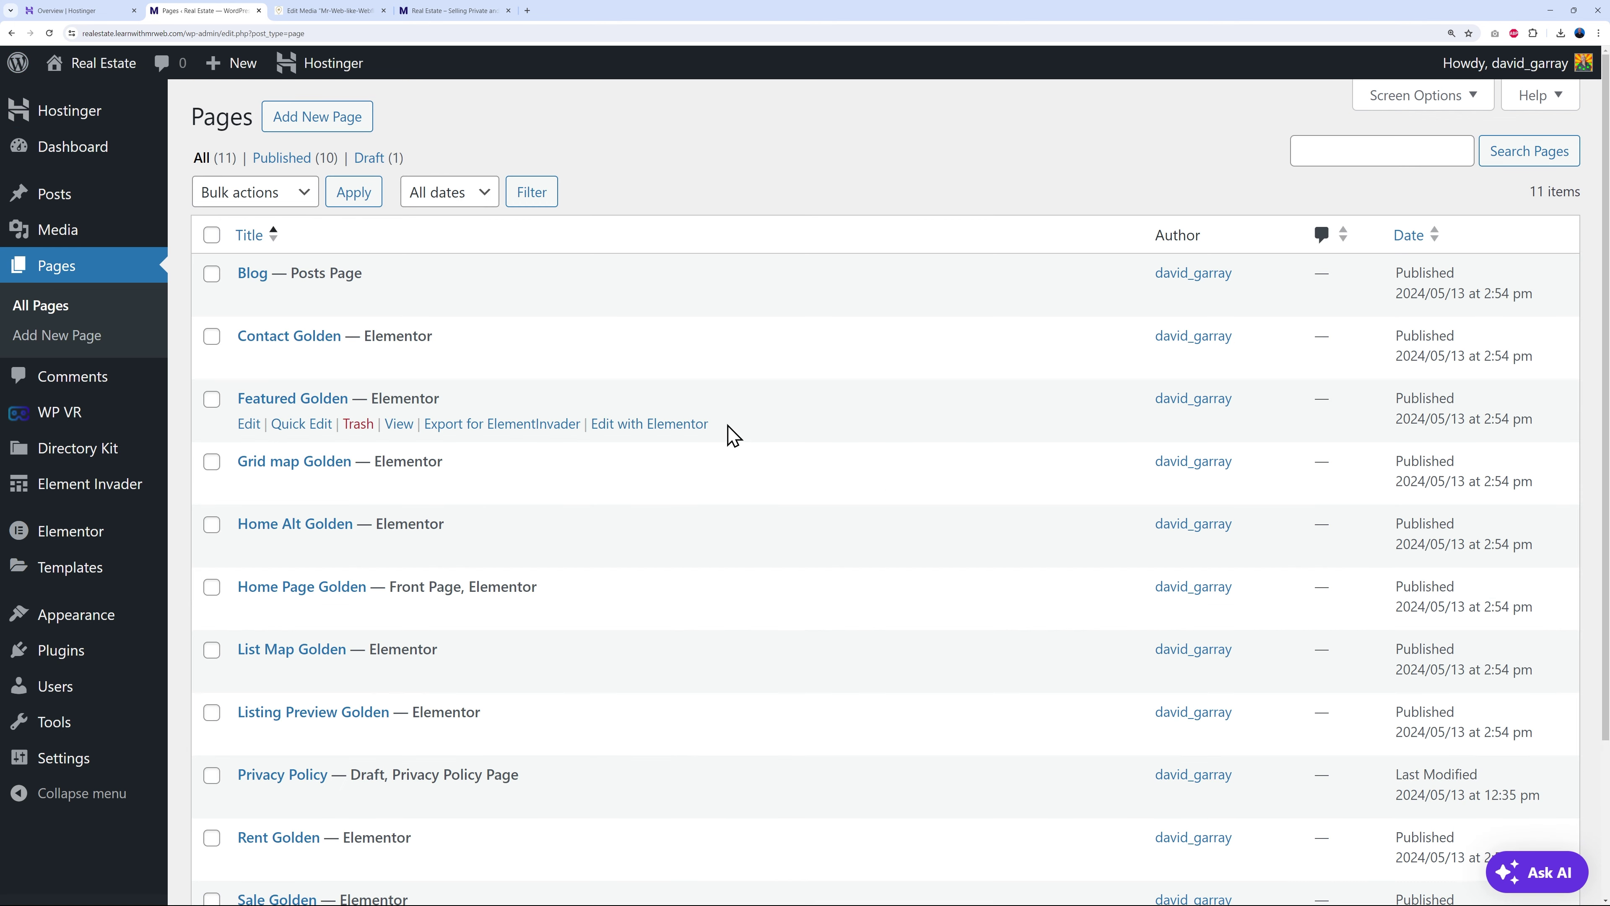
{"action": "scroll", "coordinate": [912, 554], "scroll_direction": "down", "scroll_amount": 2}
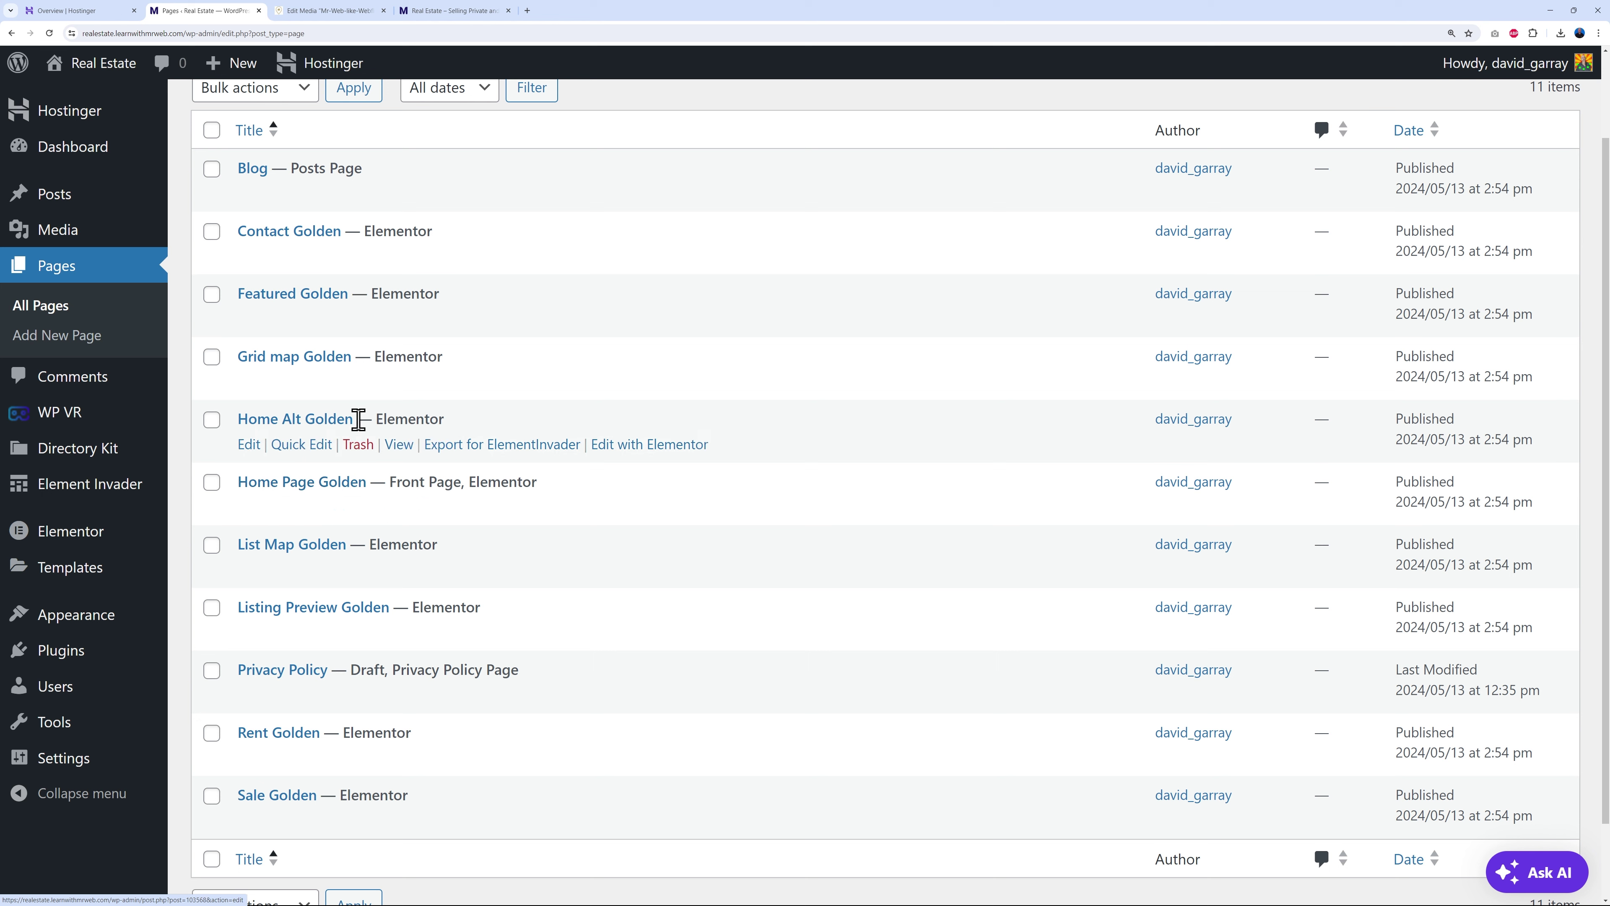
{"action": "right_click", "coordinate": [406, 449]}
{"action": "left_click", "coordinate": [444, 458]}
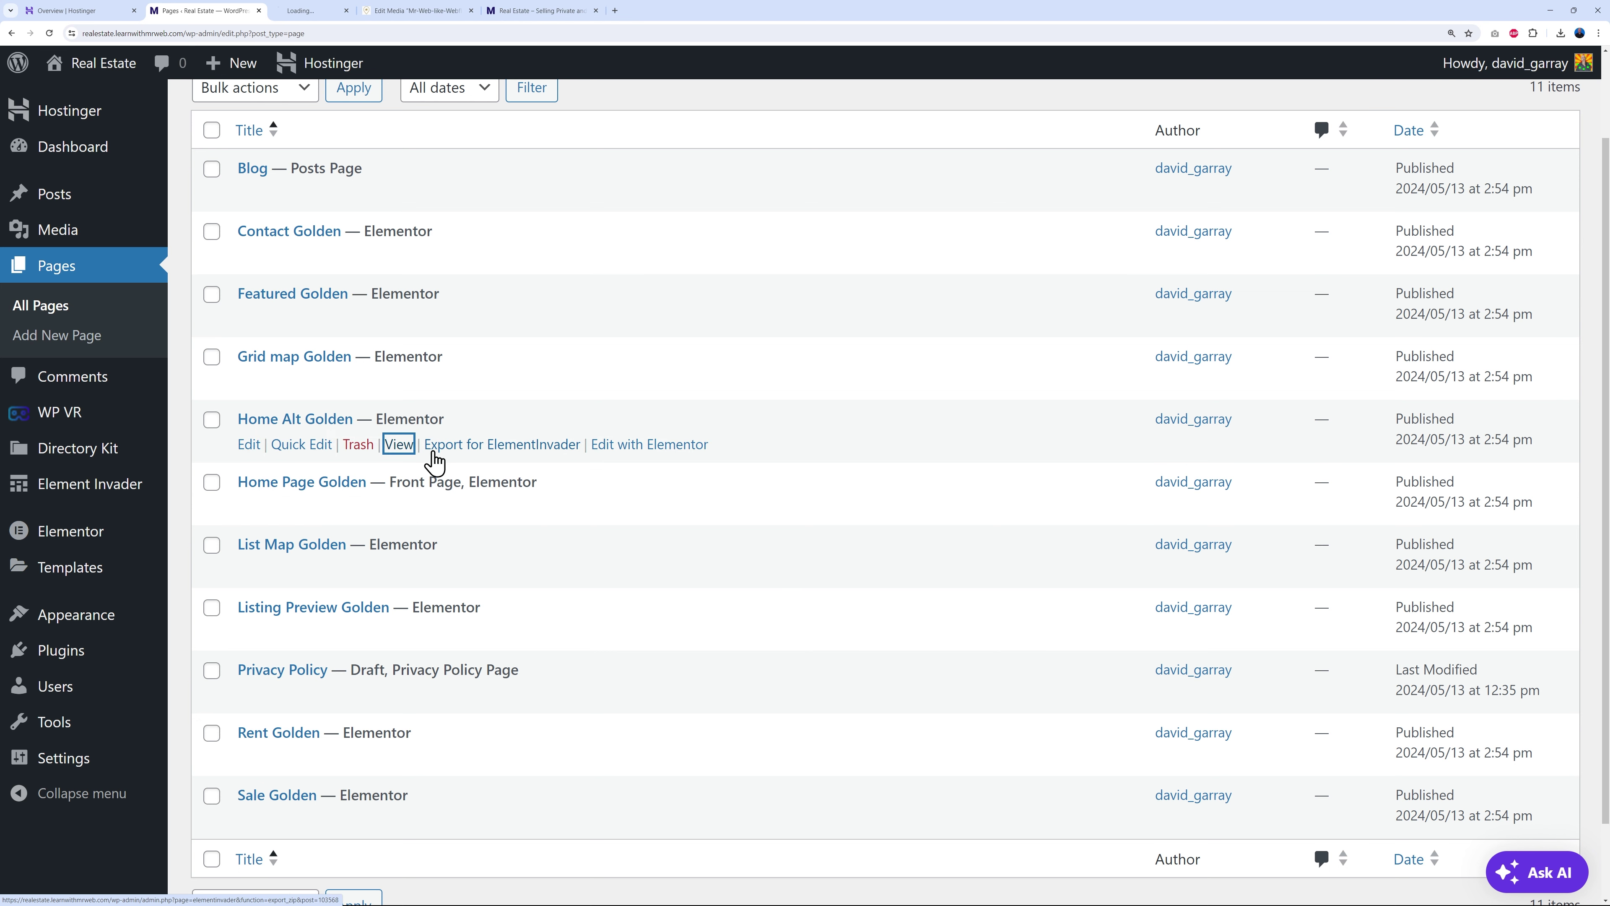
{"action": "left_click", "coordinate": [316, 11]}
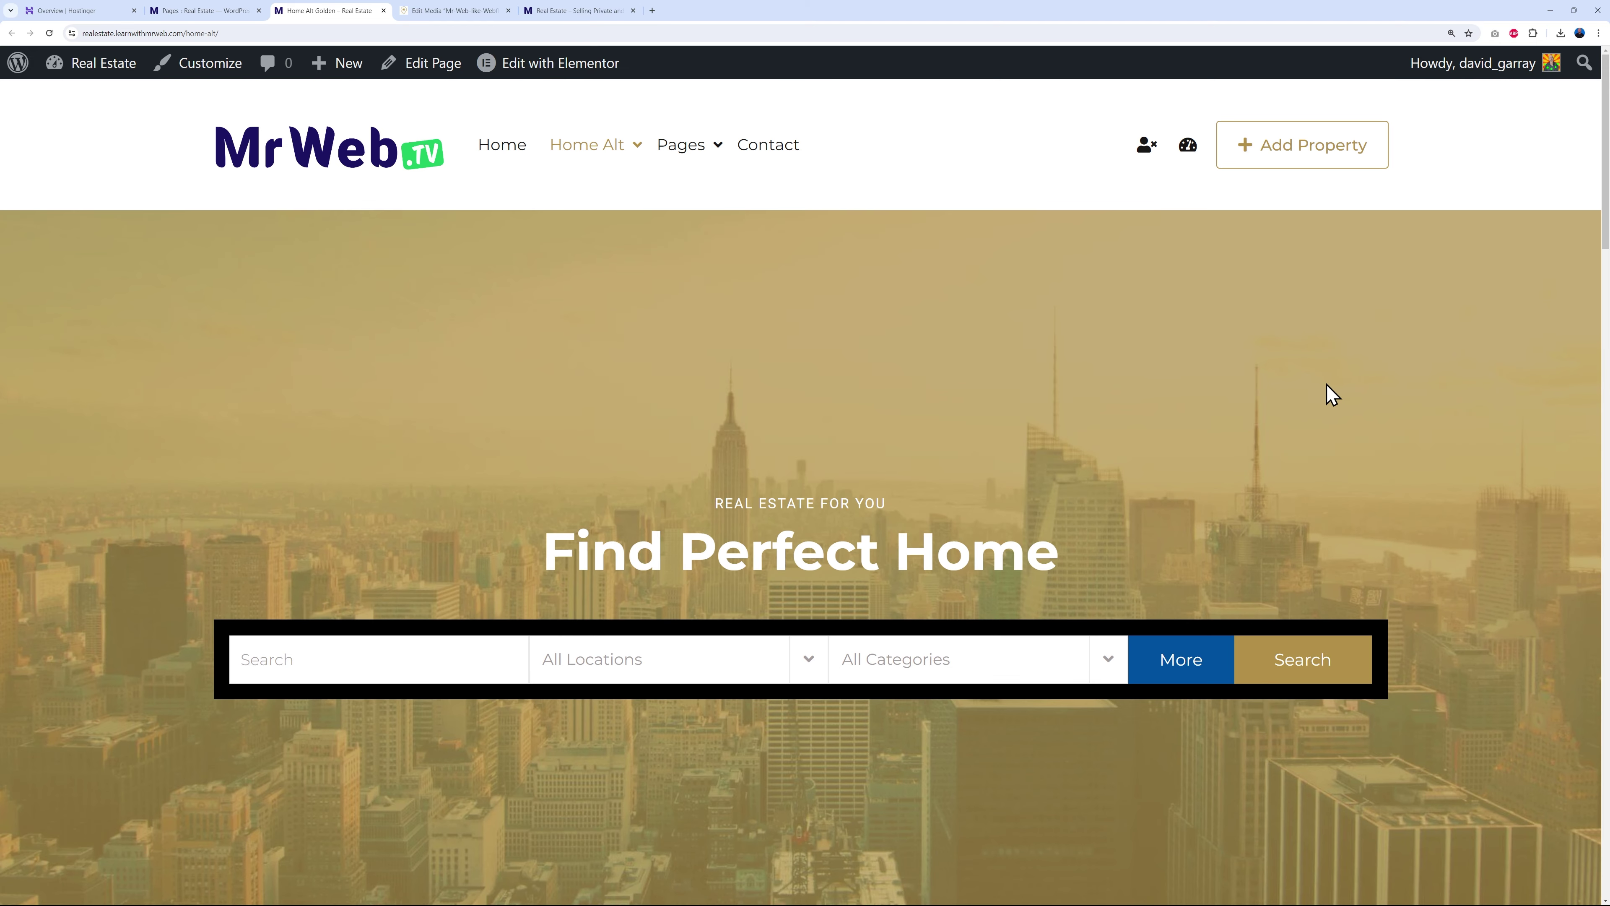
- Expand and collapse the extra search fields on the Home Alt Golden page
{"action": "scroll", "coordinate": [1362, 393], "scroll_direction": "down", "scroll_amount": 2}
{"action": "scroll", "coordinate": [1430, 417], "scroll_direction": "down", "scroll_amount": 3}
{"action": "scroll", "coordinate": [1367, 461], "scroll_direction": "up", "scroll_amount": 3}
{"action": "left_click", "coordinate": [1168, 560]}
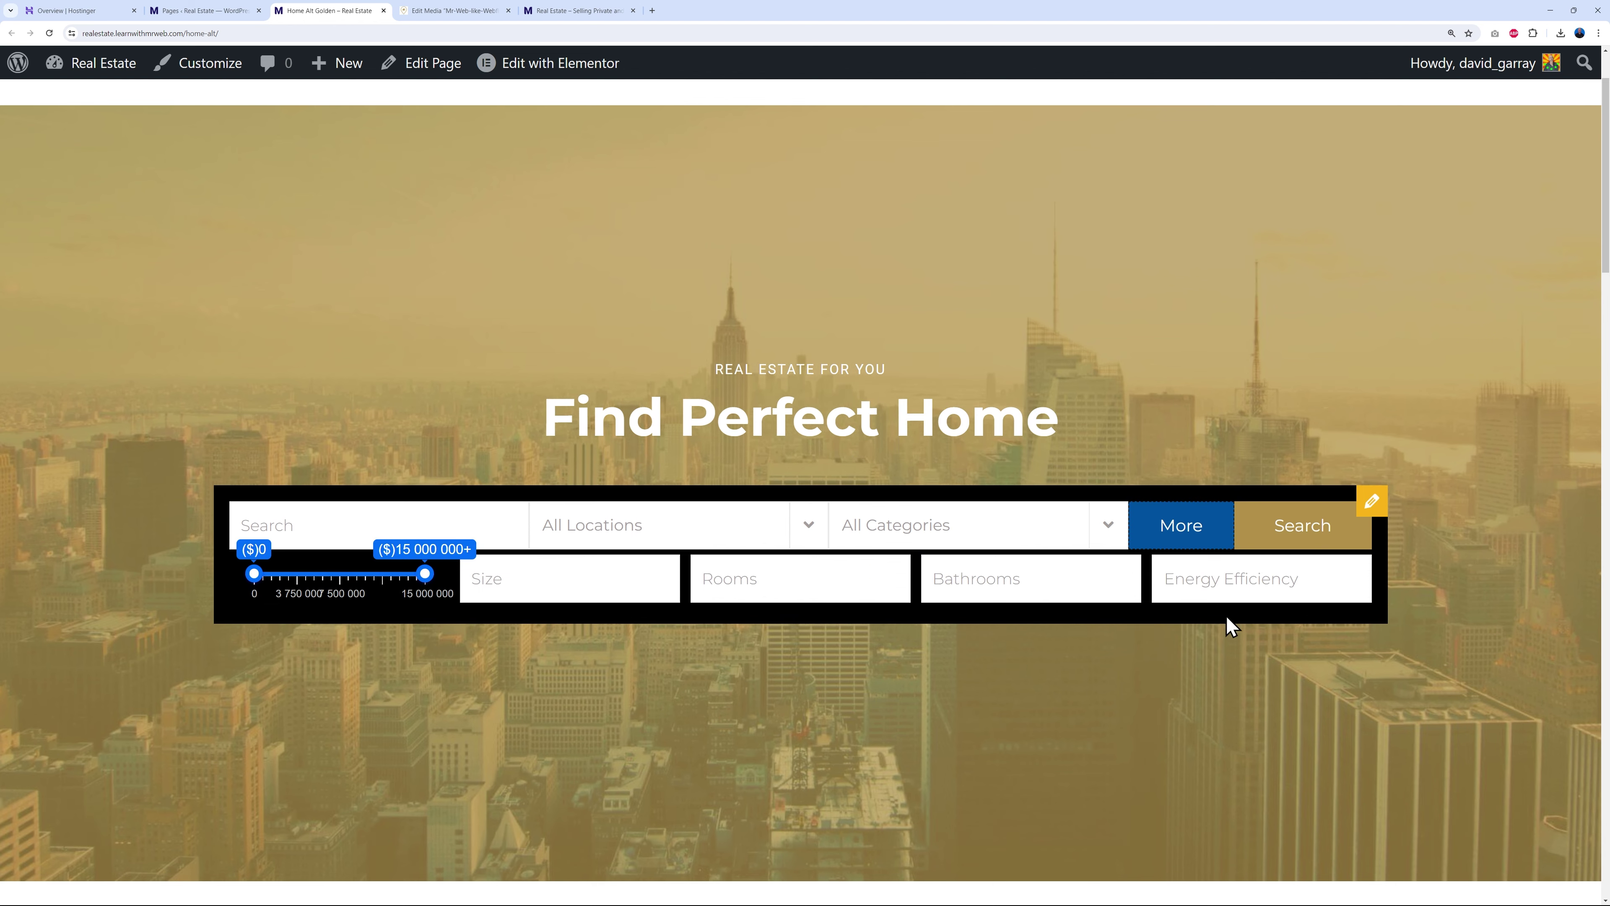
{"action": "left_click", "coordinate": [1163, 546]}
- Scroll through the rest of the Home Alt Golden page, then close its tab
{"action": "scroll", "coordinate": [1222, 457], "scroll_direction": "up", "scroll_amount": 2}
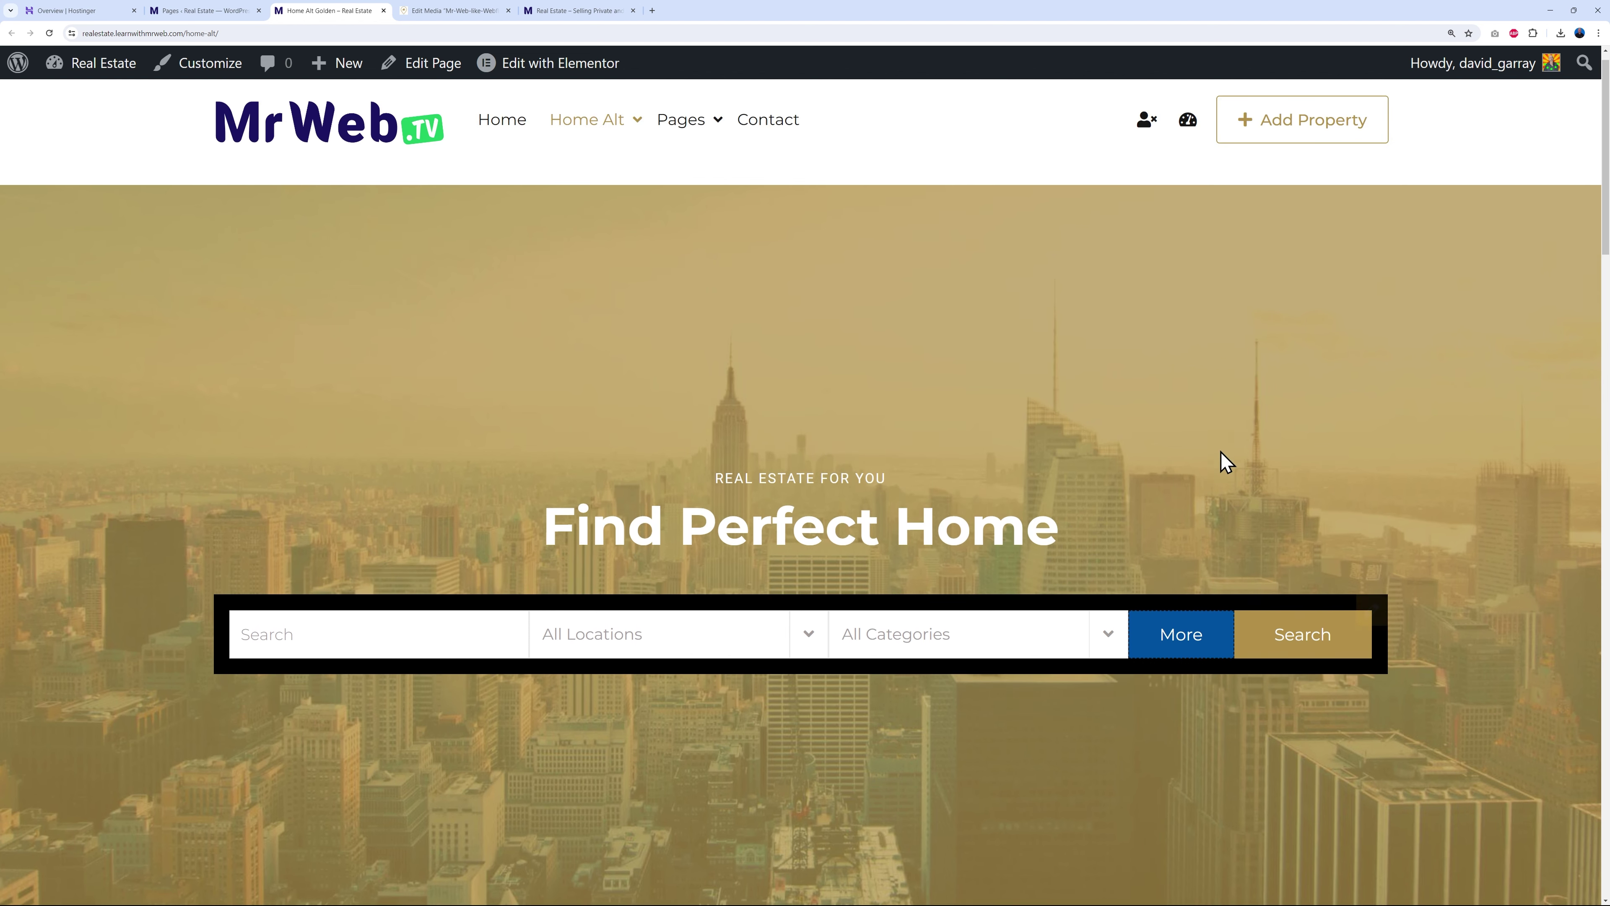
{"action": "scroll", "coordinate": [1439, 437], "scroll_direction": "down", "scroll_amount": 15}
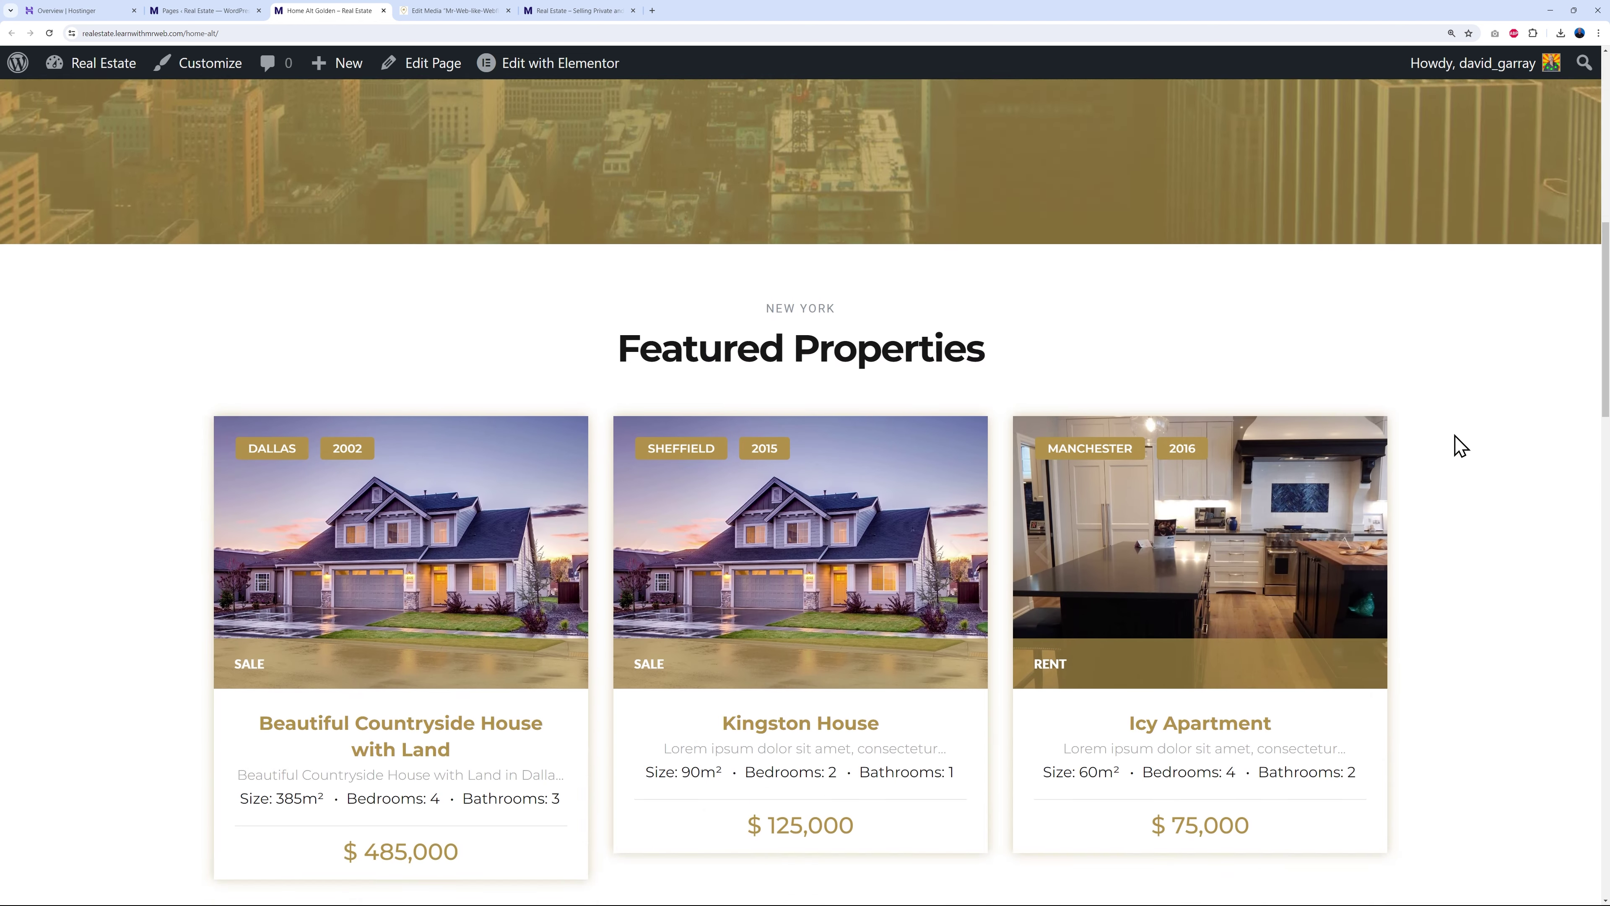
{"action": "scroll", "coordinate": [1464, 449], "scroll_direction": "down", "scroll_amount": 1}
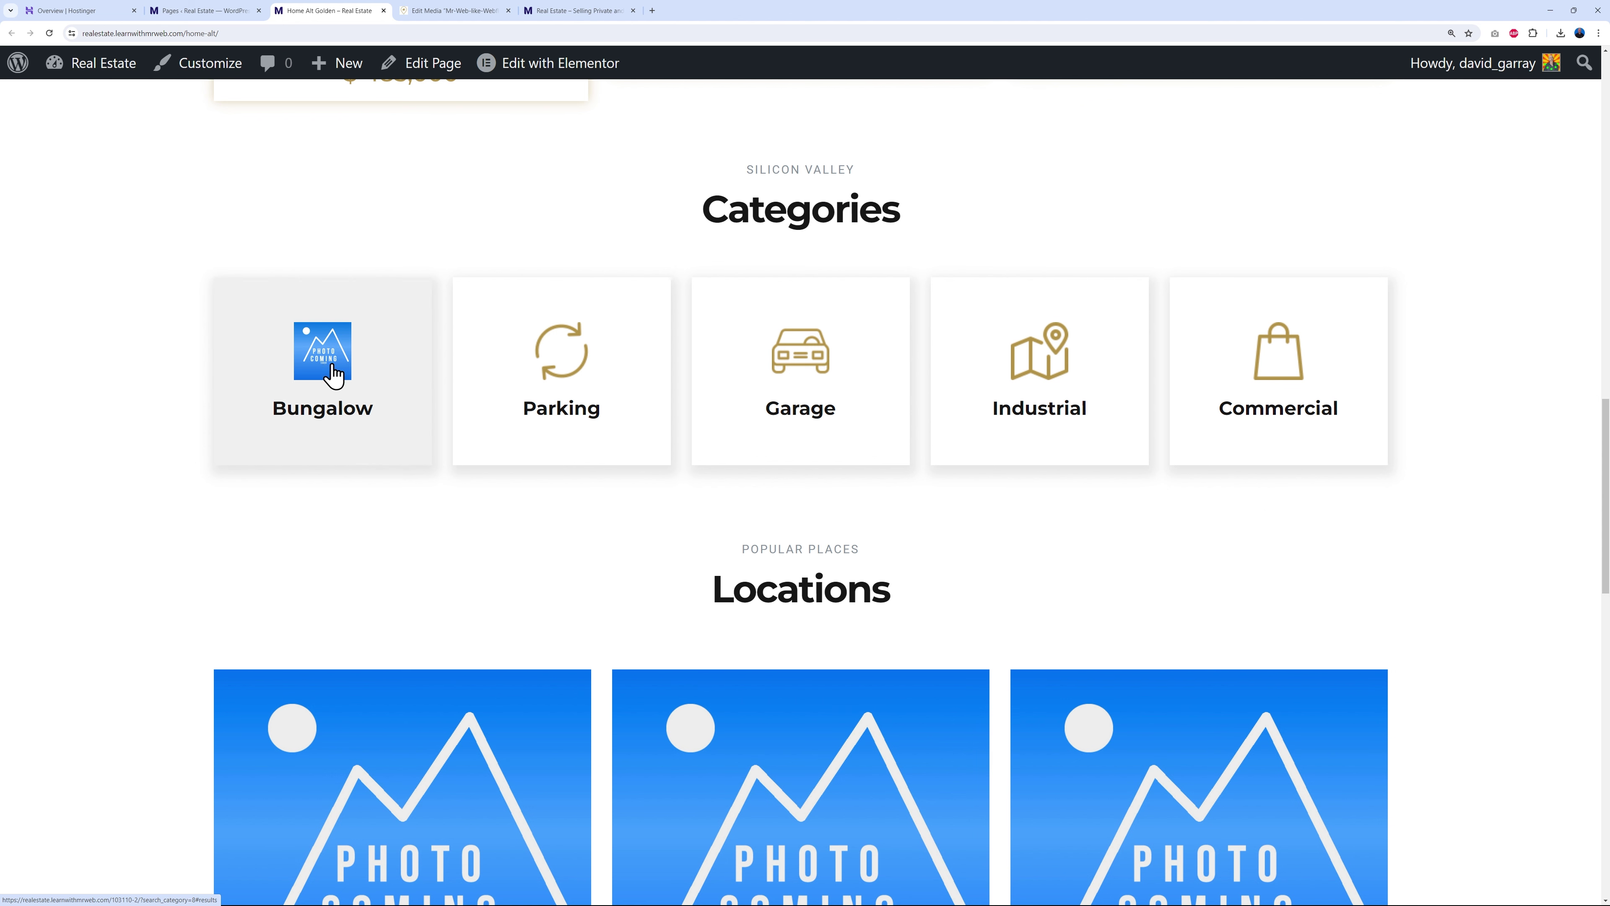
{"action": "scroll", "coordinate": [285, 393], "scroll_direction": "down", "scroll_amount": 5}
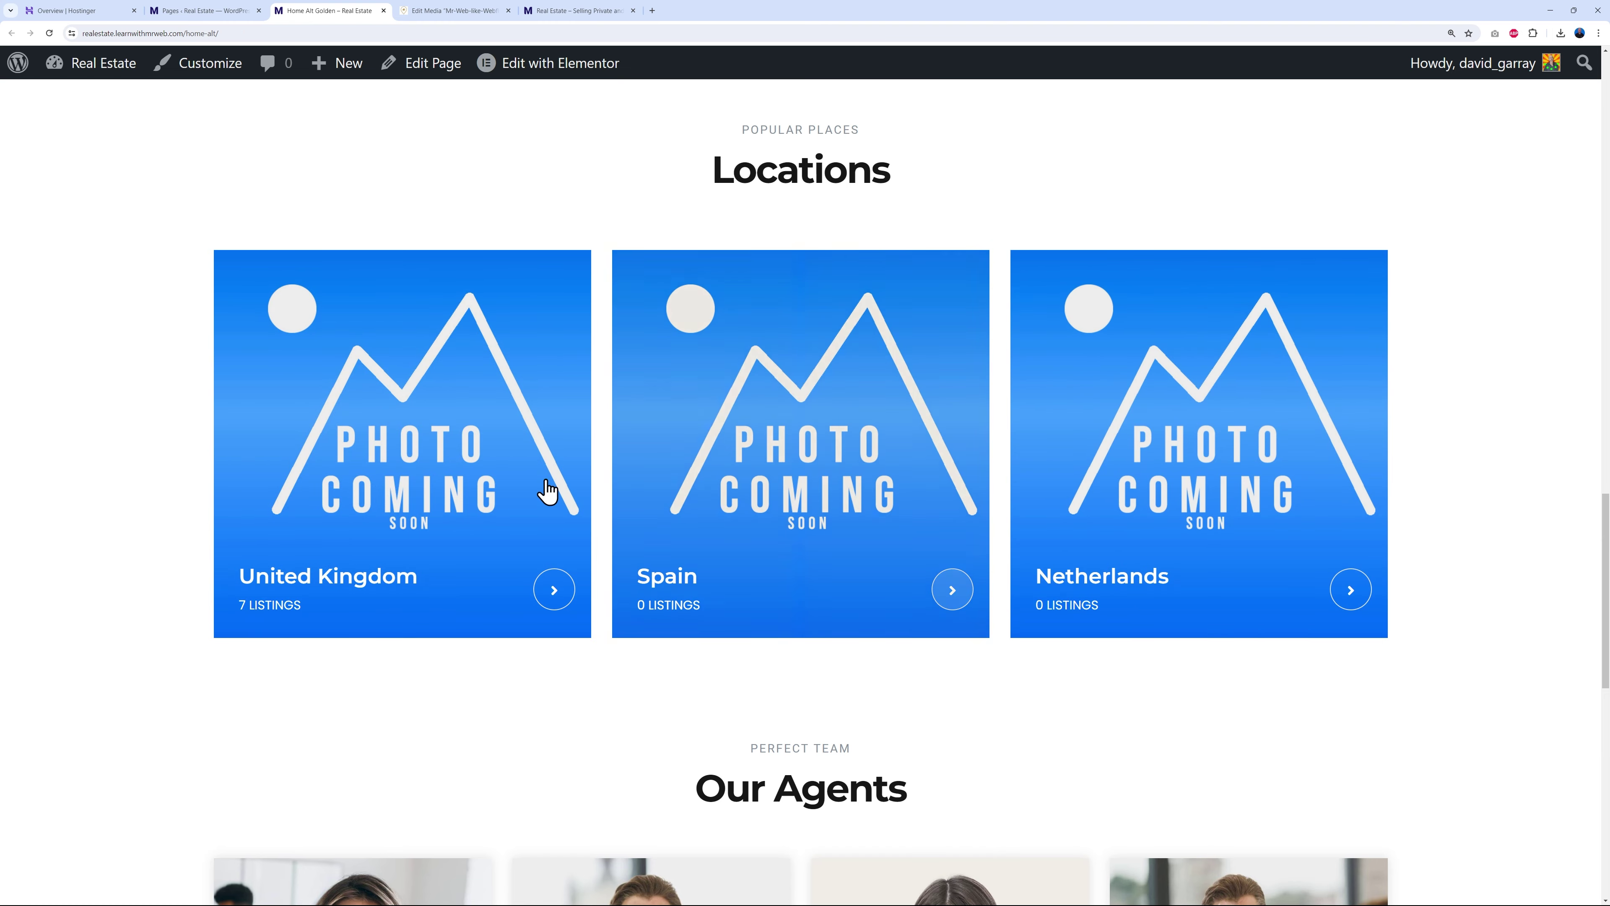
{"action": "scroll", "coordinate": [1509, 436], "scroll_direction": "down", "scroll_amount": 10}
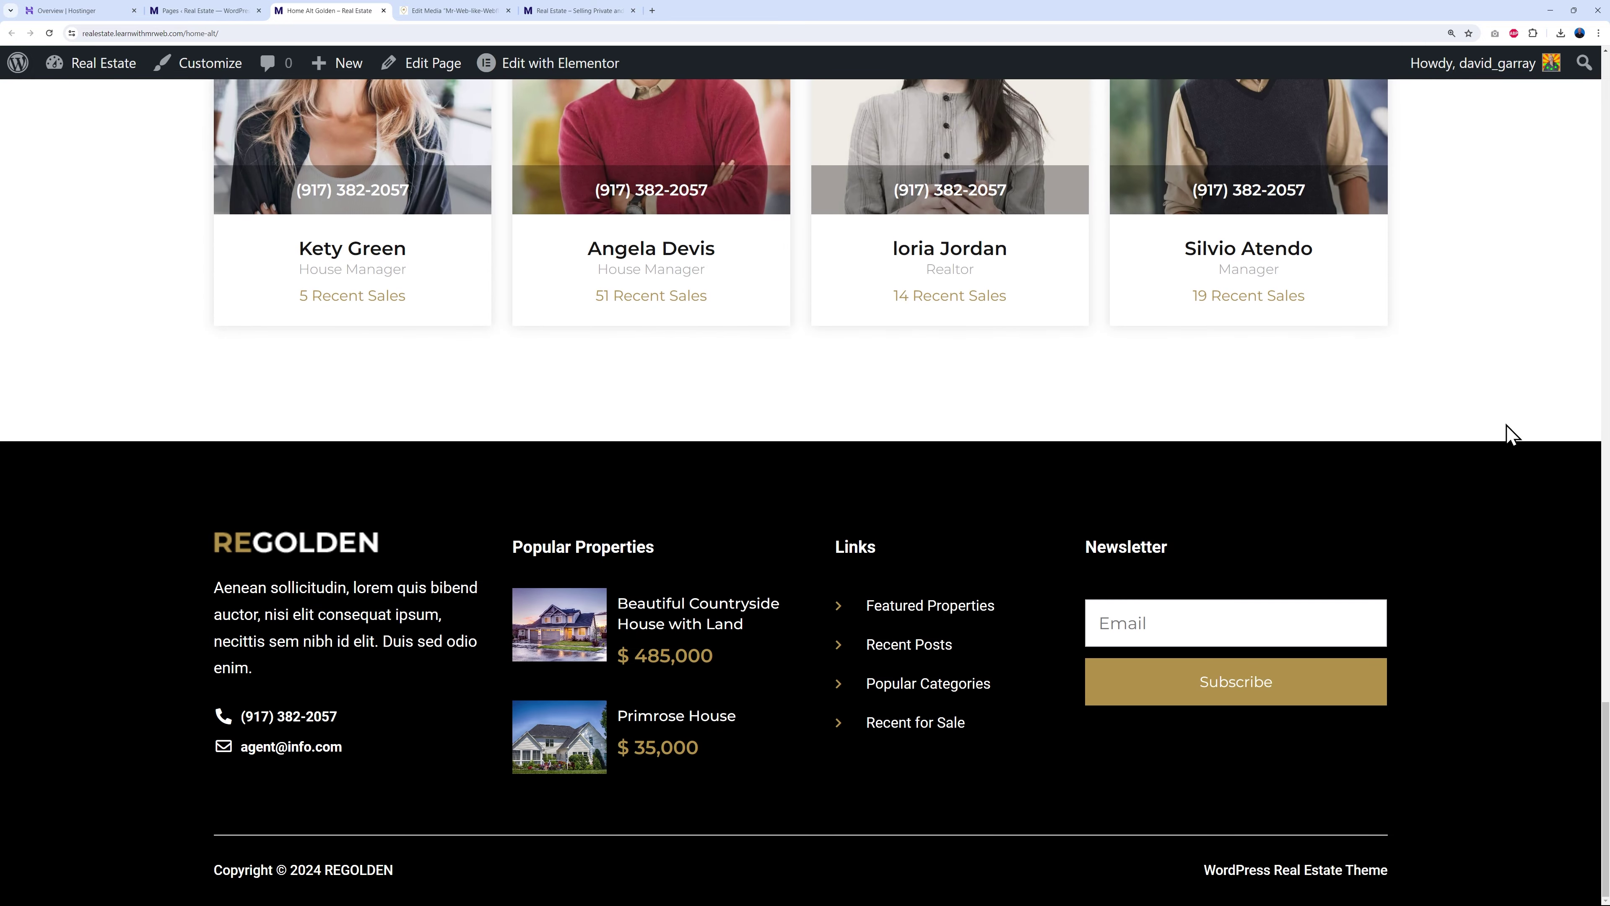
{"action": "scroll", "coordinate": [1510, 433], "scroll_direction": "up", "scroll_amount": 15}
{"action": "scroll", "coordinate": [1510, 435], "scroll_direction": "up", "scroll_amount": 10}
{"action": "left_click", "coordinate": [384, 11]}
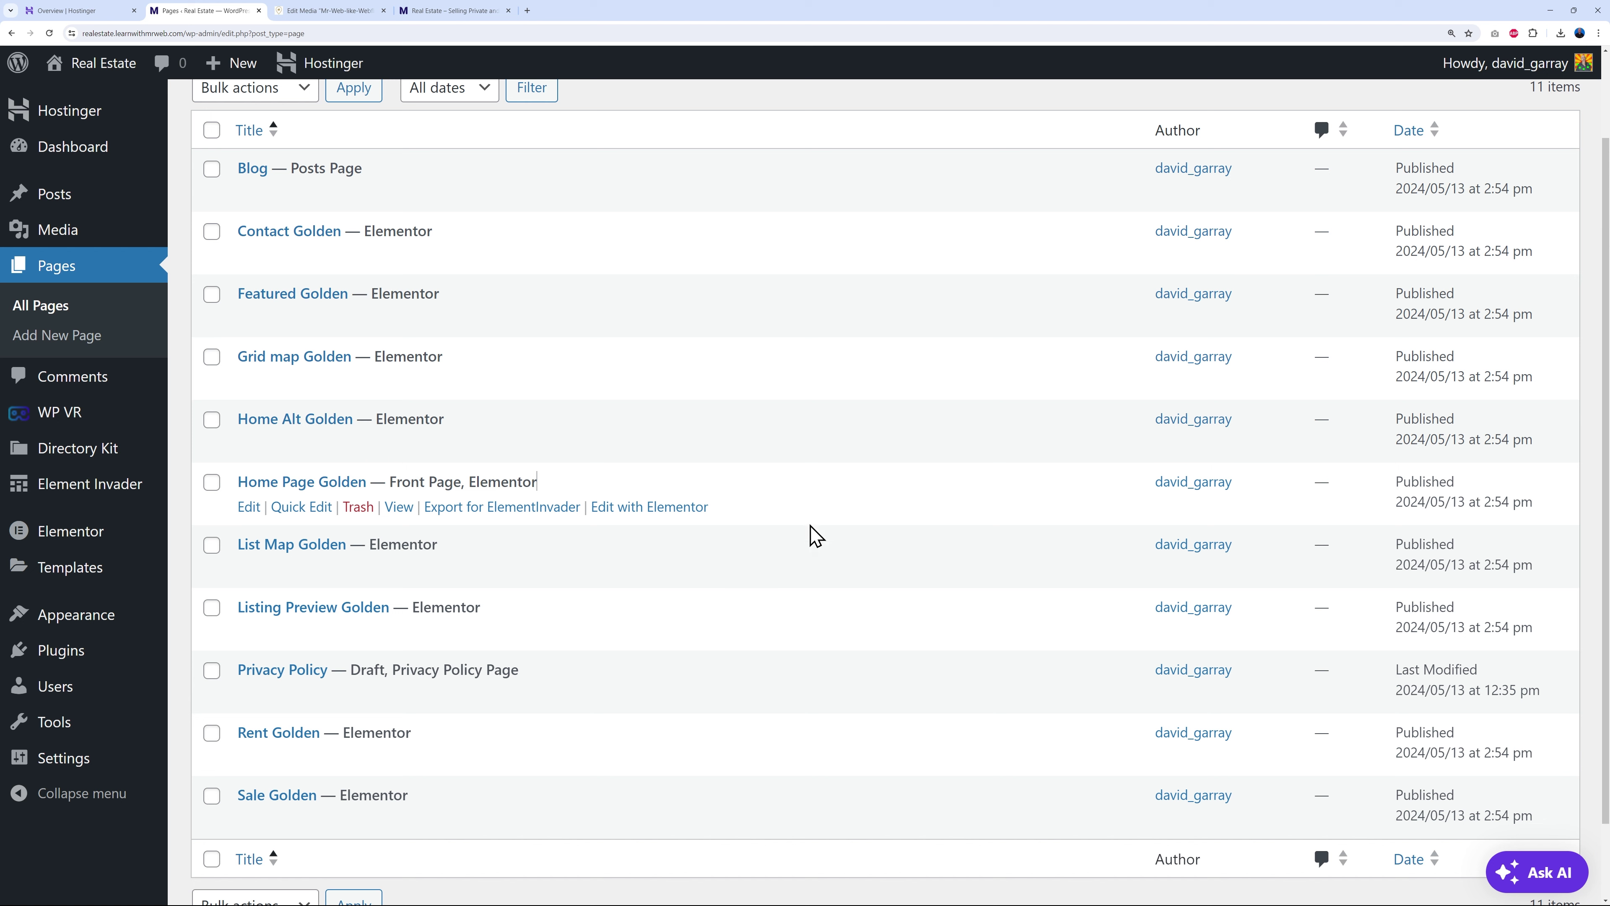
- Open Home Page Golden's Edit with Elementor link in a new tab and switch to it
{"action": "left_click_drag", "start_coordinate": [388, 481], "coordinate": [448, 477]}
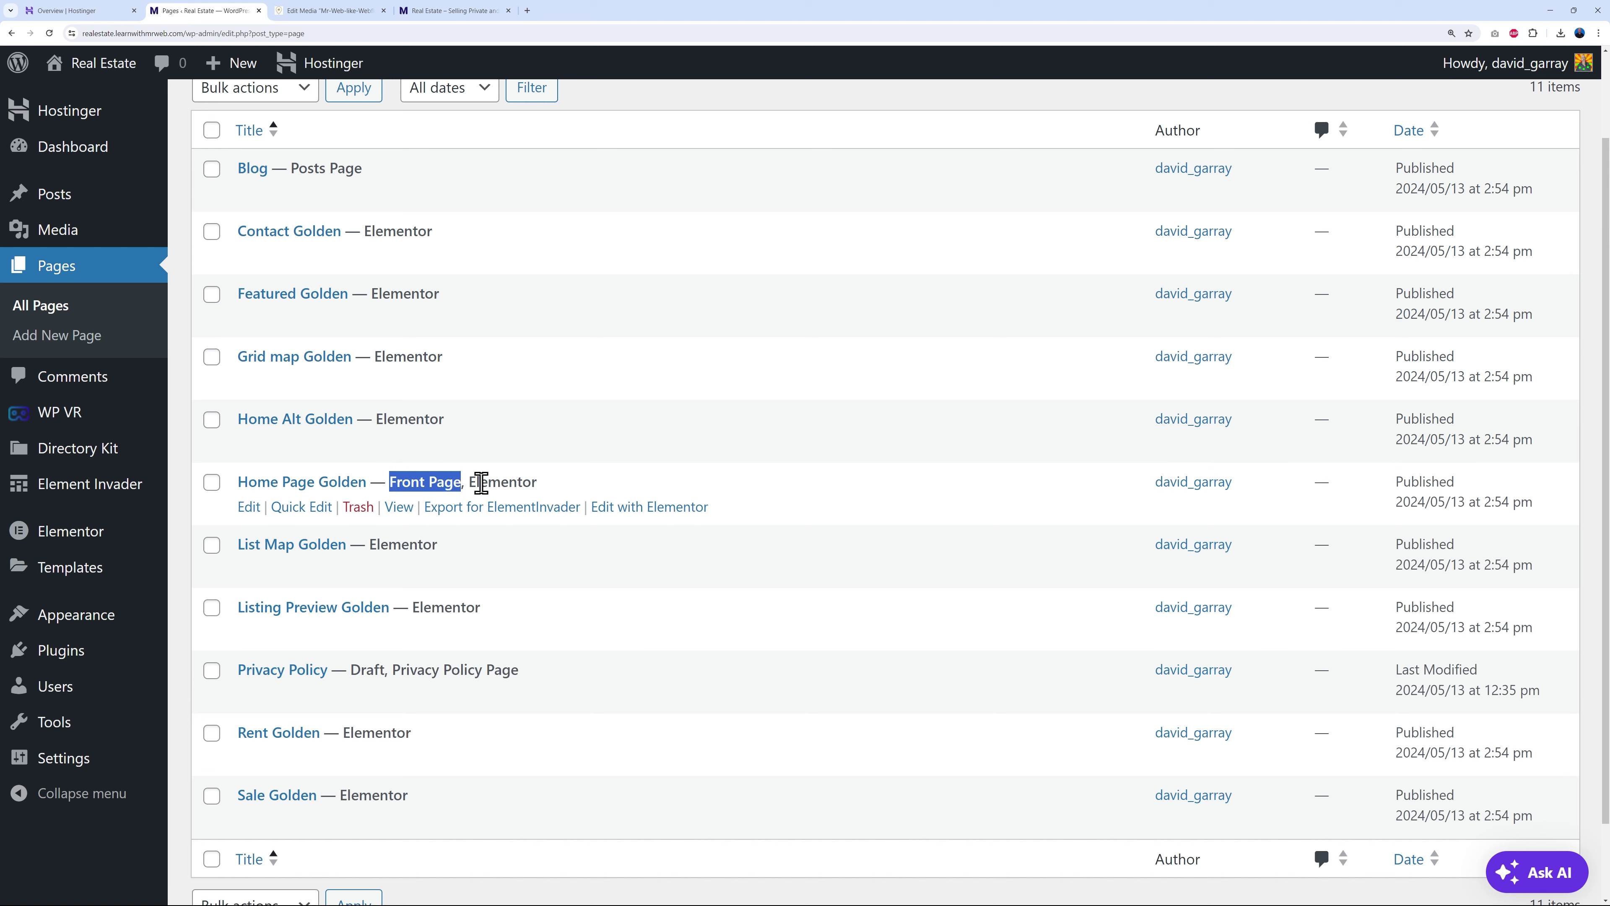
{"action": "left_click", "coordinate": [999, 502]}
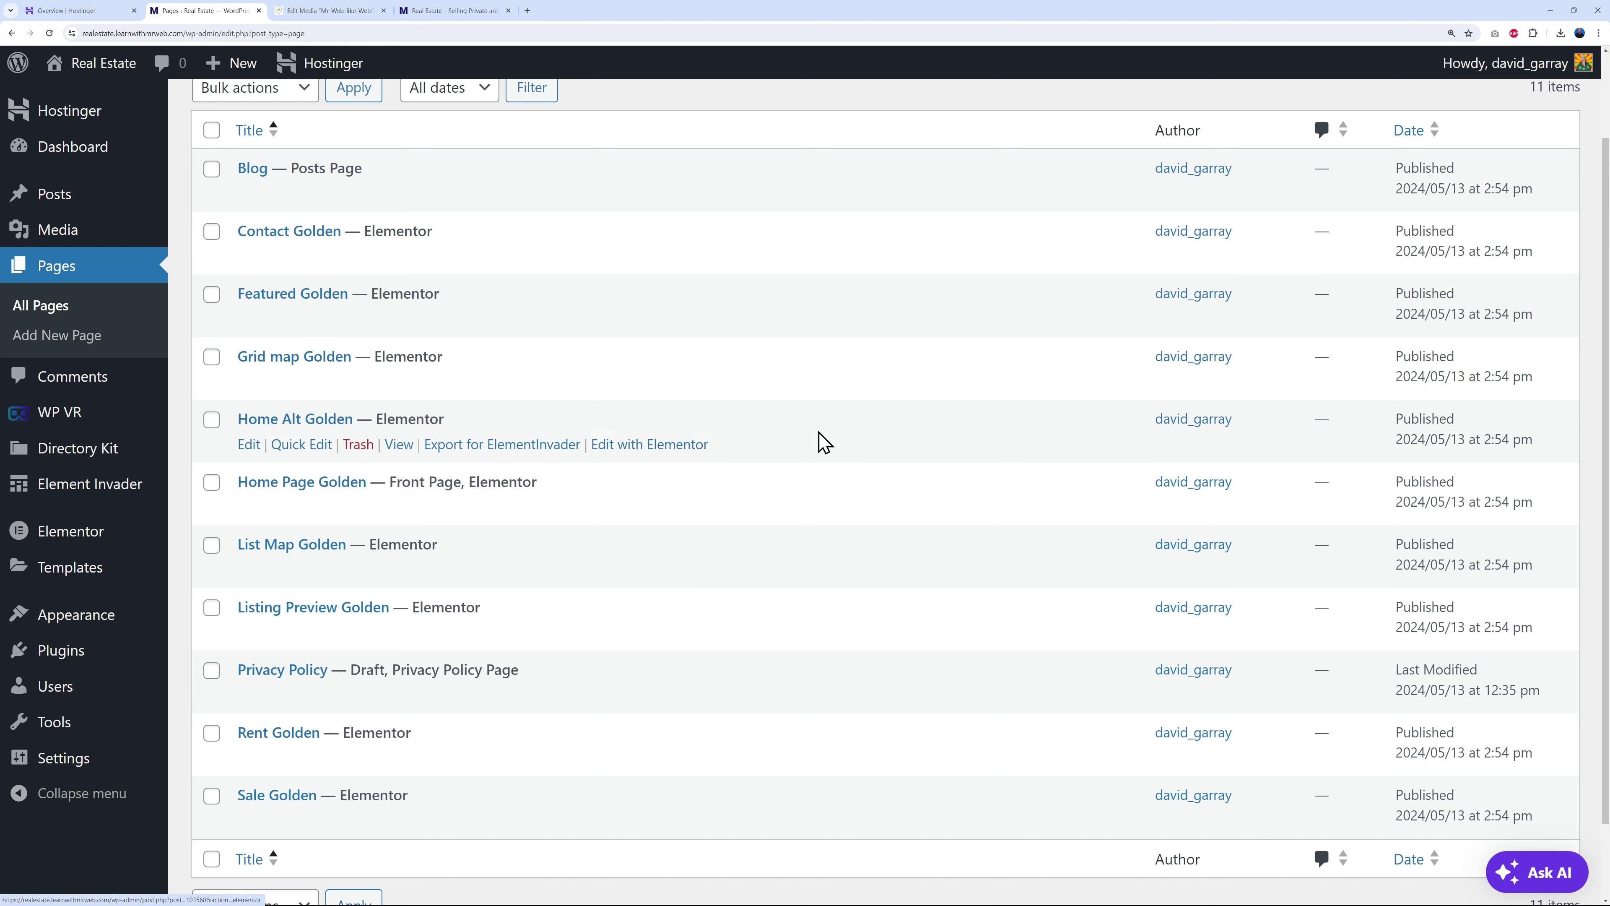
{"action": "right_click", "coordinate": [640, 517]}
{"action": "left_click", "coordinate": [653, 527]}
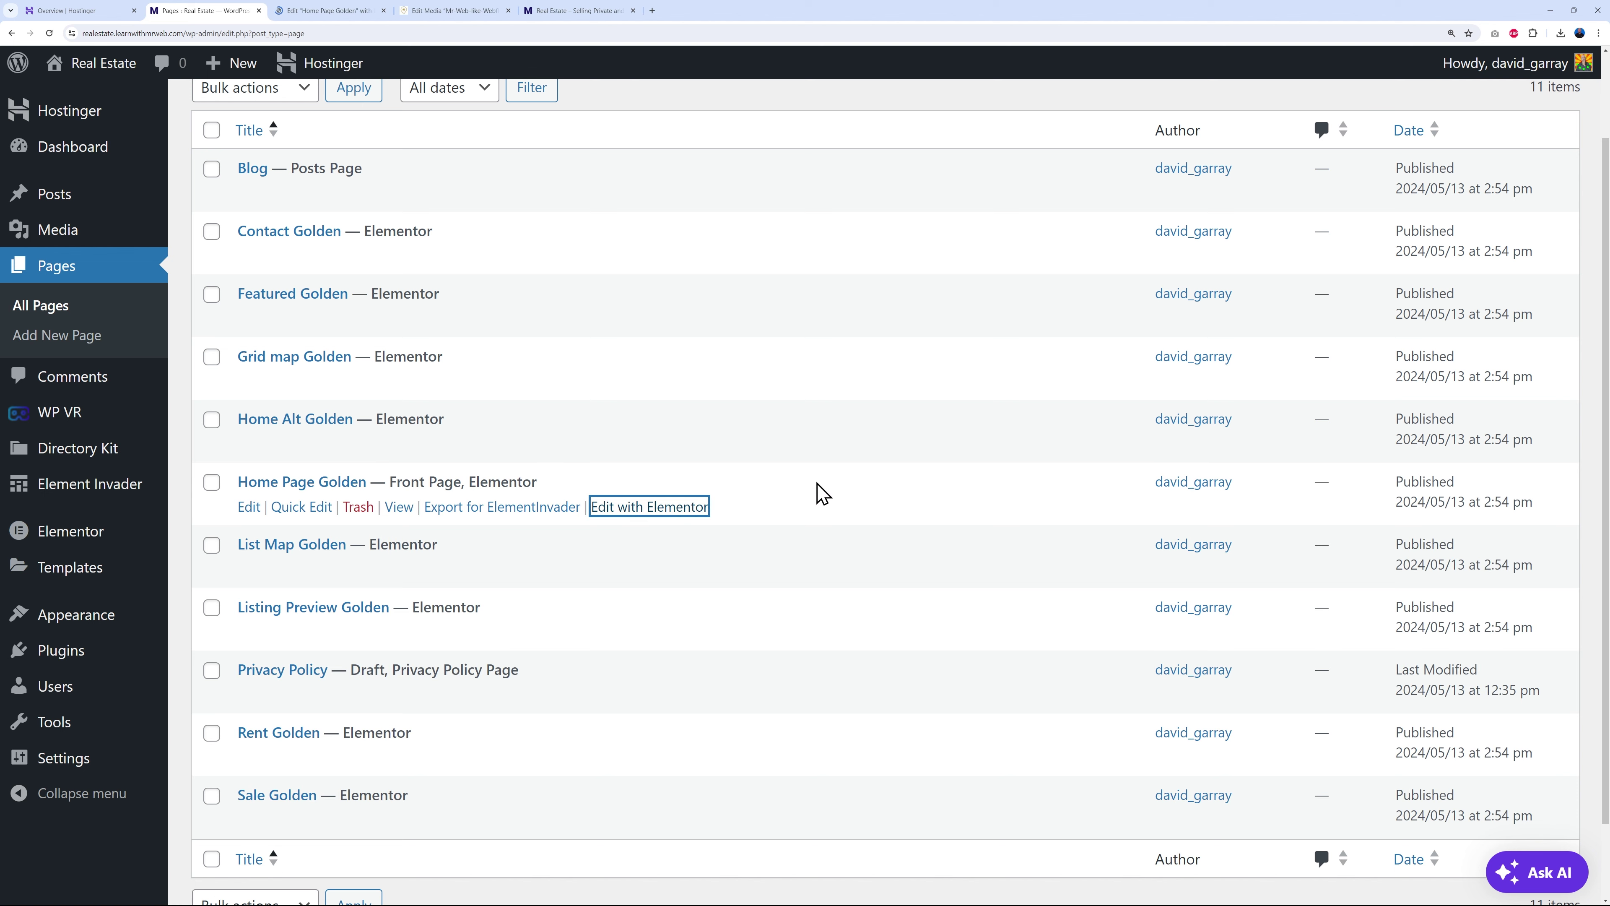
{"action": "left_click", "coordinate": [327, 11]}
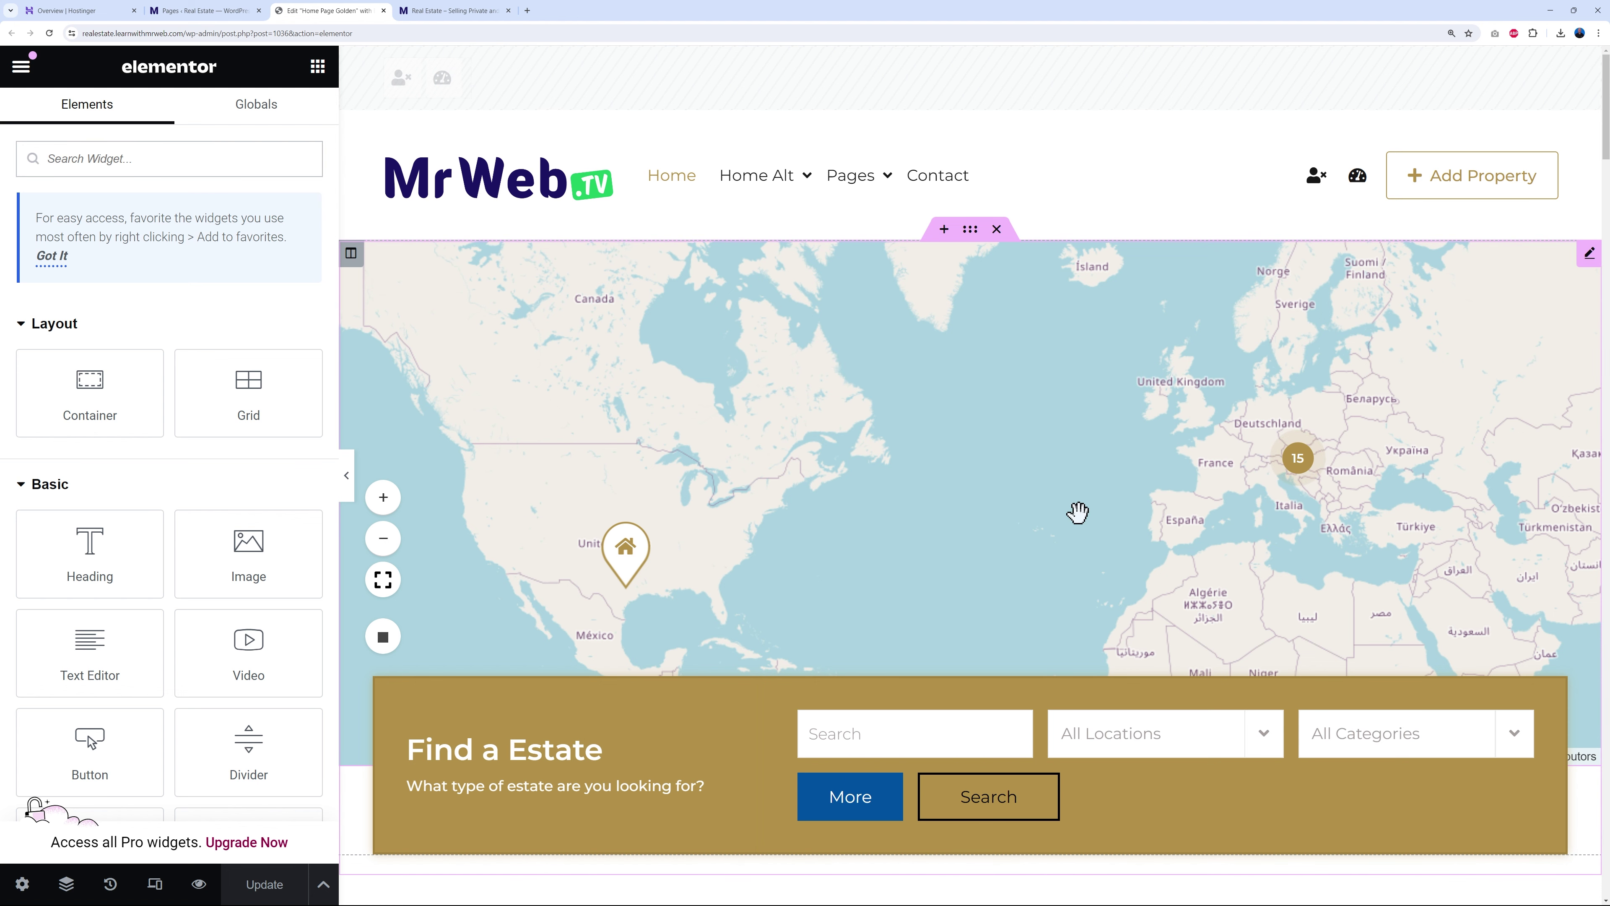
- Compare with the live site, then inspect the map, column, heading and search widget settings, ending on Wdk Map
{"action": "left_click", "coordinate": [446, 14]}
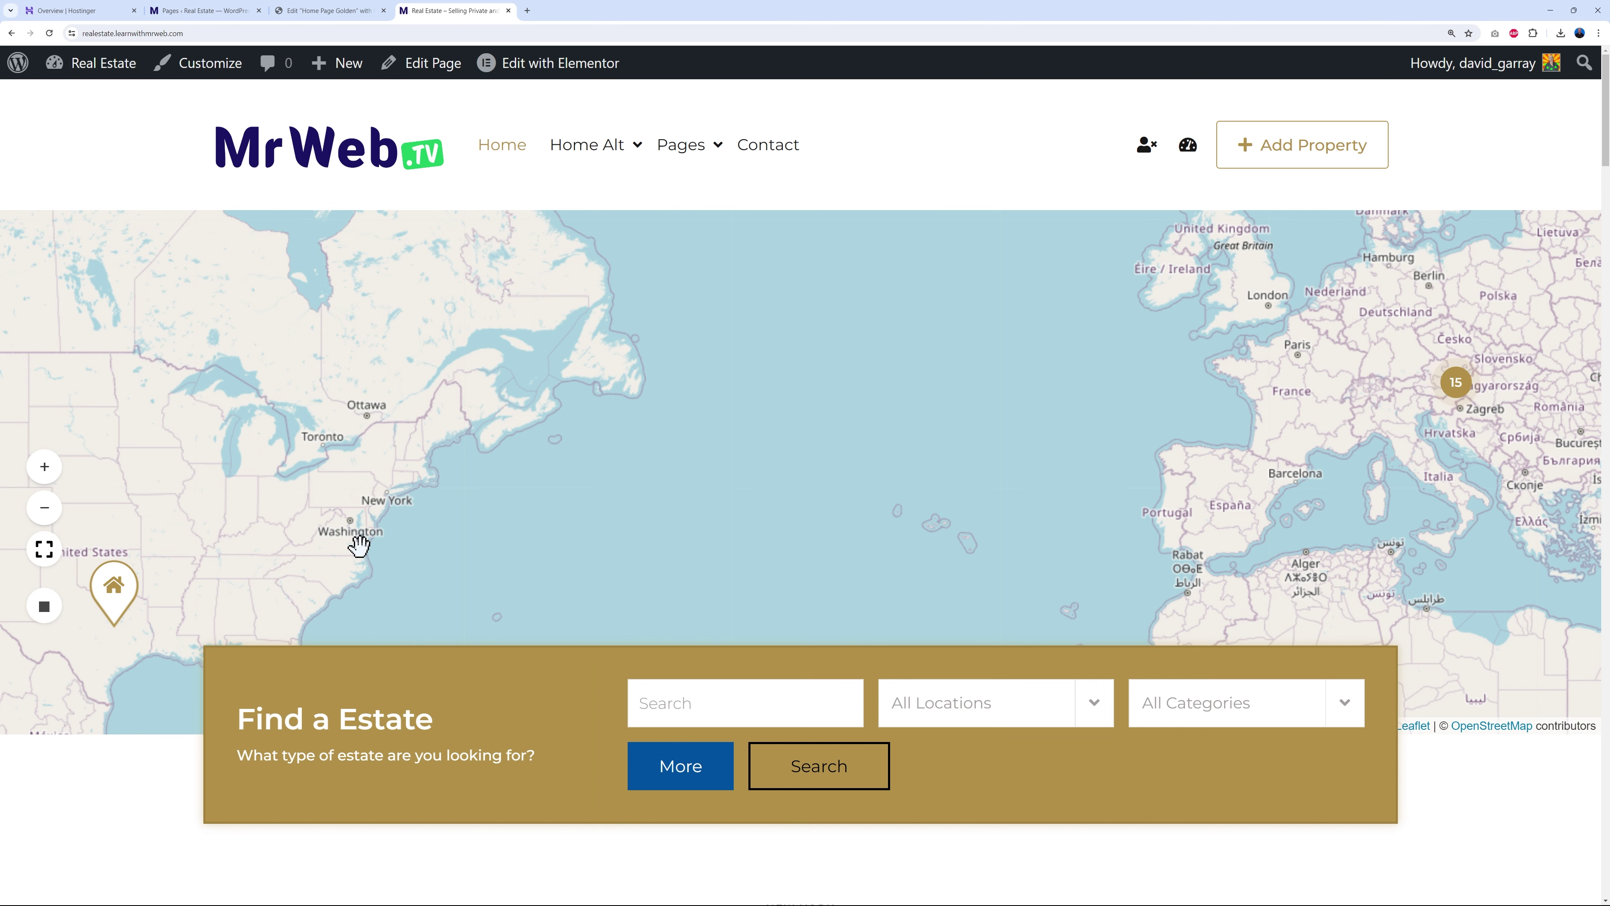
{"action": "left_click", "coordinate": [329, 11]}
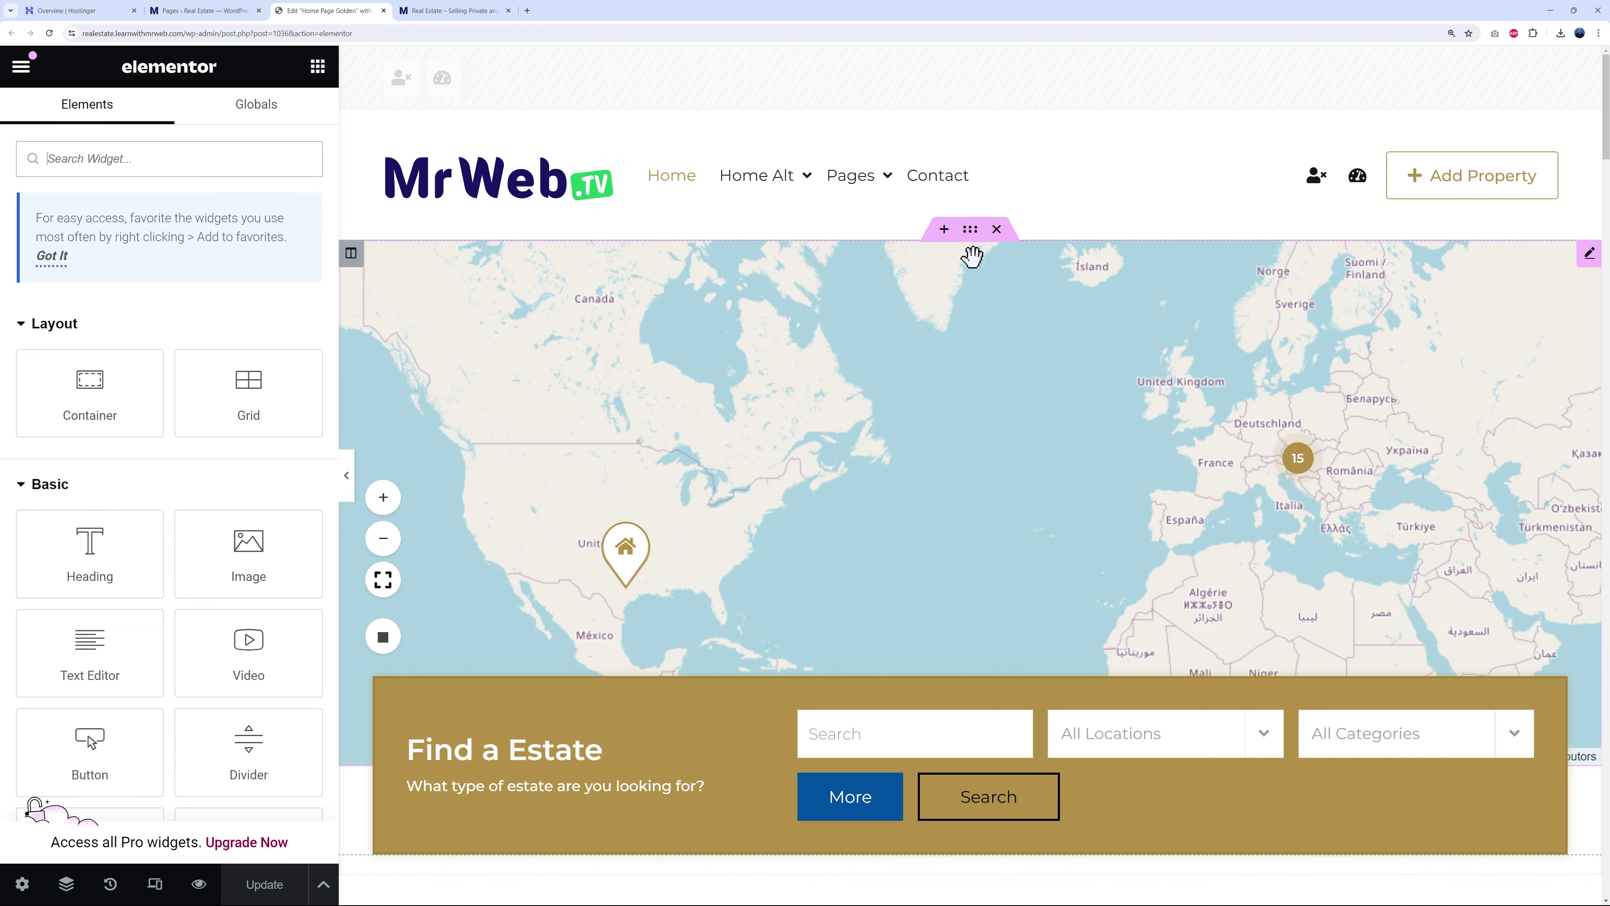
{"action": "left_click", "coordinate": [974, 252]}
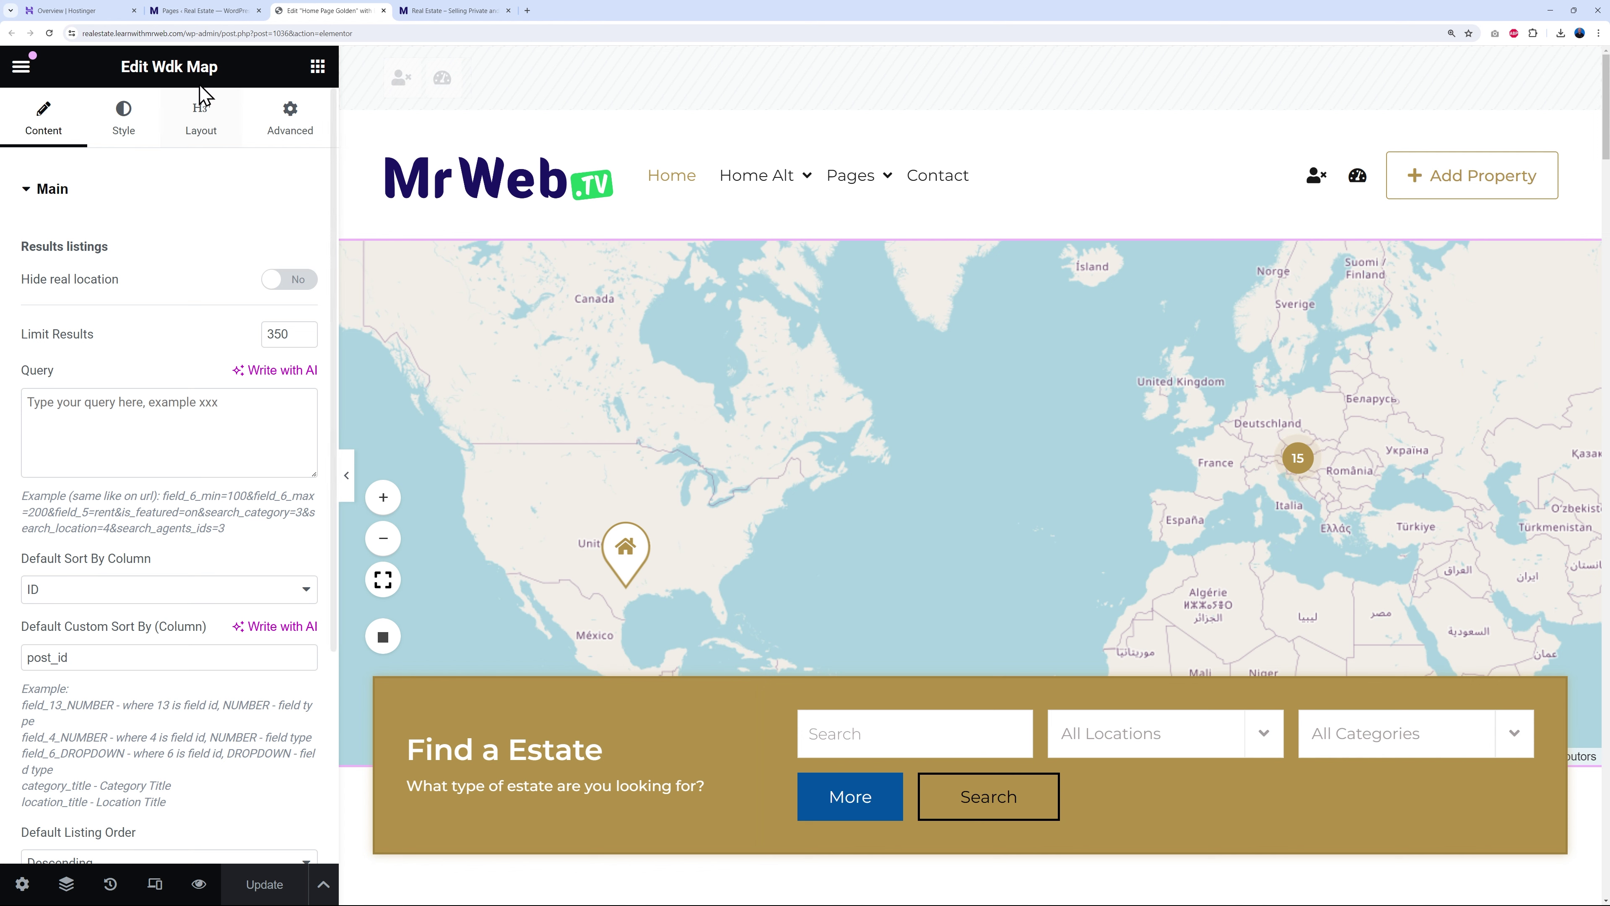
{"action": "left_click", "coordinate": [353, 255]}
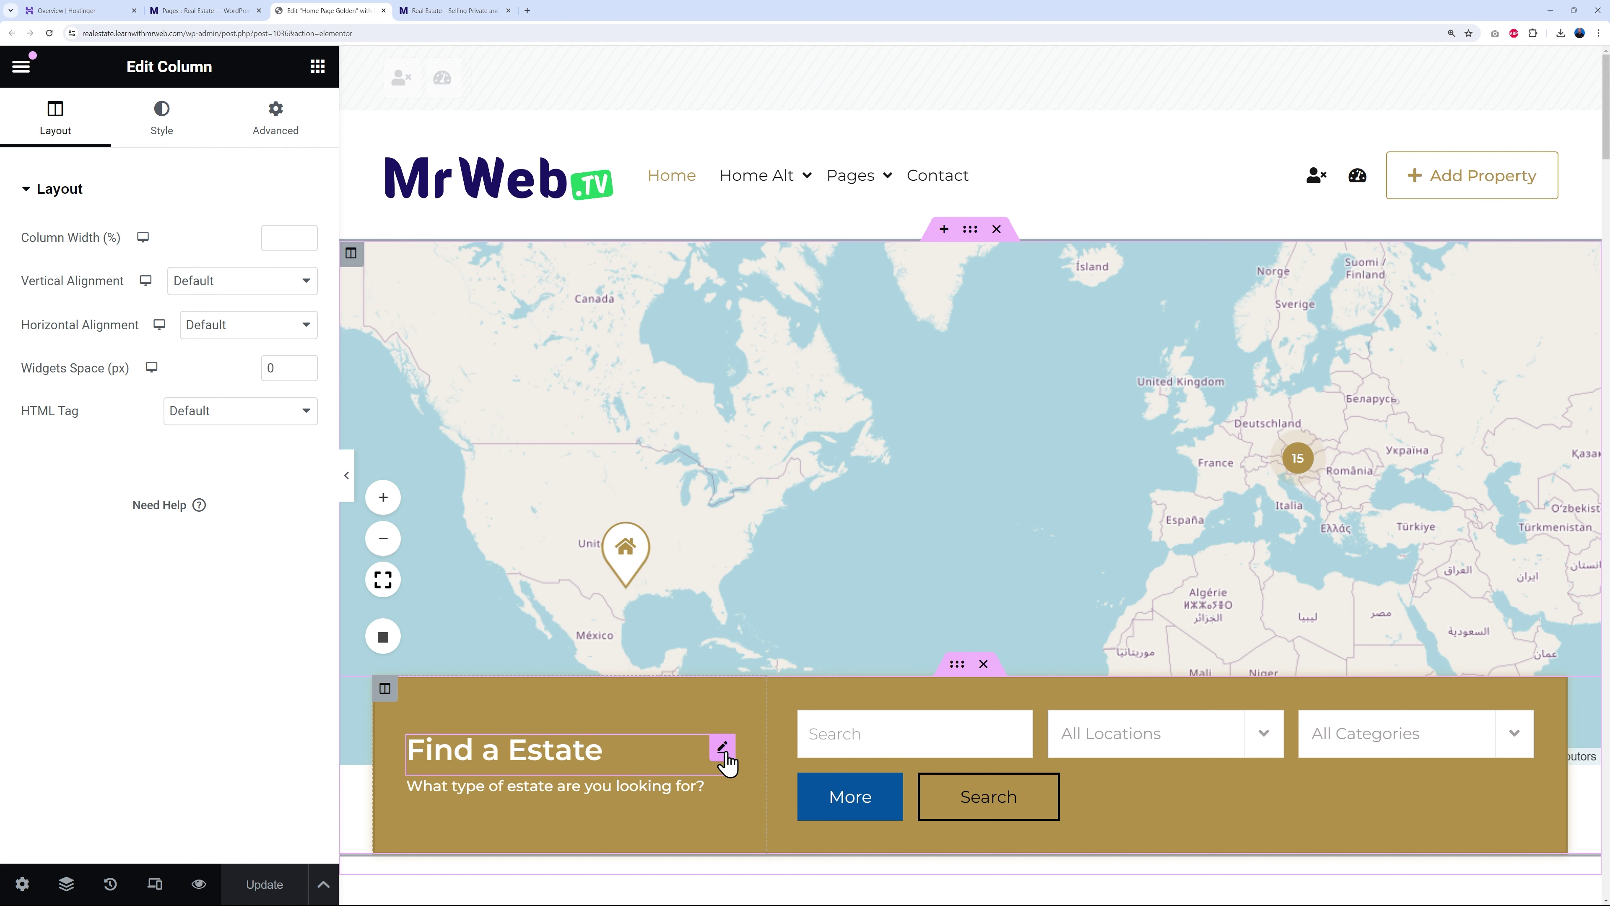
{"action": "left_click", "coordinate": [722, 748]}
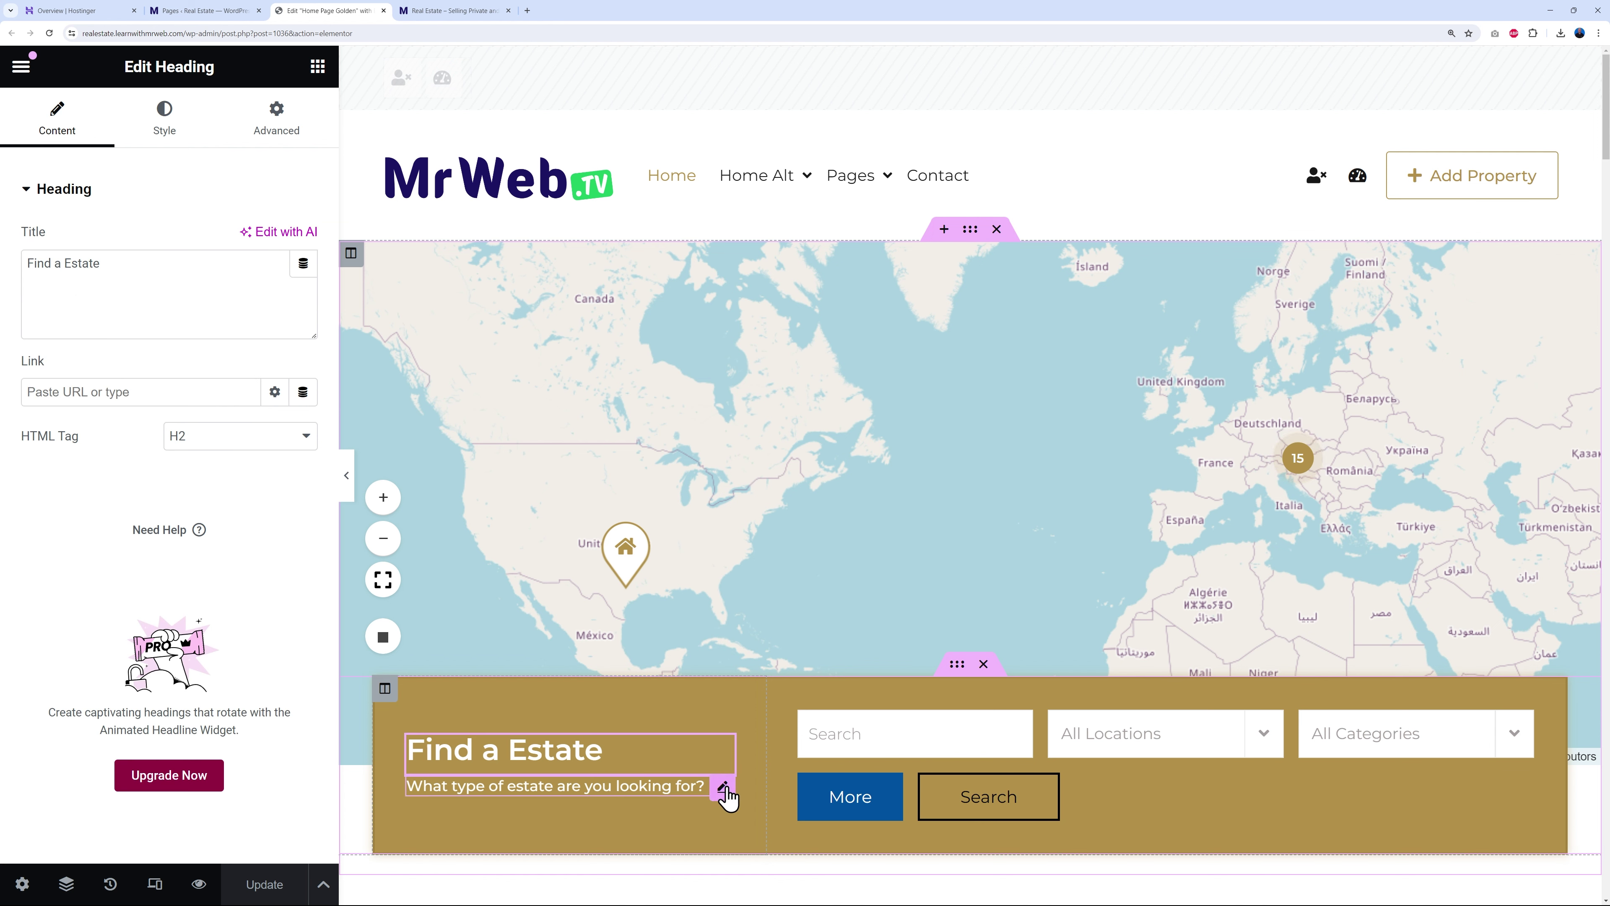
{"action": "left_click", "coordinate": [722, 787]}
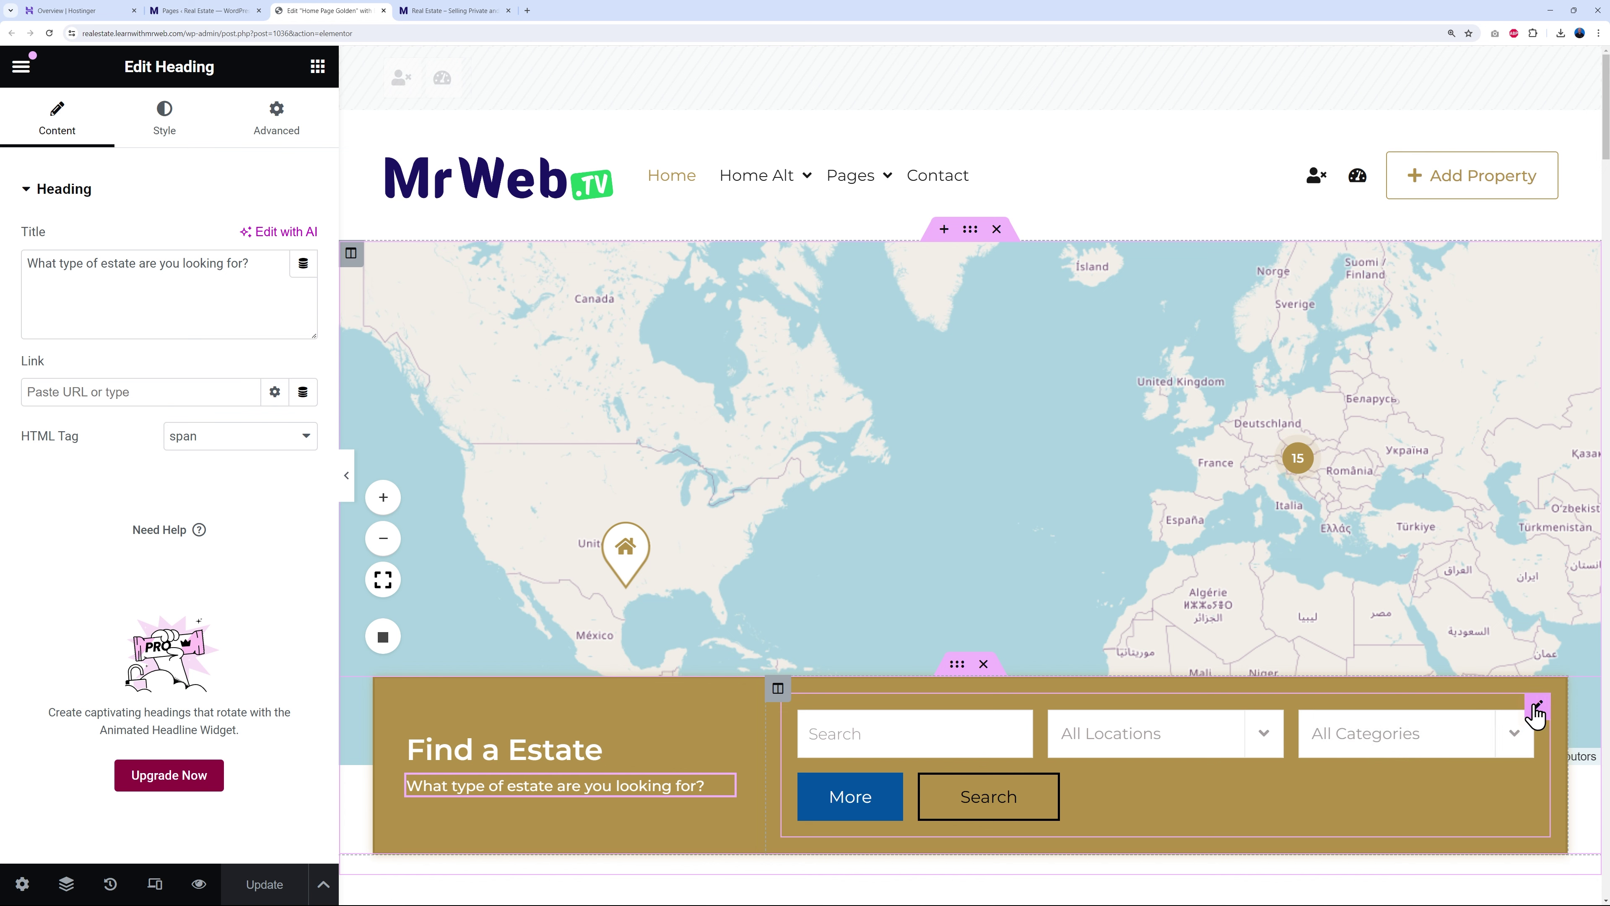
{"action": "left_click", "coordinate": [1534, 700]}
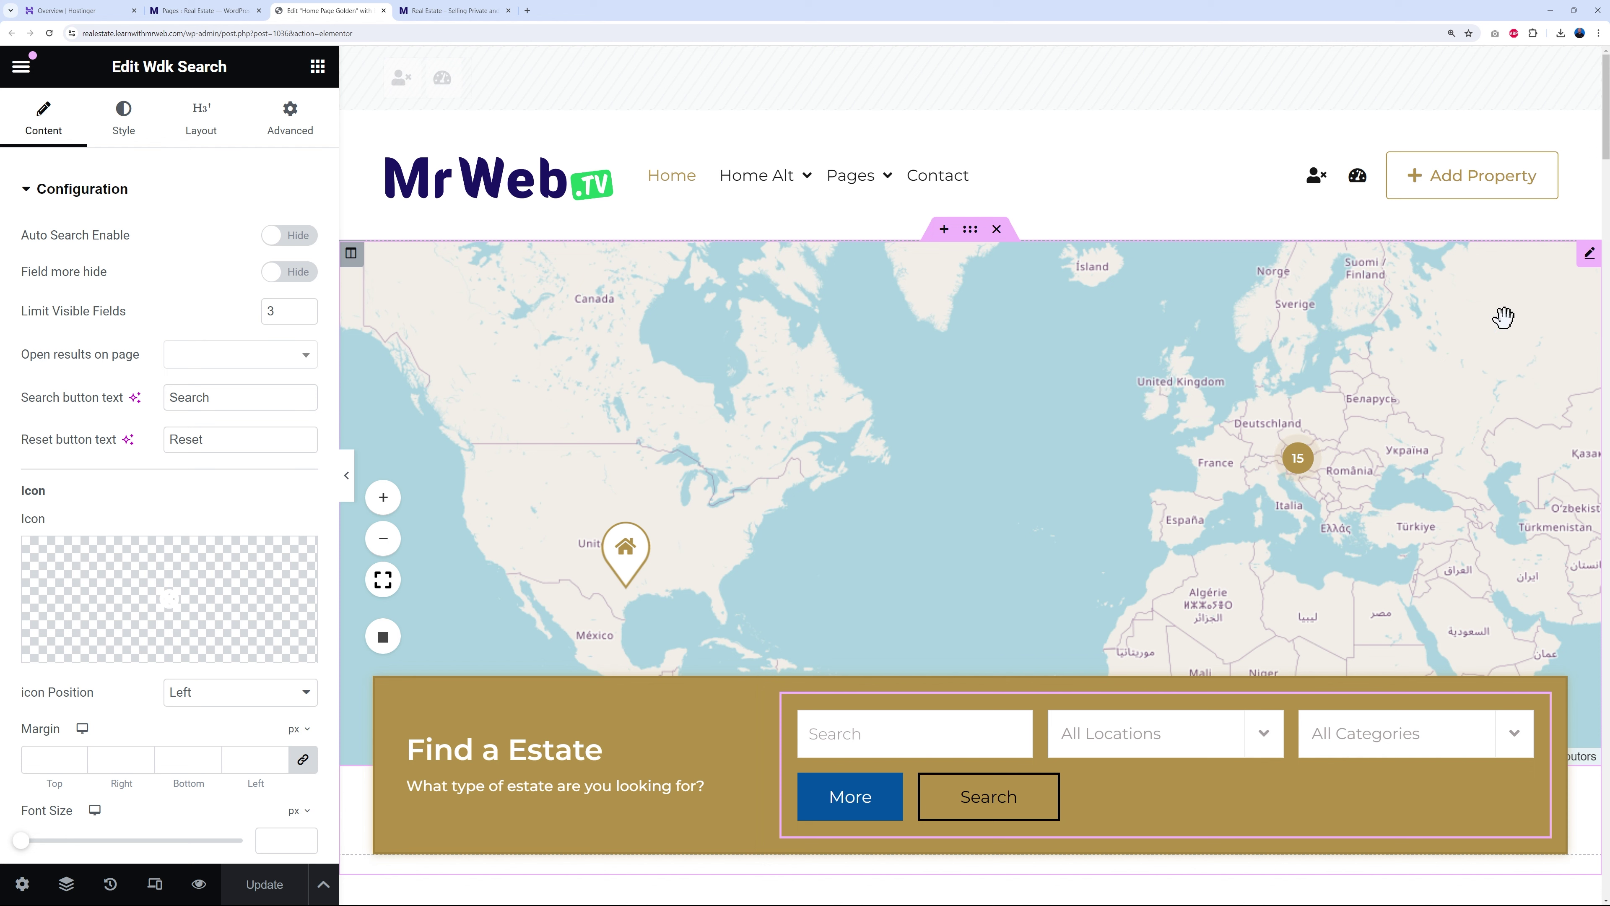
{"action": "left_click", "coordinate": [1587, 263]}
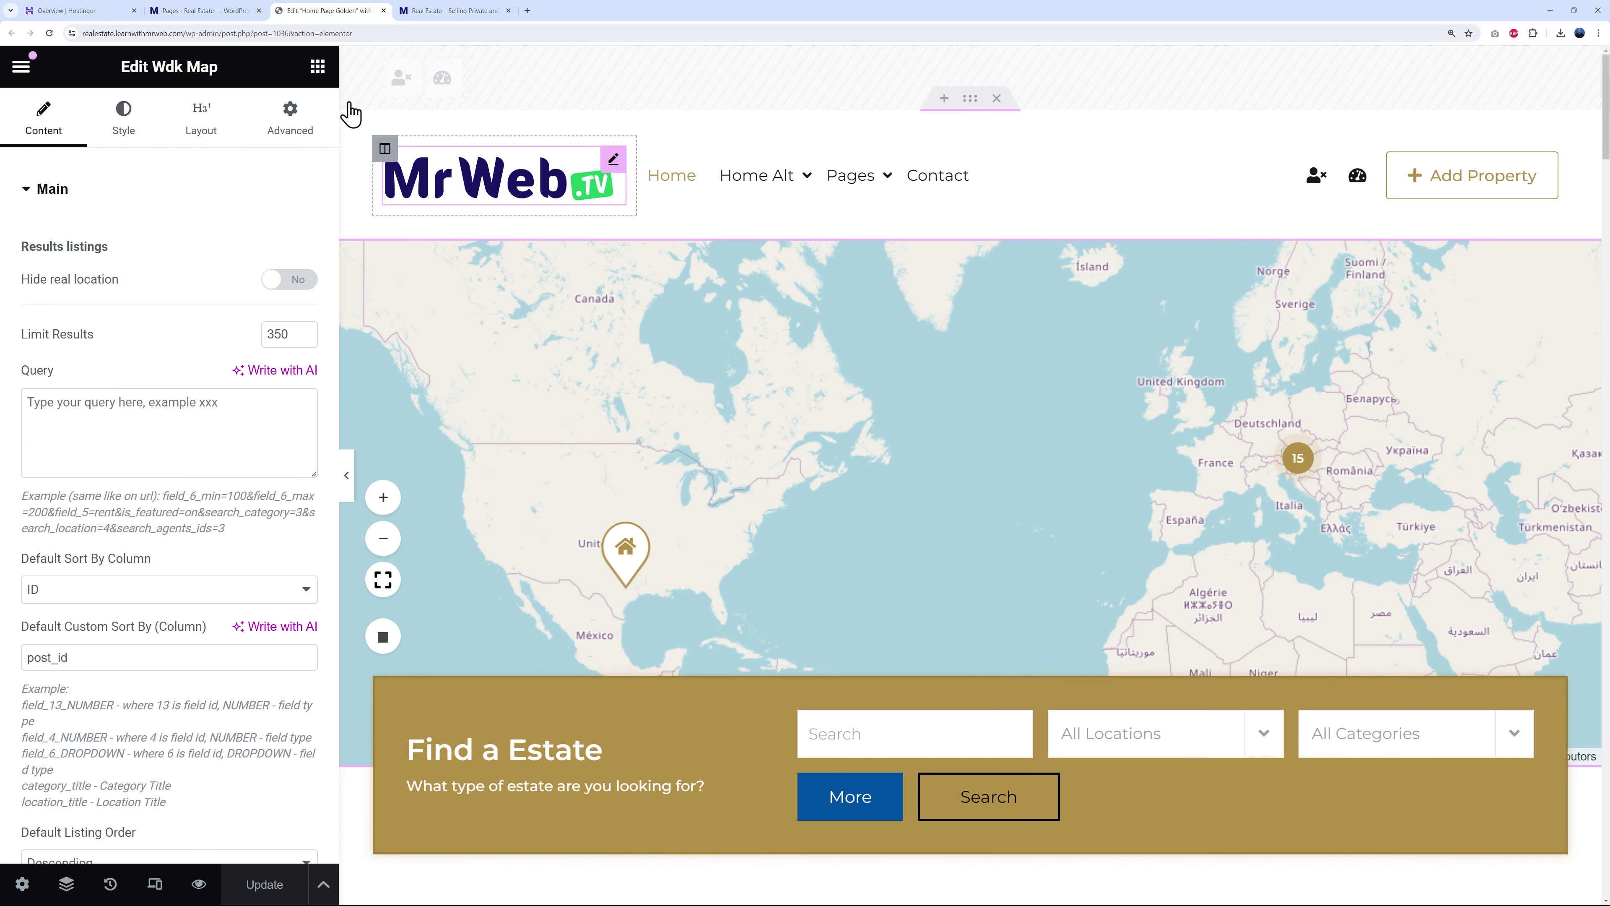
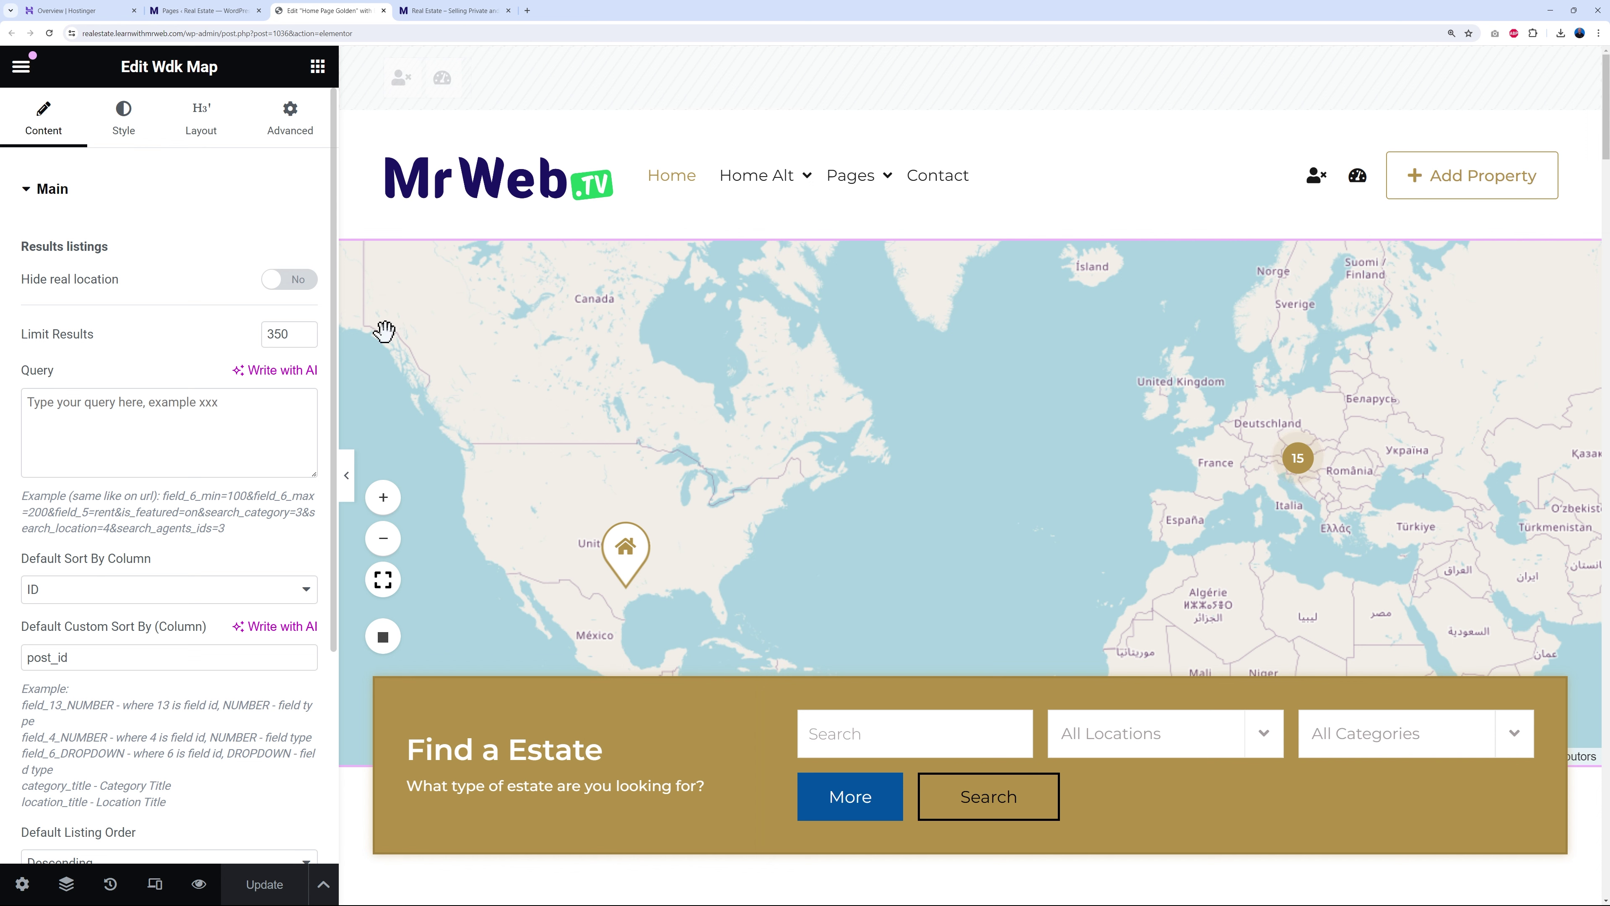
- Review the Wdk Map widget's Main settings (350 results) and expand its Map section with 500 height and zoom 7
{"action": "left_click", "coordinate": [256, 352]}
{"action": "scroll", "coordinate": [190, 442], "scroll_direction": "down", "scroll_amount": 4}
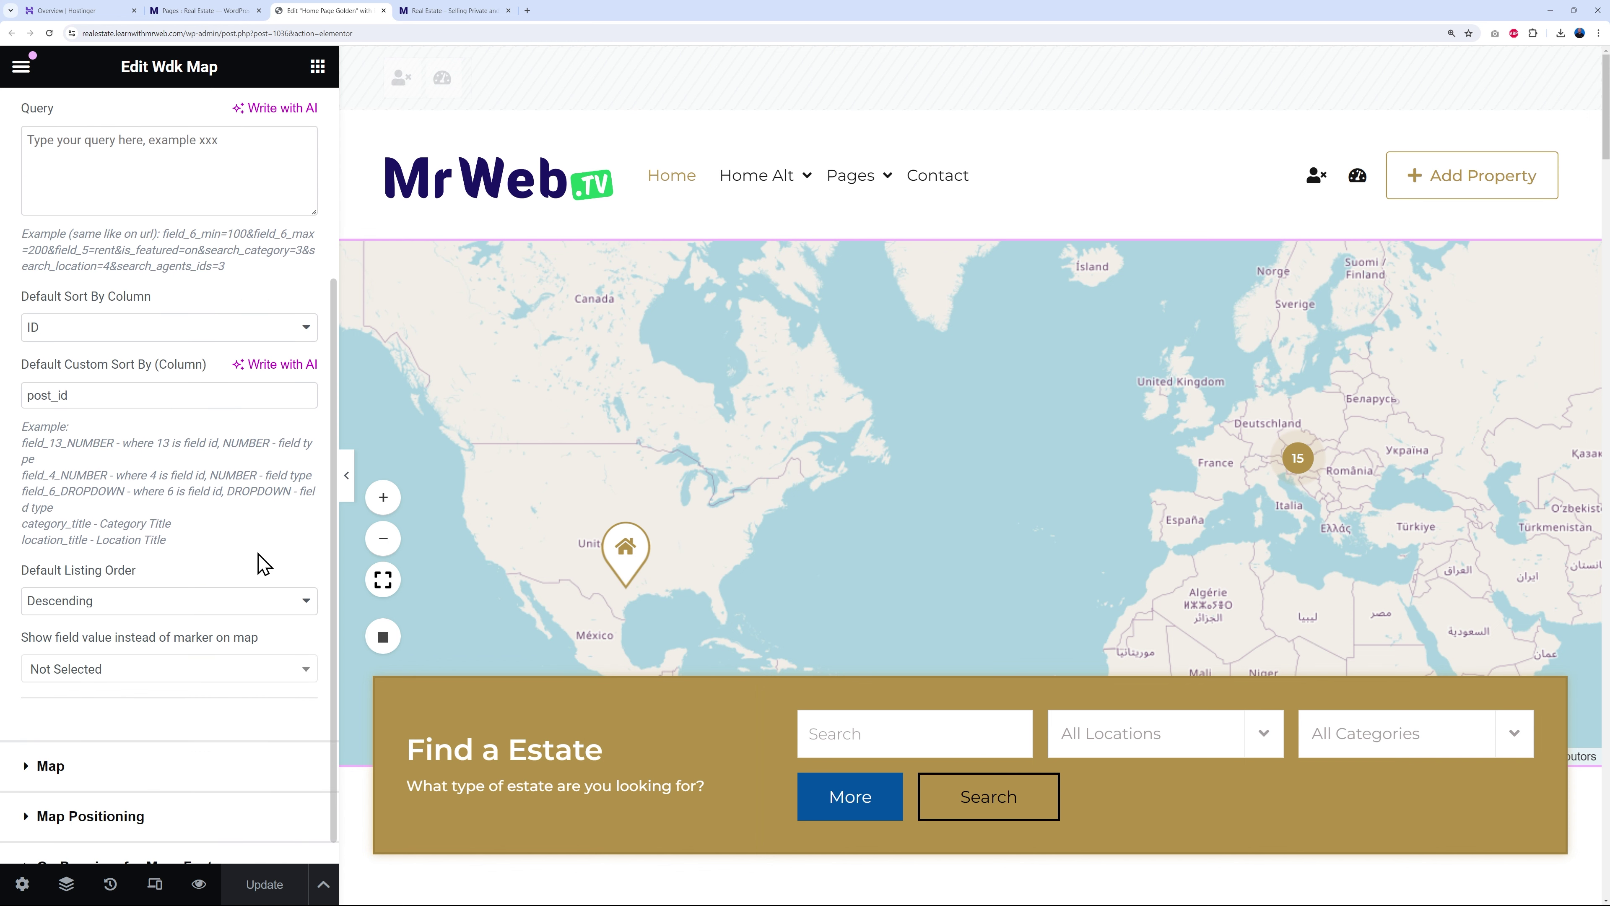
{"action": "scroll", "coordinate": [137, 426], "scroll_direction": "up", "scroll_amount": 3}
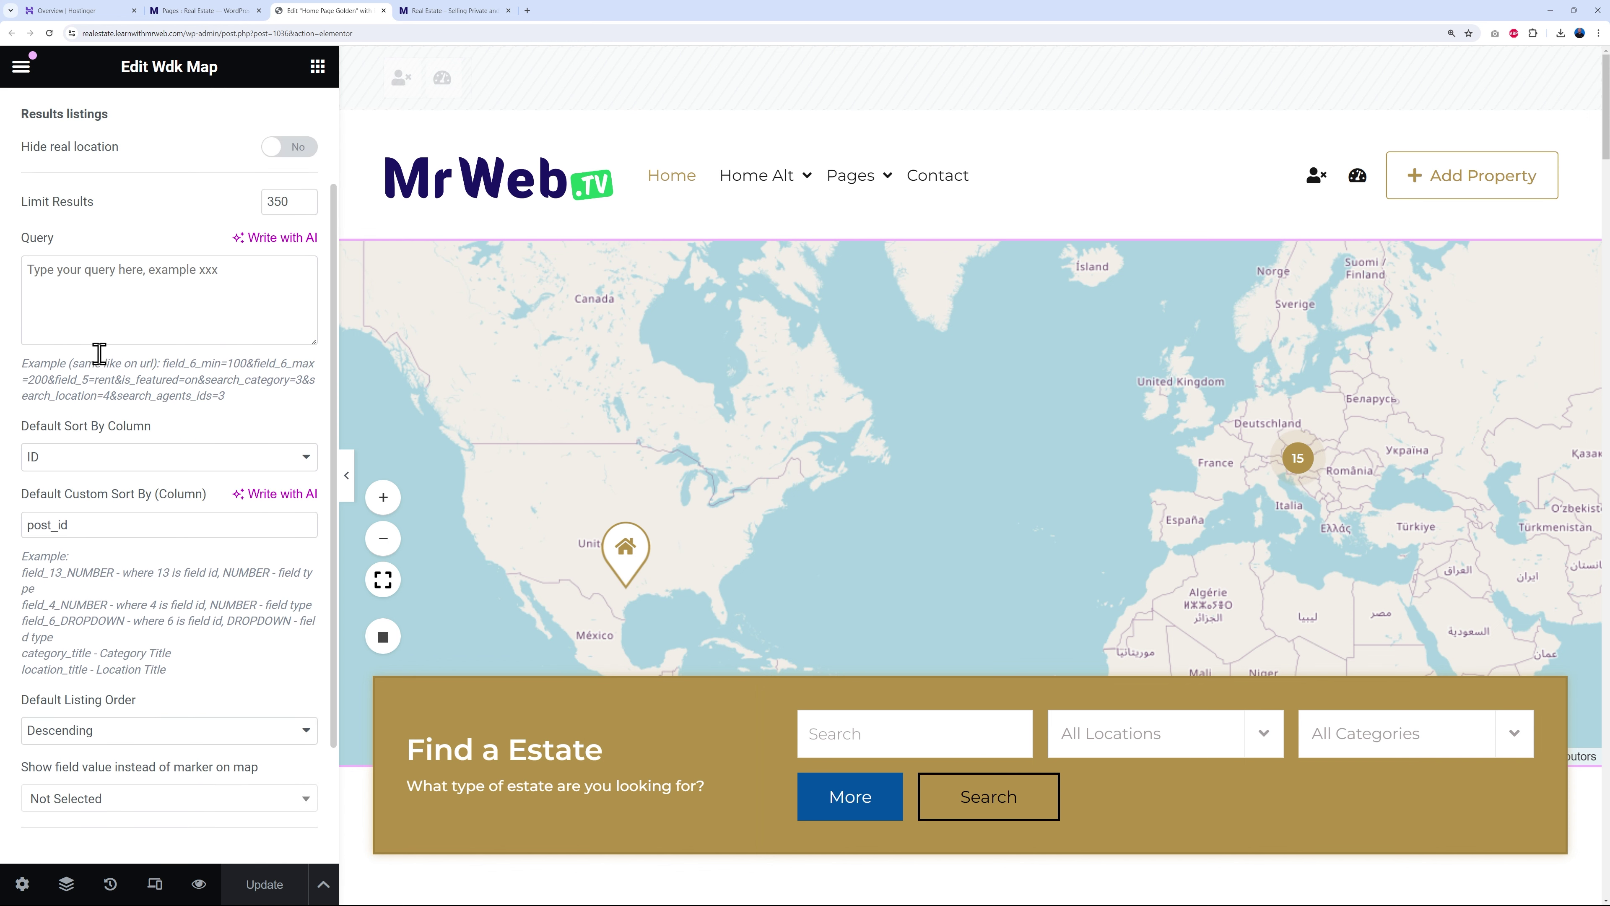
{"action": "scroll", "coordinate": [146, 713], "scroll_direction": "down", "scroll_amount": 3}
{"action": "left_click", "coordinate": [73, 739]}
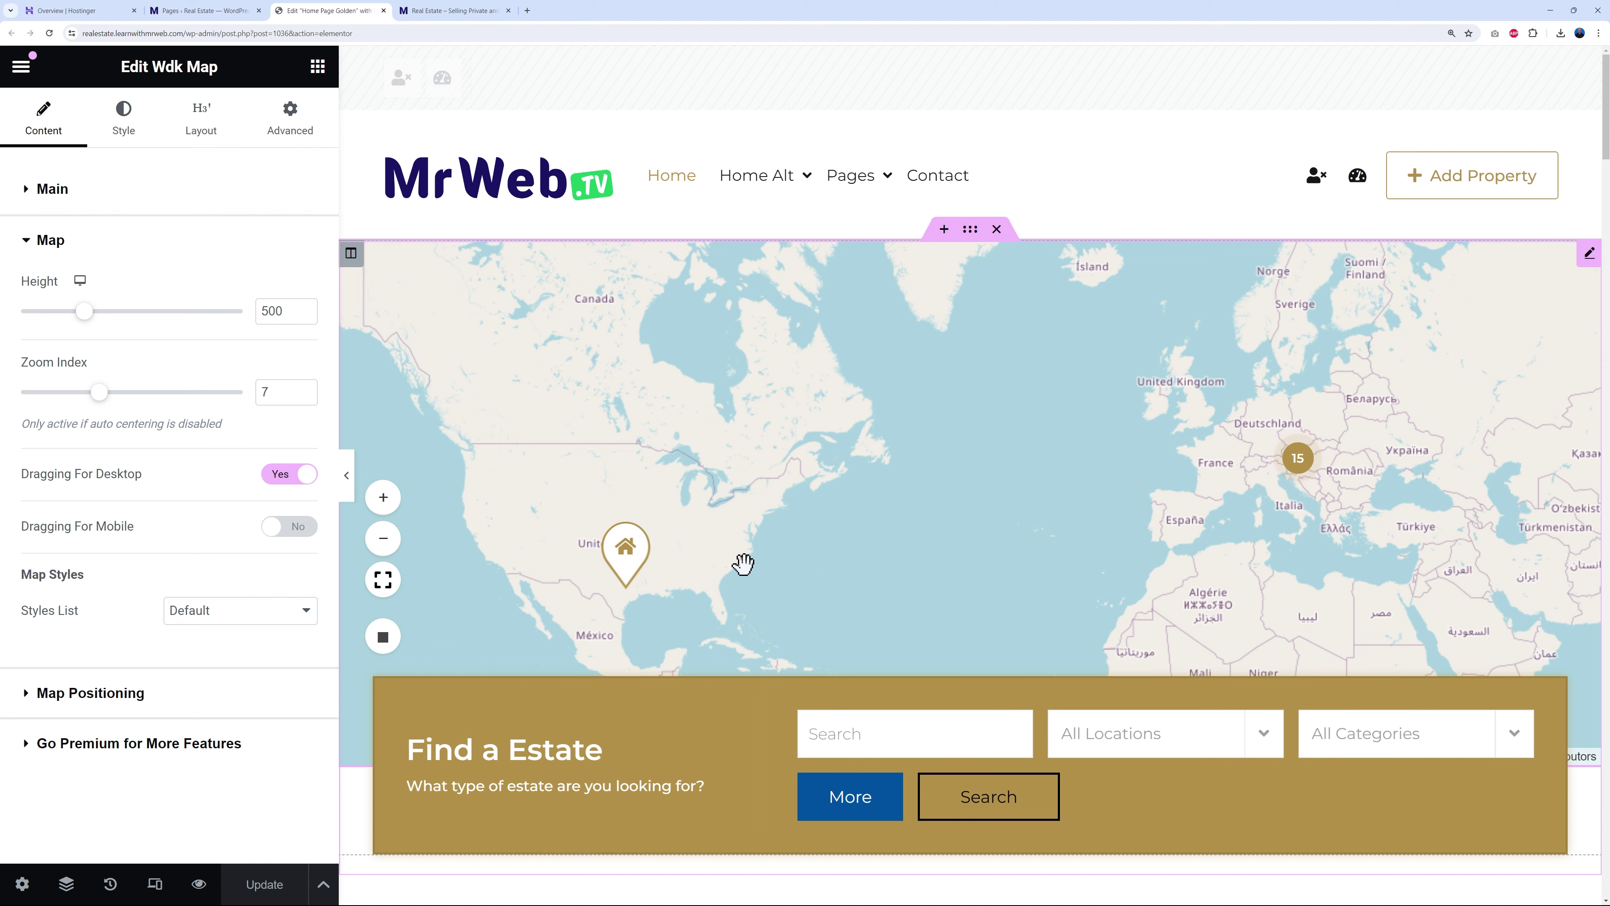
{"action": "double_click", "coordinate": [272, 311]}
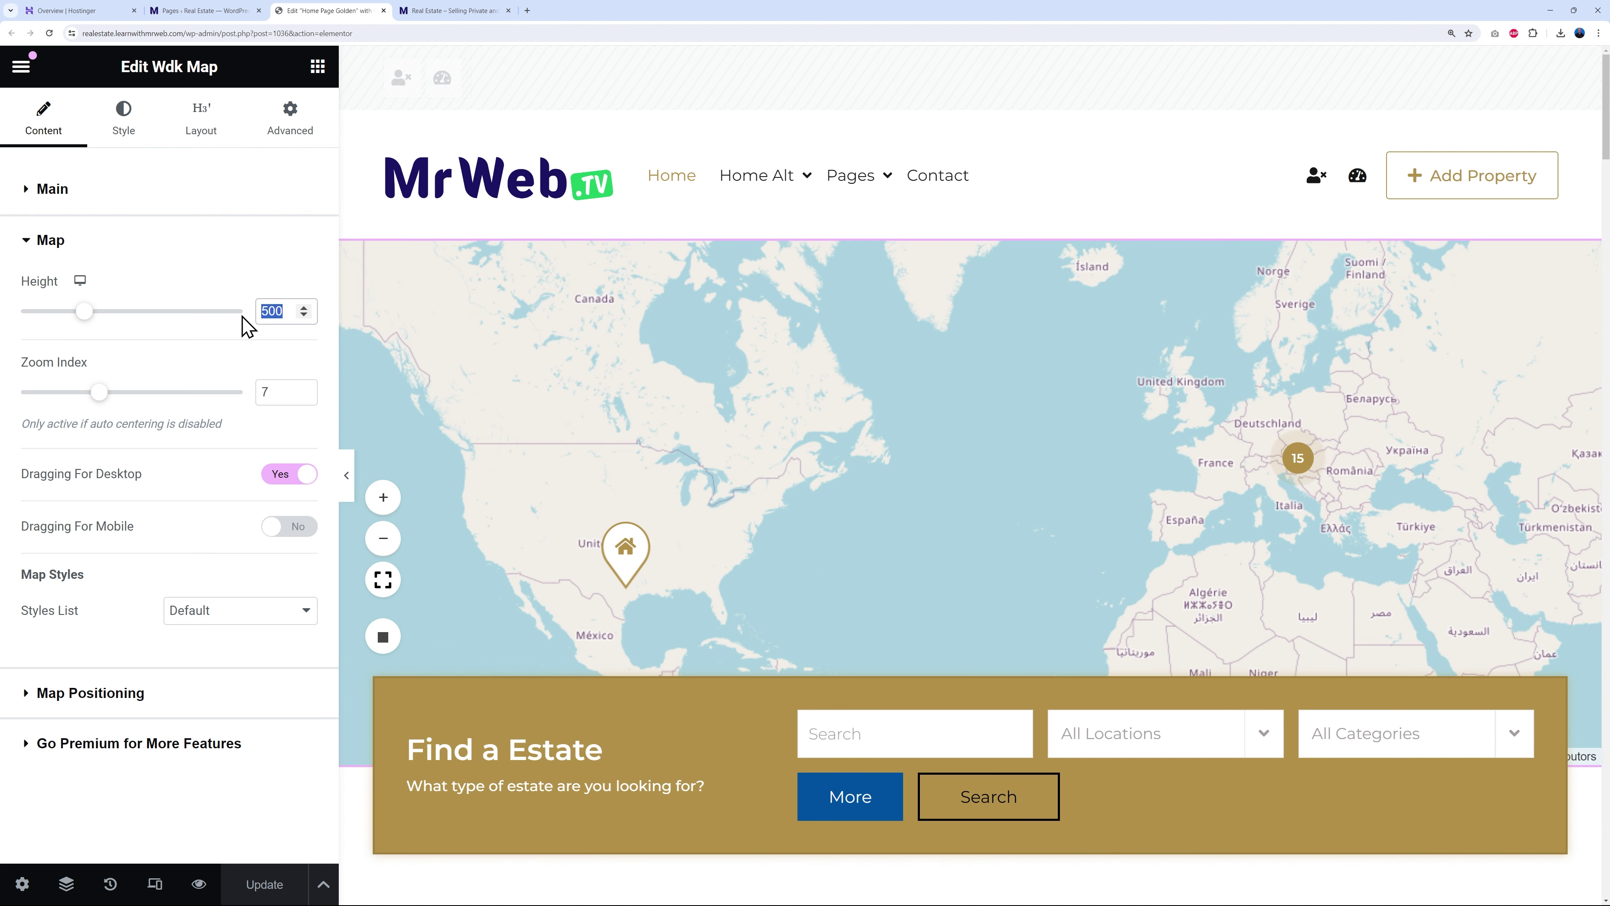
{"action": "type", "text": "620"}
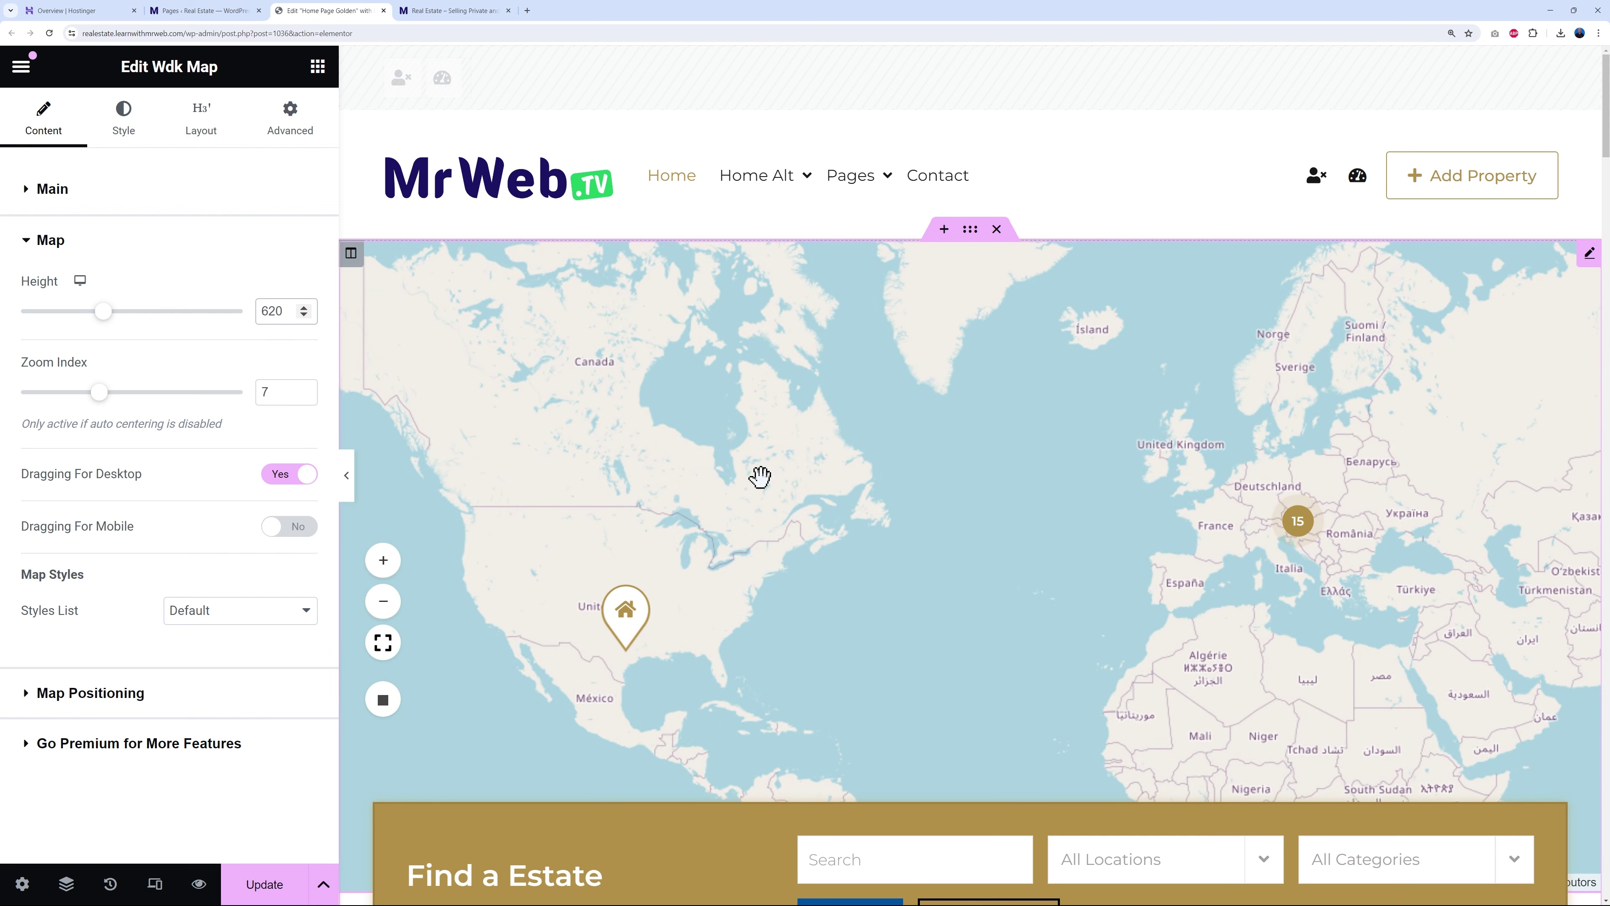
{"action": "double_click", "coordinate": [260, 311]}
{"action": "type", "text": "420"}
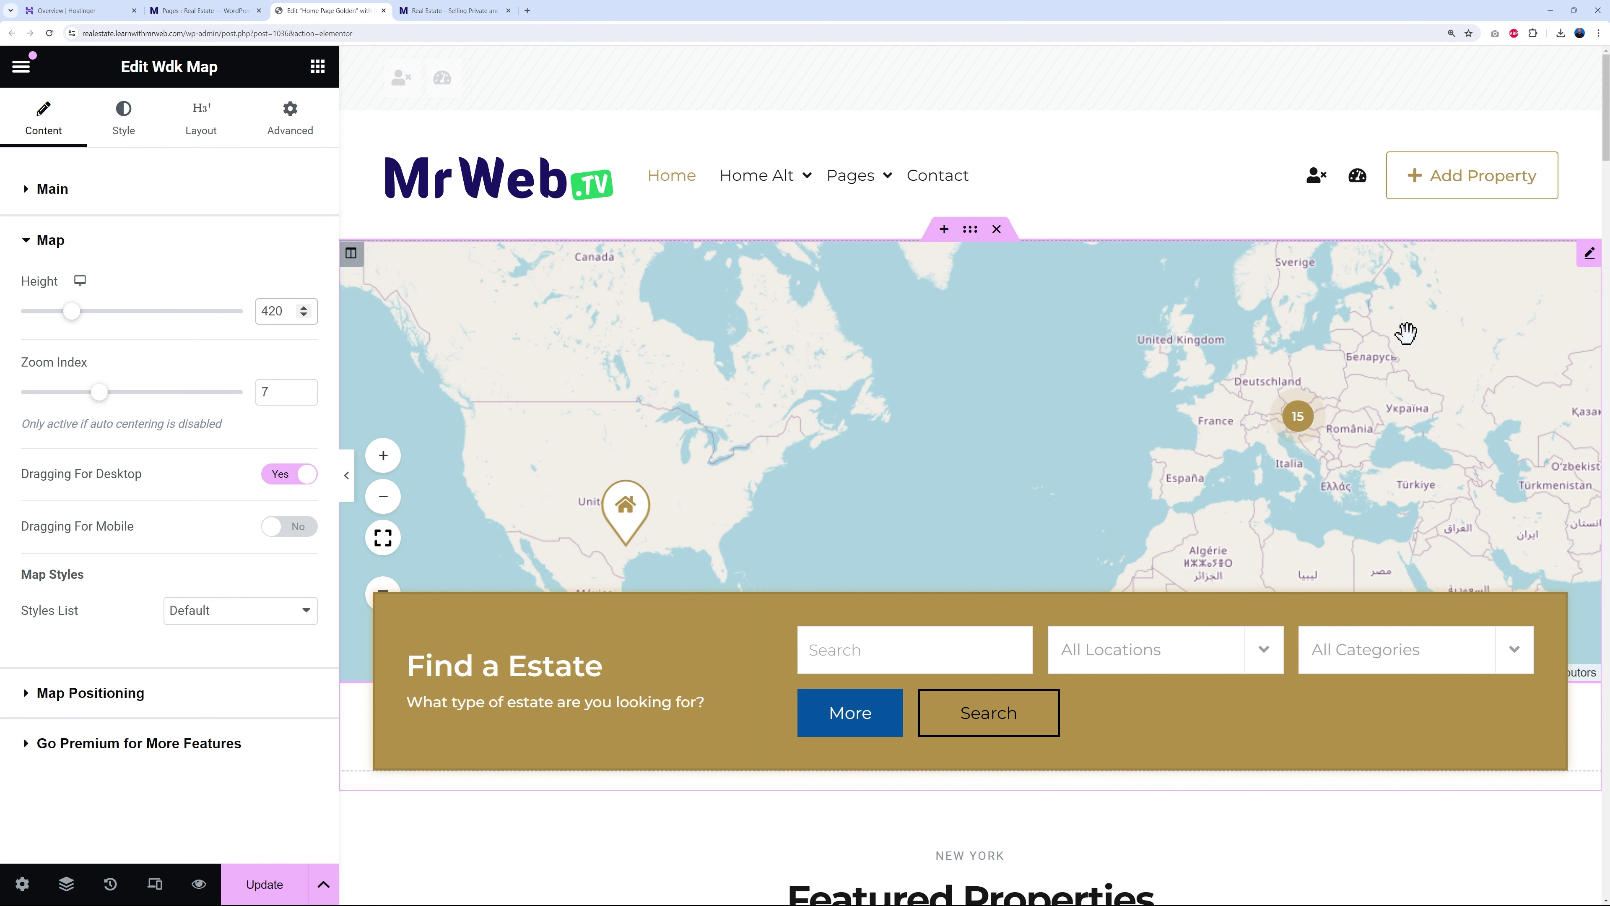
{"action": "double_click", "coordinate": [274, 311]}
{"action": "type", "text": "500"}
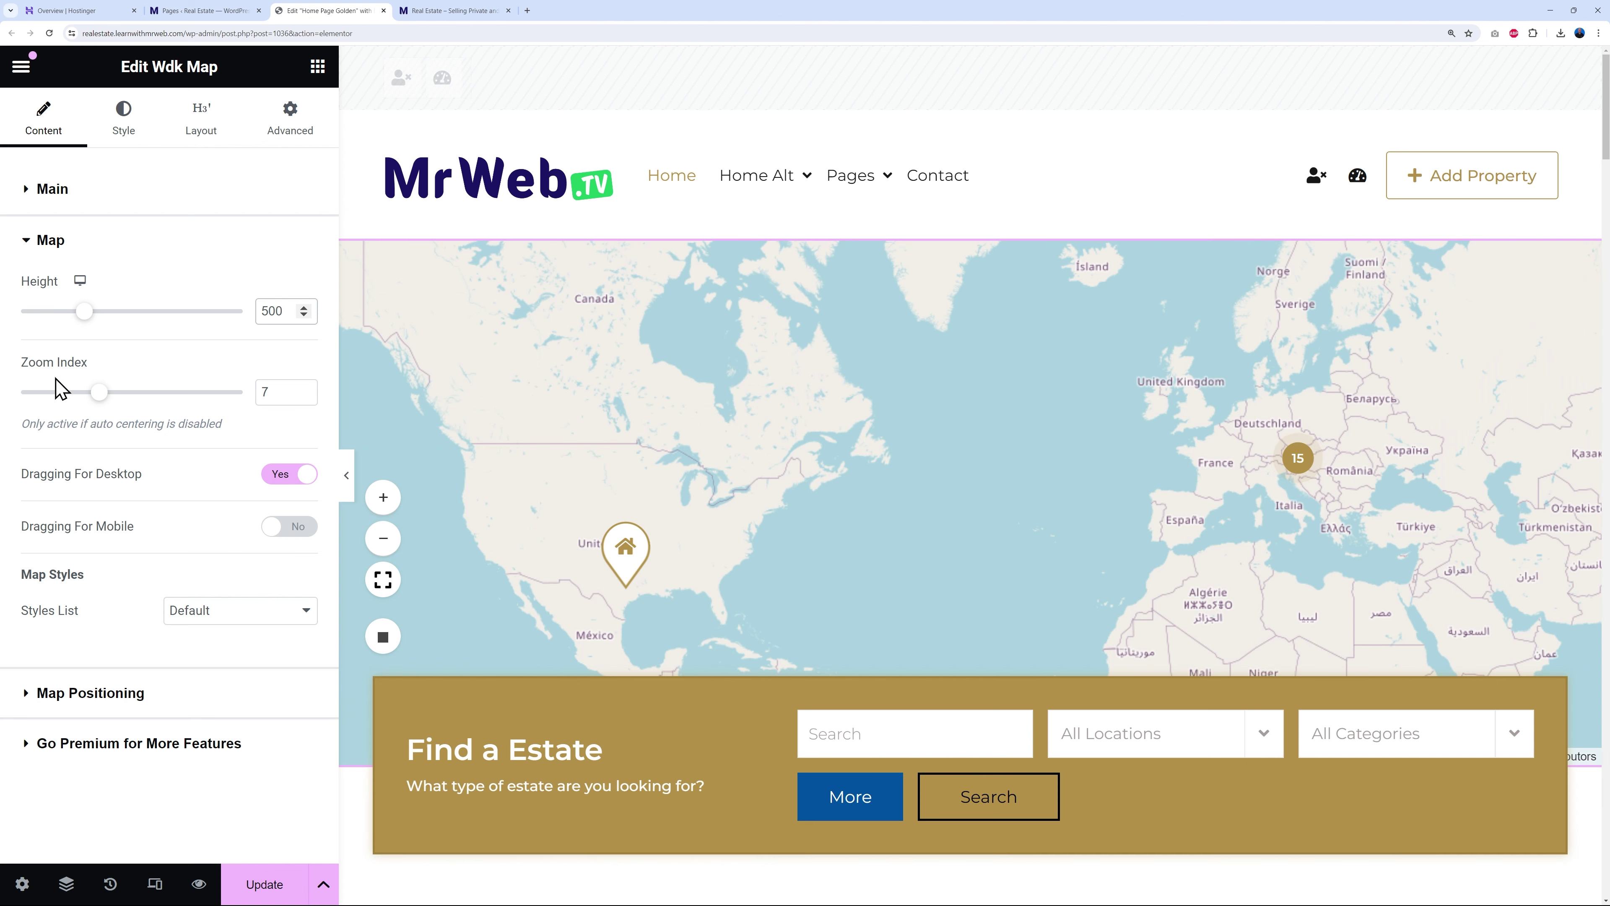
{"action": "left_click", "coordinate": [305, 389]}
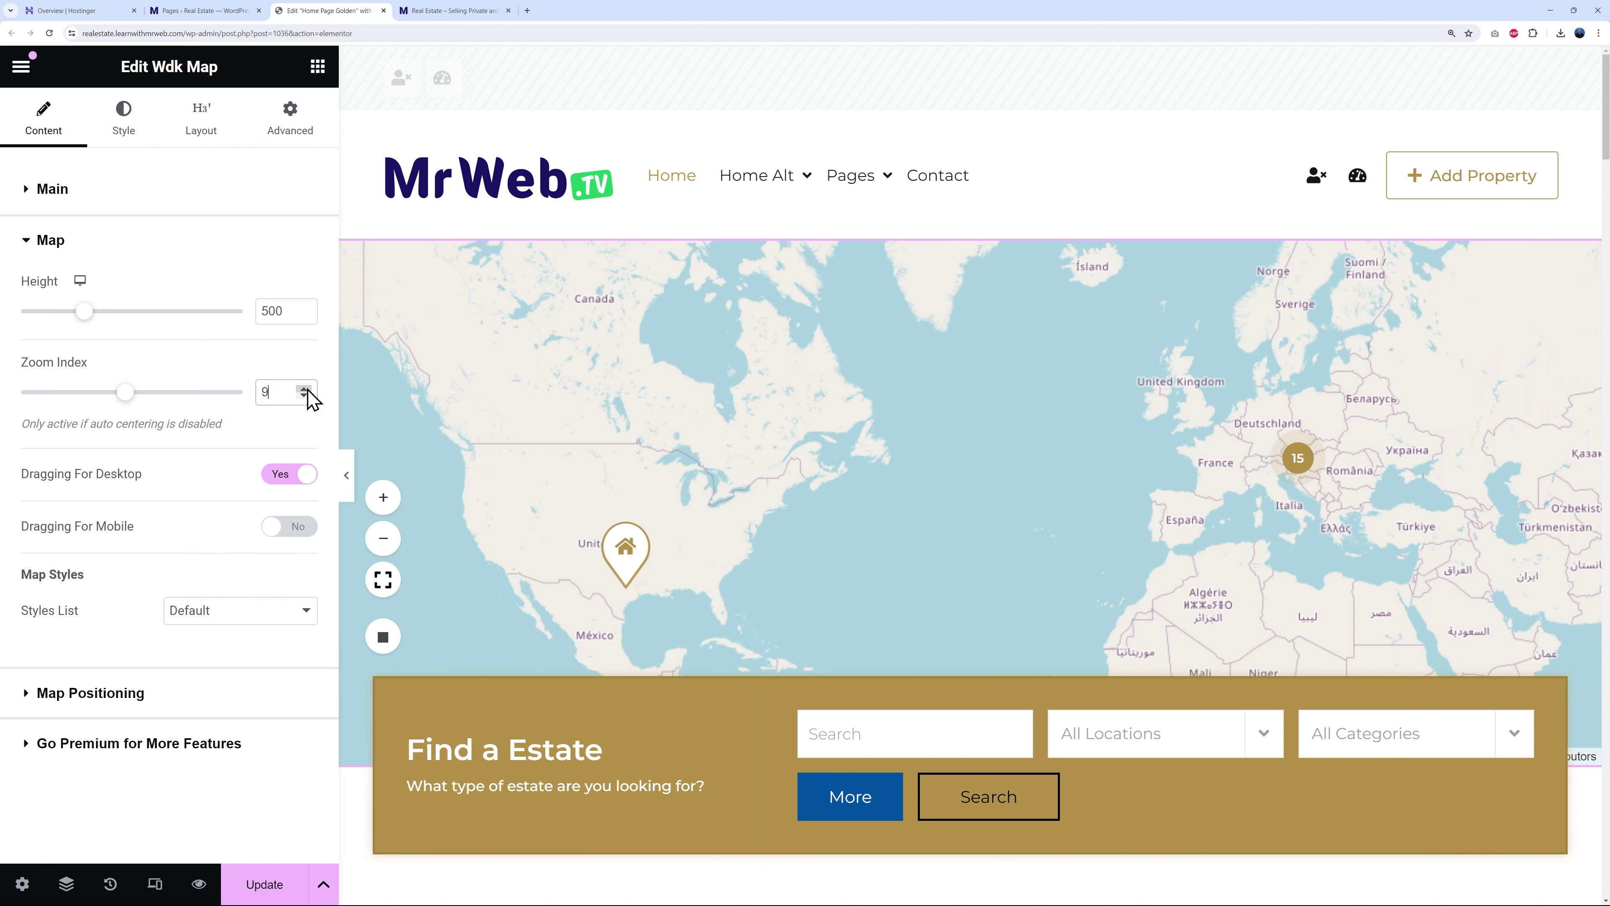
{"action": "left_click", "coordinate": [305, 389]}
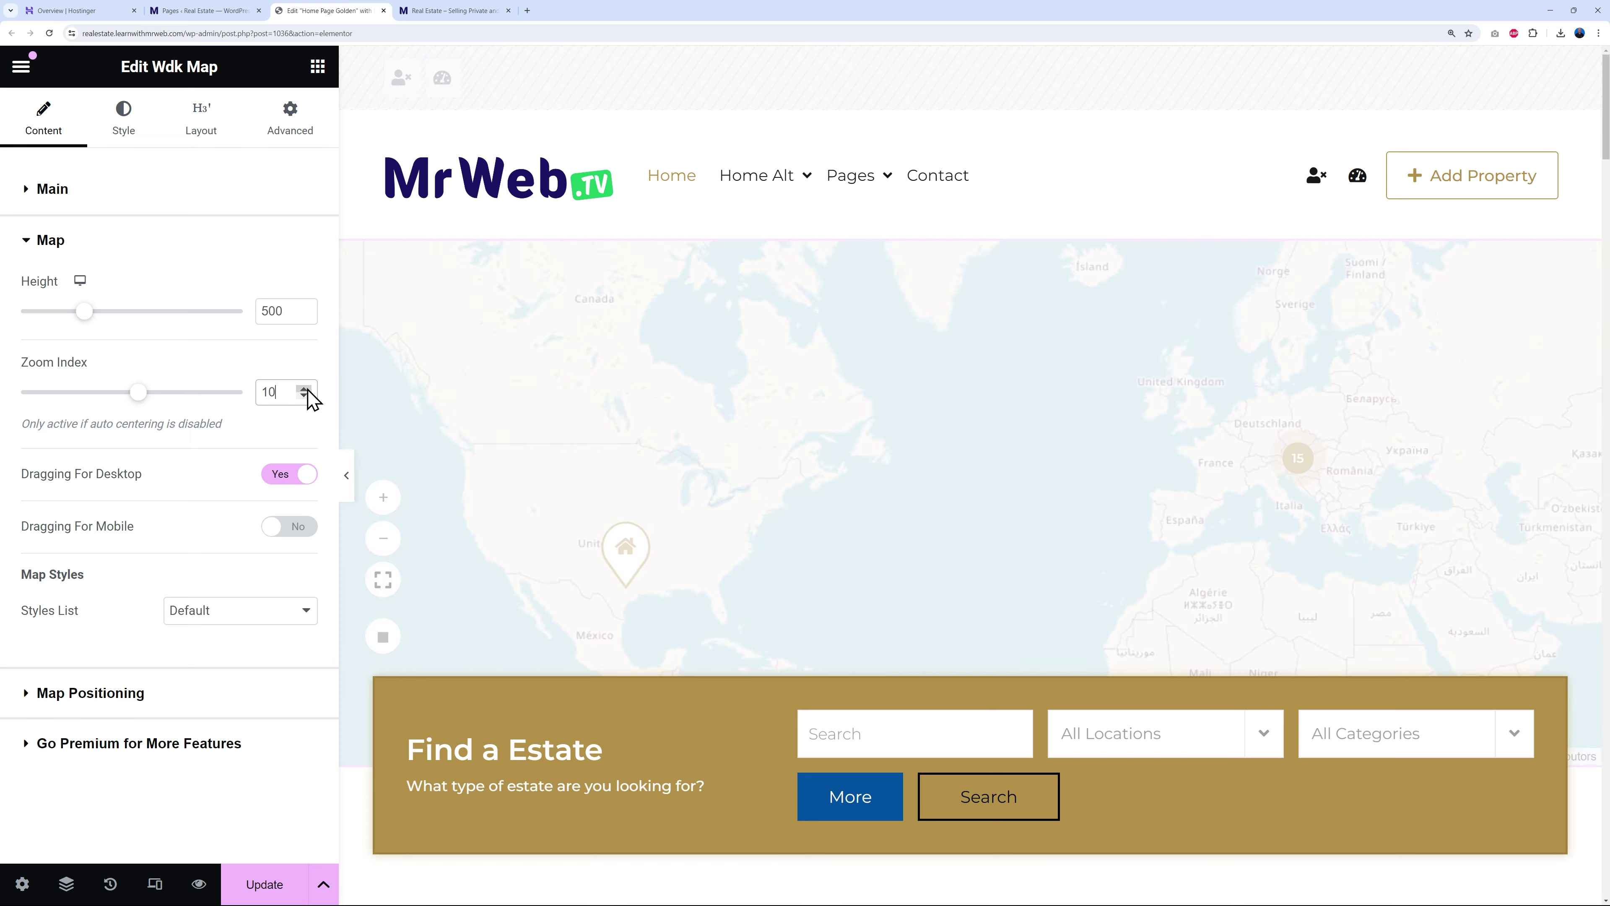
{"action": "left_click", "coordinate": [305, 395]}
{"action": "left_click", "coordinate": [305, 396]}
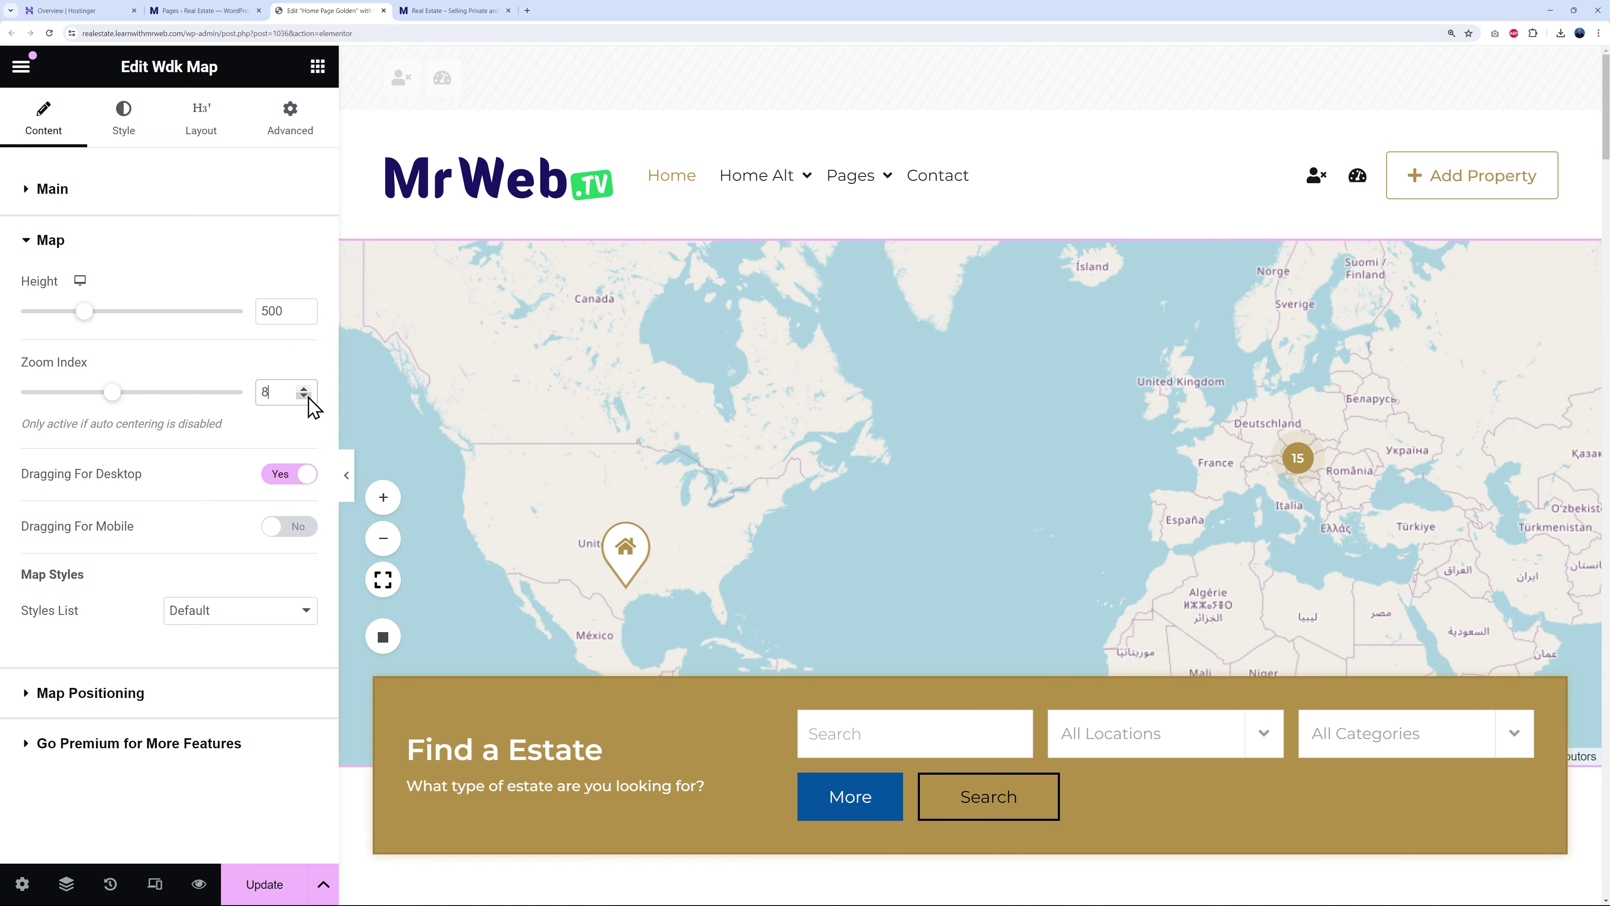
{"action": "left_click", "coordinate": [305, 396]}
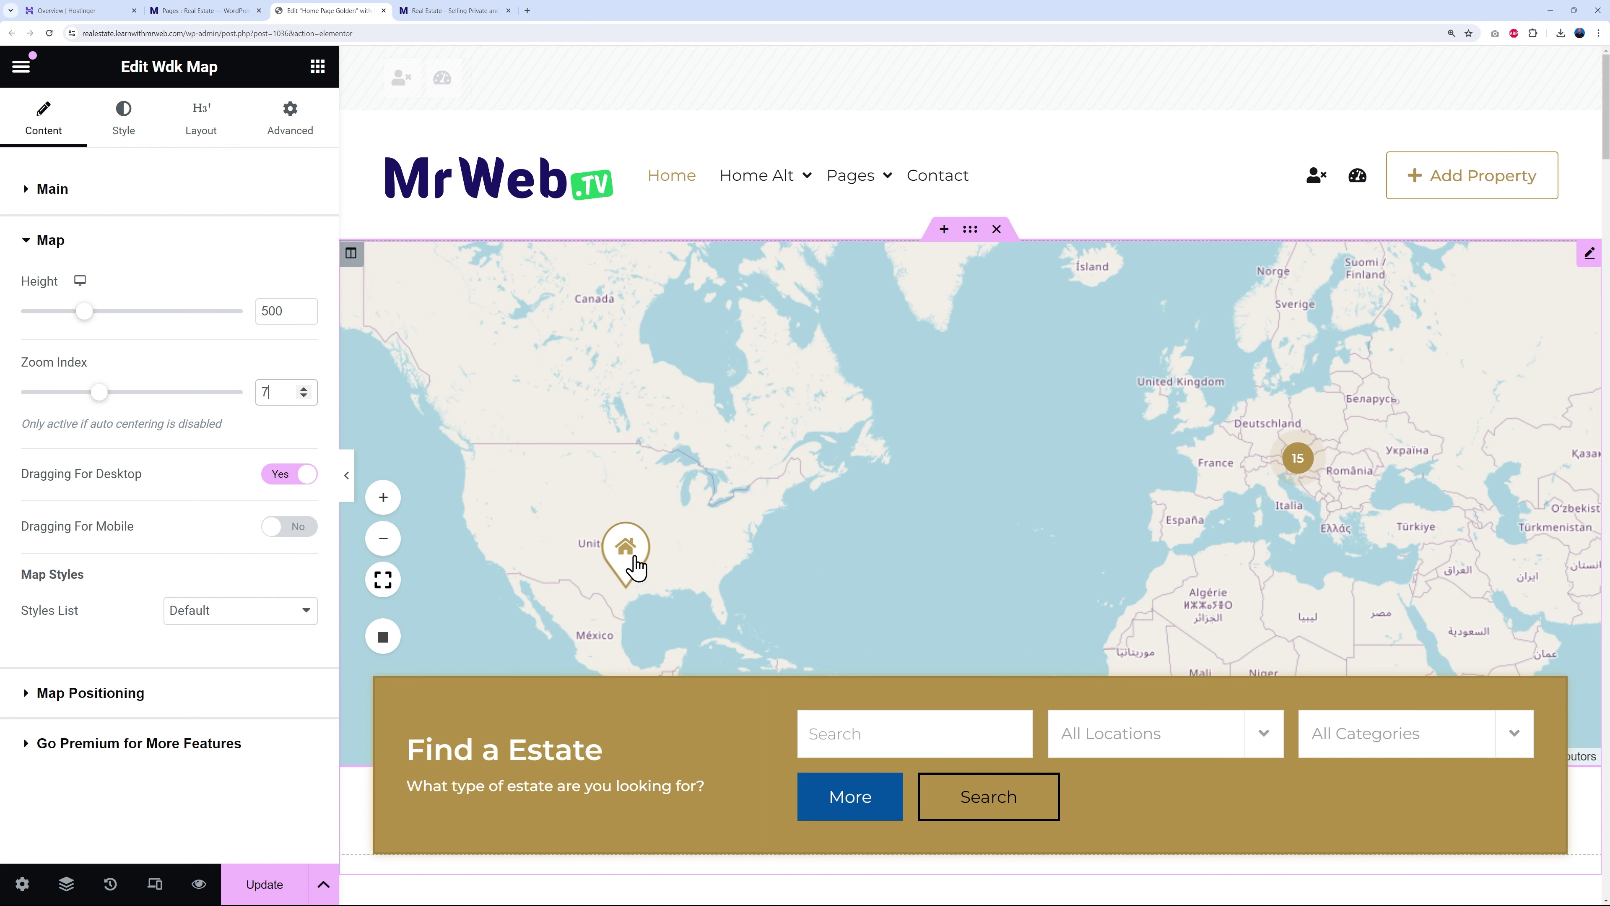
{"action": "left_click", "coordinate": [309, 398]}
{"action": "left_click", "coordinate": [308, 397]}
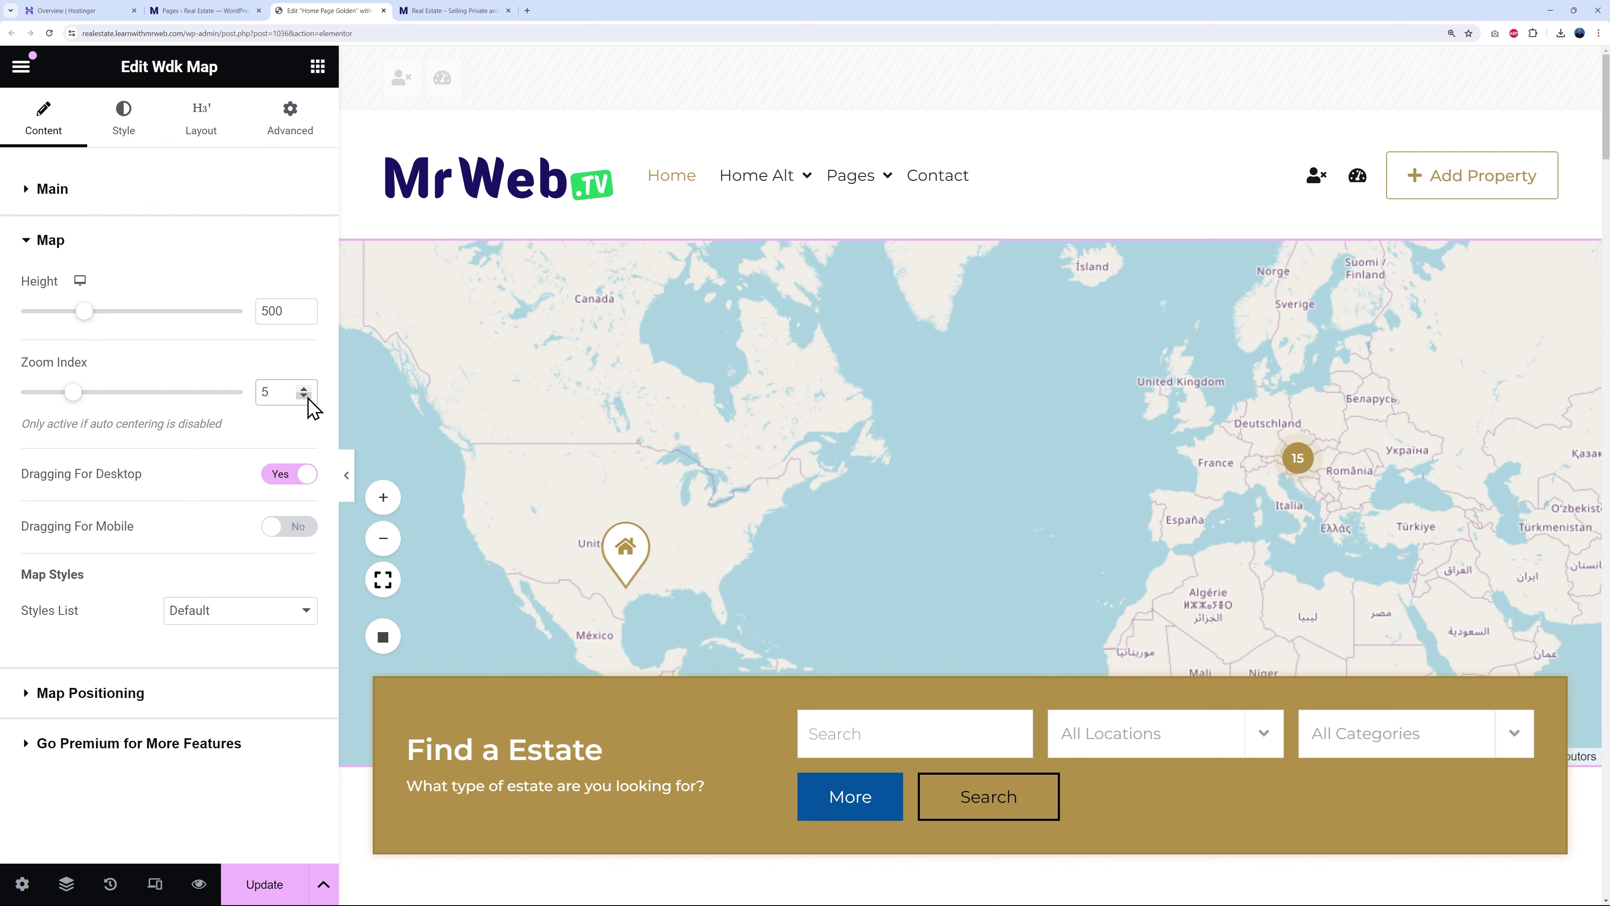
{"action": "left_click", "coordinate": [308, 398]}
{"action": "left_click", "coordinate": [305, 388]}
{"action": "left_click", "coordinate": [304, 388]}
{"action": "left_click", "coordinate": [304, 389]}
- On the live site, pan the map across Eastern Europe and North America and back to Europe
{"action": "left_click", "coordinate": [462, 11]}
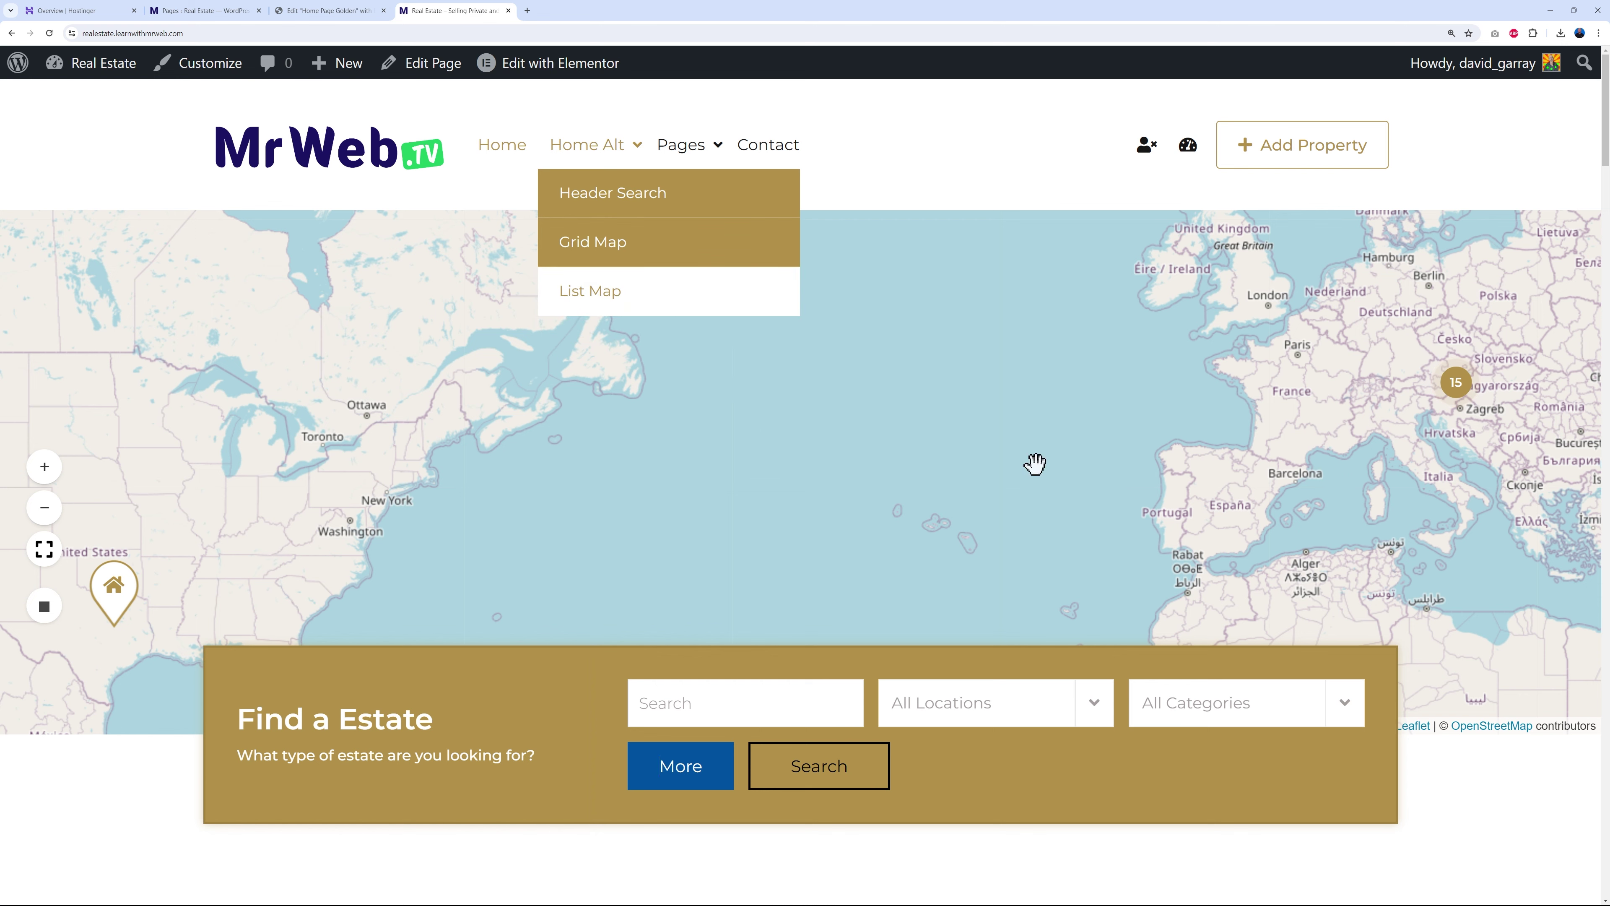
{"action": "left_click_drag", "start_coordinate": [1250, 487], "coordinate": [786, 465]}
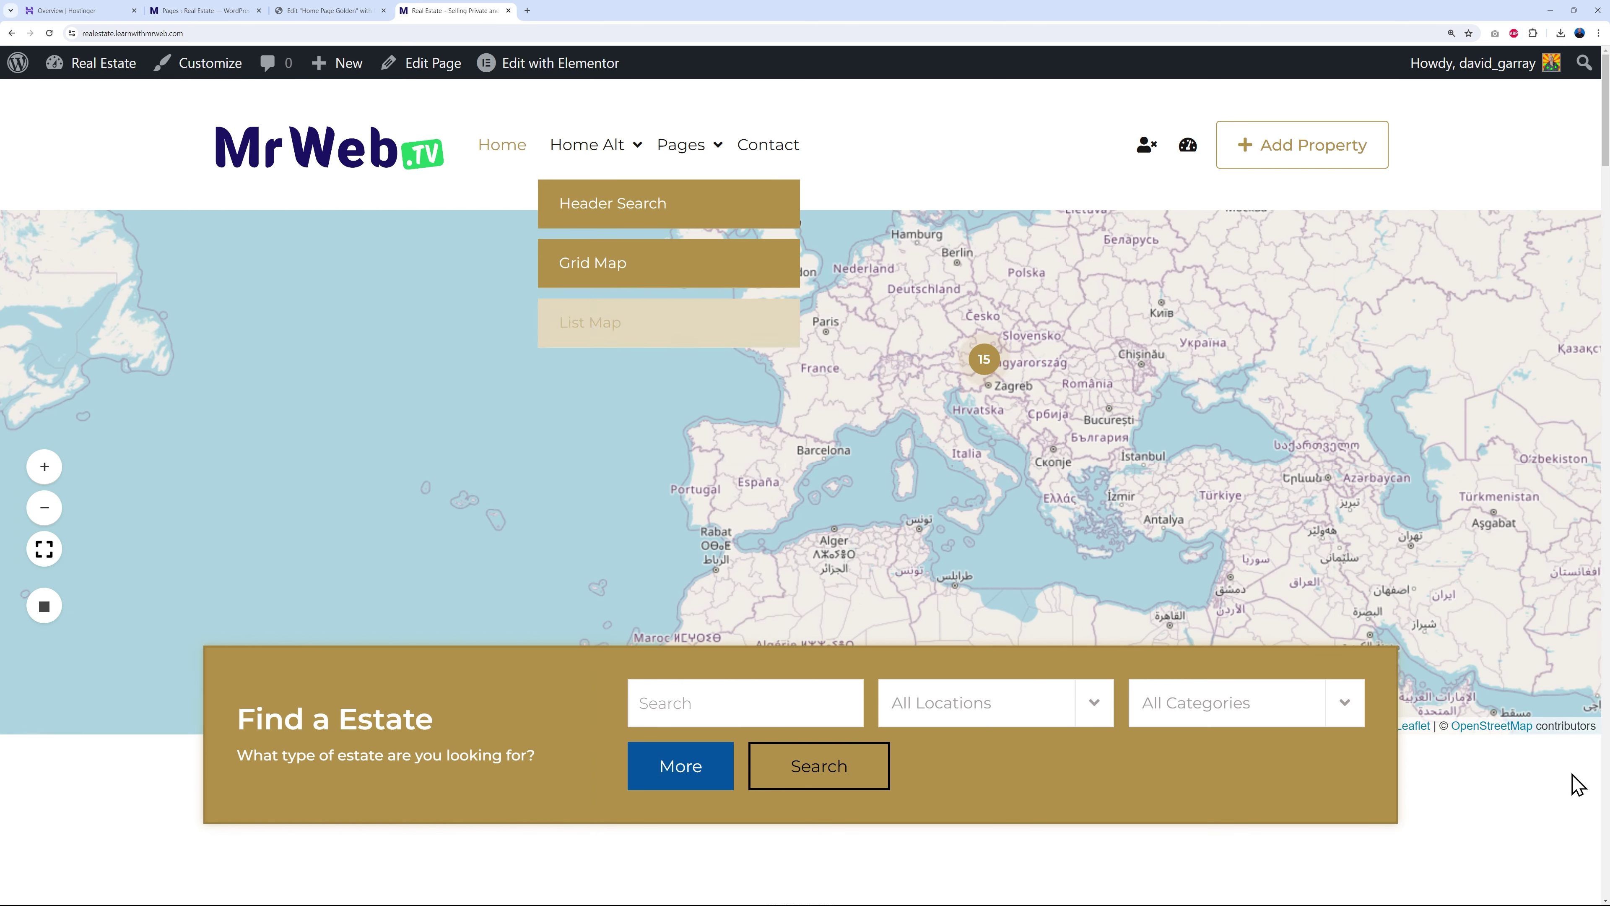
{"action": "mouse_move", "coordinate": [997, 448]}
{"action": "left_mouse_down"}
{"action": "mouse_move", "coordinate": [550, 462]}
{"action": "mouse_move", "coordinate": [1017, 431]}
{"action": "left_mouse_up"}
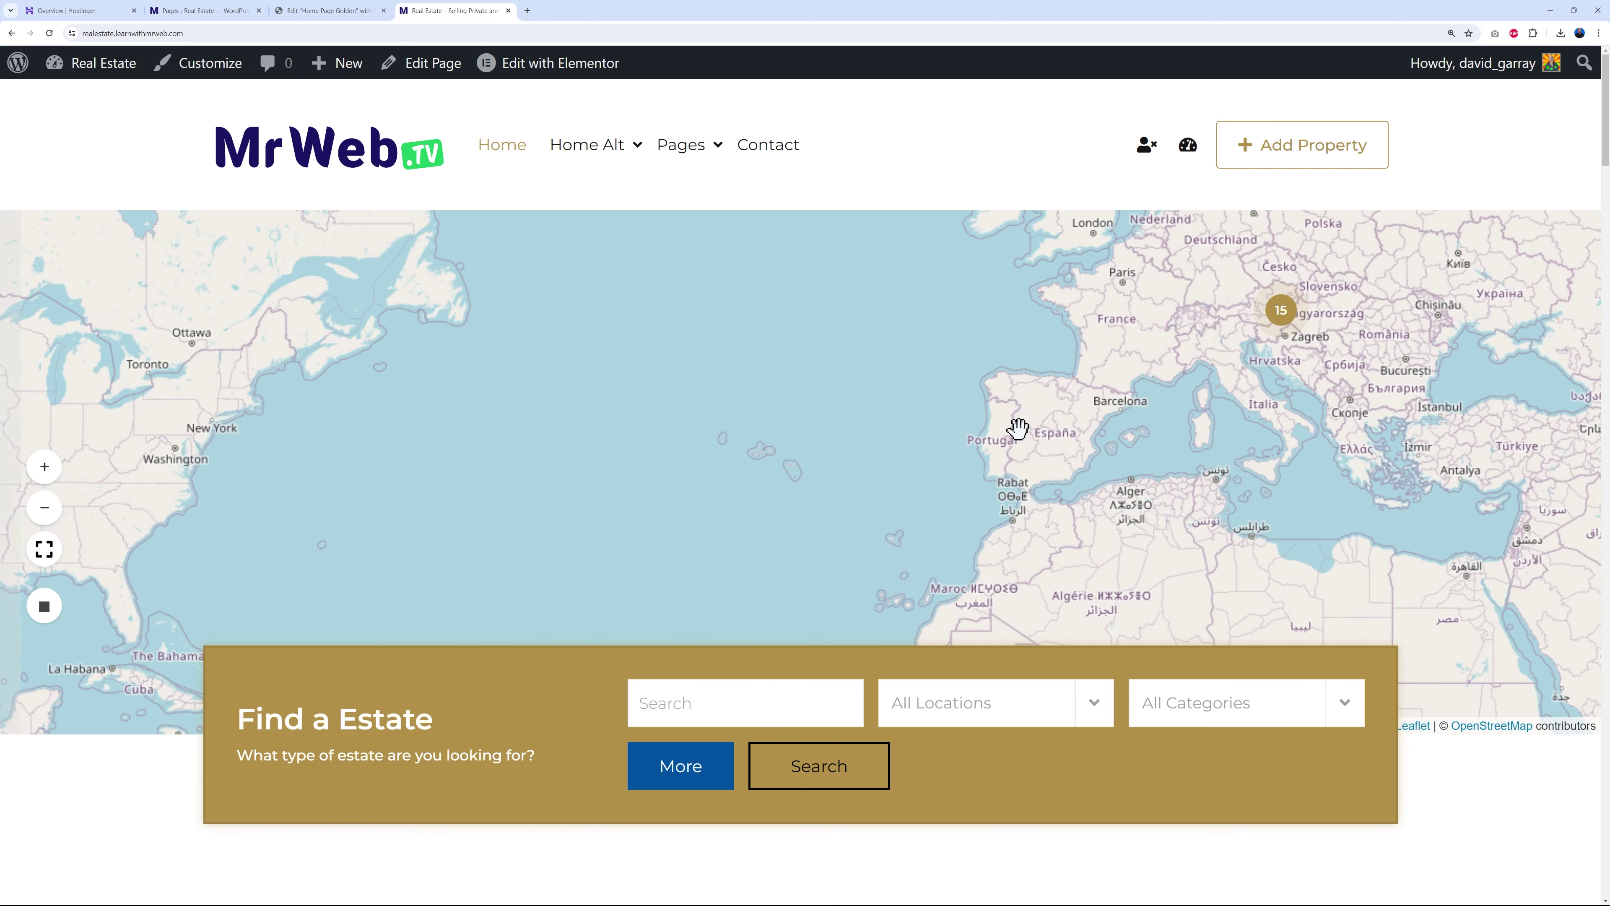
{"action": "left_click_drag", "start_coordinate": [755, 417], "coordinate": [674, 444]}
{"action": "left_click_drag", "start_coordinate": [1218, 479], "coordinate": [863, 424]}
{"action": "left_click_drag", "start_coordinate": [1161, 471], "coordinate": [1052, 460]}
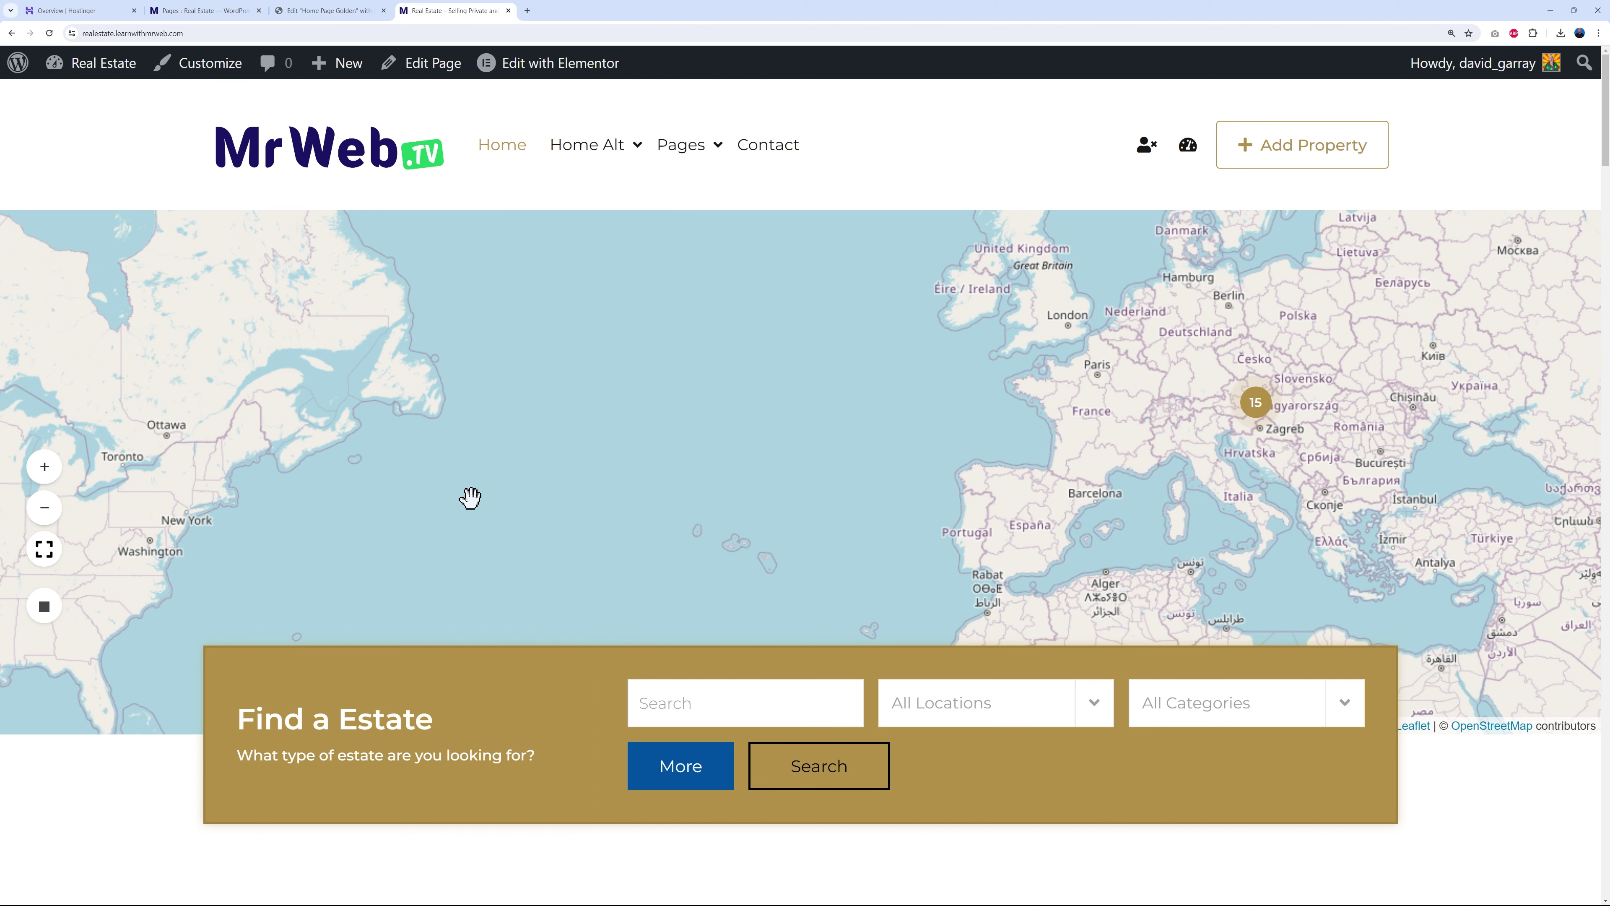
- Back in the editor, expand Map Positioning showing centre 45.675243, 5.907848 with custom GPS off
{"action": "left_click", "coordinate": [327, 11]}
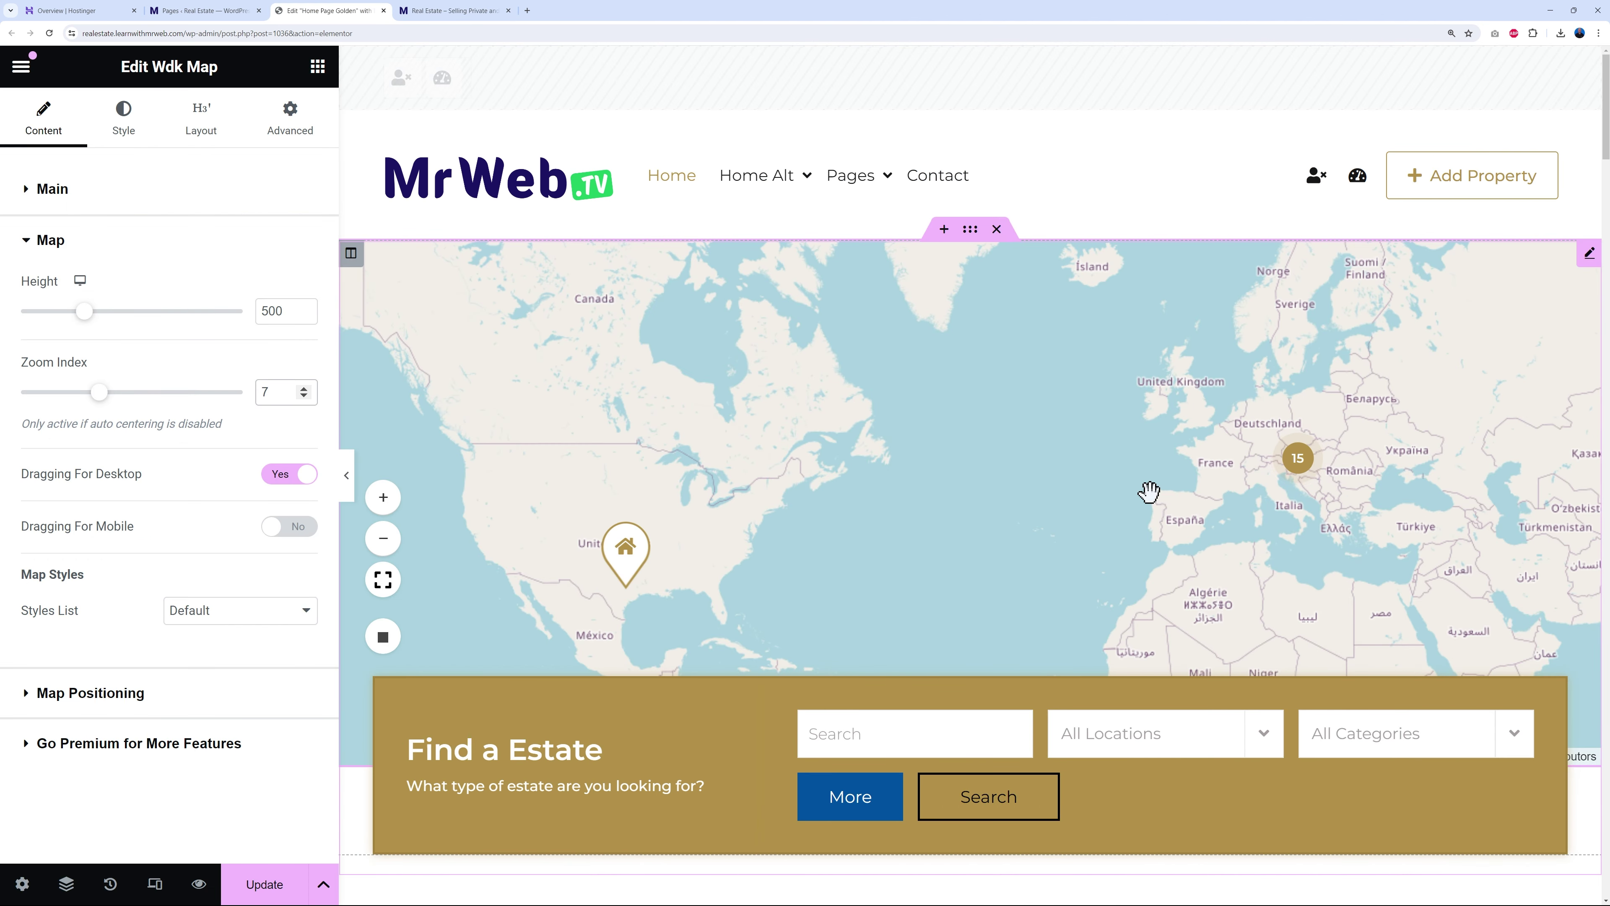
{"action": "left_click", "coordinate": [89, 698]}
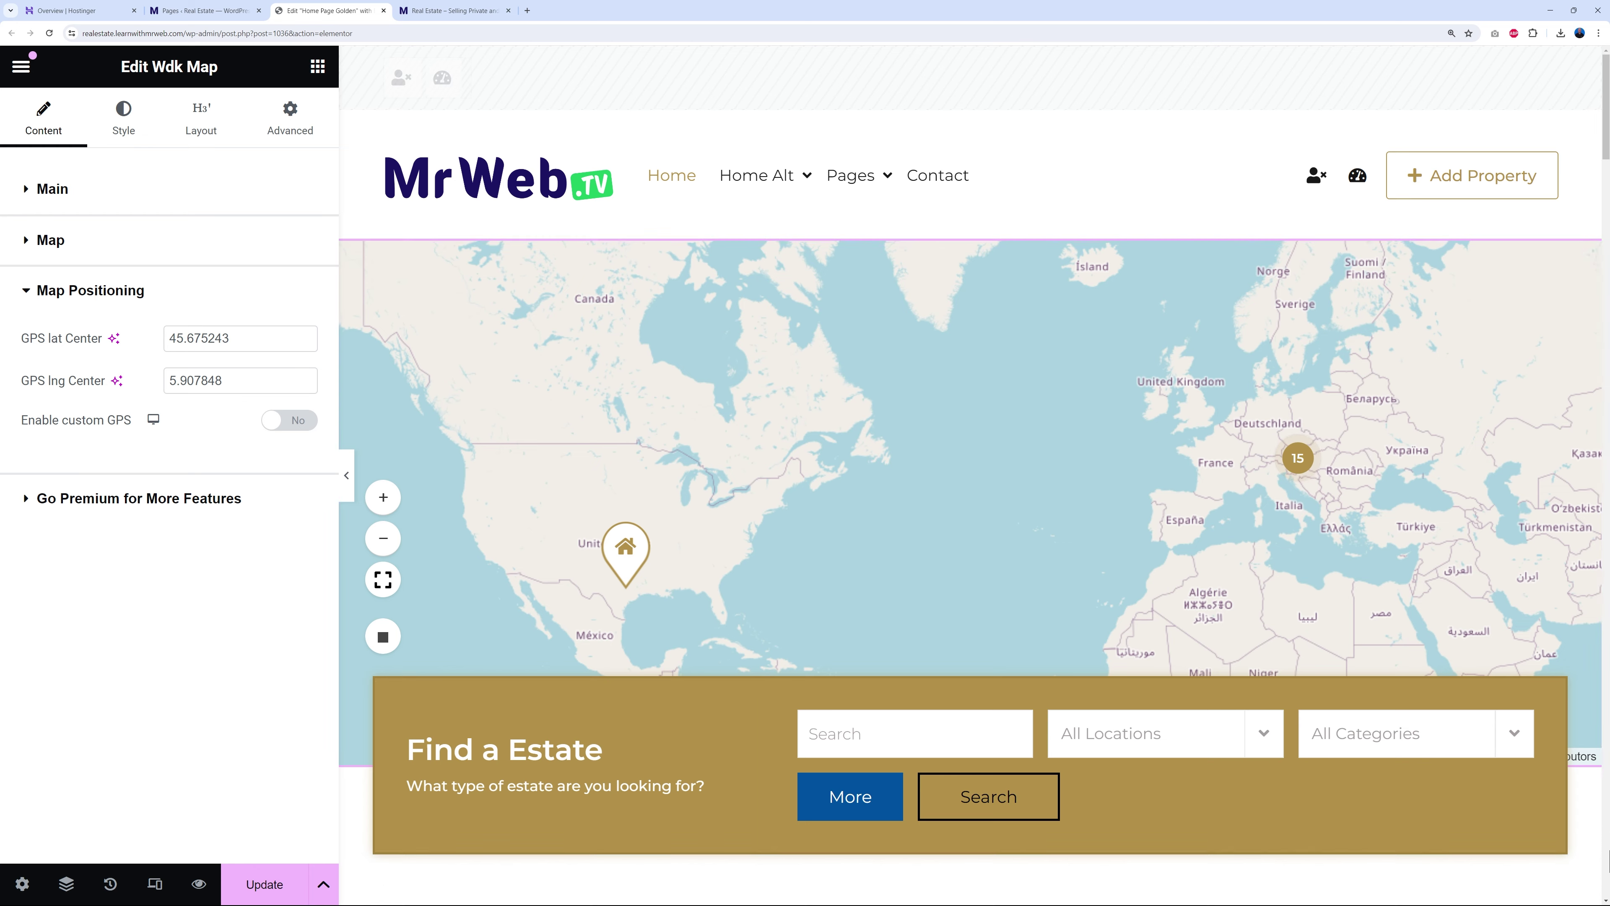
{"action": "scroll", "coordinate": [1572, 795], "scroll_direction": "down", "scroll_amount": 4}
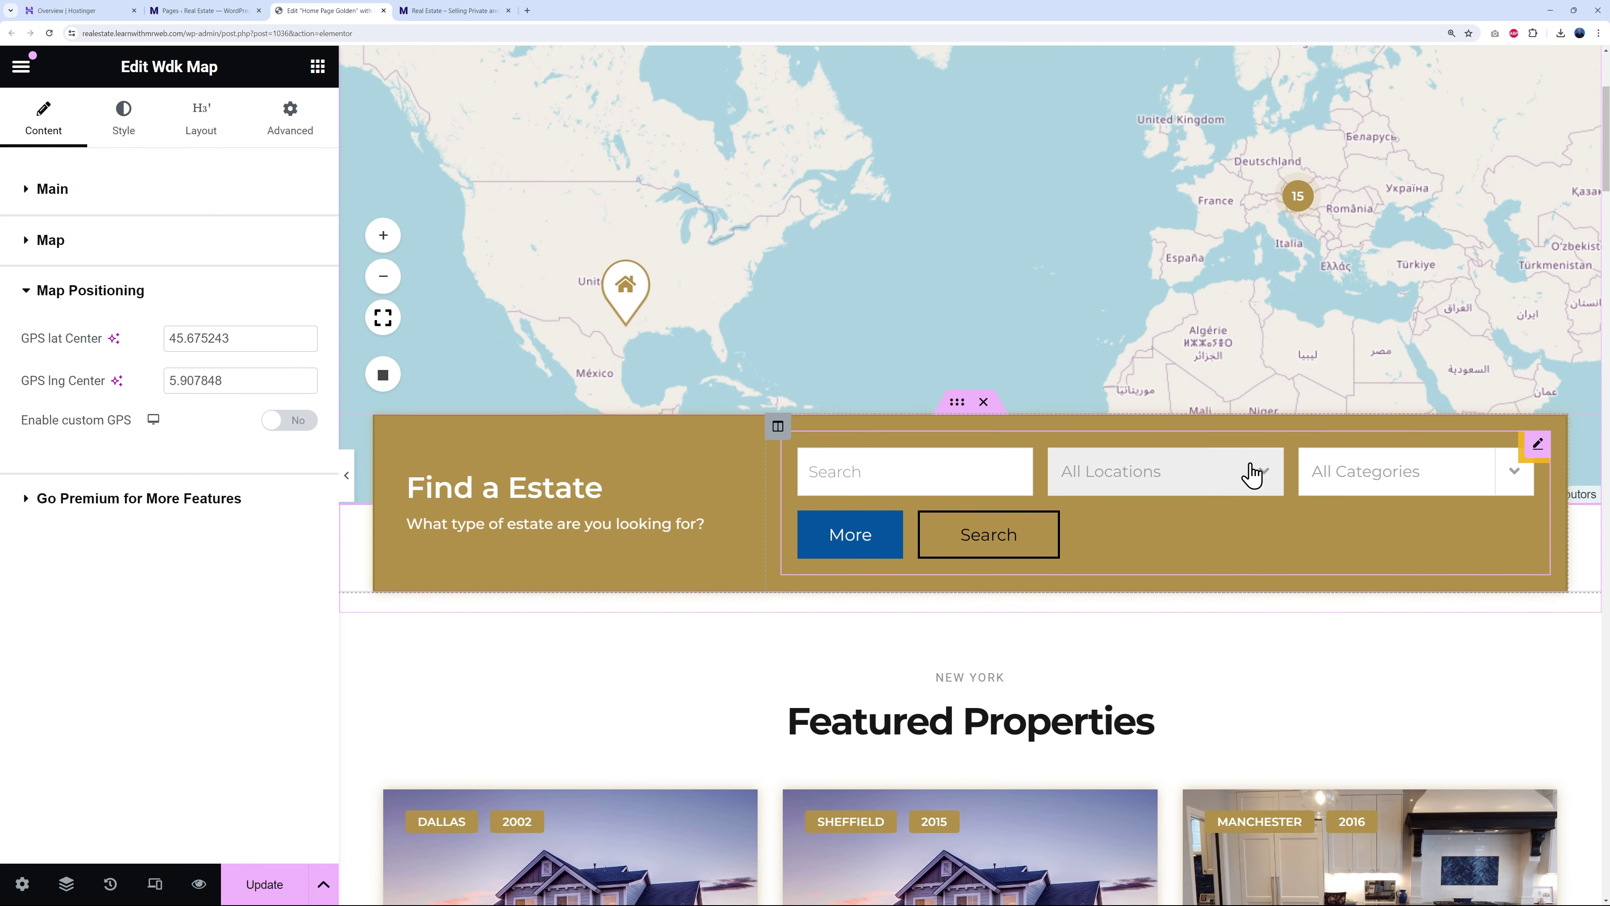
- Open the property search form widget for editing and look over its settings
{"action": "left_click", "coordinate": [1535, 448]}
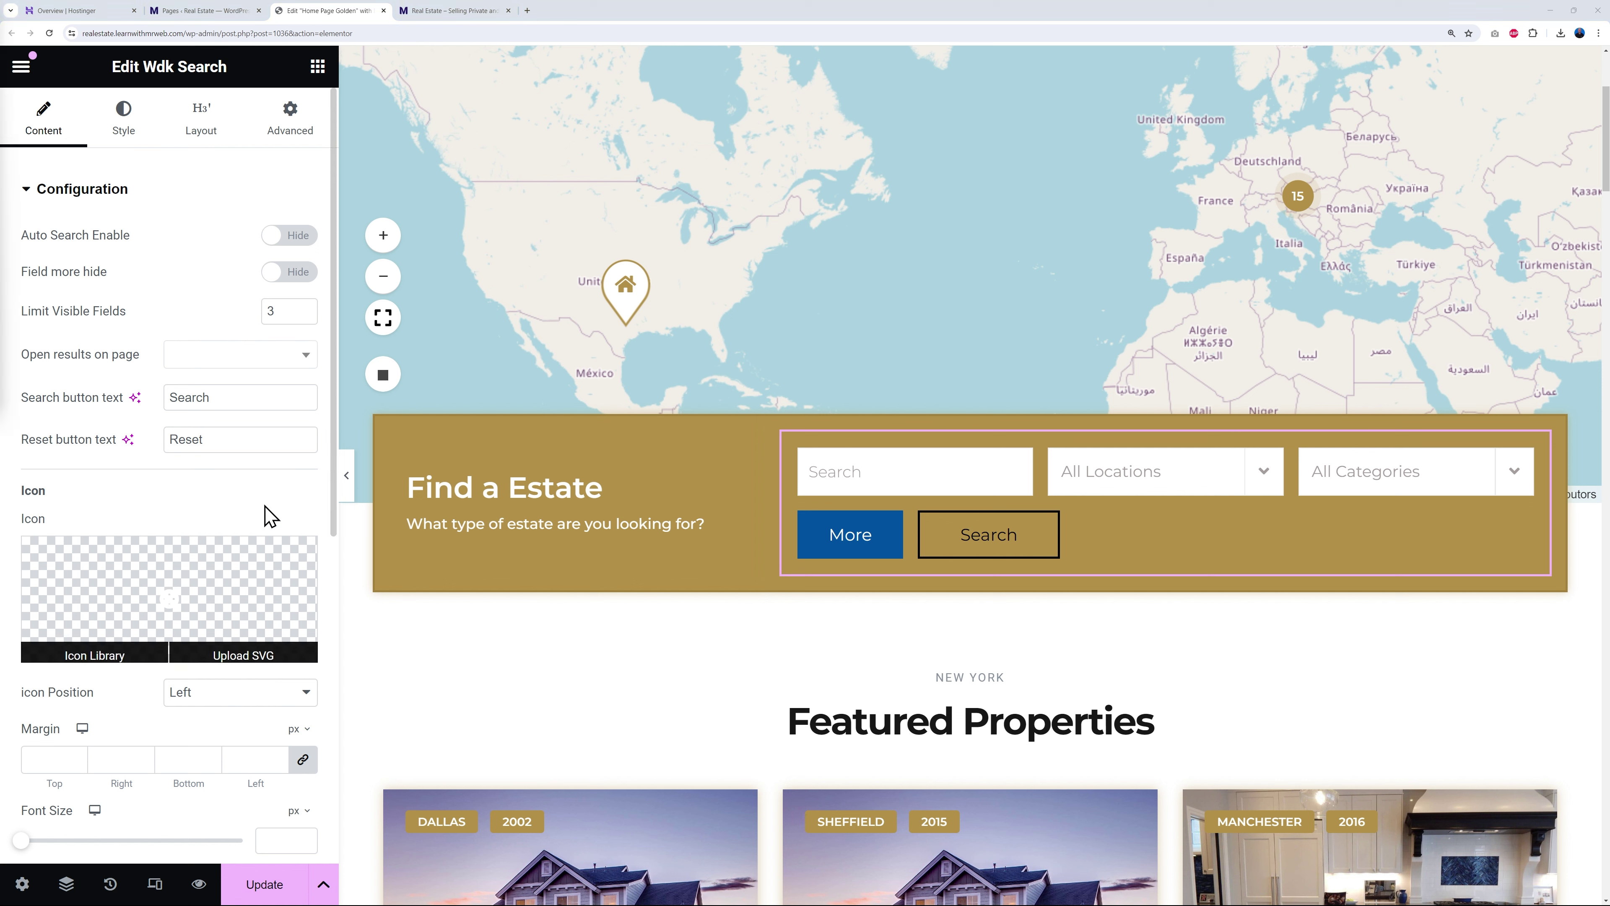
{"action": "left_click_drag", "start_coordinate": [172, 404], "coordinate": [234, 396]}
{"action": "scroll", "coordinate": [309, 515], "scroll_direction": "down", "scroll_amount": 7}
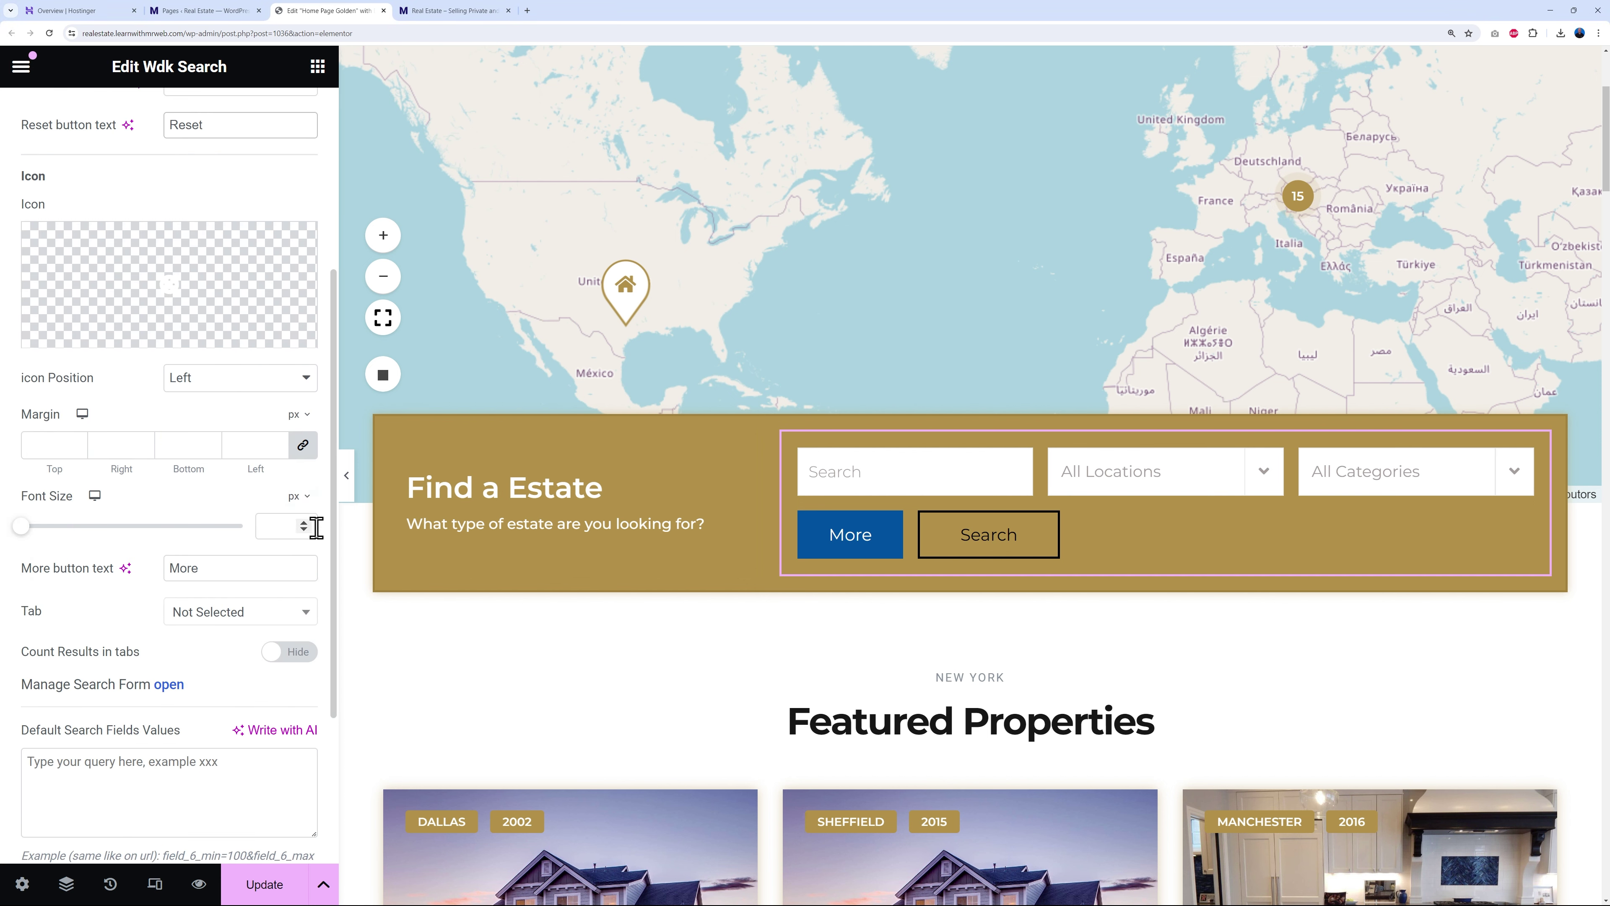
{"action": "scroll", "coordinate": [299, 653], "scroll_direction": "up", "scroll_amount": 10}
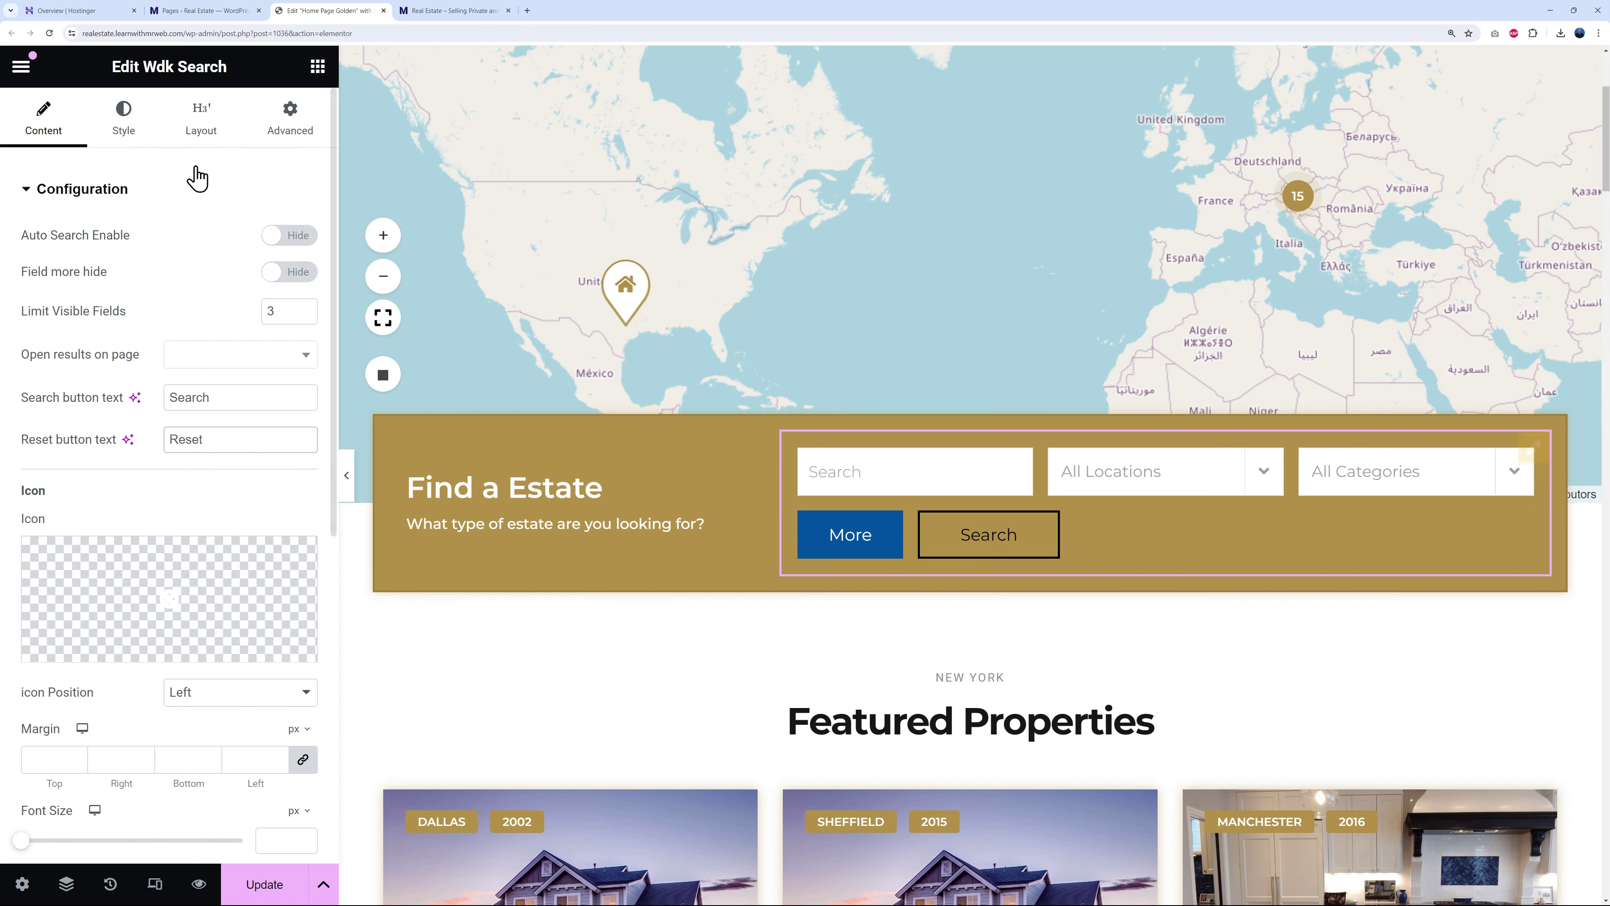
- In the search widget's Layout tab, collapse Field Label and expand the Button More styling
{"action": "left_click", "coordinate": [127, 135]}
{"action": "left_click", "coordinate": [198, 130]}
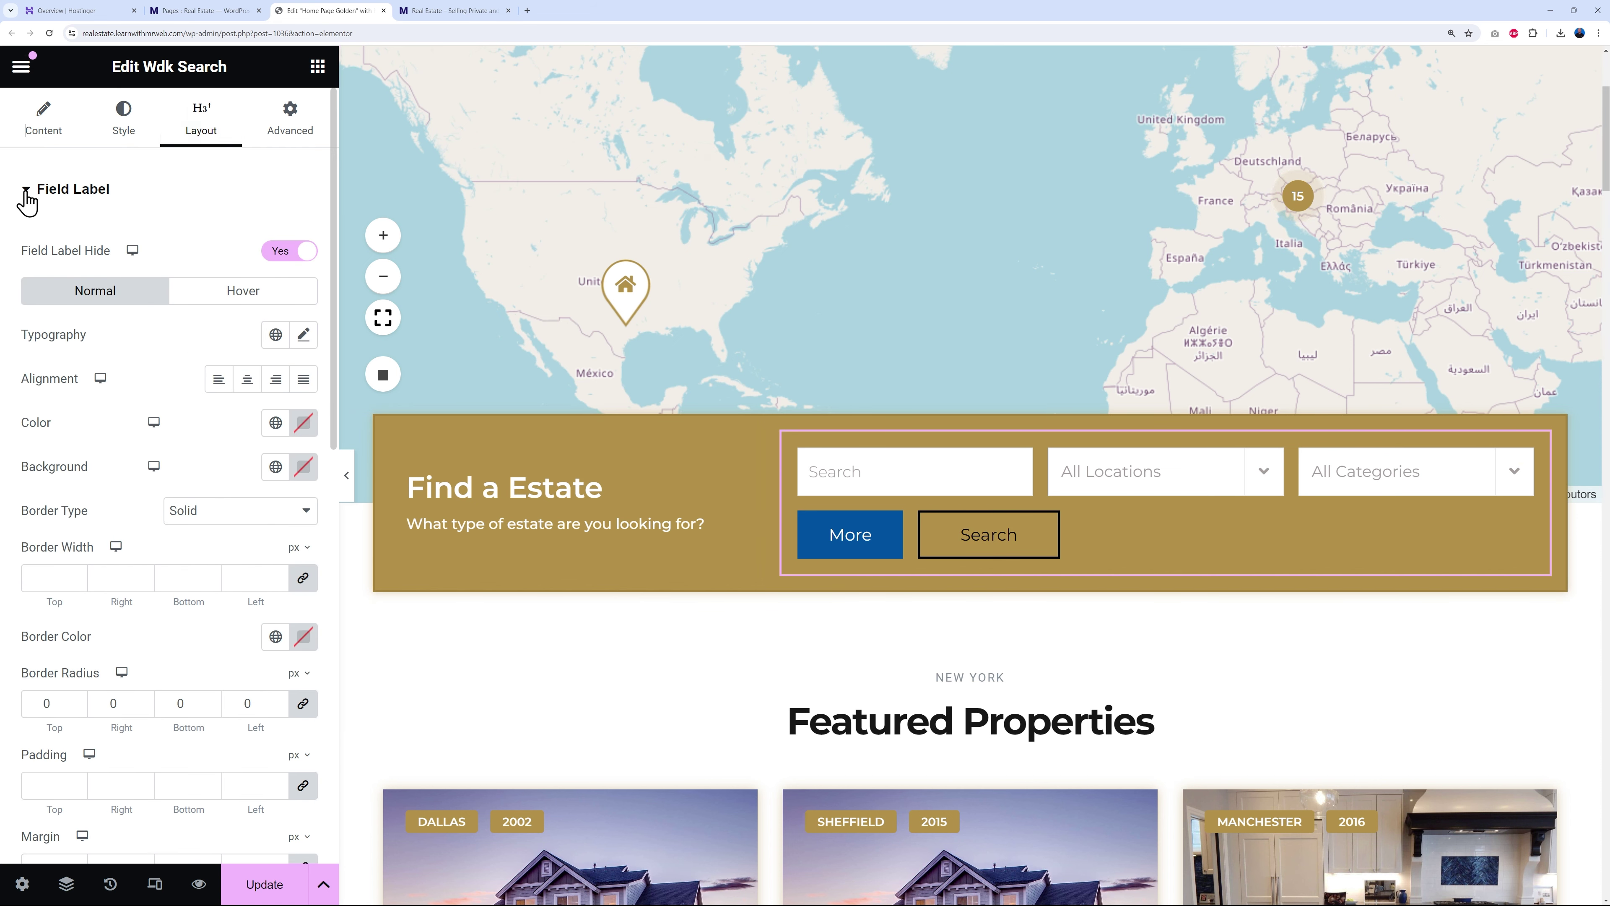
{"action": "left_click", "coordinate": [26, 195]}
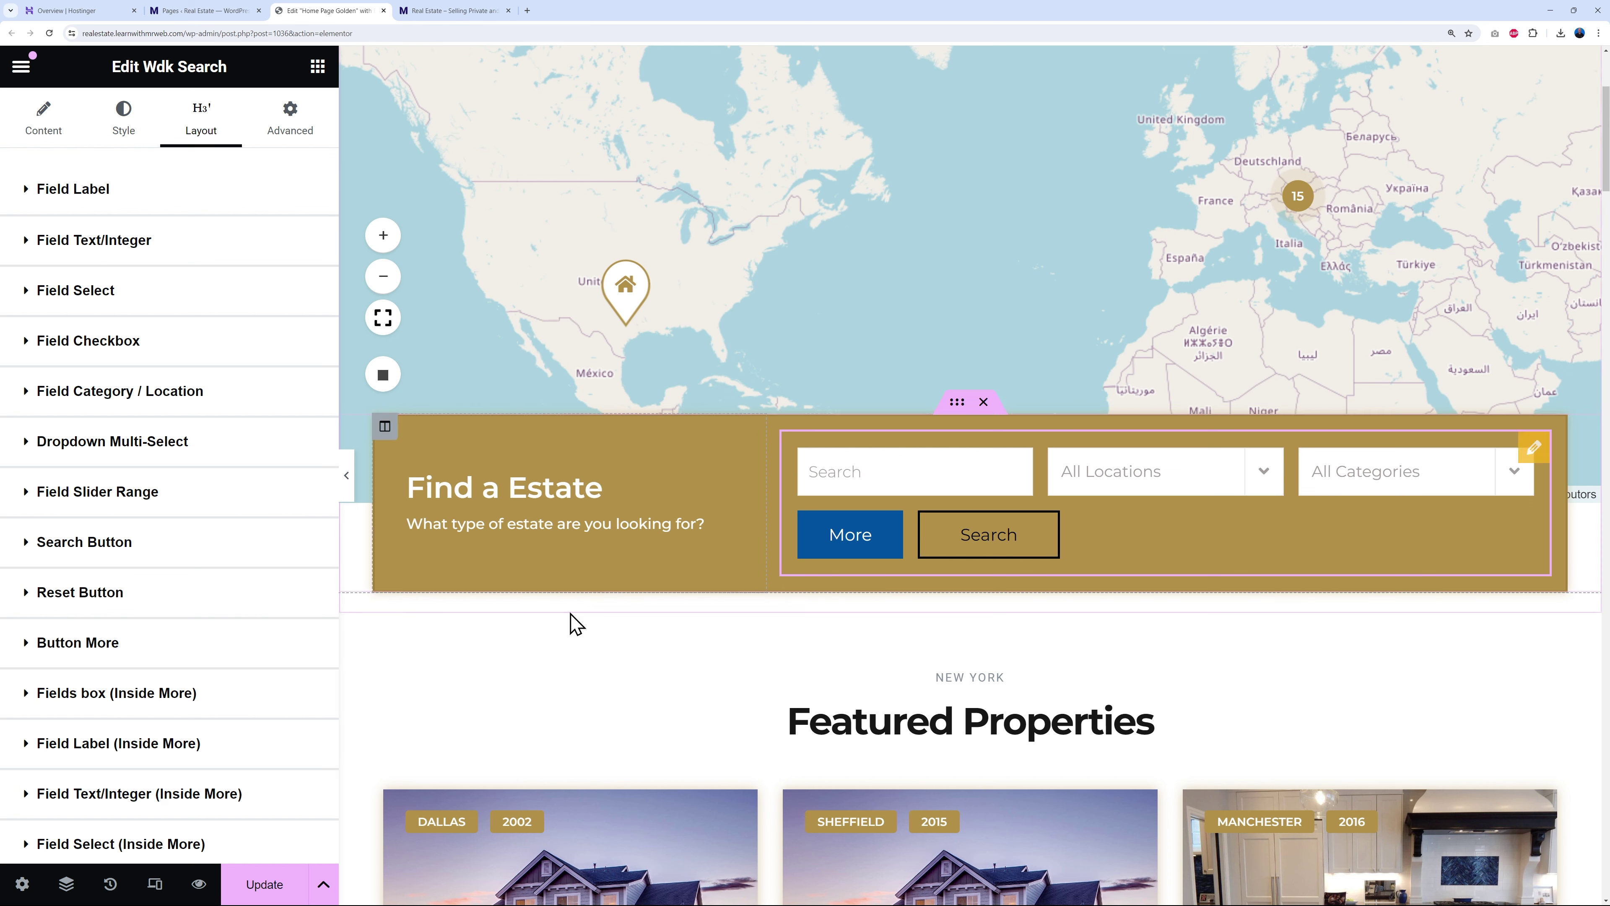
{"action": "scroll", "coordinate": [154, 665], "scroll_direction": "down", "scroll_amount": 1}
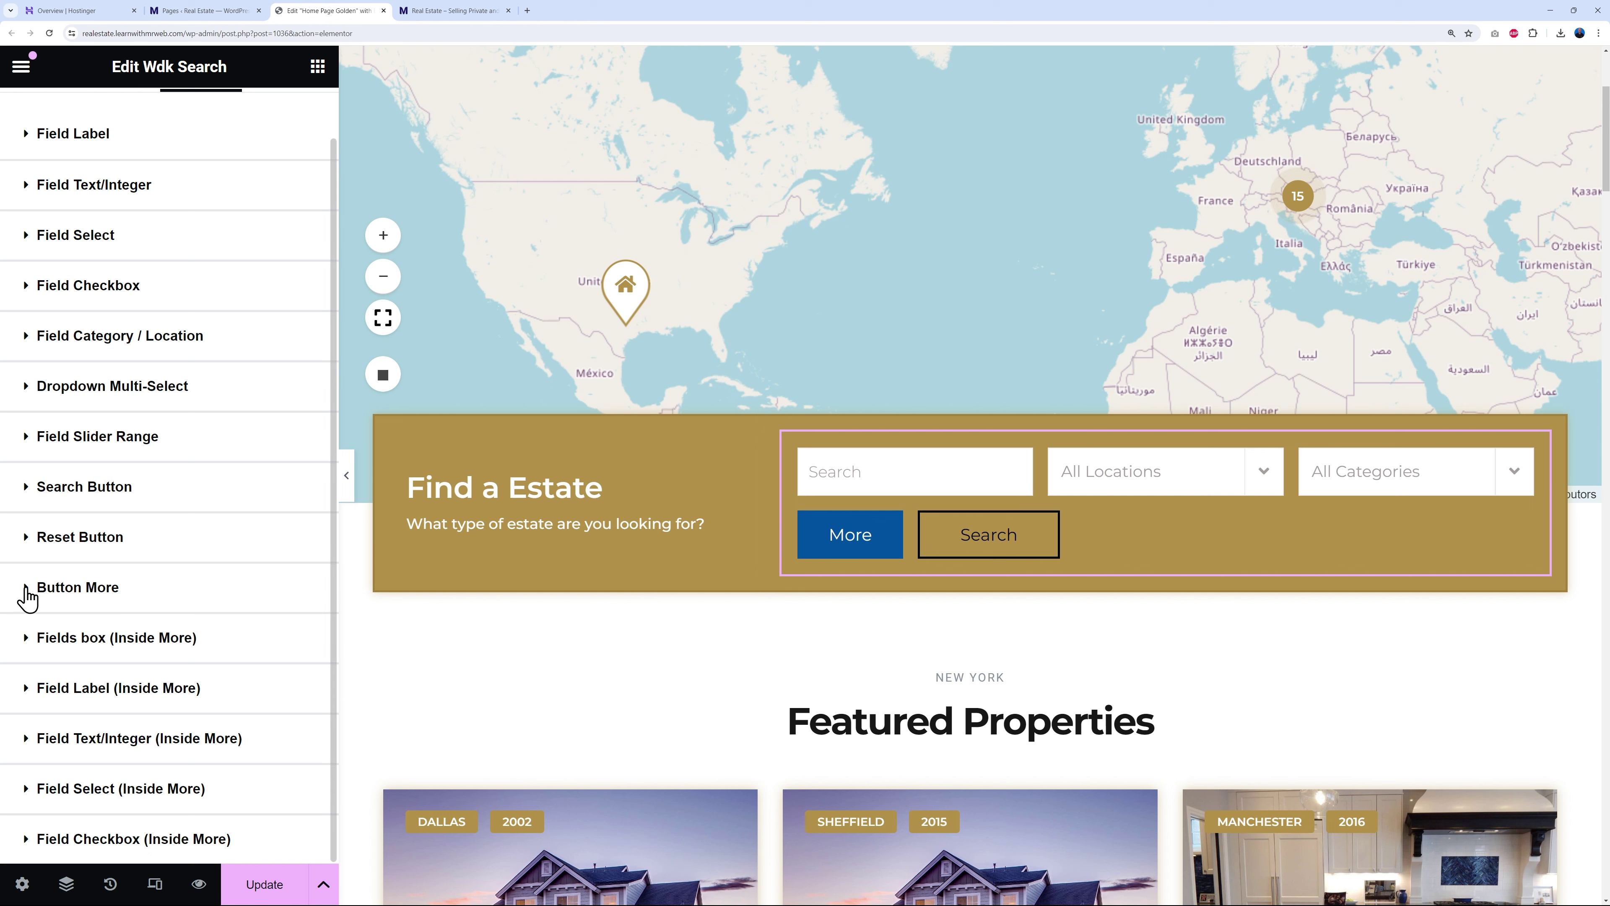
{"action": "left_click", "coordinate": [27, 588]}
{"action": "scroll", "coordinate": [71, 593], "scroll_direction": "down", "scroll_amount": 6}
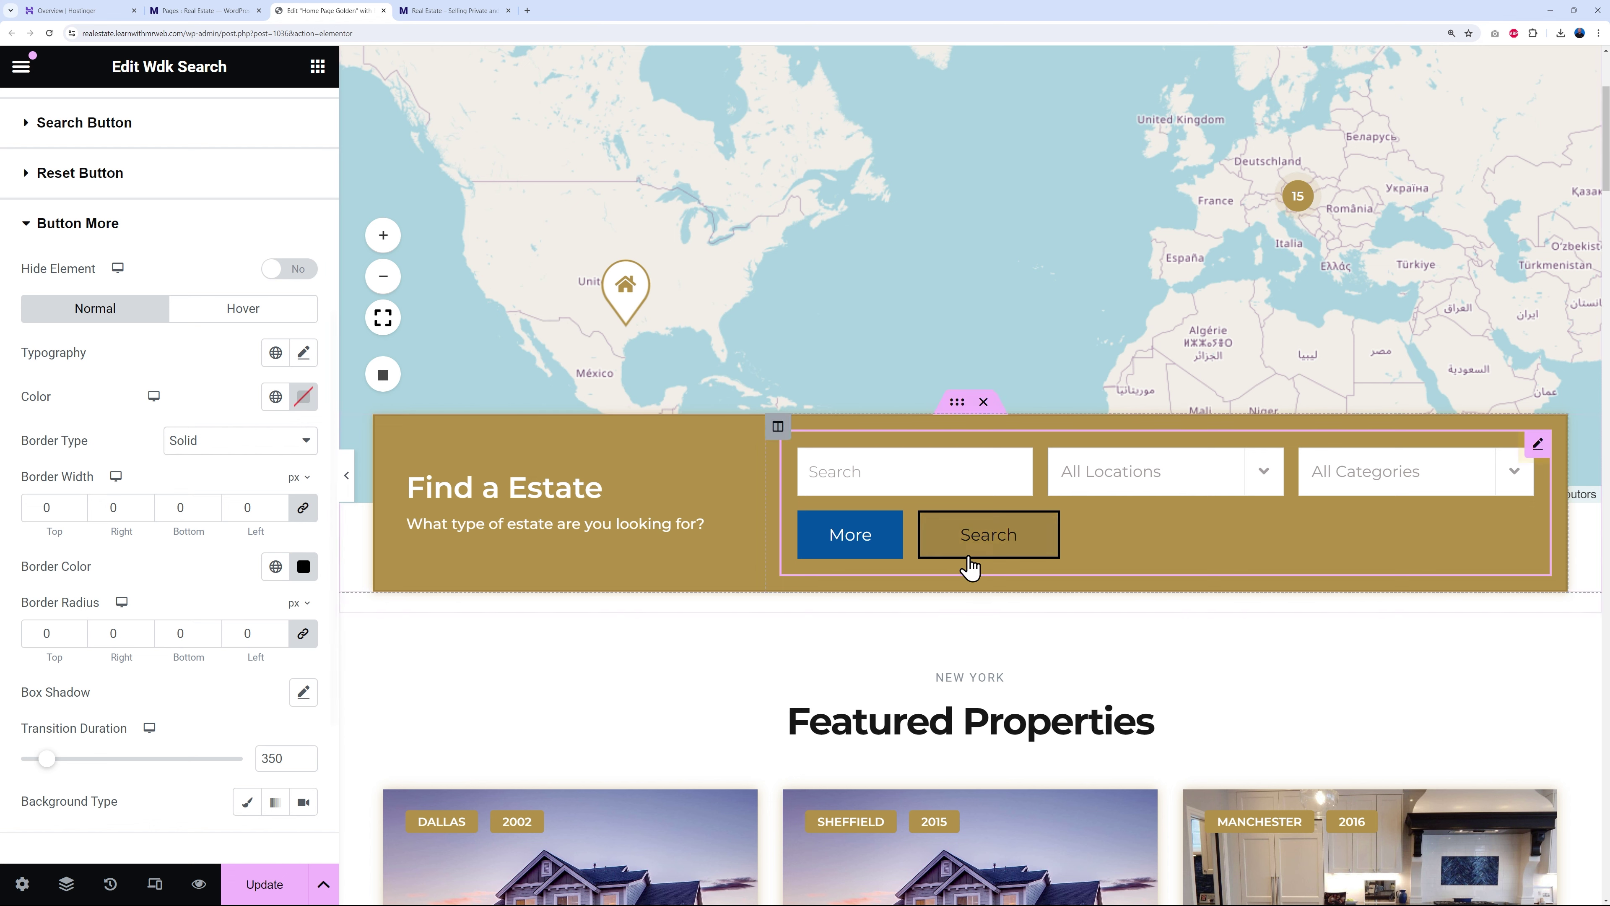
- Try a red text colour on the More button, then clear it
{"action": "left_click", "coordinate": [302, 399]}
{"action": "left_click_drag", "start_coordinate": [312, 549], "coordinate": [442, 487]}
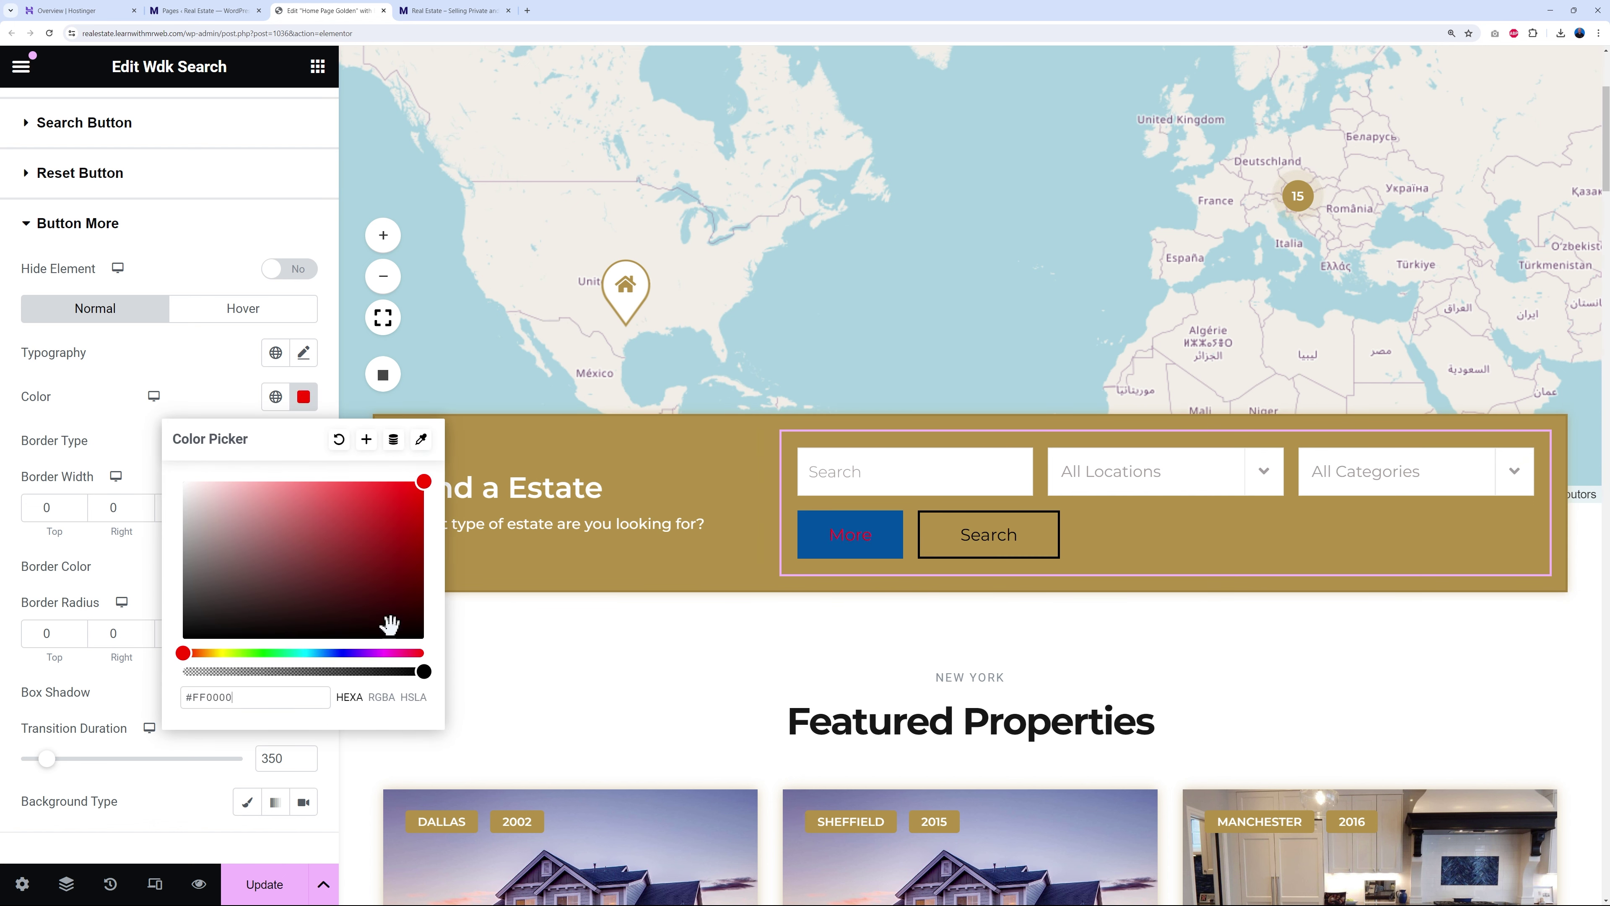
{"action": "left_click", "coordinate": [340, 444]}
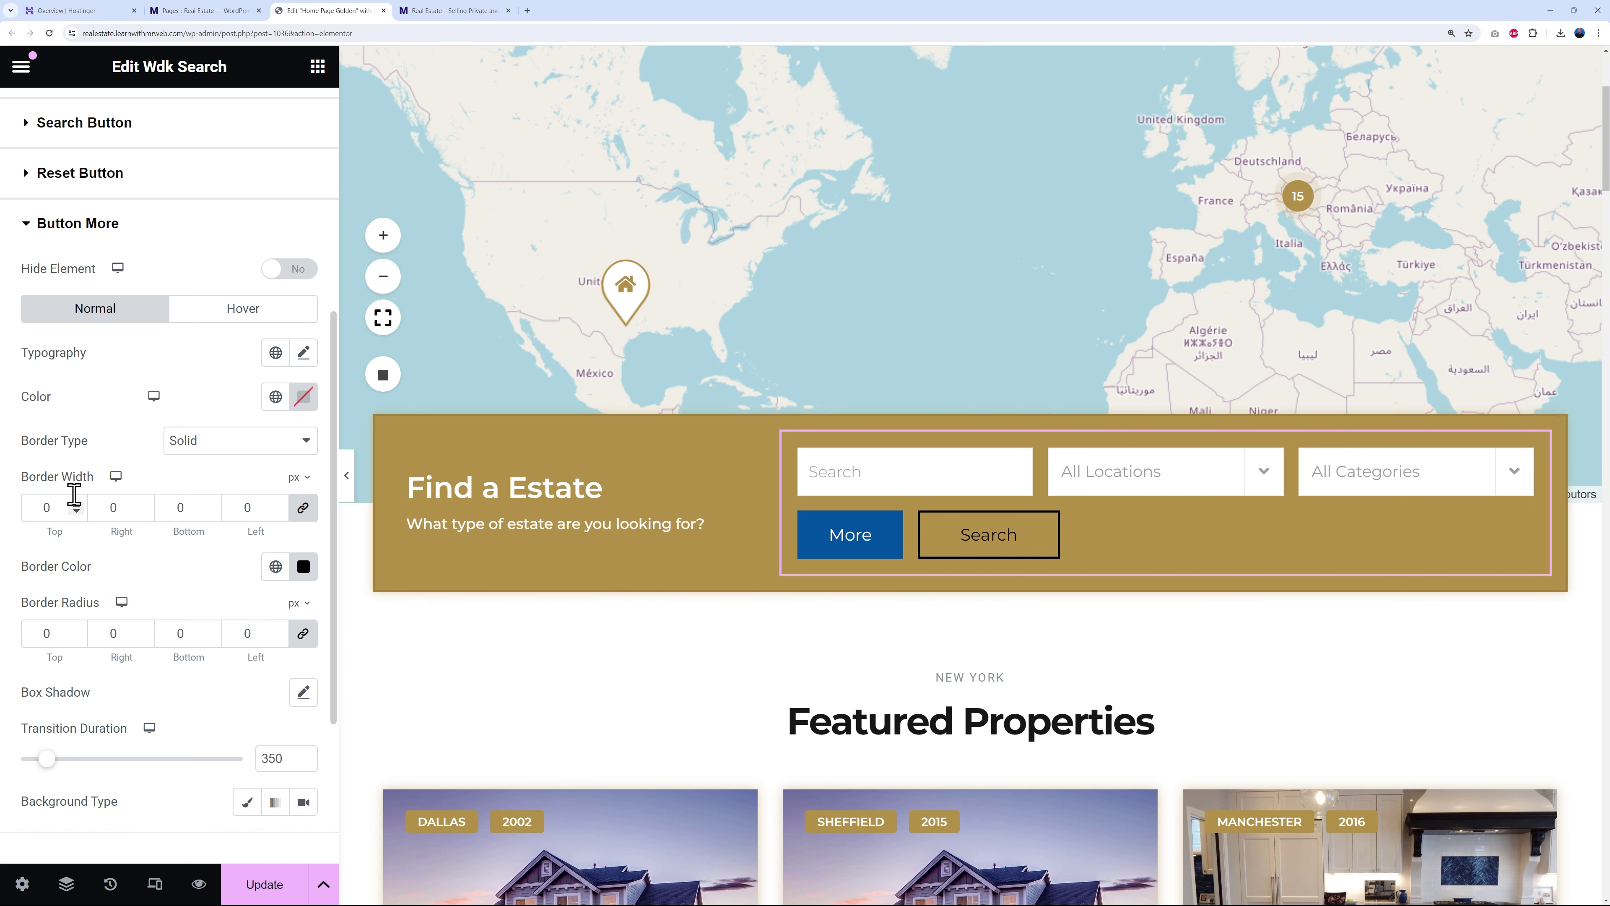
- Try More button border widths 5 and 3 in white, then remove the border and reset its type to Default
{"action": "left_click", "coordinate": [75, 505]}
{"action": "left_click", "coordinate": [75, 505]}
{"action": "left_click", "coordinate": [76, 505]}
{"action": "left_click", "coordinate": [75, 505]}
{"action": "left_click", "coordinate": [75, 505]}
{"action": "left_click", "coordinate": [76, 511]}
{"action": "left_click", "coordinate": [76, 511]}
{"action": "left_click", "coordinate": [303, 566]}
{"action": "left_click_drag", "start_coordinate": [294, 729], "coordinate": [172, 636]}
{"action": "left_click", "coordinate": [445, 604]}
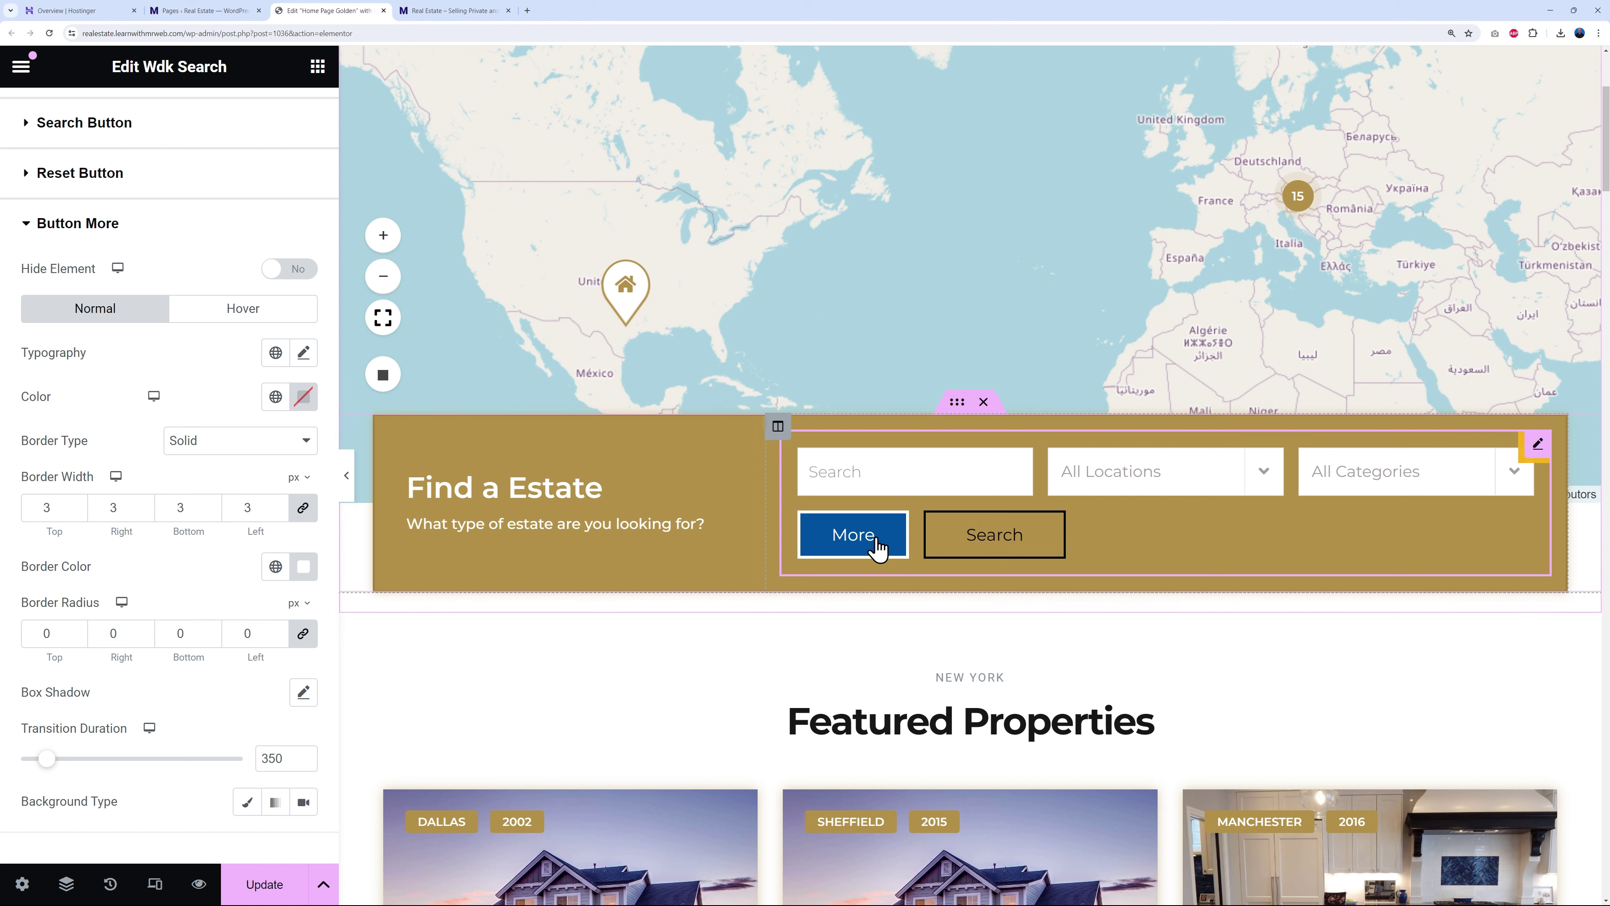
{"action": "left_click", "coordinate": [76, 511]}
{"action": "left_click", "coordinate": [76, 511]}
{"action": "left_click", "coordinate": [76, 511]}
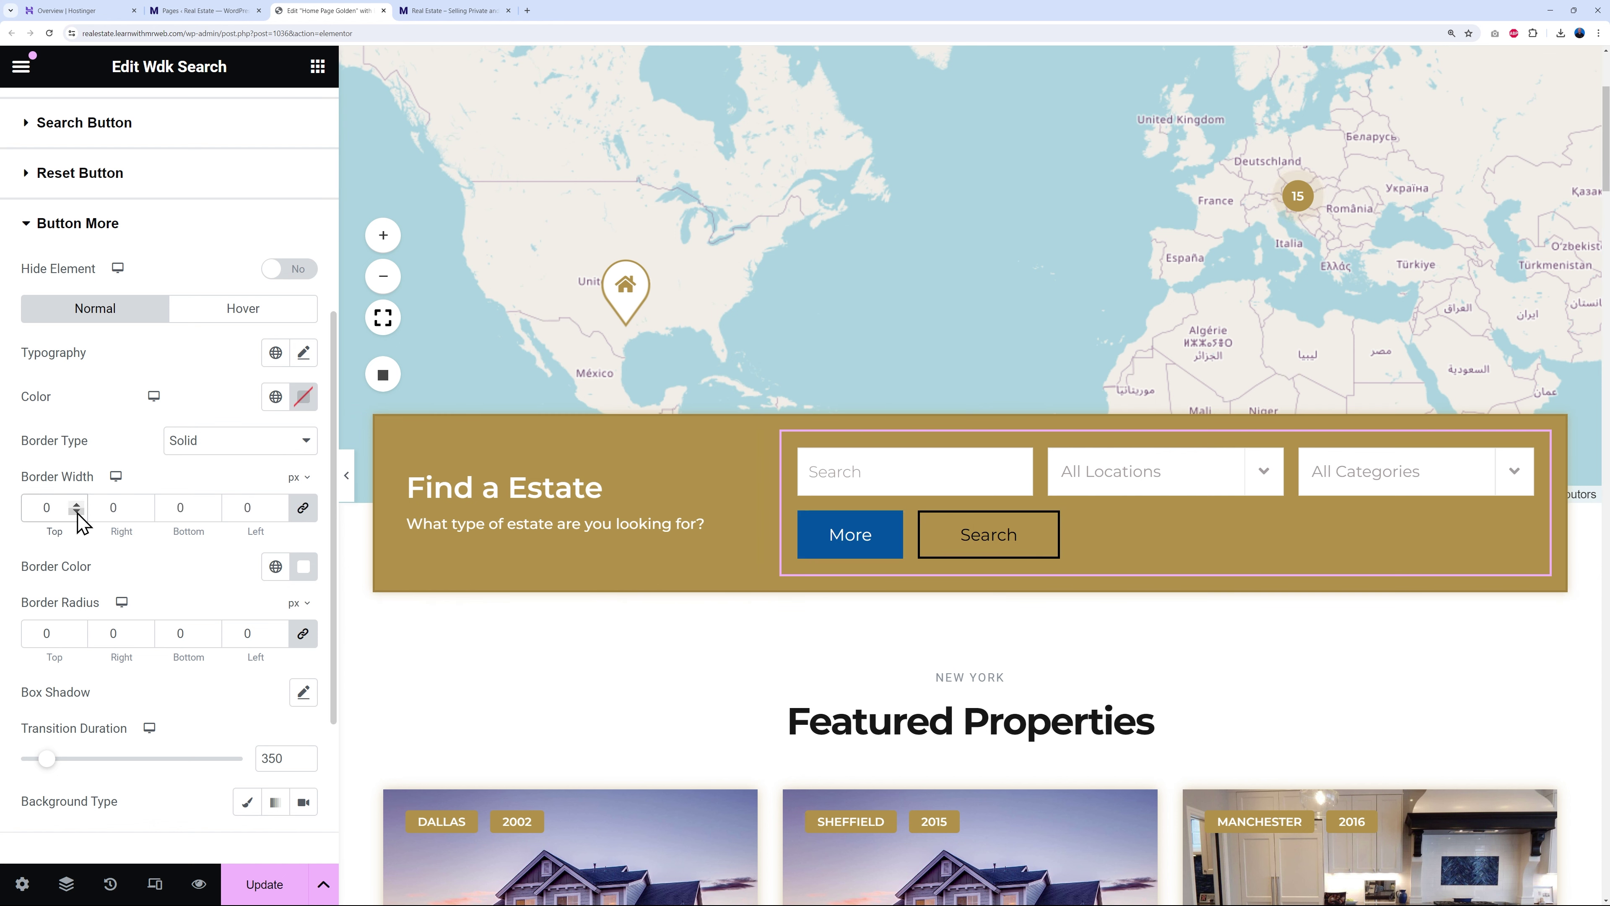
{"action": "left_click", "coordinate": [308, 444]}
{"action": "left_click", "coordinate": [250, 462]}
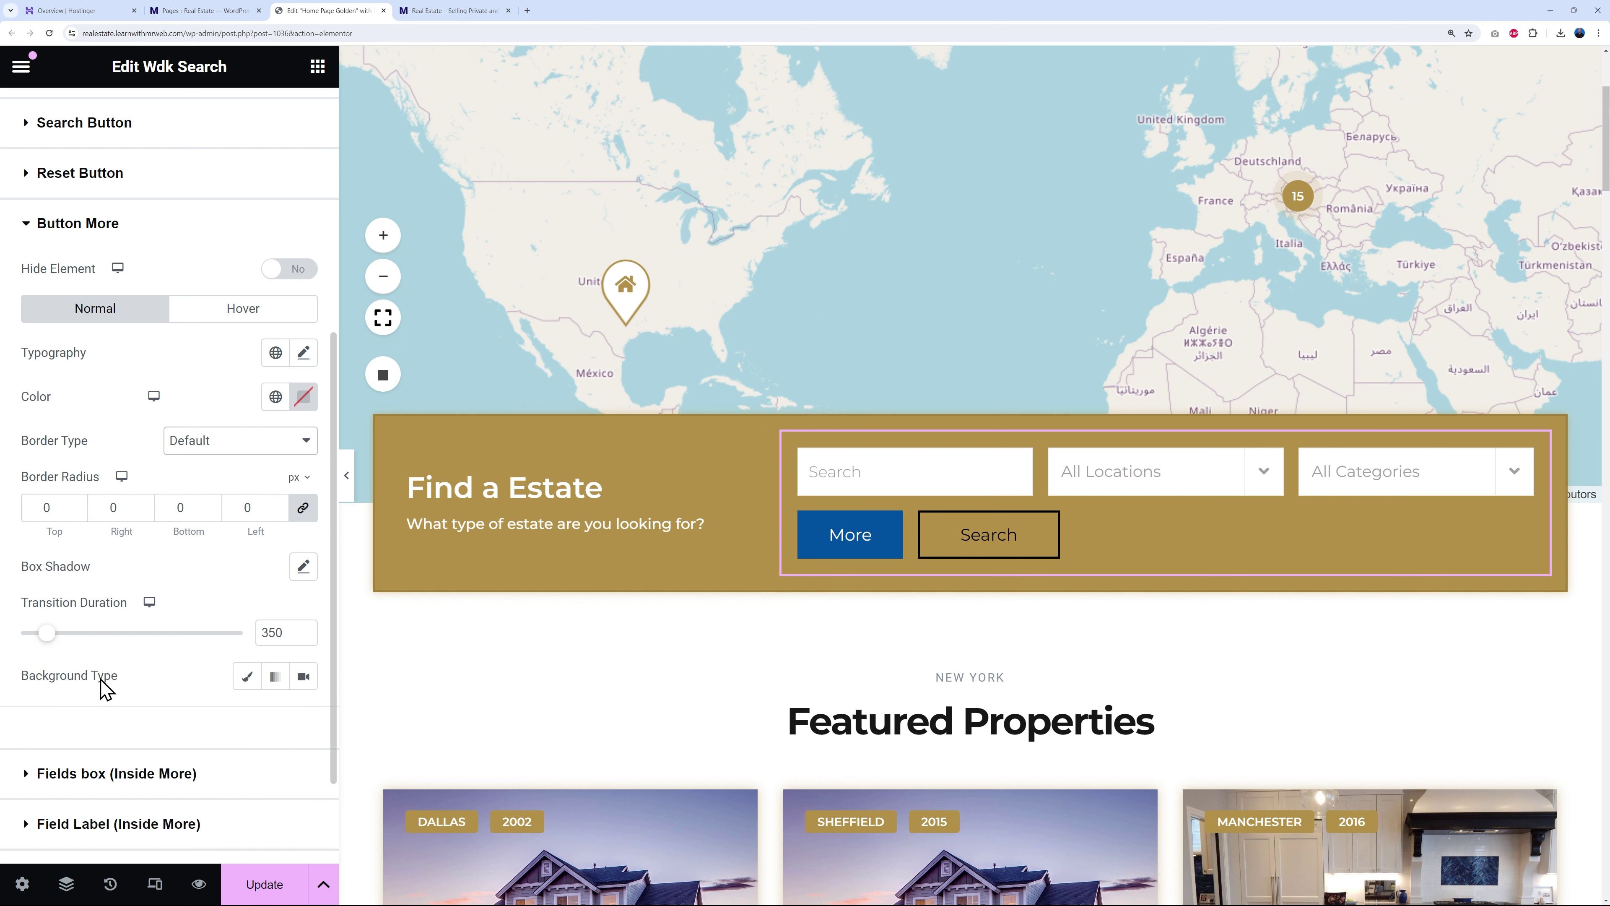
- Try a red plain background on the More button, then clear it back to default blue
{"action": "left_click", "coordinate": [247, 676]}
{"action": "scroll", "coordinate": [240, 672], "scroll_direction": "down", "scroll_amount": 2}
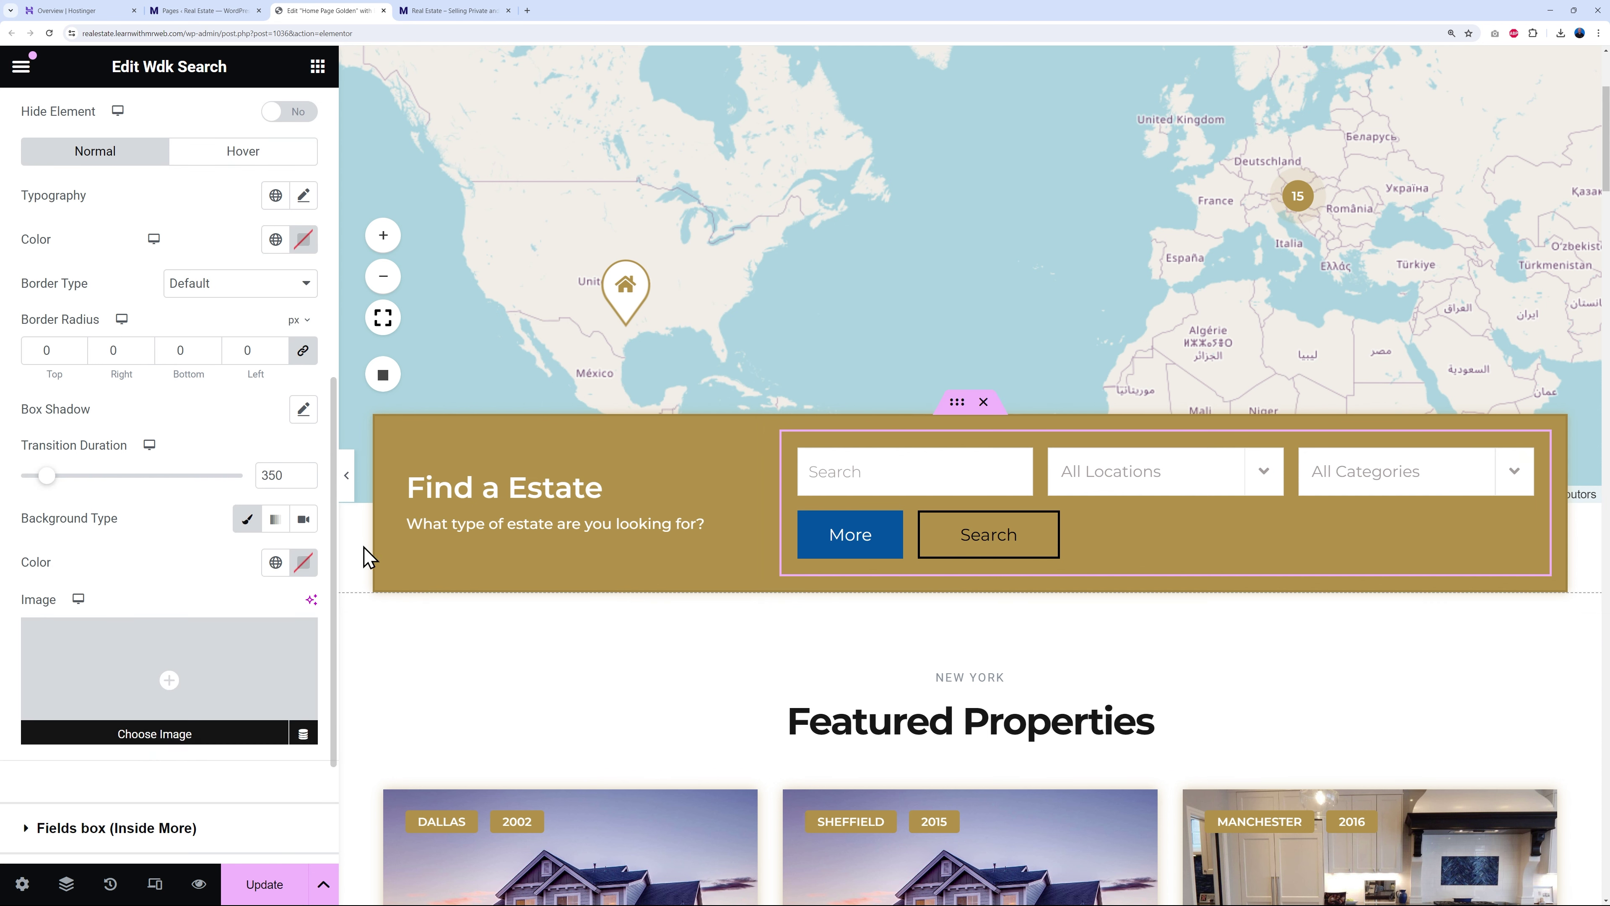
{"action": "left_click", "coordinate": [304, 562]}
{"action": "left_click_drag", "start_coordinate": [356, 717], "coordinate": [421, 647]}
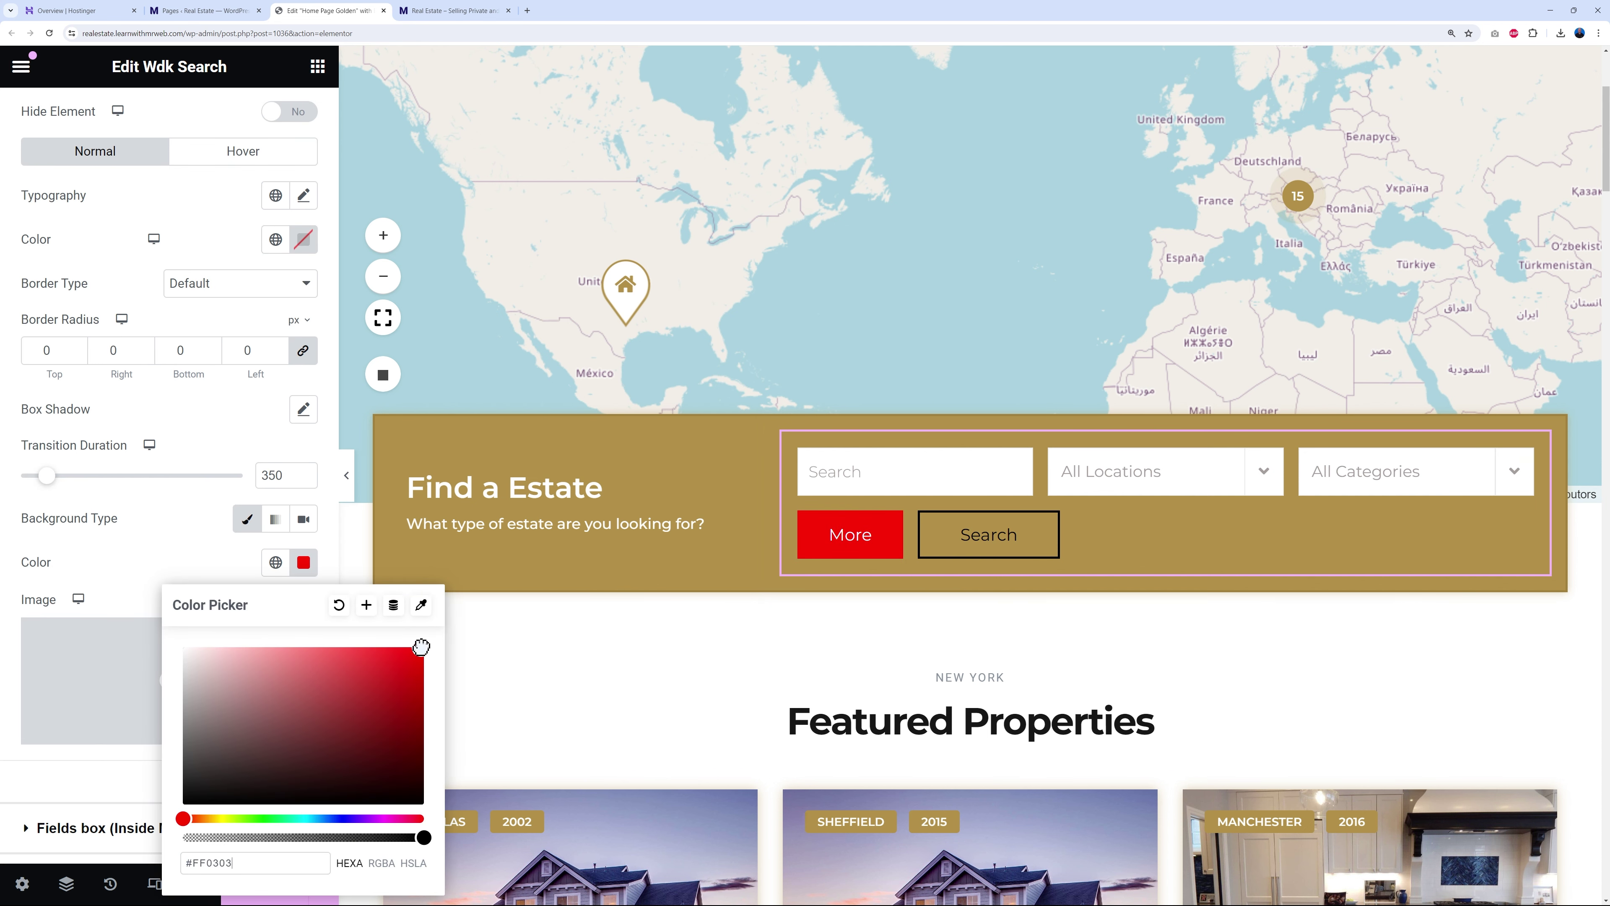
{"action": "left_click", "coordinate": [346, 607]}
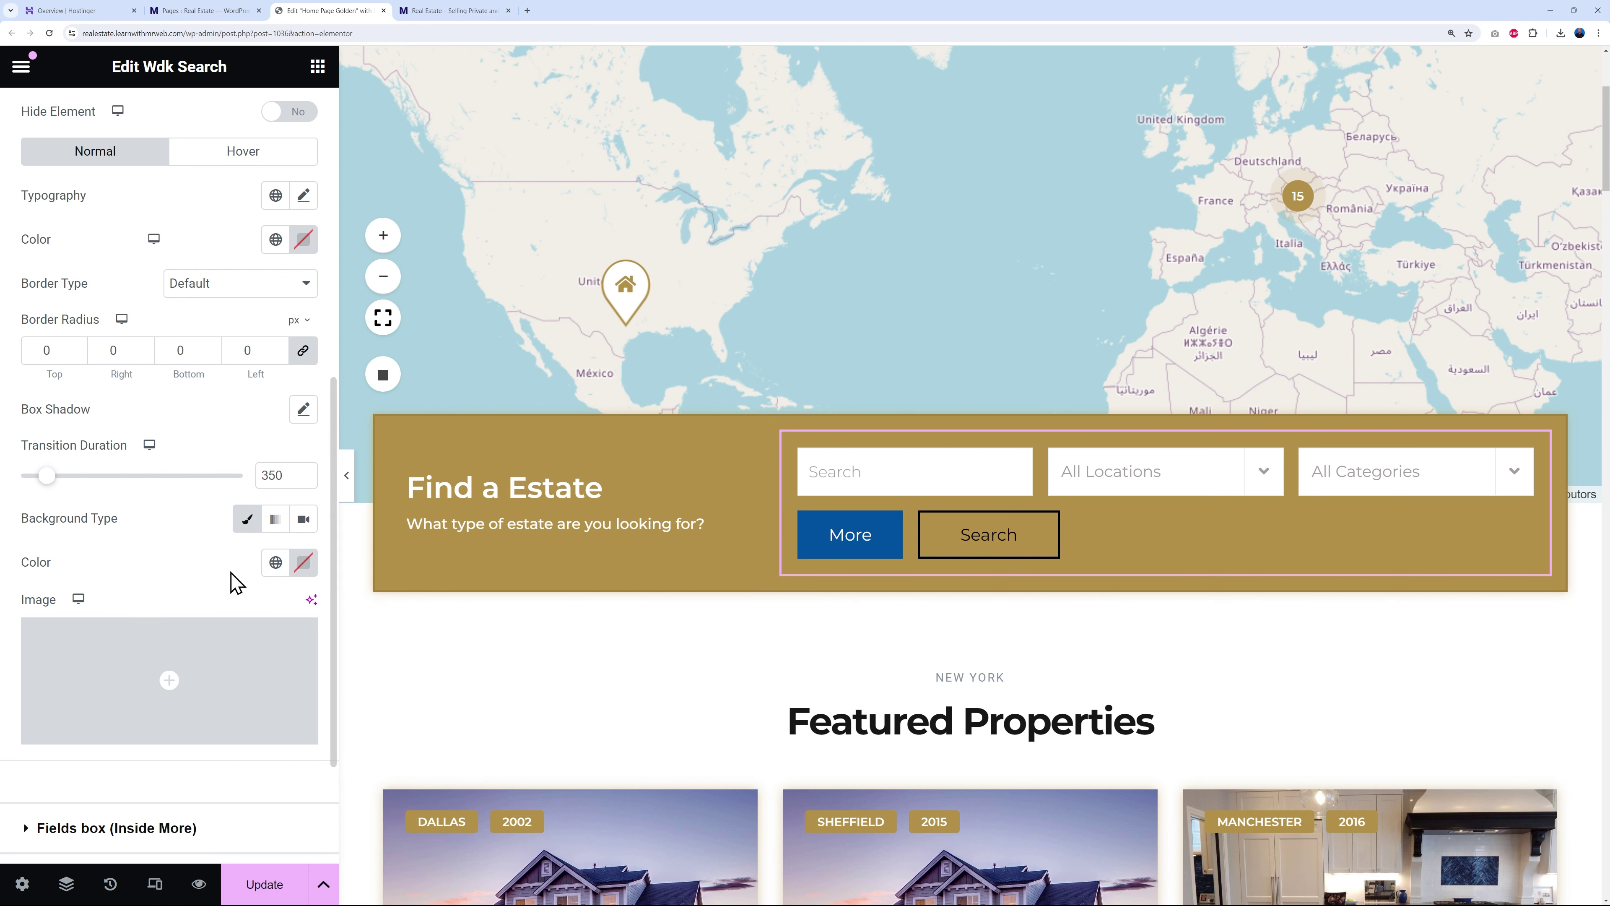
{"action": "mouse_move", "coordinate": [198, 683]}
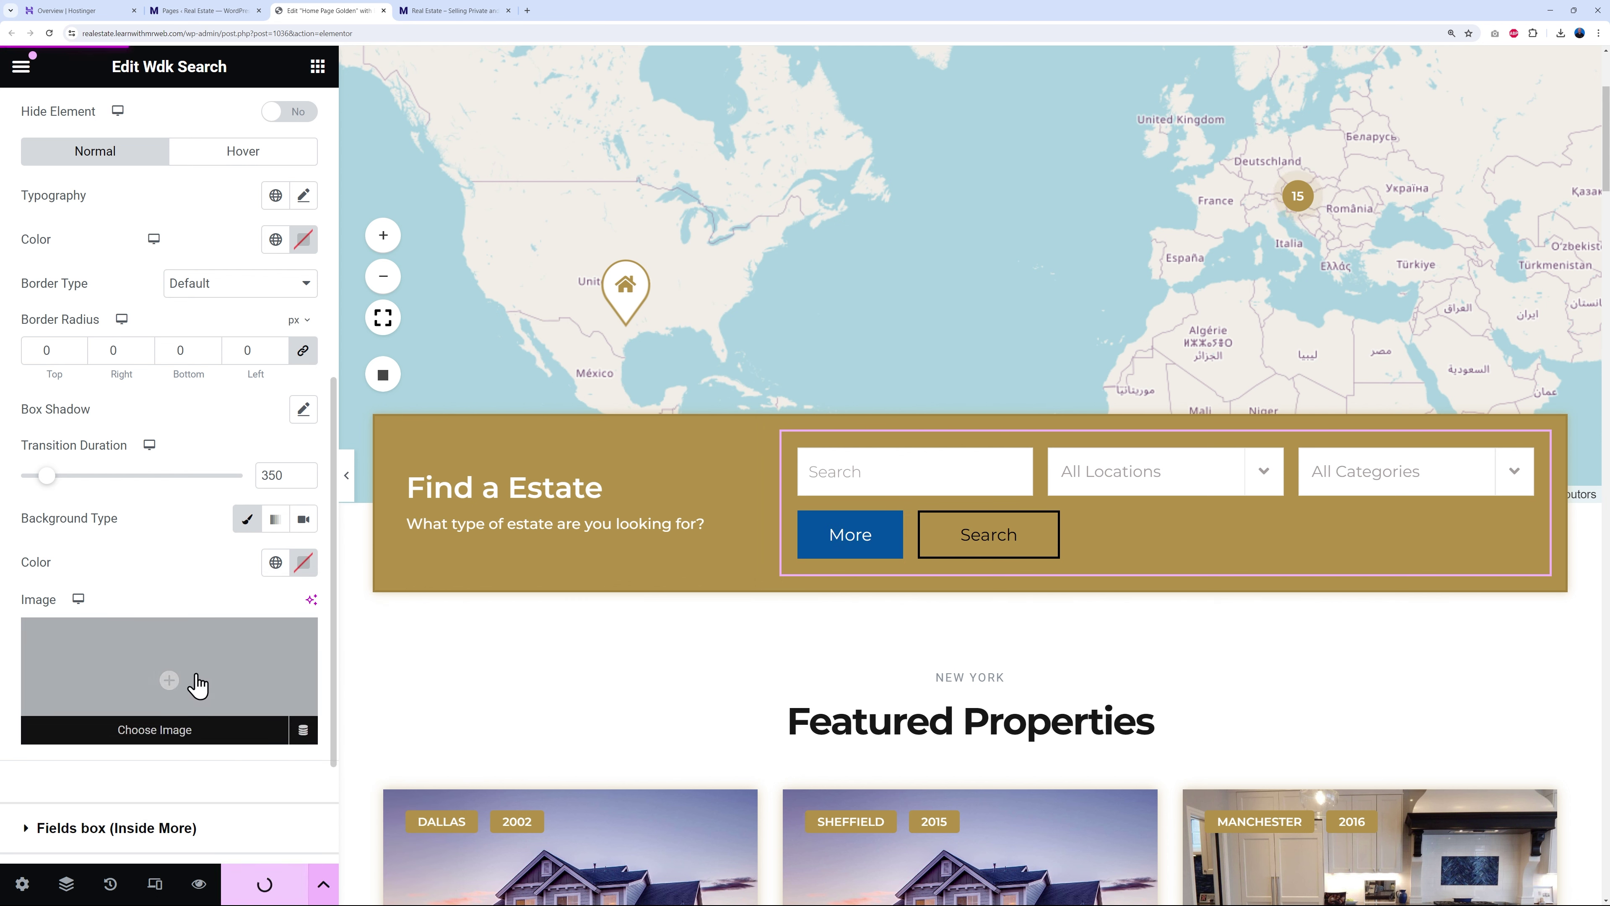
{"action": "scroll", "coordinate": [564, 254], "scroll_direction": "up", "scroll_amount": 4}
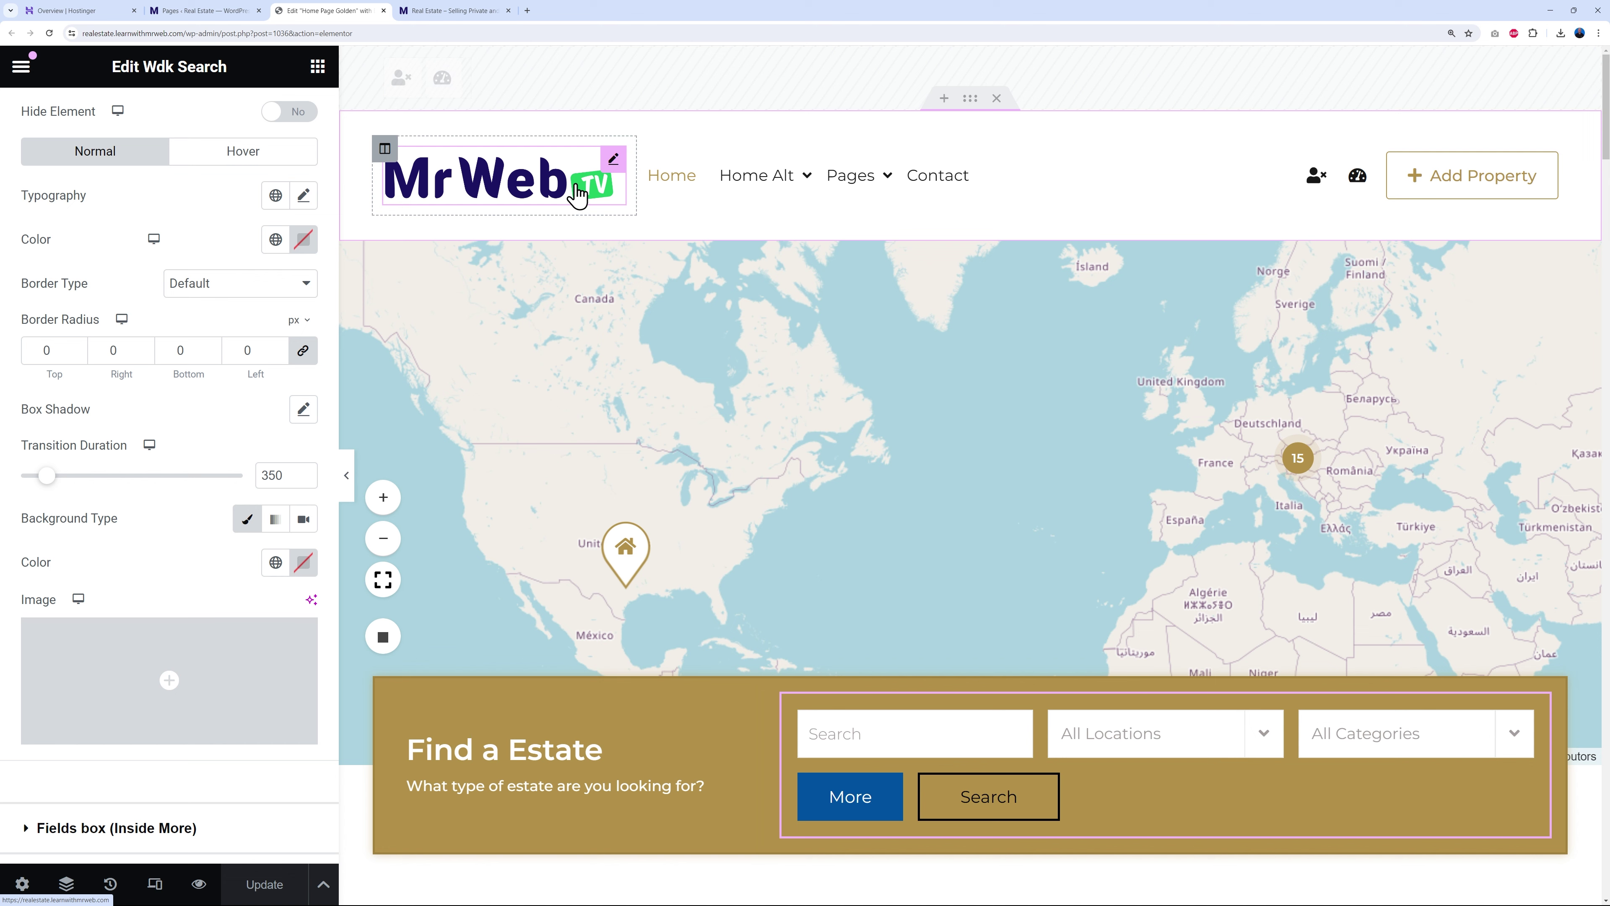
- Open Site Settings > Global Colors showing Primary #6EC1E4, Secondary #54595F, Text #7A7A7A, Accent #61CE70
{"action": "left_click", "coordinate": [21, 65]}
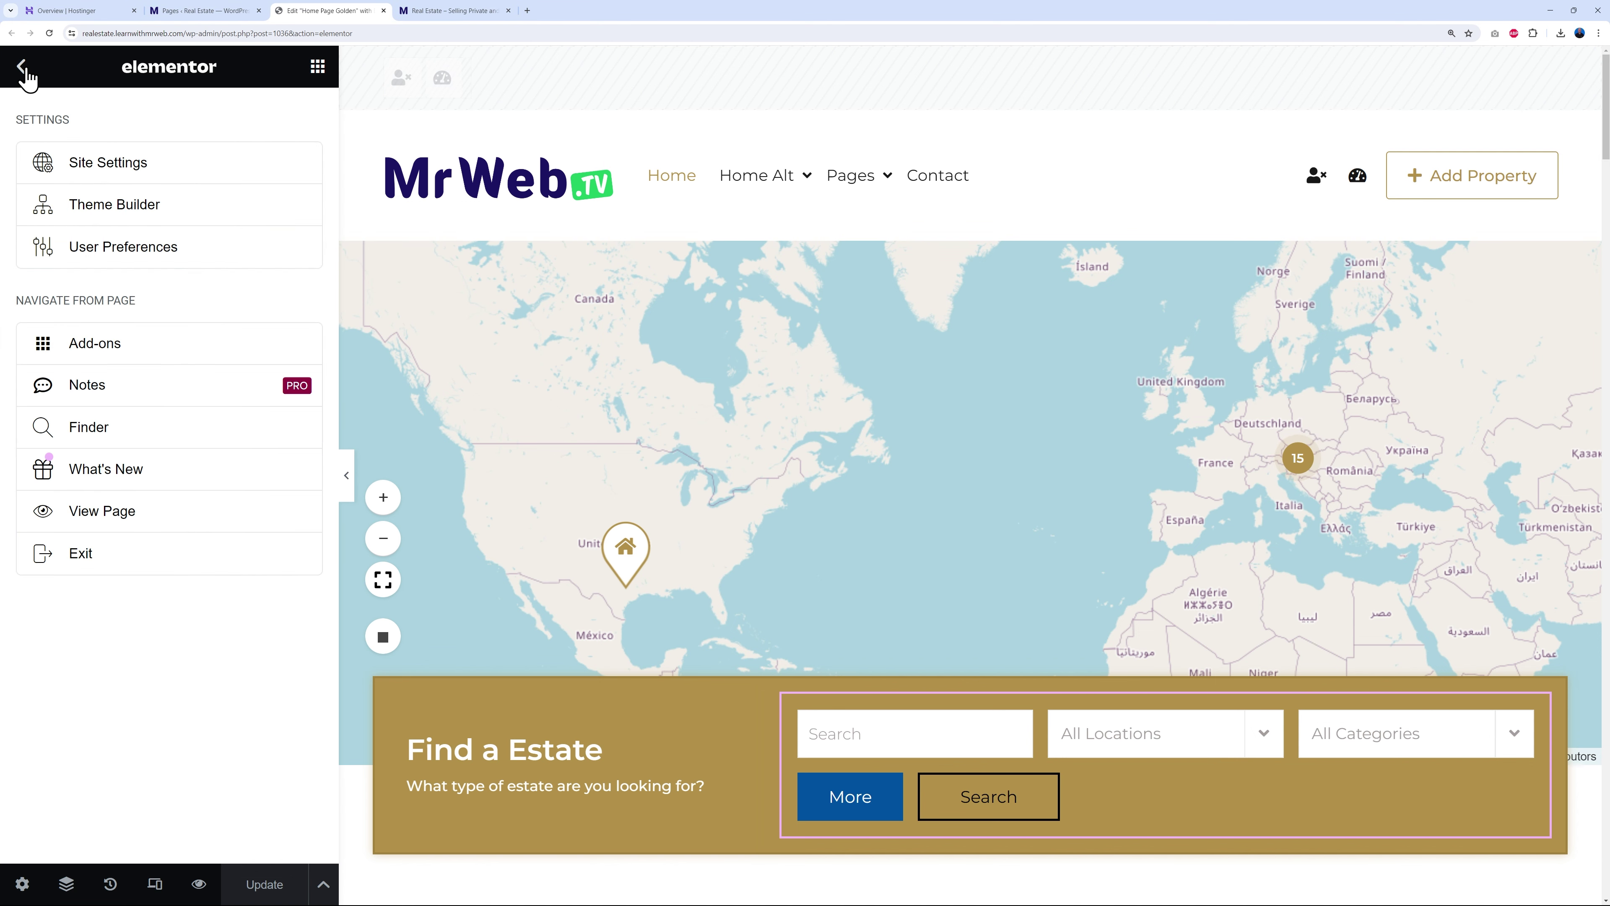
{"action": "left_click", "coordinate": [125, 171]}
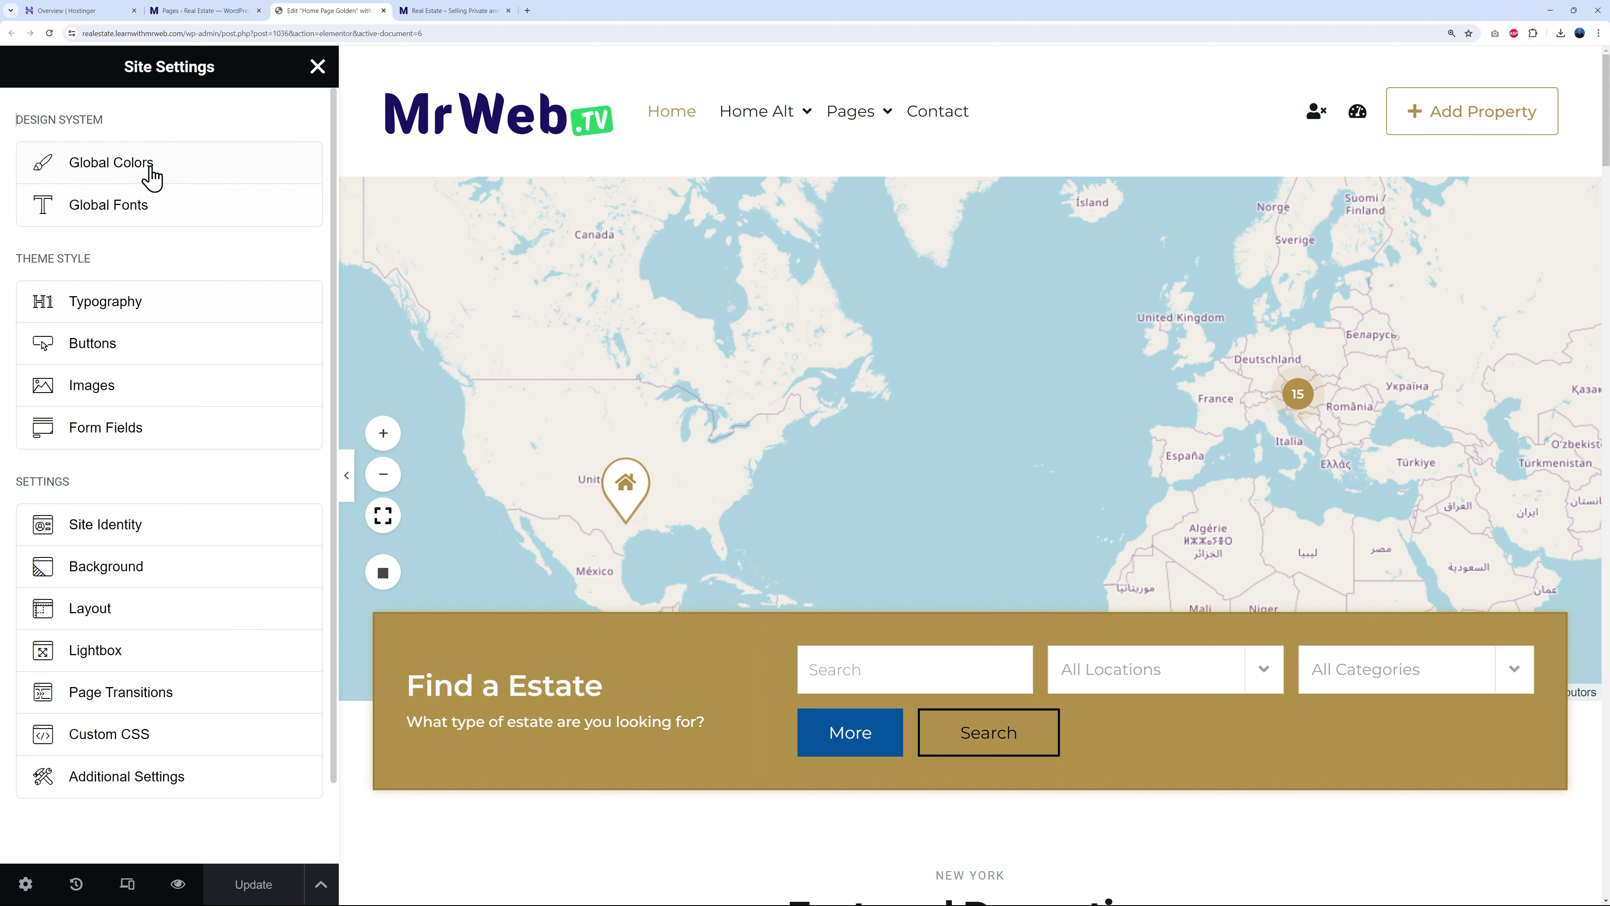
{"action": "left_click", "coordinate": [147, 170]}
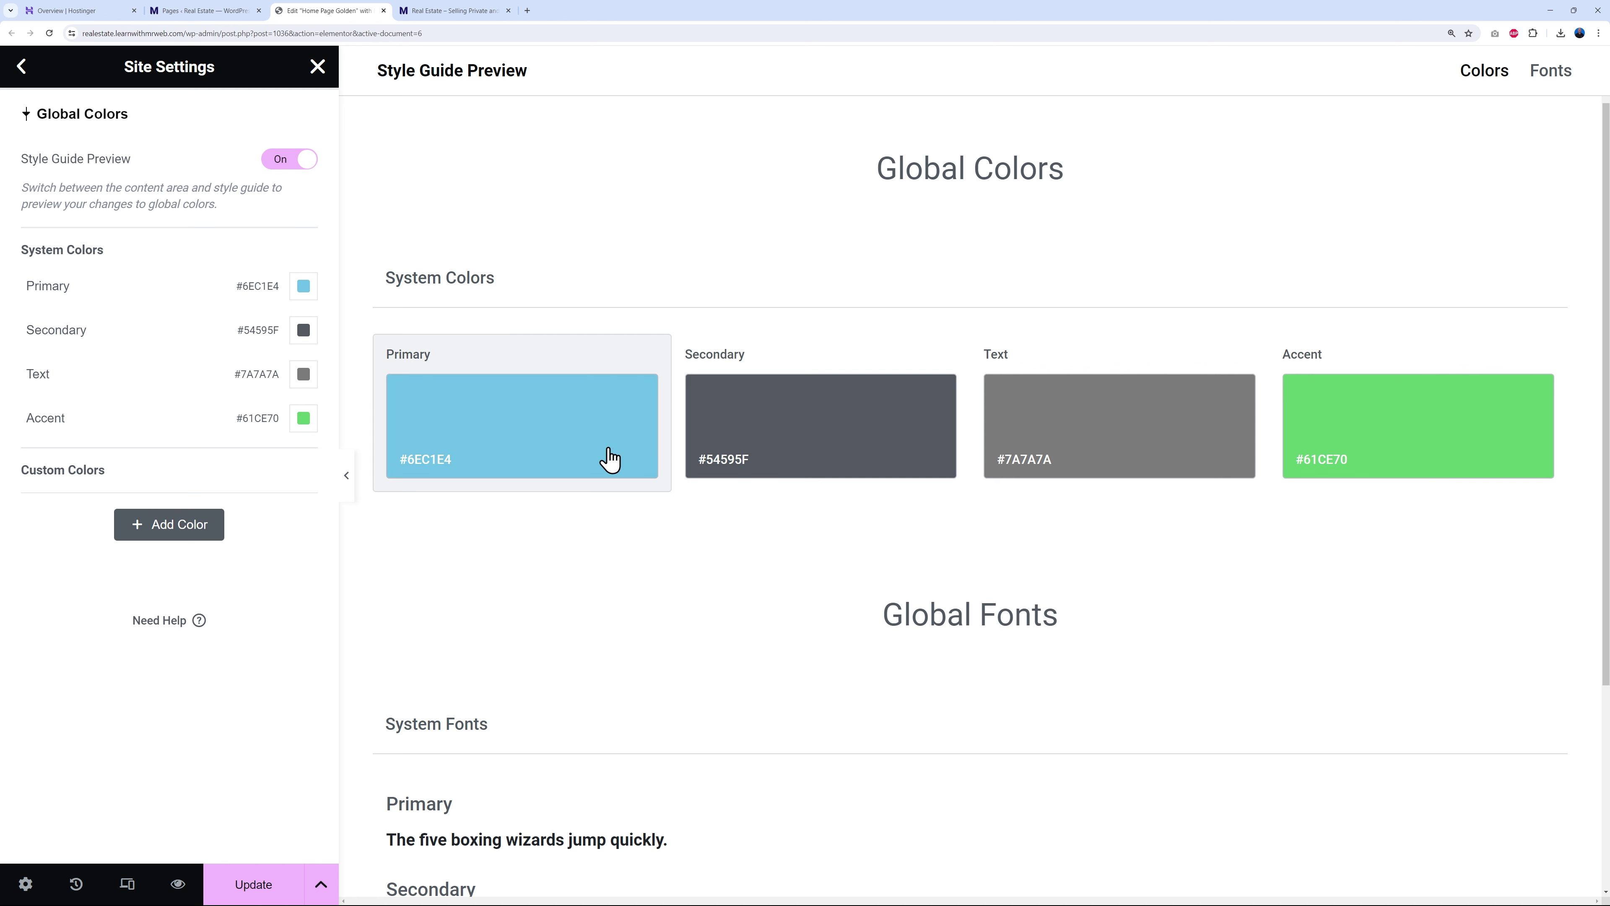
- After glancing at the live site, set the Primary global colour to green #20CA62
{"action": "left_click", "coordinate": [484, 13]}
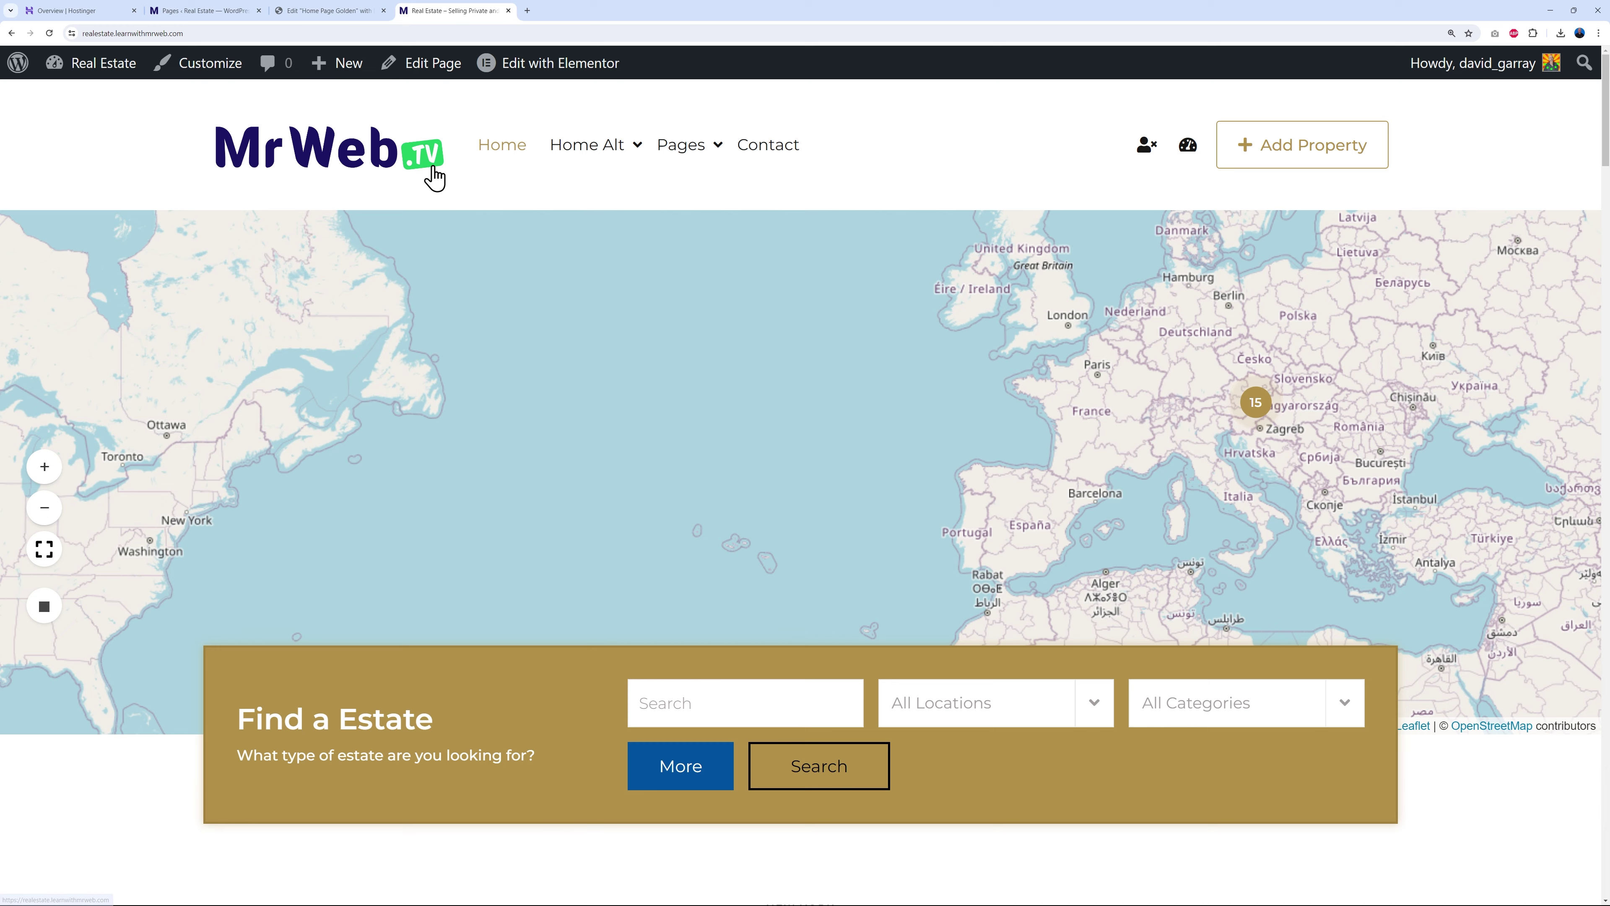
{"action": "left_click", "coordinate": [342, 11]}
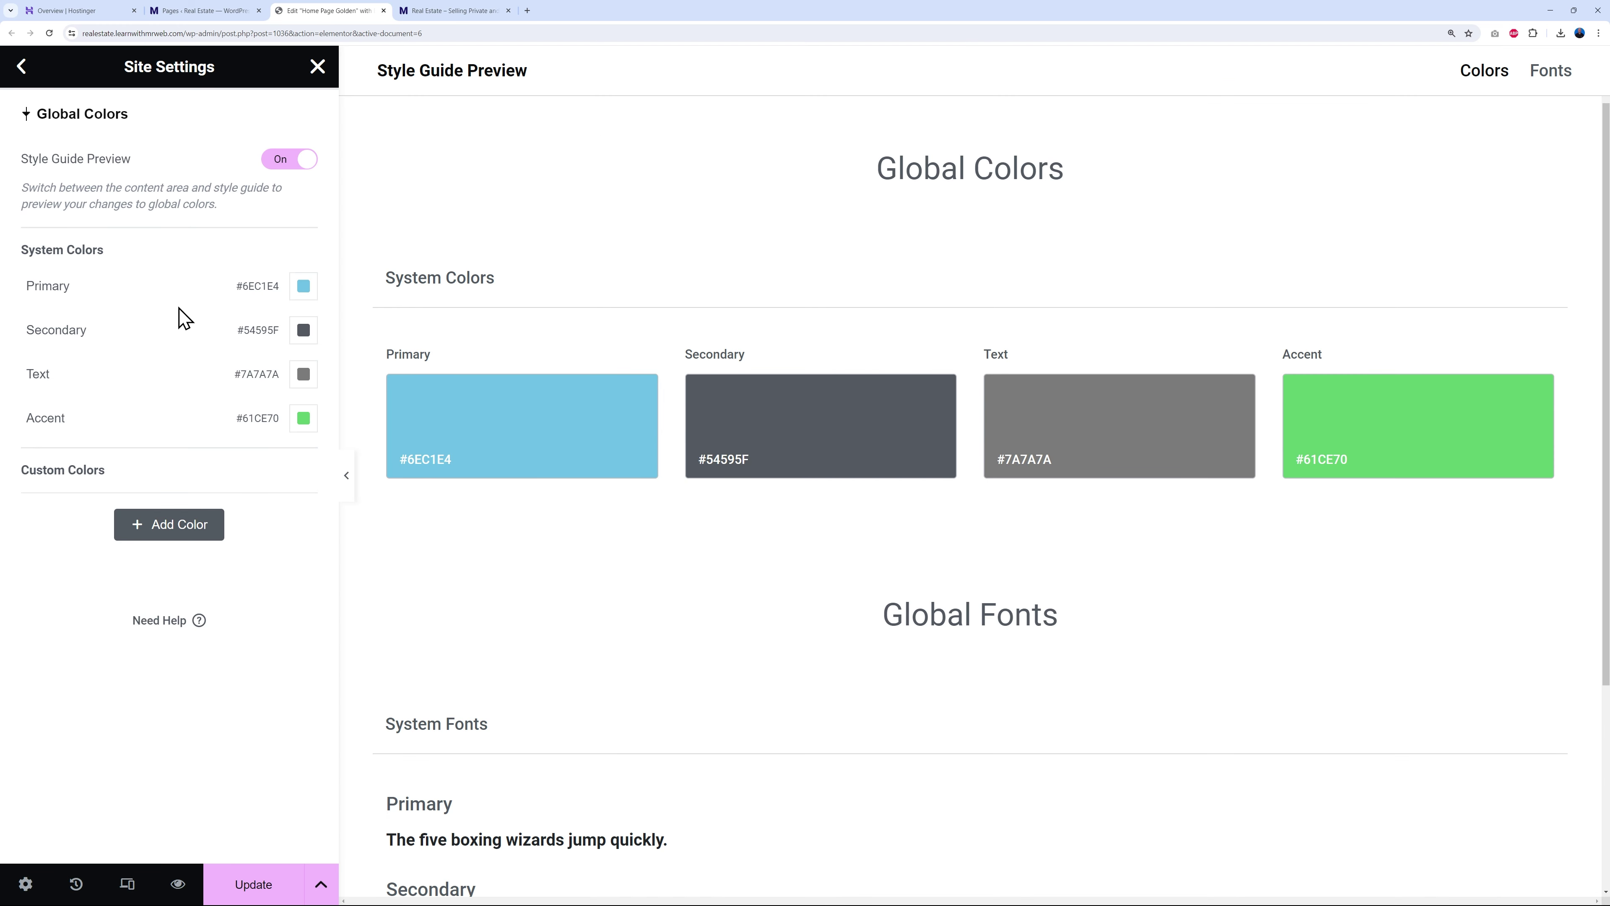
{"action": "left_click", "coordinate": [303, 289]}
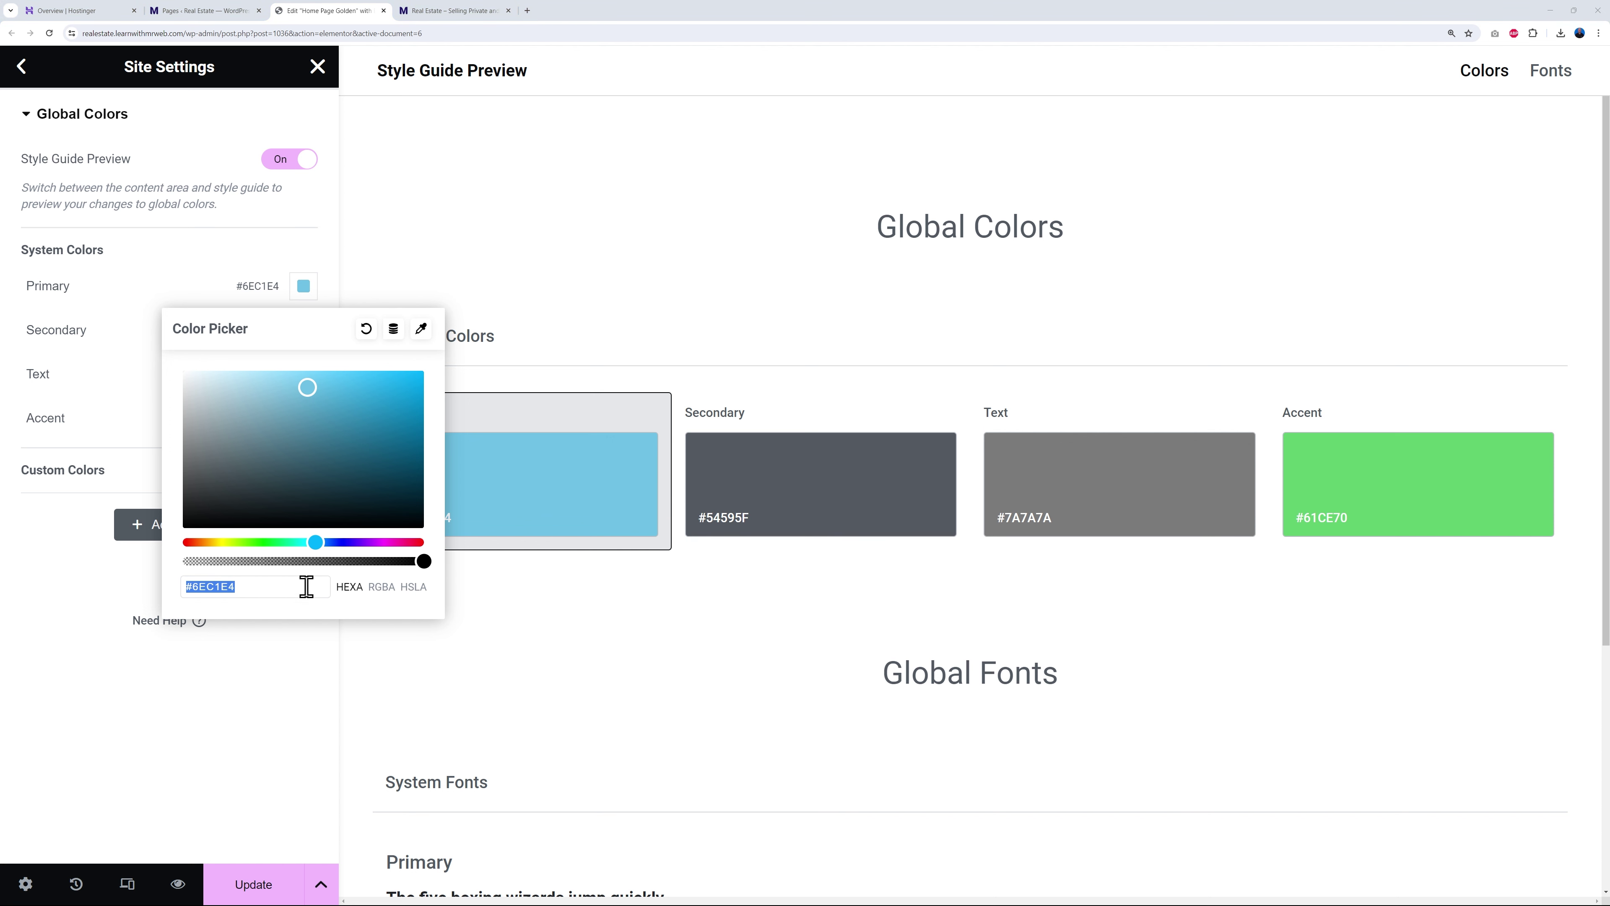
{"action": "left_click", "coordinate": [206, 590]}
{"action": "left_click_drag", "start_coordinate": [193, 589], "coordinate": [250, 589]}
{"action": "type", "text": "20ca62"}
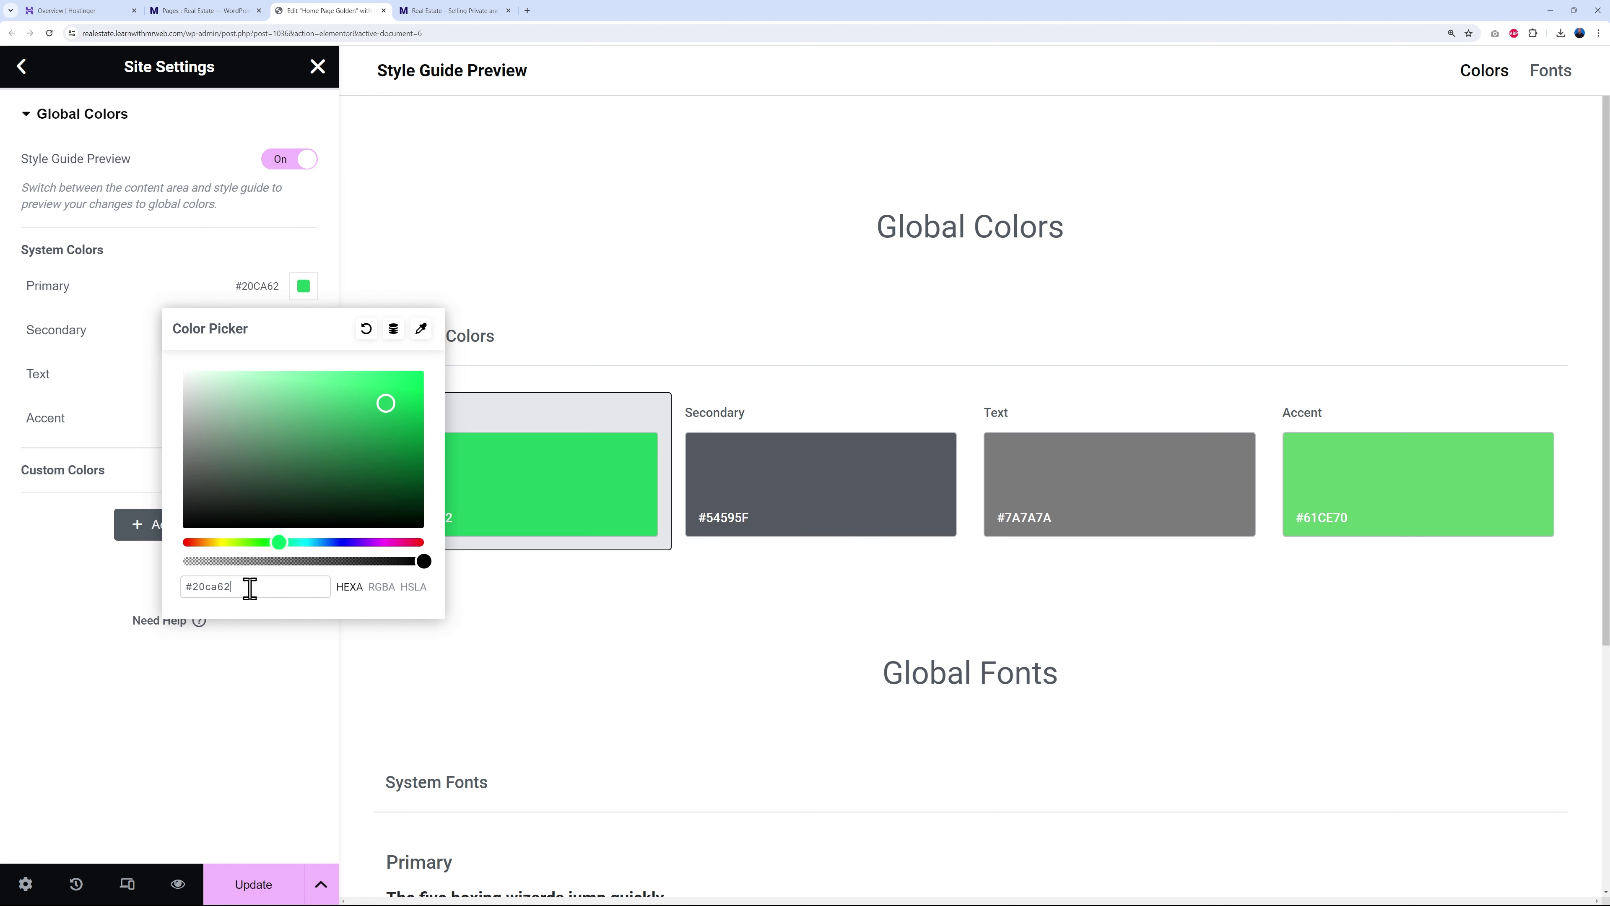
{"action": "left_click", "coordinate": [297, 254]}
- Set the Secondary global colour to dark blue #1B1464 and update the site settings
{"action": "left_click", "coordinate": [303, 333]}
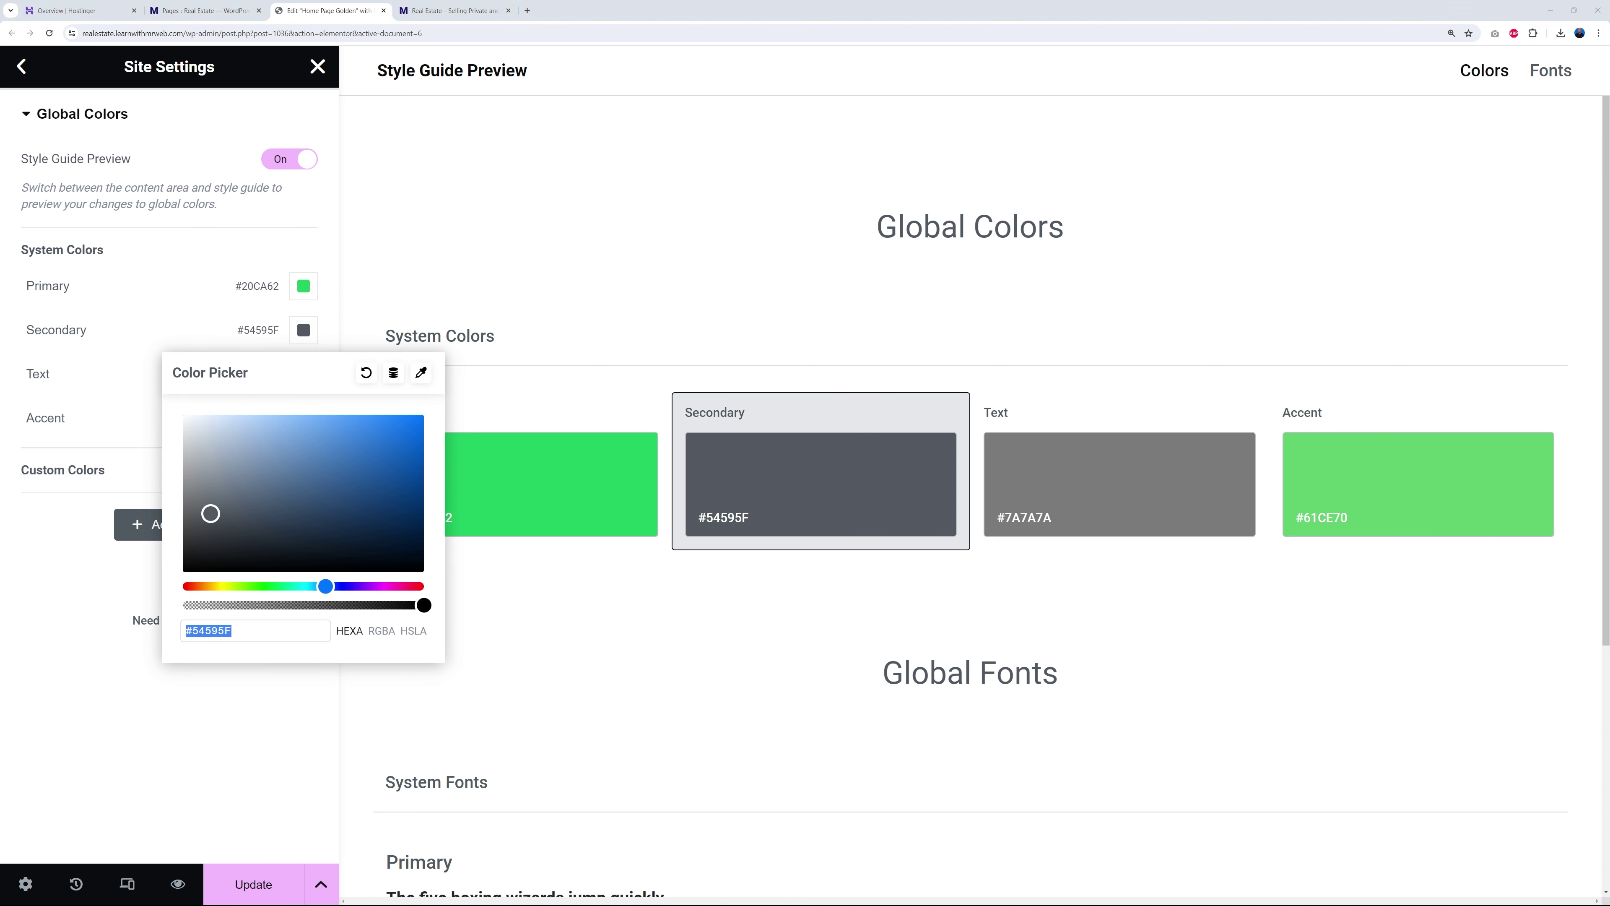
{"action": "left_click_drag", "start_coordinate": [190, 631], "coordinate": [269, 631]}
{"action": "type", "text": "#1b1464"}
{"action": "left_click", "coordinate": [120, 329]}
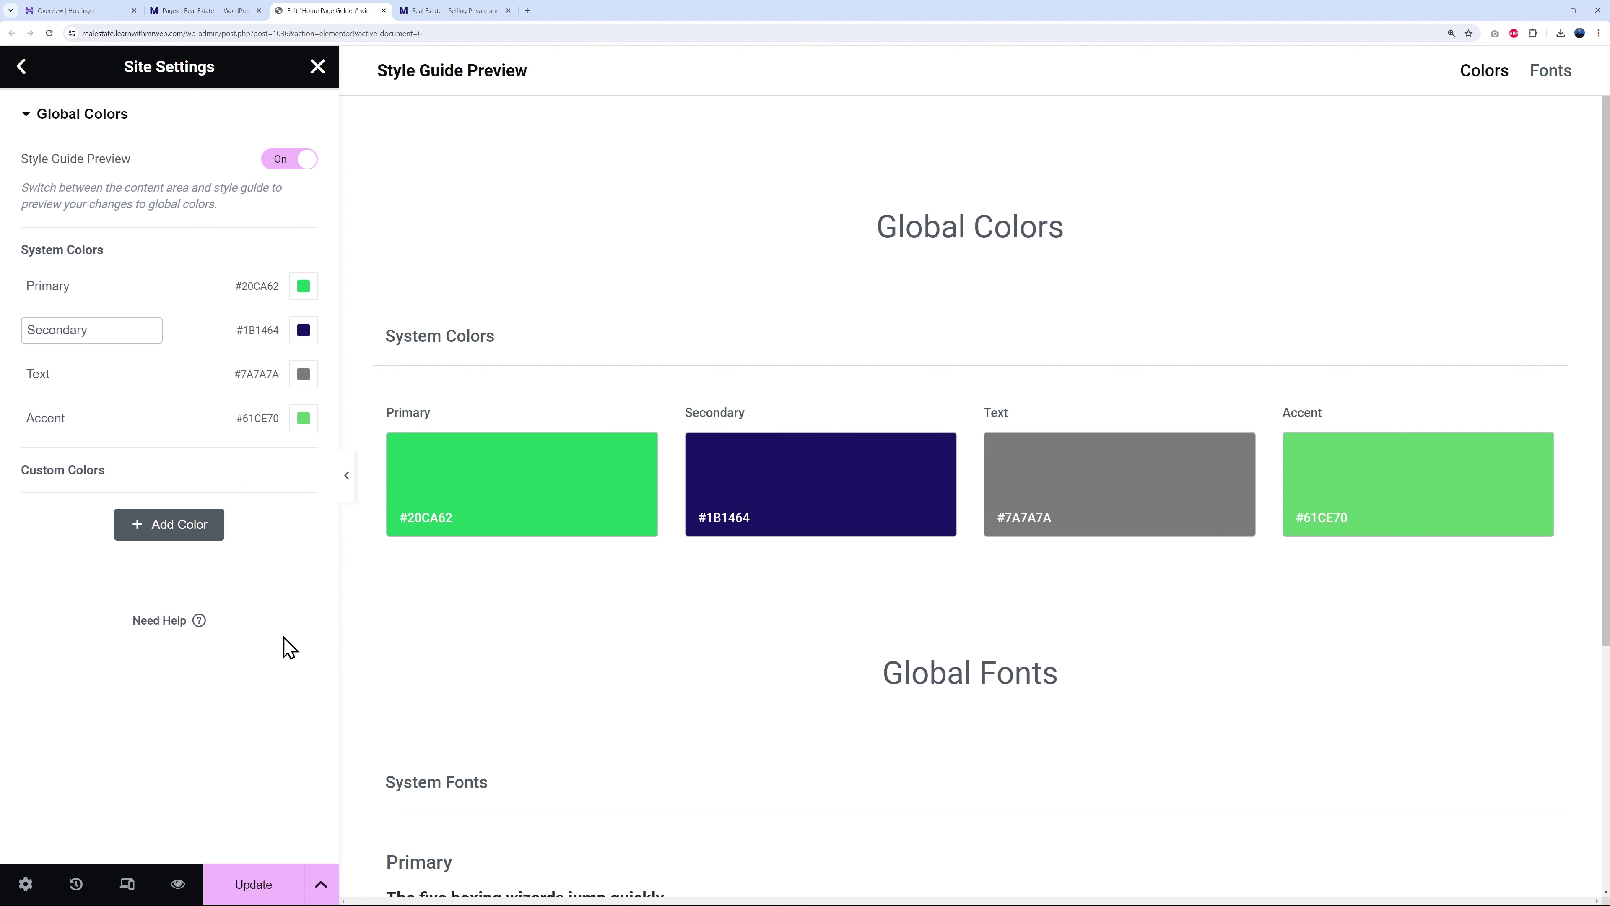
{"action": "left_click", "coordinate": [257, 882]}
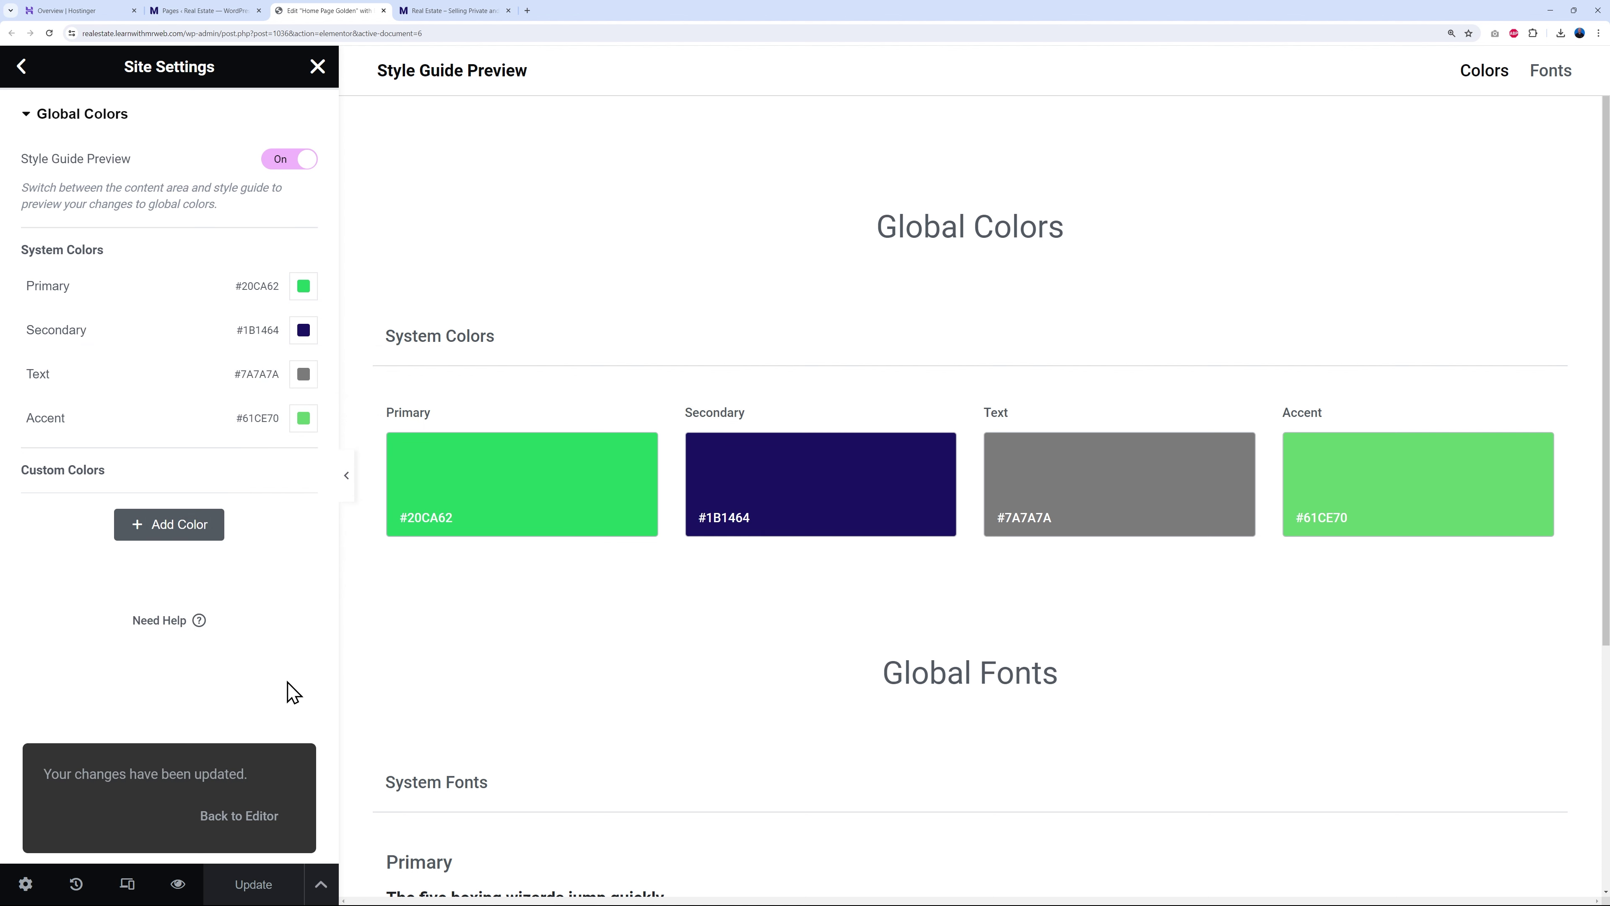
- Give the Find a Estate column a Primary green background, after briefly trying Secondary navy
{"action": "left_click", "coordinate": [317, 67]}
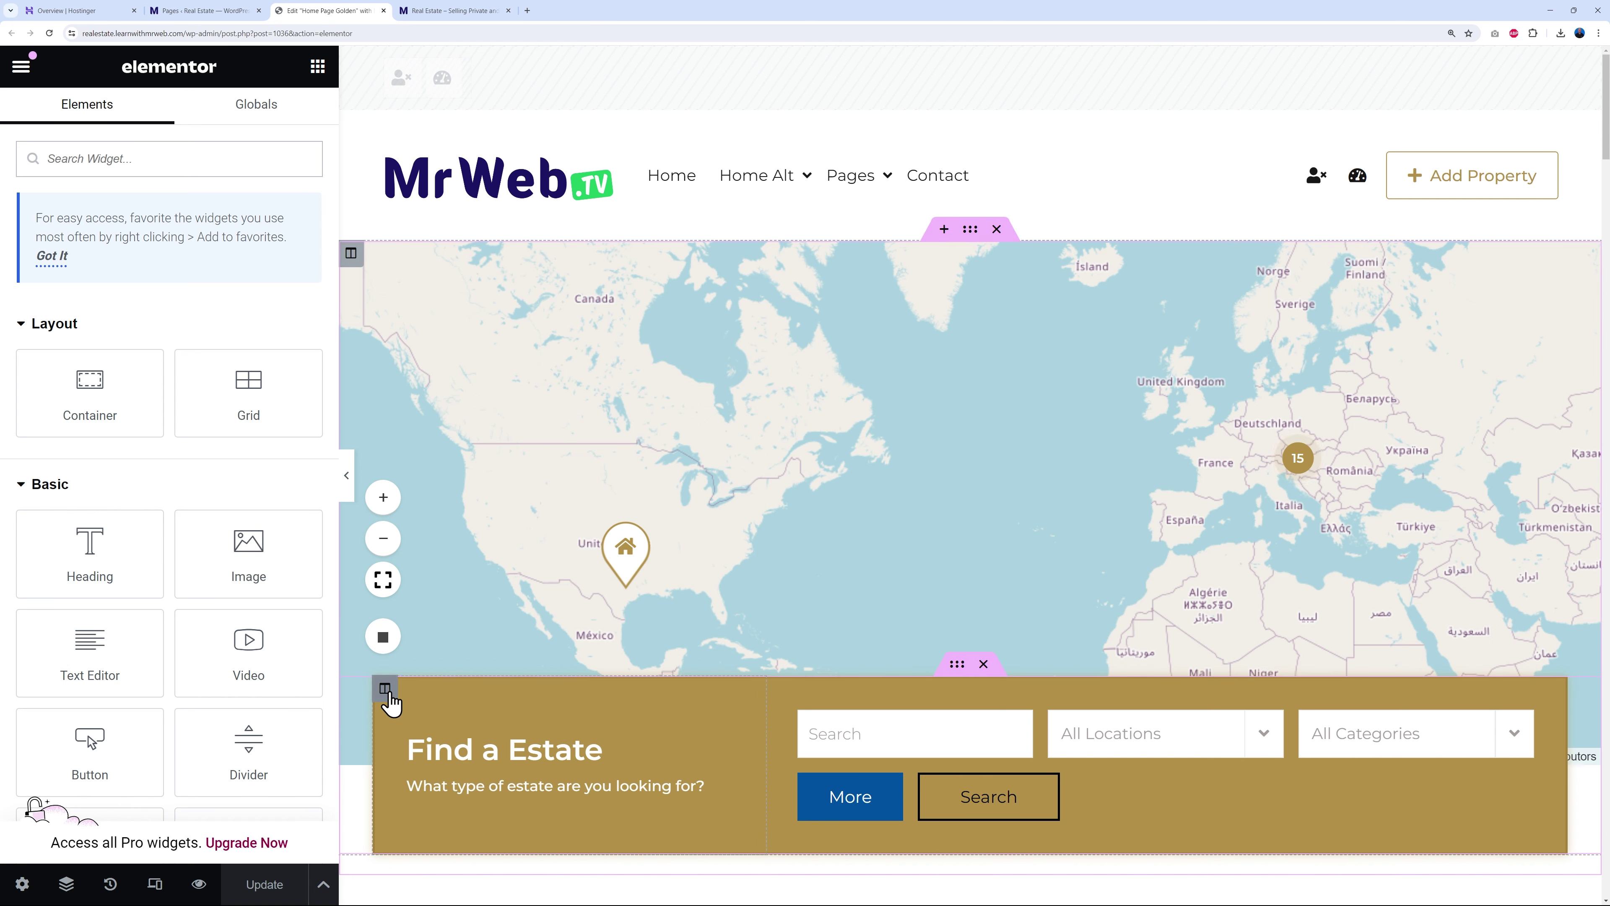
{"action": "left_click", "coordinate": [384, 688]}
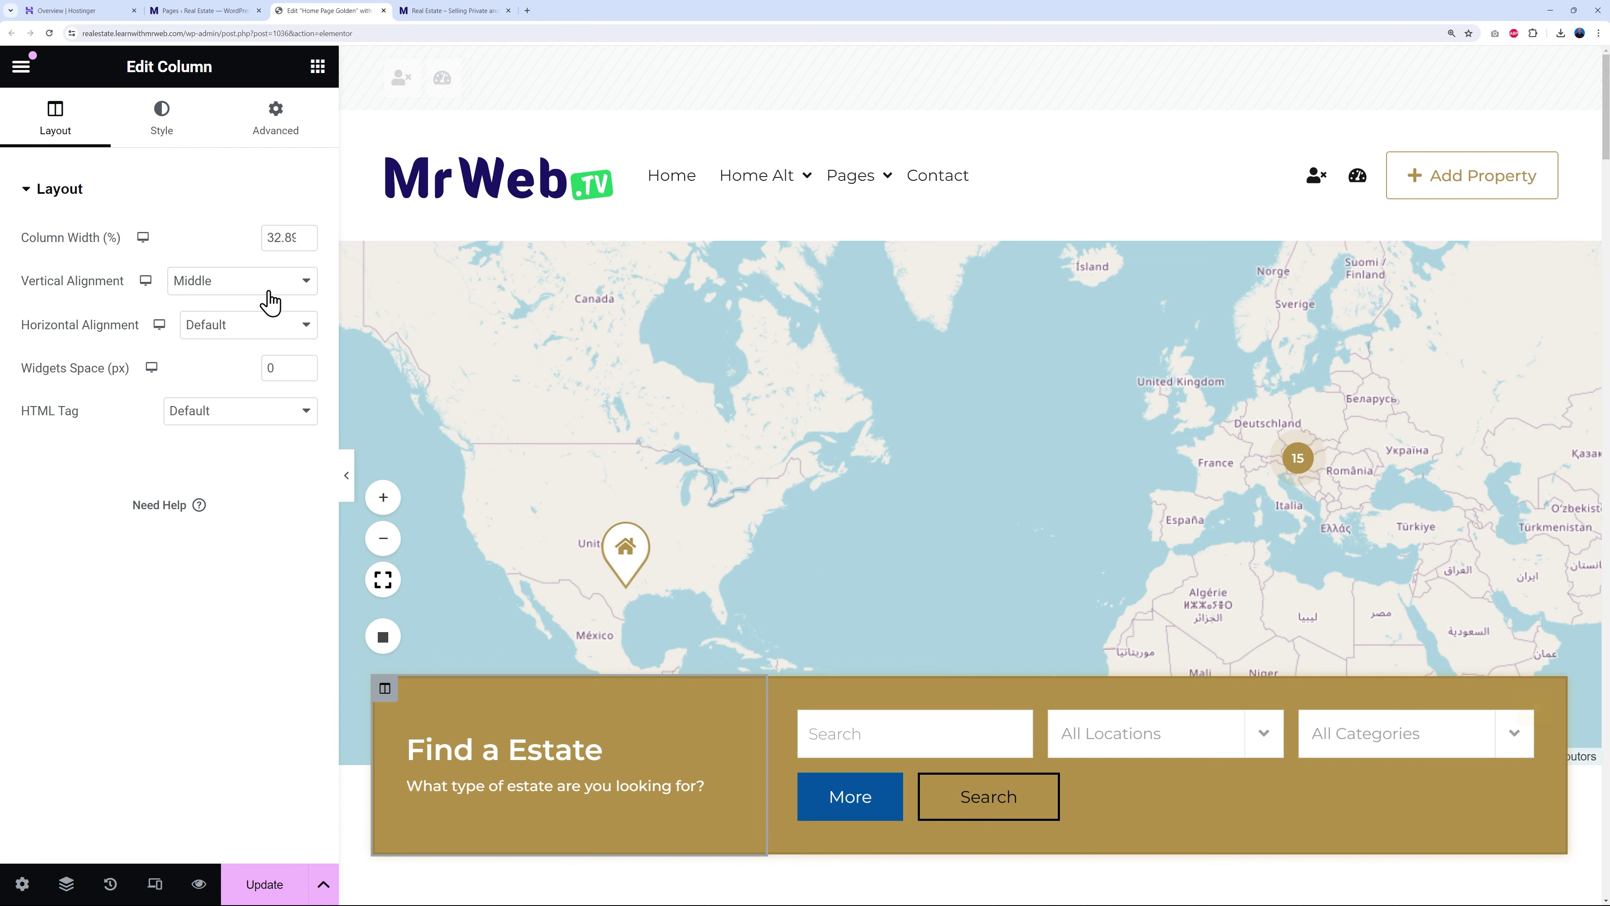
{"action": "left_click", "coordinate": [171, 142]}
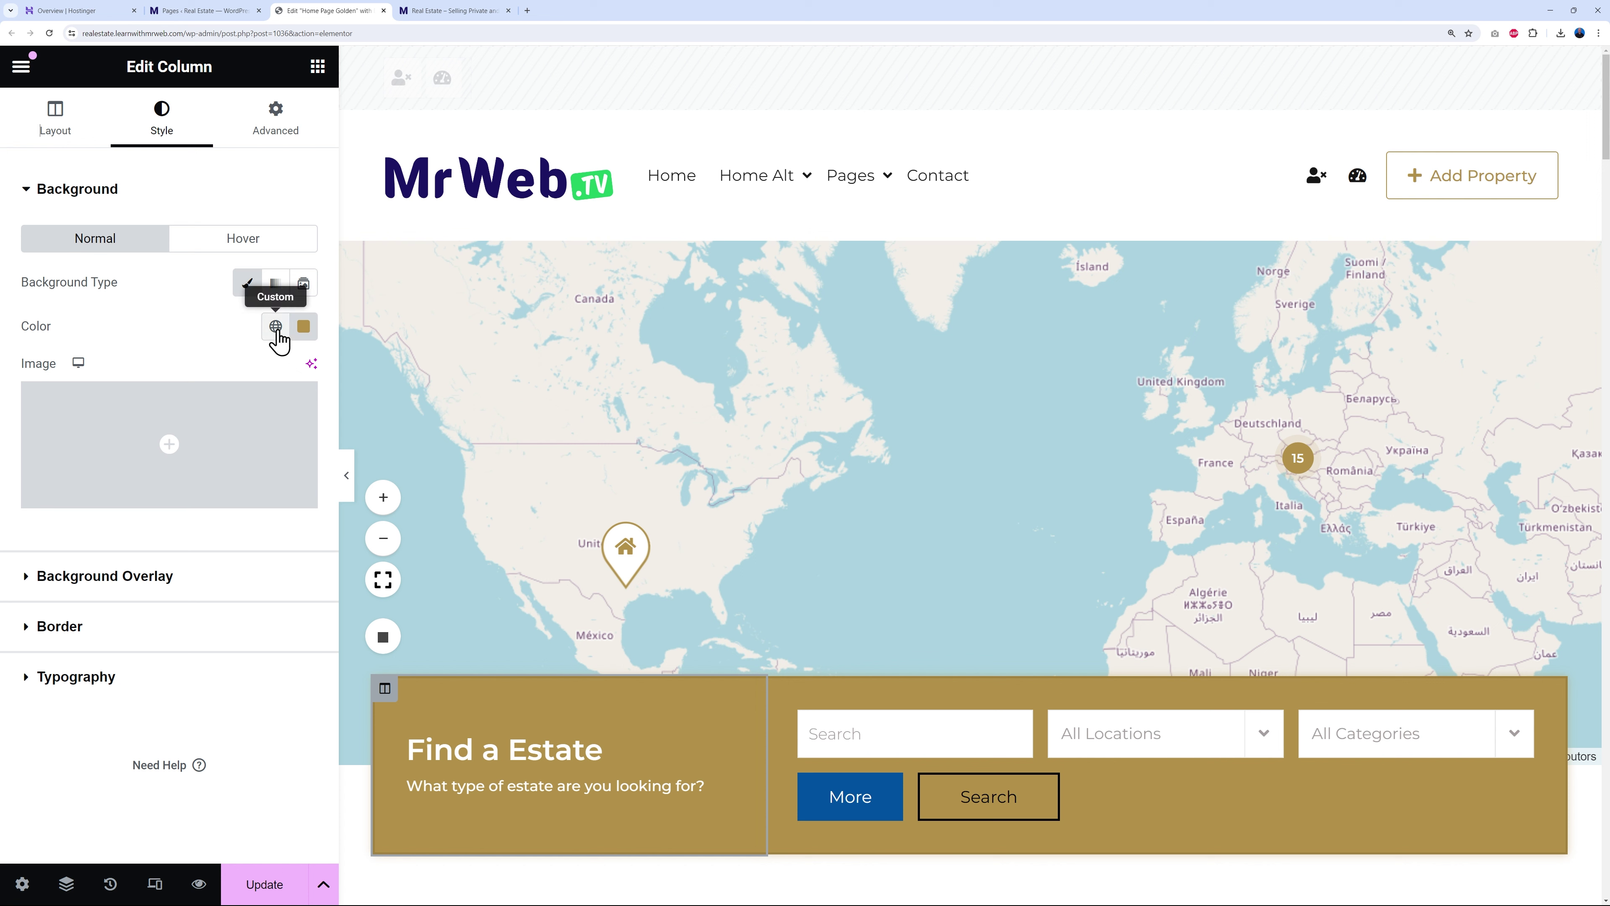
{"action": "left_click", "coordinate": [275, 335]}
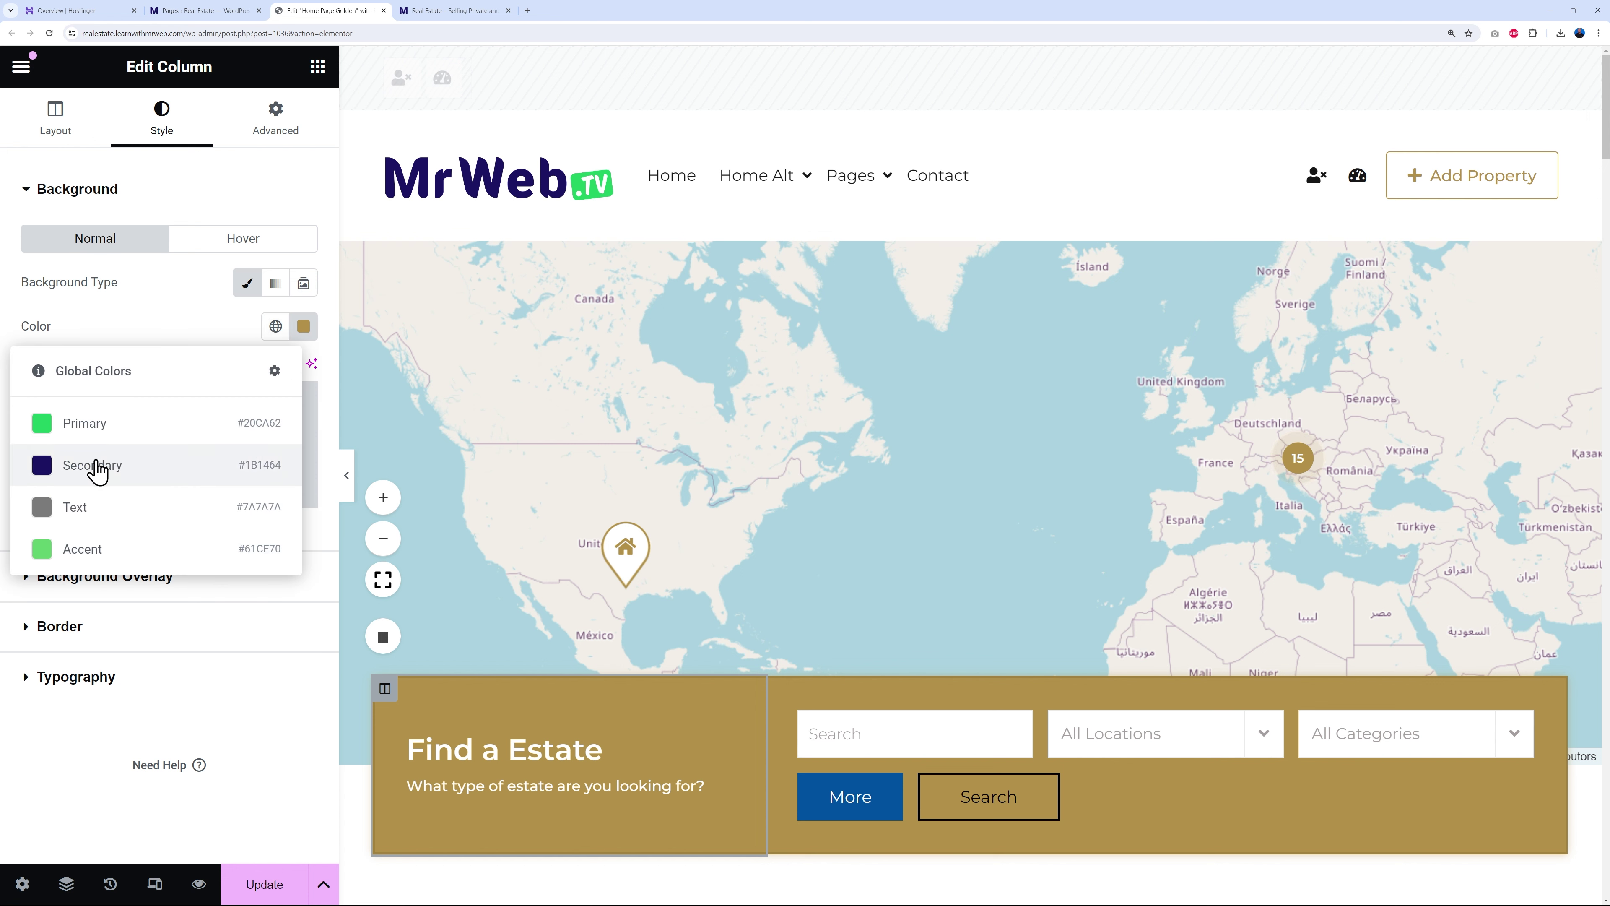
{"action": "left_click", "coordinate": [77, 423]}
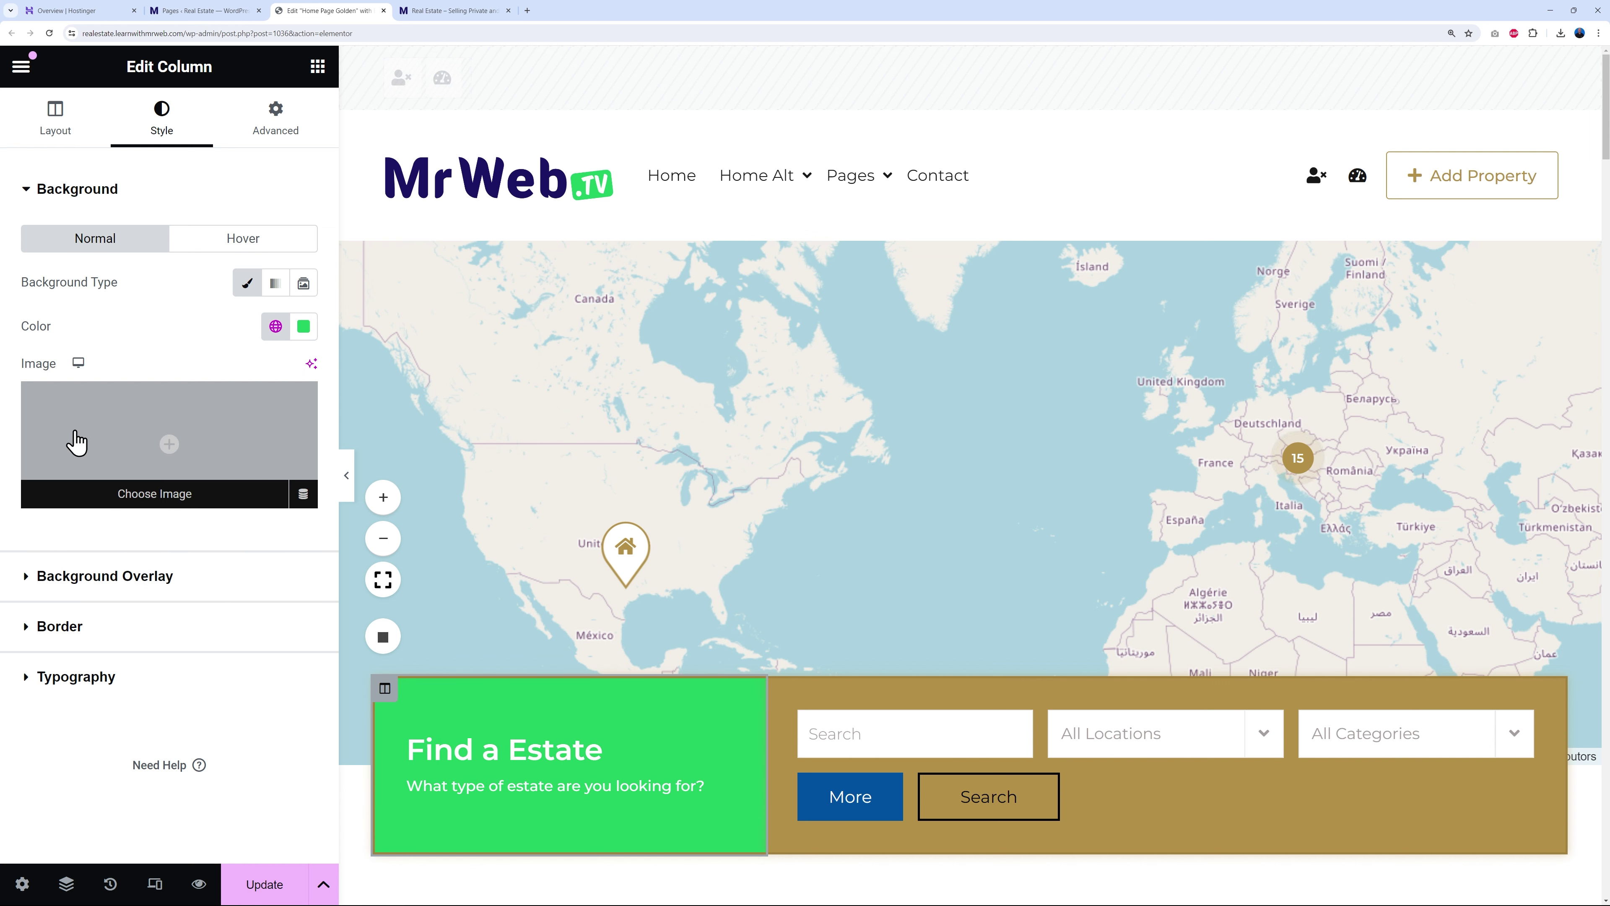
{"action": "left_click", "coordinate": [303, 325]}
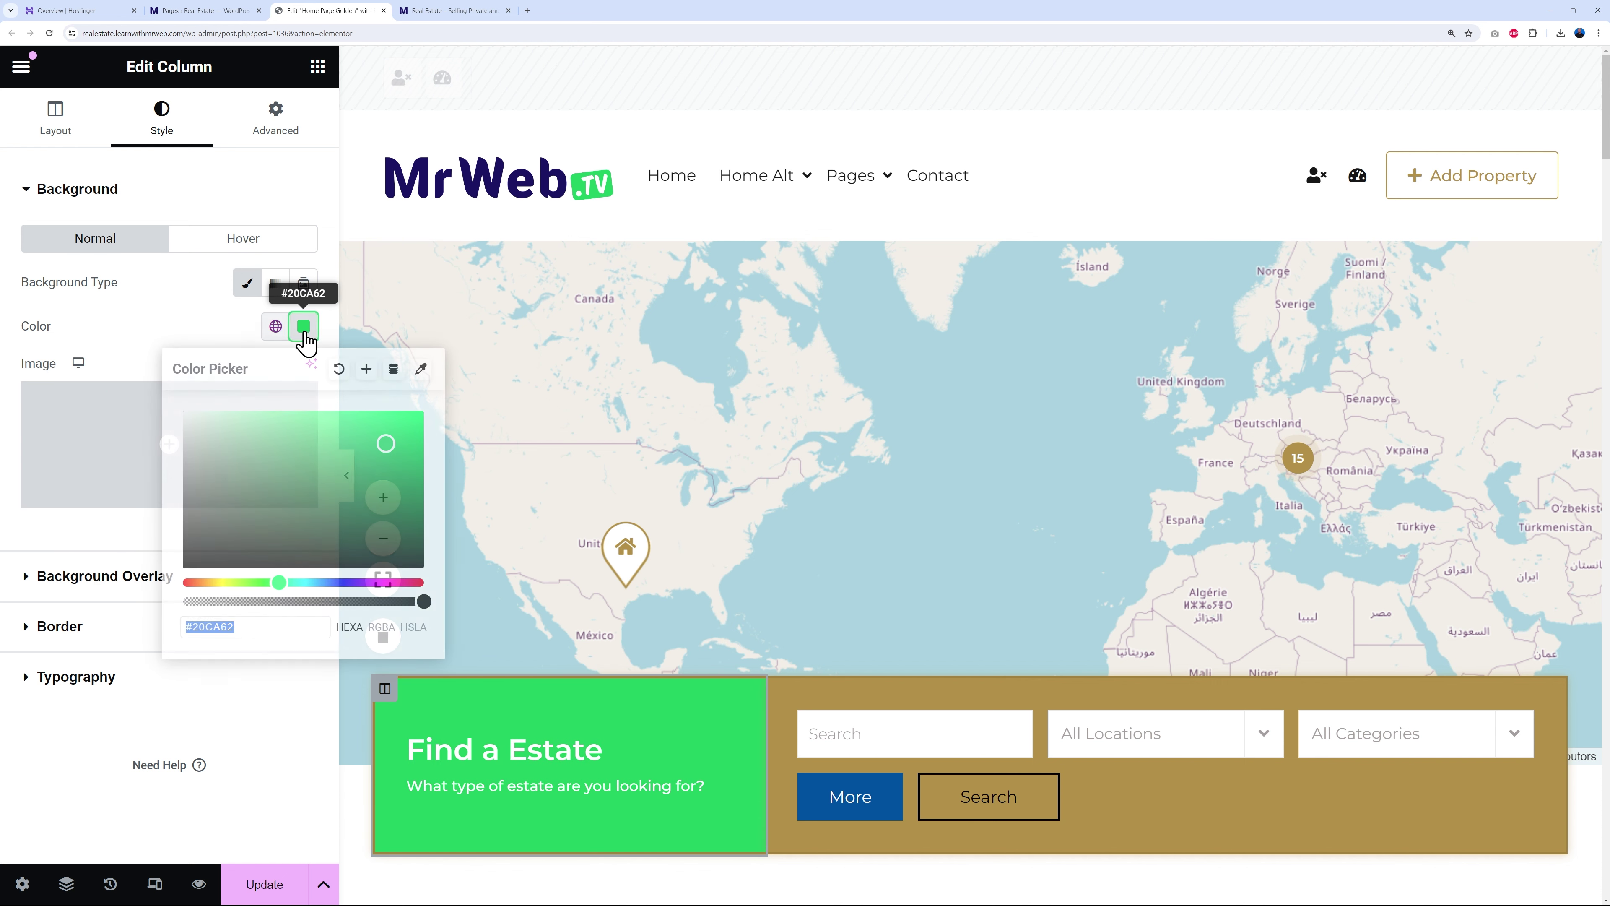
{"action": "left_click", "coordinate": [275, 326]}
{"action": "left_click", "coordinate": [59, 469]}
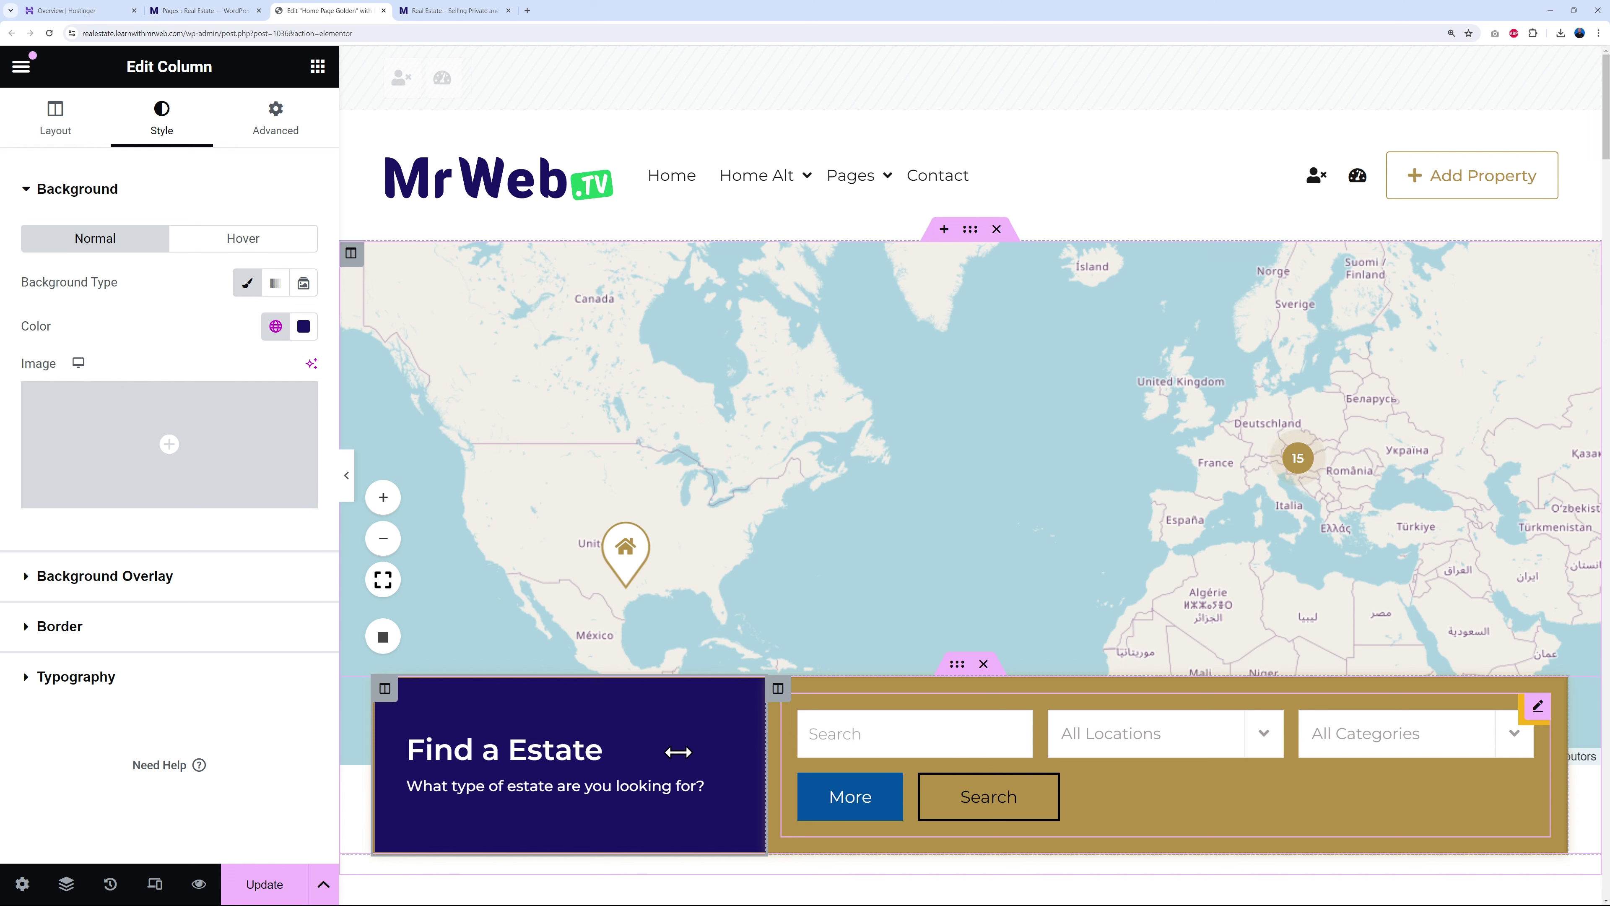
{"action": "left_click", "coordinate": [275, 326]}
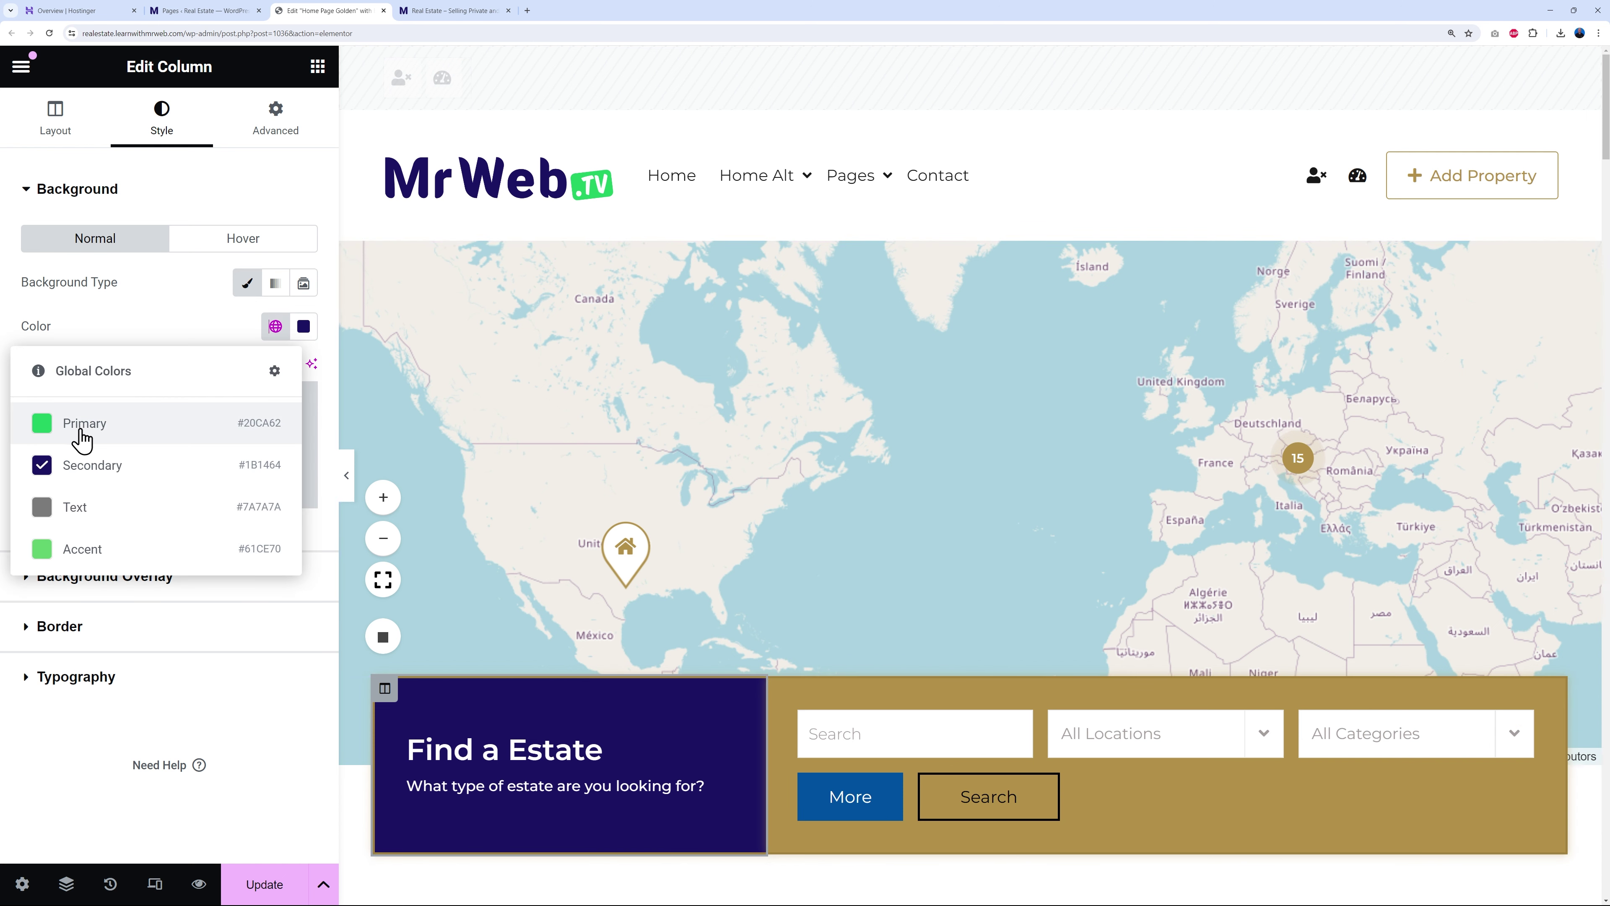
{"action": "left_click", "coordinate": [76, 425]}
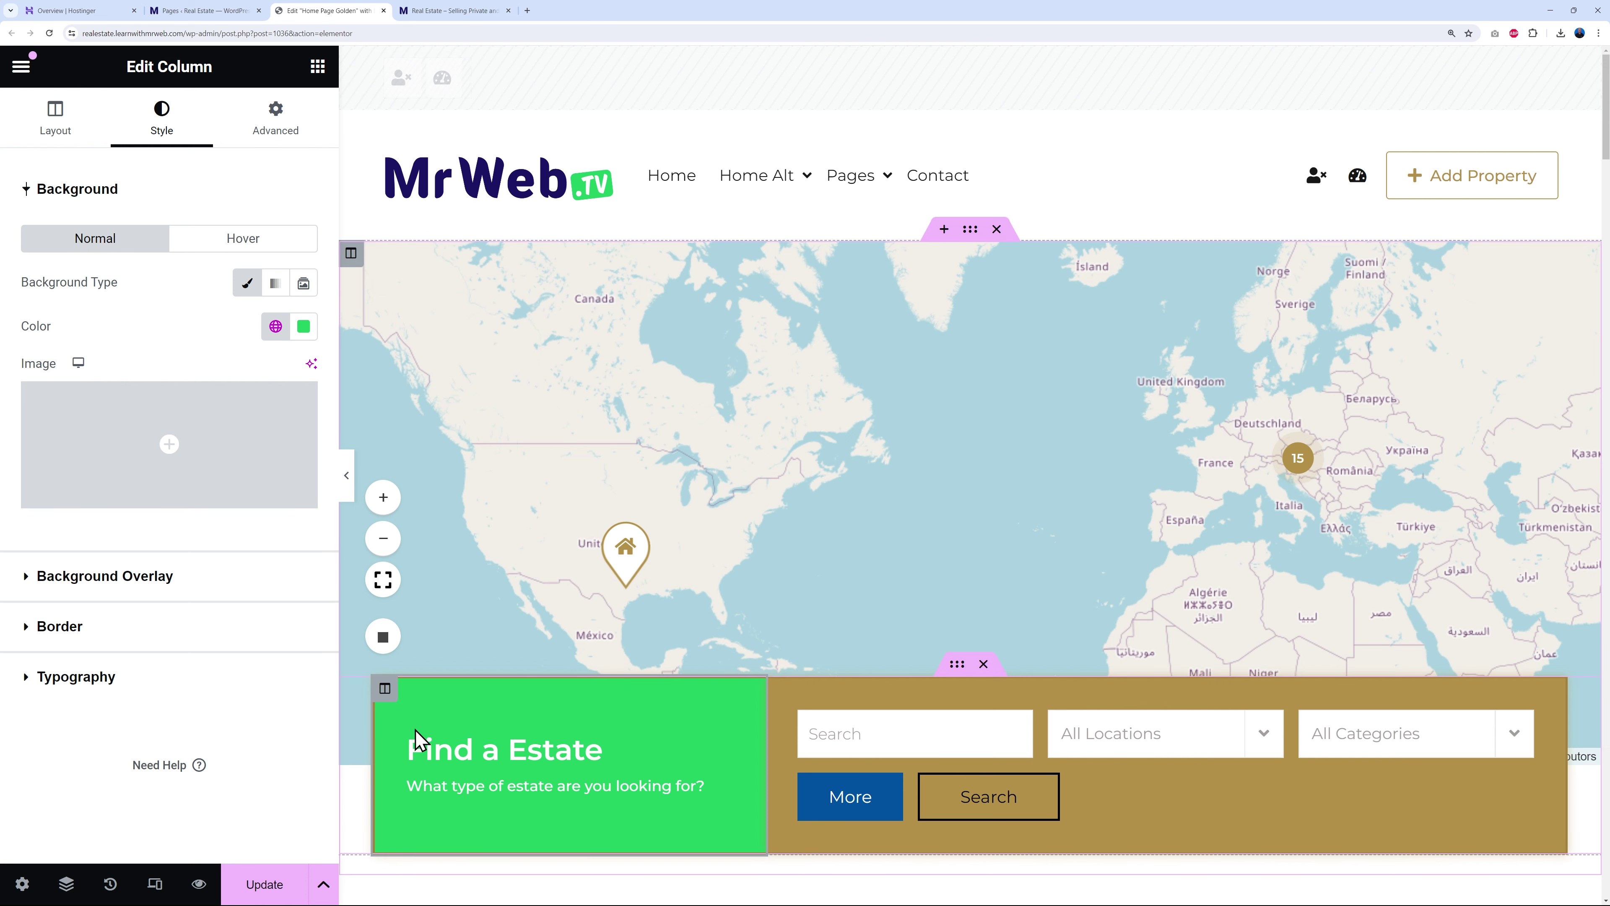
- Replace the column's gold border colour with the Primary green
{"action": "left_click", "coordinate": [58, 628]}
{"action": "left_click", "coordinate": [303, 509]}
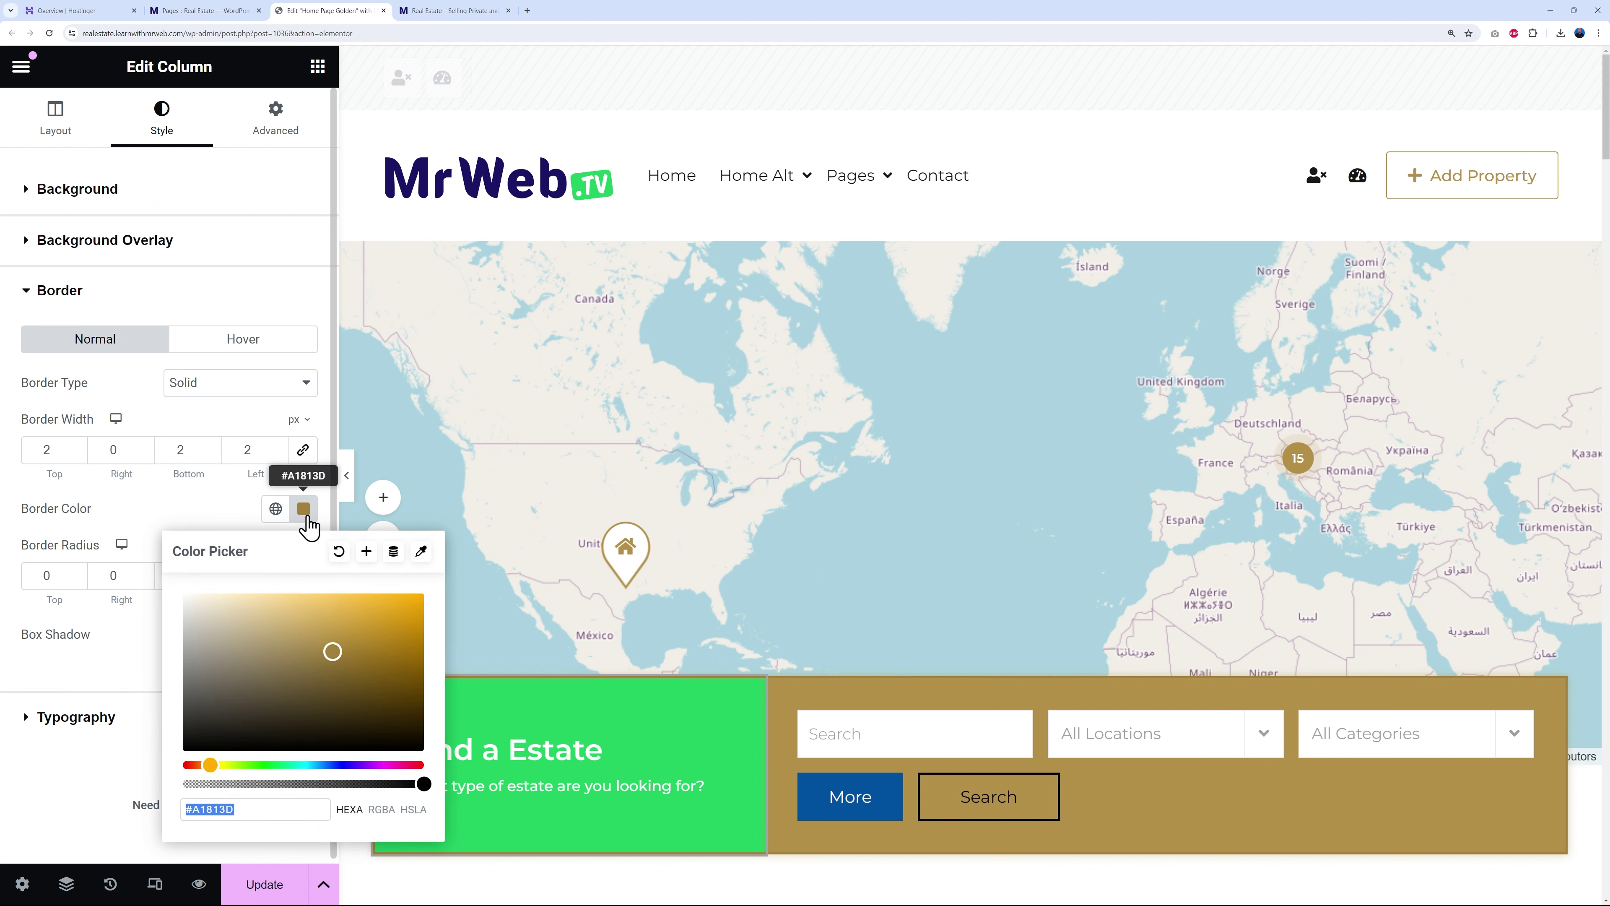
{"action": "left_click", "coordinate": [342, 557]}
{"action": "left_click", "coordinate": [275, 508]}
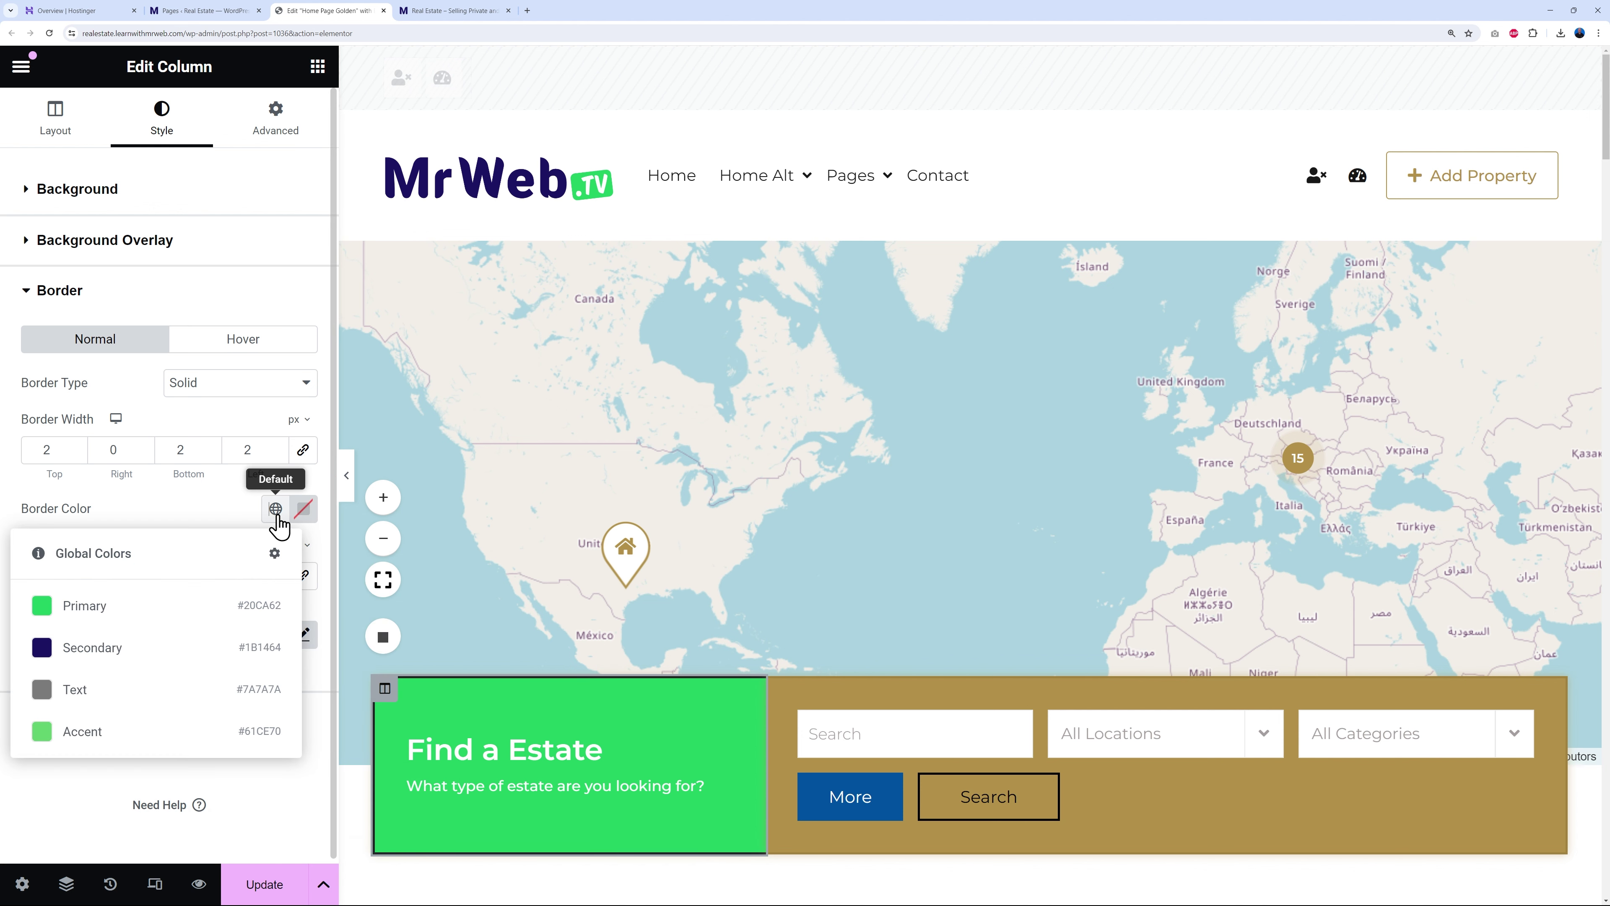
{"action": "left_click", "coordinate": [166, 607]}
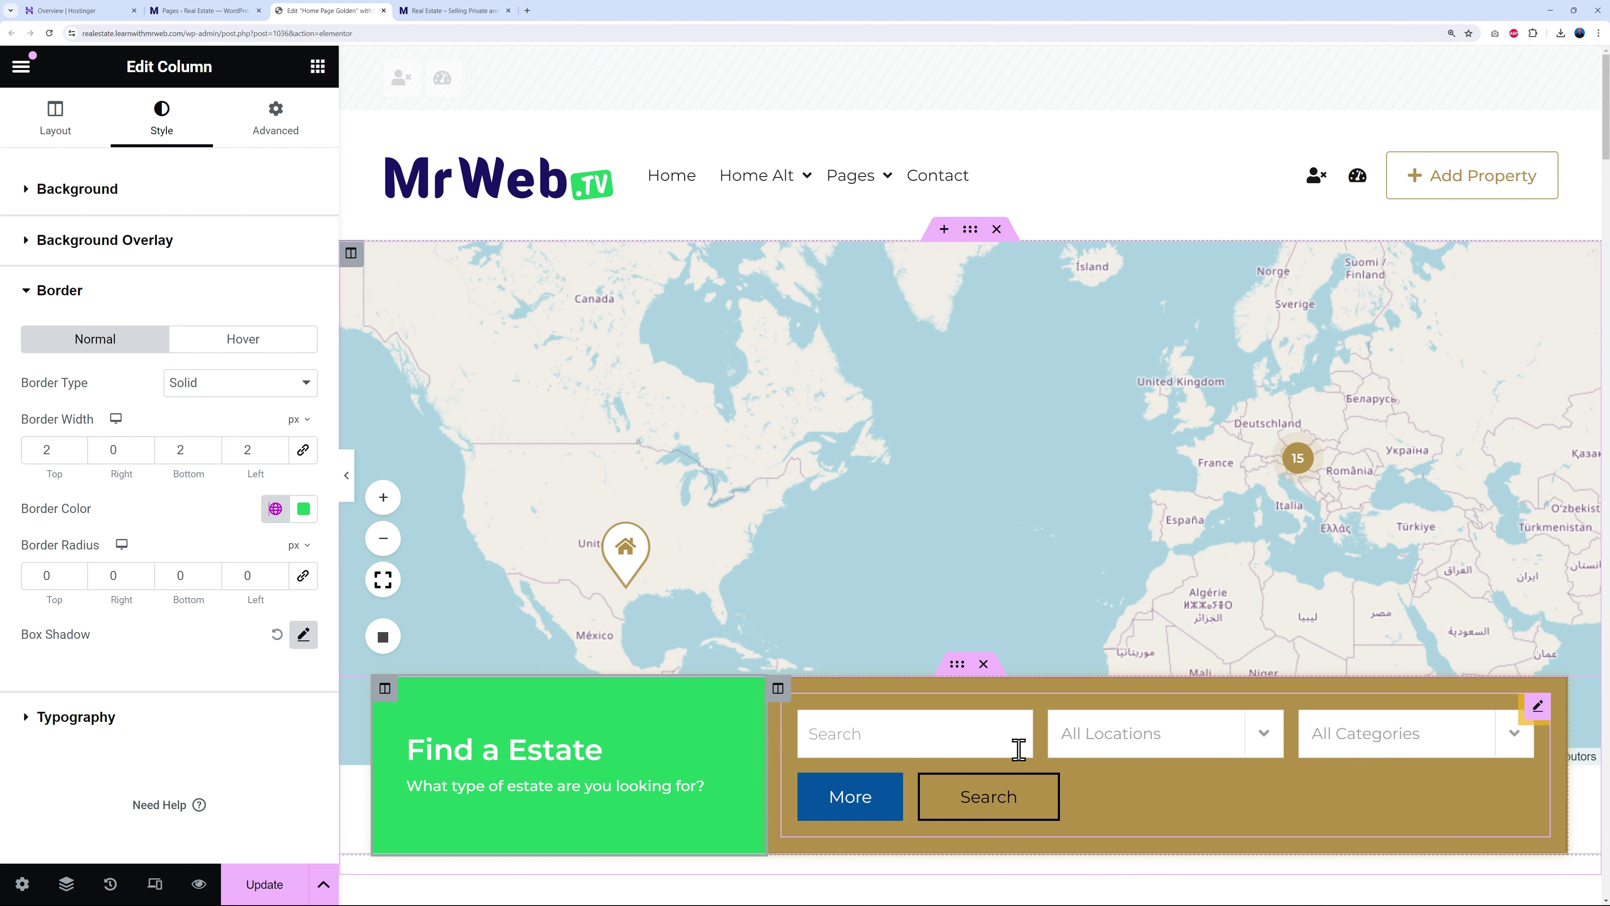
- Make the right search-fields column's background and border Primary green
{"action": "left_click", "coordinate": [778, 689]}
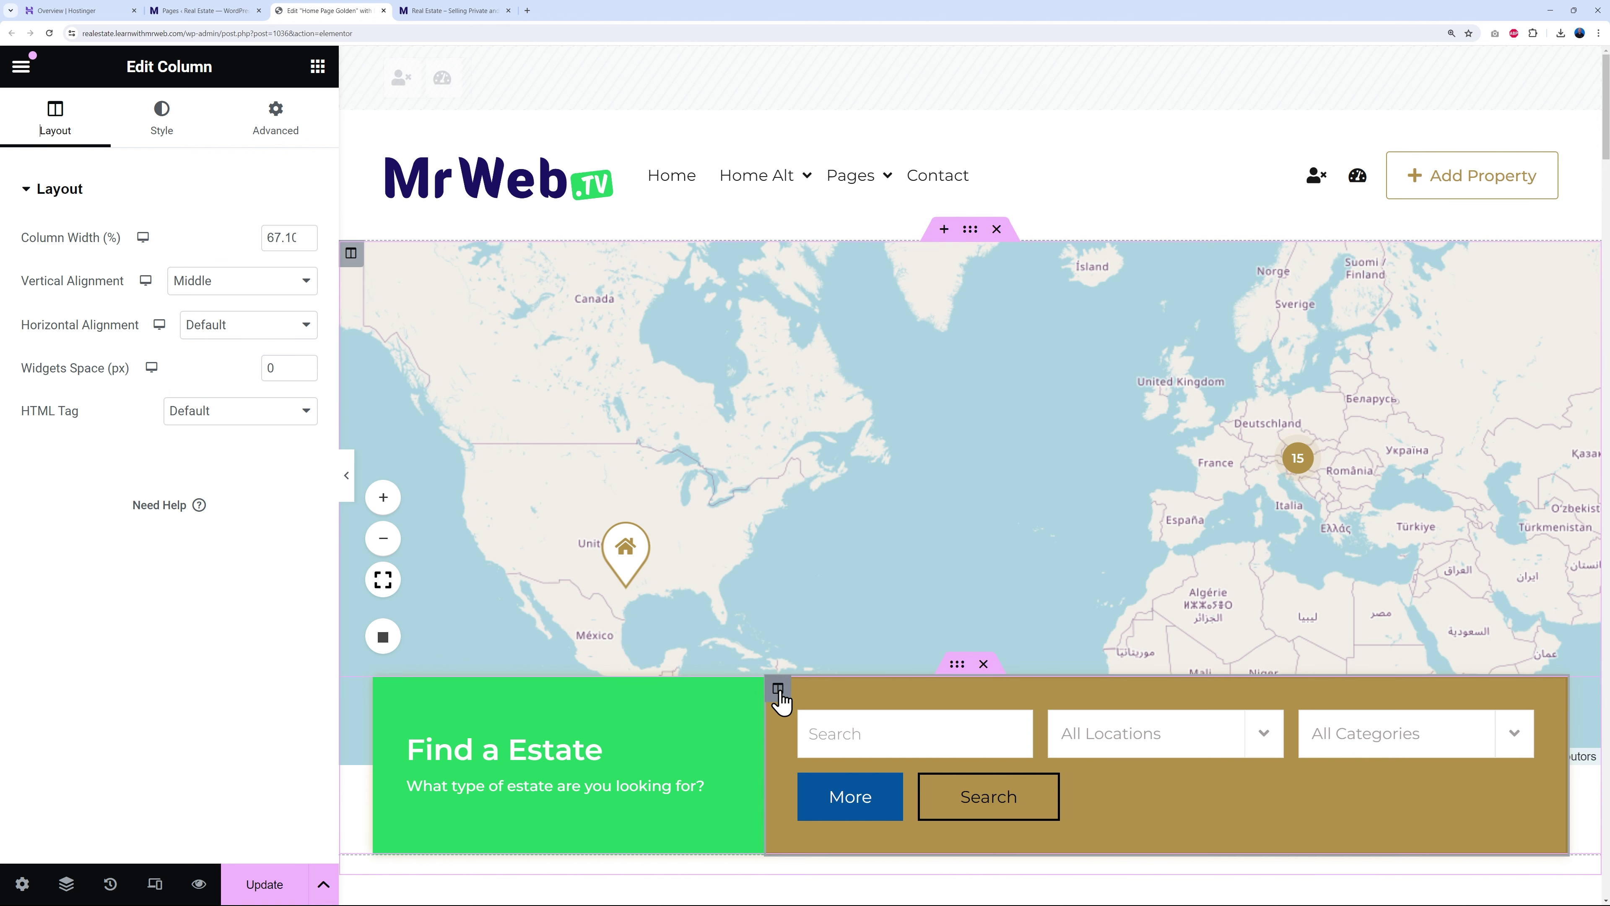
{"action": "left_click", "coordinate": [156, 133]}
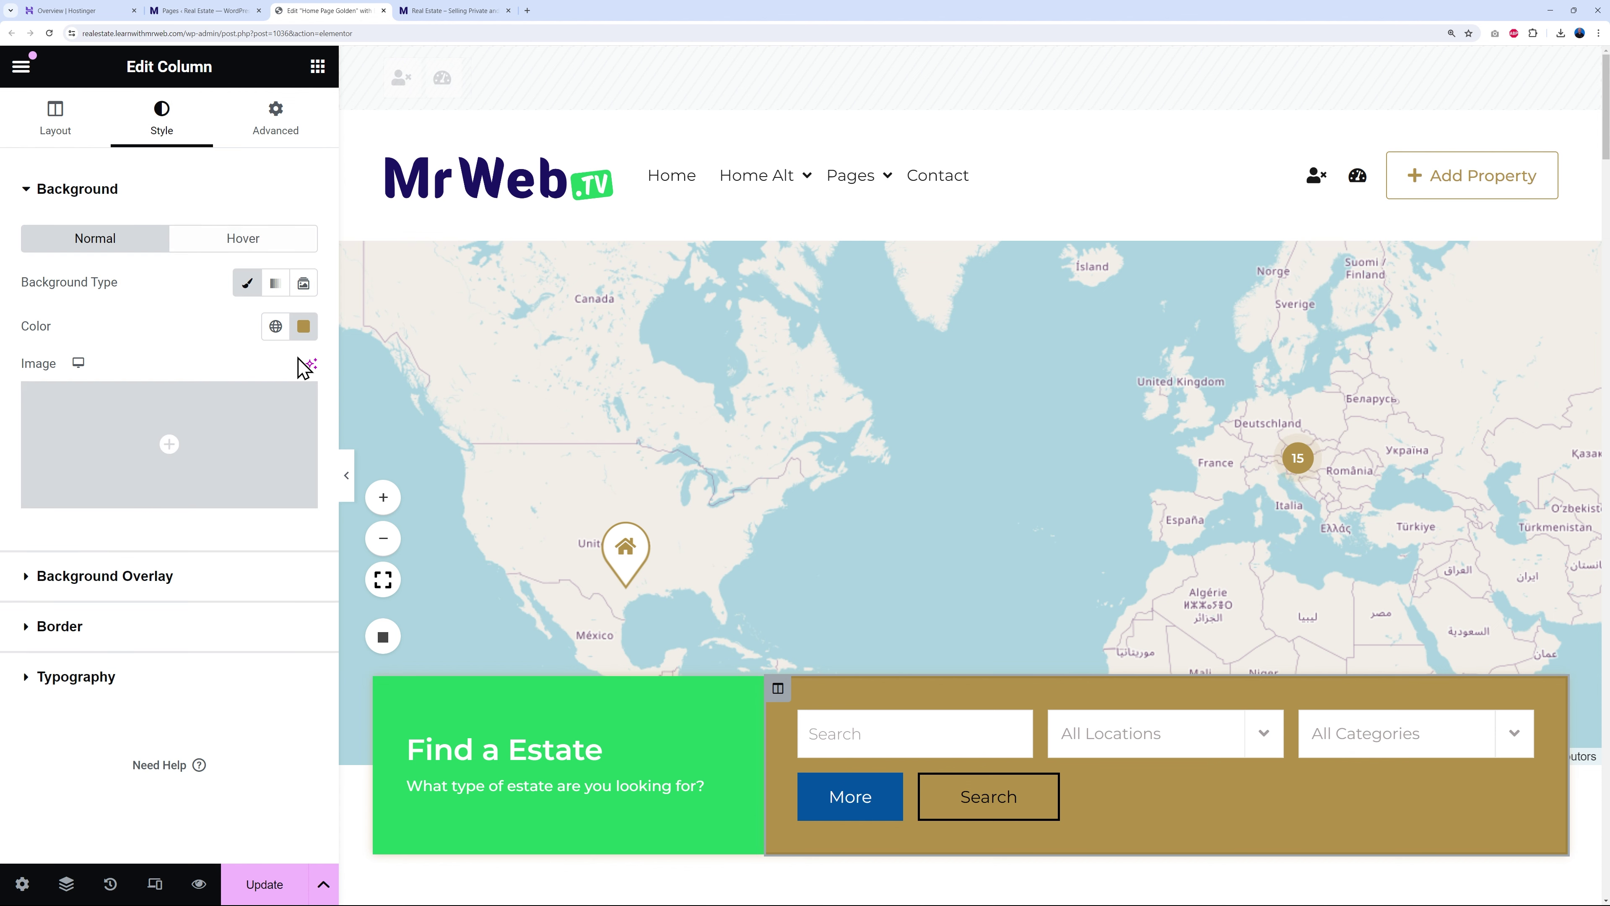
{"action": "left_click", "coordinate": [276, 326]}
{"action": "left_click", "coordinate": [108, 423]}
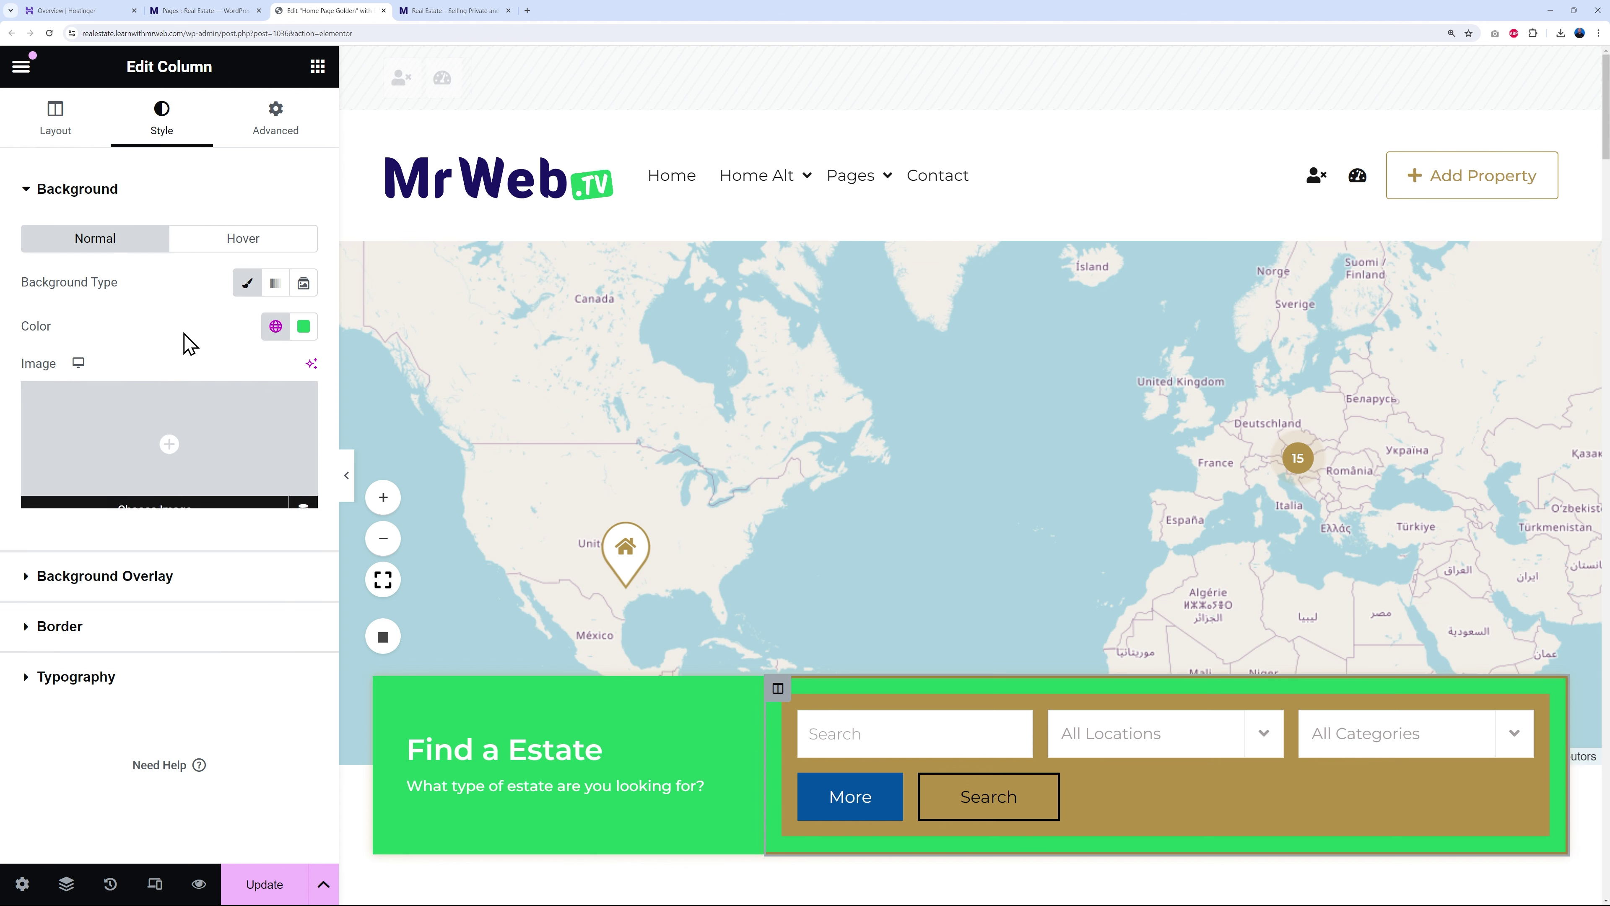
{"action": "left_click", "coordinate": [56, 628]}
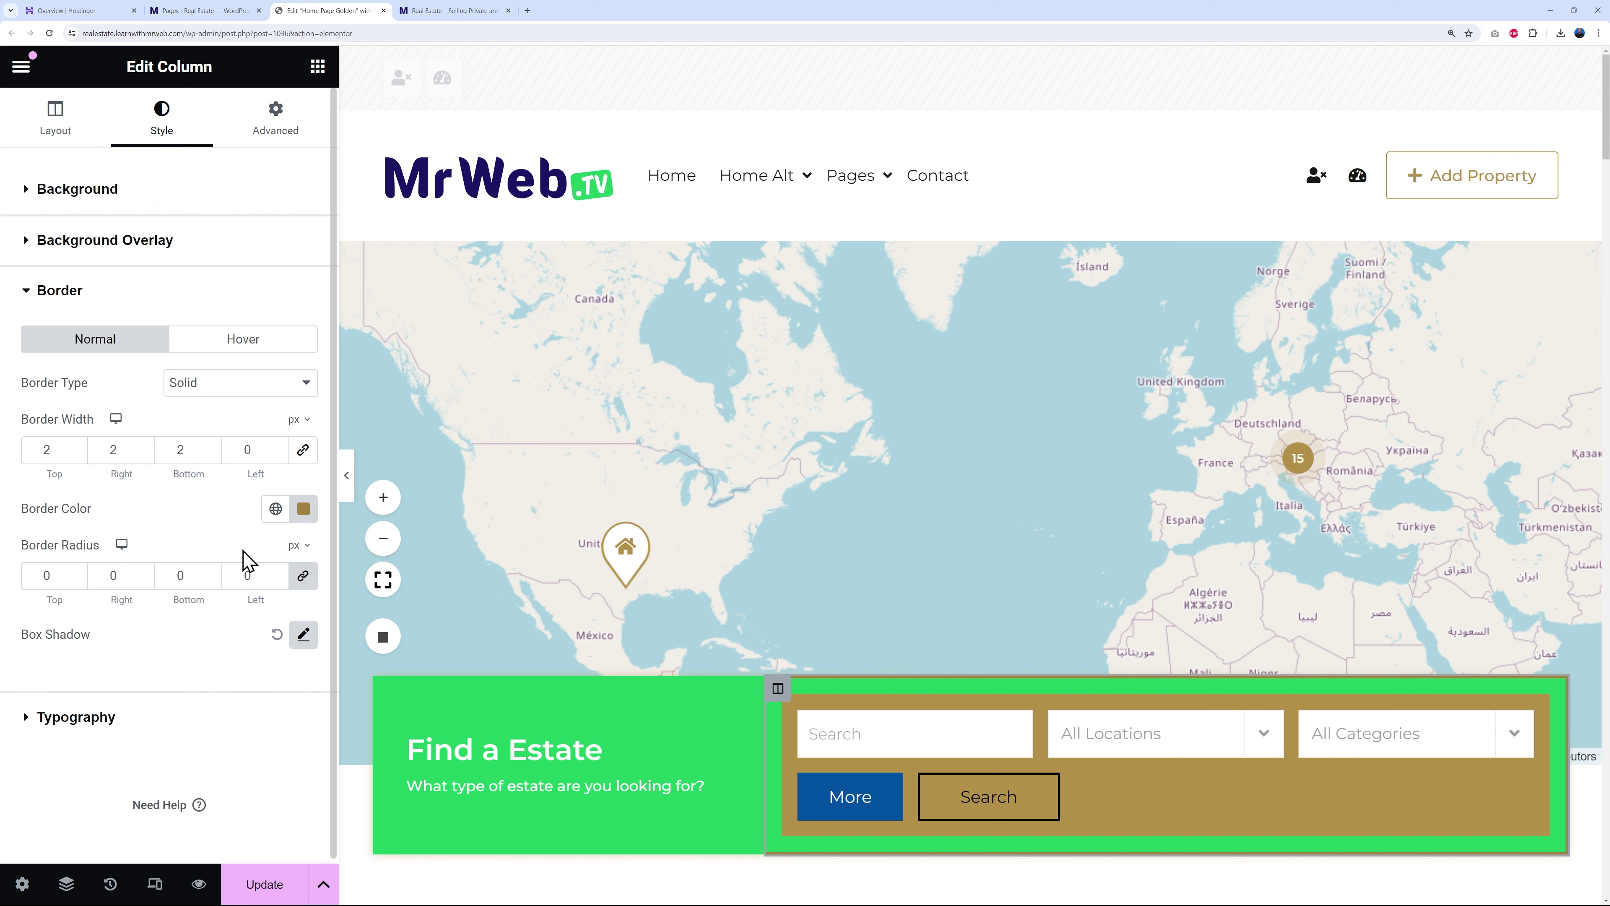
{"action": "left_click", "coordinate": [276, 509]}
{"action": "left_click", "coordinate": [118, 614]}
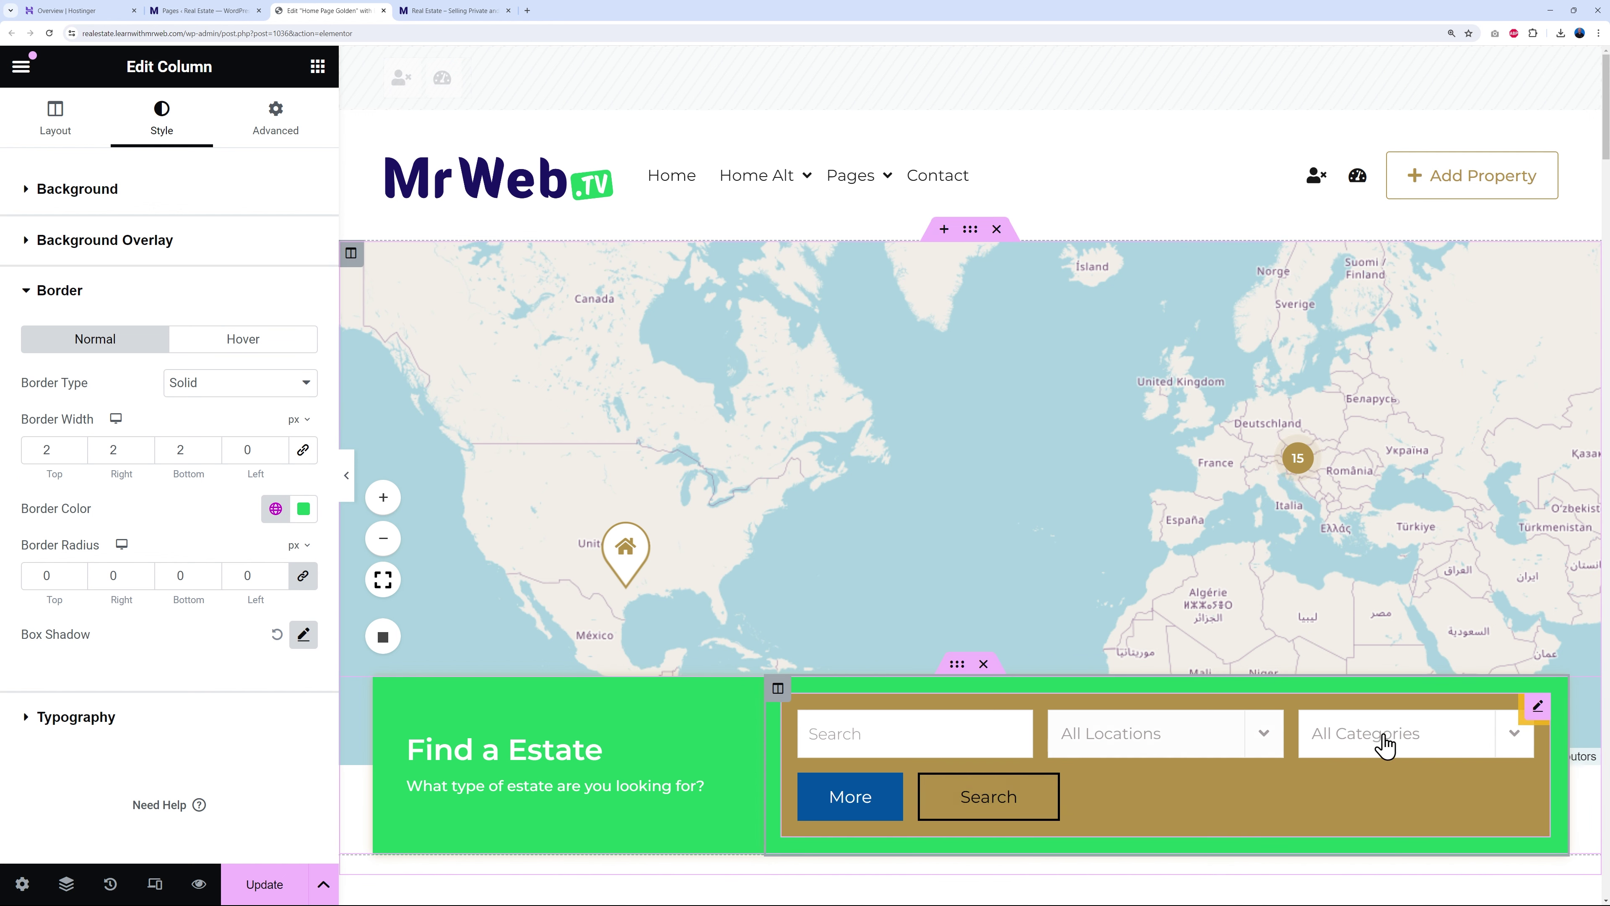
- Set the estate search widget's Advanced background to Primary green and save the page
{"action": "left_click", "coordinate": [1537, 710]}
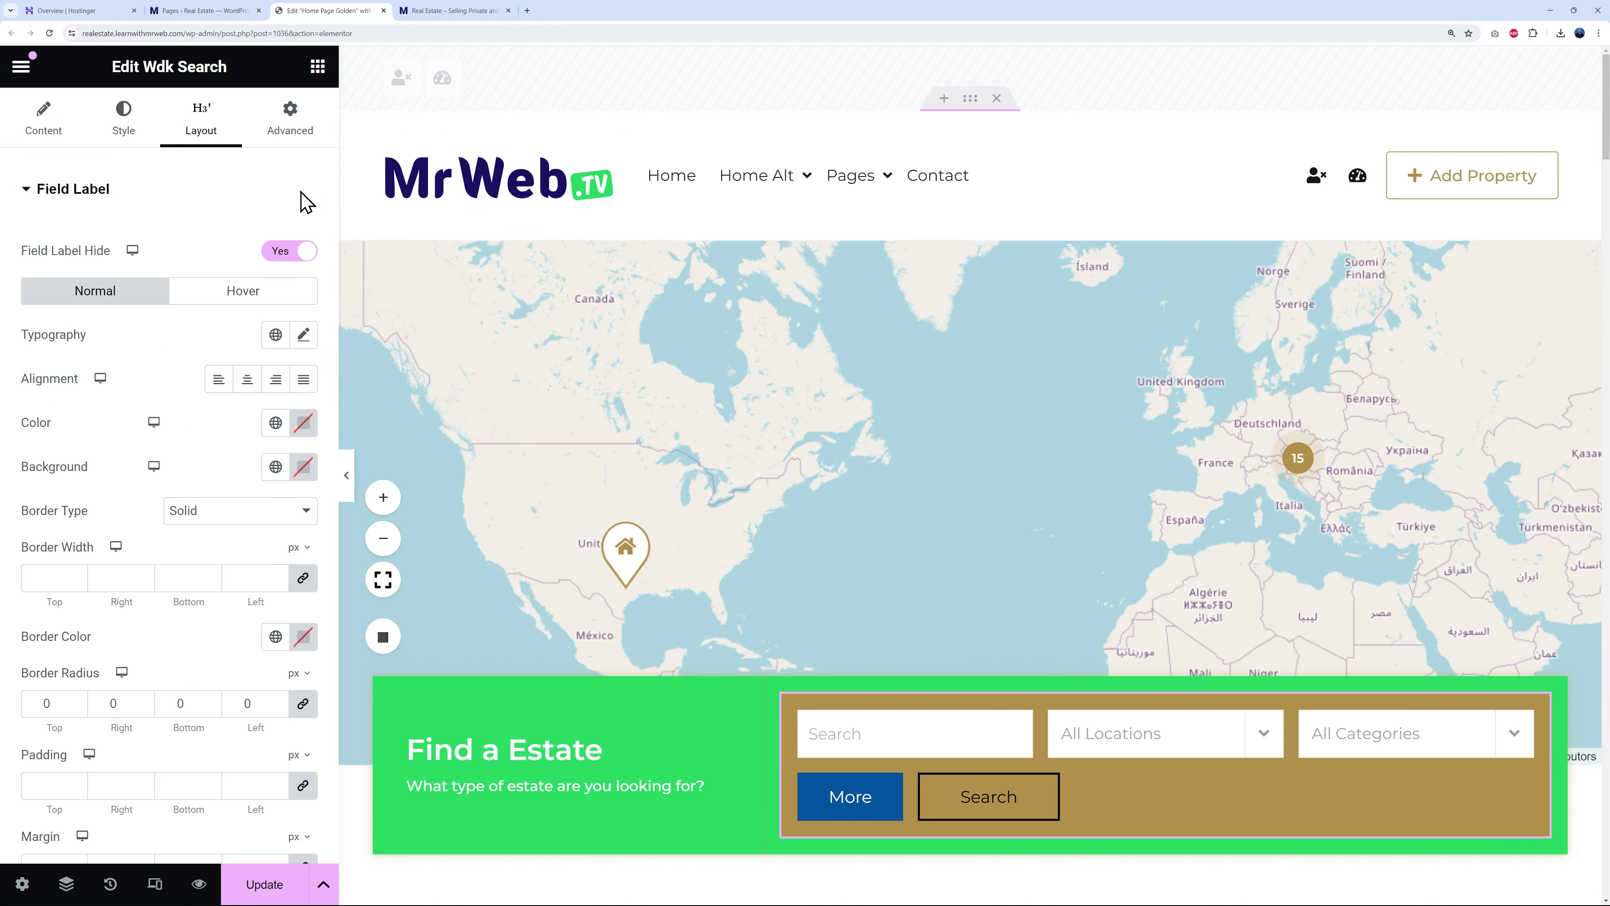
{"action": "left_click", "coordinate": [283, 140]}
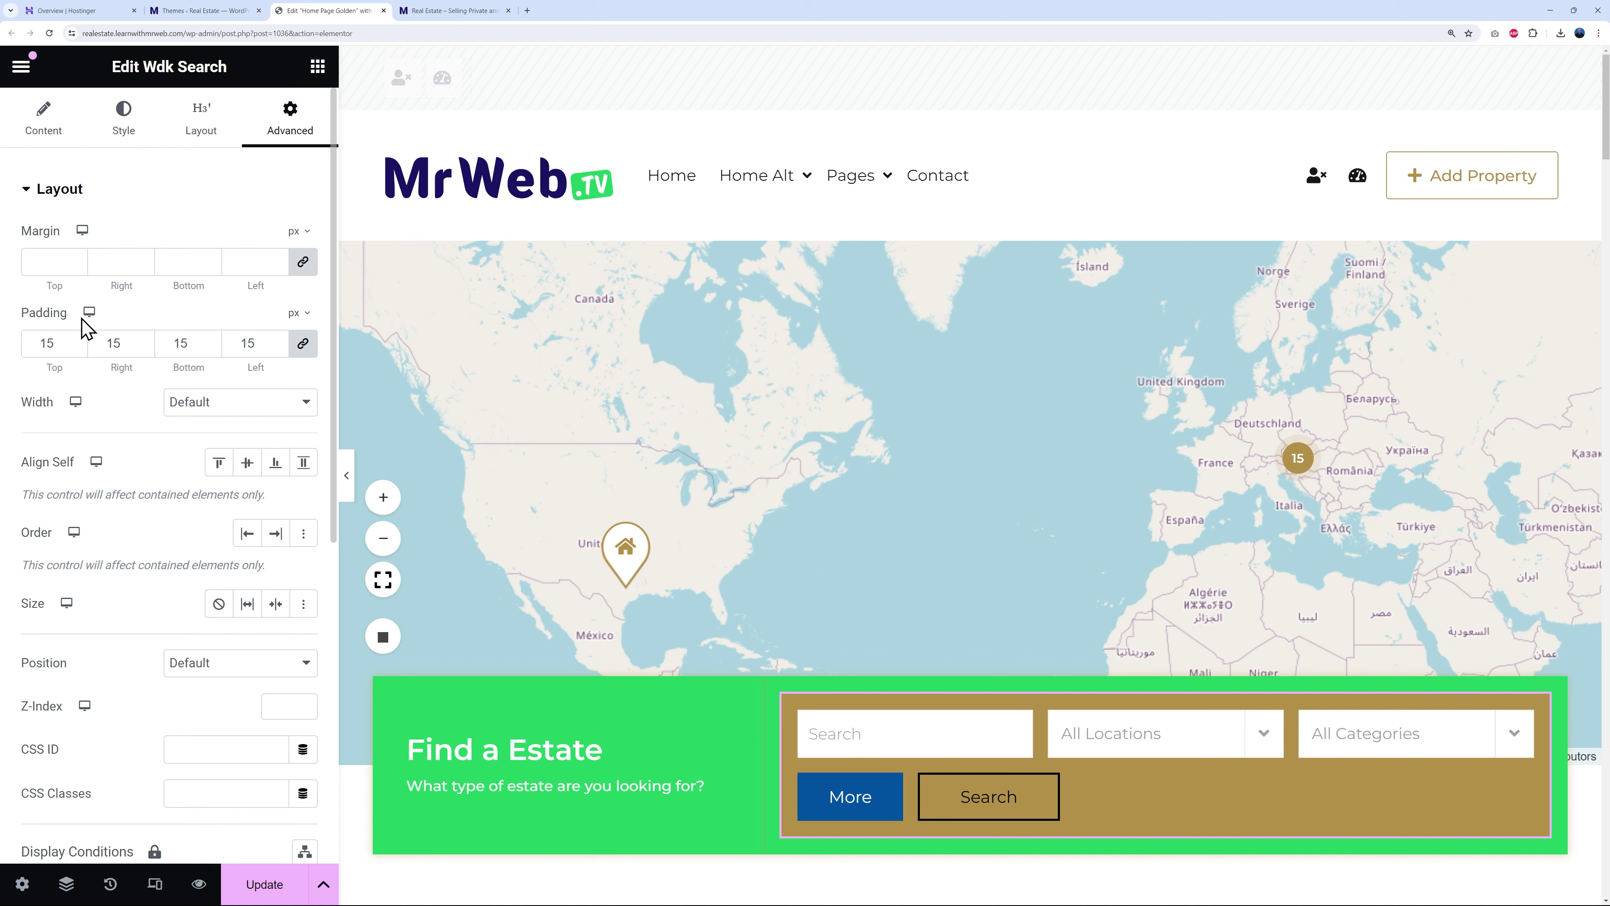
{"action": "left_click", "coordinate": [24, 191]}
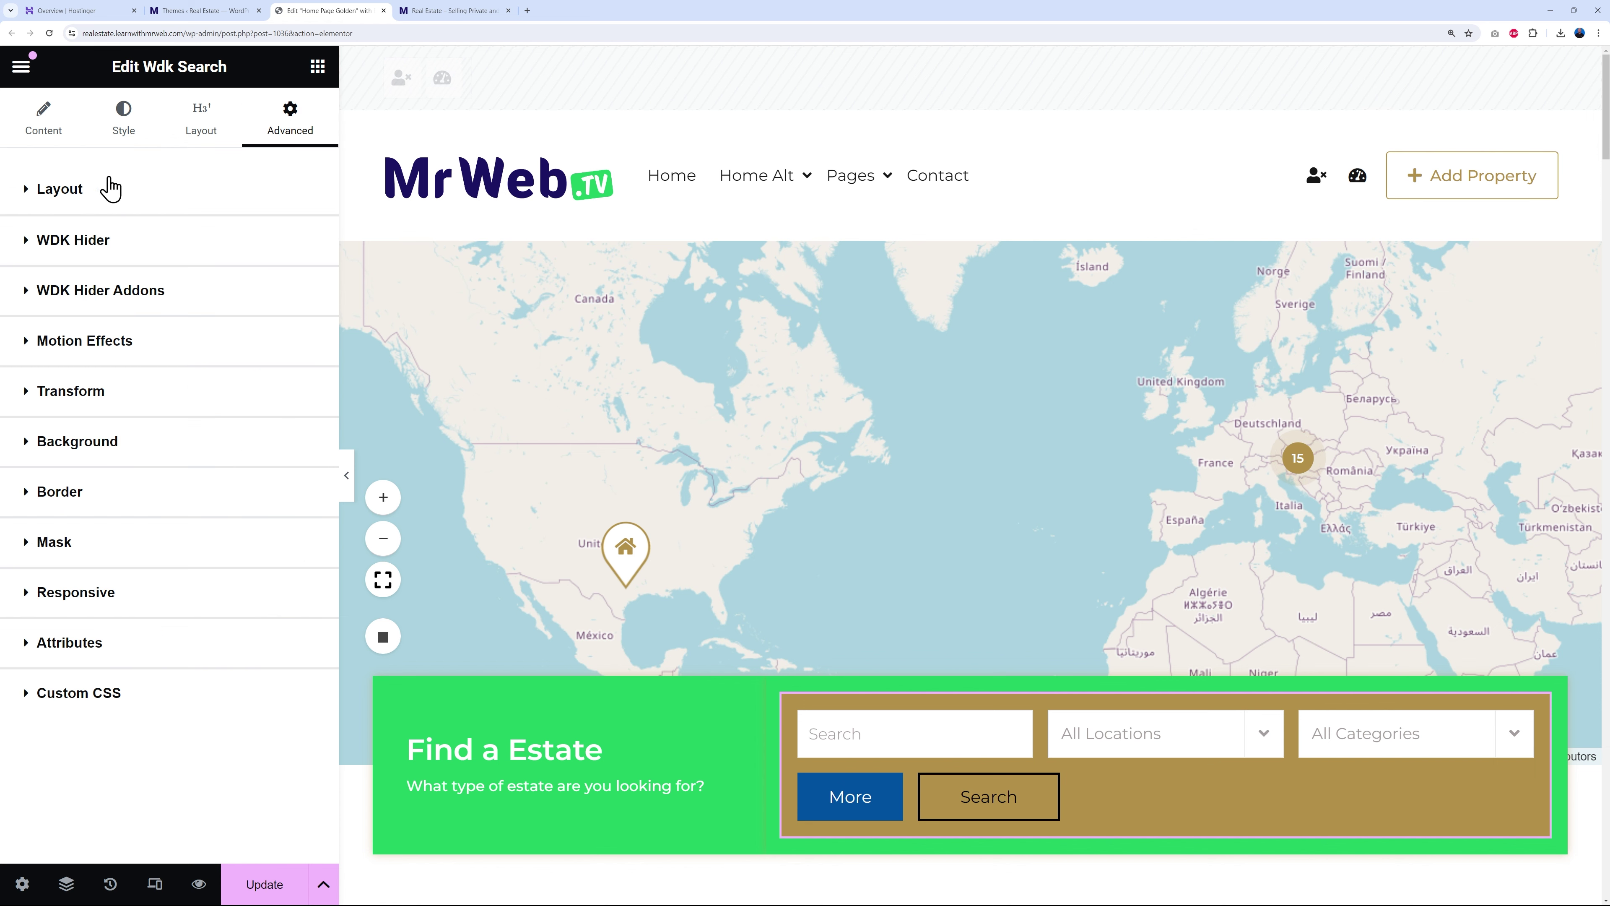
{"action": "left_click", "coordinate": [103, 456]}
{"action": "left_click", "coordinate": [275, 578]}
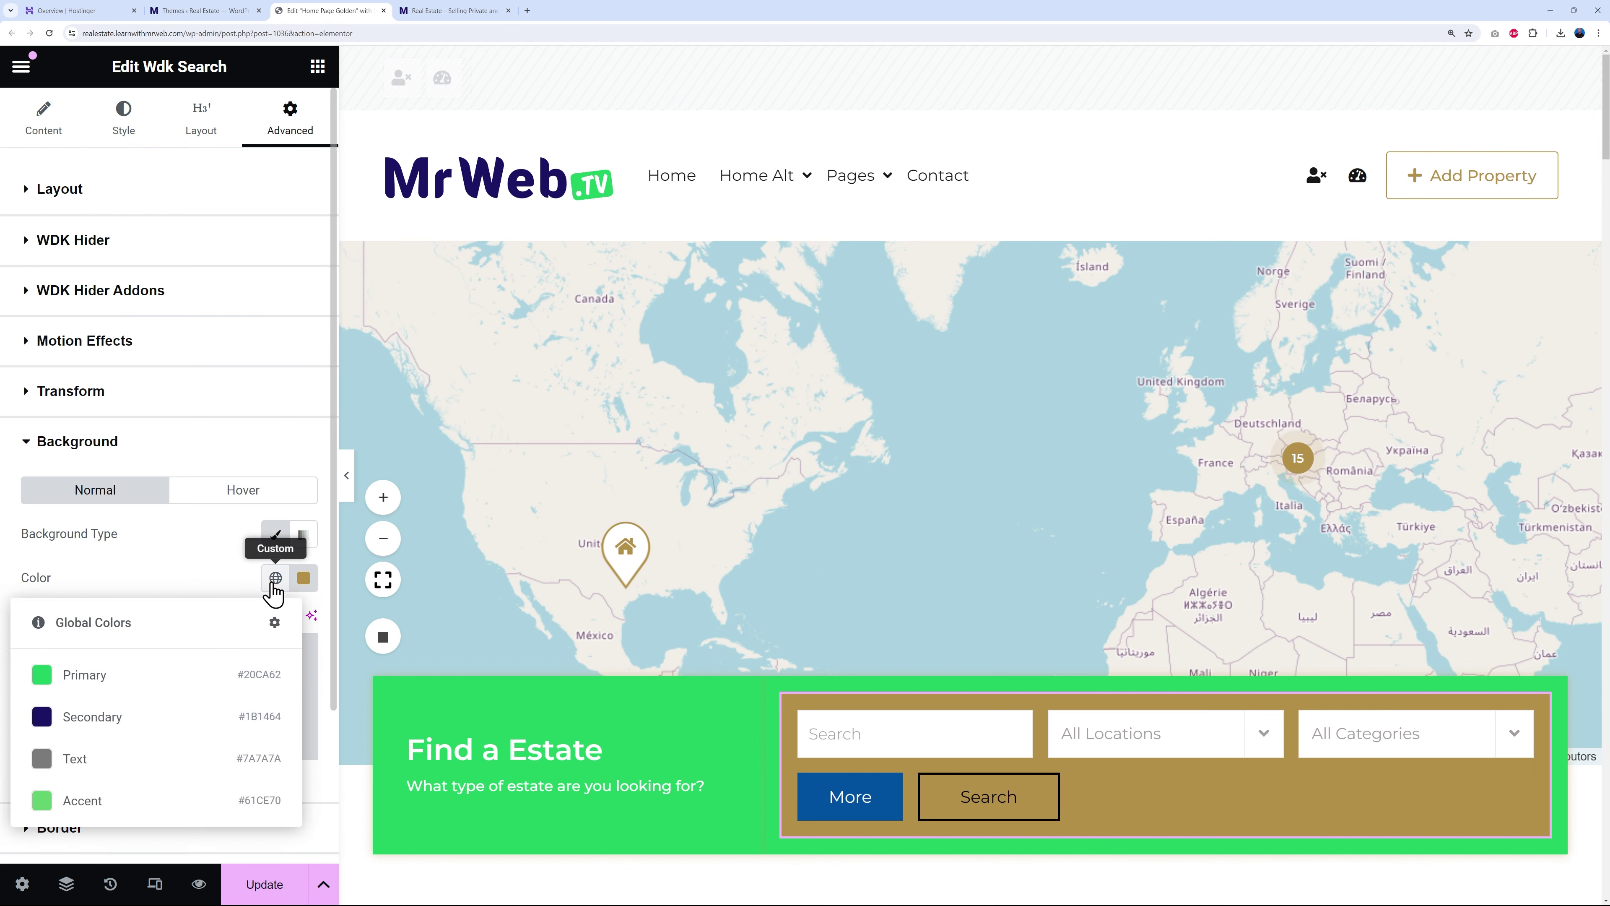
{"action": "left_click", "coordinate": [96, 673]}
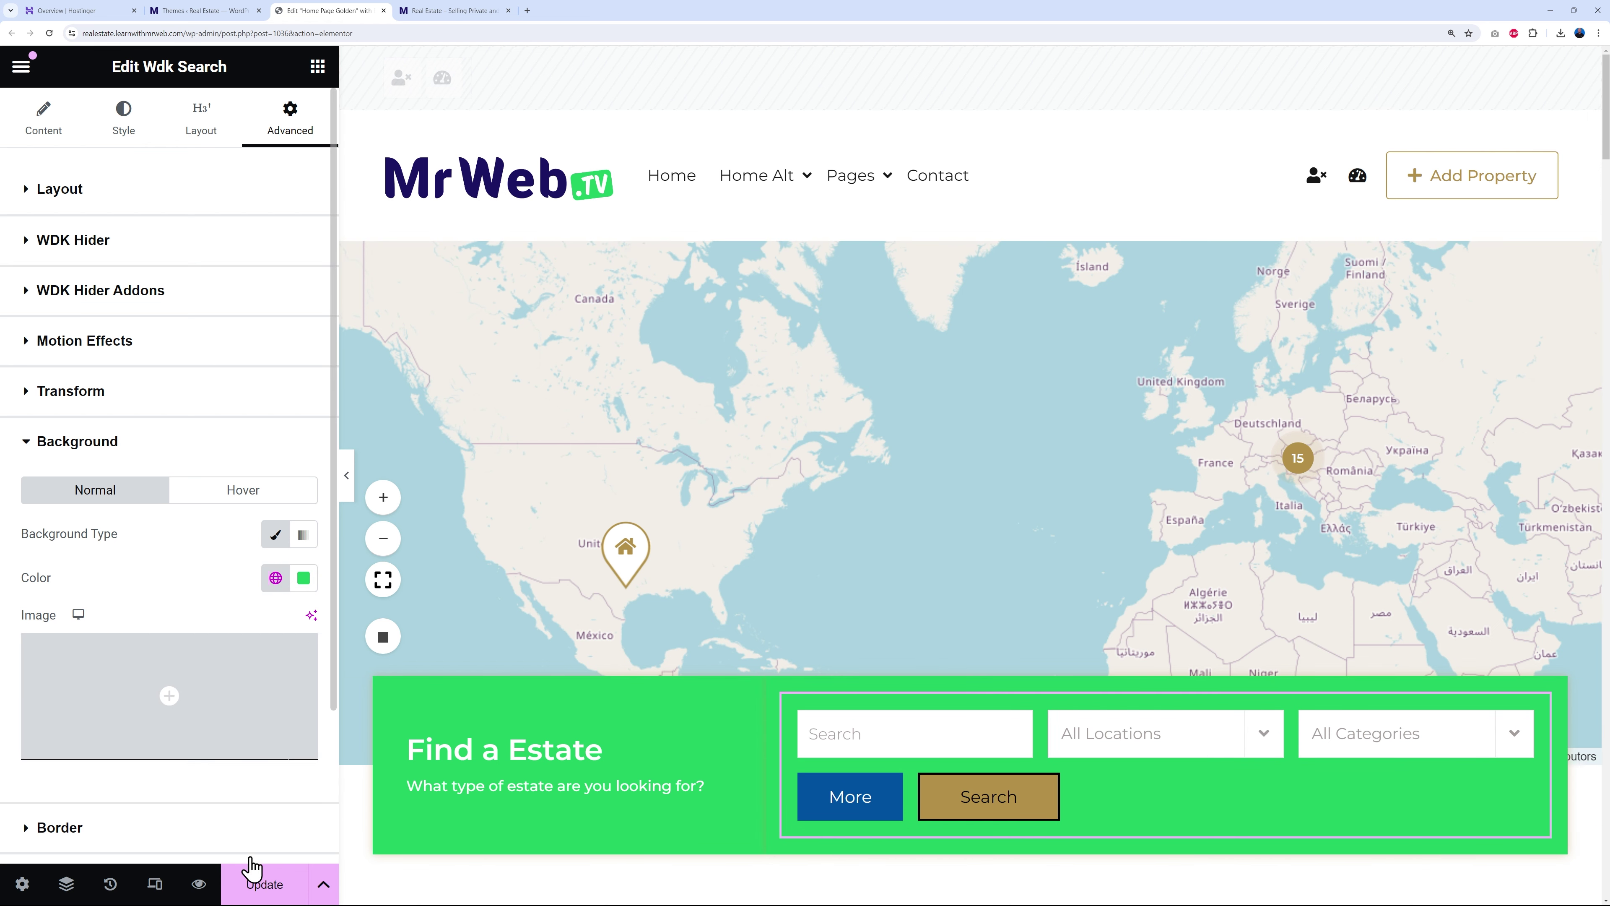
{"action": "left_click", "coordinate": [260, 883]}
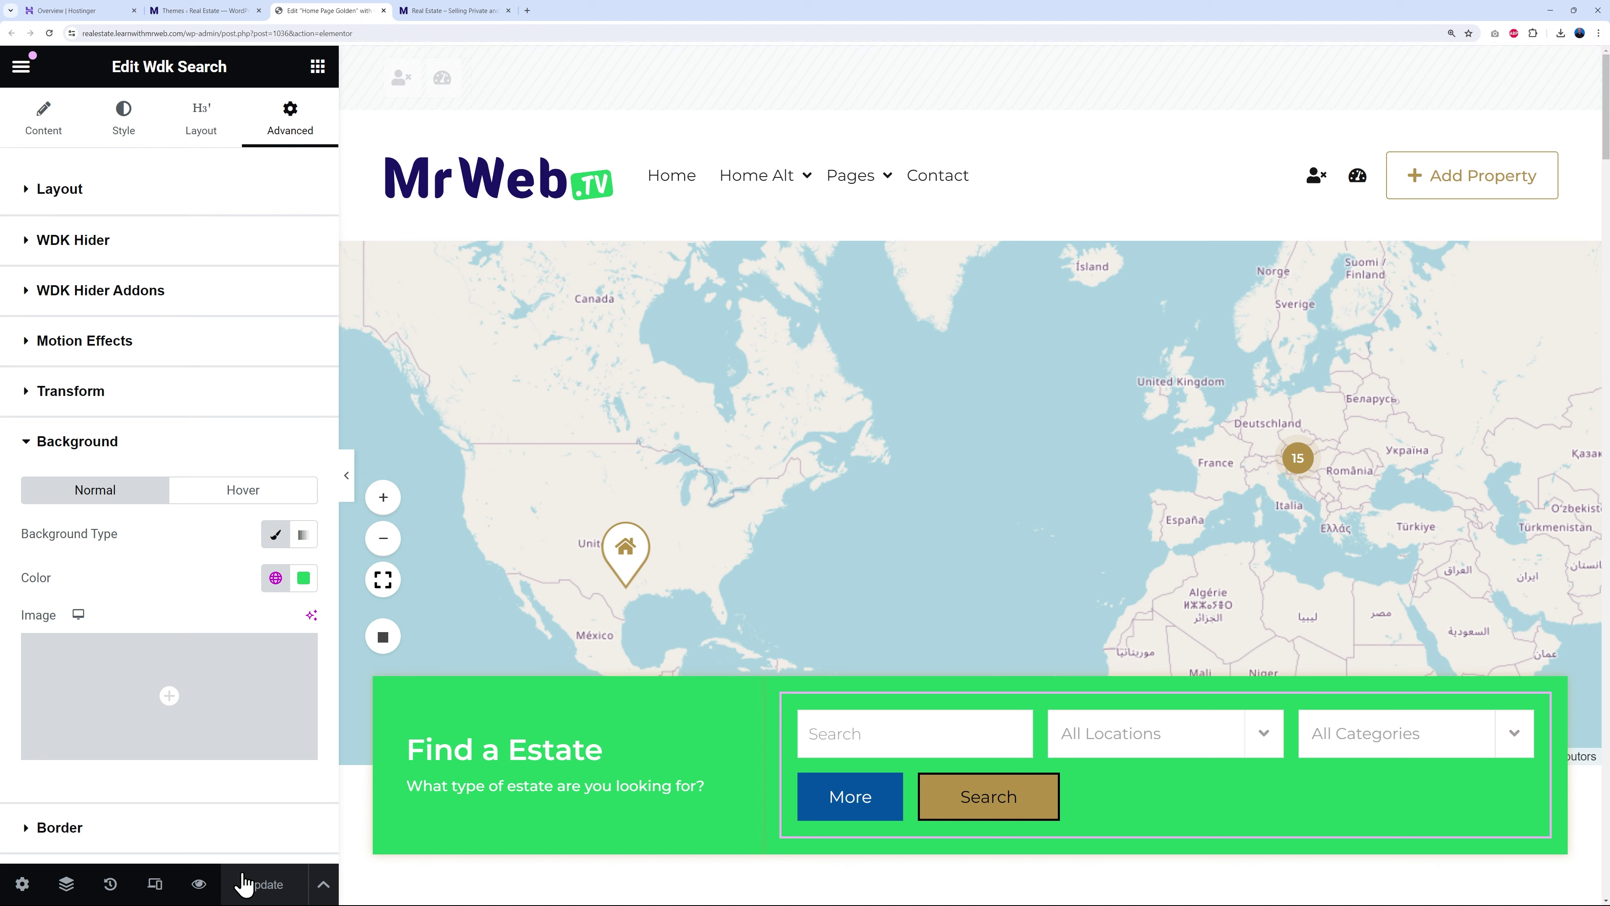
{"action": "left_click", "coordinate": [476, 12]}
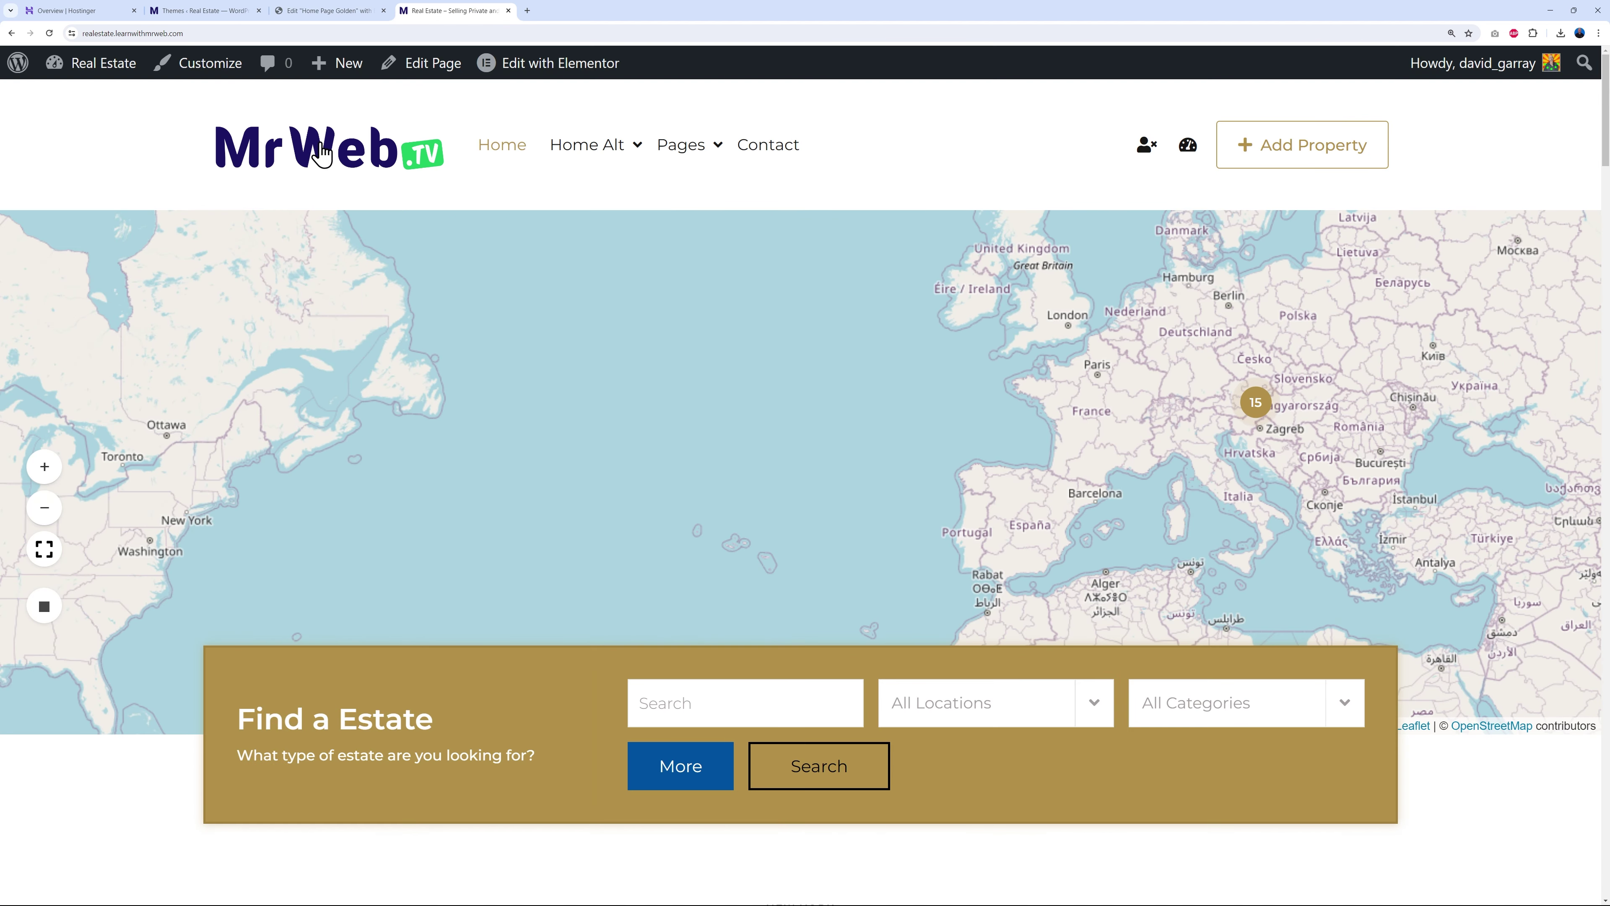
- Reload the live home page to confirm the green search box, then return to the editor
{"action": "key", "text": "F5"}
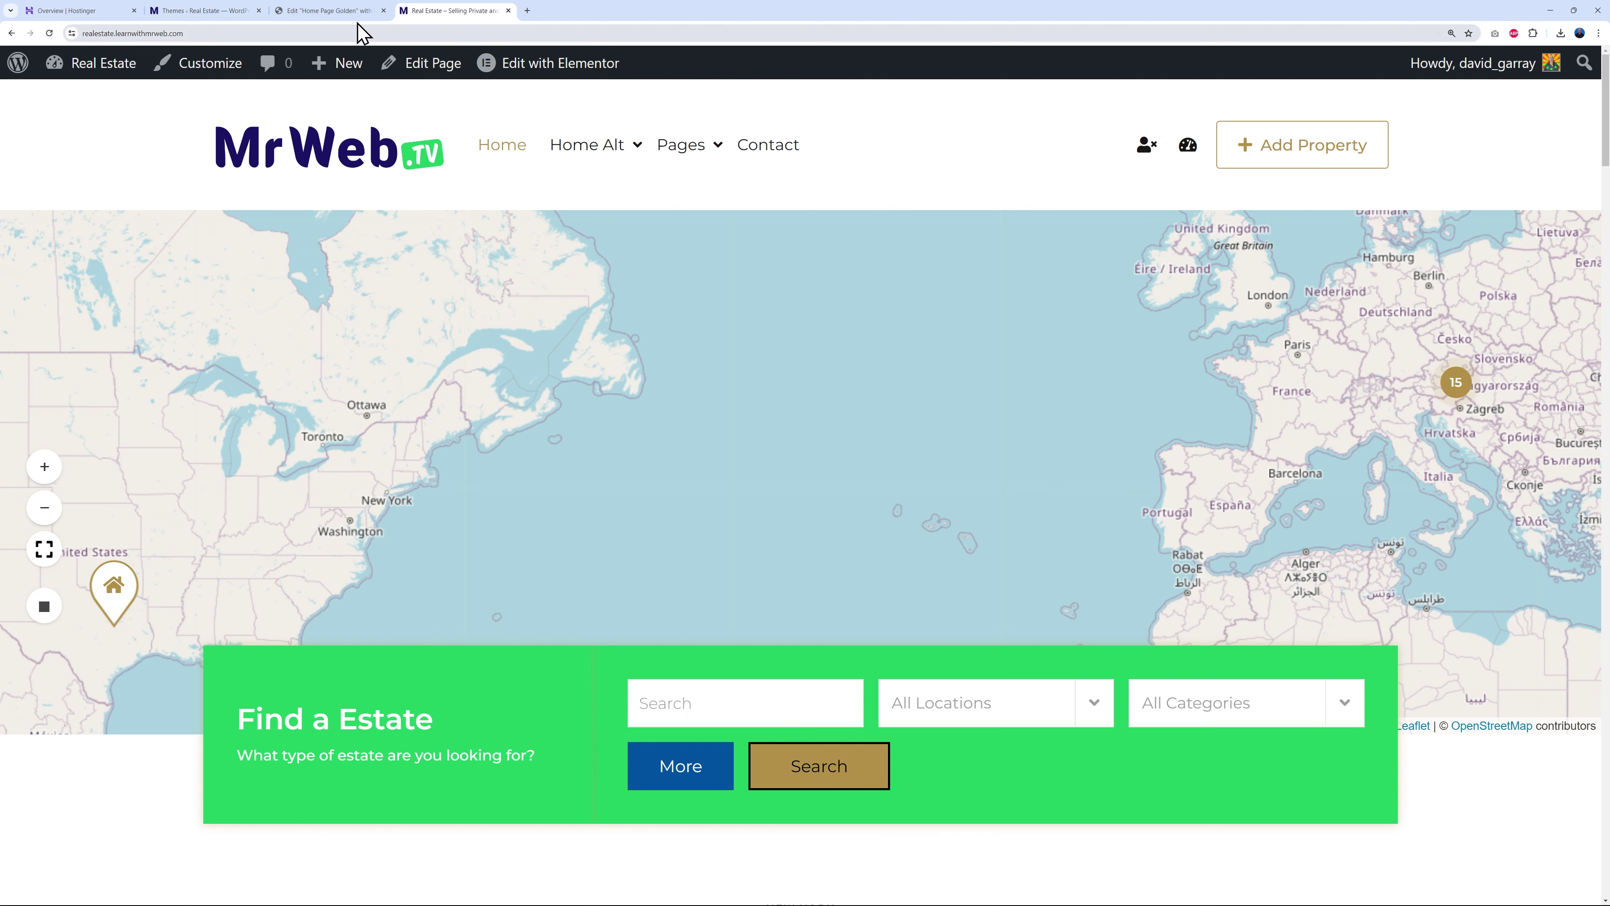
{"action": "left_click", "coordinate": [302, 11]}
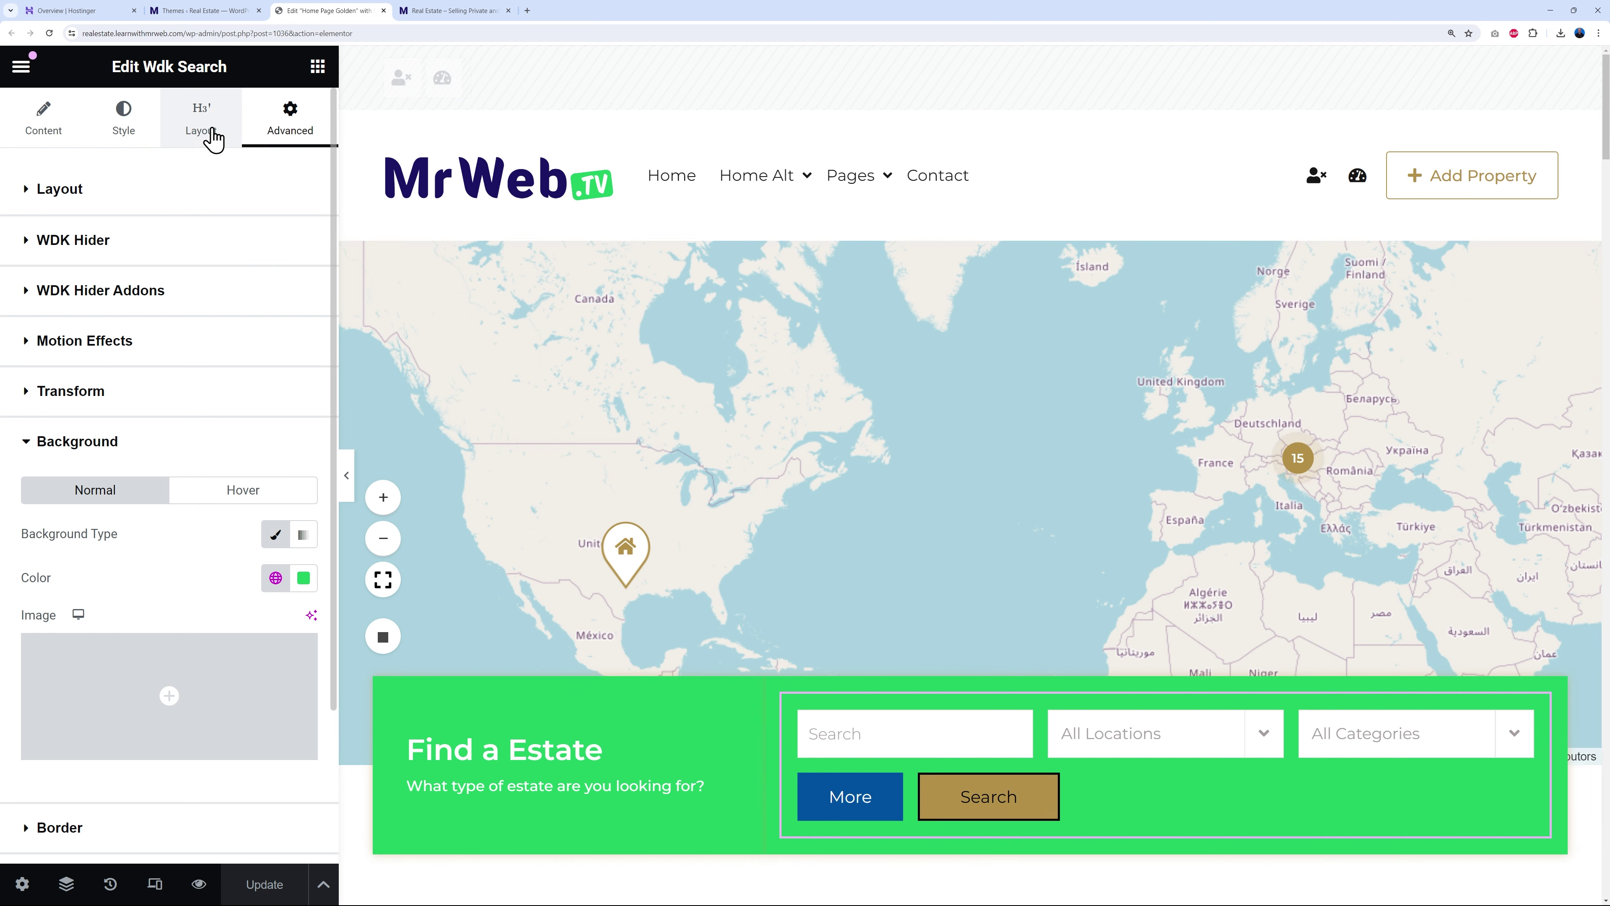
- Set the More button background to the navy Secondary global colour
{"action": "left_click", "coordinate": [214, 138]}
{"action": "left_click", "coordinate": [27, 193]}
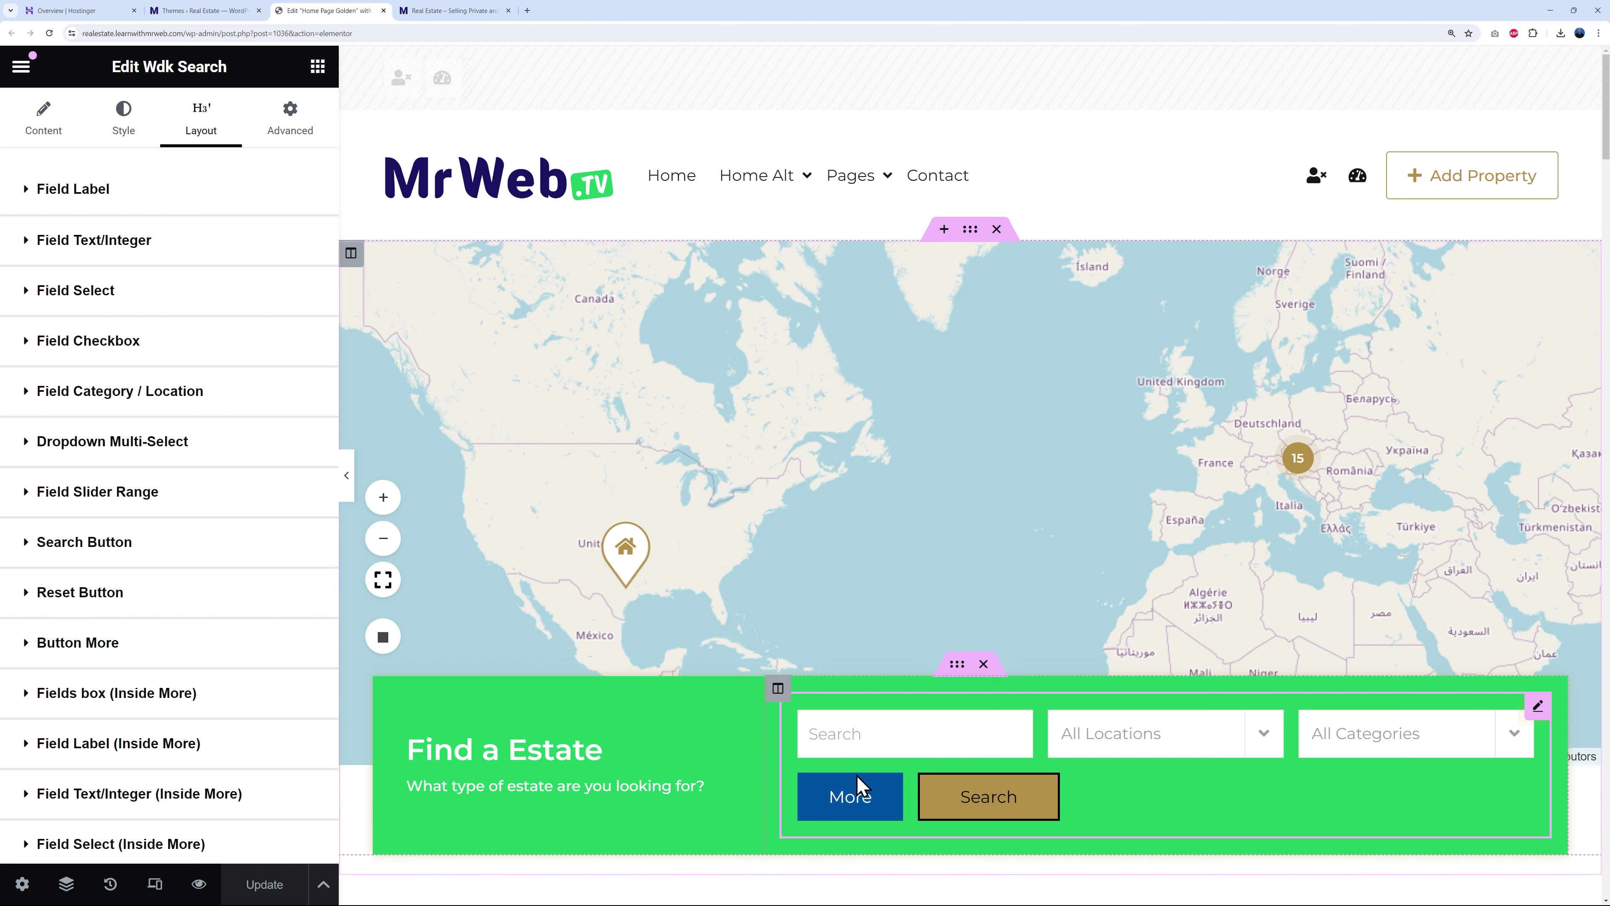
{"action": "left_click", "coordinate": [109, 647]}
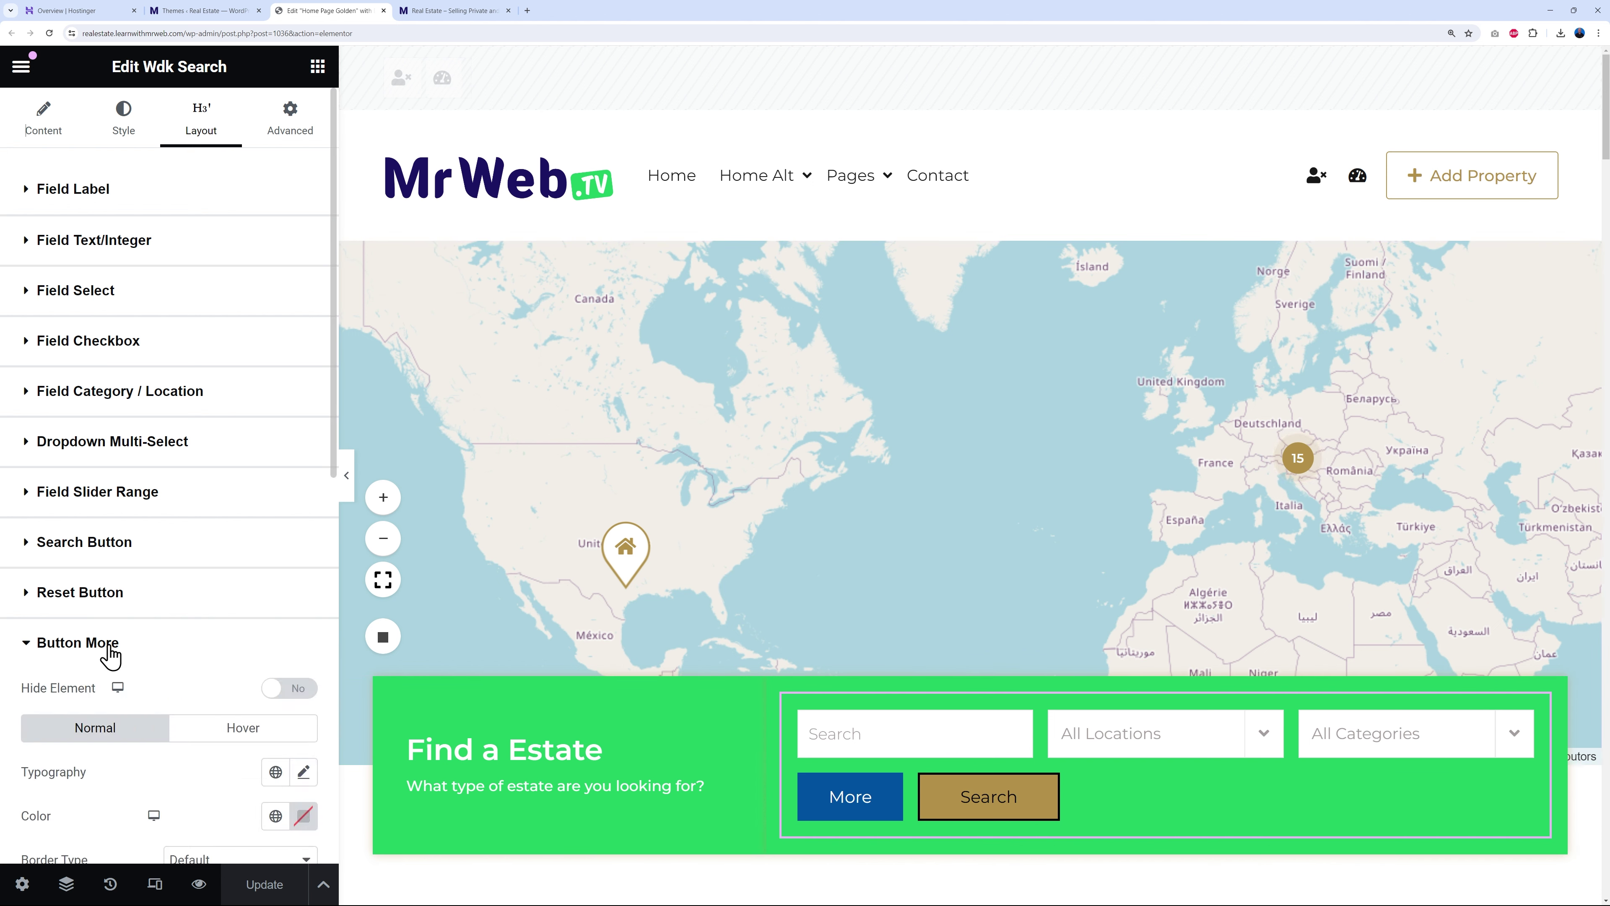
{"action": "scroll", "coordinate": [132, 650], "scroll_direction": "down", "scroll_amount": 7}
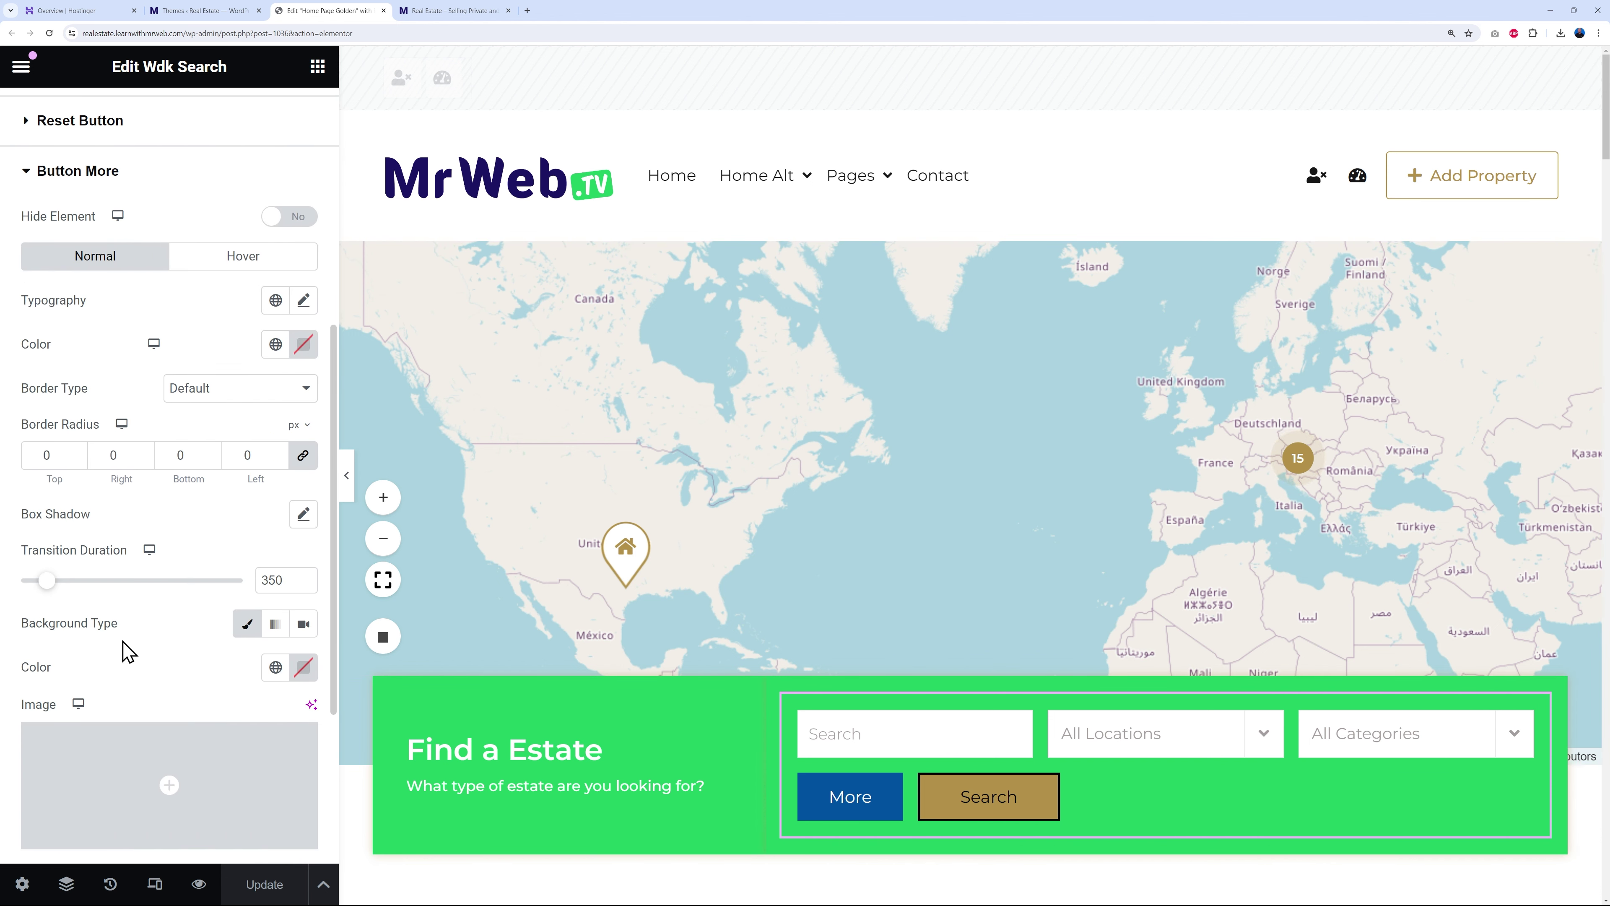
{"action": "left_click", "coordinate": [275, 668]}
{"action": "left_click", "coordinate": [120, 553]}
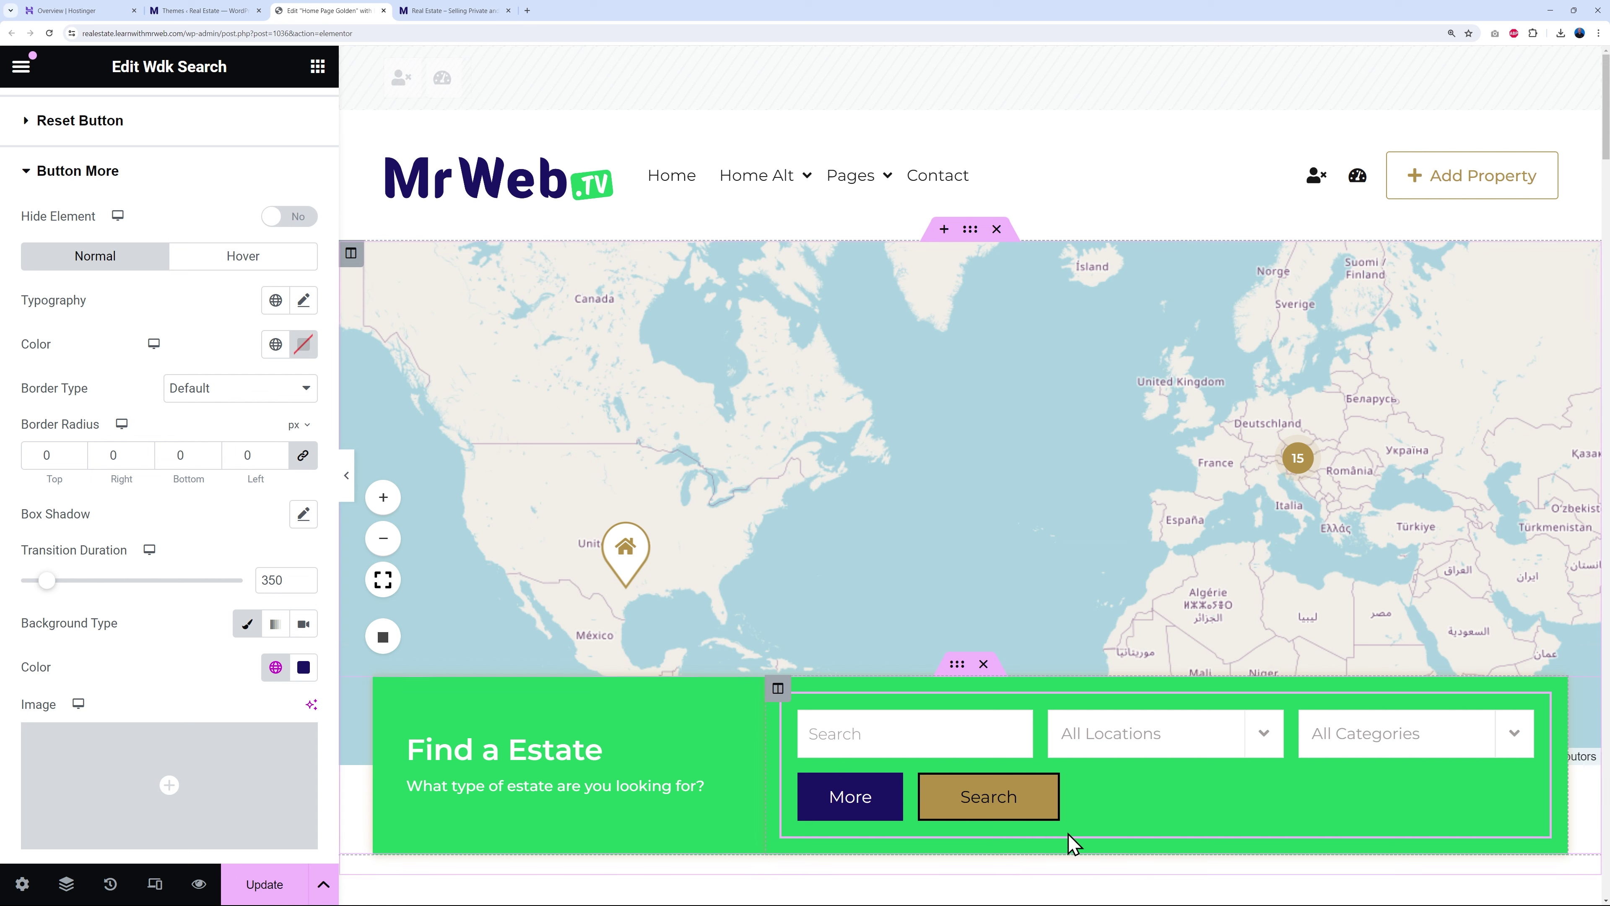
{"action": "left_click", "coordinate": [25, 171]}
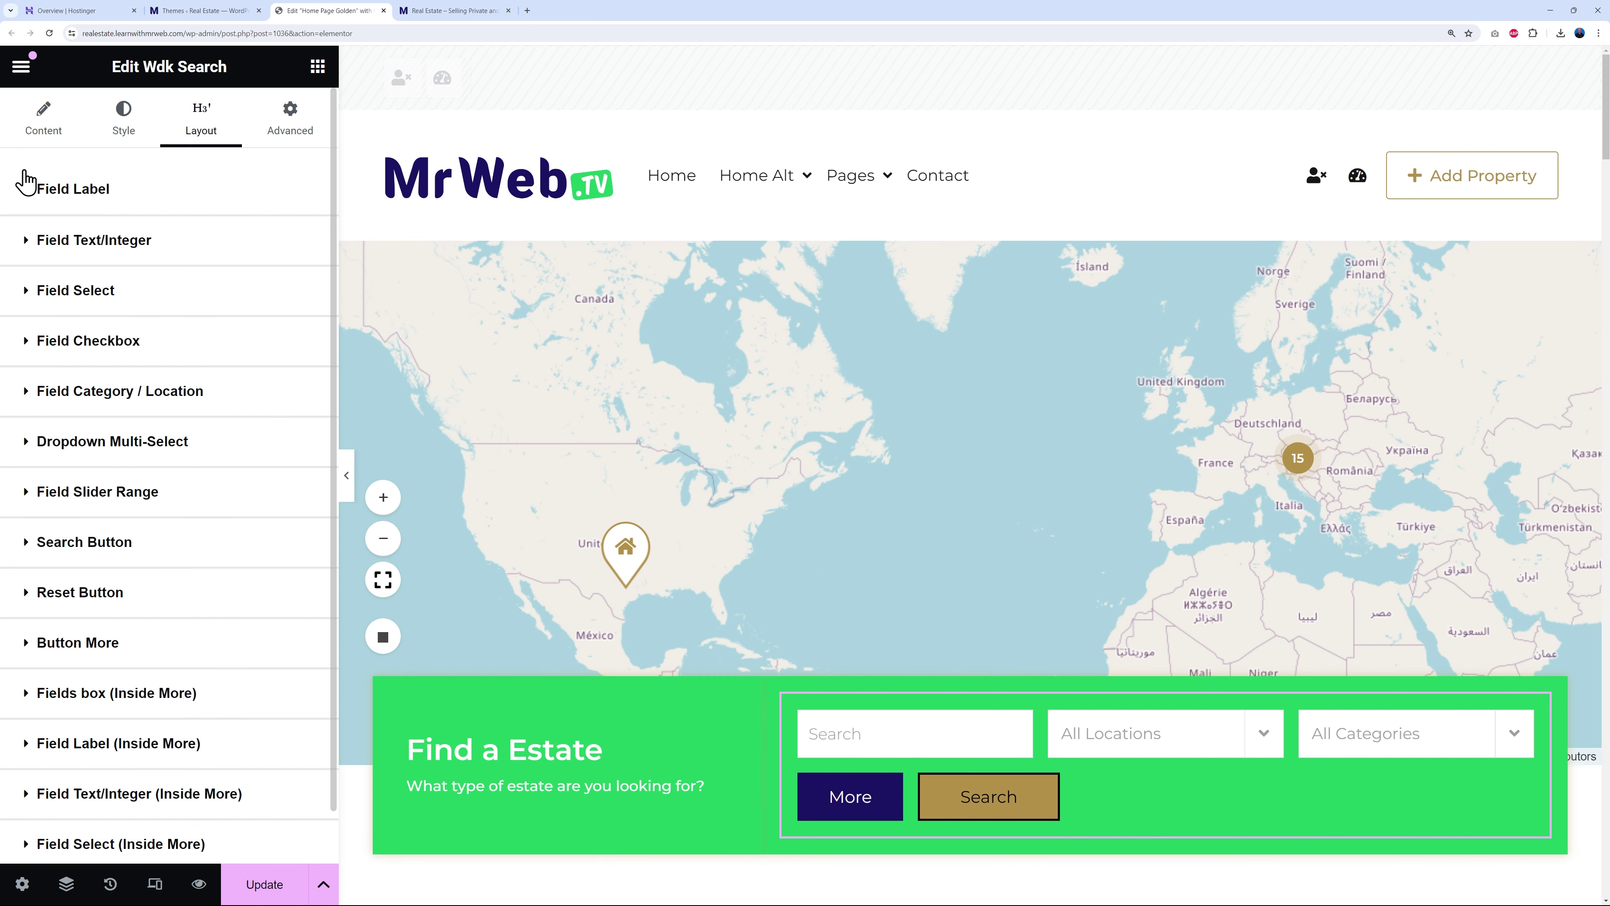
- Give the Search button a white #FFFFFF normal background
{"action": "scroll", "coordinate": [195, 628], "scroll_direction": "down", "scroll_amount": 1}
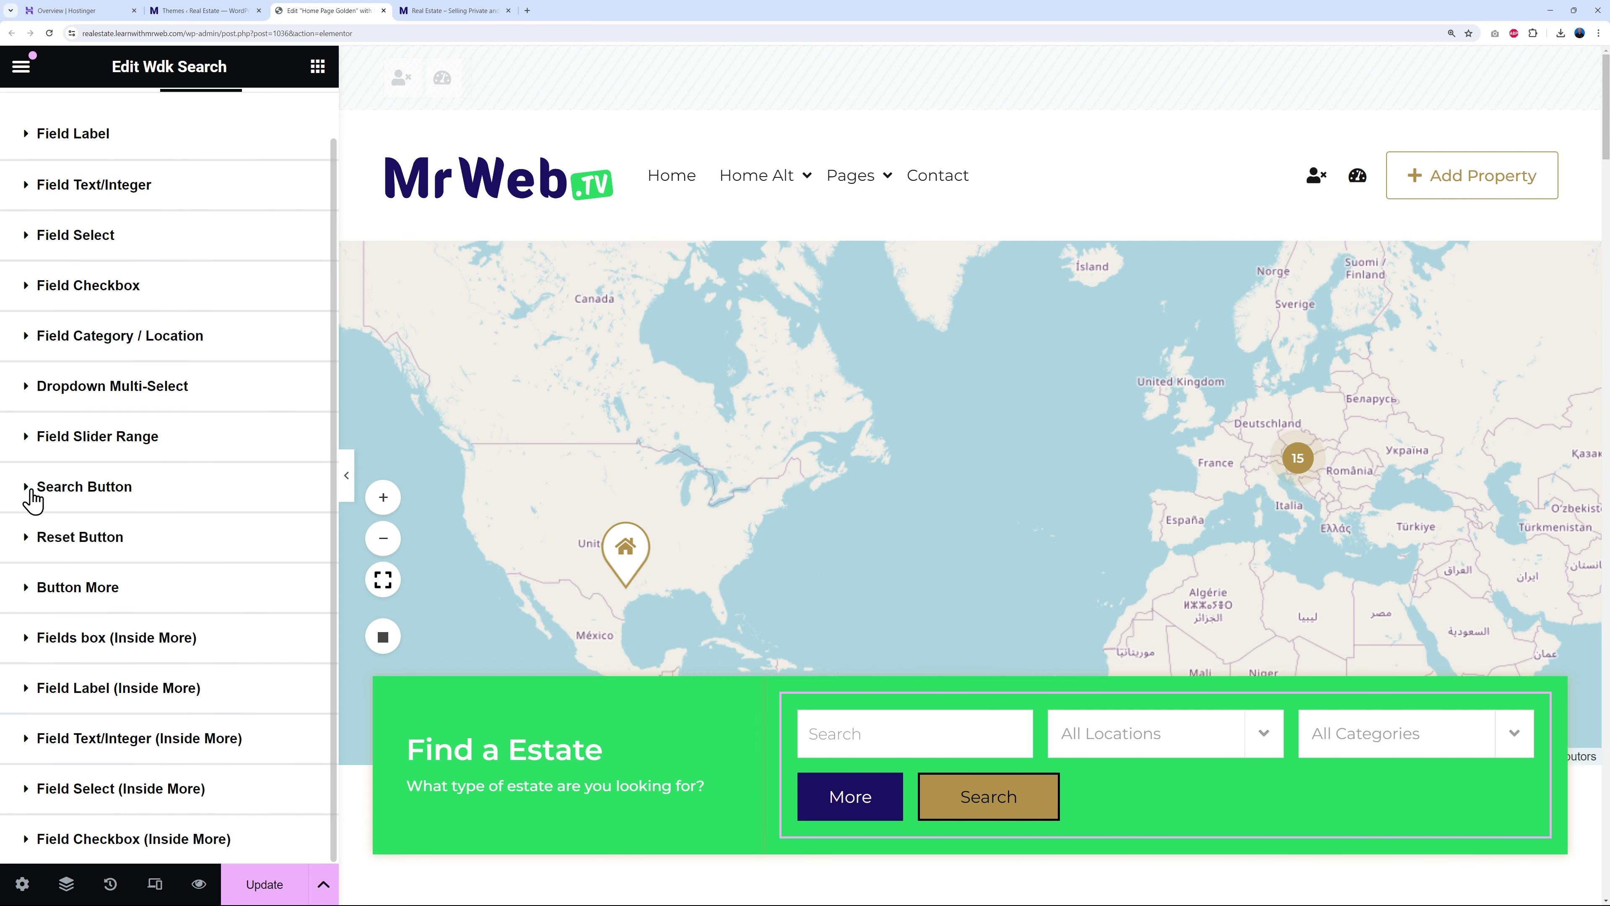
{"action": "left_click", "coordinate": [31, 500]}
{"action": "scroll", "coordinate": [179, 611], "scroll_direction": "down", "scroll_amount": 4}
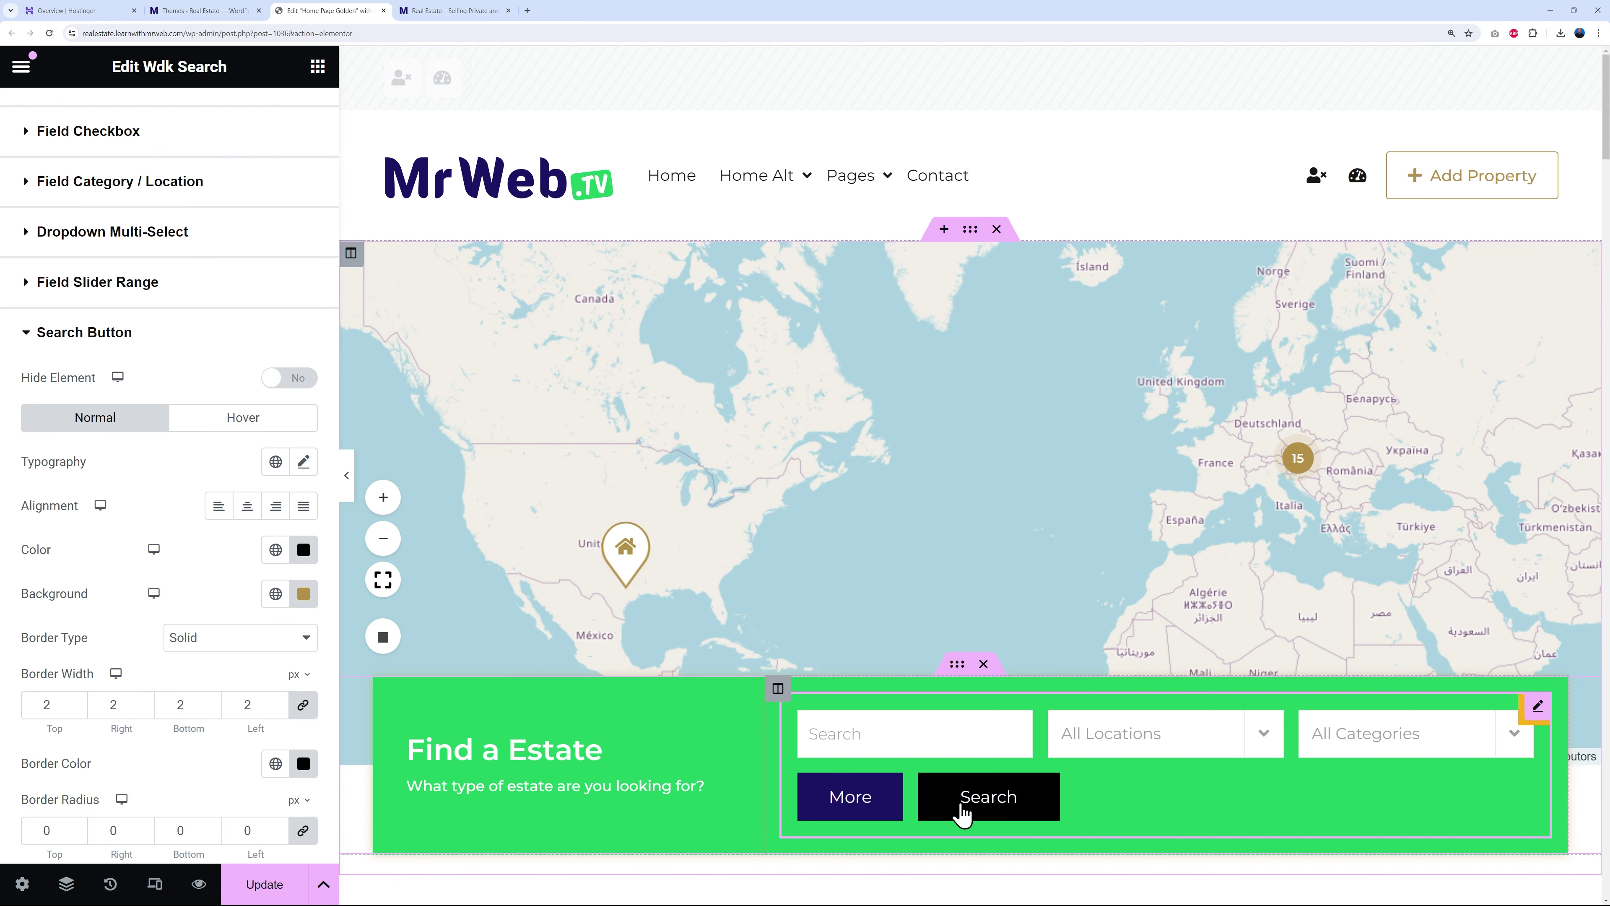
{"action": "left_click", "coordinate": [247, 421]}
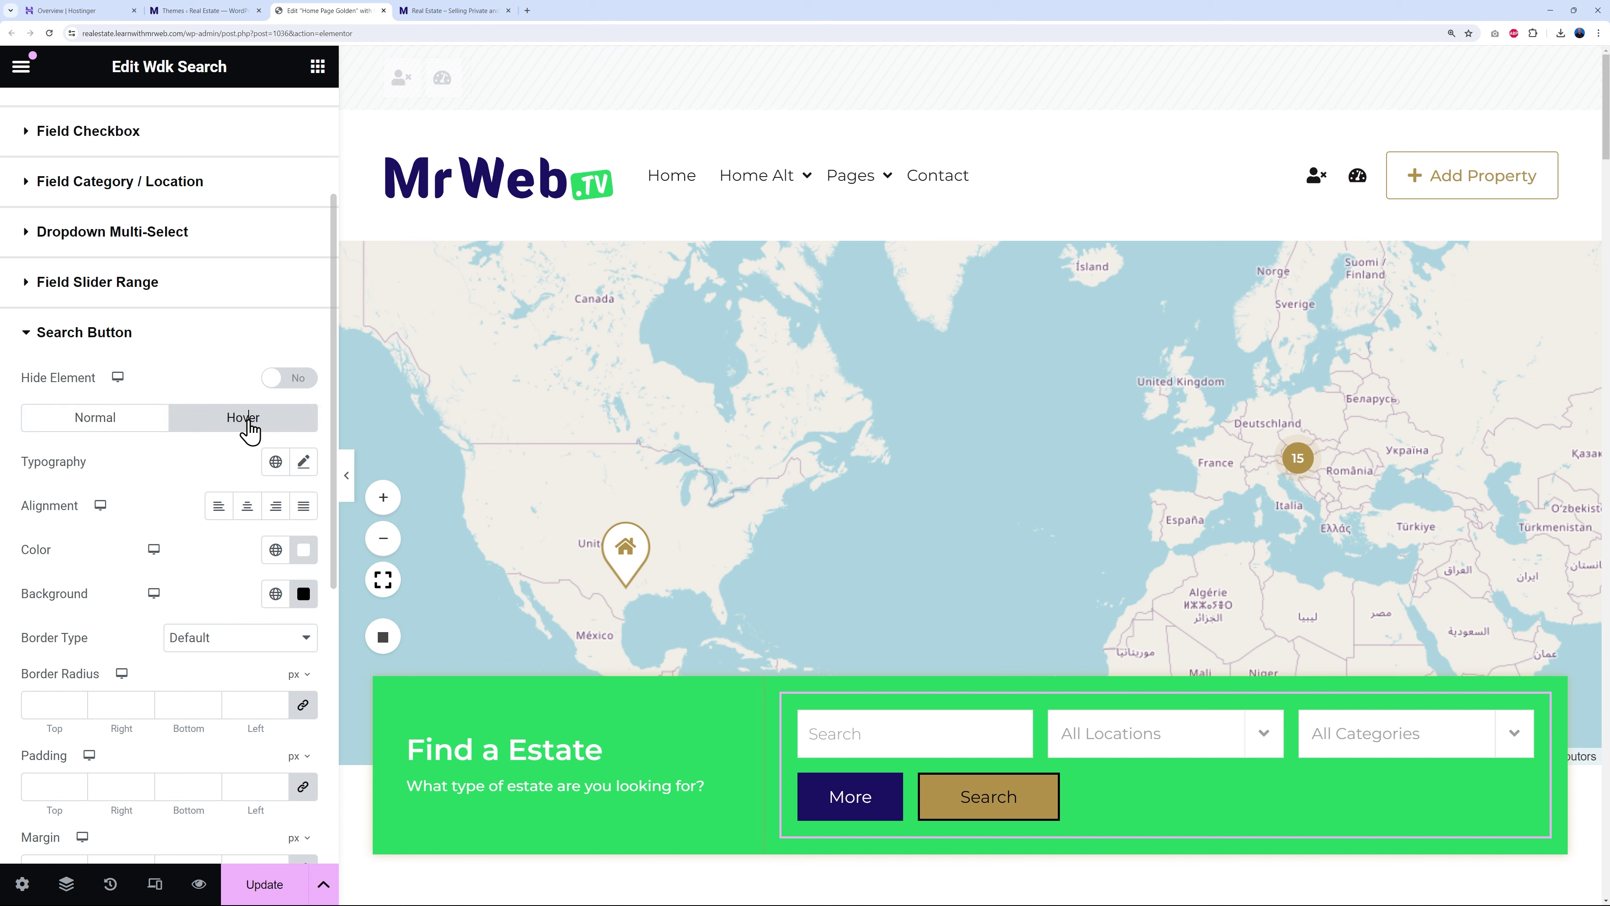
{"action": "left_click", "coordinate": [109, 429]}
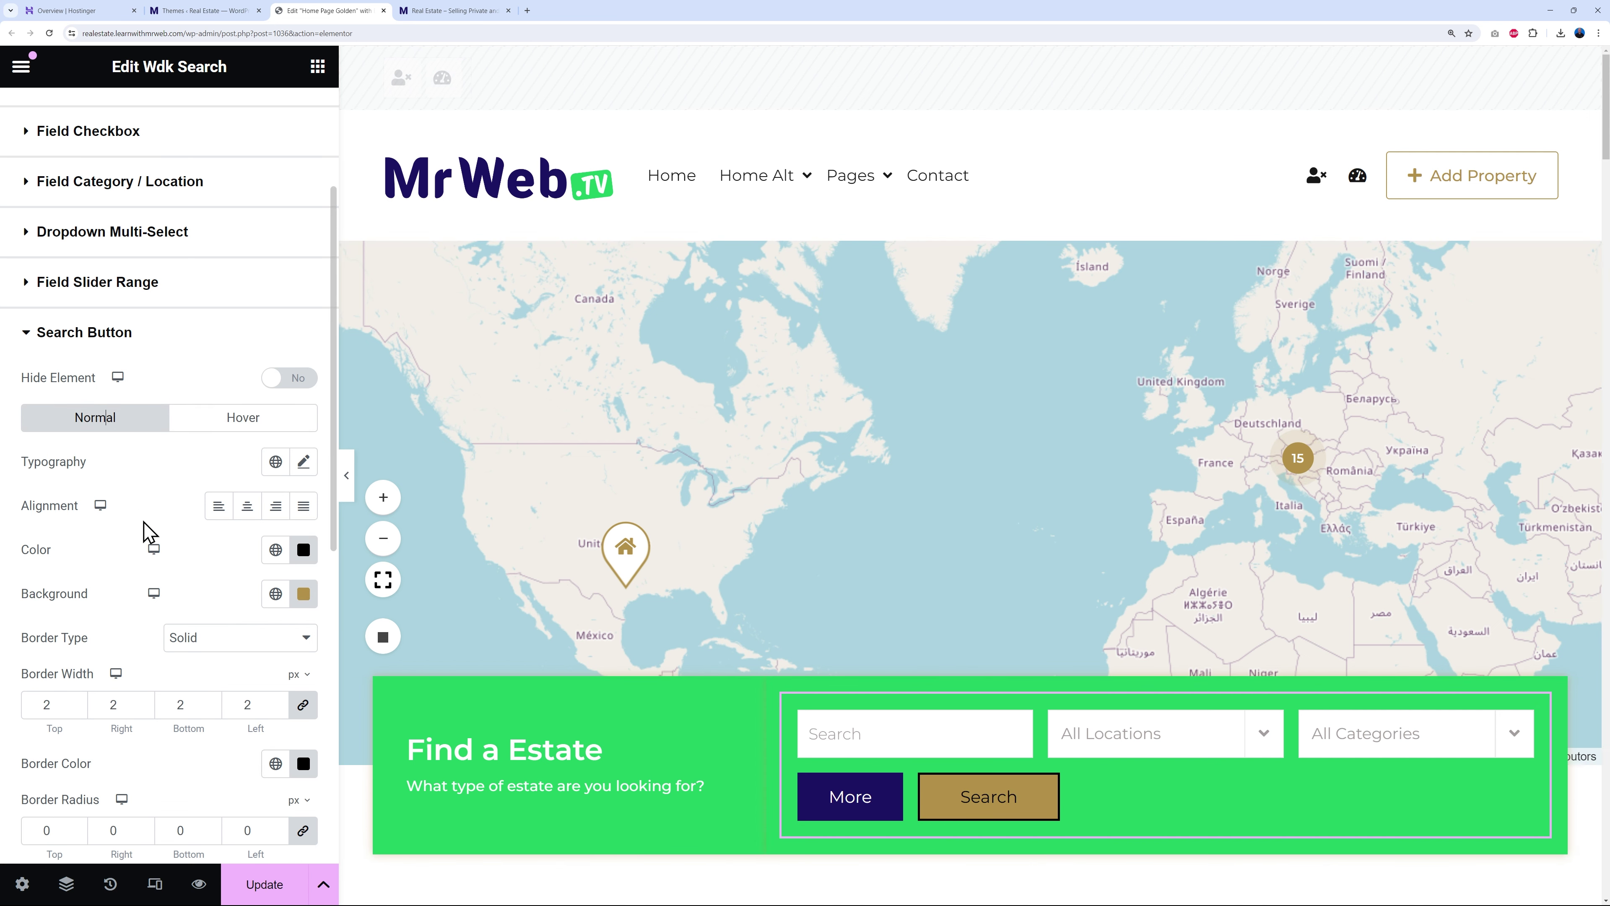
{"action": "scroll", "coordinate": [143, 523], "scroll_direction": "down", "scroll_amount": 1}
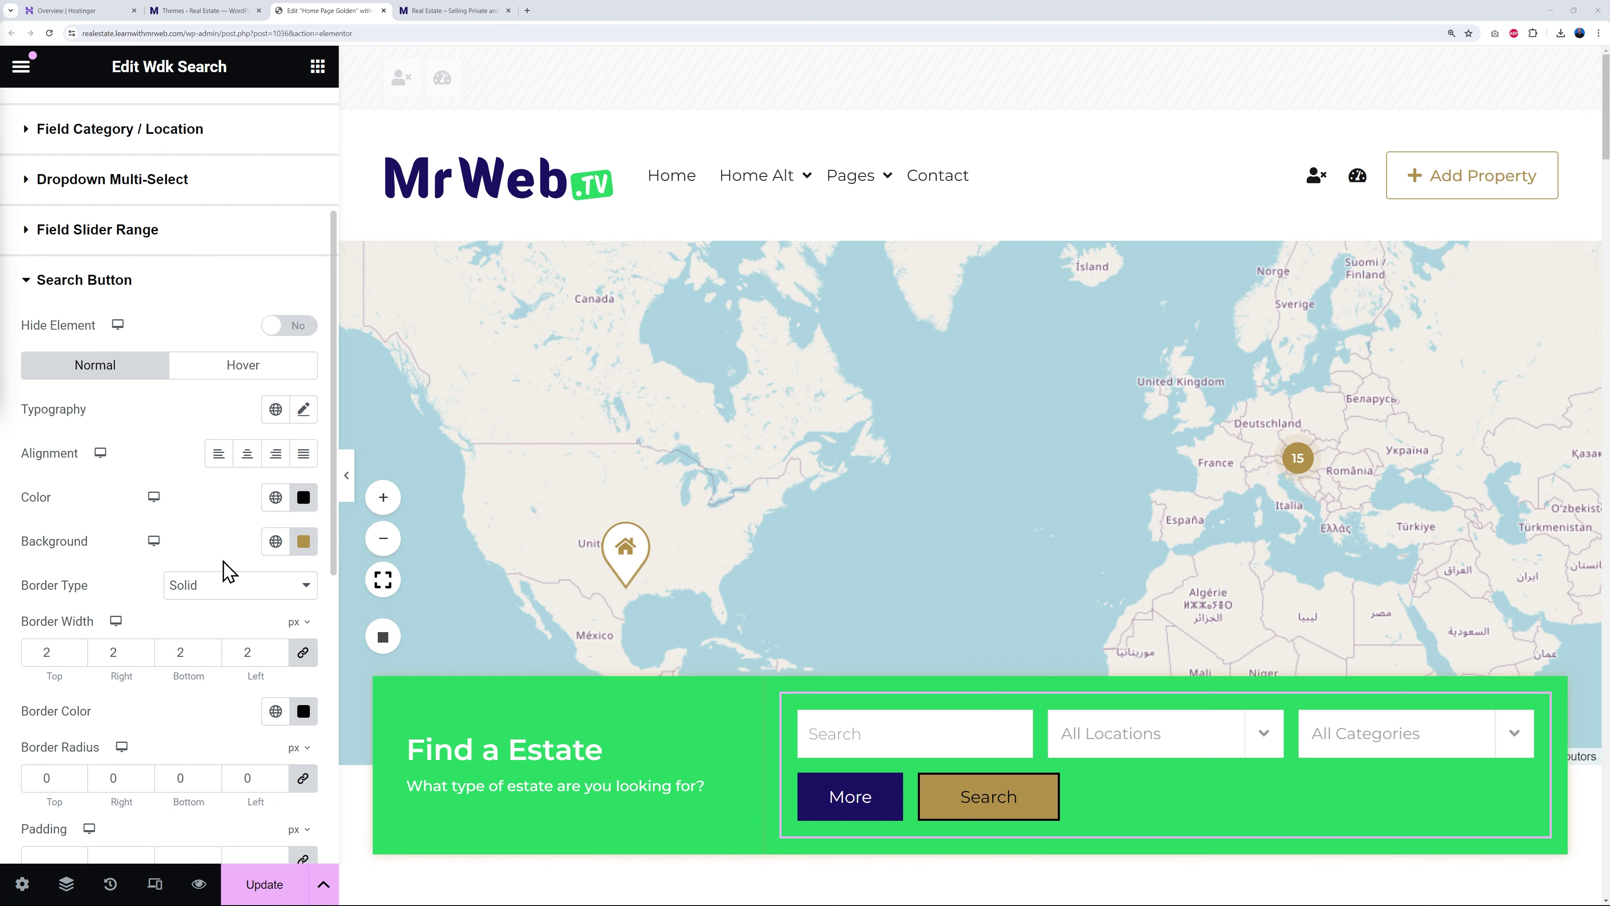
{"action": "left_click", "coordinate": [274, 544]}
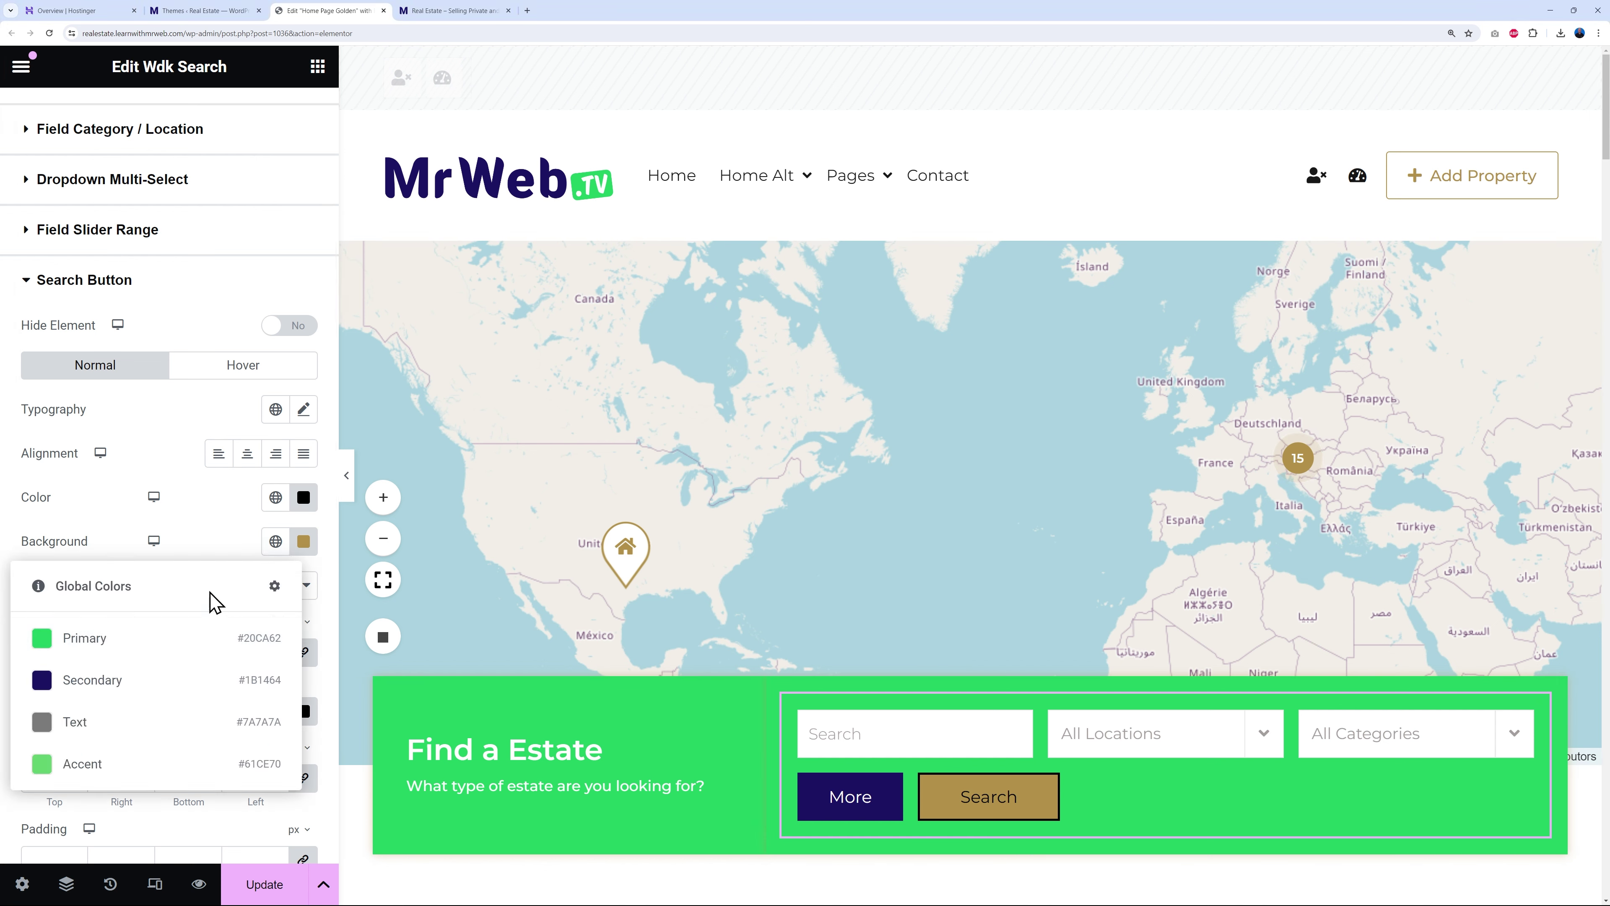
{"action": "left_click", "coordinate": [298, 556]}
{"action": "left_click", "coordinate": [296, 552]}
{"action": "left_click_drag", "start_coordinate": [249, 642], "coordinate": [195, 561]}
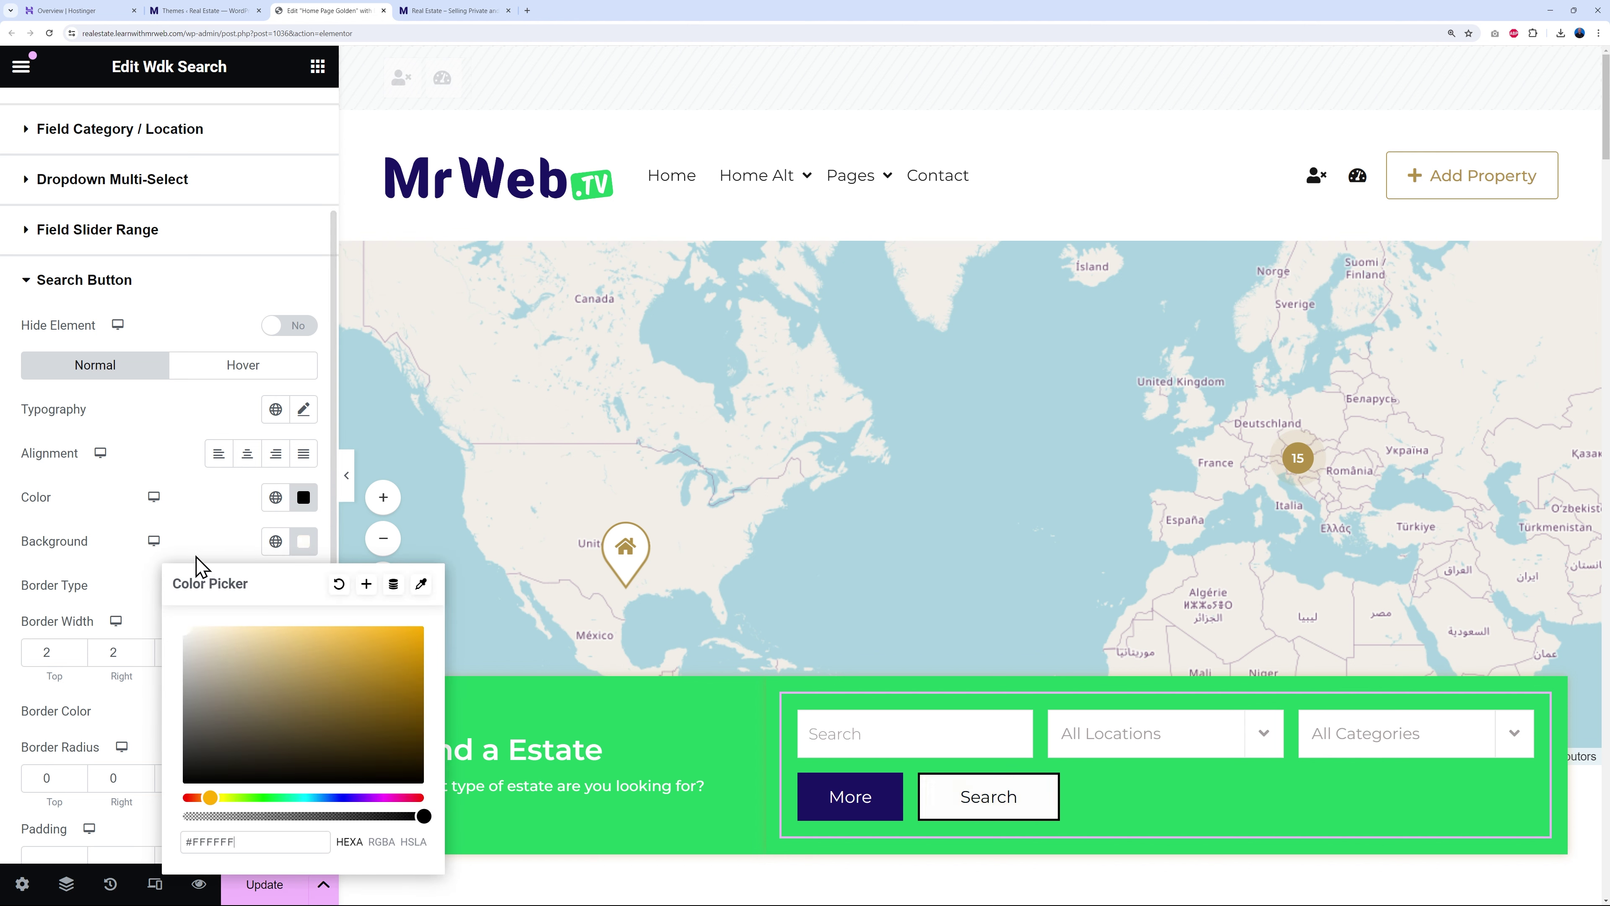
{"action": "left_click", "coordinate": [236, 542]}
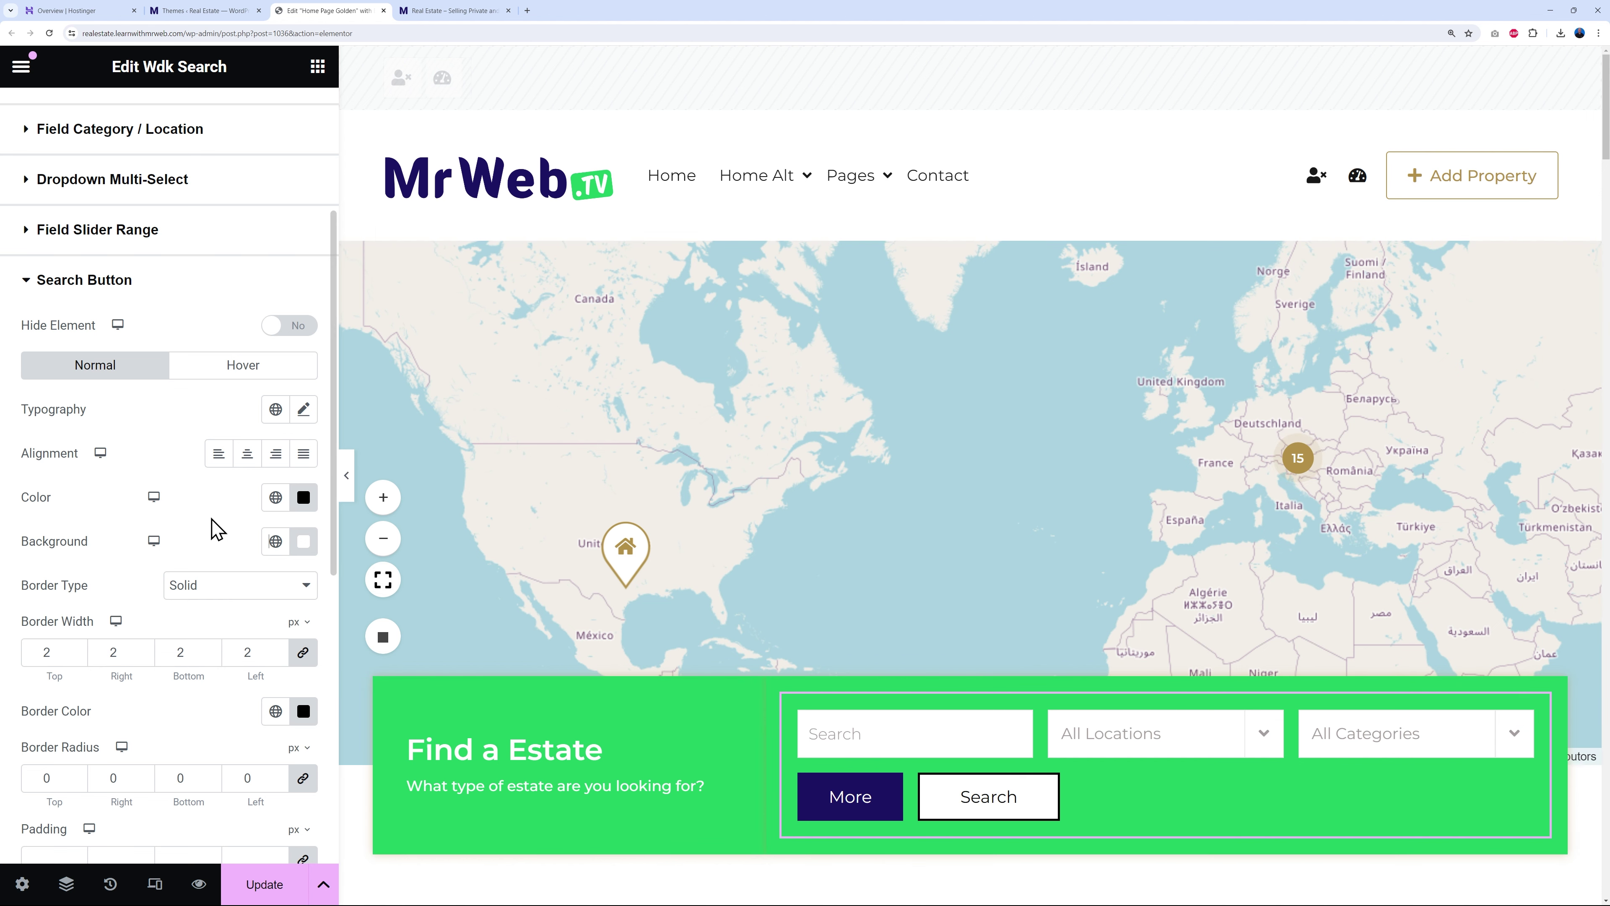
- Give the Search button a navy Secondary hover background and a border width of 0
{"action": "left_click", "coordinate": [235, 374]}
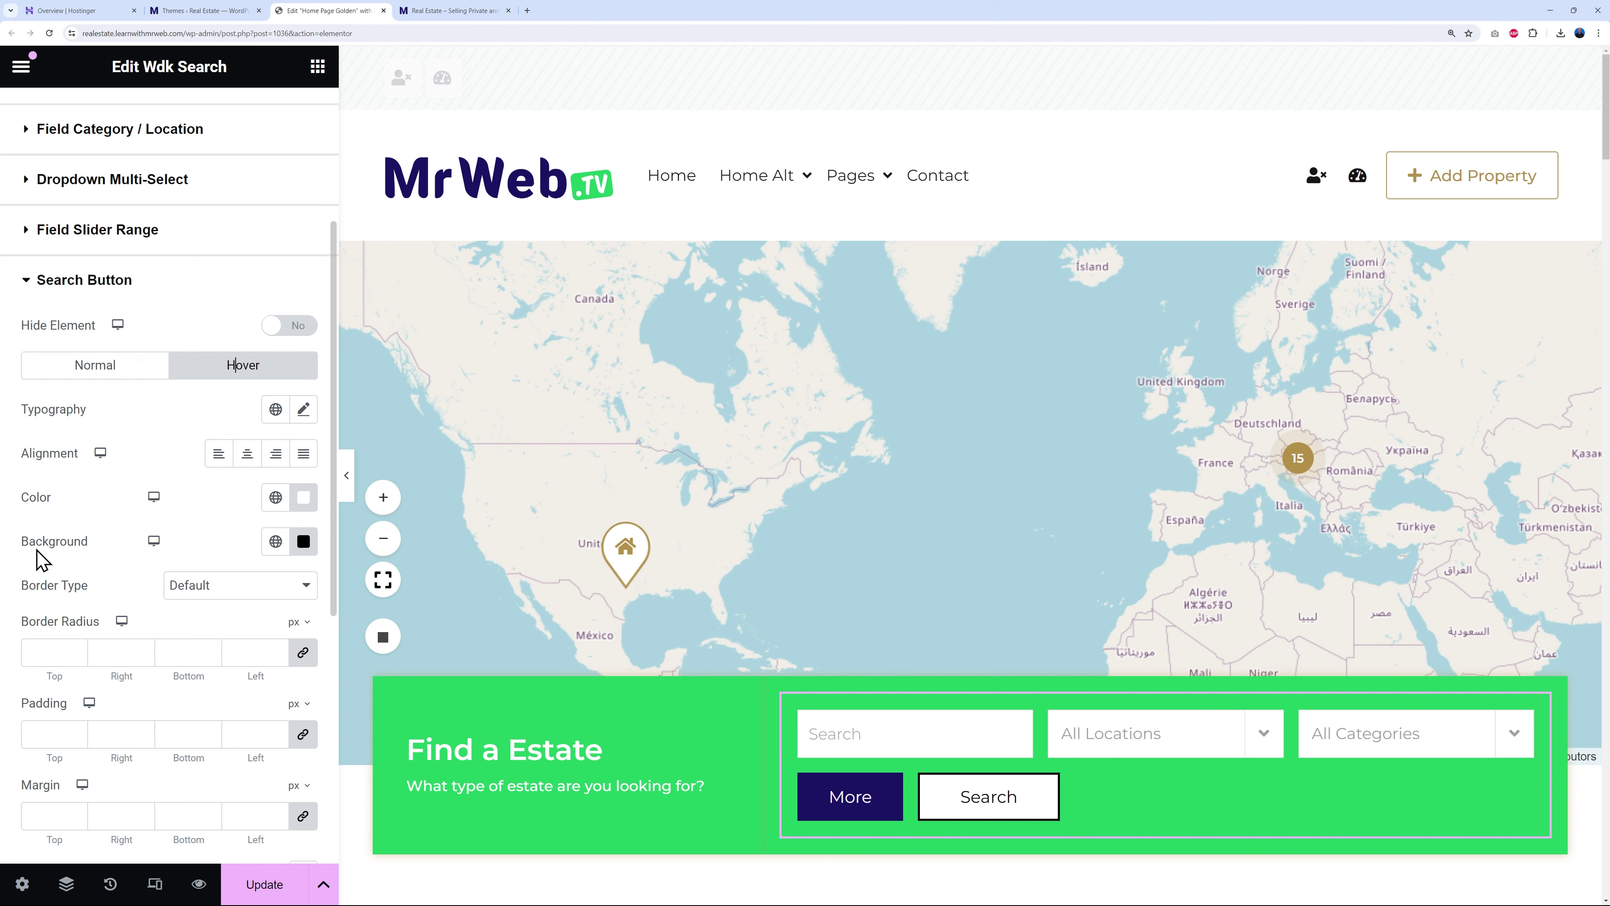
{"action": "left_click", "coordinate": [275, 540]}
{"action": "left_click", "coordinate": [121, 681]}
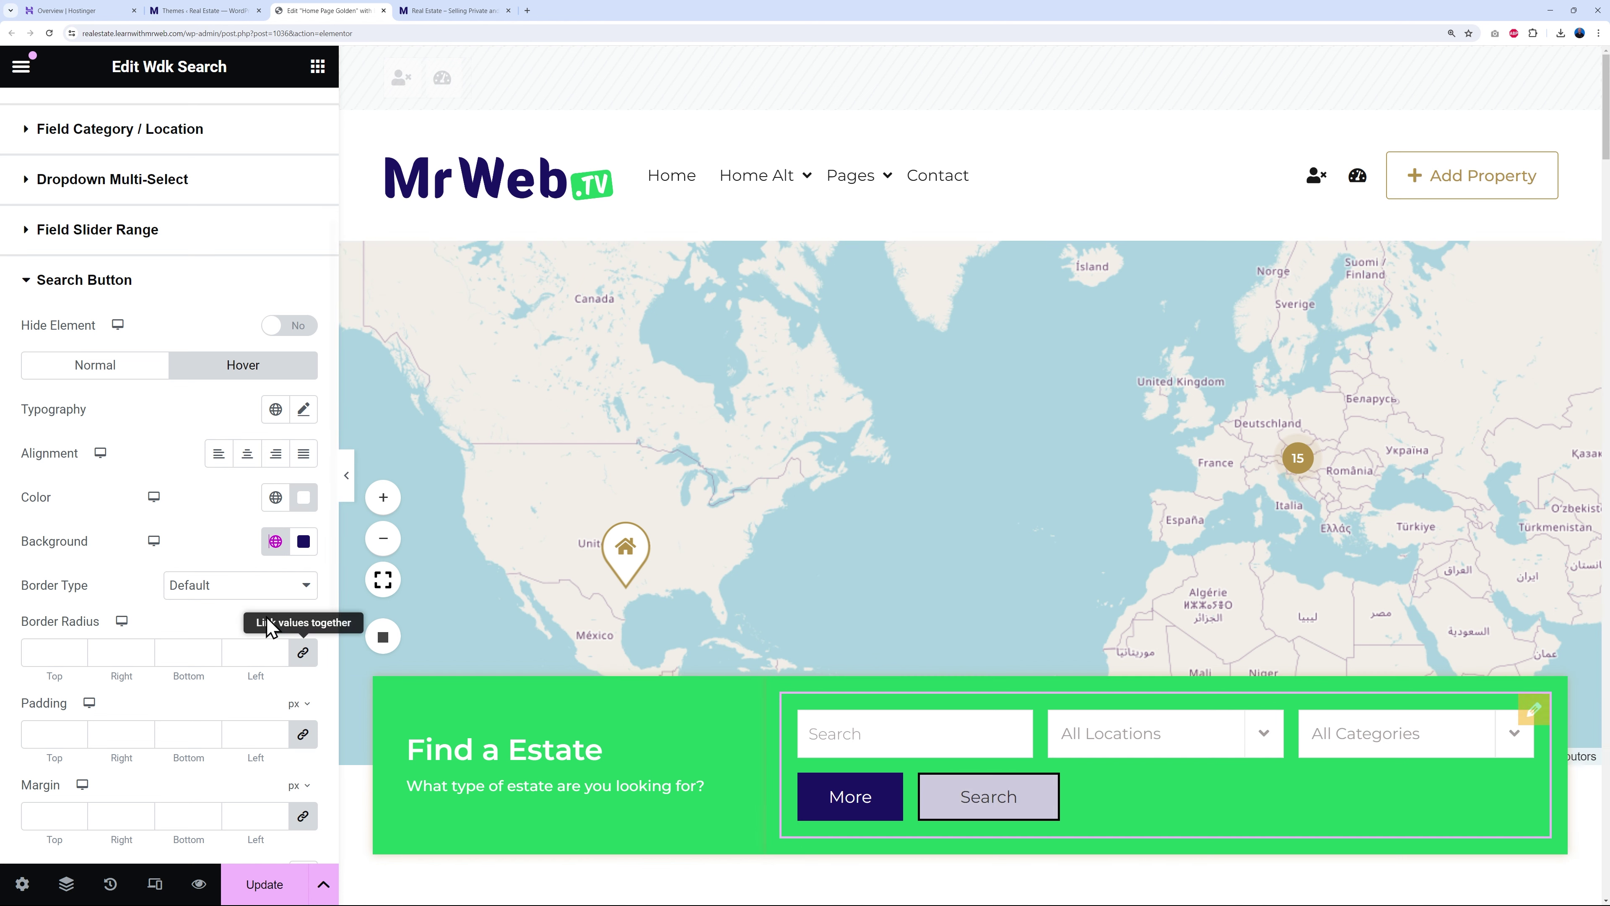
{"action": "left_click", "coordinate": [50, 371]}
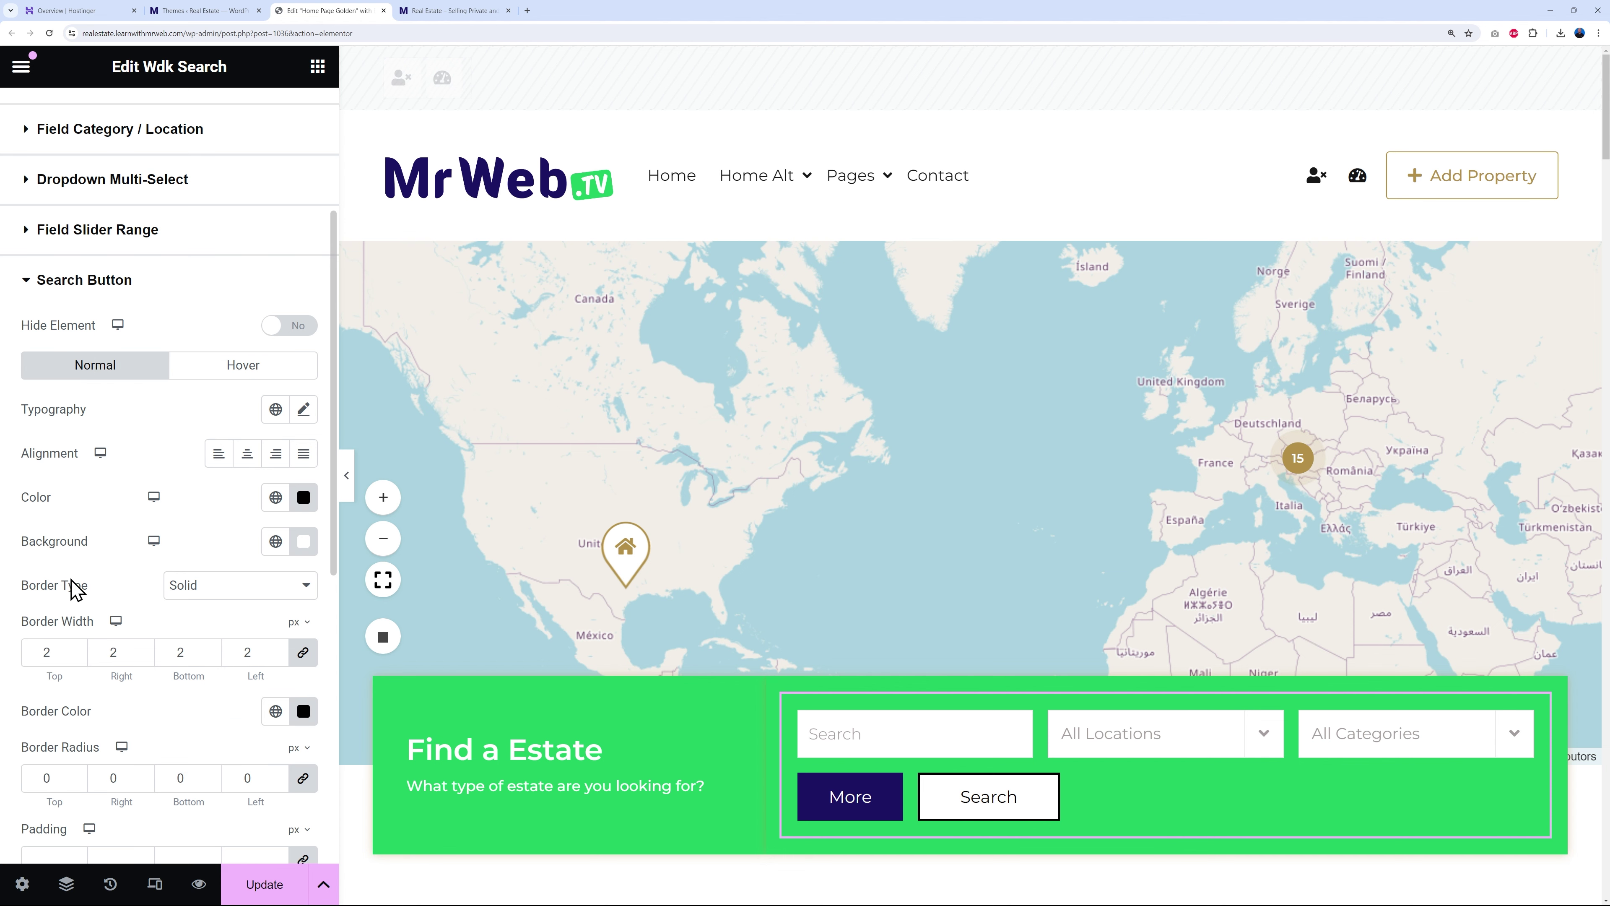
{"action": "scroll", "coordinate": [73, 583], "scroll_direction": "down", "scroll_amount": 3}
{"action": "left_click", "coordinate": [75, 498]}
{"action": "left_click", "coordinate": [76, 498]}
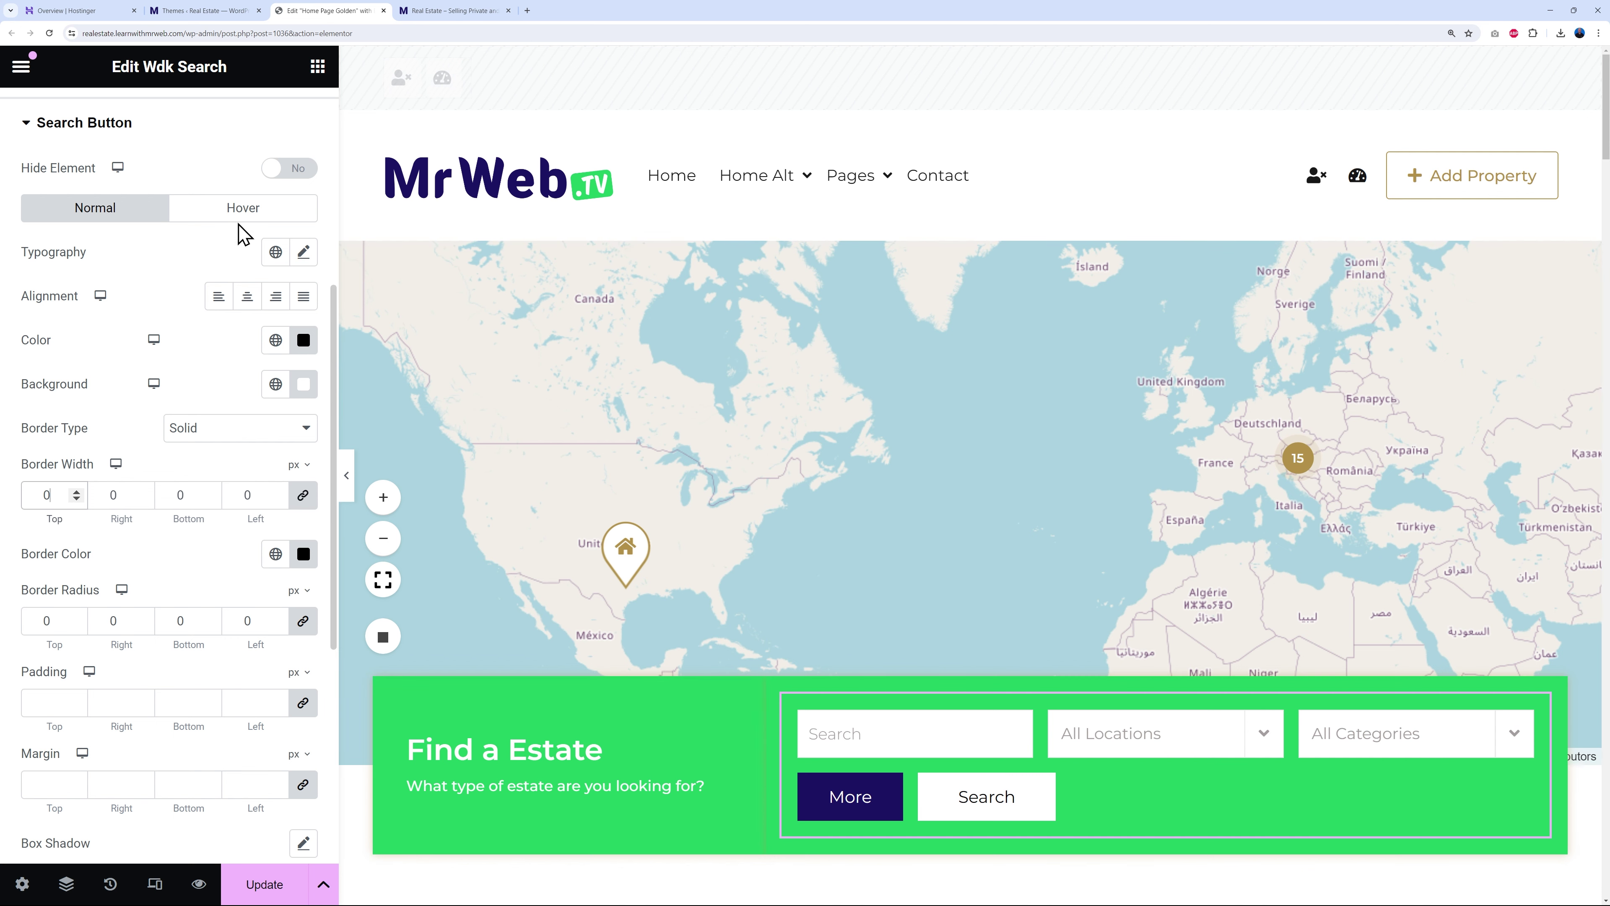
{"action": "left_click", "coordinate": [243, 210]}
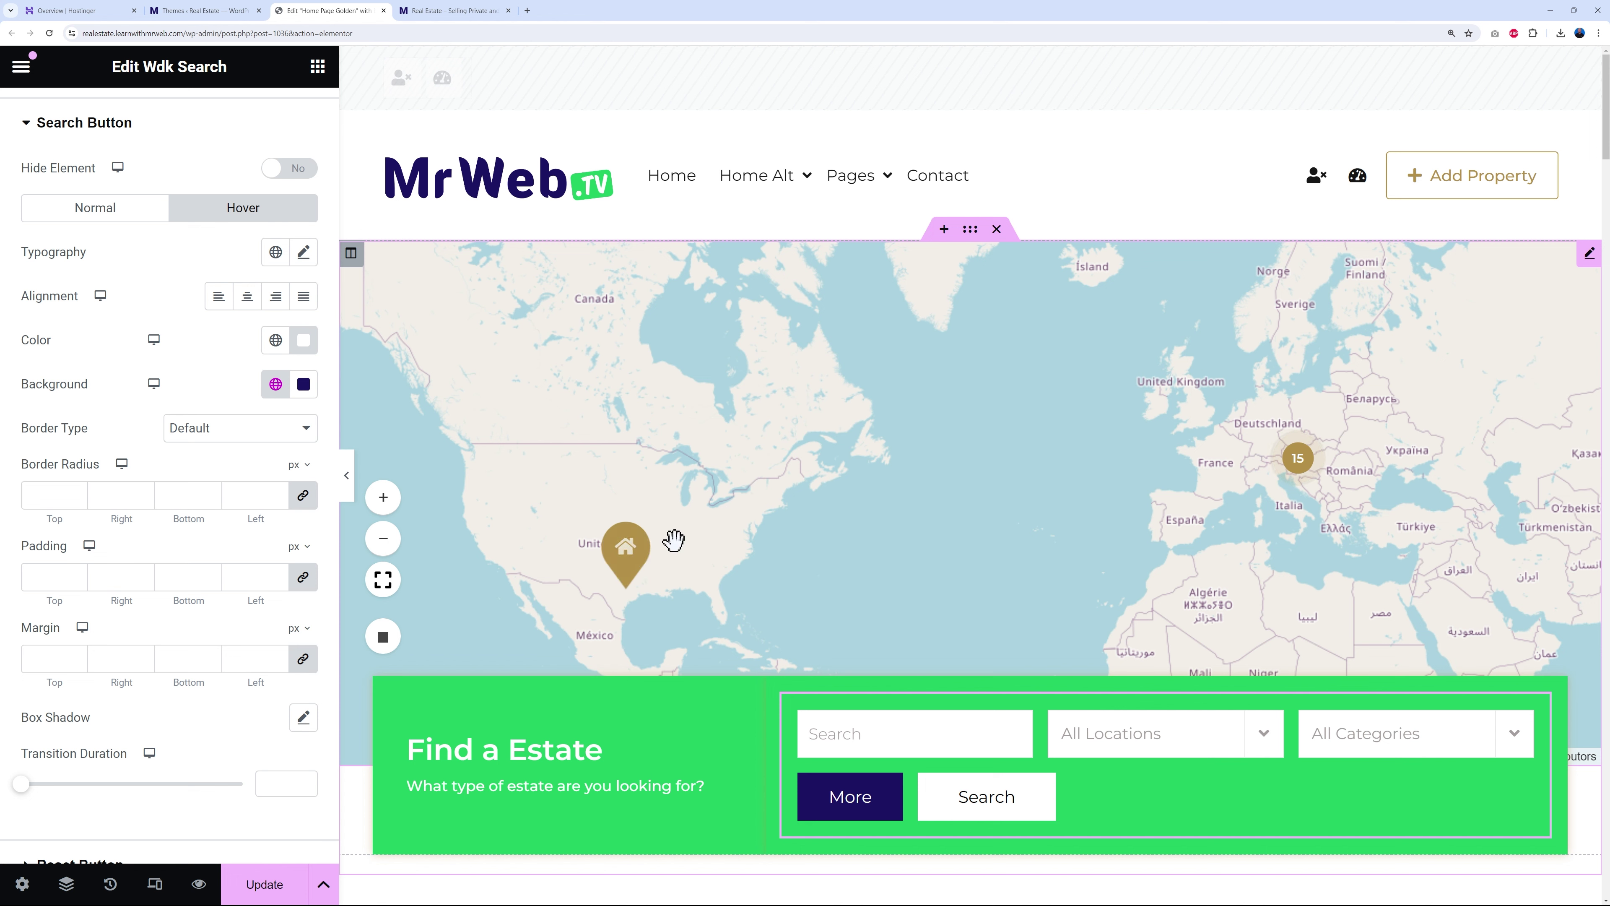
- Set the map cluster badge colour to Primary green, after briefly trying Secondary navy
{"action": "left_click", "coordinate": [1586, 257]}
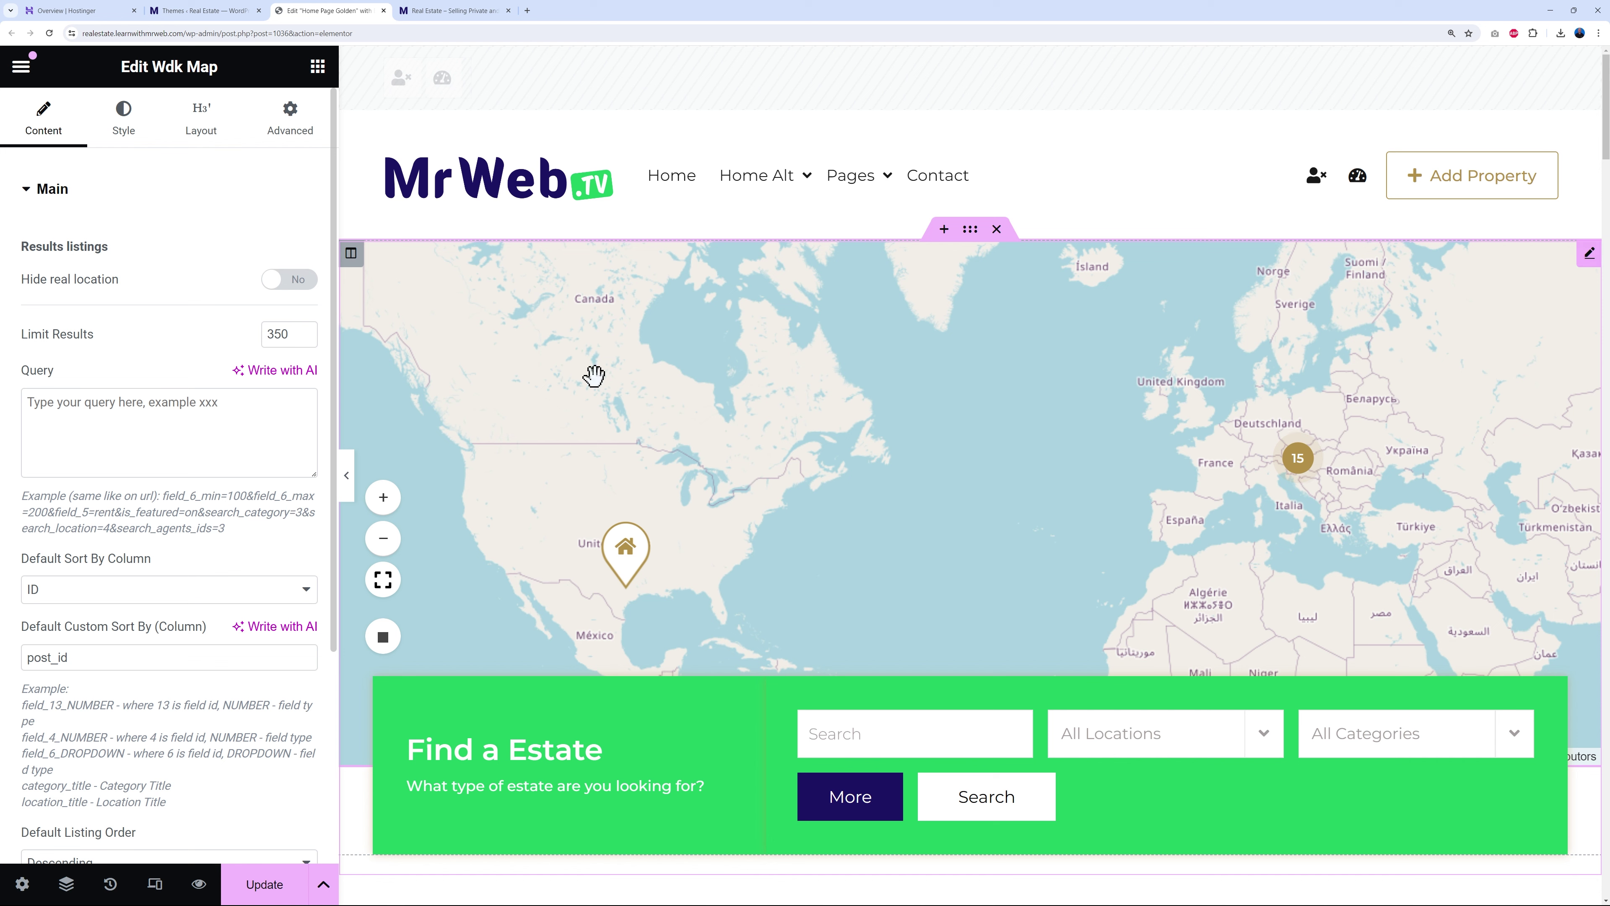
{"action": "left_click", "coordinate": [130, 133]}
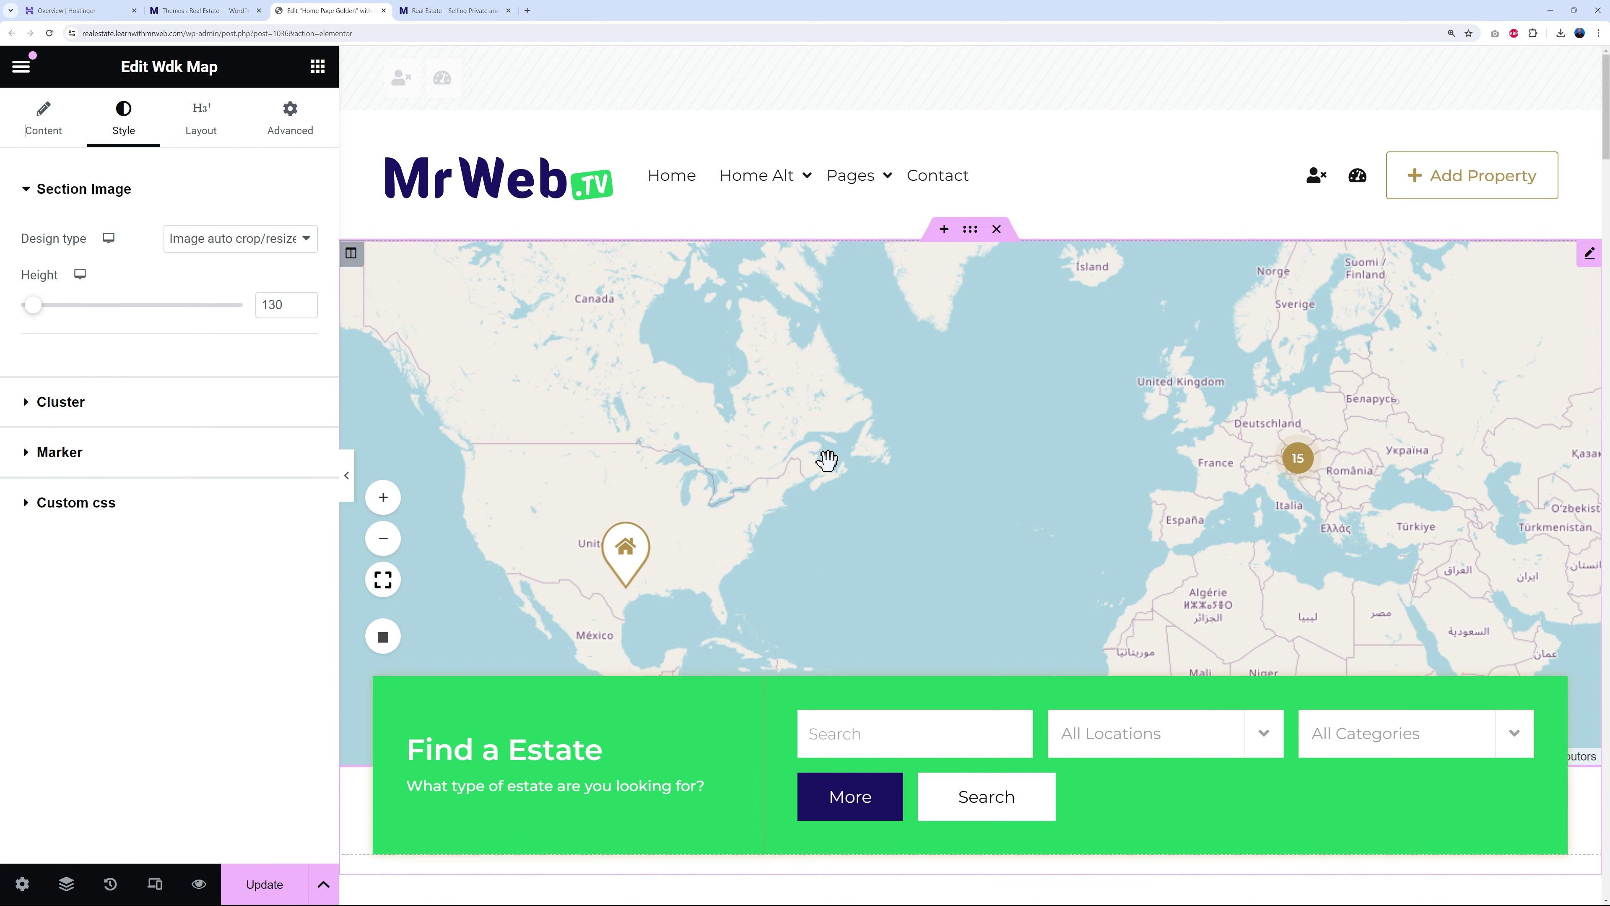
{"action": "left_click", "coordinate": [32, 410]}
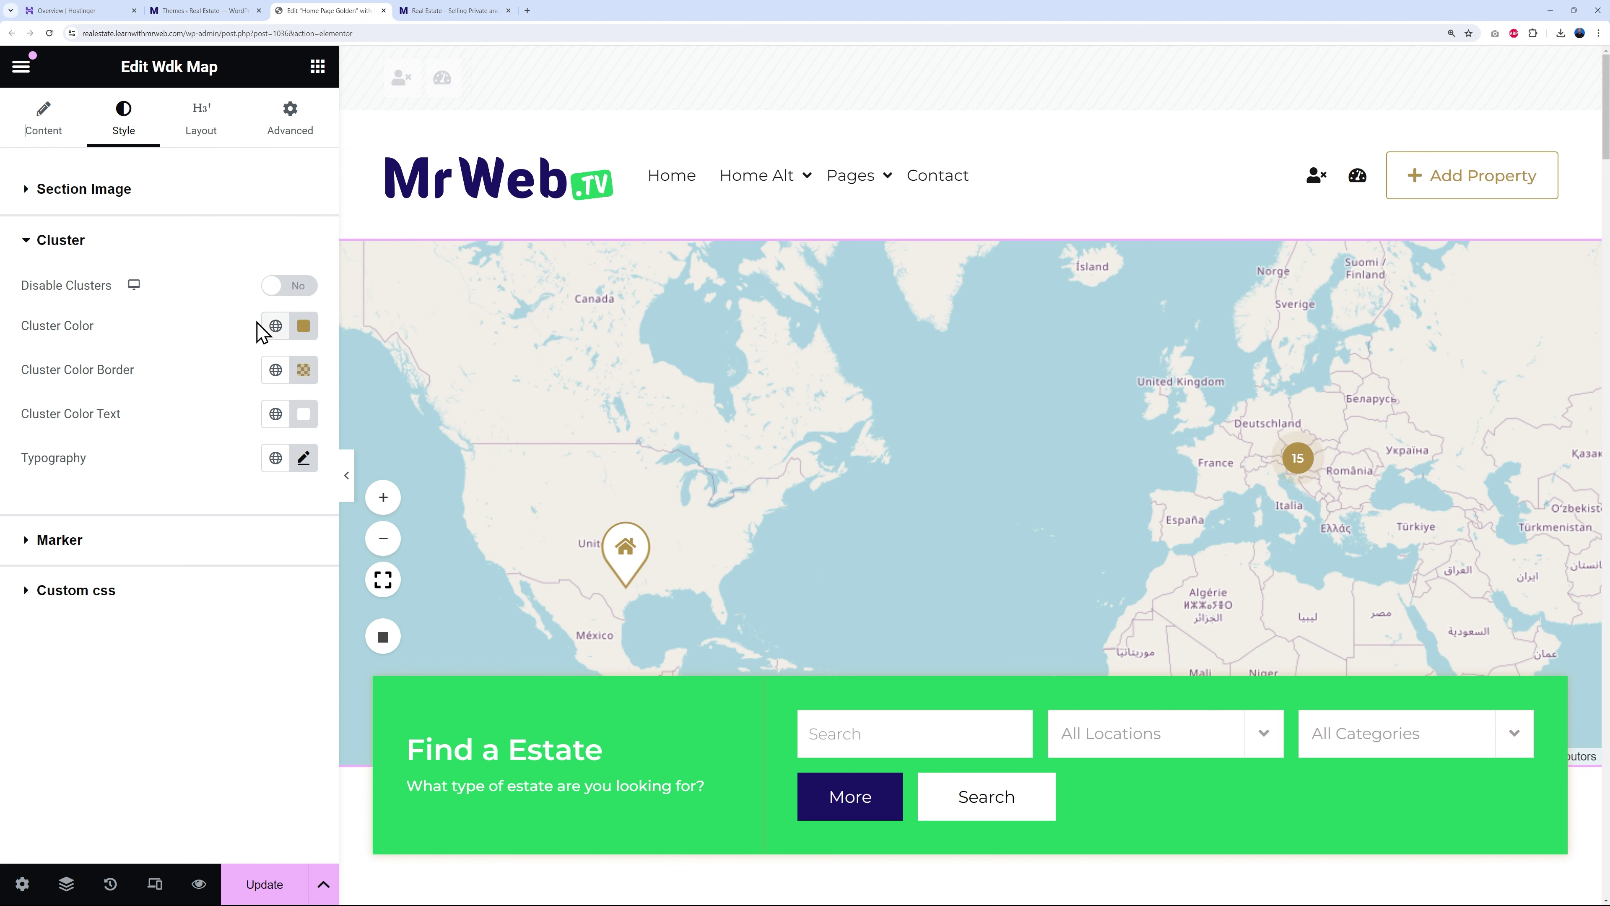
{"action": "left_click", "coordinate": [274, 328]}
{"action": "left_click", "coordinate": [75, 423]}
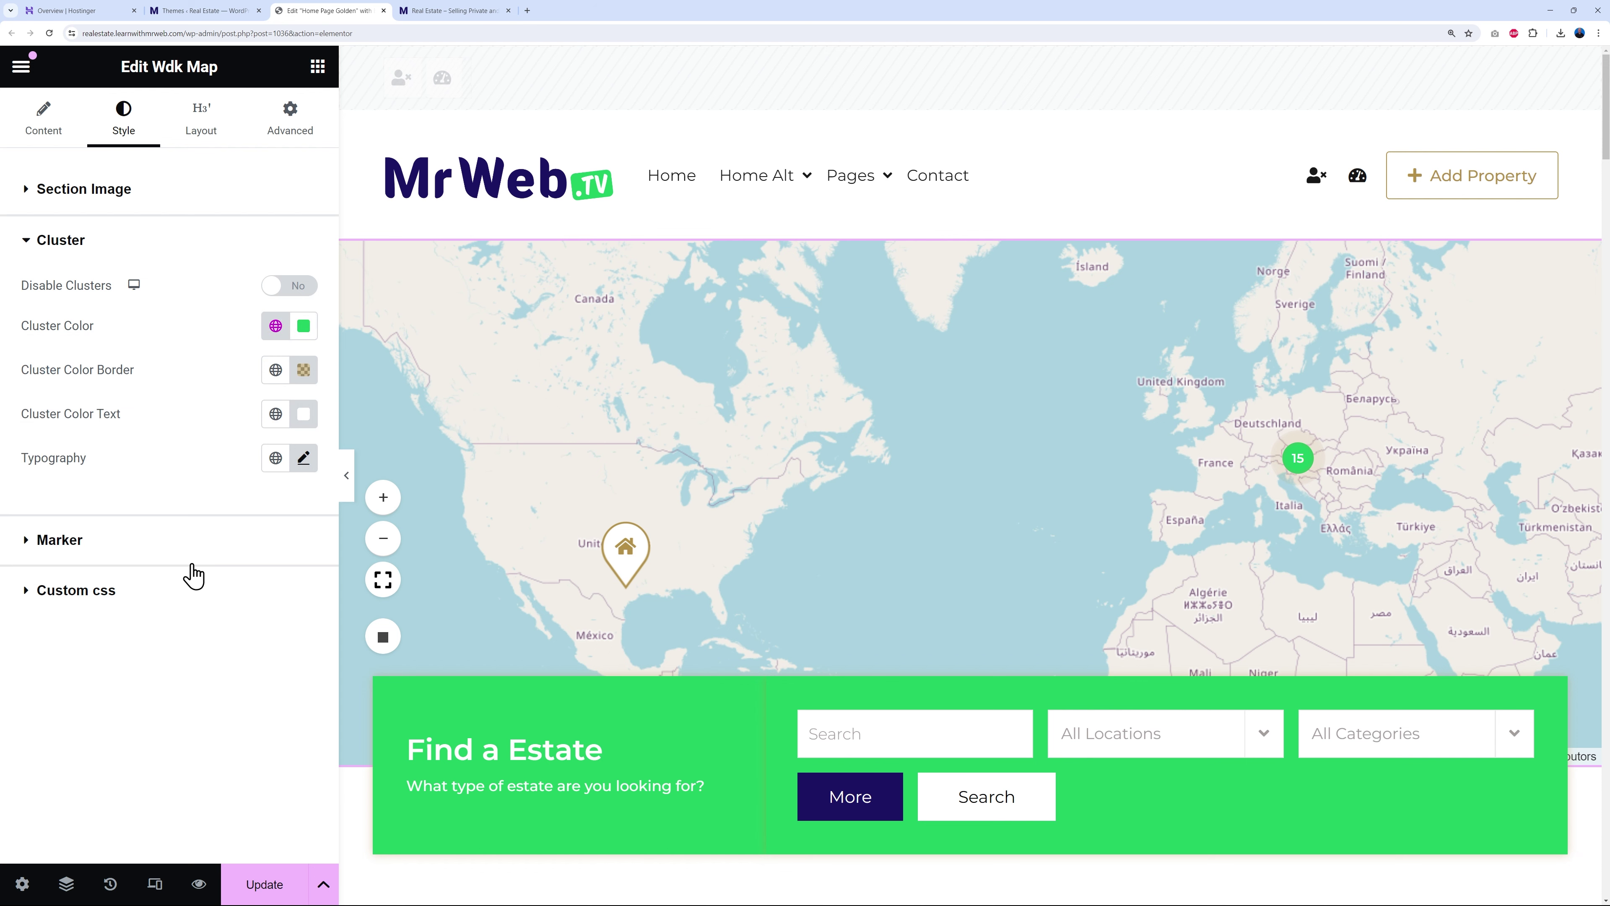
{"action": "left_click", "coordinate": [276, 326]}
{"action": "left_click", "coordinate": [95, 465]}
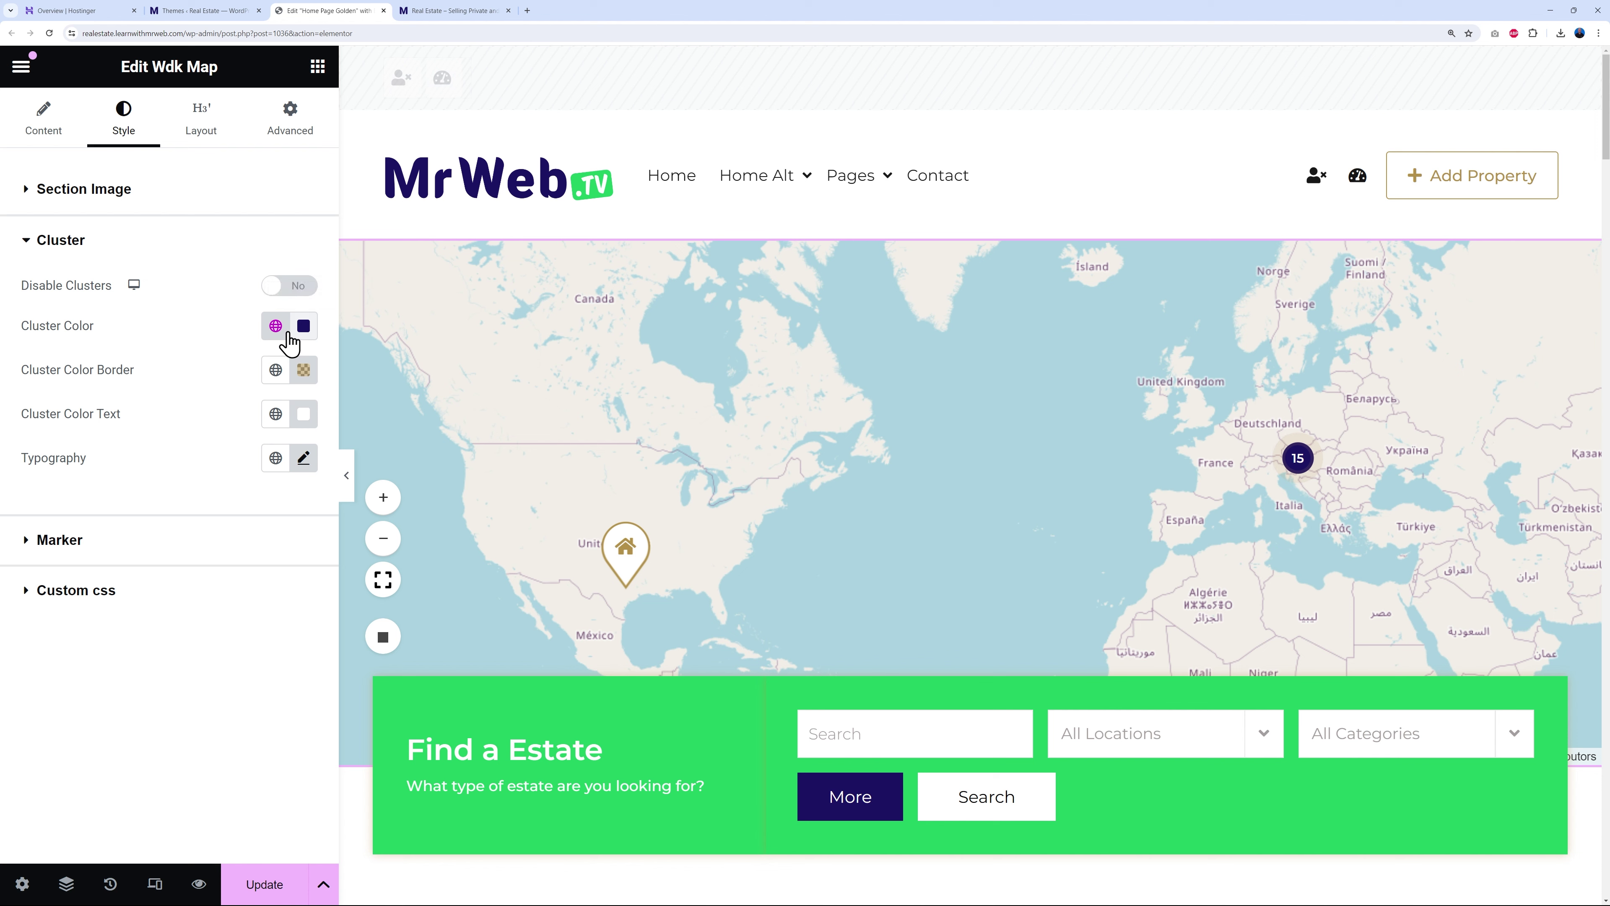
{"action": "left_click", "coordinate": [275, 325]}
{"action": "left_click", "coordinate": [58, 422]}
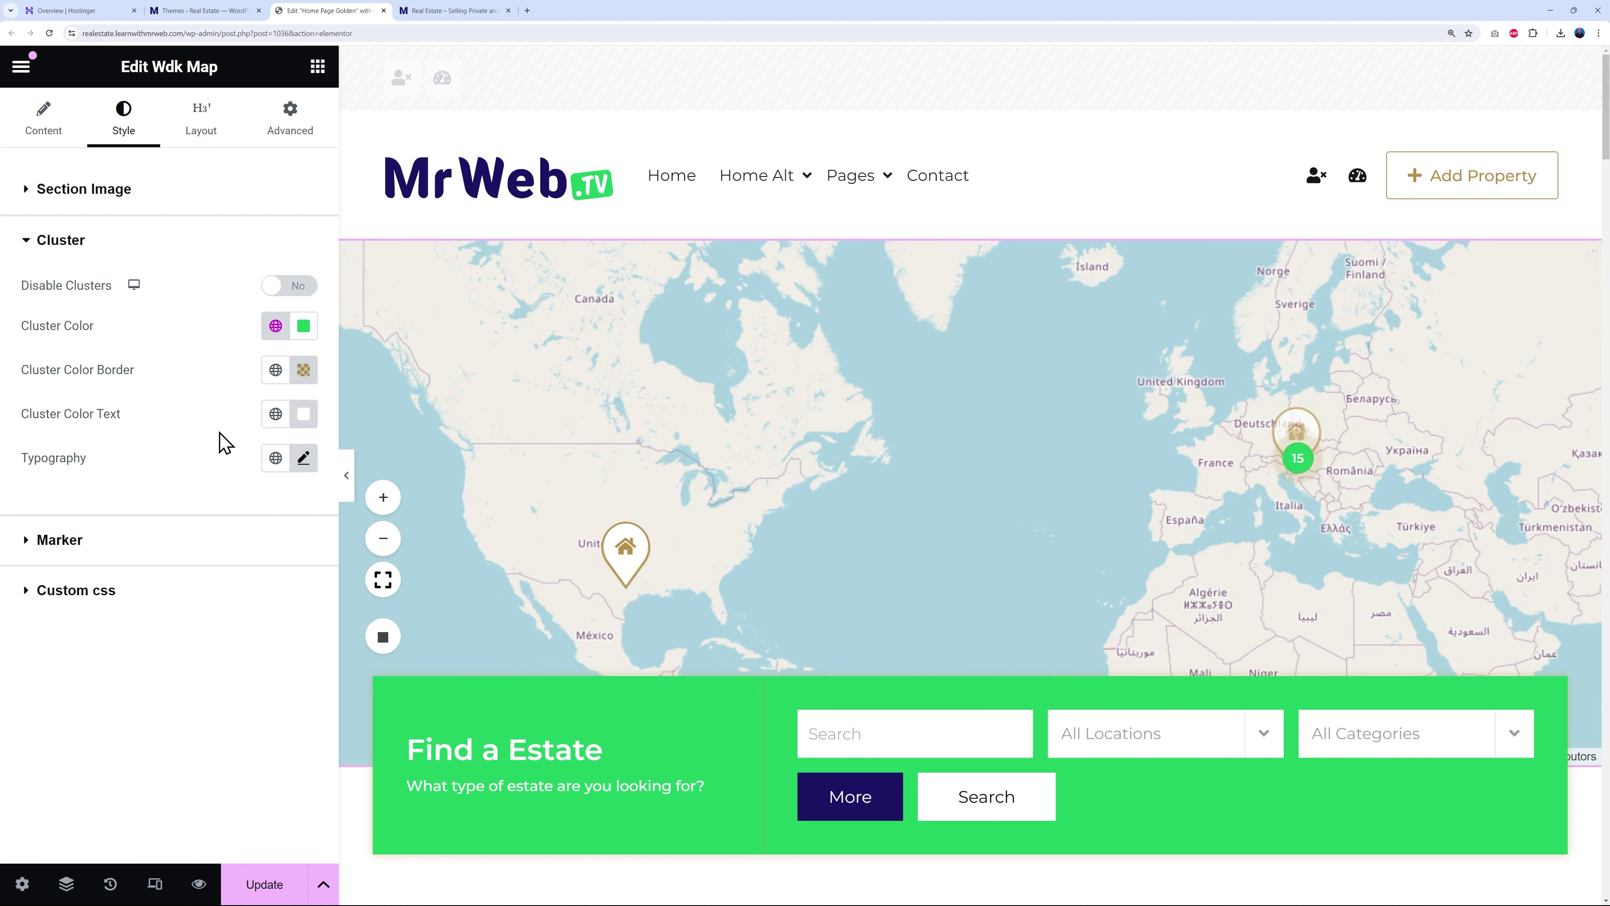
- Make the map marker's border and icon colour Primary green
{"action": "left_click", "coordinate": [60, 539]}
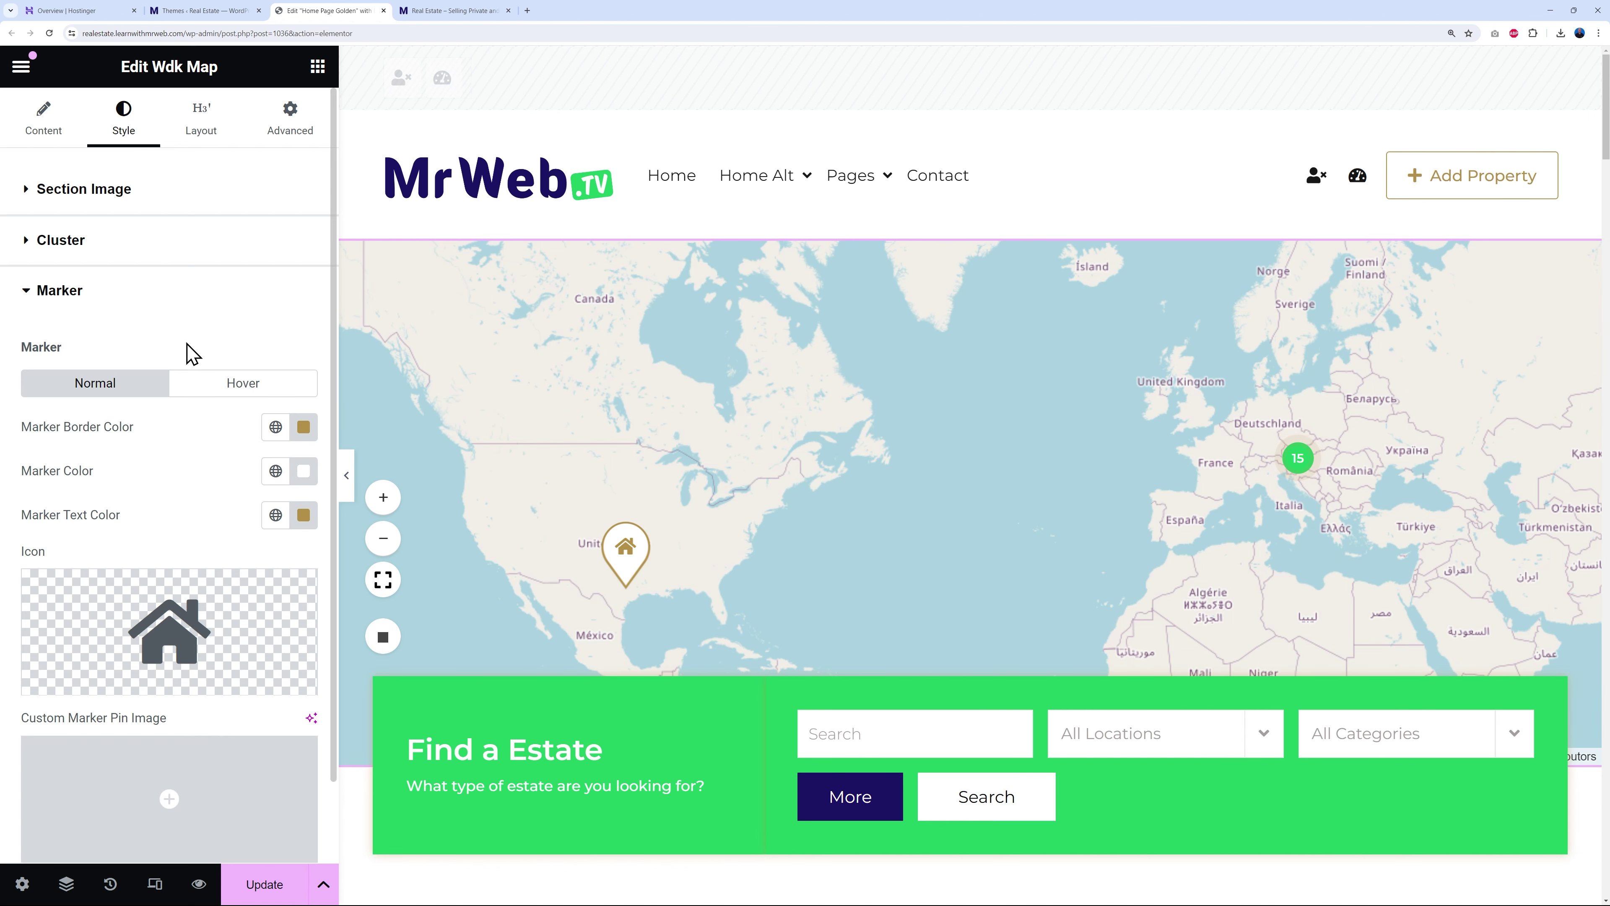
{"action": "left_click", "coordinate": [275, 427]}
{"action": "left_click", "coordinate": [87, 527]}
{"action": "left_click", "coordinate": [277, 515]}
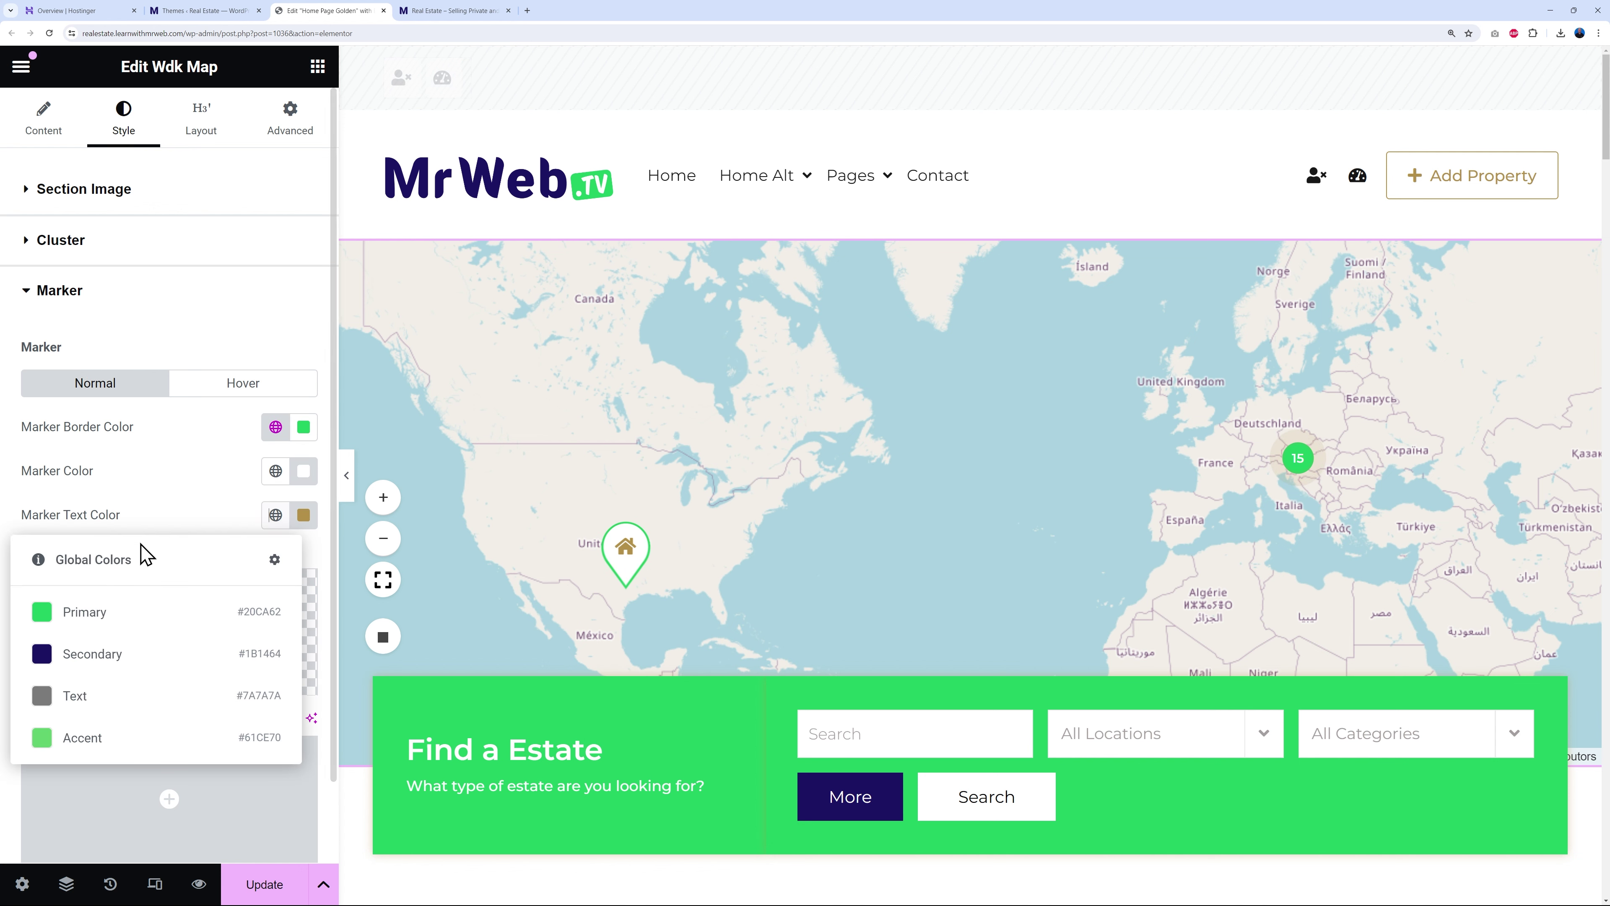
{"action": "left_click", "coordinate": [90, 615]}
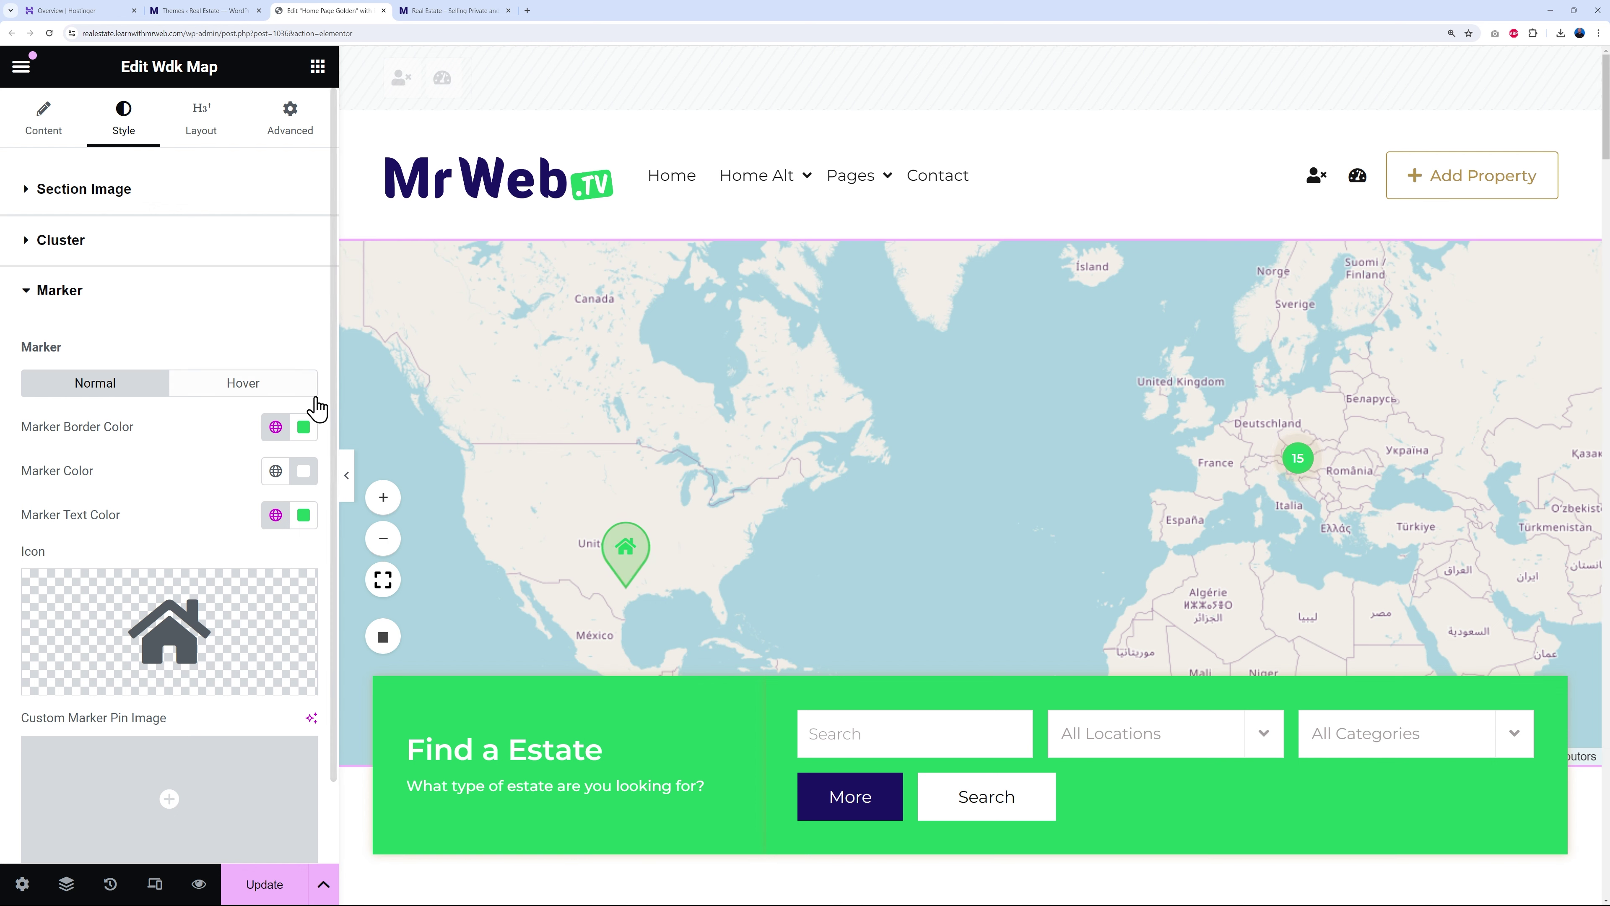
- Make the marker's hover border and fill Primary green, then save the page
{"action": "left_click", "coordinate": [244, 388]}
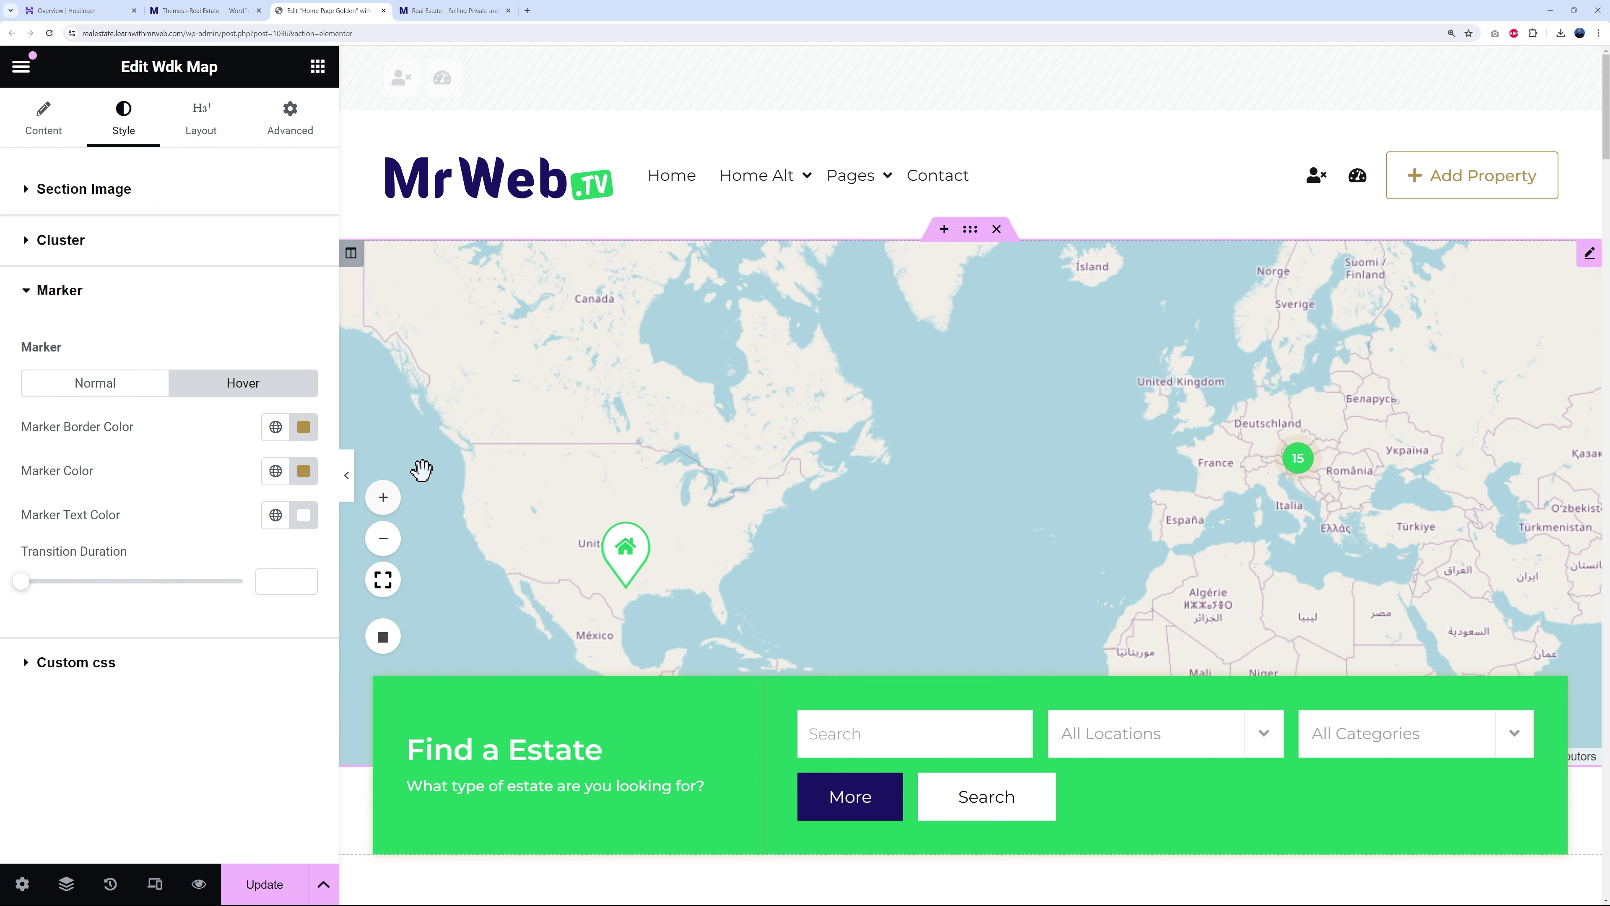
{"action": "left_click", "coordinate": [286, 436]}
{"action": "left_click", "coordinate": [172, 517]}
{"action": "left_click", "coordinate": [277, 469]}
{"action": "left_click", "coordinate": [101, 565]}
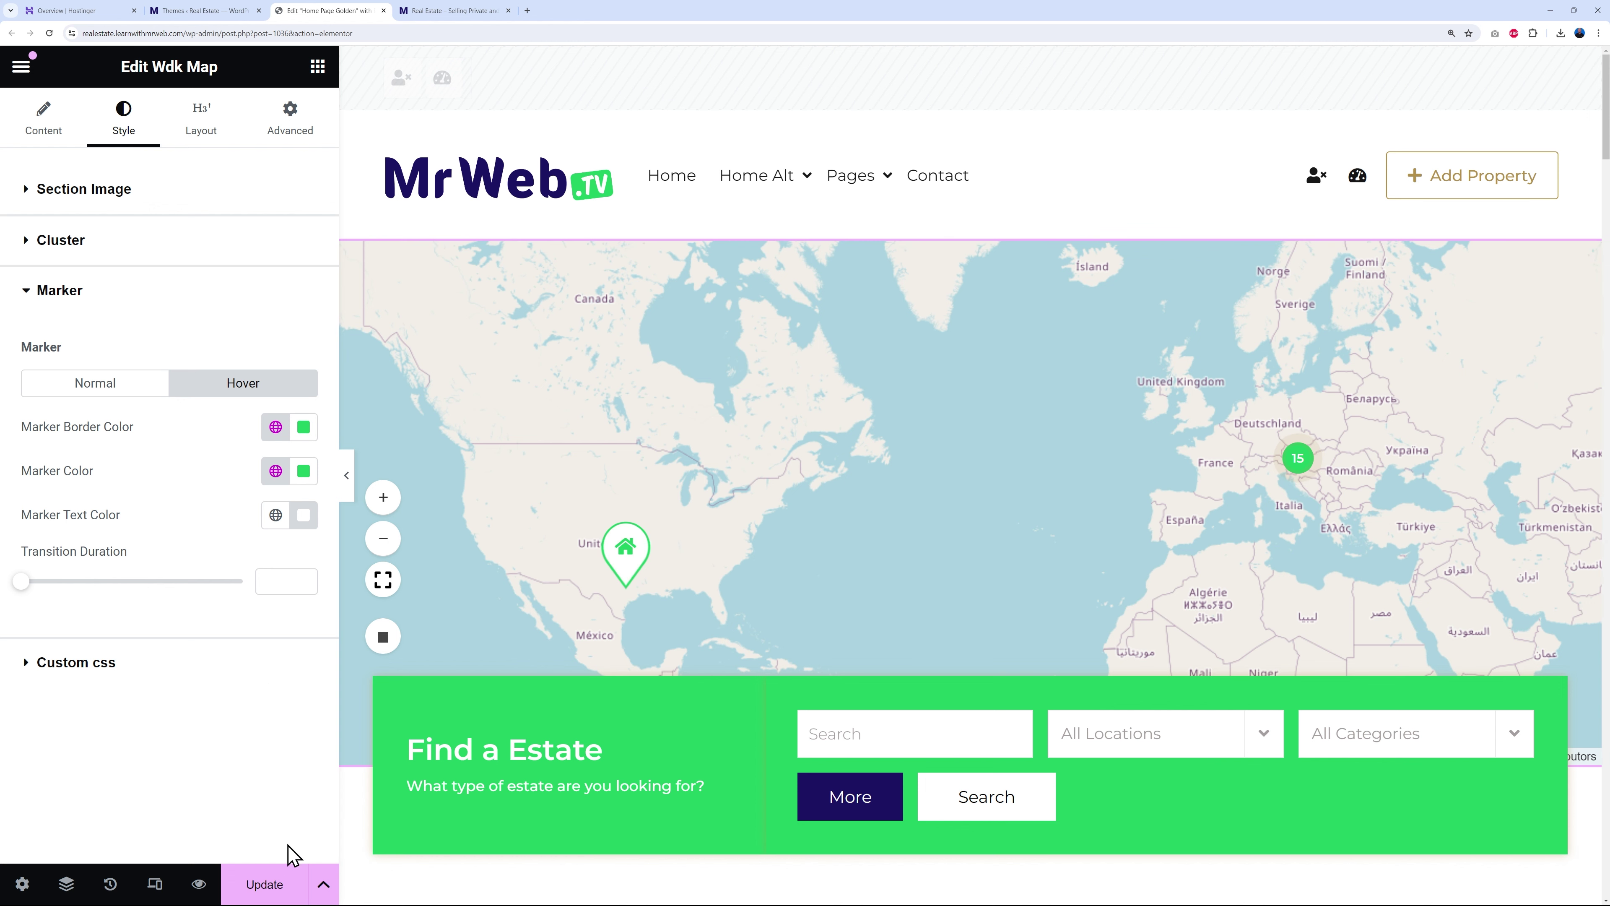
{"action": "left_click", "coordinate": [291, 872]}
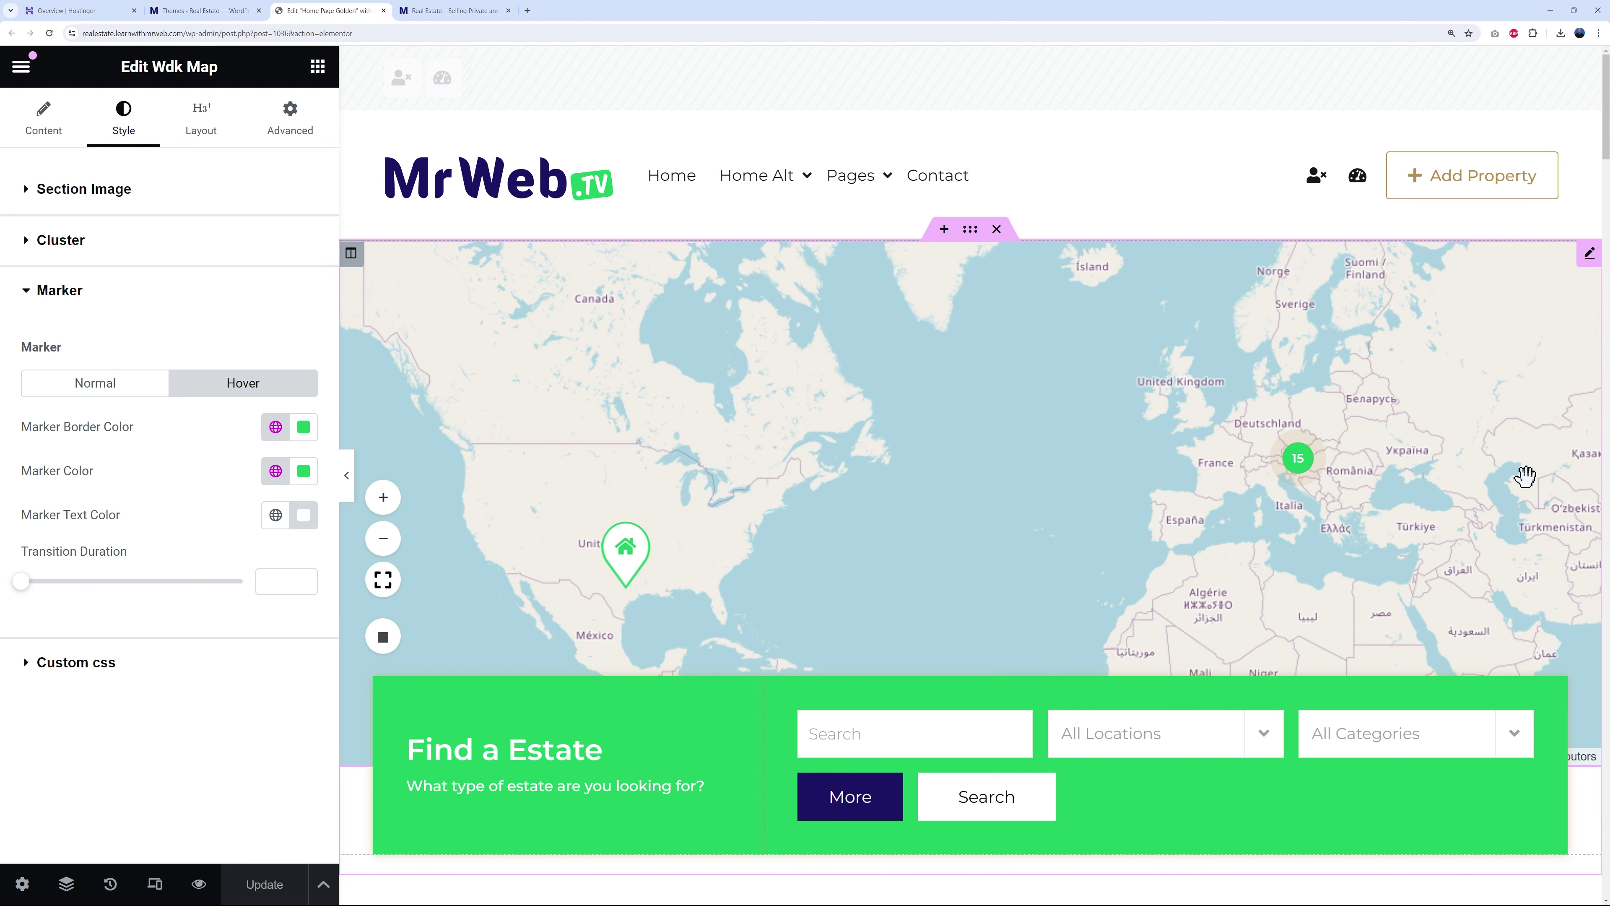
- Change the small NEW YORK label above the listings to Texas
{"action": "scroll", "coordinate": [1556, 463], "scroll_direction": "down", "scroll_amount": 10}
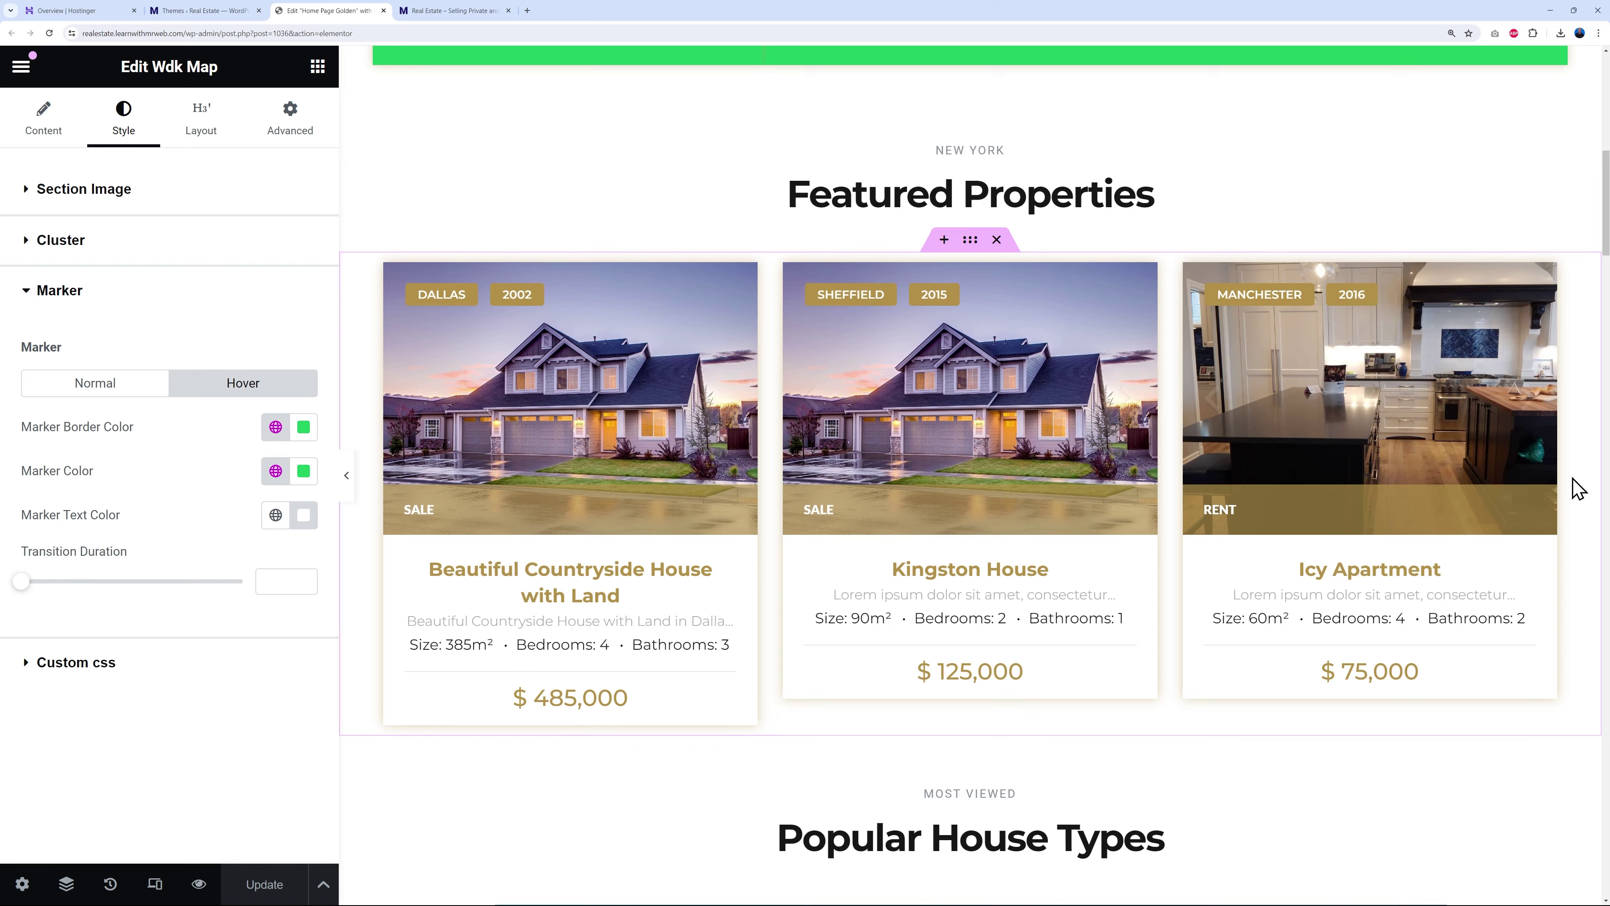
{"action": "scroll", "coordinate": [1578, 488], "scroll_direction": "down", "scroll_amount": 1}
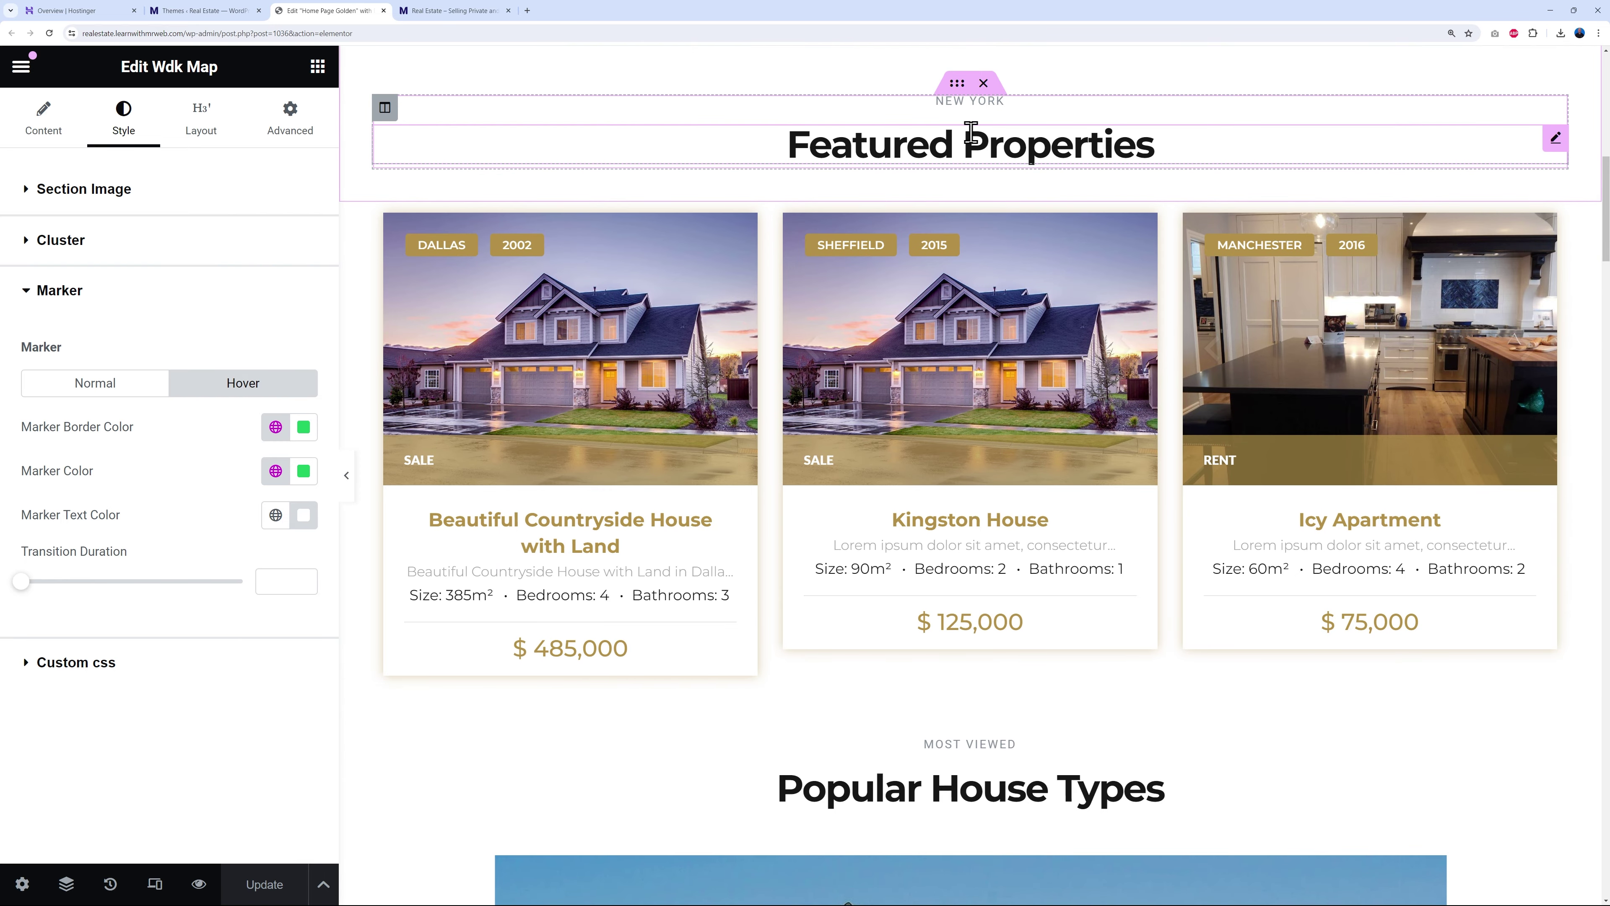
{"action": "scroll", "coordinate": [1041, 162], "scroll_direction": "up", "scroll_amount": 2}
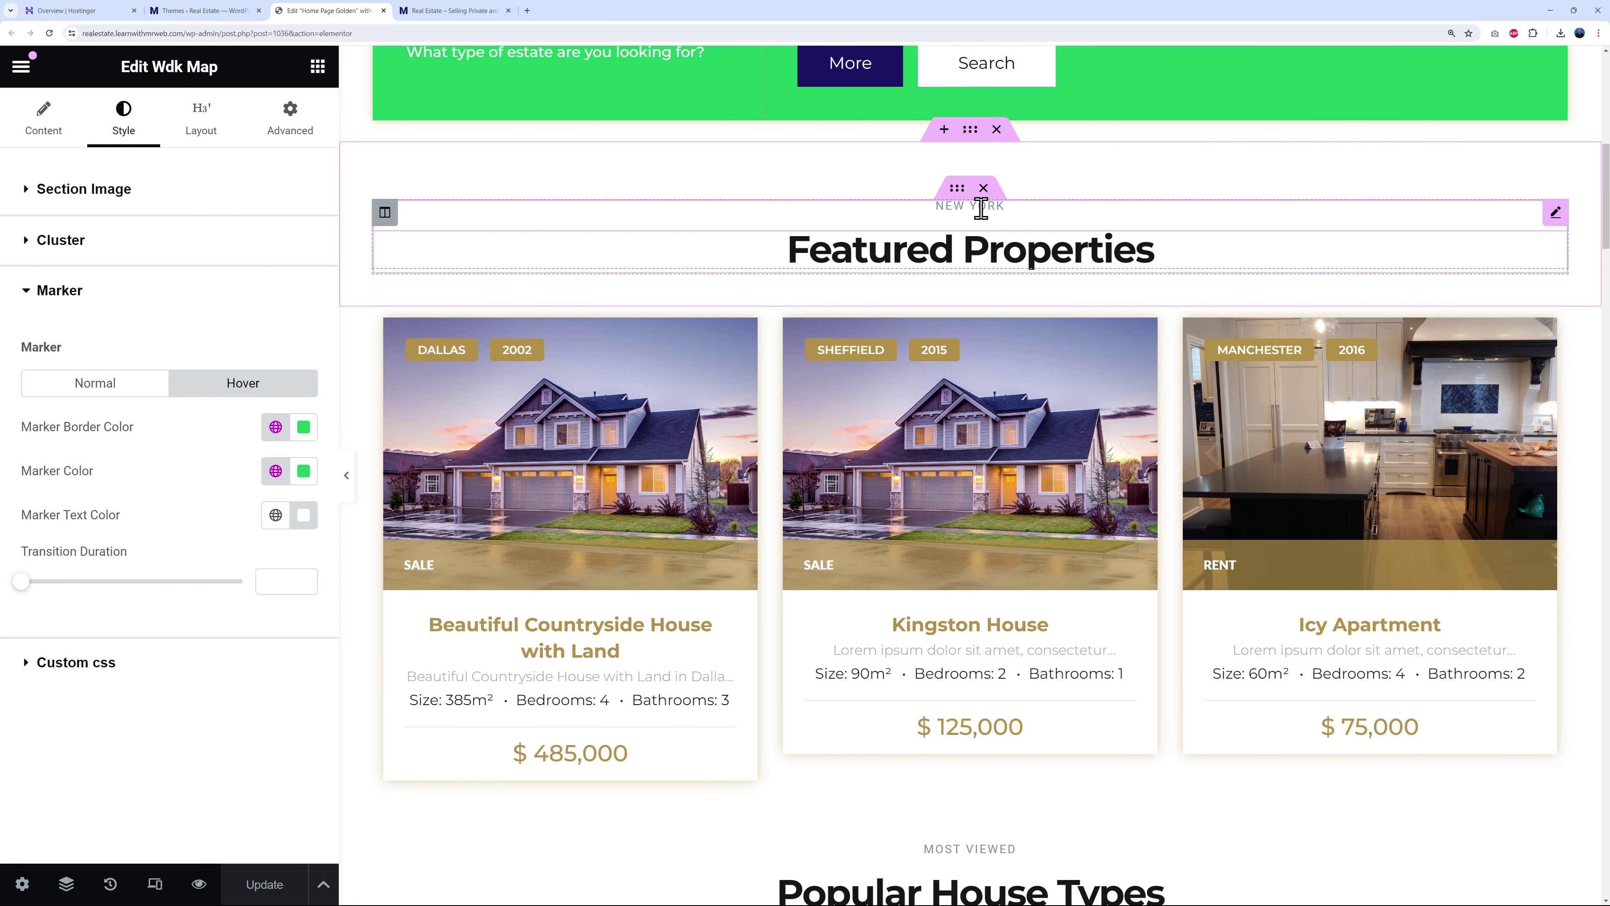
{"action": "left_click", "coordinate": [1556, 213]}
{"action": "left_click", "coordinate": [149, 270]}
{"action": "key", "text": "ctrl+a"}
{"action": "type", "text": "Tex"}
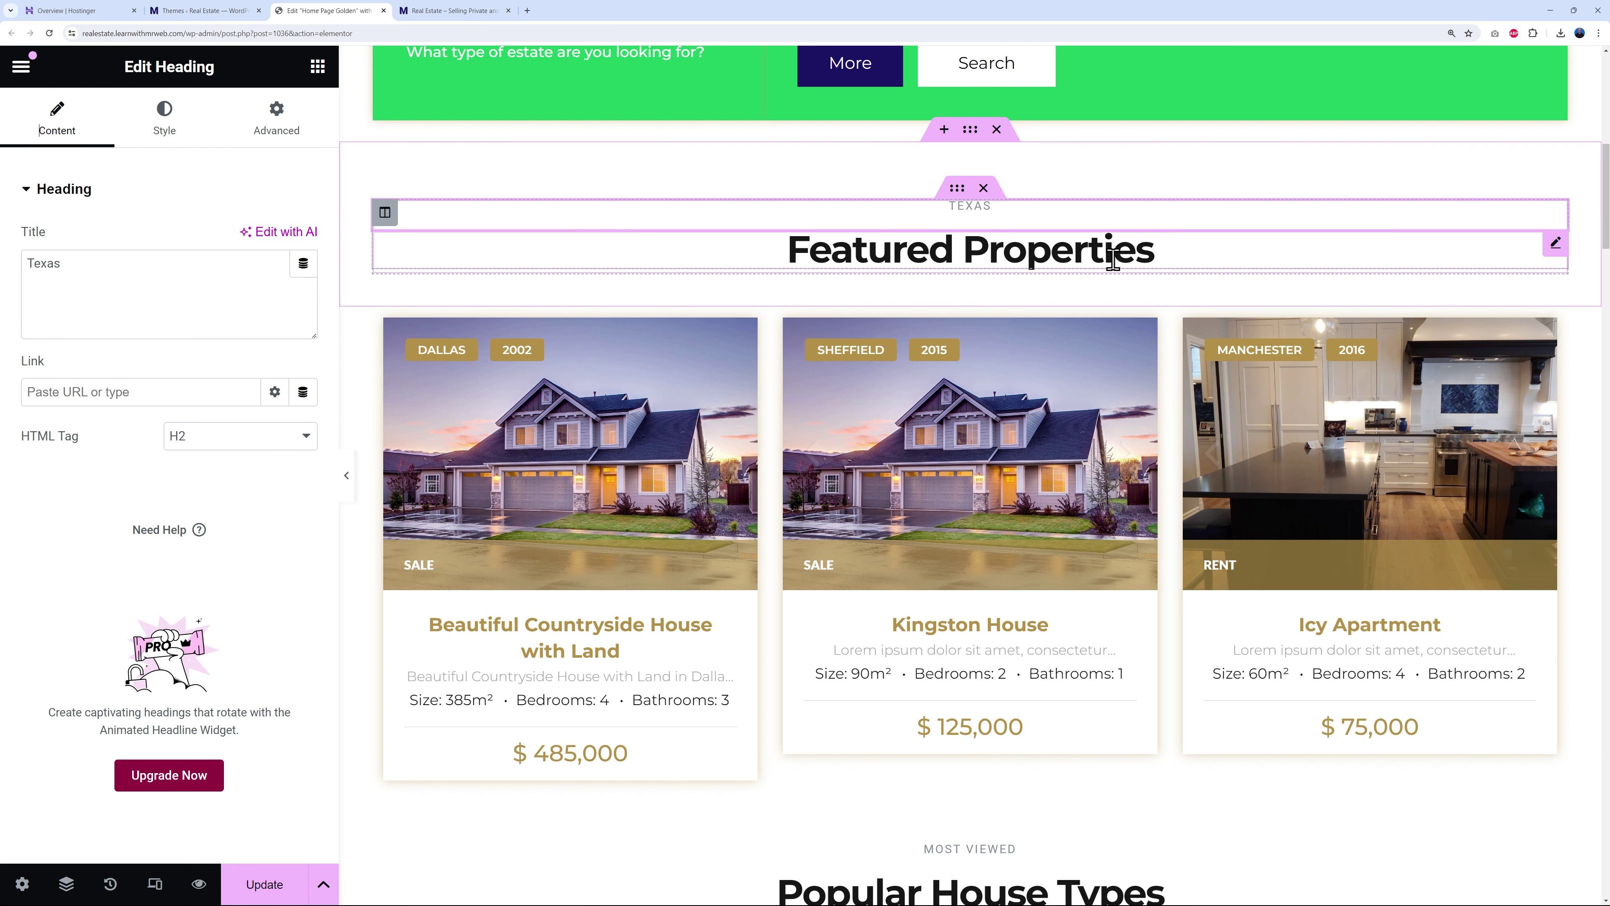
- Rename the Featured Properties heading to Latest Properties
{"action": "left_click", "coordinate": [1556, 243]}
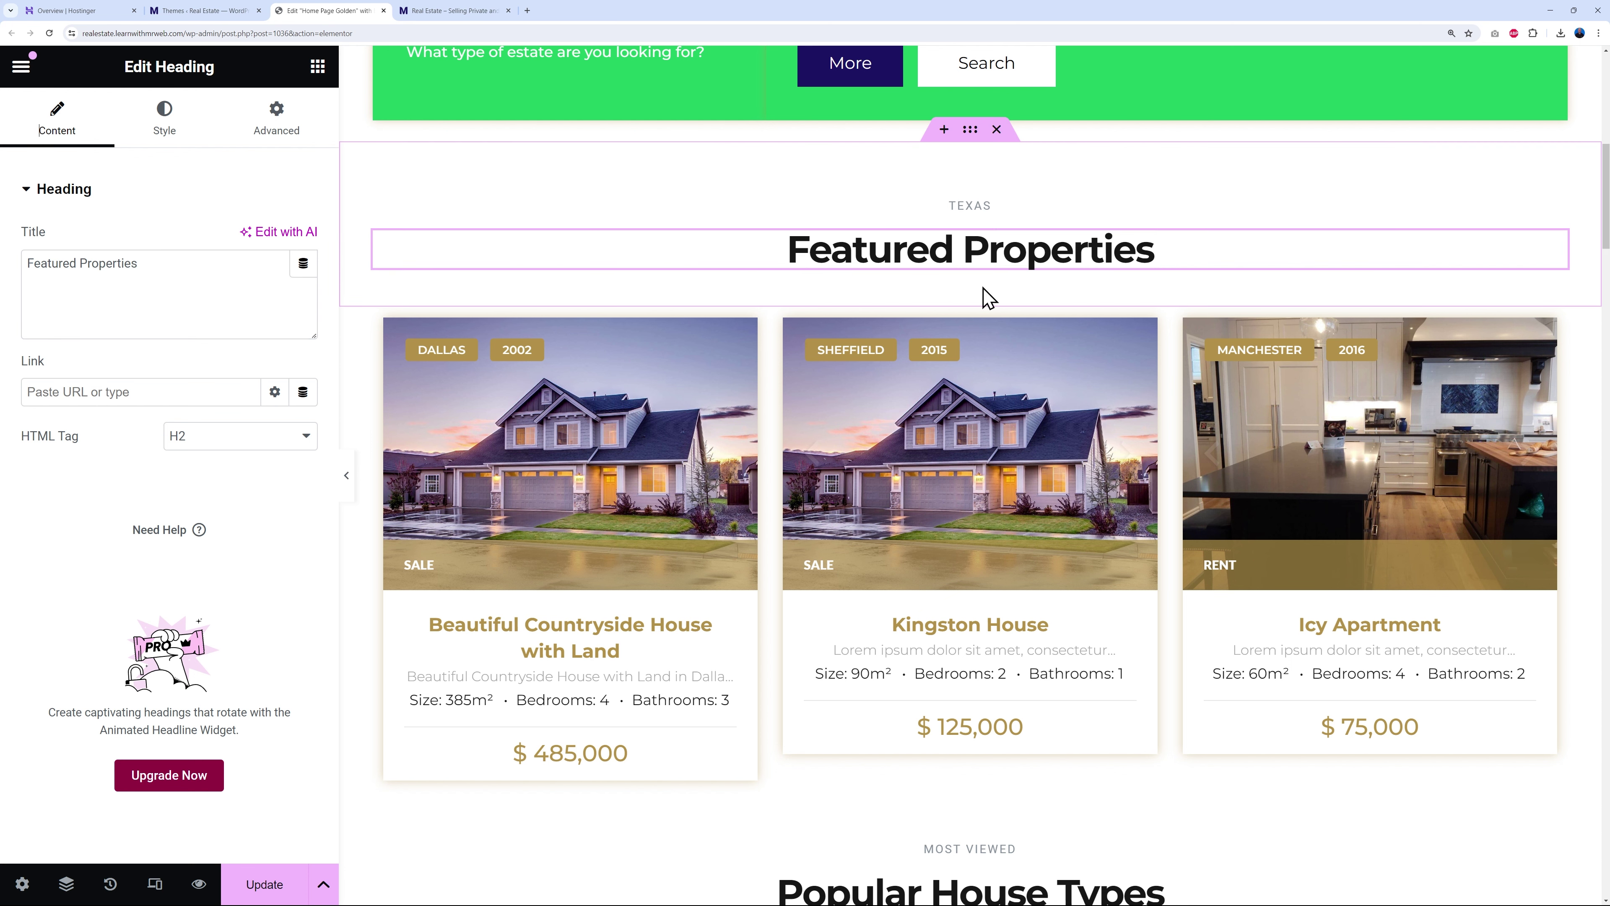
{"action": "left_click", "coordinate": [254, 298]}
{"action": "left_click_drag", "start_coordinate": [72, 265], "coordinate": [27, 265]}
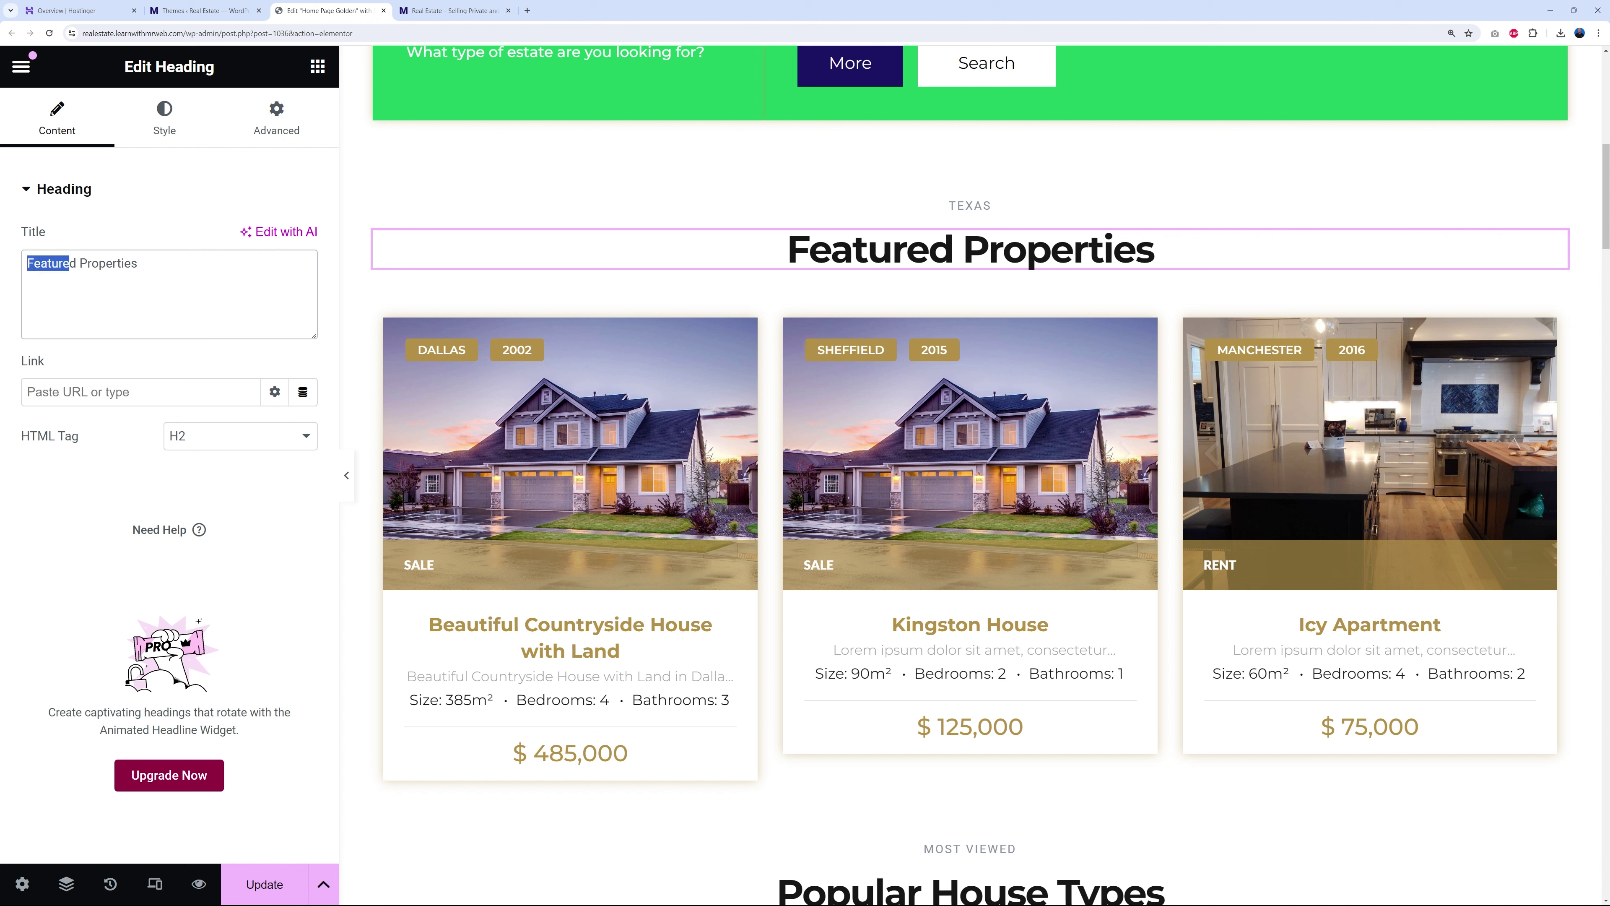
{"action": "key", "text": "BackSpace"}
{"action": "key", "text": "Delete"}
{"action": "type", "text": "Latest"}
{"action": "key", "text": "BackSpace"}
{"action": "key", "text": "BackSpace"}
{"action": "type", "text": "test"}
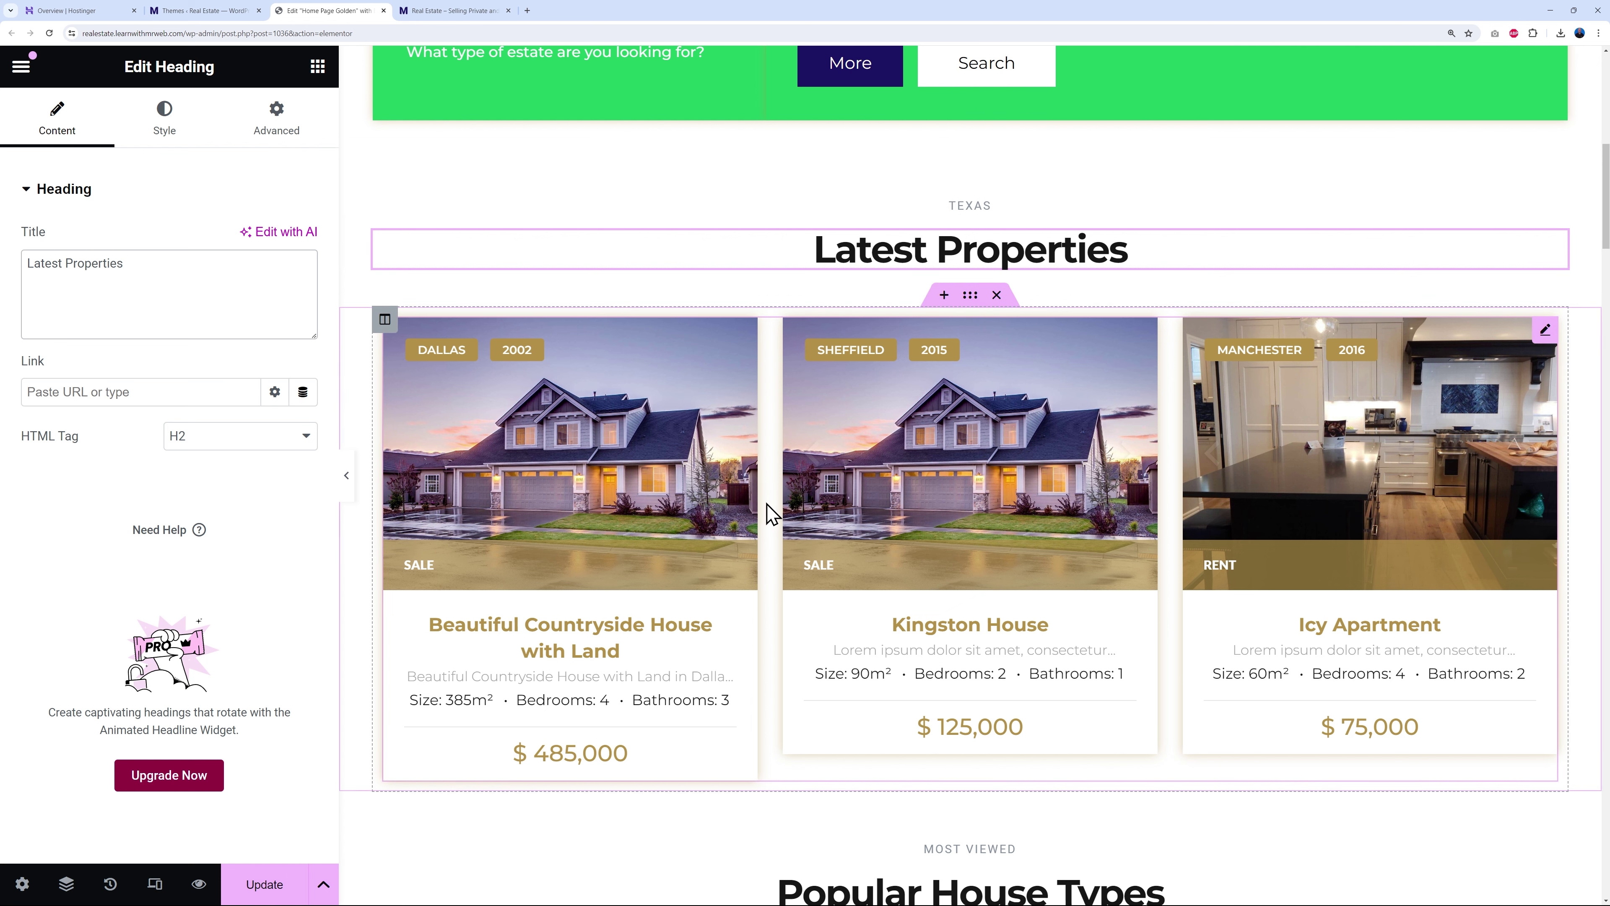
{"action": "left_click", "coordinate": [1544, 331]}
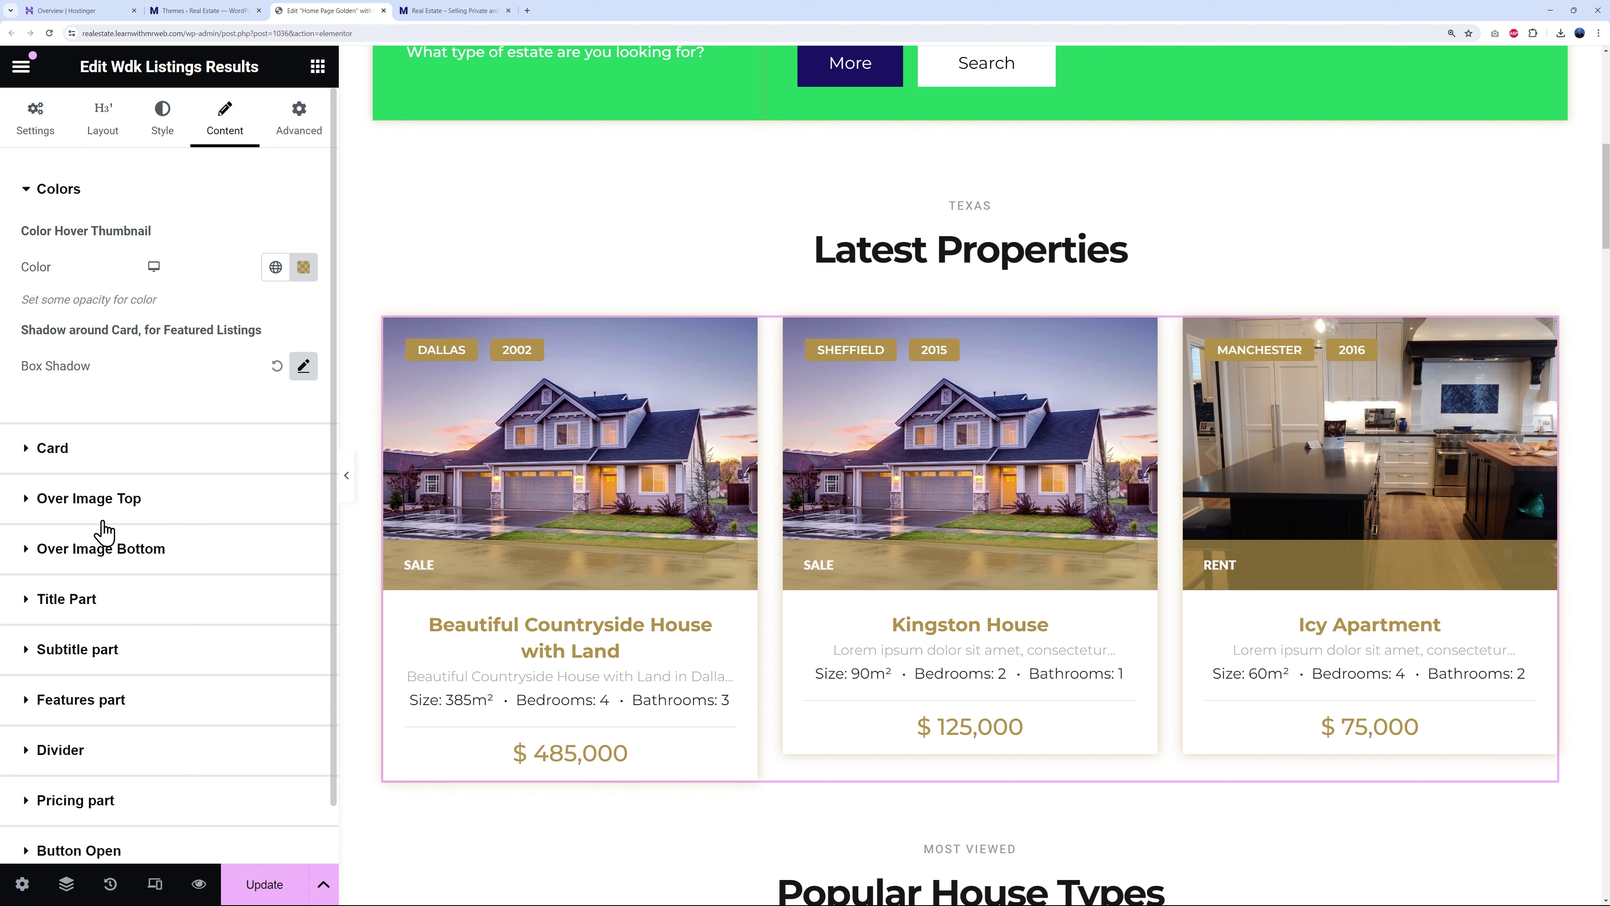
- Set the listing cards' hover thumbnail tint to the global Primary green
{"action": "left_click", "coordinate": [275, 266]}
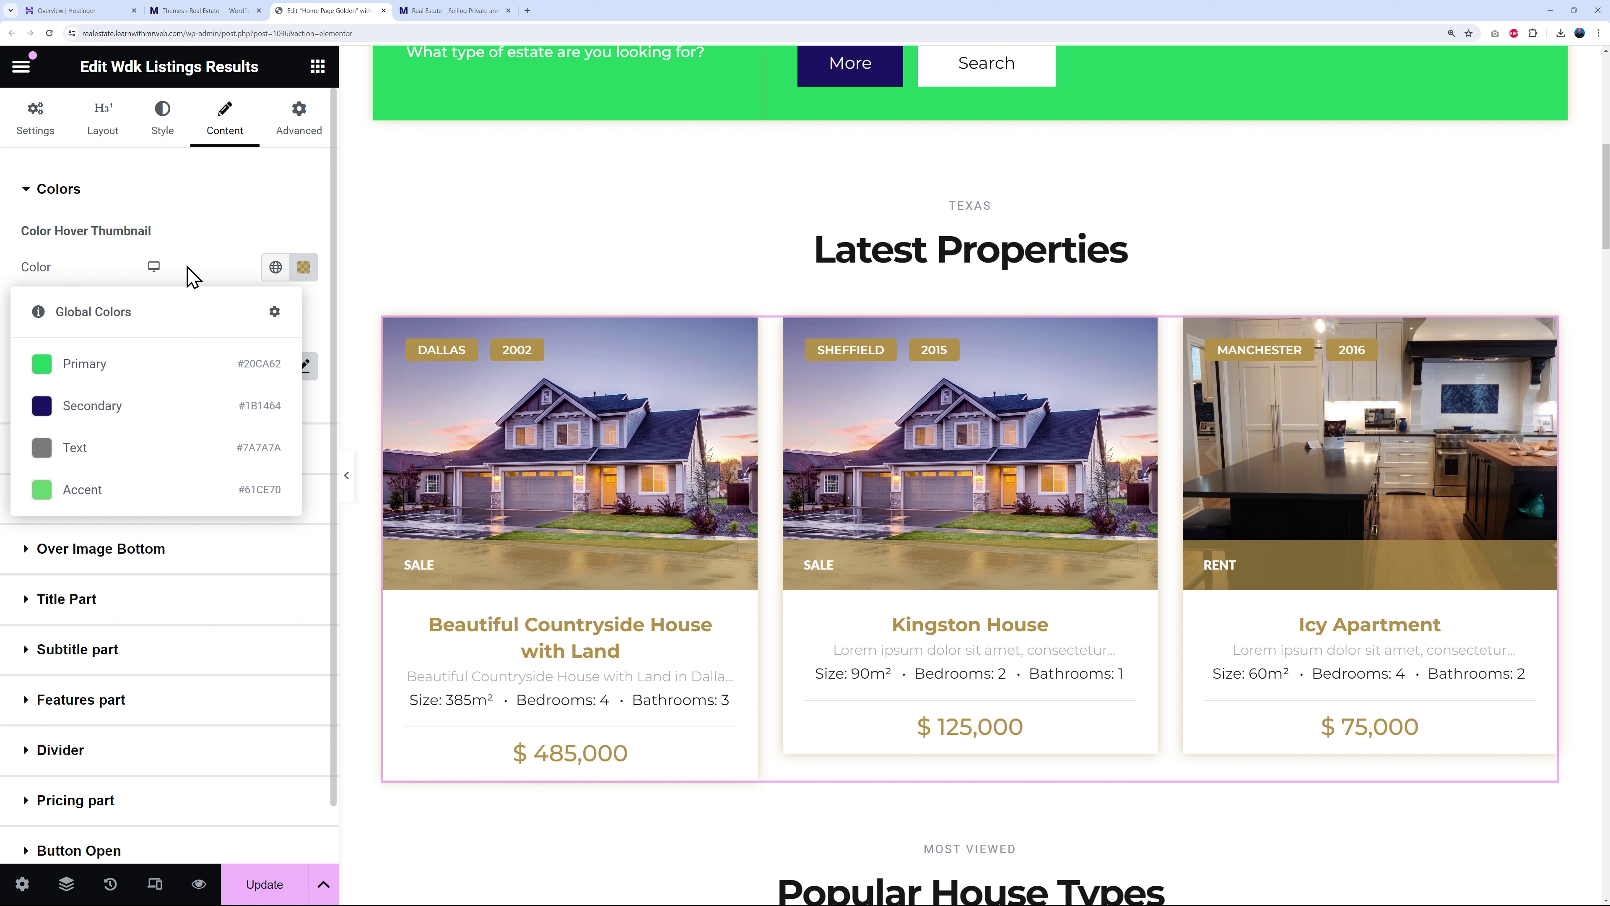
{"action": "left_click", "coordinate": [91, 379]}
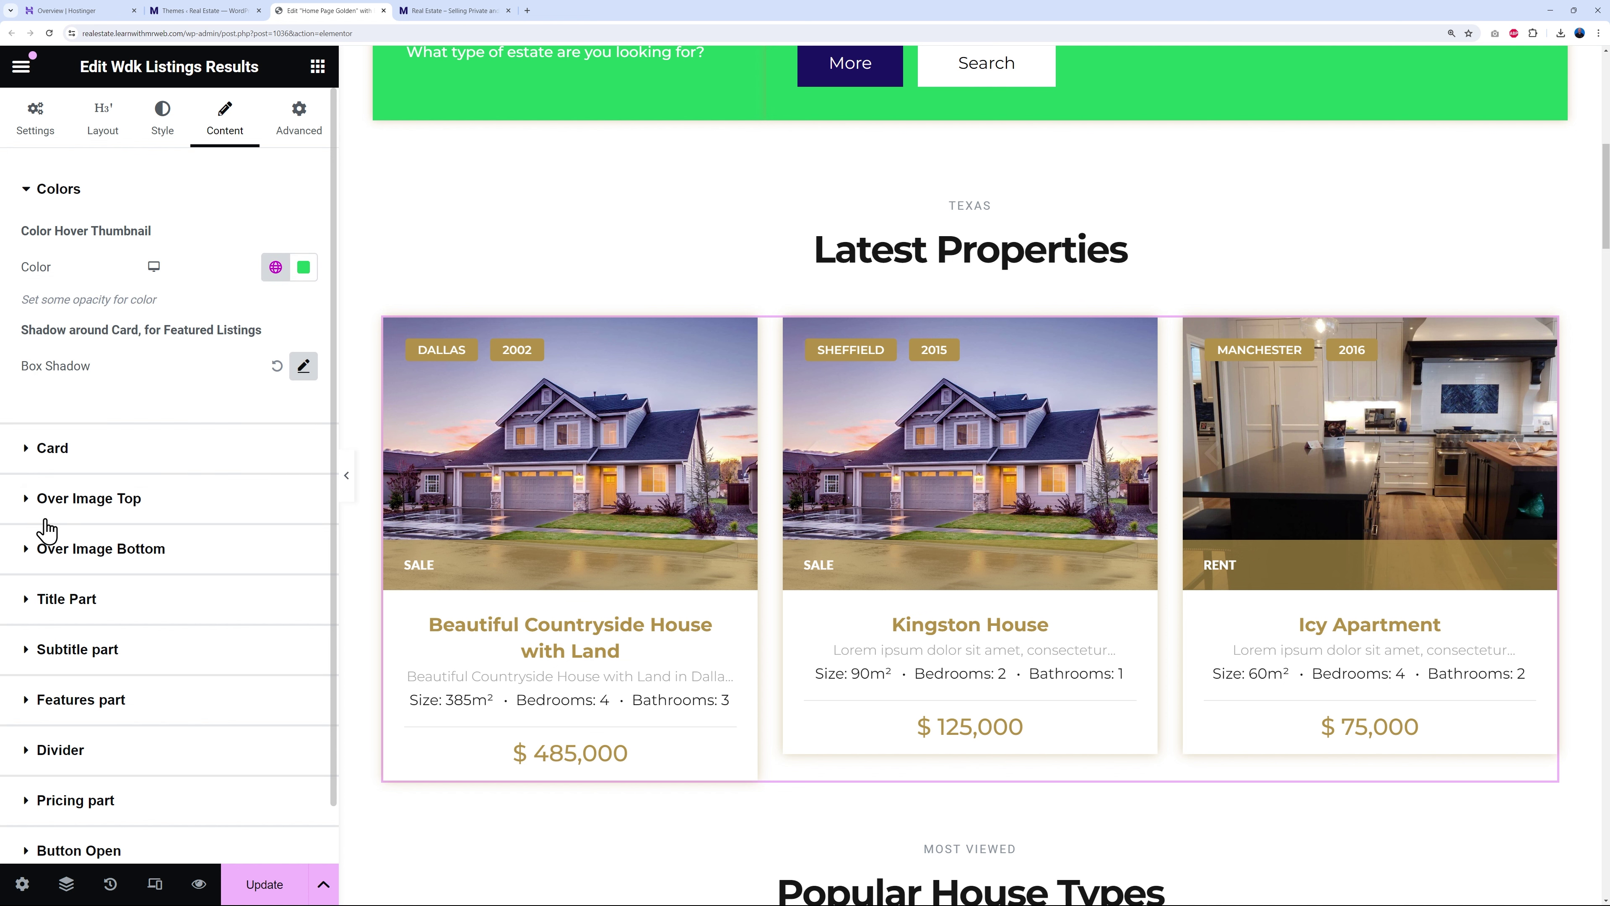
{"action": "scroll", "coordinate": [190, 618], "scroll_direction": "down", "scroll_amount": 1}
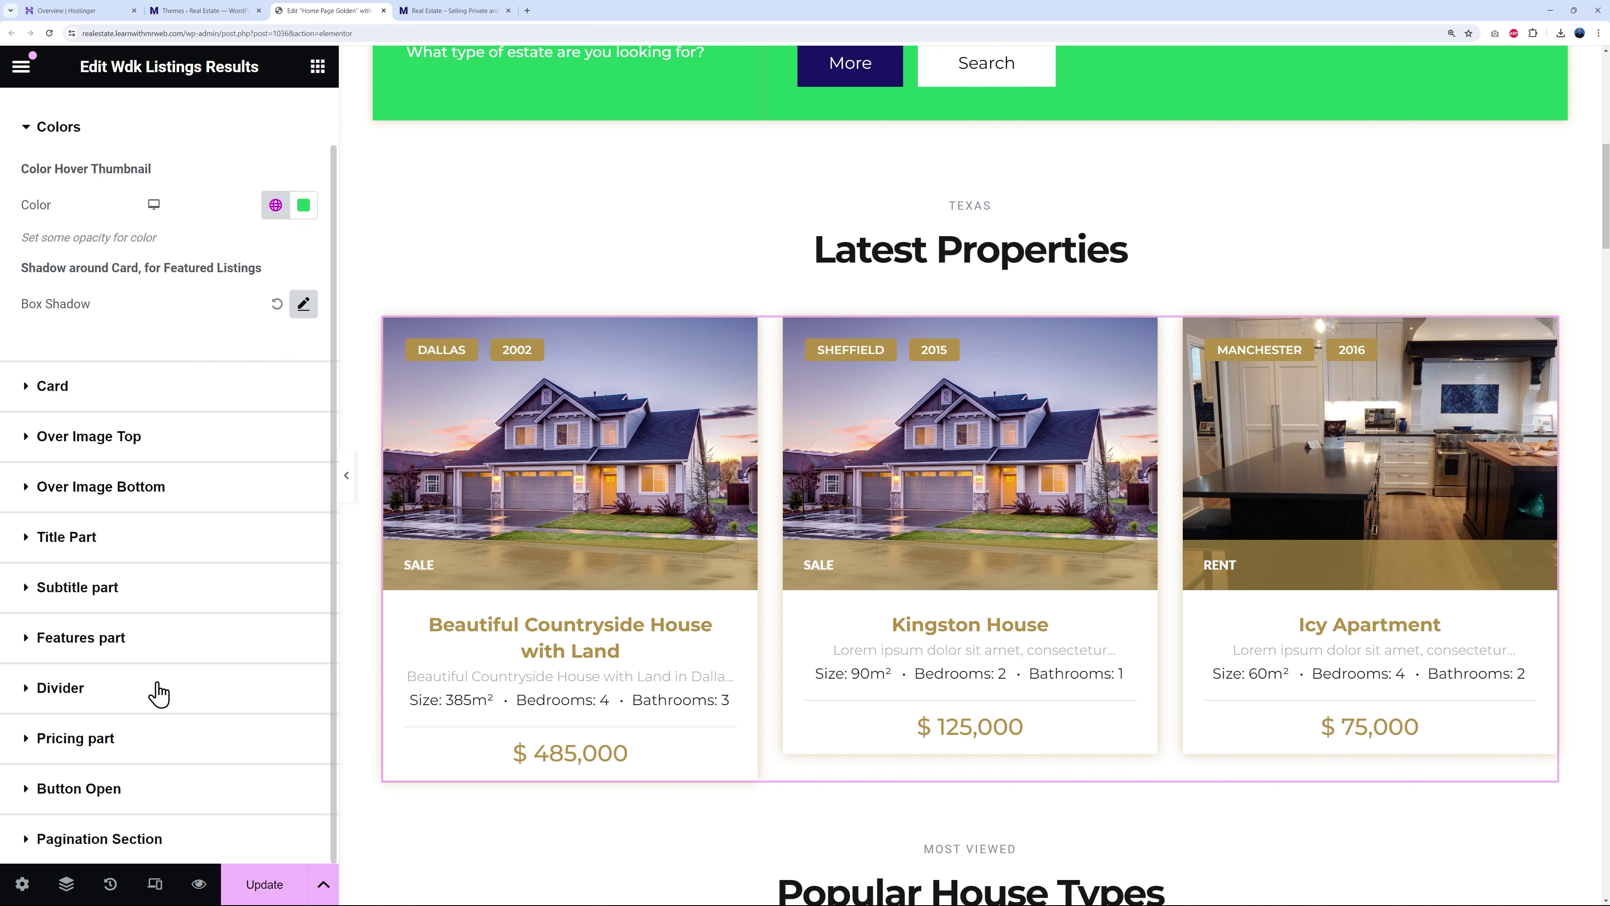
{"action": "scroll", "coordinate": [147, 686], "scroll_direction": "up", "scroll_amount": 1}
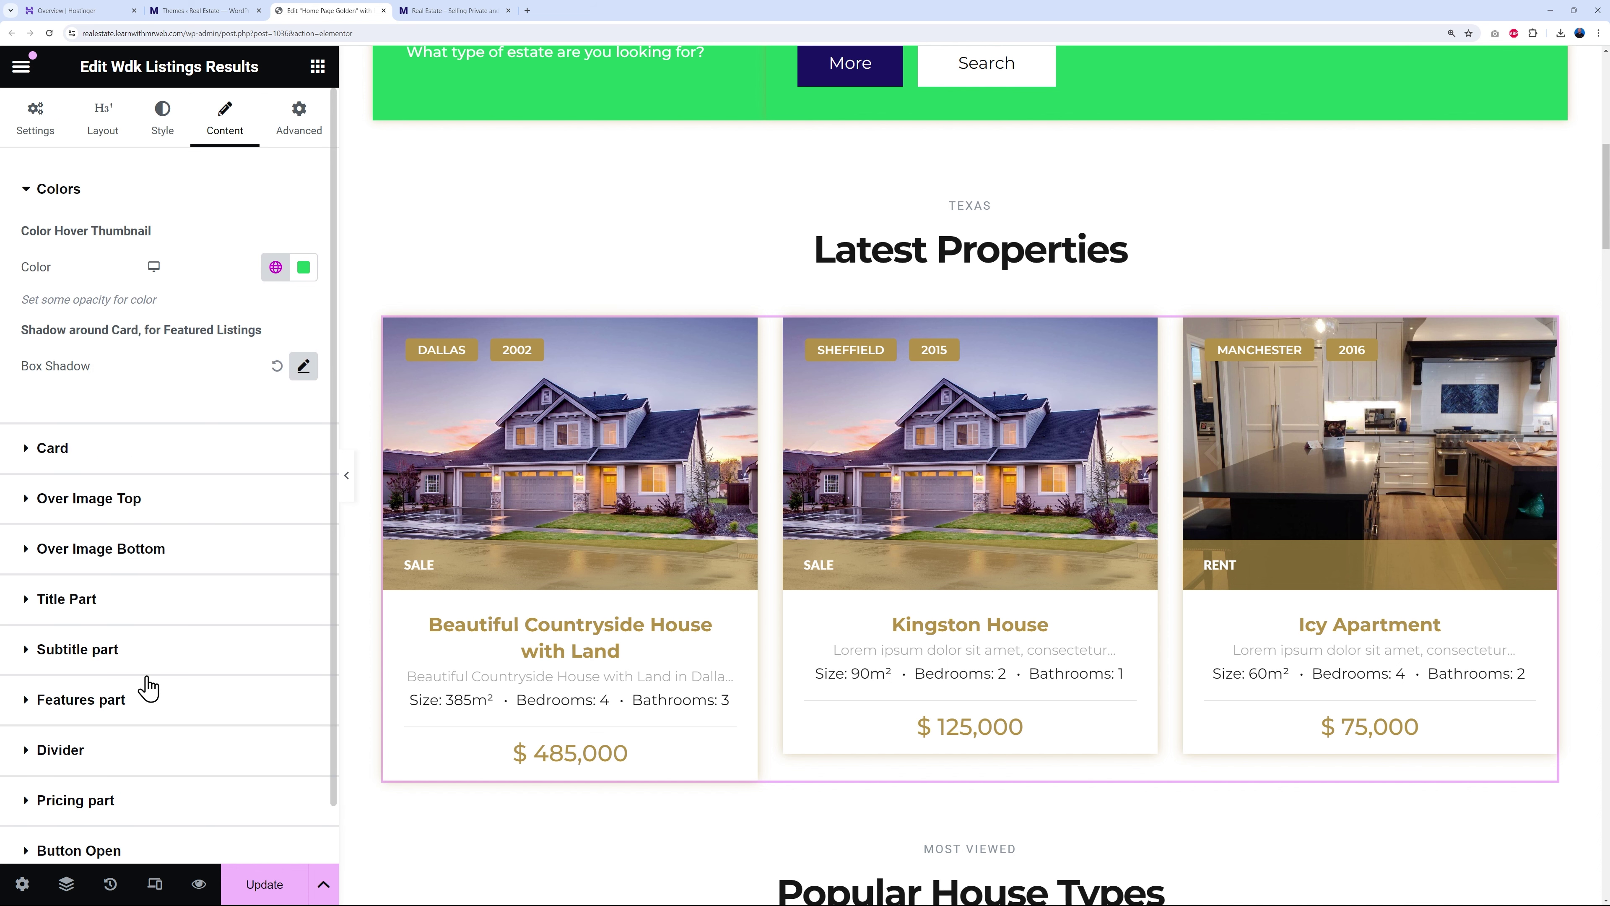
{"action": "left_click", "coordinate": [29, 450]}
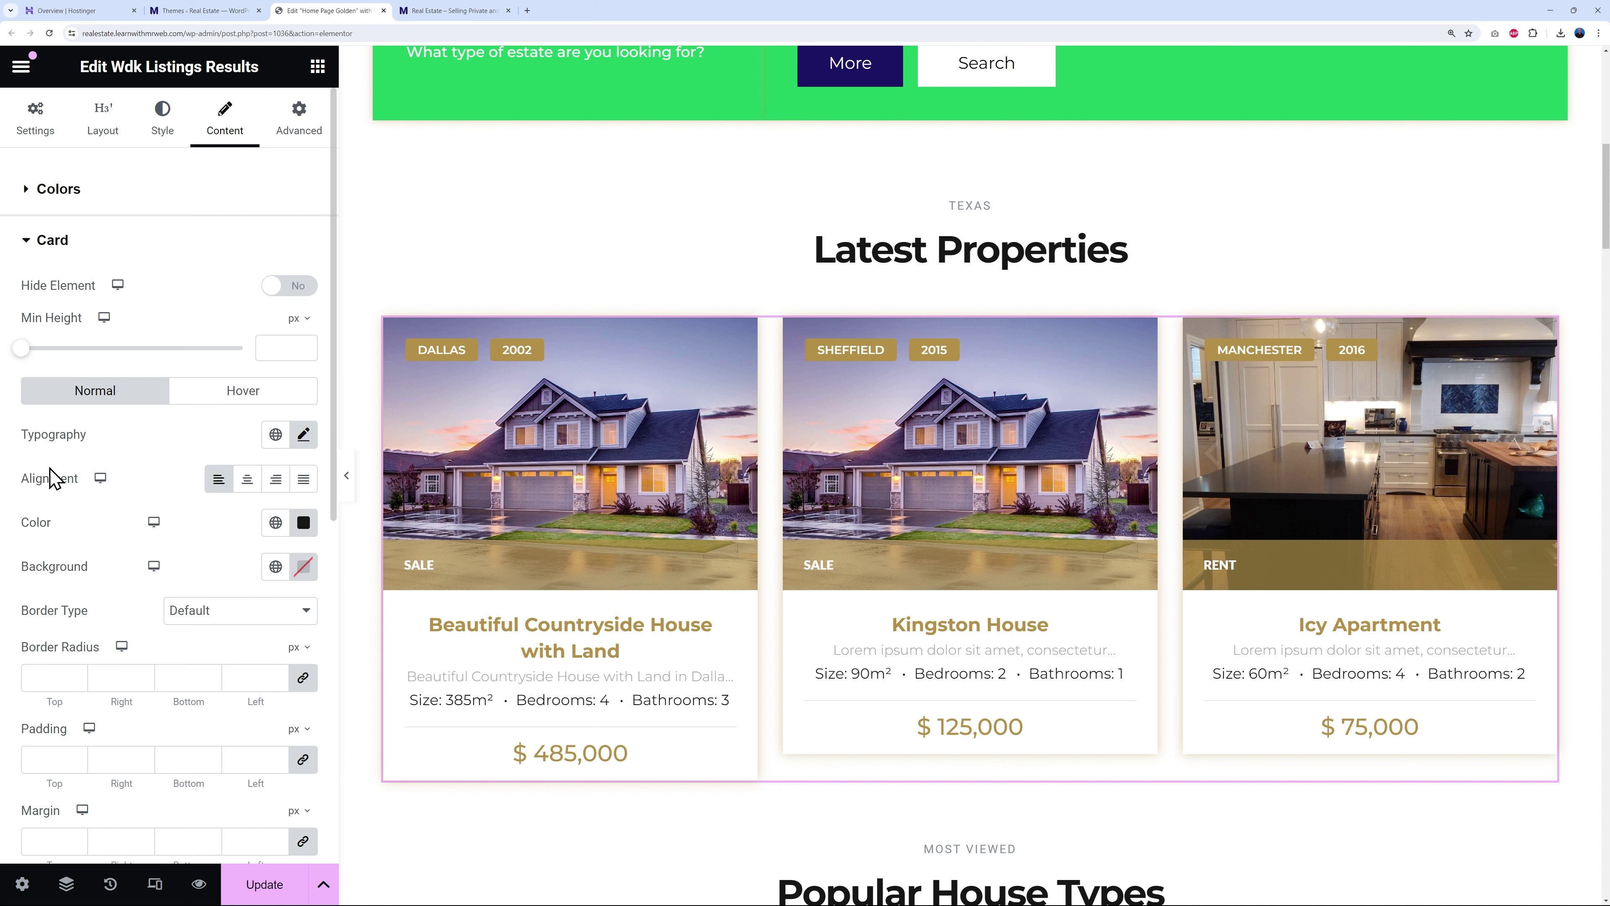
{"action": "scroll", "coordinate": [254, 704], "scroll_direction": "down", "scroll_amount": 4}
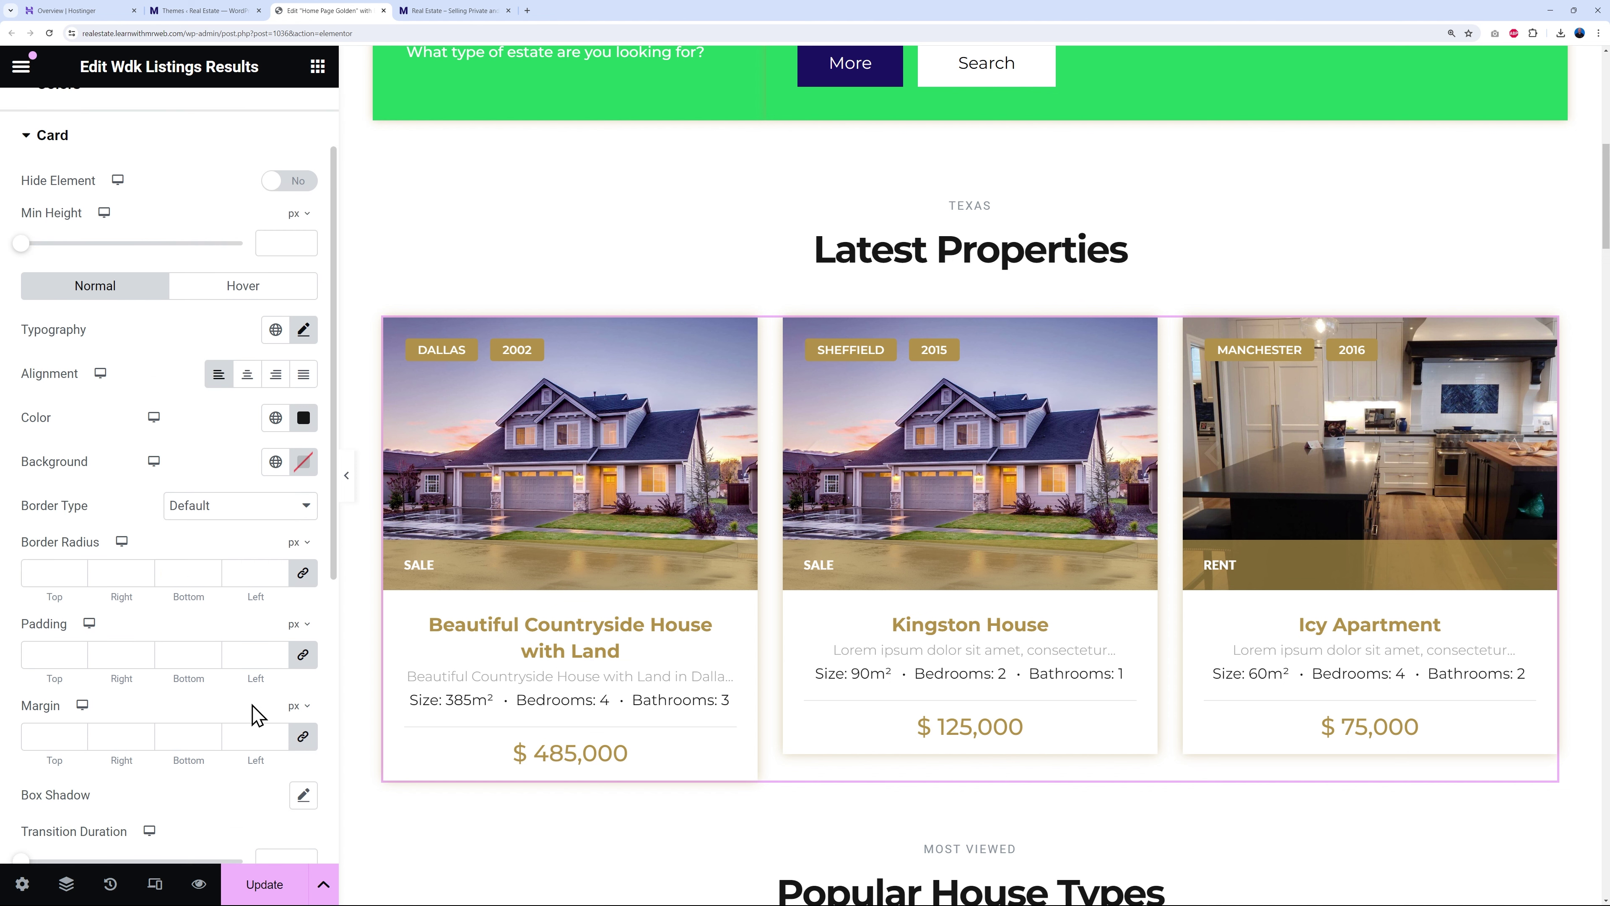
{"action": "scroll", "coordinate": [234, 720], "scroll_direction": "up", "scroll_amount": 3}
{"action": "left_click", "coordinate": [32, 153]}
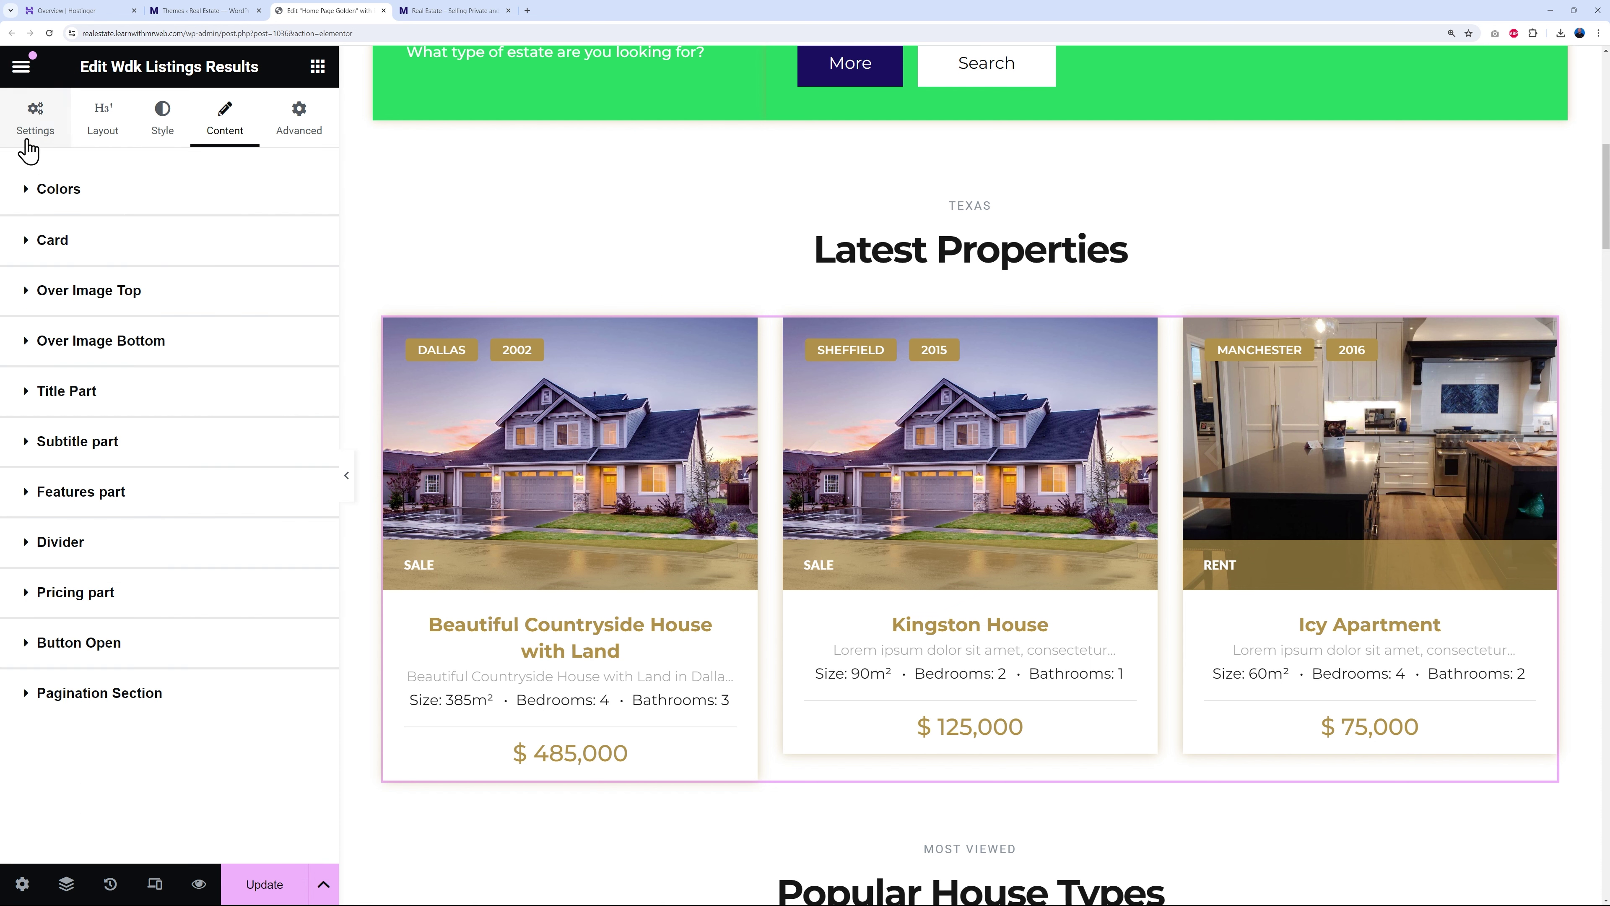
- Give the city and year tags over the card images a Primary green background
{"action": "left_click", "coordinate": [27, 296]}
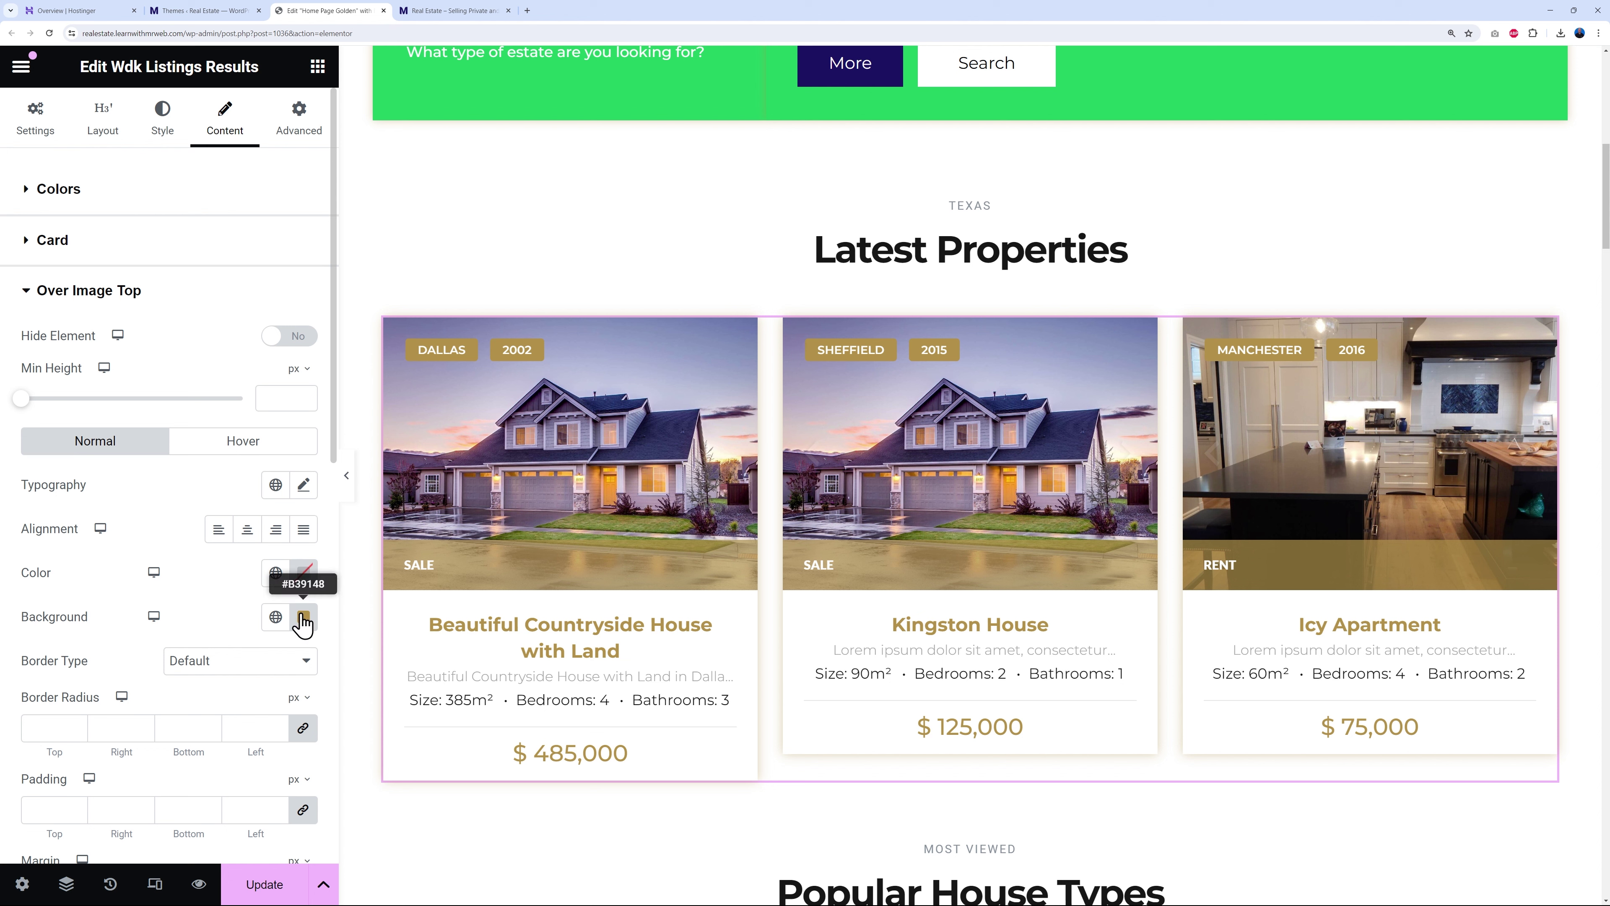
{"action": "left_click", "coordinate": [275, 616]}
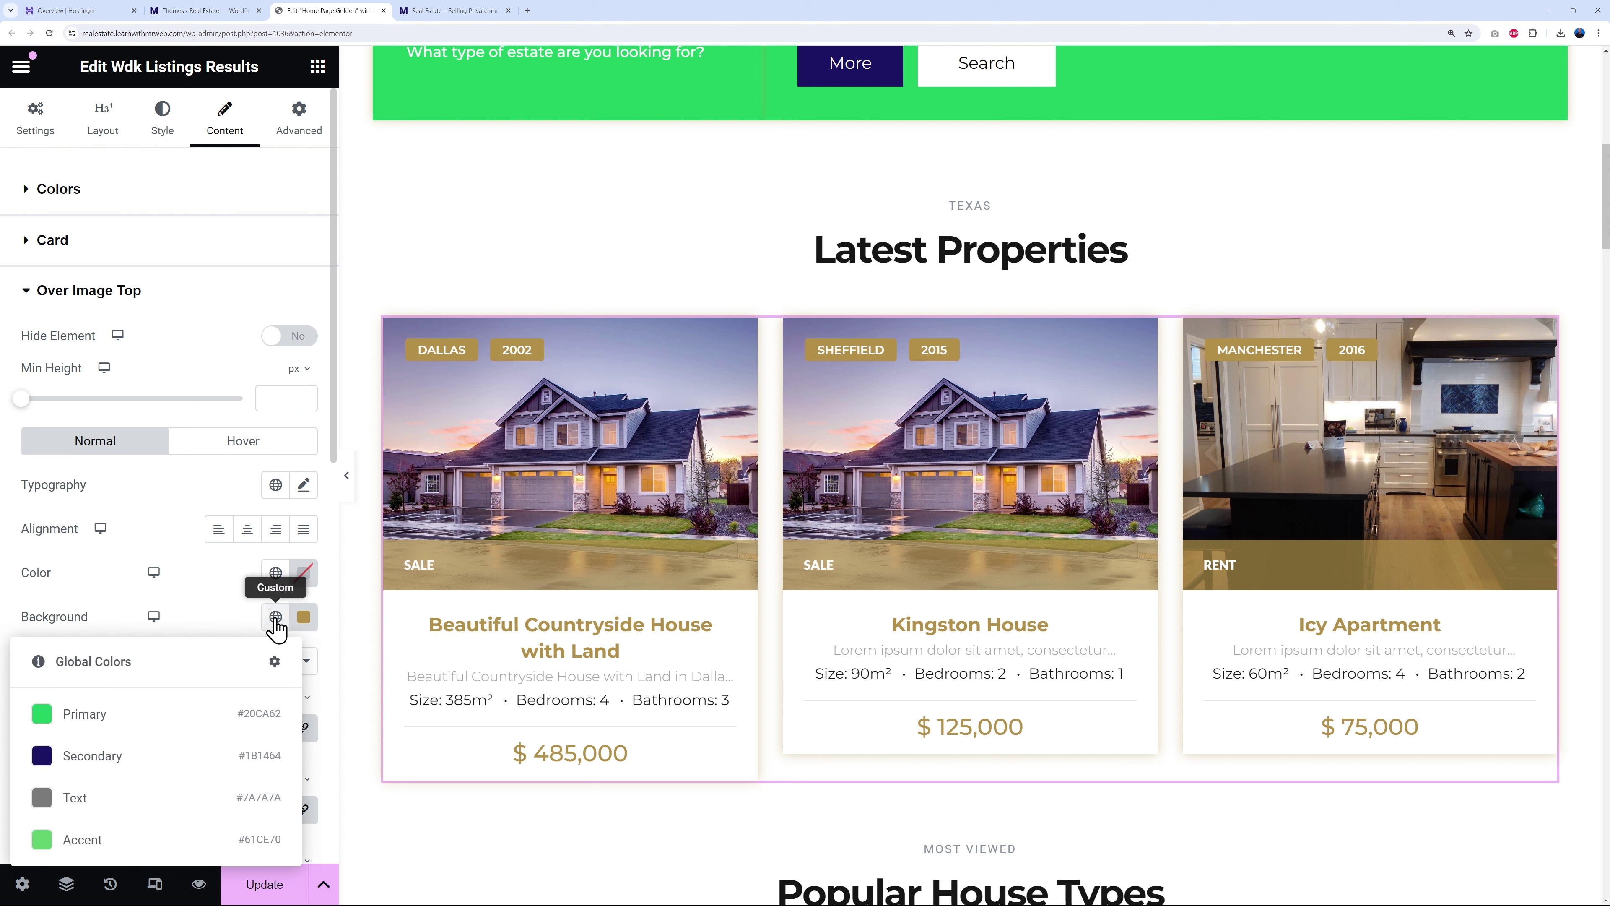
{"action": "left_click", "coordinate": [98, 719]}
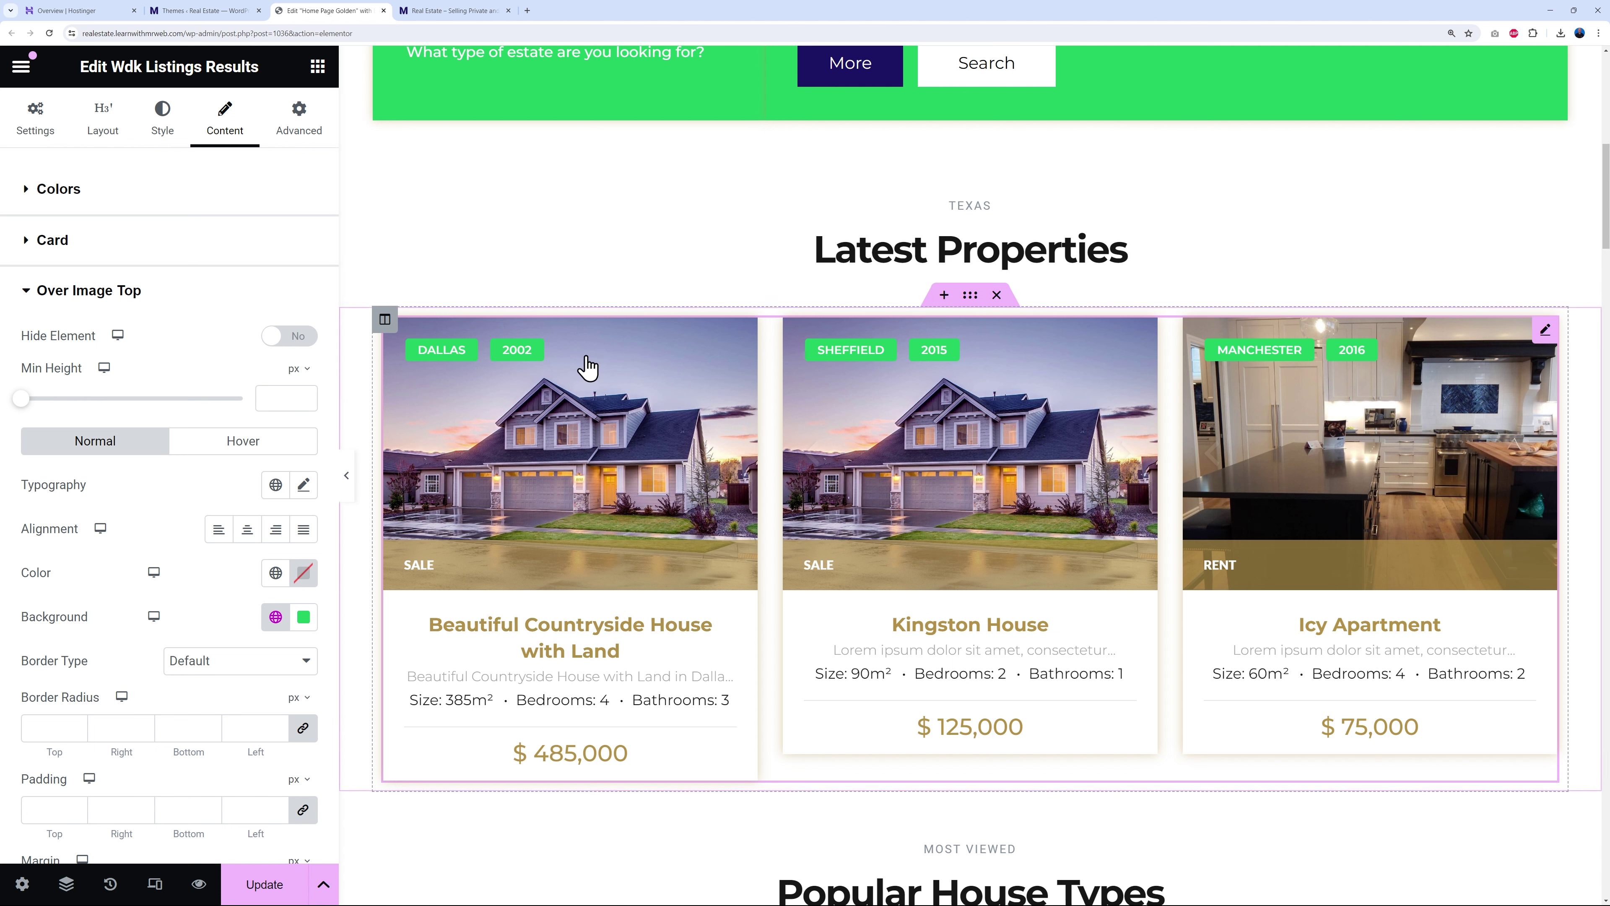
{"action": "left_click", "coordinate": [36, 293]}
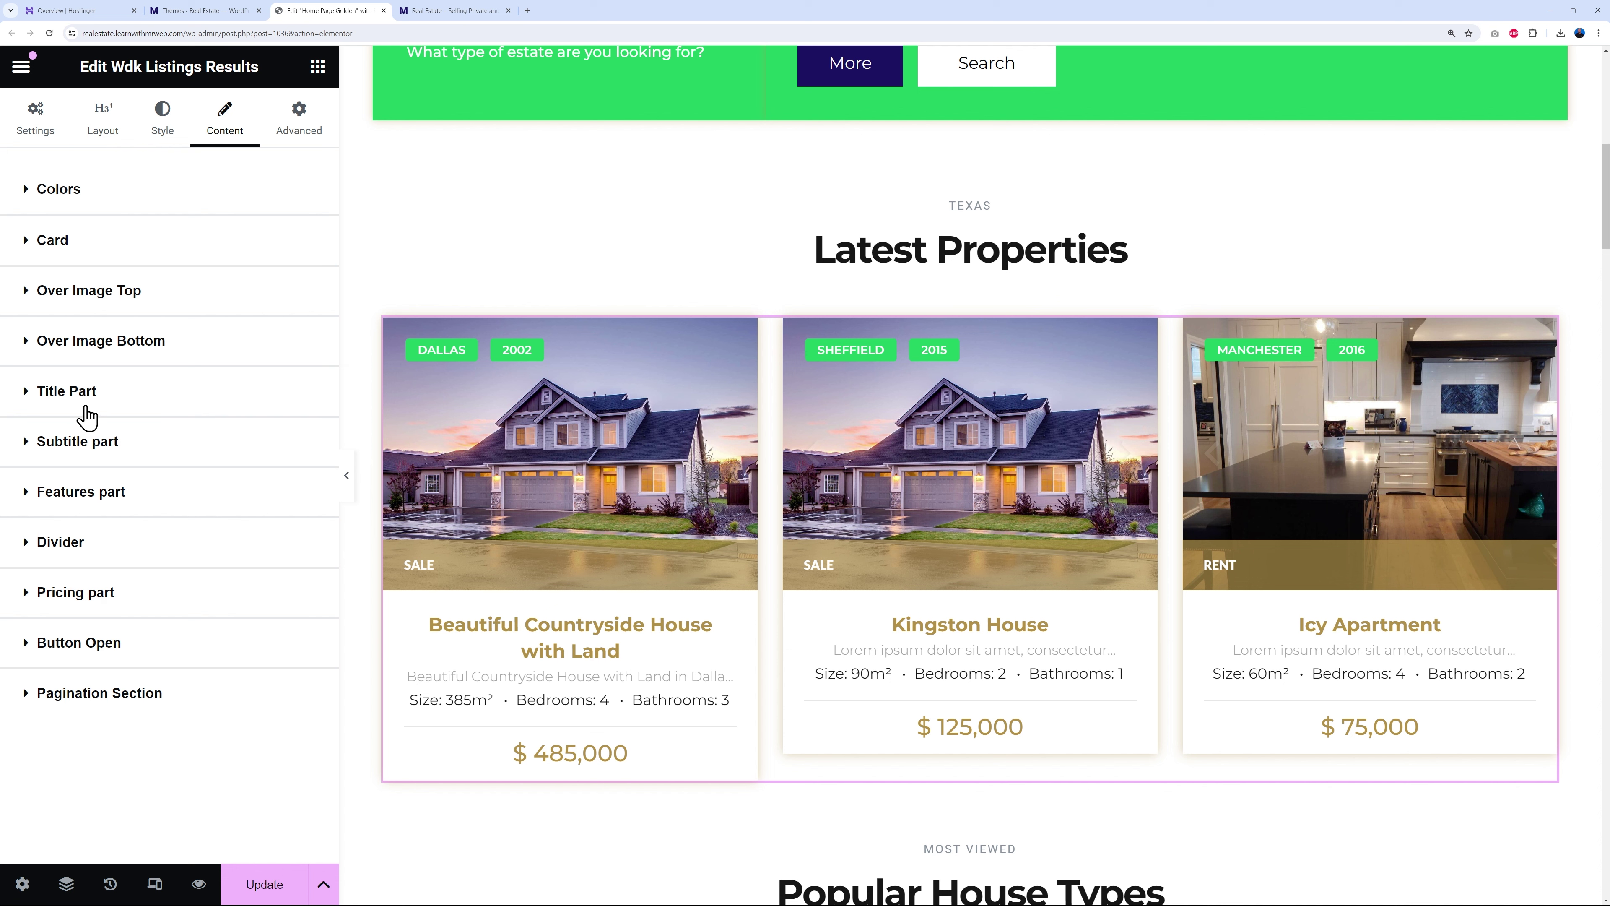
- Set the listing card title colour to black #000000 after trying Primary and Secondary
{"action": "left_click", "coordinate": [28, 391]}
{"action": "scroll", "coordinate": [107, 578], "scroll_direction": "down", "scroll_amount": 2}
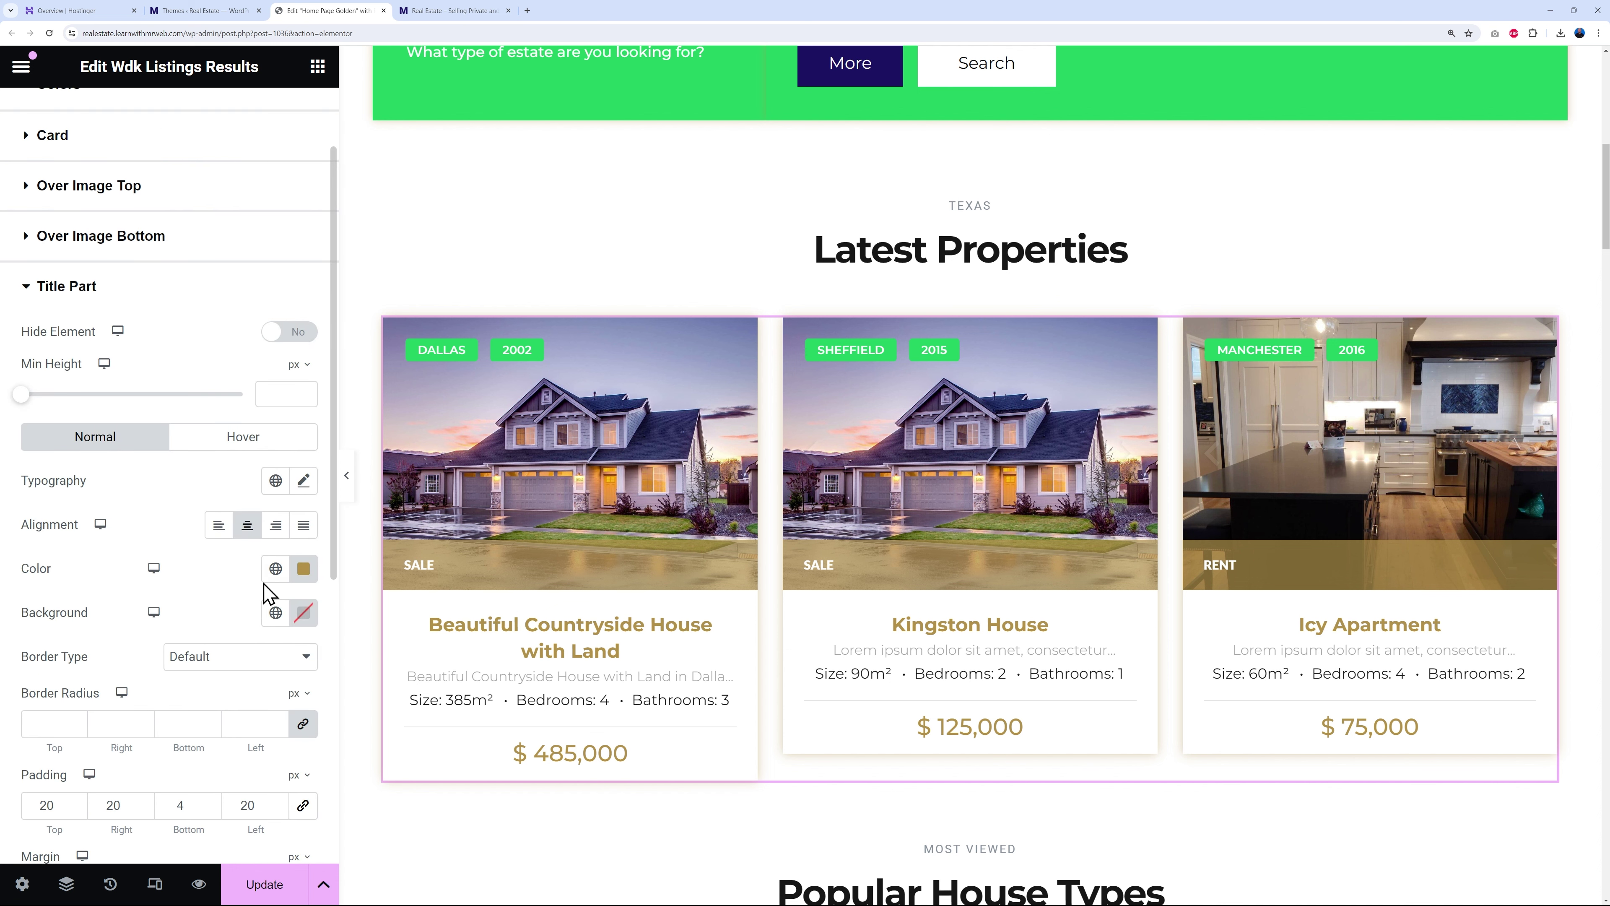
{"action": "left_click", "coordinate": [276, 568]}
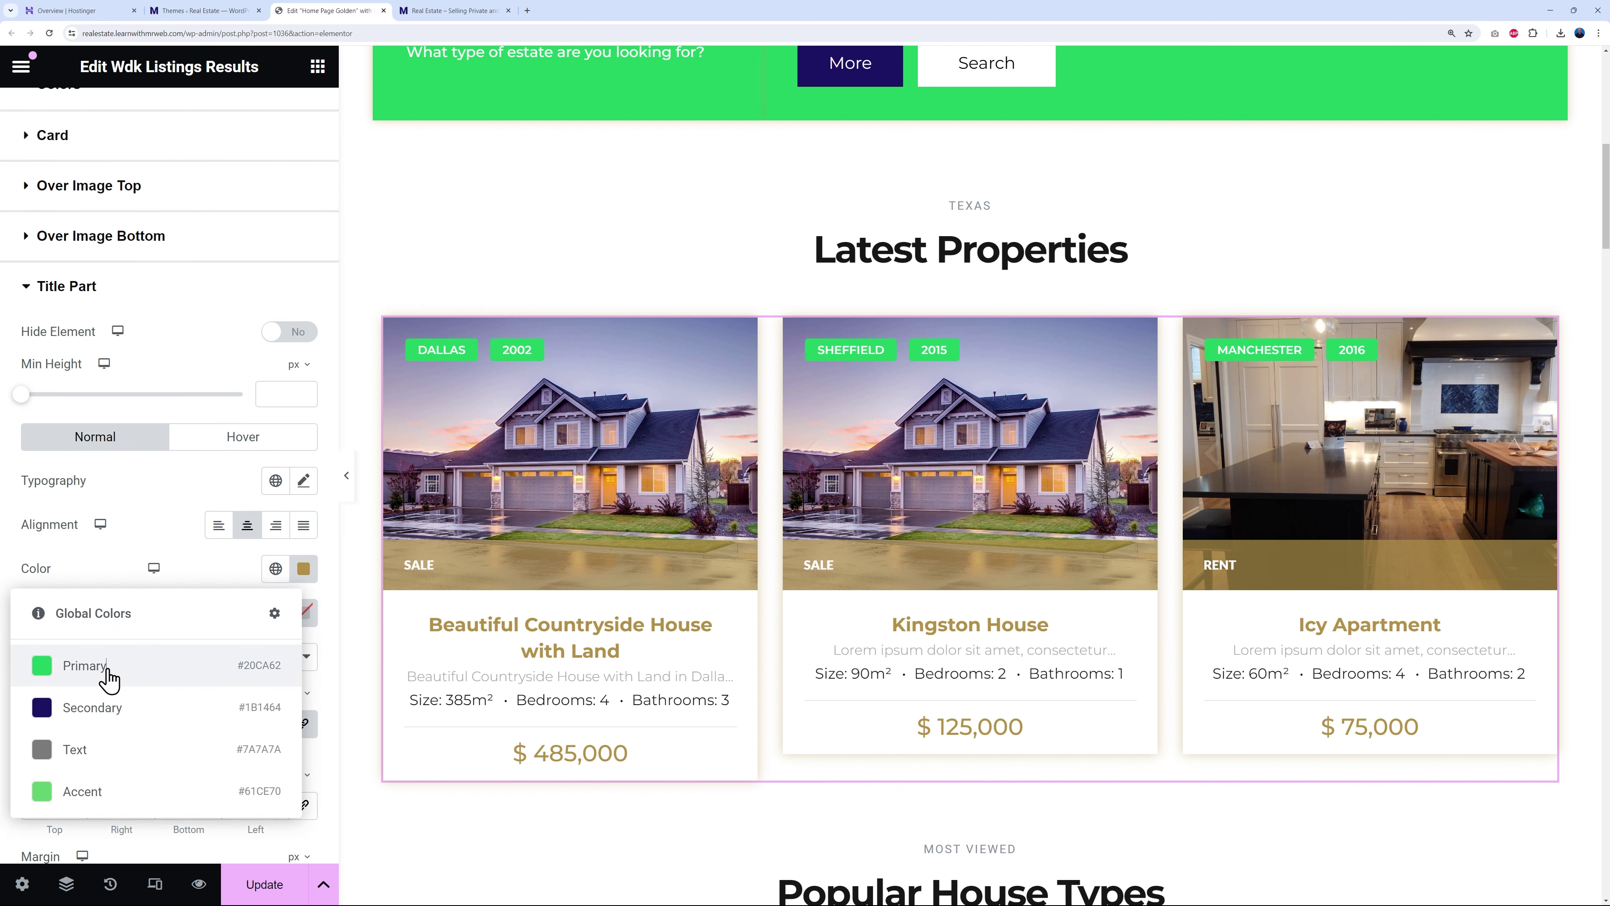
{"action": "left_click", "coordinate": [85, 665]}
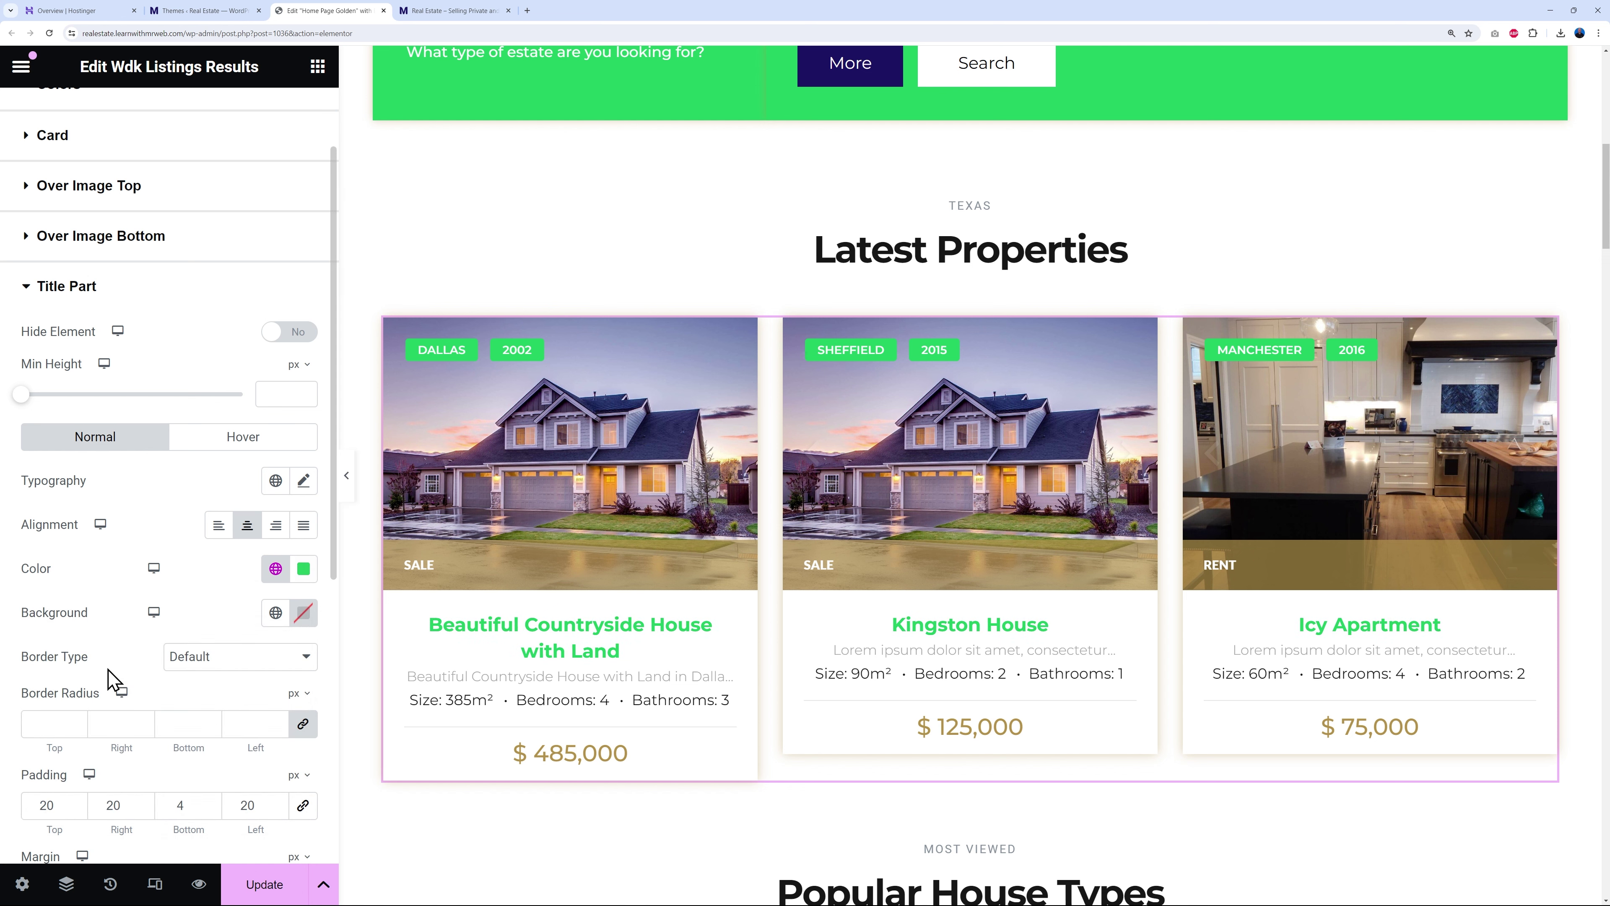
{"action": "left_click", "coordinate": [275, 568]}
{"action": "left_click", "coordinate": [119, 709]}
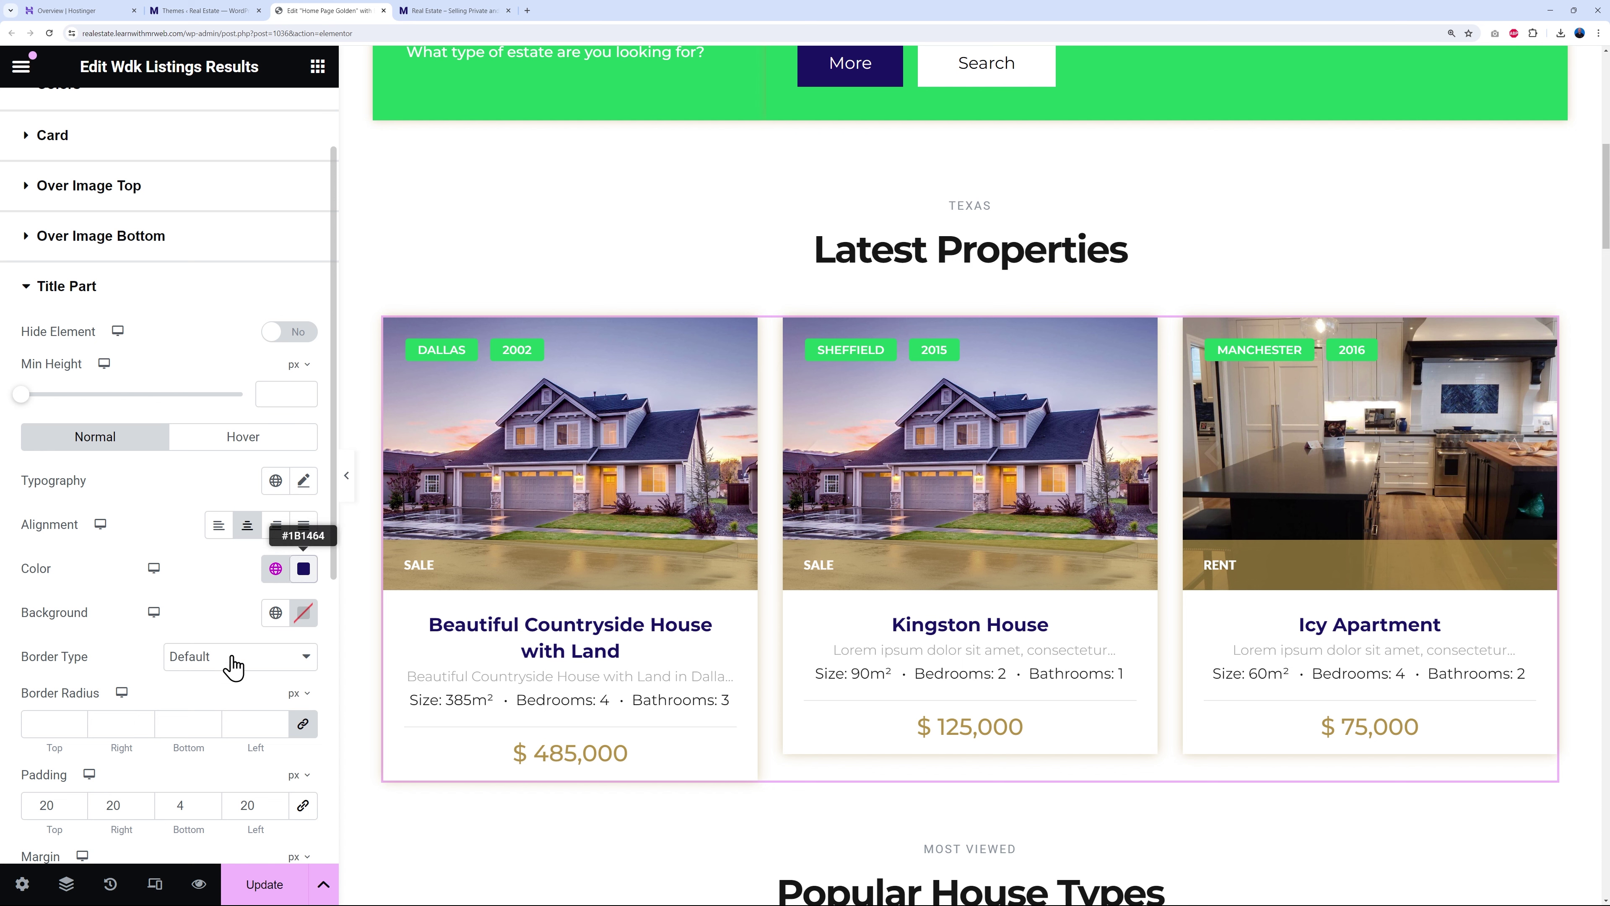
{"action": "left_click", "coordinate": [304, 573]}
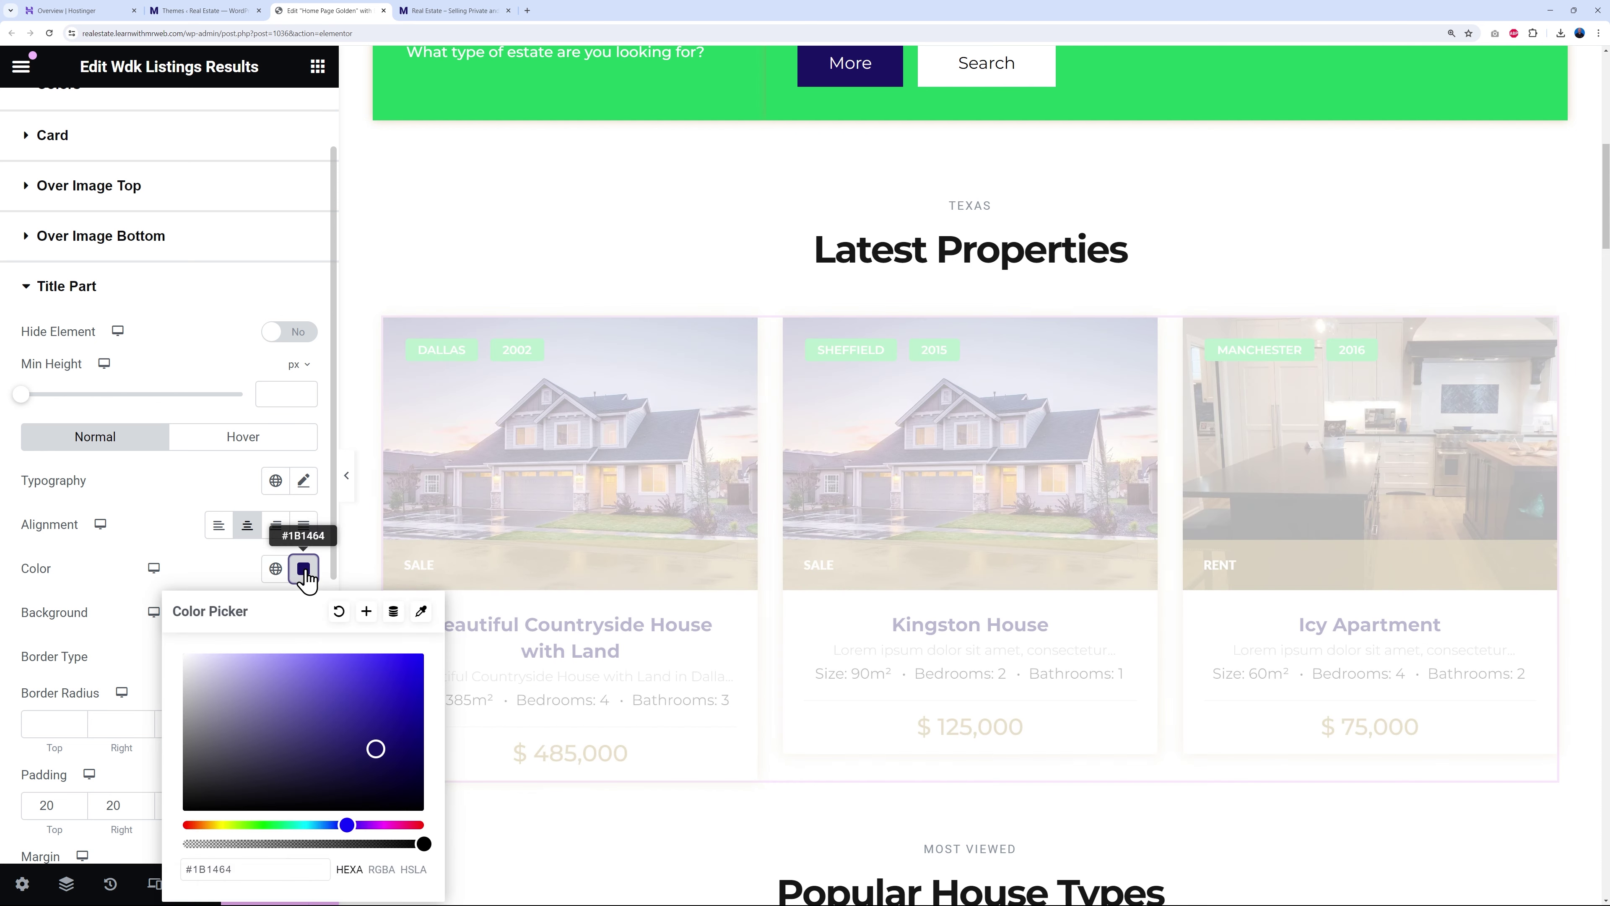
{"action": "left_click_drag", "start_coordinate": [285, 742], "coordinate": [154, 828]}
{"action": "left_click", "coordinate": [205, 577]}
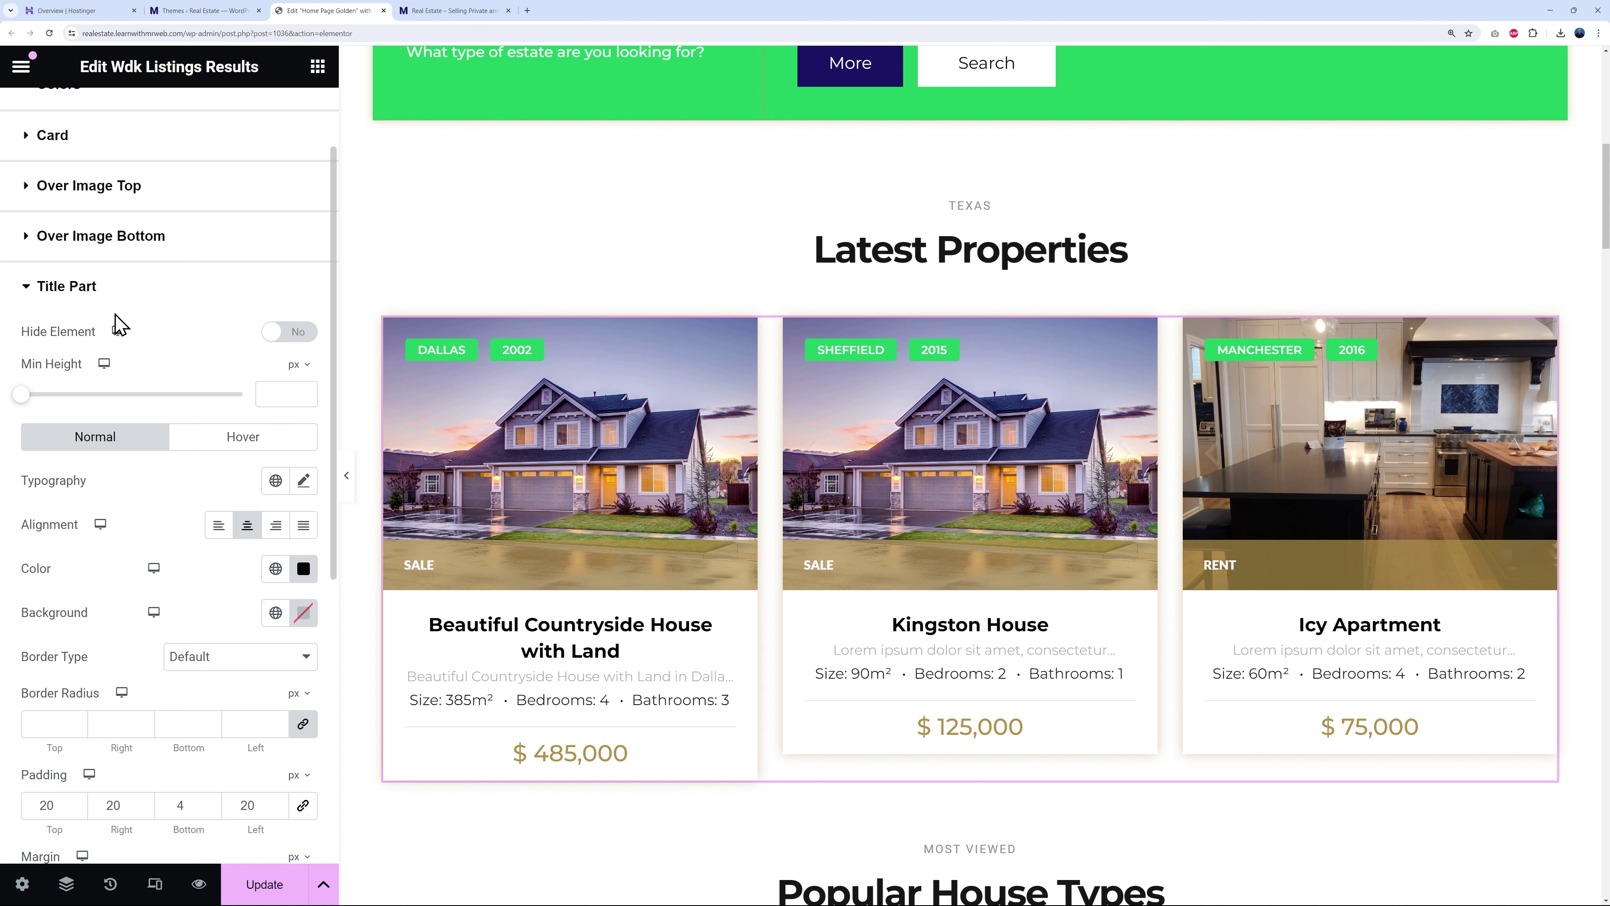
{"action": "left_click", "coordinate": [26, 294]}
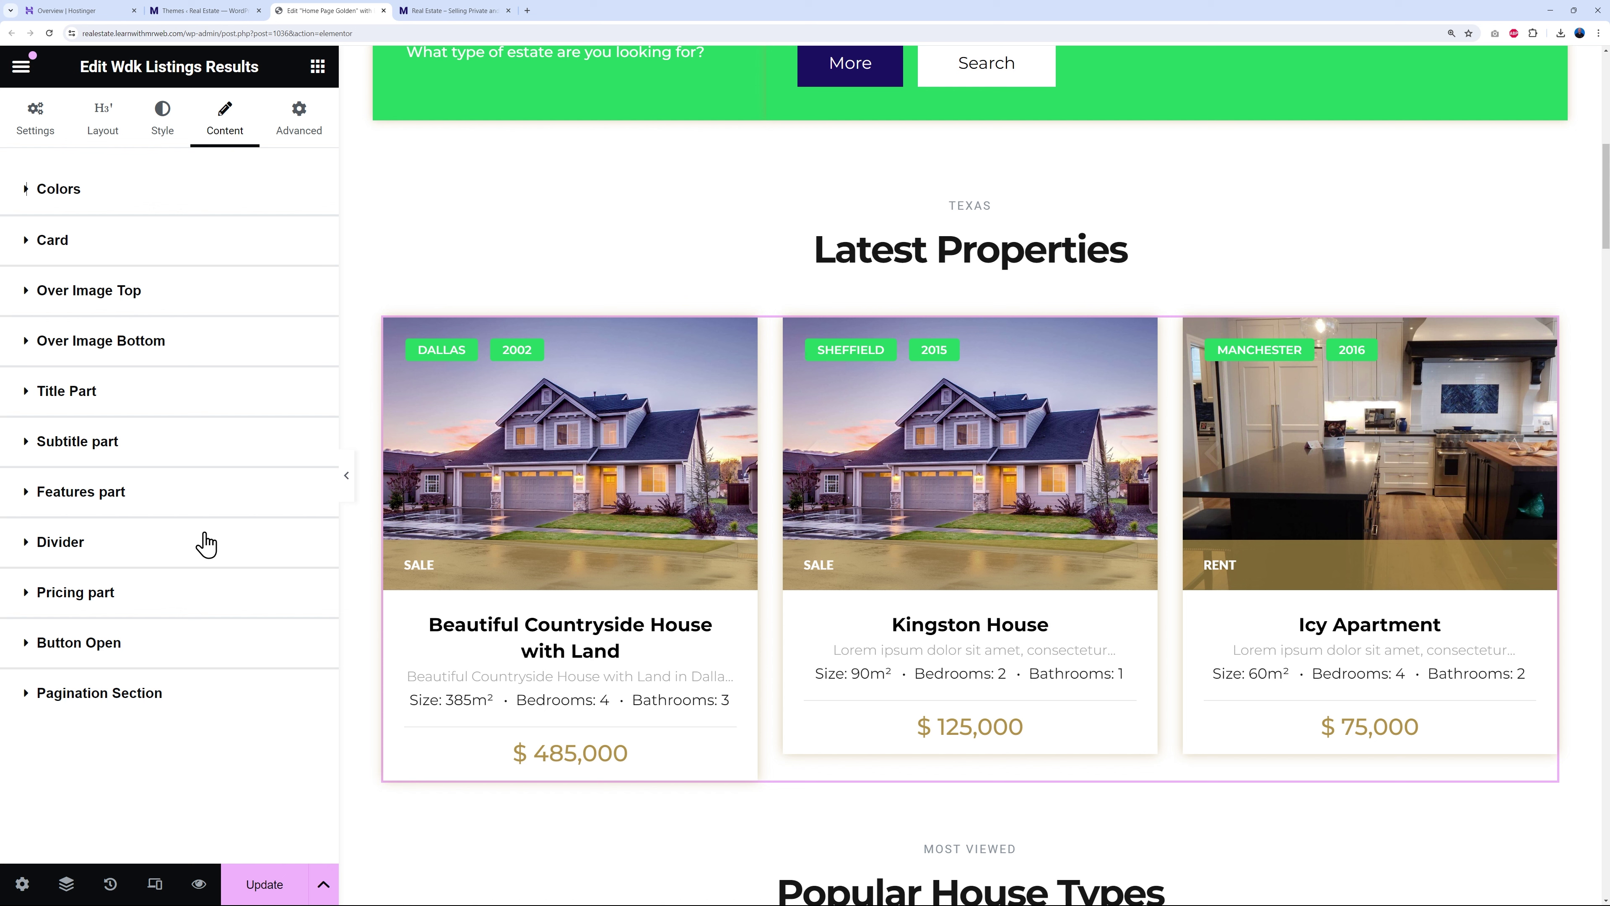
- Set the listing price typography to Montserrat, weight 700, size 28 px
{"action": "left_click", "coordinate": [66, 606]}
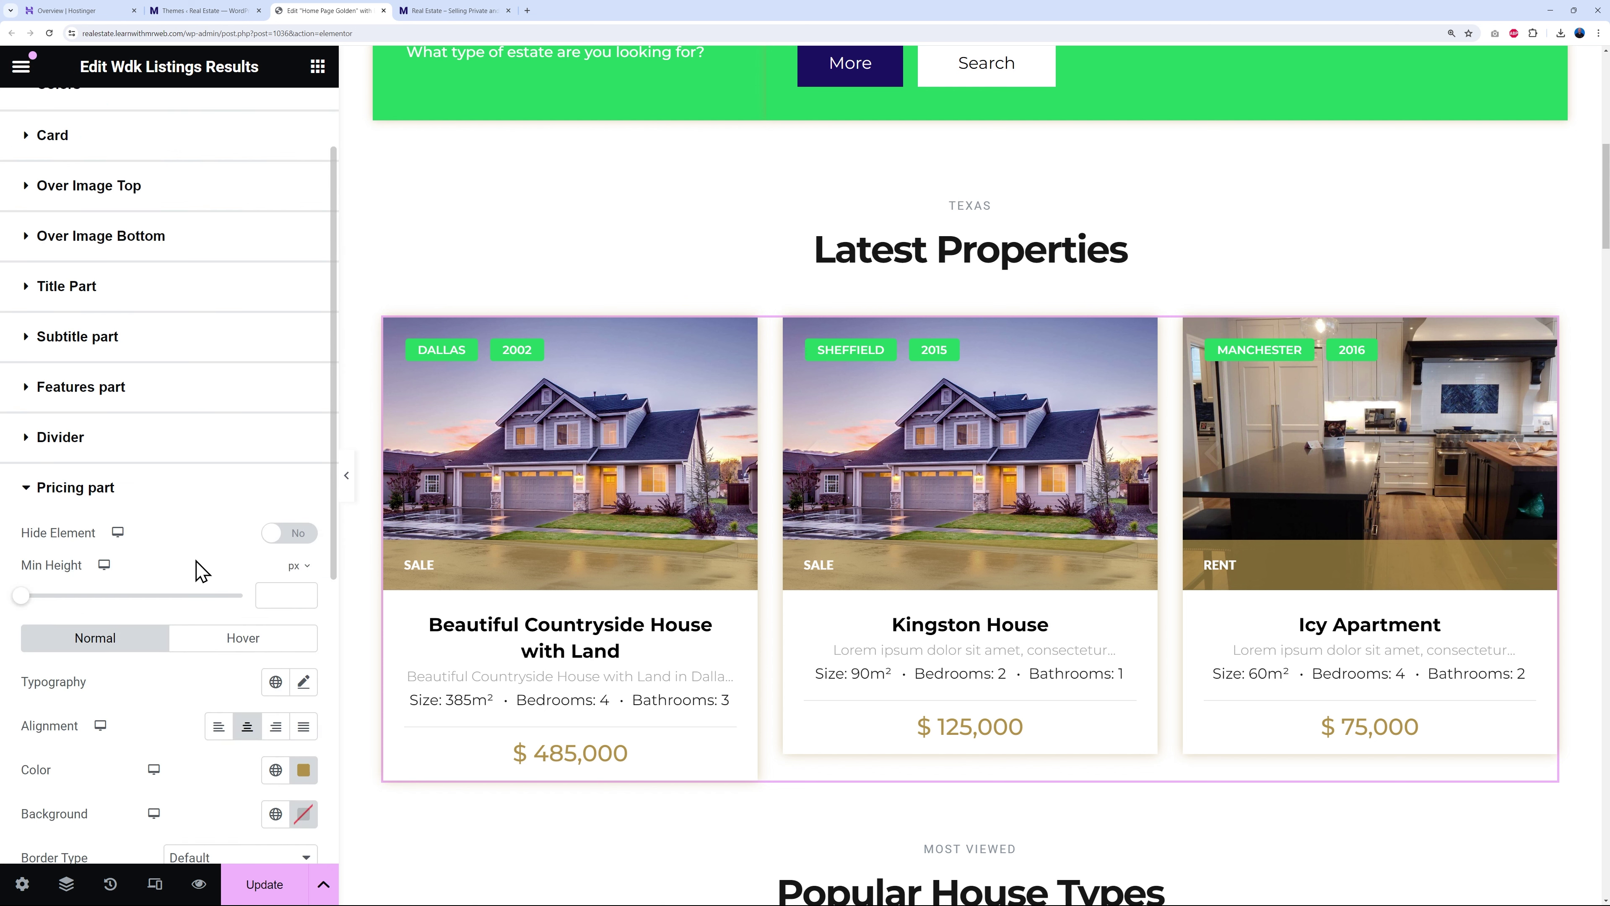
{"action": "scroll", "coordinate": [183, 574], "scroll_direction": "down", "scroll_amount": 1}
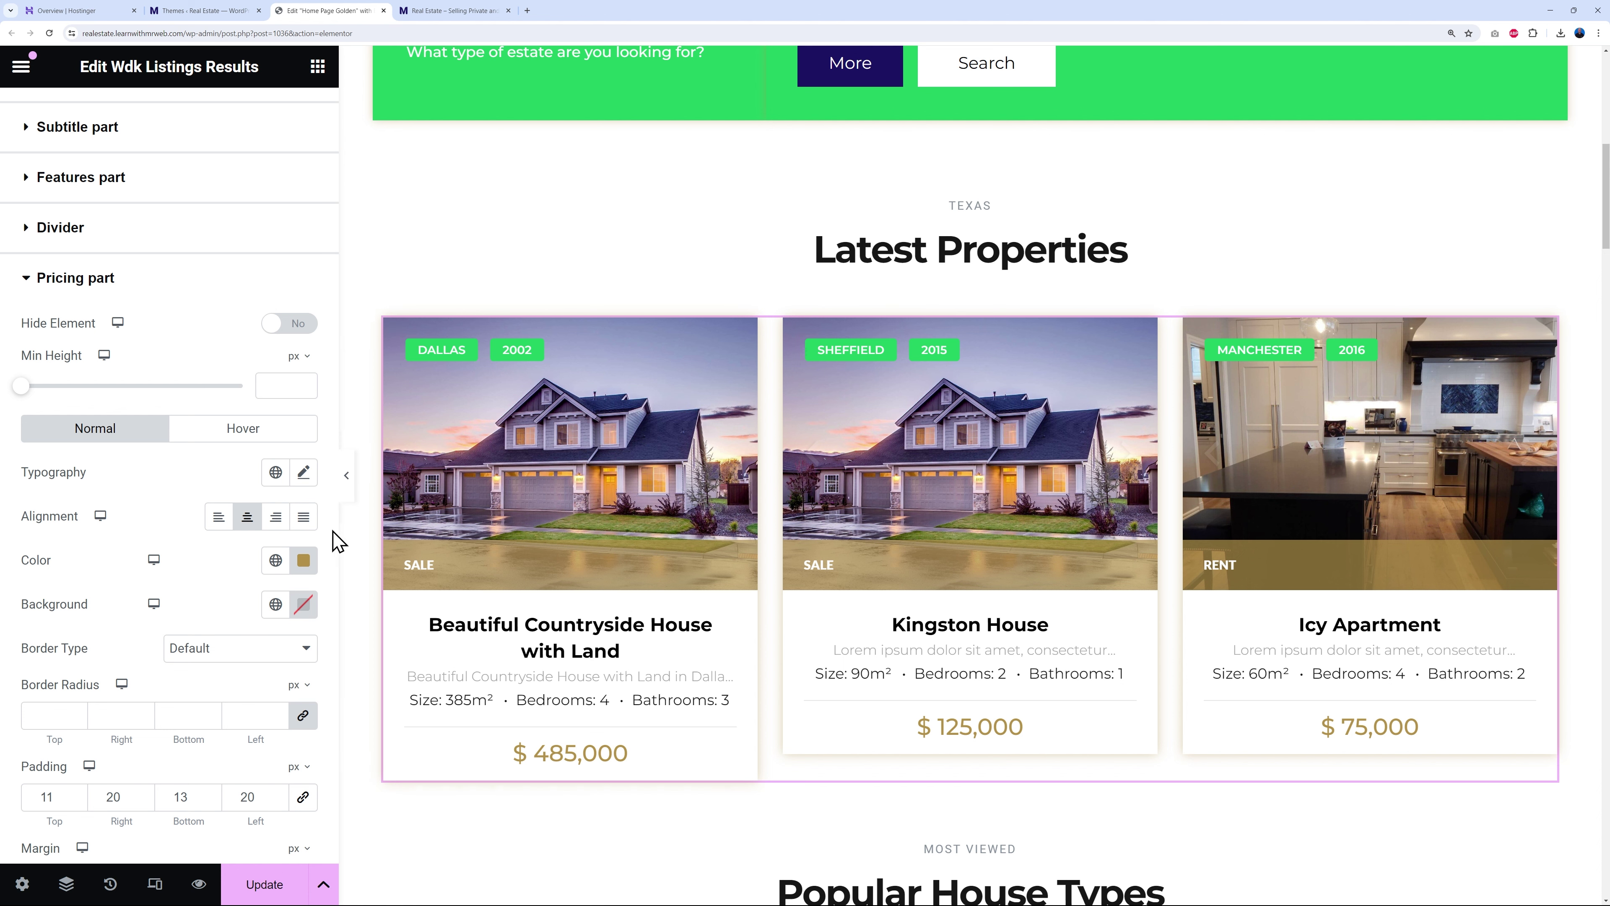
{"action": "left_click", "coordinate": [303, 472]}
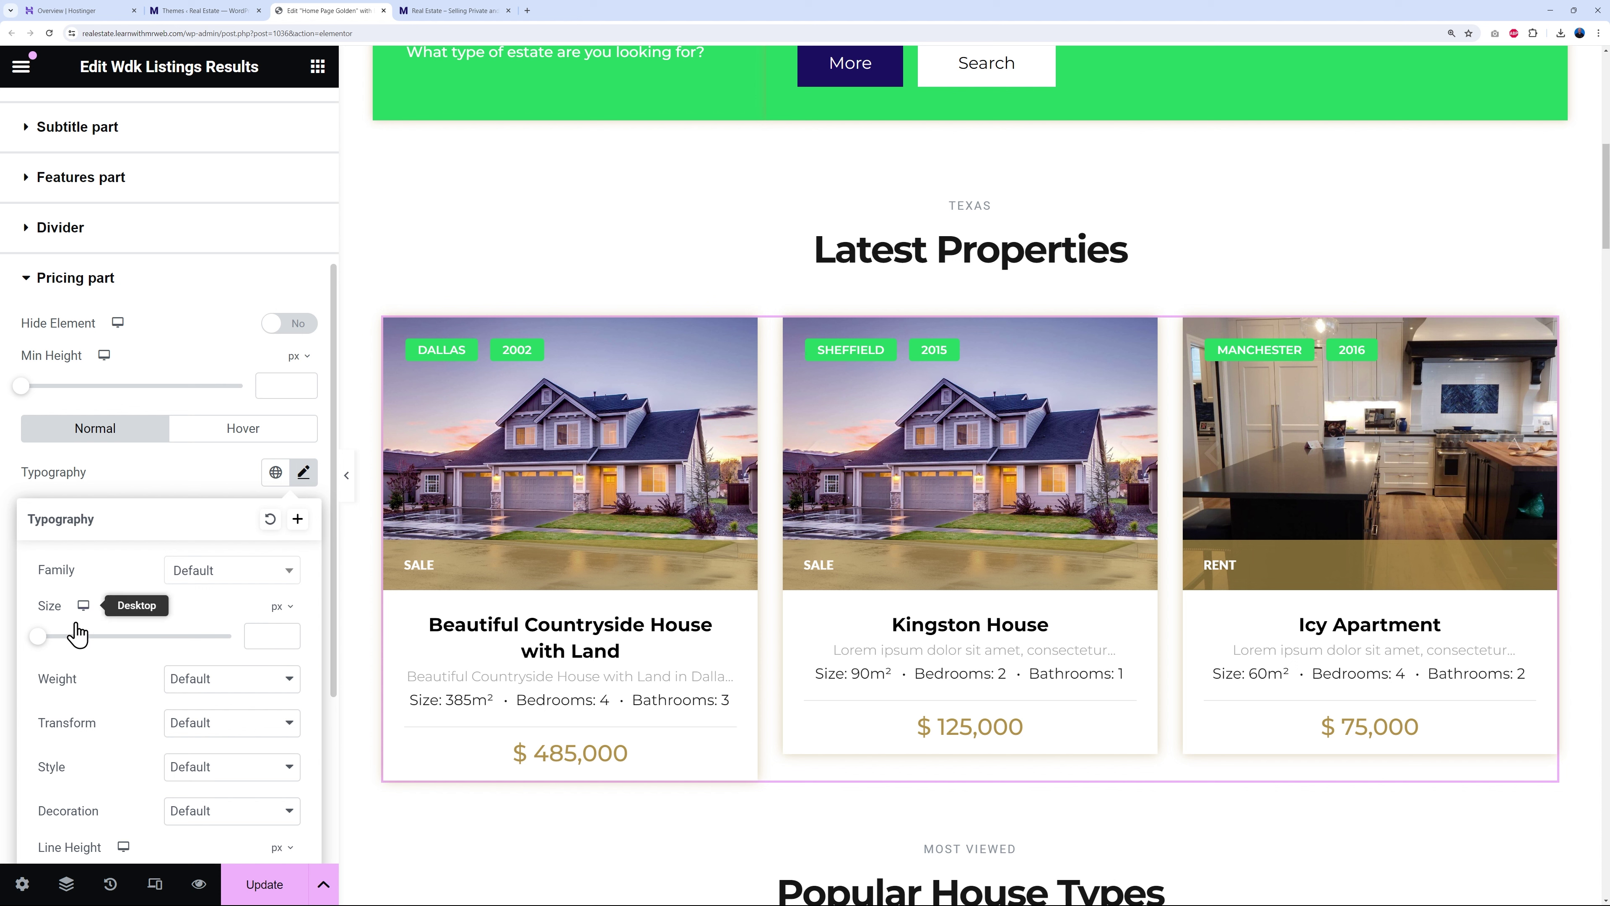
{"action": "left_click", "coordinate": [271, 576]}
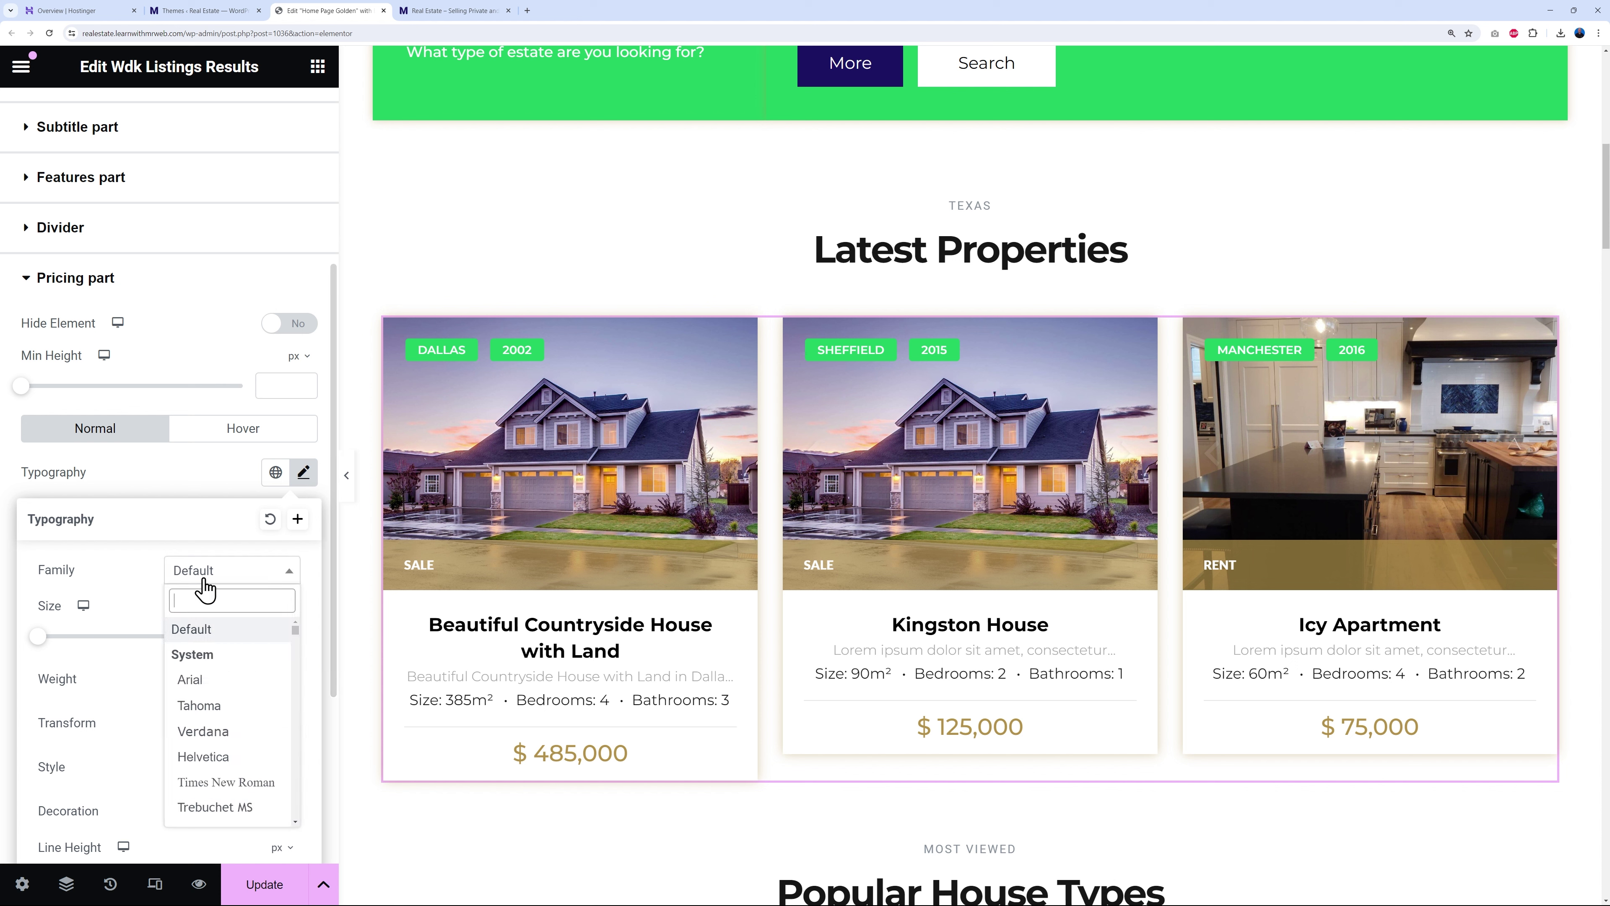
{"action": "type", "text": "mont"}
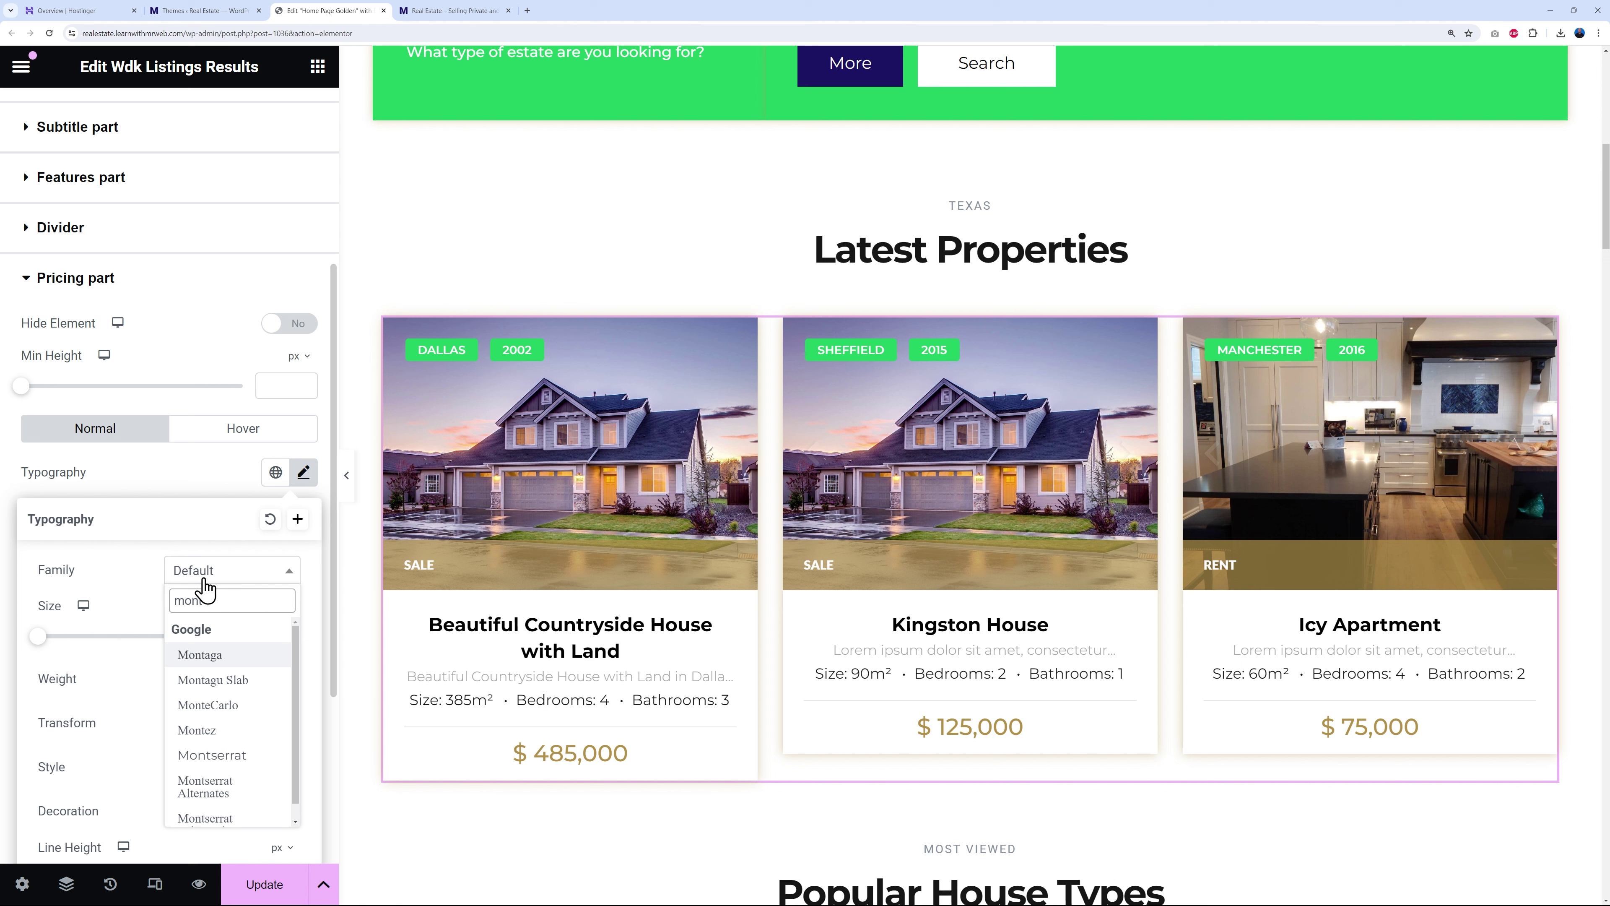
{"action": "left_click", "coordinate": [244, 759]}
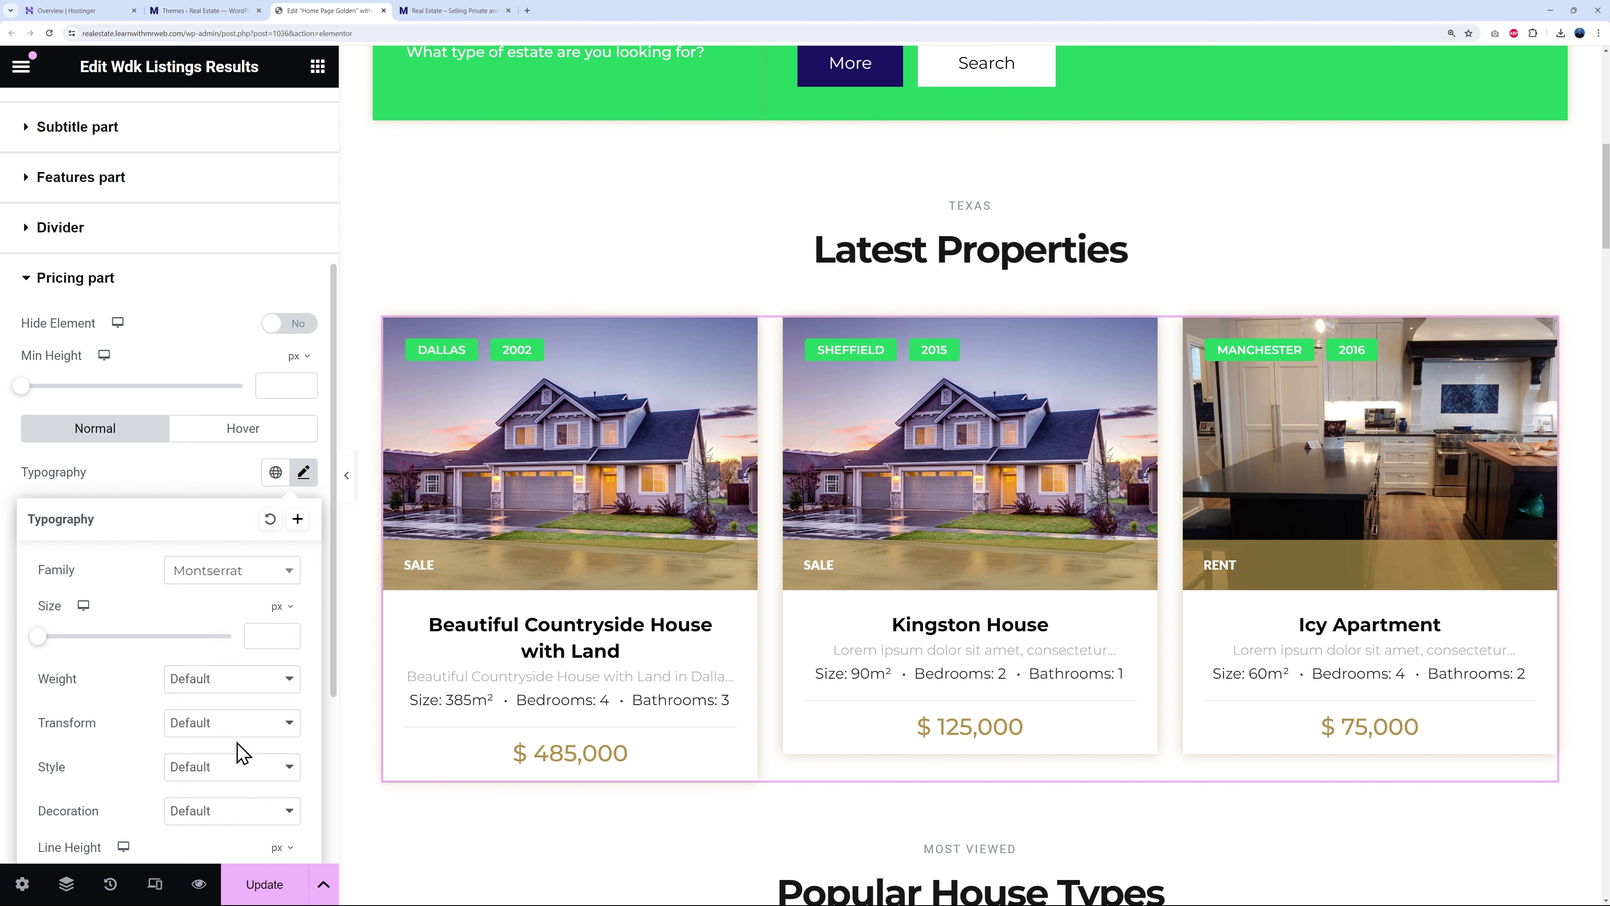
{"action": "scroll", "coordinate": [125, 722], "scroll_direction": "down", "scroll_amount": 1}
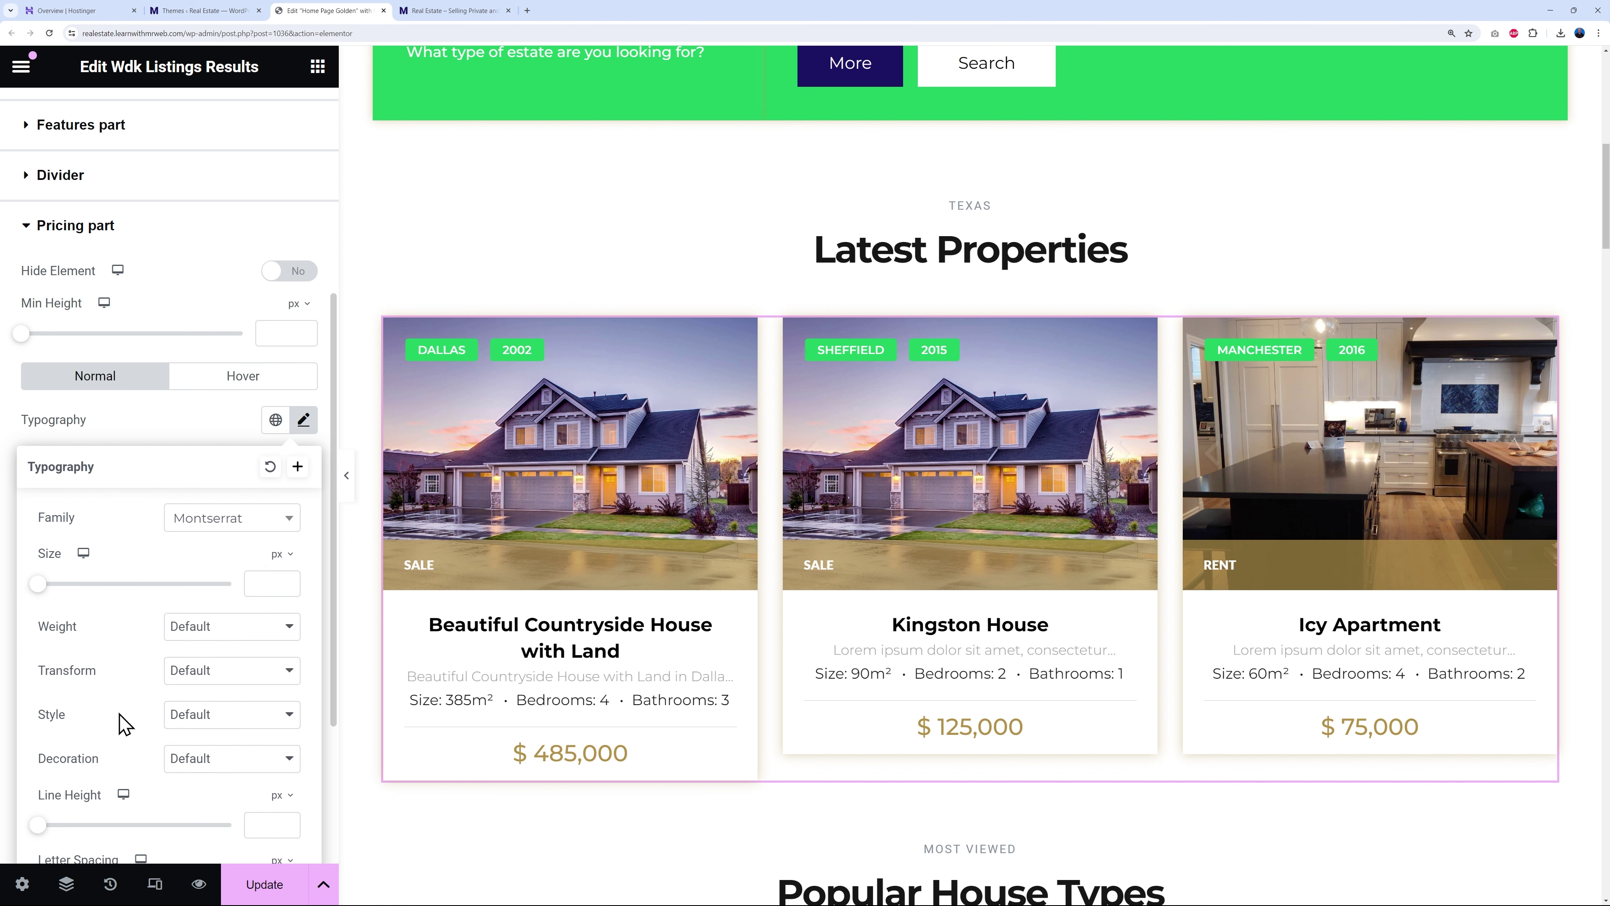
{"action": "left_click", "coordinate": [264, 636]}
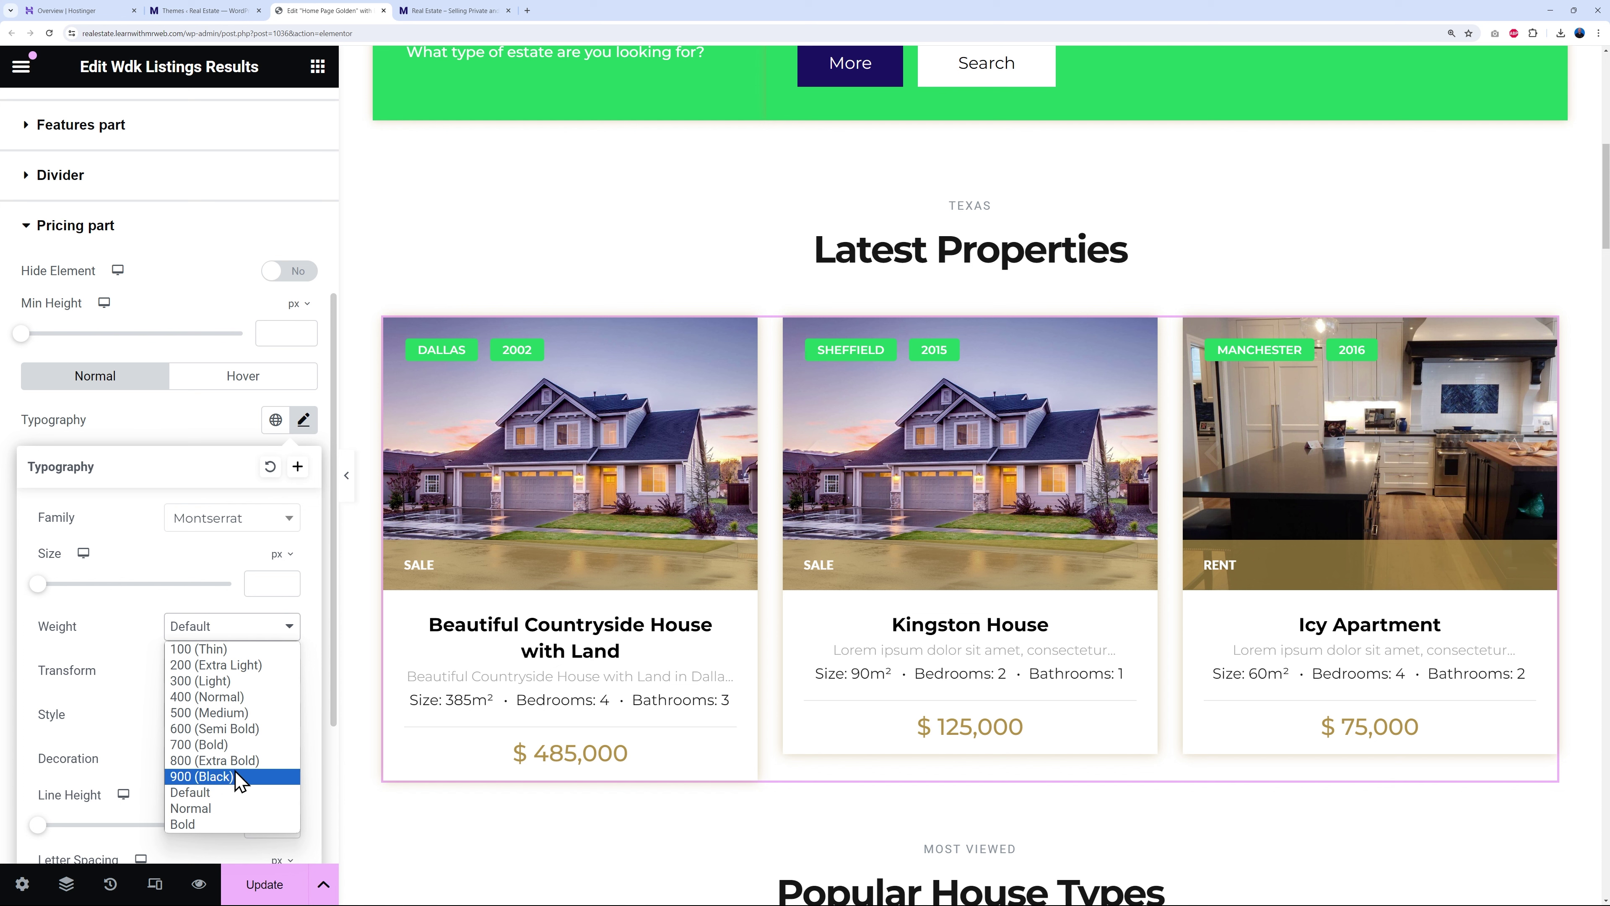
{"action": "key", "text": "Escape"}
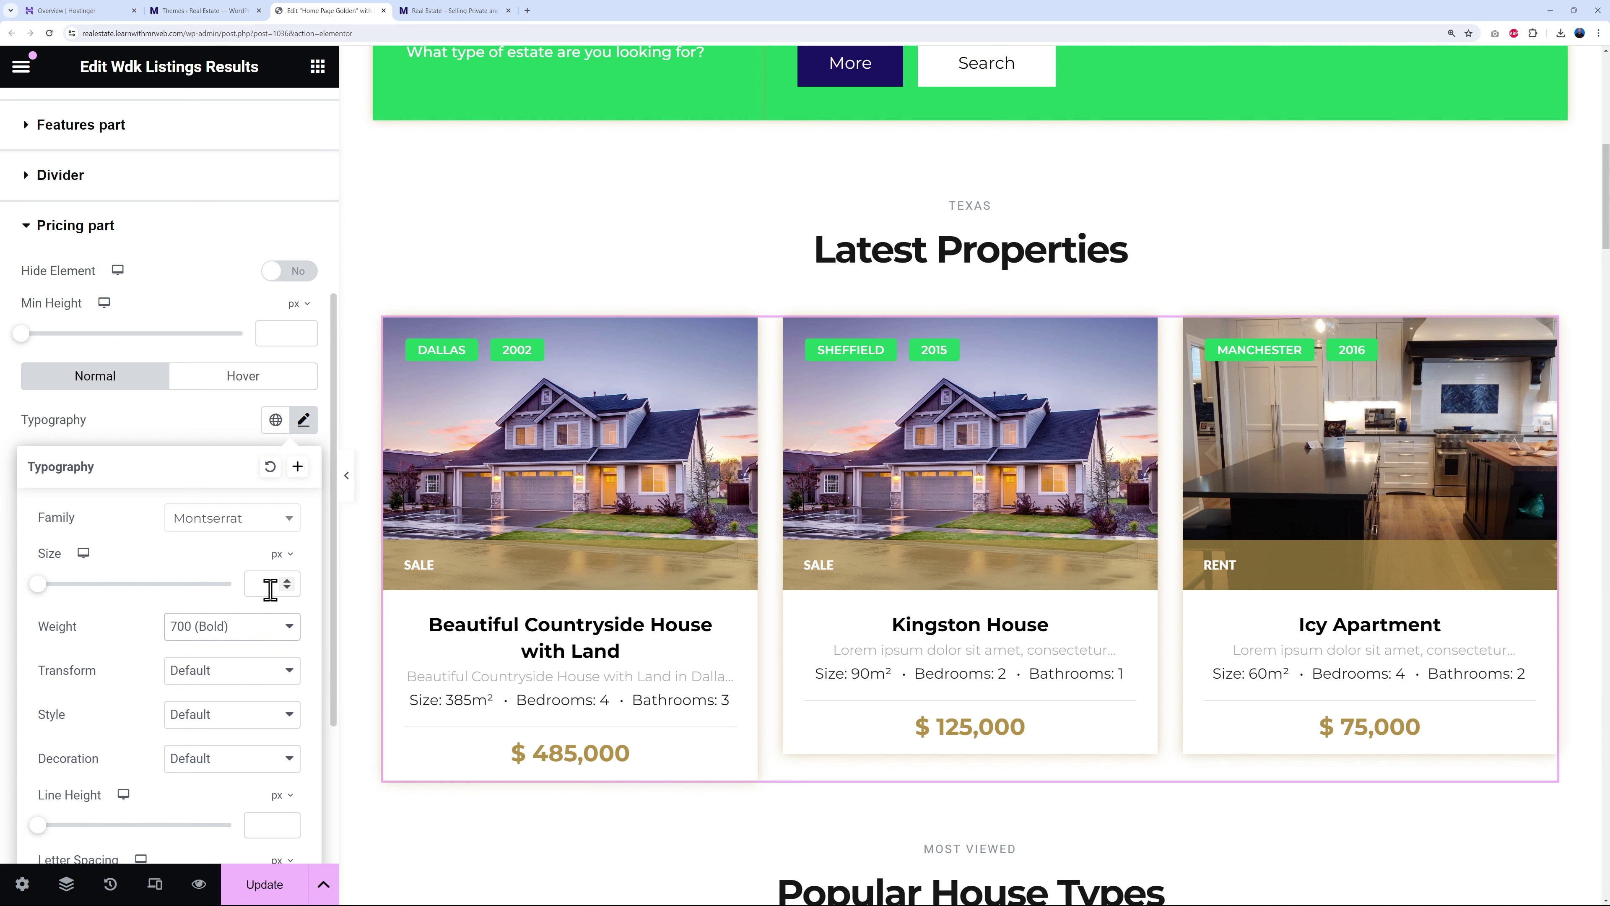
{"action": "left_click_drag", "start_coordinate": [38, 584], "coordinate": [65, 592]}
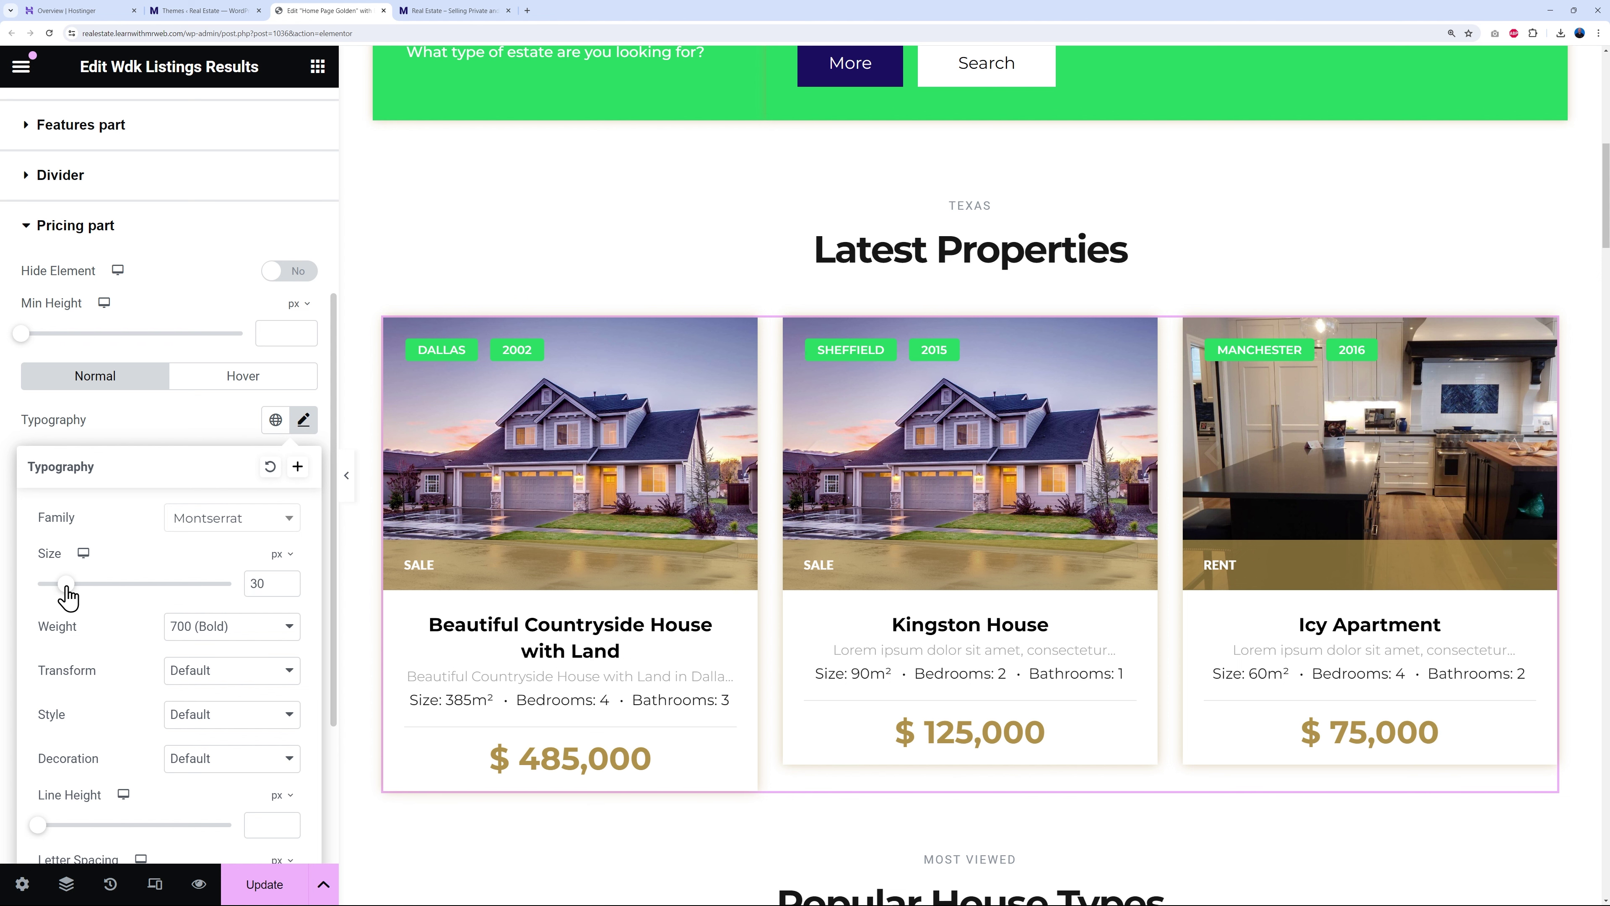
{"action": "left_click", "coordinate": [287, 588]}
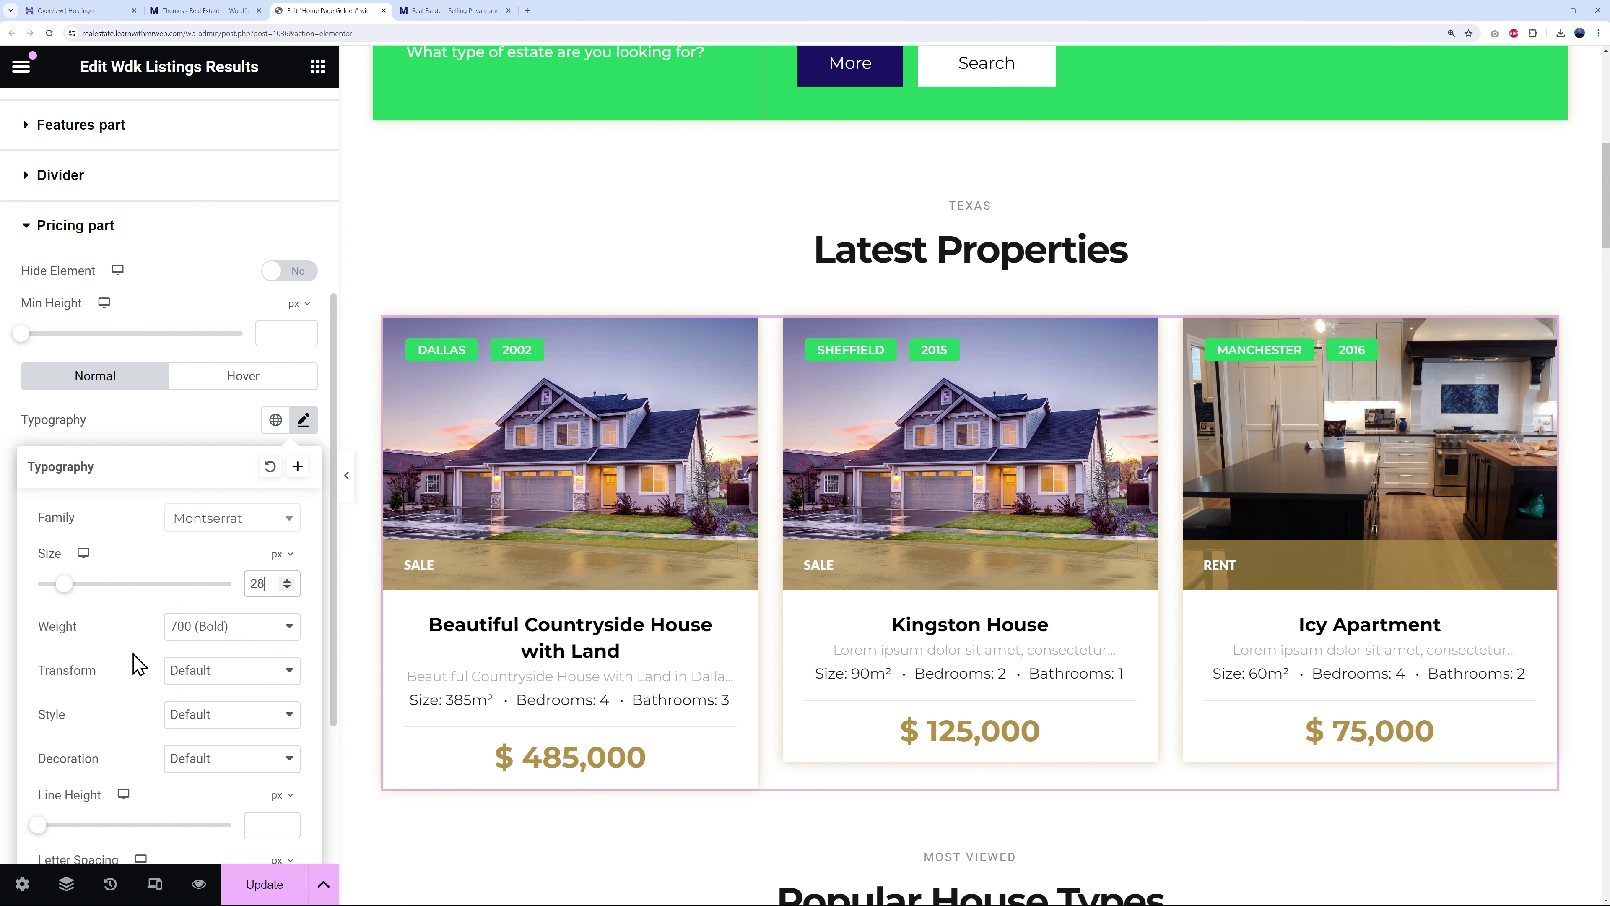
{"action": "left_click", "coordinate": [211, 429]}
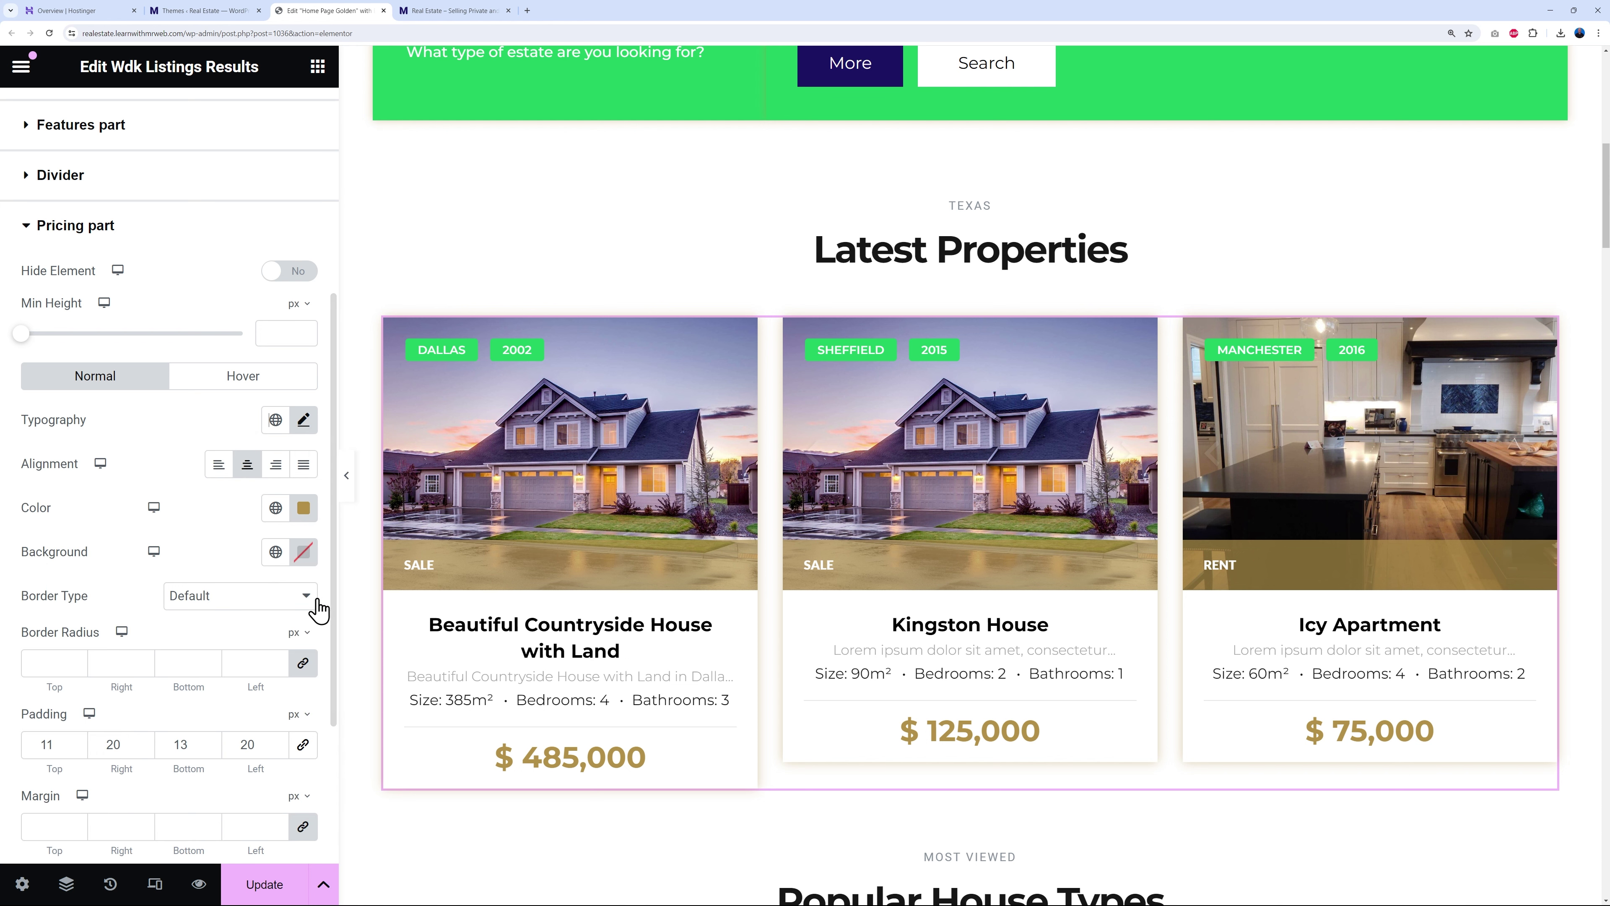
- Colour the prices global Primary green after trying navy and black
{"action": "left_click", "coordinate": [275, 508]}
{"action": "left_click", "coordinate": [104, 618]}
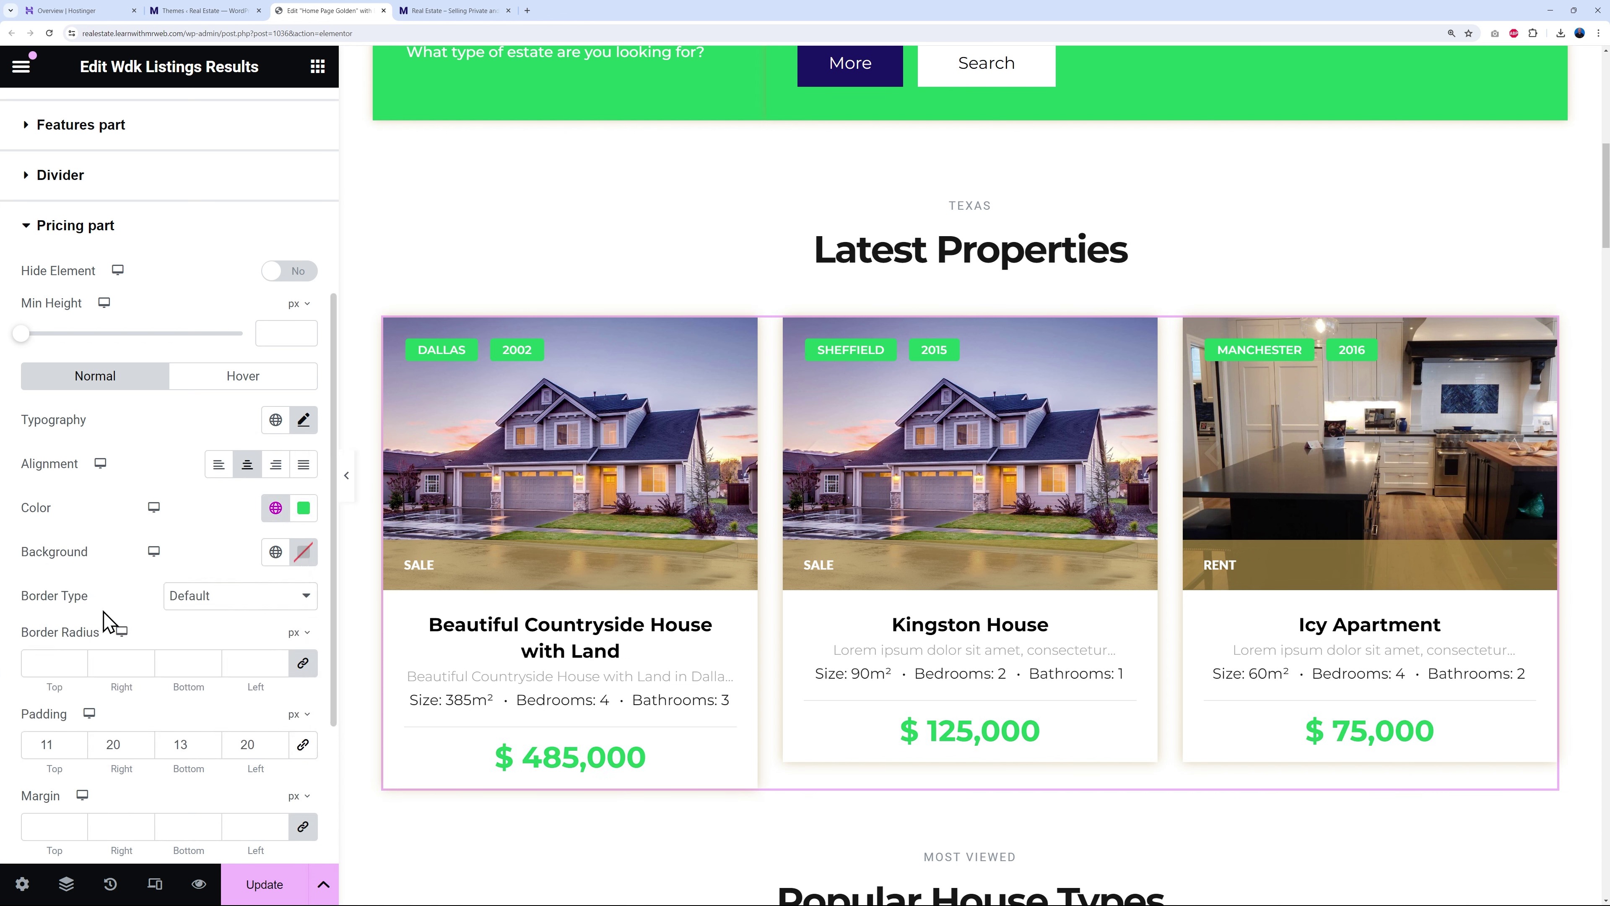
{"action": "left_click", "coordinate": [275, 507]}
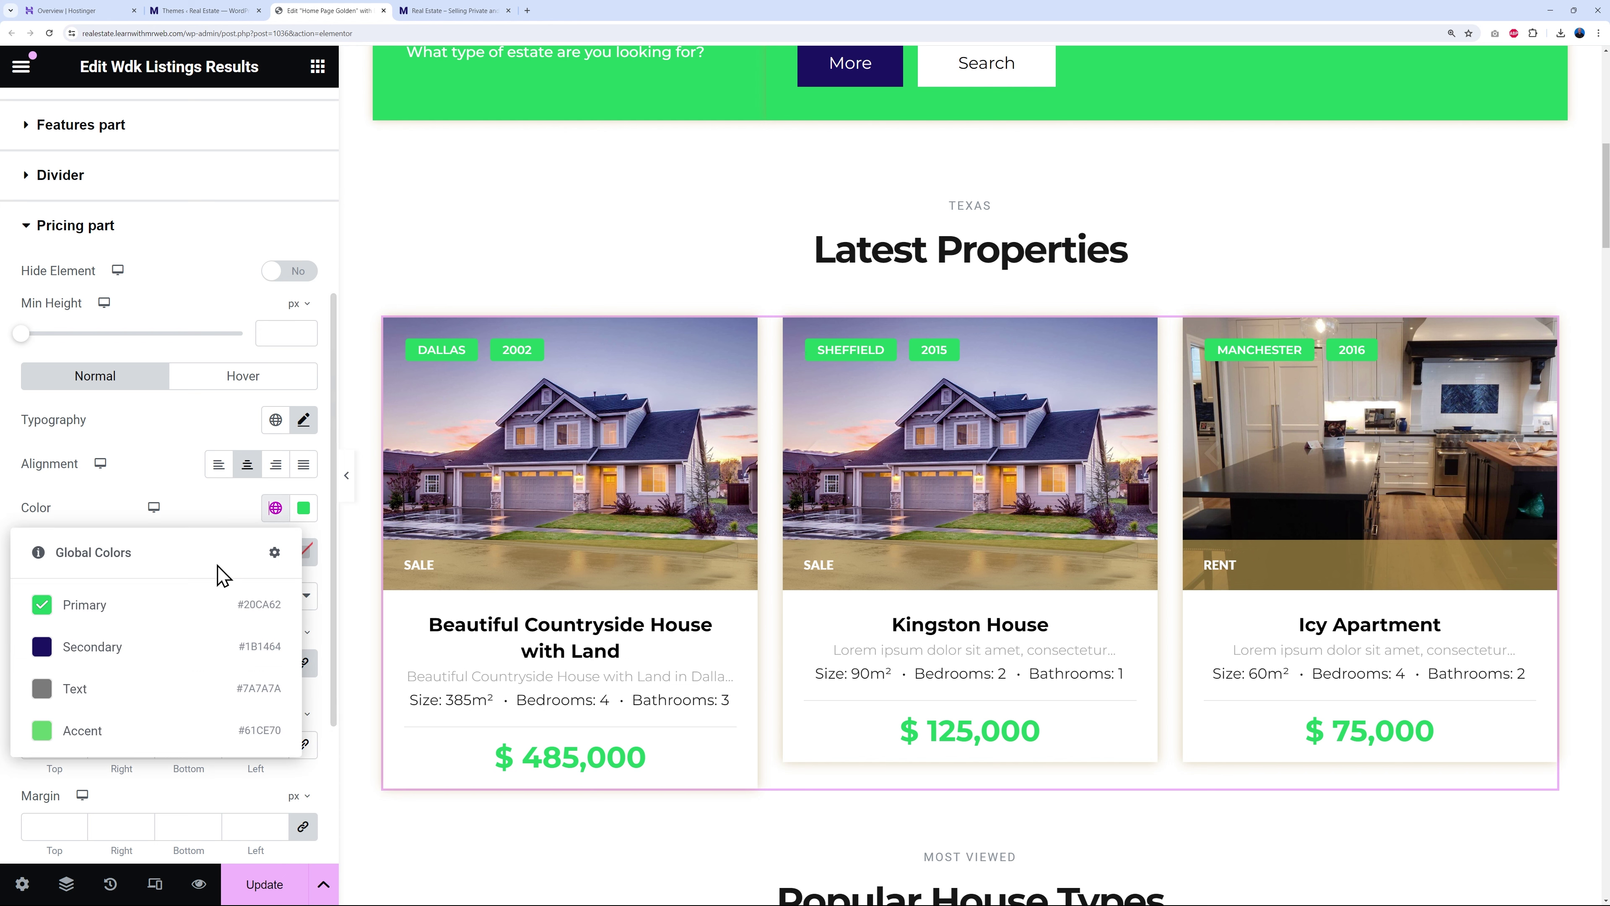
{"action": "left_click", "coordinate": [111, 649]}
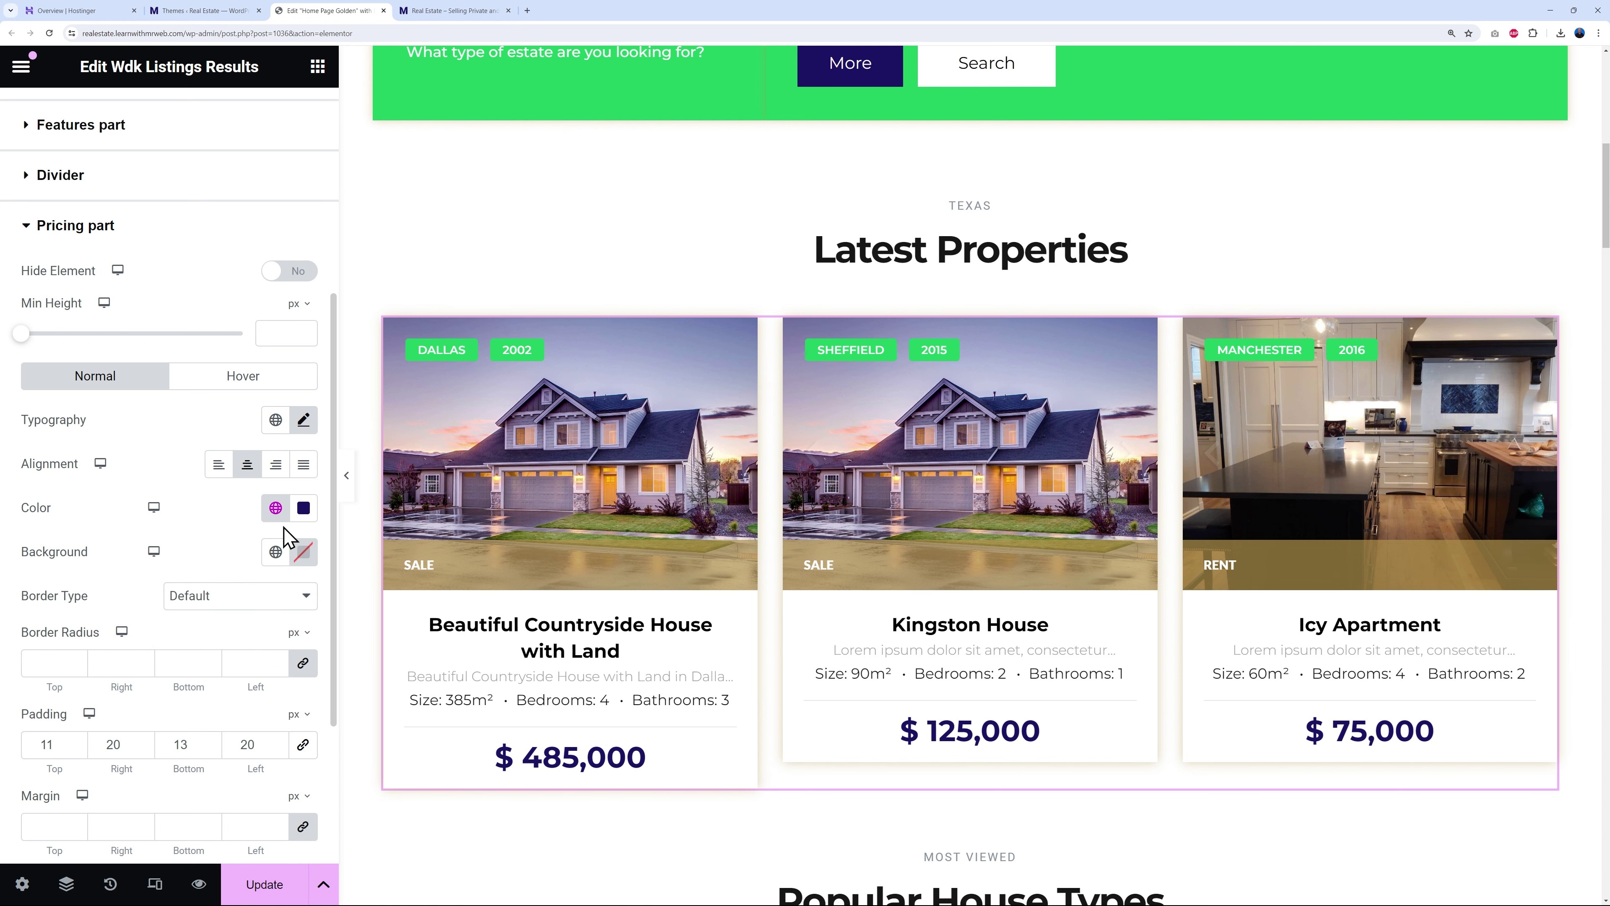
{"action": "left_click", "coordinate": [304, 508]}
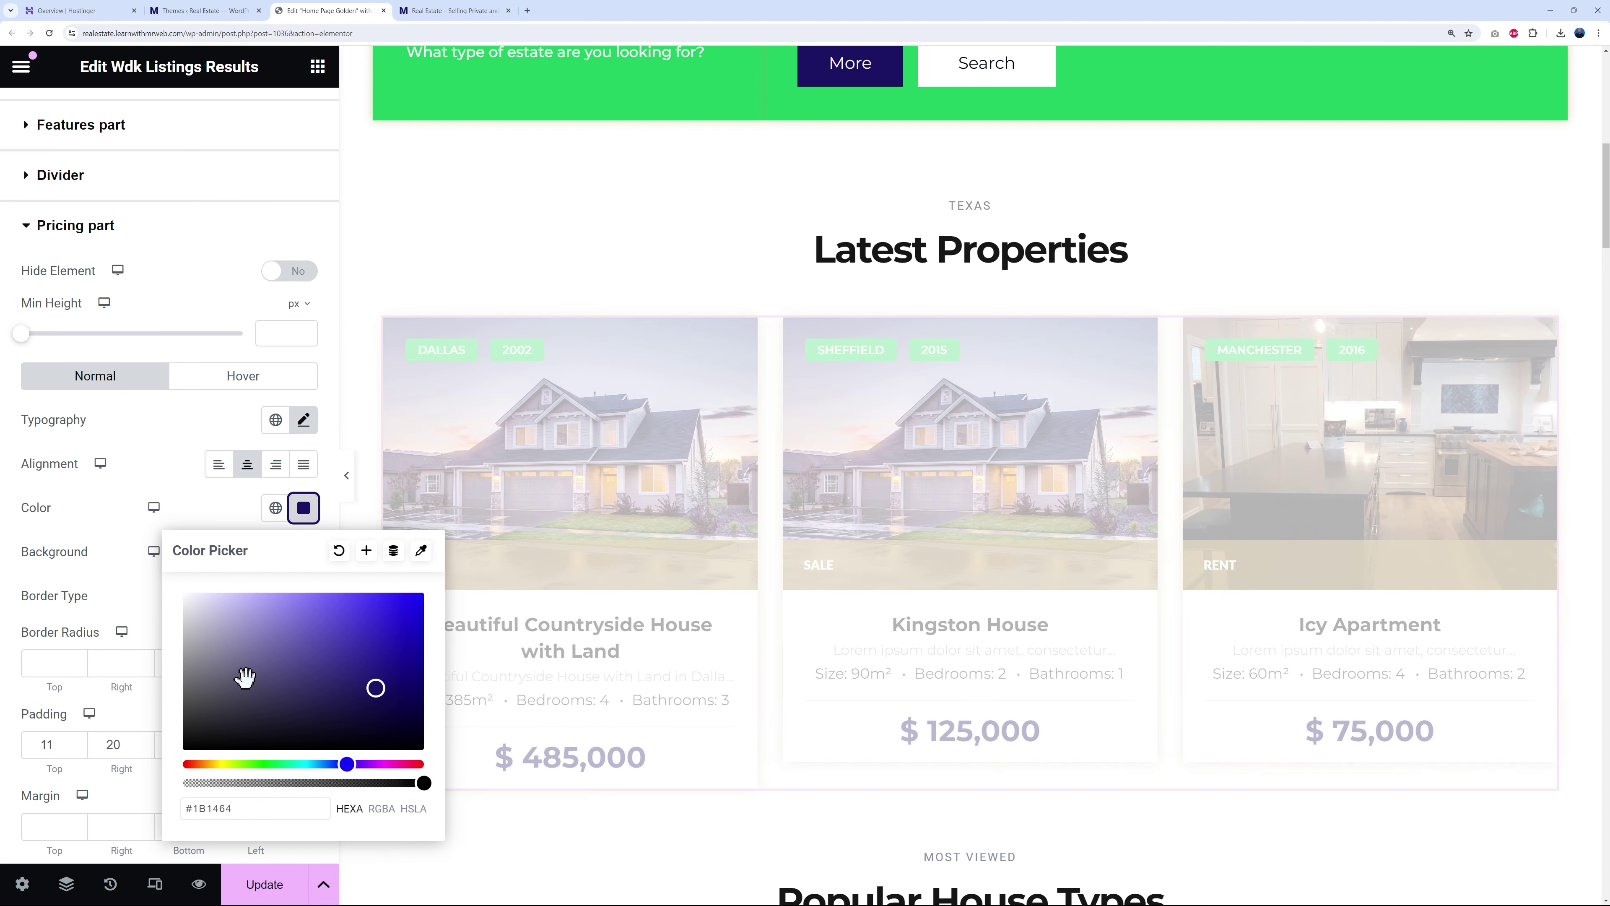
{"action": "left_click", "coordinate": [184, 750]}
{"action": "left_click", "coordinate": [205, 521]}
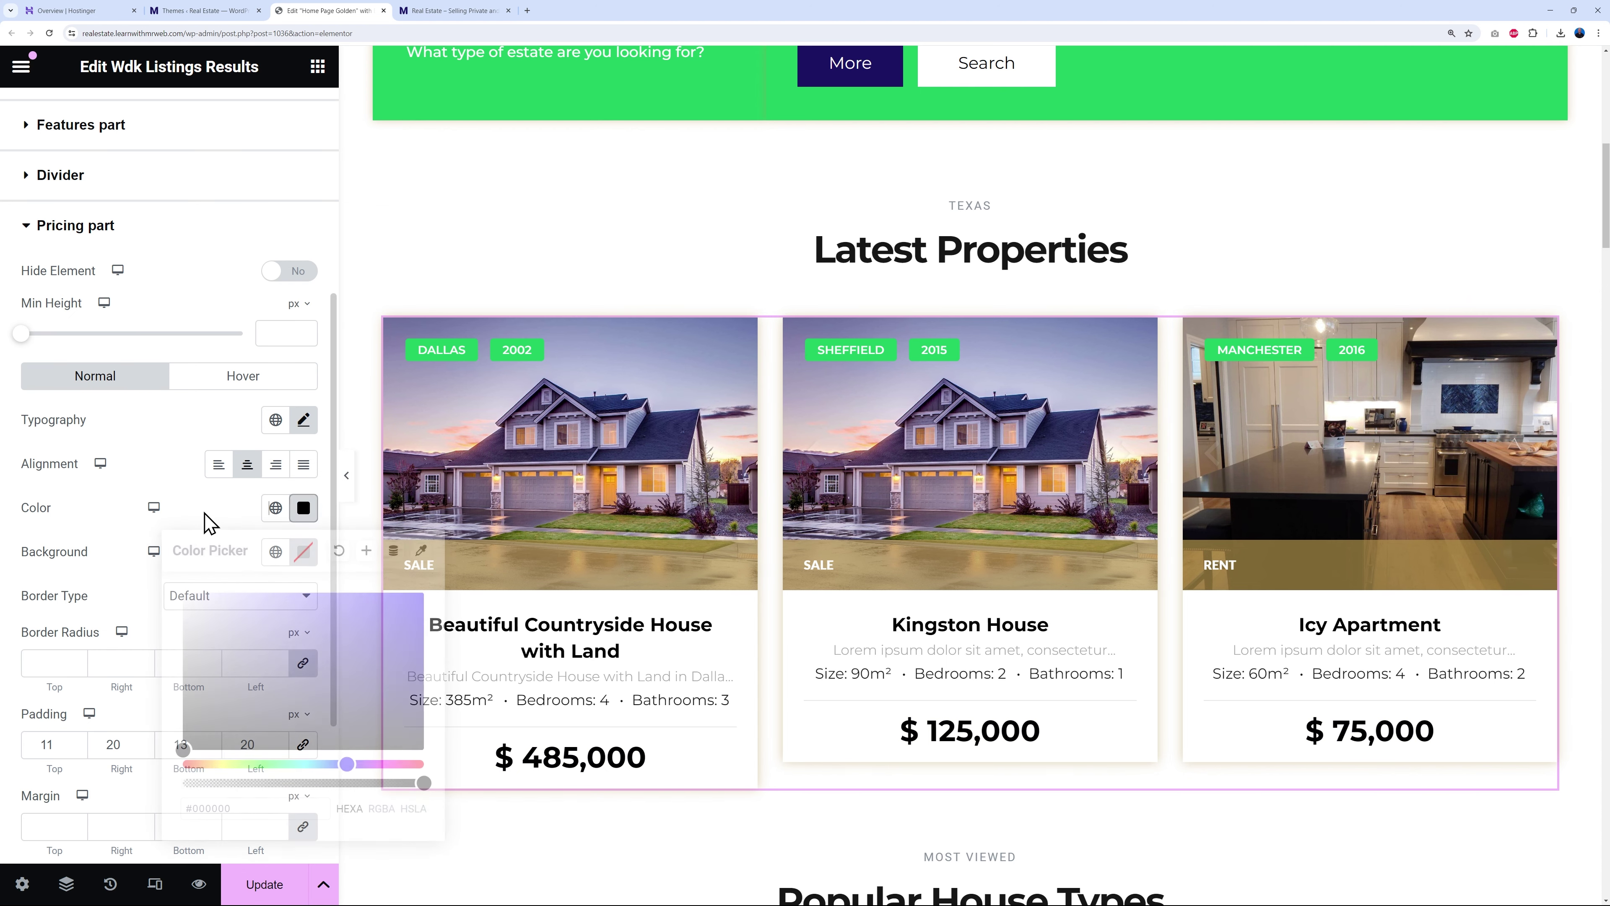
{"action": "scroll", "coordinate": [765, 604], "scroll_direction": "down", "scroll_amount": 1}
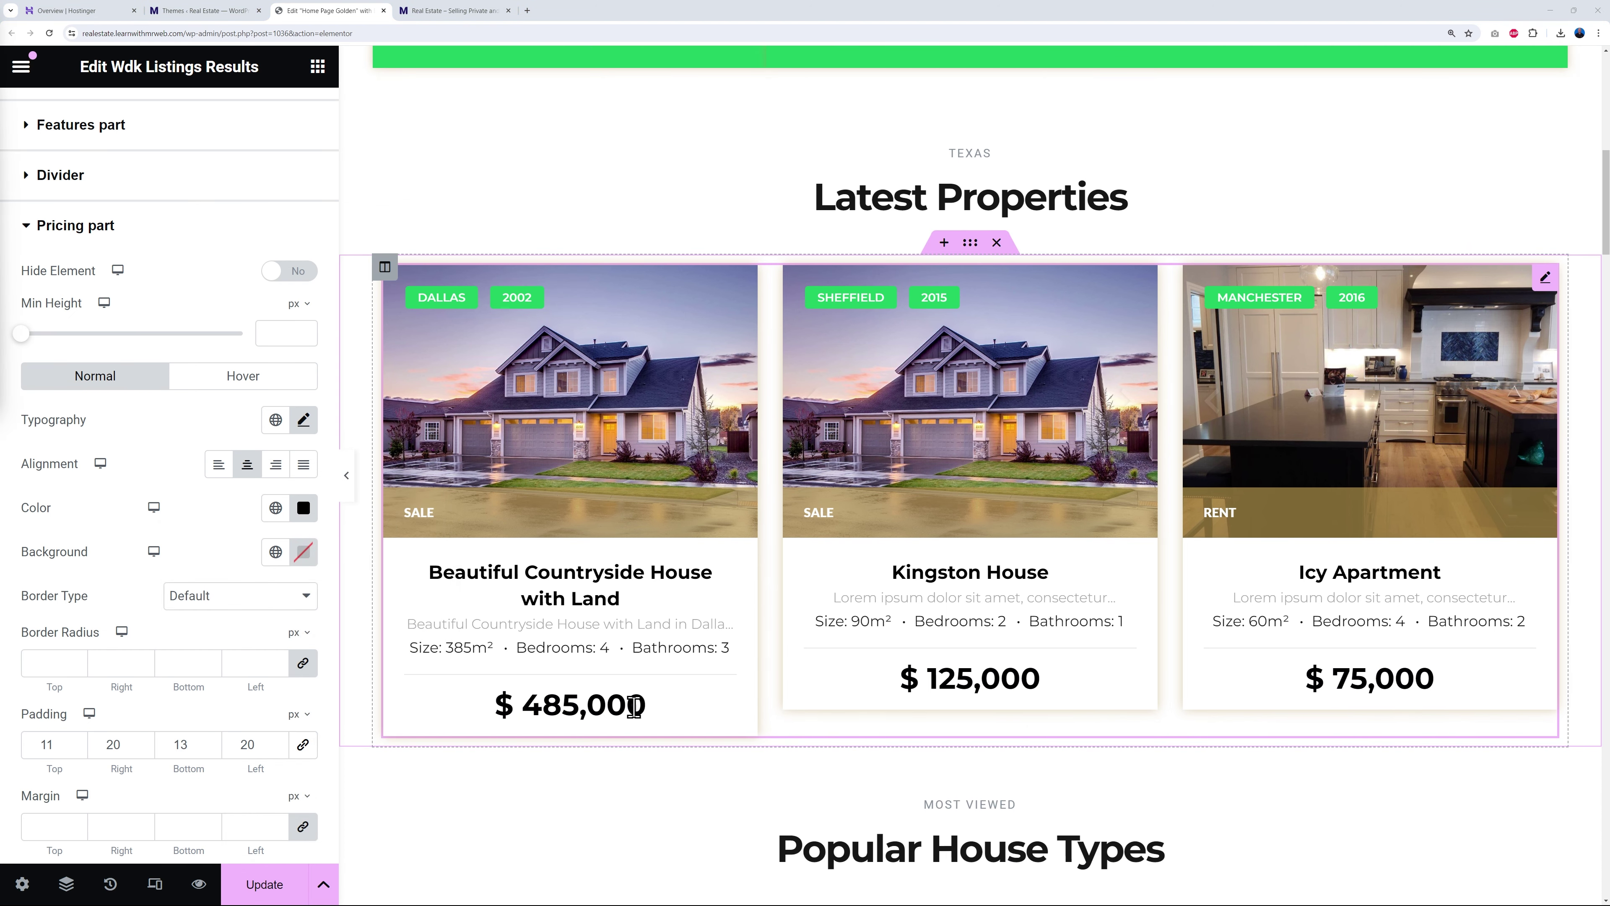
{"action": "left_click", "coordinate": [275, 508]}
{"action": "left_click", "coordinate": [130, 607]}
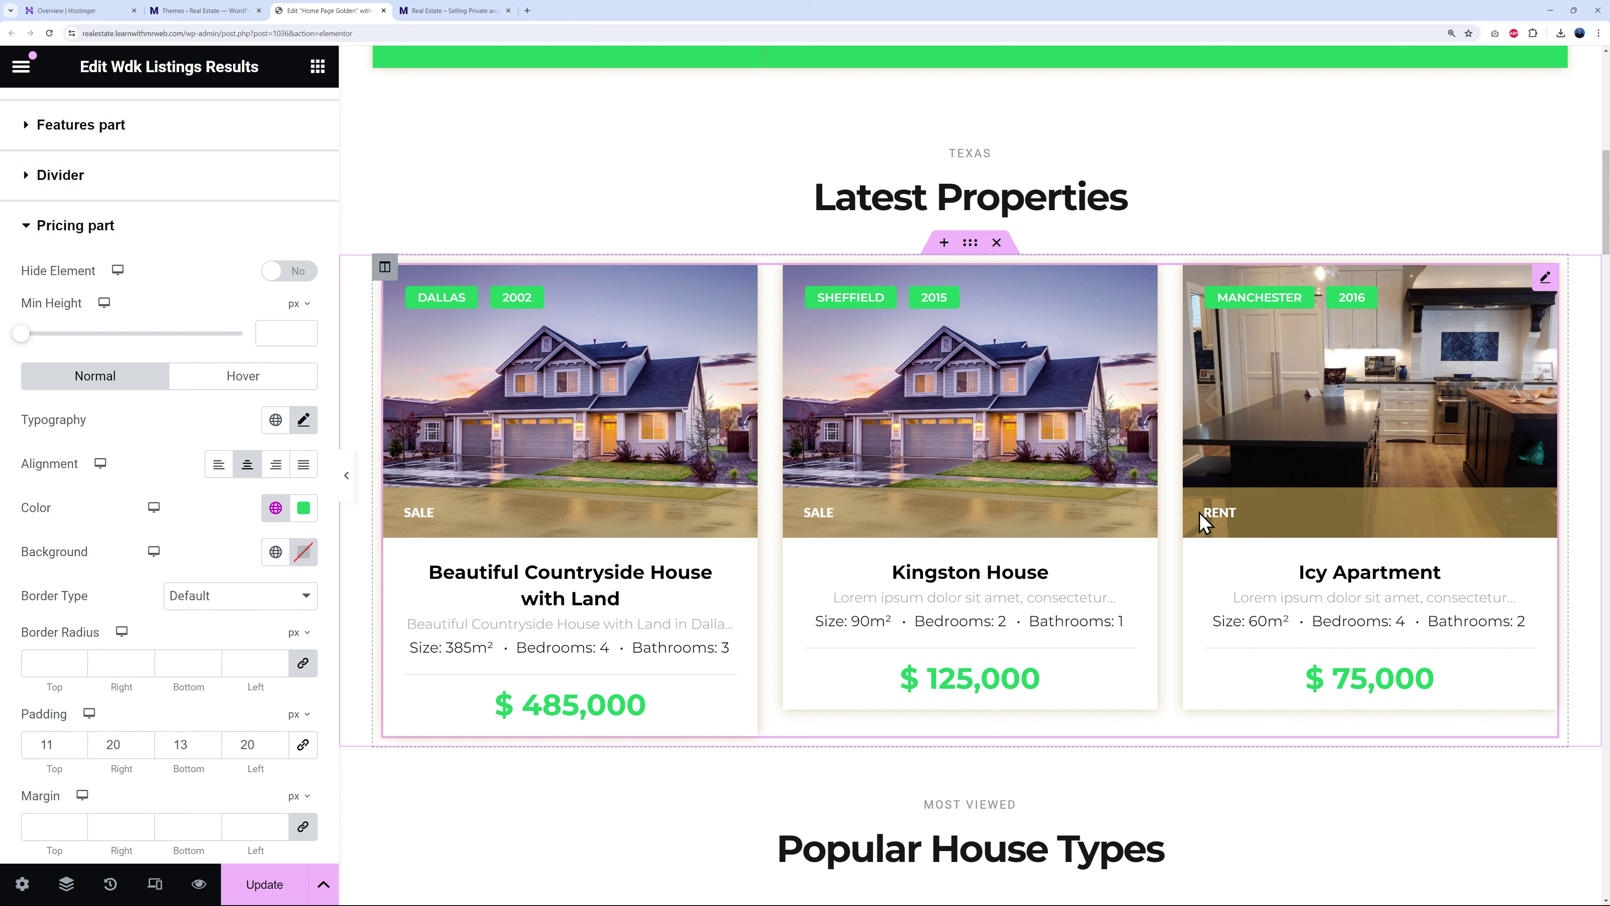
{"action": "left_click", "coordinate": [29, 229]}
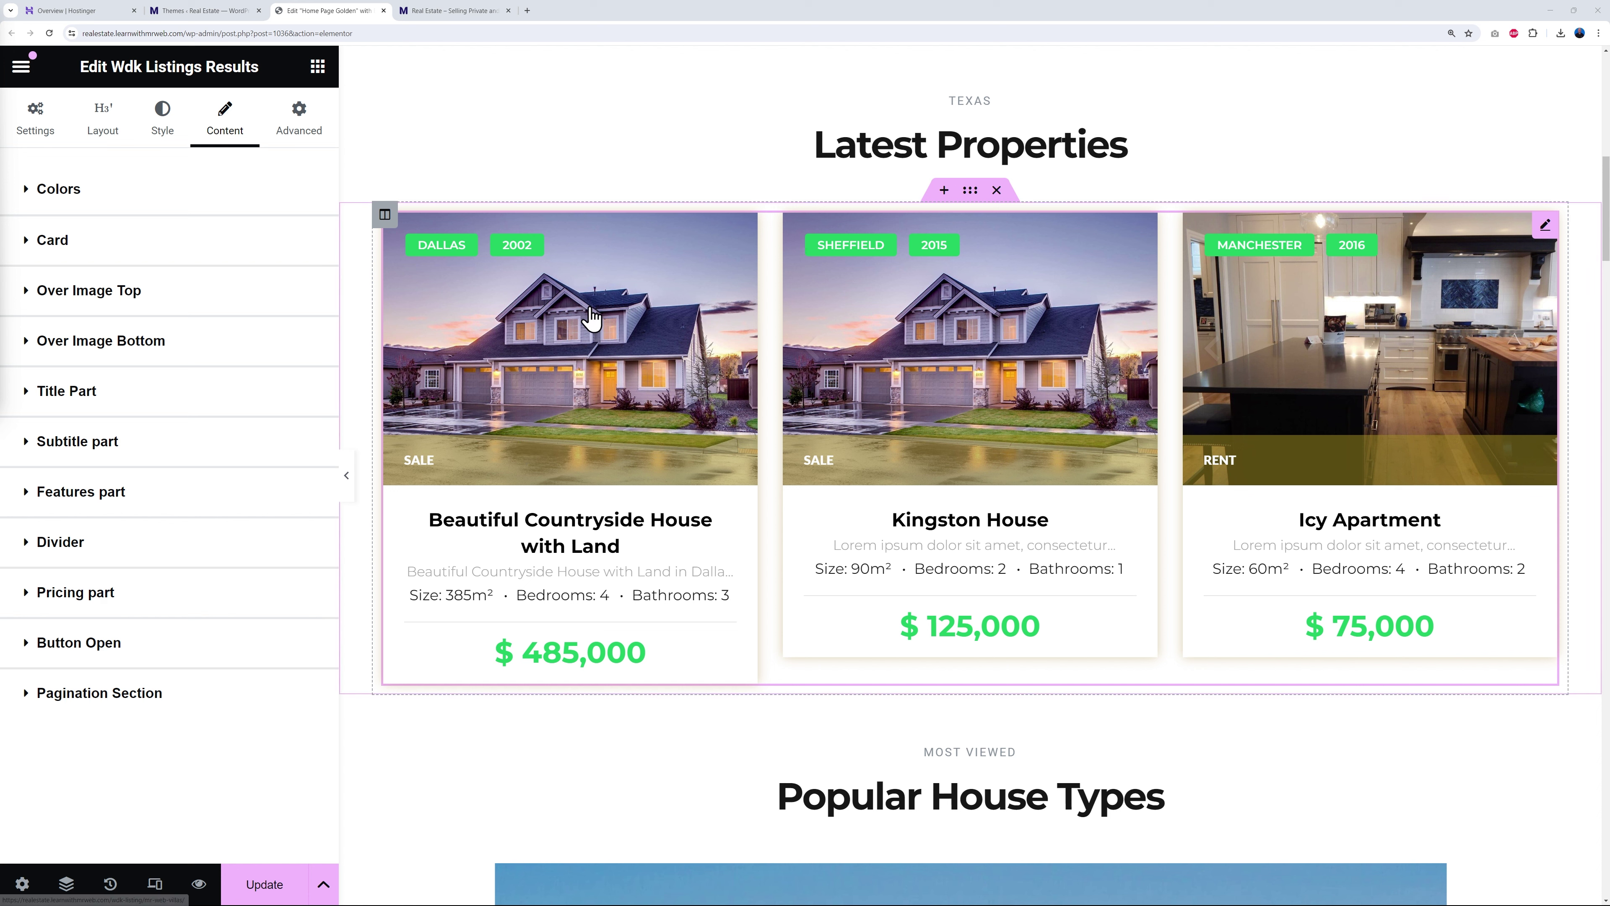
- Give the Featured SALE/RENT bars under the photos a fully opaque Primary green (#20CA62) background
{"action": "left_click", "coordinate": [137, 352]}
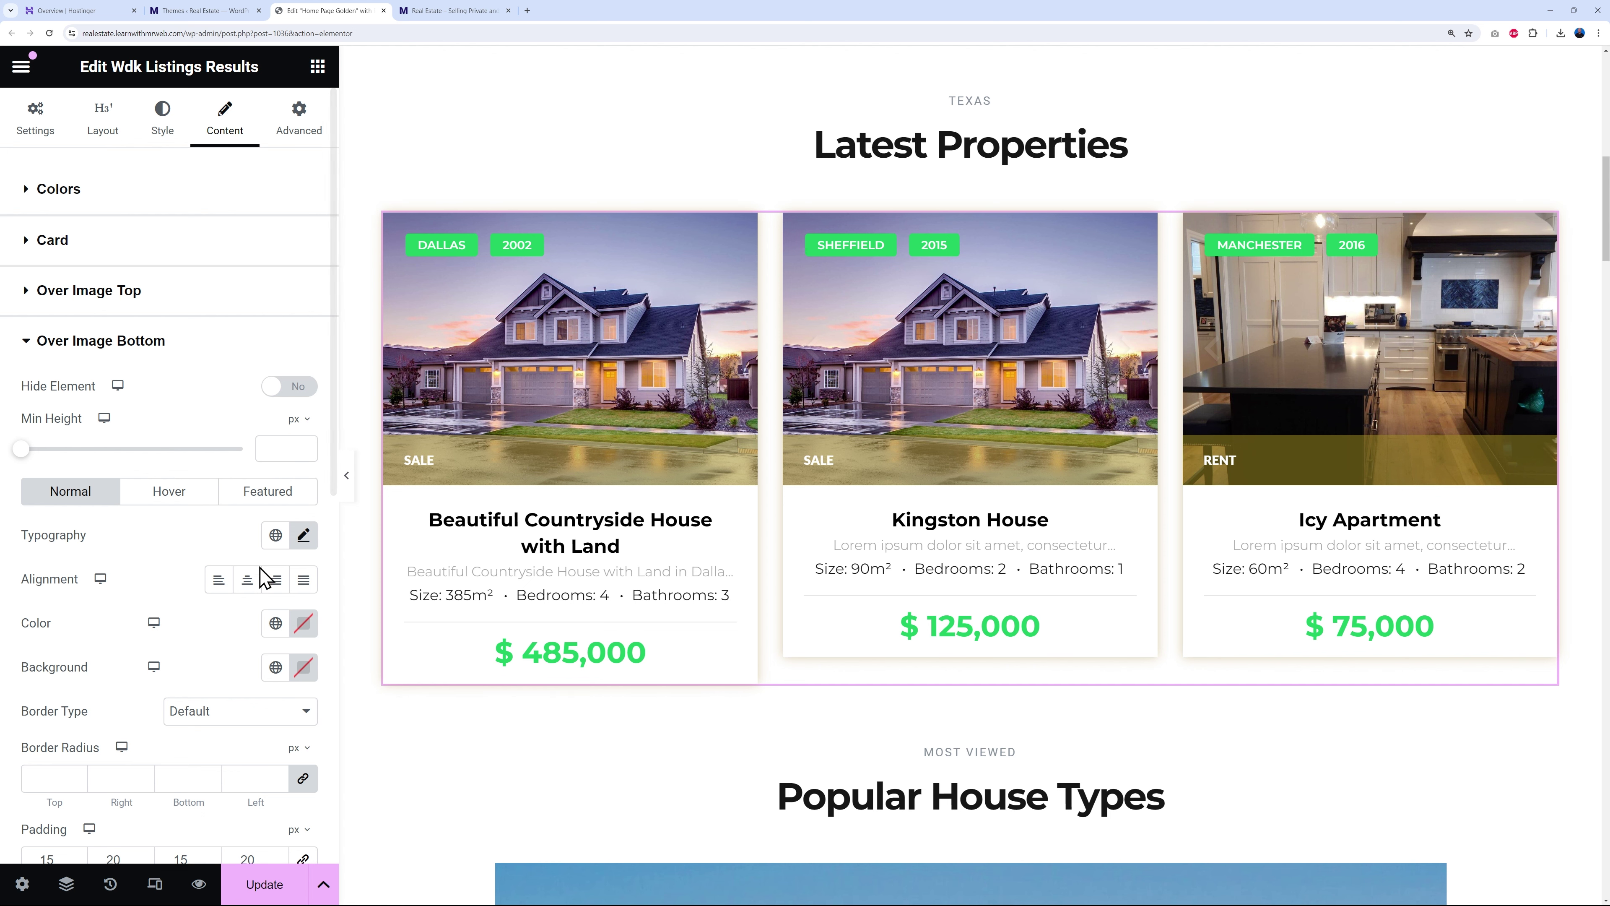
{"action": "left_click", "coordinate": [282, 501]}
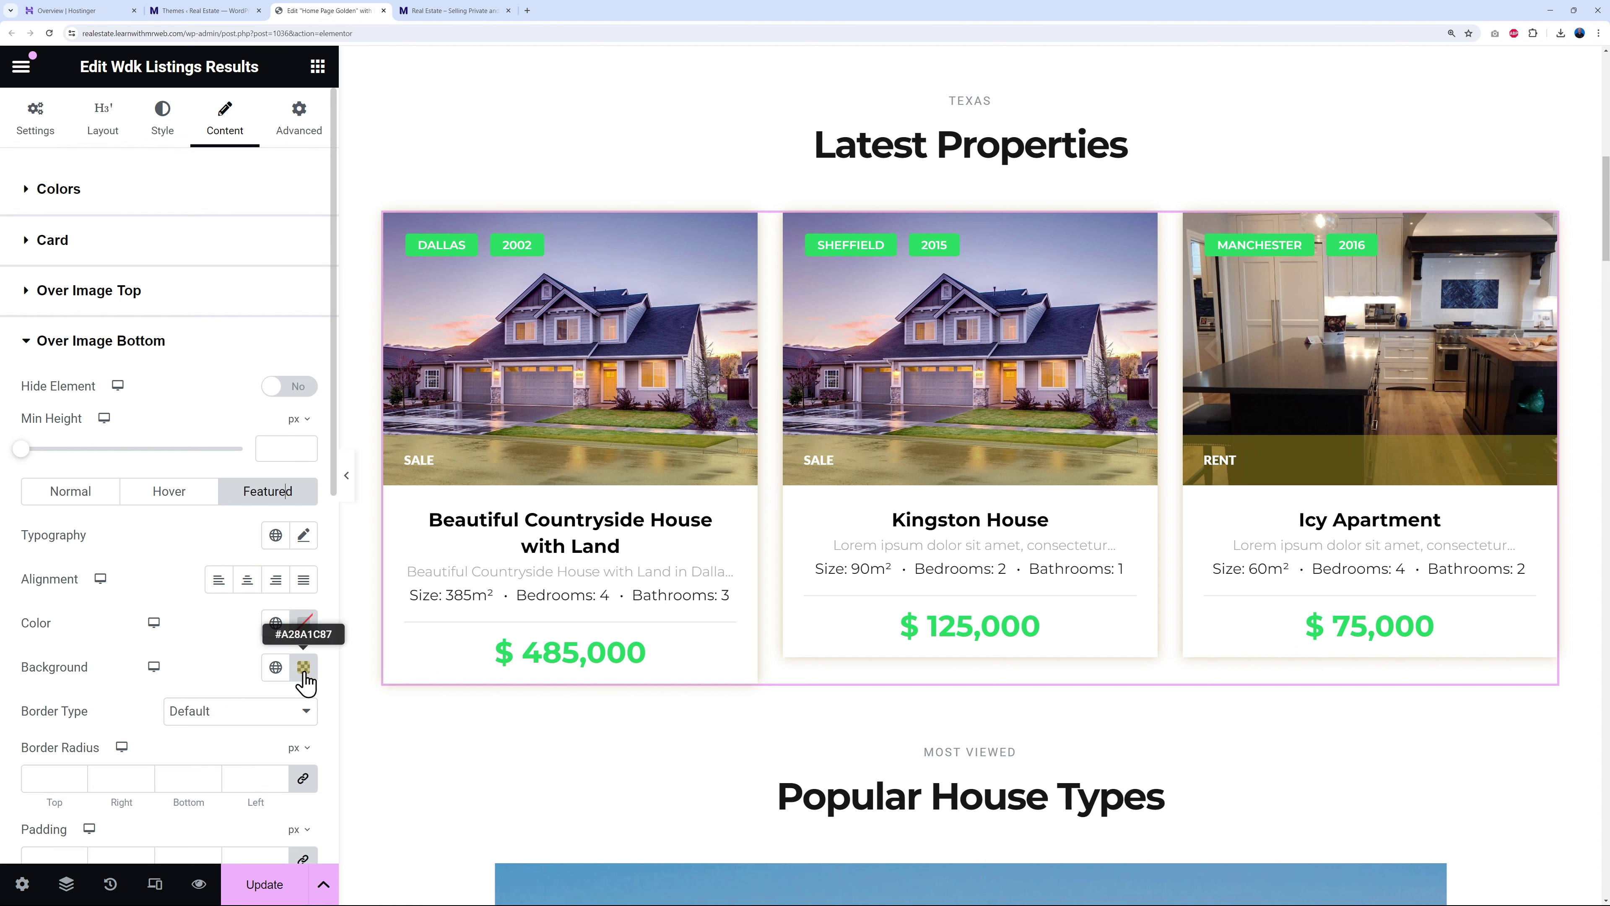
{"action": "left_click", "coordinate": [275, 667]}
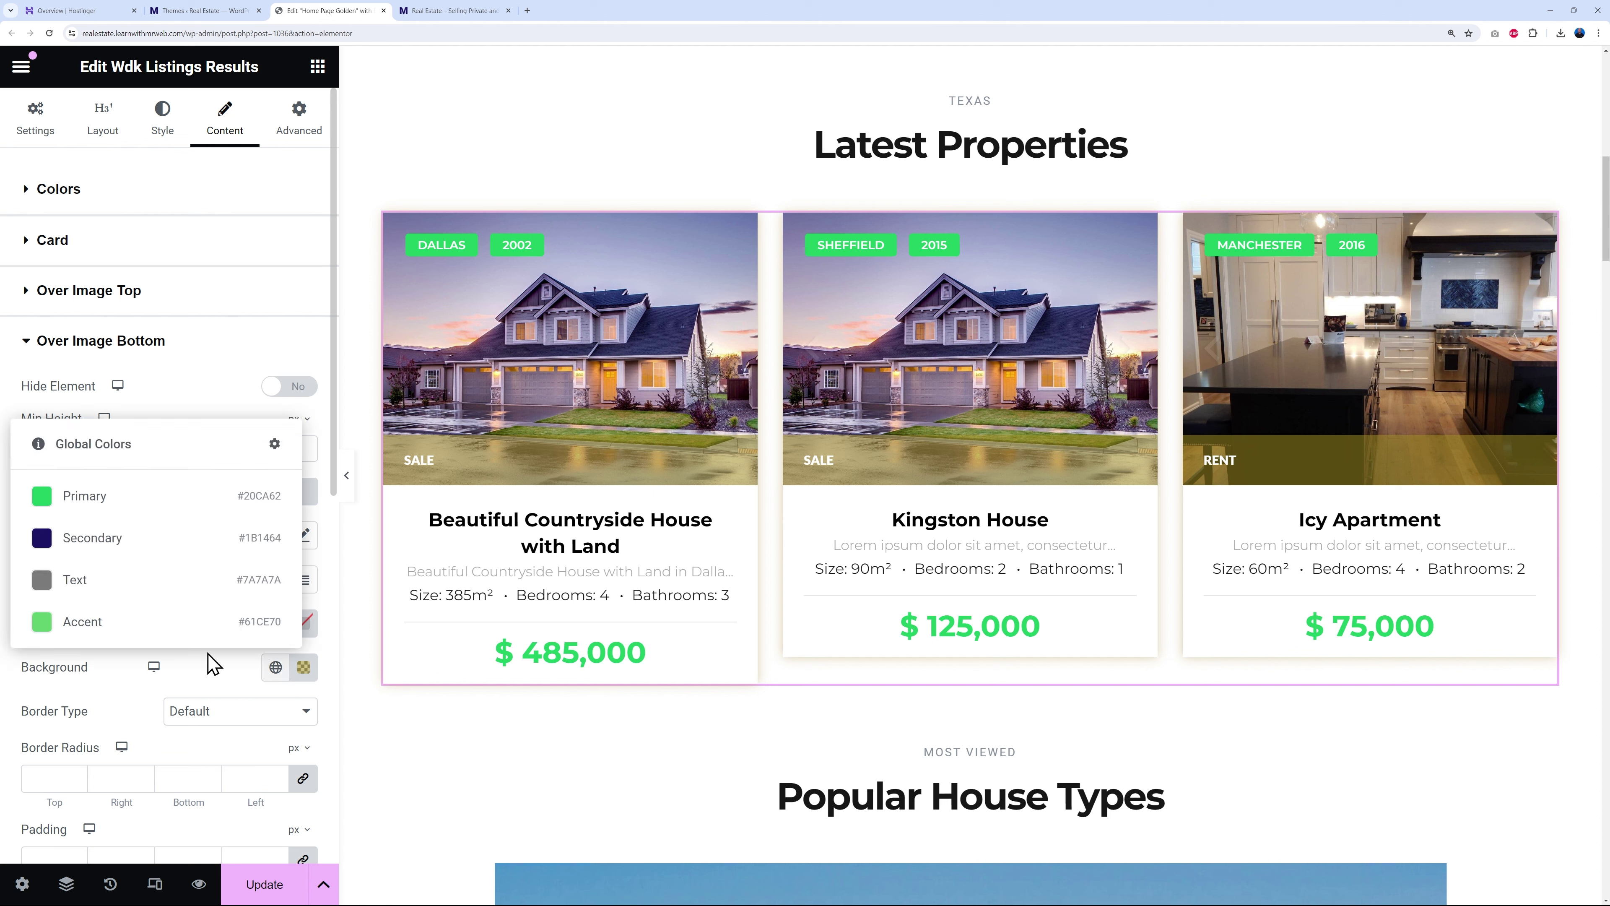
{"action": "left_click", "coordinate": [86, 496]}
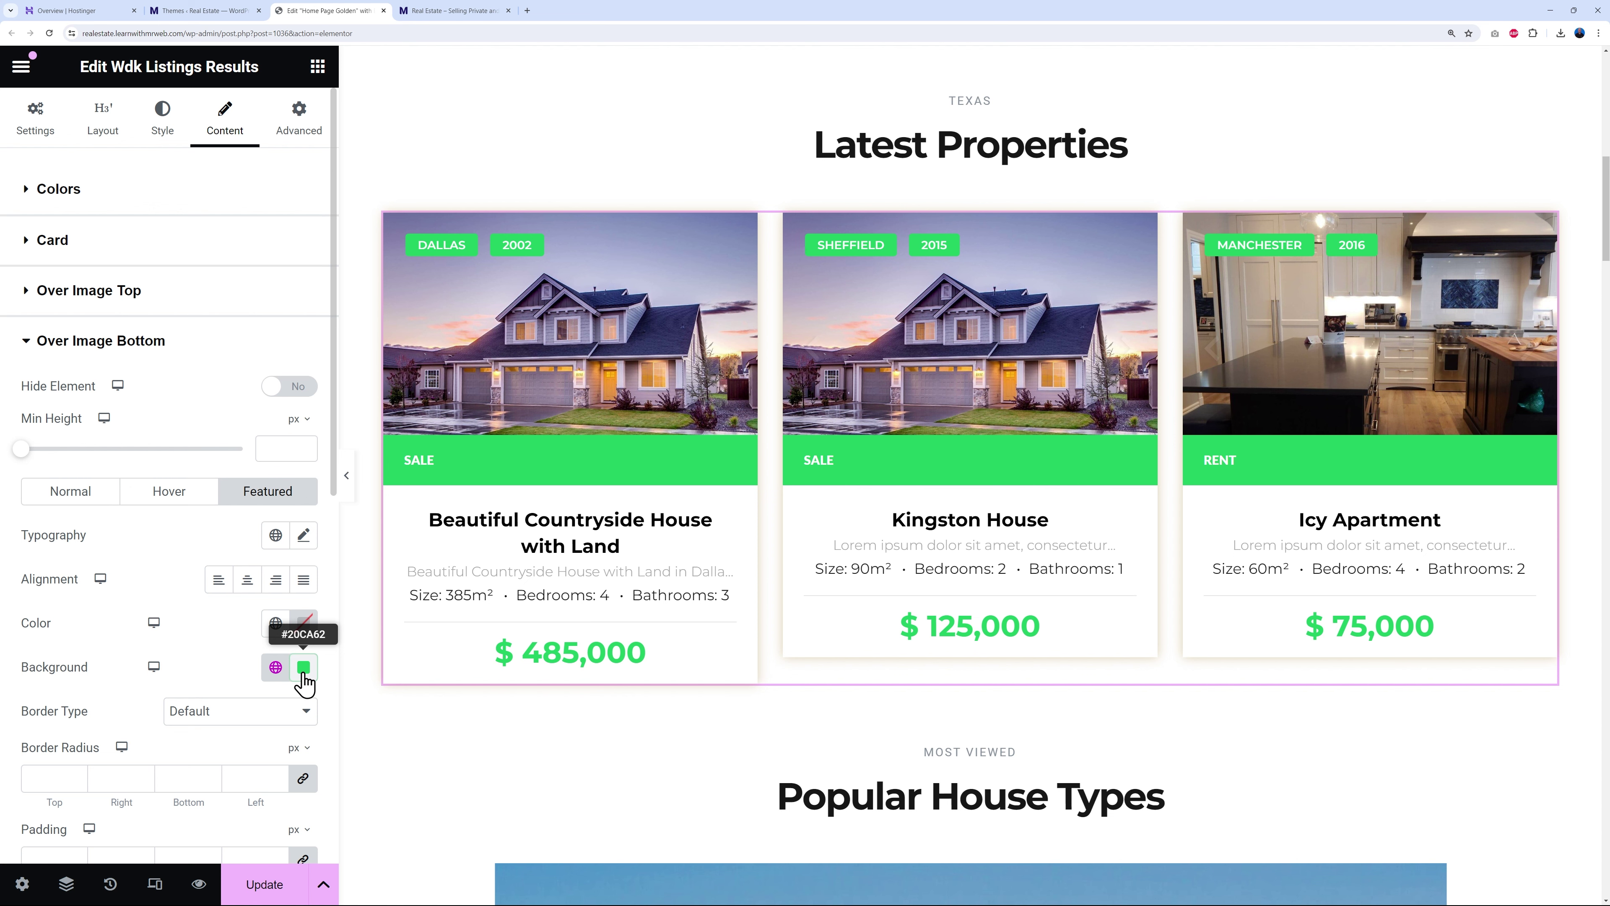
{"action": "left_click", "coordinate": [303, 669]}
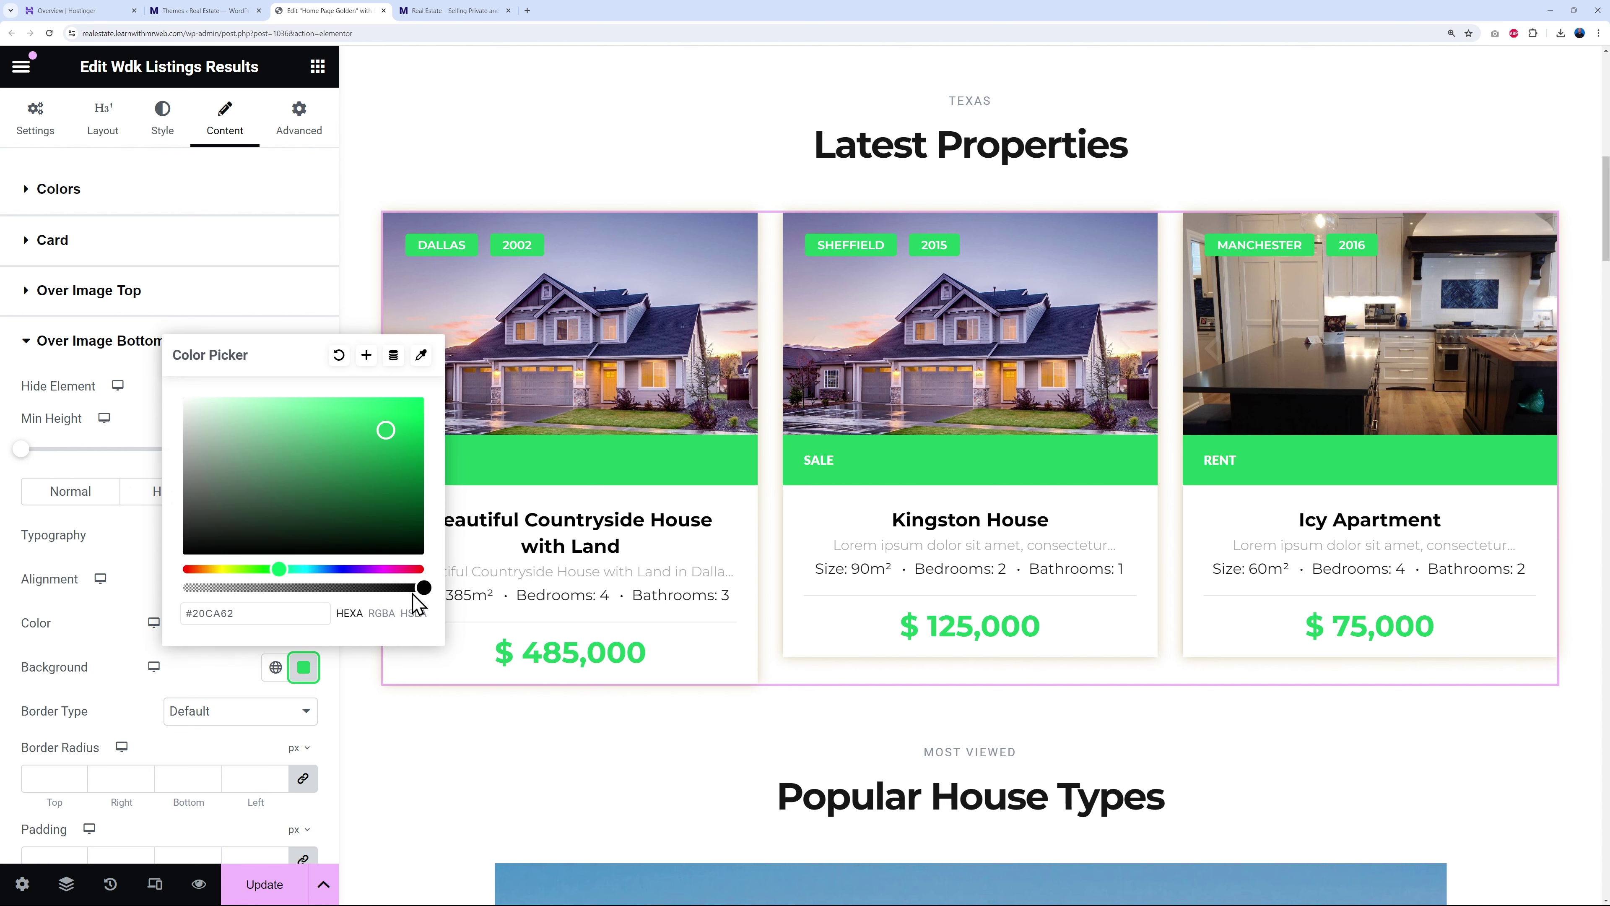
{"action": "left_click_drag", "start_coordinate": [419, 587], "coordinate": [322, 588]}
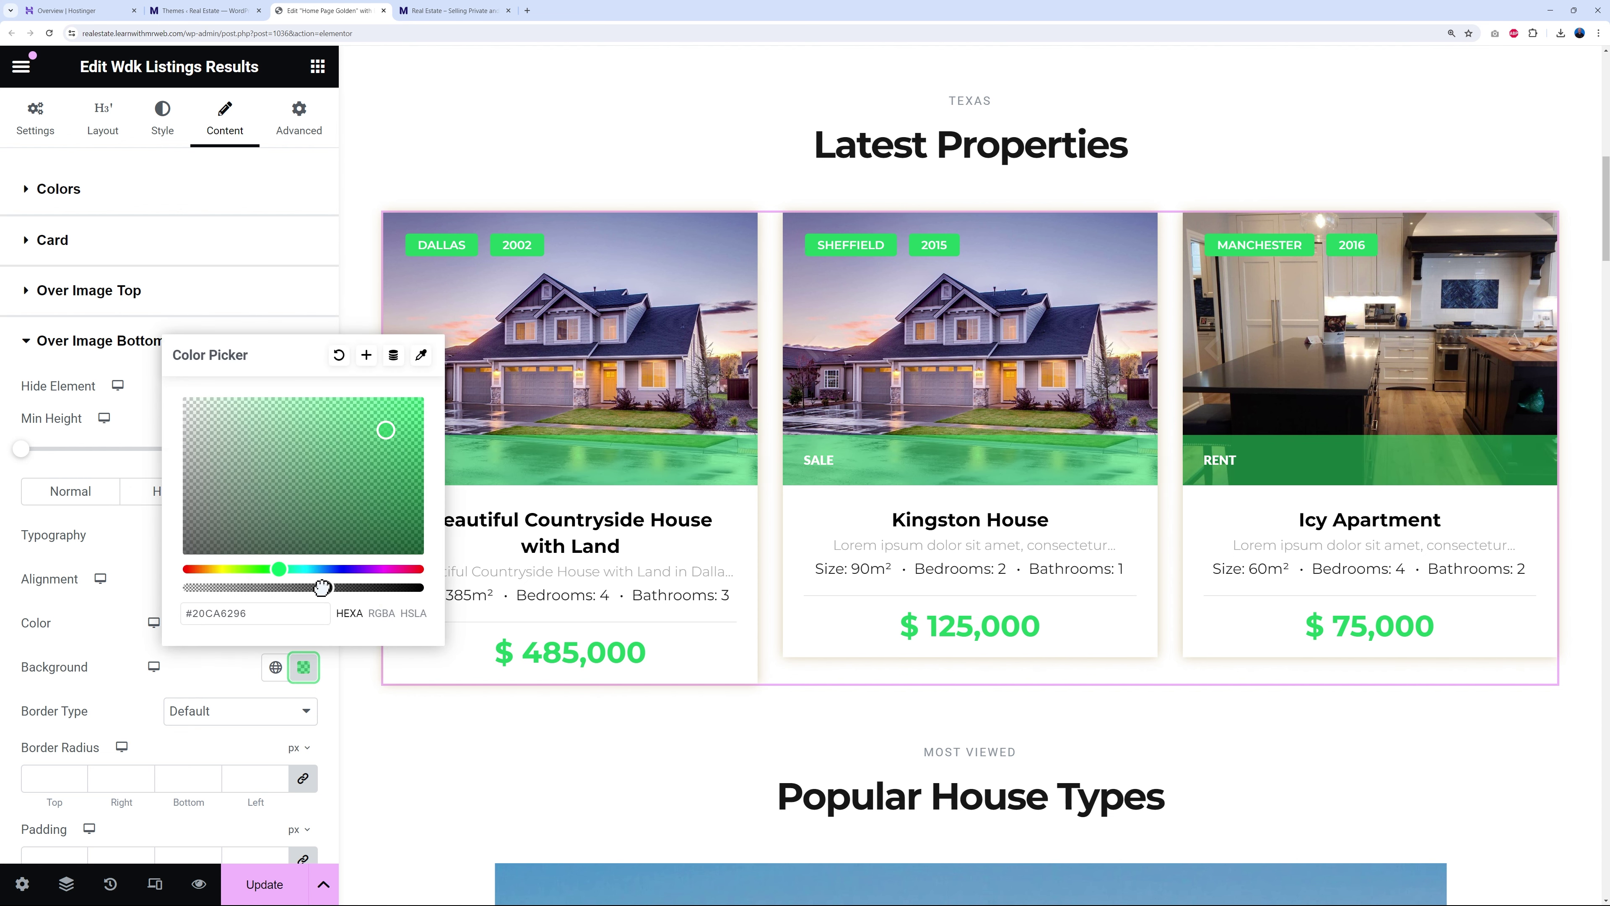
{"action": "left_click", "coordinate": [305, 587]}
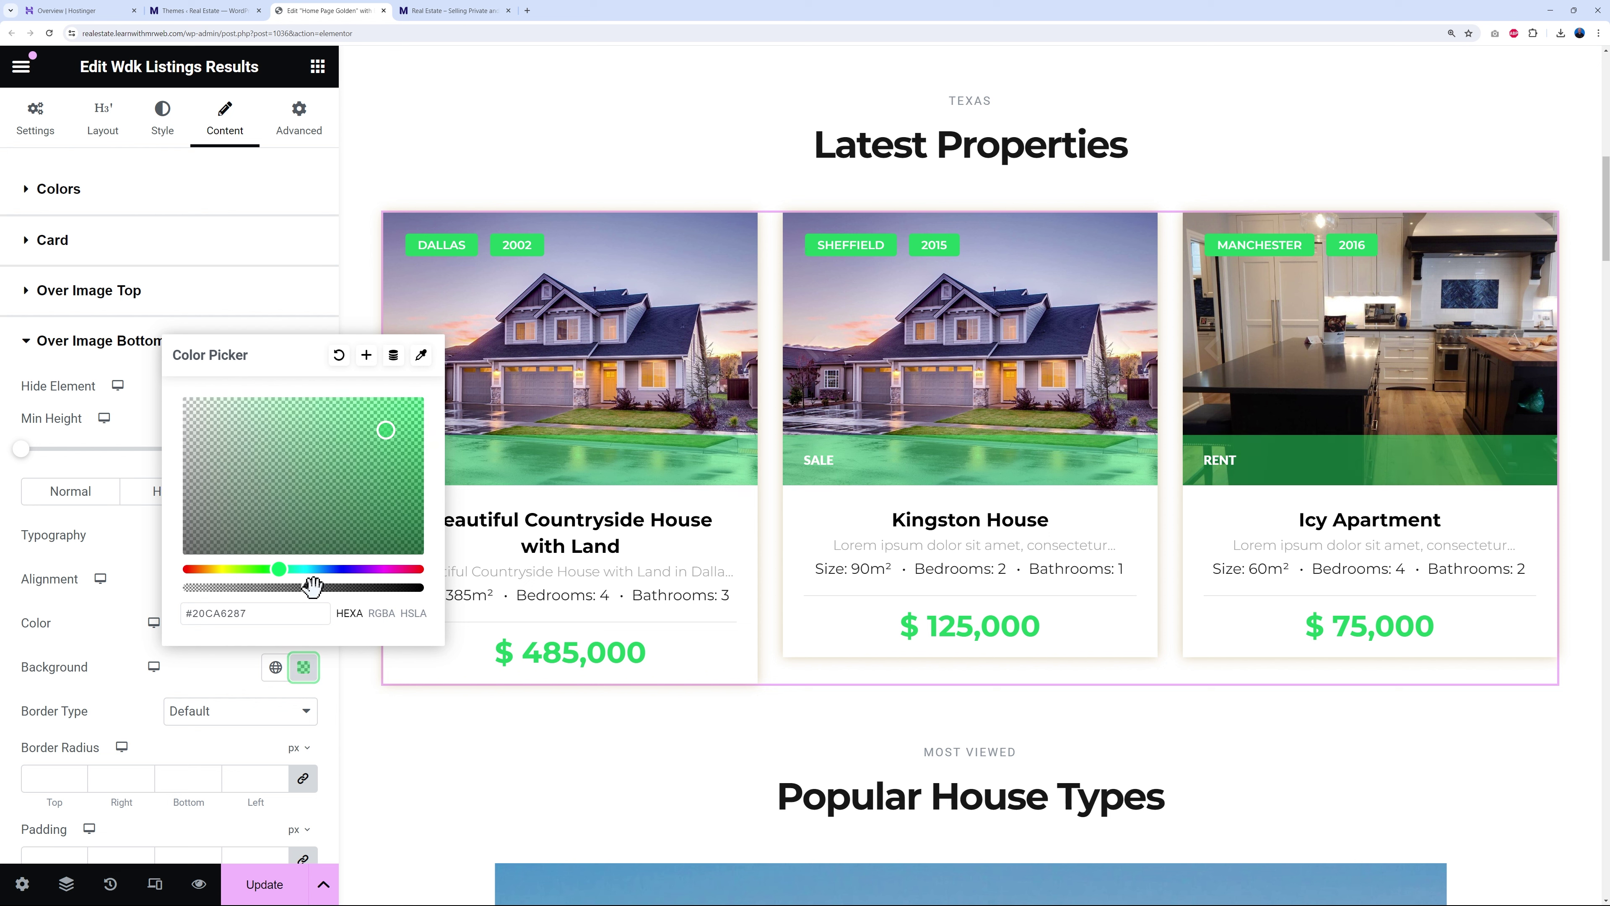
{"action": "left_click_drag", "start_coordinate": [320, 588], "coordinate": [430, 592]}
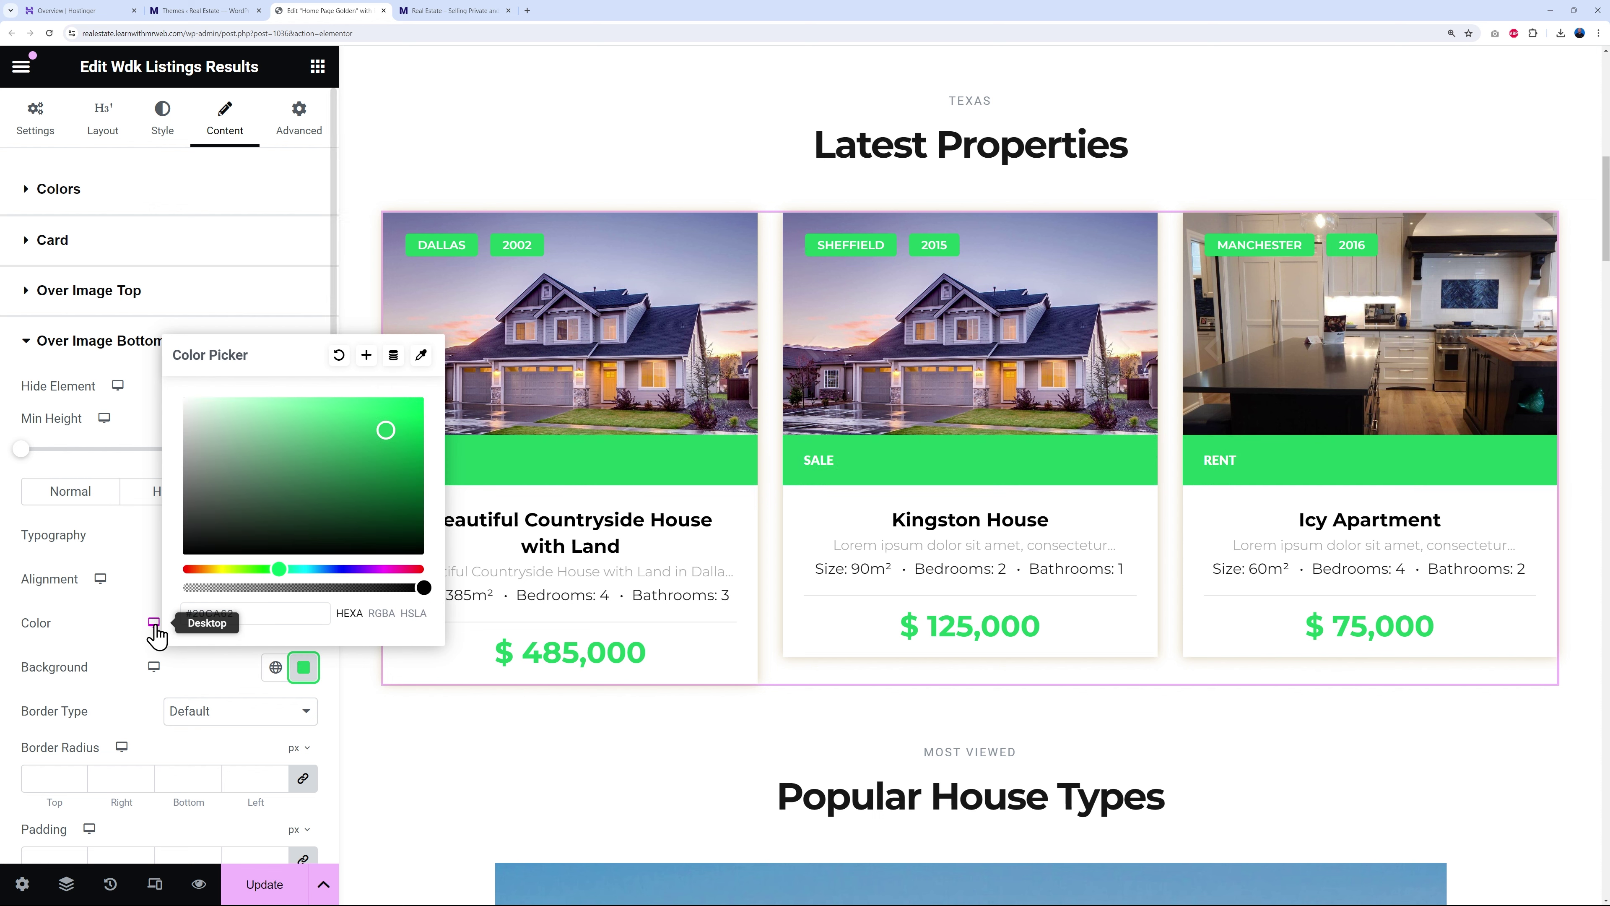
{"action": "left_click", "coordinate": [142, 592]}
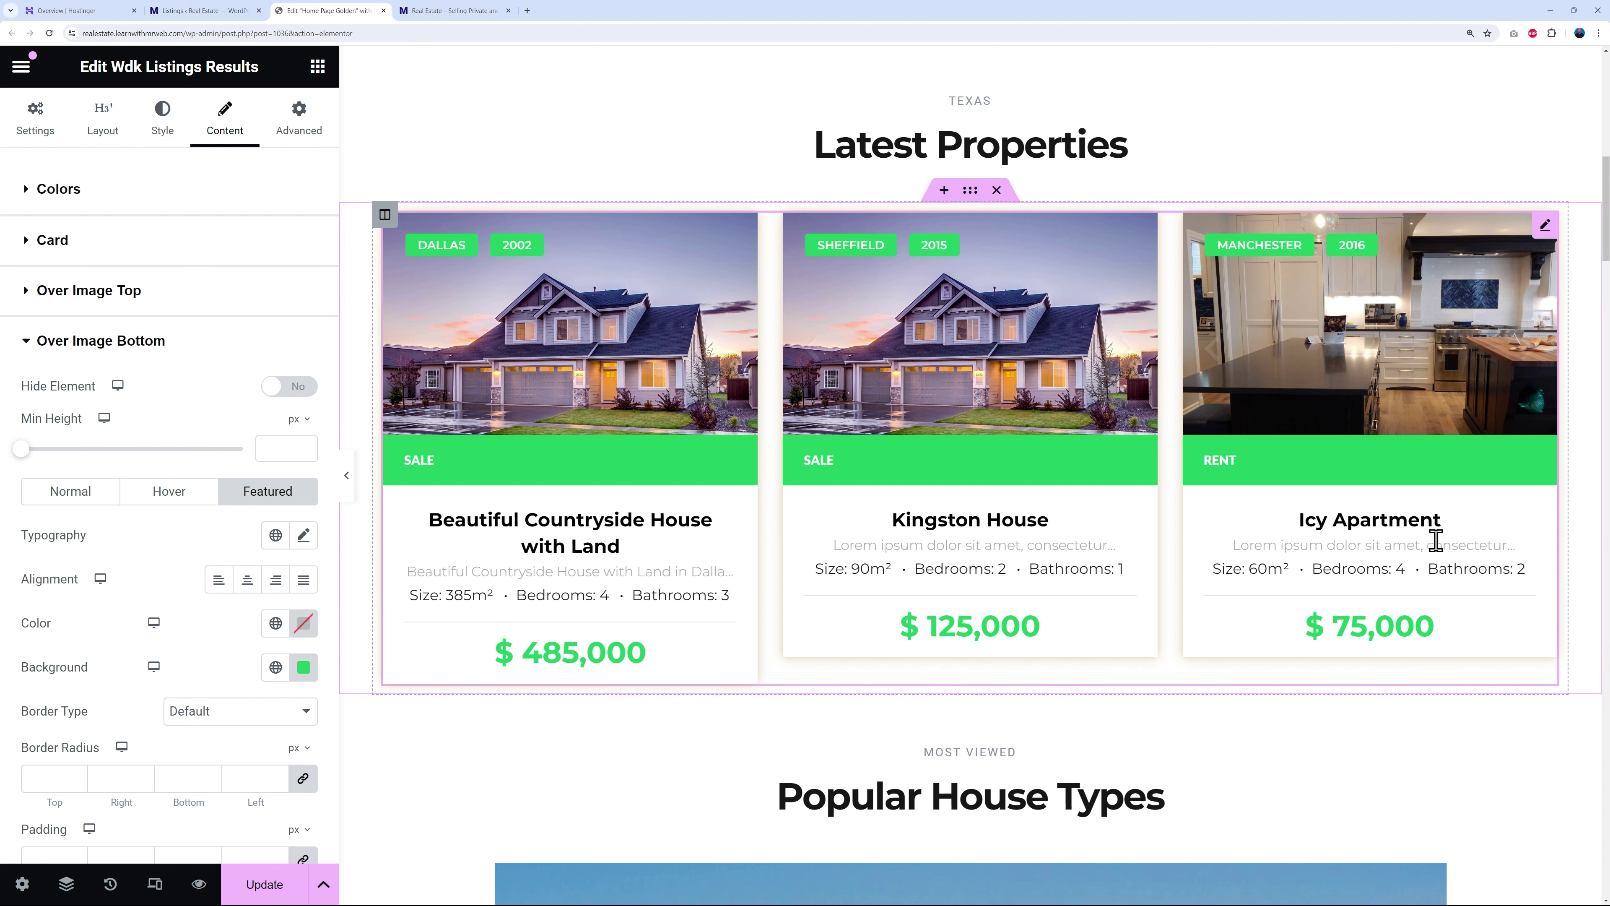
- Open the Wdk Categories Carousel settings and step through its slides, ending on Agriculture
{"action": "scroll", "coordinate": [1499, 546], "scroll_direction": "down", "scroll_amount": 6}
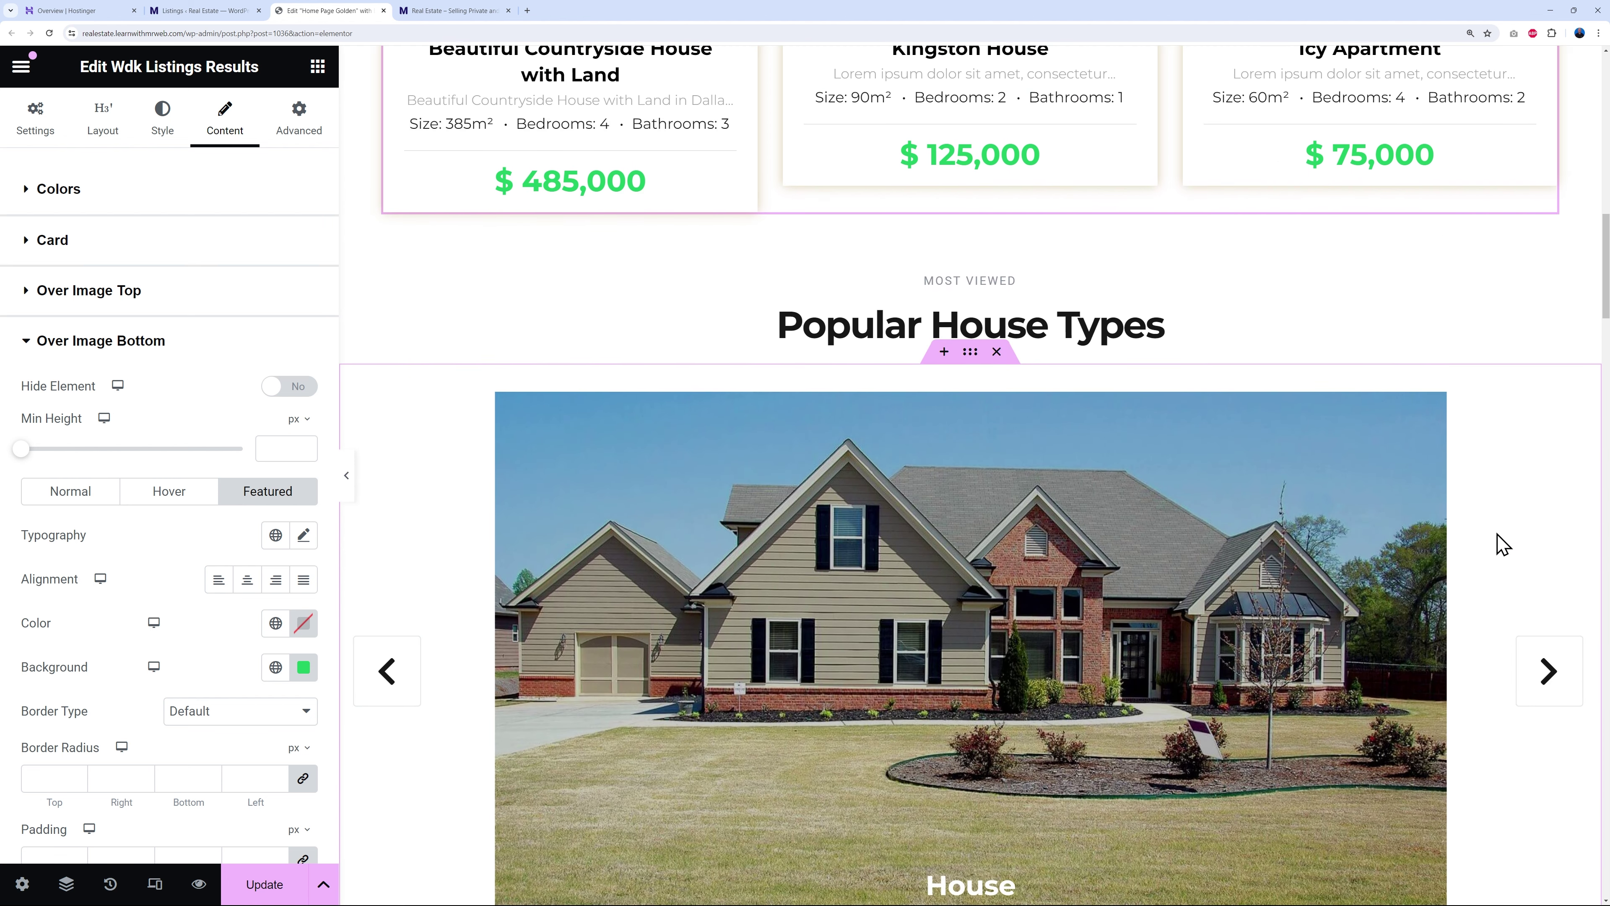
{"action": "scroll", "coordinate": [1501, 544], "scroll_direction": "down", "scroll_amount": 1}
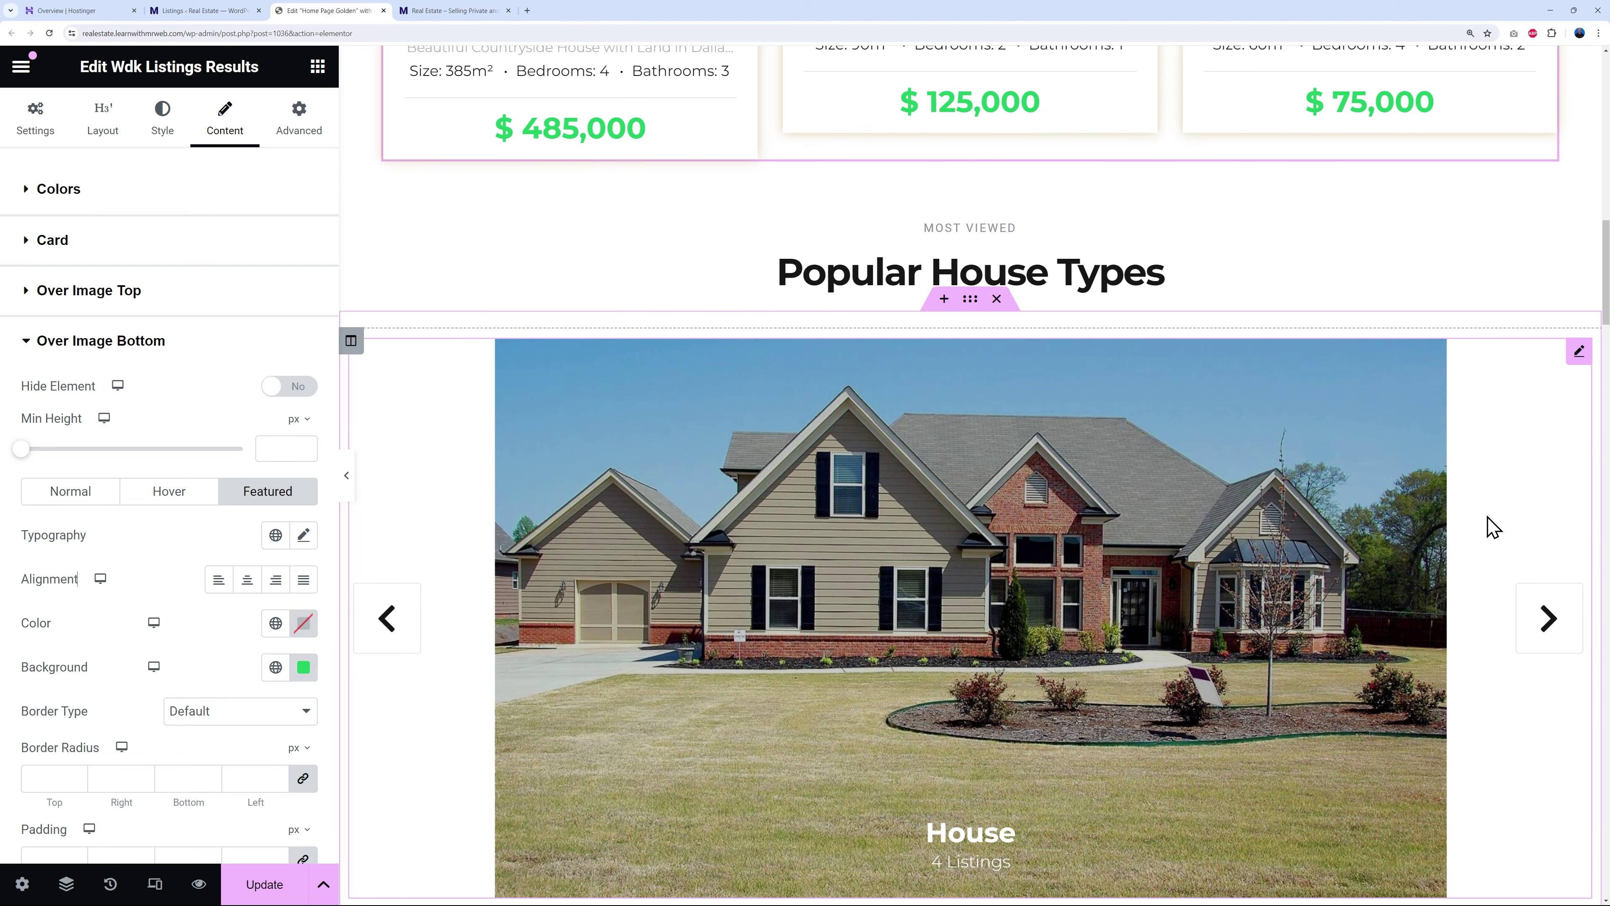
{"action": "scroll", "coordinate": [1493, 524], "scroll_direction": "down", "scroll_amount": 2}
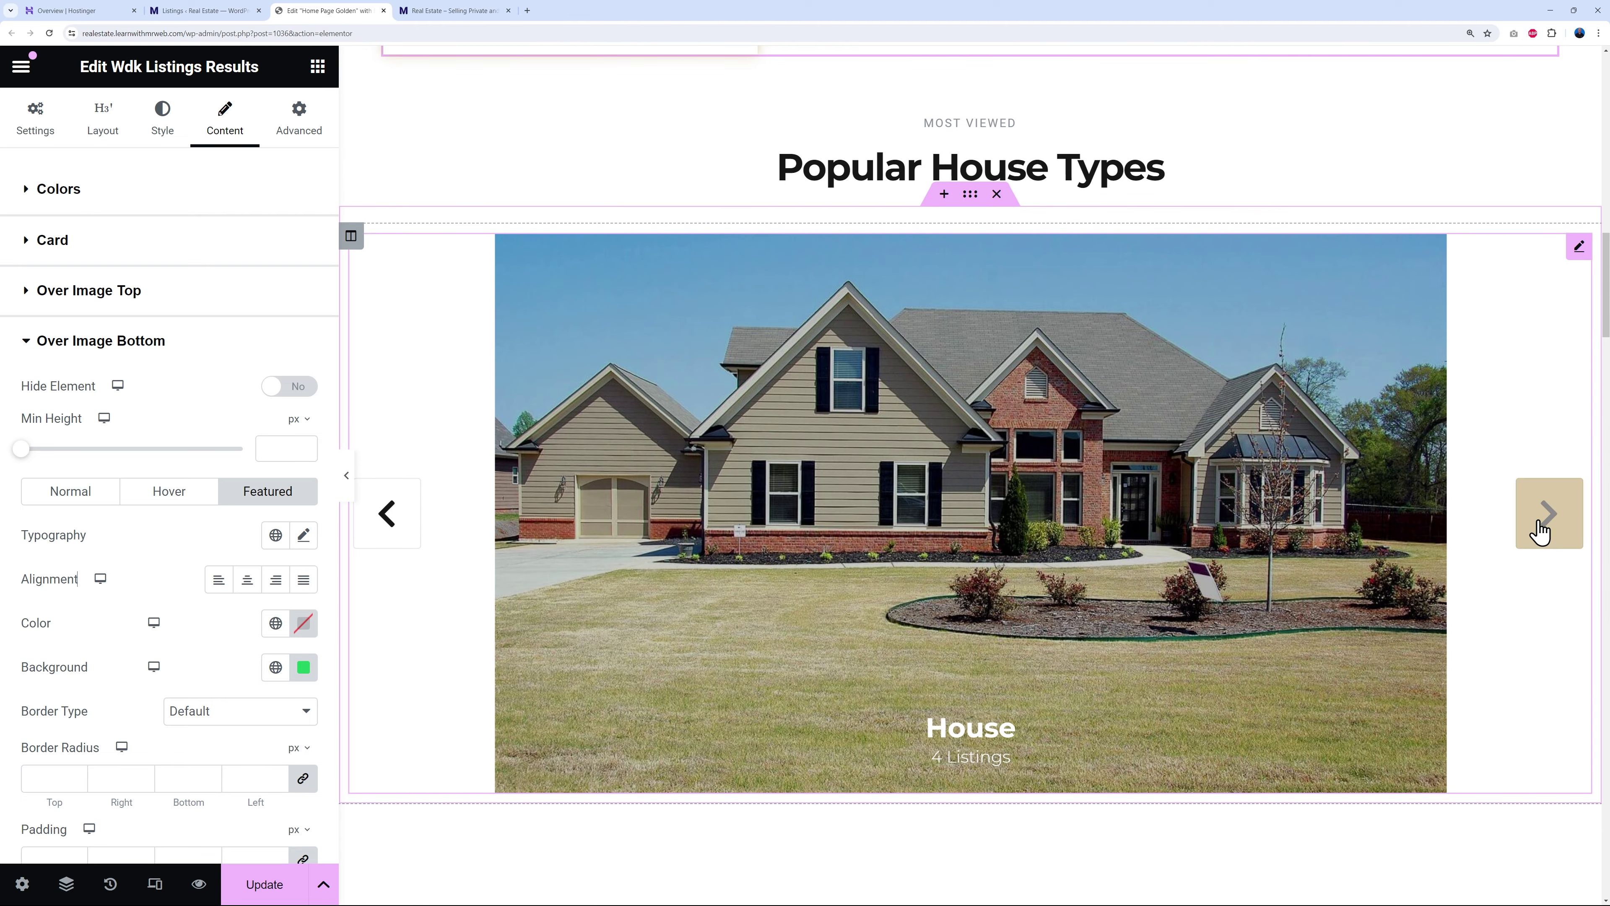
{"action": "left_click", "coordinate": [1544, 527]}
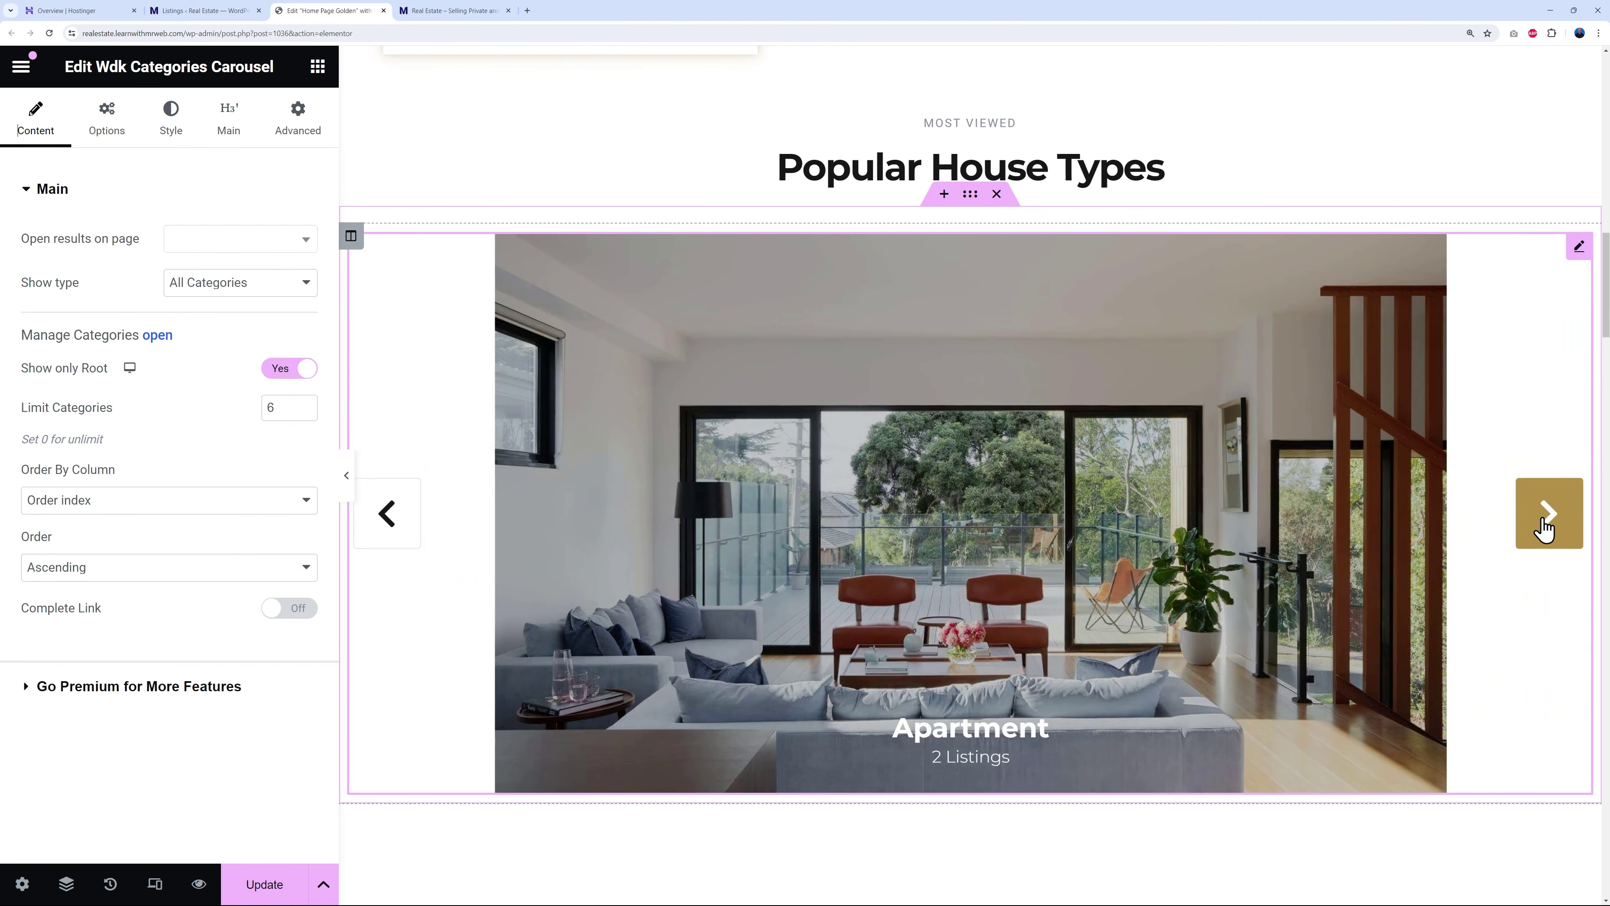
{"action": "left_click", "coordinate": [1544, 527]}
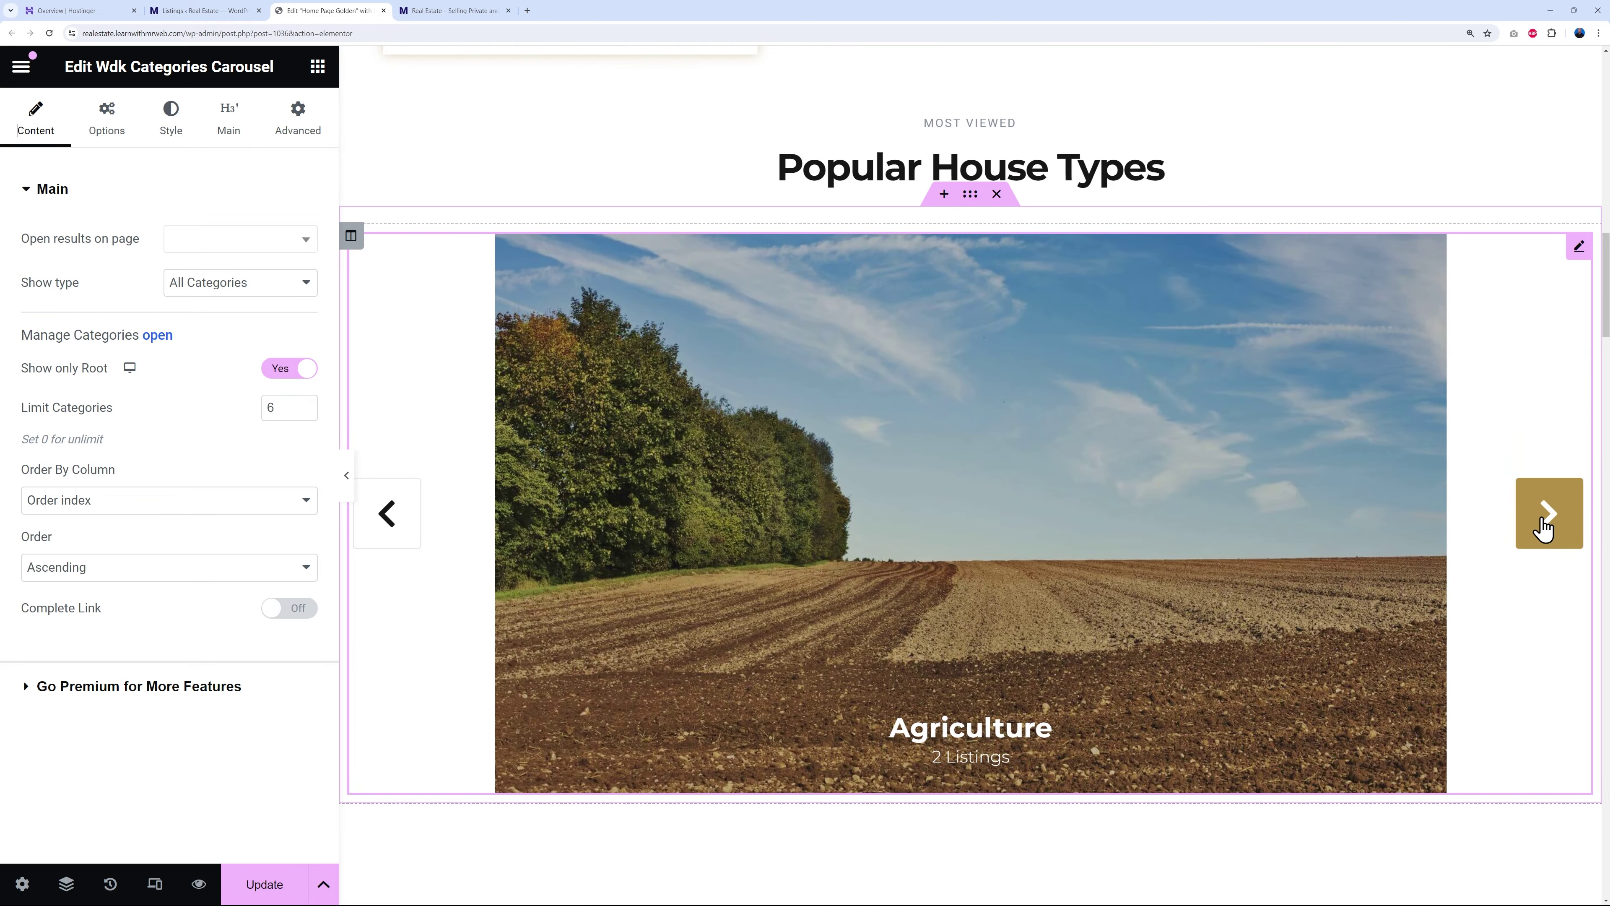
{"action": "left_click", "coordinate": [1544, 528]}
{"action": "left_click", "coordinate": [1544, 528]}
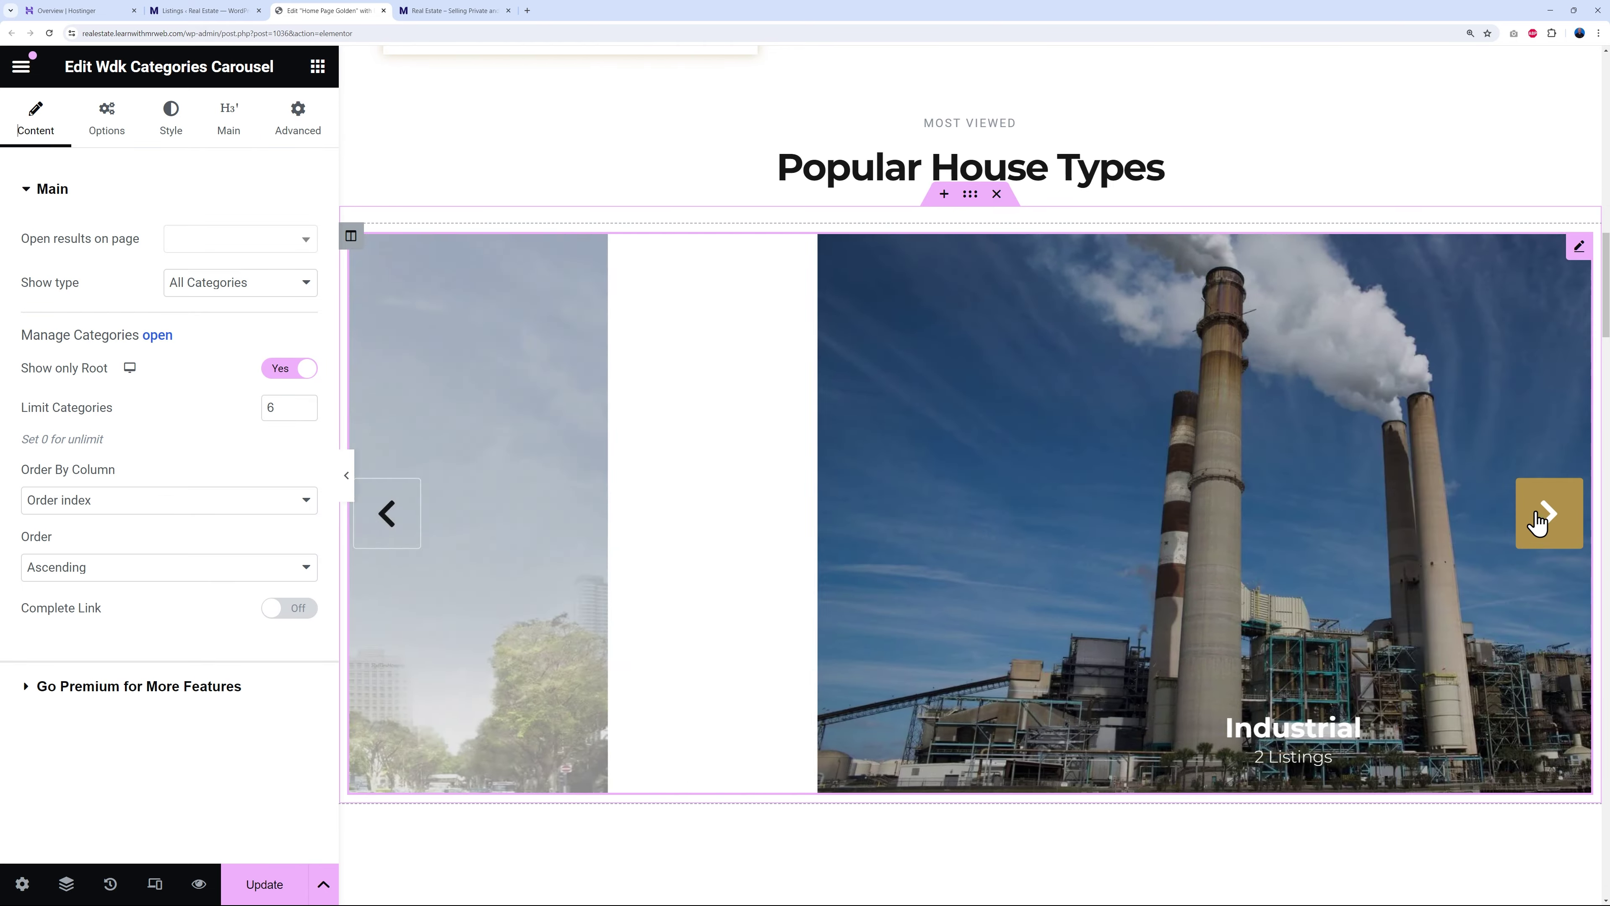
{"action": "left_click", "coordinate": [401, 525]}
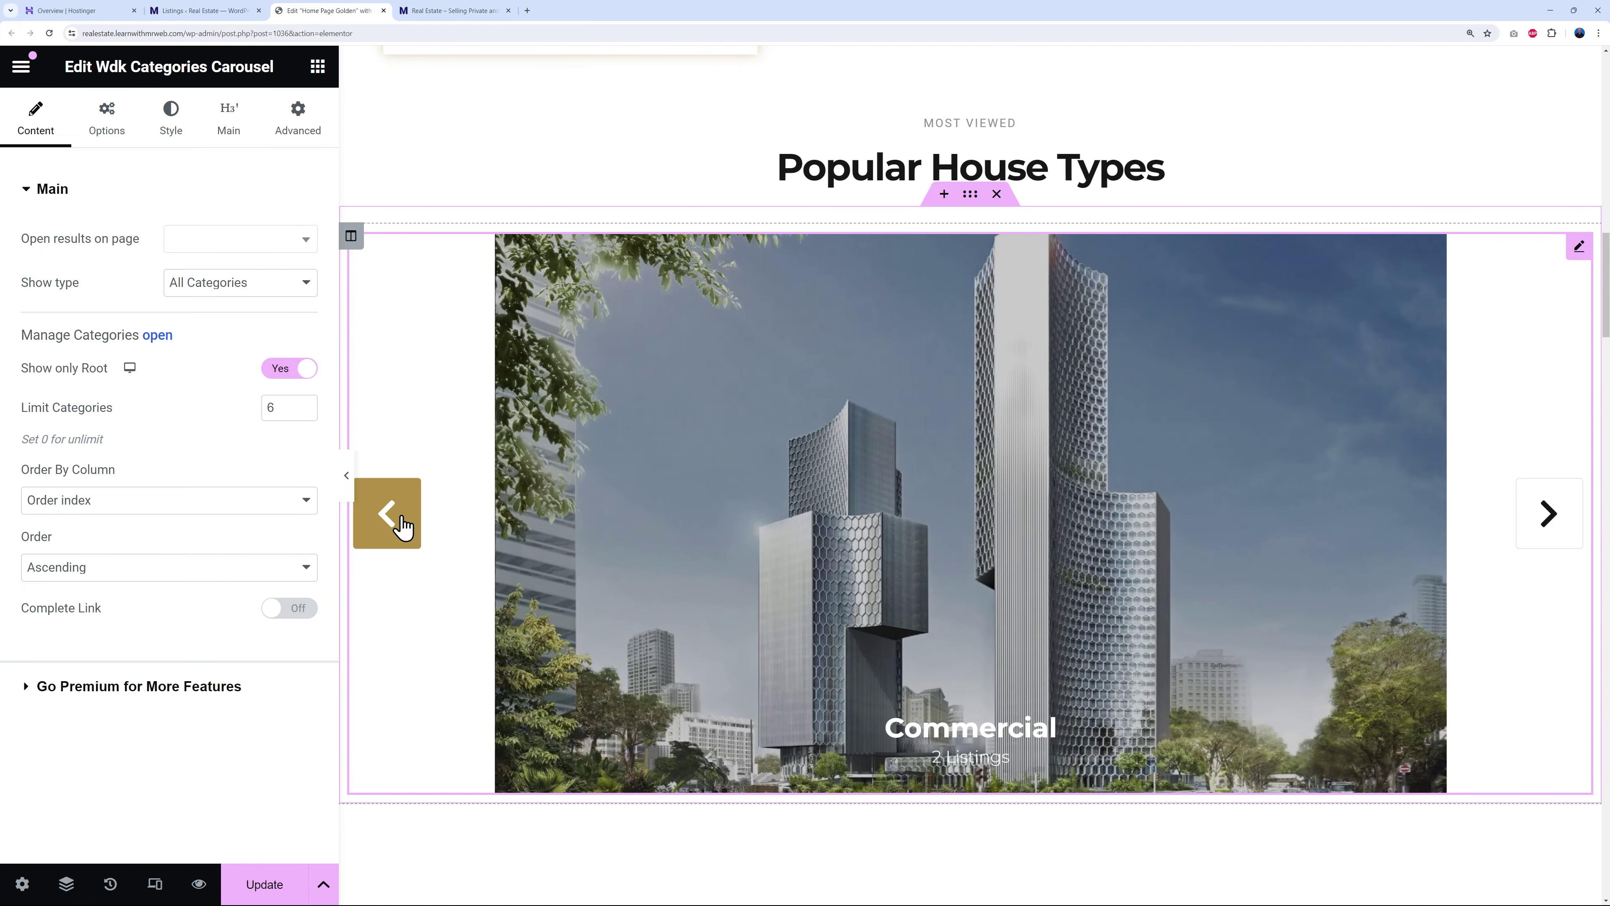
{"action": "left_click", "coordinate": [401, 525]}
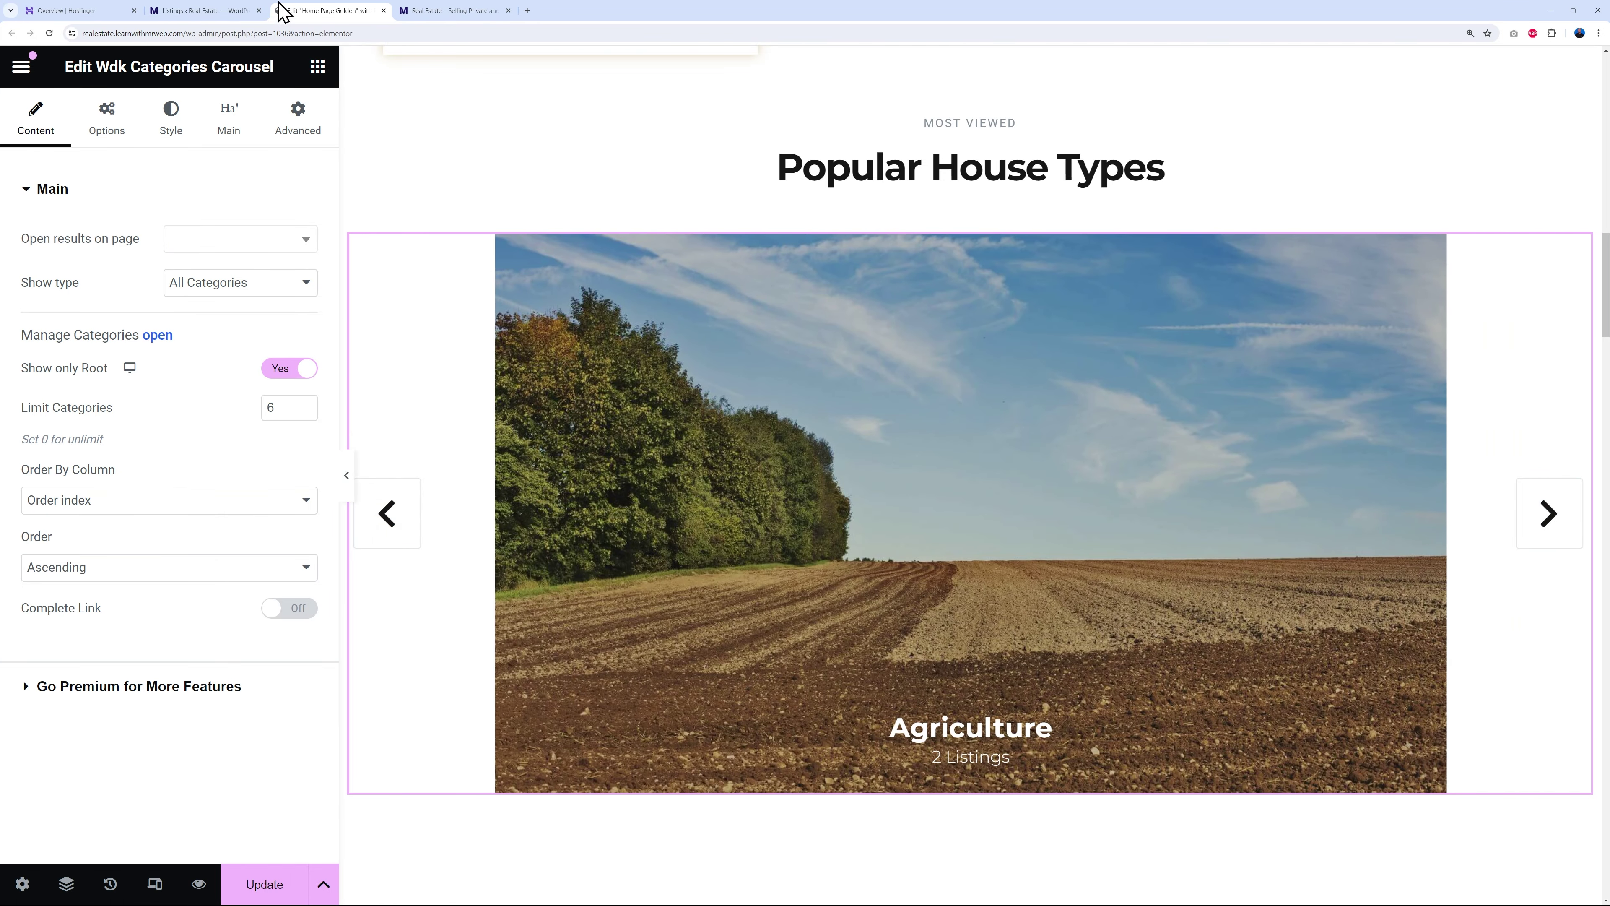
{"action": "left_click", "coordinate": [215, 12]}
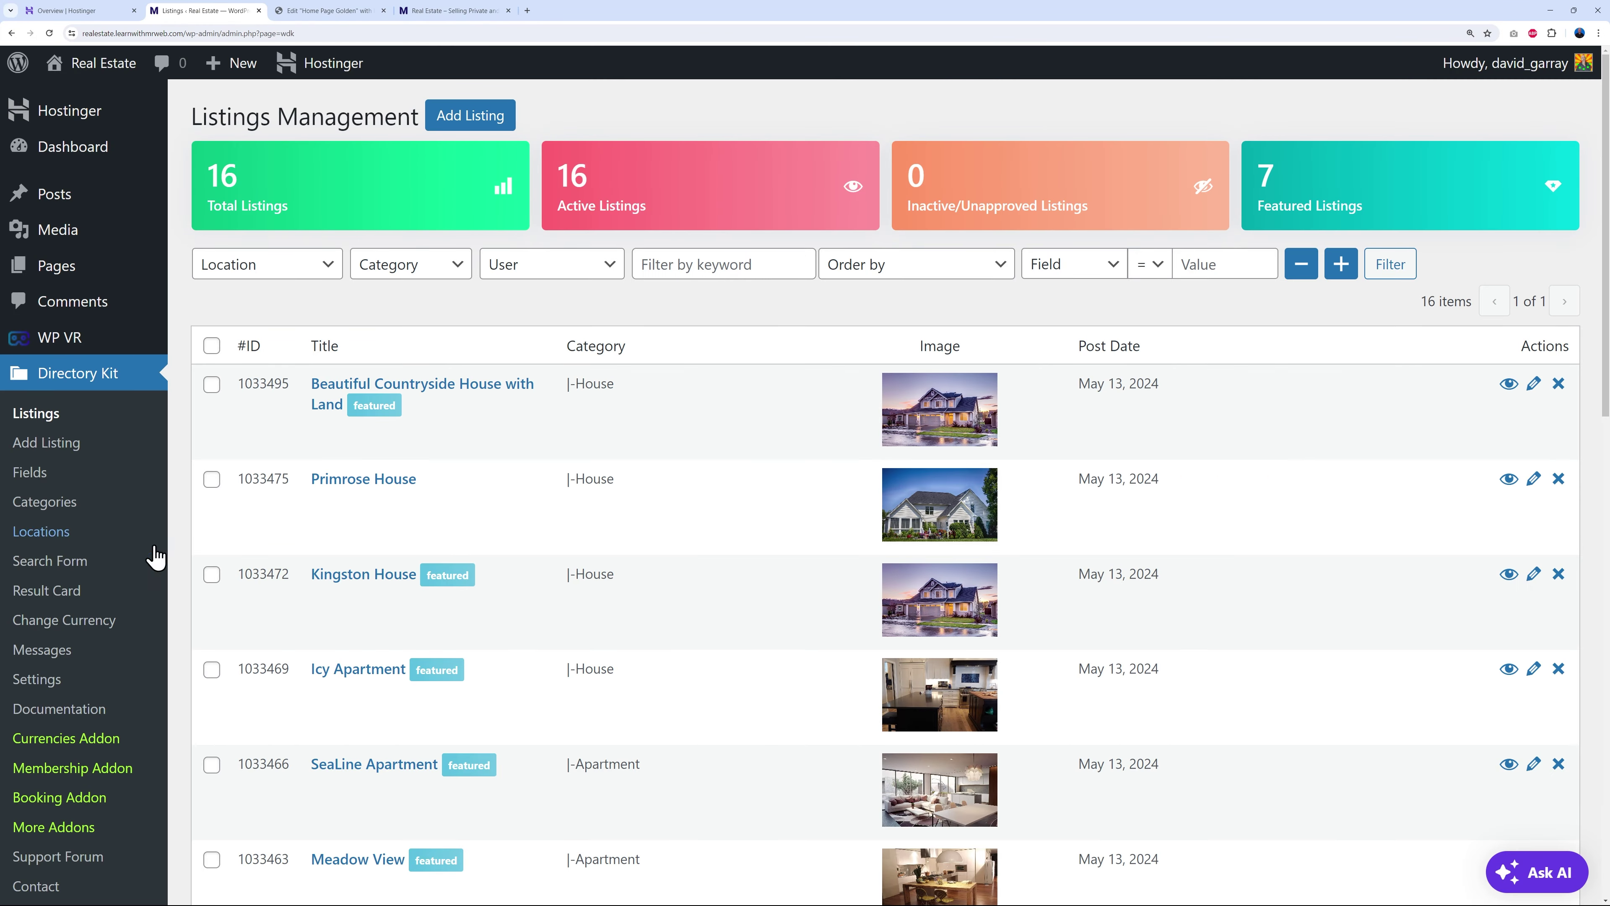
{"action": "left_click", "coordinate": [42, 508]}
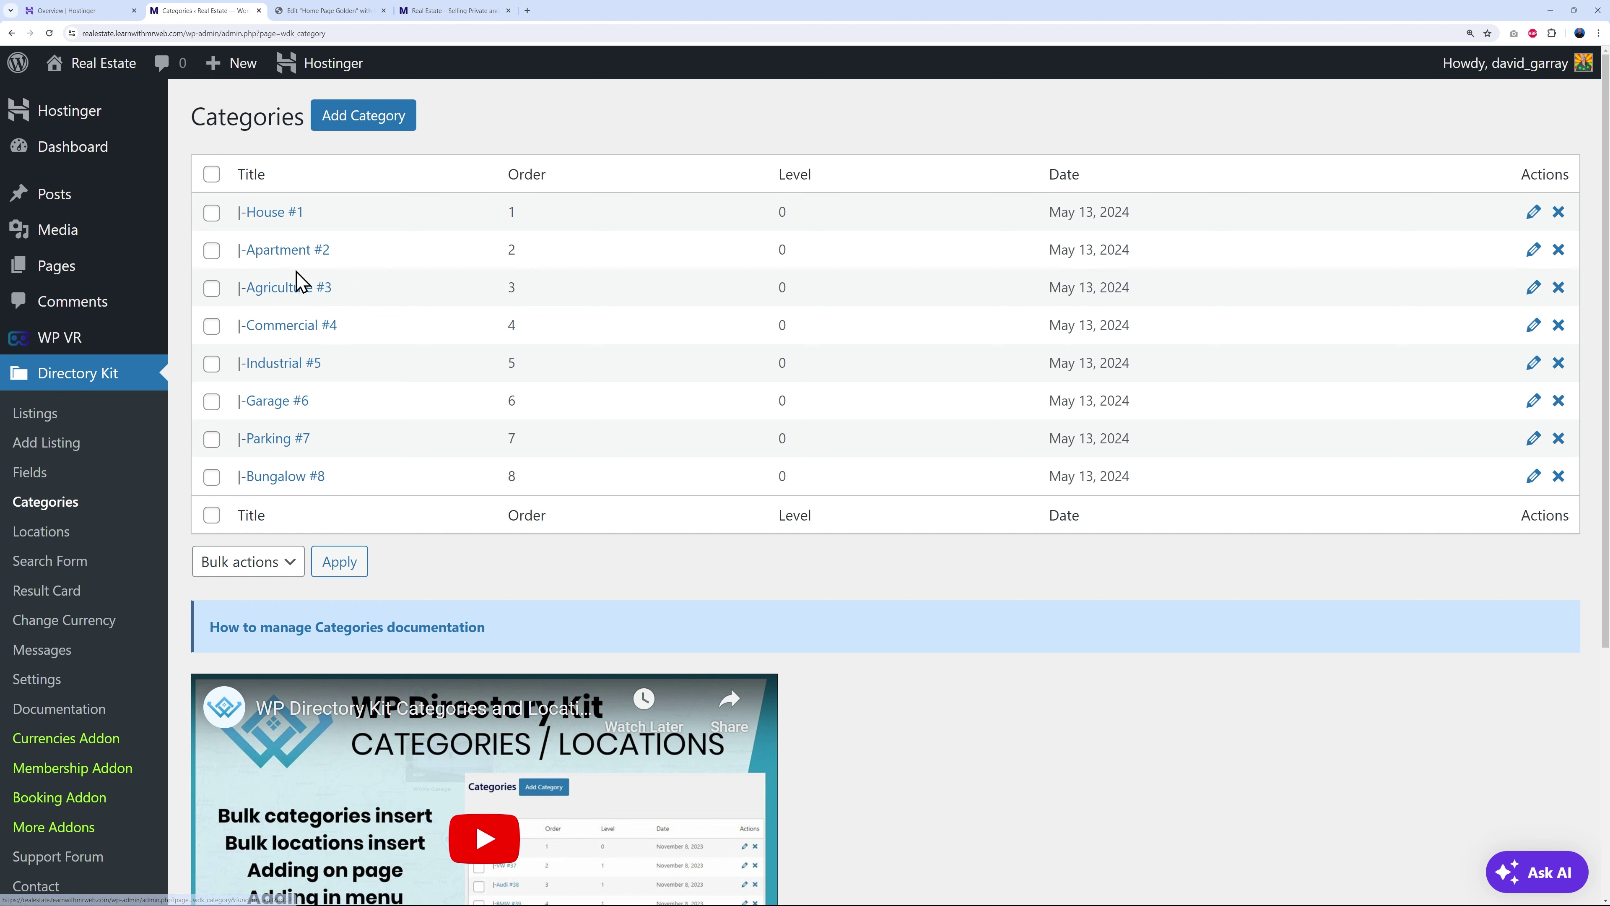
{"action": "left_click", "coordinate": [288, 287]}
{"action": "scroll", "coordinate": [1164, 494], "scroll_direction": "down", "scroll_amount": 1}
{"action": "scroll", "coordinate": [1164, 494], "scroll_direction": "down", "scroll_amount": 3}
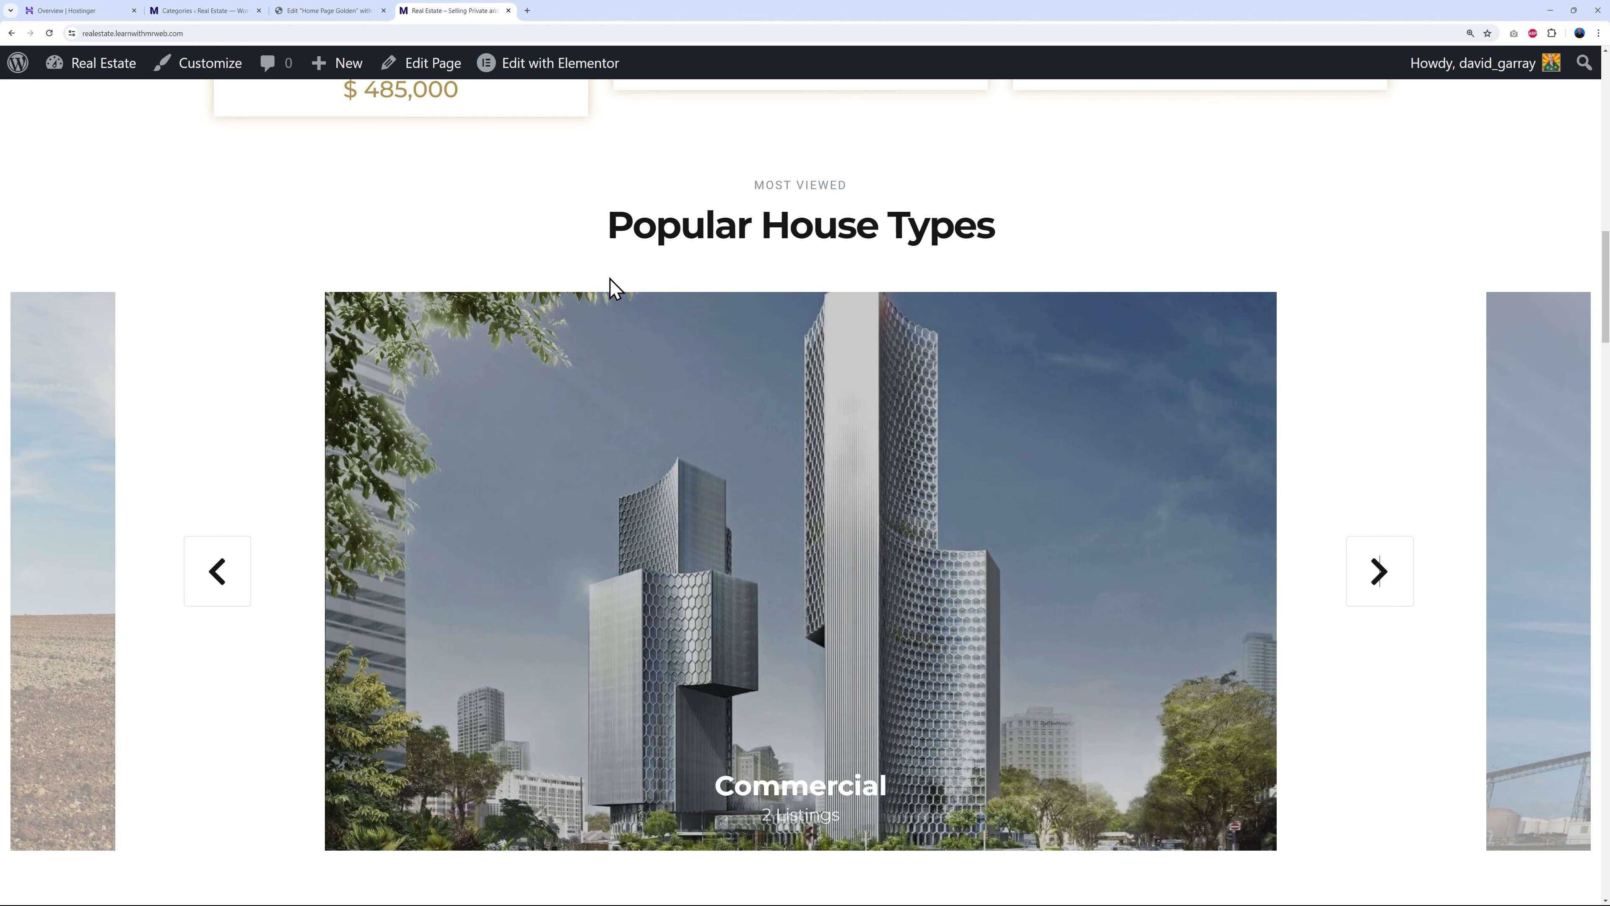
{"action": "left_click", "coordinate": [444, 11]}
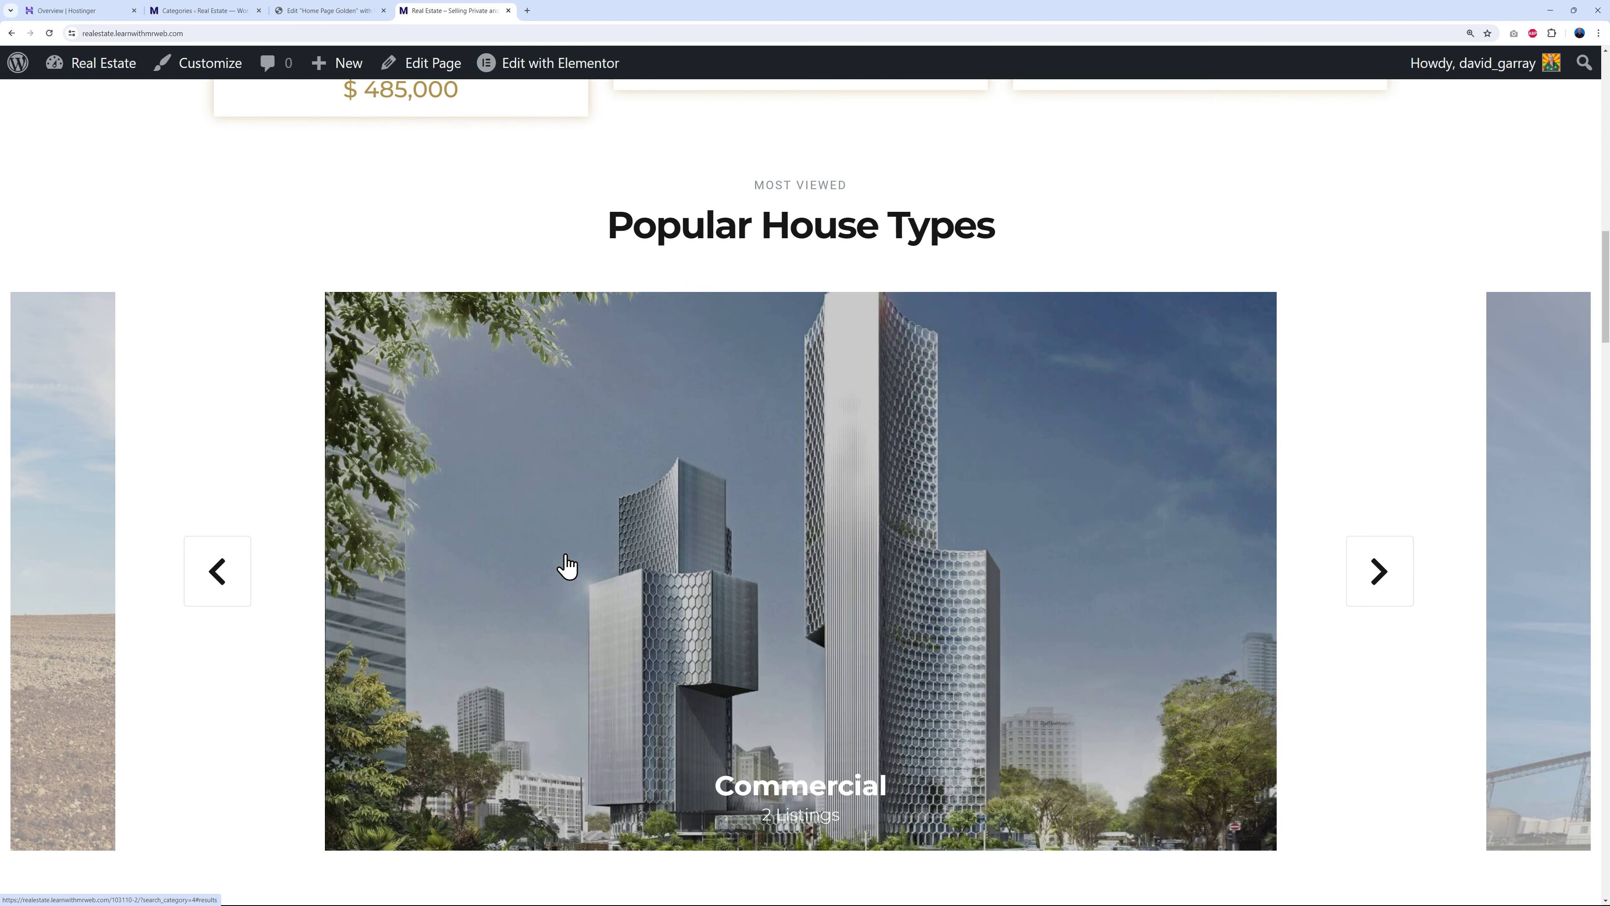
{"action": "left_click", "coordinate": [218, 571]}
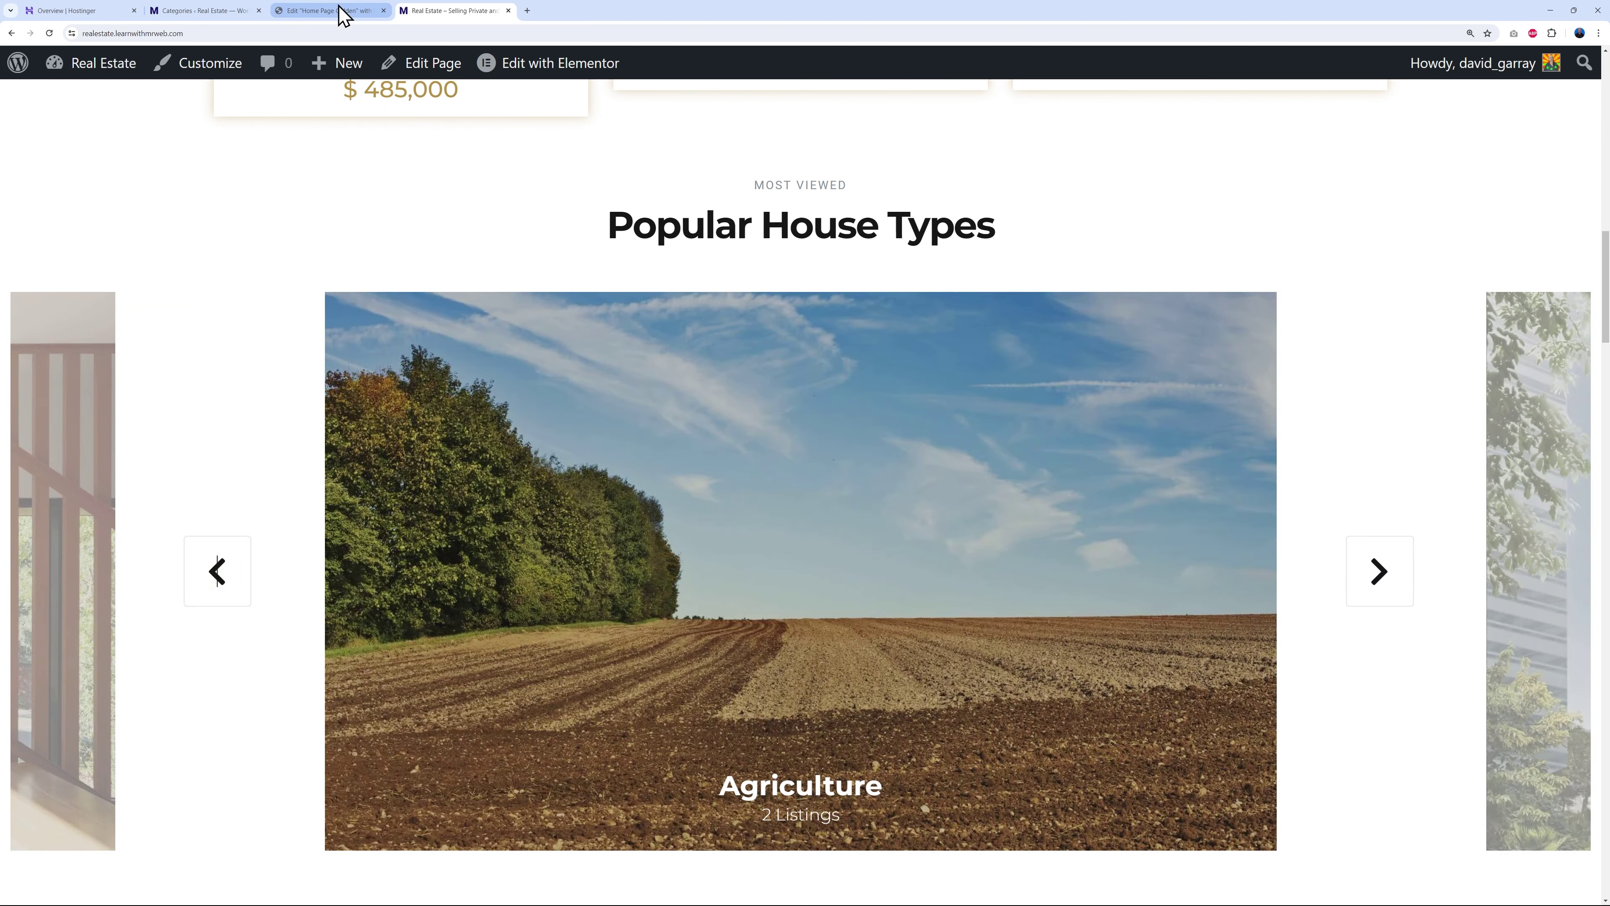
{"action": "left_click", "coordinate": [336, 11]}
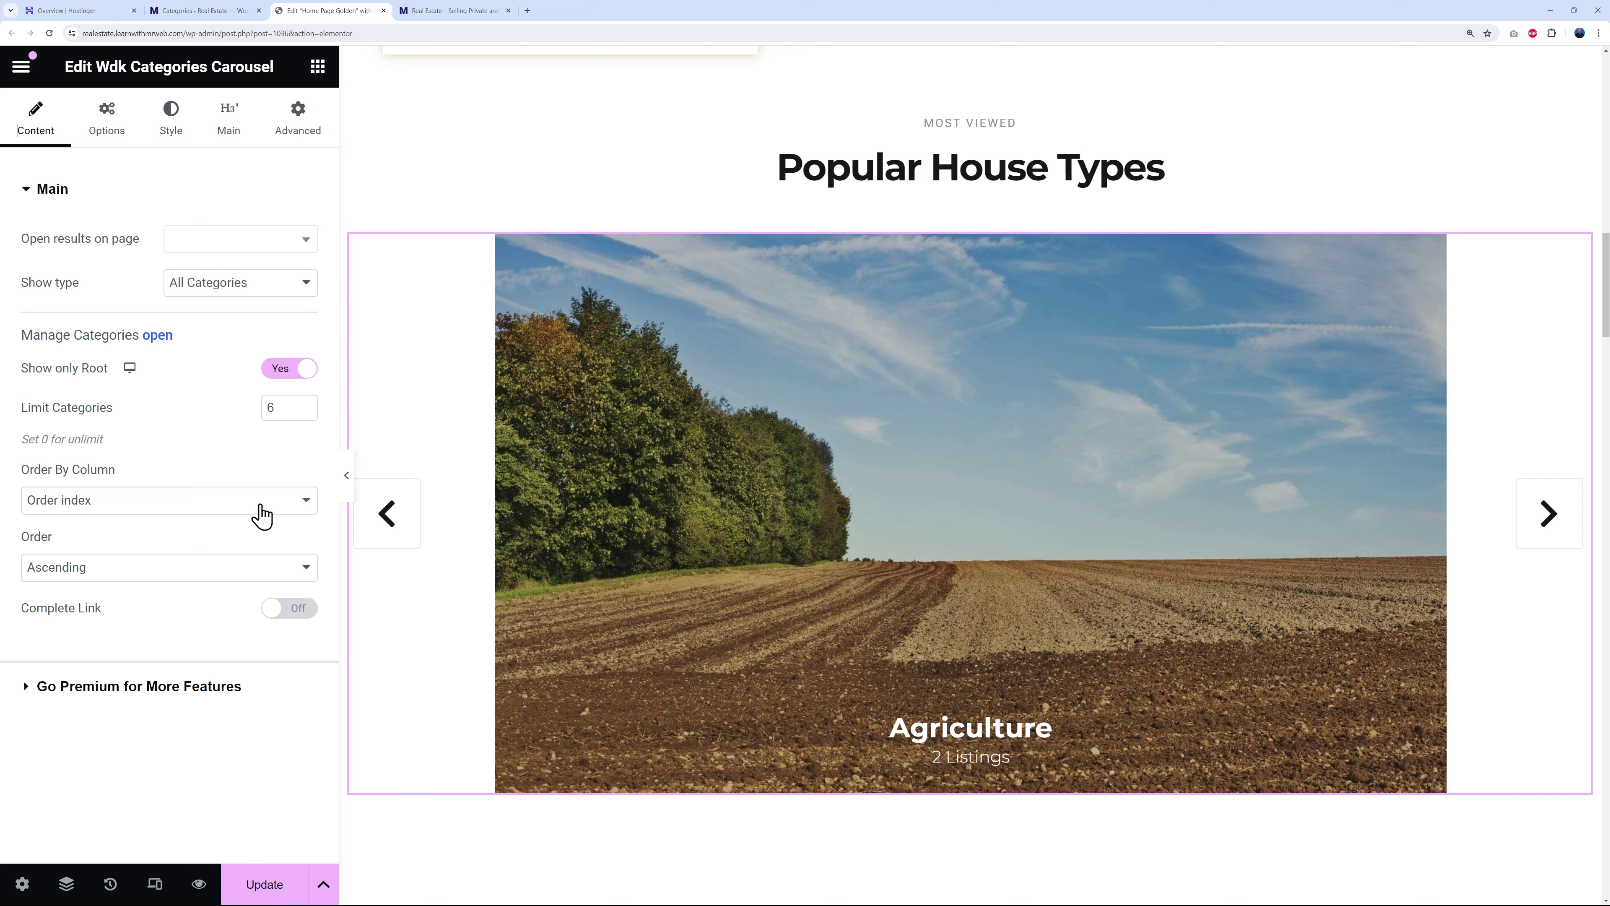
- Order the carousel categories by Most Listings, ascending, then return to the category admin tab
{"action": "left_click", "coordinate": [302, 503]}
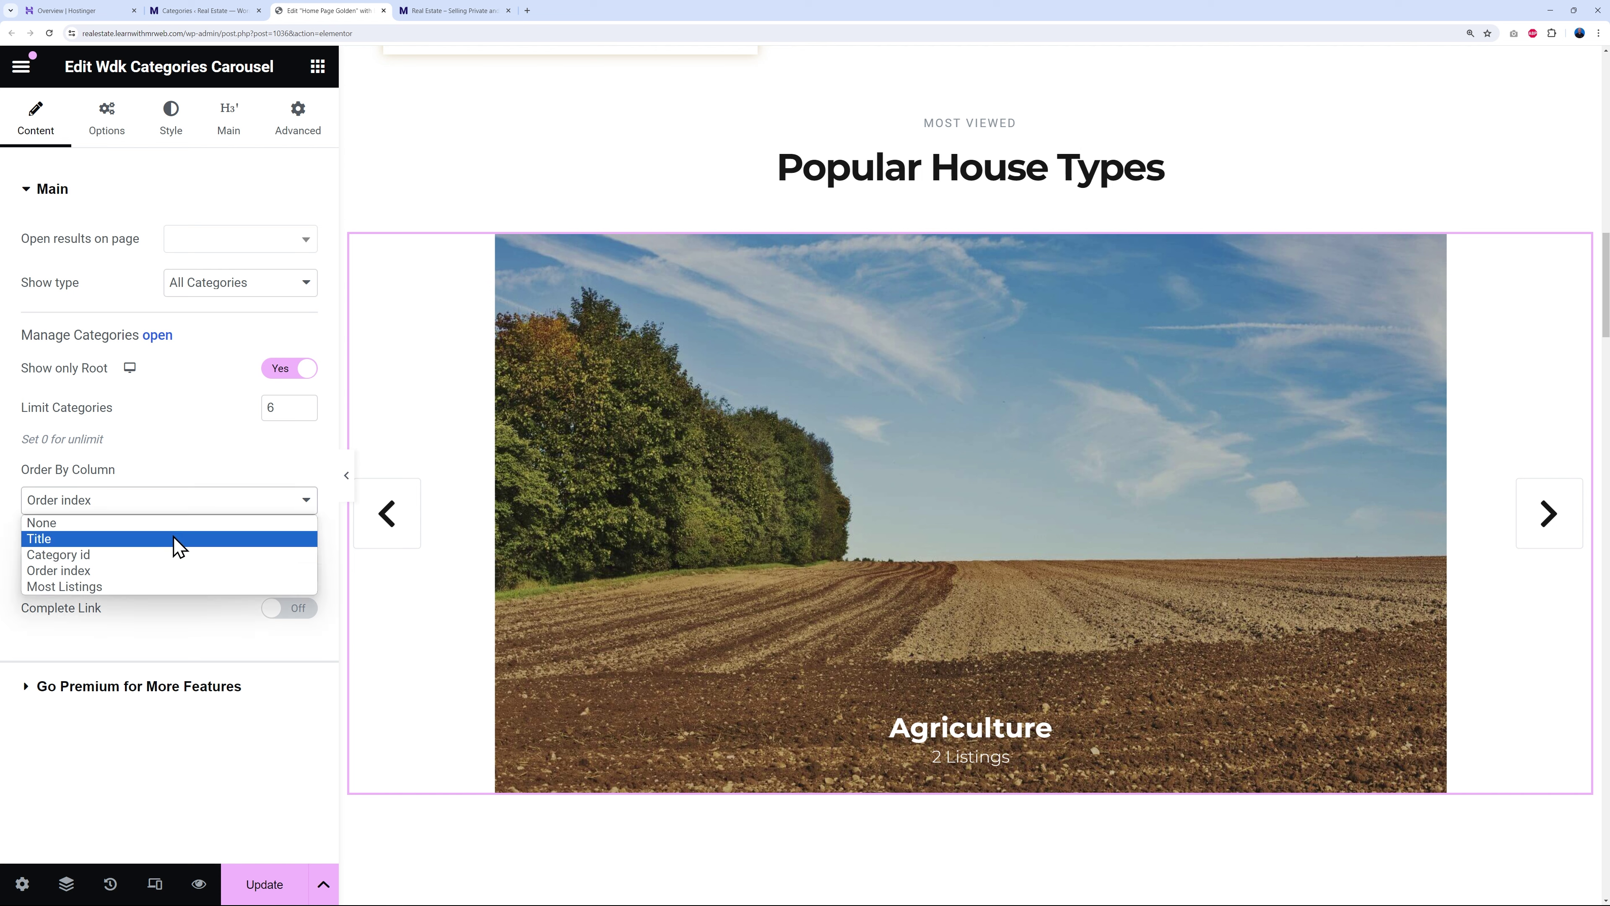
{"action": "left_click", "coordinate": [138, 586]}
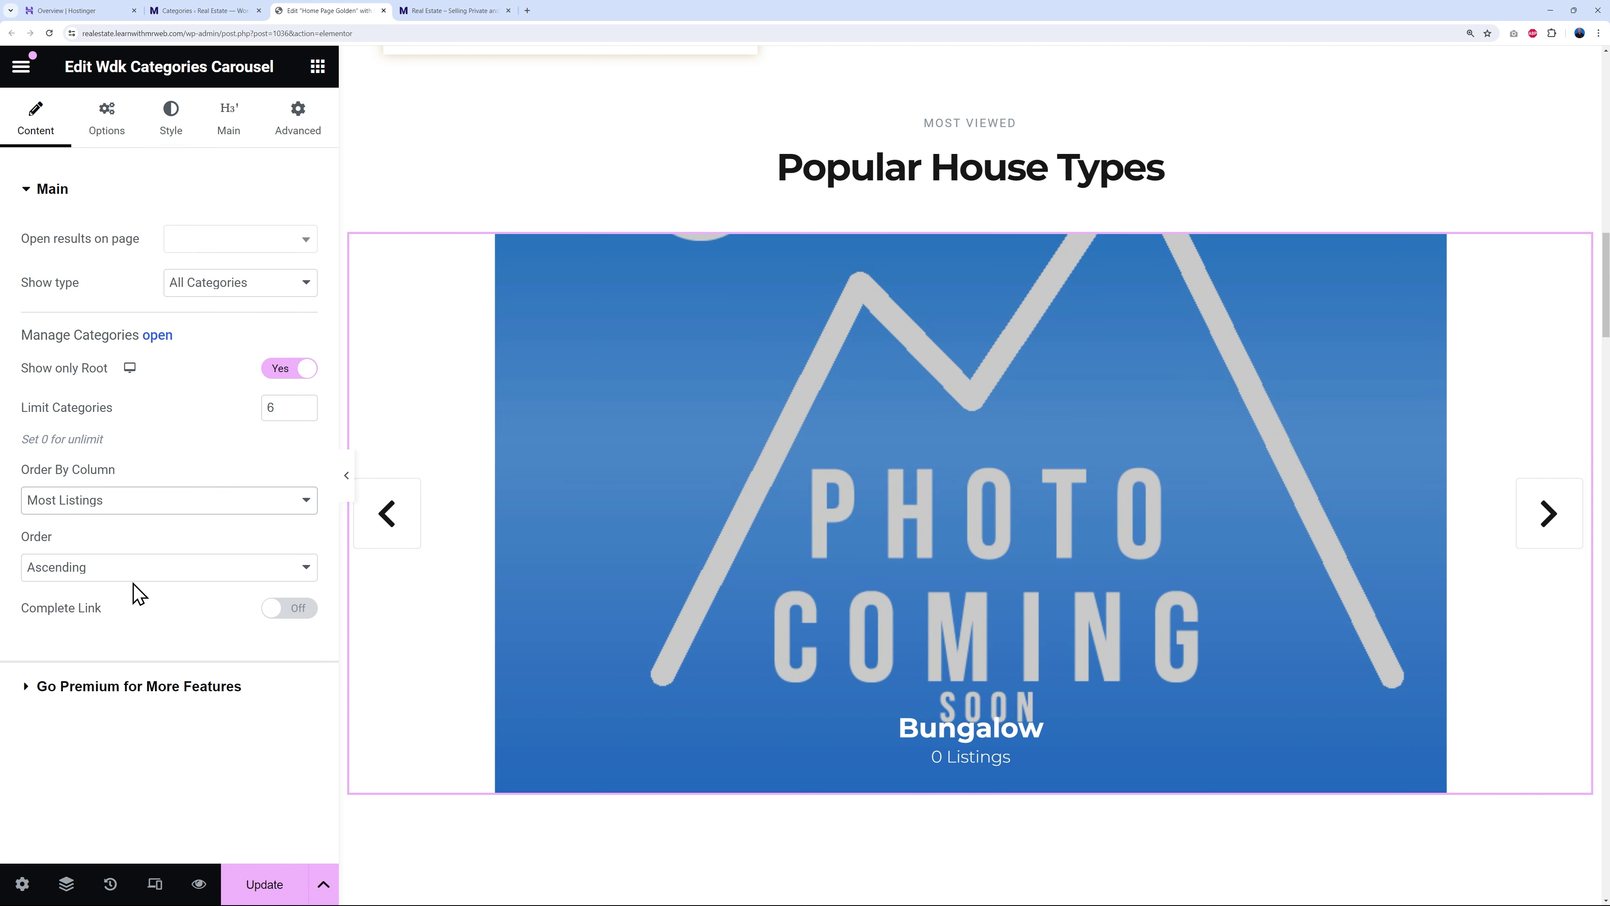
{"action": "left_click", "coordinate": [383, 514]}
{"action": "left_click", "coordinate": [380, 531]}
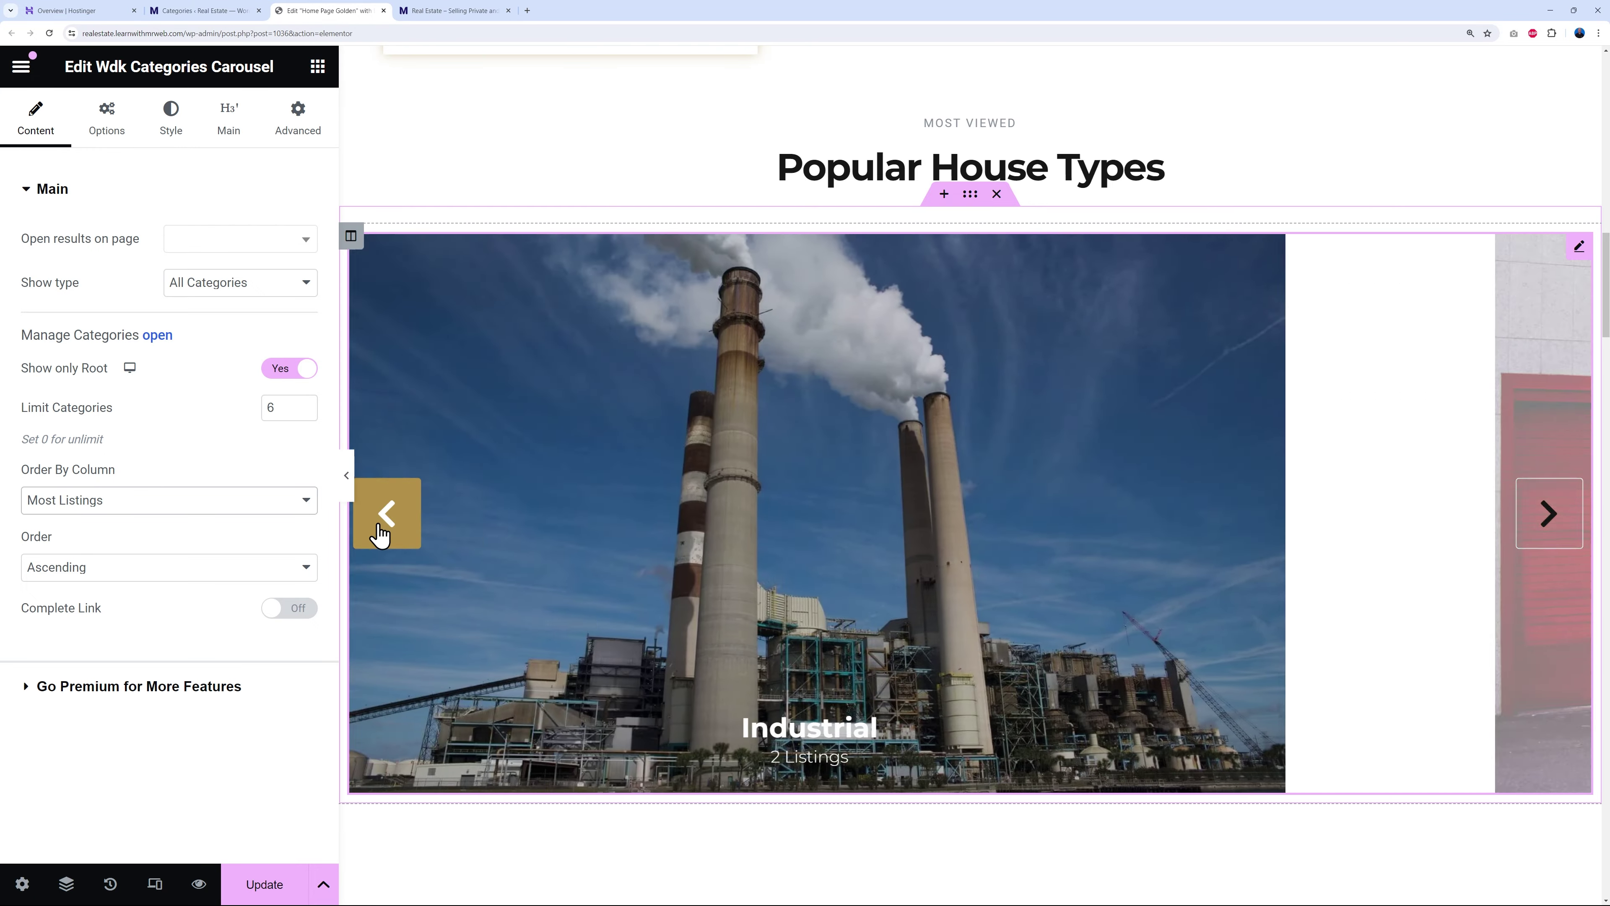
{"action": "left_click", "coordinate": [381, 532]}
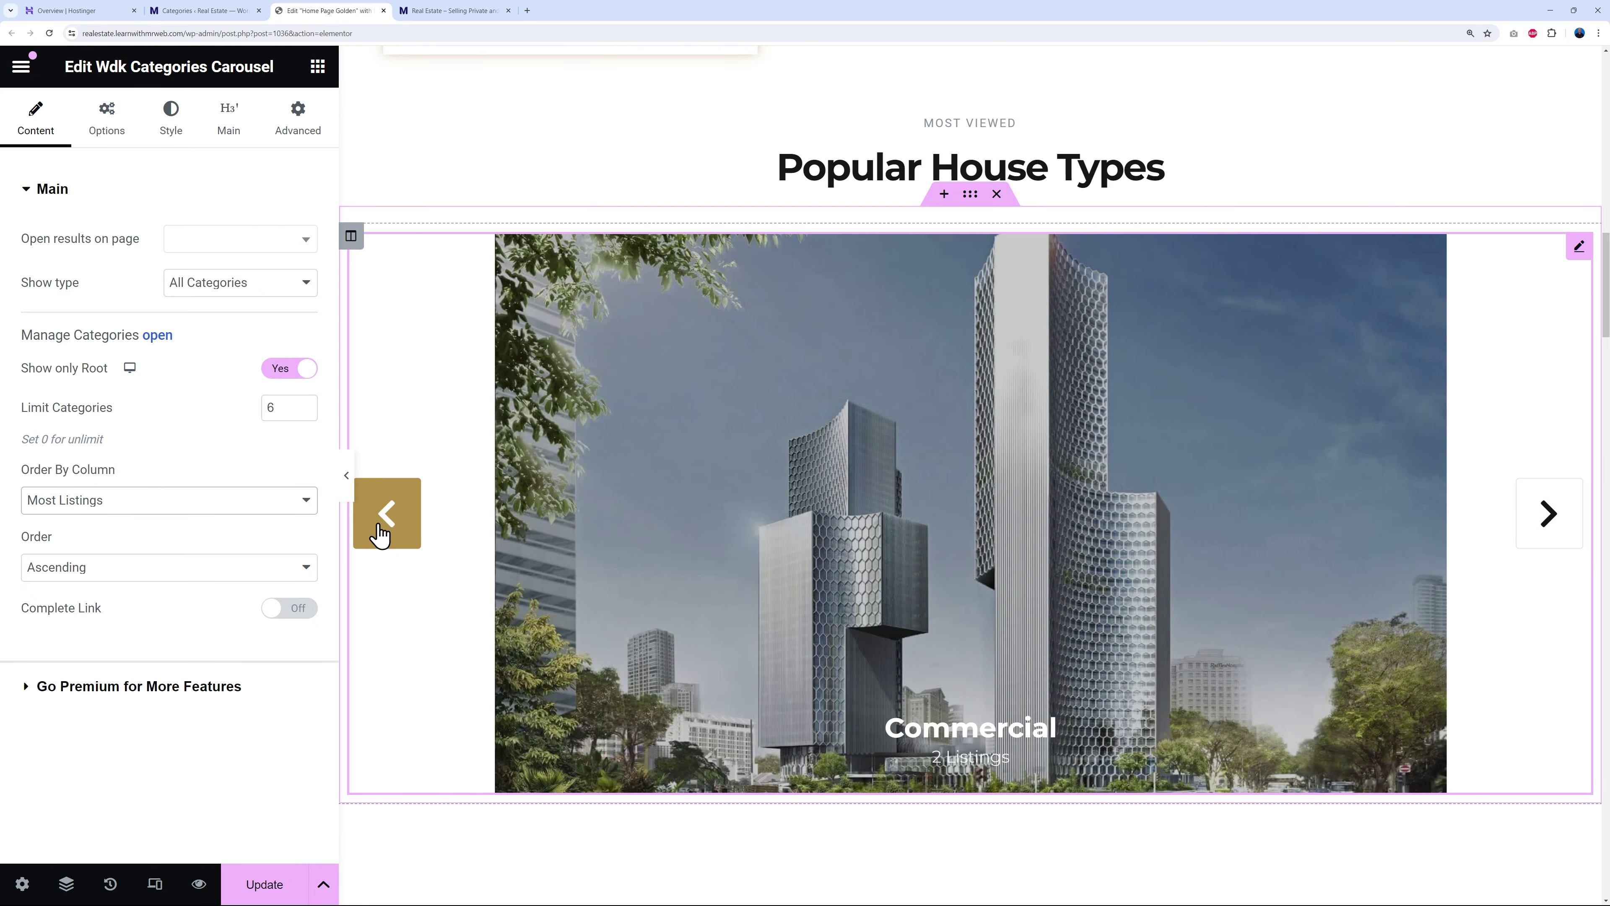
{"action": "left_click", "coordinate": [380, 532]}
{"action": "left_click", "coordinate": [307, 566]}
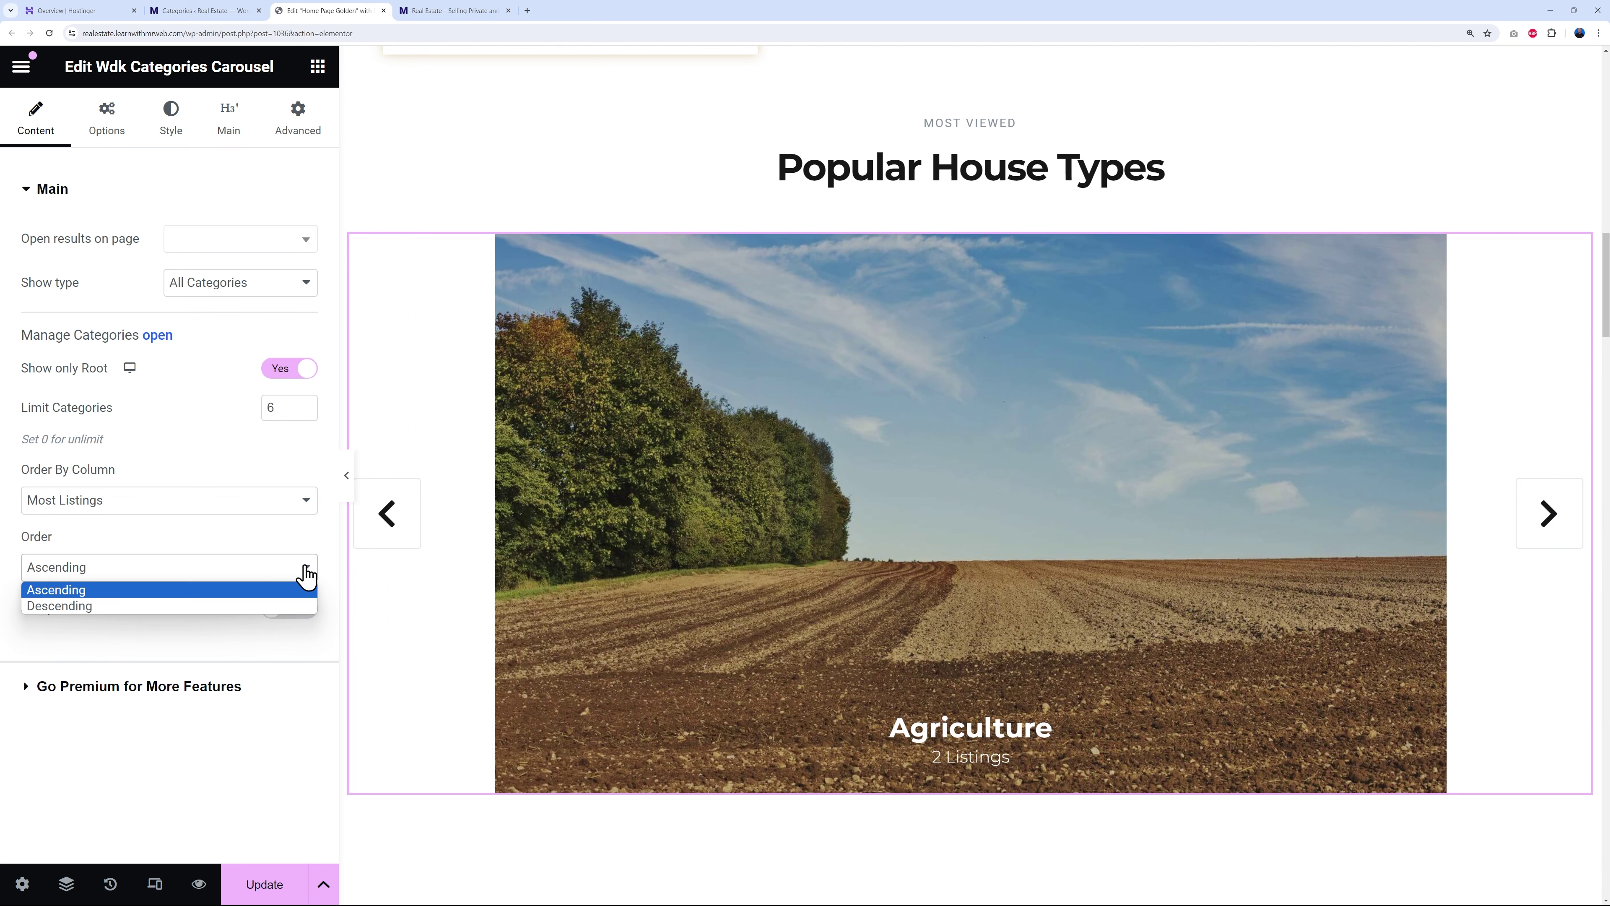
{"action": "left_click", "coordinate": [298, 583]}
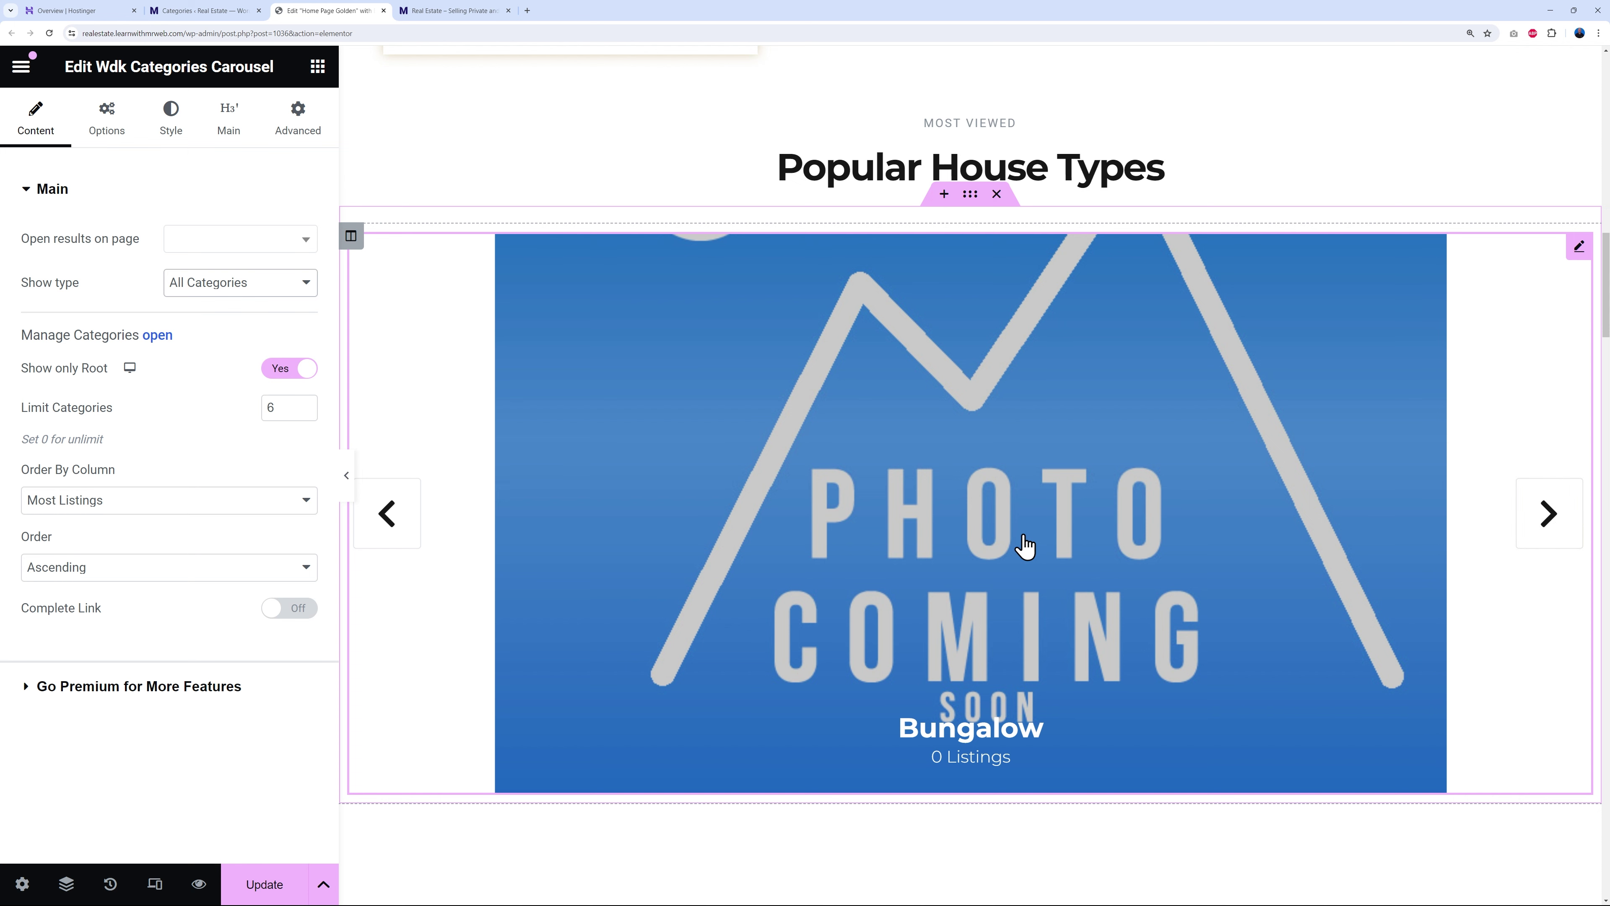
{"action": "left_click", "coordinate": [226, 14]}
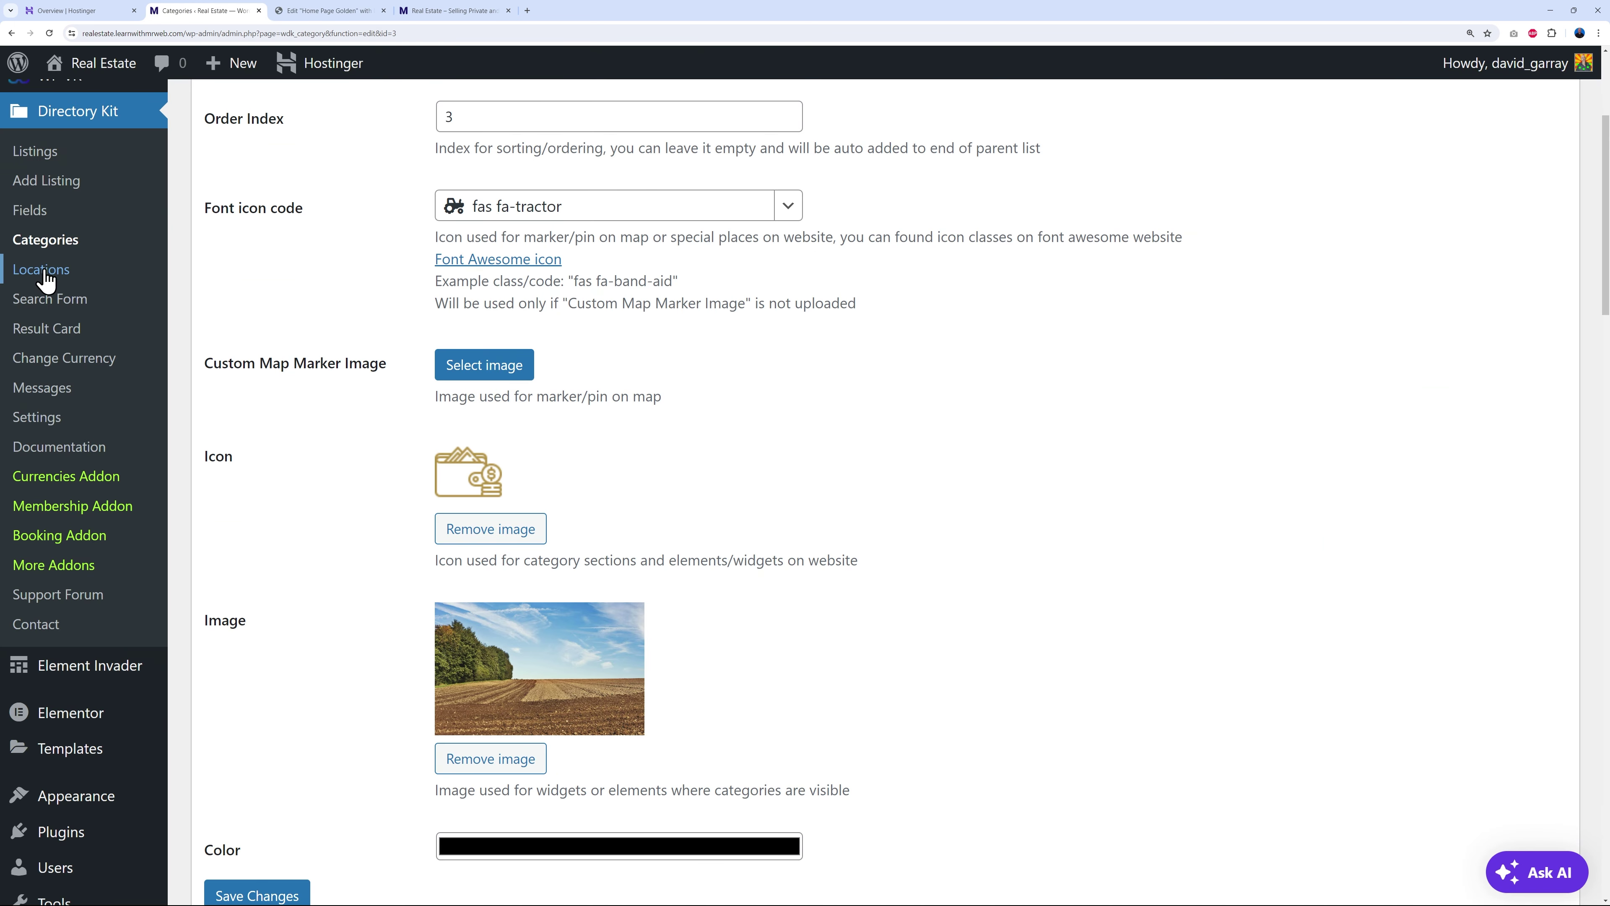
- Open the Bungalow category for editing from the categories list
{"action": "left_click", "coordinate": [50, 244]}
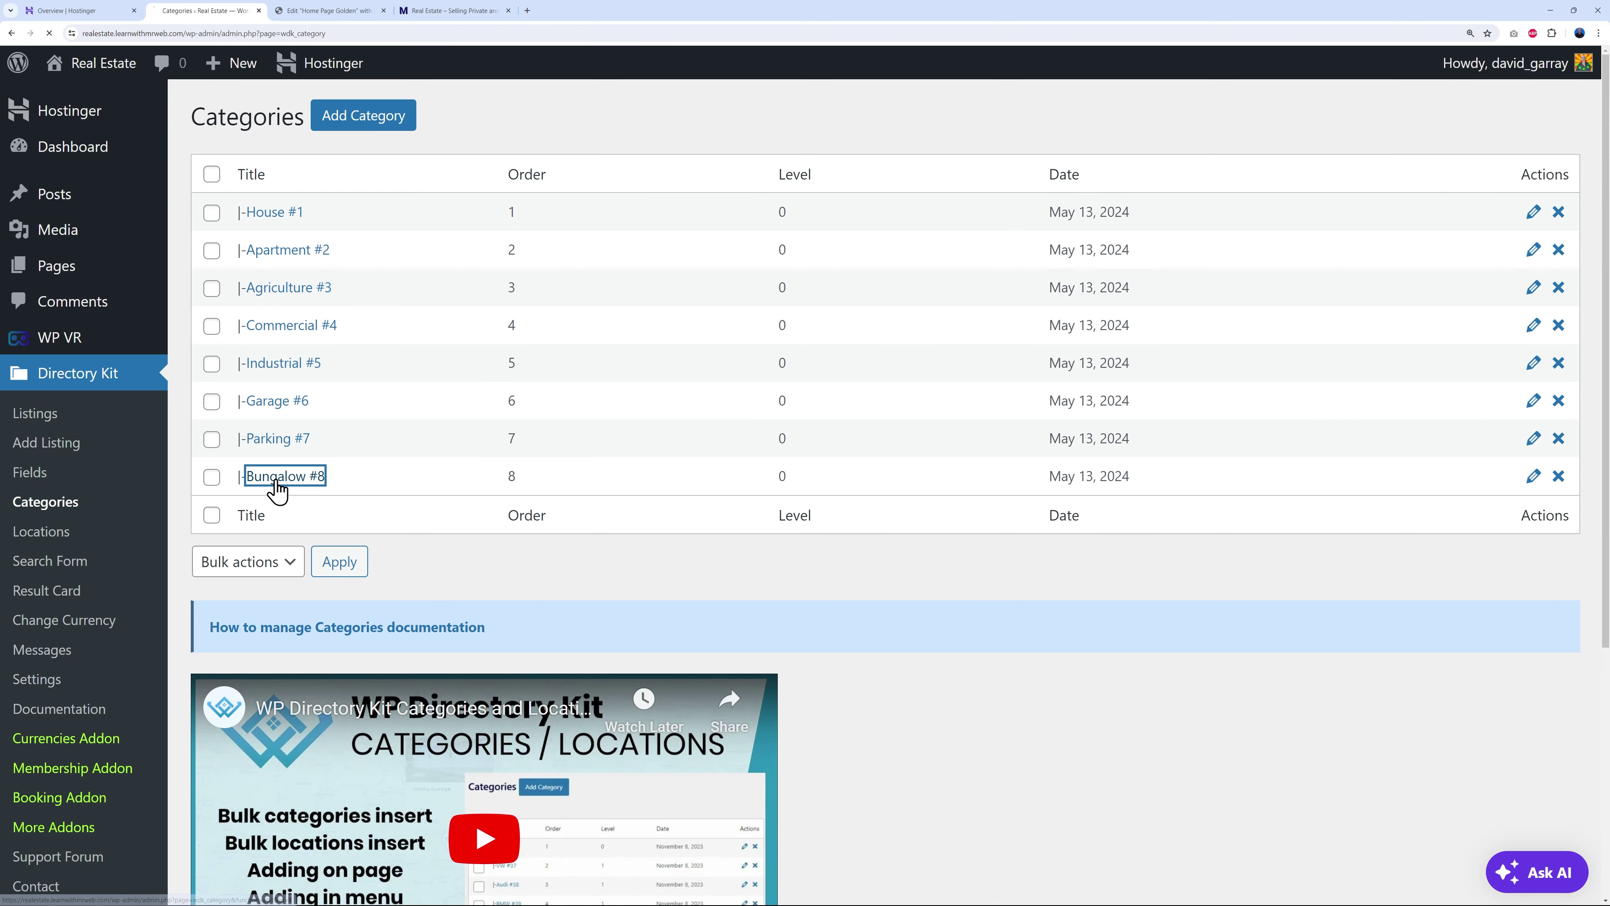
{"action": "left_click", "coordinate": [282, 477]}
{"action": "scroll", "coordinate": [888, 567], "scroll_direction": "down", "scroll_amount": 4}
{"action": "scroll", "coordinate": [991, 572], "scroll_direction": "down", "scroll_amount": 3}
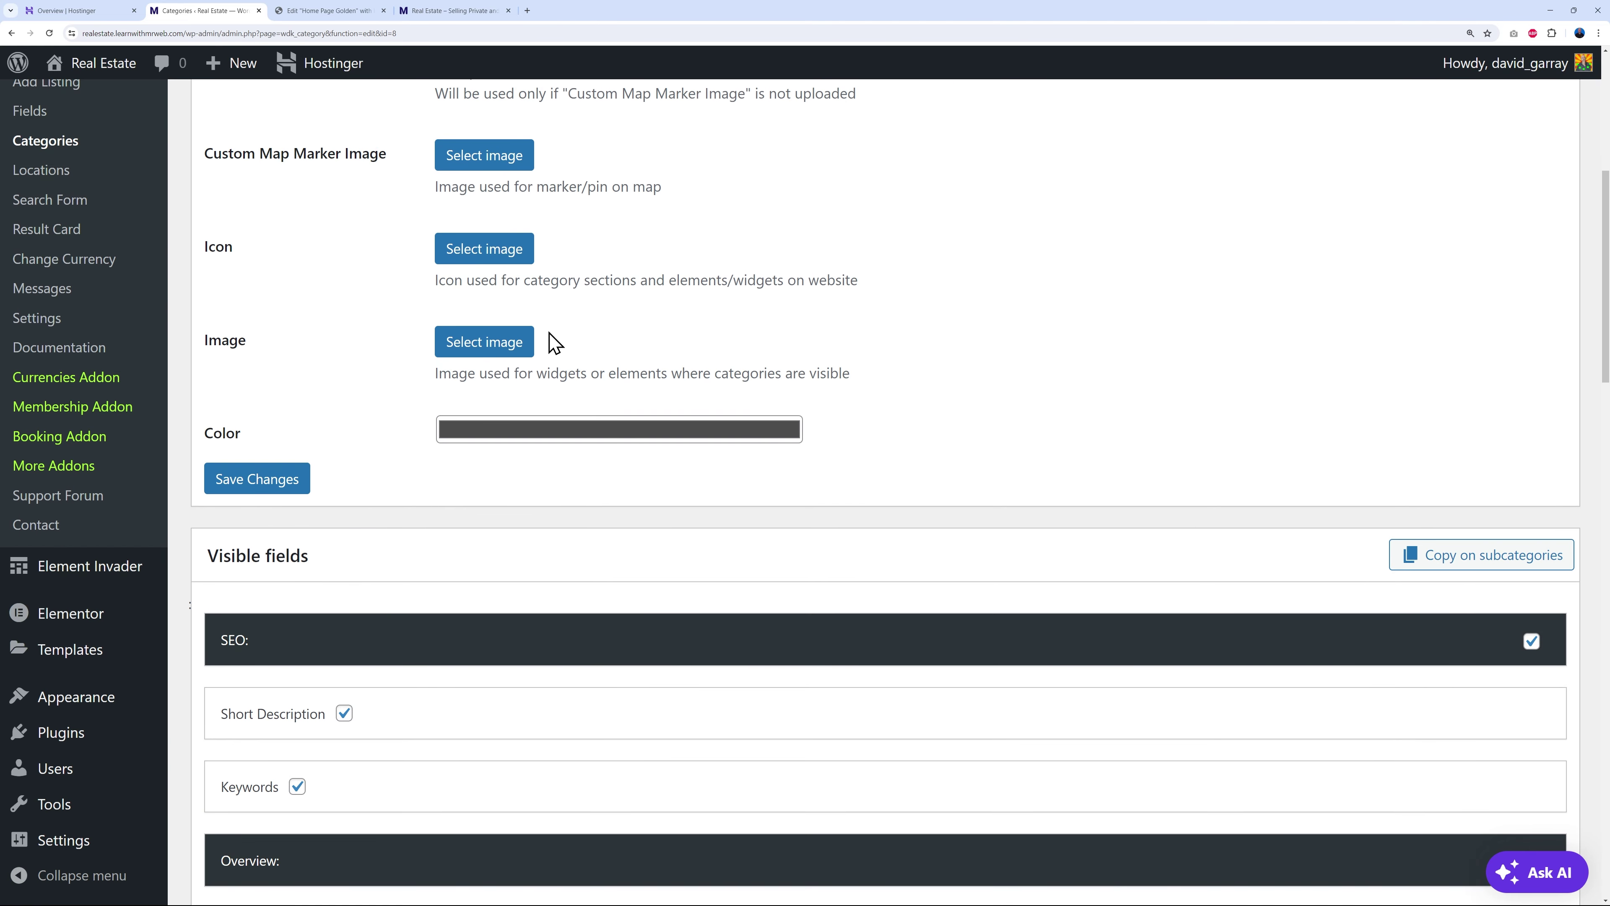
- Upload craftsman-bungalow-style-1.jpg as the Bungalow category image and save
{"action": "left_click", "coordinate": [520, 347]}
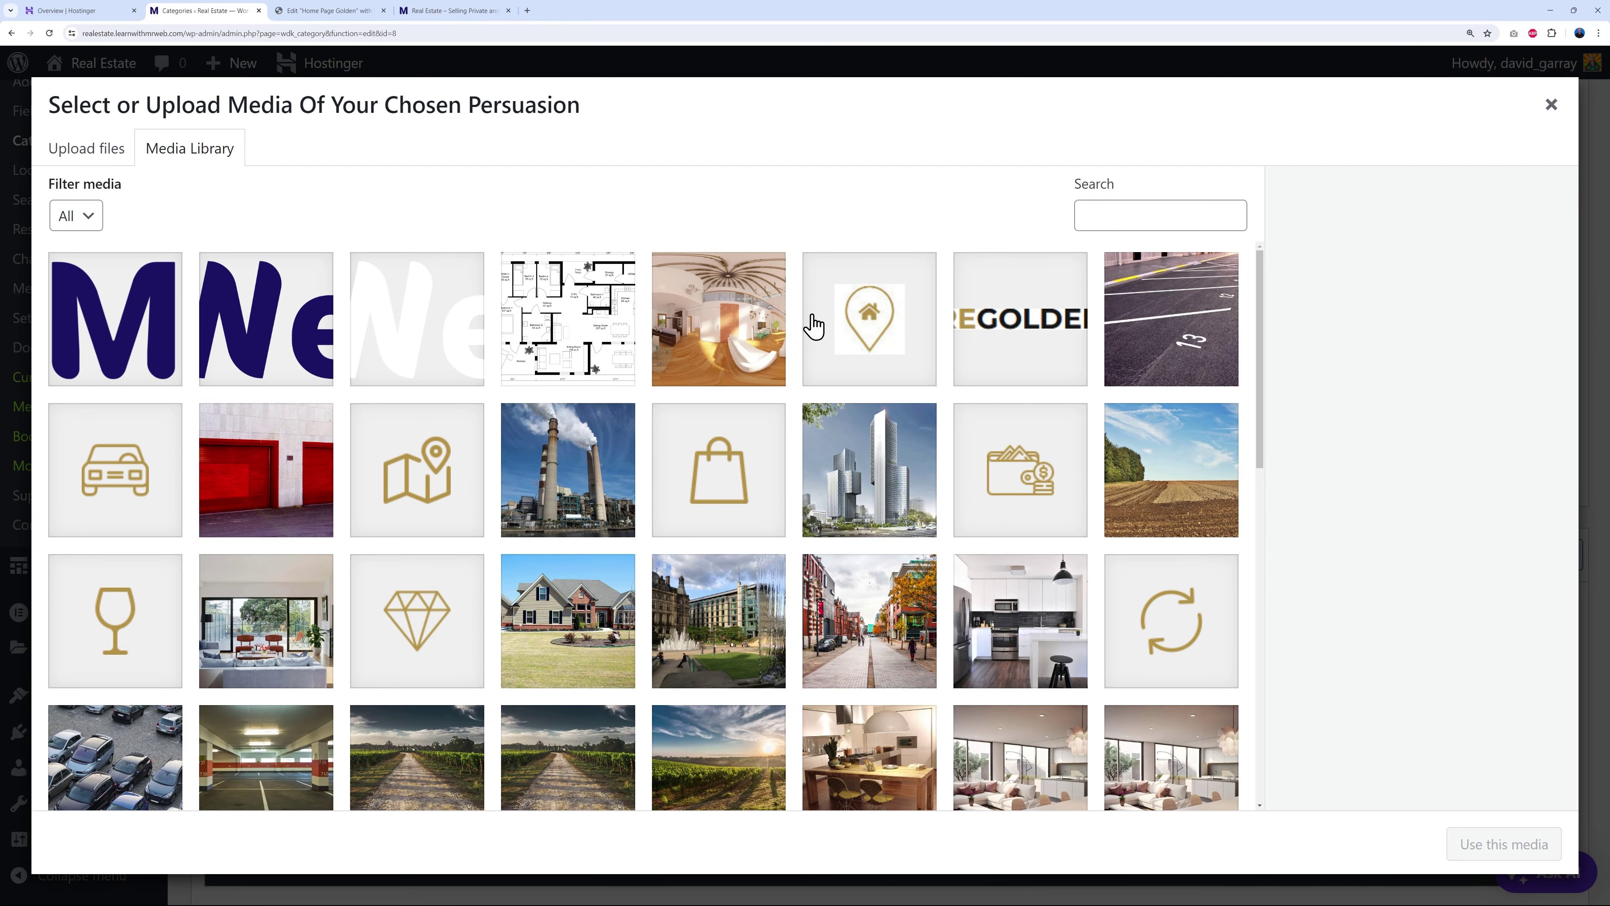
{"action": "left_click", "coordinate": [109, 154]}
{"action": "left_click", "coordinate": [787, 472]}
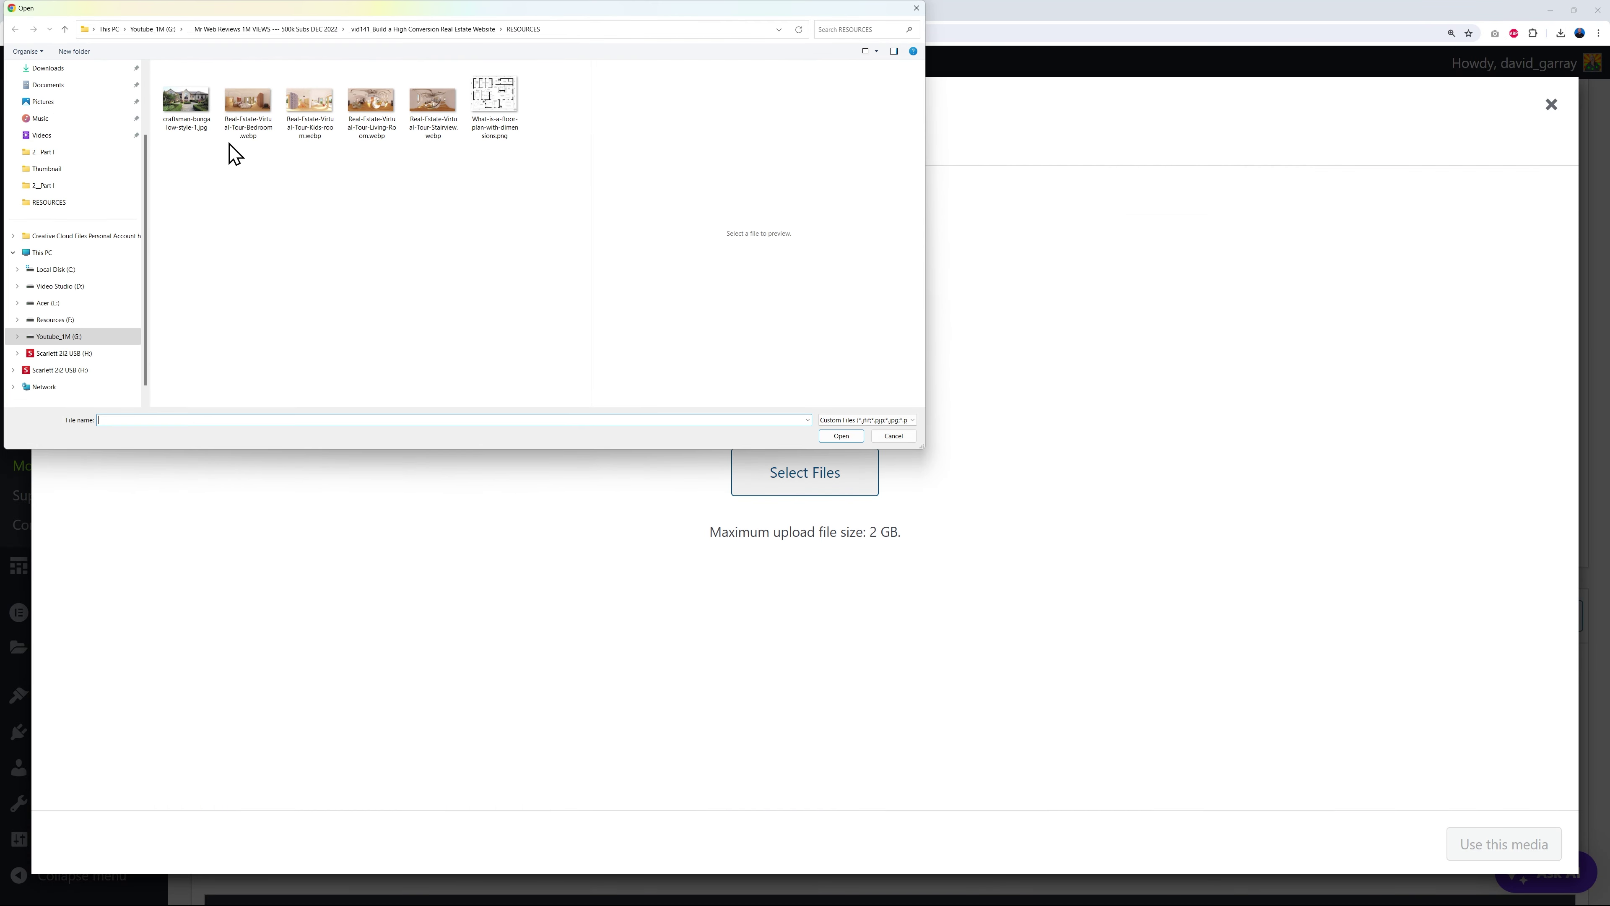
{"action": "left_click", "coordinate": [186, 101]}
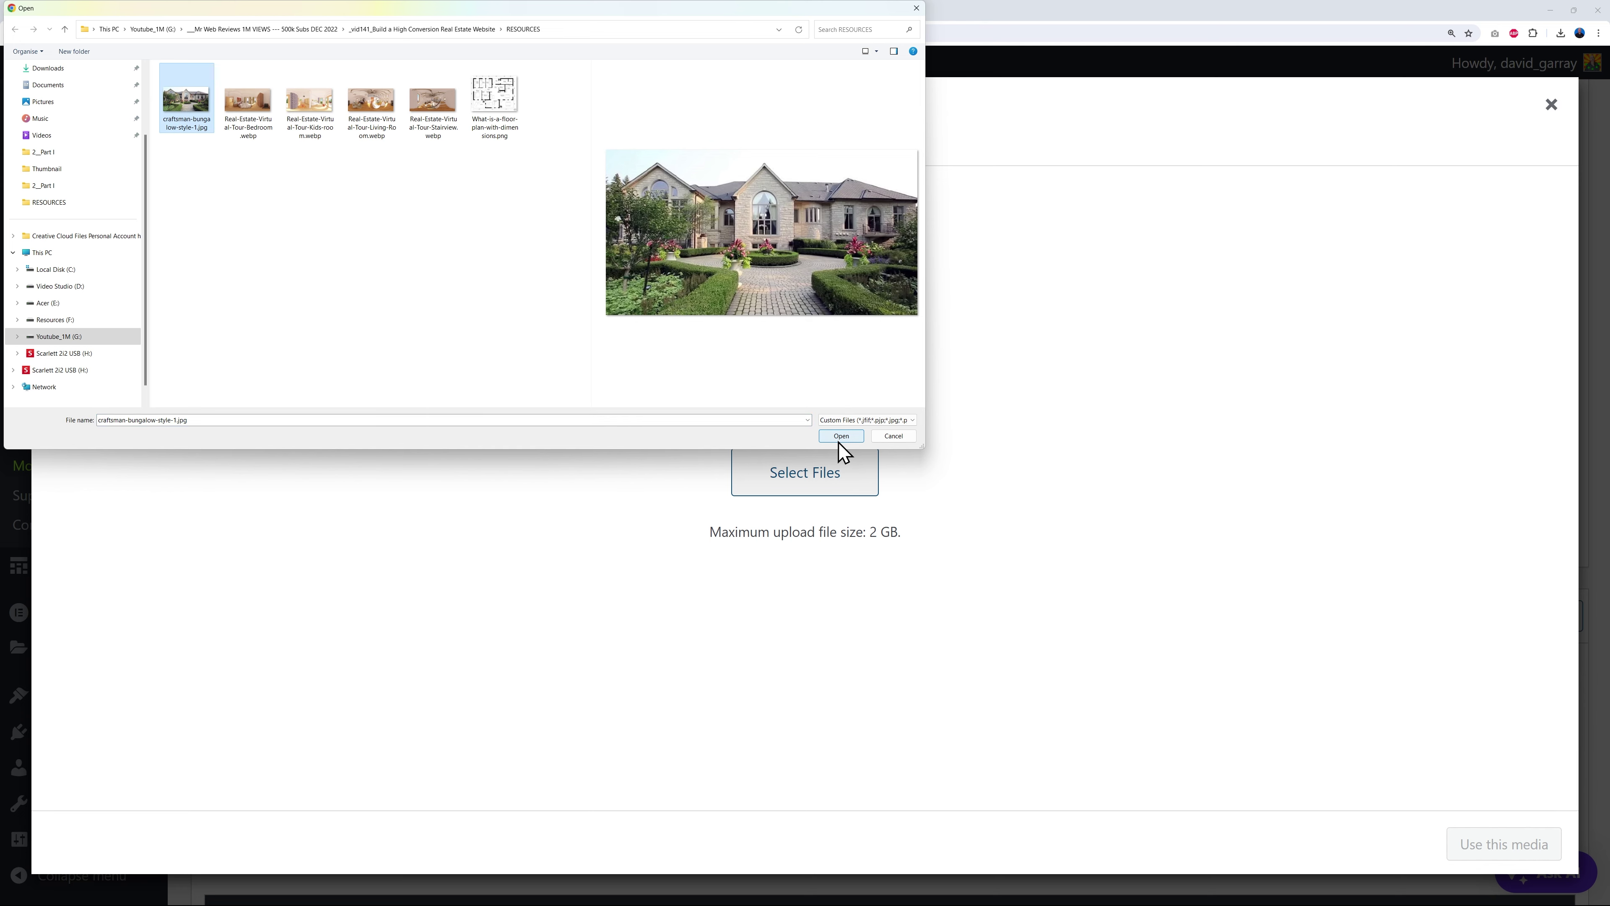
{"action": "left_click", "coordinate": [839, 439]}
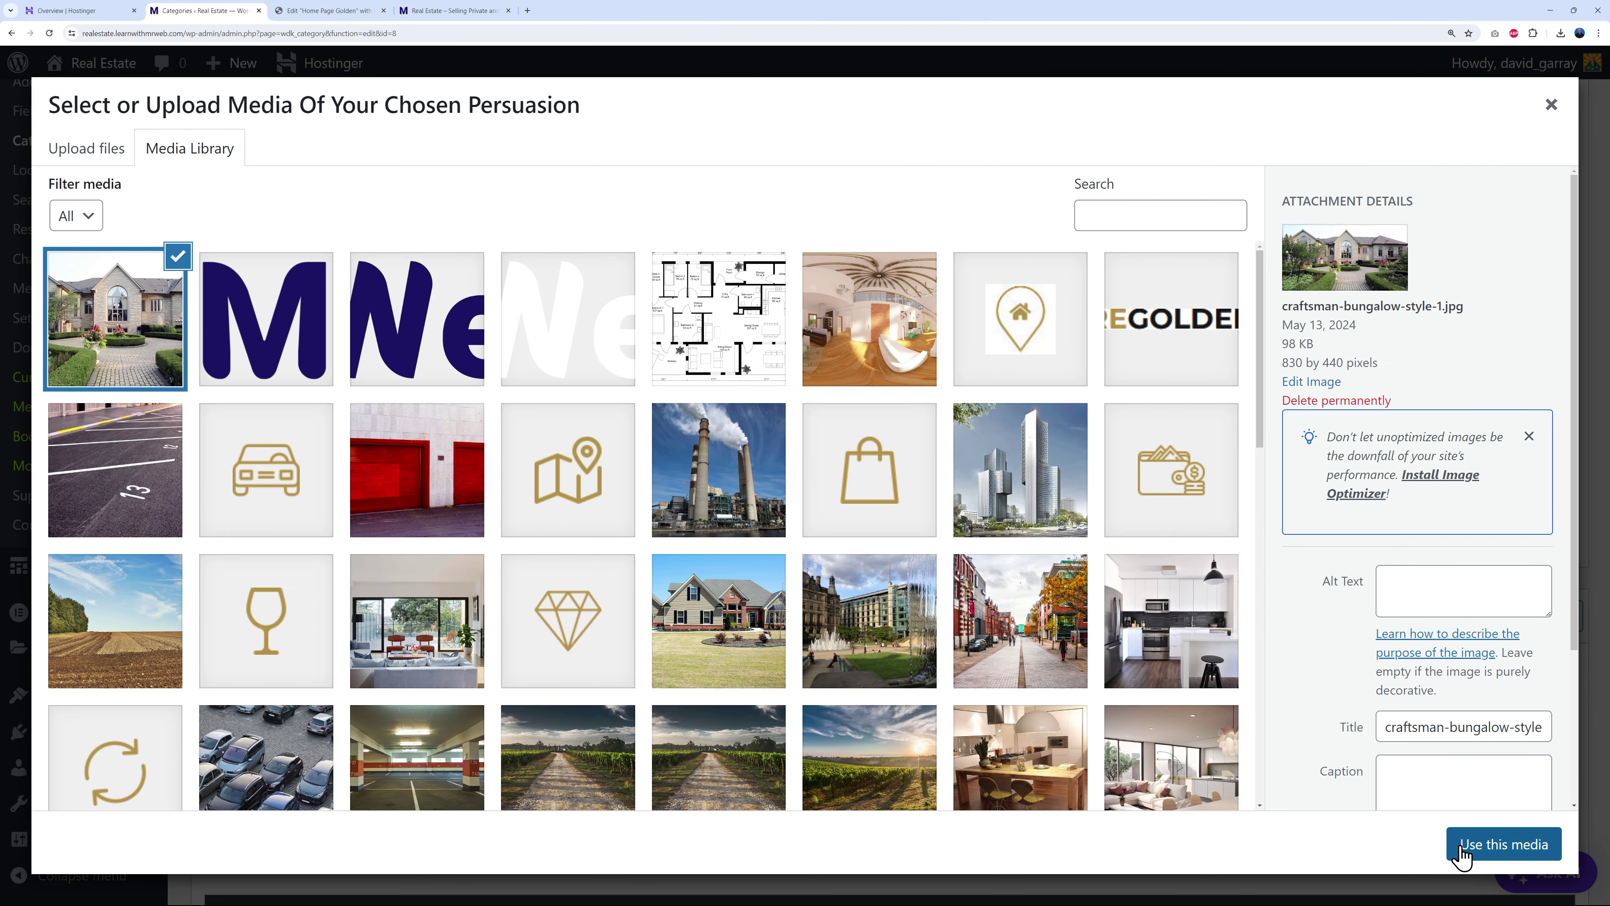
{"action": "left_click", "coordinate": [1462, 856]}
{"action": "scroll", "coordinate": [349, 662], "scroll_direction": "down", "scroll_amount": 1}
{"action": "left_click", "coordinate": [289, 618]}
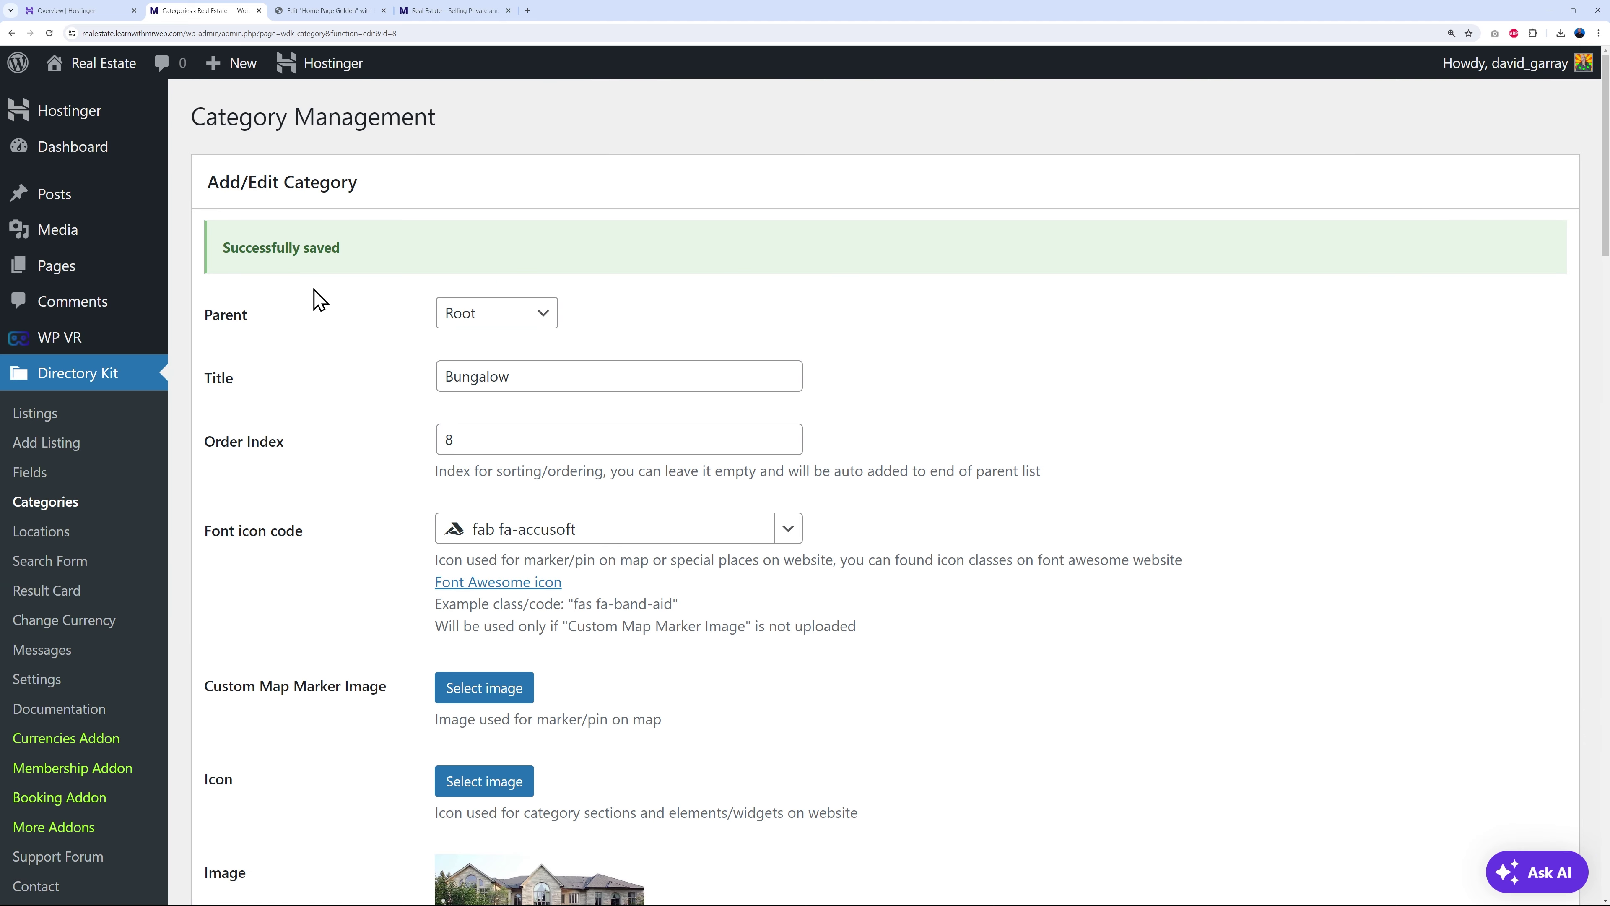
- Reload the live home page and advance the Popular House Types carousel until House reappears
{"action": "left_click", "coordinate": [452, 10]}
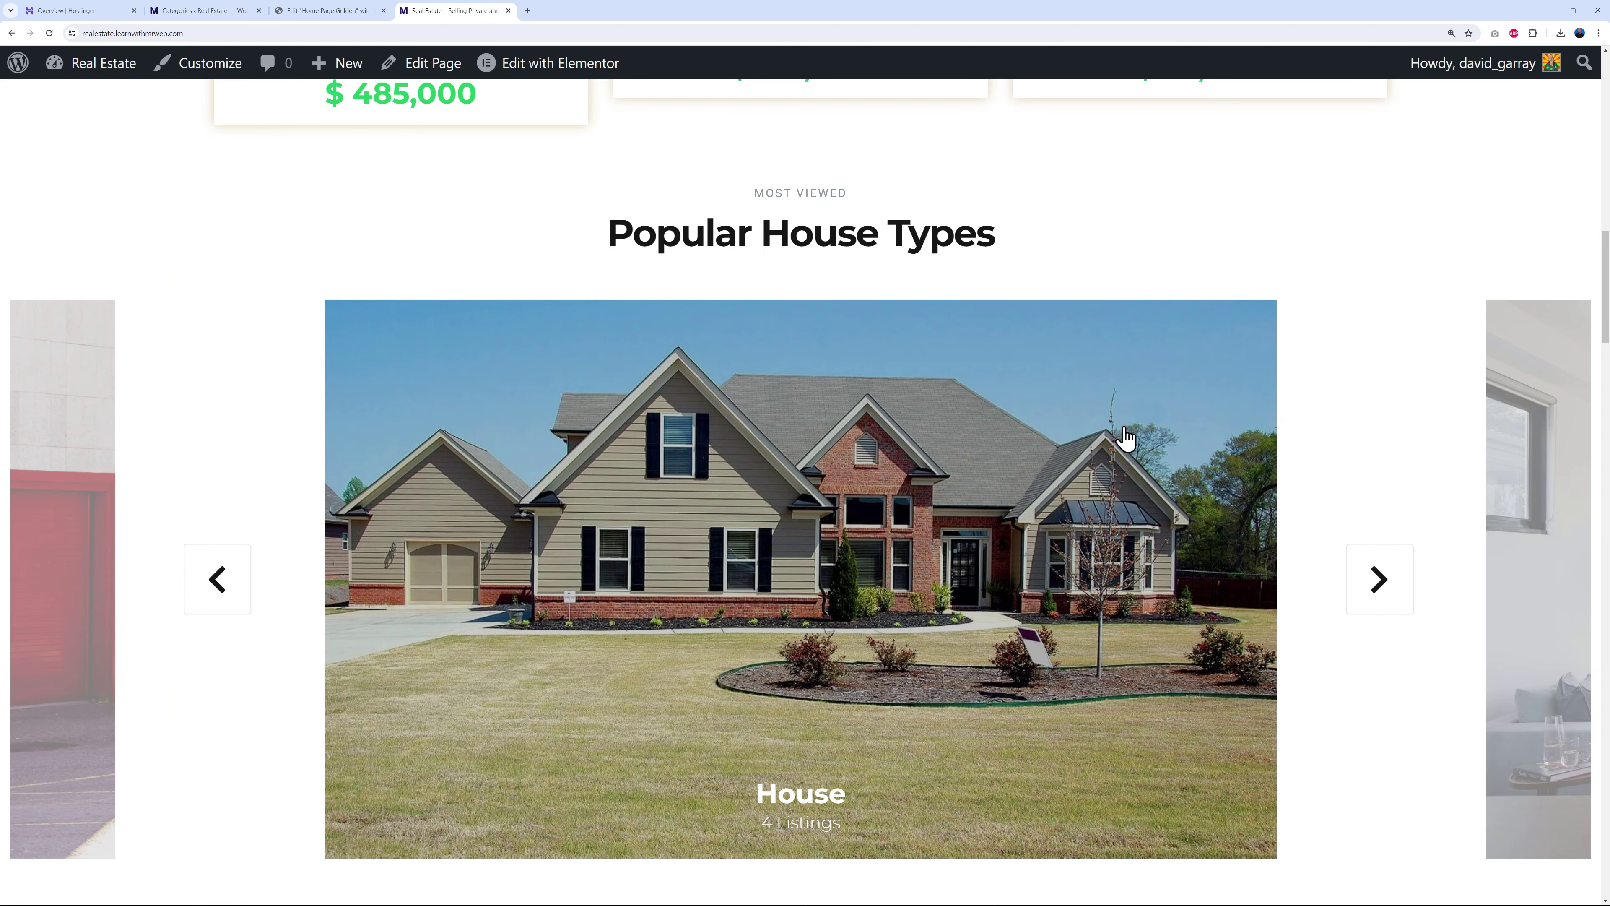
{"action": "left_click", "coordinate": [50, 33]}
{"action": "left_click", "coordinate": [1379, 579]}
{"action": "left_click", "coordinate": [1379, 579]}
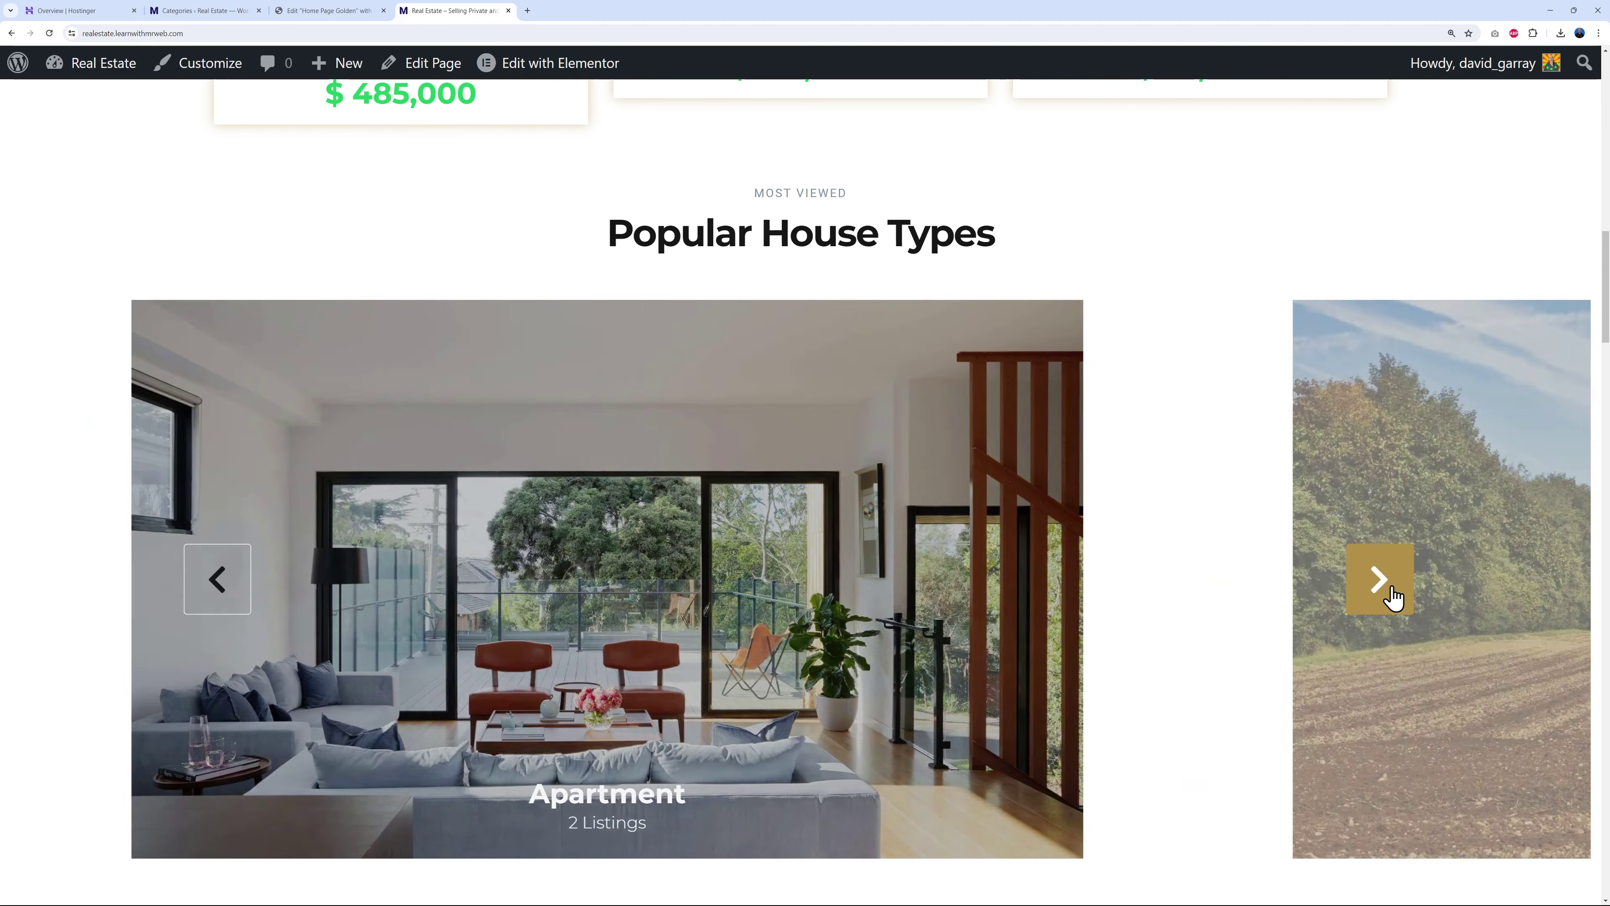
{"action": "left_click", "coordinate": [1379, 579]}
{"action": "left_click", "coordinate": [1388, 588]}
{"action": "left_click", "coordinate": [1388, 589]}
{"action": "left_click", "coordinate": [1388, 589]}
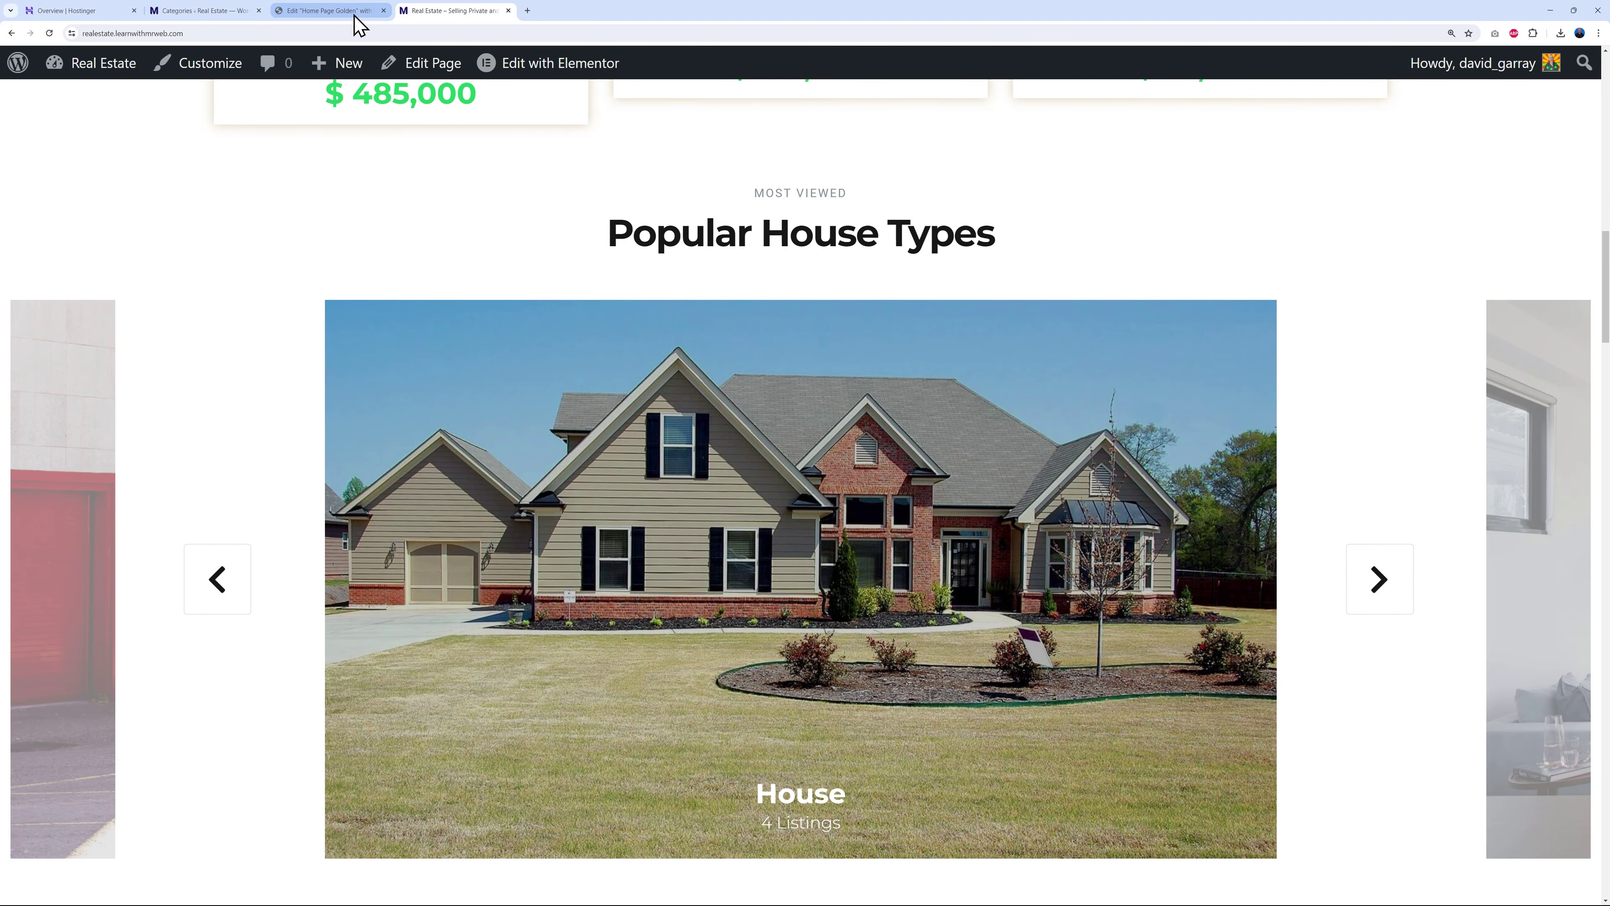
{"action": "left_click", "coordinate": [379, 11]}
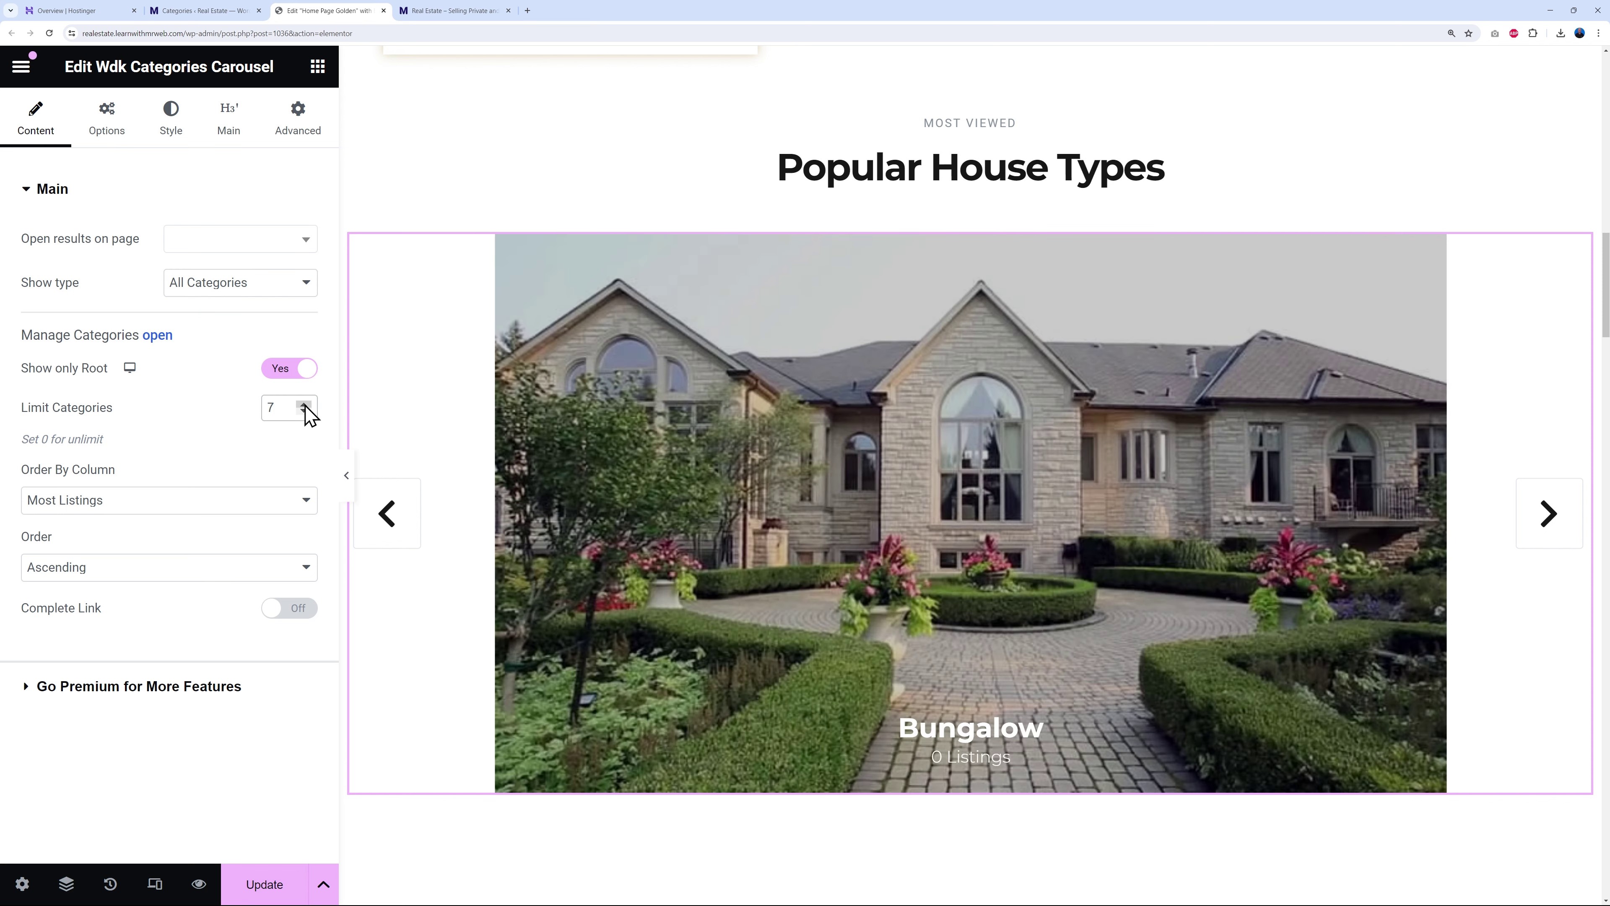
- Save the page, browse the live carousel back to Industrial, then return to the editor
{"action": "left_click", "coordinate": [264, 884]}
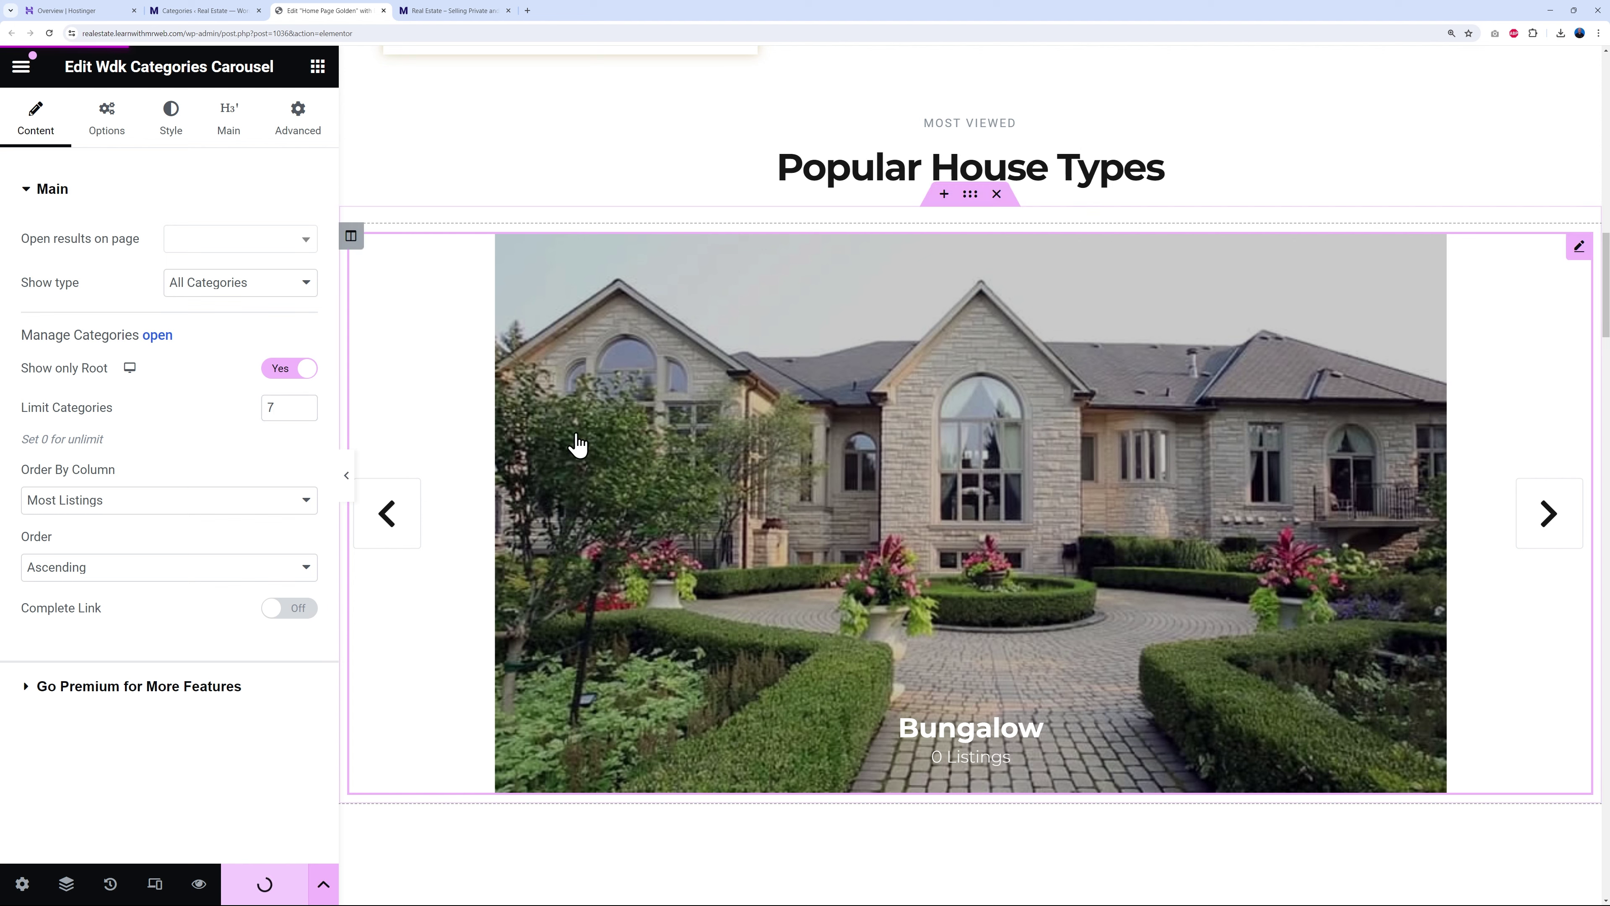
{"action": "left_click", "coordinate": [455, 11]}
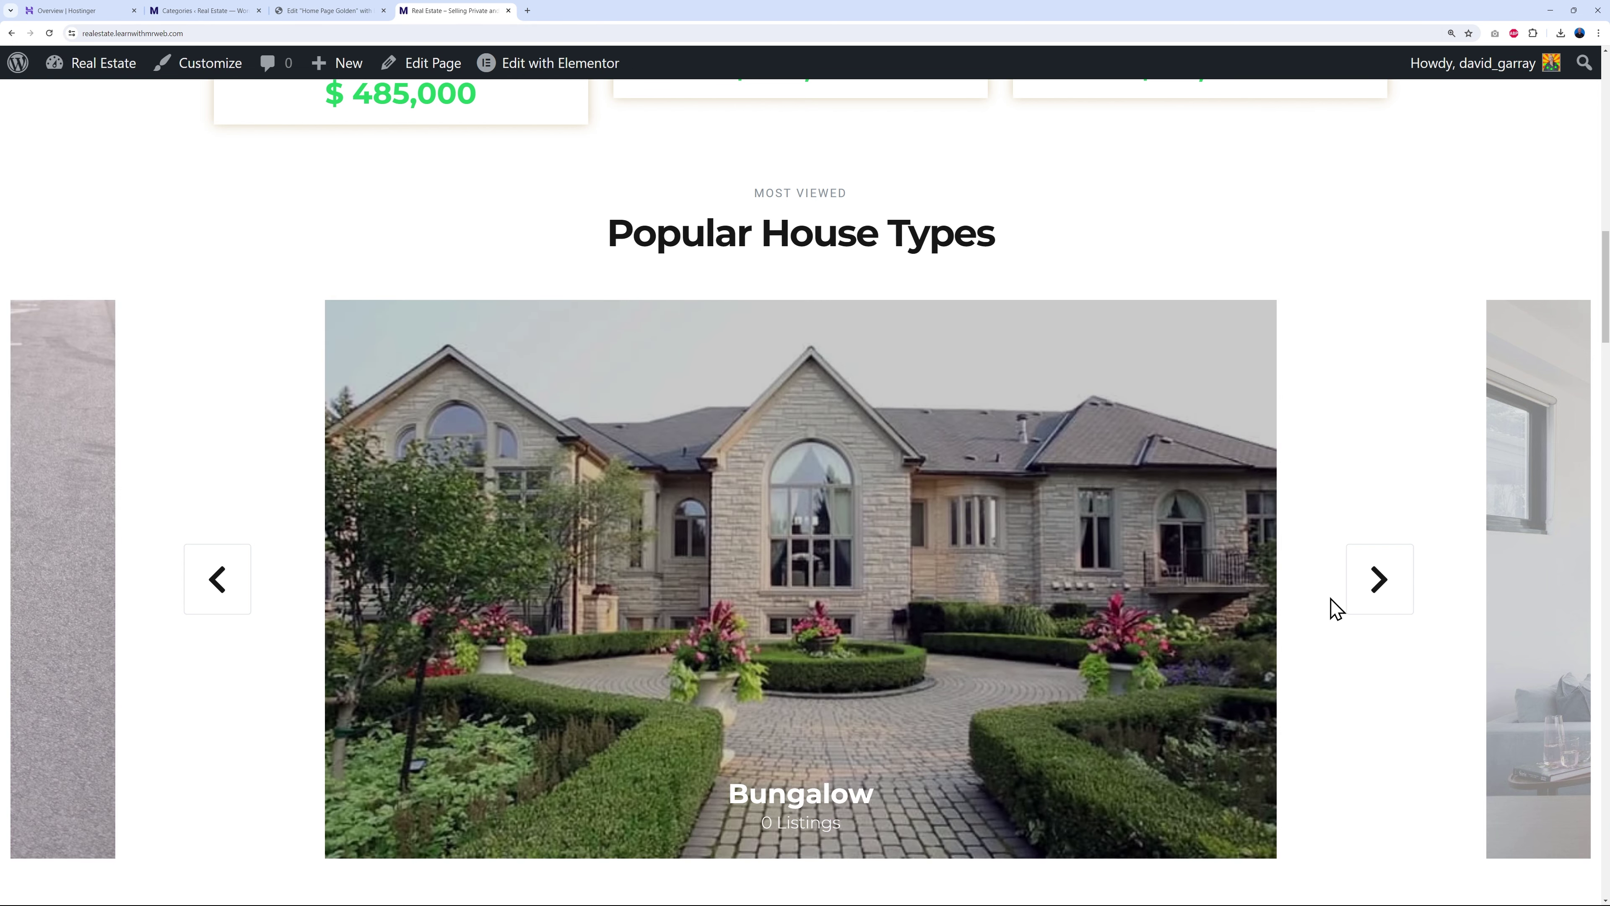
{"action": "left_click", "coordinate": [1372, 584]}
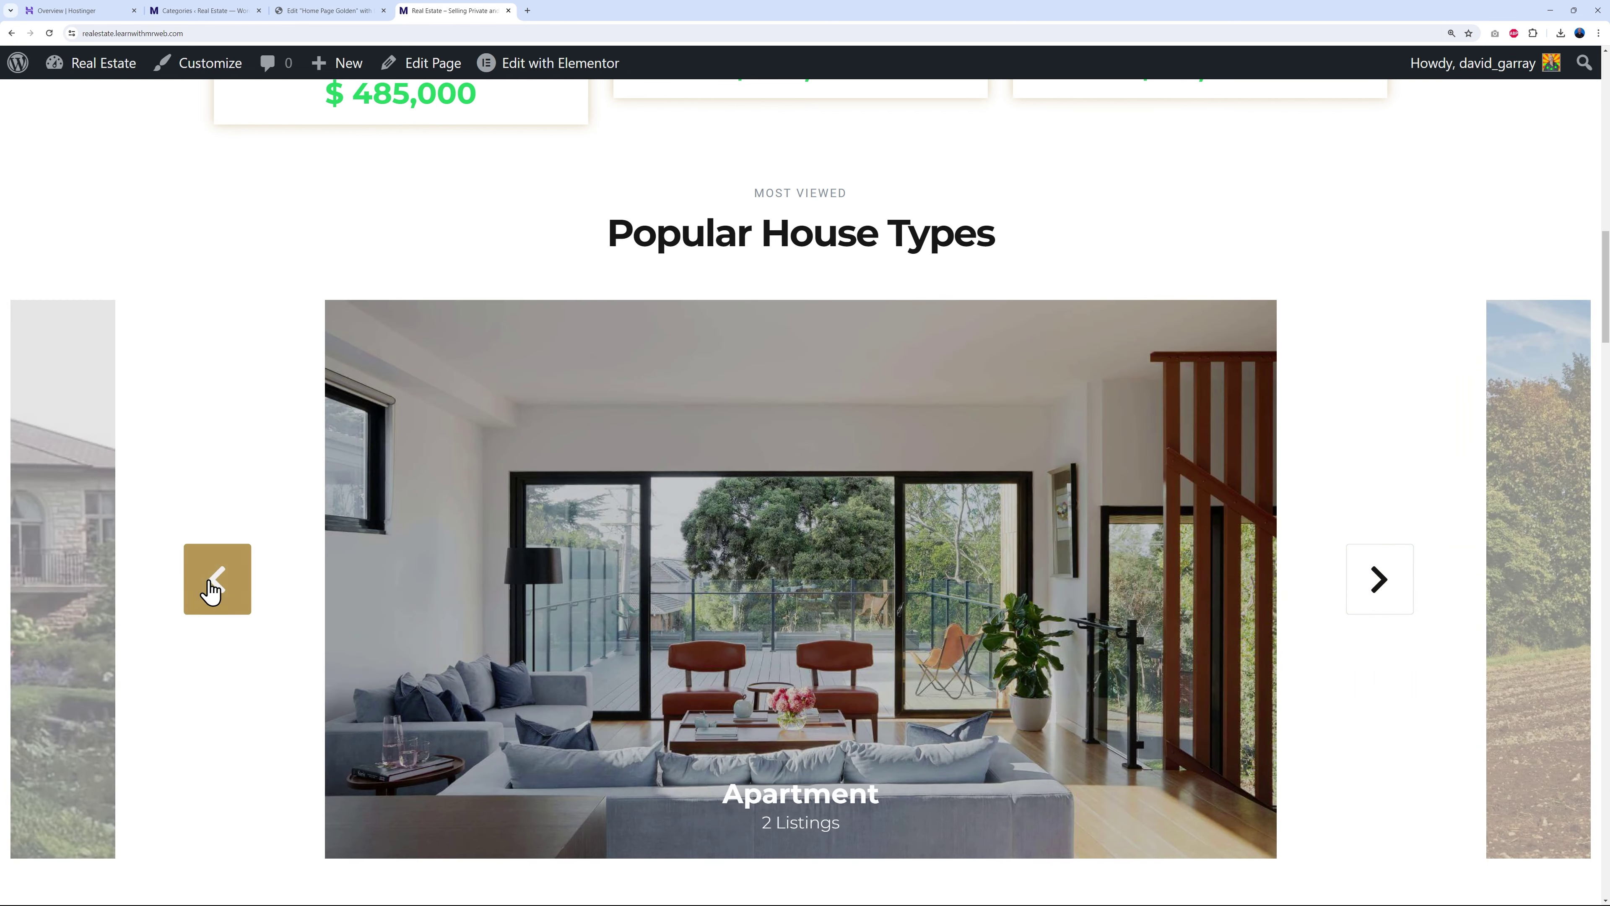
{"action": "left_click", "coordinate": [201, 588]}
{"action": "left_click", "coordinate": [210, 590]}
{"action": "left_click", "coordinate": [213, 587]}
{"action": "left_click", "coordinate": [214, 585]}
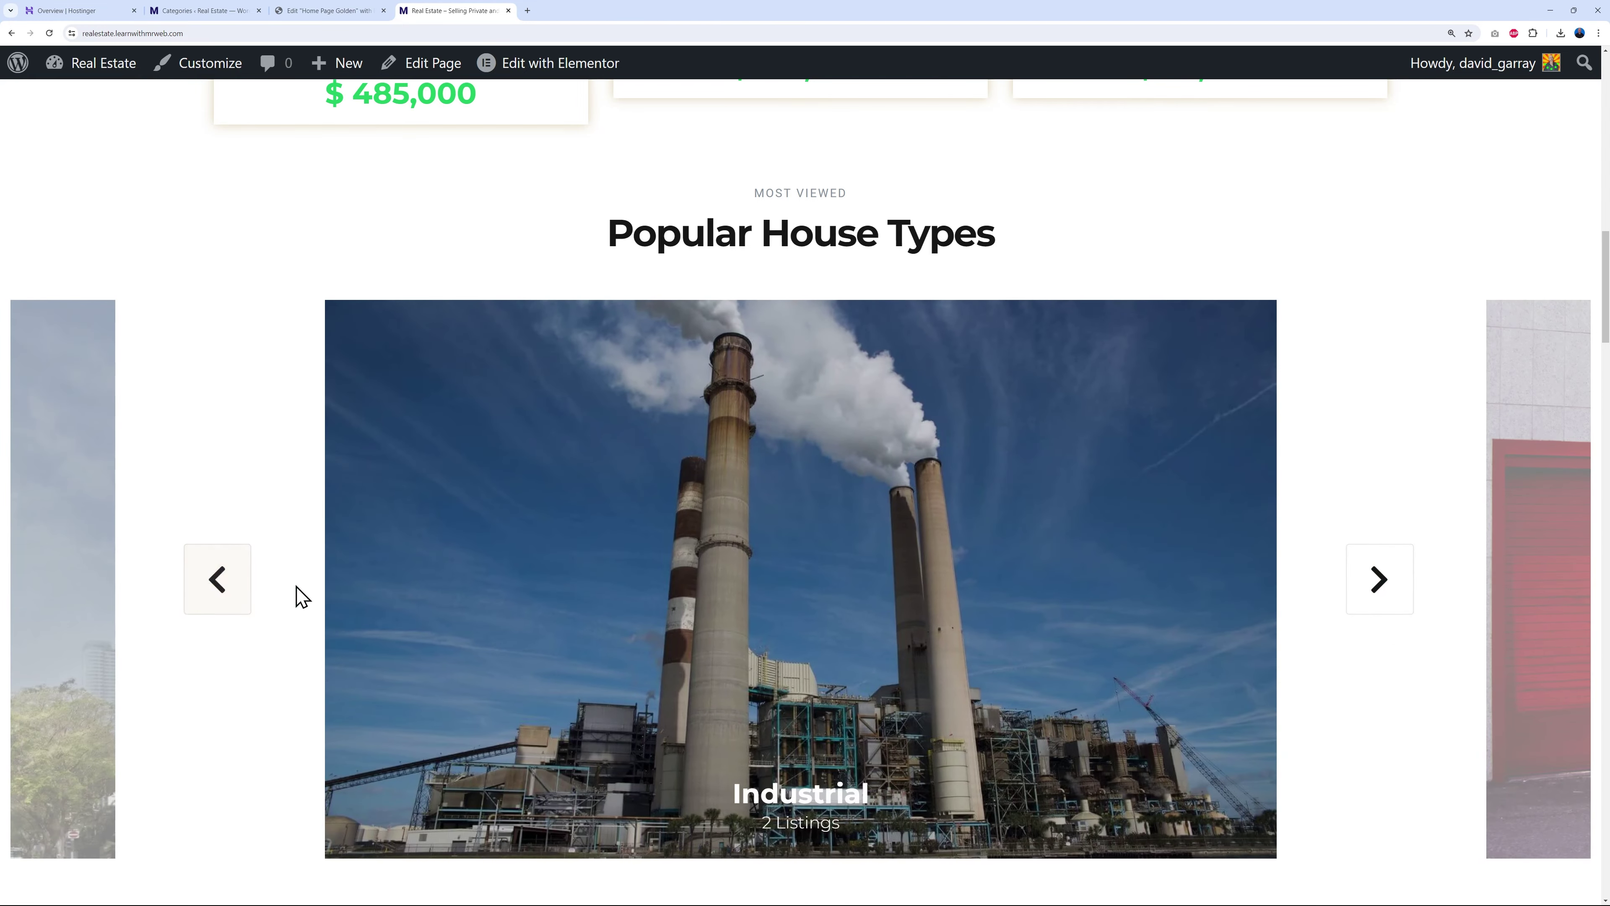
{"action": "left_click", "coordinate": [301, 13]}
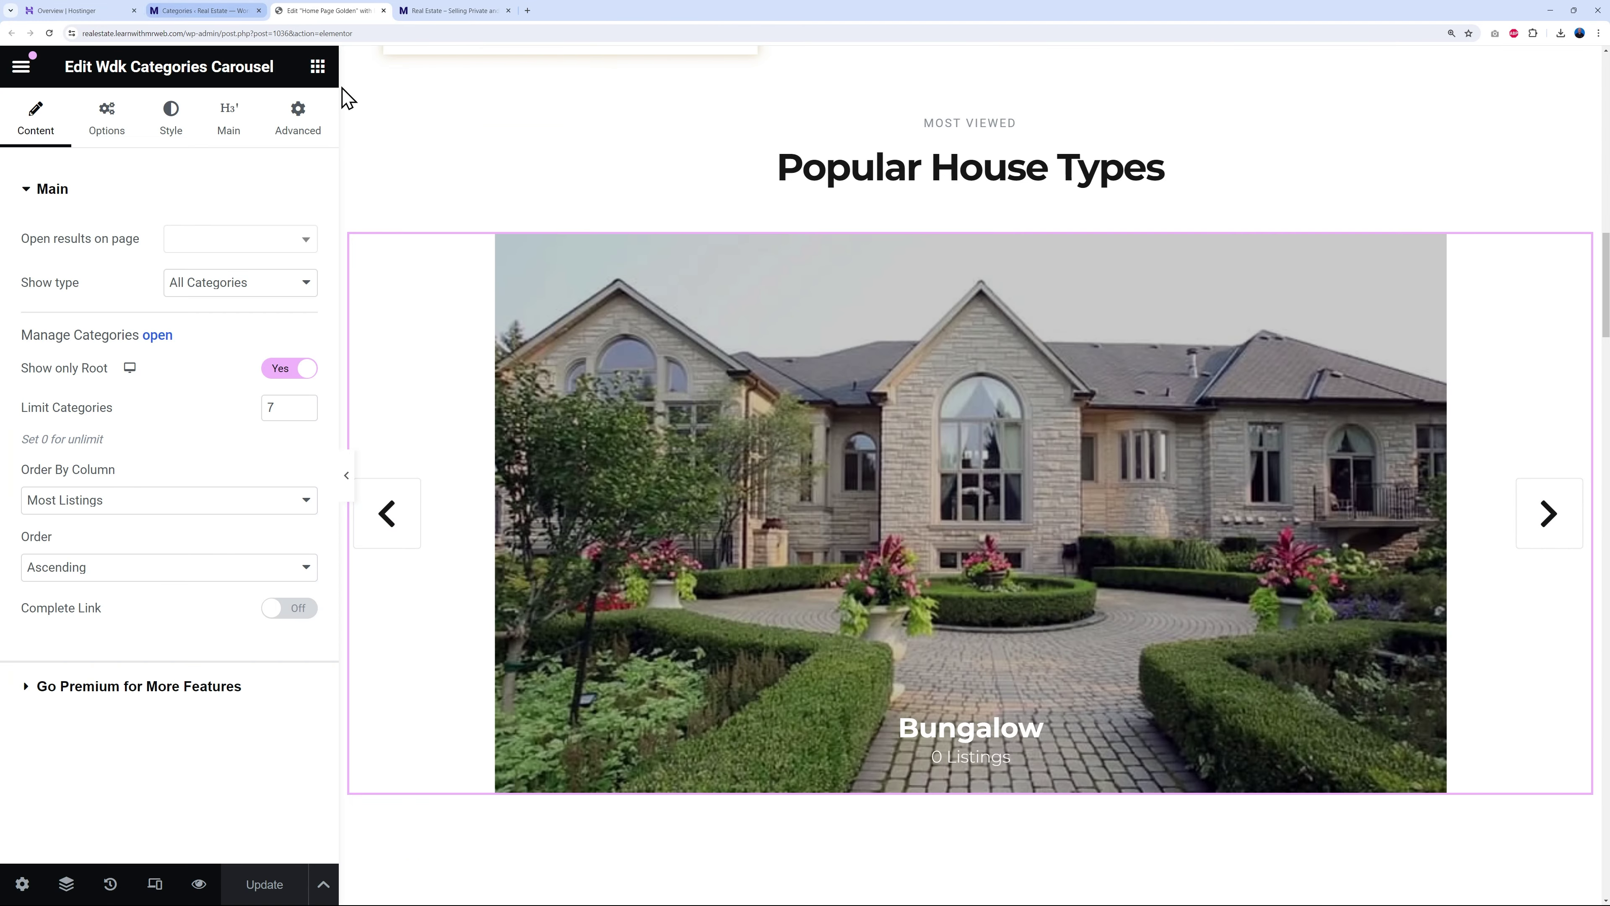
- Select the New For Rent listings widget and highlight its field_5=rent query text in Settings
{"action": "scroll", "coordinate": [1387, 558], "scroll_direction": "down", "scroll_amount": 5}
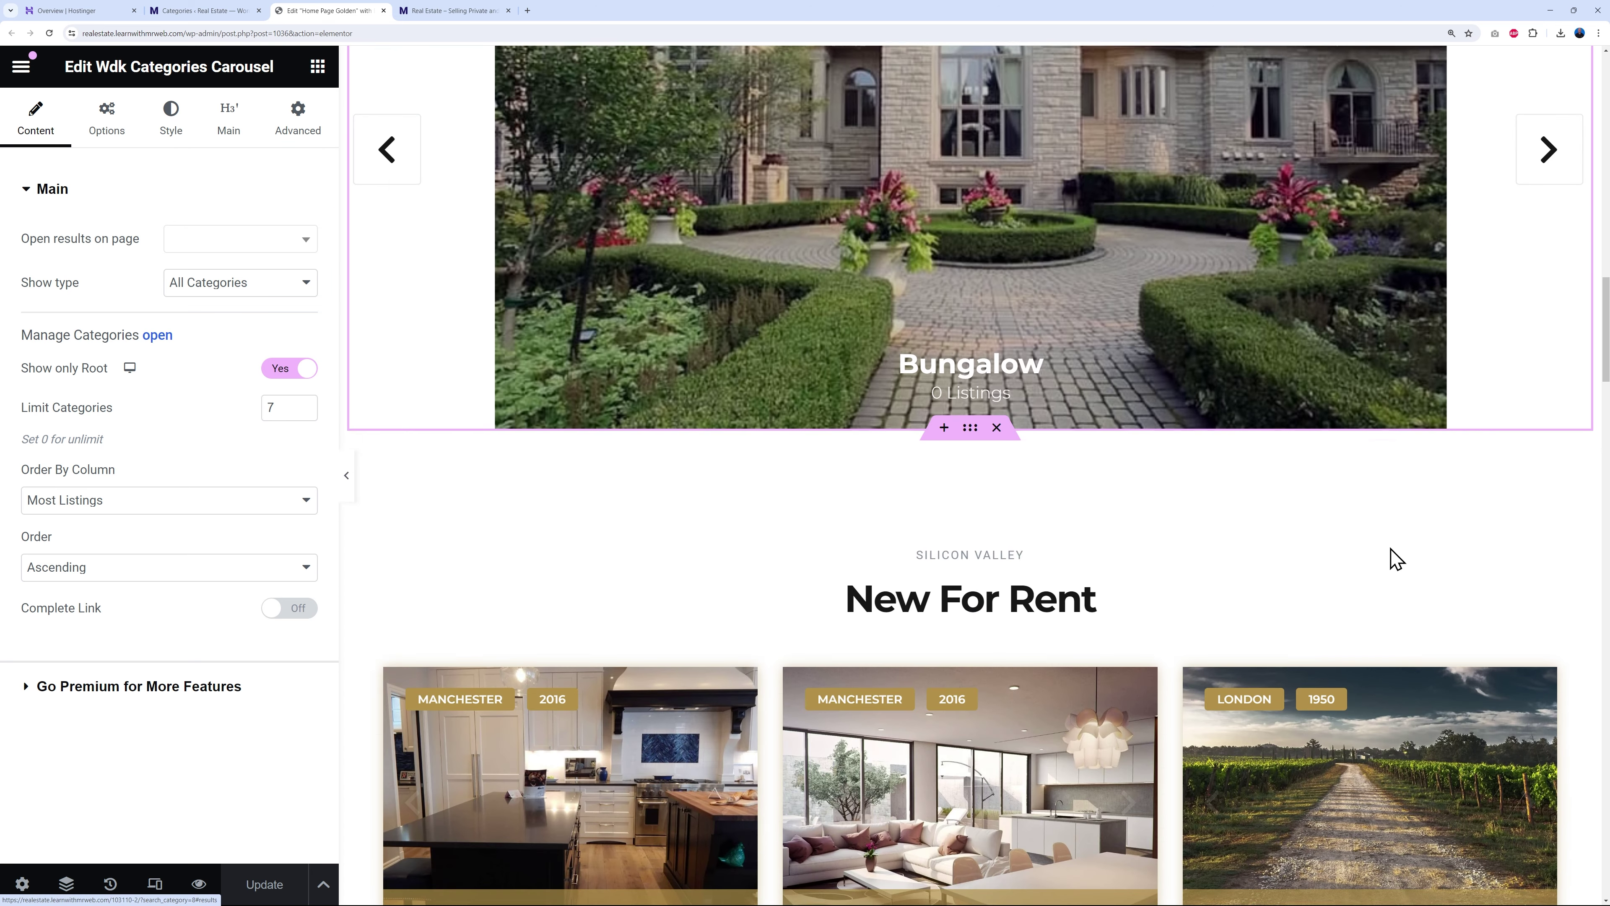
{"action": "scroll", "coordinate": [1394, 558], "scroll_direction": "down", "scroll_amount": 4}
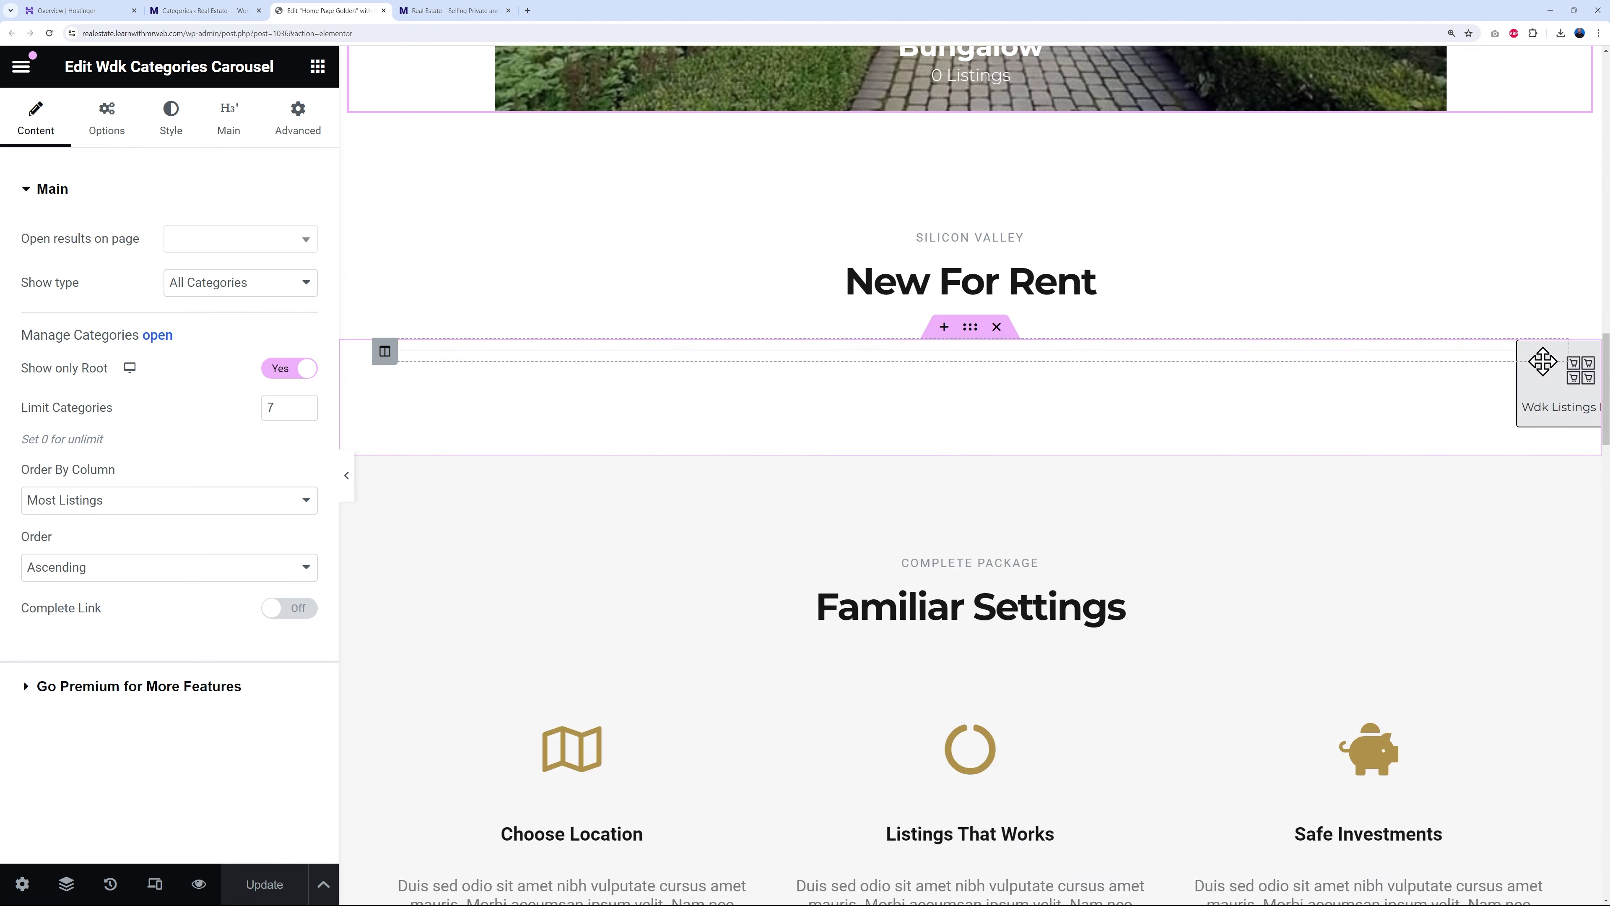
{"action": "left_click", "coordinate": [1545, 362]}
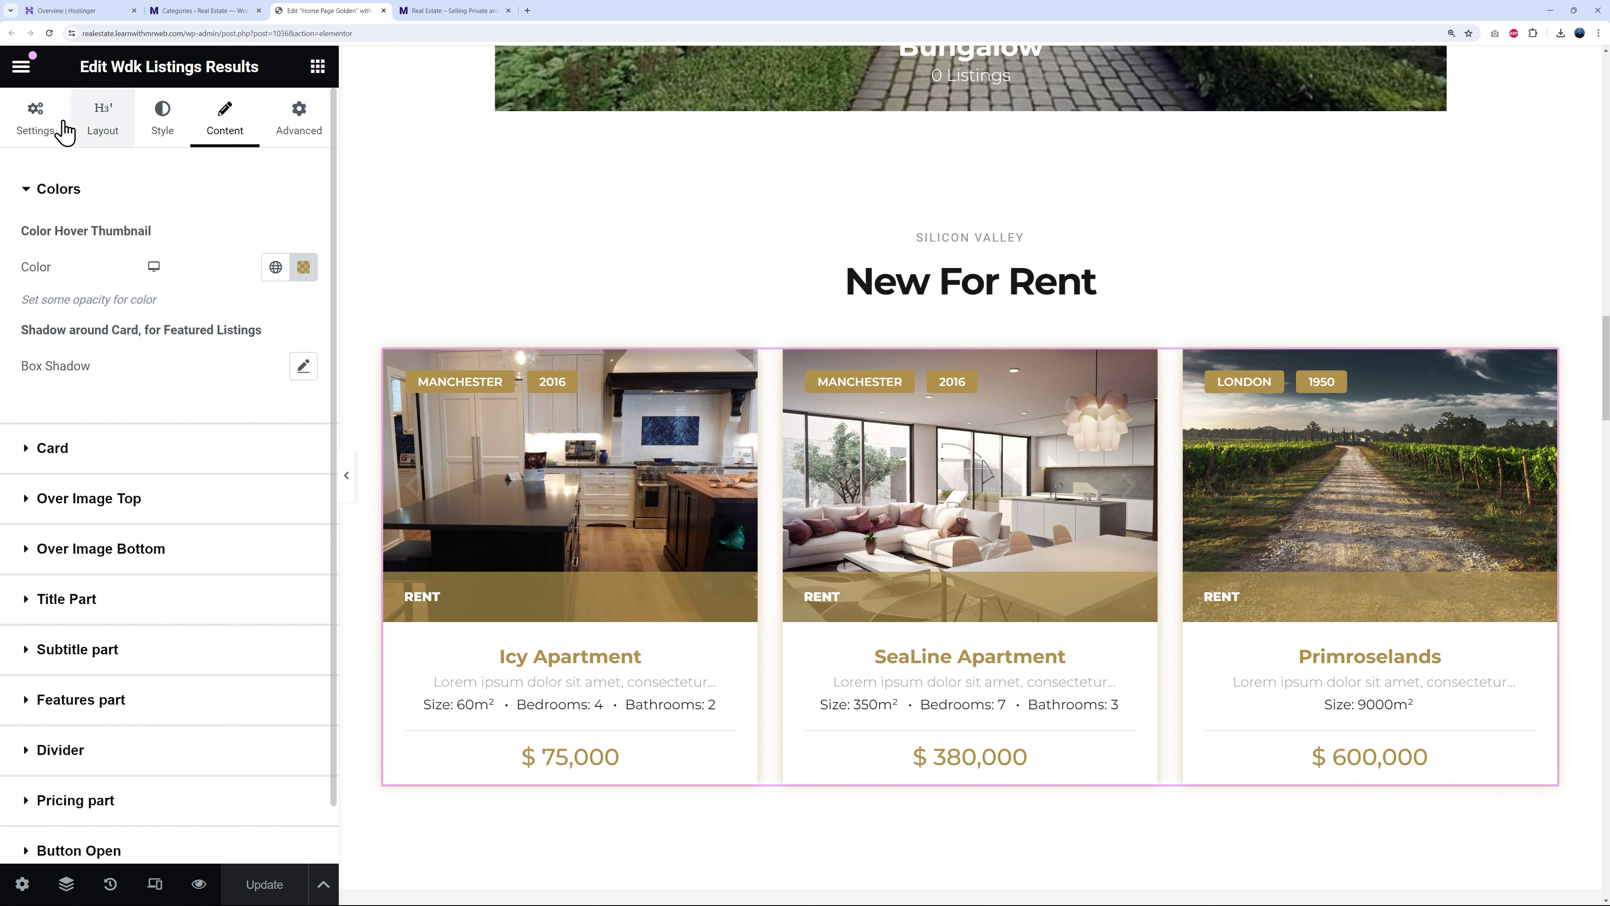
{"action": "left_click", "coordinate": [31, 124]}
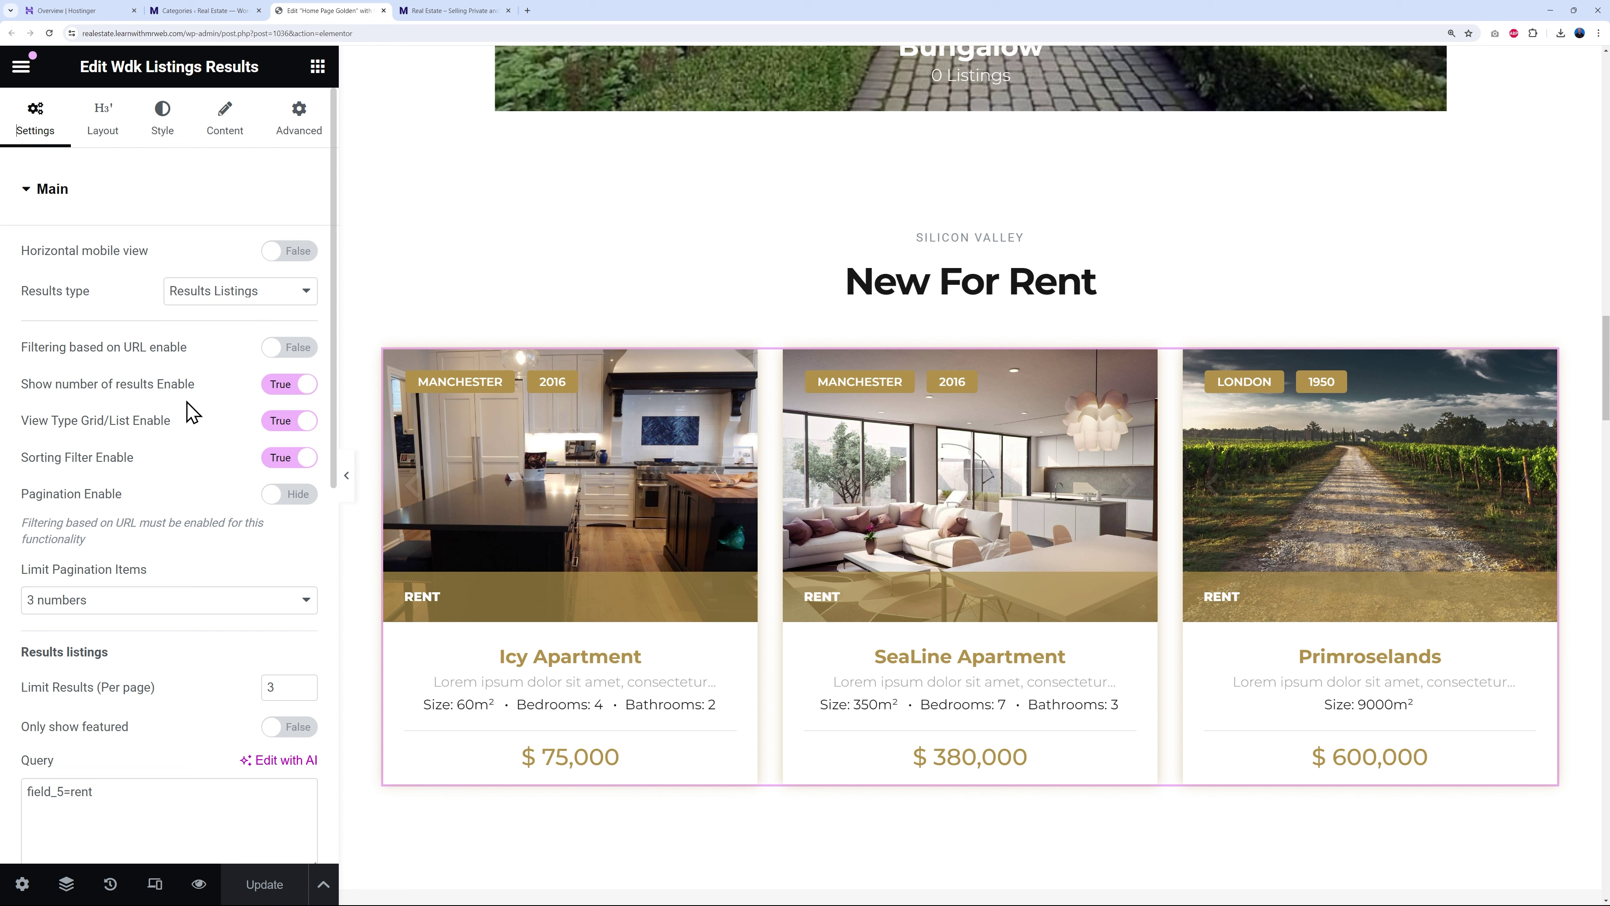
{"action": "scroll", "coordinate": [190, 628], "scroll_direction": "down", "scroll_amount": 4}
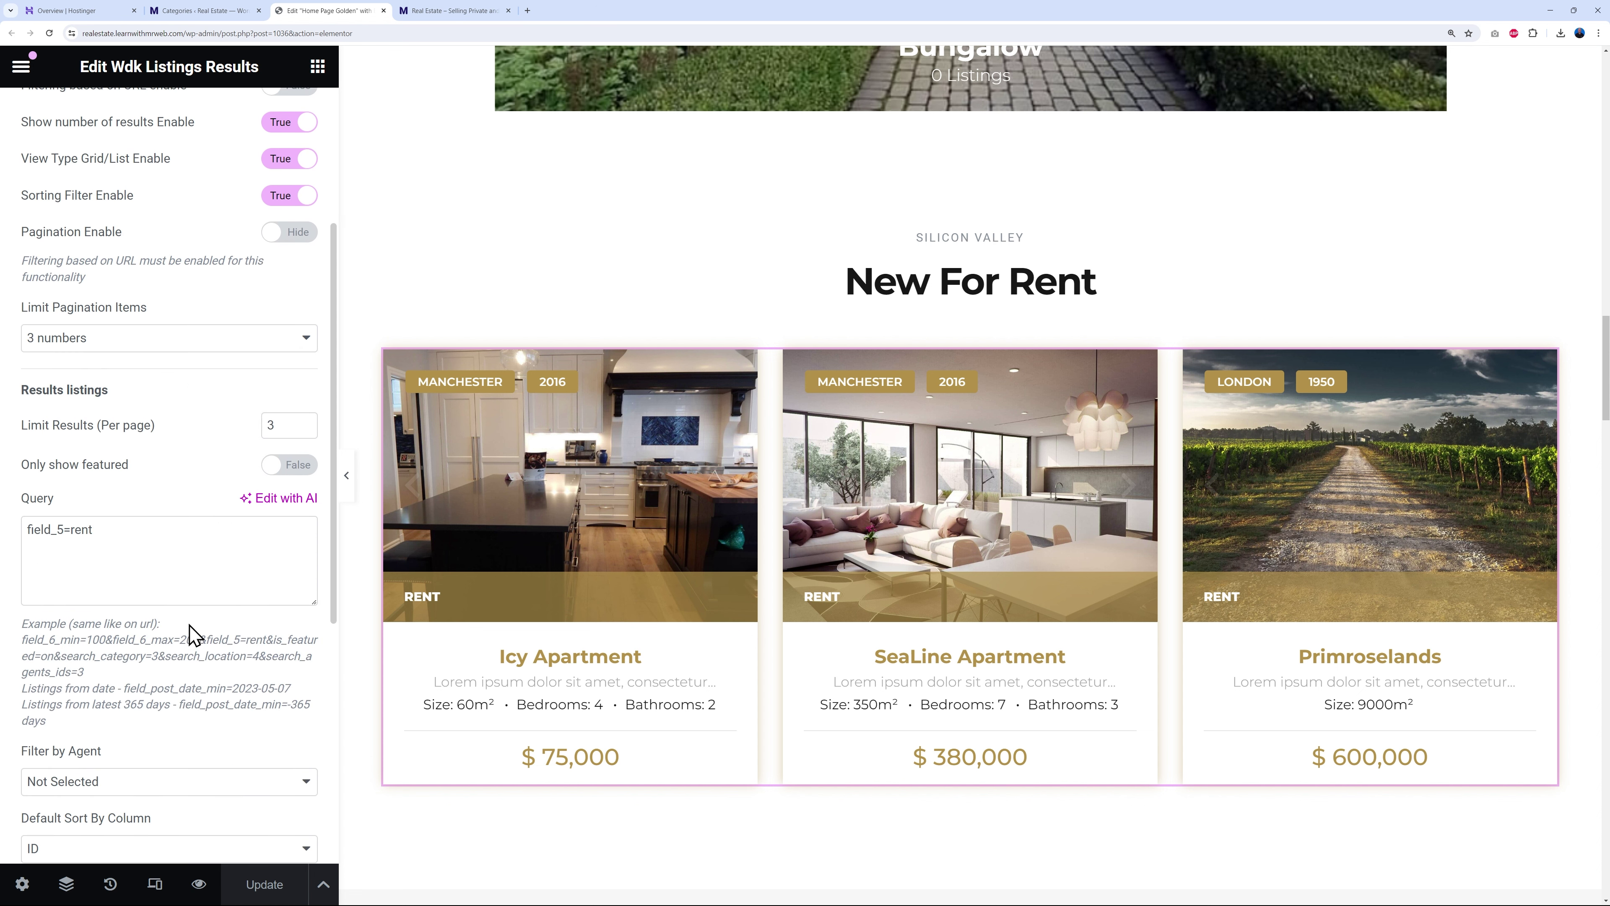
{"action": "left_click_drag", "start_coordinate": [28, 532], "coordinate": [112, 530]}
{"action": "key", "text": "ctrl+c"}
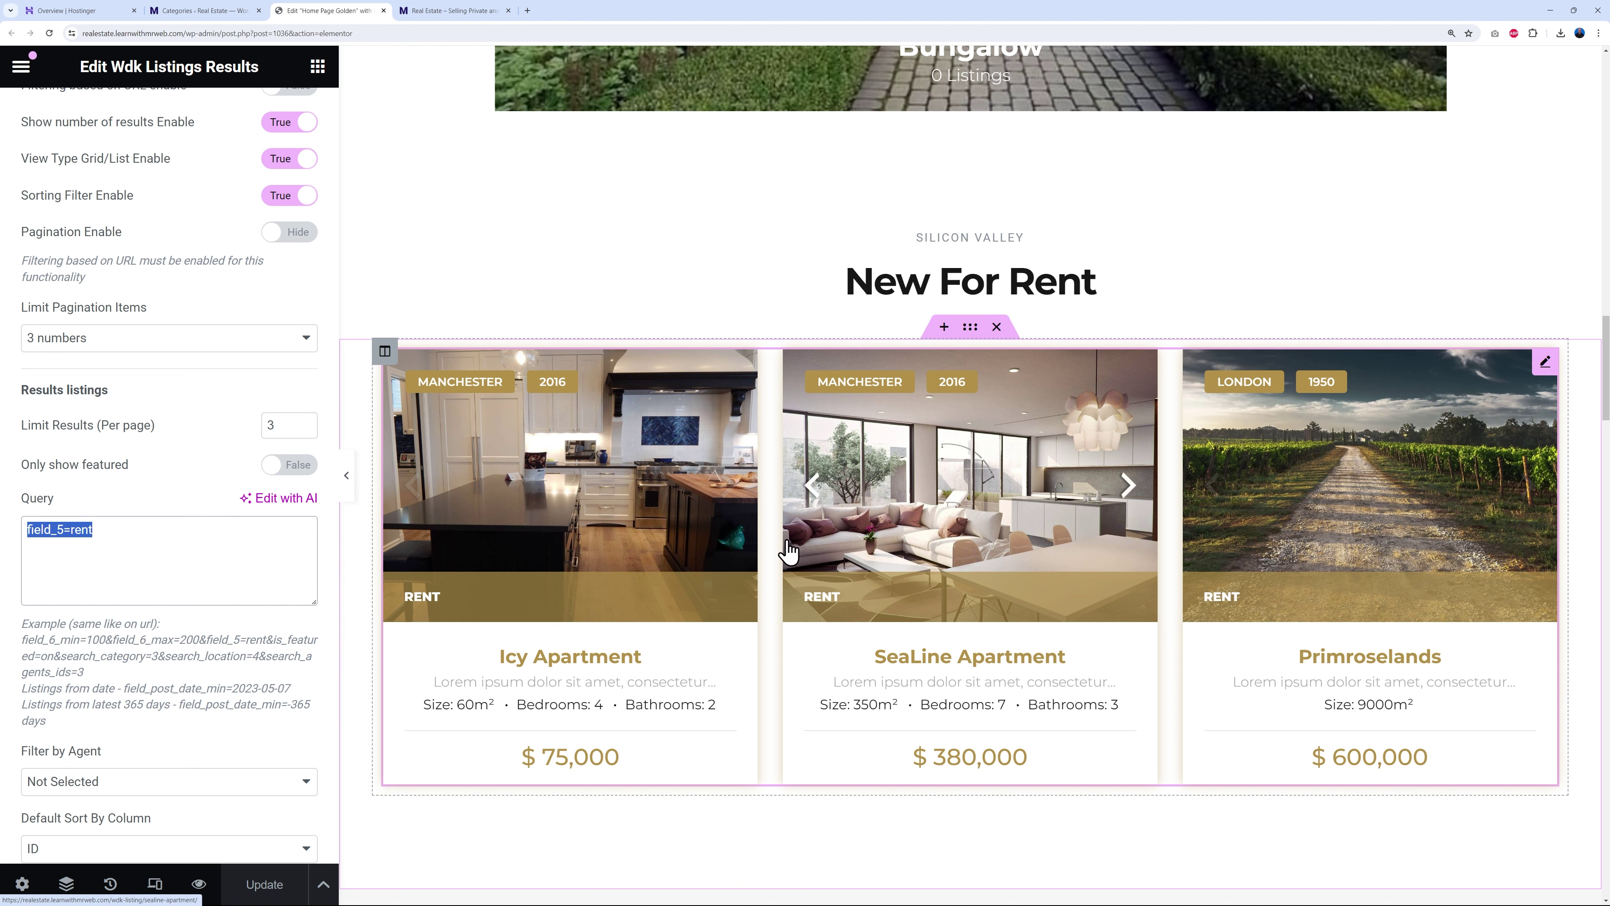
{"action": "scroll", "coordinate": [787, 549], "scroll_direction": "up", "scroll_amount": 15}
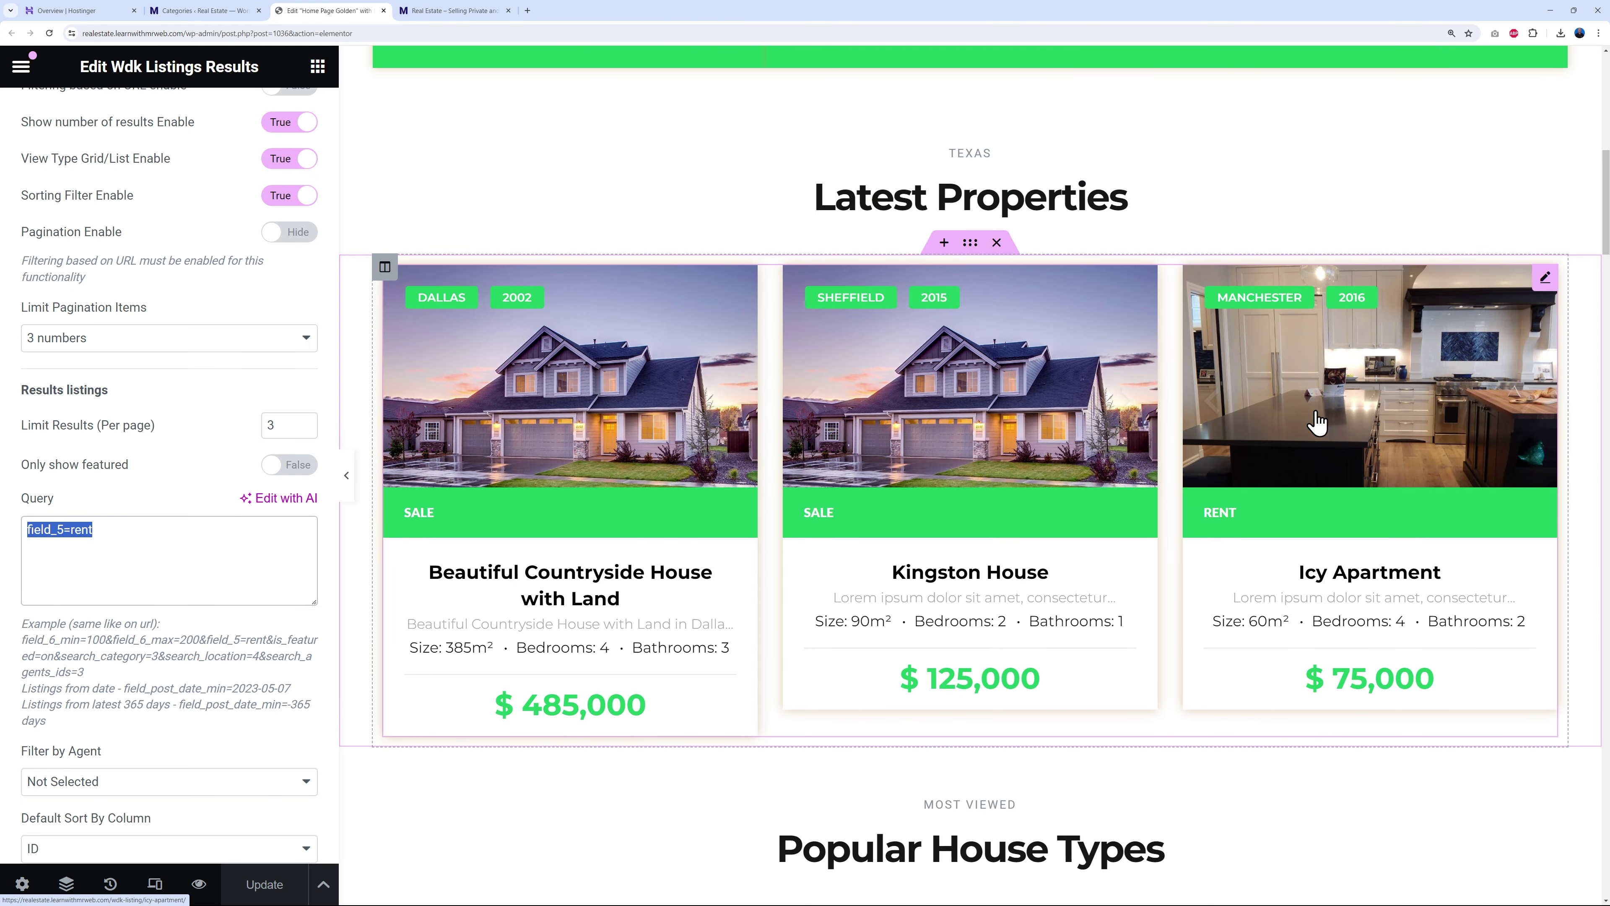
- Duplicate the green Latest Properties listings widget
{"action": "left_click", "coordinate": [1545, 279]}
{"action": "right_click", "coordinate": [1548, 293]}
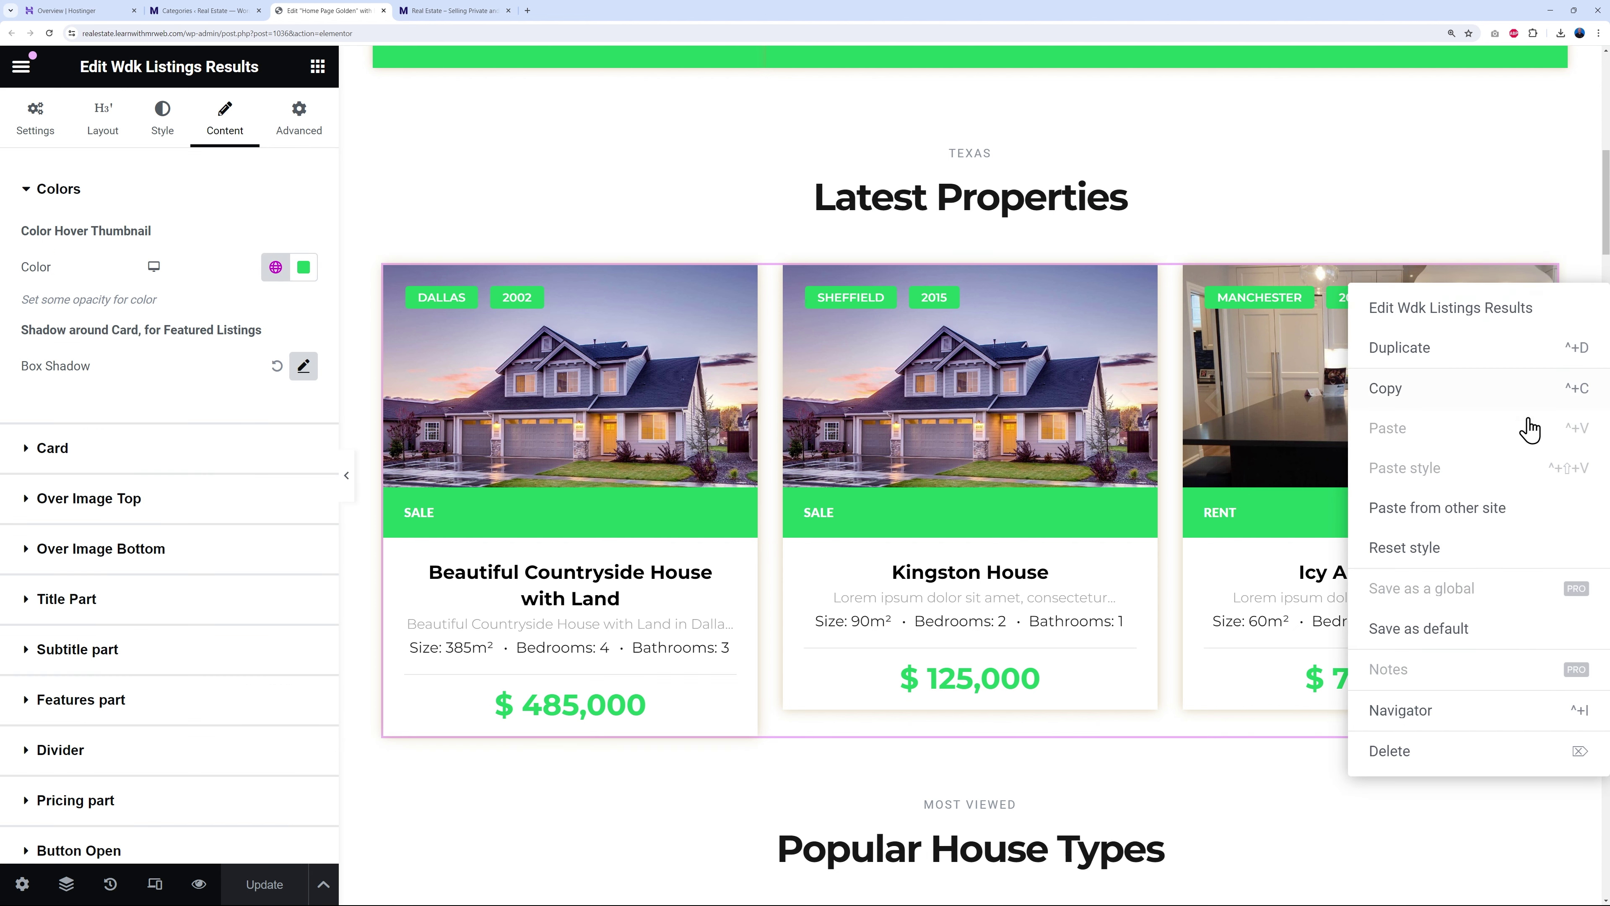
{"action": "left_click", "coordinate": [1423, 350]}
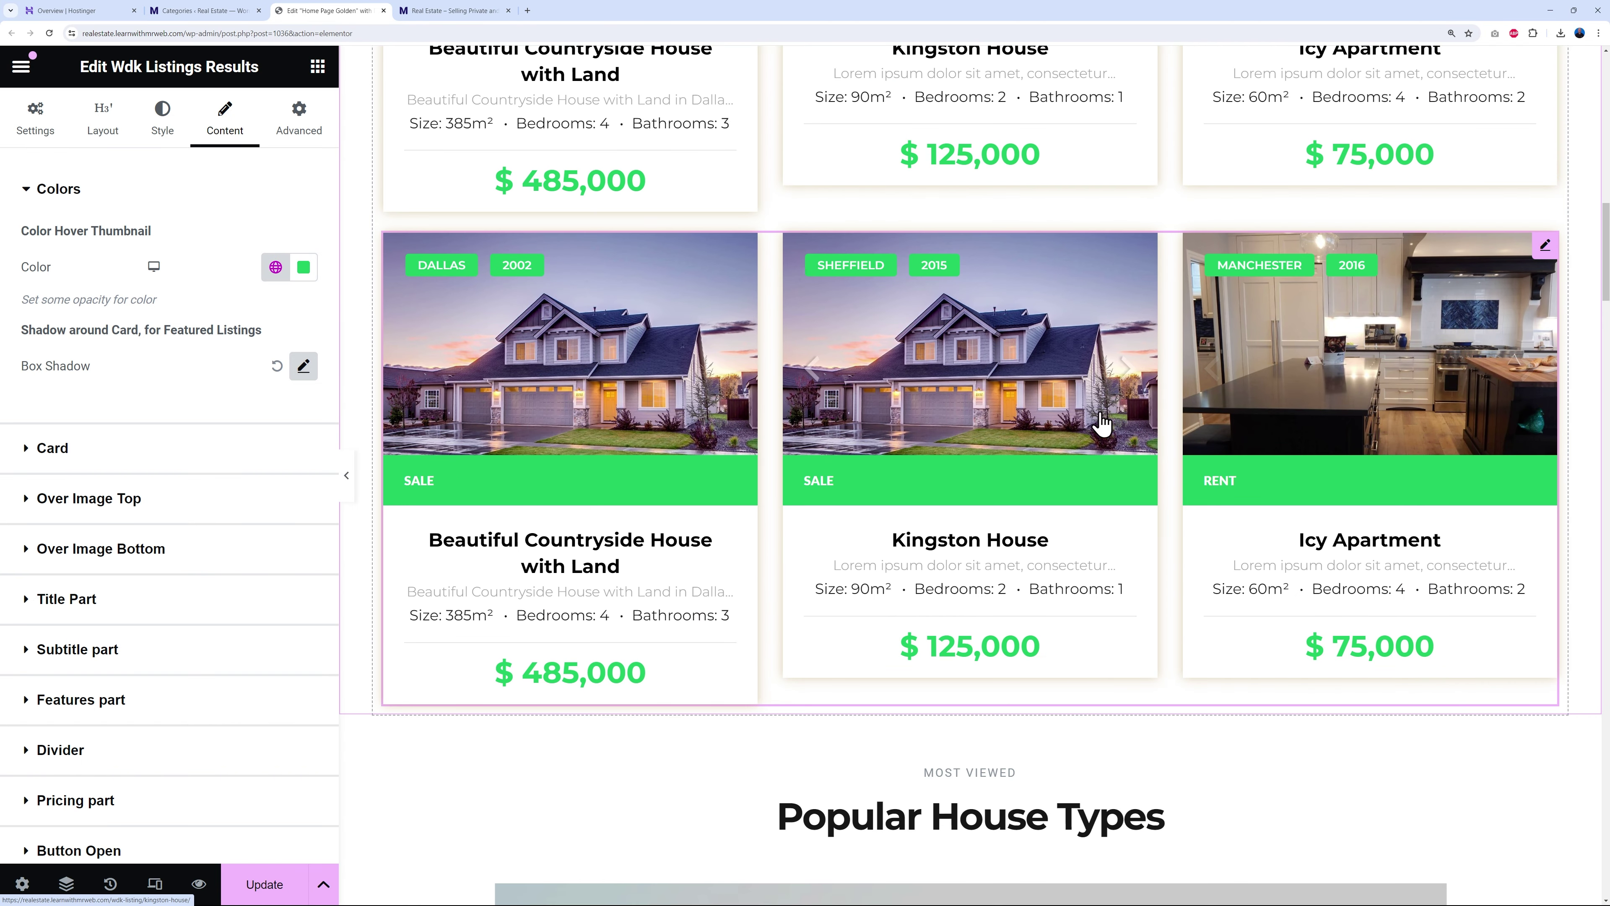
- Move the green copy into the New For Rent section below the gold listings using Navigator
{"action": "left_click", "coordinate": [66, 885]}
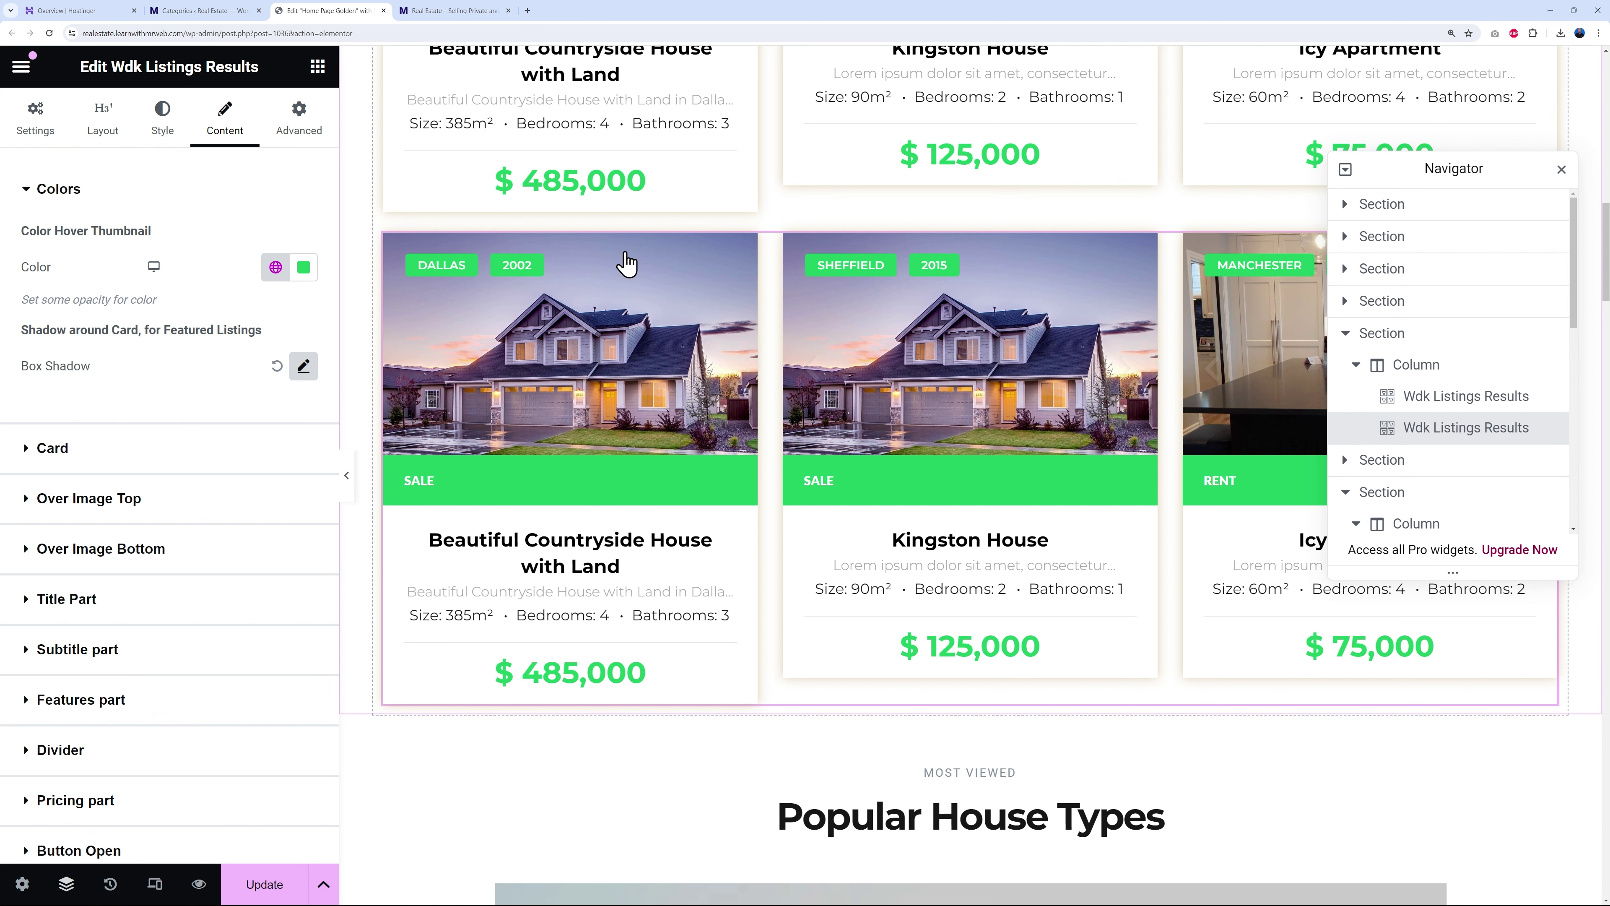
{"action": "left_click_drag", "start_coordinate": [1433, 166], "coordinate": [224, 151]}
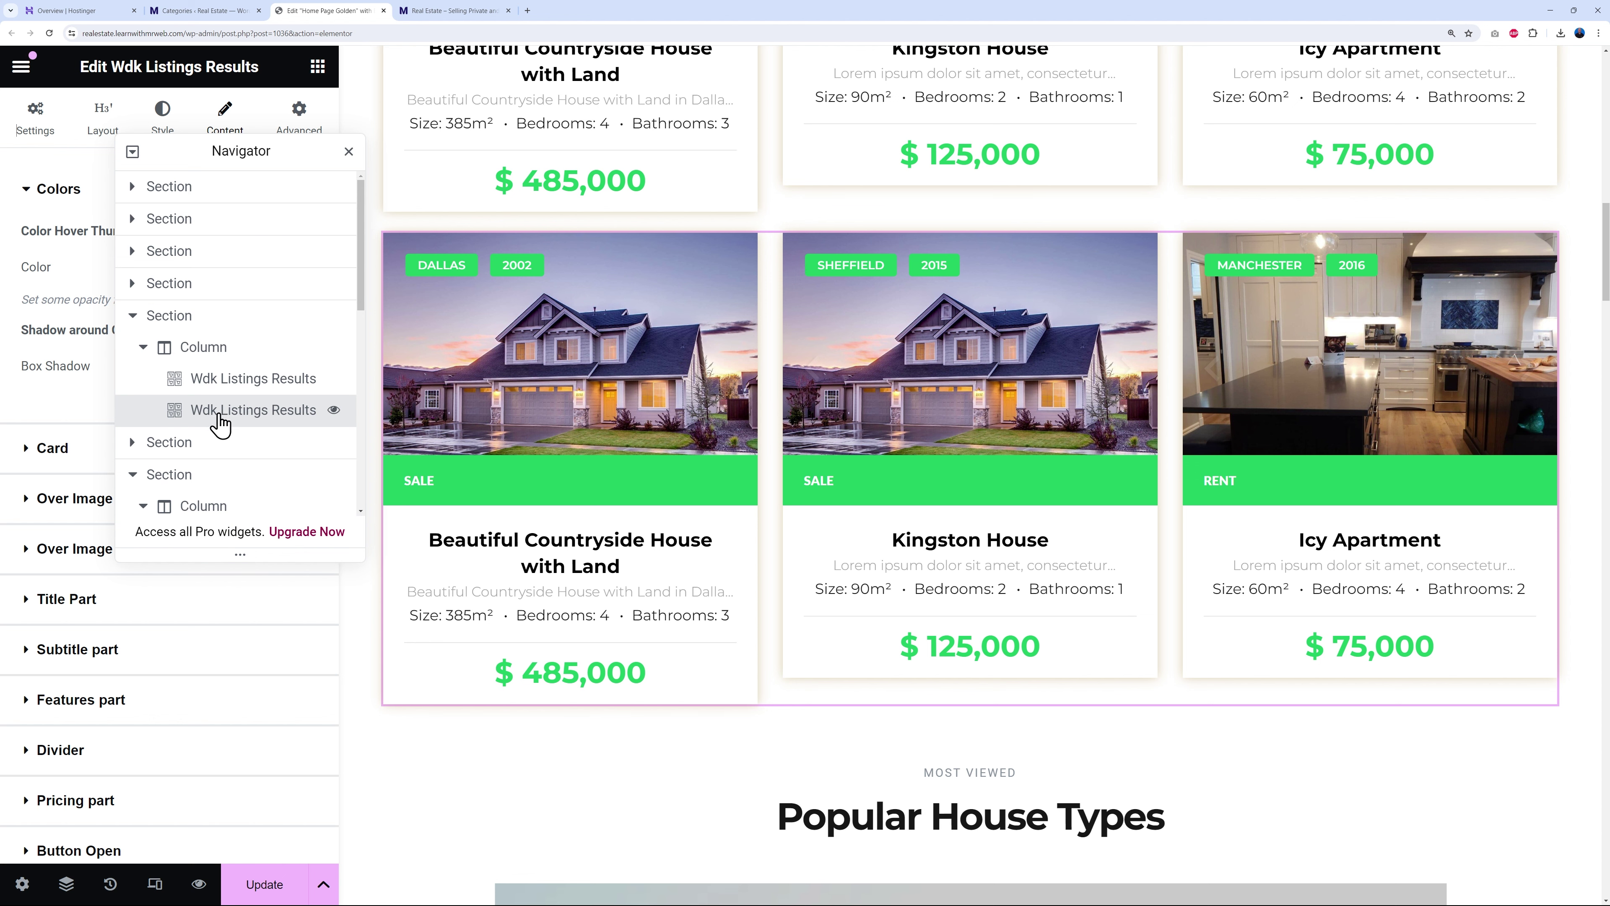
{"action": "scroll", "coordinate": [1186, 456], "scroll_direction": "down", "scroll_amount": 6}
{"action": "scroll", "coordinate": [1191, 463], "scroll_direction": "down", "scroll_amount": 7}
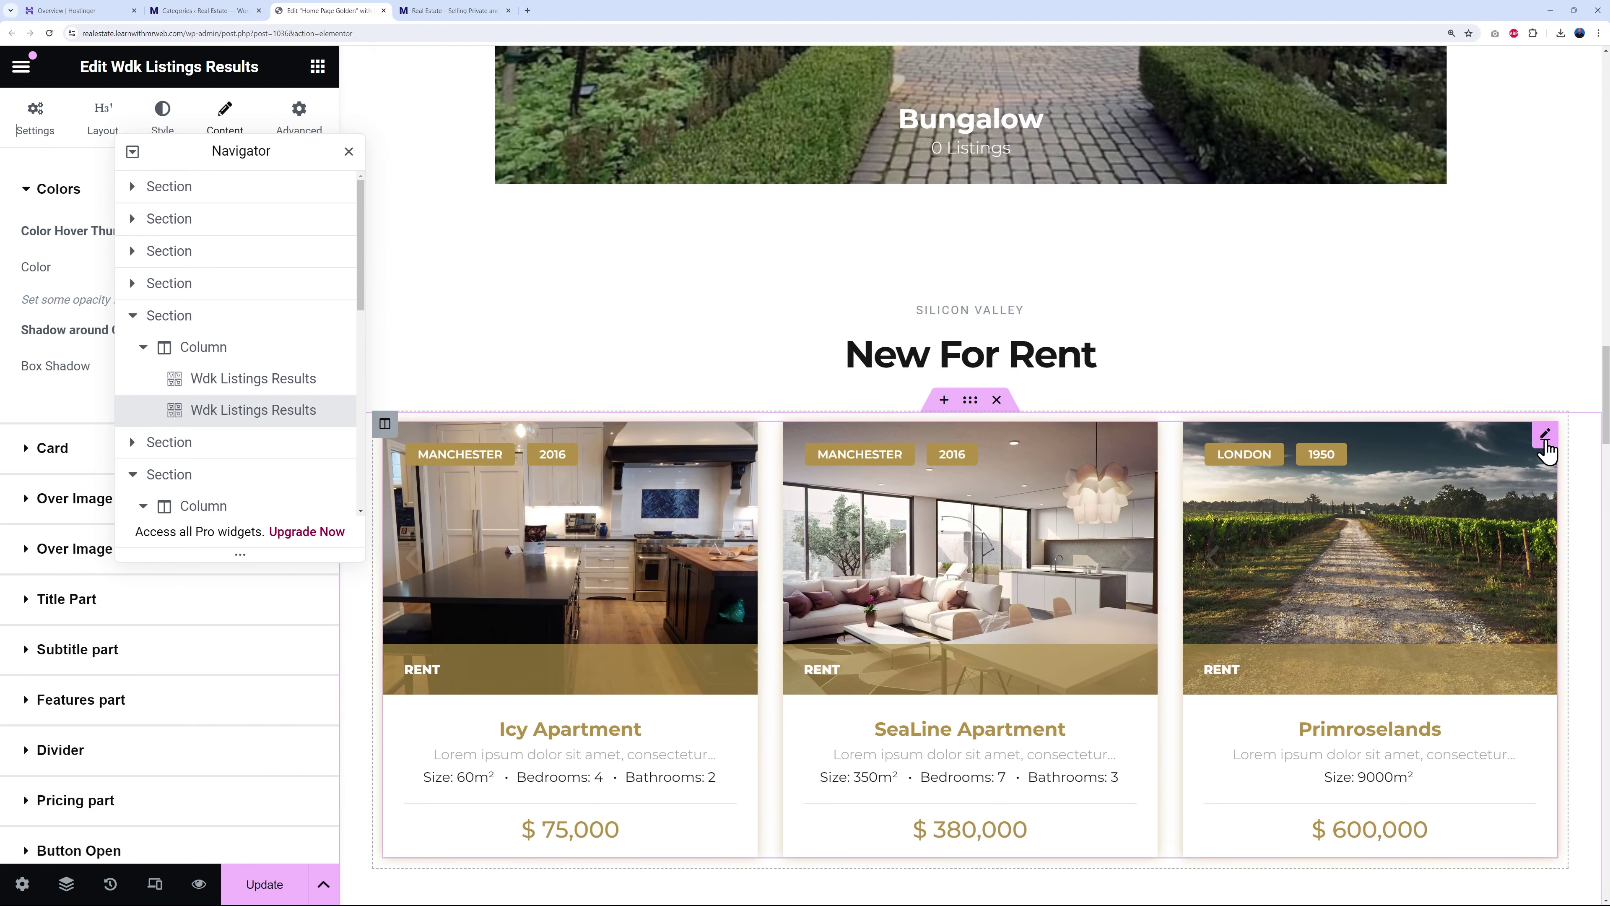
{"action": "left_click", "coordinate": [1544, 435]}
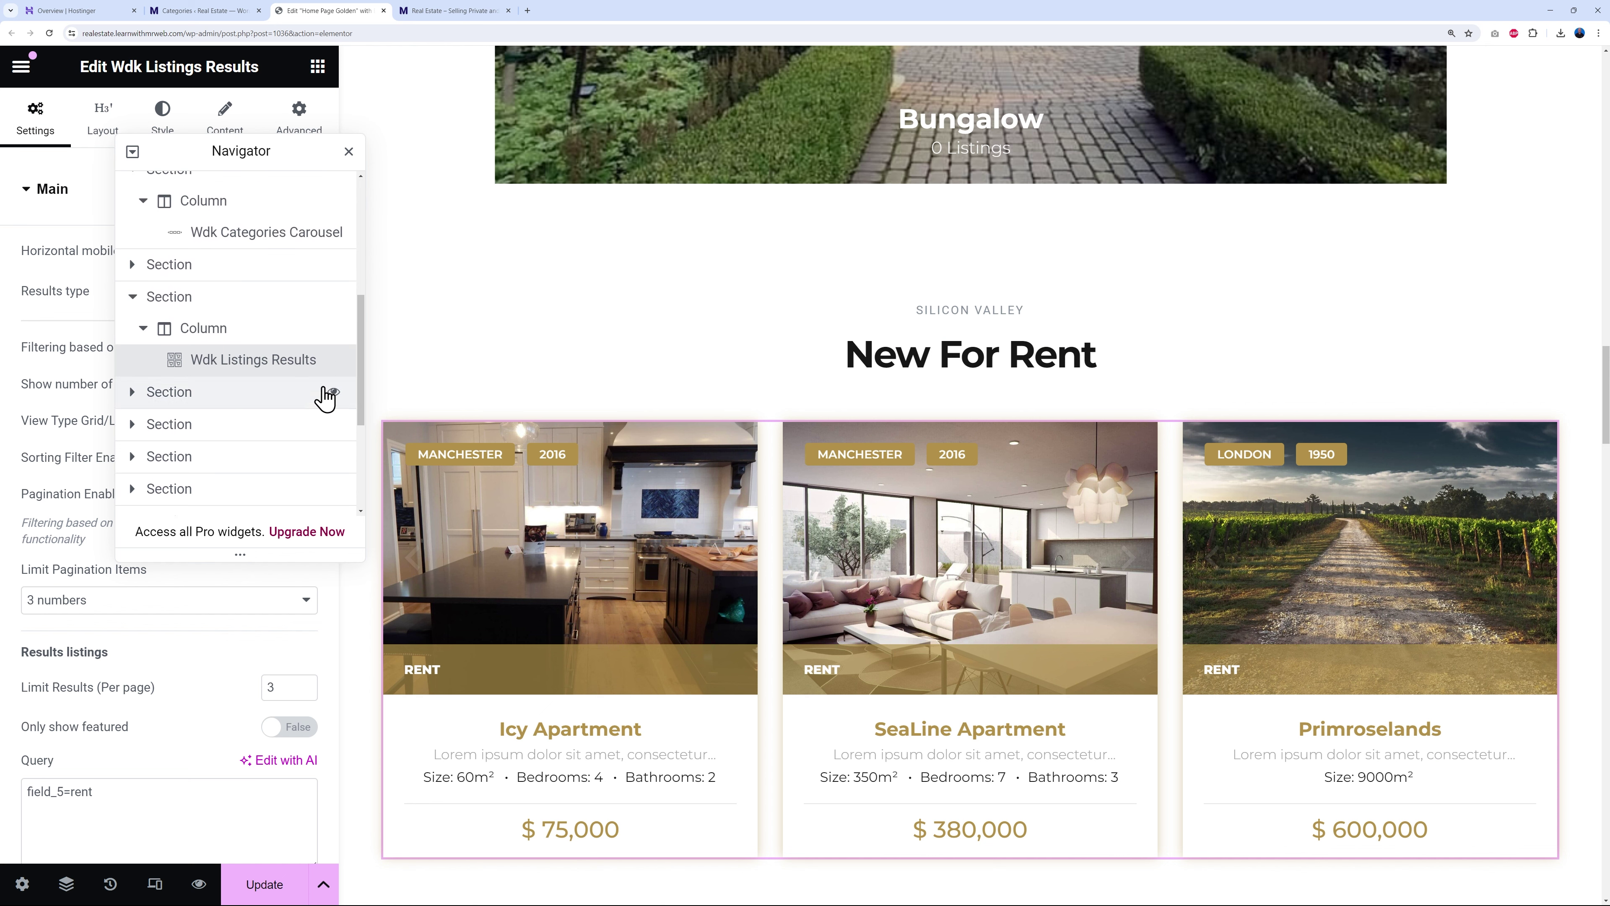
{"action": "left_click_drag", "start_coordinate": [359, 403], "coordinate": [355, 363]}
{"action": "left_click_drag", "start_coordinate": [253, 229], "coordinate": [278, 452]}
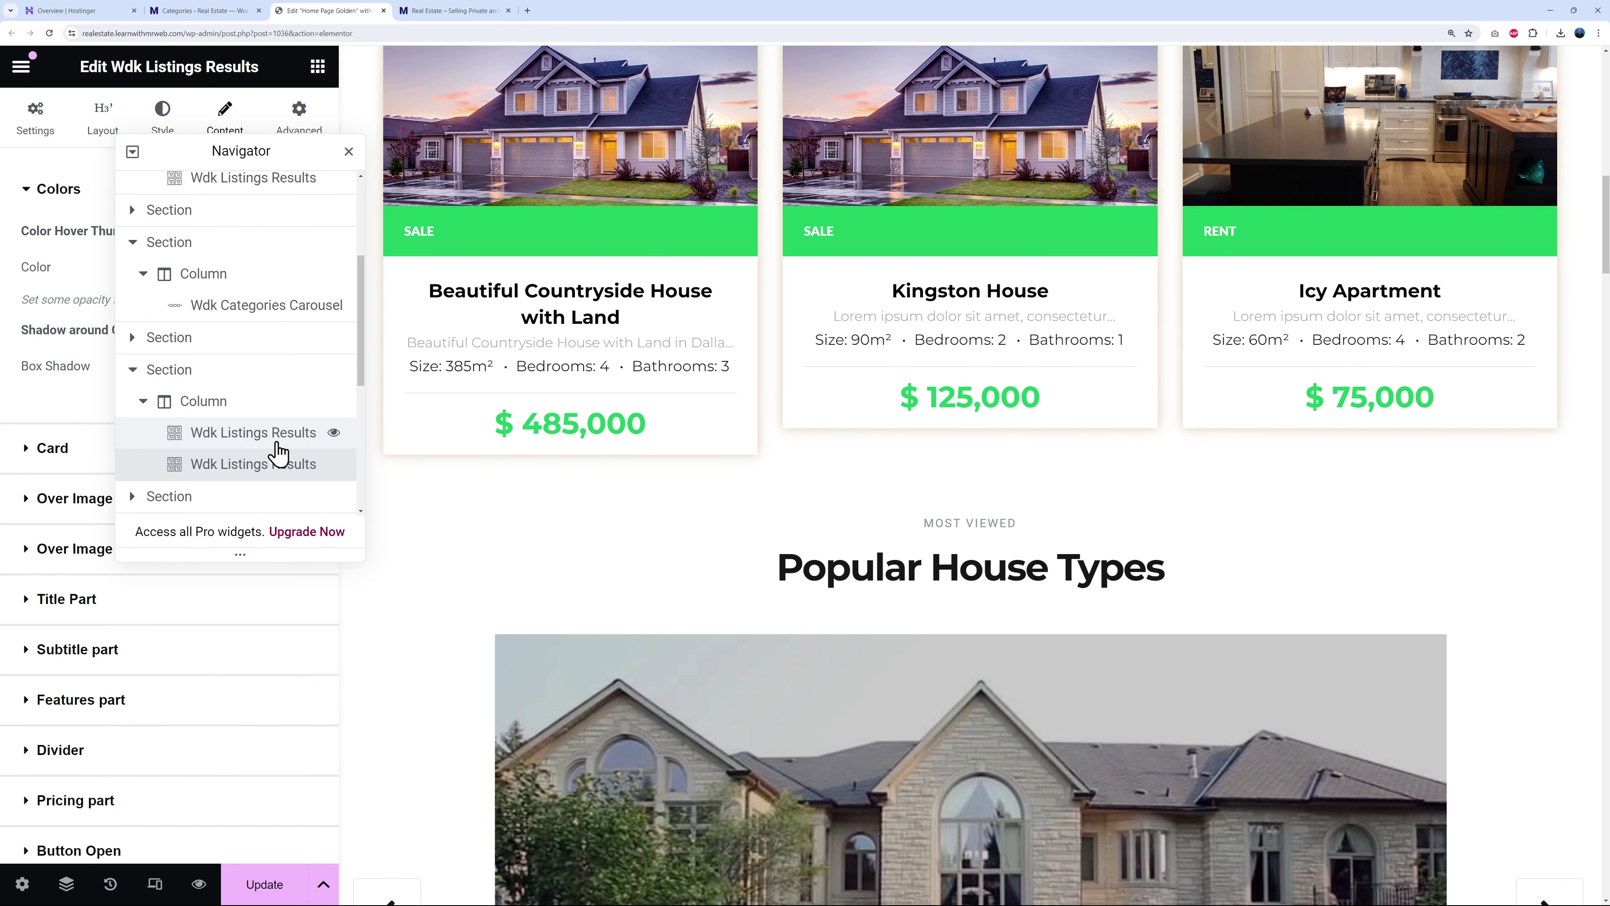
{"action": "scroll", "coordinate": [828, 538], "scroll_direction": "down", "scroll_amount": 15}
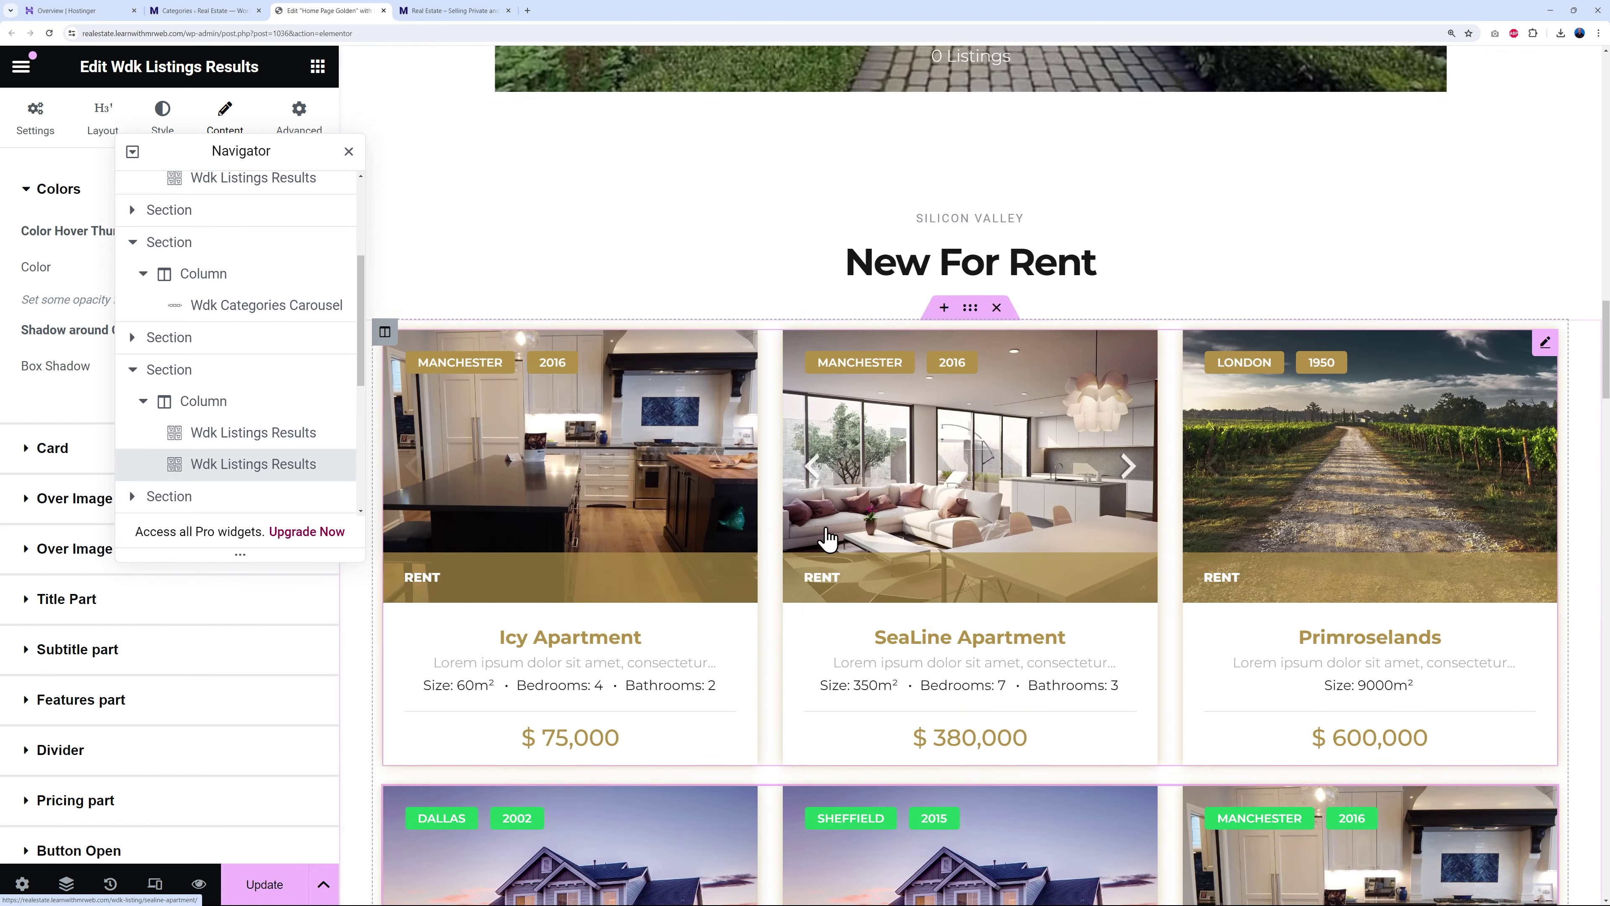
{"action": "scroll", "coordinate": [811, 527], "scroll_direction": "down", "scroll_amount": 3}
{"action": "scroll", "coordinate": [1261, 400], "scroll_direction": "down", "scroll_amount": 3}
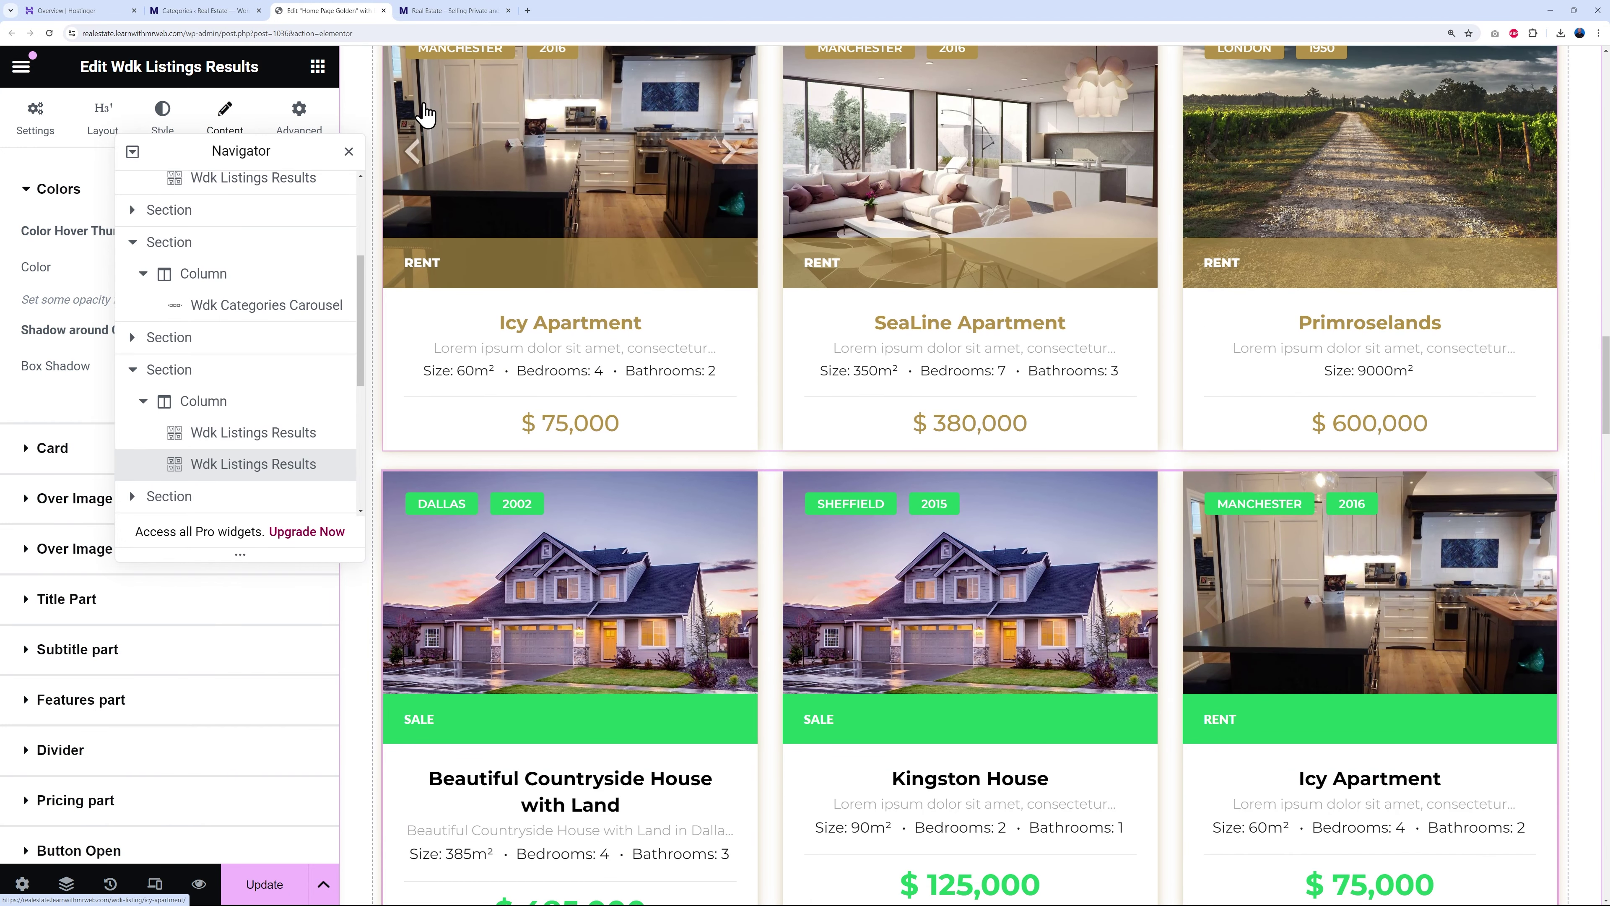
{"action": "left_click", "coordinate": [349, 151]}
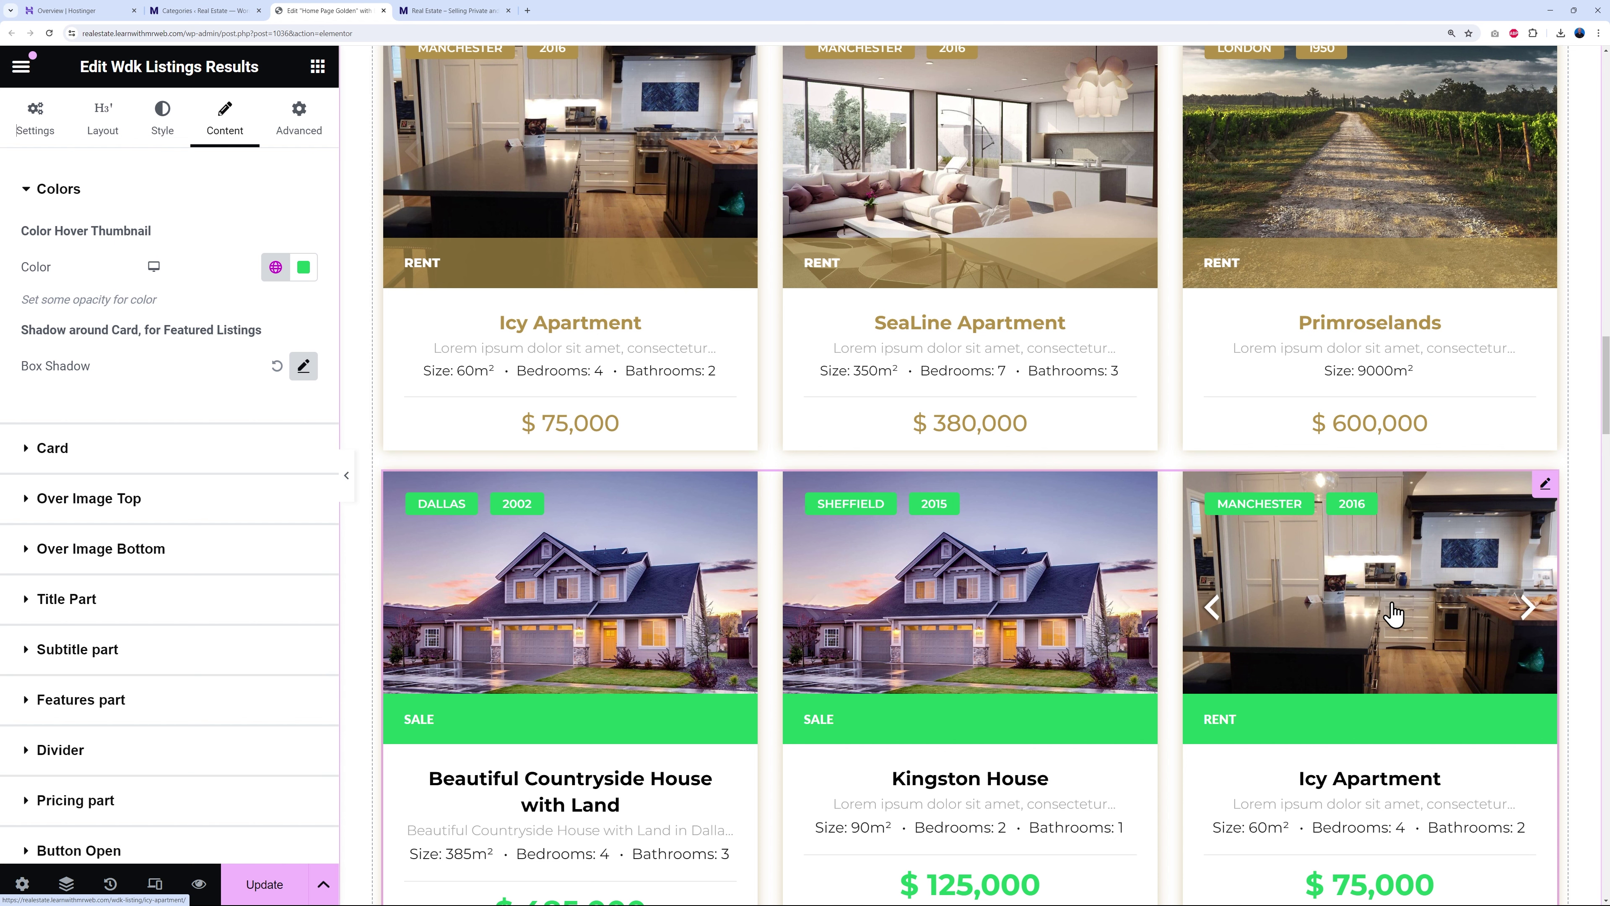
{"action": "scroll", "coordinate": [1394, 507], "scroll_direction": "up", "scroll_amount": 3}
- Copy the field_5=rent query from the gold widget into the green copy's Query box
{"action": "left_click", "coordinate": [1546, 241]}
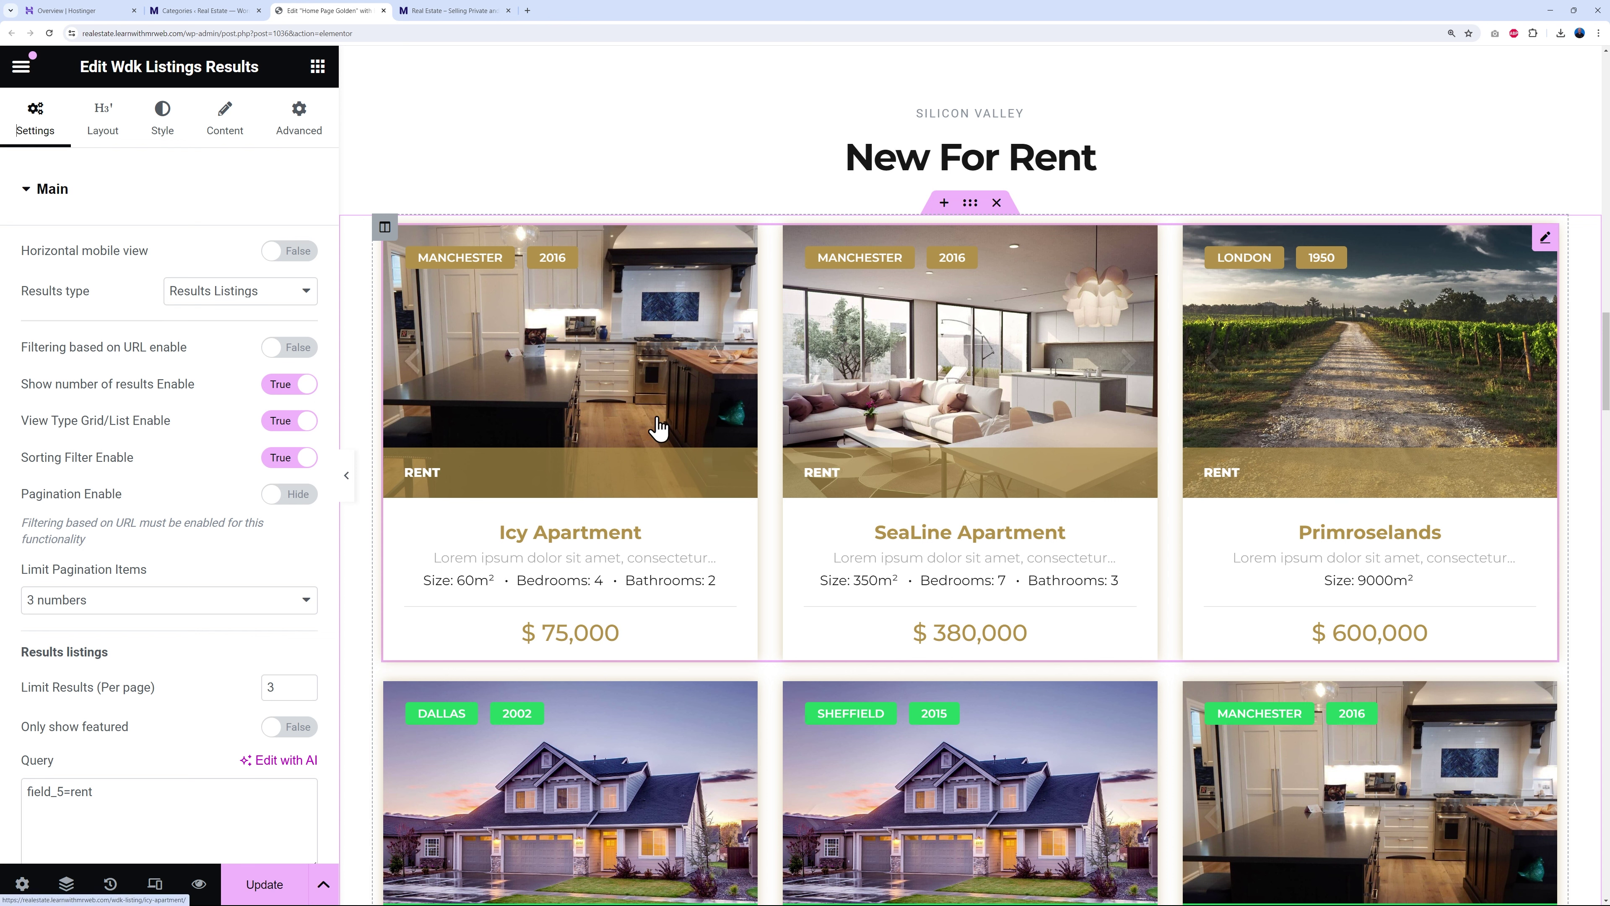
{"action": "scroll", "coordinate": [184, 568], "scroll_direction": "down", "scroll_amount": 6}
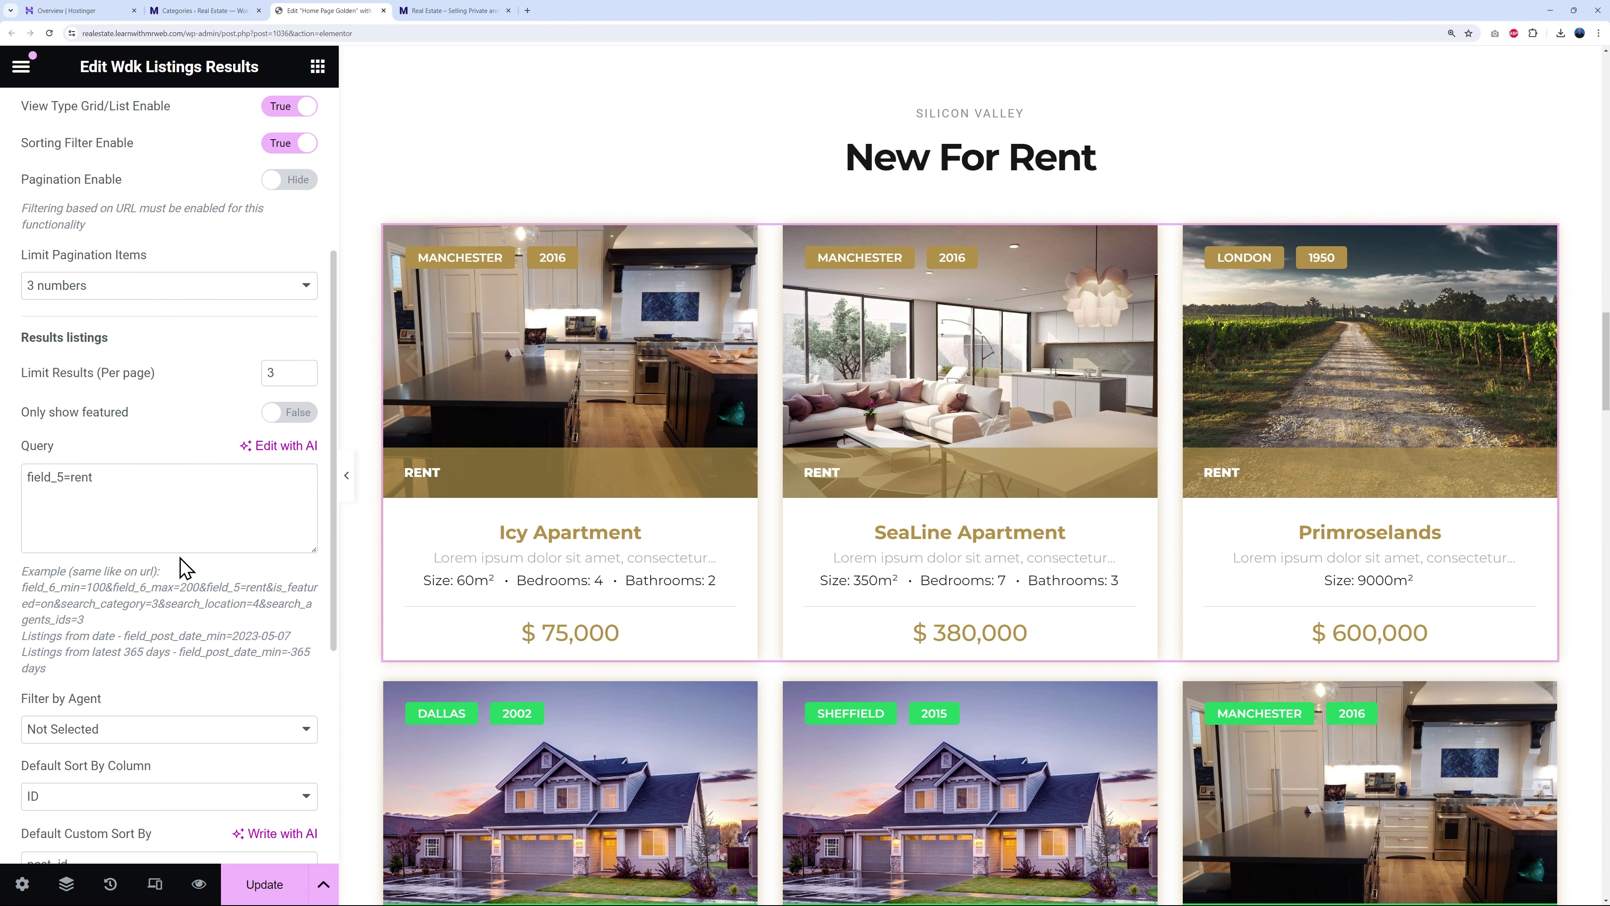
{"action": "double_click", "coordinate": [135, 395]}
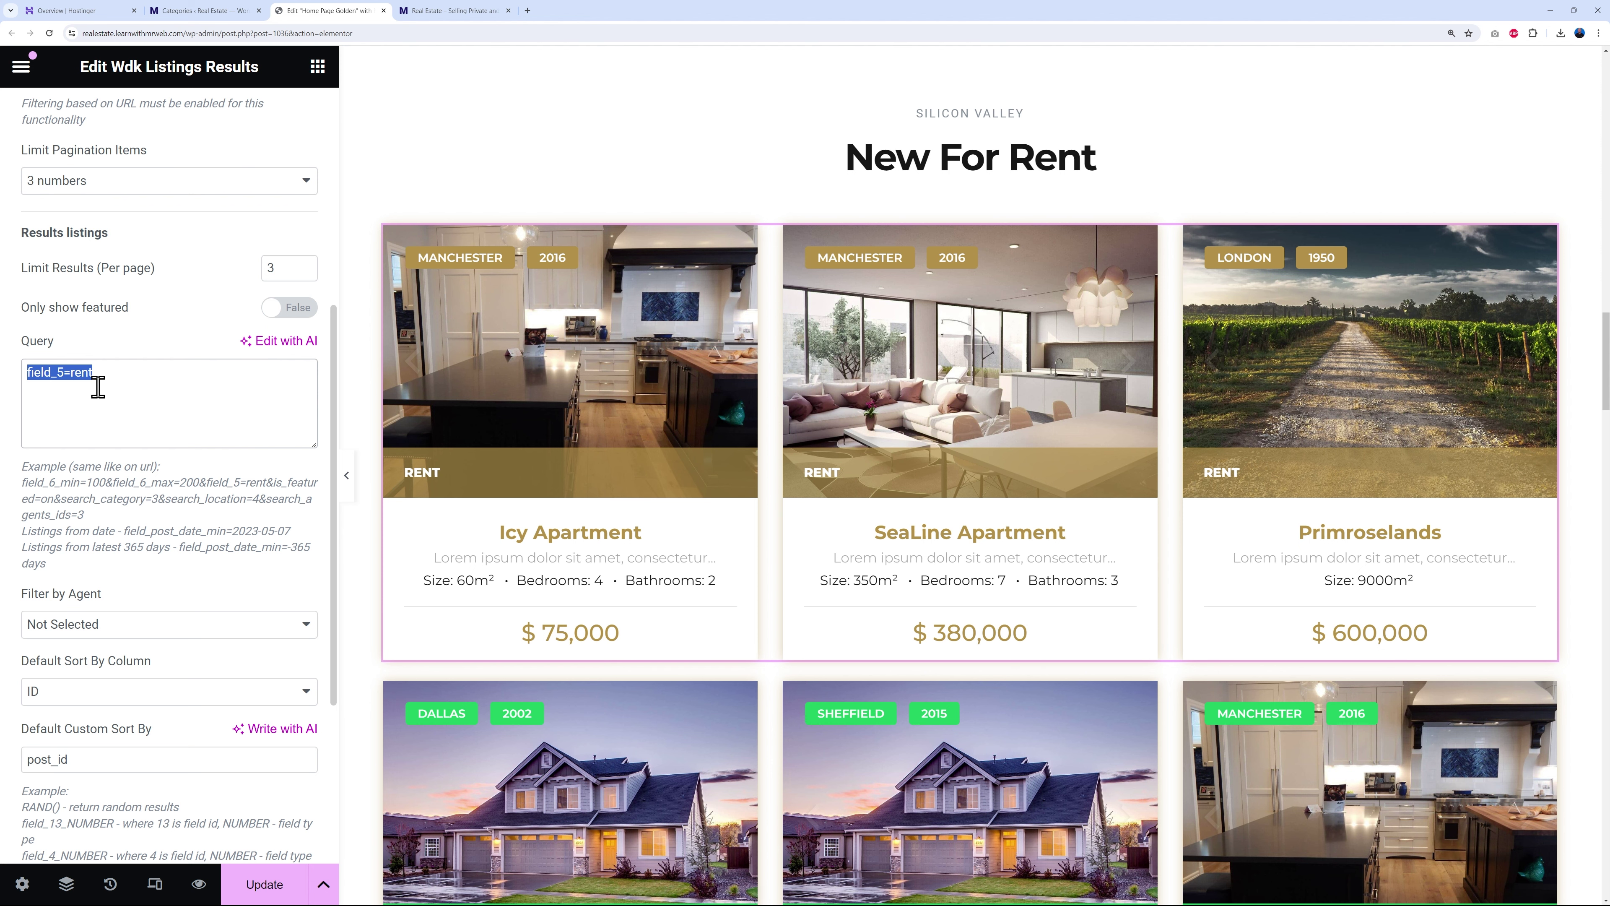
{"action": "scroll", "coordinate": [1104, 603], "scroll_direction": "down", "scroll_amount": 3}
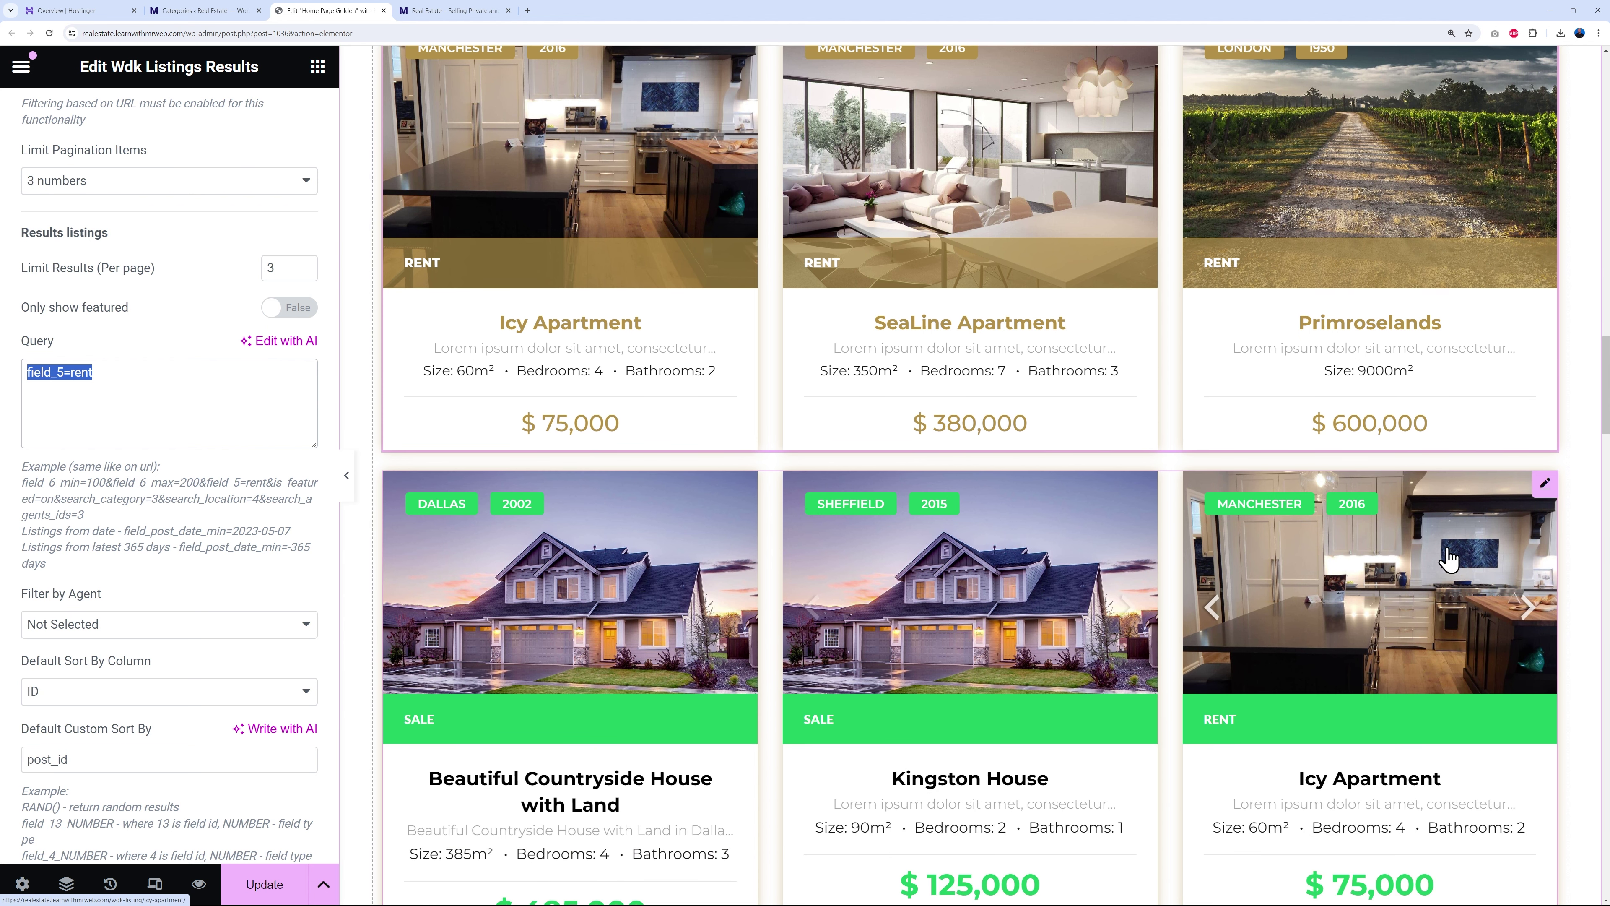
{"action": "left_click", "coordinate": [1547, 487]}
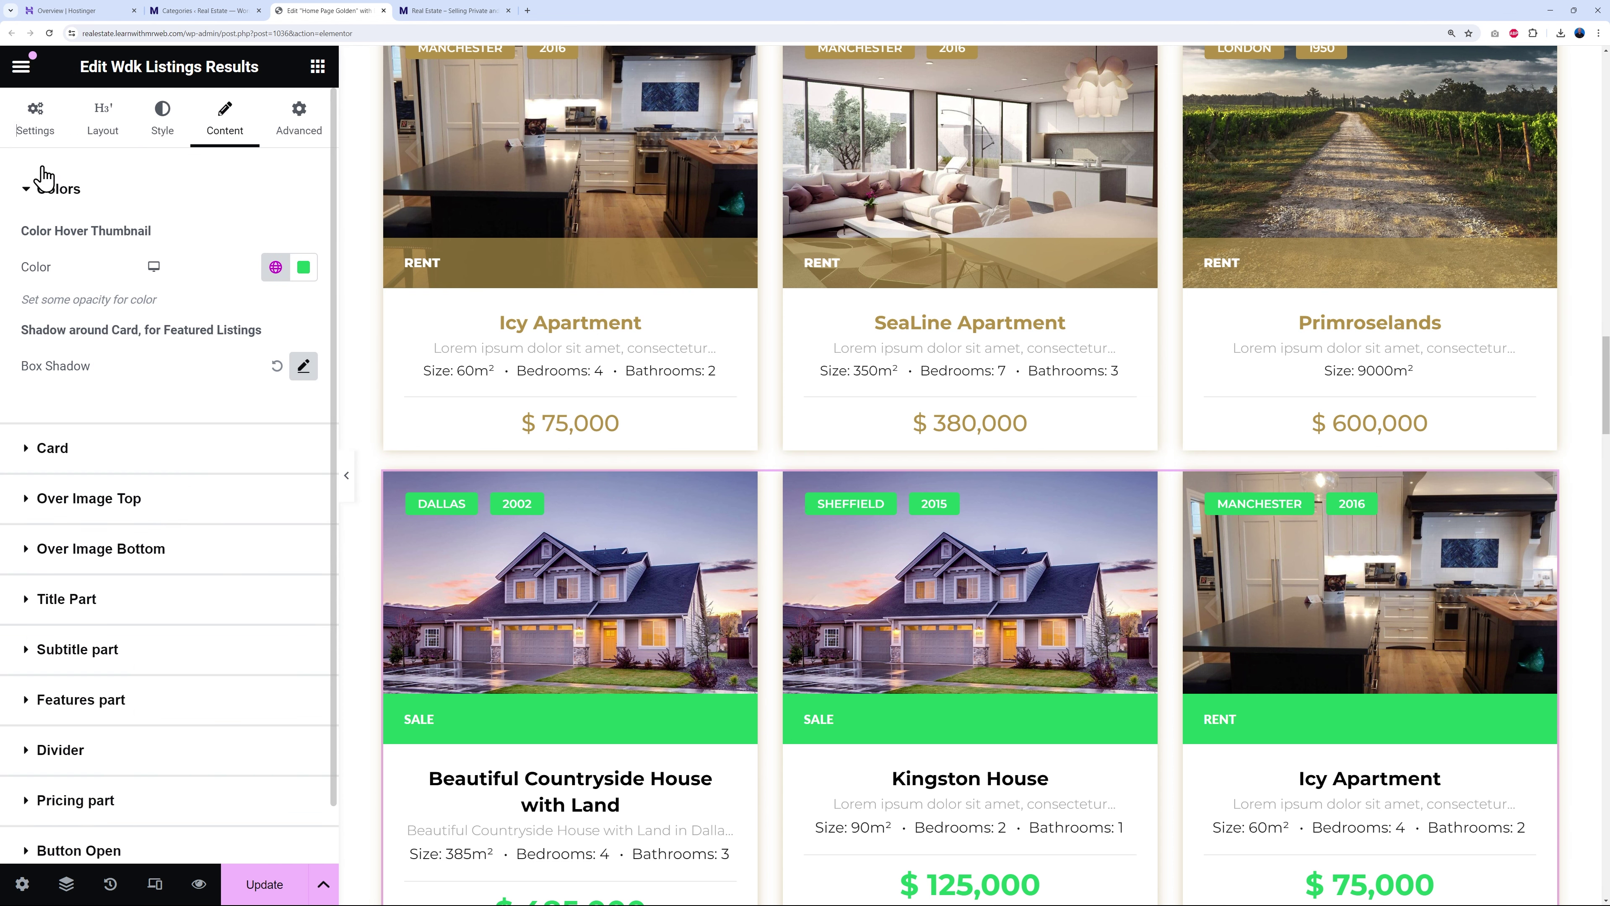
{"action": "left_click", "coordinate": [32, 120]}
{"action": "scroll", "coordinate": [215, 565], "scroll_direction": "down", "scroll_amount": 5}
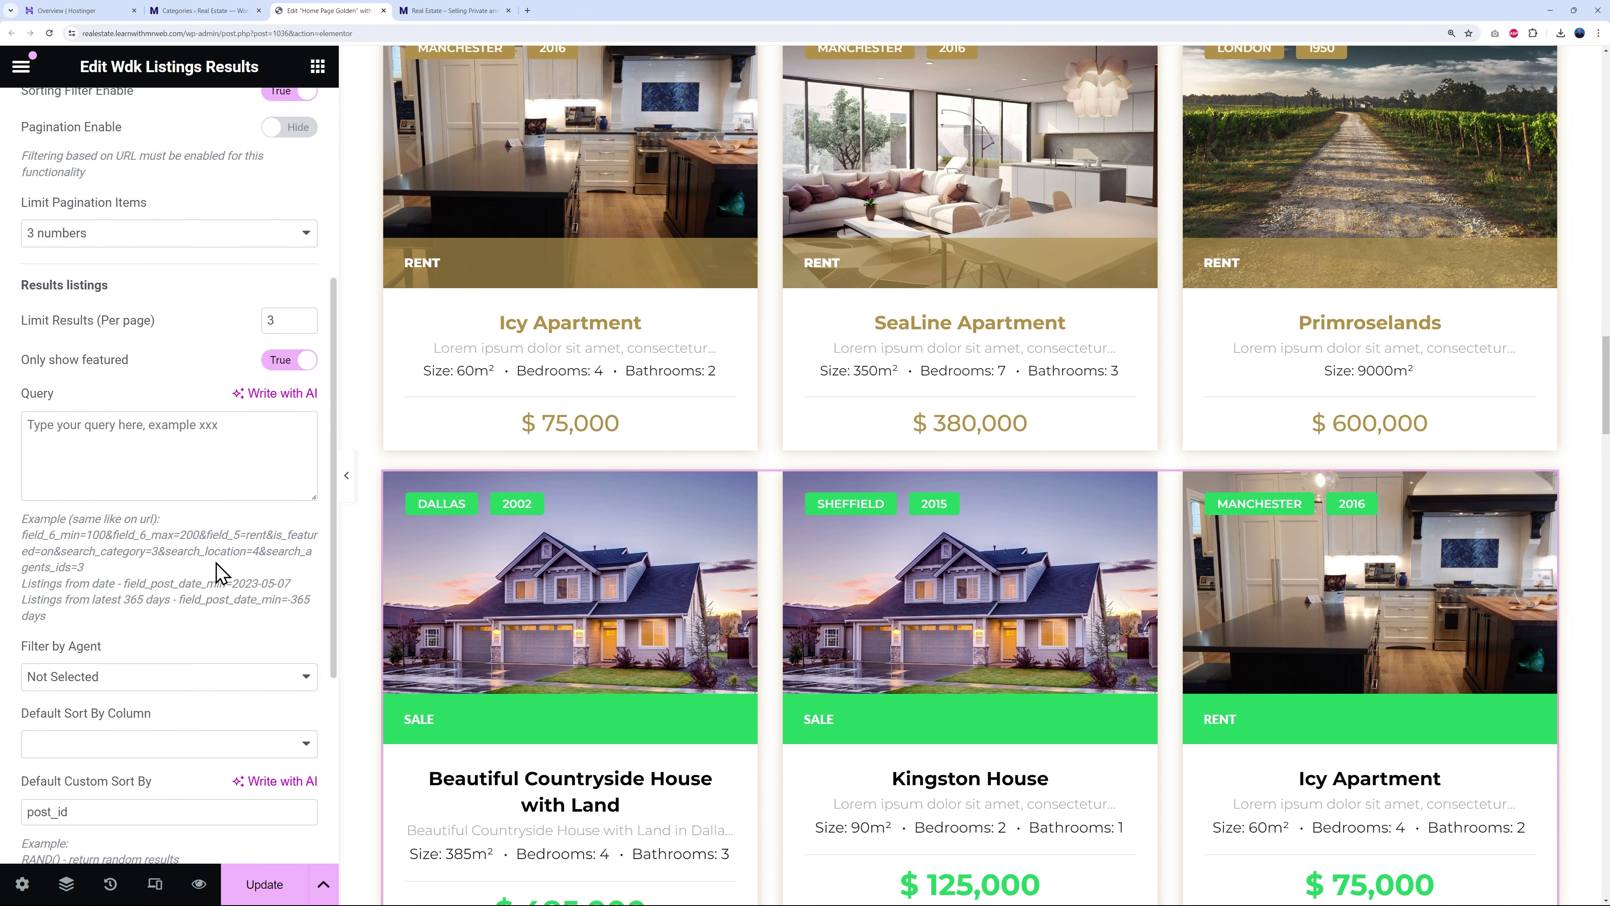
{"action": "left_click", "coordinate": [118, 449]}
{"action": "key", "text": "ctrl+v"}
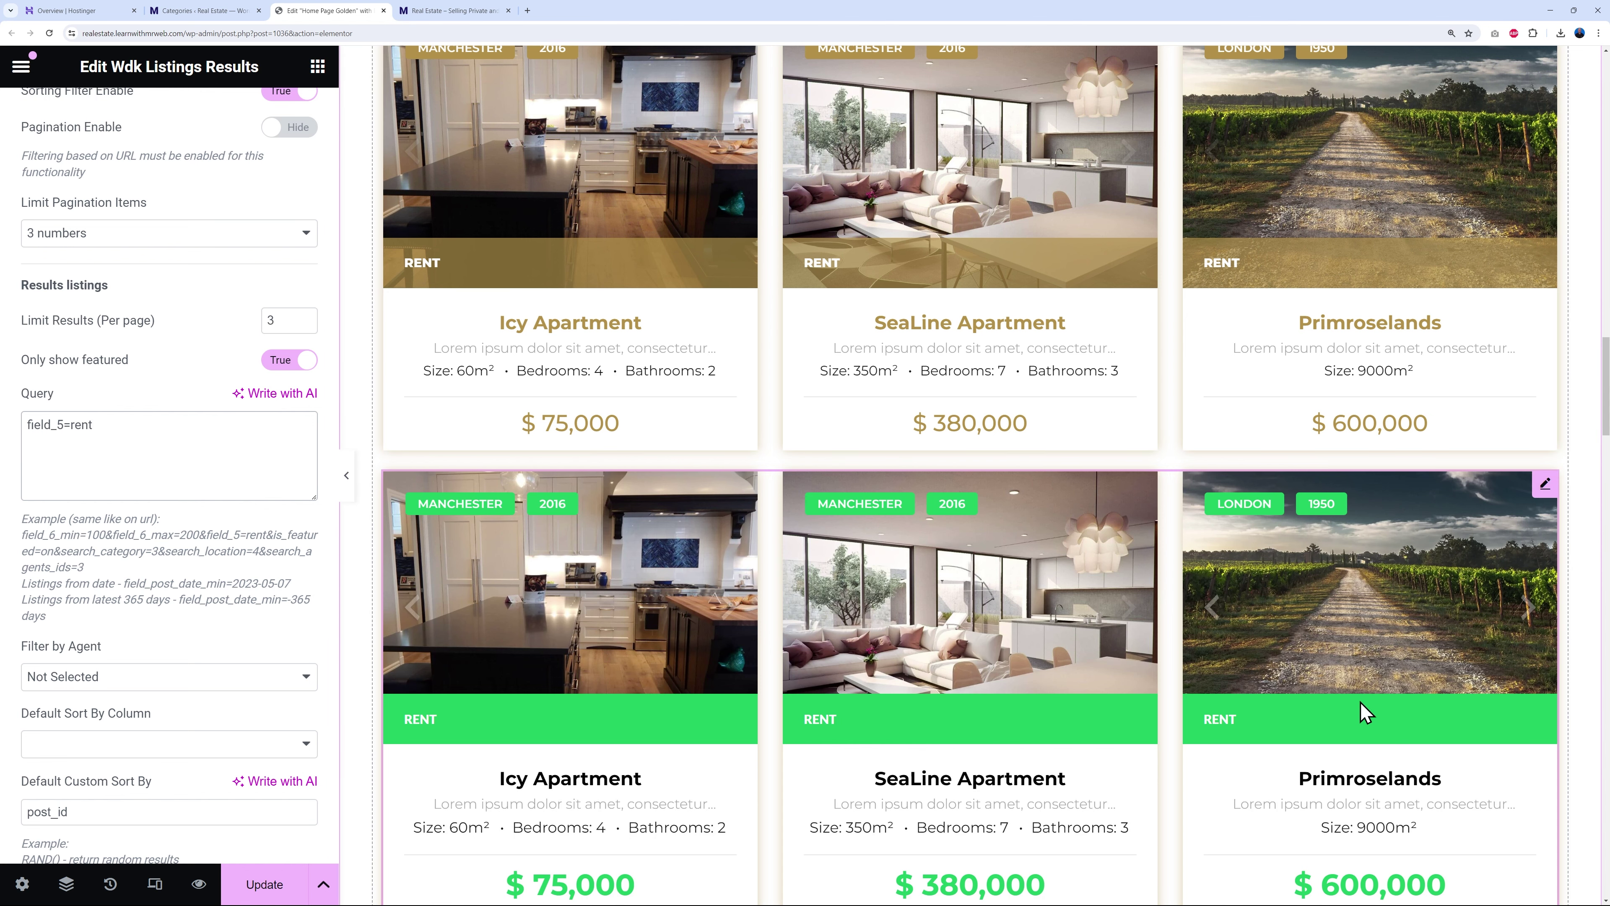
- Delete the gold New For Rent listings widget
{"action": "scroll", "coordinate": [1362, 714], "scroll_direction": "down", "scroll_amount": 2}
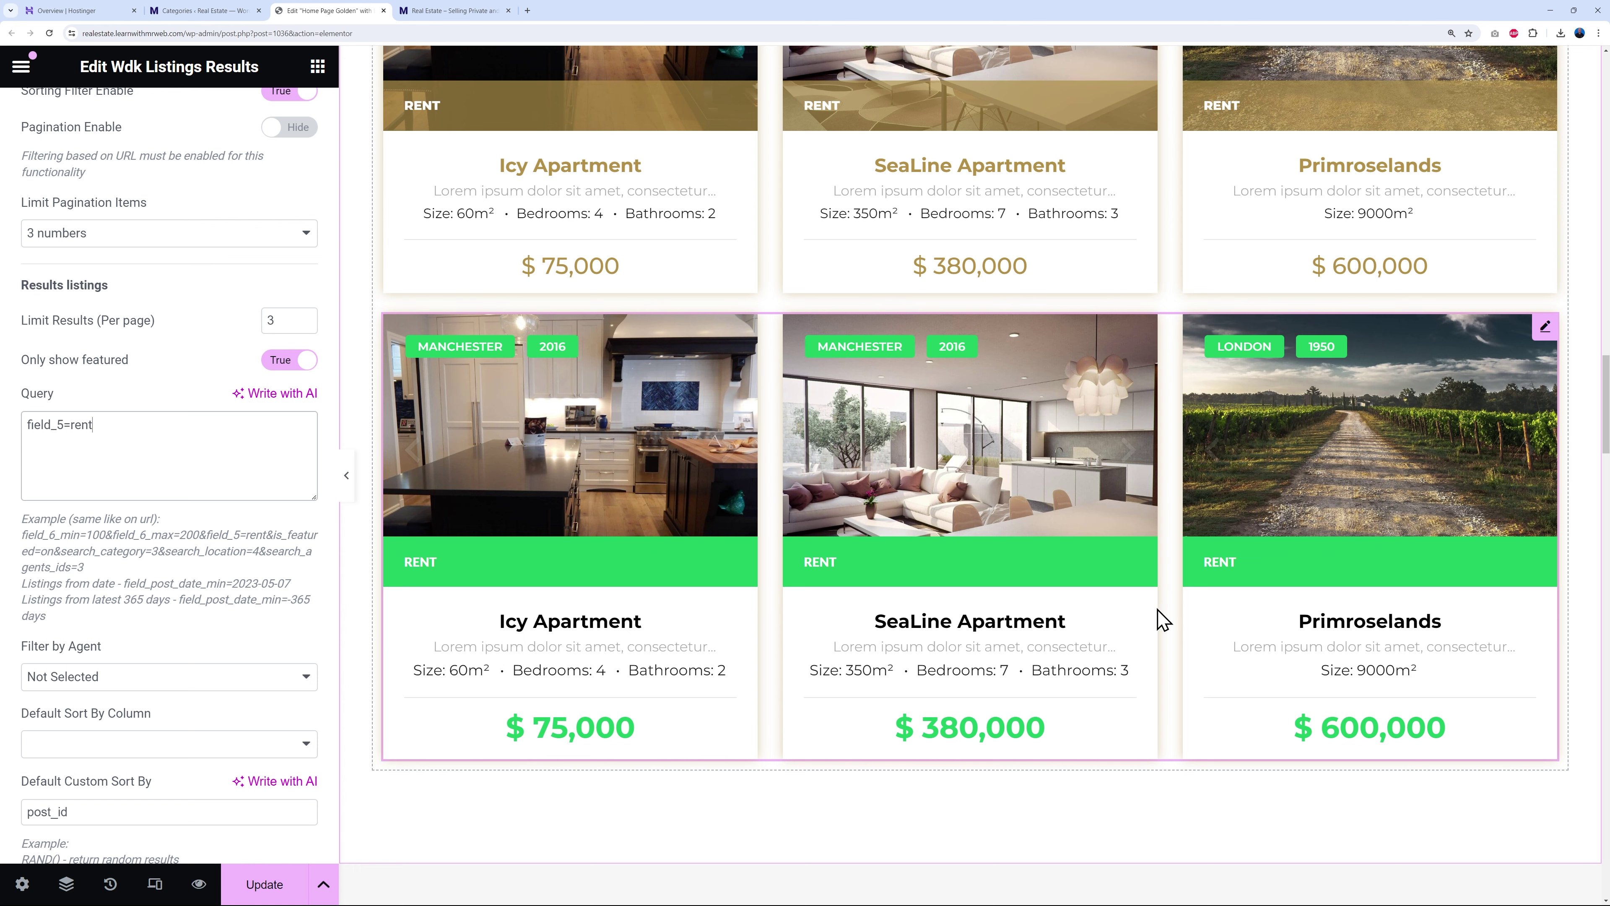
{"action": "scroll", "coordinate": [1160, 619], "scroll_direction": "up", "scroll_amount": 4}
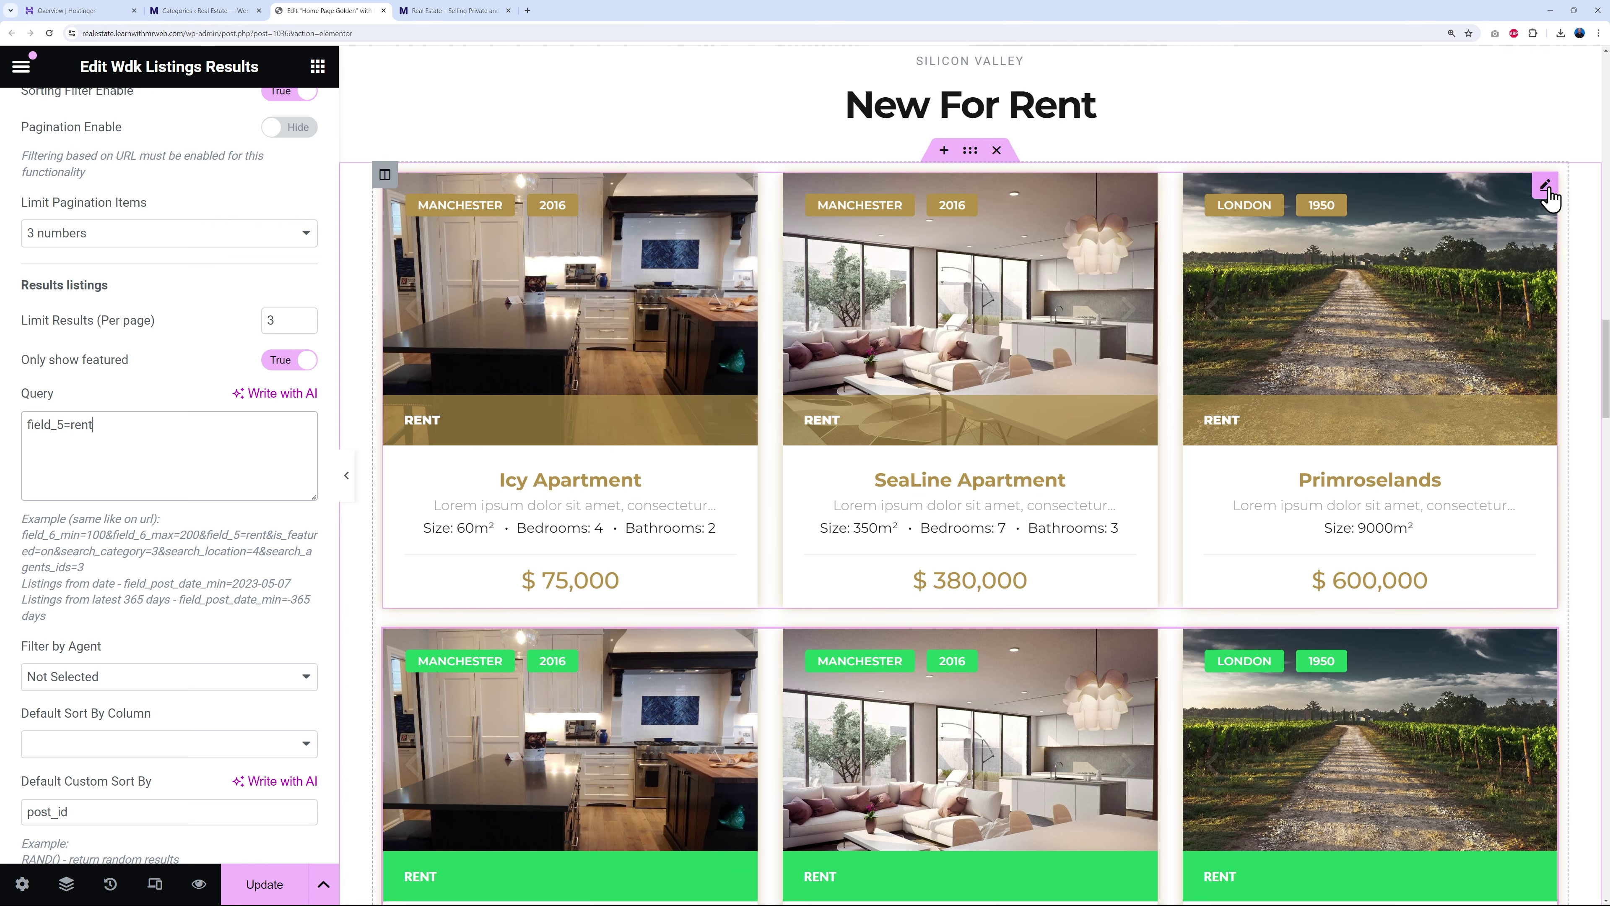
{"action": "right_click", "coordinate": [1547, 190]}
{"action": "left_click", "coordinate": [1389, 653]}
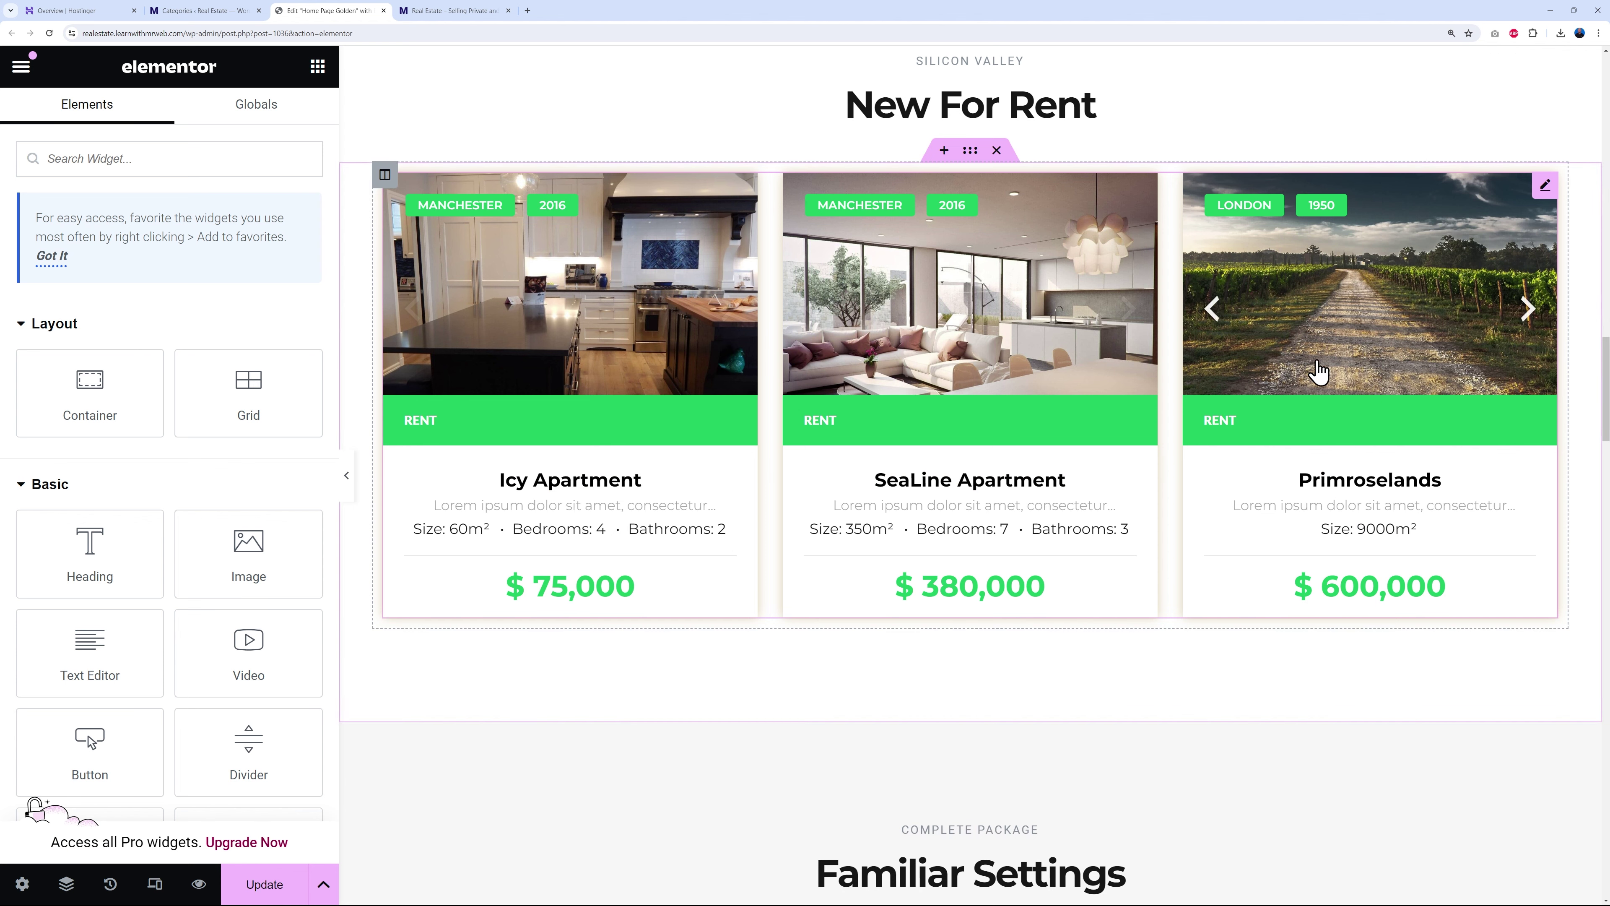
- Save the page changes with Update
{"action": "left_click", "coordinate": [282, 891]}
{"action": "scroll", "coordinate": [1477, 640], "scroll_direction": "down", "scroll_amount": 2}
{"action": "scroll", "coordinate": [1494, 621], "scroll_direction": "down", "scroll_amount": 7}
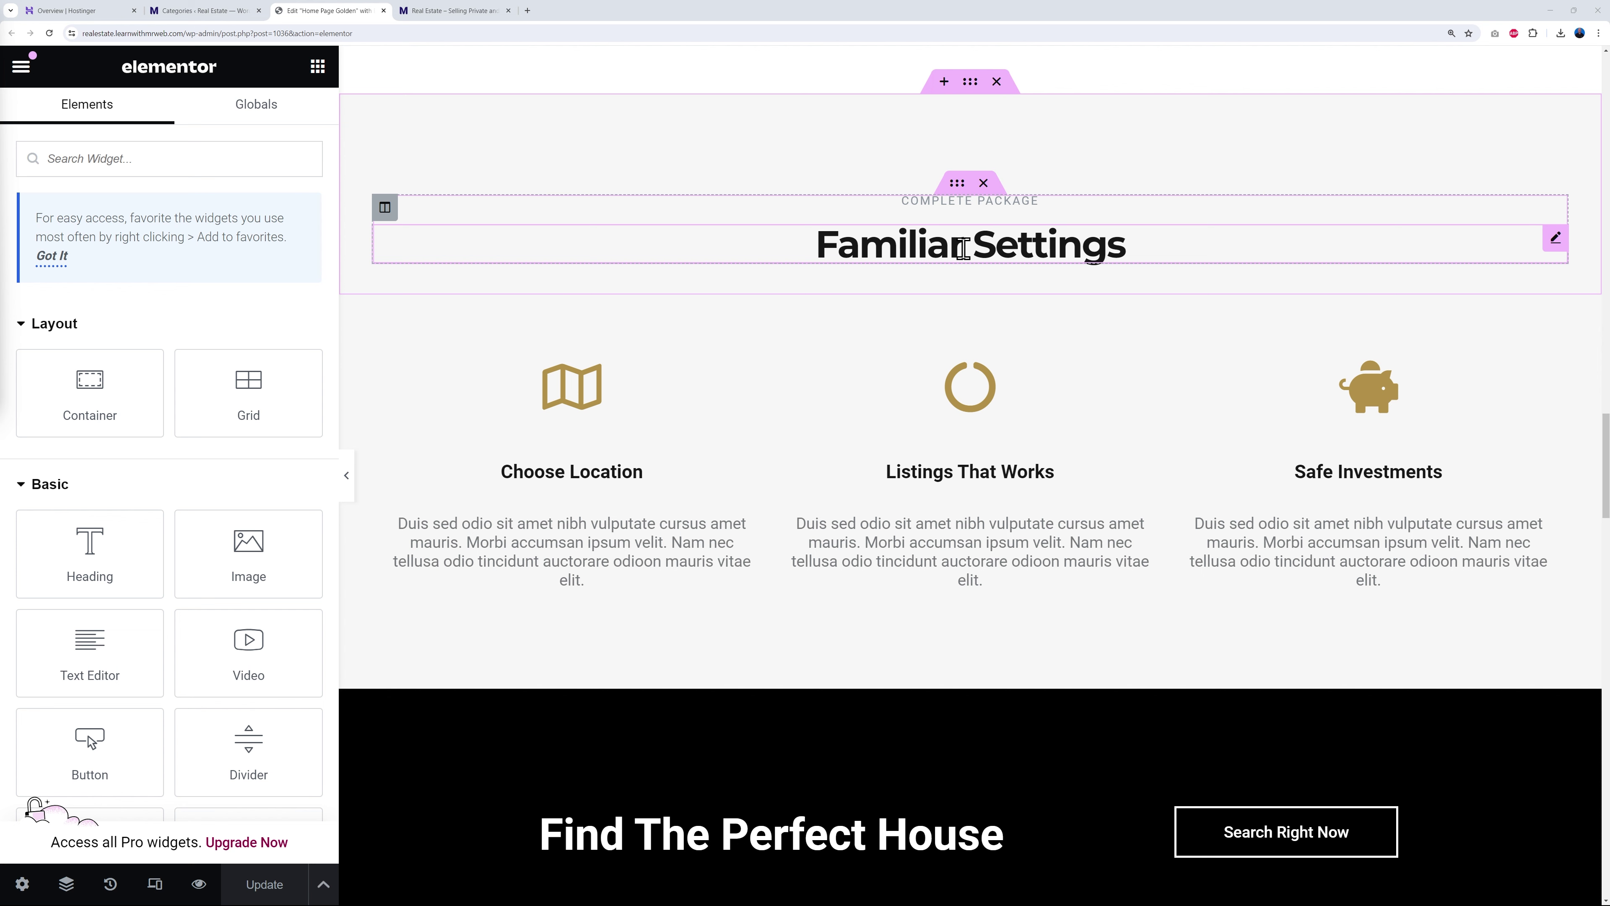
- Retype the Familiar Settings heading title as 'Why Choose Us?'
{"action": "left_click", "coordinate": [1553, 237]}
{"action": "left_click", "coordinate": [240, 277]}
{"action": "key", "text": "ctrl+a"}
{"action": "type", "text": "Why Choose "}
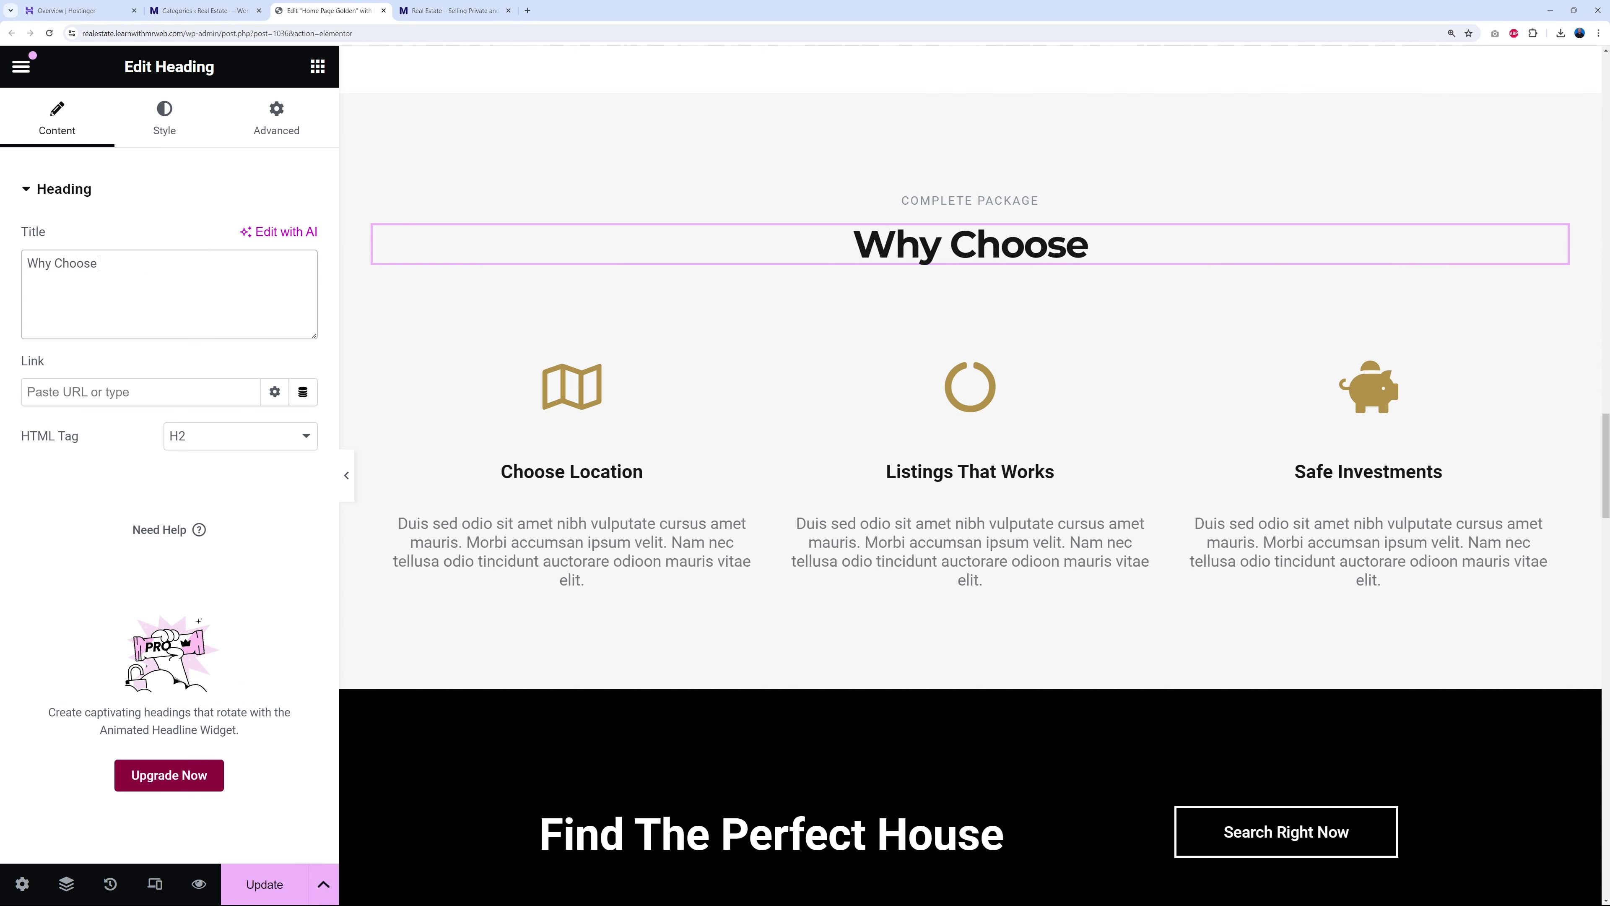
{"action": "type", "text": "Us?"}
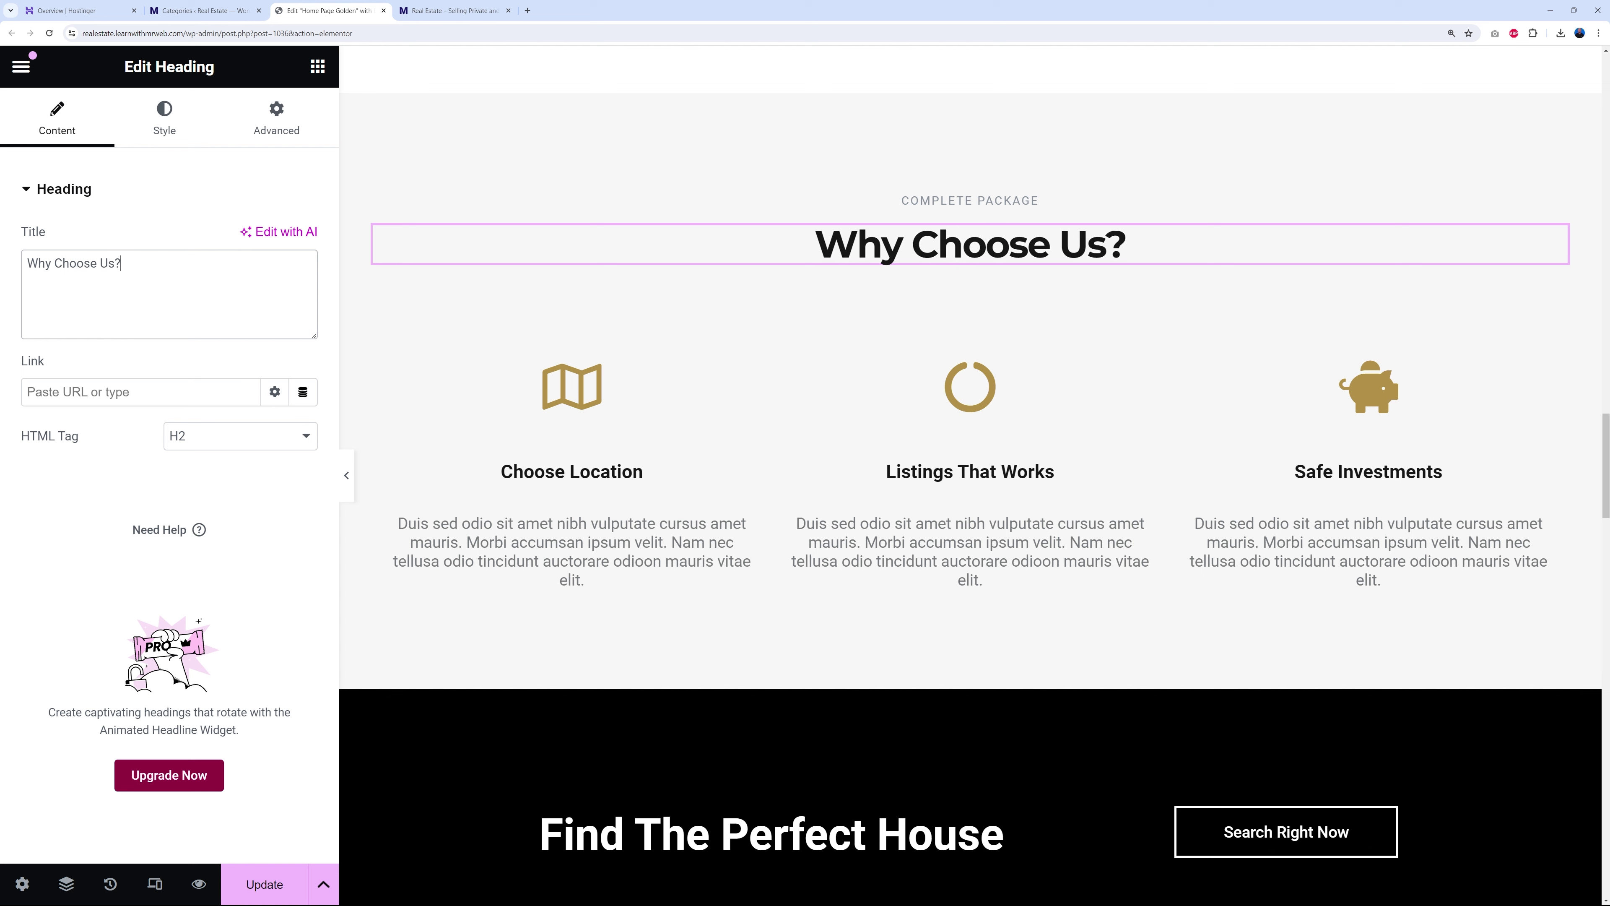
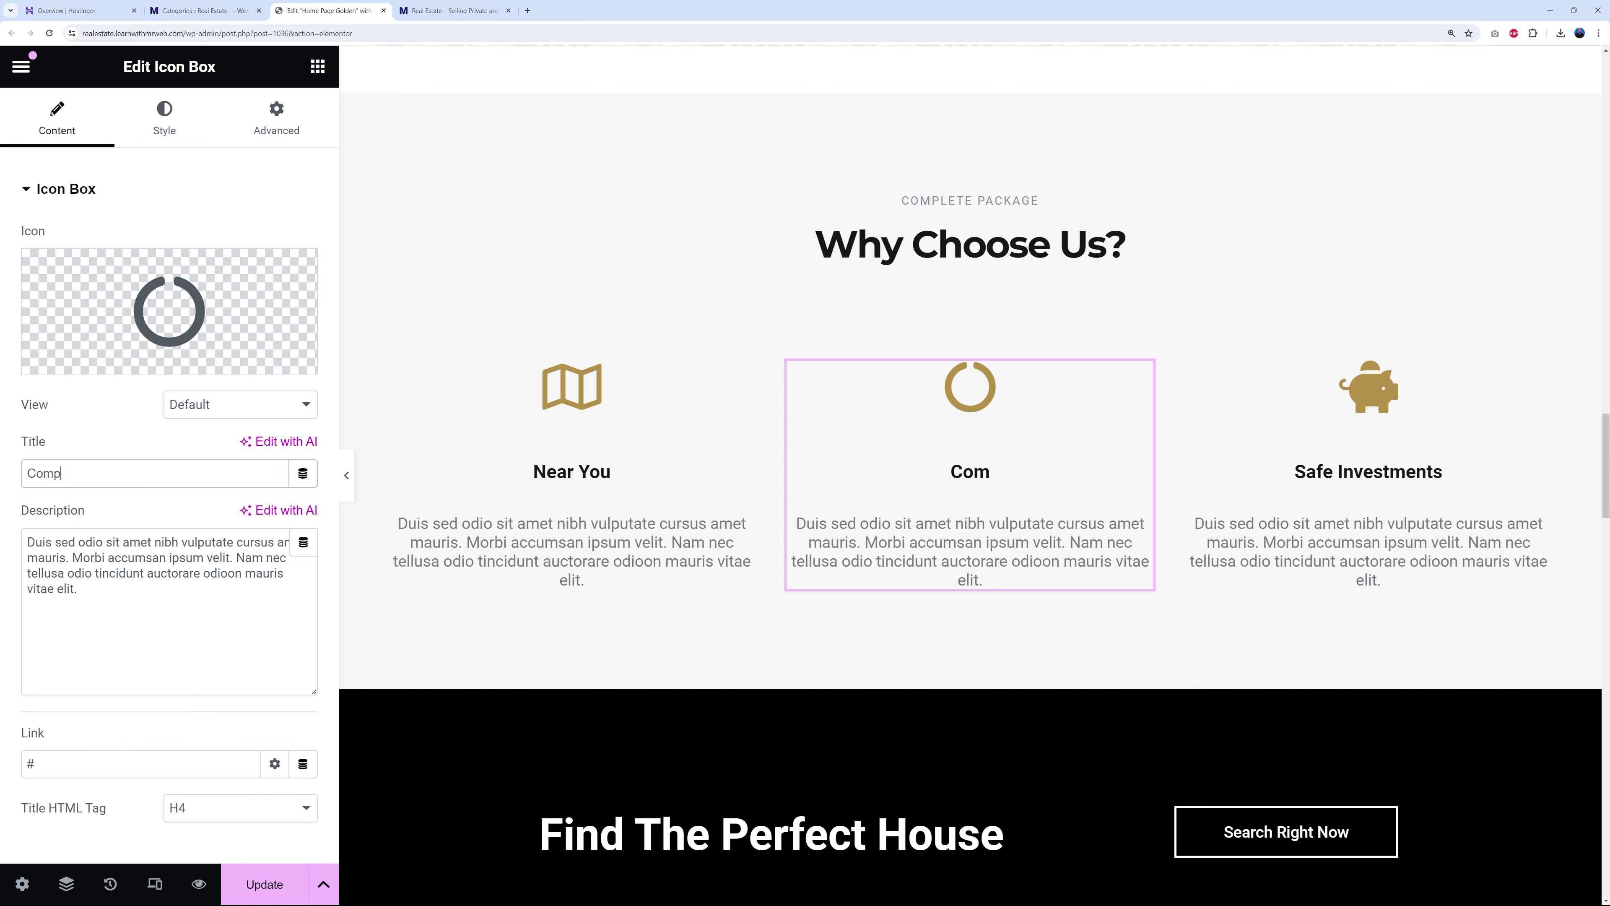
- Retitle the middle box 'Competitive pricing' and give it the File Invoice Dollar icon
{"action": "type", "text": "ive pricing"}
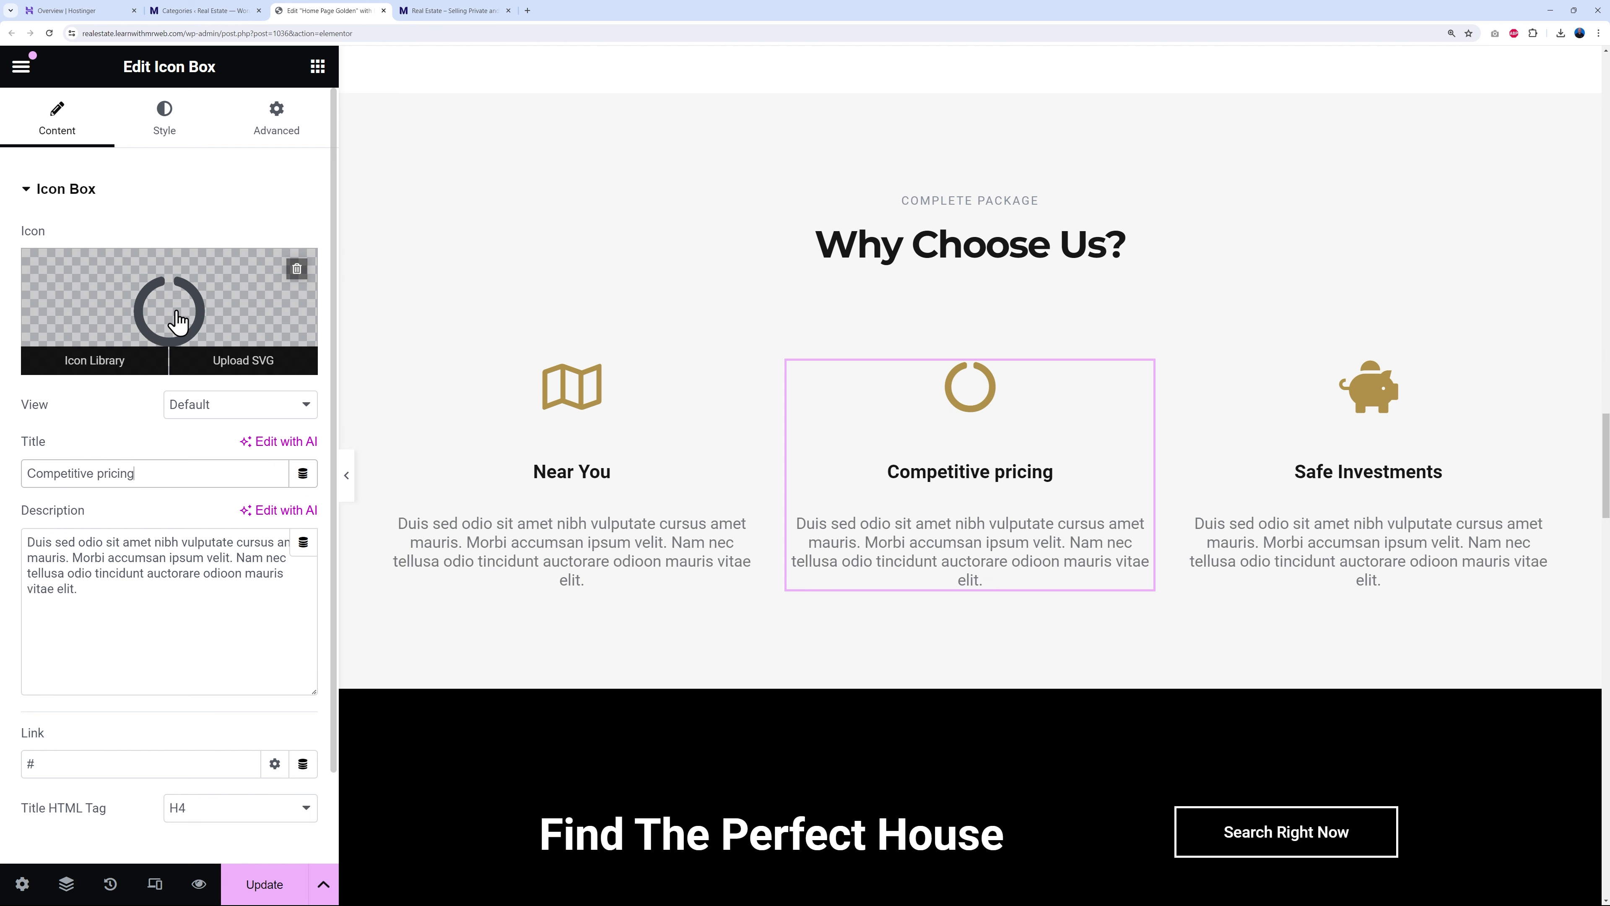
{"action": "left_click", "coordinate": [205, 314]}
{"action": "left_click", "coordinate": [839, 166]}
{"action": "type", "text": "dollar"}
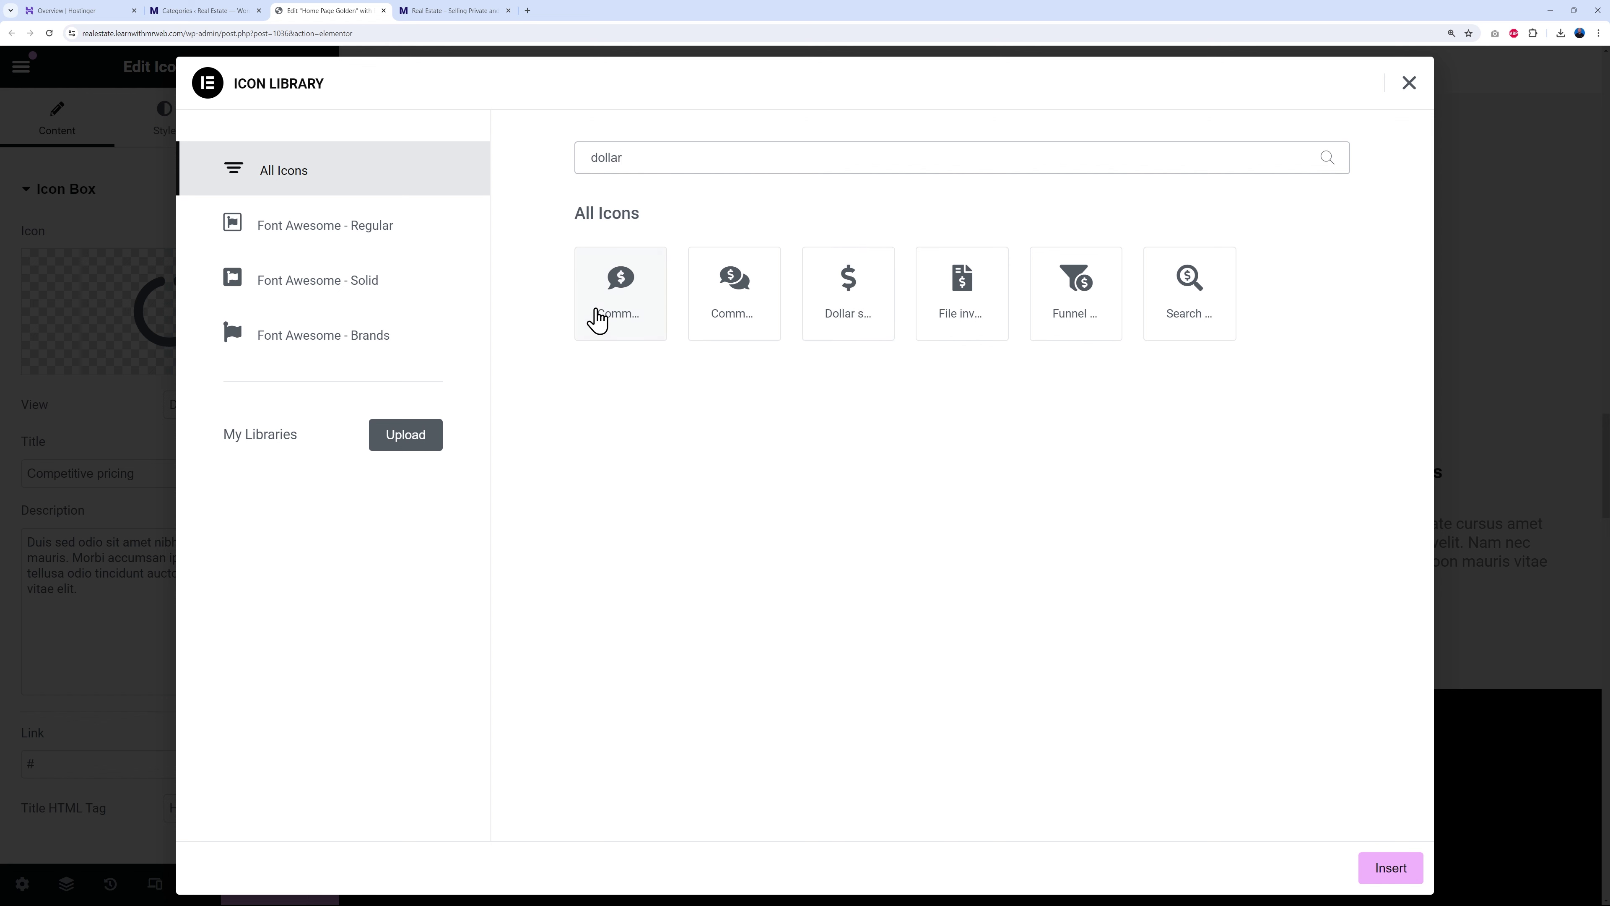
{"action": "left_click", "coordinate": [847, 305]}
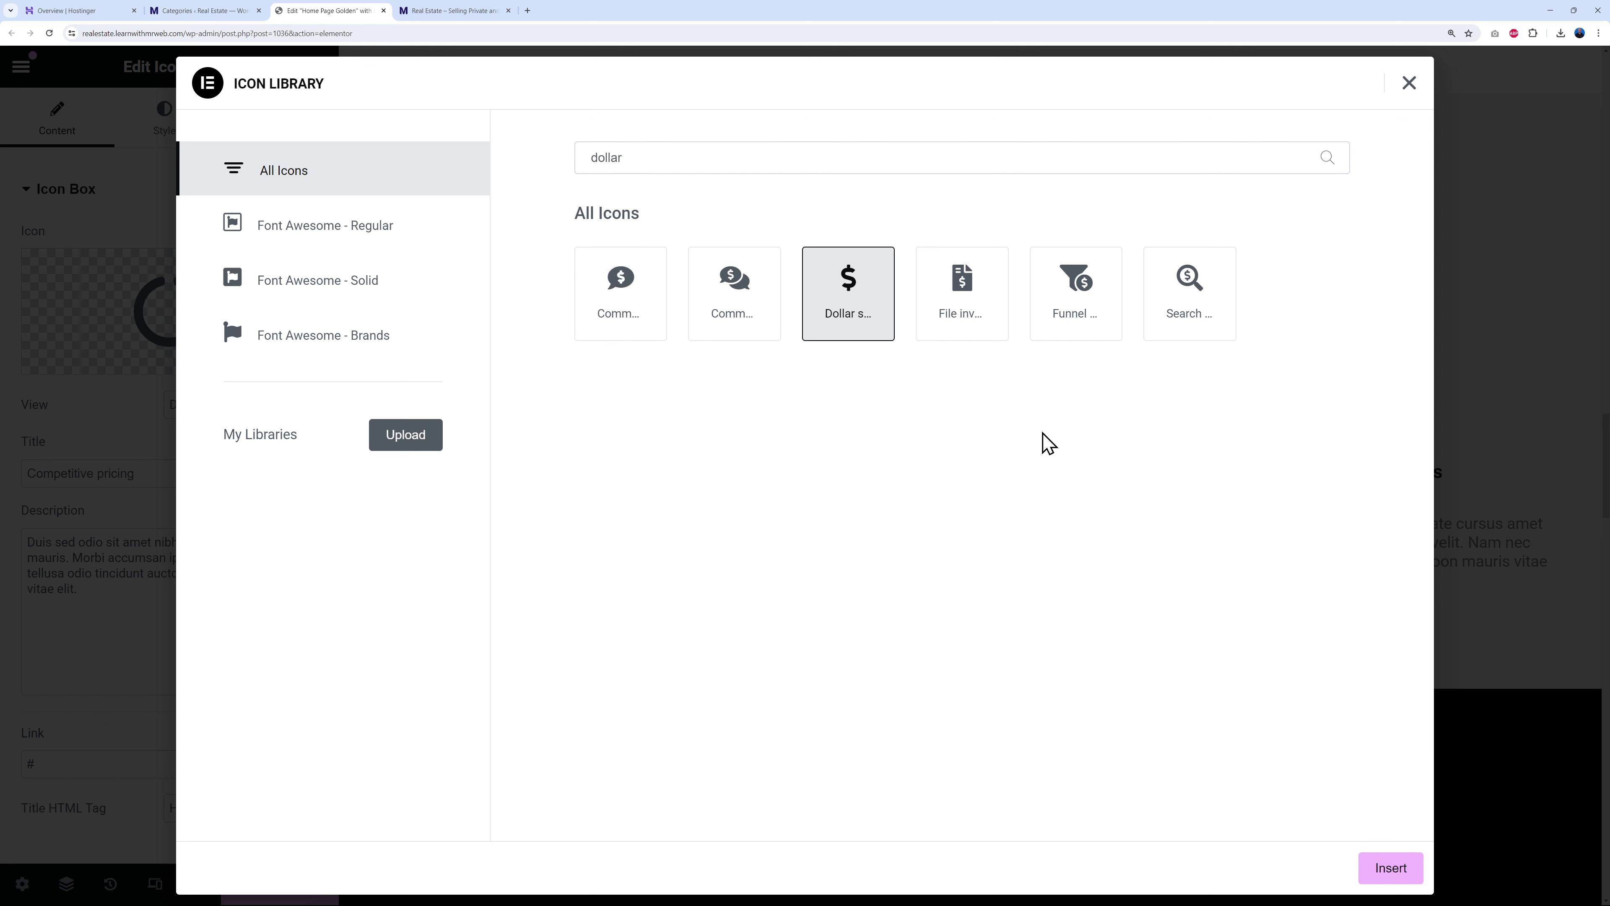
{"action": "left_click", "coordinate": [1195, 321]}
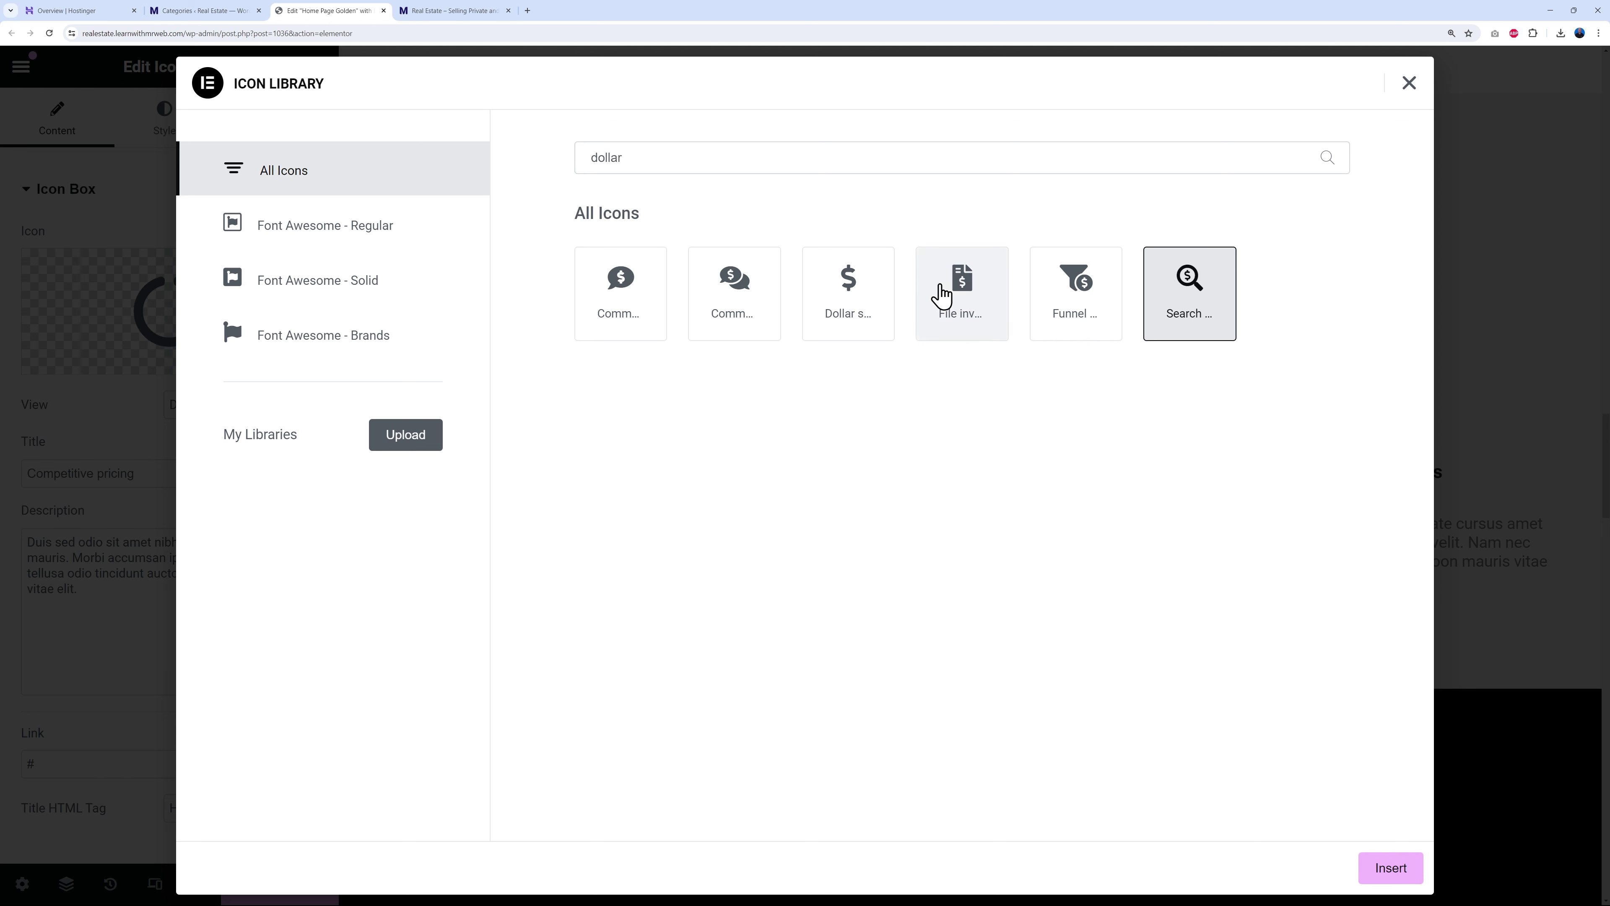
{"action": "left_click", "coordinate": [951, 298]}
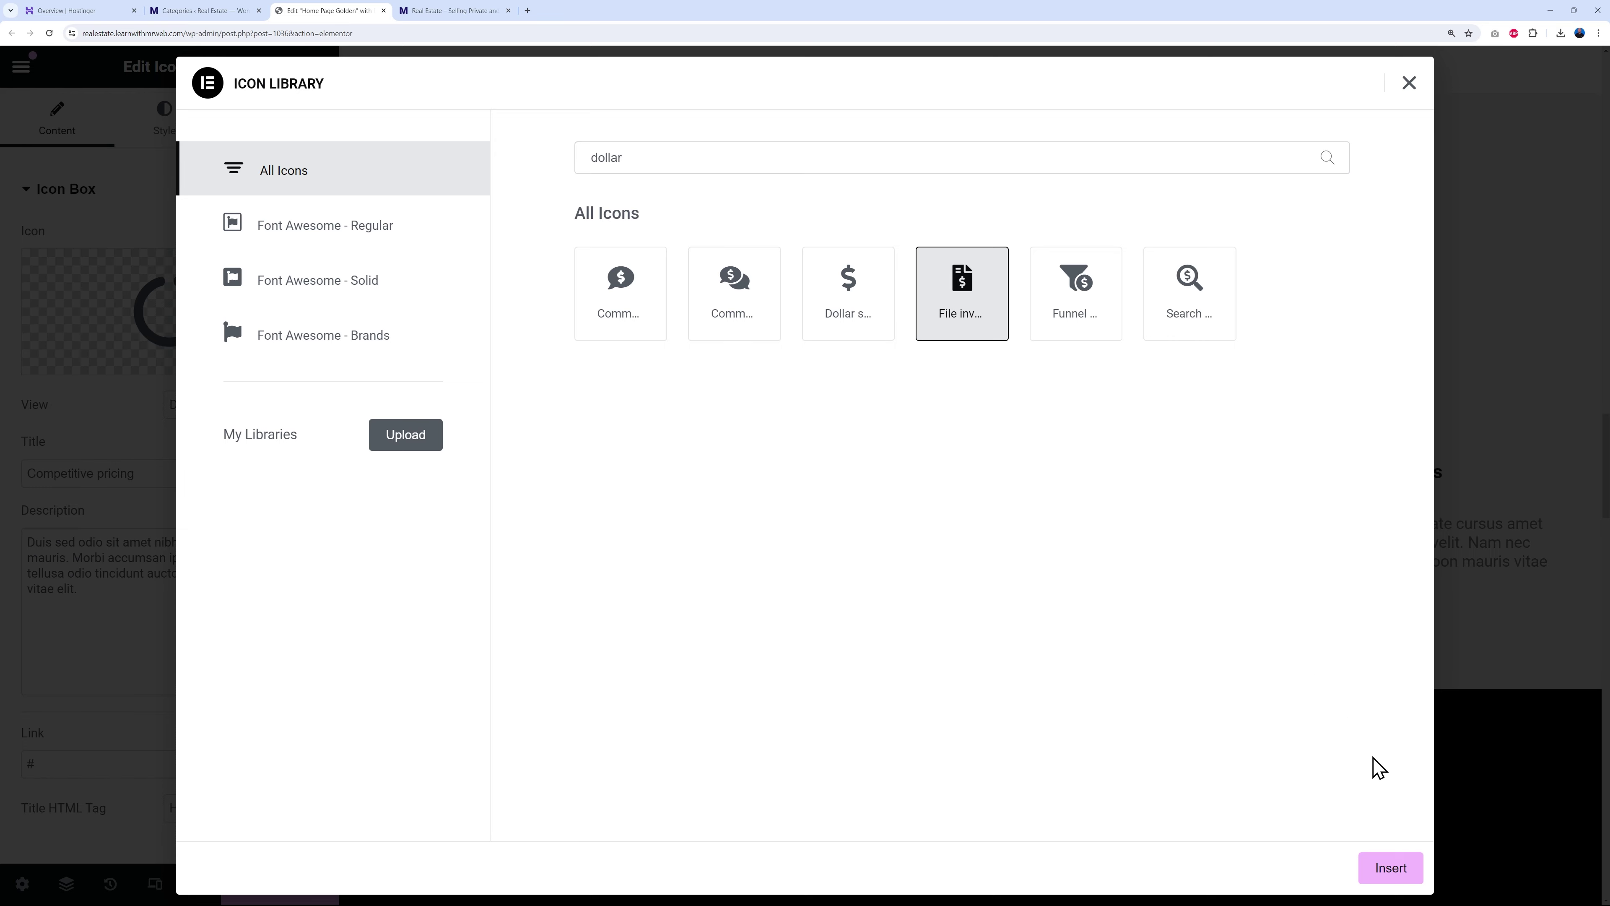
{"action": "left_click", "coordinate": [1388, 867]}
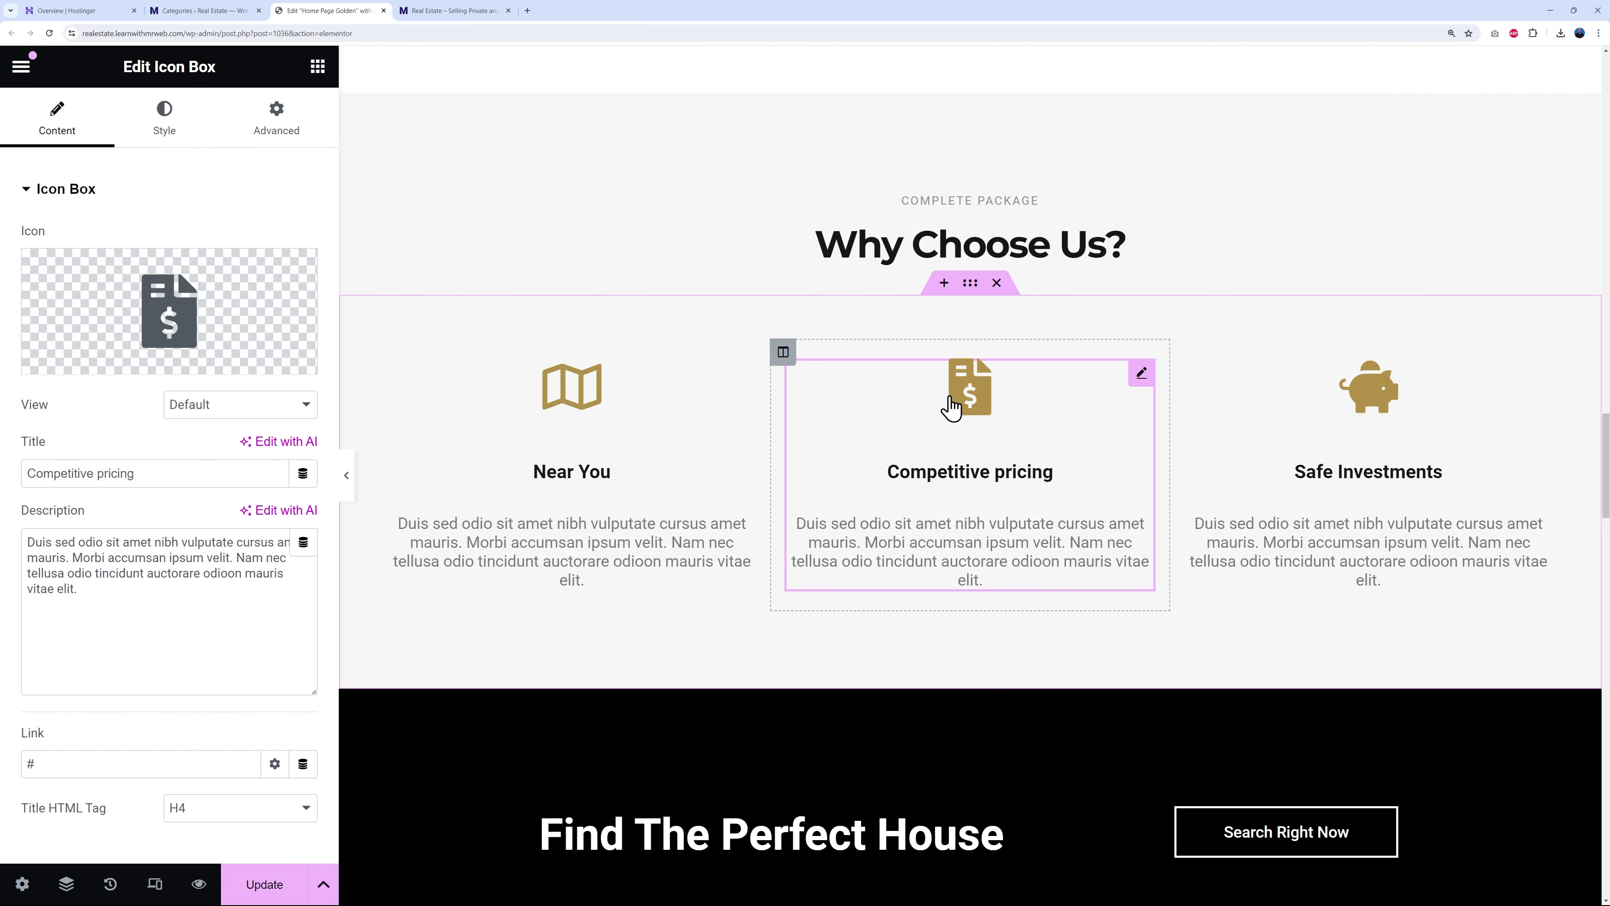
- Rename the third box from Safe Investments to 'Mortgage Approval'
{"action": "left_click", "coordinate": [1538, 374]}
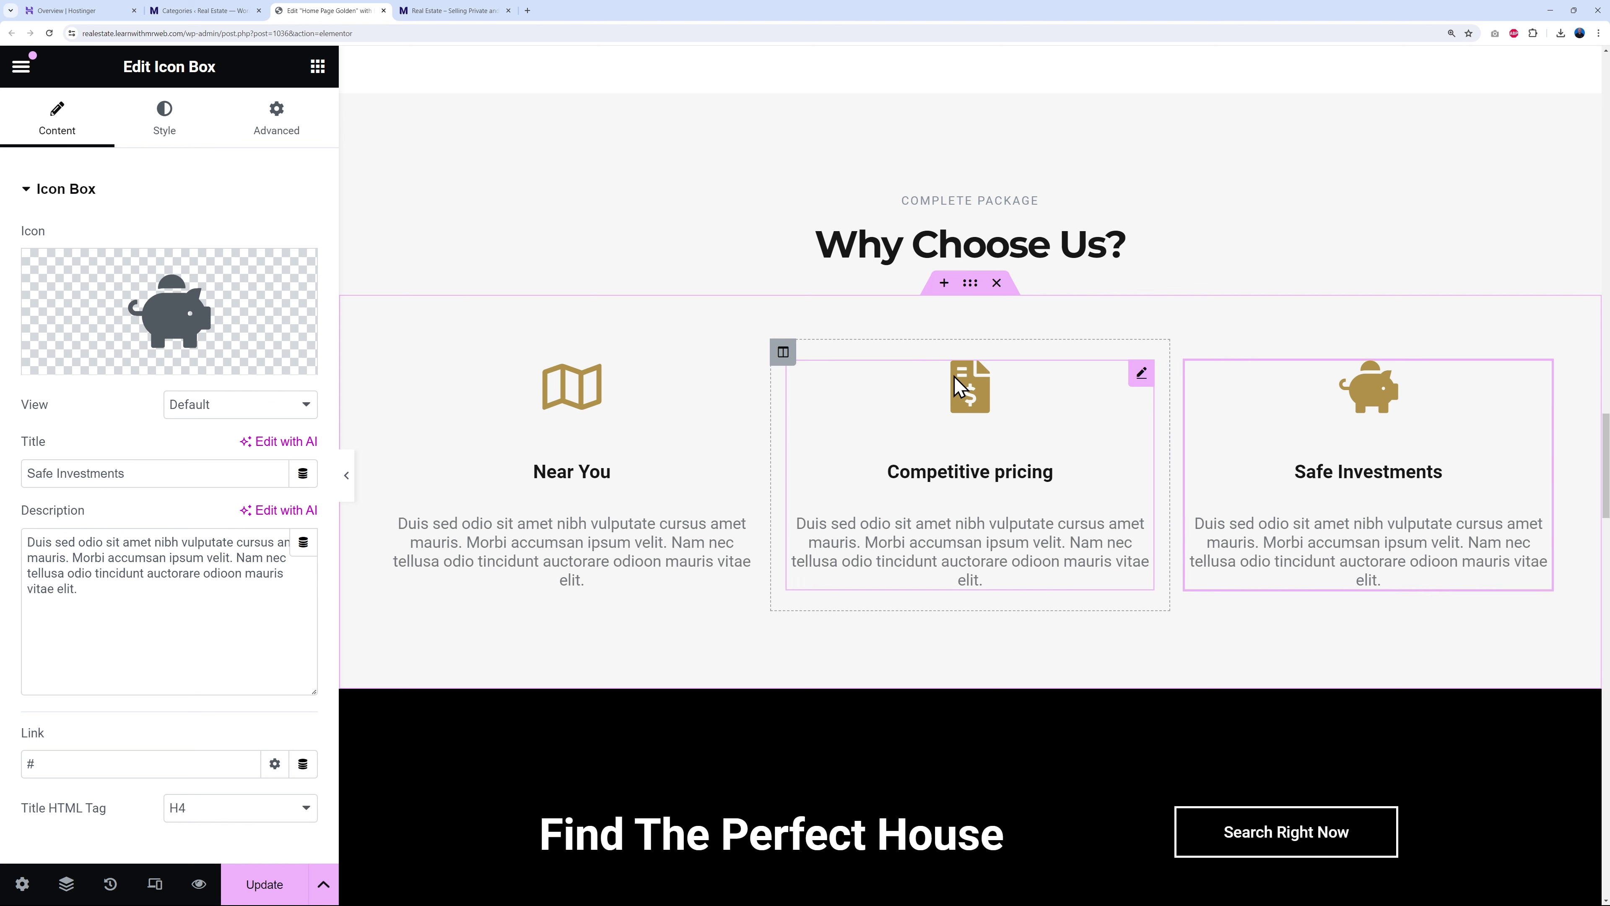
{"action": "triple_click", "coordinate": [190, 481]}
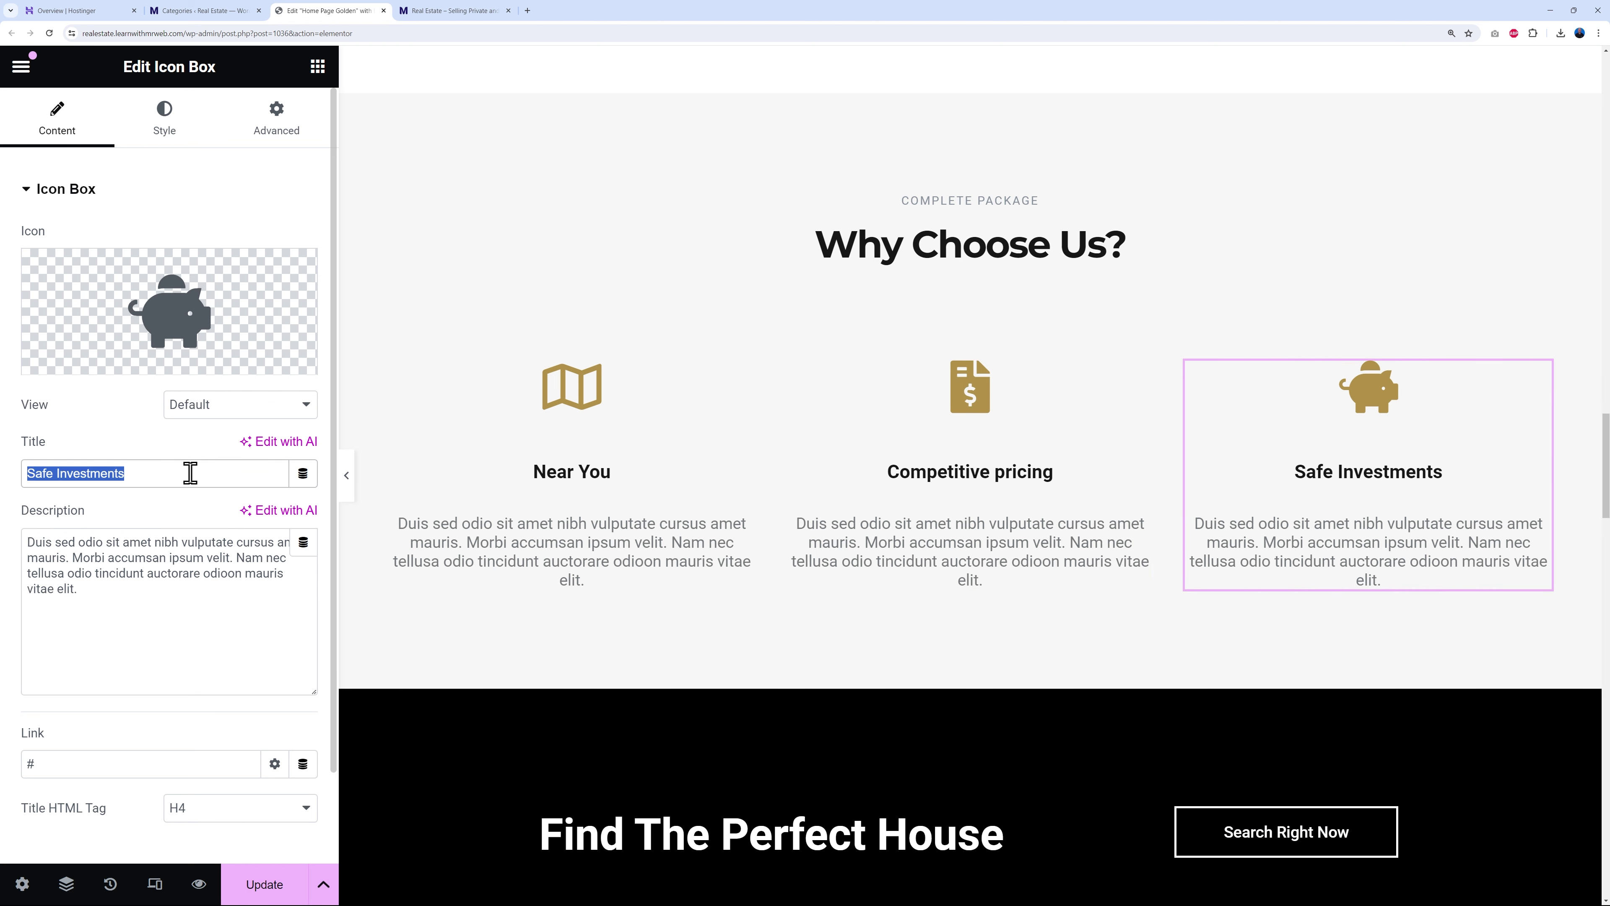
{"action": "key", "text": "BackSpace"}
{"action": "type", "text": "Mortgage "}
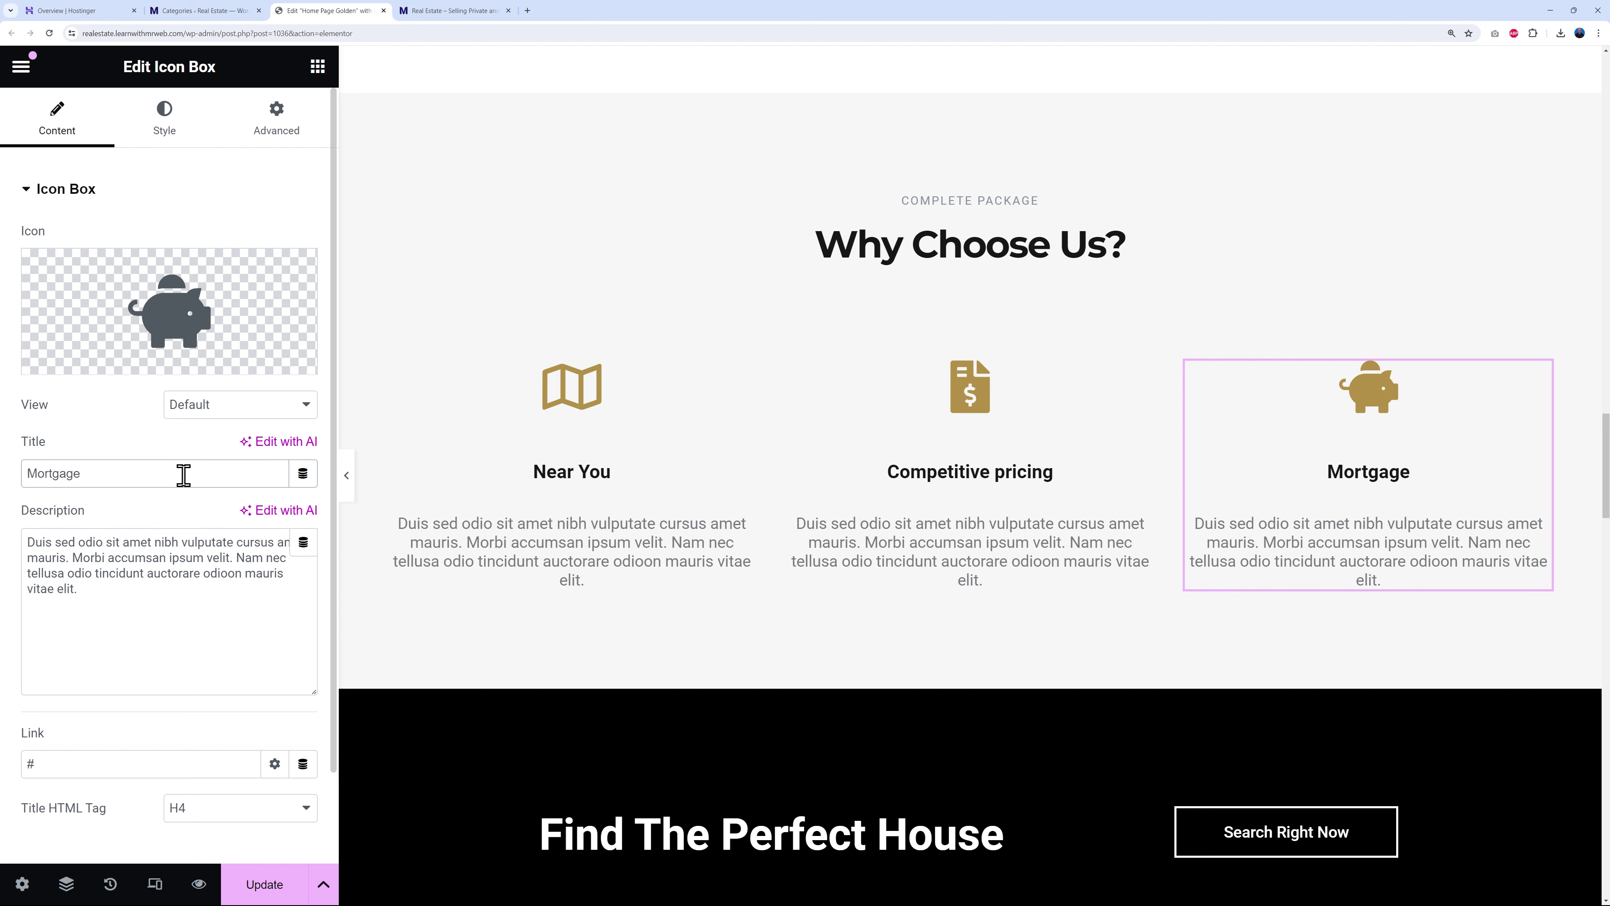
{"action": "type", "text": "Approbal"}
{"action": "key", "text": "BackSpace"}
{"action": "key", "text": "BackSpace"}
{"action": "key", "text": "BackSpace"}
{"action": "type", "text": "val"}
{"action": "left_click_drag", "start_coordinate": [28, 541], "coordinate": [109, 591]}
{"action": "left_click", "coordinate": [109, 592]}
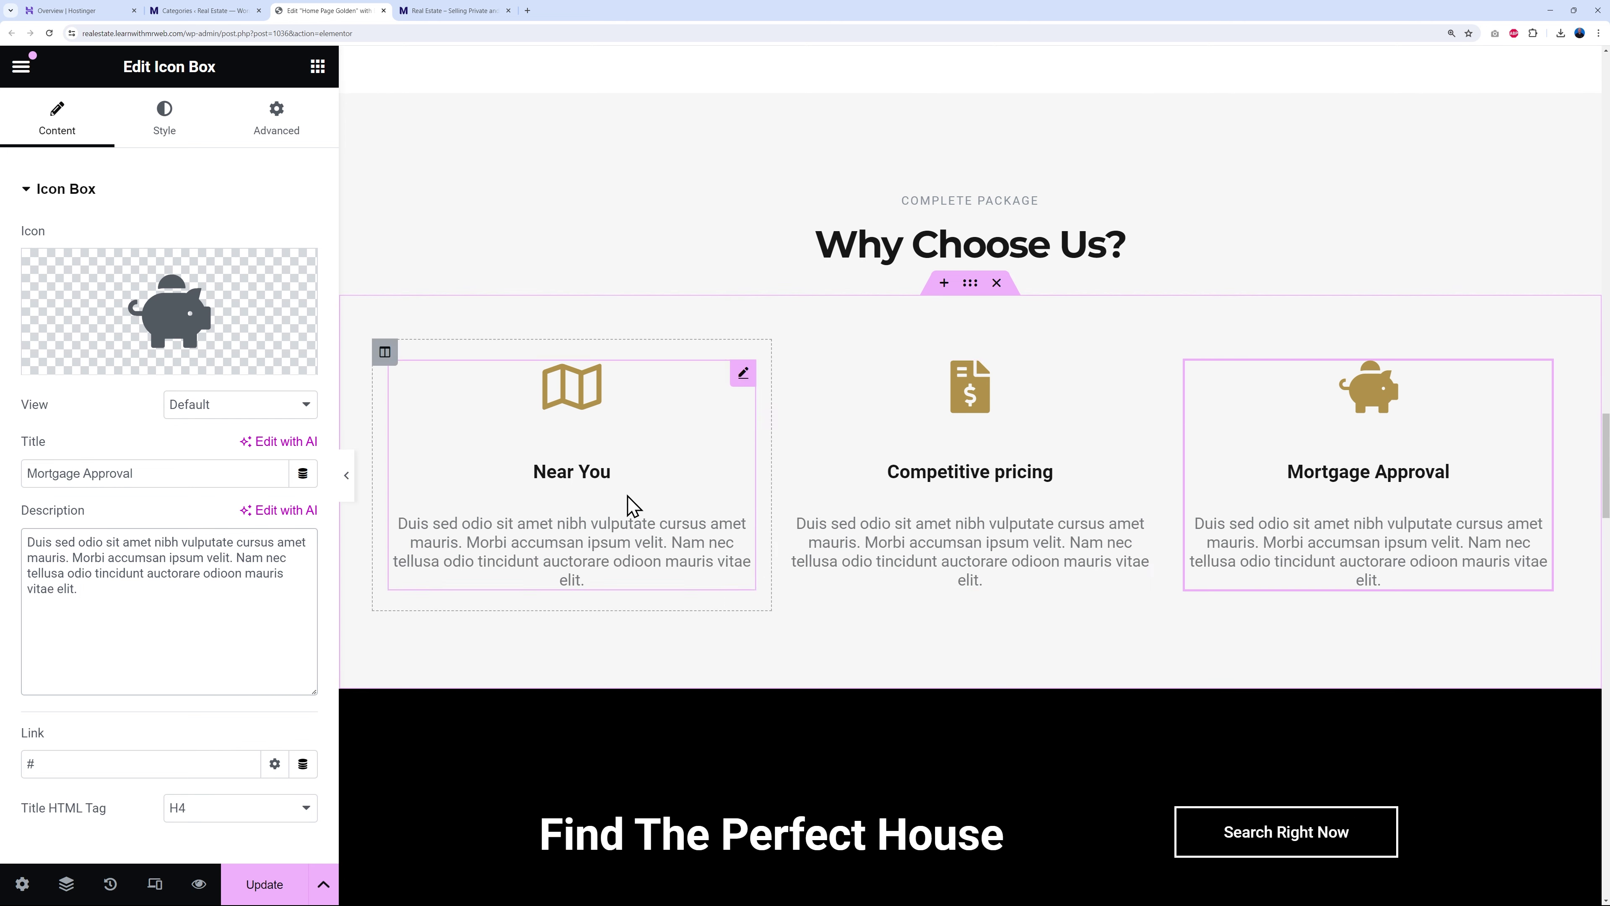
- Colour the Near You map and Competitive pricing invoice icons with the Primary global colour
{"action": "left_click", "coordinate": [741, 380]}
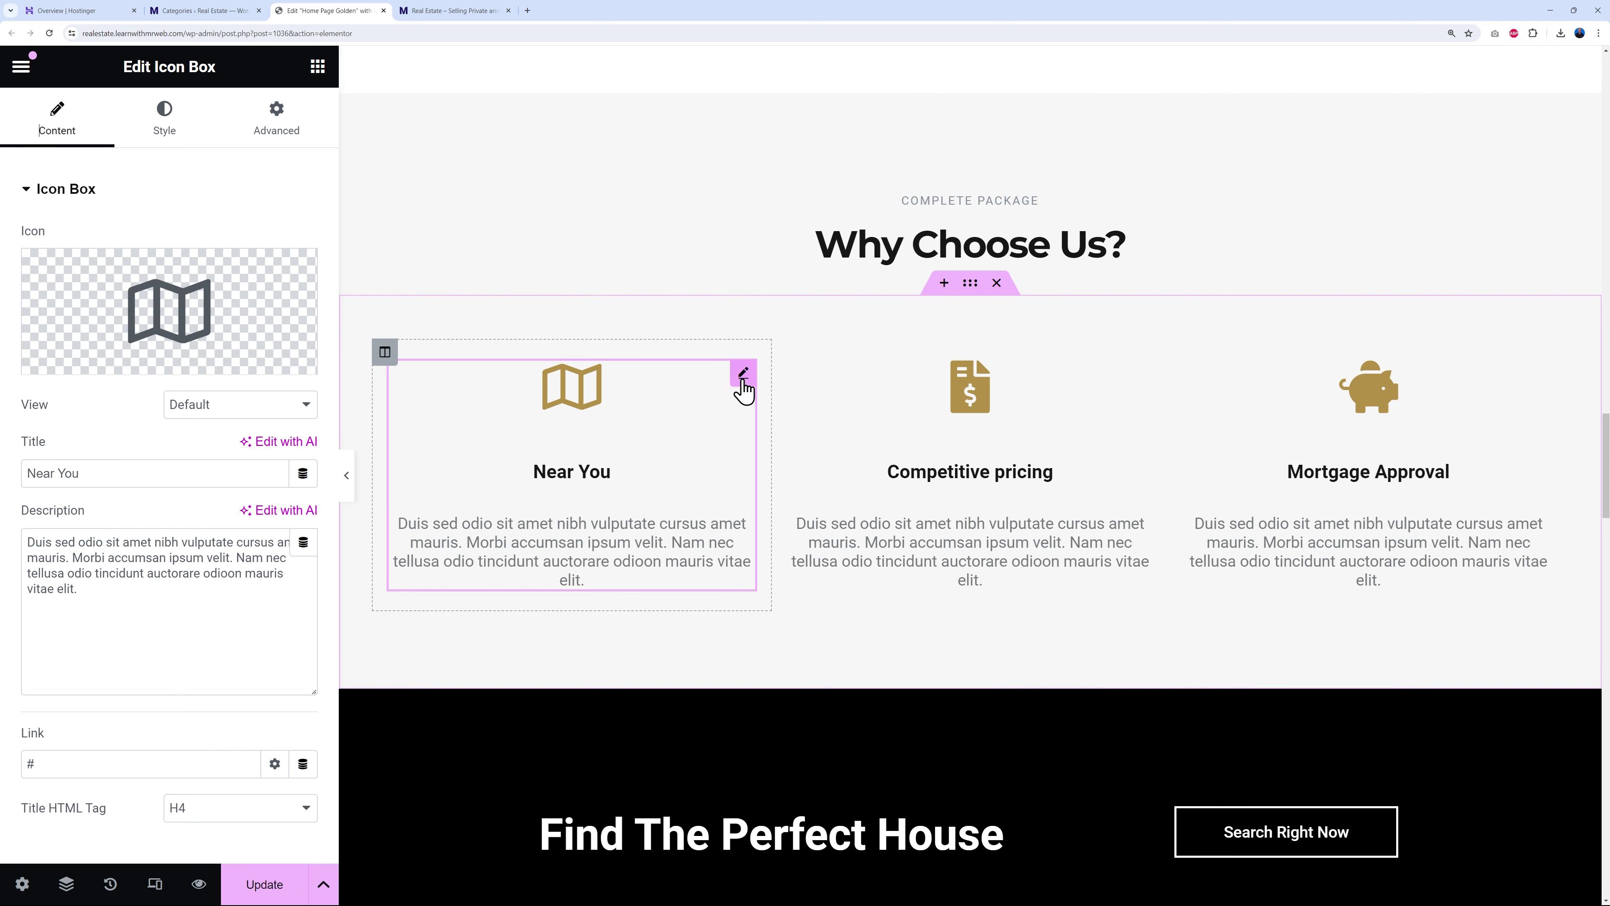
{"action": "left_click", "coordinate": [163, 130]}
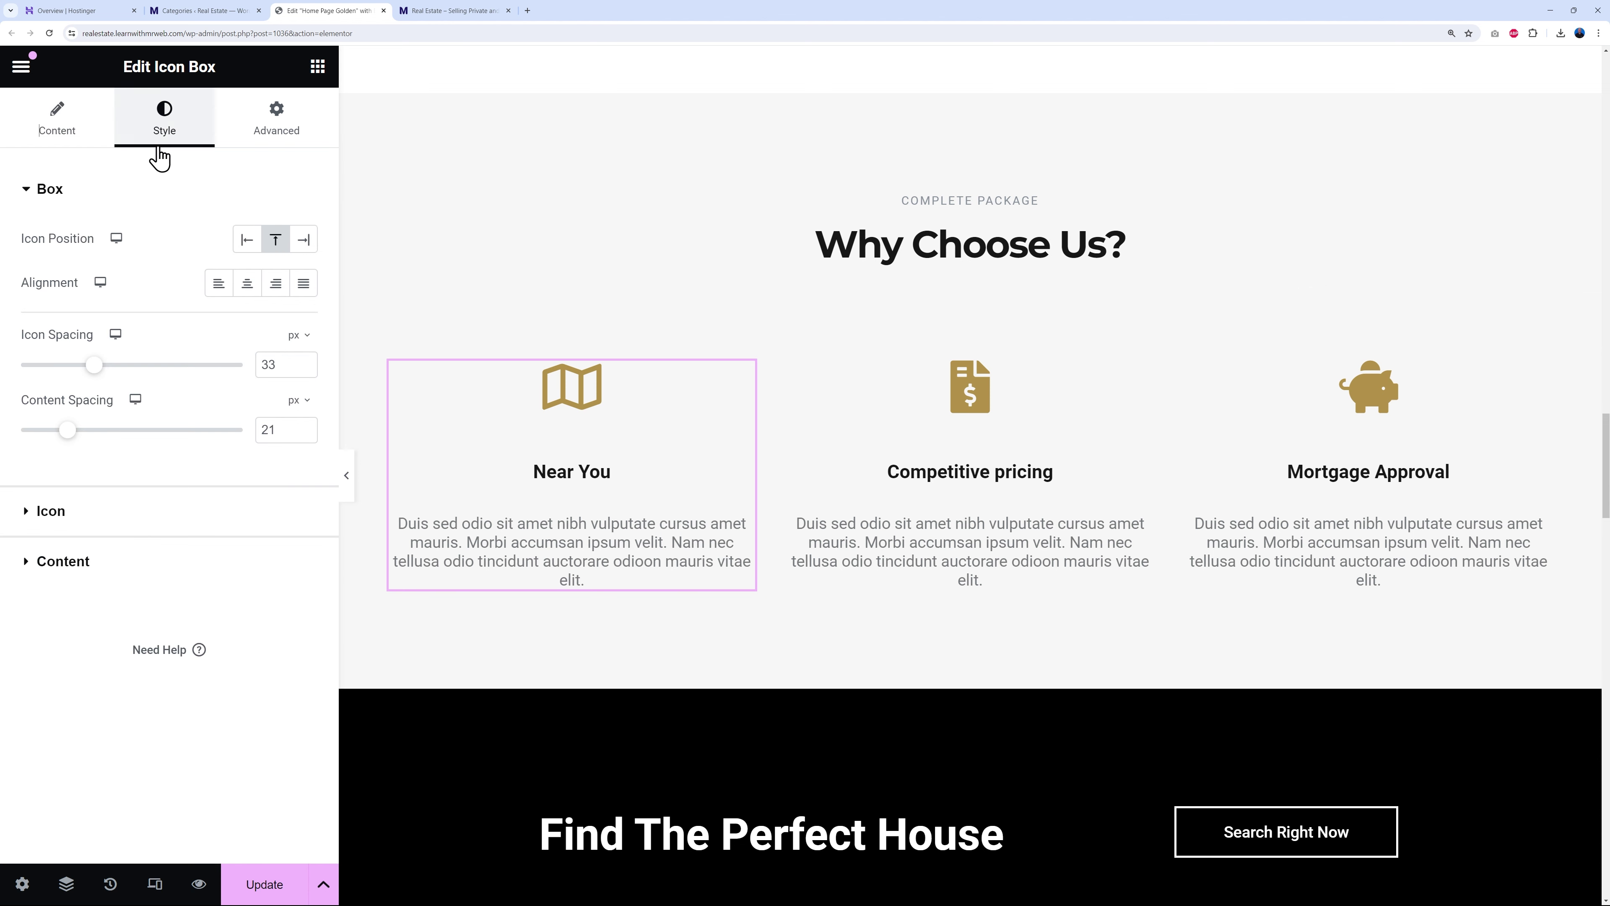
{"action": "left_click", "coordinate": [47, 511]}
{"action": "left_click", "coordinate": [275, 332]}
{"action": "left_click", "coordinate": [137, 429]}
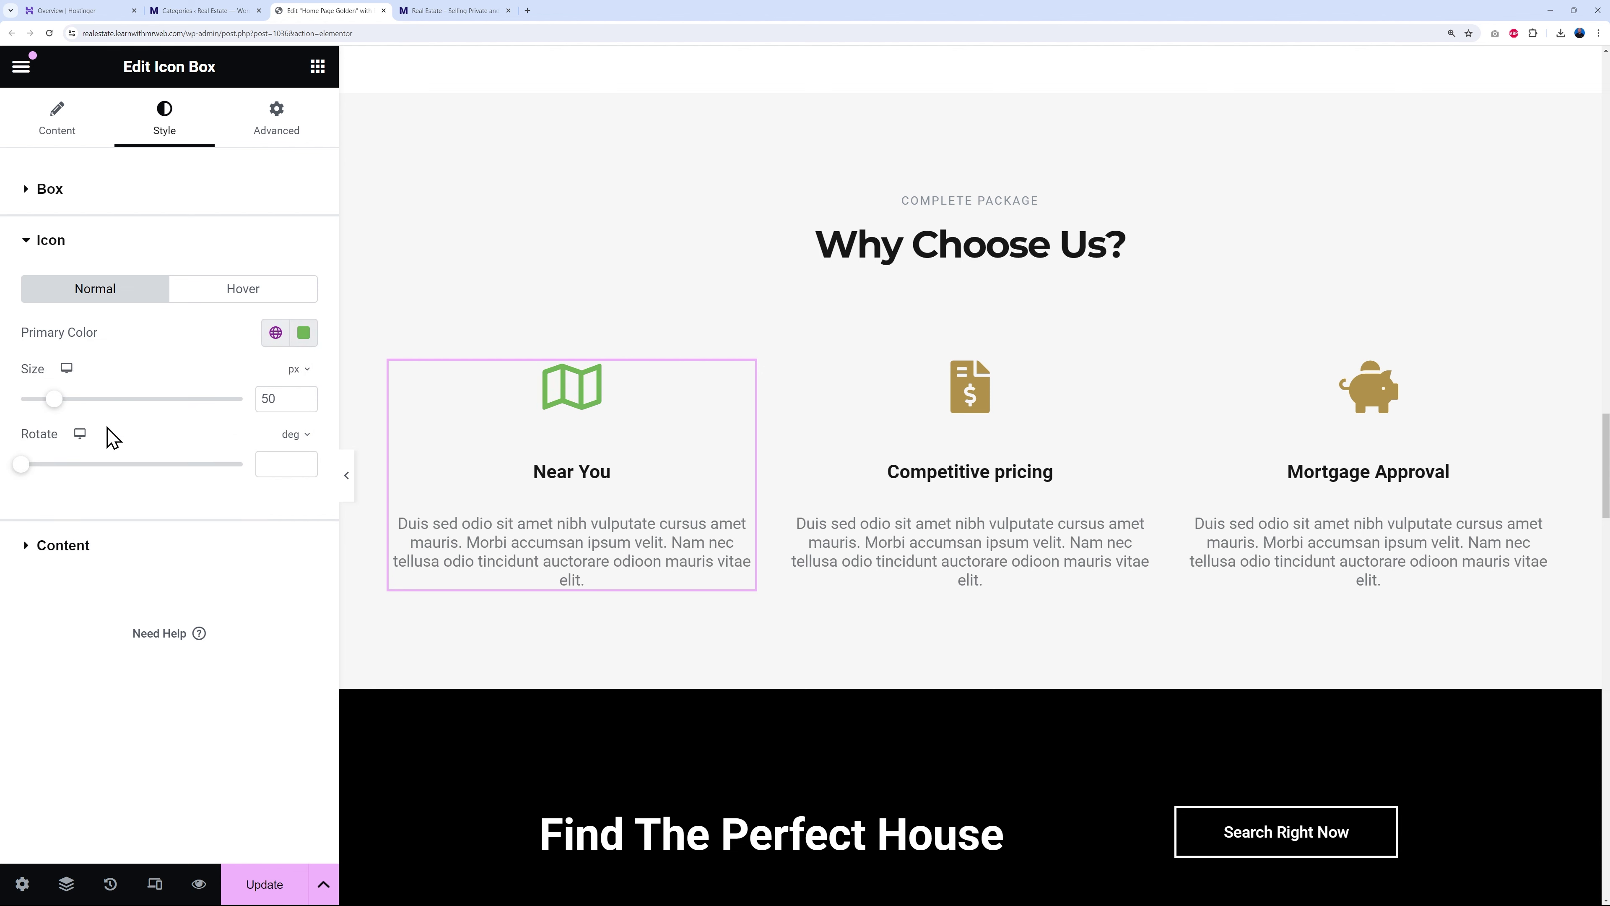
{"action": "left_click", "coordinate": [1136, 380]}
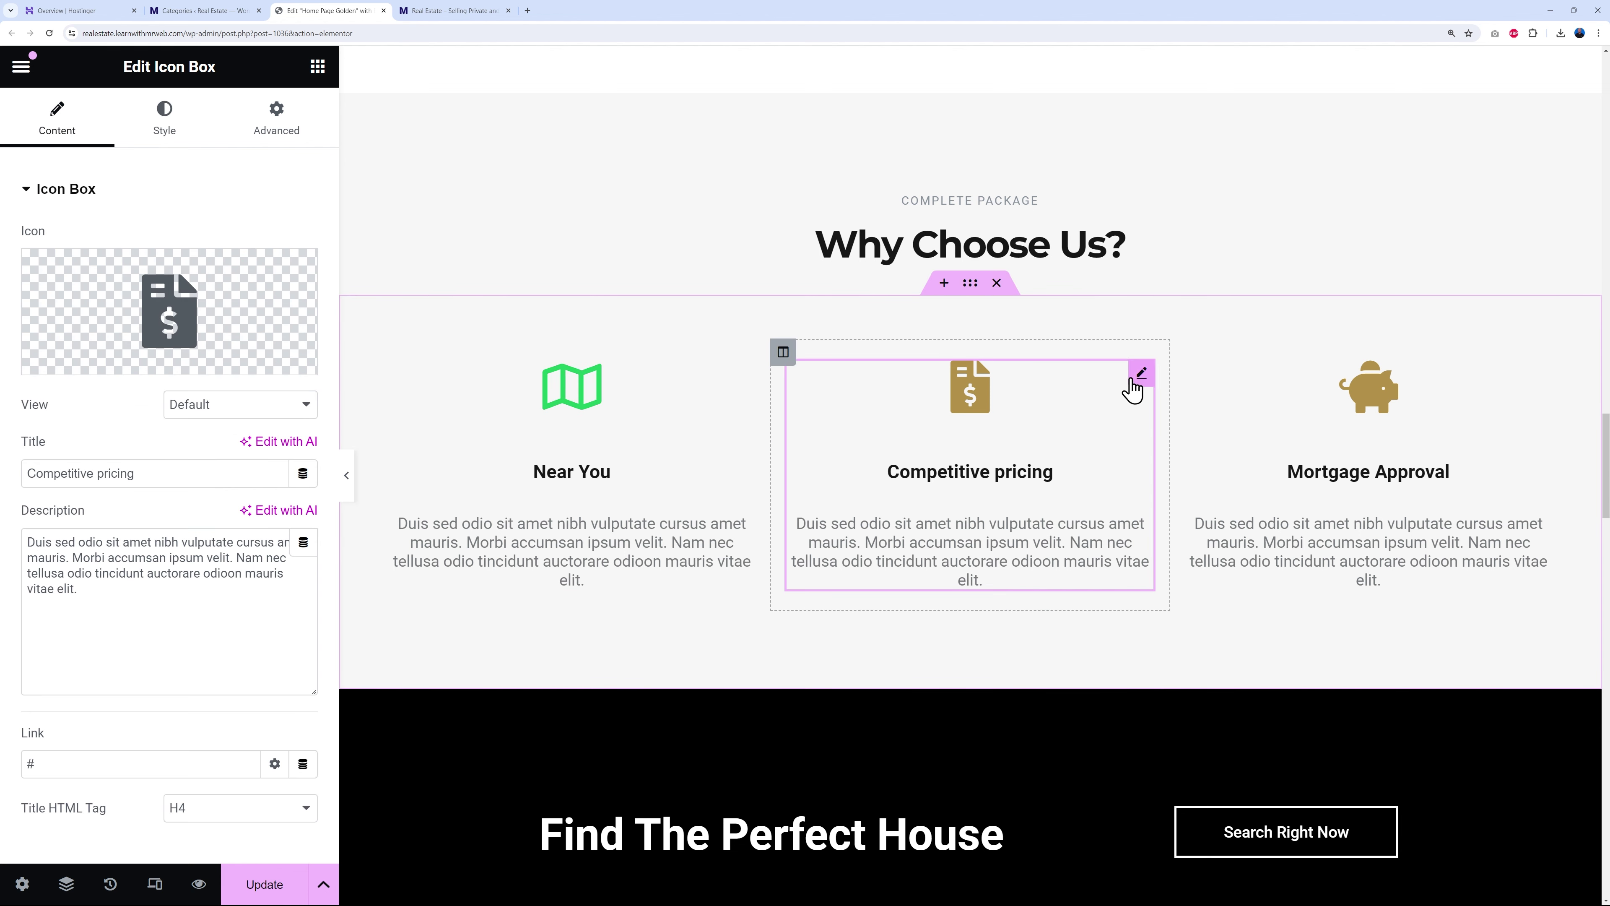
{"action": "left_click", "coordinate": [164, 124]}
{"action": "left_click", "coordinate": [46, 514]}
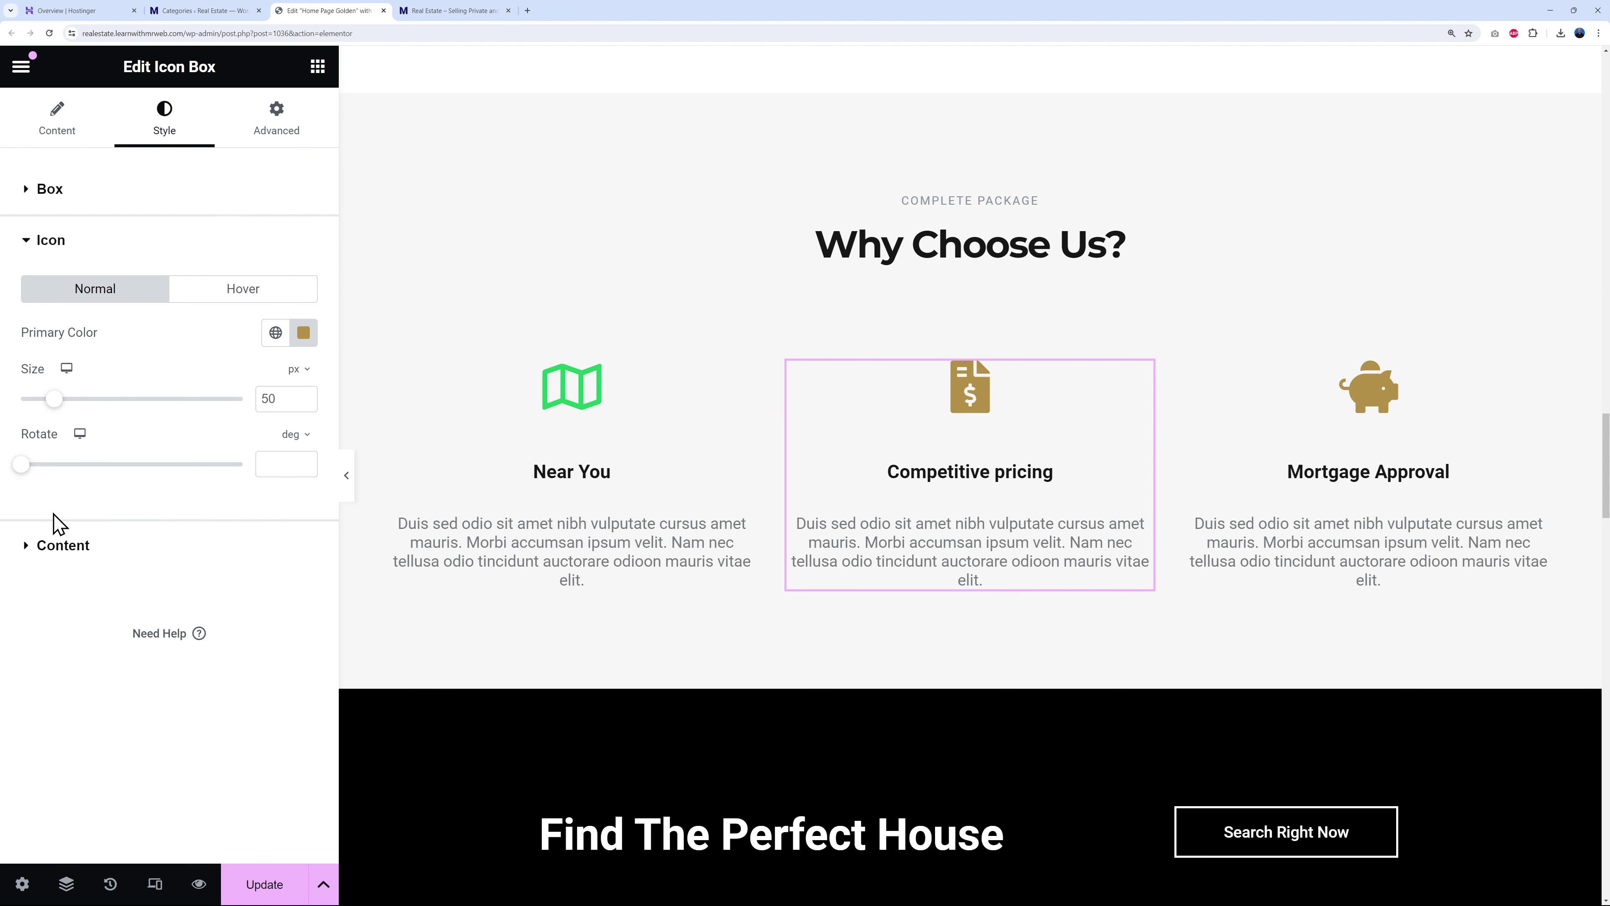
{"action": "left_click", "coordinate": [275, 332]}
{"action": "left_click", "coordinate": [92, 438]}
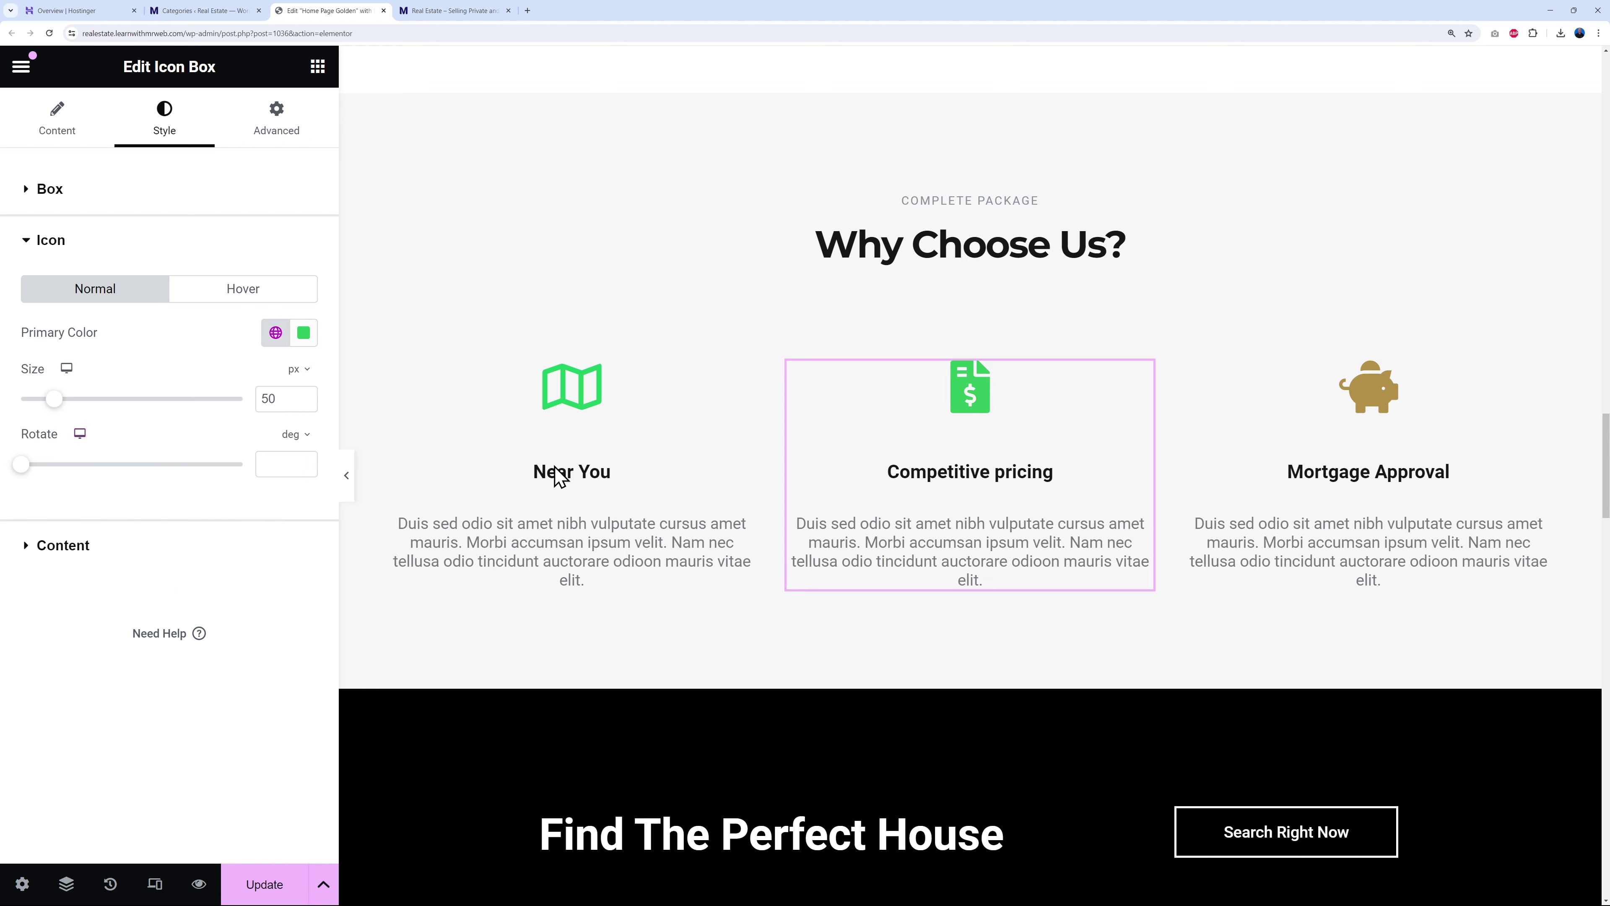
- Make the Mortgage Approval piggy bank icon Primary green as well
{"action": "left_click", "coordinate": [1384, 421]}
{"action": "left_click", "coordinate": [206, 130]}
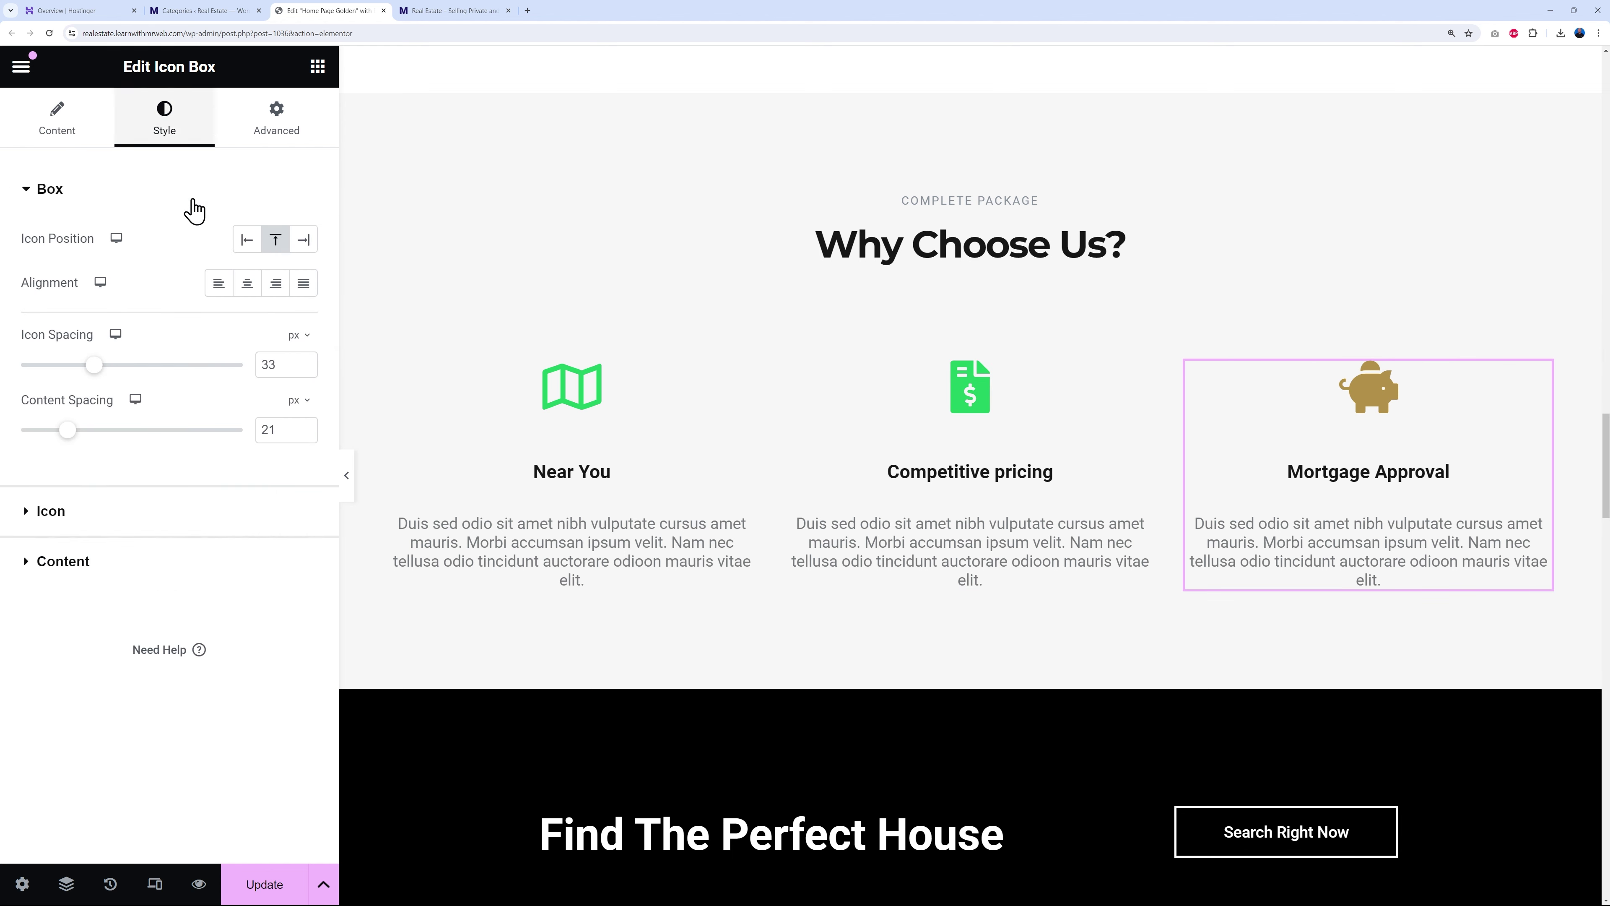
{"action": "left_click", "coordinate": [46, 512]}
{"action": "left_click", "coordinate": [275, 333]}
{"action": "left_click", "coordinate": [158, 431]}
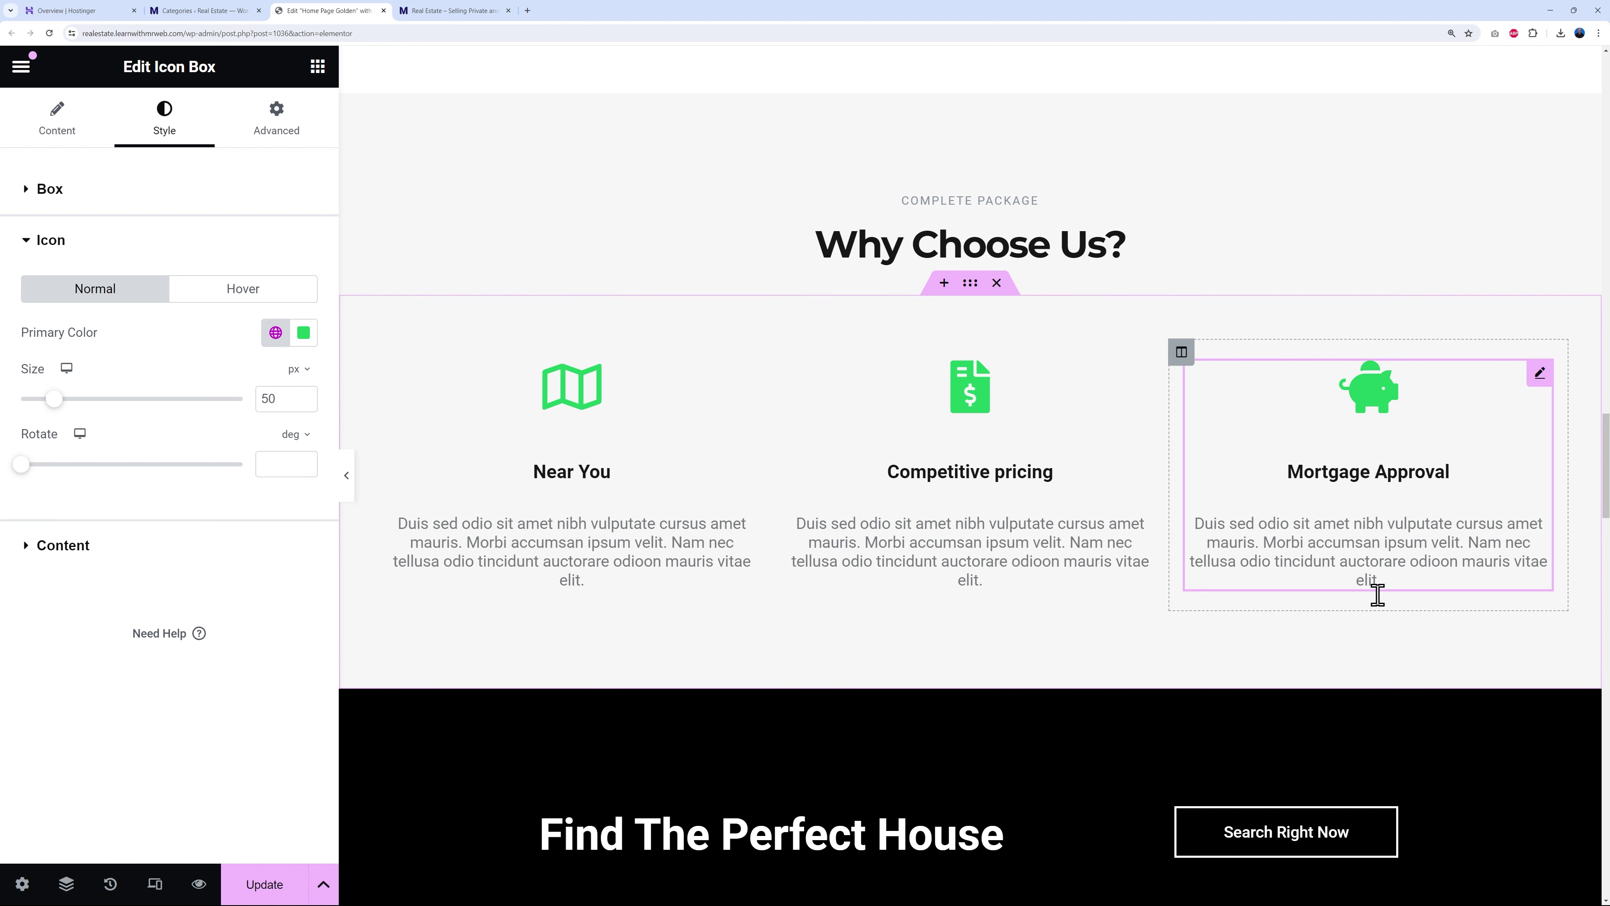
{"action": "scroll", "coordinate": [1394, 576], "scroll_direction": "down", "scroll_amount": 5}
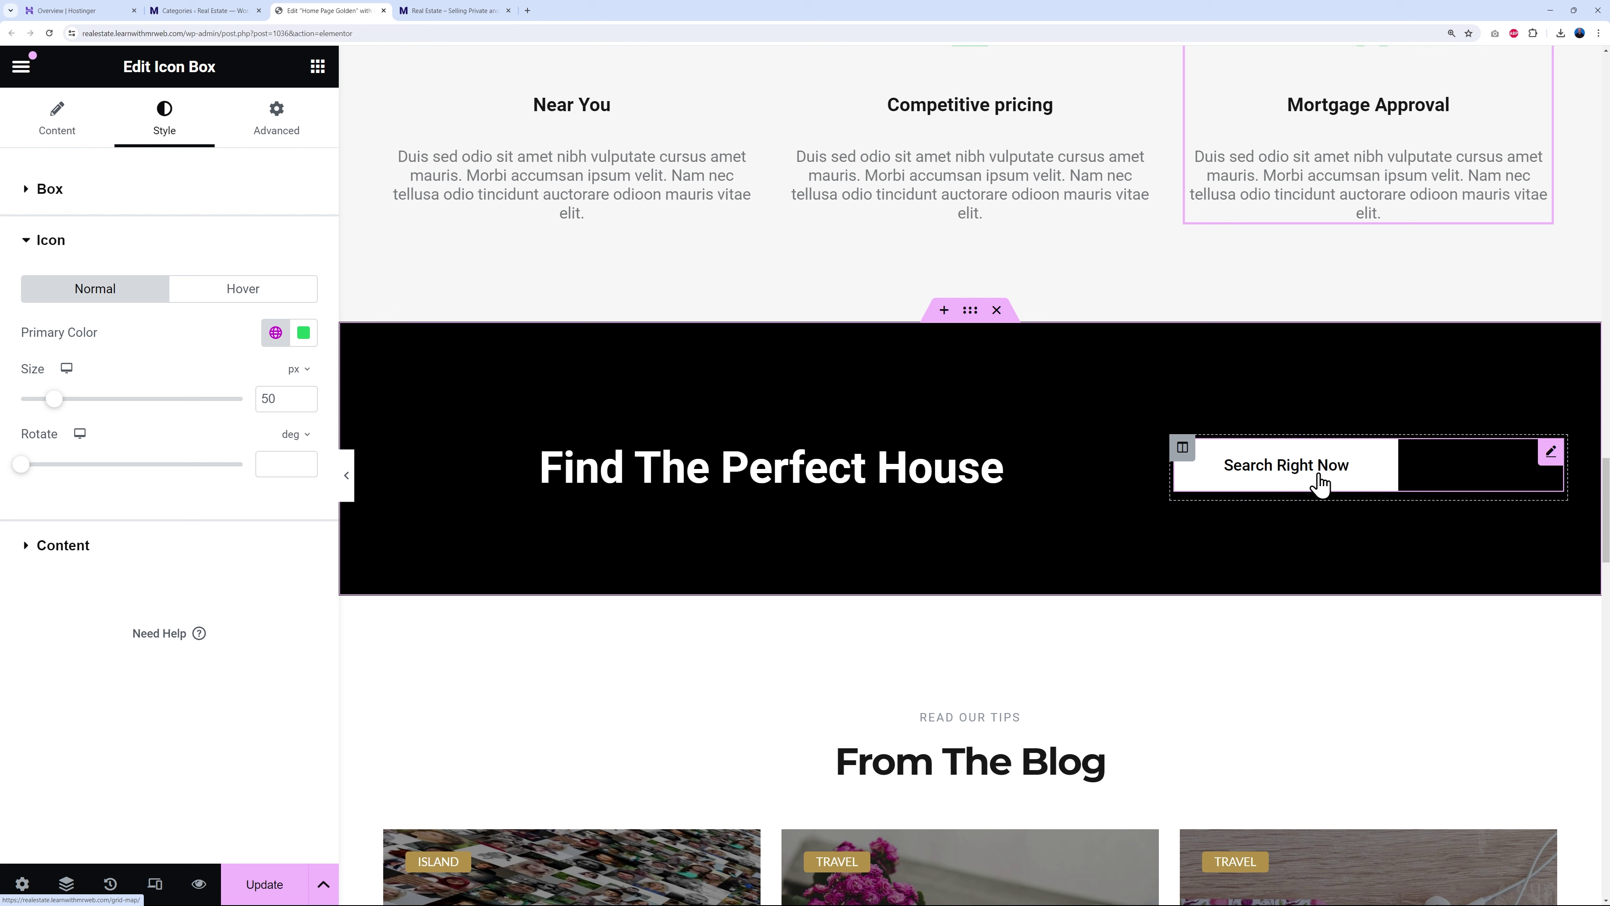
- Check the Search Right Now button's grid-map link, then switch to the live site
{"action": "left_click", "coordinate": [1551, 453]}
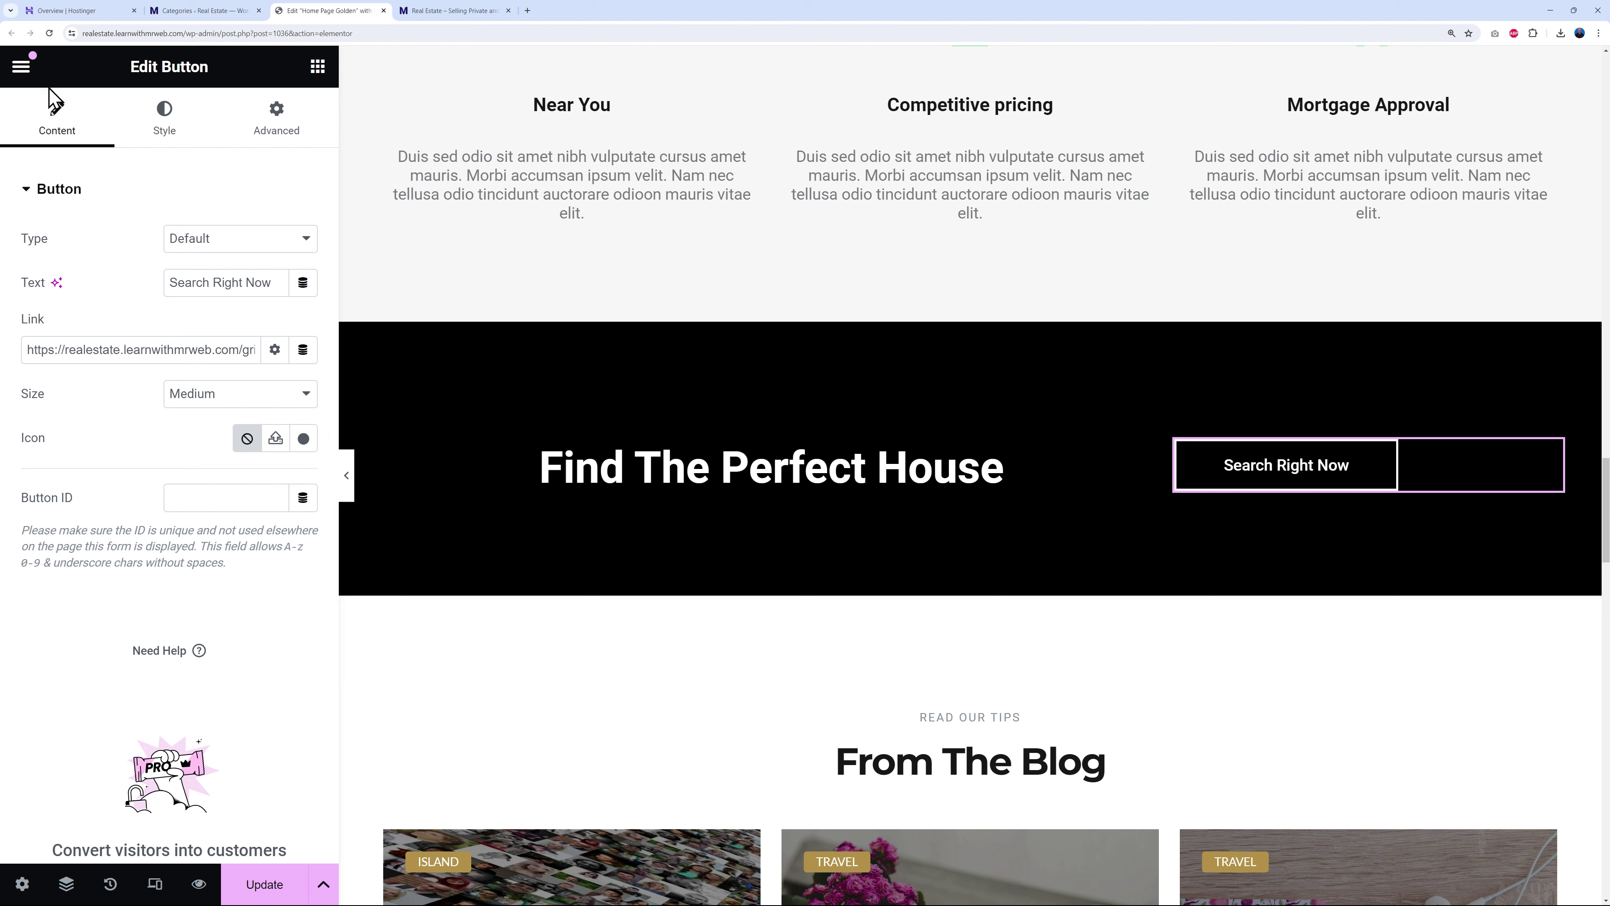
{"action": "left_click_drag", "start_coordinate": [244, 350], "coordinate": [279, 356]}
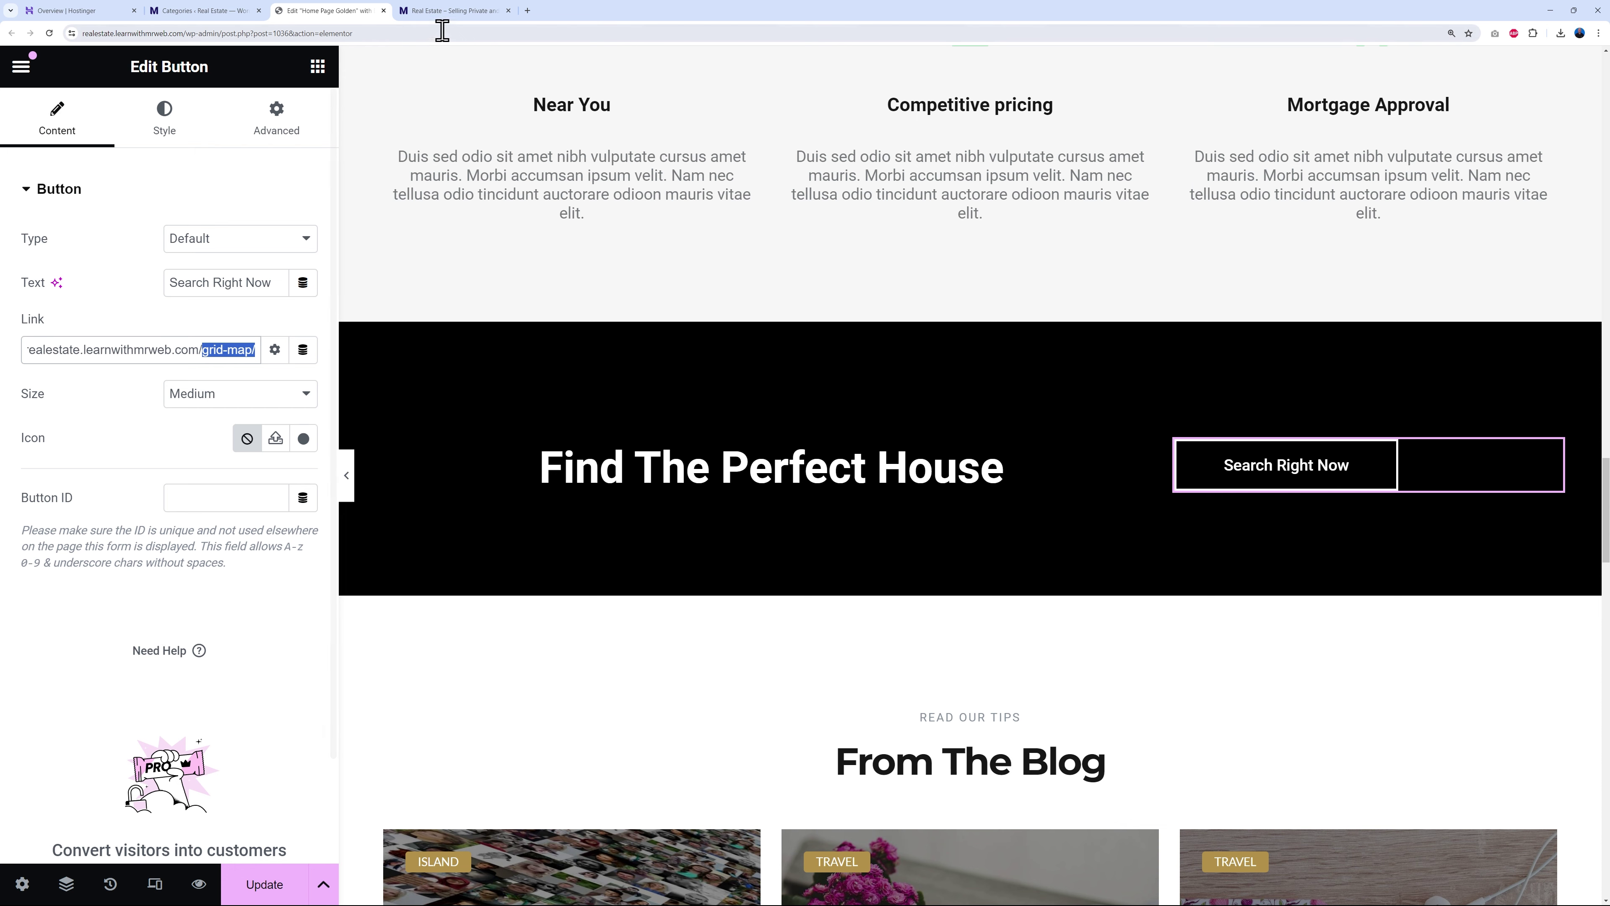
{"action": "left_click", "coordinate": [443, 11]}
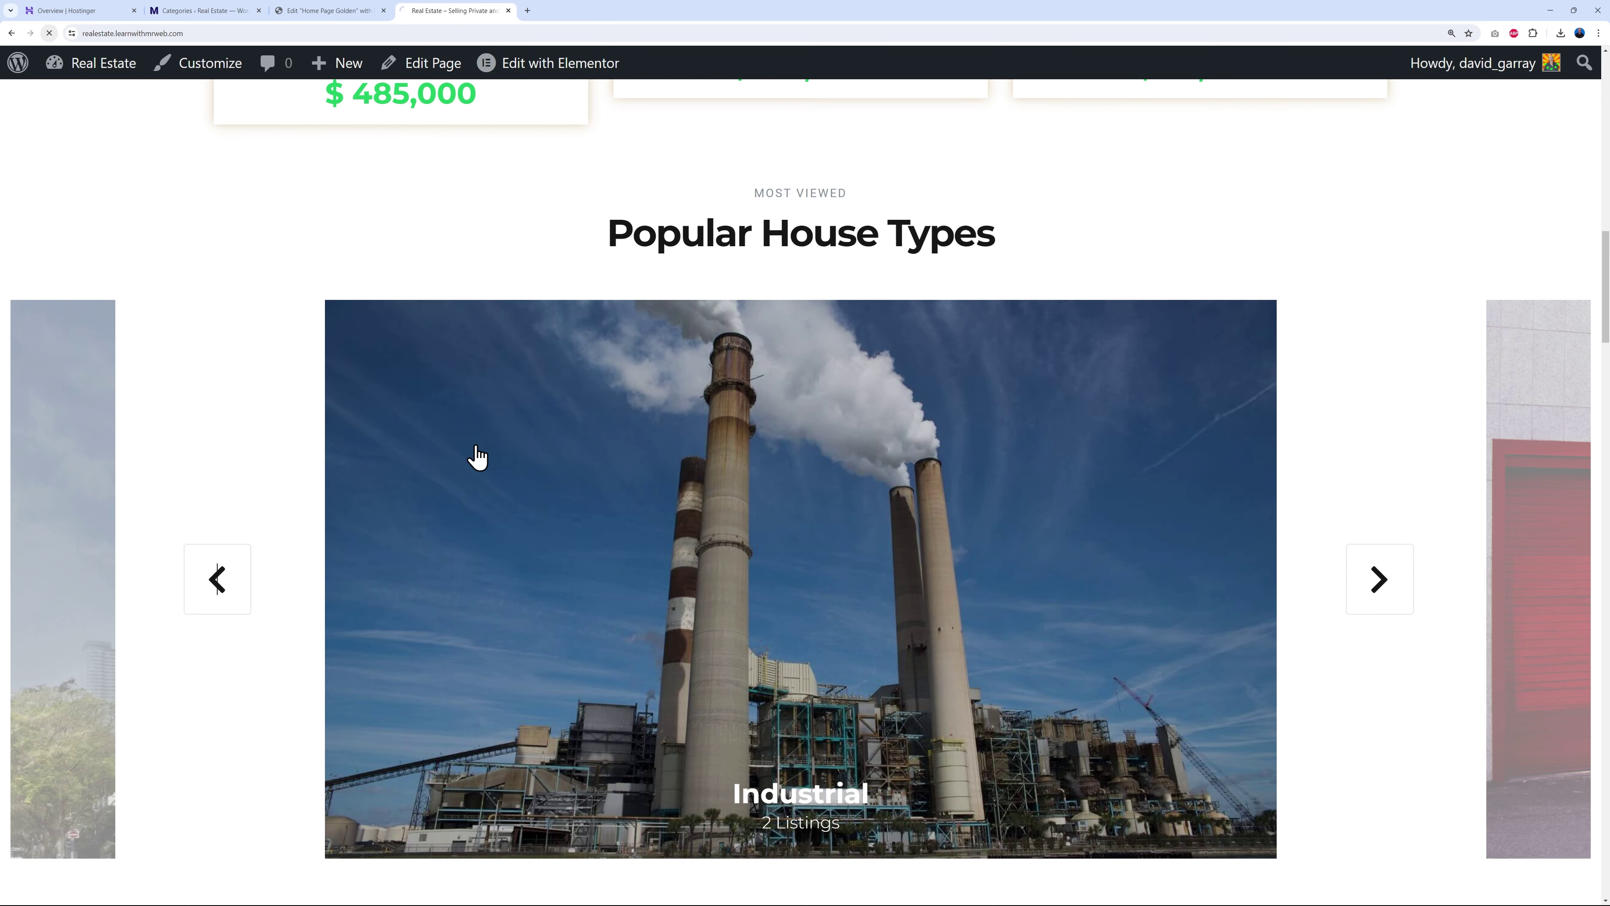
- Follow the Search Right Now link on the live home page, which leads to Nothing Found
{"action": "scroll", "coordinate": [816, 452], "scroll_direction": "down", "scroll_amount": 5}
{"action": "scroll", "coordinate": [815, 452], "scroll_direction": "down", "scroll_amount": 15}
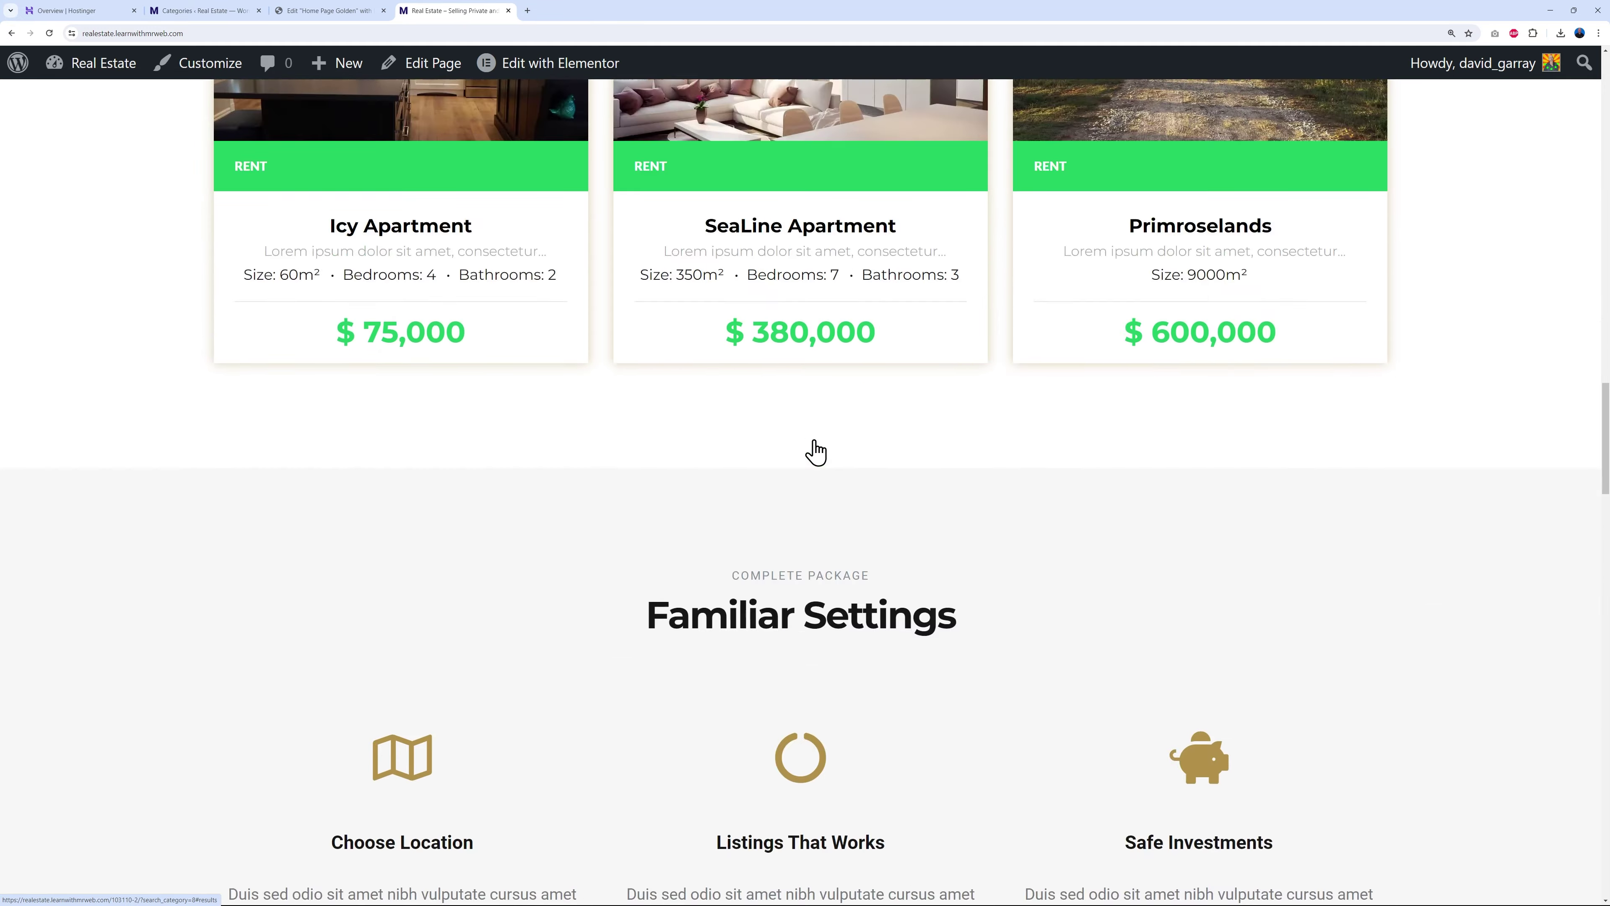
{"action": "scroll", "coordinate": [821, 455], "scroll_direction": "up", "scroll_amount": 5}
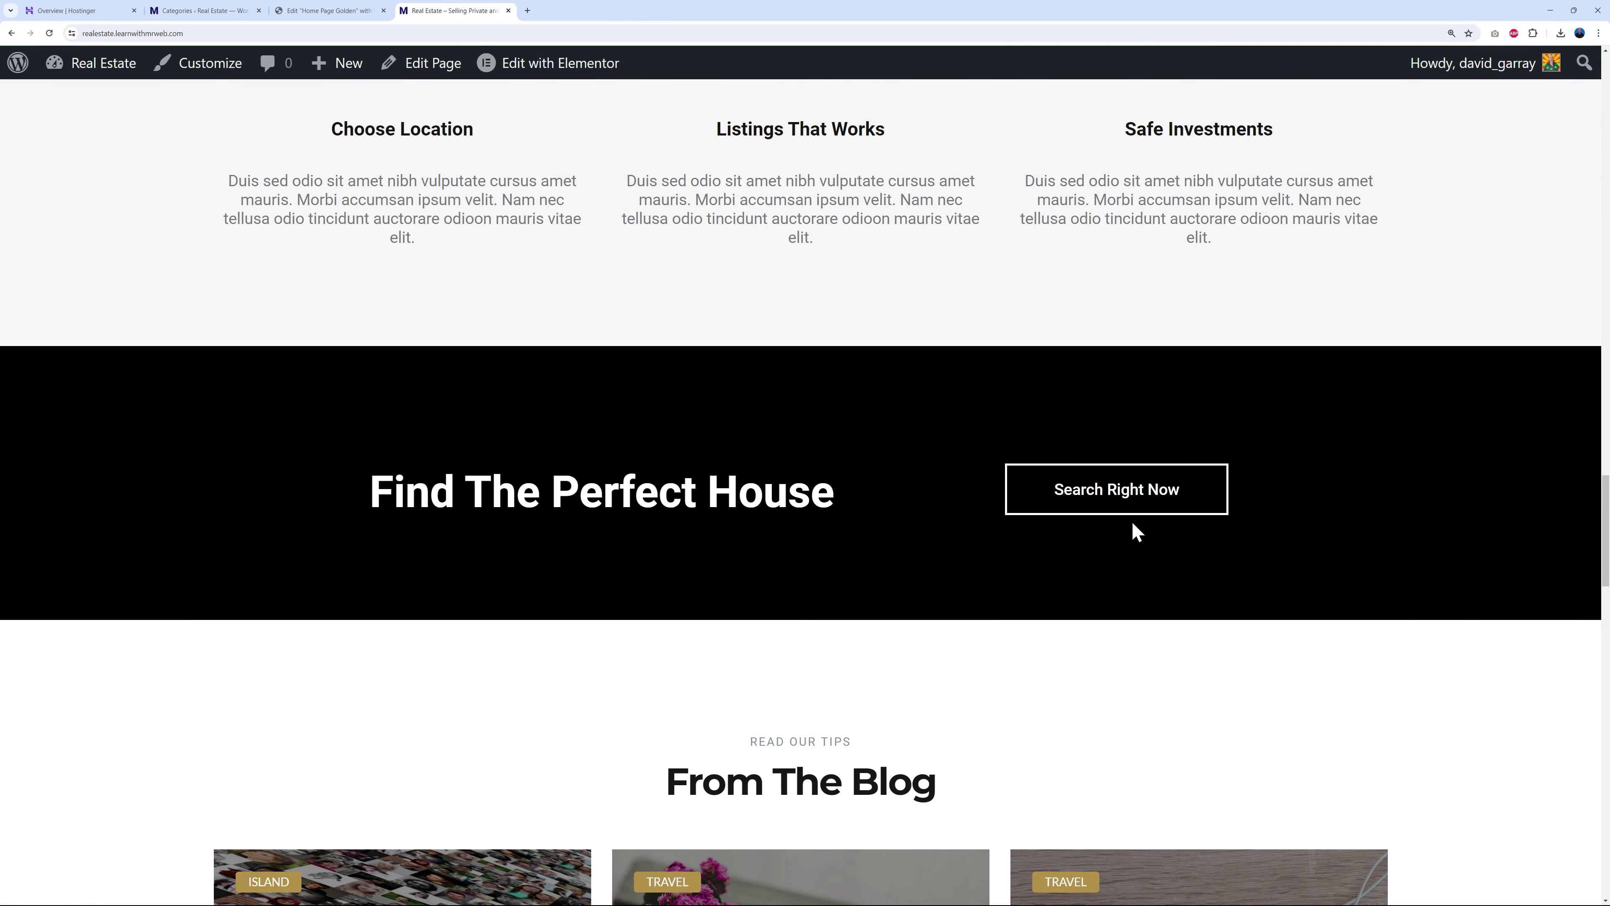
{"action": "left_click", "coordinate": [1125, 498]}
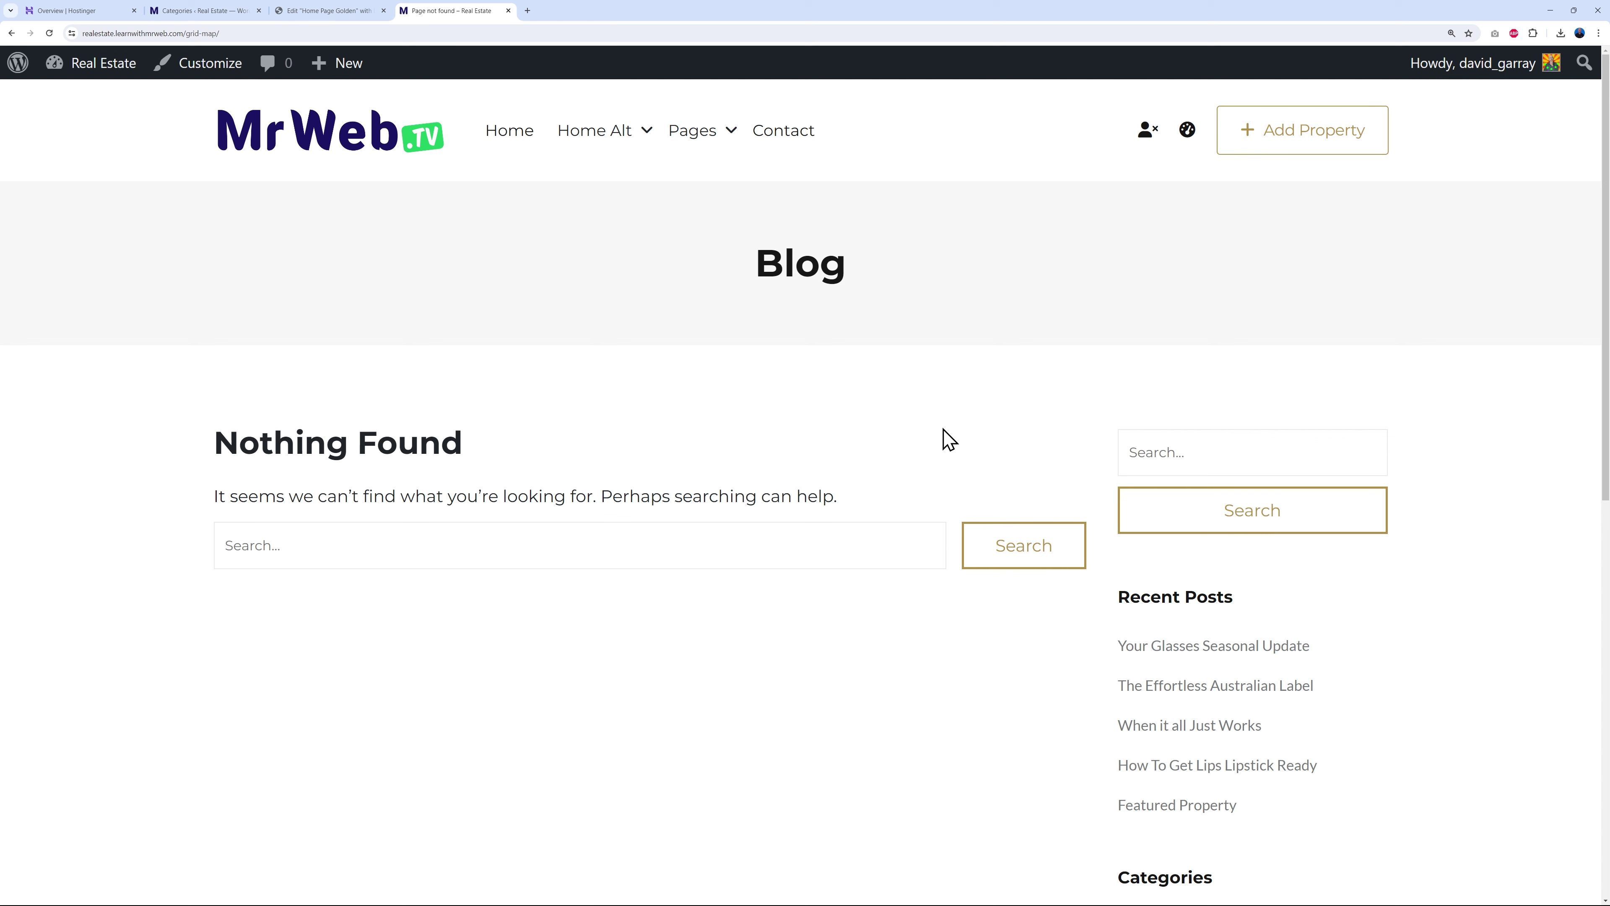
- Open the Featured properties page and select its full web address
{"action": "mouse_move", "coordinate": [715, 130]}
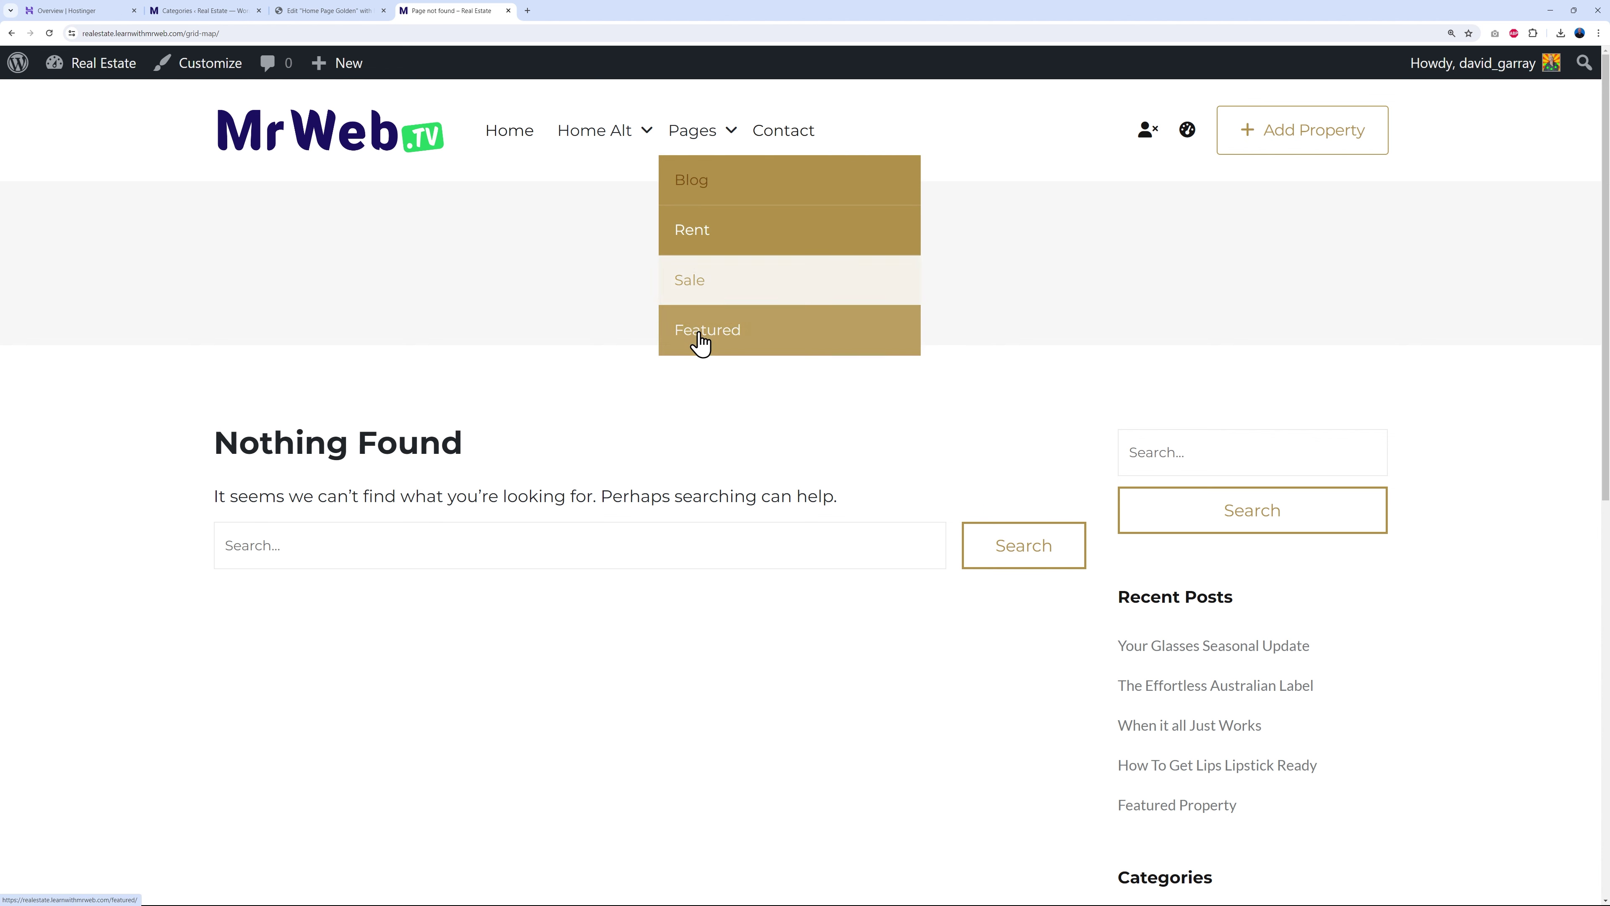
{"action": "left_click", "coordinate": [713, 346]}
{"action": "scroll", "coordinate": [1477, 448], "scroll_direction": "down", "scroll_amount": 3}
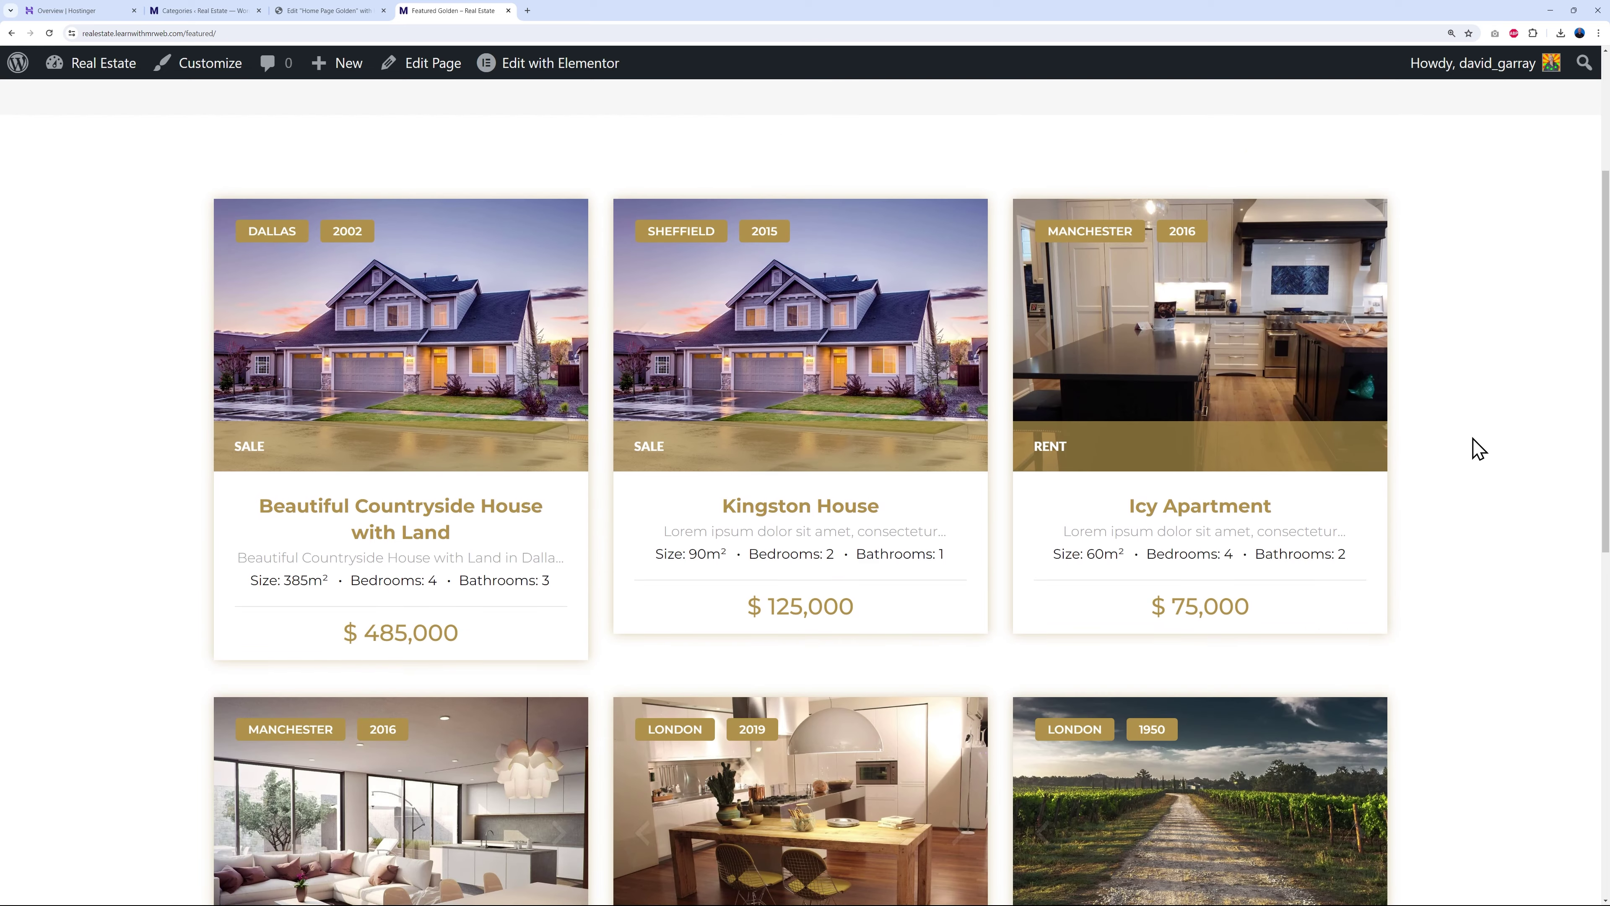
{"action": "scroll", "coordinate": [1477, 448], "scroll_direction": "down", "scroll_amount": 8}
{"action": "scroll", "coordinate": [1474, 447], "scroll_direction": "up", "scroll_amount": 11}
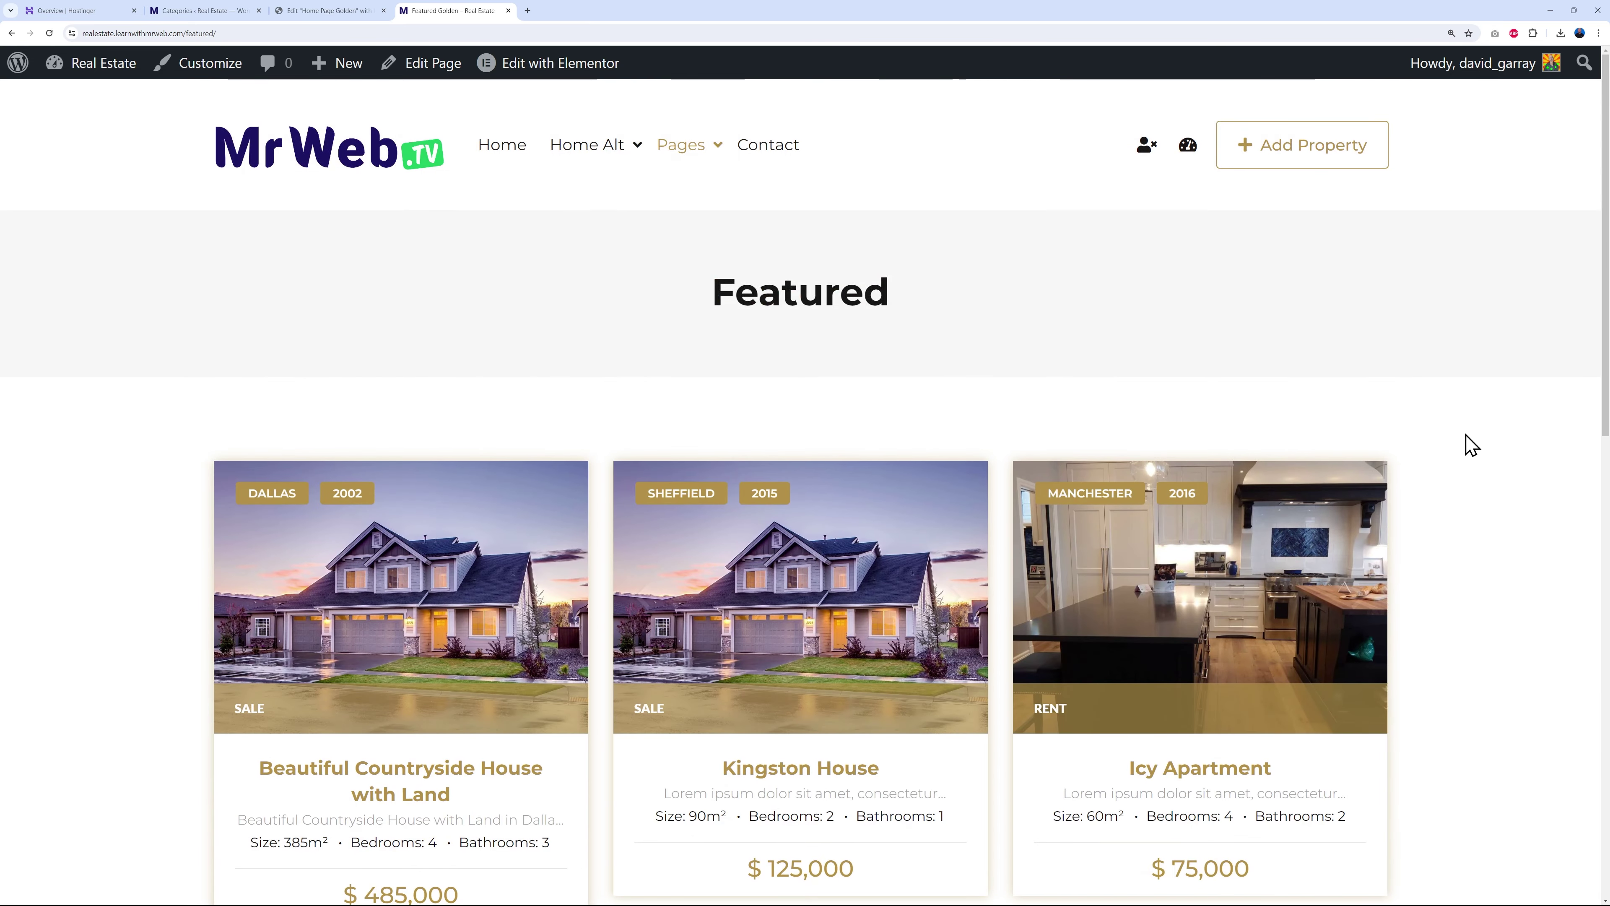
{"action": "left_click", "coordinate": [320, 33]}
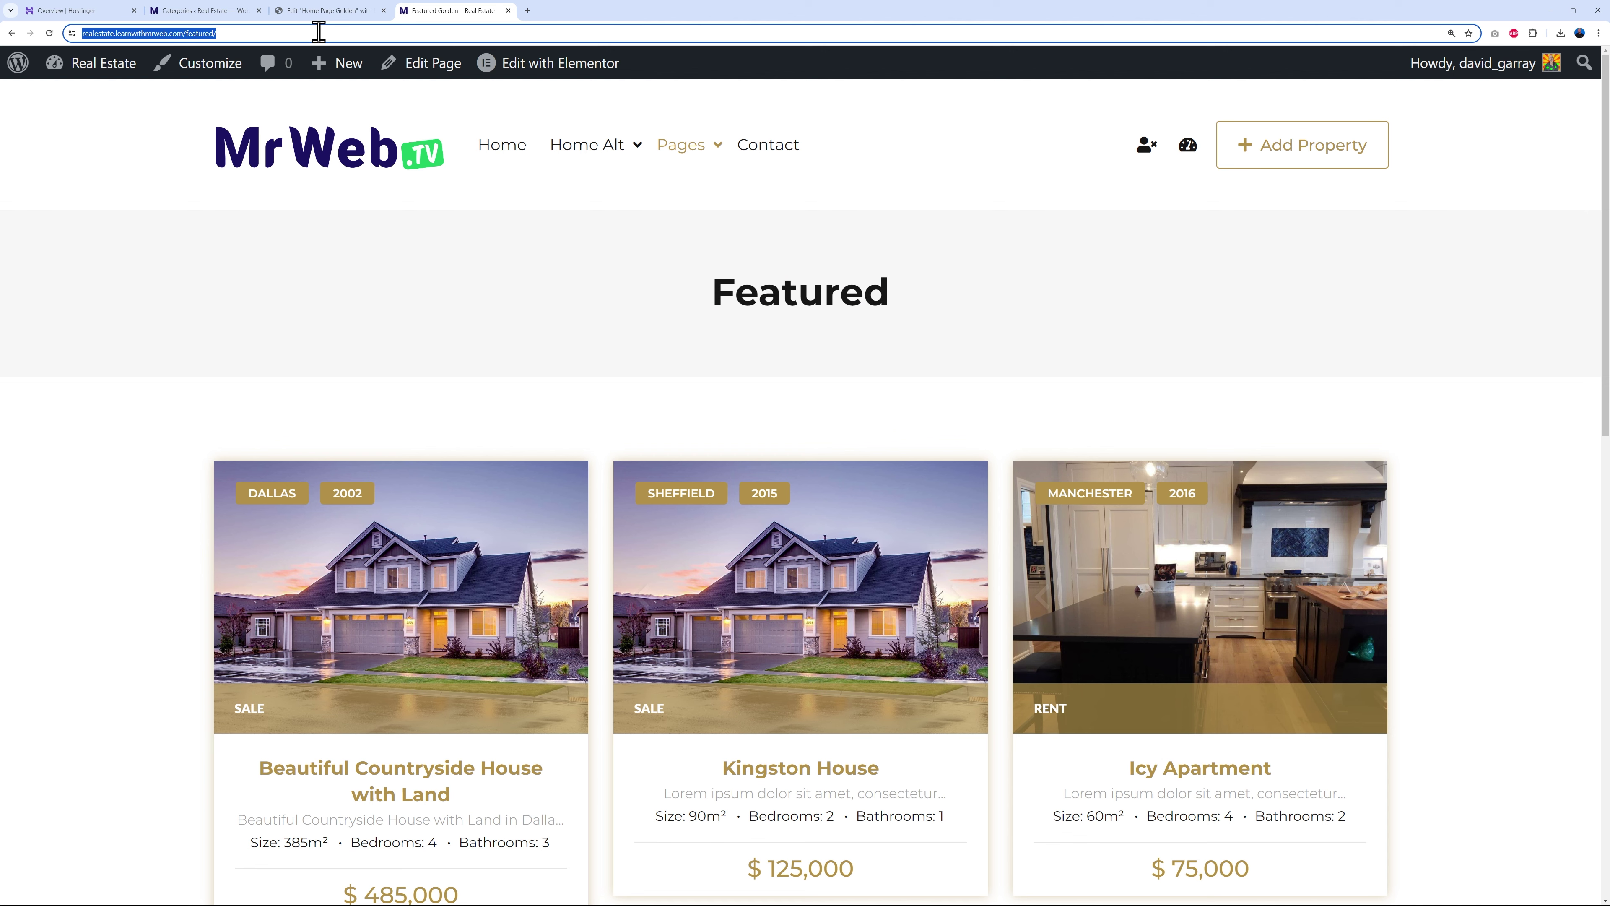
- Paste the /featured/ page URL into the button's Link and save the page with Update
{"action": "left_click", "coordinate": [312, 11]}
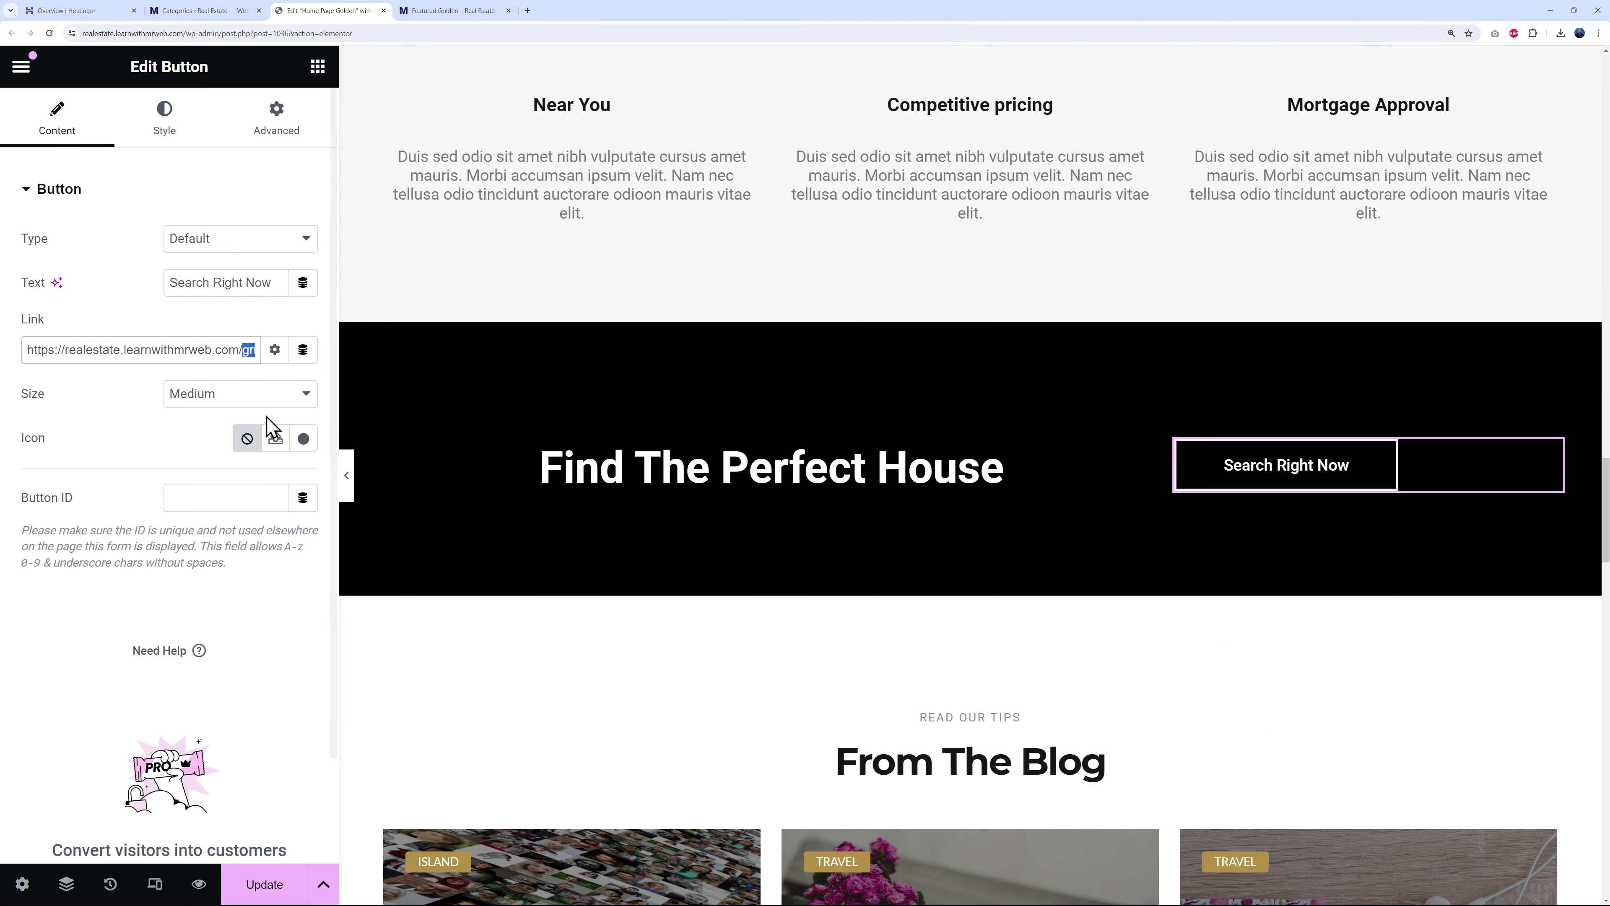
{"action": "triple_click", "coordinate": [189, 349]}
{"action": "key", "text": "ctrl+v"}
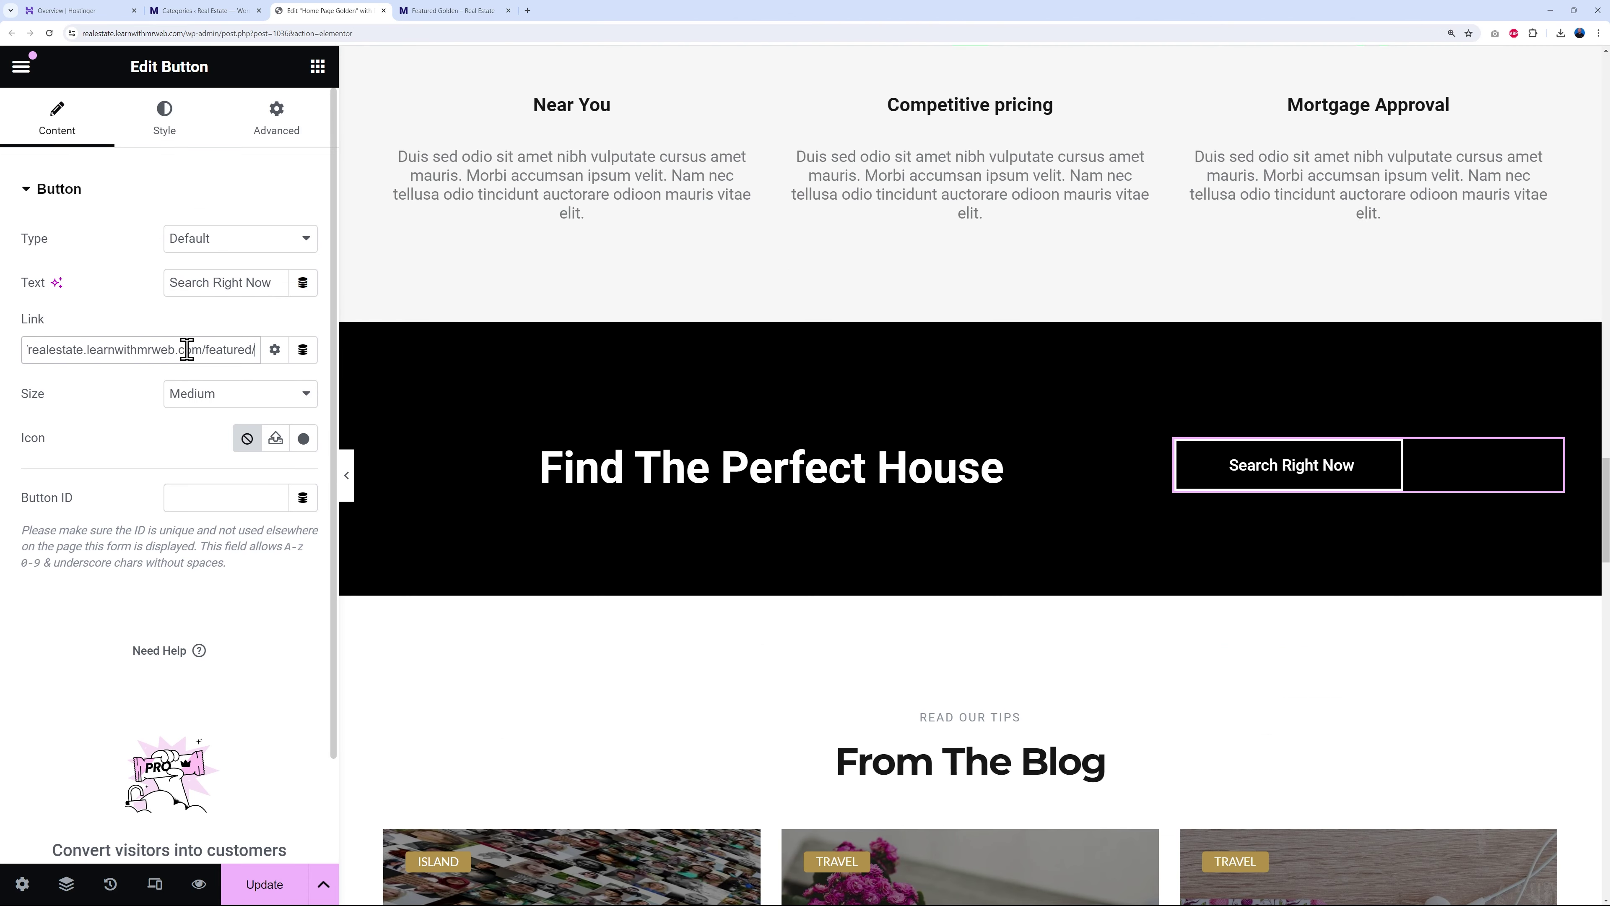
{"action": "left_click", "coordinate": [261, 883]}
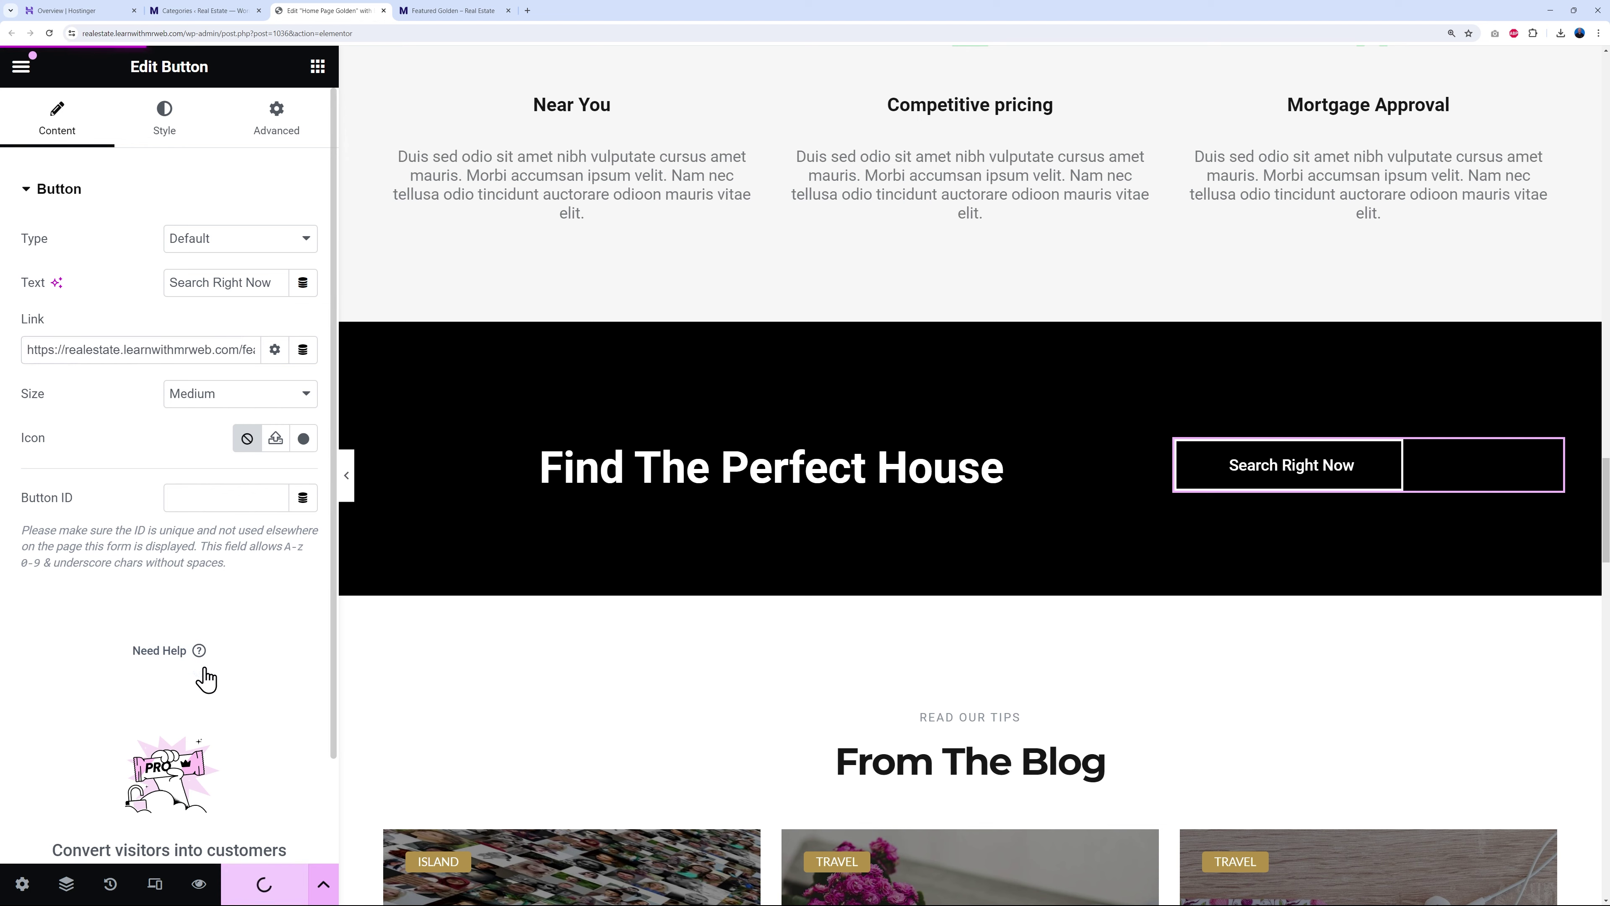
{"action": "left_click", "coordinate": [469, 11]}
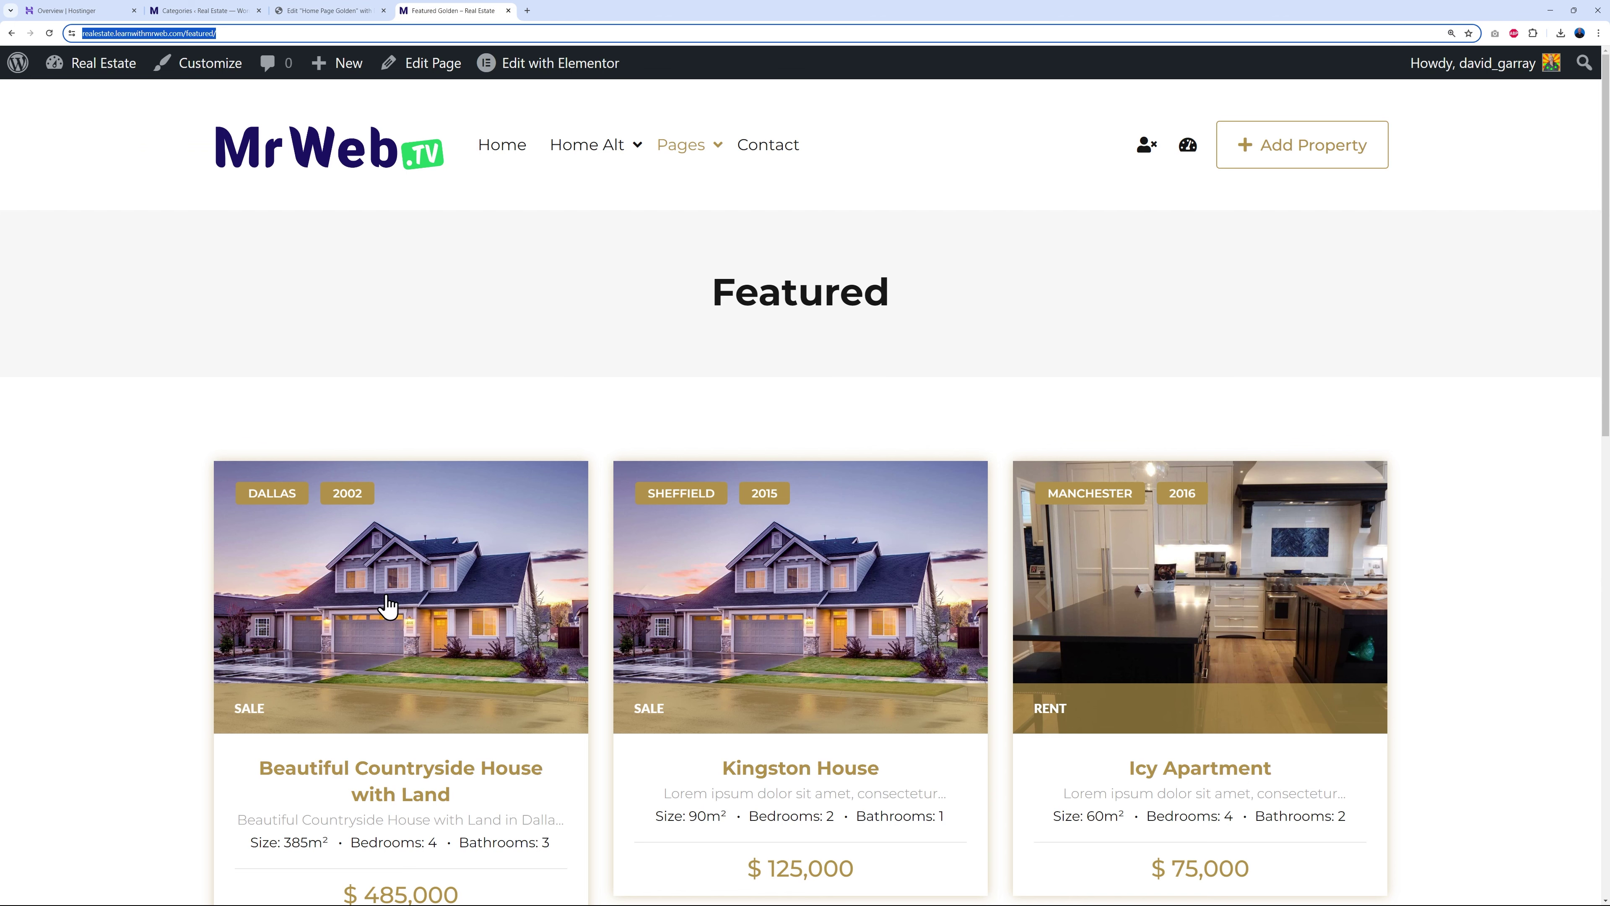
{"action": "left_click", "coordinate": [323, 11]}
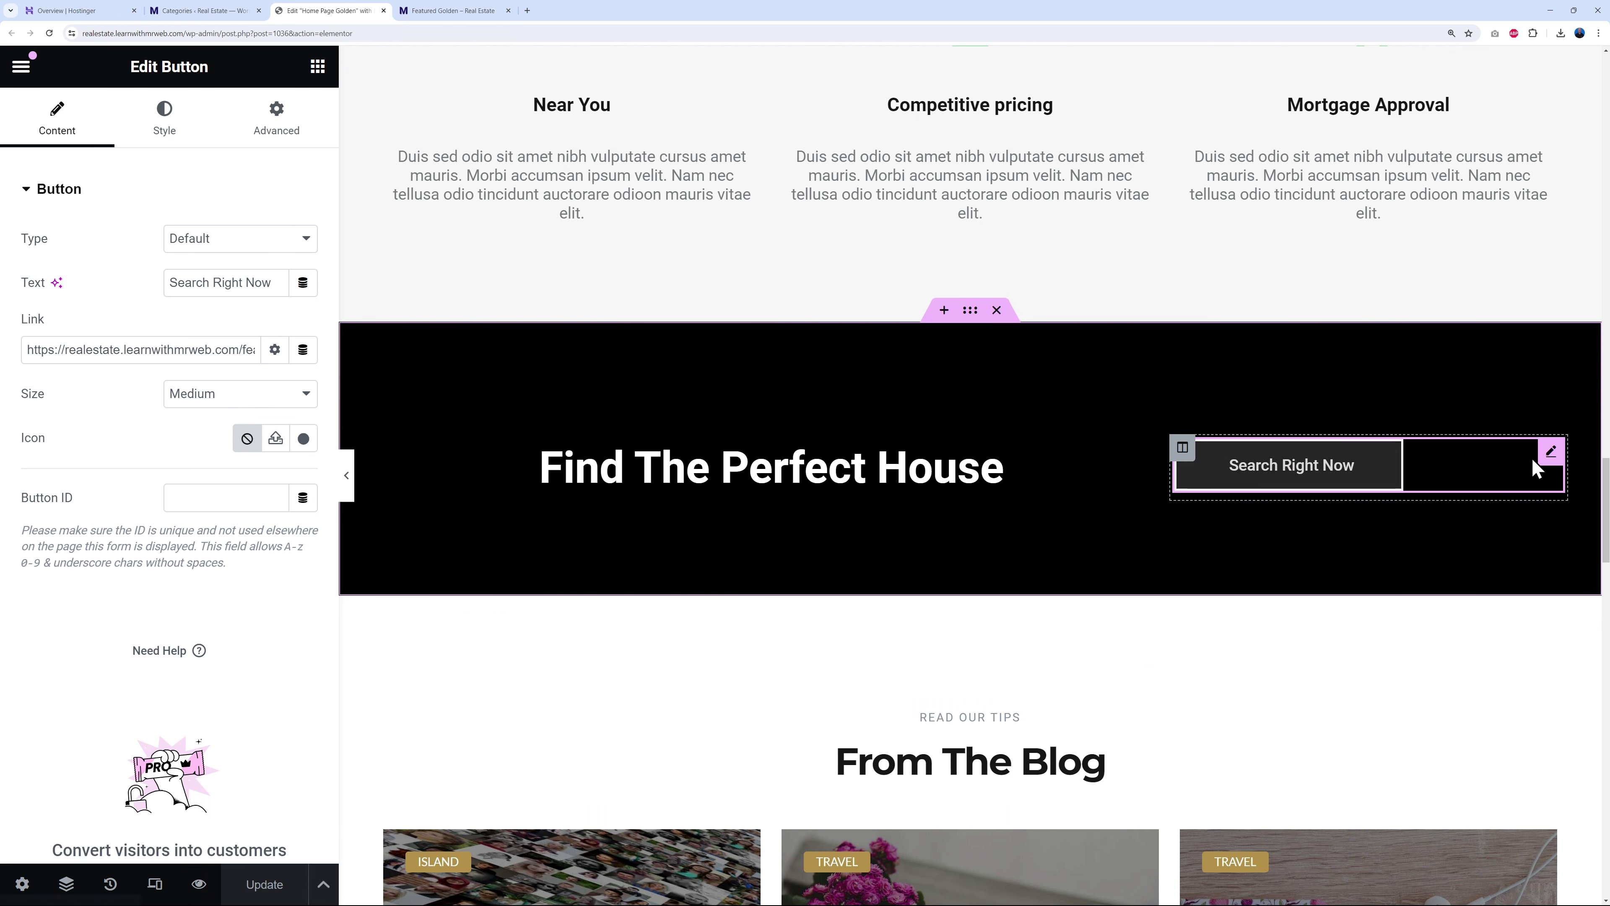
- Change the button text to 'Search Featured Listings'
{"action": "left_click_drag", "start_coordinate": [213, 280], "coordinate": [274, 298]}
{"action": "type", "text": "Featured Listings"}
{"action": "left_click", "coordinate": [269, 642]}
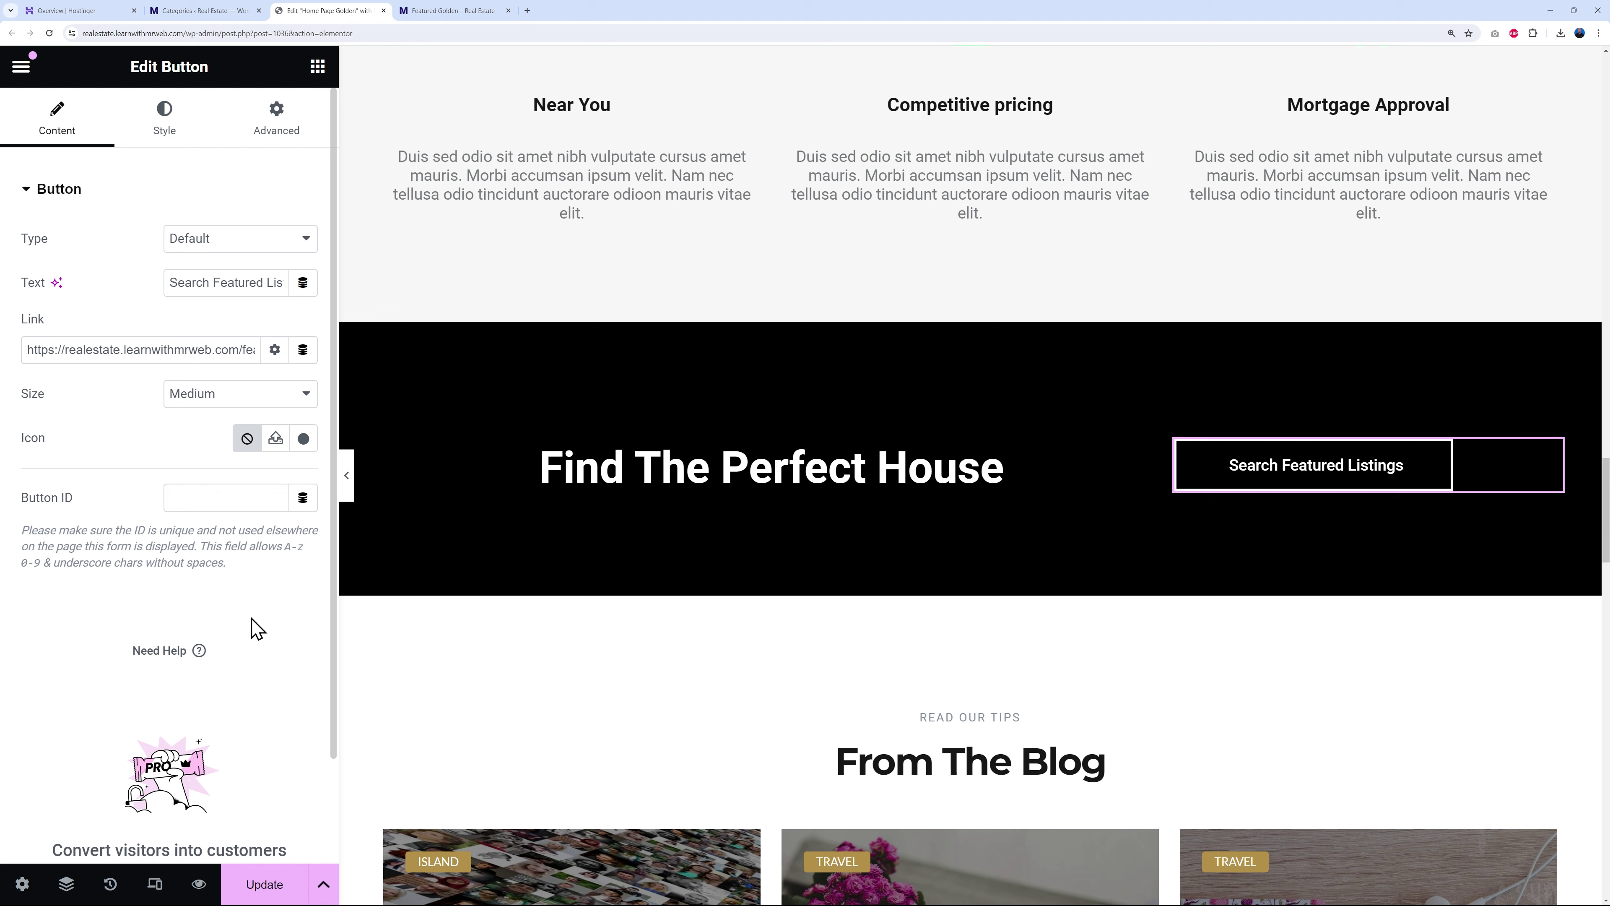
{"action": "scroll", "coordinate": [1247, 586], "scroll_direction": "down", "scroll_amount": 7}
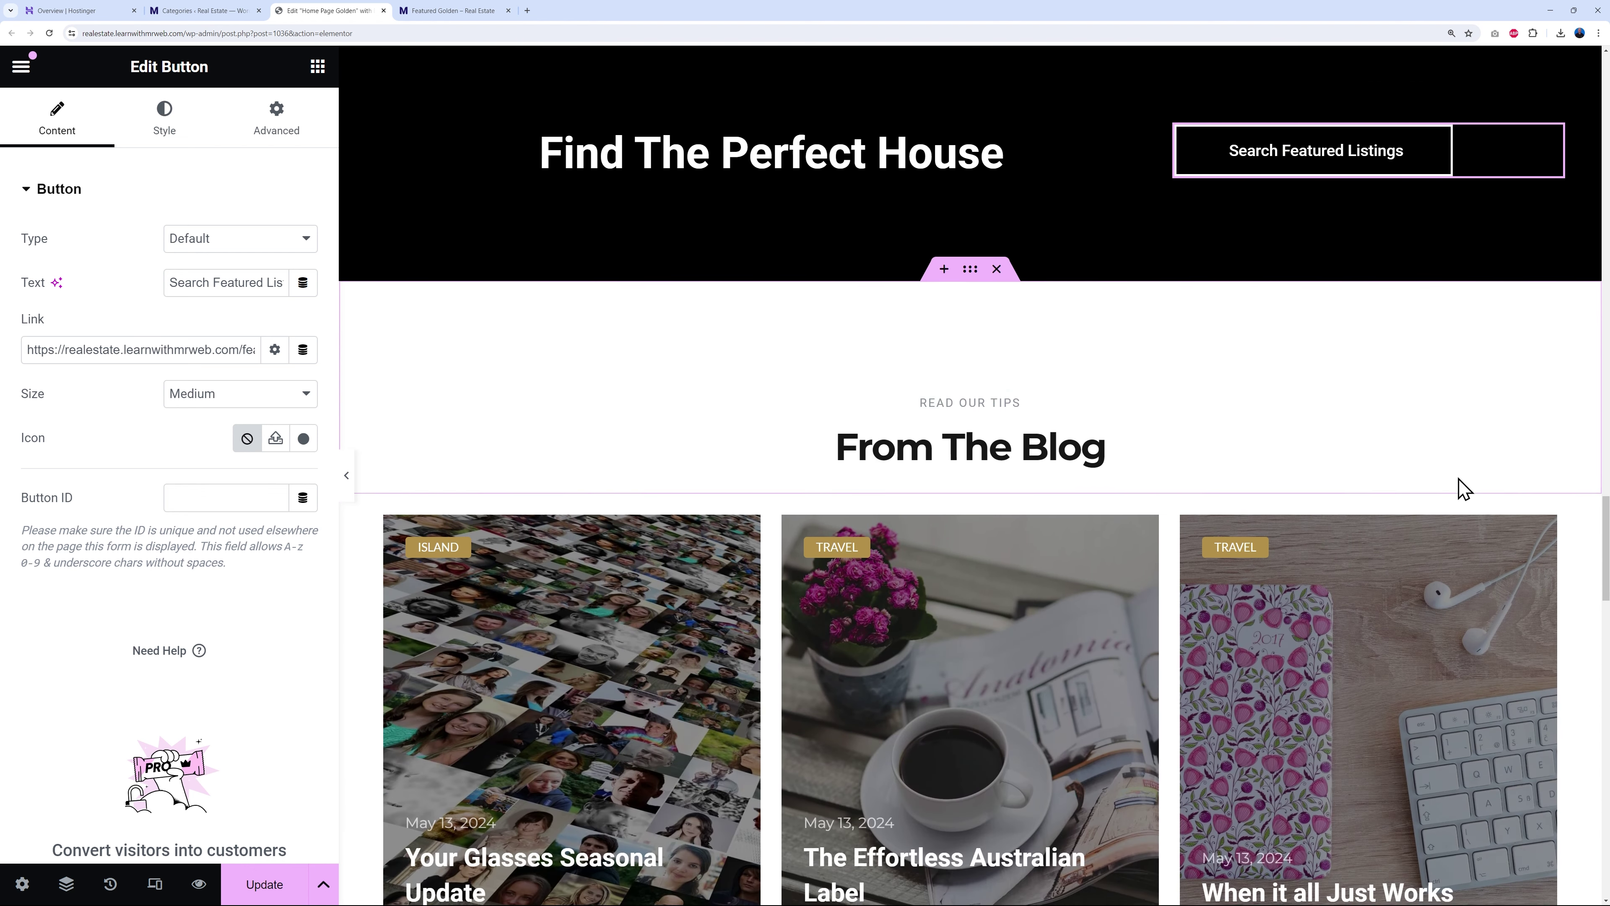
{"action": "scroll", "coordinate": [1515, 480], "scroll_direction": "down", "scroll_amount": 1}
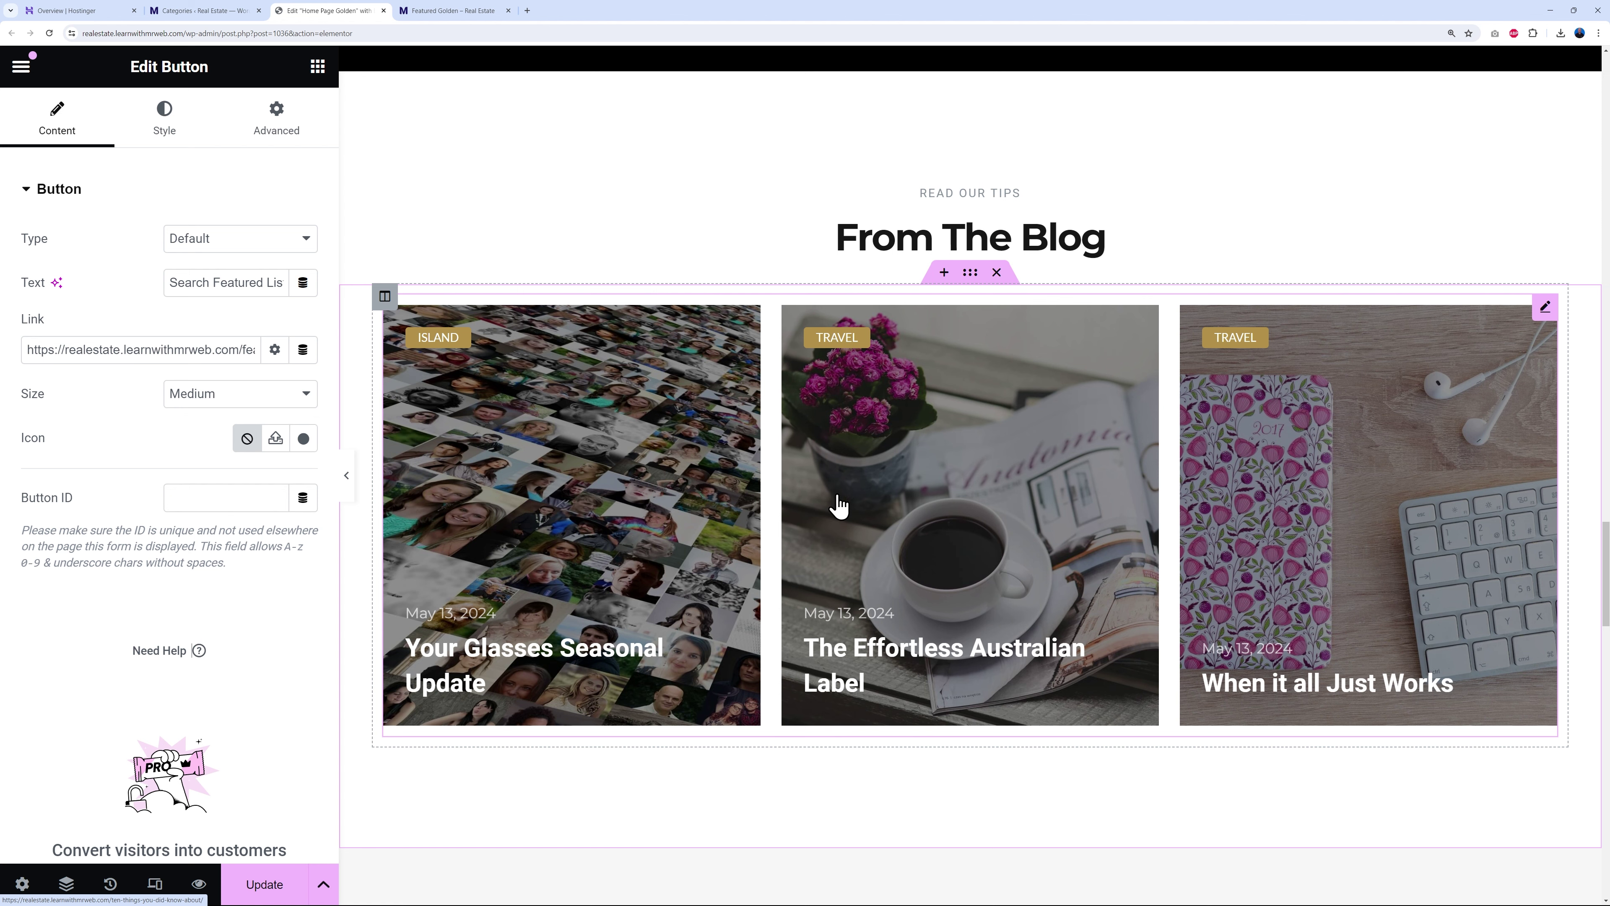
- From the admin Posts list, start a trial post titled 'Title', then leave it unsaved
{"action": "left_click", "coordinate": [203, 11]}
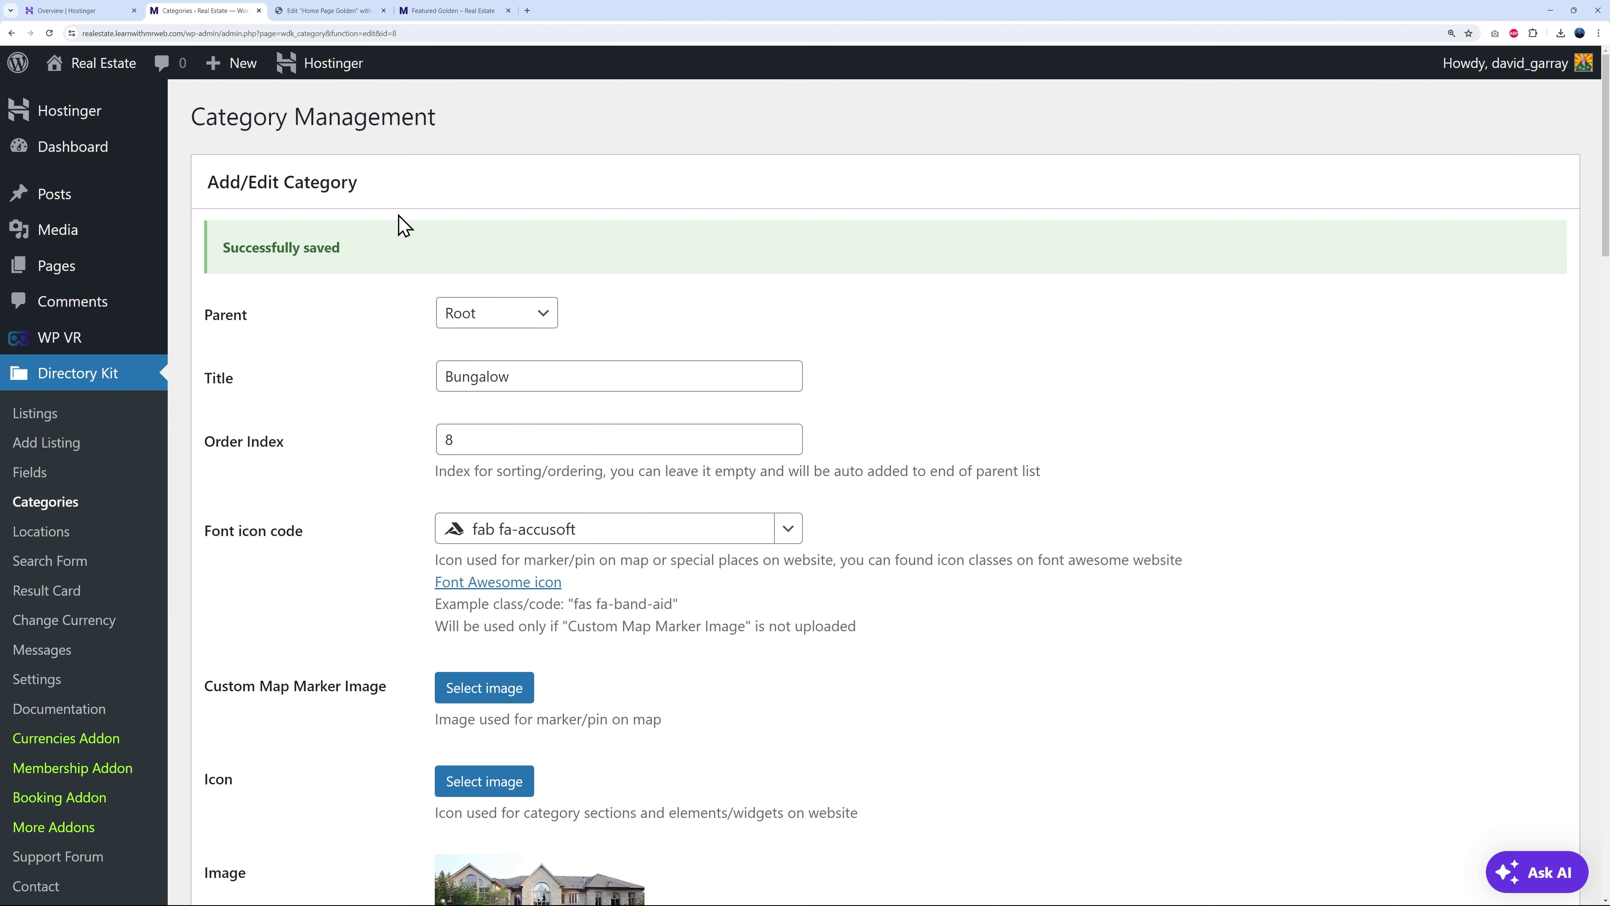
{"action": "left_click", "coordinate": [57, 196]}
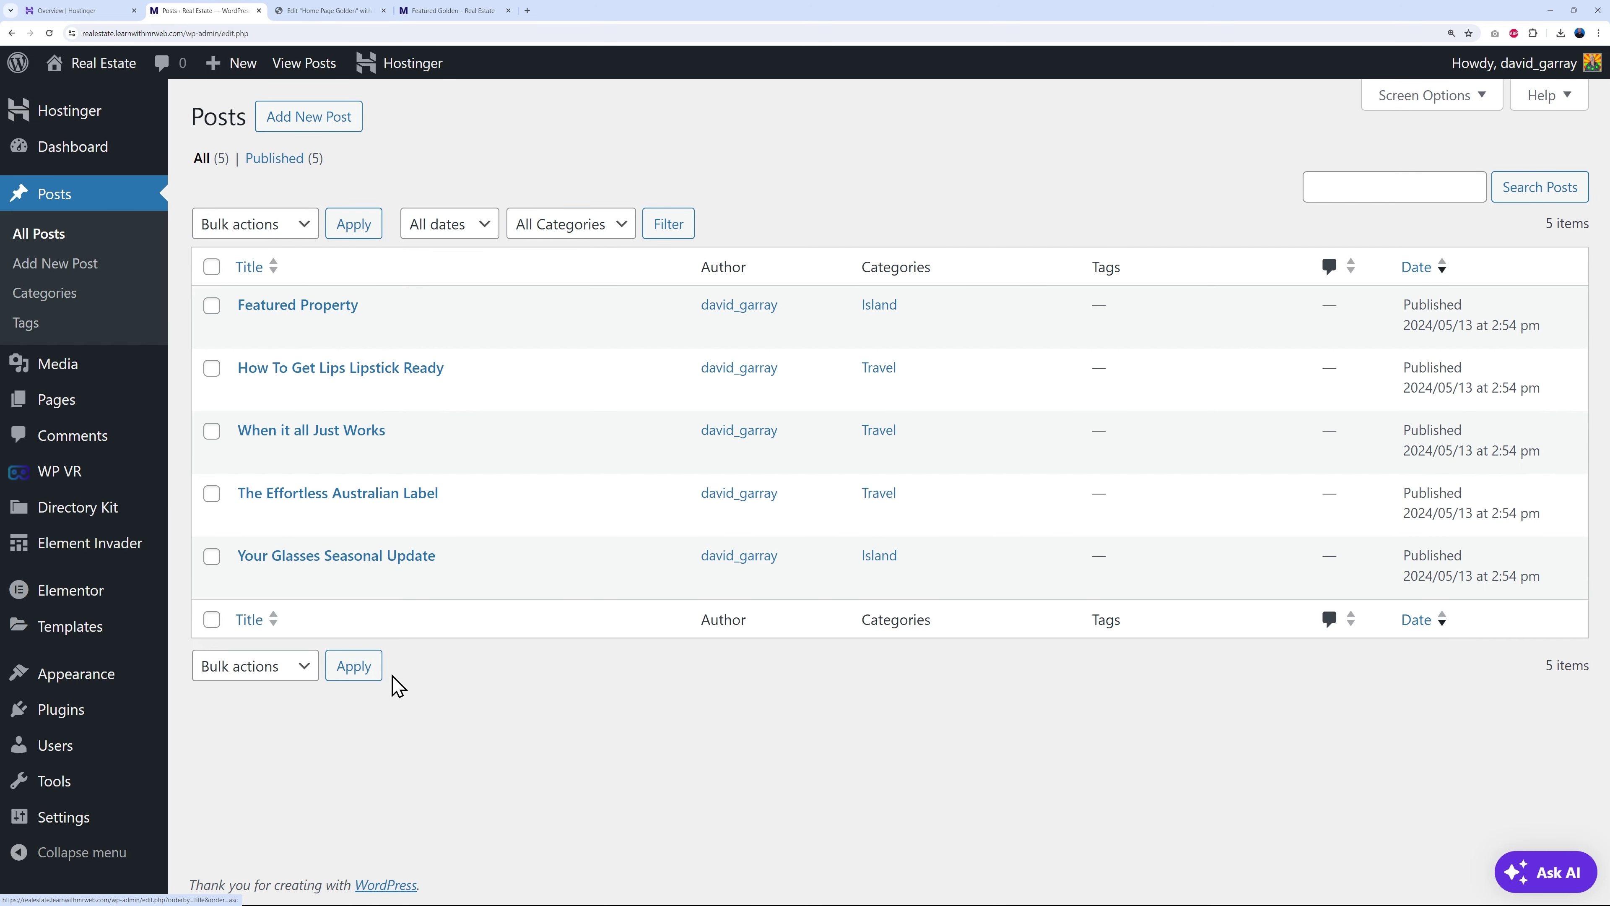
{"action": "left_click", "coordinate": [332, 120]}
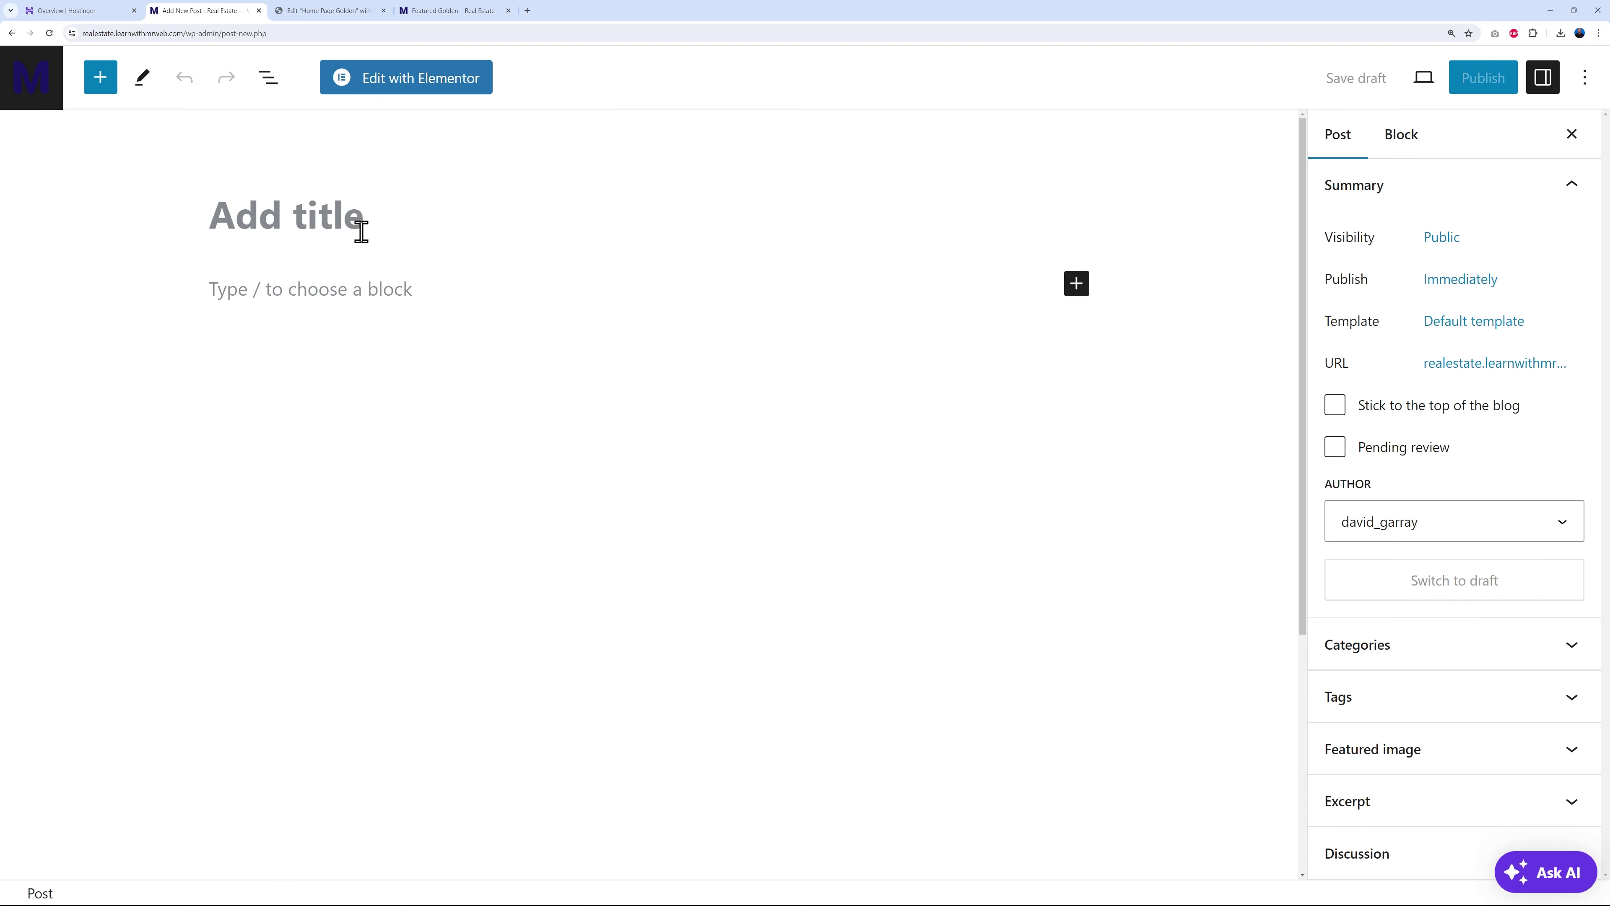
{"action": "type", "text": "Title"}
{"action": "left_click", "coordinate": [299, 287]}
{"action": "type", "text": "Type your content"}
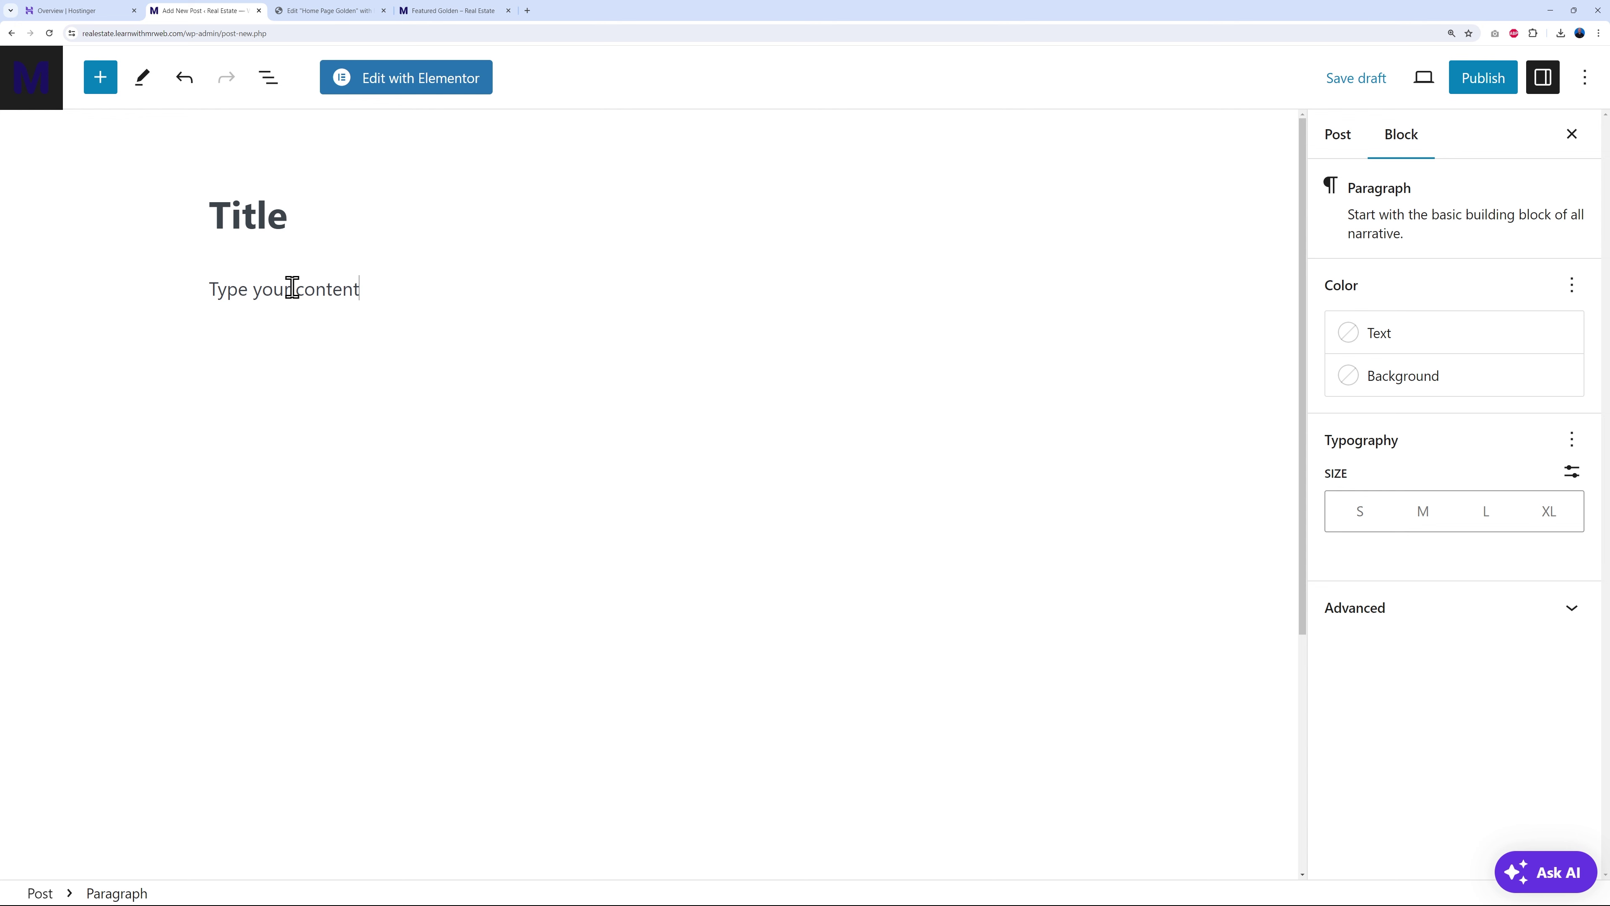
{"action": "left_click", "coordinate": [29, 90]}
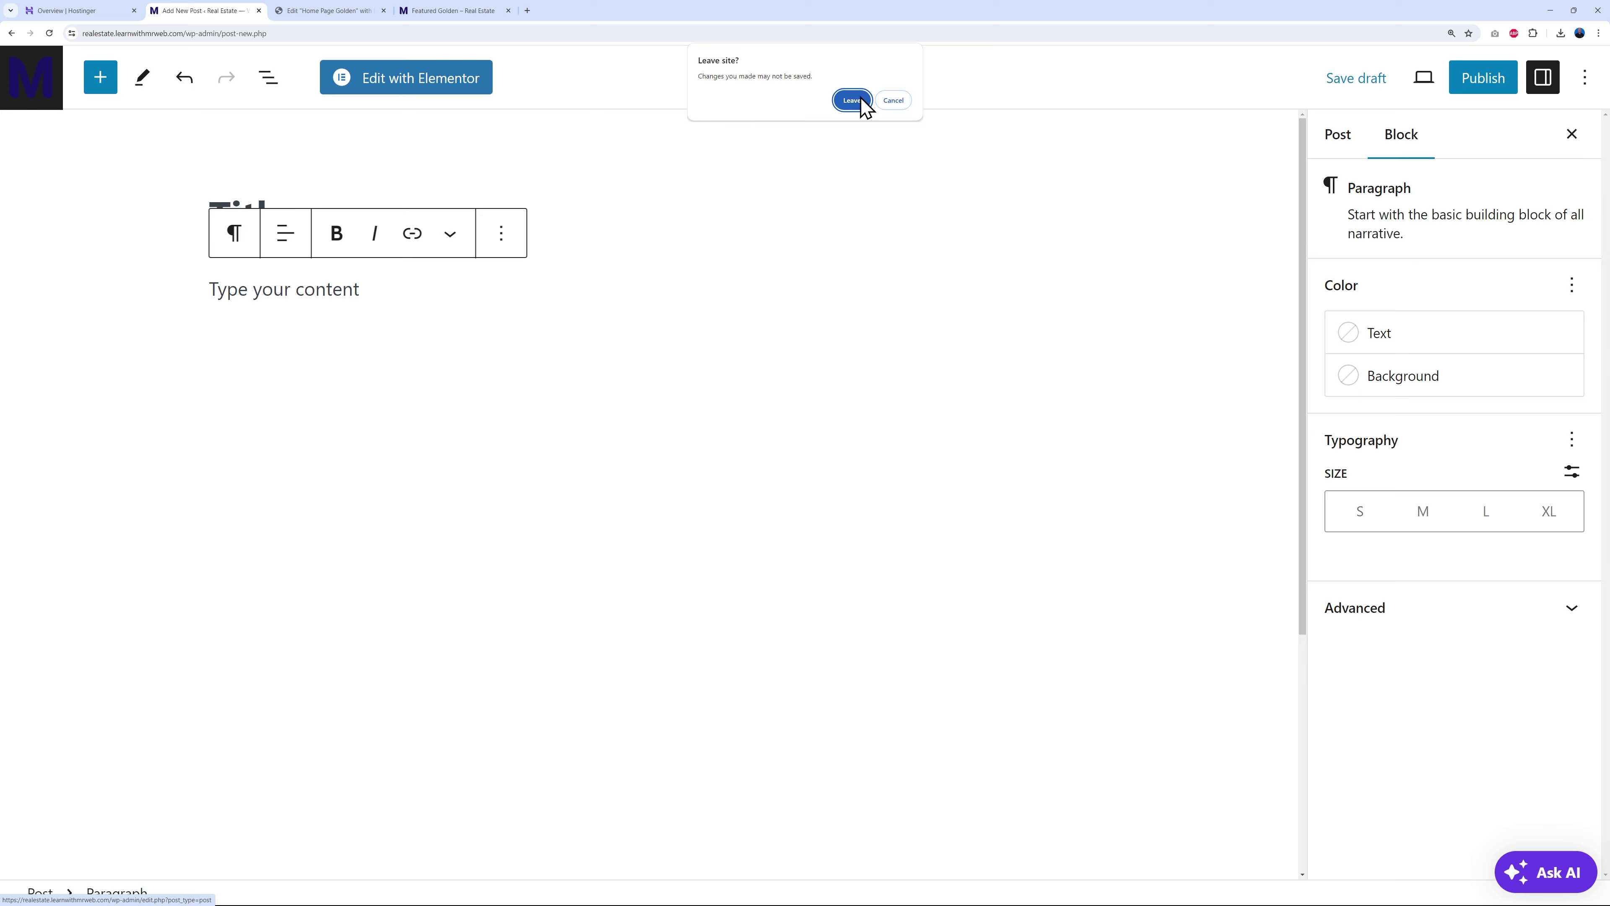
{"action": "left_click", "coordinate": [853, 100]}
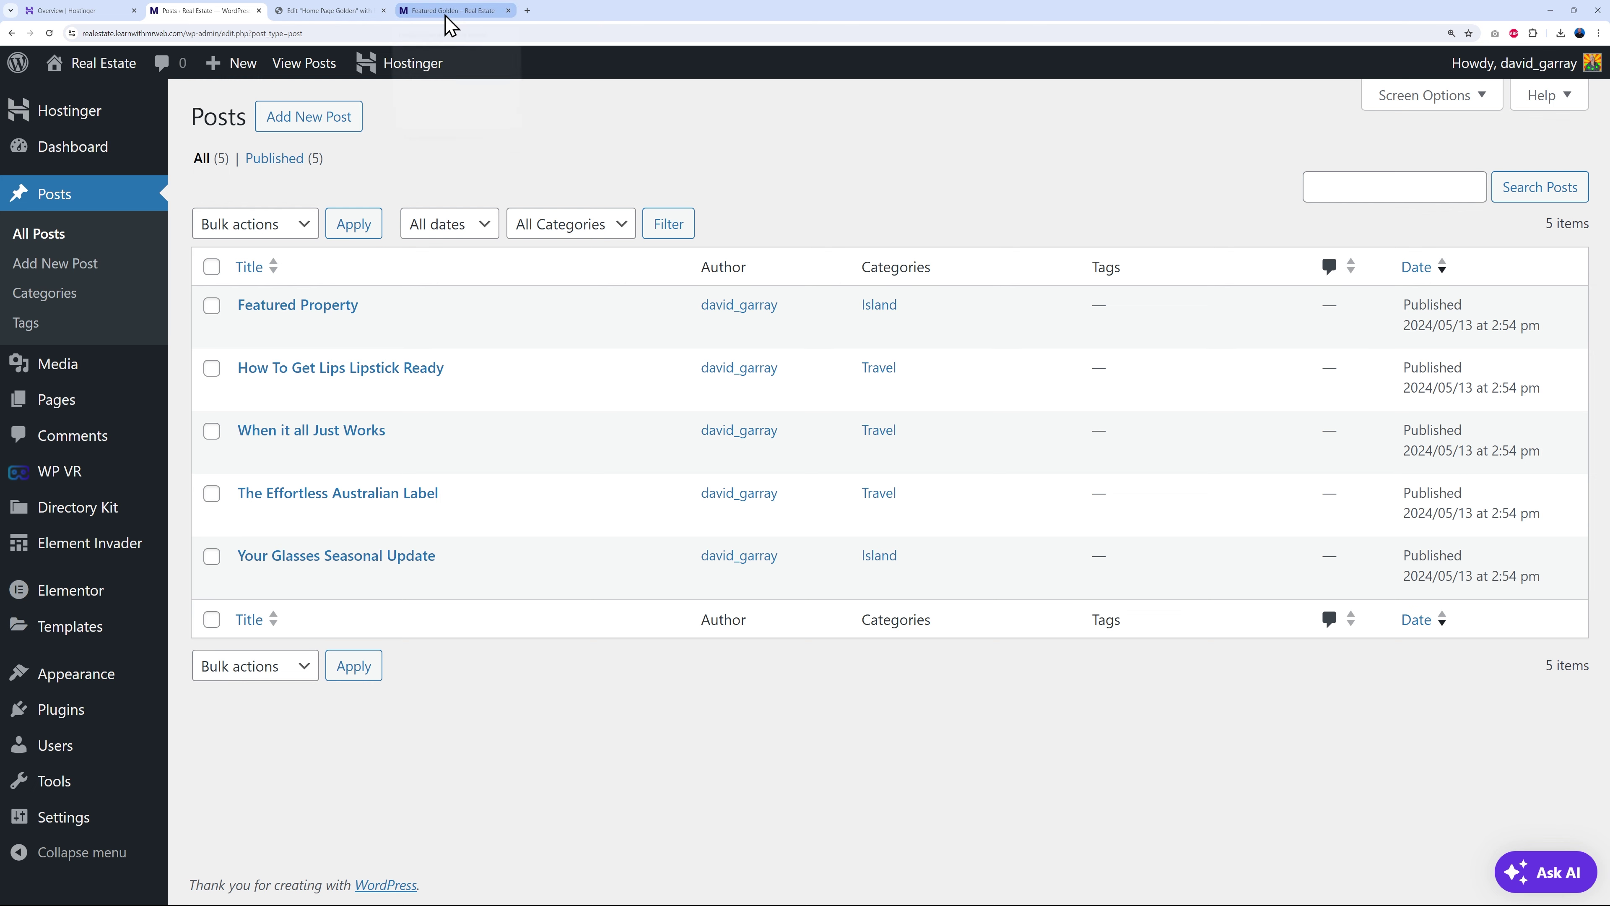
- Give the blog grid's category labels the Primary global colour as background
{"action": "left_click", "coordinate": [320, 13]}
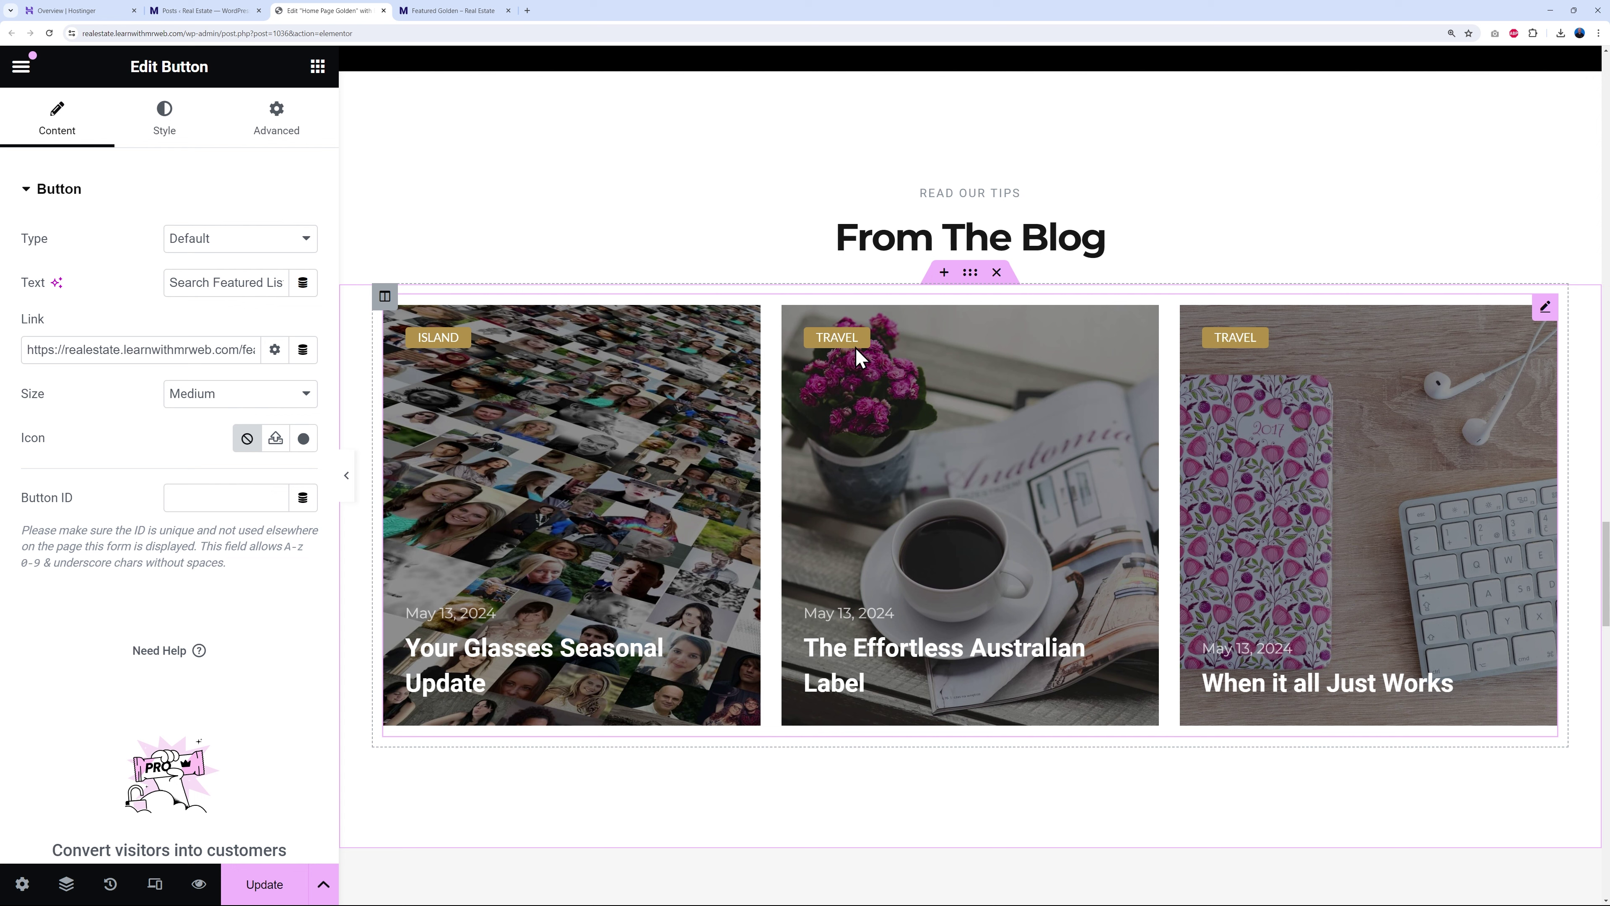
{"action": "left_click", "coordinate": [1544, 311]}
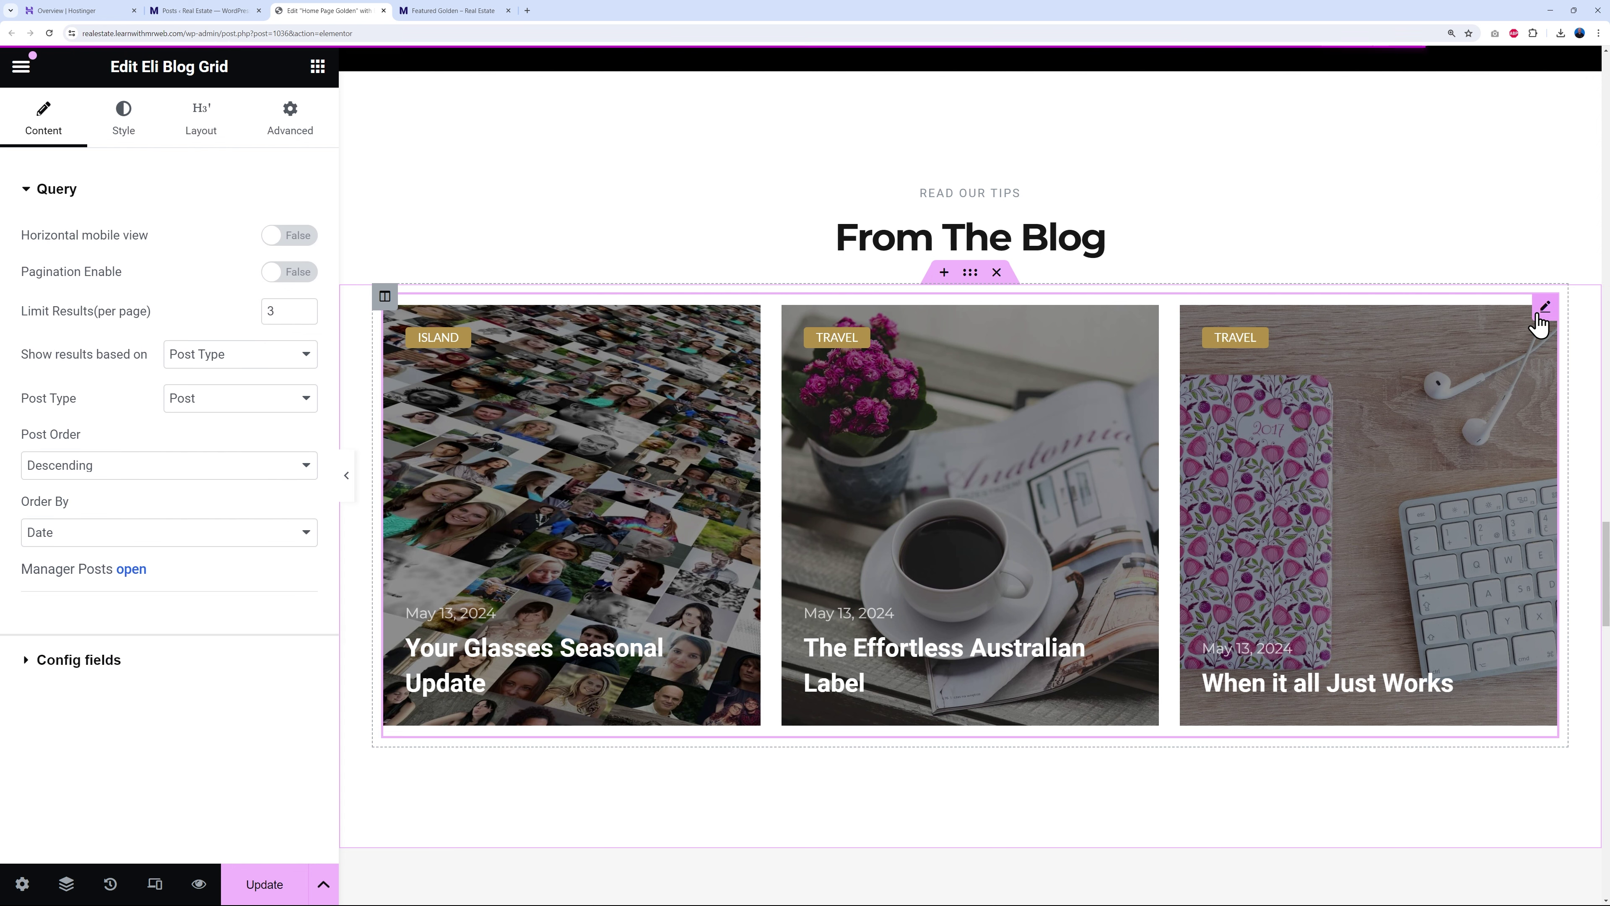
{"action": "left_click", "coordinate": [203, 140]}
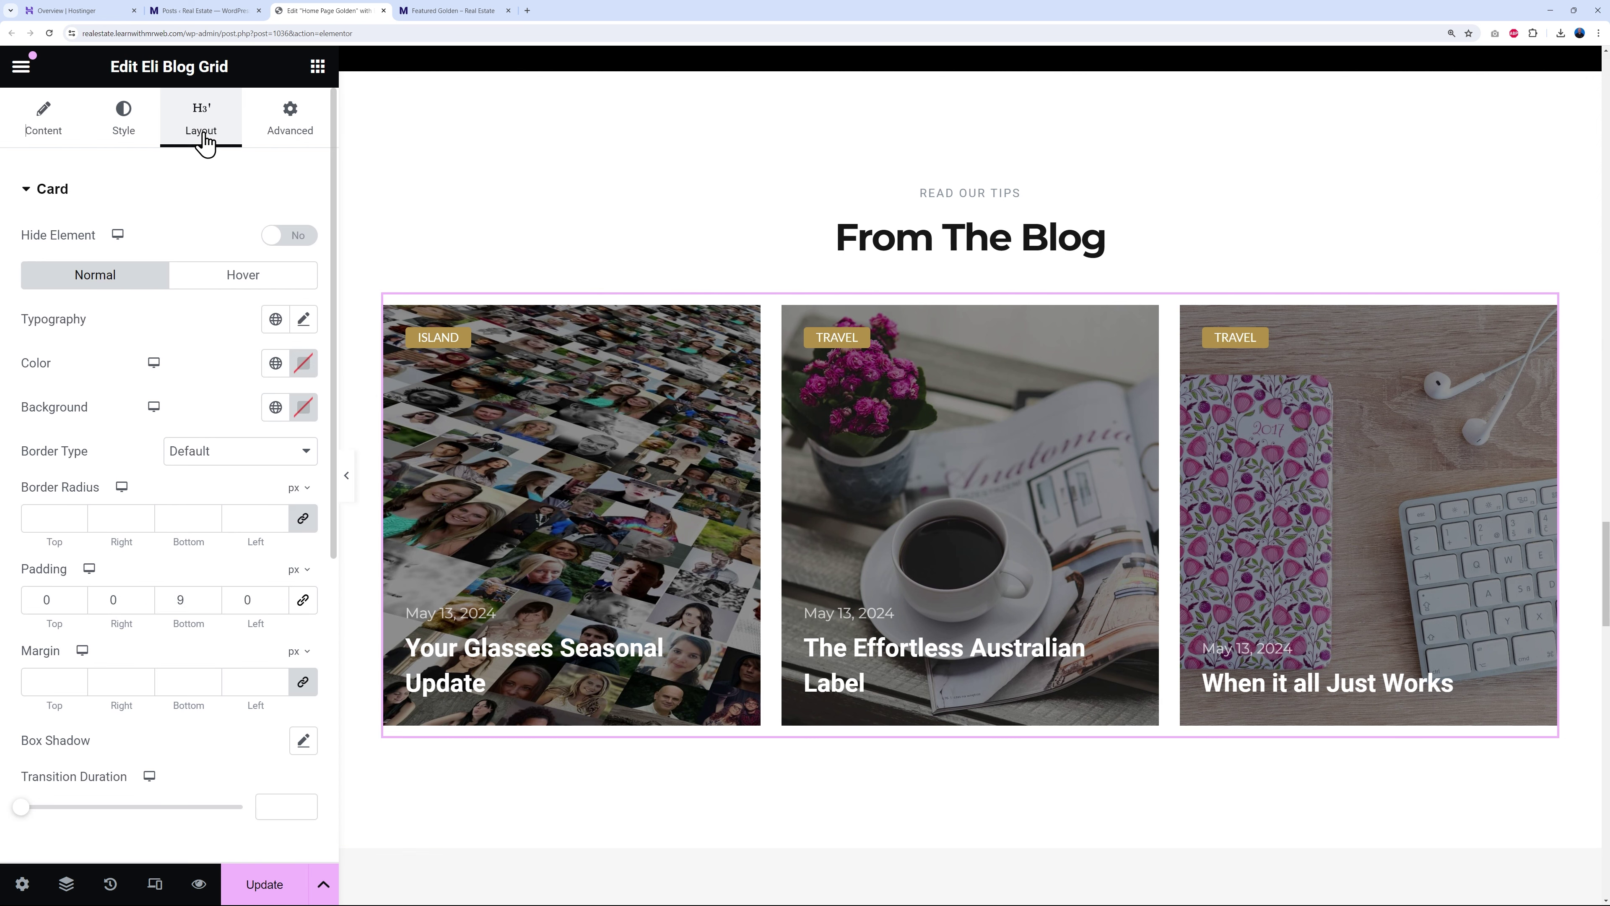
{"action": "left_click", "coordinate": [54, 190]}
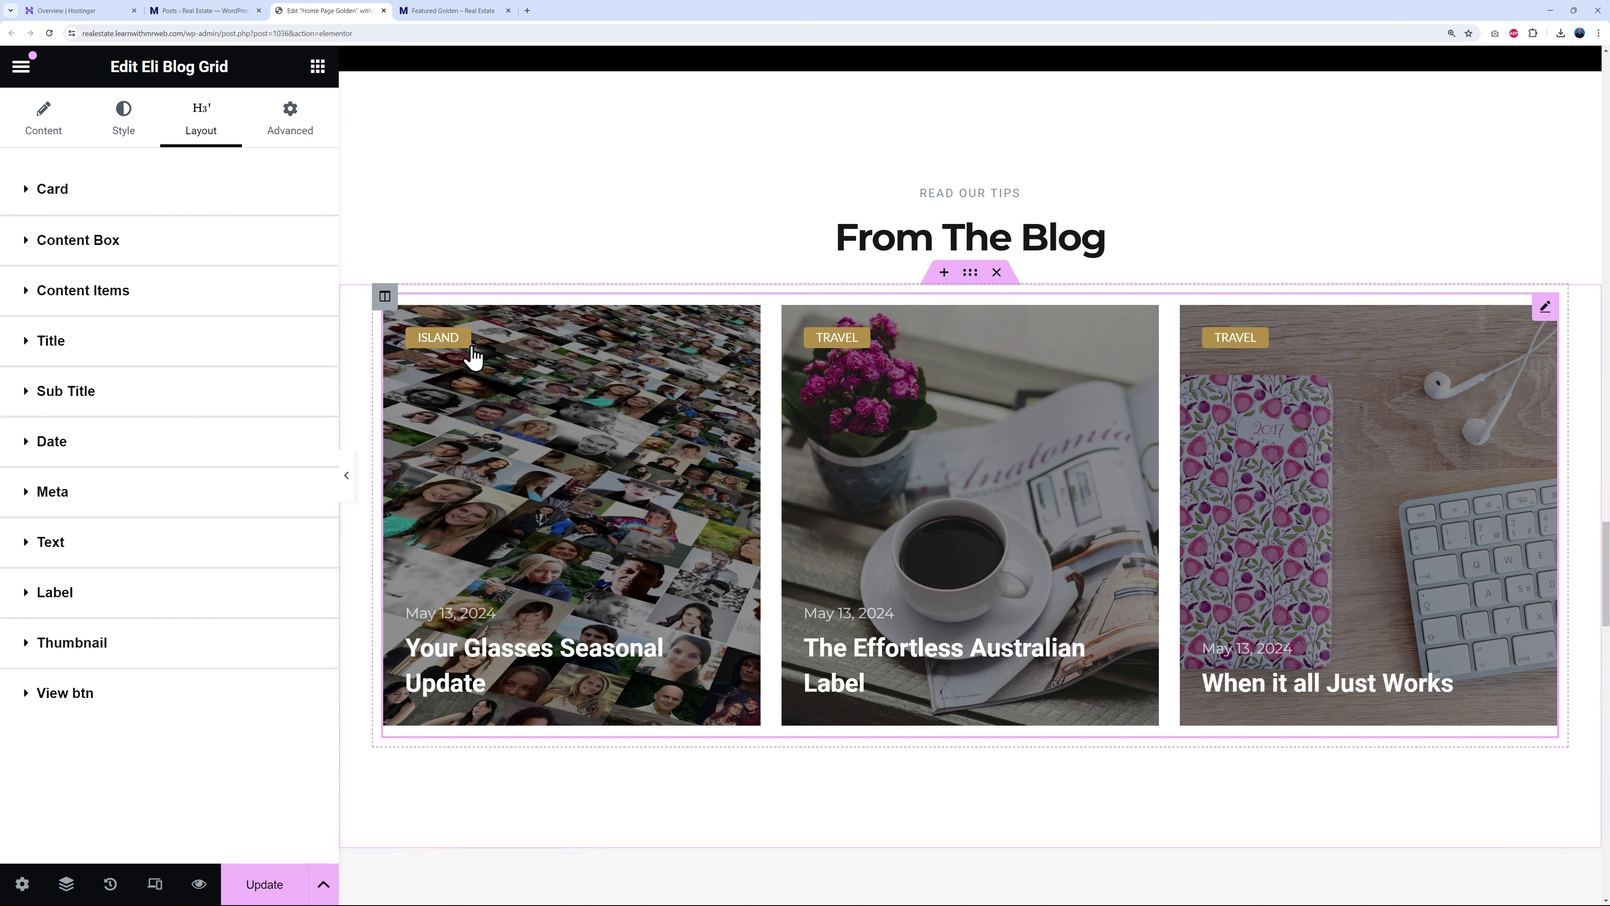
{"action": "left_click", "coordinate": [54, 593]}
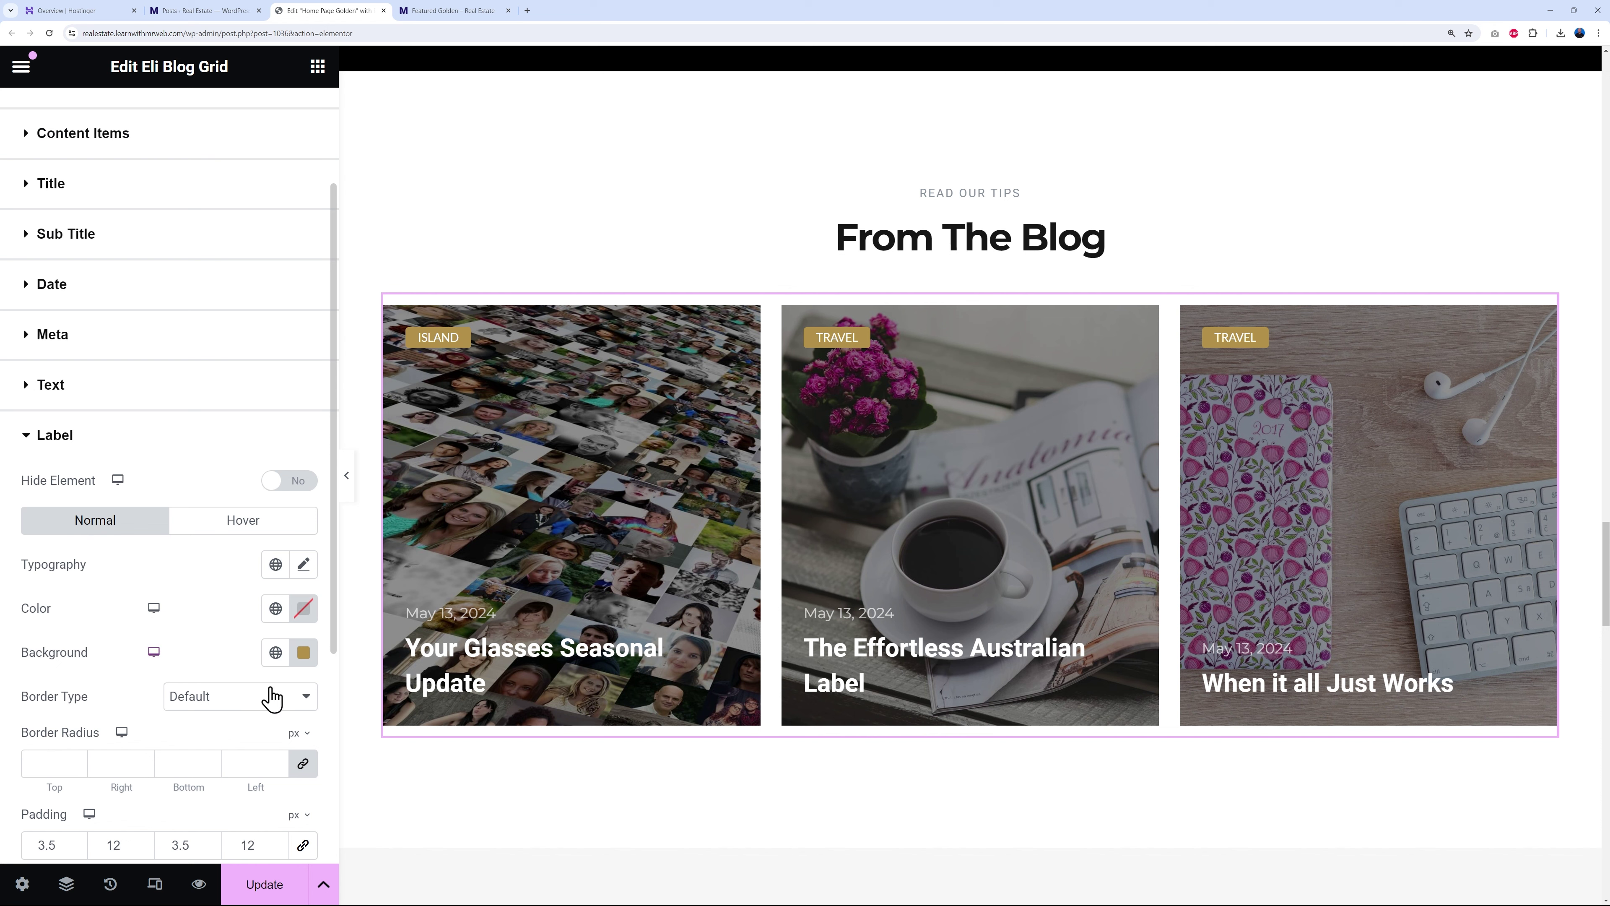
{"action": "left_click", "coordinate": [275, 652]}
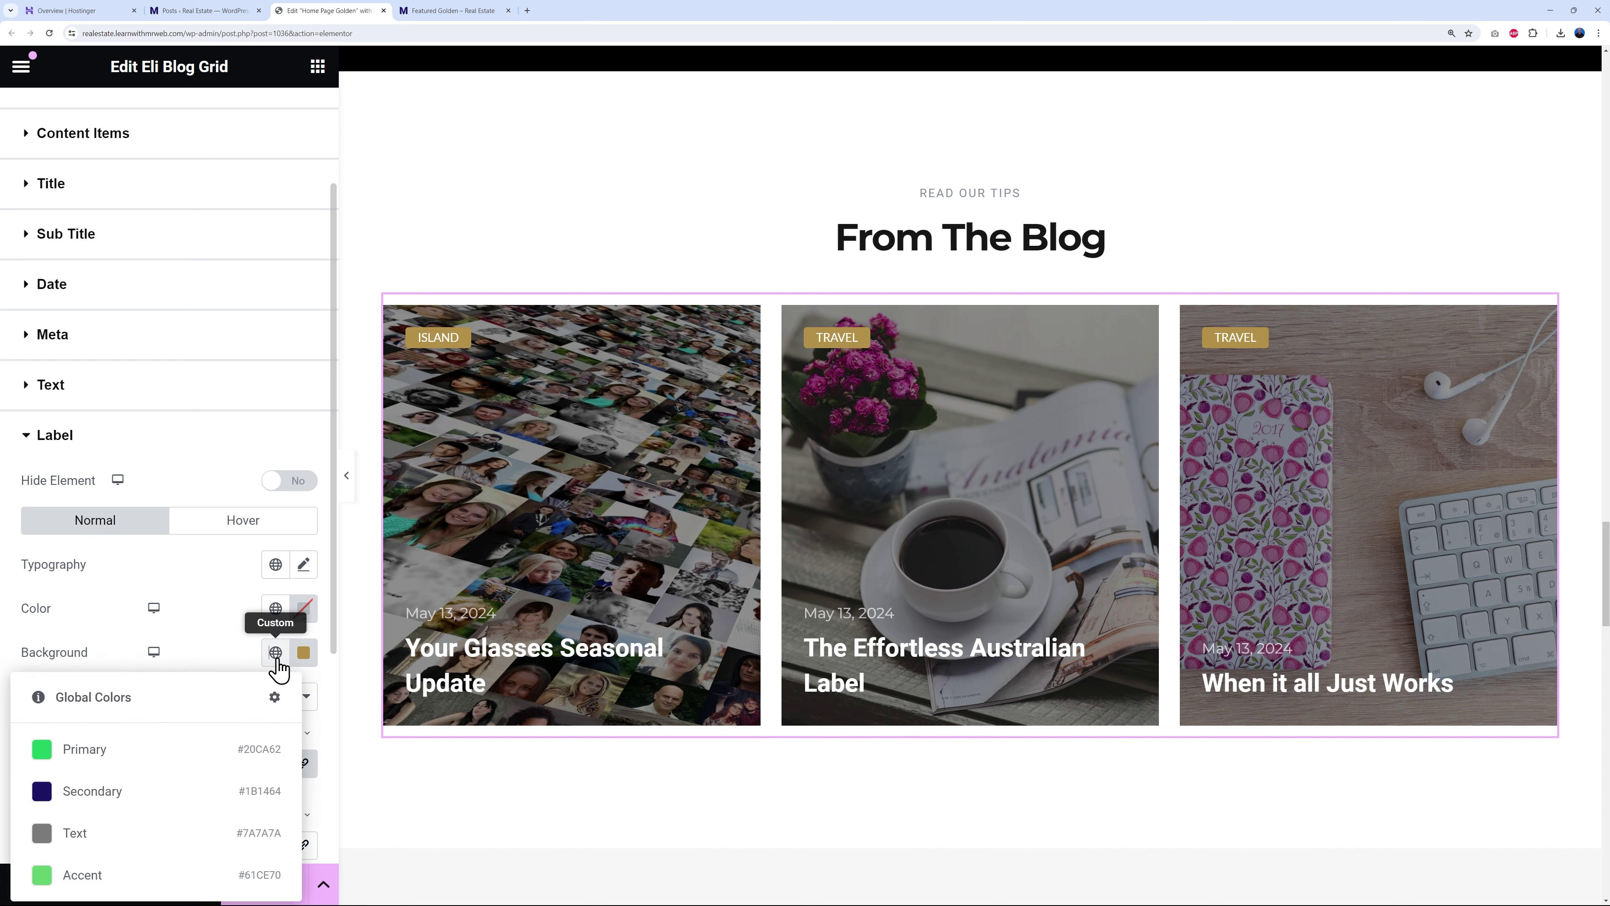
{"action": "left_click", "coordinate": [87, 747]}
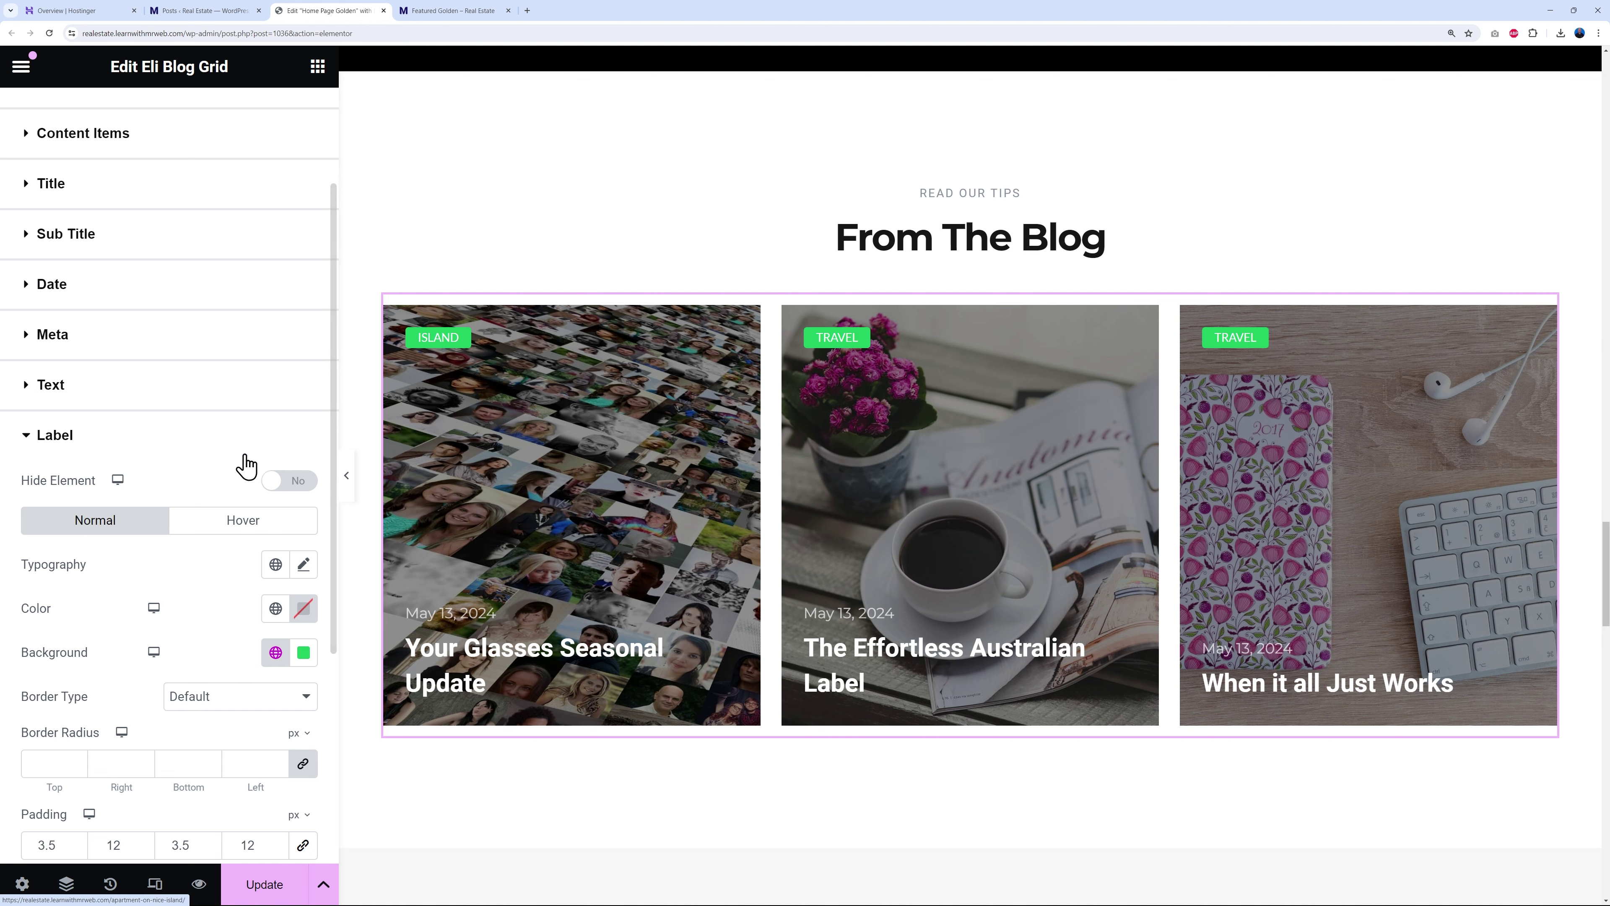
{"action": "left_click", "coordinate": [62, 439]}
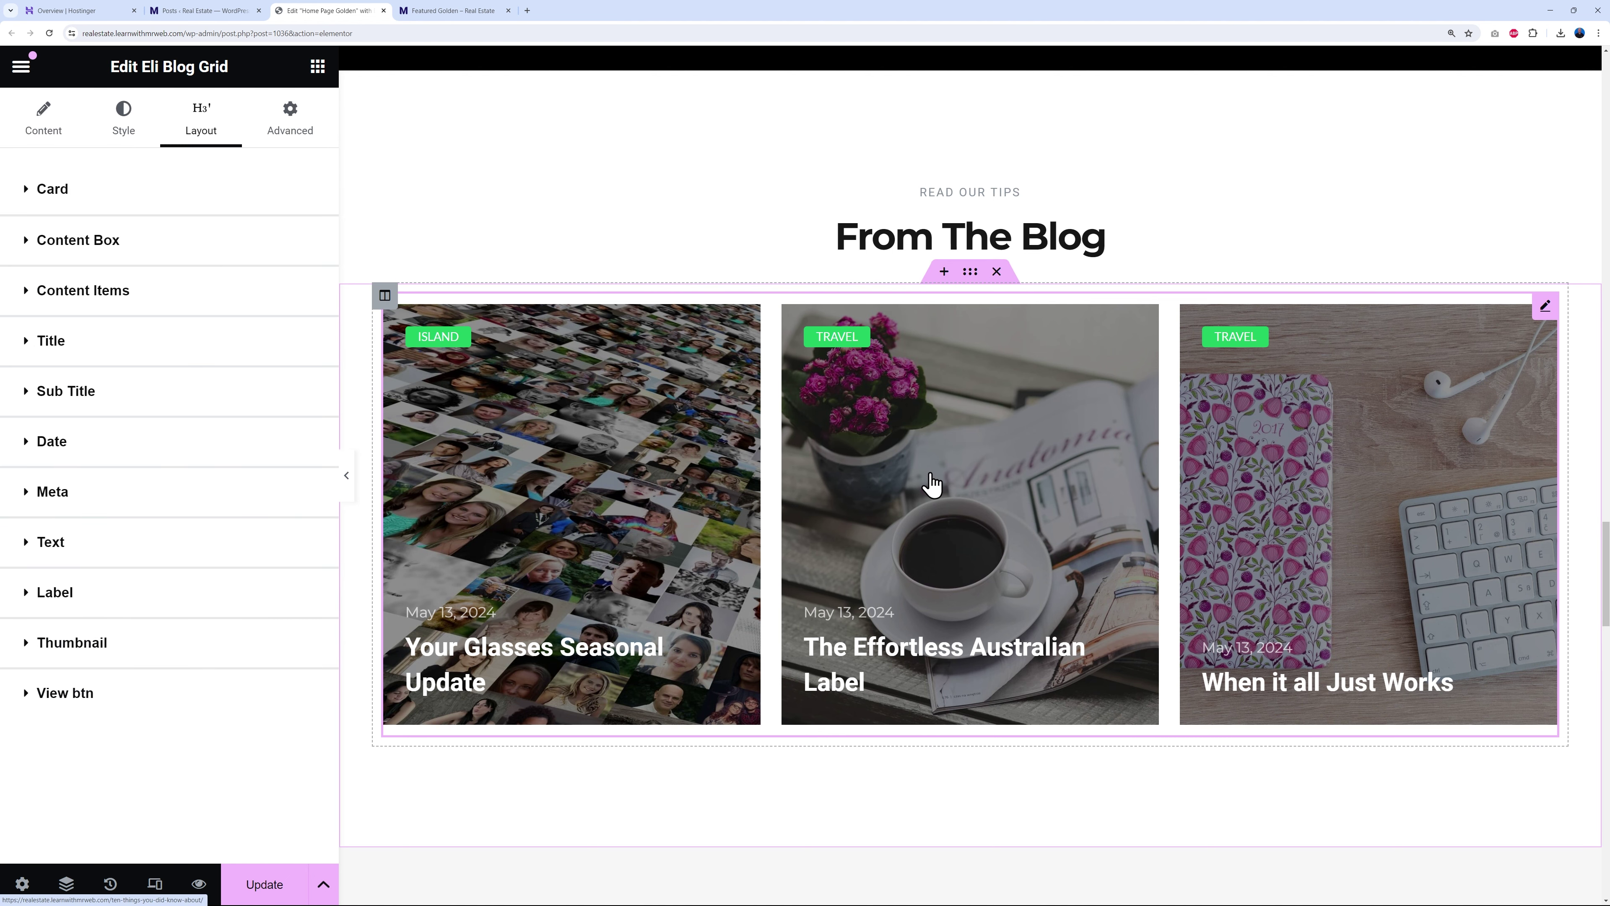
- Inspect the testimonial's photo, name, Customer label and lorem ipsum paragraph
{"action": "scroll", "coordinate": [932, 485], "scroll_direction": "down", "scroll_amount": 7}
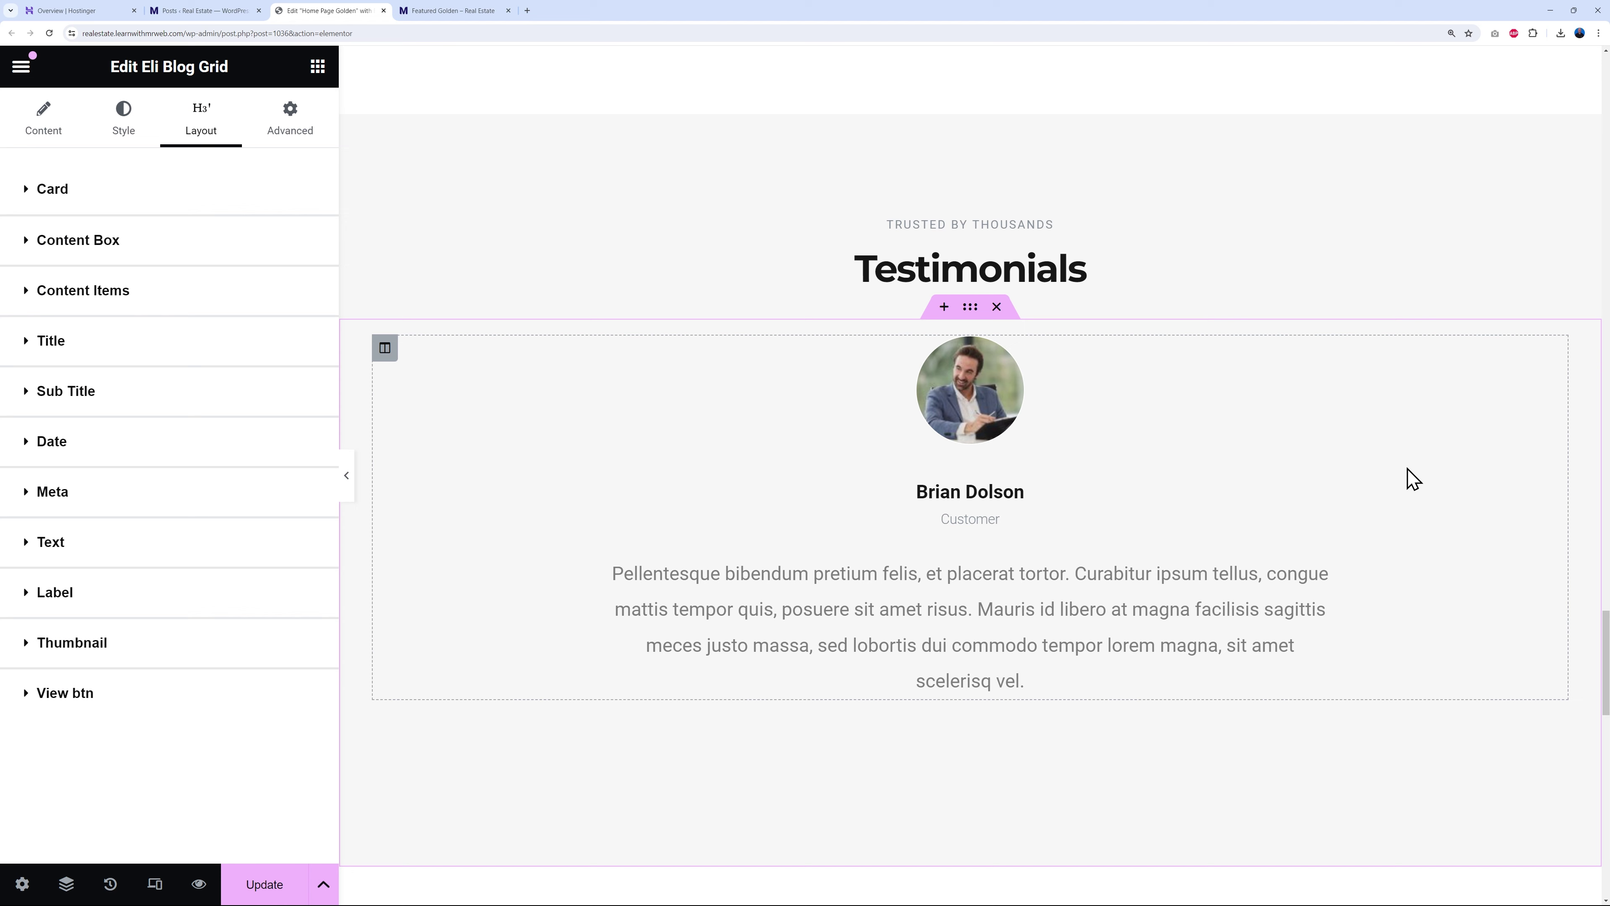
{"action": "scroll", "coordinate": [1363, 584], "scroll_direction": "down", "scroll_amount": 10}
{"action": "scroll", "coordinate": [1133, 333], "scroll_direction": "up", "scroll_amount": 10}
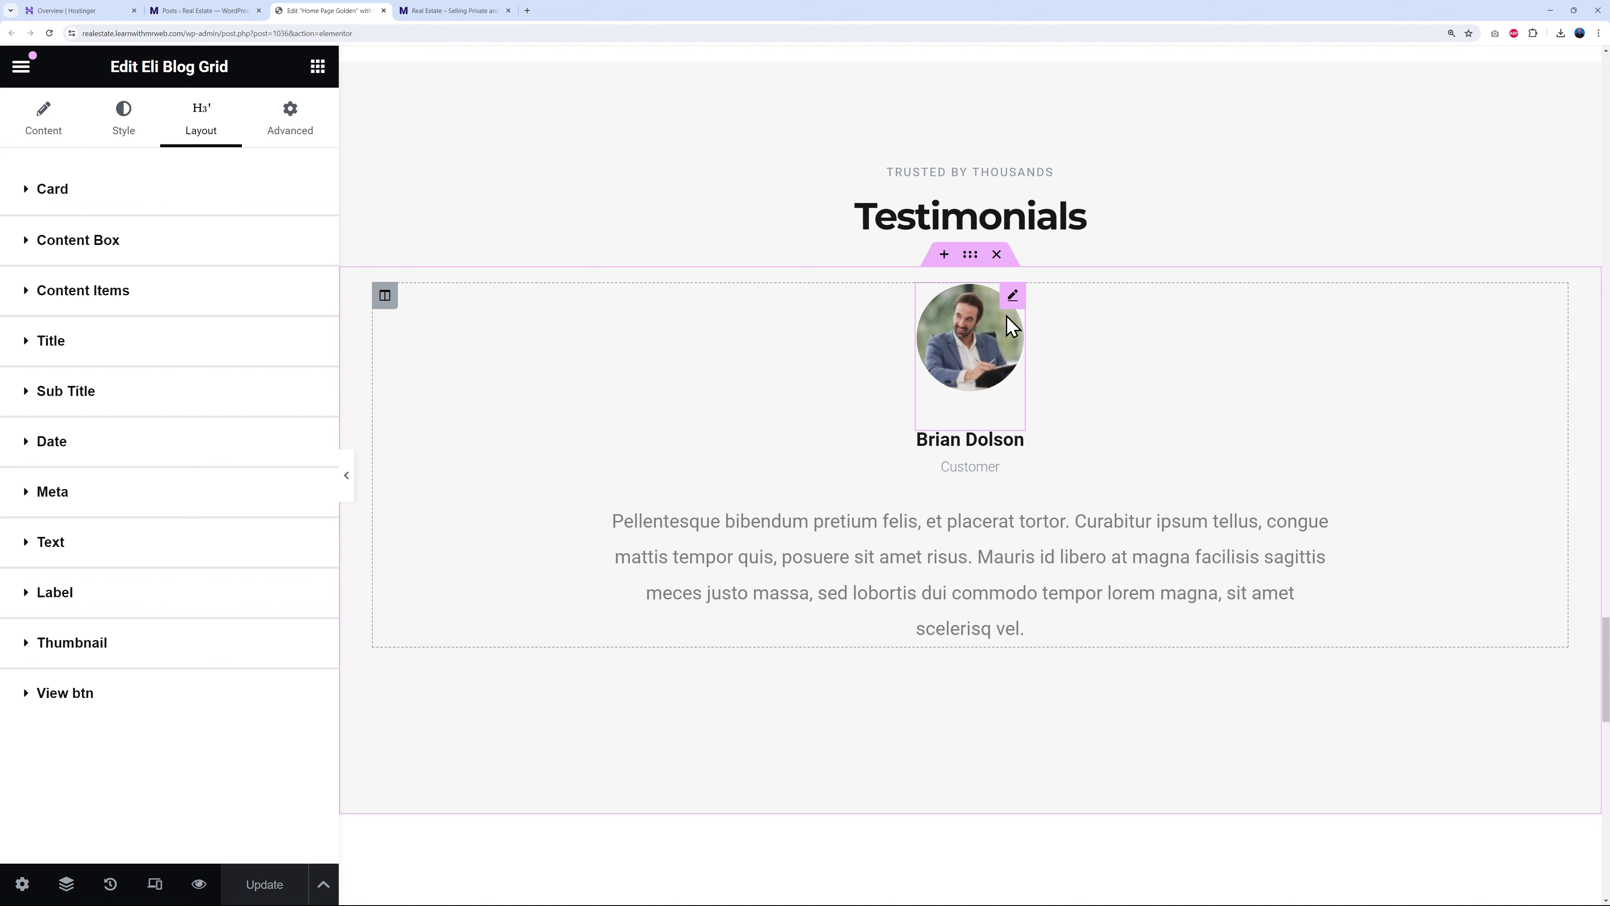
{"action": "left_click", "coordinate": [1013, 296]}
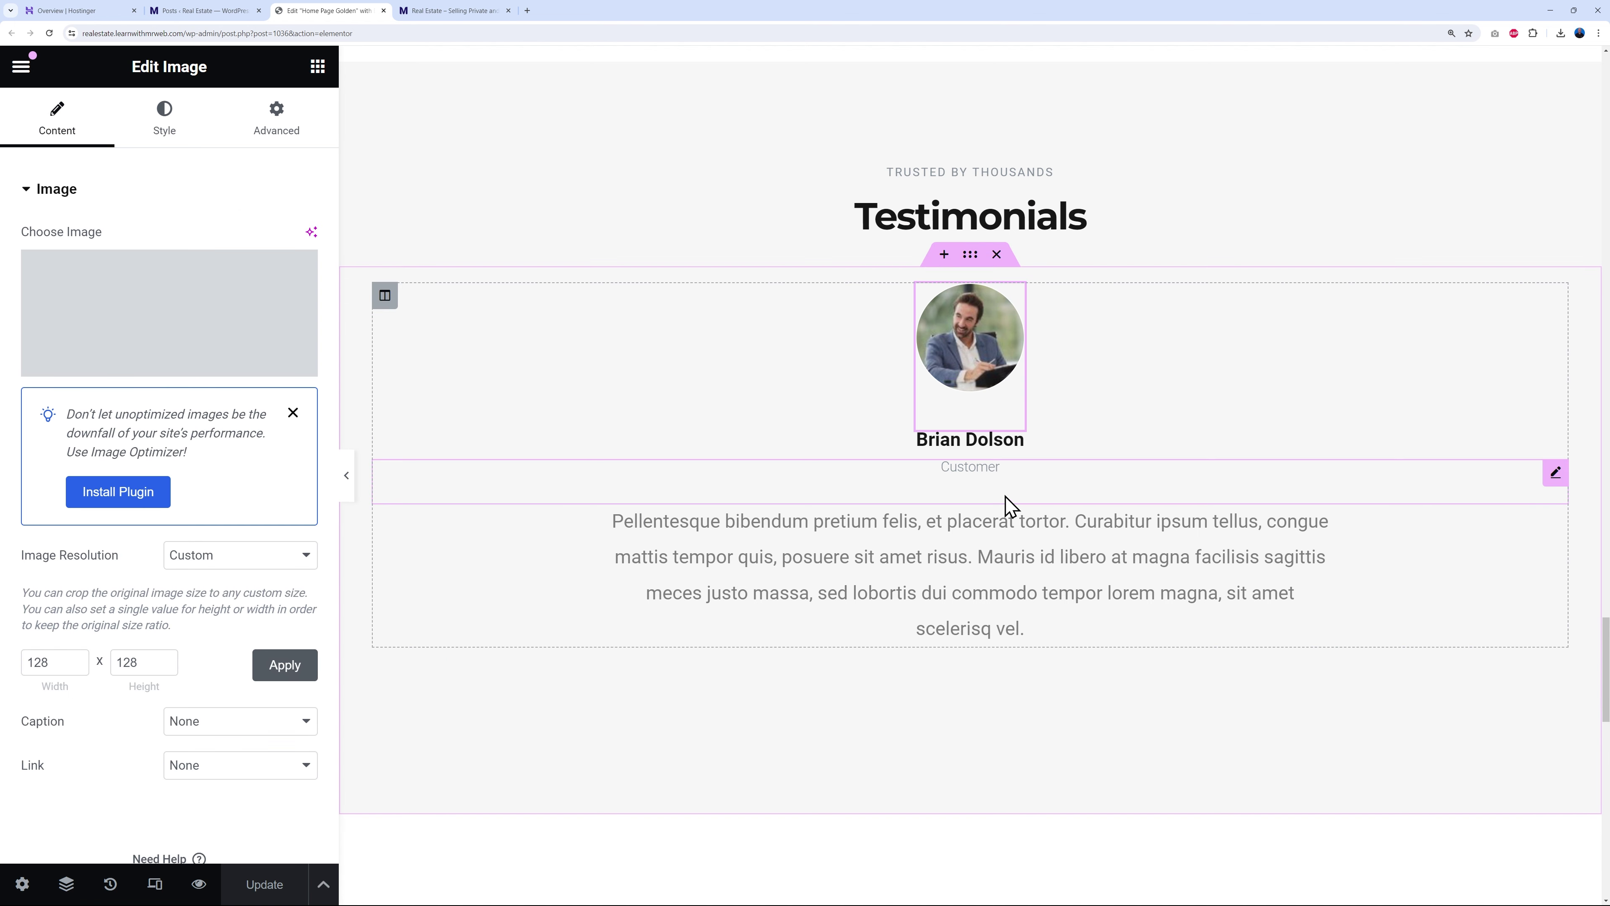
{"action": "left_click", "coordinate": [996, 448]}
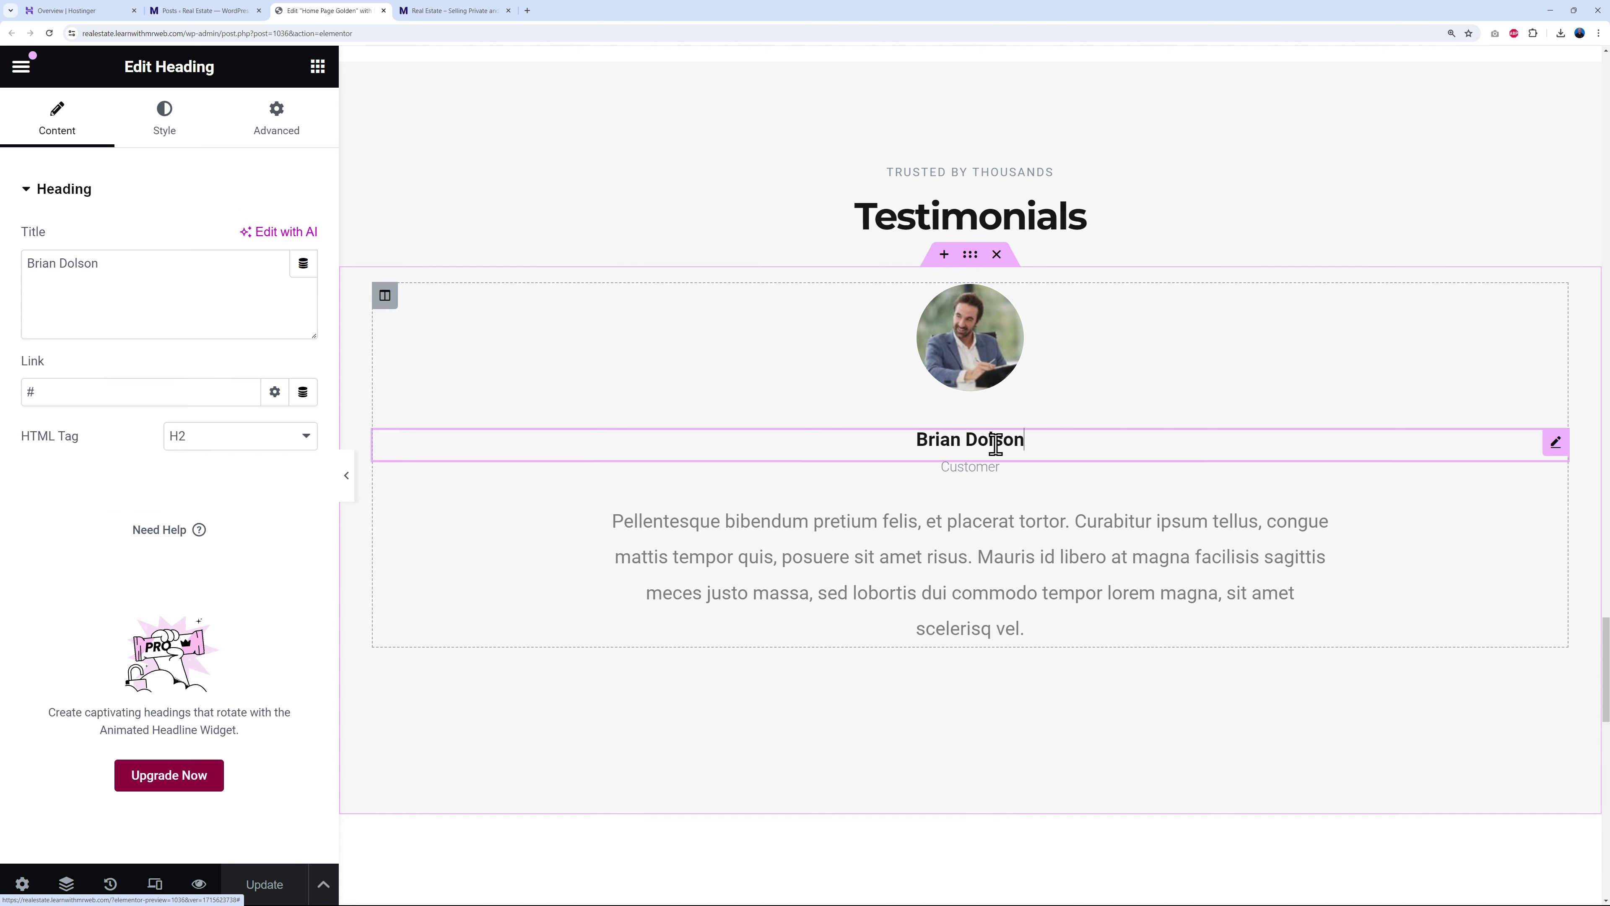
{"action": "left_click", "coordinate": [995, 470]}
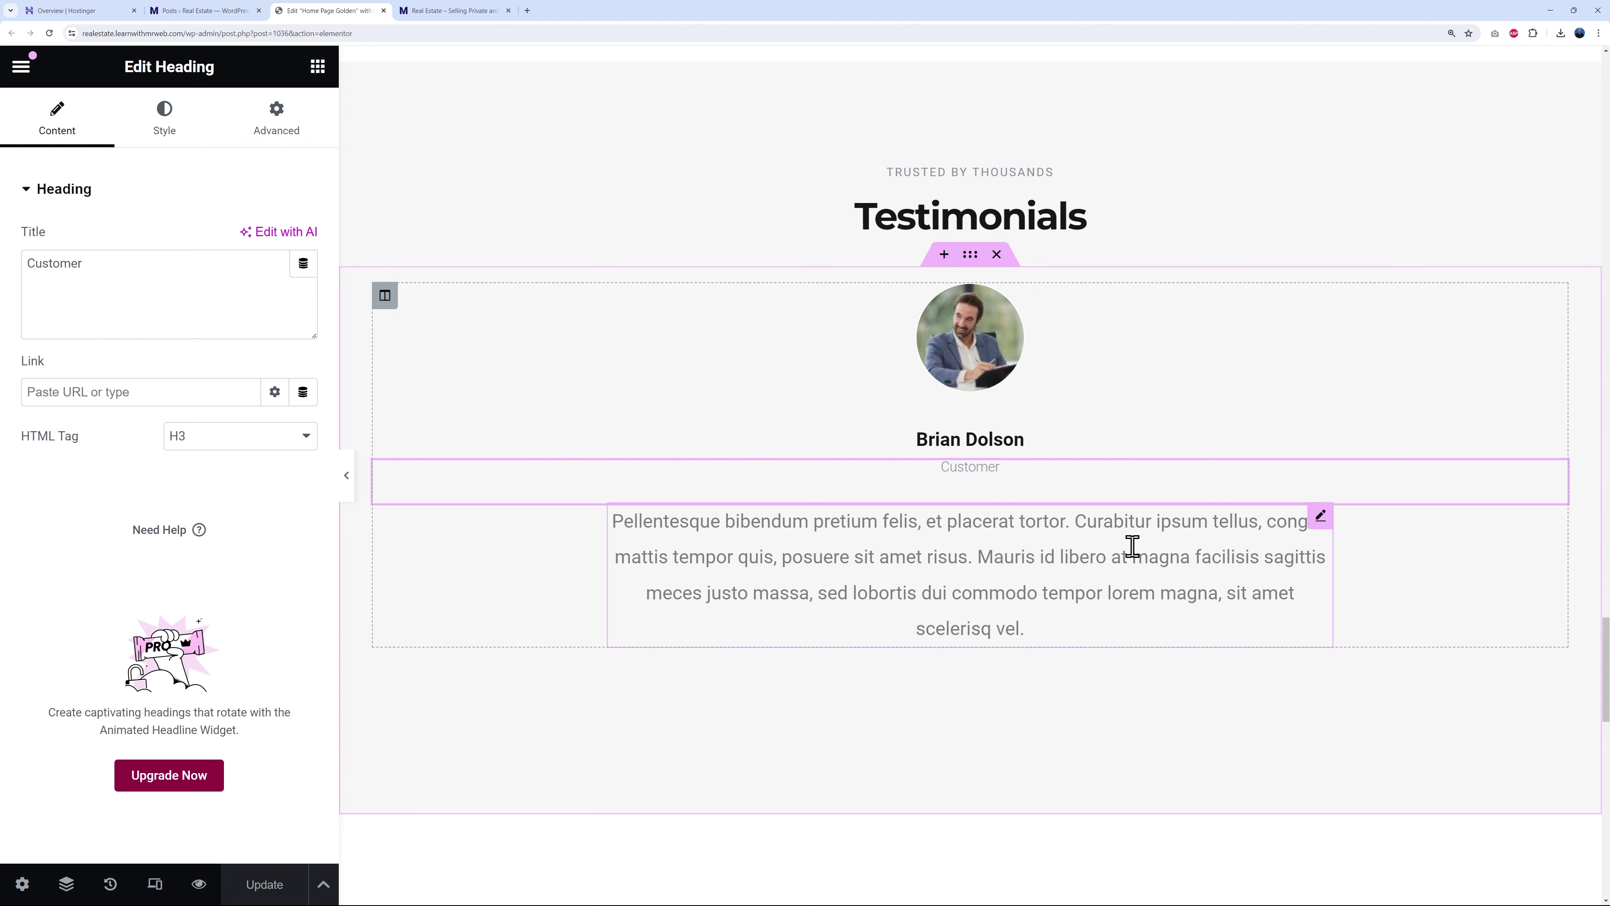
{"action": "left_click", "coordinate": [1128, 642]}
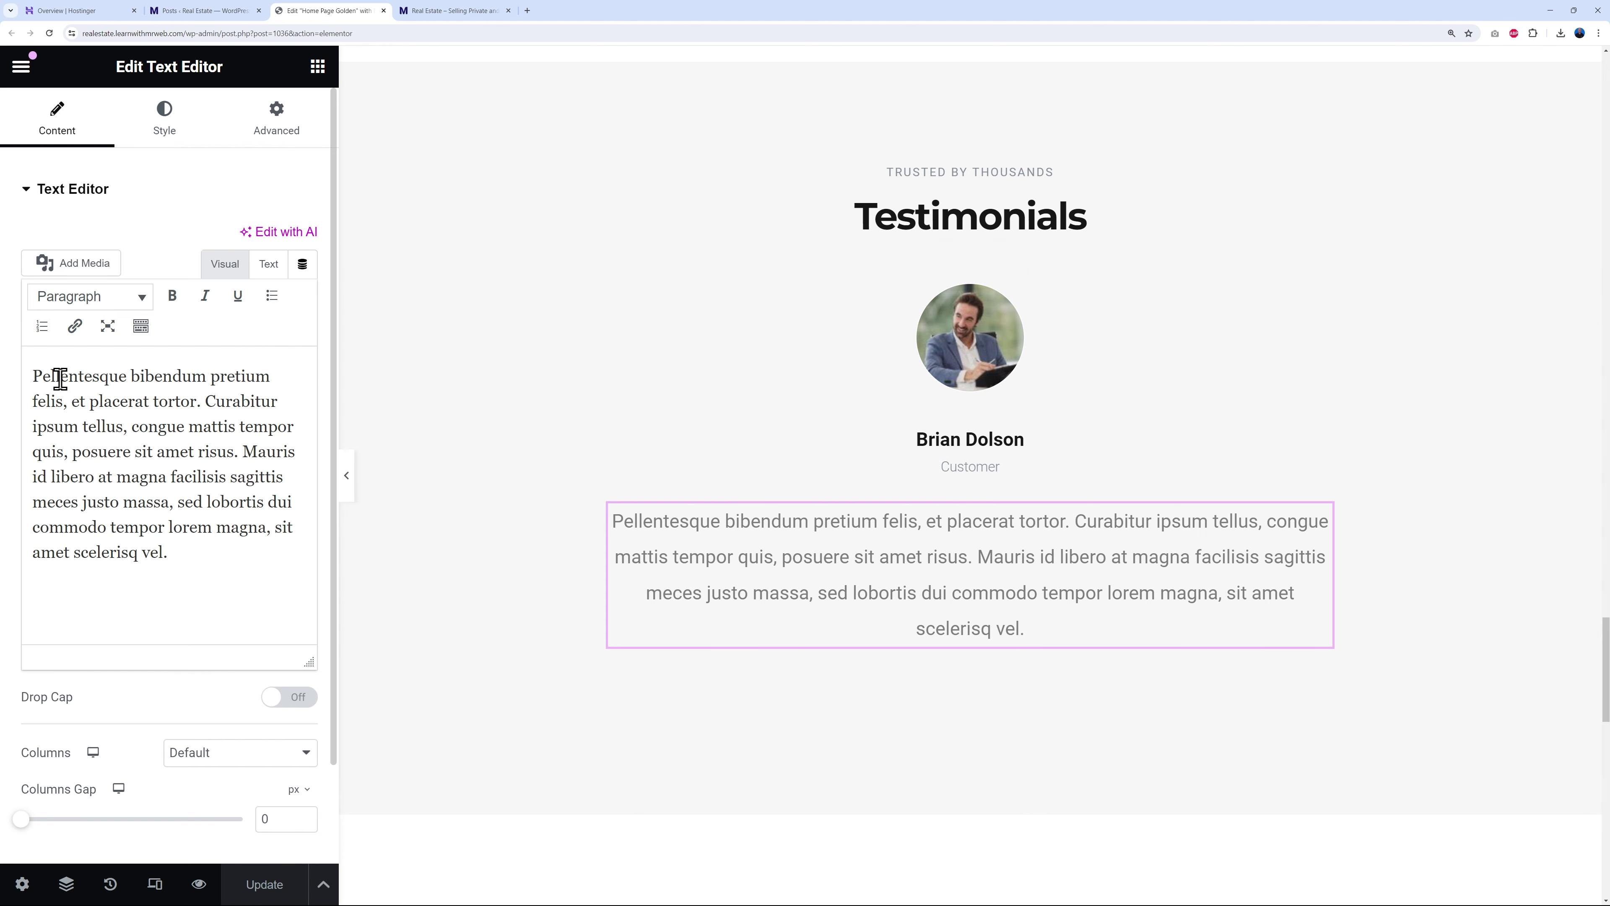
{"action": "left_click_drag", "start_coordinate": [36, 376], "coordinate": [187, 568]}
{"action": "left_click", "coordinate": [187, 568]}
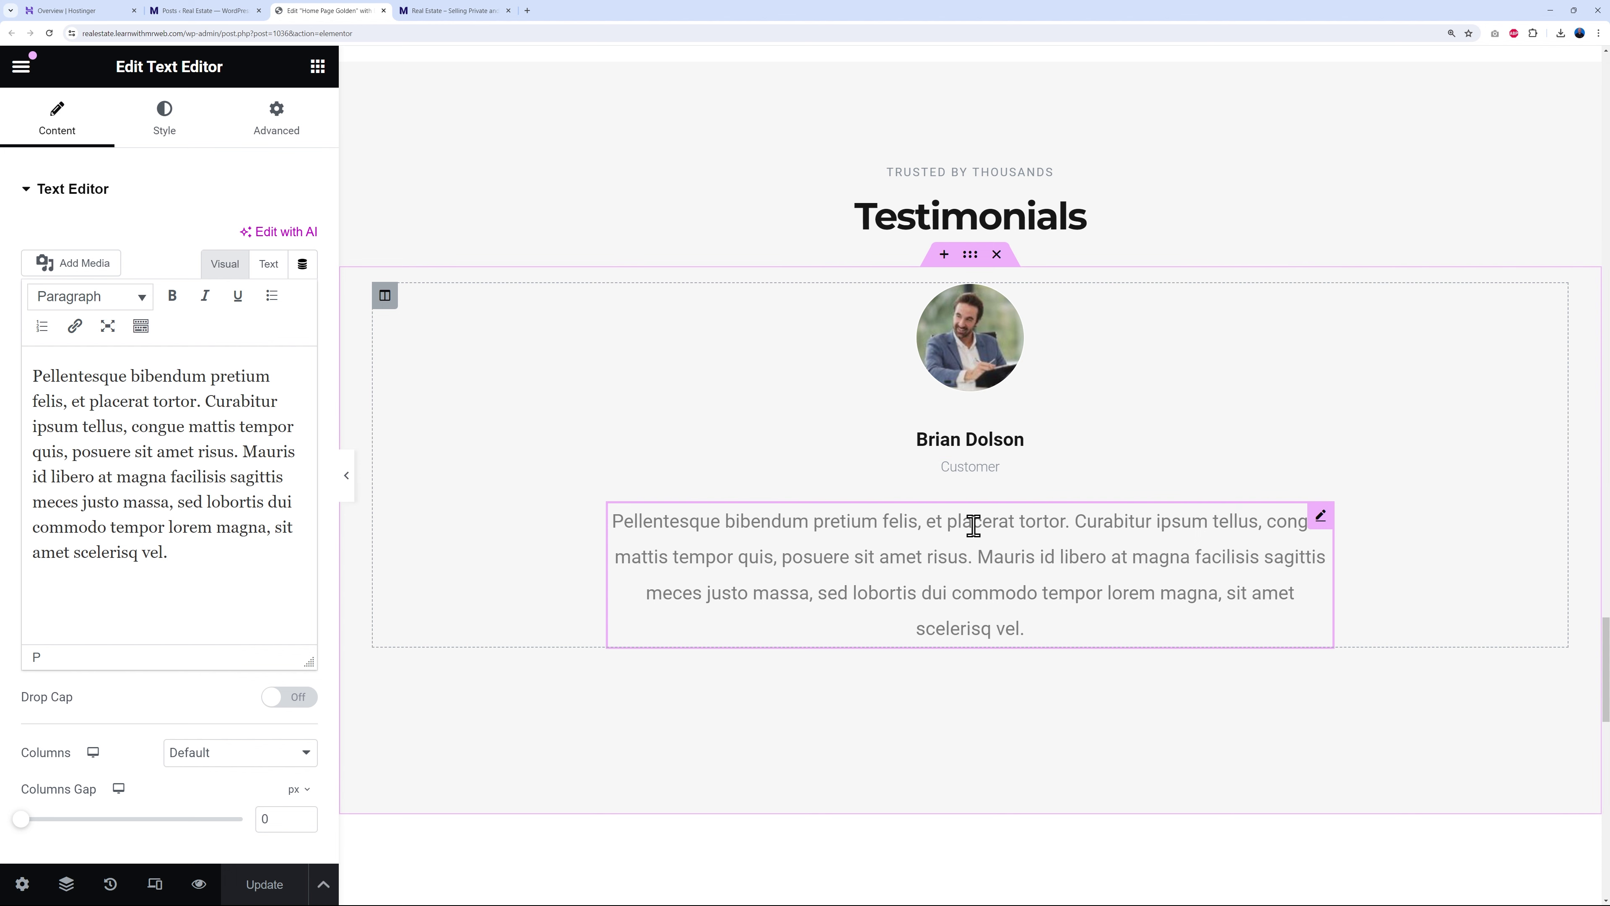
- Duplicate the testimonial column twice, then delete the copies, leaving one testimonial
{"action": "right_click", "coordinate": [385, 296]}
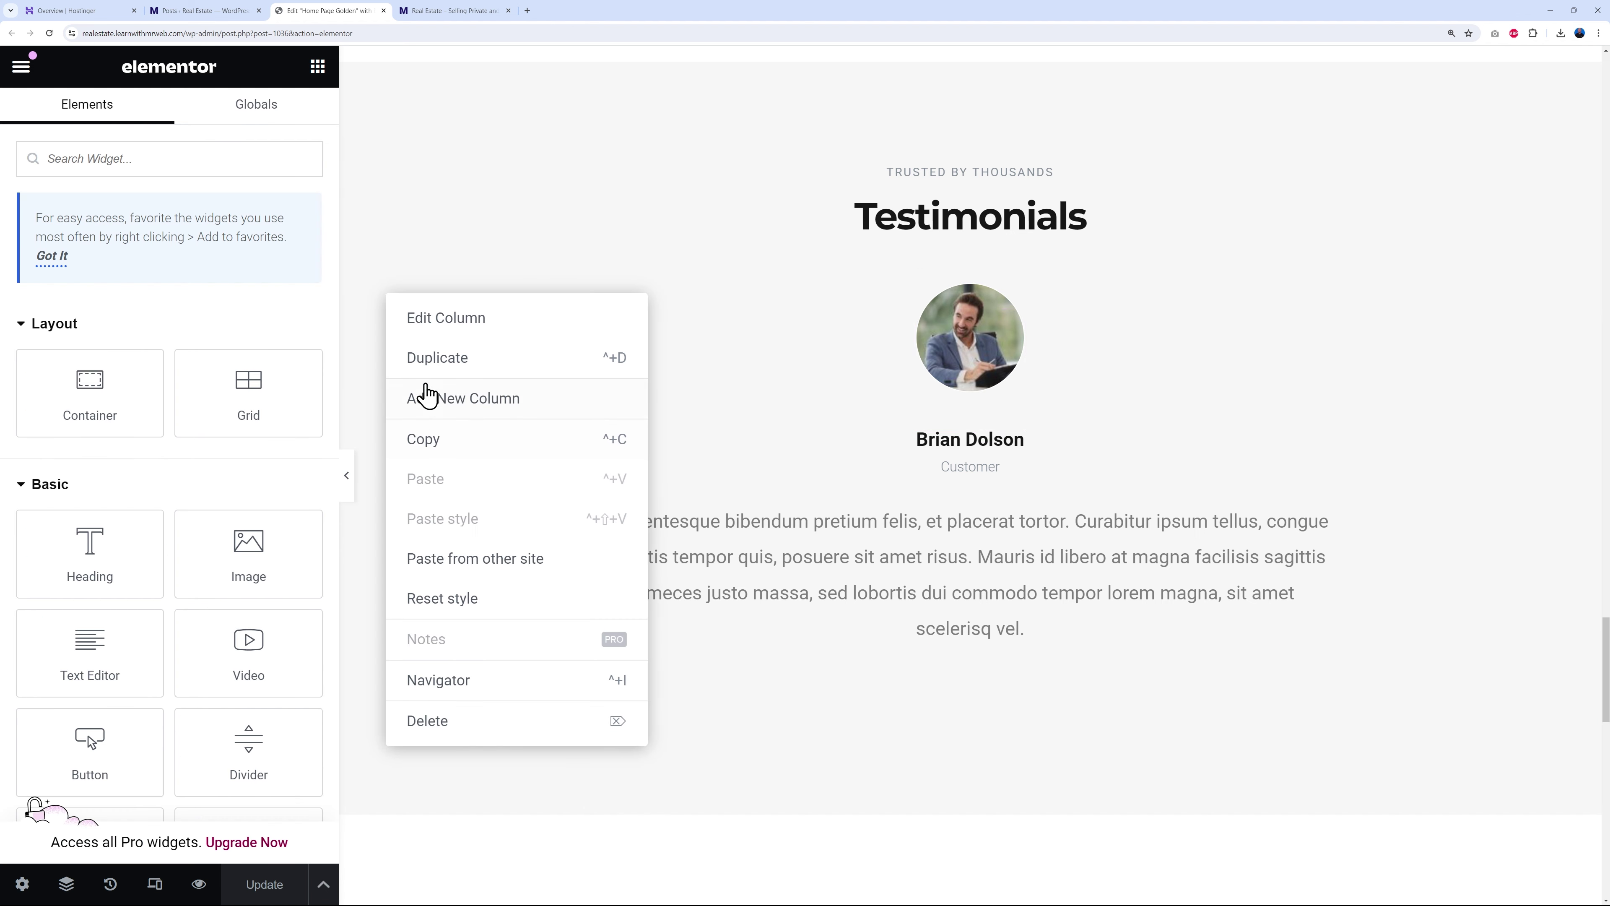
{"action": "left_click", "coordinate": [437, 360]}
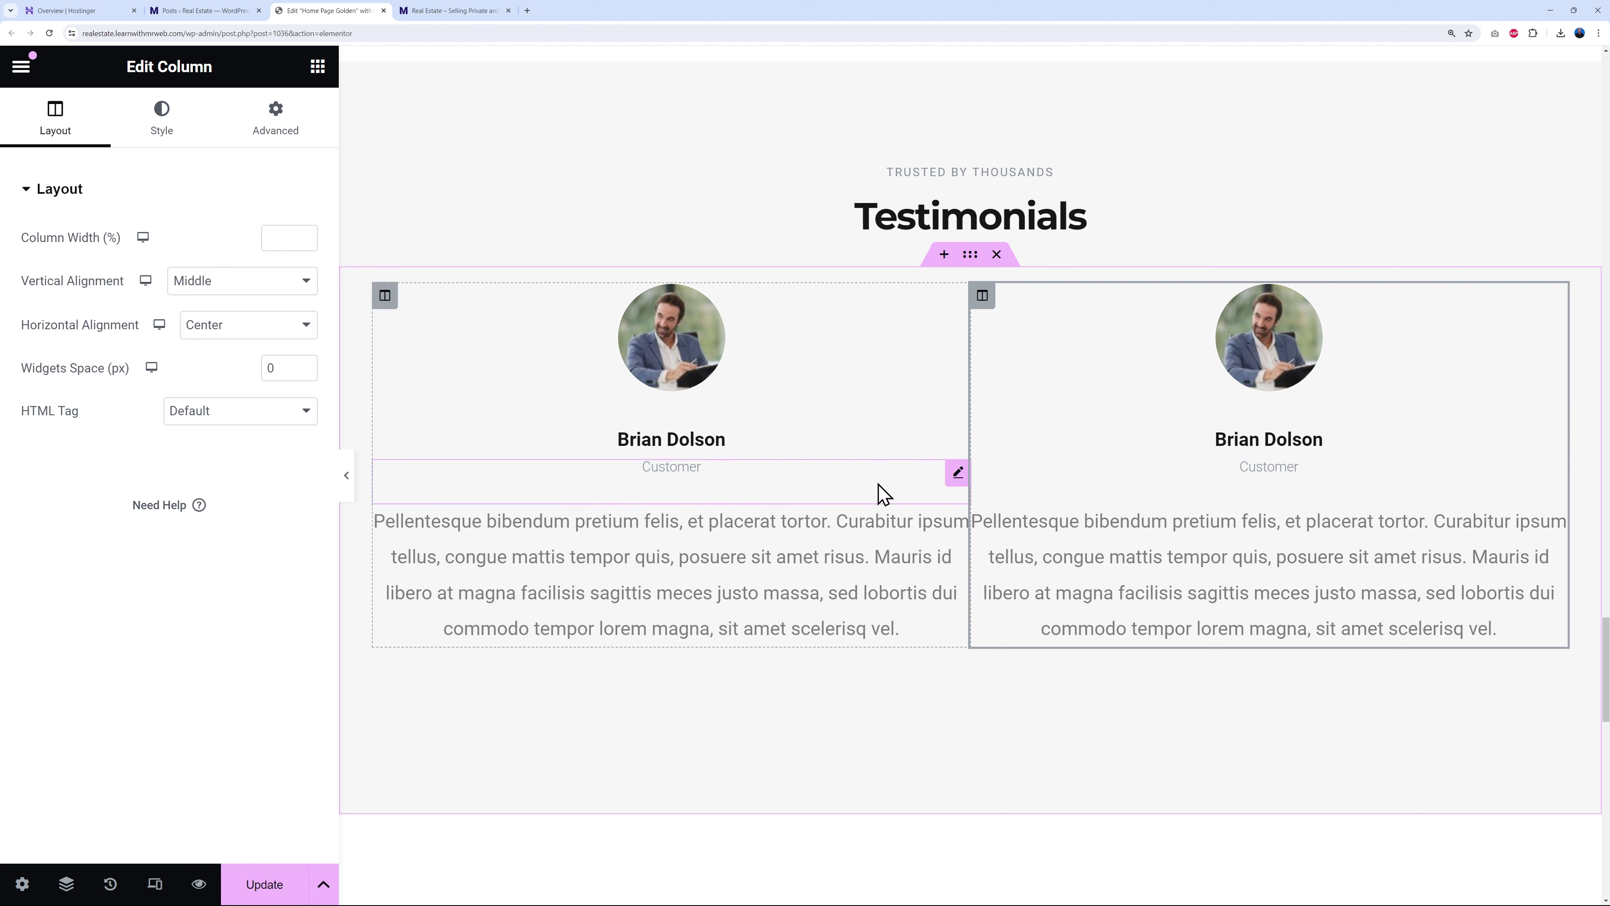
{"action": "right_click", "coordinate": [983, 311]}
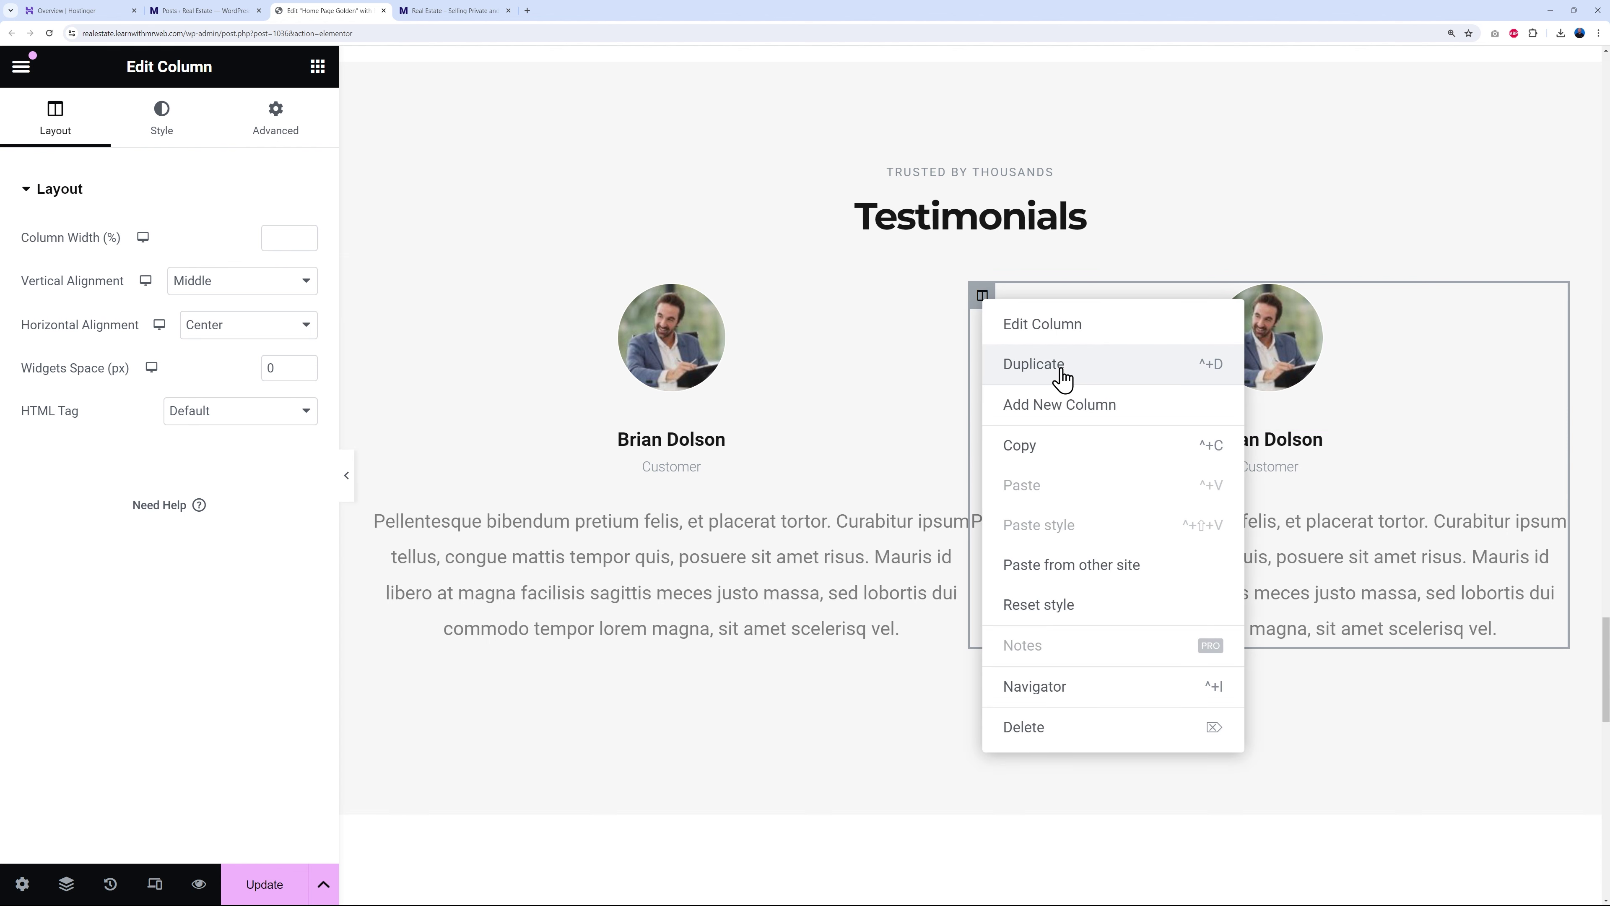
{"action": "left_click", "coordinate": [1062, 367]}
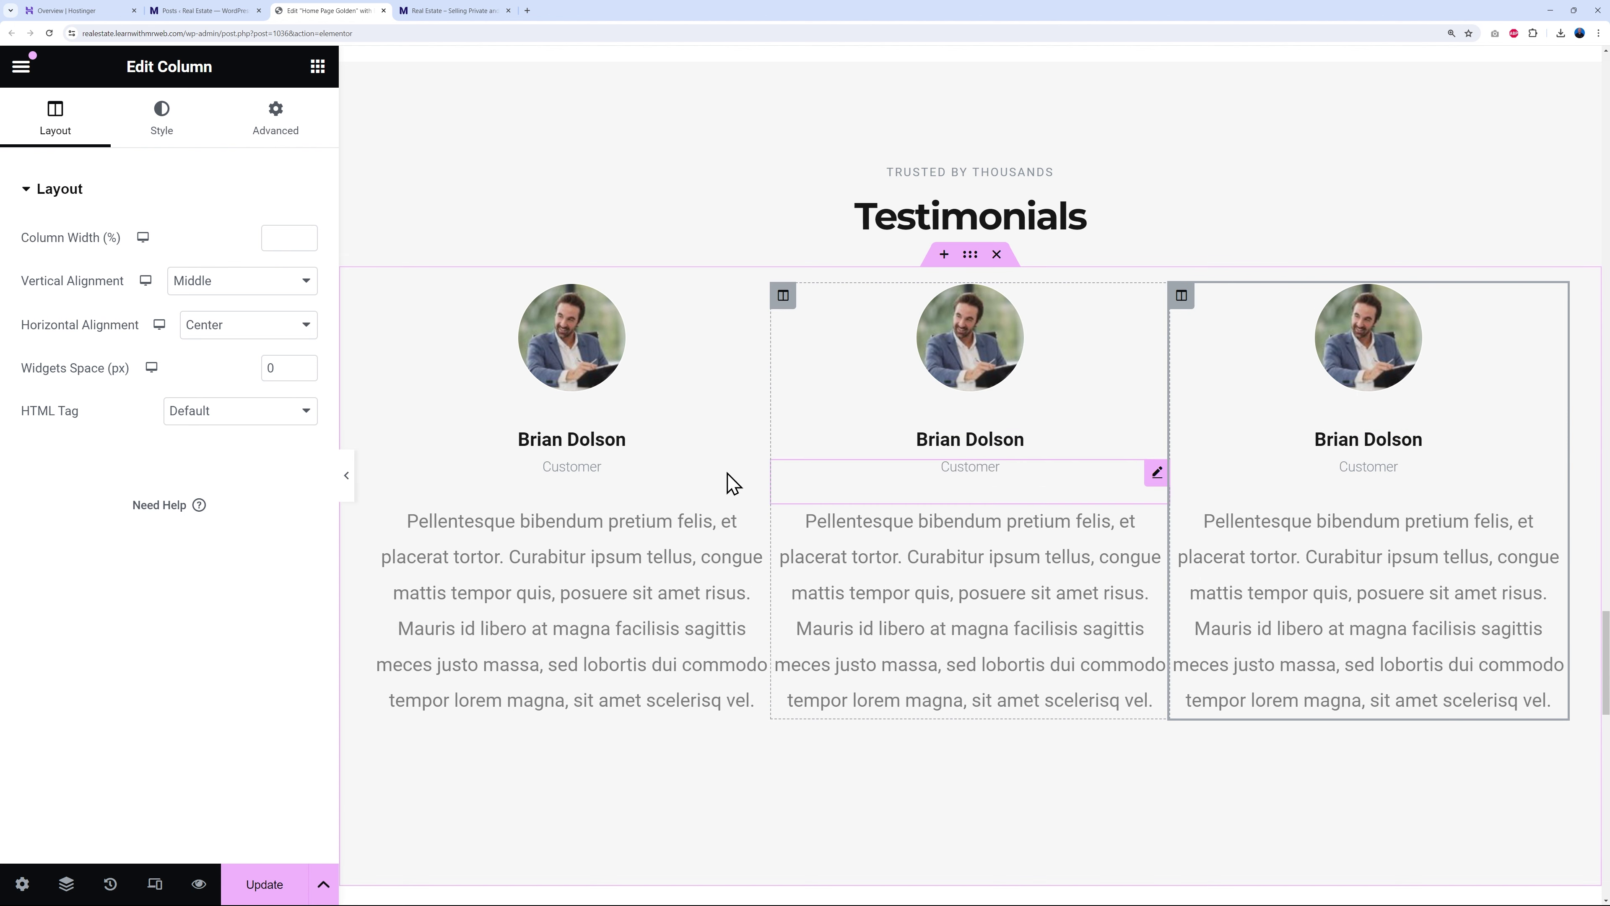
{"action": "right_click", "coordinate": [1183, 296]}
{"action": "left_click", "coordinate": [1242, 723]}
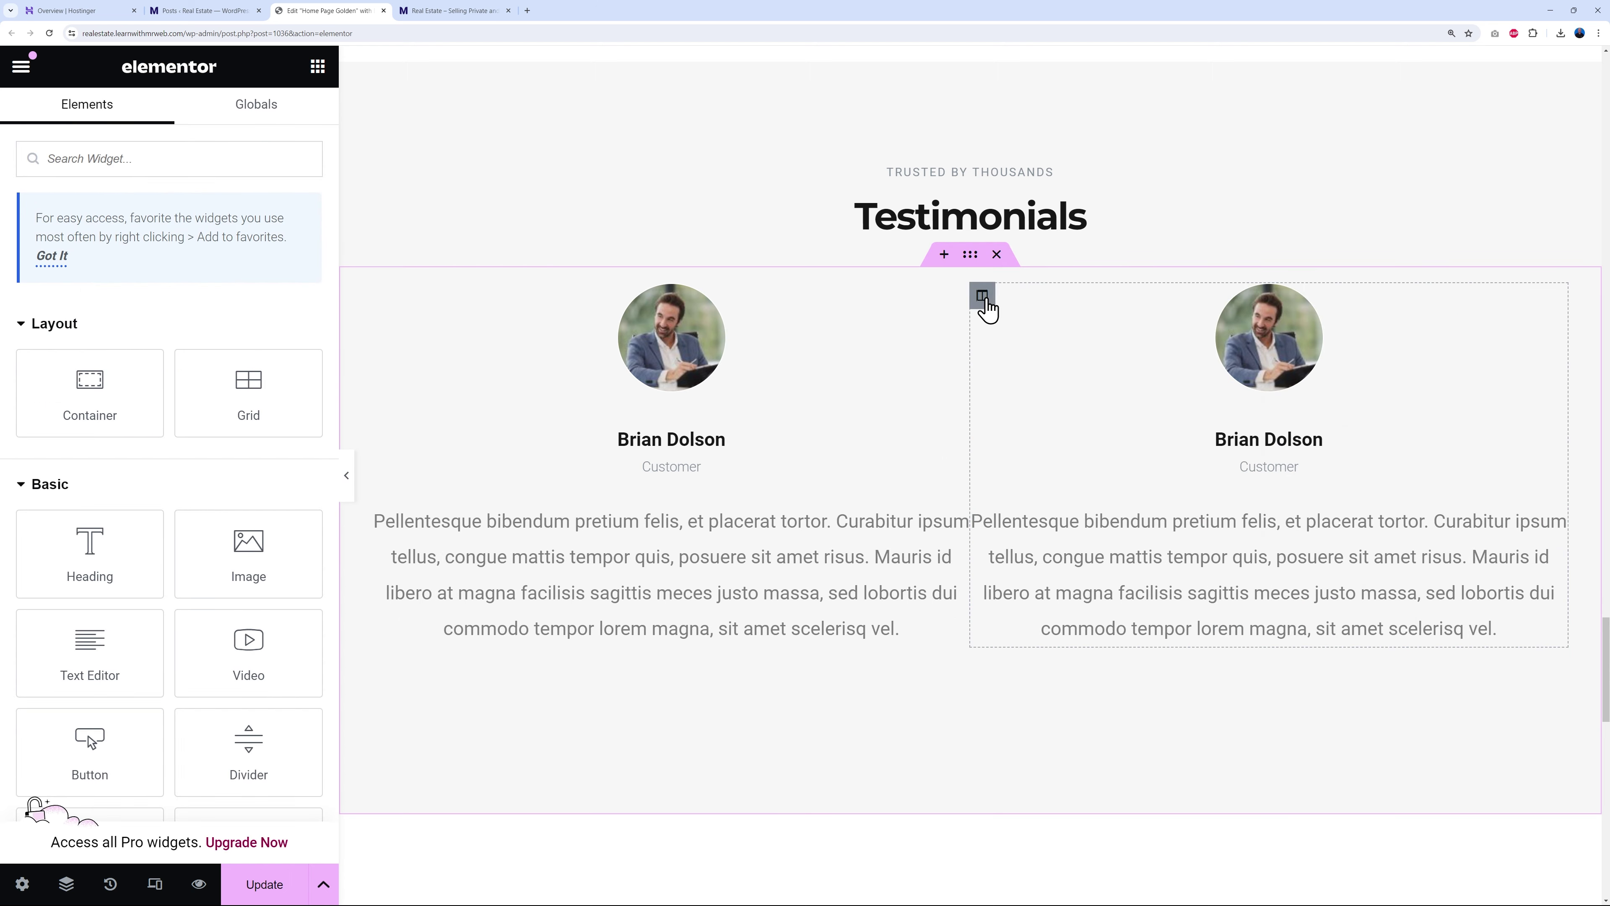
{"action": "right_click", "coordinate": [986, 309]}
{"action": "left_click", "coordinate": [1032, 725]}
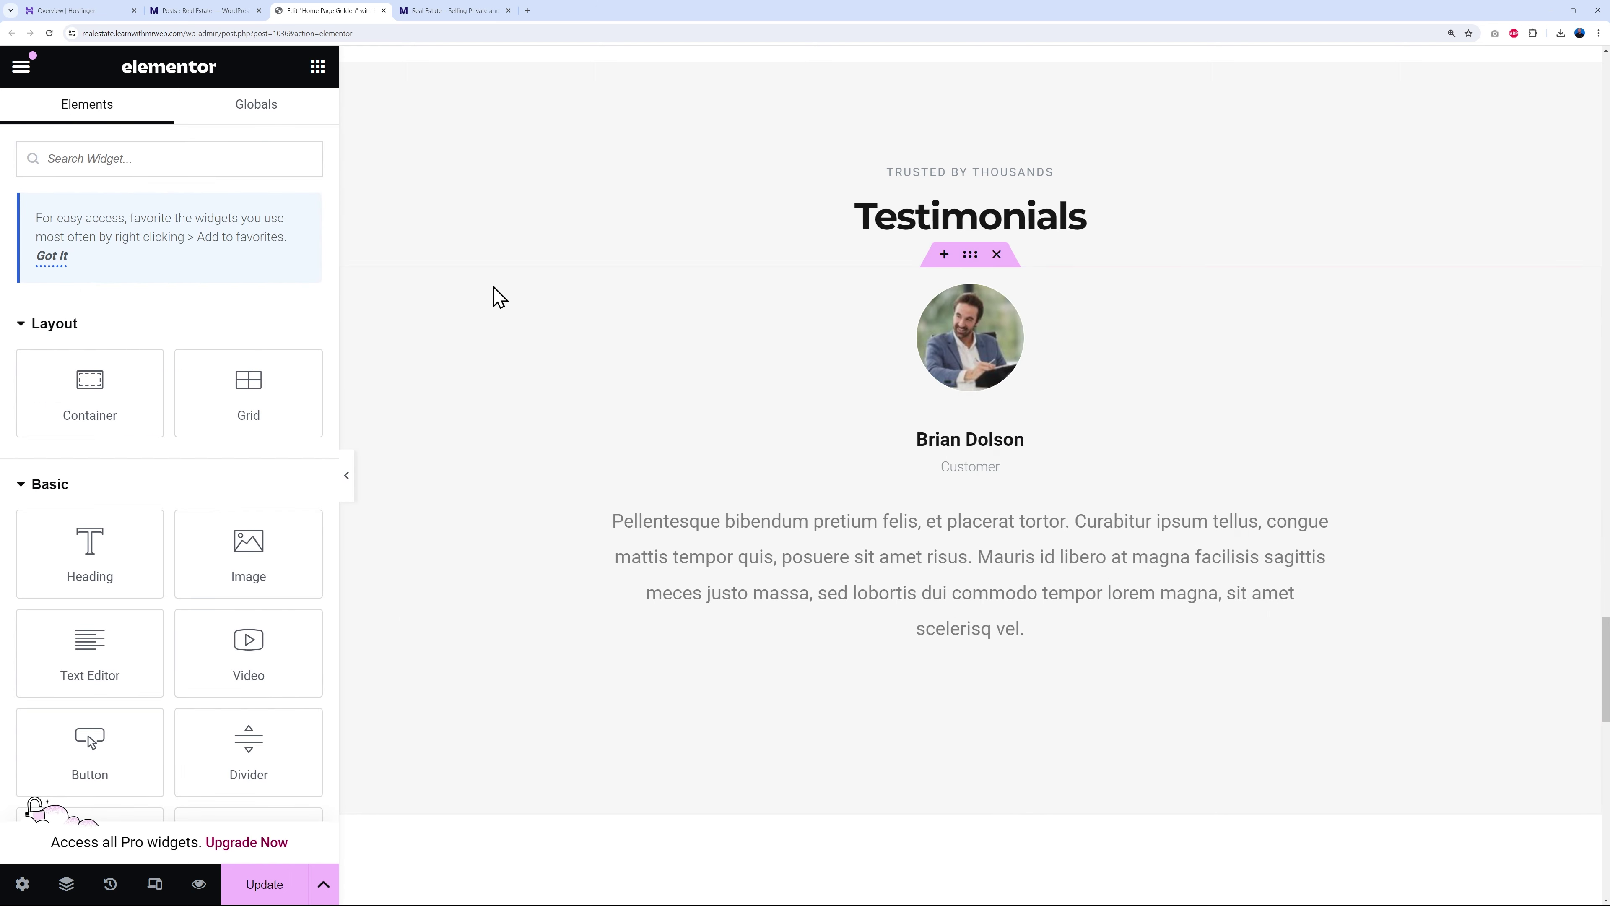
- Pad the testimonial column 50 px on every side and duplicate it into three columns
{"action": "left_click", "coordinate": [384, 298]}
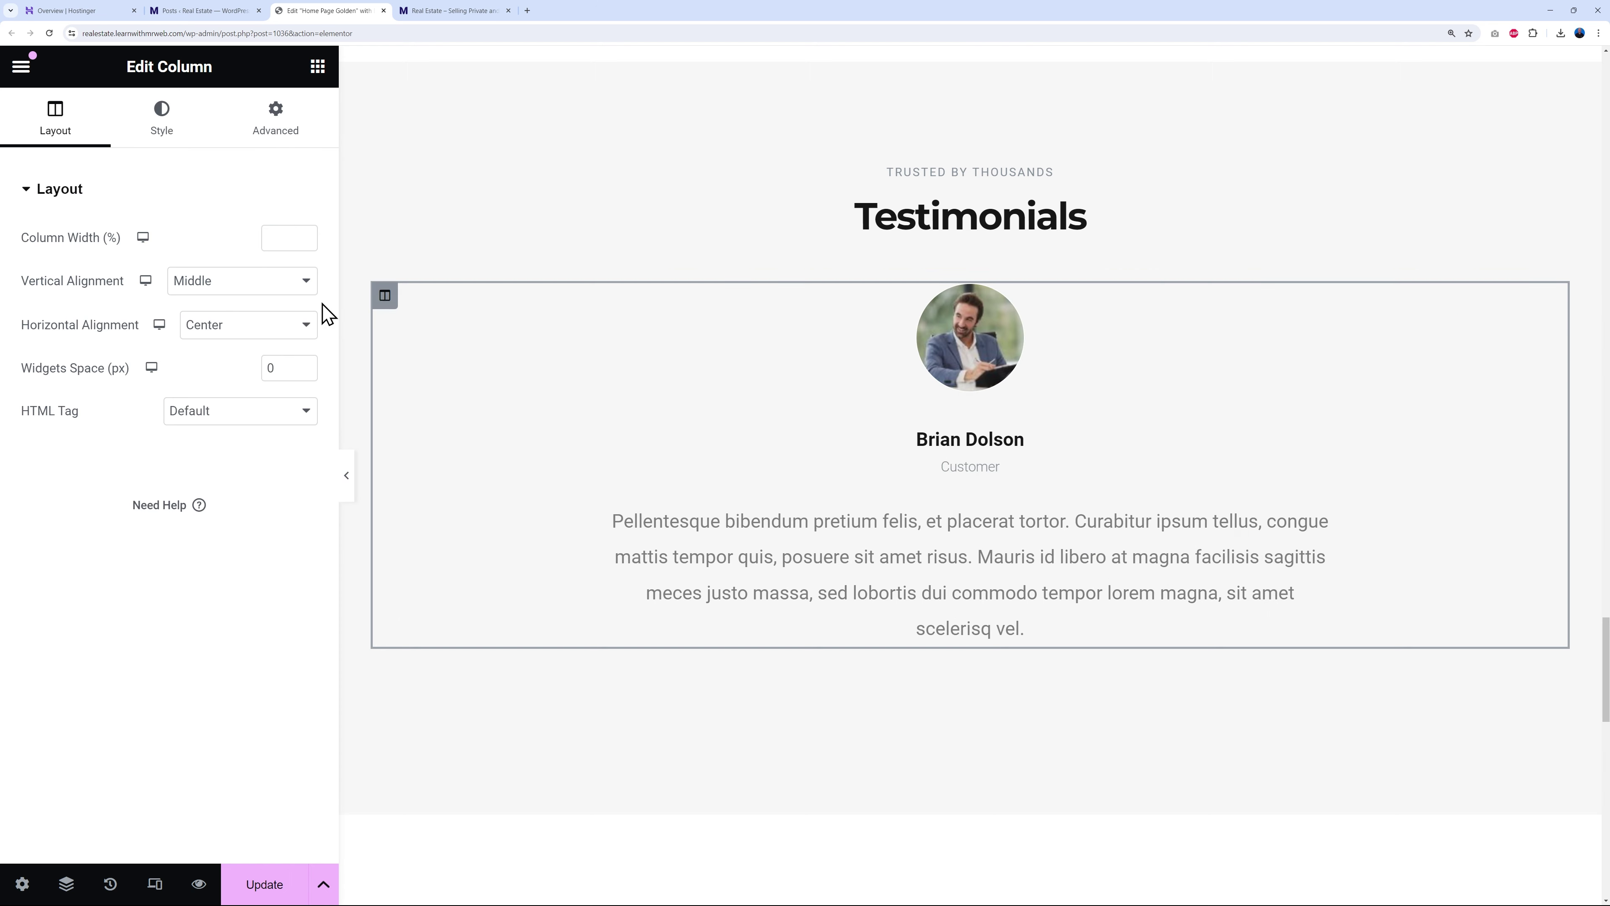
{"action": "left_click", "coordinate": [277, 133]}
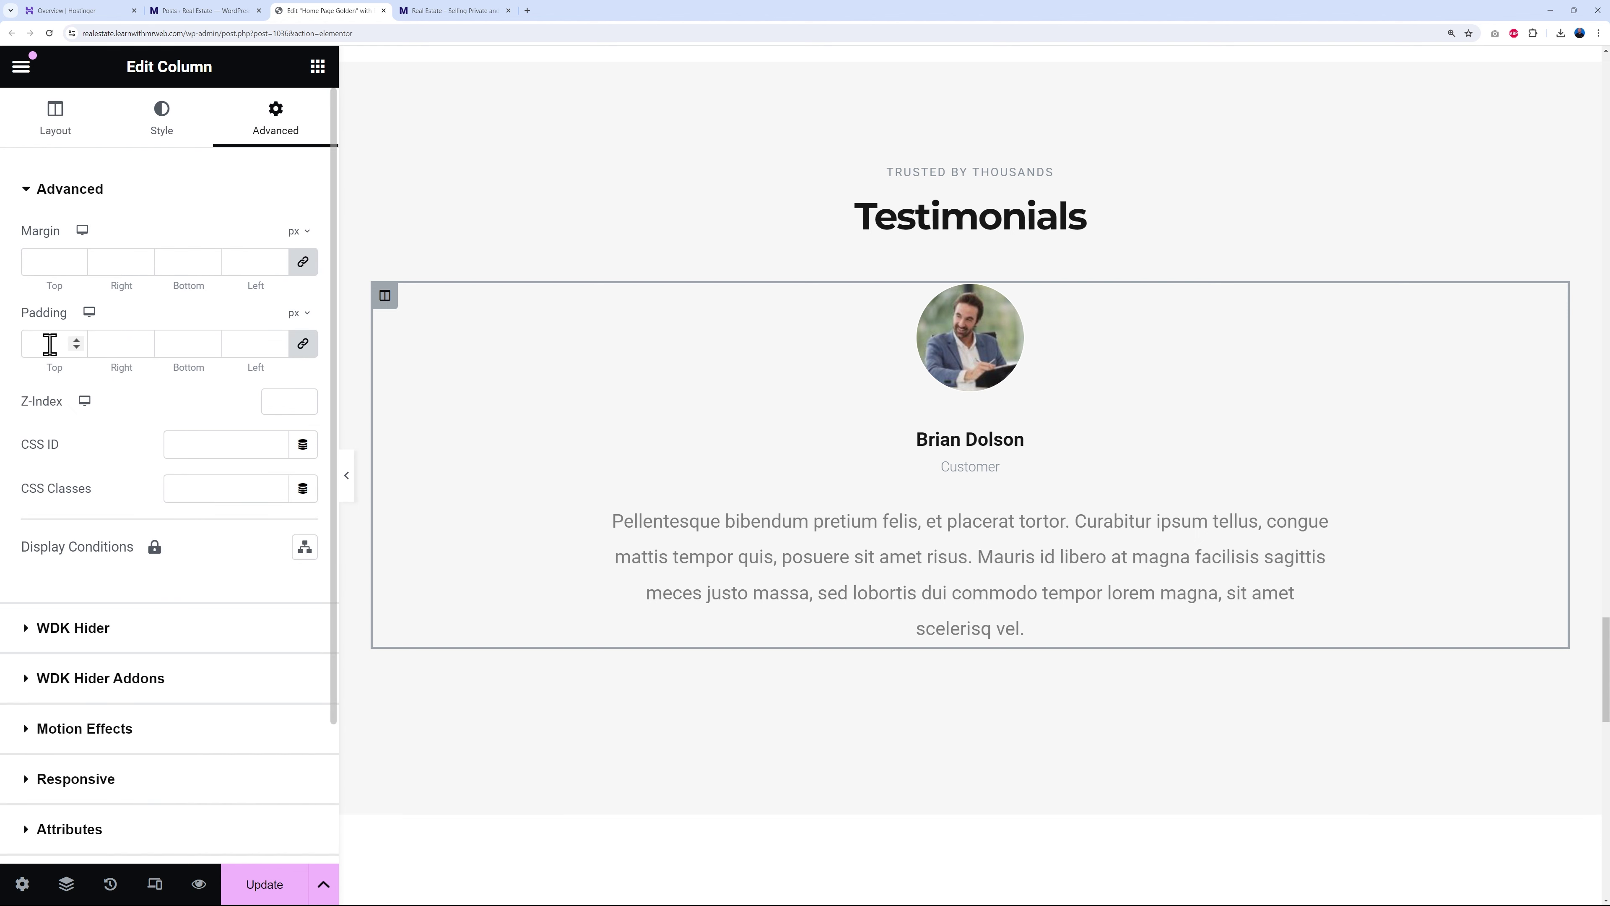
{"action": "type", "text": "50"}
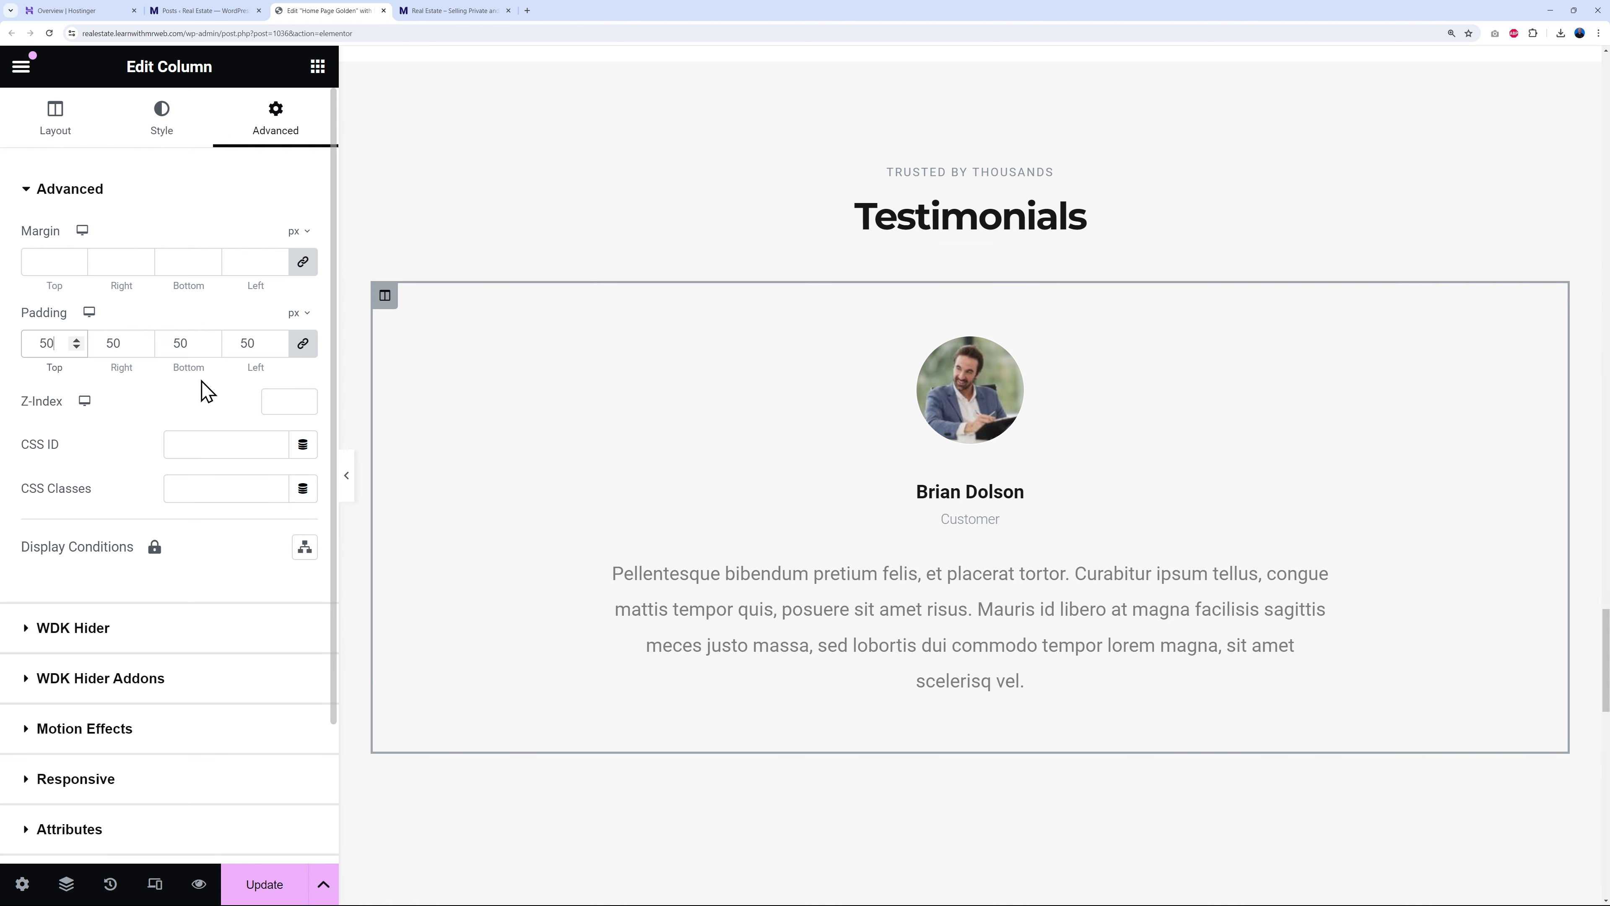
{"action": "right_click", "coordinate": [386, 298]}
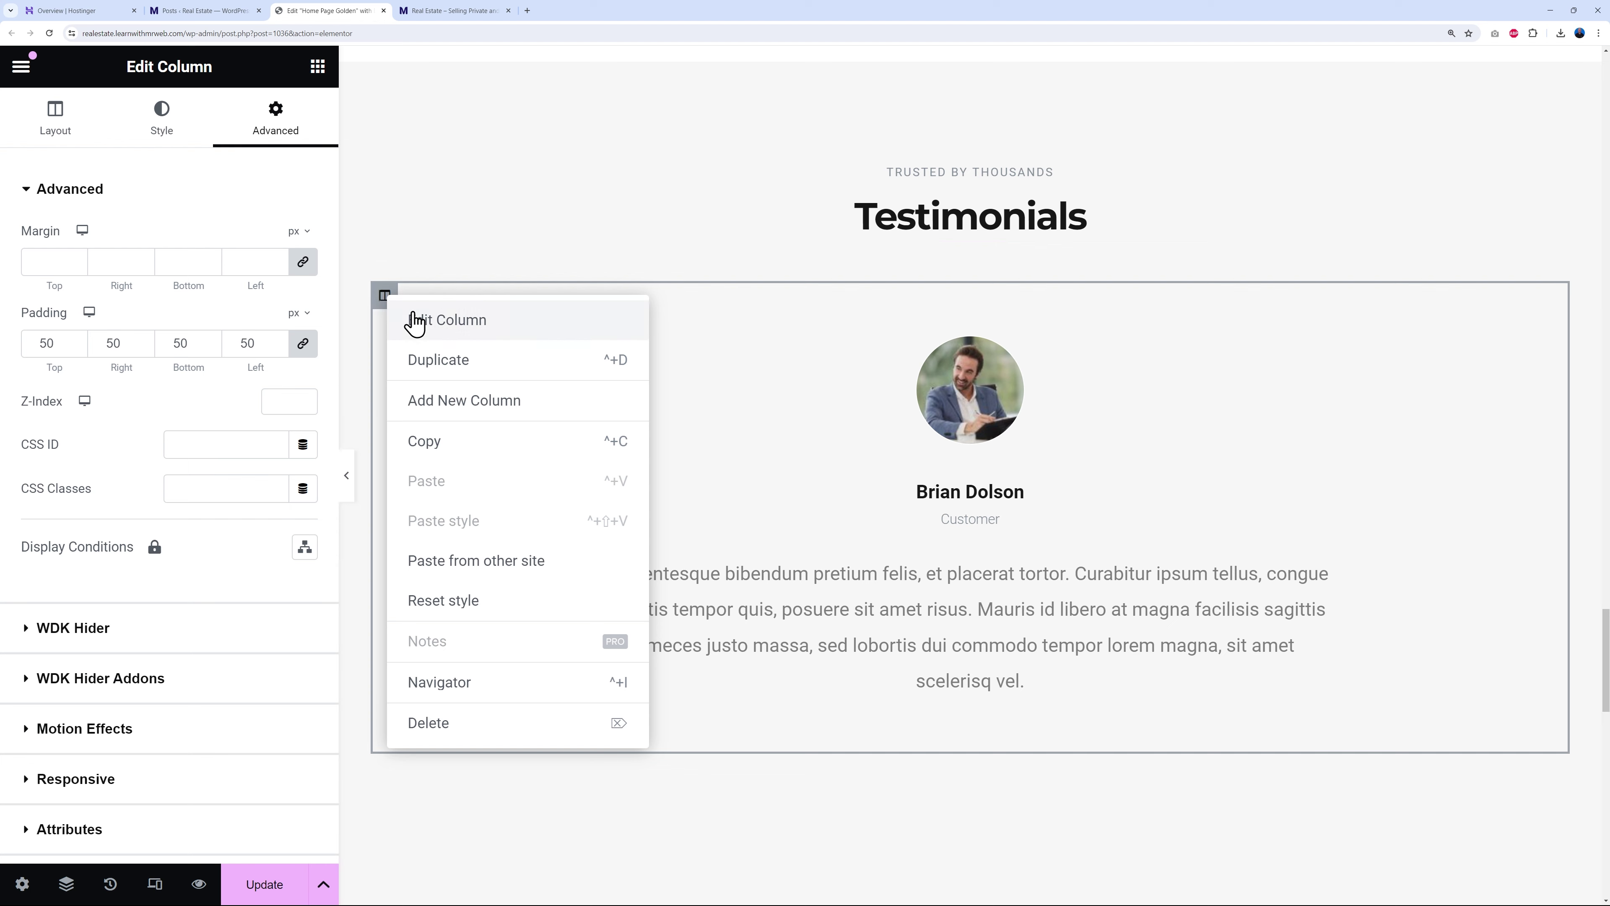
{"action": "left_click", "coordinate": [424, 360]}
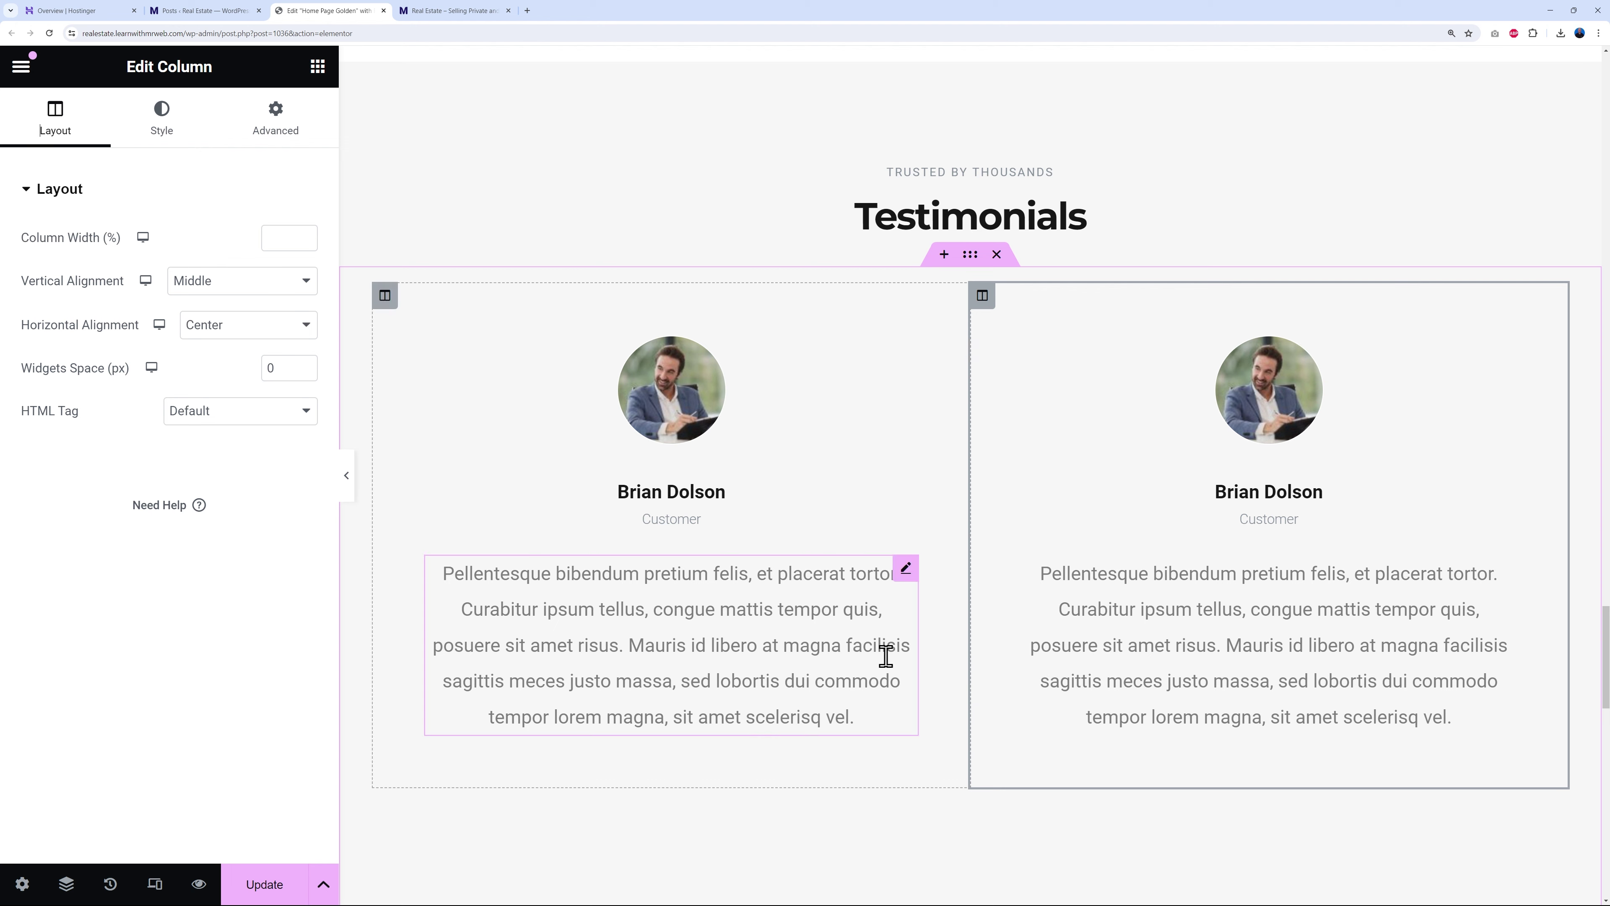
{"action": "right_click", "coordinate": [983, 298]}
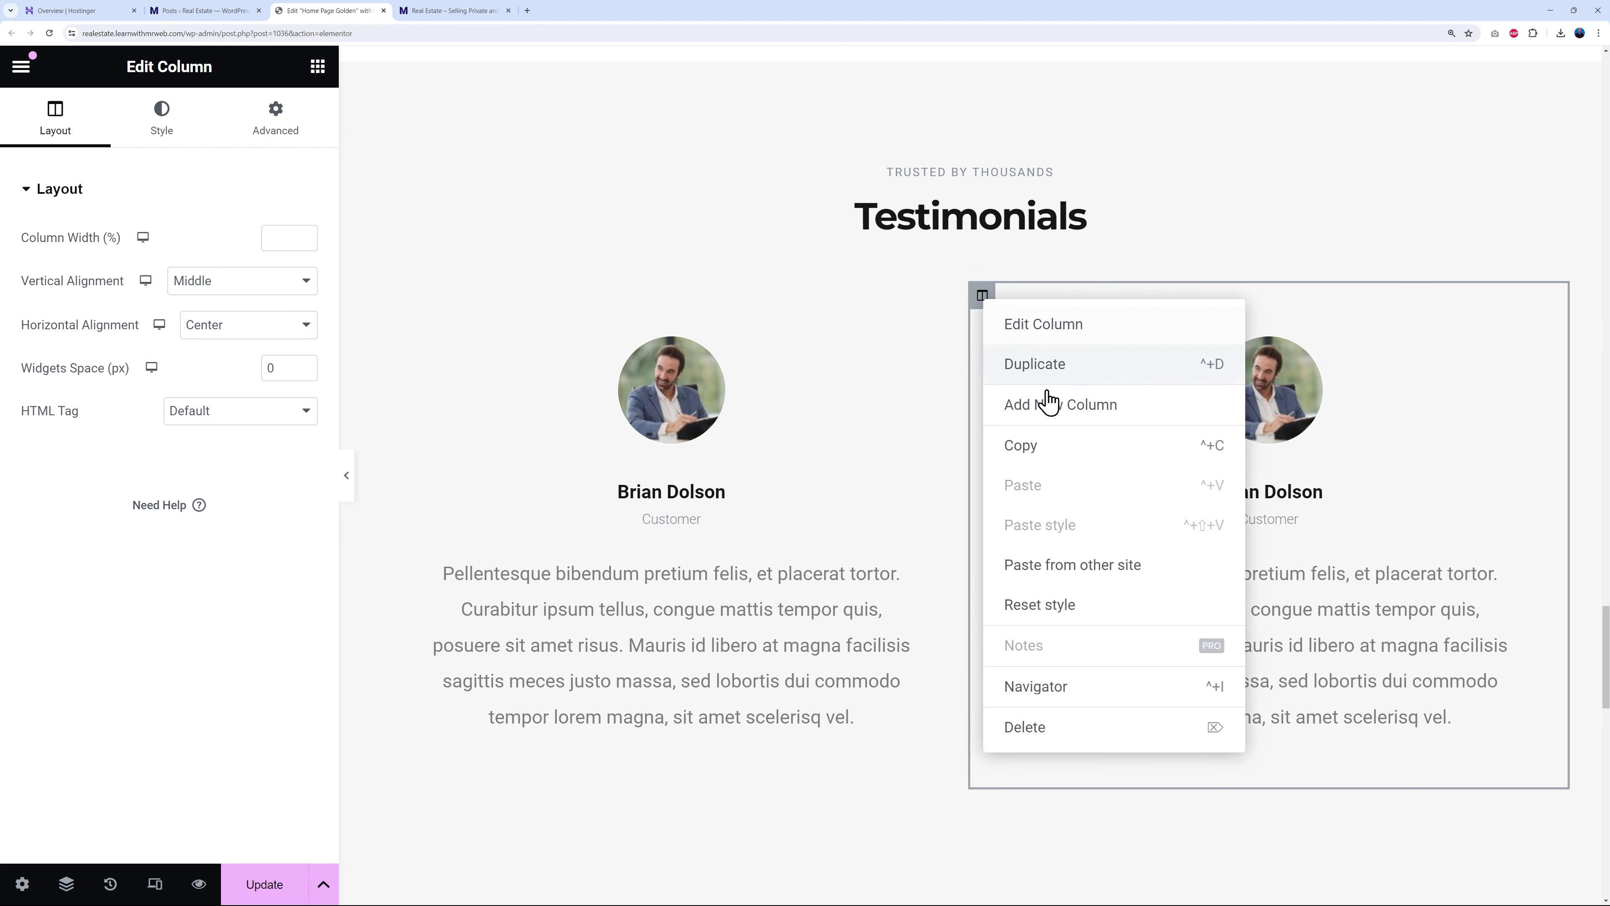
{"action": "left_click", "coordinate": [1049, 378]}
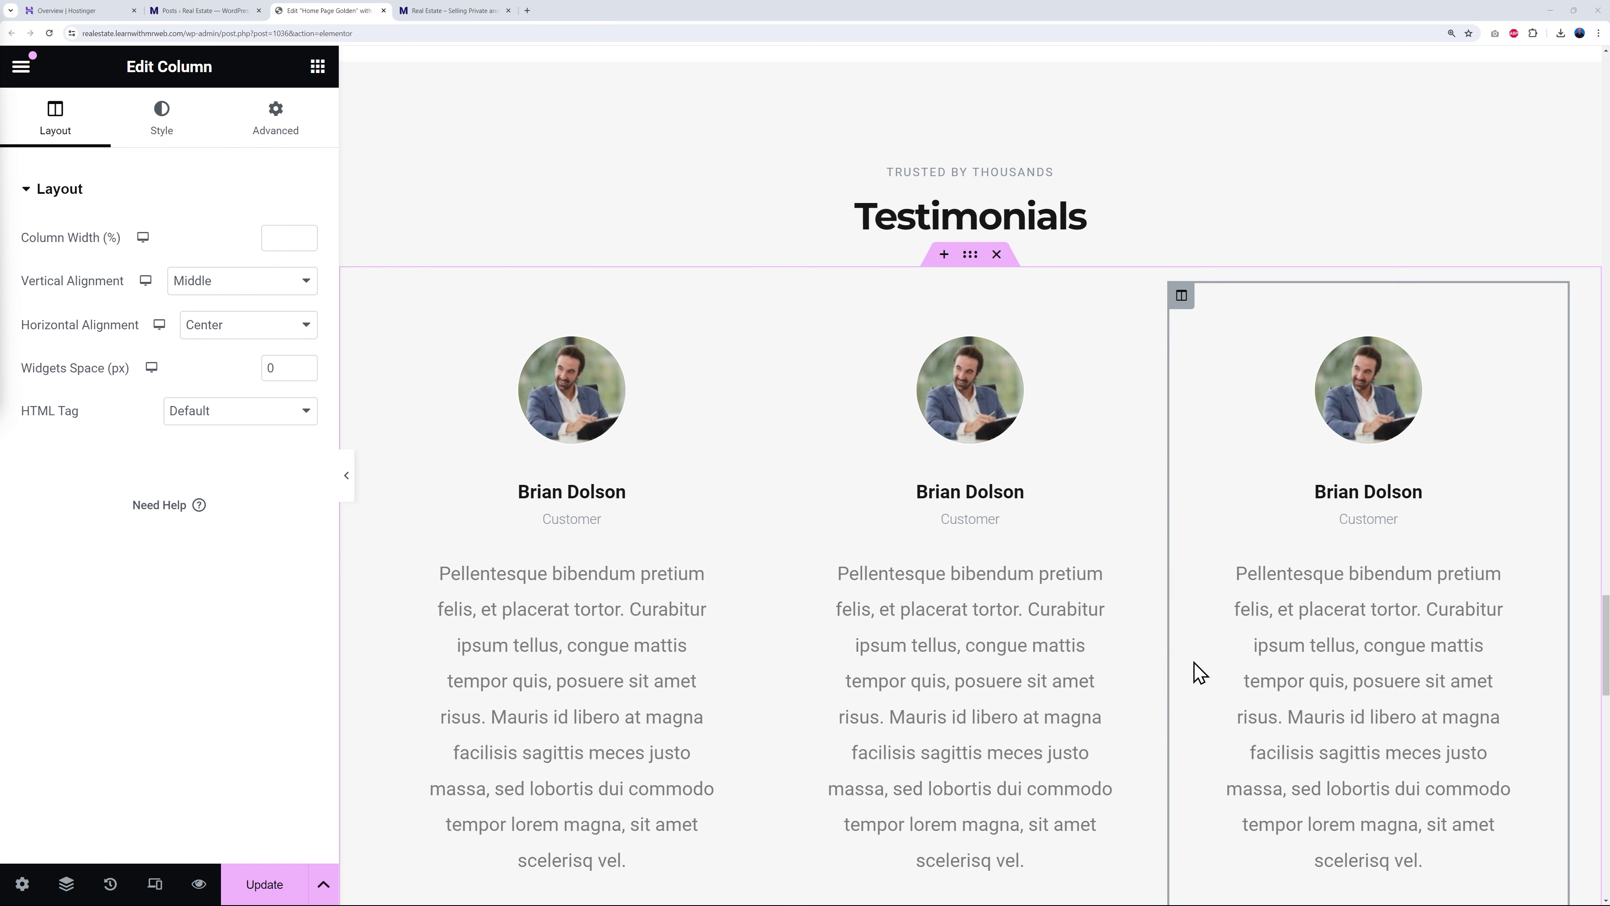
- Inspect the first agent card's photo, phone, name, job title and sales line
{"action": "scroll", "coordinate": [1192, 568], "scroll_direction": "down", "scroll_amount": 10}
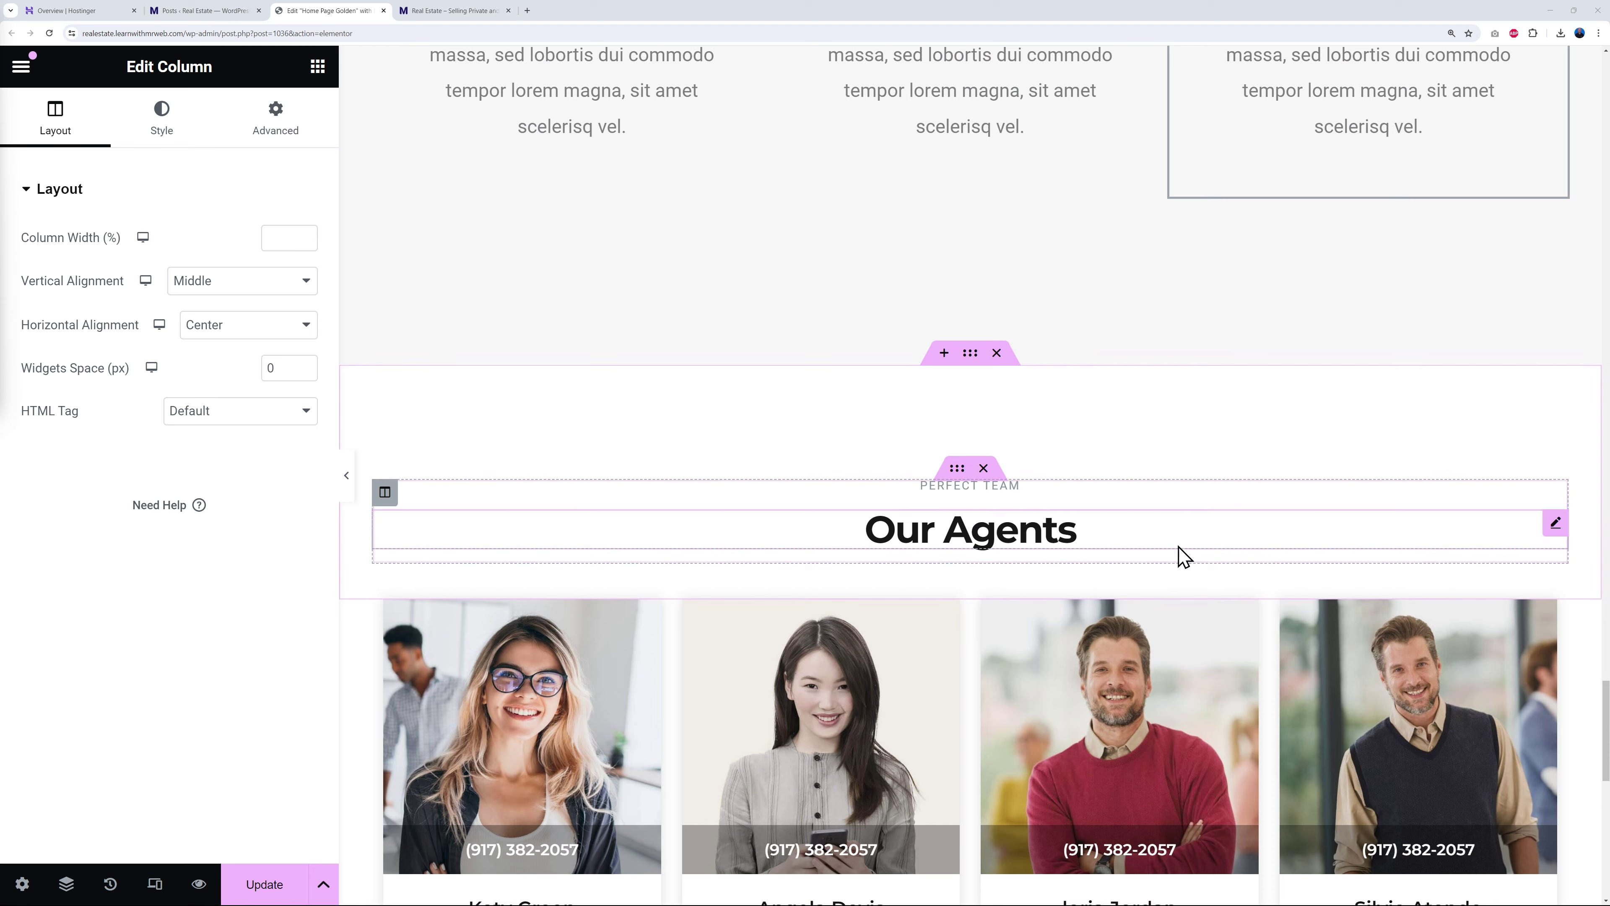
{"action": "scroll", "coordinate": [1143, 532], "scroll_direction": "down", "scroll_amount": 2}
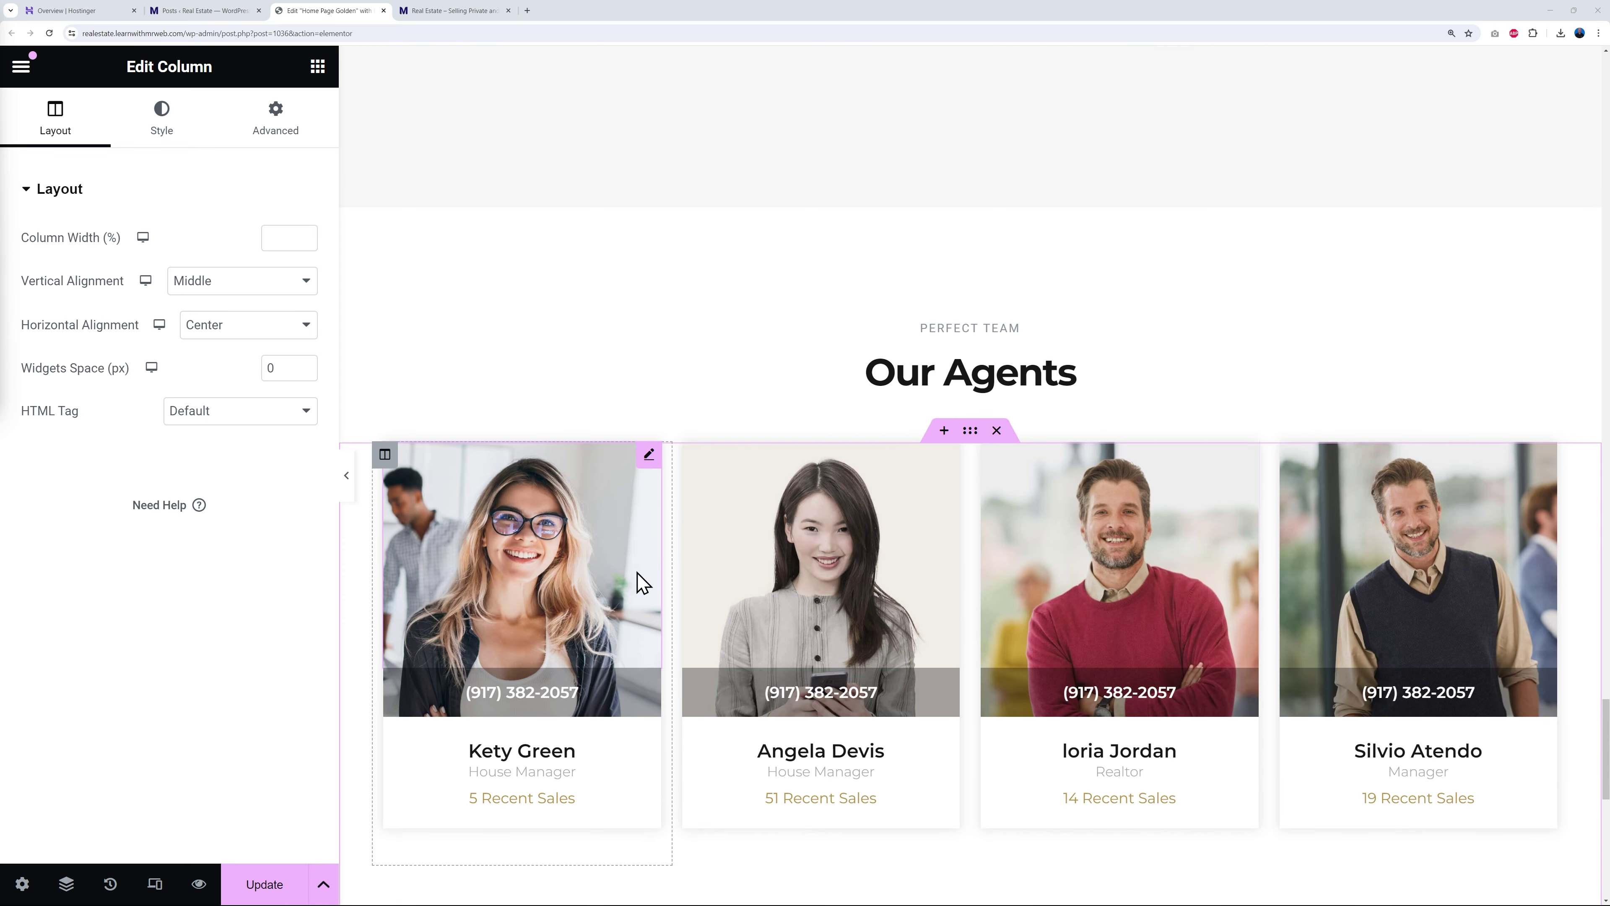
{"action": "scroll", "coordinate": [638, 580], "scroll_direction": "down", "scroll_amount": 1}
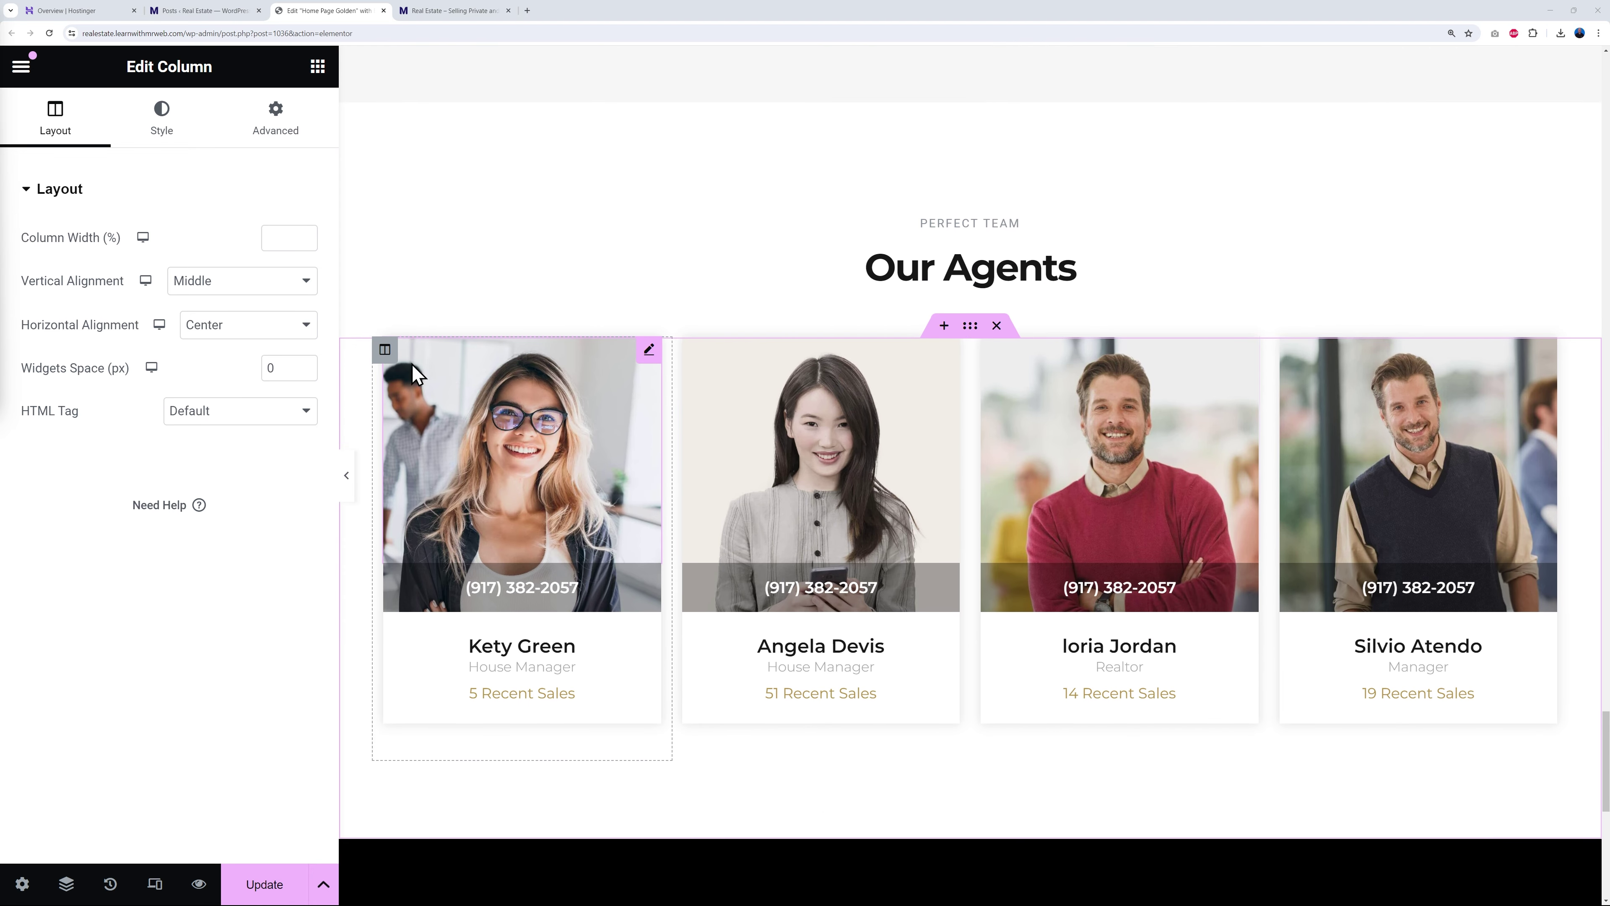
{"action": "left_click", "coordinate": [636, 353]}
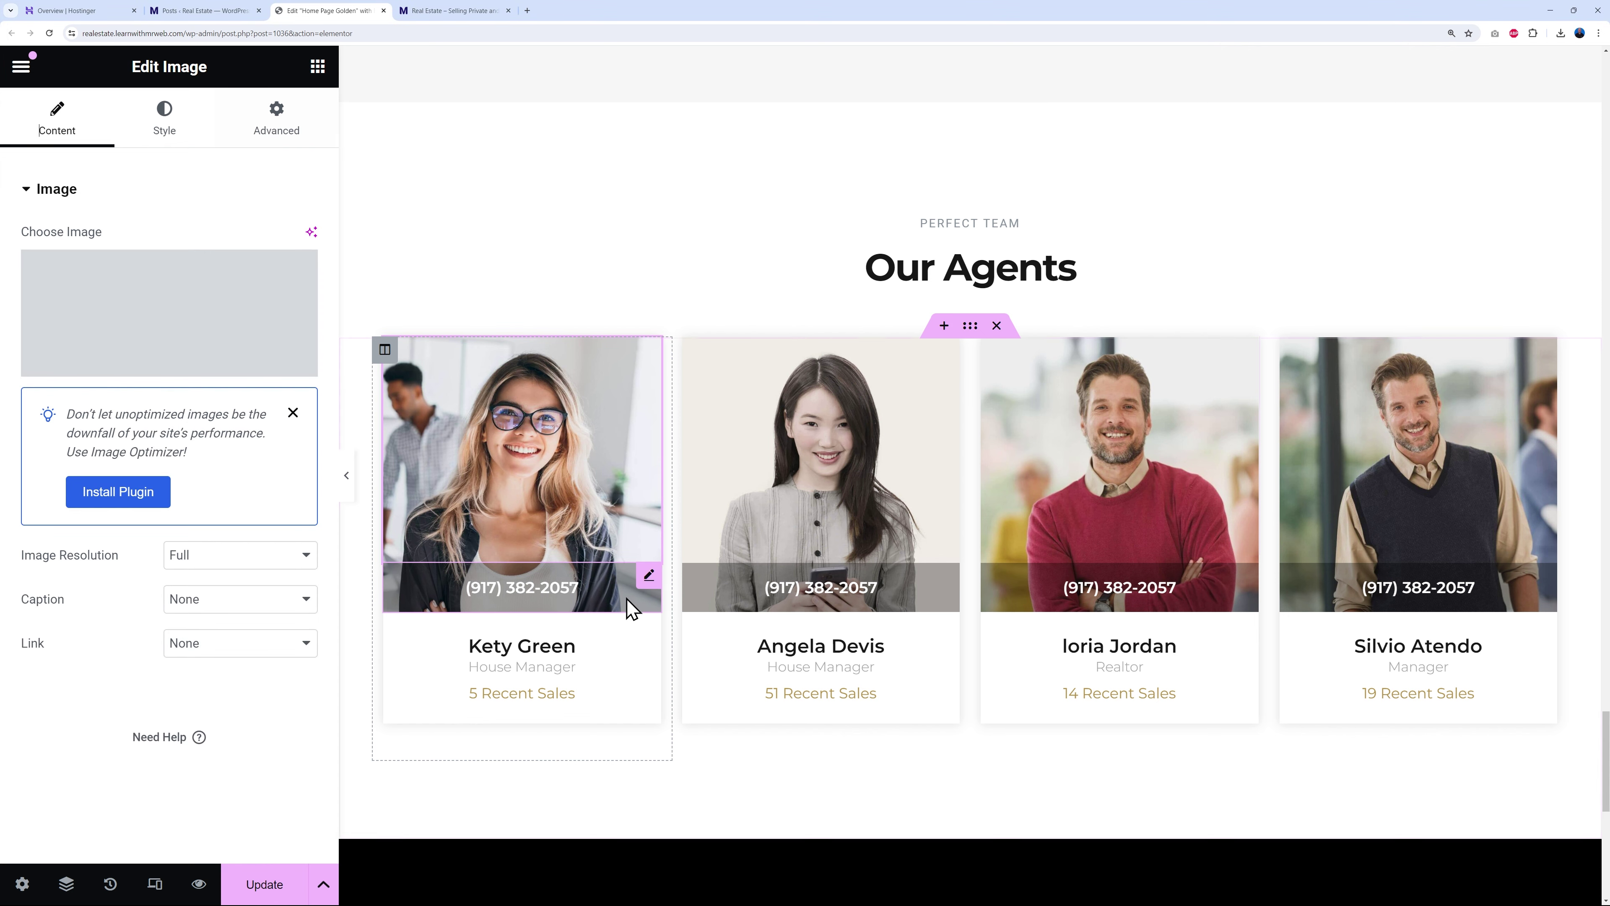
{"action": "left_click", "coordinate": [643, 586]}
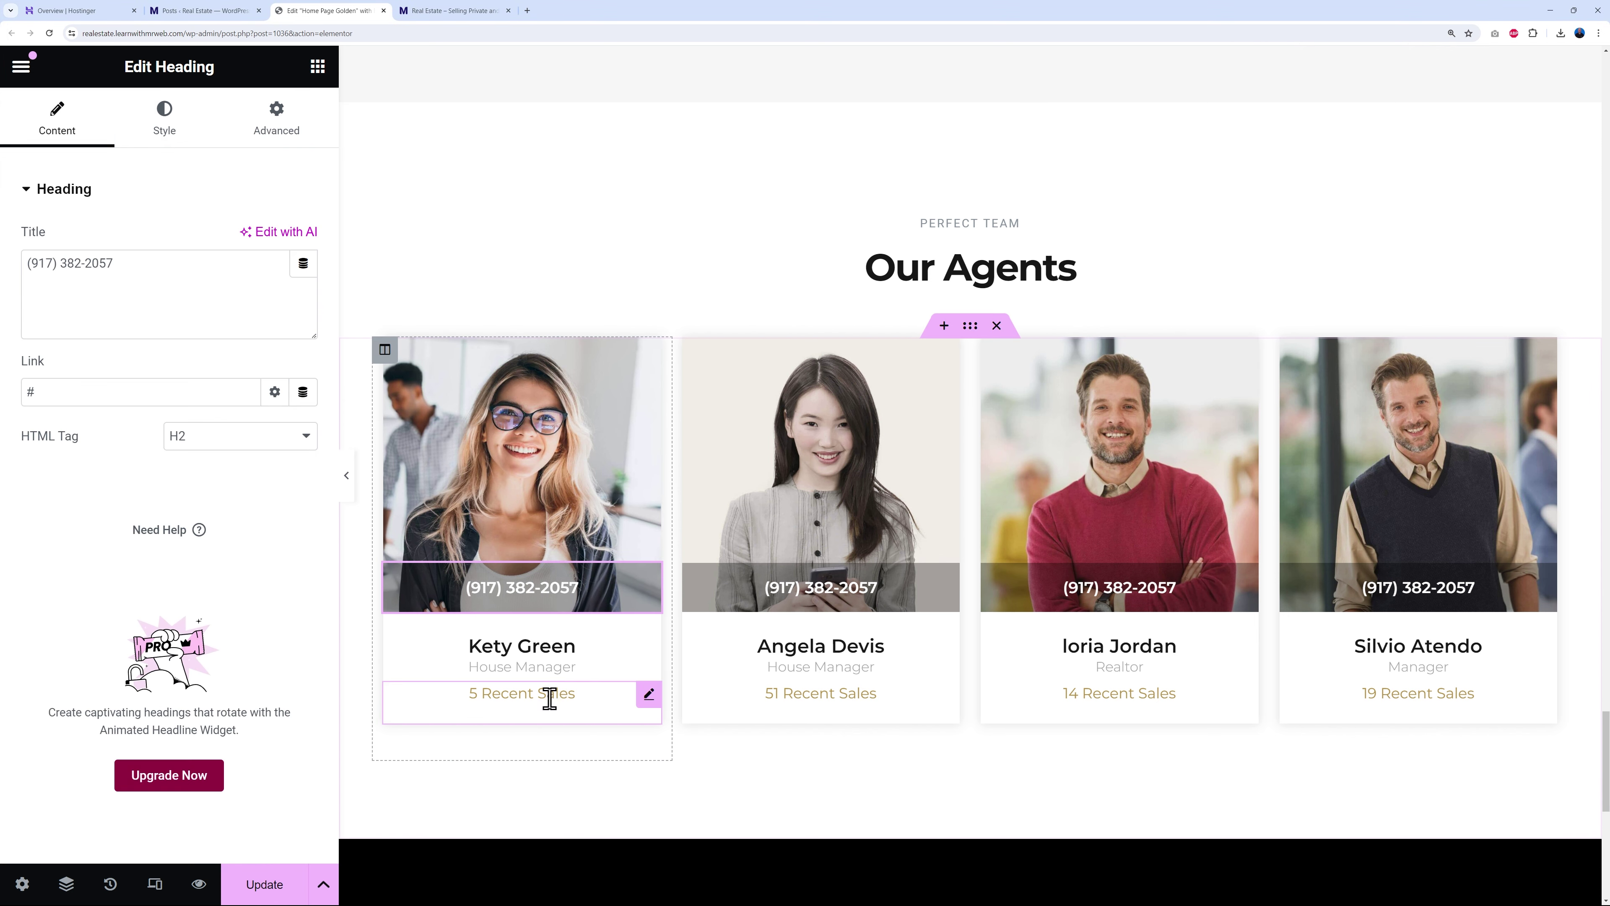
{"action": "left_click", "coordinate": [643, 641]}
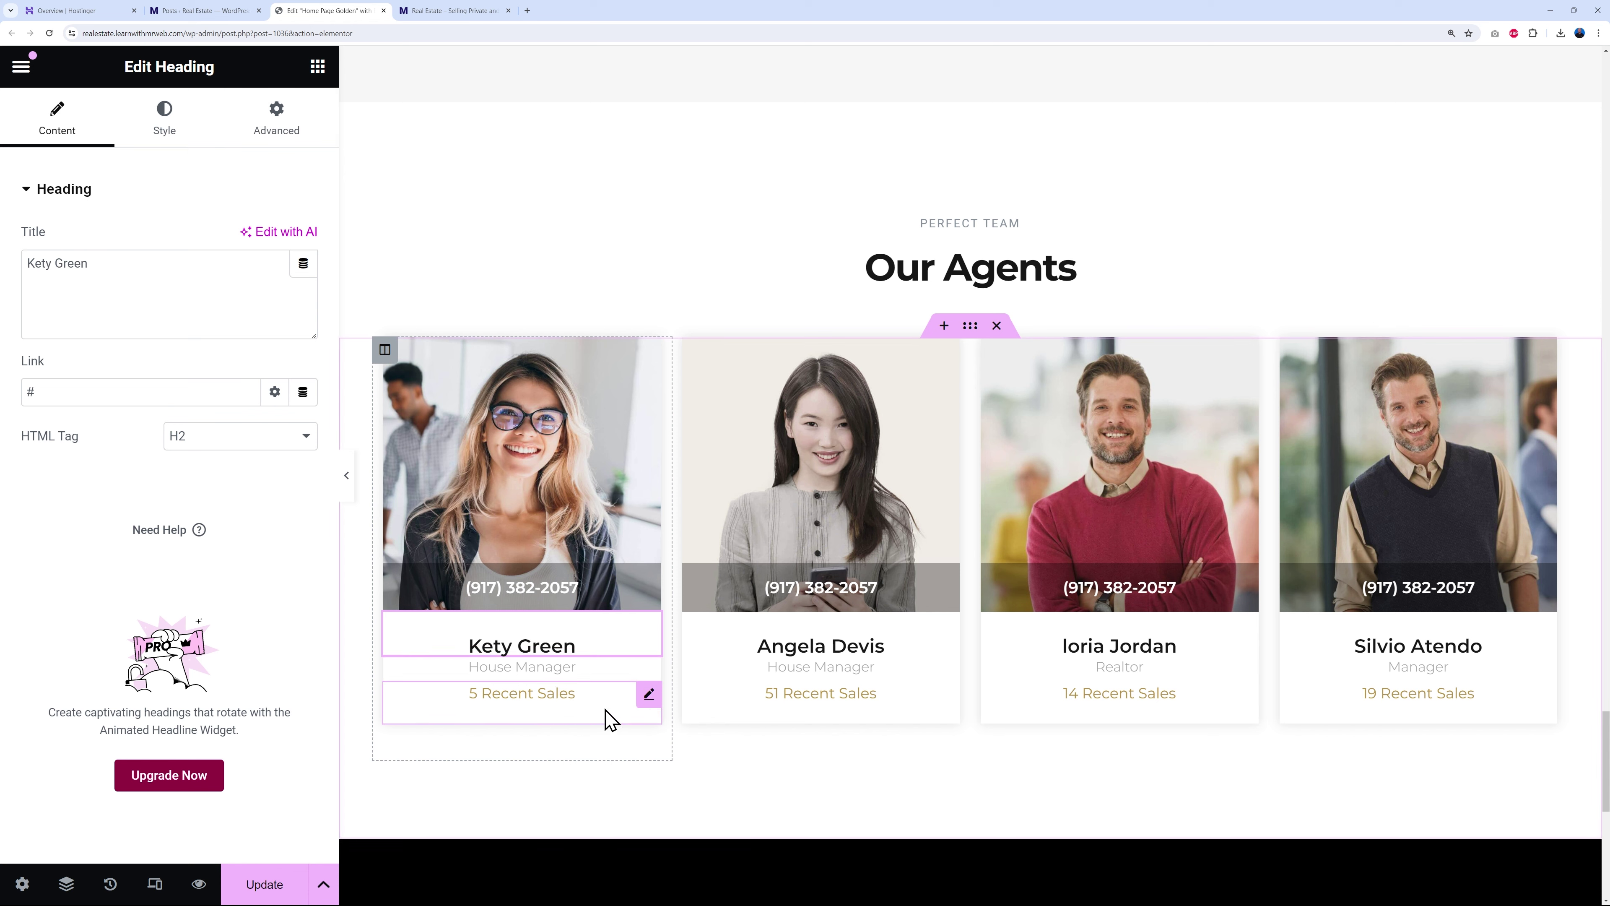
{"action": "left_click", "coordinate": [644, 675]}
{"action": "left_click", "coordinate": [647, 698]}
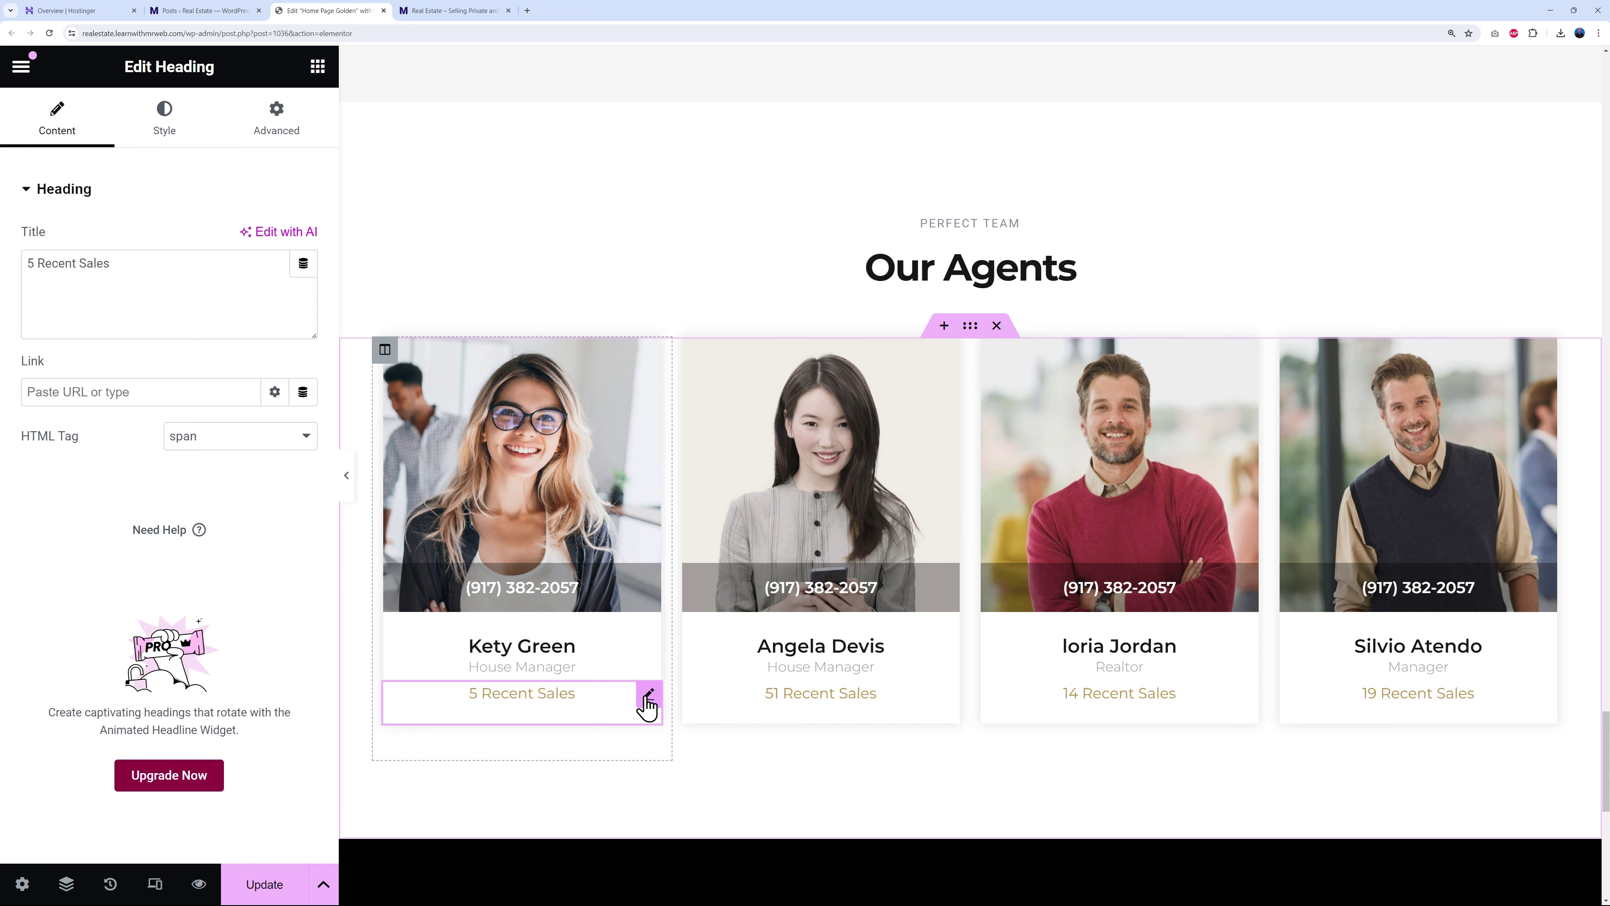
{"action": "left_click", "coordinate": [647, 624]}
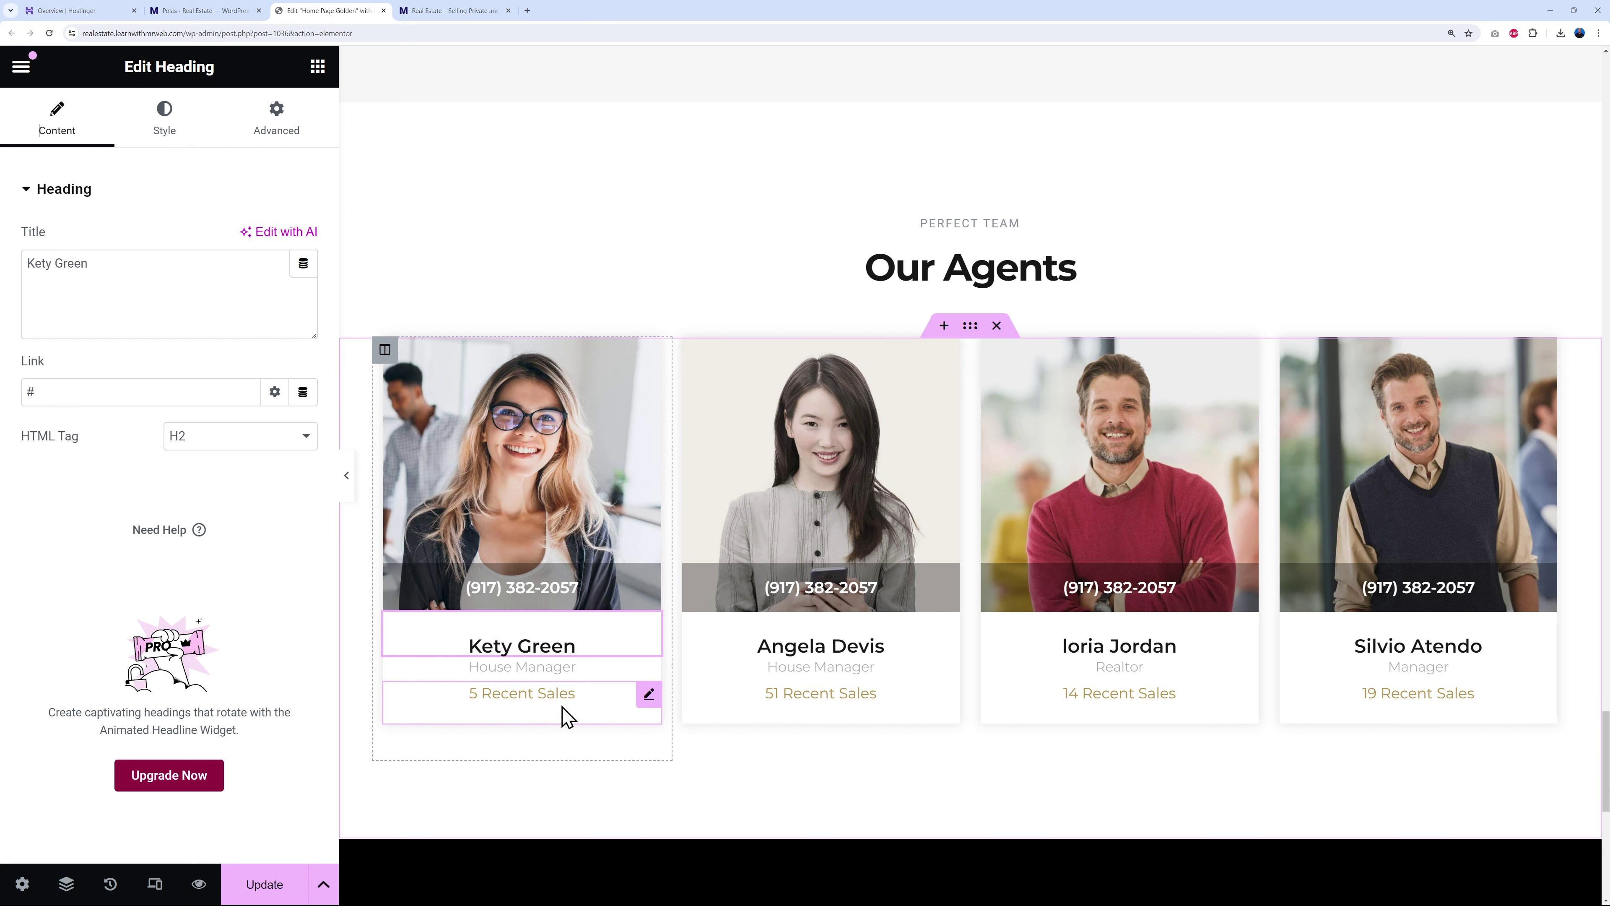
- Make the 5 and 51 Recent Sales labels the Primary green global colour
{"action": "left_click", "coordinate": [649, 694]}
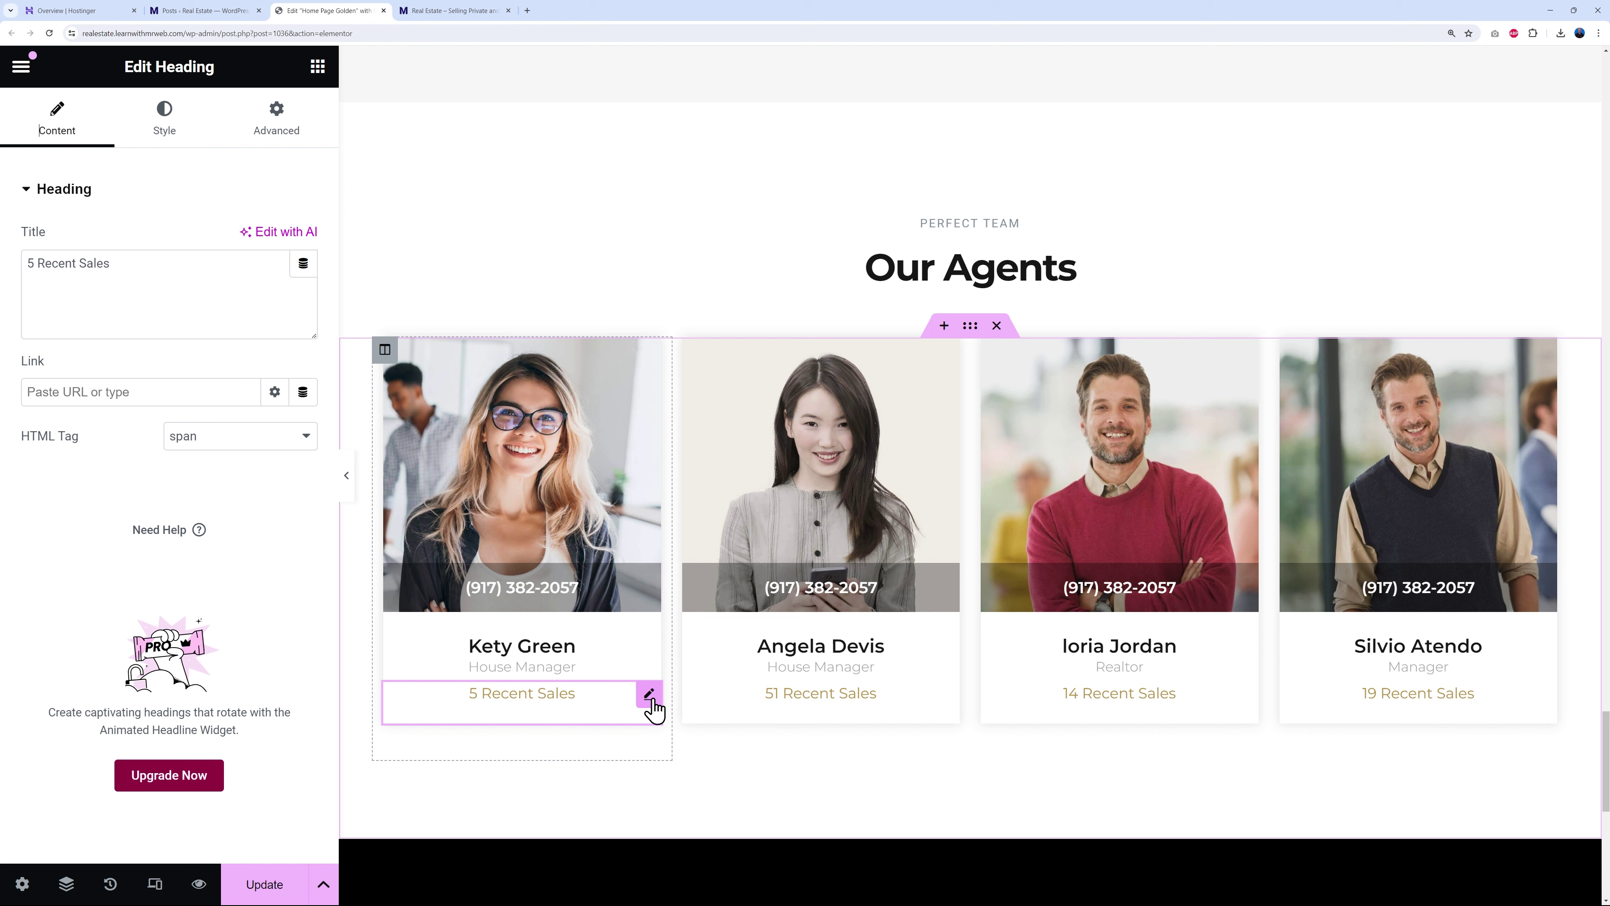
{"action": "left_click", "coordinate": [155, 141]}
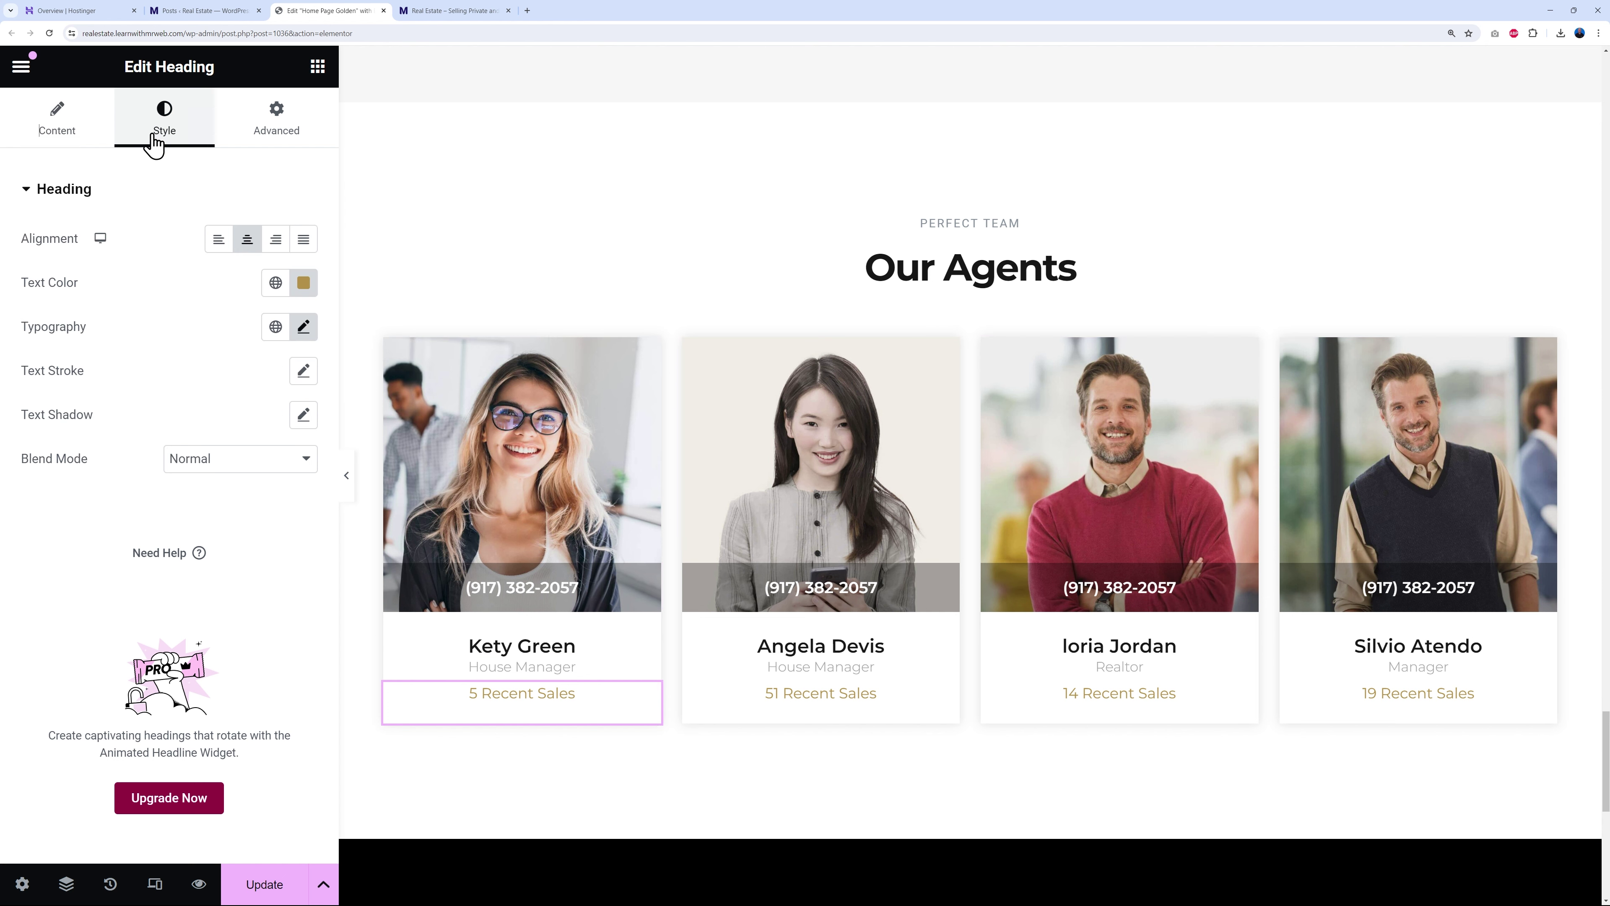
{"action": "left_click", "coordinate": [275, 283]}
{"action": "left_click", "coordinate": [120, 383]}
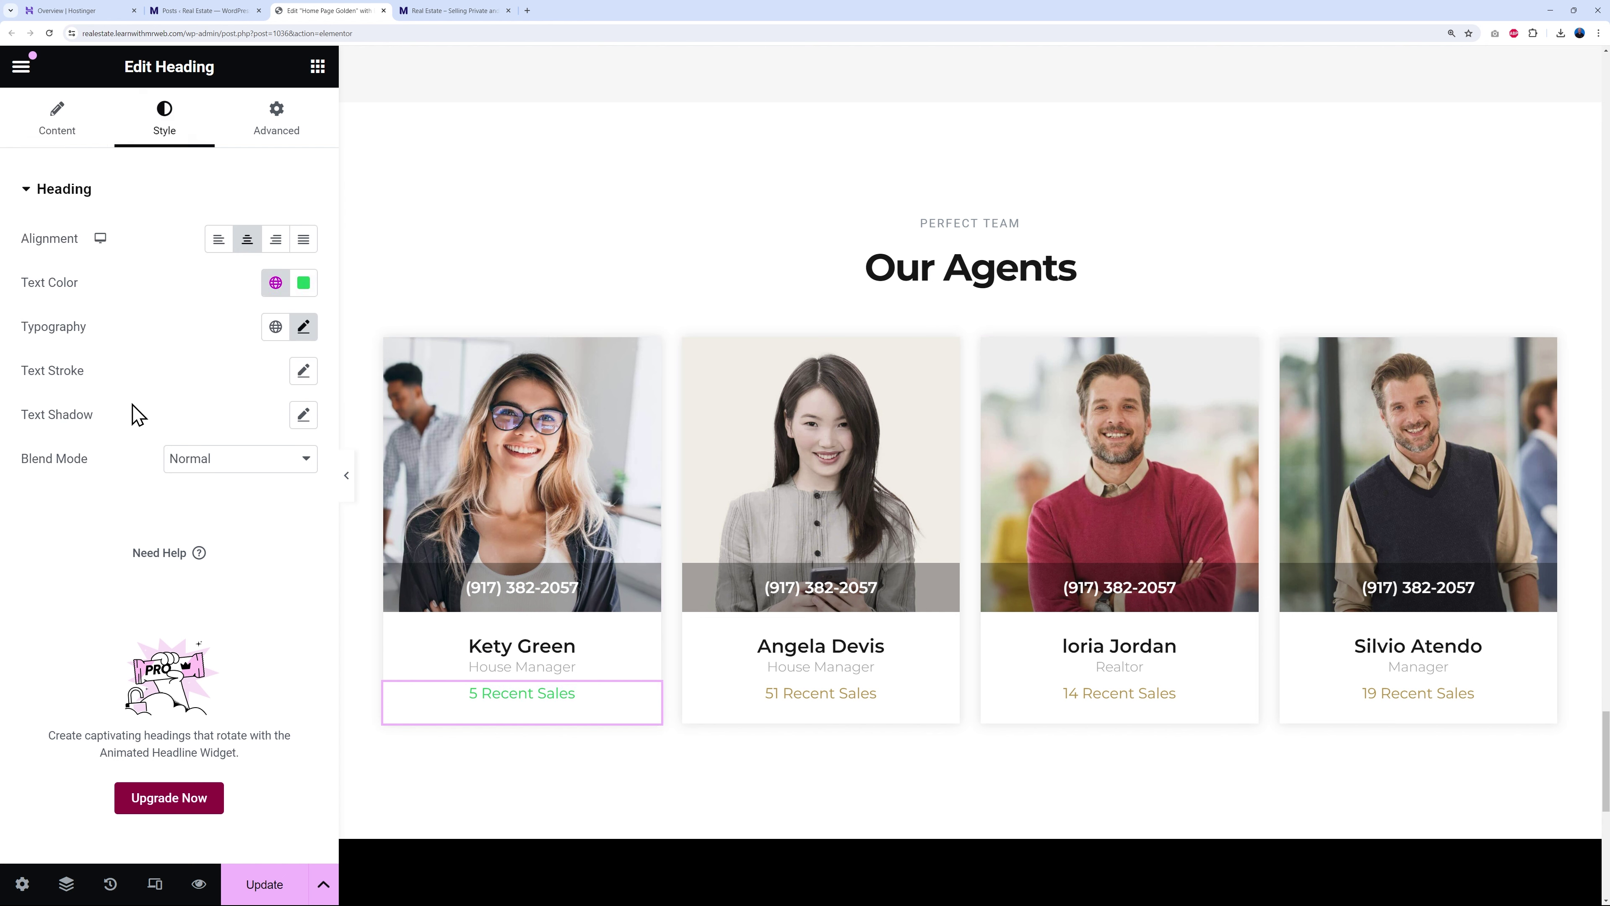
{"action": "left_click", "coordinate": [947, 695]}
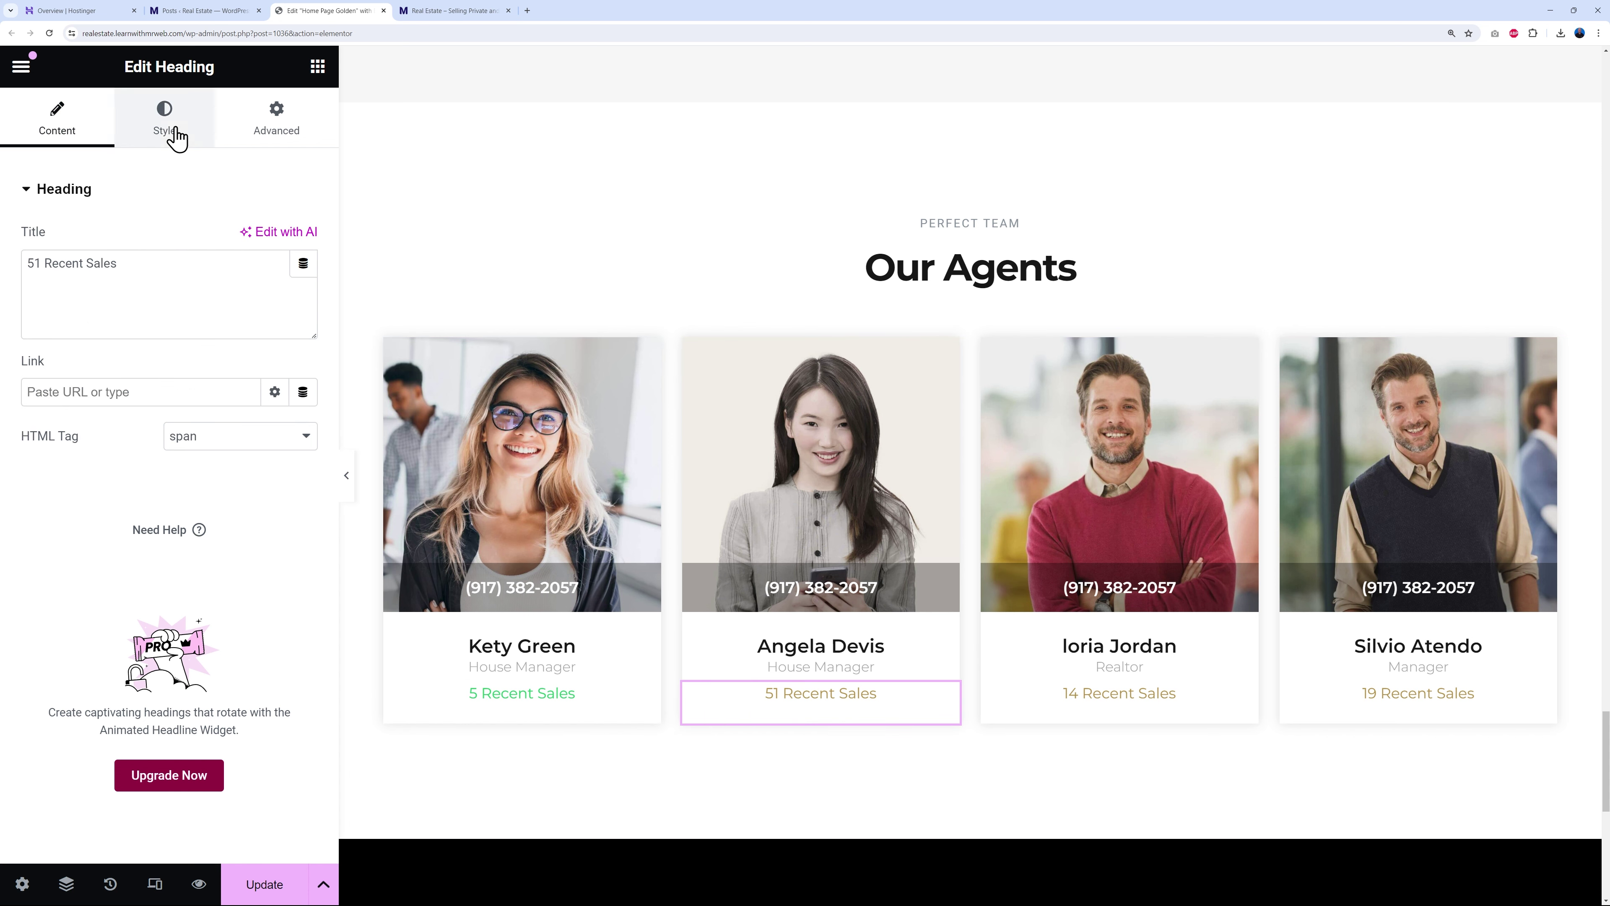
{"action": "left_click", "coordinate": [174, 135]}
{"action": "left_click", "coordinate": [275, 283]}
{"action": "left_click", "coordinate": [151, 383]}
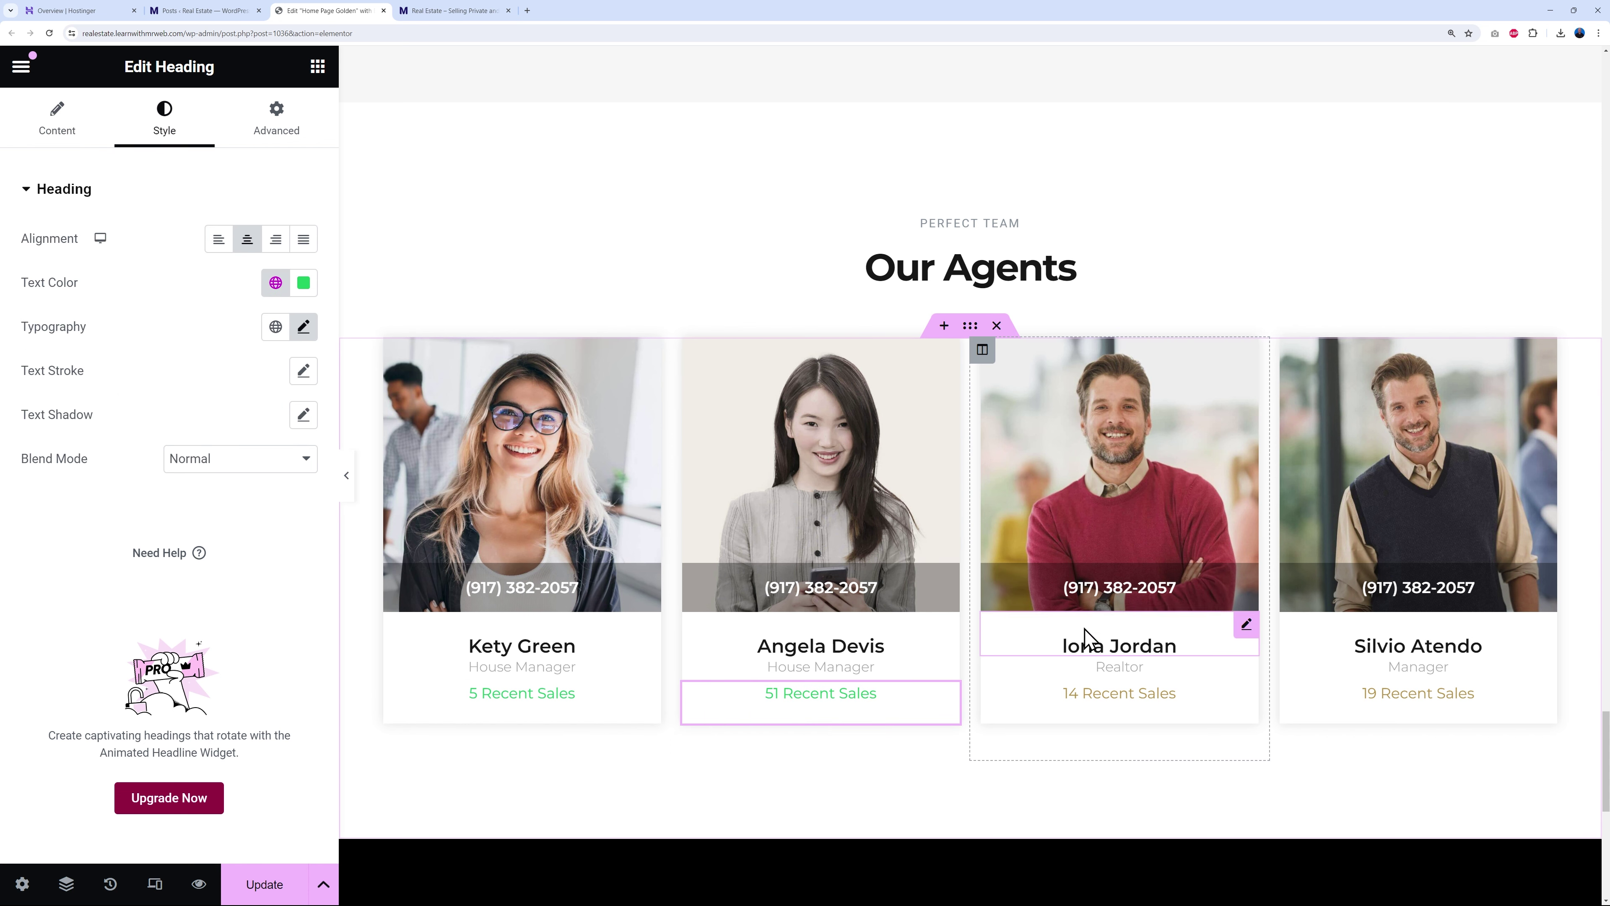
- Colour the 14 and 19 Recent Sales labels Primary green as well
{"action": "left_click", "coordinate": [1244, 694]}
{"action": "left_click", "coordinate": [184, 127]}
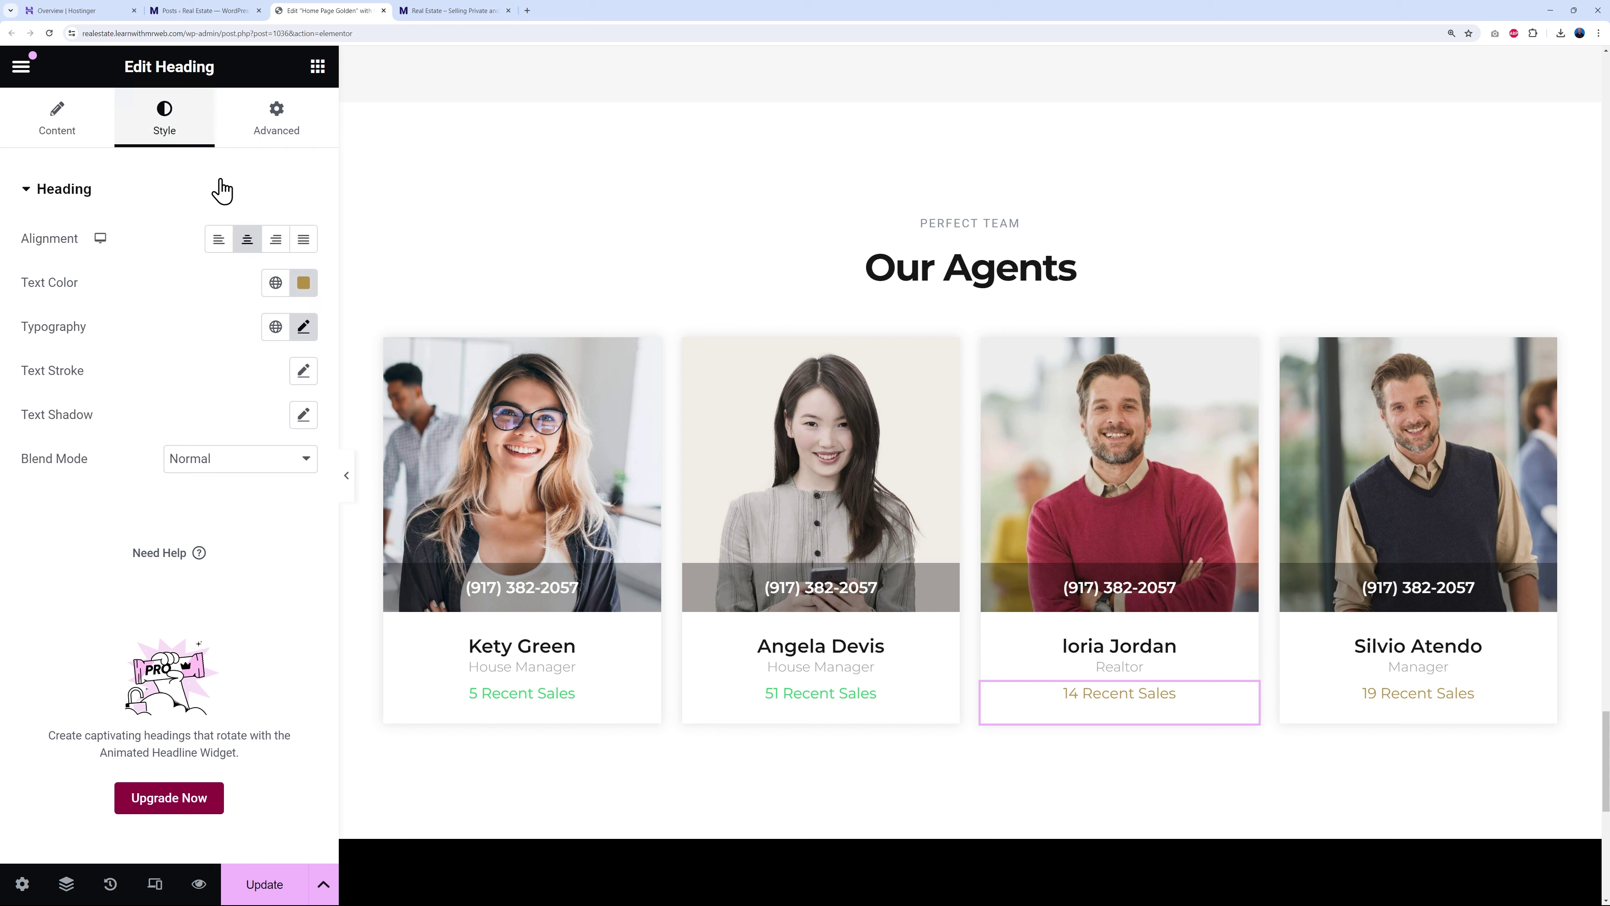
{"action": "left_click", "coordinate": [275, 283]}
{"action": "left_click", "coordinate": [126, 381]}
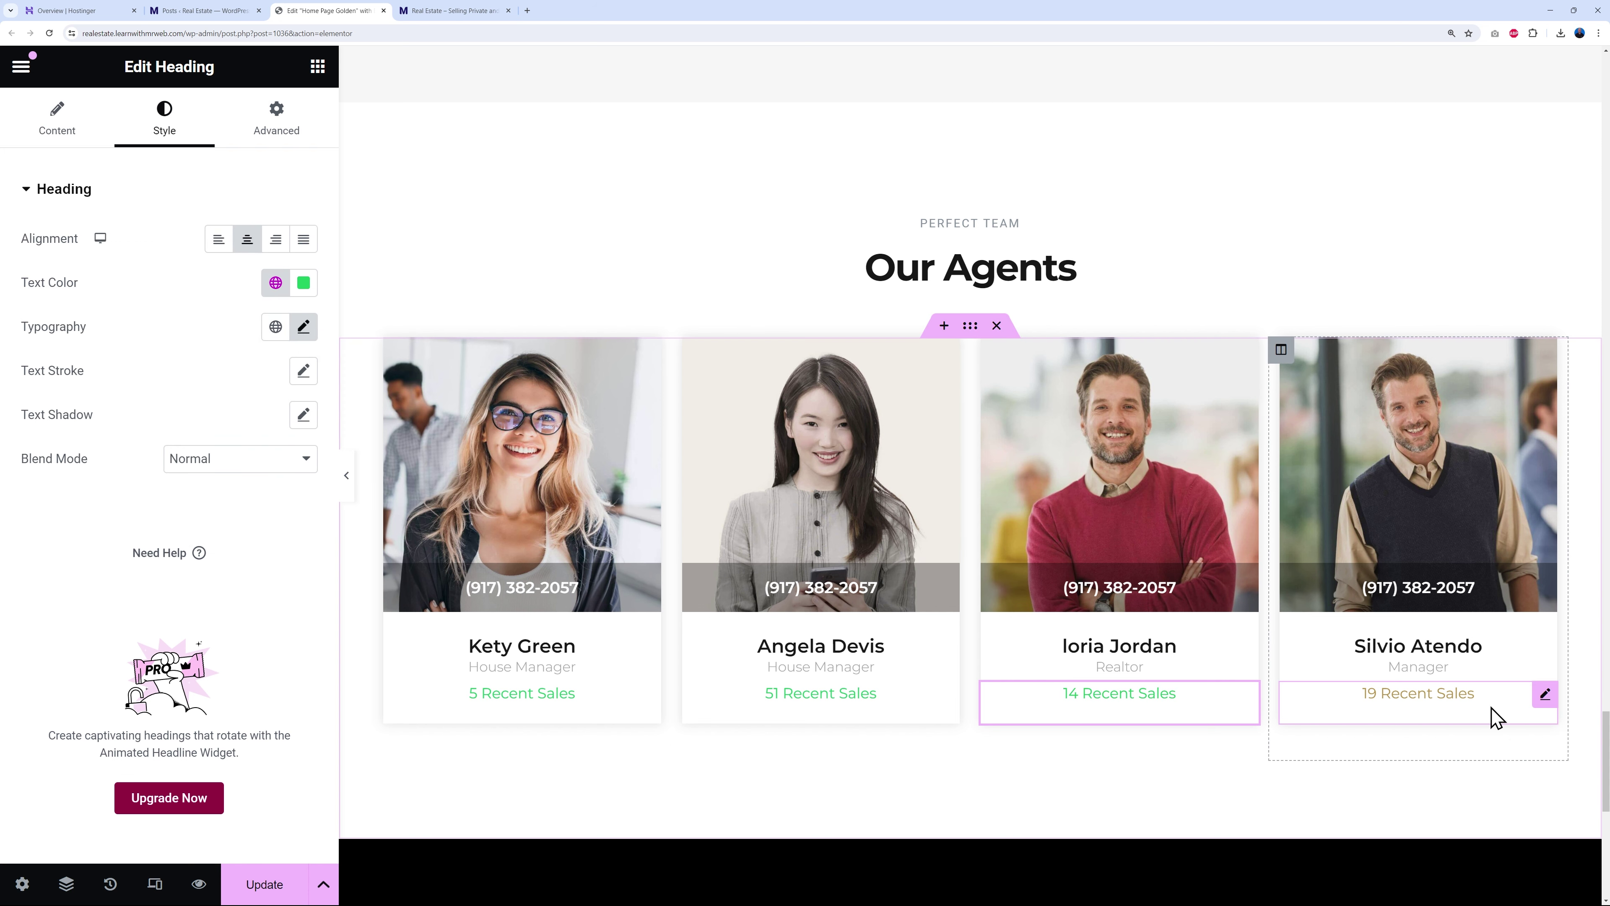
{"action": "left_click", "coordinate": [1545, 694]}
{"action": "left_click", "coordinate": [171, 143]}
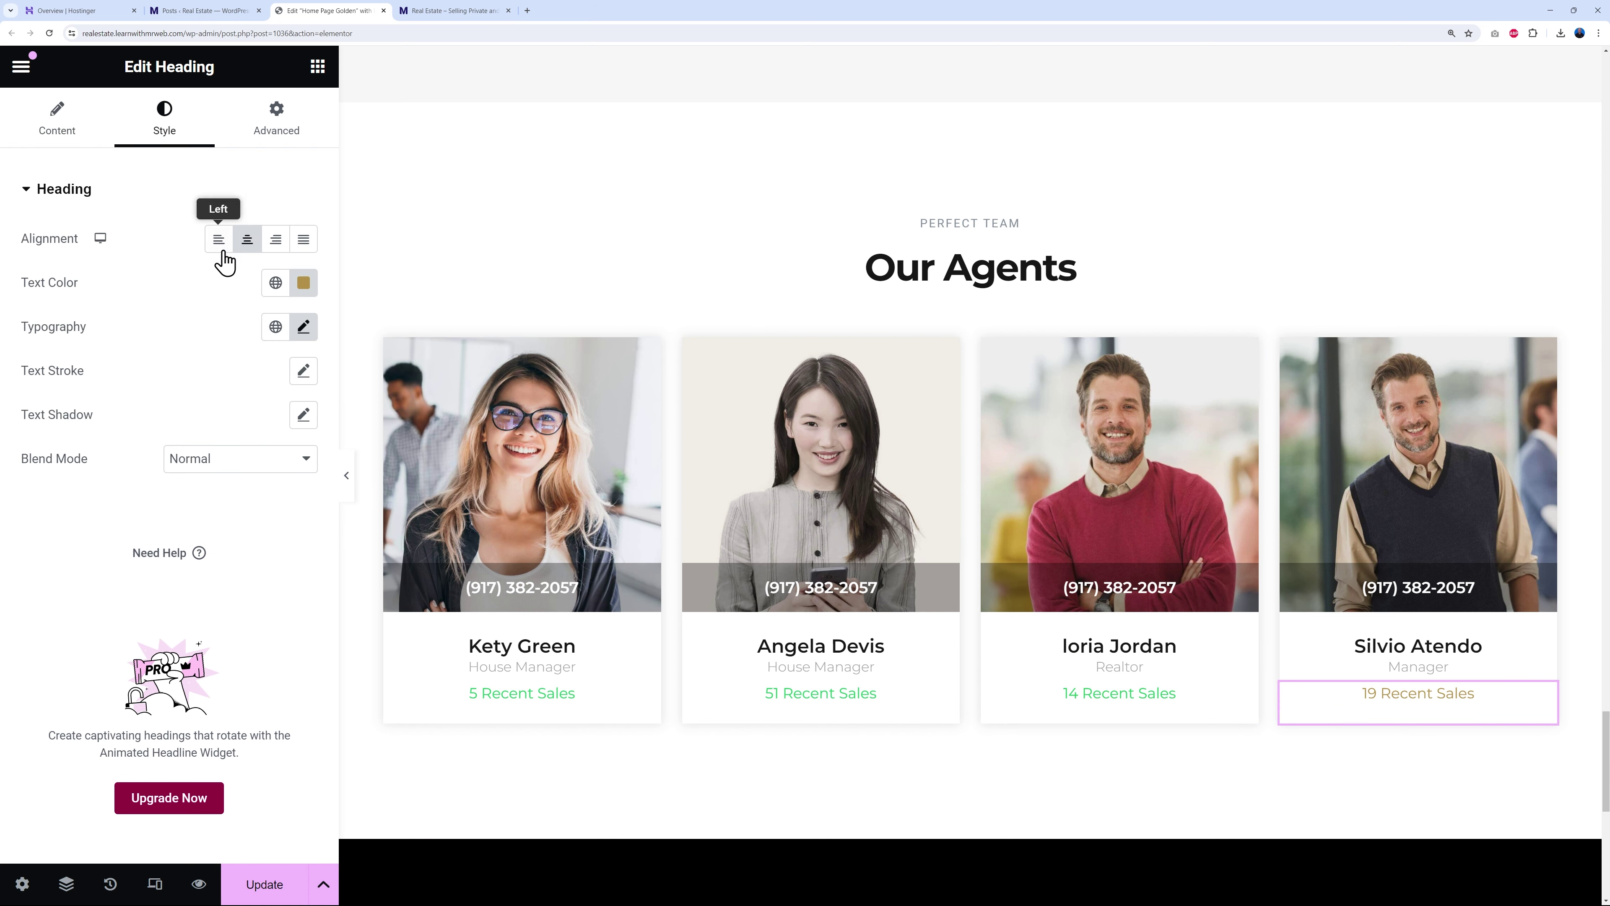
{"action": "left_click", "coordinate": [272, 286]}
{"action": "left_click", "coordinate": [127, 381]}
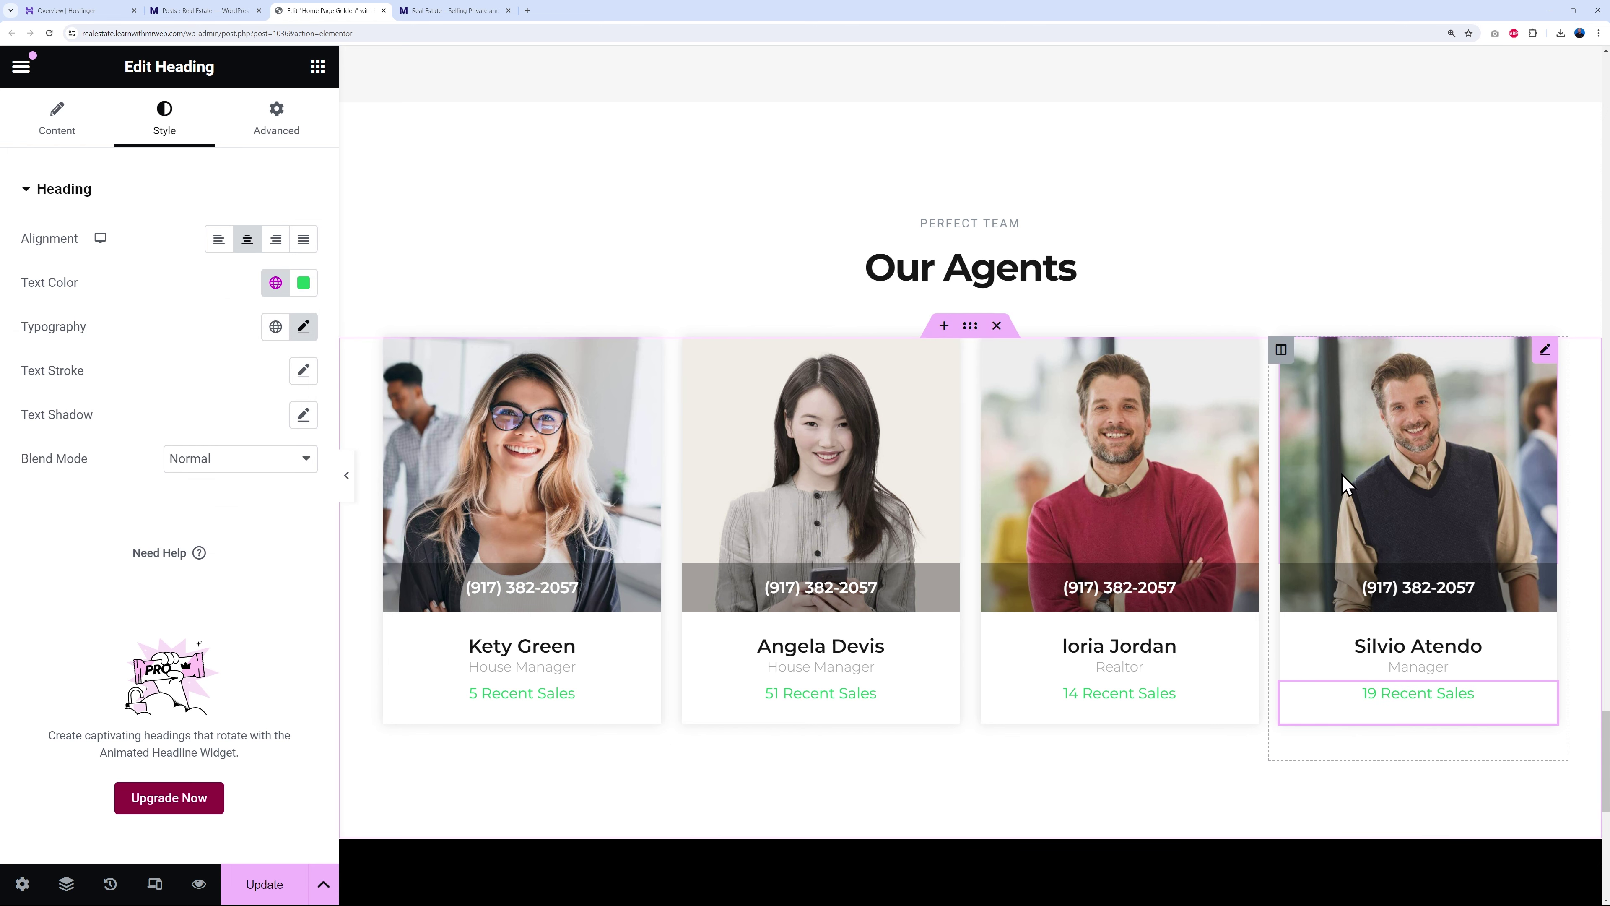
- Give the main footer section the Secondary navy global background colour
{"action": "scroll", "coordinate": [1340, 472], "scroll_direction": "down", "scroll_amount": 7}
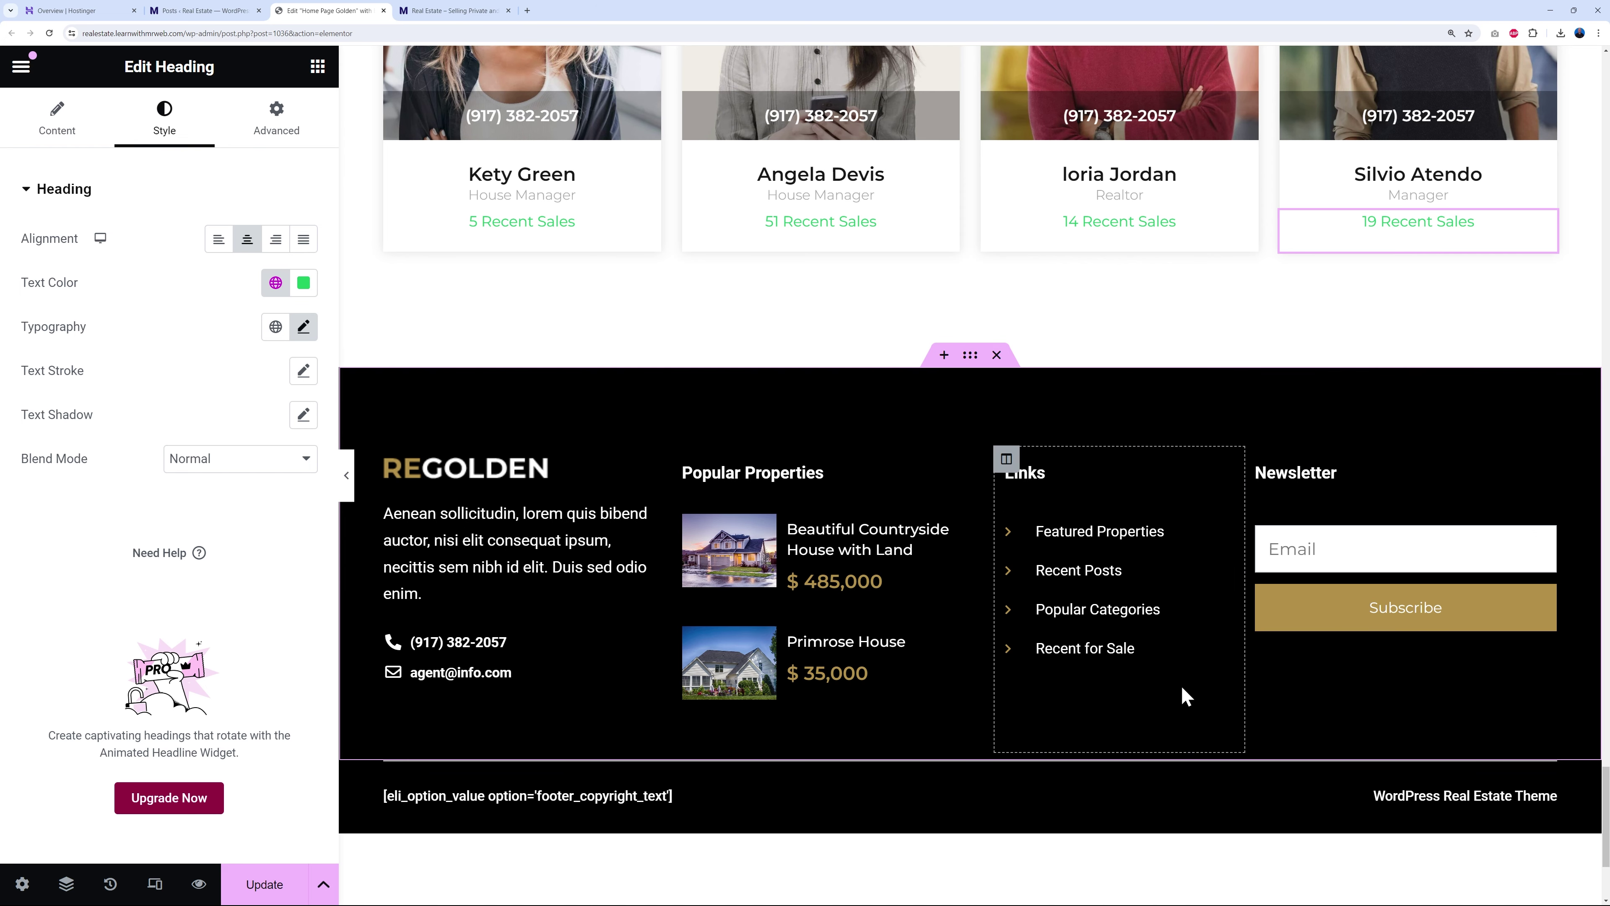
{"action": "scroll", "coordinate": [555, 578], "scroll_direction": "down", "scroll_amount": 1}
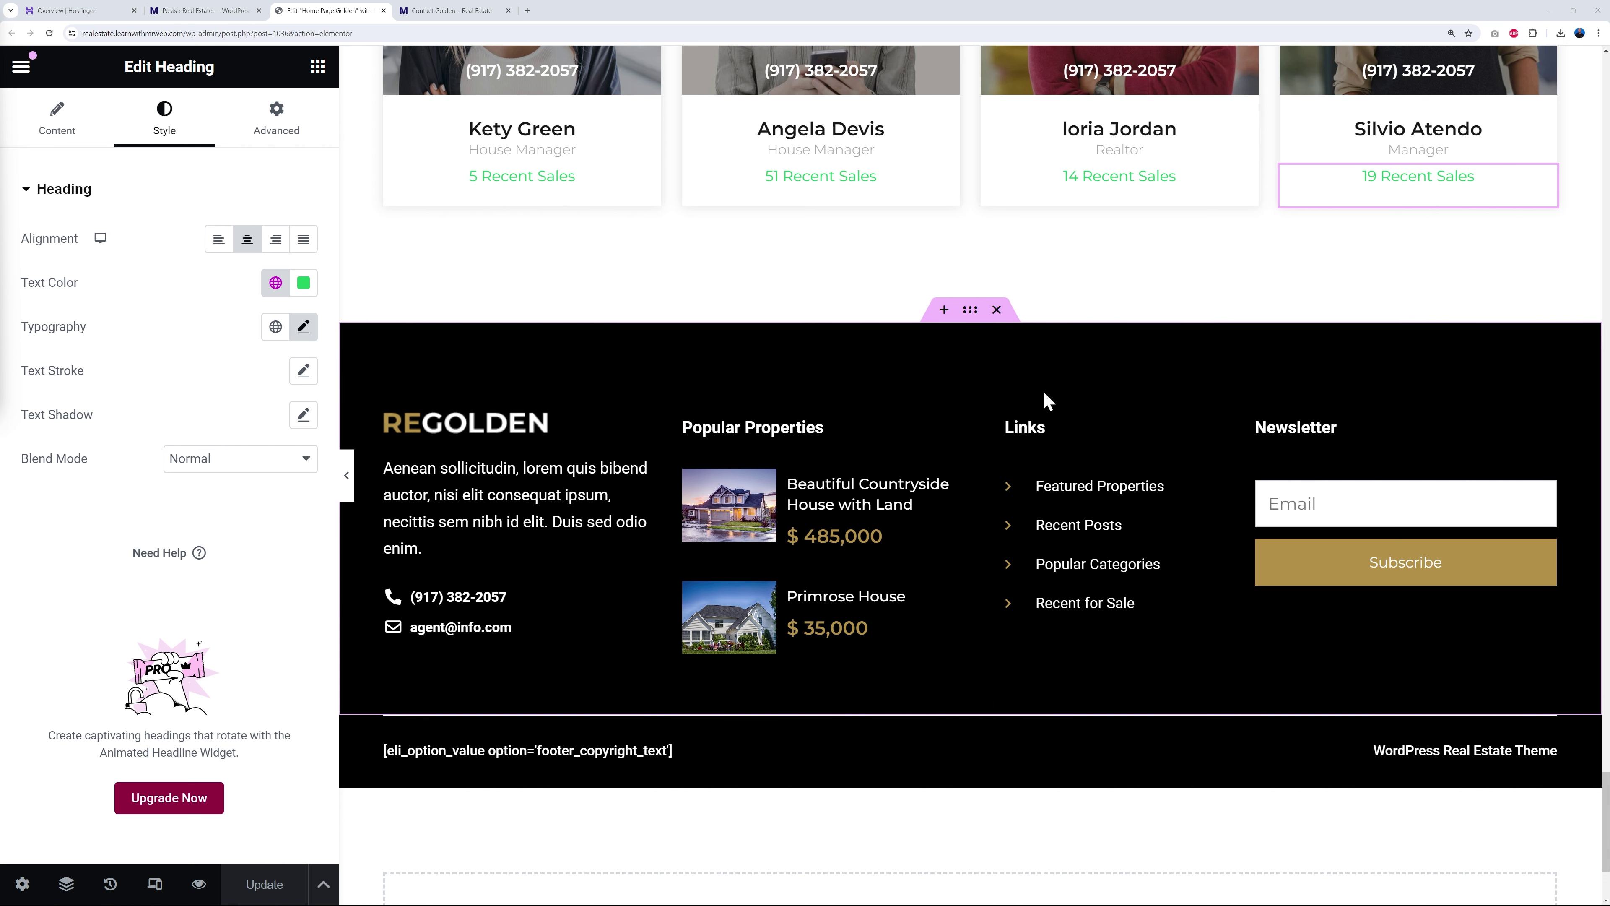
{"action": "left_click", "coordinate": [969, 310]}
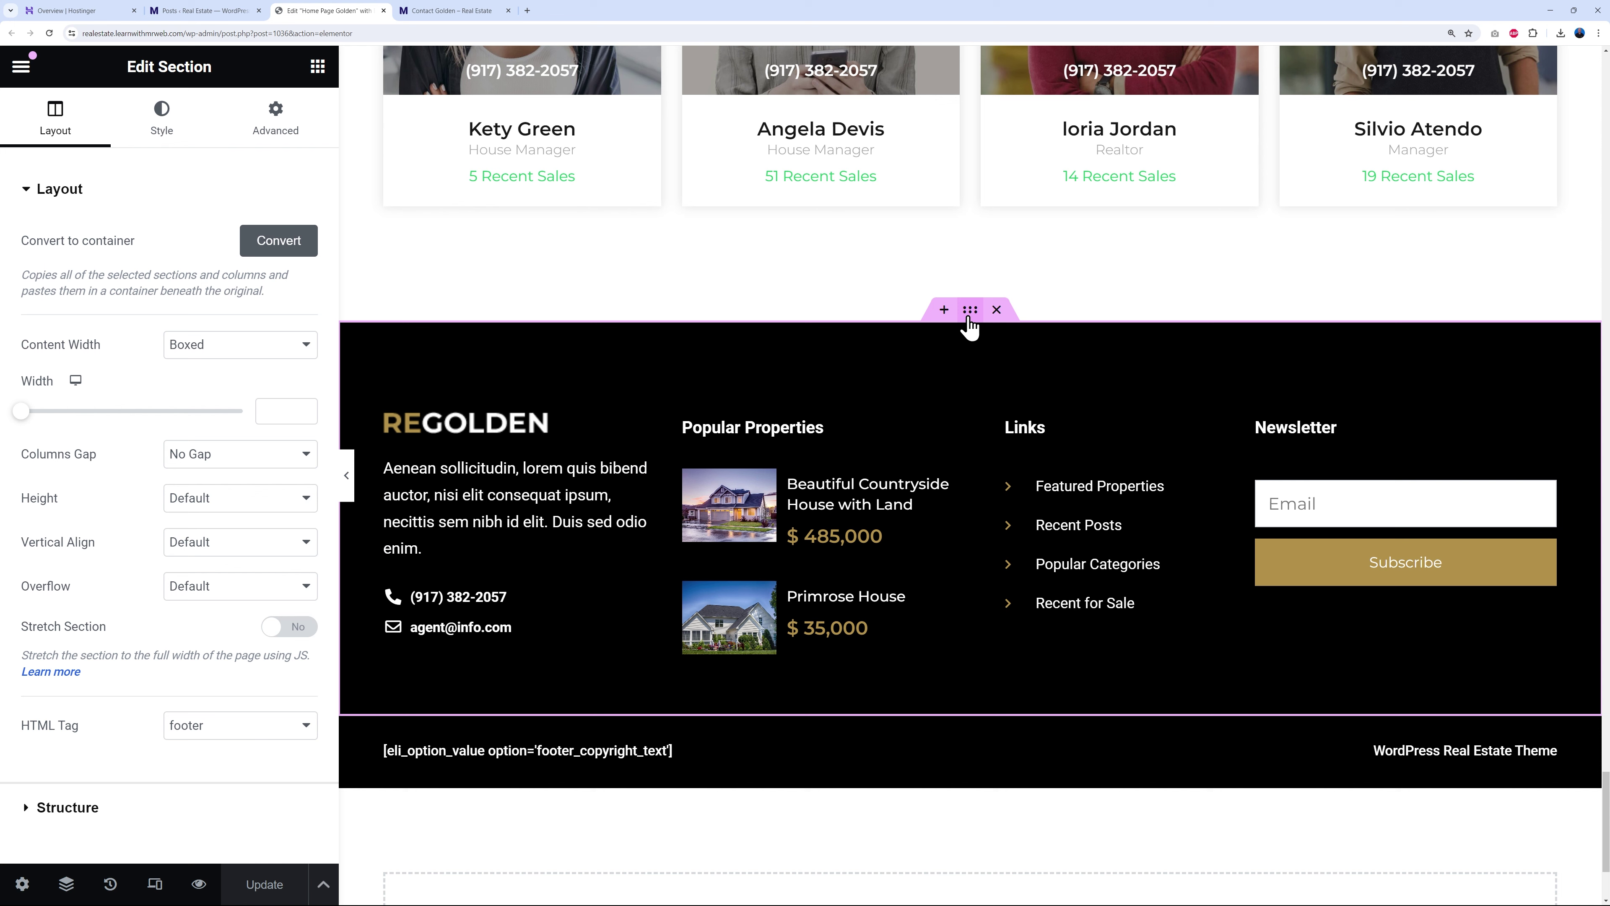
{"action": "left_click", "coordinate": [162, 119]}
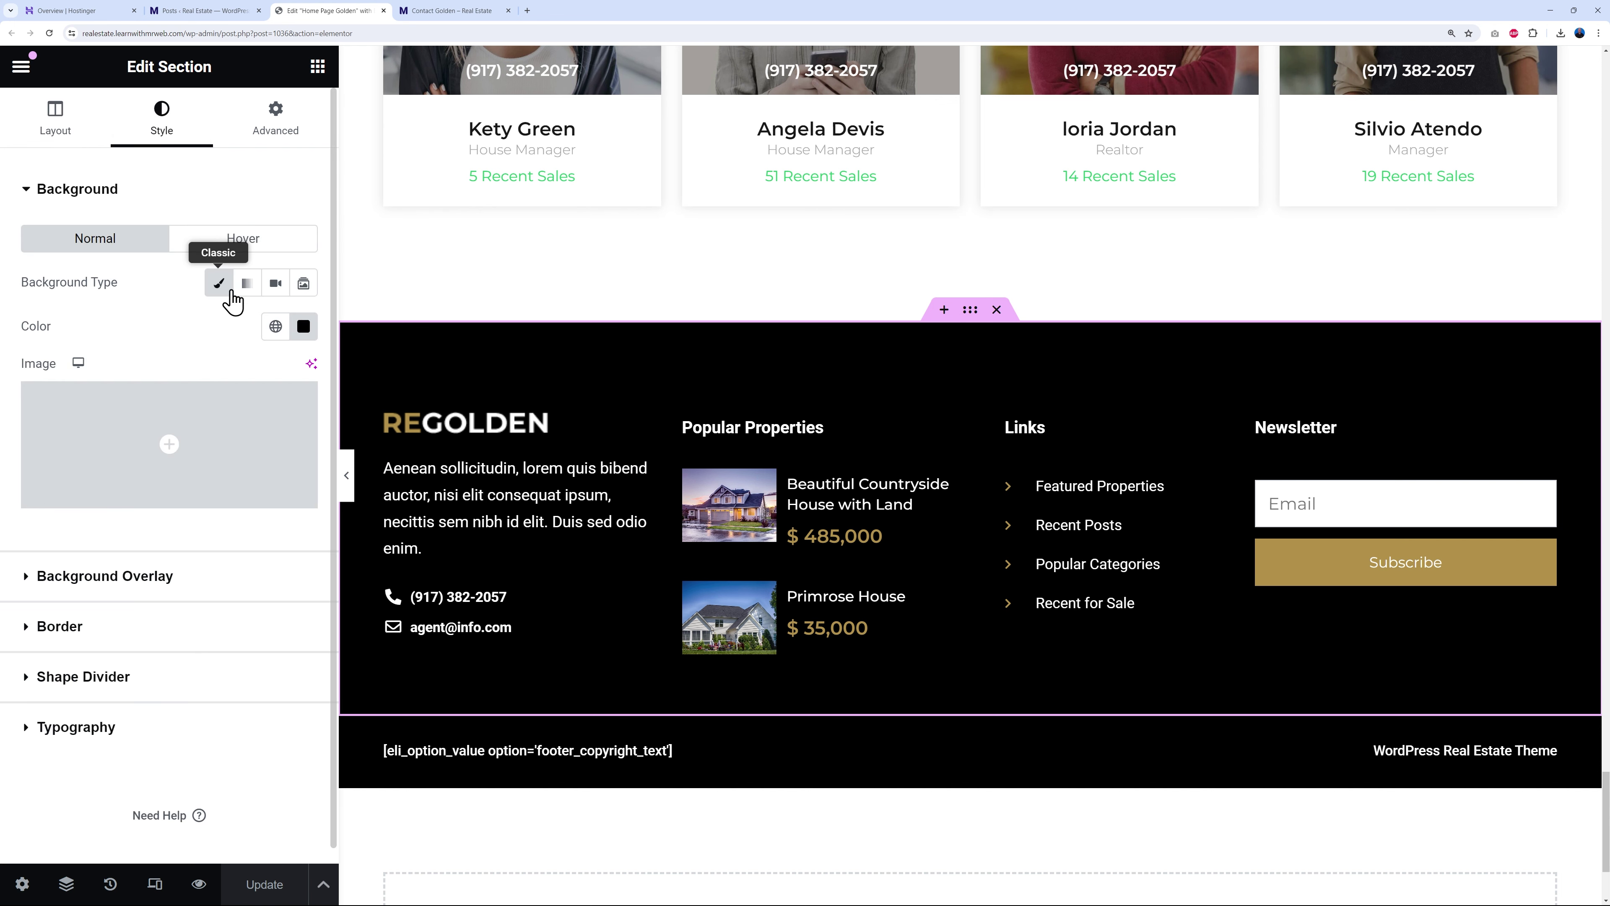
{"action": "left_click", "coordinate": [275, 327]}
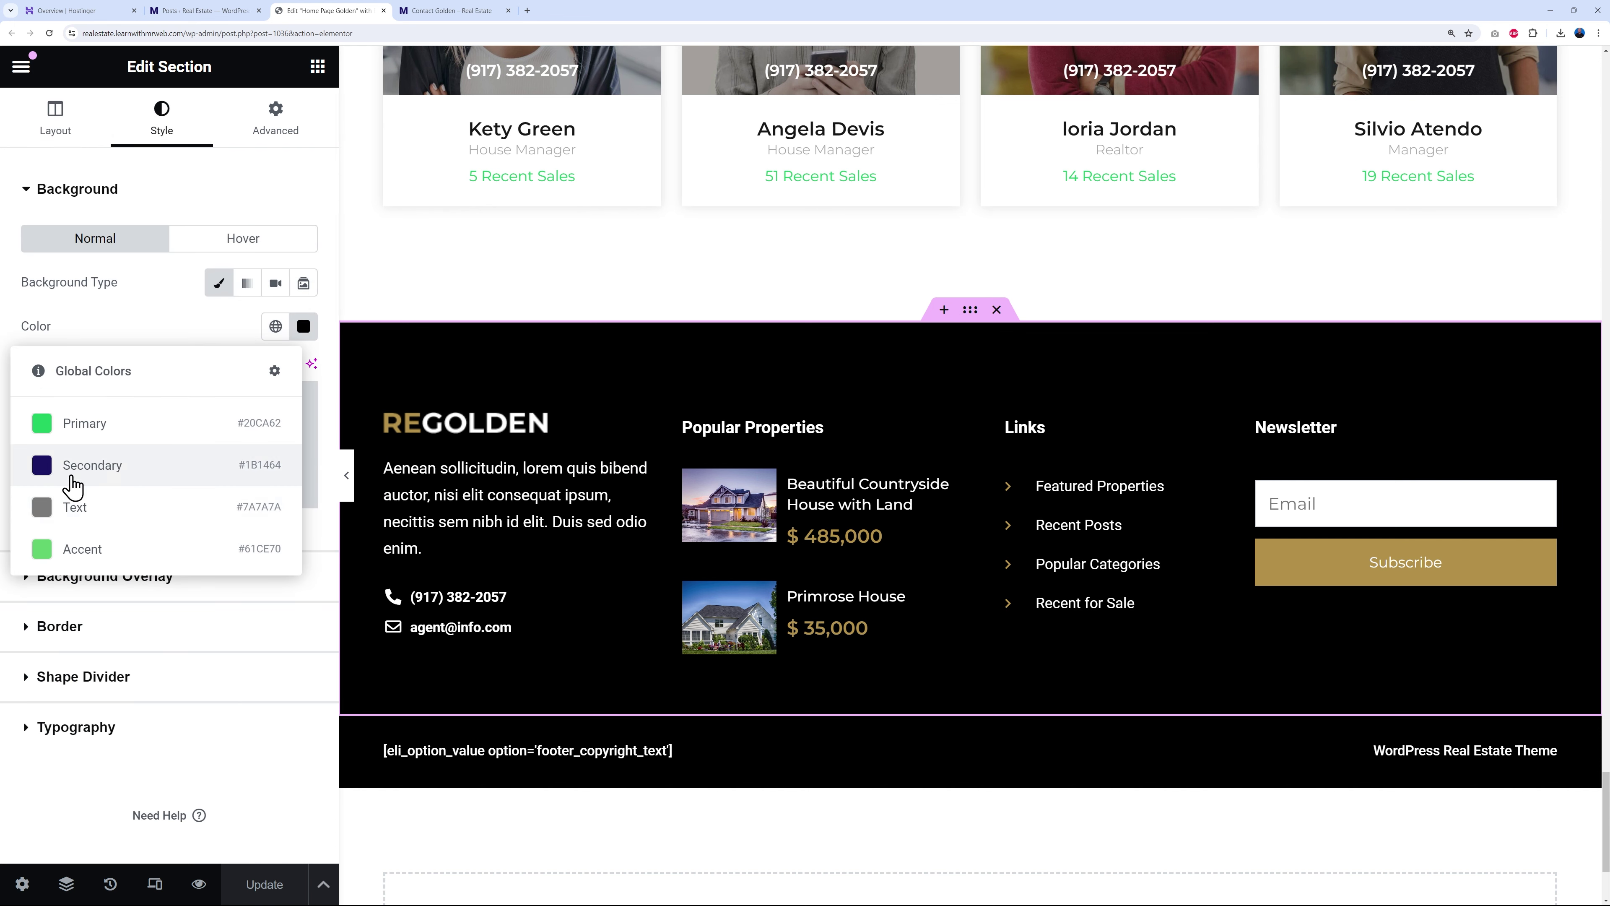
{"action": "left_click", "coordinate": [72, 485]}
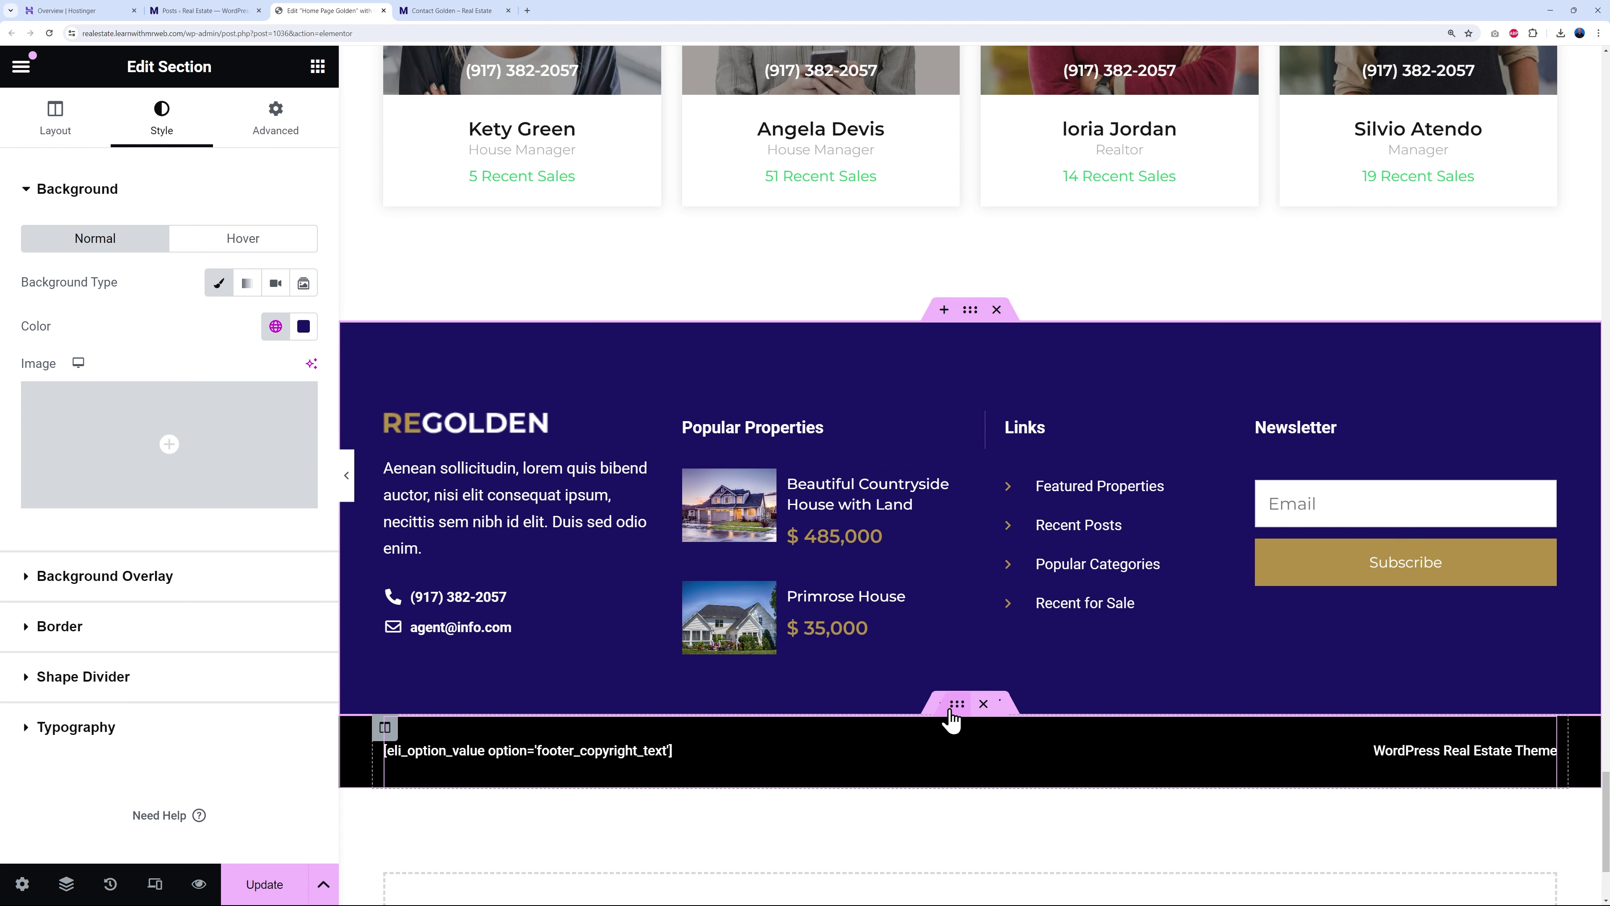
- Give the copyright bar section the Secondary navy background colour too
{"action": "left_click", "coordinate": [956, 704]}
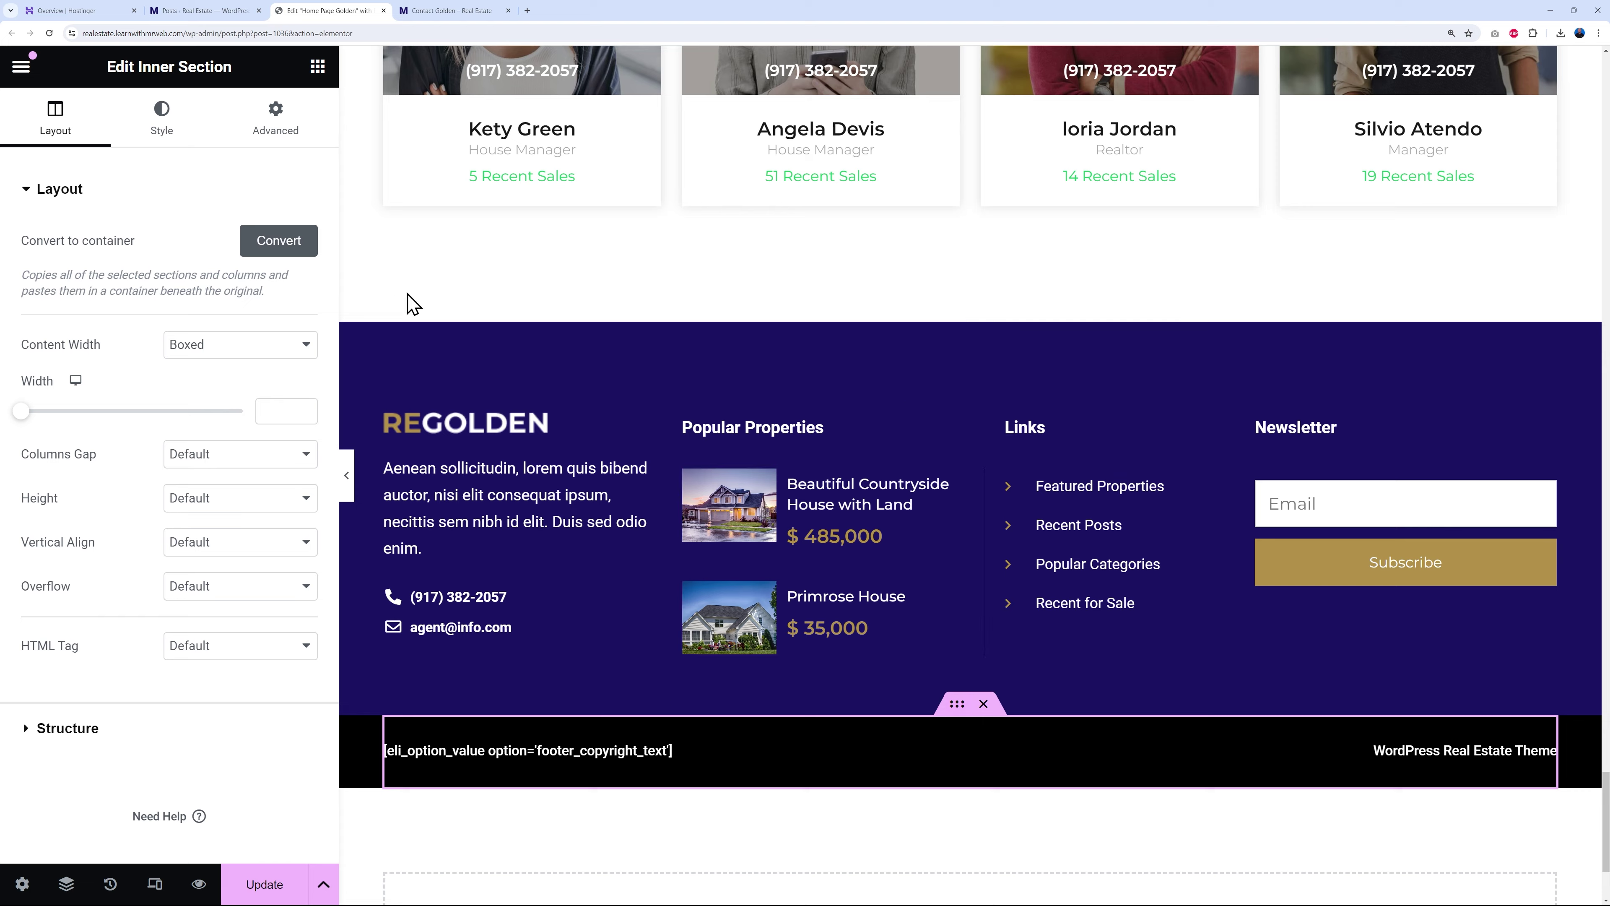
{"action": "scroll", "coordinate": [407, 305], "scroll_direction": "down", "scroll_amount": 2}
{"action": "left_click", "coordinate": [406, 306]}
{"action": "left_click", "coordinate": [162, 130]}
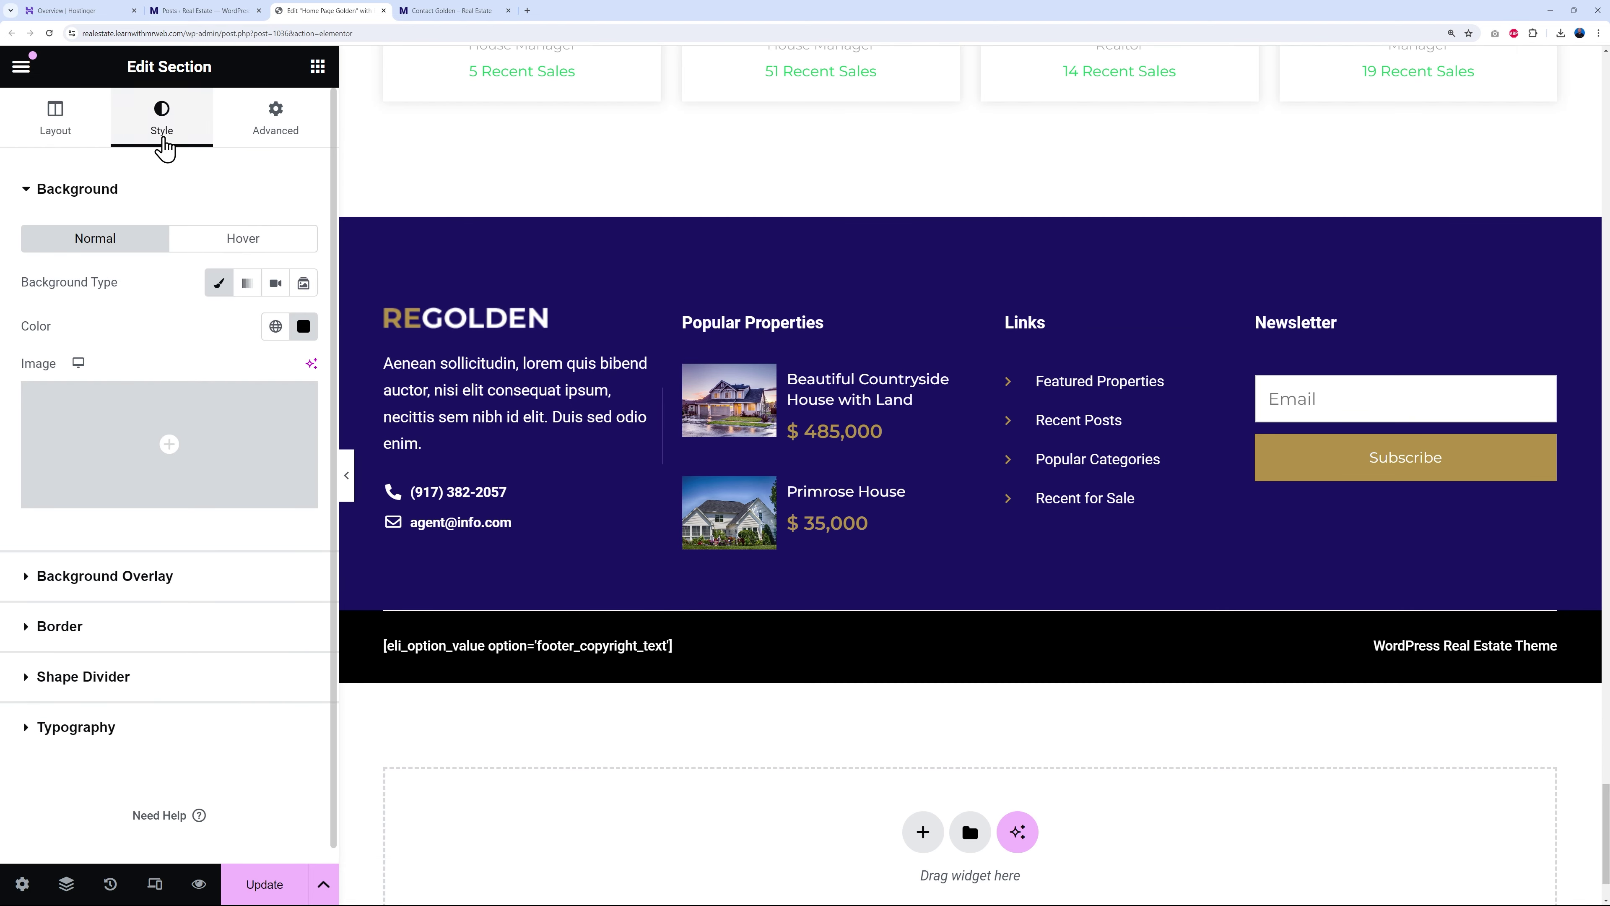
{"action": "left_click", "coordinate": [275, 325]}
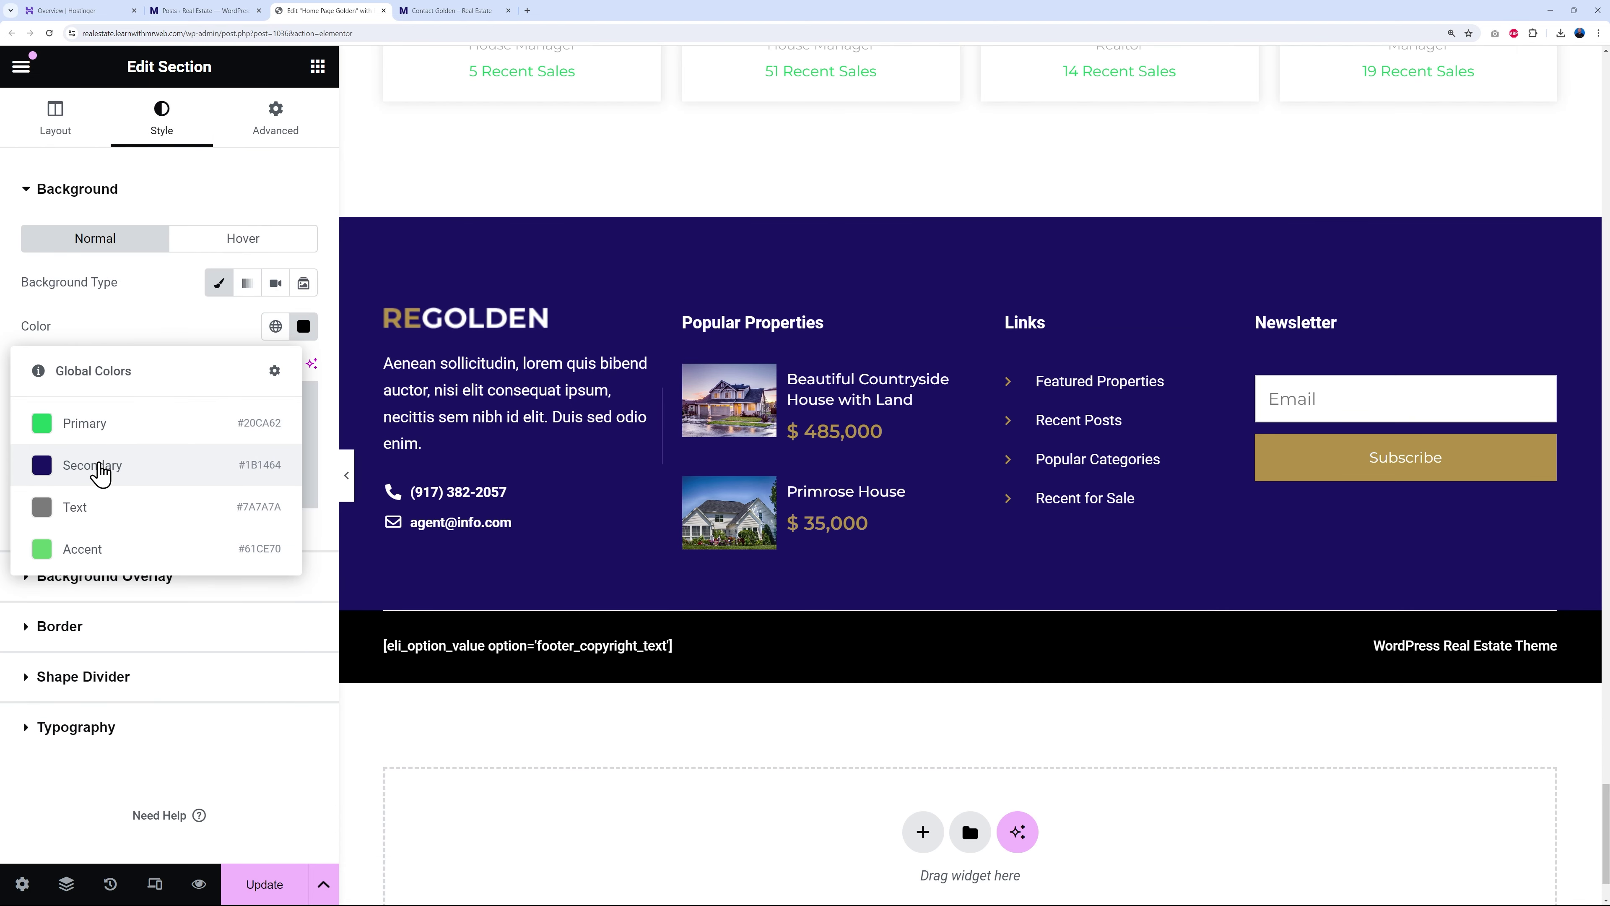
{"action": "left_click", "coordinate": [98, 466]}
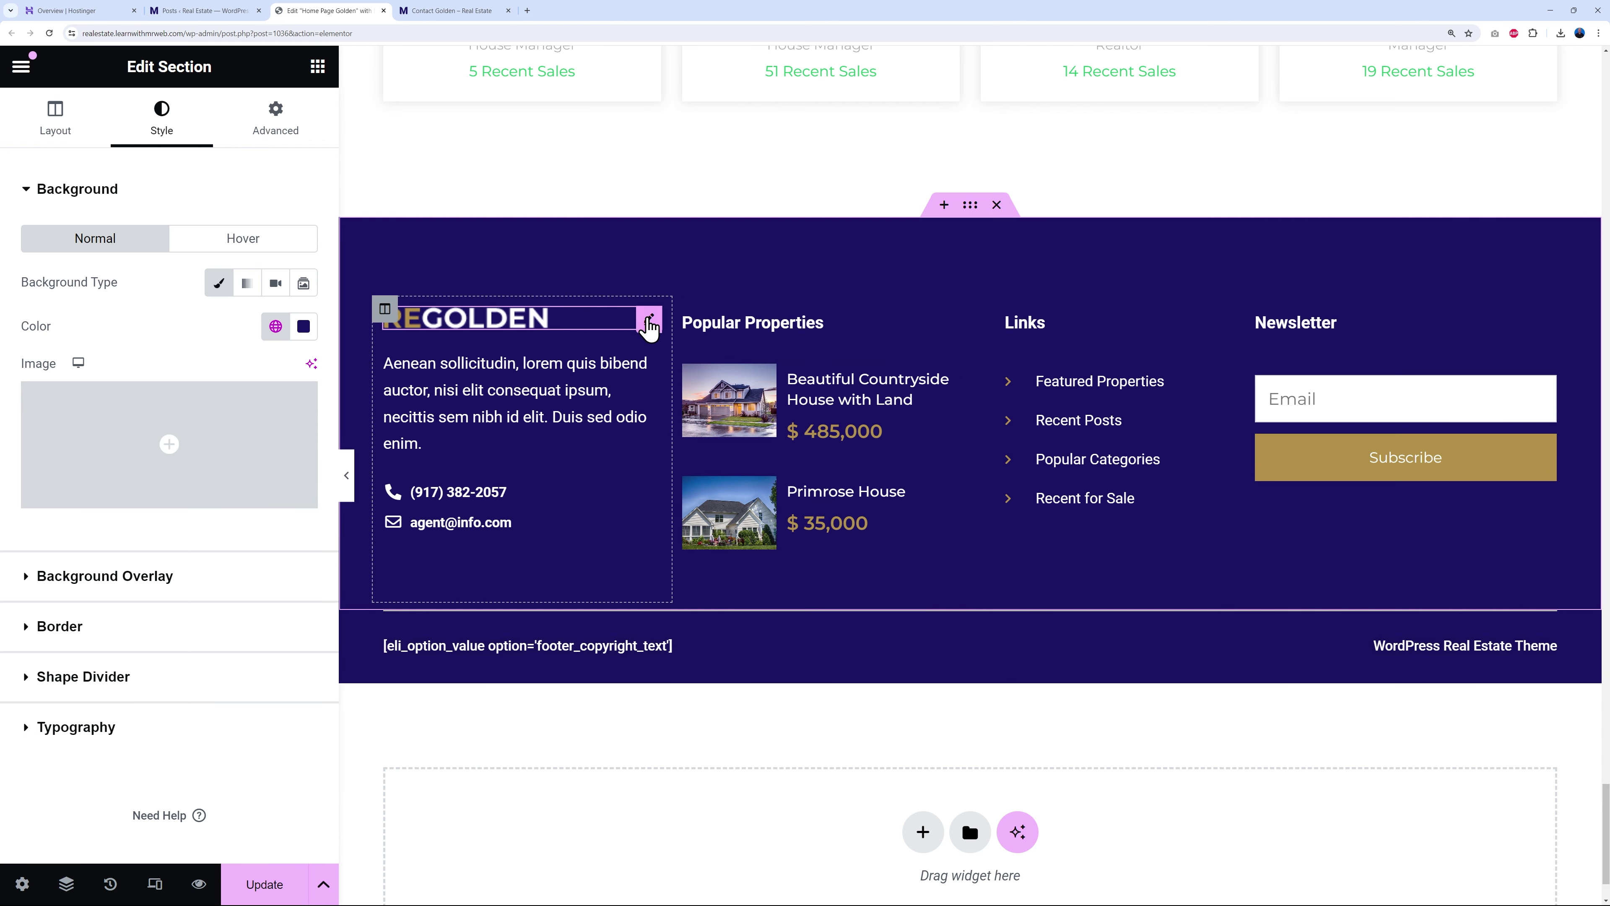
- Swap the footer logo for the white Mr-Web-like-Webflow-TV.png image, then select the footer paragraph
{"action": "left_click", "coordinate": [647, 322]}
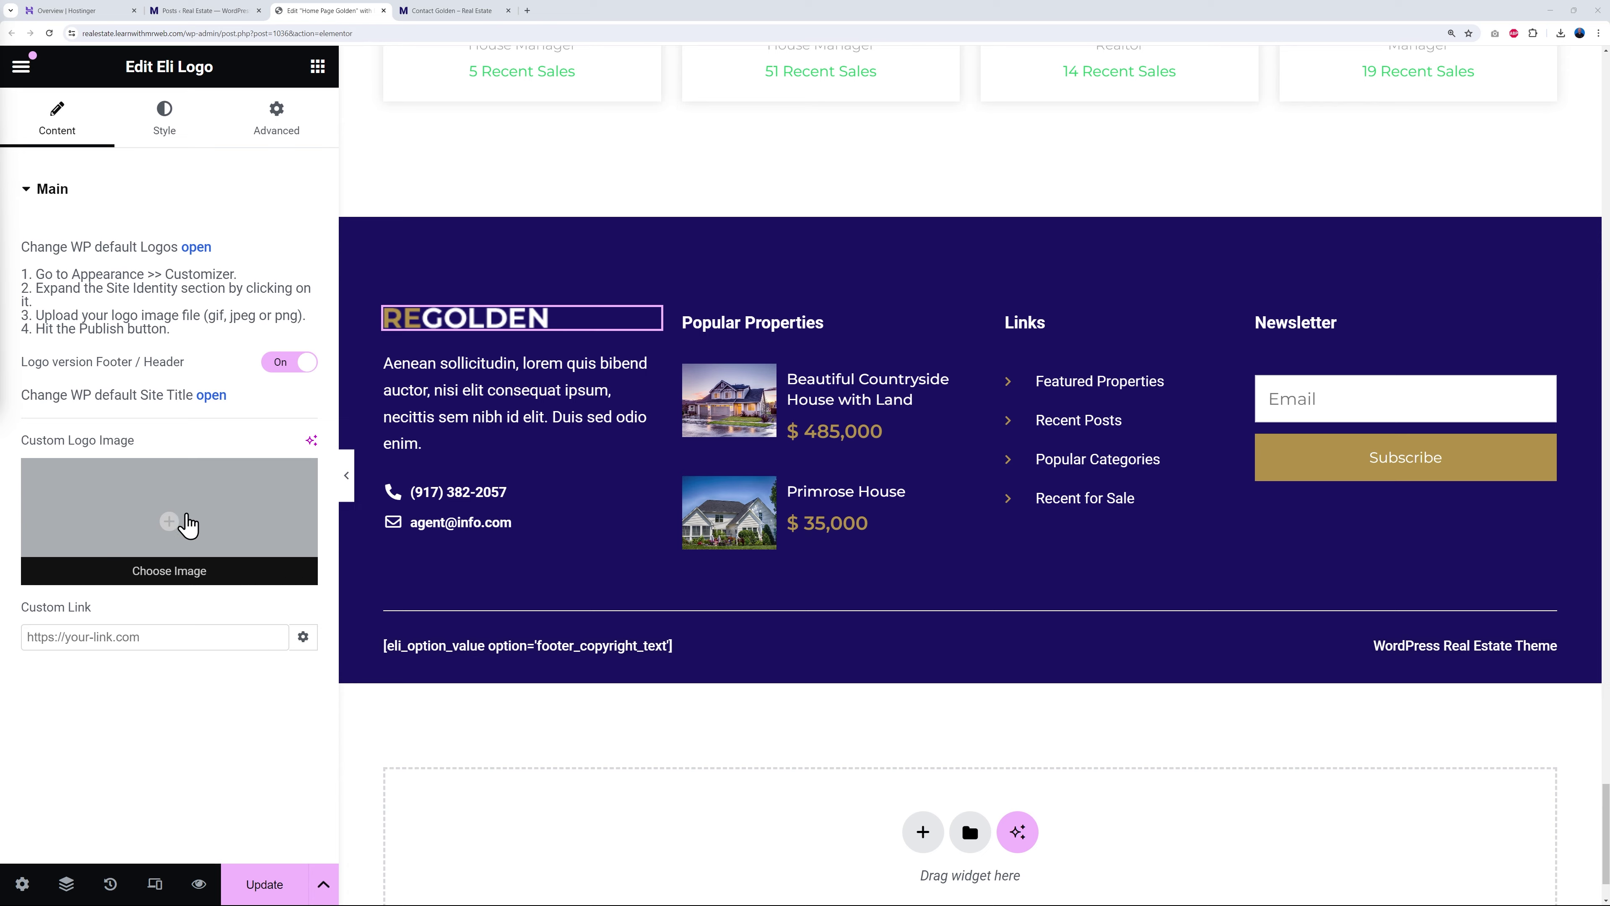
{"action": "left_click", "coordinate": [170, 527]}
{"action": "left_click", "coordinate": [699, 370]}
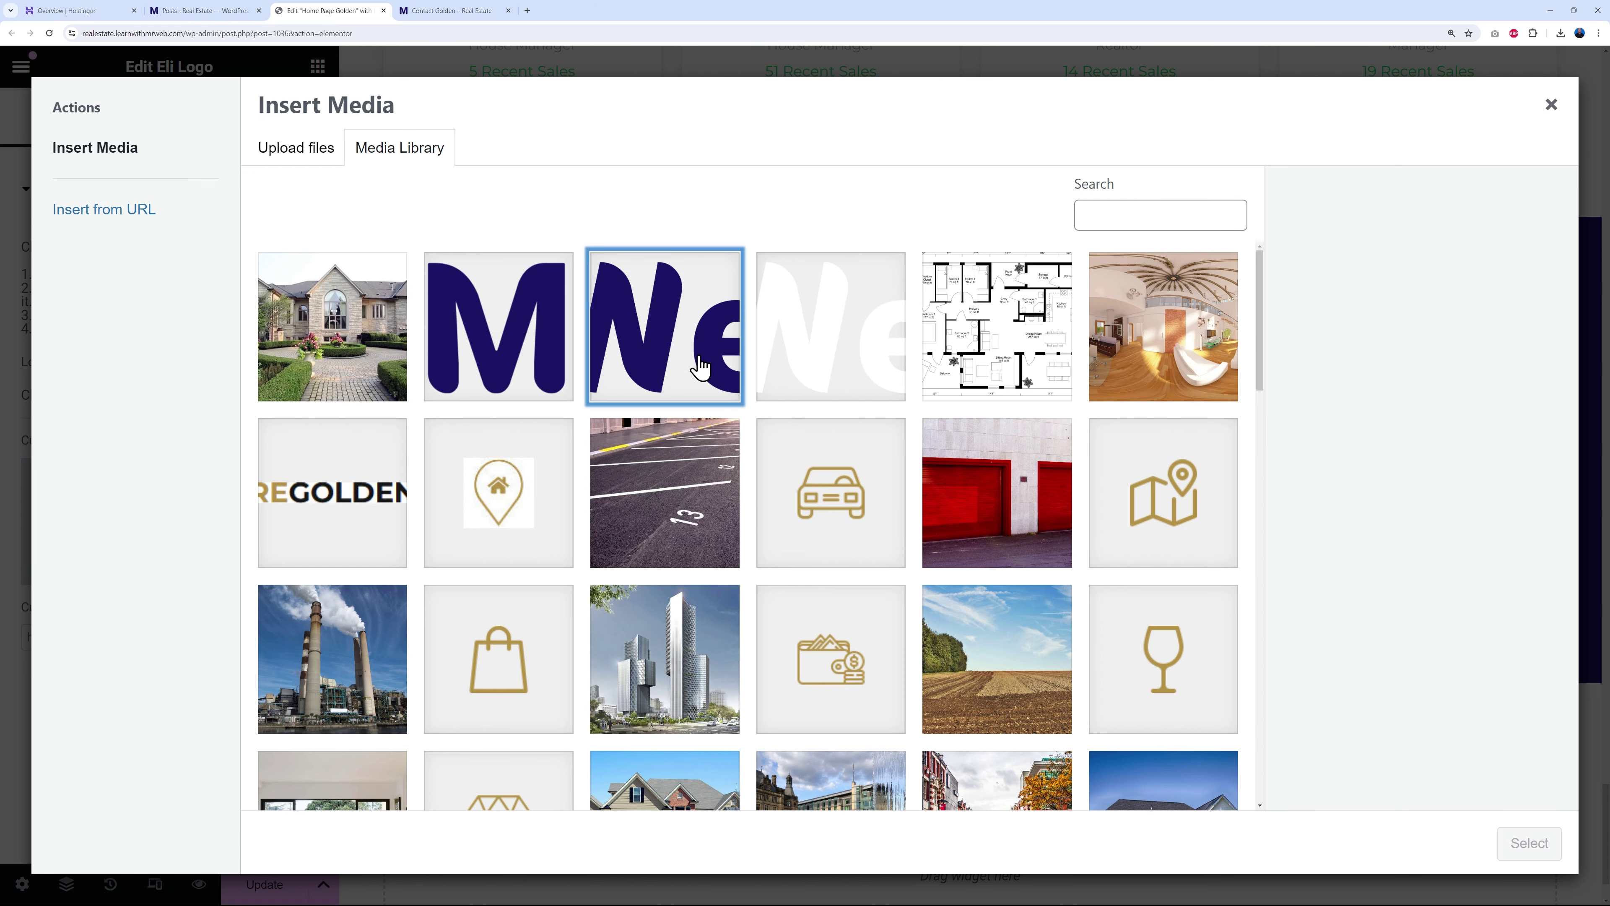
{"action": "left_click", "coordinate": [819, 352]}
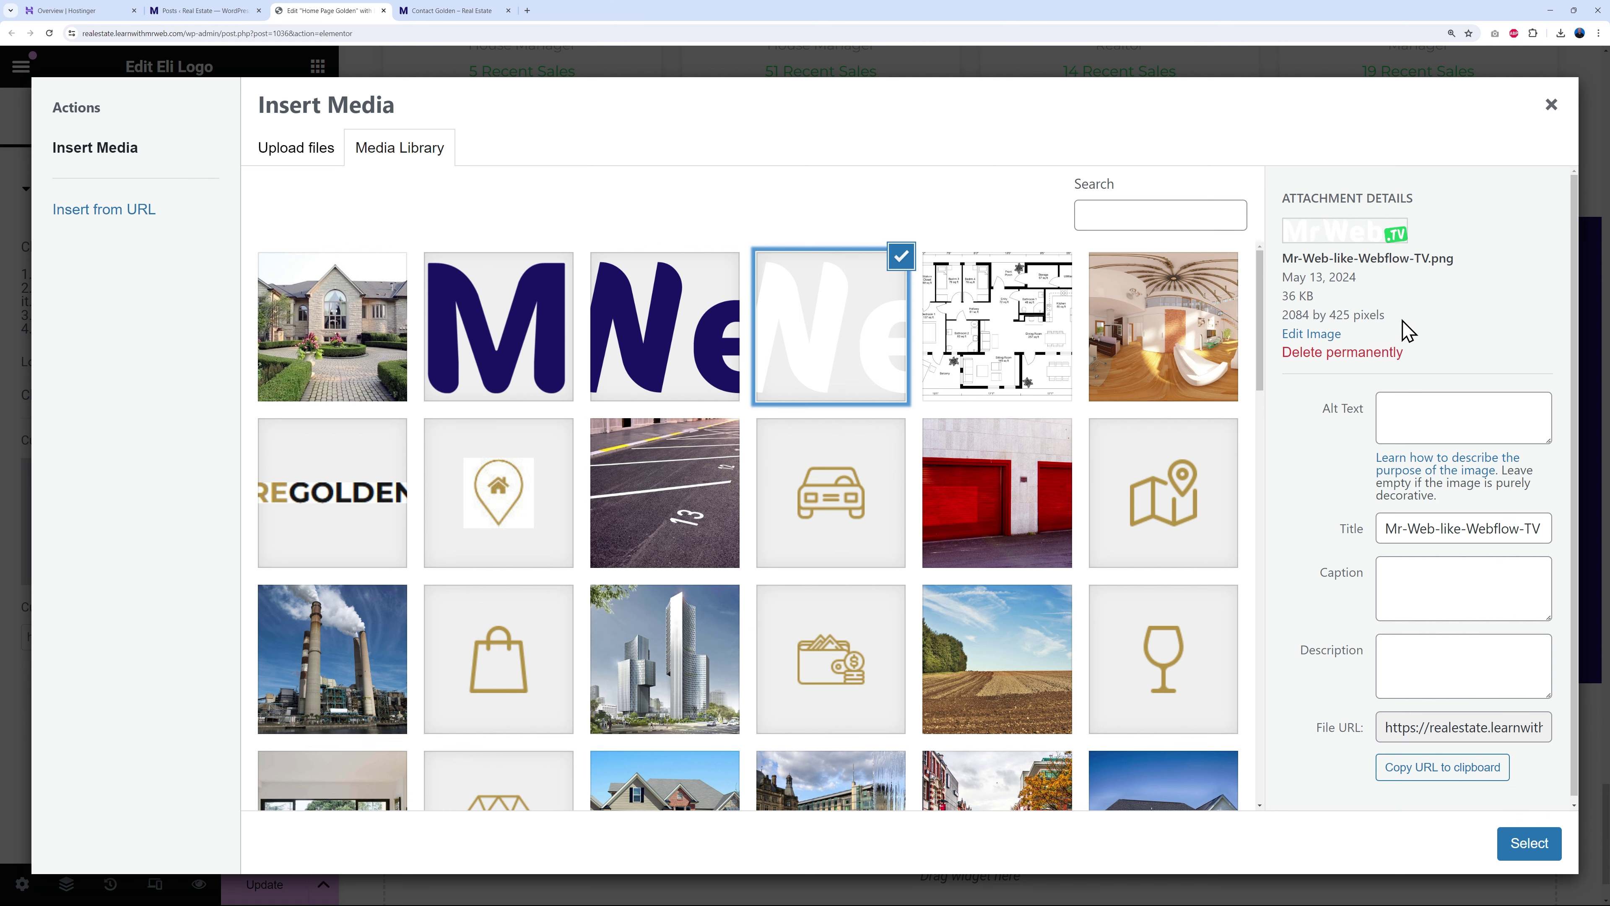
{"action": "left_click", "coordinate": [1531, 843]}
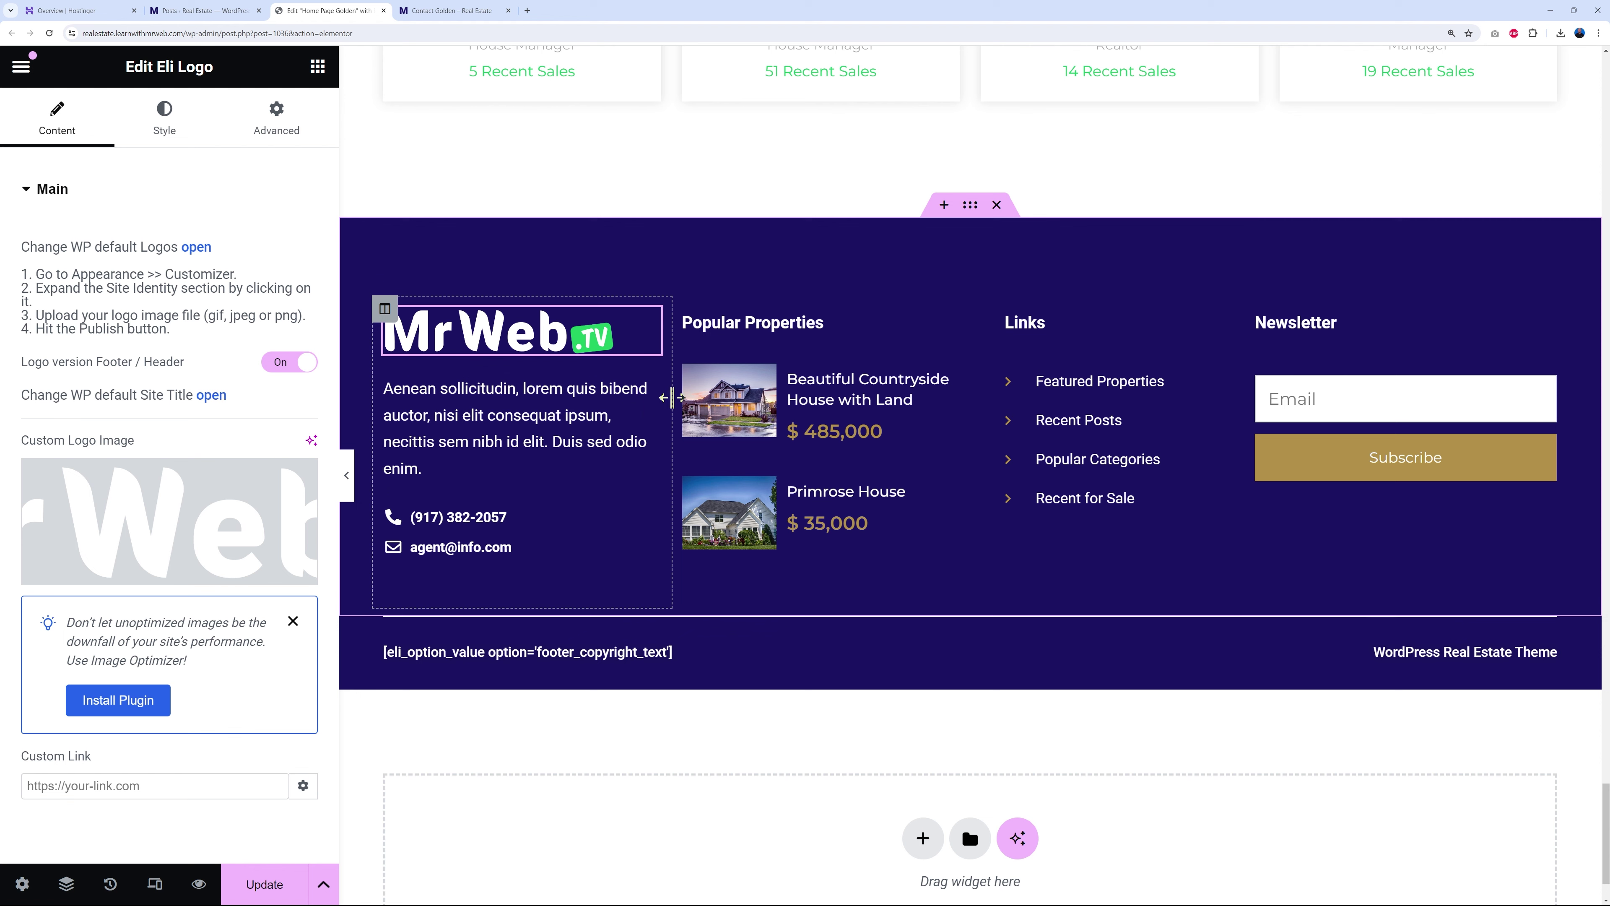
{"action": "left_click", "coordinate": [649, 388]}
{"action": "left_click_drag", "start_coordinate": [32, 375], "coordinate": [157, 459]}
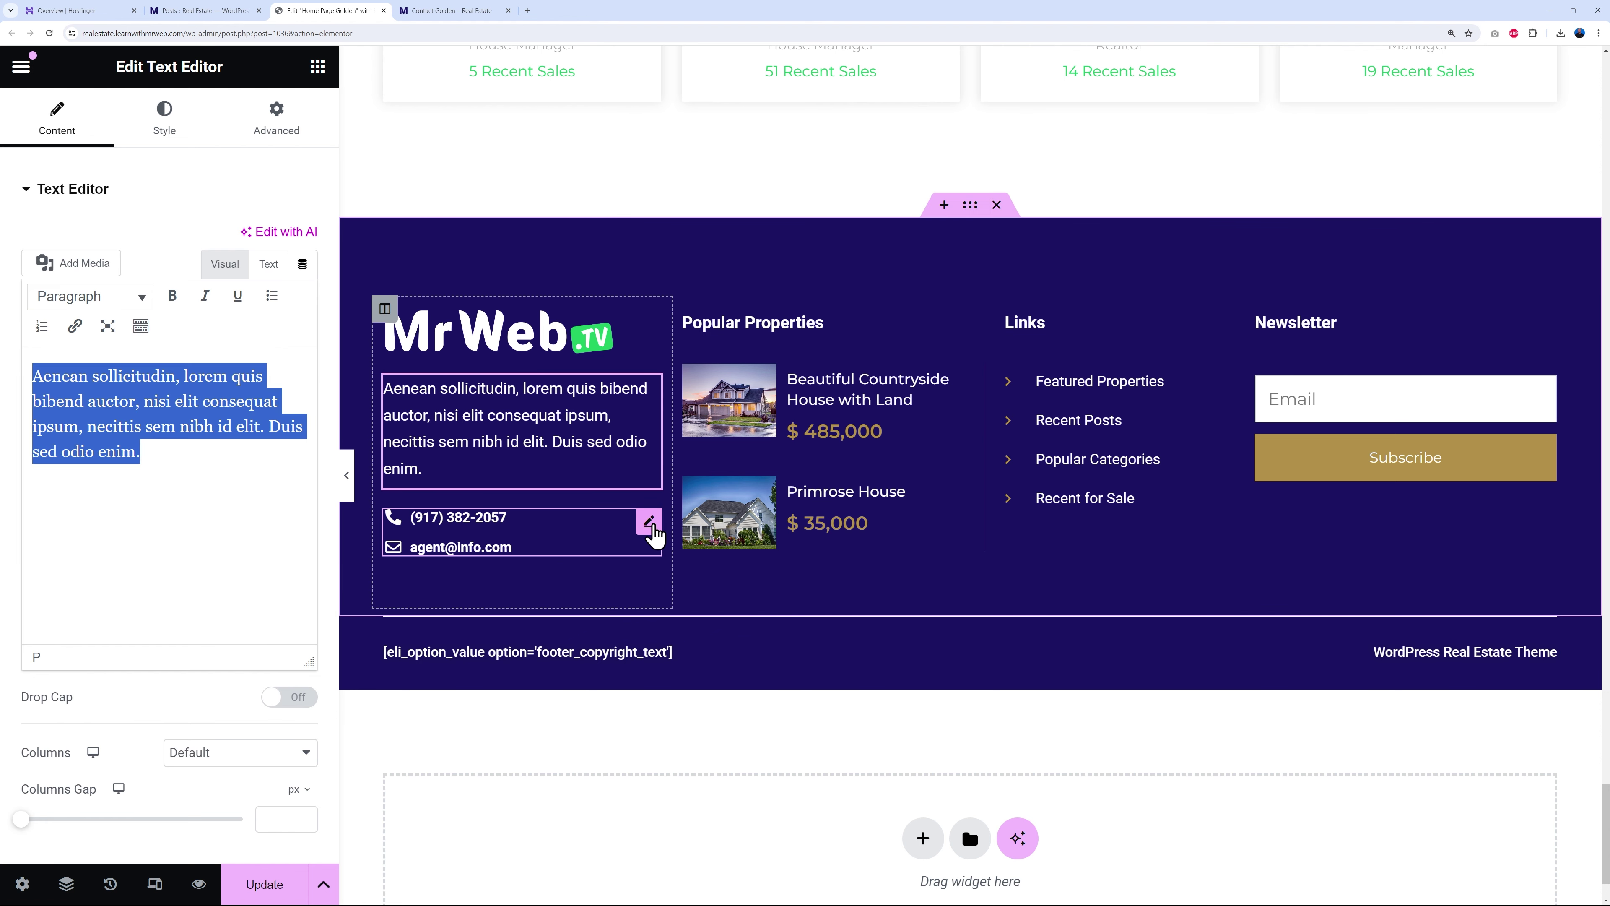
- Add a third contact list item, Youtube, with the Youtube icon and link #
{"action": "left_click", "coordinate": [650, 525]}
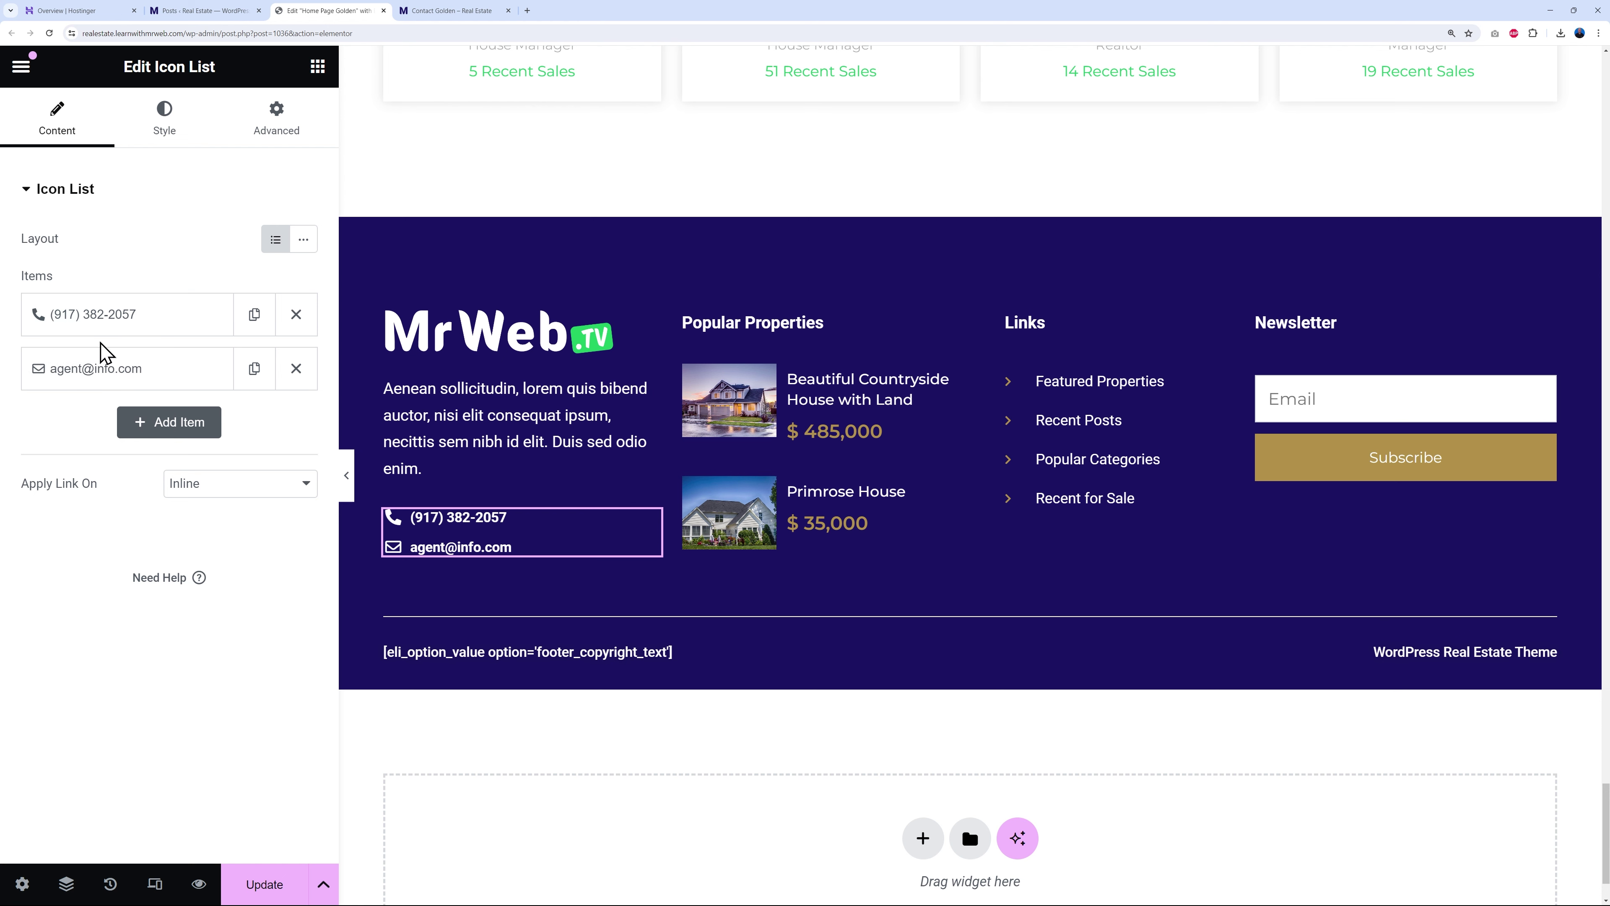
{"action": "left_click", "coordinate": [164, 422]}
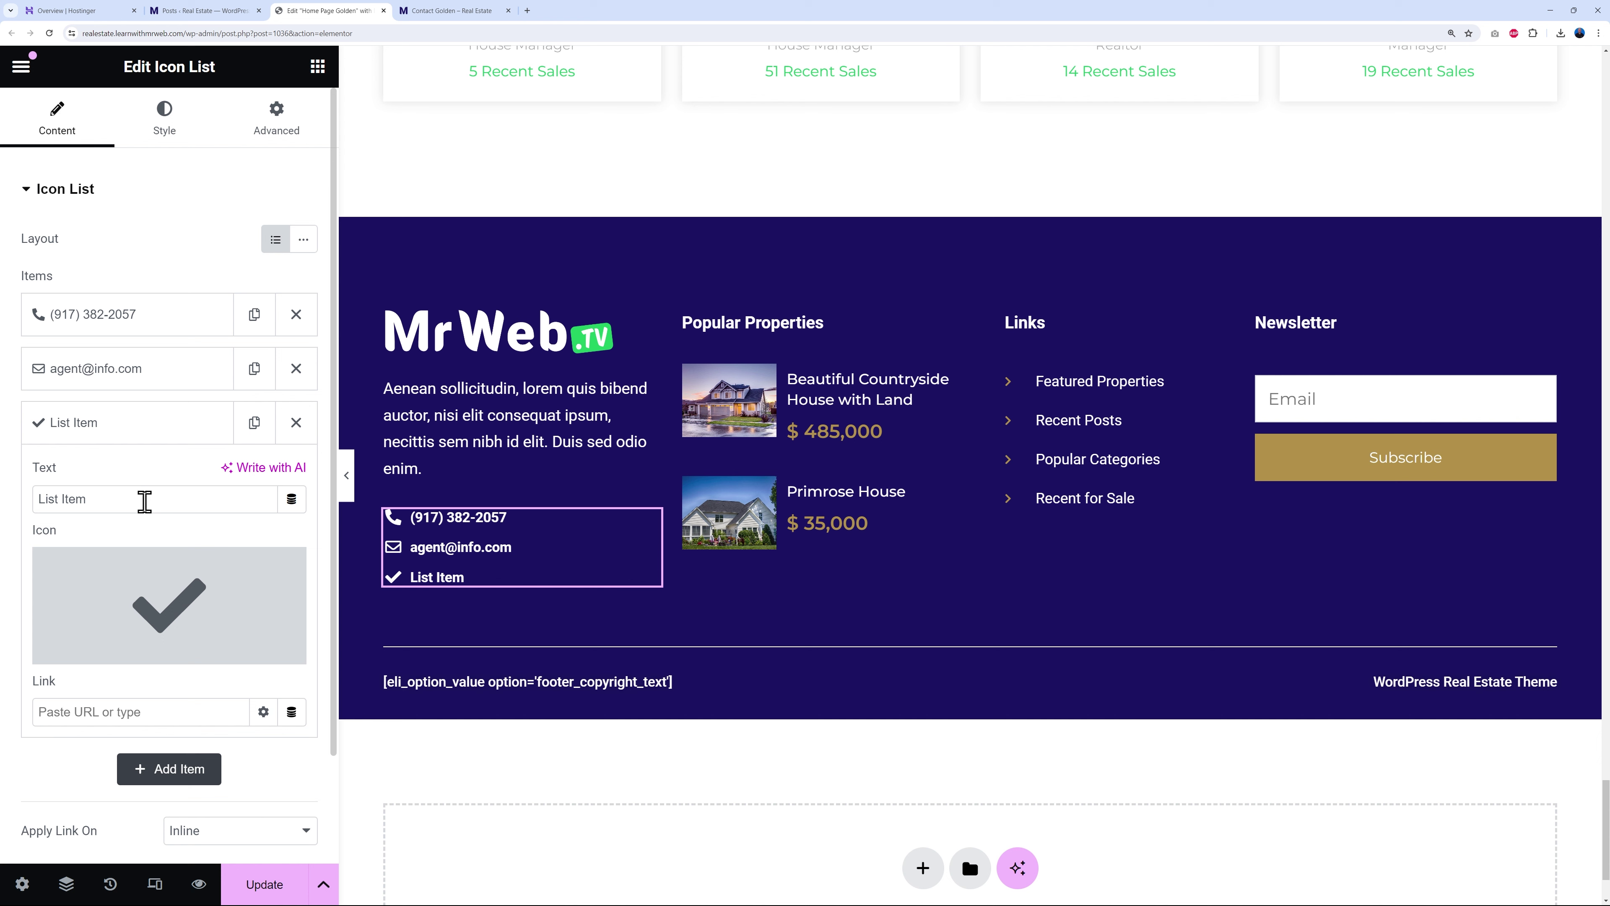
{"action": "double_click", "coordinate": [143, 499]}
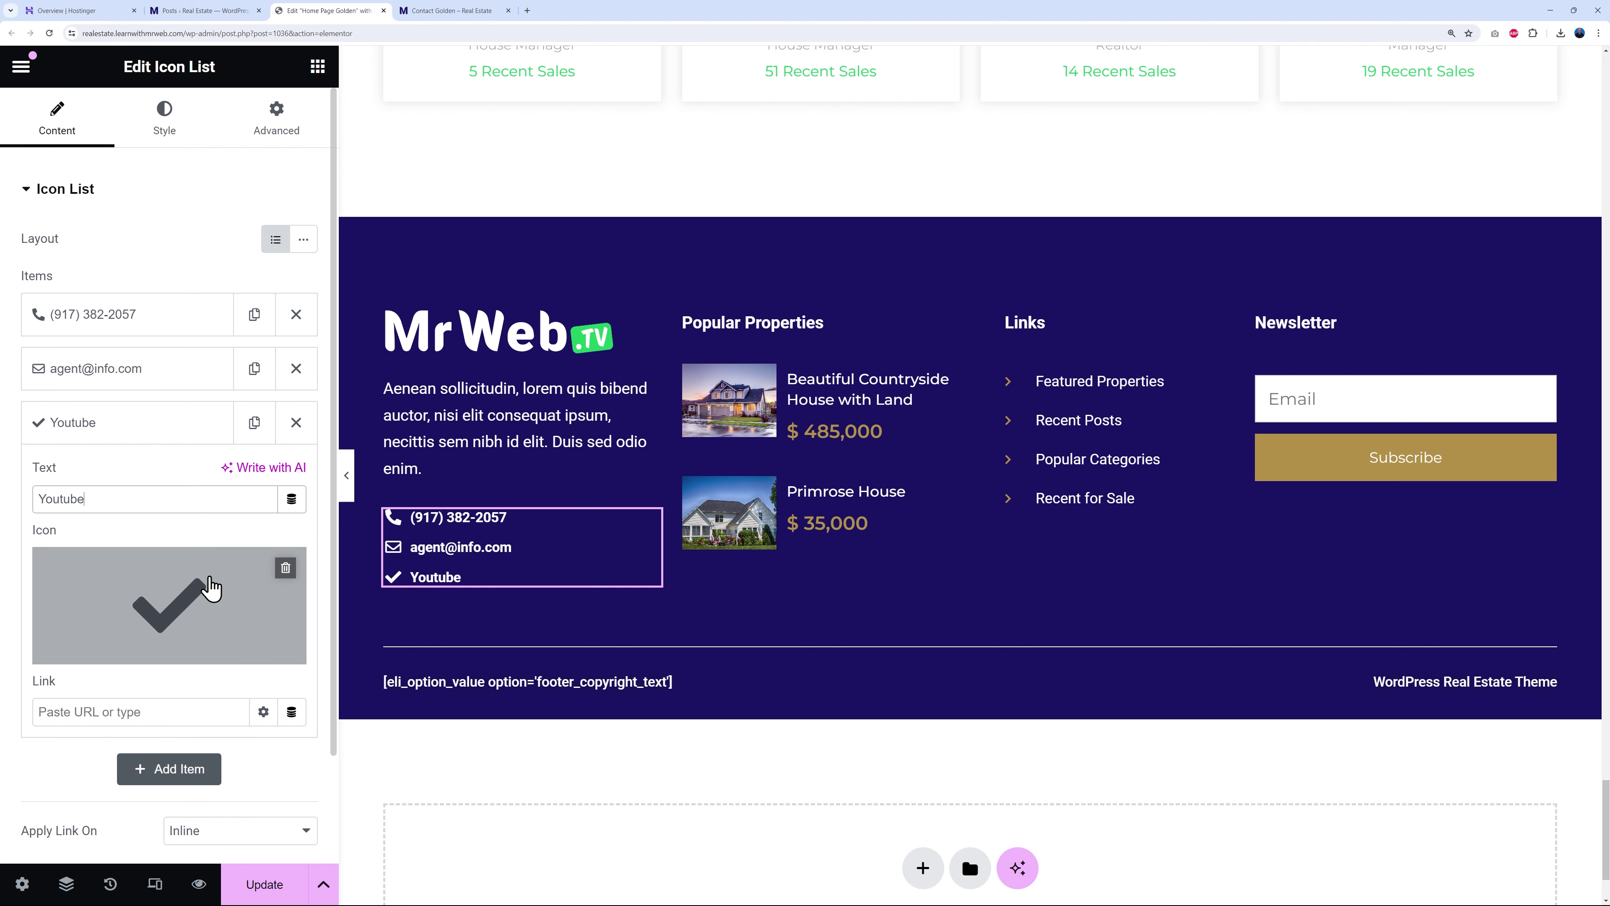
{"action": "left_click", "coordinate": [189, 617]}
{"action": "left_click", "coordinate": [672, 147]}
{"action": "type", "text": "youtu"}
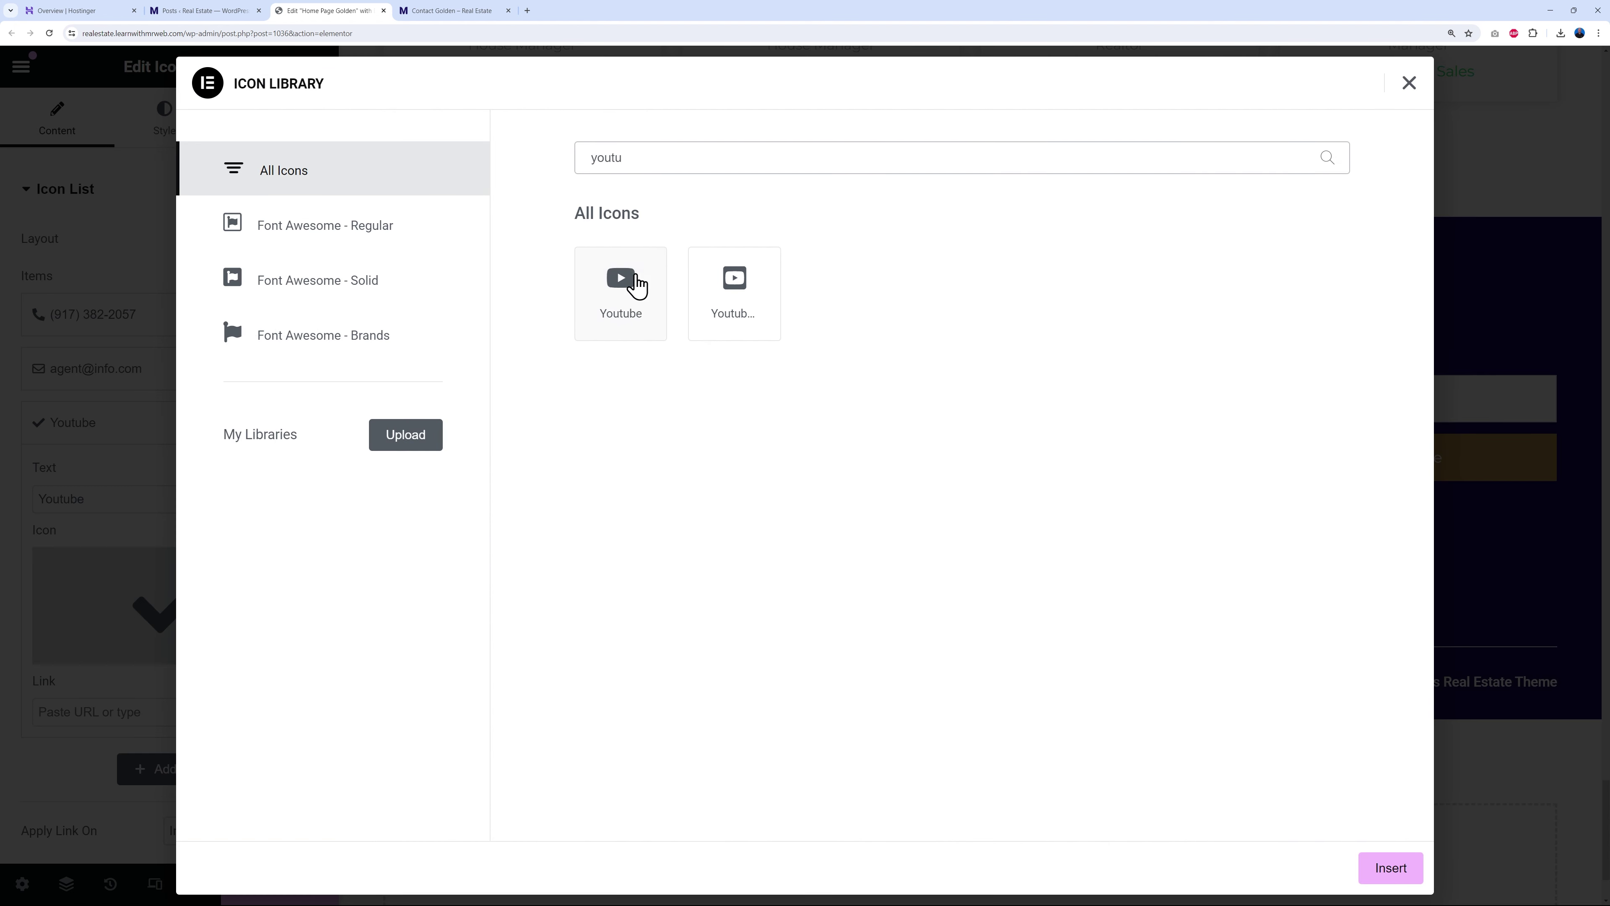
{"action": "left_click", "coordinate": [636, 284]}
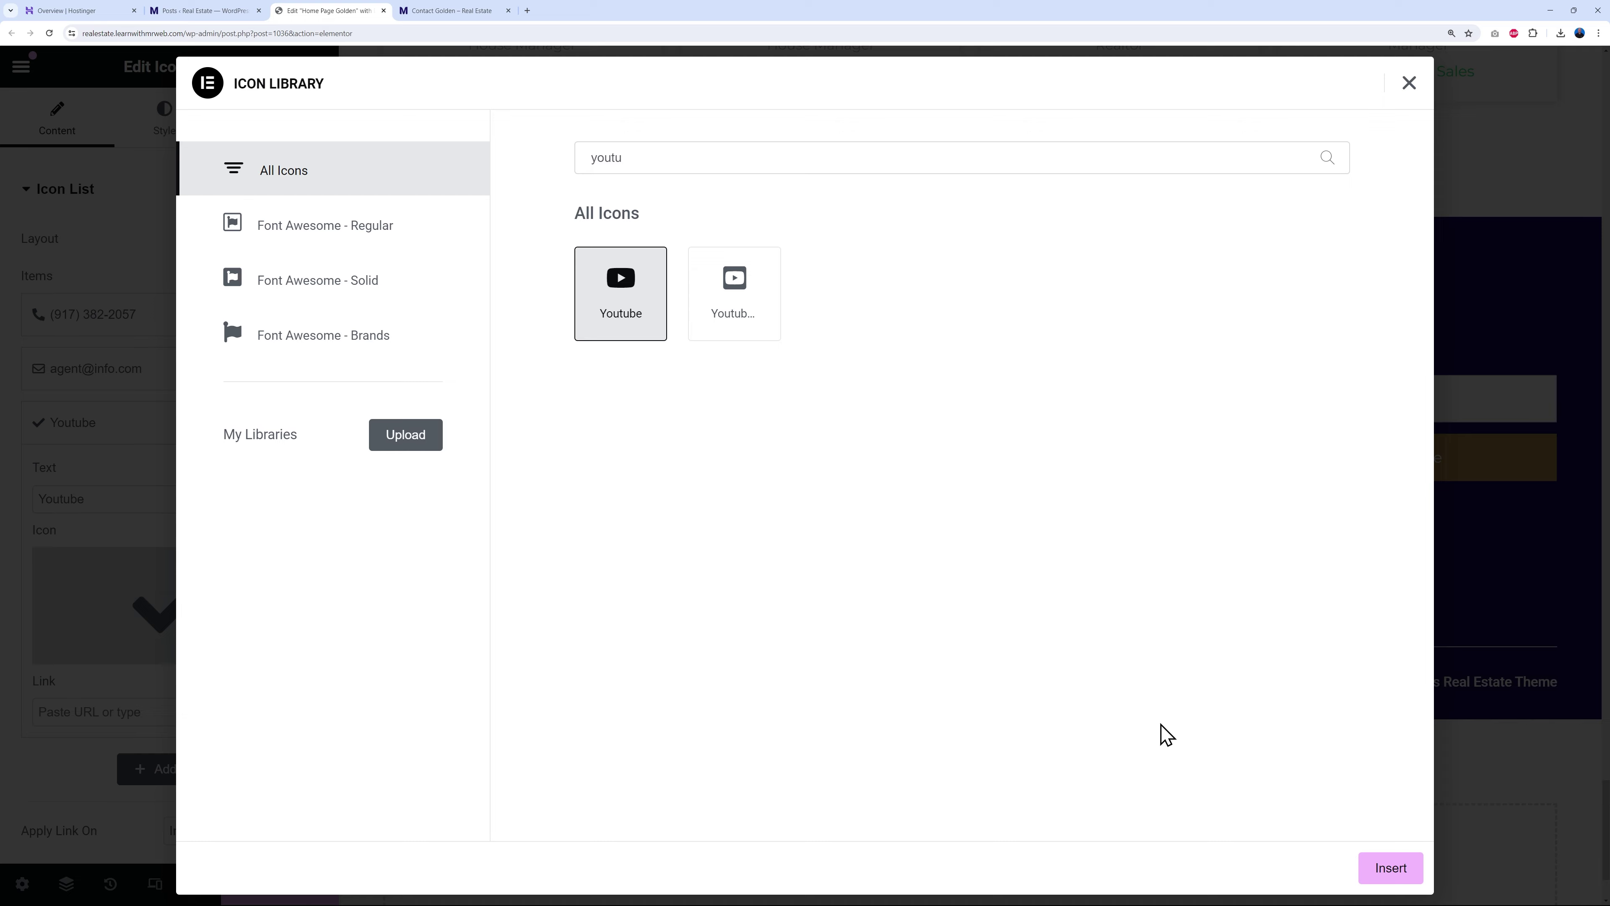
{"action": "left_click", "coordinate": [1385, 868]}
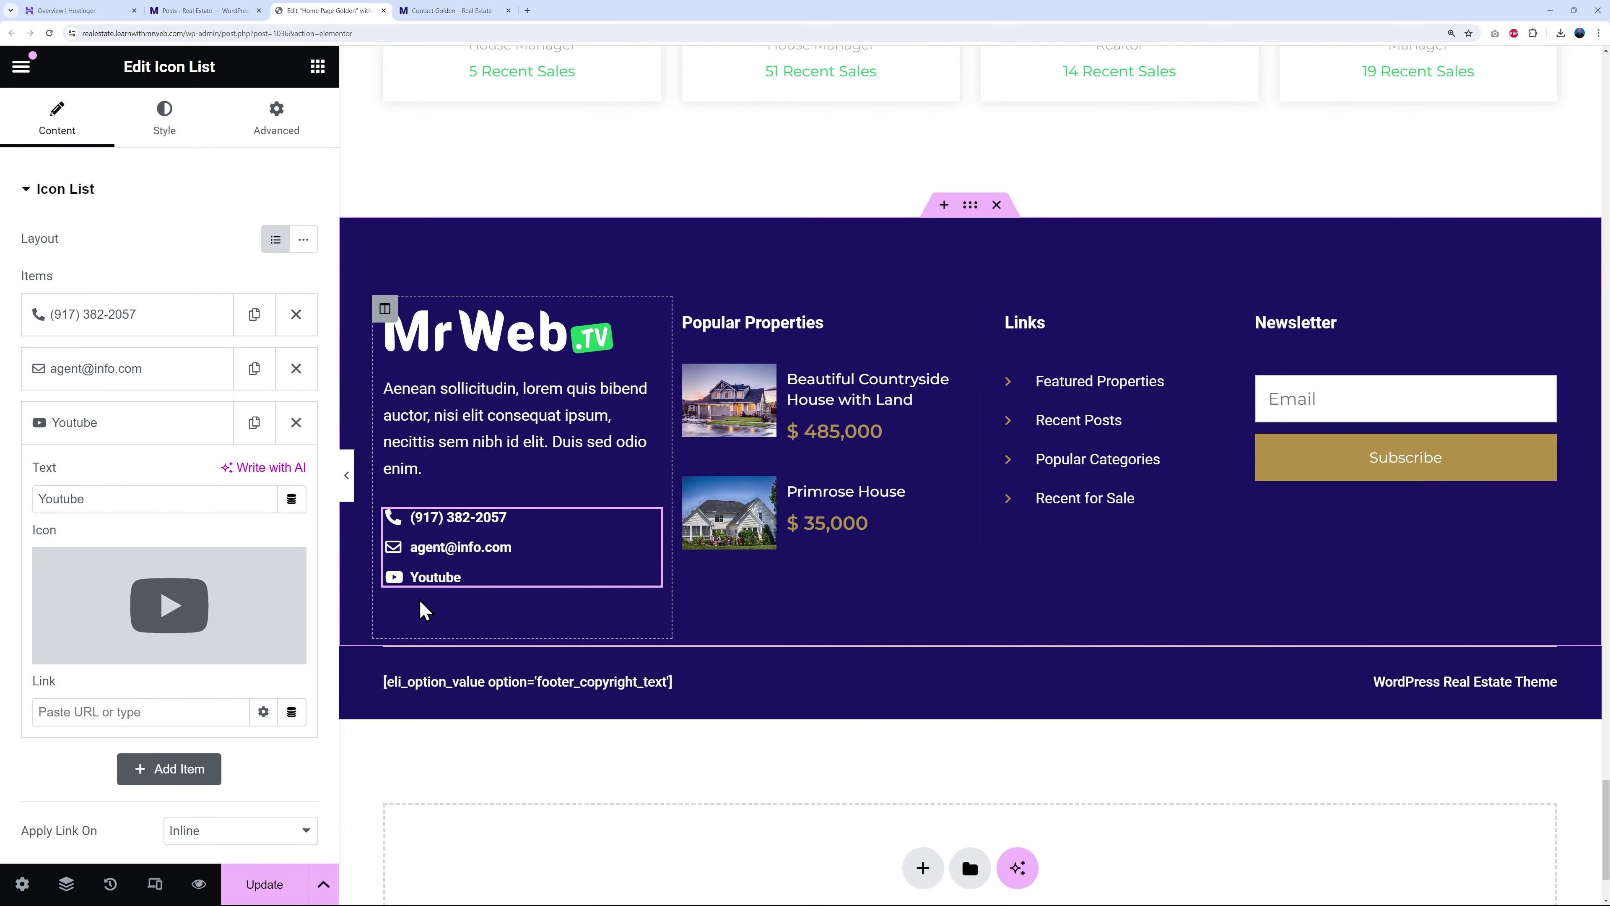
{"action": "left_click", "coordinate": [166, 712]}
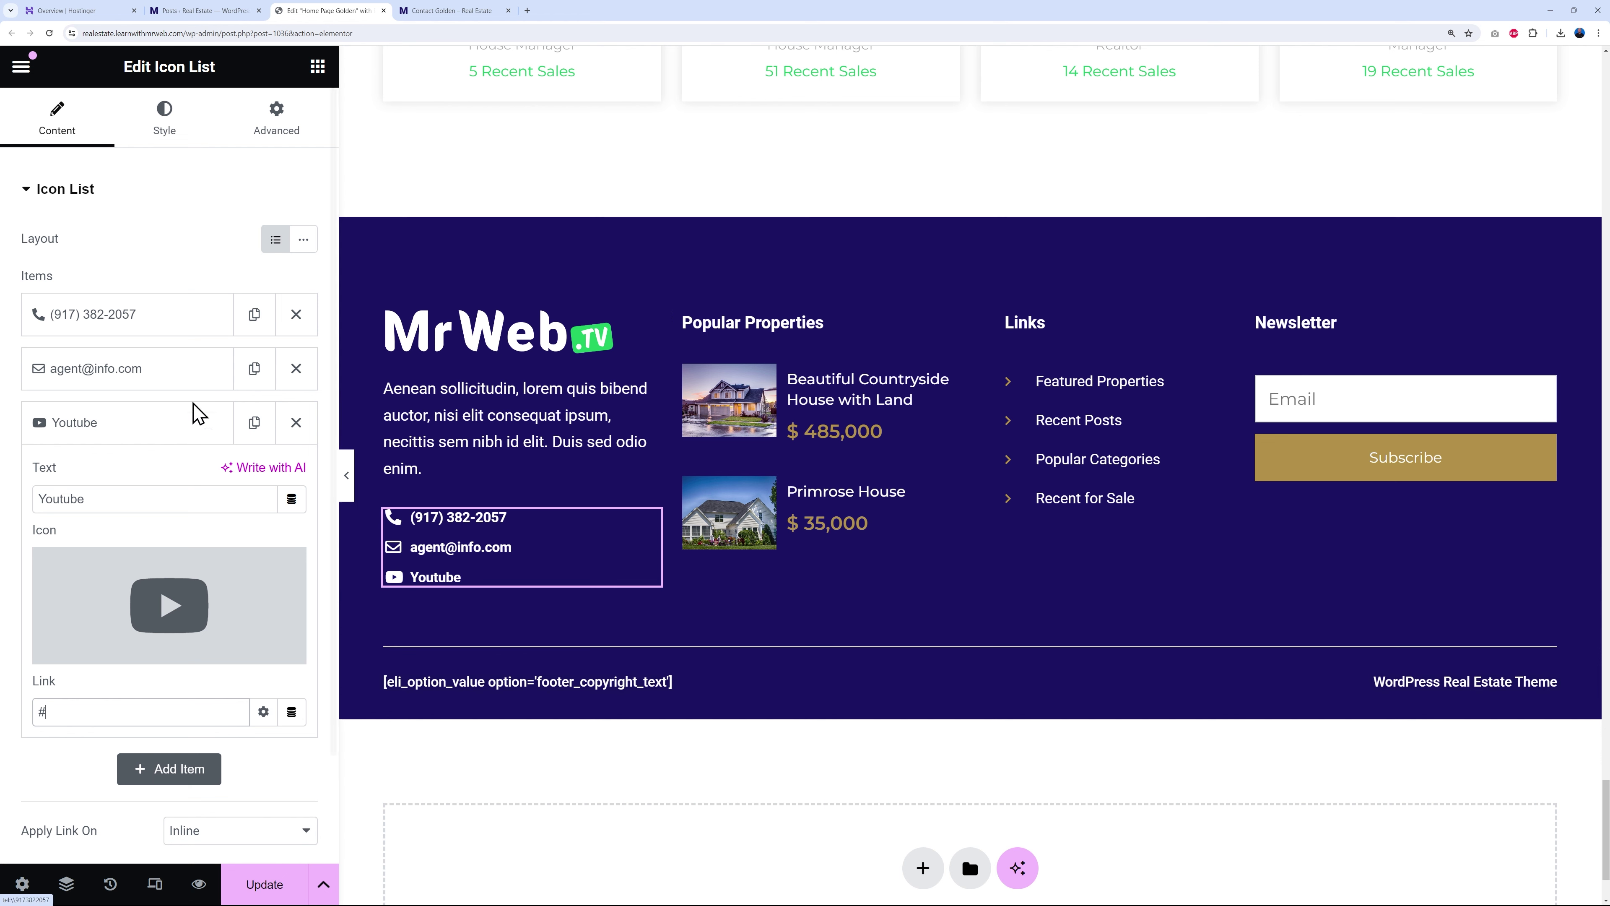
{"action": "left_click", "coordinate": [159, 137]}
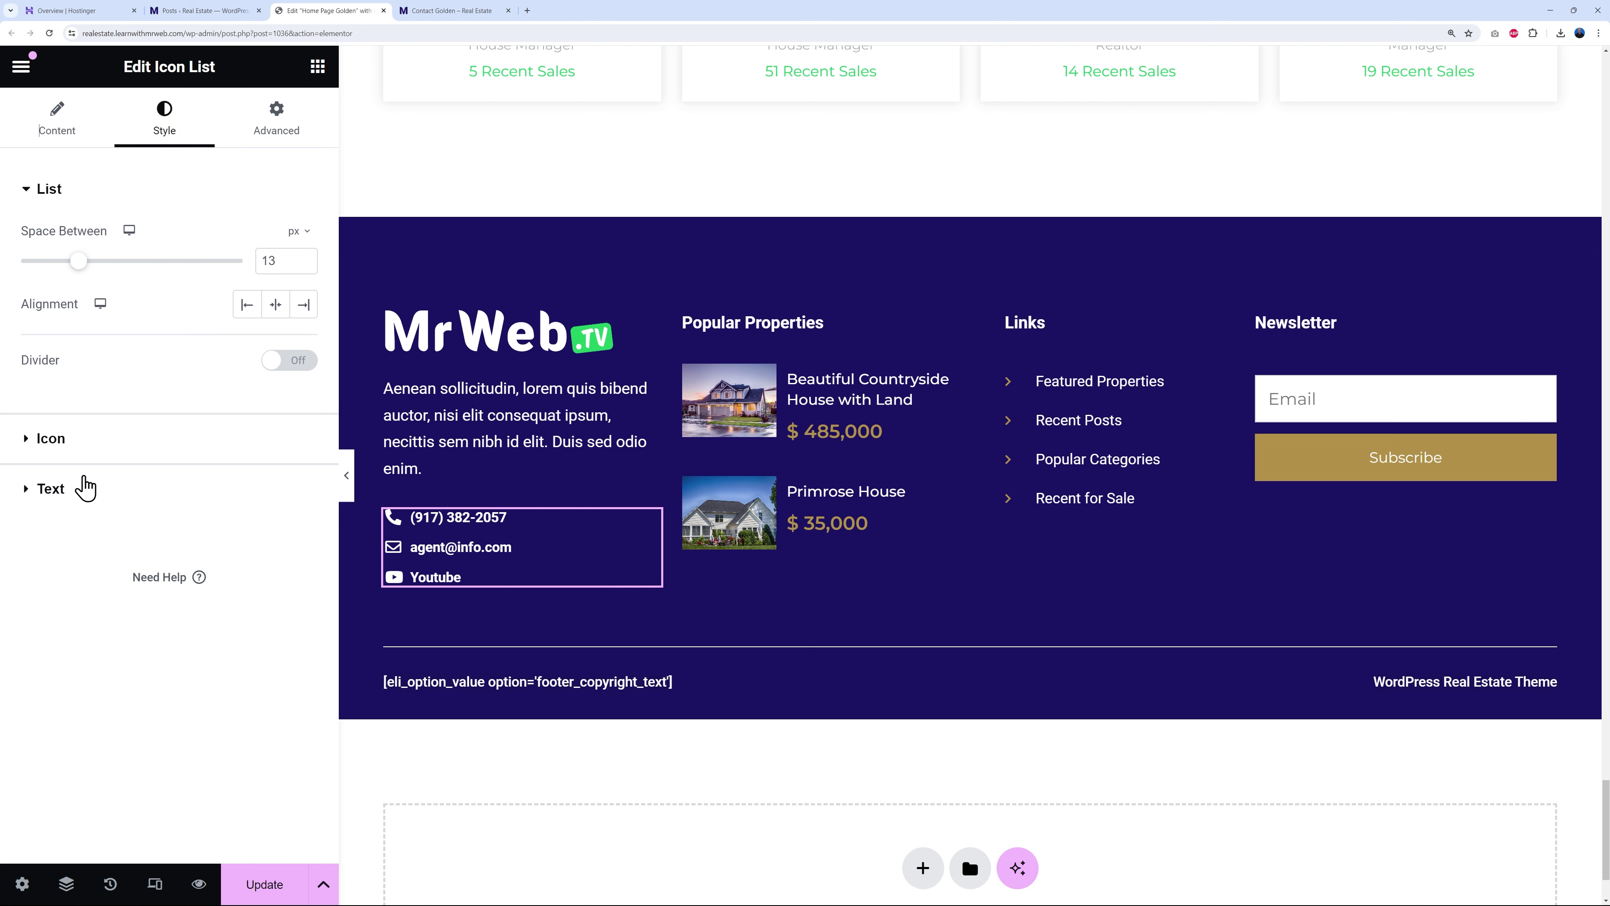
- Set the contact list's text and icon hover colours to the Primary green global colour
{"action": "left_click", "coordinate": [51, 489]}
{"action": "left_click", "coordinate": [235, 431]}
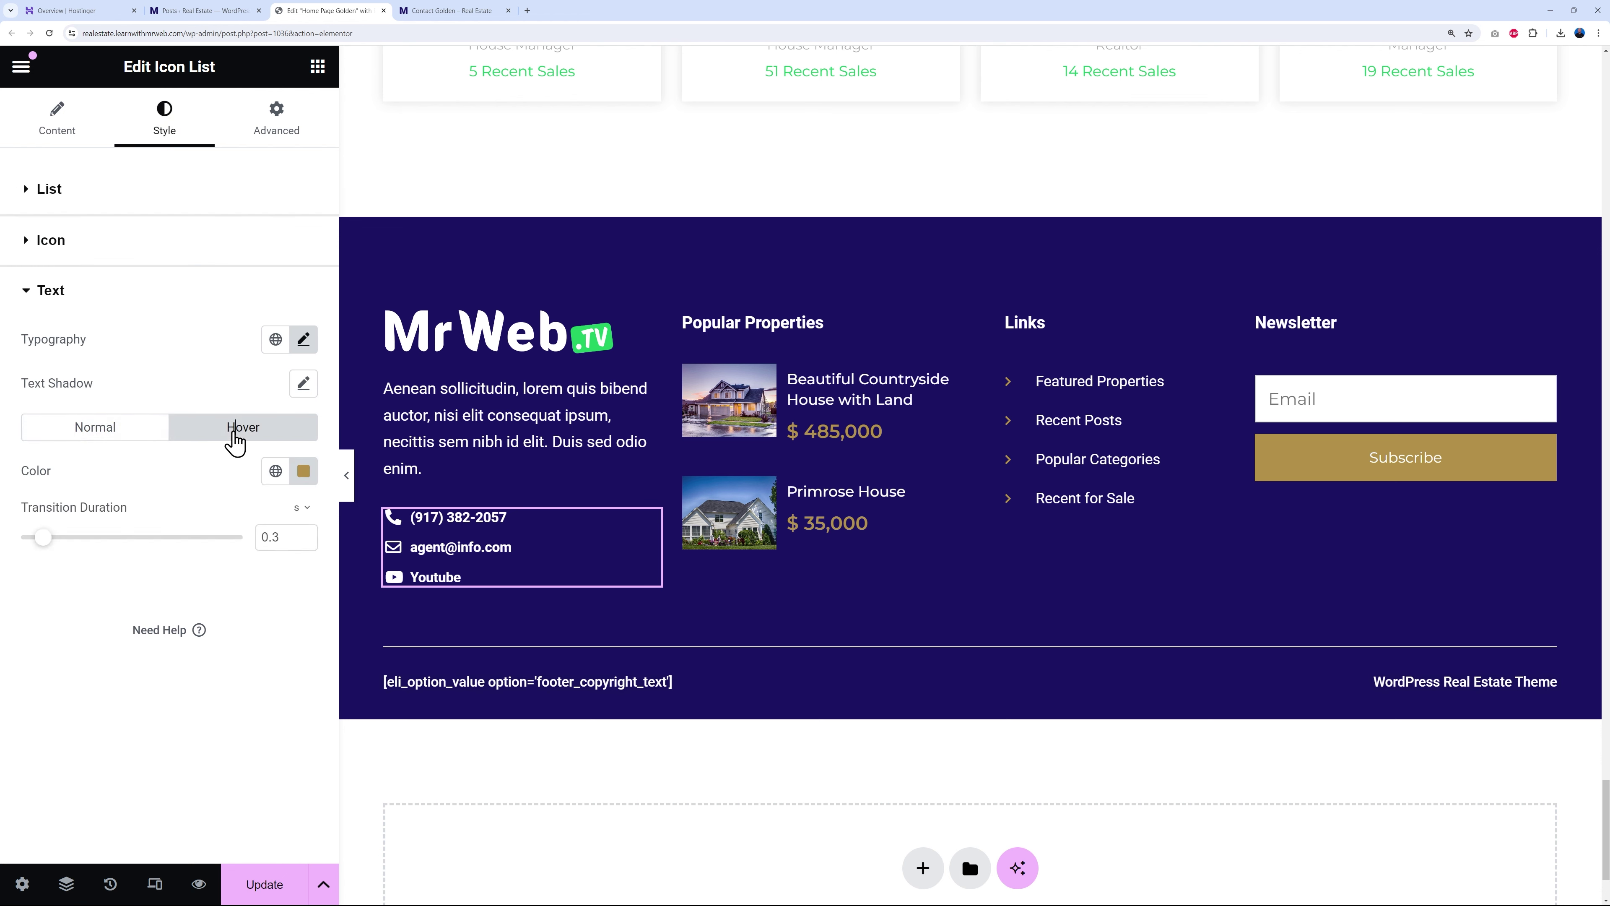
{"action": "left_click", "coordinate": [275, 470]}
{"action": "left_click", "coordinate": [137, 566]}
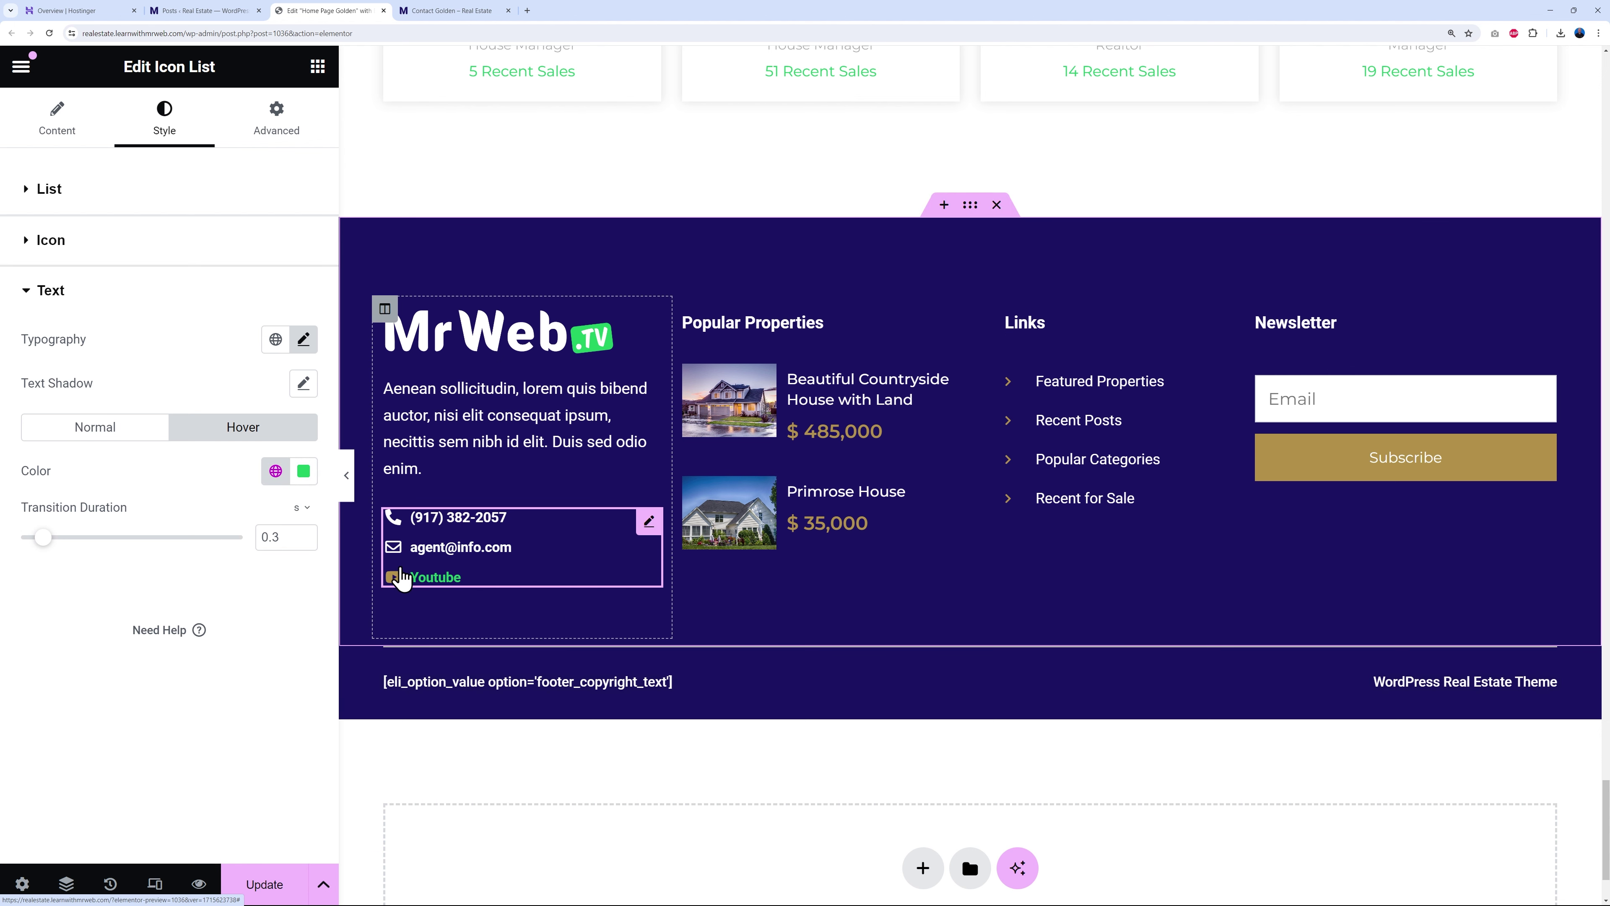
{"action": "left_click", "coordinate": [72, 242]}
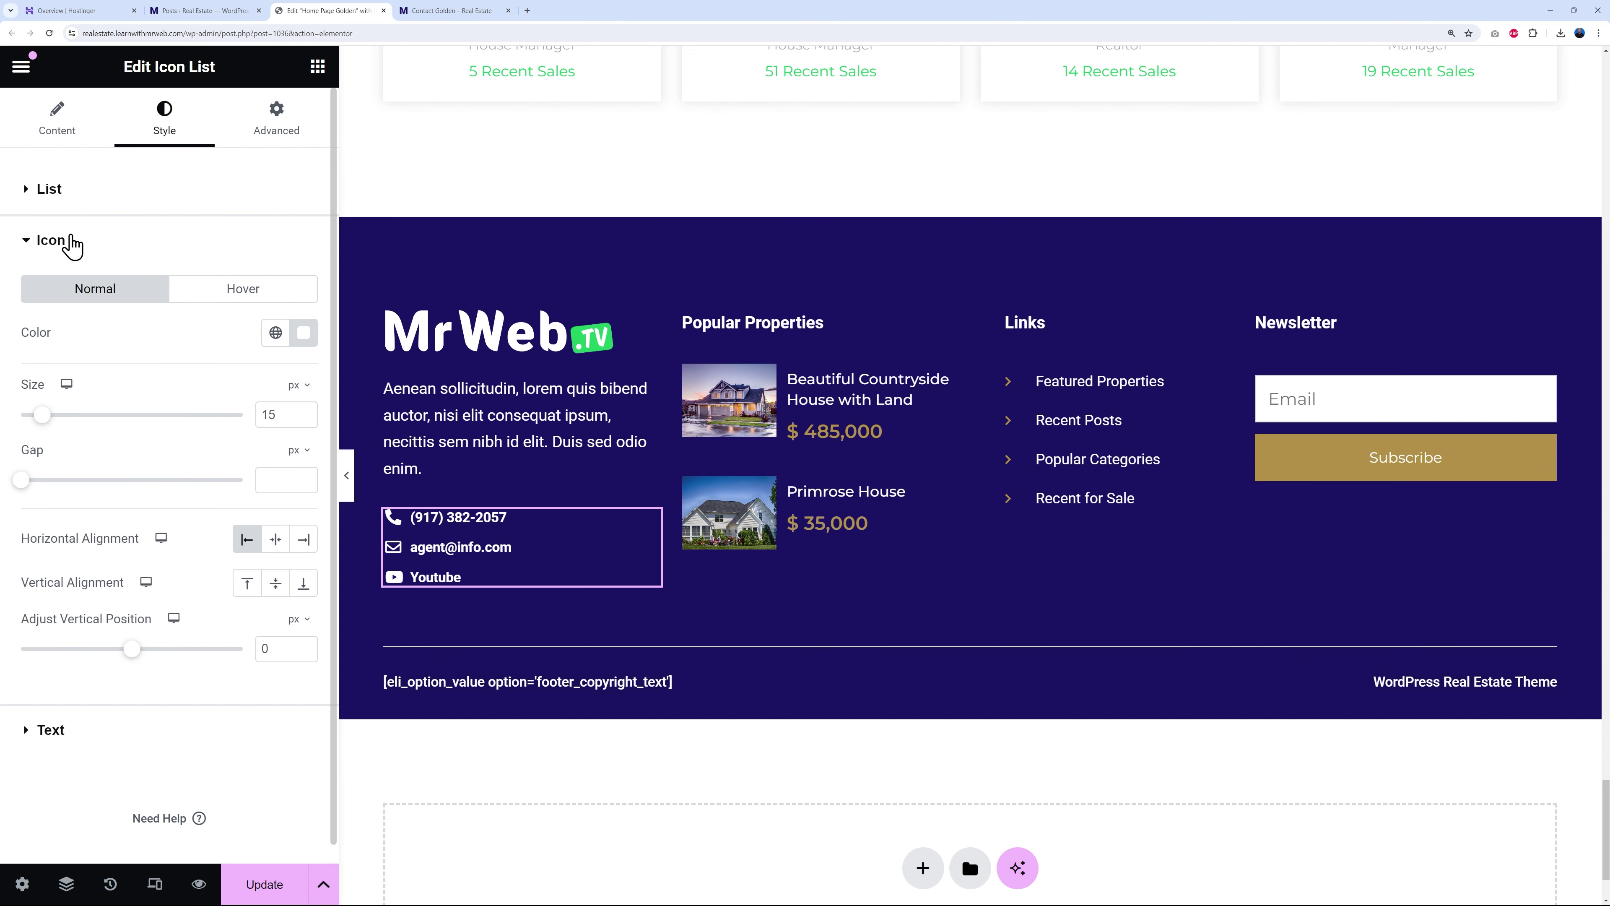
{"action": "left_click", "coordinate": [249, 291]}
{"action": "left_click", "coordinate": [274, 333]}
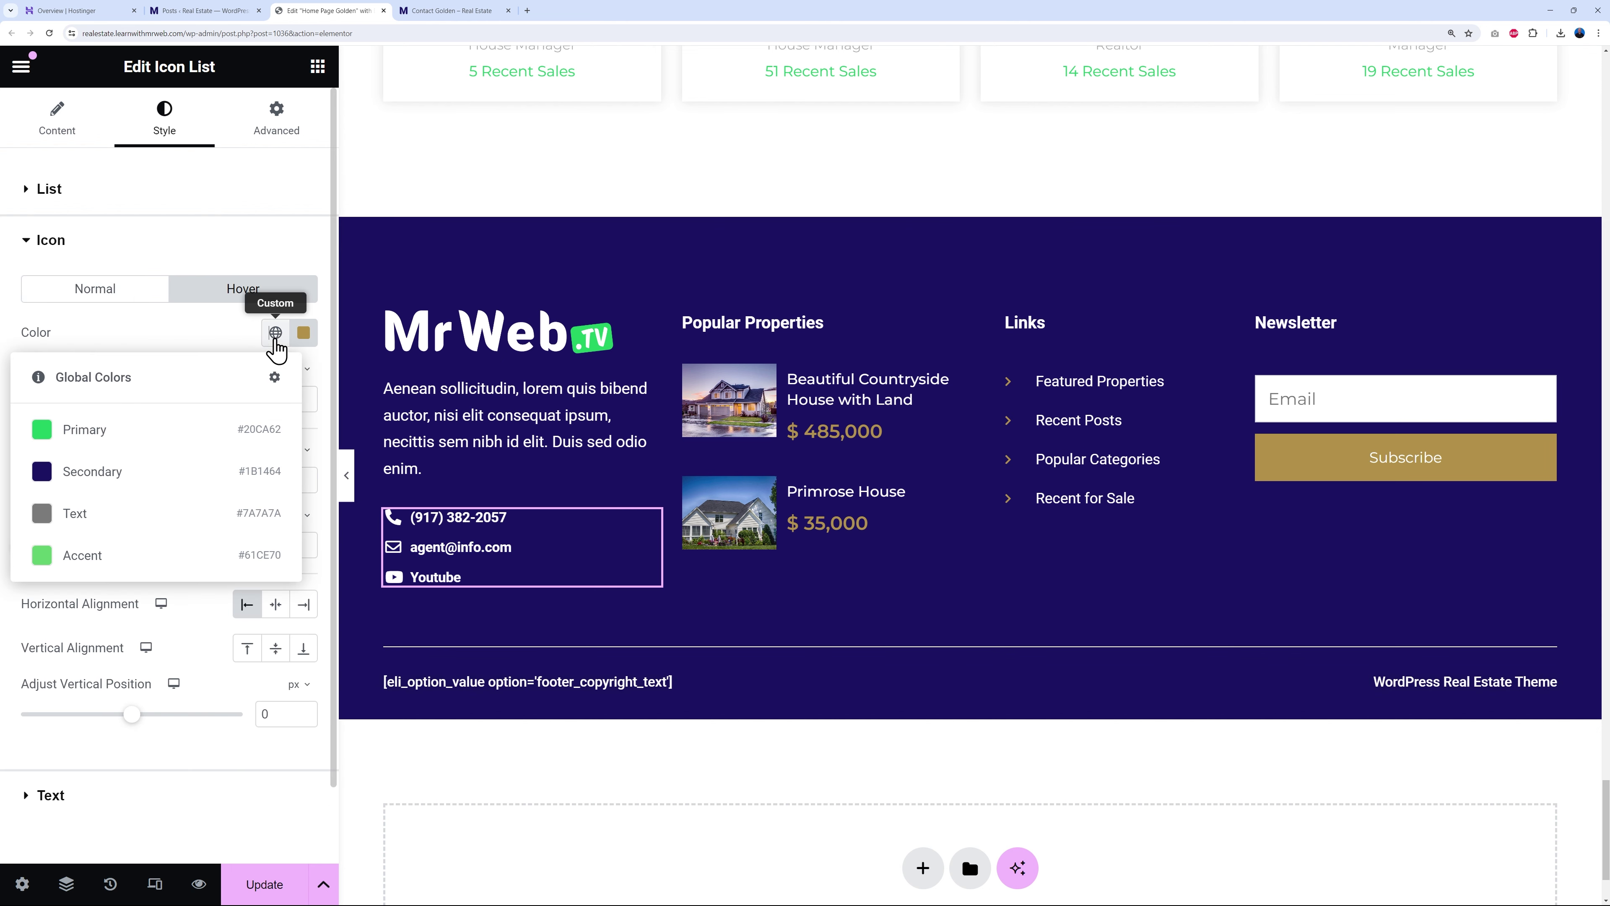
{"action": "left_click", "coordinate": [77, 444]}
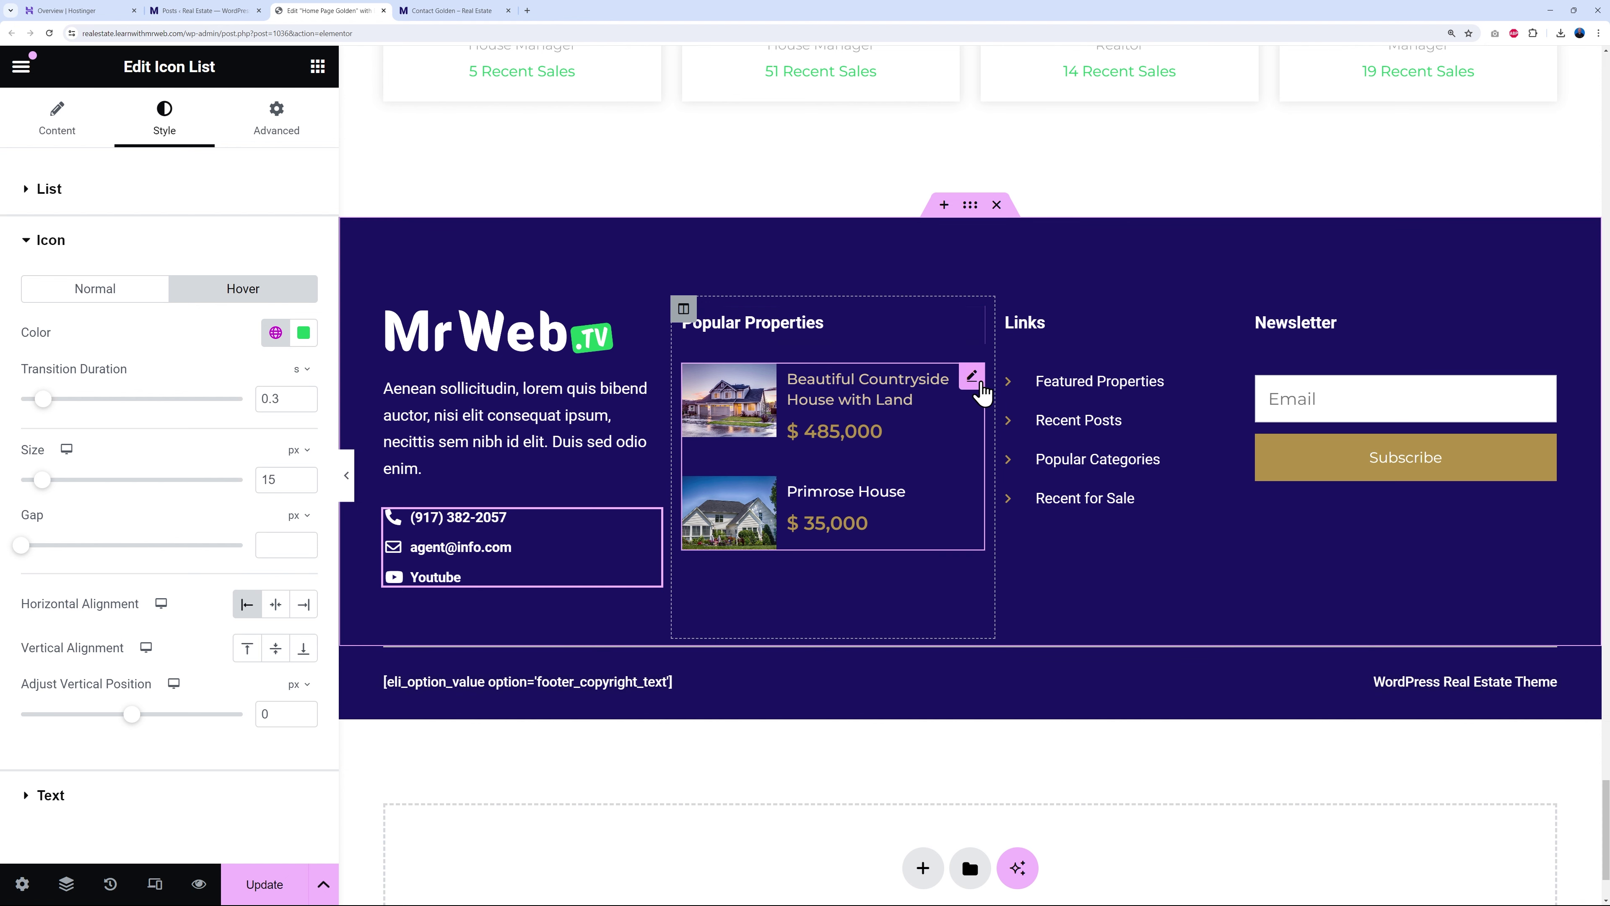
- Set the Popular Properties listings limit to 3 results so Kingston House appears
{"action": "left_click", "coordinate": [971, 375]}
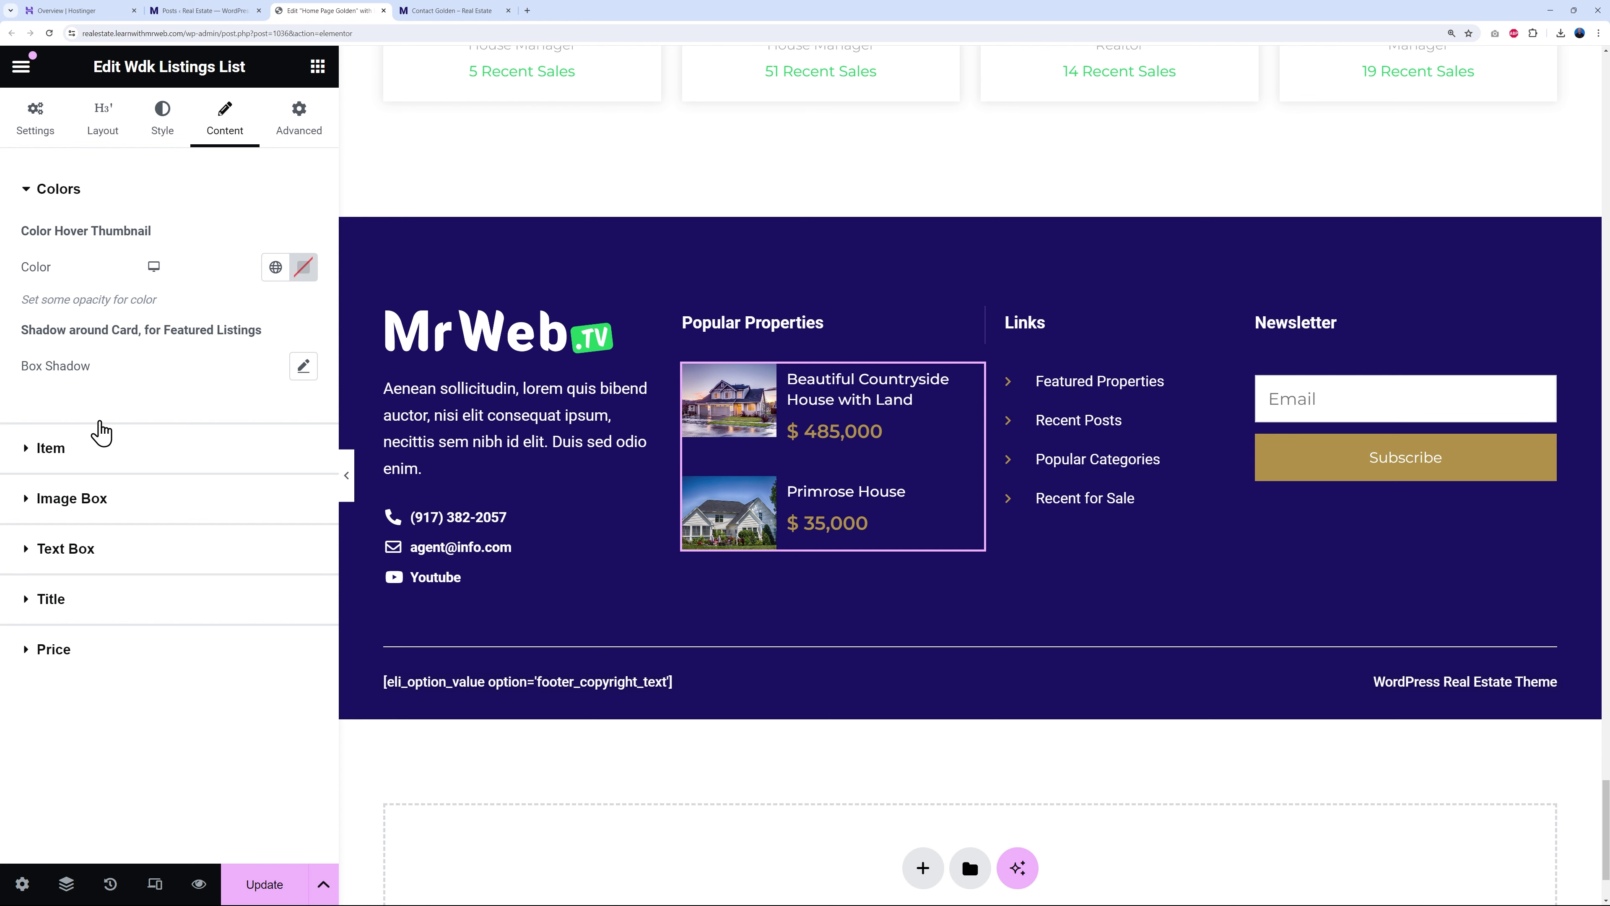
{"action": "left_click", "coordinate": [34, 127]}
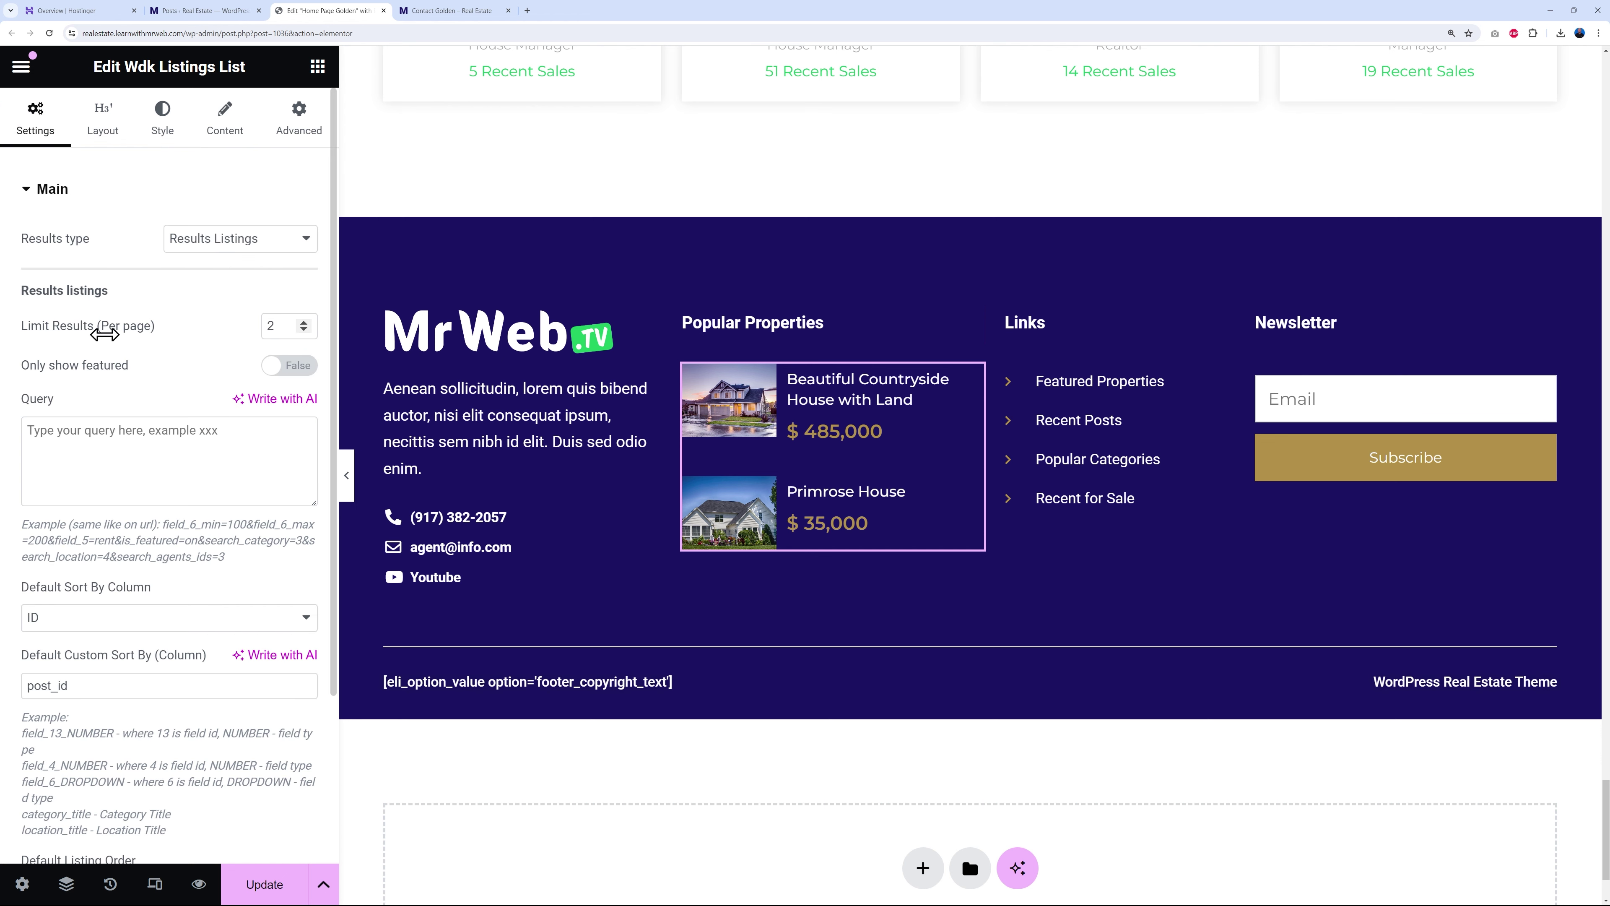
{"action": "left_click", "coordinate": [305, 323]}
{"action": "left_click", "coordinate": [304, 322]}
{"action": "left_click", "coordinate": [303, 329]}
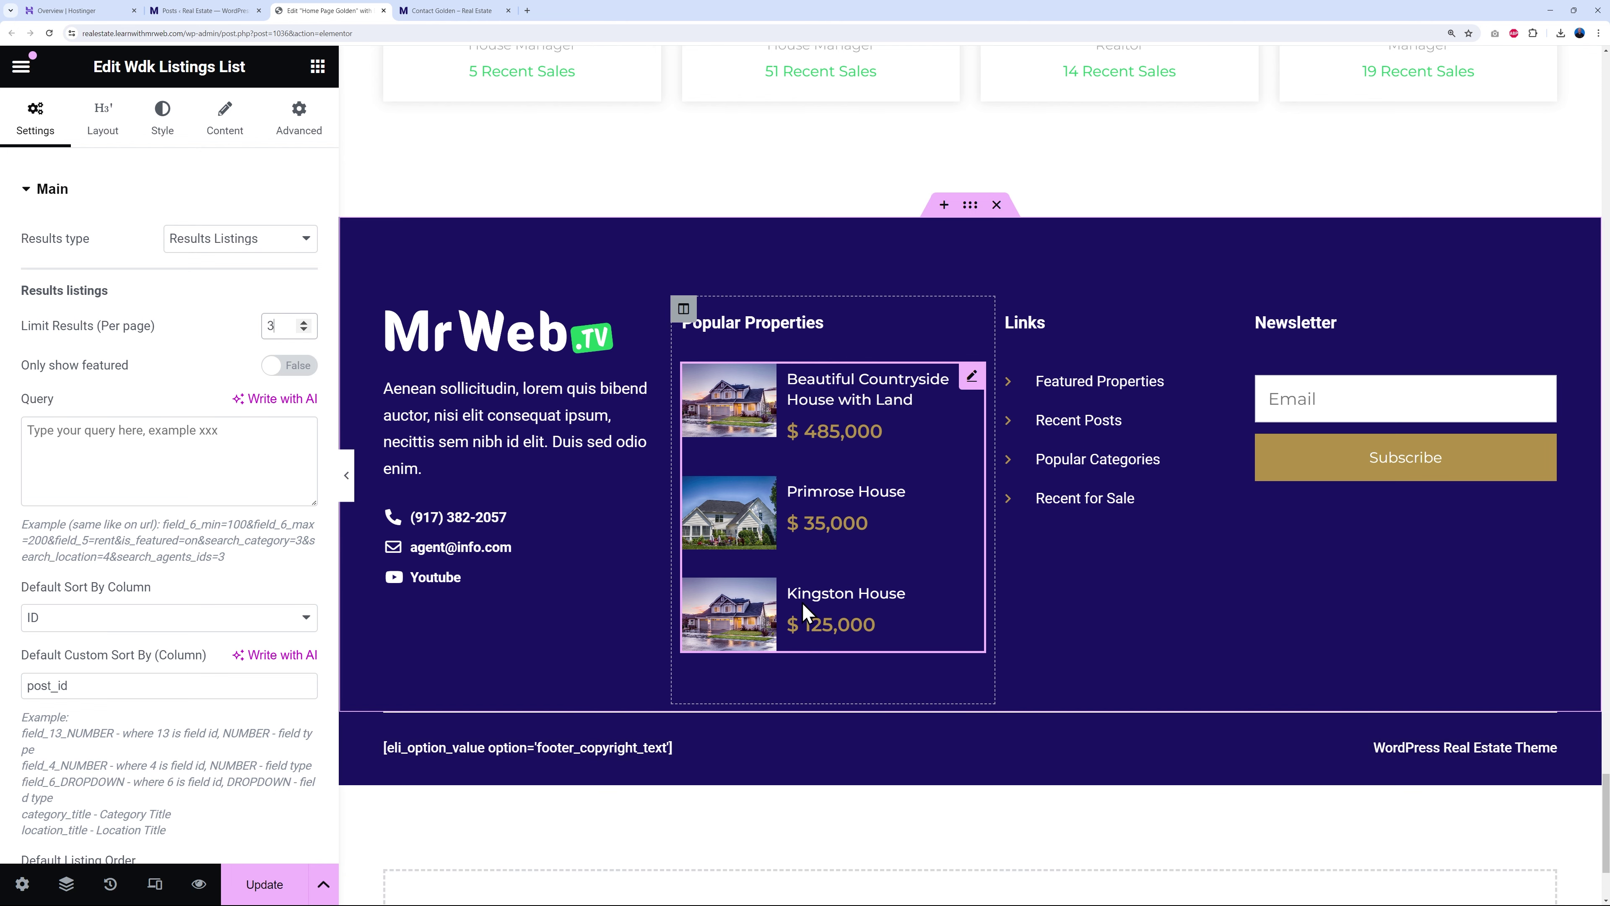
{"action": "scroll", "coordinate": [237, 540], "scroll_direction": "down", "scroll_amount": 2}
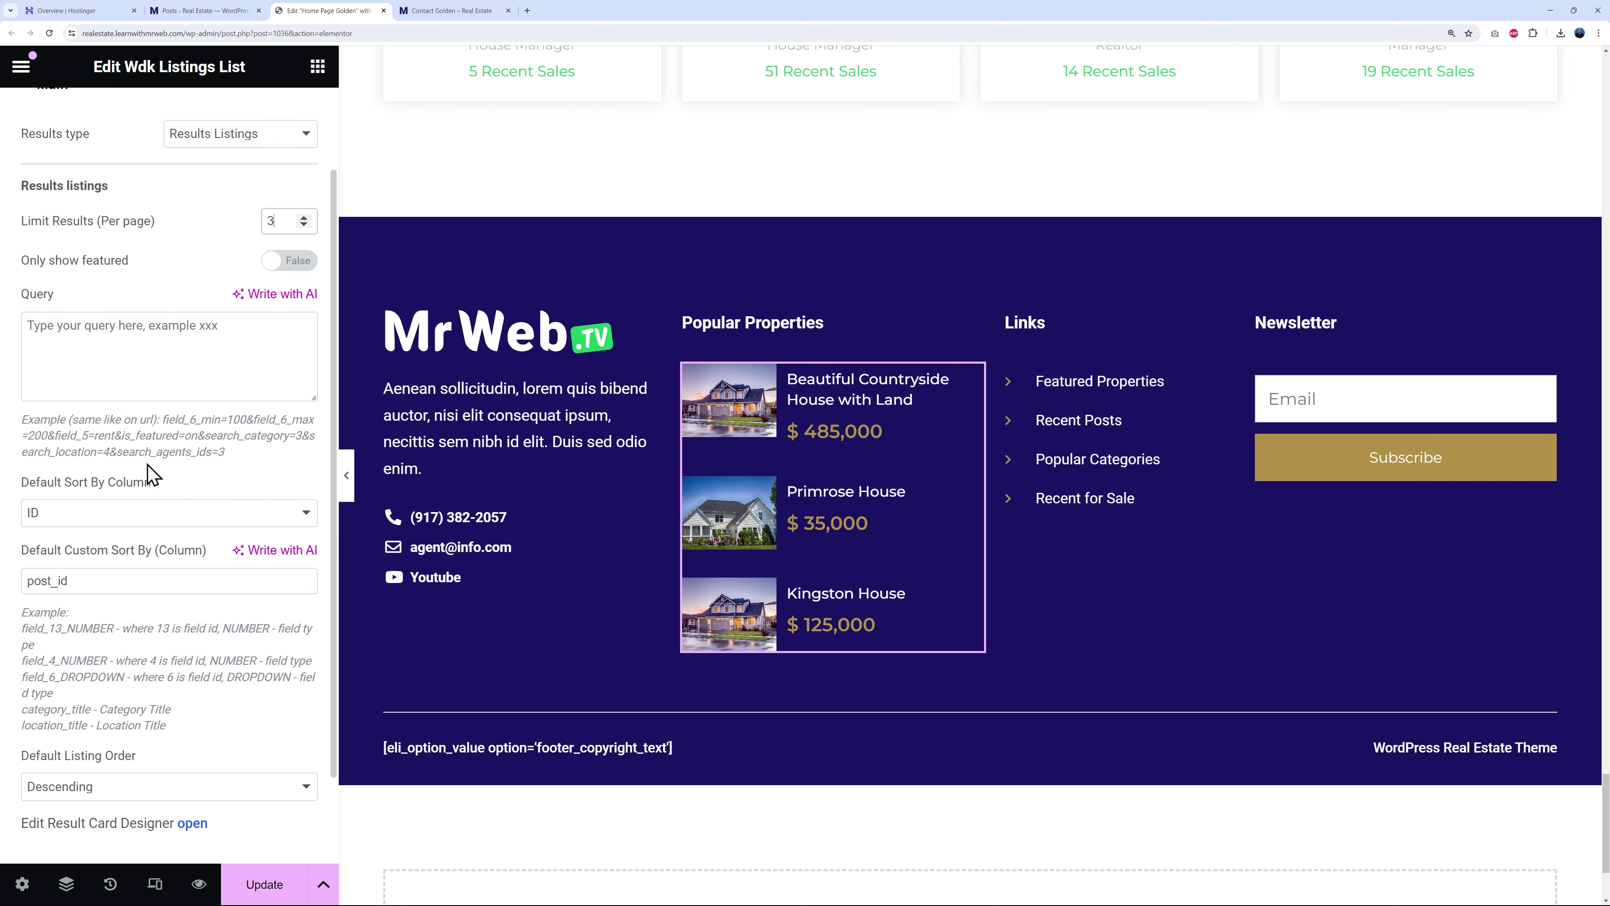
{"action": "scroll", "coordinate": [176, 648], "scroll_direction": "down", "scroll_amount": 2}
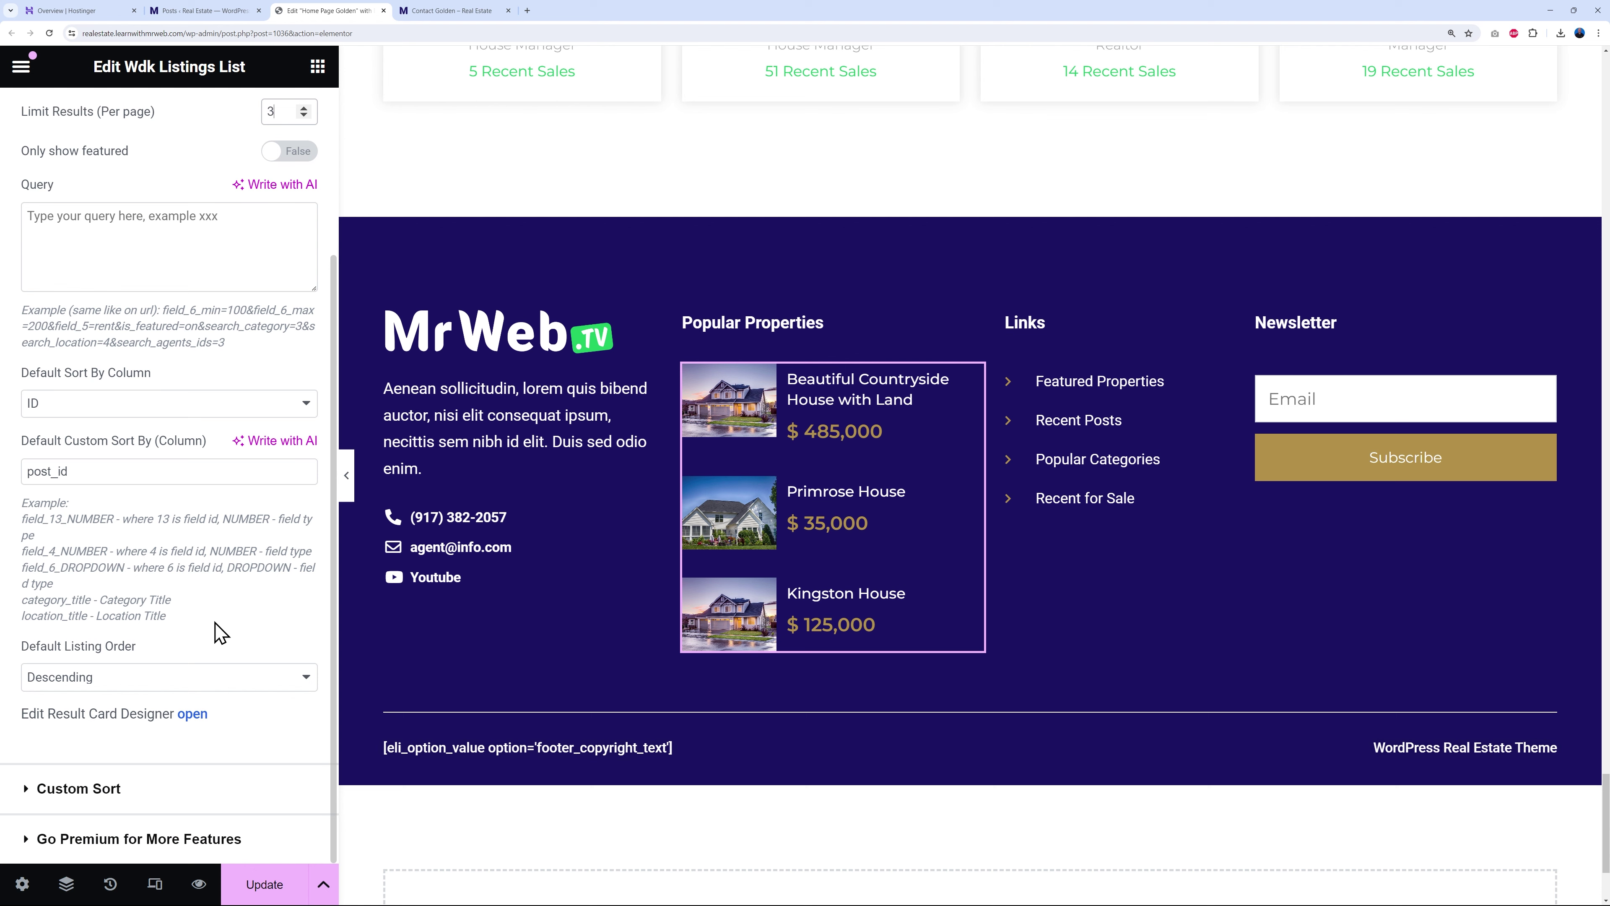
{"action": "scroll", "coordinate": [198, 766], "scroll_direction": "up", "scroll_amount": 4}
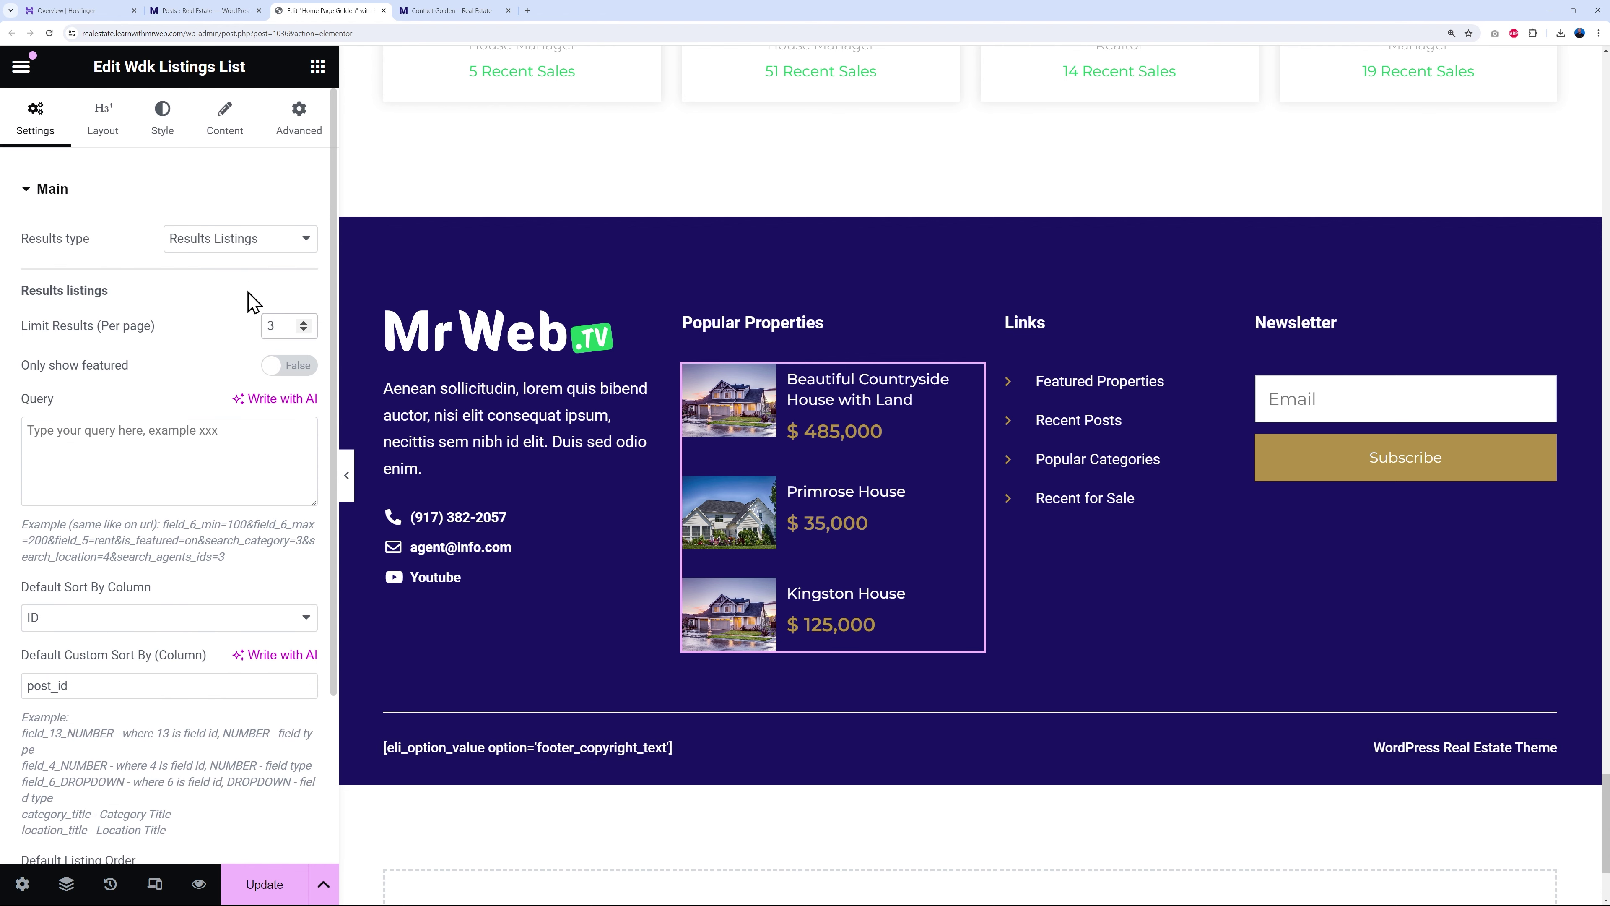
{"action": "left_click", "coordinate": [795, 472]}
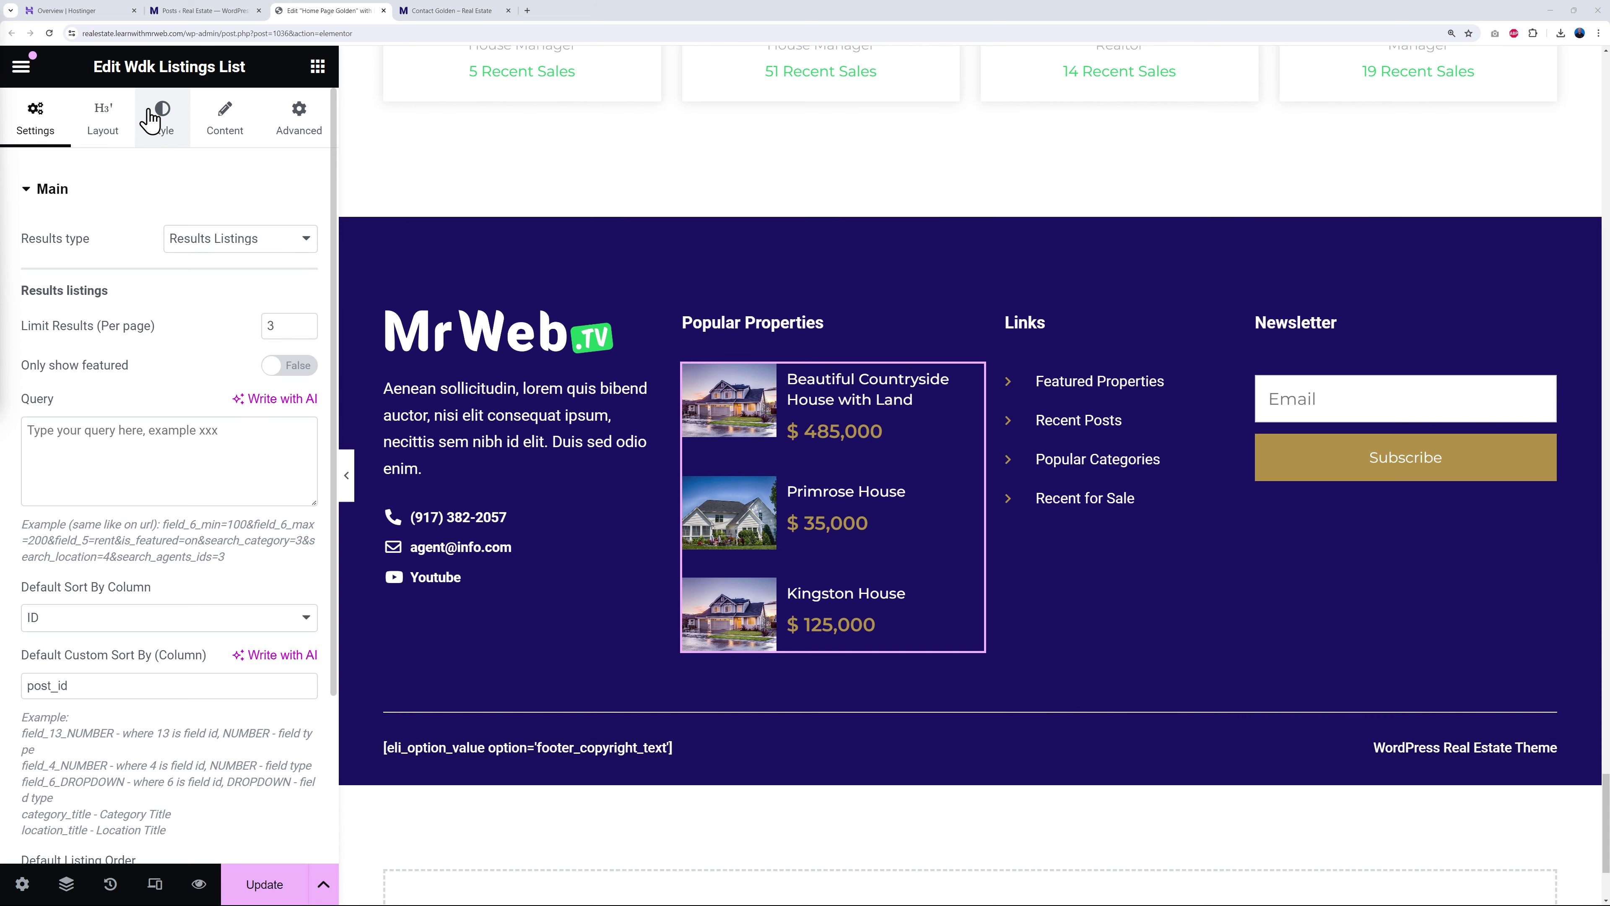
- Colour the Popular Properties prices with the Primary green global colour
{"action": "left_click", "coordinate": [229, 135]}
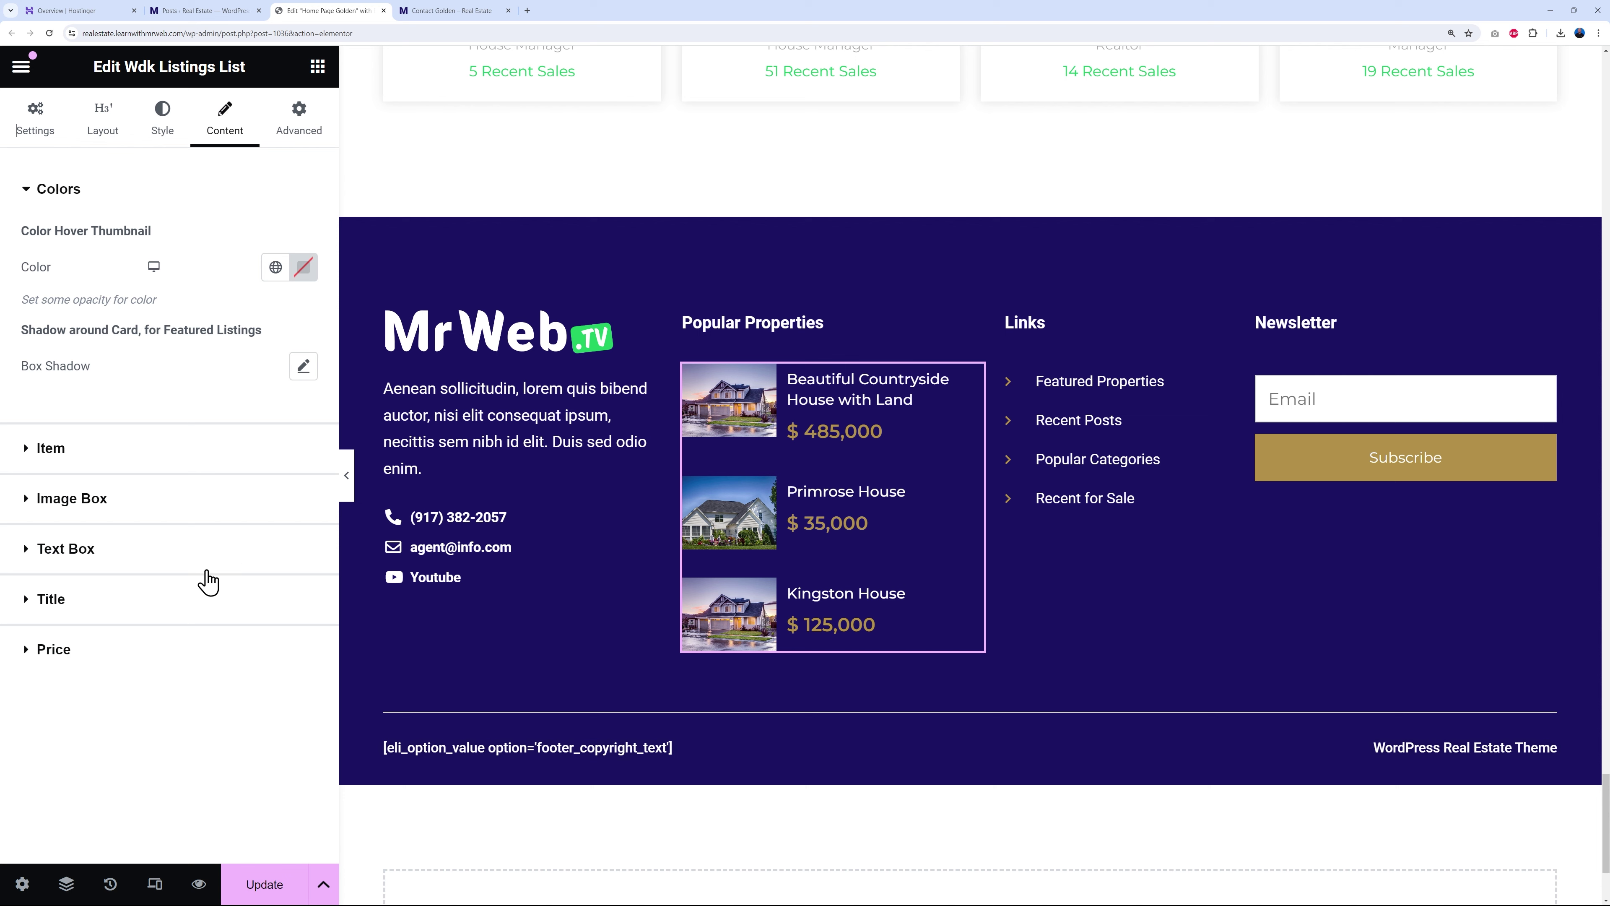
{"action": "left_click", "coordinate": [54, 648]}
{"action": "scroll", "coordinate": [180, 647], "scroll_direction": "down", "scroll_amount": 2}
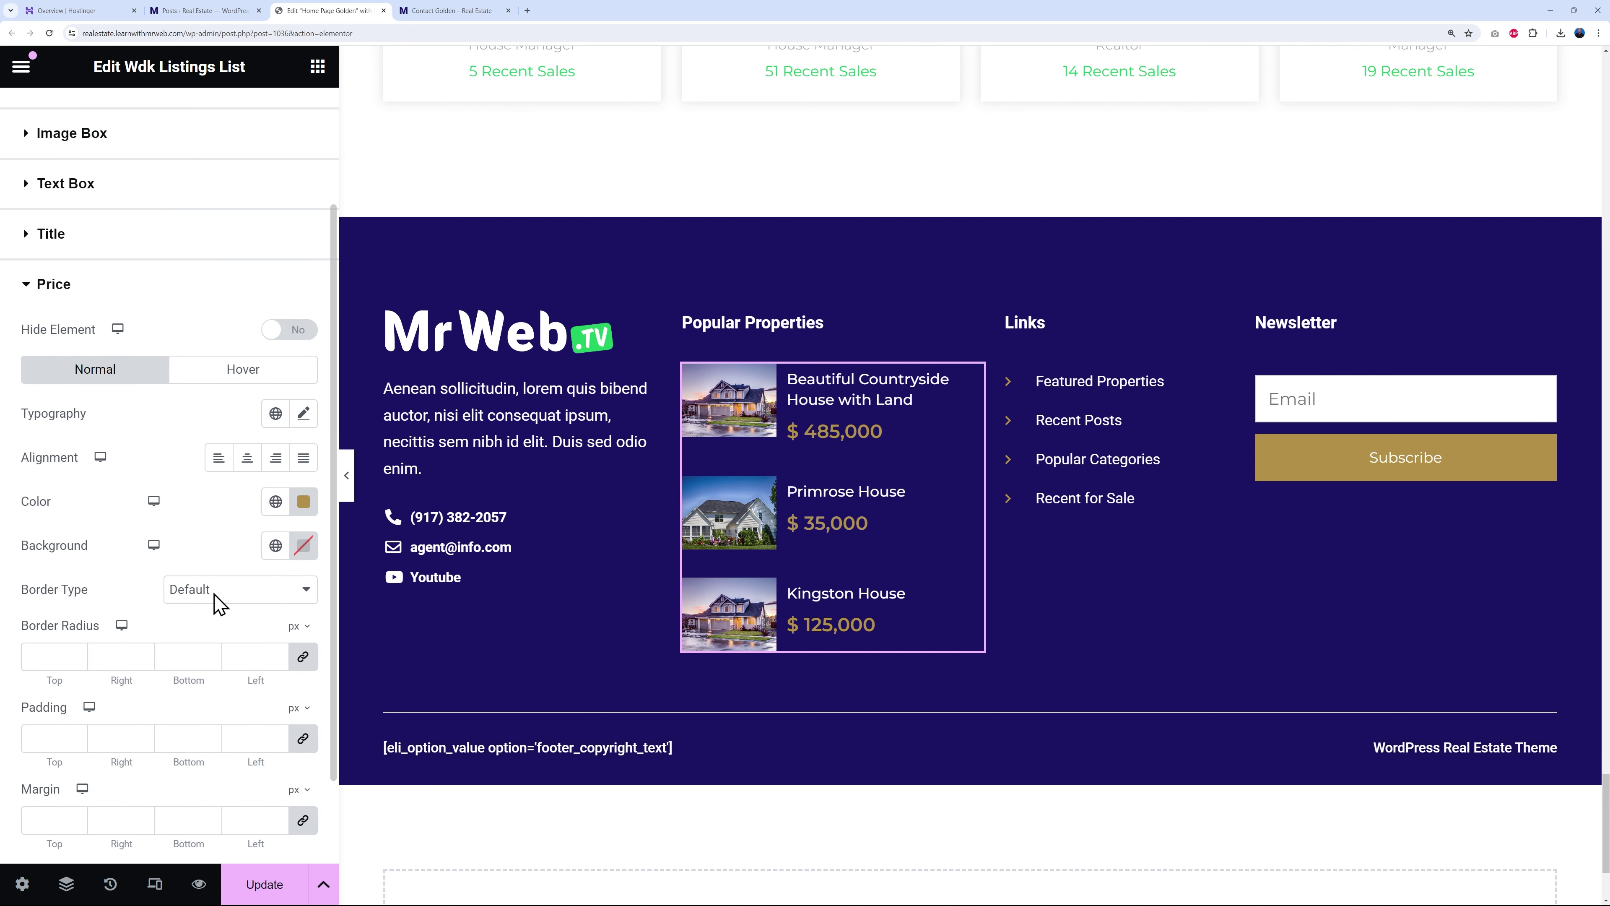
{"action": "left_click", "coordinate": [277, 502]}
{"action": "left_click", "coordinate": [121, 599]}
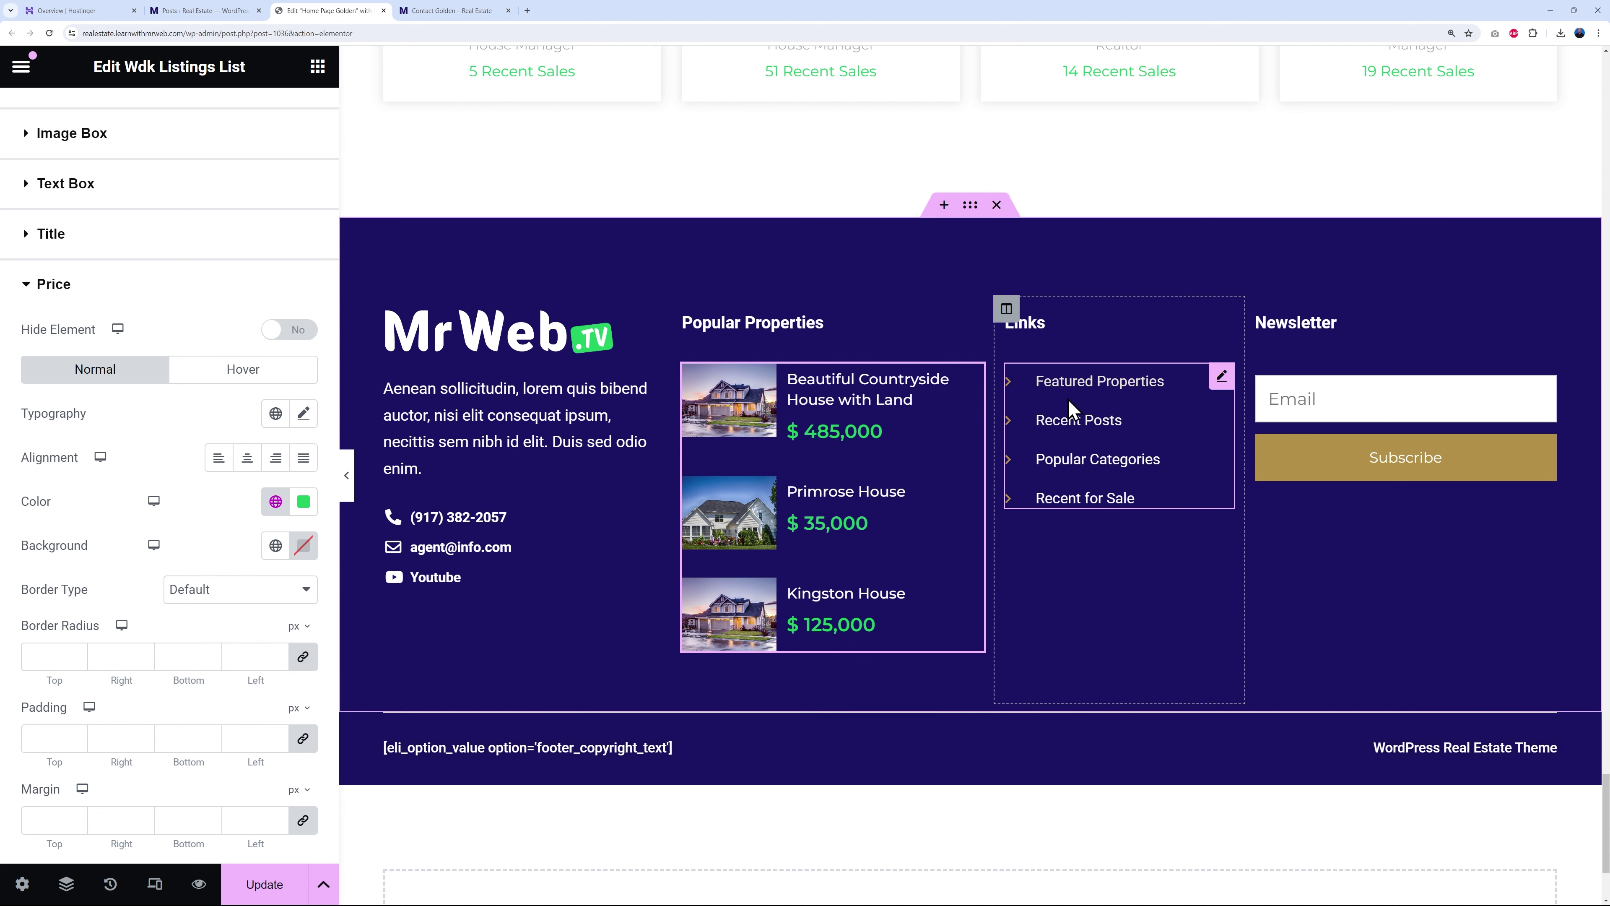
- In the footer Links list, change the Featured Properties item's icon to a plain circle
{"action": "left_click", "coordinate": [1221, 378]}
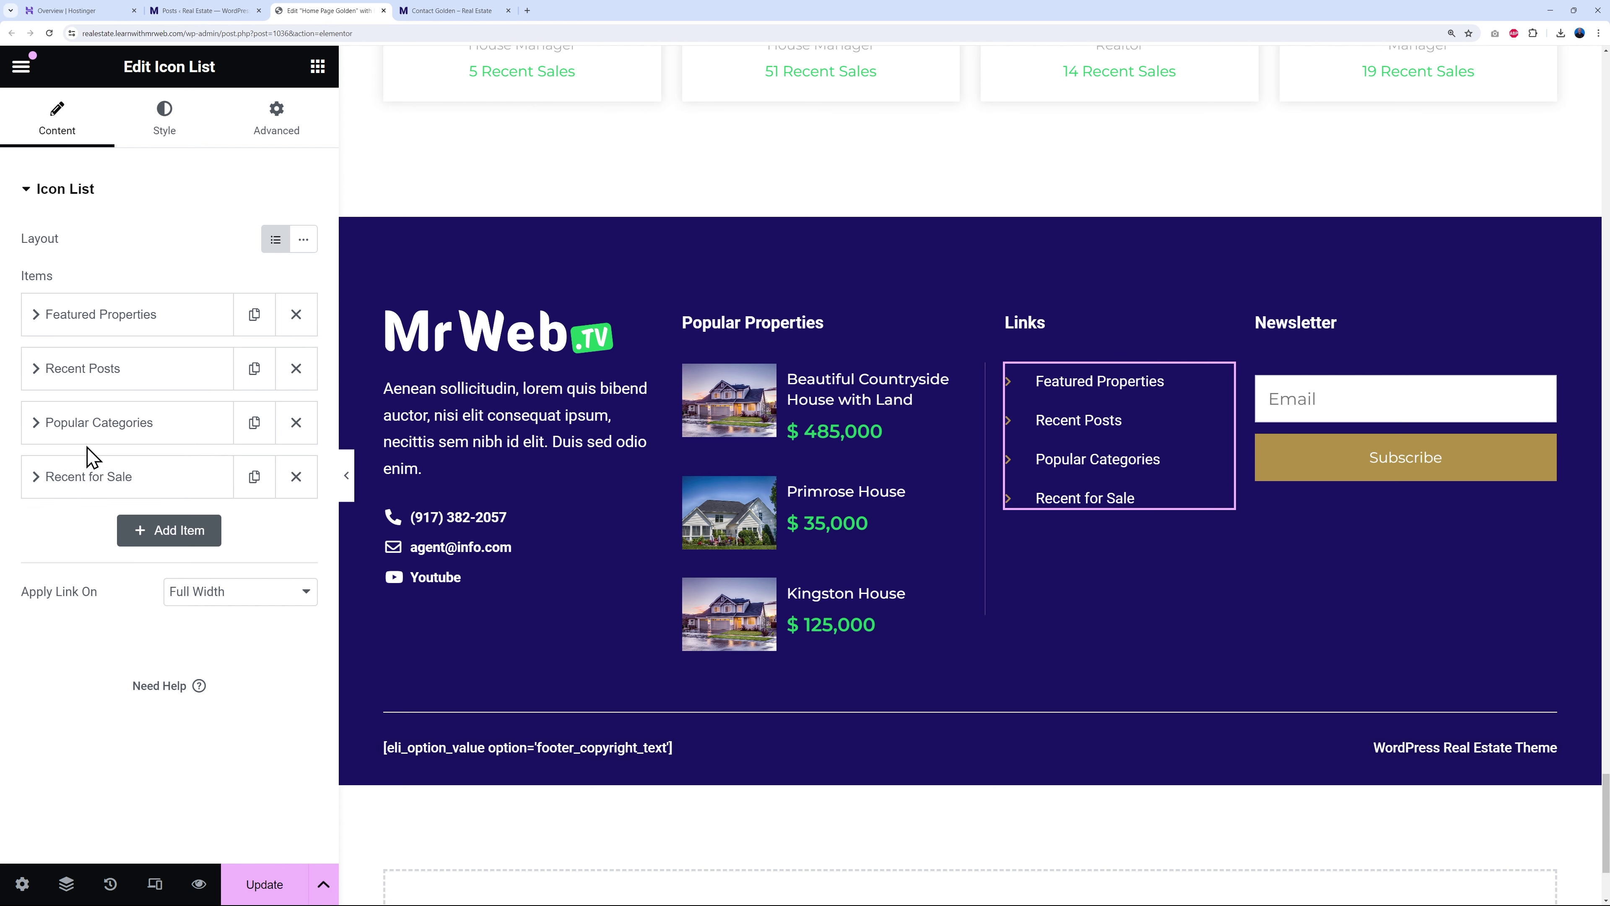
{"action": "left_click", "coordinate": [145, 324]}
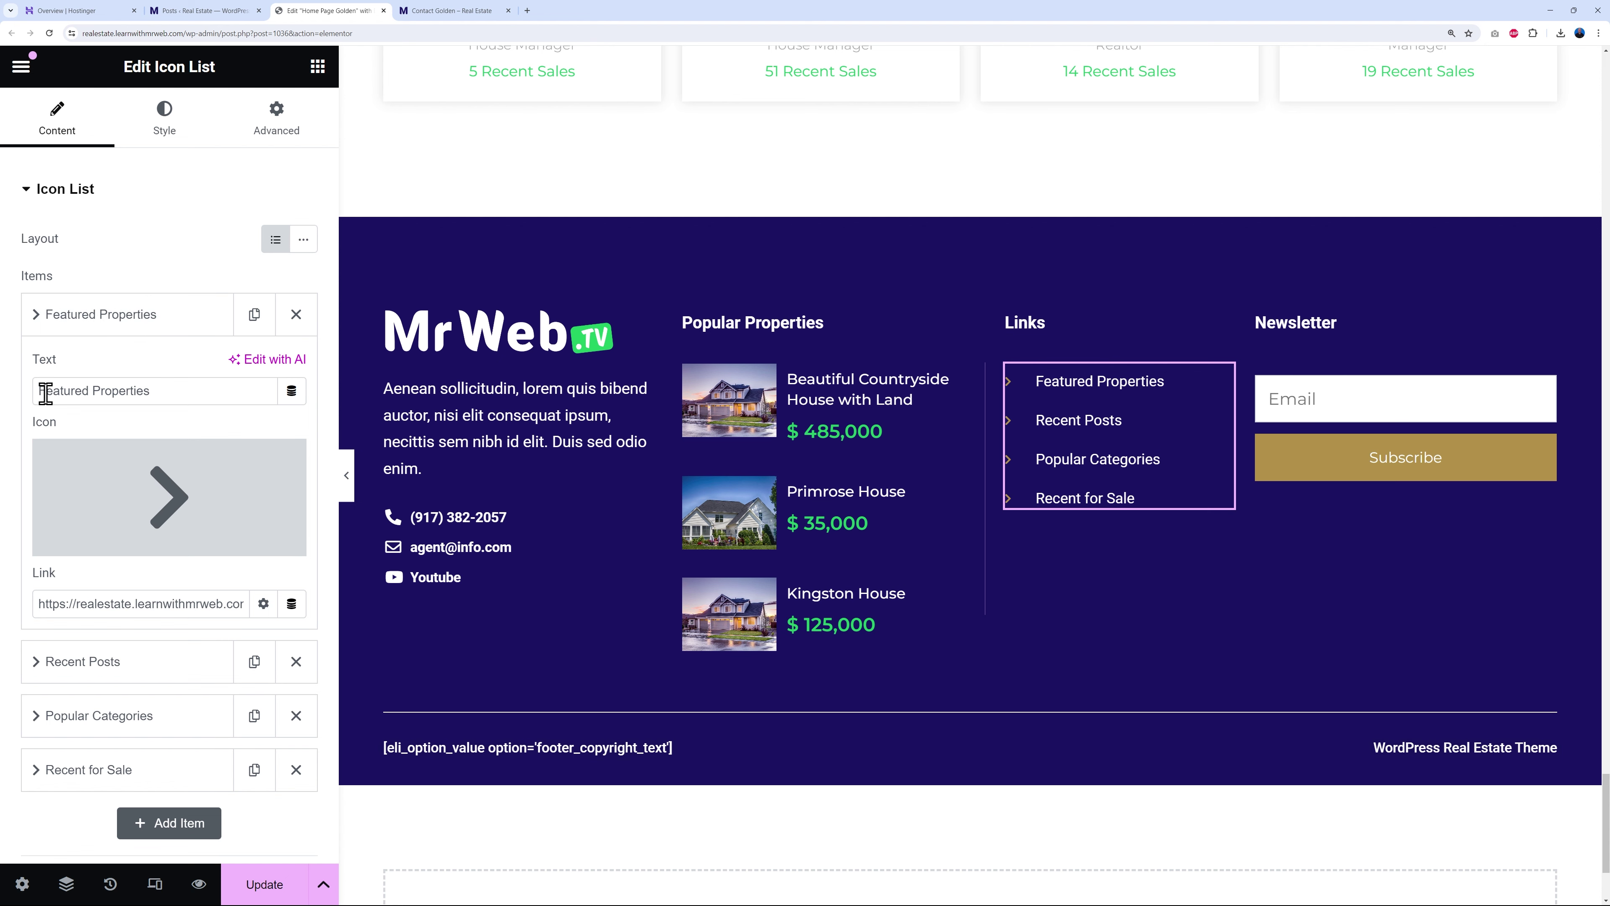
{"action": "left_click_drag", "start_coordinate": [46, 394], "coordinate": [210, 391]}
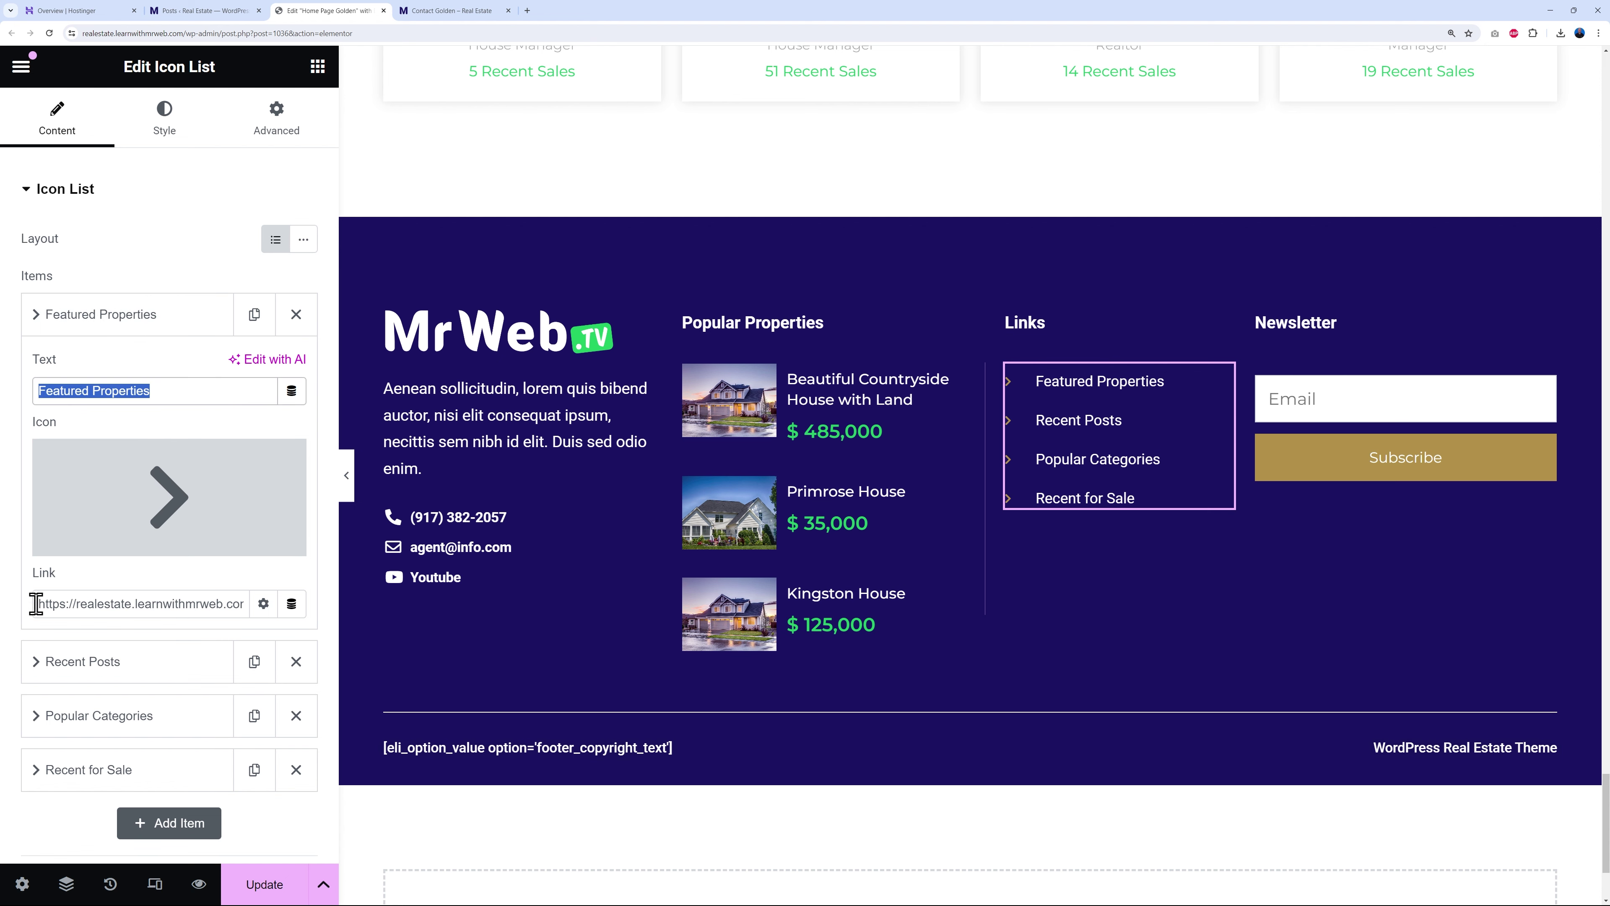
{"action": "left_click_drag", "start_coordinate": [36, 603], "coordinate": [183, 604]}
{"action": "left_click", "coordinate": [183, 497]}
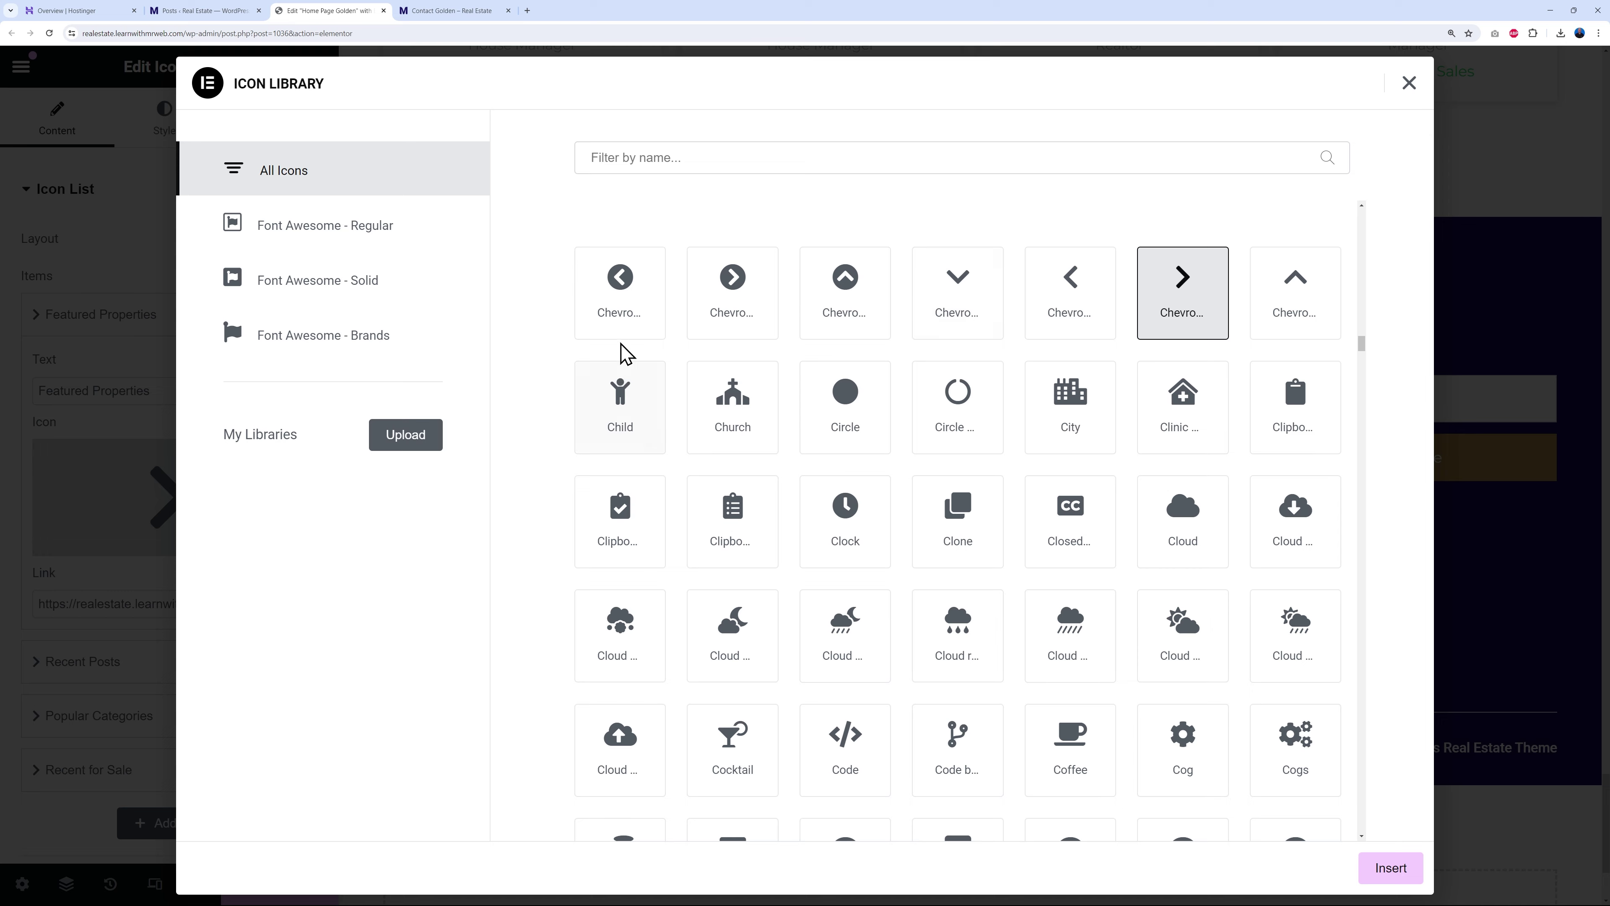
{"action": "left_click", "coordinate": [735, 293]}
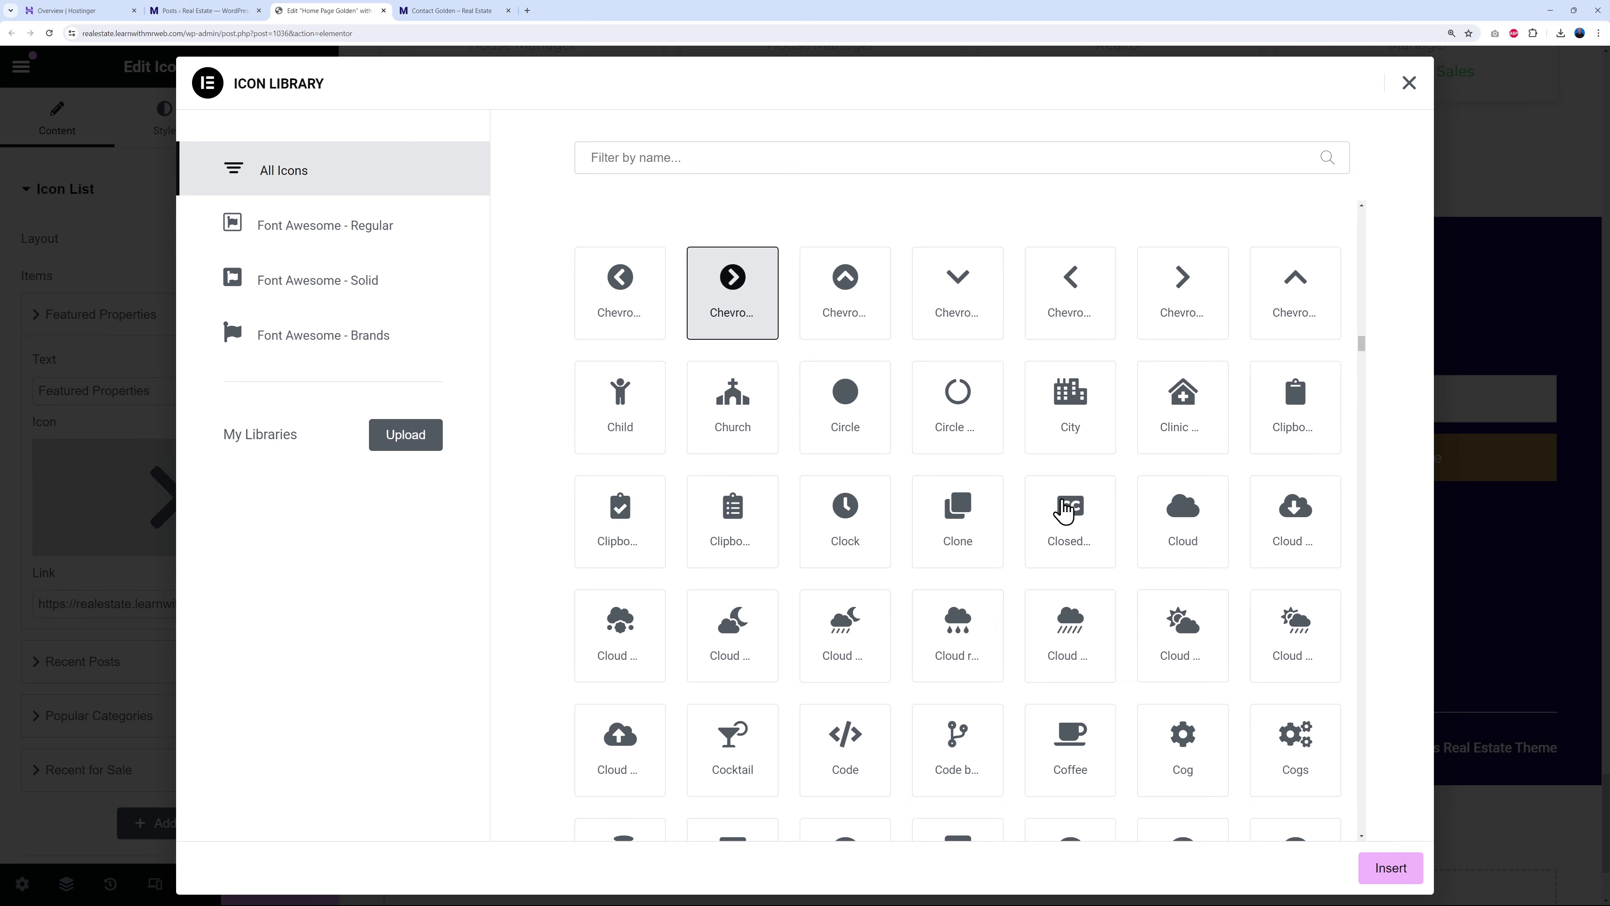
{"action": "left_click", "coordinate": [857, 426]}
{"action": "left_click", "coordinate": [1381, 865]}
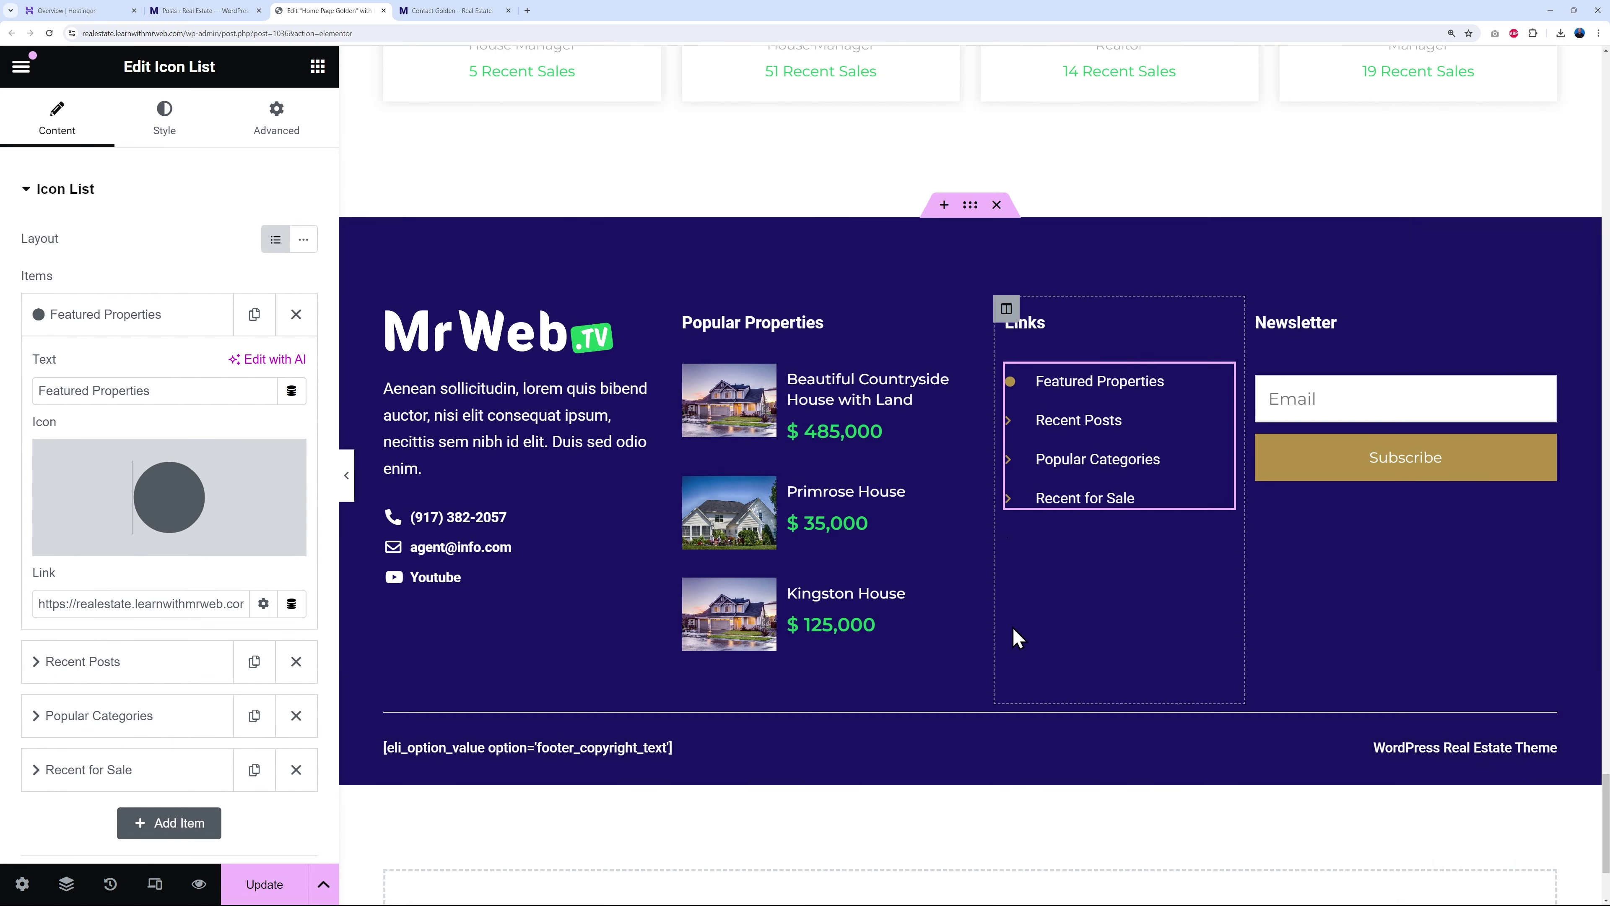
- Replace the Featured Properties icon with the plain right chevron, found by searching 'che'
{"action": "left_click", "coordinate": [173, 523]}
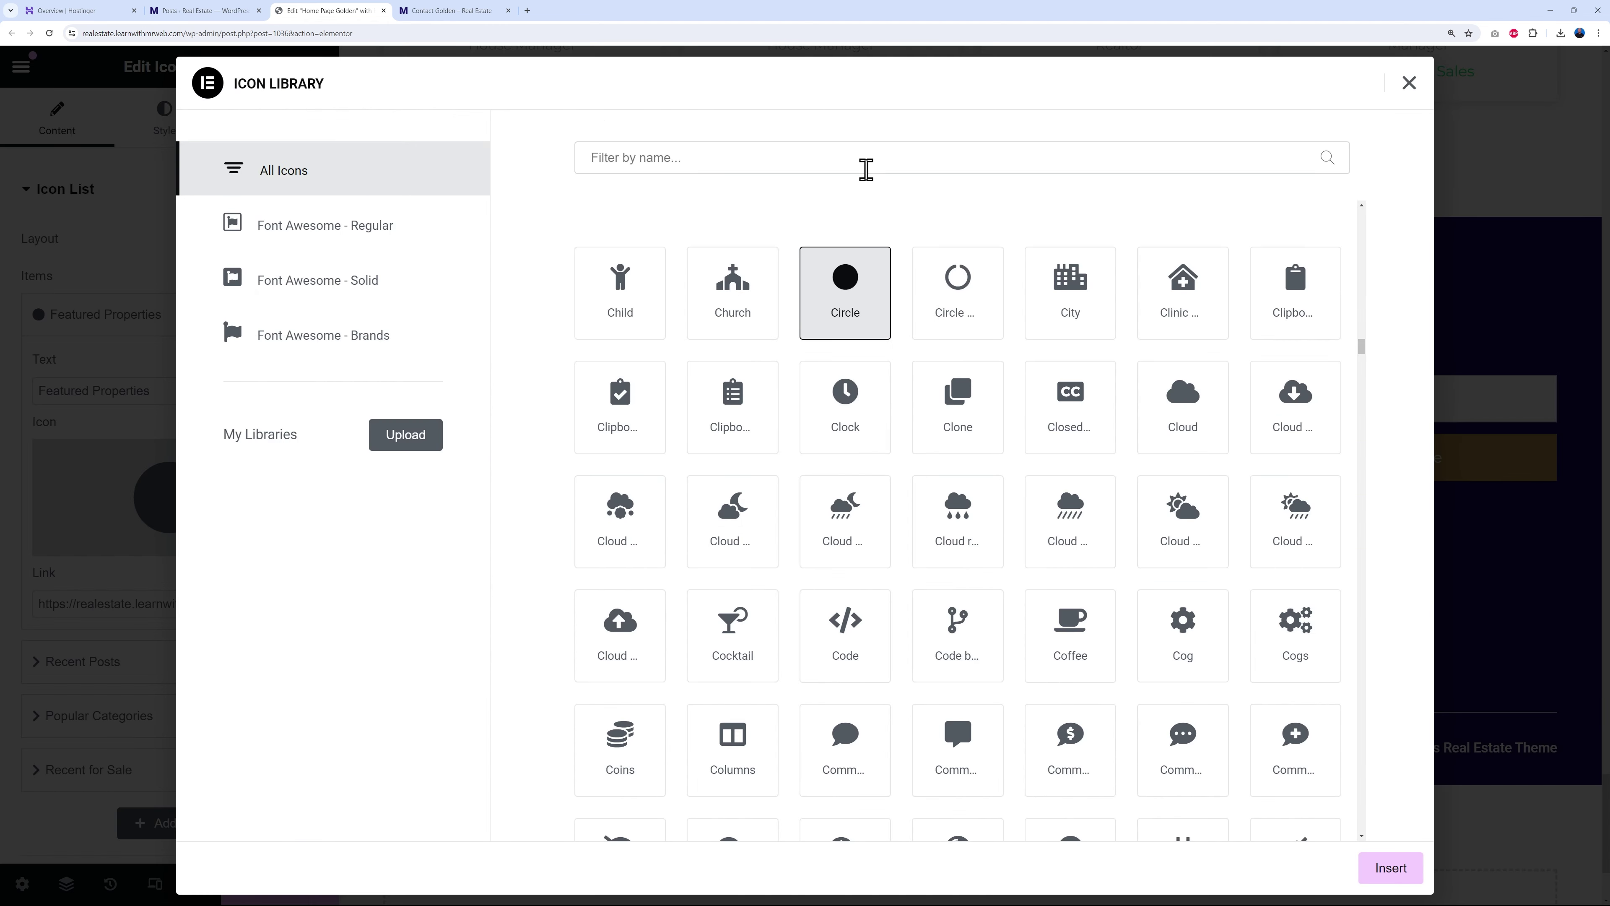
{"action": "left_click", "coordinate": [866, 169]}
{"action": "type", "text": "che"}
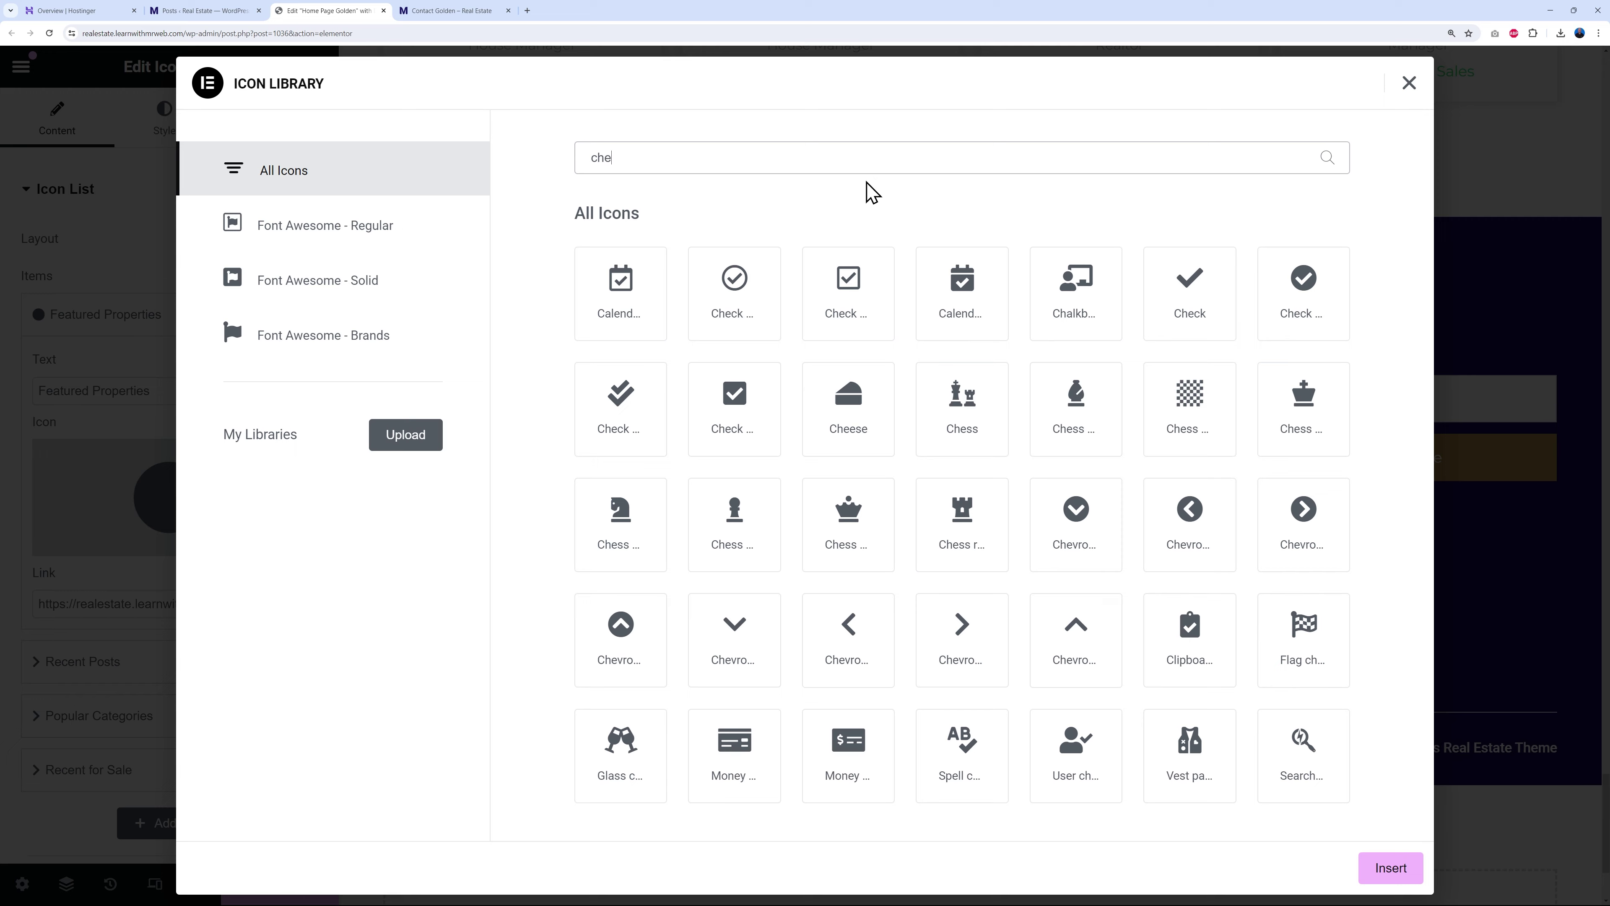
{"action": "left_click", "coordinate": [961, 637]}
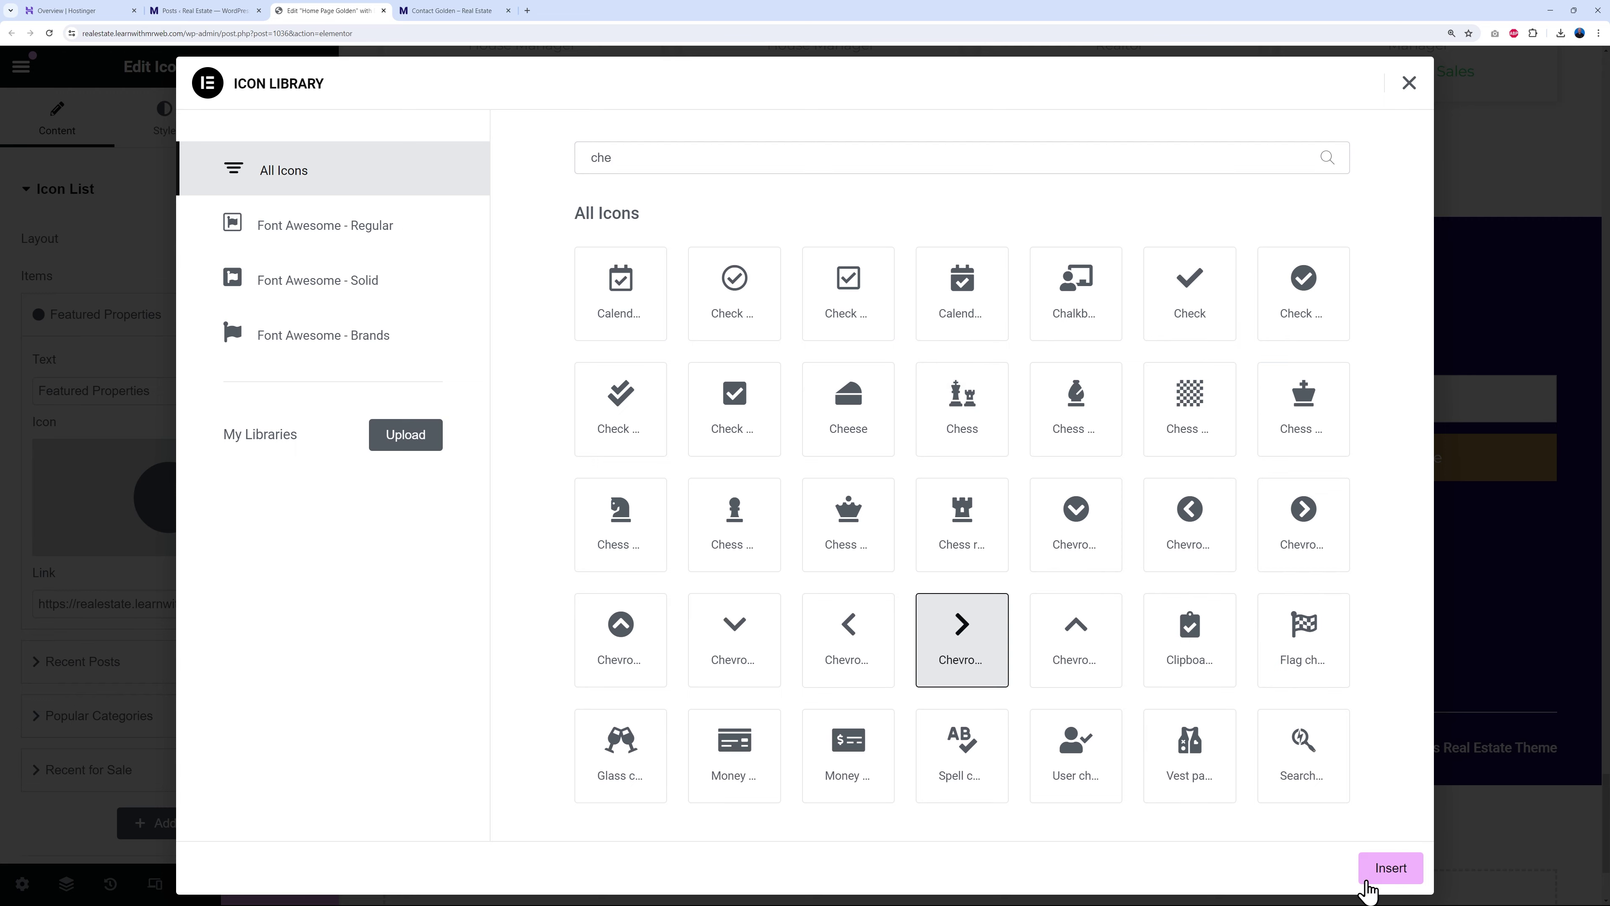
{"action": "left_click", "coordinate": [1390, 867]}
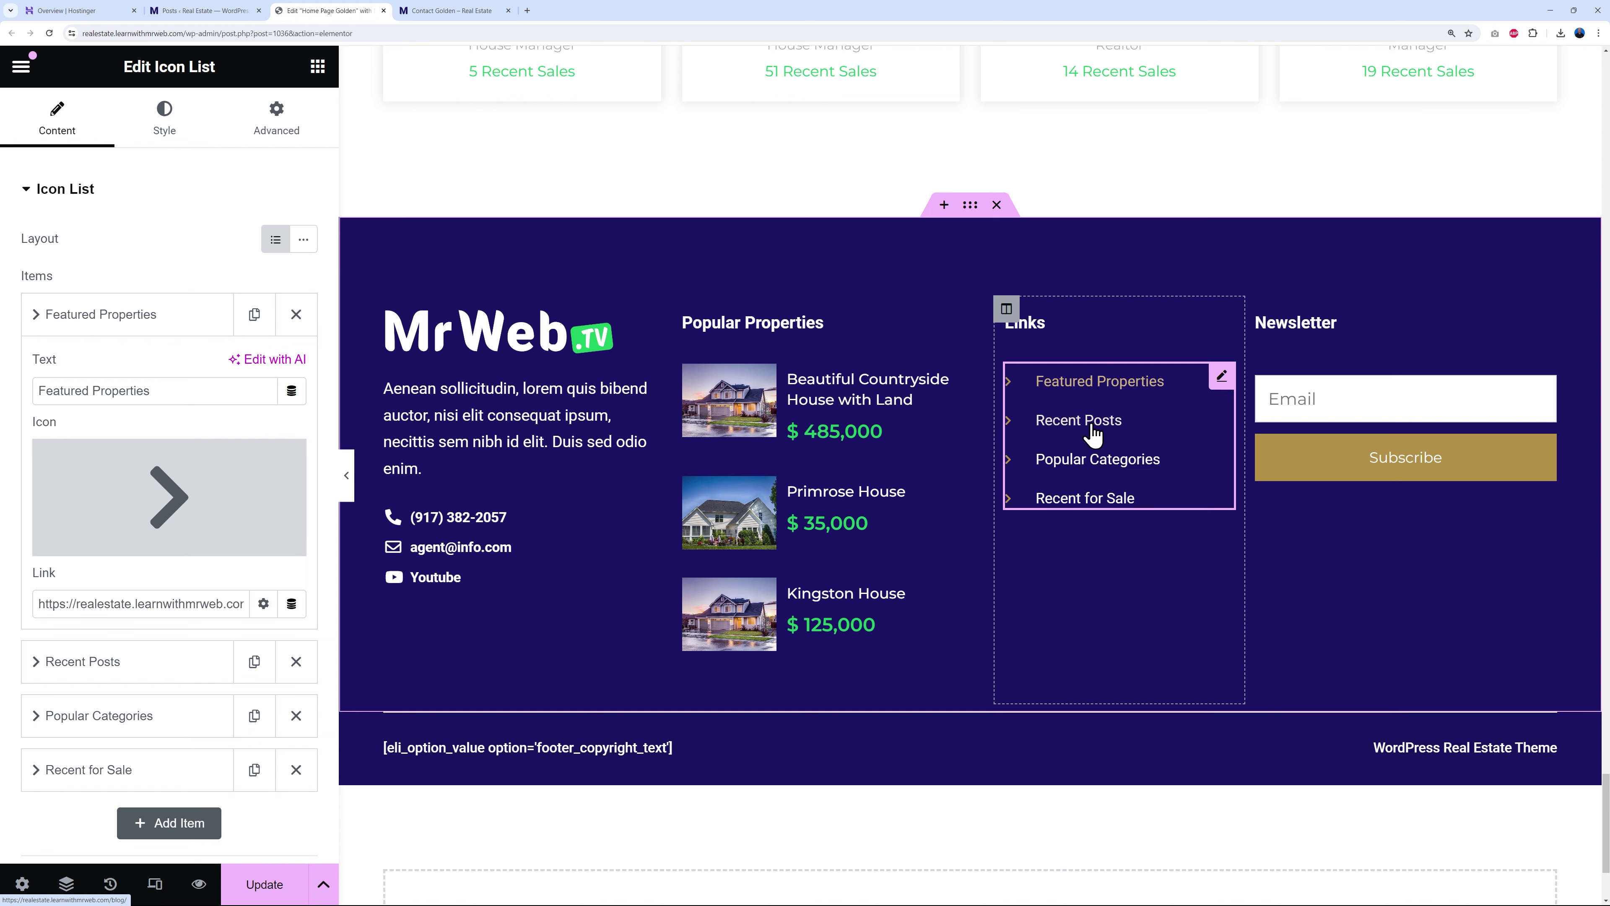
- Make the Links list icons Primary green and the link text Primary green on hover
{"action": "left_click", "coordinate": [164, 120]}
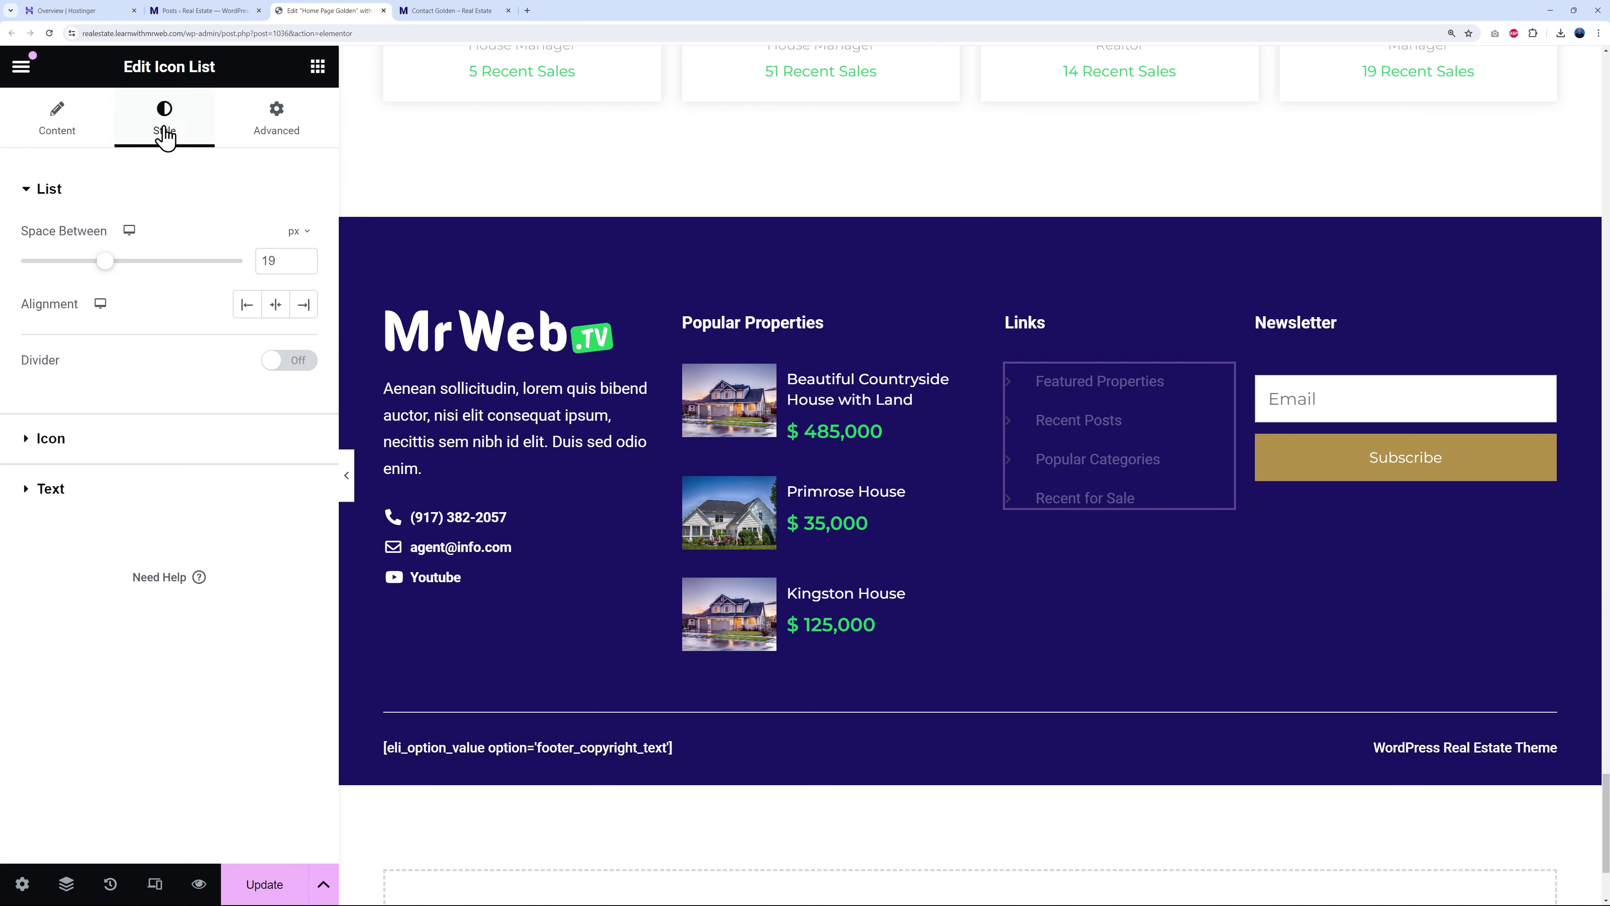
{"action": "left_click", "coordinate": [47, 441]}
{"action": "left_click", "coordinate": [275, 333]}
{"action": "left_click", "coordinate": [171, 434]}
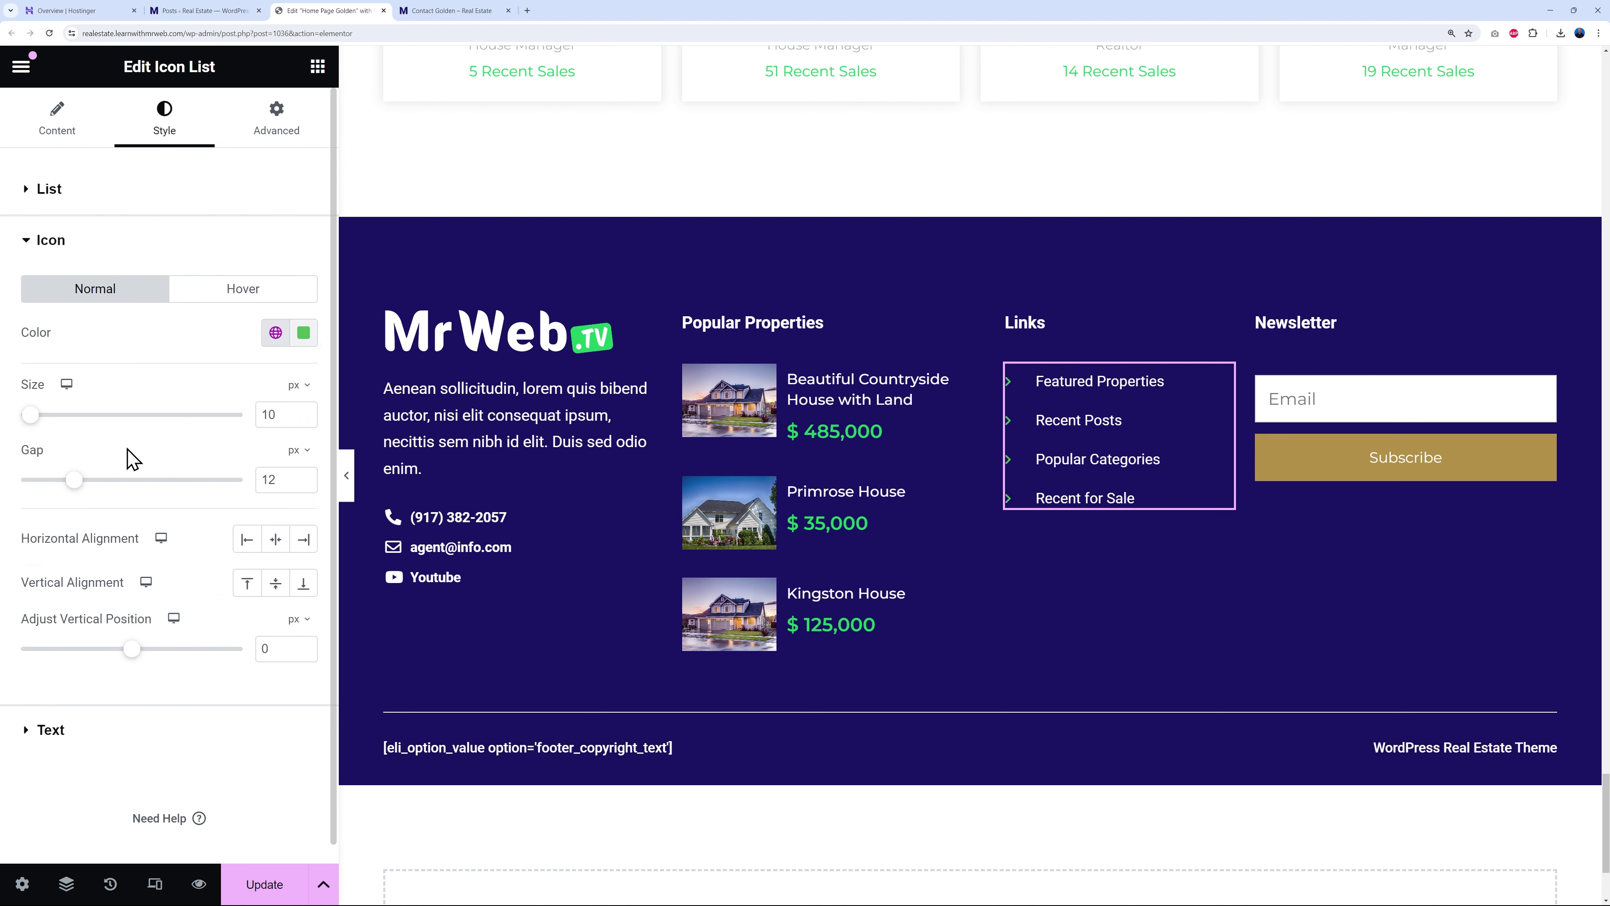
{"action": "left_click", "coordinate": [85, 729]}
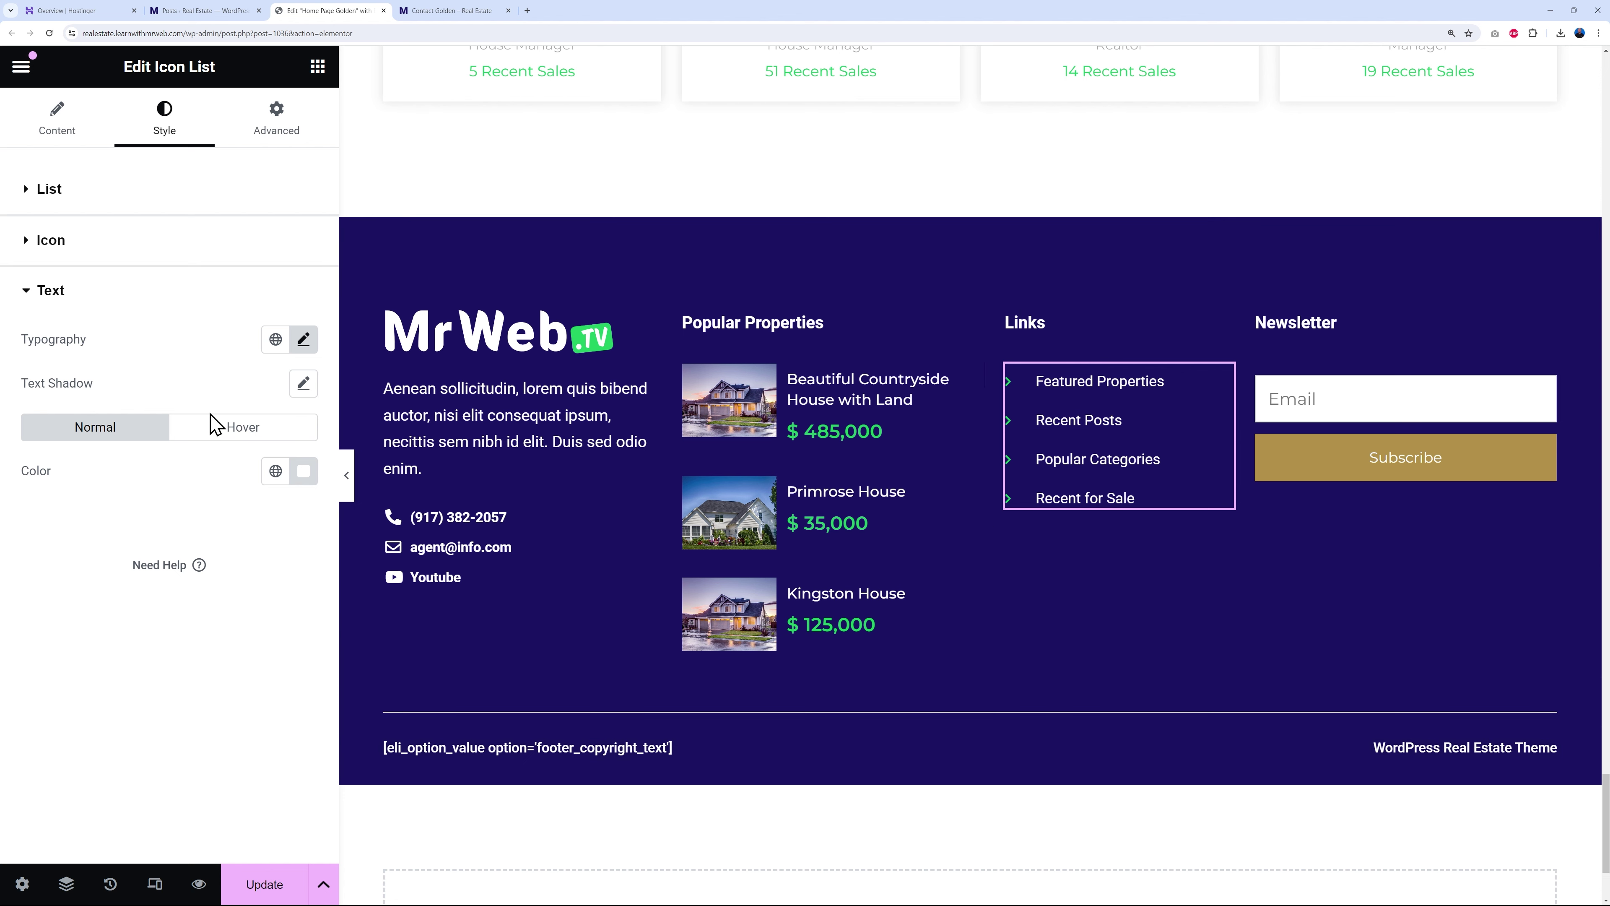
{"action": "left_click", "coordinate": [215, 425]}
{"action": "left_click", "coordinate": [275, 470]}
{"action": "left_click", "coordinate": [100, 569]}
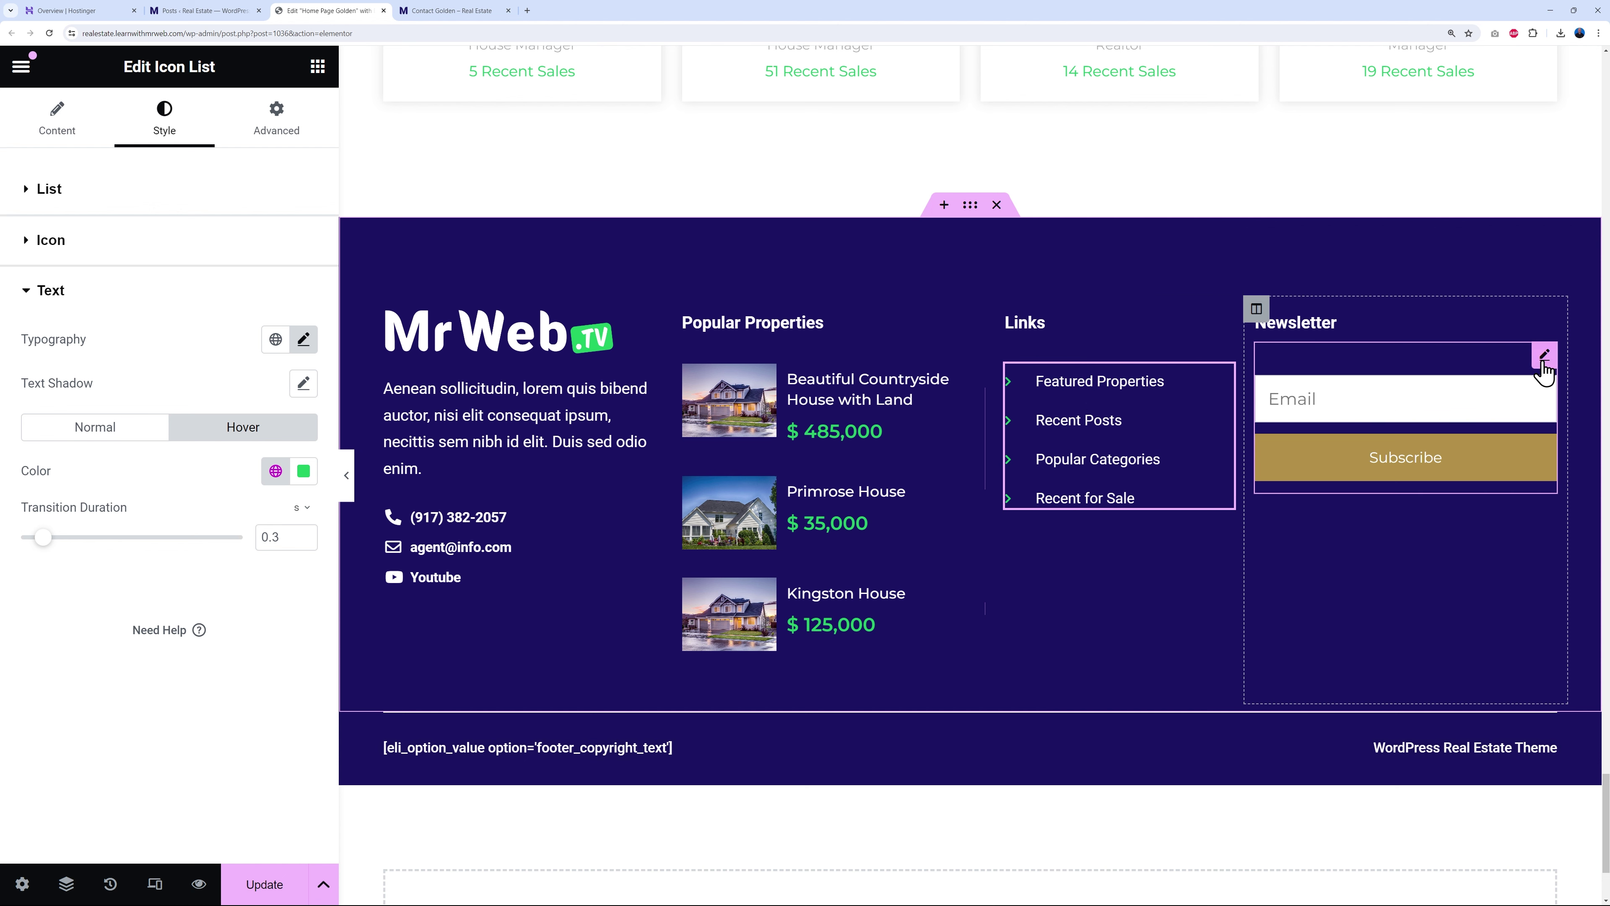
{"action": "left_click", "coordinate": [1542, 361]}
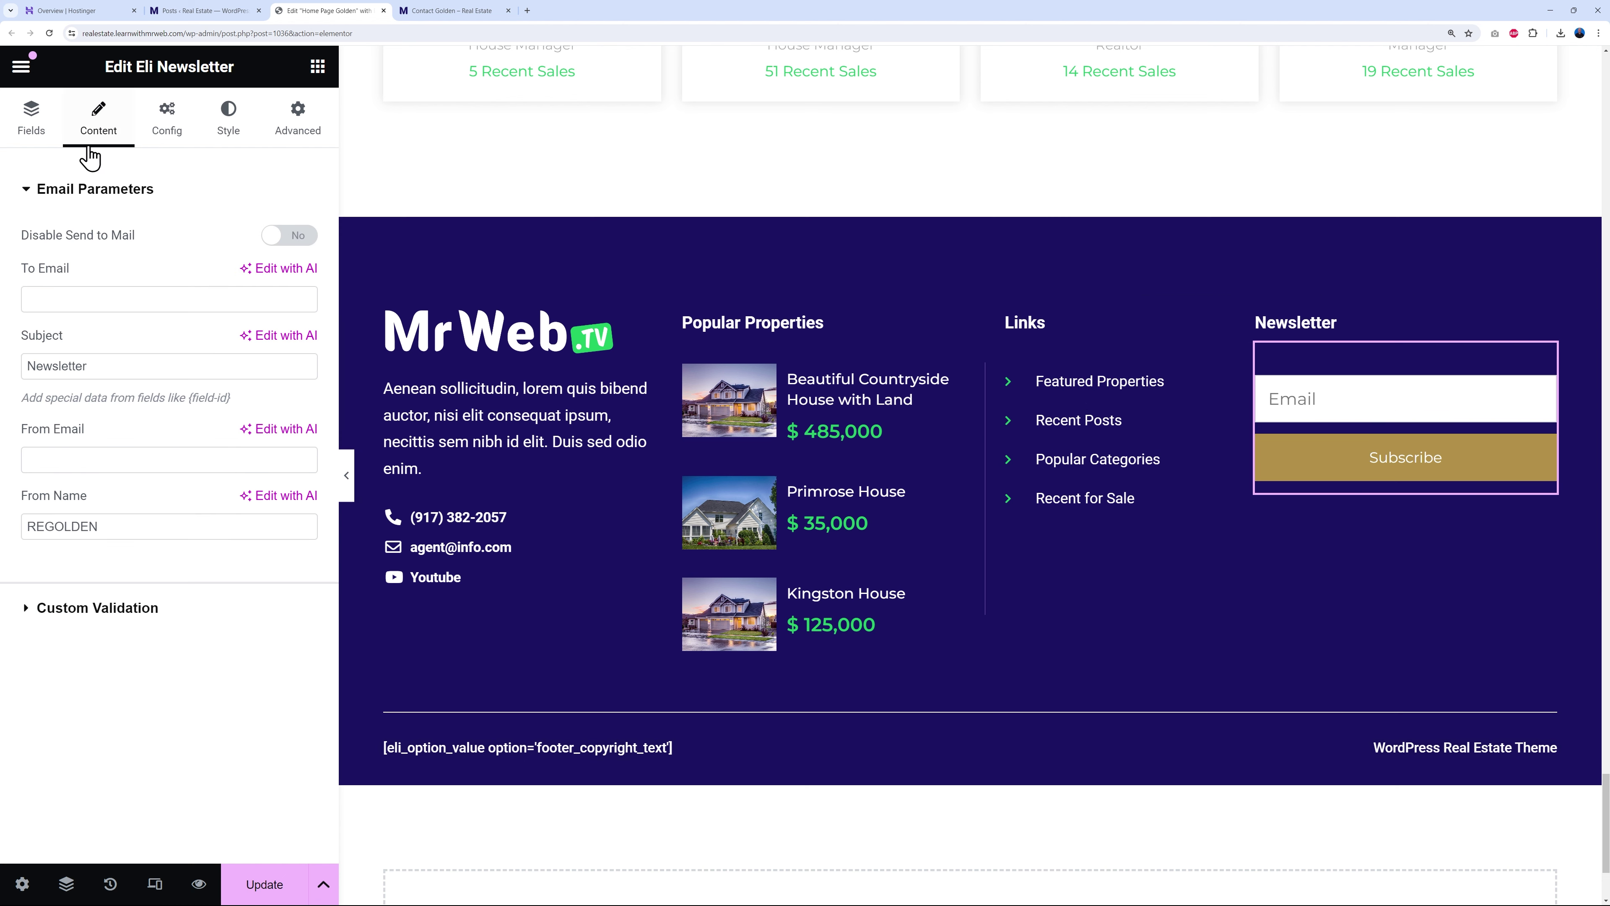
- Review the newsletter form's Email field, button settings and Newsletter subject text
{"action": "left_click", "coordinate": [33, 137]}
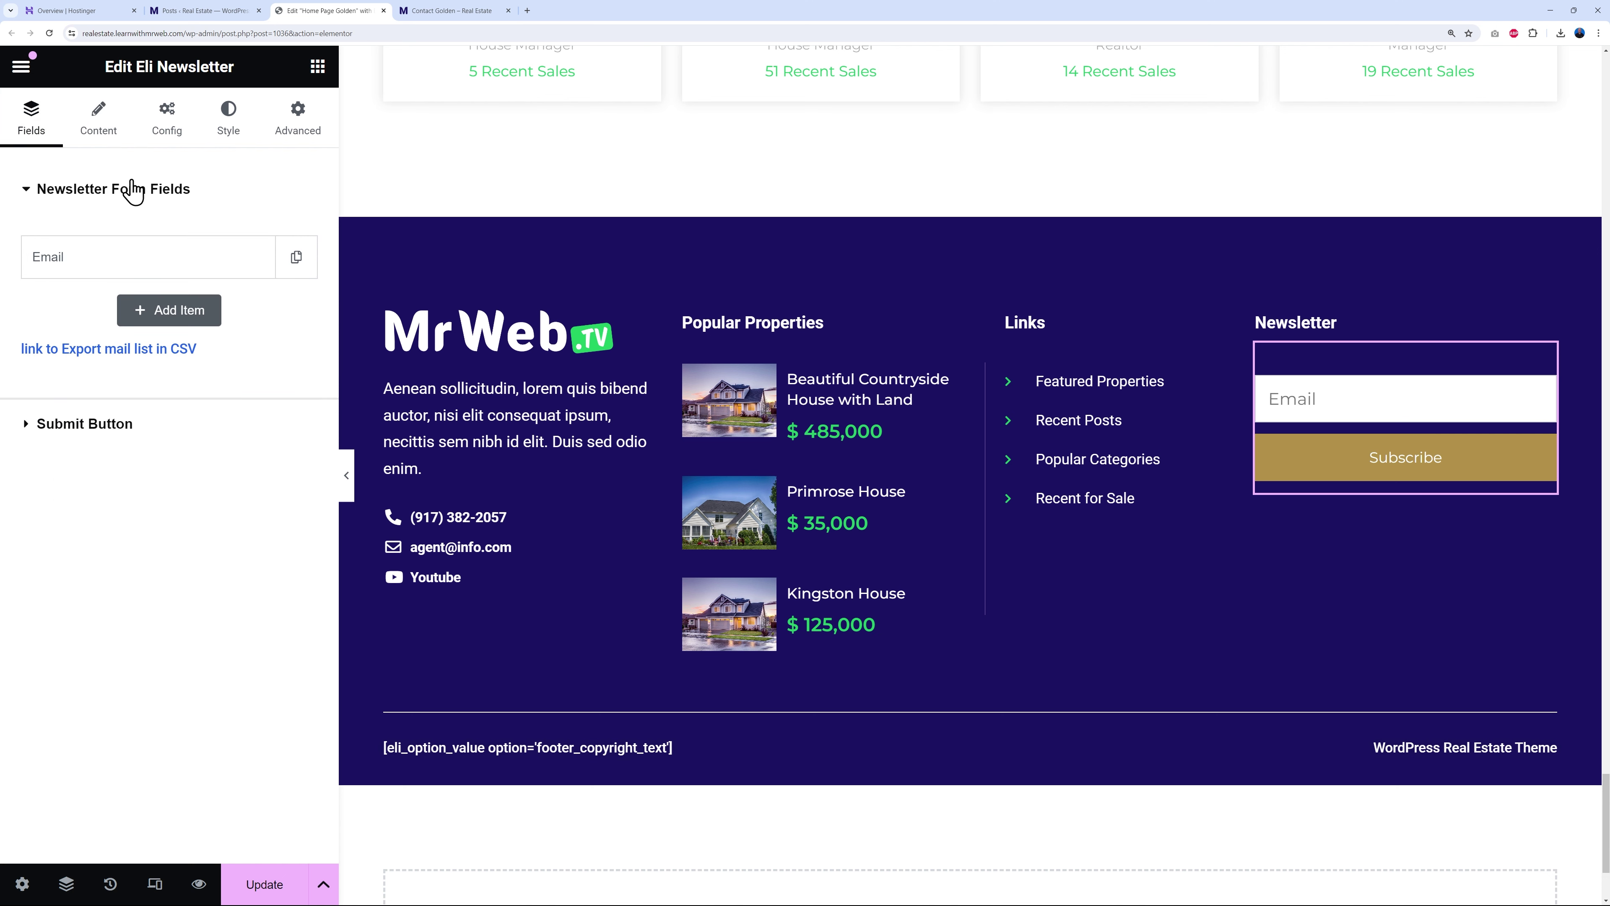
{"action": "left_click", "coordinate": [66, 261]}
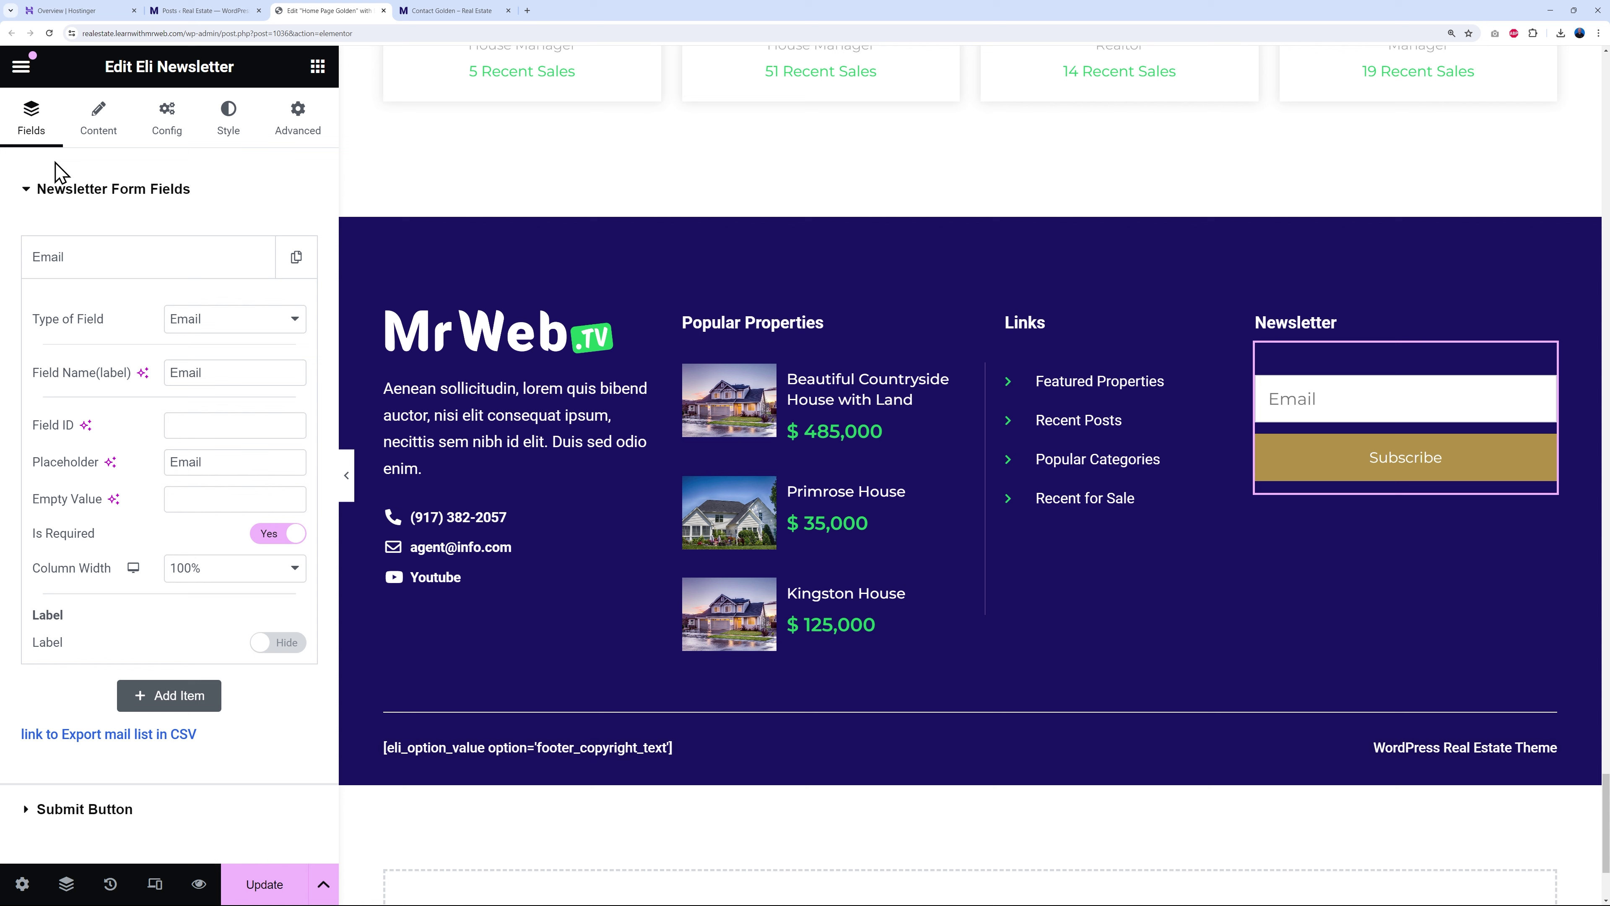
{"action": "left_click", "coordinate": [48, 194]}
{"action": "left_click", "coordinate": [63, 244]}
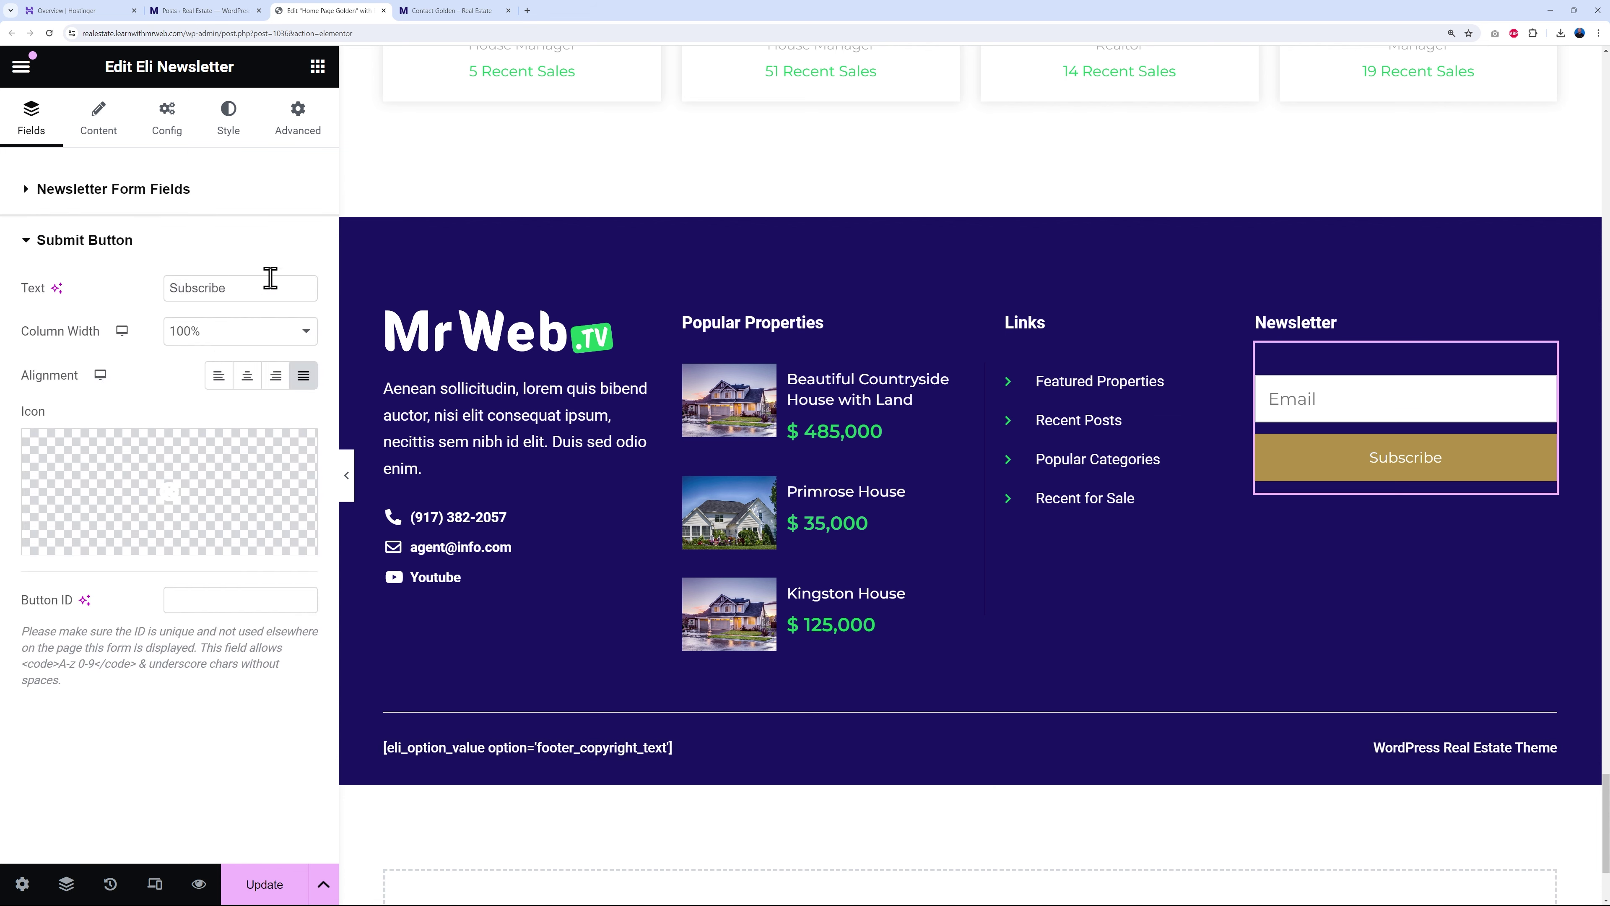
{"action": "left_click", "coordinate": [98, 144]}
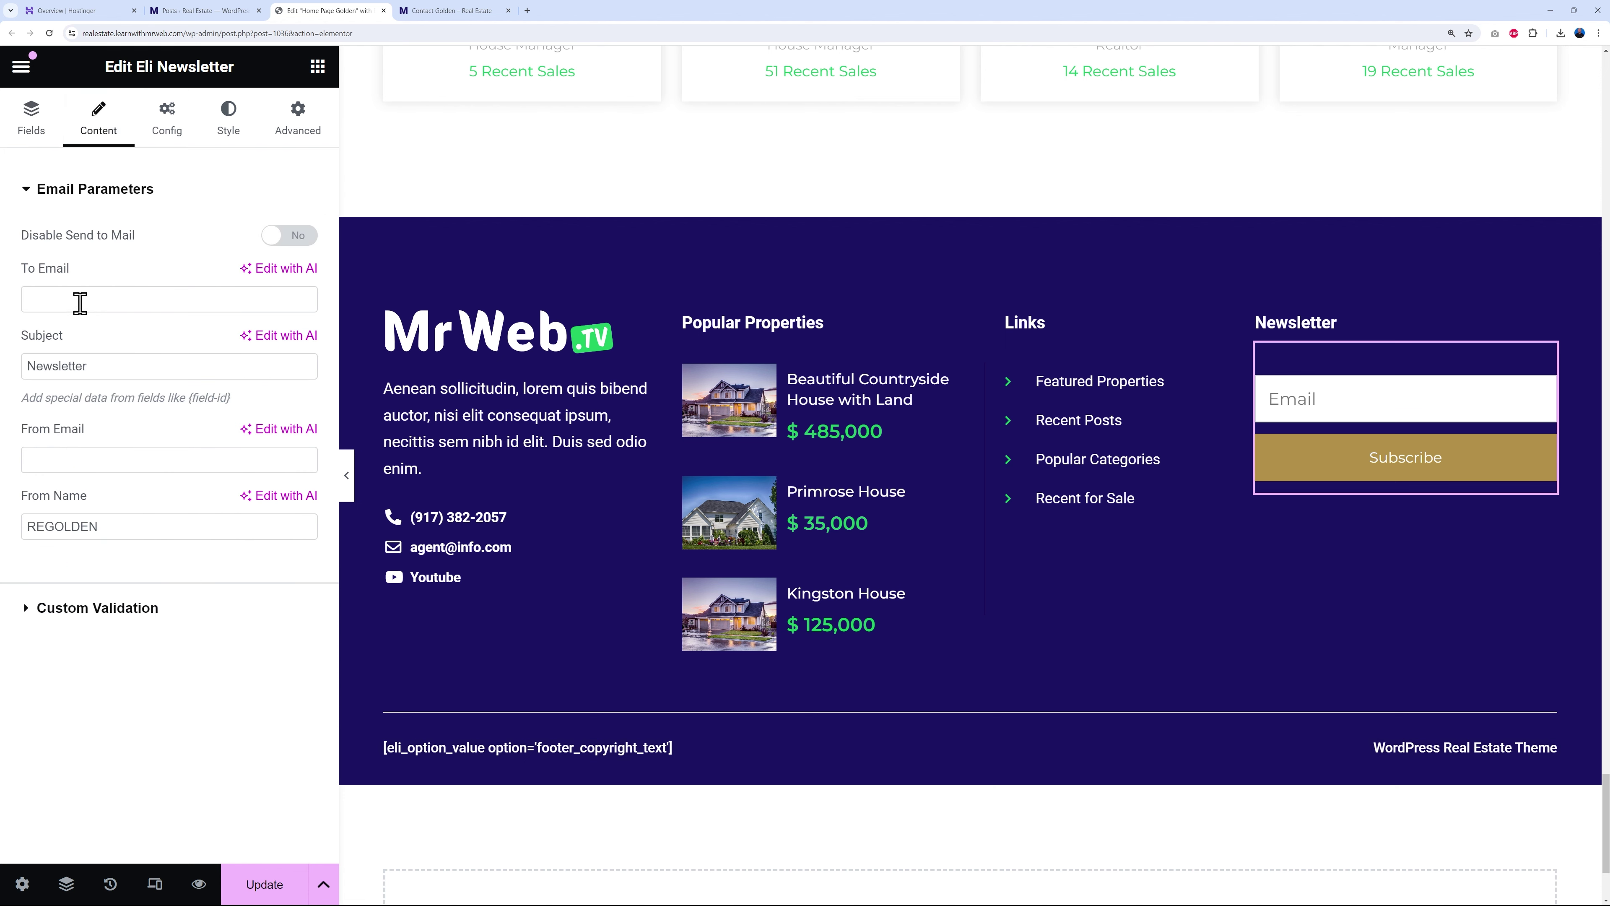
{"action": "left_click_drag", "start_coordinate": [26, 365], "coordinate": [115, 369]}
{"action": "left_click", "coordinate": [115, 367]}
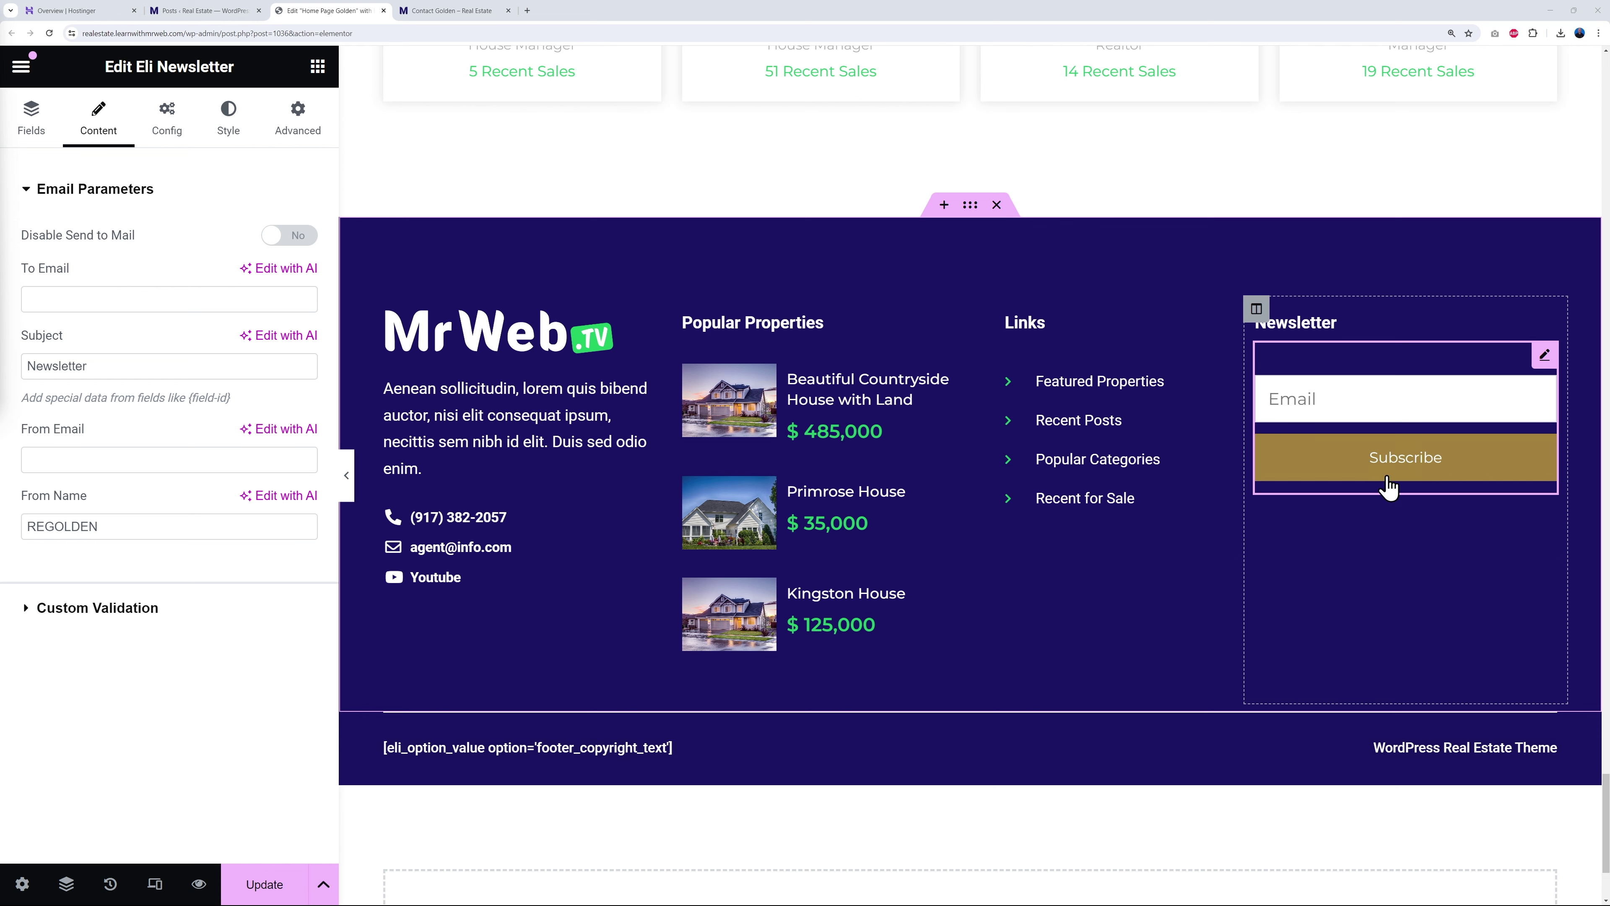
- Set the Subscribe button's normal background to the Primary green global colour
{"action": "left_click", "coordinate": [226, 151]}
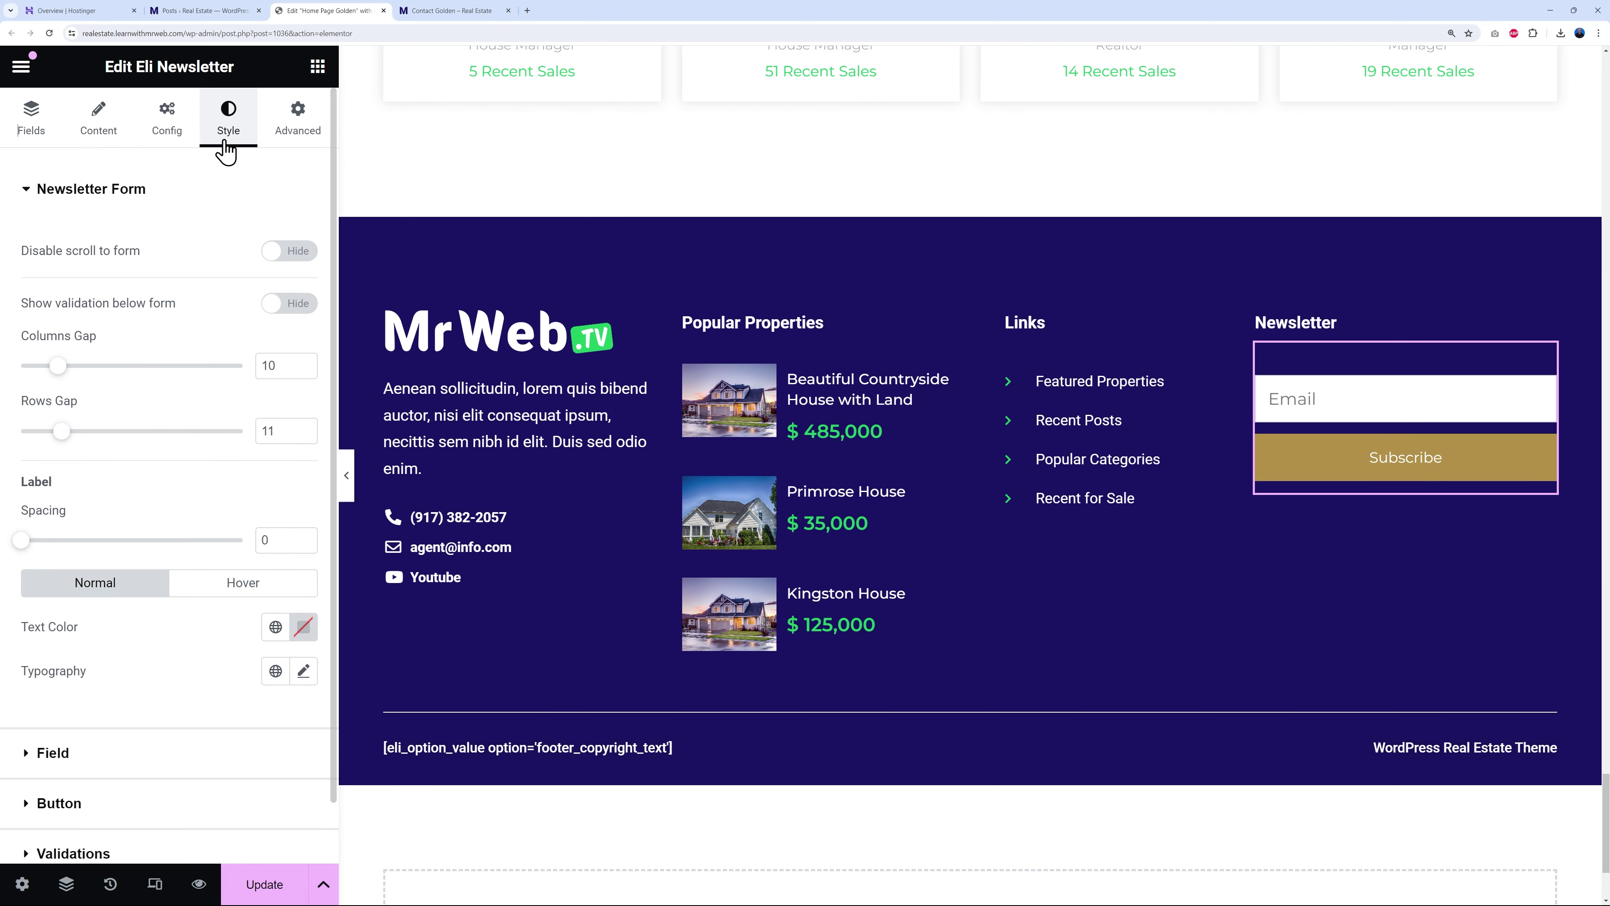
{"action": "left_click", "coordinate": [25, 190]}
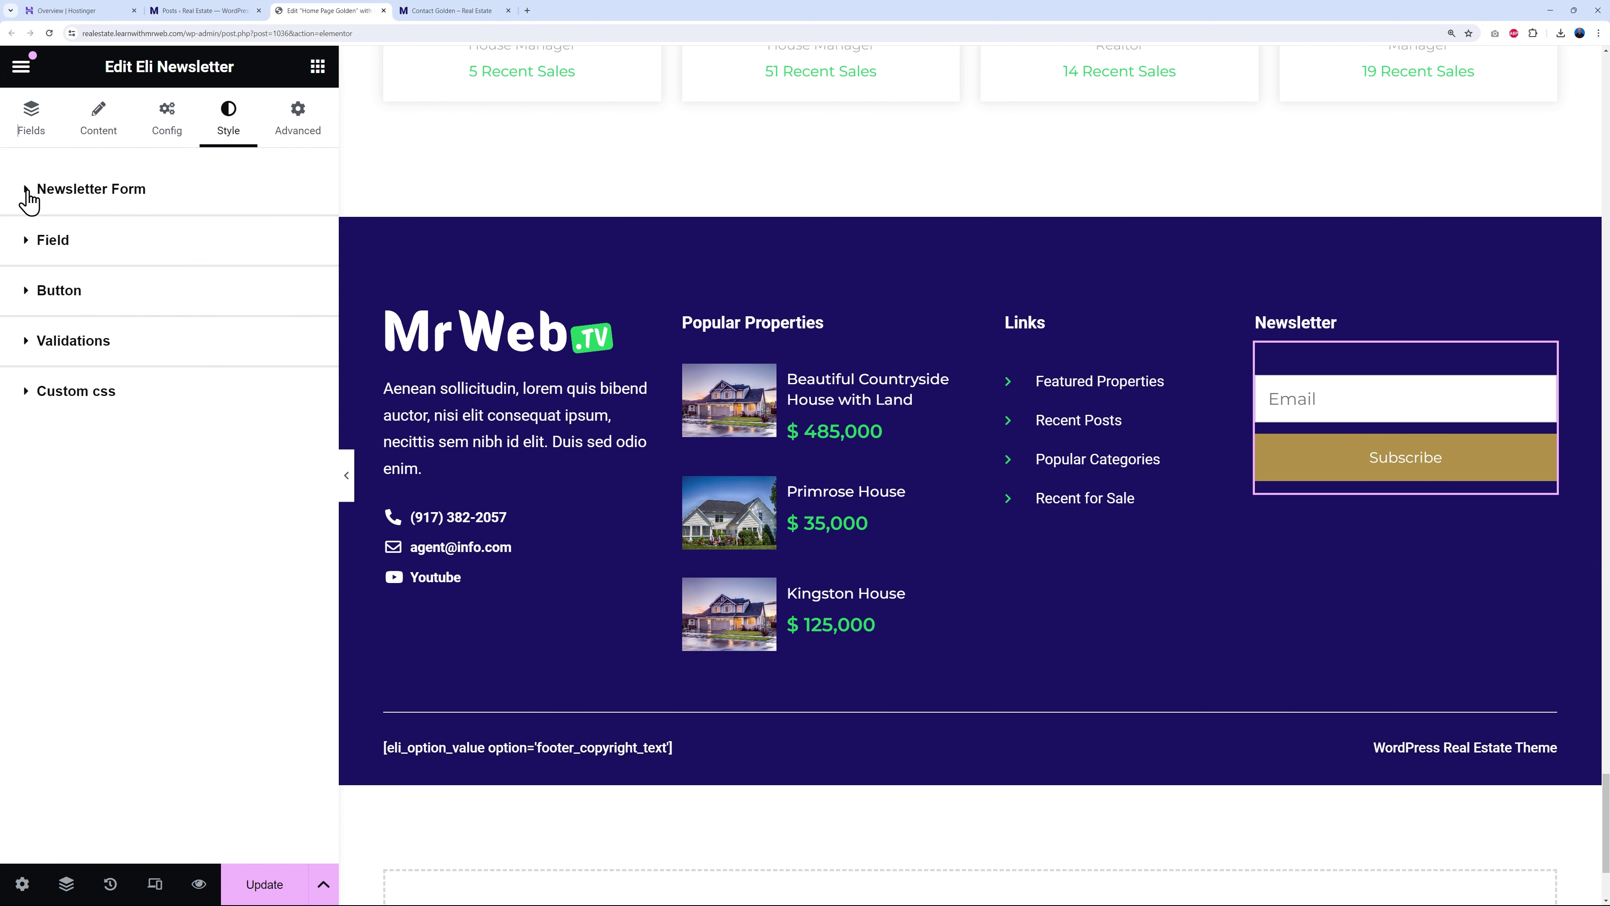
{"action": "left_click", "coordinate": [57, 292]}
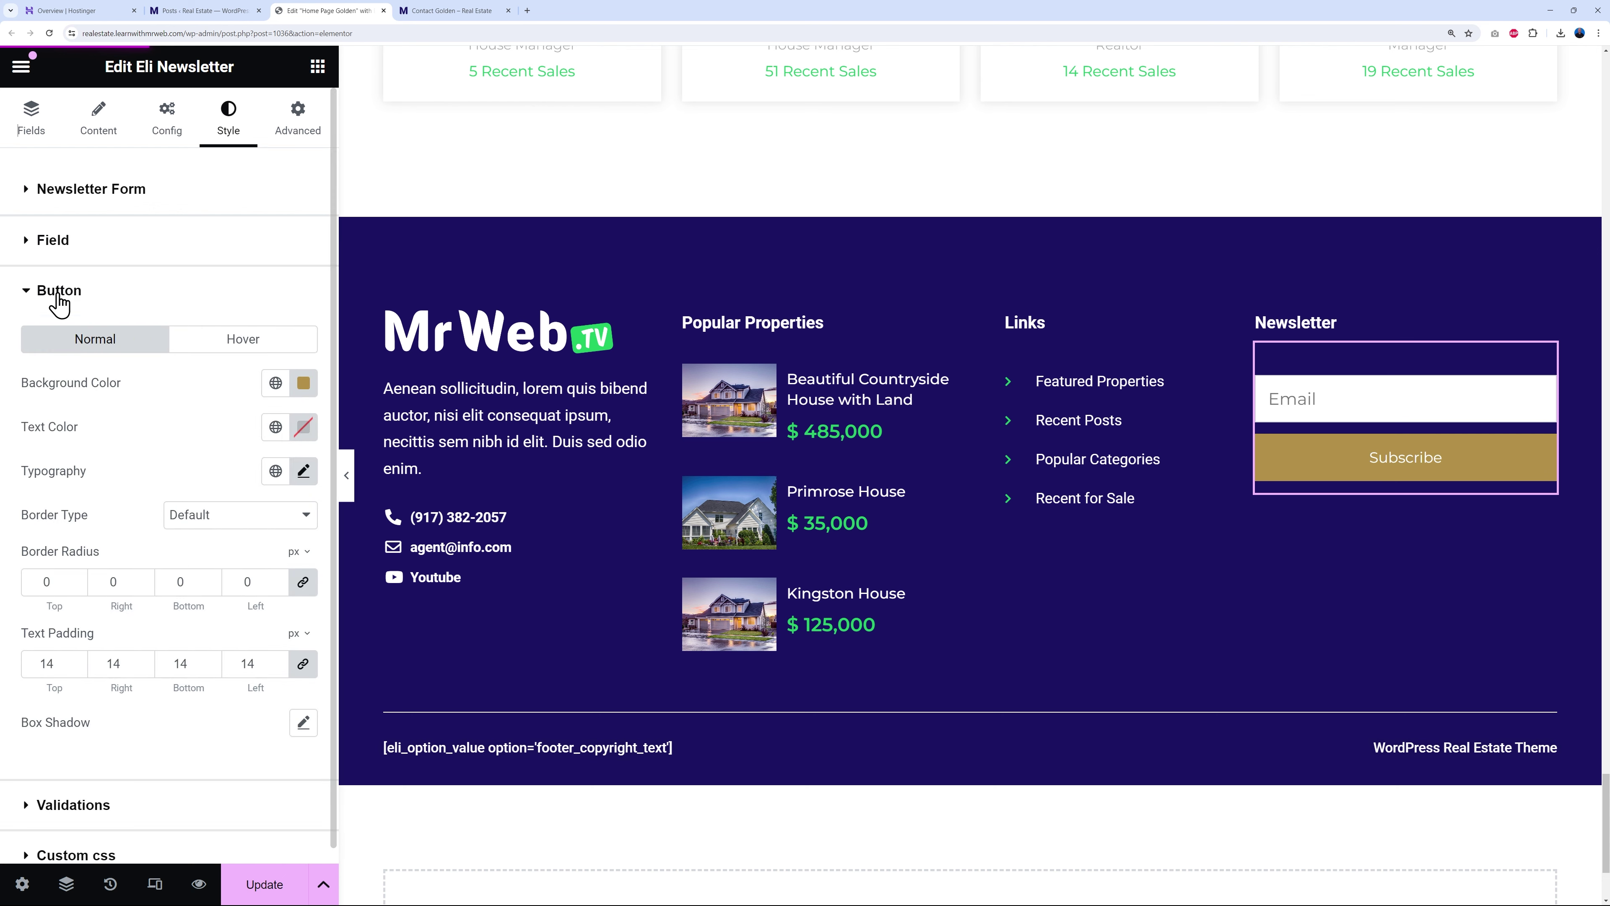
{"action": "left_click", "coordinate": [276, 383]}
{"action": "left_click", "coordinate": [86, 475]}
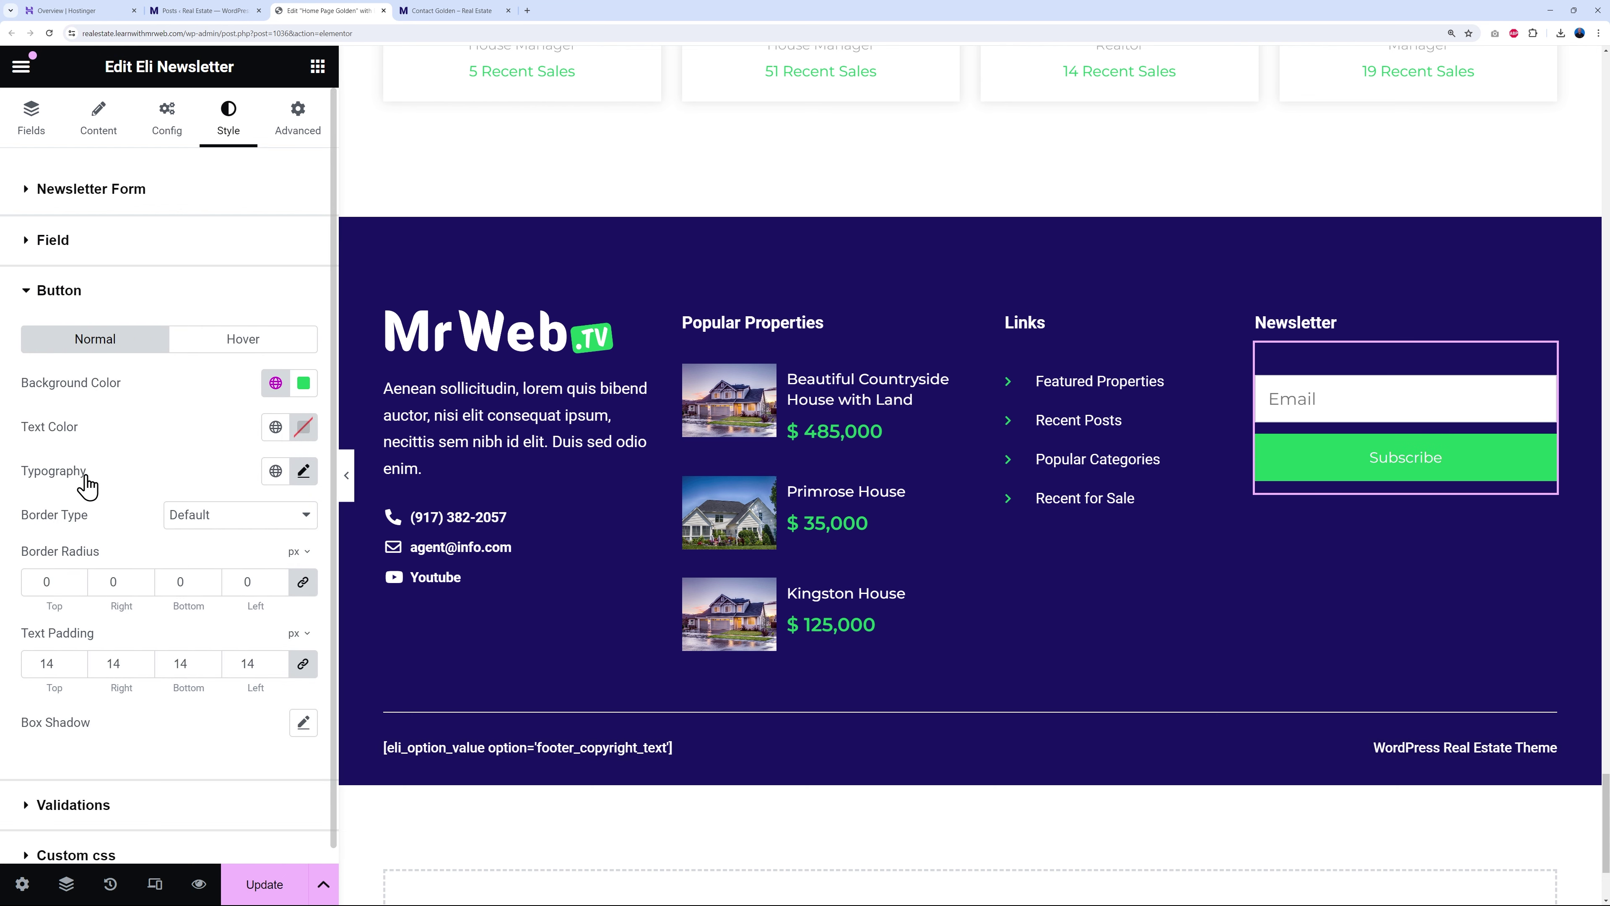
- Make the button's hover background a darker green, #21A655
{"action": "left_click", "coordinate": [248, 343]}
{"action": "left_click", "coordinate": [275, 383]}
{"action": "left_click", "coordinate": [95, 492]}
{"action": "left_click", "coordinate": [304, 382]}
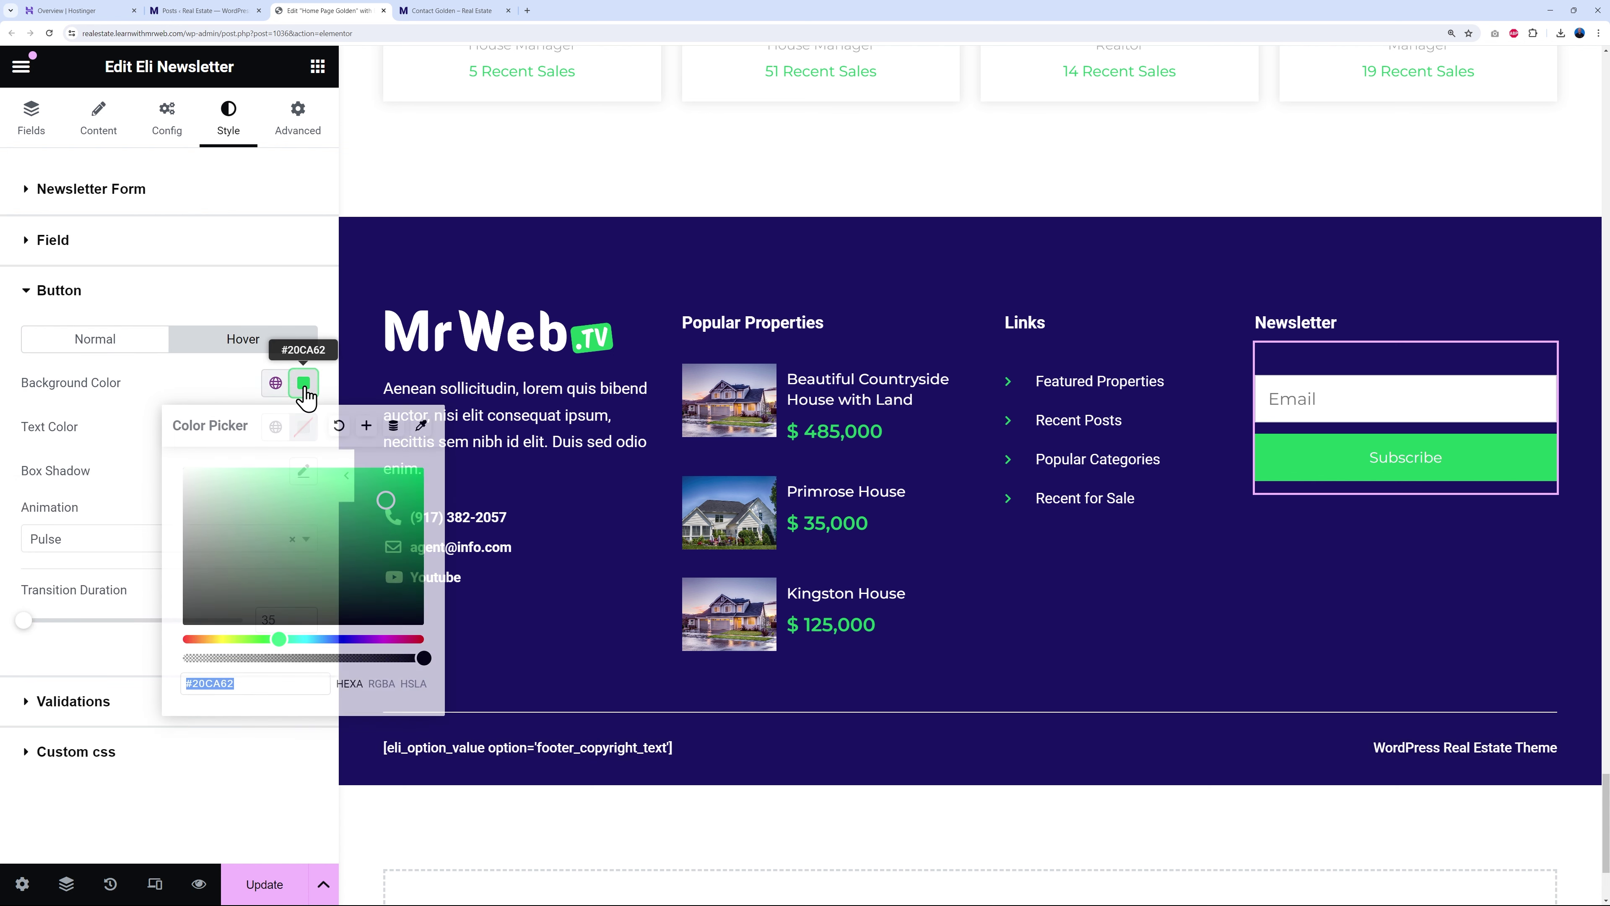
{"action": "left_click_drag", "start_coordinate": [392, 522], "coordinate": [374, 523]}
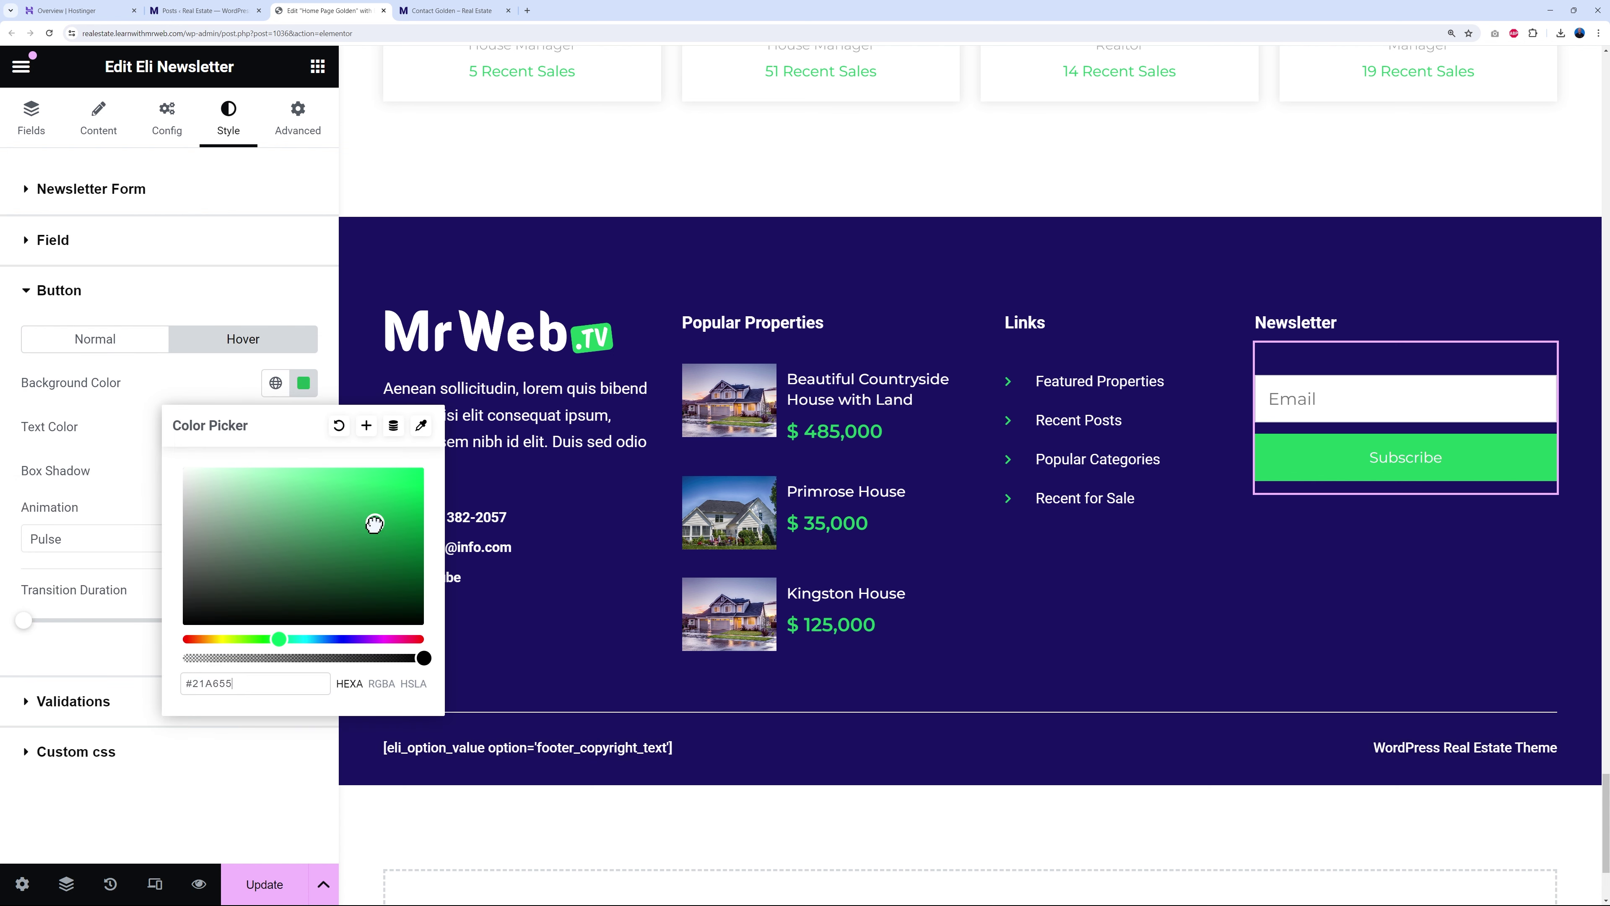
{"action": "left_click", "coordinate": [208, 393]}
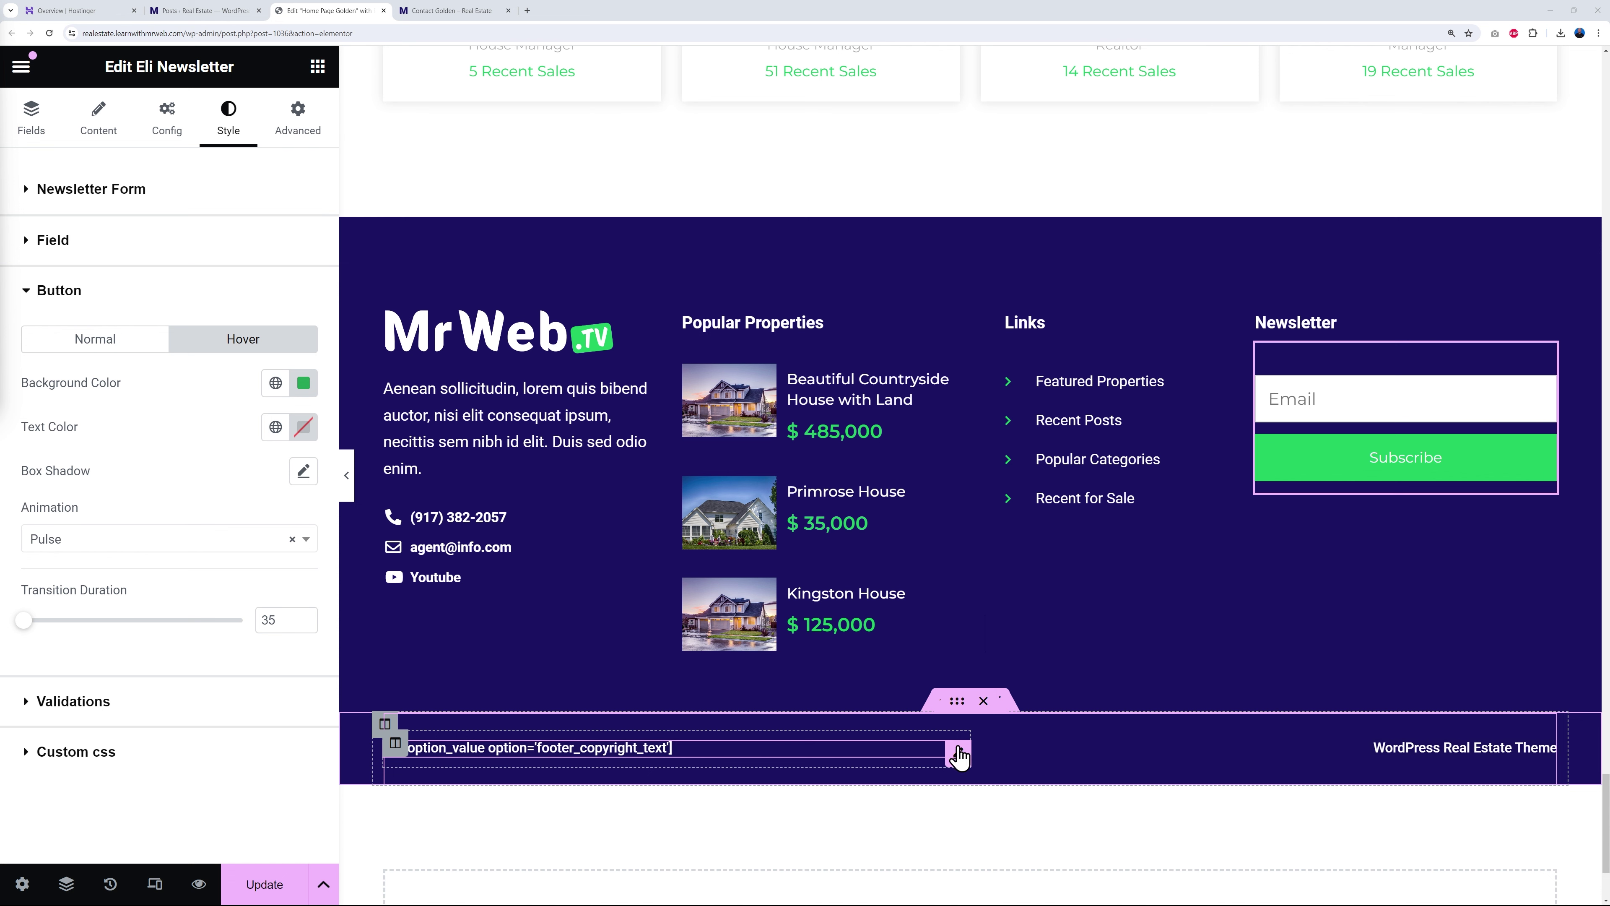
- Inspect the copyright heading's footer_copyright_text shortcode, then switch to the WordPress Dashboard tab
{"action": "left_click", "coordinate": [958, 755]}
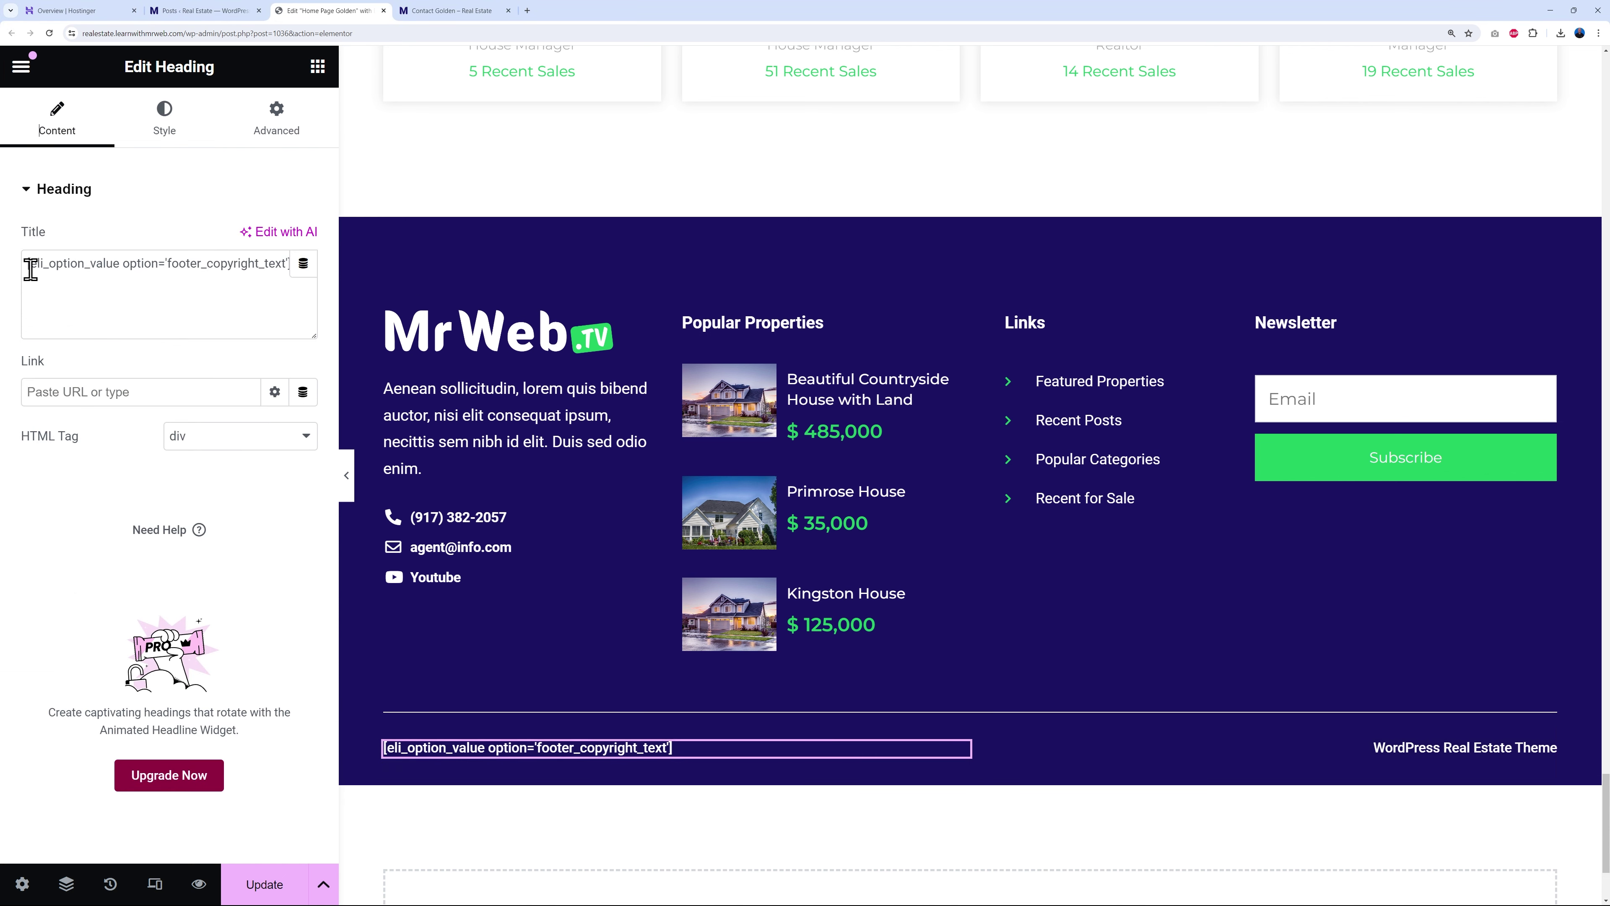
{"action": "left_click_drag", "start_coordinate": [298, 263], "coordinate": [31, 271]}
{"action": "left_click", "coordinate": [75, 293]}
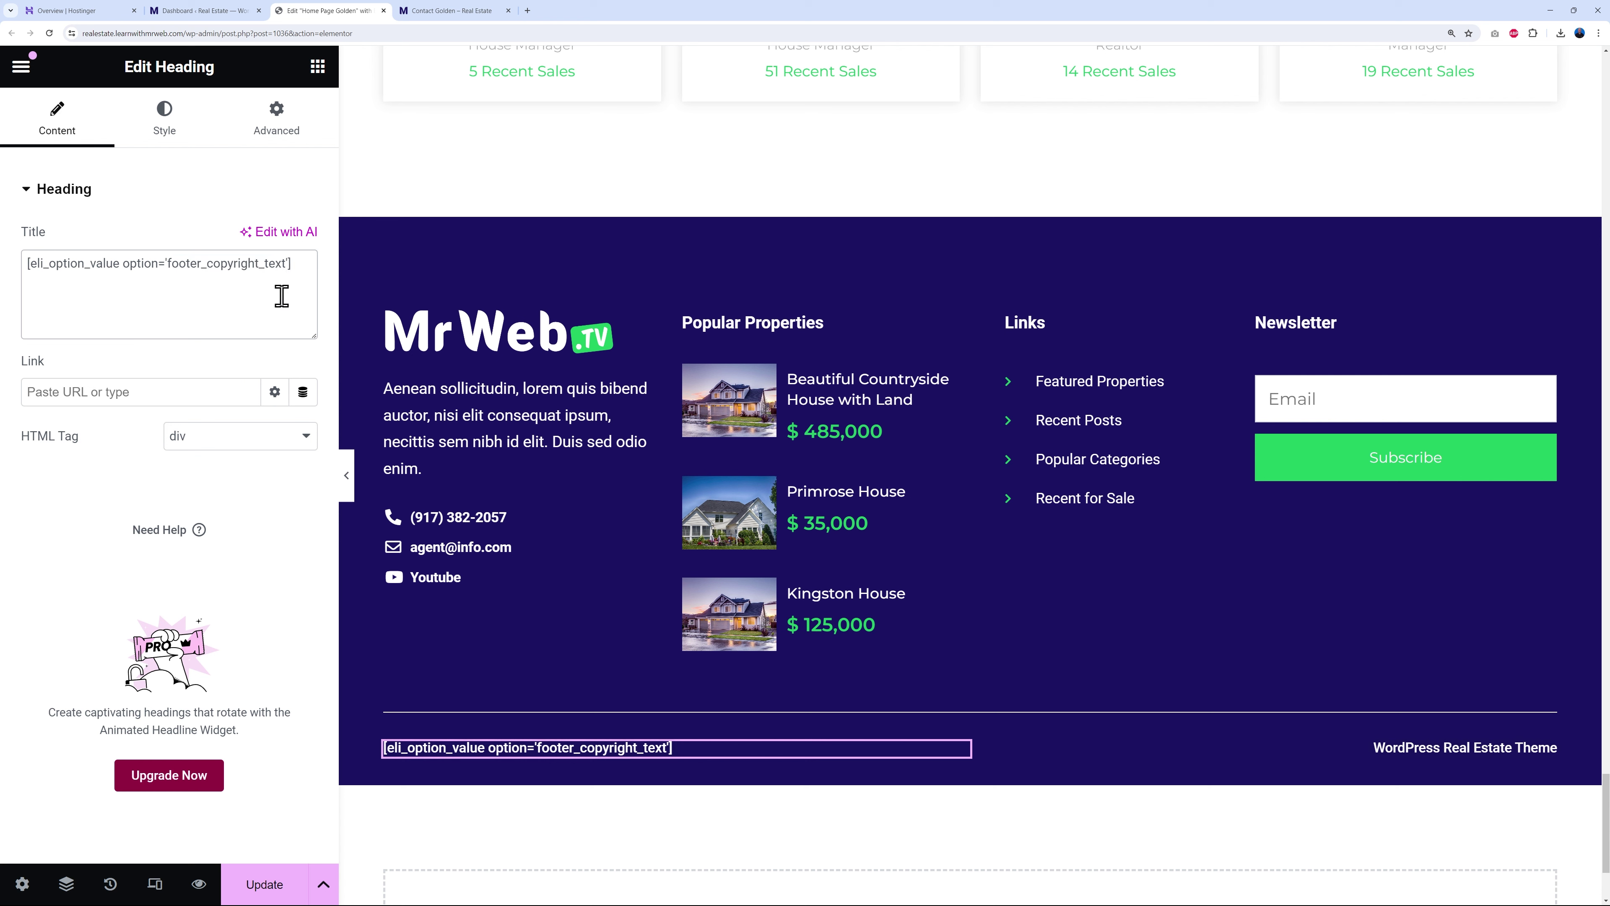
{"action": "left_click", "coordinate": [218, 13]}
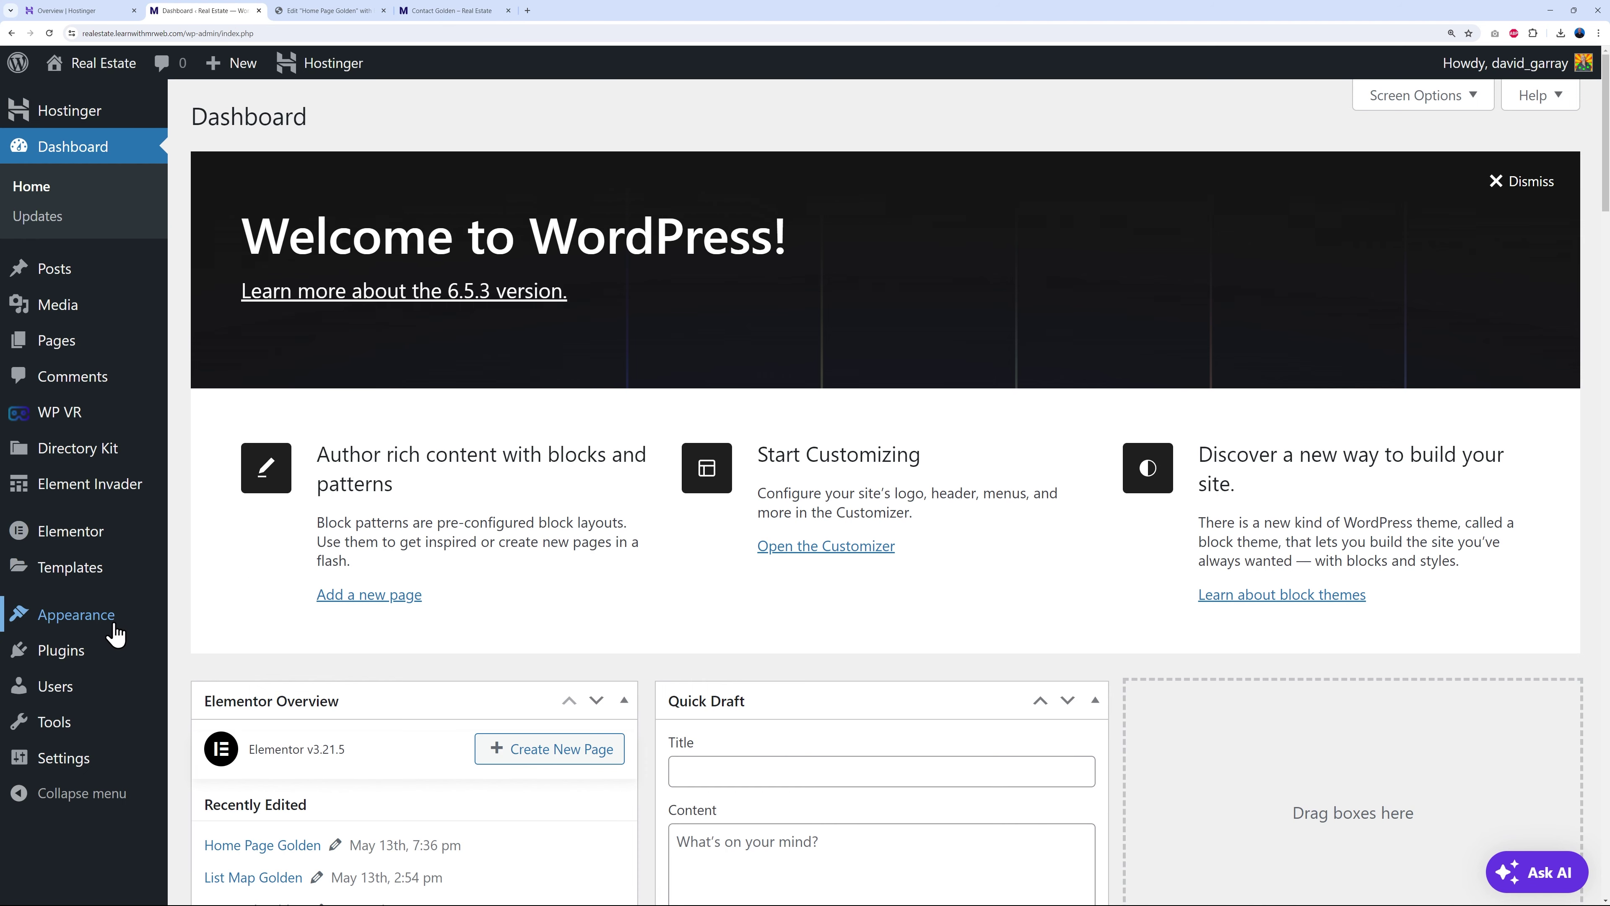
- In the Customizer's Footer theme options, change the copyright text from REGOLDEN to Mr Web
{"action": "mouse_move", "coordinate": [114, 621]}
{"action": "left_click", "coordinate": [208, 620]}
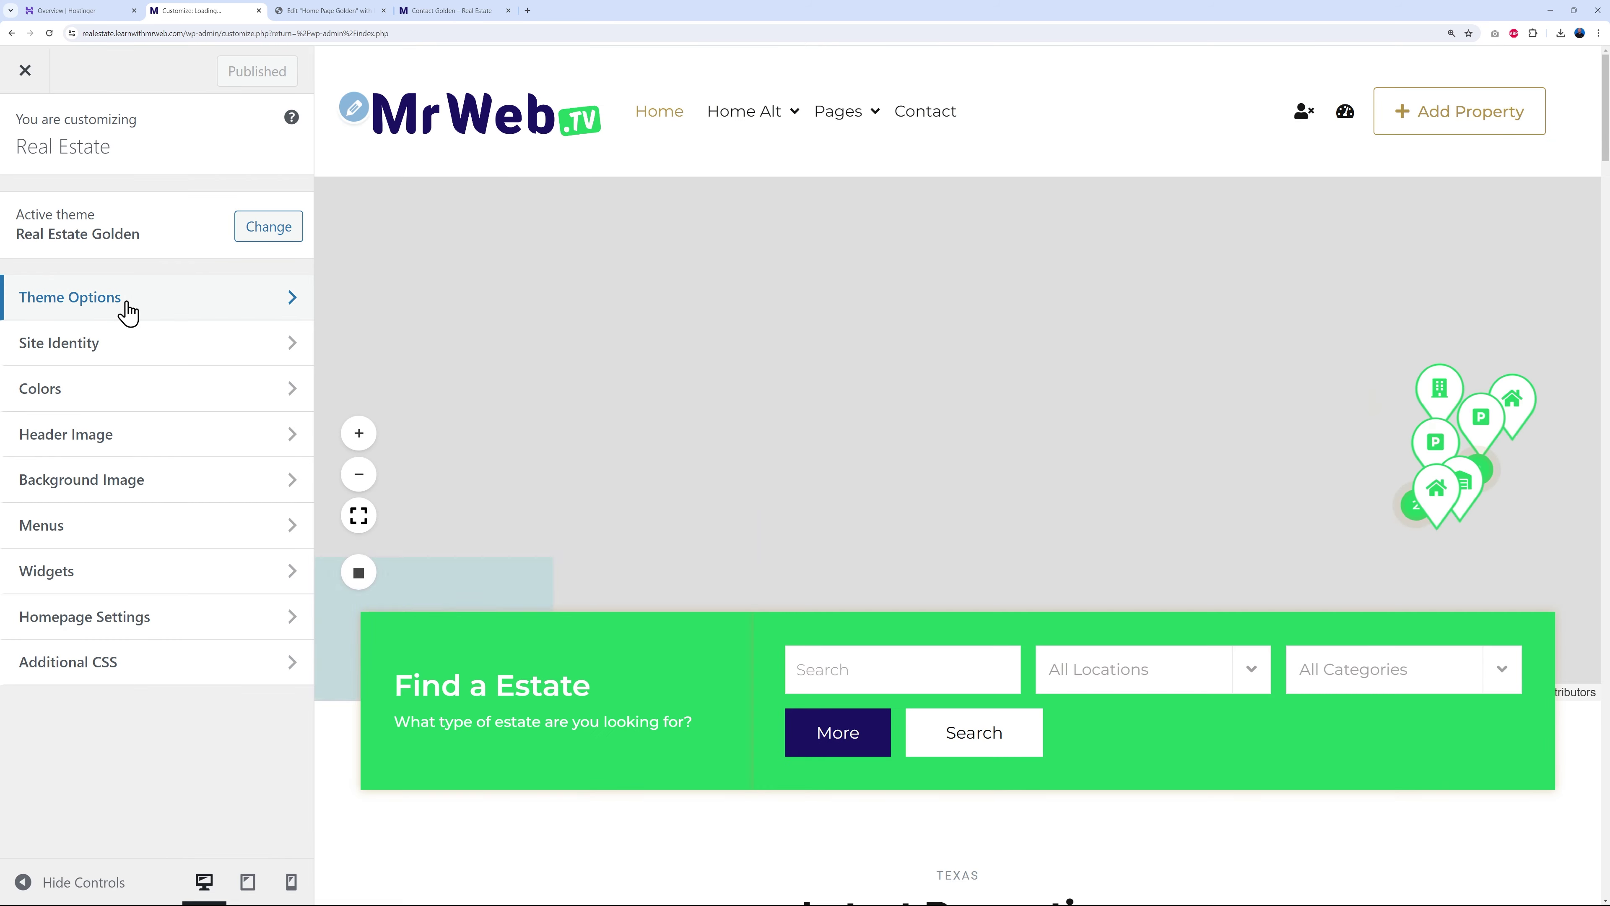
{"action": "left_click", "coordinate": [123, 301]}
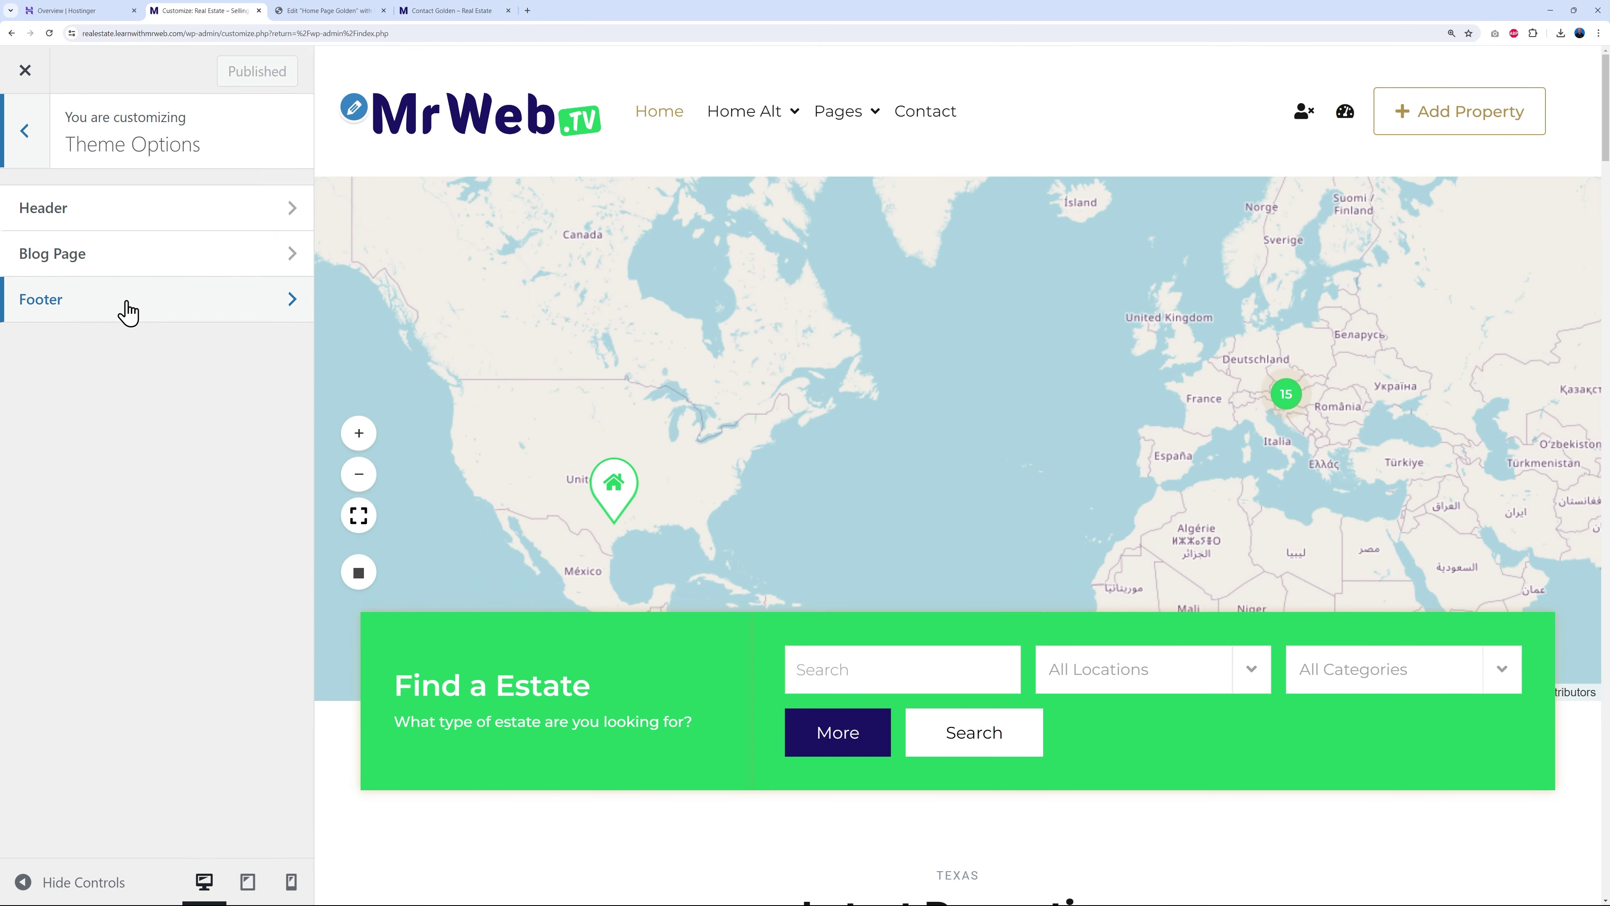
{"action": "left_click", "coordinate": [104, 303]}
{"action": "scroll", "coordinate": [215, 575], "scroll_direction": "down", "scroll_amount": 2}
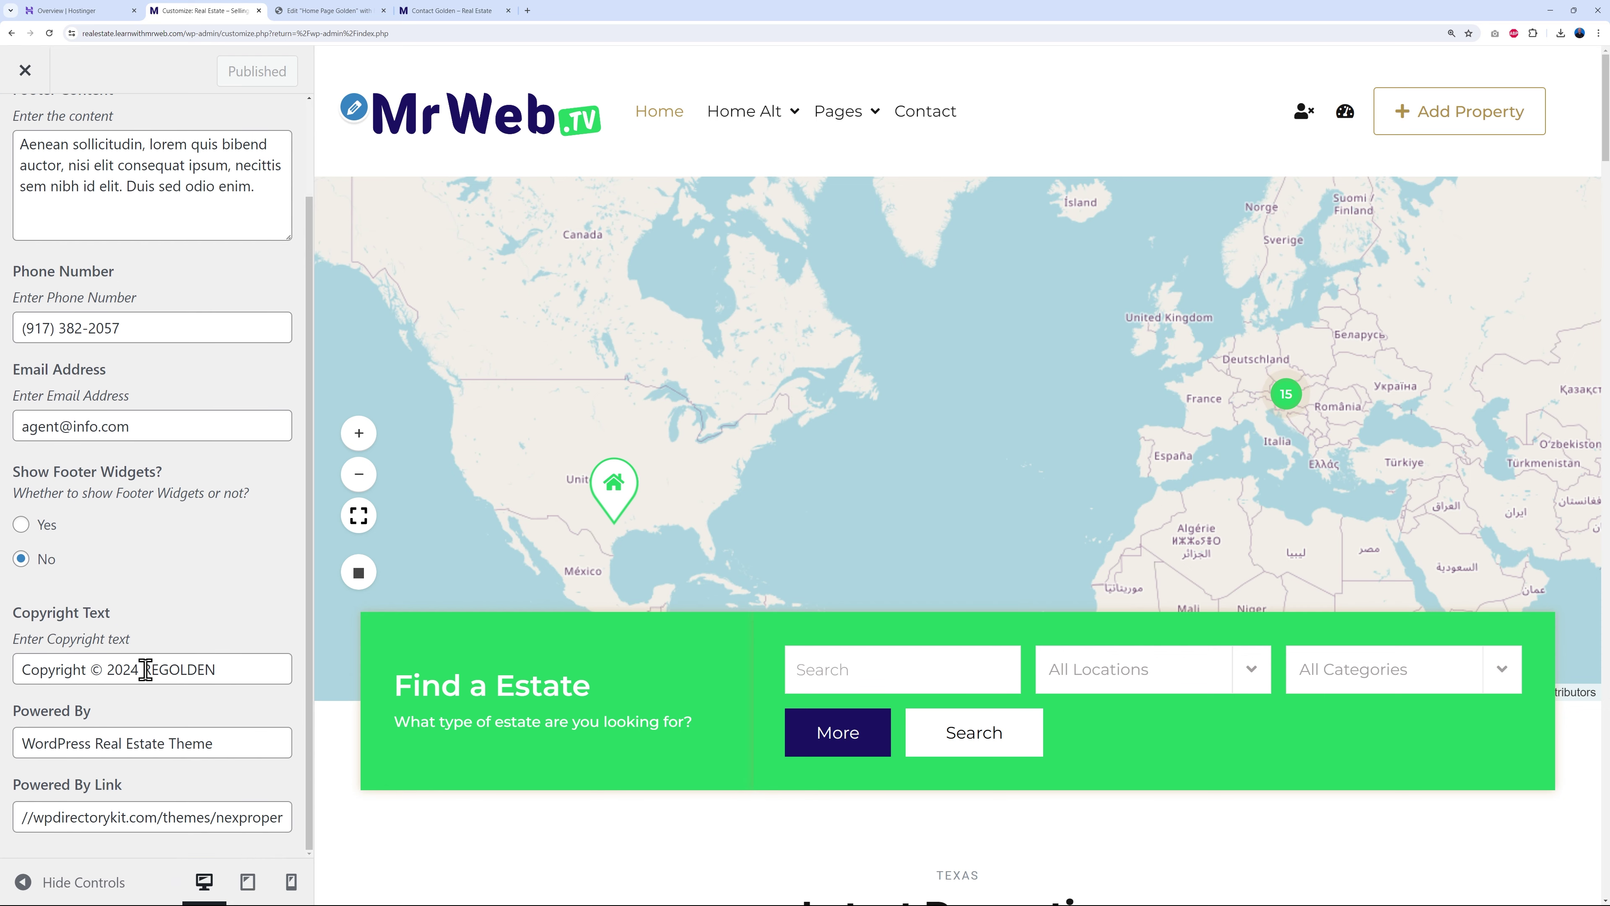
{"action": "left_click_drag", "start_coordinate": [145, 669], "coordinate": [255, 669]}
{"action": "type", "text": "Mr "}
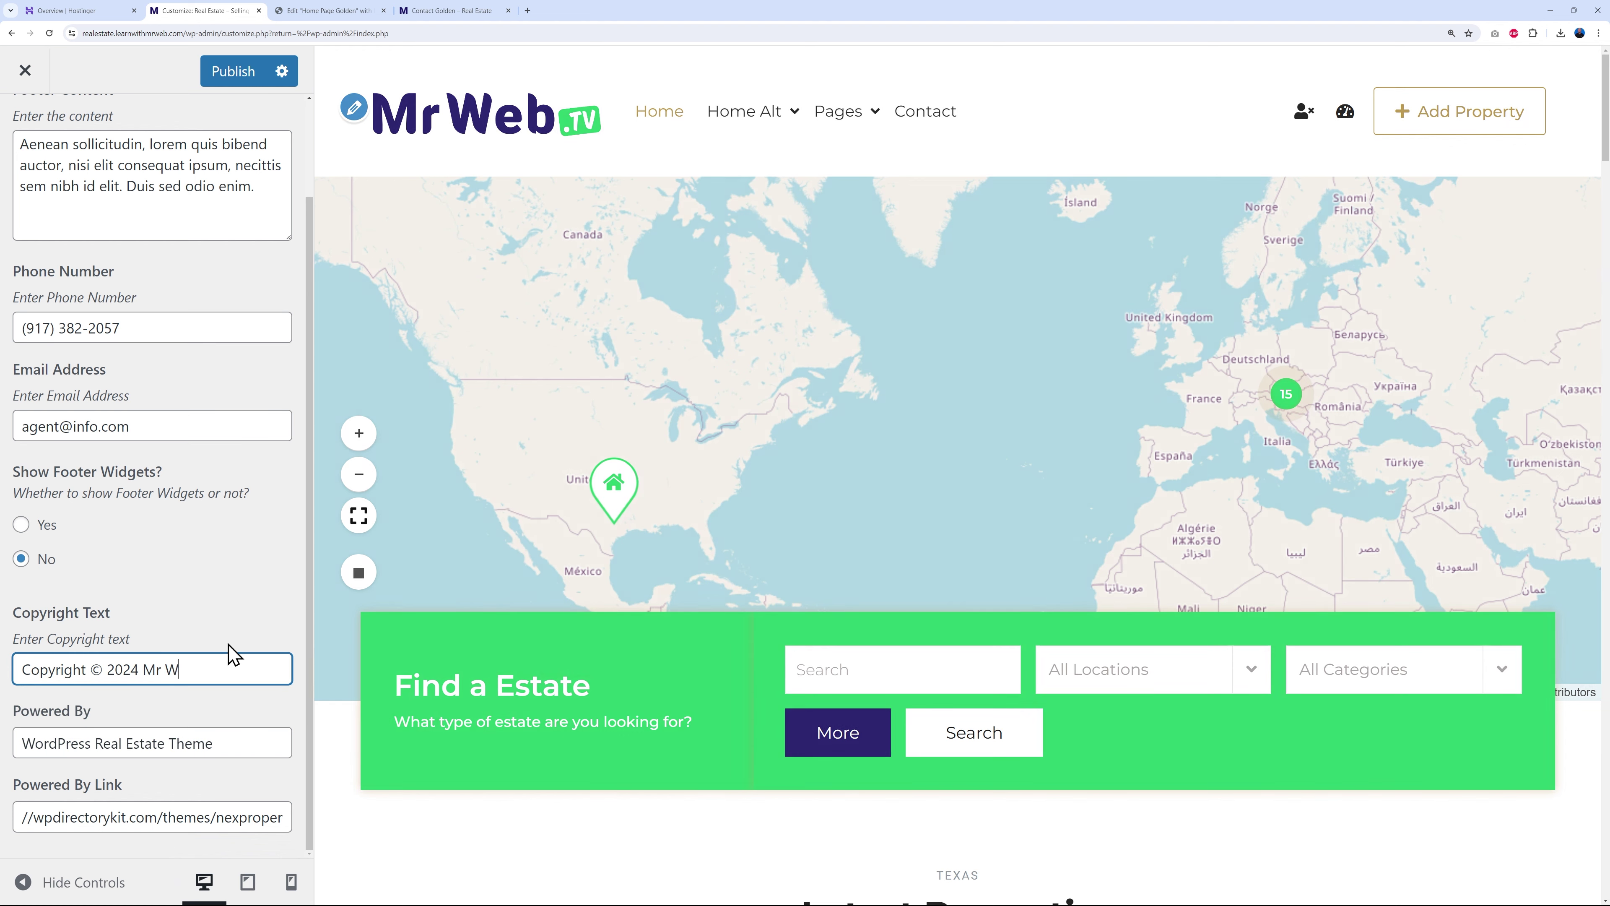
{"action": "type", "text": "Web"}
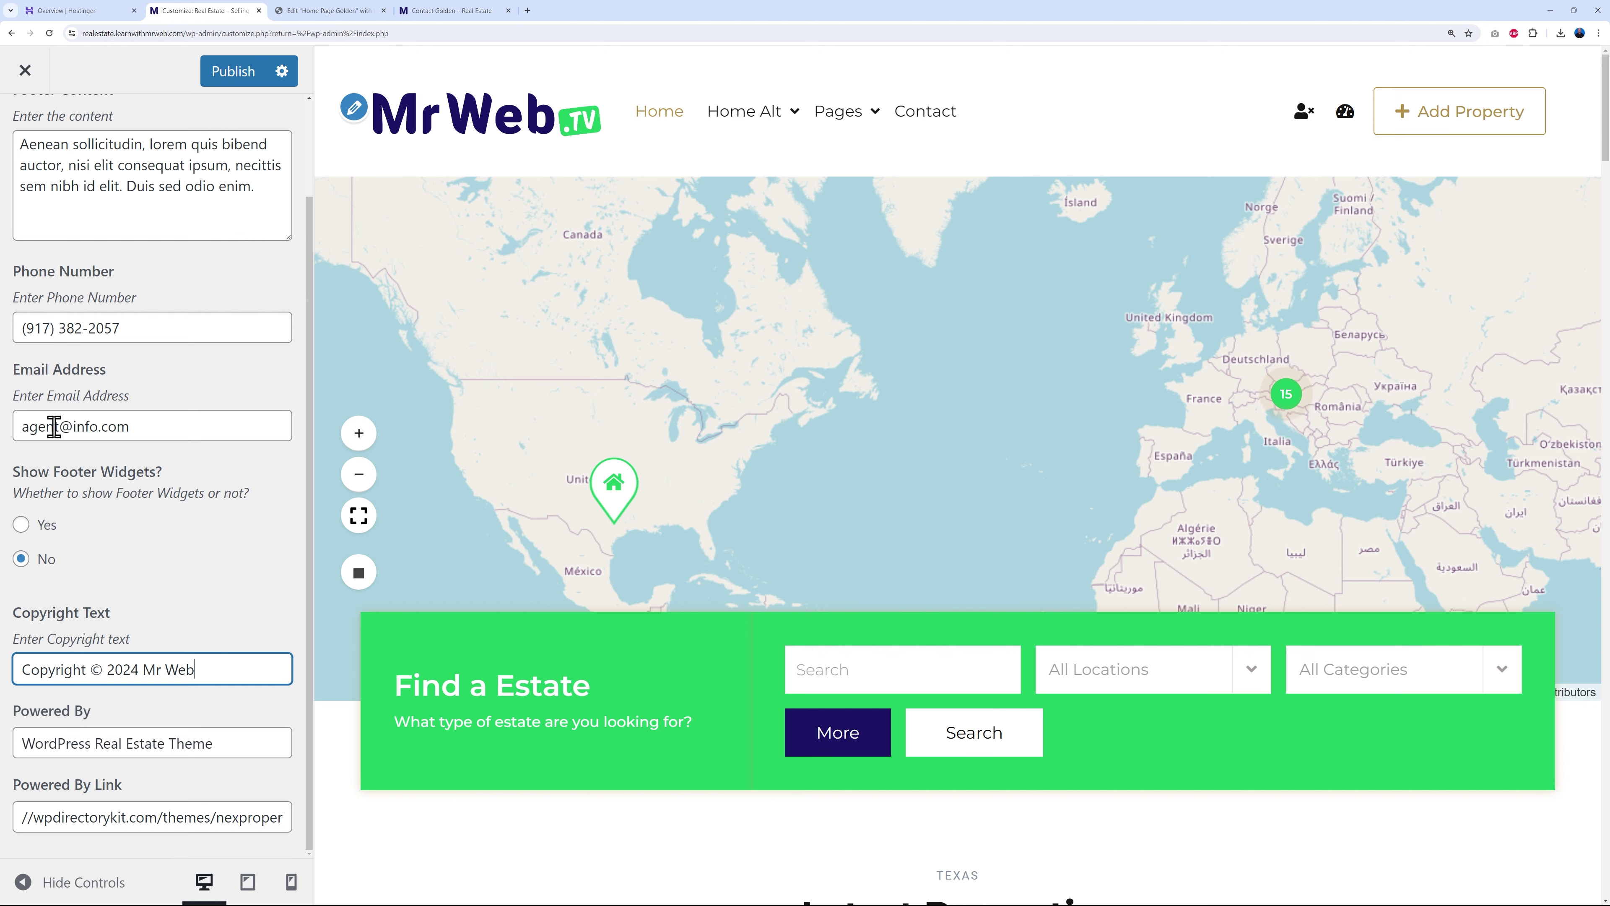
- Replace the footer email address with a new one and publish the changes
{"action": "left_click_drag", "start_coordinate": [22, 426], "coordinate": [287, 419]}
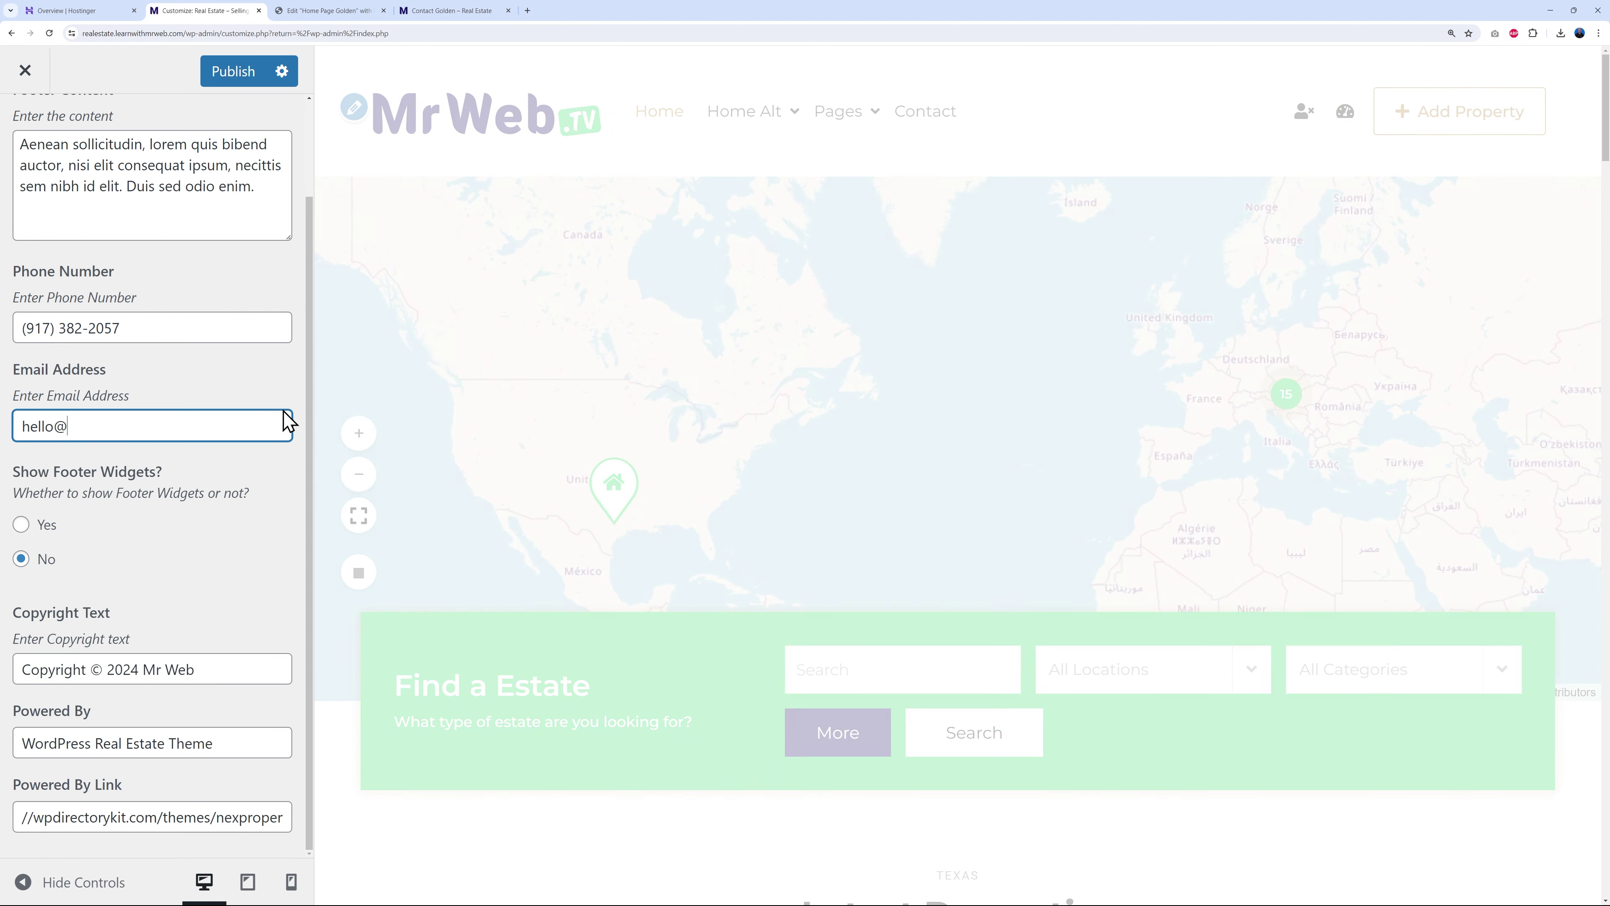
{"action": "left_click", "coordinate": [121, 339]}
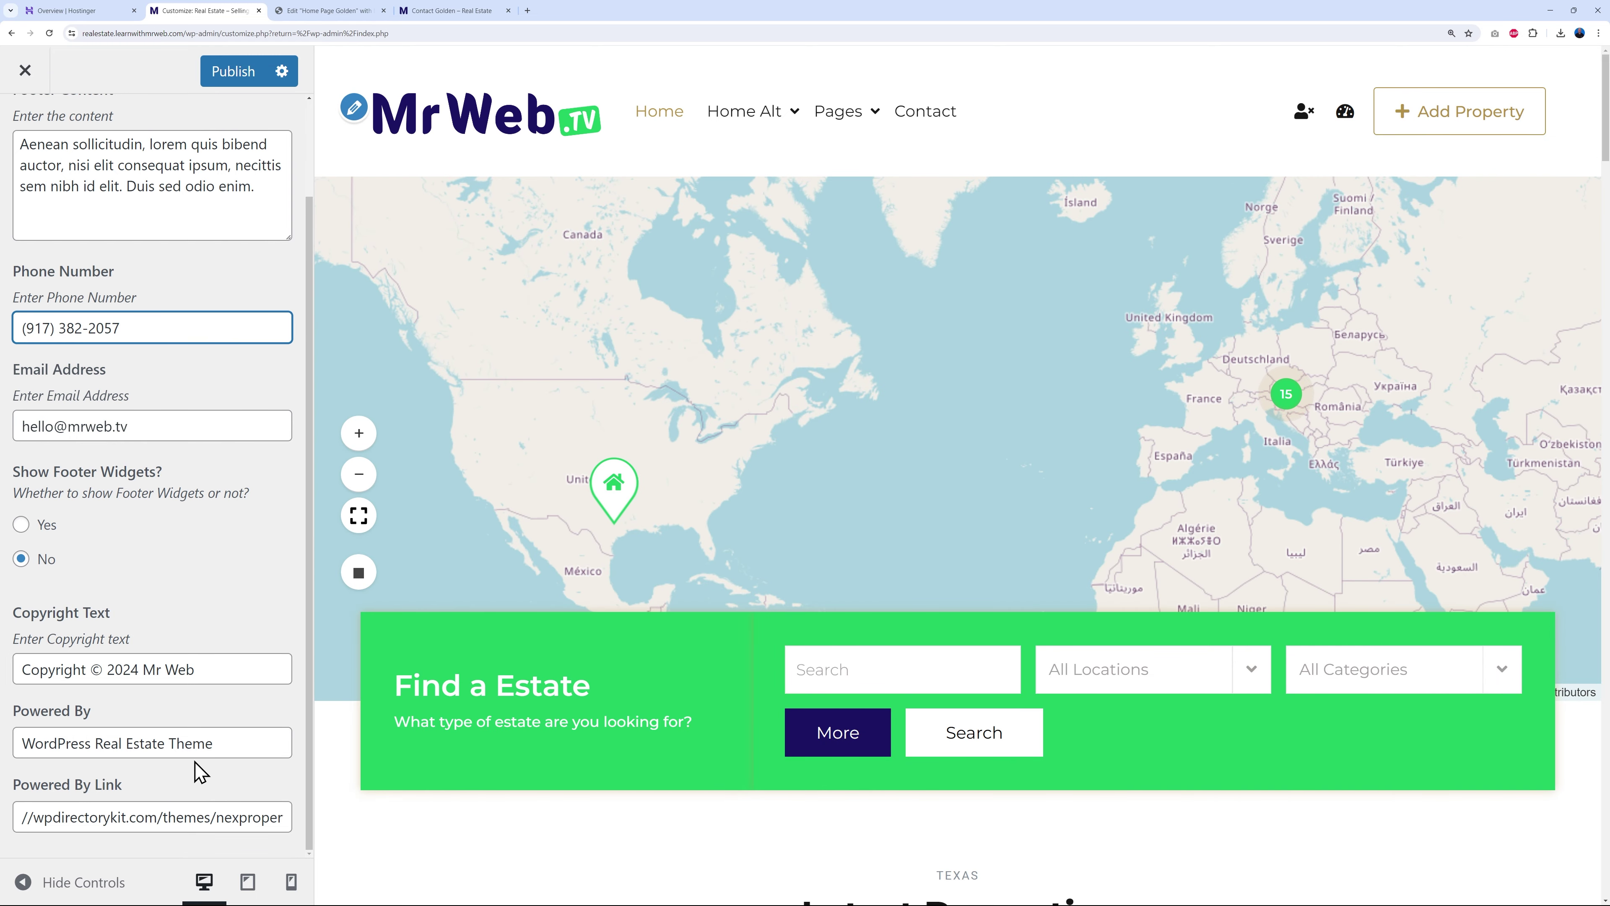
{"action": "left_click", "coordinate": [223, 77]}
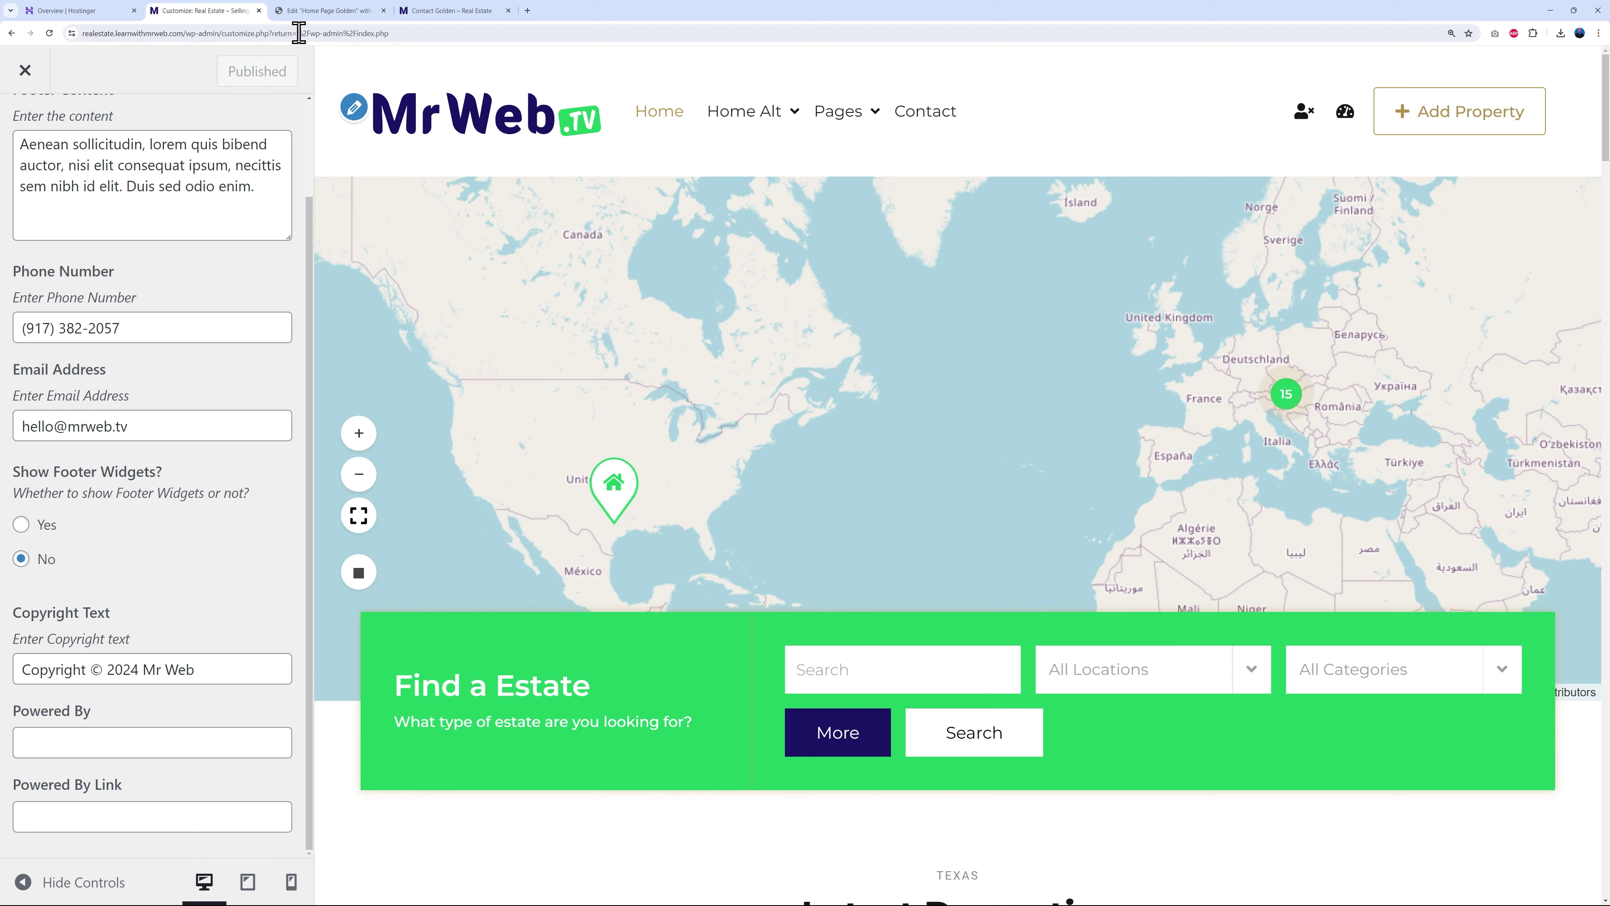
{"action": "left_click", "coordinate": [319, 11]}
- Update the home page and confirm the live footer shows Copyright © 2024 Mr Web
{"action": "left_click", "coordinate": [262, 886]}
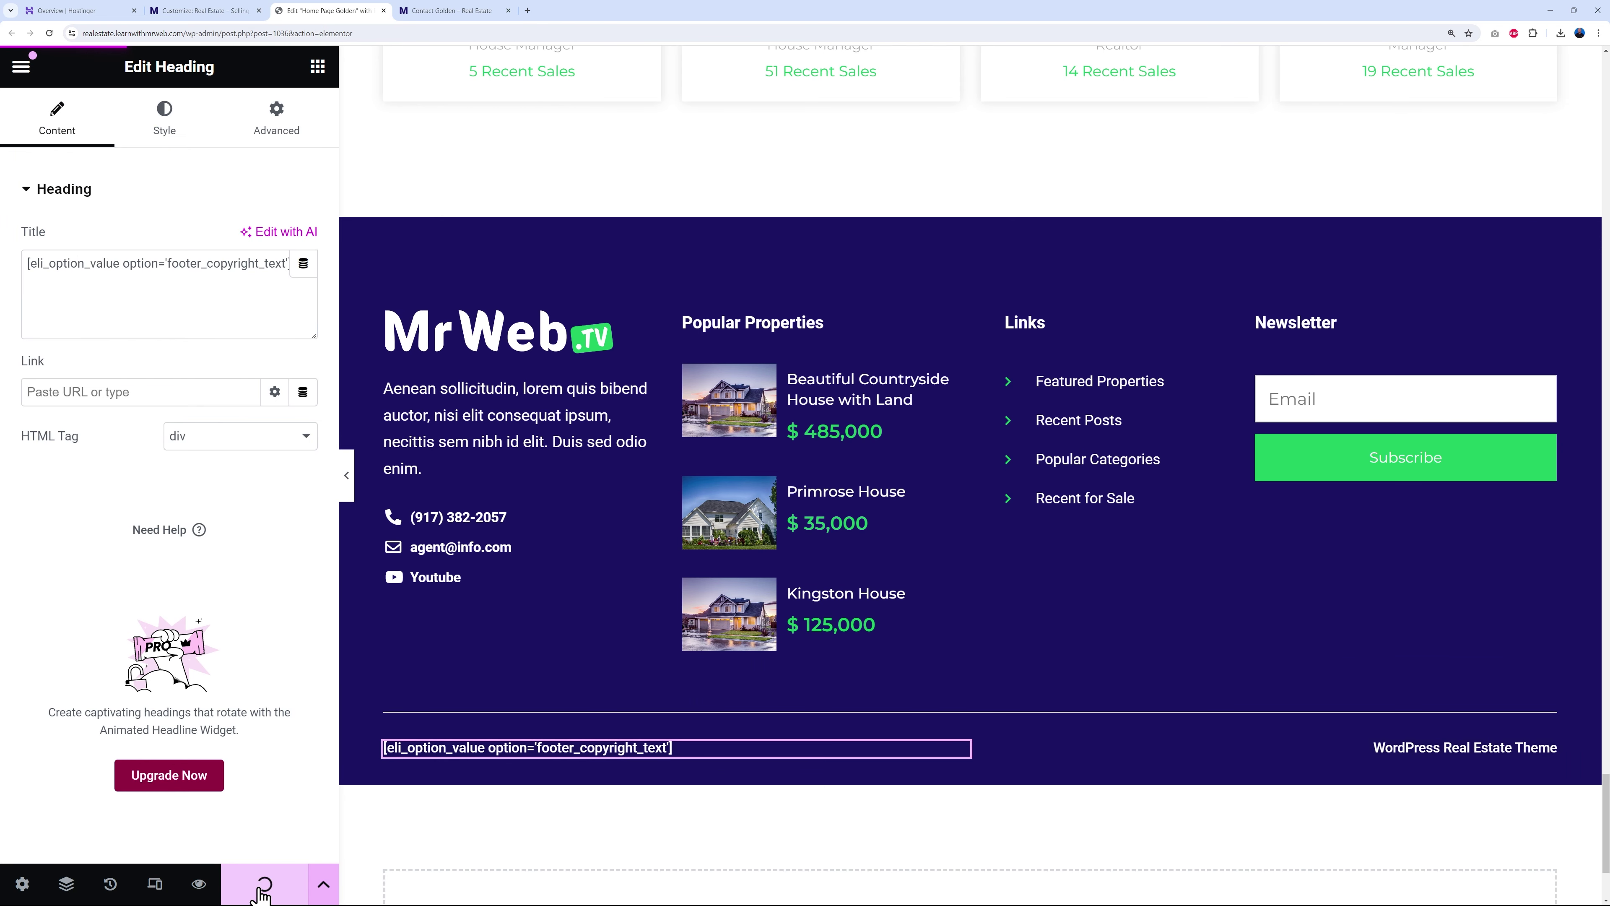
{"action": "left_click", "coordinate": [465, 11]}
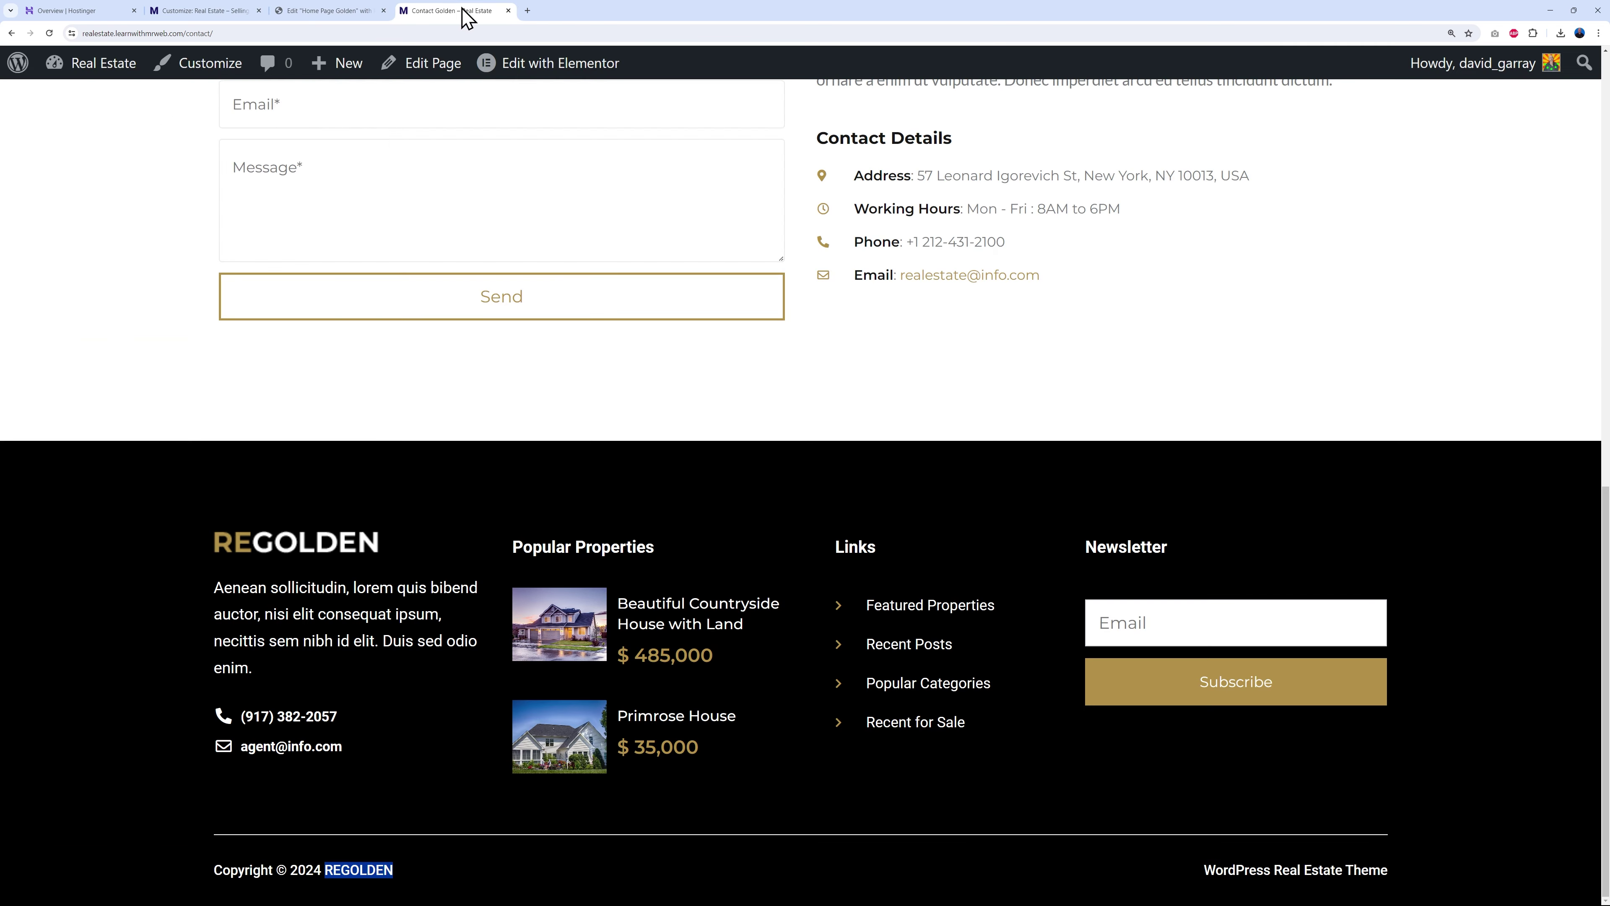
{"action": "left_click", "coordinate": [48, 33]}
{"action": "key", "text": "alt+Left"}
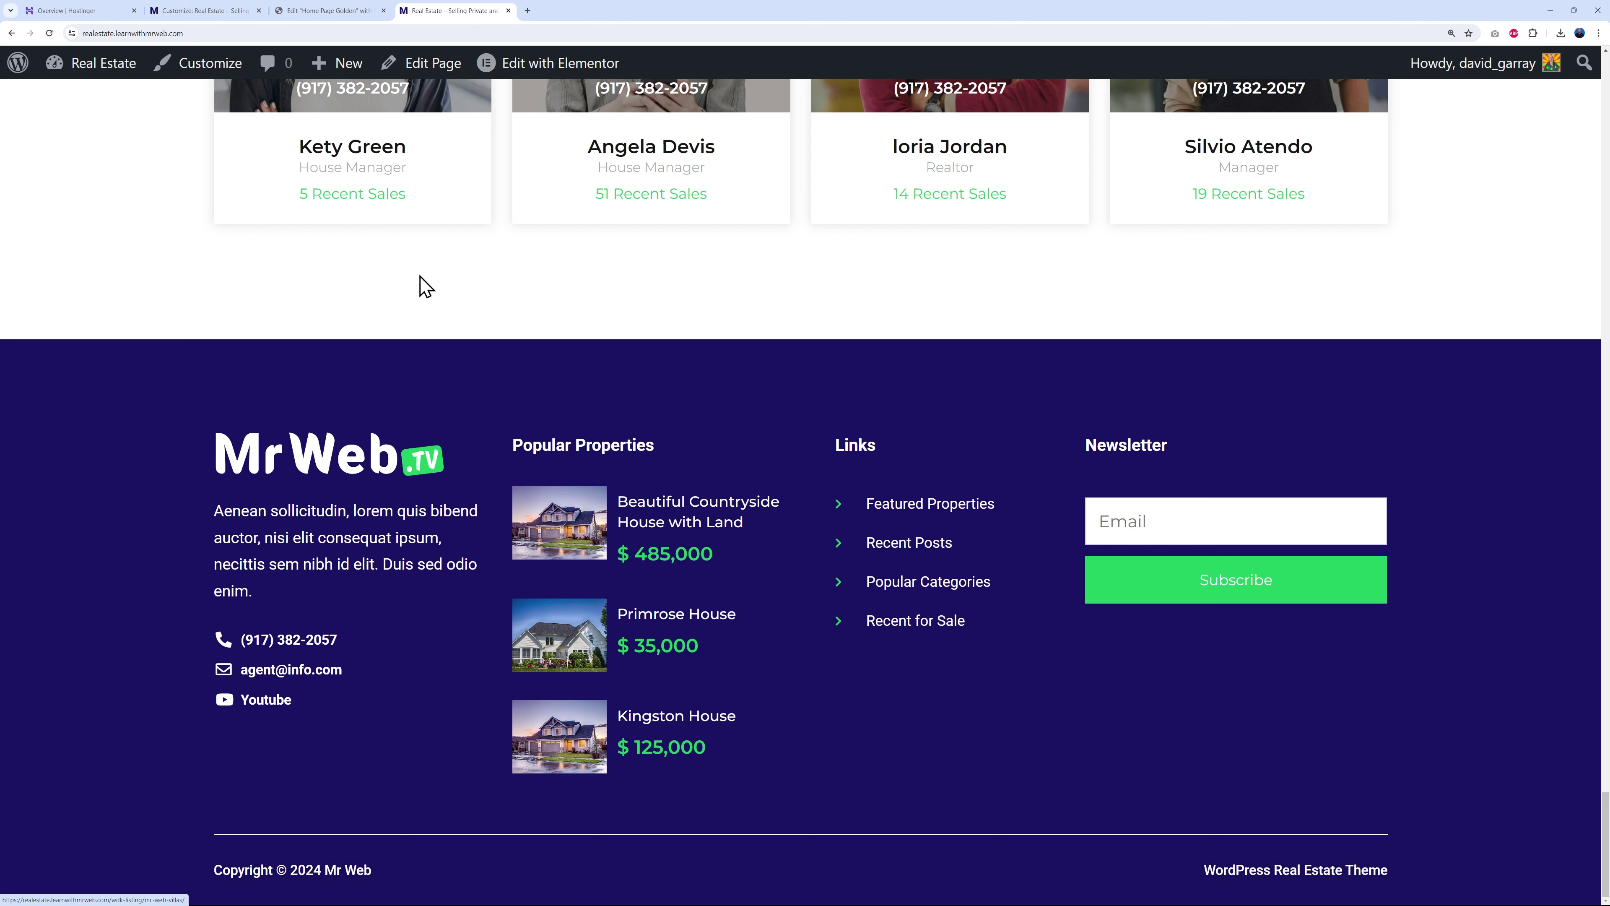
{"action": "left_click", "coordinate": [308, 12]}
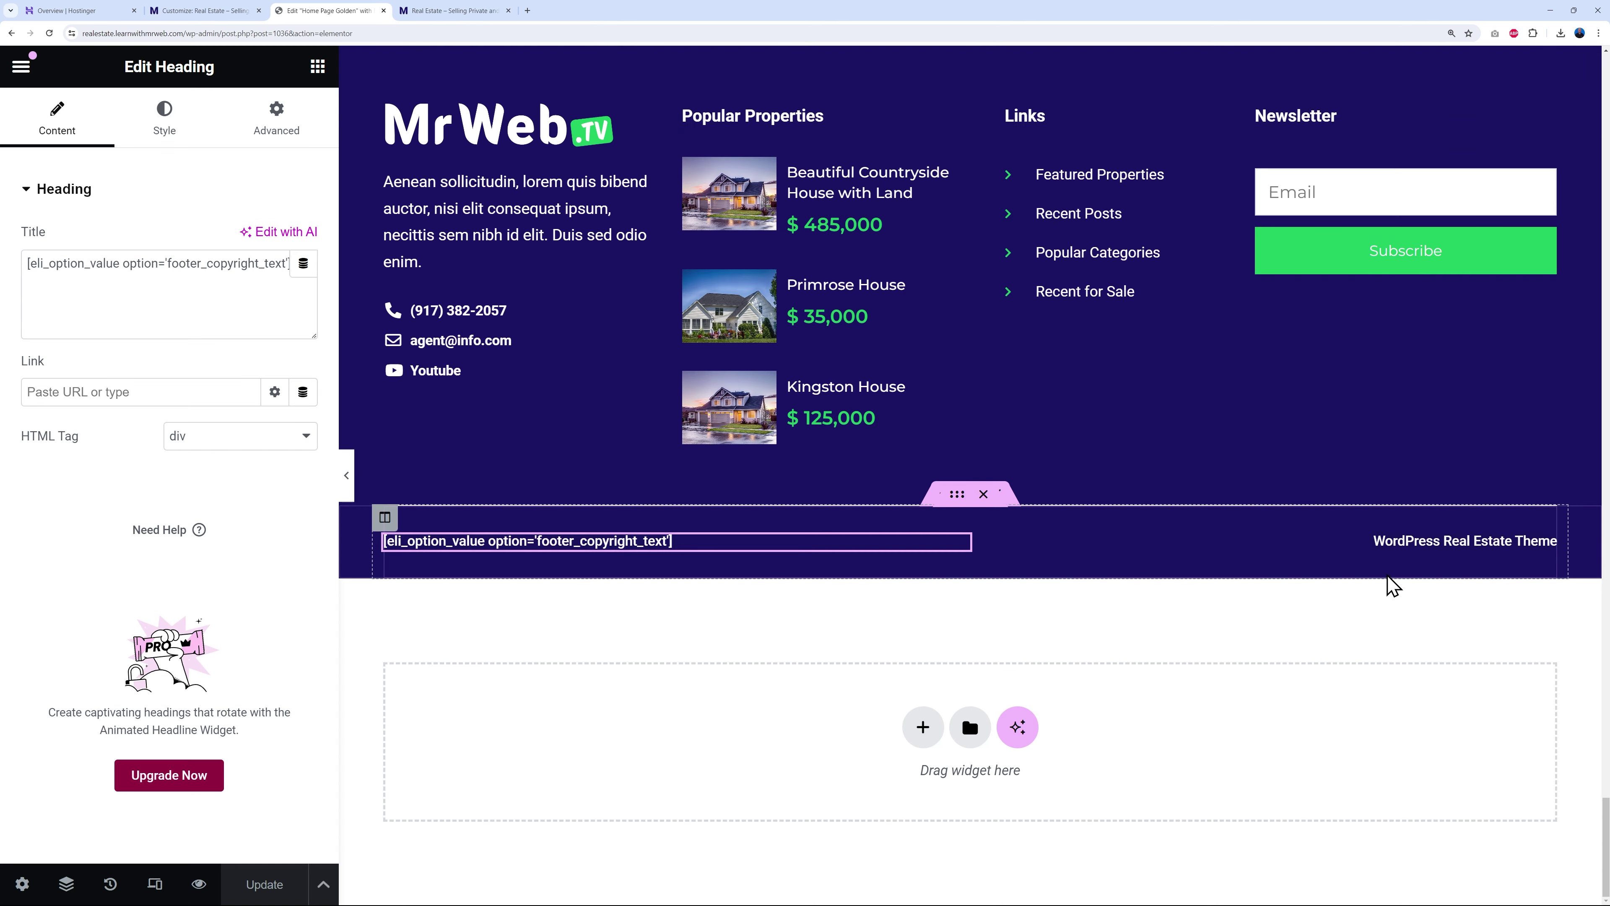
- Edit the footer credit heading, removing its link and retyping it as 'Website Build by Mr We'
{"action": "left_click", "coordinate": [1545, 546]}
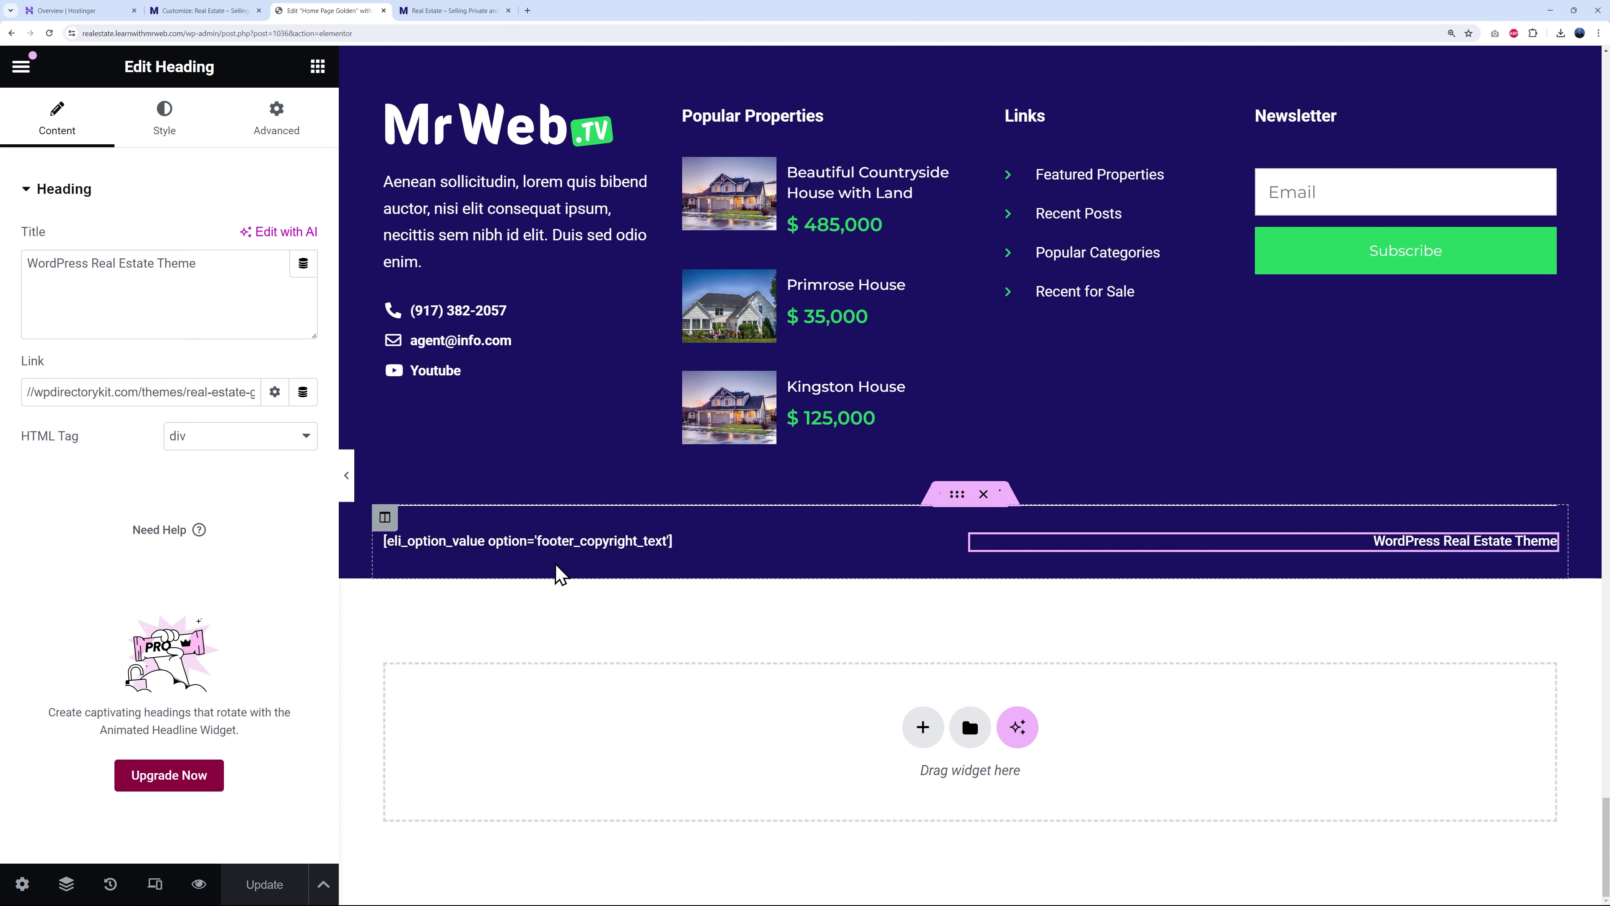
{"action": "left_click_drag", "start_coordinate": [31, 278], "coordinate": [208, 271]}
{"action": "key", "text": "Right"}
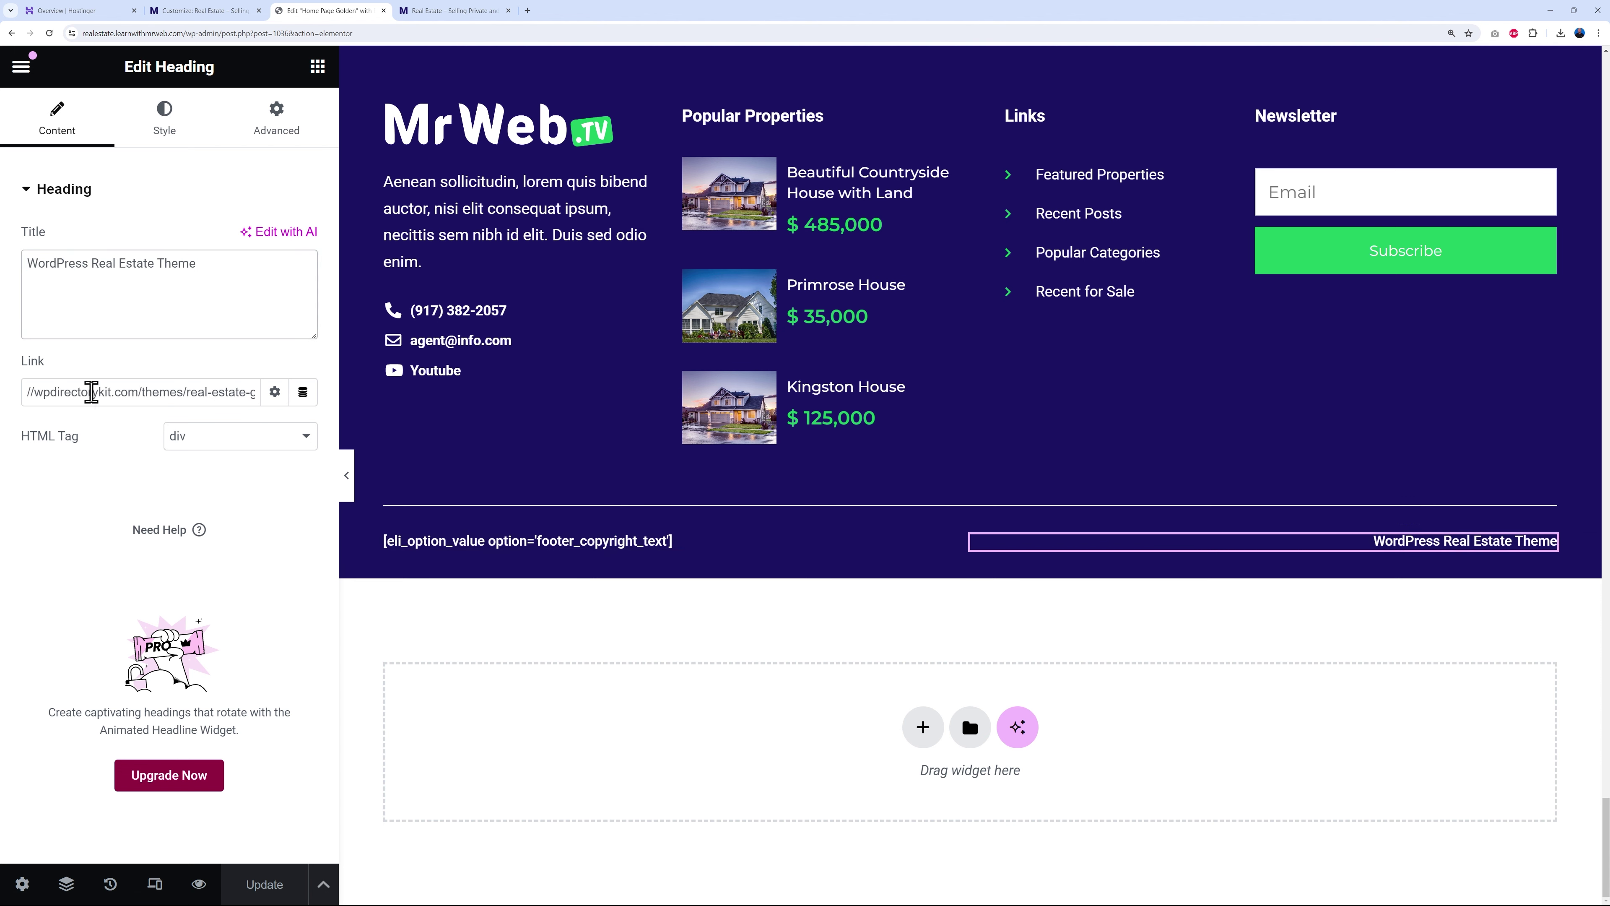
{"action": "triple_click", "coordinate": [160, 397]}
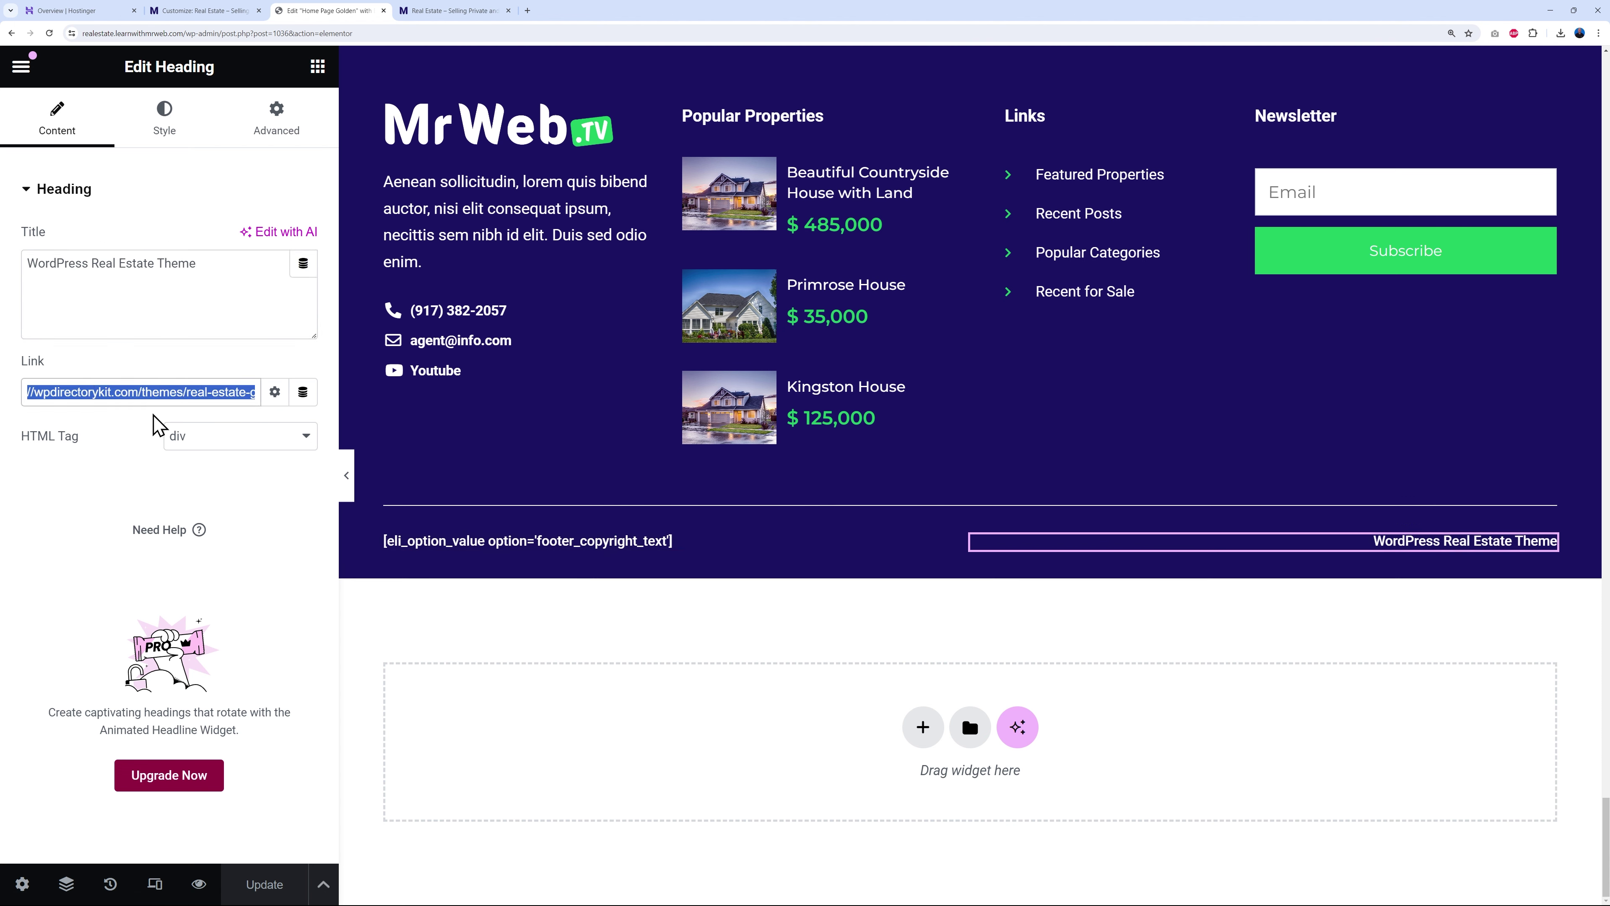
{"action": "key", "text": "BackSpace"}
{"action": "triple_click", "coordinate": [209, 283]}
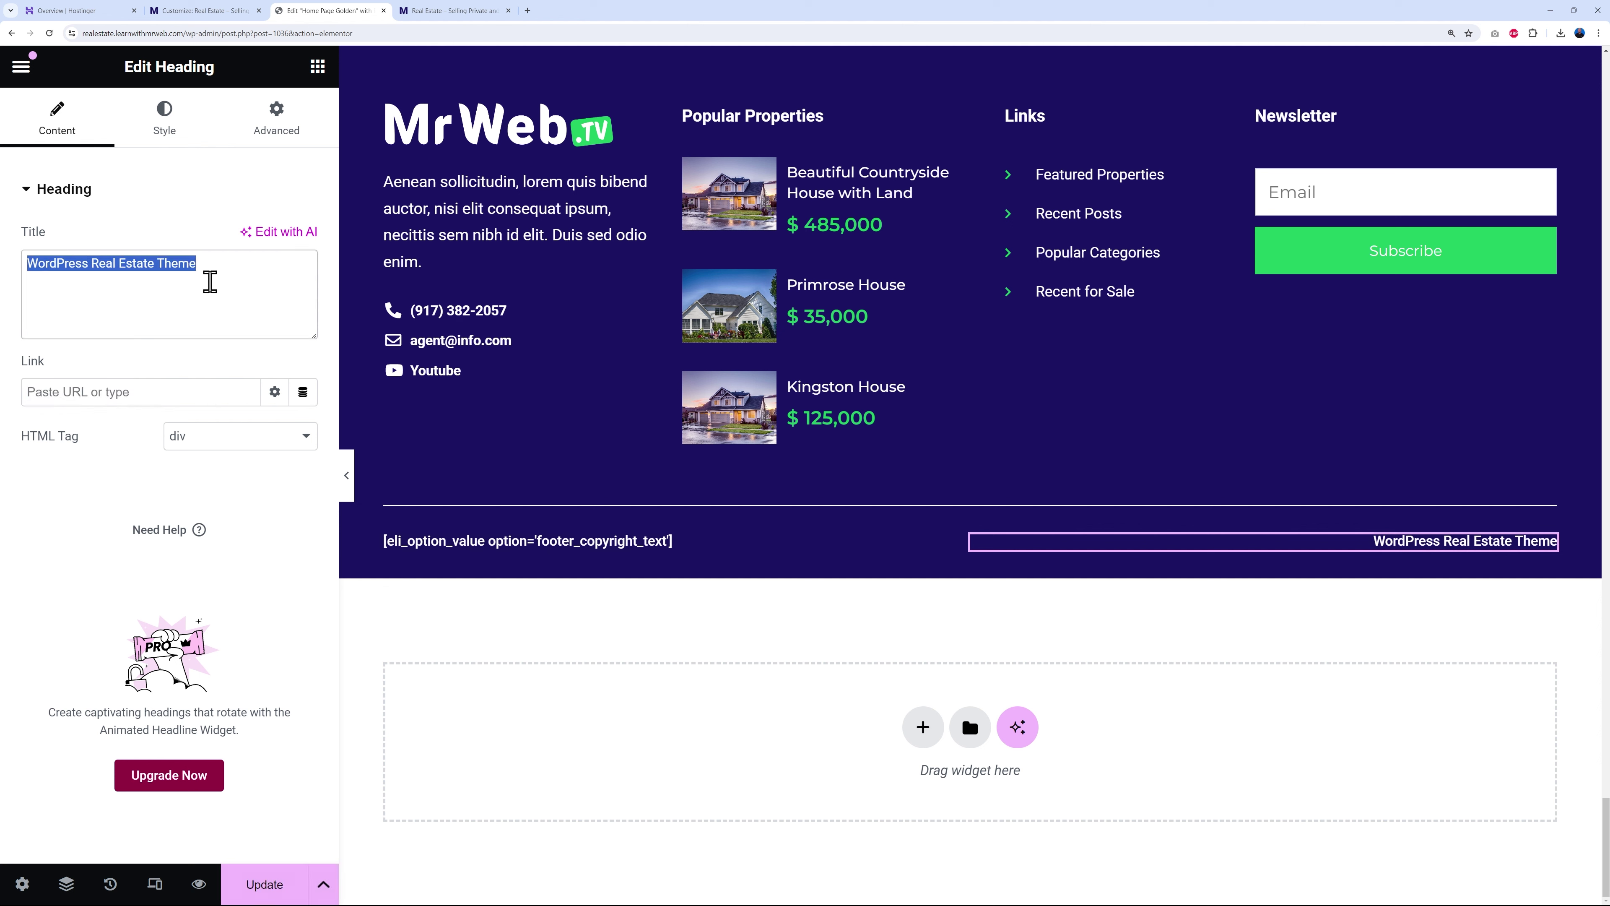
{"action": "type", "text": "Website"}
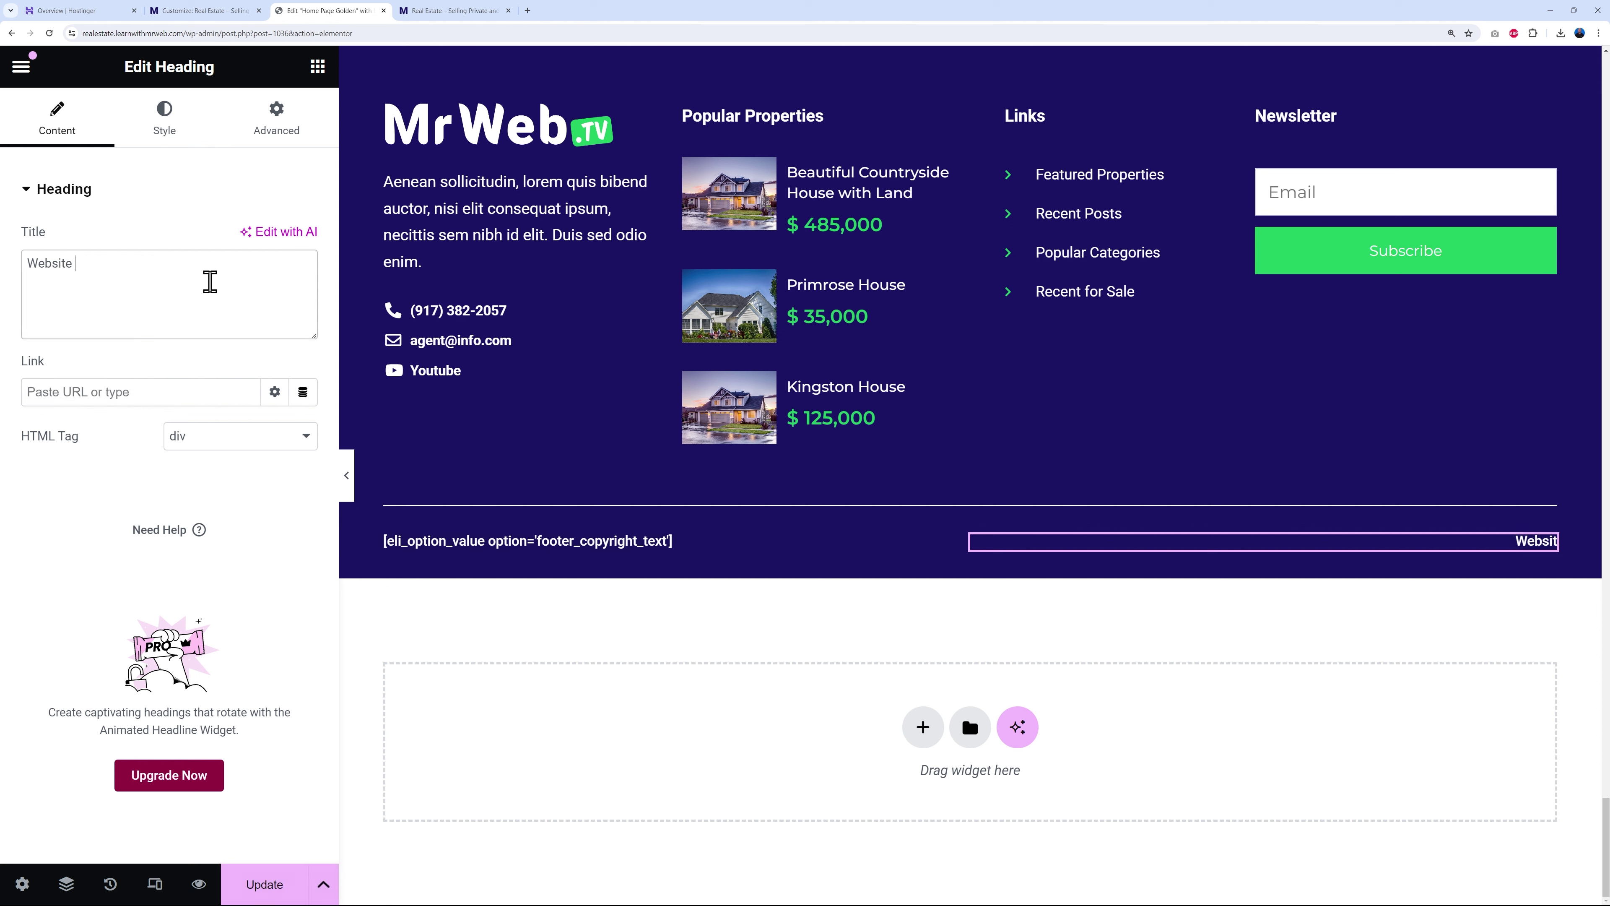
{"action": "type", "text": " Build by Mr Web"}
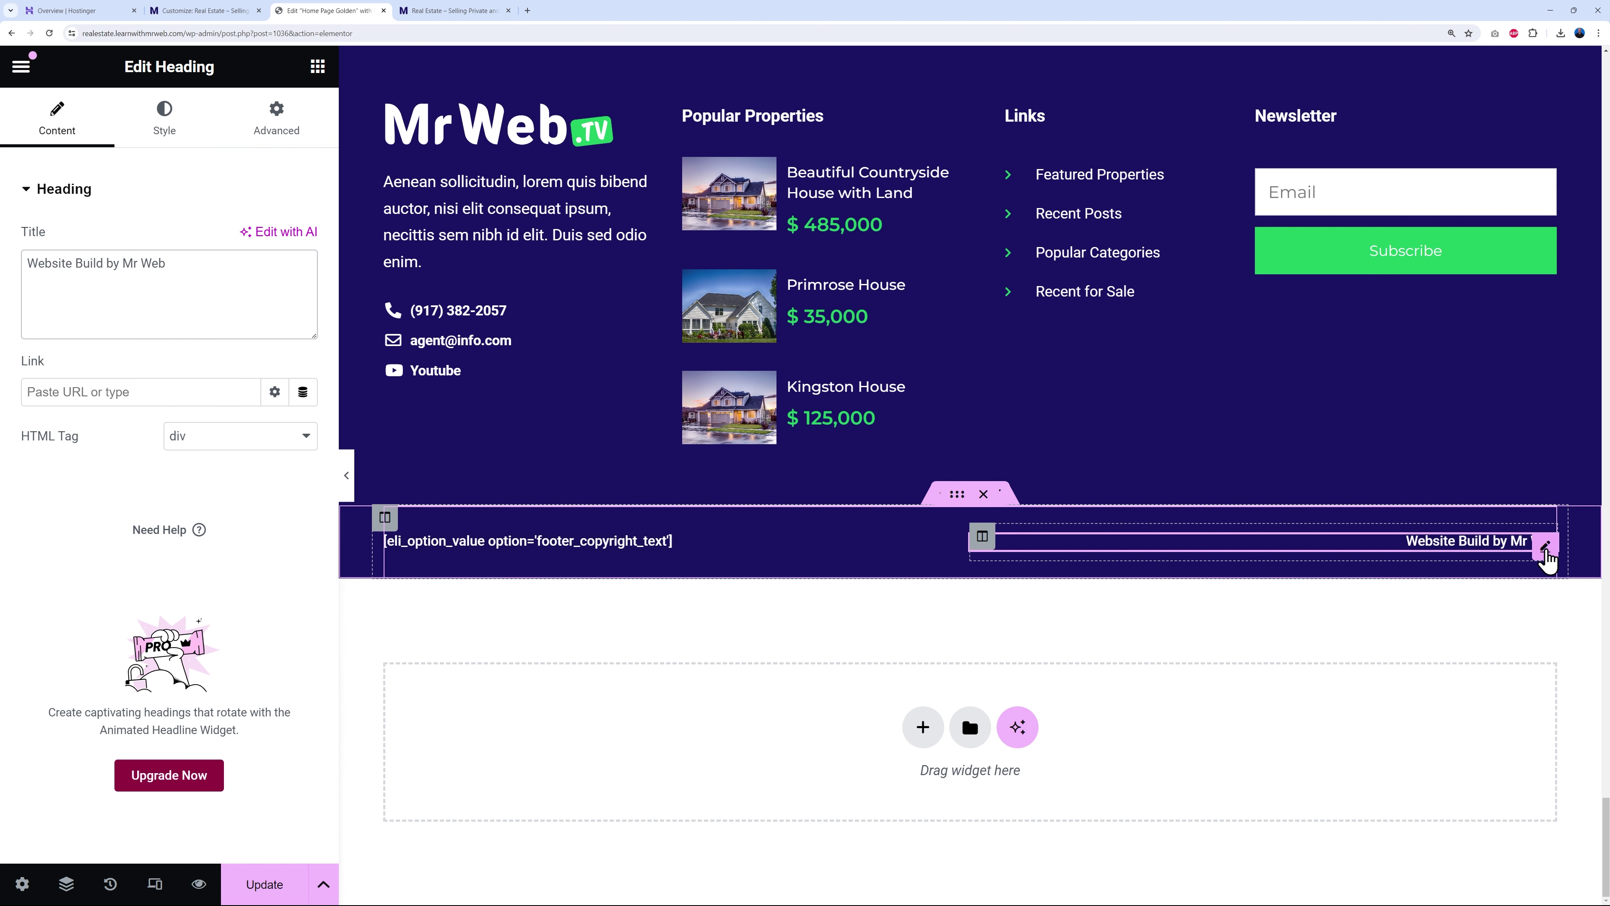
- Delete the 'Website Build by Mr Web' heading and the empty right footer column
{"action": "right_click", "coordinate": [1541, 545]}
{"action": "left_click", "coordinate": [1428, 881]}
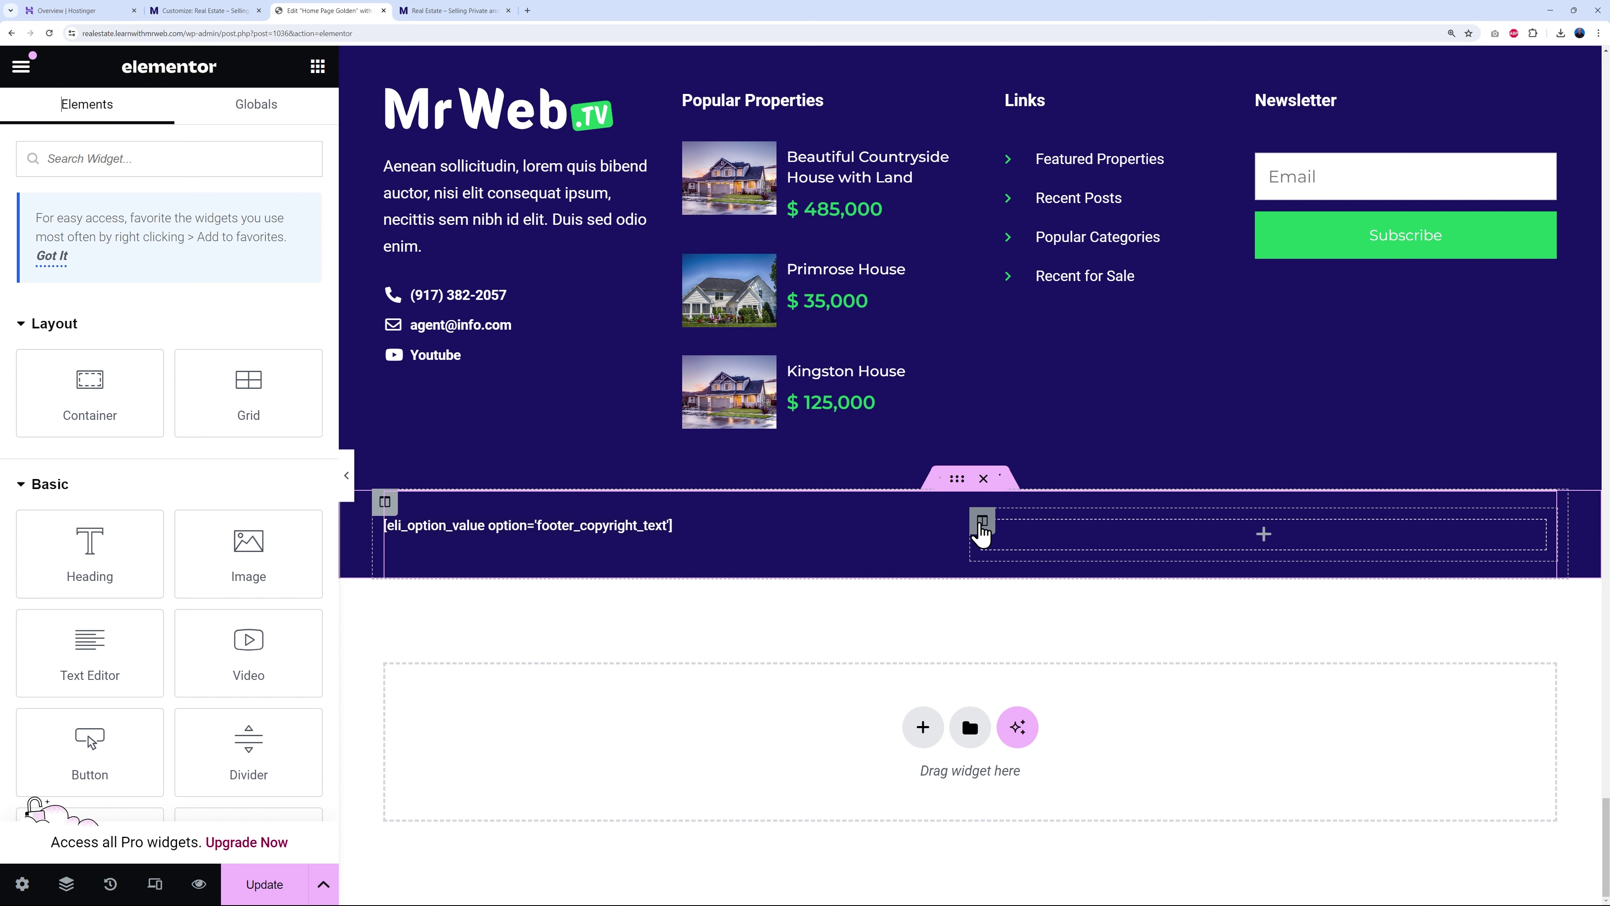
{"action": "right_click", "coordinate": [986, 533]}
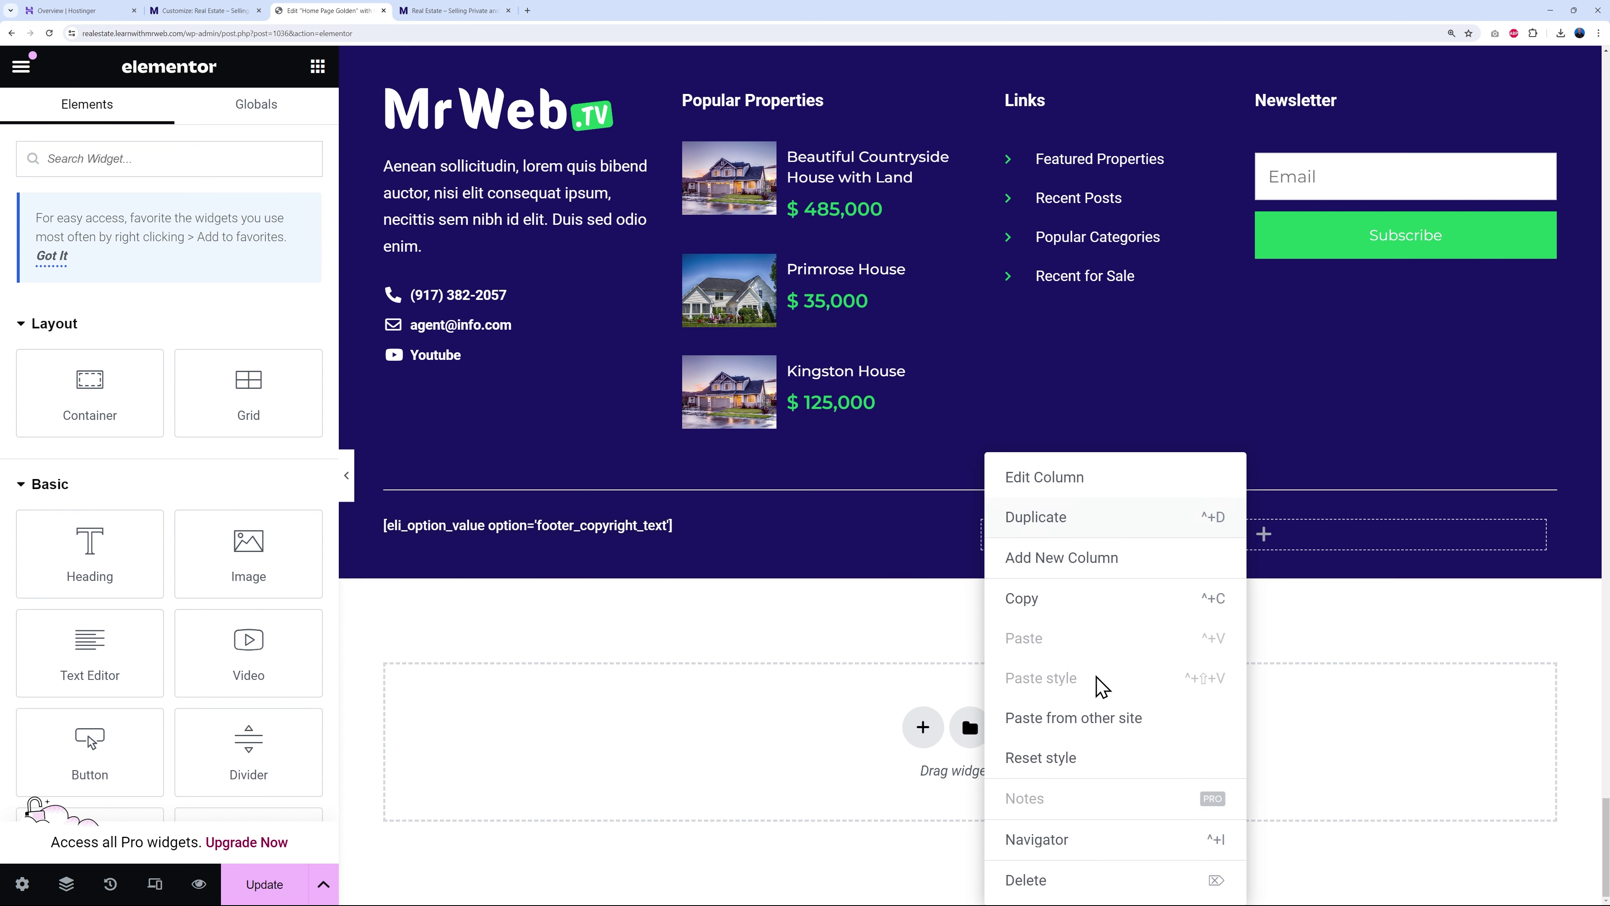
{"action": "left_click", "coordinate": [1070, 875]}
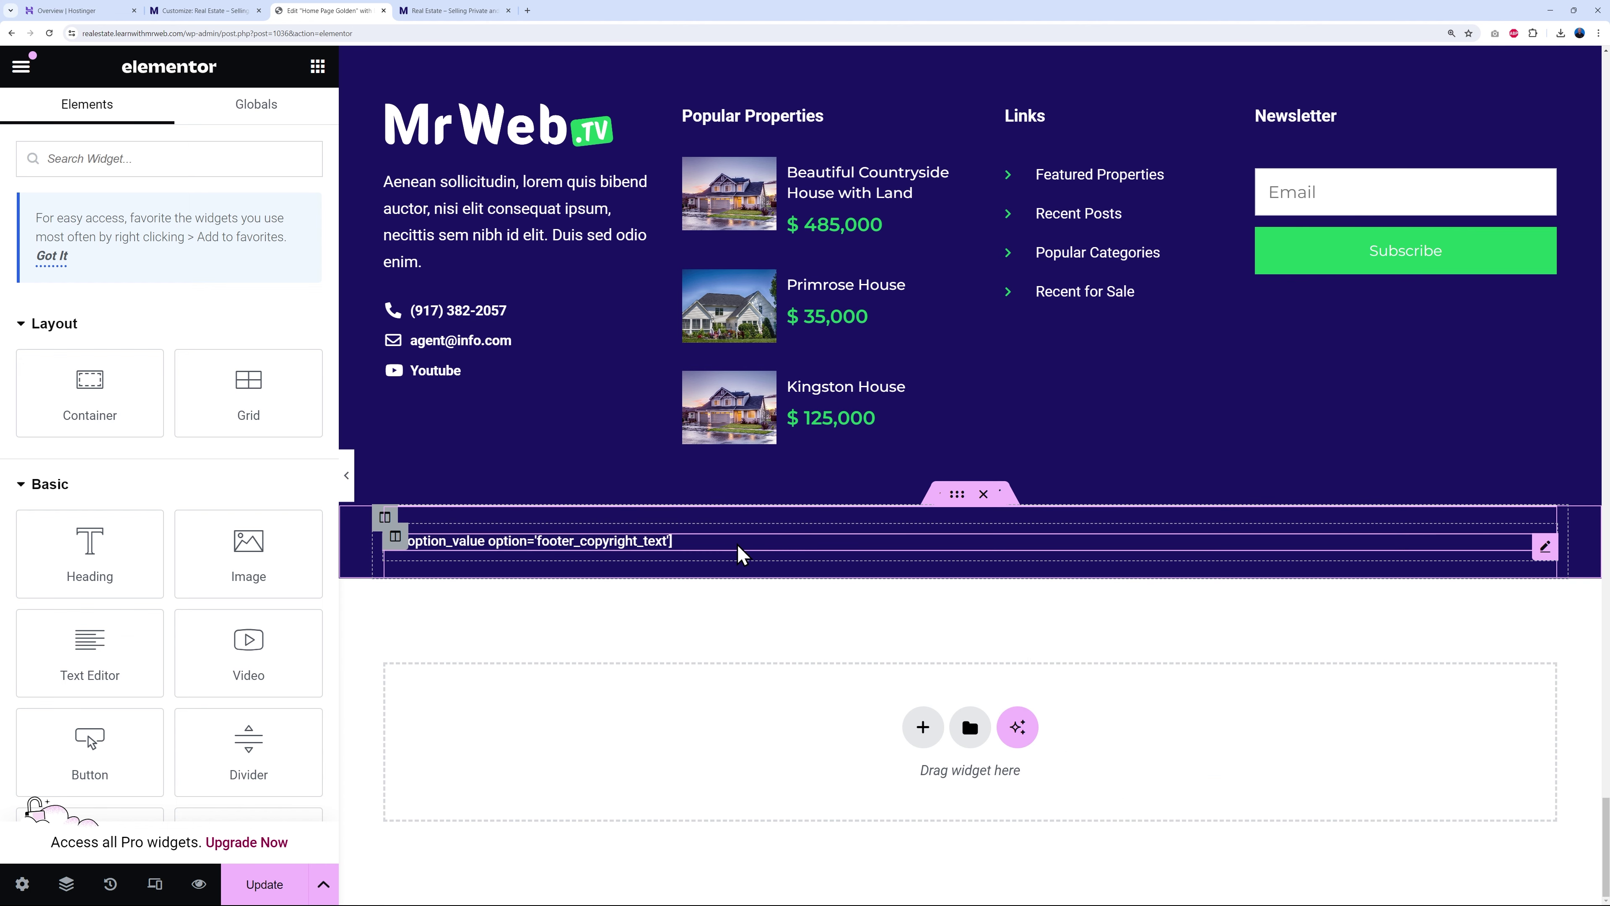
- Centre the copyright heading's alignment and update the page
{"action": "left_click", "coordinate": [742, 555]}
{"action": "left_click", "coordinate": [165, 117]}
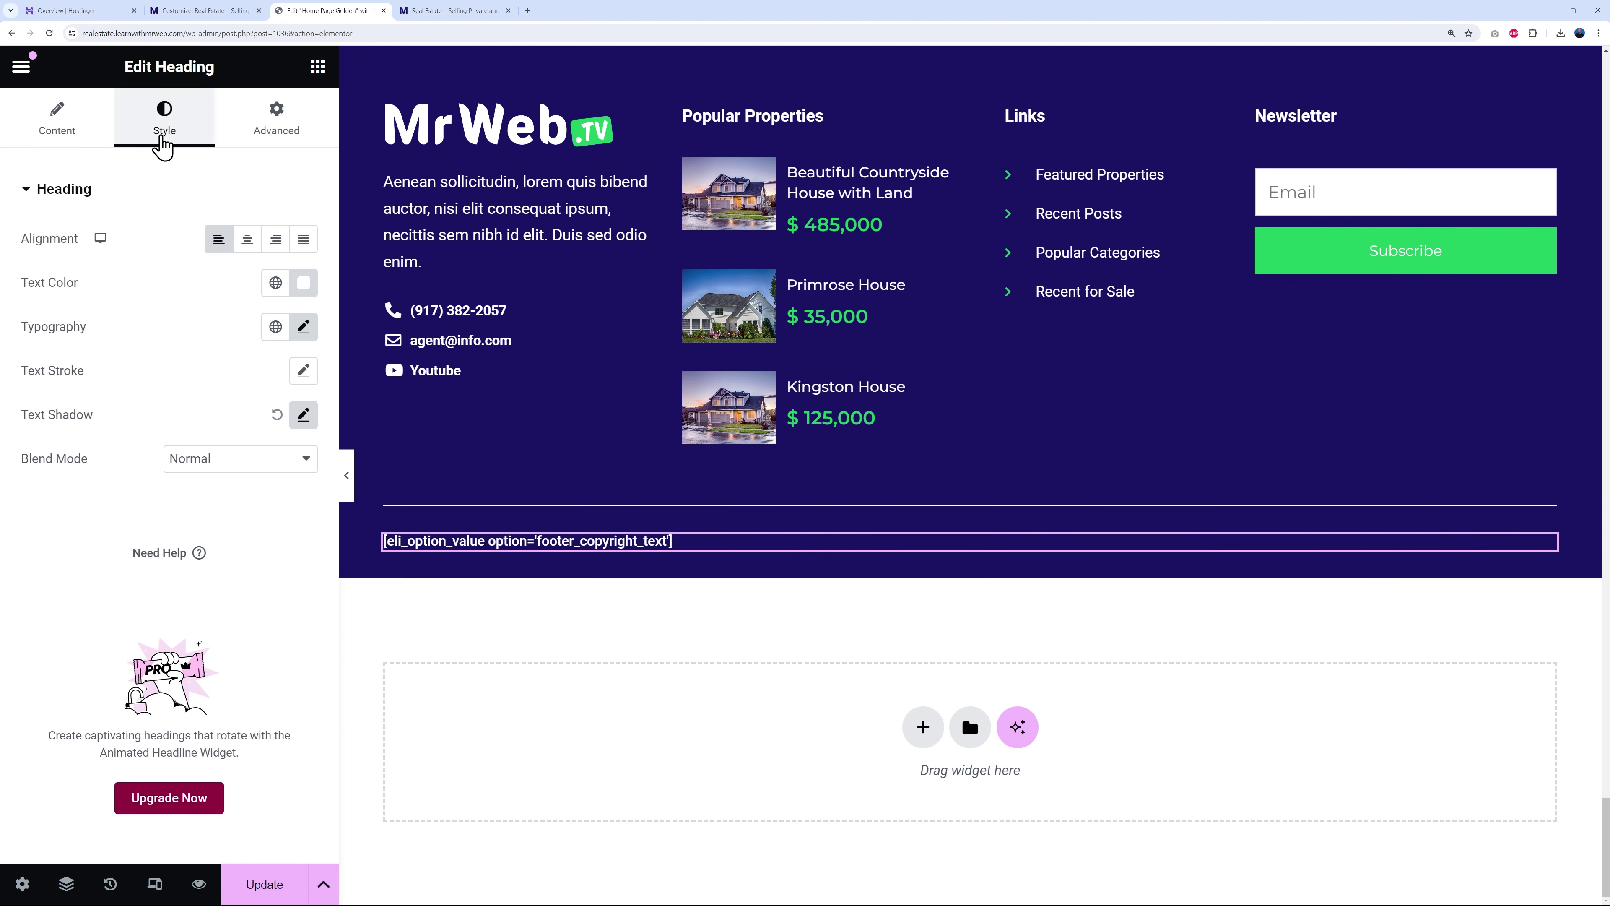
{"action": "left_click", "coordinate": [246, 241]}
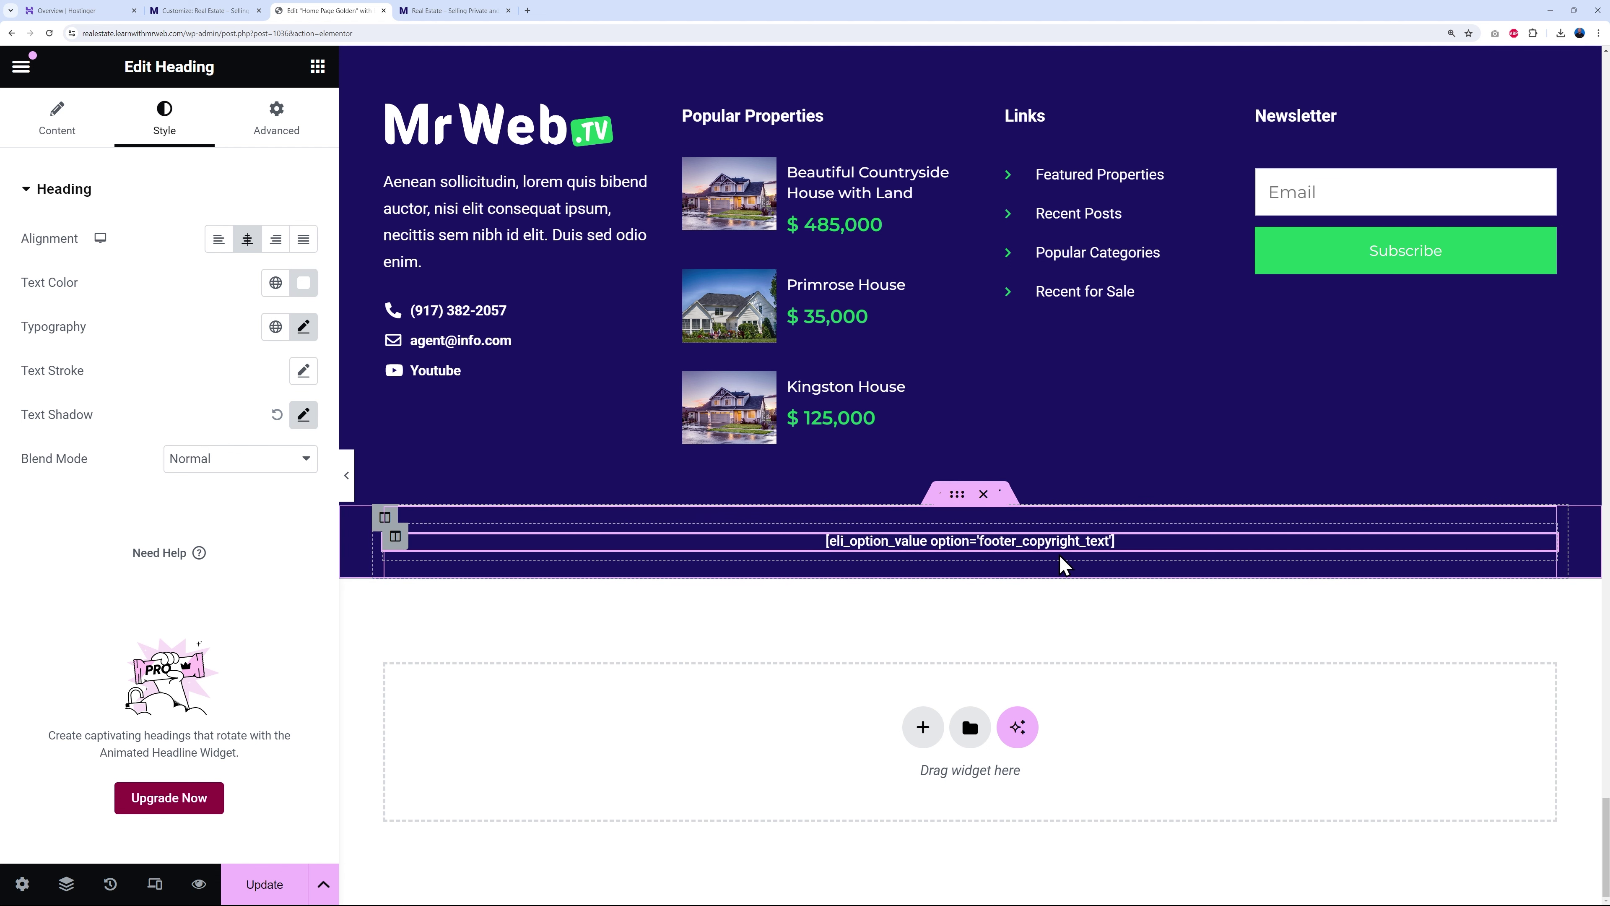
{"action": "left_click", "coordinate": [266, 883]}
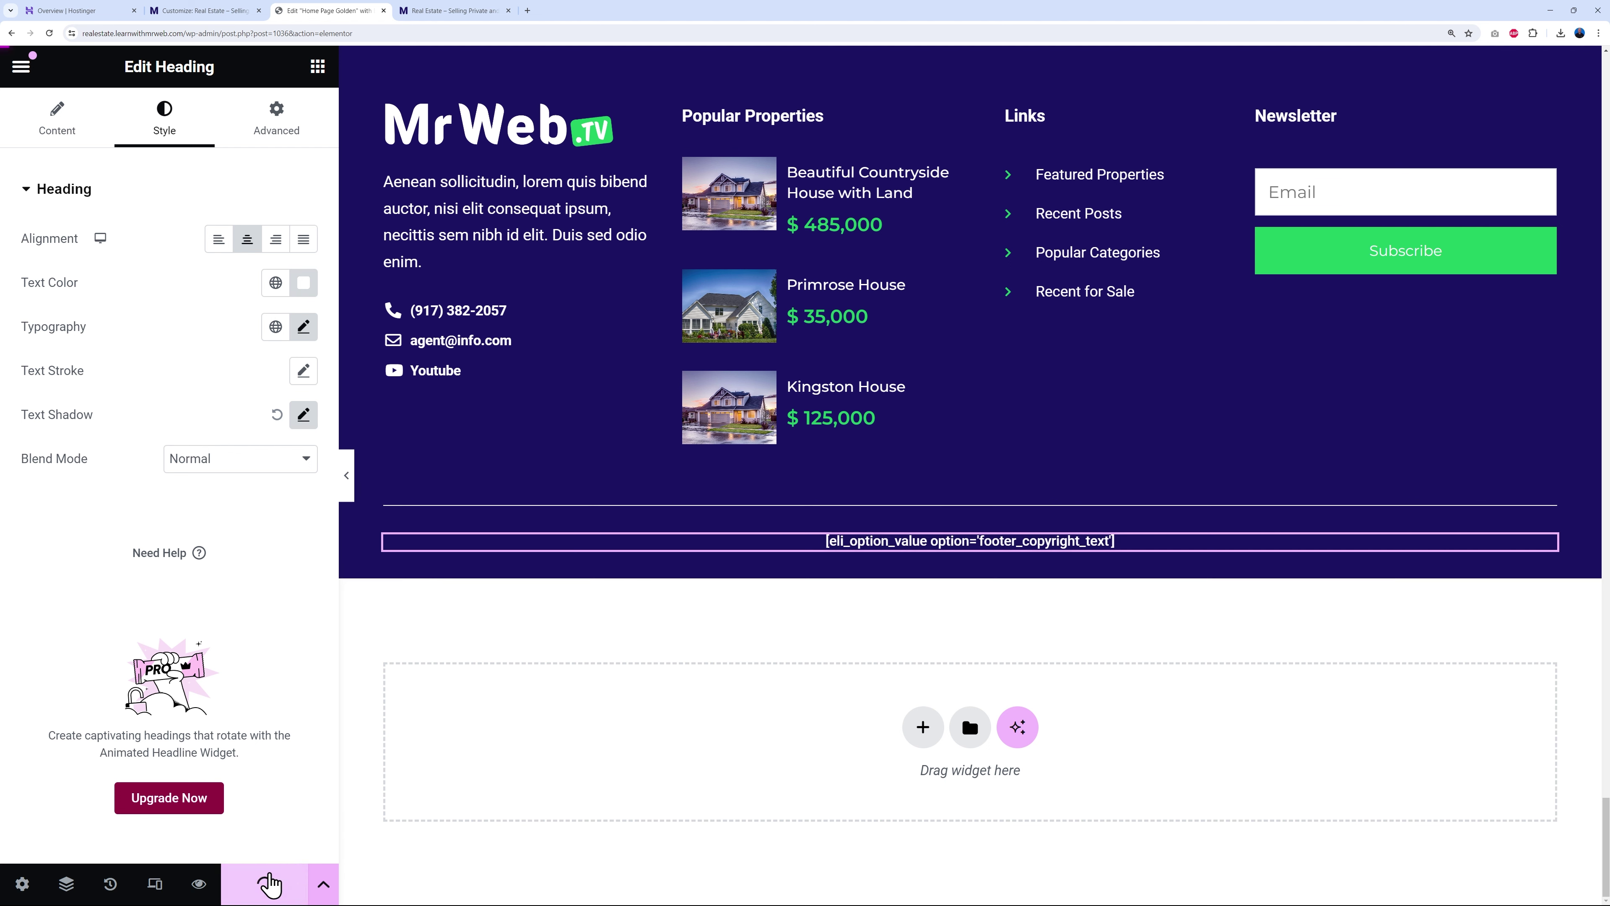
{"action": "left_click", "coordinate": [453, 11]}
- Reload the live page and check the centred 'Copyright © 2024 Mr Web' footer line
{"action": "left_click", "coordinate": [50, 34]}
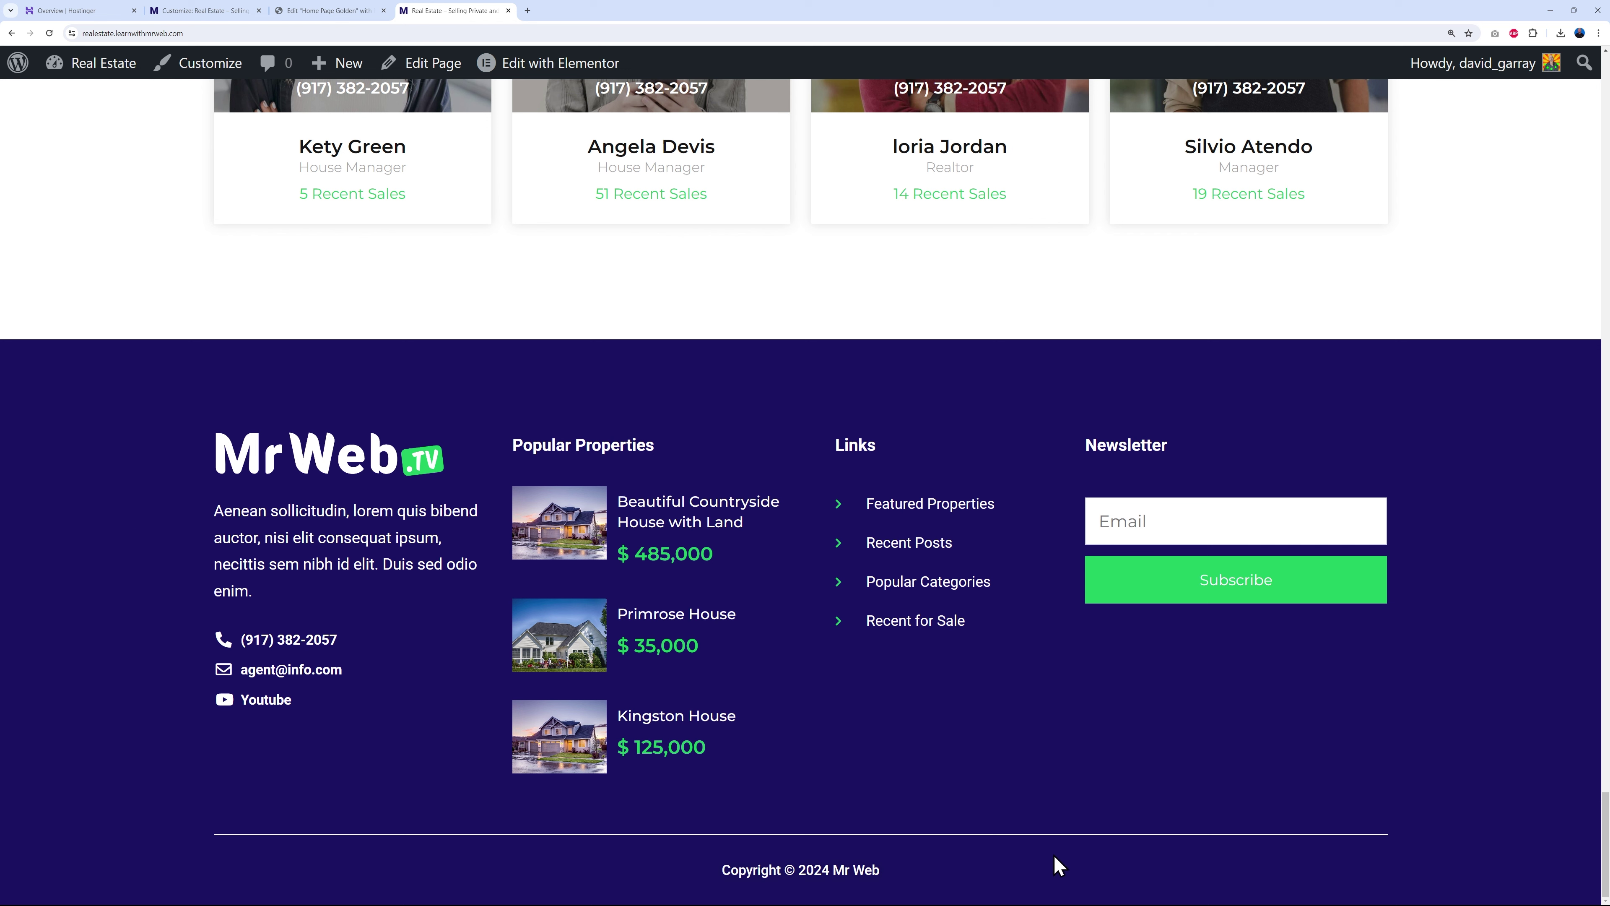
{"action": "scroll", "coordinate": [1477, 801], "scroll_direction": "up", "scroll_amount": 5}
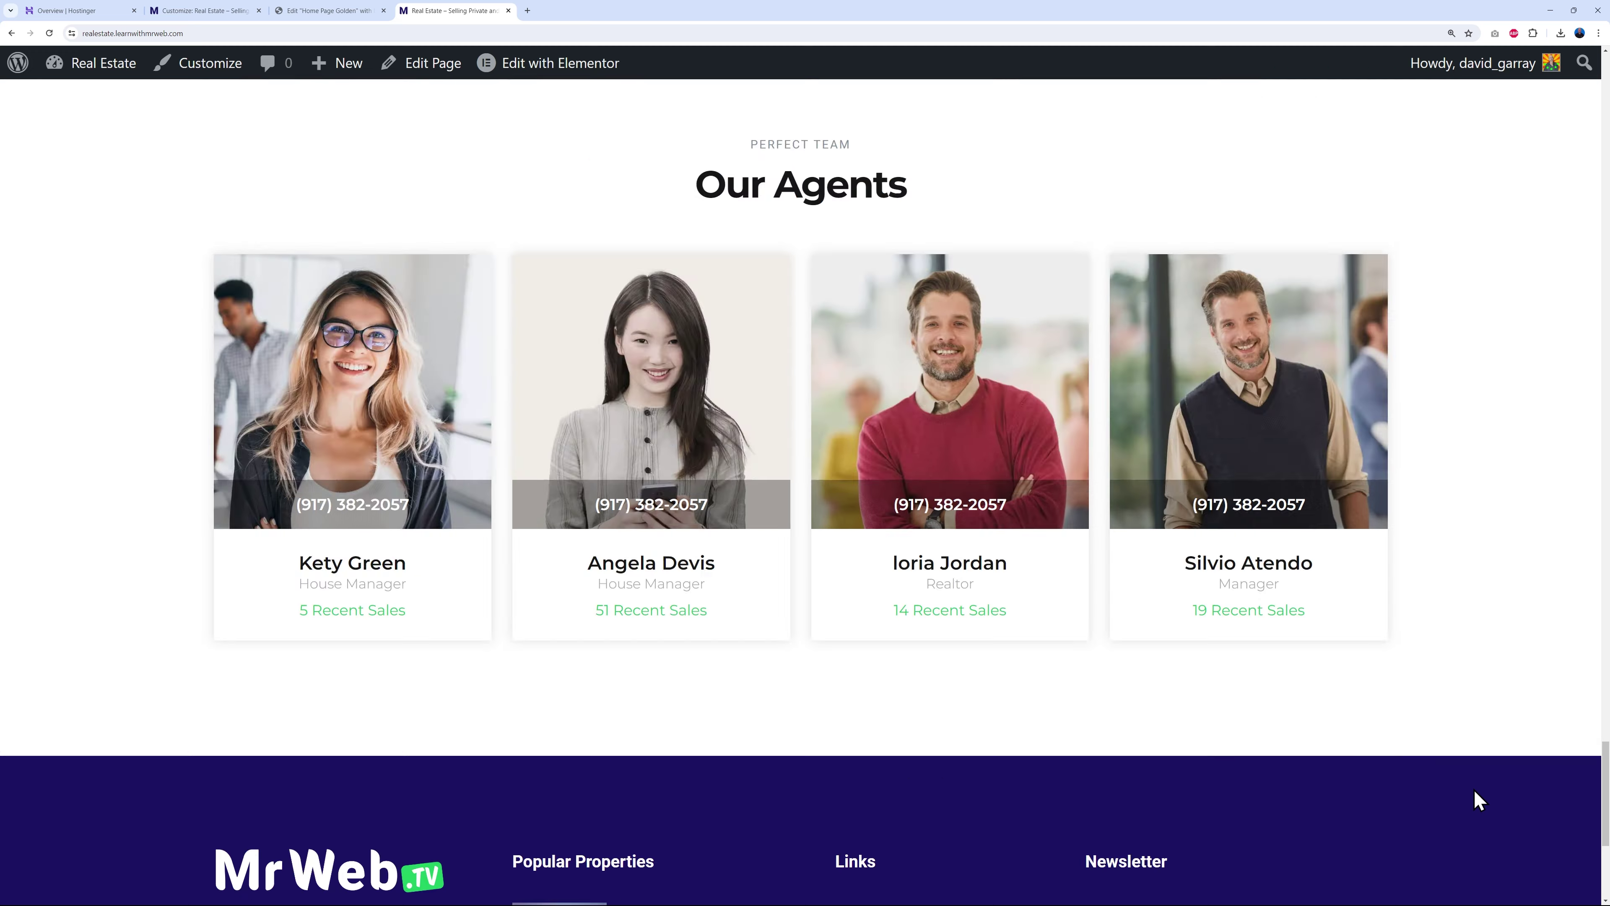
{"action": "scroll", "coordinate": [1477, 800], "scroll_direction": "up", "scroll_amount": 20}
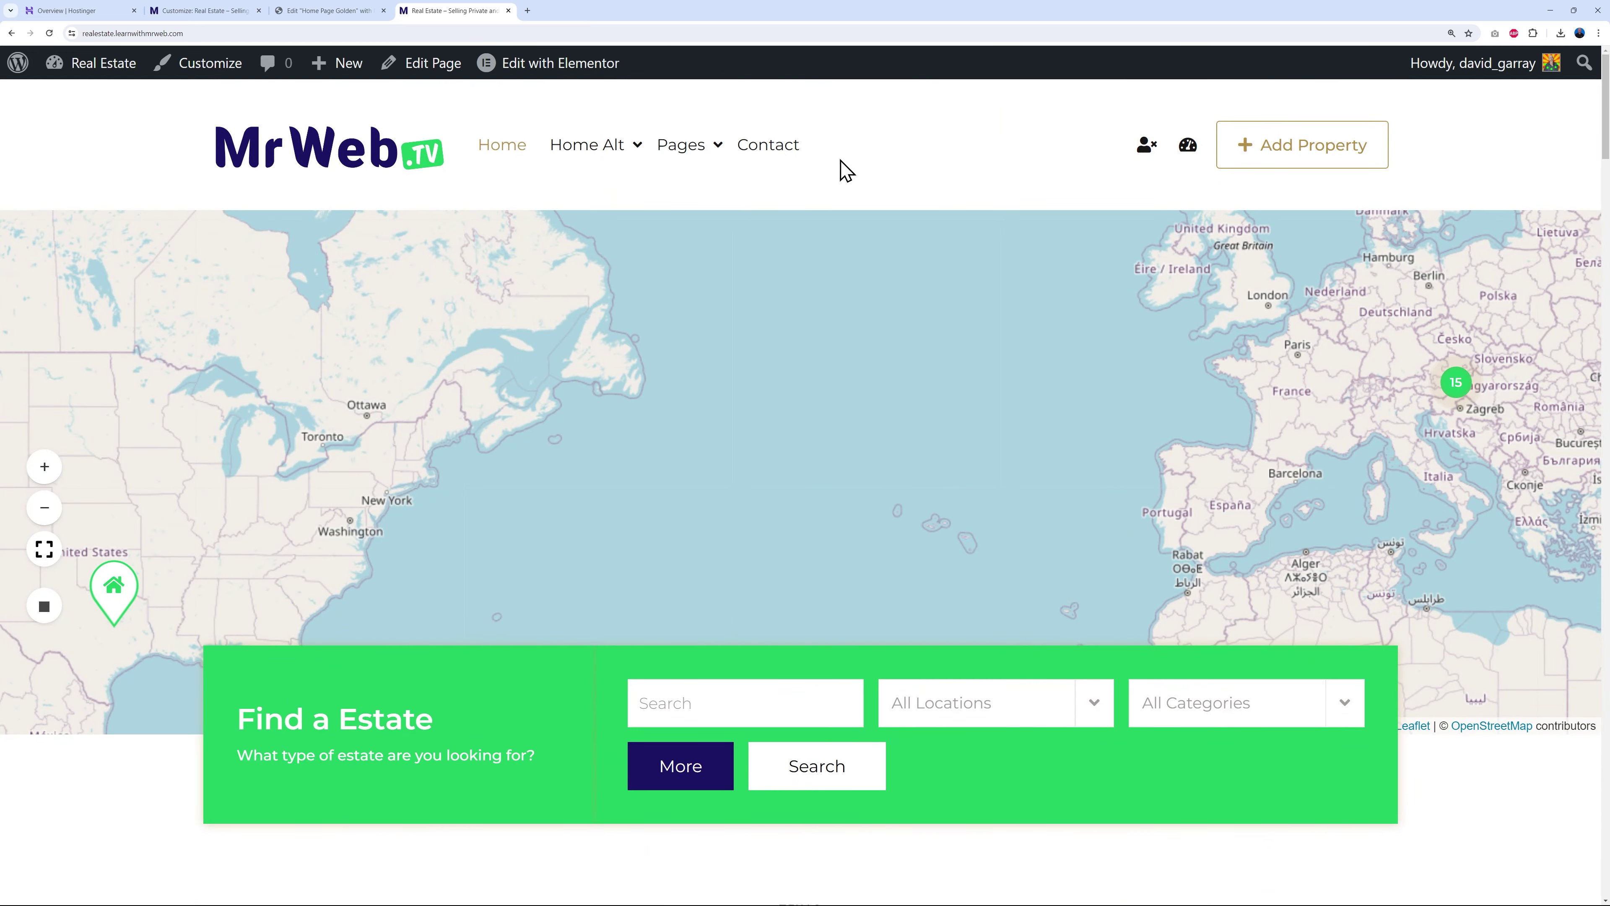
{"action": "mouse_move", "coordinate": [547, 141]}
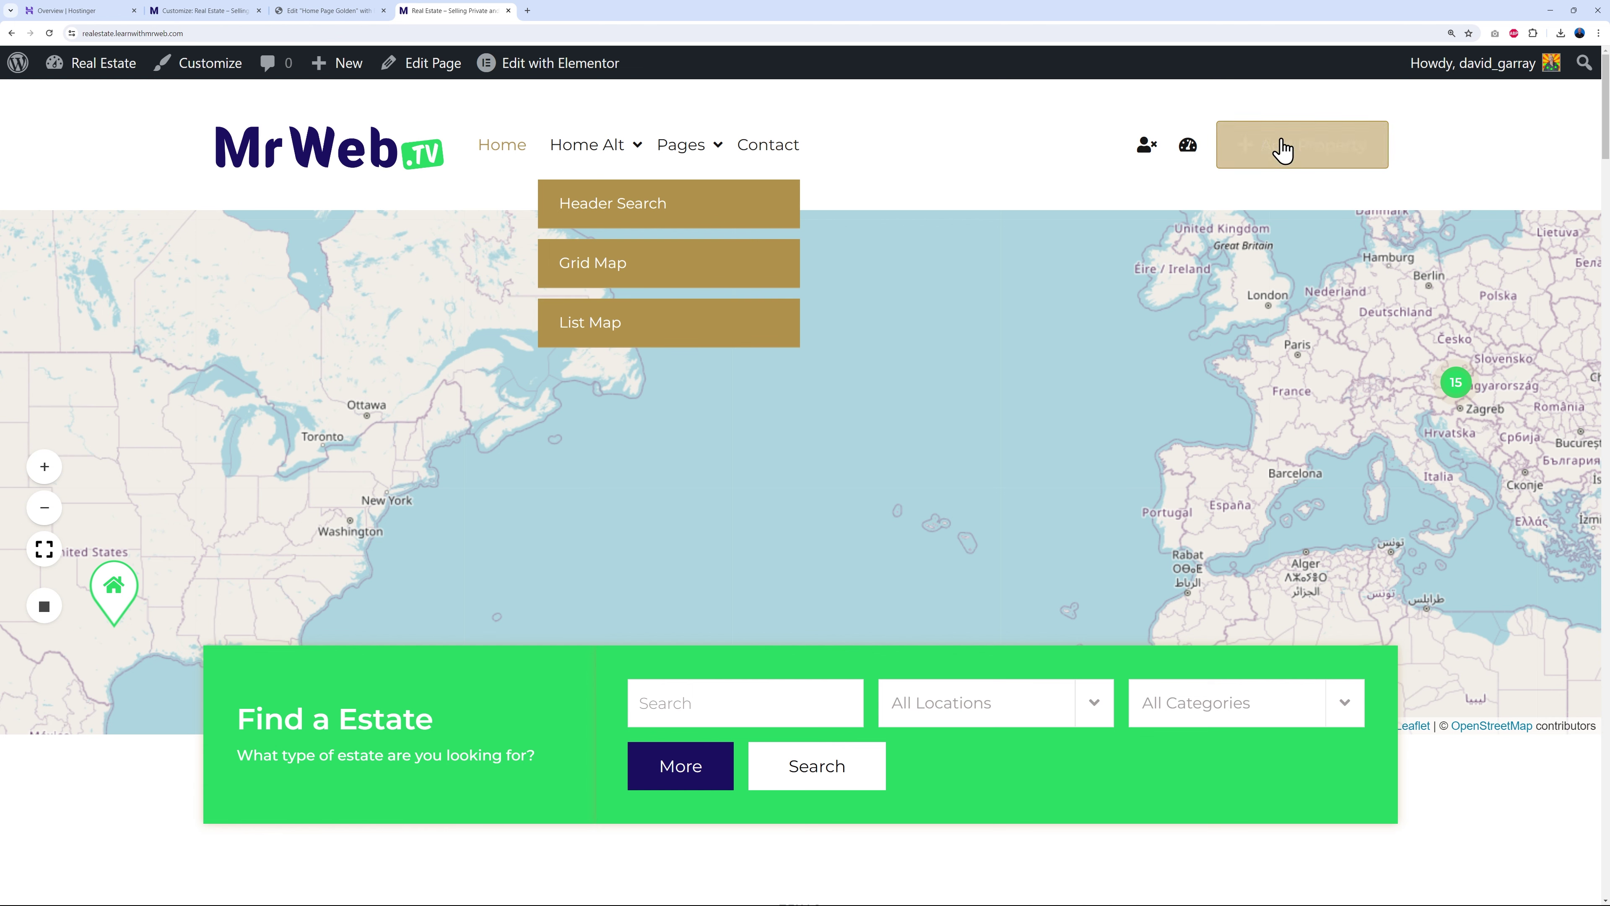
- Confirm the header navigation widget uses Menu Golden, then go to the WordPress dashboard
{"action": "left_click", "coordinate": [313, 12]}
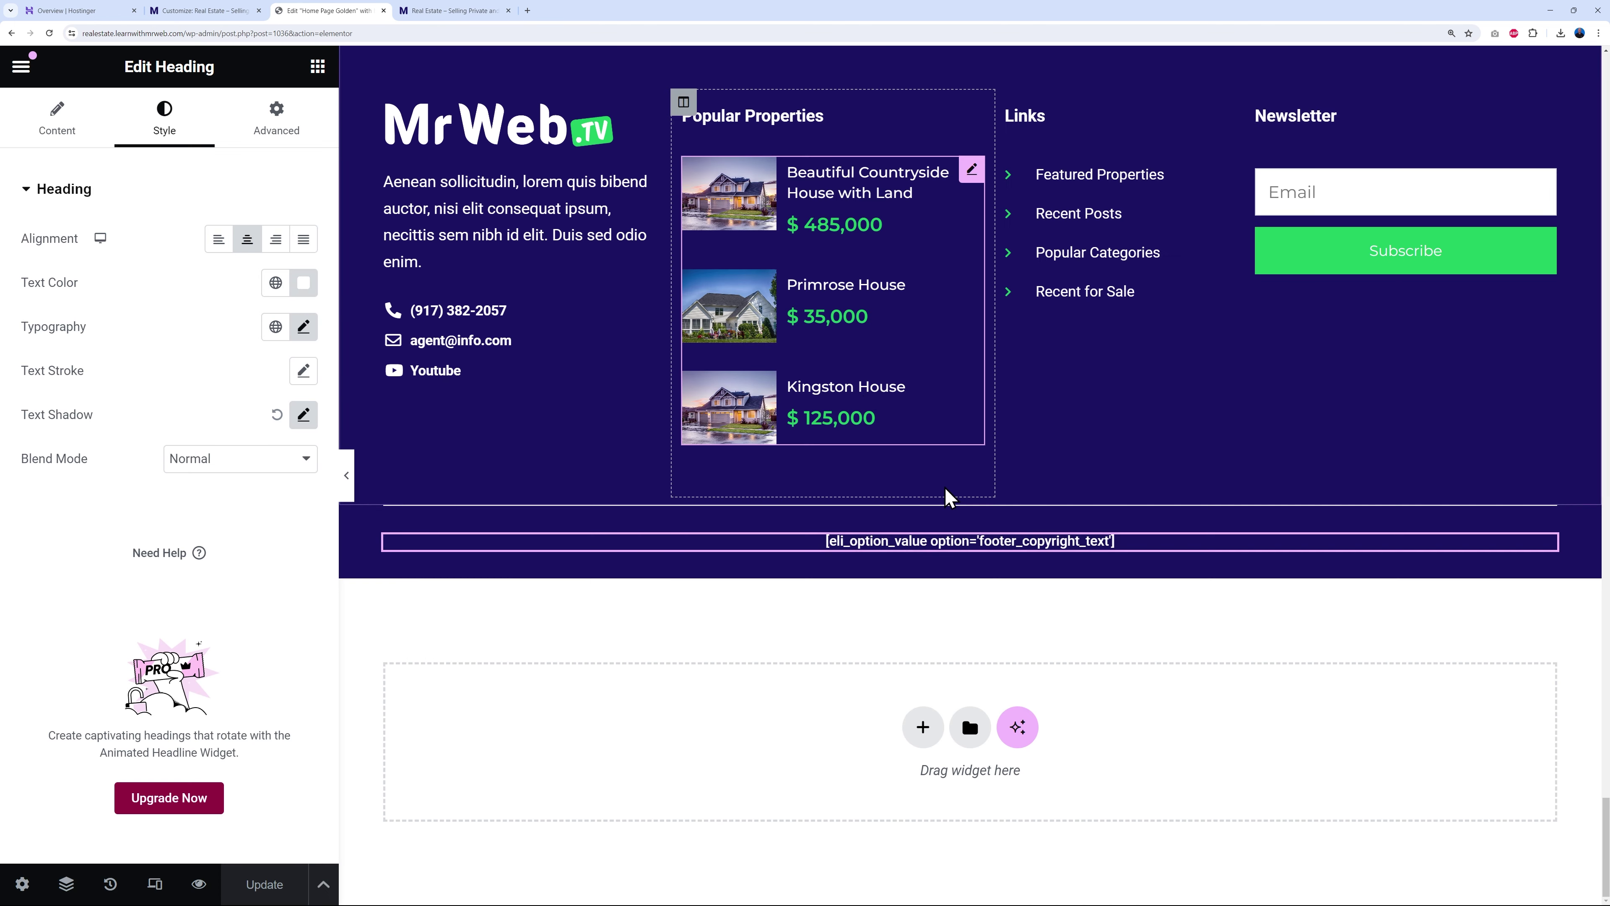
{"action": "scroll", "coordinate": [952, 496], "scroll_direction": "up", "scroll_amount": 15}
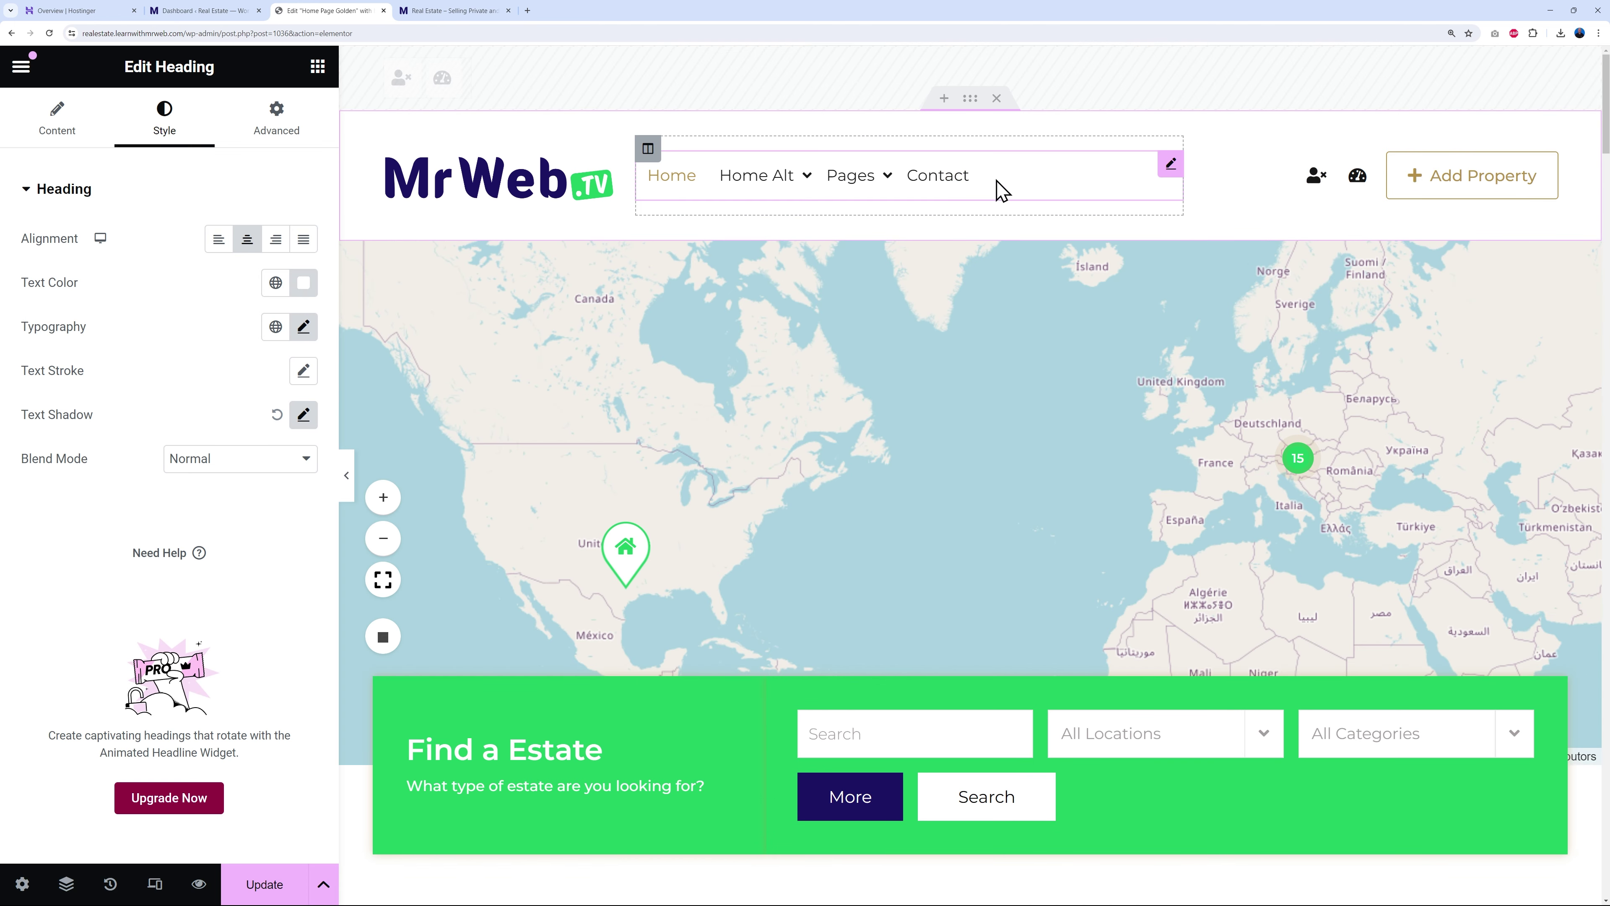
{"action": "left_click", "coordinate": [1170, 166]}
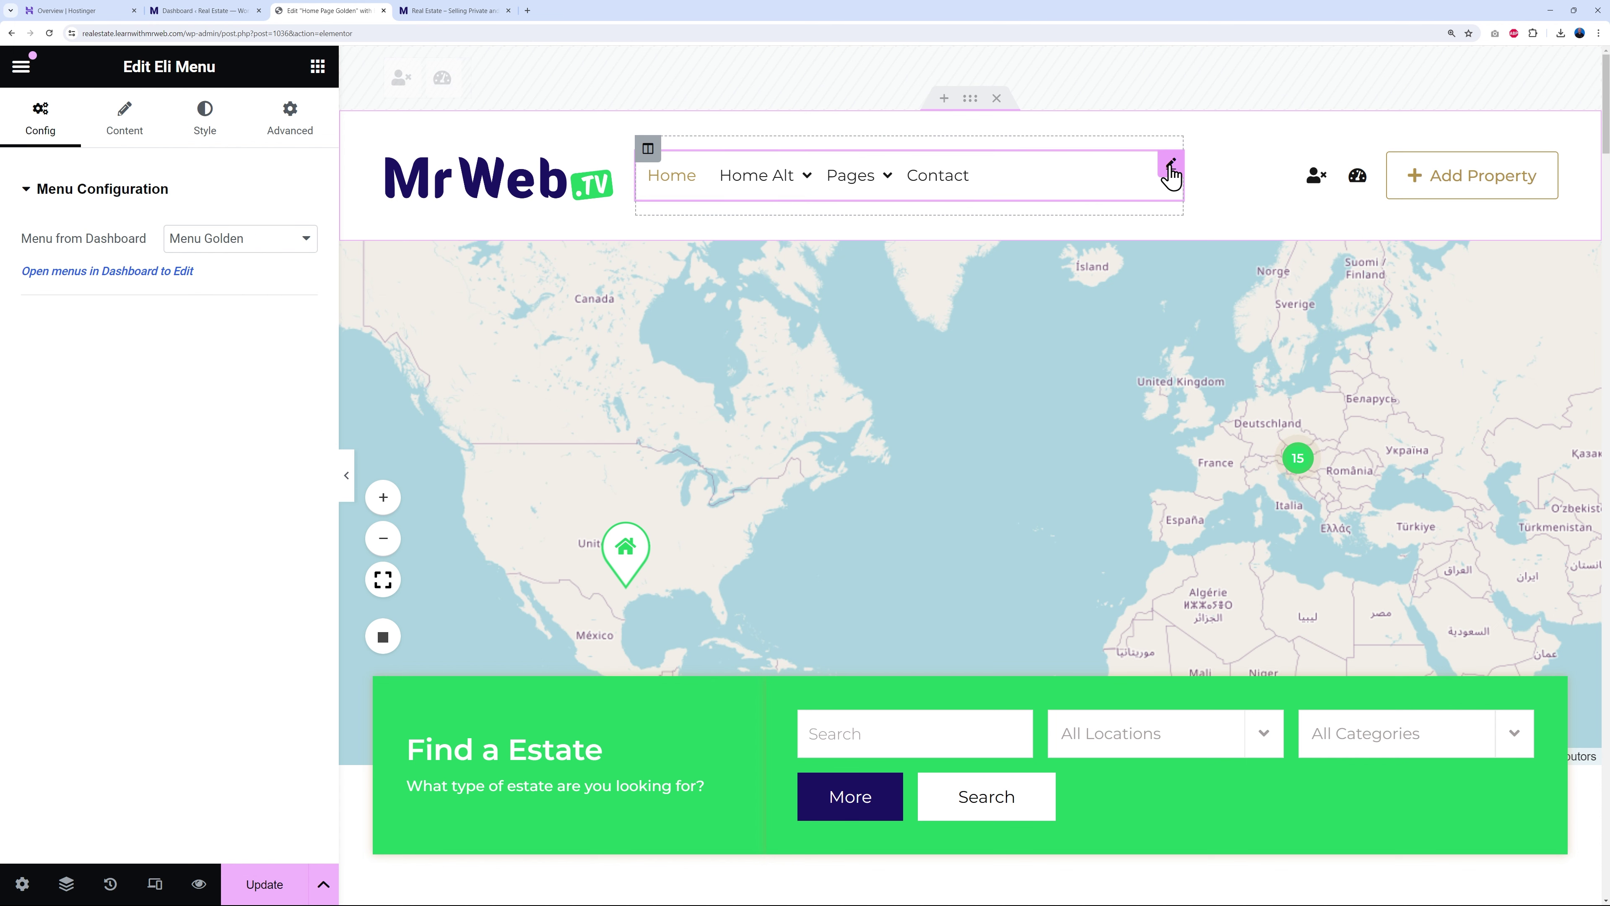
{"action": "left_click", "coordinate": [292, 244]}
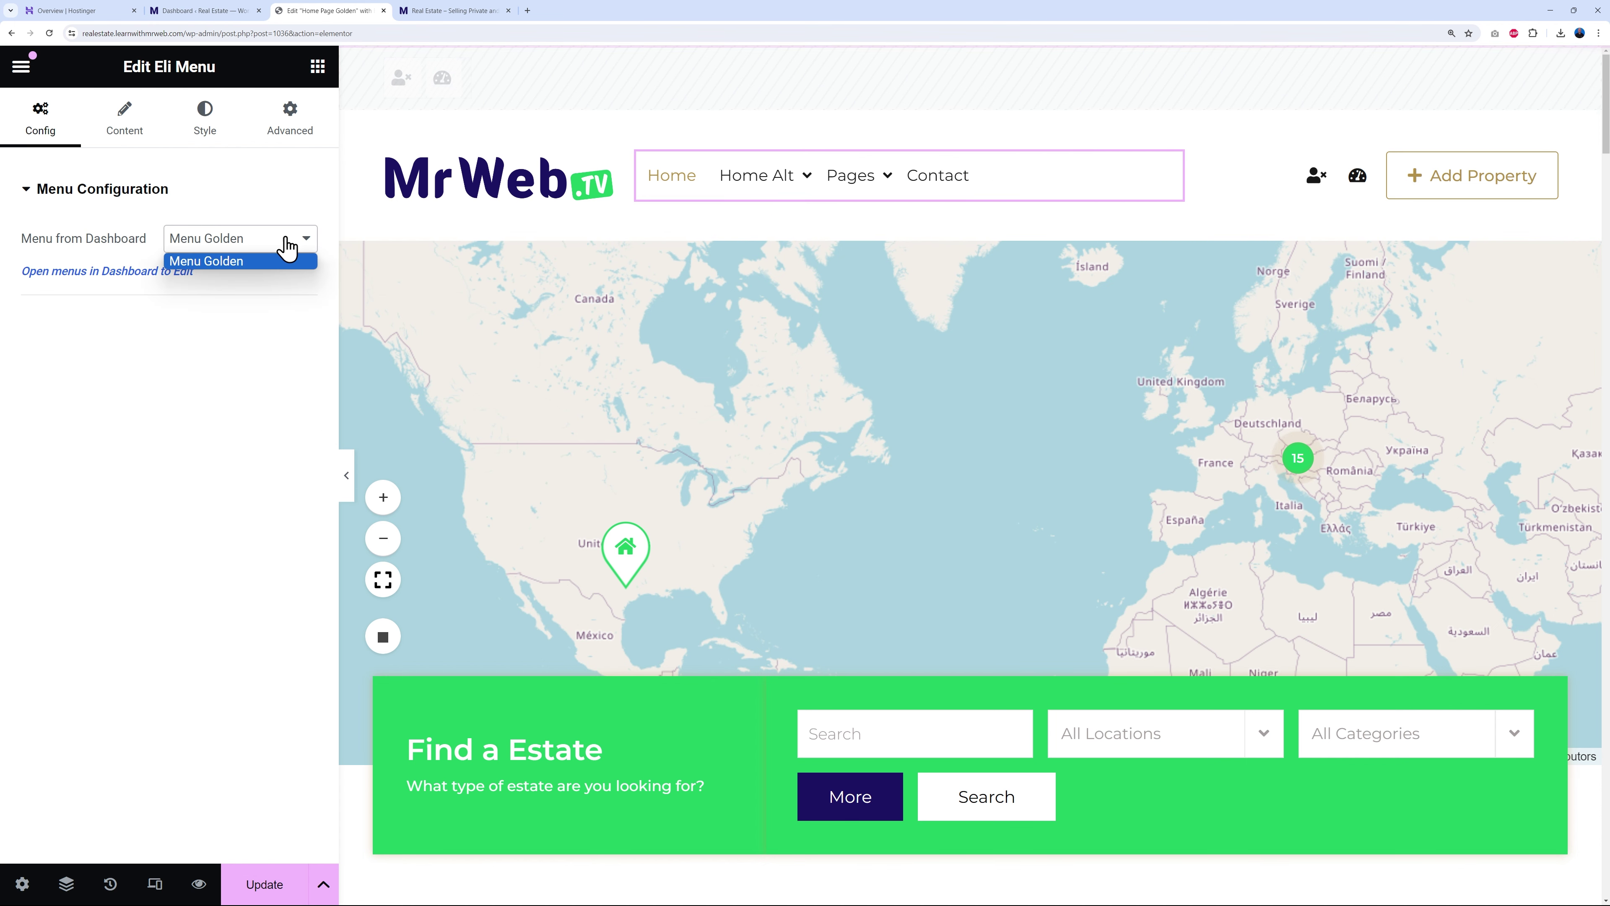
{"action": "left_click", "coordinate": [233, 262]}
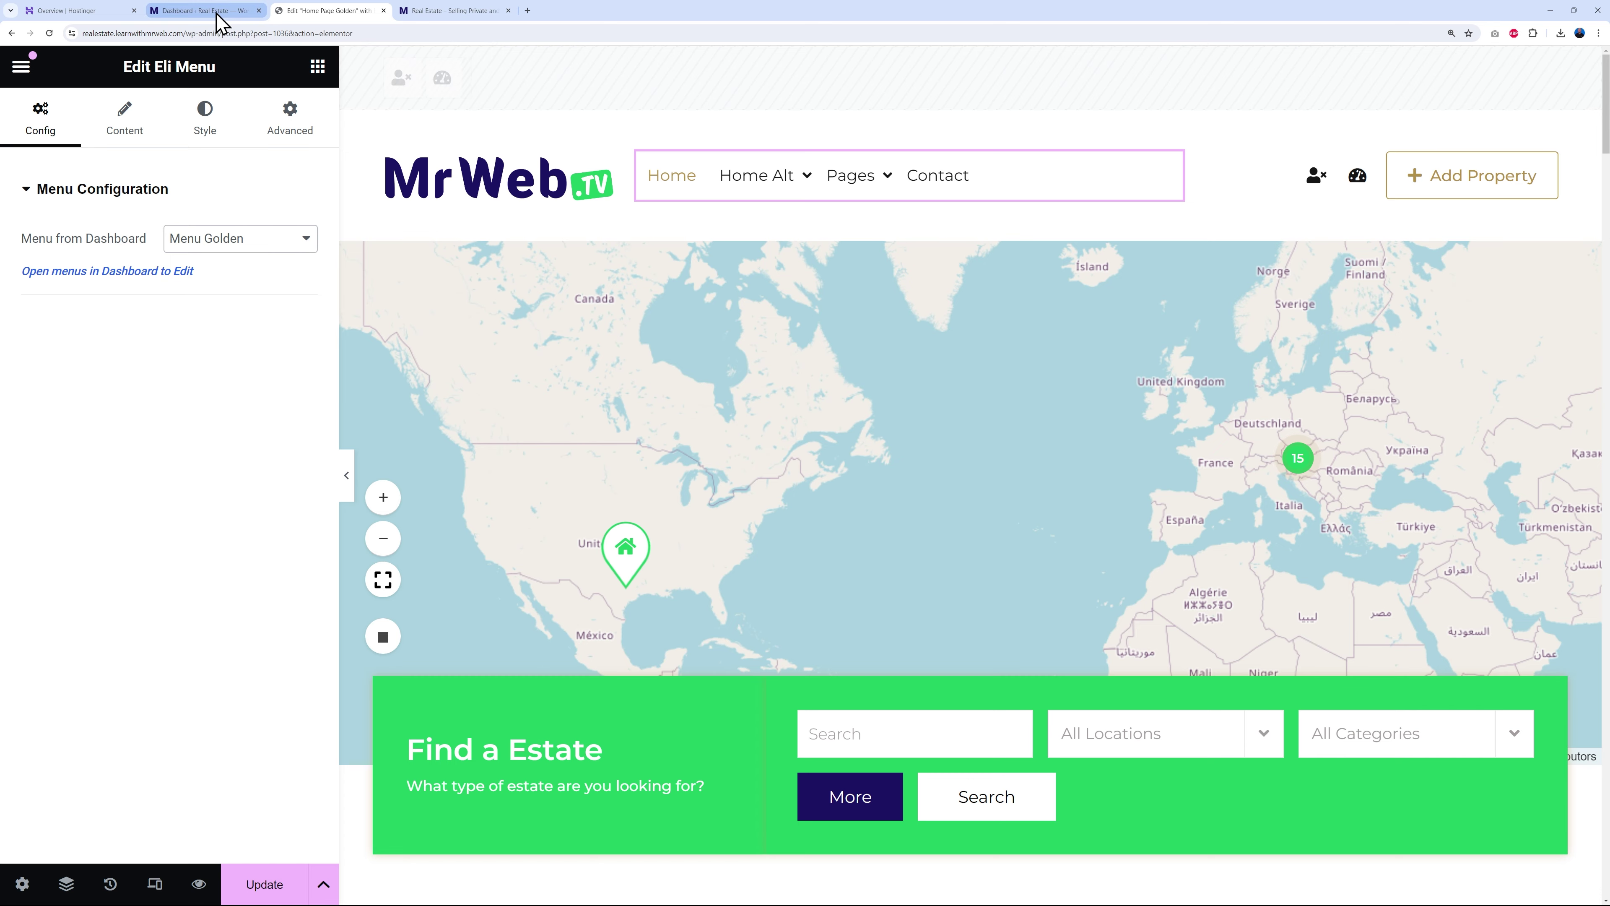
{"action": "left_click", "coordinate": [209, 11]}
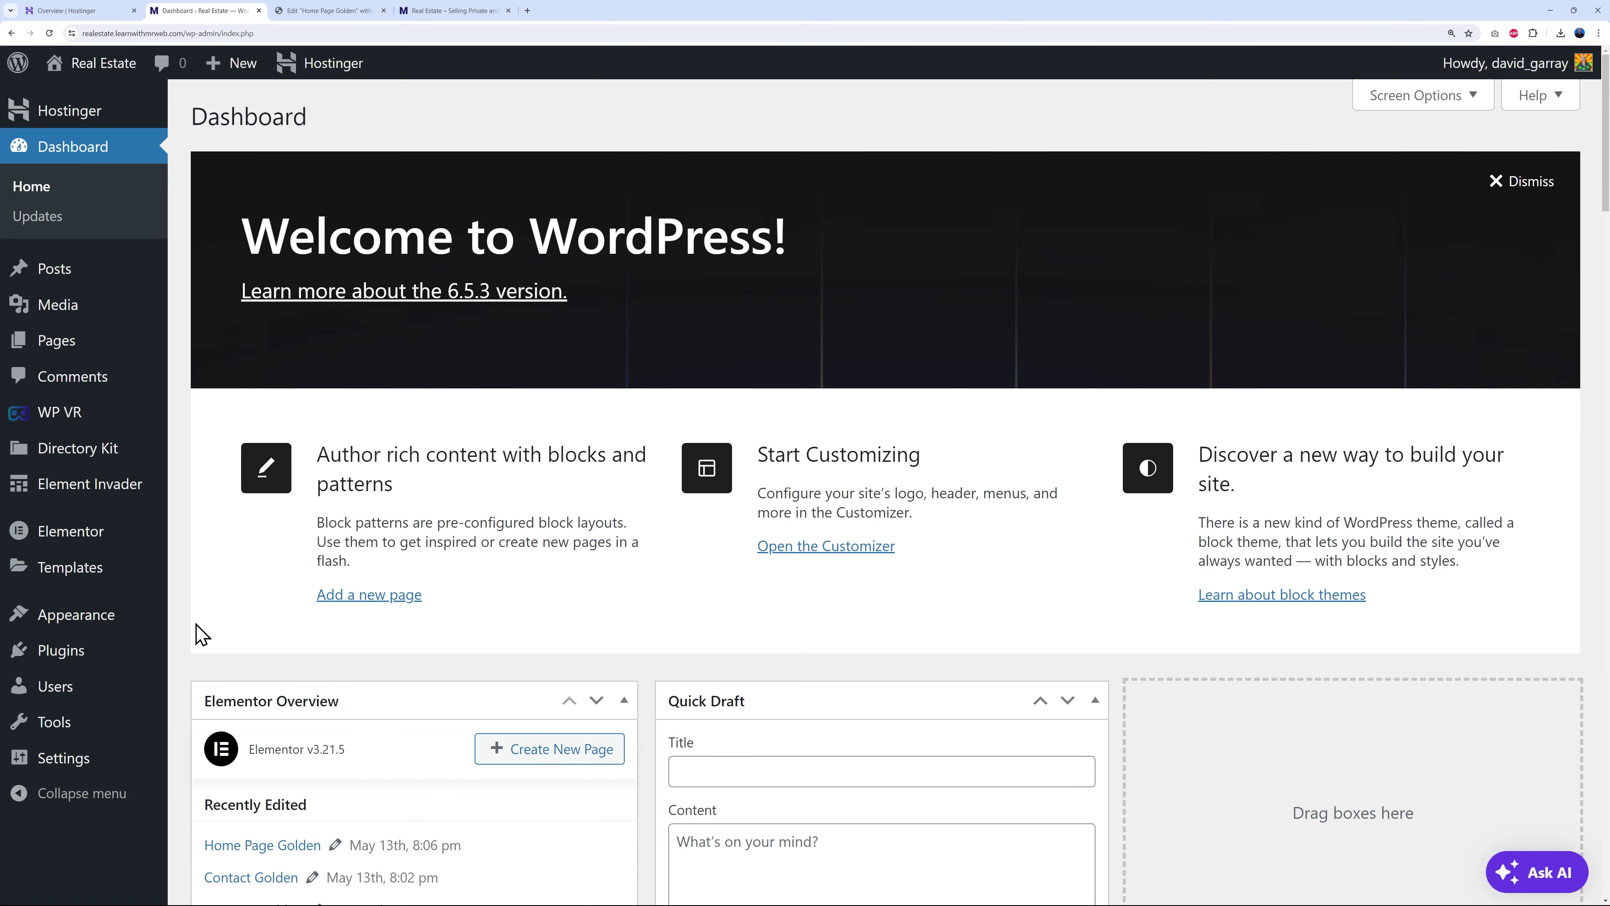
- Bulk-select every Menu Golden item (Home, Home Alt, Pages, Contact) and remove them all
{"action": "mouse_move", "coordinate": [51, 614]}
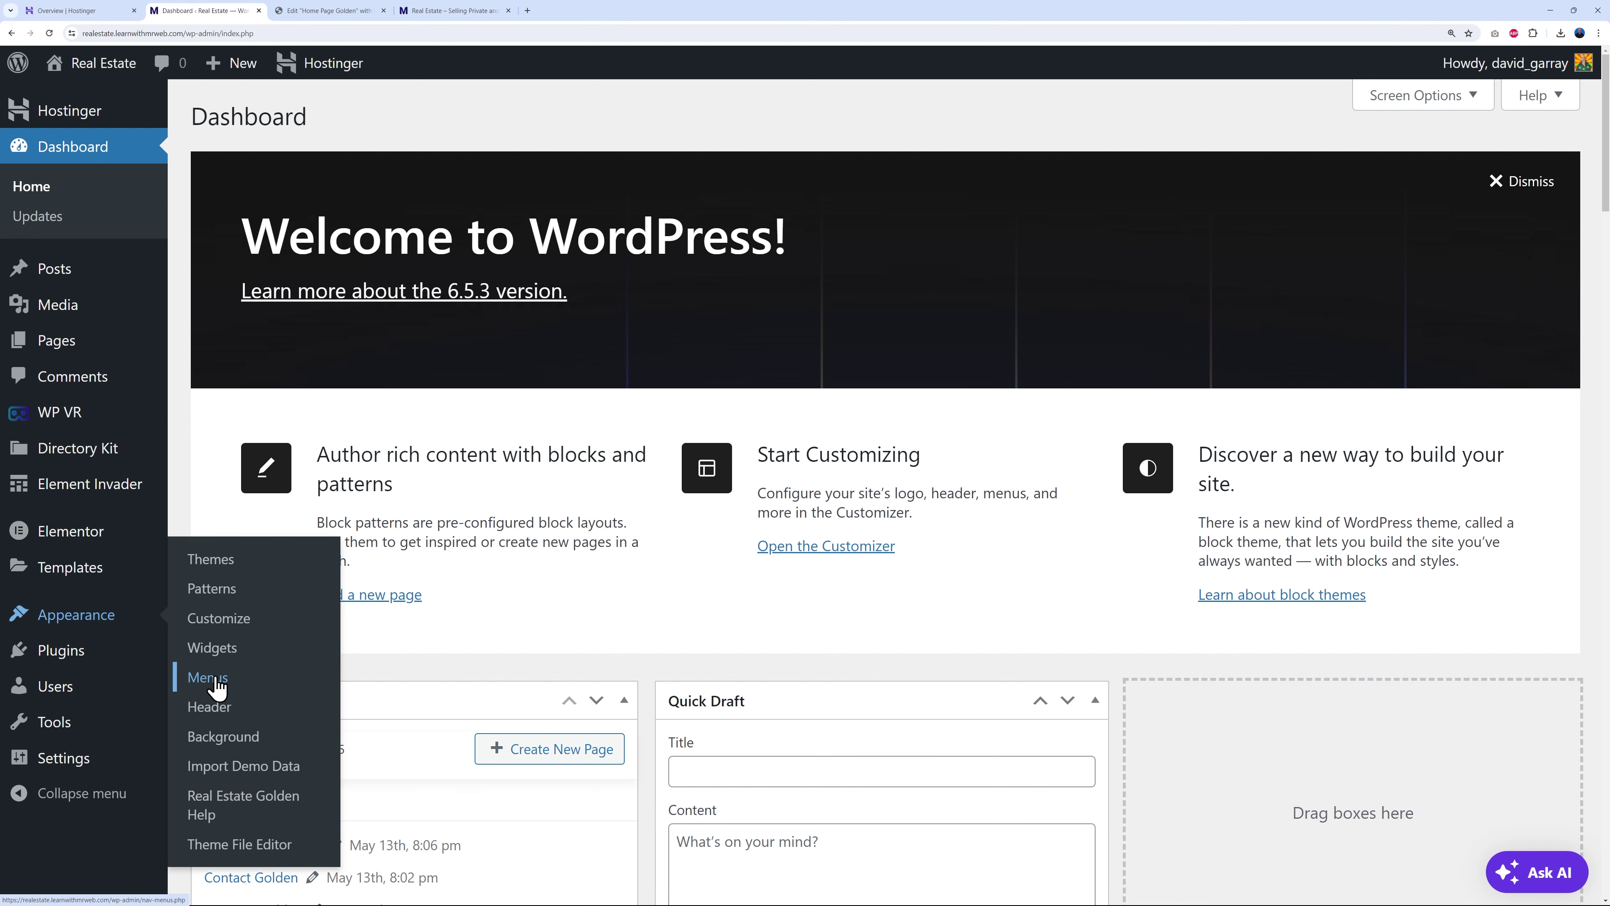
{"action": "left_click", "coordinate": [215, 677]}
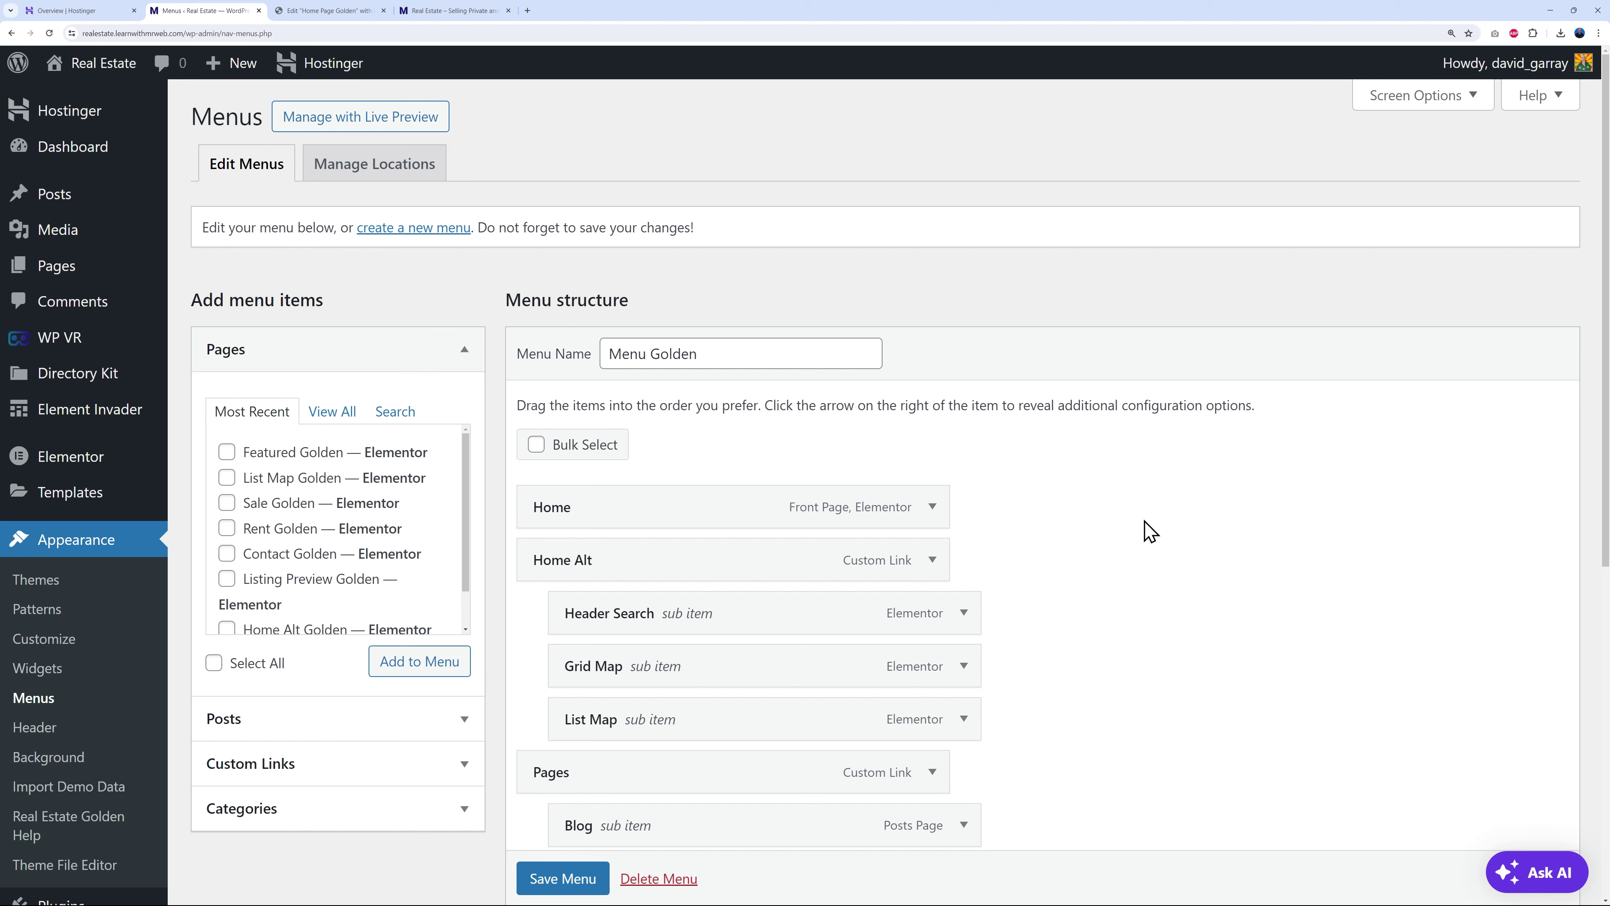
{"action": "left_click_drag", "start_coordinate": [608, 354], "coordinate": [753, 350]}
{"action": "left_click", "coordinate": [1168, 543]}
{"action": "scroll", "coordinate": [1173, 546], "scroll_direction": "down", "scroll_amount": 4}
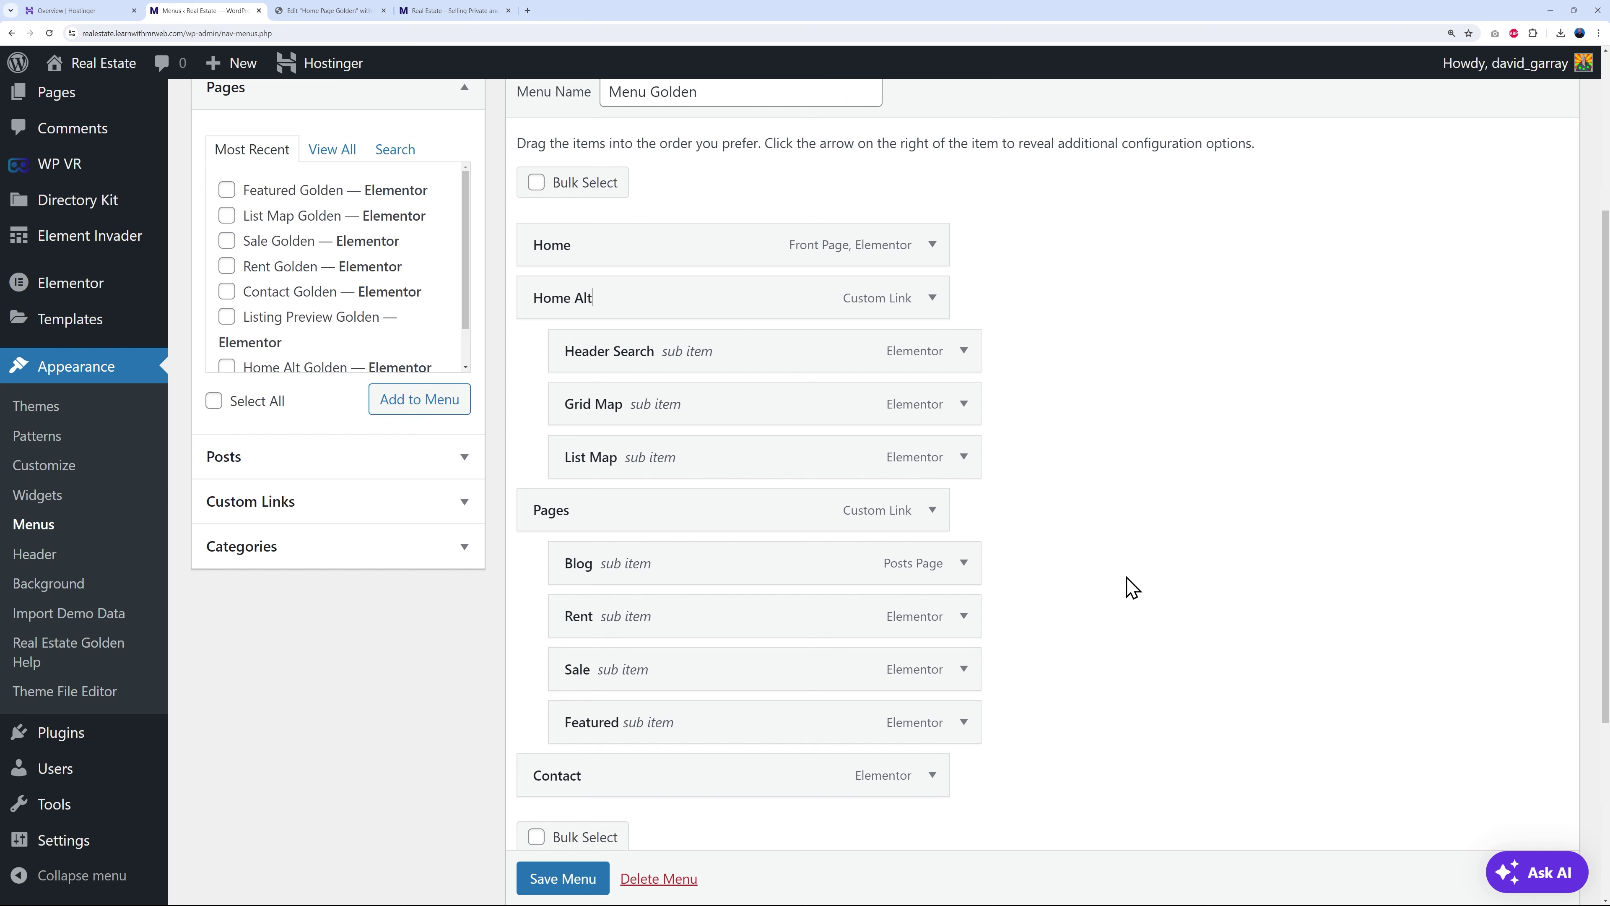
{"action": "left_click", "coordinate": [557, 181]}
{"action": "scroll", "coordinate": [737, 471], "scroll_direction": "down", "scroll_amount": 4}
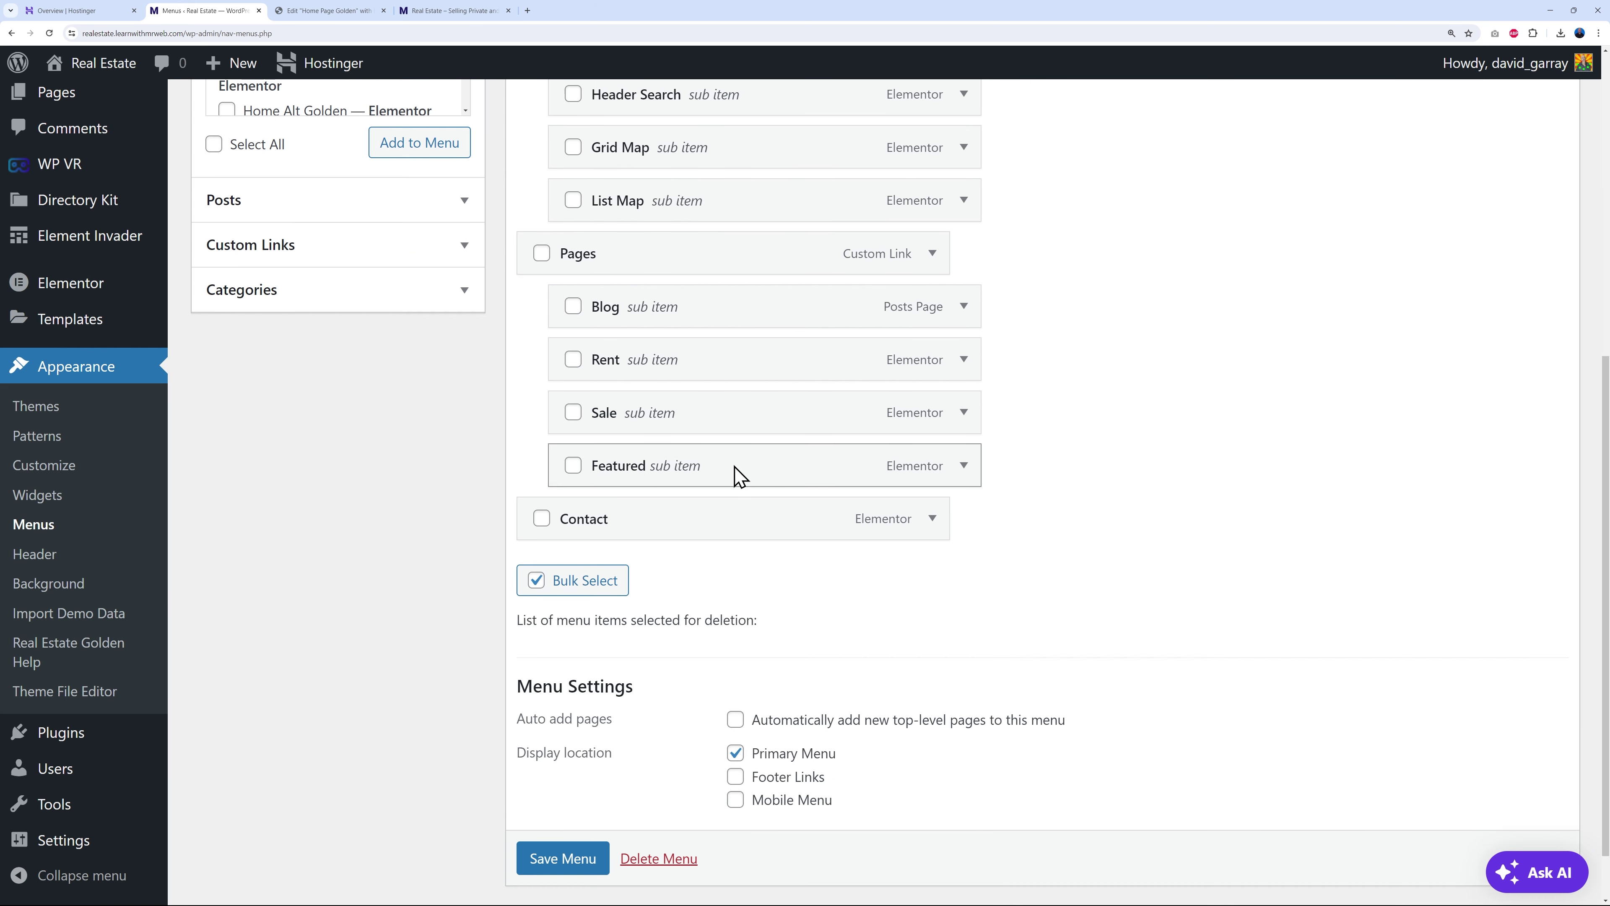
{"action": "scroll", "coordinate": [729, 473], "scroll_direction": "up", "scroll_amount": 4}
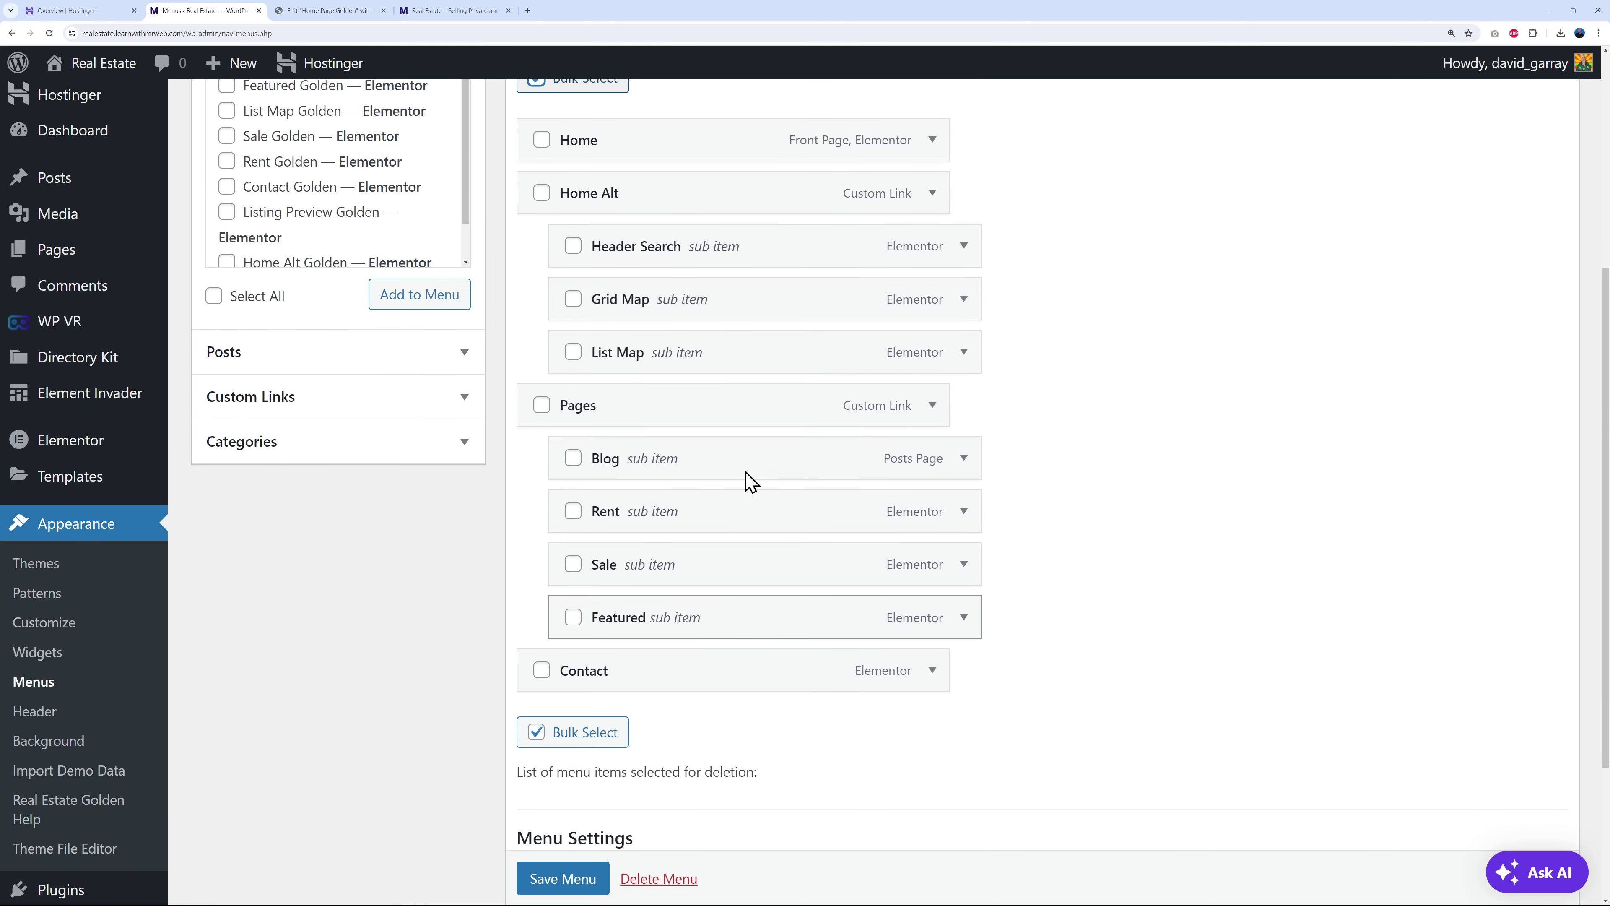
{"action": "left_click", "coordinate": [541, 244]}
{"action": "left_click", "coordinate": [541, 297]}
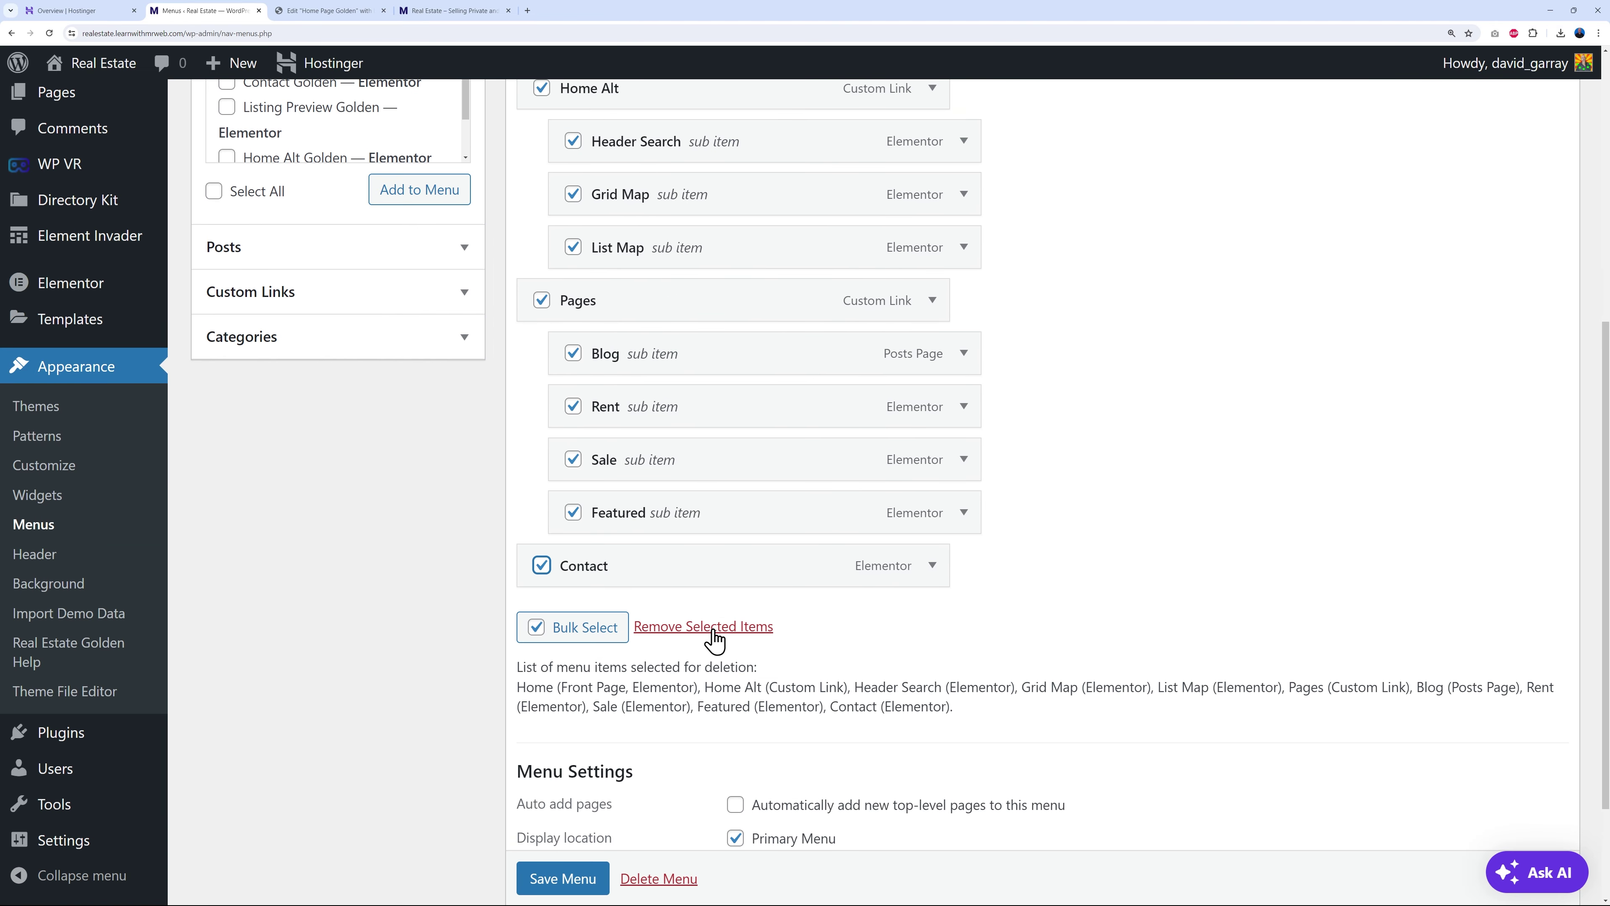
{"action": "left_click", "coordinate": [713, 628]}
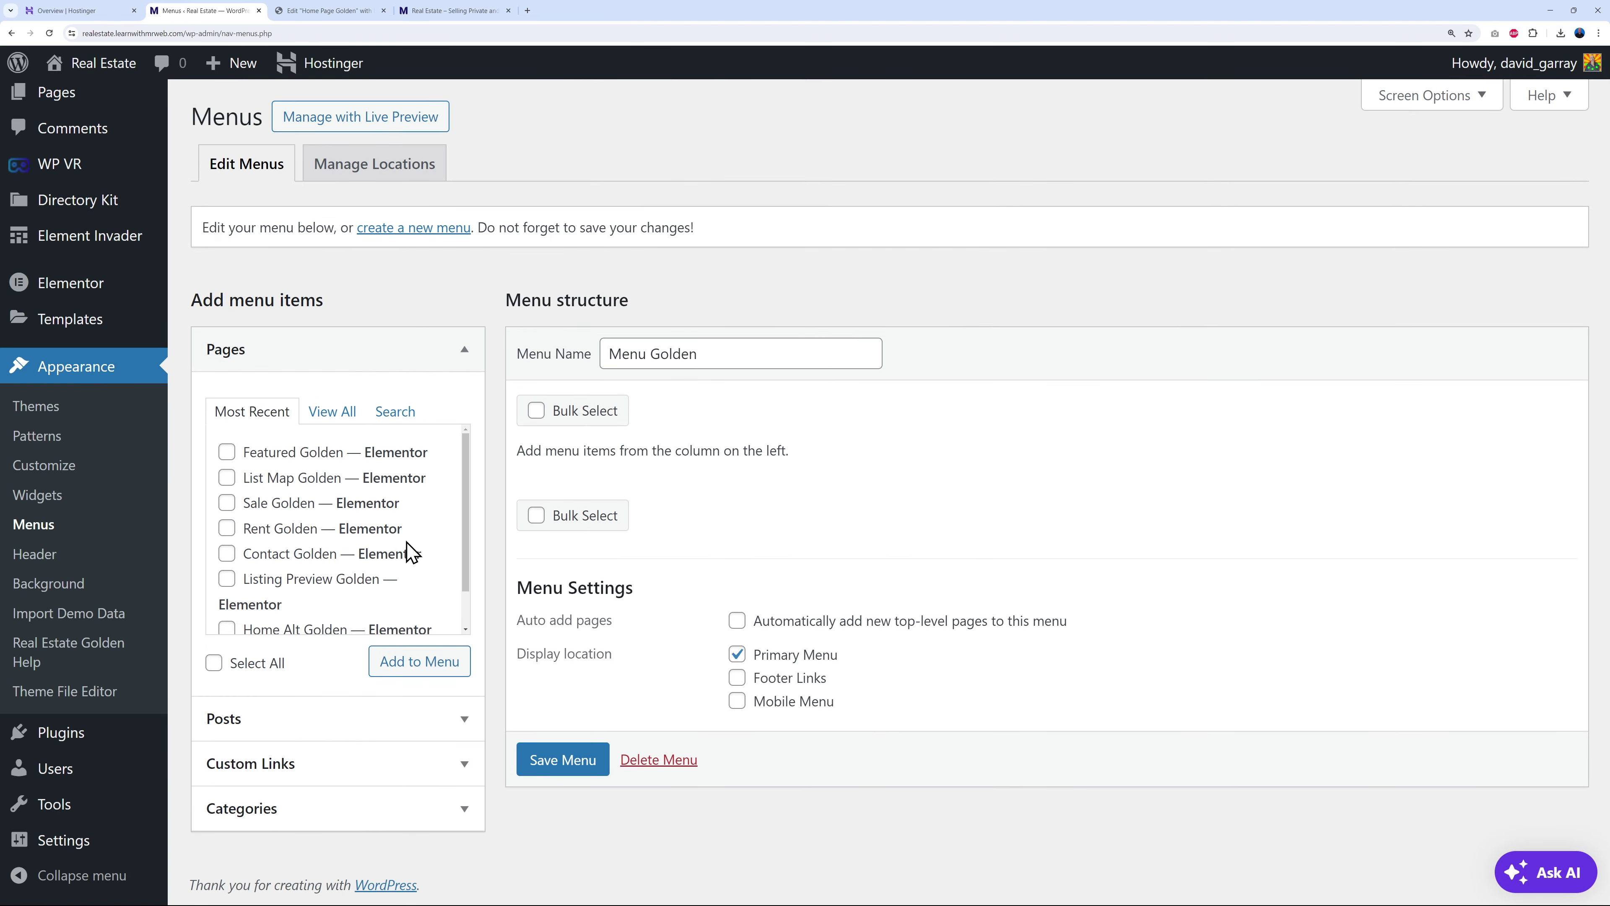
{"action": "scroll", "coordinate": [369, 581], "scroll_direction": "down", "scroll_amount": 1}
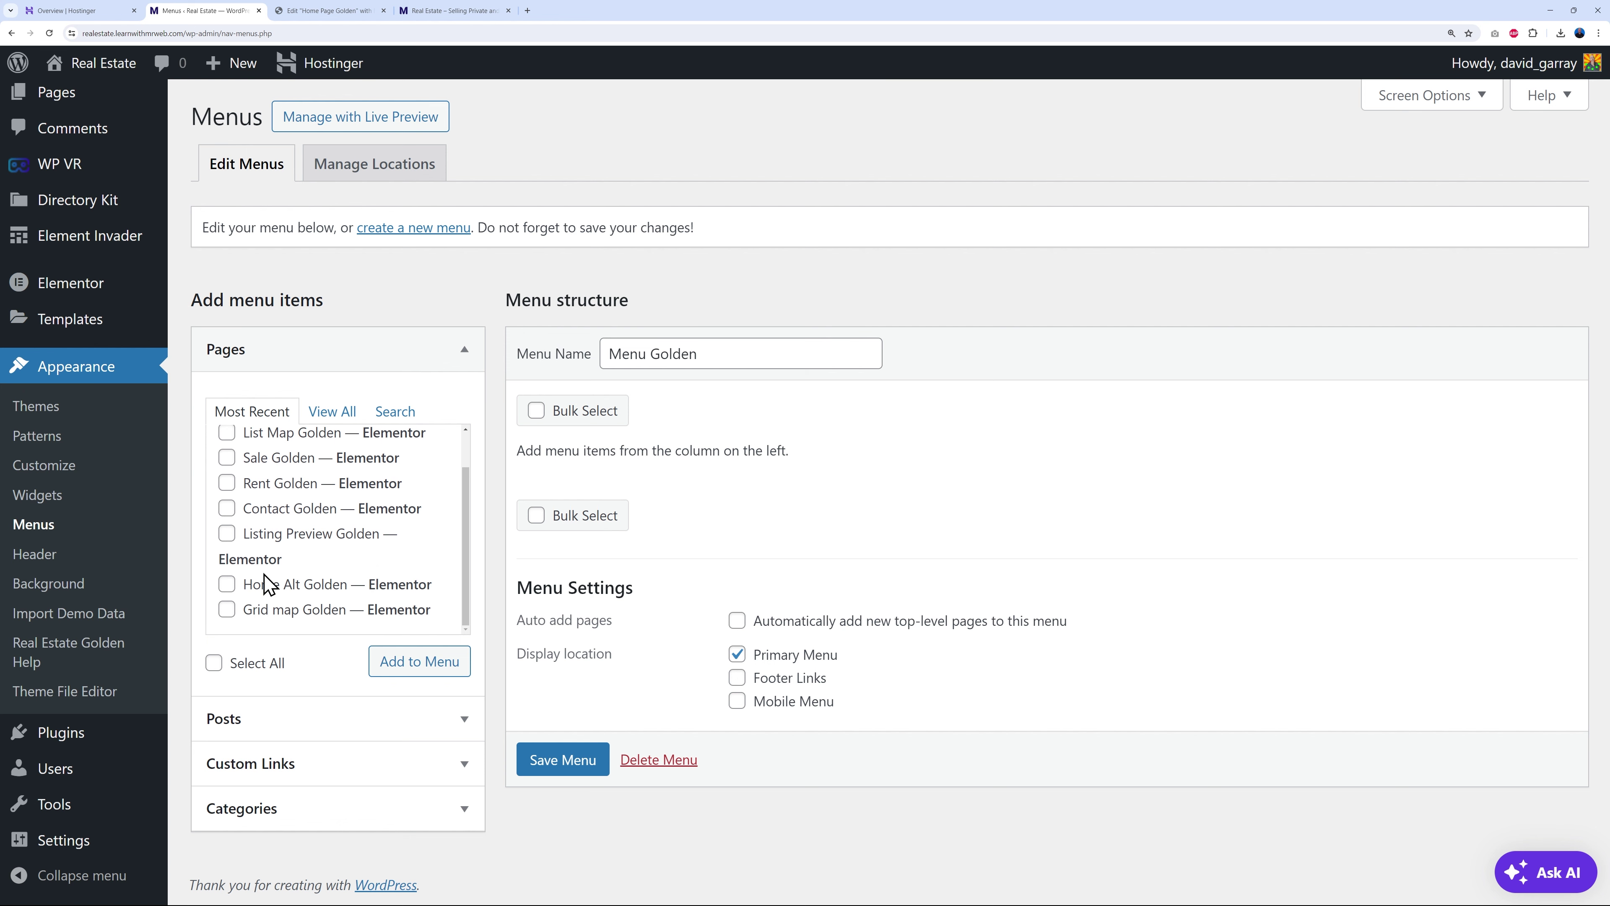
- Add the Home Alt Golden, Featured Golden and Contact Golden pages to the menu, Featured before Contact
{"action": "left_click", "coordinate": [225, 585]}
{"action": "left_click", "coordinate": [439, 670]}
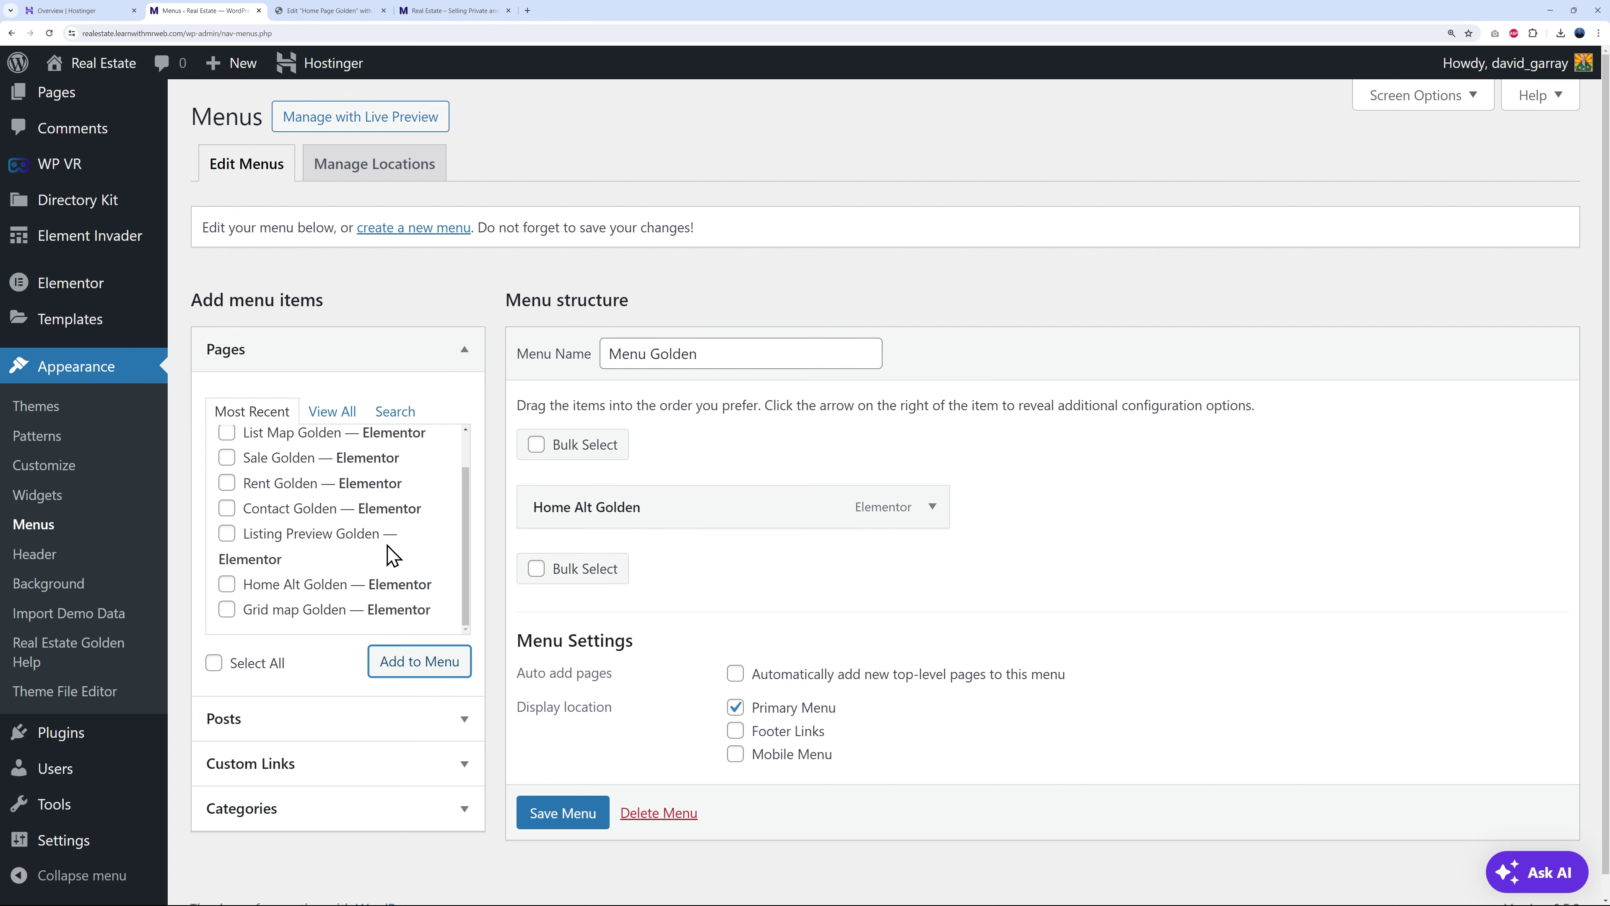
{"action": "left_click", "coordinate": [227, 508]}
{"action": "left_click", "coordinate": [431, 660]}
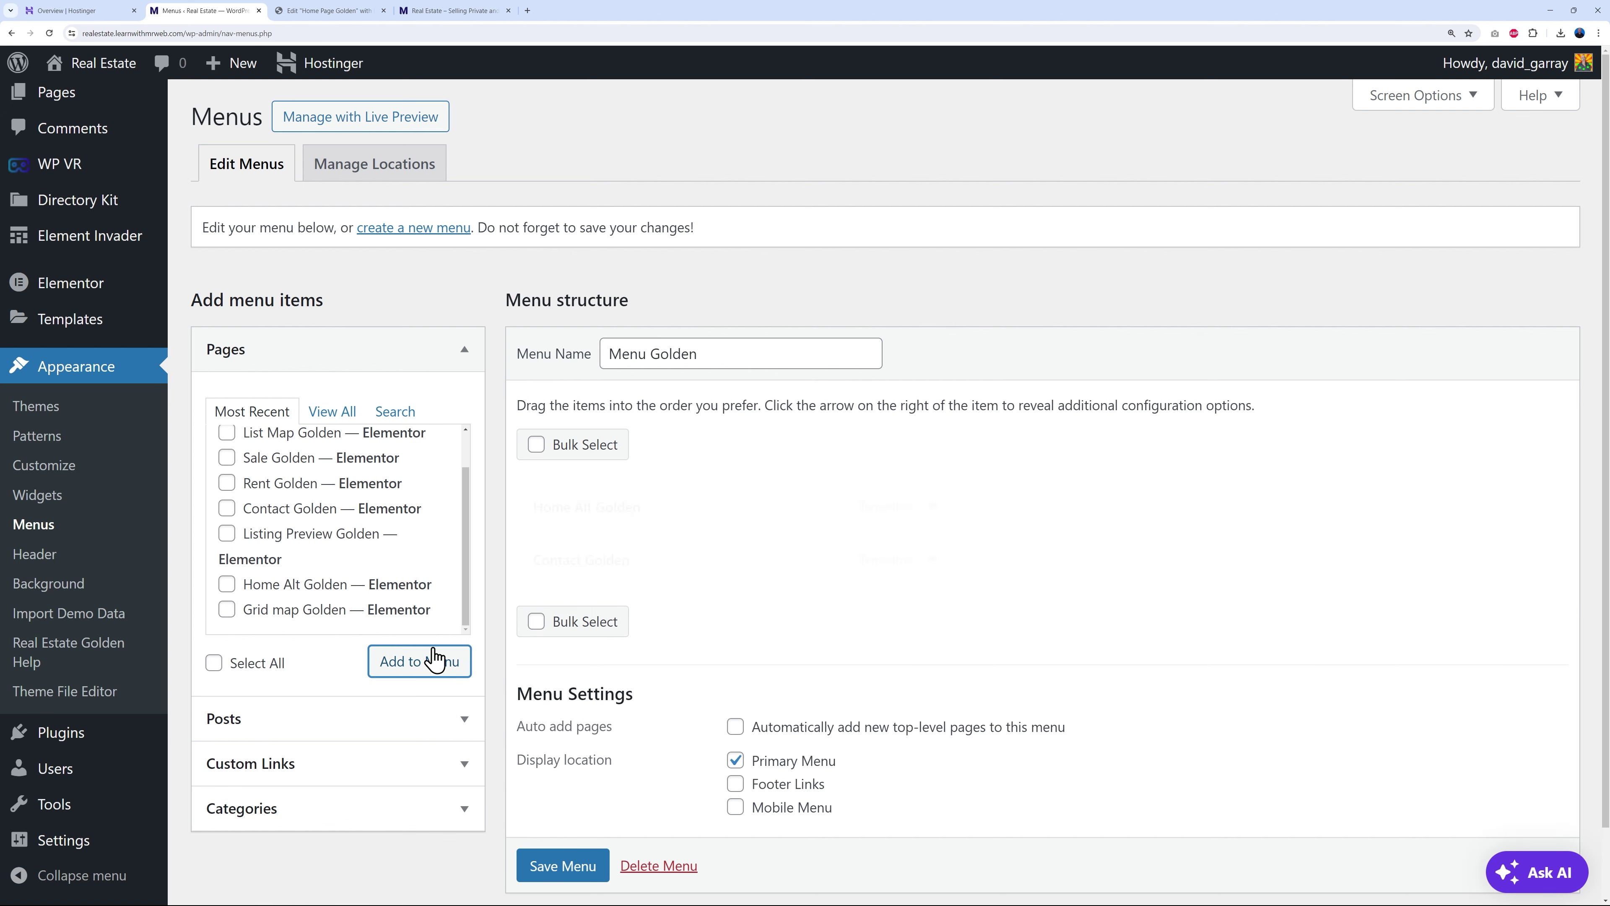
{"action": "scroll", "coordinate": [387, 557], "scroll_direction": "up", "scroll_amount": 1}
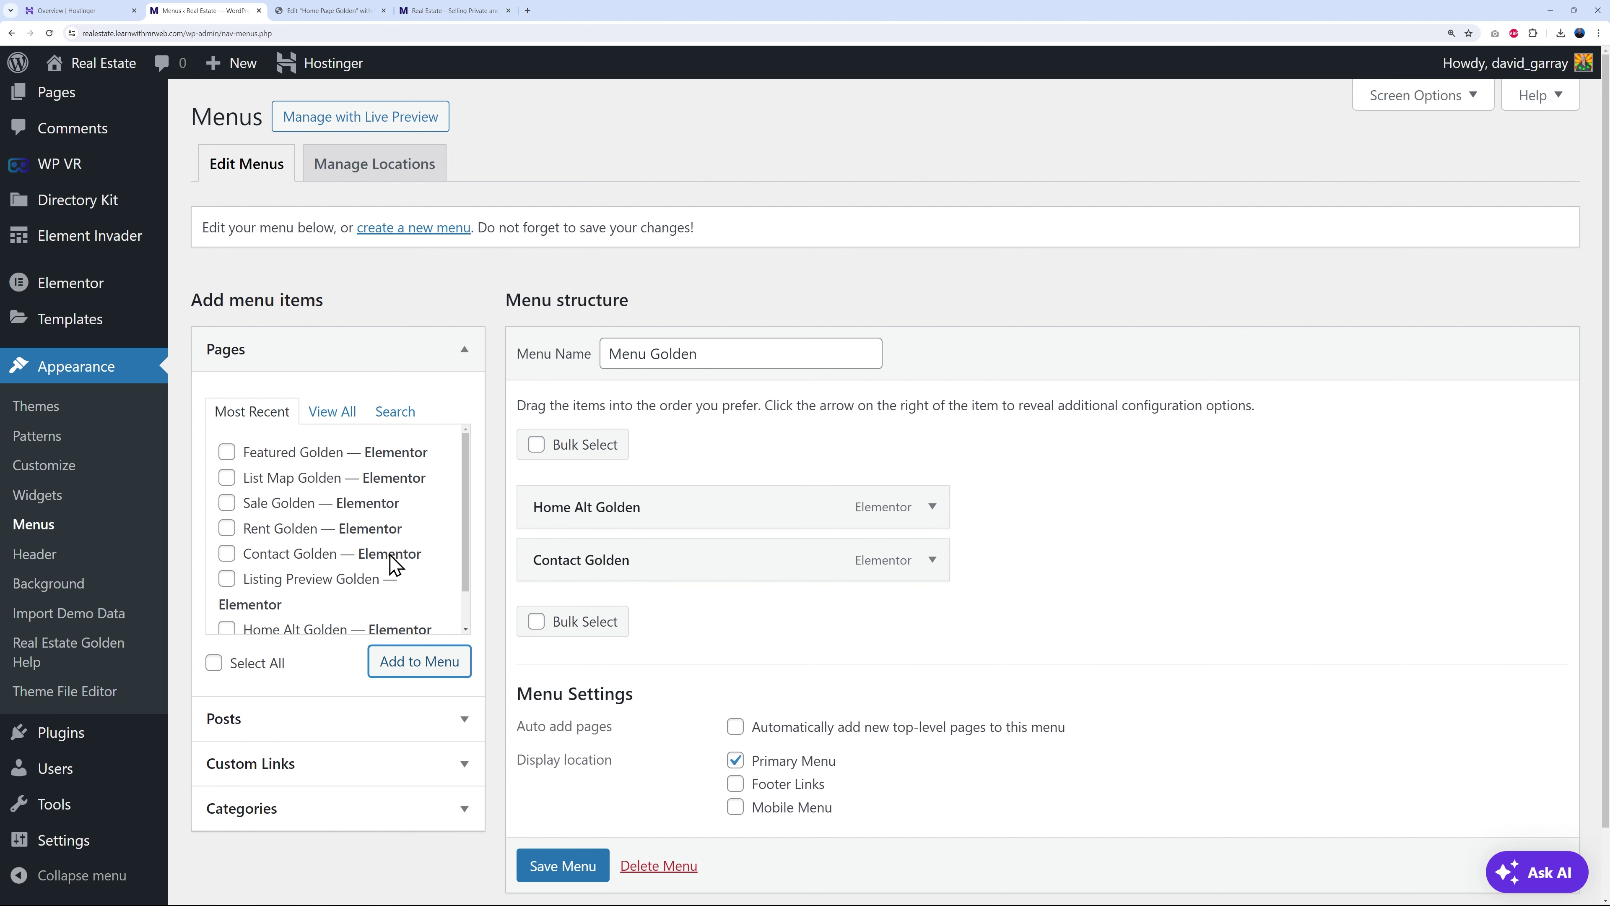
{"action": "left_click", "coordinate": [226, 451]}
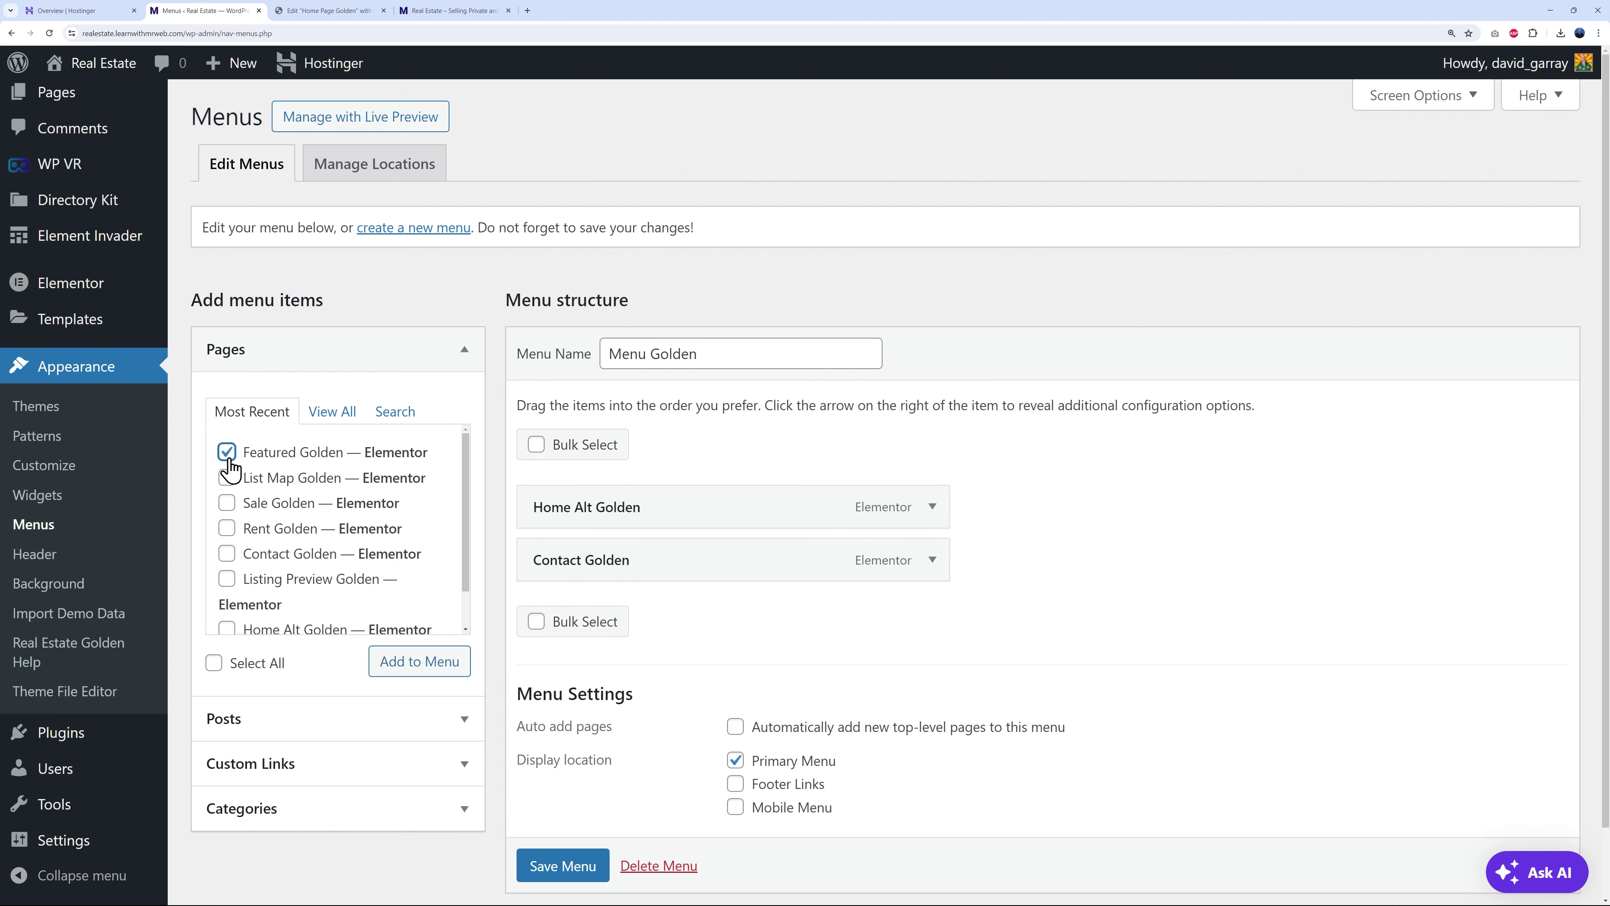
{"action": "left_click", "coordinate": [387, 662]}
{"action": "left_click_drag", "start_coordinate": [613, 627], "coordinate": [651, 571]}
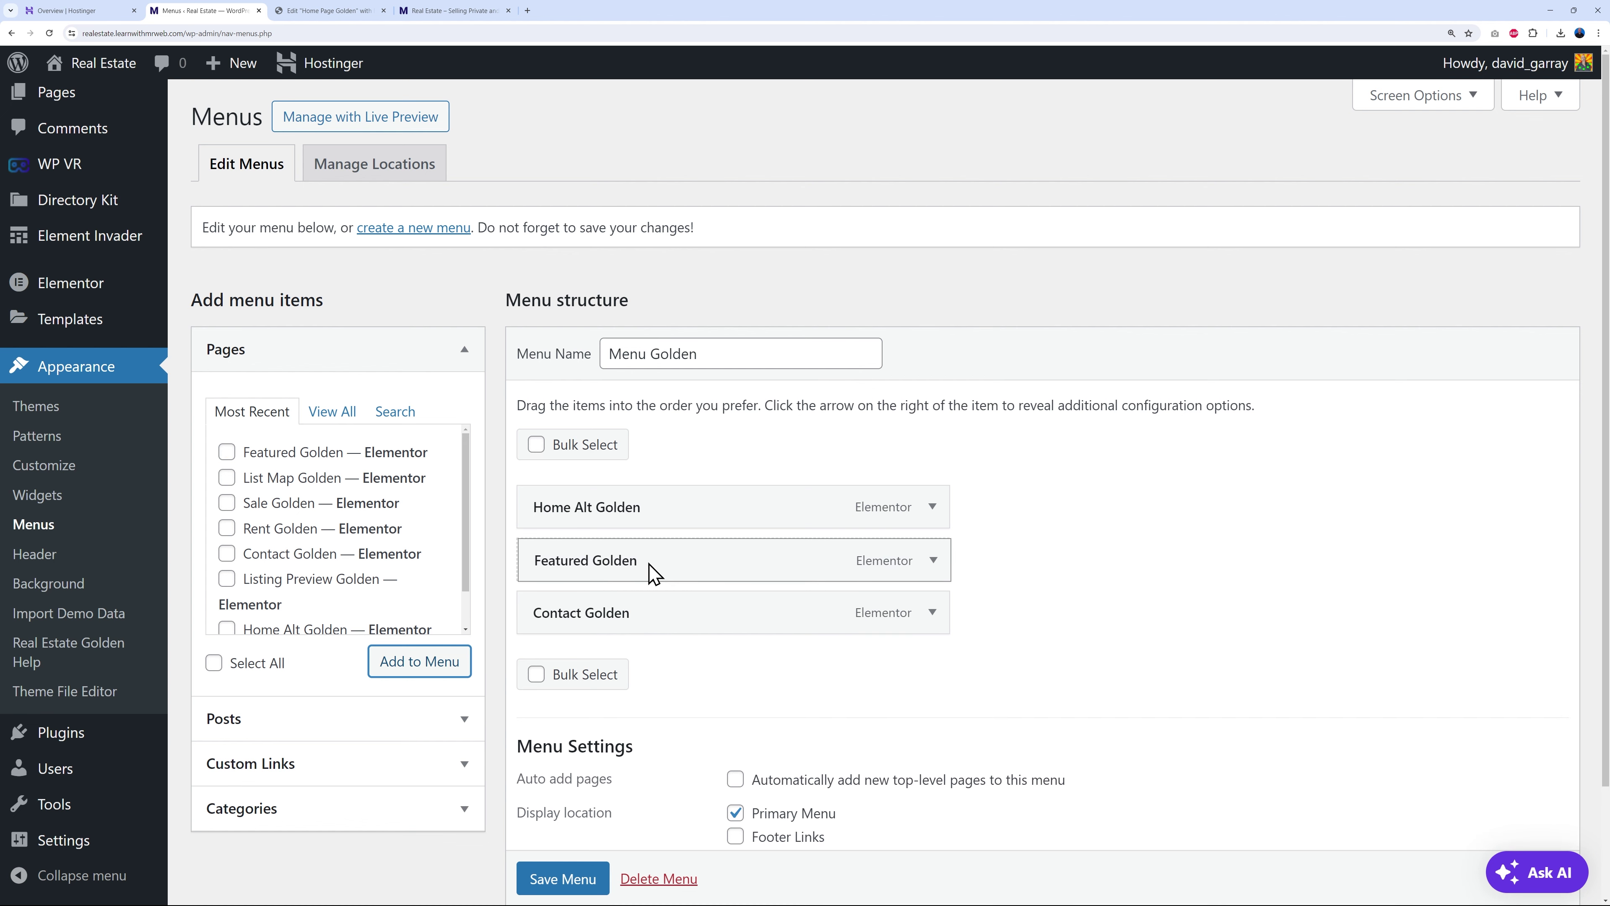
- Rename the first two menu labels to Home and Featured Listings
{"action": "left_click", "coordinate": [932, 506]}
{"action": "left_click_drag", "start_coordinate": [574, 579], "coordinate": [773, 618]}
{"action": "key", "text": "BackSpace"}
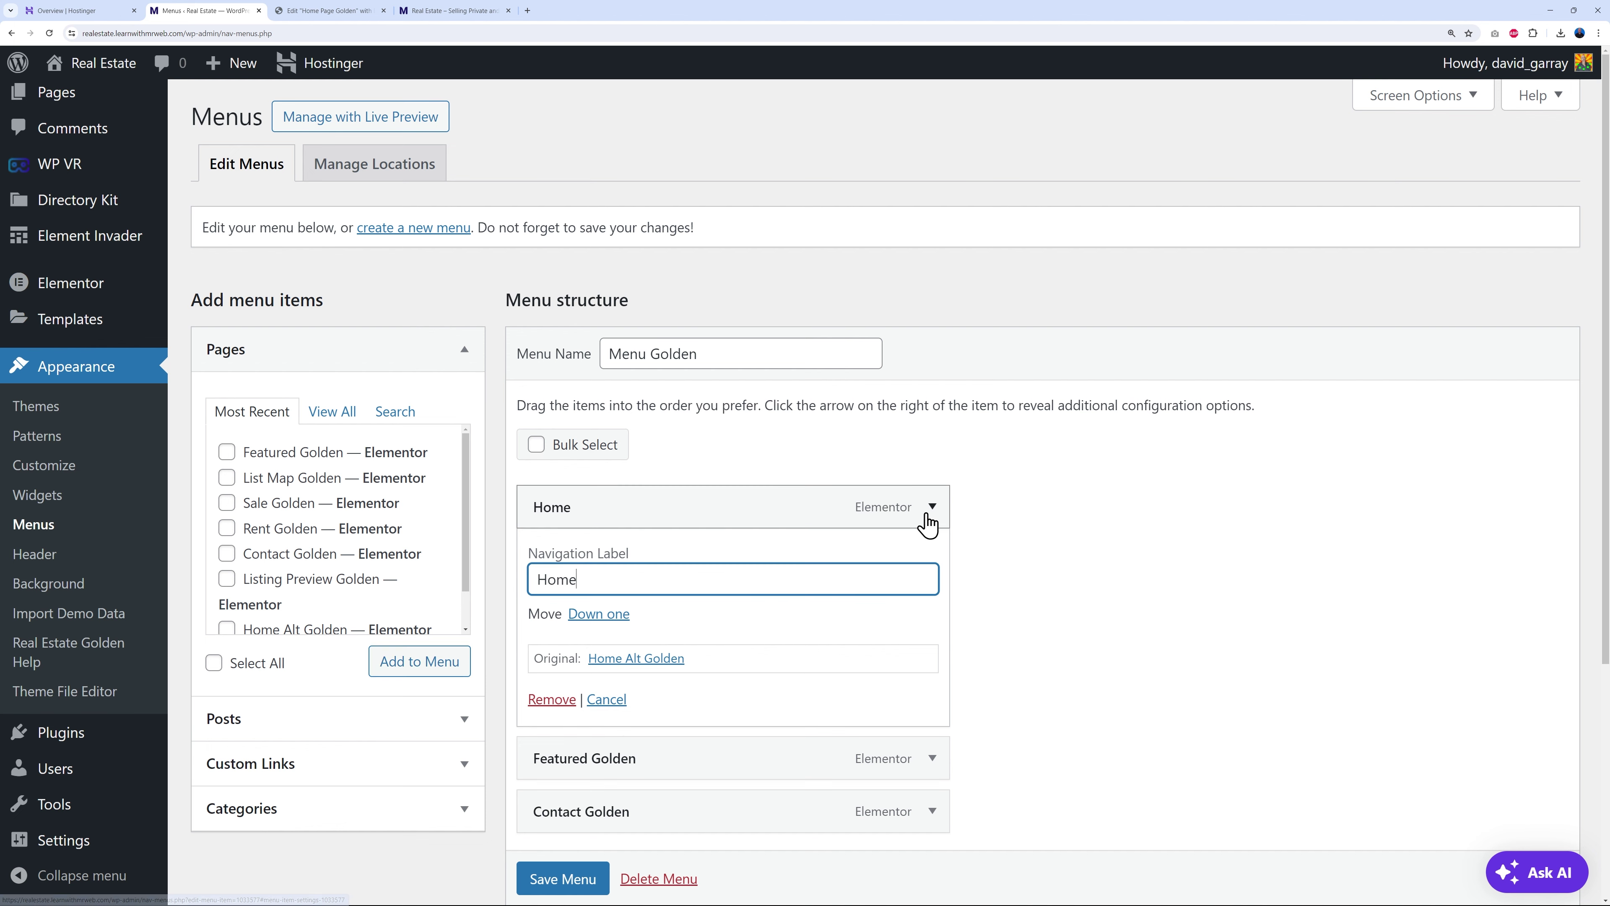
{"action": "left_click", "coordinate": [931, 508]}
{"action": "scroll", "coordinate": [1028, 550], "scroll_direction": "down", "scroll_amount": 2}
{"action": "left_click", "coordinate": [933, 456]}
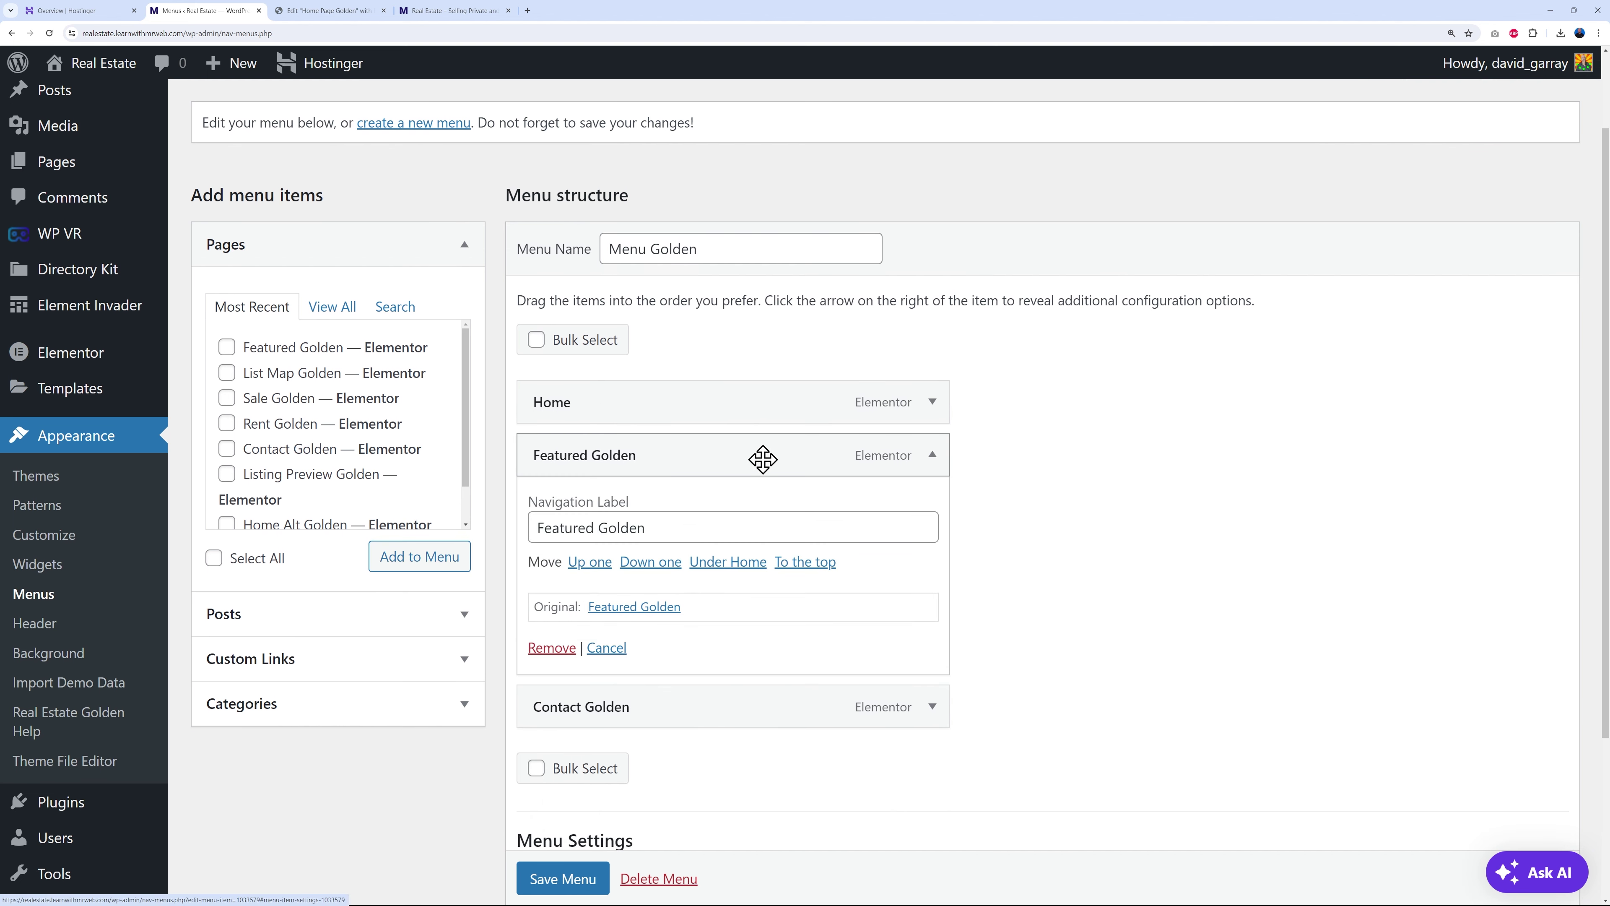
{"action": "left_click_drag", "start_coordinate": [599, 529], "coordinate": [751, 531]}
{"action": "type", "text": "Listings"}
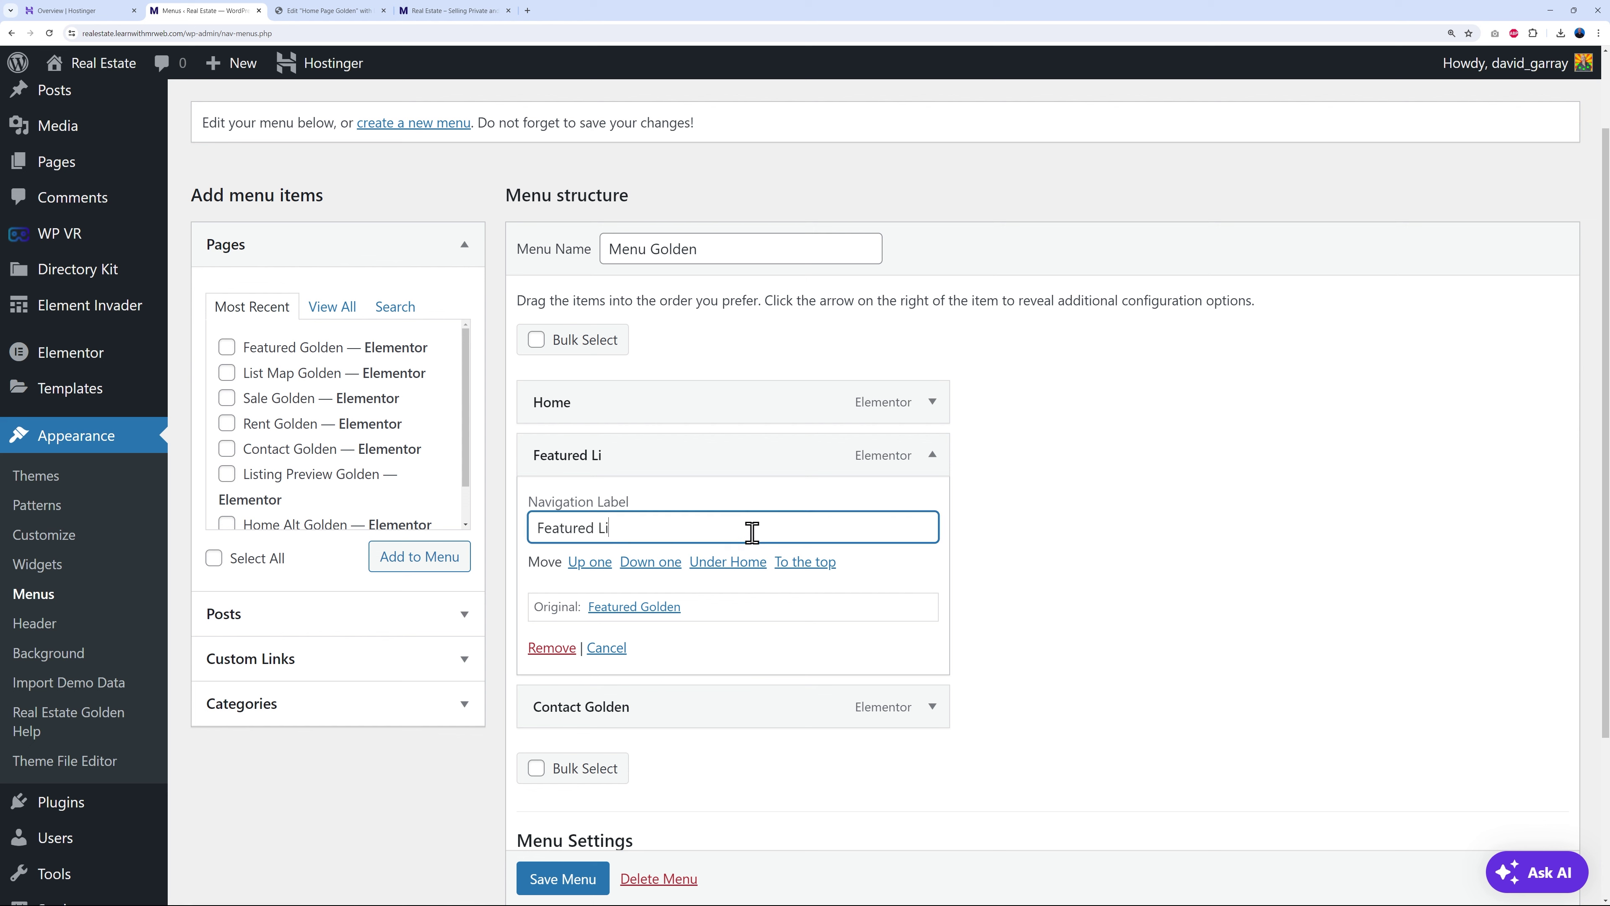
{"action": "left_click", "coordinate": [931, 455]}
- Rename the Contact Golden label to Contact and save Menu Golden
{"action": "left_click", "coordinate": [932, 508]}
{"action": "left_click_drag", "start_coordinate": [591, 581], "coordinate": [677, 580]}
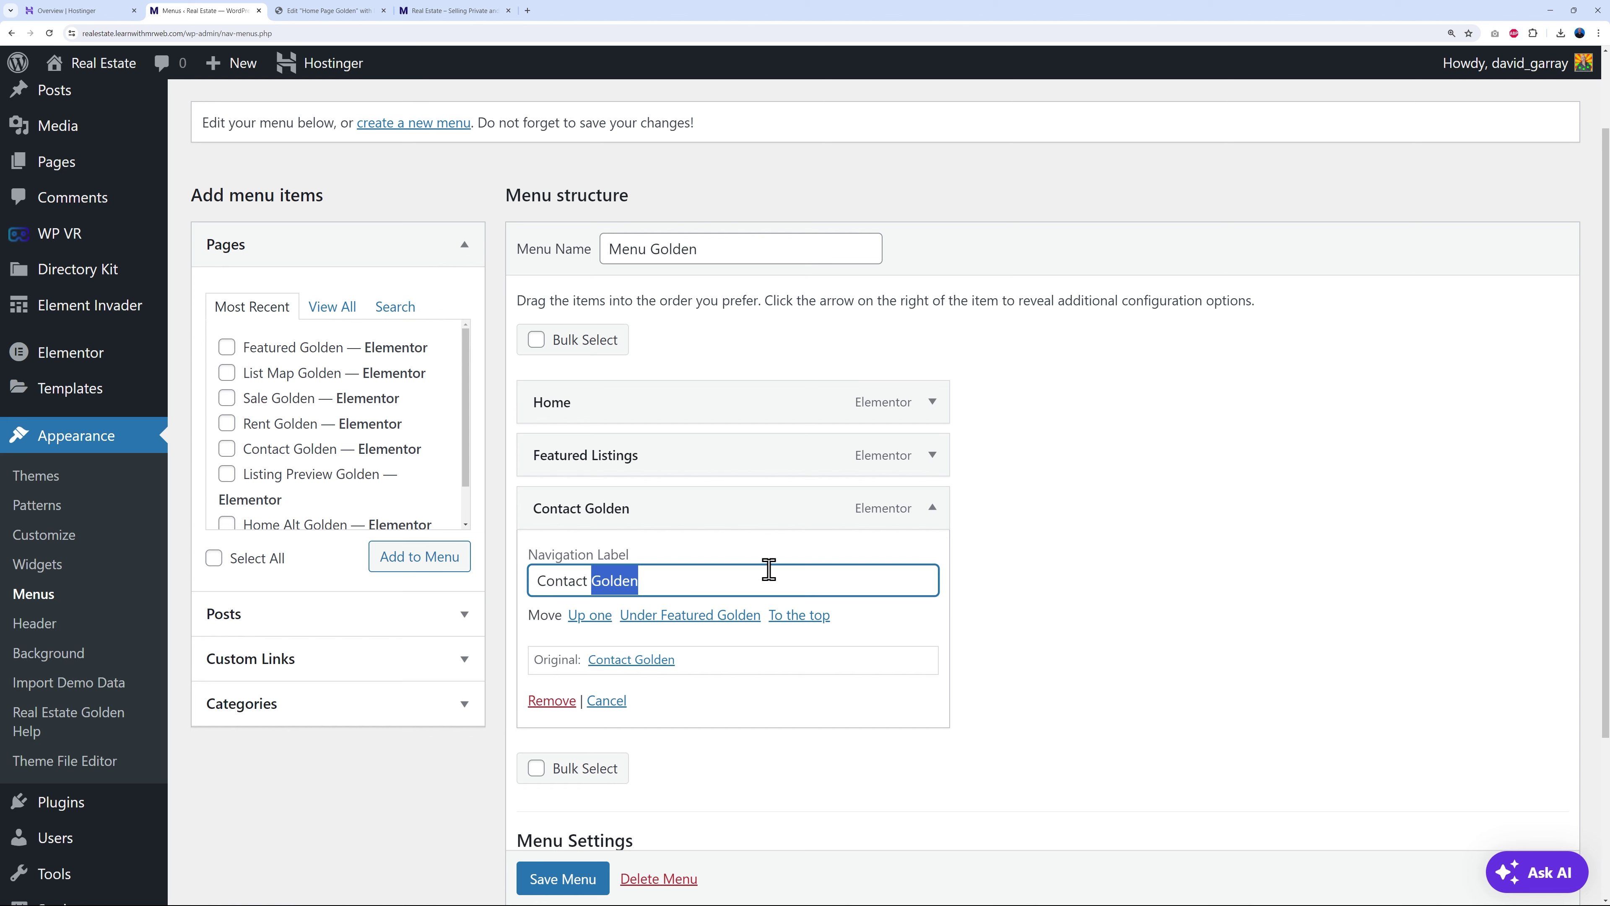
{"action": "key", "text": "BackSpace"}
{"action": "left_click", "coordinate": [1187, 620]}
{"action": "left_click", "coordinate": [561, 879]}
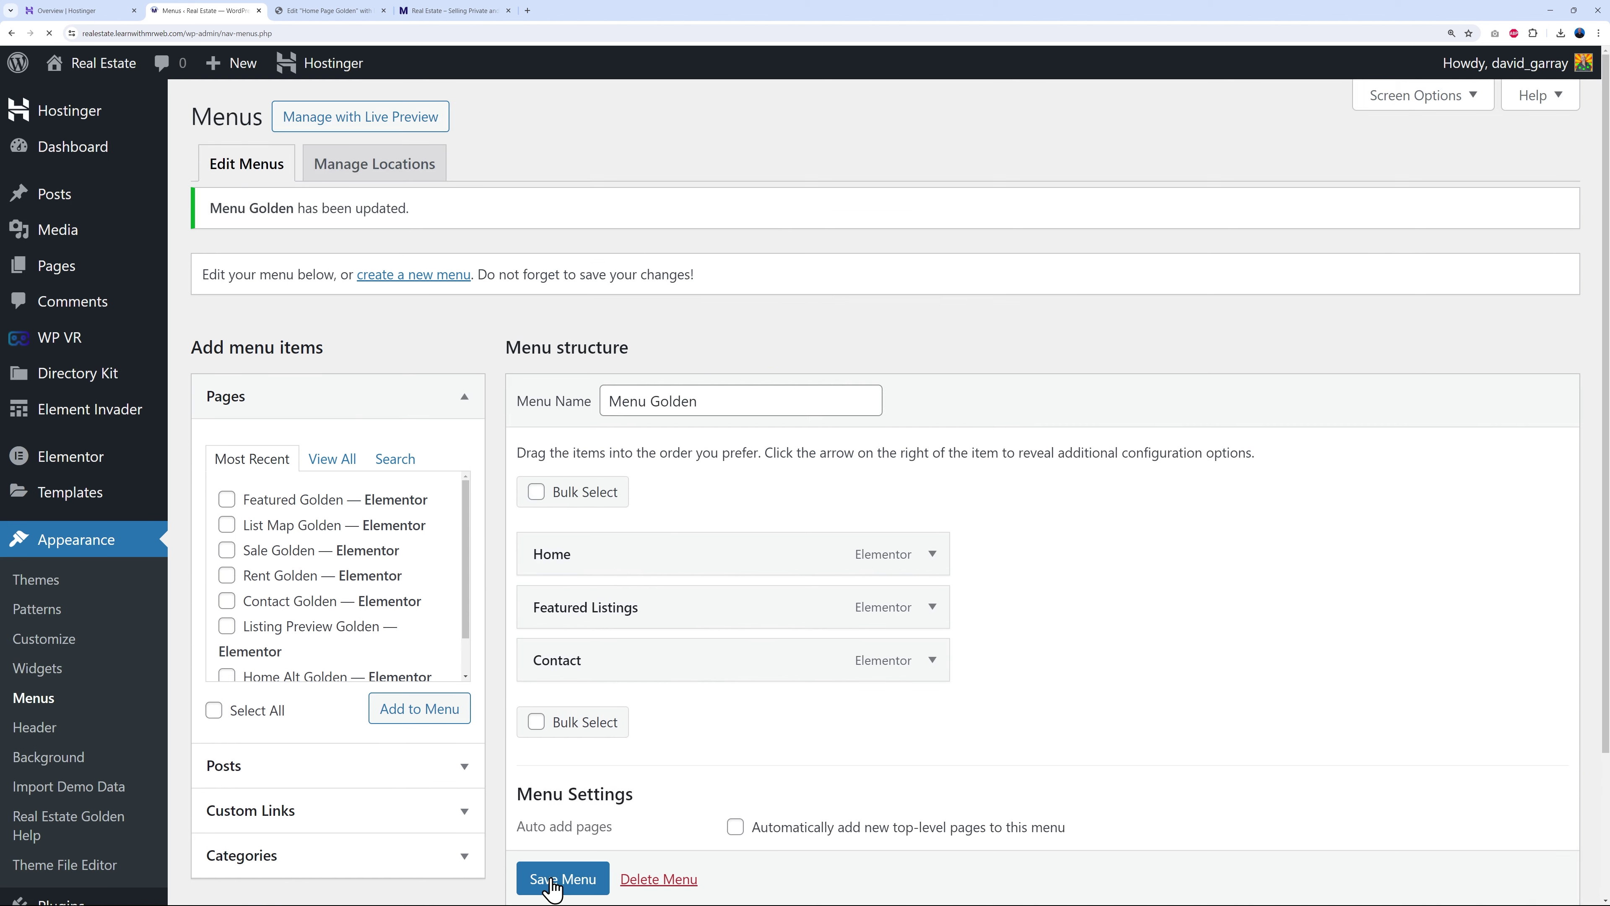
{"action": "left_click", "coordinate": [415, 11]}
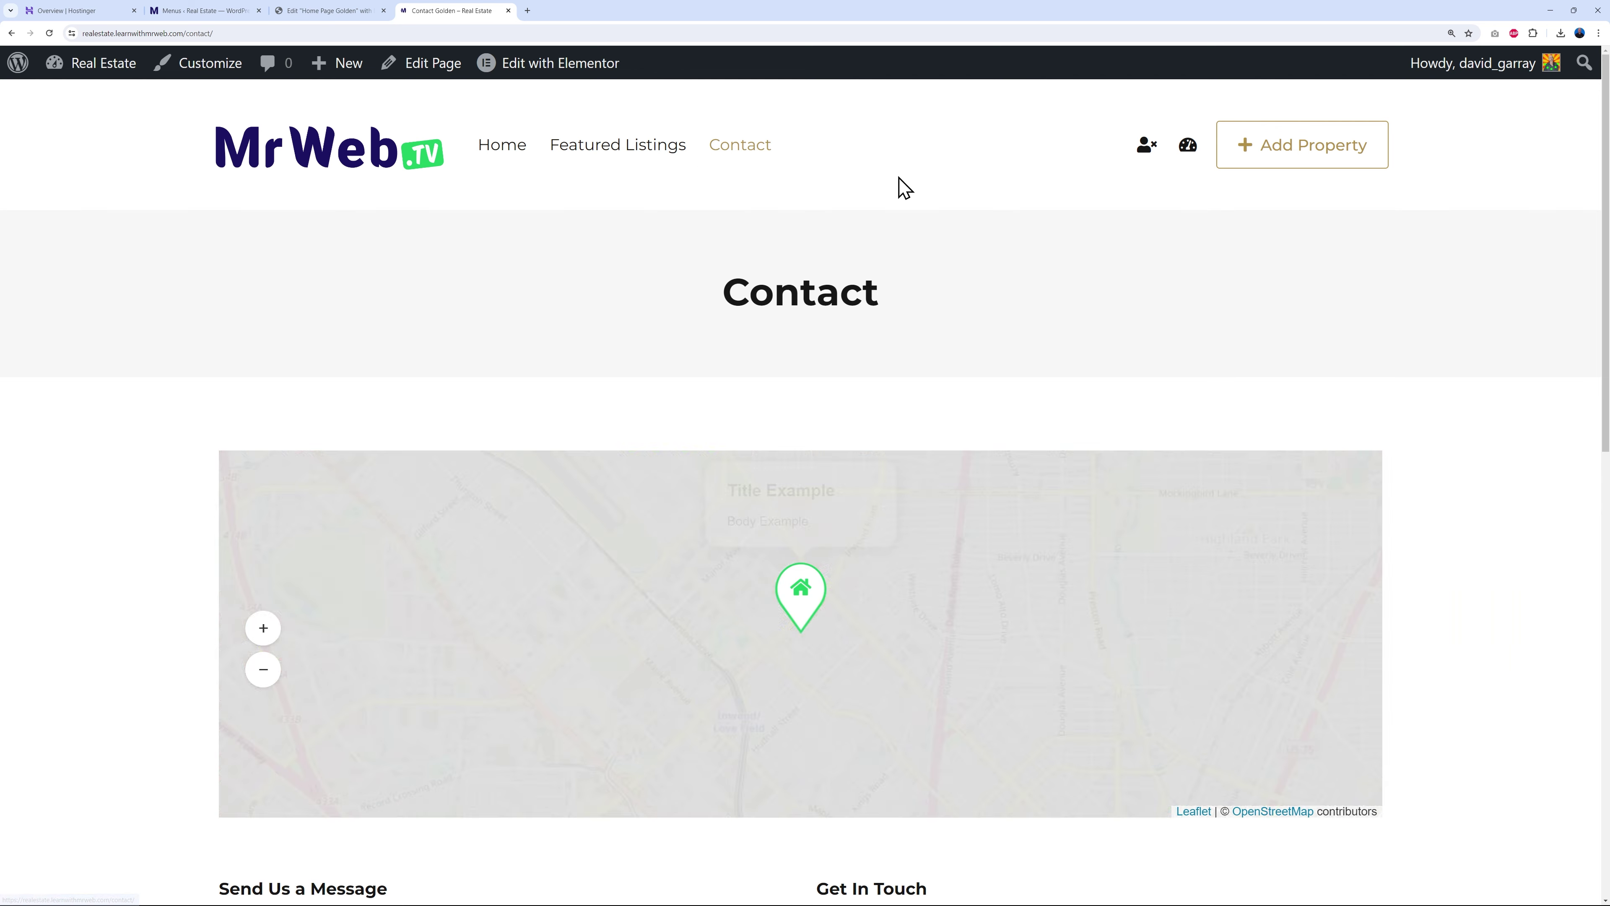
- Visit Featured Listings on the live site via the new menu, then return to Home
{"action": "scroll", "coordinate": [1521, 515], "scroll_direction": "down", "scroll_amount": 6}
{"action": "scroll", "coordinate": [1514, 516], "scroll_direction": "down", "scroll_amount": 2}
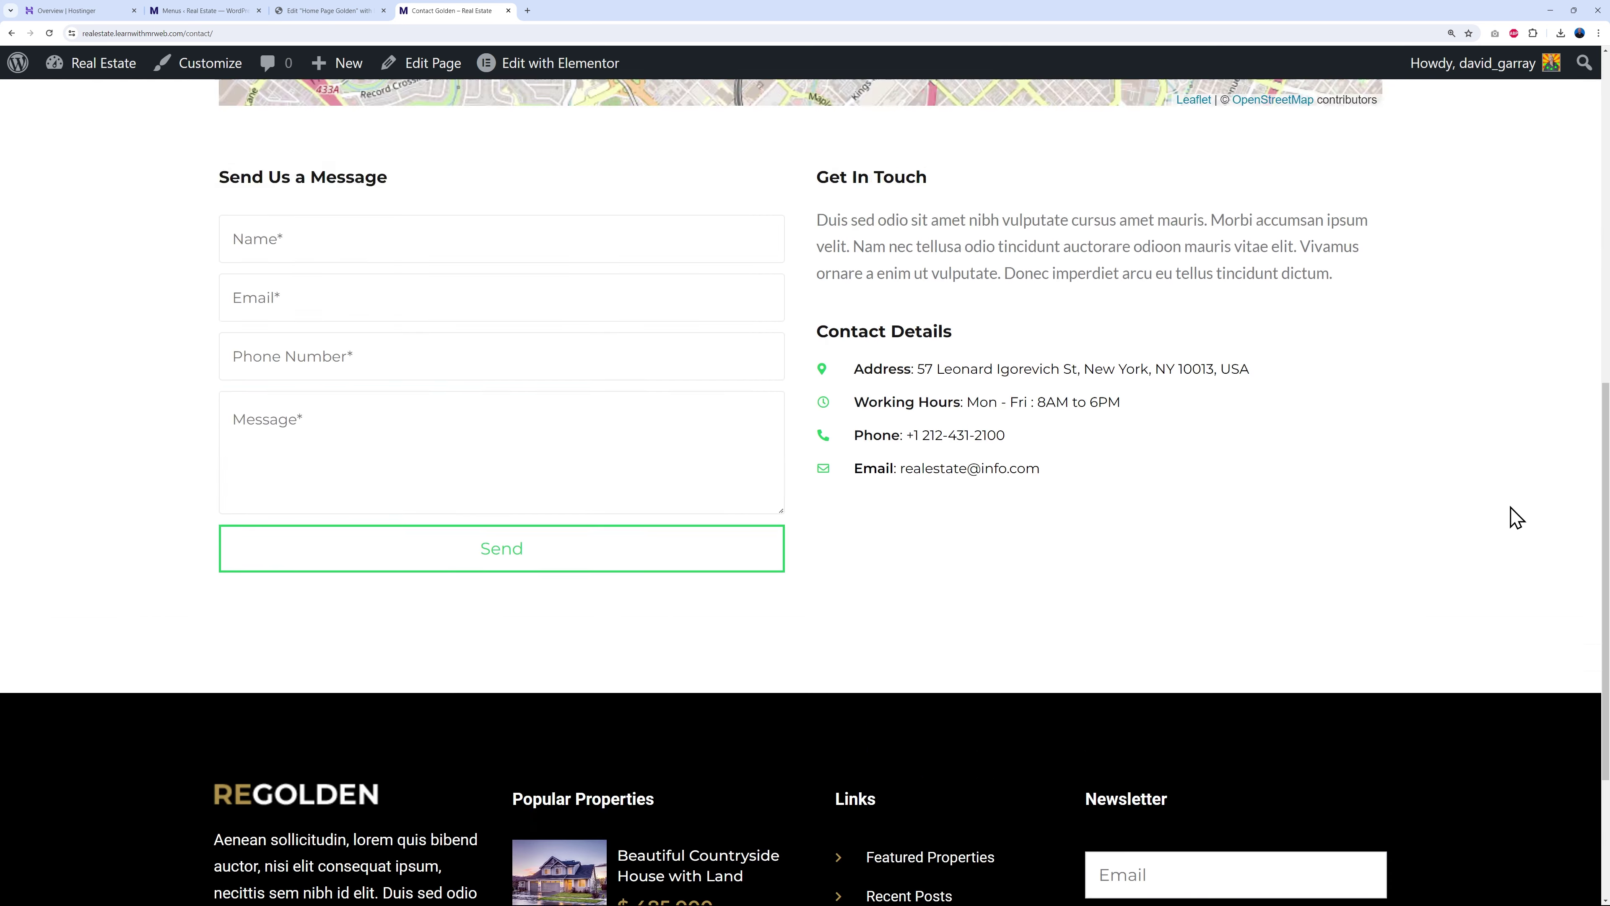
{"action": "scroll", "coordinate": [1293, 430], "scroll_direction": "up", "scroll_amount": 8}
{"action": "left_click", "coordinate": [632, 158]}
{"action": "scroll", "coordinate": [1456, 528], "scroll_direction": "down", "scroll_amount": 3}
{"action": "scroll", "coordinate": [1461, 528], "scroll_direction": "up", "scroll_amount": 3}
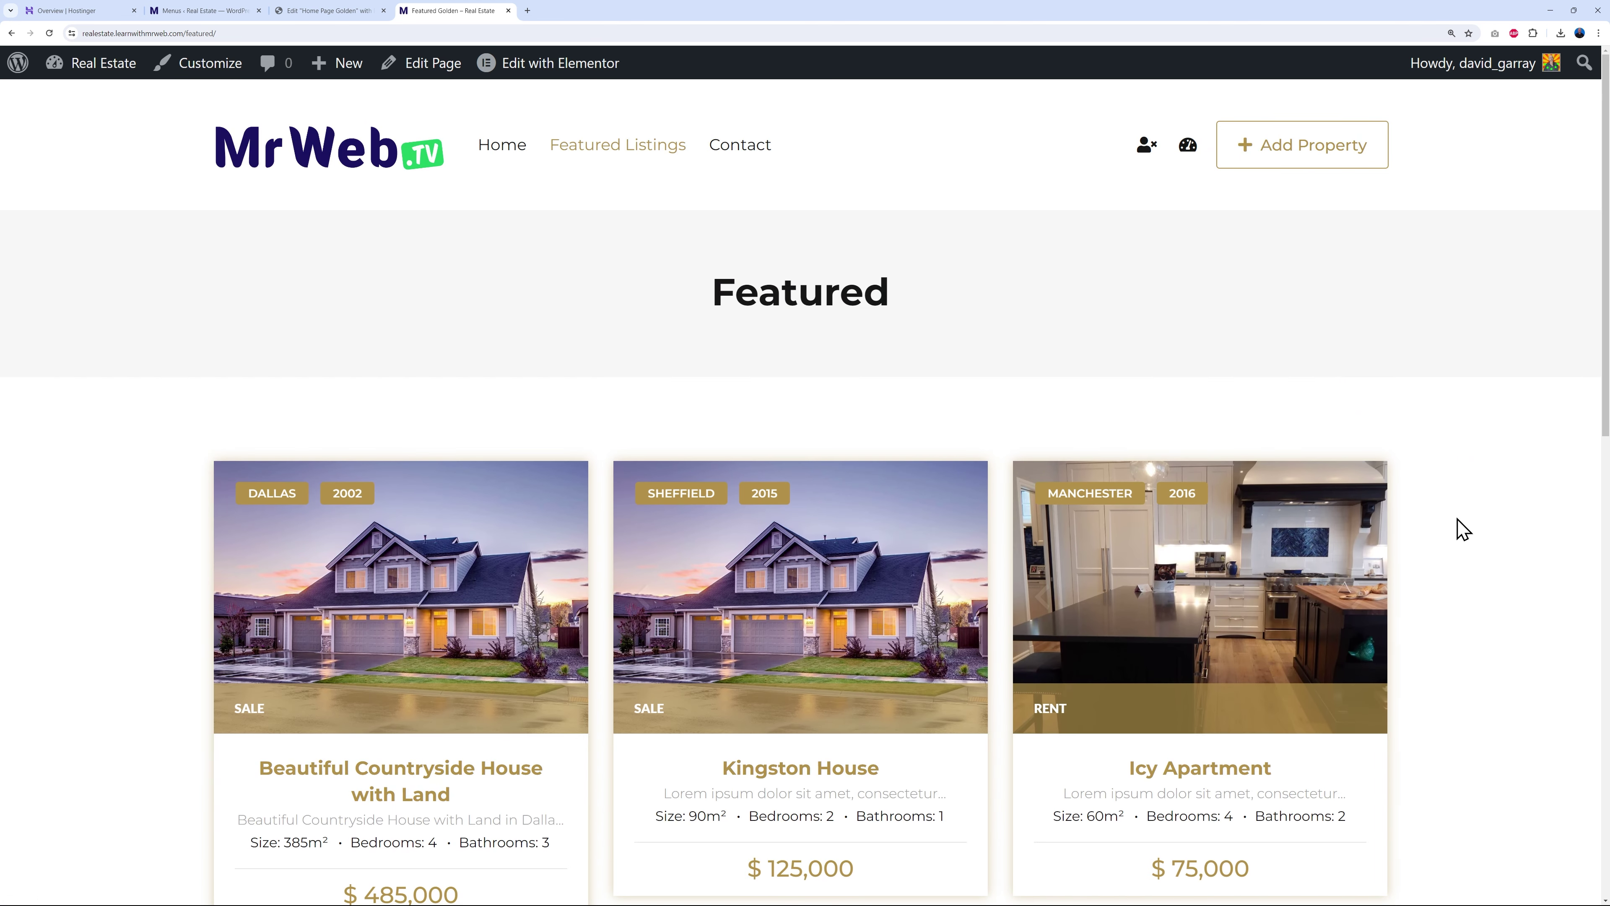
{"action": "left_click", "coordinate": [506, 152]}
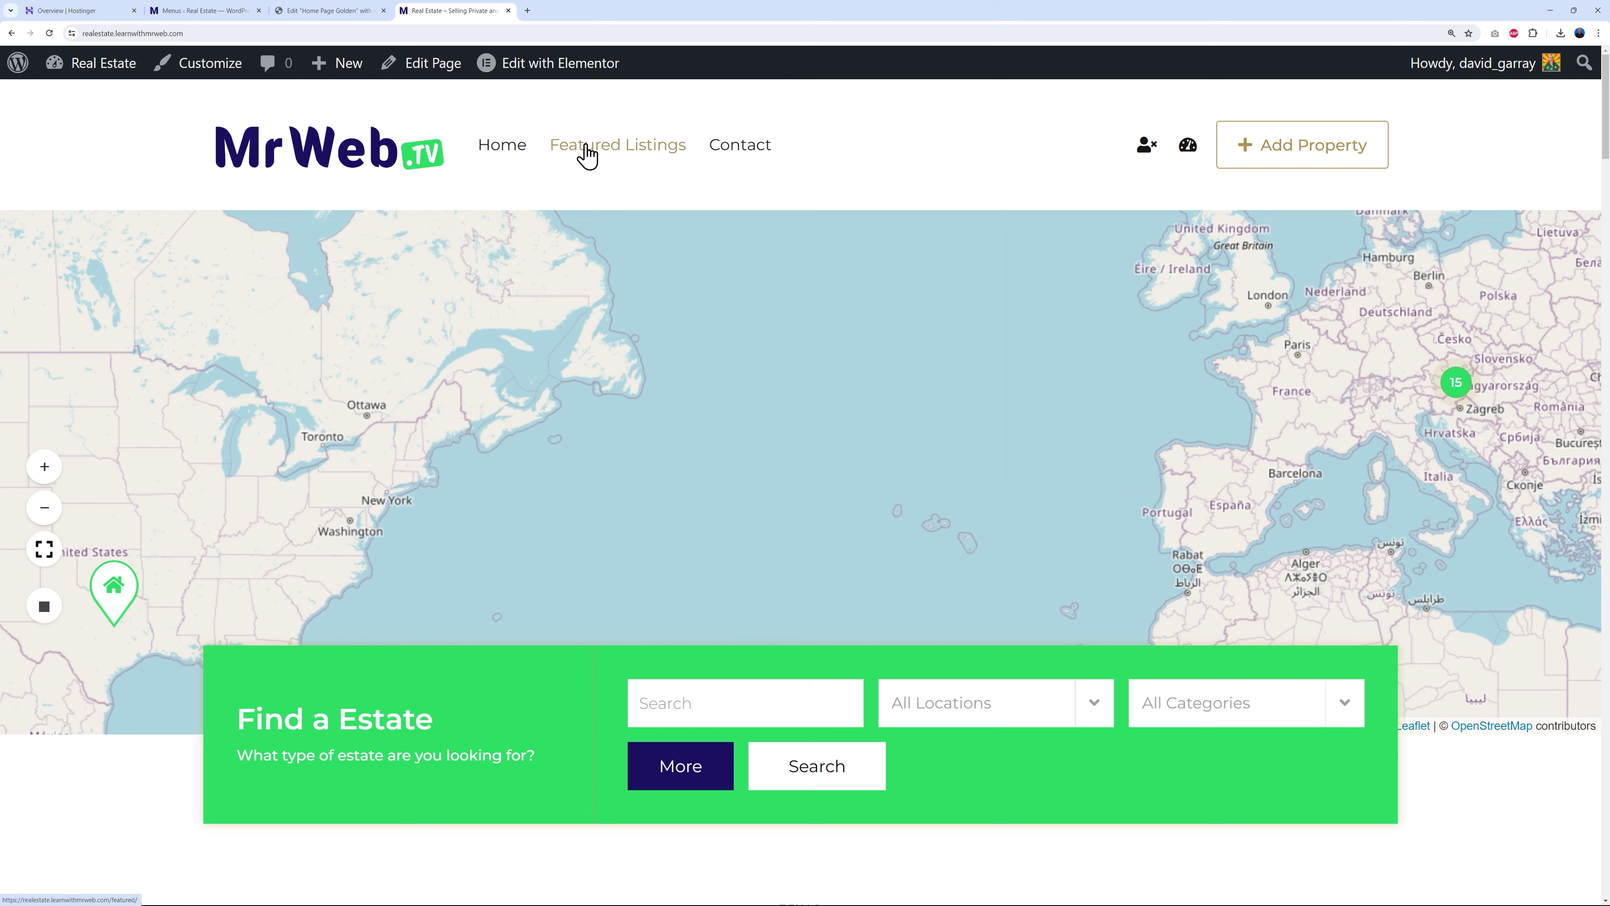
{"action": "left_click", "coordinate": [355, 11]}
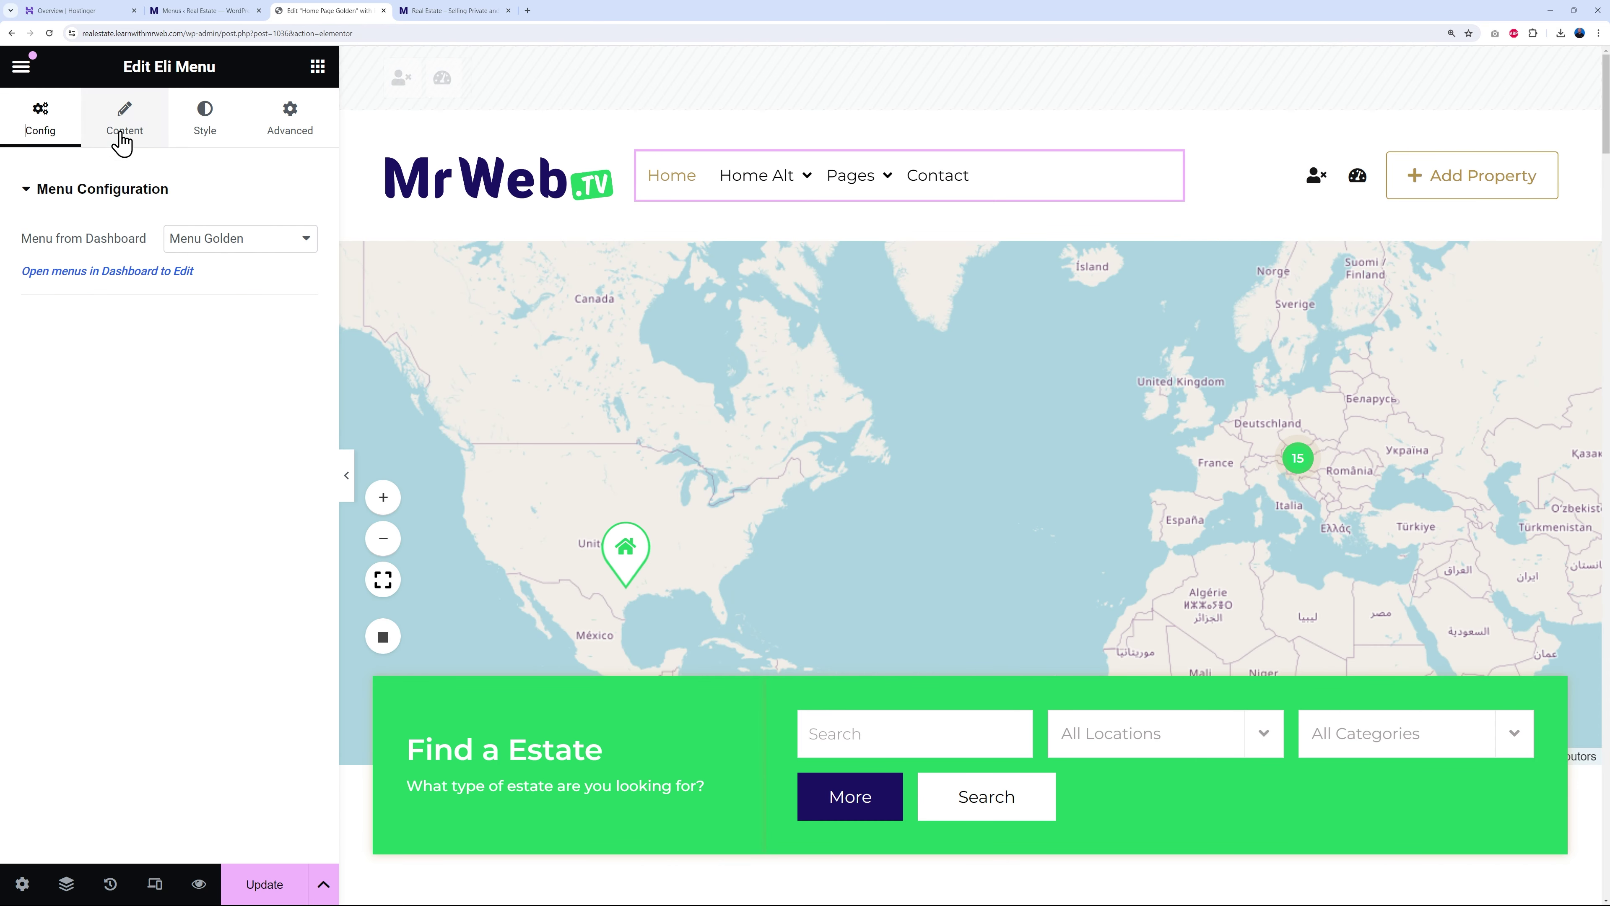
- Set the header menu's hover and active text colours to Primary green and update the page
{"action": "left_click", "coordinate": [123, 135]}
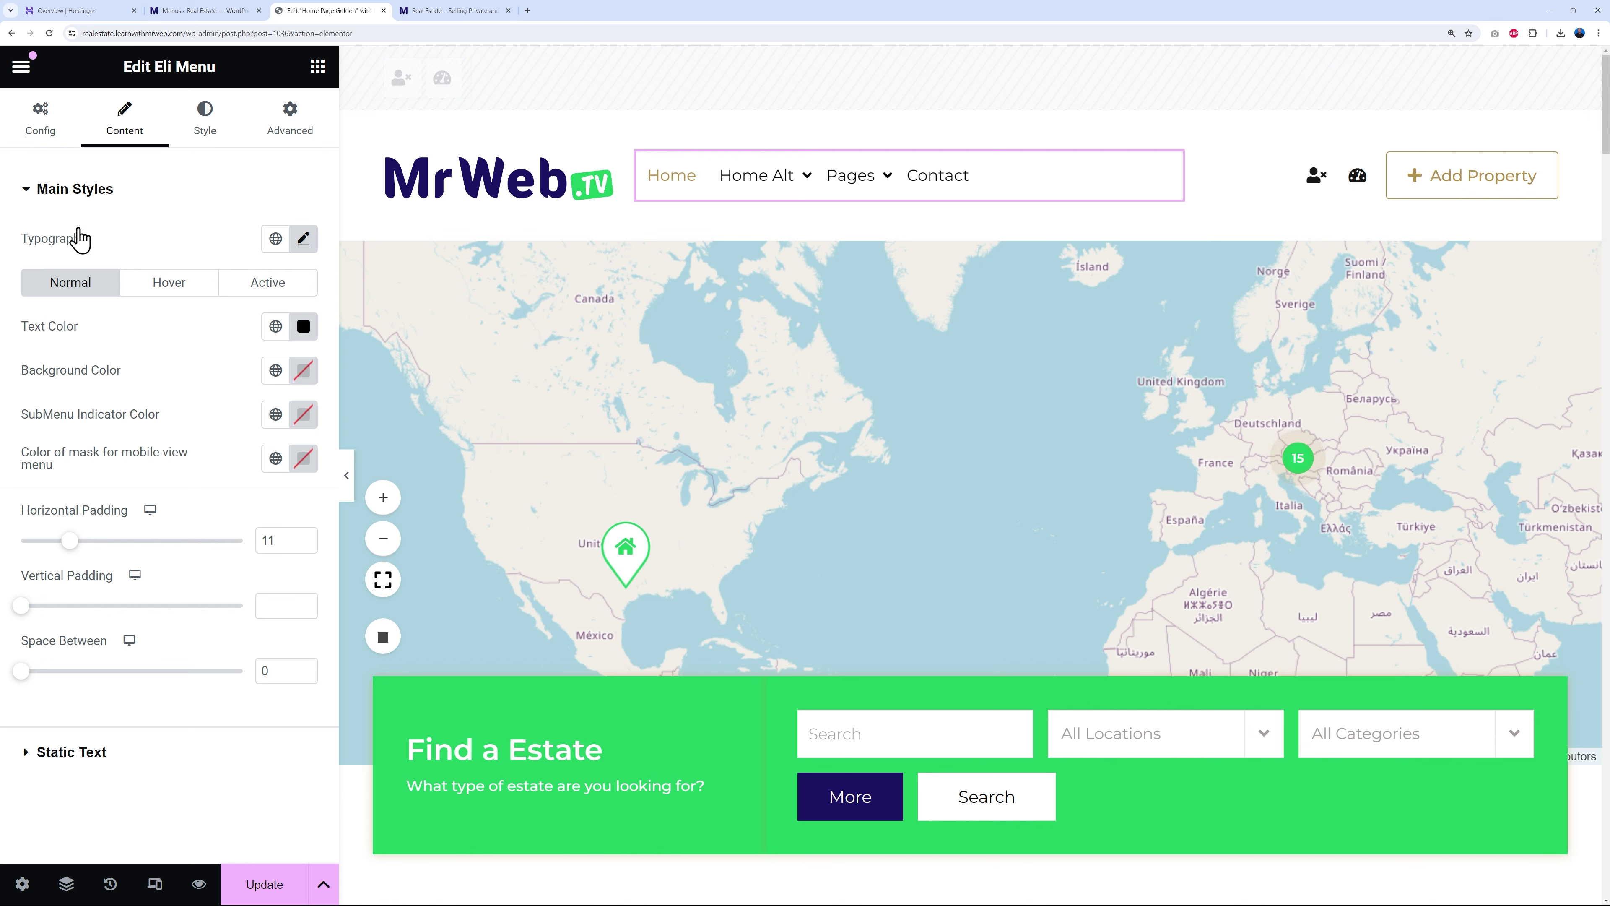
{"action": "left_click", "coordinate": [204, 123]}
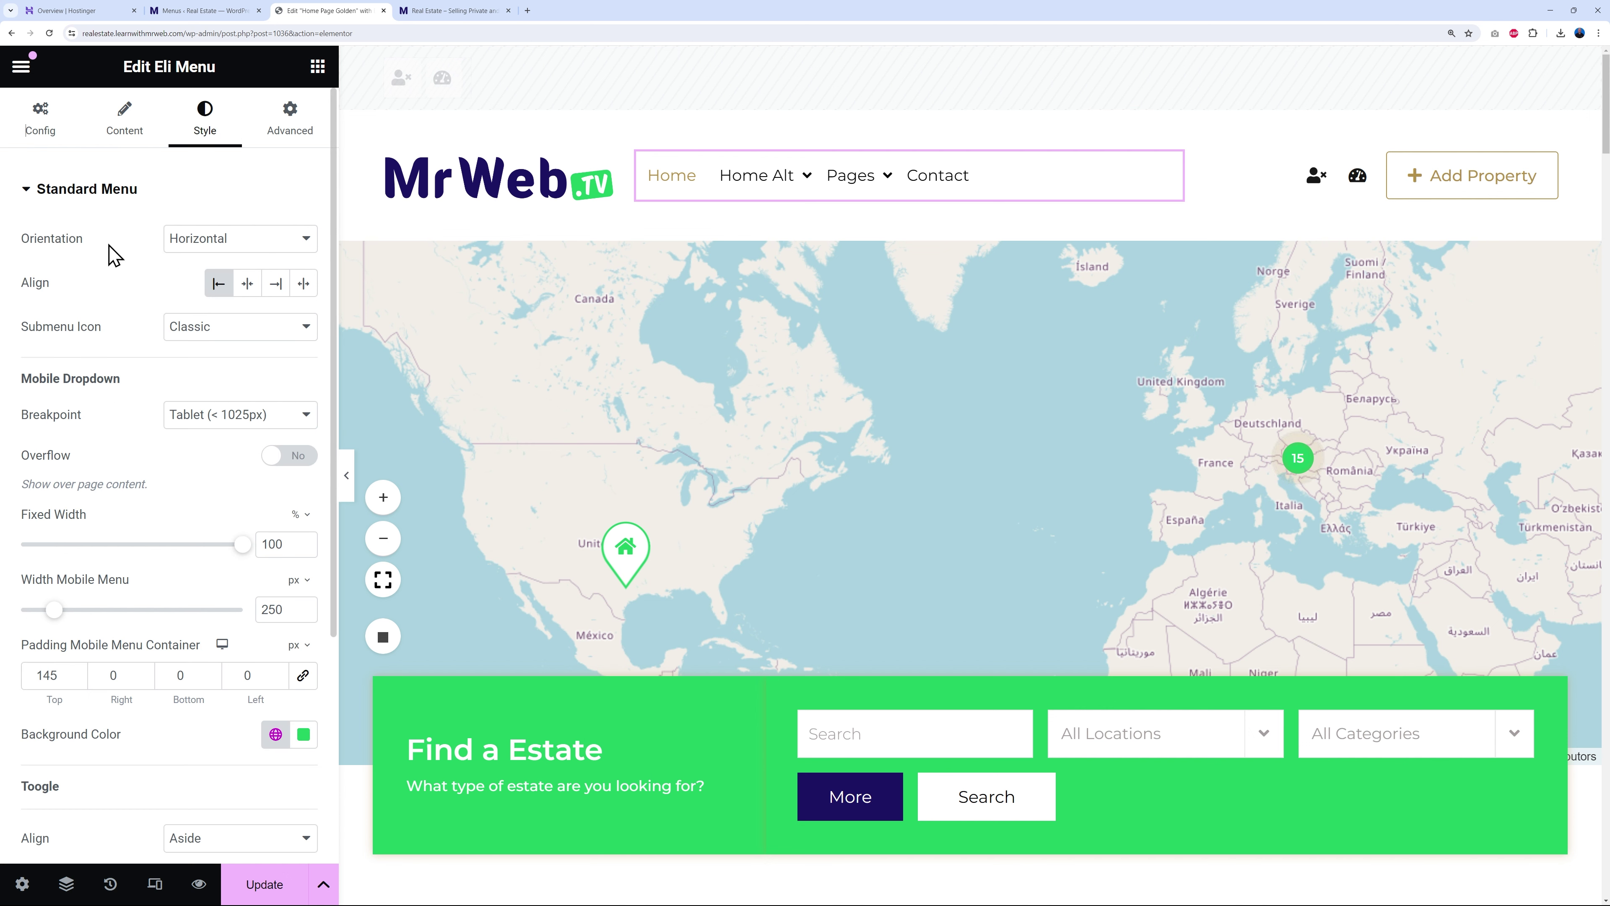
{"action": "left_click", "coordinate": [124, 127]}
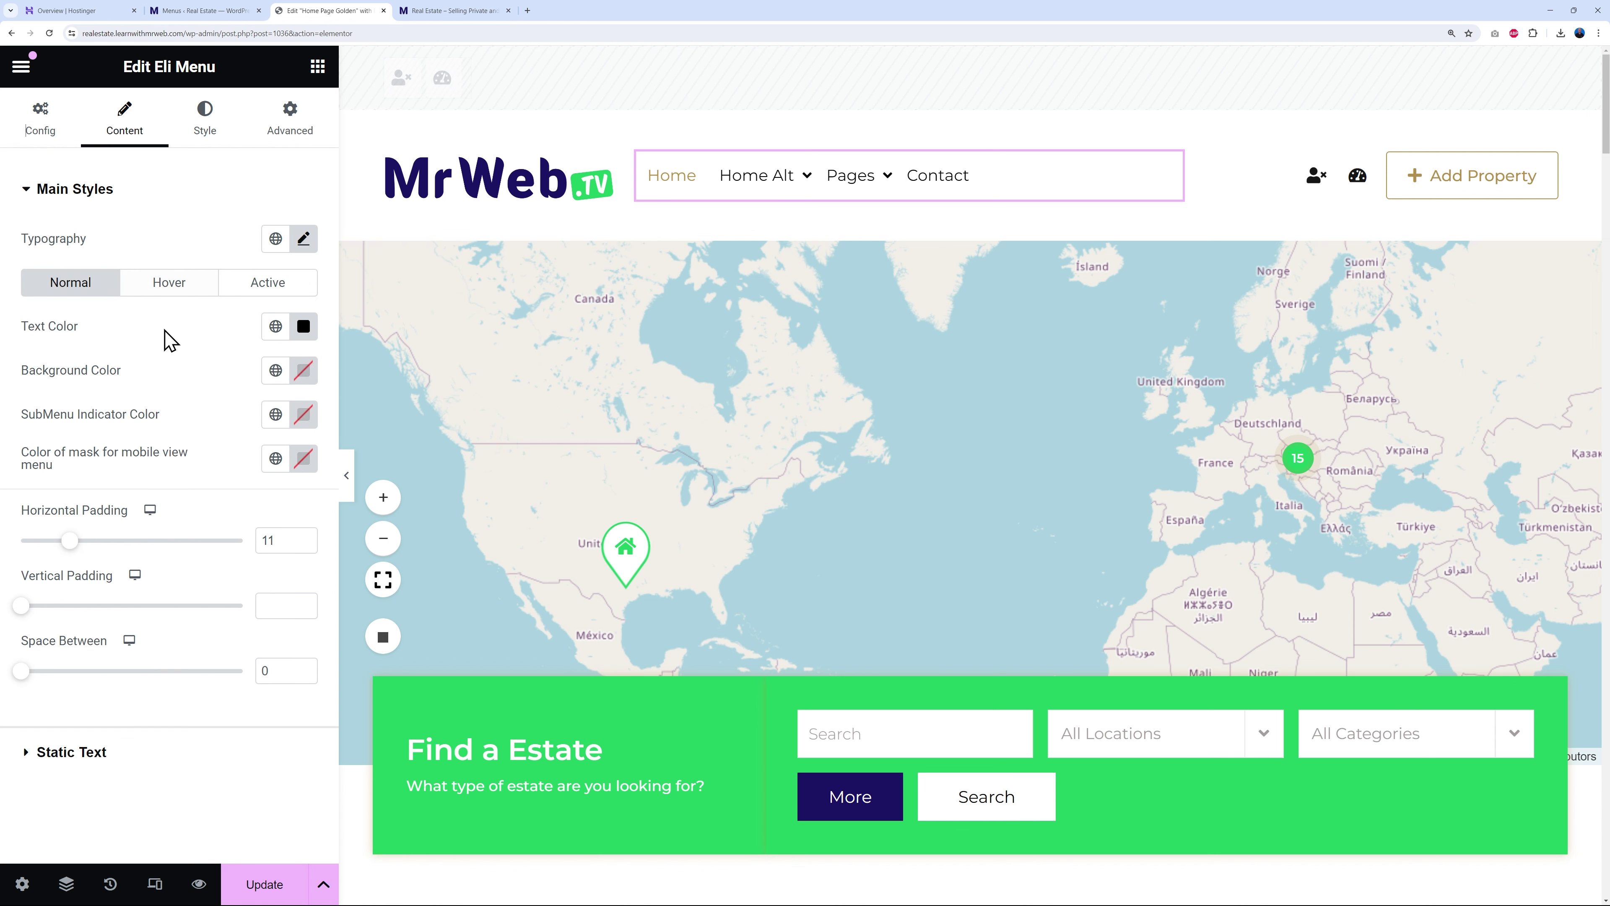
{"action": "left_click", "coordinate": [169, 284]}
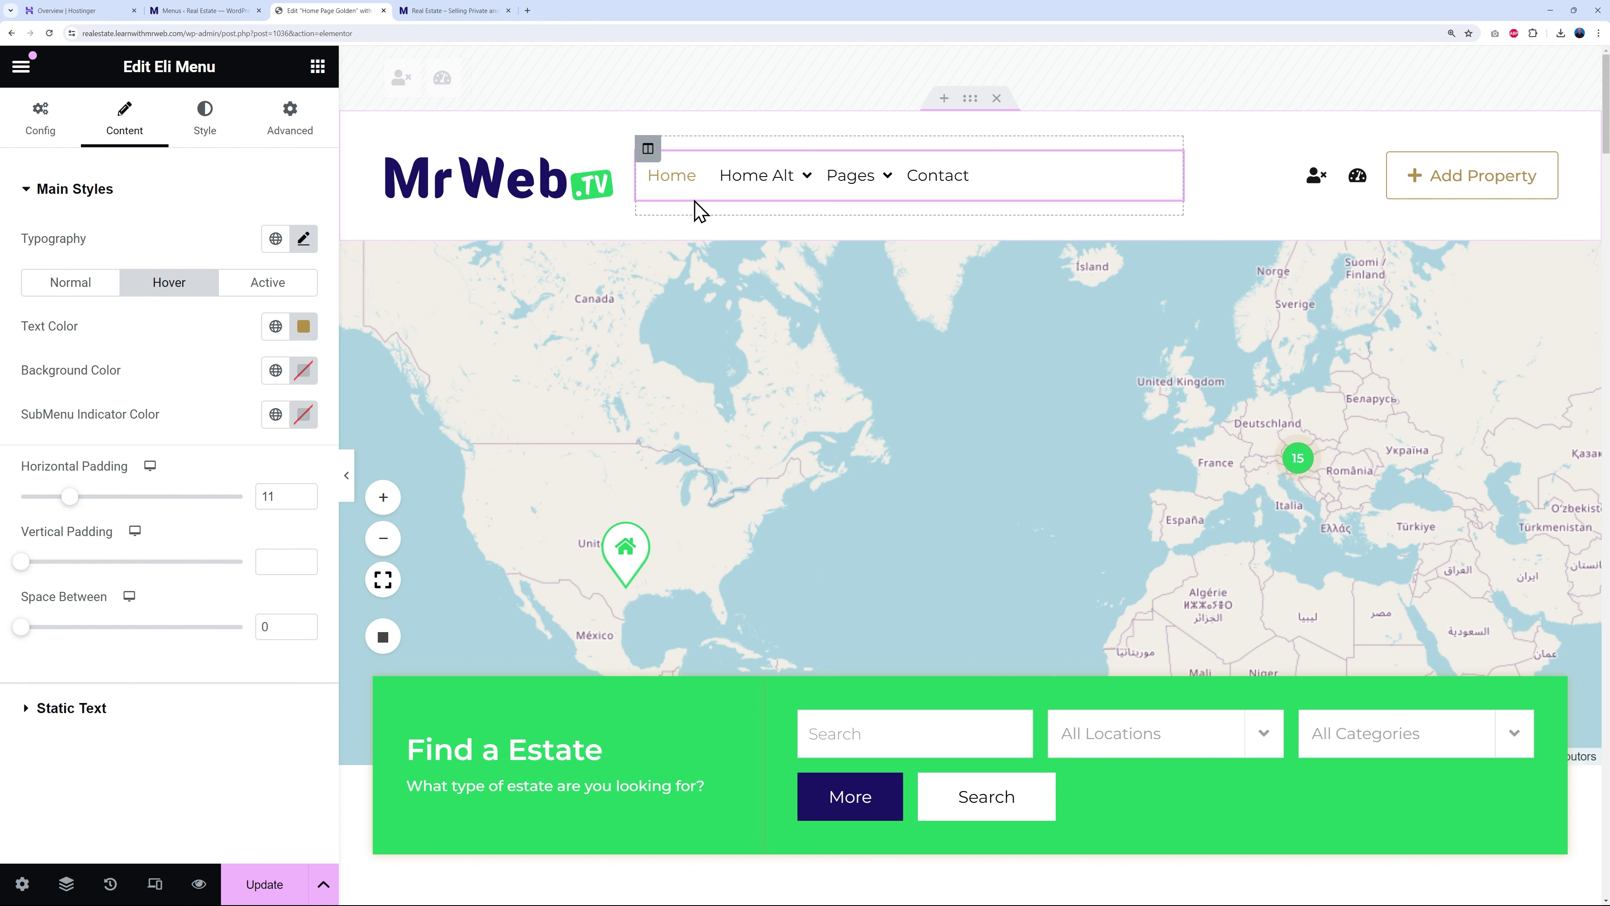
{"action": "left_click", "coordinate": [275, 326]}
{"action": "left_click", "coordinate": [106, 430]}
{"action": "left_click", "coordinate": [262, 282]}
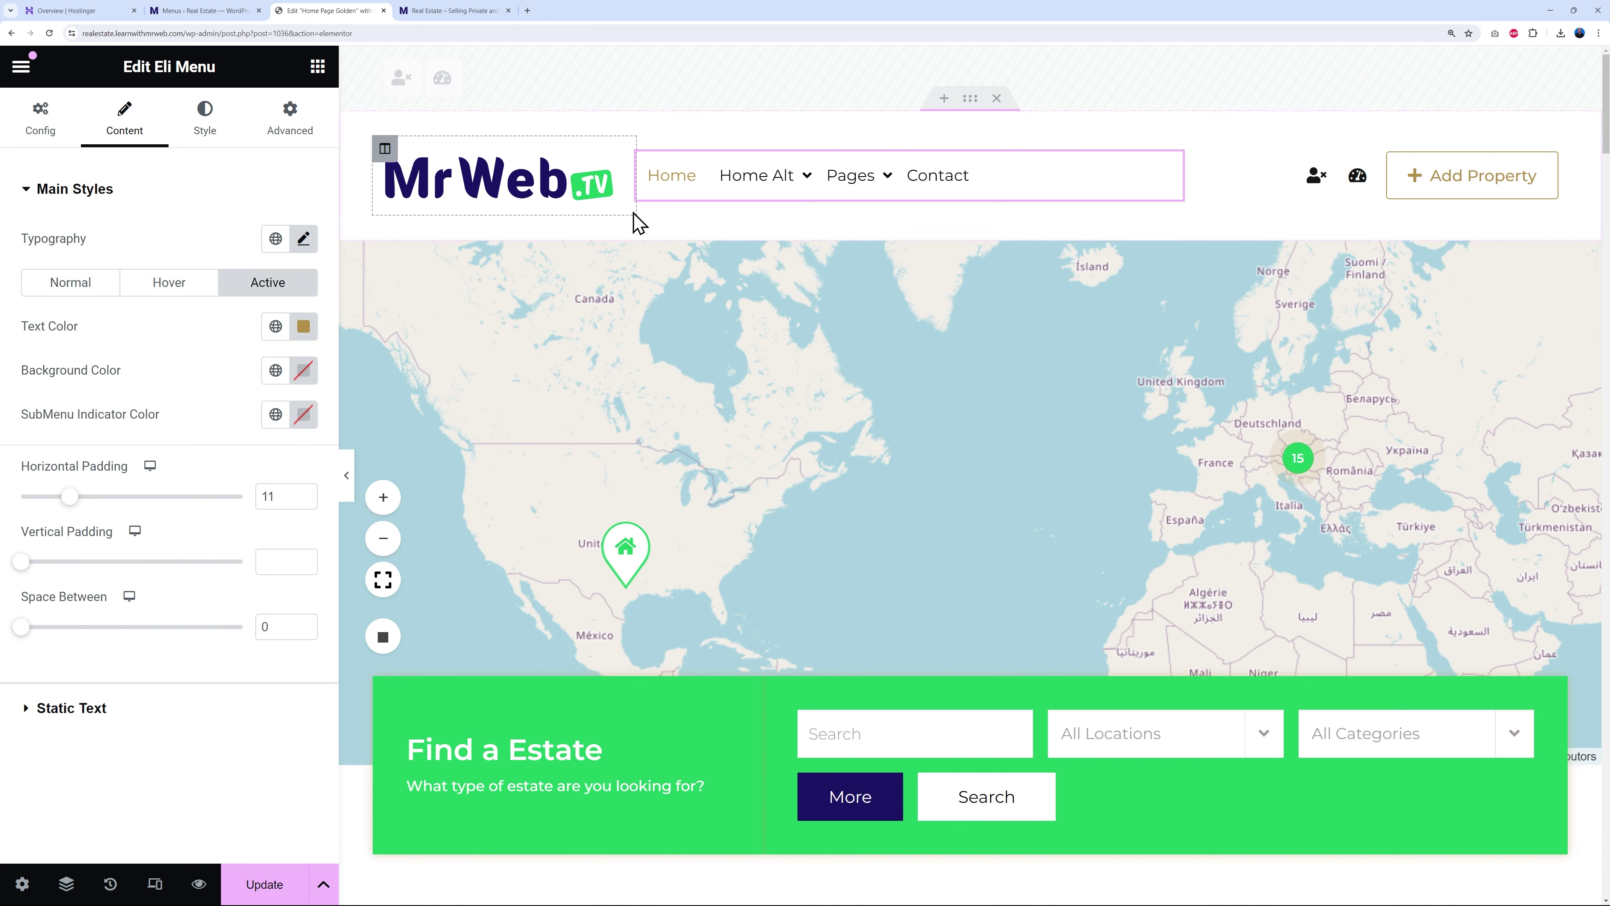
{"action": "left_click", "coordinate": [275, 326]}
{"action": "left_click", "coordinate": [115, 427]}
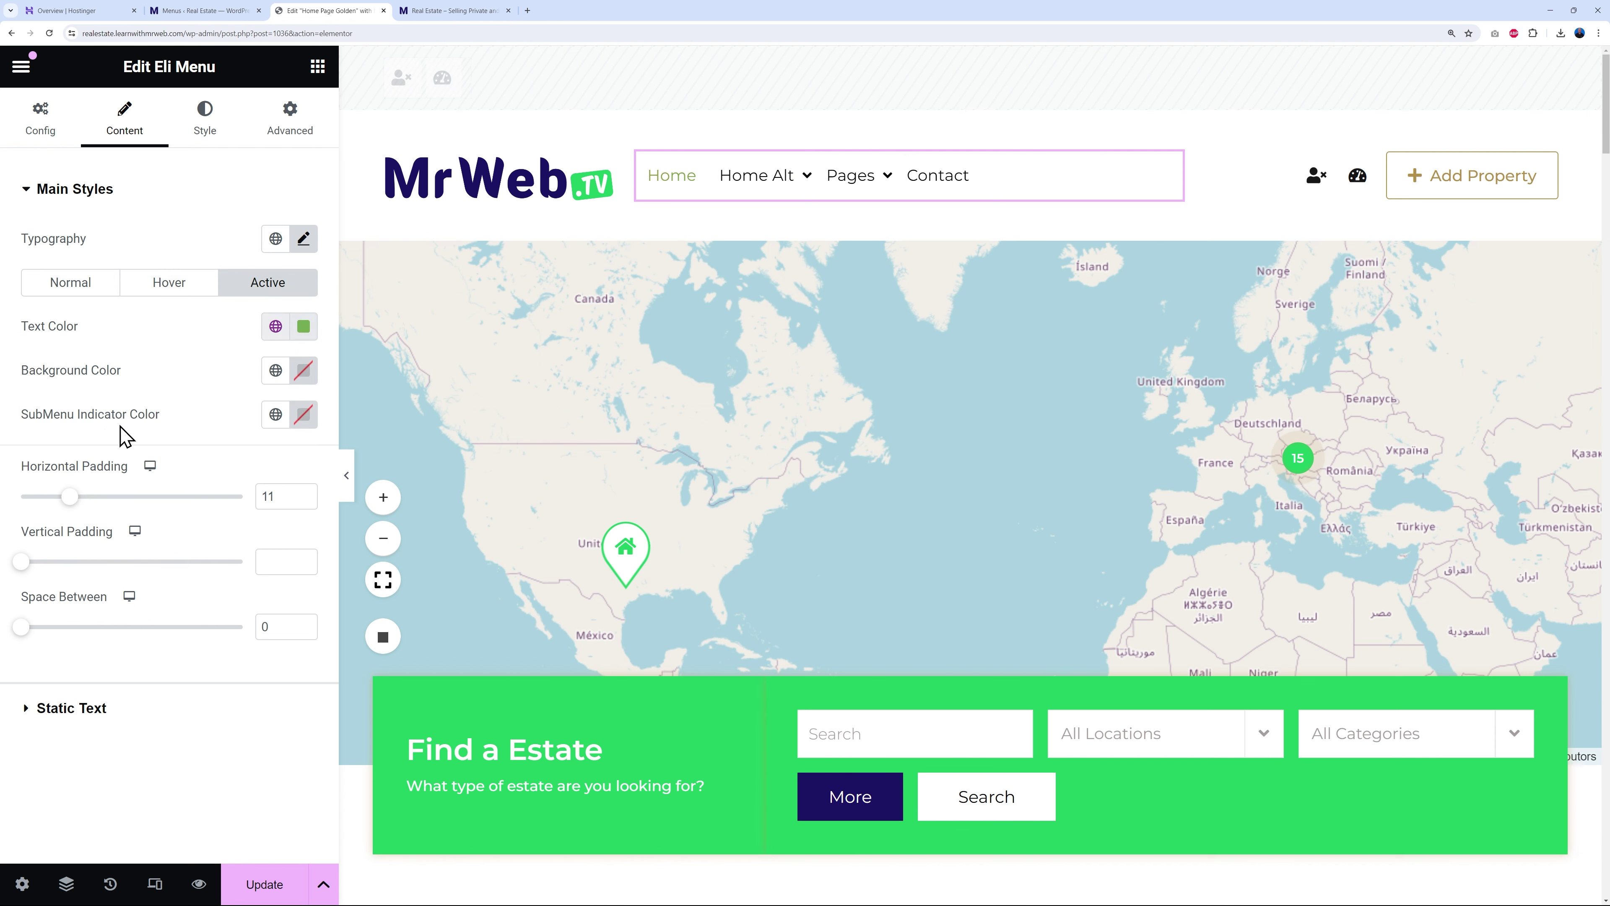
{"action": "left_click", "coordinate": [269, 881]}
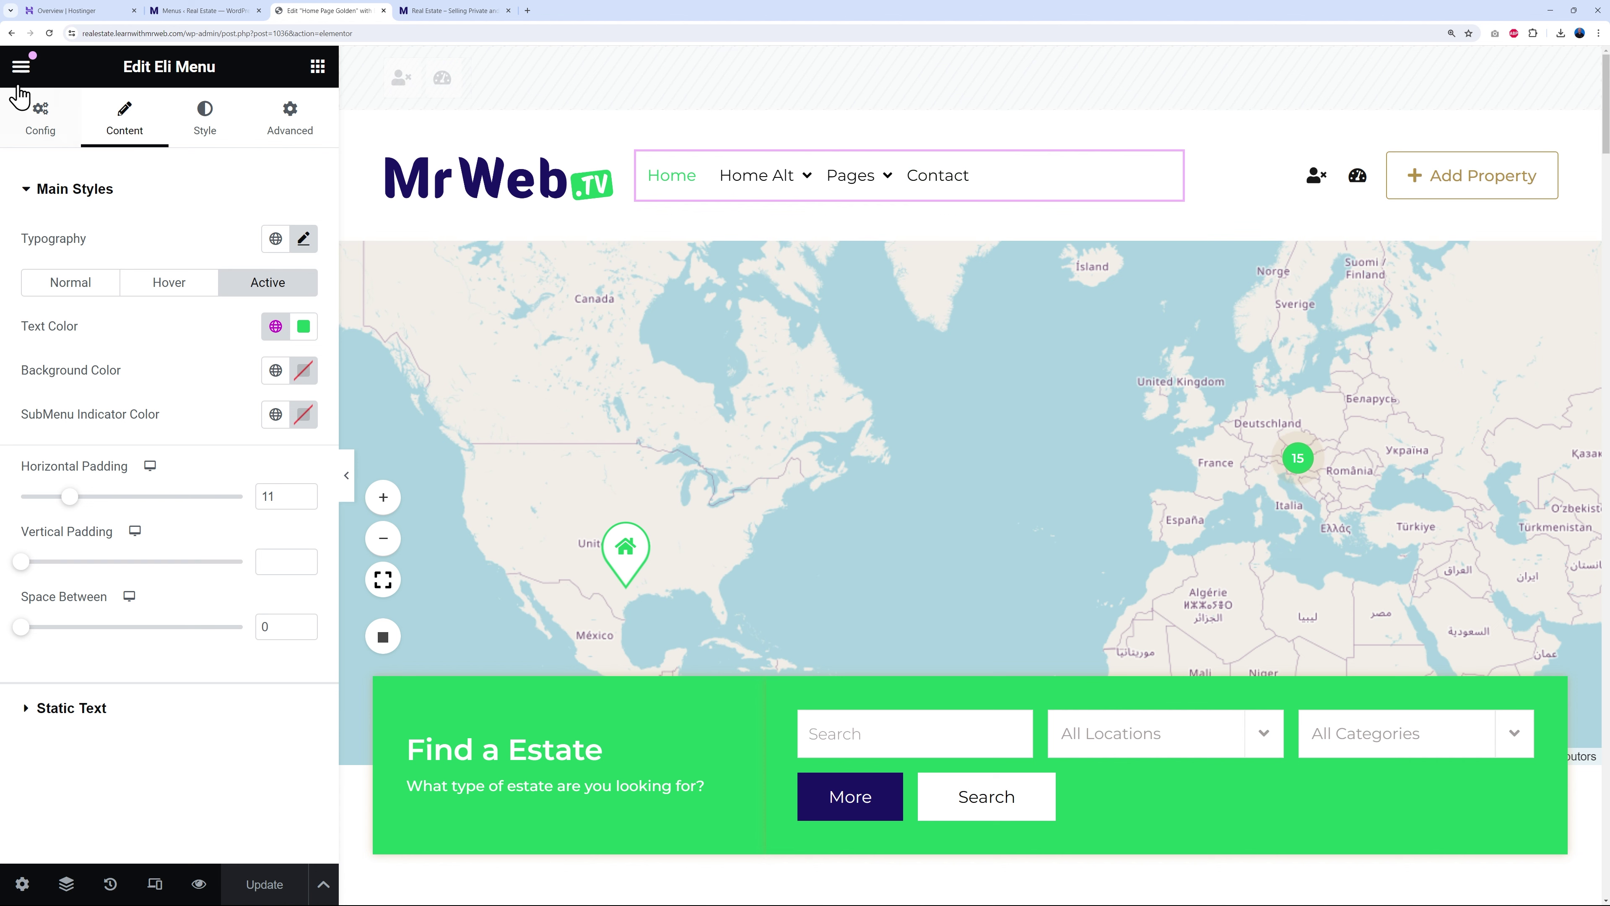
- Reload the editor and centre-align the header menu items
{"action": "left_click", "coordinate": [49, 33]}
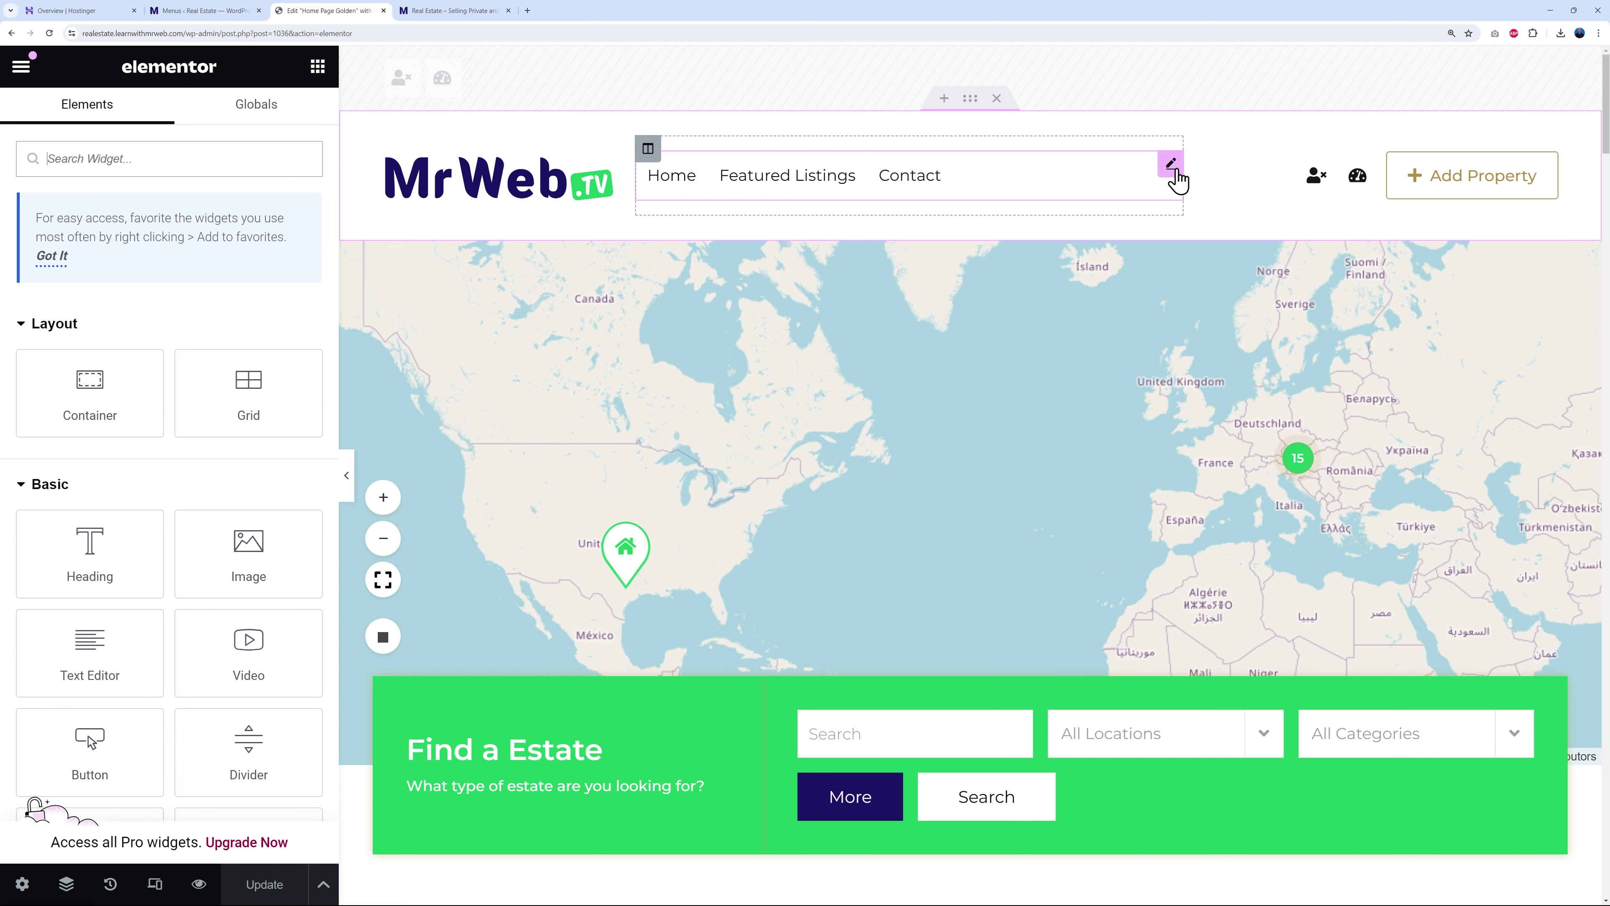
{"action": "left_click", "coordinate": [1171, 165]}
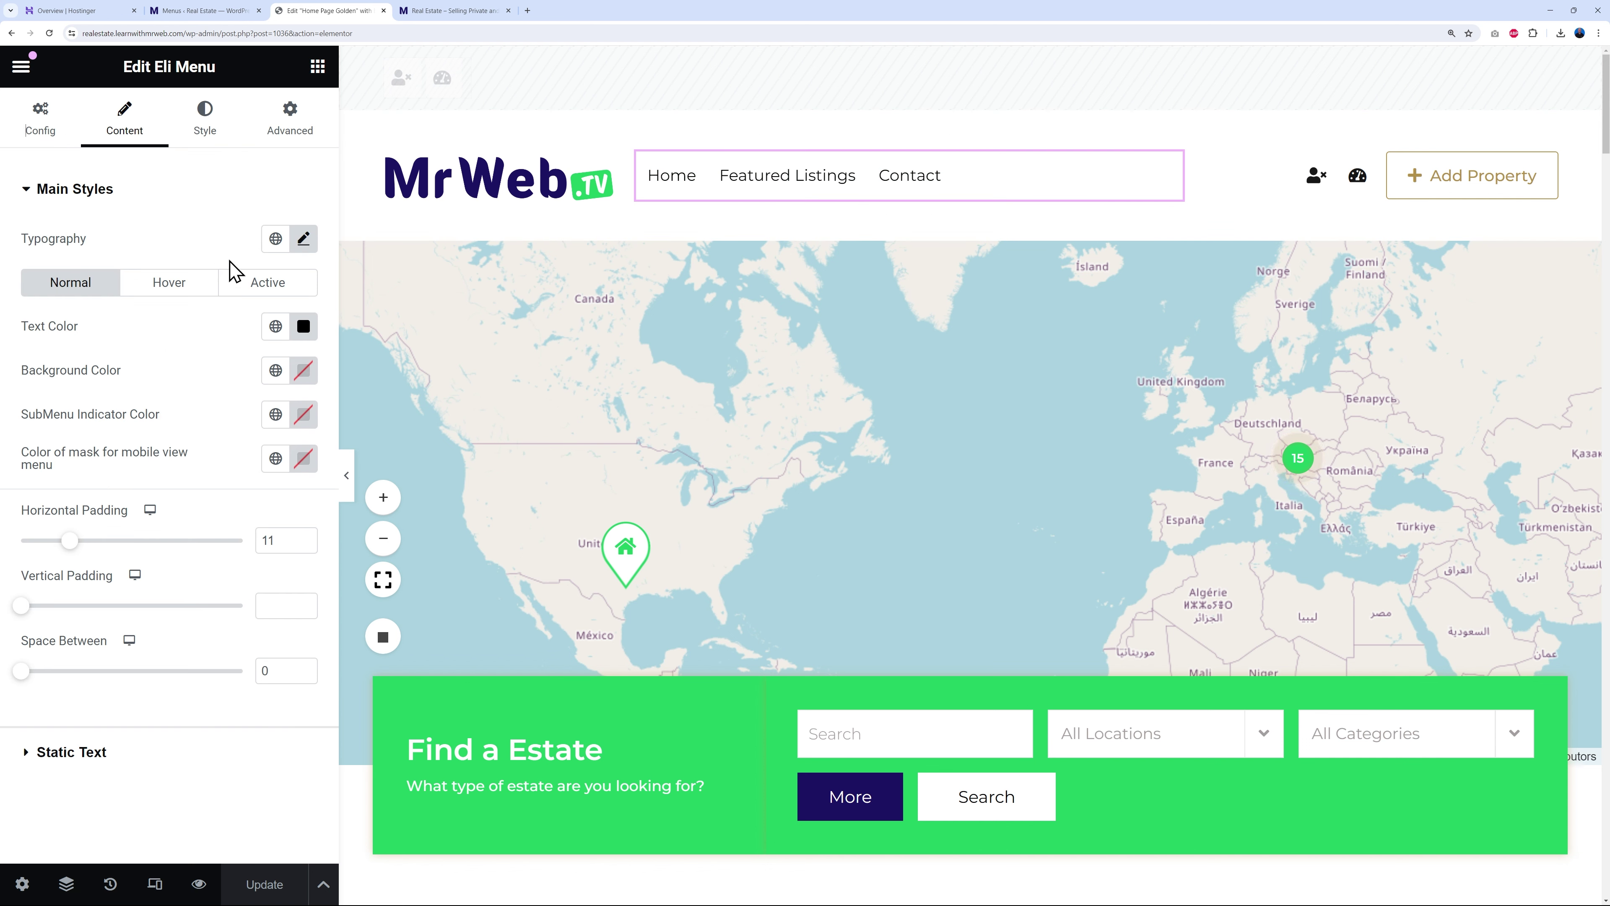
{"action": "left_click", "coordinate": [52, 139]}
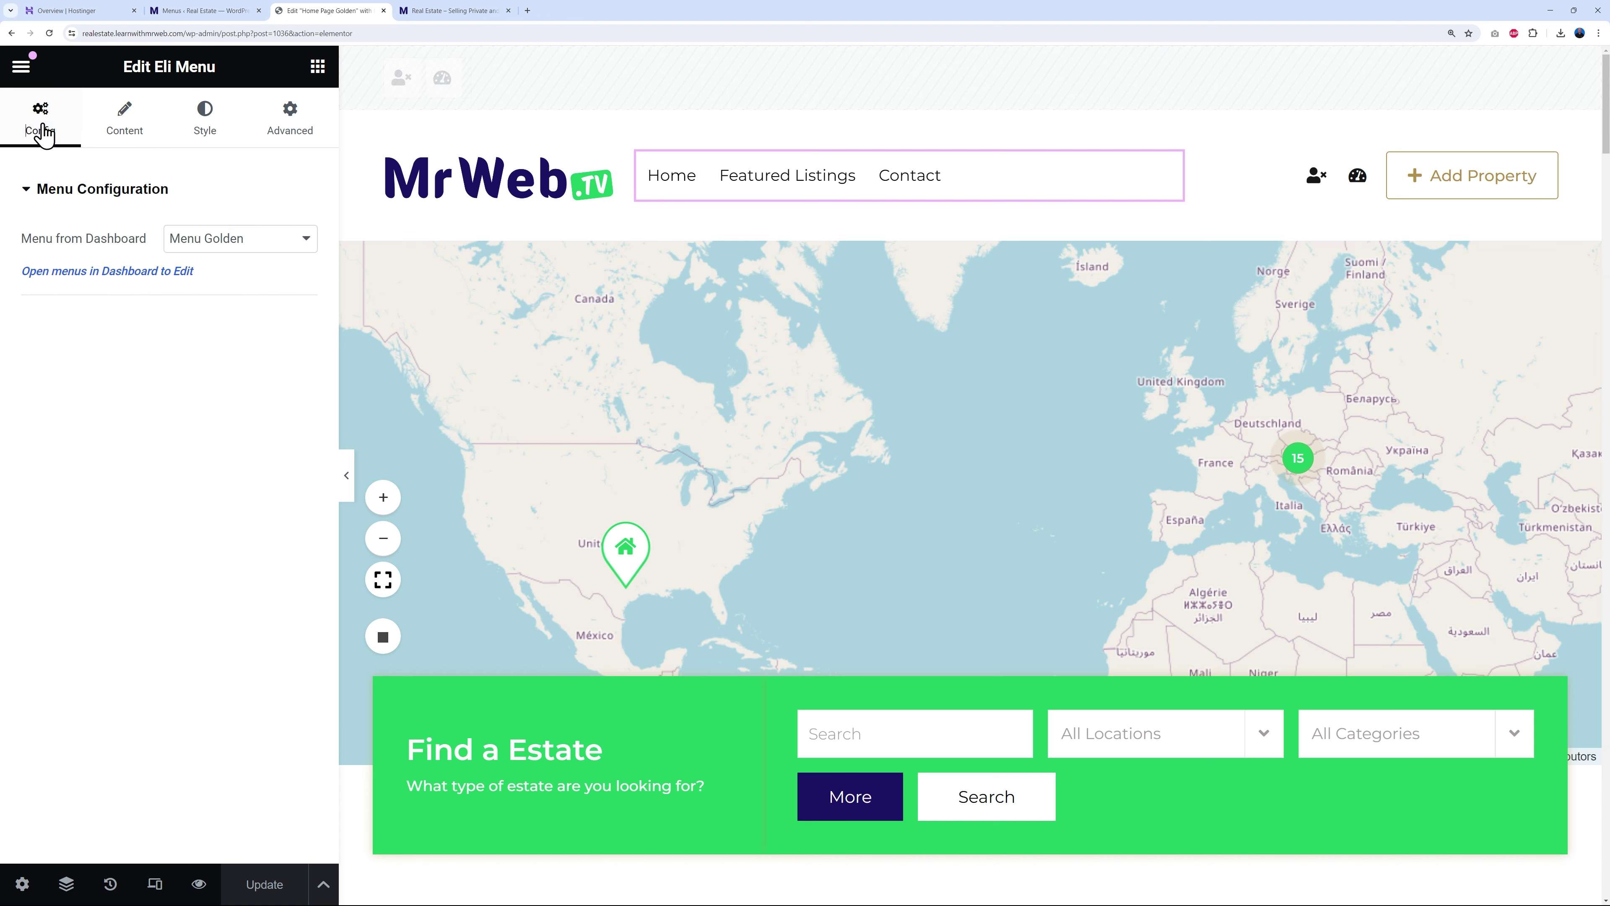
{"action": "left_click", "coordinate": [204, 123]}
{"action": "left_click", "coordinate": [247, 283]}
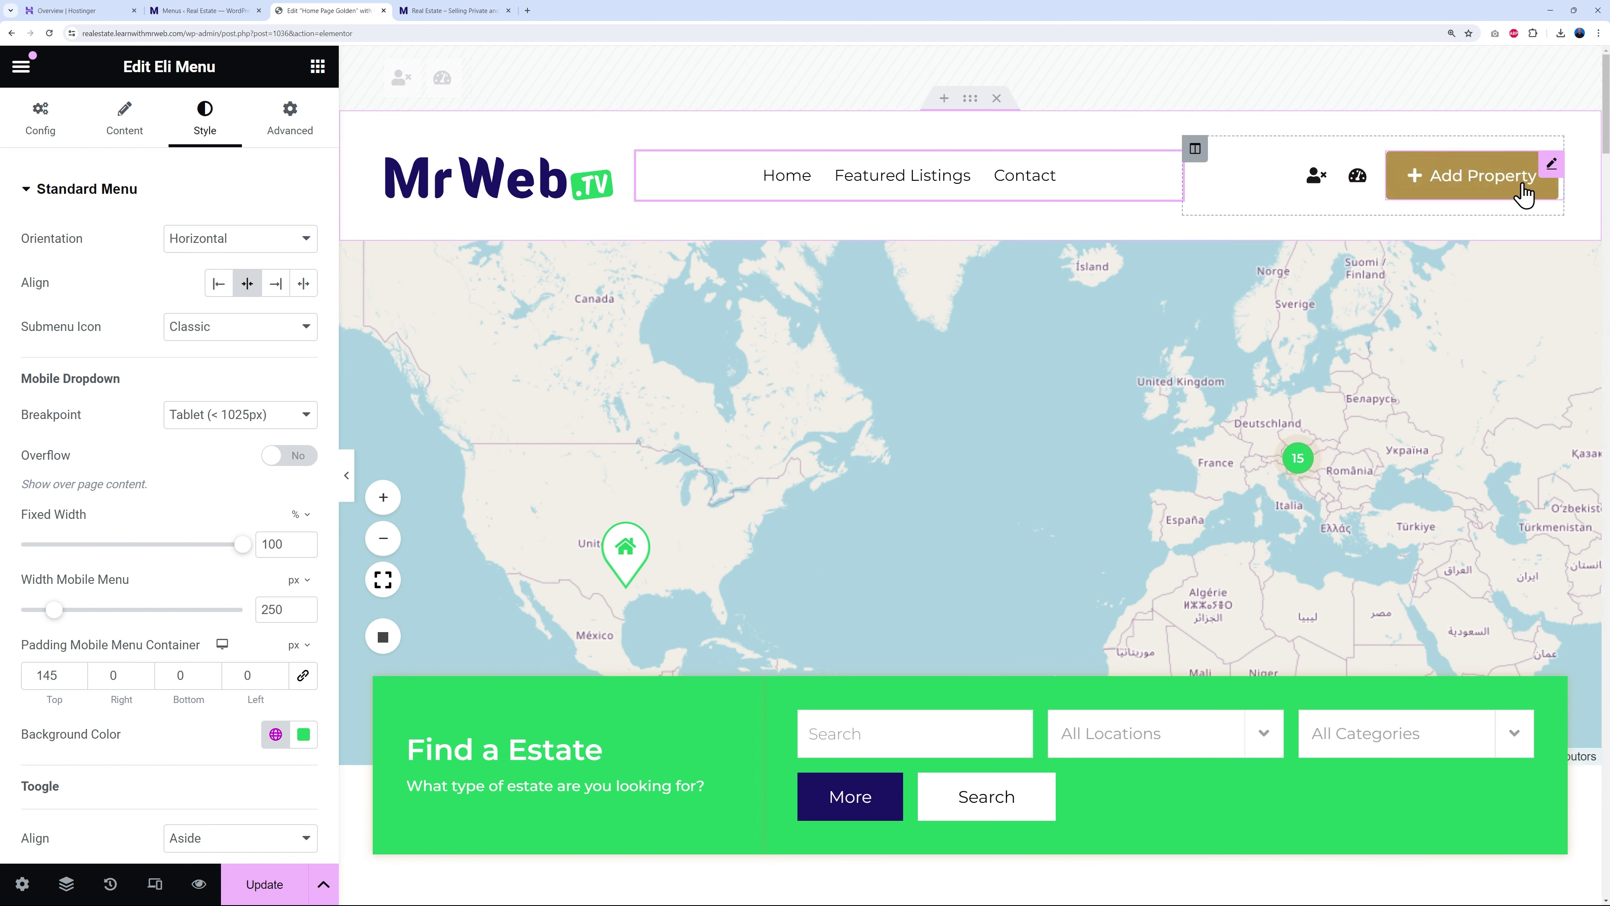
- Give the Add Property button Primary green text and border, plus a Primary green hover background
{"action": "left_click", "coordinate": [1552, 180]}
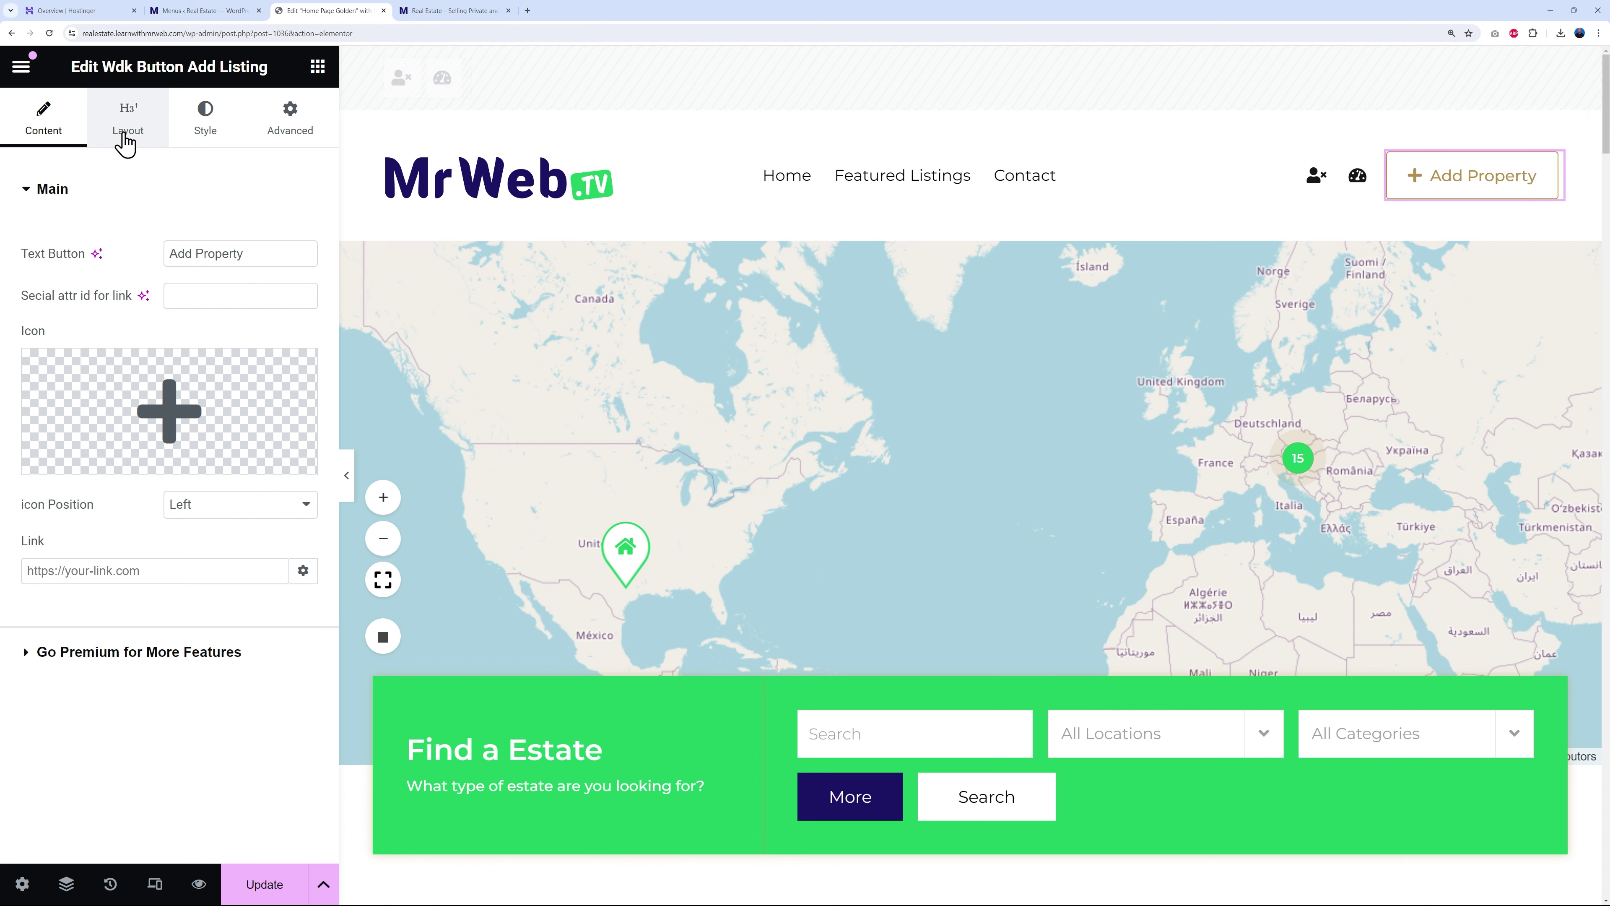
{"action": "left_click", "coordinate": [129, 127]}
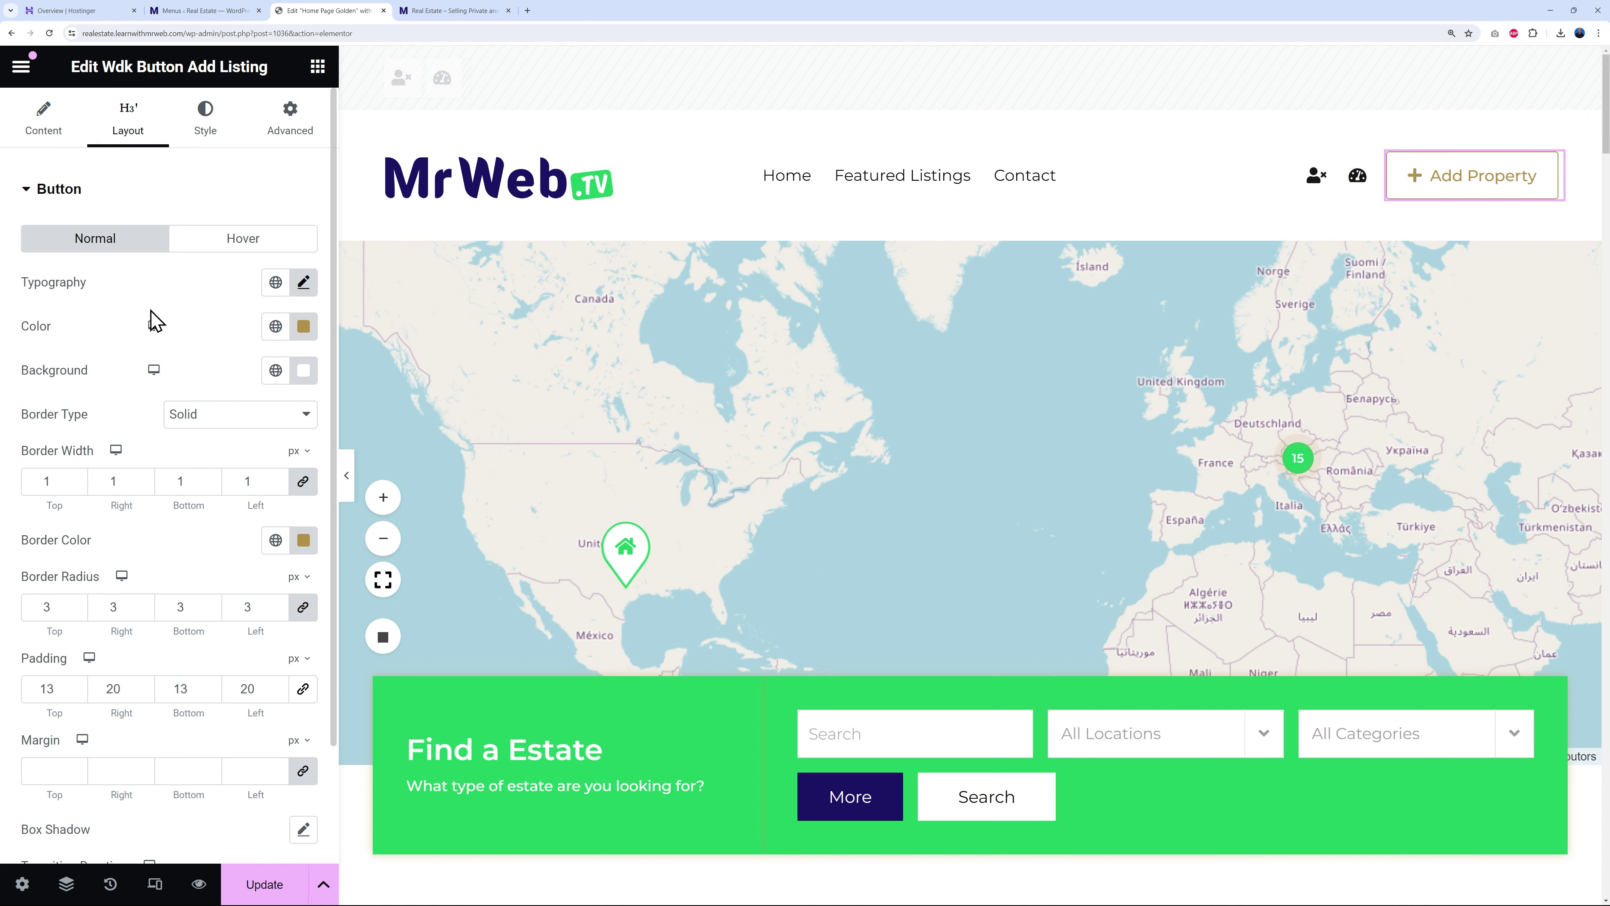
{"action": "left_click", "coordinate": [279, 328]}
{"action": "left_click", "coordinate": [95, 435]}
{"action": "left_click", "coordinate": [275, 540]}
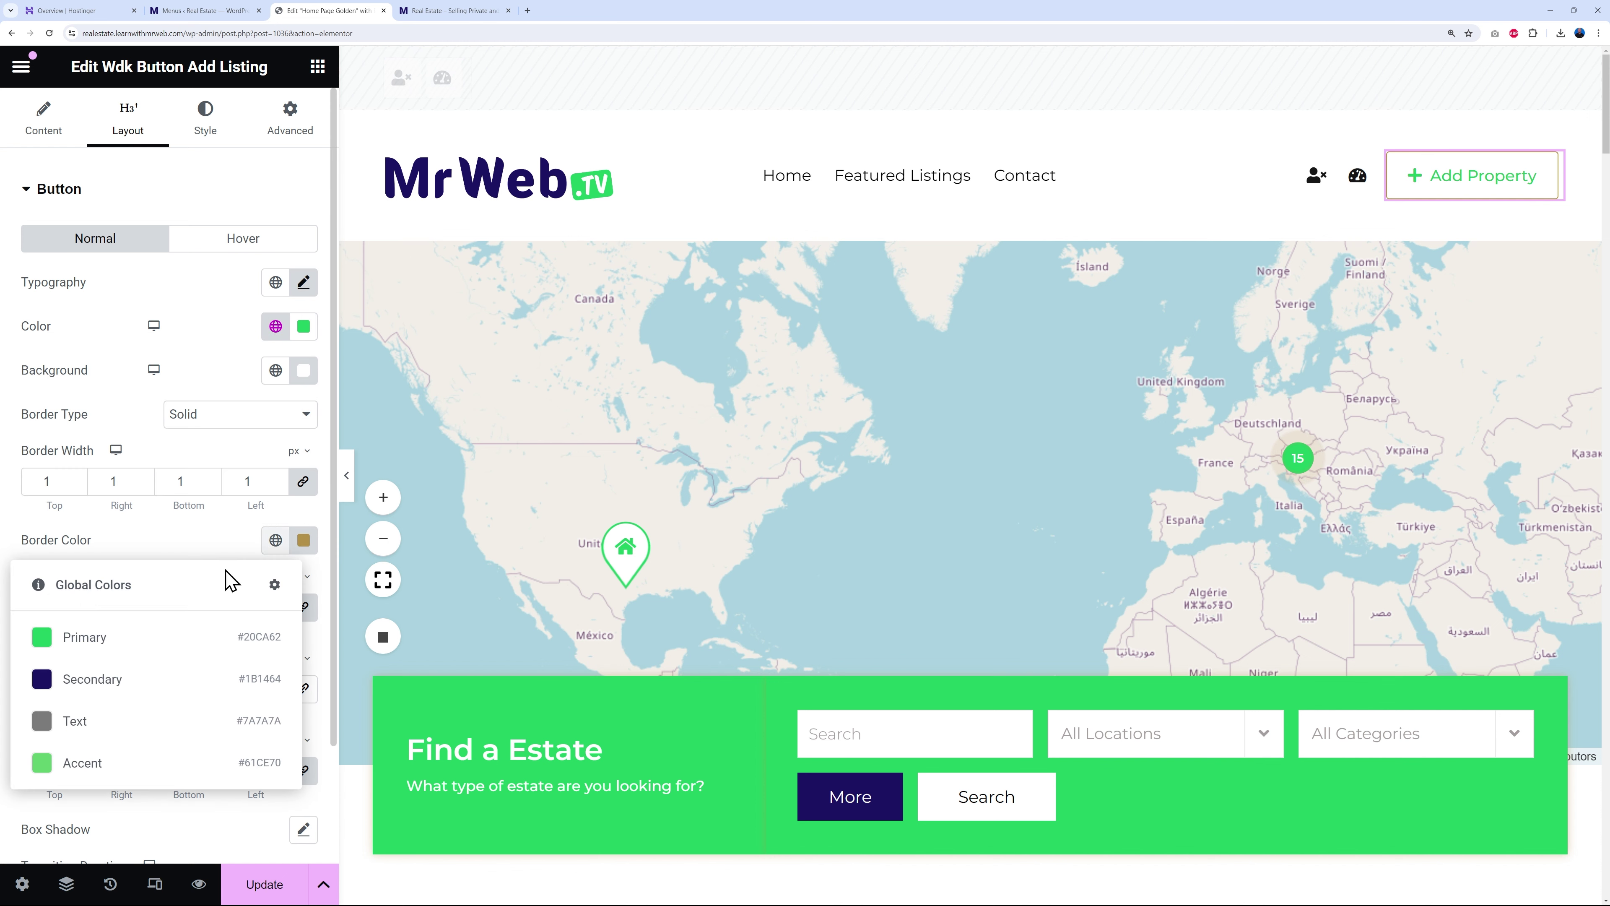
{"action": "left_click", "coordinate": [73, 639]}
{"action": "left_click", "coordinate": [251, 239]}
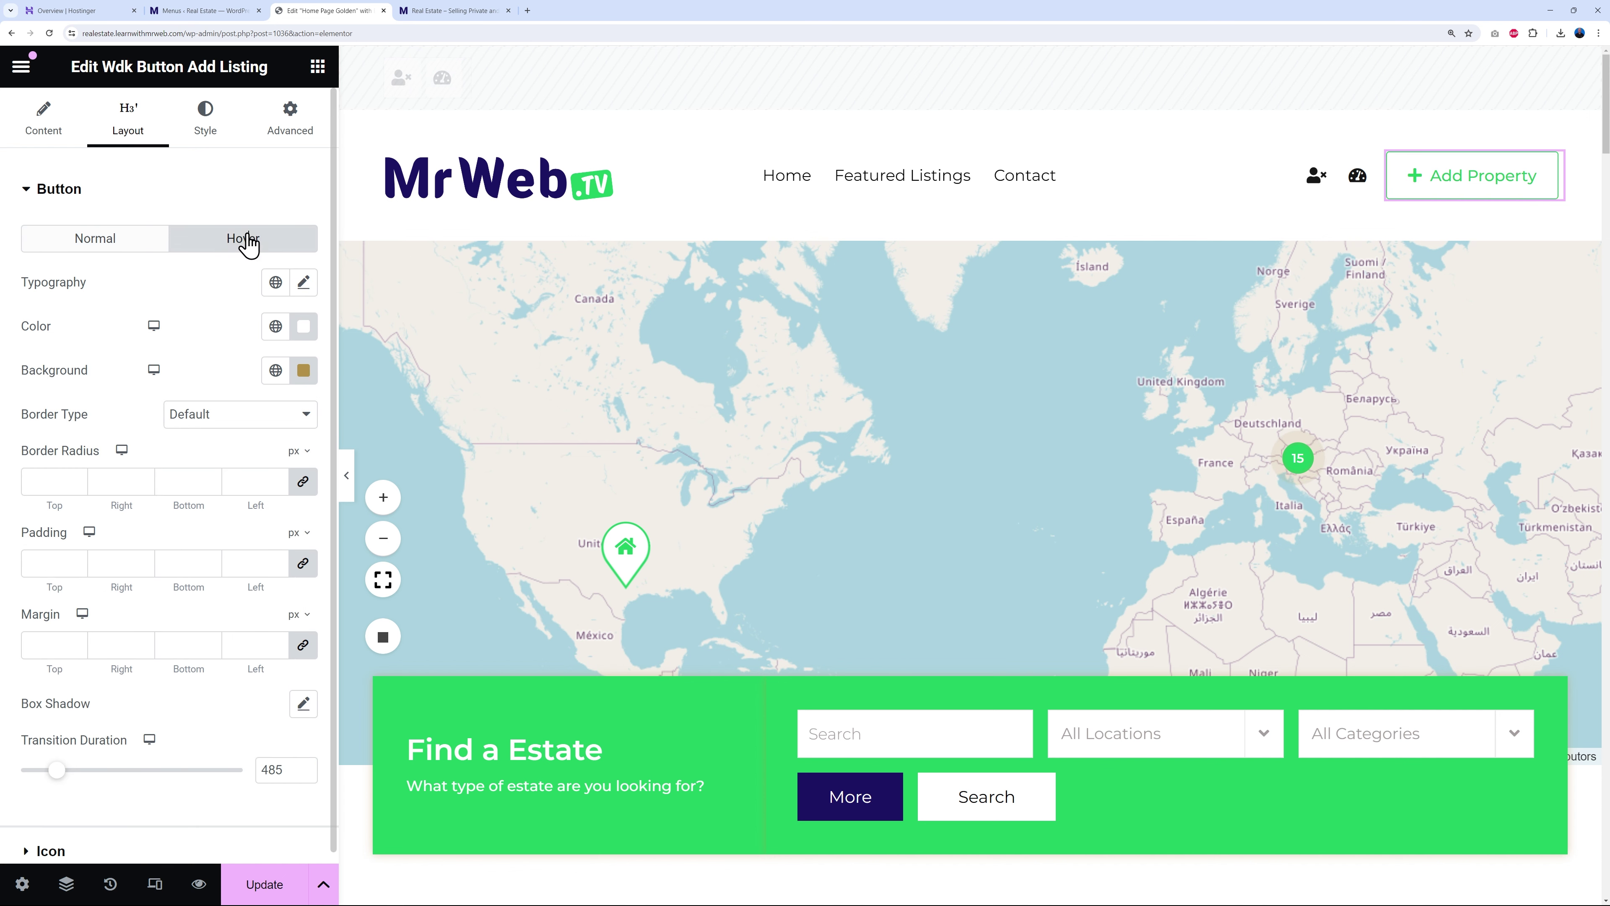
{"action": "left_click", "coordinate": [275, 370]}
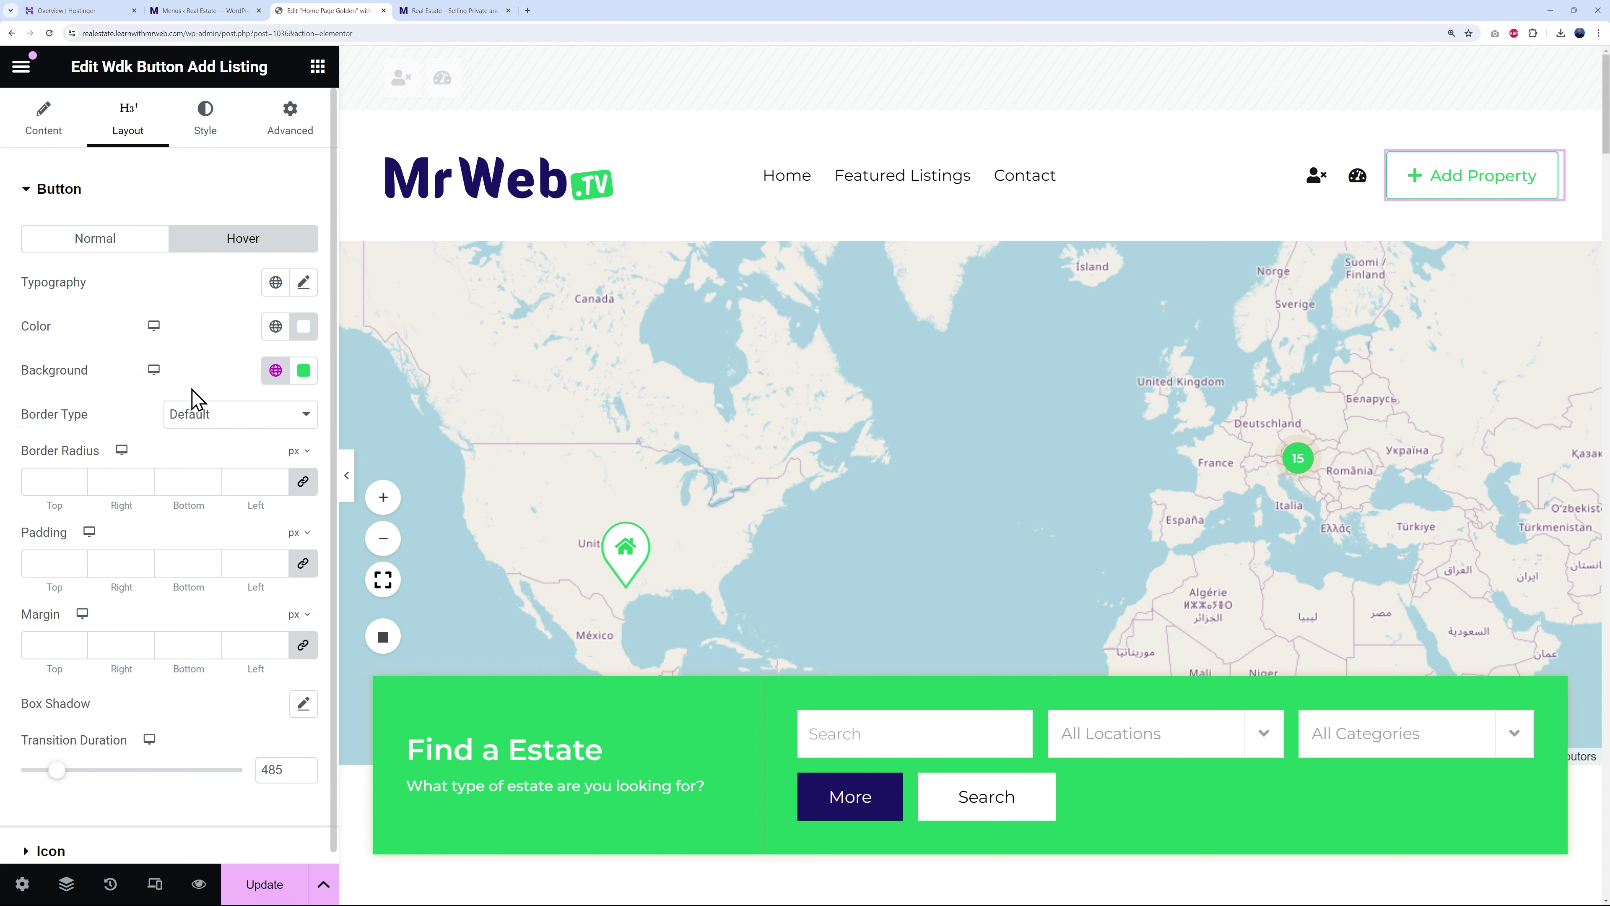
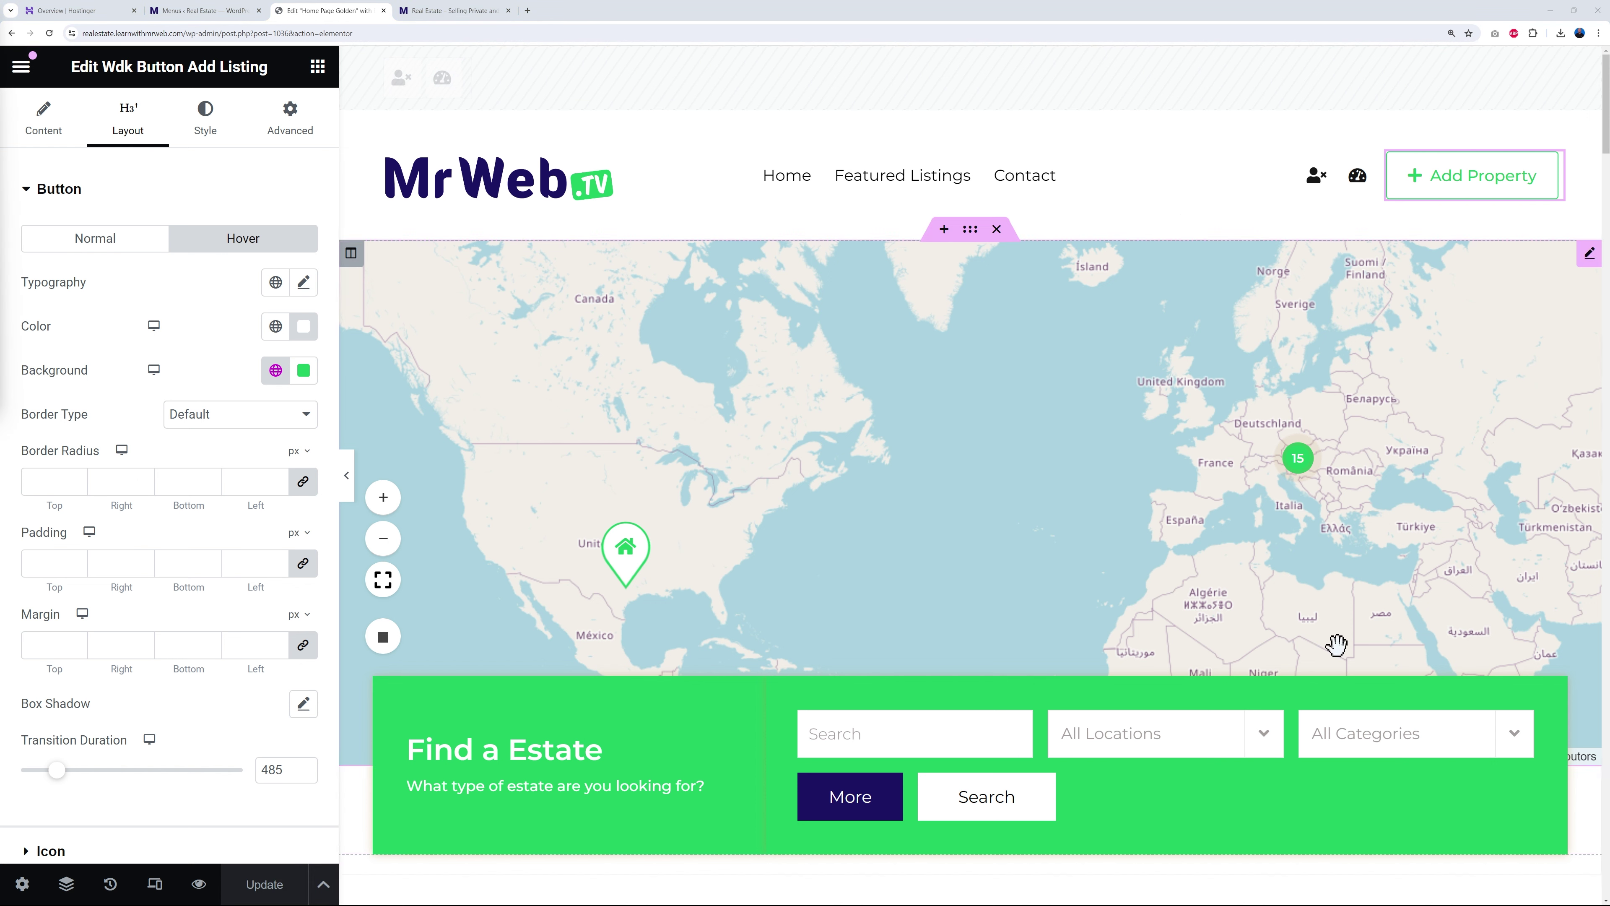
- Close the button settings to show the widget list, then turn on responsive preview
{"action": "left_click", "coordinate": [317, 67]}
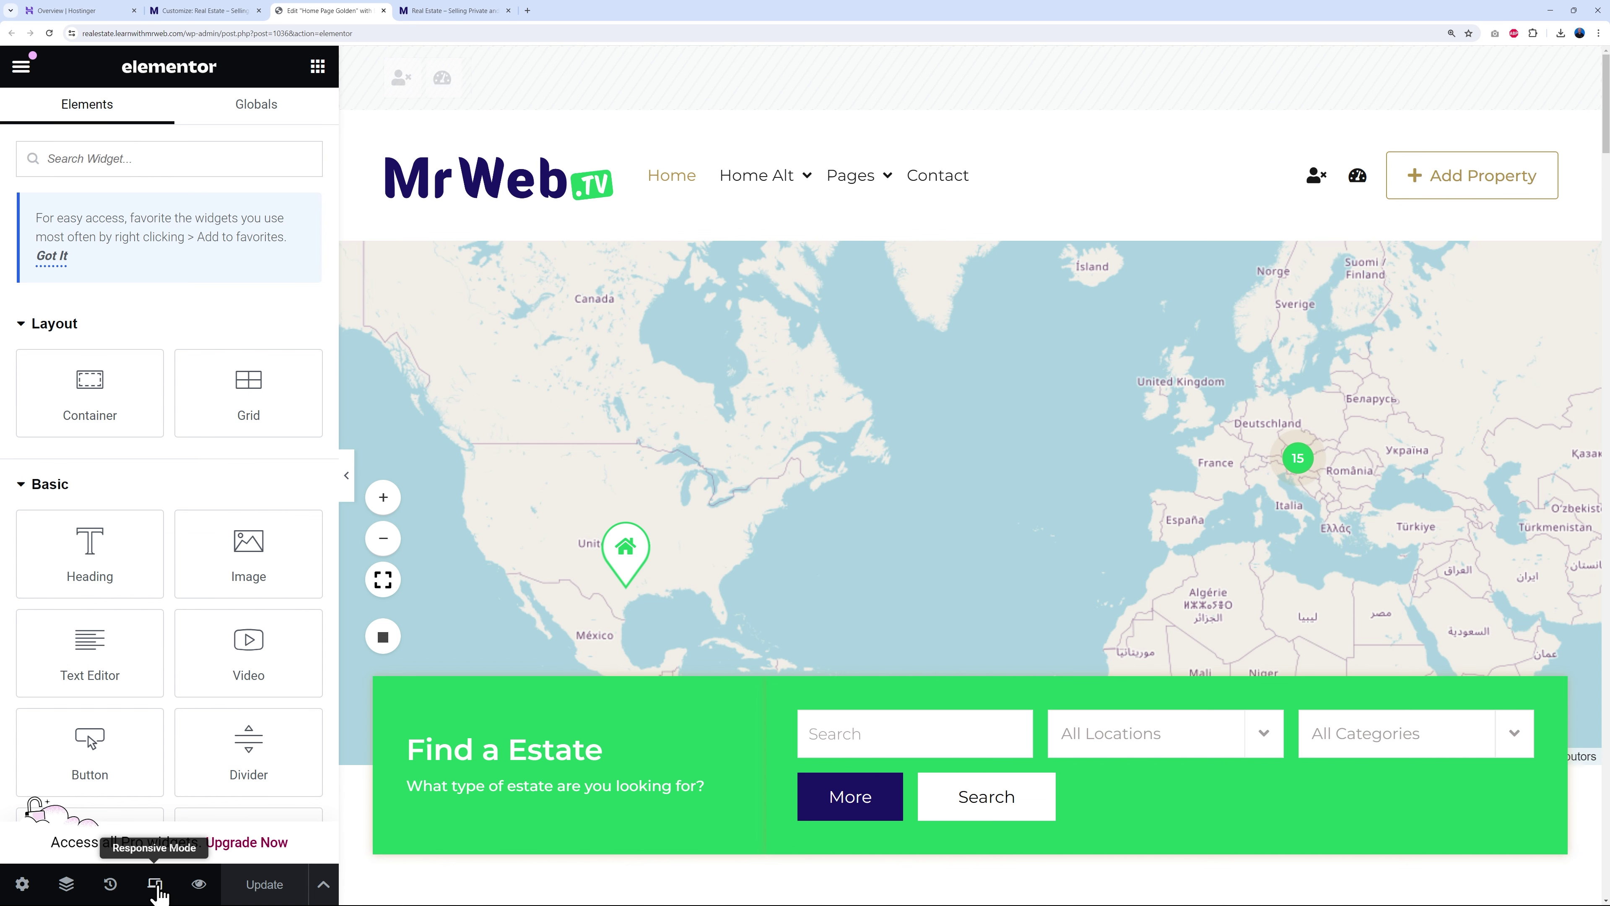
{"action": "left_click", "coordinate": [156, 888]}
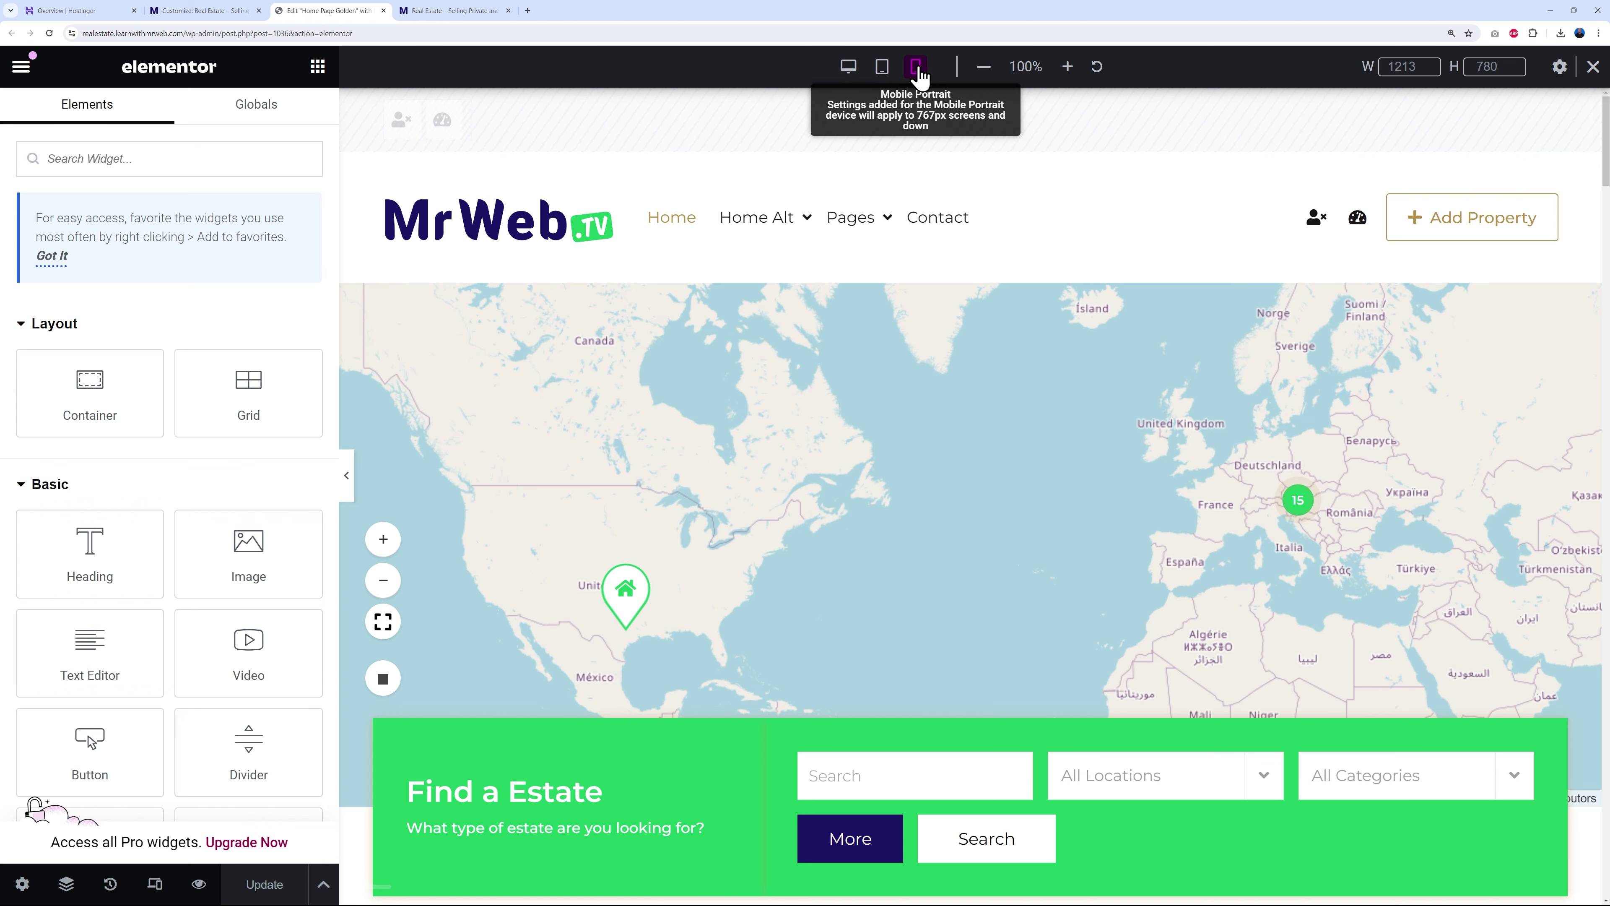
- Preview the homepage at tablet width and scroll through its layout
{"action": "left_click", "coordinate": [880, 66]}
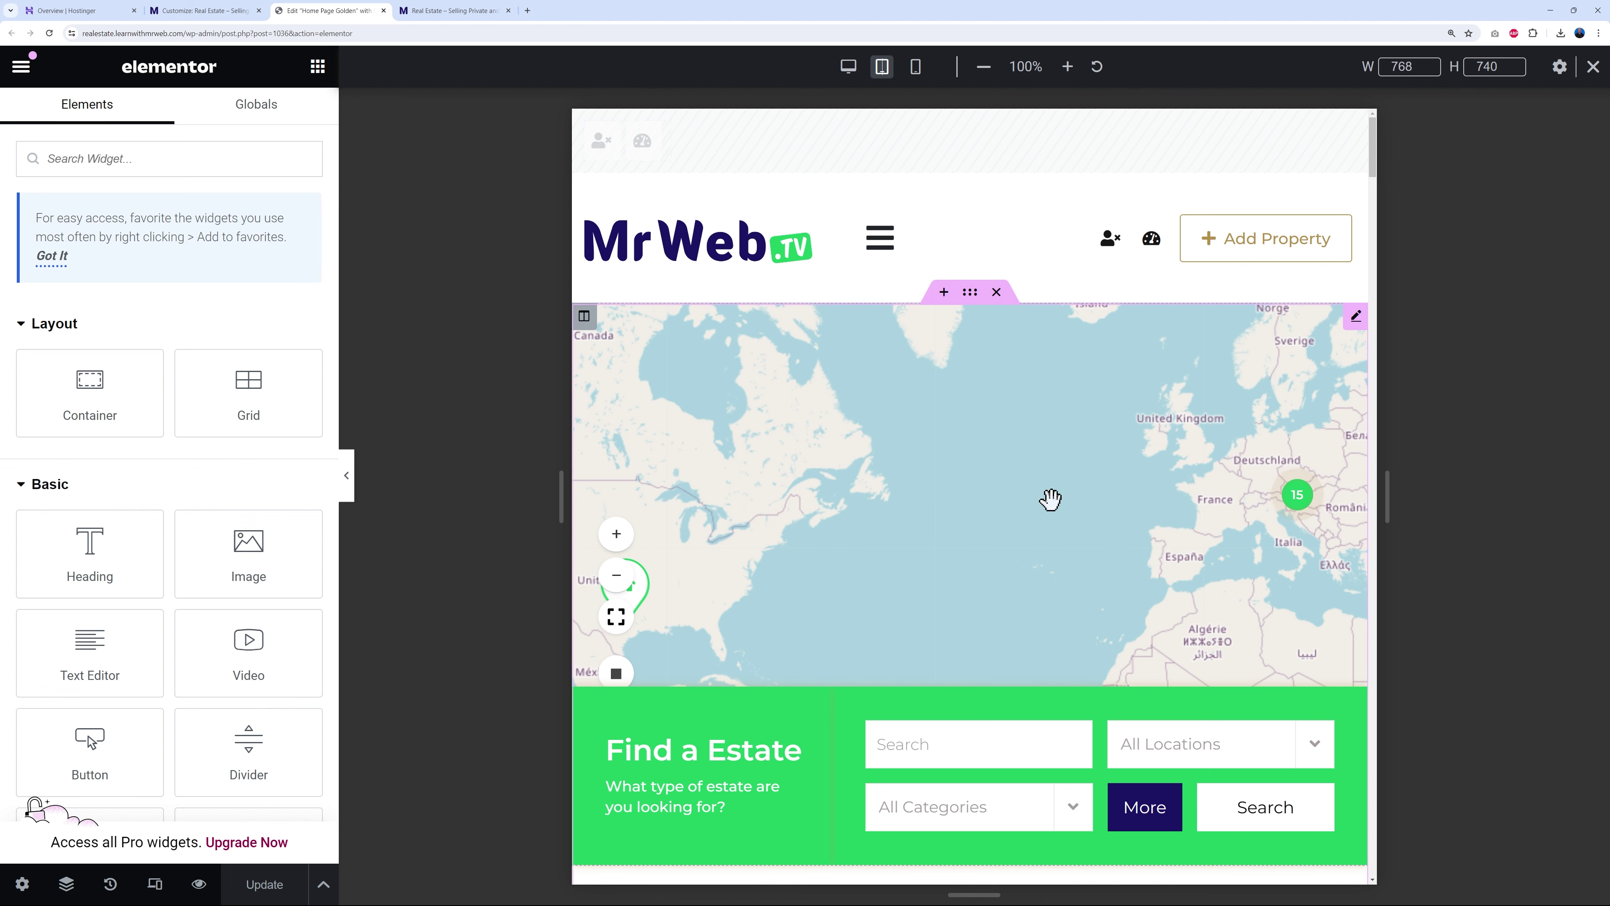
{"action": "scroll", "coordinate": [1051, 499], "scroll_direction": "down", "scroll_amount": 10}
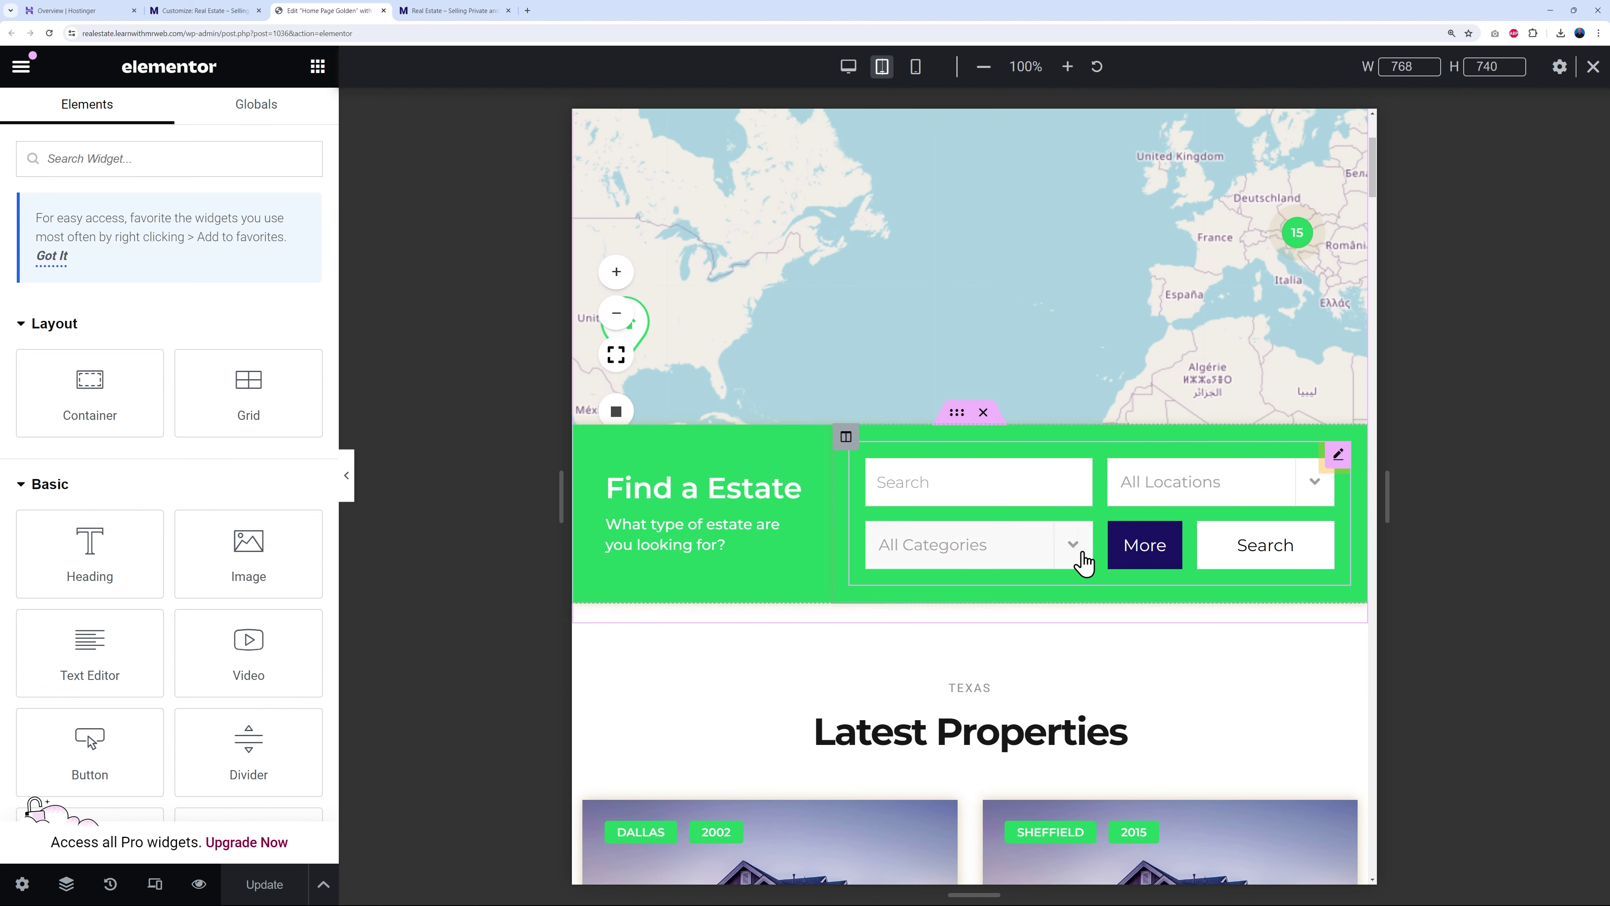
{"action": "scroll", "coordinate": [1250, 599], "scroll_direction": "down", "scroll_amount": 10}
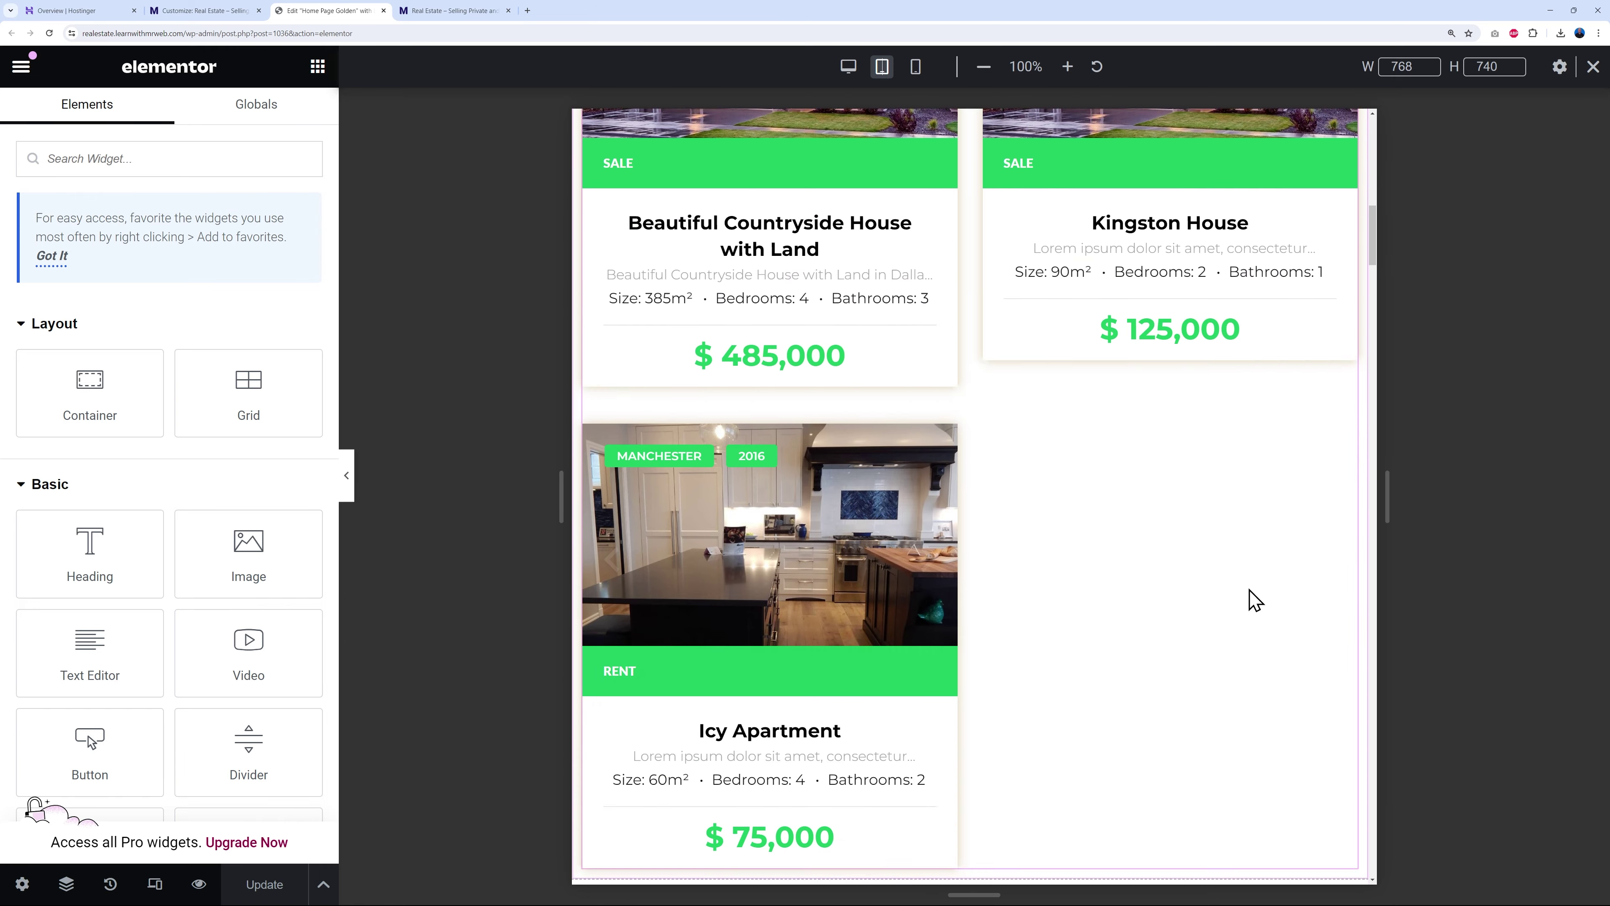
{"action": "scroll", "coordinate": [1254, 601], "scroll_direction": "up", "scroll_amount": 4}
{"action": "scroll", "coordinate": [1204, 558], "scroll_direction": "up", "scroll_amount": 3}
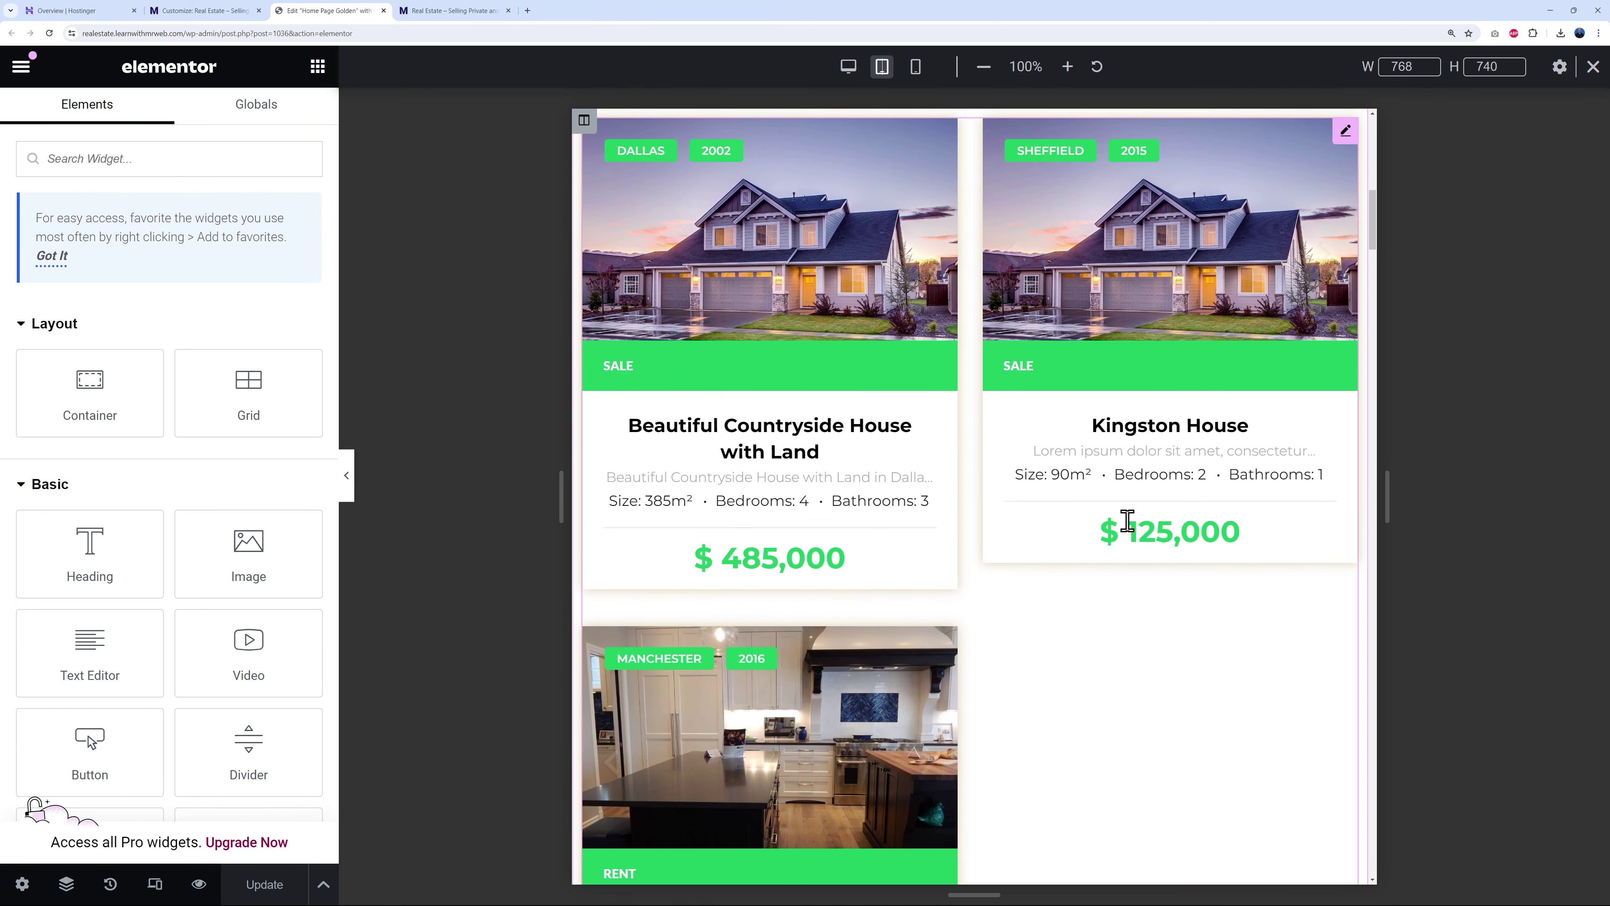
{"action": "scroll", "coordinate": [1124, 726], "scroll_direction": "down", "scroll_amount": 10}
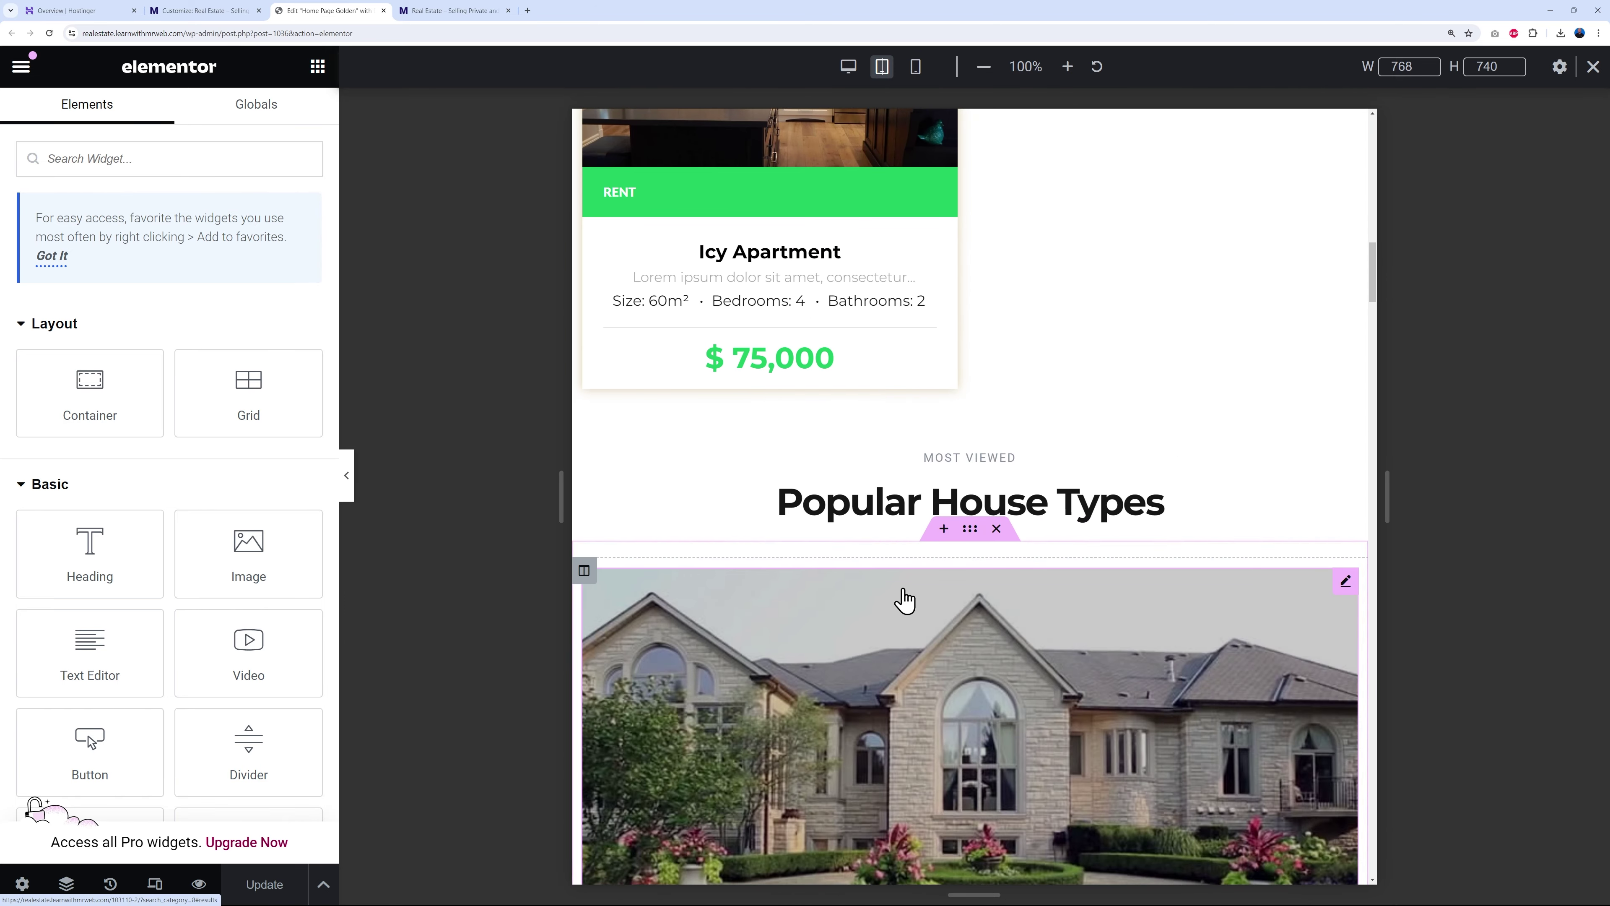
{"action": "scroll", "coordinate": [1016, 723], "scroll_direction": "down", "scroll_amount": 14}
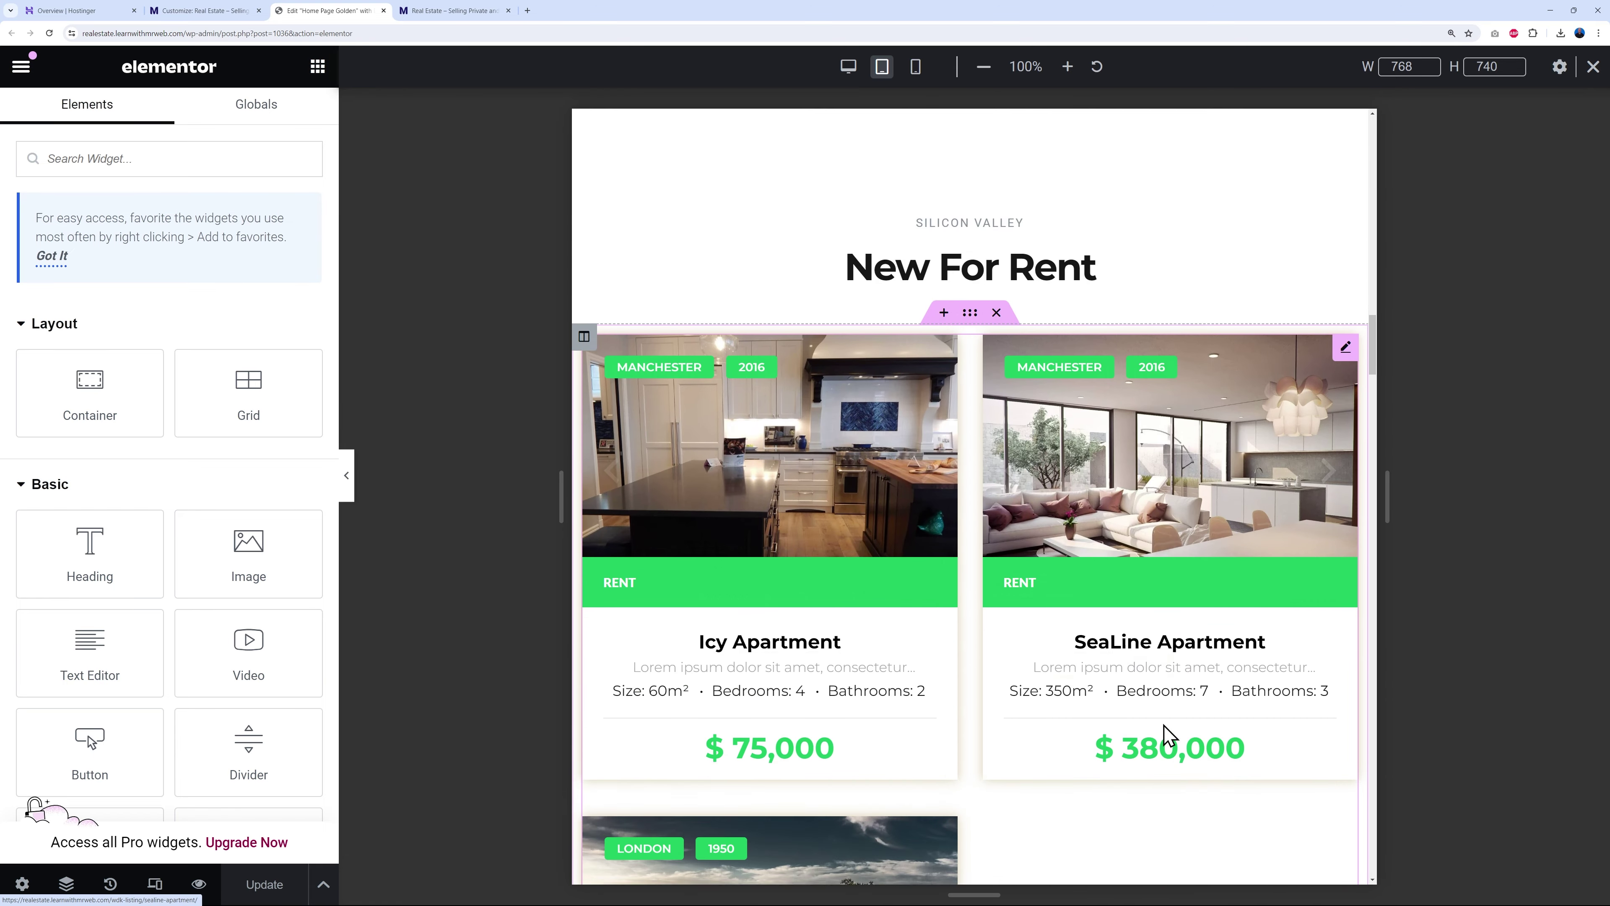
{"action": "scroll", "coordinate": [1169, 736], "scroll_direction": "down", "scroll_amount": 20}
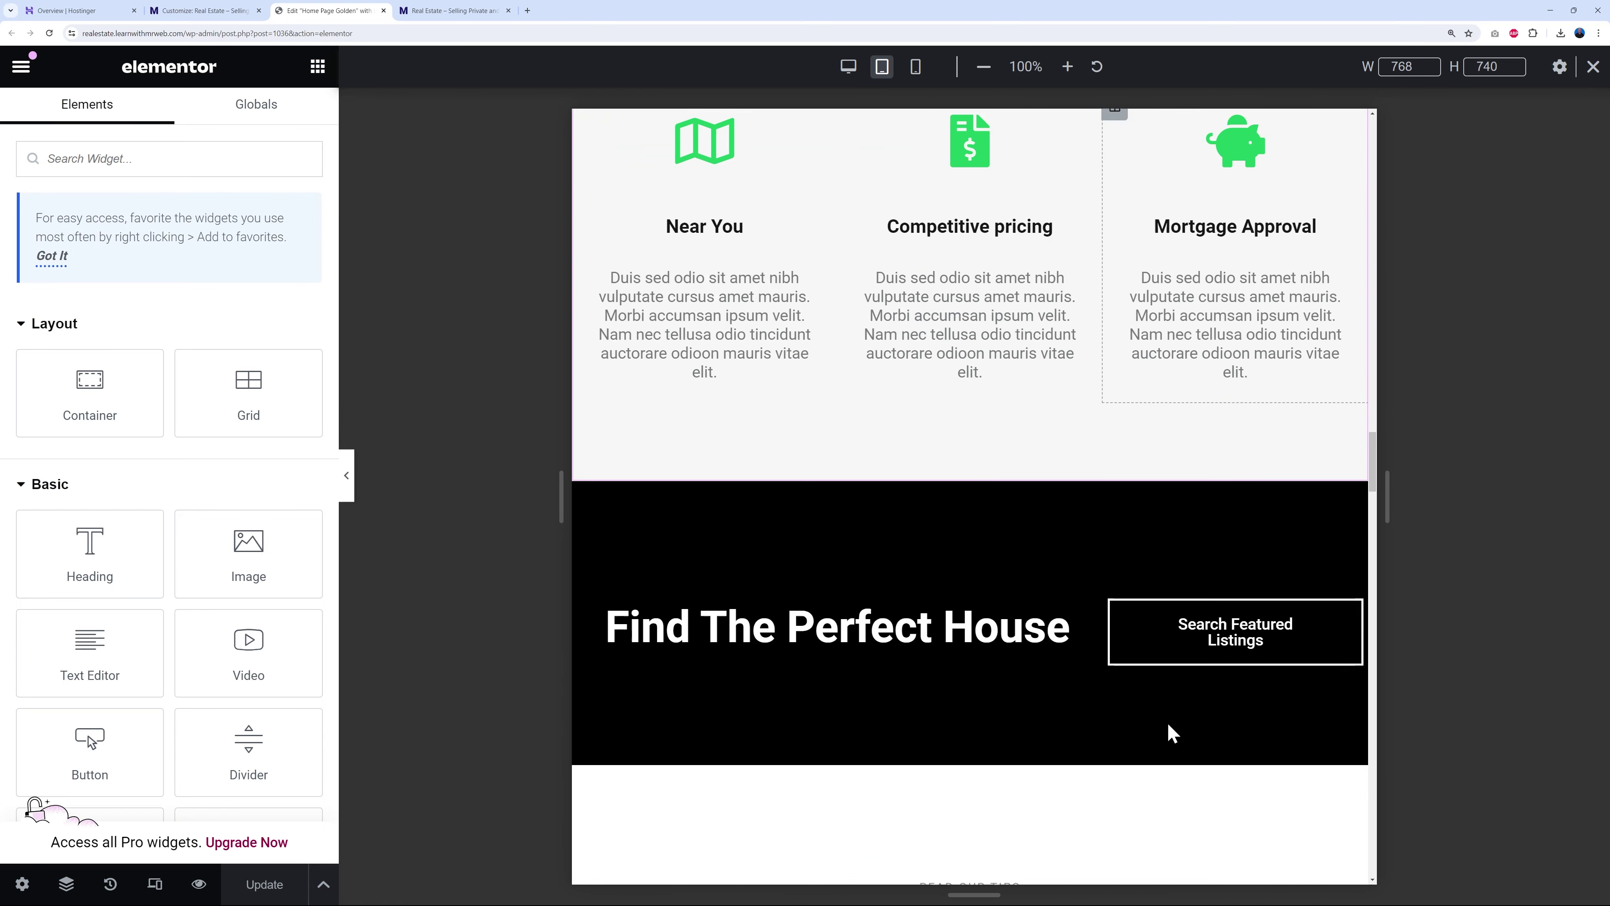
{"action": "scroll", "coordinate": [1169, 731], "scroll_direction": "up", "scroll_amount": 20}
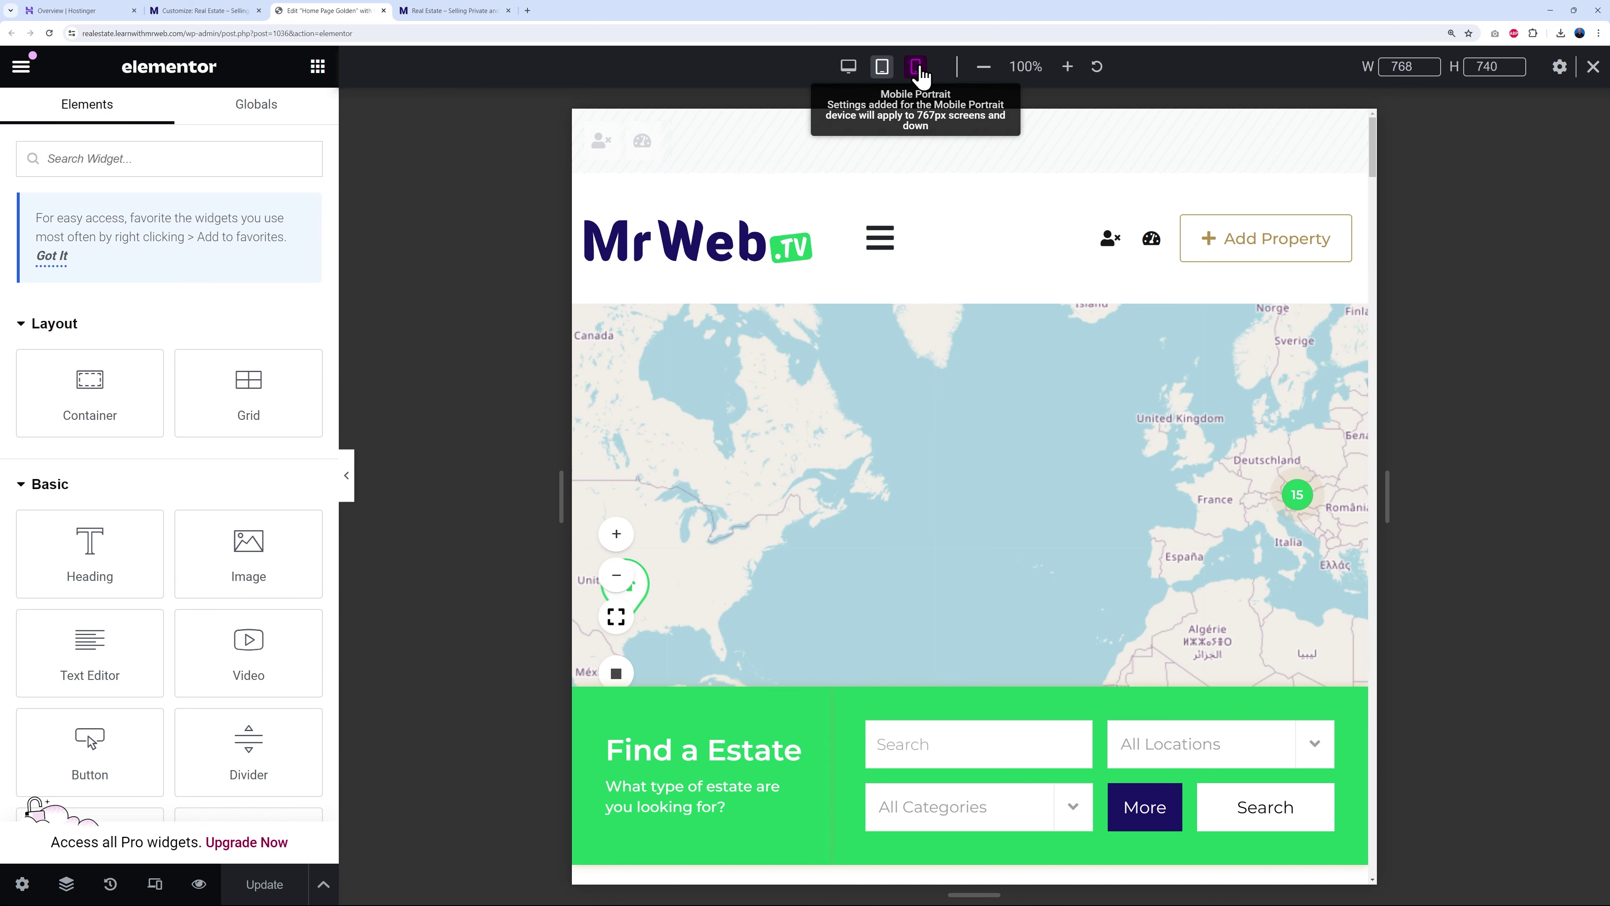
- Switch to the 360 px mobile portrait preview and check the stacked layout
{"action": "left_click", "coordinate": [917, 68]}
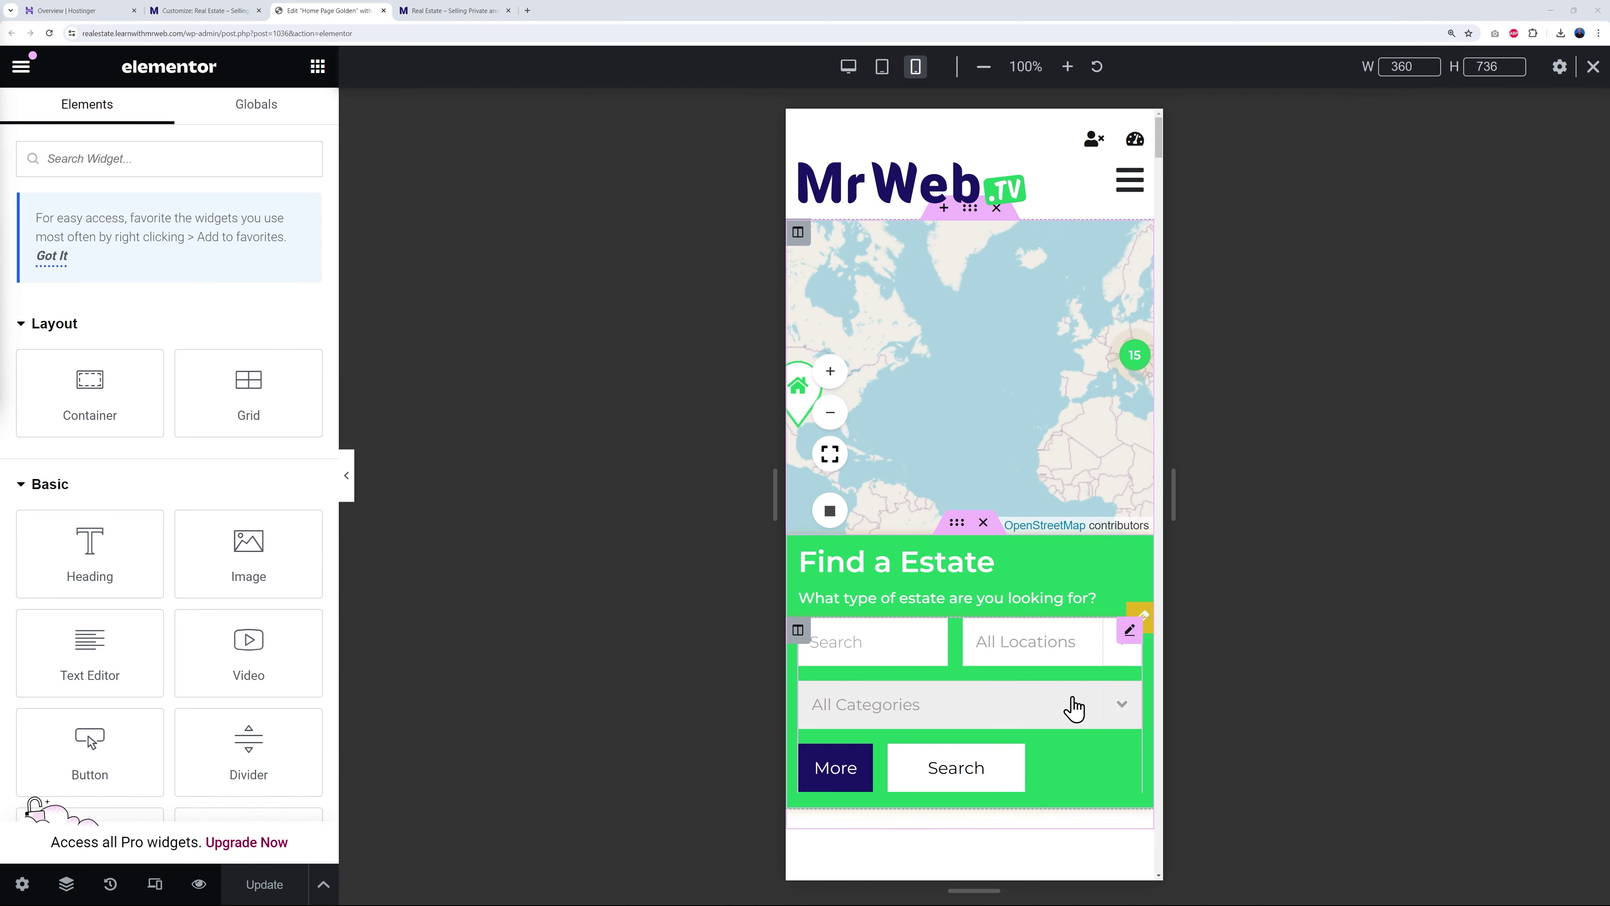
{"action": "scroll", "coordinate": [1078, 657], "scroll_direction": "down", "scroll_amount": 15}
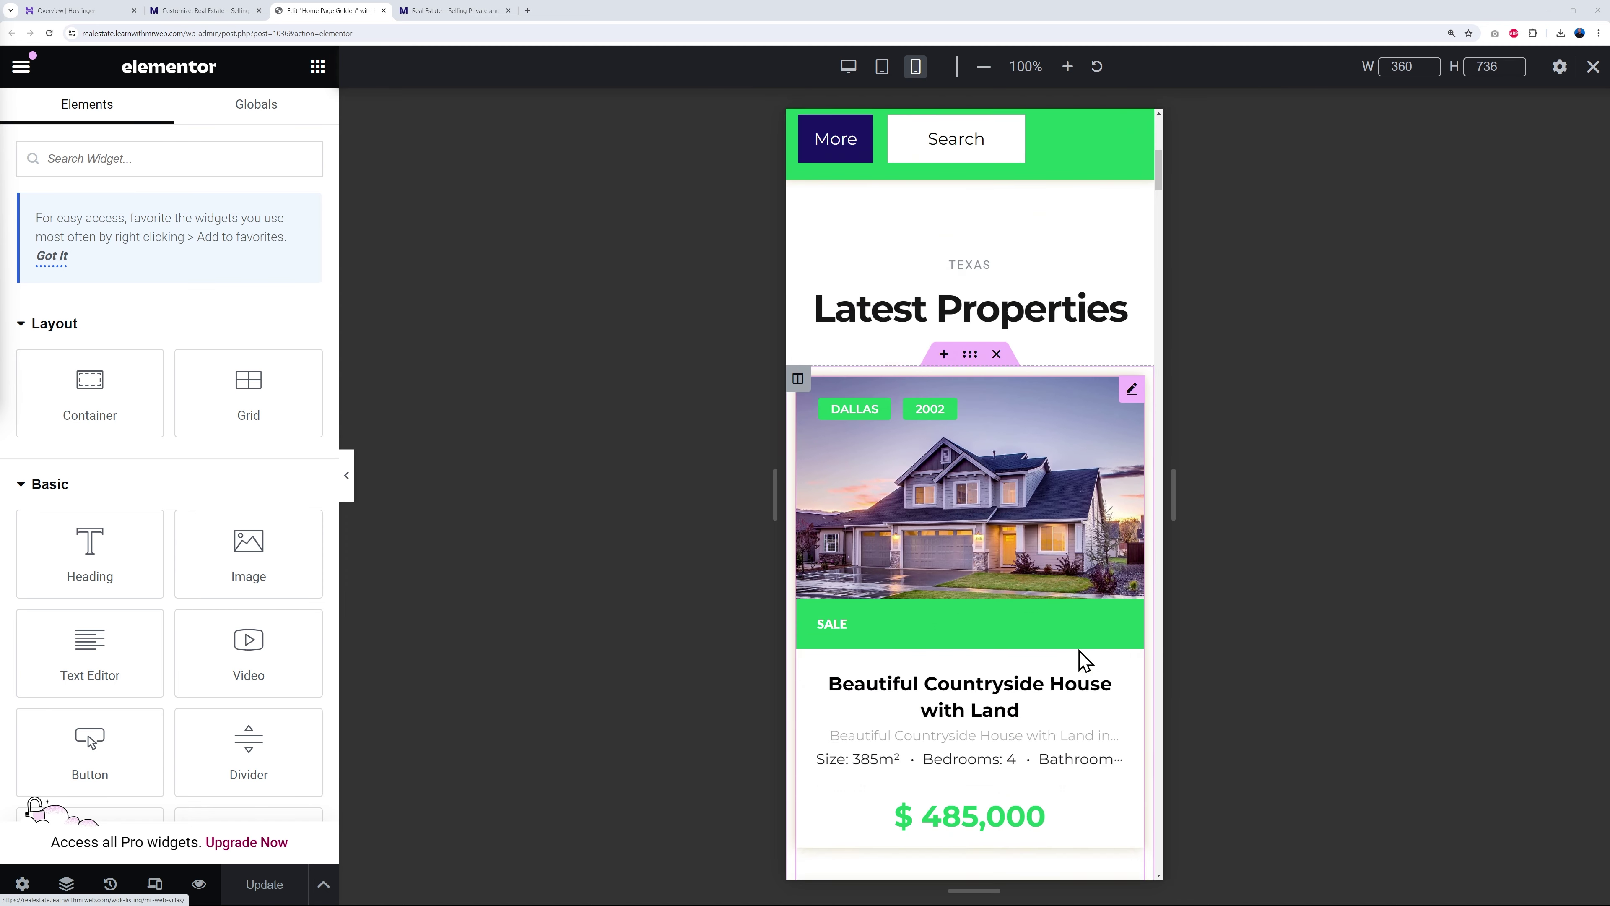
{"action": "scroll", "coordinate": [1078, 658], "scroll_direction": "down", "scroll_amount": 15}
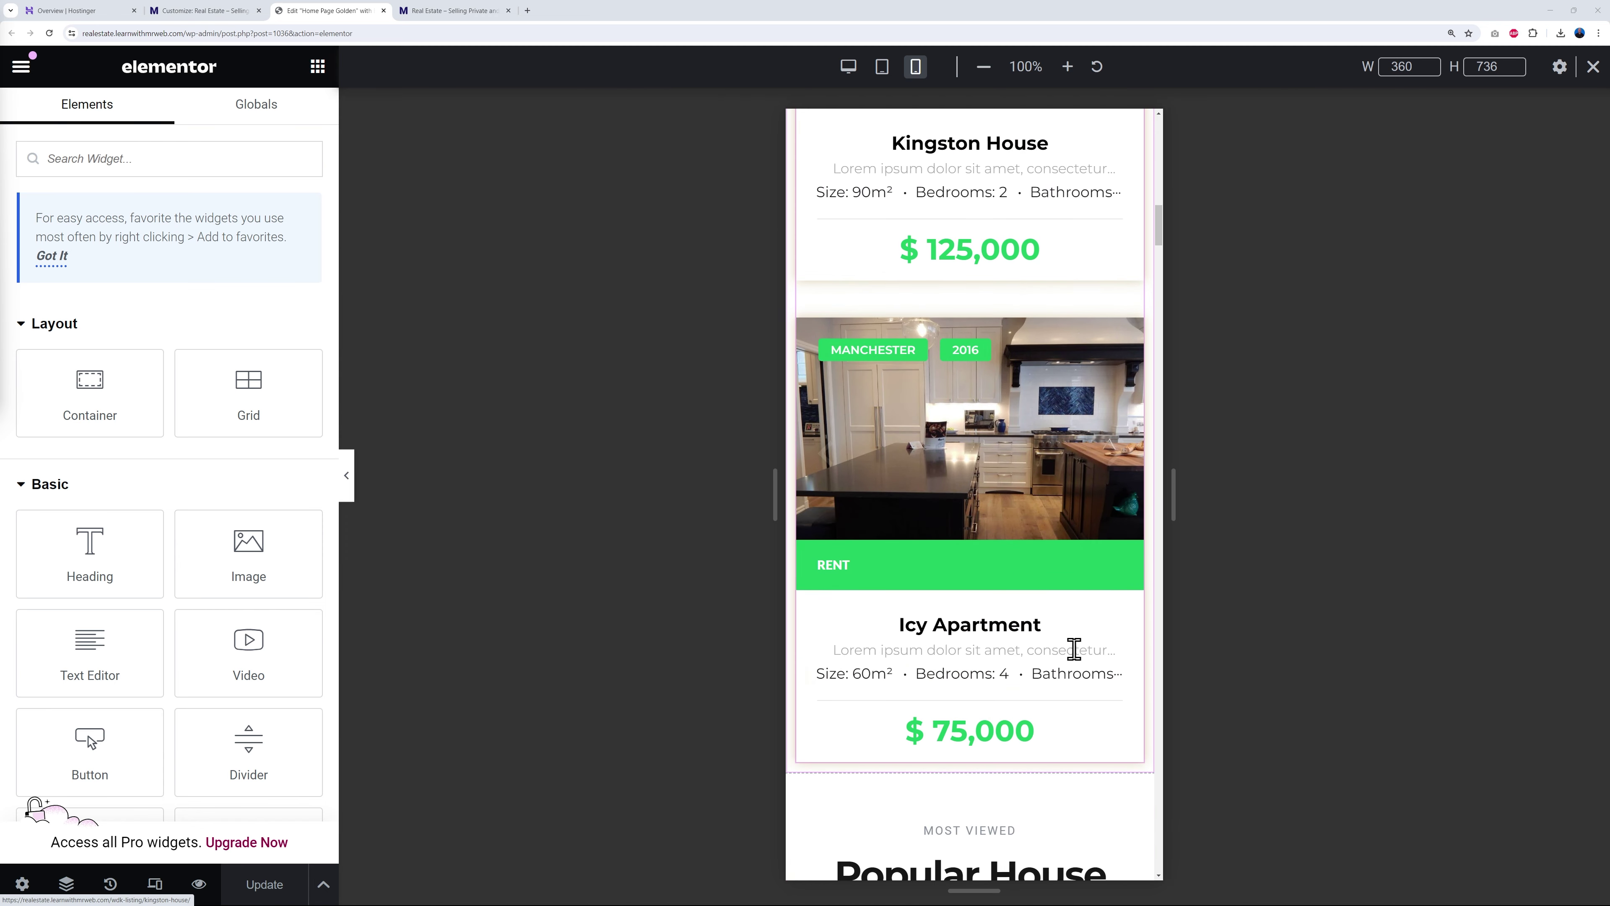
{"action": "scroll", "coordinate": [1073, 647], "scroll_direction": "down", "scroll_amount": 15}
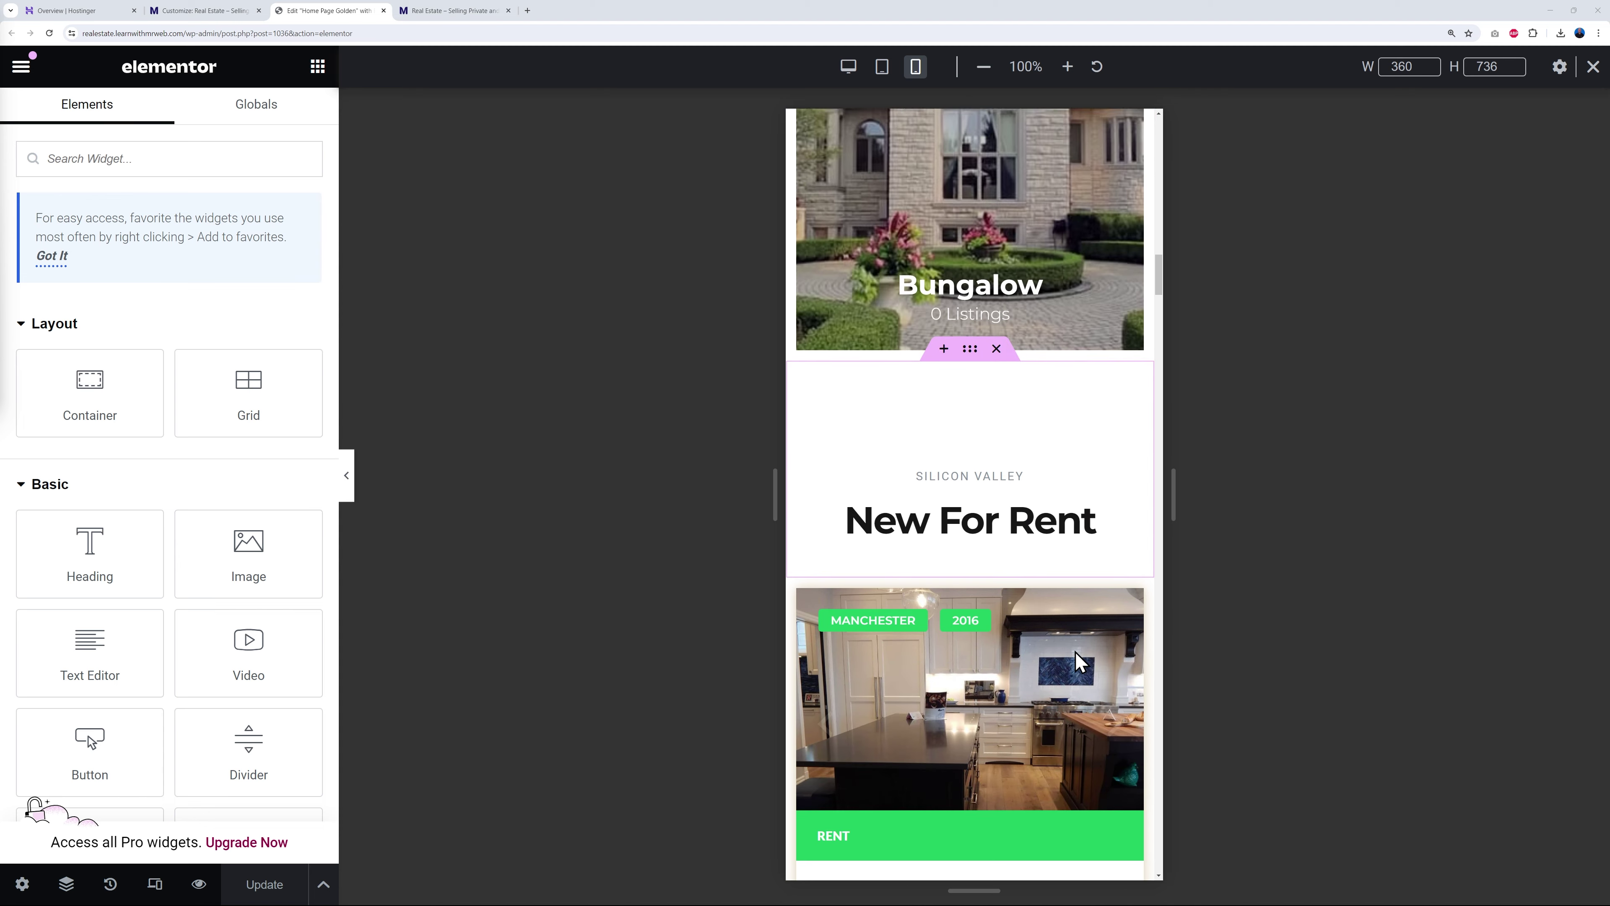
{"action": "scroll", "coordinate": [1076, 658], "scroll_direction": "up", "scroll_amount": 20}
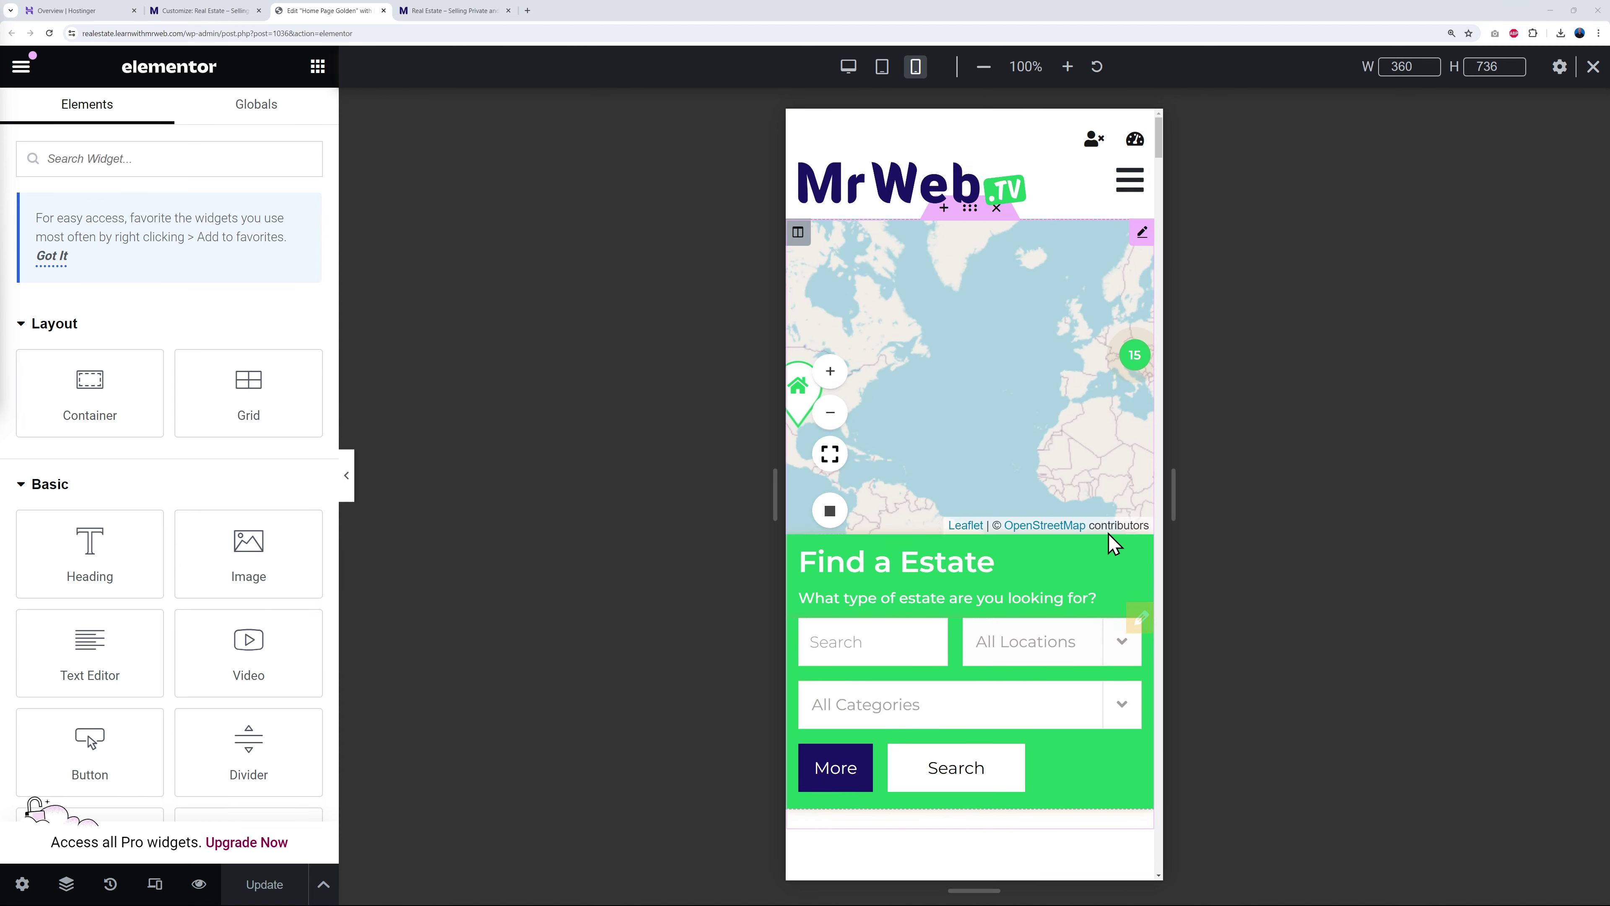
- Give the Find a Estate search section 20 px linked padding on mobile
{"action": "left_click", "coordinate": [957, 529]}
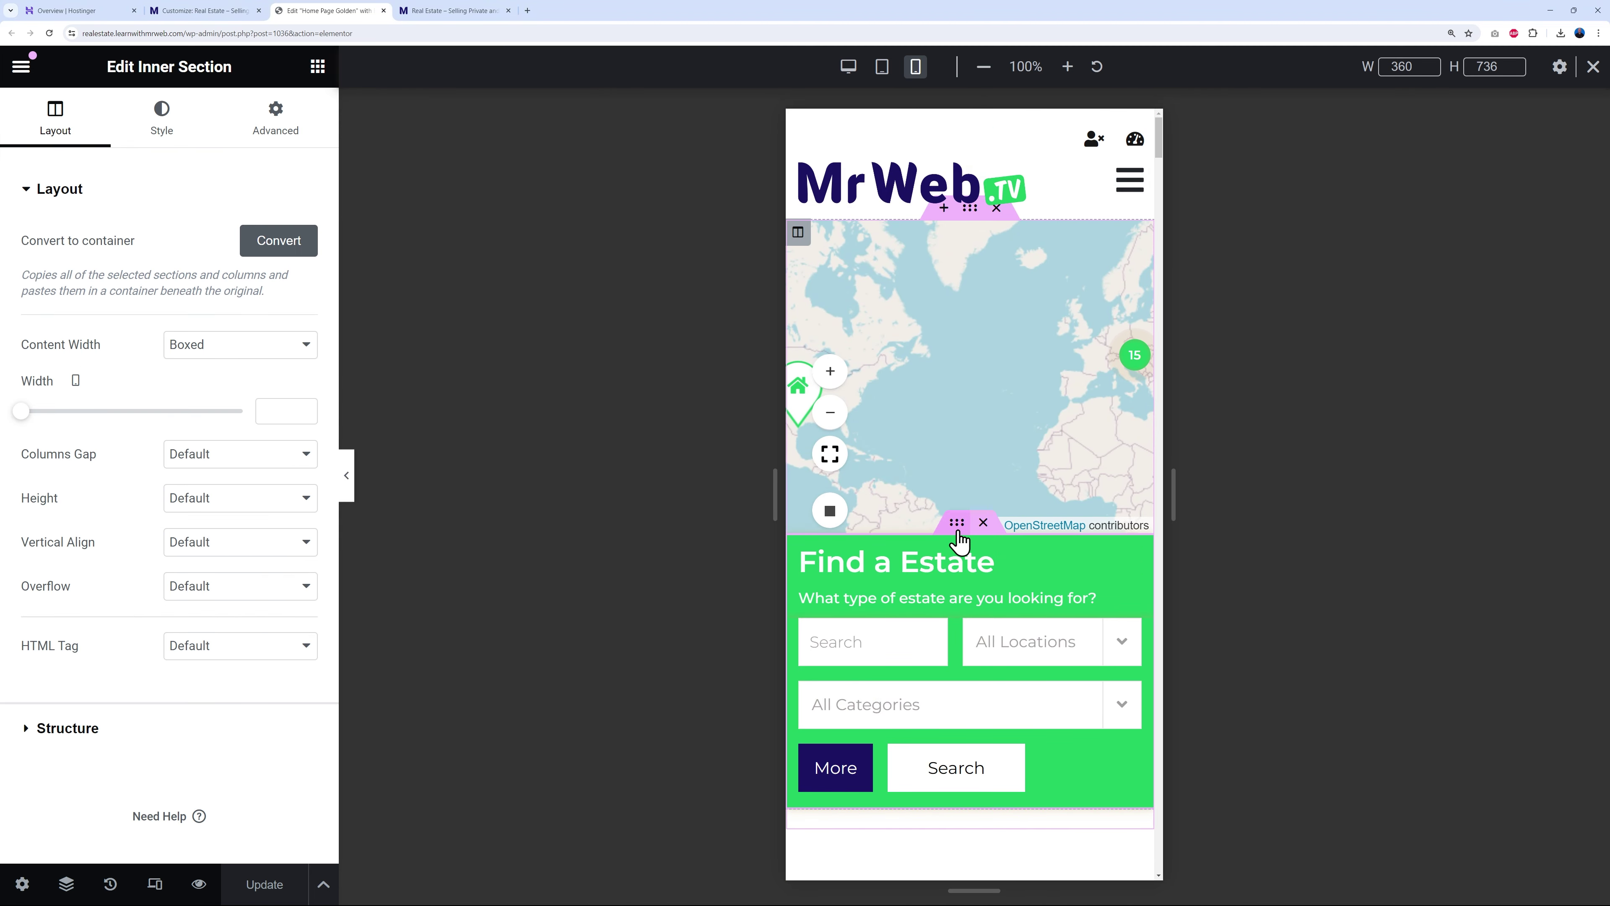
{"action": "left_click", "coordinate": [279, 137]}
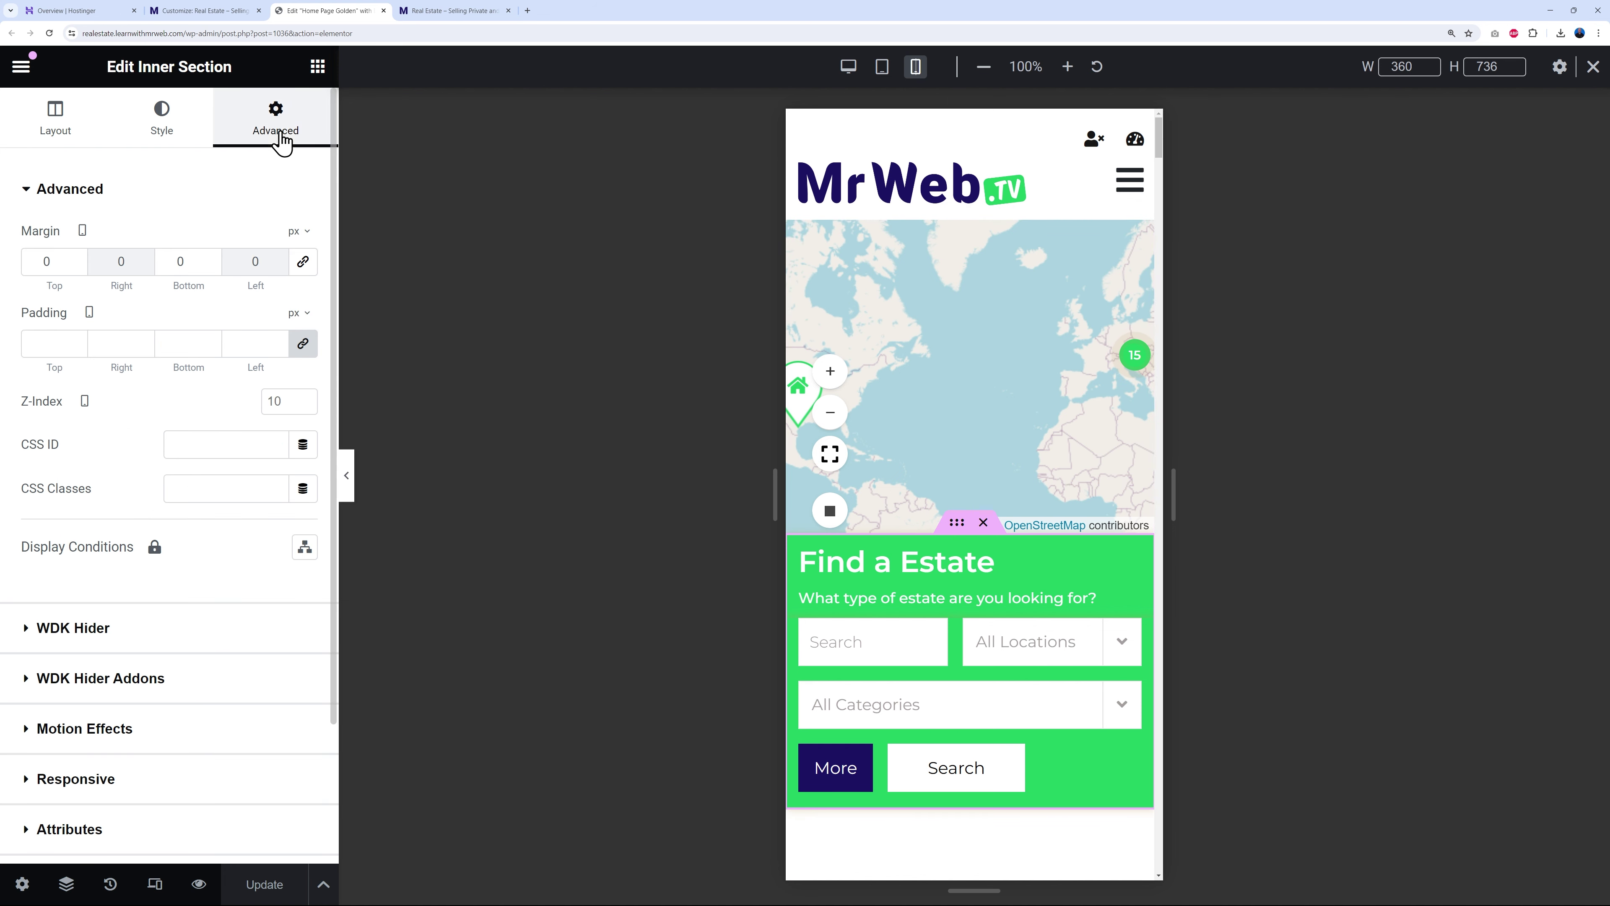
{"action": "left_click", "coordinate": [303, 342]}
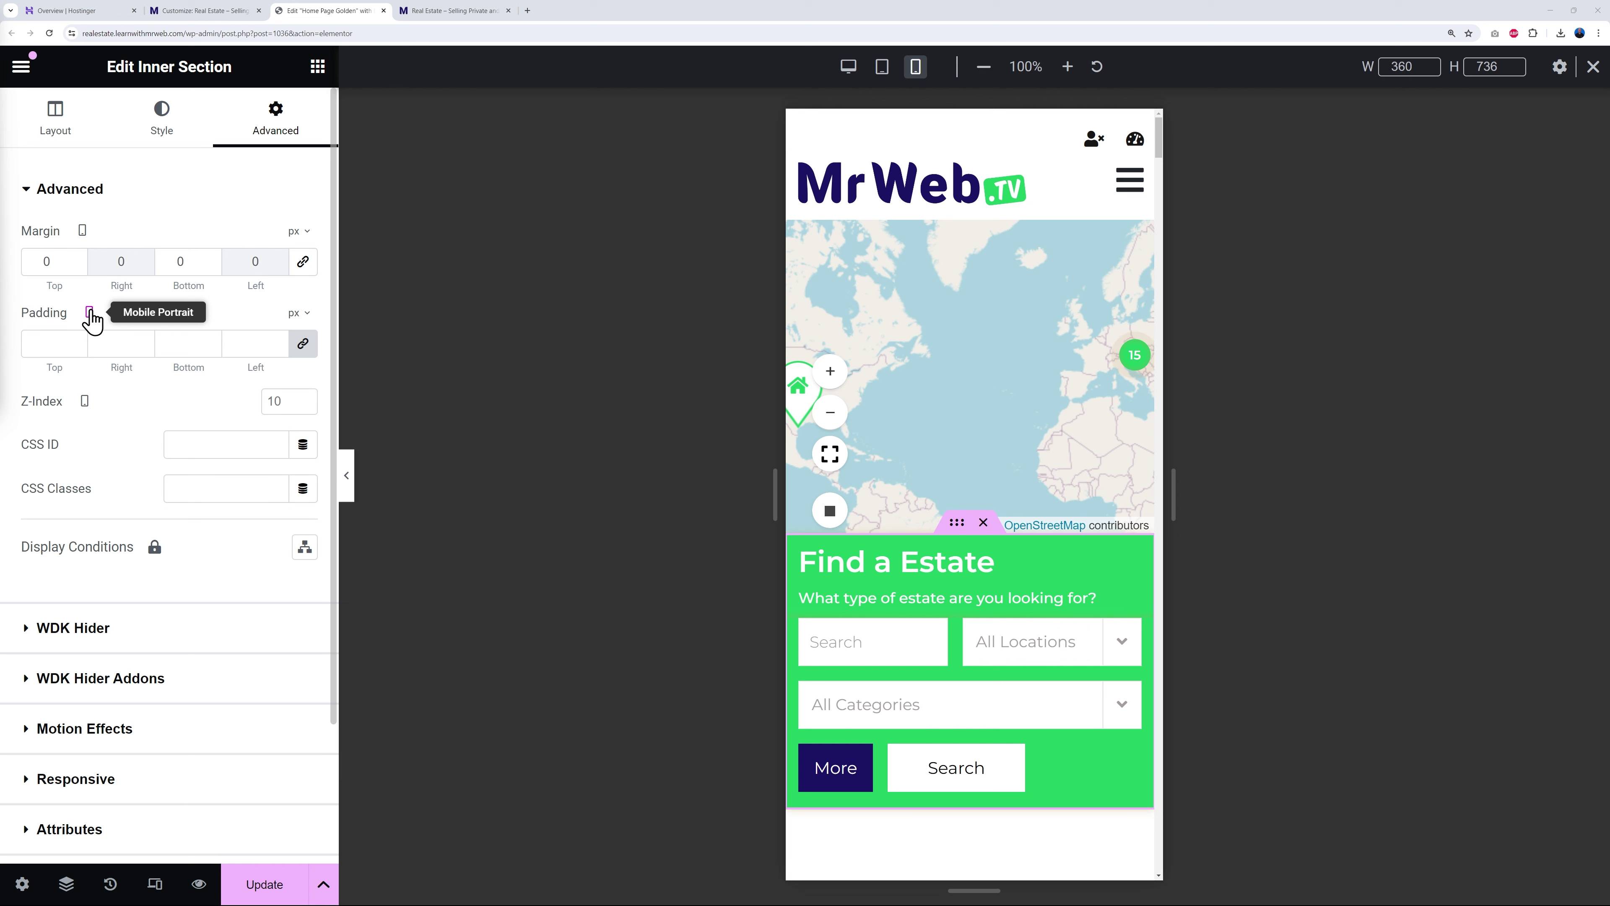
{"action": "left_click", "coordinate": [80, 346]}
{"action": "type", "text": "8"}
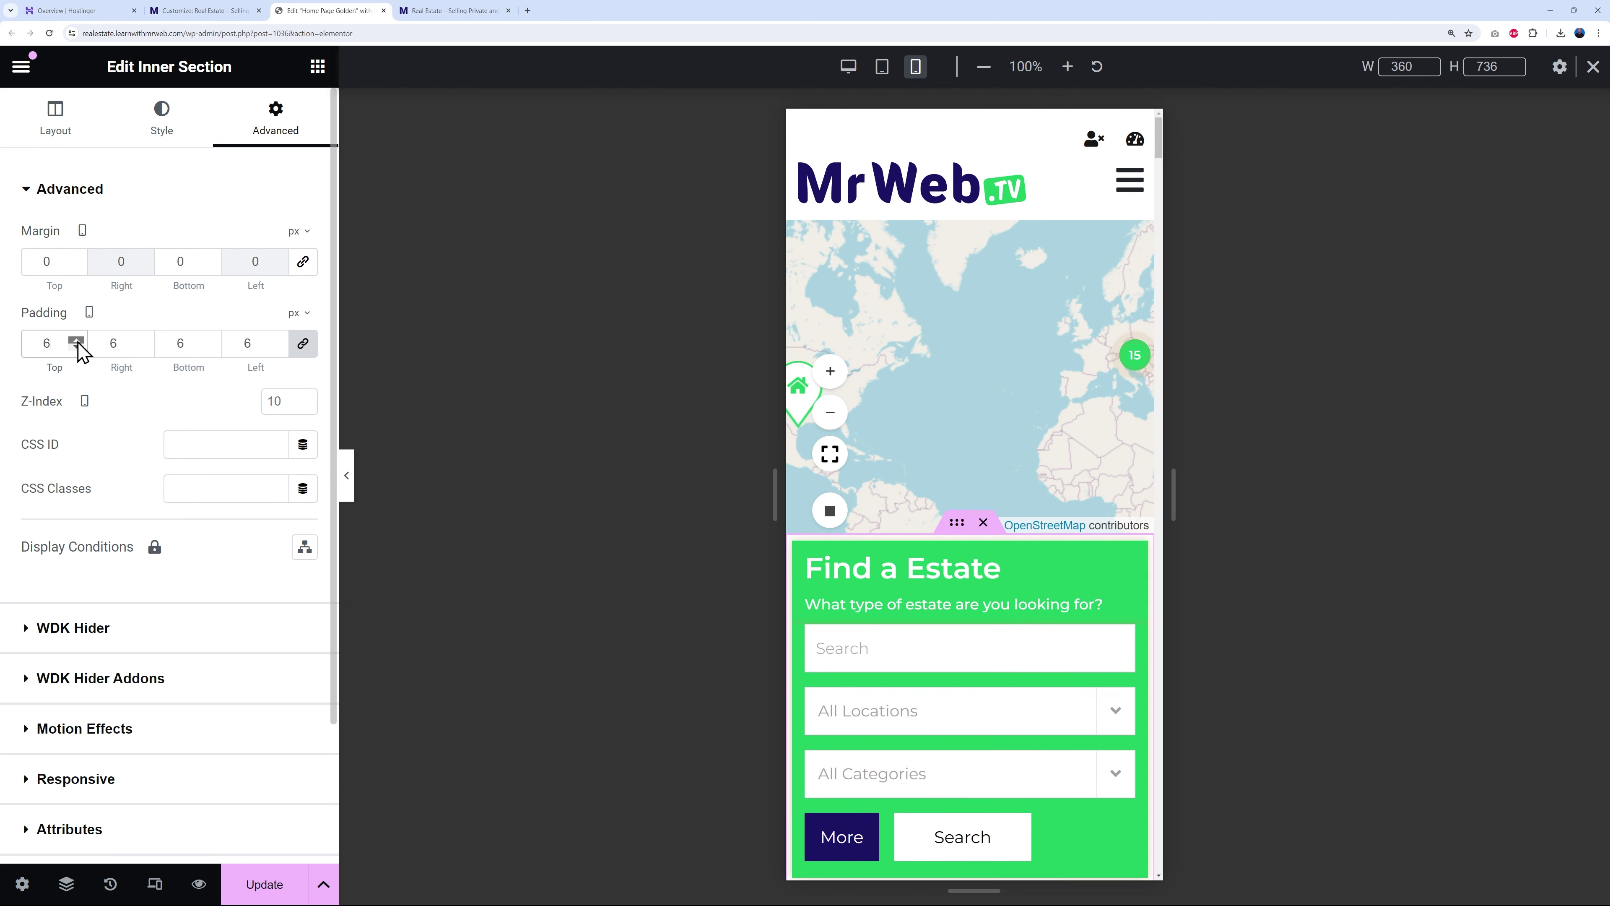
{"action": "left_click", "coordinate": [76, 340]}
{"action": "left_click", "coordinate": [75, 341]}
{"action": "left_click", "coordinate": [76, 341]}
{"action": "left_click", "coordinate": [76, 340]}
{"action": "left_click", "coordinate": [76, 341]}
{"action": "left_click", "coordinate": [76, 341]}
{"action": "left_click", "coordinate": [76, 340]}
{"action": "left_click", "coordinate": [76, 340]}
{"action": "left_click", "coordinate": [76, 340]}
{"action": "left_click", "coordinate": [76, 340]}
{"action": "left_click", "coordinate": [76, 340]}
{"action": "left_click", "coordinate": [76, 340]}
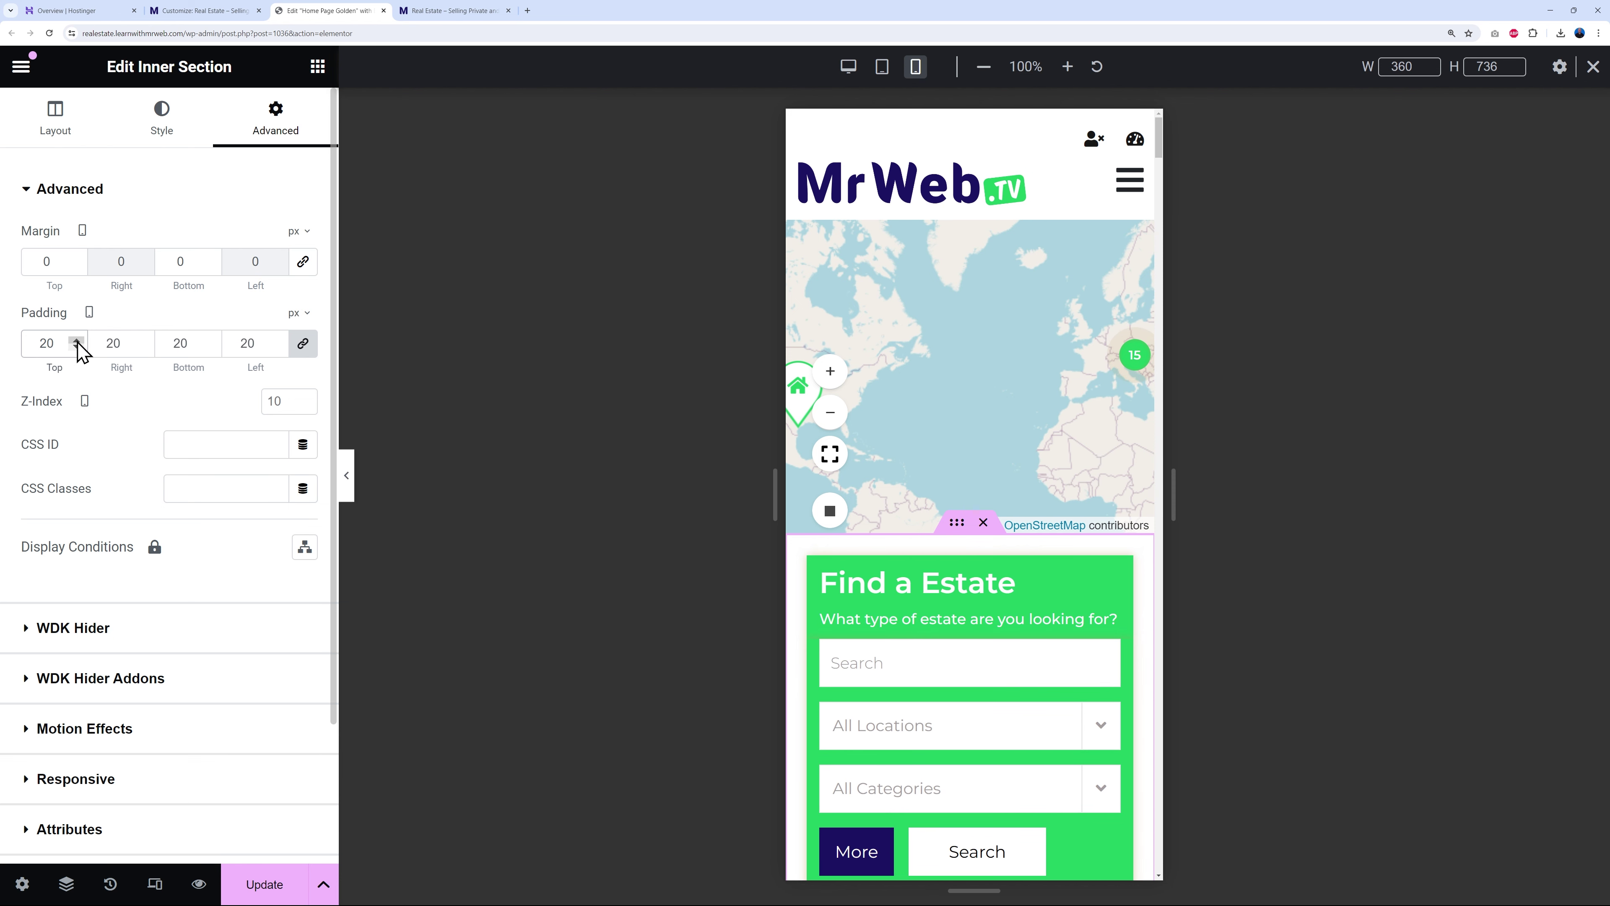
- Update the page and switch the preview back to desktop width
{"action": "scroll", "coordinate": [1139, 575], "scroll_direction": "down", "scroll_amount": 3}
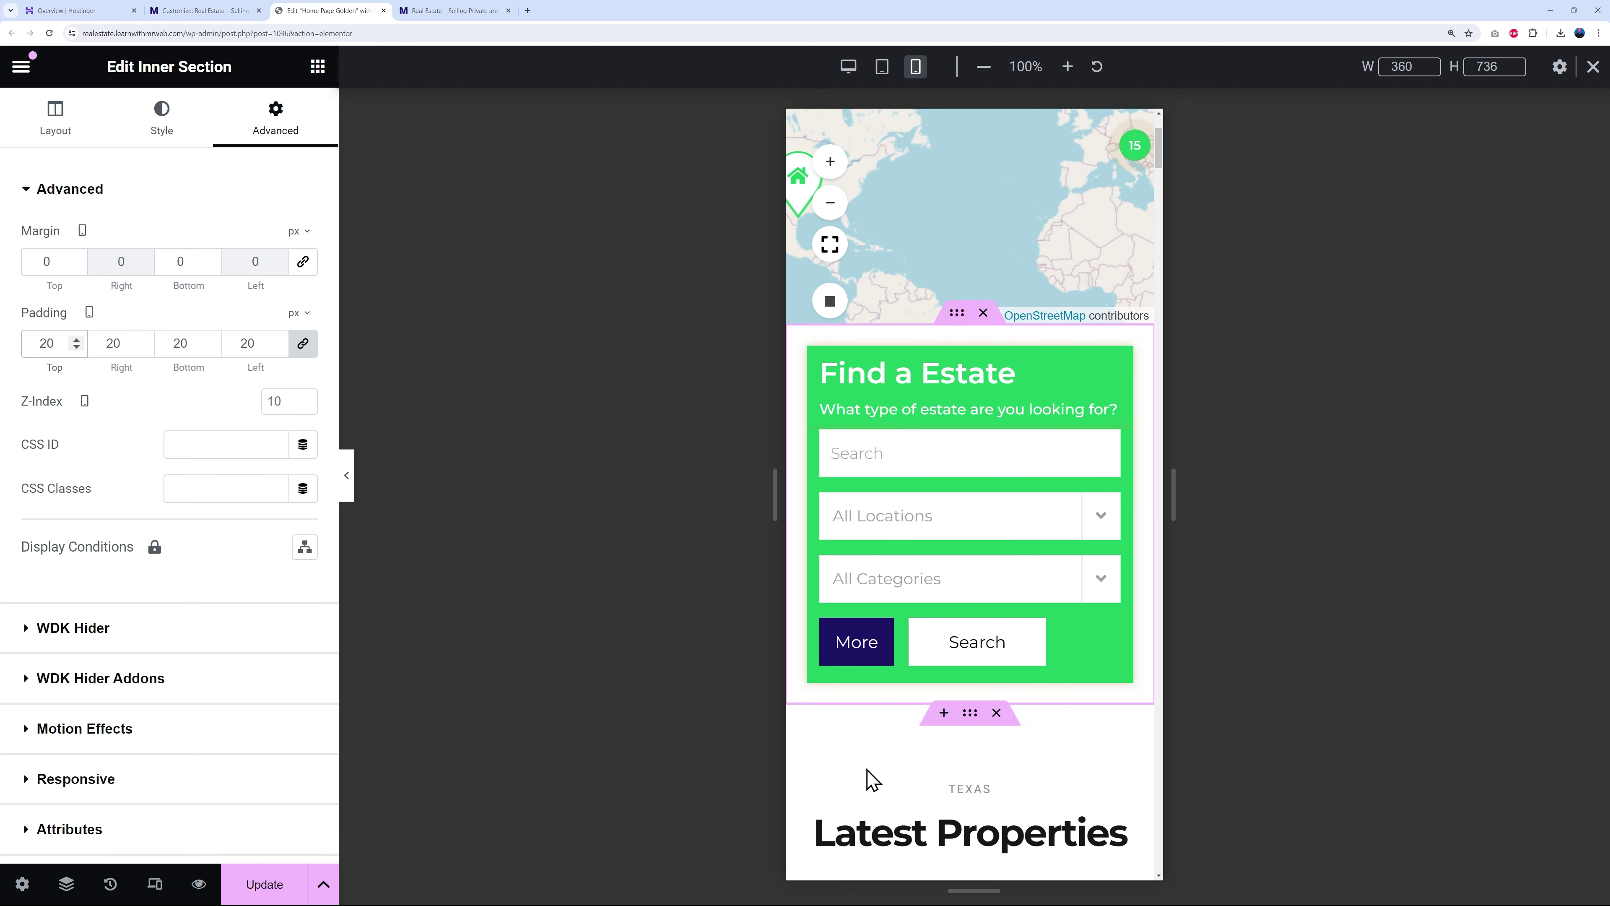
{"action": "left_click", "coordinate": [263, 883]}
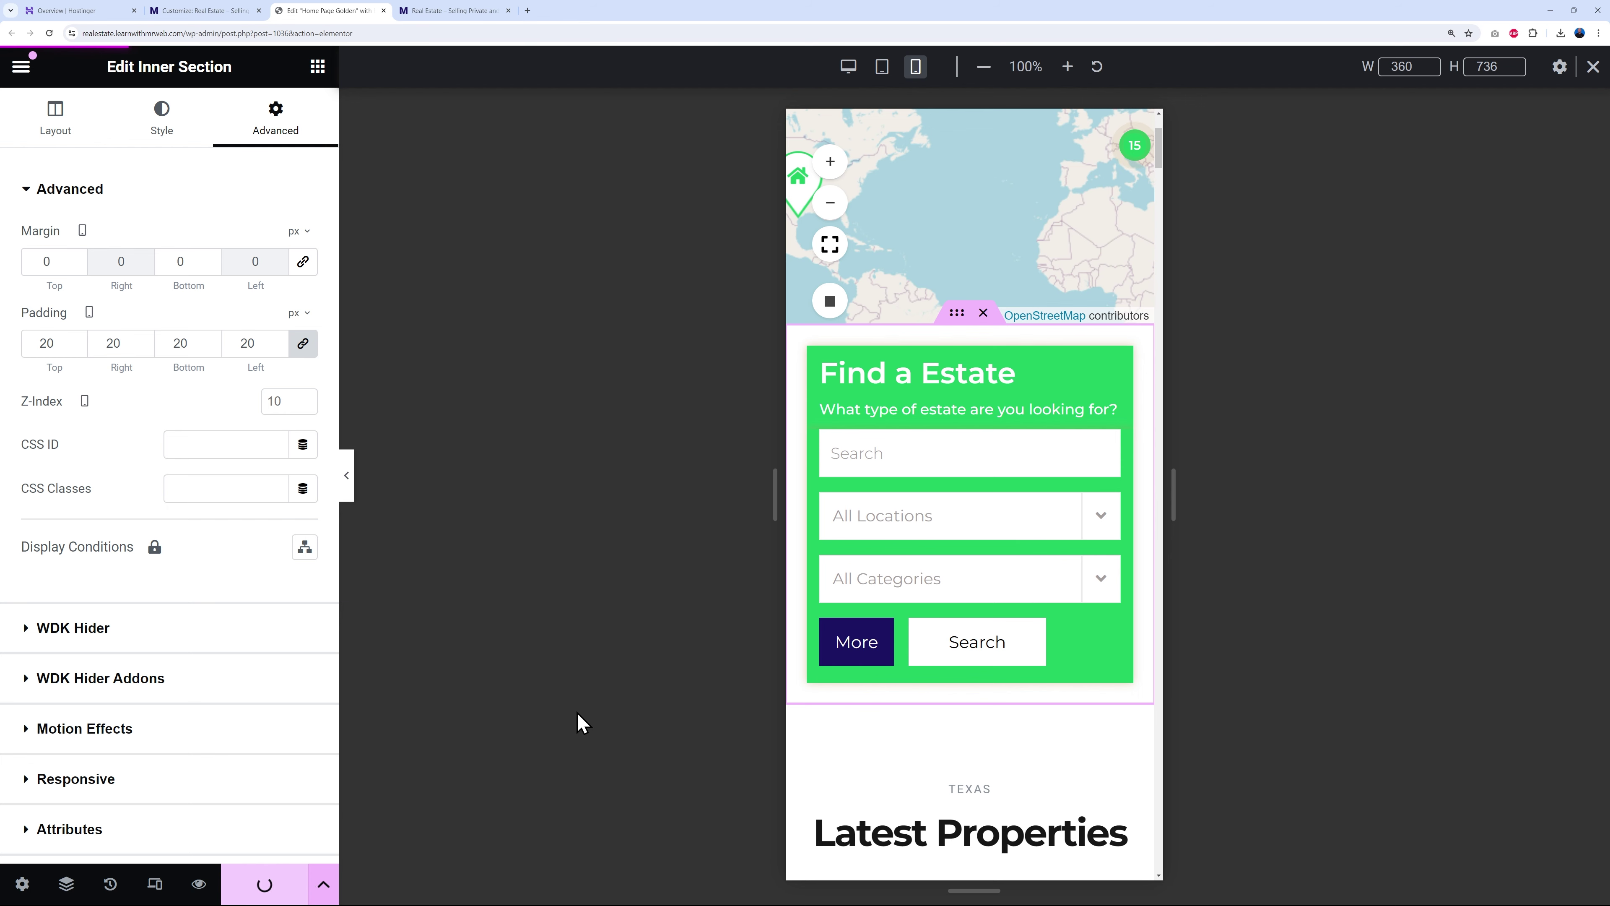
{"action": "left_click", "coordinate": [849, 71]}
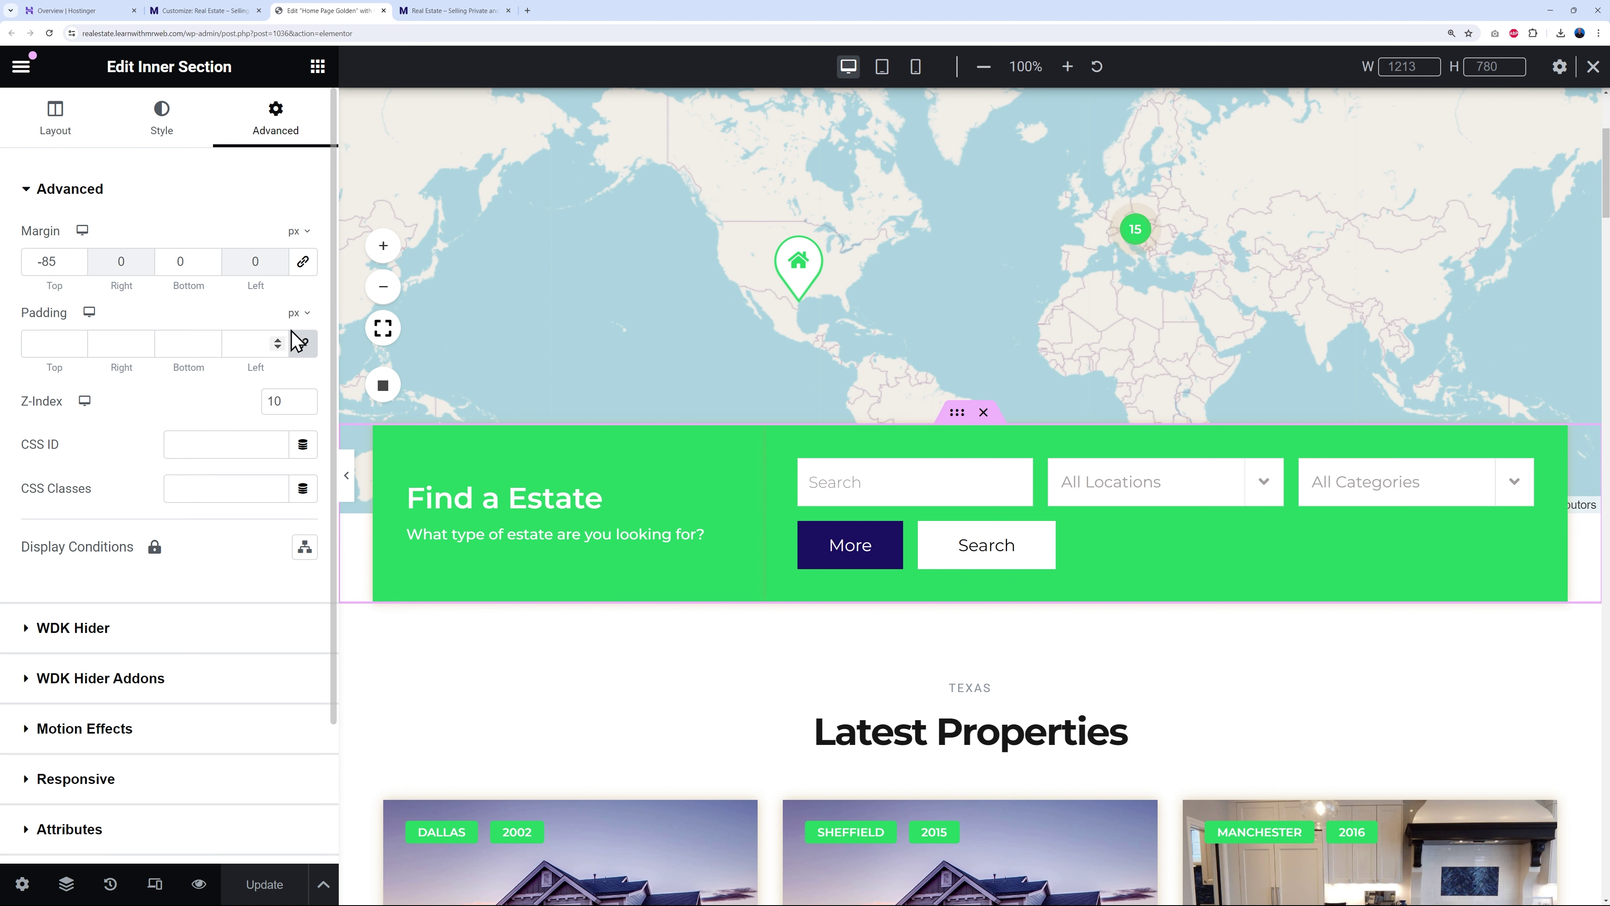
- Return to mobile preview and confirm the padded search box sits below the map
{"action": "left_click", "coordinate": [915, 69]}
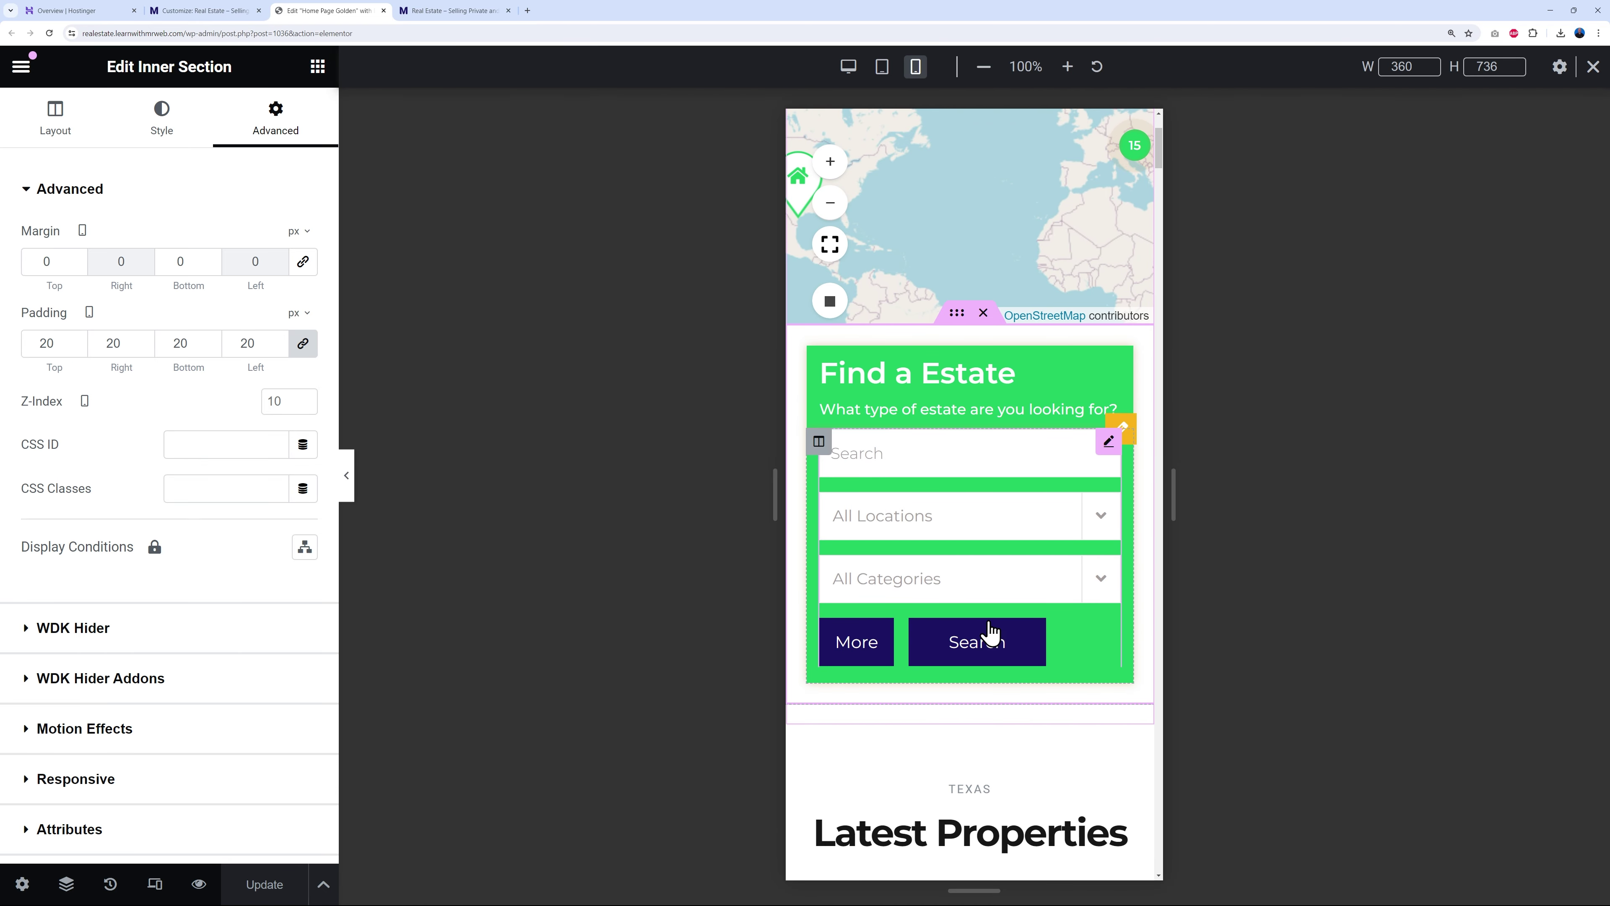
{"action": "scroll", "coordinate": [1125, 737], "scroll_direction": "down", "scroll_amount": 5}
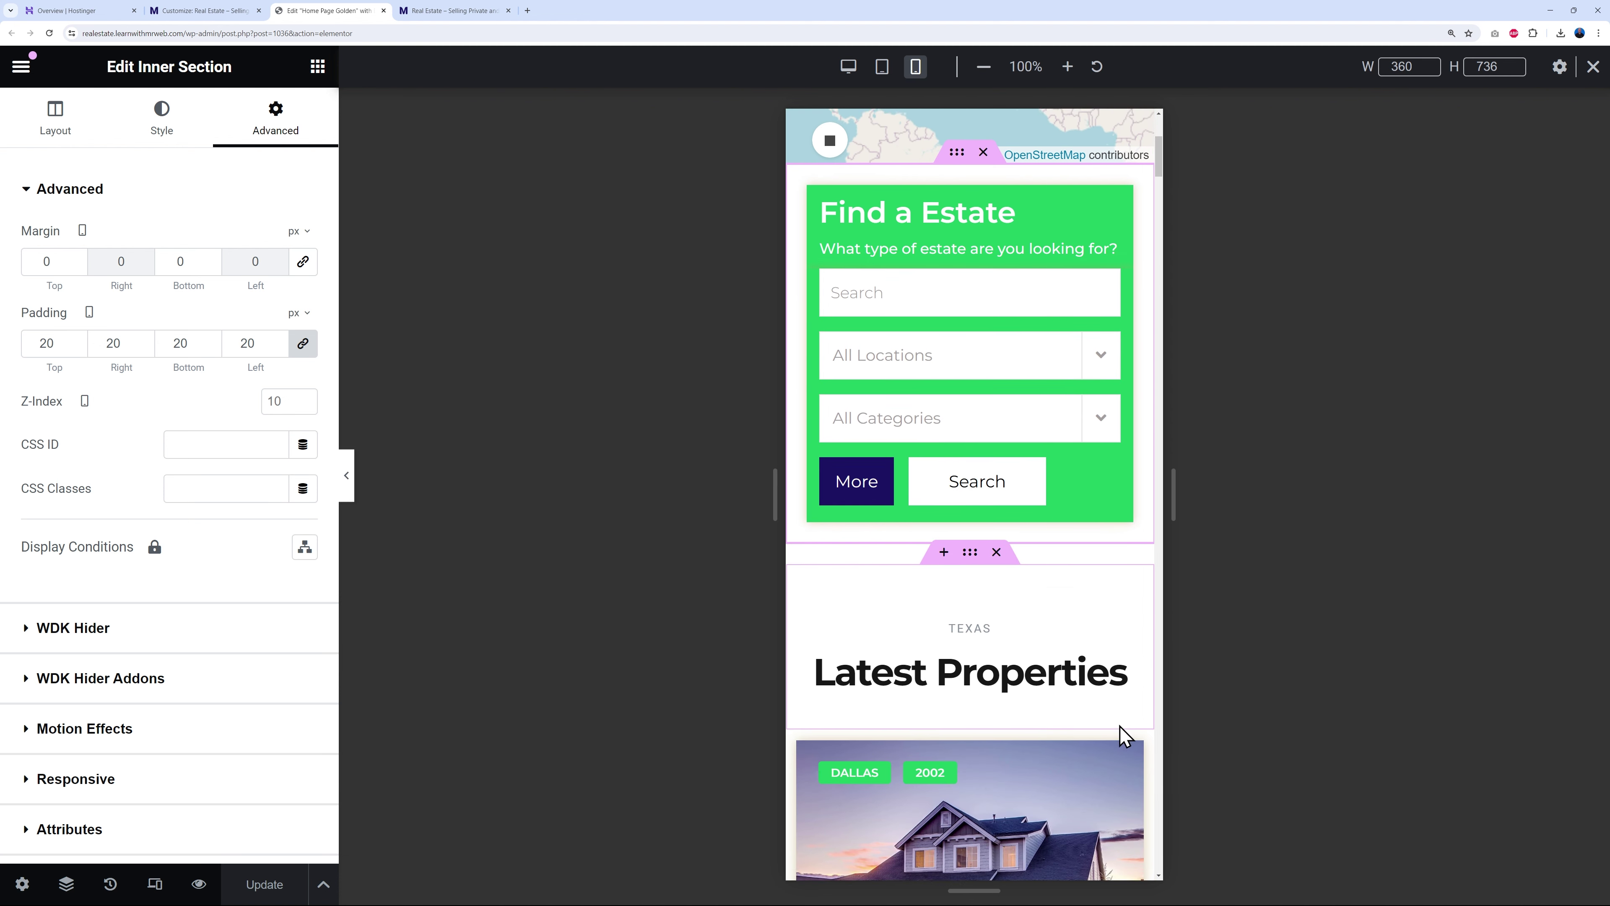
{"action": "scroll", "coordinate": [1000, 699], "scroll_direction": "down", "scroll_amount": 4}
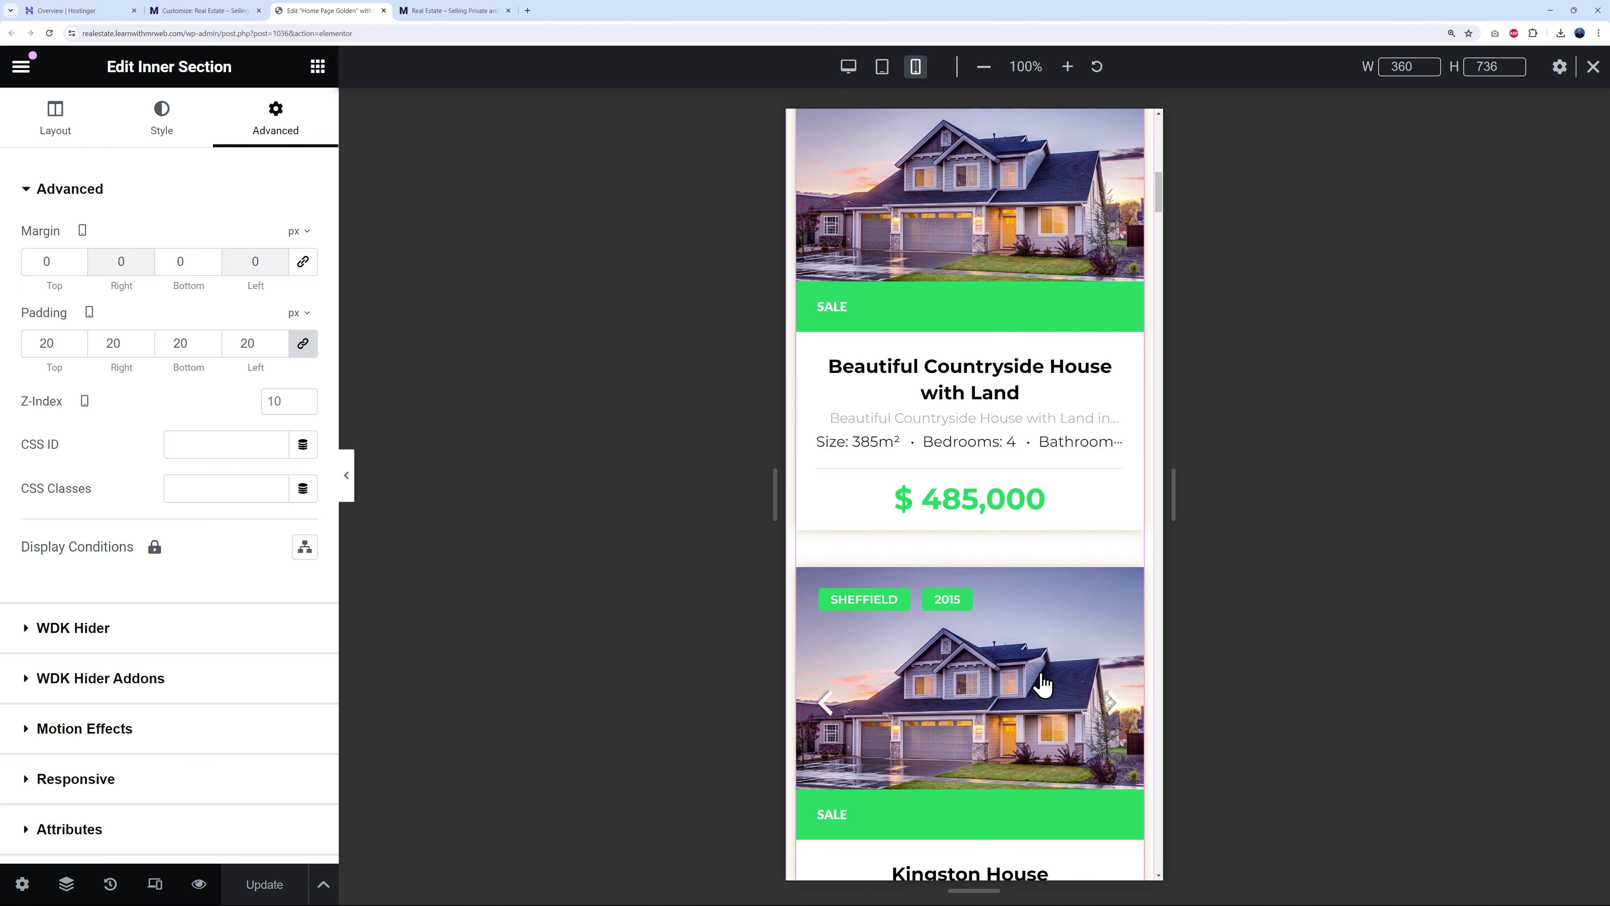
{"action": "scroll", "coordinate": [1041, 673], "scroll_direction": "down", "scroll_amount": 6}
{"action": "scroll", "coordinate": [1039, 670], "scroll_direction": "up", "scroll_amount": 20}
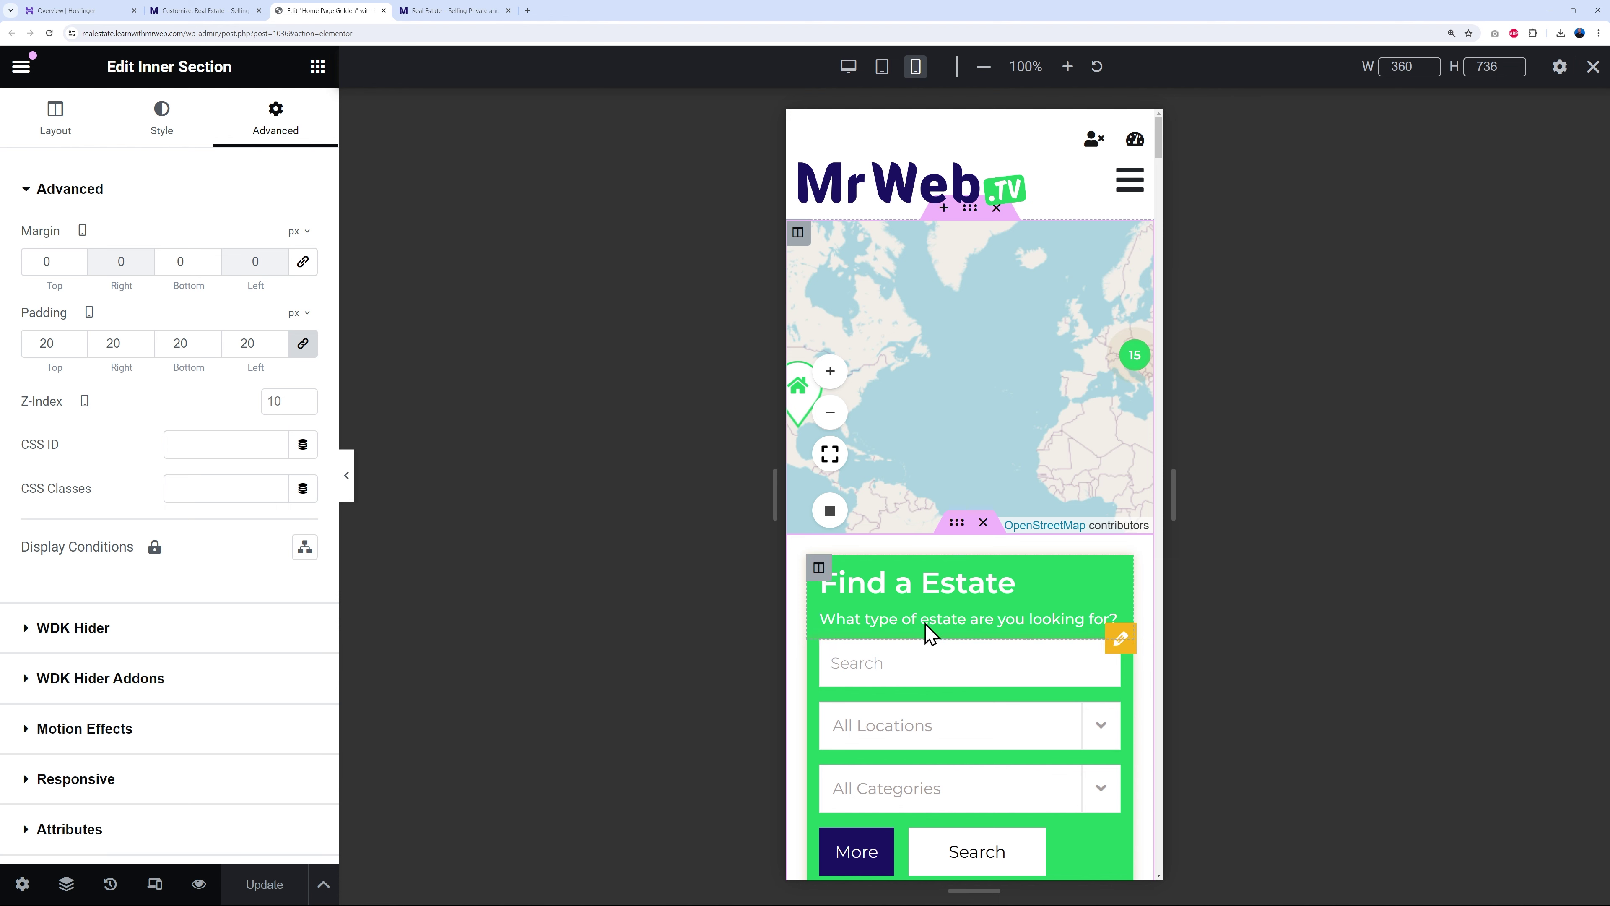
- Leave the editor and review the live site's Contact page
{"action": "left_click", "coordinate": [25, 68]}
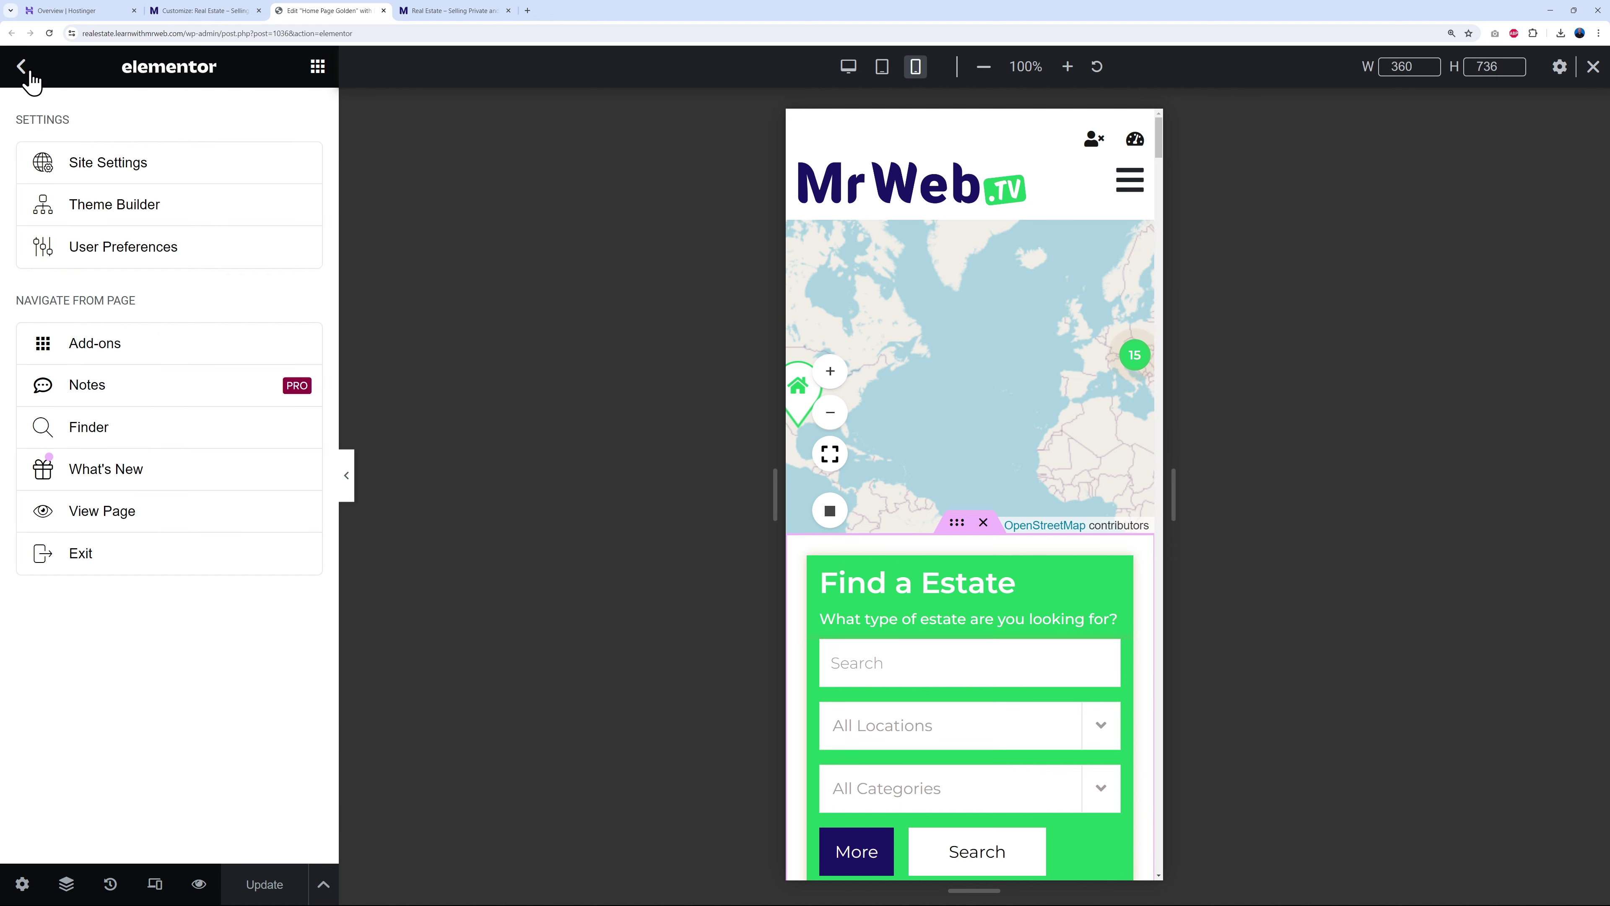
{"action": "left_click", "coordinate": [150, 566]}
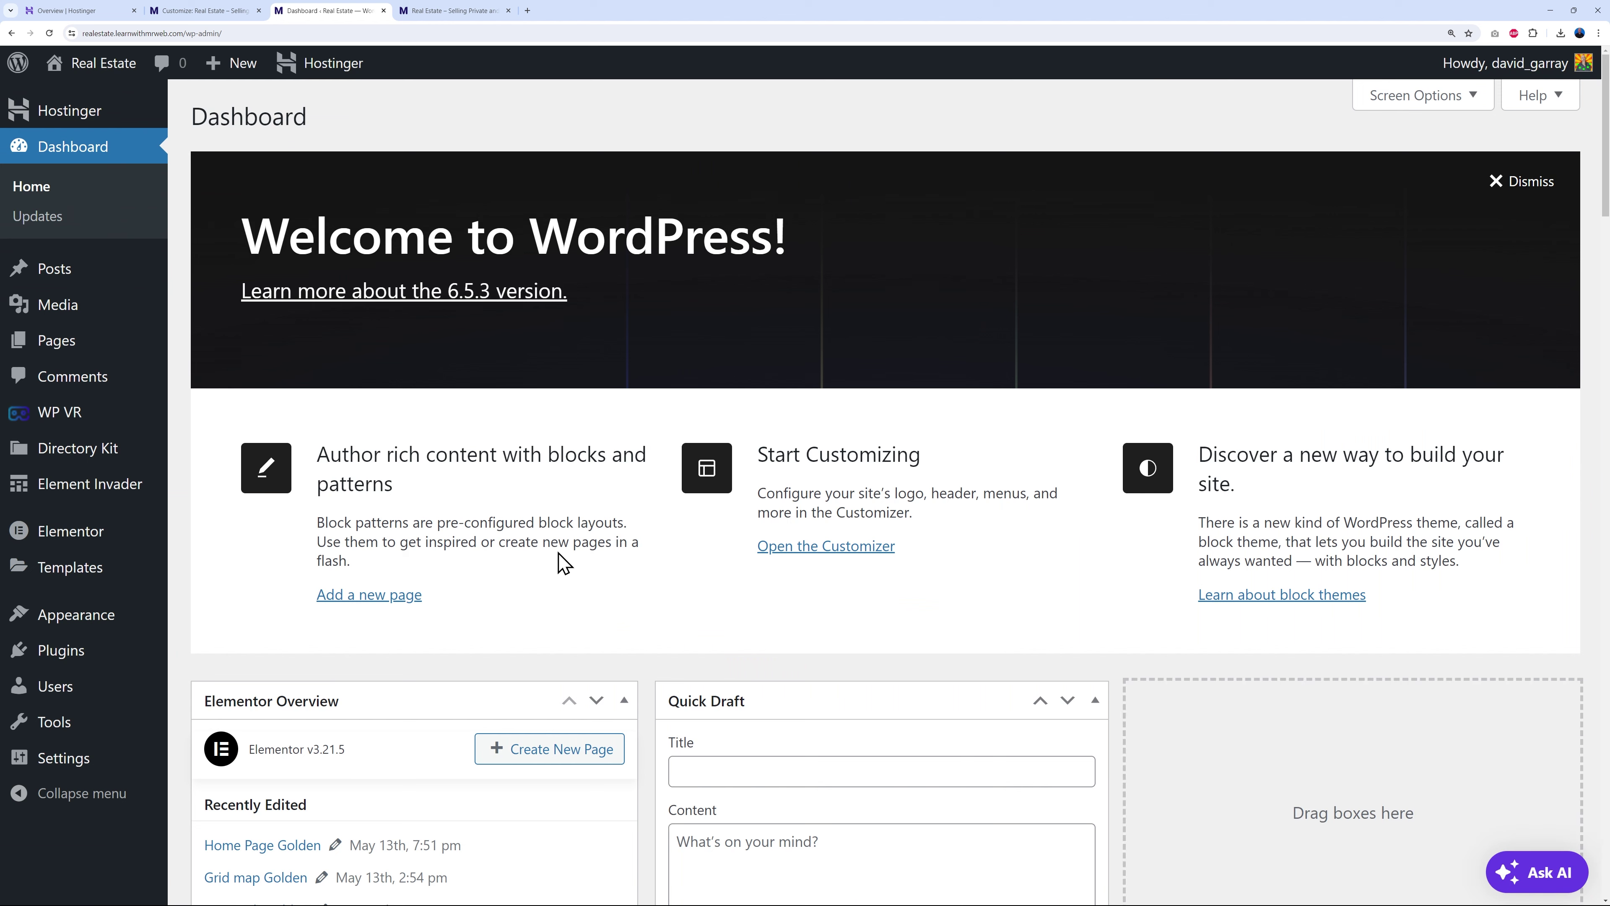
{"action": "left_click", "coordinate": [441, 11]}
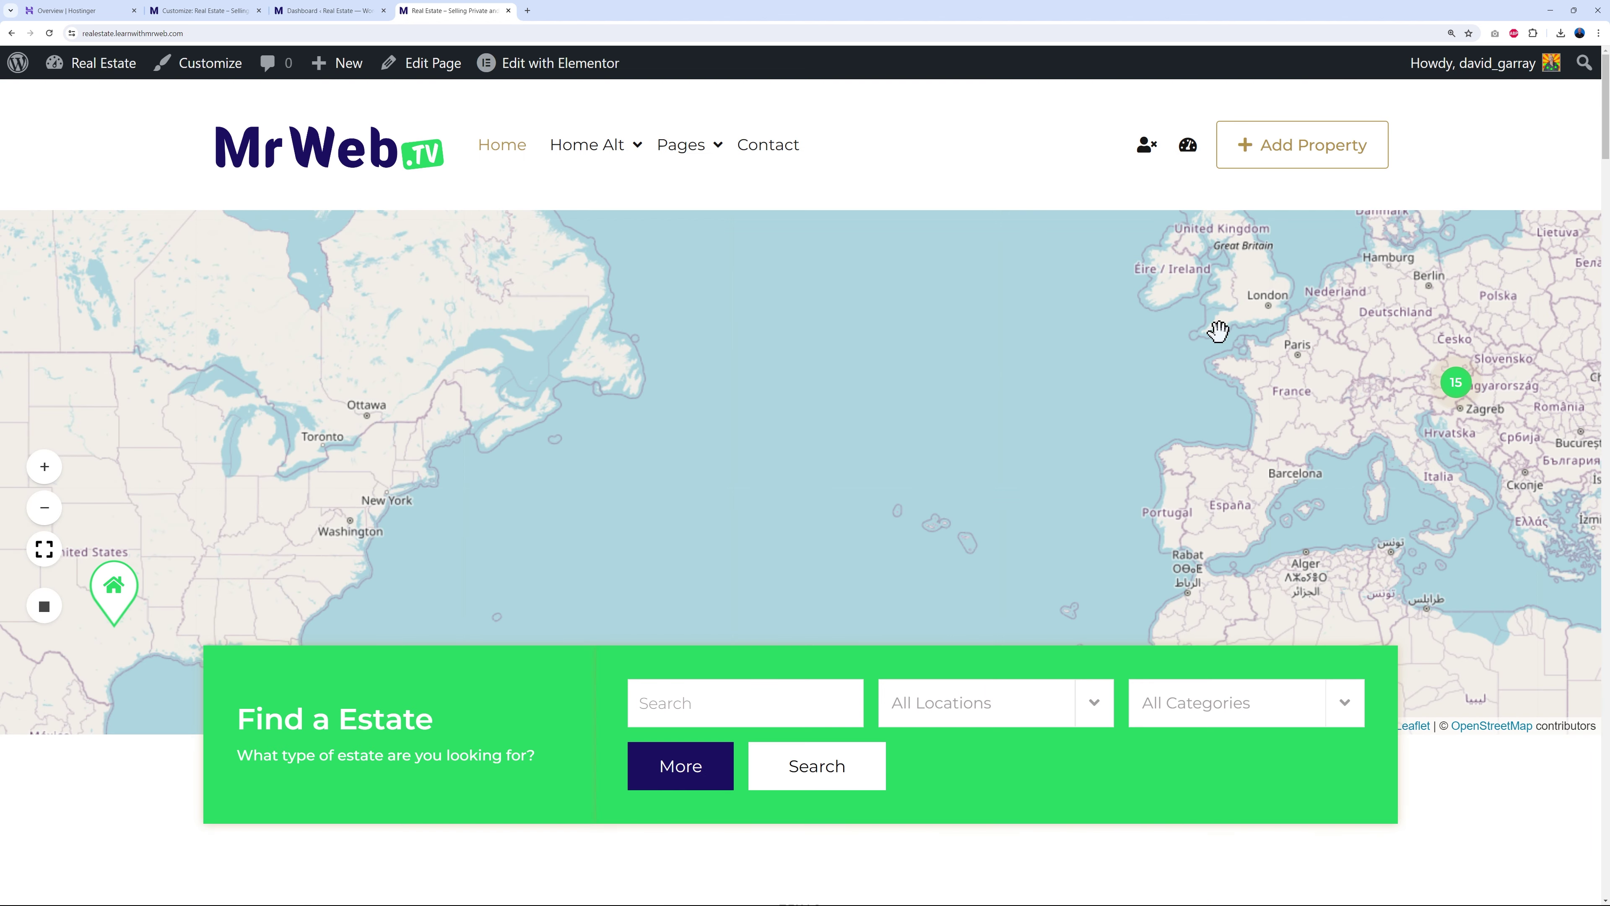
{"action": "left_click", "coordinate": [785, 152]}
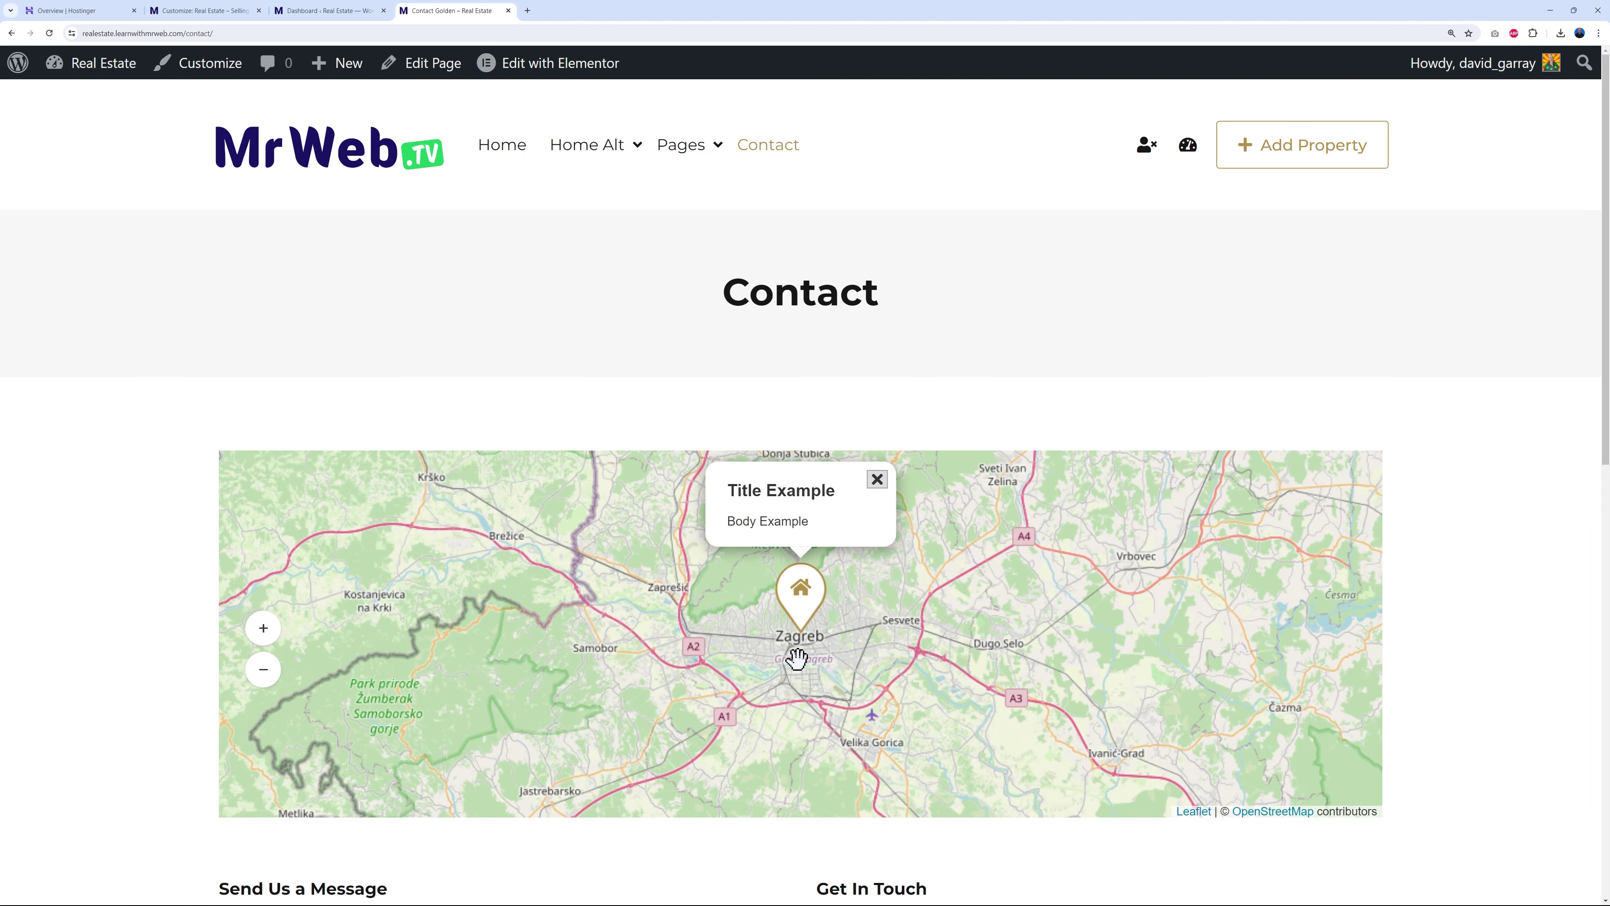
{"action": "scroll", "coordinate": [1513, 563], "scroll_direction": "down", "scroll_amount": 2}
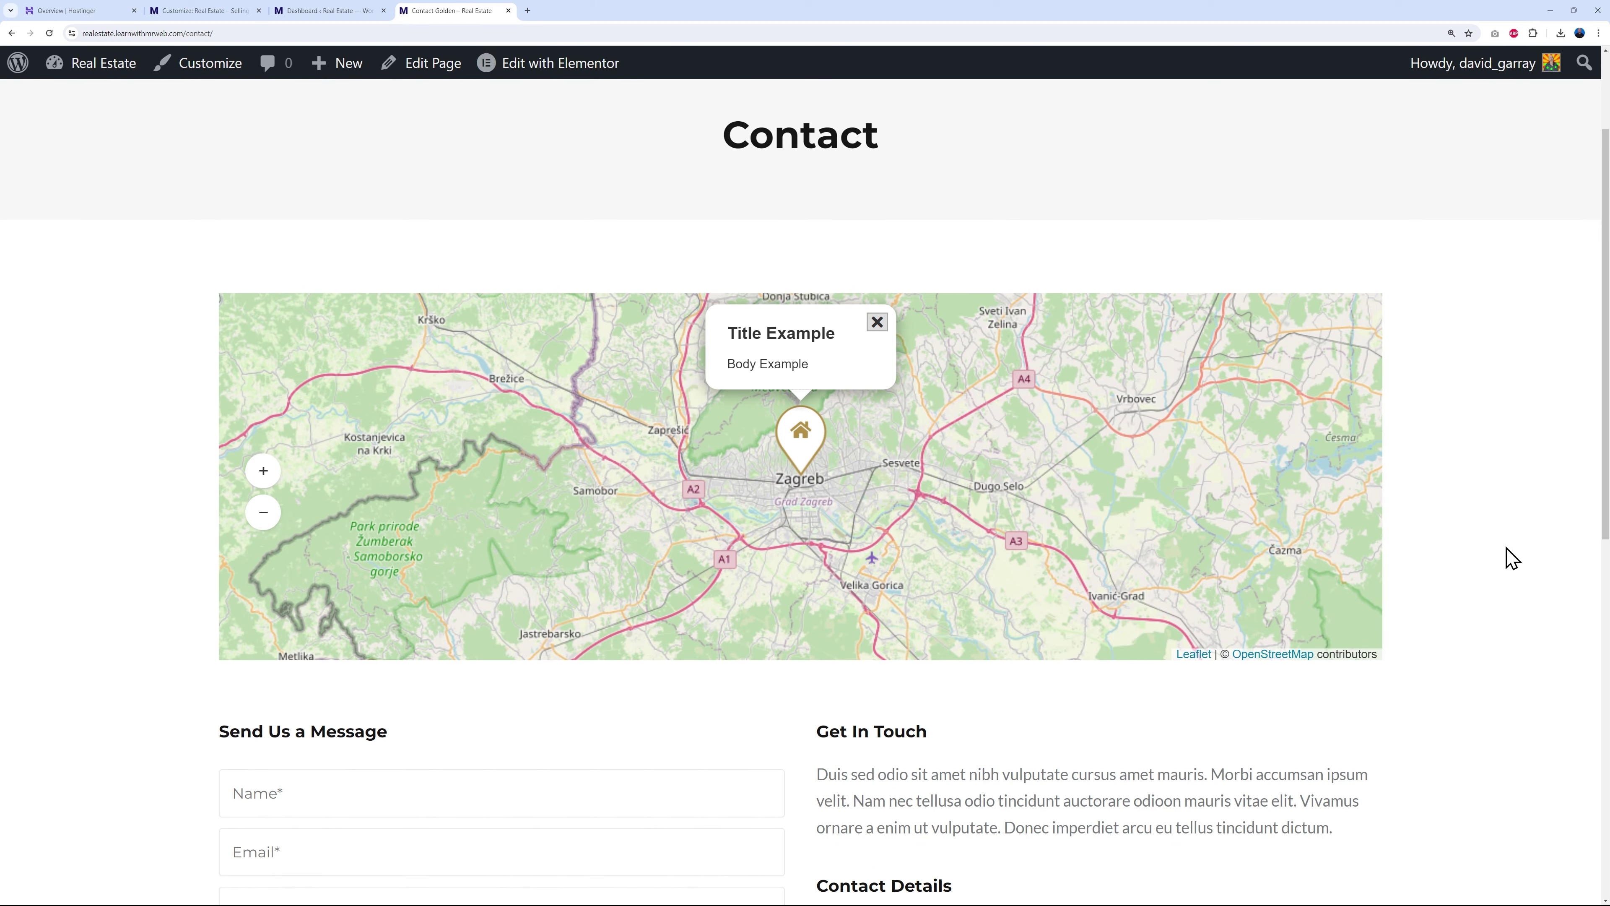
{"action": "scroll", "coordinate": [1513, 558], "scroll_direction": "down", "scroll_amount": 5}
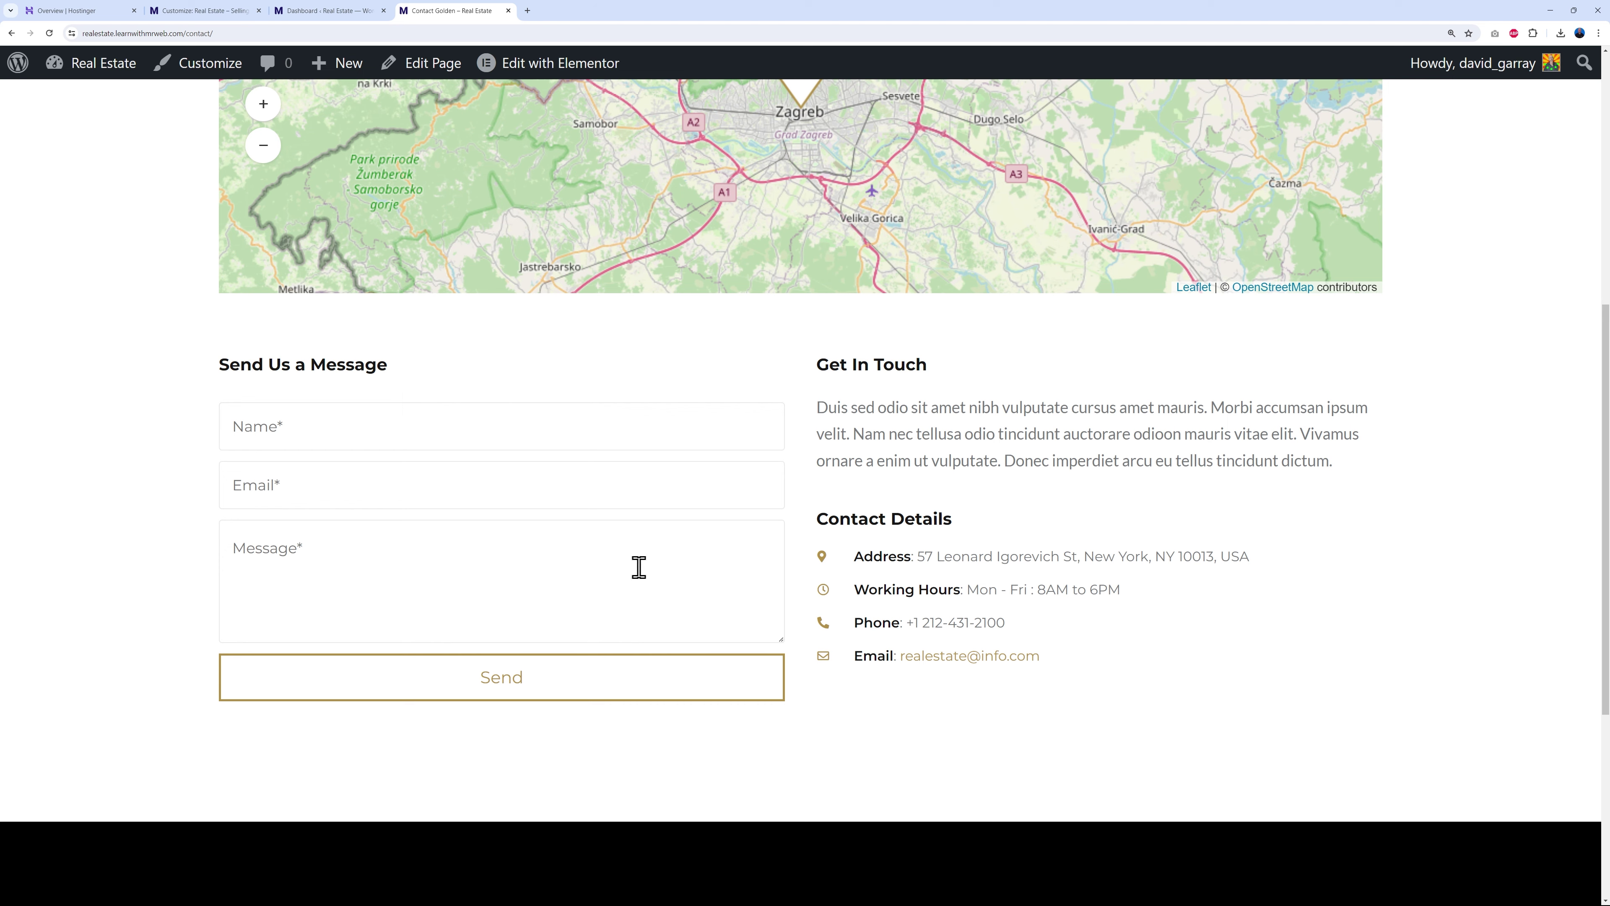
{"action": "scroll", "coordinate": [1421, 543], "scroll_direction": "up", "scroll_amount": 3}
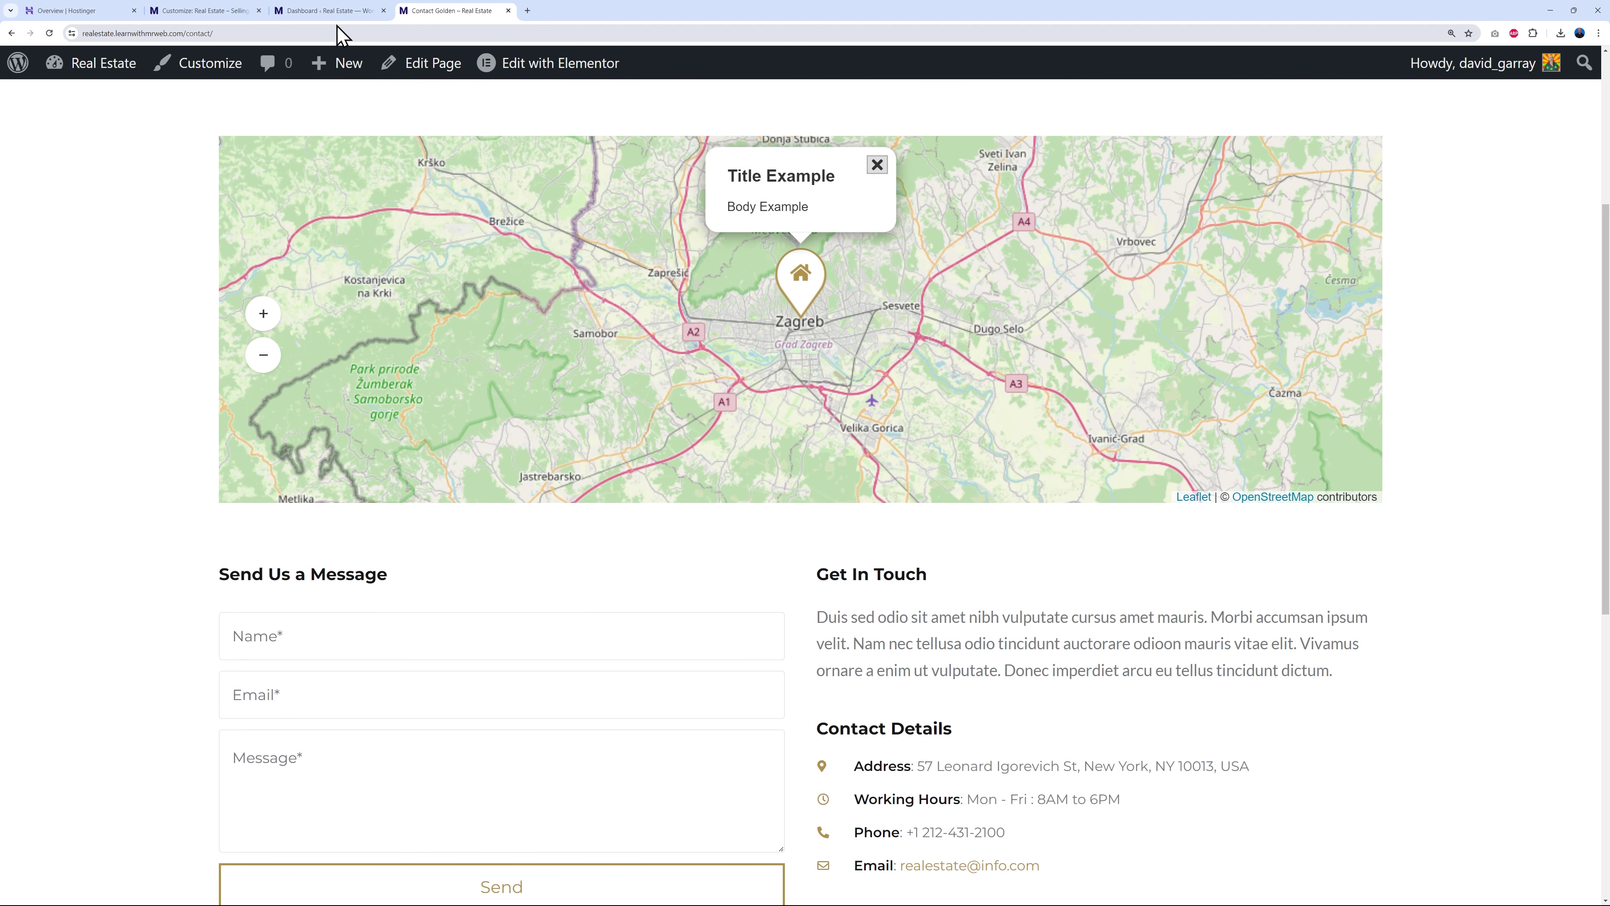
- From the dashboard's Pages list, edit Contact Golden with Elementor
{"action": "left_click", "coordinate": [304, 13]}
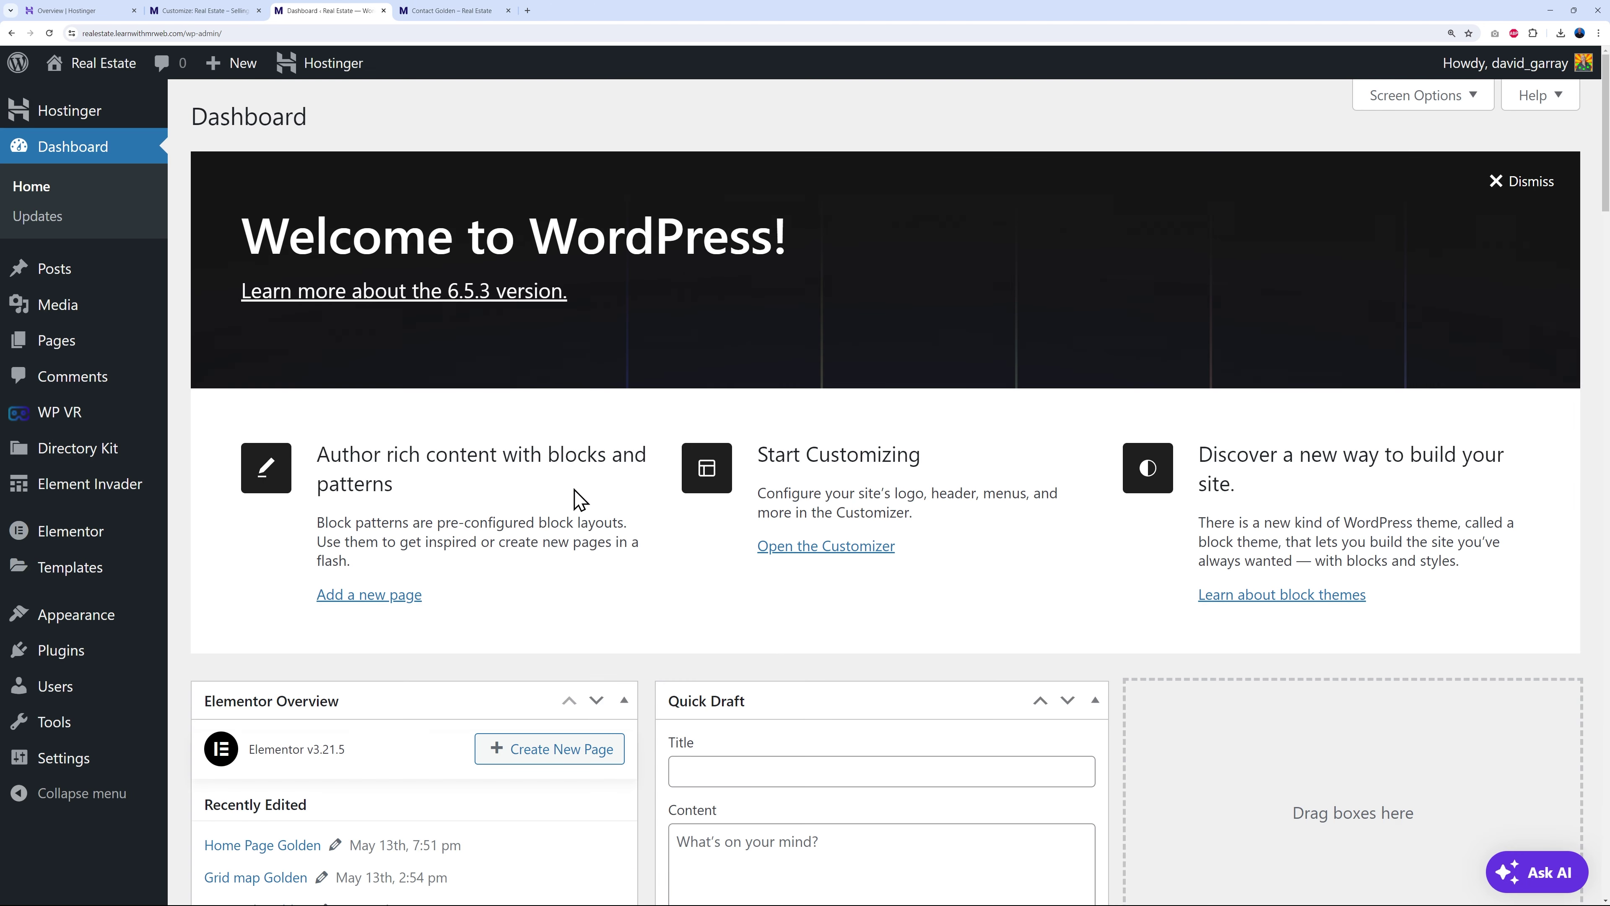
{"action": "left_click", "coordinate": [57, 345]}
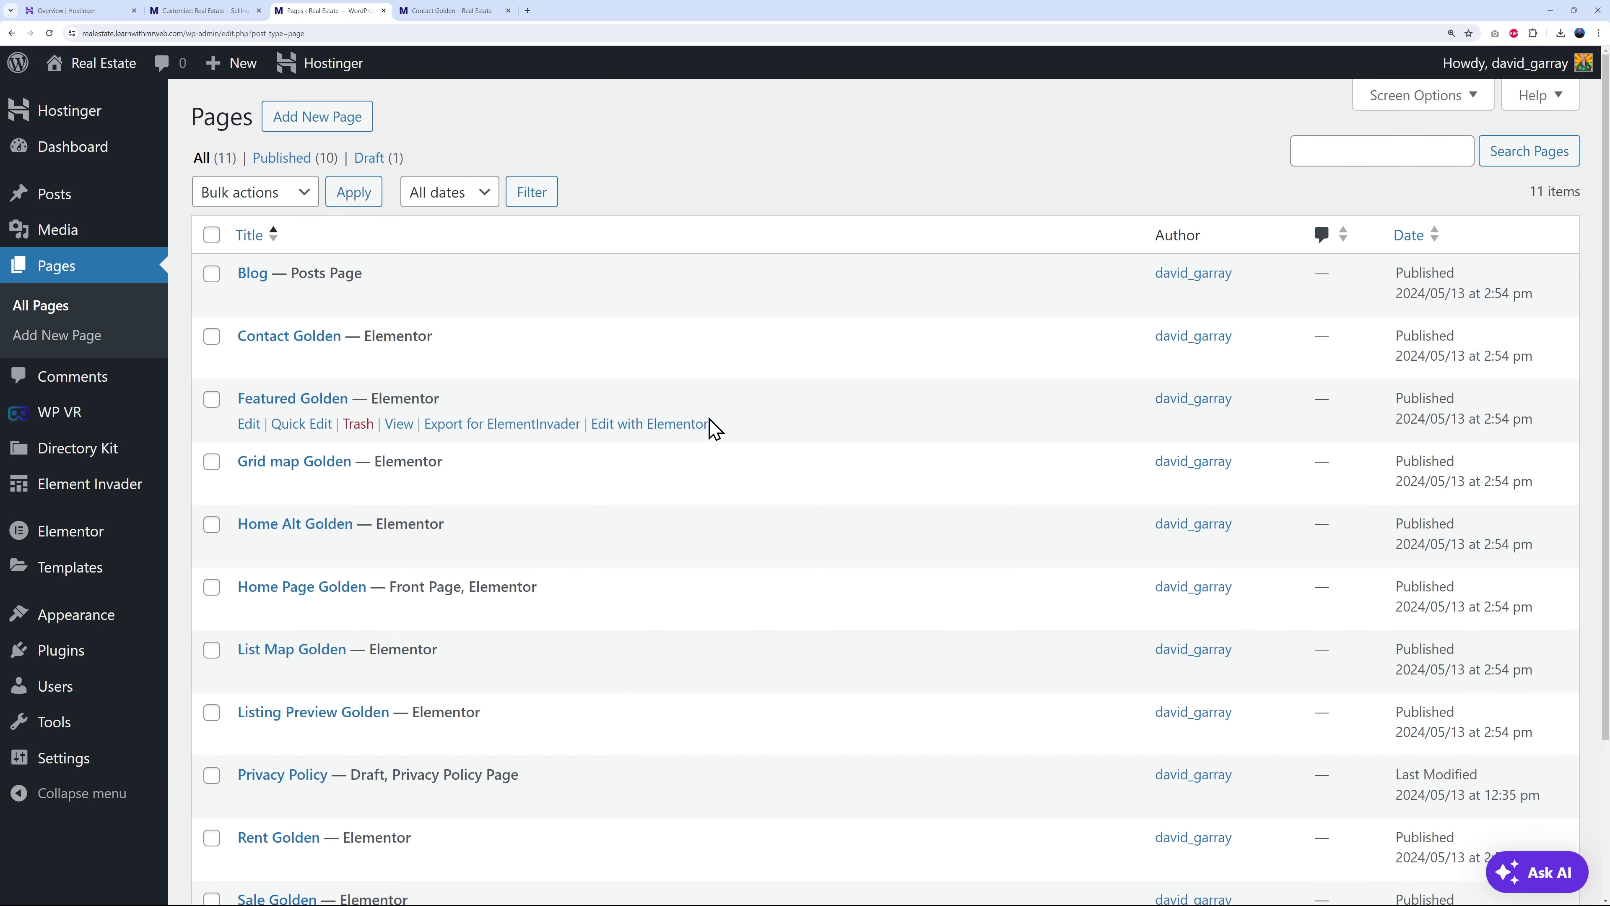
{"action": "scroll", "coordinate": [714, 429], "scroll_direction": "down", "scroll_amount": 2}
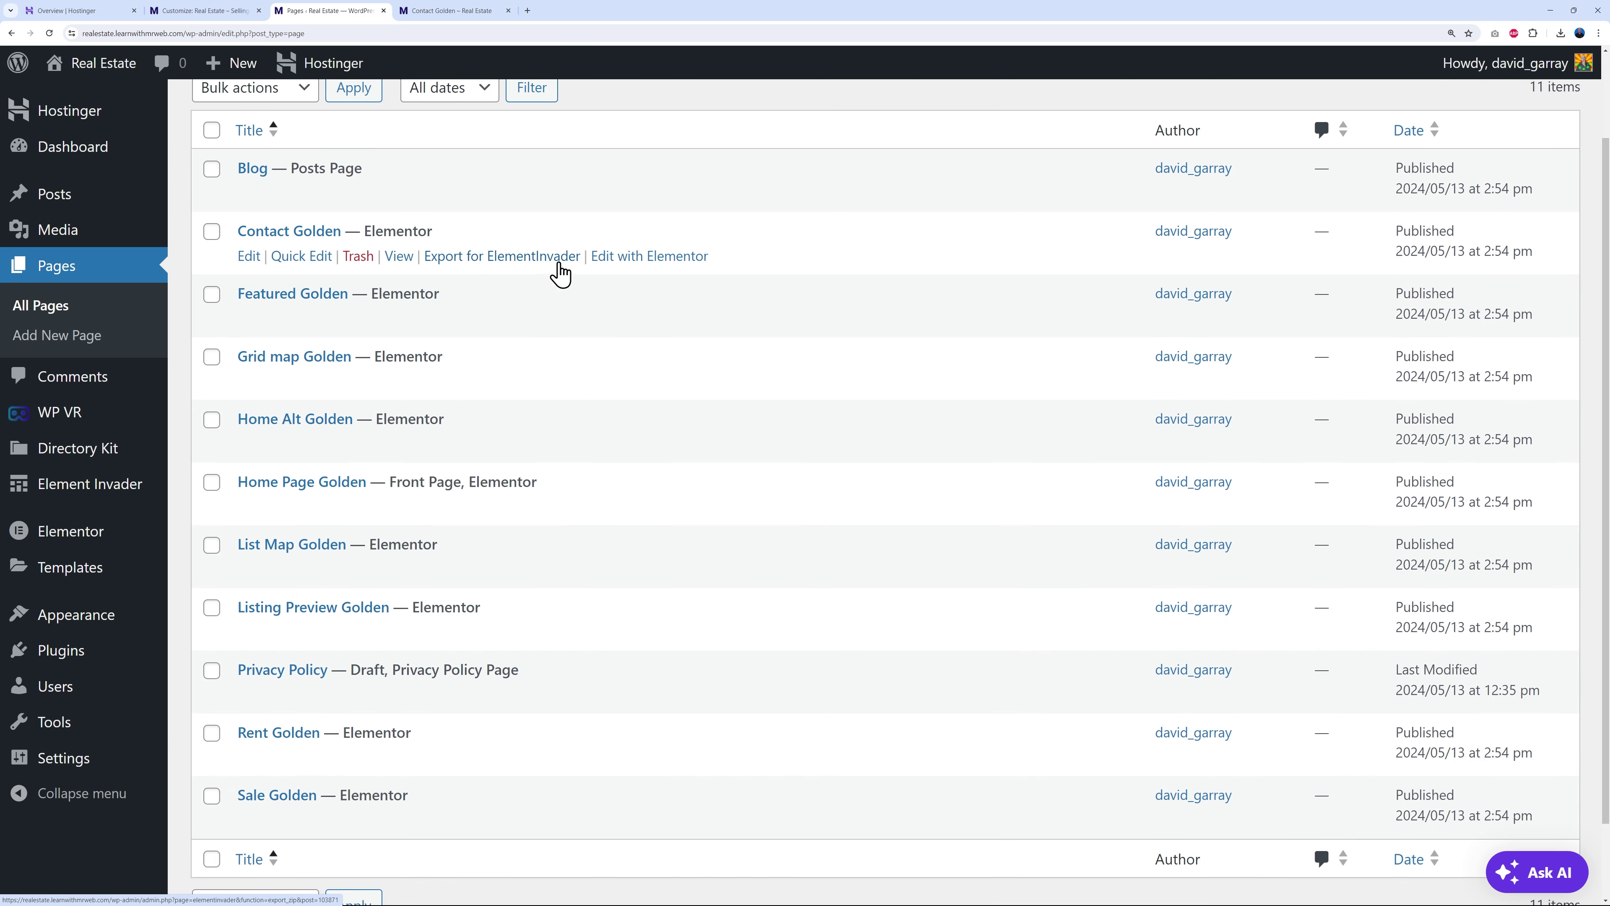
{"action": "left_click", "coordinate": [624, 259]}
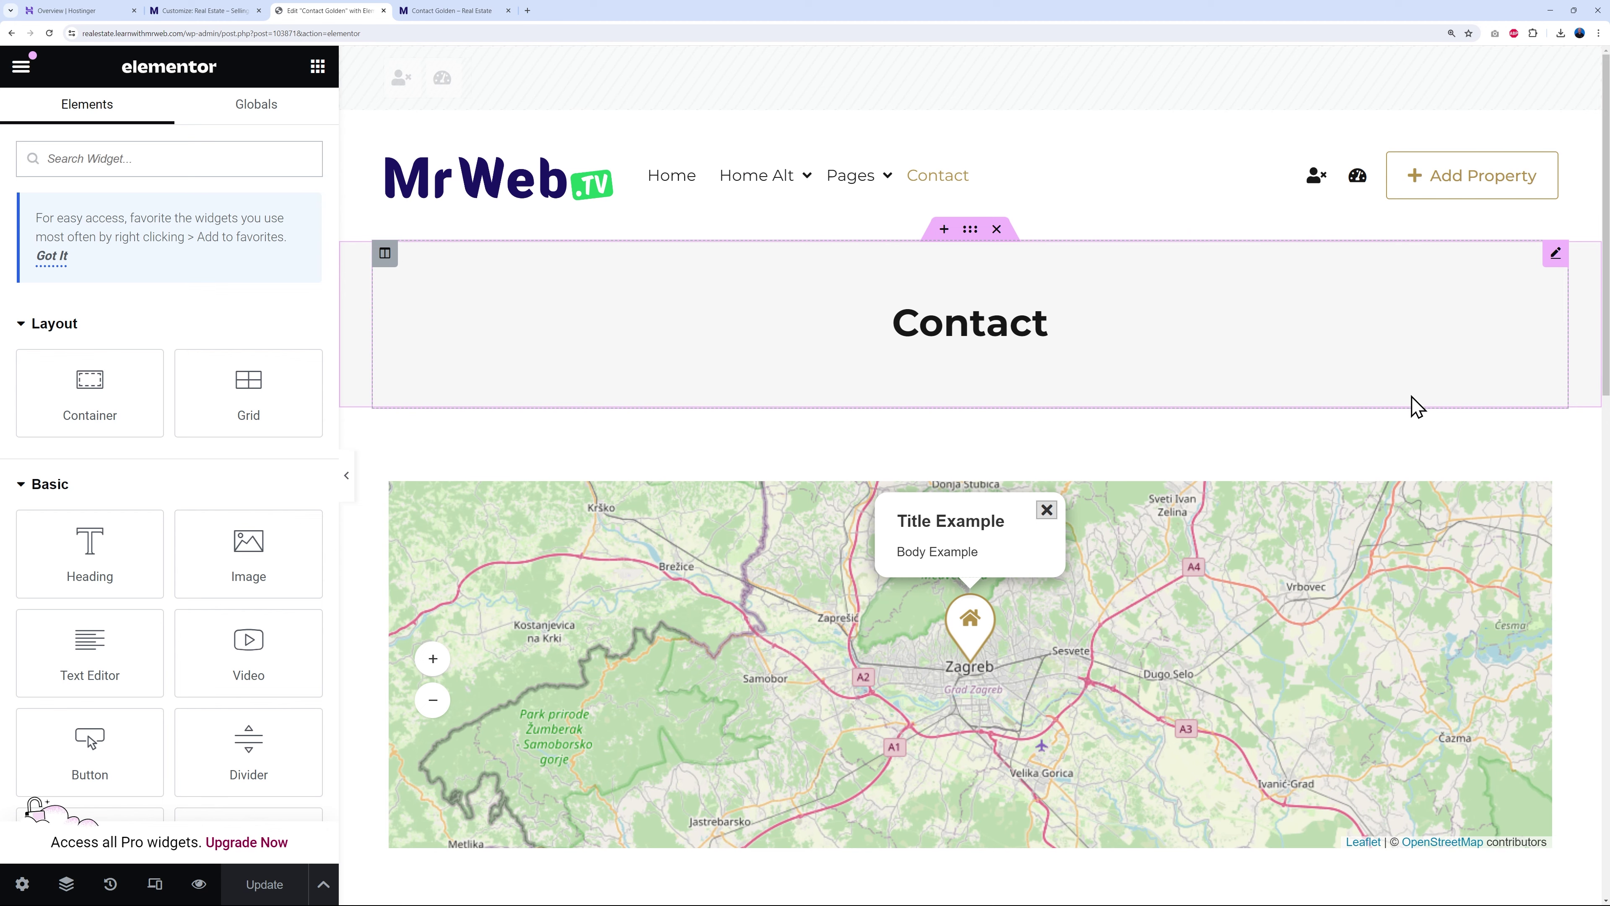
- Open the Eli Map widget settings and dismiss the Elementor AI popup
{"action": "left_click", "coordinate": [1540, 501]}
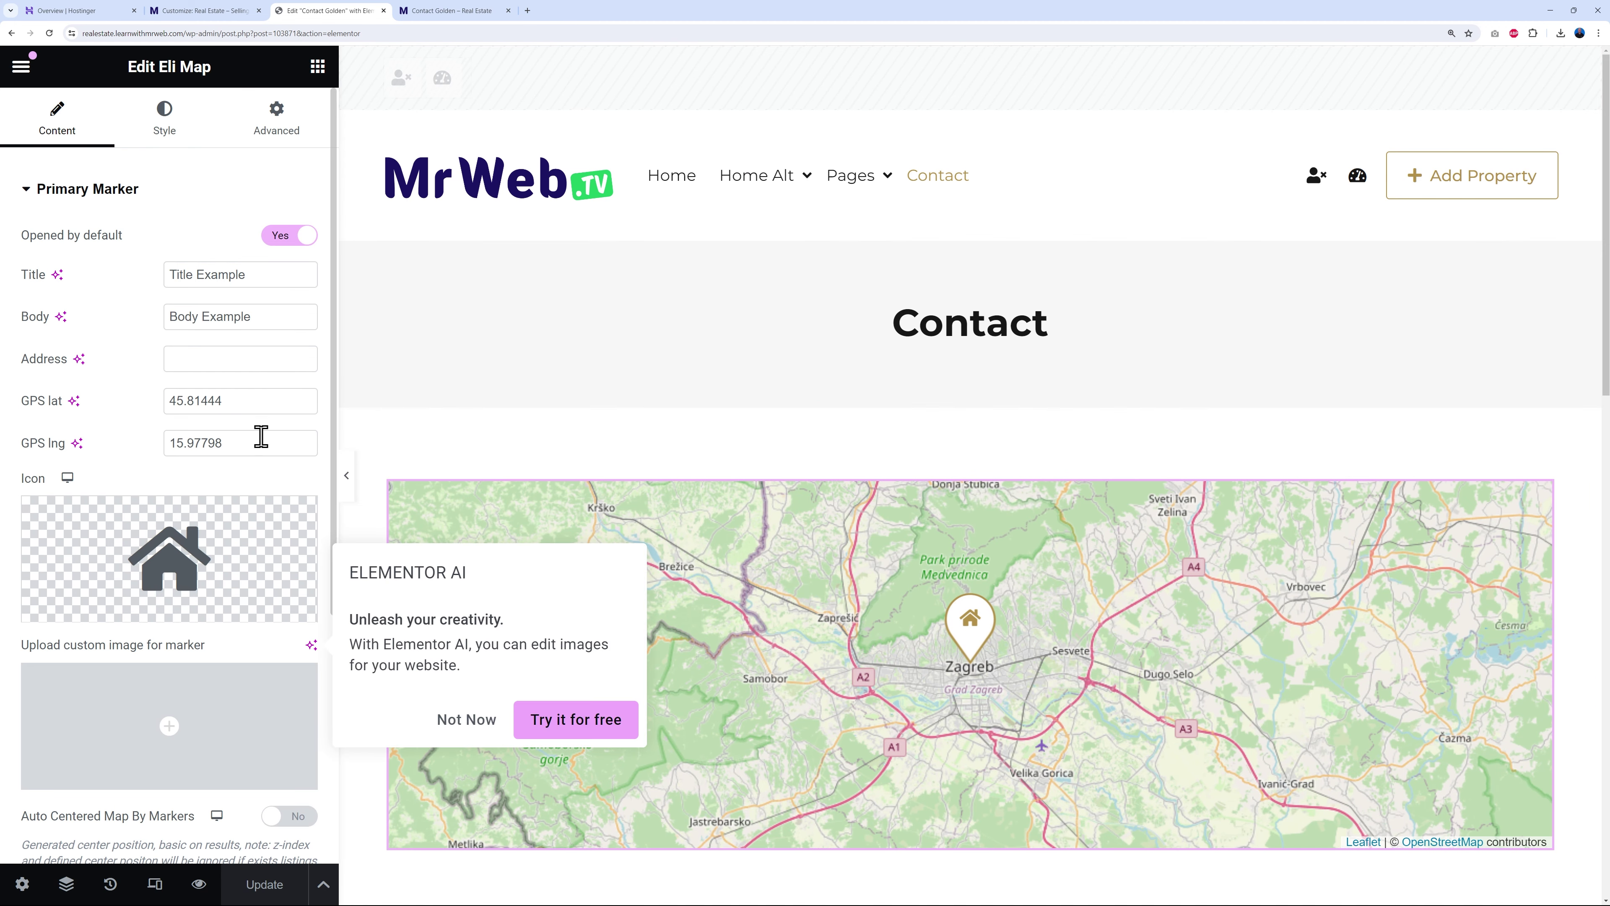
{"action": "left_click", "coordinate": [235, 401]}
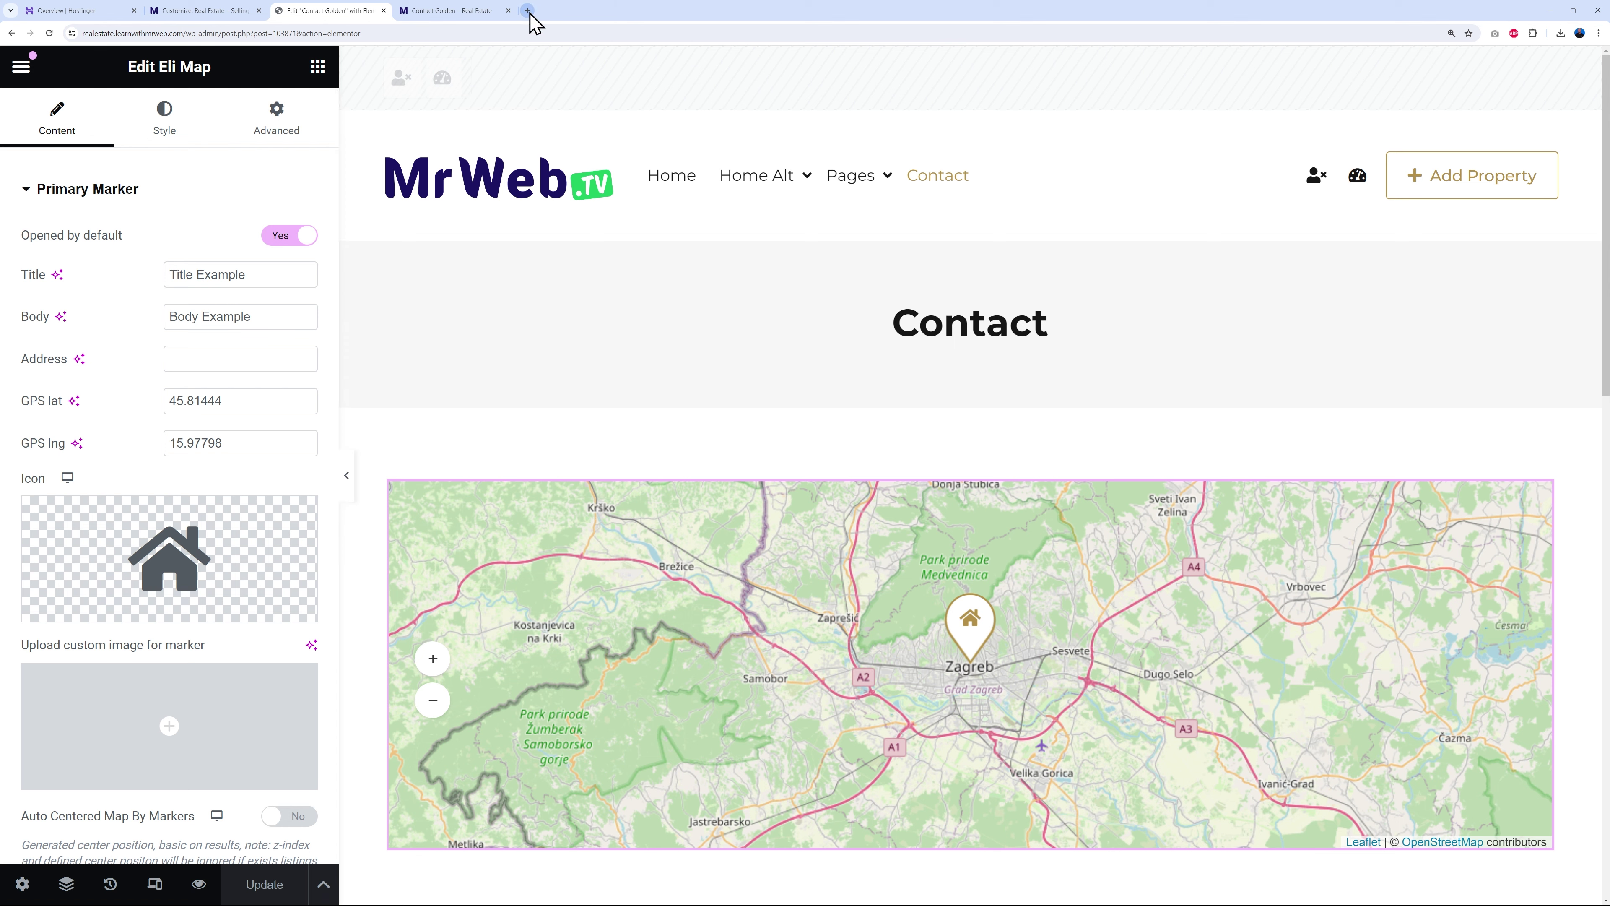
{"action": "left_click", "coordinate": [527, 10]}
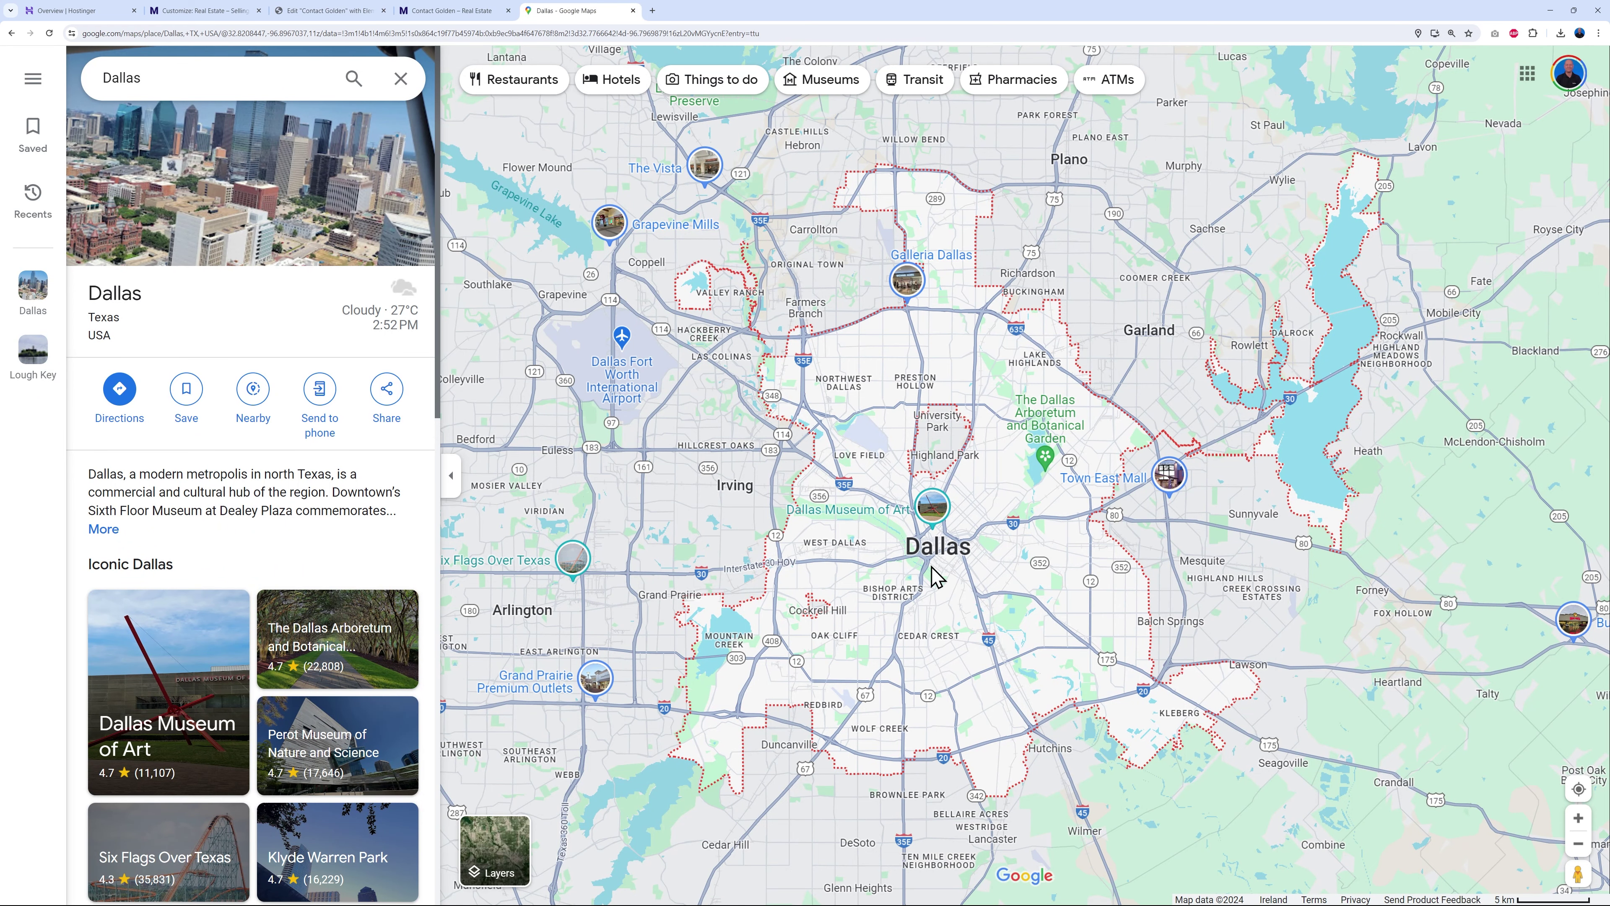
- Drop a Google Maps pin on Cherrywood Ave, Dallas, and show its coordinates 32.826883, -96.828304
{"action": "scroll", "coordinate": [932, 574], "scroll_direction": "up", "scroll_amount": 5}
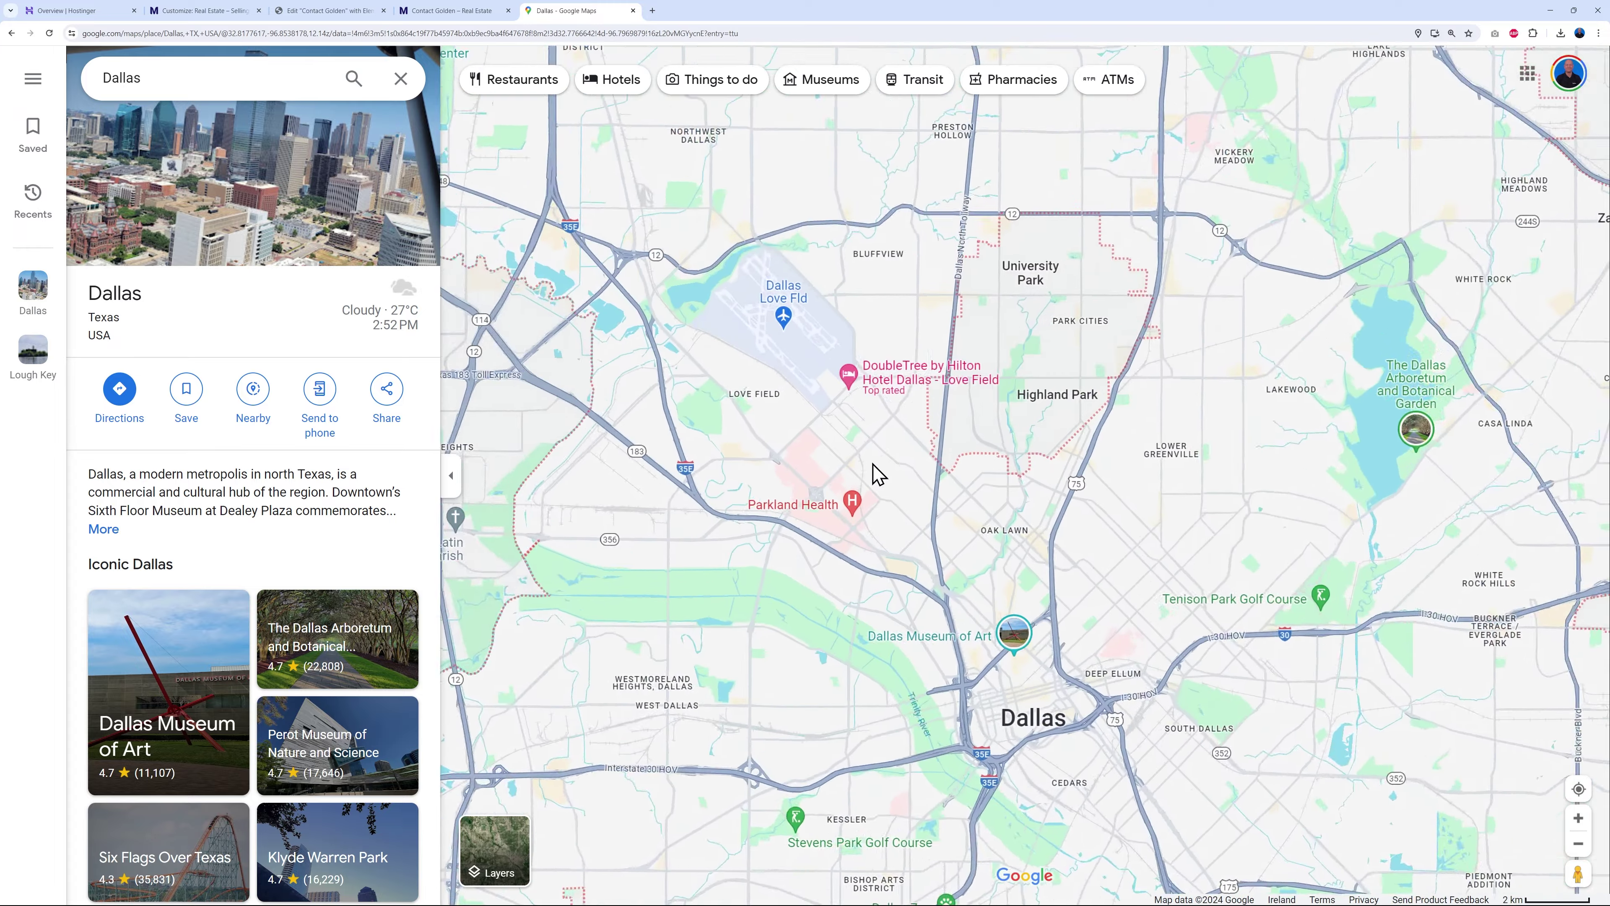
{"action": "scroll", "coordinate": [874, 473], "scroll_direction": "up", "scroll_amount": 10}
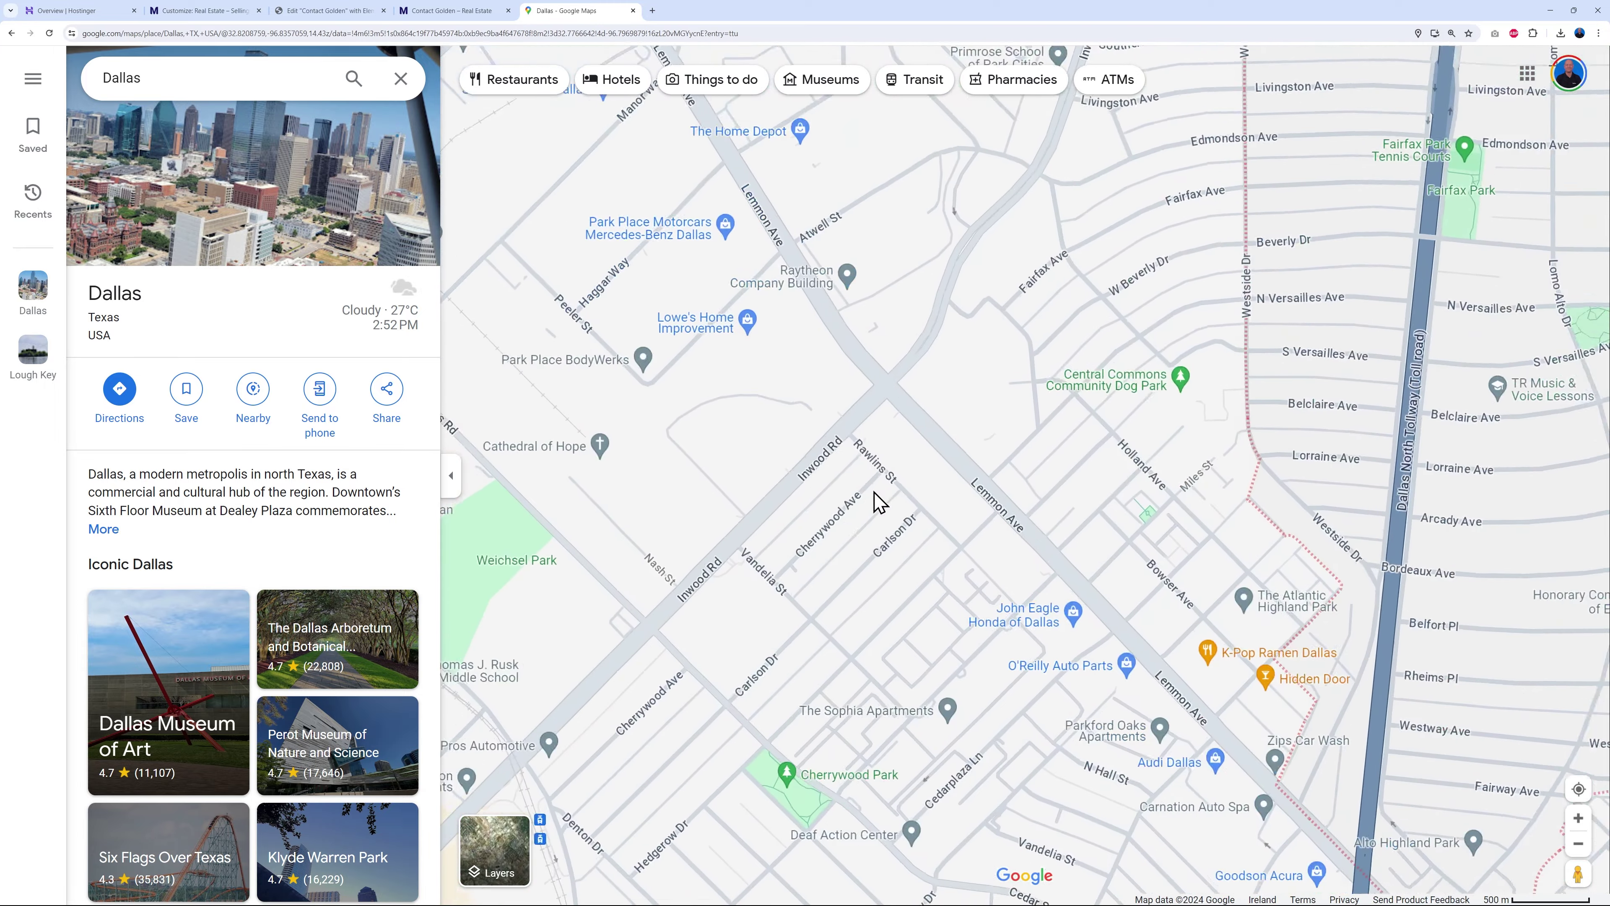
{"action": "scroll", "coordinate": [874, 501], "scroll_direction": "up", "scroll_amount": 10}
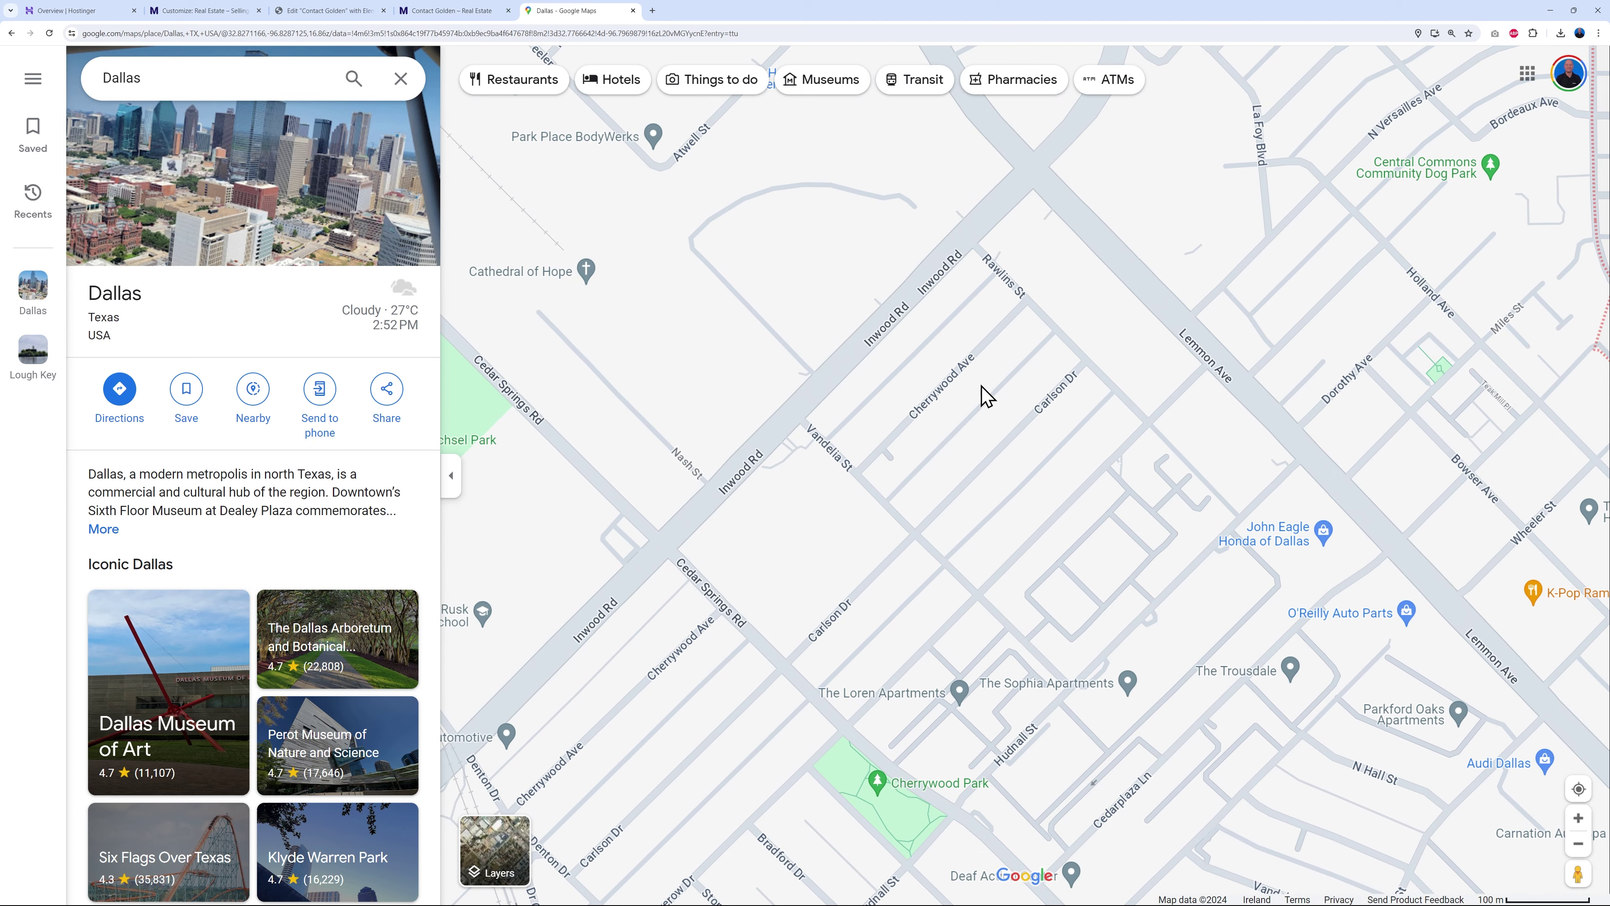
{"action": "left_click", "coordinate": [886, 447]}
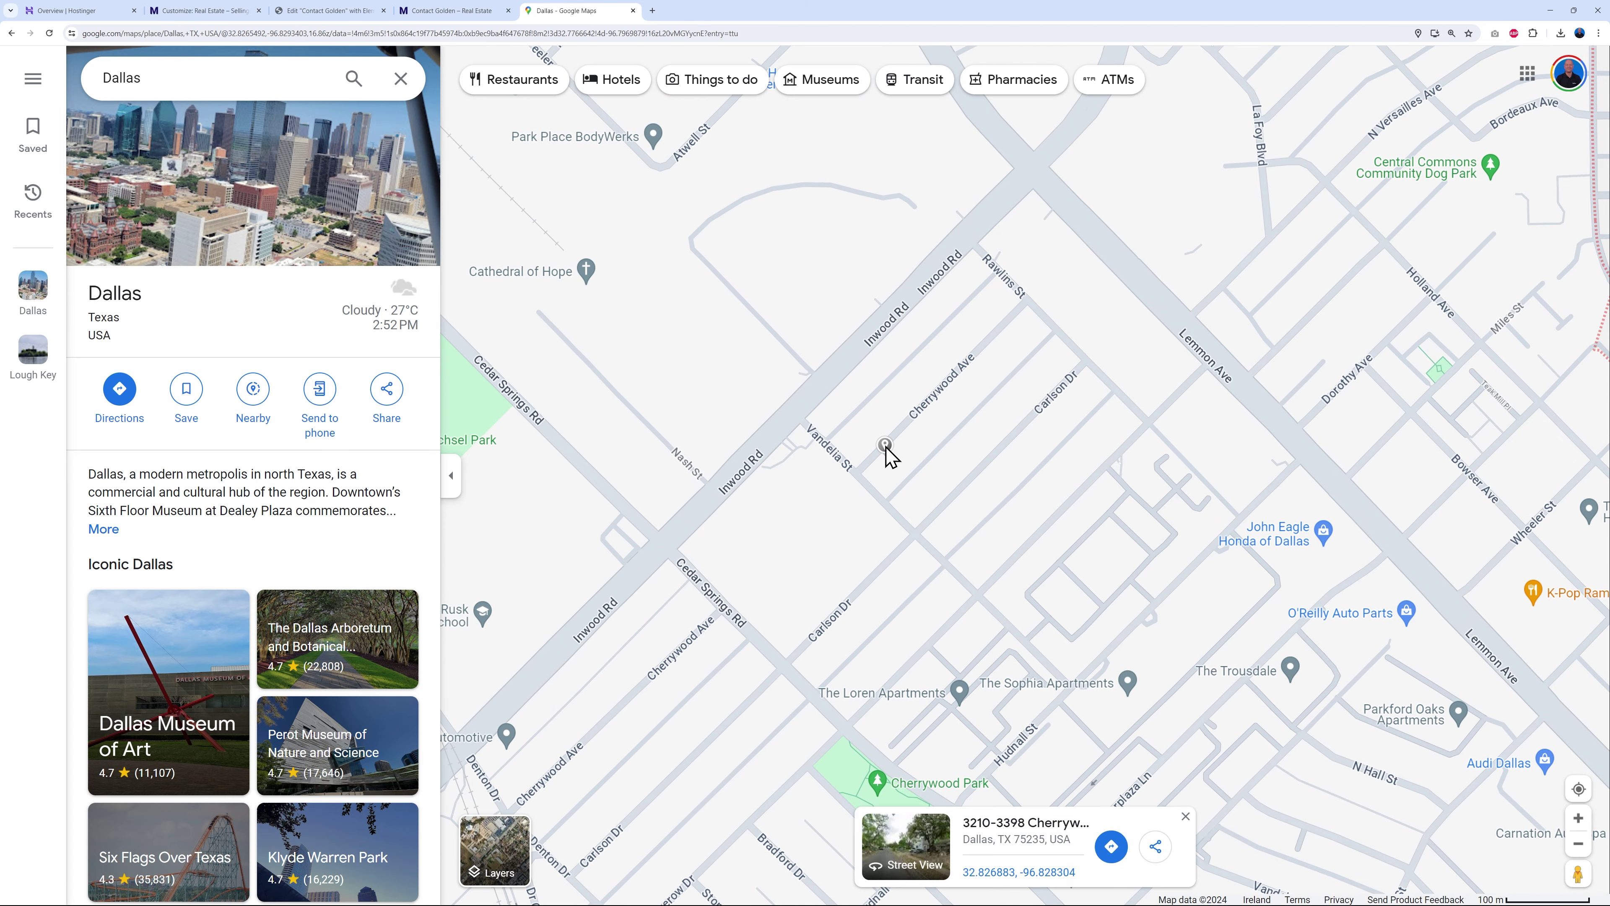
{"action": "left_click", "coordinate": [1157, 850]}
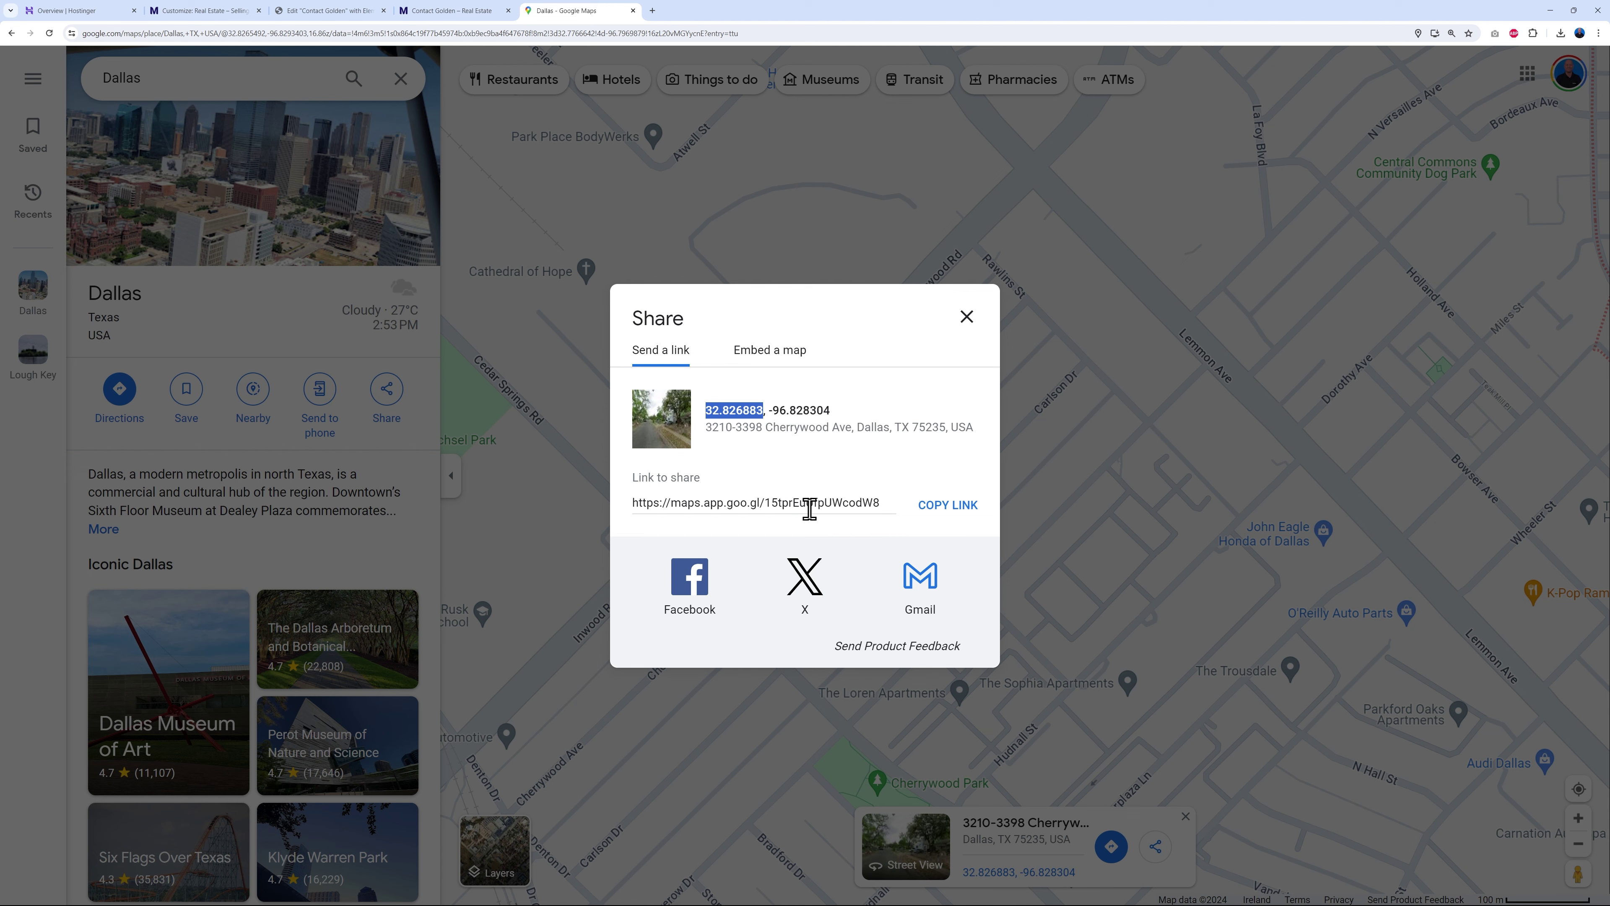
- Replace the marker's GPS lat and lng with 32.826883 and -96.828304
{"action": "left_click", "coordinate": [330, 10]}
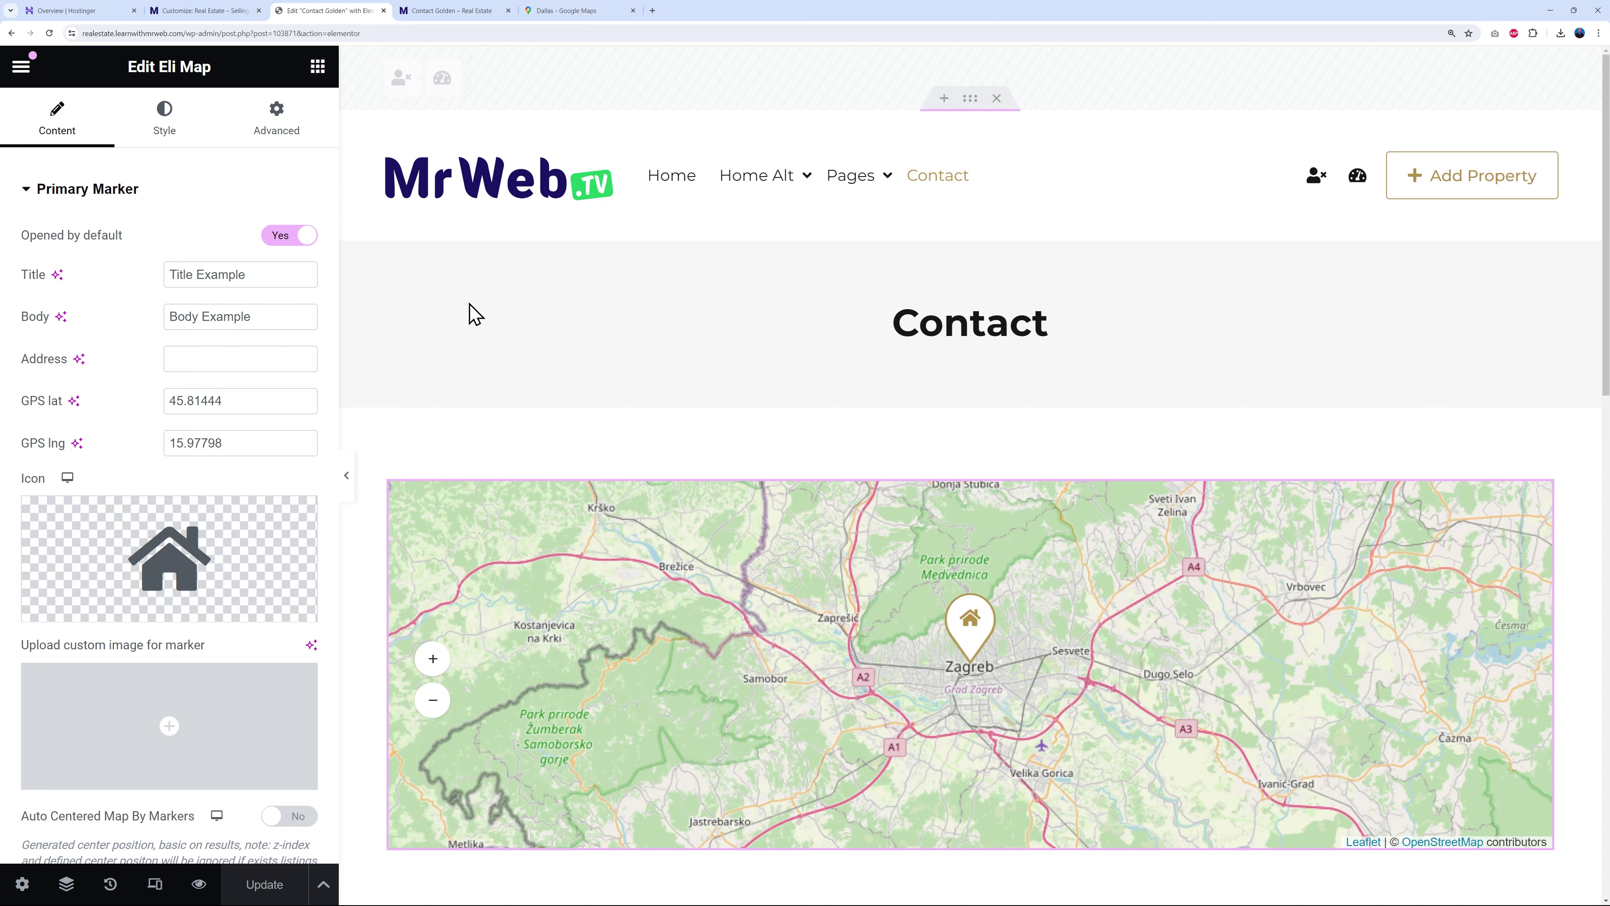
{"action": "left_click_drag", "start_coordinate": [248, 400], "coordinate": [141, 422]}
{"action": "type", "text": "32.826883"}
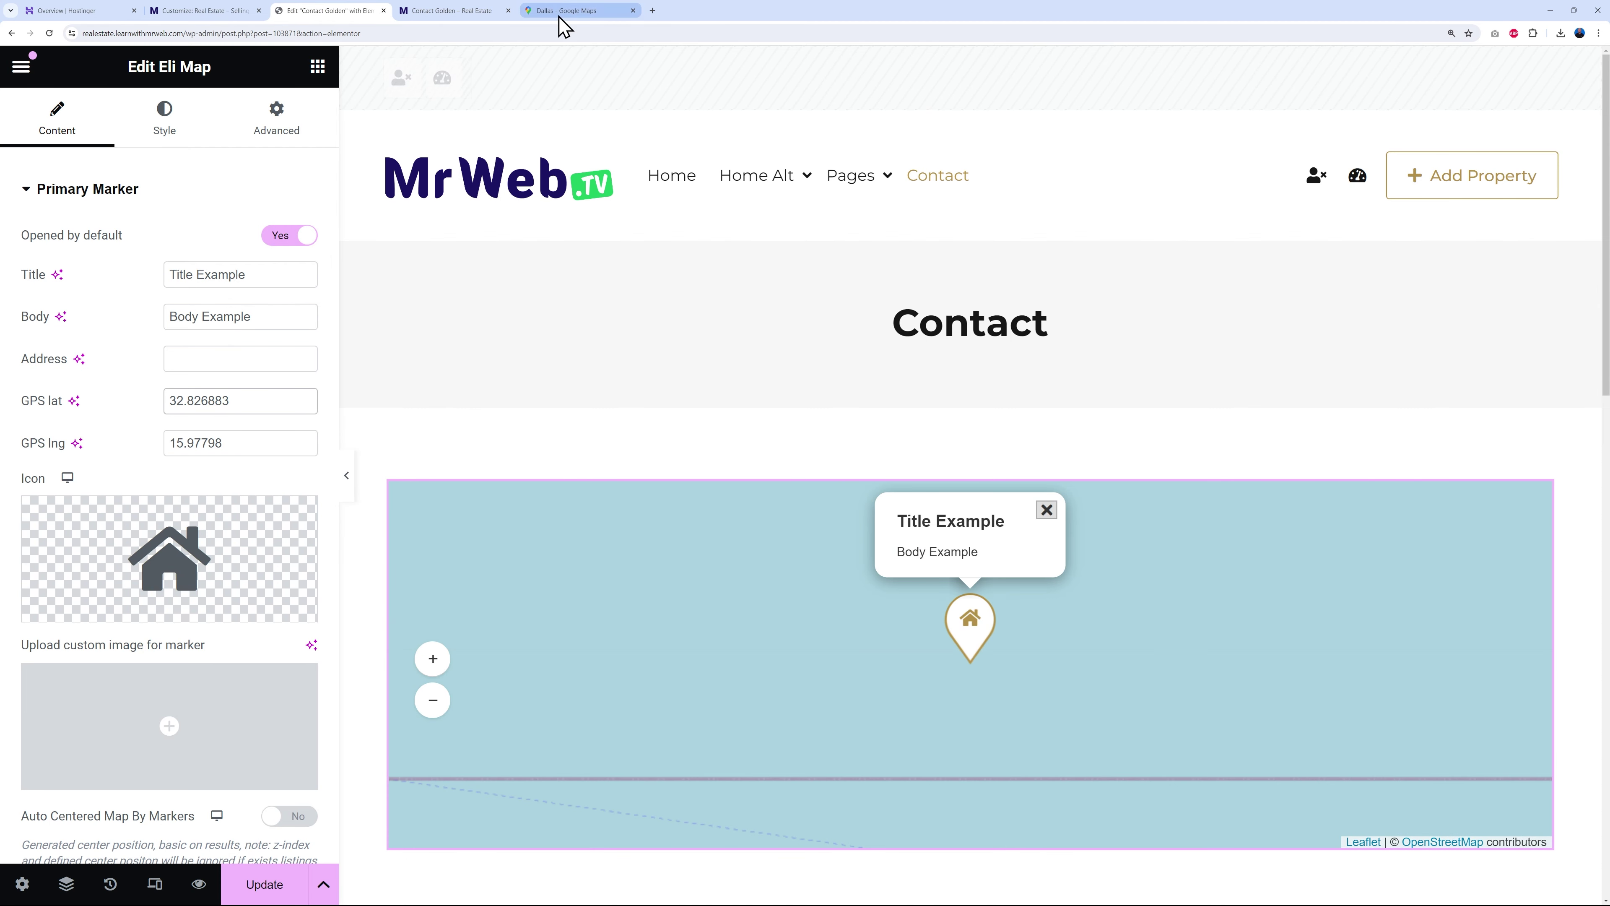
{"action": "left_click", "coordinate": [560, 11]}
{"action": "left_click_drag", "start_coordinate": [770, 411], "coordinate": [807, 409]}
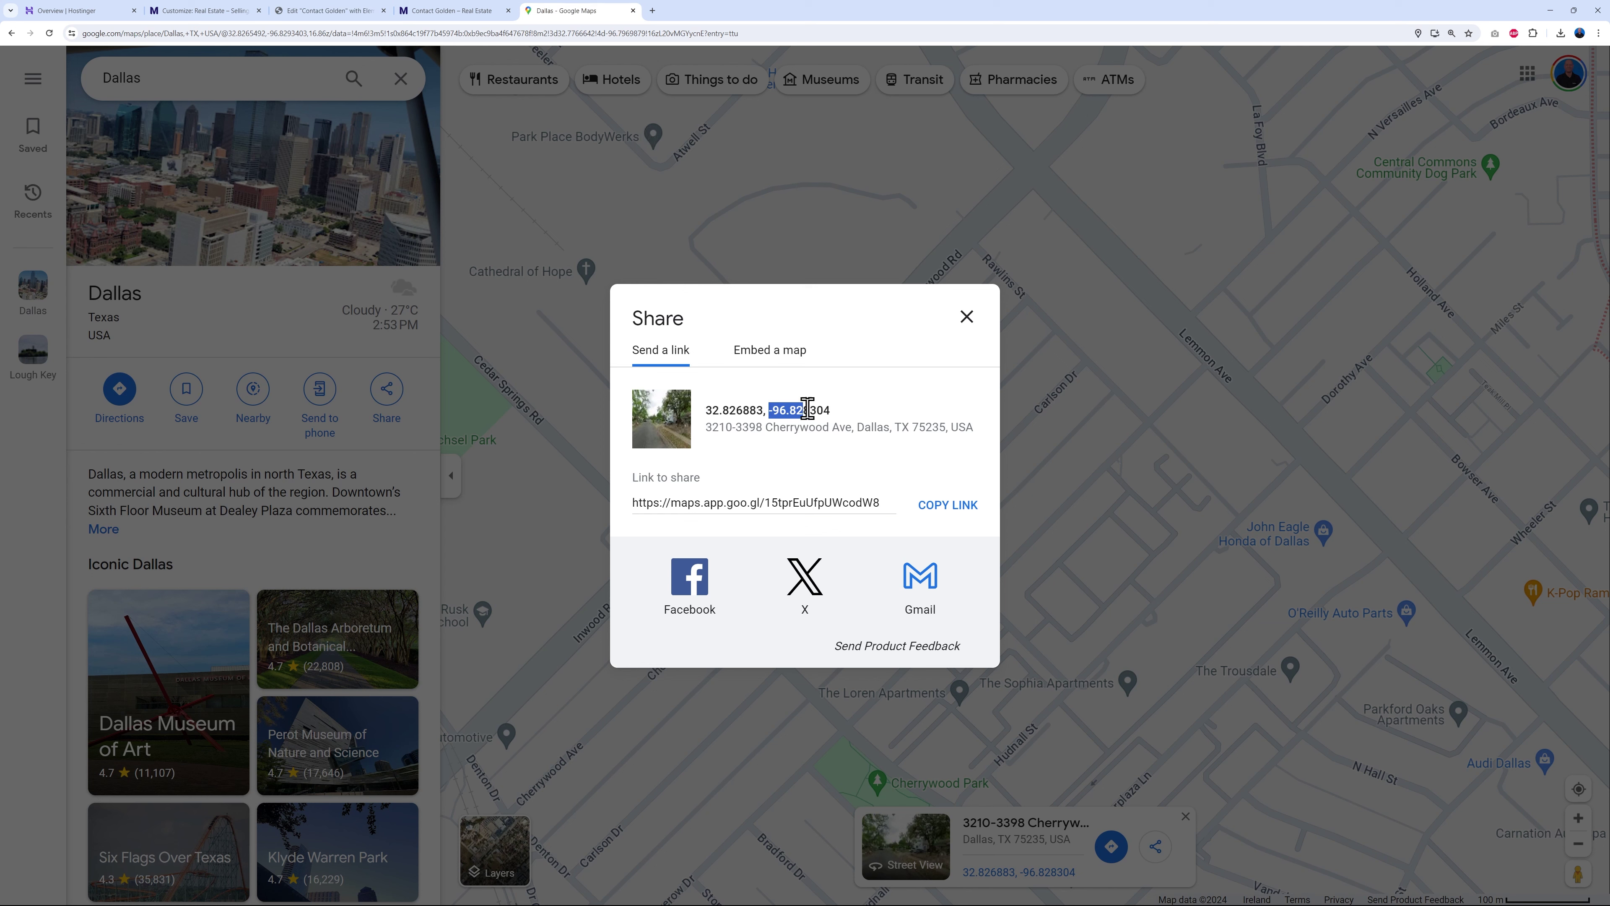
{"action": "key", "text": "ctrl+c"}
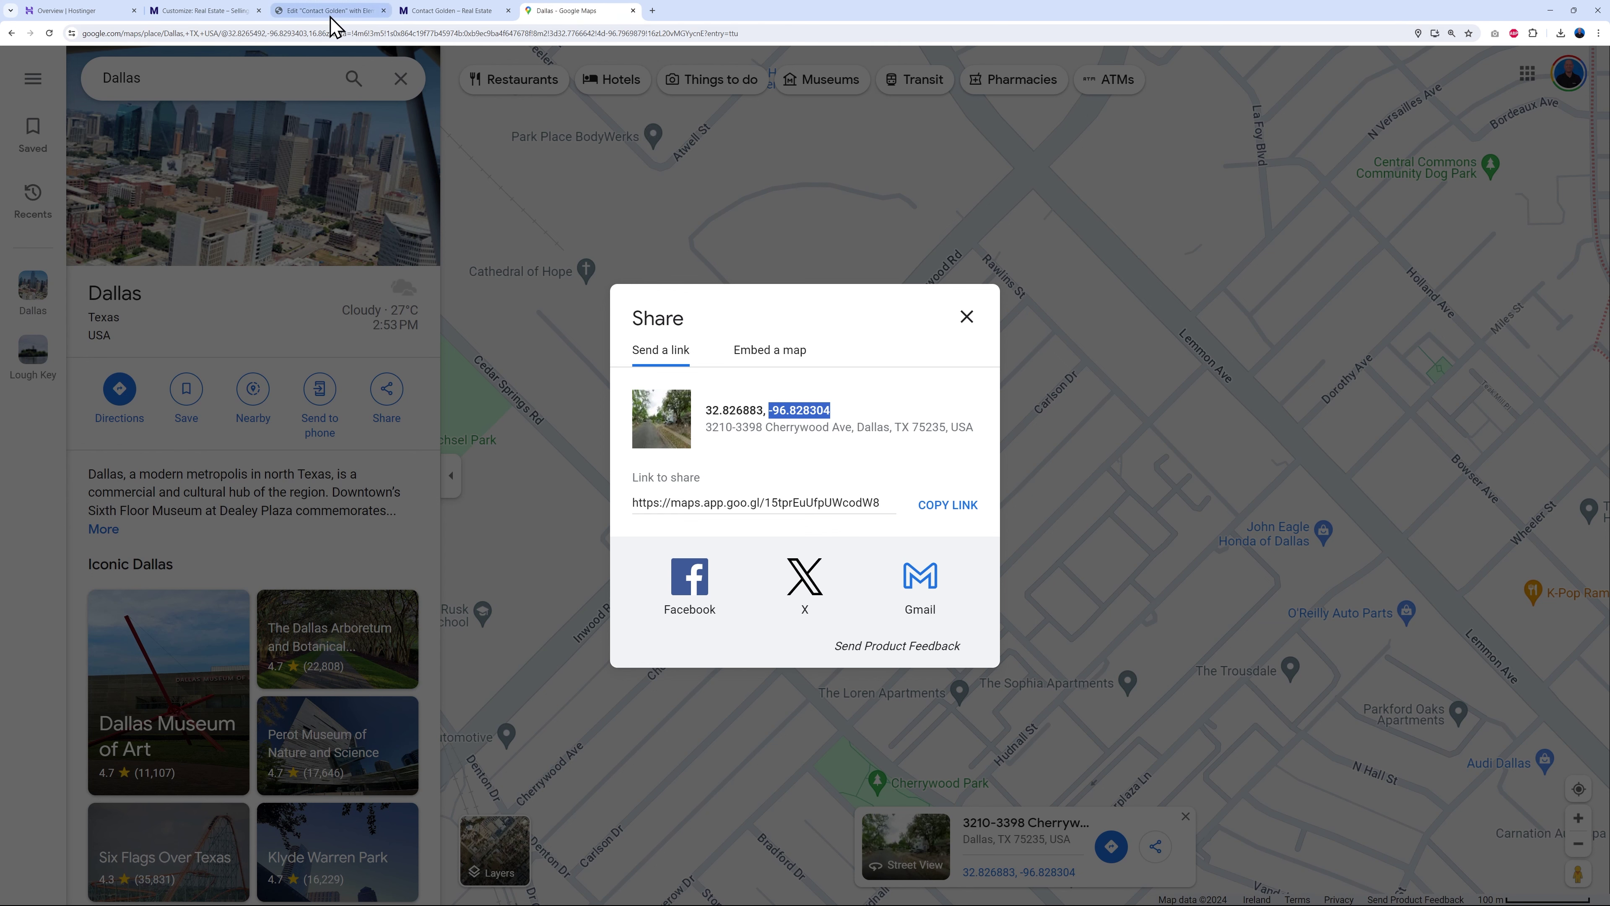
{"action": "left_click", "coordinate": [329, 11]}
{"action": "left_click_drag", "start_coordinate": [231, 444], "coordinate": [144, 452]}
{"action": "key", "text": "ctrl+v"}
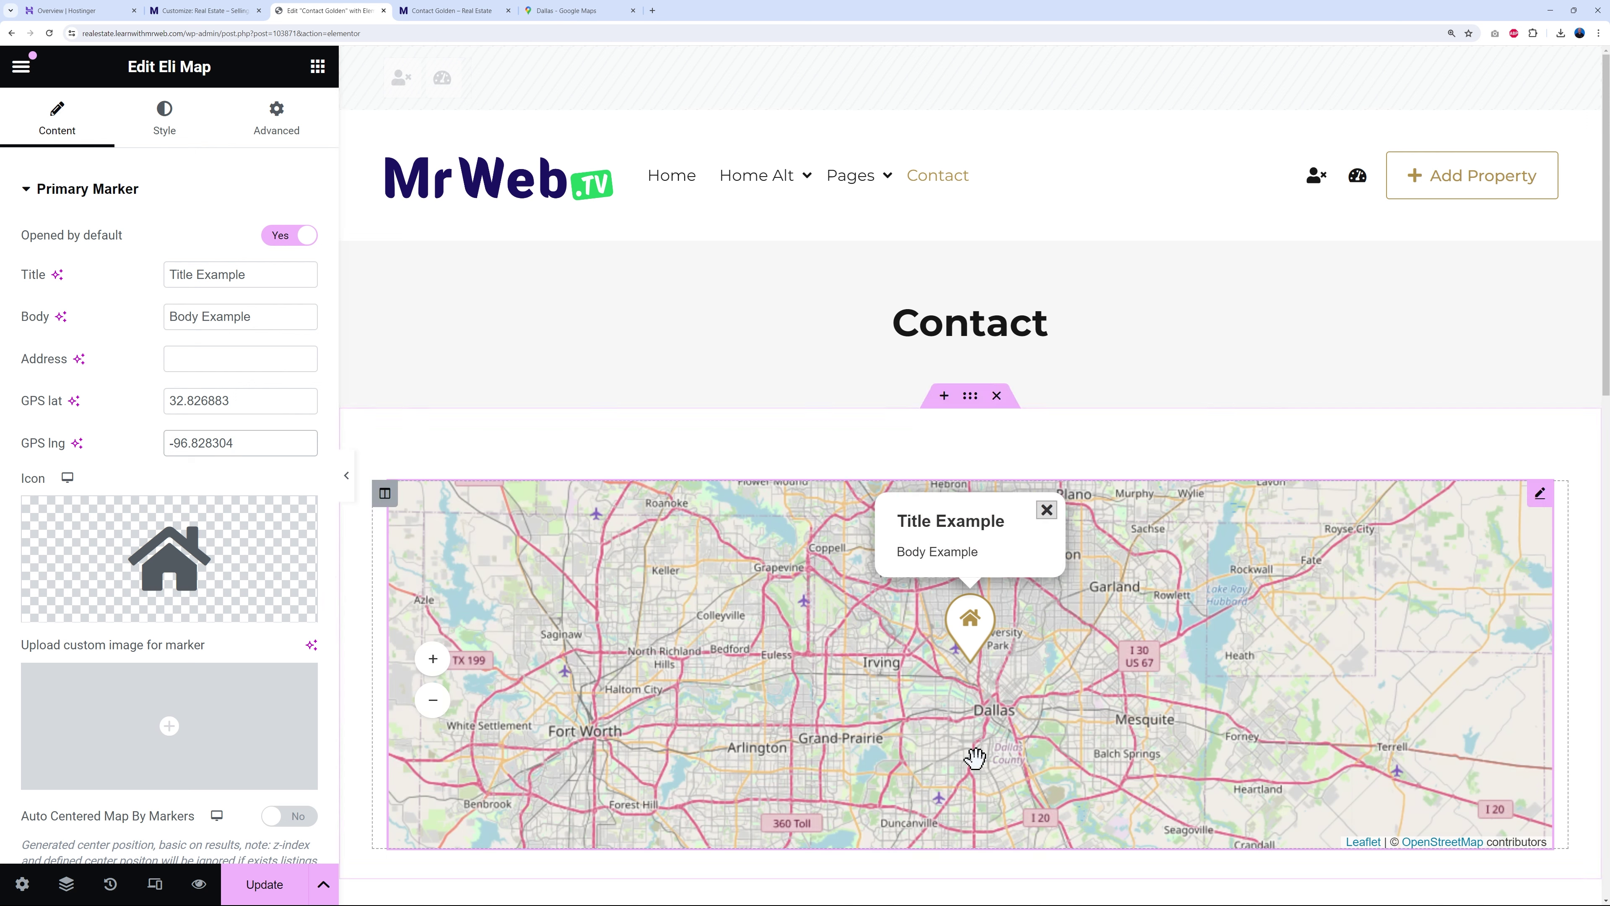
{"action": "scroll", "coordinate": [133, 370], "scroll_direction": "down", "scroll_amount": 3}
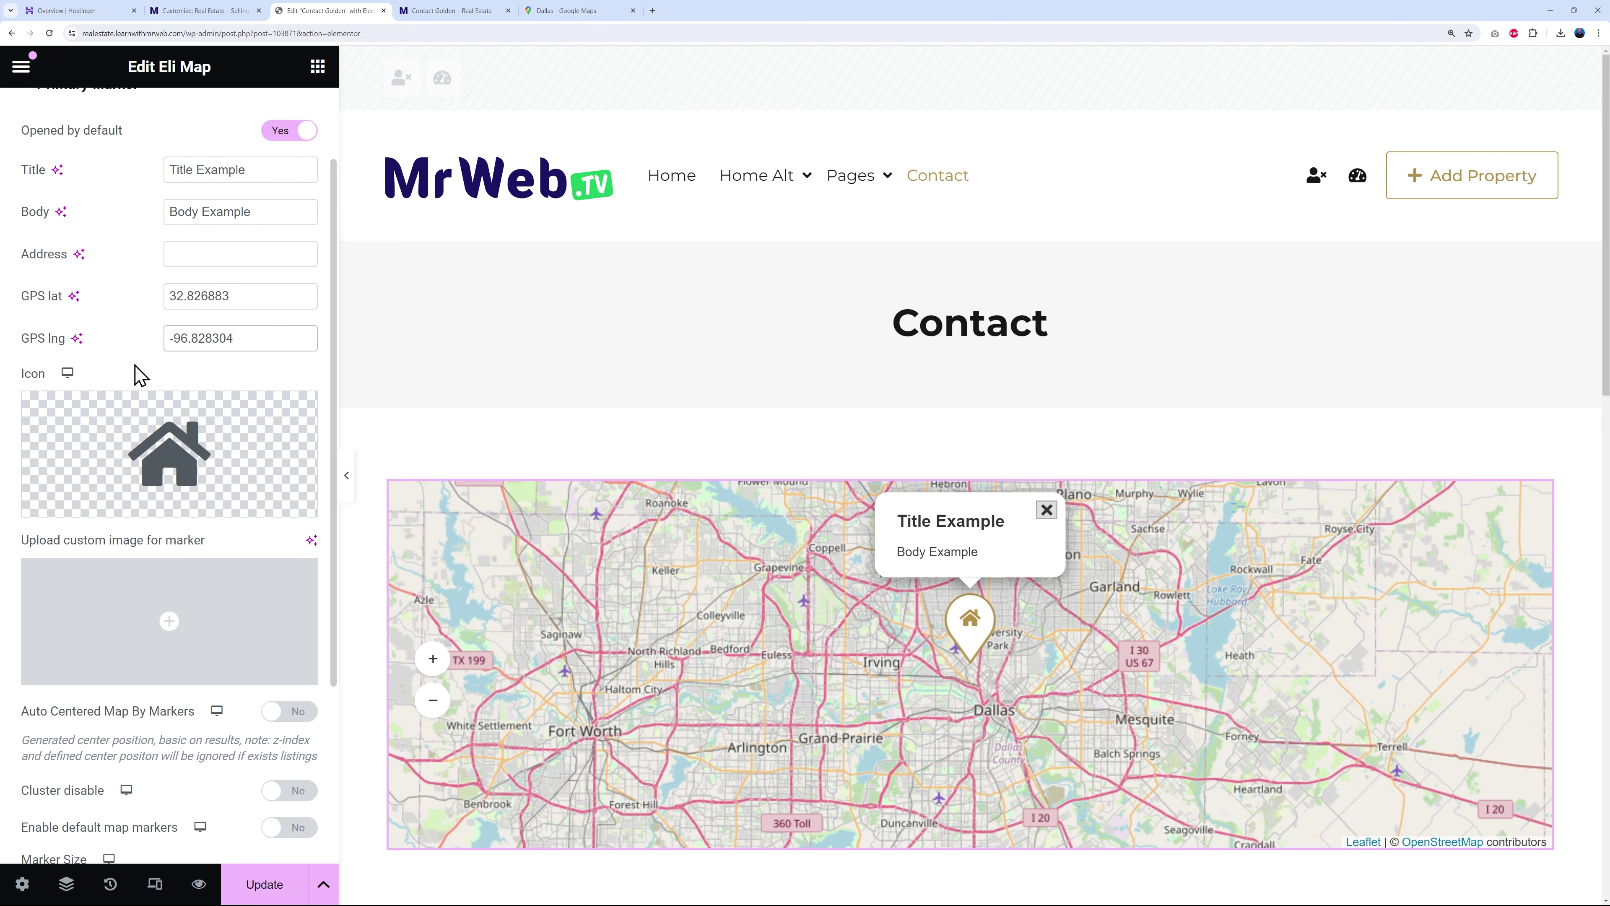
{"action": "scroll", "coordinate": [84, 547], "scroll_direction": "down", "scroll_amount": 2}
- Set the map's Zoom Index to 14 under Advanced options
{"action": "left_click", "coordinate": [96, 788]}
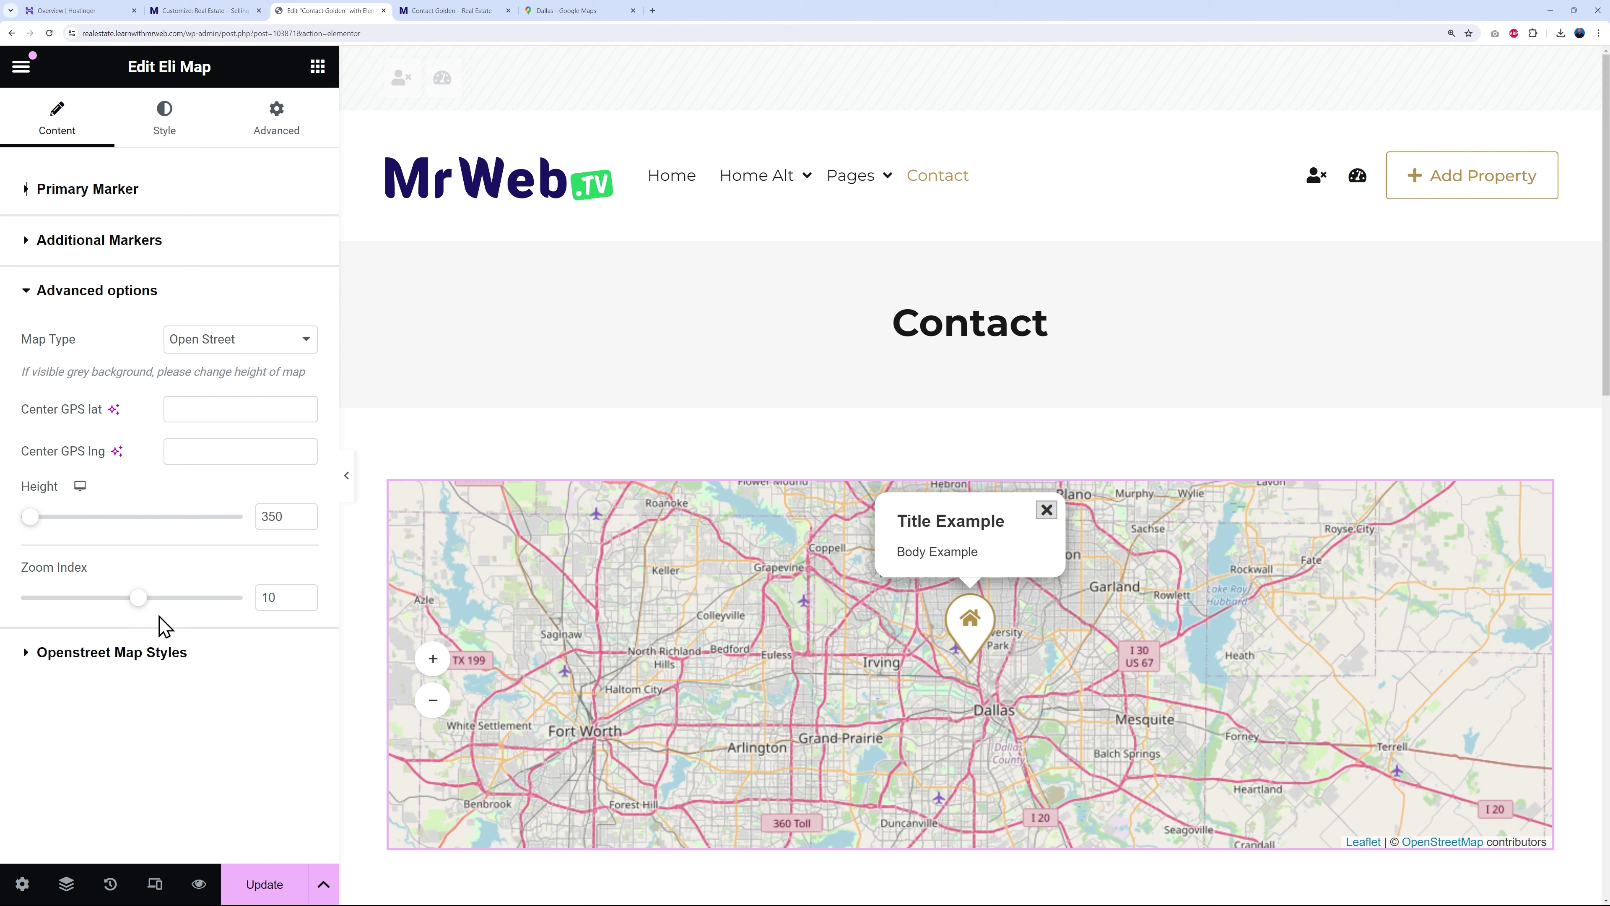
{"action": "left_click", "coordinate": [303, 595]}
{"action": "left_click", "coordinate": [303, 595]}
{"action": "left_click", "coordinate": [303, 595]}
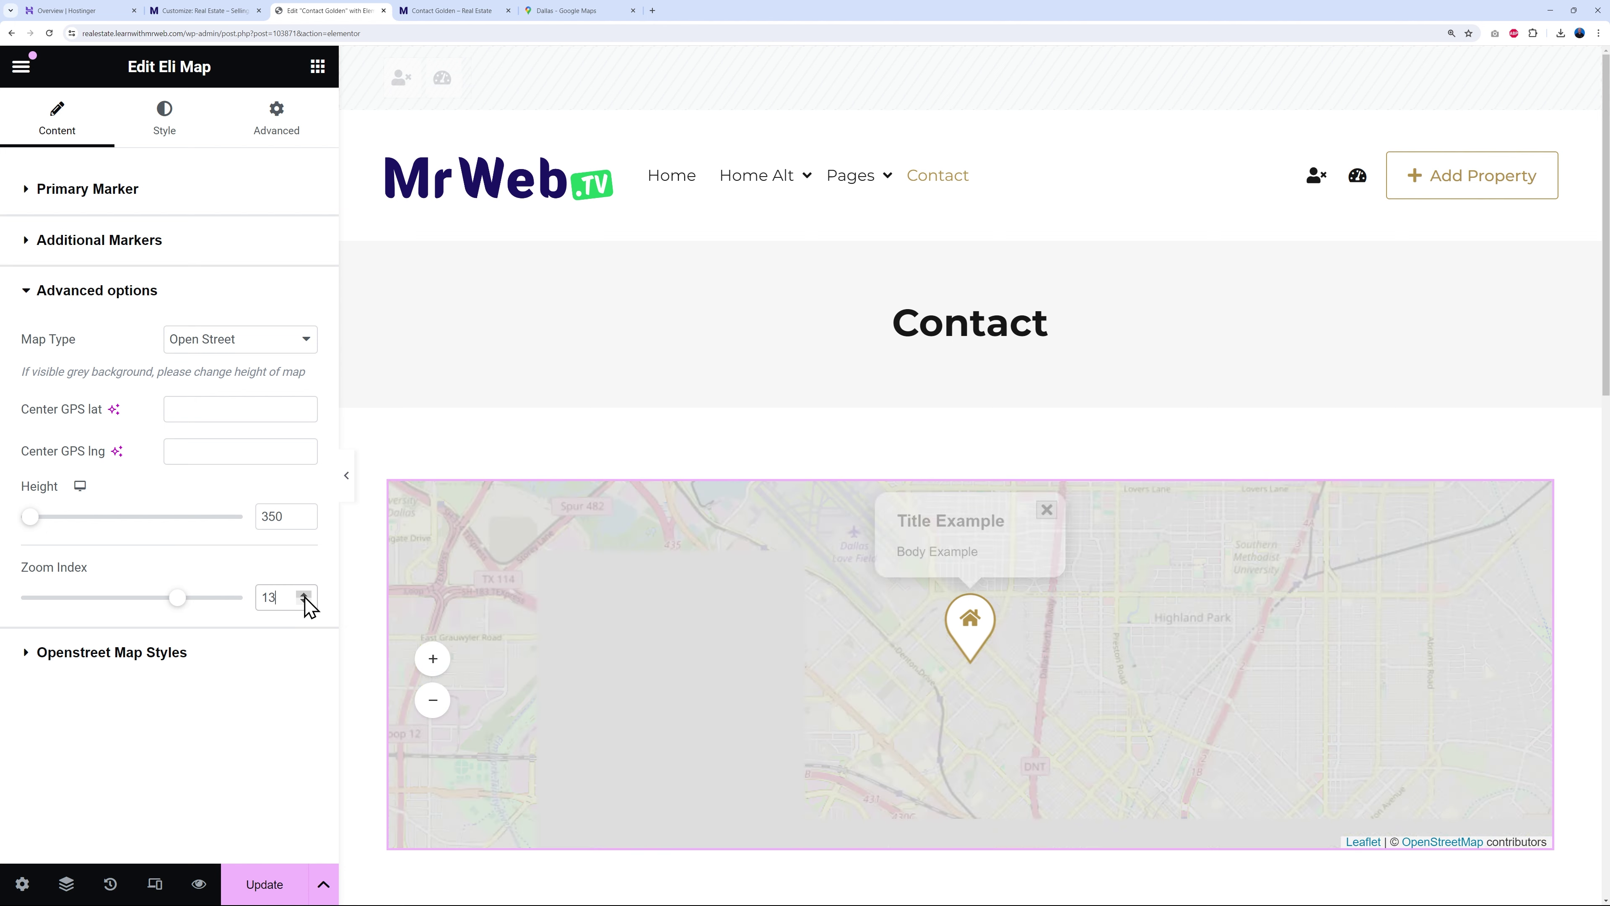
{"action": "left_click", "coordinate": [303, 595]}
{"action": "left_click", "coordinate": [304, 595]}
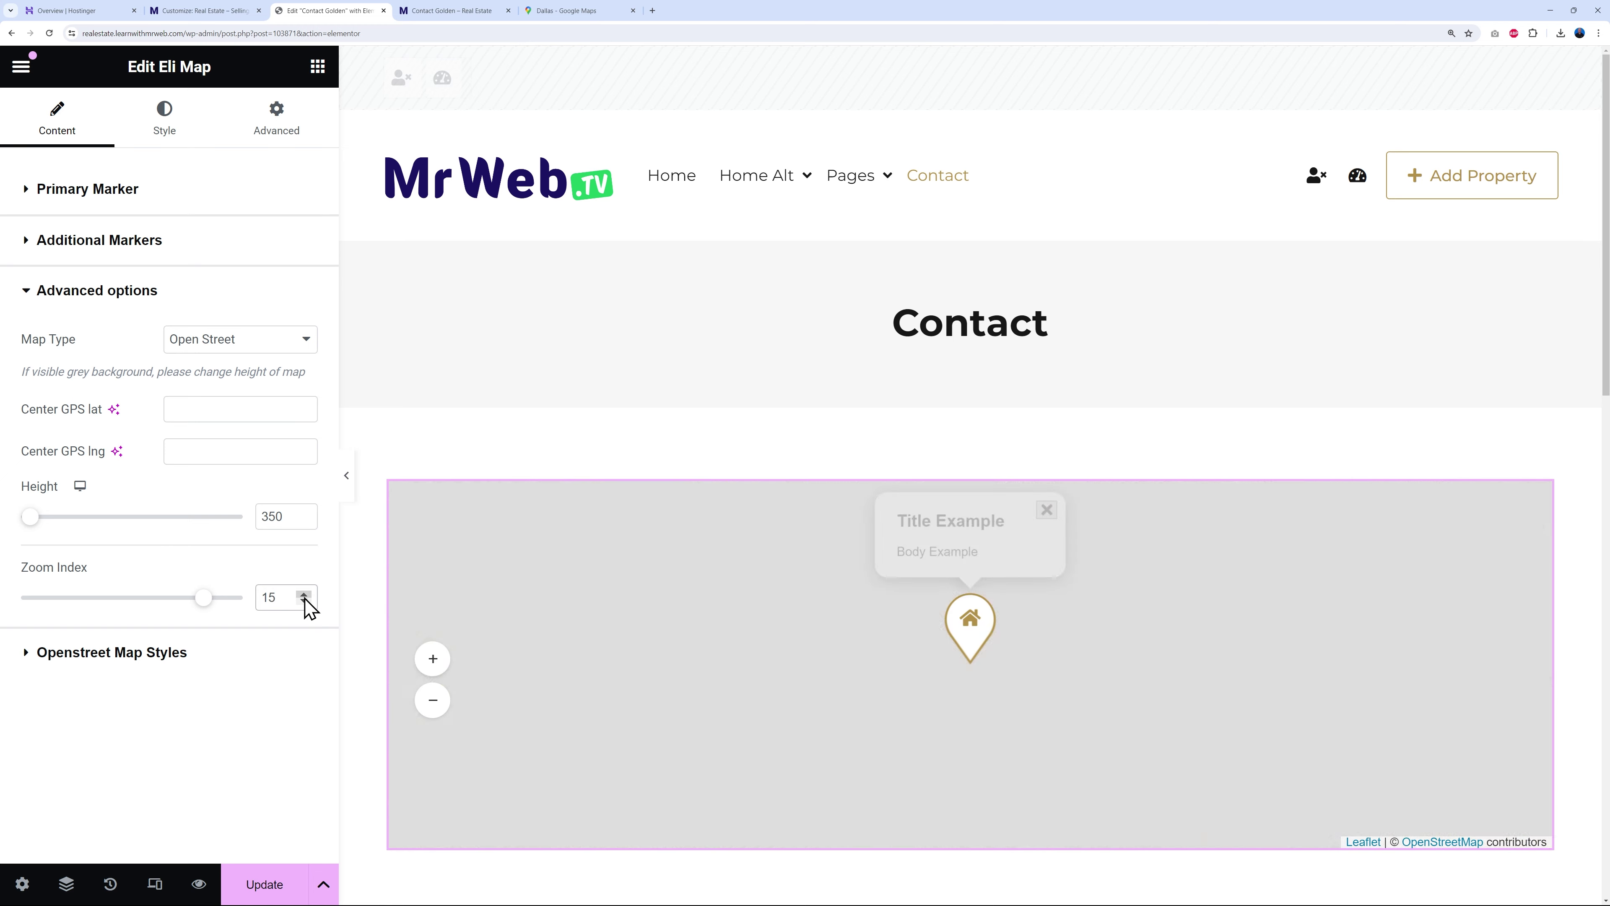
{"action": "left_click", "coordinate": [303, 594]}
{"action": "left_click", "coordinate": [303, 594]}
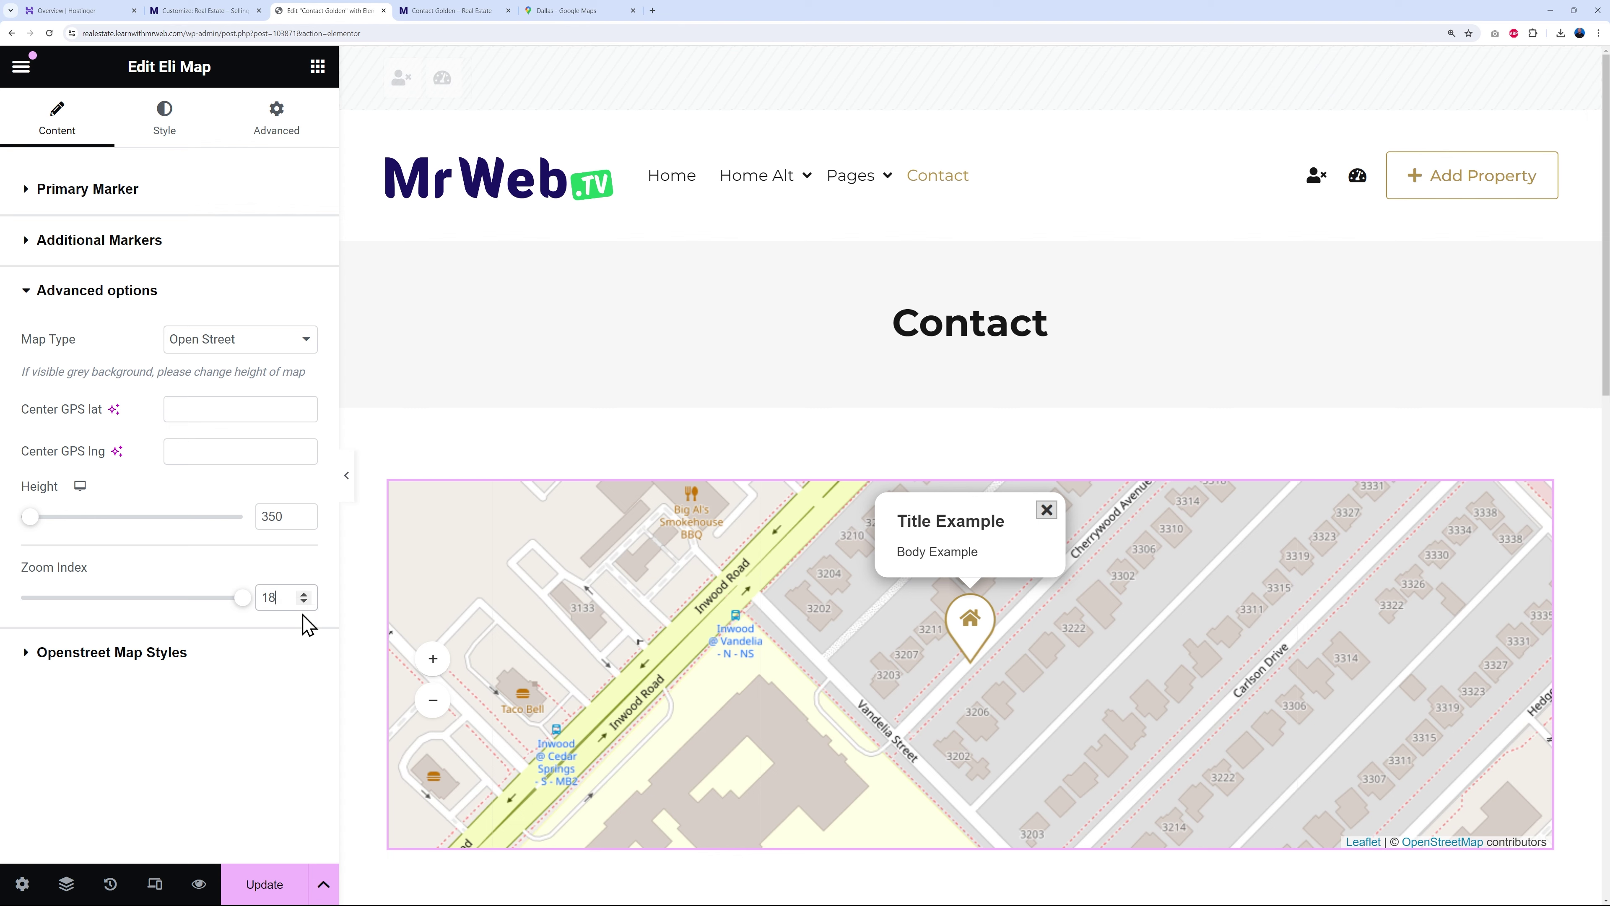
{"action": "left_click", "coordinate": [304, 602]}
{"action": "left_click", "coordinate": [303, 601]}
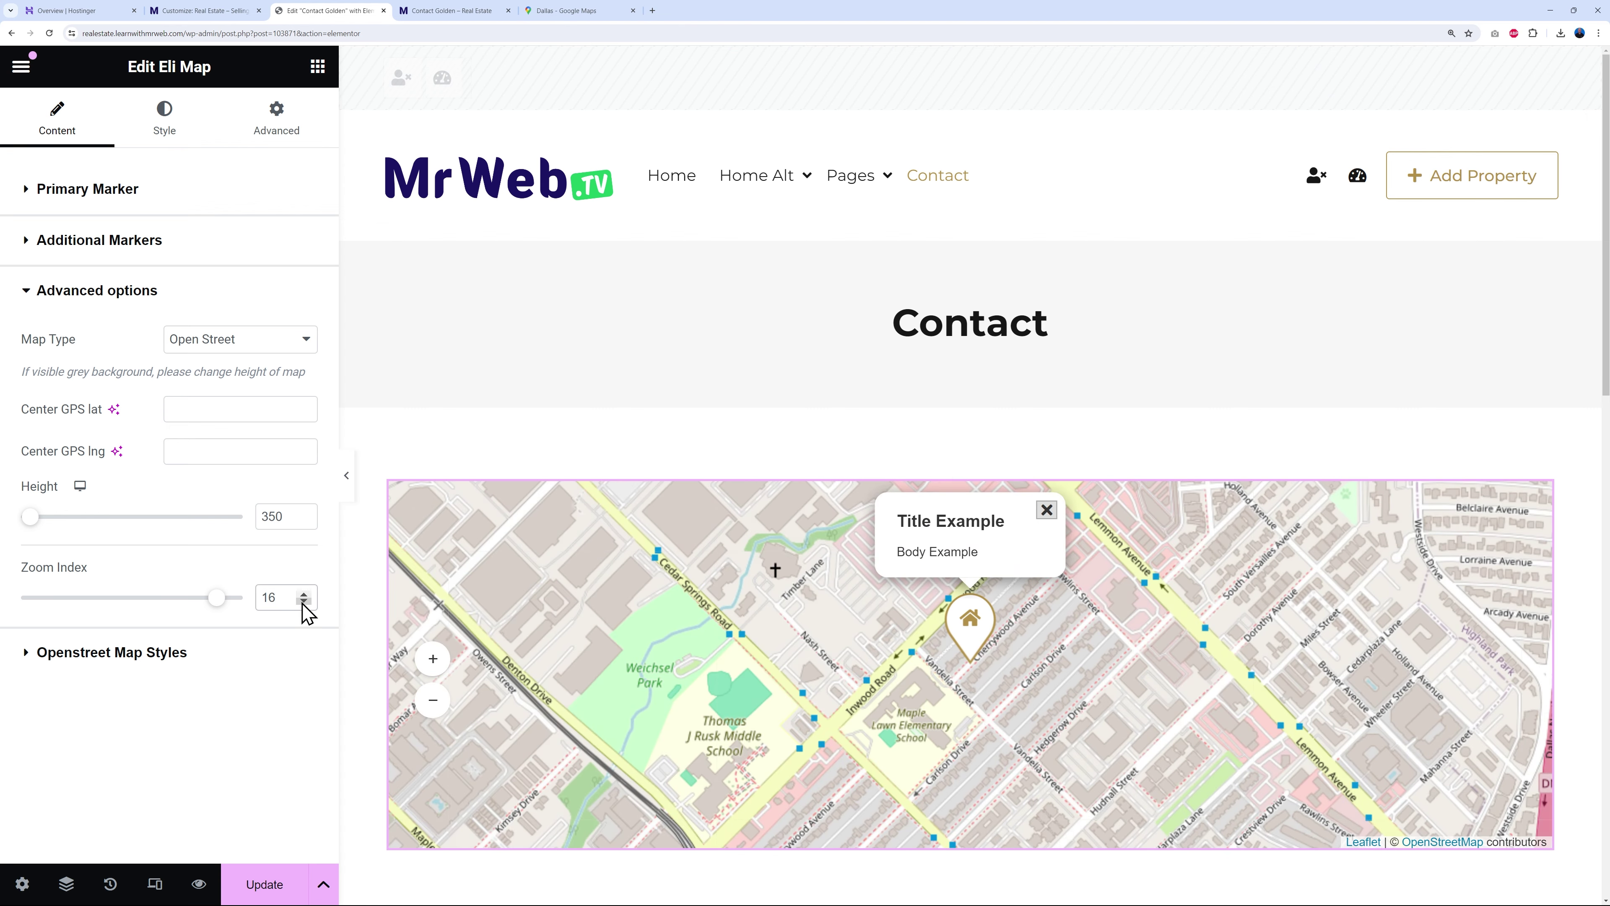
{"action": "left_click", "coordinate": [304, 601]}
{"action": "left_click", "coordinate": [304, 601]}
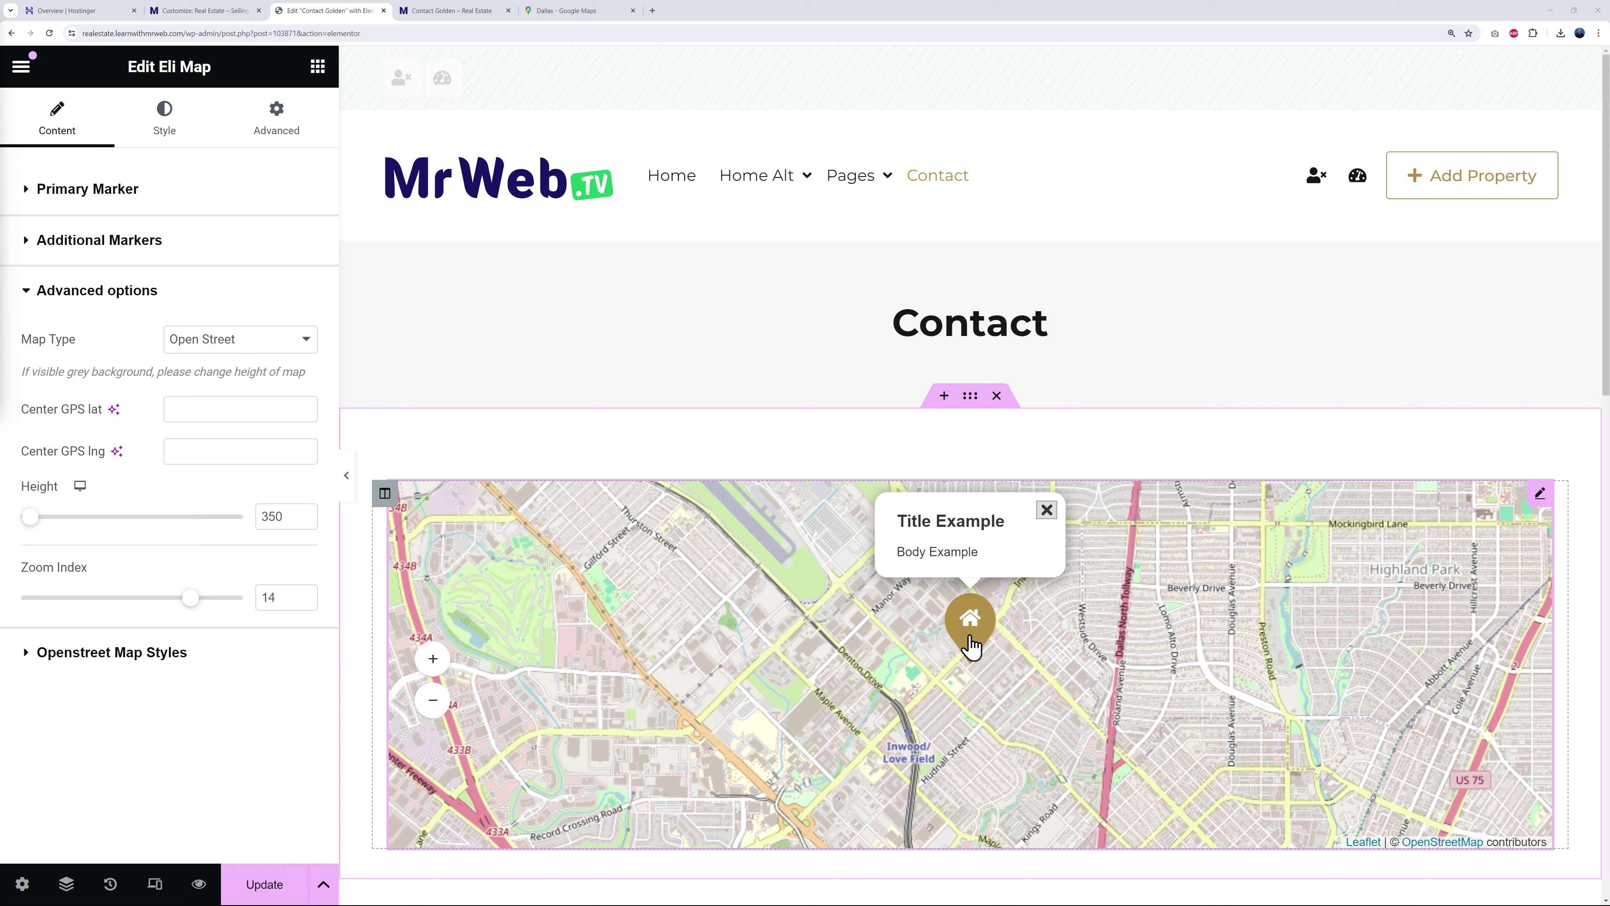
{"action": "left_click", "coordinate": [164, 133]}
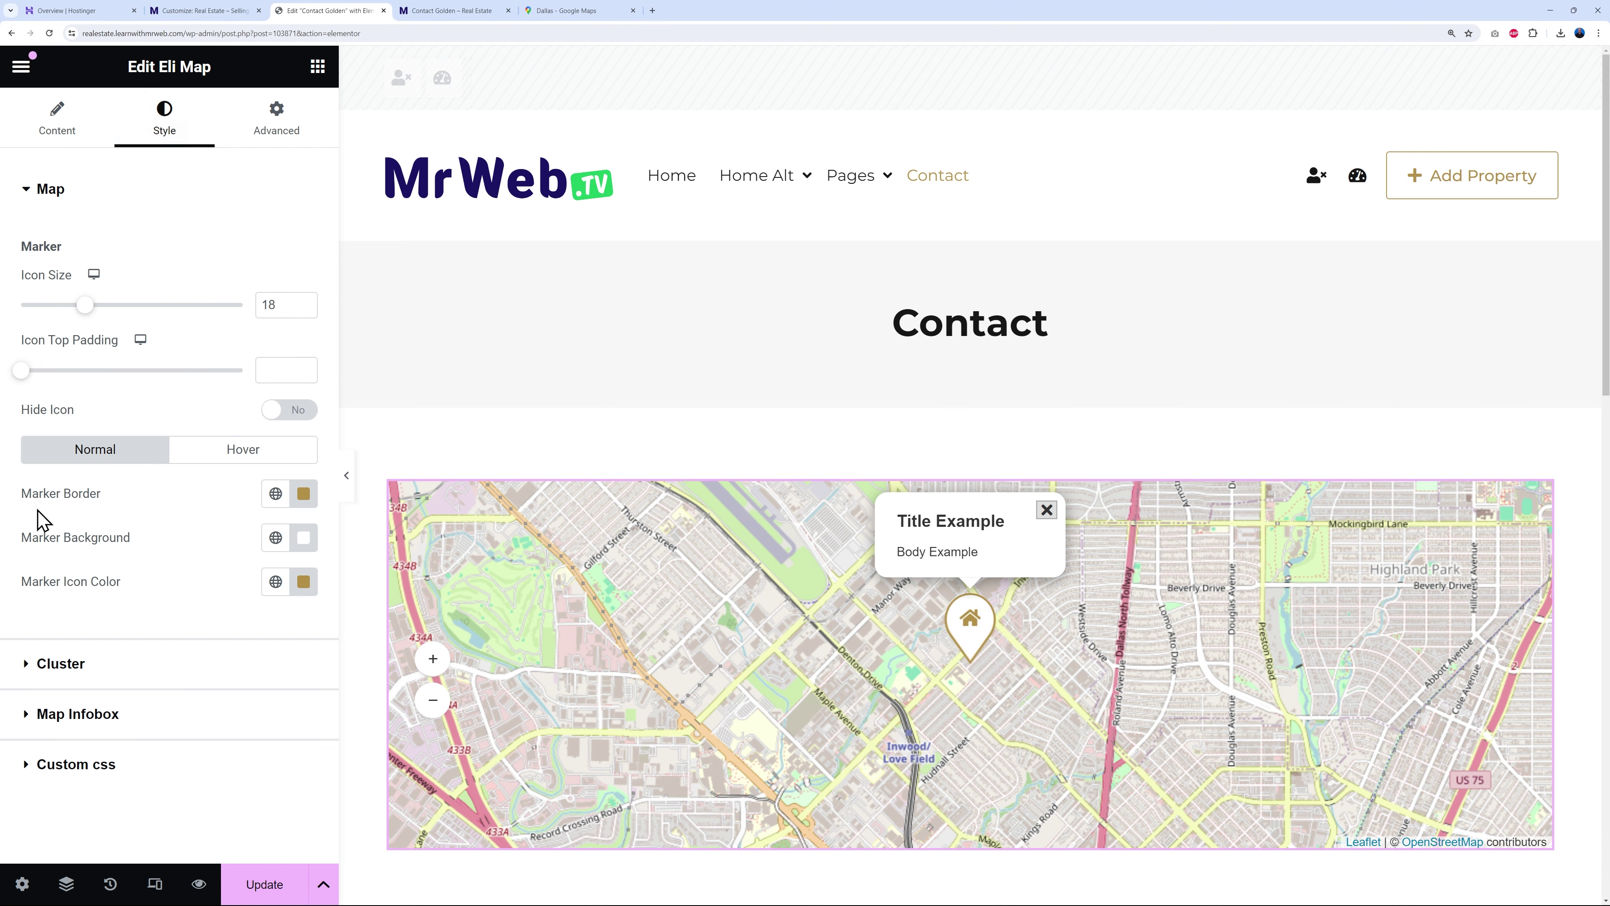
- Make the marker border, icon and hover border Primary green (#20CA62)
{"action": "left_click", "coordinate": [275, 493]}
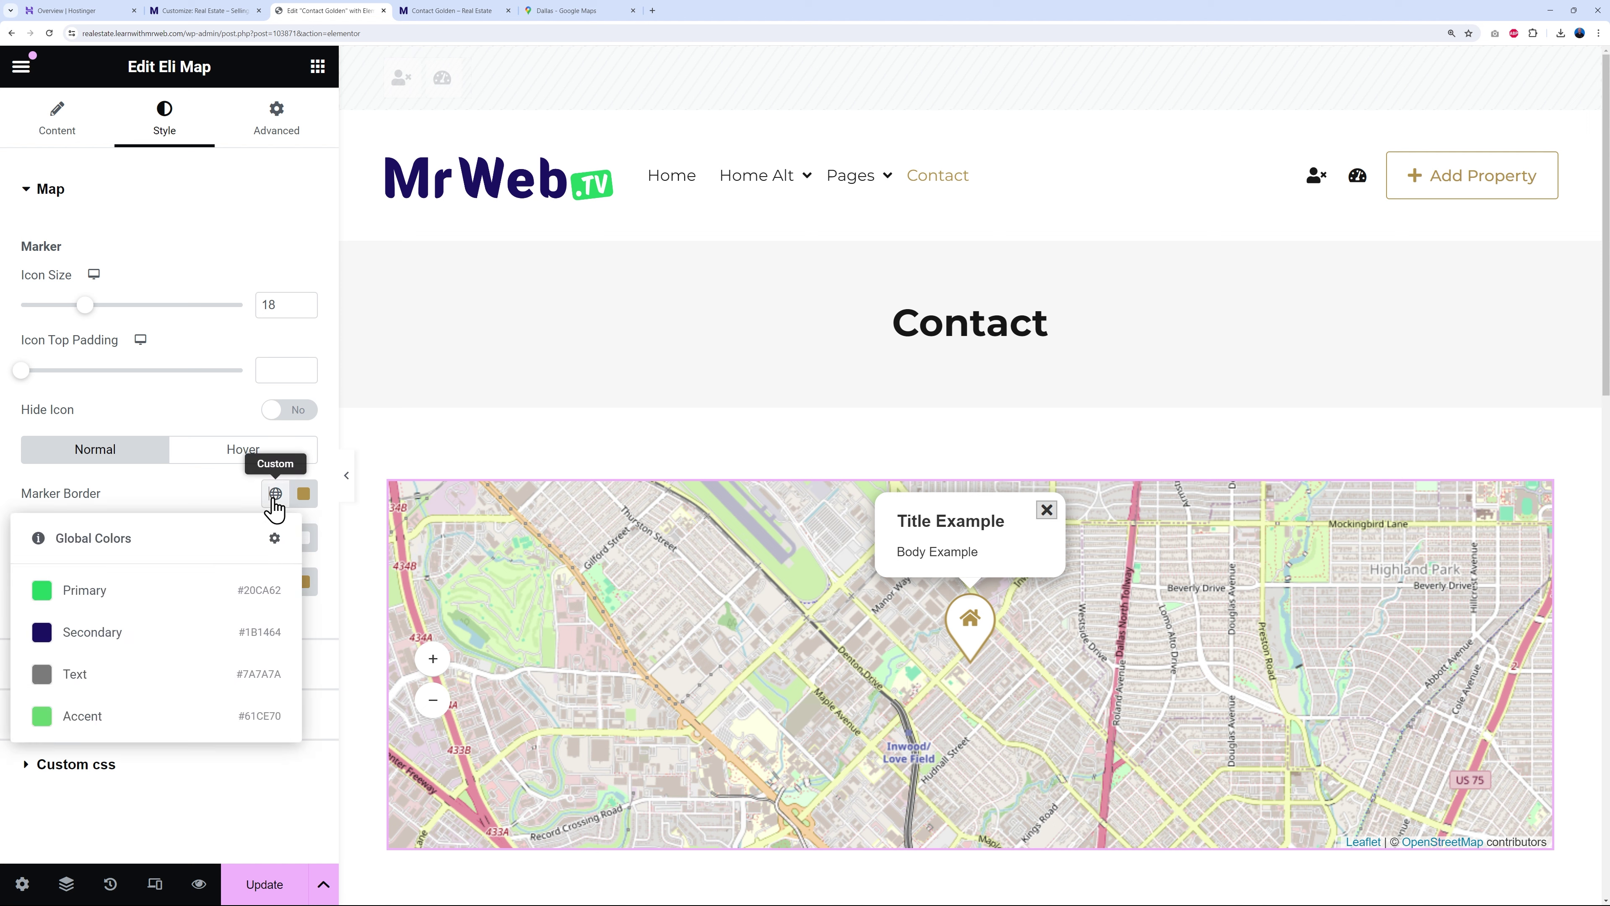
{"action": "left_click", "coordinate": [83, 599]}
{"action": "left_click", "coordinate": [275, 581]}
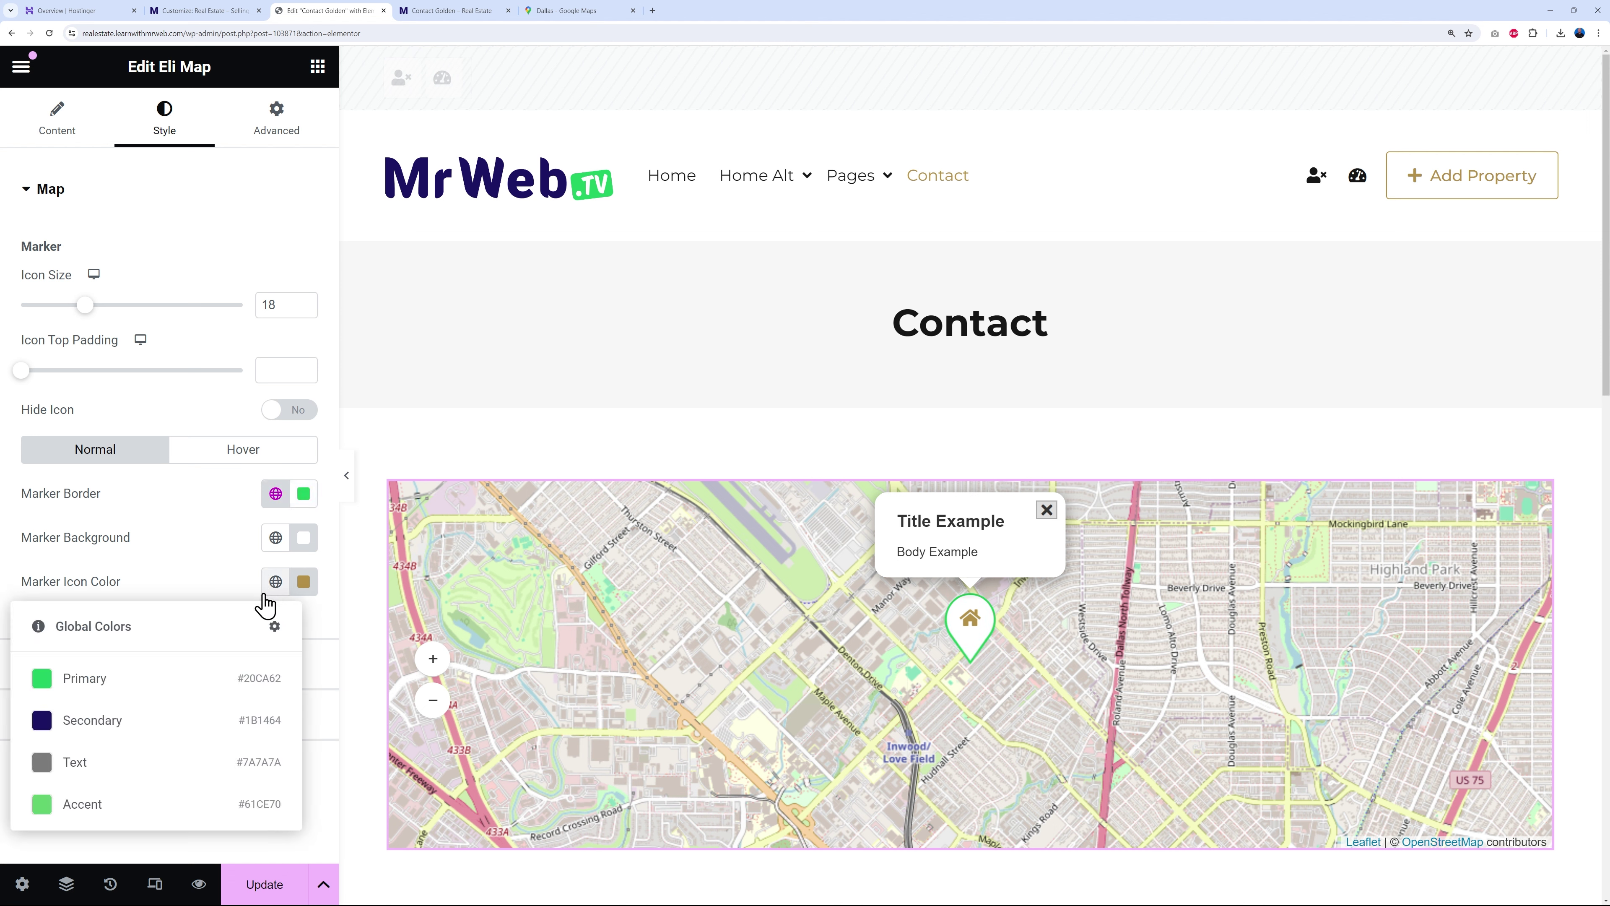
{"action": "left_click", "coordinate": [74, 676]}
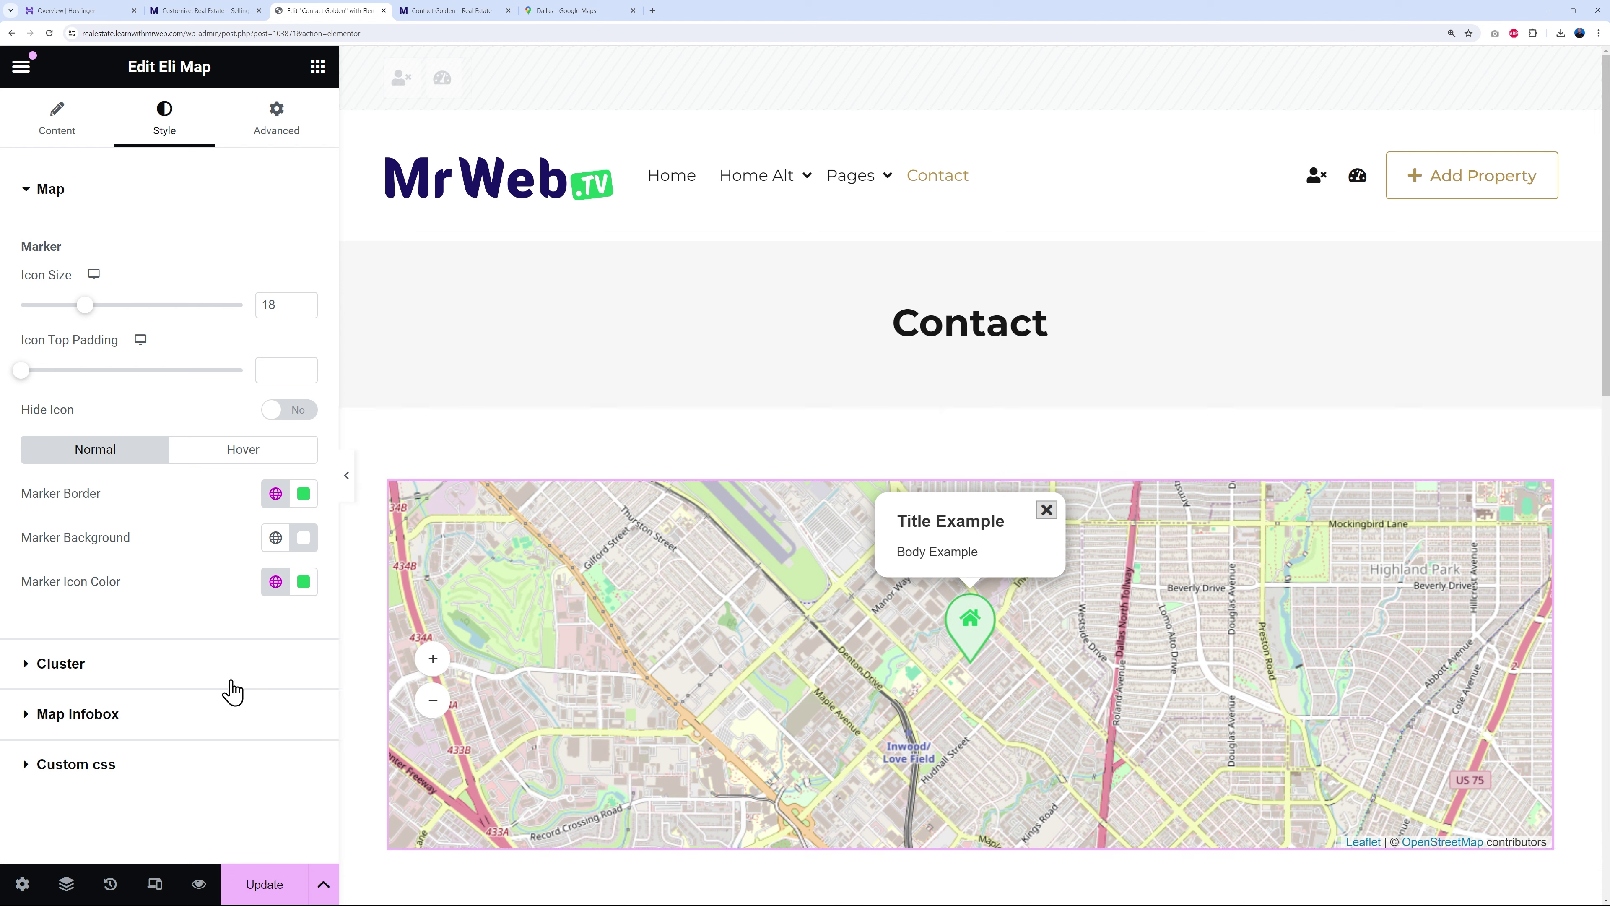
{"action": "left_click", "coordinate": [232, 456]}
{"action": "left_click", "coordinate": [275, 494]}
{"action": "left_click", "coordinate": [147, 603]}
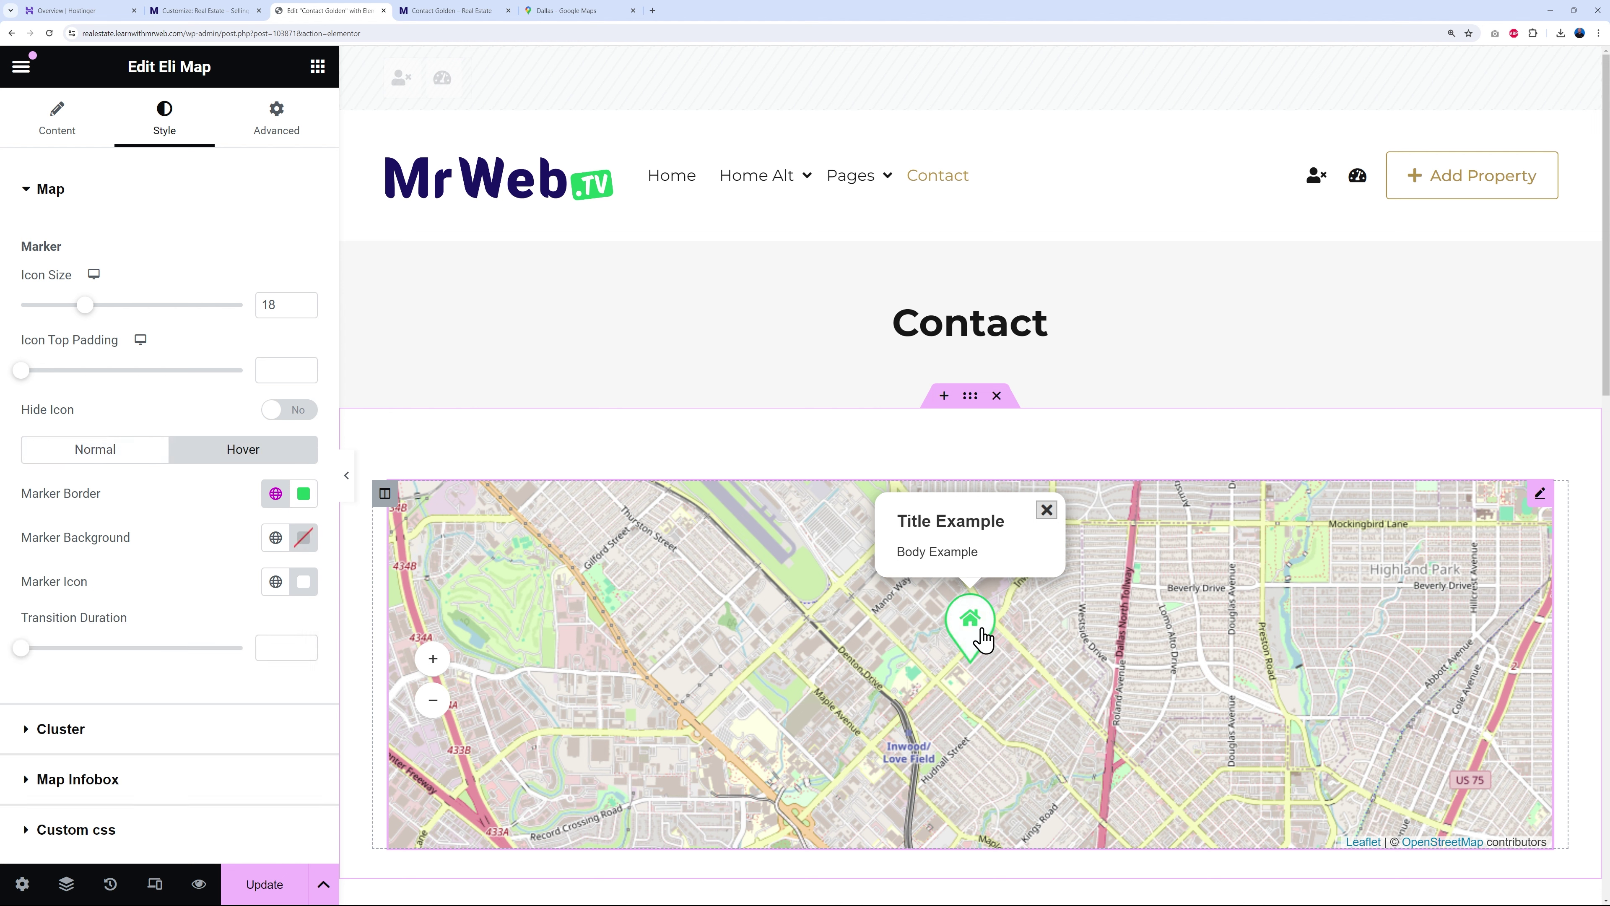
- Colour the Contact Details list icons with the global Primary green
{"action": "scroll", "coordinate": [1578, 446], "scroll_direction": "down", "scroll_amount": 8}
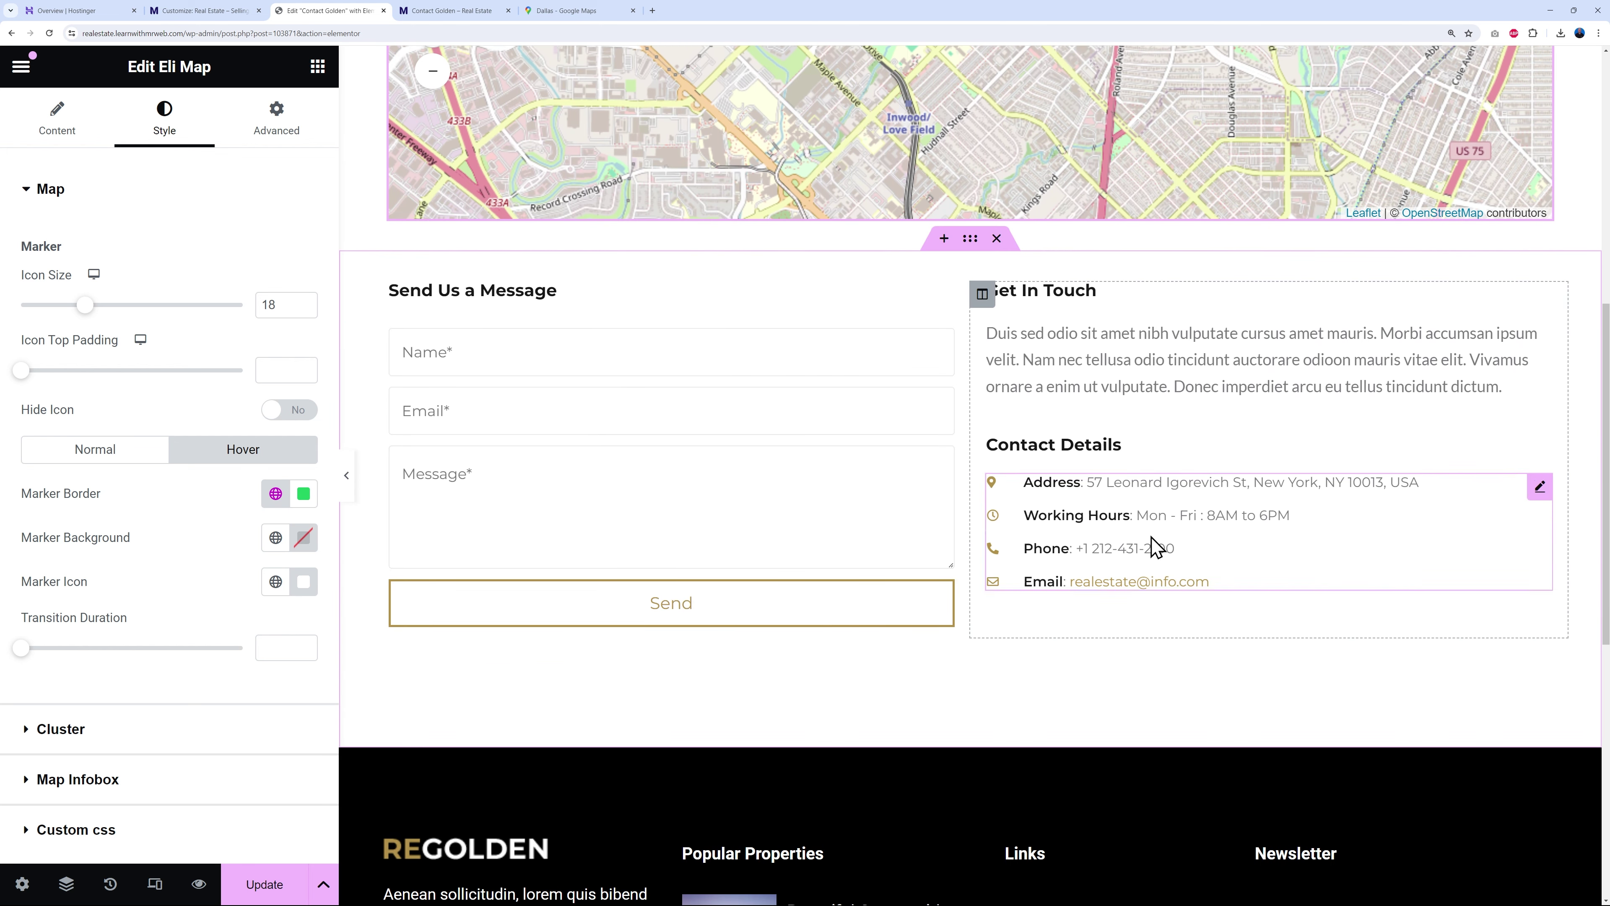
{"action": "left_click", "coordinate": [1540, 487]}
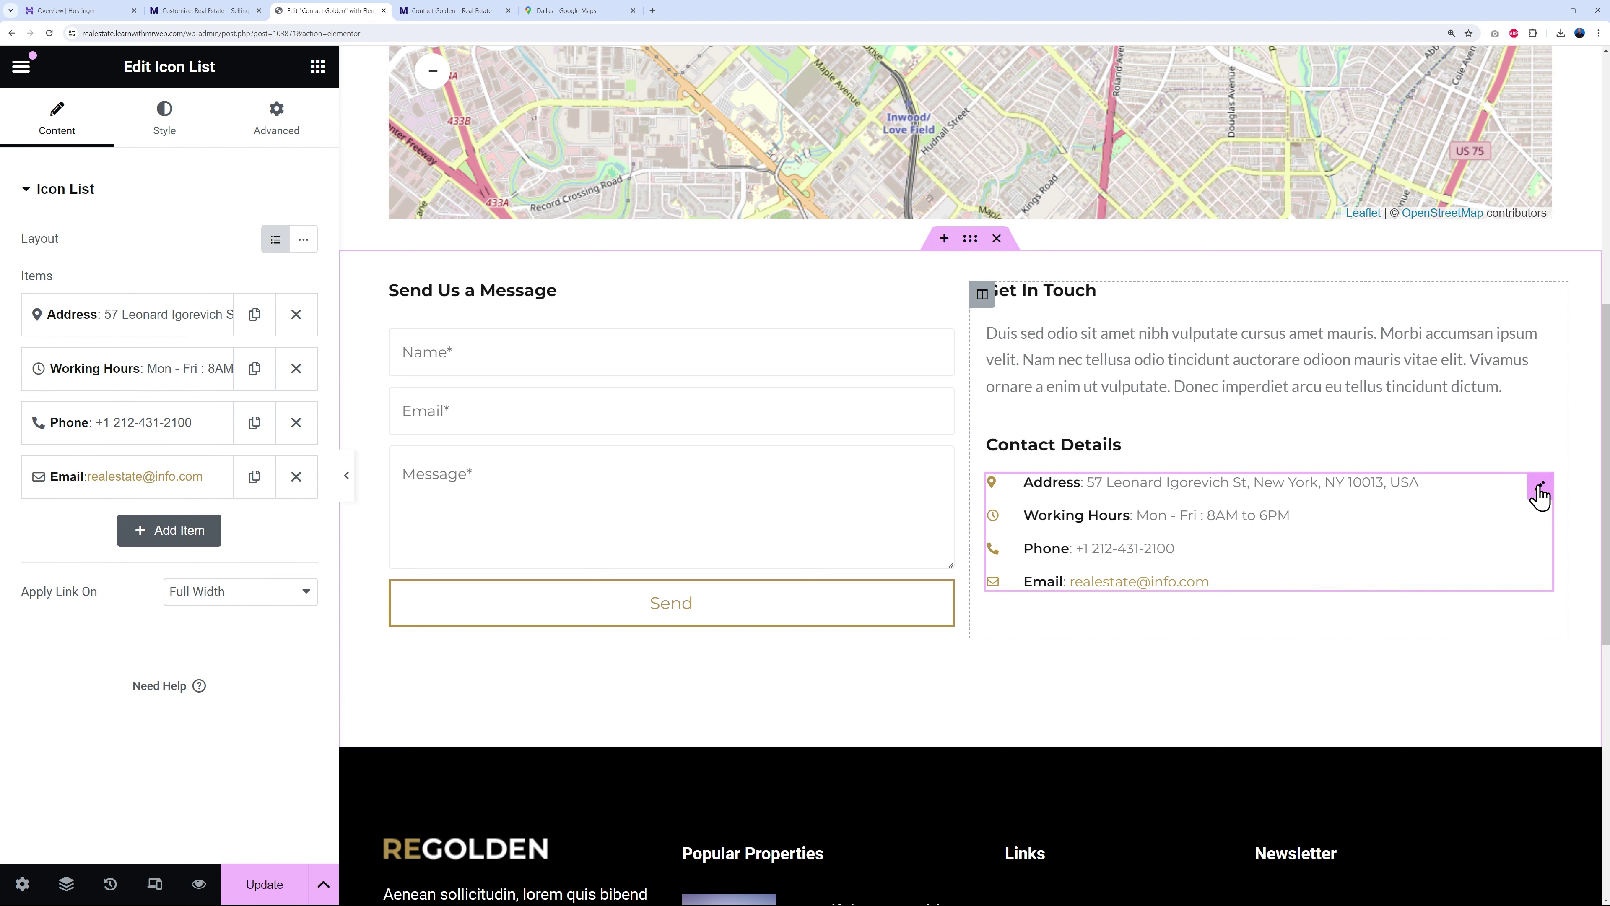
{"action": "left_click", "coordinate": [166, 120]}
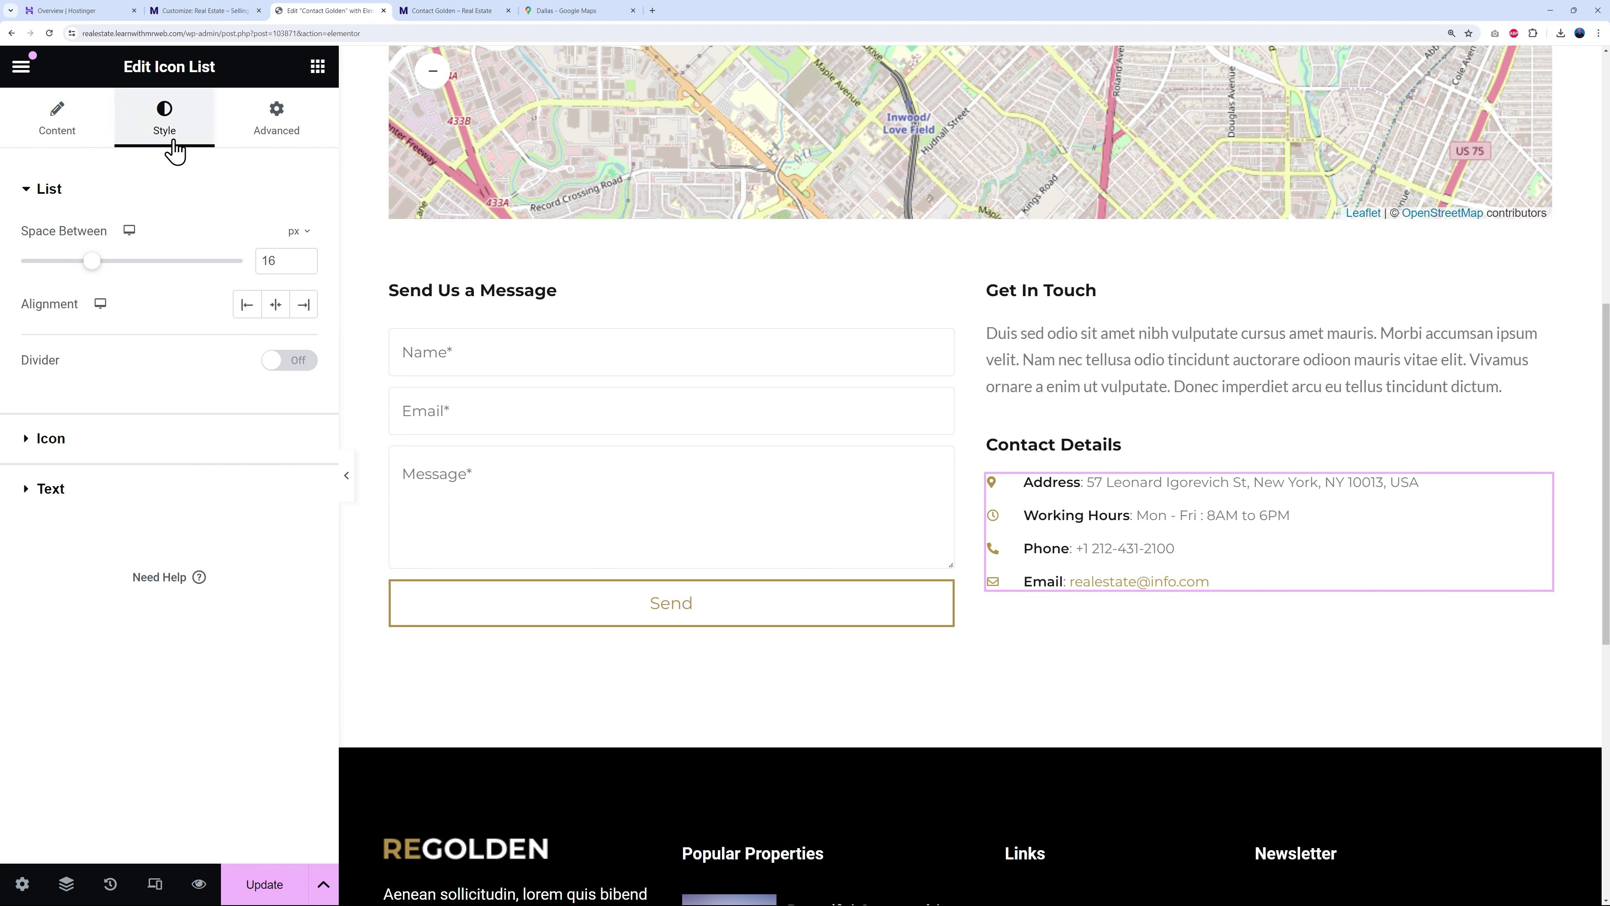
{"action": "left_click", "coordinate": [44, 440]}
{"action": "left_click", "coordinate": [283, 340]}
{"action": "left_click", "coordinate": [209, 425]}
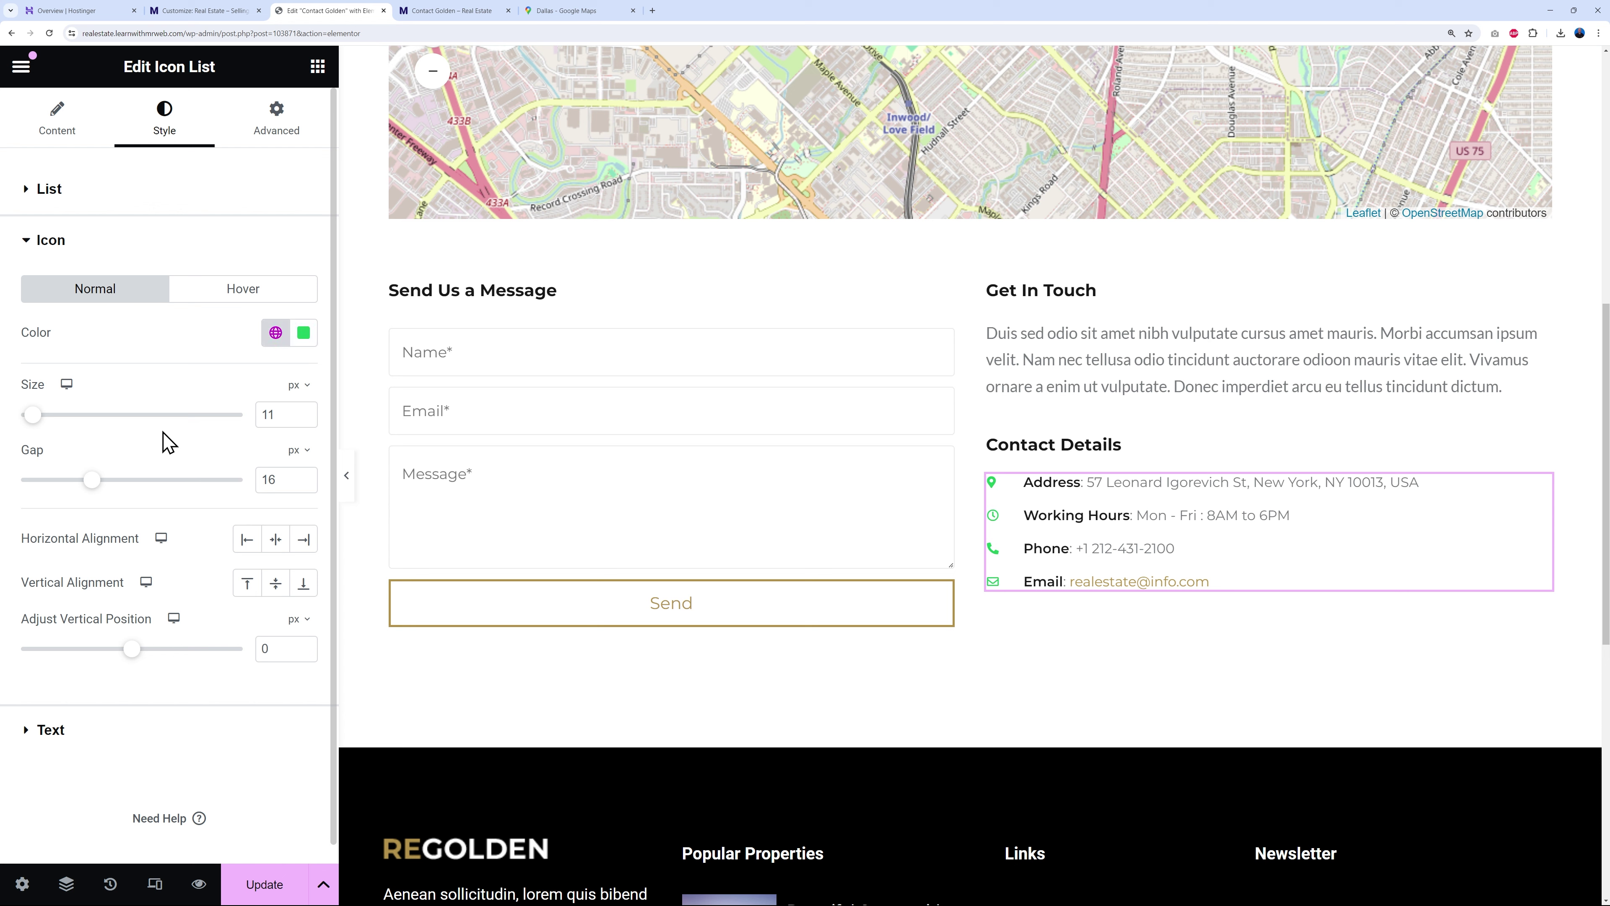
- Set the Contact Details list text colour to black #000000 with a custom colour
{"action": "left_click", "coordinate": [53, 731]}
{"action": "left_click", "coordinate": [275, 471]}
{"action": "left_click", "coordinate": [146, 564]}
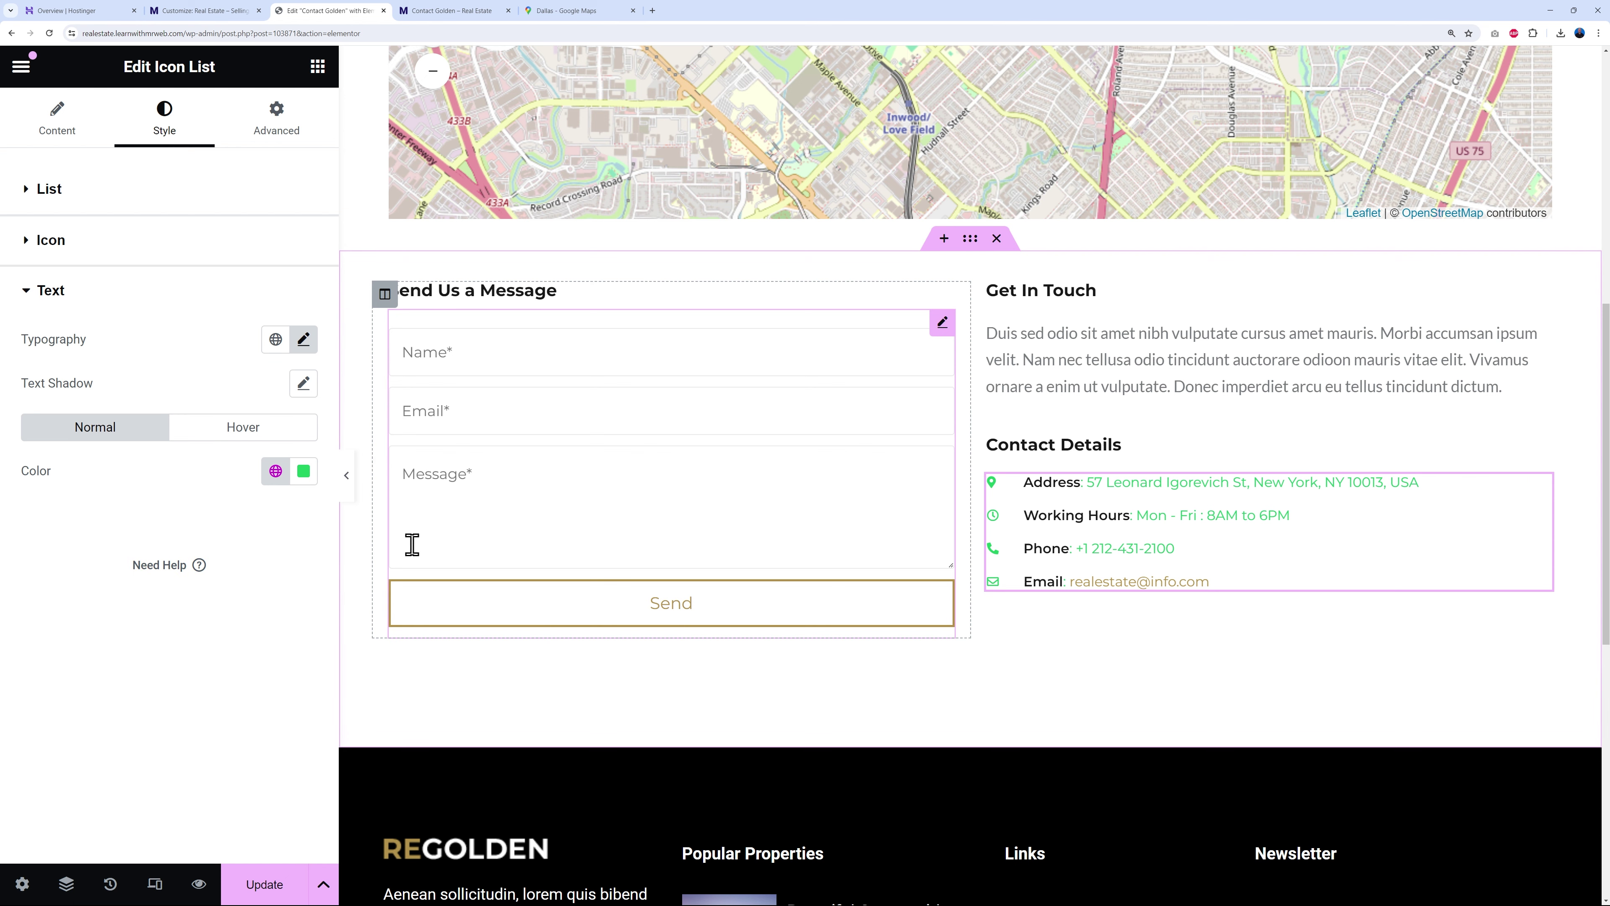
{"action": "left_click", "coordinate": [275, 472]}
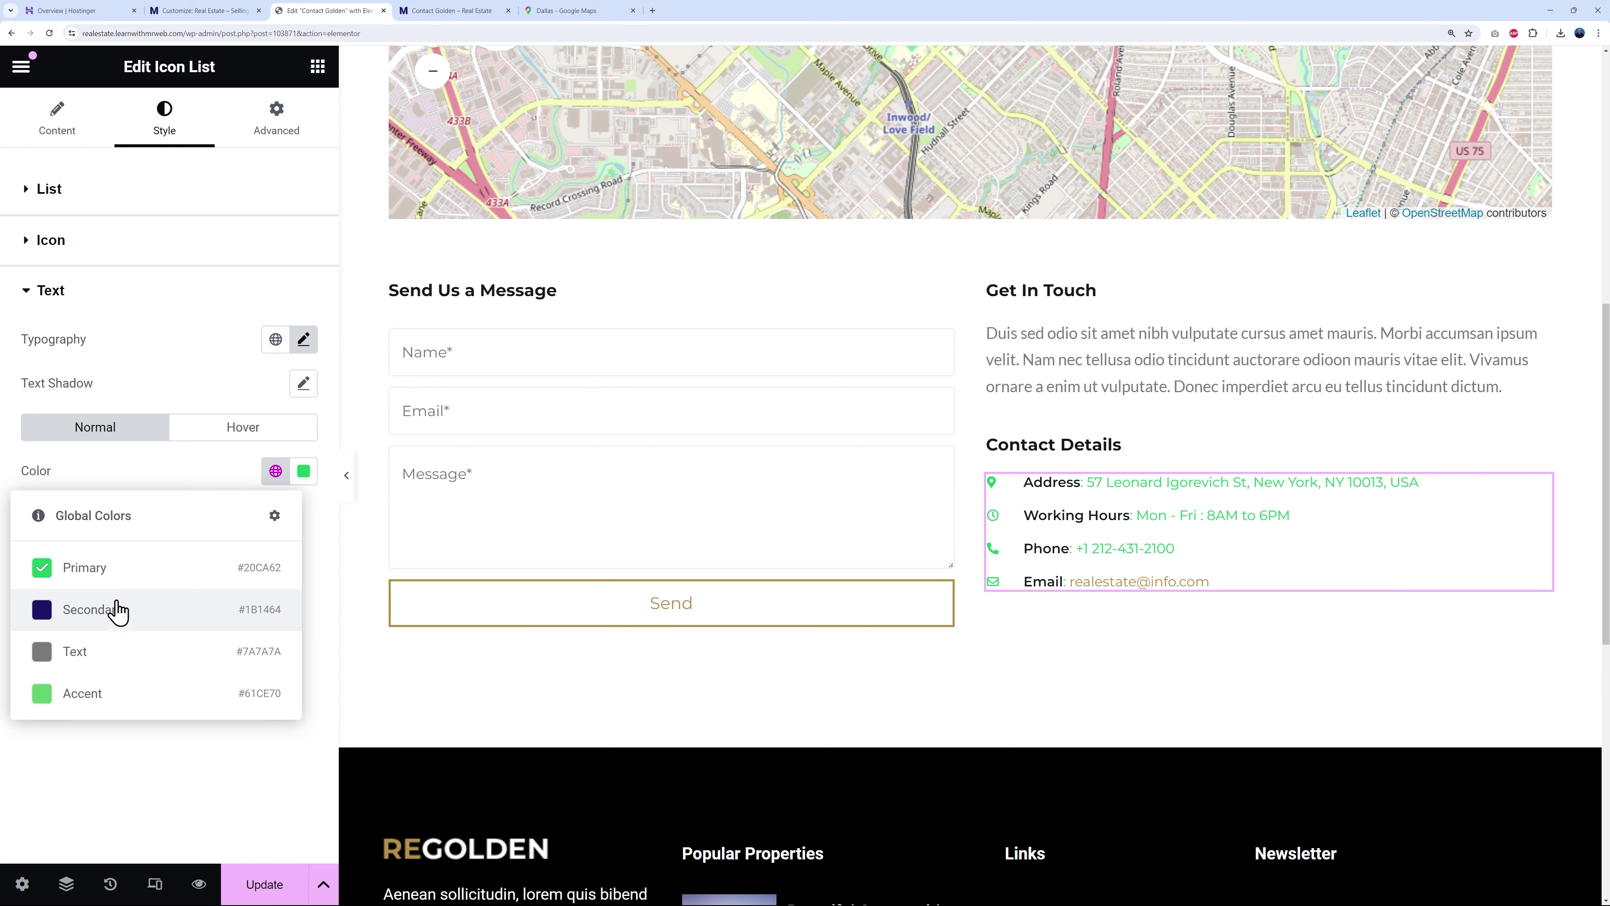
{"action": "left_click", "coordinate": [303, 470]}
{"action": "left_click", "coordinate": [253, 589]}
{"action": "left_click_drag", "start_coordinate": [252, 588], "coordinate": [154, 744]}
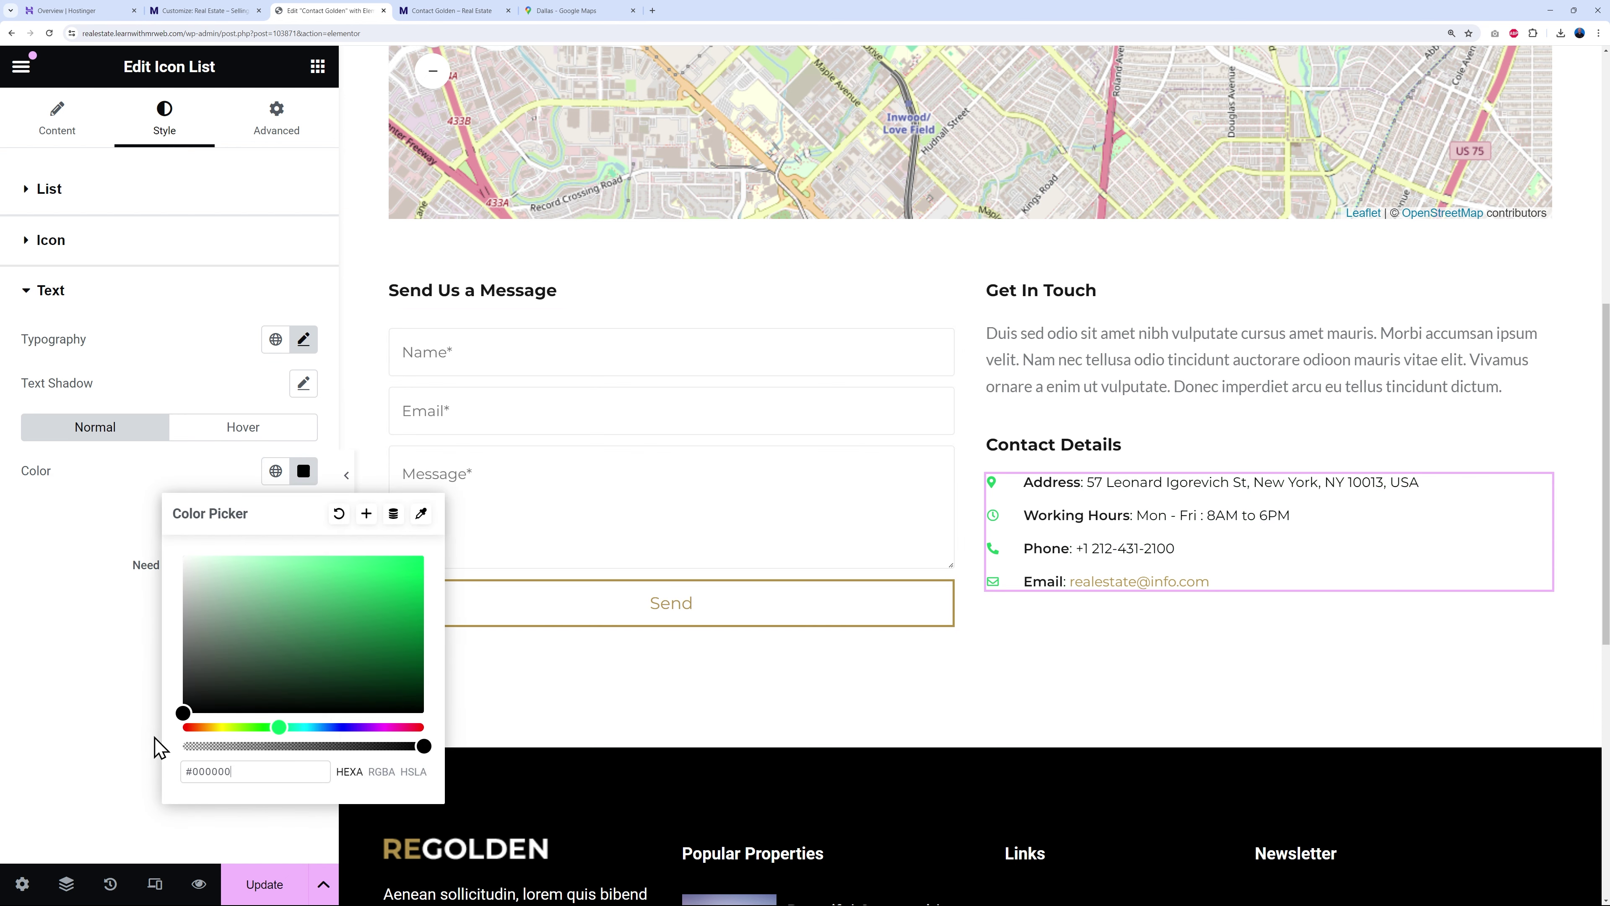
{"action": "left_click", "coordinate": [100, 712]}
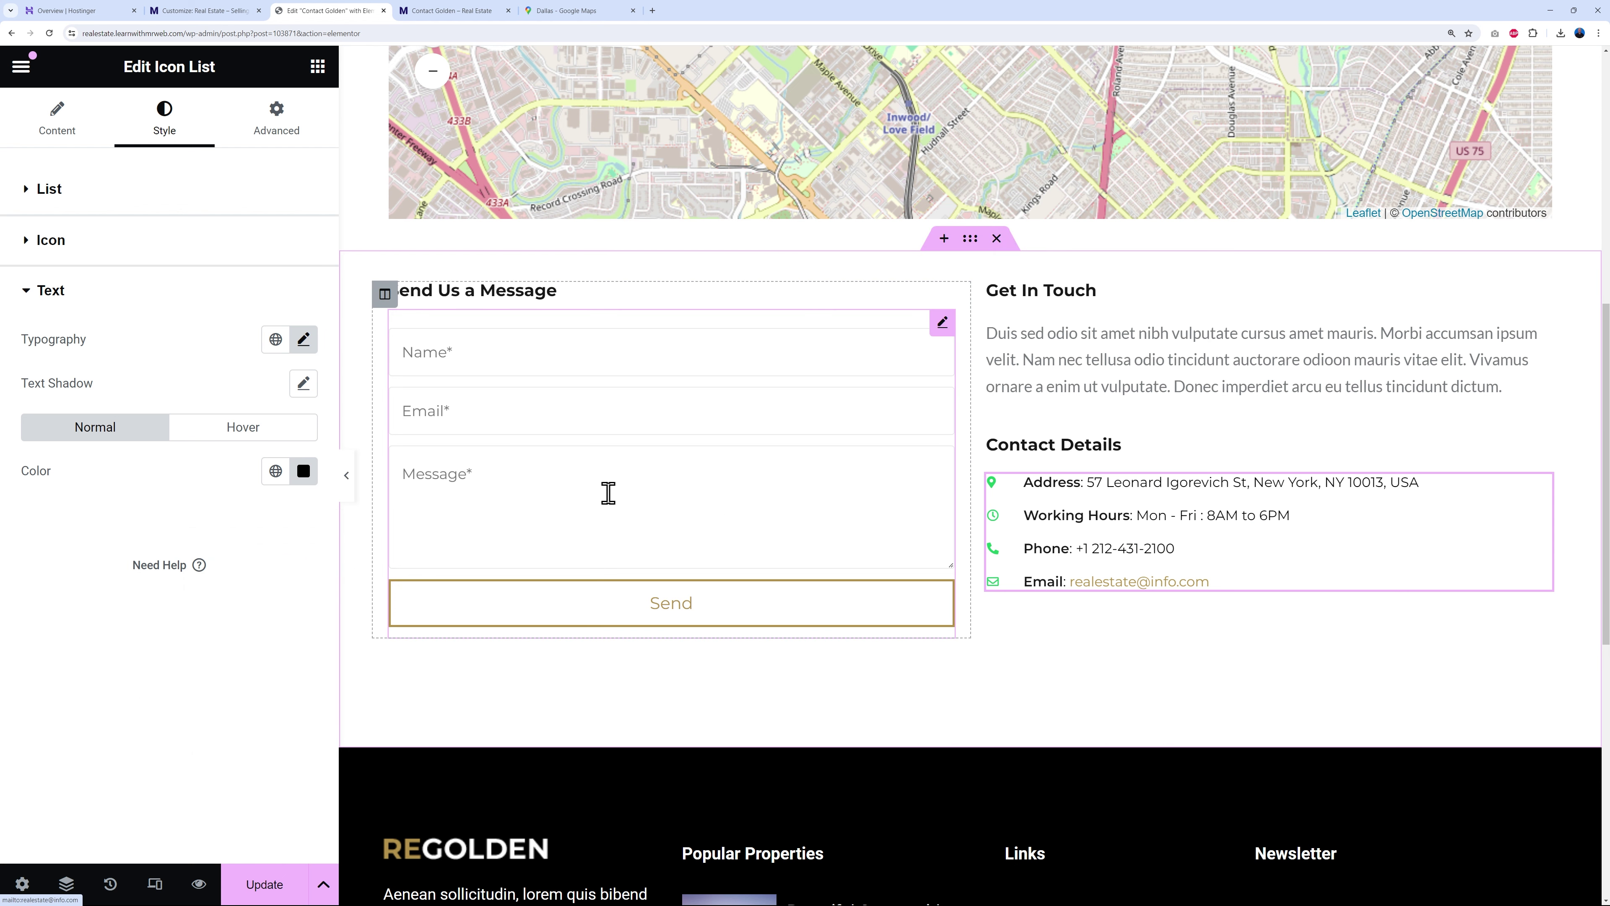
{"action": "left_click", "coordinate": [33, 190]}
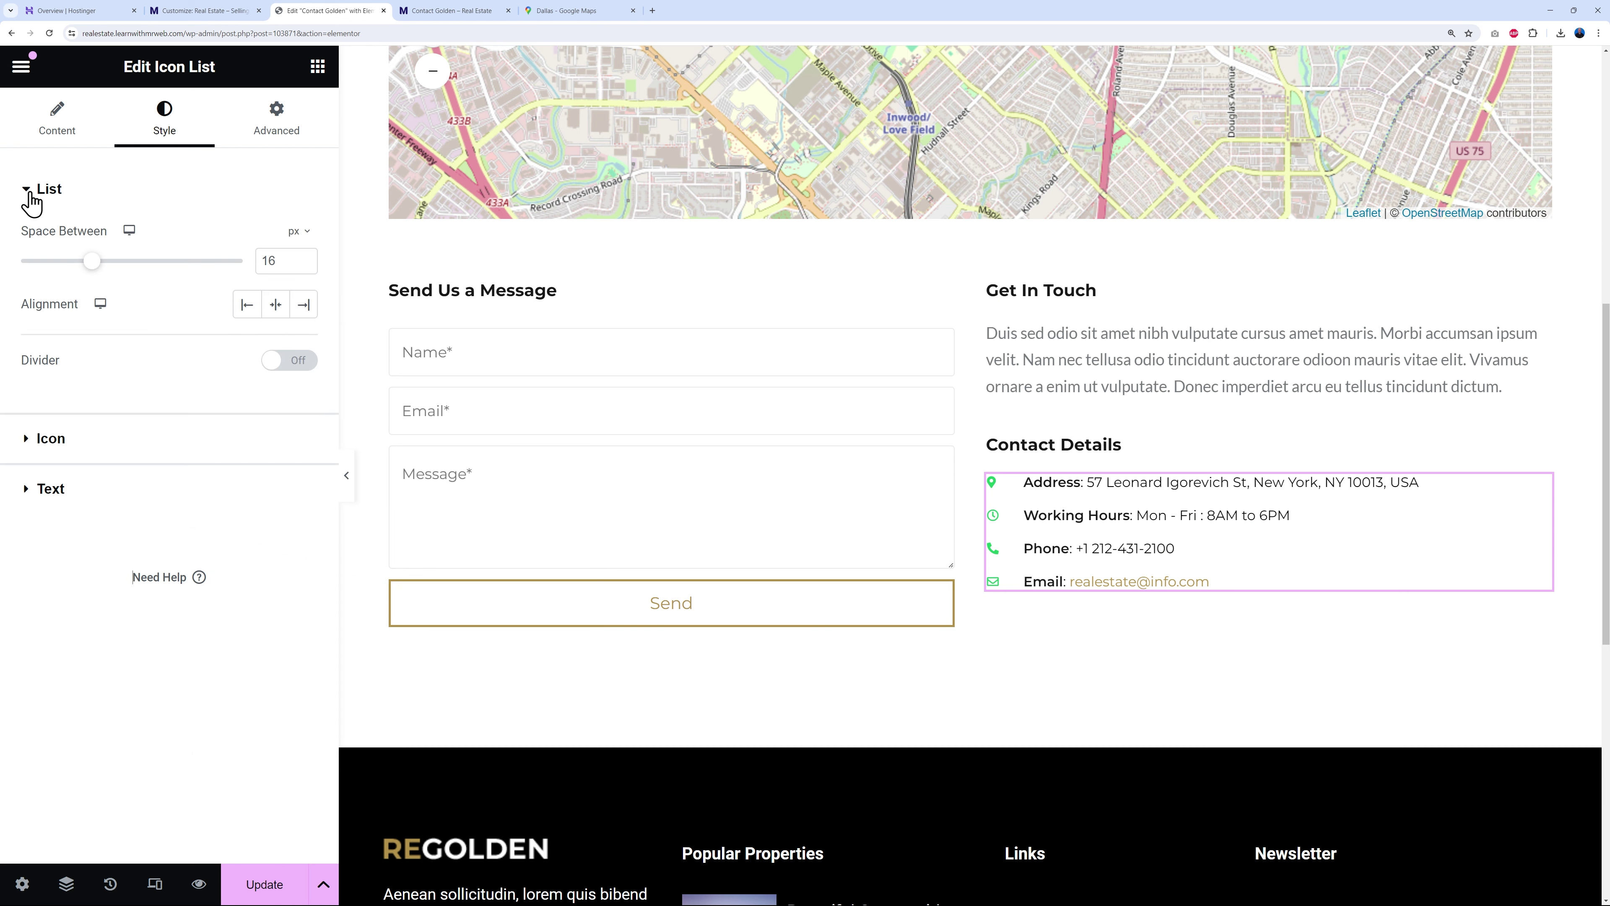
{"action": "left_click", "coordinate": [74, 117]}
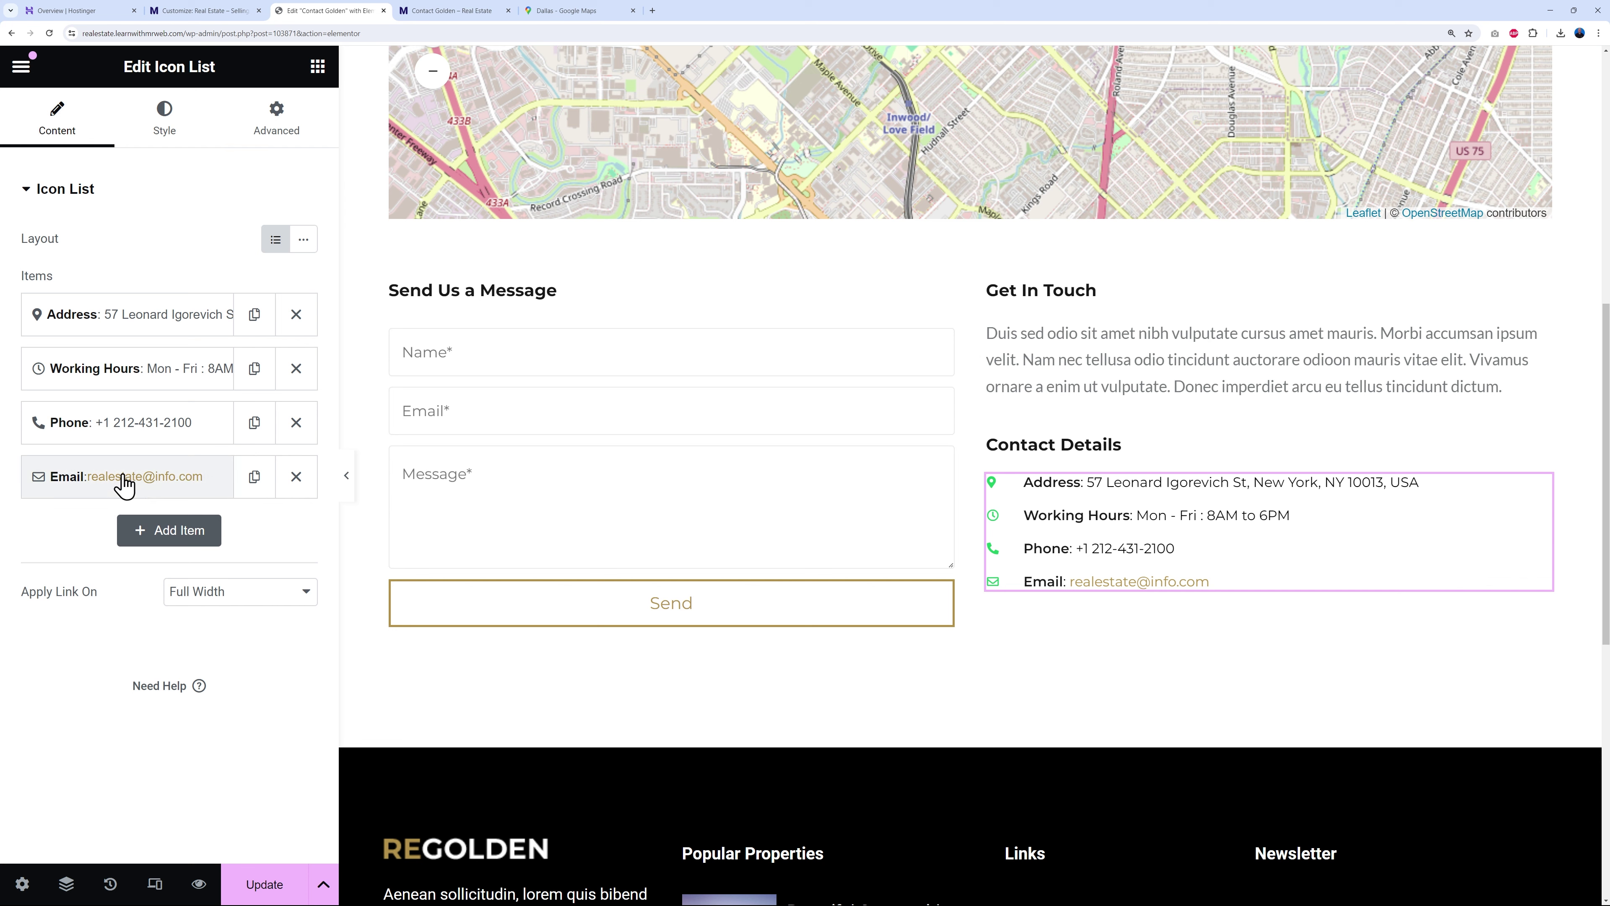
- Delete the inline dark and gold colour styles from the Email item's text and update
{"action": "left_click", "coordinate": [215, 490]}
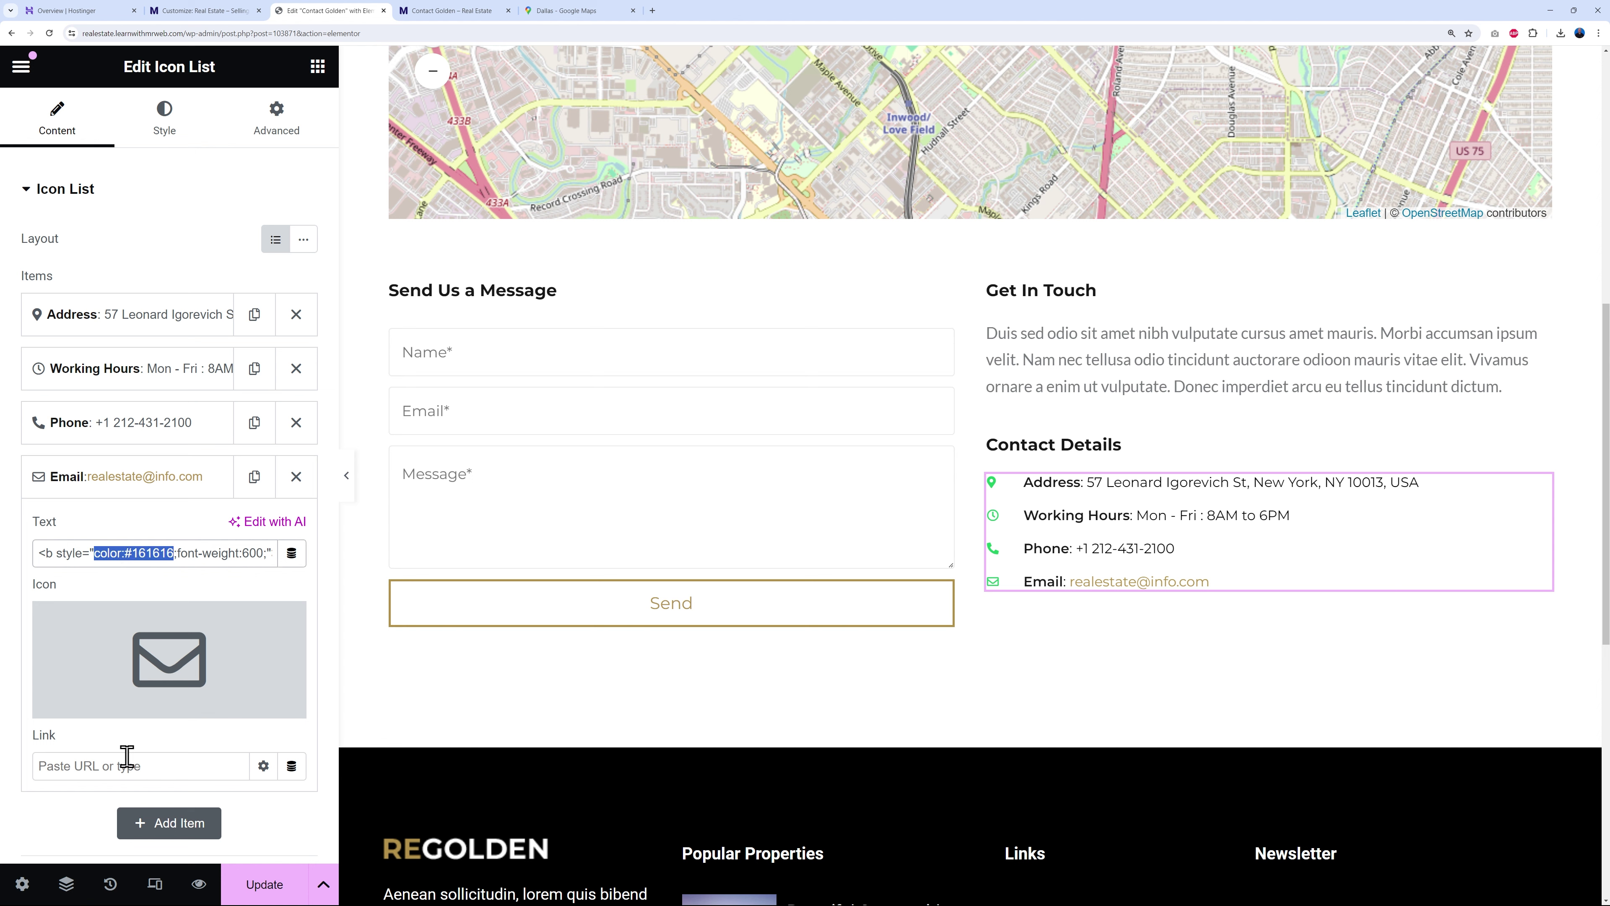
{"action": "key", "text": "Delete"}
{"action": "key", "text": "Delete"}
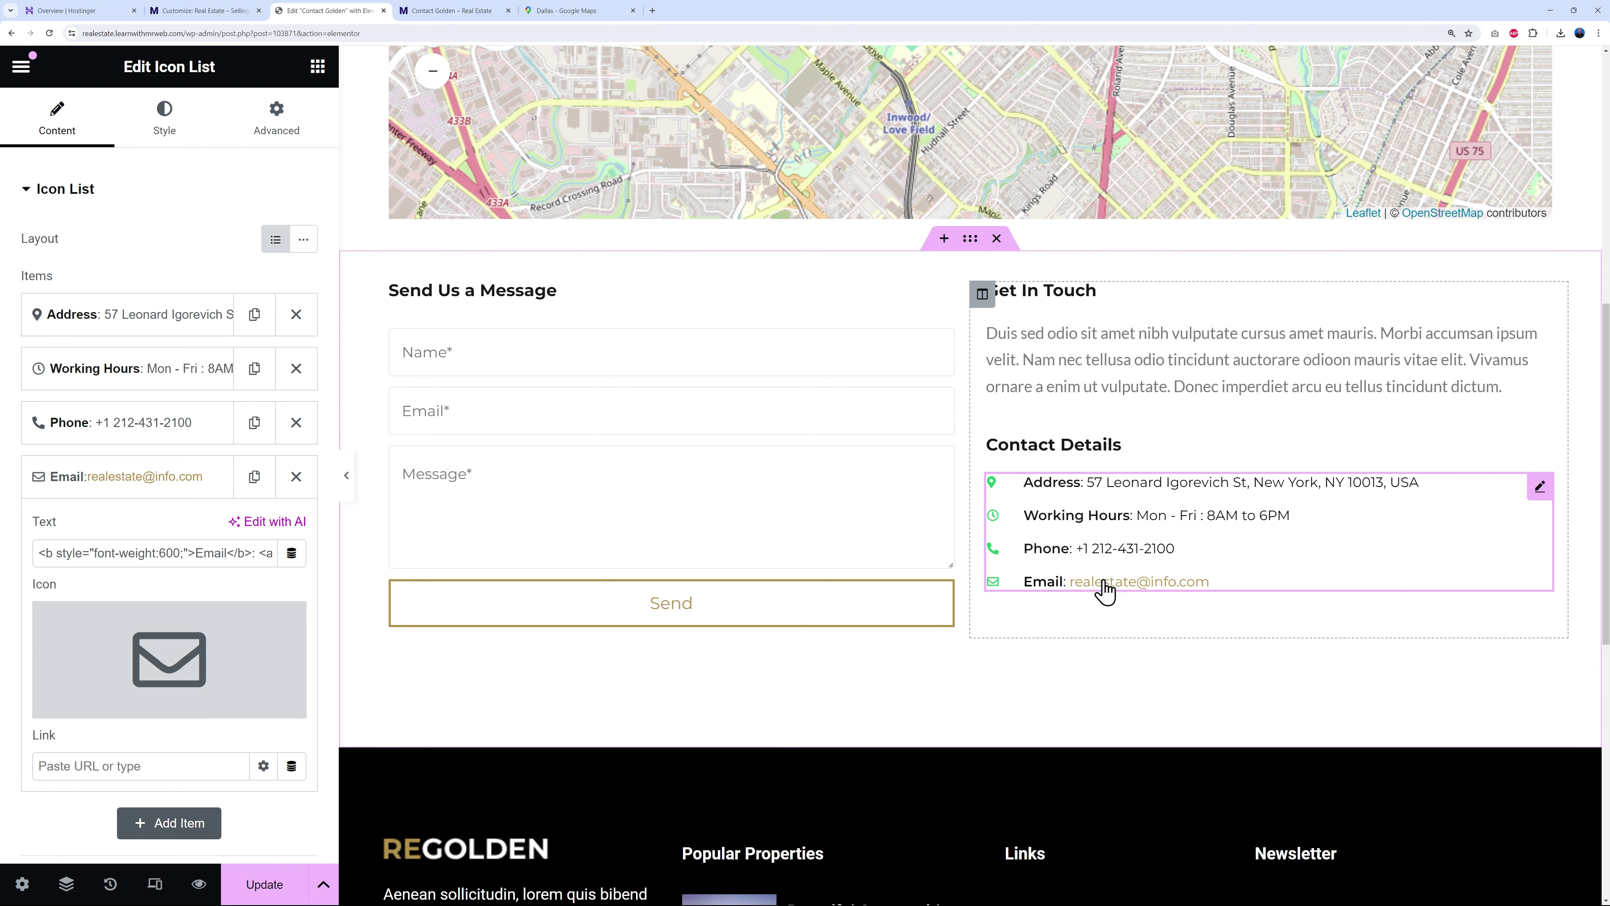
{"action": "left_click", "coordinate": [250, 891]}
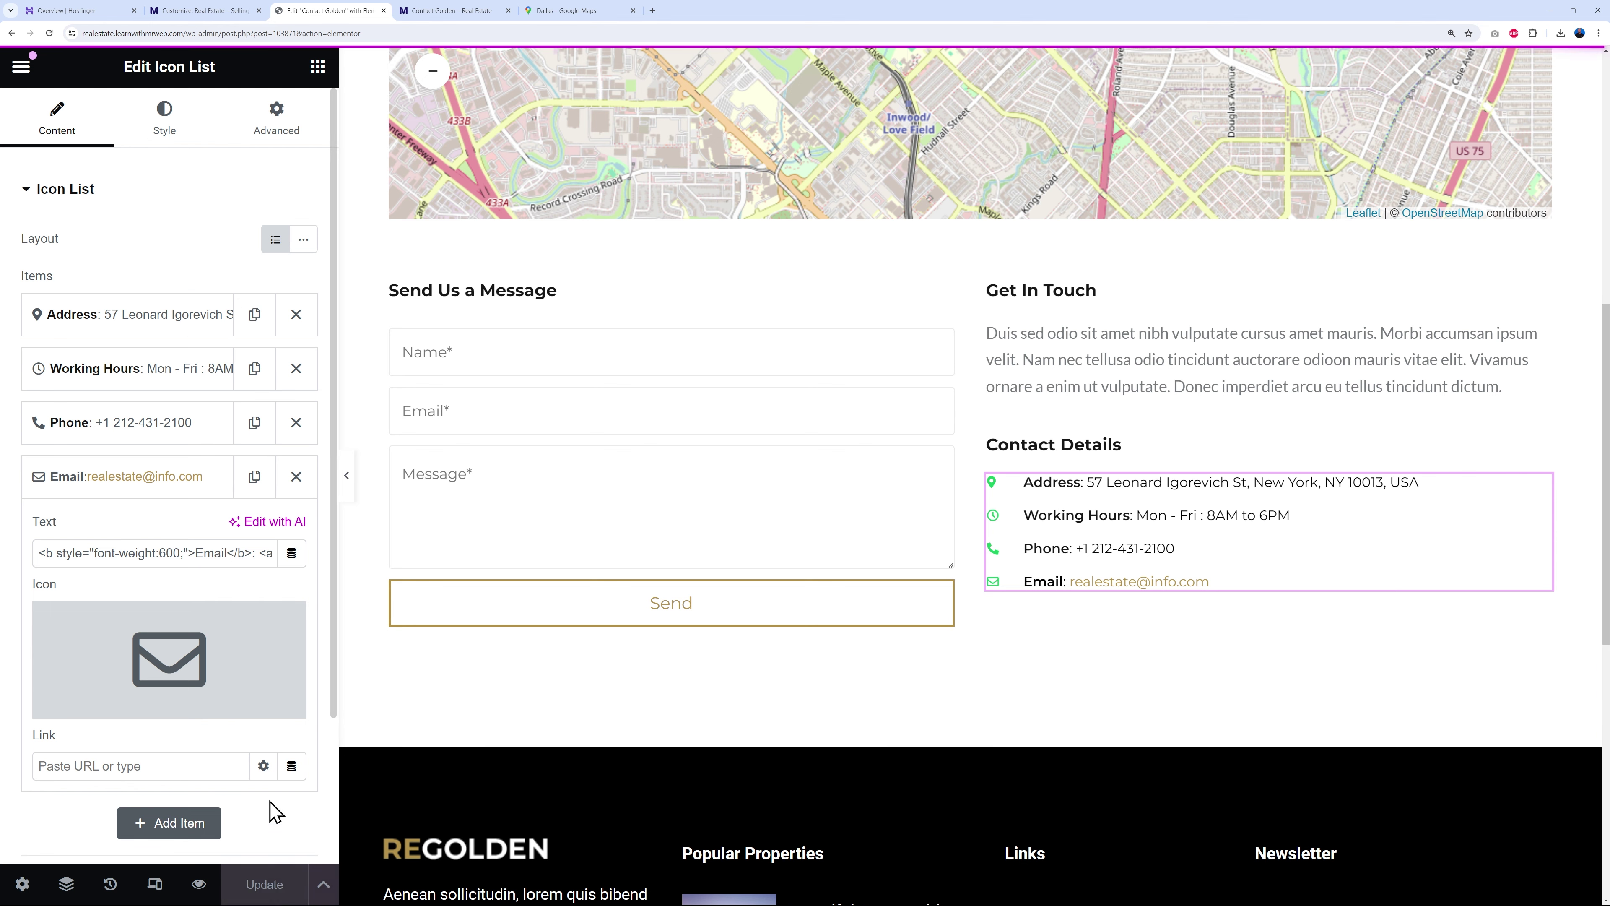
{"action": "scroll", "coordinate": [1176, 690], "scroll_direction": "up", "scroll_amount": 2}
{"action": "mouse_move", "coordinate": [185, 680]}
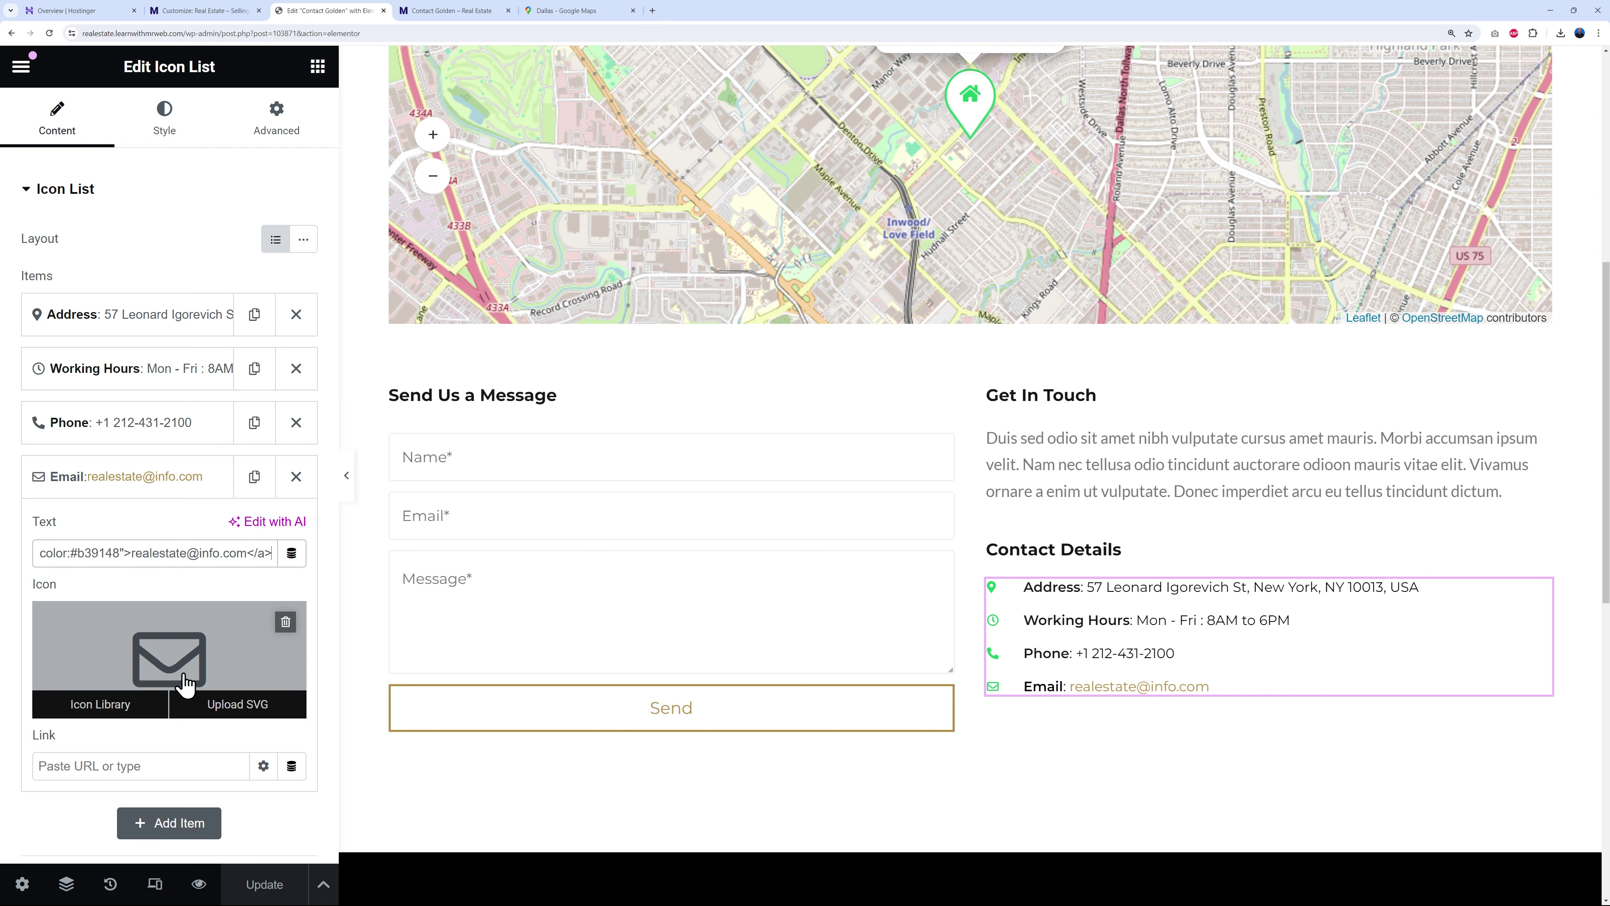
{"action": "key", "text": "Left"}
{"action": "key", "text": "Left"}
{"action": "key", "text": "Left"}
{"action": "key", "text": "Left"}
{"action": "key", "text": "Left"}
{"action": "key", "text": "Left"}
{"action": "key", "text": "Left"}
{"action": "key", "text": "Left"}
{"action": "key", "text": "Left"}
{"action": "key", "text": "Left"}
{"action": "key", "text": "Left"}
{"action": "key", "text": "Left"}
{"action": "key", "text": "Left"}
{"action": "key", "text": "Left"}
{"action": "key", "text": "Left"}
{"action": "key", "text": "Left"}
{"action": "key", "text": "Left"}
{"action": "key", "text": "Left"}
{"action": "key", "text": "Left"}
{"action": "key", "text": "Left"}
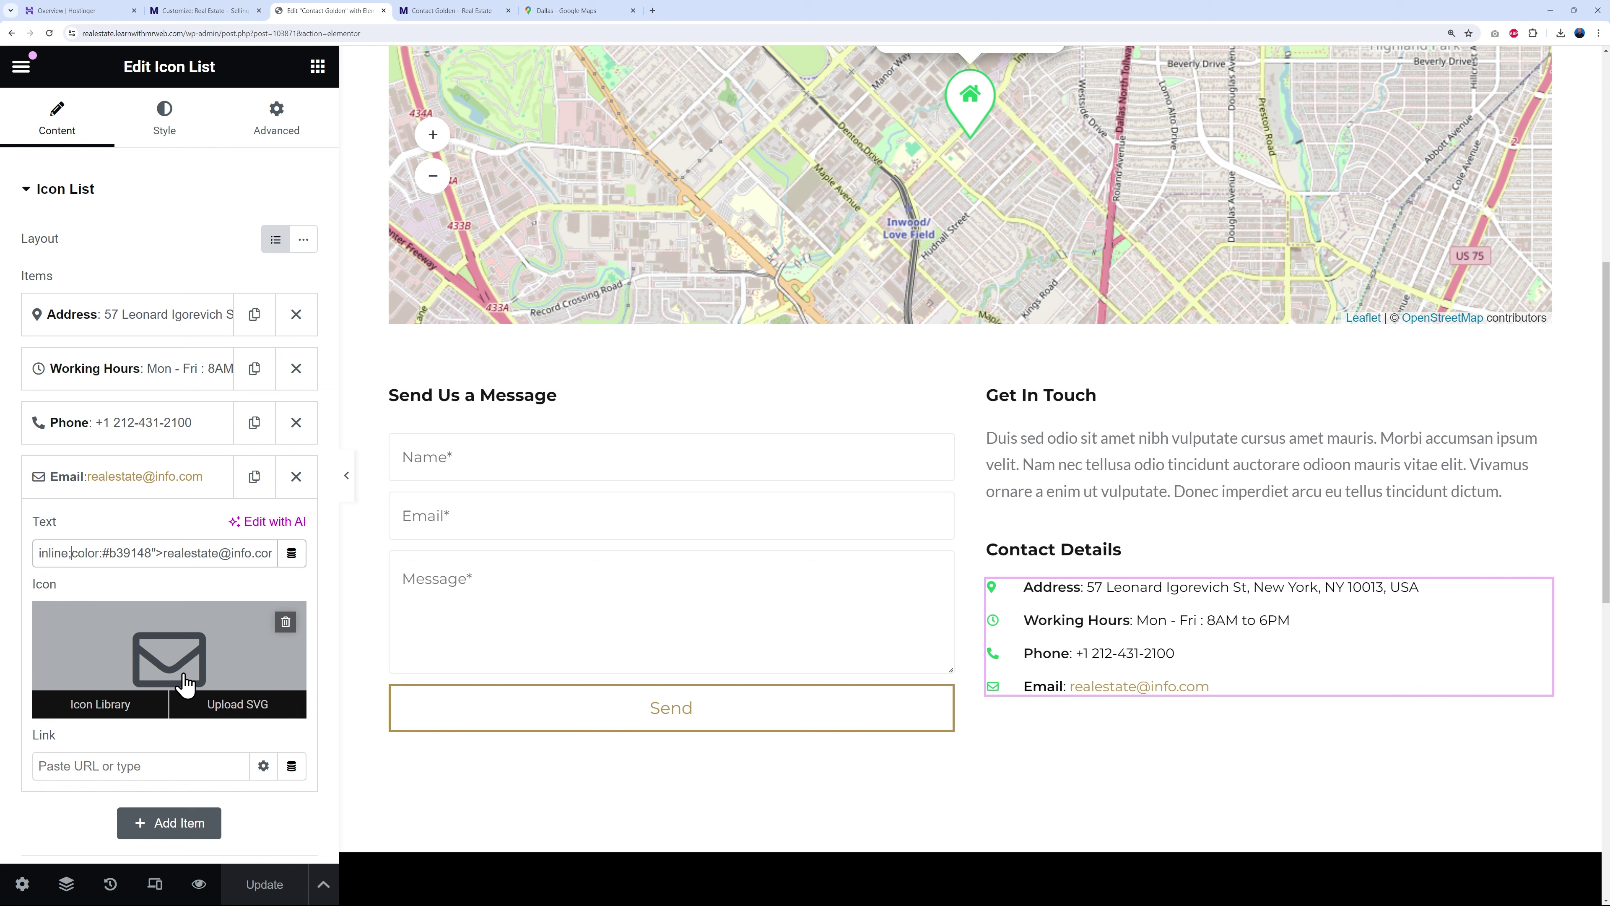
{"action": "key", "text": "BackSpace"}
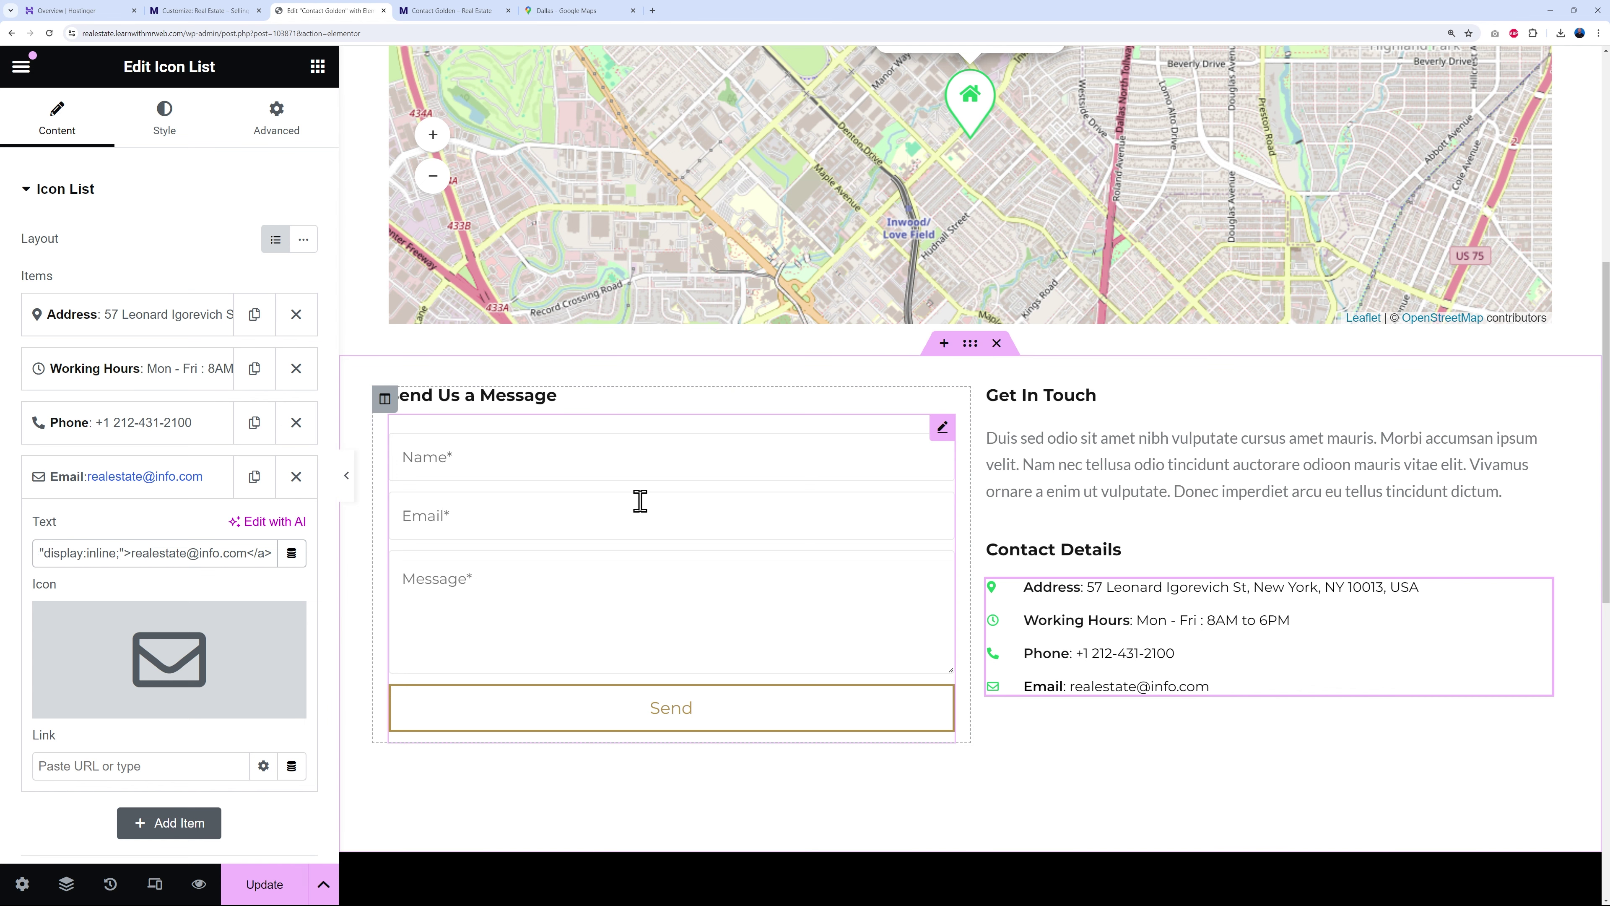
- Add a text field with placeholder 'Phone Number' and move it above Message
{"action": "left_click", "coordinate": [942, 435]}
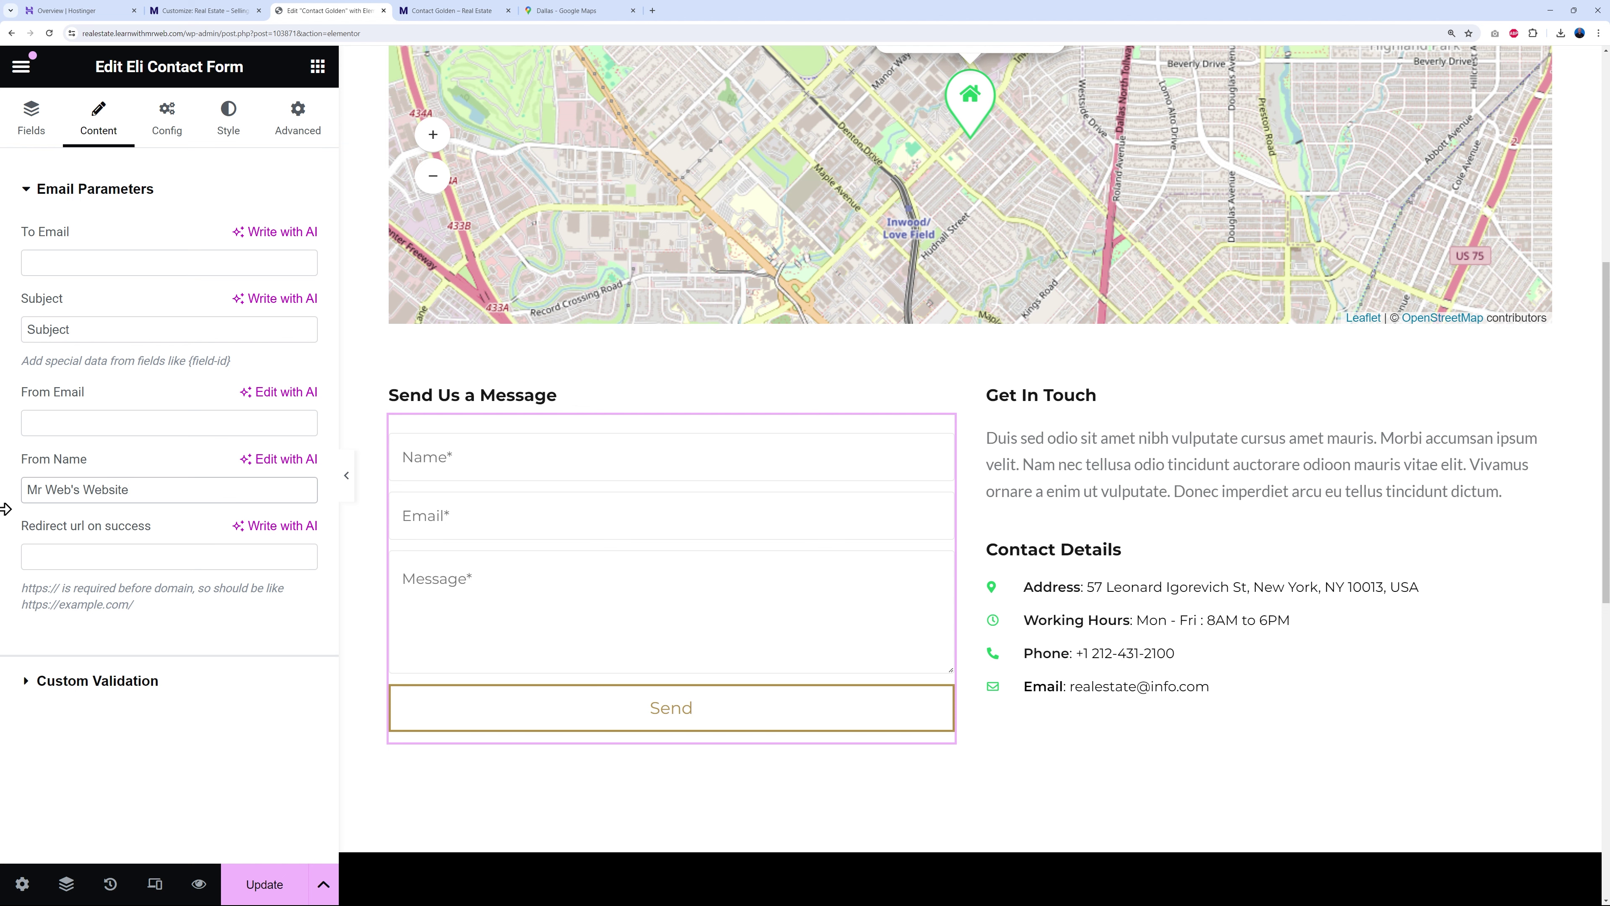
{"action": "left_click", "coordinate": [35, 124]}
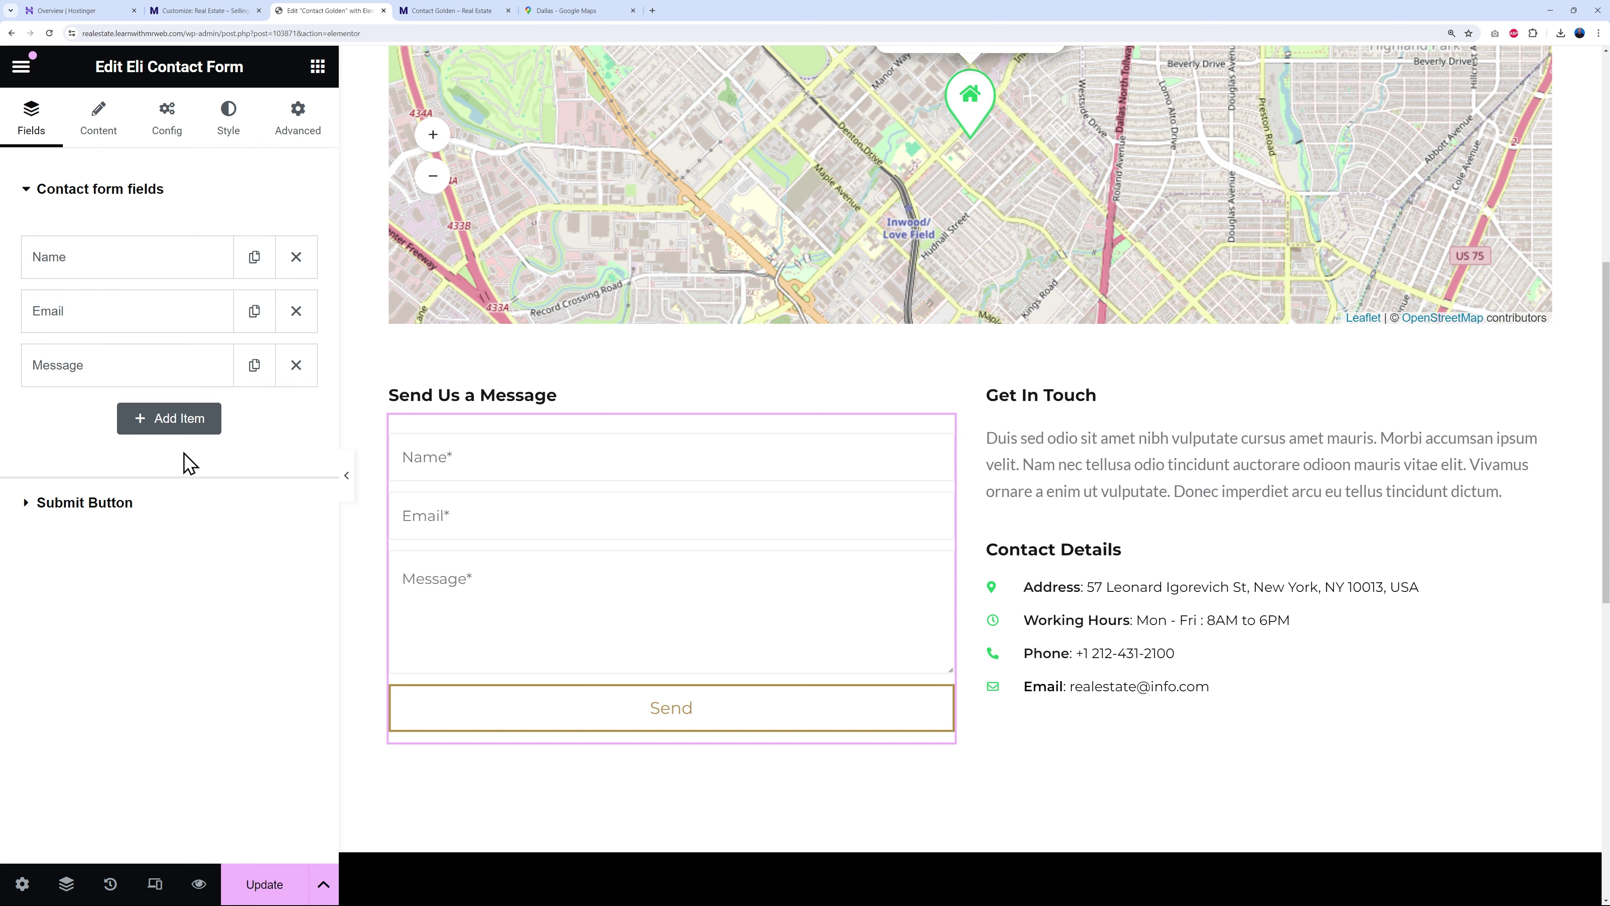
{"action": "left_click", "coordinate": [171, 420]}
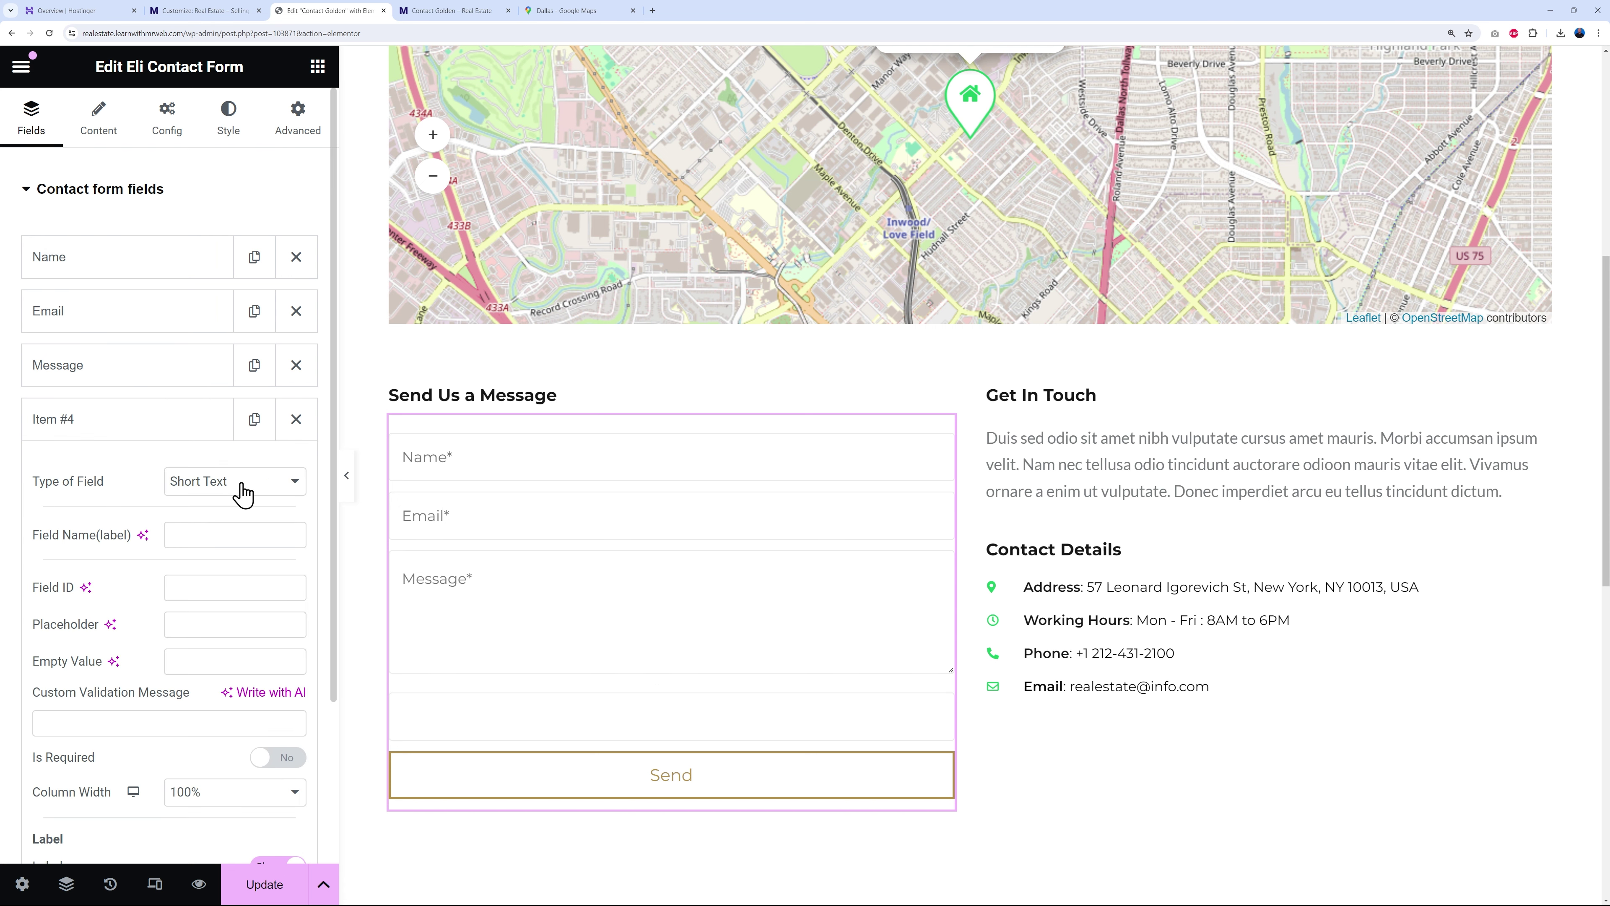
{"action": "left_click", "coordinate": [256, 483]}
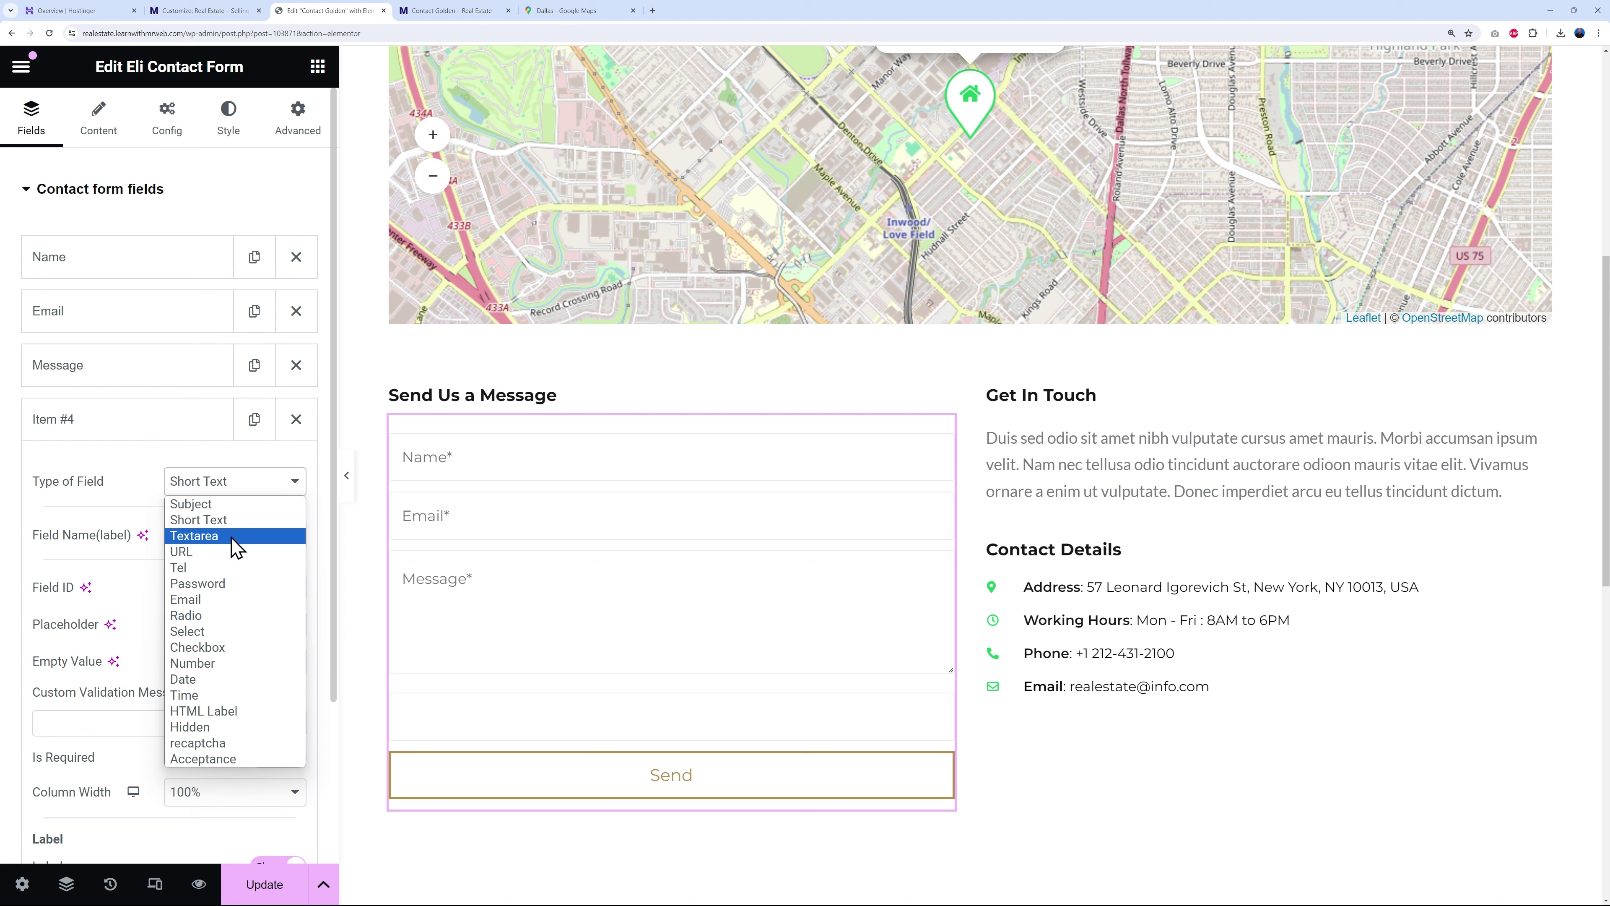
{"action": "left_click", "coordinate": [228, 520]}
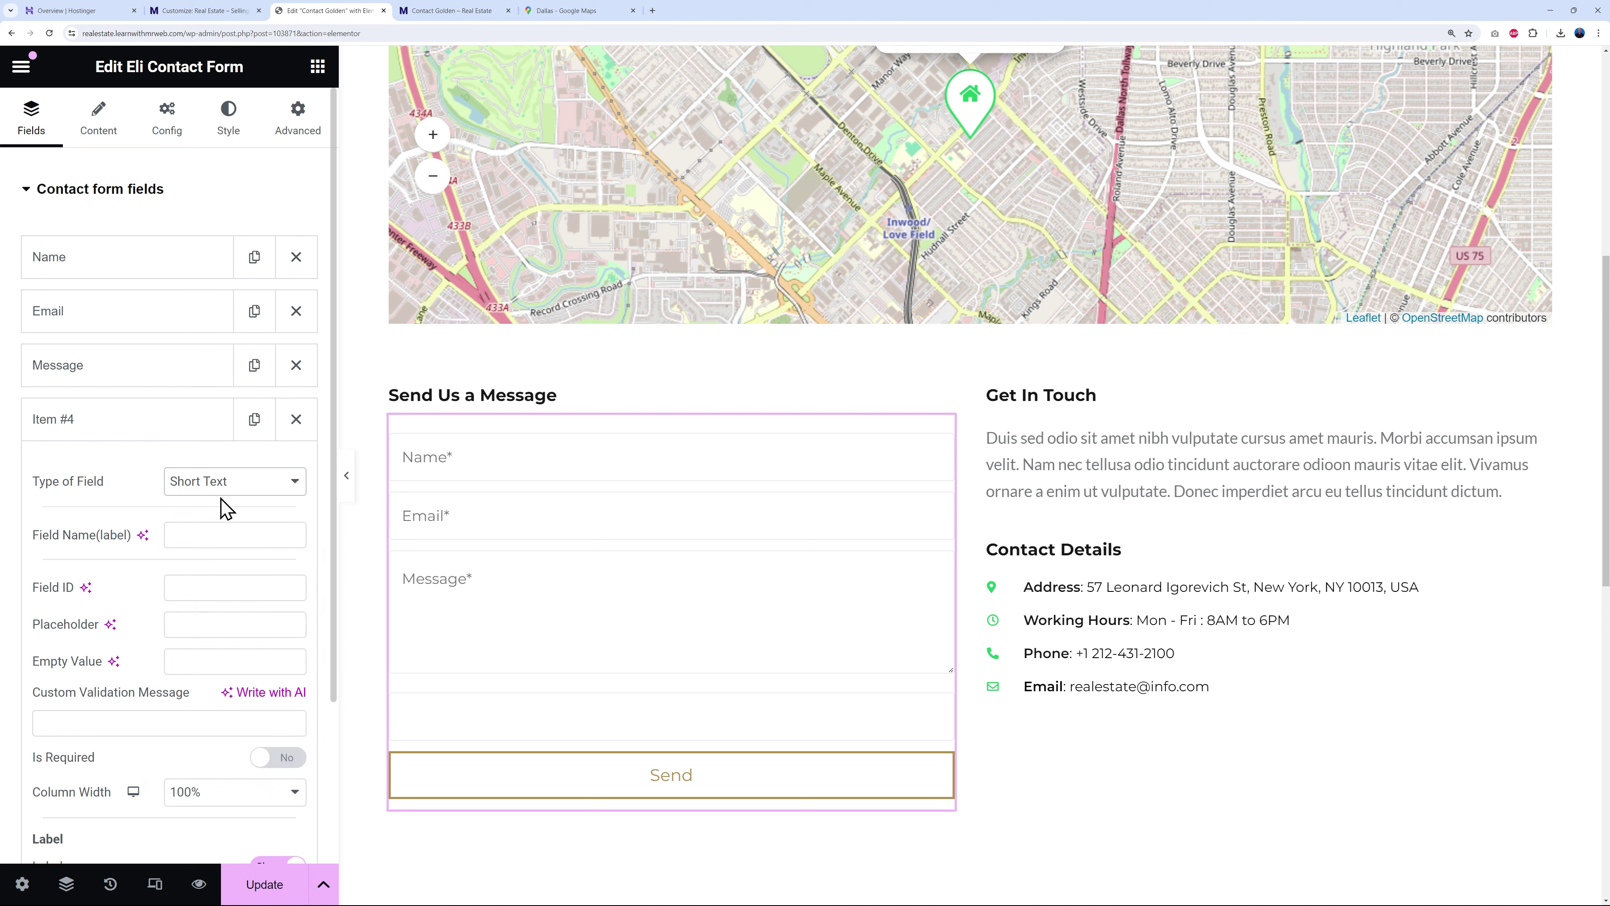
{"action": "left_click", "coordinate": [219, 534]}
{"action": "type", "text": "Phone Nu"}
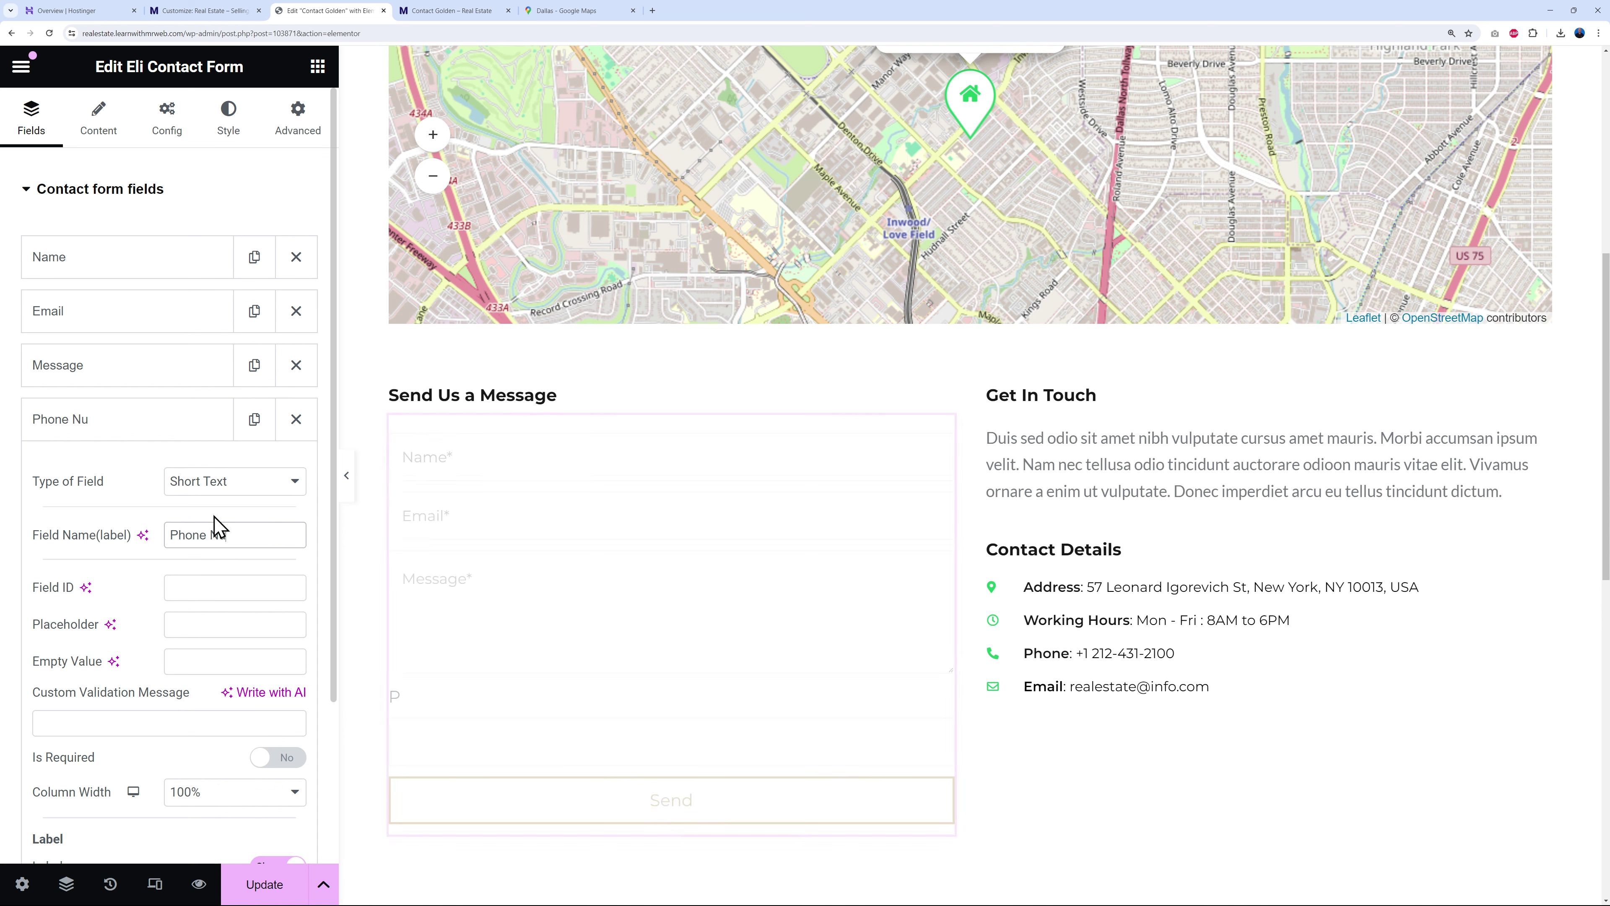
{"action": "type", "text": "mber"}
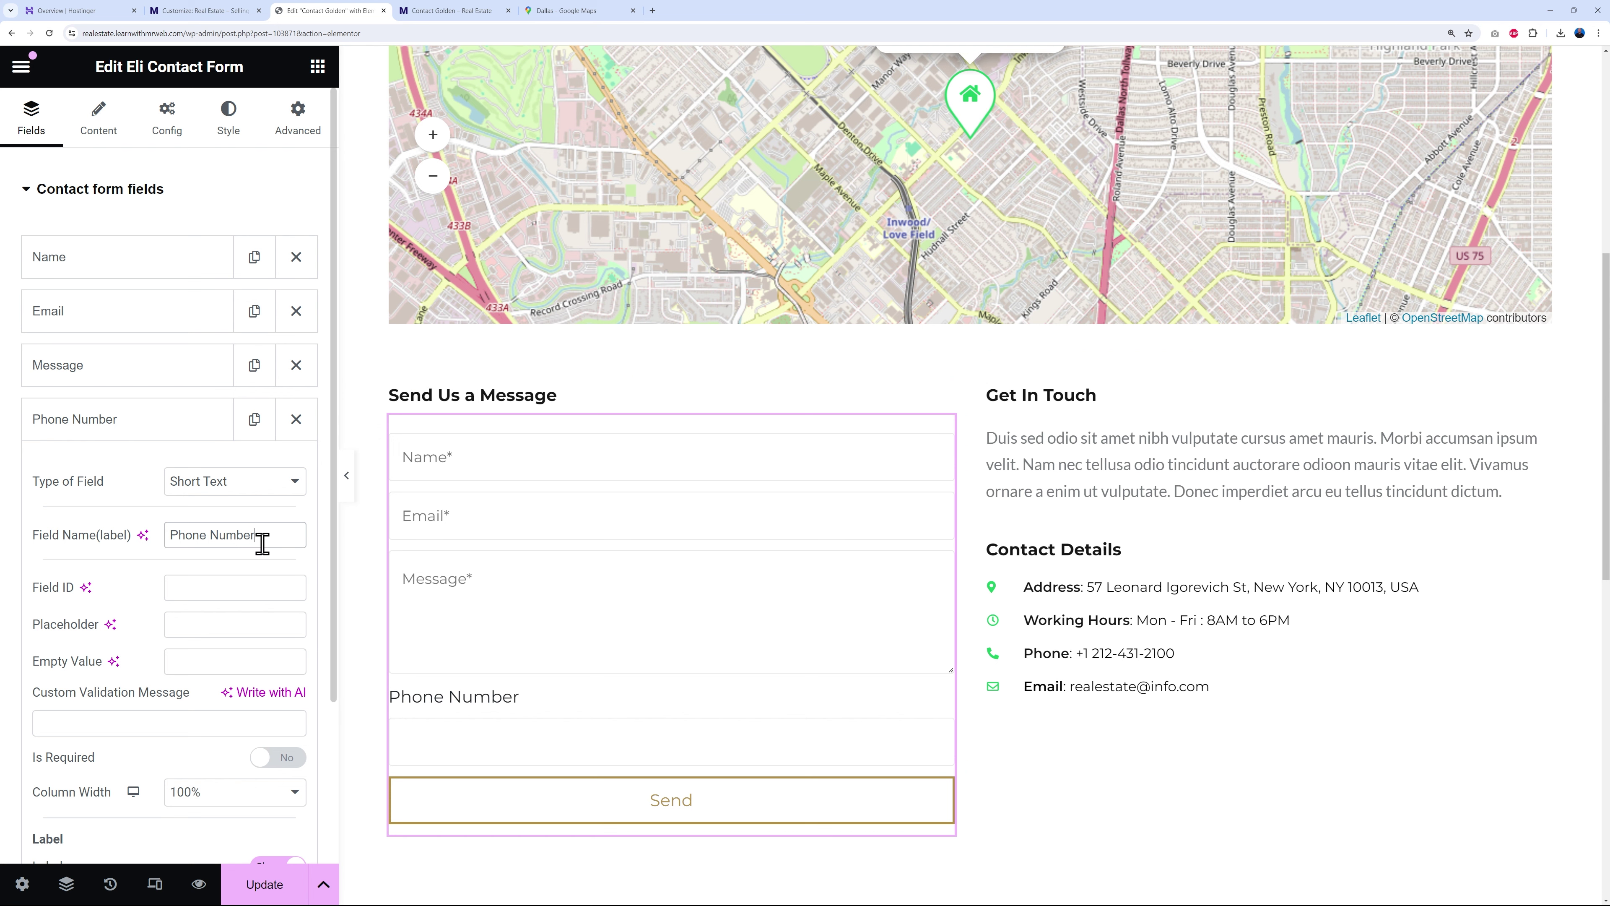
{"action": "left_click_drag", "start_coordinate": [259, 536], "coordinate": [158, 556]}
{"action": "key", "text": "ctrl+x"}
{"action": "left_click", "coordinate": [246, 630]}
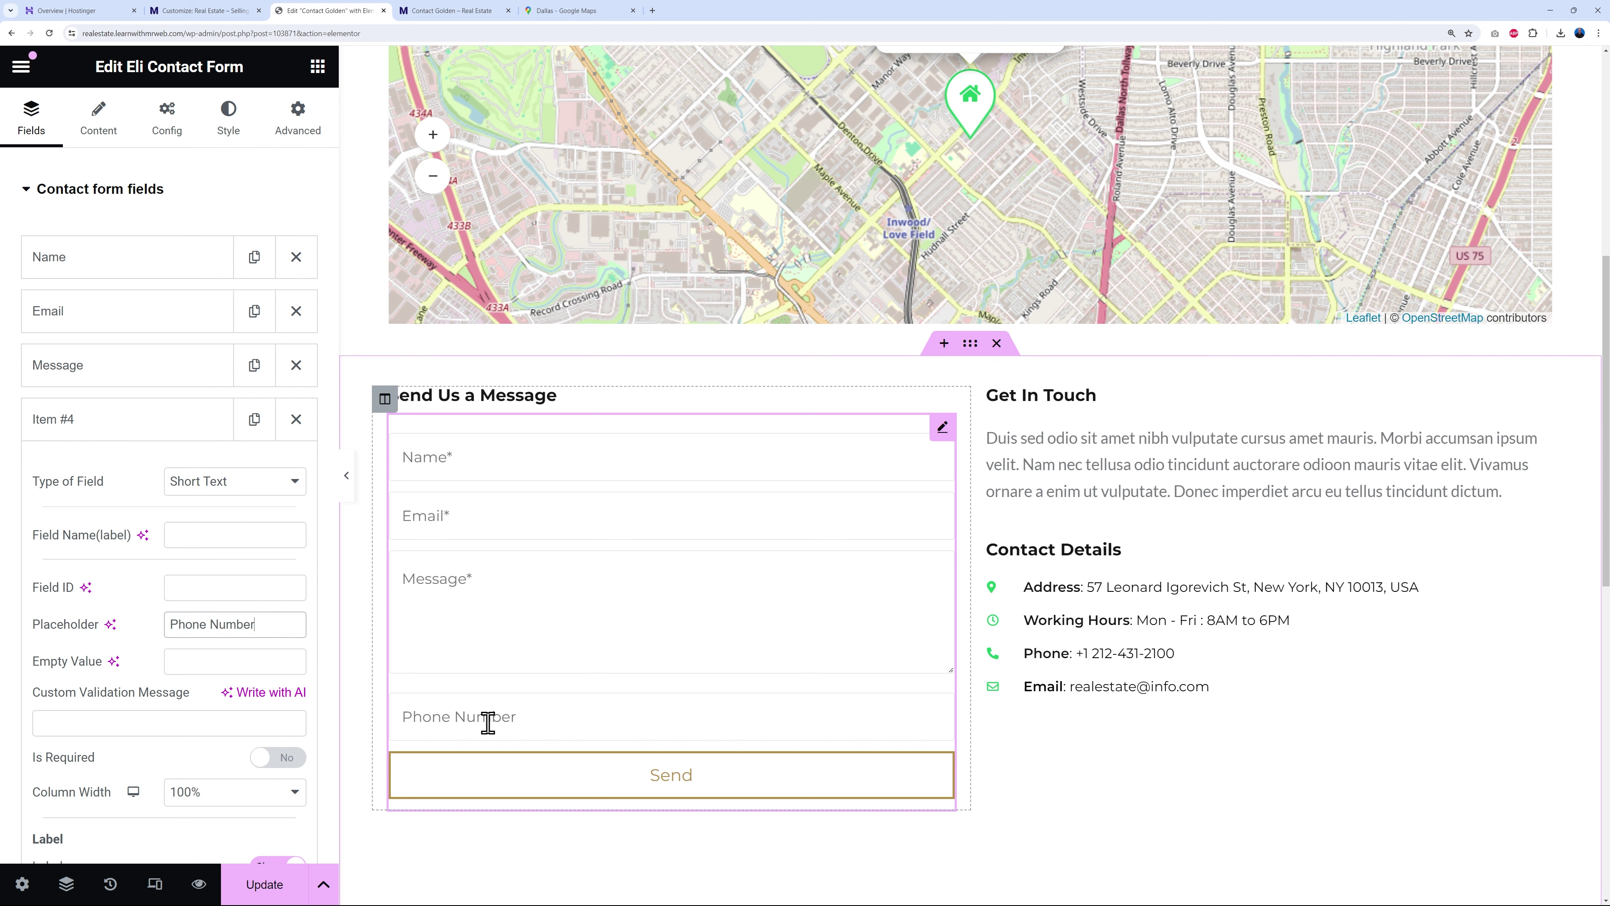
{"action": "left_click", "coordinate": [90, 438]}
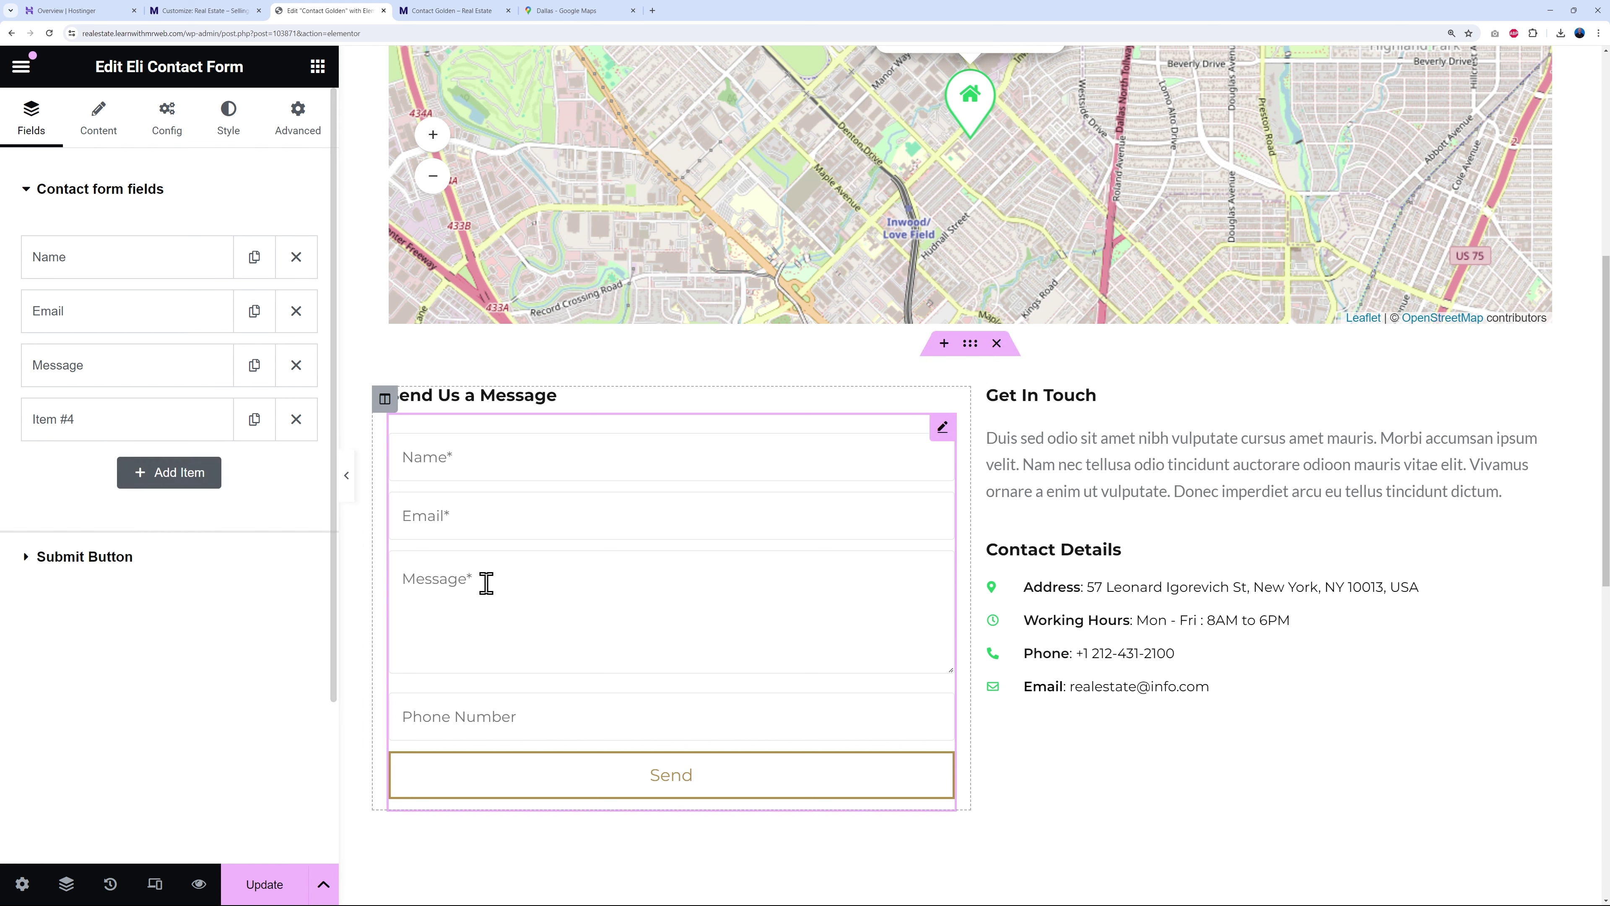
{"action": "left_click_drag", "start_coordinate": [133, 439], "coordinate": [129, 374]}
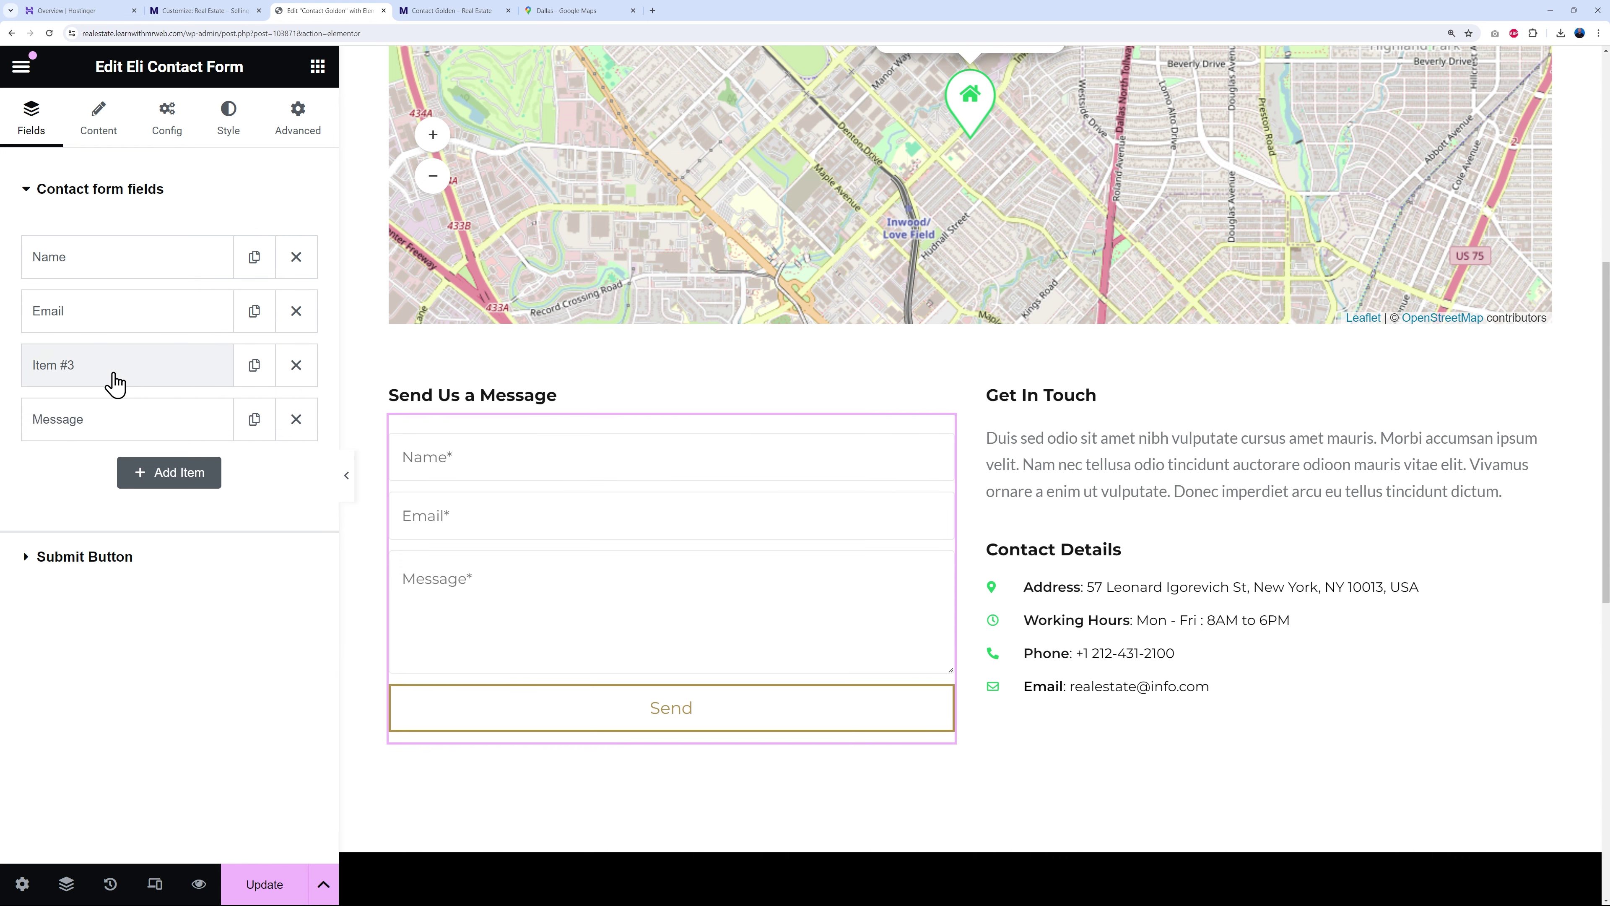
- Label the field Phone Number, hide the label, and make the placeholder 'Phone Number*'
{"action": "left_click", "coordinate": [107, 374]}
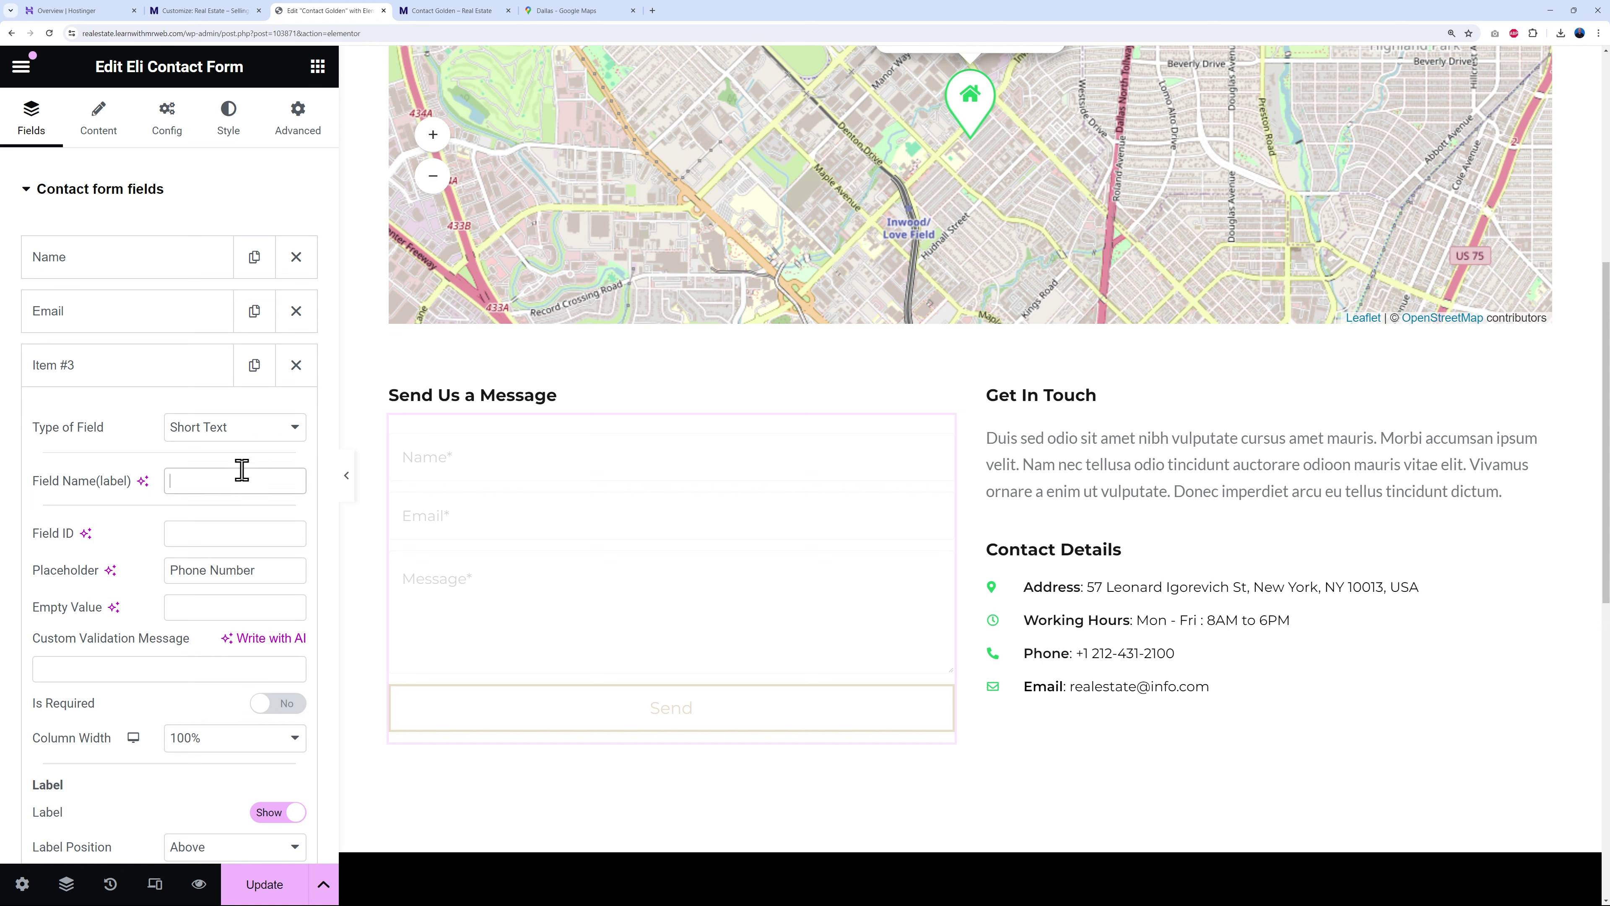
{"action": "left_click_drag", "start_coordinate": [273, 570], "coordinate": [109, 597]}
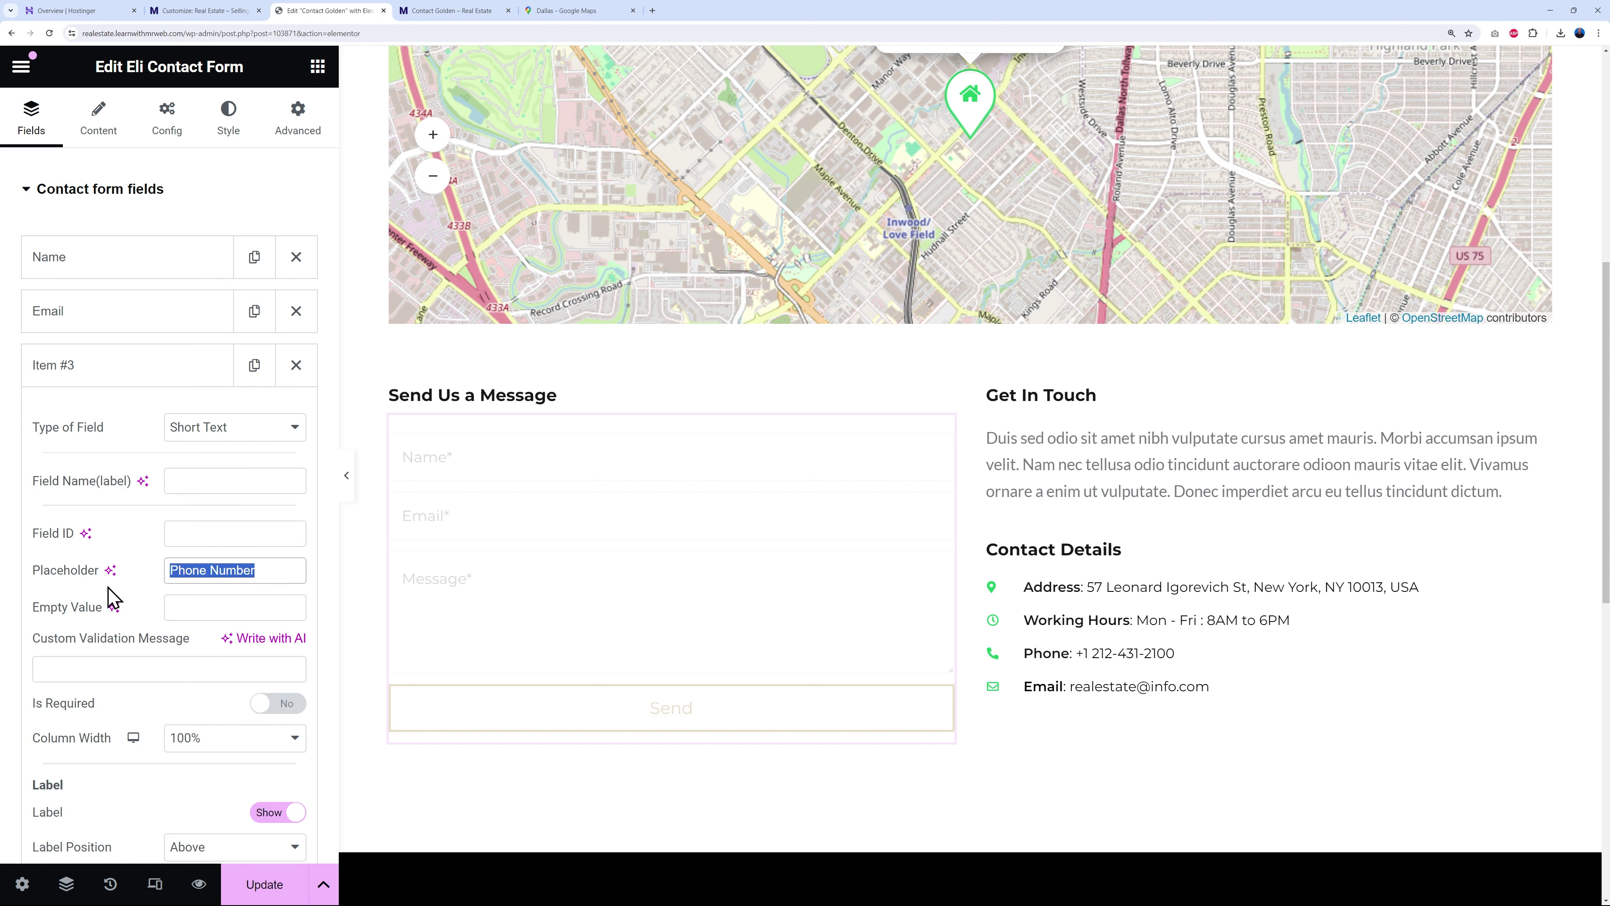
{"action": "left_click", "coordinate": [199, 489]}
{"action": "key", "text": "ctrl+v"}
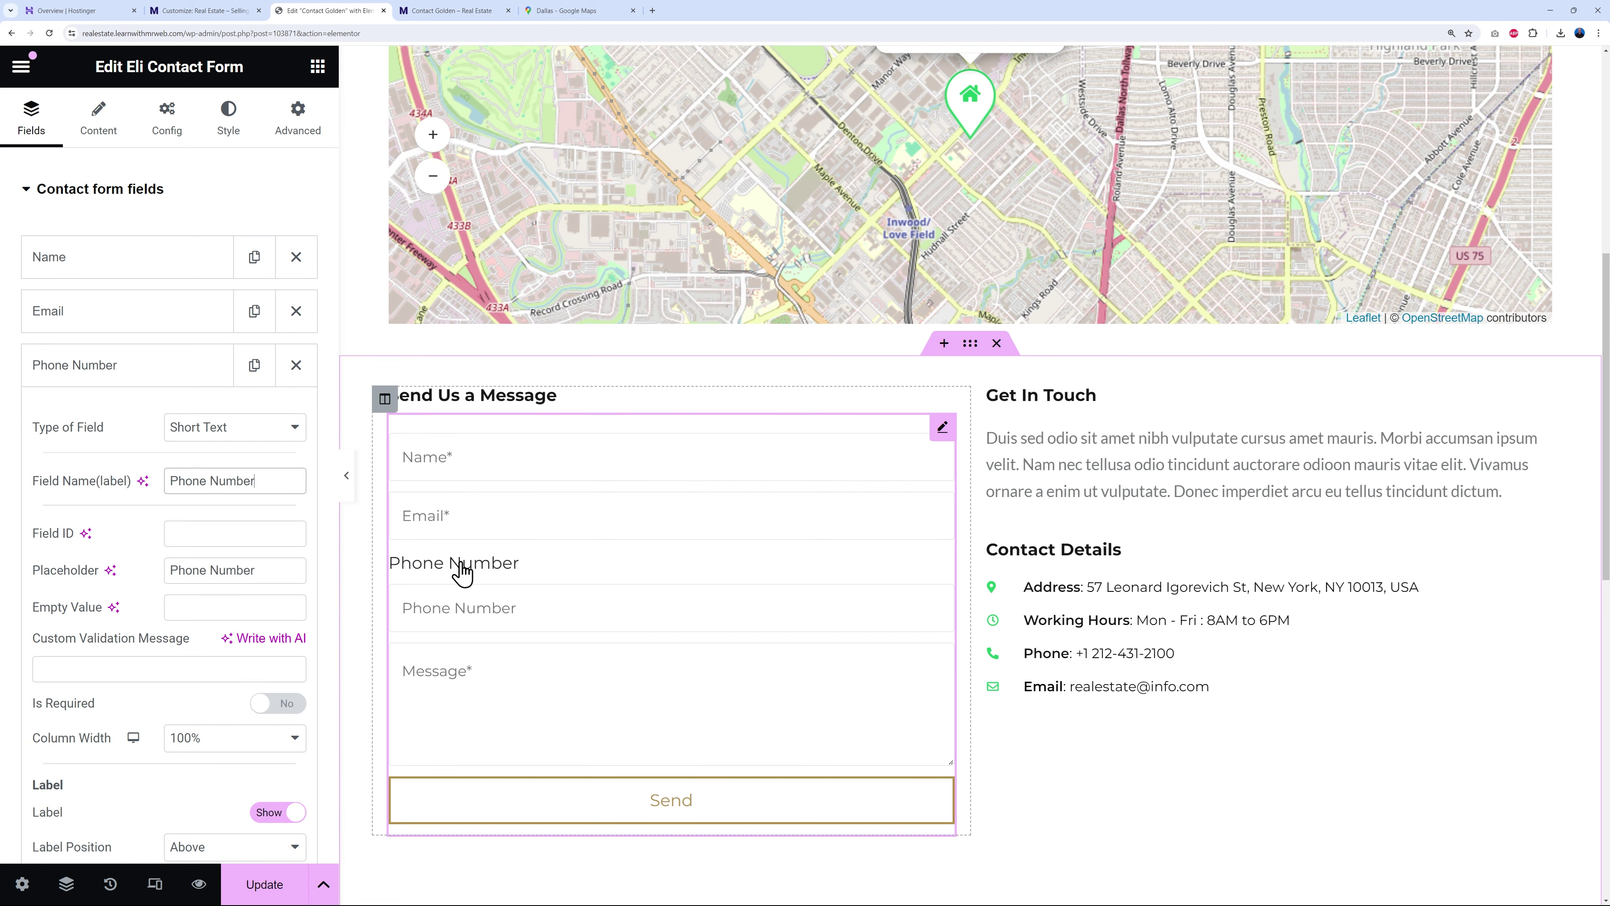
{"action": "scroll", "coordinate": [190, 742], "scroll_direction": "down", "scroll_amount": 2}
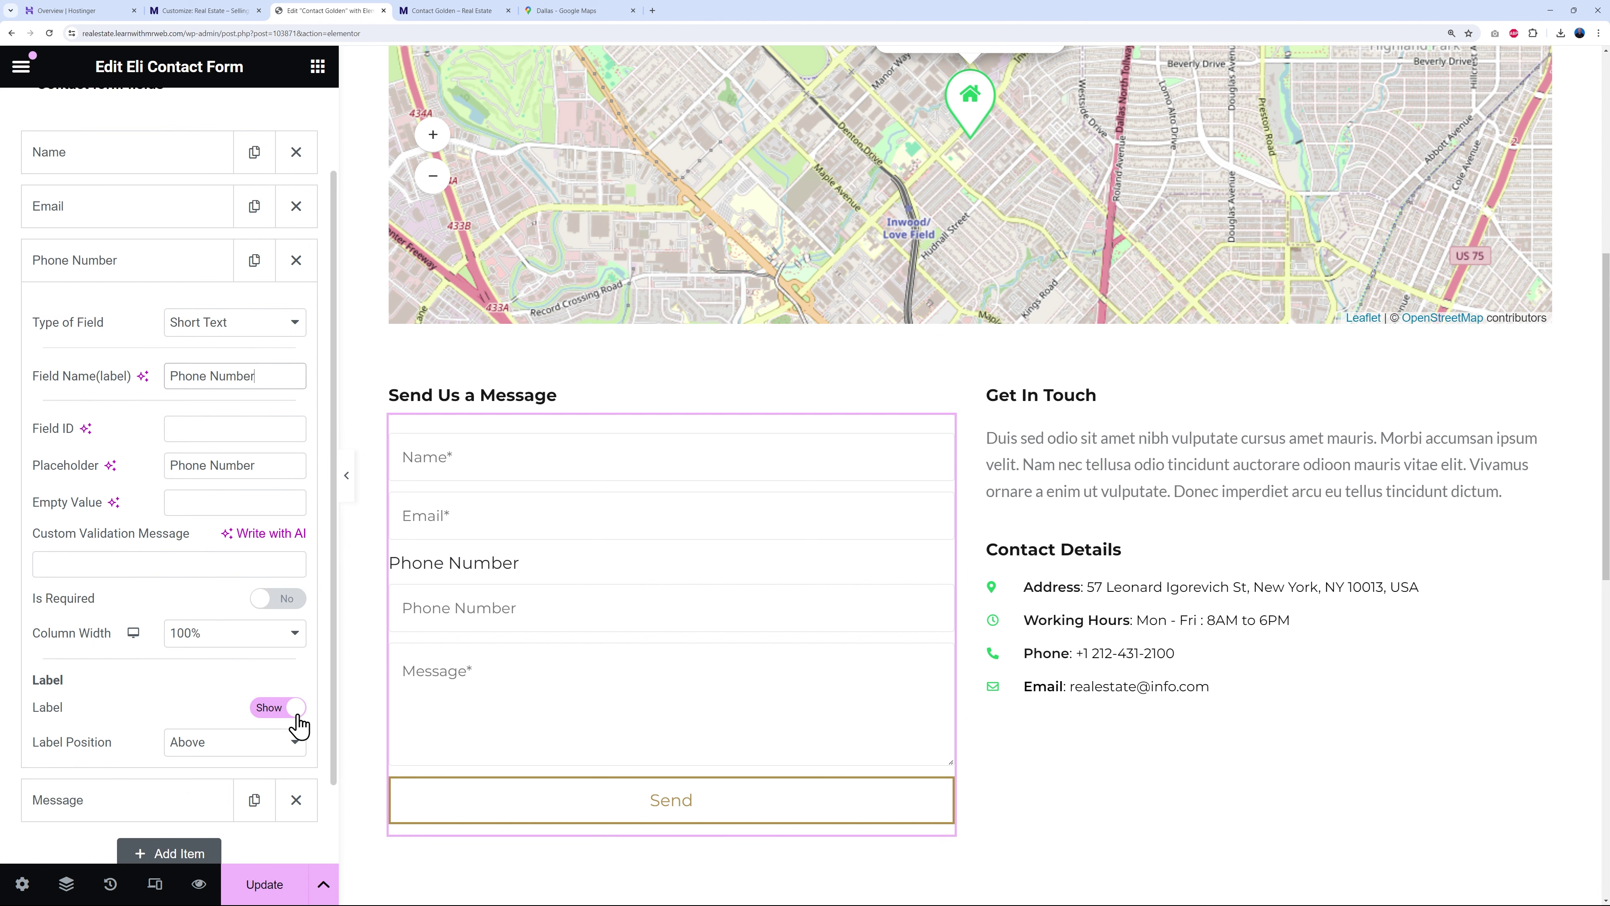
{"action": "left_click", "coordinate": [296, 718]}
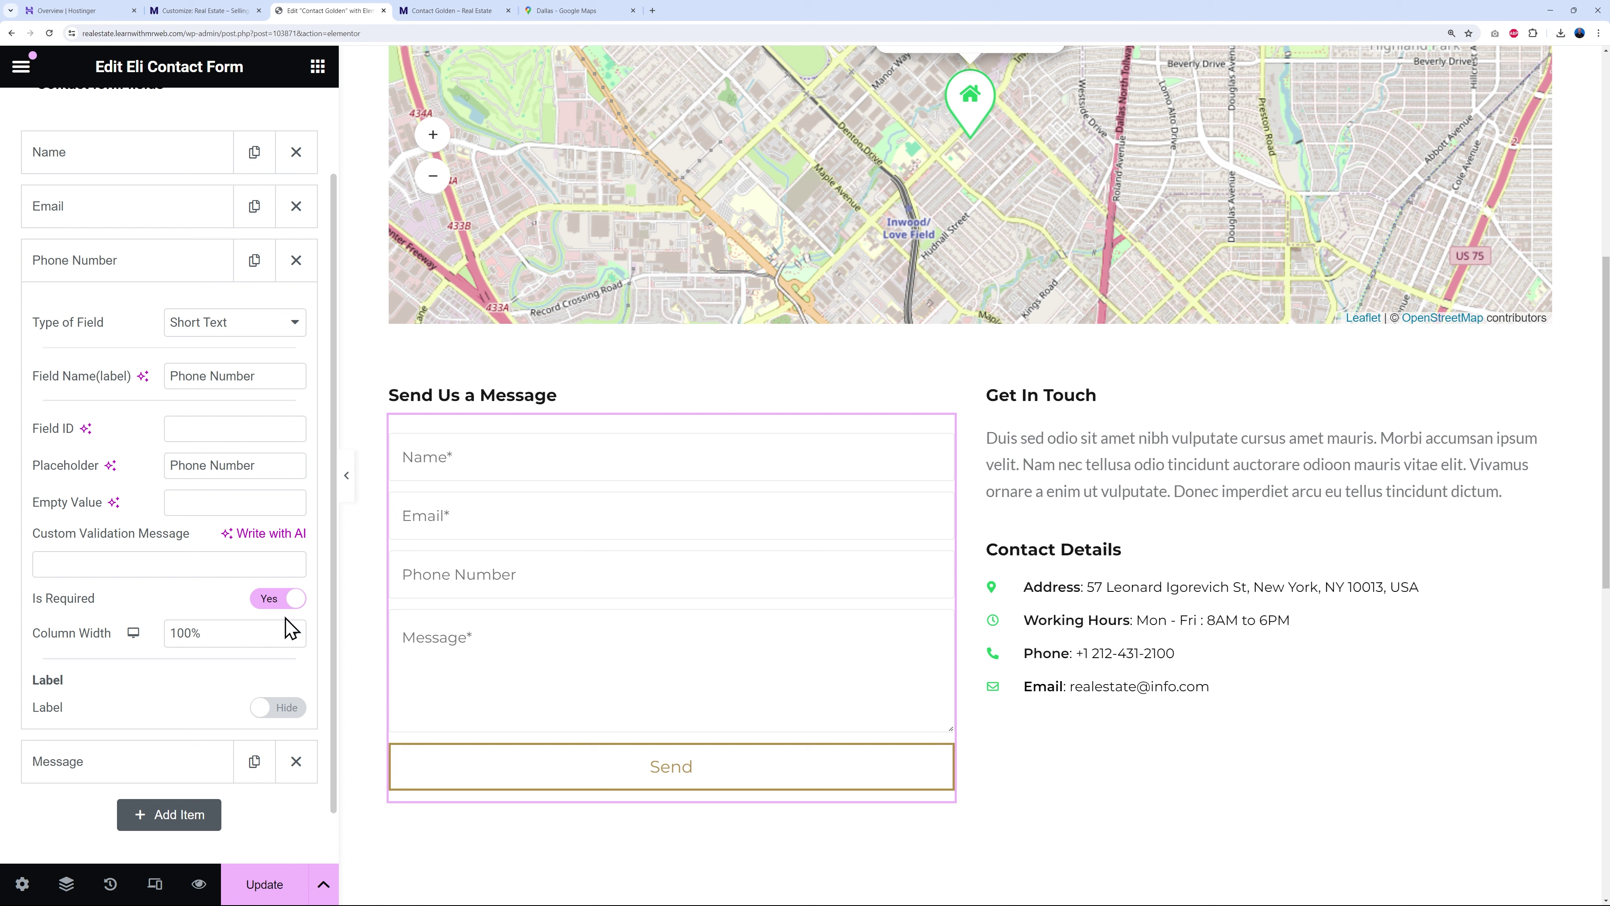
{"action": "type", "text": "*"}
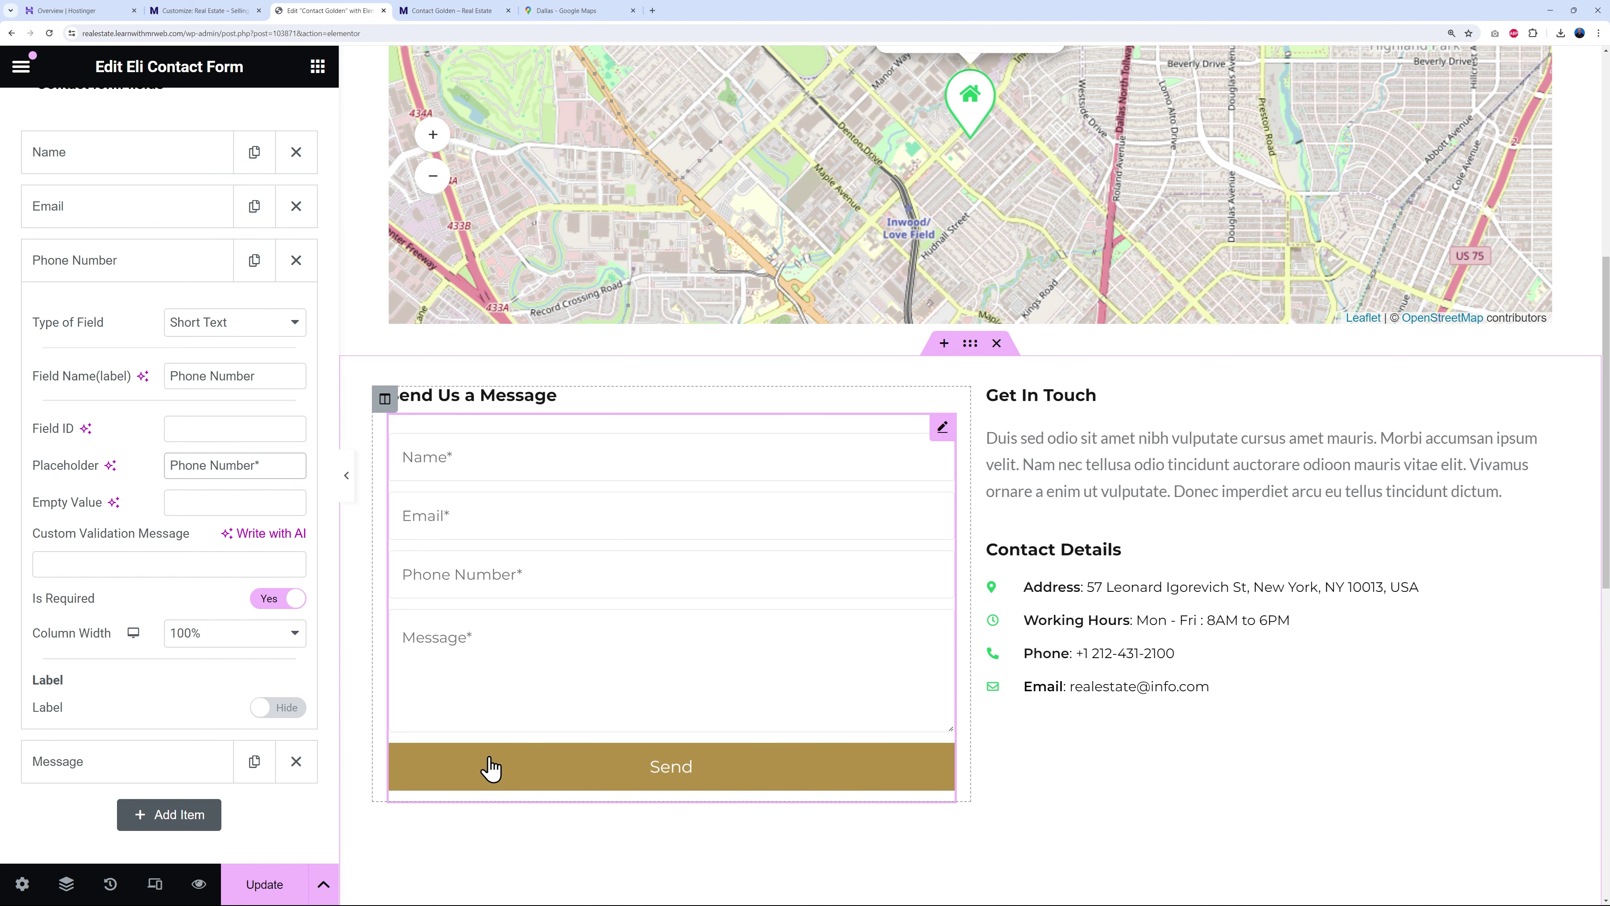
{"action": "scroll", "coordinate": [190, 536], "scroll_direction": "up", "scroll_amount": 2}
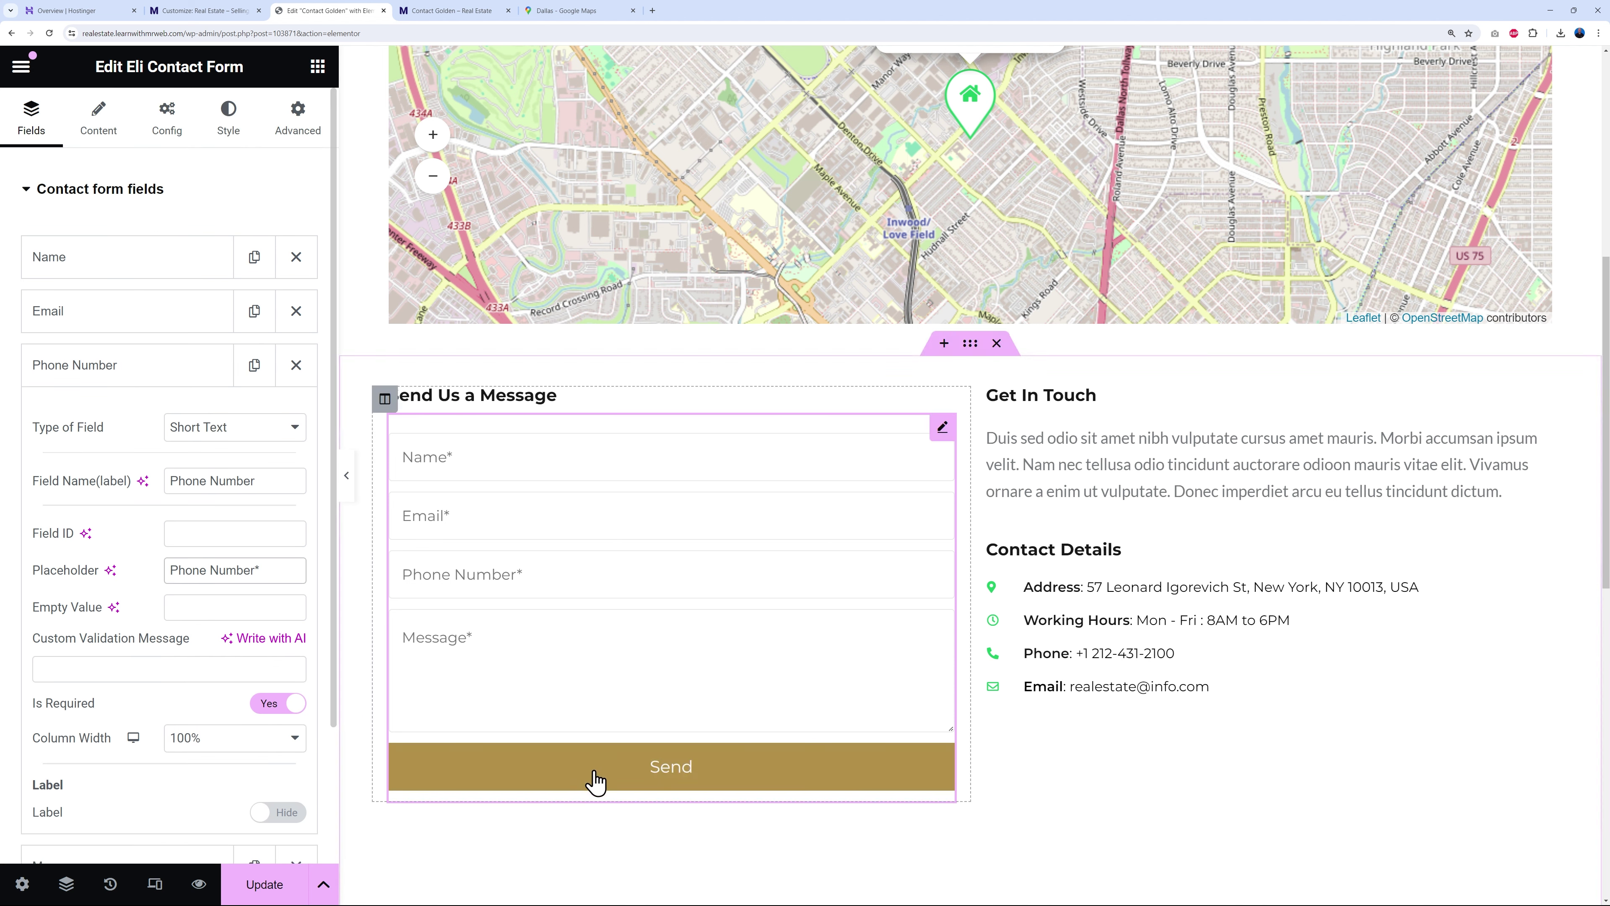
- Set the Send button's text and border colours to global Primary green
{"action": "left_click", "coordinate": [225, 133]}
{"action": "scroll", "coordinate": [95, 732], "scroll_direction": "down", "scroll_amount": 1}
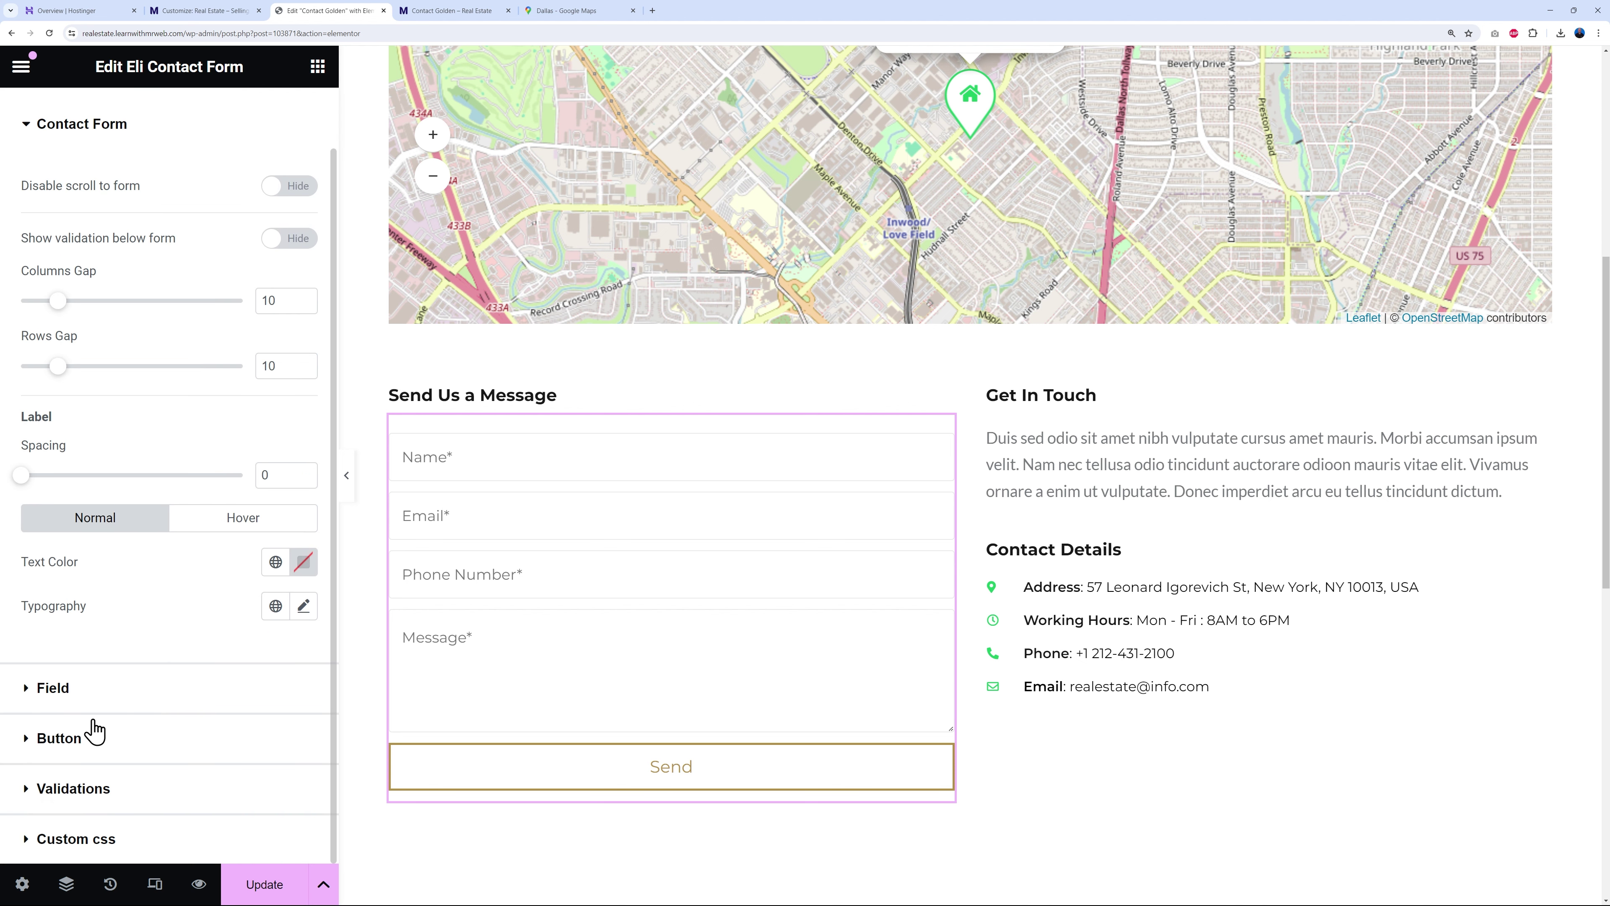
{"action": "left_click", "coordinate": [26, 738]}
{"action": "scroll", "coordinate": [193, 483], "scroll_direction": "down", "scroll_amount": 2}
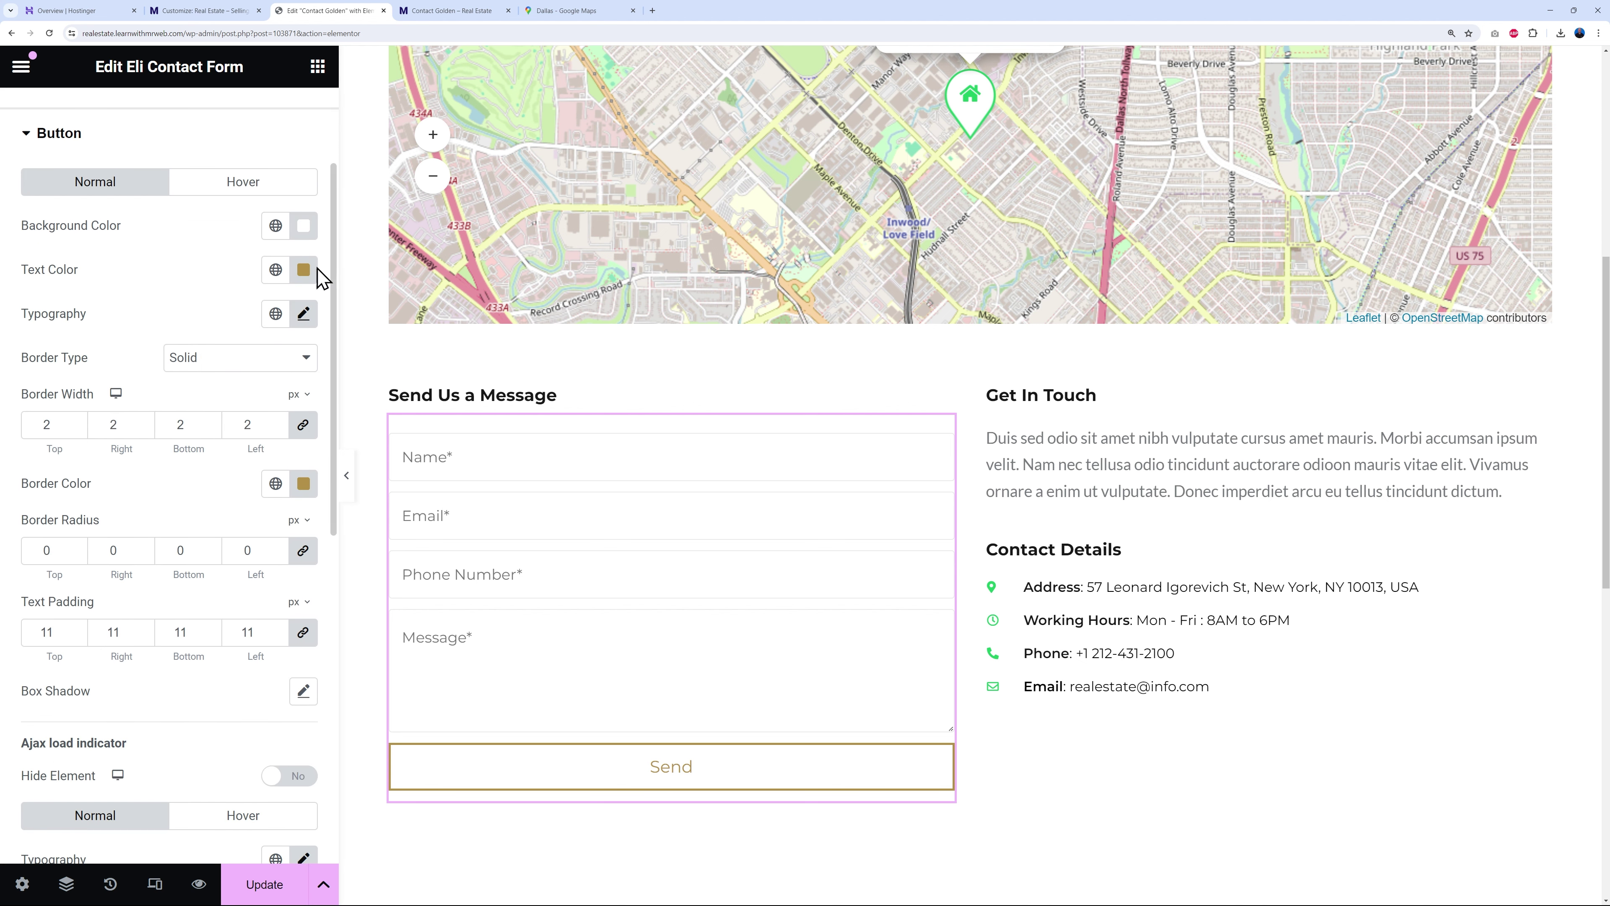
{"action": "left_click", "coordinate": [275, 269]}
{"action": "left_click", "coordinate": [118, 368]}
{"action": "left_click", "coordinate": [275, 483]}
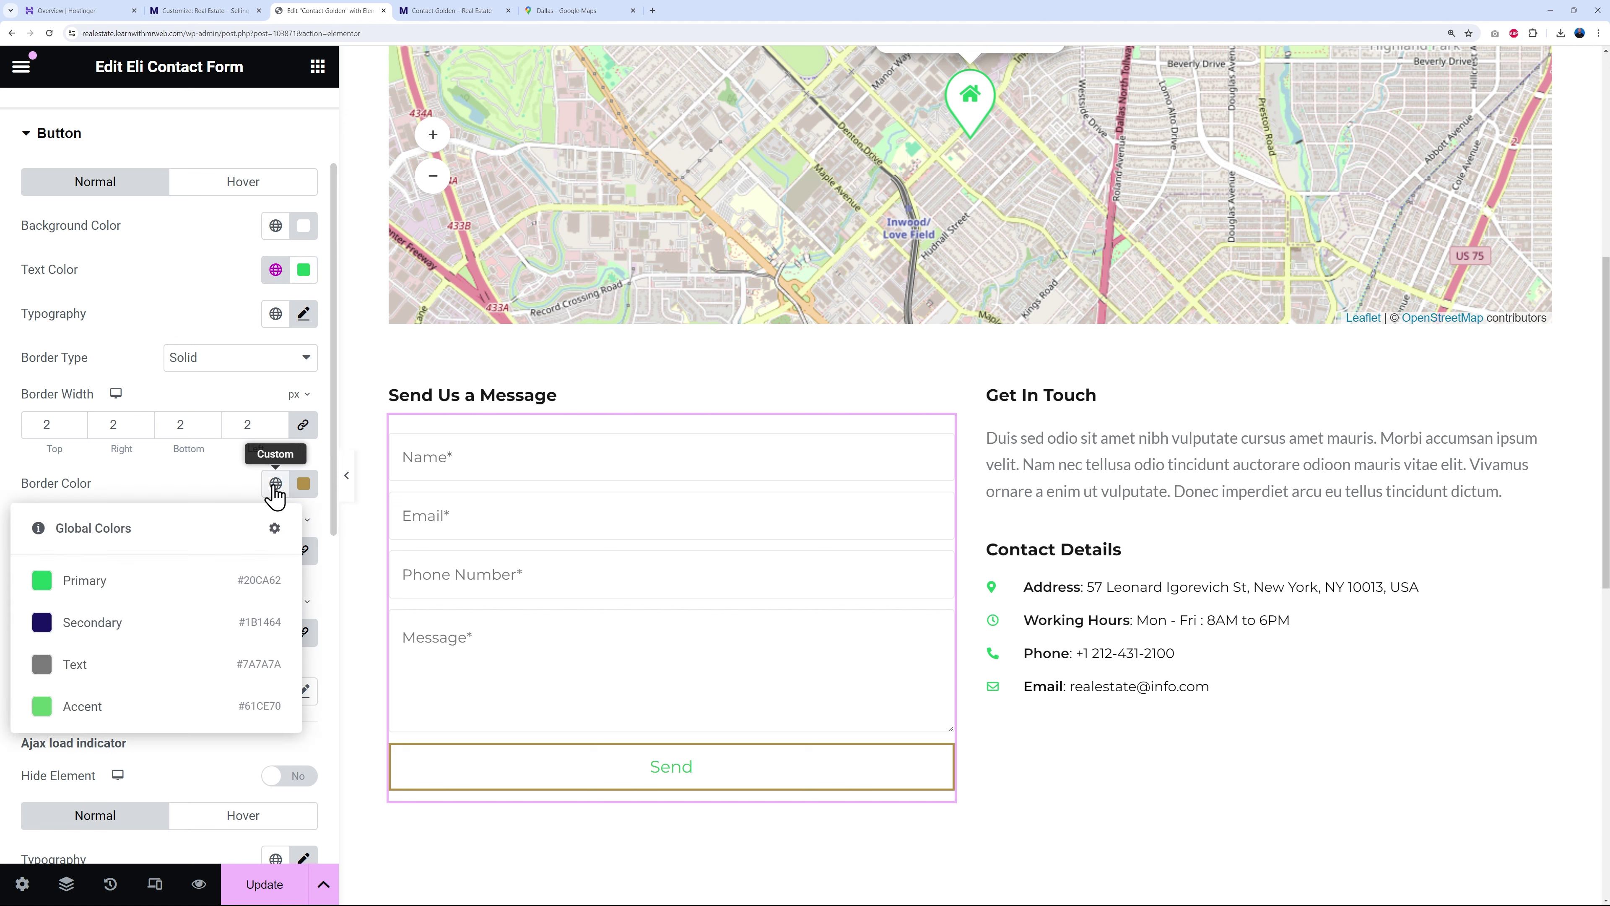
{"action": "left_click", "coordinate": [142, 590]}
- Make the Send button's hover background fill Primary green
{"action": "left_click", "coordinate": [242, 186]}
{"action": "left_click", "coordinate": [273, 226]}
{"action": "left_click", "coordinate": [104, 330]}
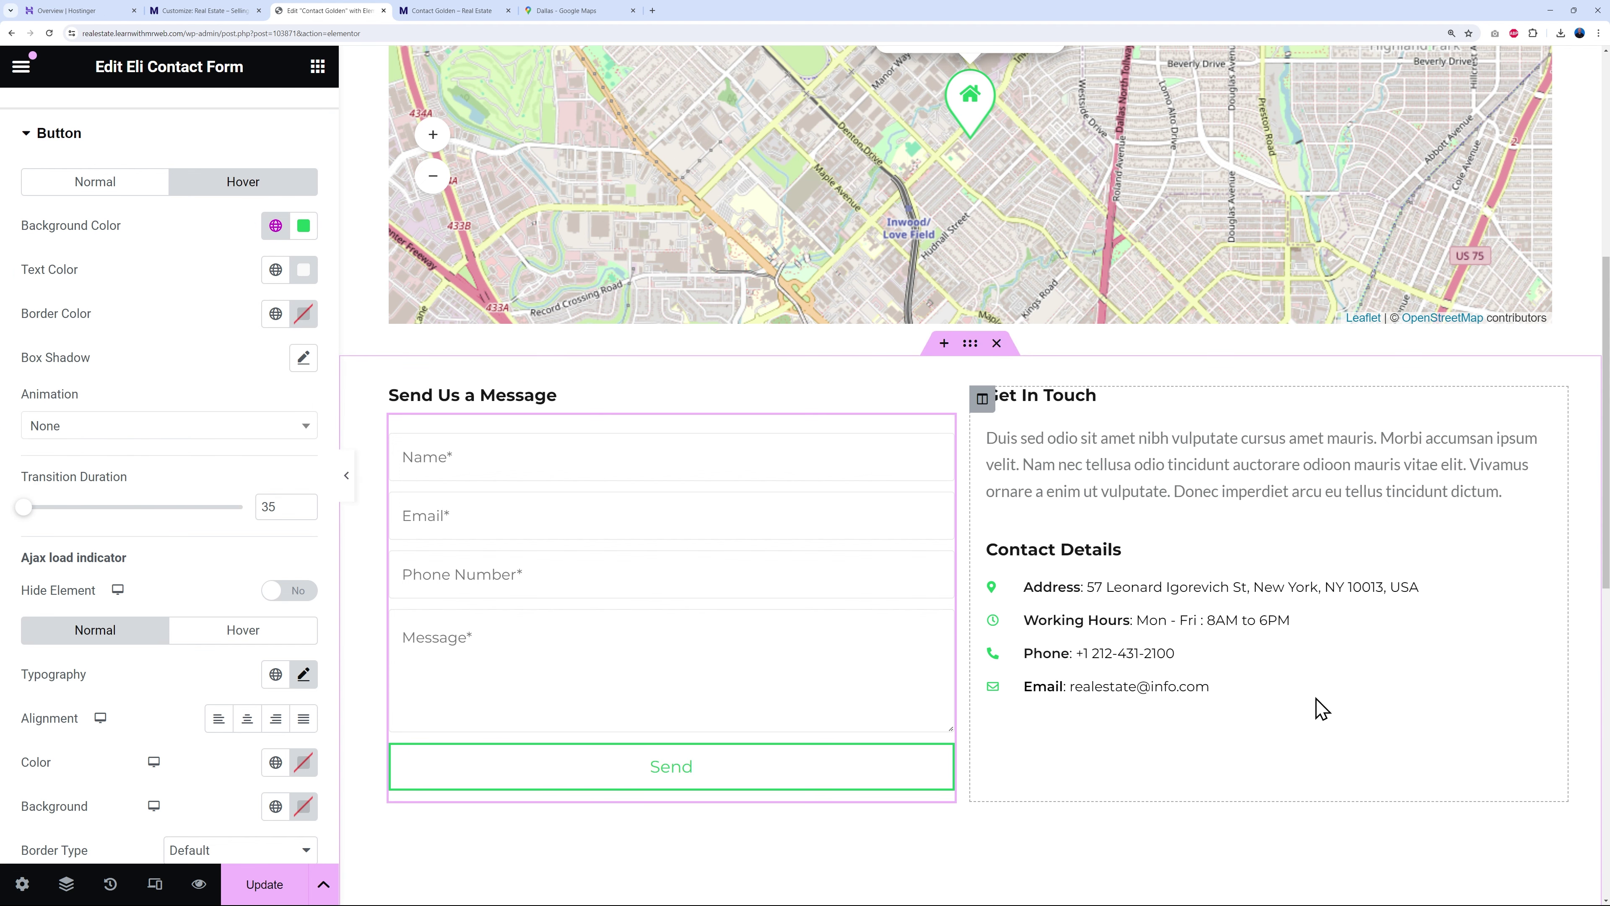
{"action": "scroll", "coordinate": [1322, 709], "scroll_direction": "down", "scroll_amount": 5}
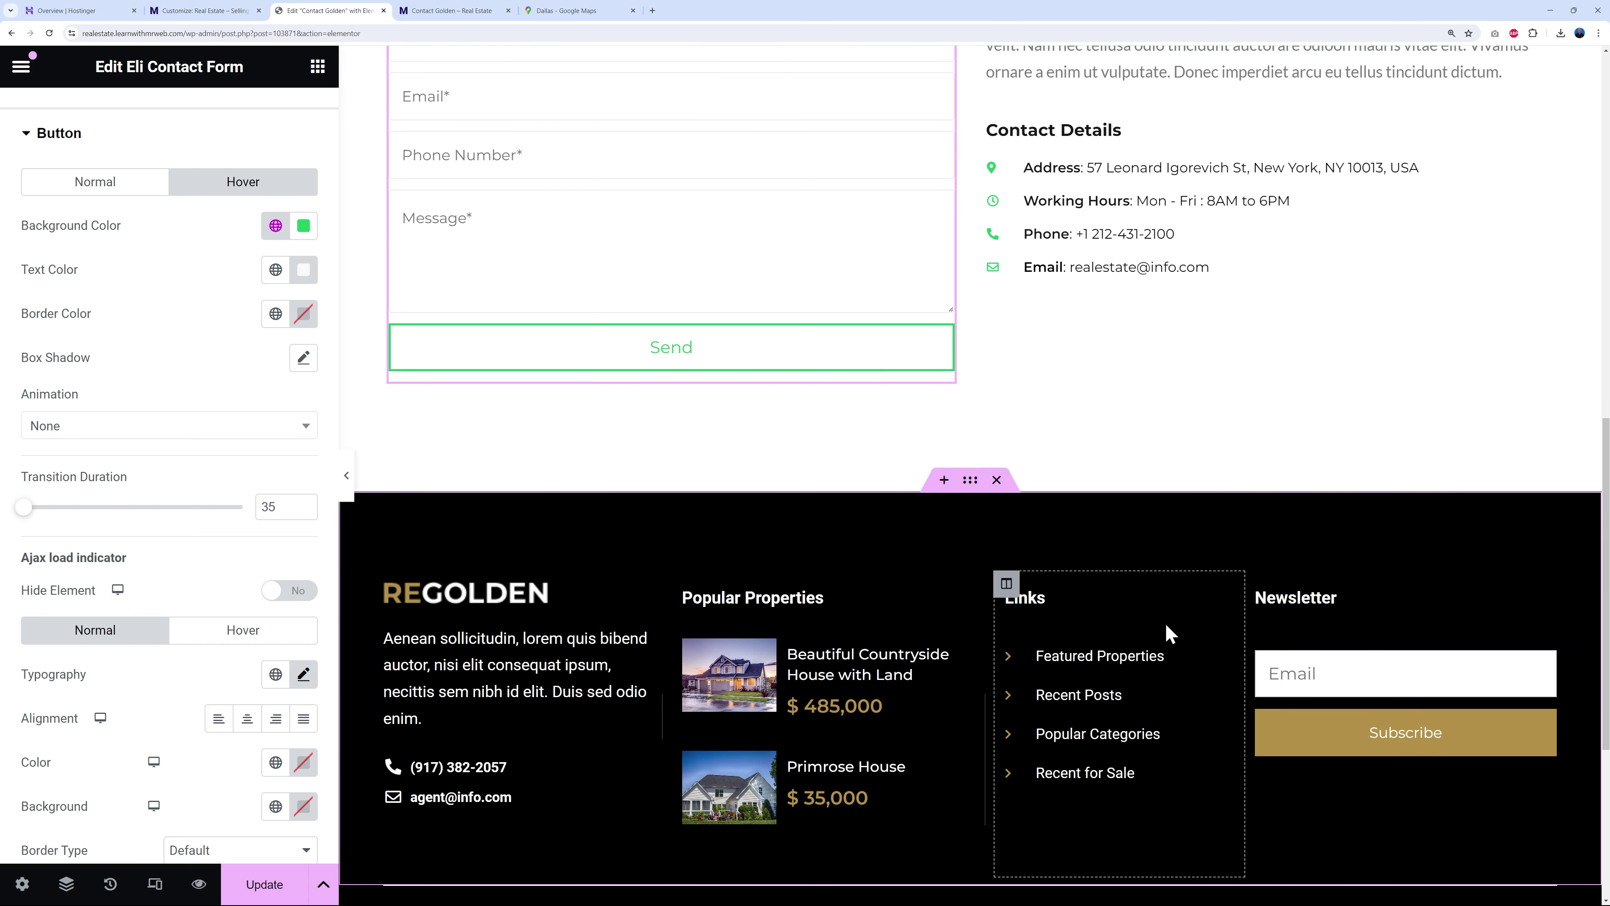
{"action": "scroll", "coordinate": [1417, 561], "scroll_direction": "down", "scroll_amount": 2}
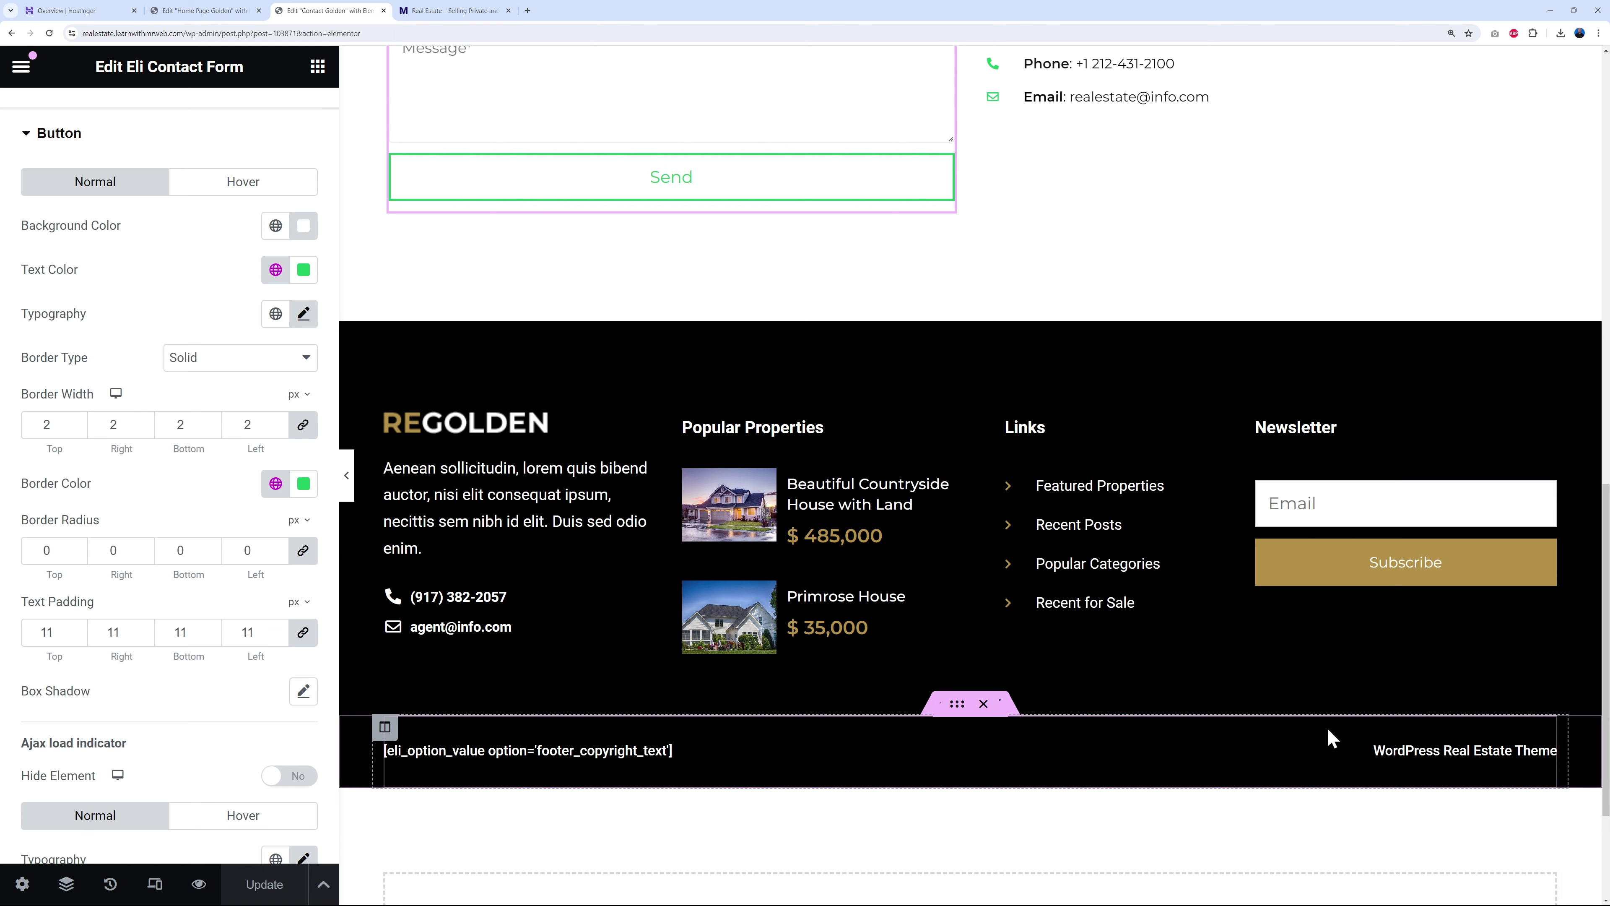
{"action": "scroll", "coordinate": [1322, 736], "scroll_direction": "up", "scroll_amount": 15}
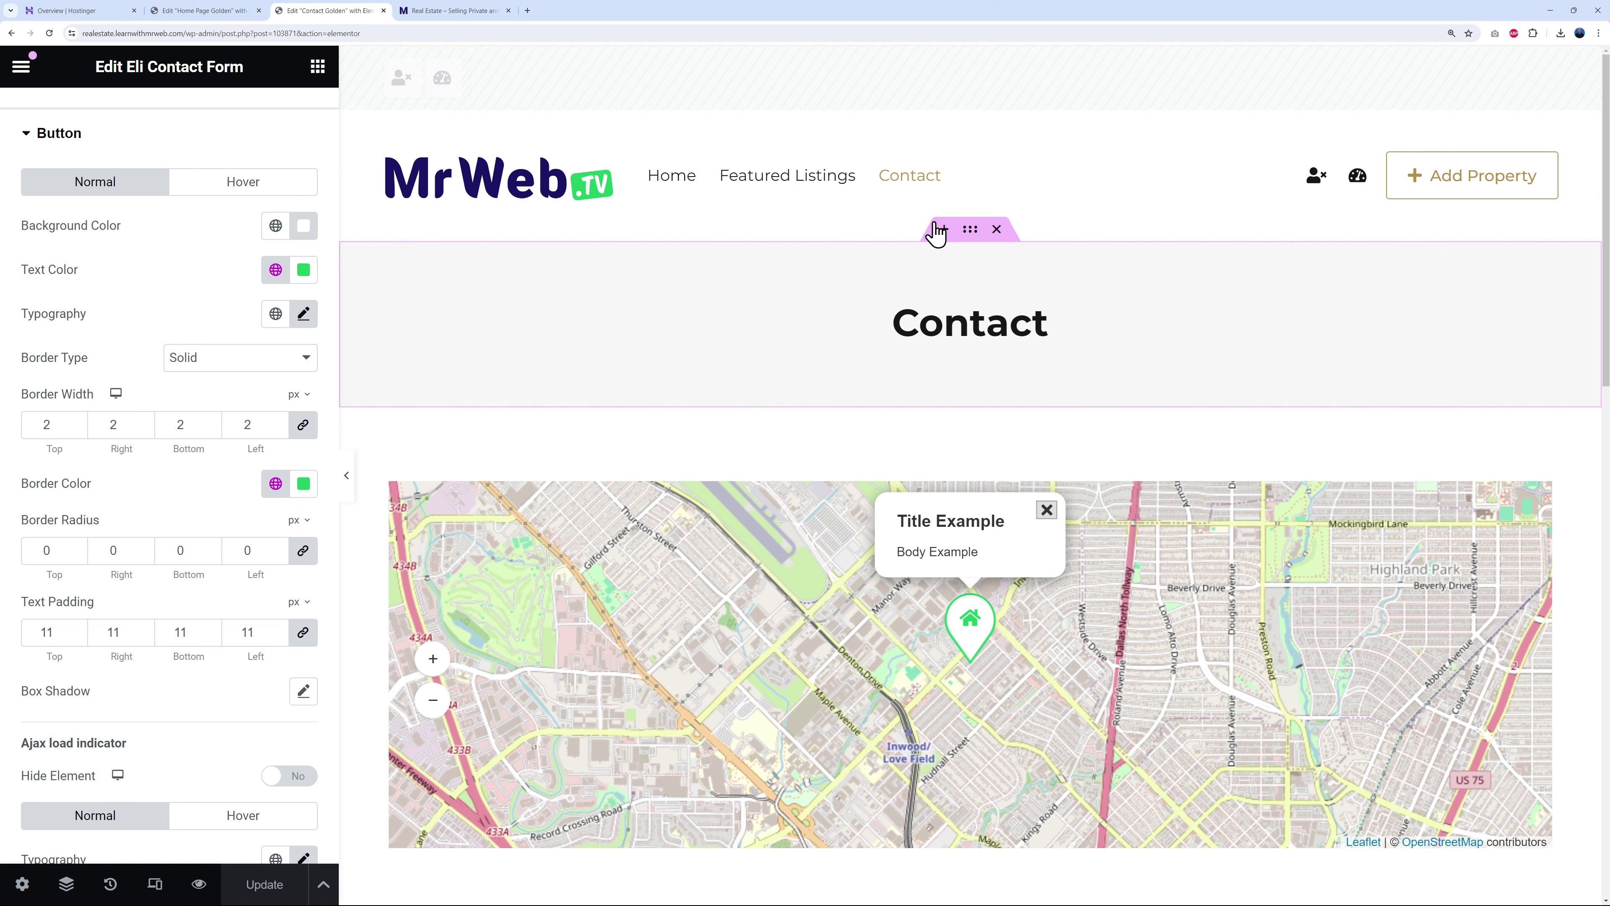
- Copy the home page's MrWeb header onto the Contact page and delete the old header
{"action": "left_click", "coordinate": [230, 12]}
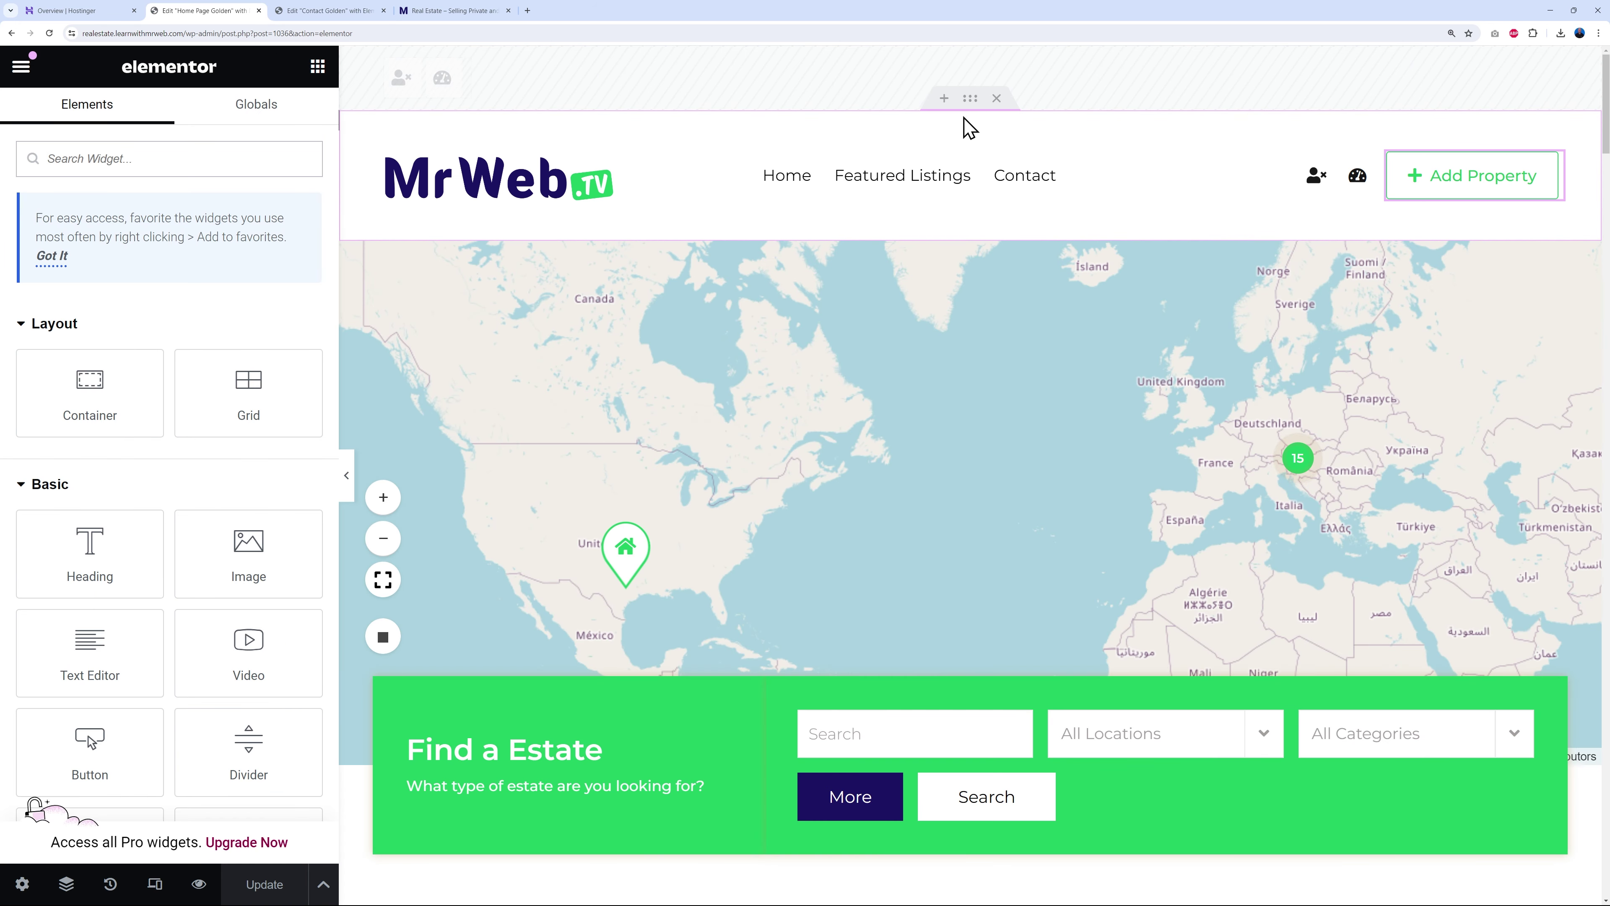
{"action": "right_click", "coordinate": [967, 130]}
{"action": "left_click", "coordinate": [1039, 219]}
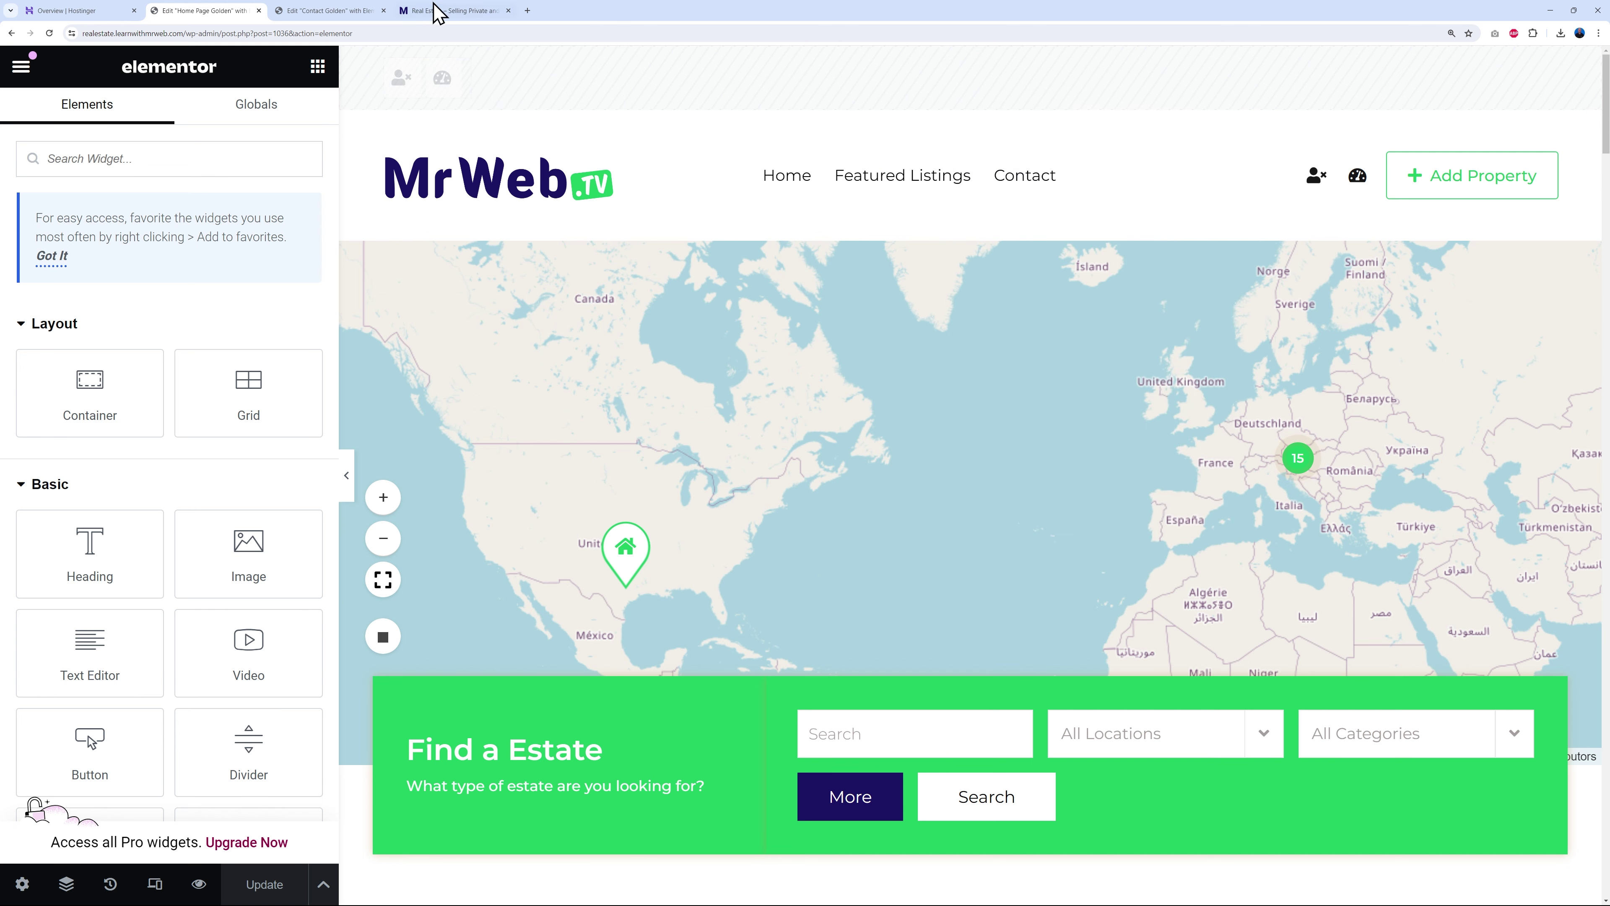
{"action": "left_click", "coordinate": [343, 11]}
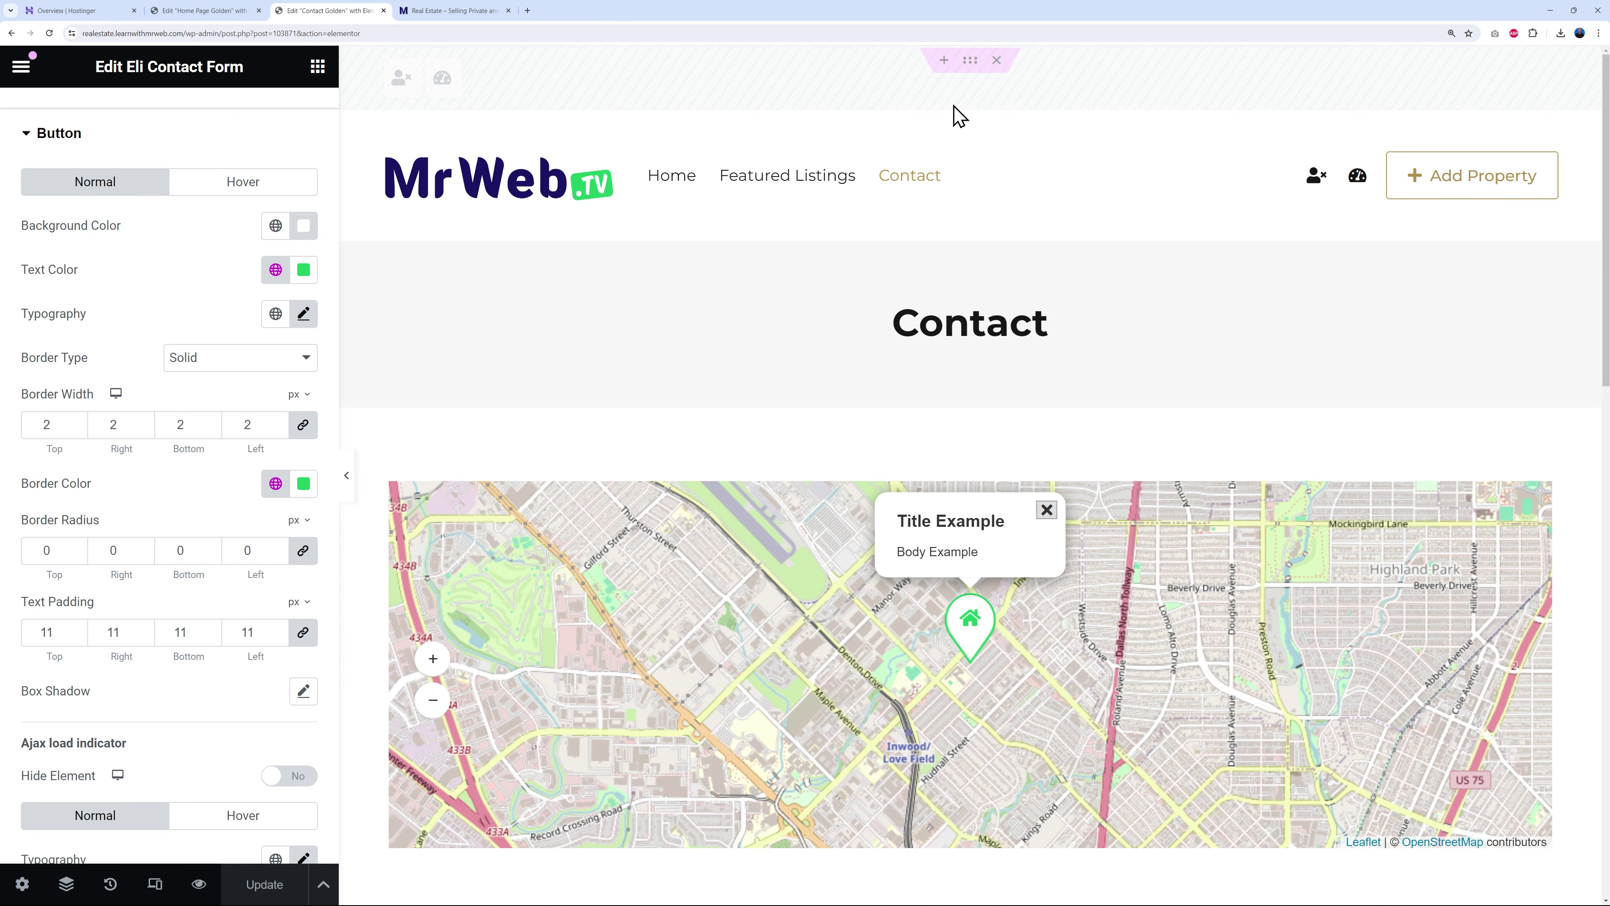
{"action": "right_click", "coordinate": [969, 130]}
{"action": "left_click", "coordinate": [1044, 281]}
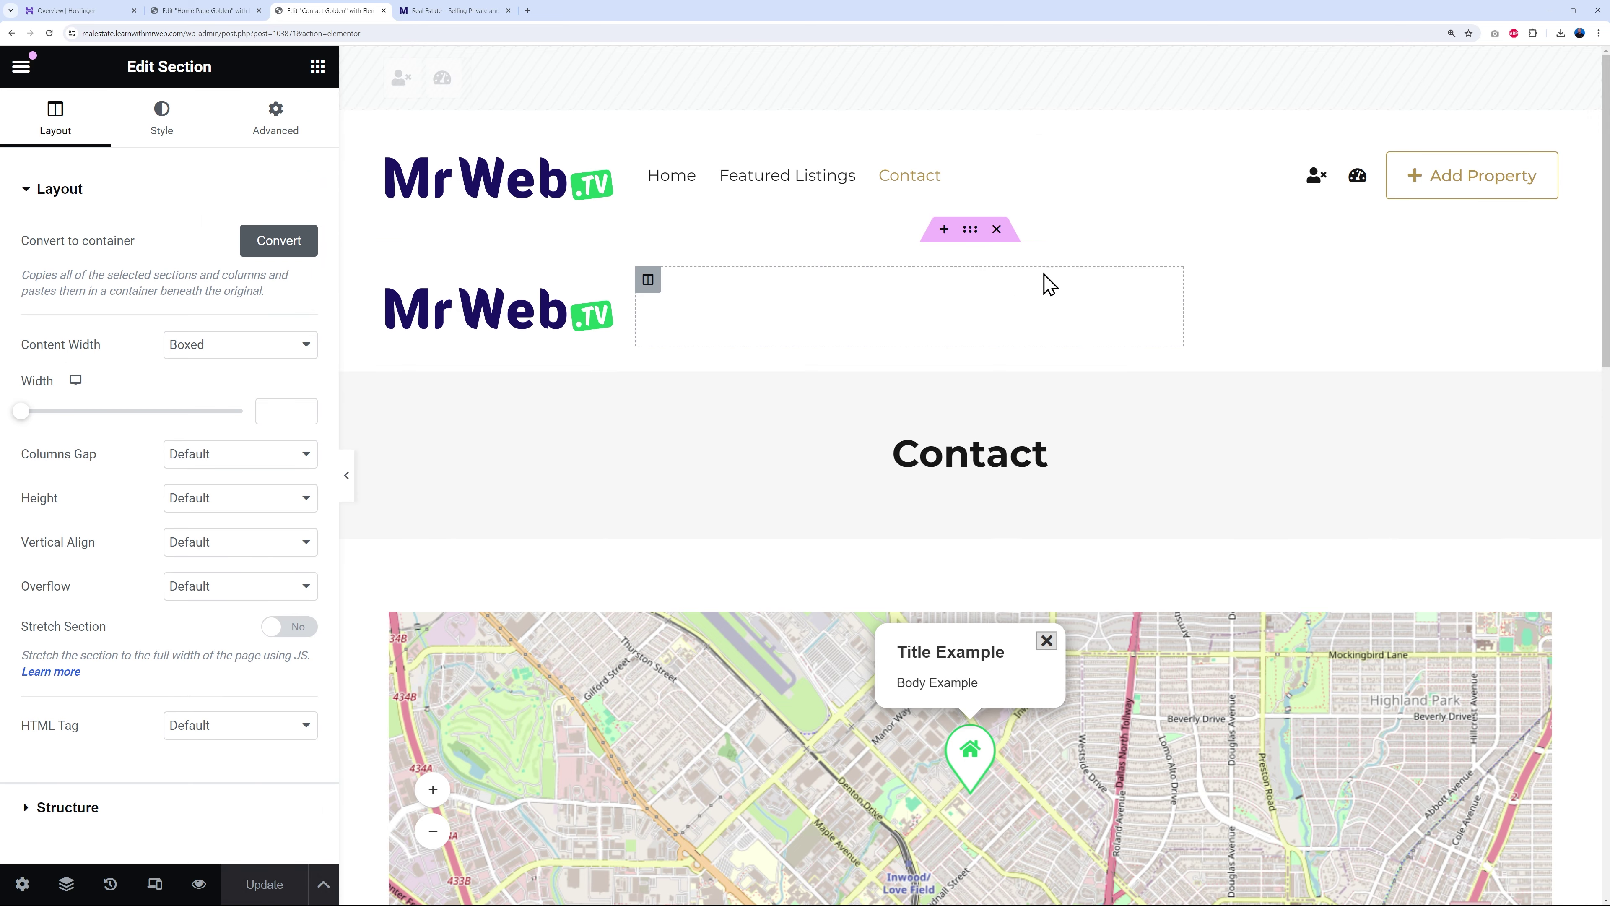
{"action": "right_click", "coordinate": [945, 138]}
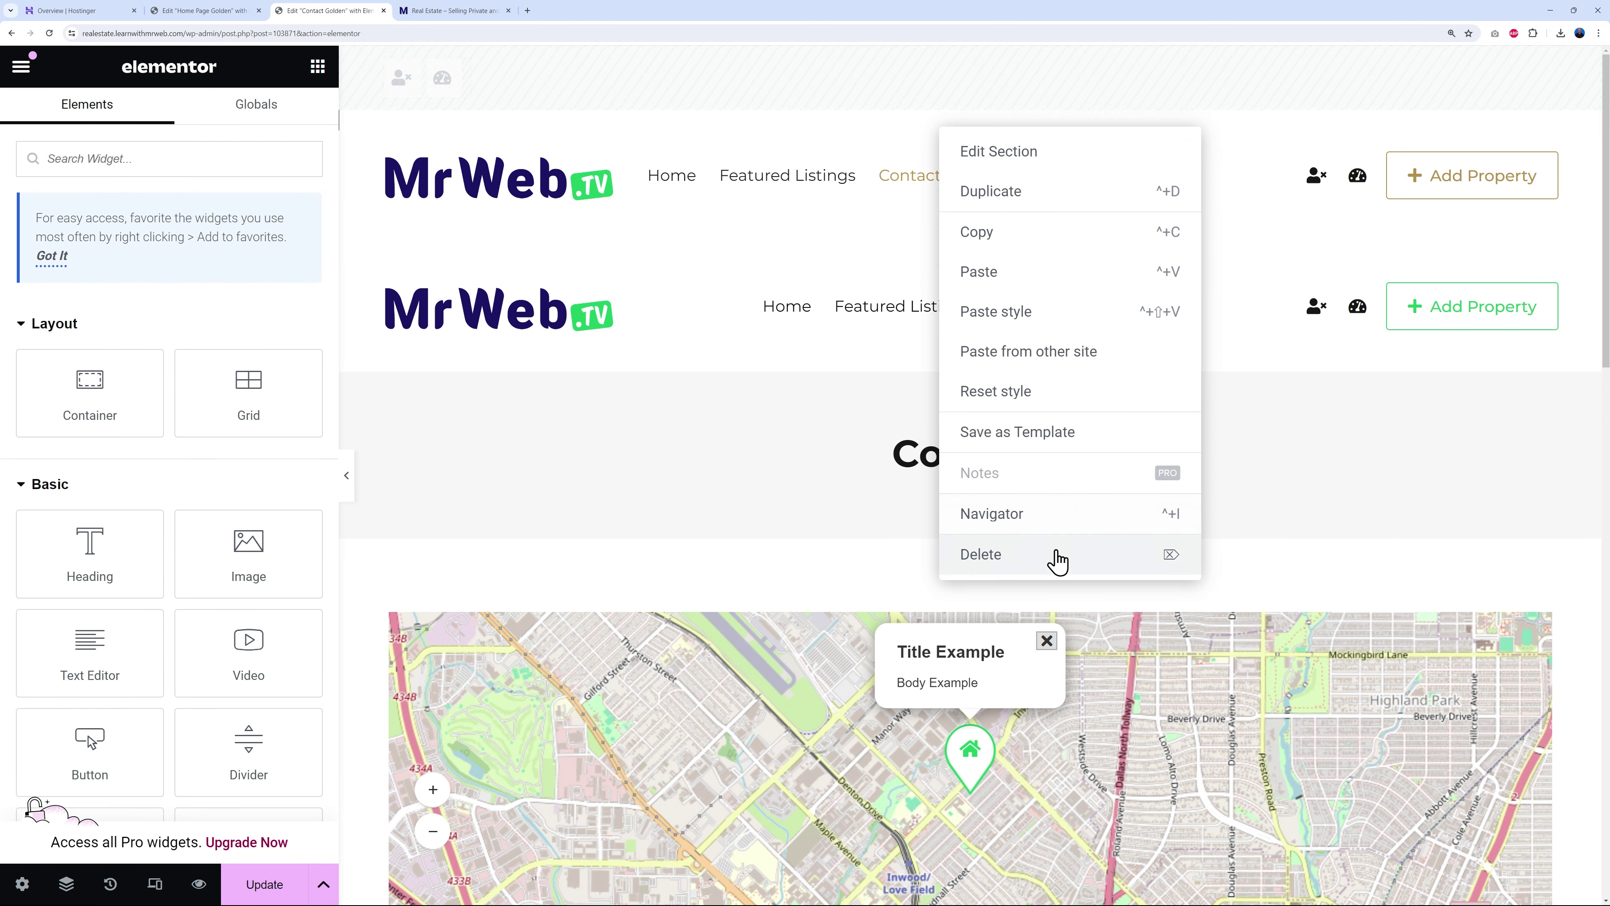
{"action": "left_click", "coordinate": [1052, 558]}
- Replace the Contact page's REGOLDEN footer with the MrWeb footer copied from the home page
{"action": "scroll", "coordinate": [1143, 576], "scroll_direction": "down", "scroll_amount": 15}
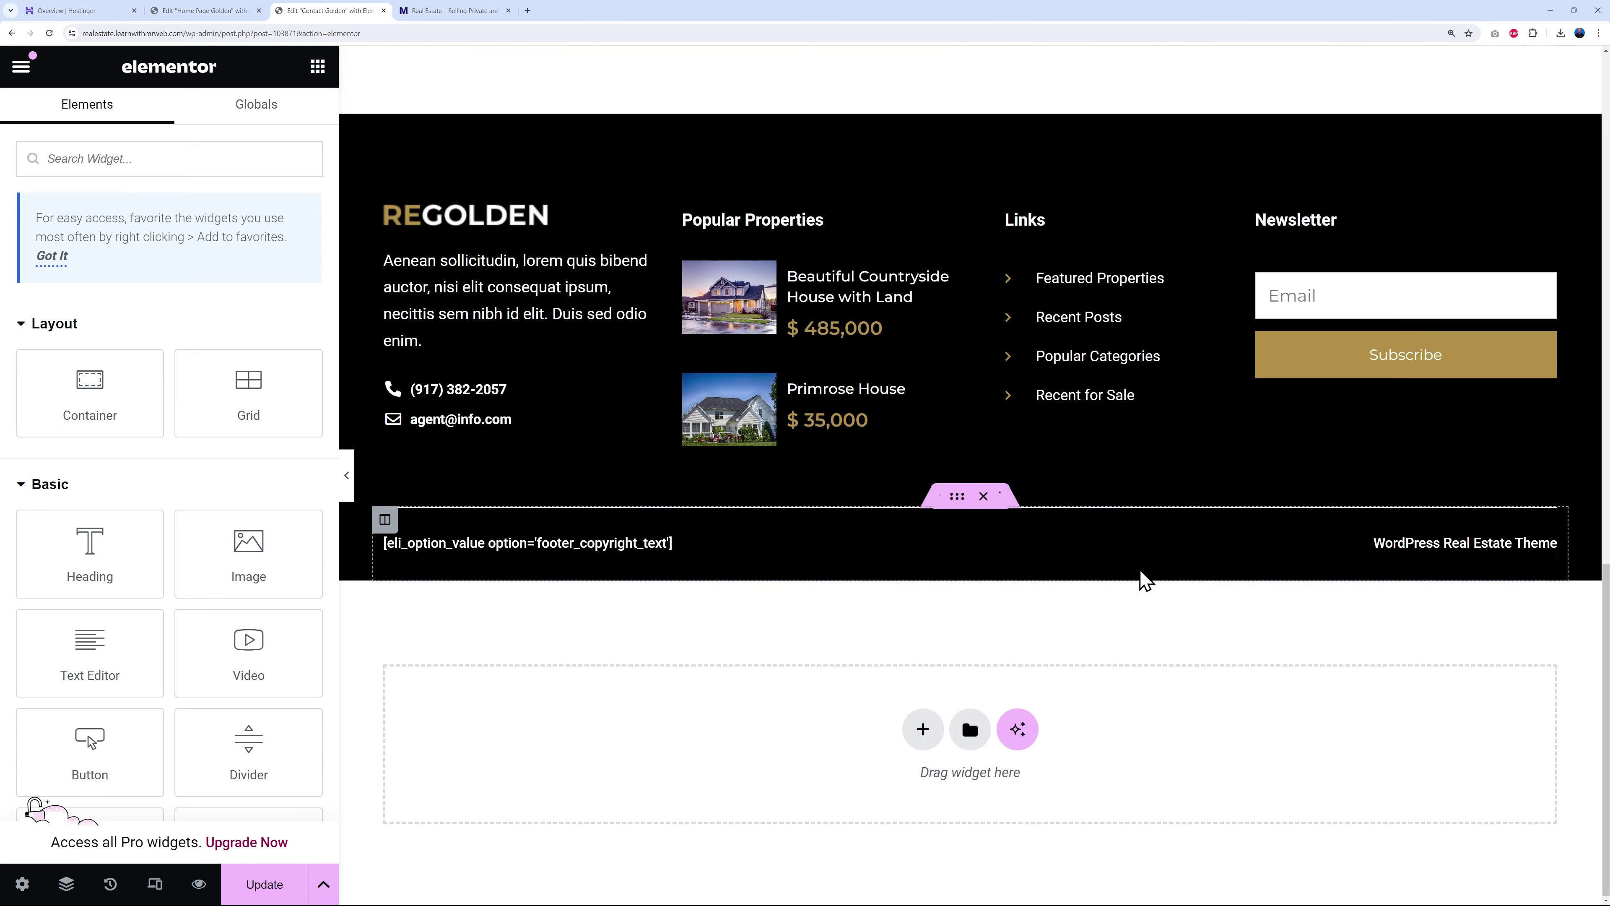
{"action": "scroll", "coordinate": [832, 213], "scroll_direction": "up", "scroll_amount": 1}
{"action": "left_click", "coordinate": [241, 11]}
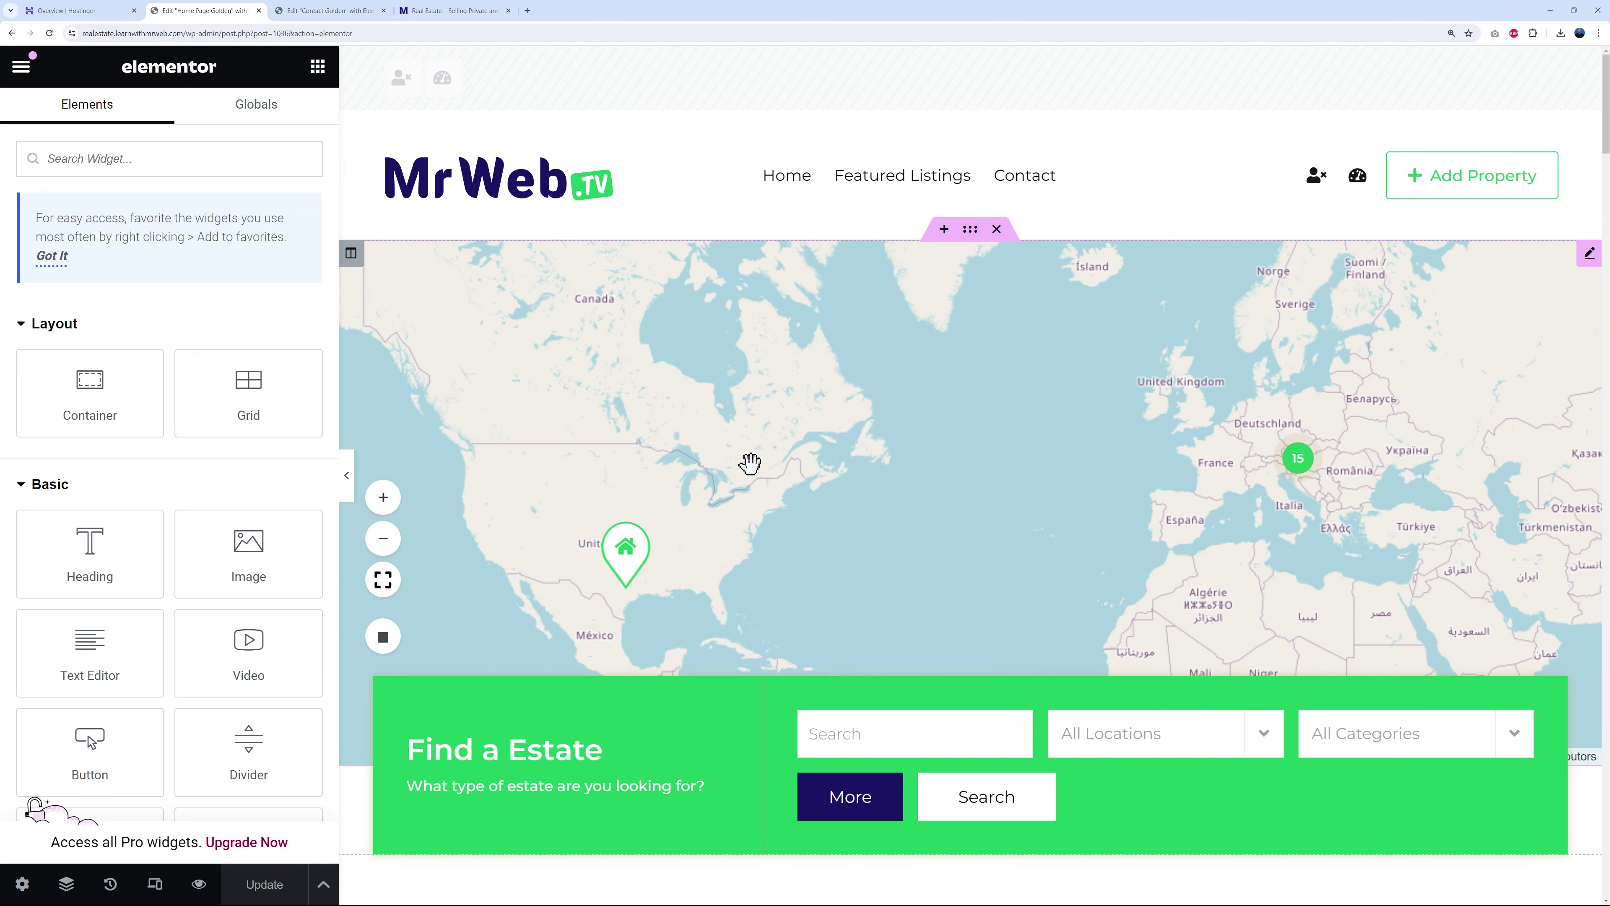
{"action": "scroll", "coordinate": [833, 563], "scroll_direction": "down", "scroll_amount": 15}
{"action": "scroll", "coordinate": [833, 562], "scroll_direction": "down", "scroll_amount": 15}
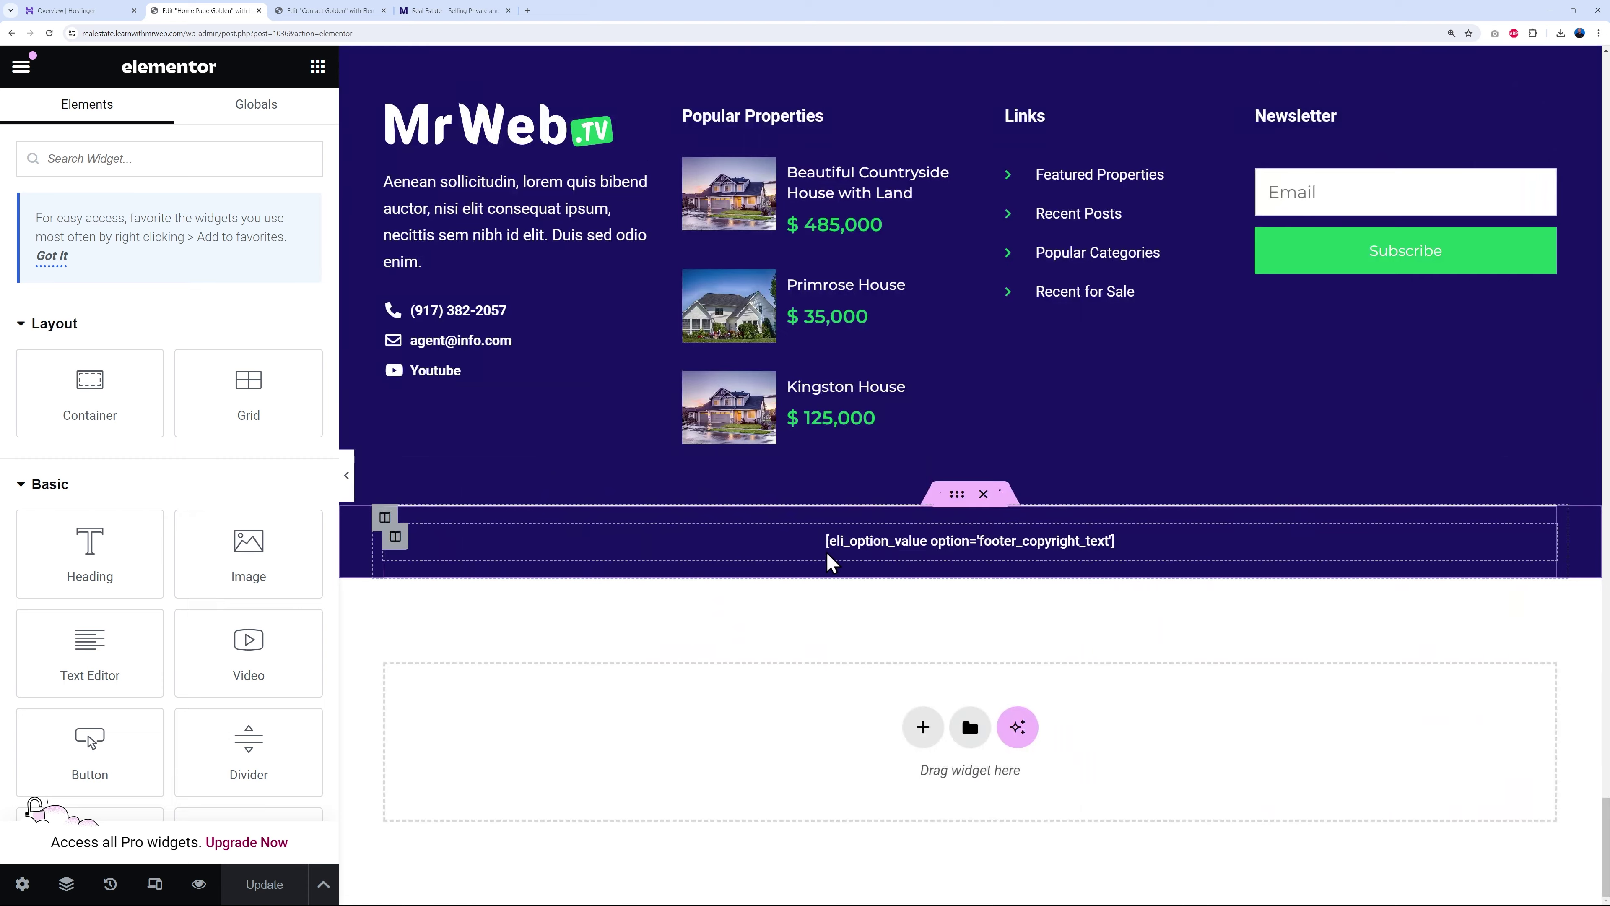
{"action": "scroll", "coordinate": [837, 547], "scroll_direction": "up", "scroll_amount": 3}
{"action": "right_click", "coordinate": [974, 223]}
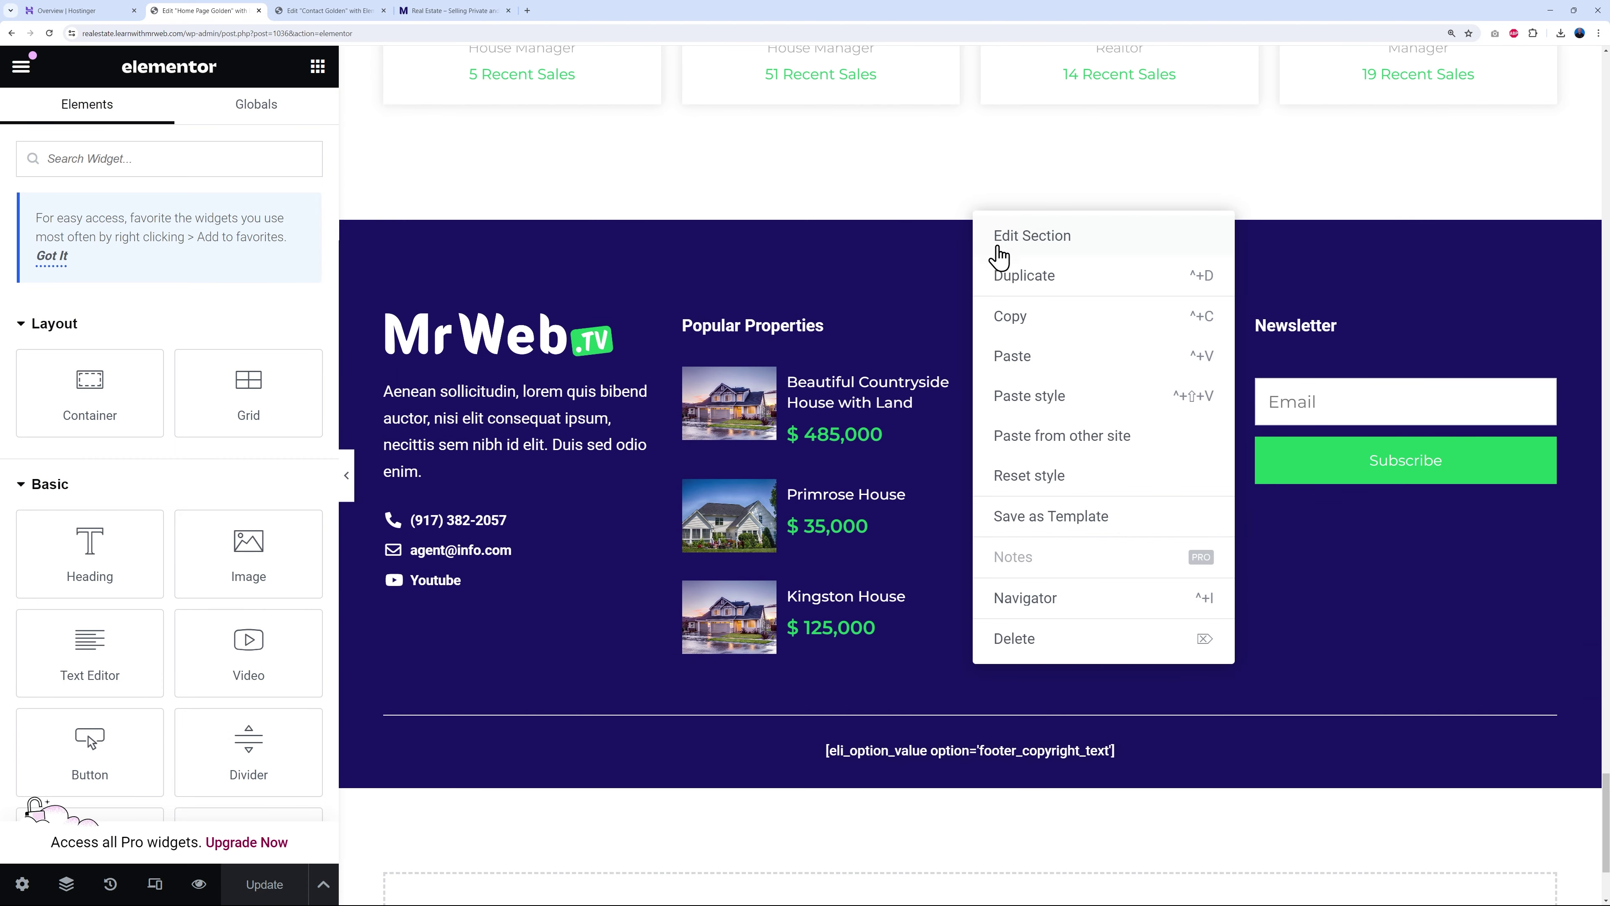
{"action": "left_click", "coordinate": [999, 314]}
{"action": "left_click", "coordinate": [350, 15]}
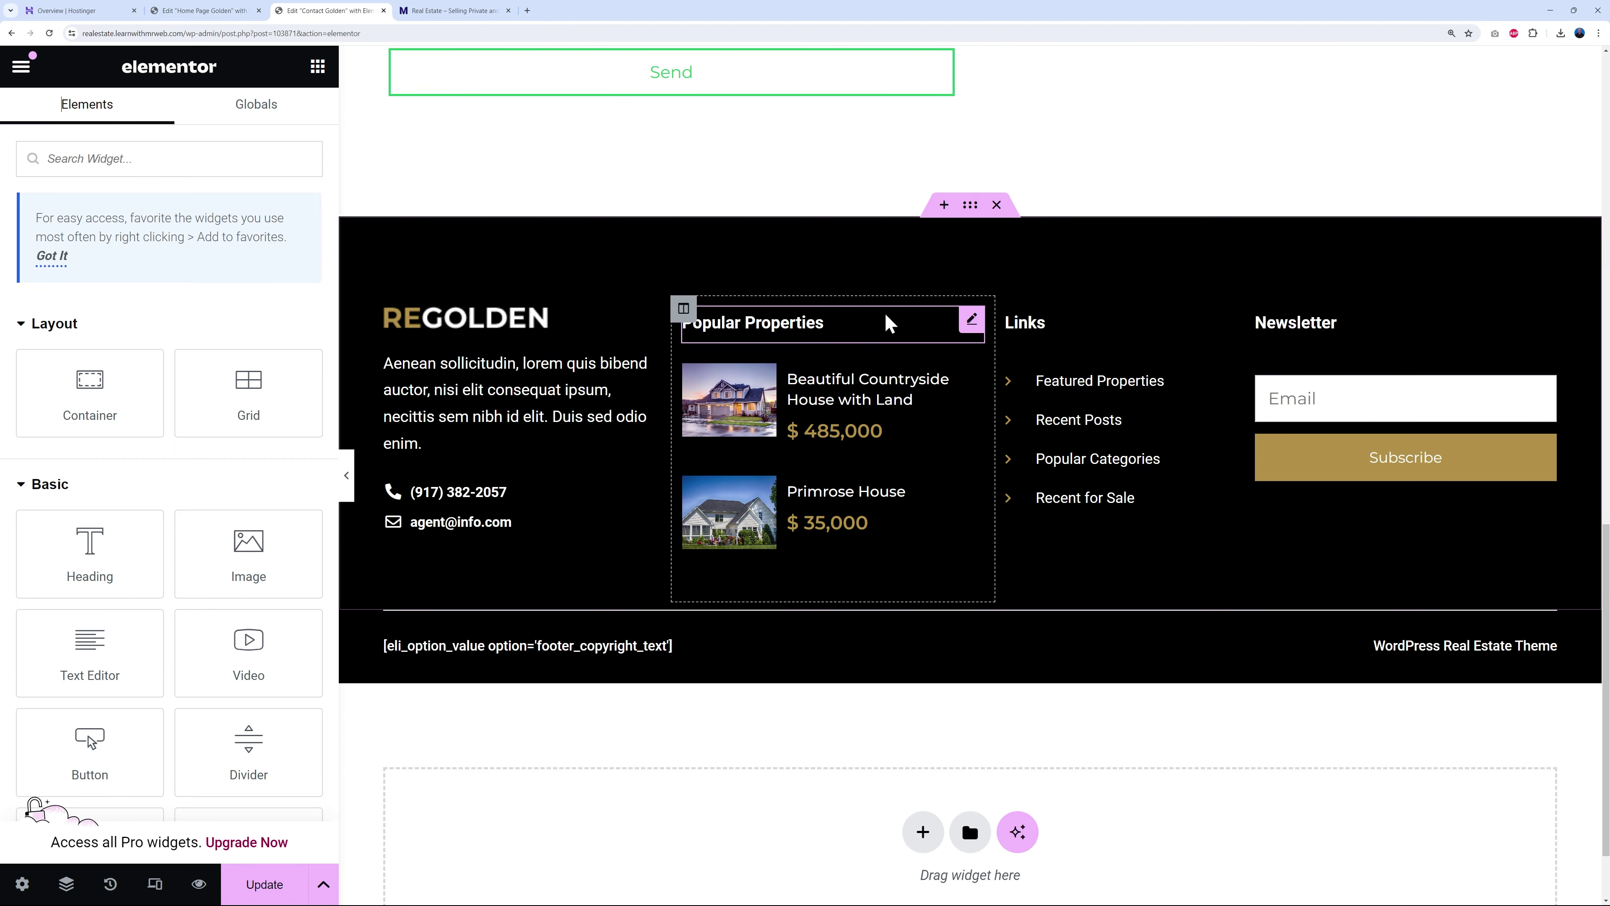
{"action": "right_click", "coordinate": [973, 213]}
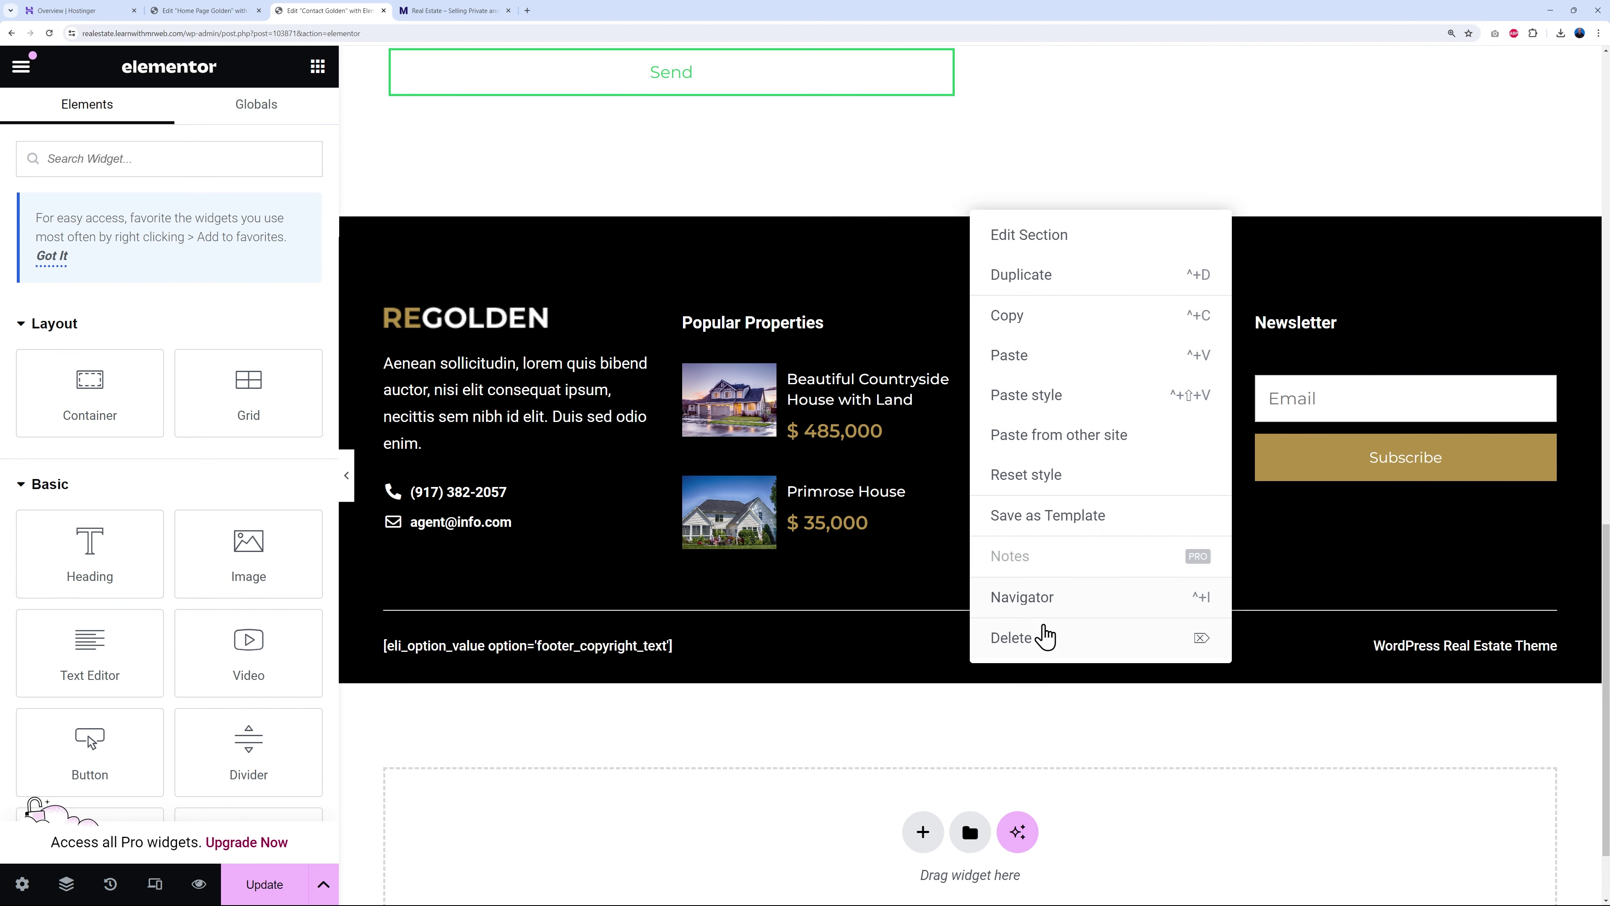
{"action": "left_click", "coordinate": [1028, 353]}
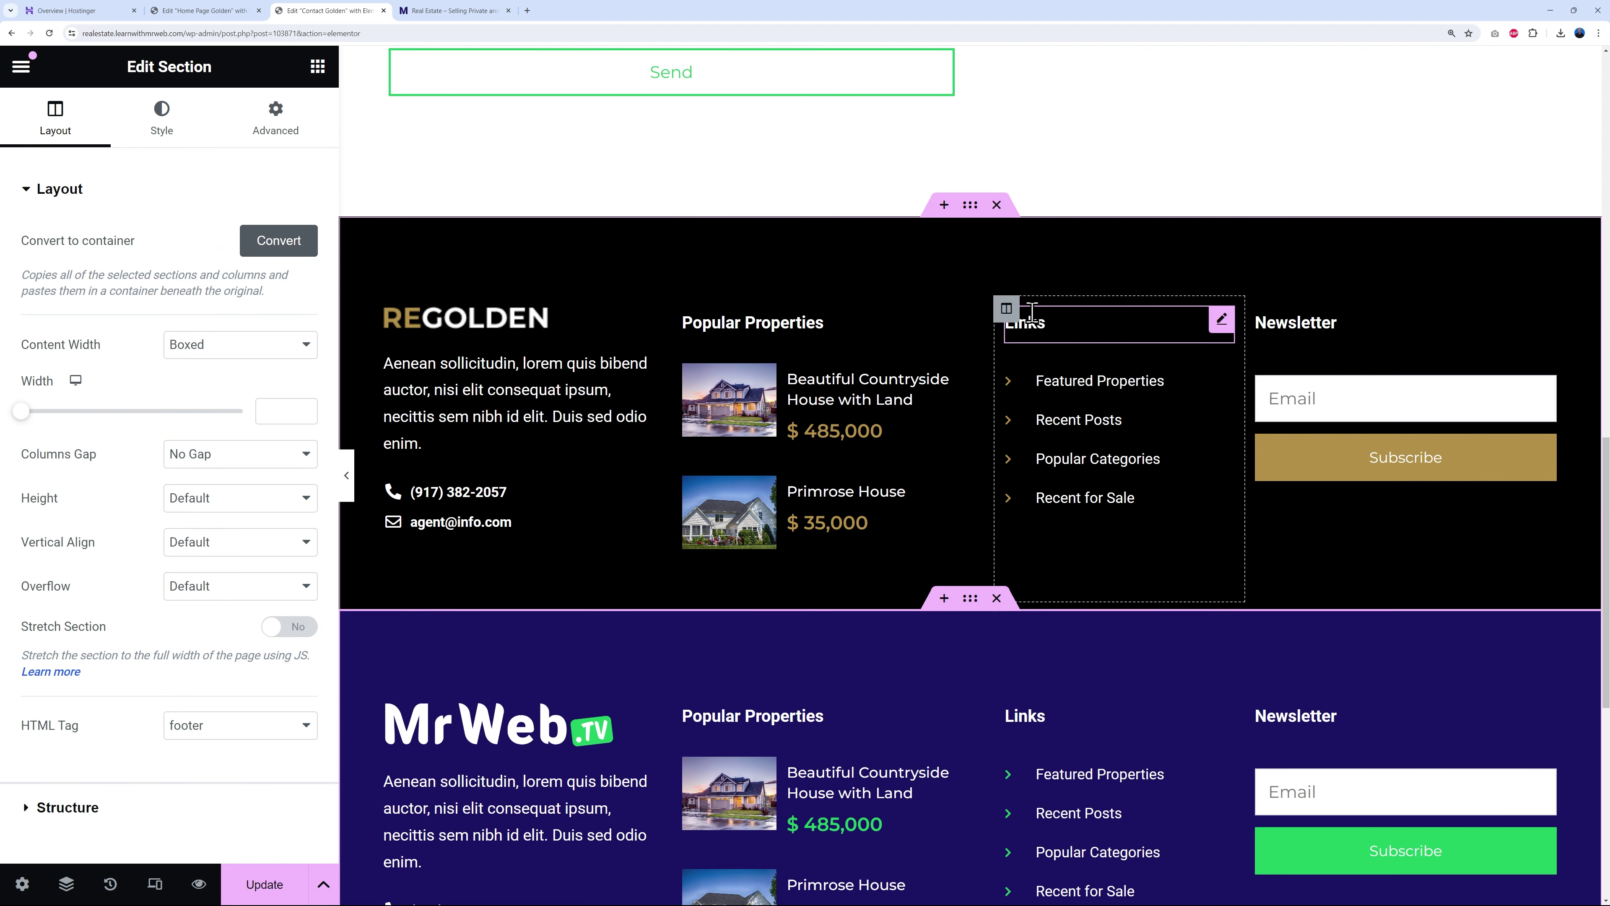
{"action": "left_click", "coordinate": [996, 206]}
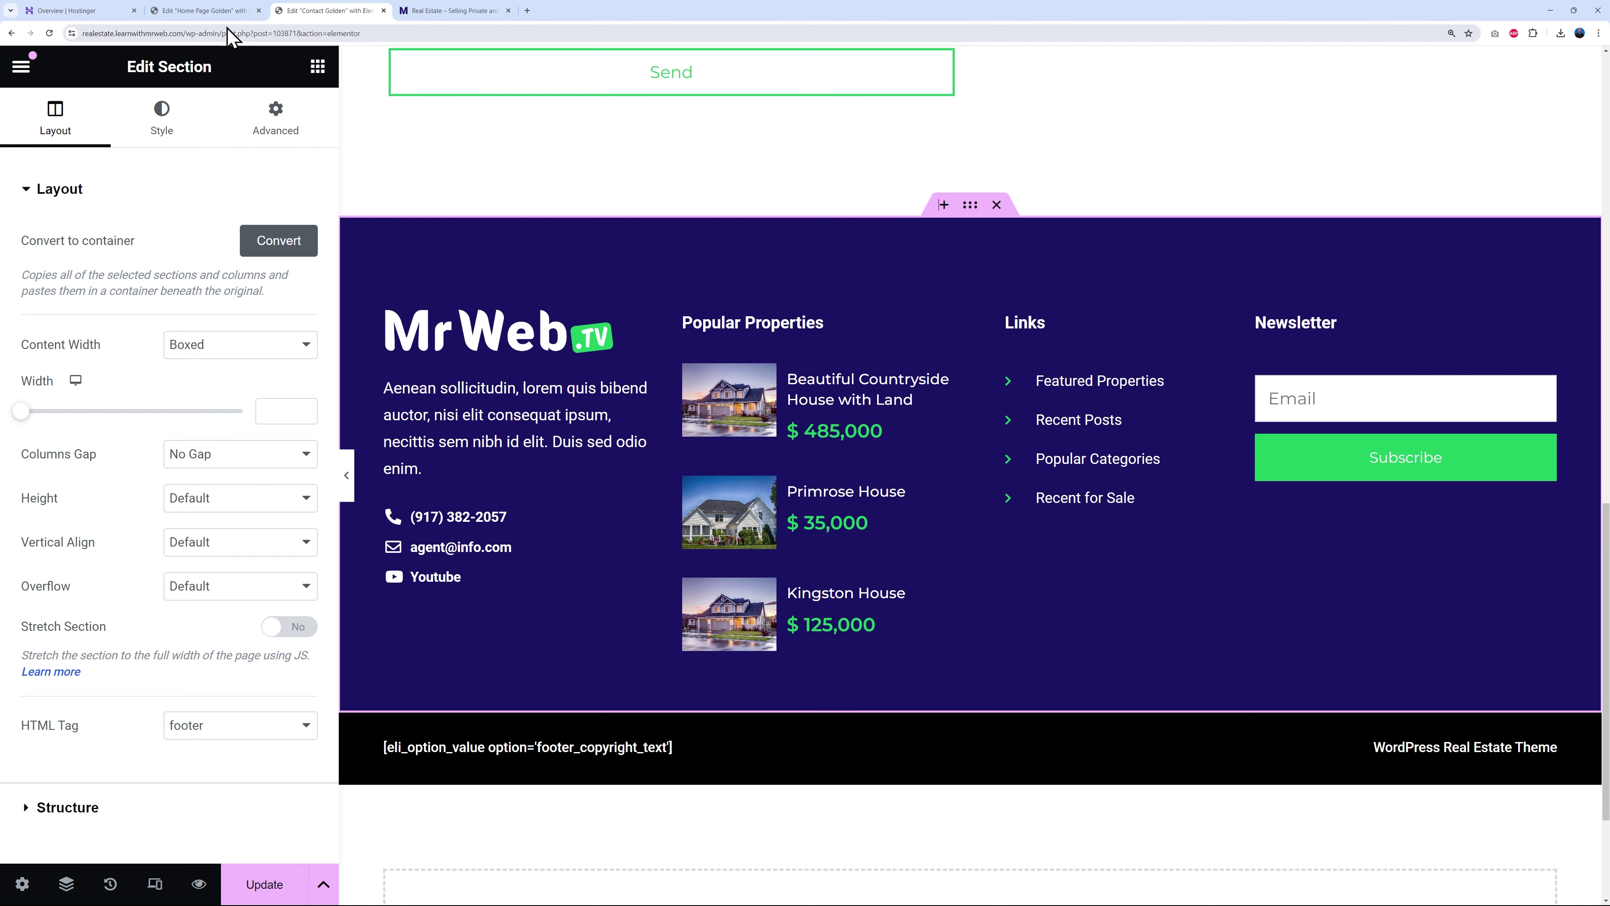
- Swap the old black copyright bar for the home page's navy one and update the page
{"action": "left_click", "coordinate": [219, 11]}
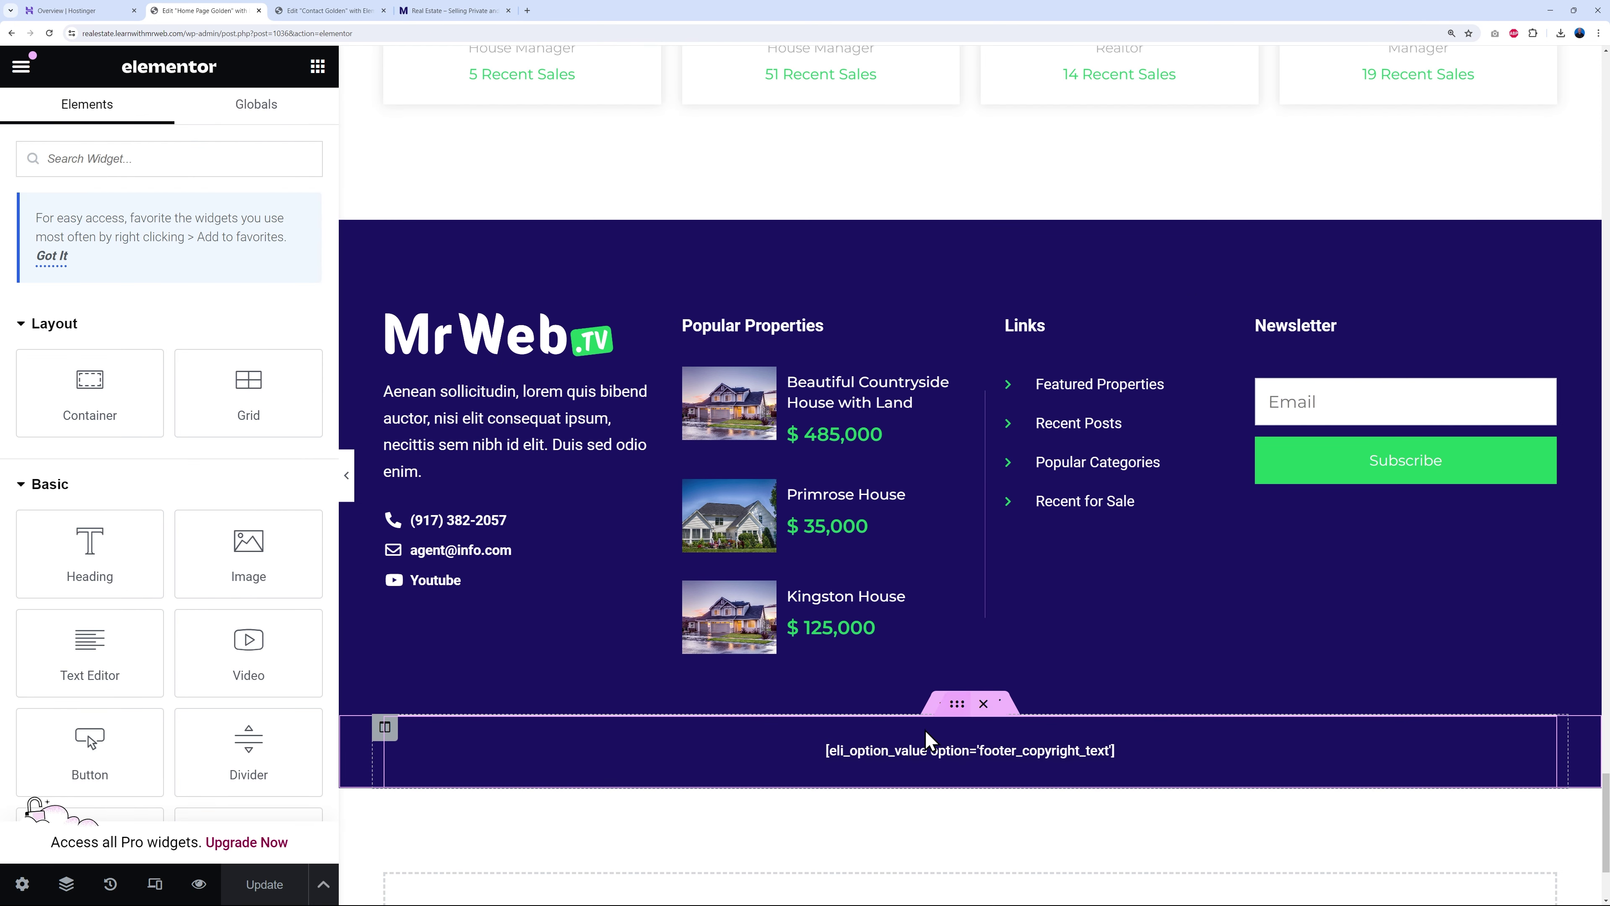
{"action": "right_click", "coordinate": [684, 731]}
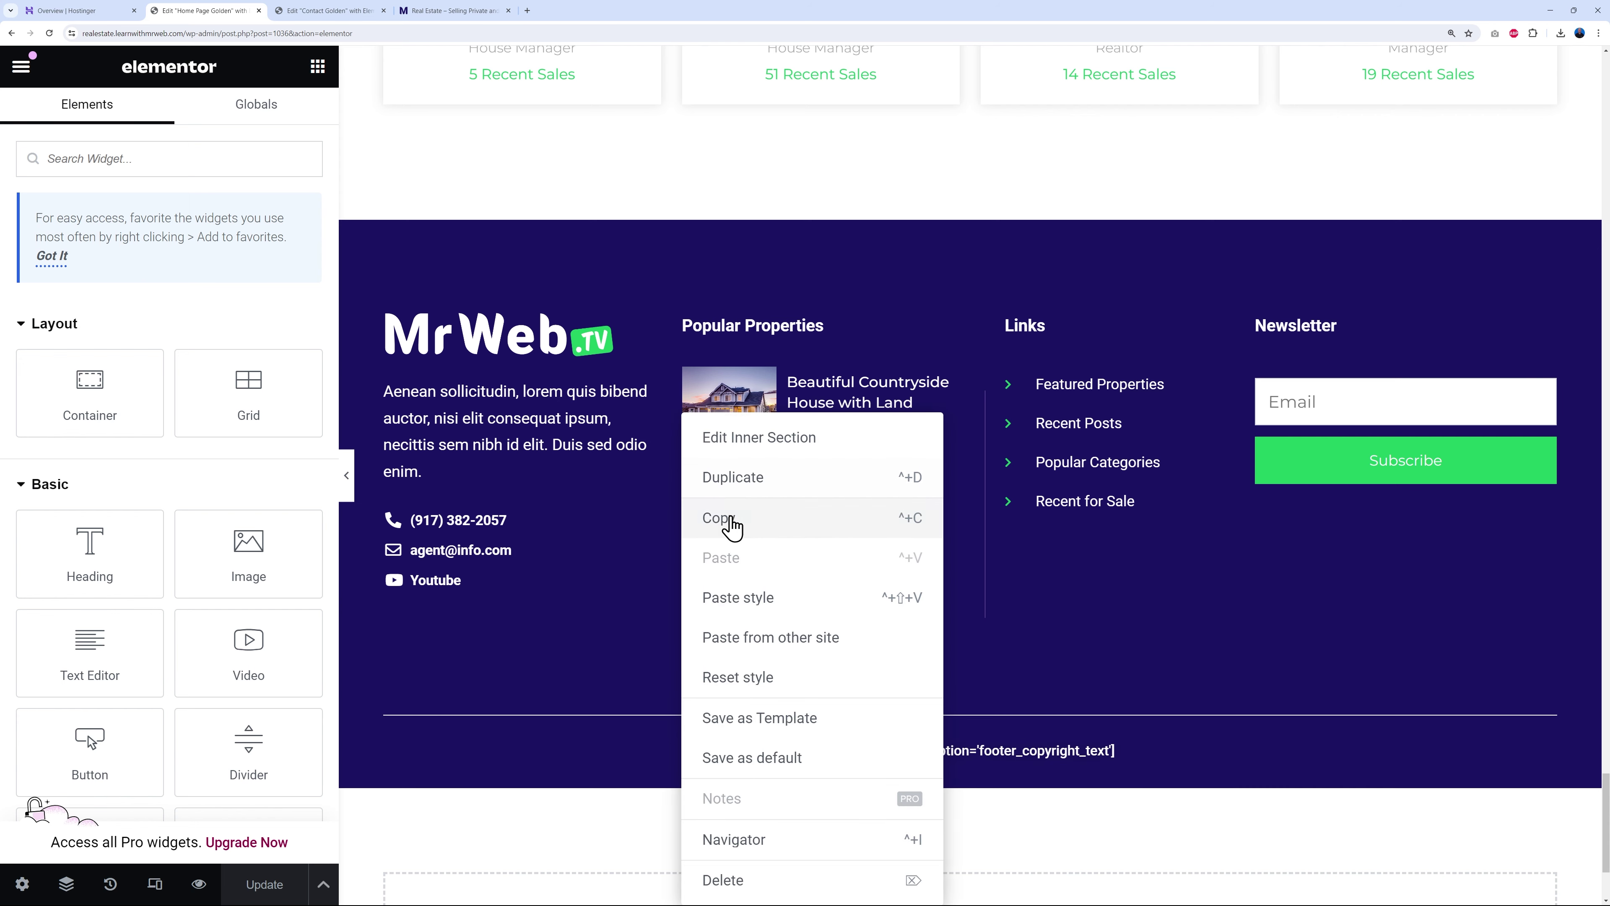
{"action": "left_click", "coordinate": [733, 513]}
{"action": "left_click", "coordinate": [330, 10]}
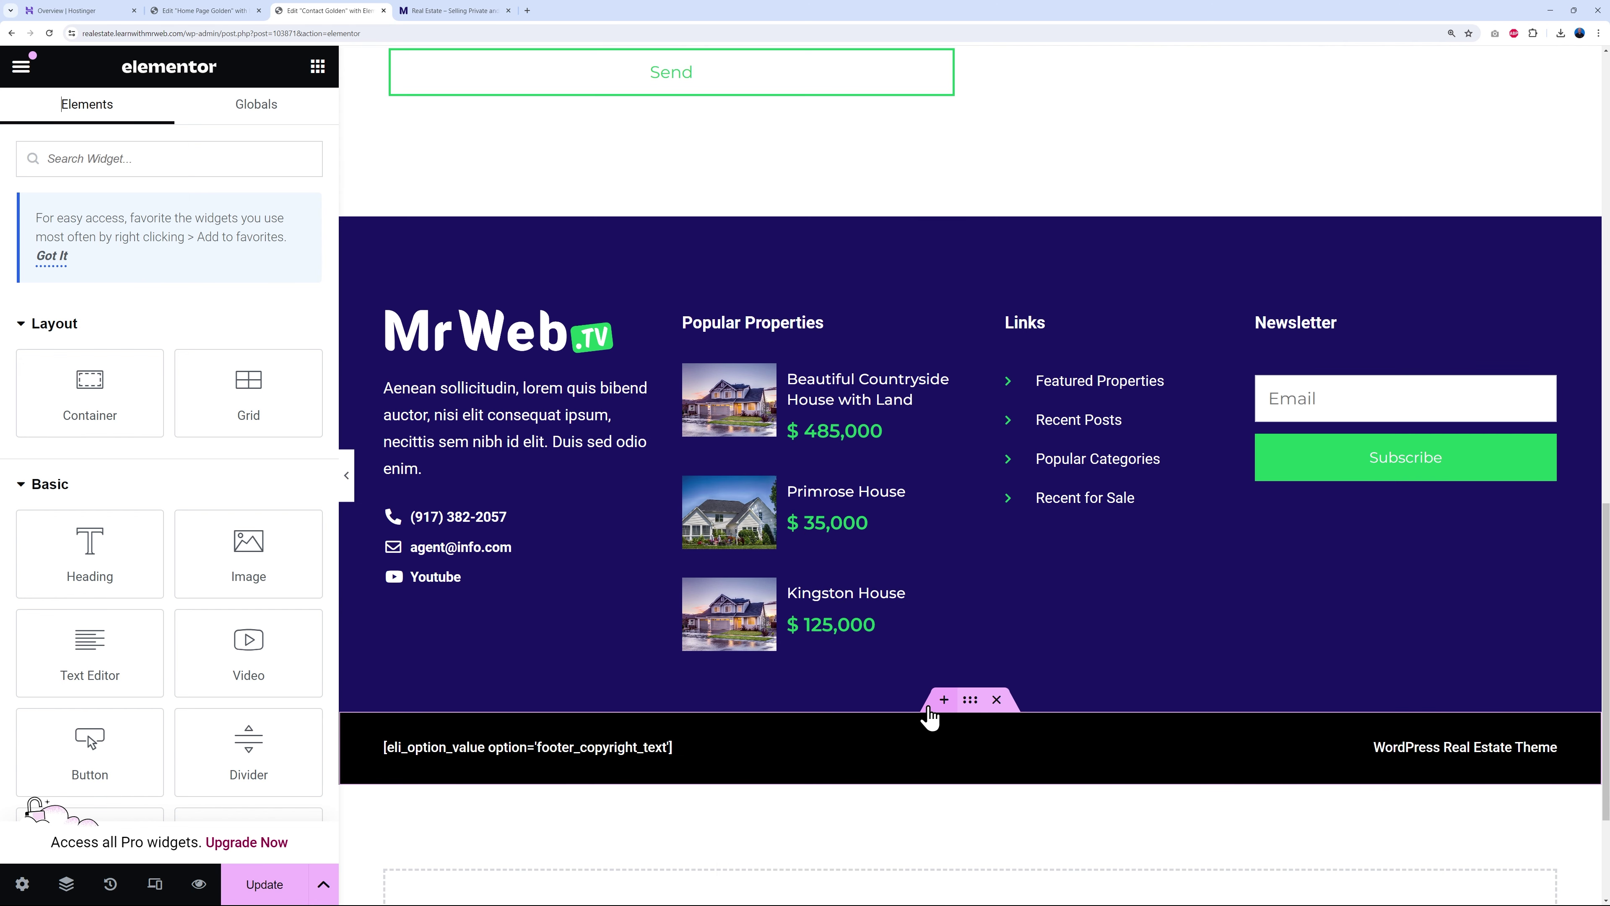
{"action": "right_click", "coordinate": [929, 723]}
{"action": "left_click", "coordinate": [963, 598]}
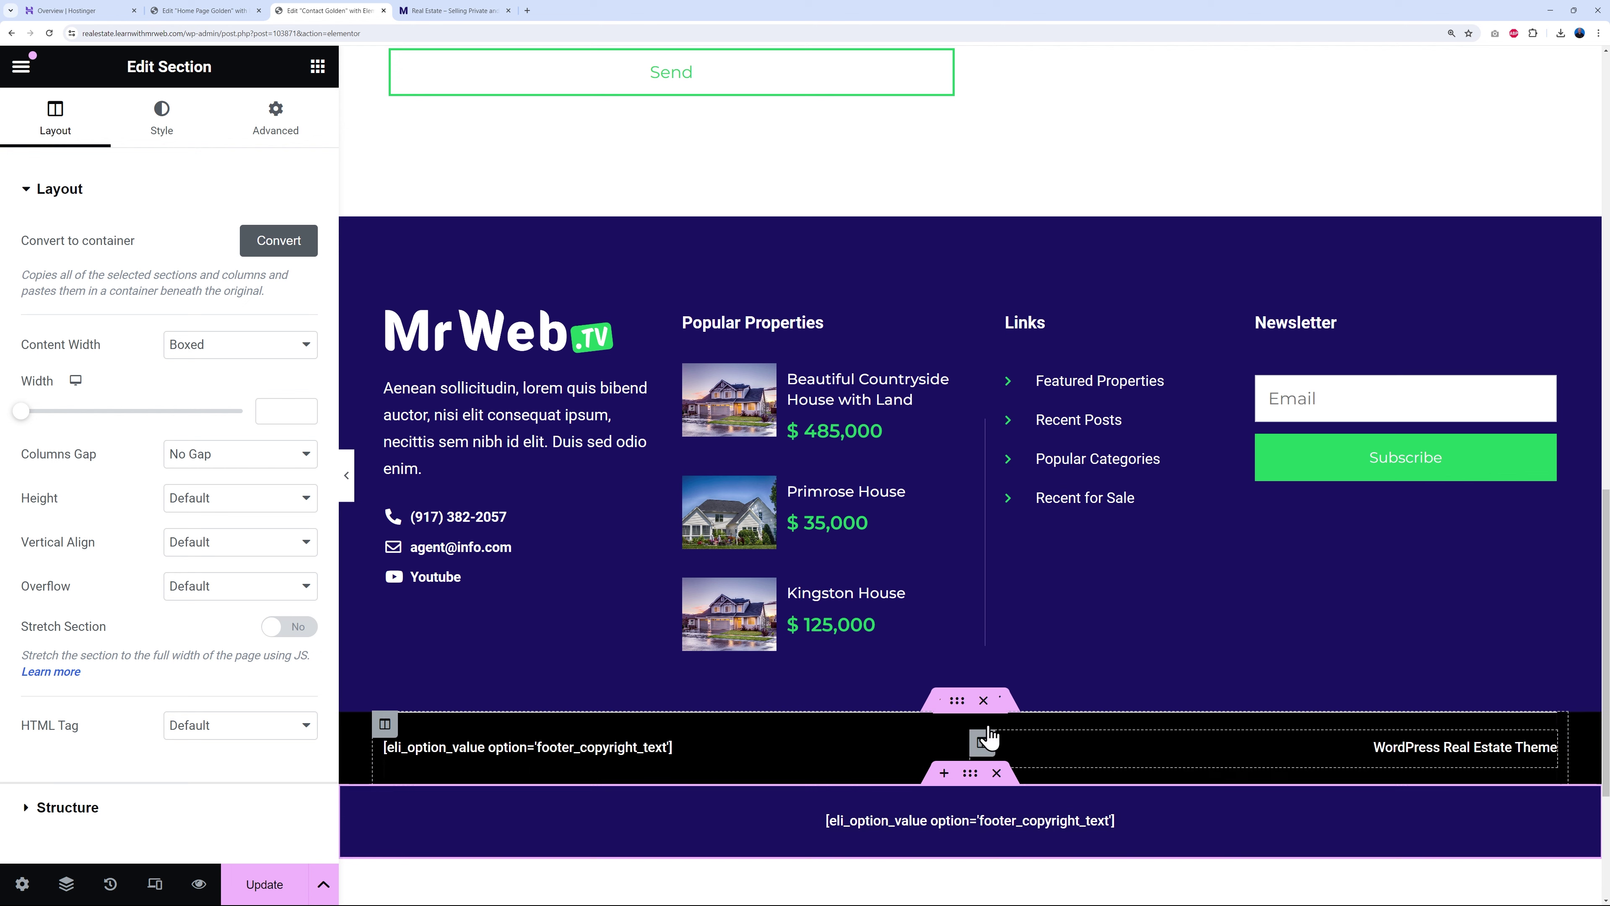
{"action": "left_click", "coordinate": [998, 701]}
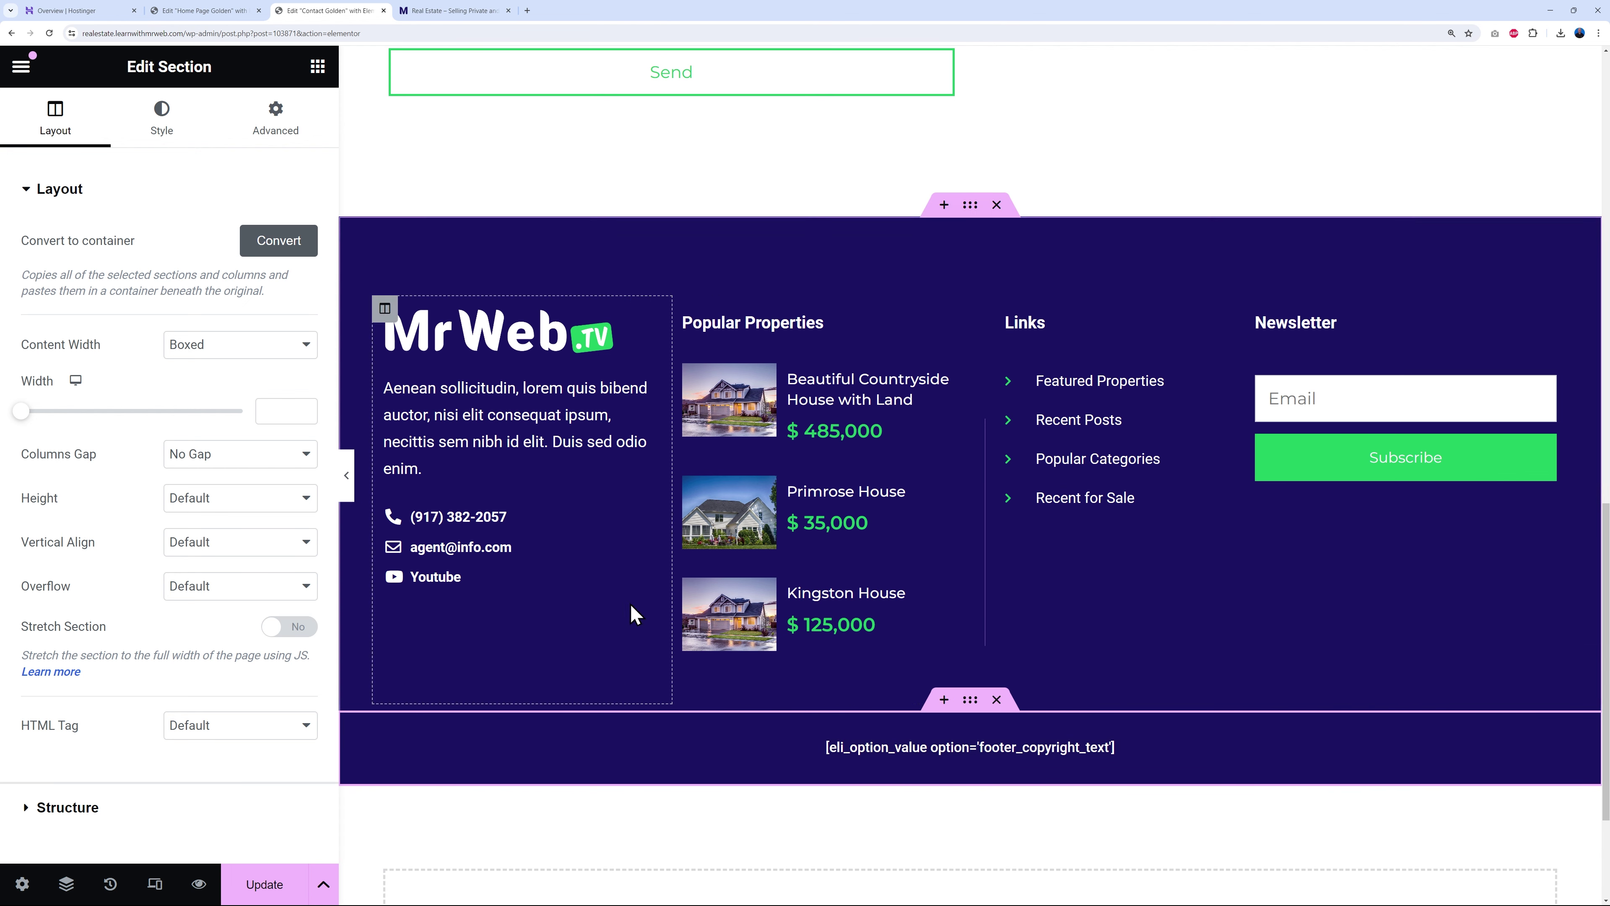
{"action": "left_click", "coordinate": [260, 884]}
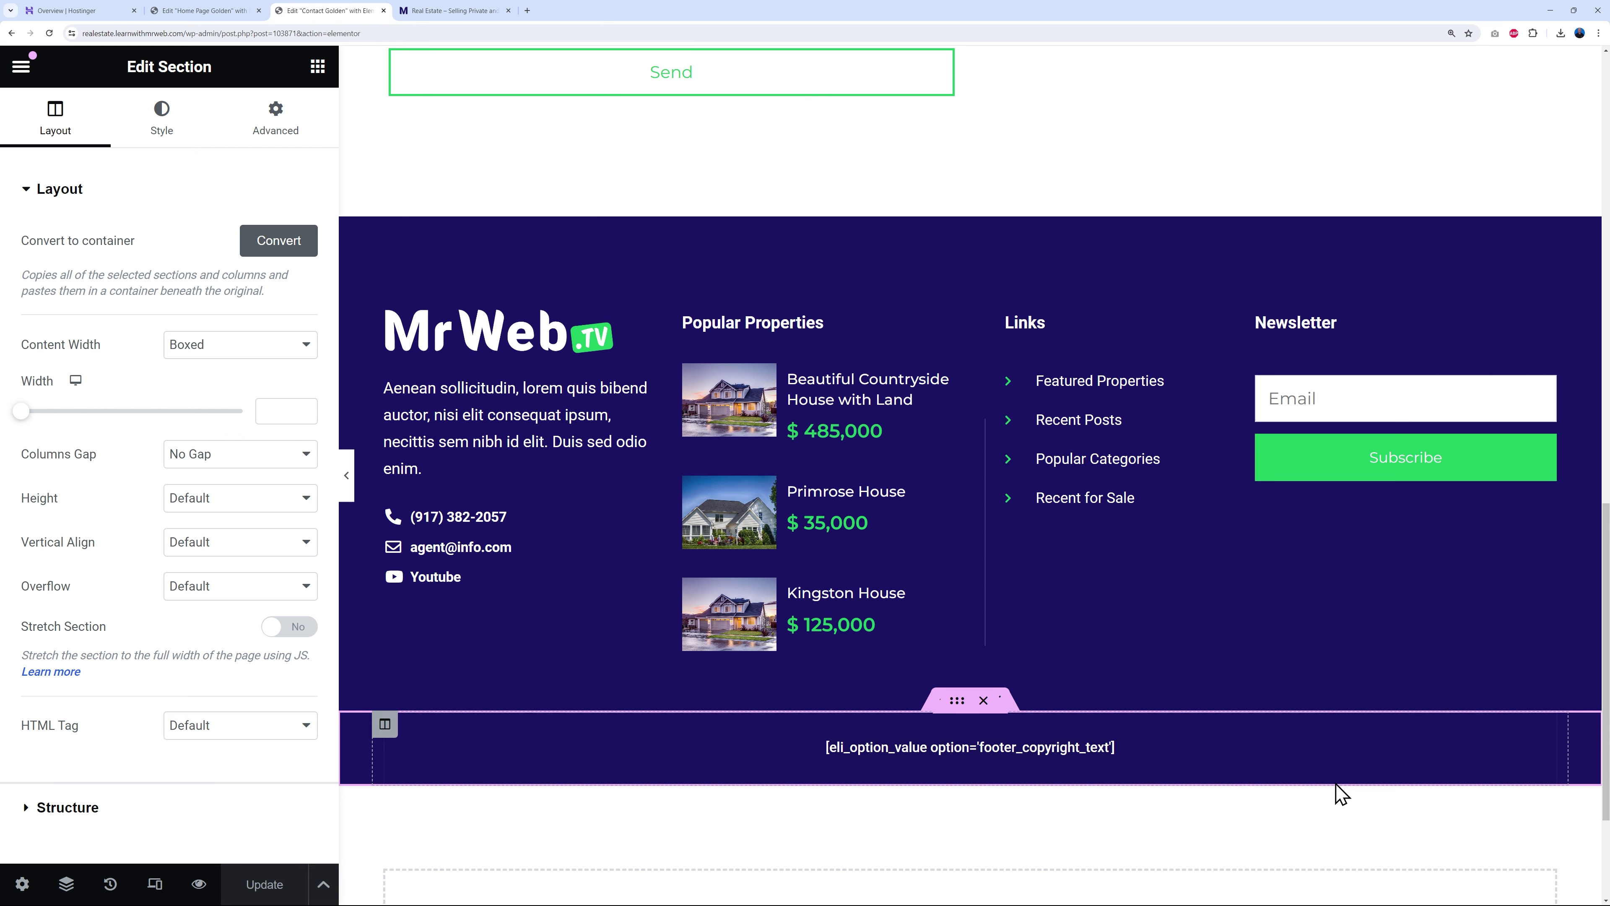
{"action": "scroll", "coordinate": [1334, 786], "scroll_direction": "up", "scroll_amount": 15}
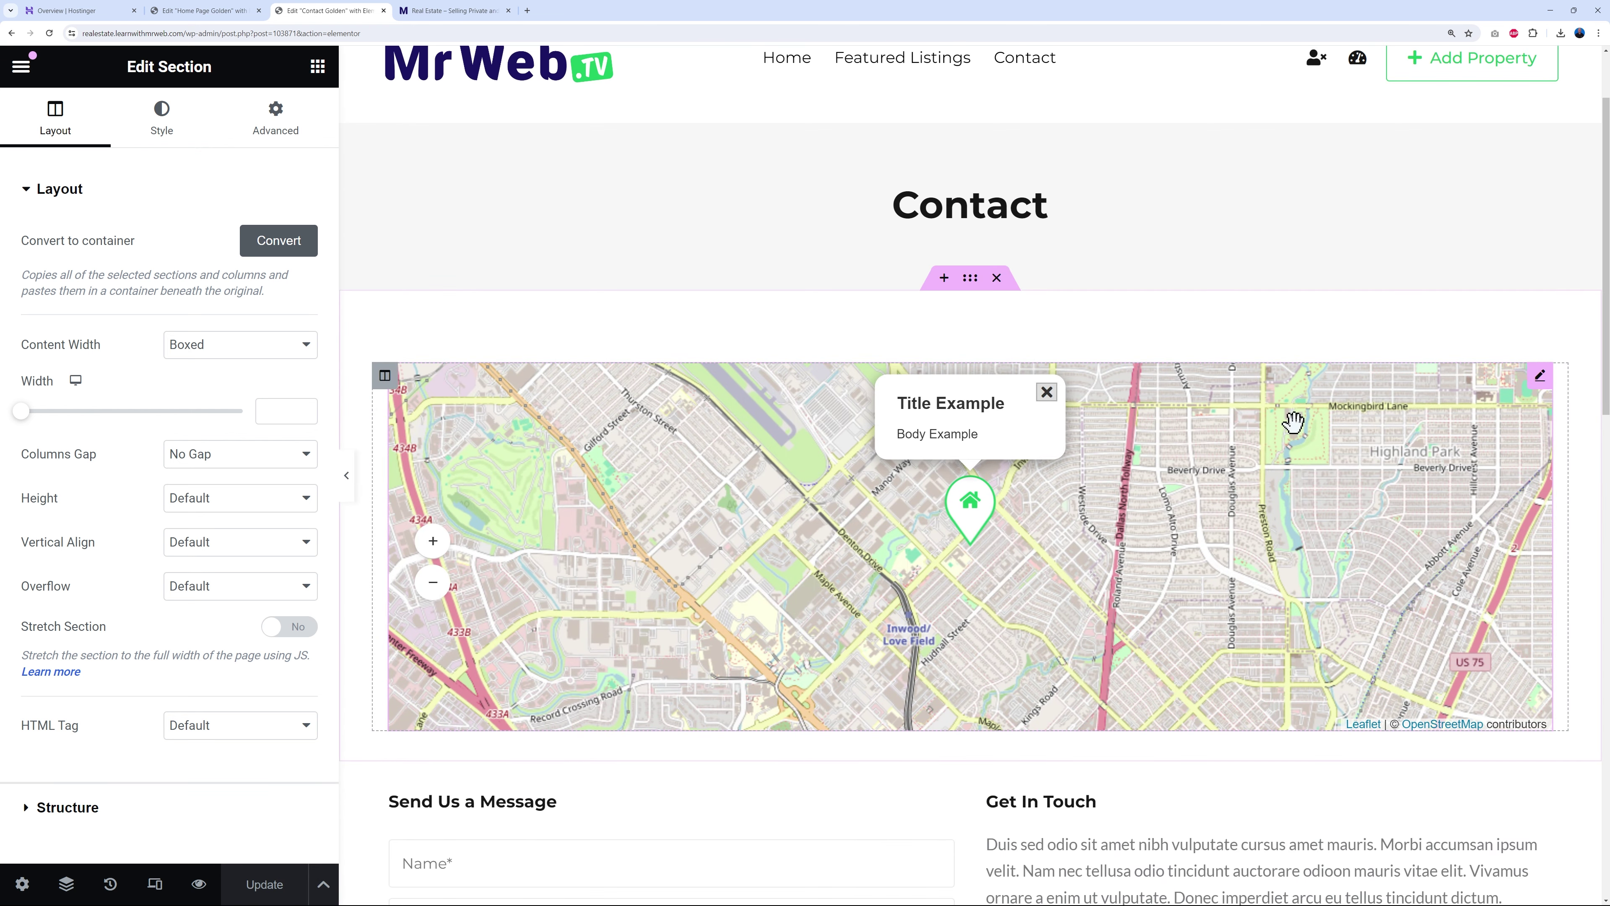
{"action": "scroll", "coordinate": [1313, 446], "scroll_direction": "up", "scroll_amount": 2}
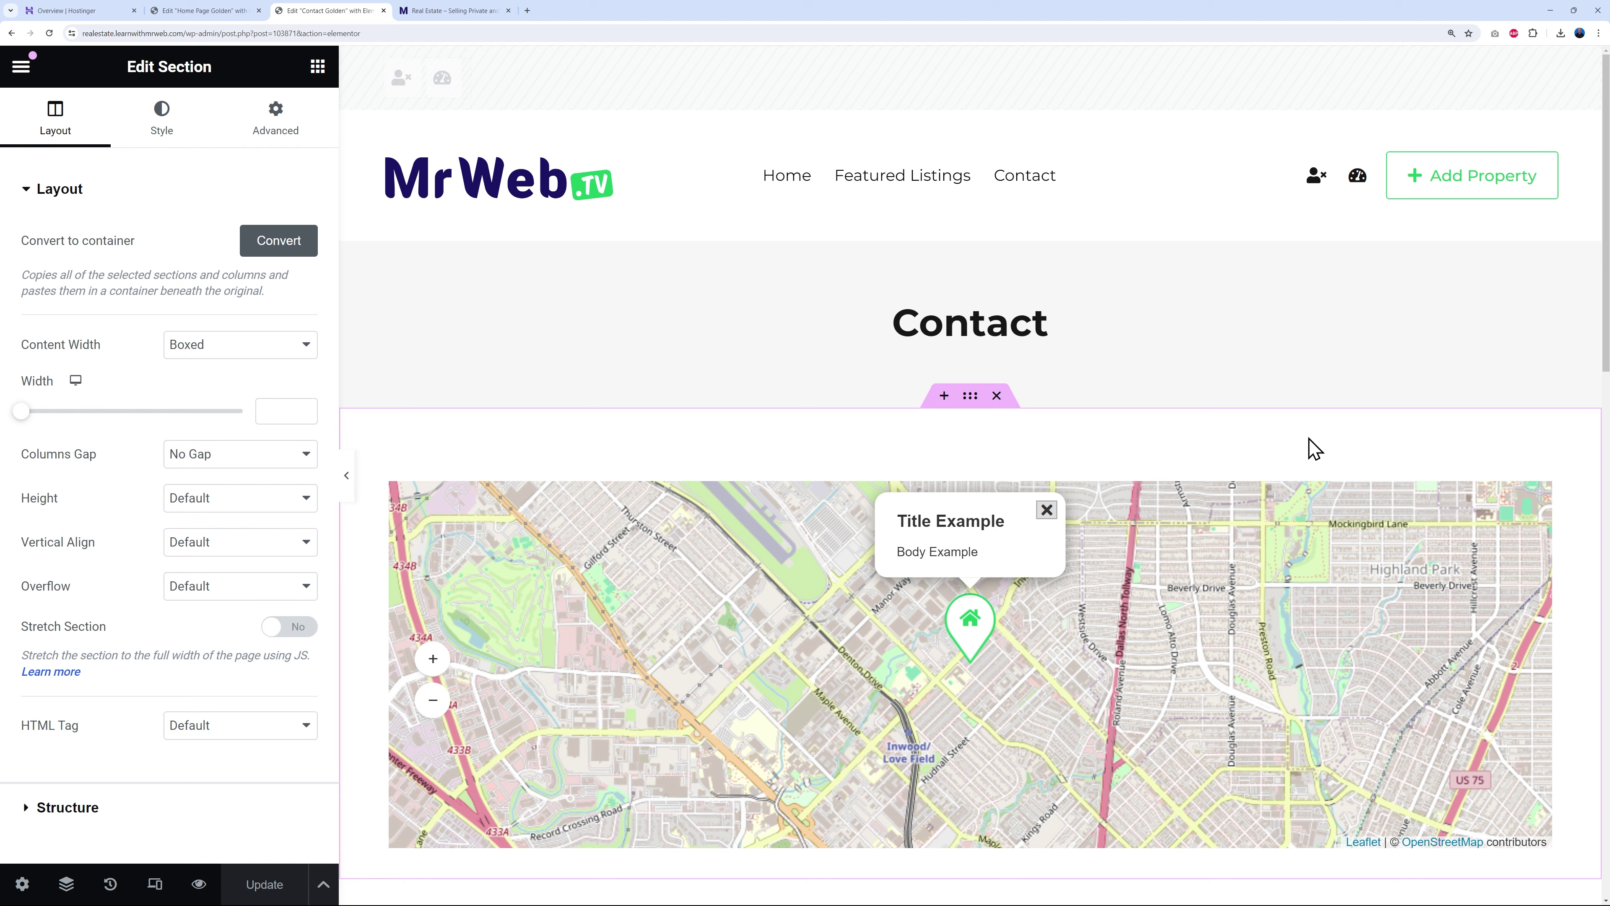